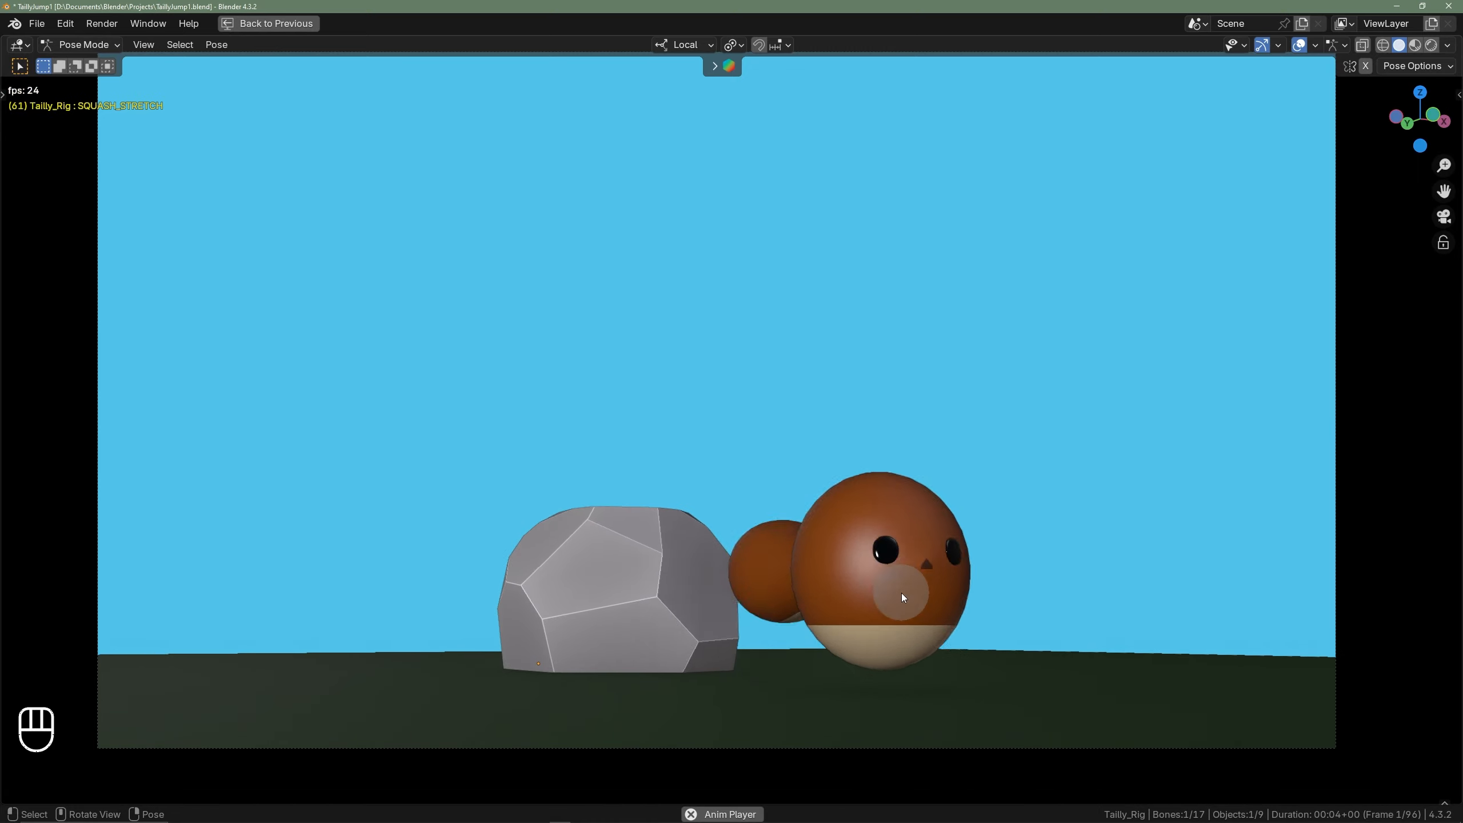
- Review the looping jump animation enlarged in each of the three camera views, stop playback and return to frame 1
key(ctrl+space)
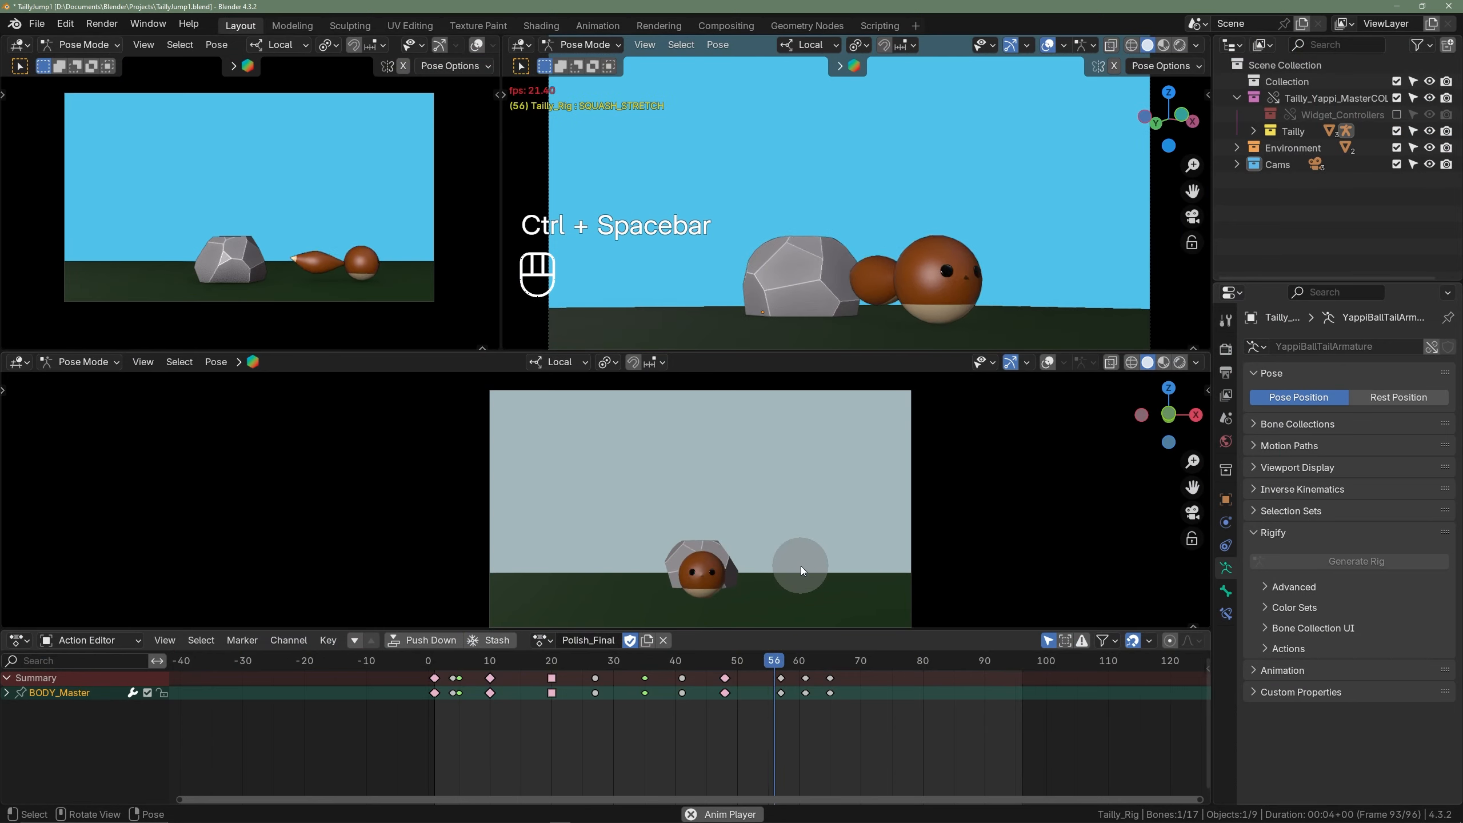
key(ctrl+space)
scroll(835, 559, up, 2)
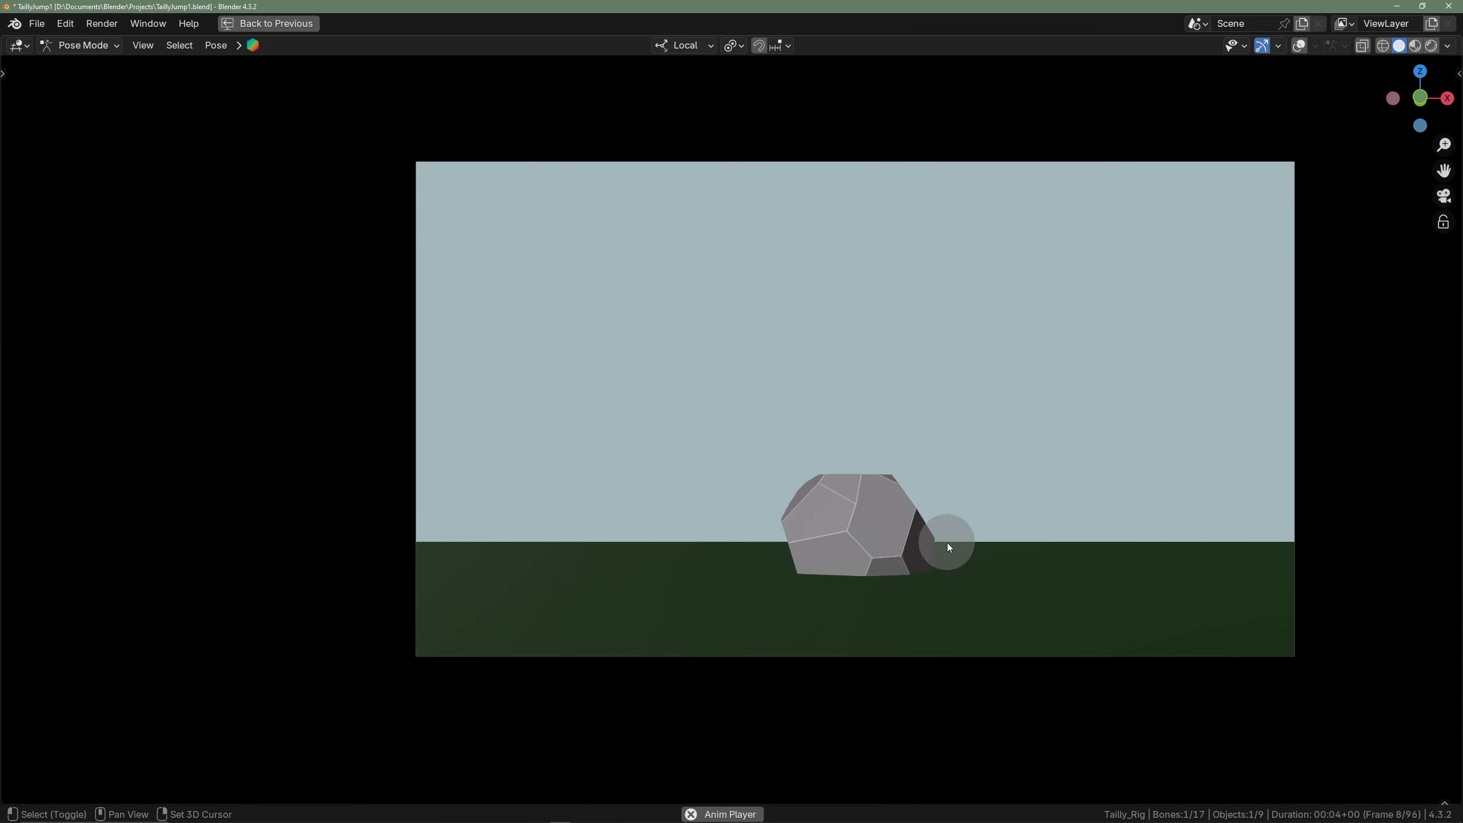
shift+middle_drag(947, 542, 772, 540)
scroll(771, 531, up, 1)
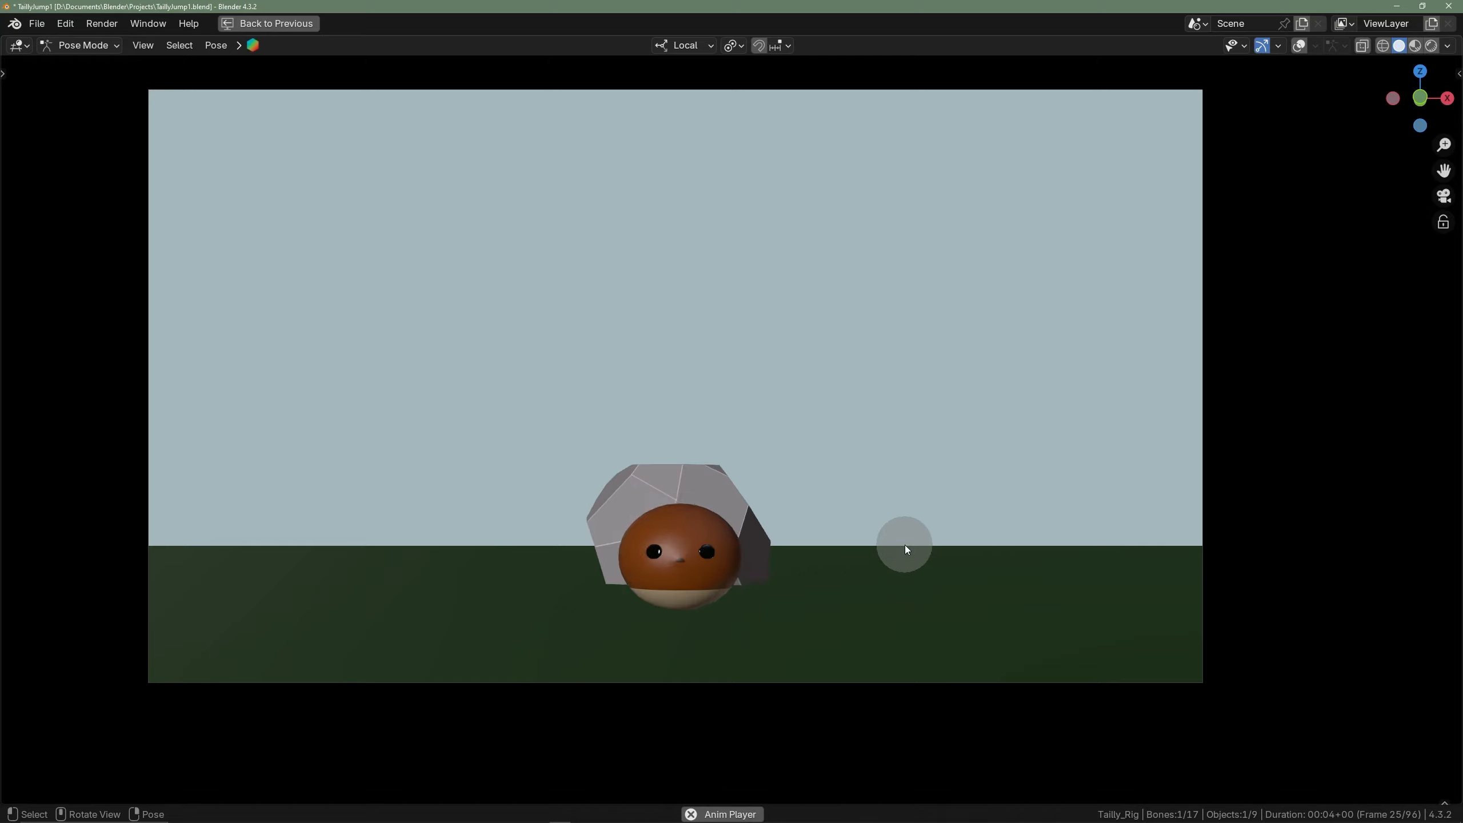
key(ctrl+space)
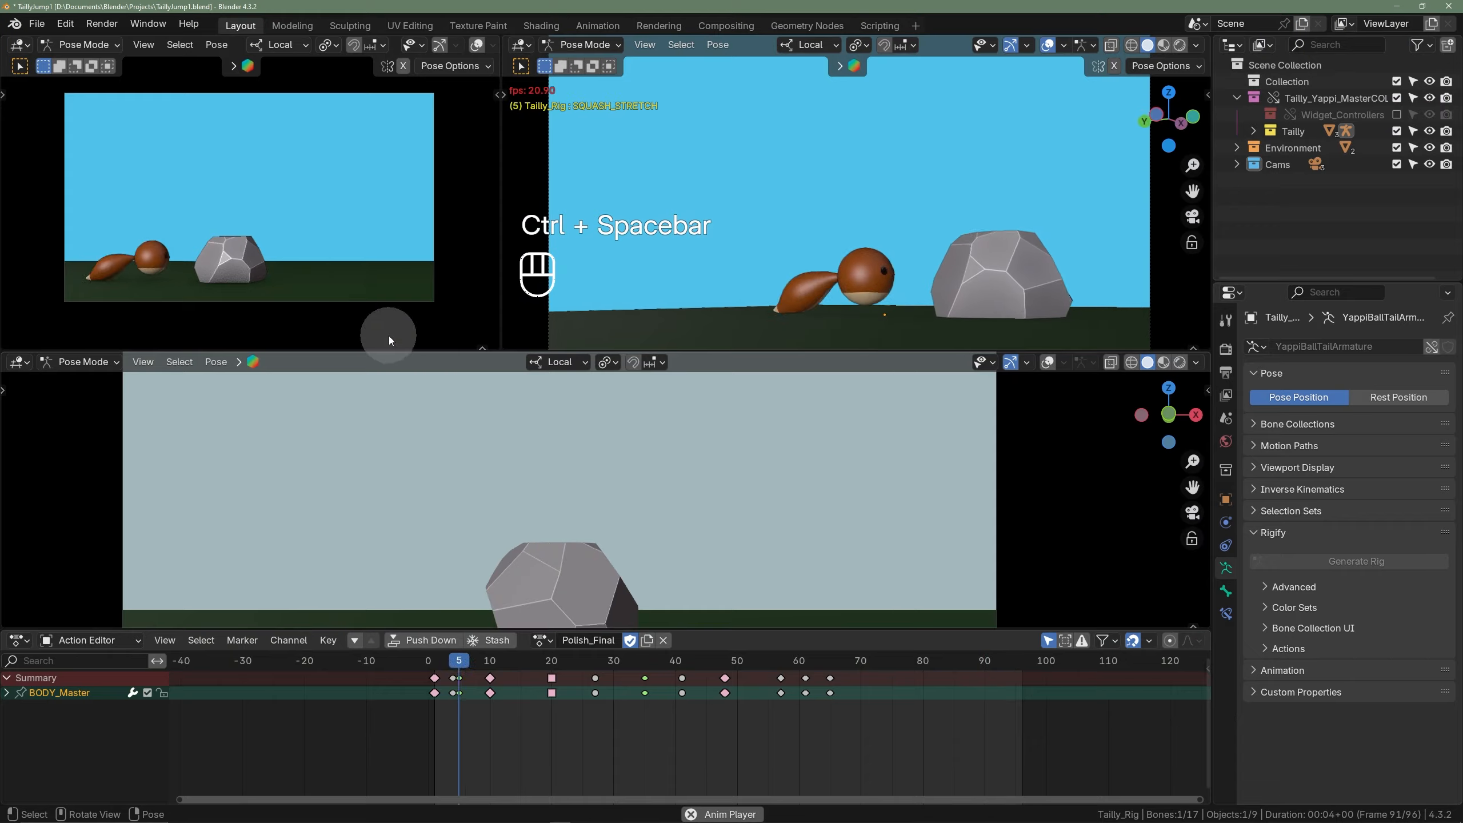
key(ctrl+space)
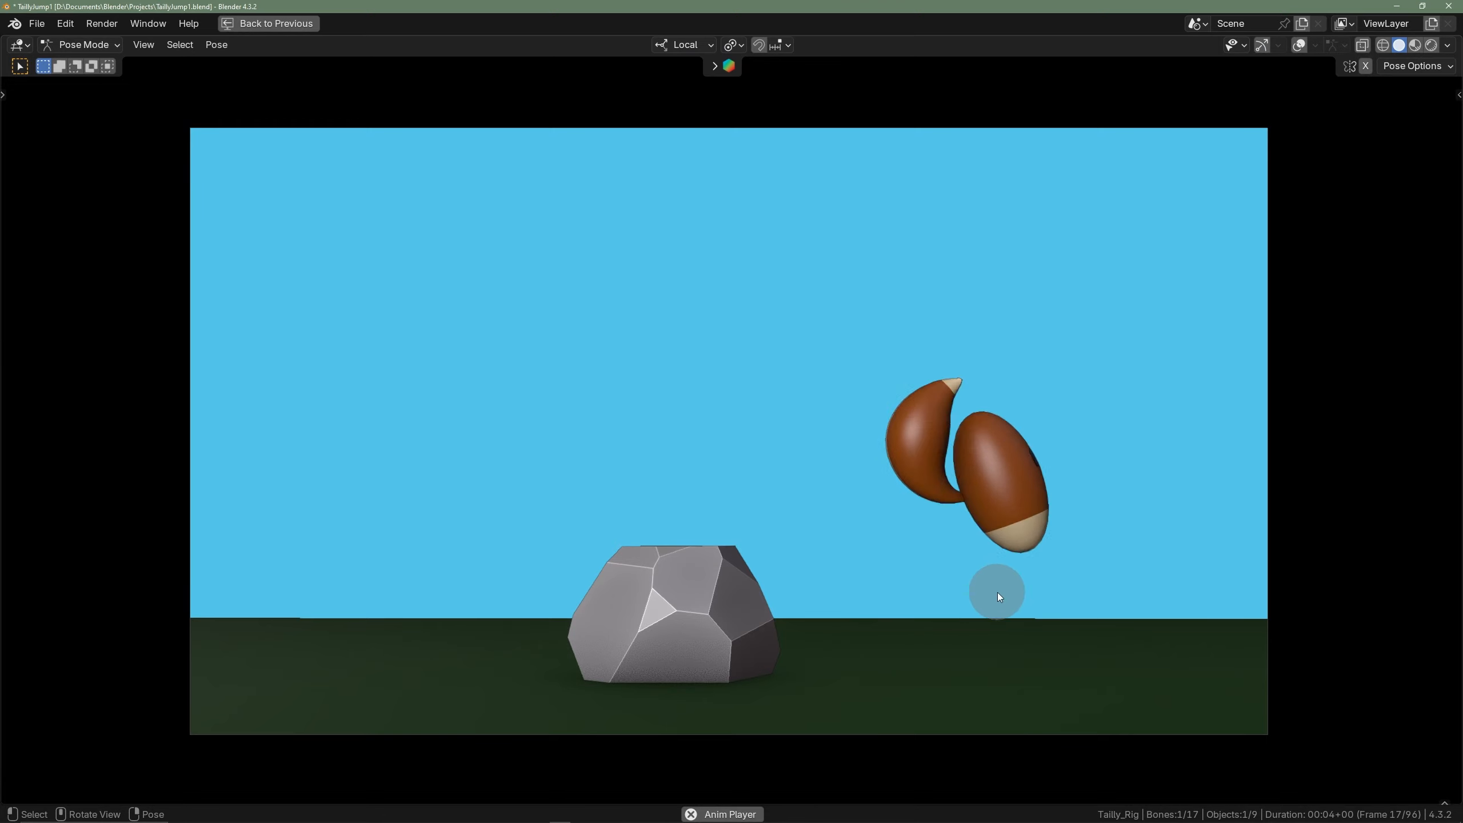
key(ctrl+space)
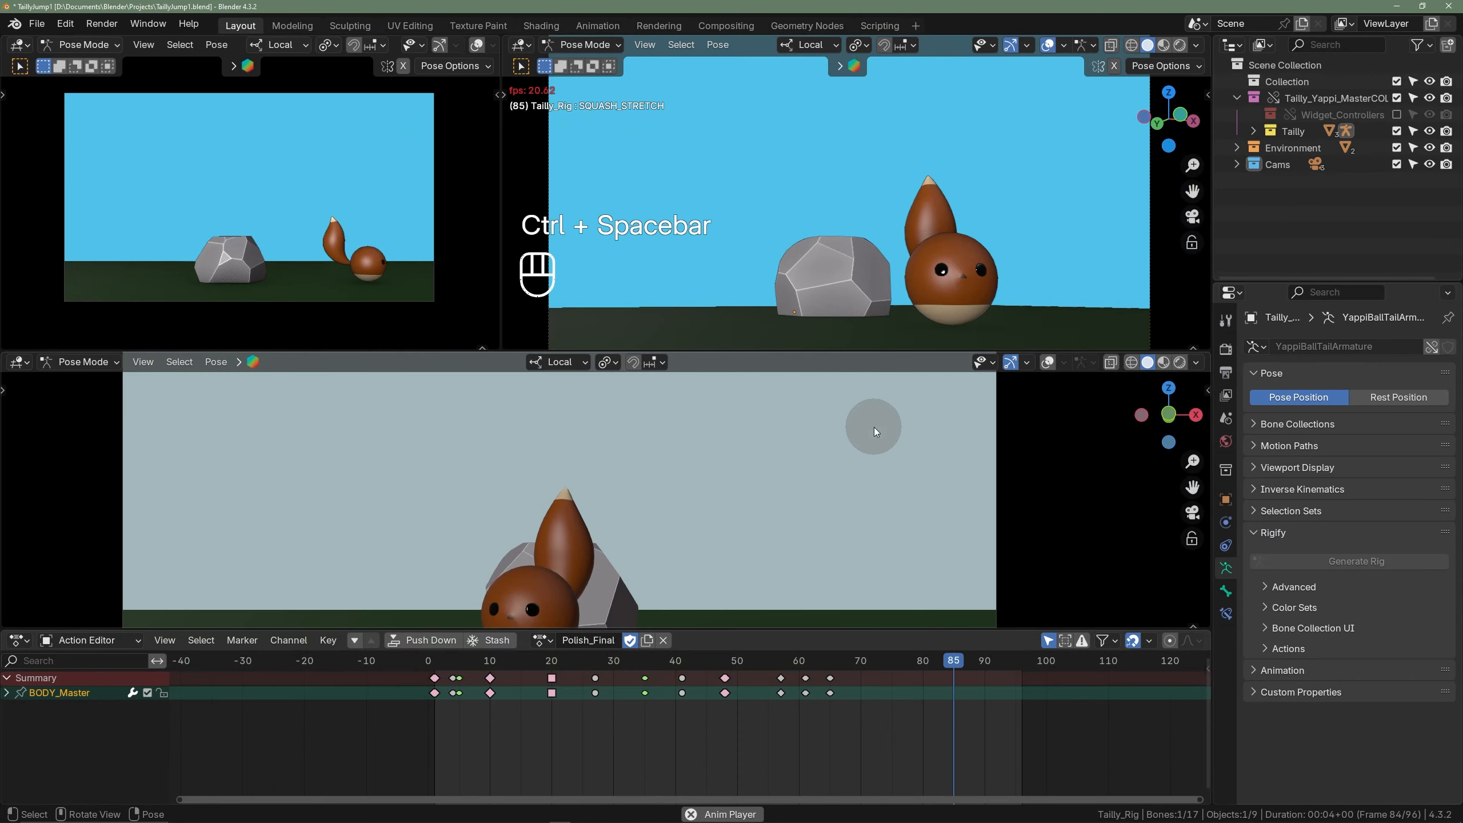
key(ctrl+space)
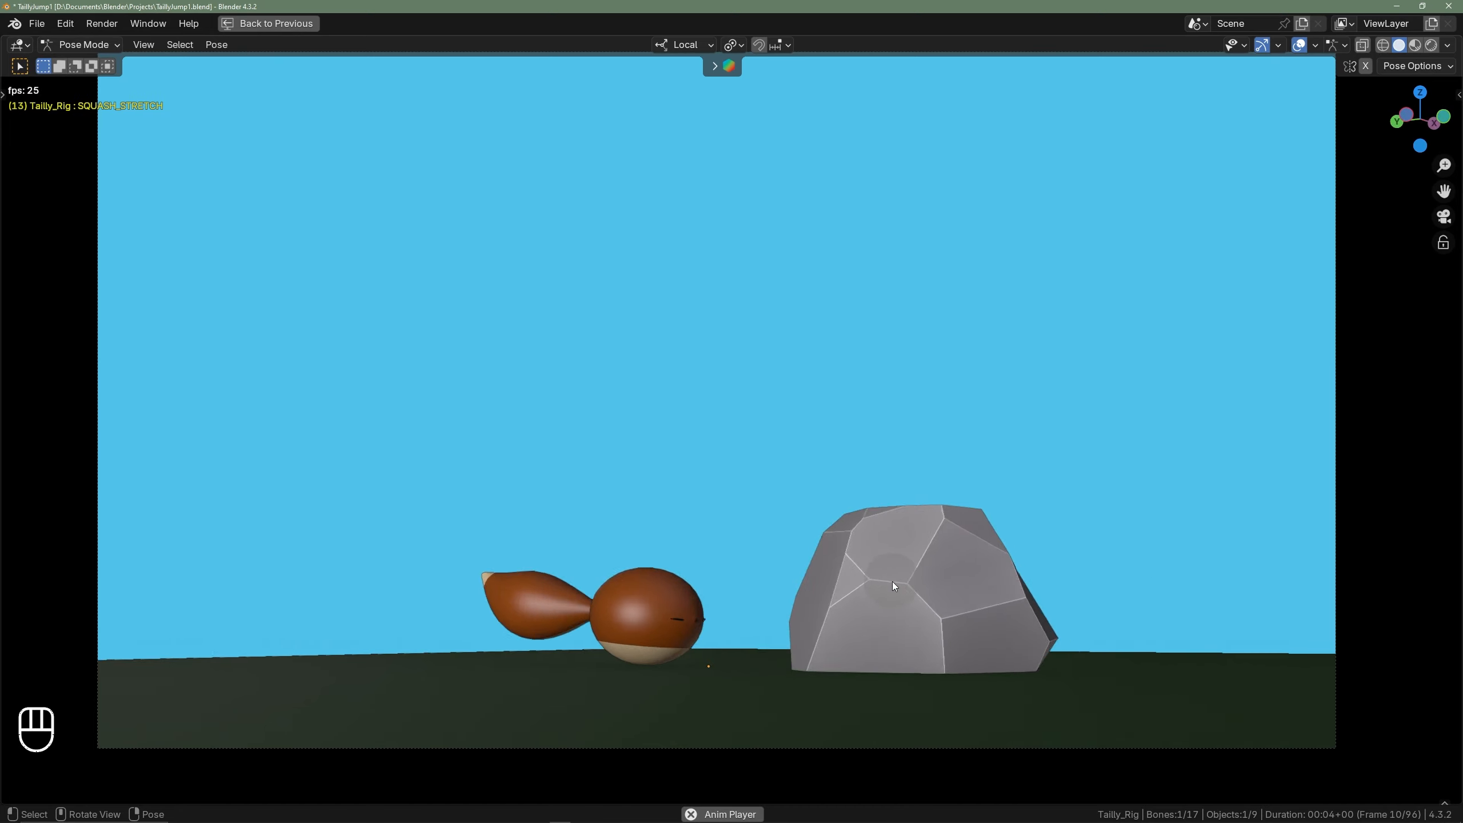
key(ctrl+space)
key(space)
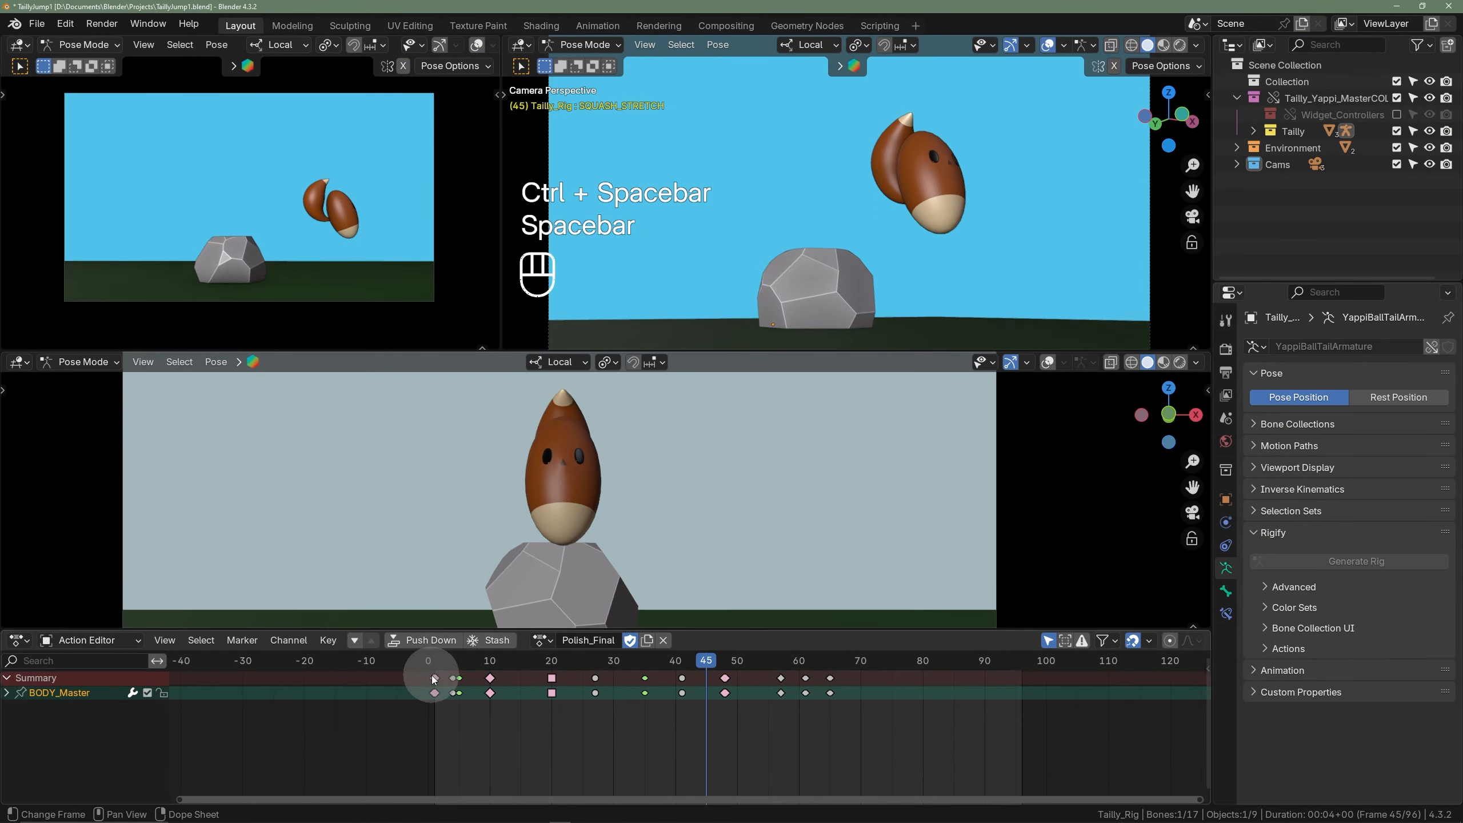
click(434, 675)
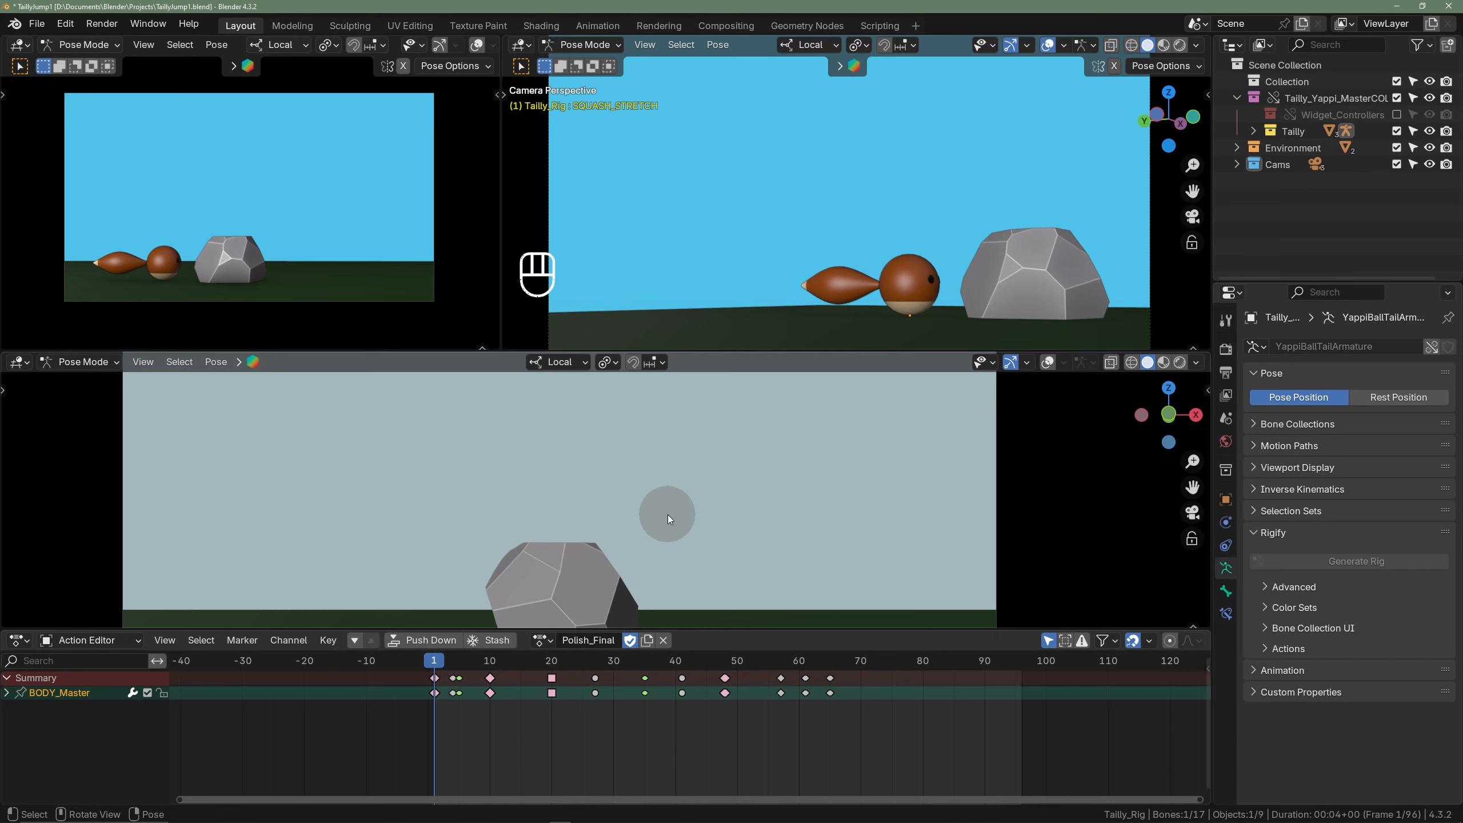
- Create a new General file without saving the changes to TaillyJump1.blend
click(37, 24)
mouse_move(46, 40)
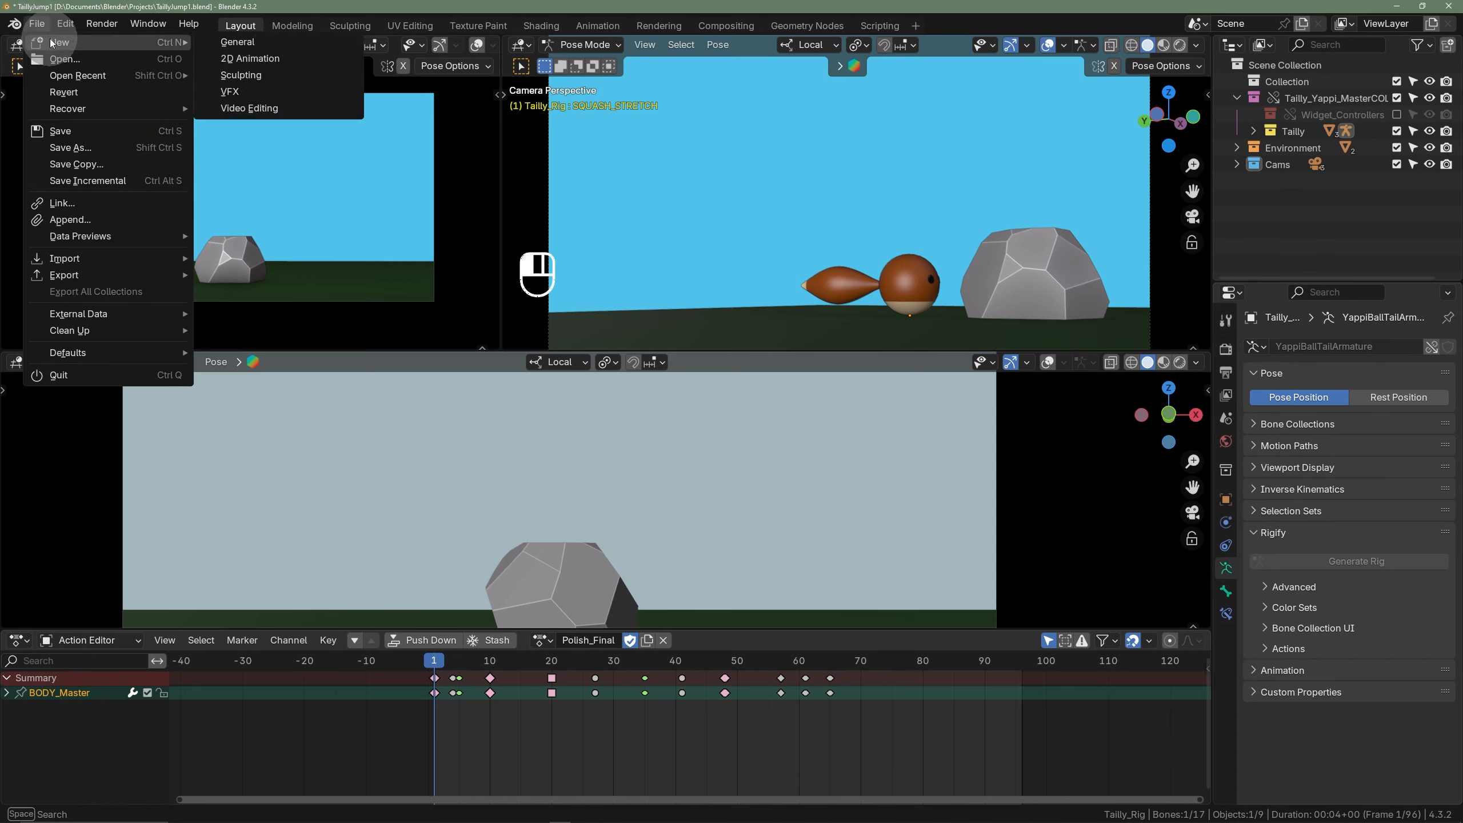
click(204, 43)
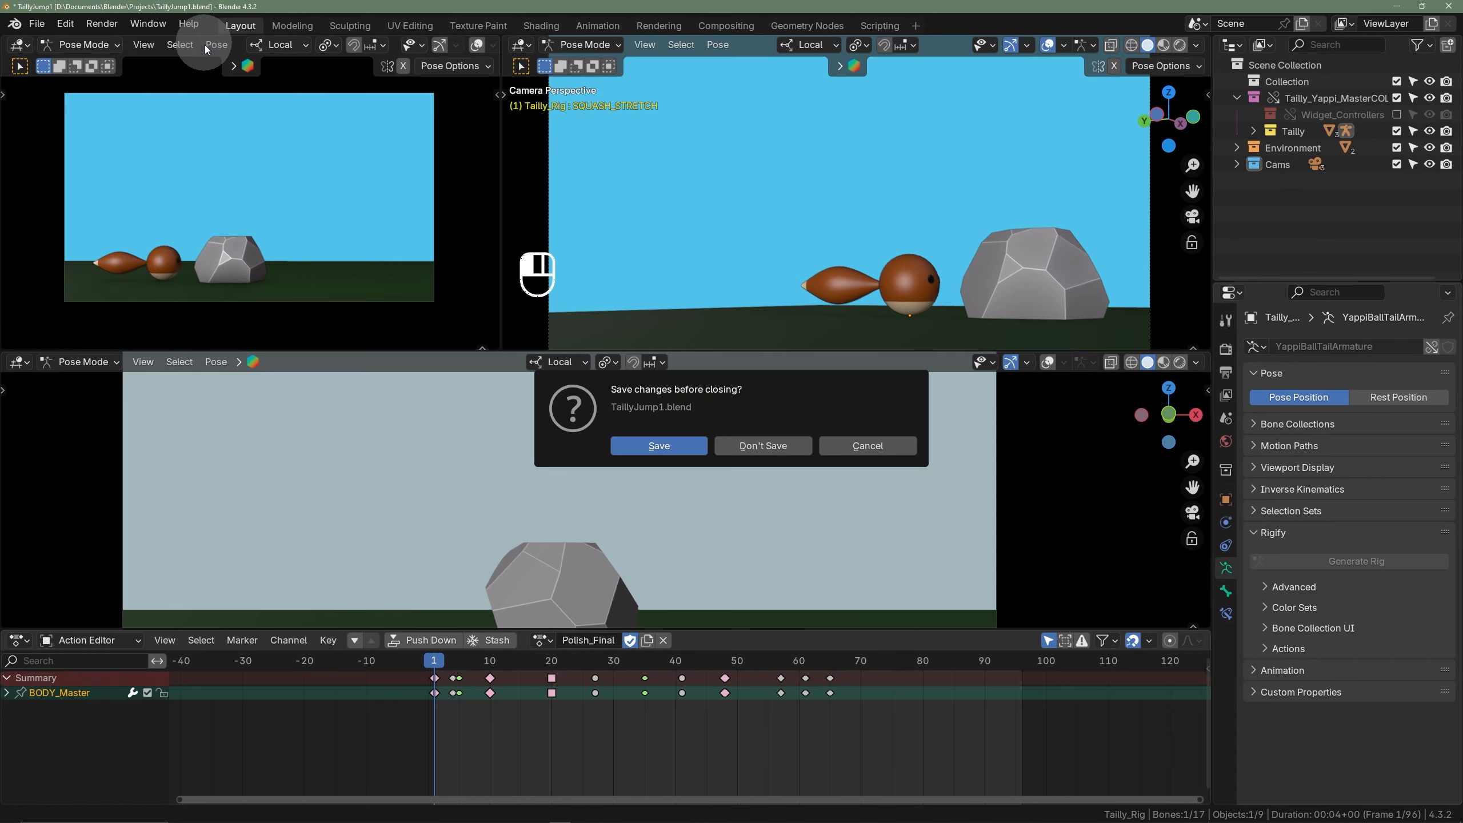
click(751, 439)
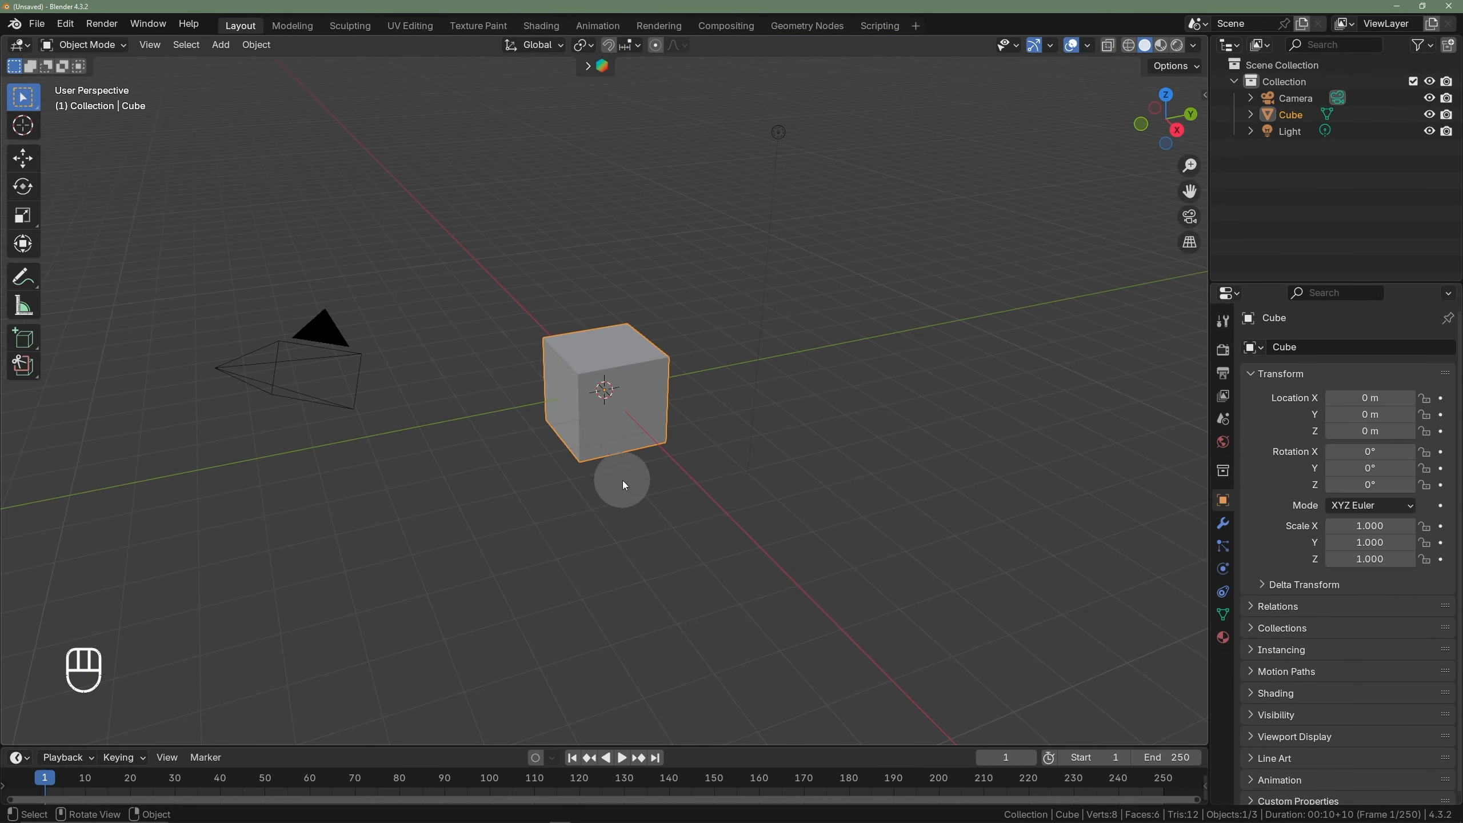
- Delete the default camera, cube and light from the new scene
key(a)
key(x)
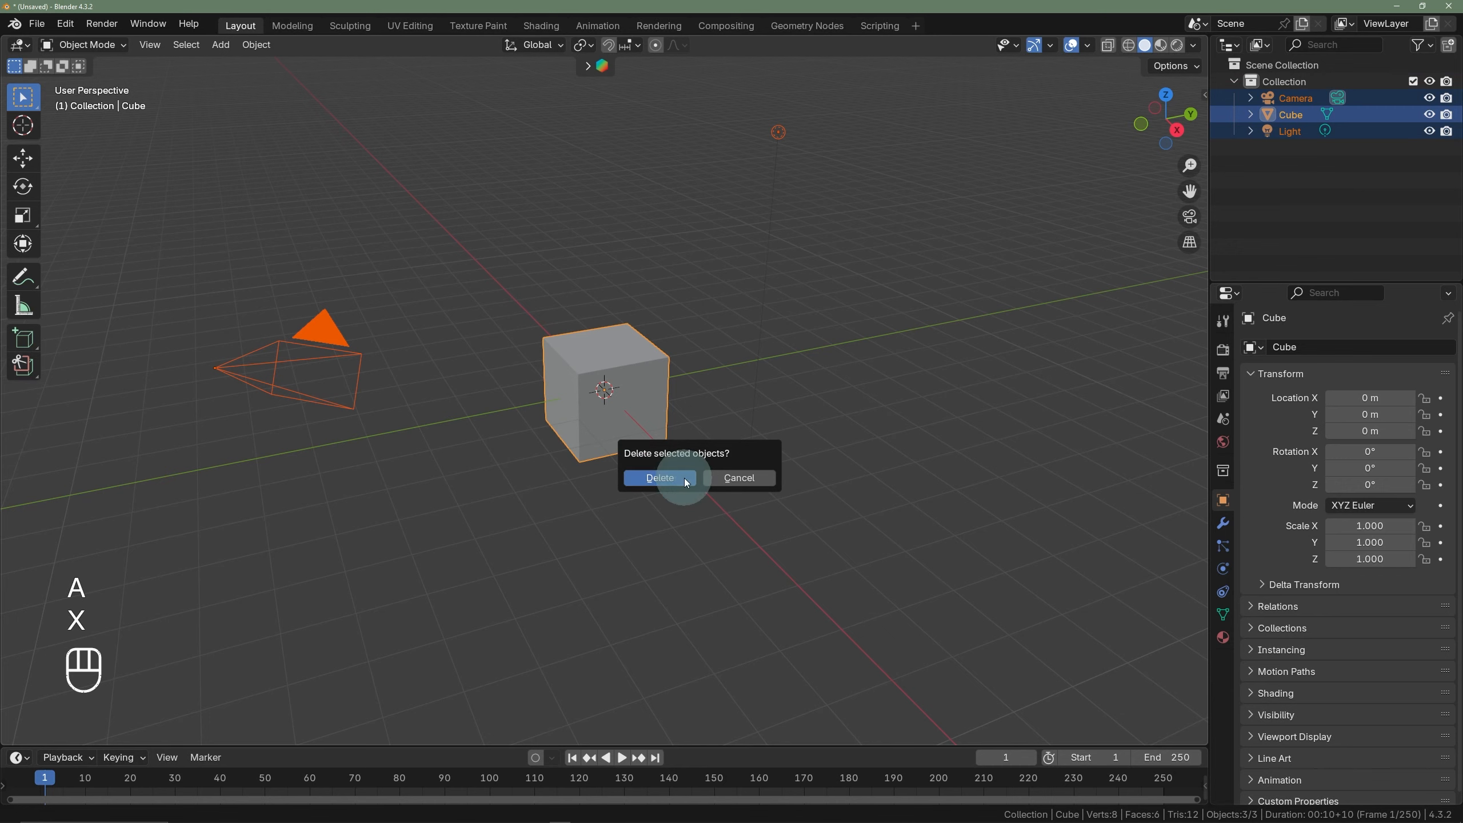
click(654, 478)
shift+middle_drag(583, 374, 594, 417)
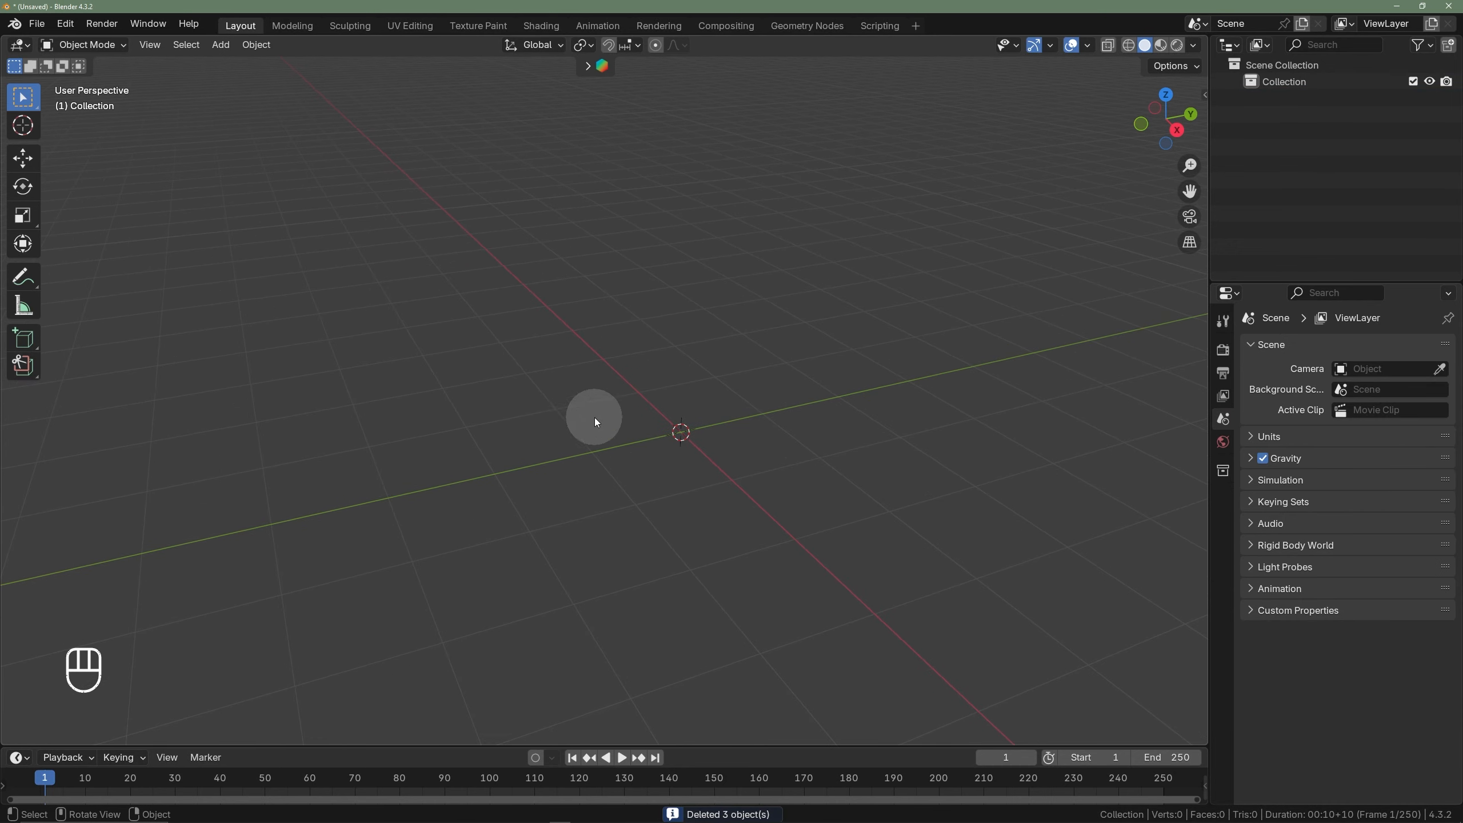
- Make the Scene Collection active and open YappiBallTail_LTS.blend from the Projects folder as the source for appending
click(1260, 67)
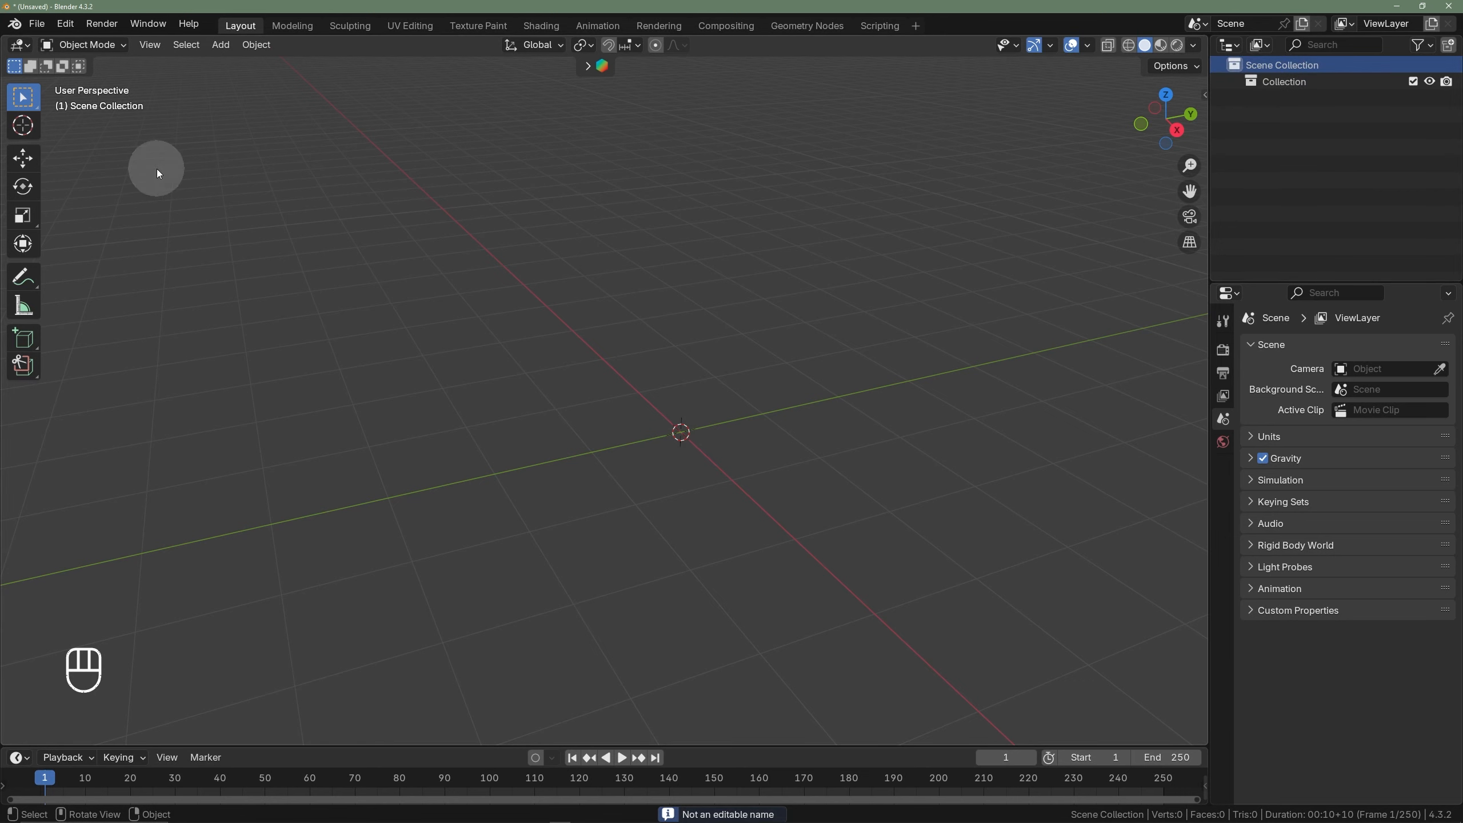
click(37, 23)
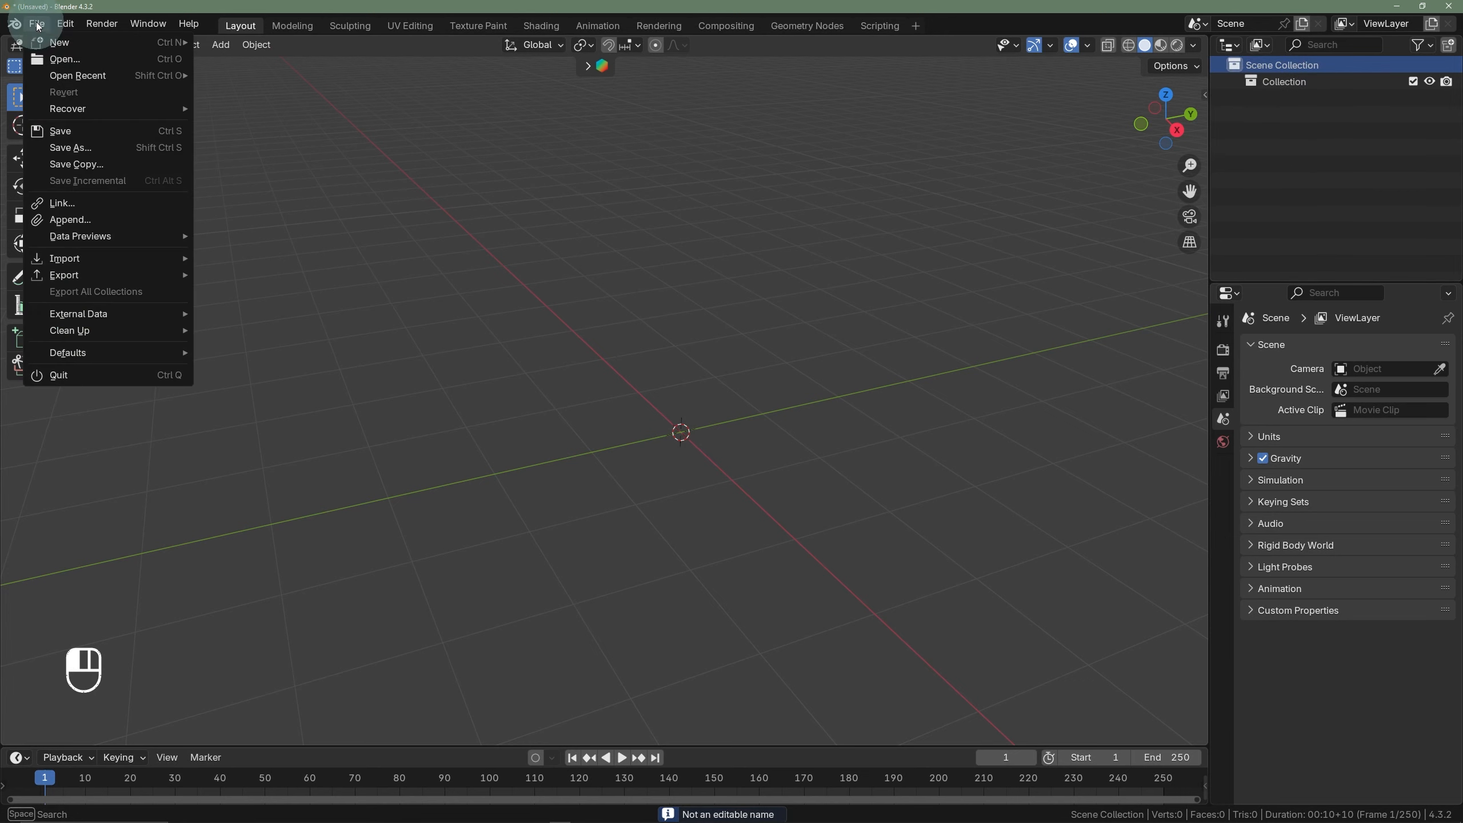
click(159, 222)
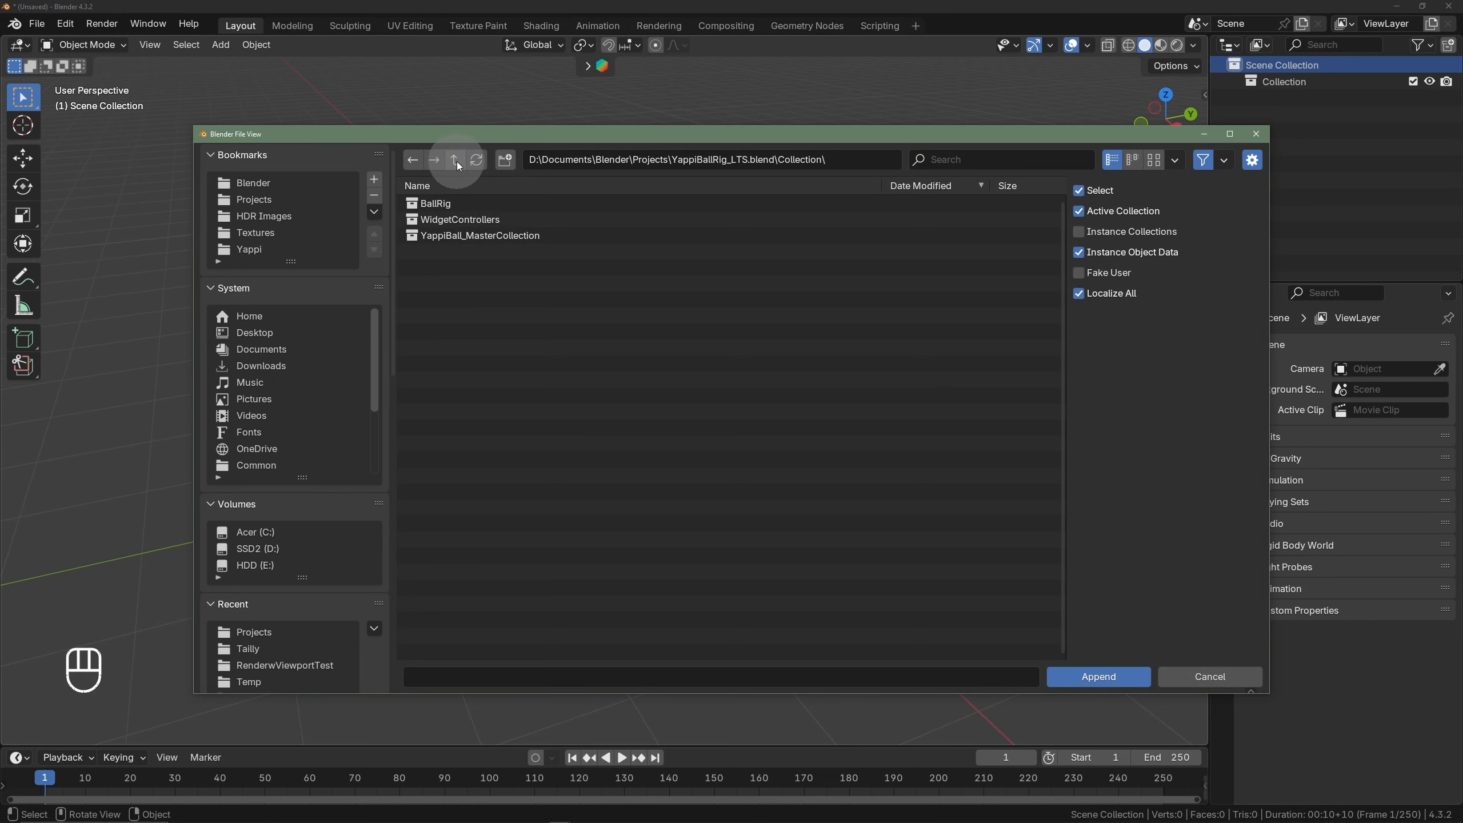
click(457, 161)
click(457, 161)
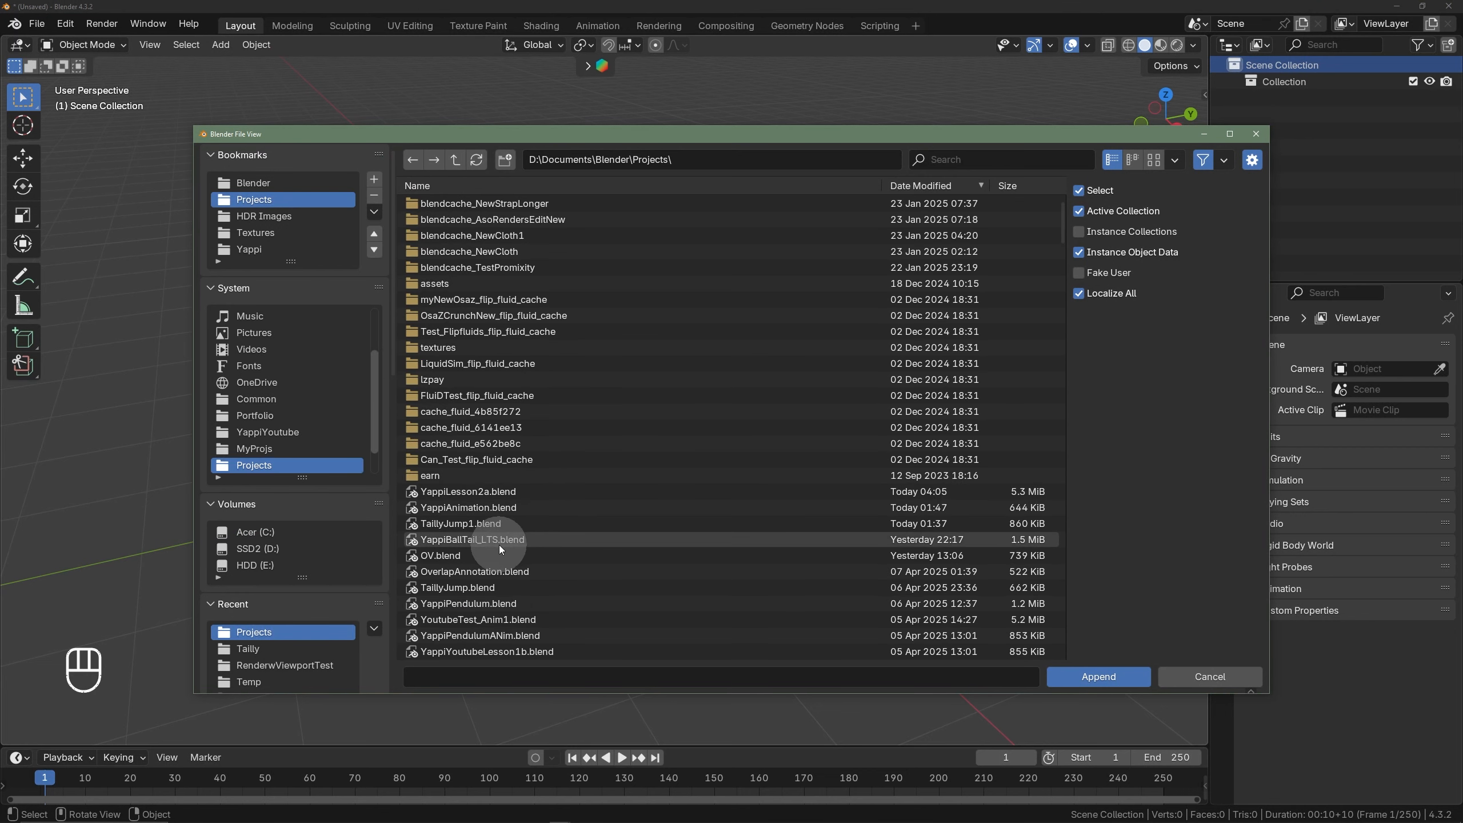
click(476, 542)
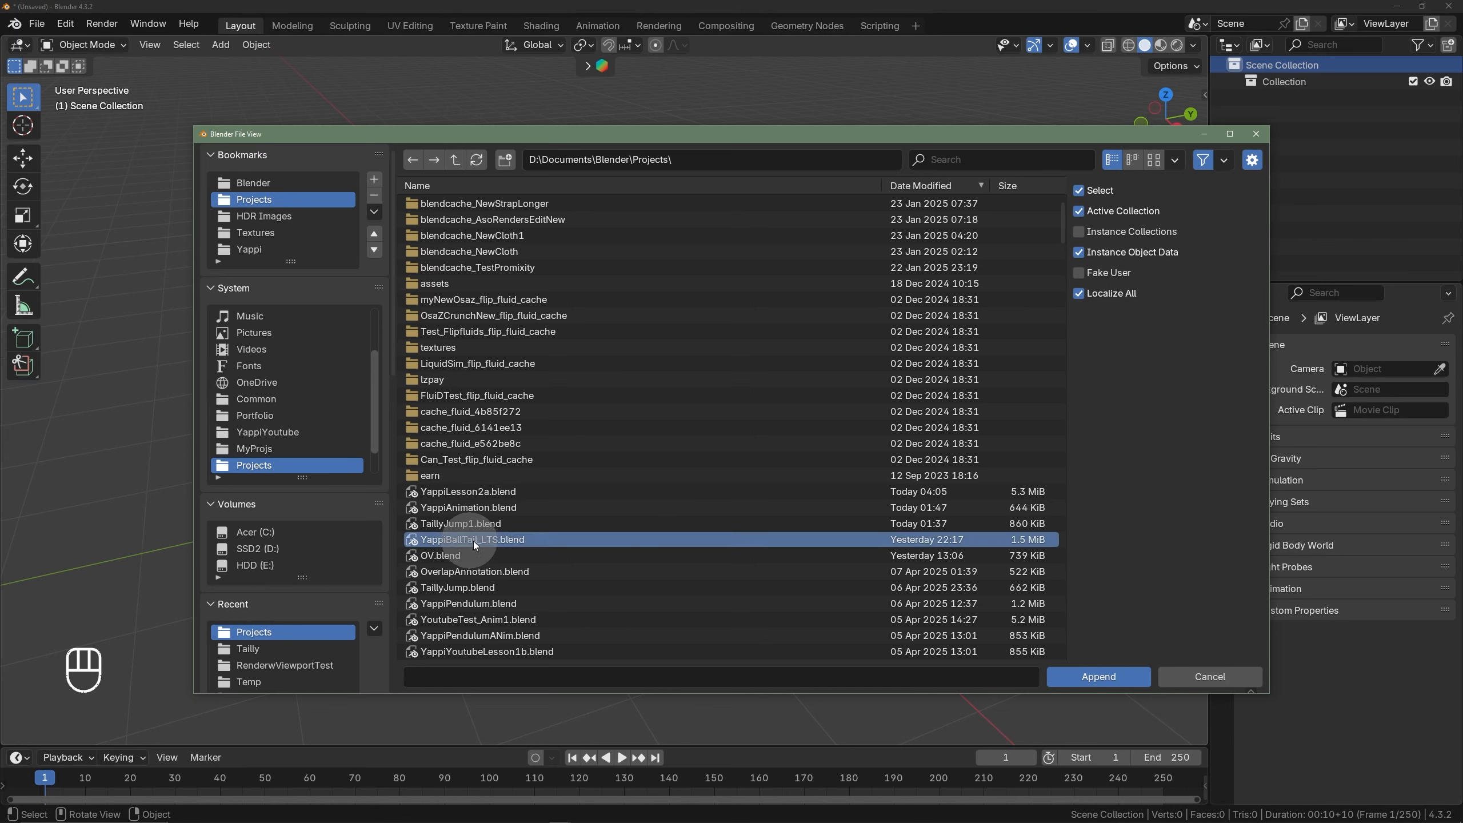
click(1102, 678)
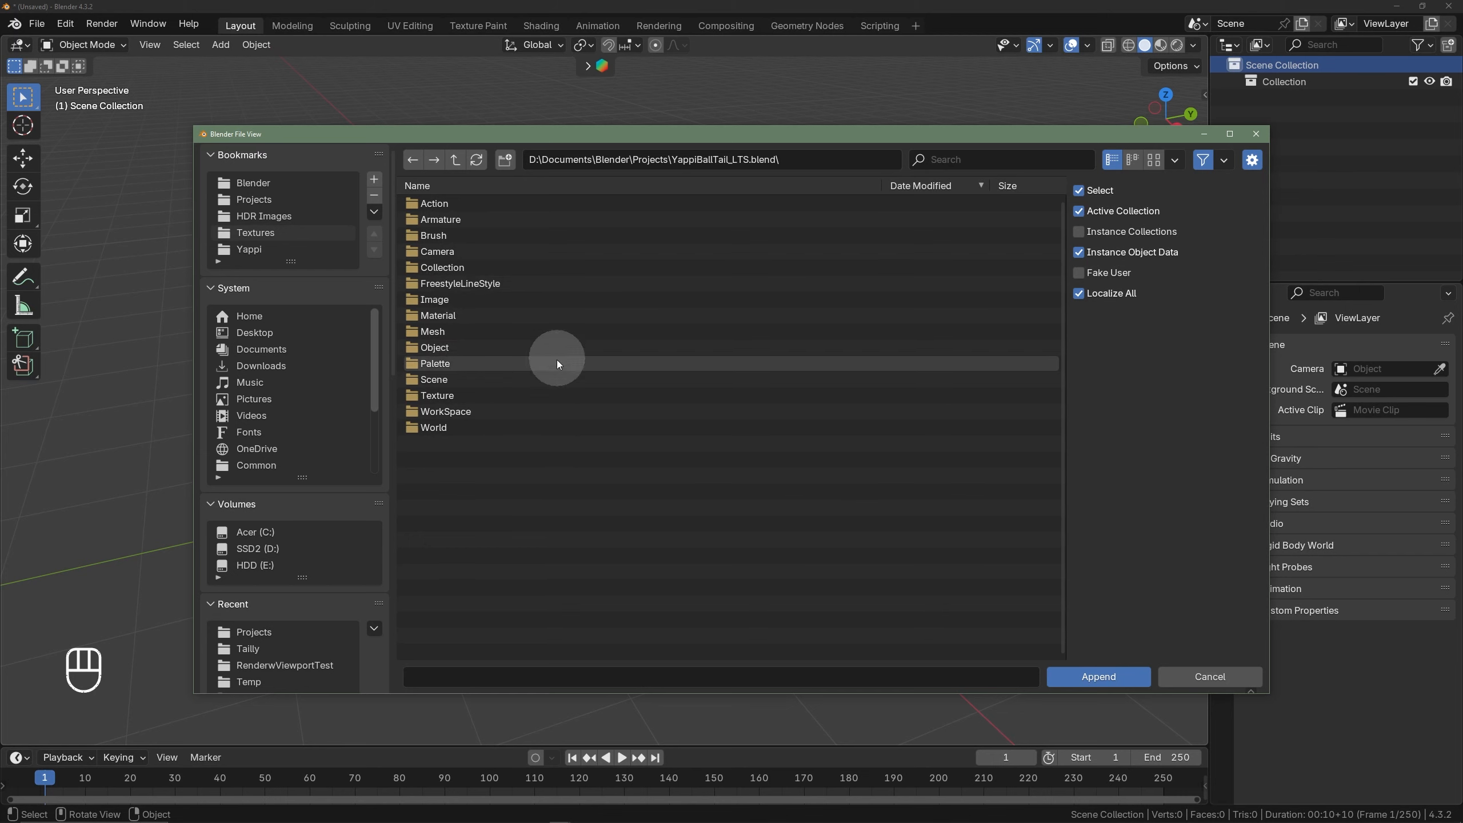
- Append the item named Scene from the source file's Scene category
click(444, 384)
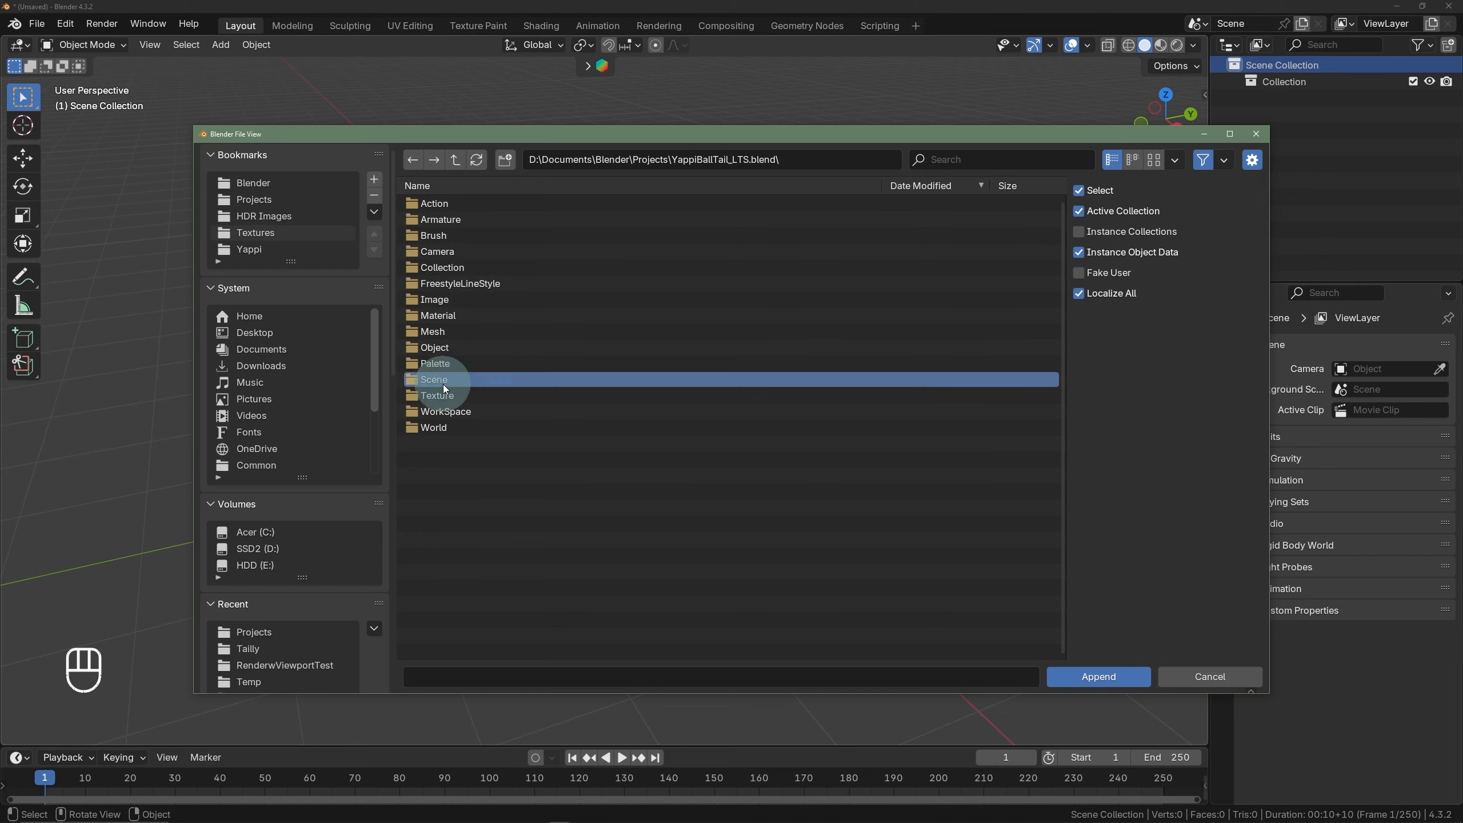
click(444, 382)
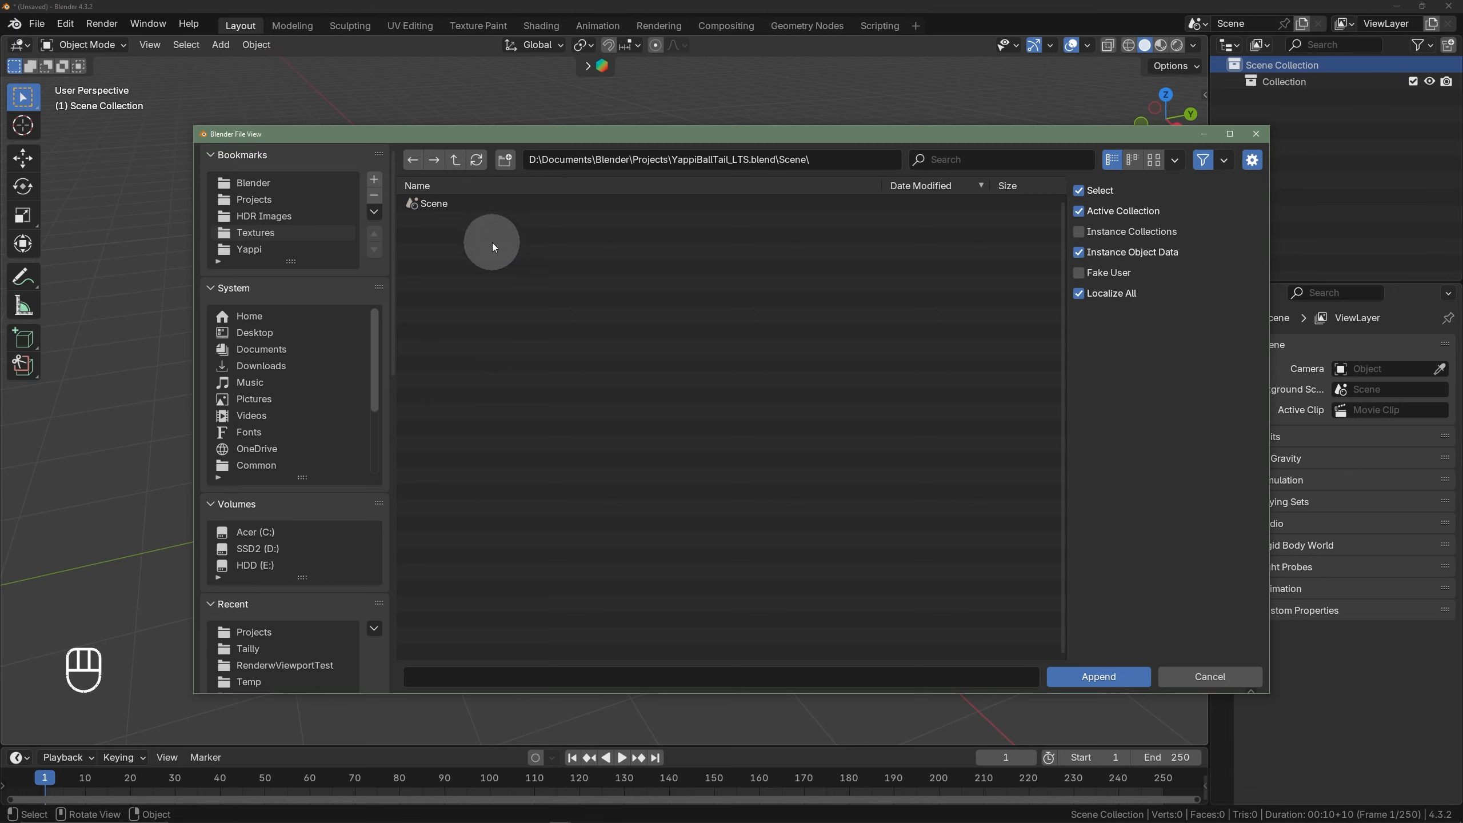
click(433, 207)
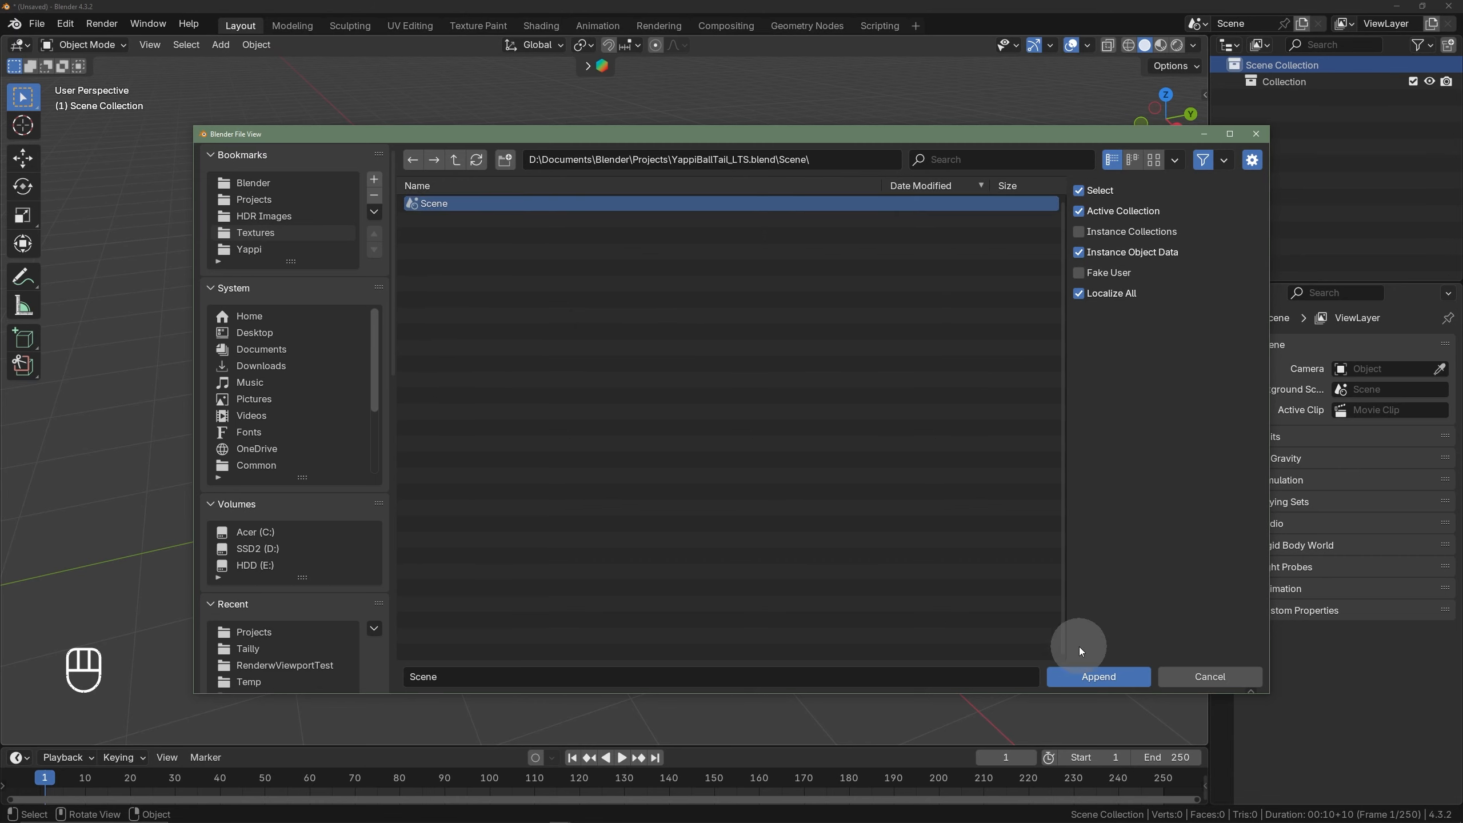
click(1090, 678)
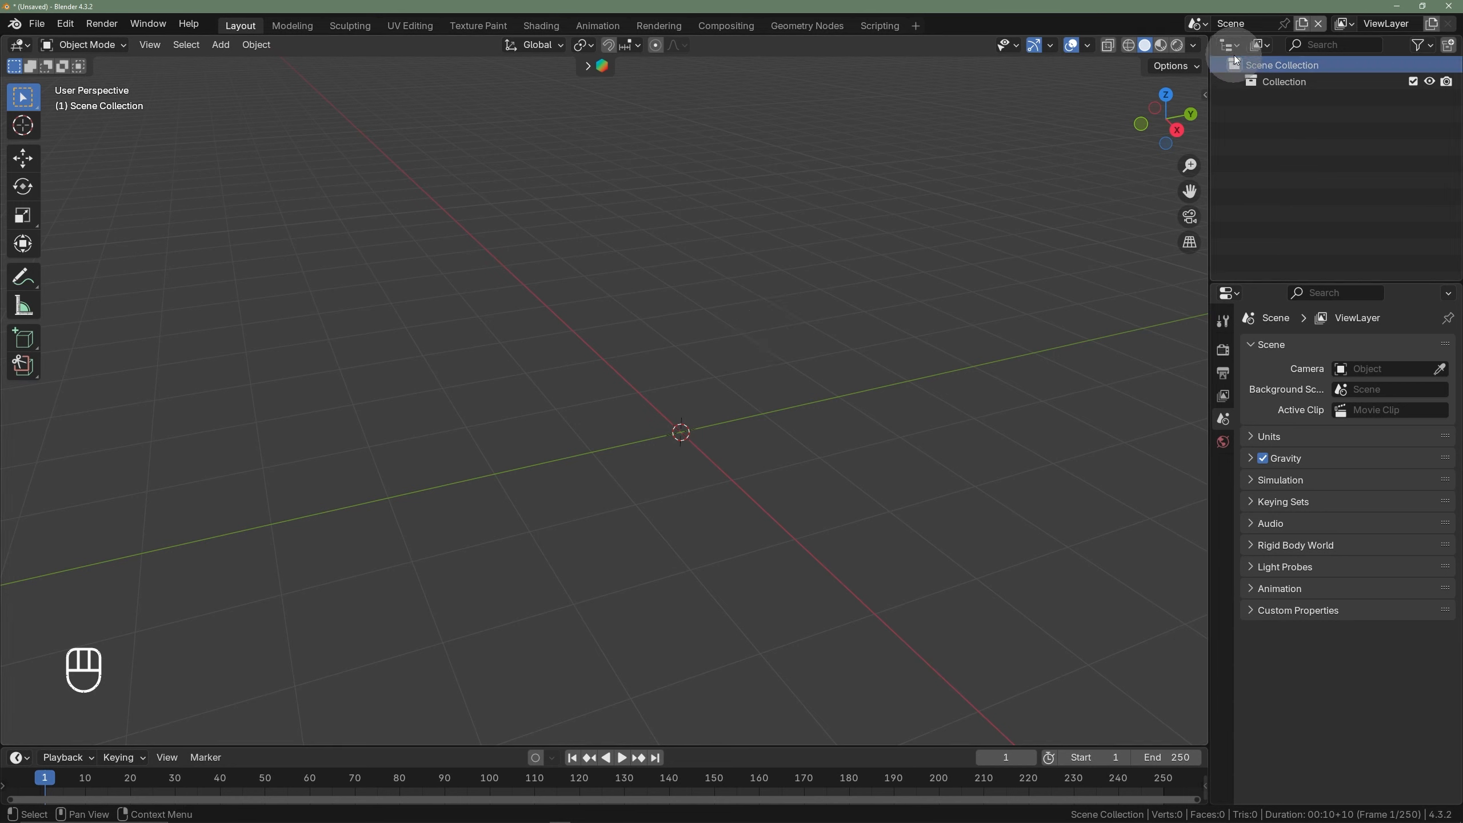
- Switch the active scene to Scene.001, select Tailly_Rig and frame the character and rock in the viewport
click(1197, 24)
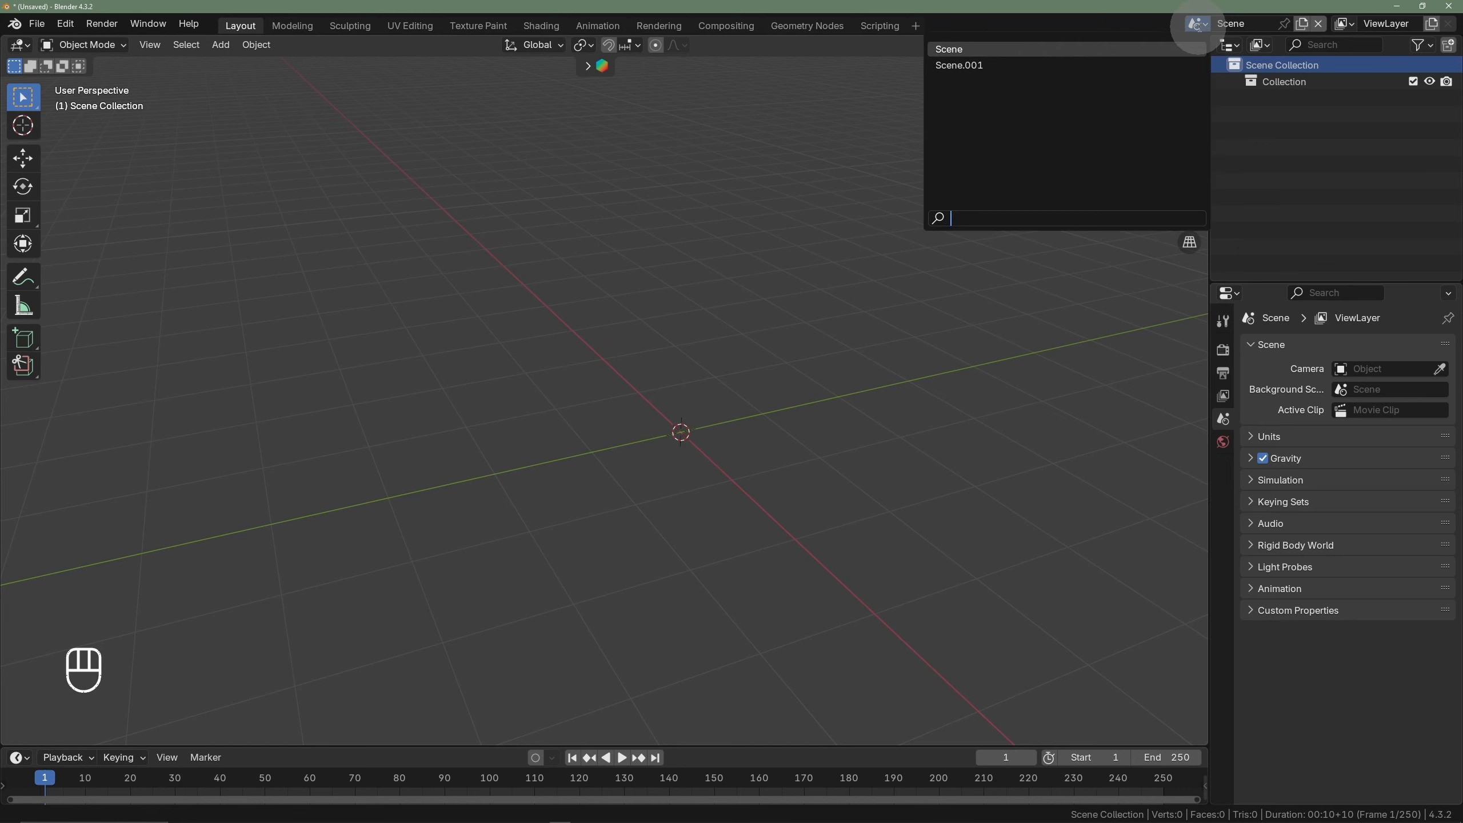
click(972, 66)
scroll(620, 461, up, 6)
middle_drag(620, 461, 815, 423)
shift+middle_drag(908, 432, 666, 386)
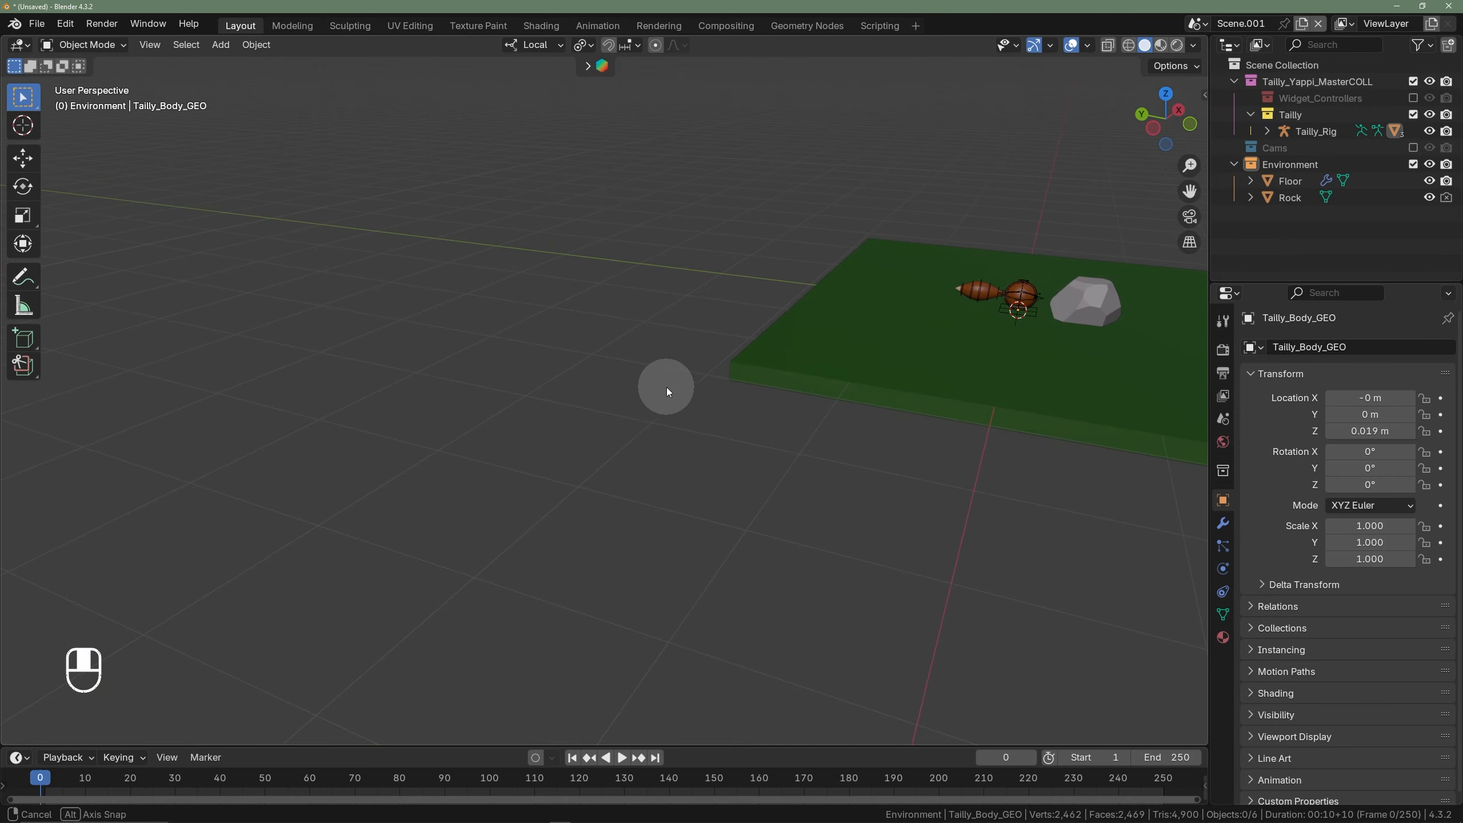
click(1031, 281)
key(KP_Decimal)
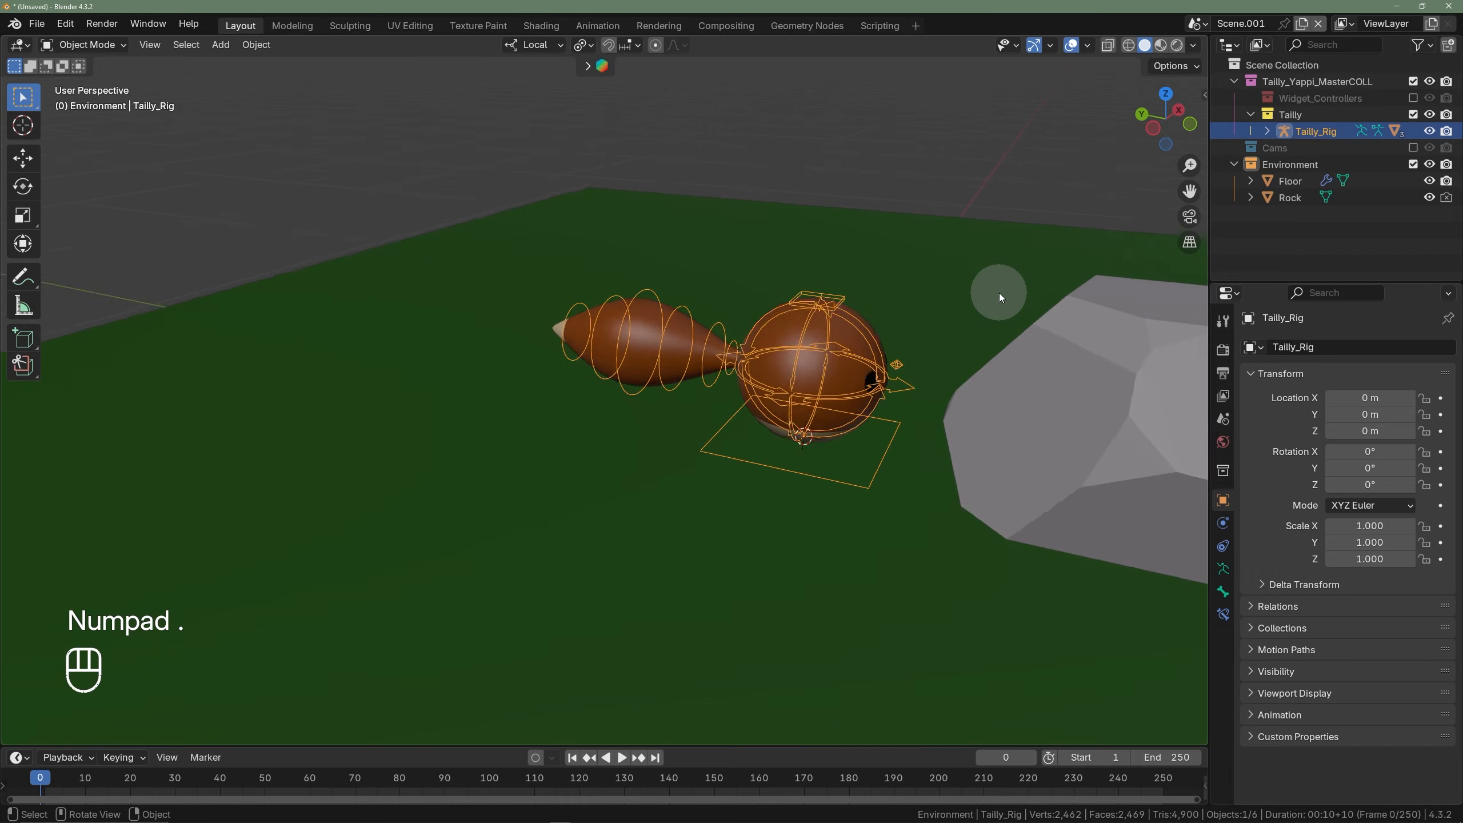
shift+middle_drag(999, 297, 729, 291)
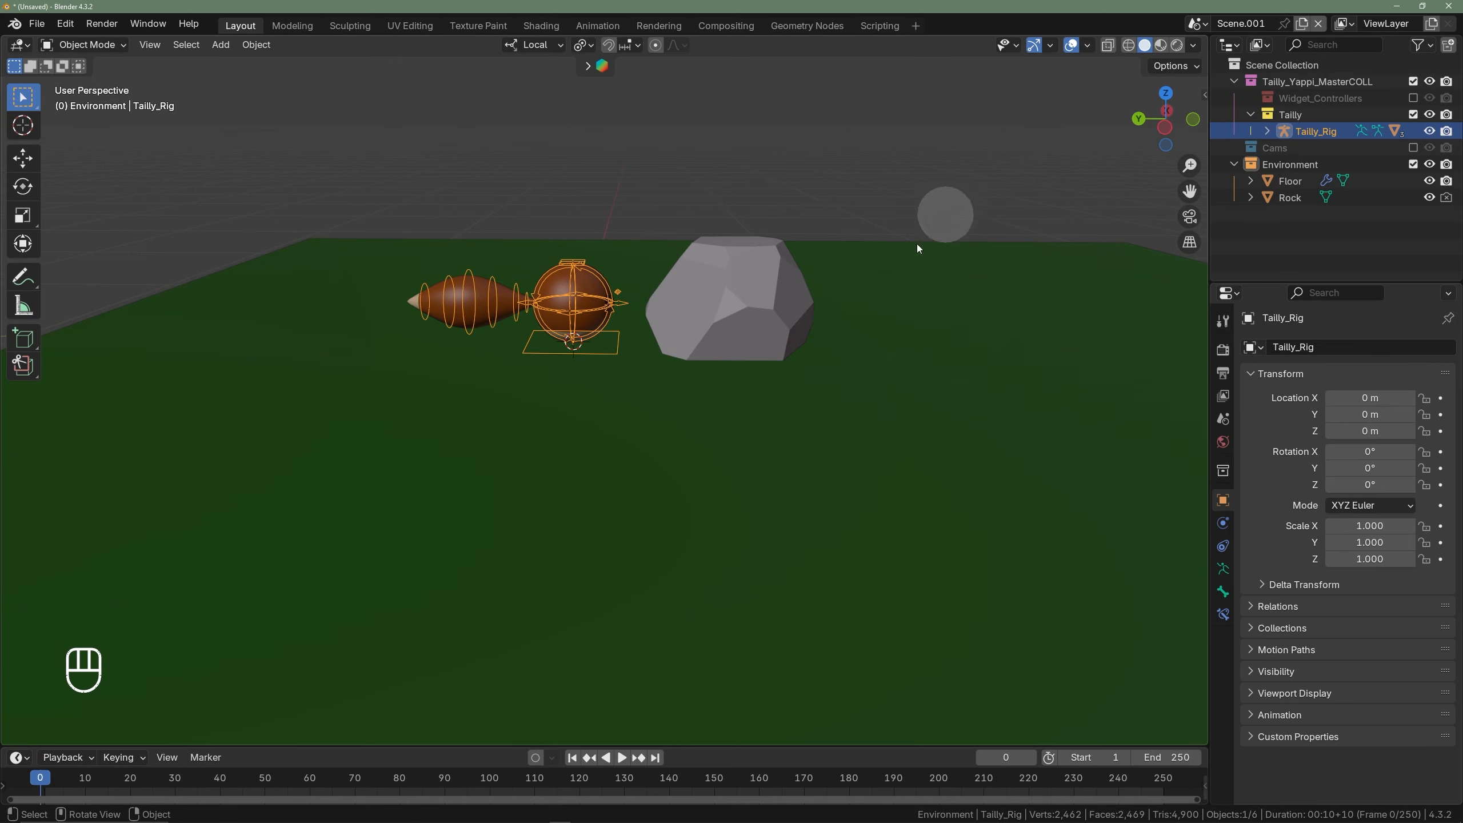
shift+middle_drag(917, 247, 818, 318)
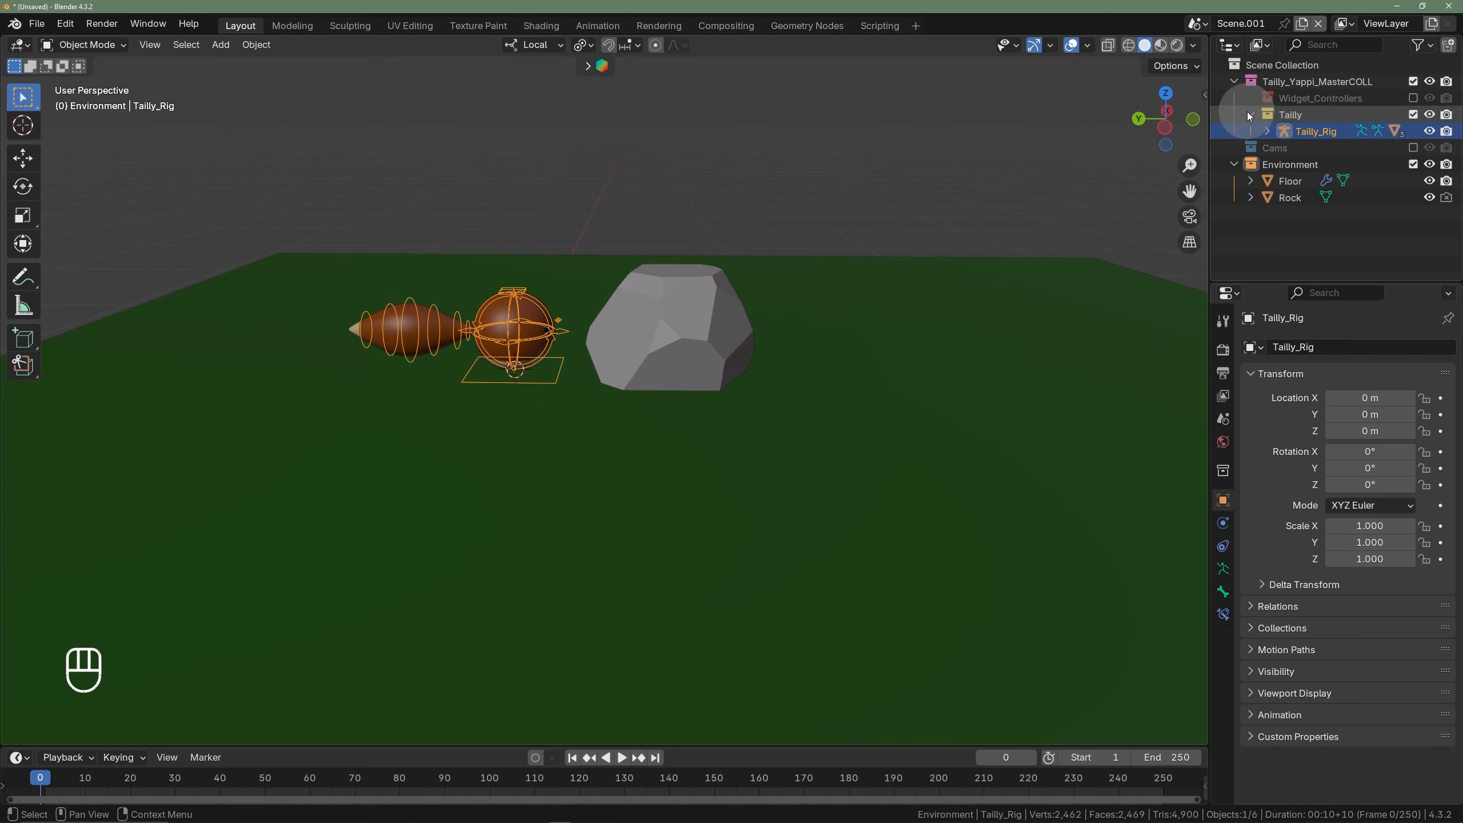
- Collapse the Tailly, Tailly_Yappi_MasterCOLL and Environment collections in the Outliner and deselect the rig
click(1251, 114)
click(1236, 80)
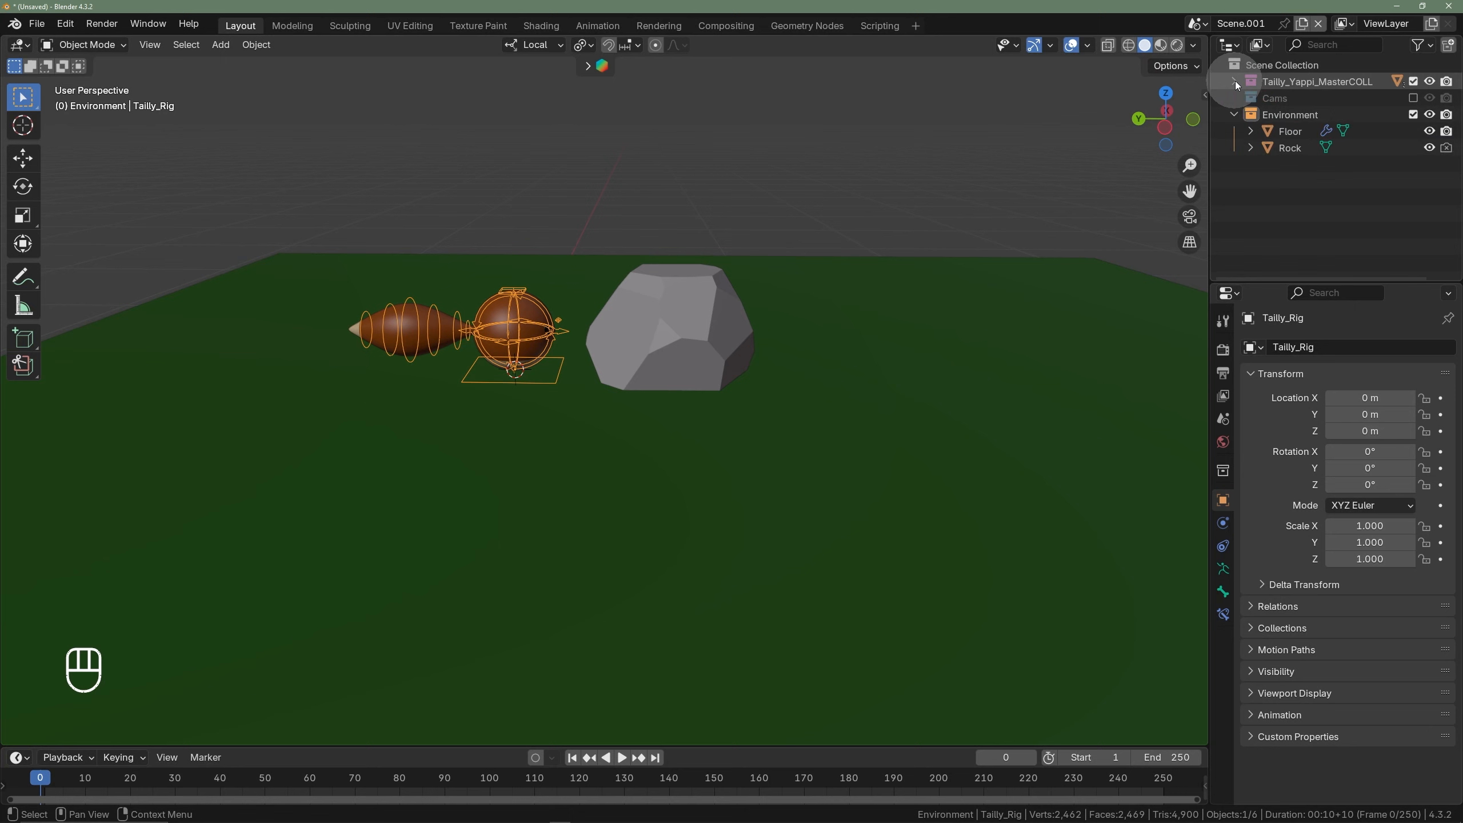
click(1237, 113)
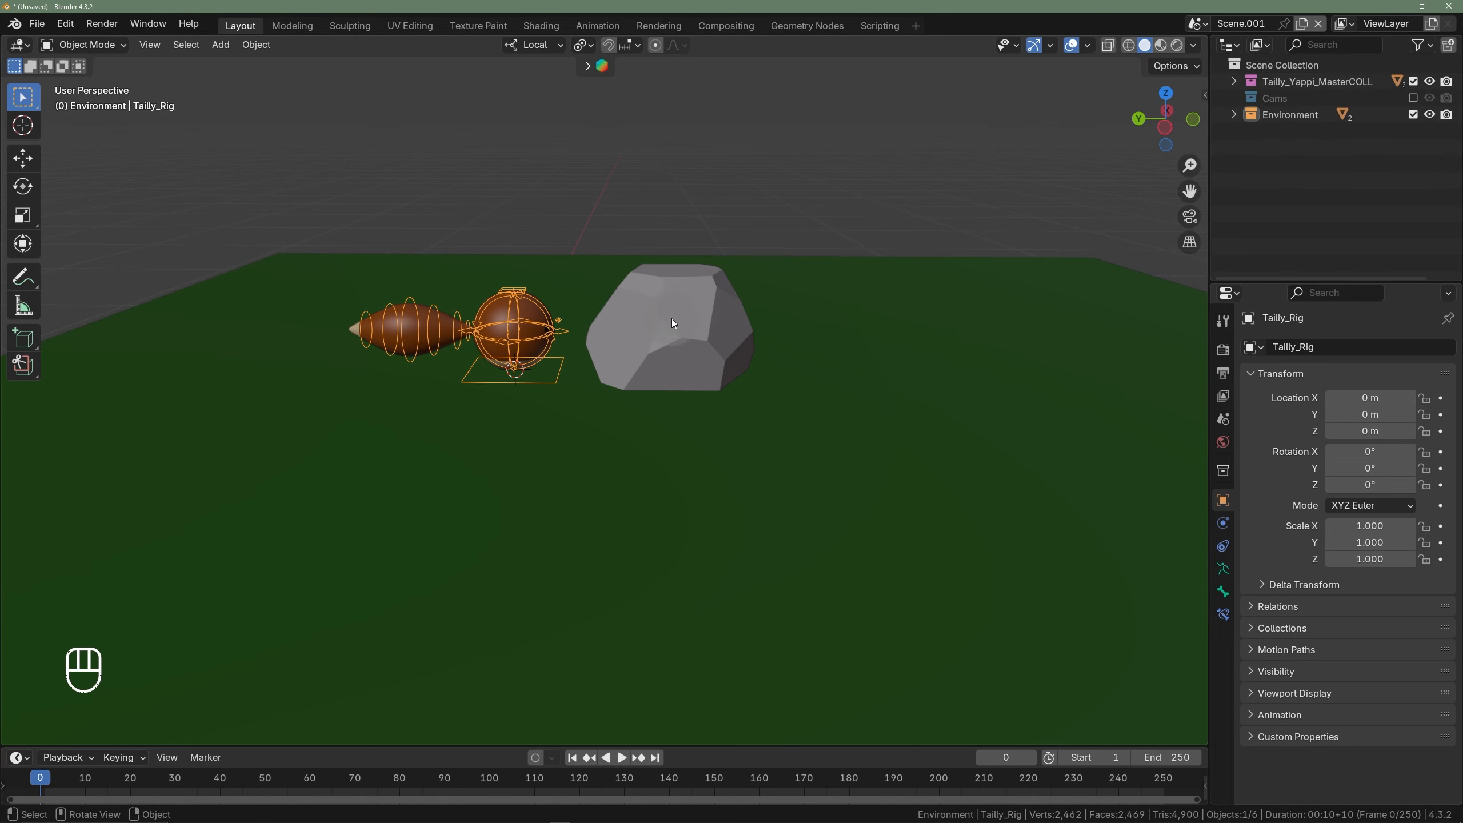
click(755, 413)
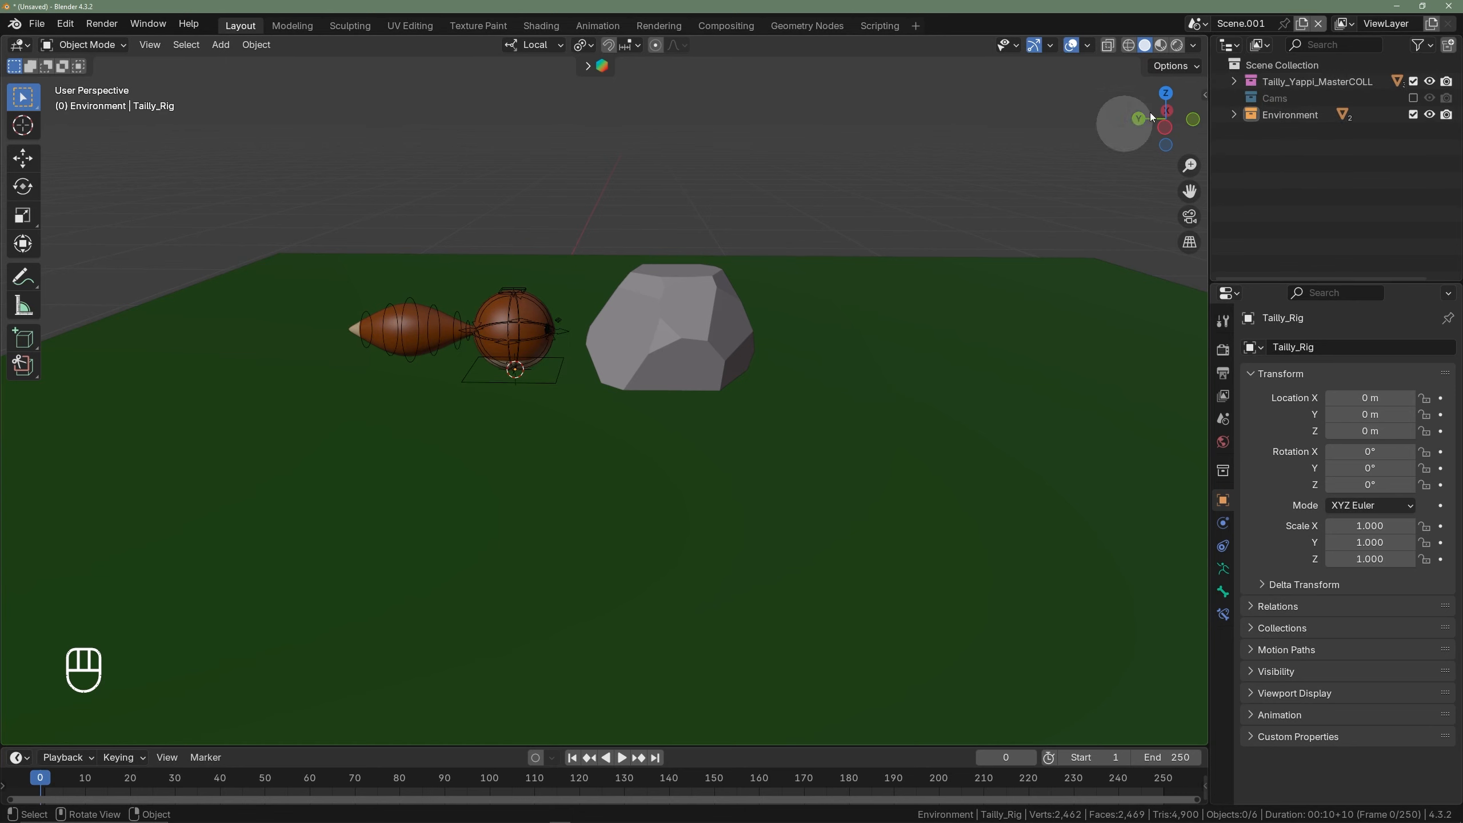
- Select Tailly_Rig, toggle it into Edit Mode and return to Object Mode
scroll(679, 337, down, 4)
scroll(541, 329, up, 4)
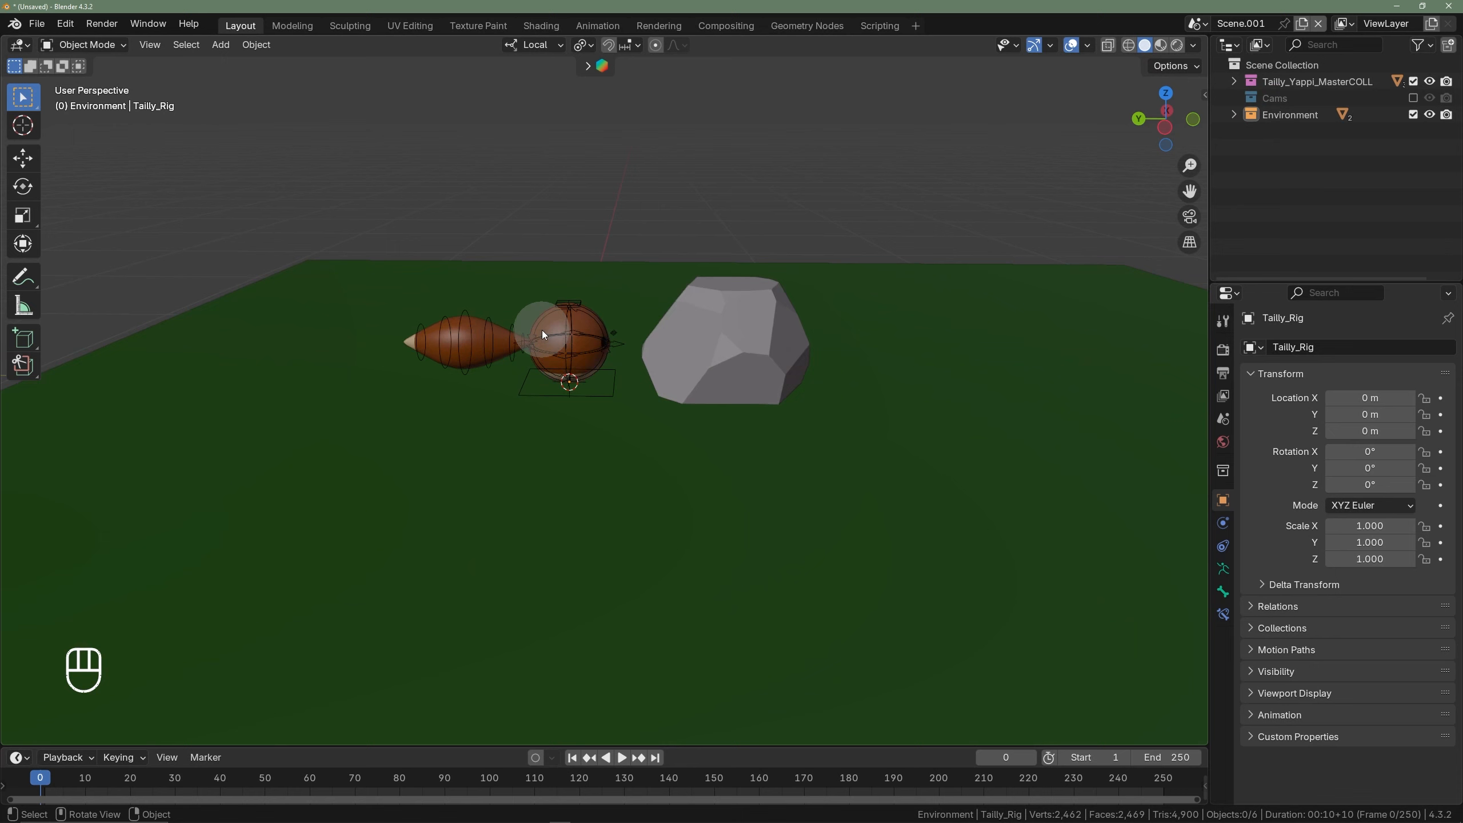
click(564, 305)
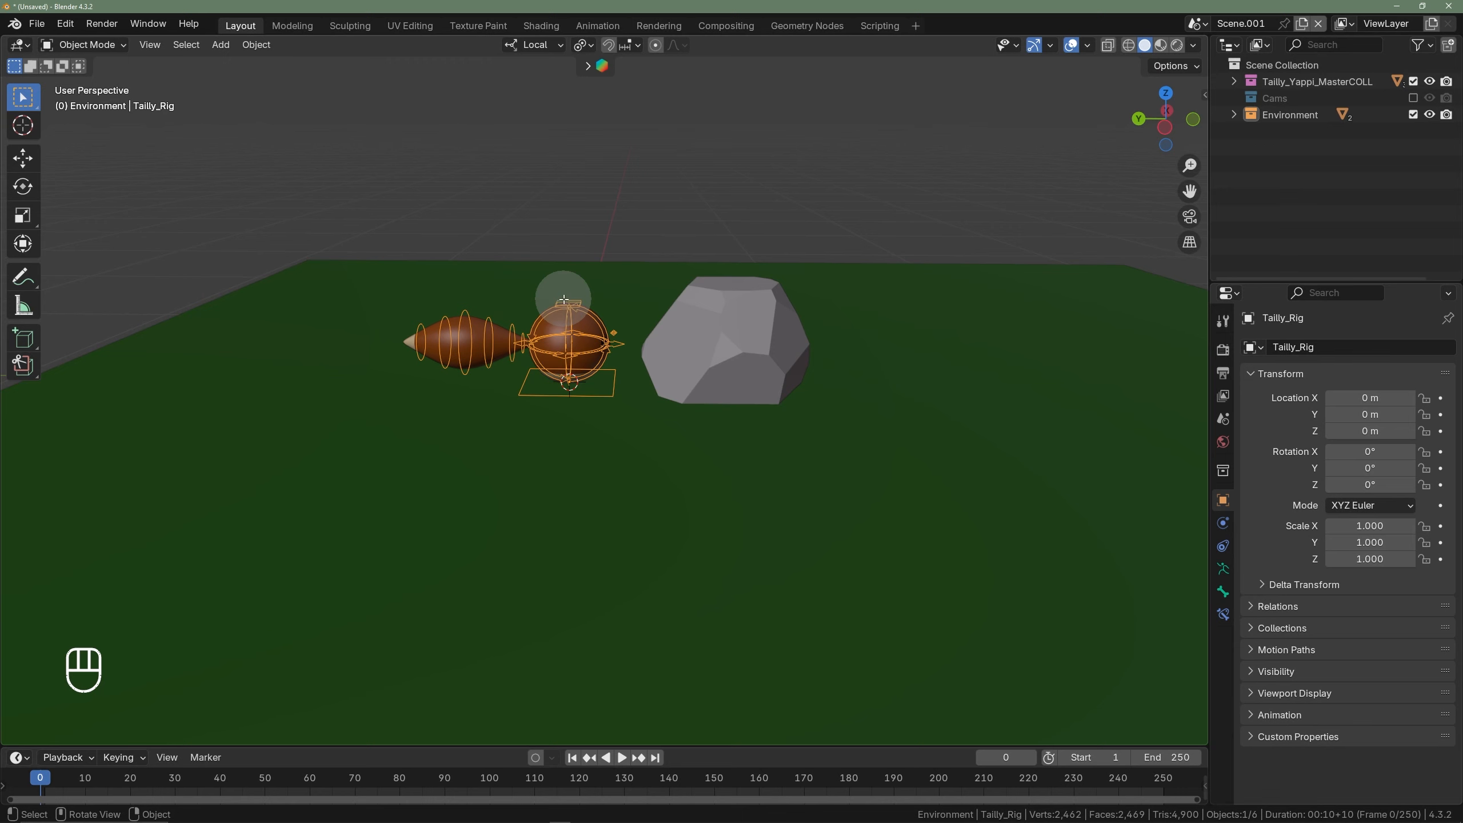
key(Tab)
key(Tab)
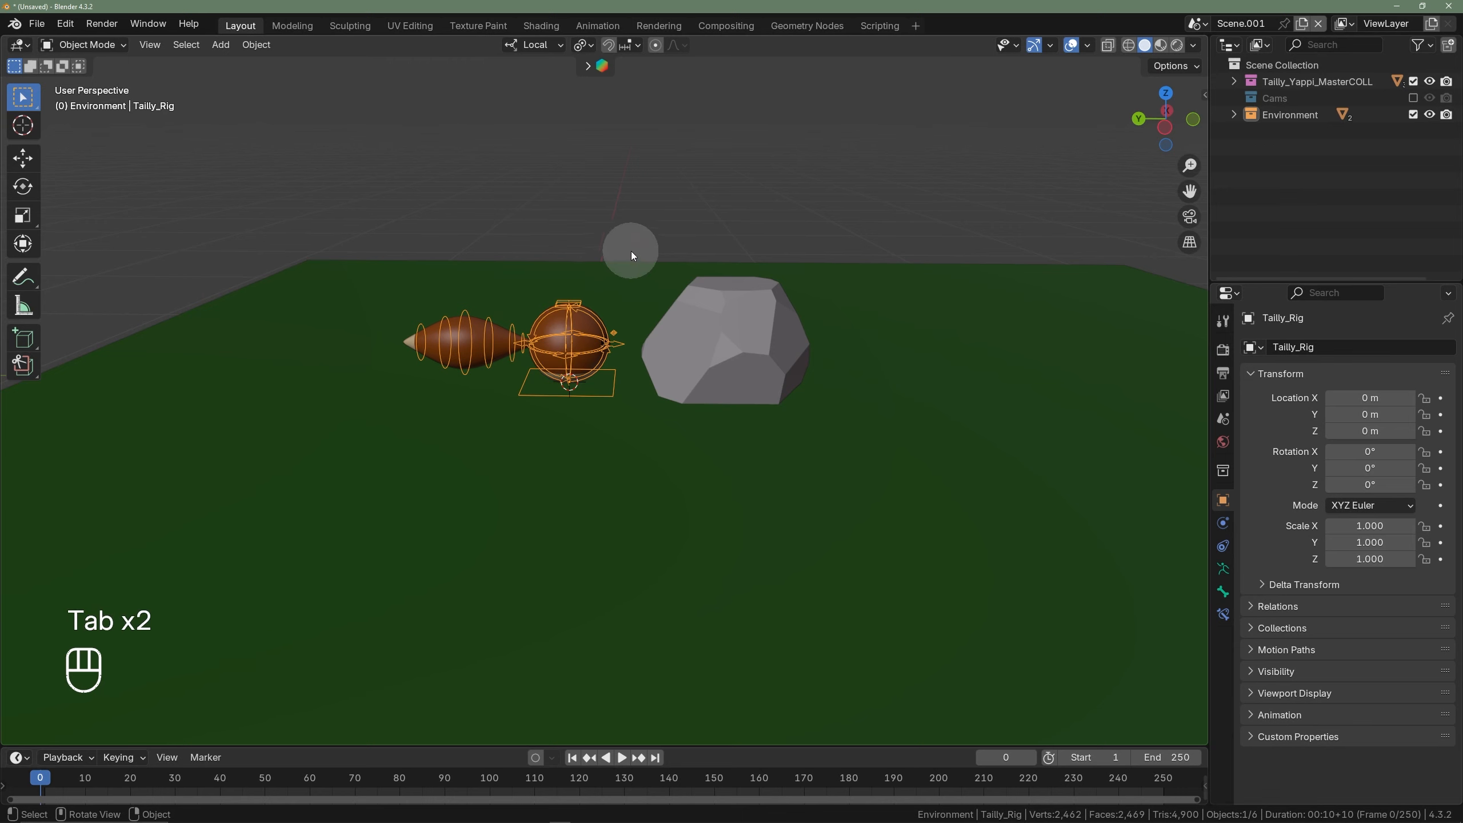
- Switch Tailly_Rig to Pose Mode and show the viewport sidebar with the transform values
middle_drag(631, 252, 585, 300)
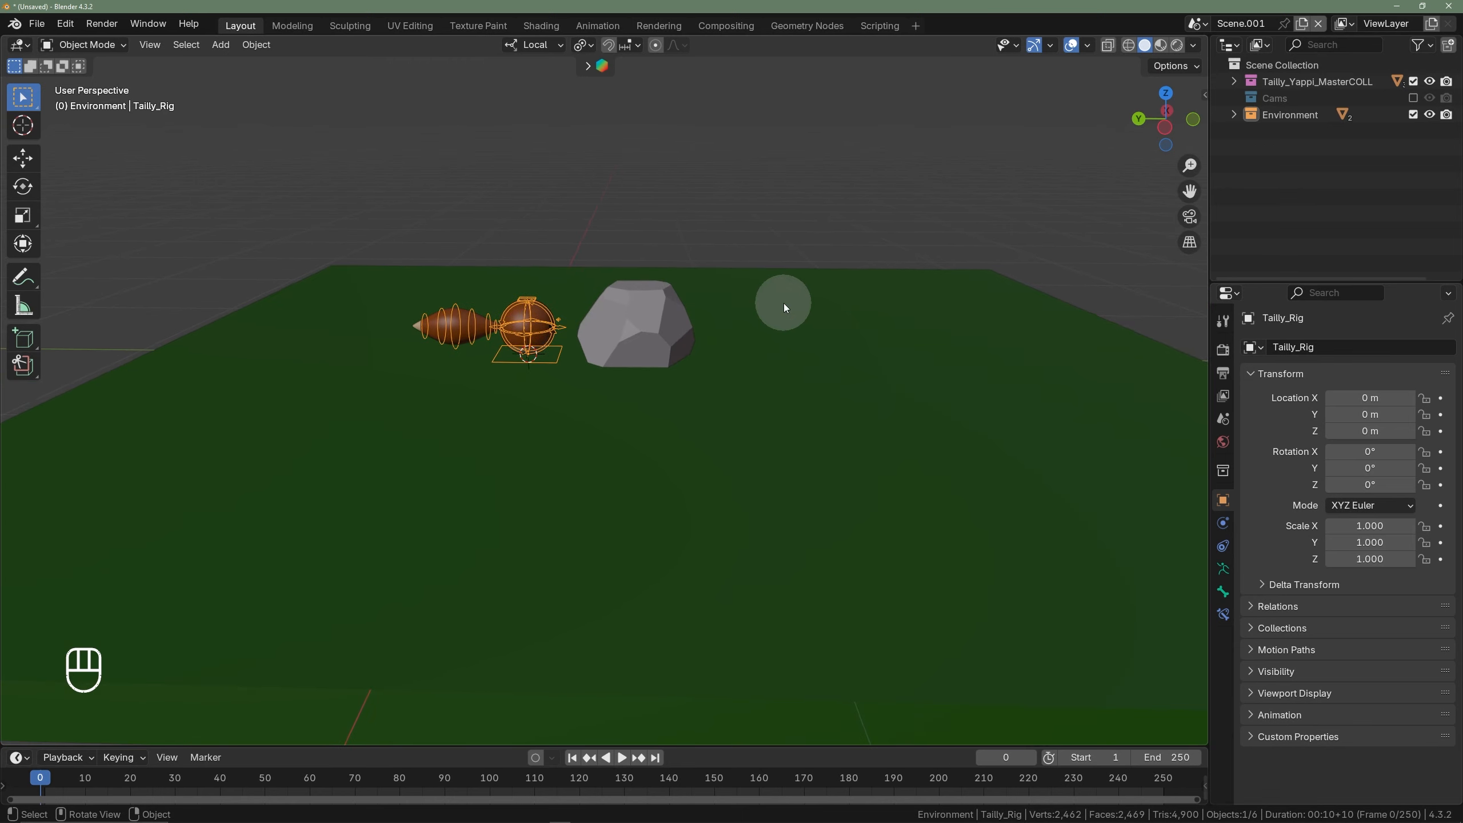
key(ctrl+Tab)
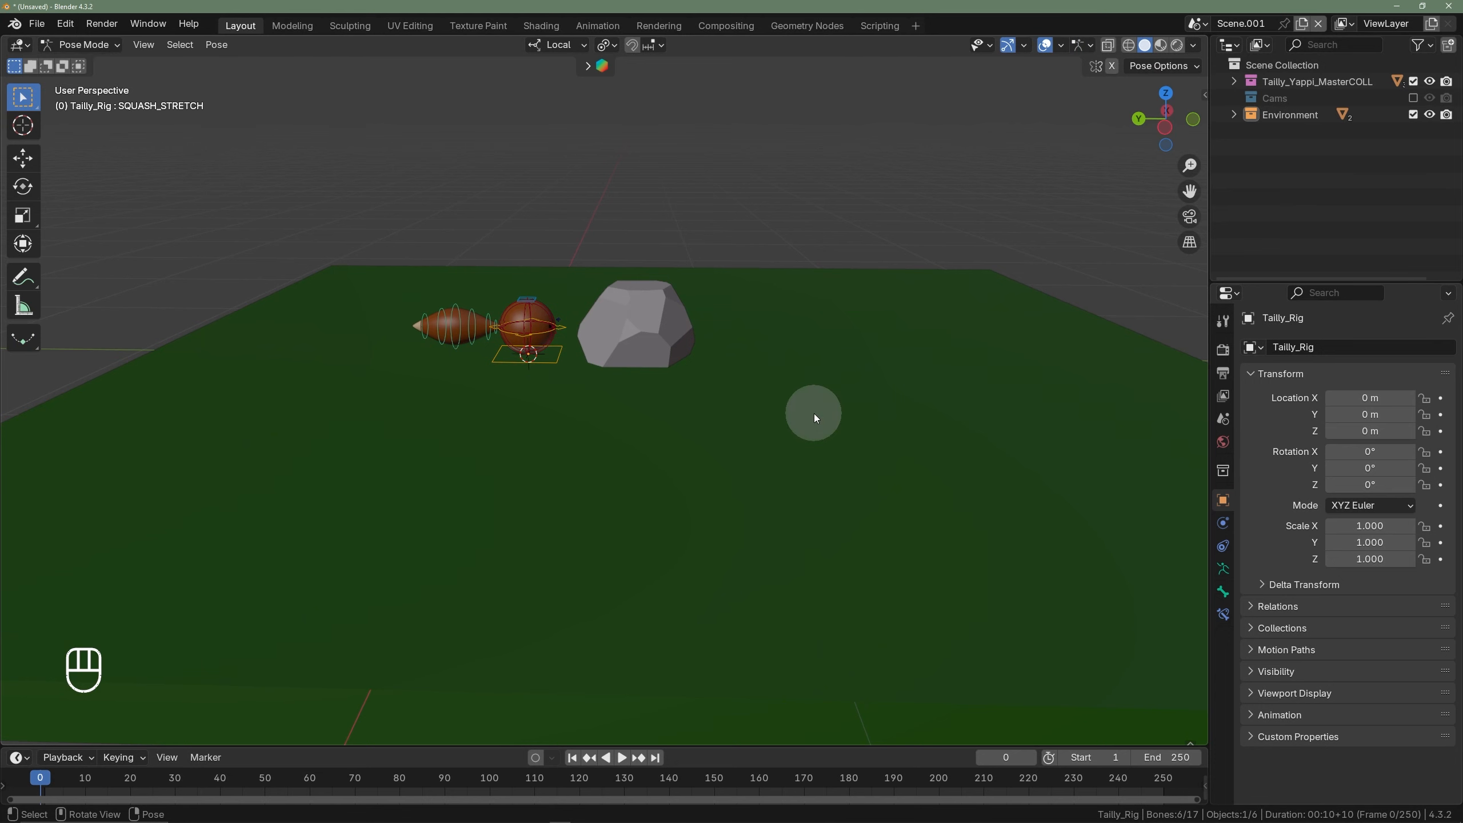
key(n)
scroll(553, 354, up, 4)
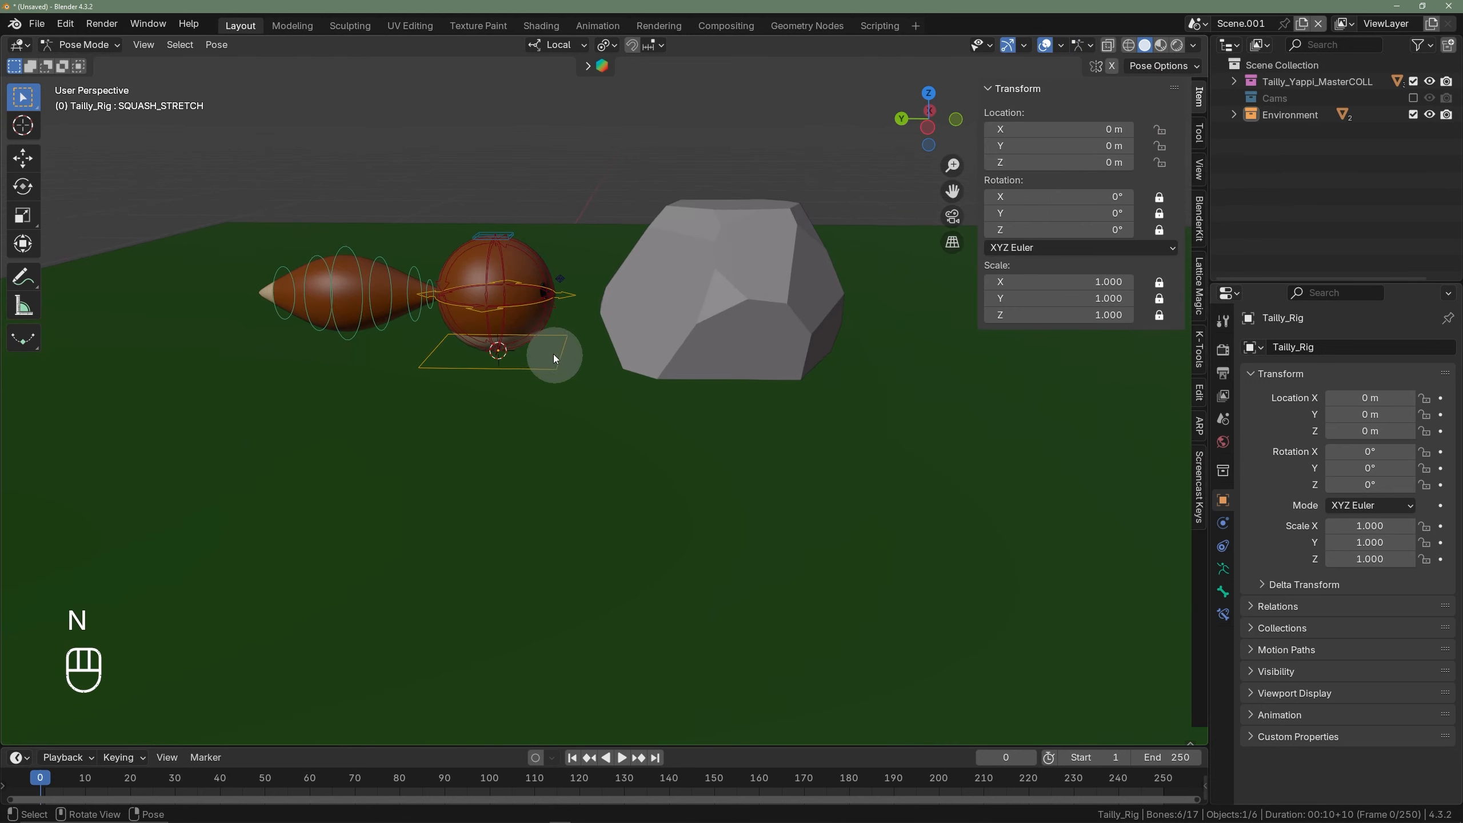
- Try moving the ROOT control under the character and the BODY_Master control around its body
click(536, 370)
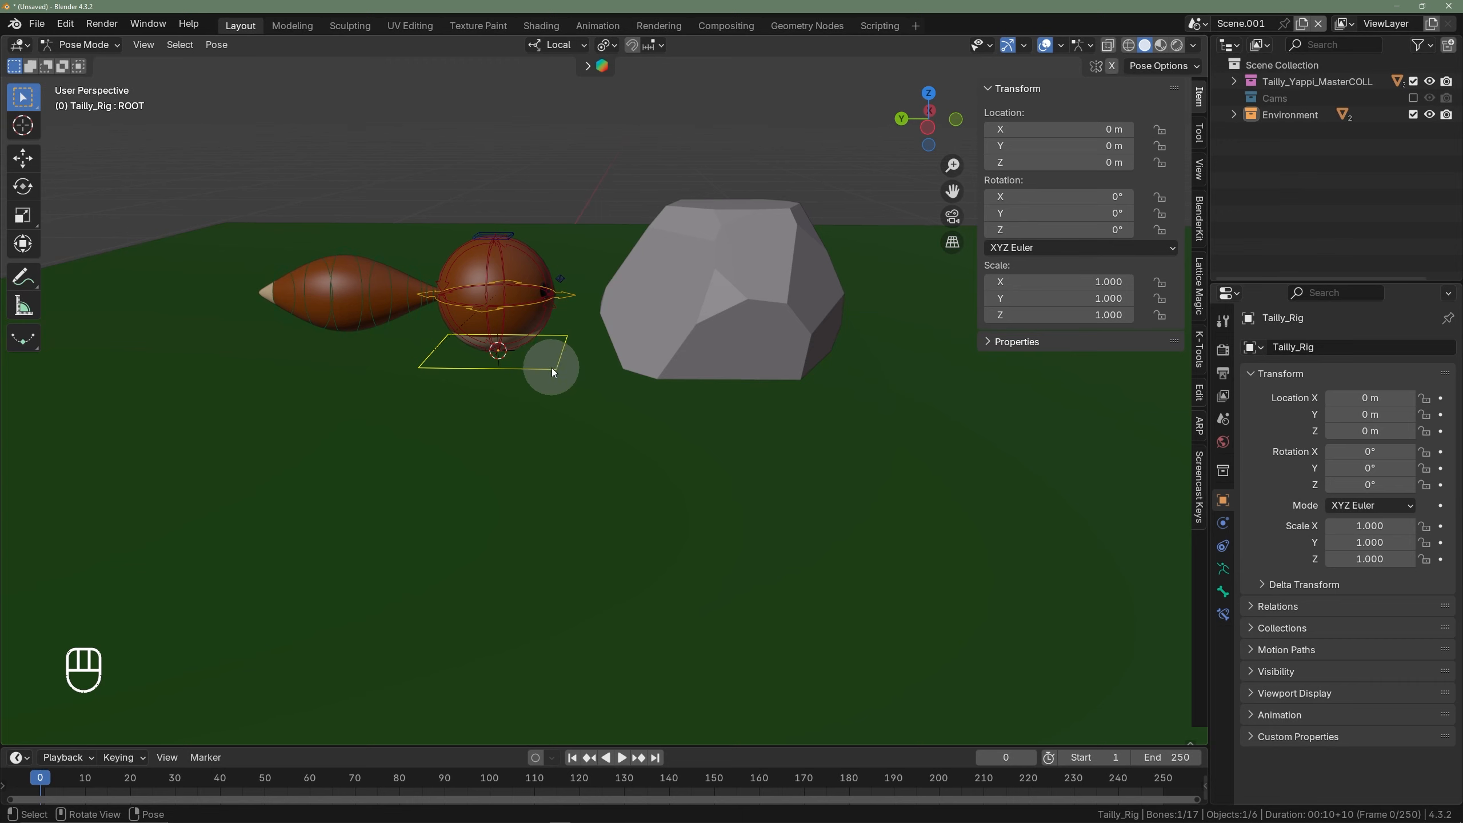
key(g)
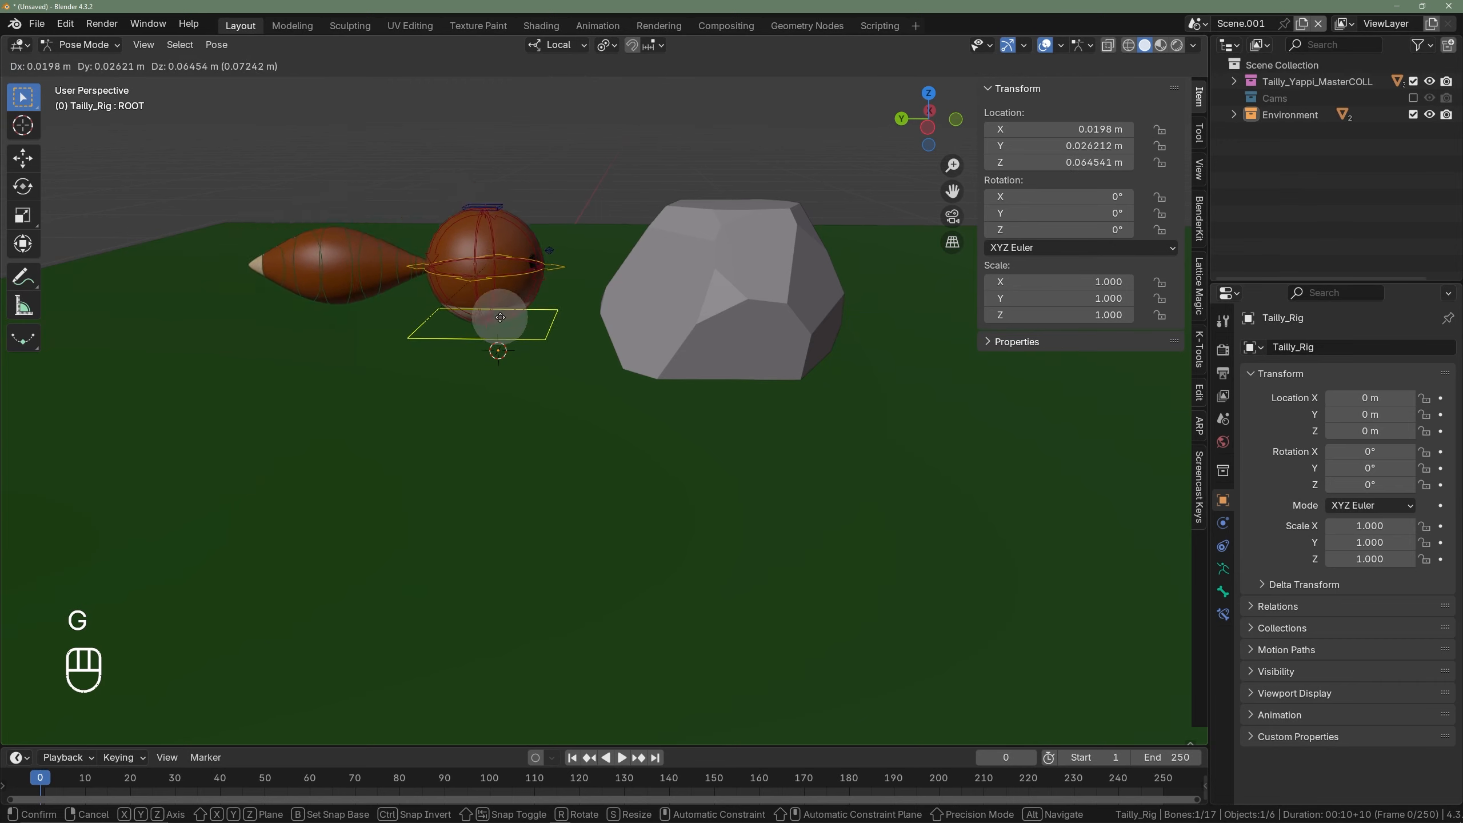
right_click(519, 282)
middle_drag(518, 282, 564, 304)
click(568, 293)
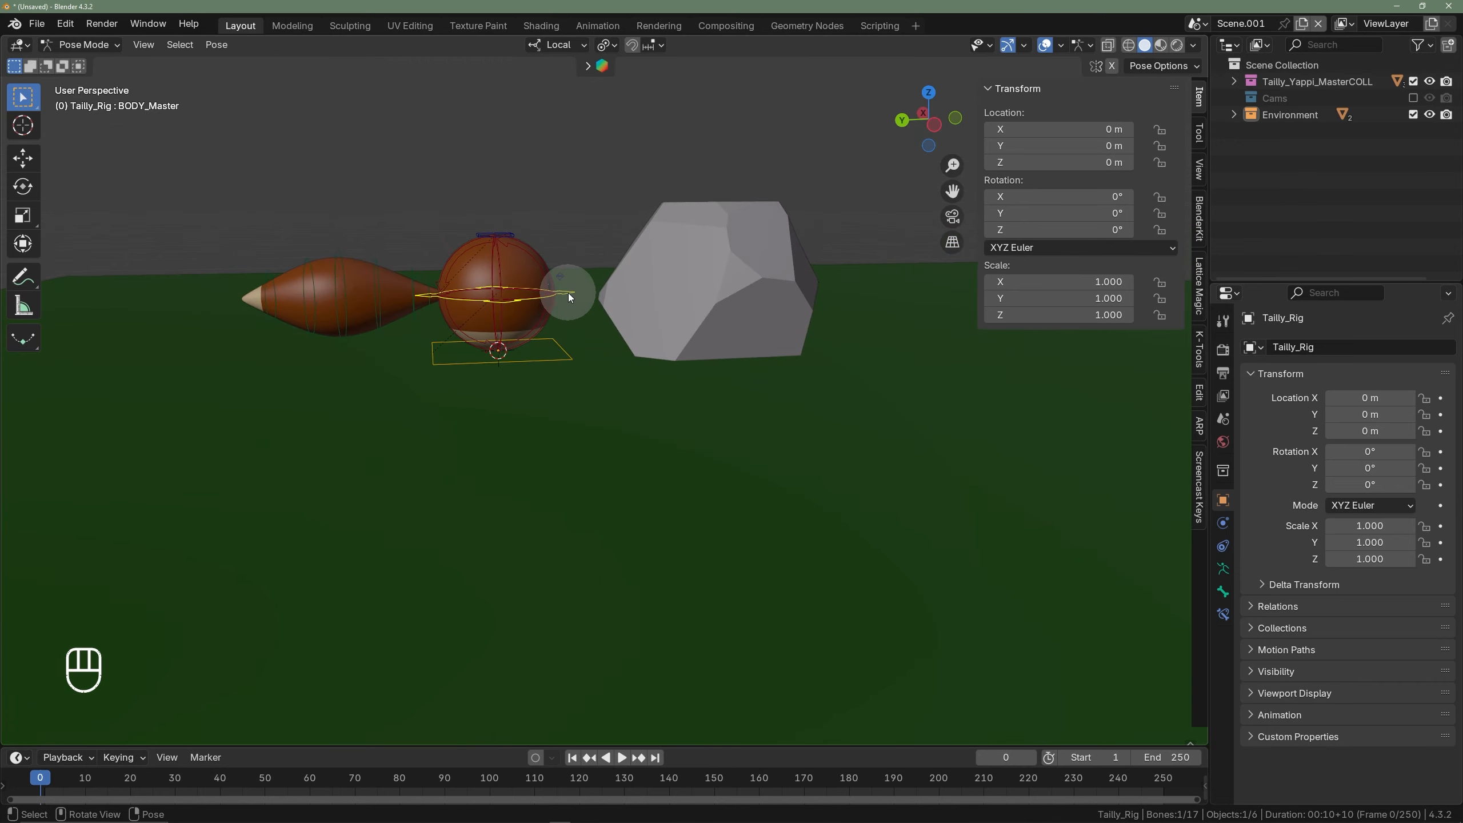
key(g)
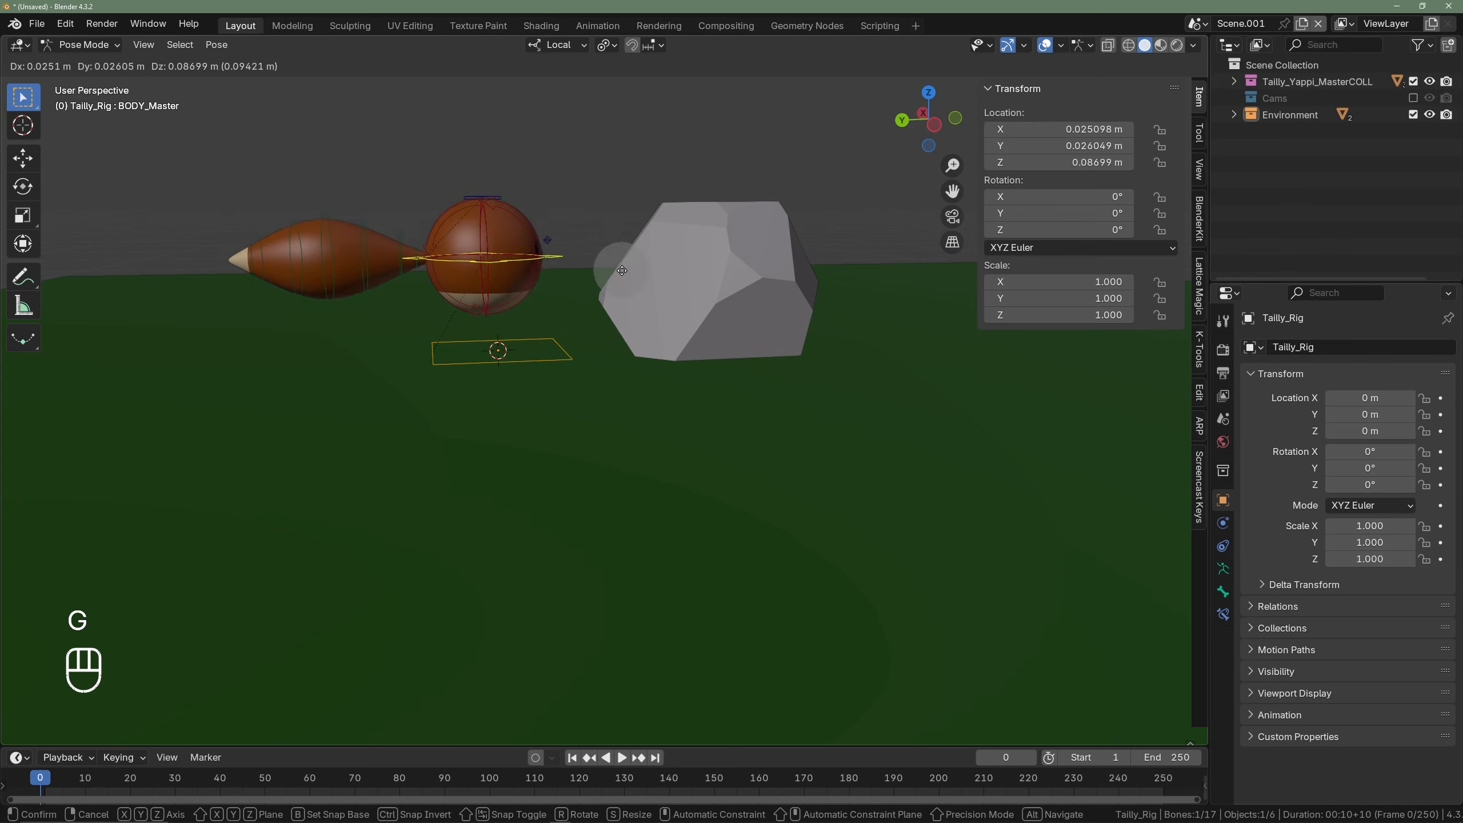
right_click(546, 253)
- Try rotating, moving and scaling the ROOT control
middle_drag(543, 256, 553, 364)
click(551, 364)
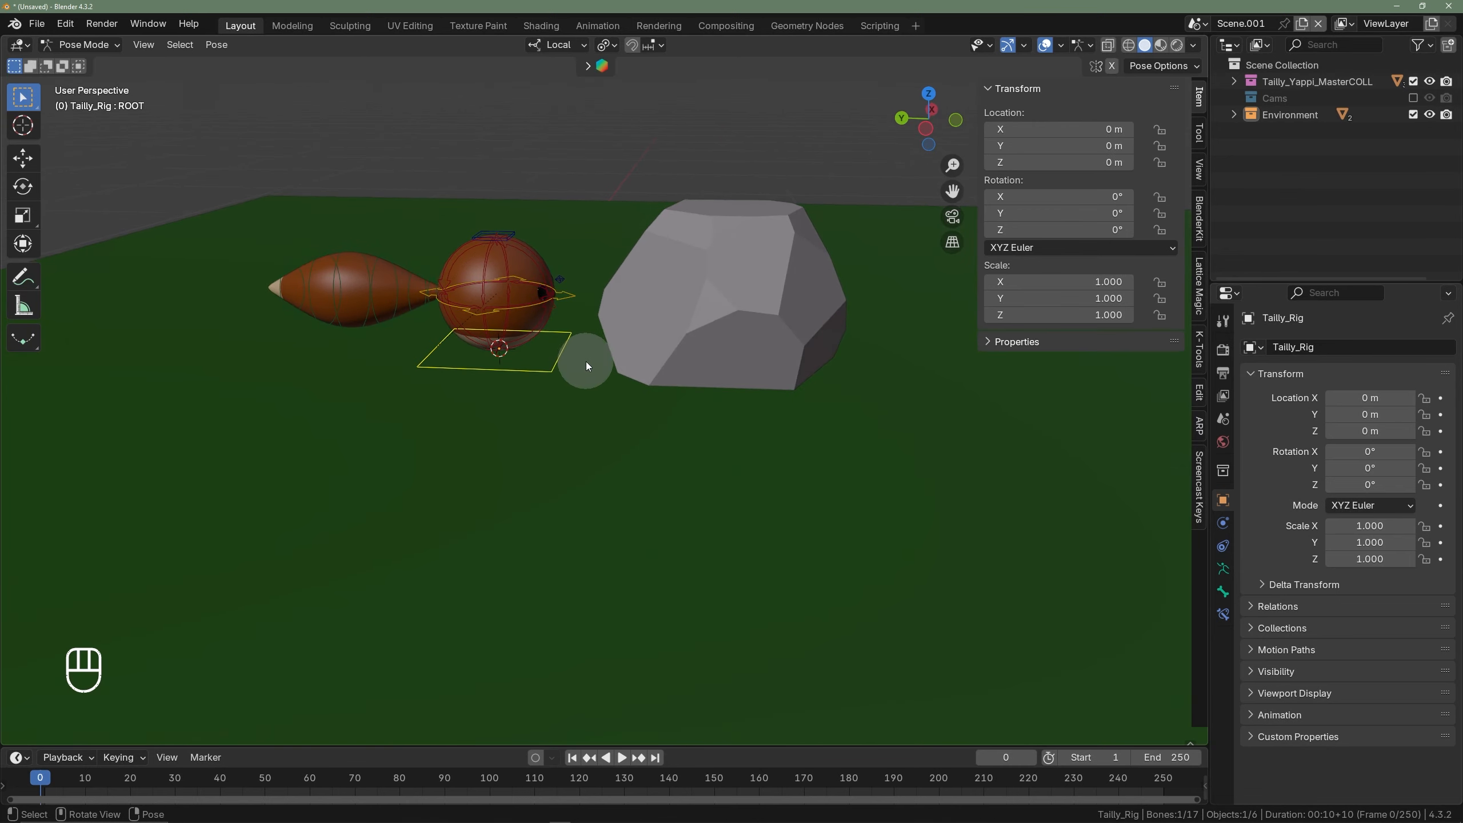
key(r)
key(g)
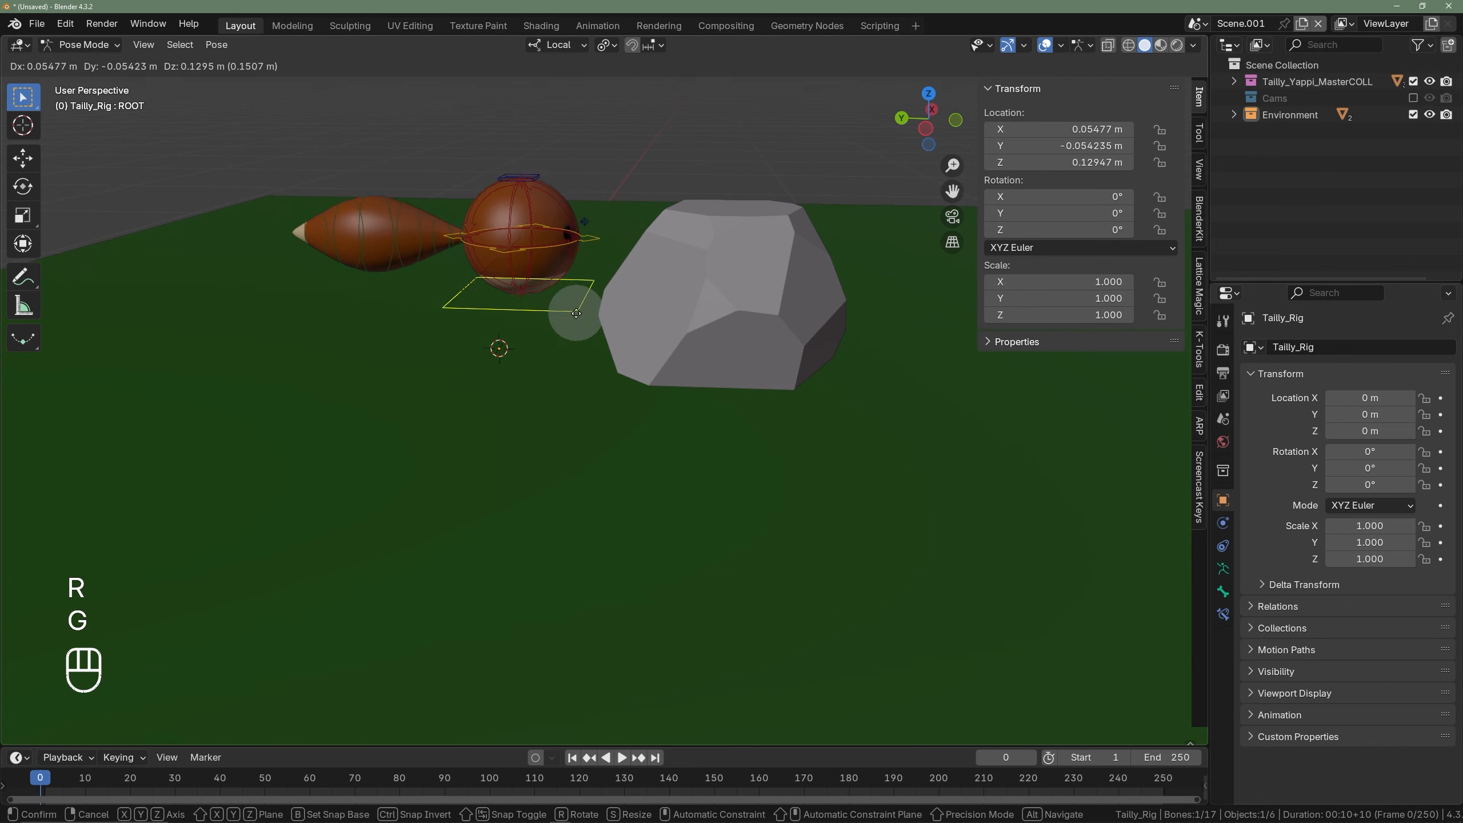
key(s)
right_click(672, 365)
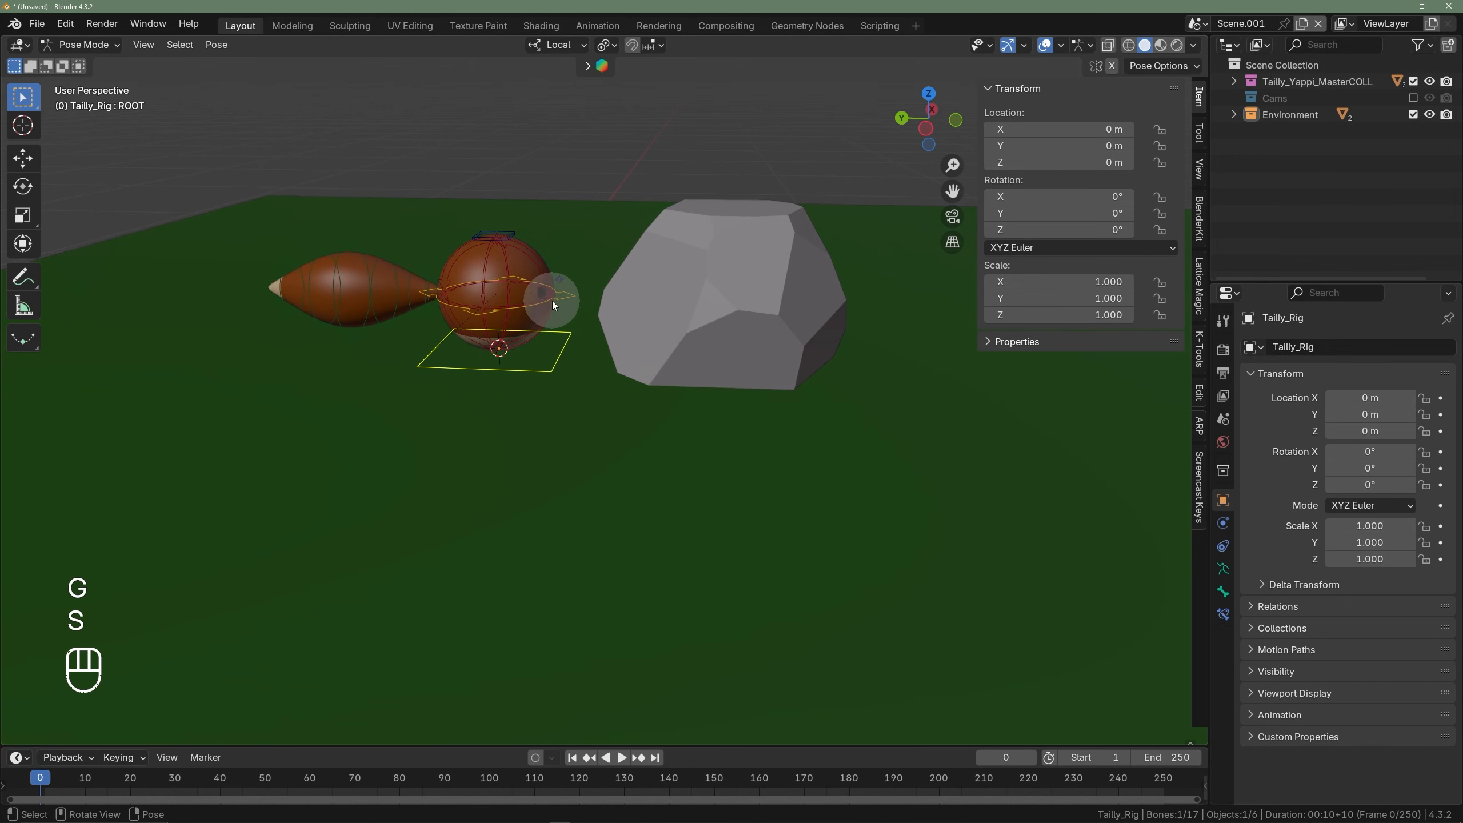
- Try moving, rotating and scaling the BODY_Master control
click(568, 298)
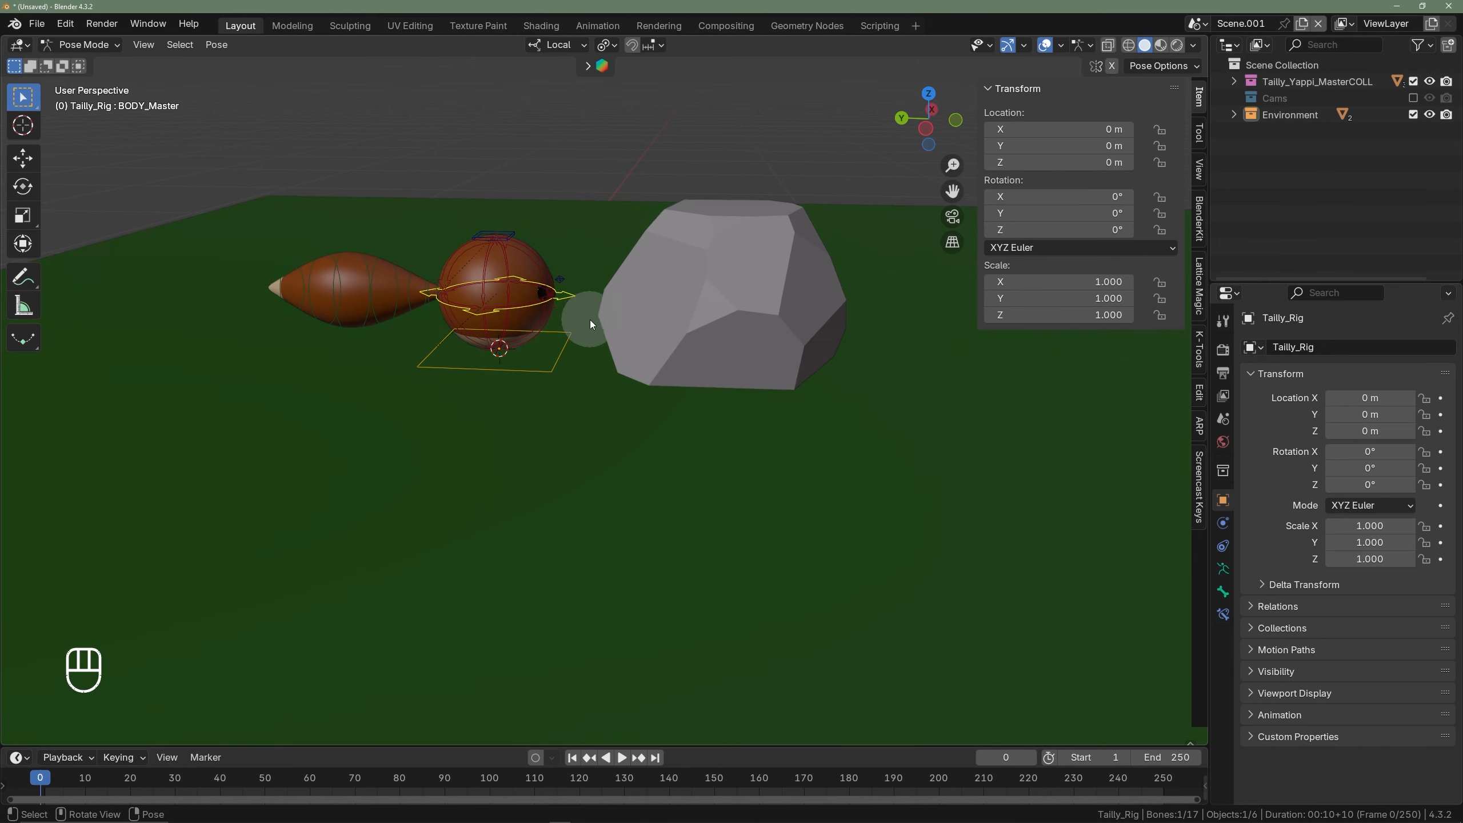
key(g)
right_click(612, 308)
key(r)
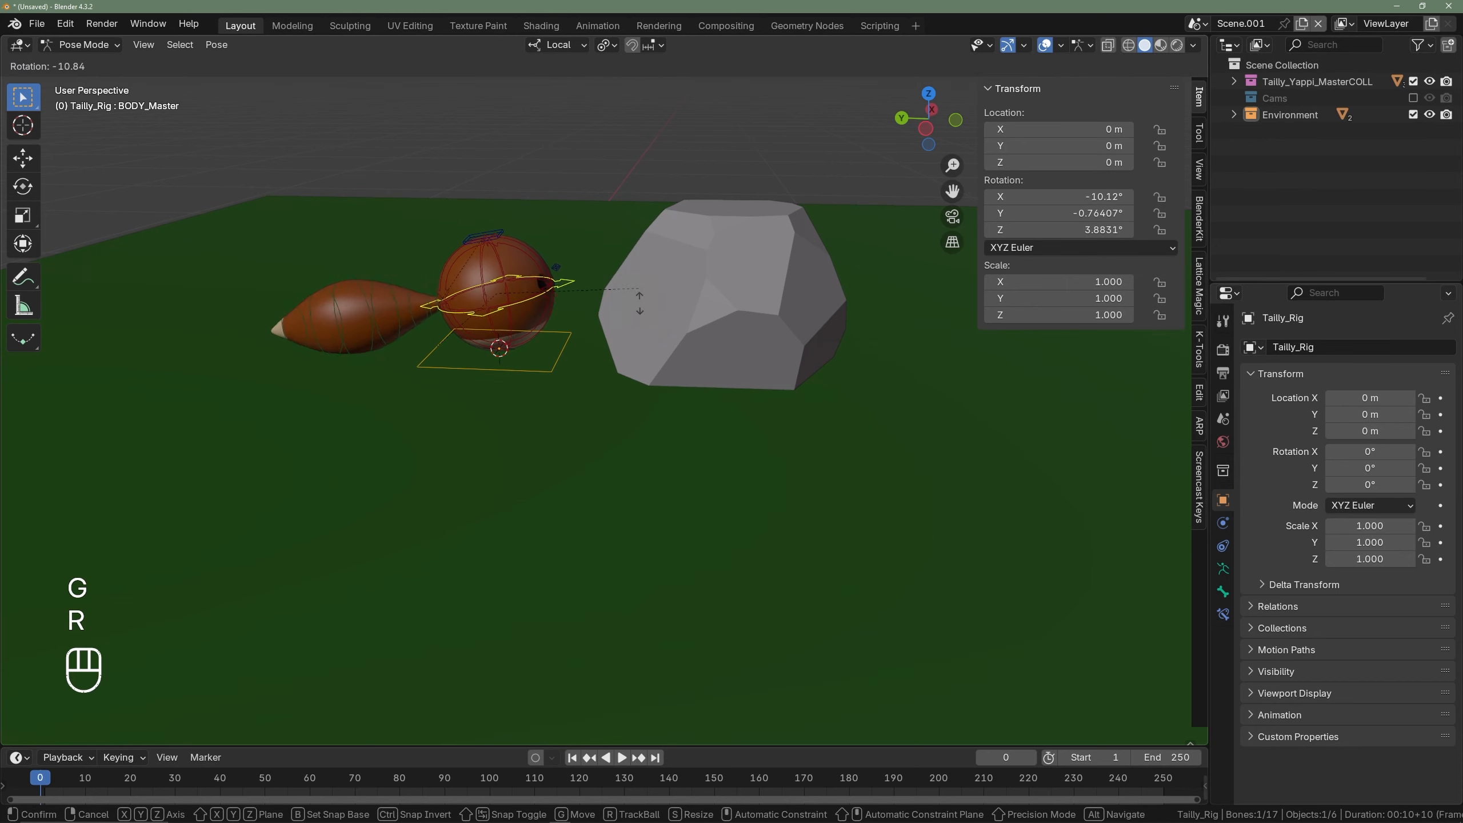
right_click(629, 324)
key(s)
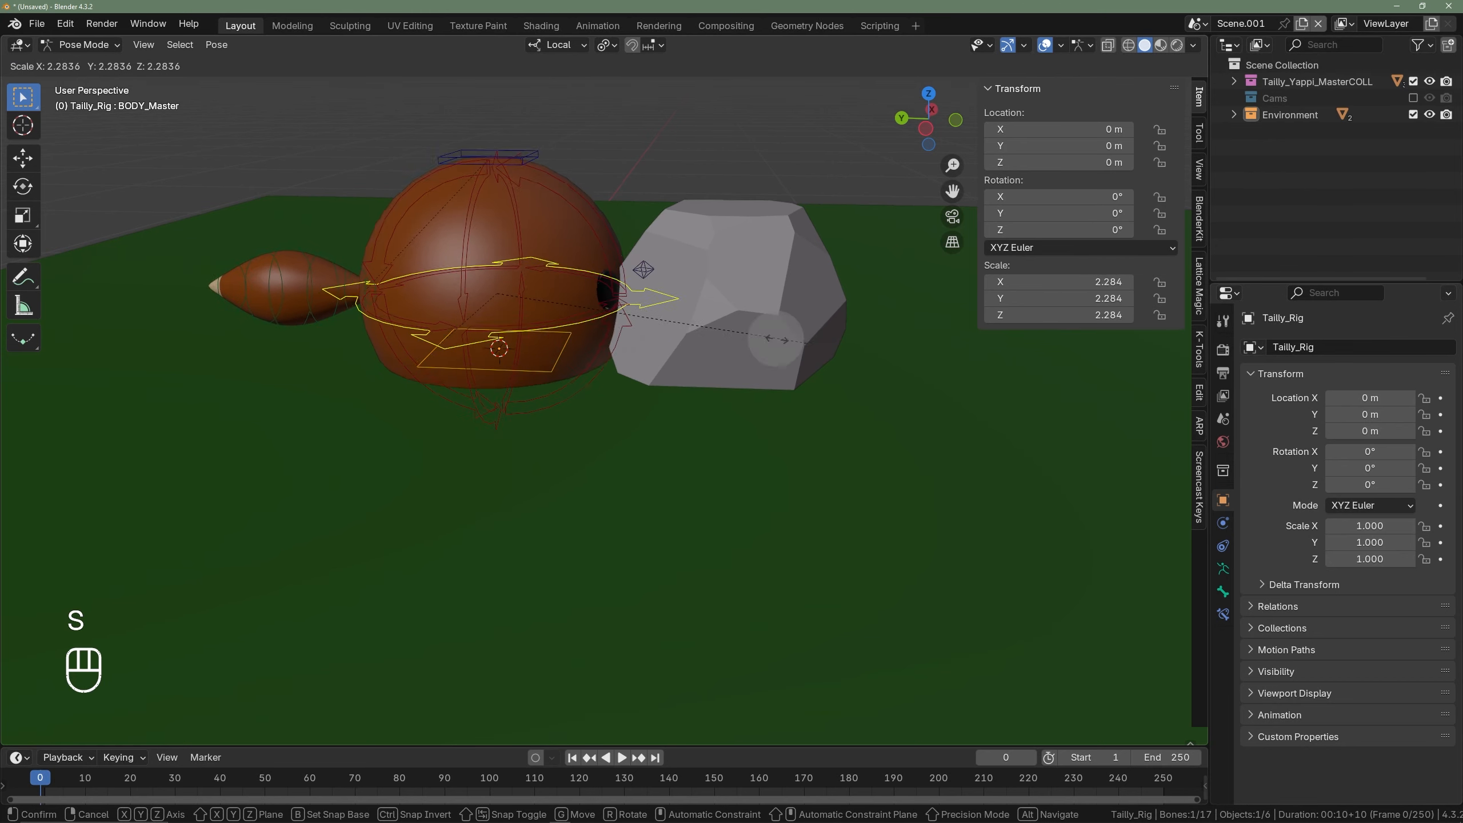
right_click(611, 304)
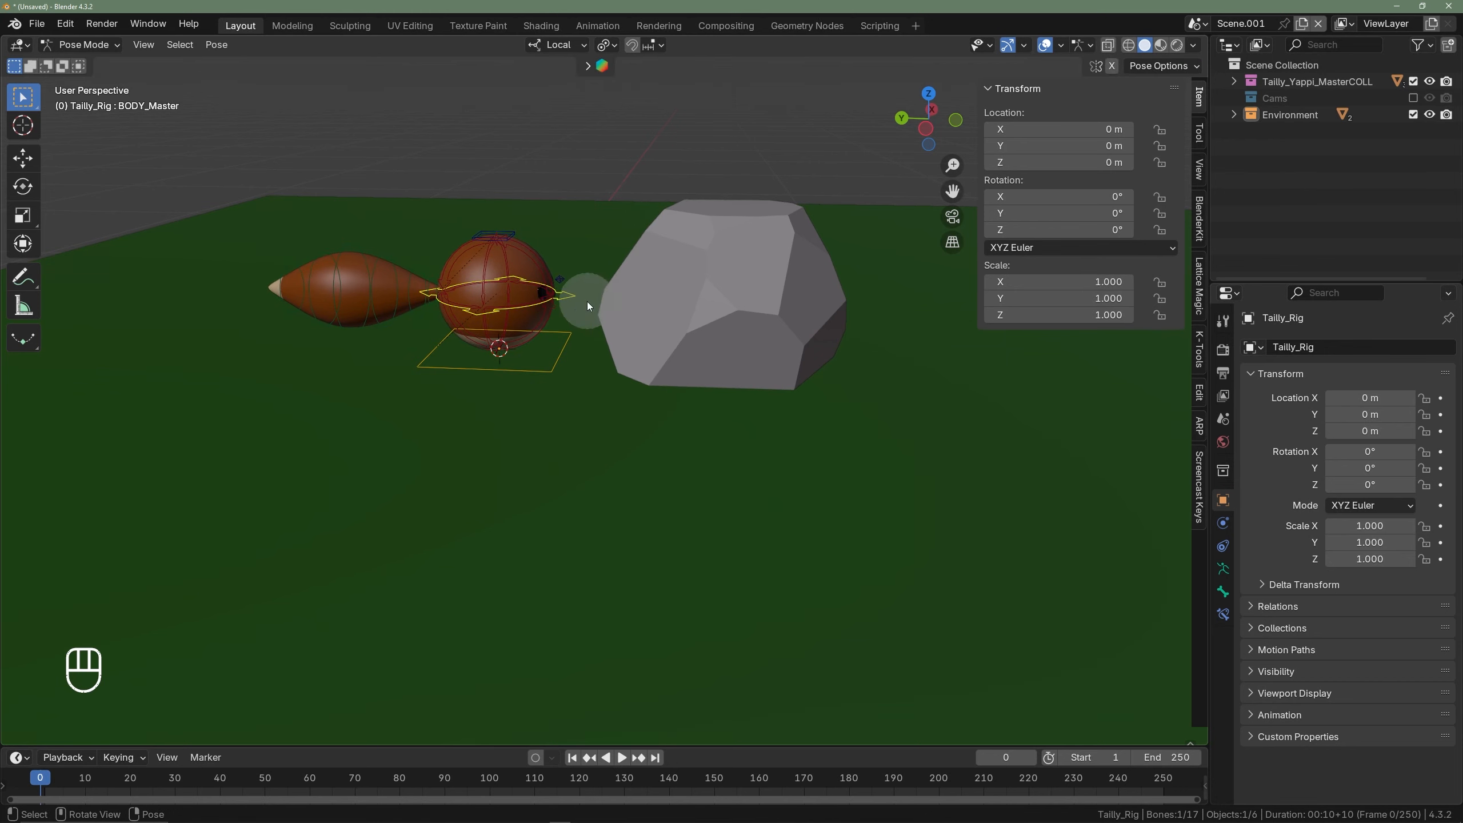
right_click(567, 312)
click(593, 312)
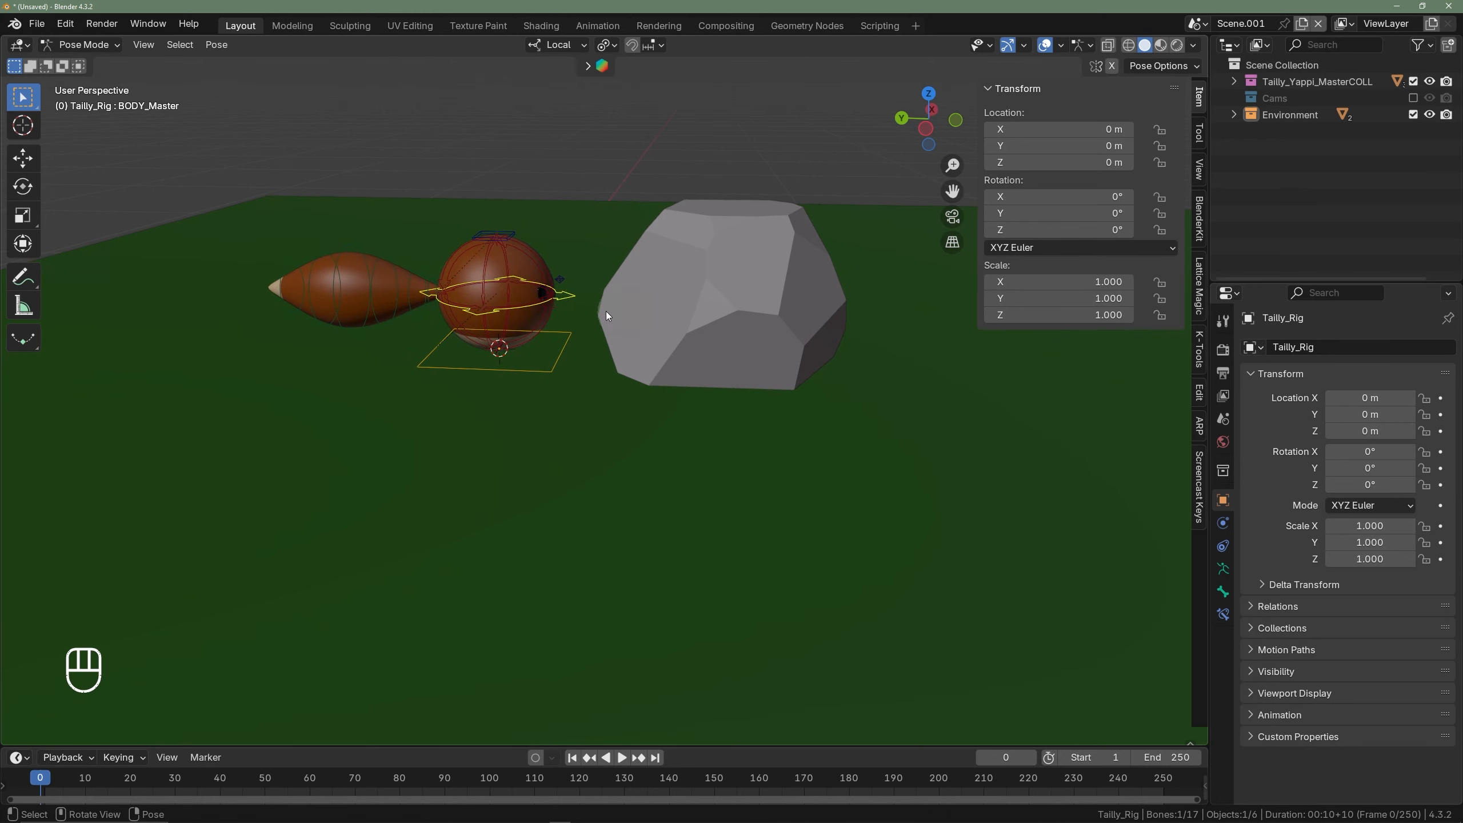
- Lock the X, Y and Z scale of the BODY_Master control and test scaling before and after locking
middle_drag(600, 312, 528, 315)
key(s)
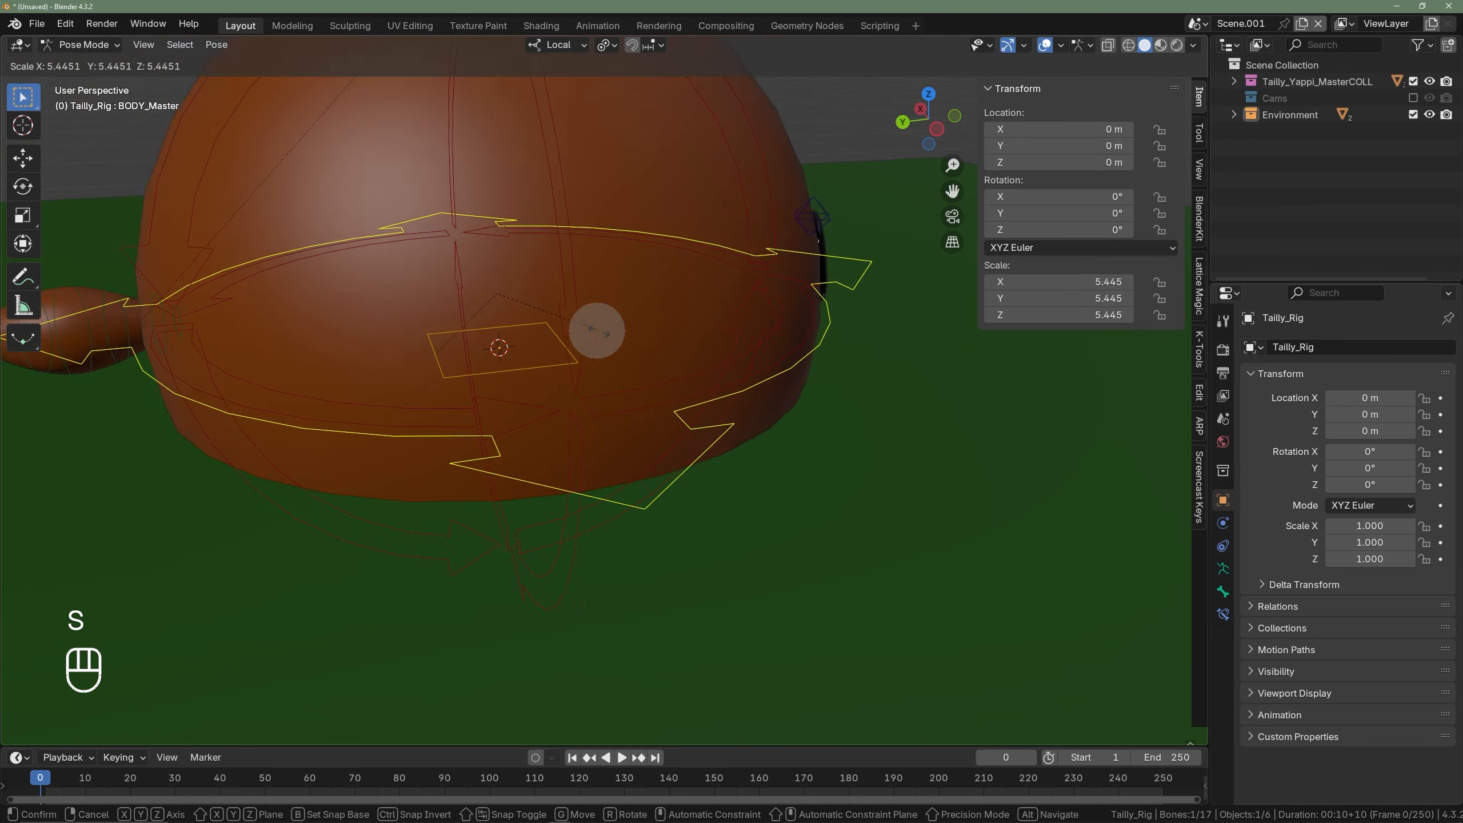
right_click(583, 331)
middle_drag(518, 330, 548, 332)
key(s)
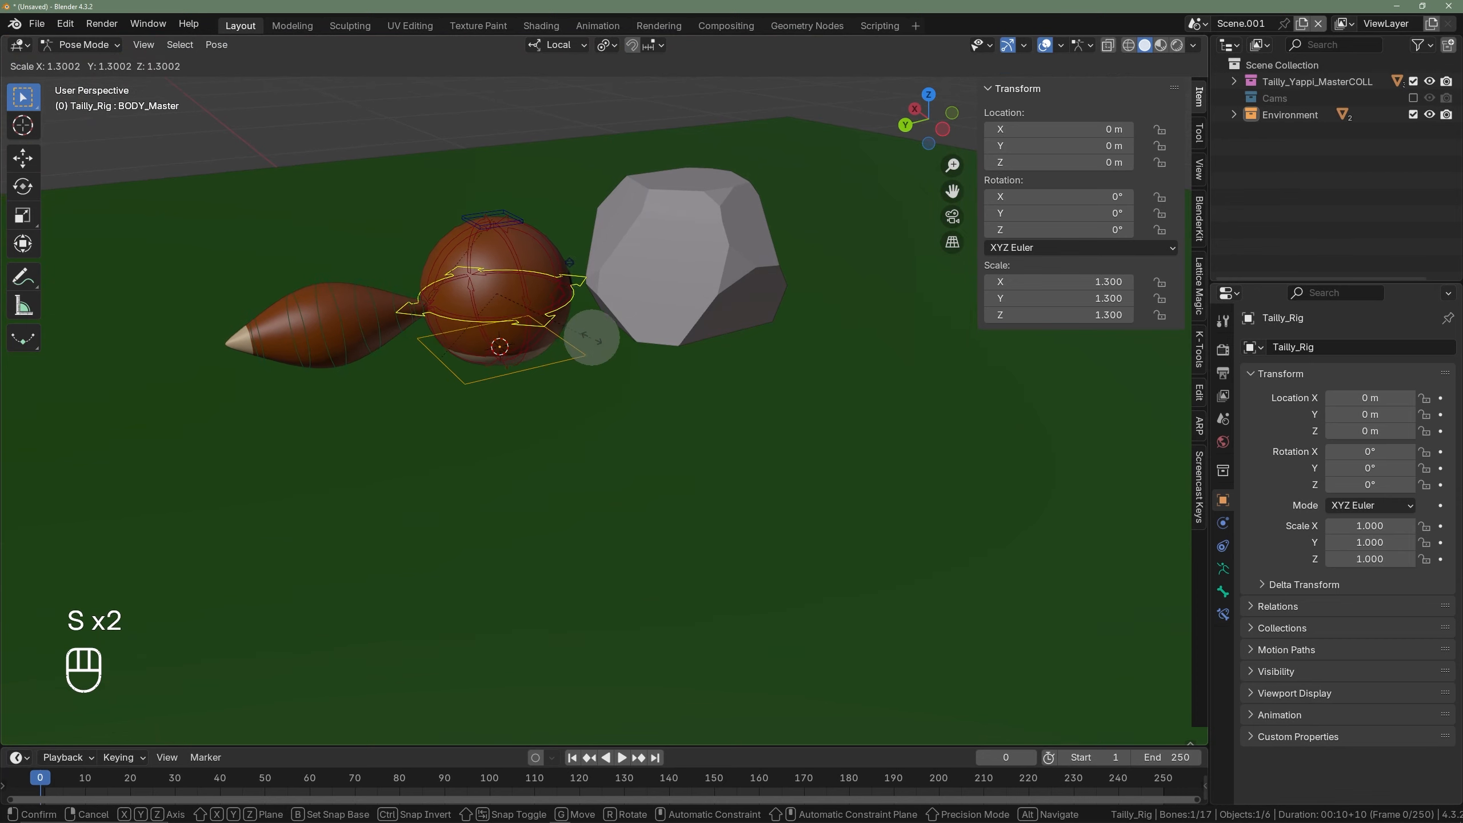
right_click(590, 334)
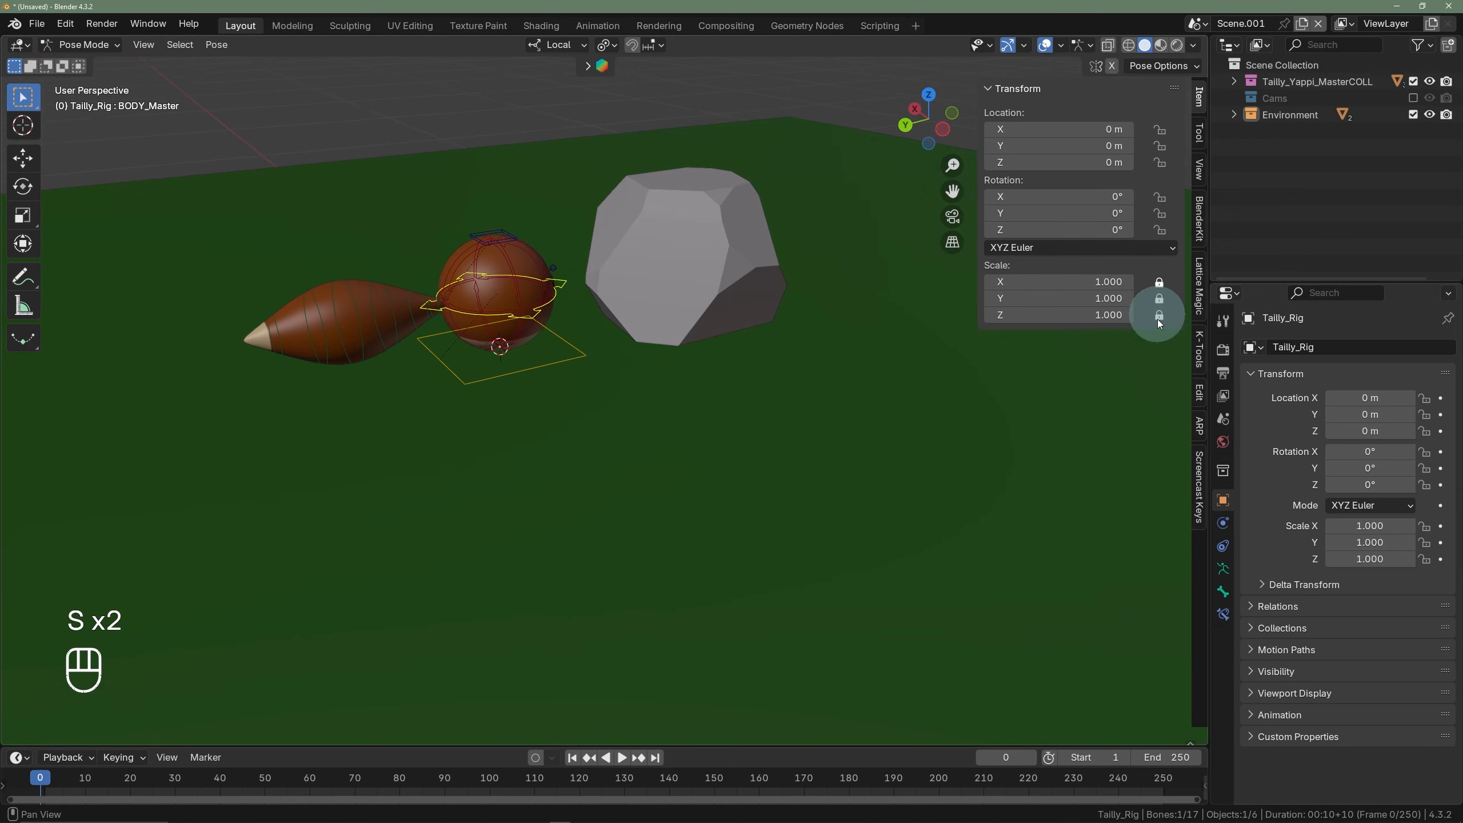
middle_drag(671, 339, 577, 330)
key(s)
right_click(652, 316)
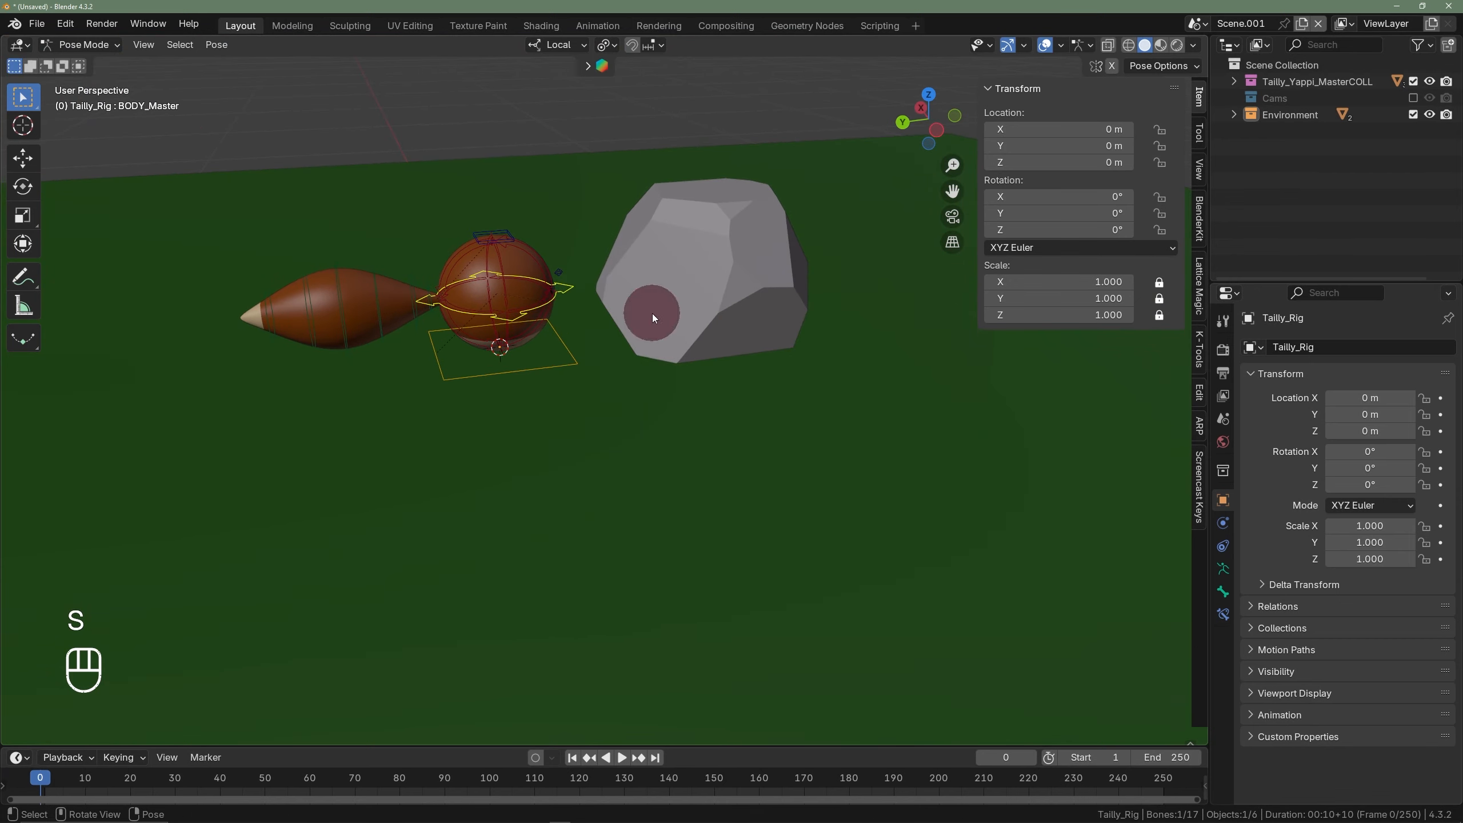
- Try rotating the body with the ROTATION control
middle_drag(521, 280, 506, 199)
scroll(505, 260, up, 3)
scroll(507, 264, up, 1)
scroll(523, 272, up, 1)
scroll(506, 199, up, 1)
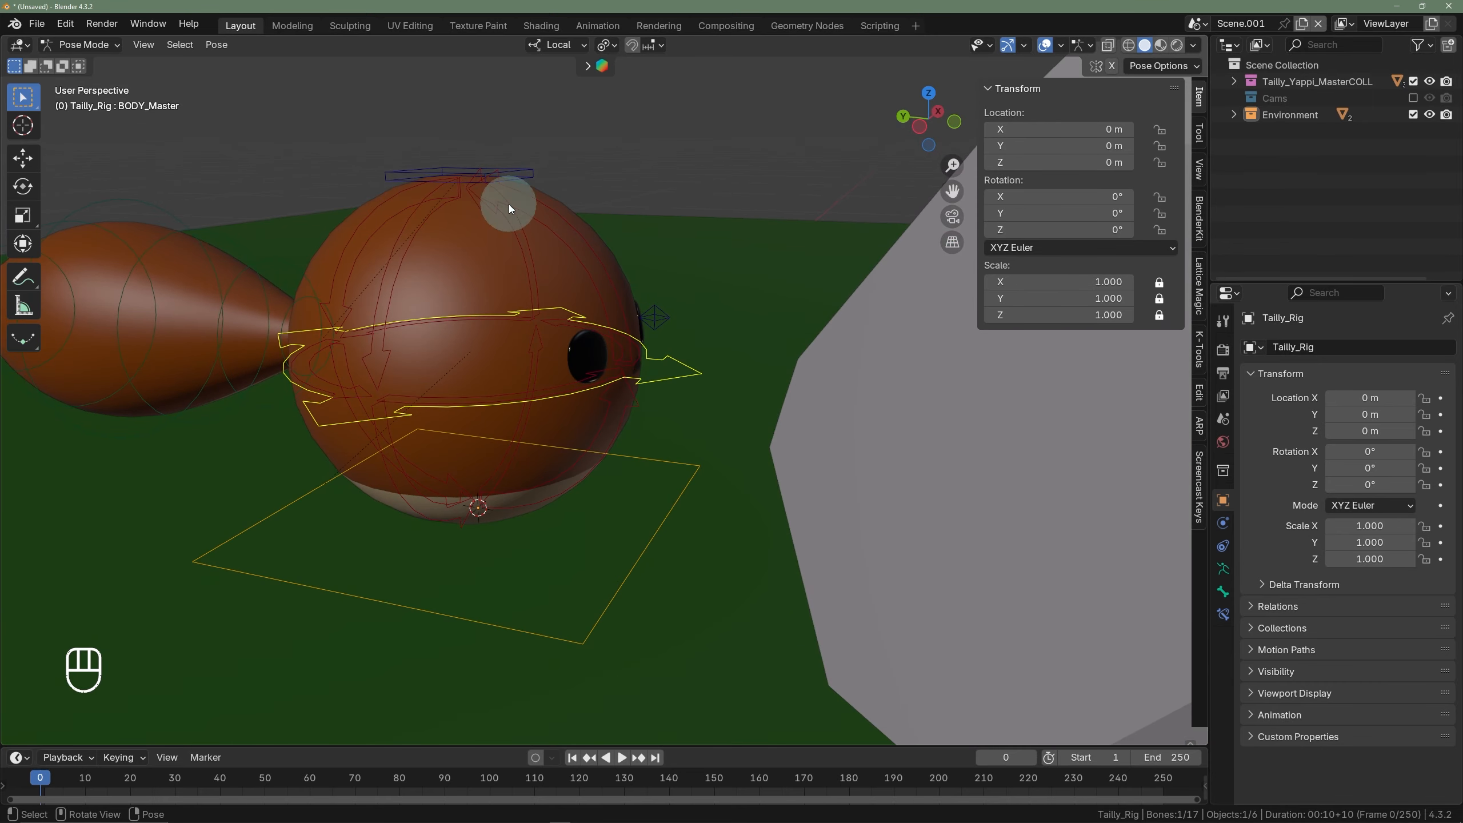
click(511, 231)
key(r)
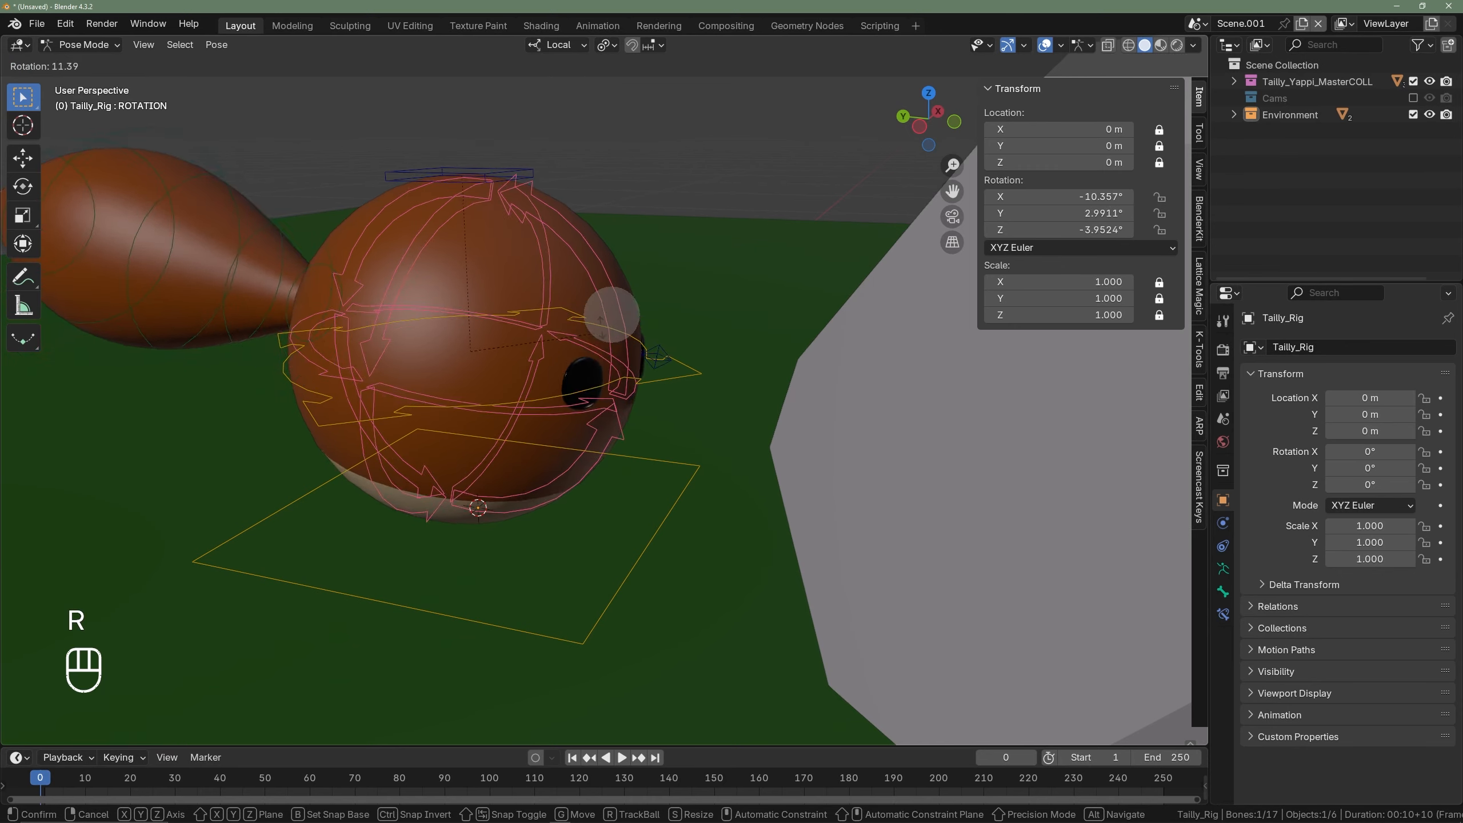
right_click(593, 311)
key(r)
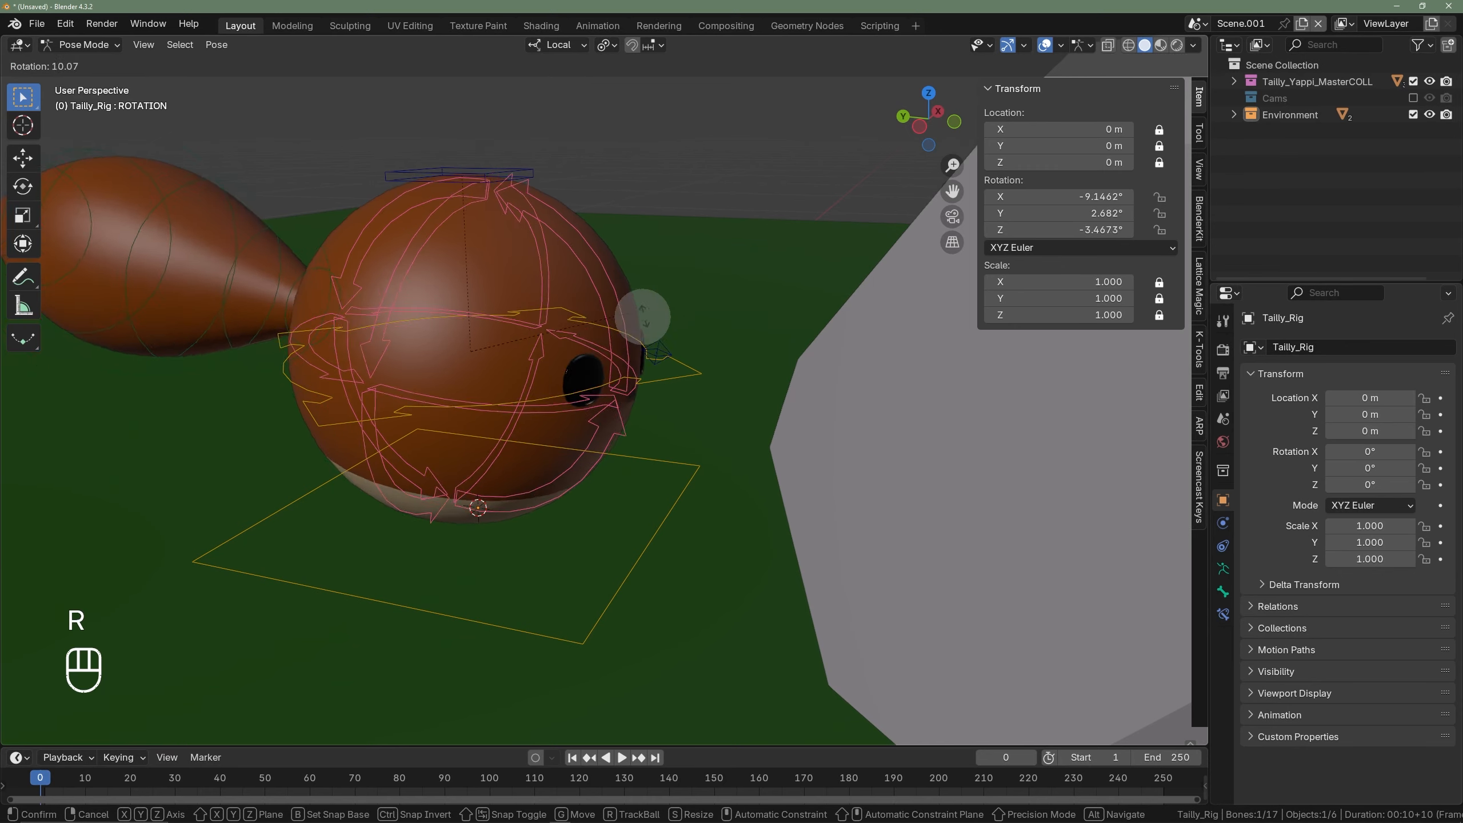
right_click(619, 332)
mouse_move(634, 297)
middle_down()
mouse_move(637, 317)
mouse_move(571, 330)
mouse_move(623, 295)
mouse_move(614, 286)
middle_up()
key(r)
right_click(572, 319)
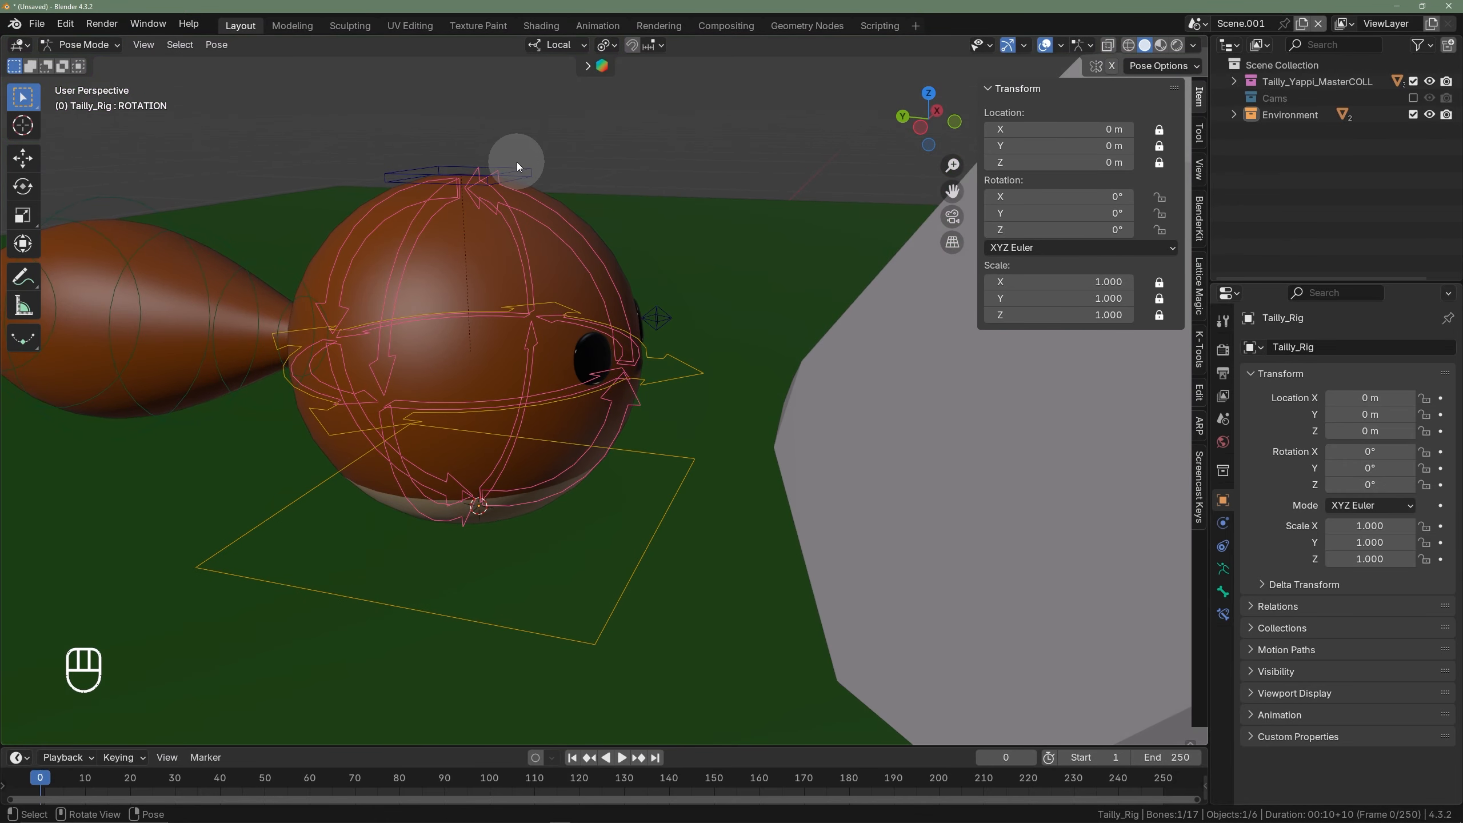
- Try stretching and squashing the body by moving the SQUASH_STRETCH control above the head
click(517, 164)
key(g)
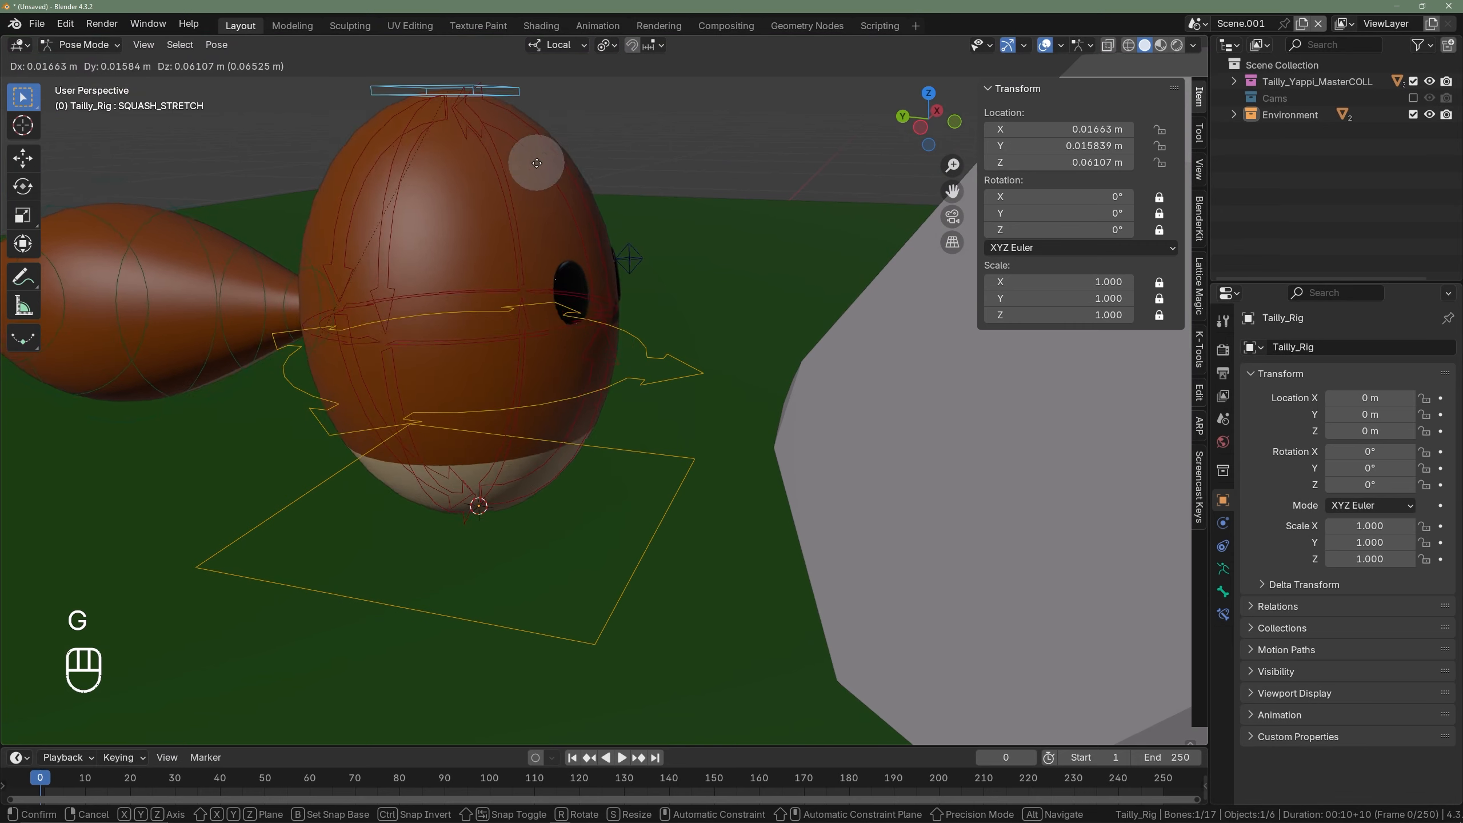
right_click(556, 725)
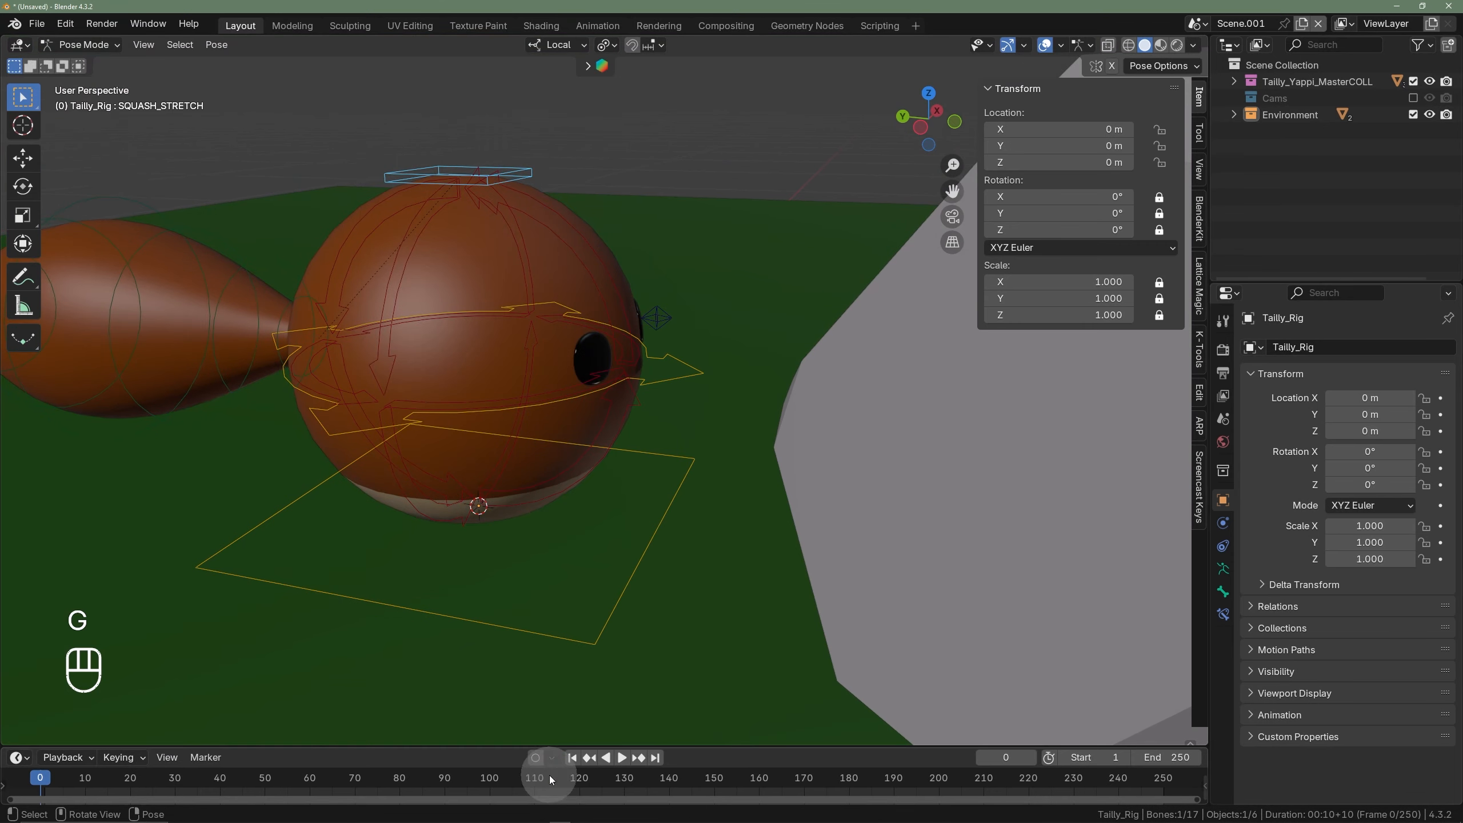
shift+middle_drag(565, 547, 511, 489)
key(g)
right_click(505, 451)
- Switch to the left orthographic view and select all the tail controls together
scroll(406, 448, up, 1)
shift+middle_drag(215, 390, 296, 352)
alt+middle_drag(443, 396, 460, 424)
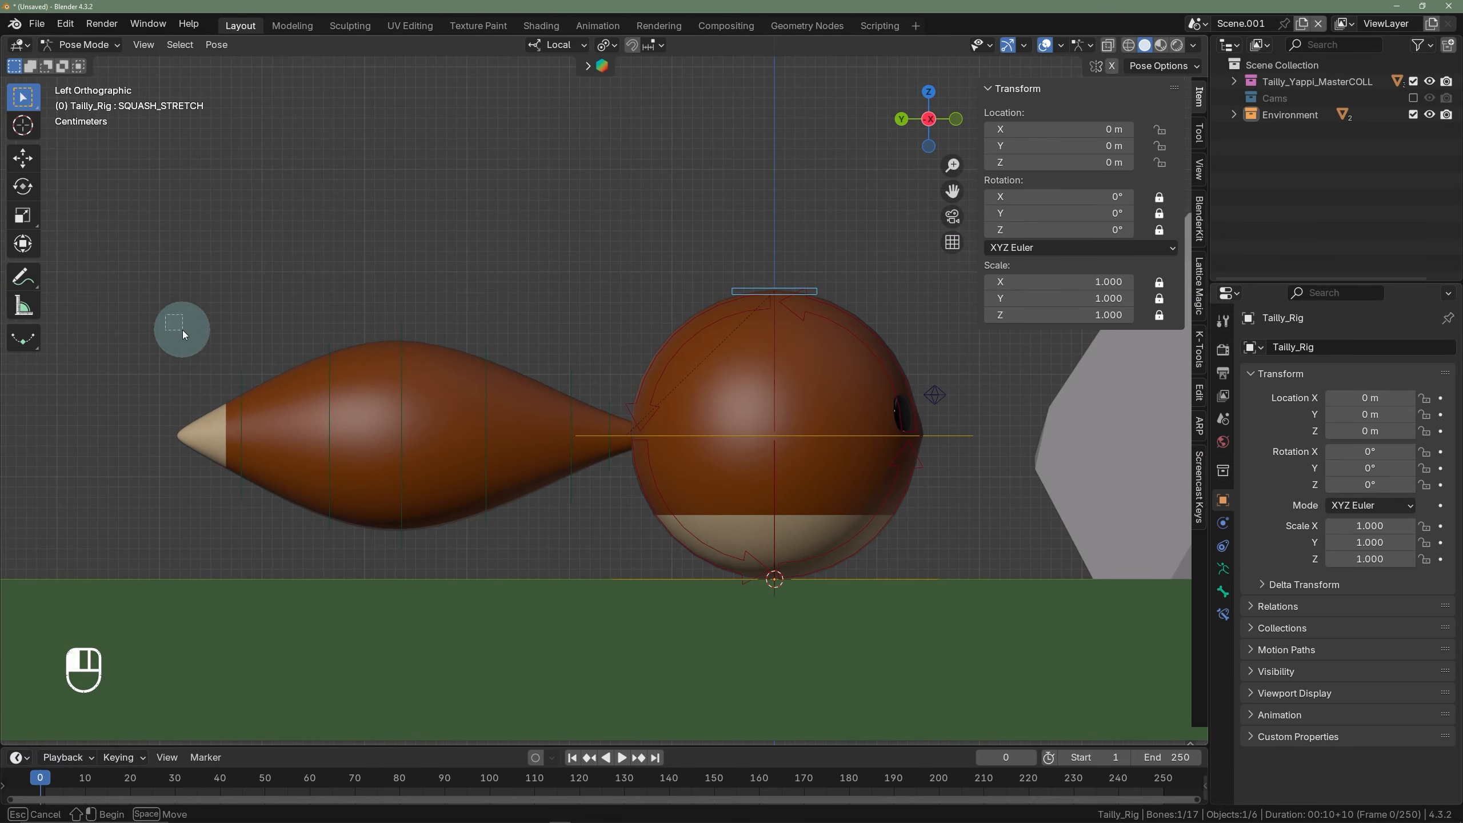
drag(165, 315, 627, 429)
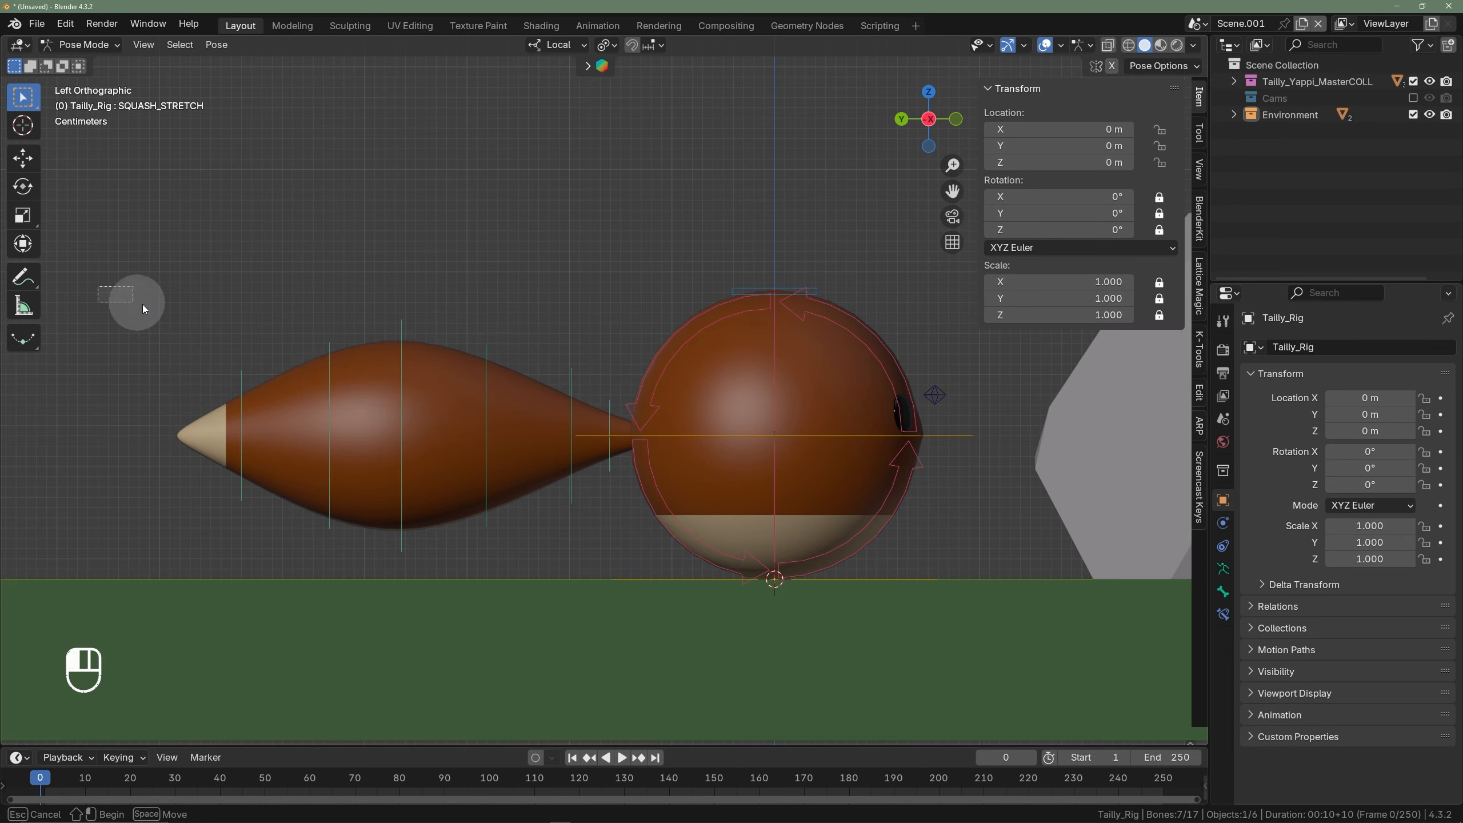
click(210, 279)
drag(174, 276, 615, 421)
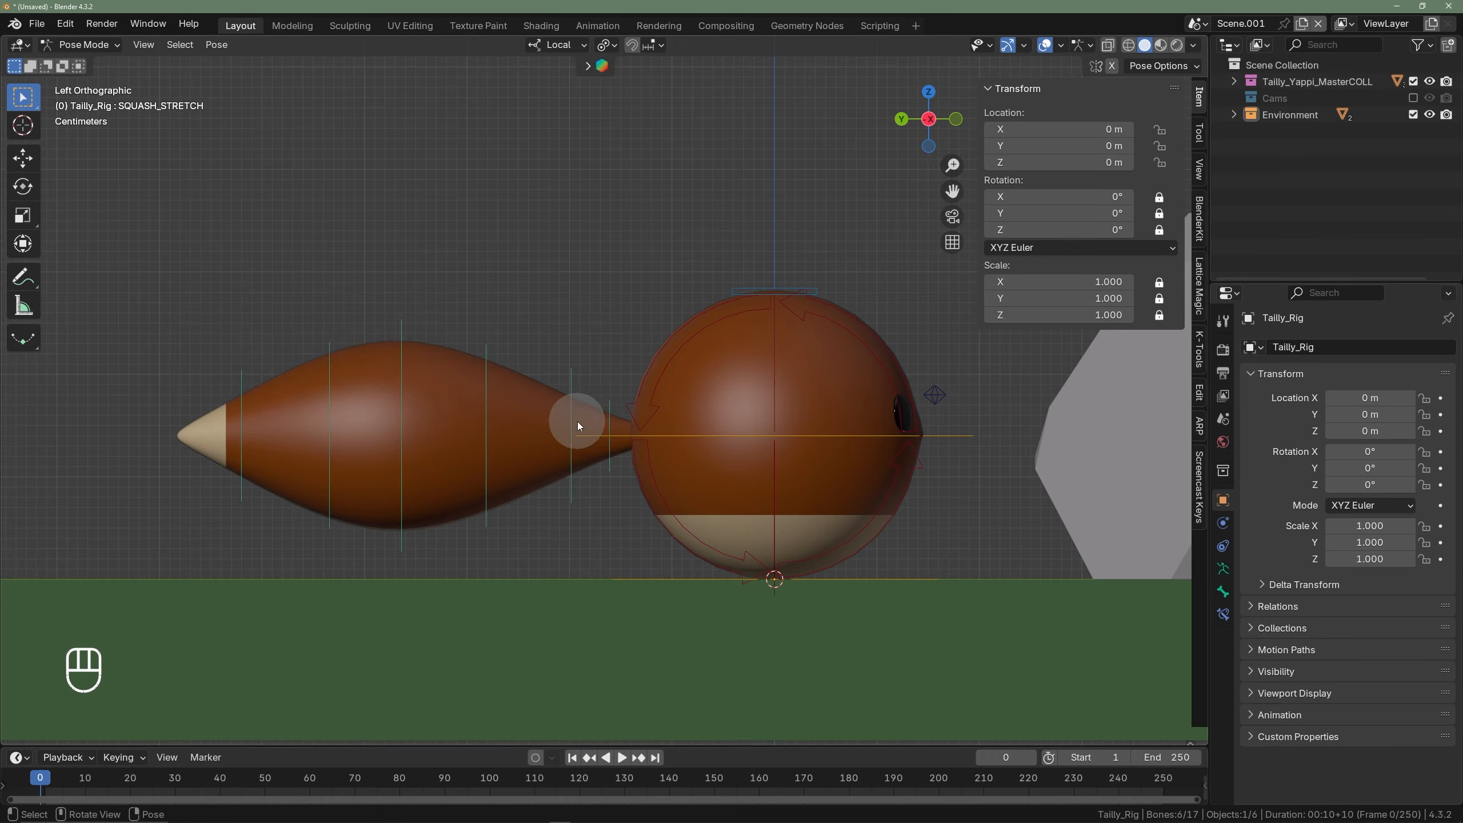
middle_drag(577, 421, 643, 425)
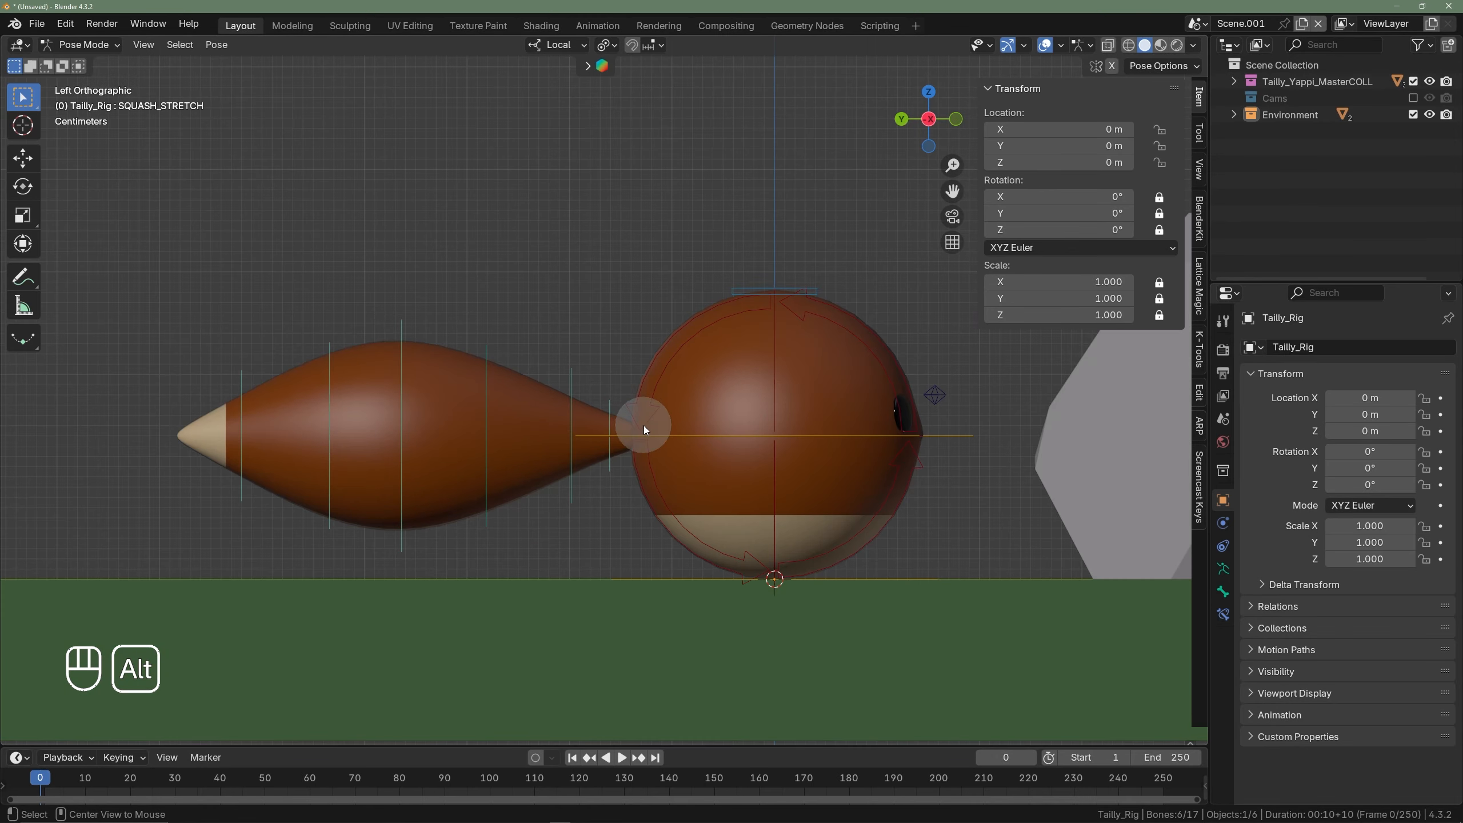
- Try rotating the TailBoneMaster, TailBone1 and TailBone2 controls one at a time
click(612, 413)
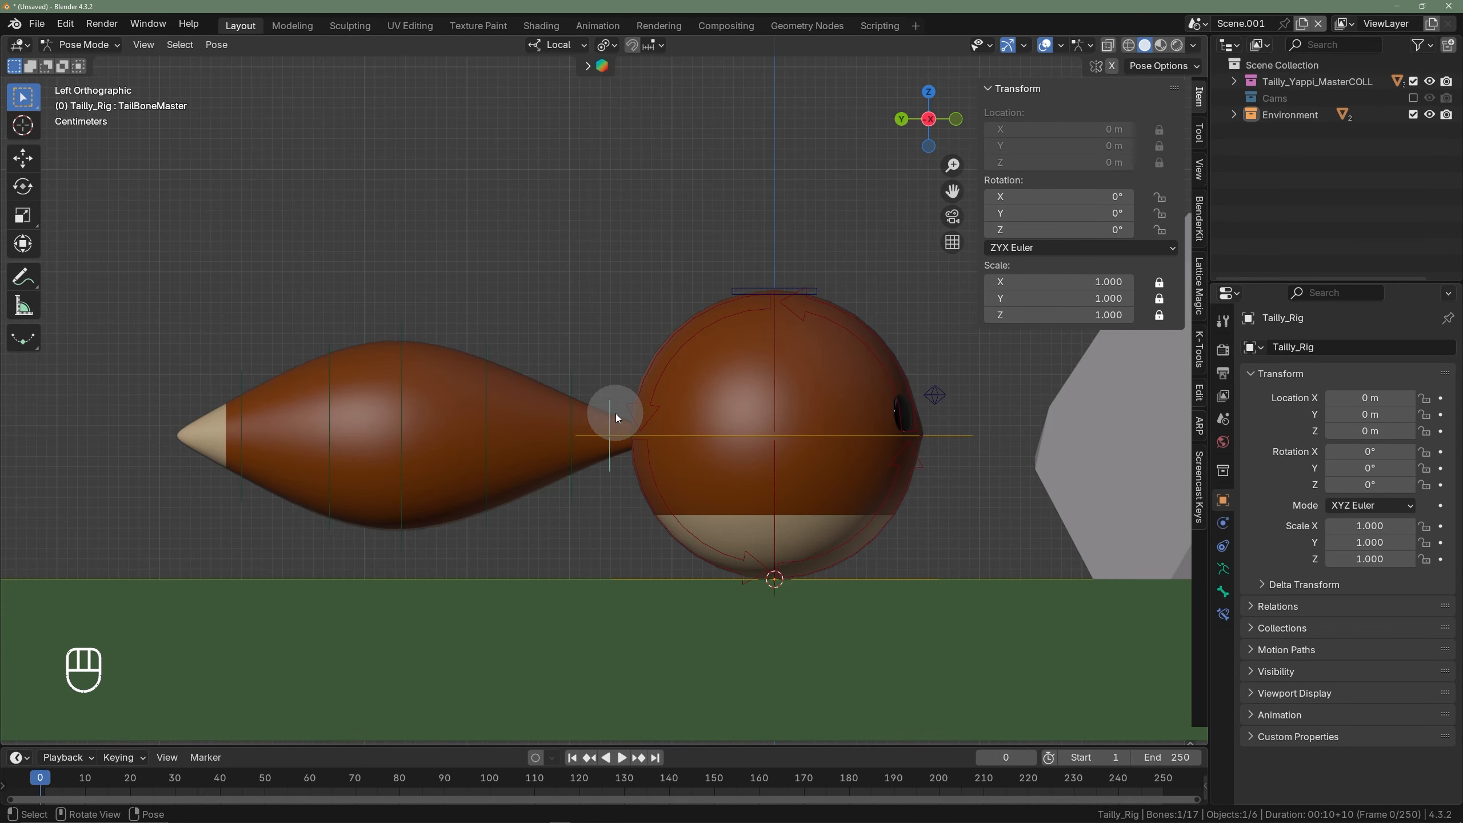
key(r)
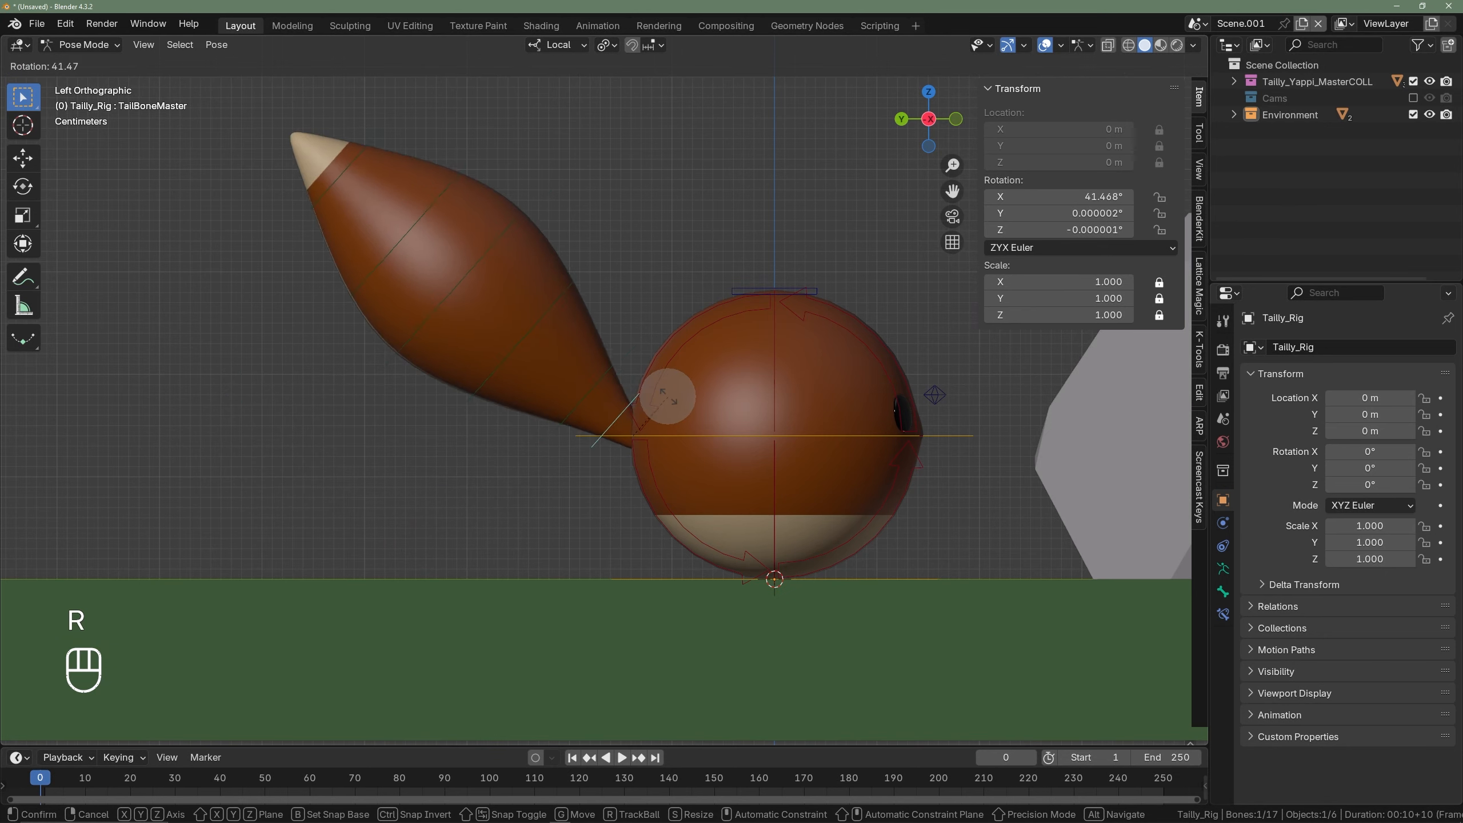
right_click(669, 396)
click(619, 409)
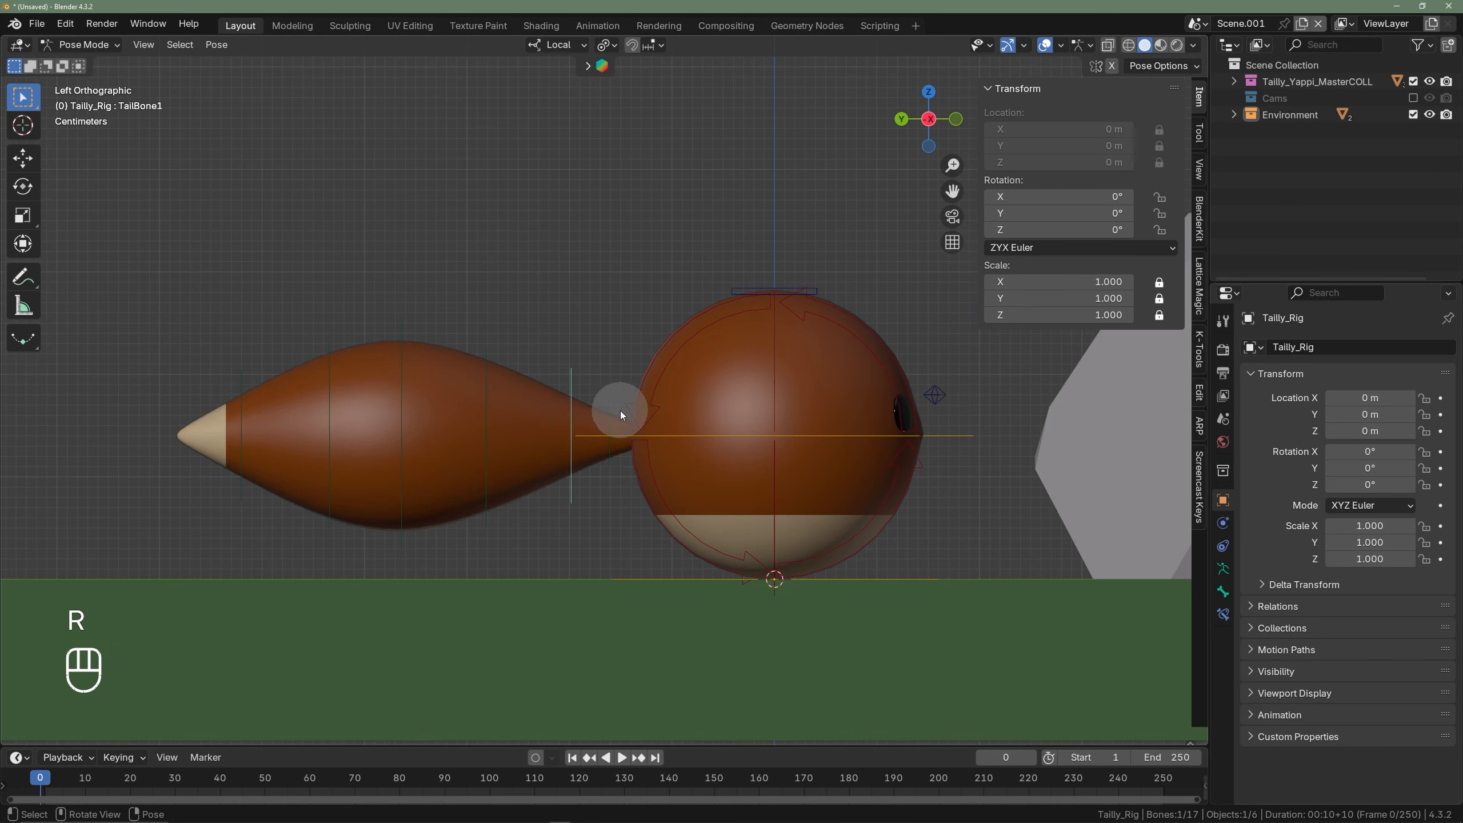
key(r)
right_click(683, 381)
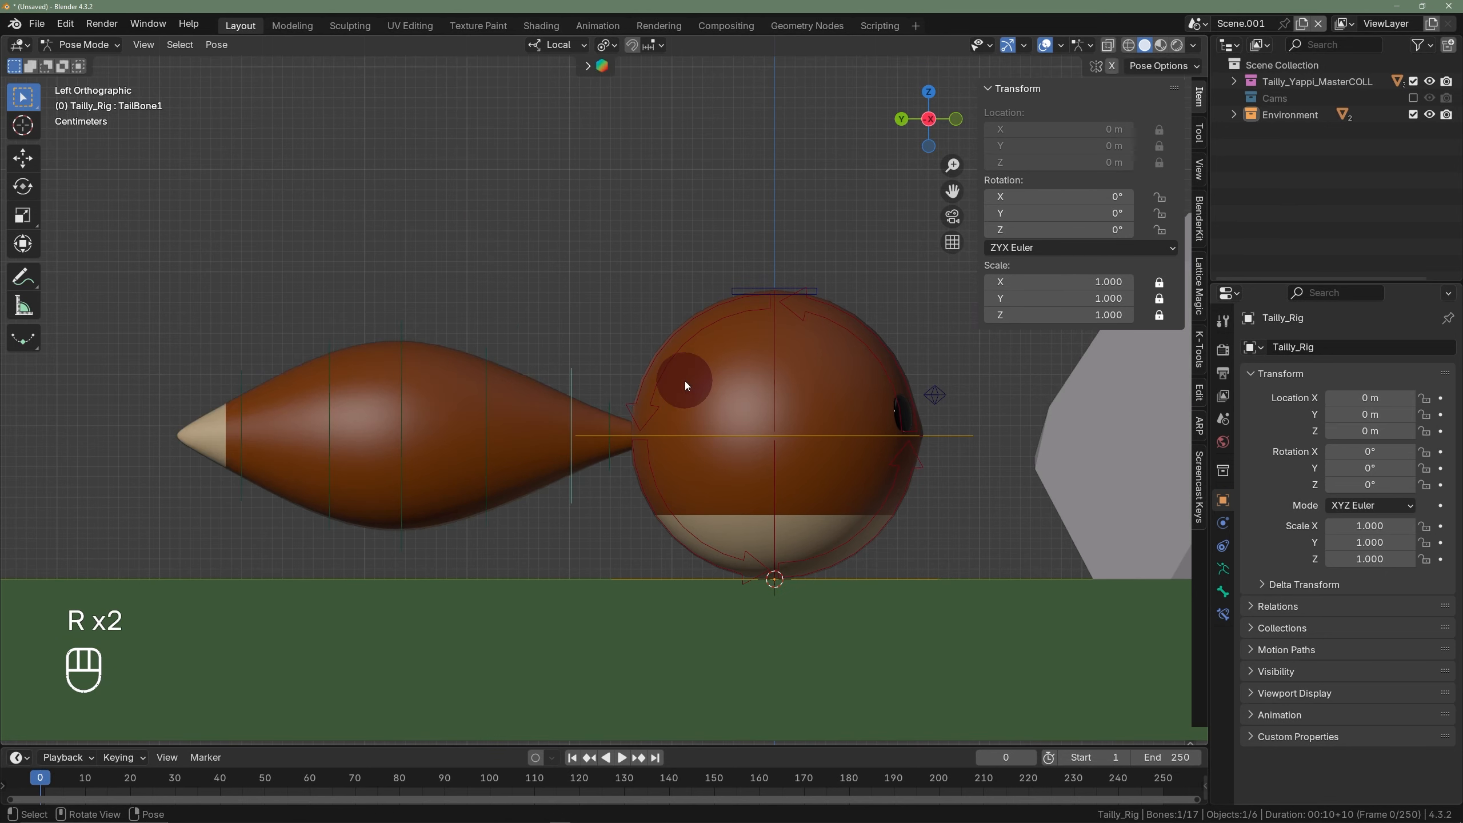
click(483, 378)
key(r)
right_click(643, 359)
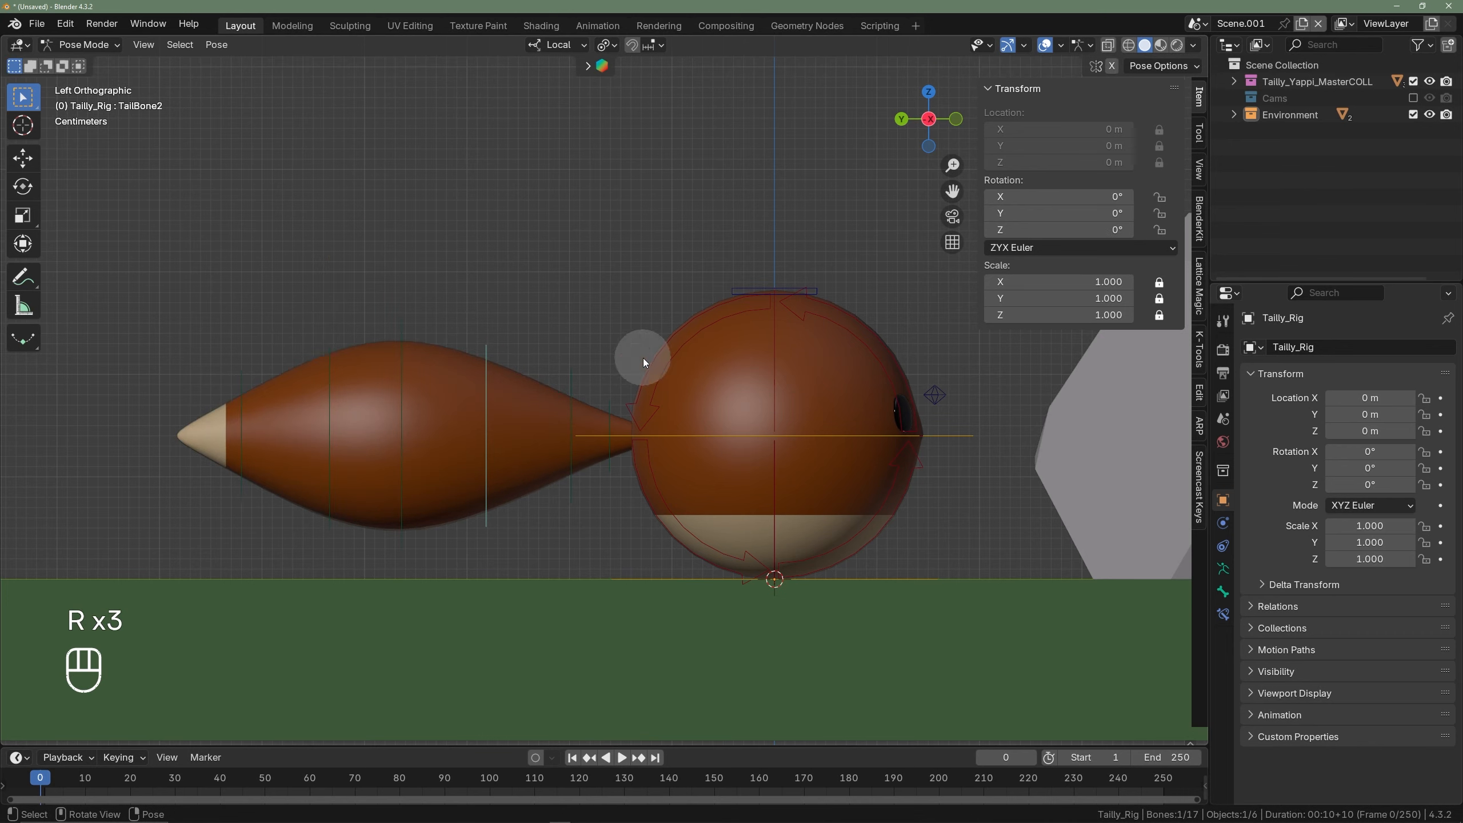
- Select all the tail controls and try rotating them together to curl the tail down and up
drag(201, 318, 623, 426)
key(r)
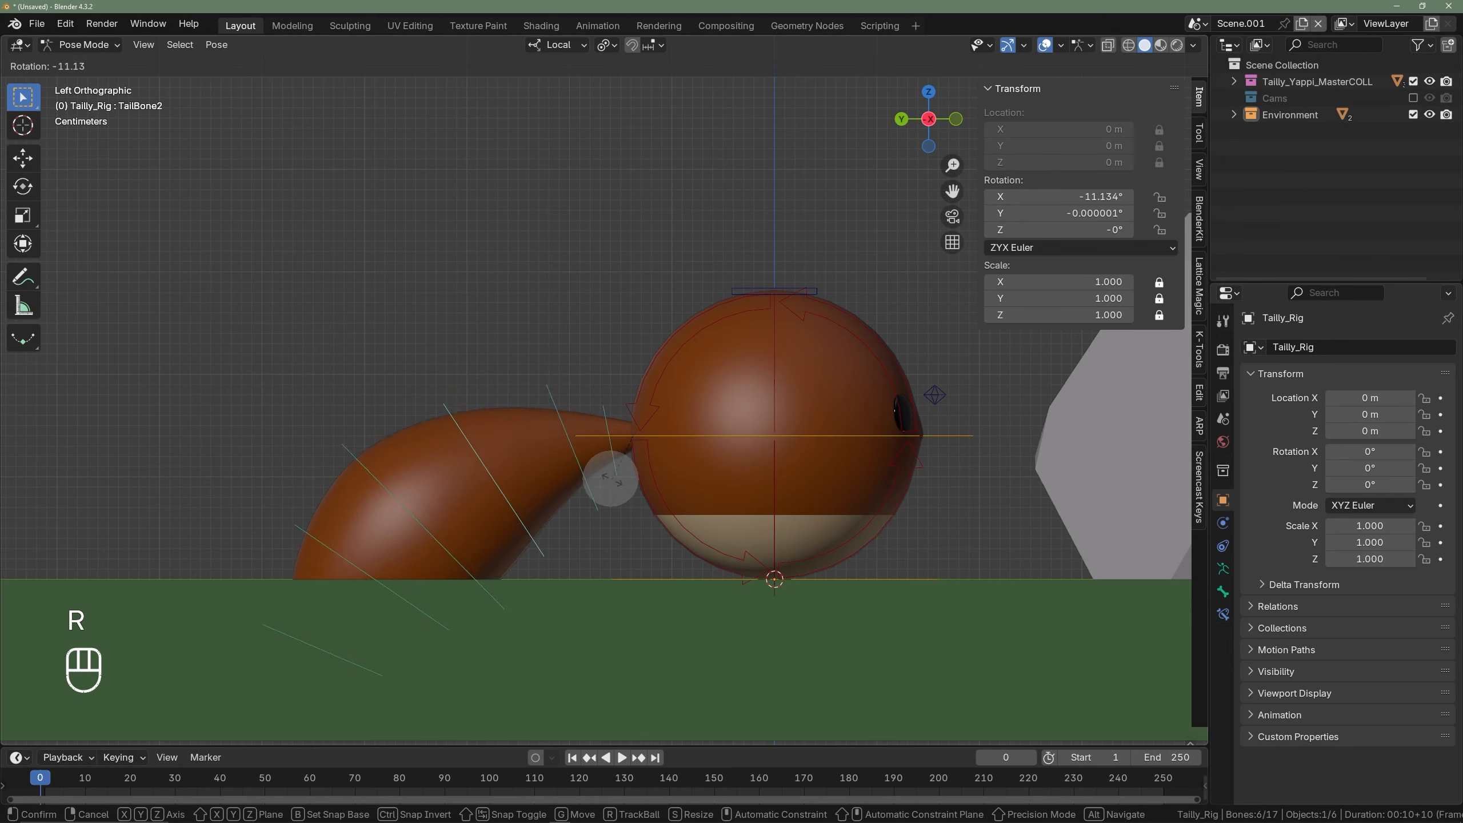
right_click(607, 421)
key(r)
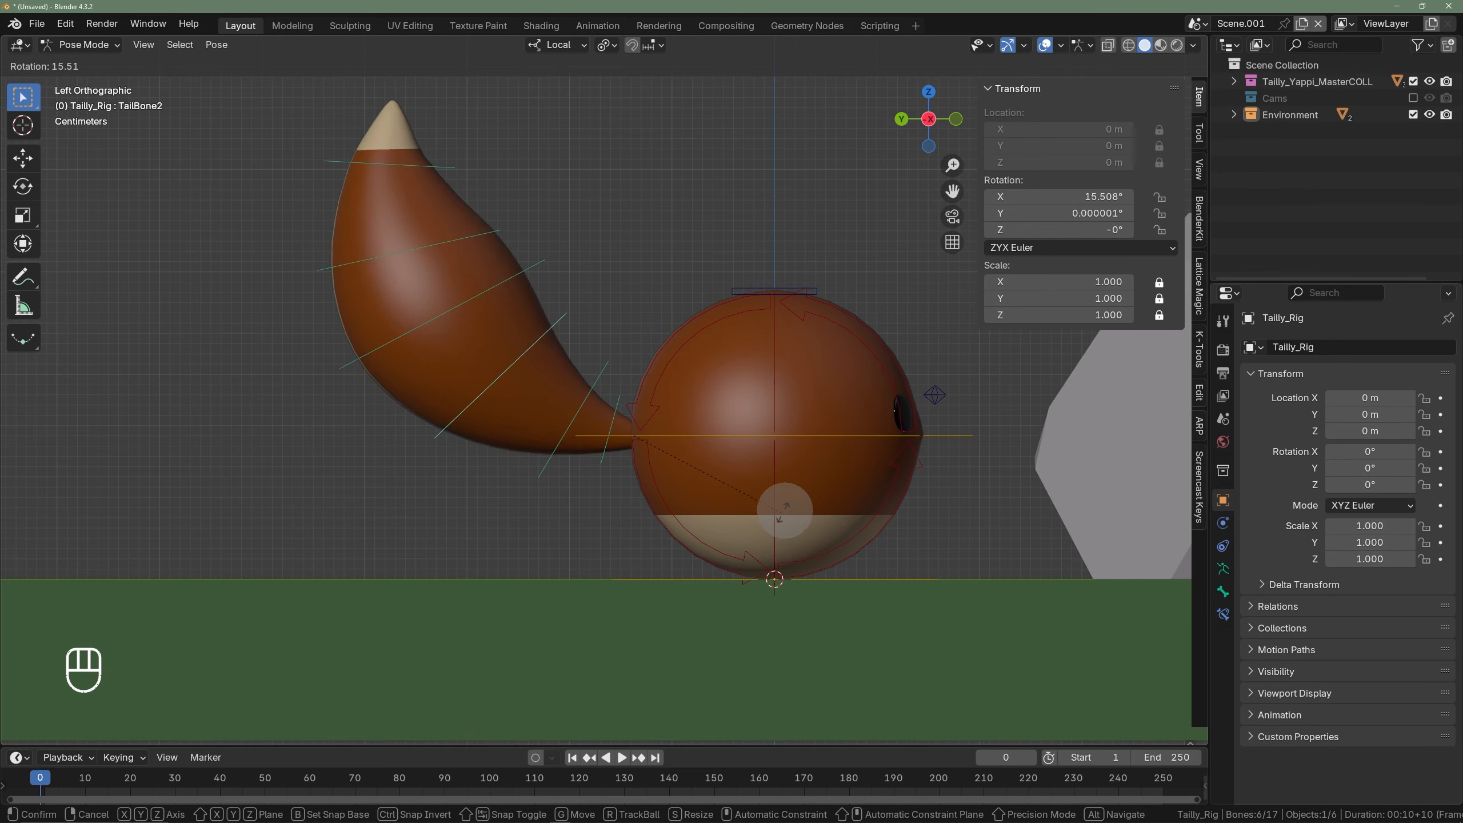
right_click(829, 397)
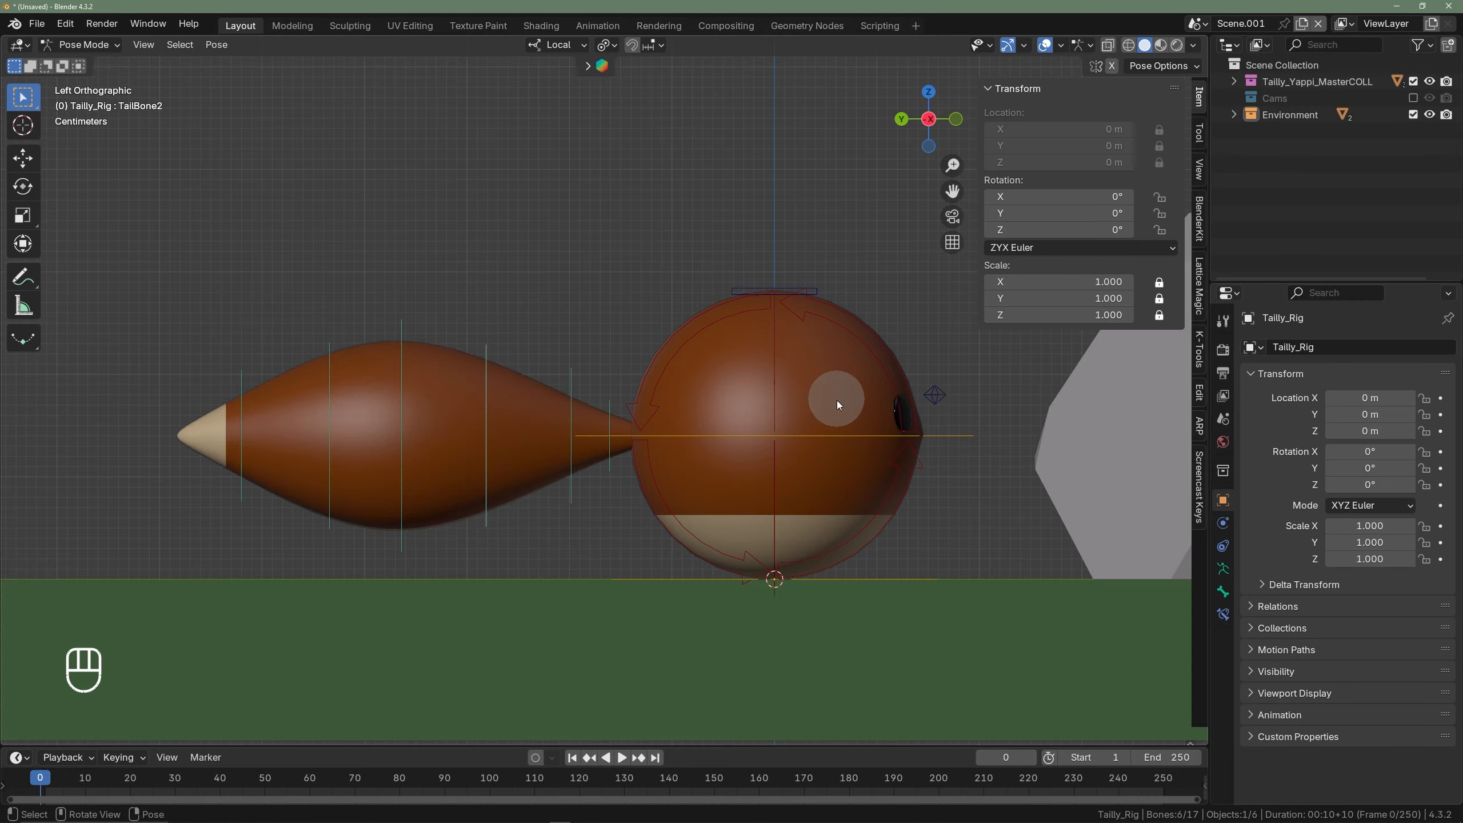
- Try squashing the eyes by moving the Eyes control between them downwards
scroll(749, 415, down, 3)
middle_drag(688, 429, 756, 395)
scroll(813, 409, up, 4)
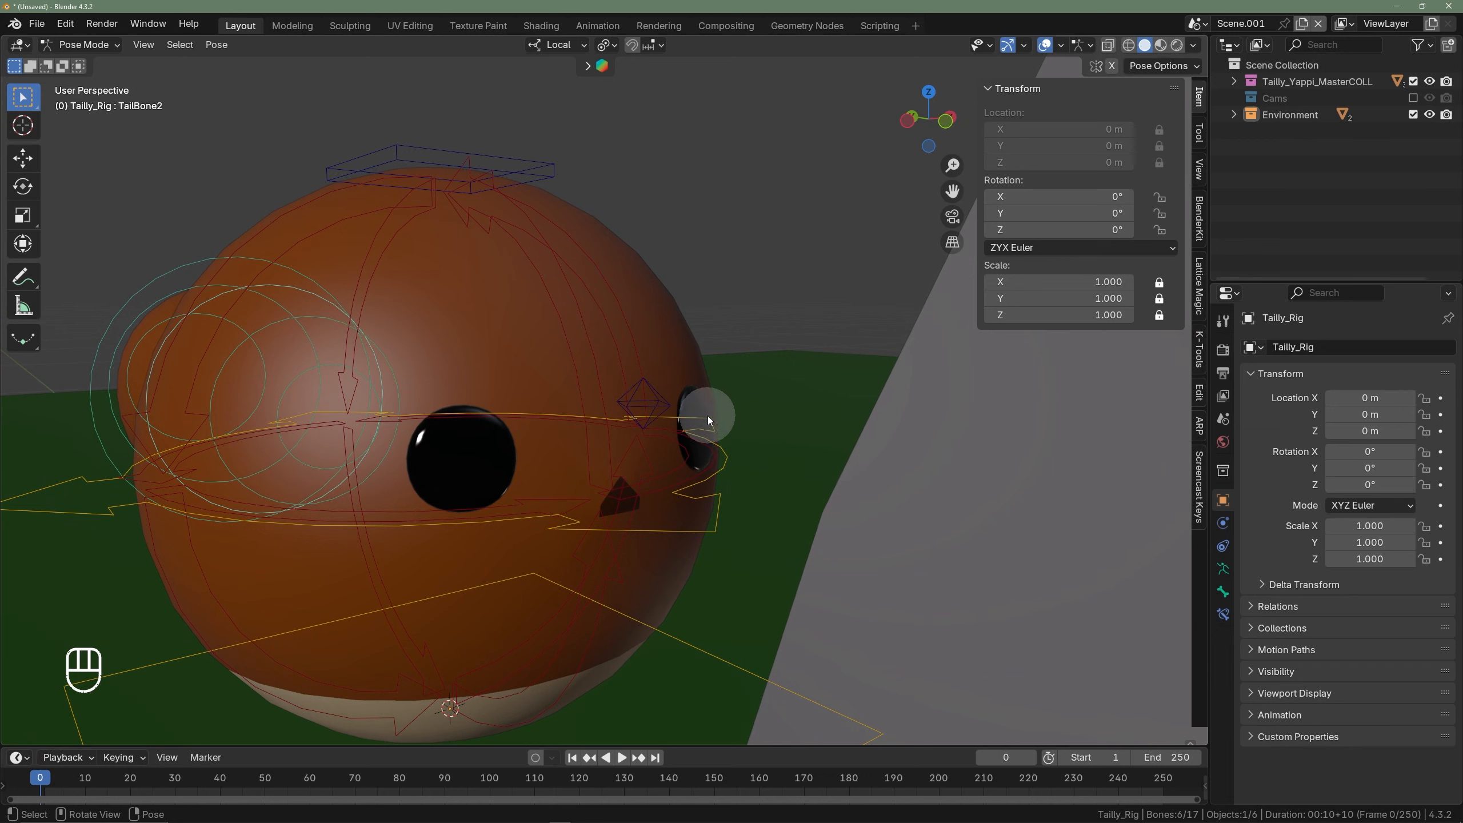
click(656, 403)
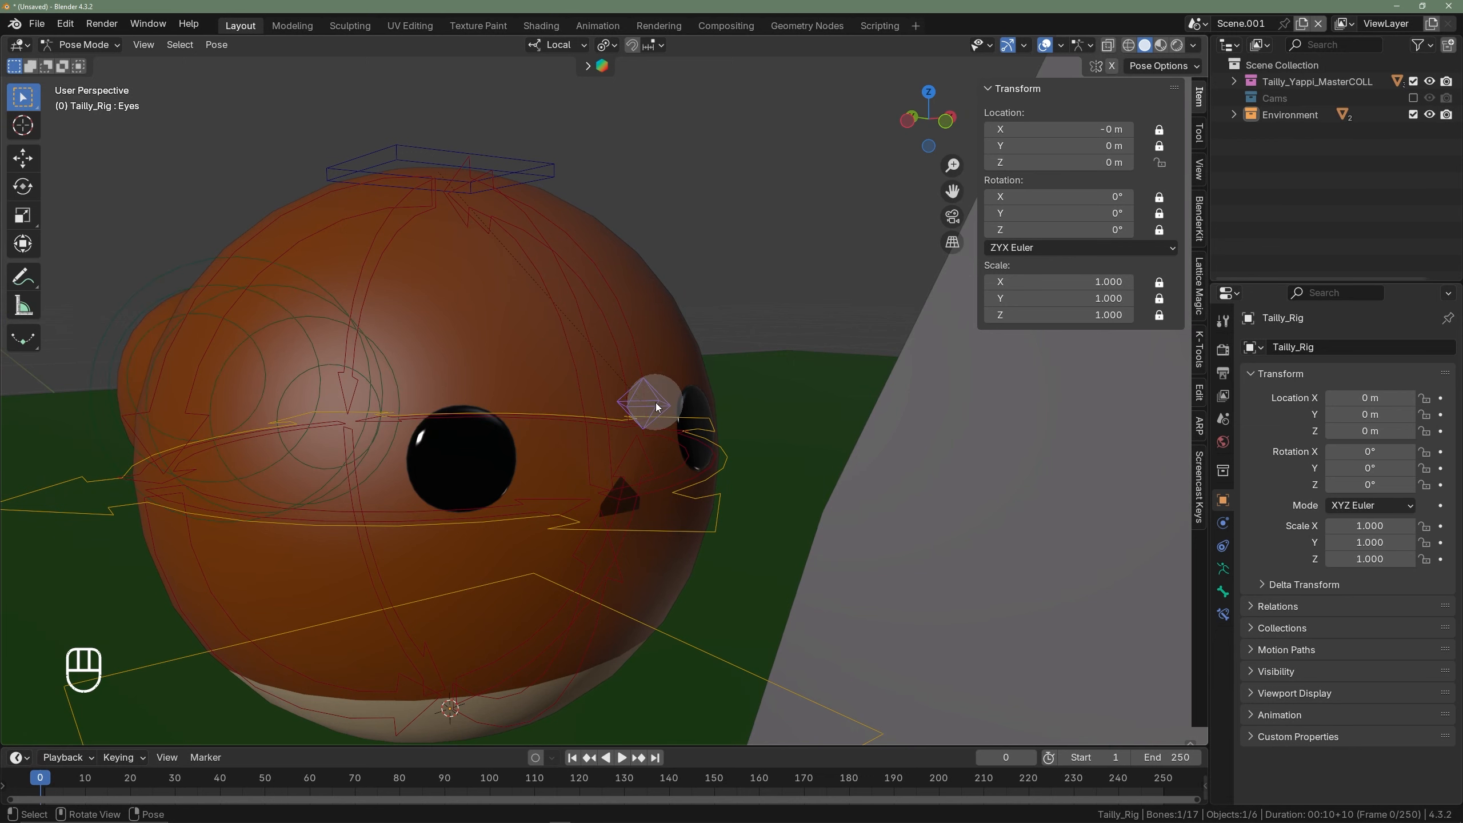
key(g)
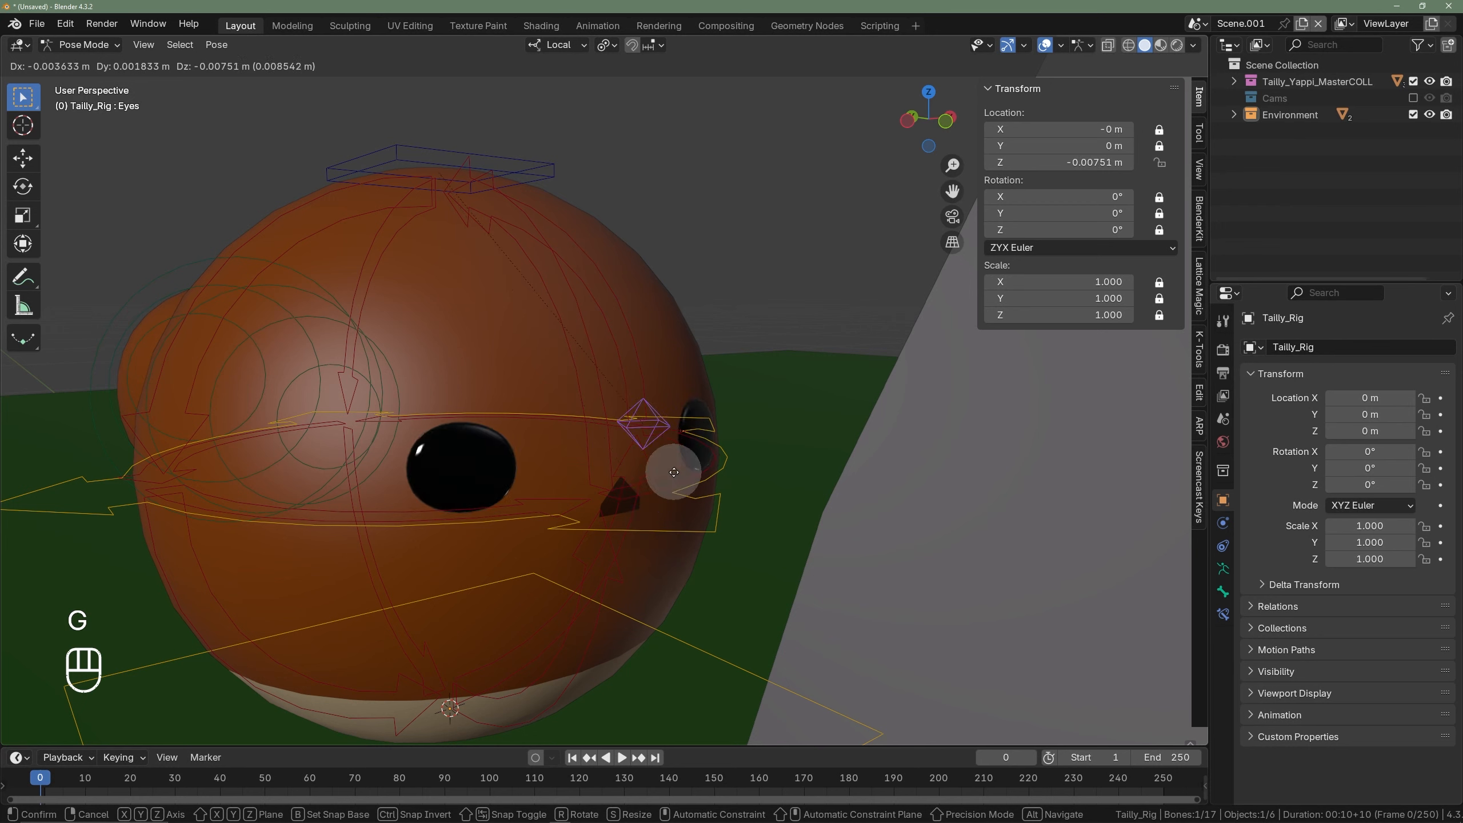
right_click(672, 520)
- Hide the tail by setting the ROOT control's TAIL property to 0
scroll(653, 494, down, 7)
middle_drag(653, 495, 685, 515)
click(609, 541)
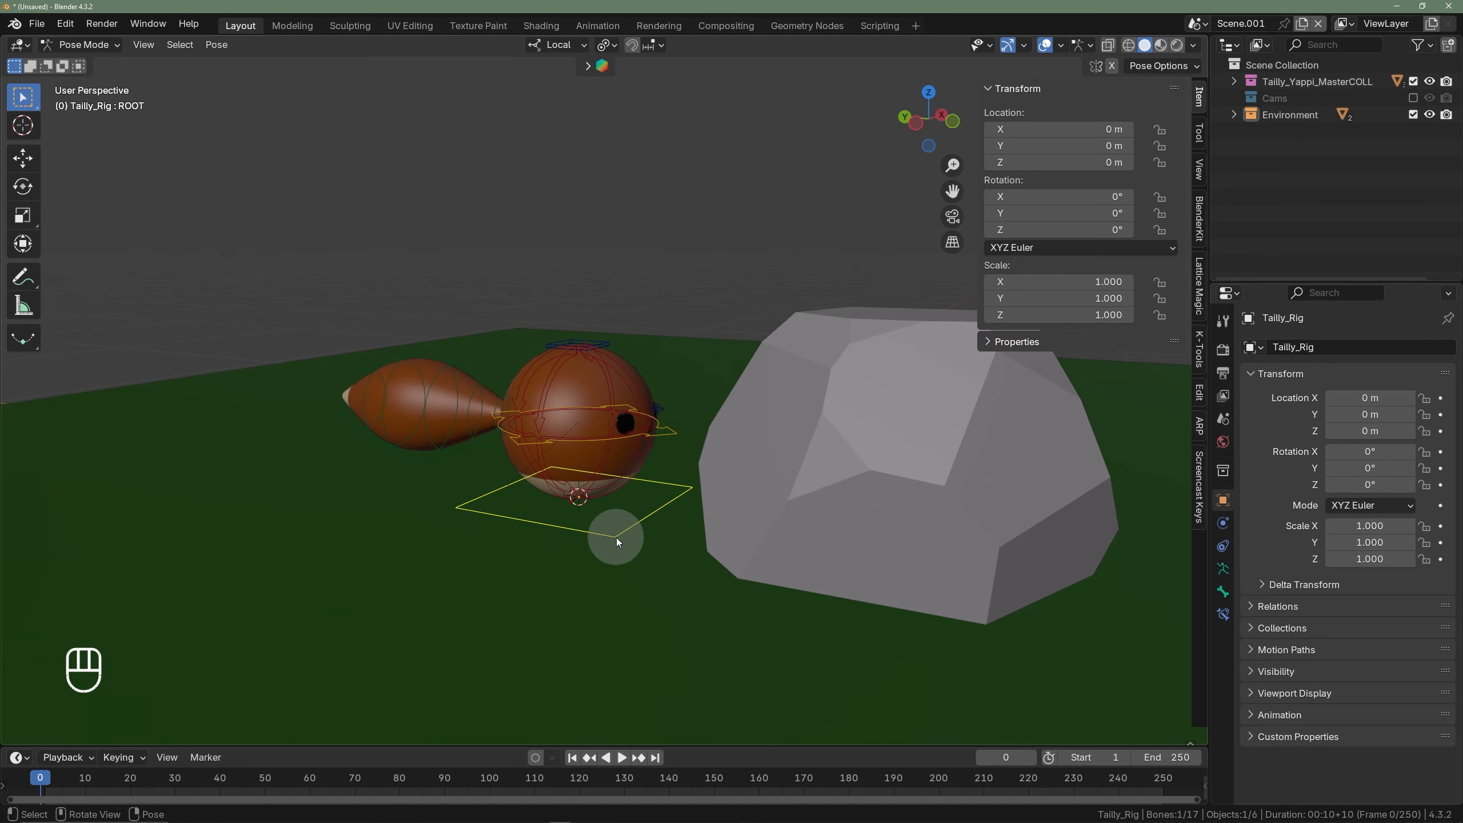
click(988, 341)
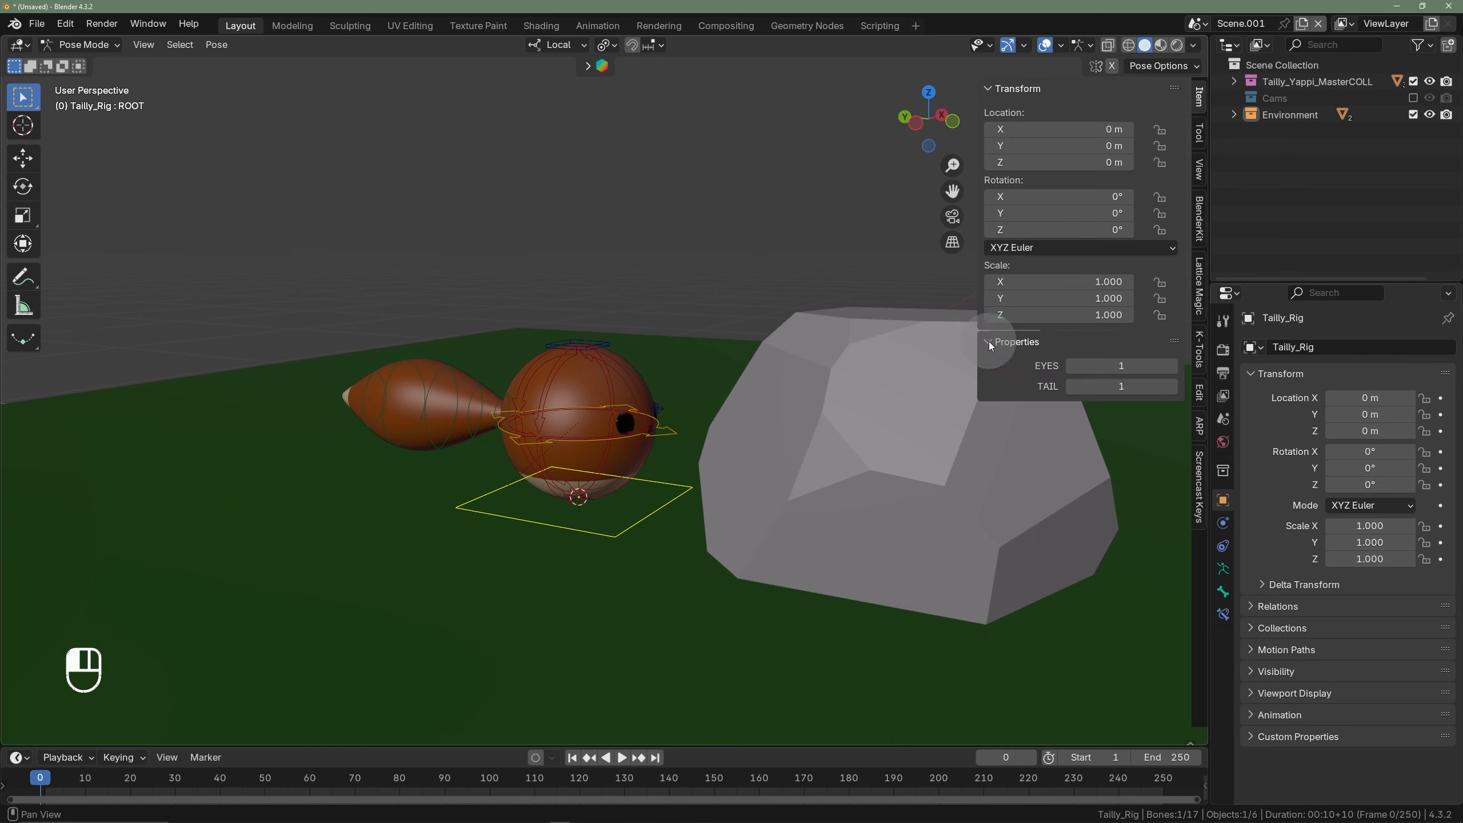
drag(1126, 386, 1031, 383)
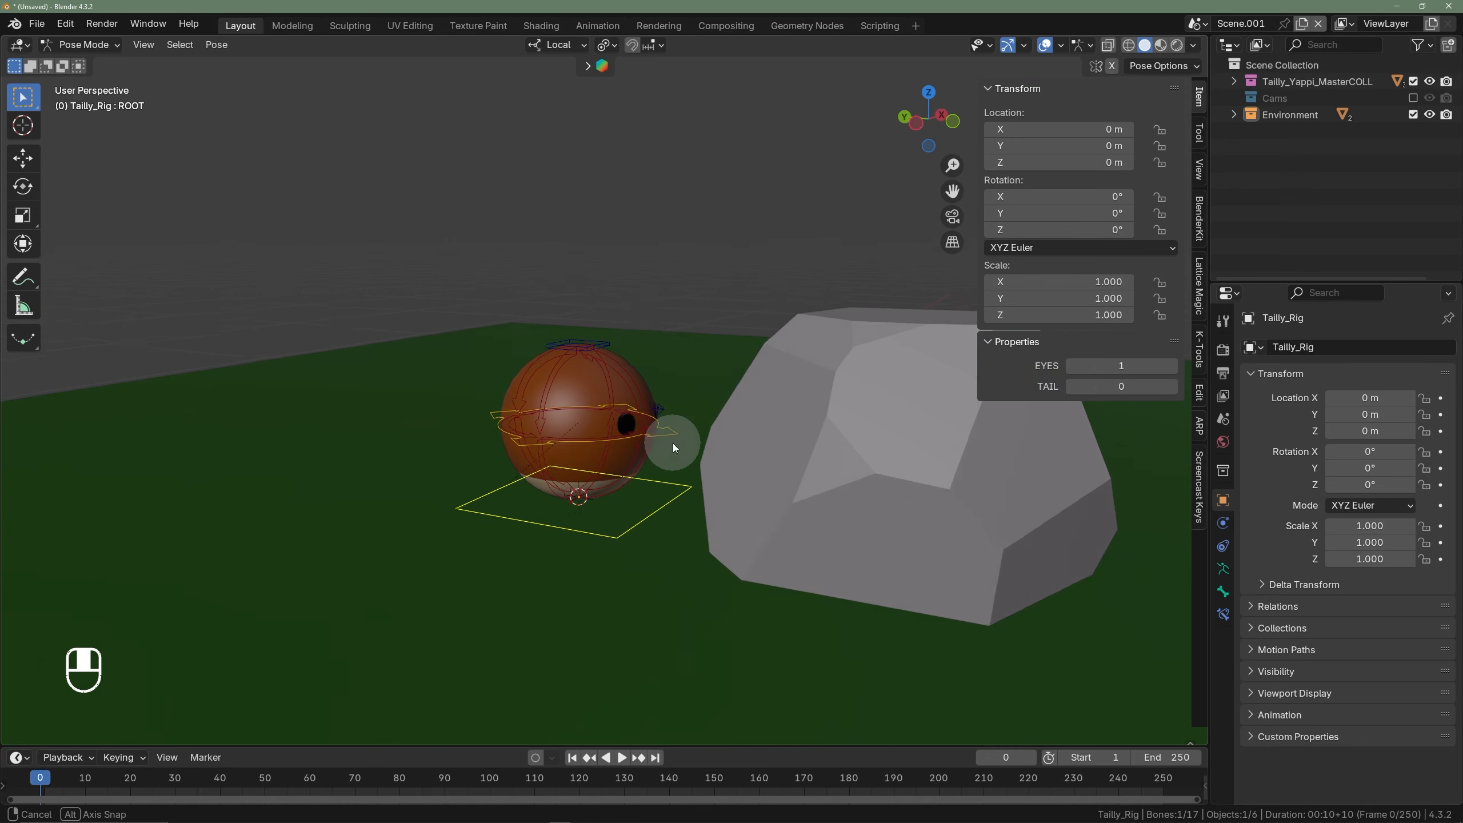
- Try the ROOT control's EYES property at 0 and restore it to 1
middle_drag(676, 440, 1065, 402)
drag(1094, 365, 1009, 378)
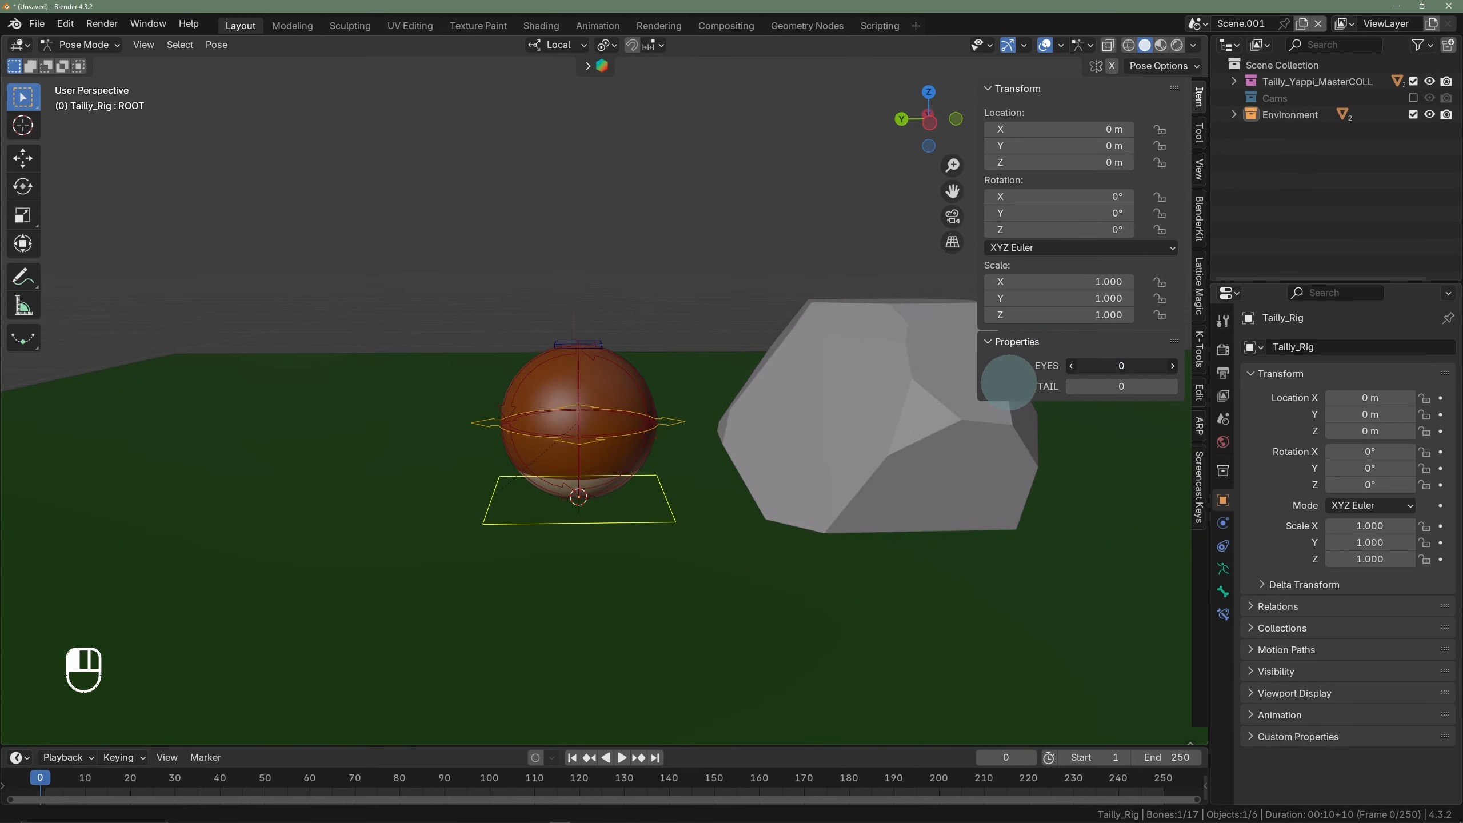
middle_drag(843, 432, 715, 451)
scroll(599, 491, up, 5)
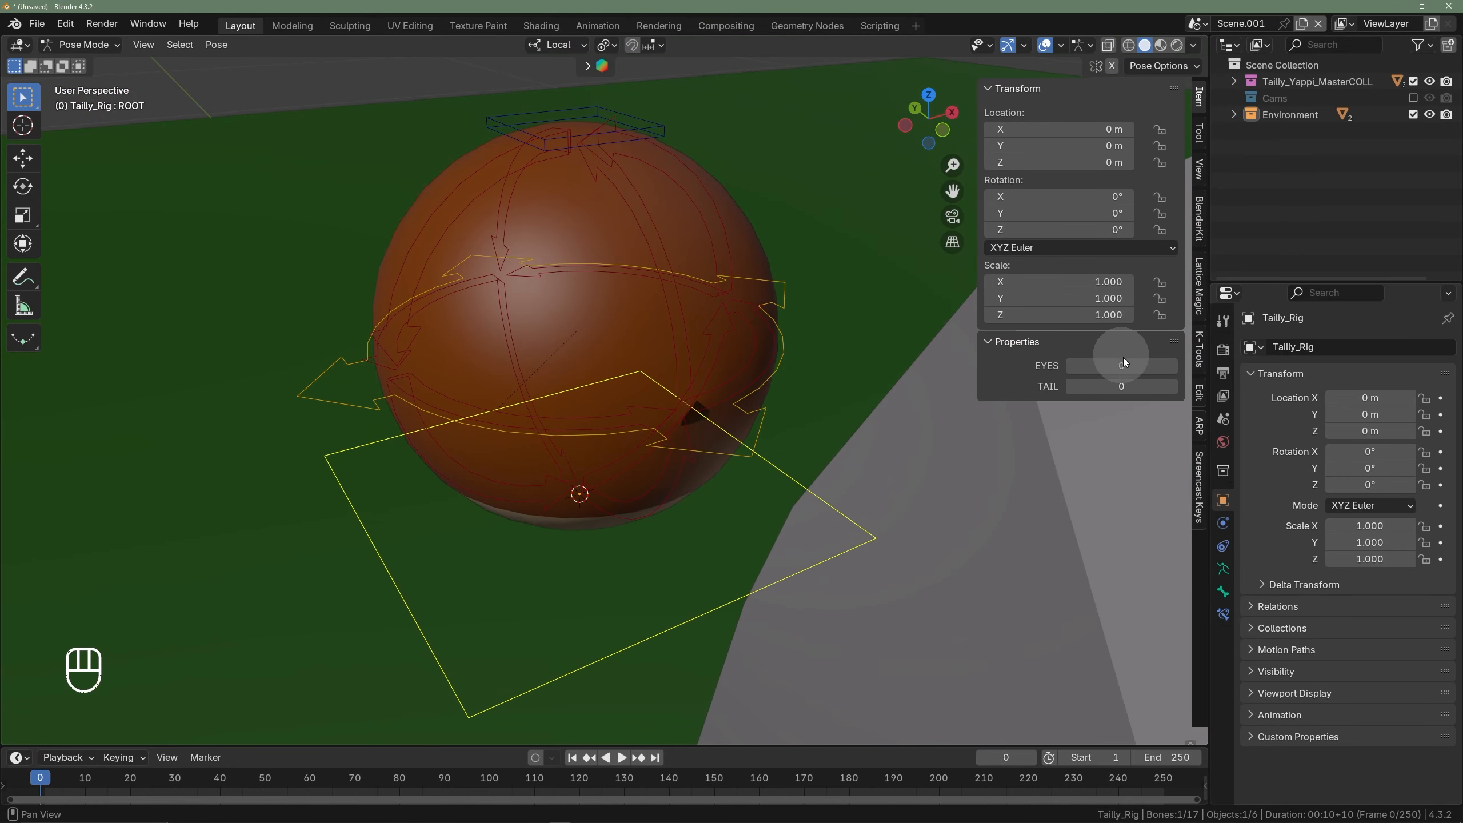
click(1173, 365)
scroll(681, 476, down, 5)
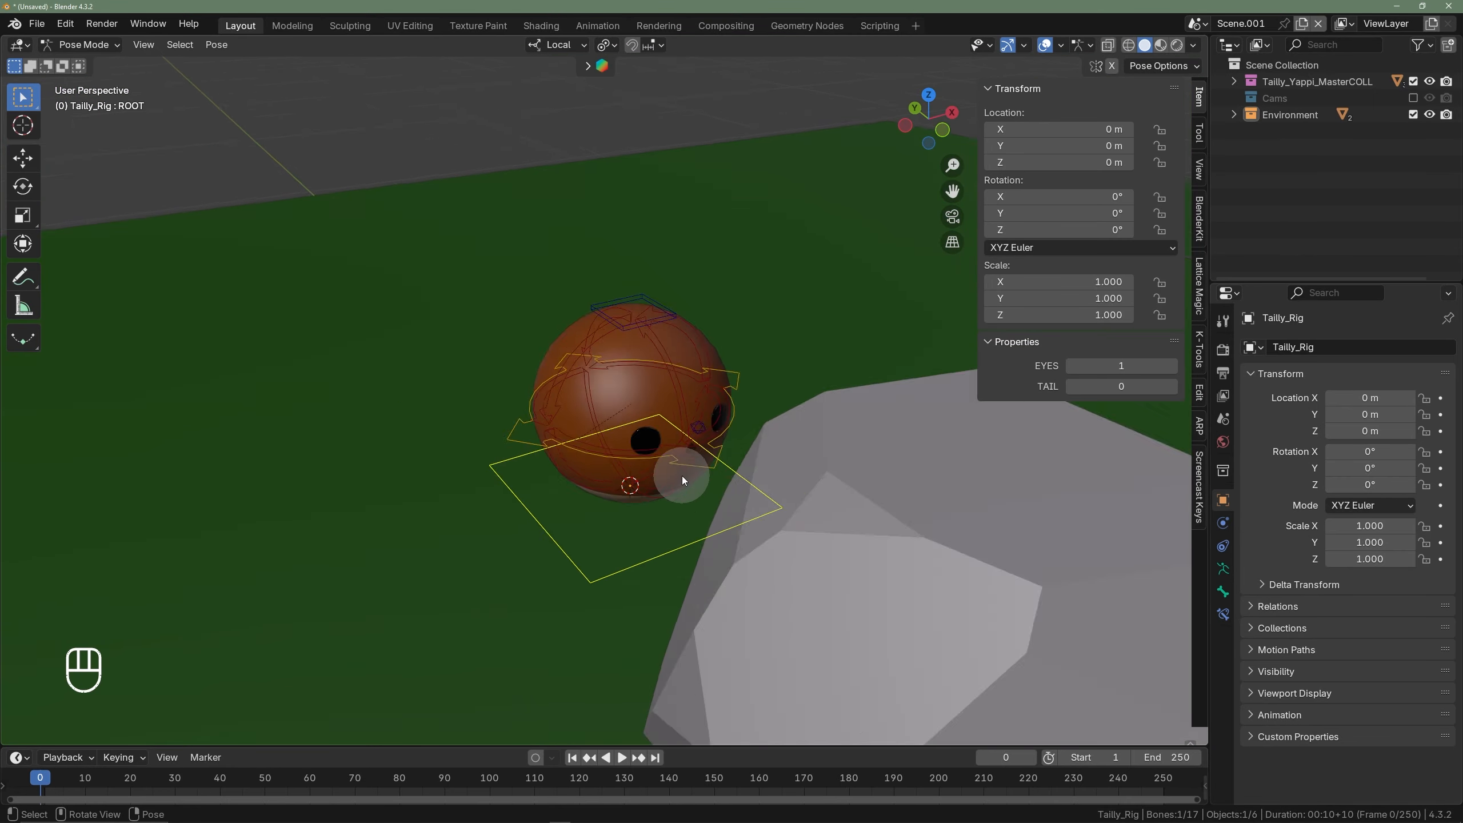
- Switch to the left orthographic view and enlarge the timeline area, keeping the character and rock in view
middle_drag(681, 476, 836, 436)
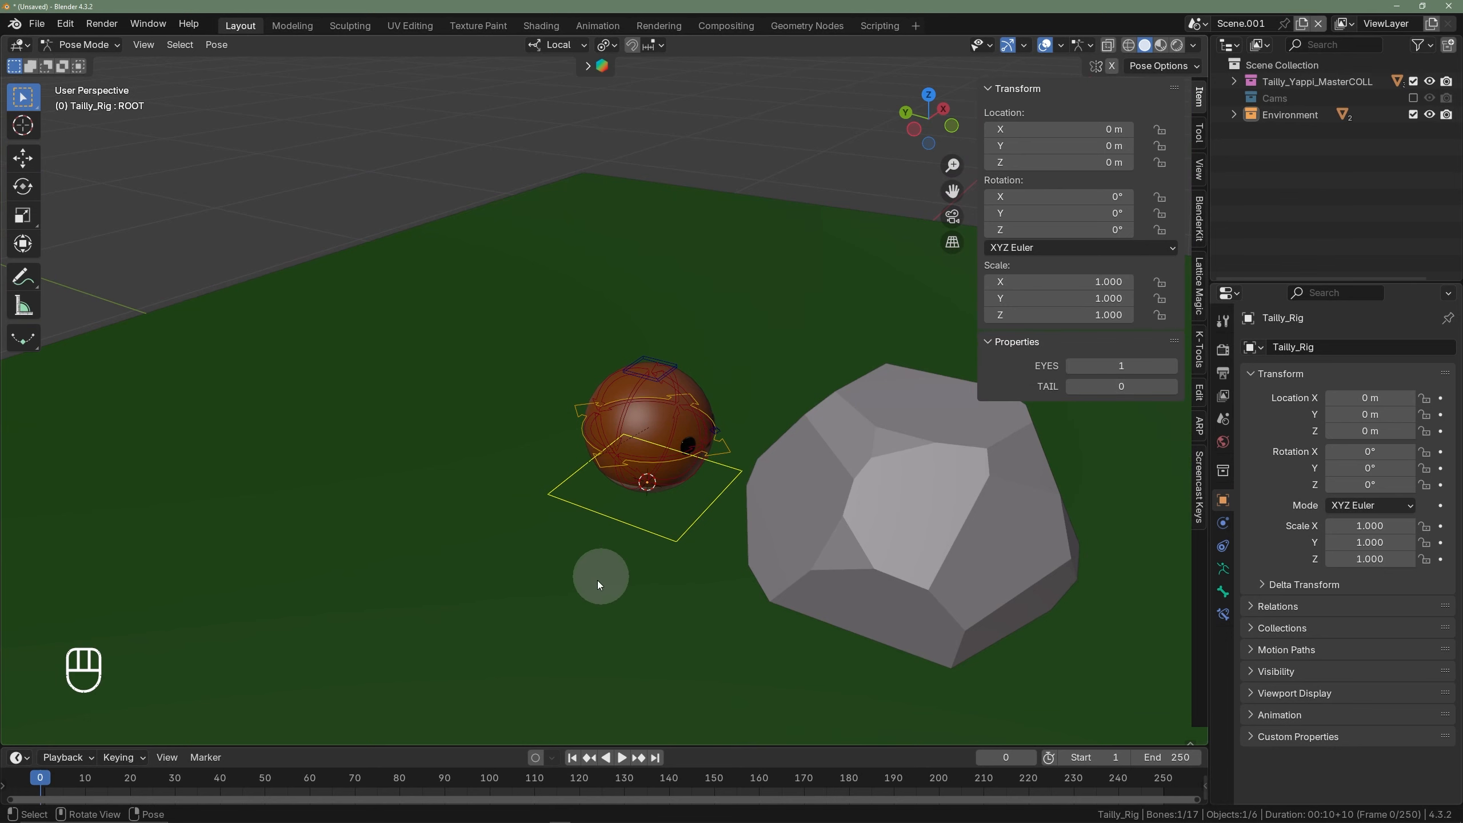
alt+middle_drag(590, 562, 615, 534)
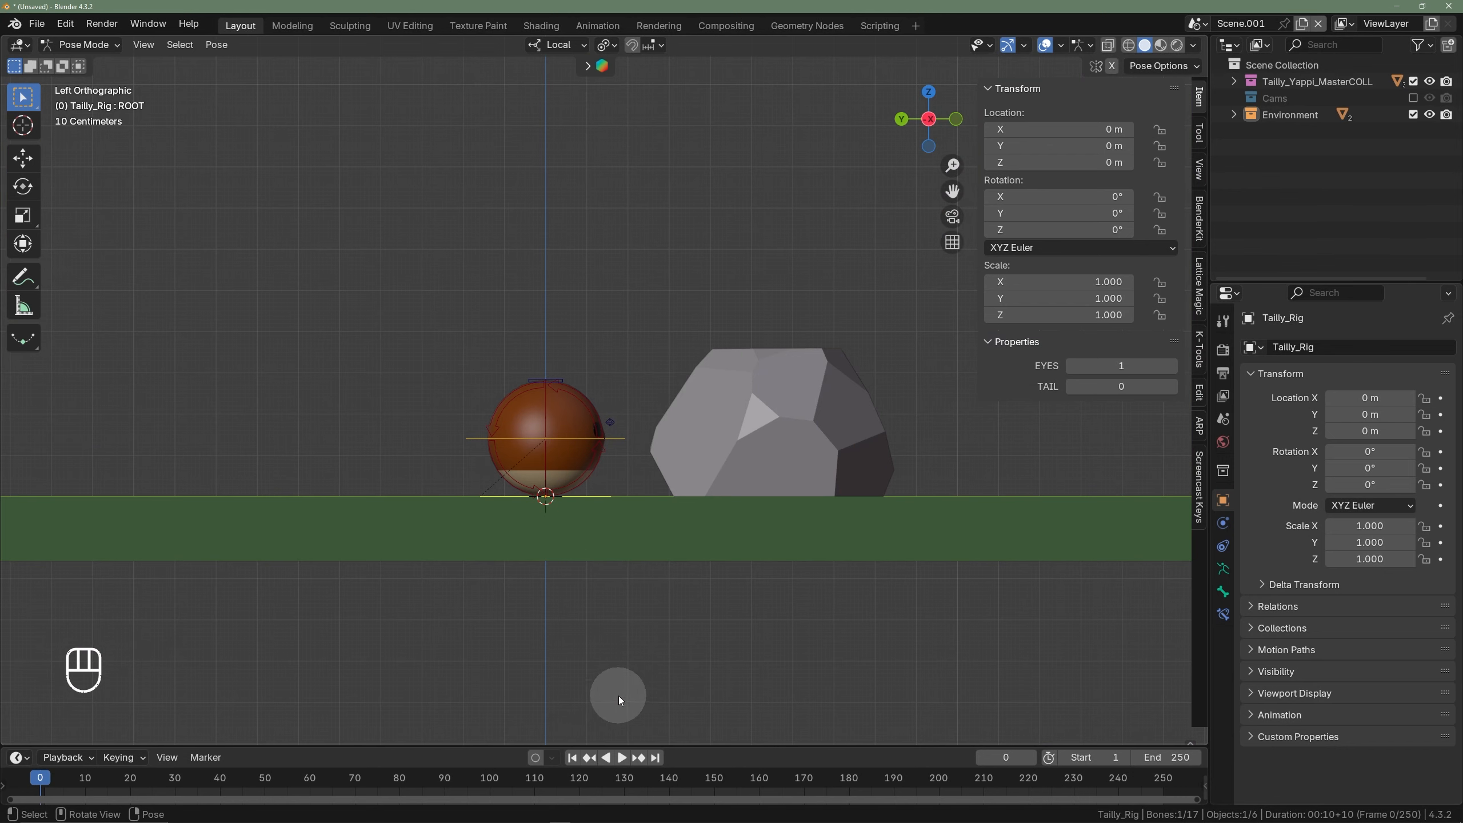
drag(724, 744, 773, 510)
shift+middle_drag(796, 380, 683, 380)
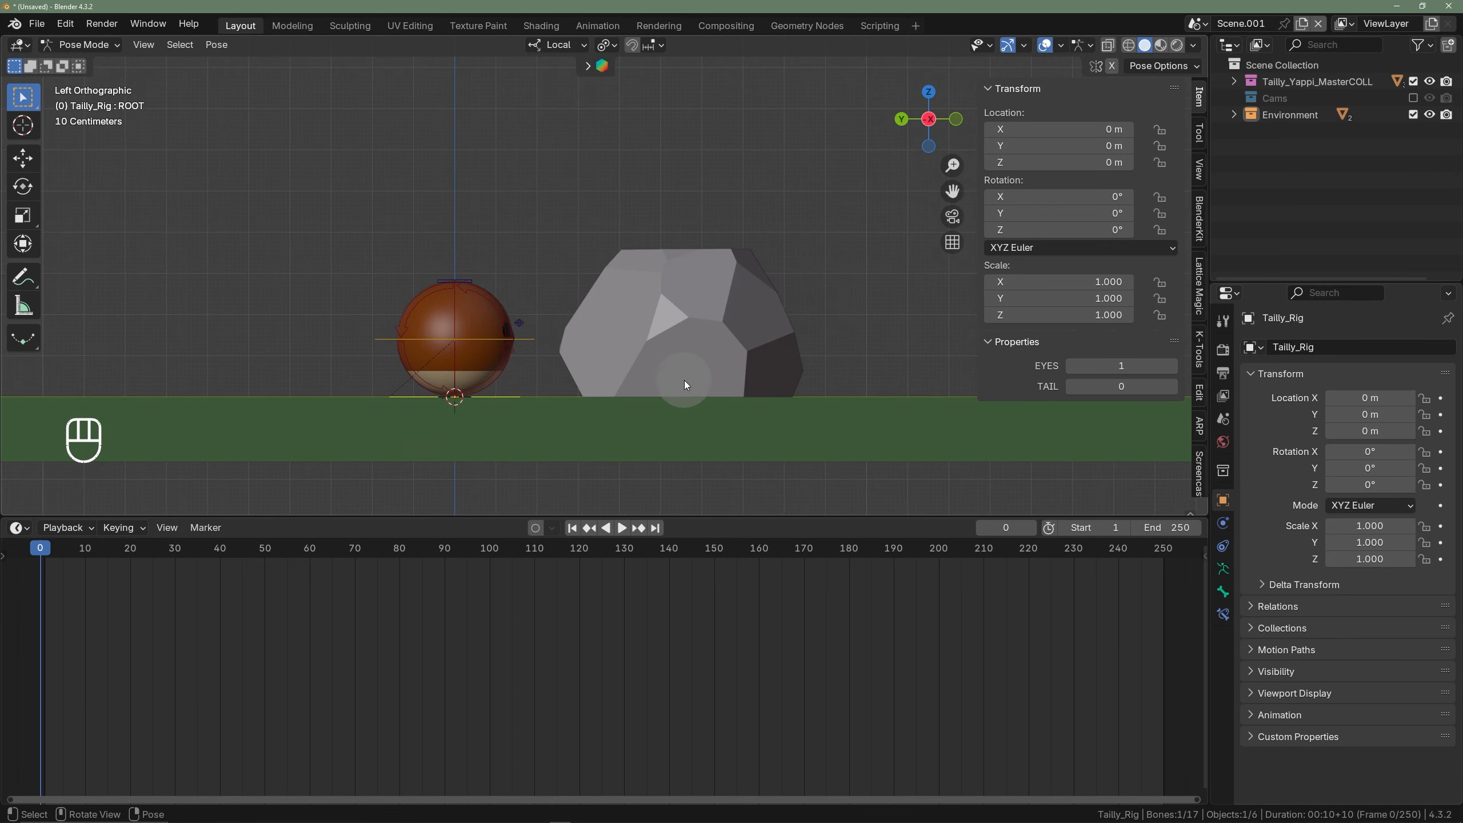
shift+middle_drag(503, 409, 505, 451)
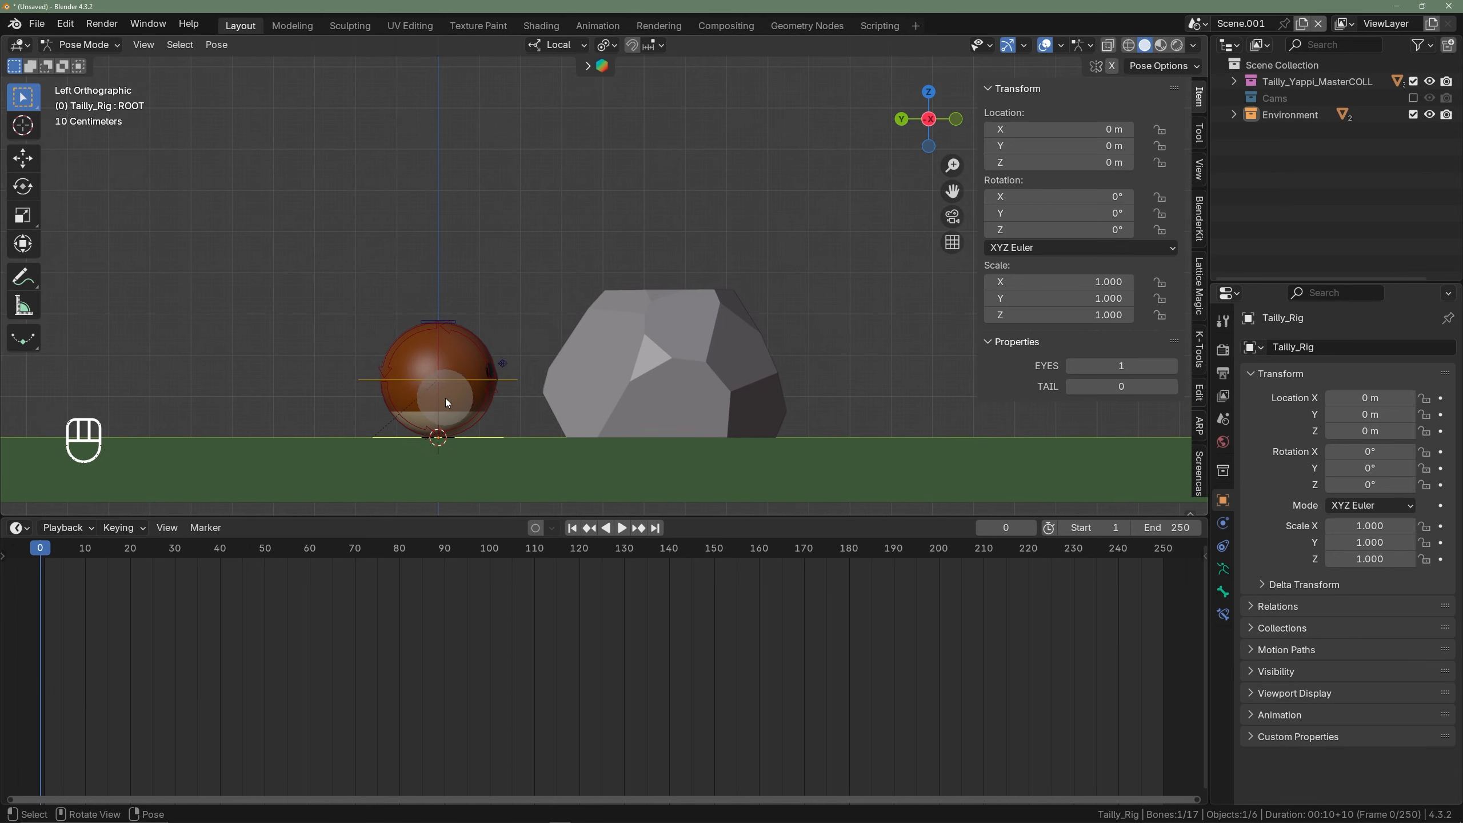
- Insert a location keyframe for the BODY_Master control at frame 1
click(44, 557)
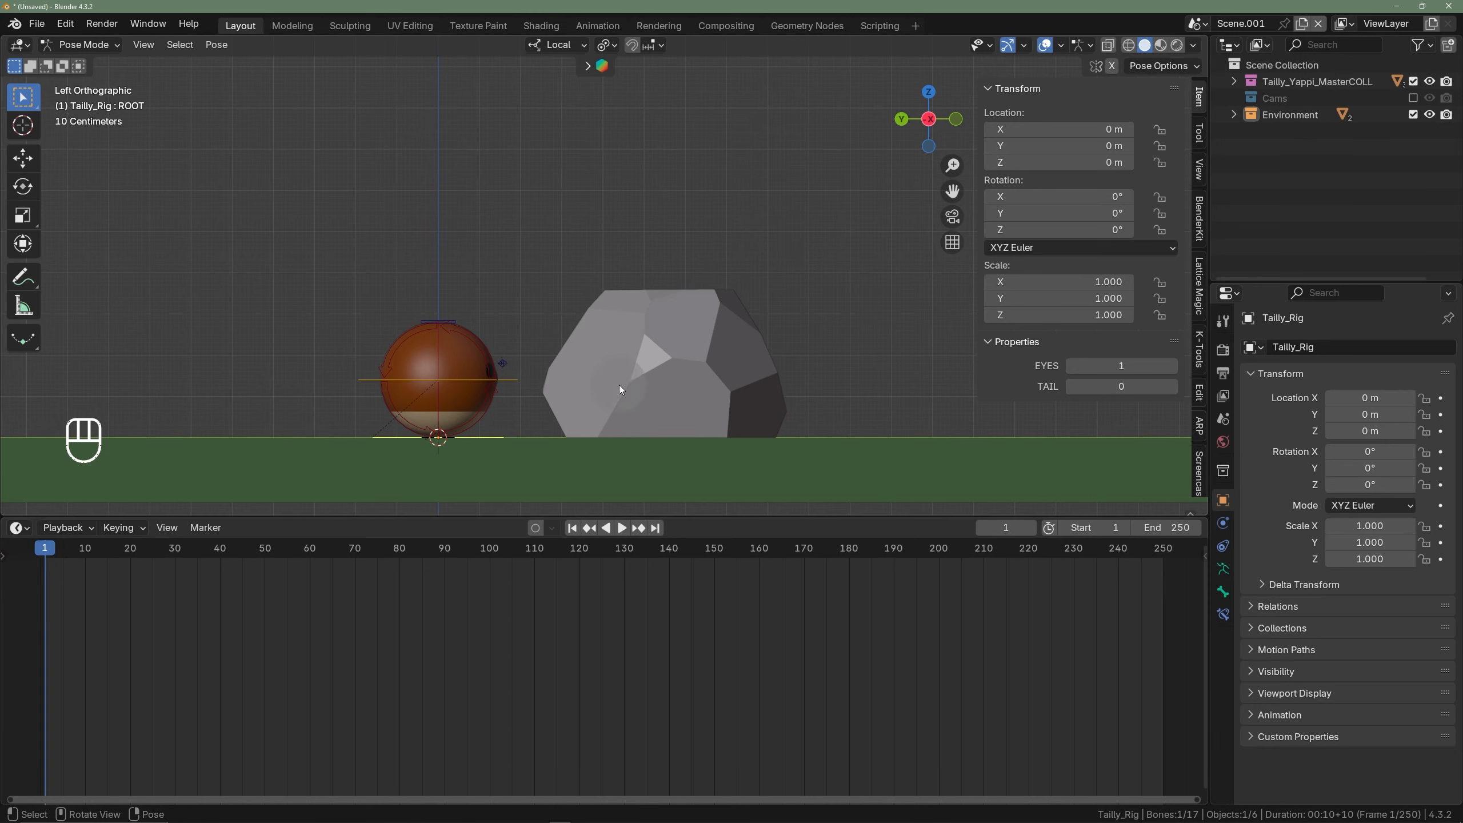
shift+middle_drag(883, 391, 783, 394)
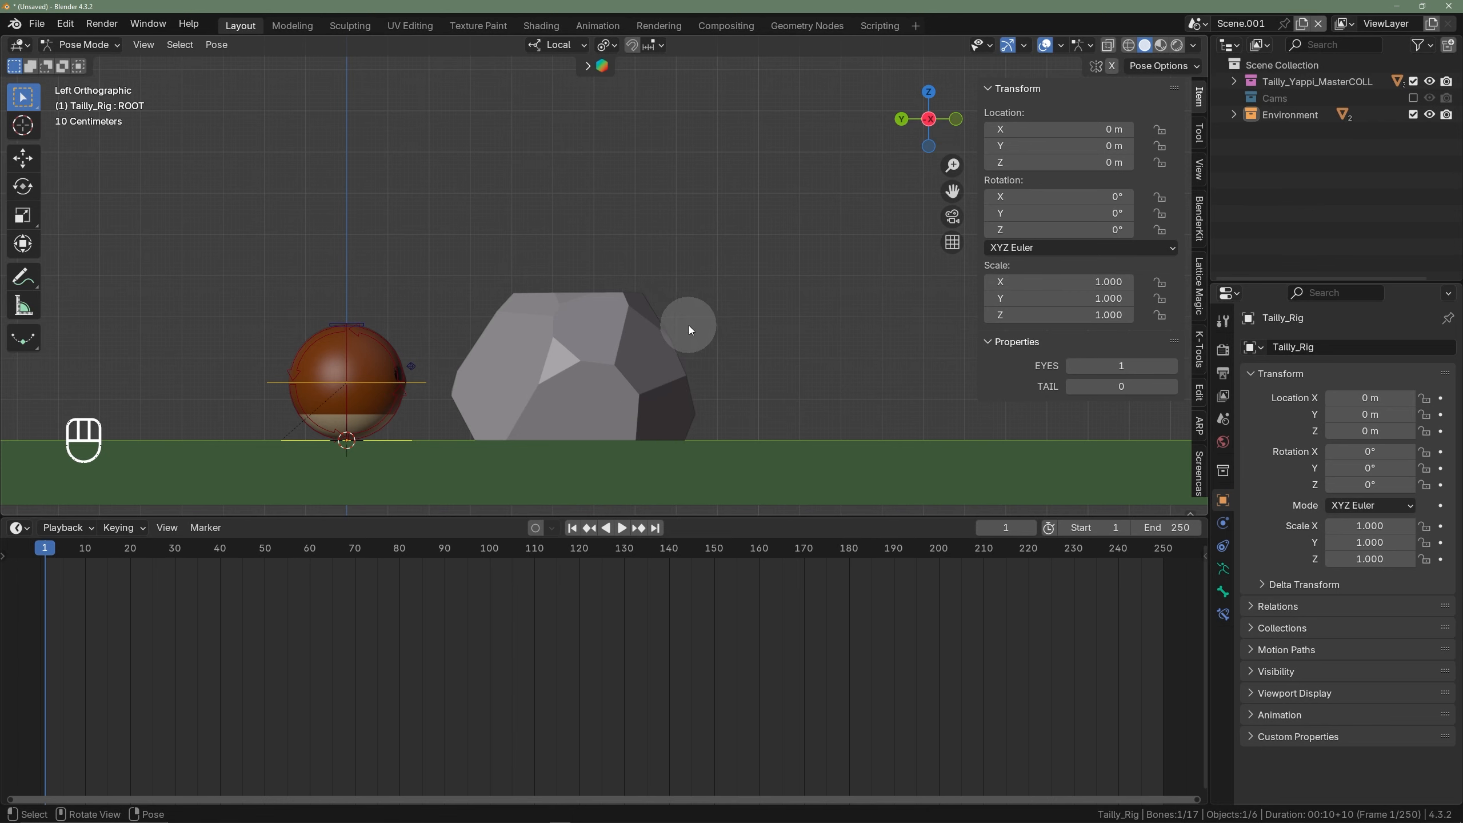
scroll(689, 326, down, 1)
shift+middle_drag(613, 365, 647, 406)
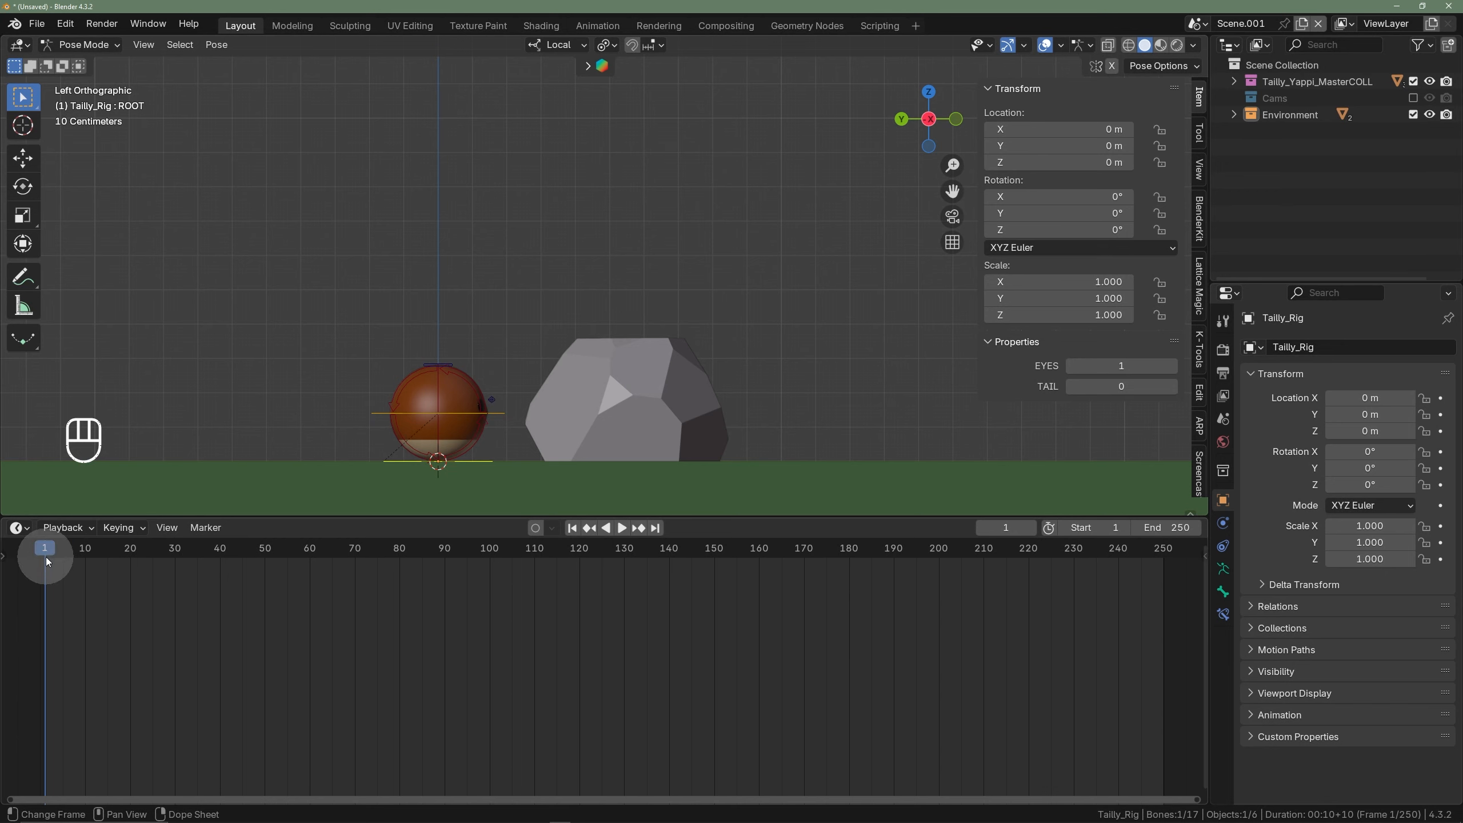
shift+middle_drag(337, 389, 430, 389)
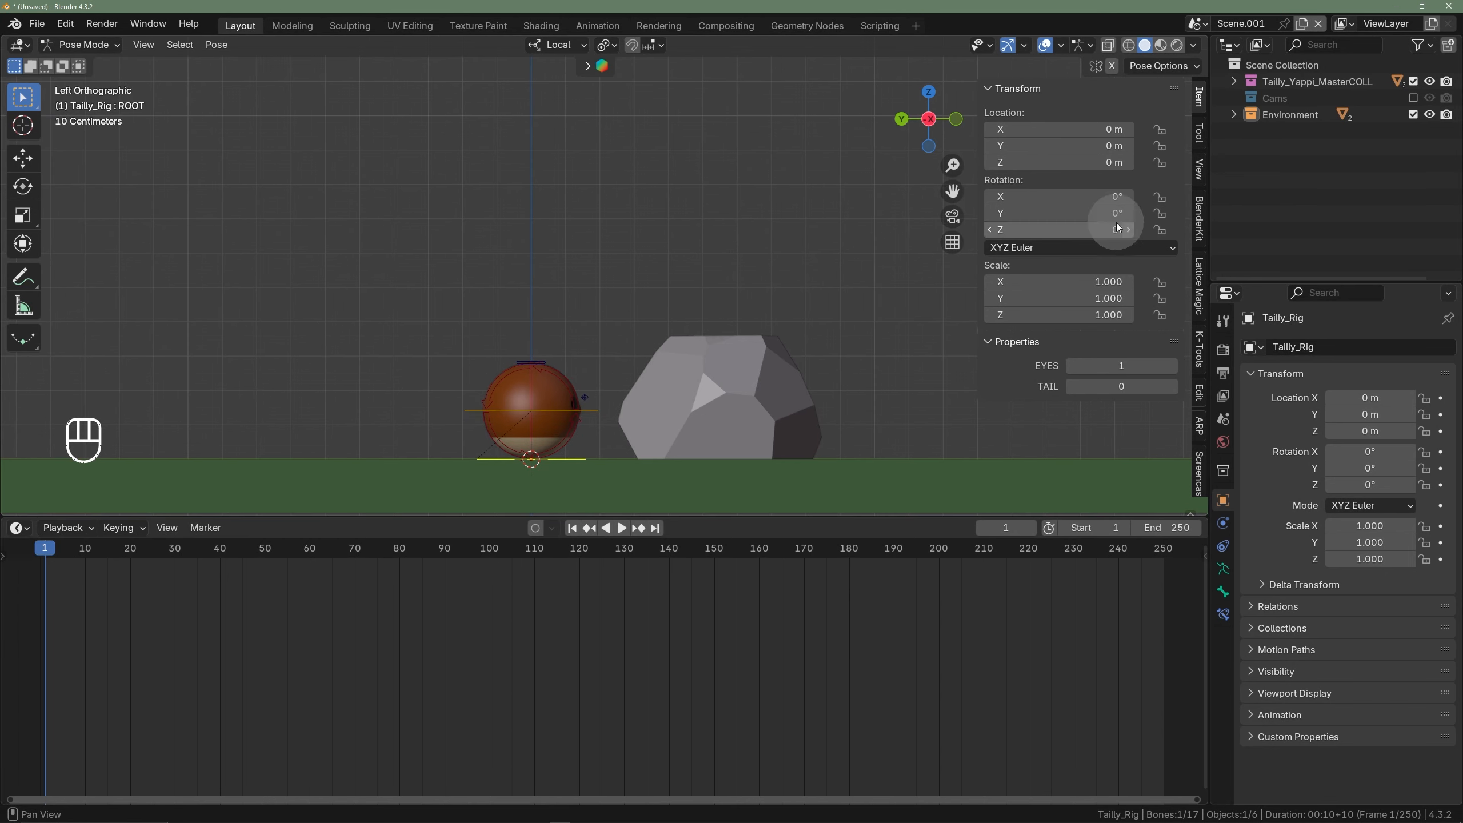
click(592, 412)
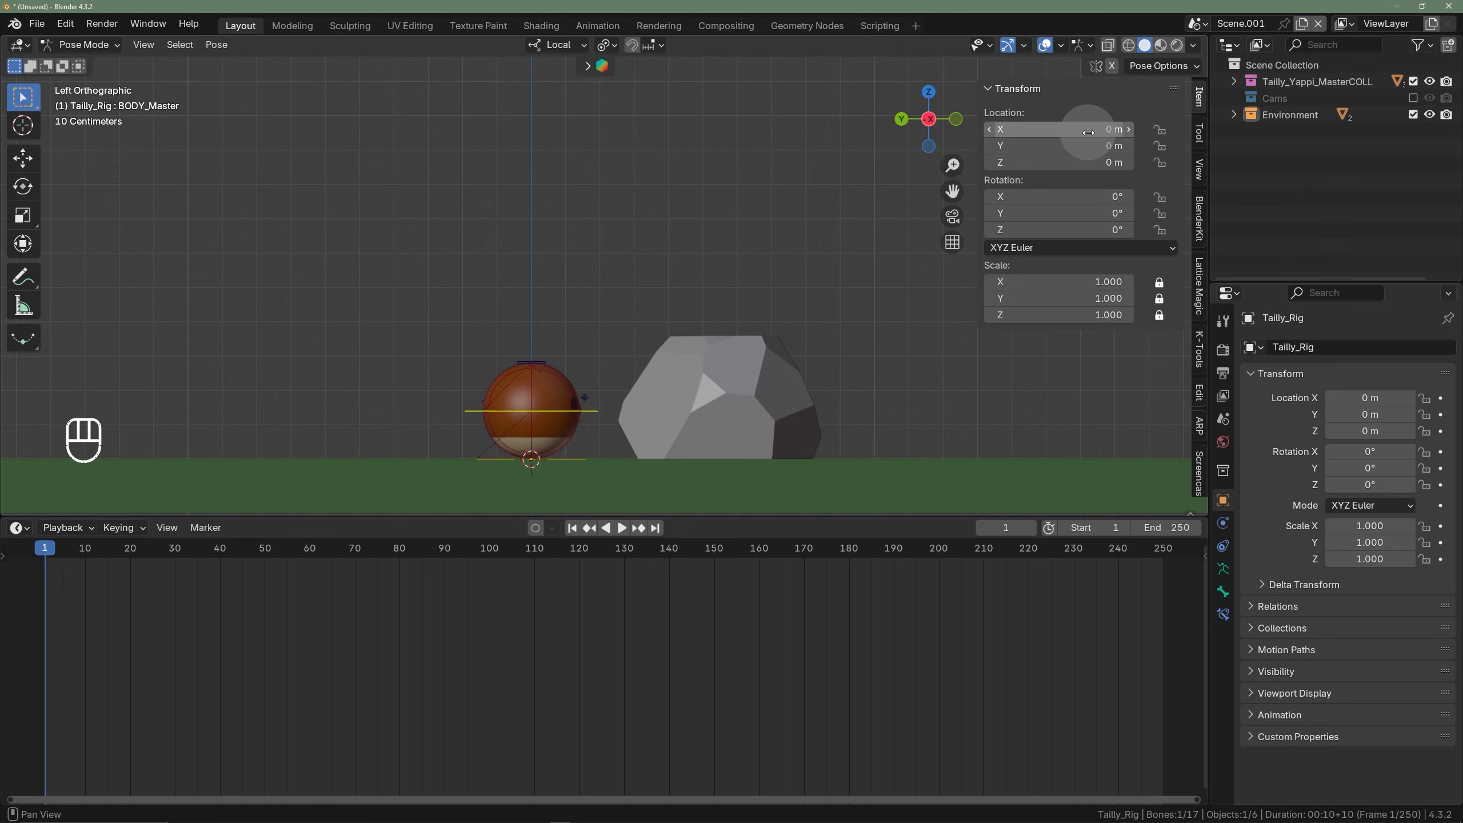
key(i)
- Zoom in on the start of the timeline and move the playhead to frame 10
middle_drag(98, 603, 272, 593)
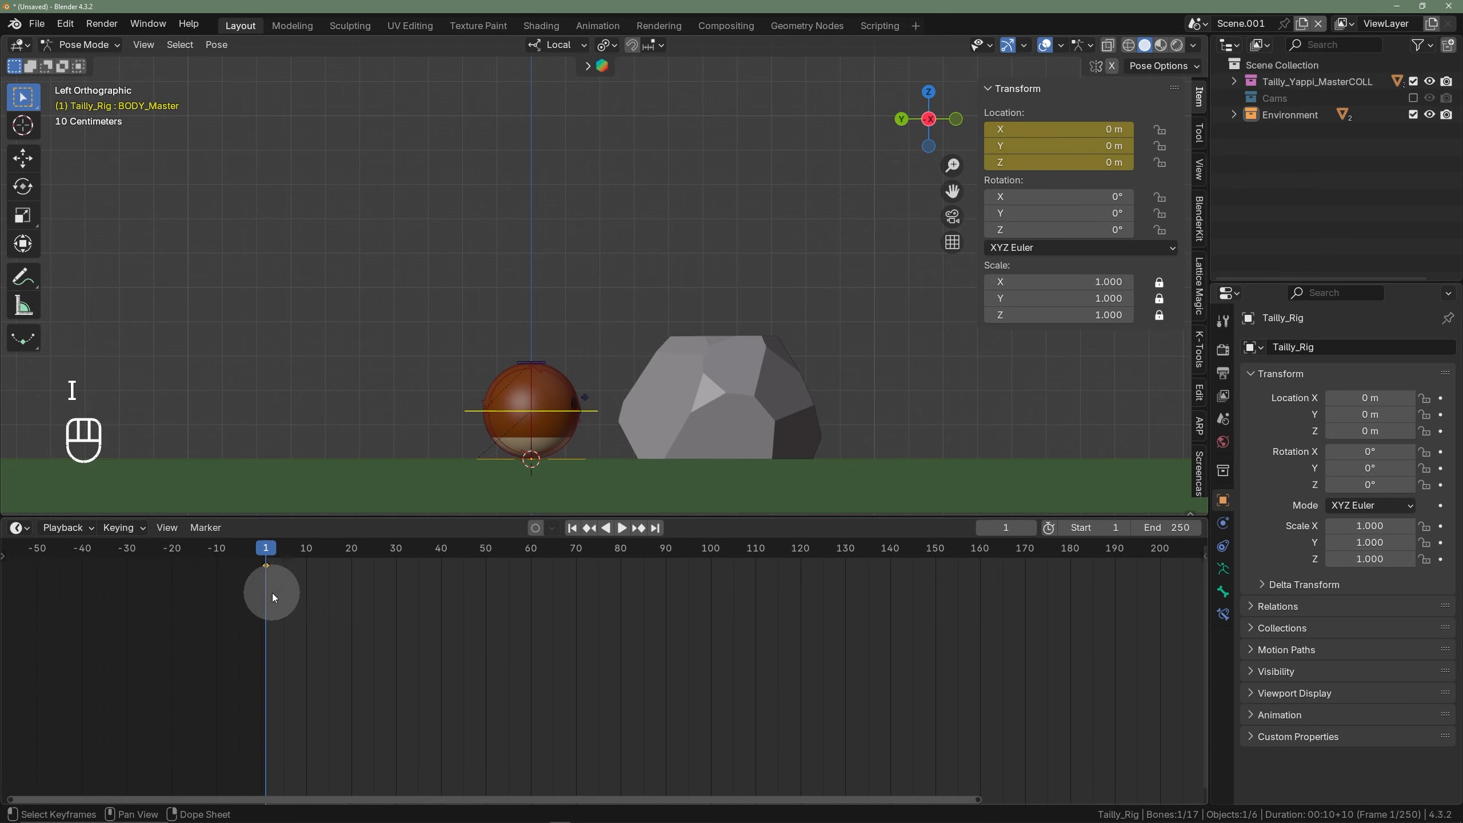
scroll(295, 579, up, 4)
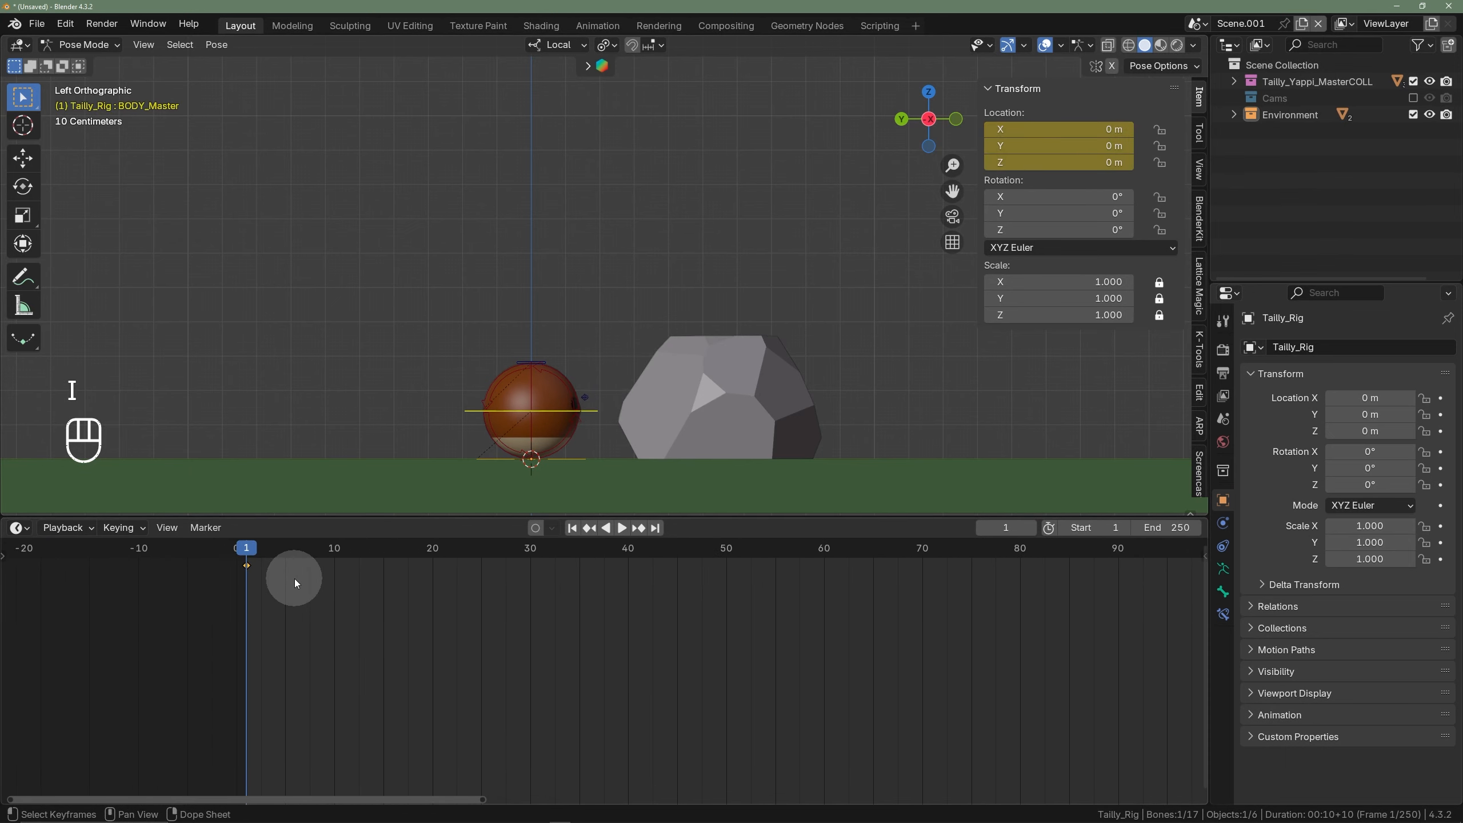
click(284, 551)
drag(346, 556, 357, 551)
shift+middle_drag(541, 414, 678, 435)
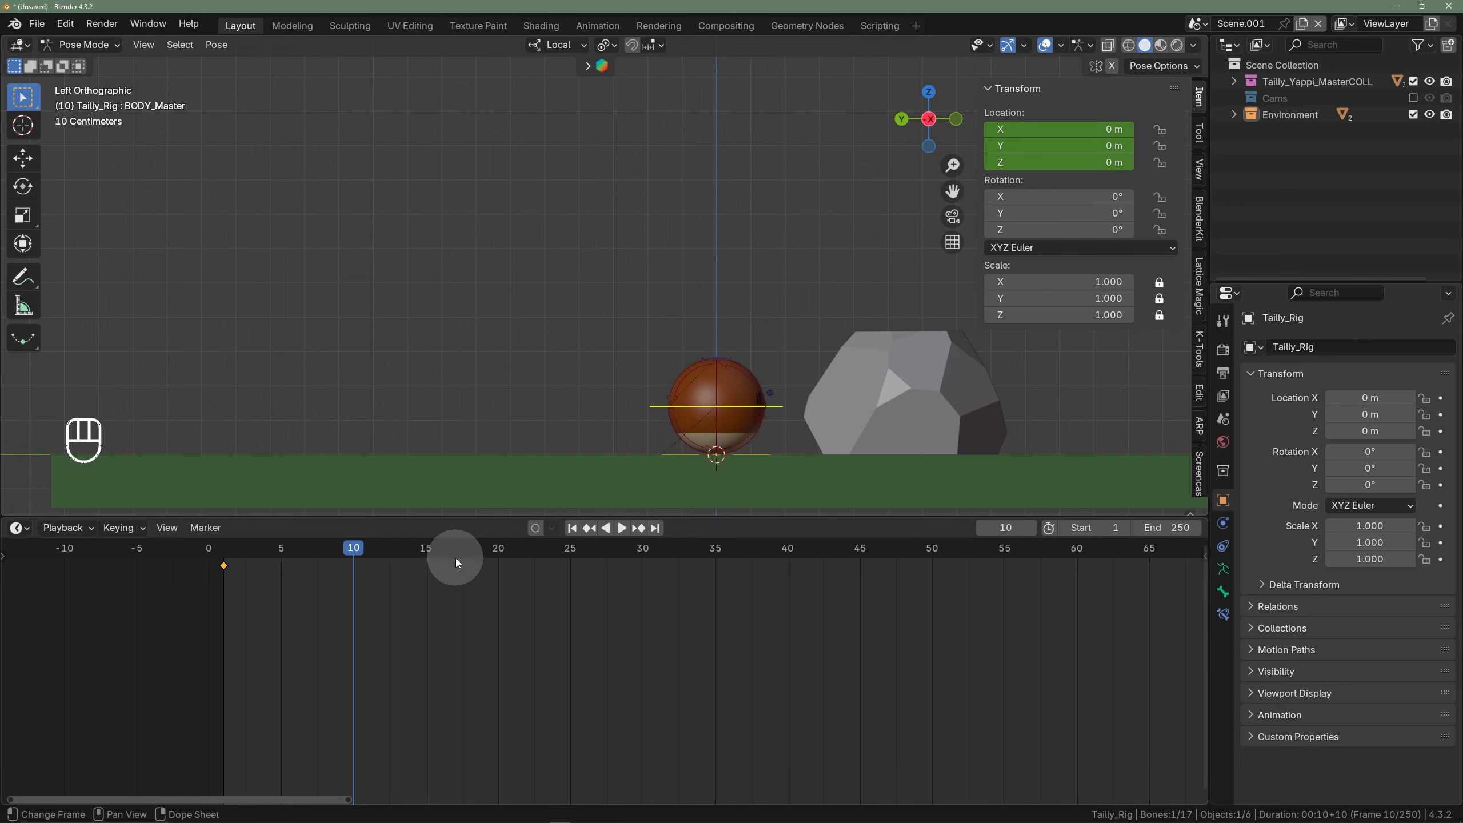
click(229, 556)
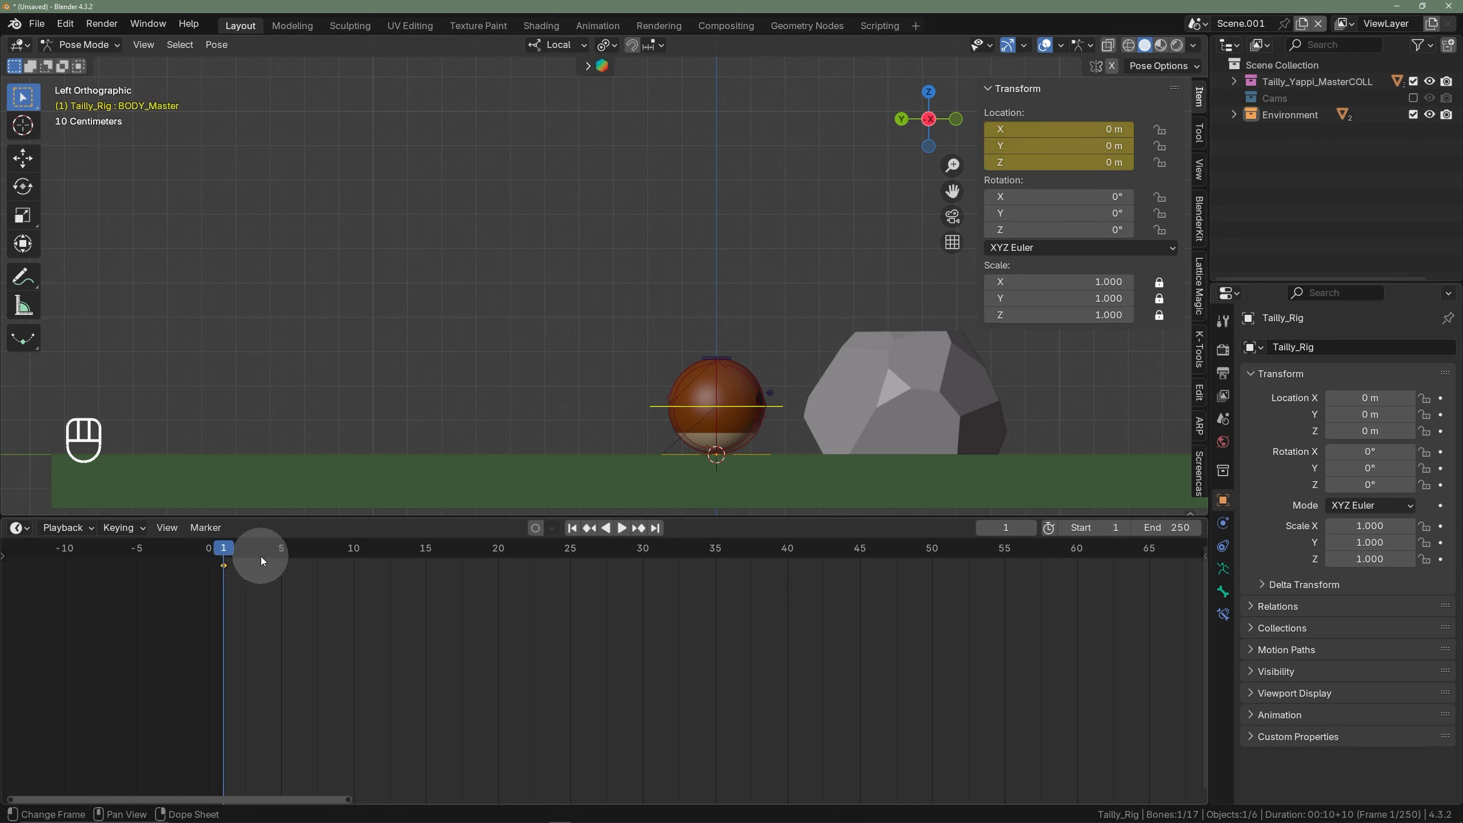
mouse_move(349, 553)
mouse_down()
mouse_move(222, 567)
mouse_move(354, 573)
mouse_up()
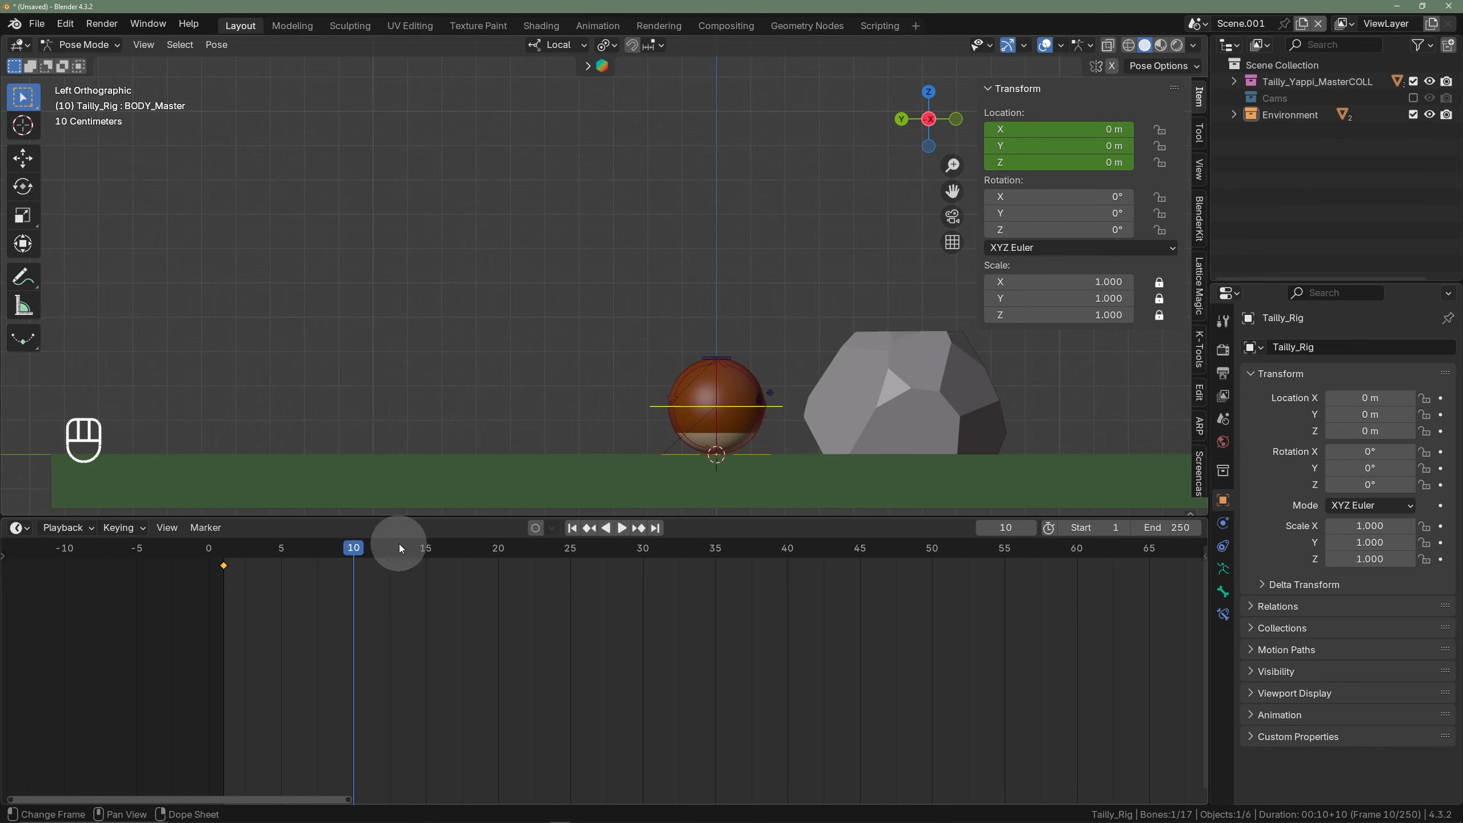
shift+middle_drag(751, 385, 787, 405)
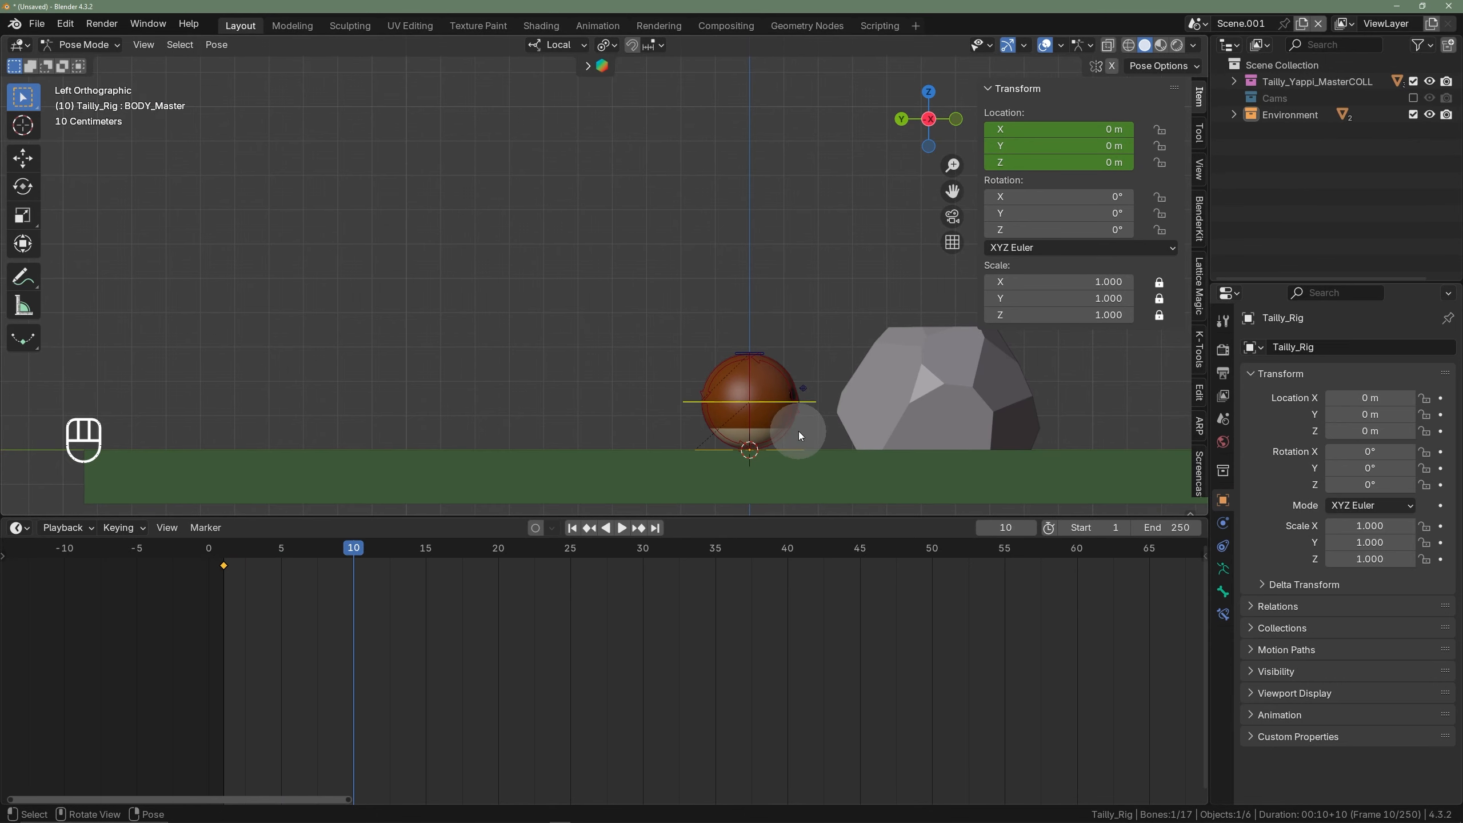
- Move the BODY_Master control back from the rock along local Y in snapped increments to 0.3 m
key(g)
key(y)
key(ctrl)
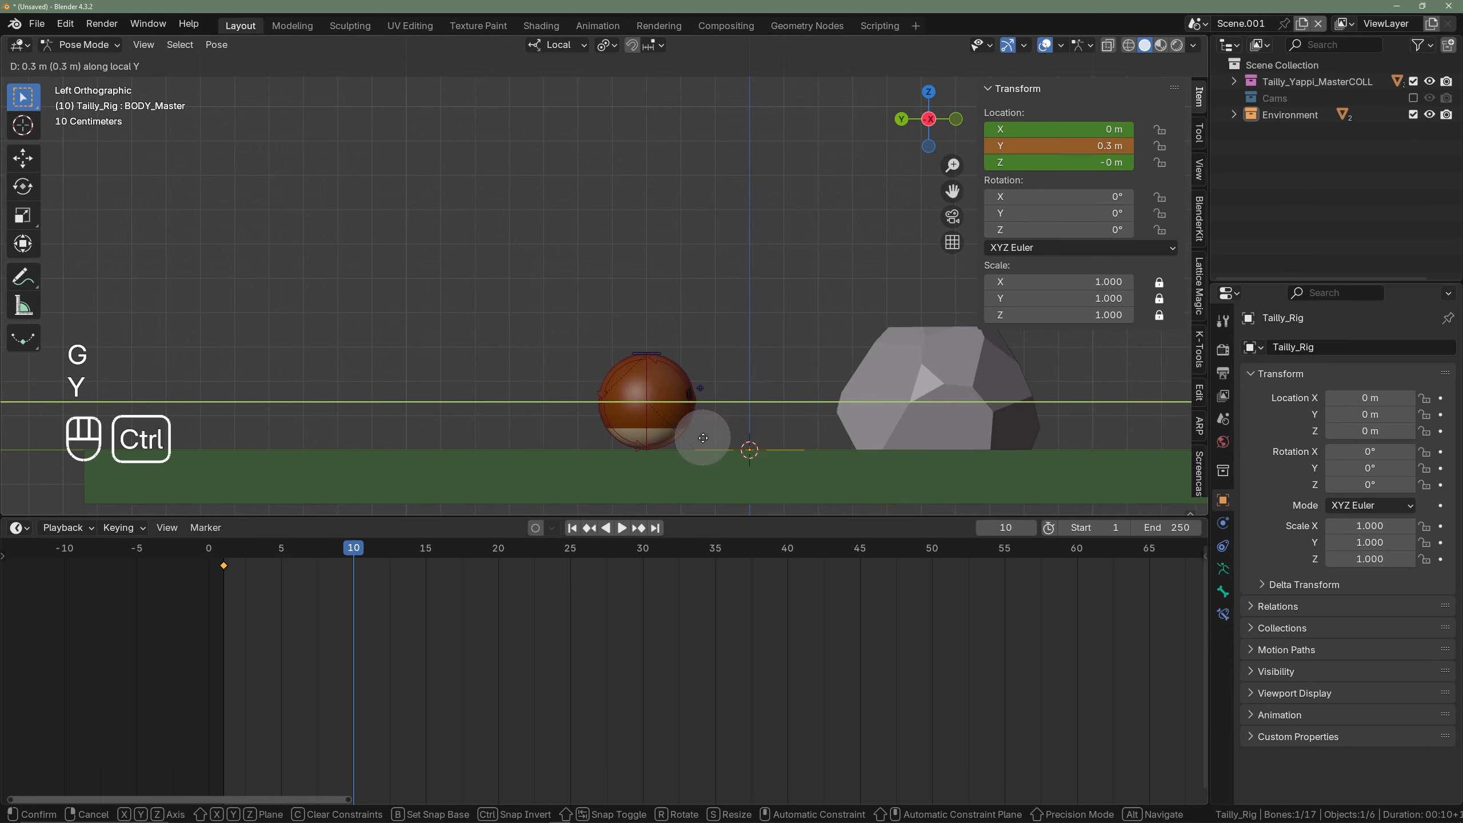
click(685, 450)
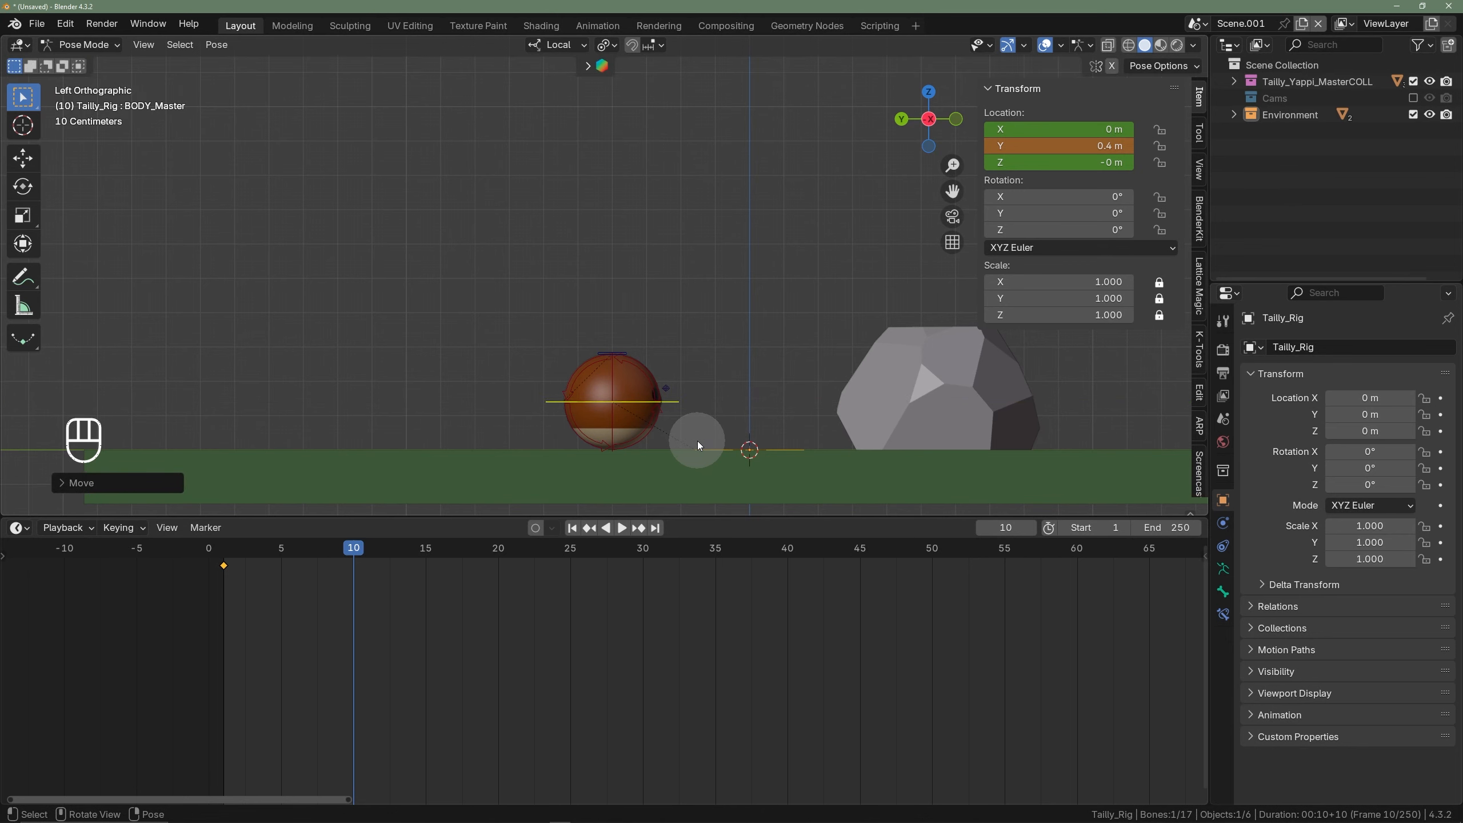
key(g)
key(y)
key(ctrl)
click(716, 449)
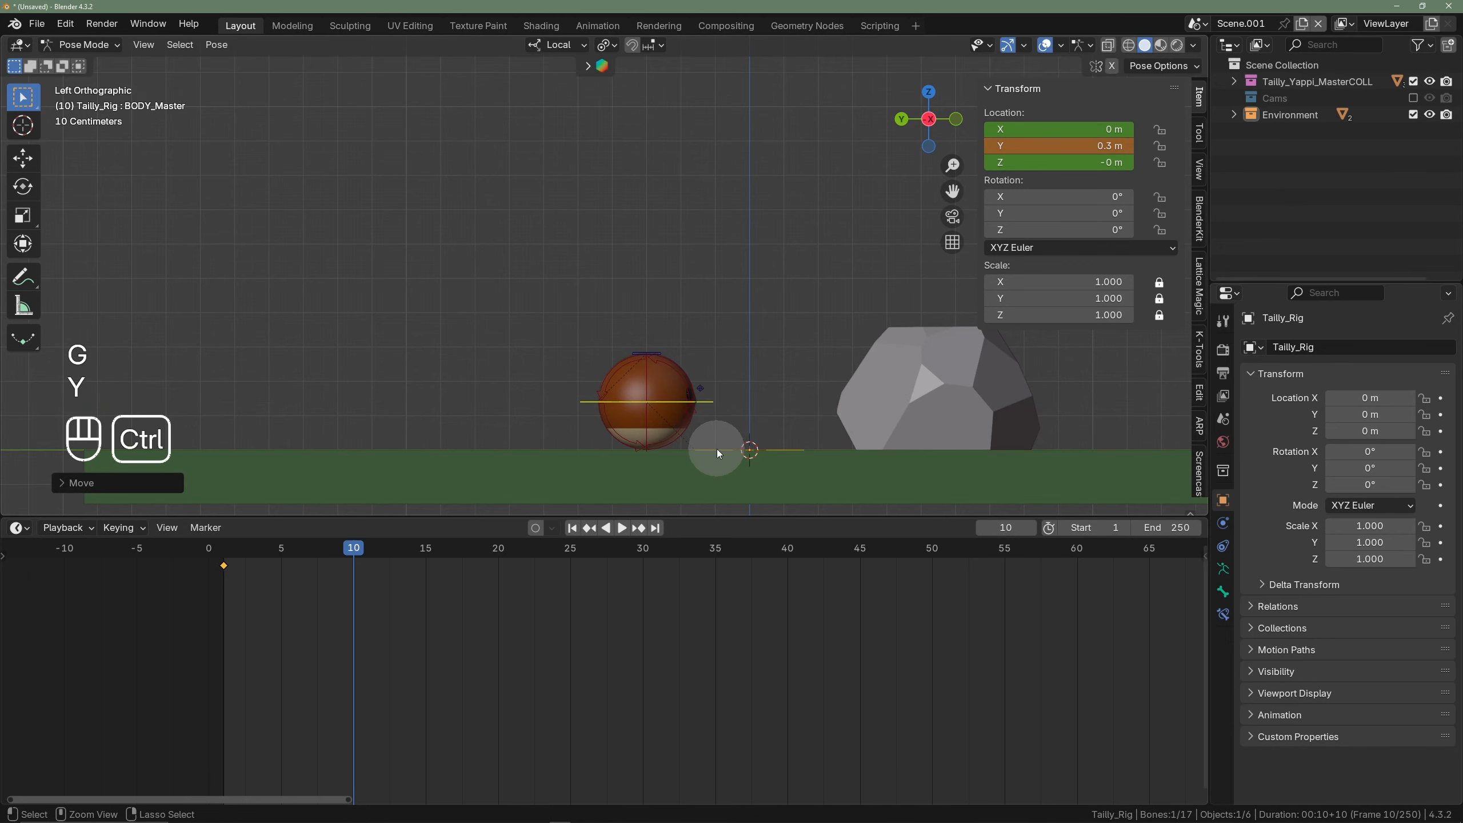
- Keyframe BODY_Master's location at frame 10 and scrub from frame 1 to 10 to check the movement
shift+middle_drag(749, 427, 675, 431)
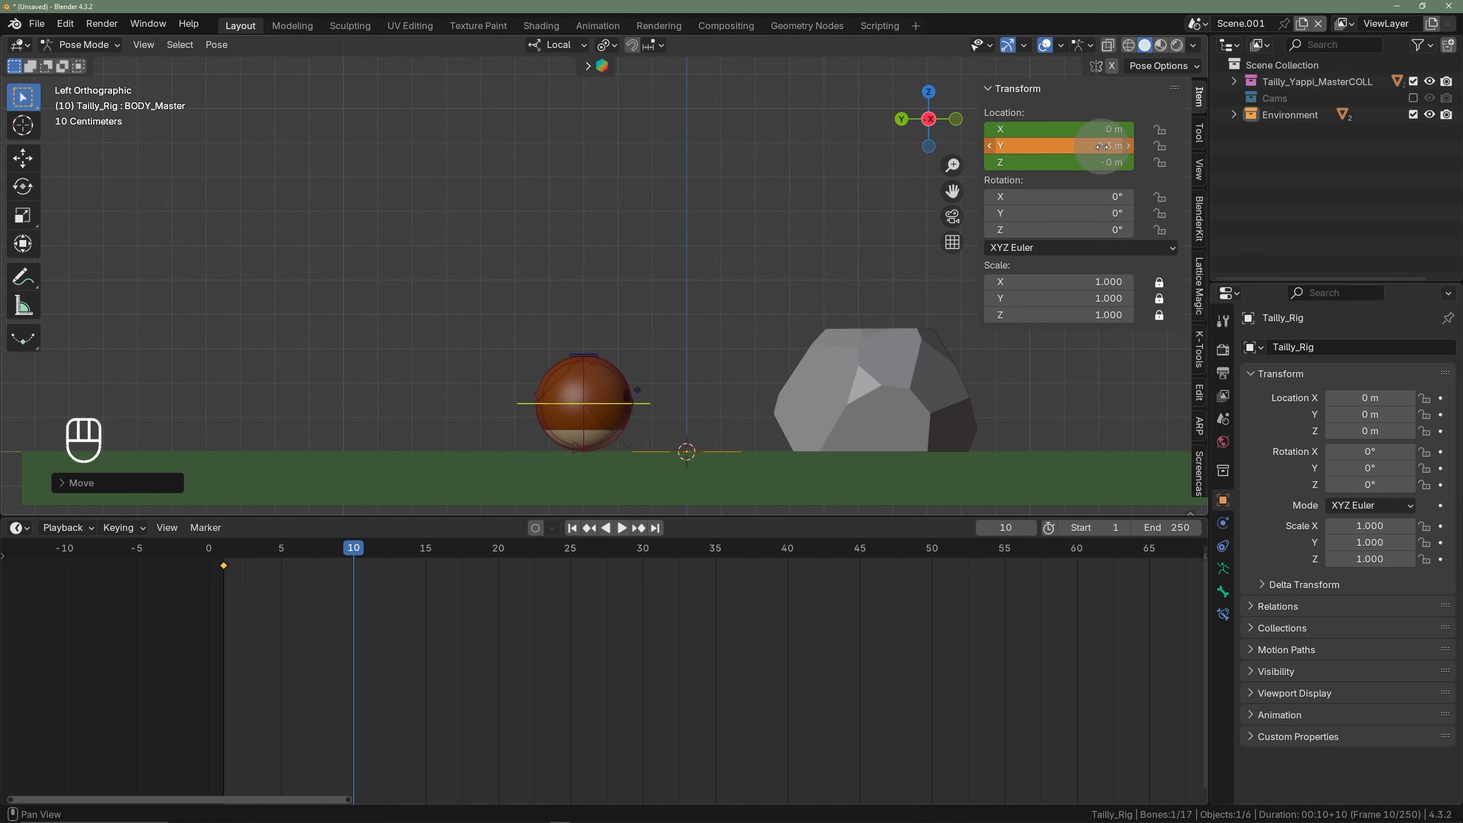
key(i)
shift+middle_drag(612, 369, 544, 373)
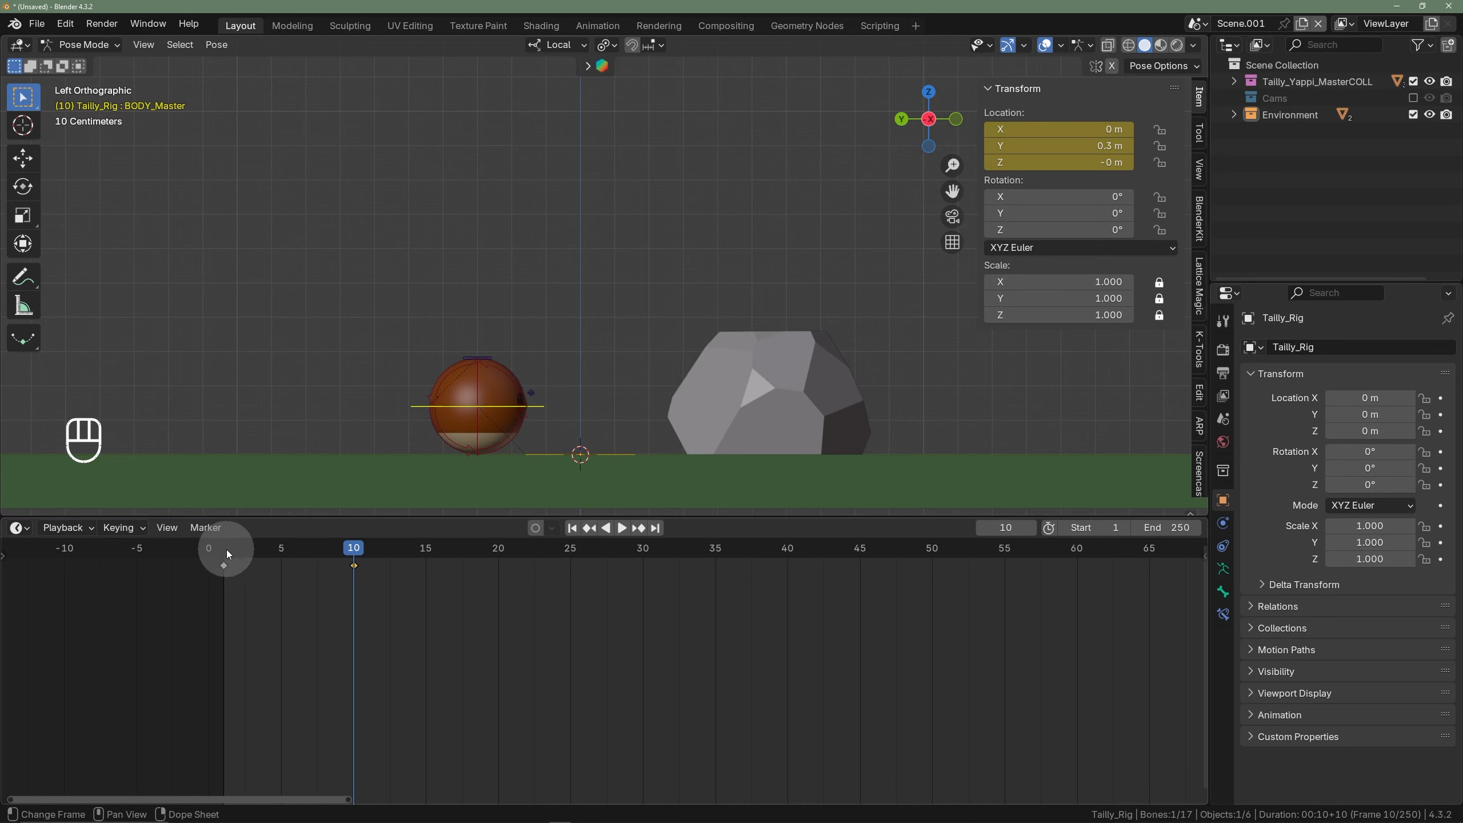
drag(228, 549, 351, 560)
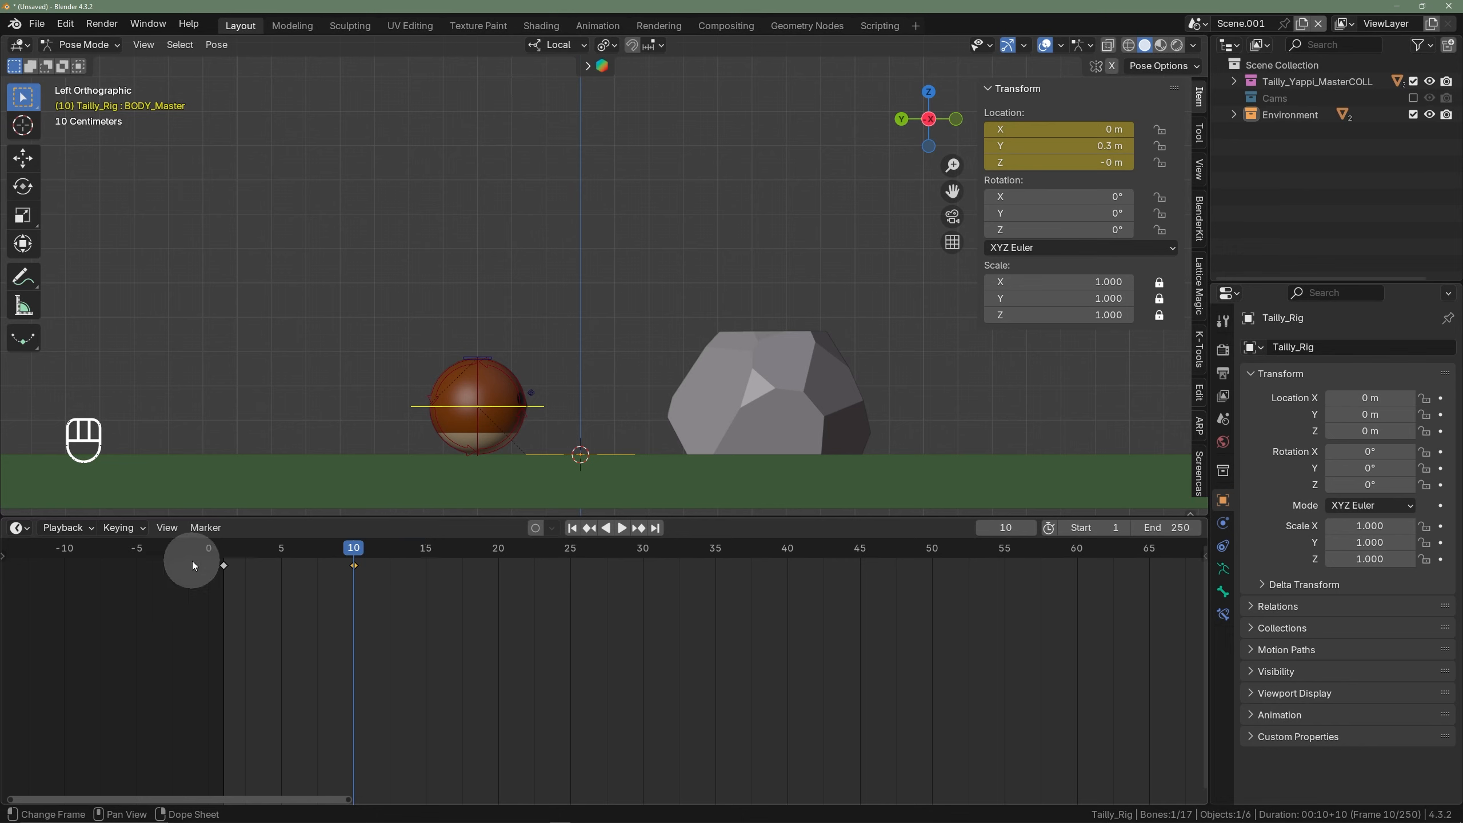
- Enable Auto Keying and move the playhead to frame 15
click(536, 530)
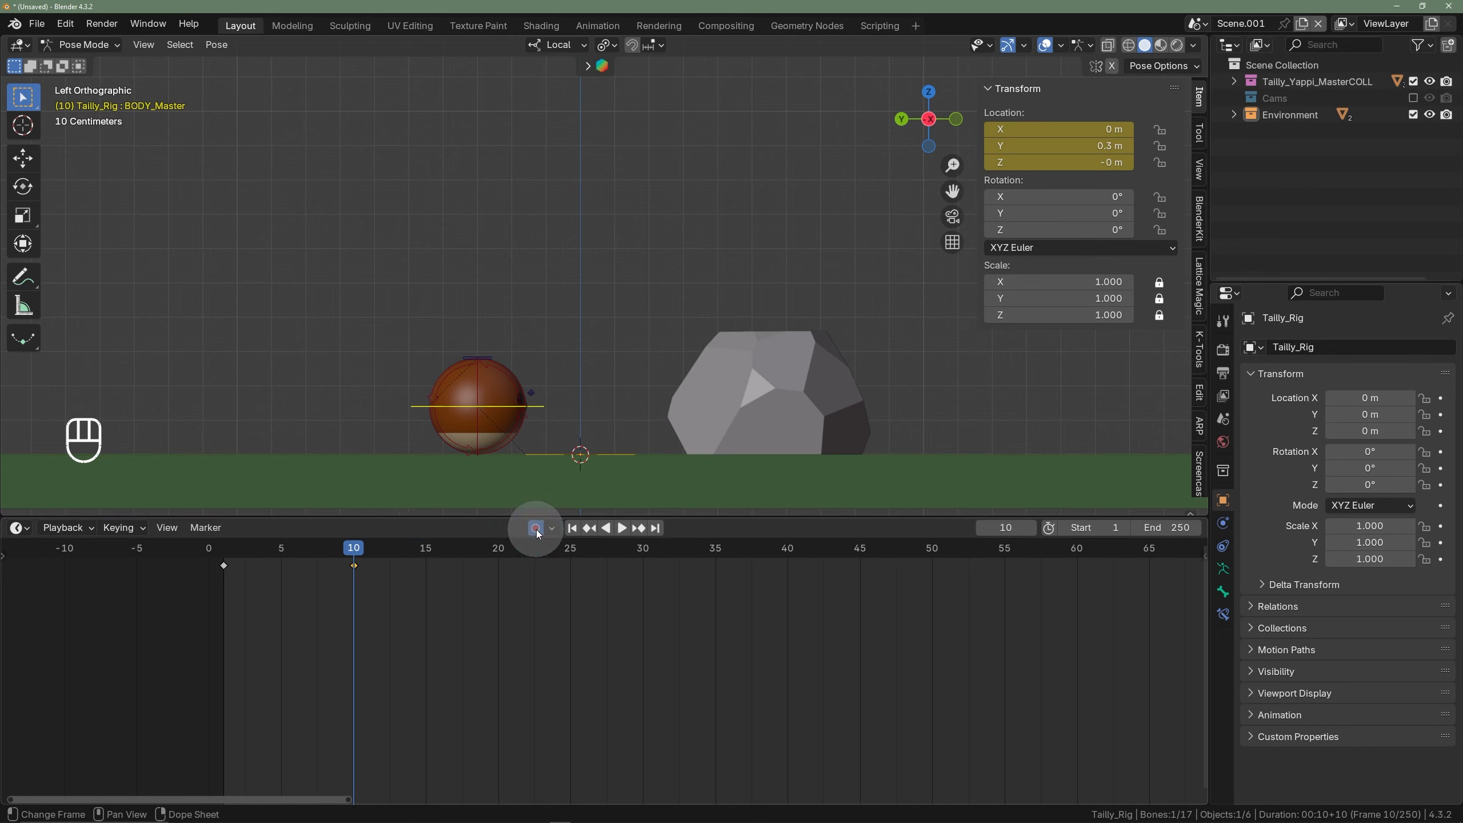
click(432, 556)
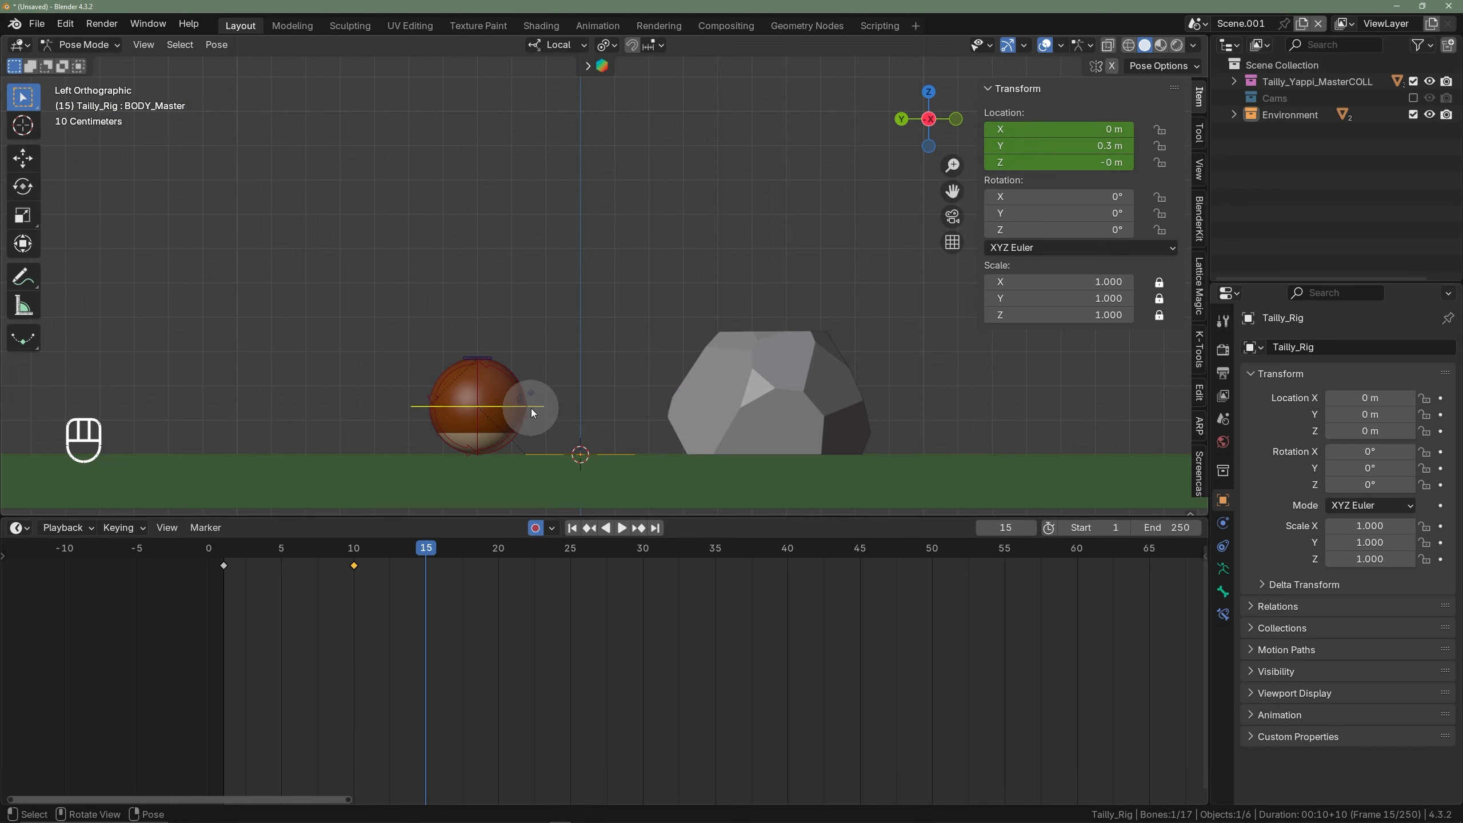
- Auto-key two raised BODY_Master positions, about Y 0.36 m, Z 0.26 m at frame 15 and Y 0.58 m, Z 0.40 m at frame 20
key(g)
click(510, 318)
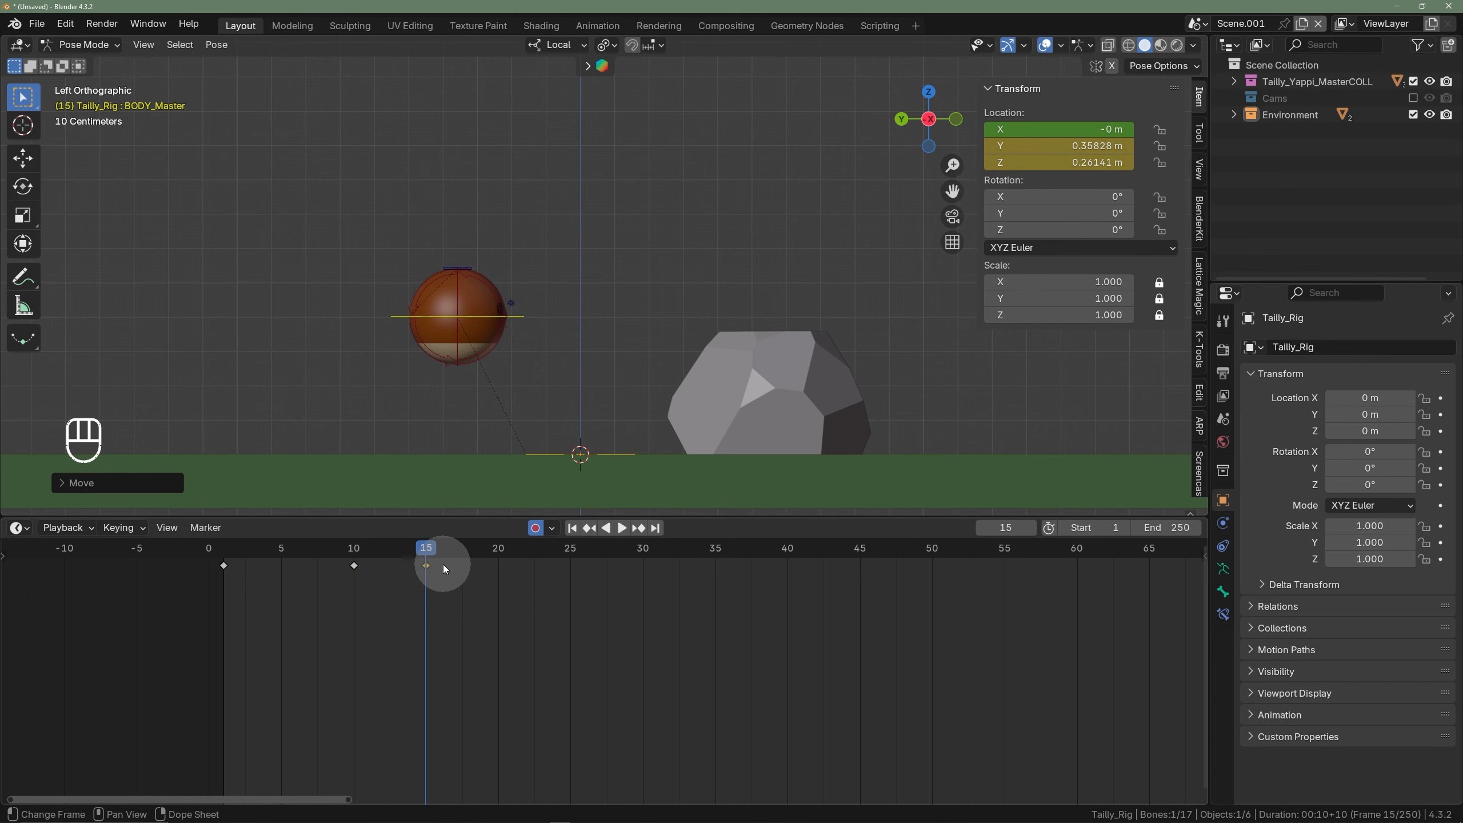
click(123, 529)
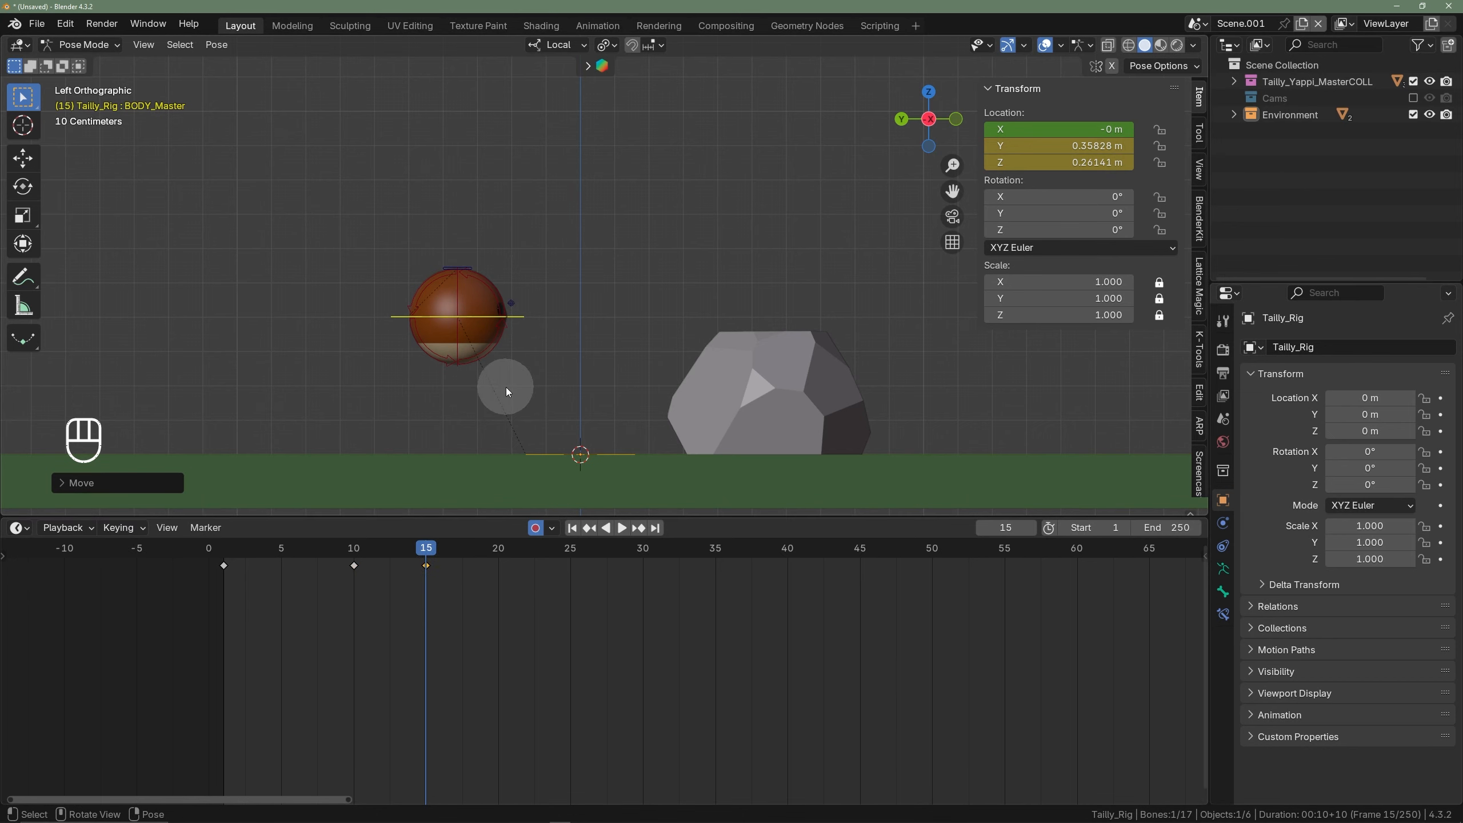
drag(428, 549, 498, 548)
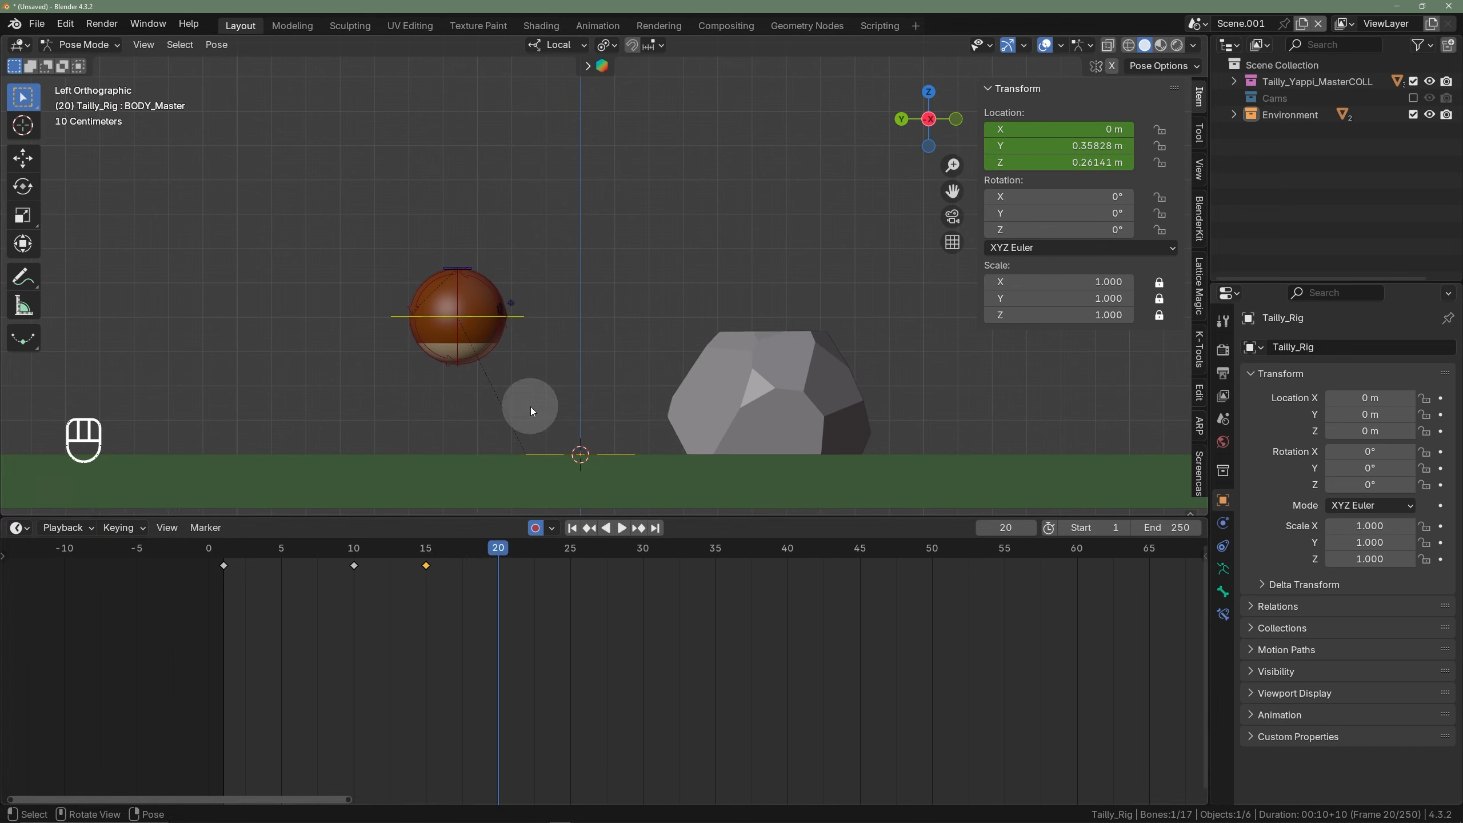
key(g)
click(442, 348)
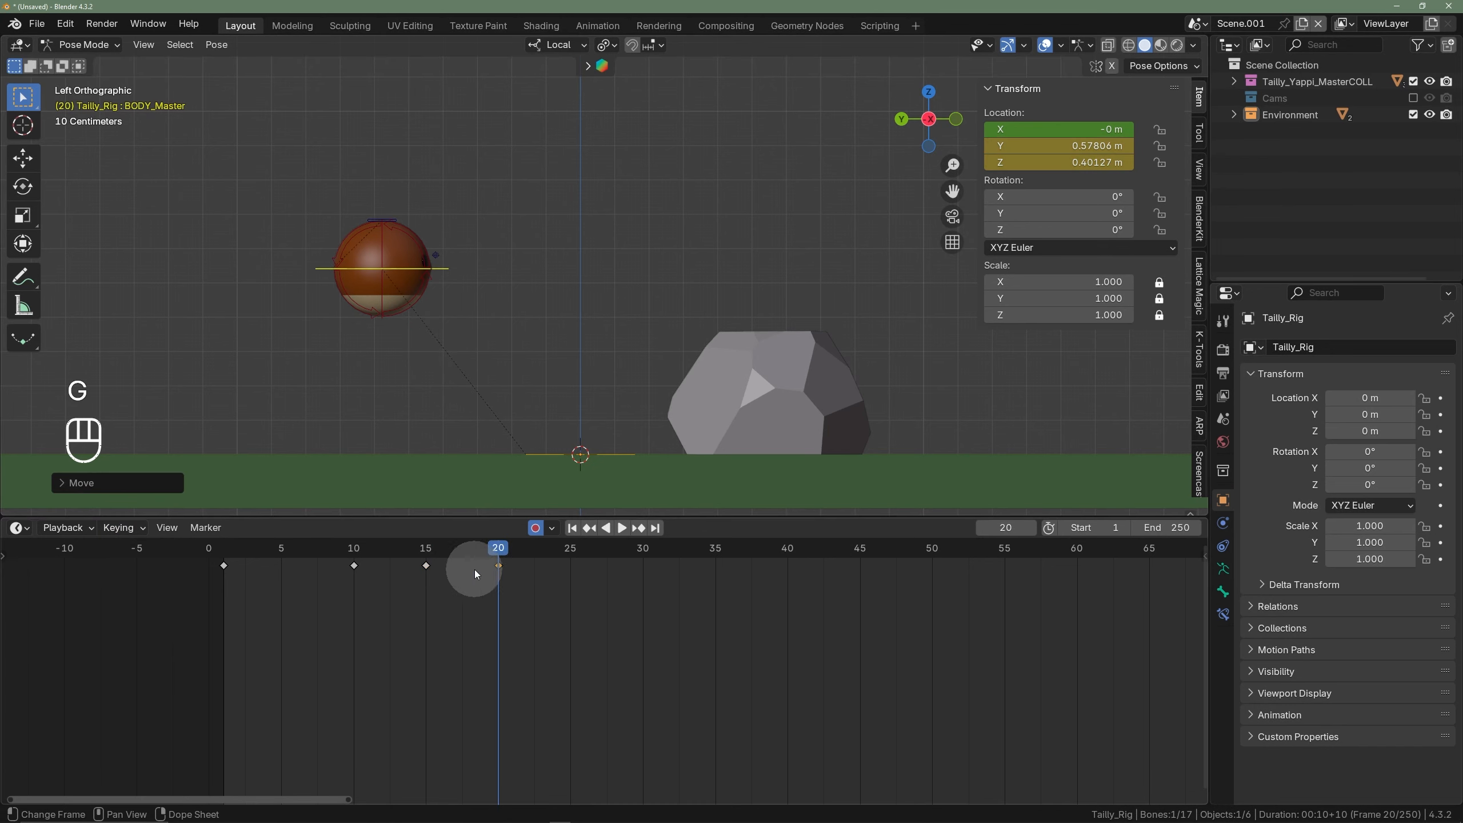
- Delete the BODY_Master keyframes at frames 15 and 20 and return the playhead to frame 10
mouse_move(357, 549)
mouse_down()
mouse_move(244, 550)
mouse_move(437, 554)
mouse_move(225, 569)
mouse_move(326, 556)
mouse_move(471, 568)
mouse_move(361, 573)
mouse_up()
click(583, 594)
drag(583, 594, 386, 560)
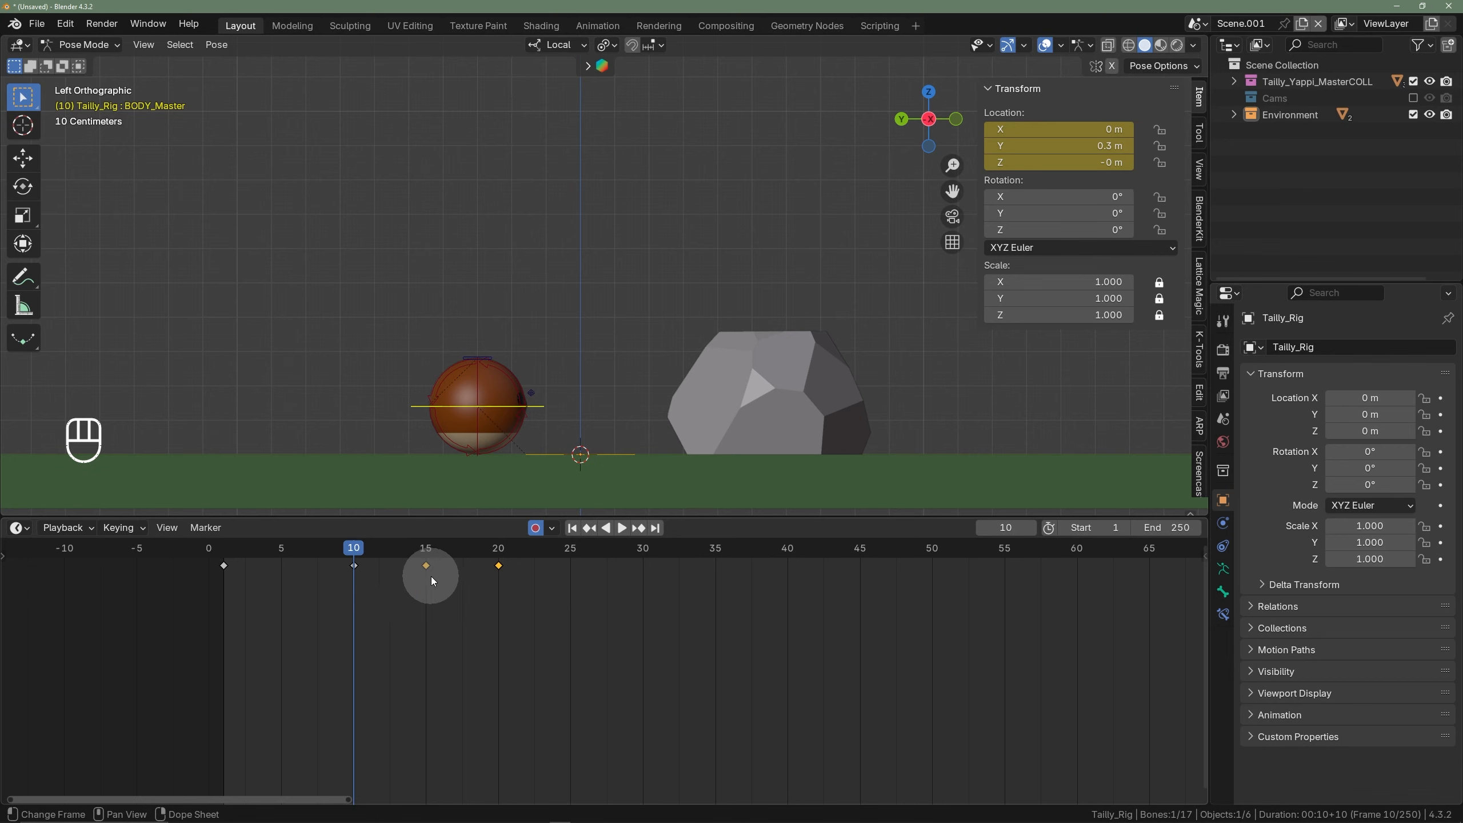
key(x)
click(432, 577)
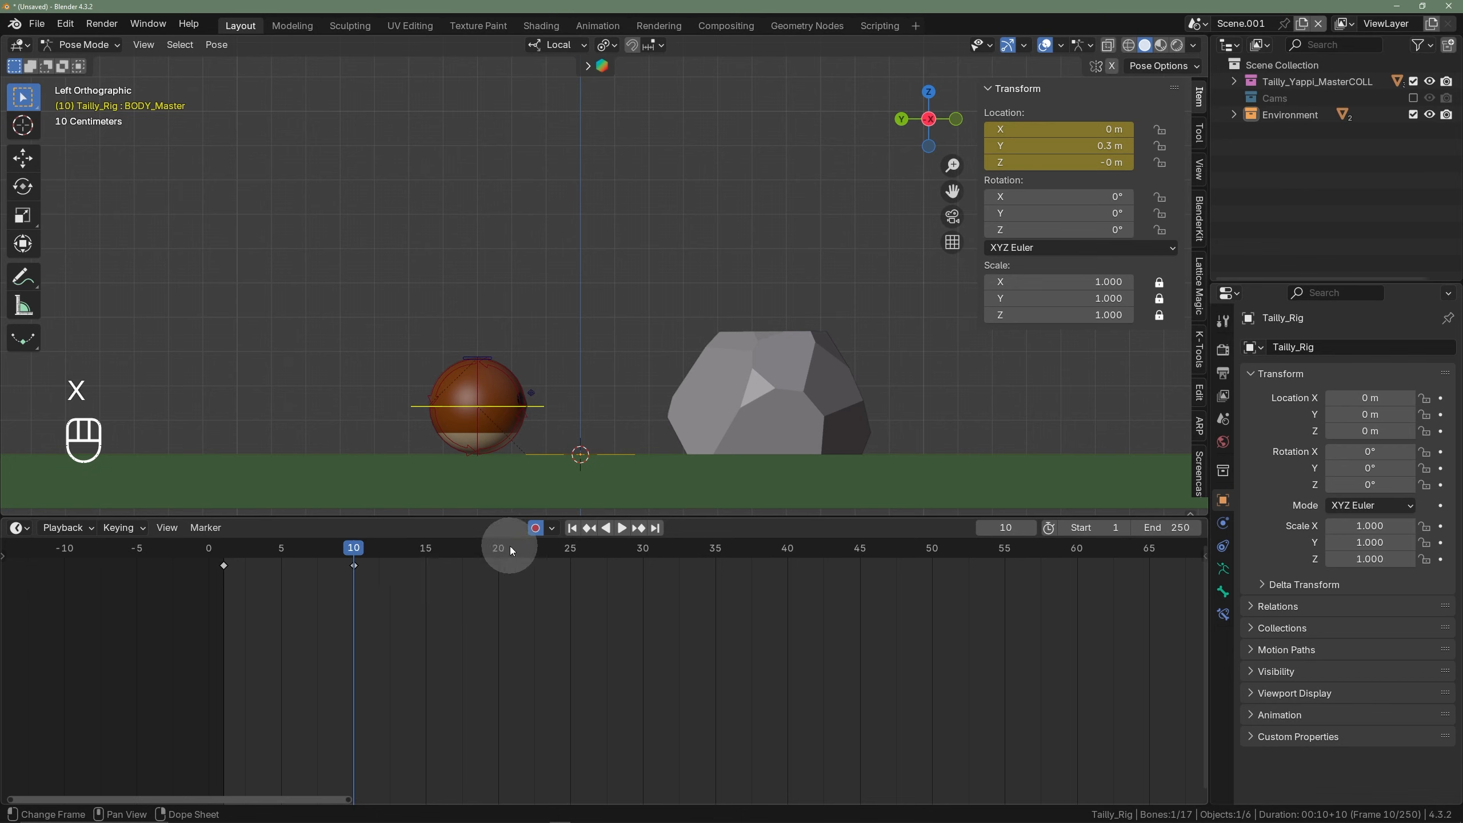
- Auto-key a raised BODY_Master position at frame 17, about Y 0.37 m and Z 0.23 m, and undo it
drag(281, 554, 356, 567)
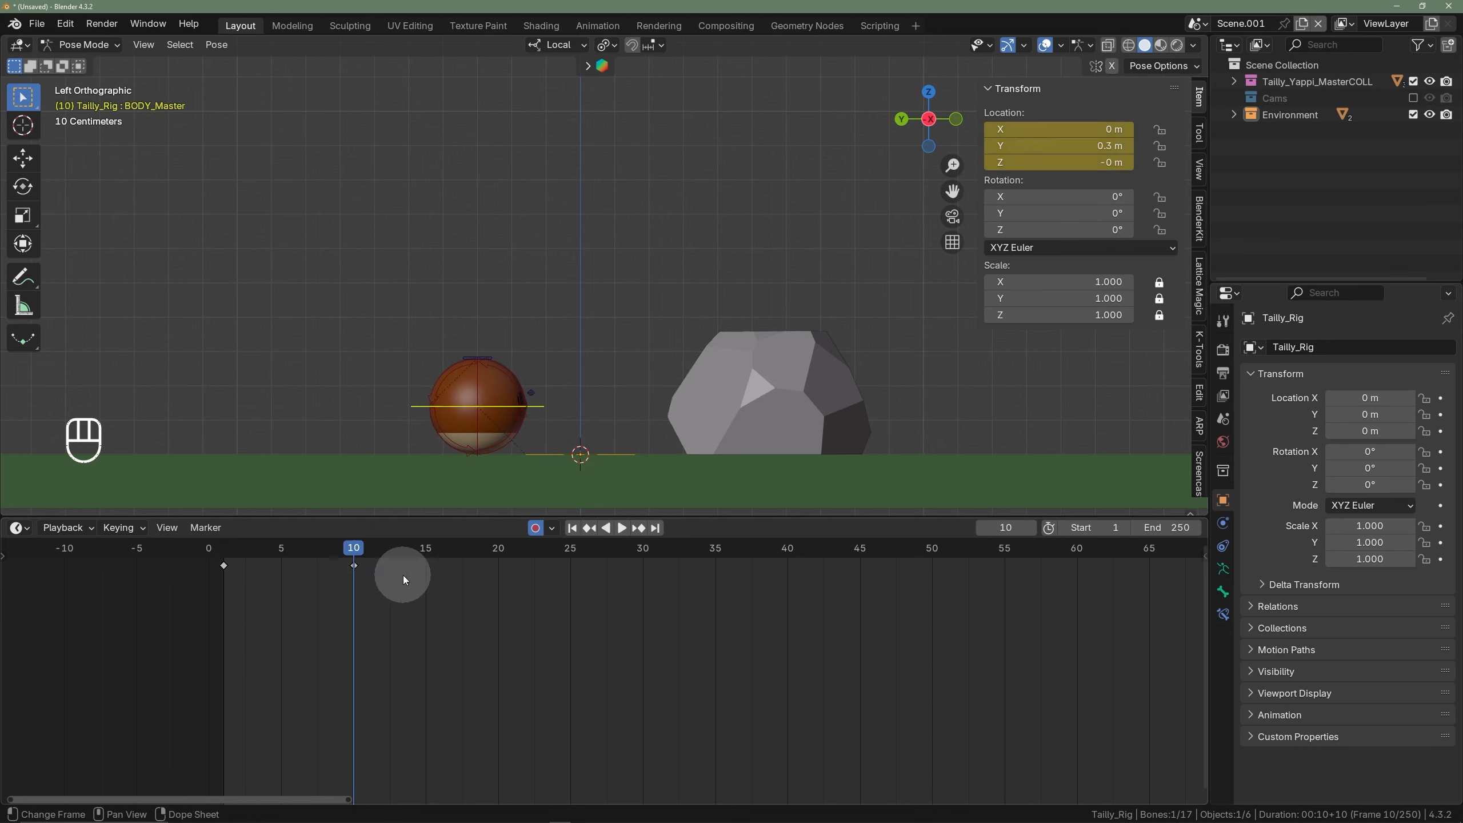
drag(384, 560, 455, 546)
key(g)
click(457, 354)
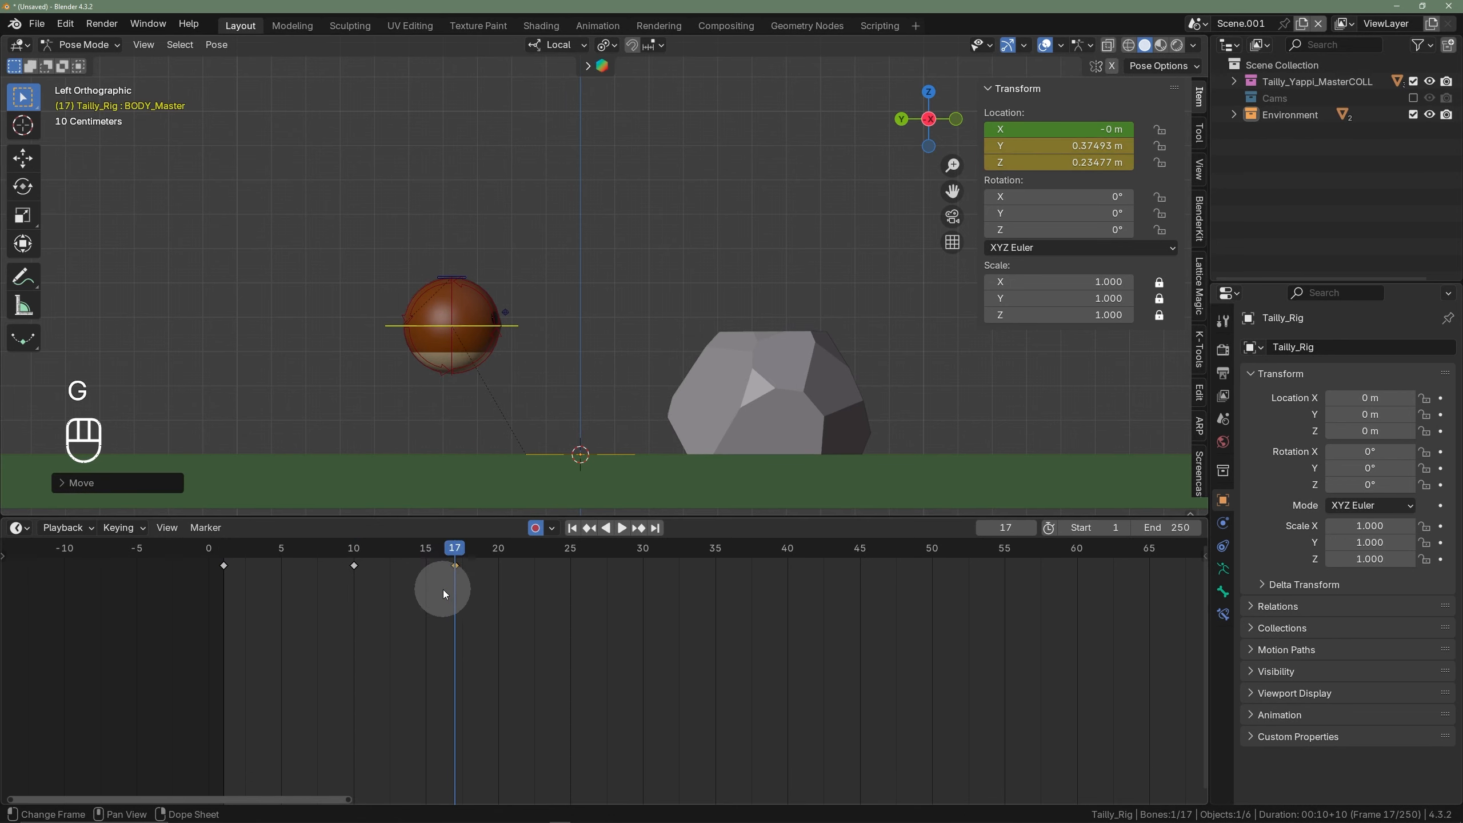
key(ctrl+z)
- Overwrite the frame 10 key by moving BODY_Master to about Y 0.08 m, Z 0.29 m, scrub the result and undo the change
drag(337, 548, 348, 559)
click(535, 411)
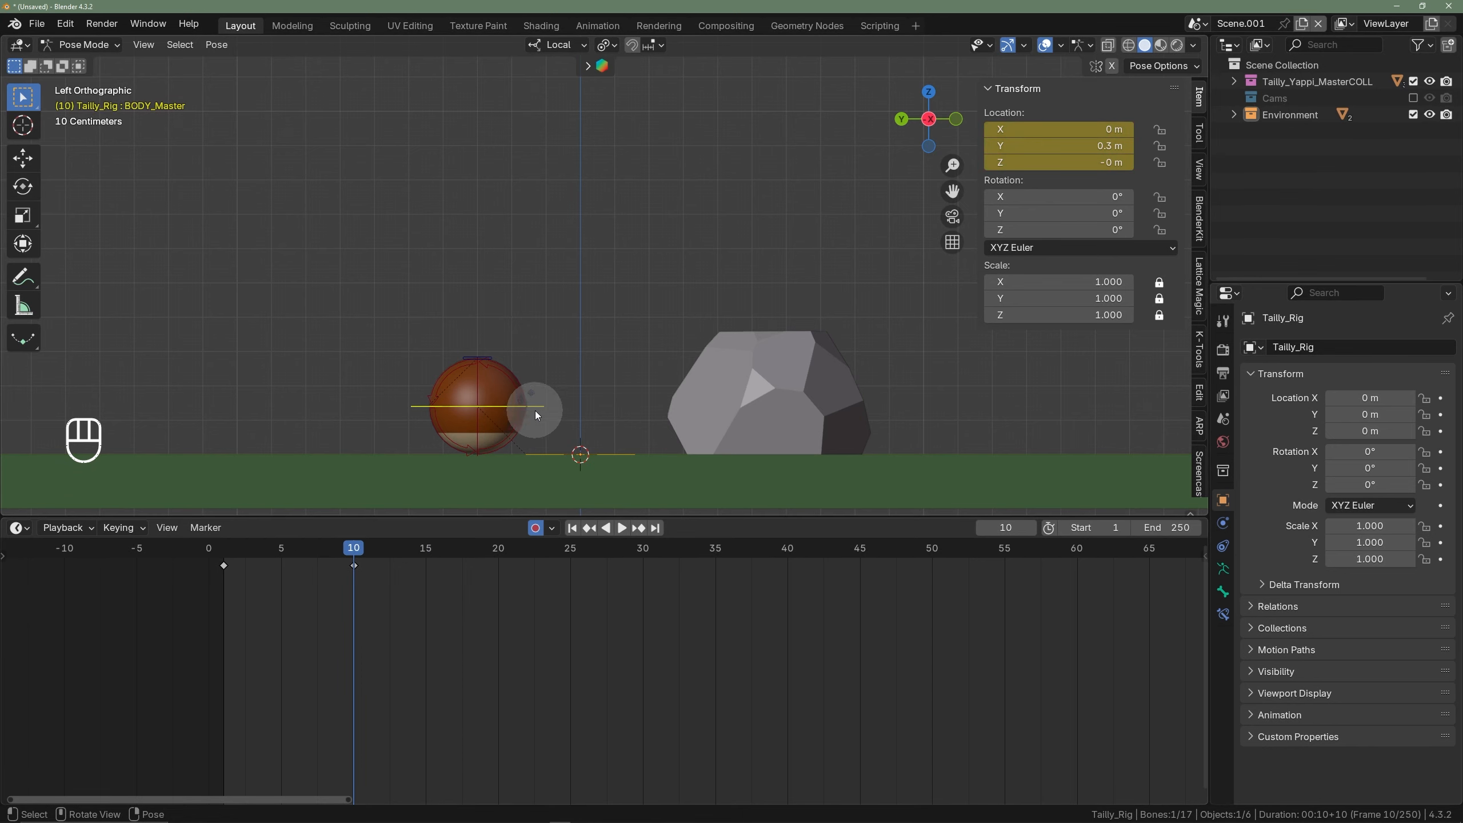
key(g)
click(632, 312)
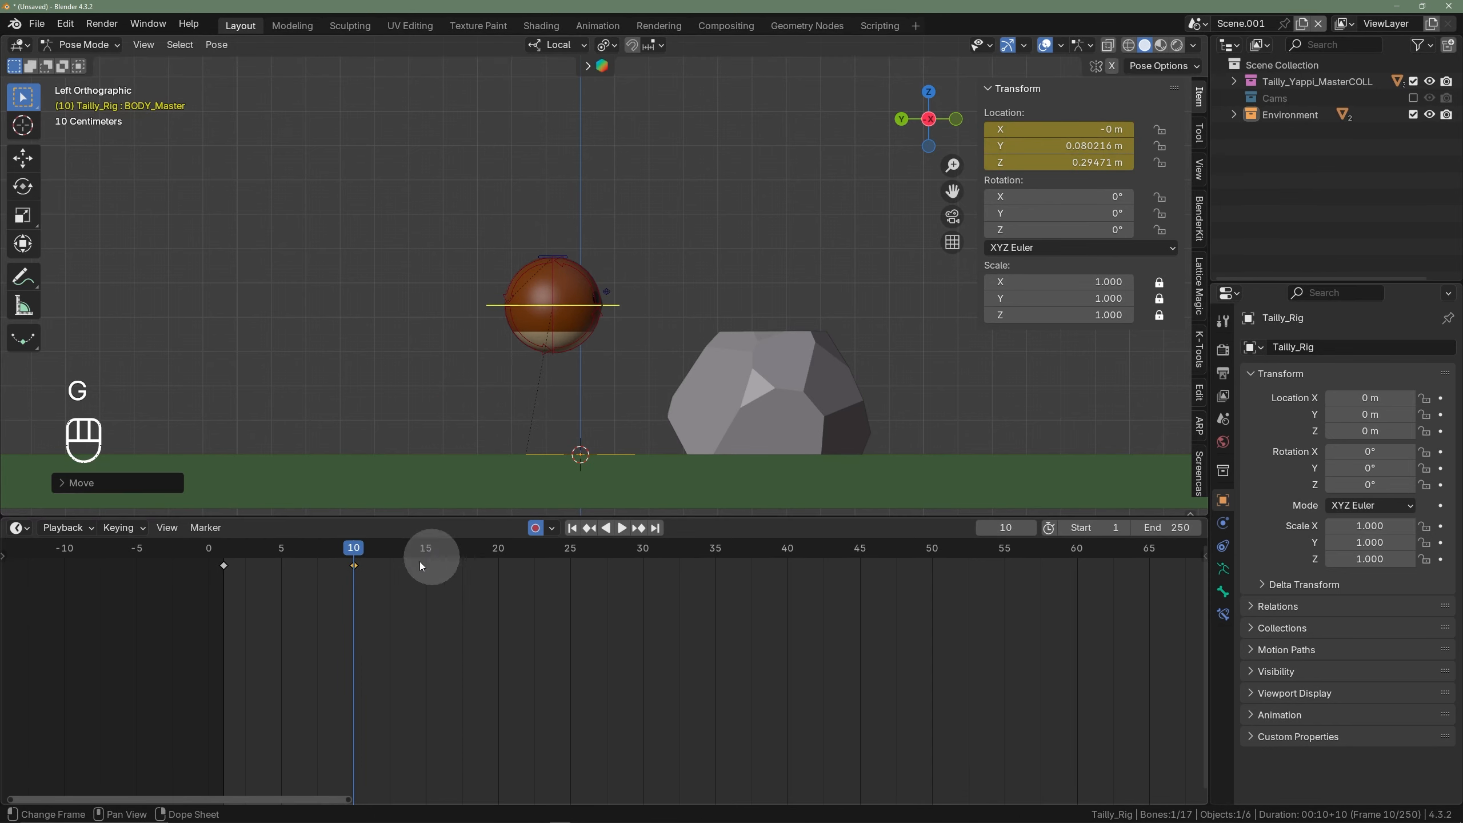
drag(254, 553, 354, 554)
key(ctrl+z)
key(ctrl+z)
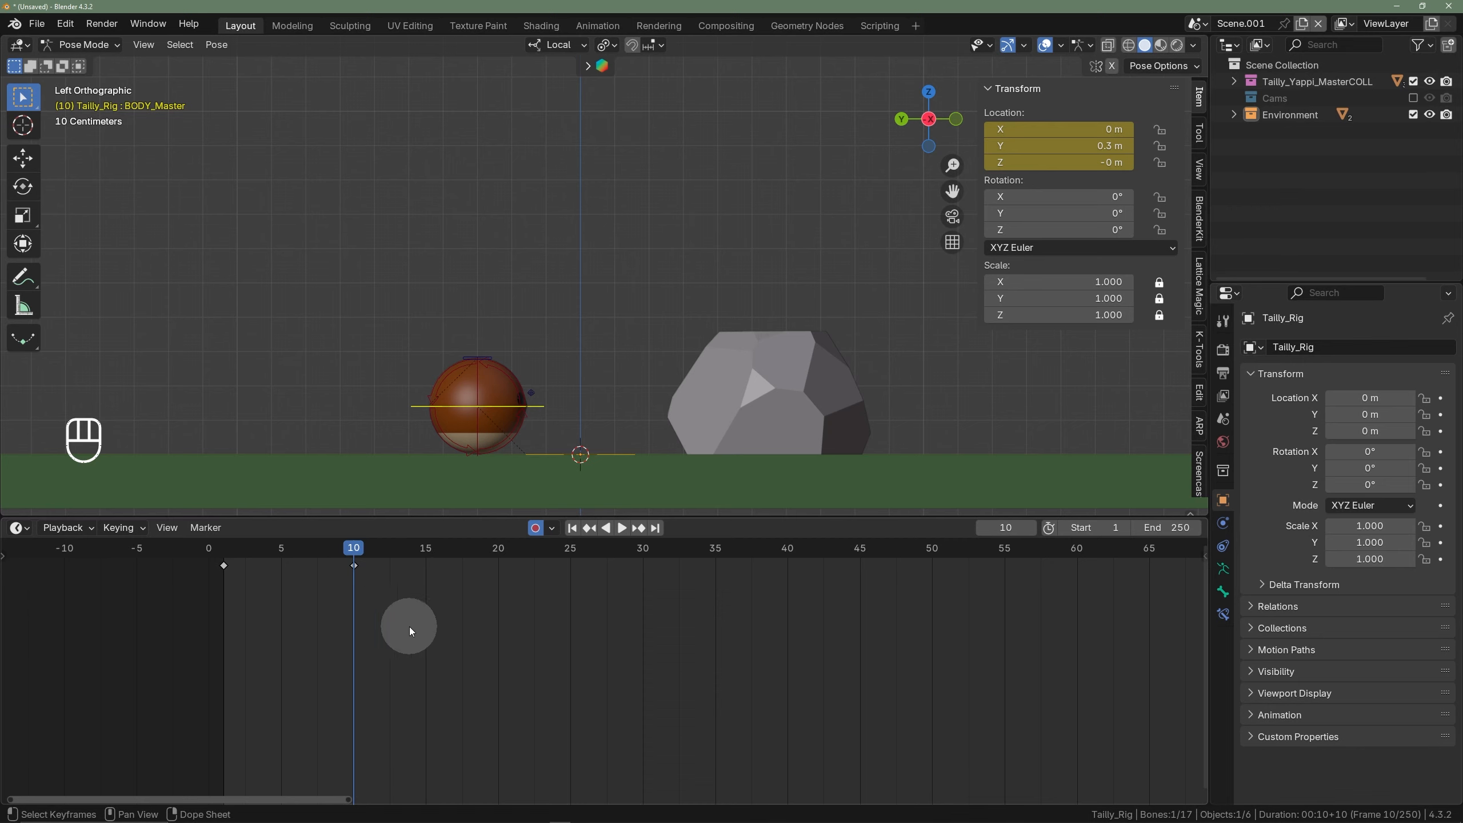
- Disable Auto Keying and scrub from frame 1 to frame 10 to check the backward movement
shift+scroll(423, 626, left, 2)
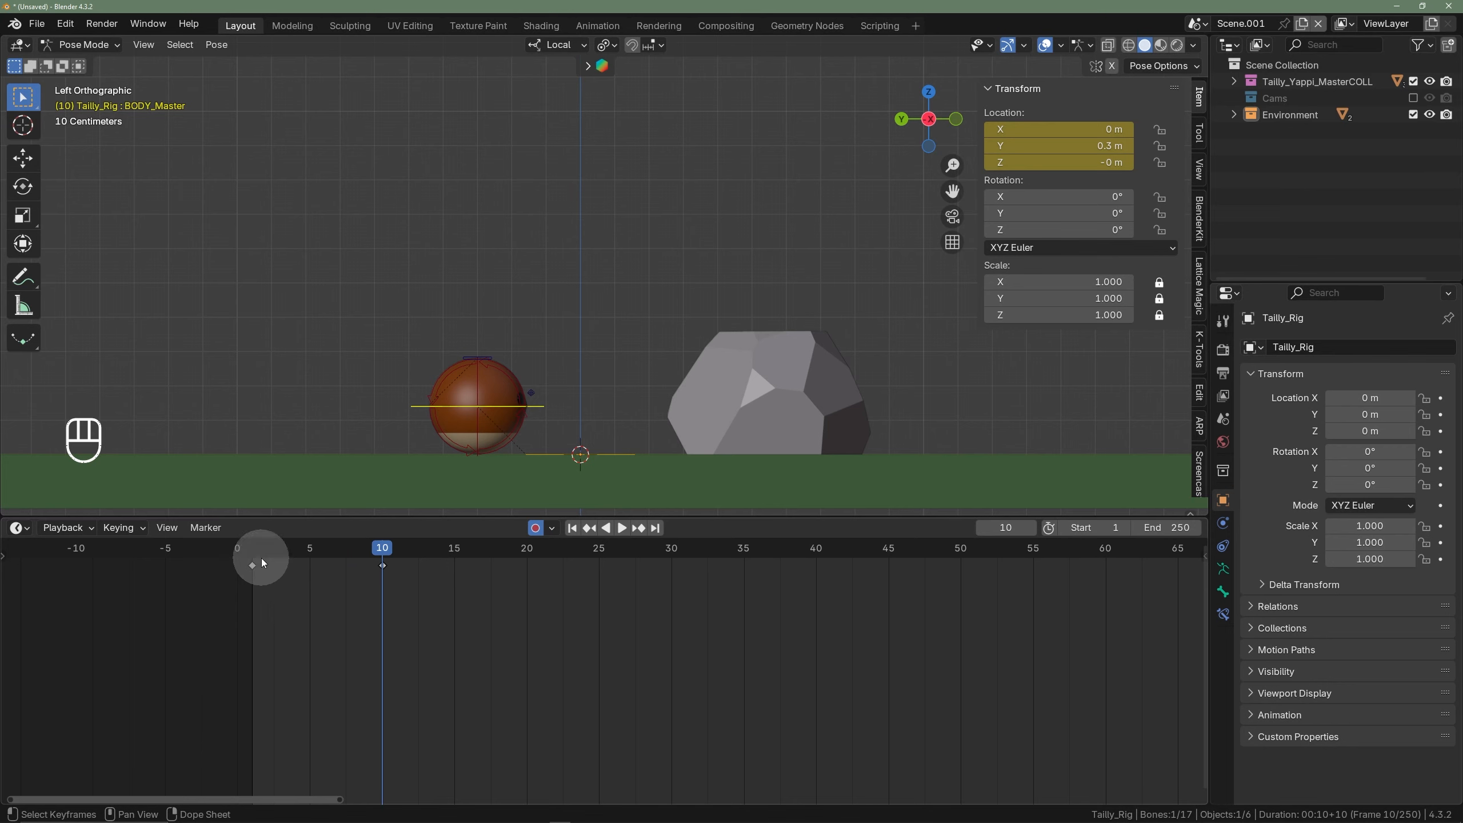
click(536, 529)
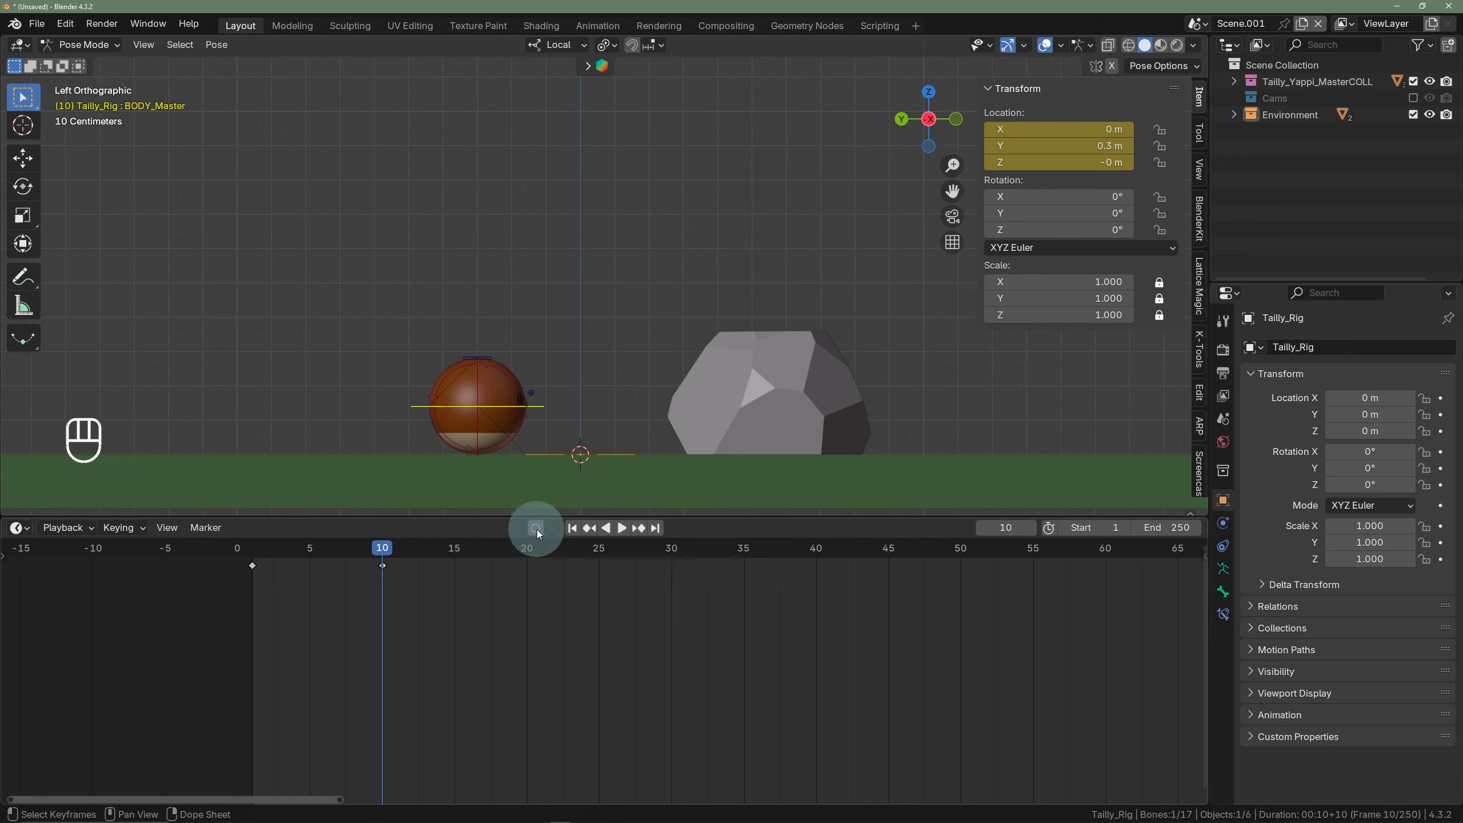
click(253, 550)
key(space)
drag(259, 553, 382, 556)
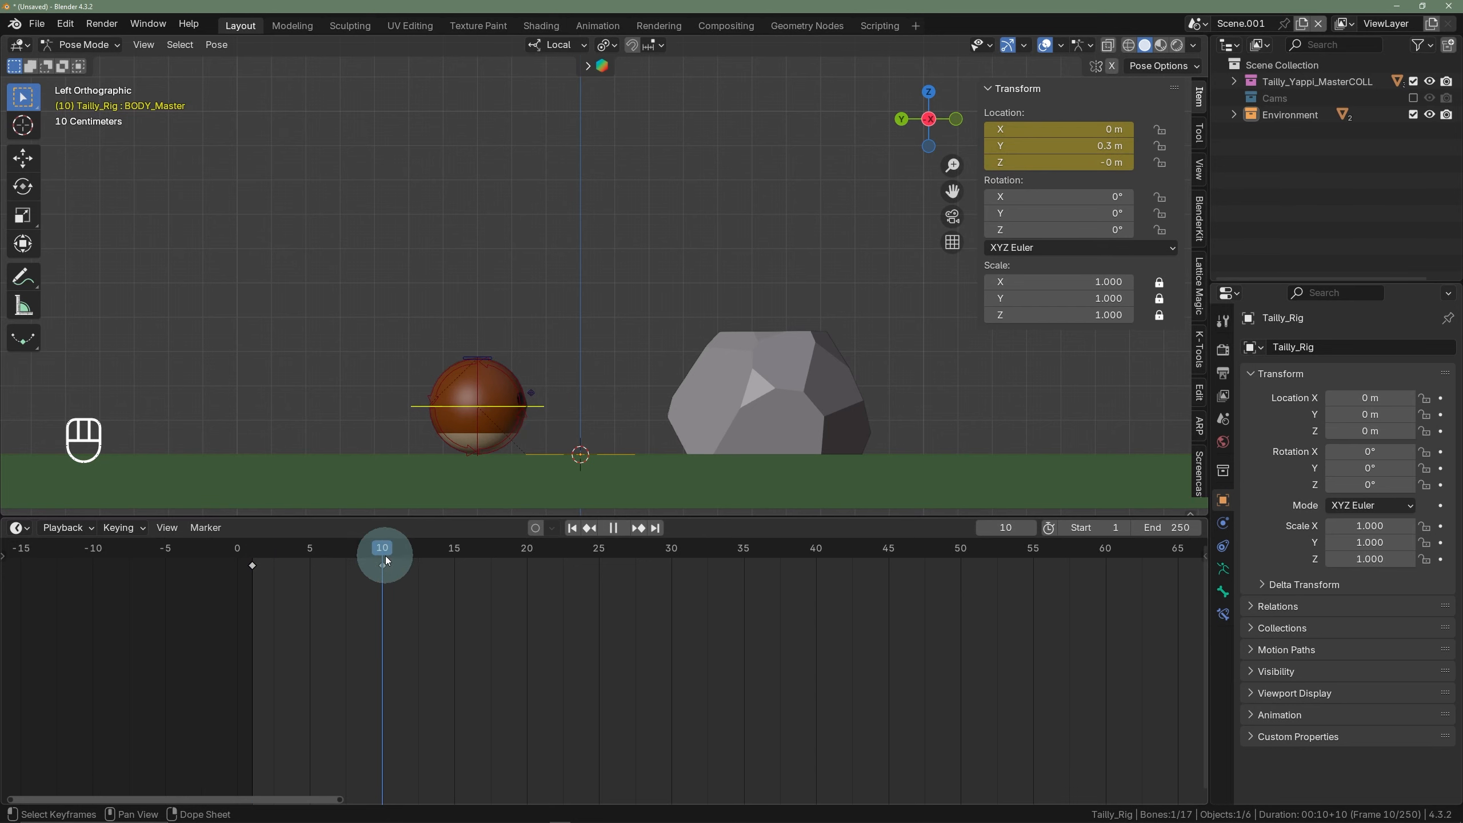
- At frame 21, move BODY_Master above the rock in snapped increments to Y -0.6 m, Z 0.8 m and keyframe its location
scroll(481, 378, down, 2)
shift+middle_drag(499, 380, 468, 456)
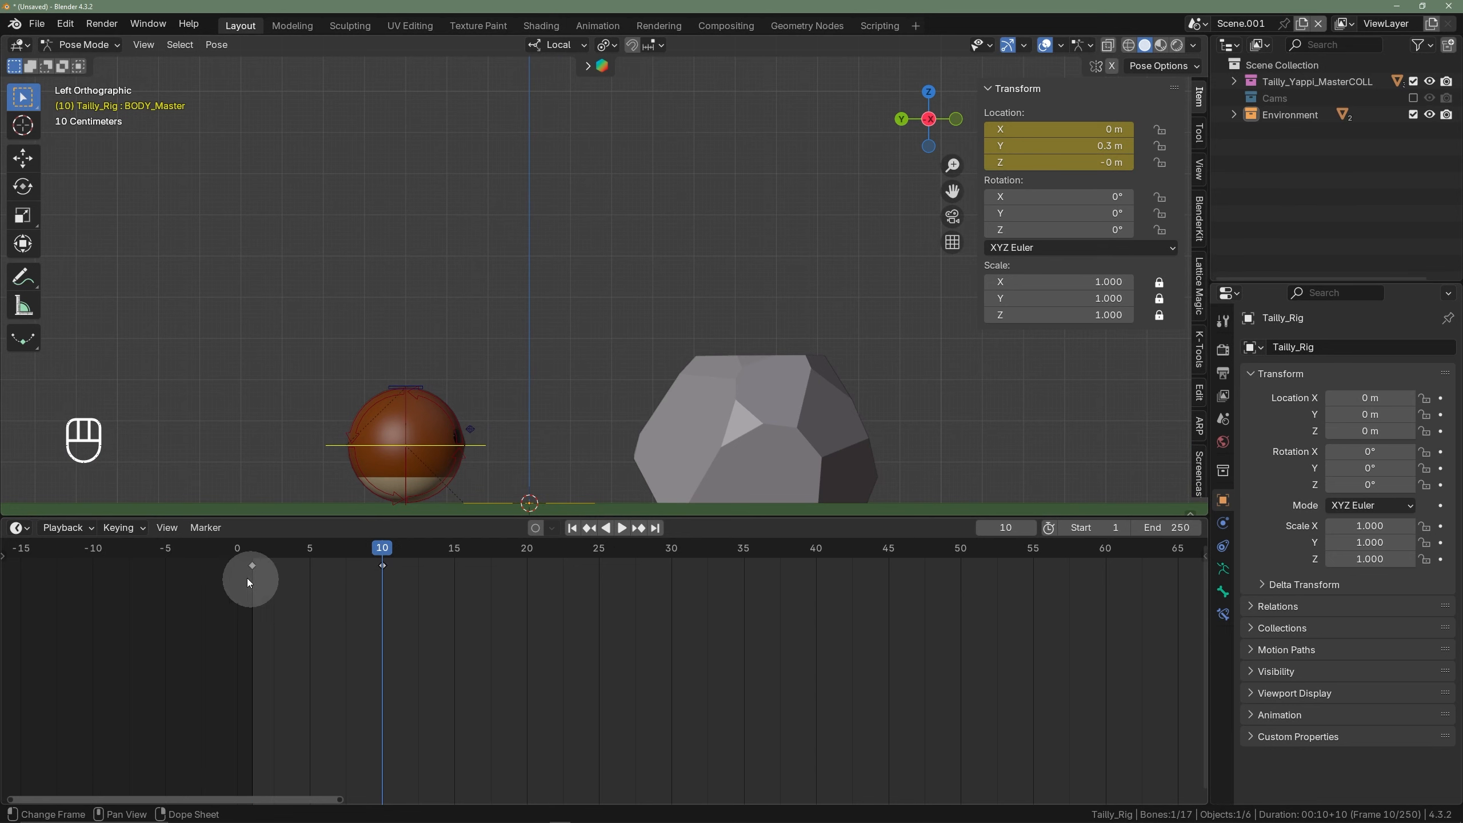
scroll(405, 560, down, 3)
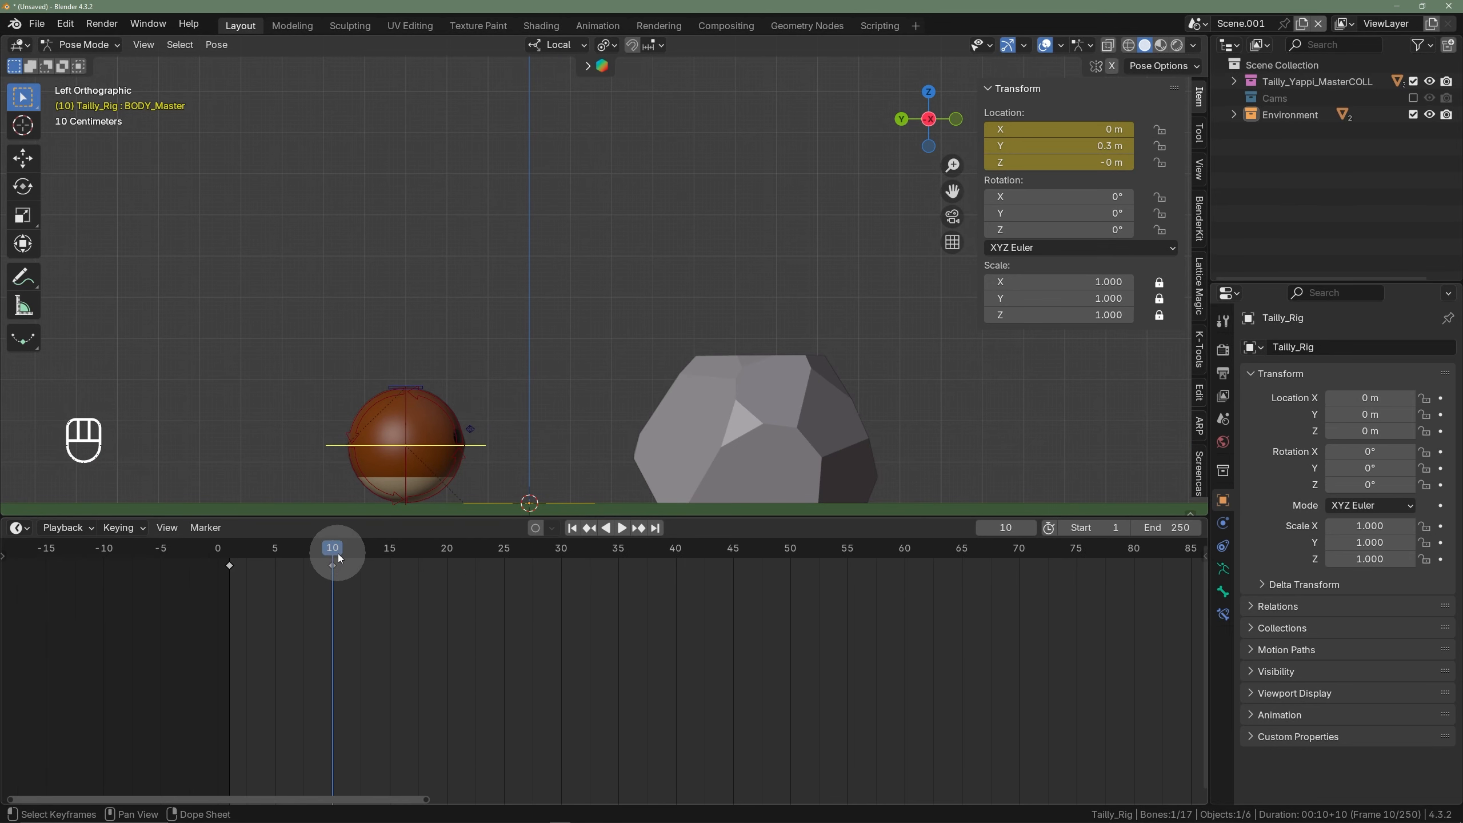
scroll(667, 400, down, 2)
shift+middle_drag(667, 401, 547, 440)
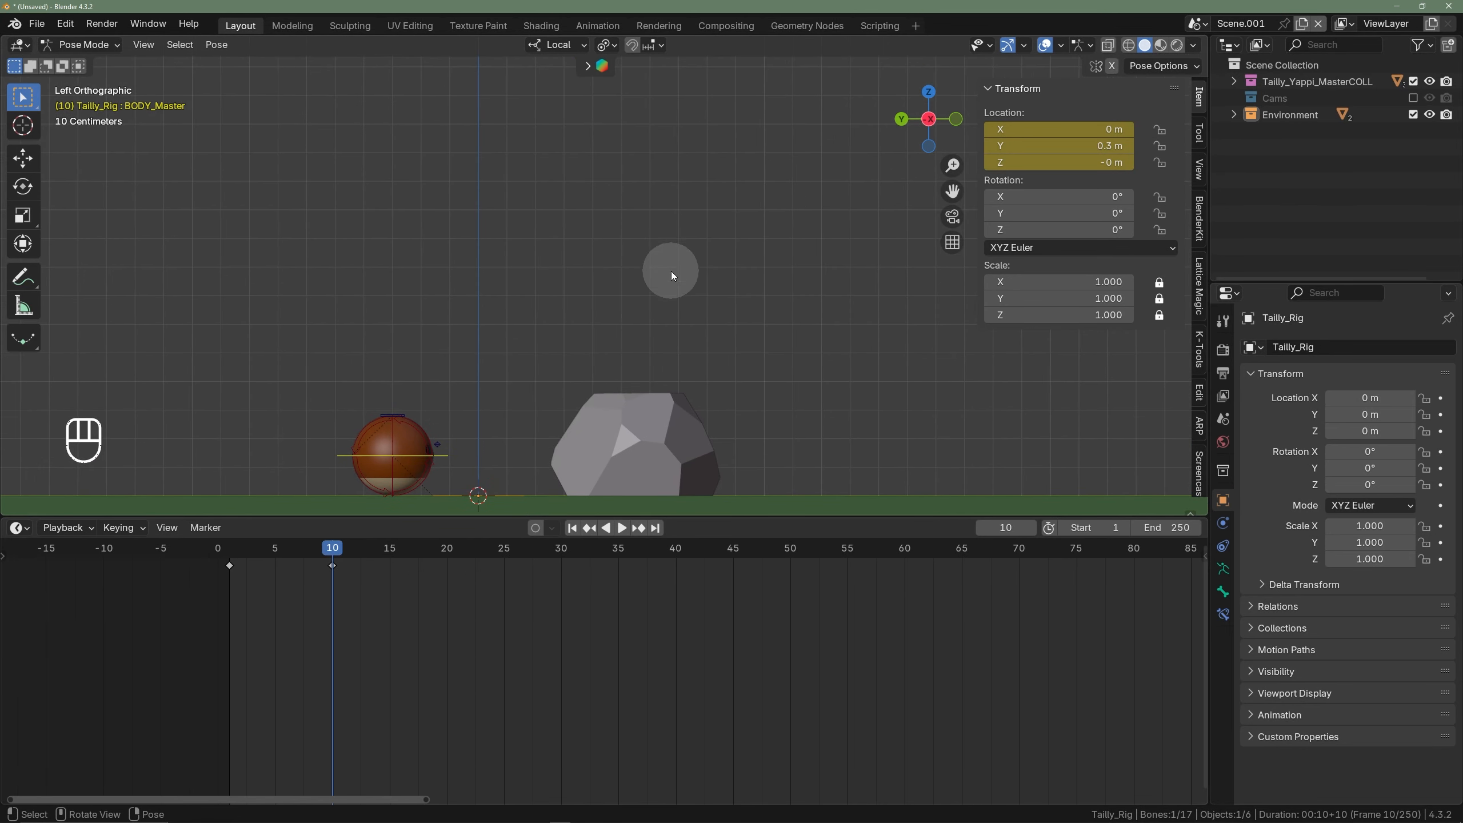
drag(336, 550, 447, 555)
click(356, 474)
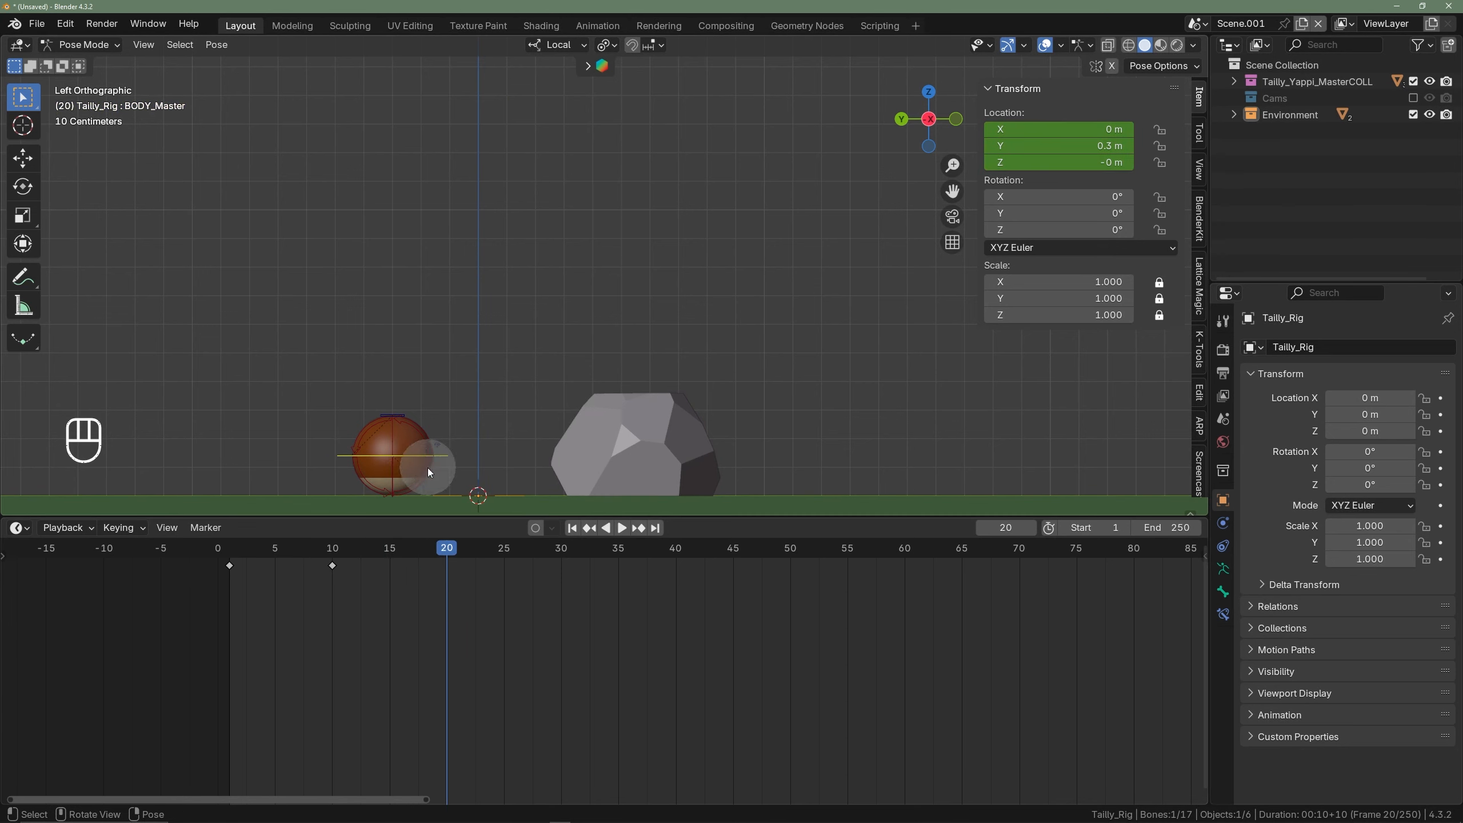
drag(219, 550, 458, 553)
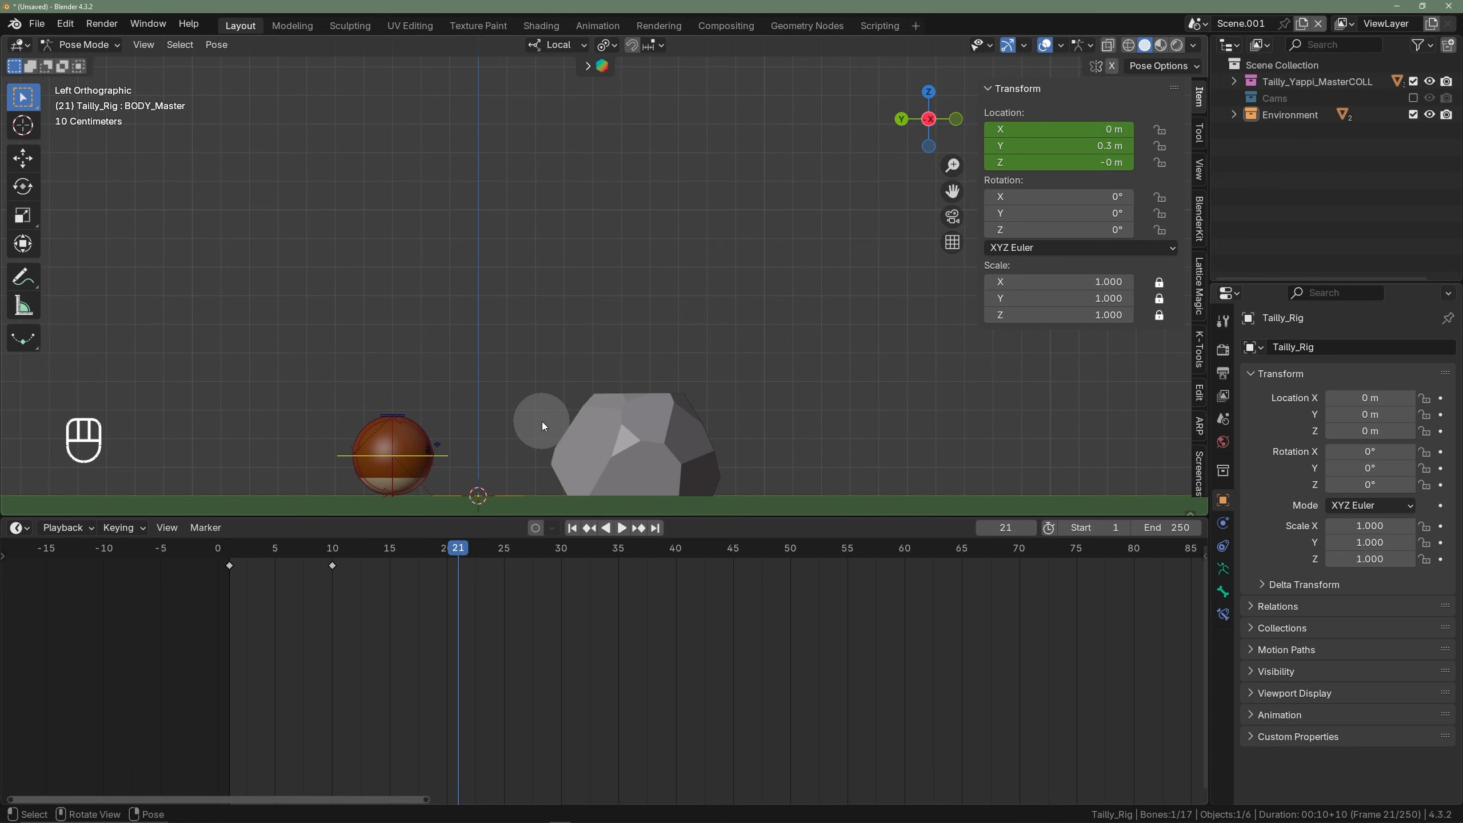
key(g)
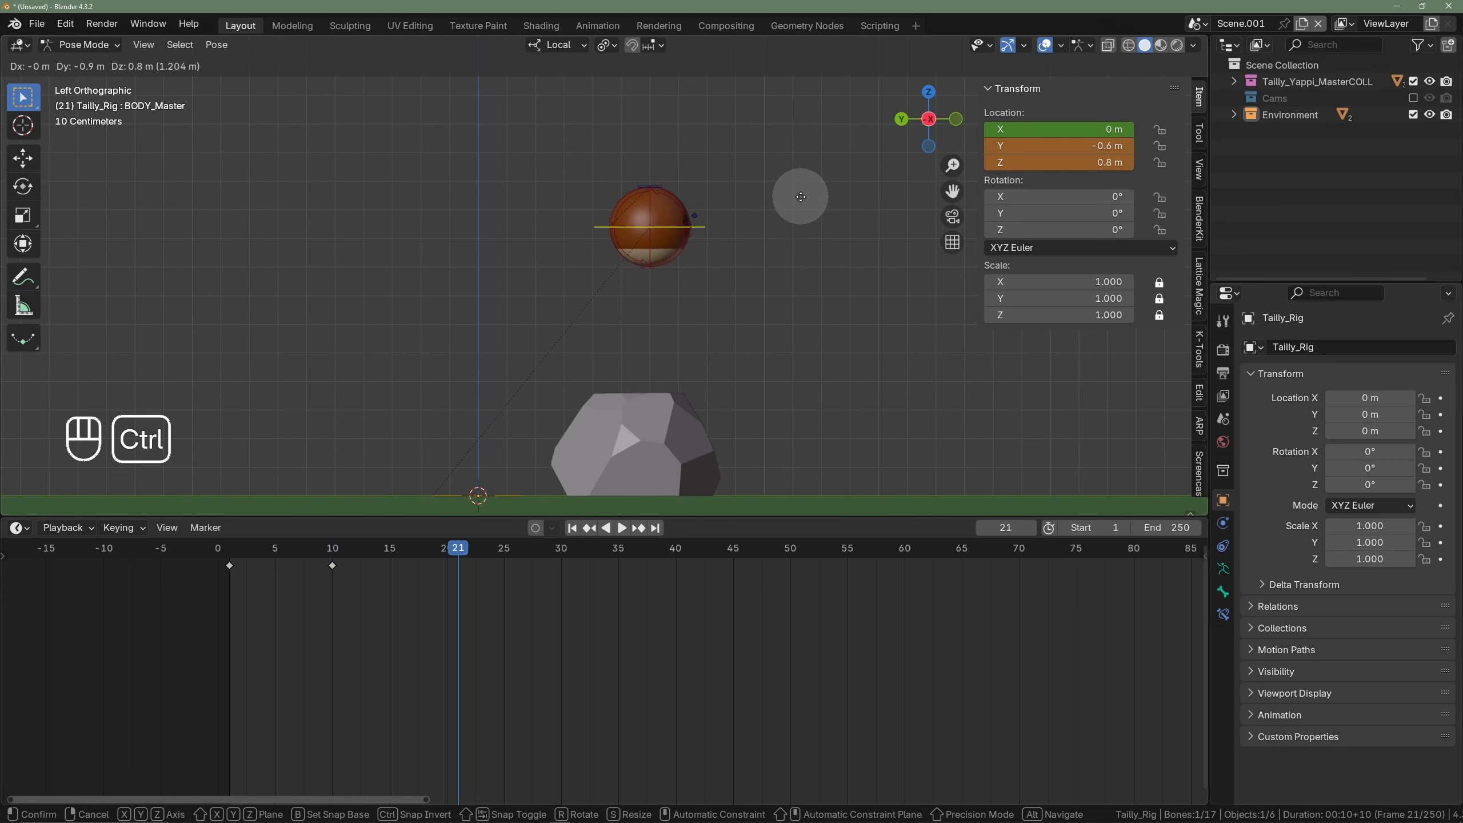
click(800, 196)
shift+middle_drag(702, 337, 695, 336)
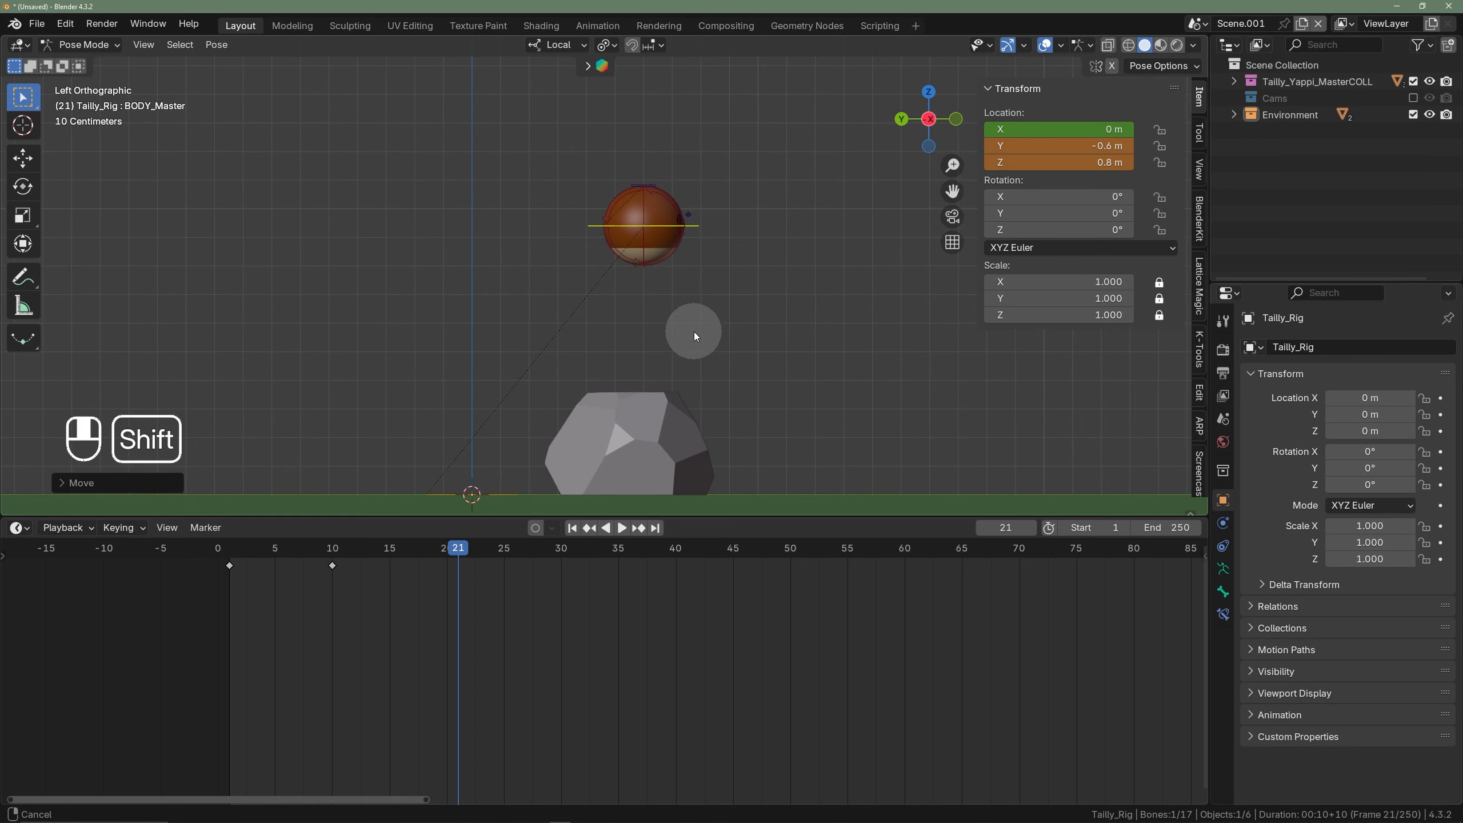
key(i)
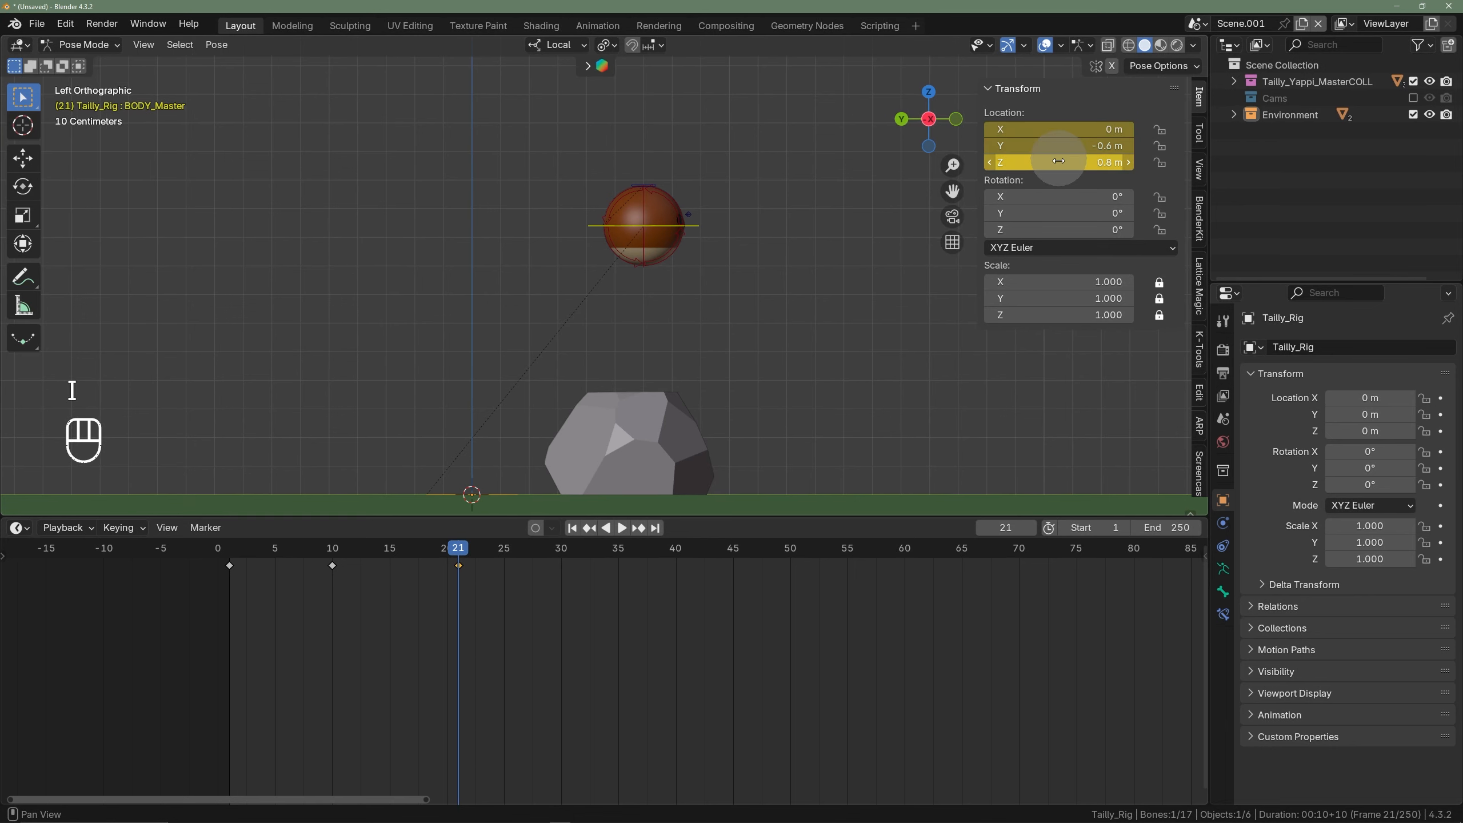
- Move the playhead to frame 30 and shift the keyframe at frame 21 to frame 20
click(563, 550)
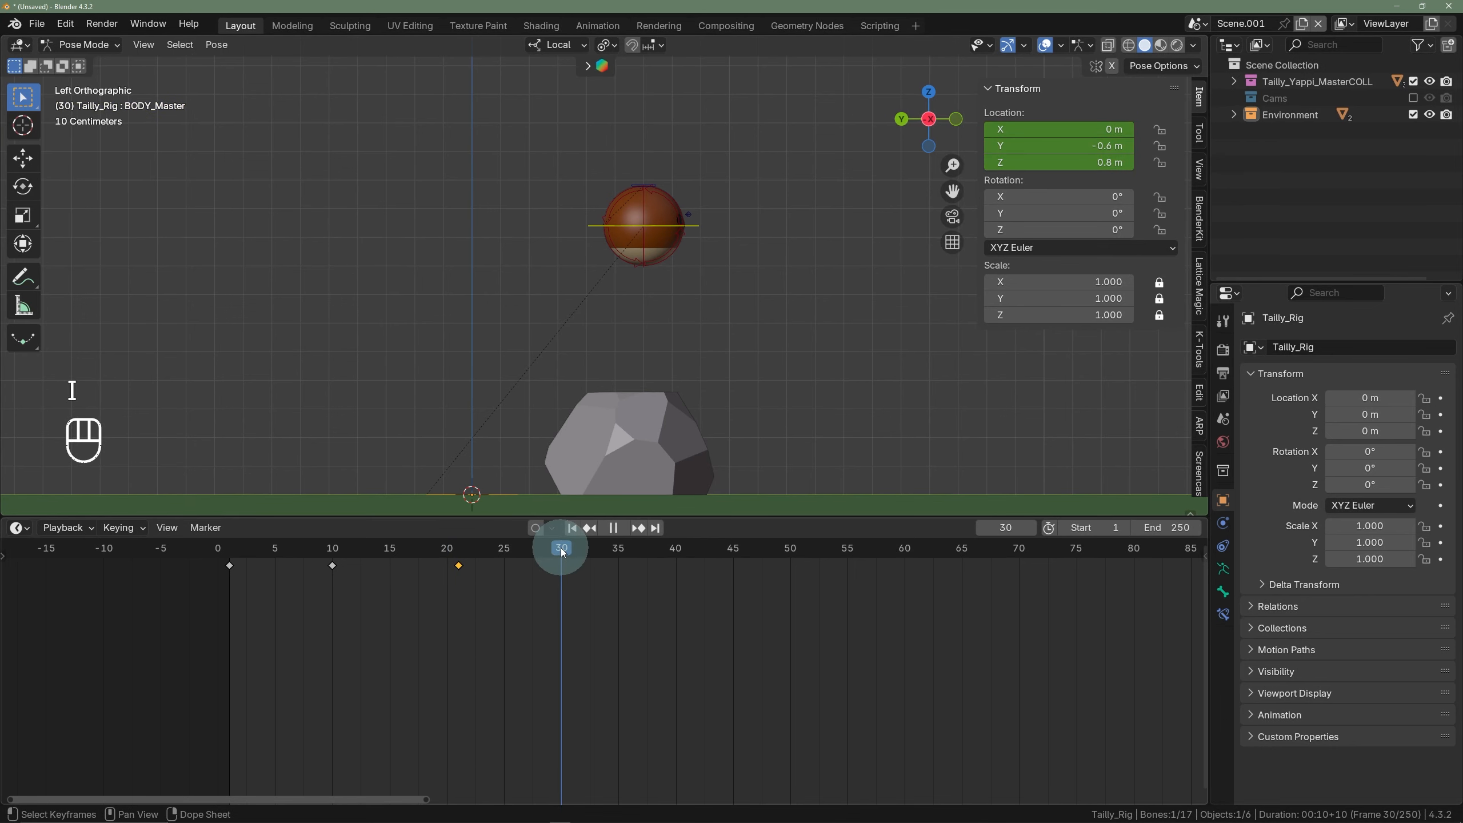
scroll(464, 581, up, 4)
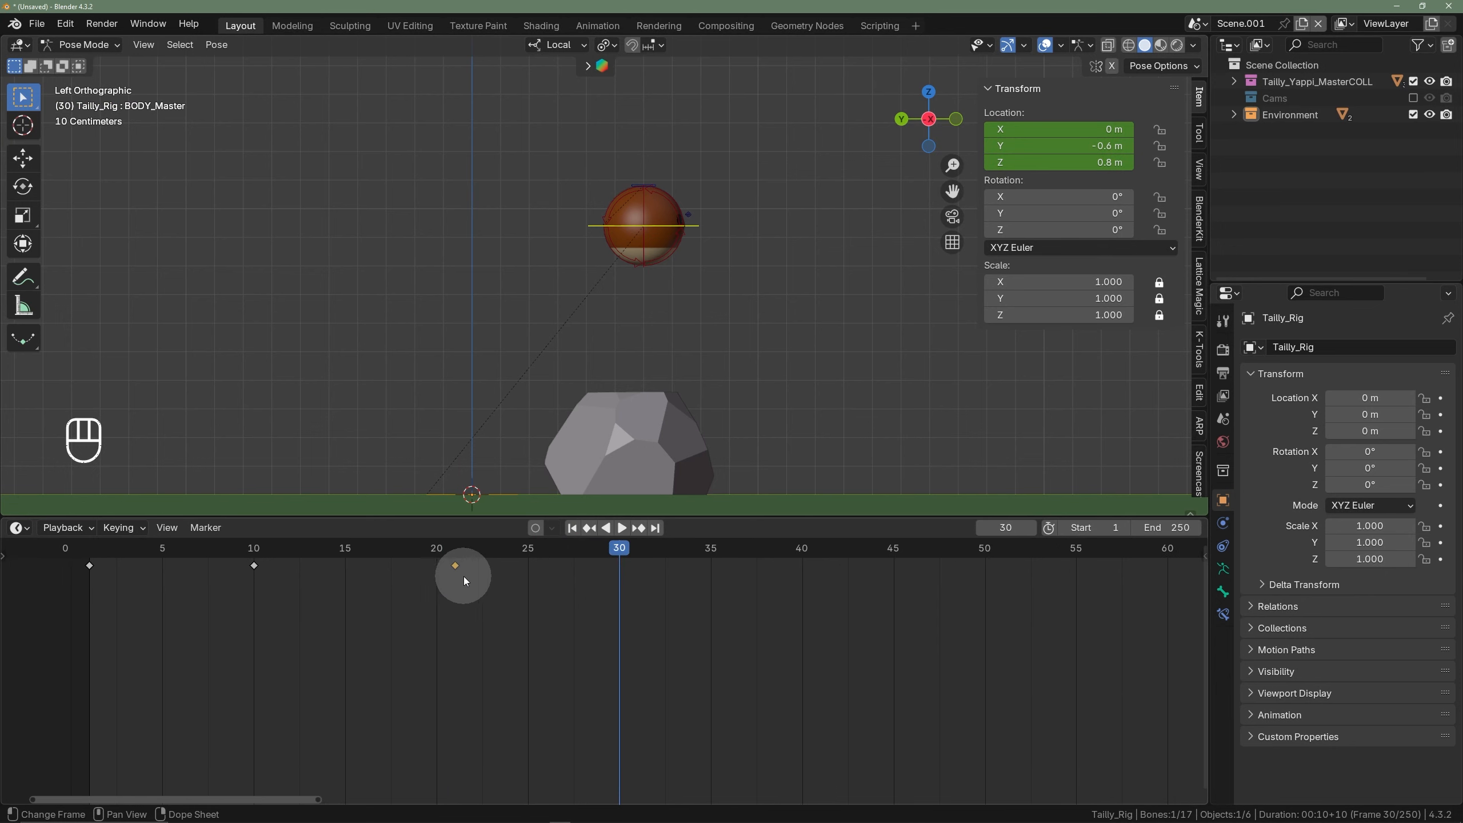
key(g)
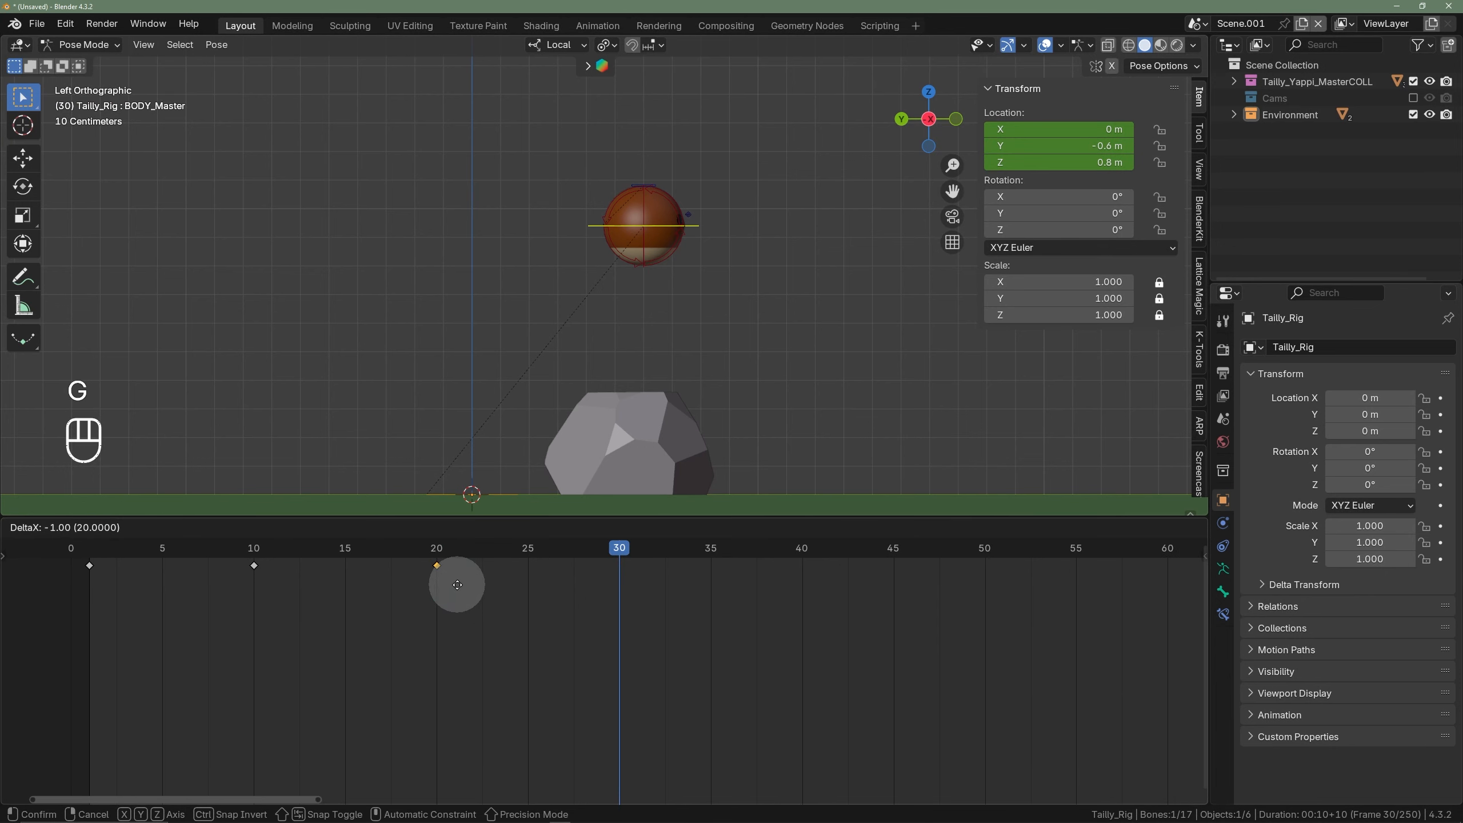
click(457, 585)
- Move BODY_Master down to the ground beyond the rock at about Y -1.57 m and keyframe its location at frame 30
key(g)
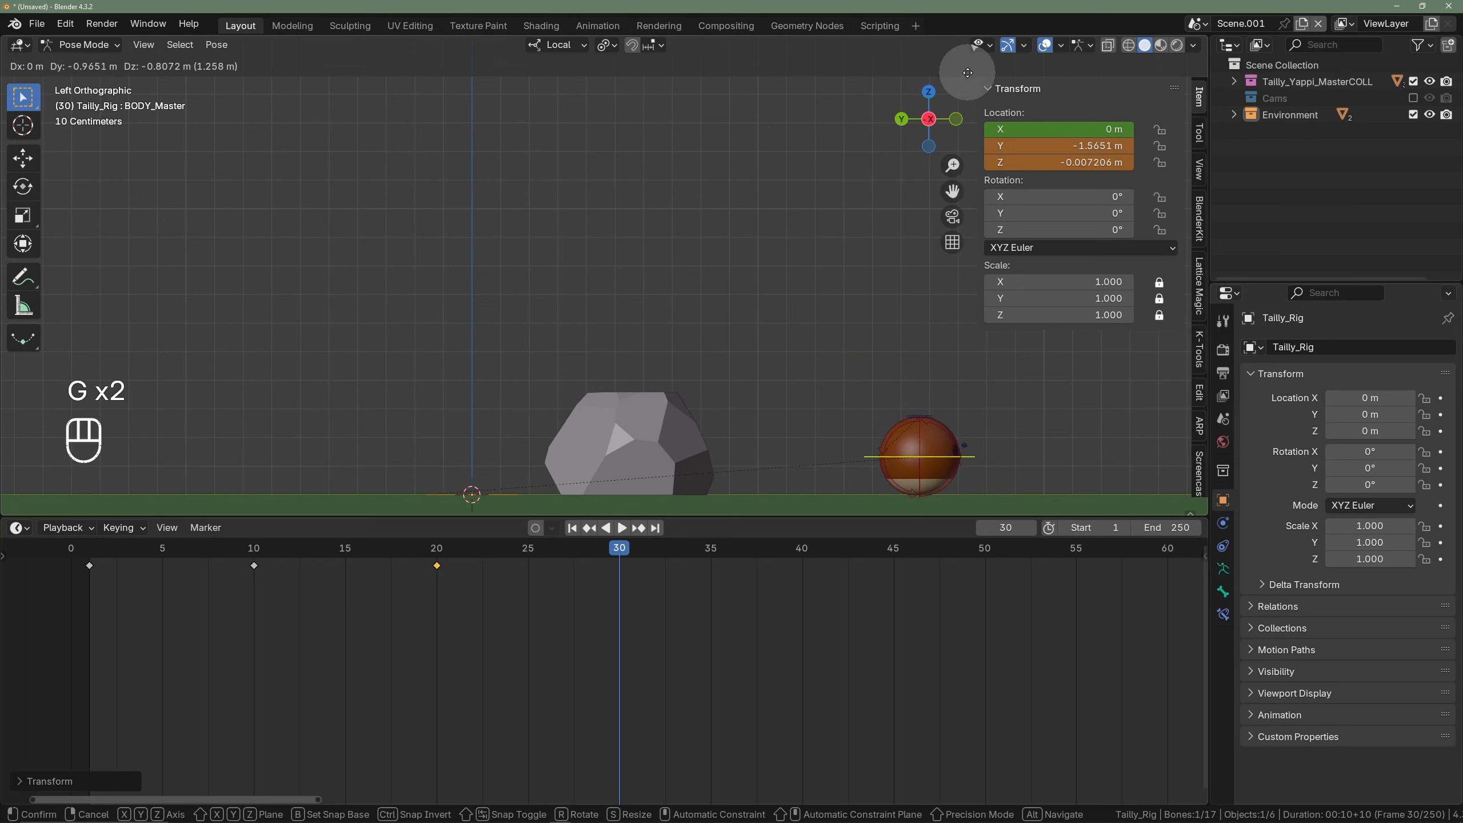
click(900, 194)
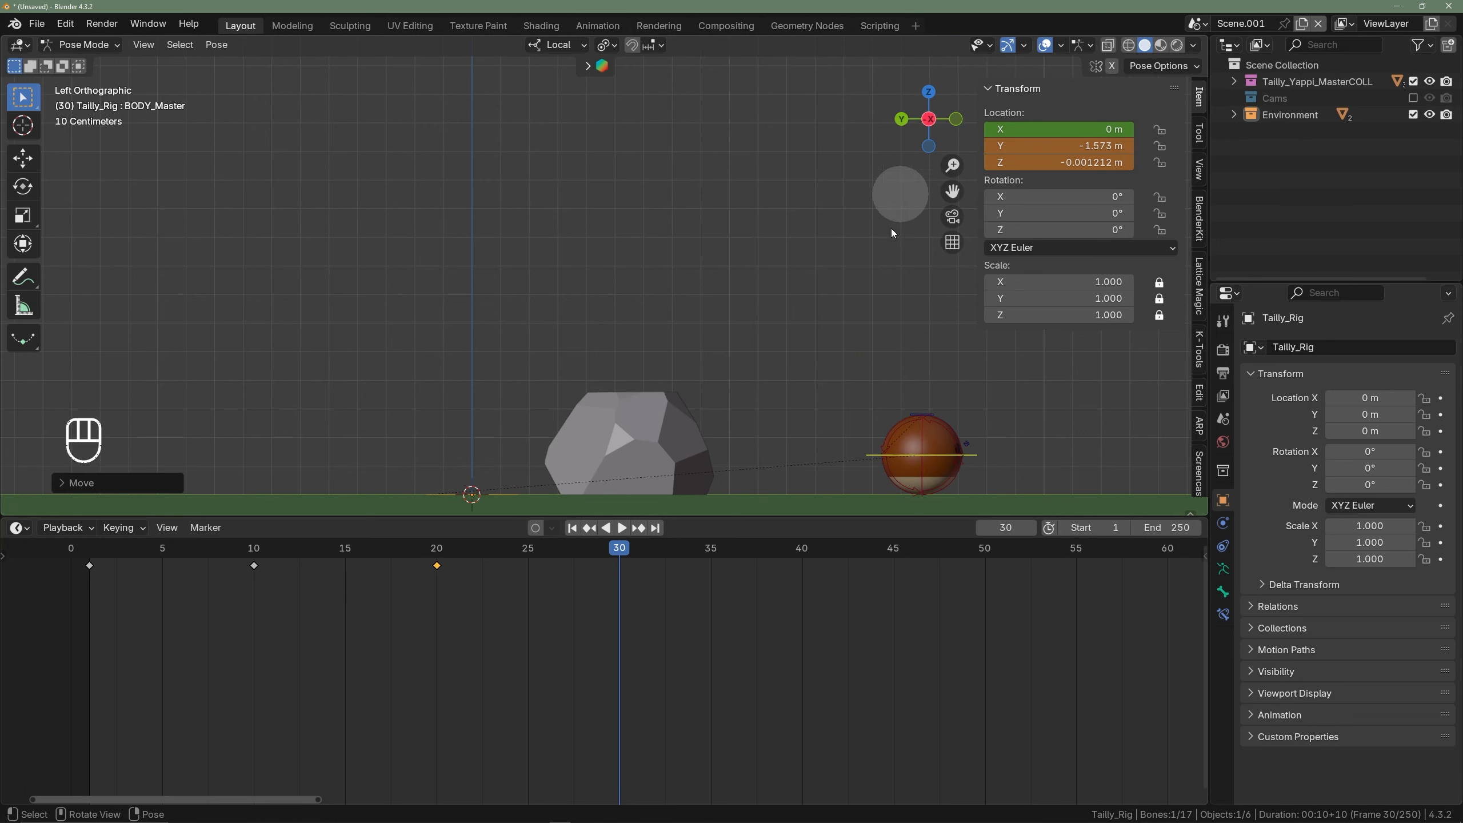
shift+middle_drag(891, 288, 784, 255)
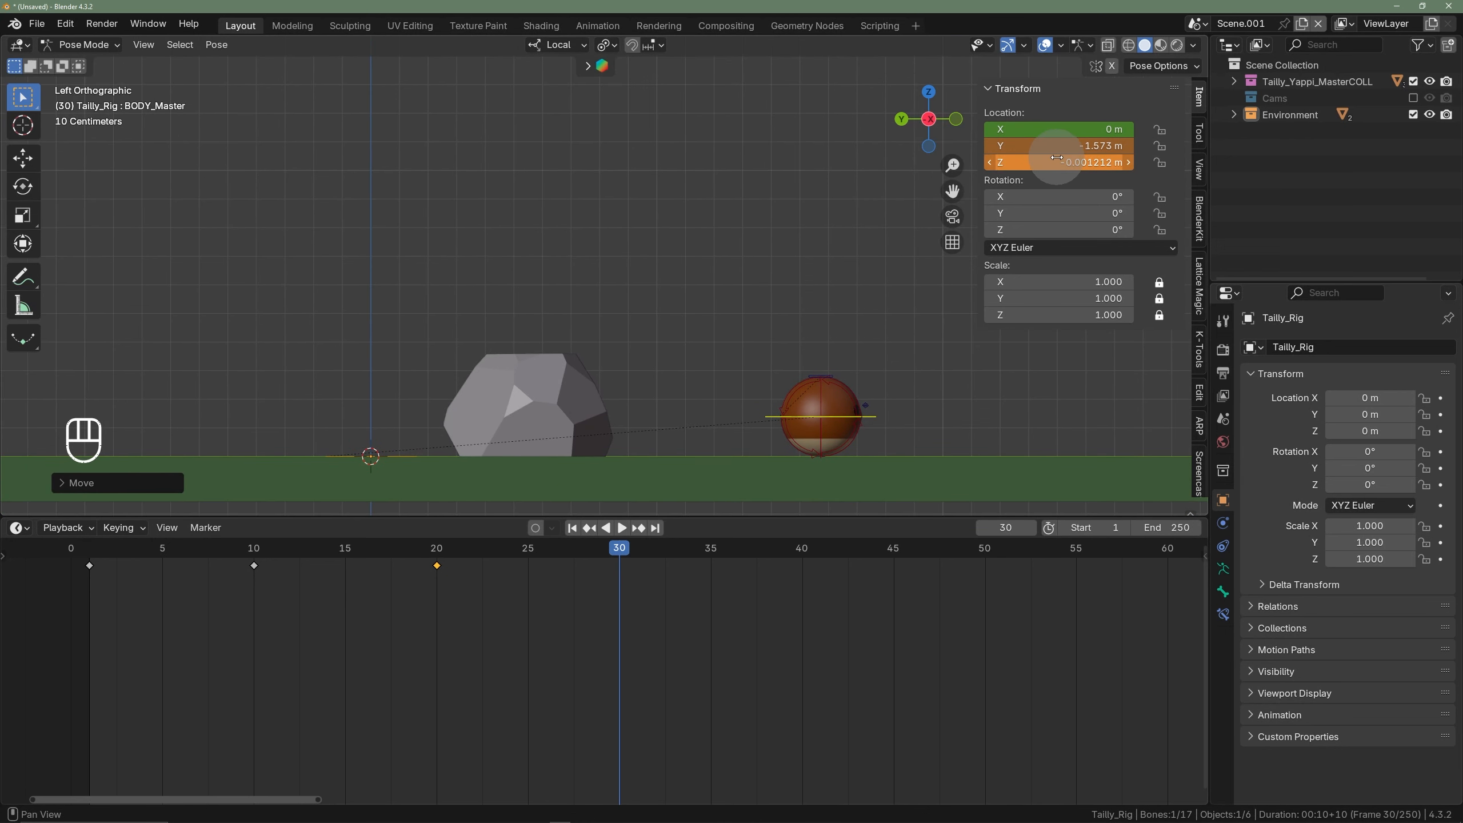
key(i)
- Play the jump repeatedly from frame 1 and scrub from frame 1 to frame 10 to review the motion
scroll(413, 360, down, 3)
shift+middle_drag(413, 360, 514, 369)
click(90, 549)
key(space)
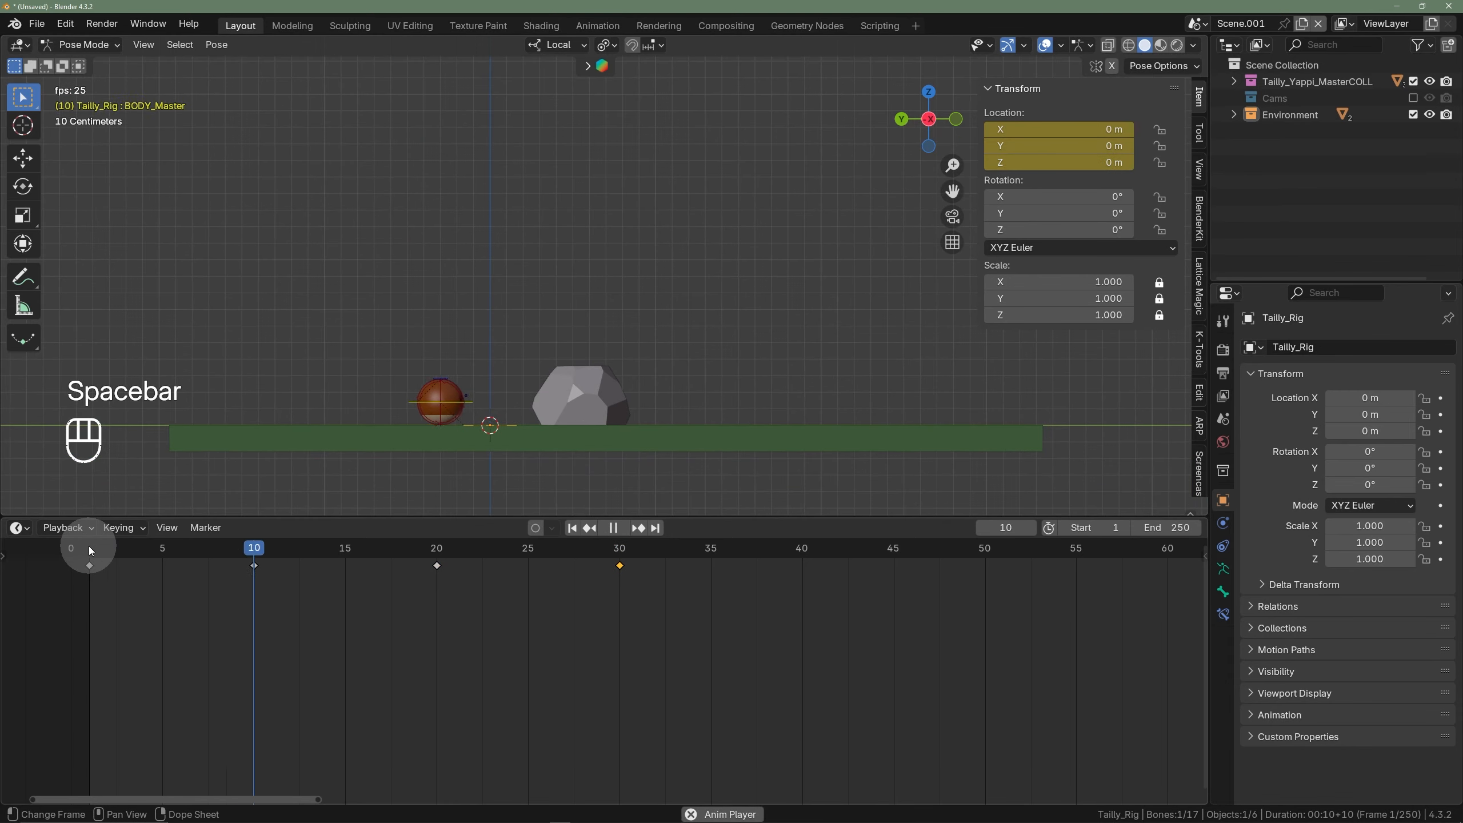
key(space)
click(87, 549)
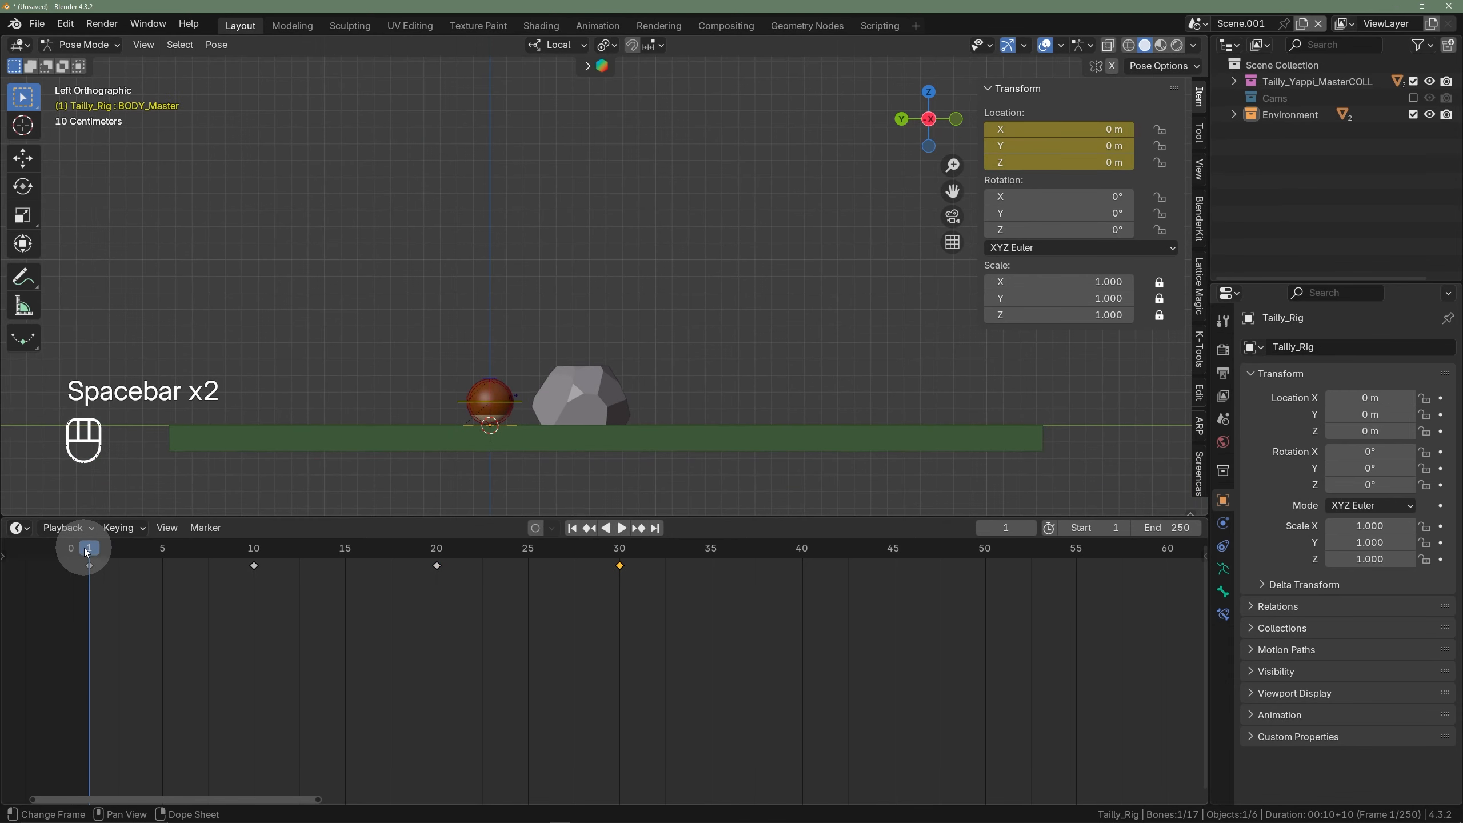
key(space)
key(space)
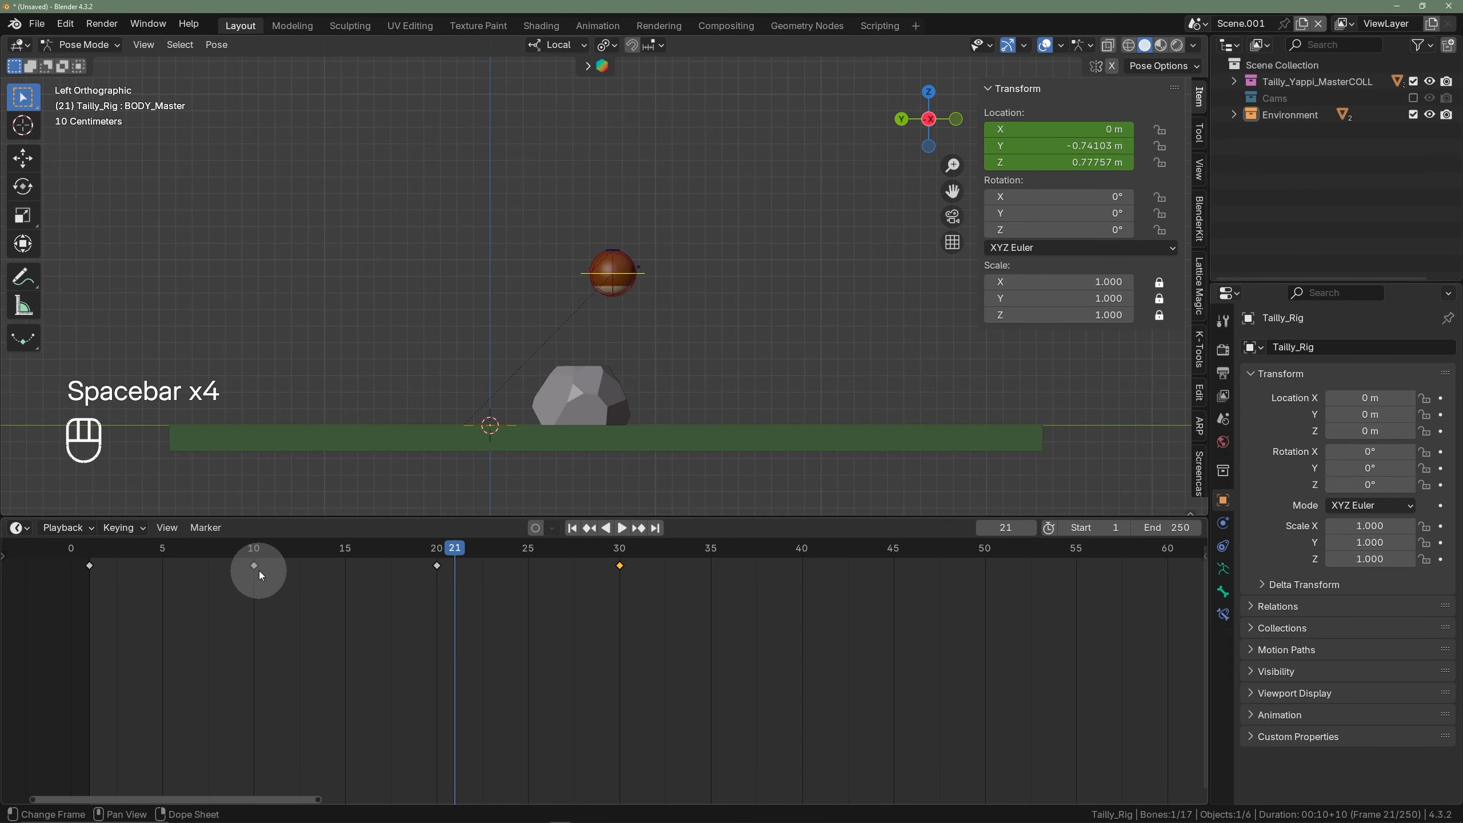
click(87, 555)
key(space)
key(space)
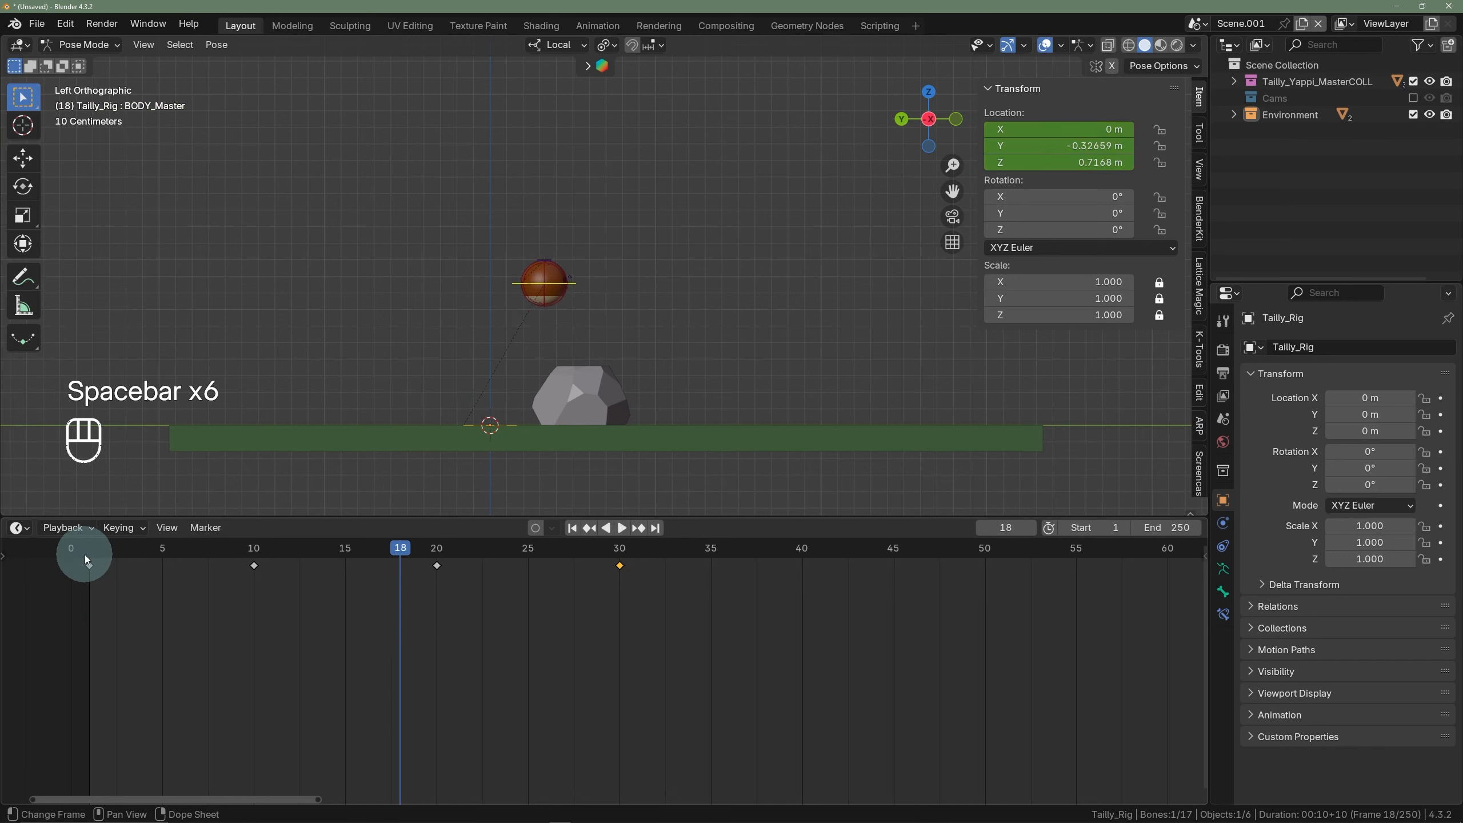
click(85, 554)
key(space)
key(space)
click(87, 553)
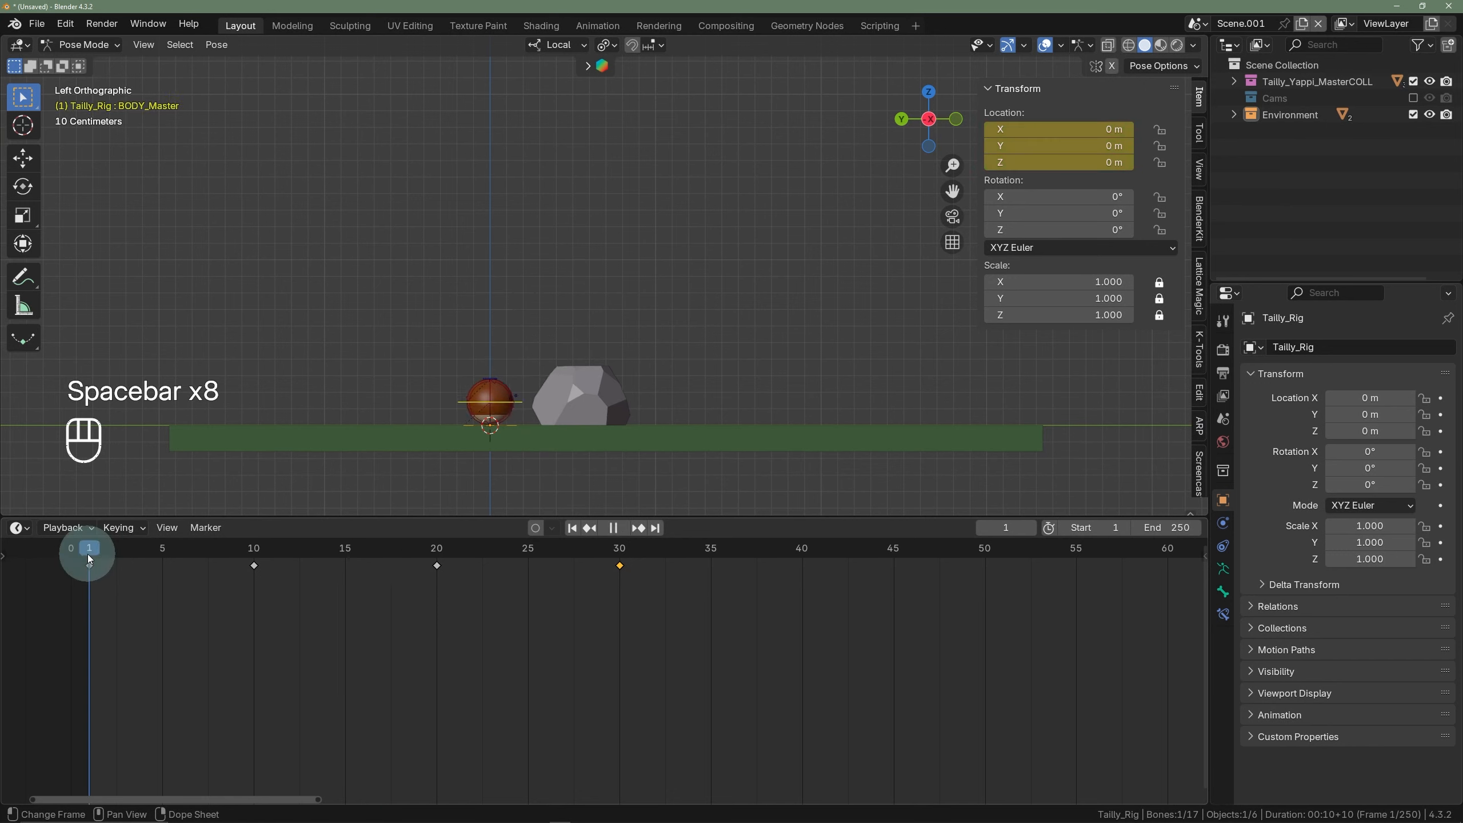
drag(89, 557, 260, 568)
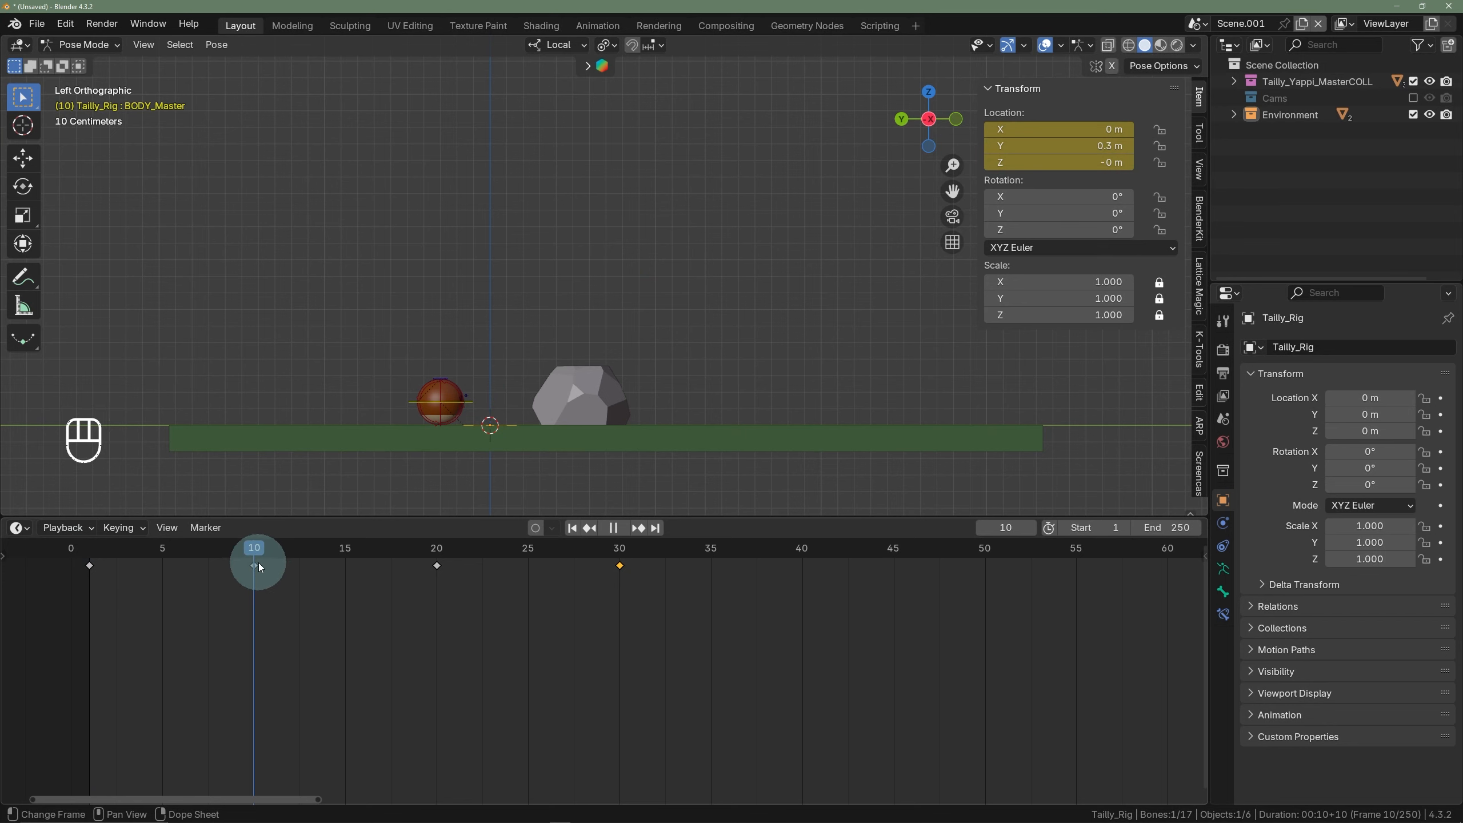
mouse_move(275, 565)
mouse_down()
mouse_move(429, 564)
mouse_move(127, 563)
mouse_move(266, 569)
mouse_up()
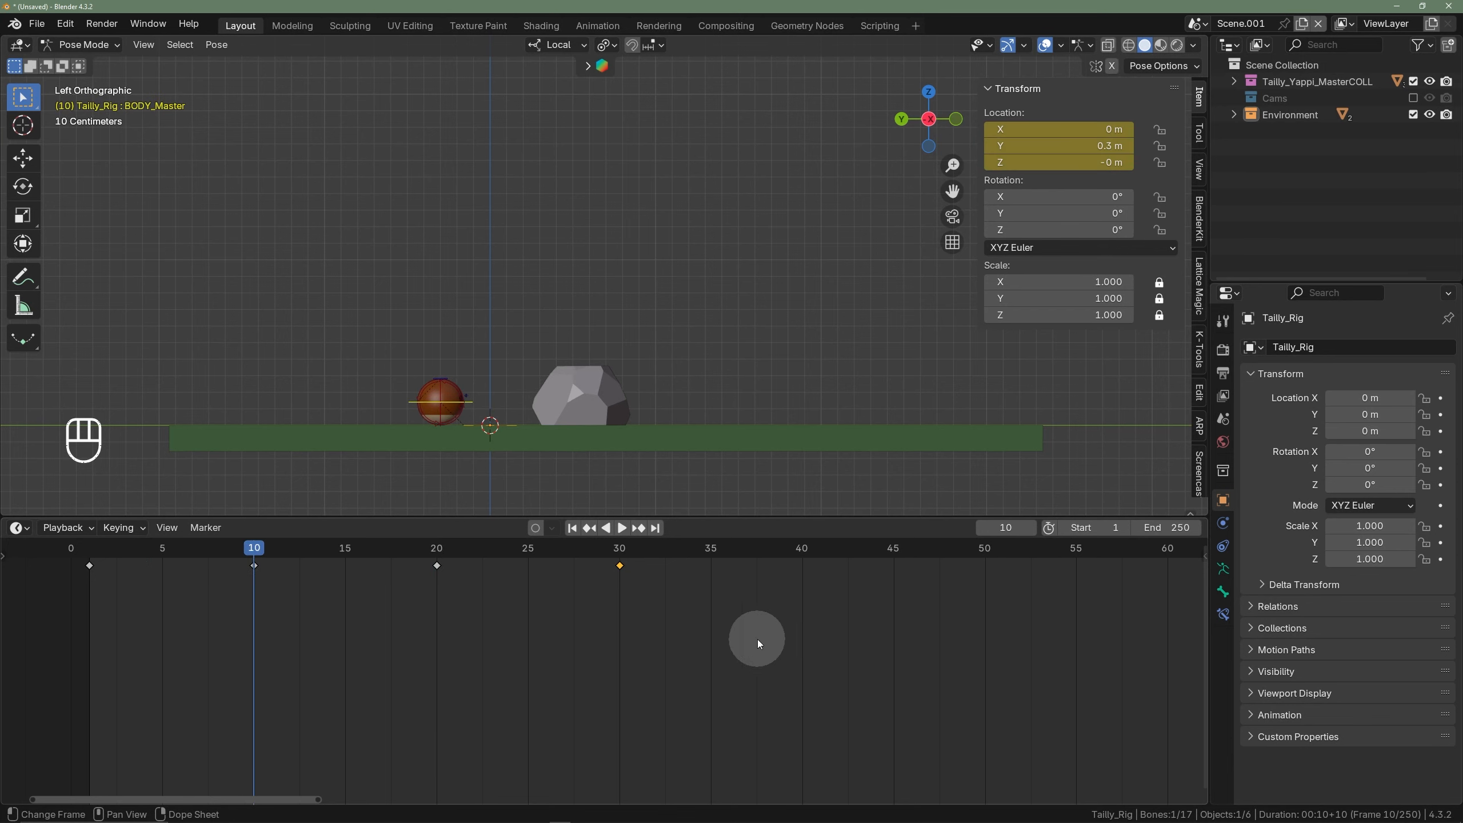
- Select the keyframes at frames 20 and 30 and shift them 10 frames later, to frames 30 and 40
drag(804, 643, 415, 556)
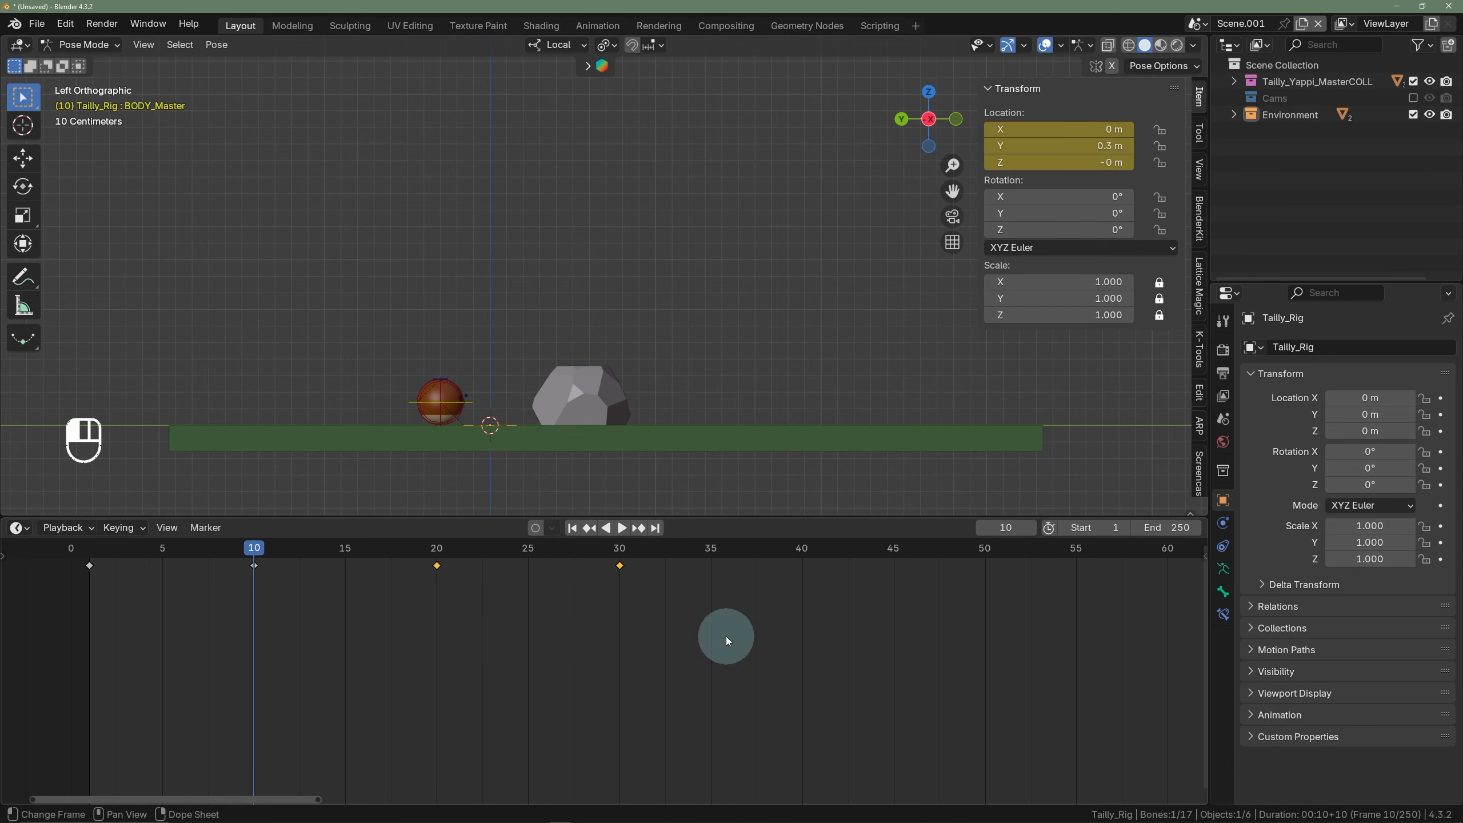
drag(726, 635, 416, 547)
key(g)
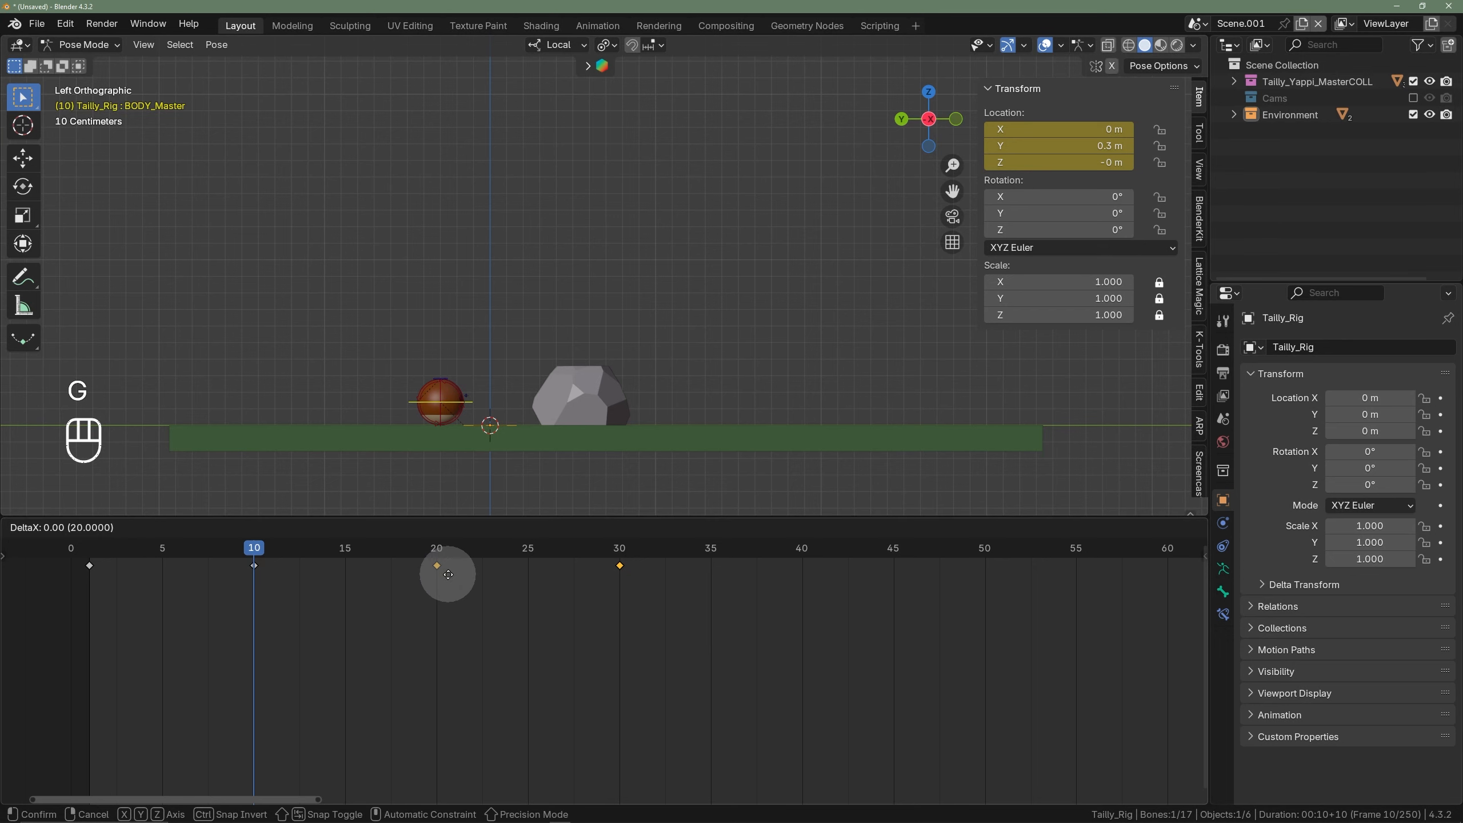
click(639, 603)
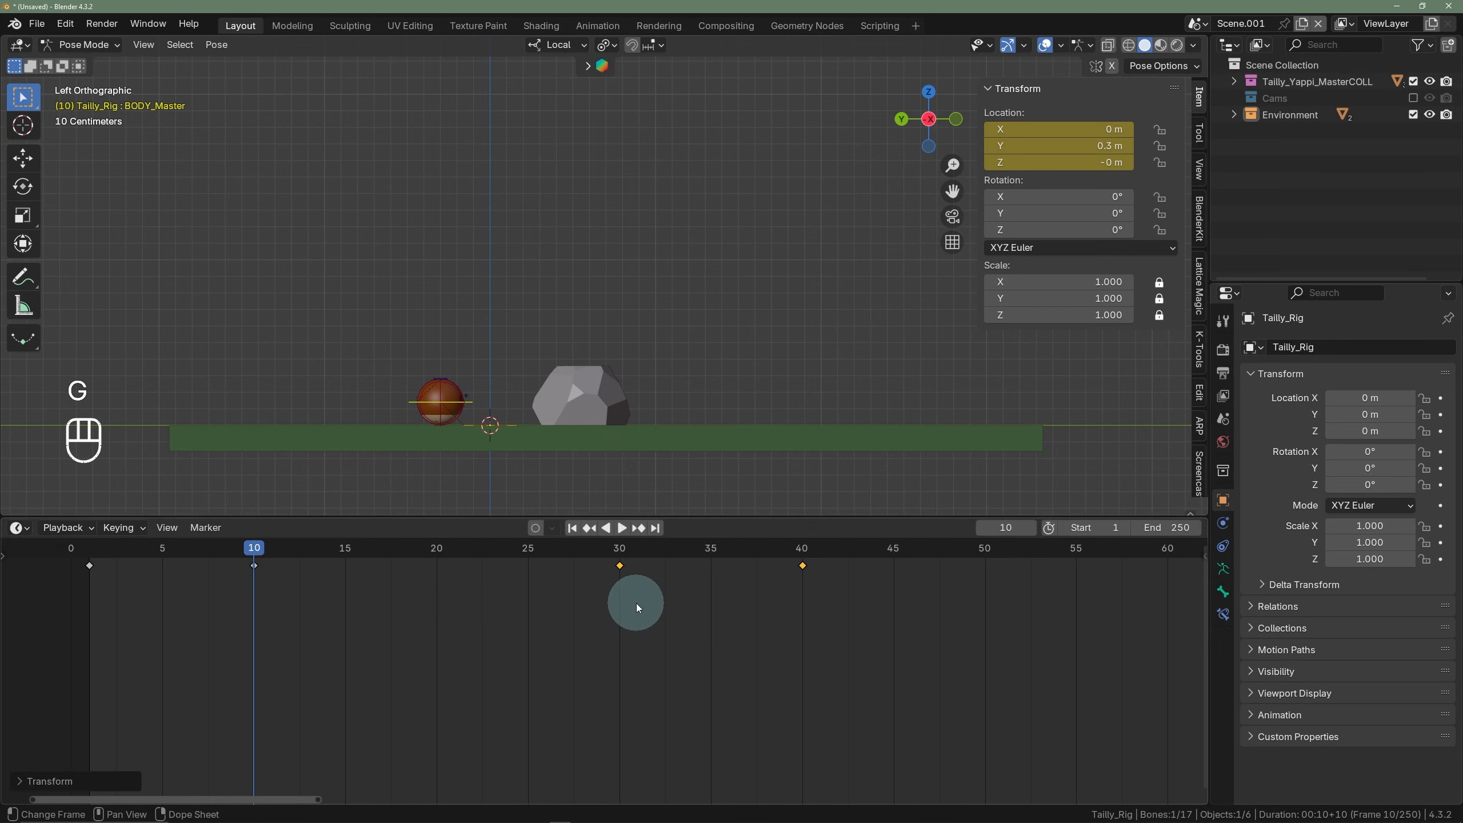
- Copy the keyframe at frame 10 to frame 20 so BODY_Master holds its anticipation position, and play the animation from frame 1
drag(254, 539, 432, 551)
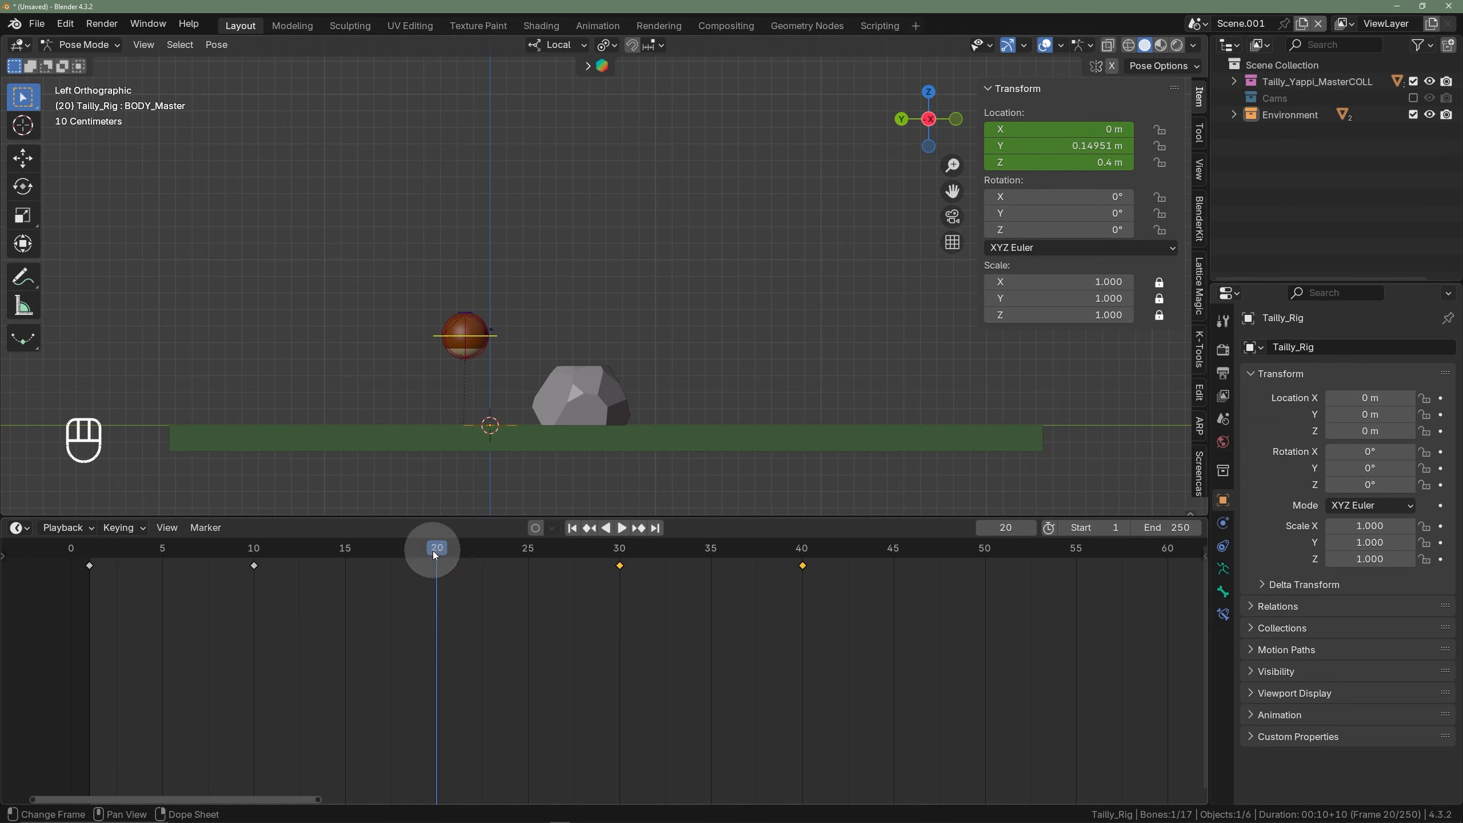
drag(253, 588, 219, 560)
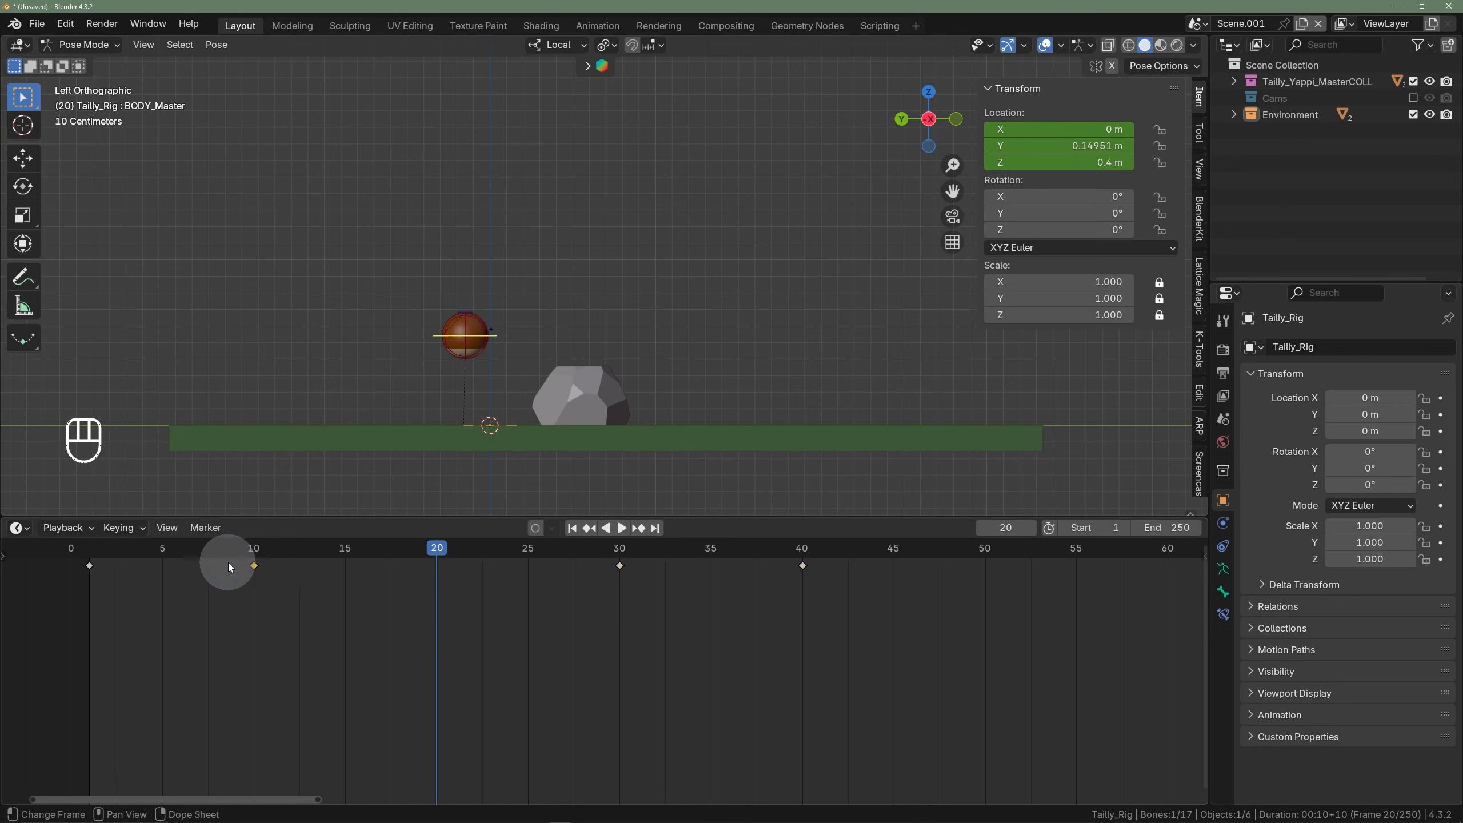
drag(298, 597, 214, 558)
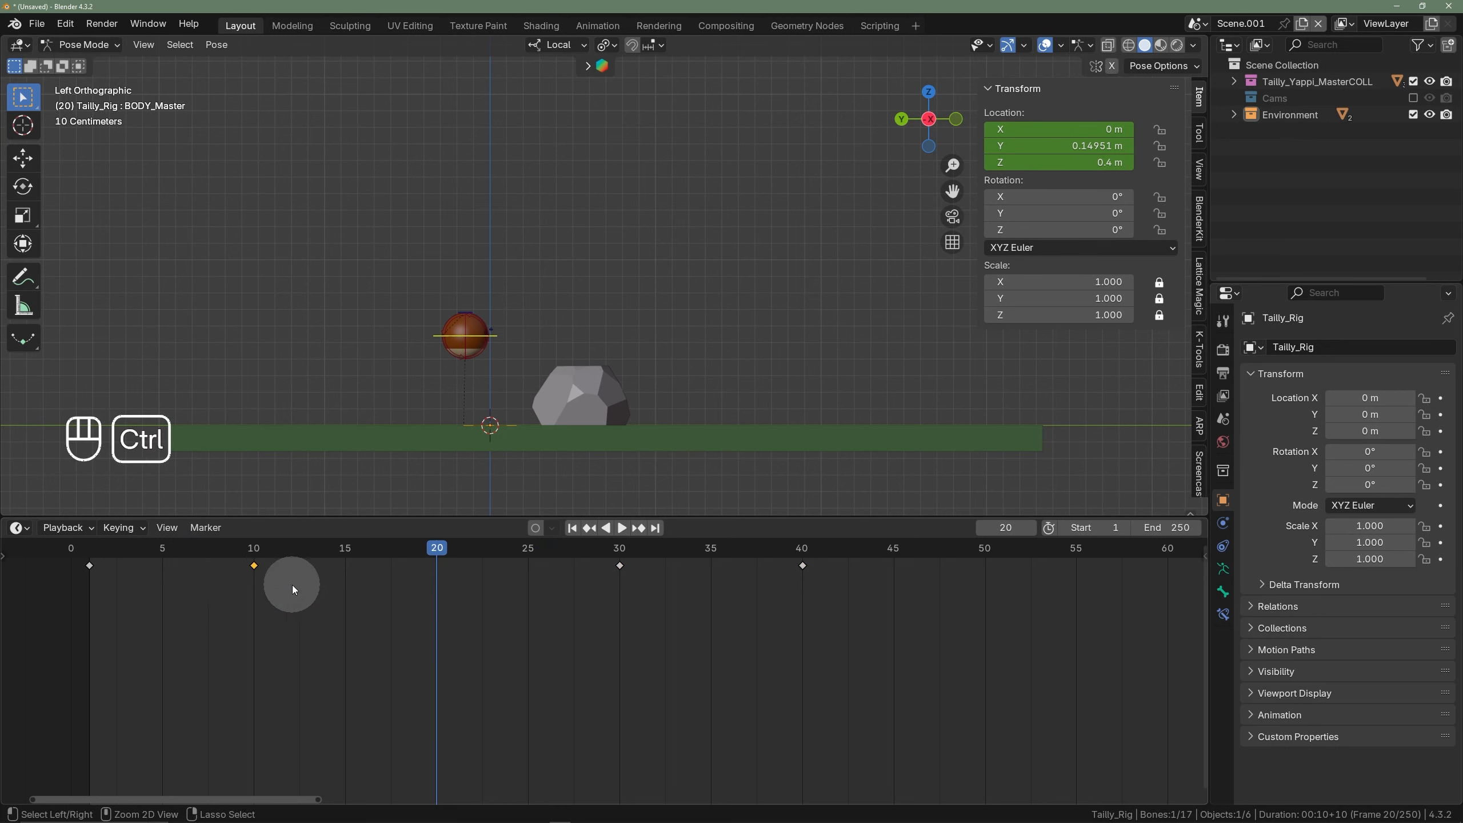
key(ctrl+c)
key(ctrl+v)
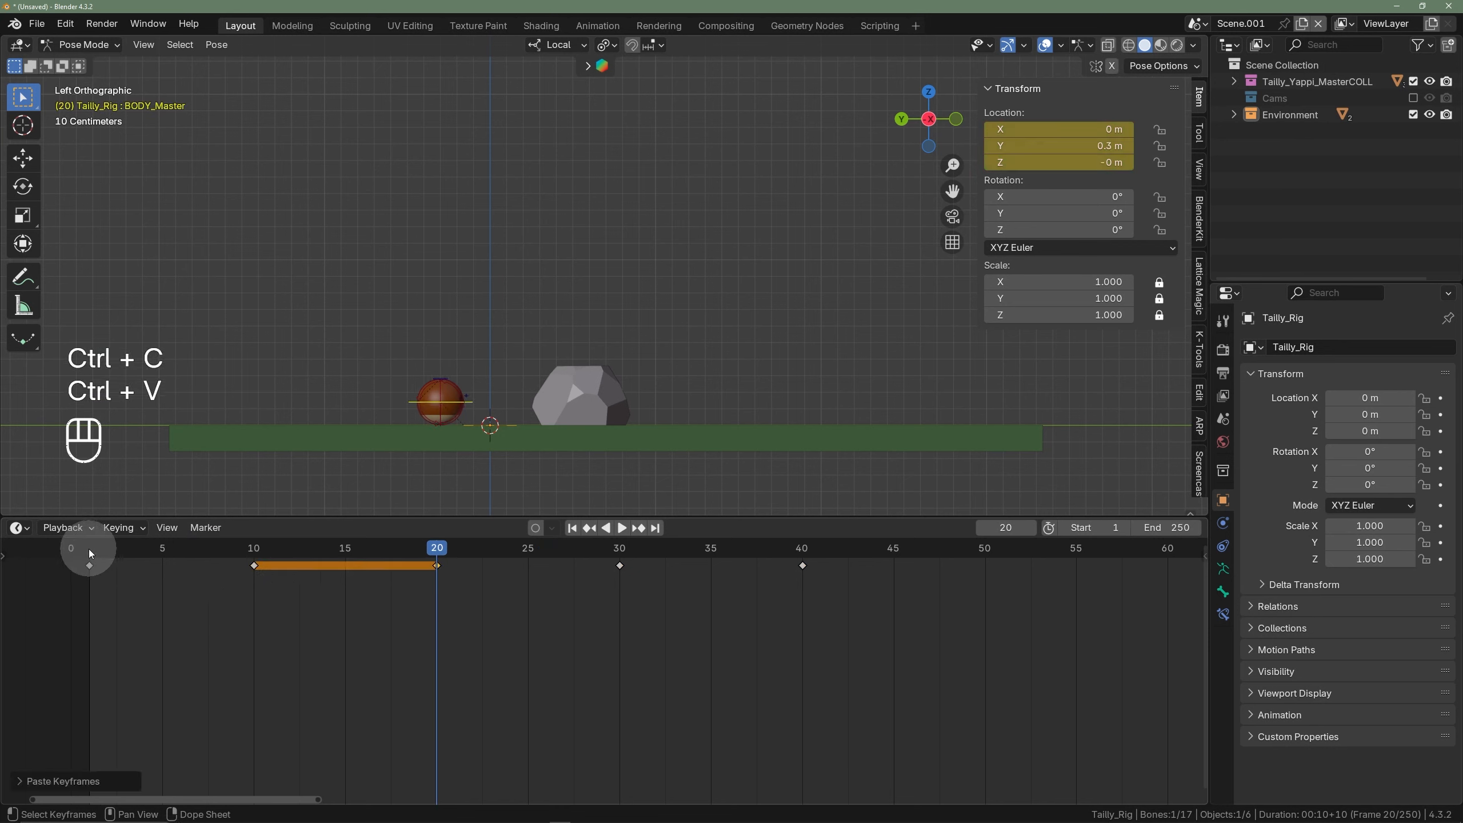
key(space)
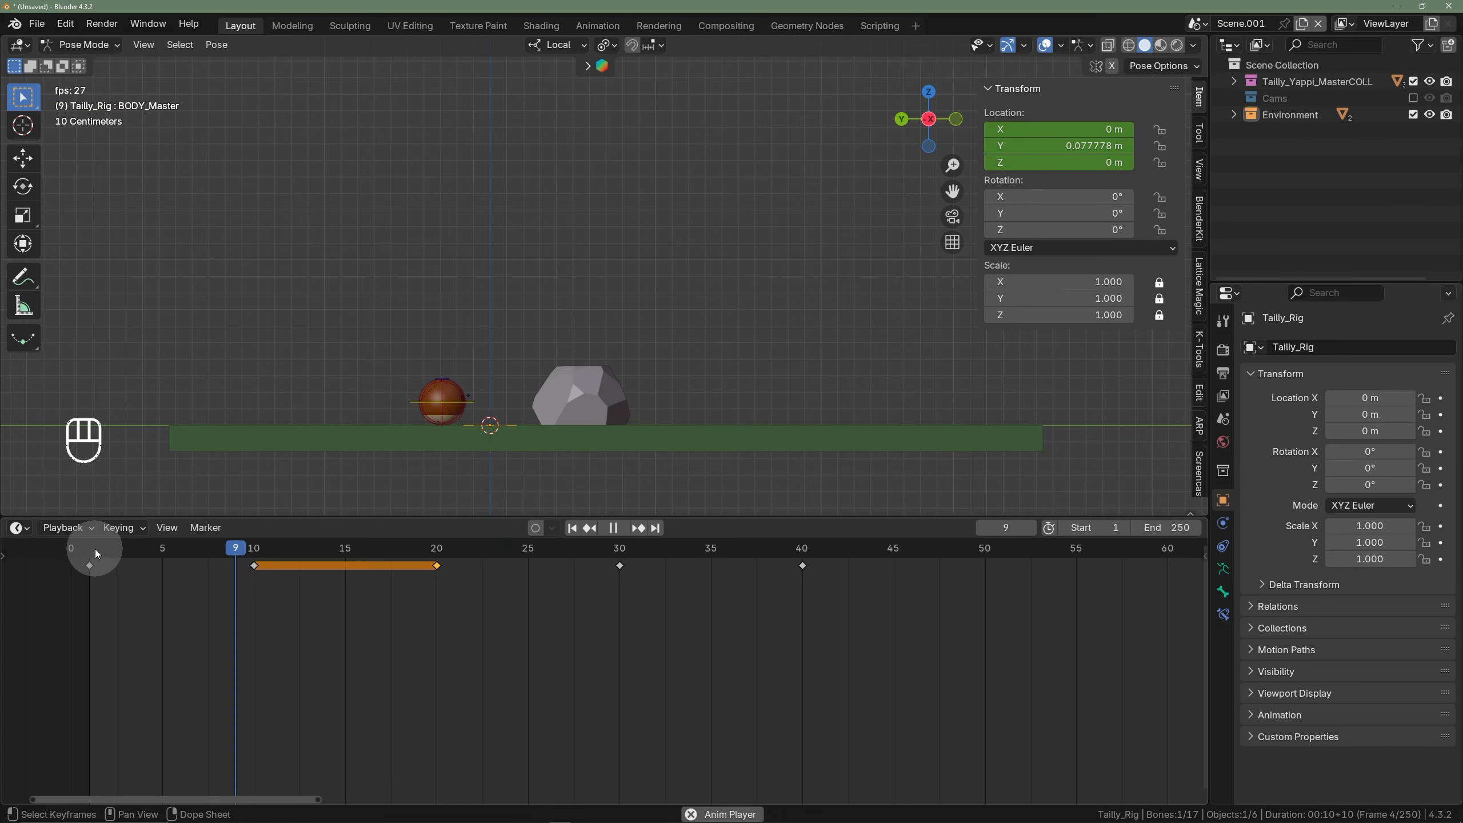
key(space)
- Set the interpolation of all BODY_Master keyframes to Constant
middle_drag(96, 554, 251, 583)
key(a)
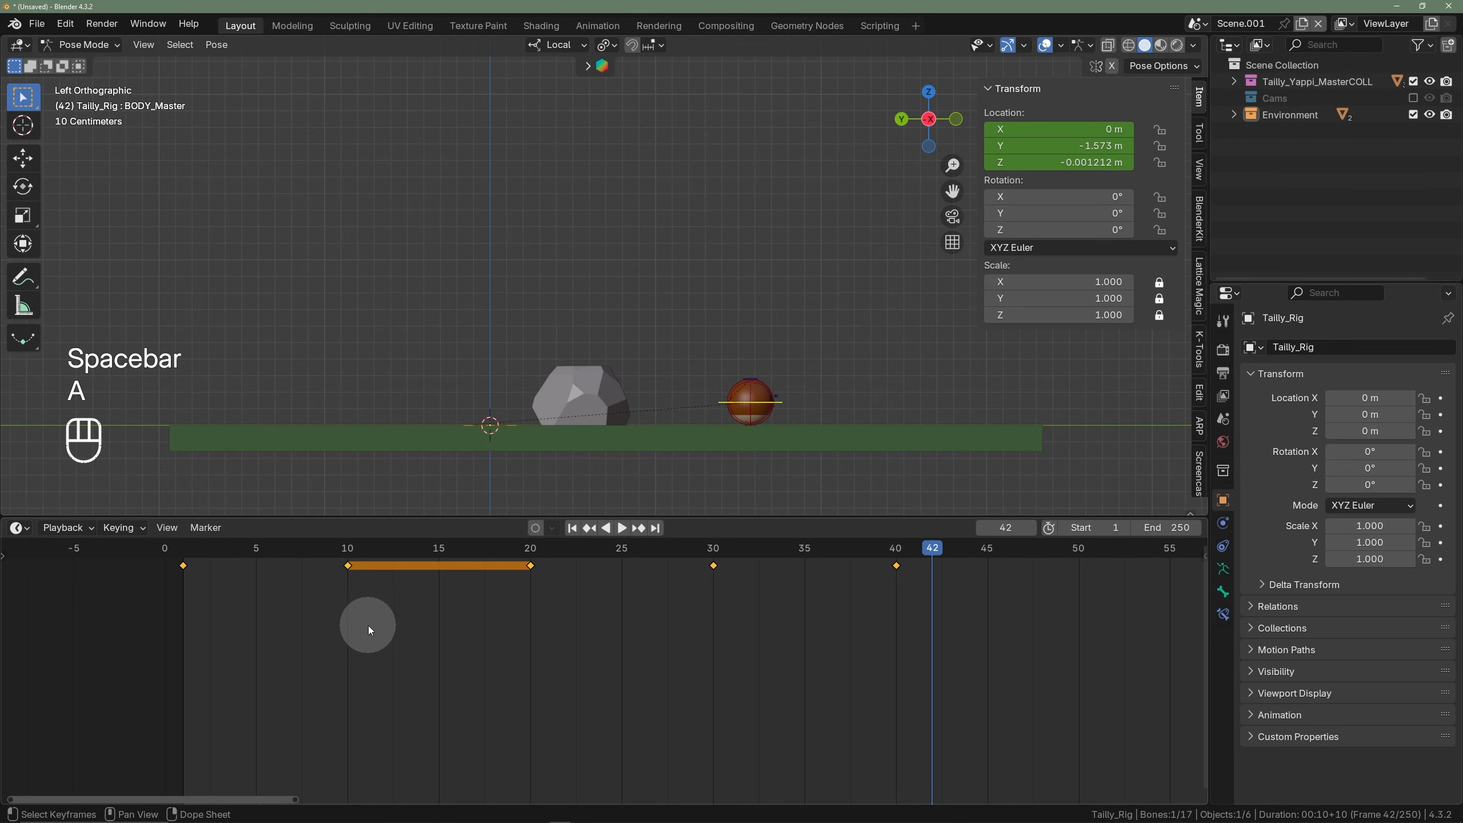
key(t)
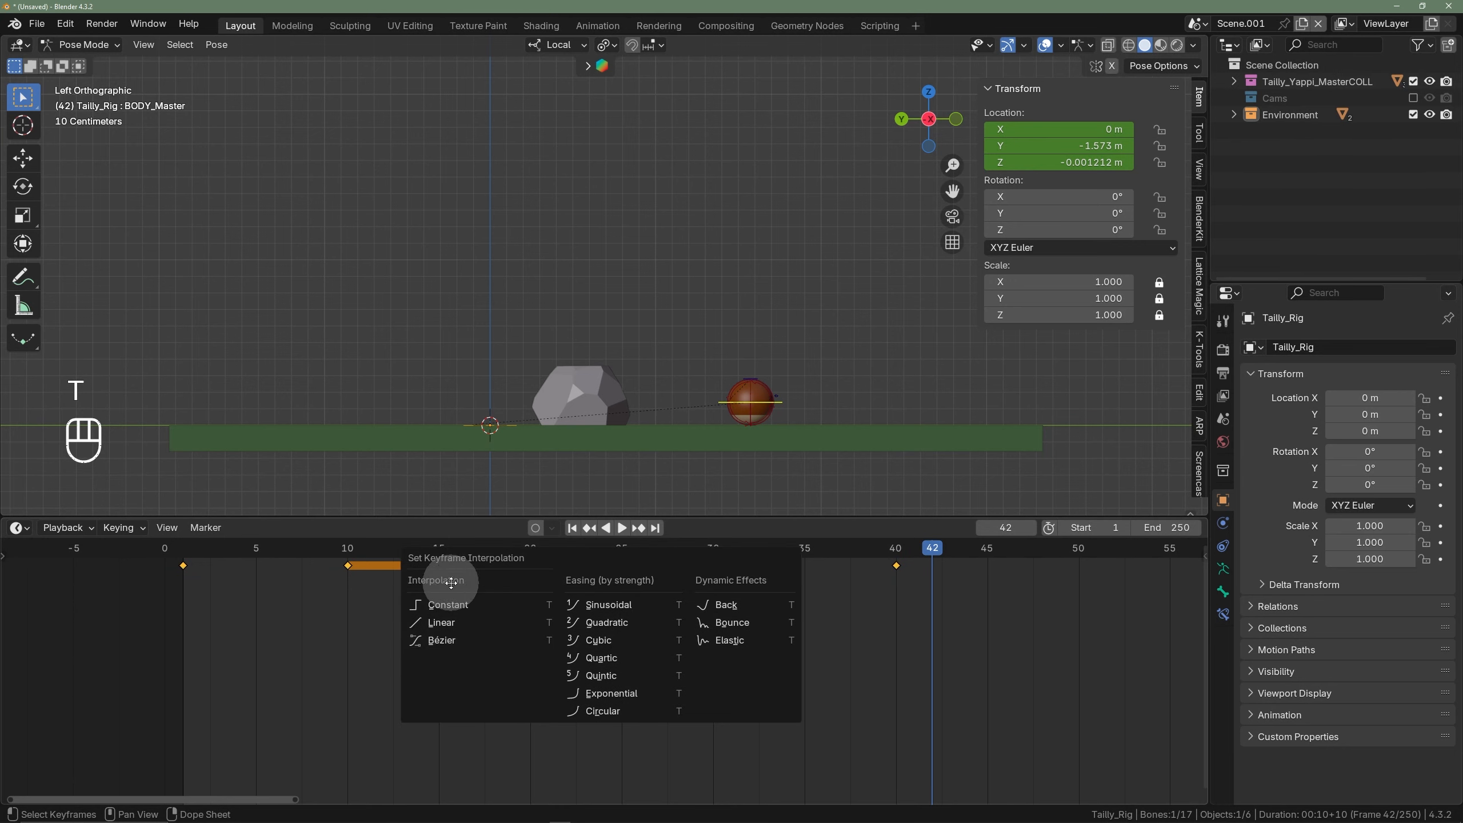
click(466, 604)
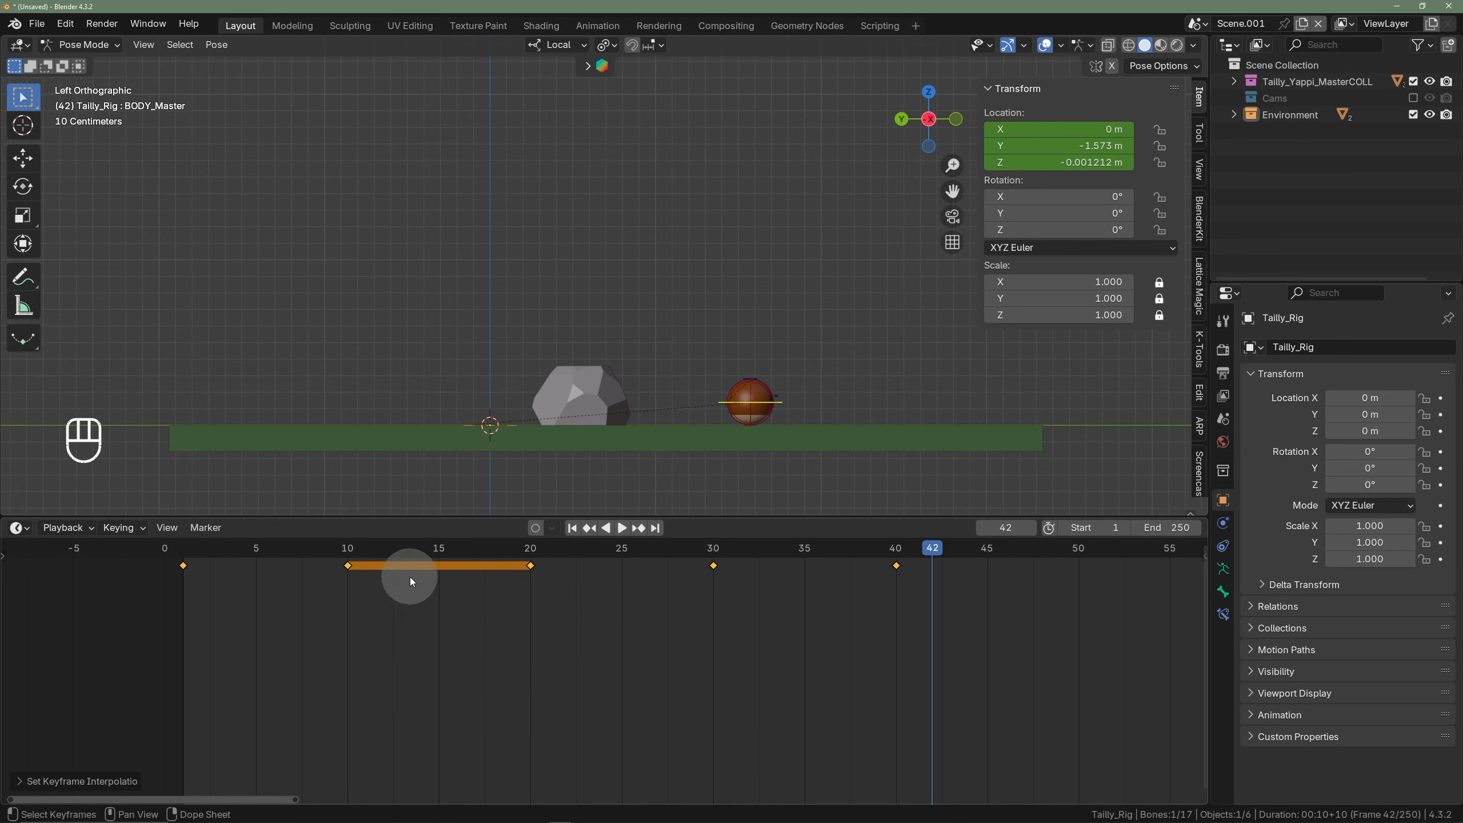
- Play the stepped animation from frame 1 to review the timing of the key poses
scroll(247, 581, down, 2)
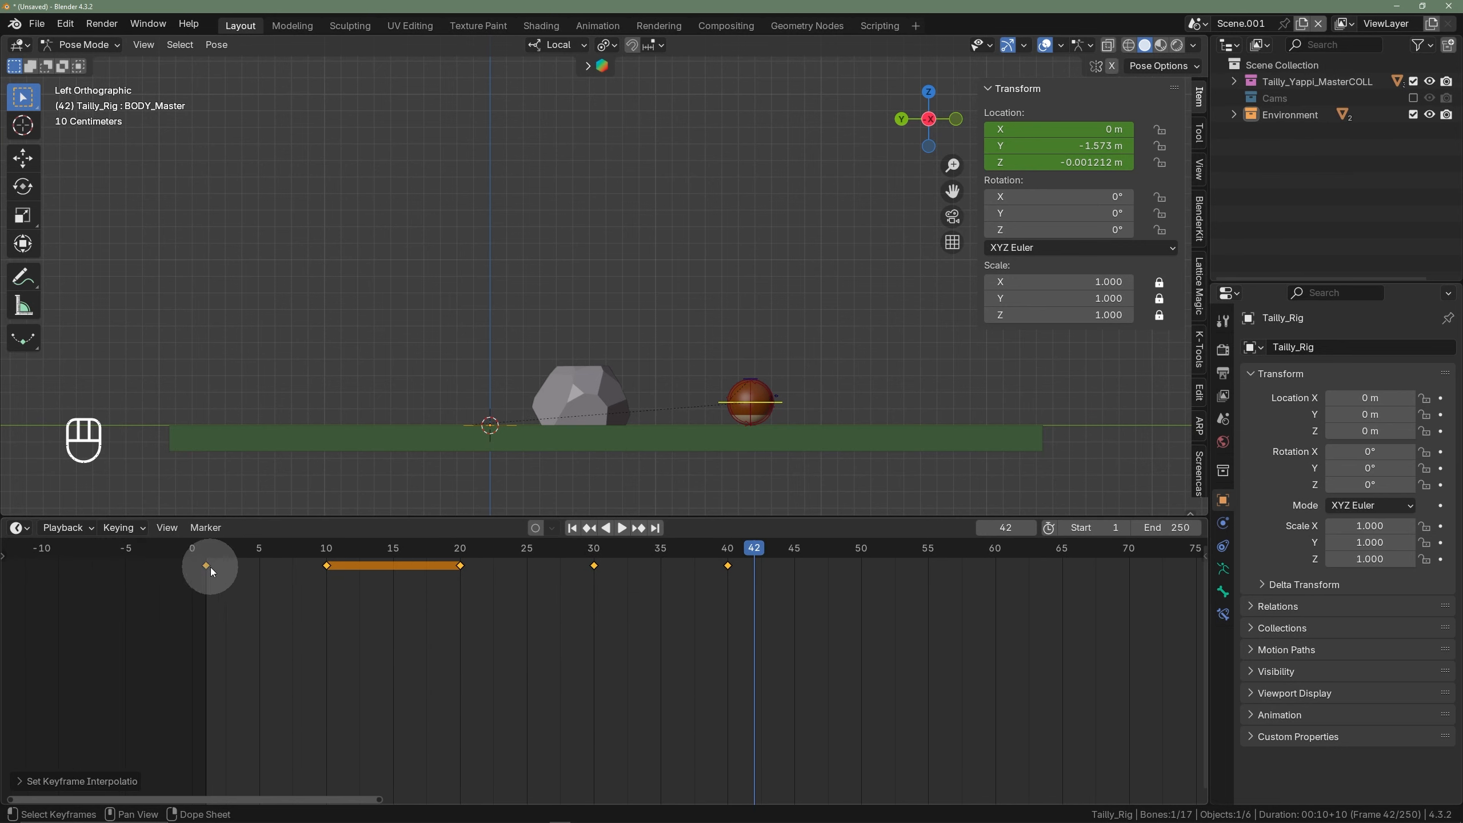
click(204, 553)
key(space)
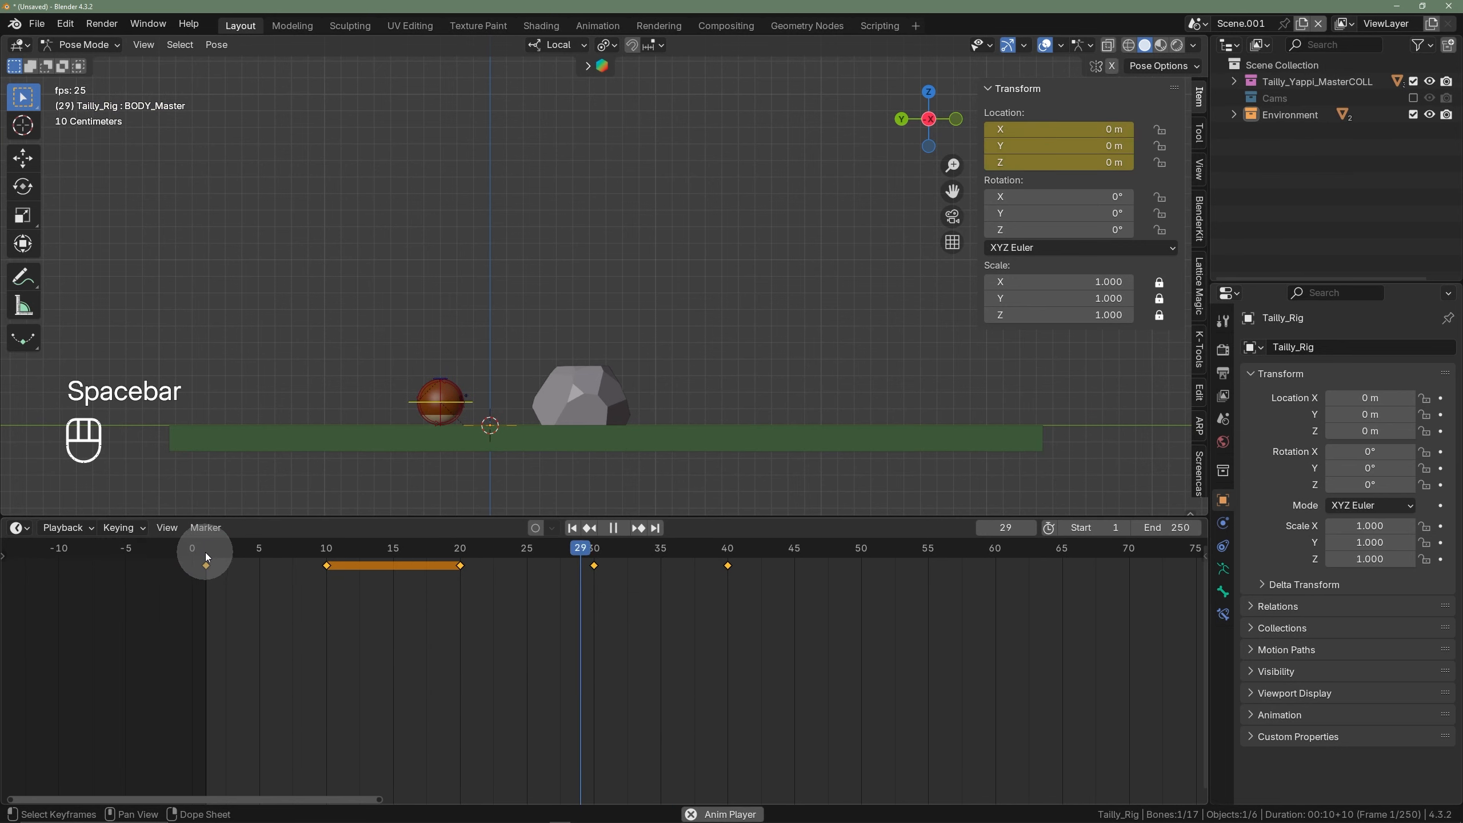
click(203, 551)
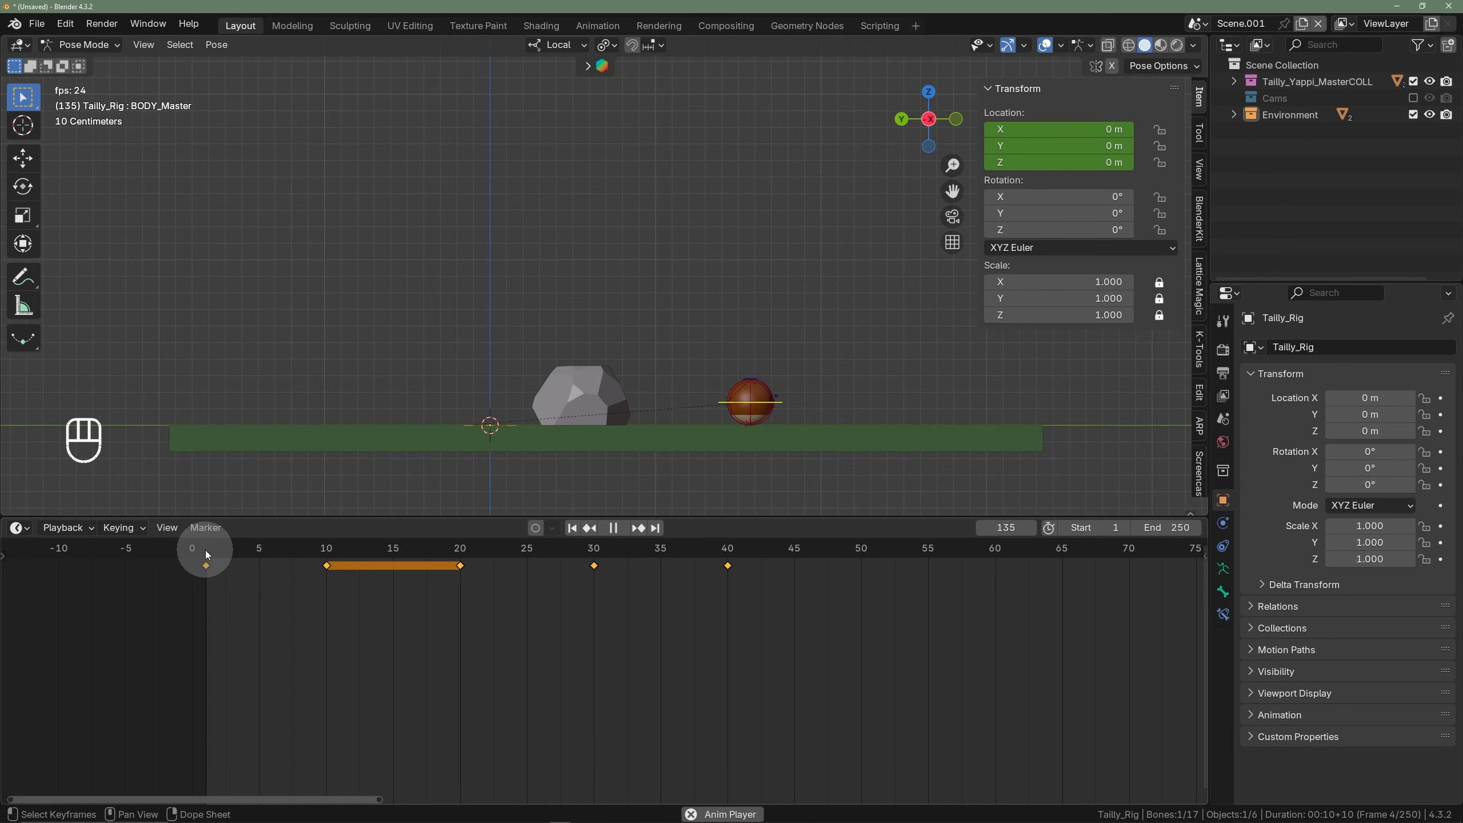
key(space)
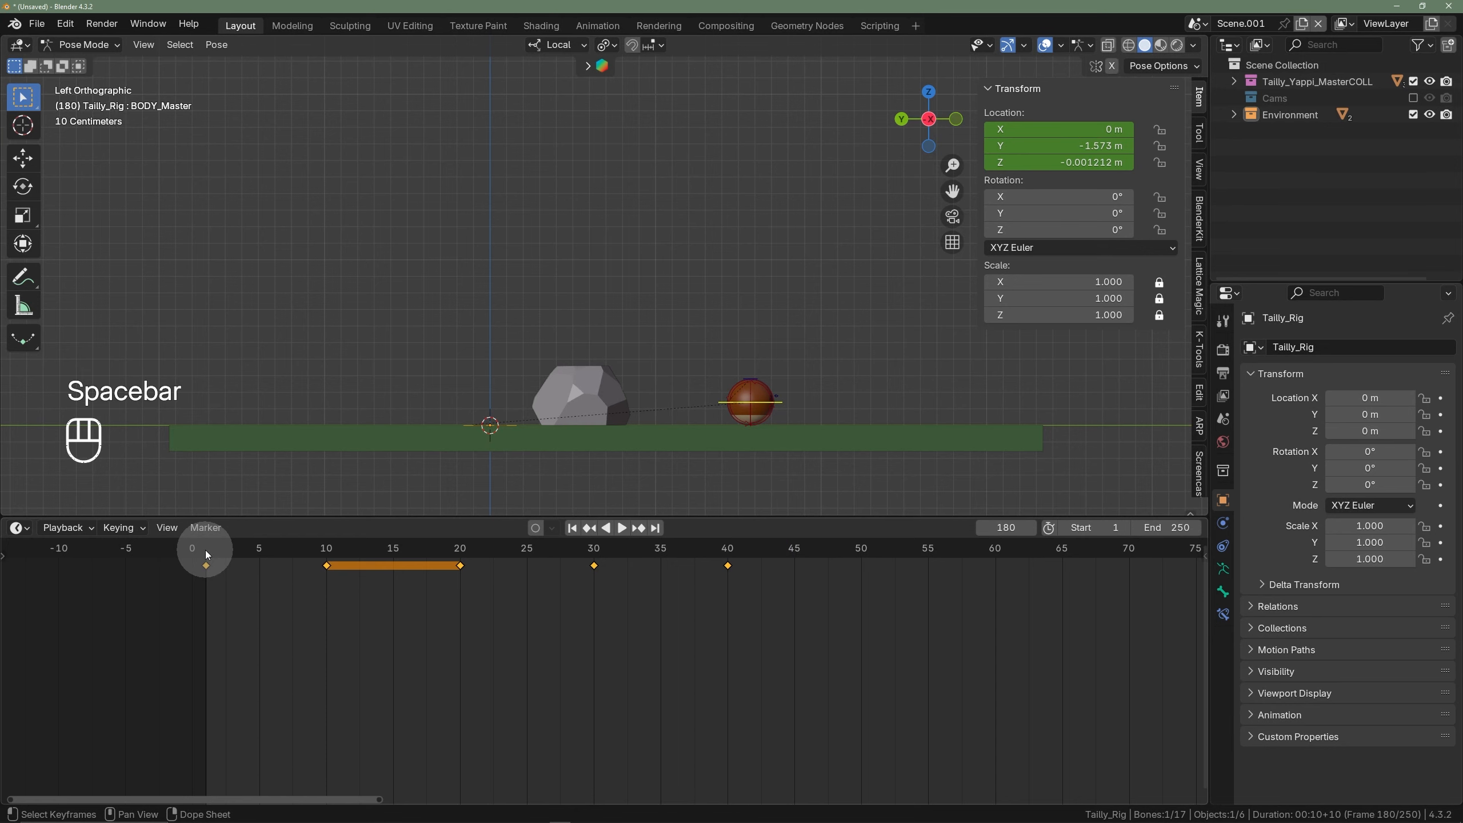
key(space)
key(space)
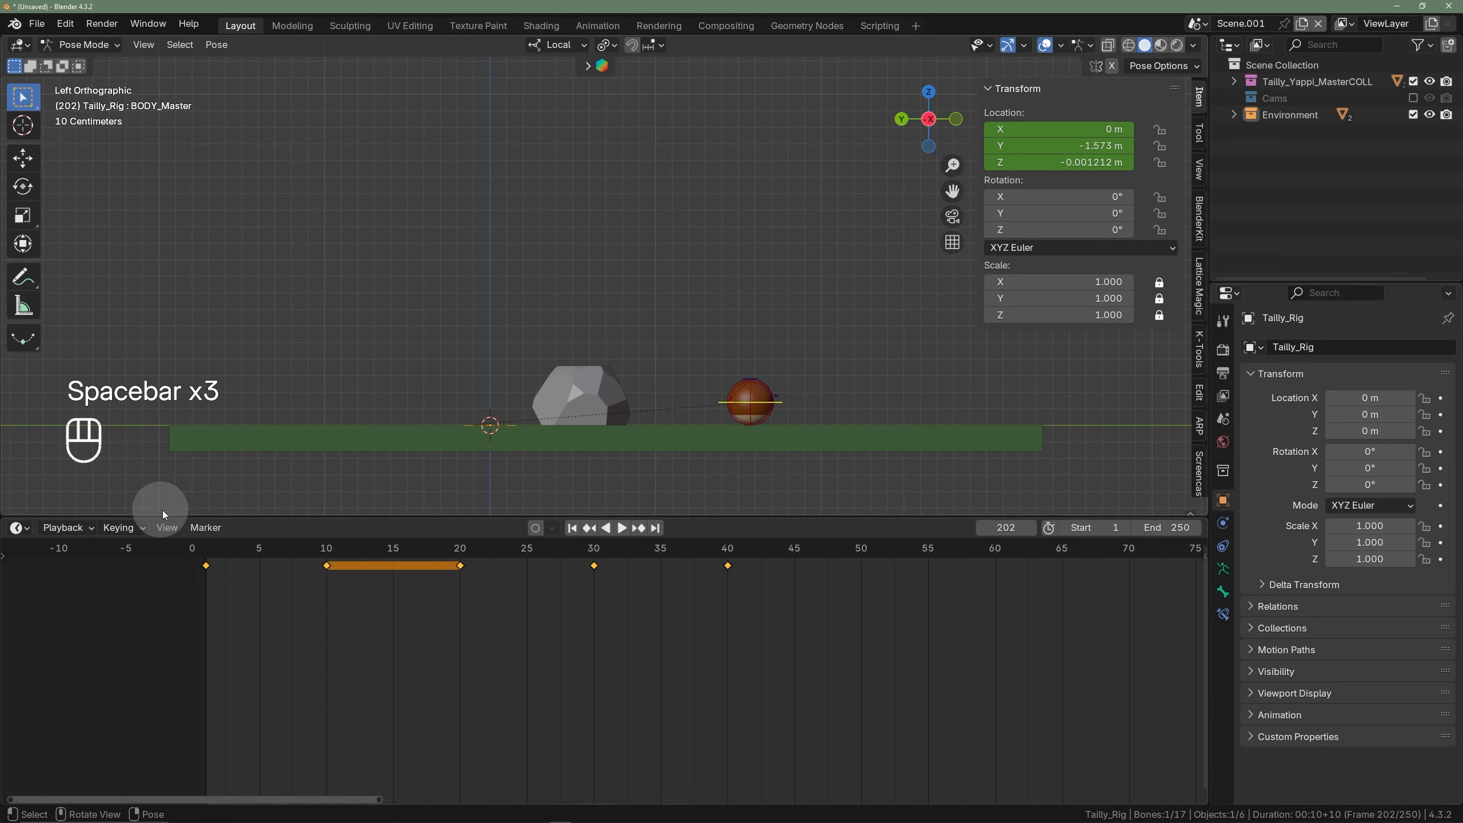
- Set the scene's end frame to 60 and replay the stepped jump from the start
click(1166, 527)
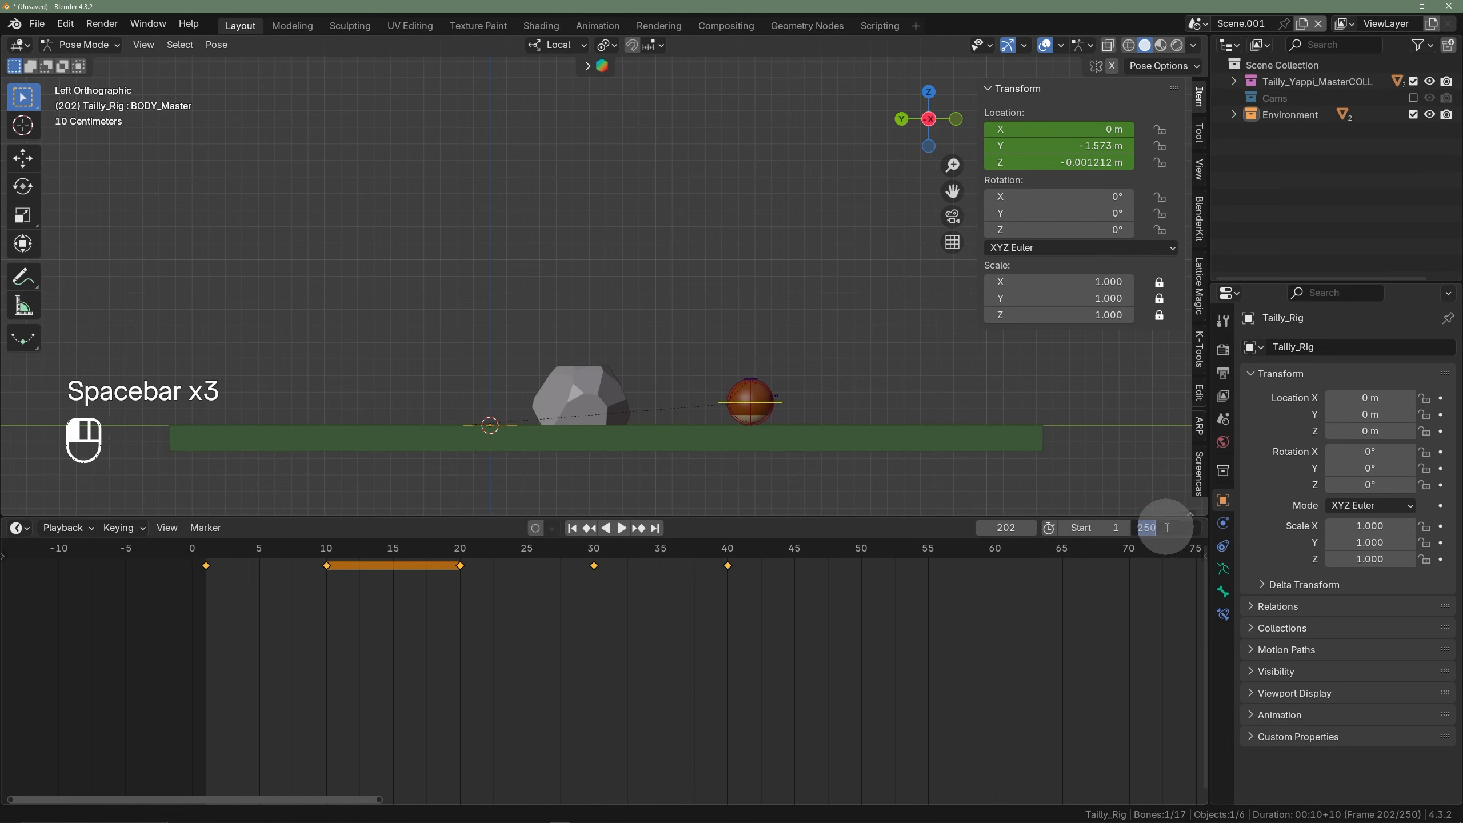
key(Return)
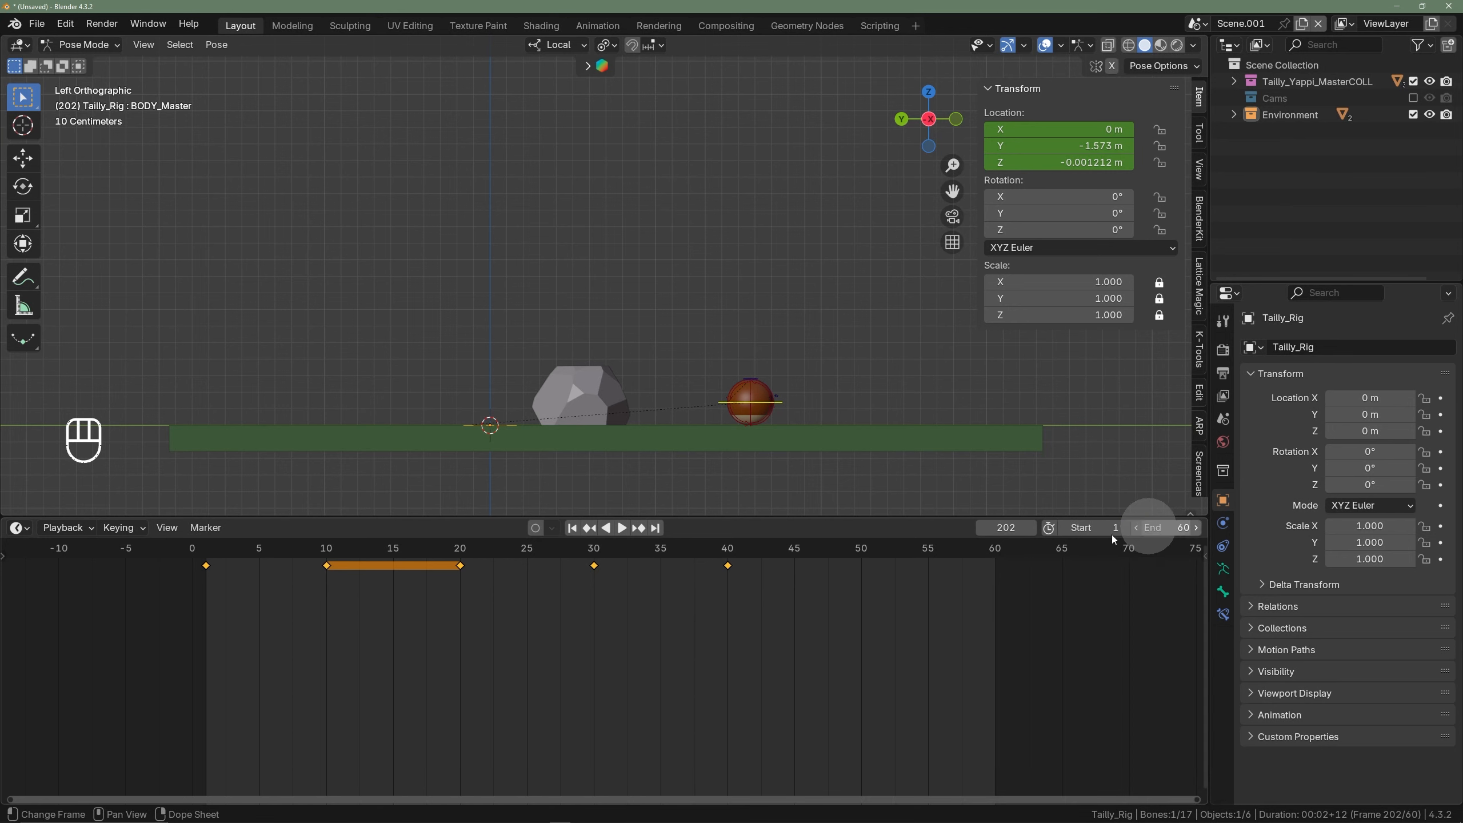
key(space)
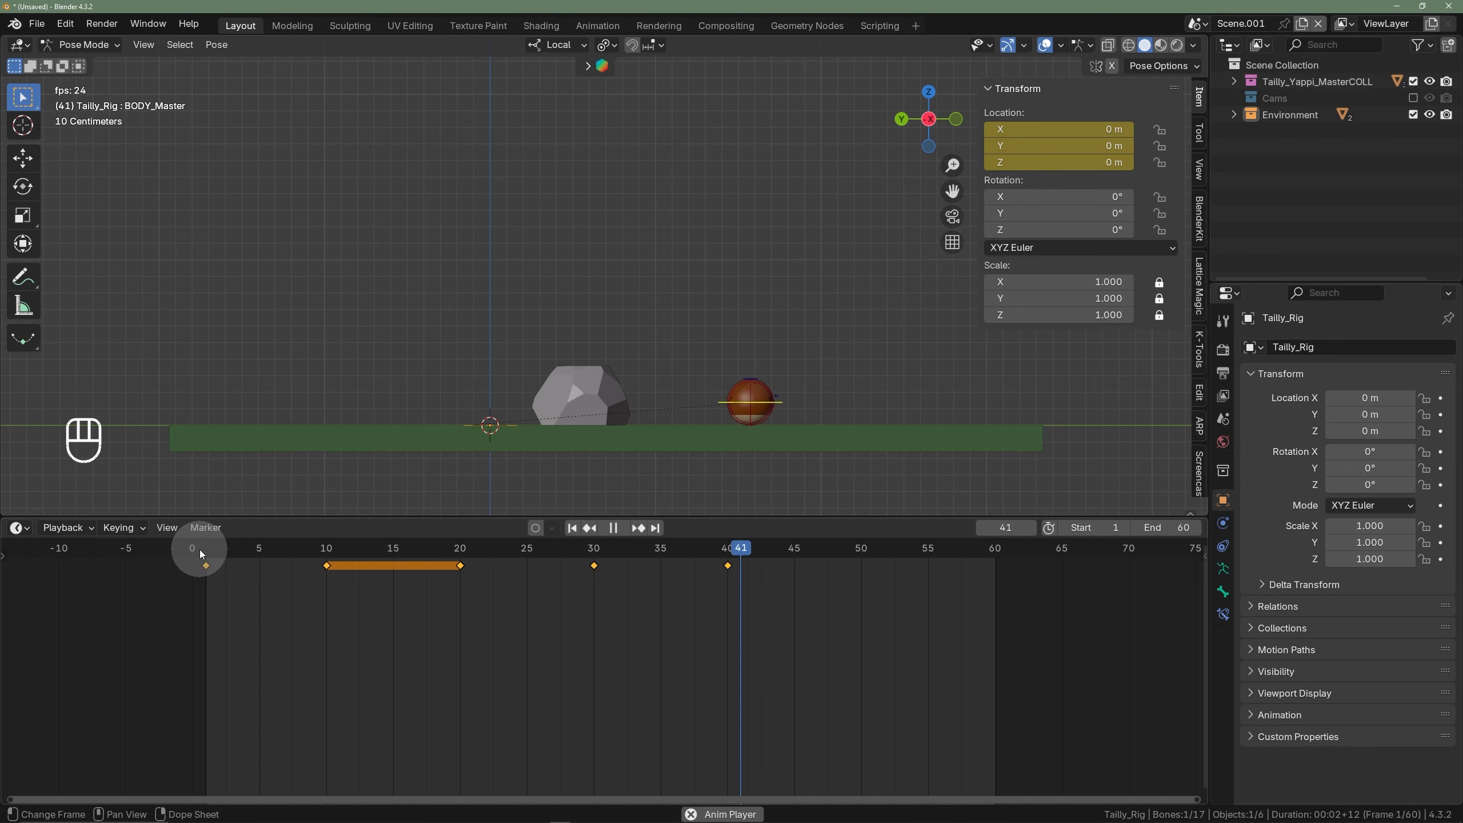
key(space)
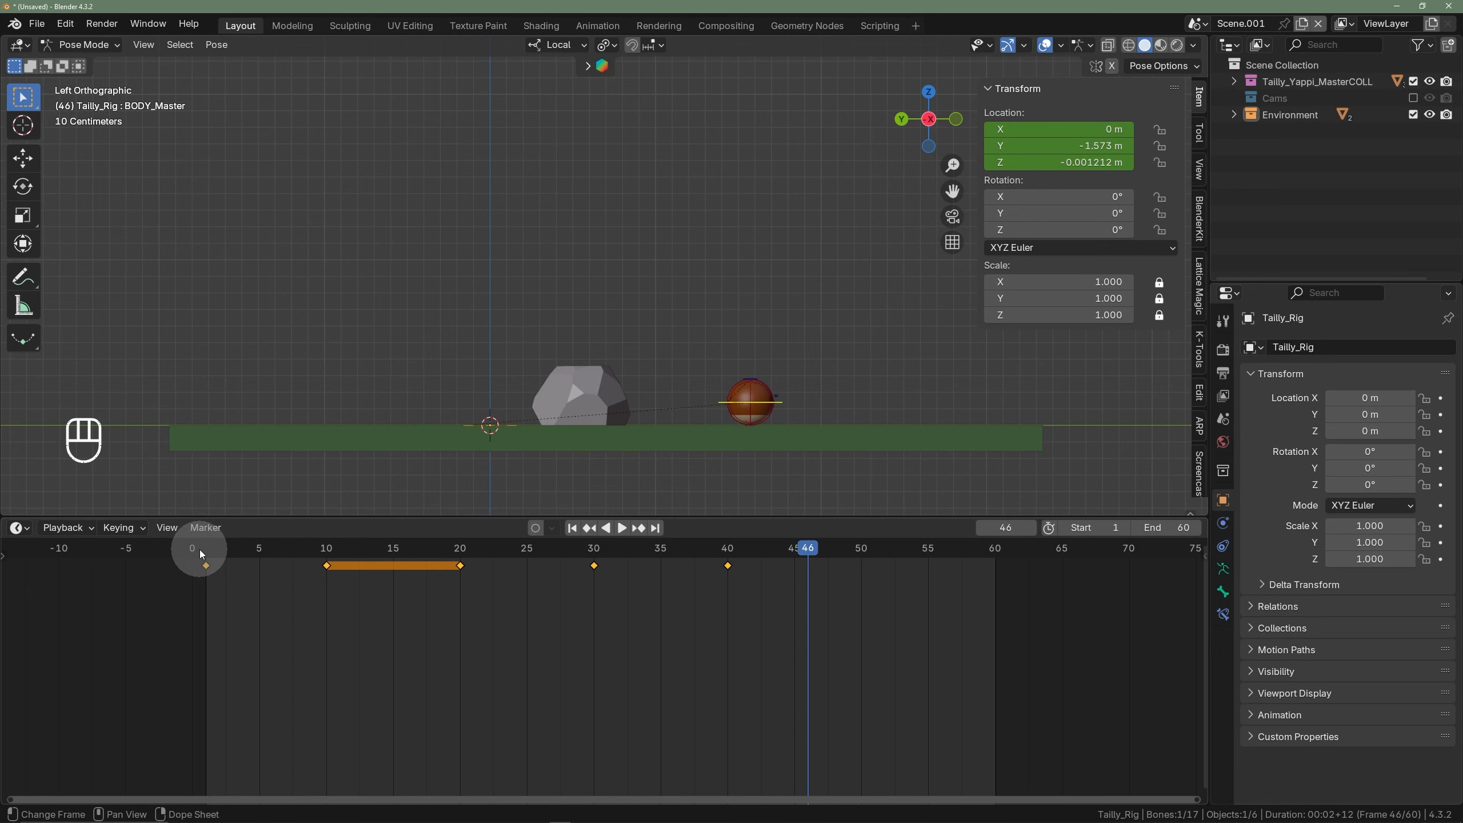
key(space)
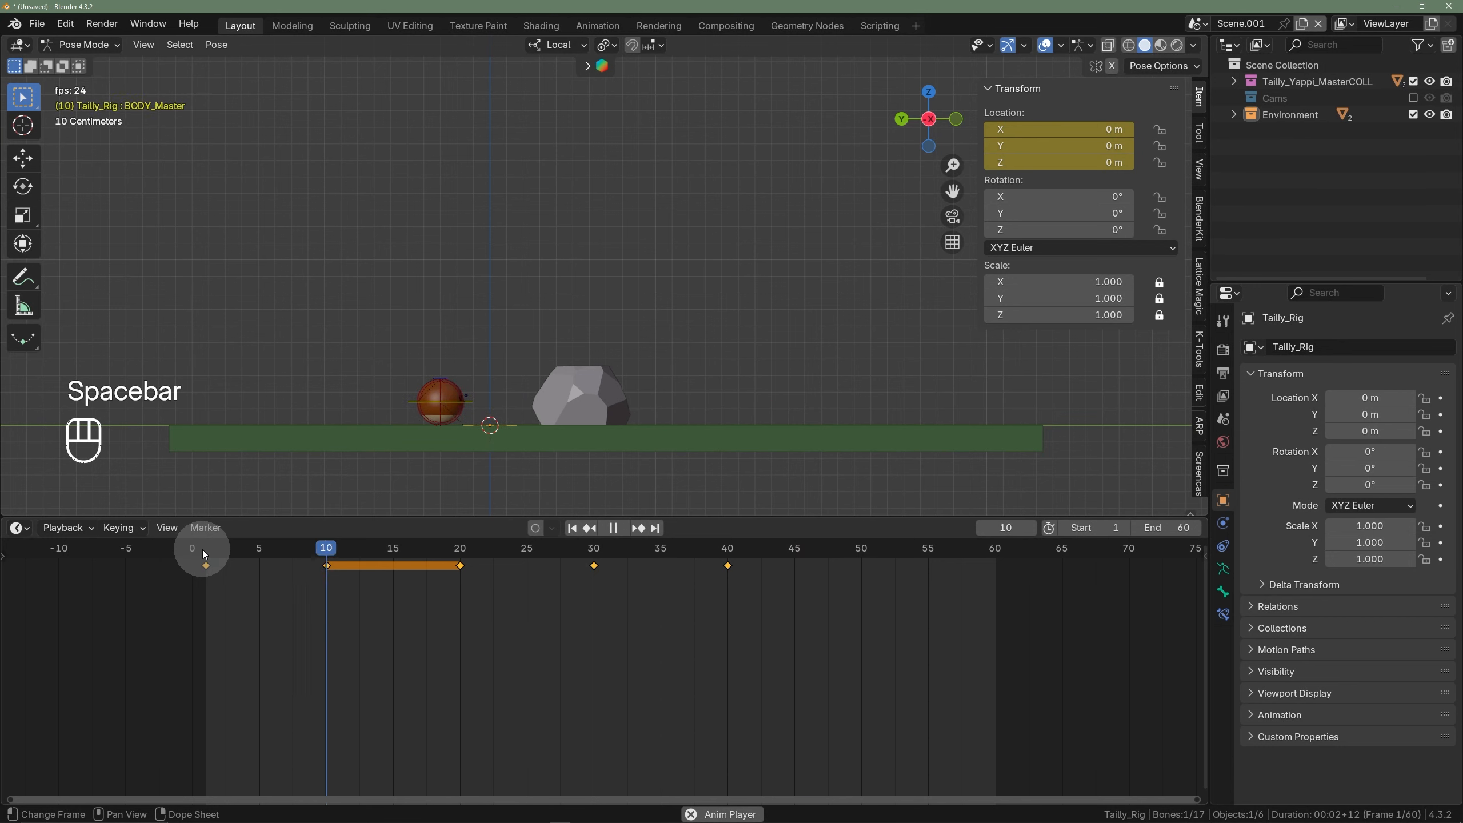
key(space)
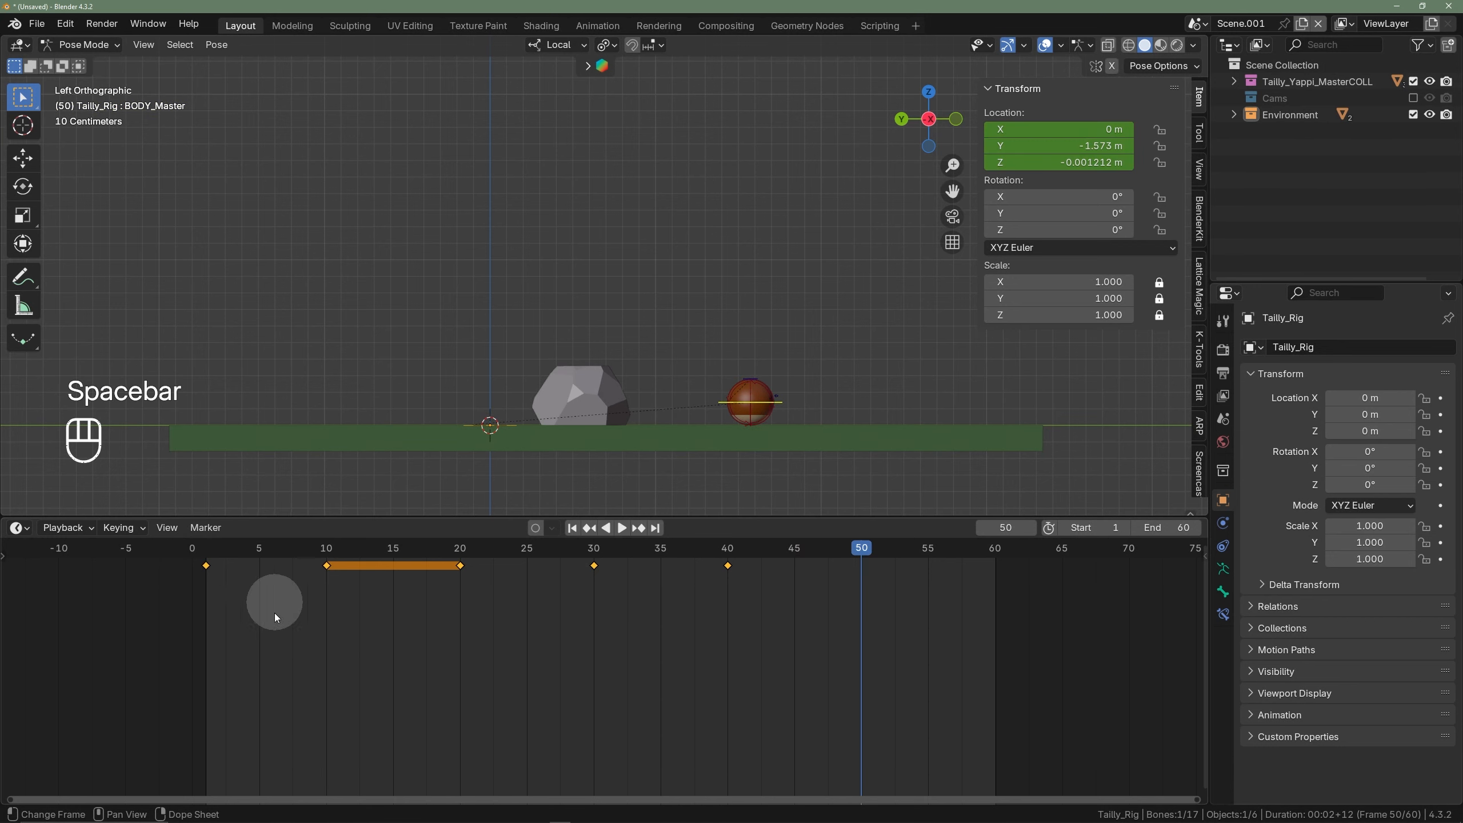
- Move the playhead to frame 5, between the start and anticipation keyframes
shift+middle_drag(274, 601, 445, 645)
scroll(406, 570, up, 6)
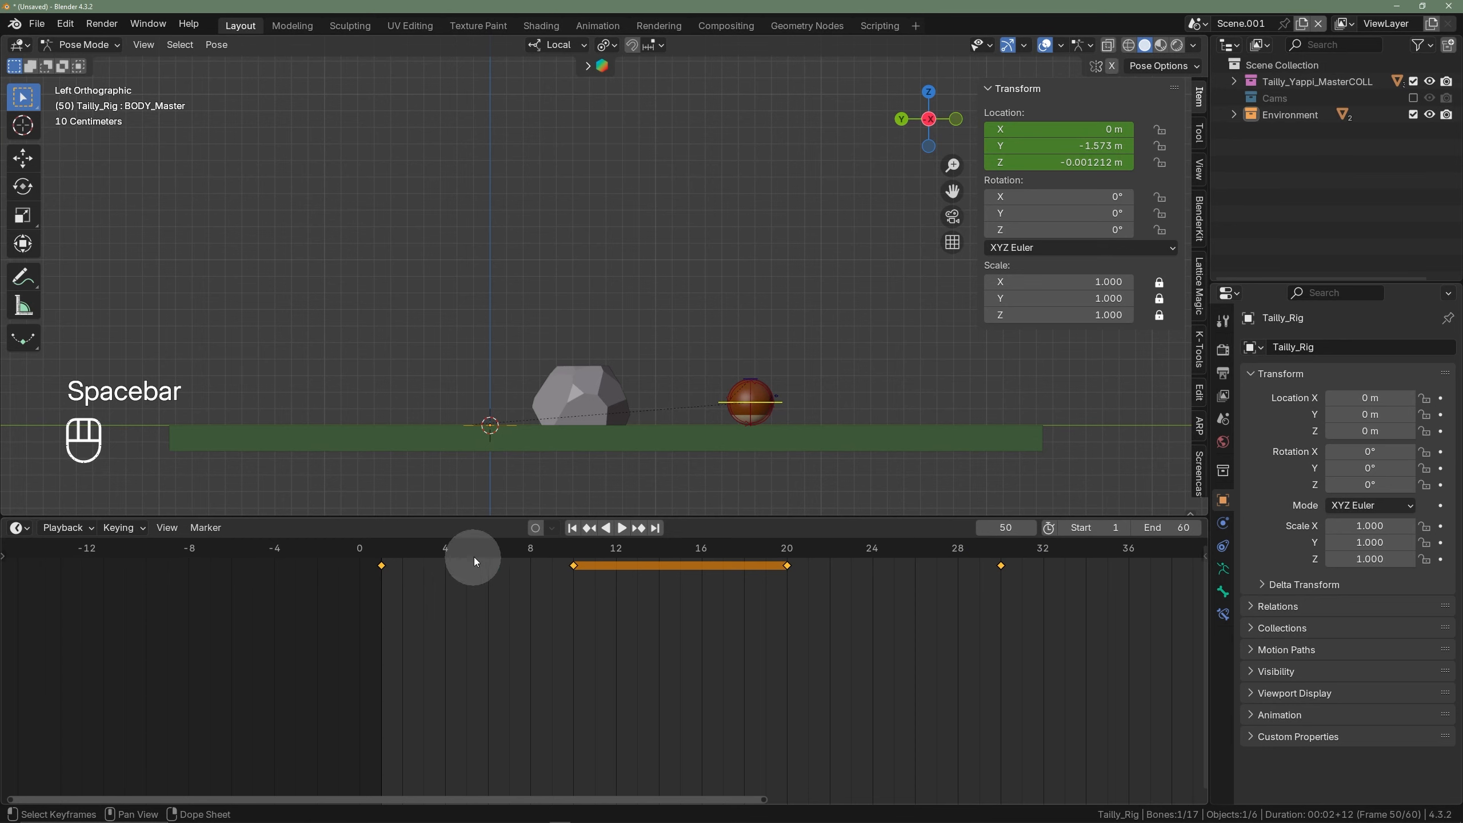
drag(473, 557, 472, 553)
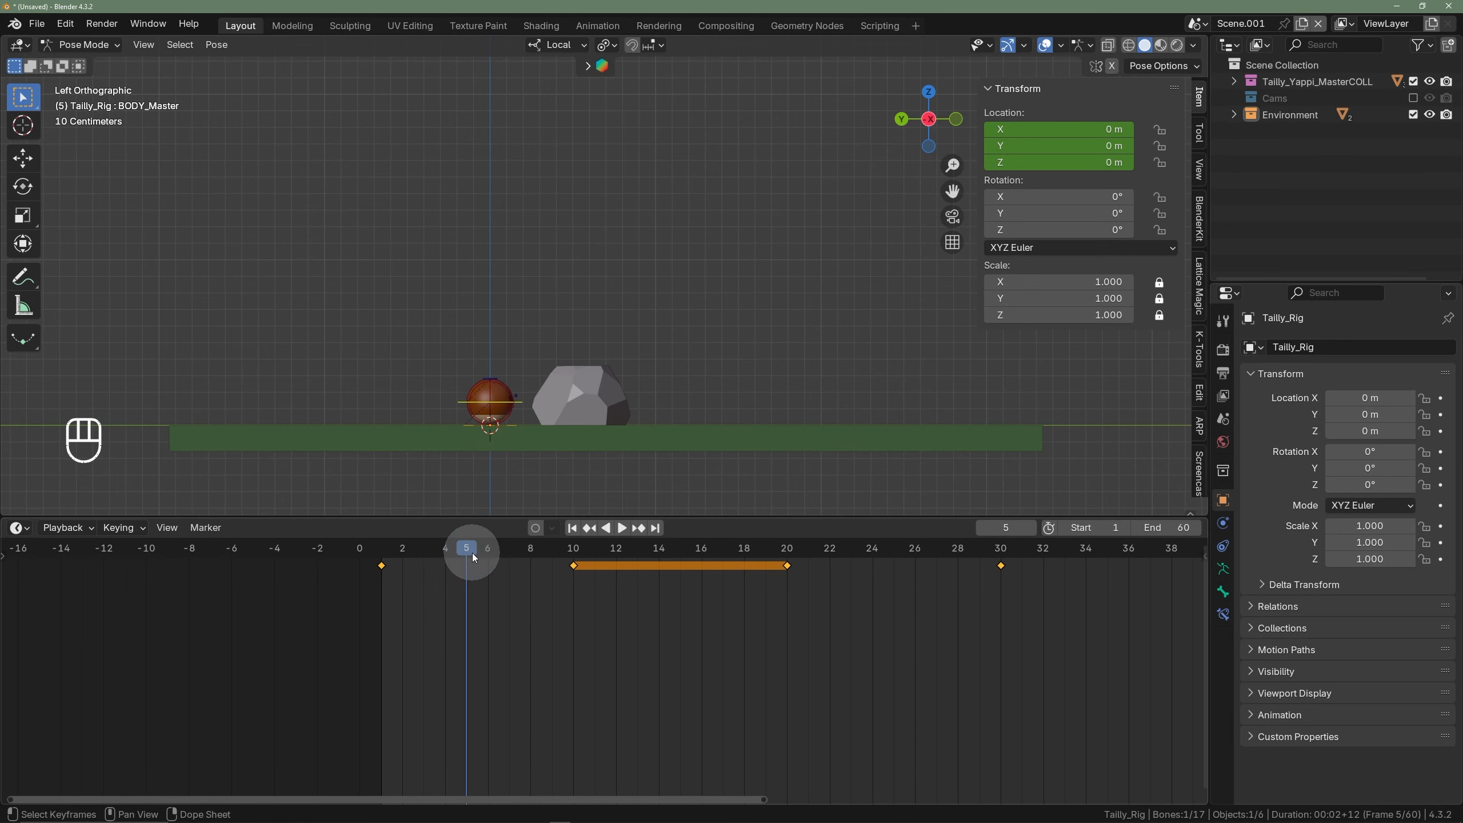
scroll(496, 595, down, 1)
middle_drag(523, 597, 395, 617)
scroll(437, 612, down, 4)
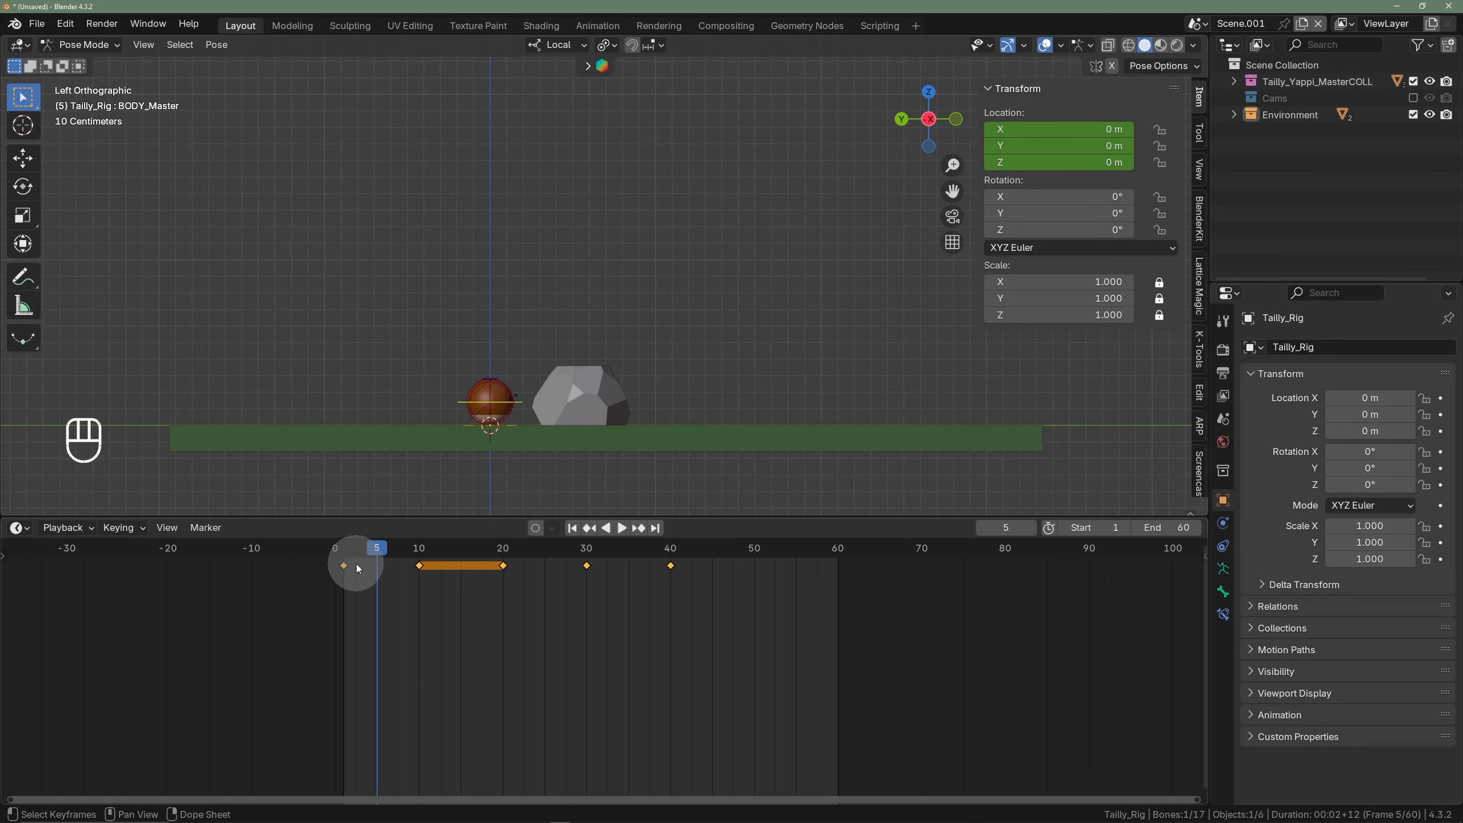
mouse_move(377, 562)
mouse_down()
mouse_move(338, 551)
mouse_move(672, 586)
mouse_move(377, 576)
mouse_up()
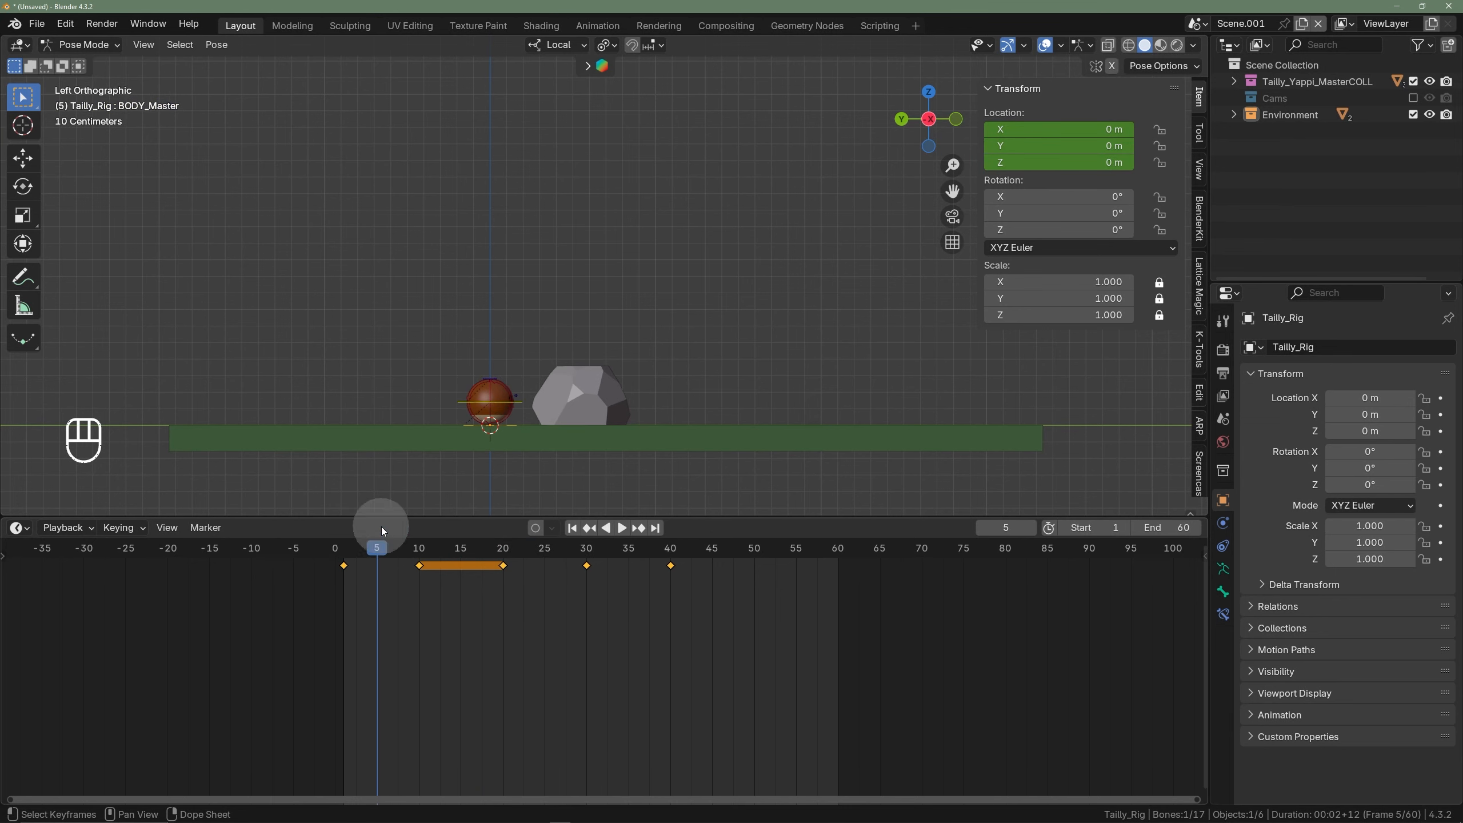
- Calculate the motion path for the BODY_Master bone
scroll(495, 458, up, 6)
shift+middle_drag(478, 374, 495, 404)
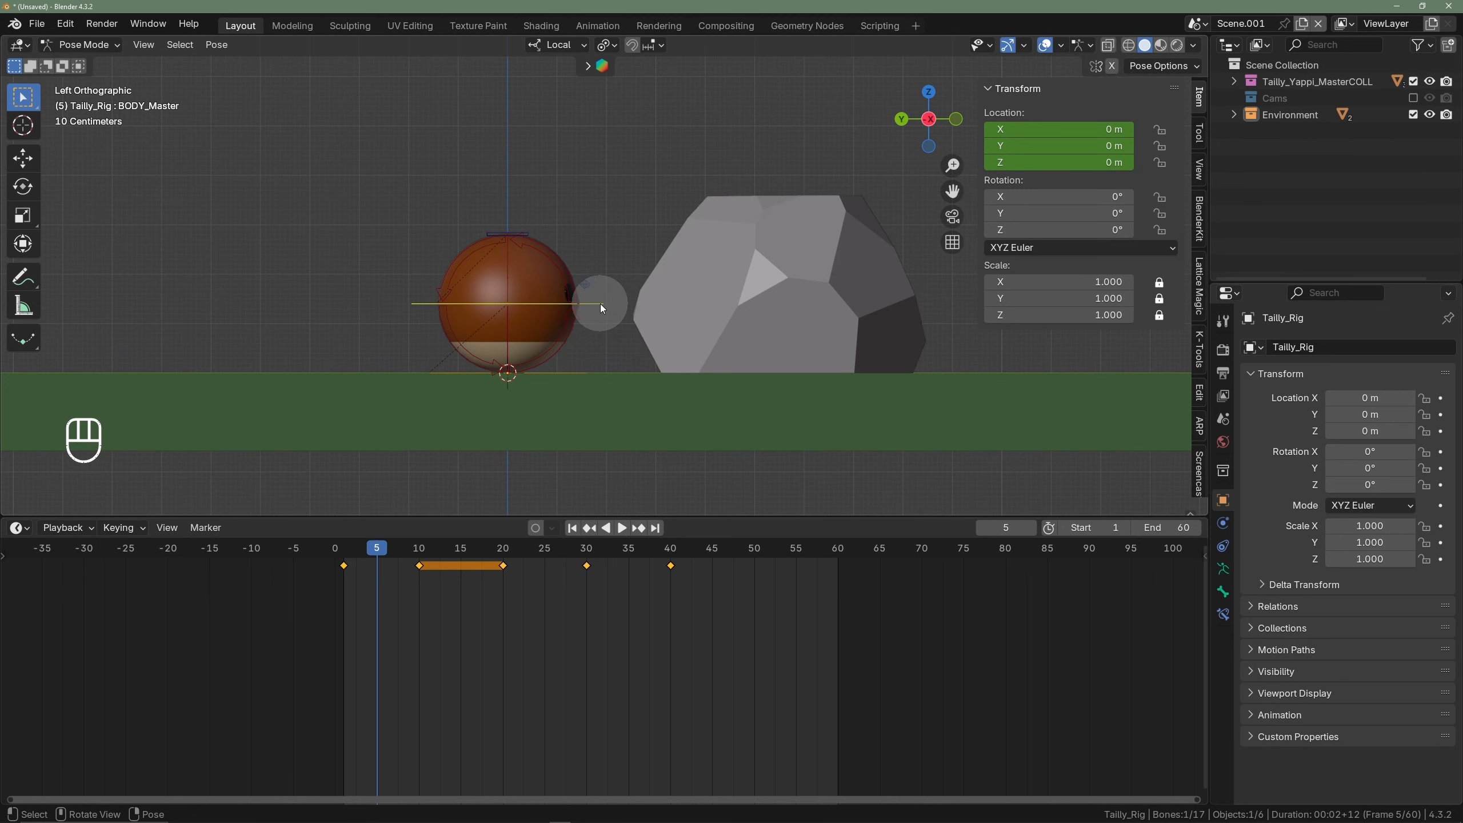
scroll(634, 323, down, 3)
scroll(606, 312, up, 1)
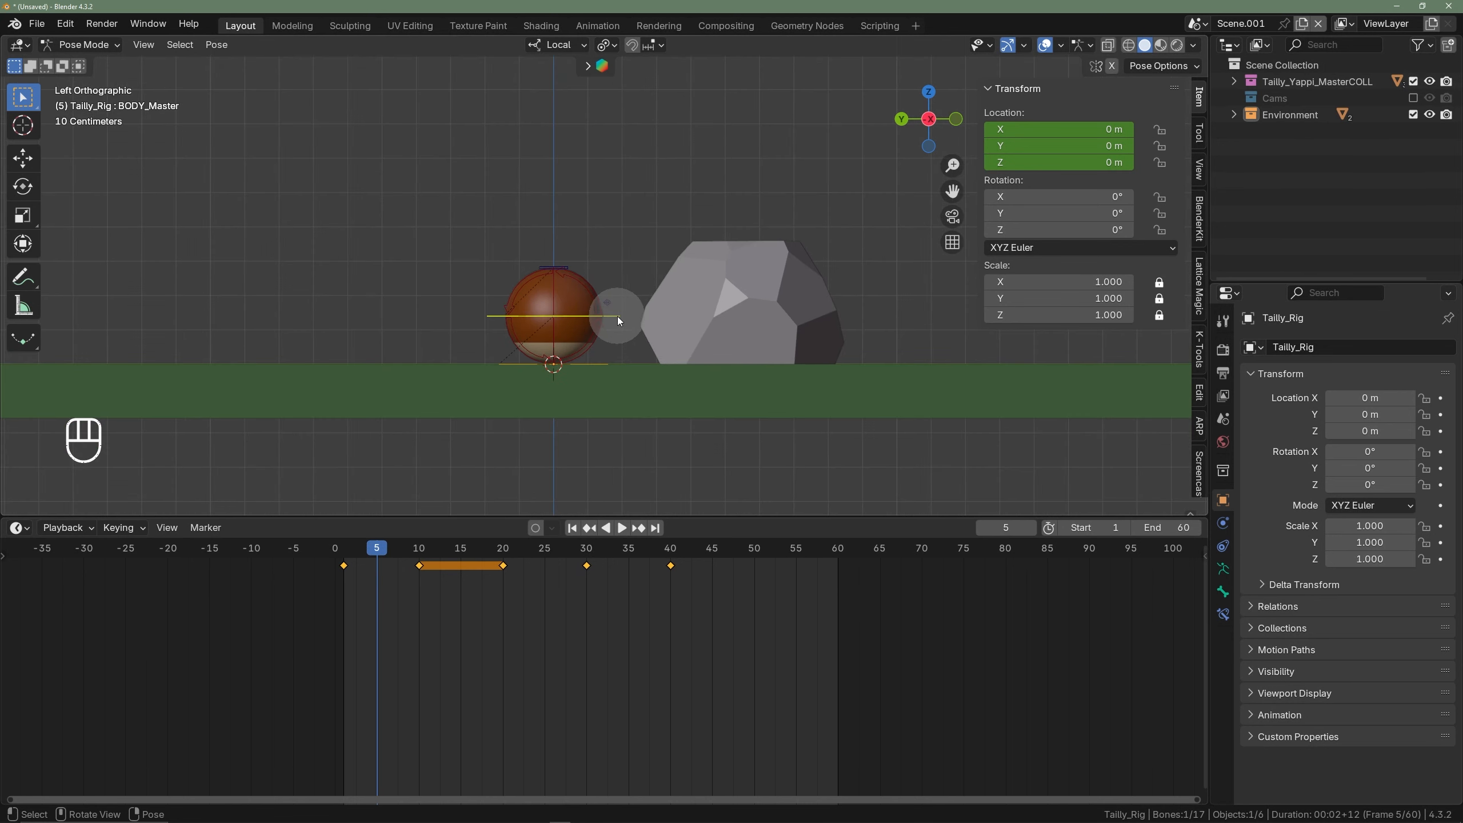
right_click(748, 267)
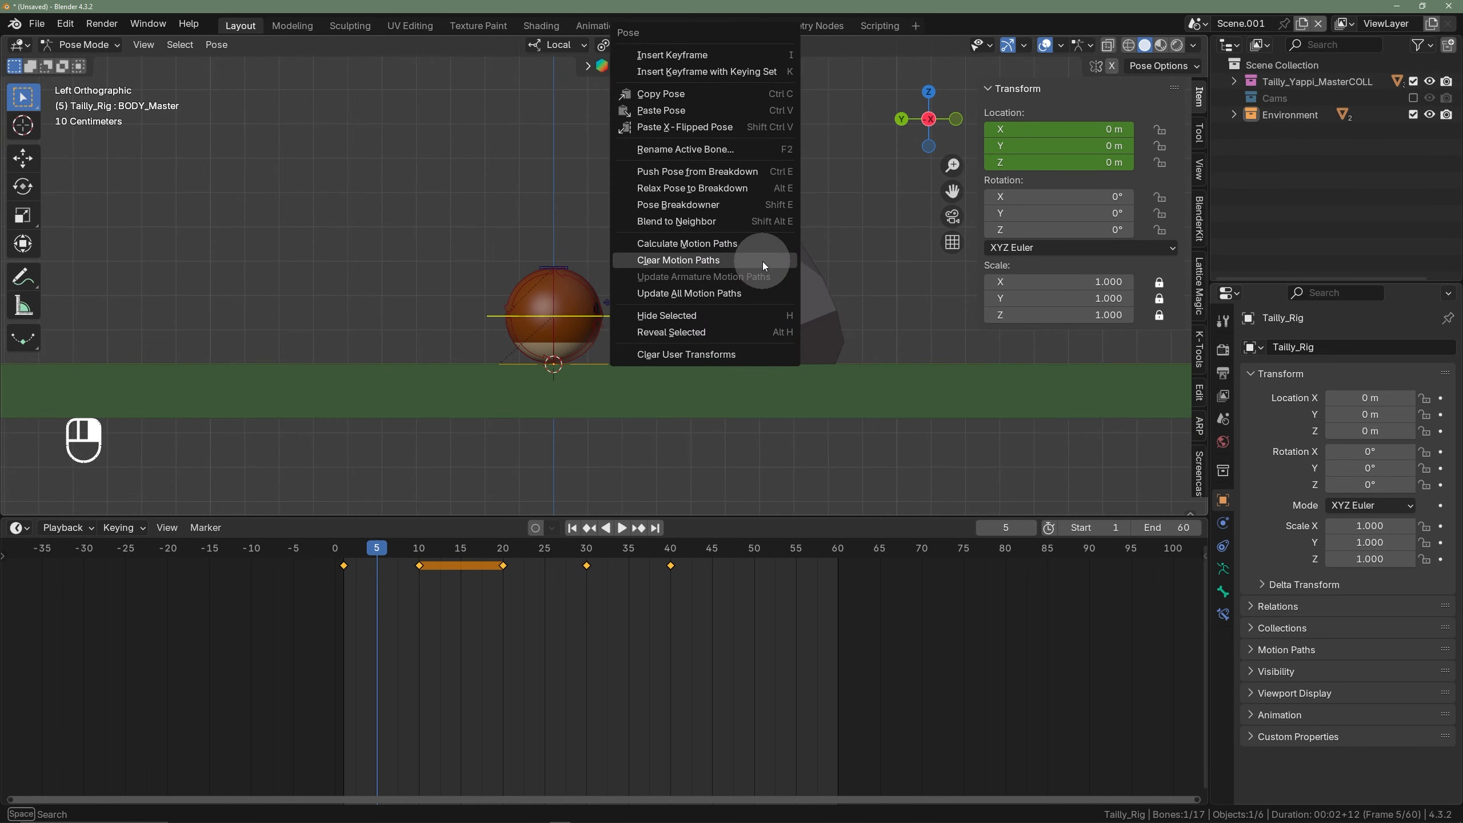
click(696, 243)
click(645, 404)
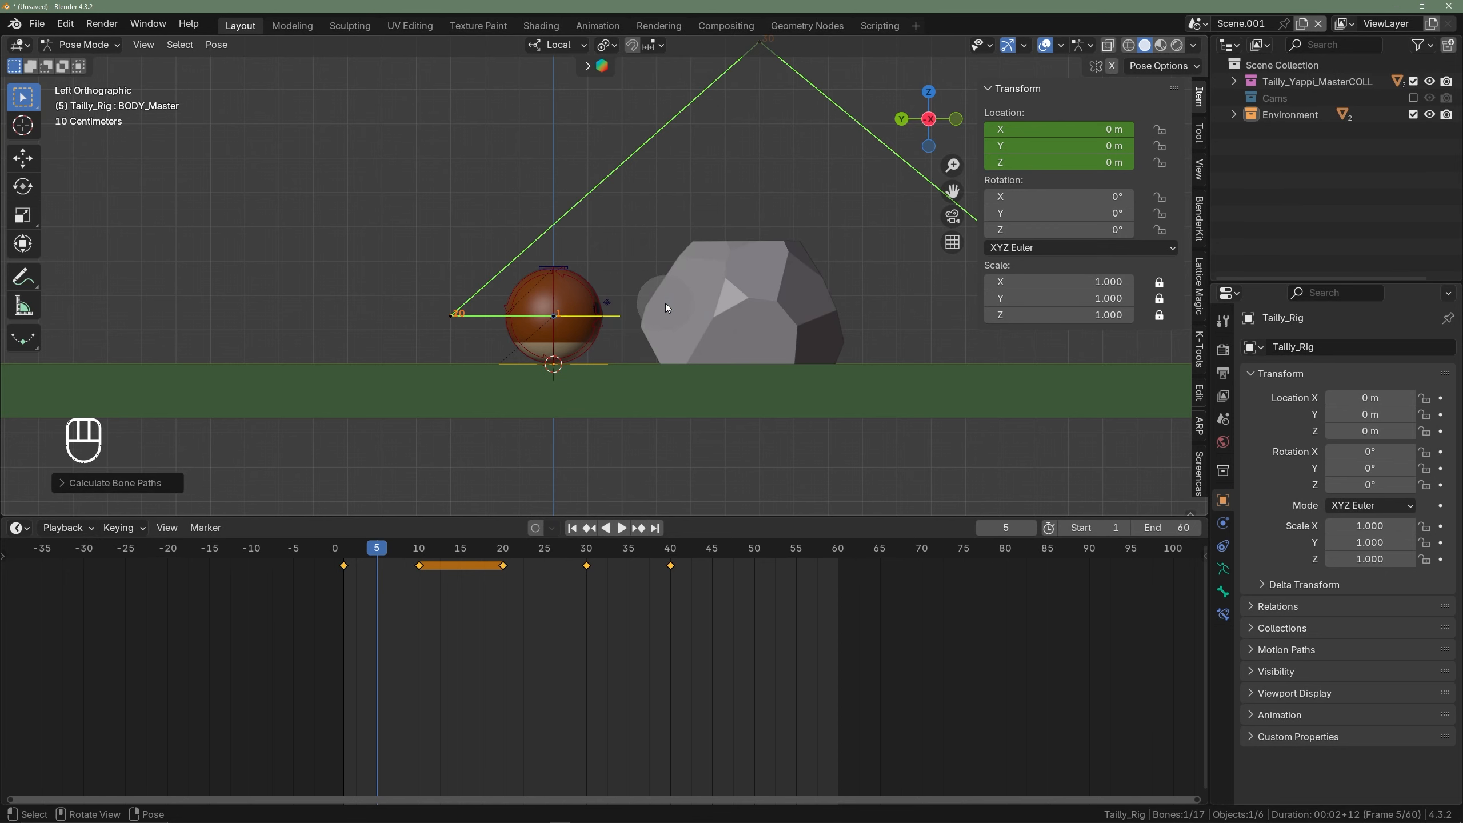
- At frame 5, use Pose Breakdowner to place BODY_Master halfway between its start and anticipation poses, at Y 0.15 m
scroll(665, 305, down, 2)
shift+middle_drag(640, 349, 610, 328)
scroll(579, 332, up, 3)
scroll(378, 508, up, 2)
shift+middle_drag(585, 378, 588, 400)
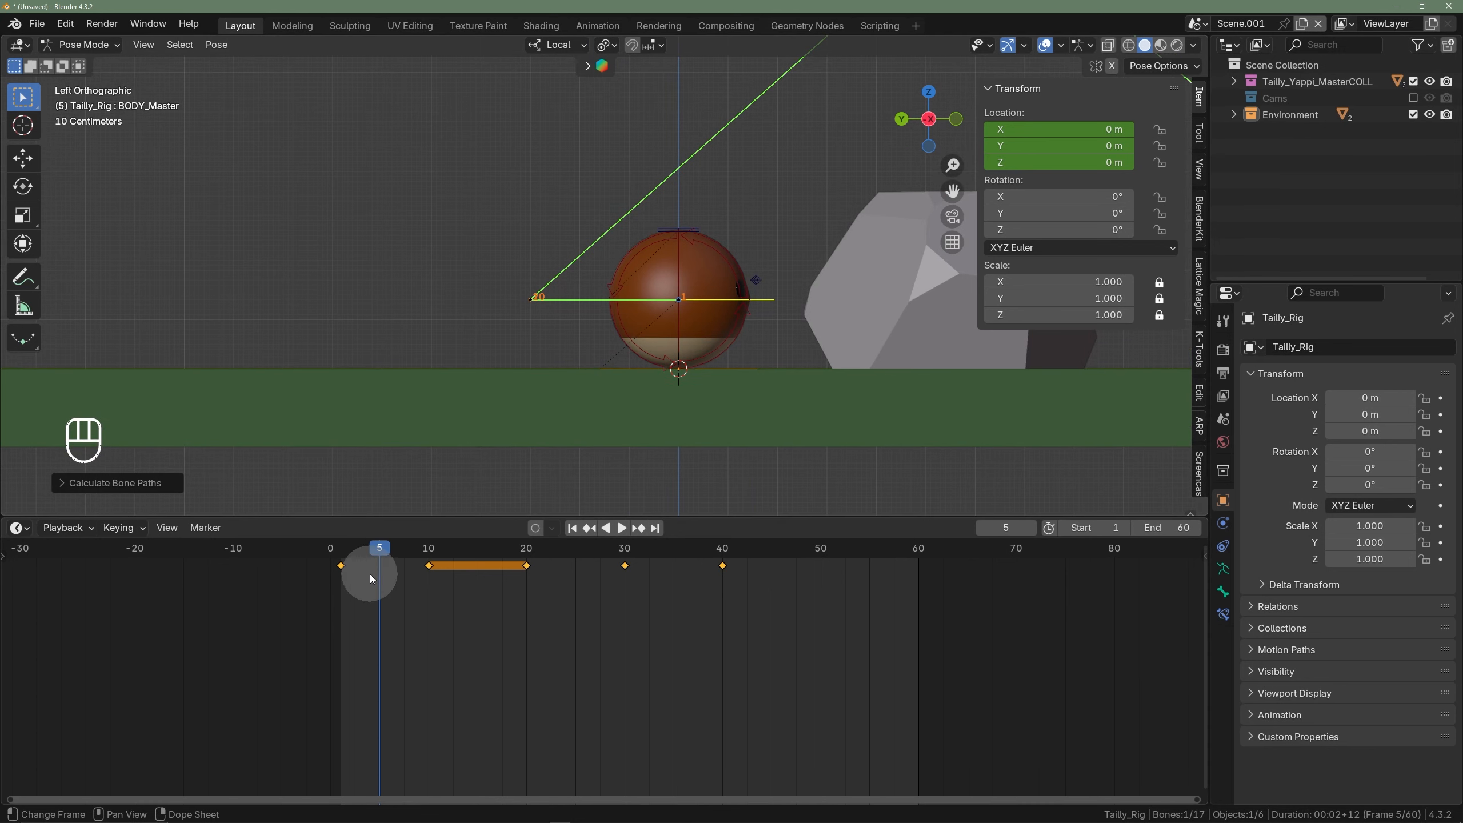
drag(377, 546, 378, 553)
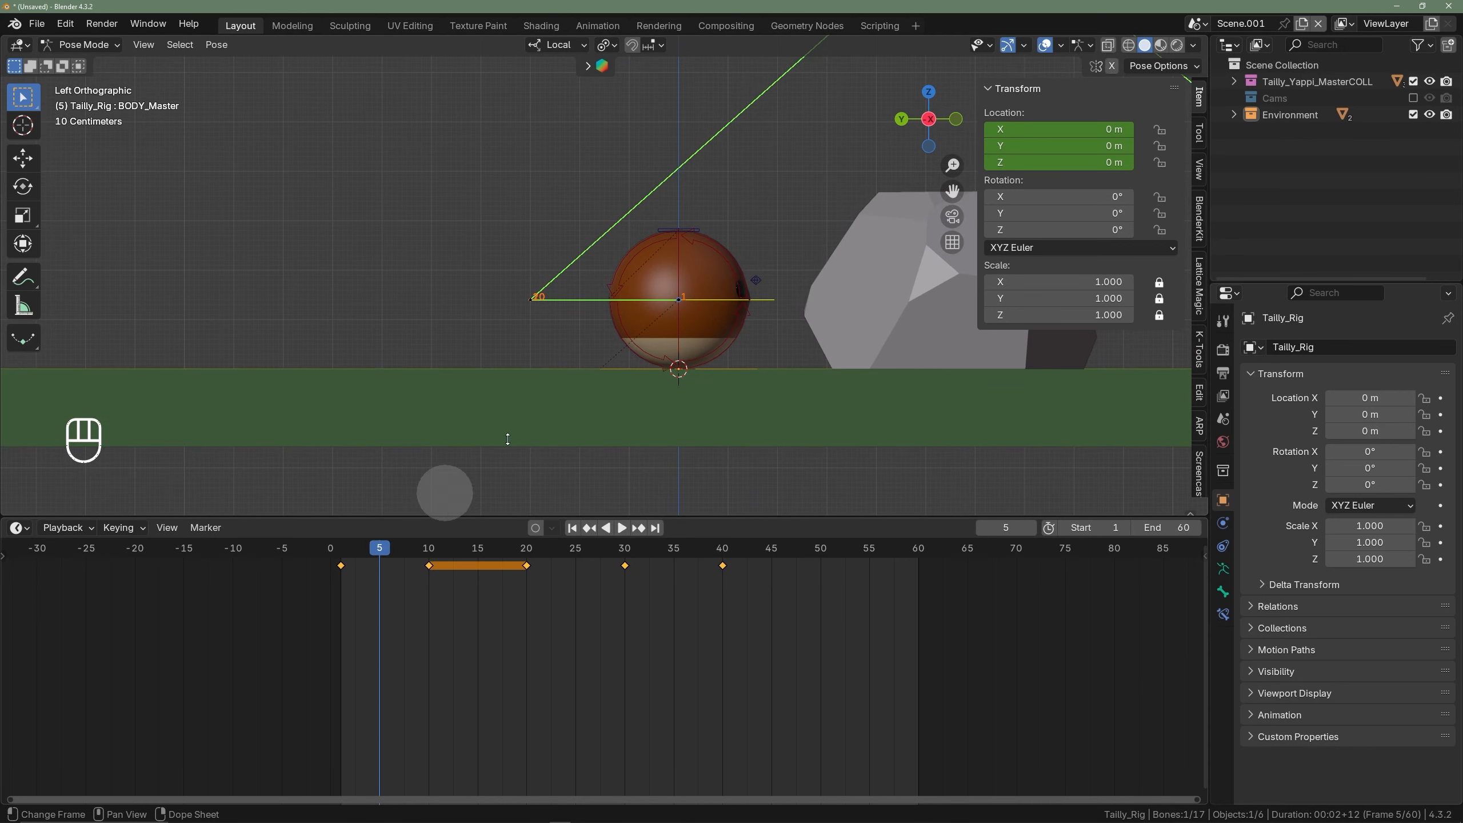
key(shift+e)
click(675, 306)
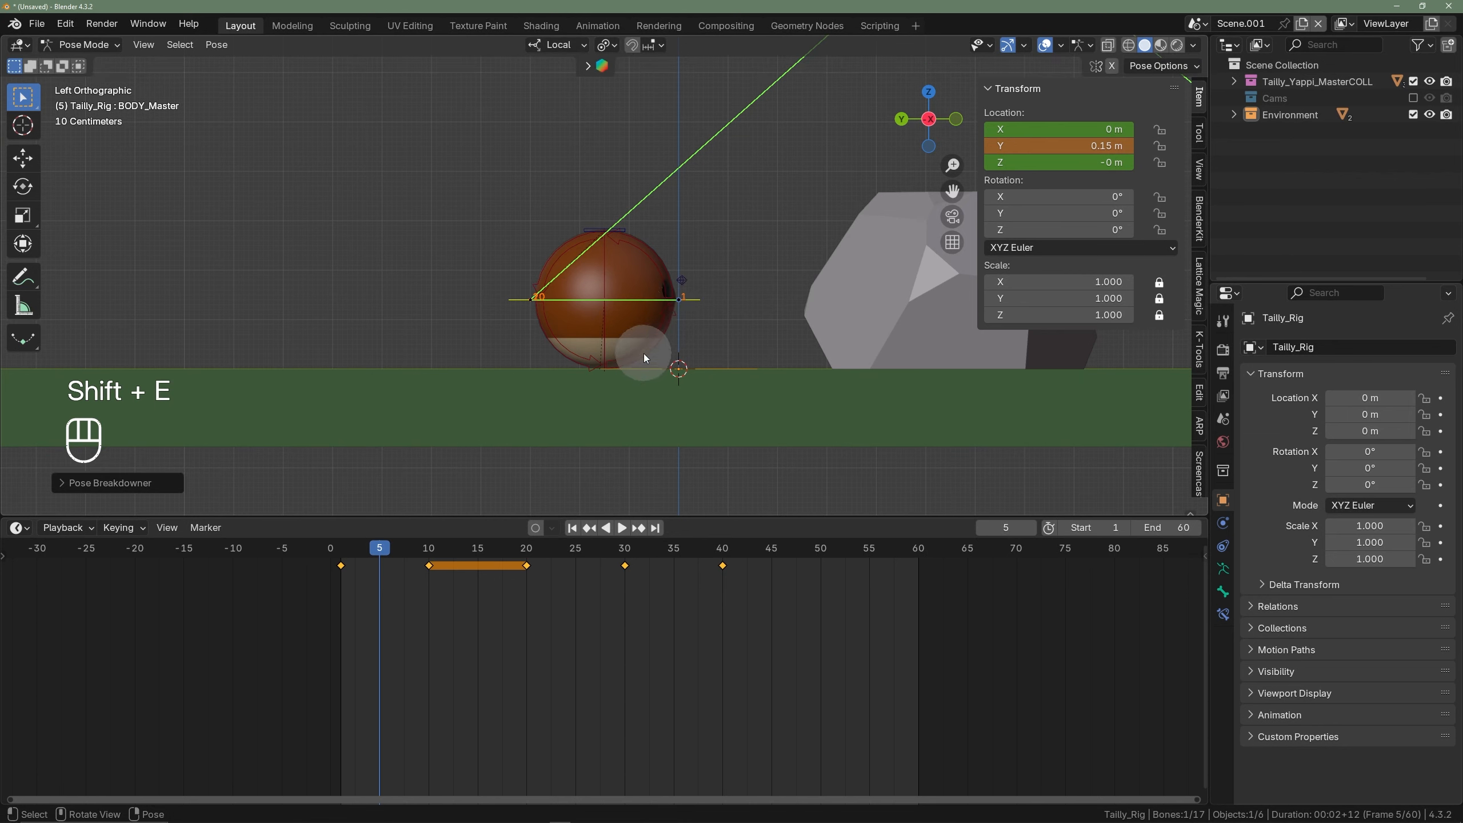
- Raise BODY_Master along Z to about 0.043 m and keyframe its location at frame 5
key(g)
key(z)
click(648, 336)
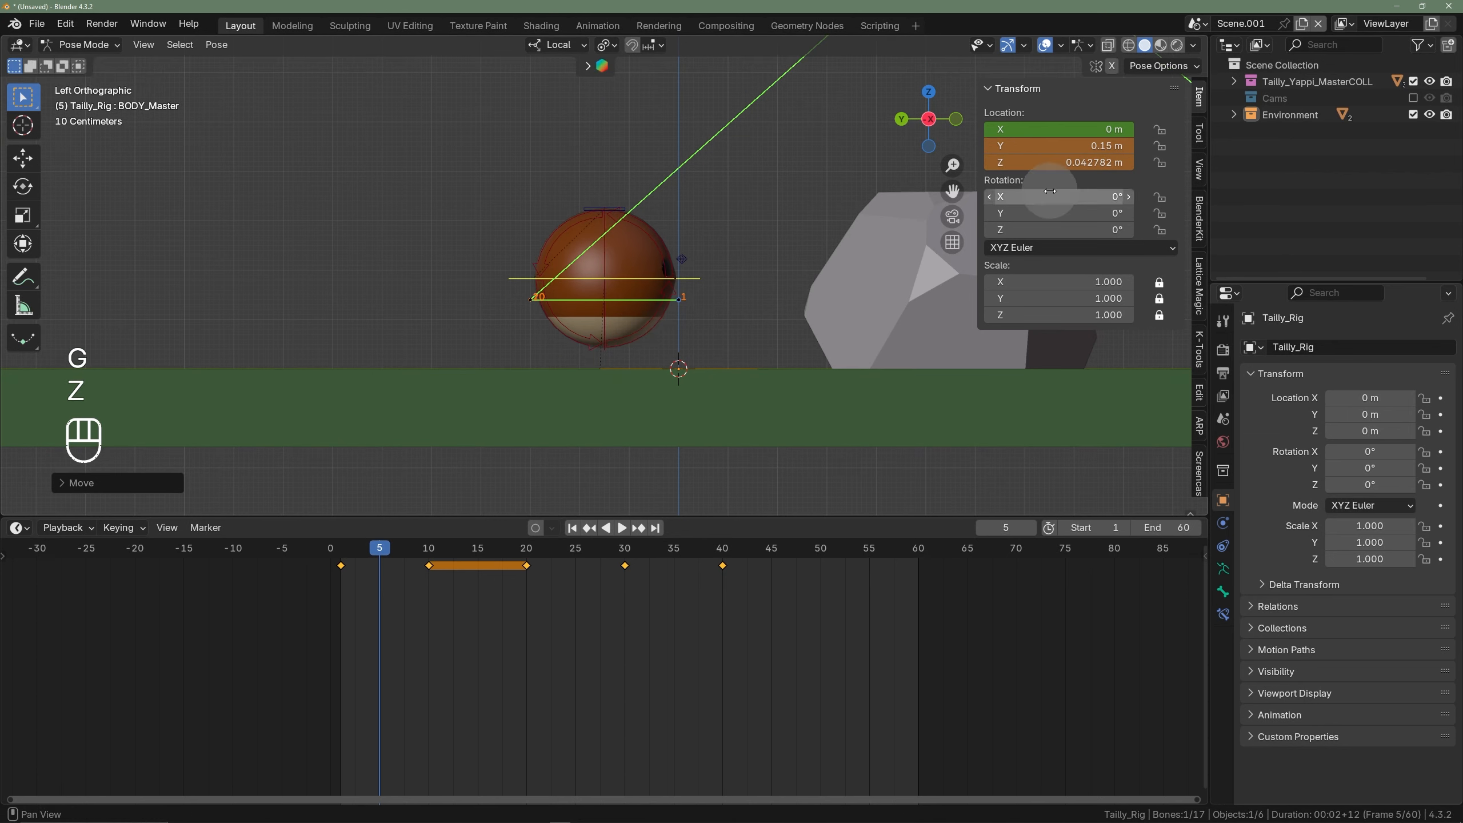
key(i)
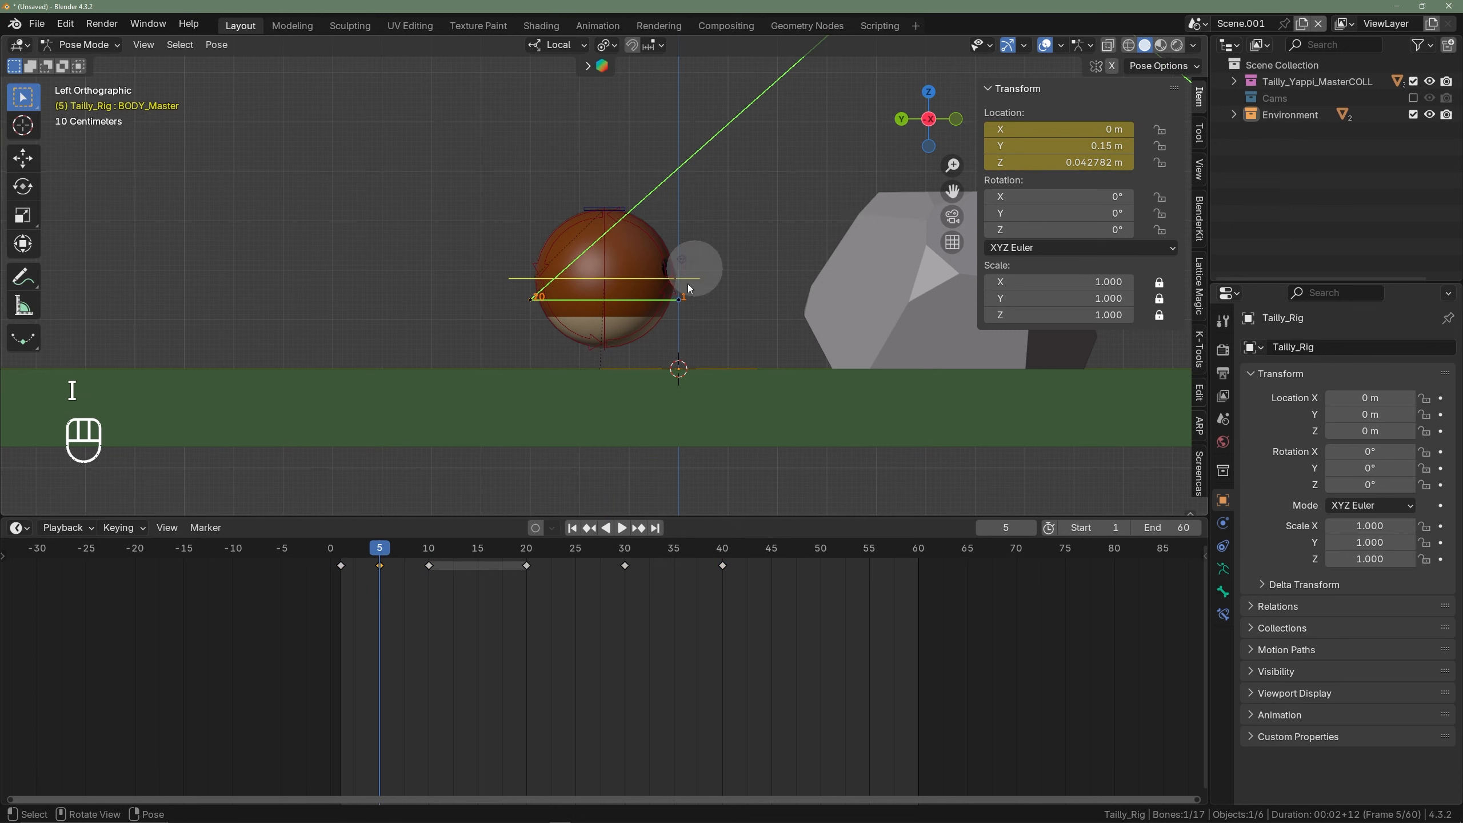
- Update the armature motion paths to include the frame 5 breakdown, and play the animation from frame 1 to review the jump
right_click(775, 334)
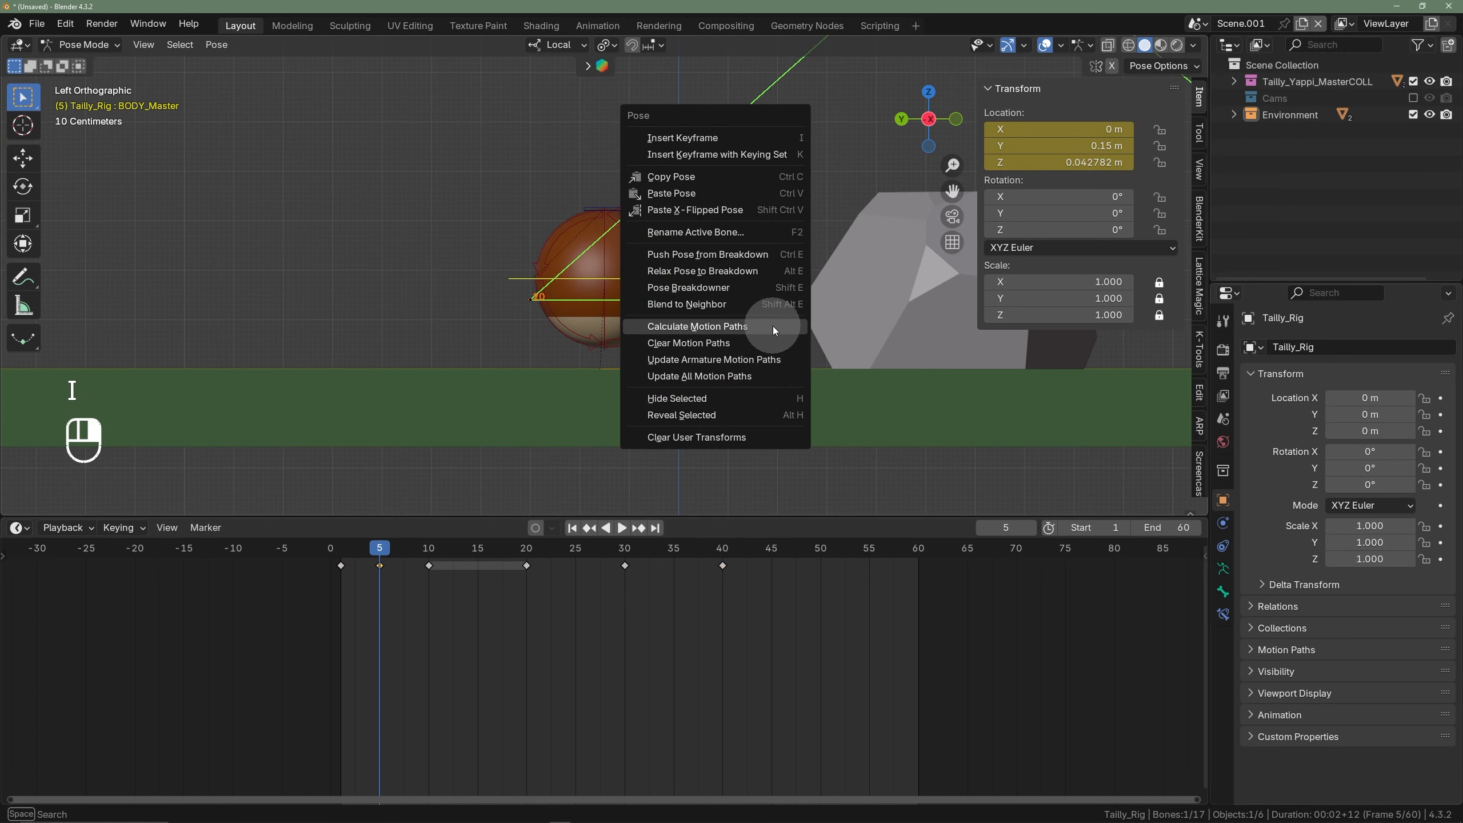
click(748, 360)
key(space)
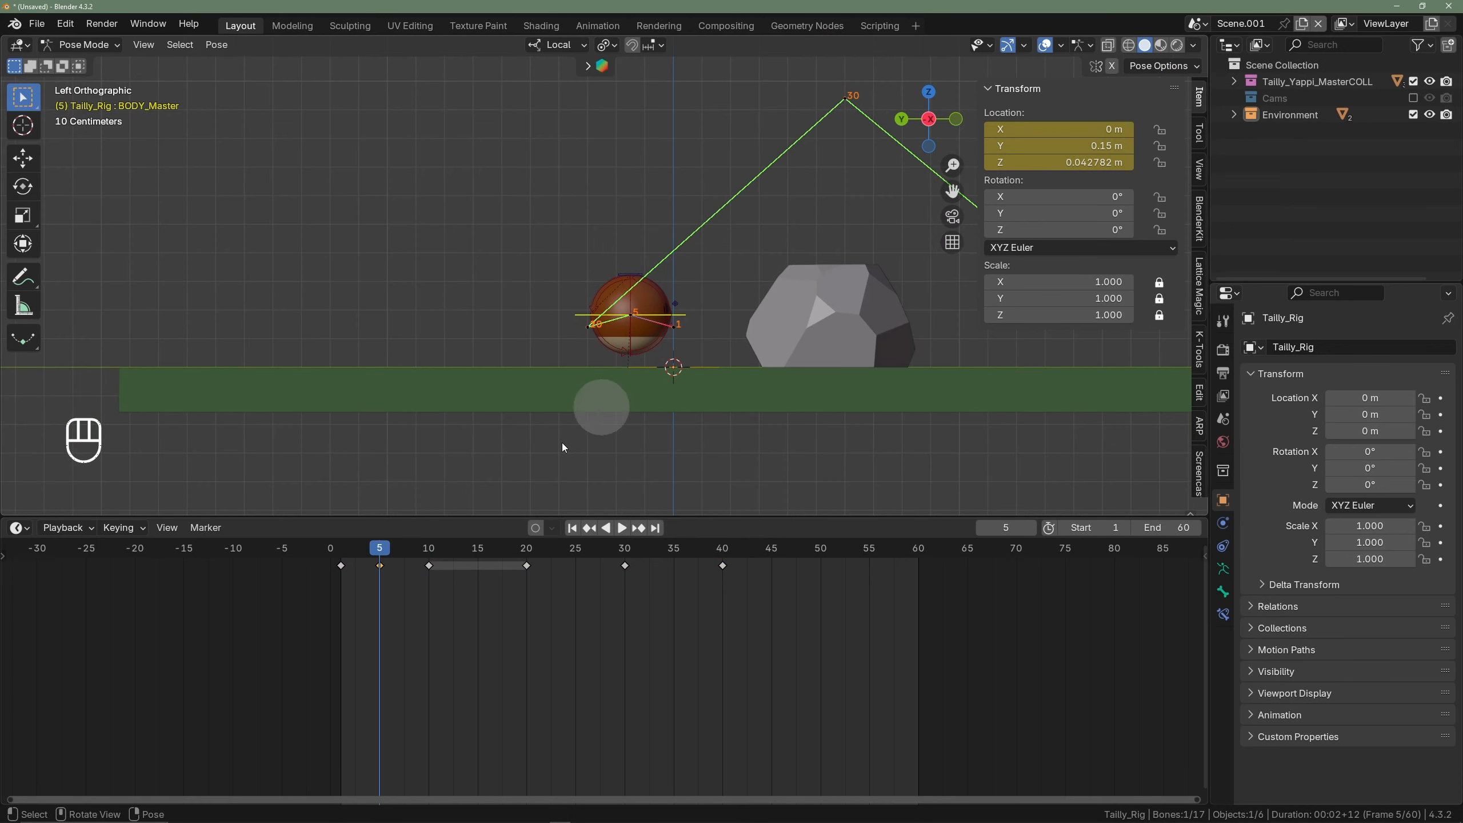
drag(337, 549, 342, 555)
key(space)
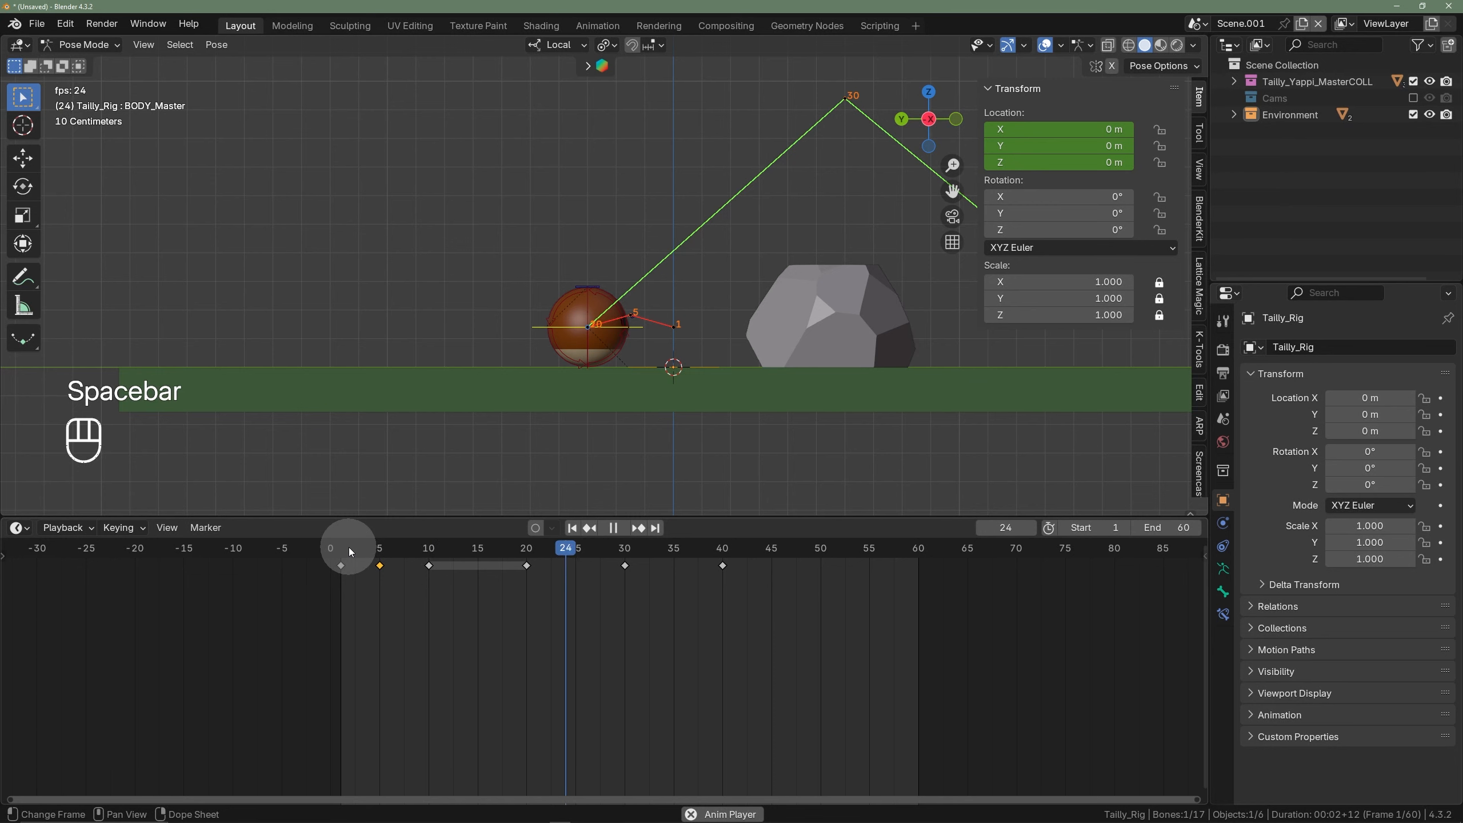
key(space)
shift+middle_drag(548, 361, 411, 393)
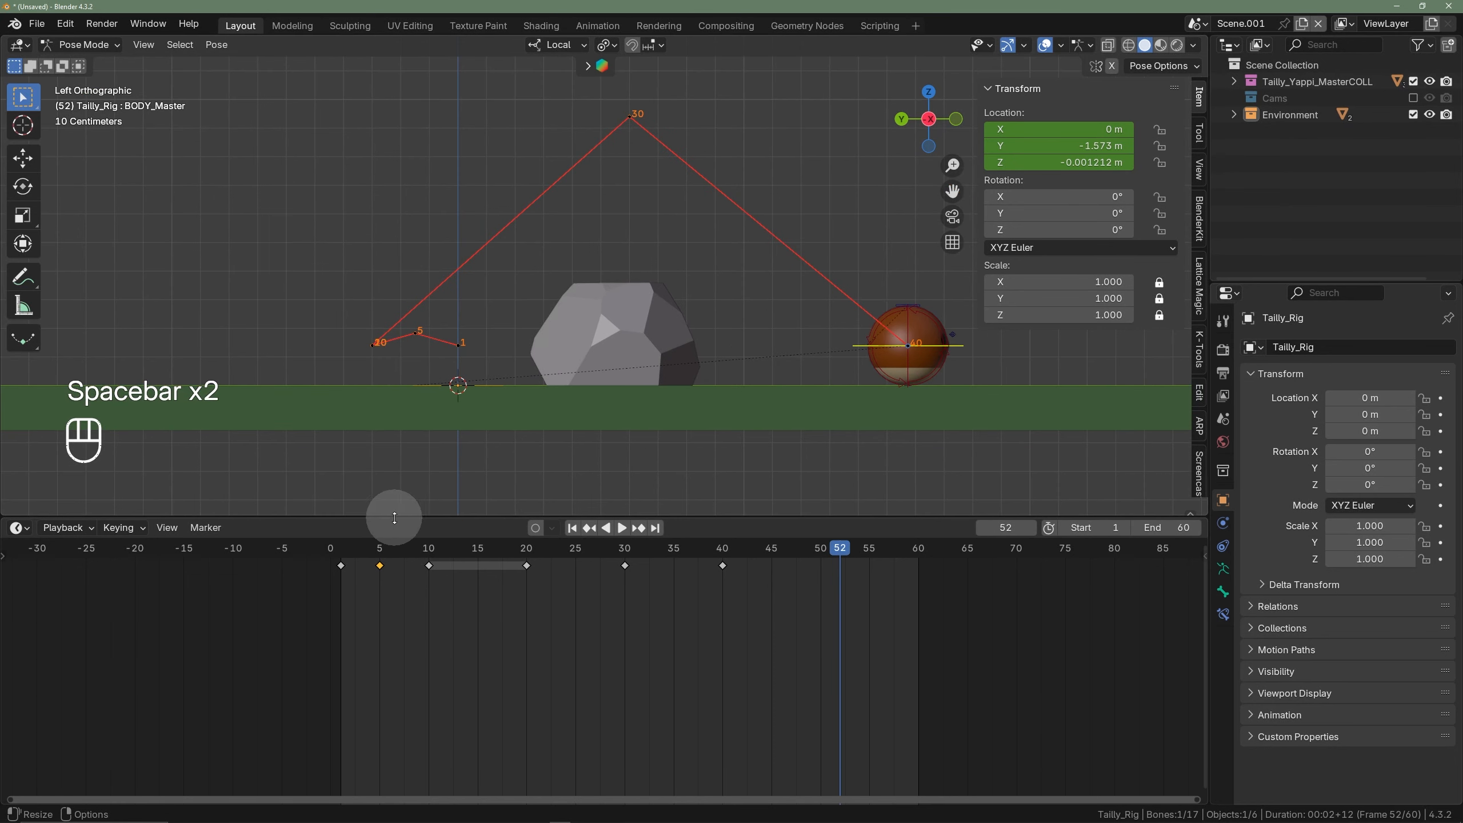
click(333, 545)
key(space)
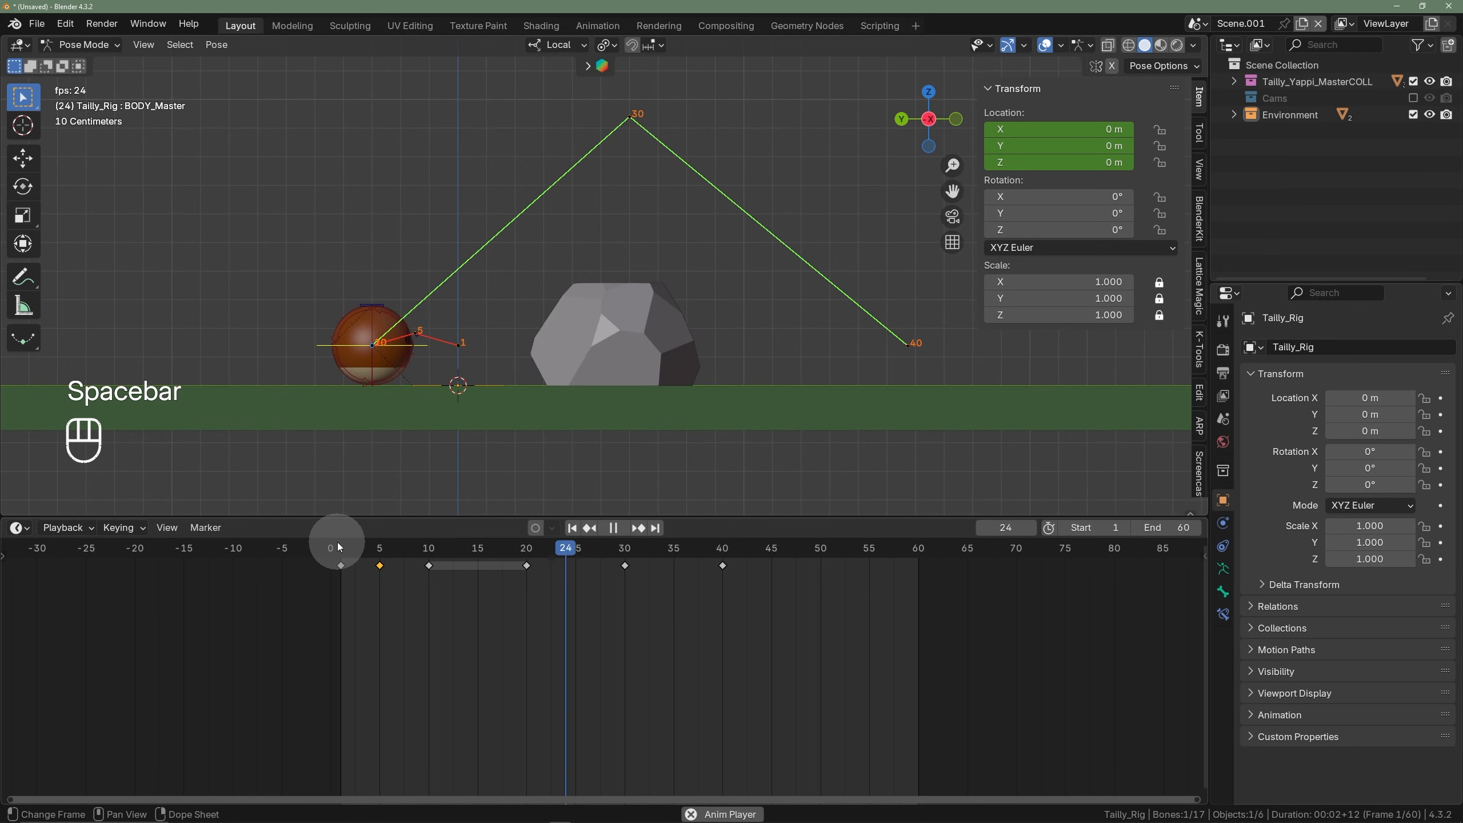
key(space)
click(341, 547)
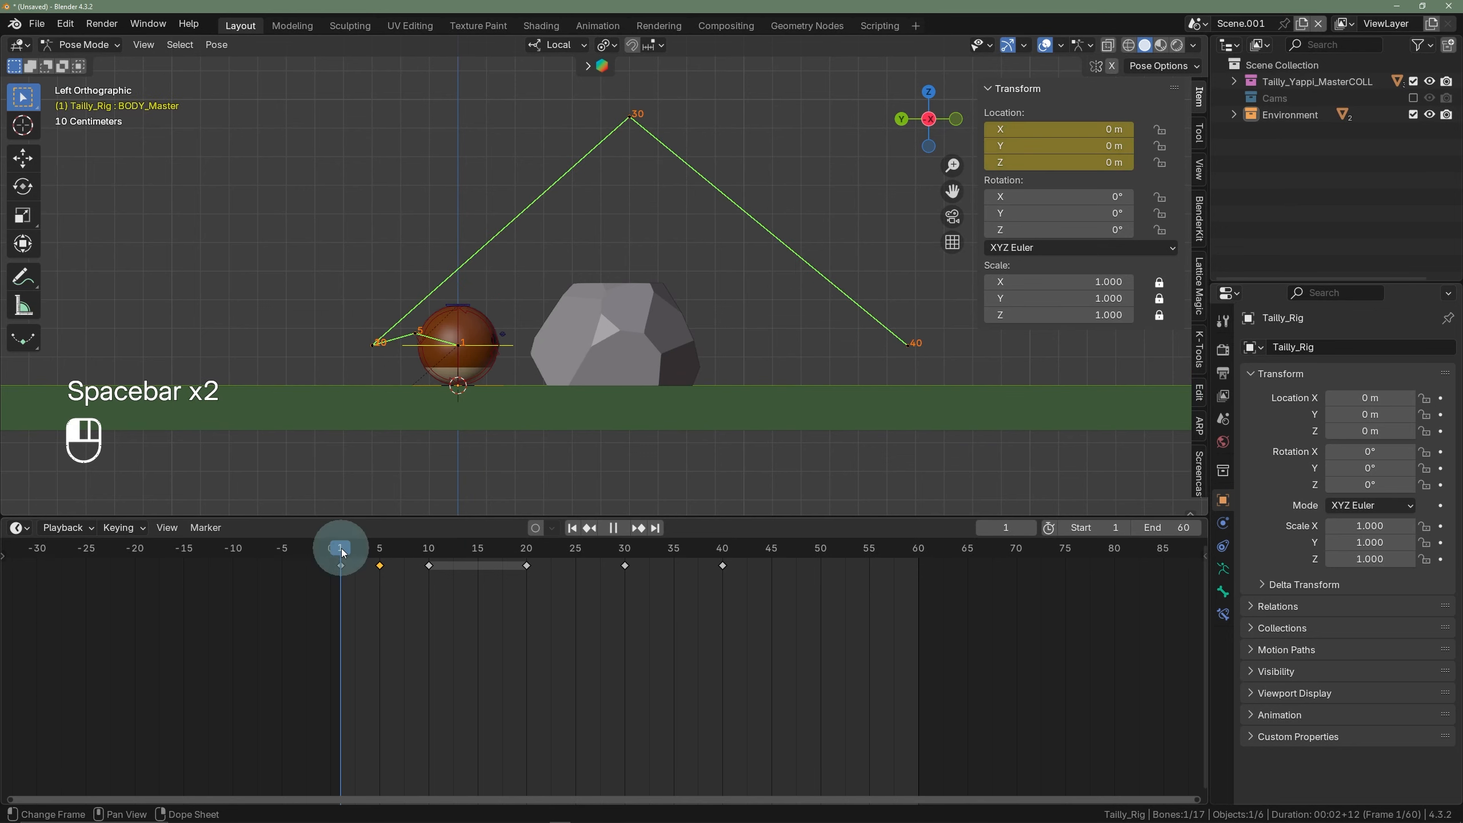
key(space)
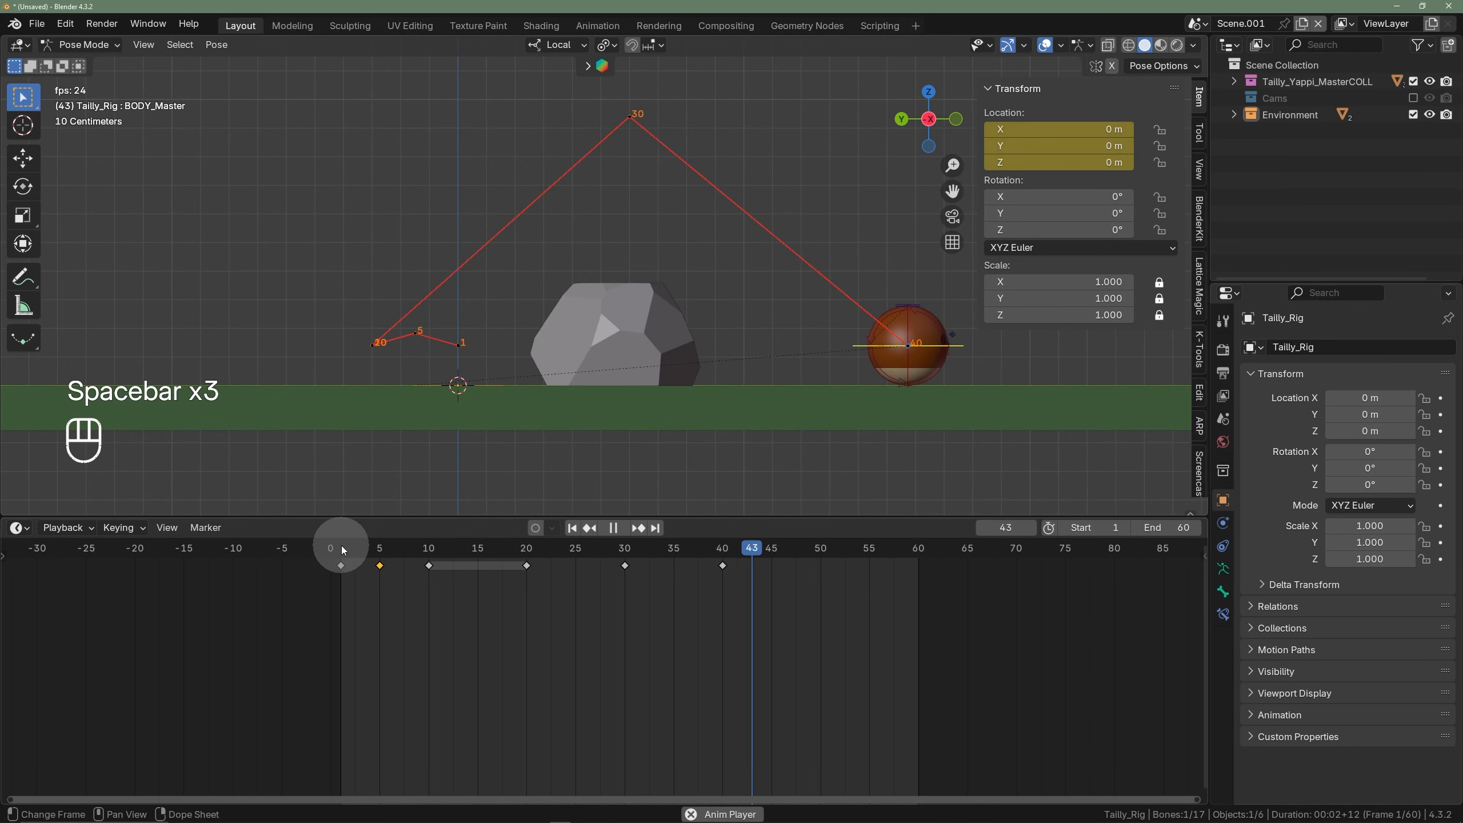
key(space)
- At frame 25, use Pose Breakdowner to place BODY_Master halfway between the frame 20 and 30 poses, at Y -0.15 m, Z 0.4 m
click(574, 569)
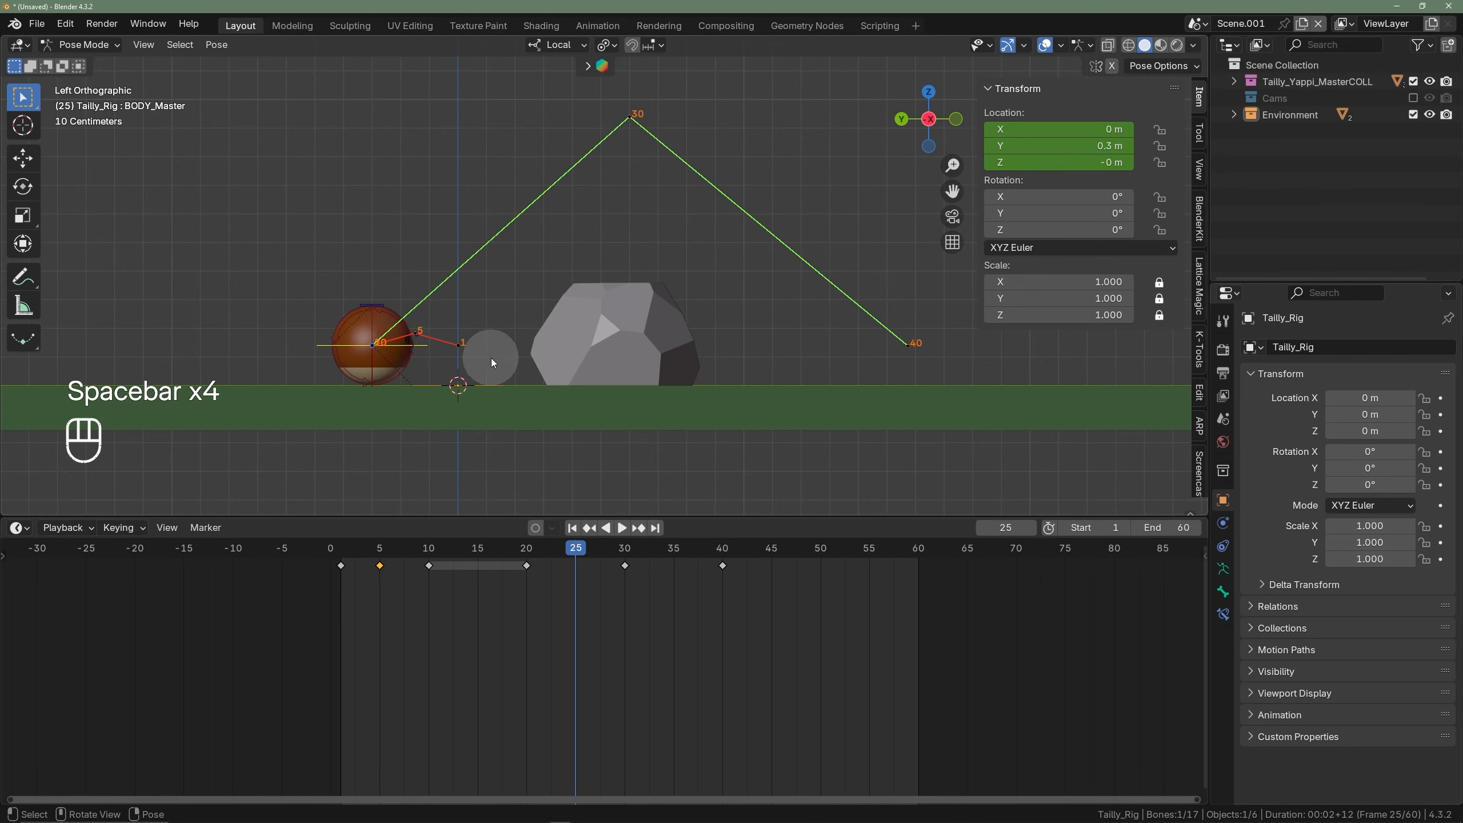
shift+middle_drag(526, 232, 485, 271)
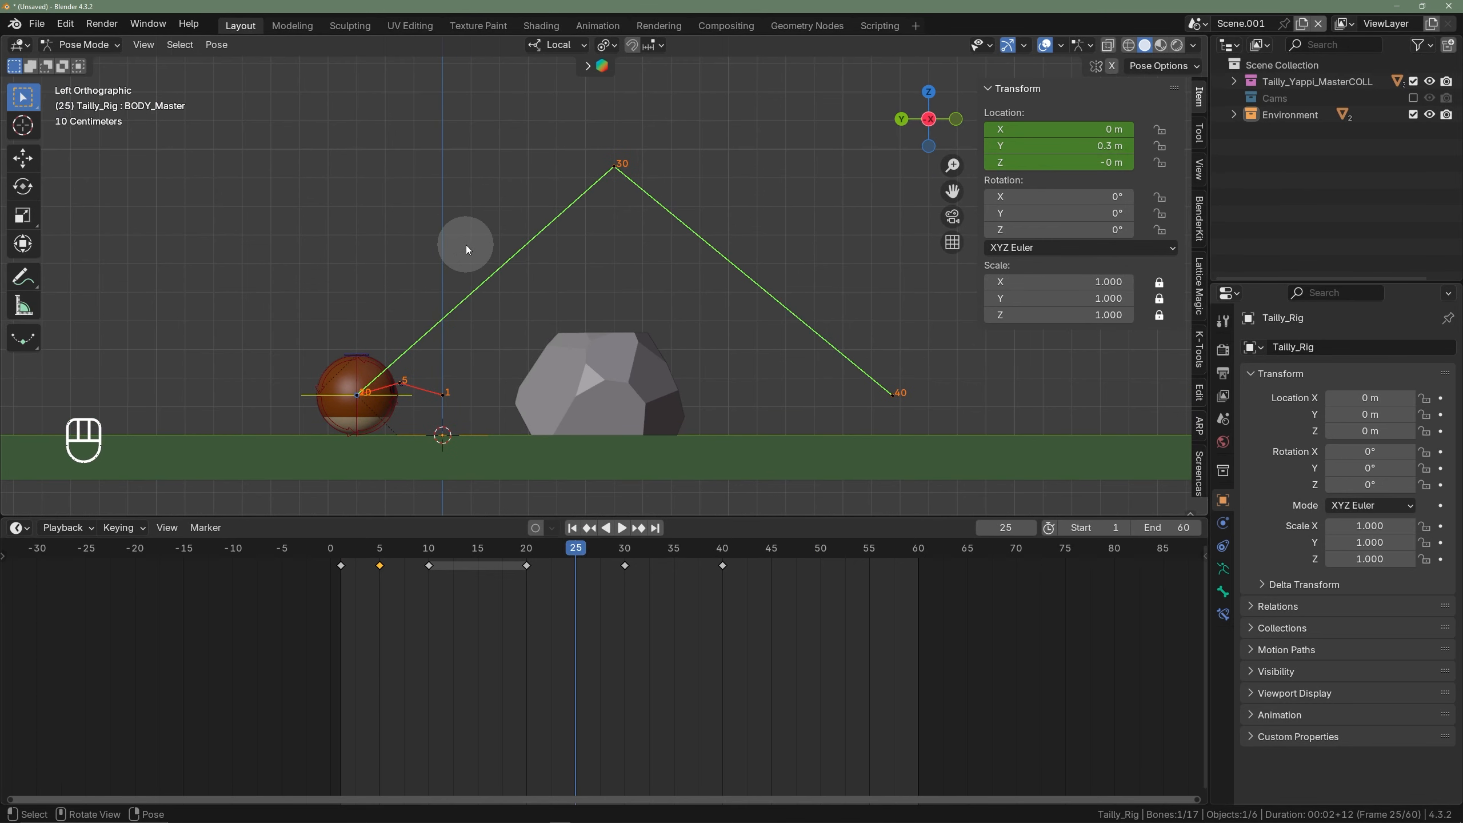
key(shift+e)
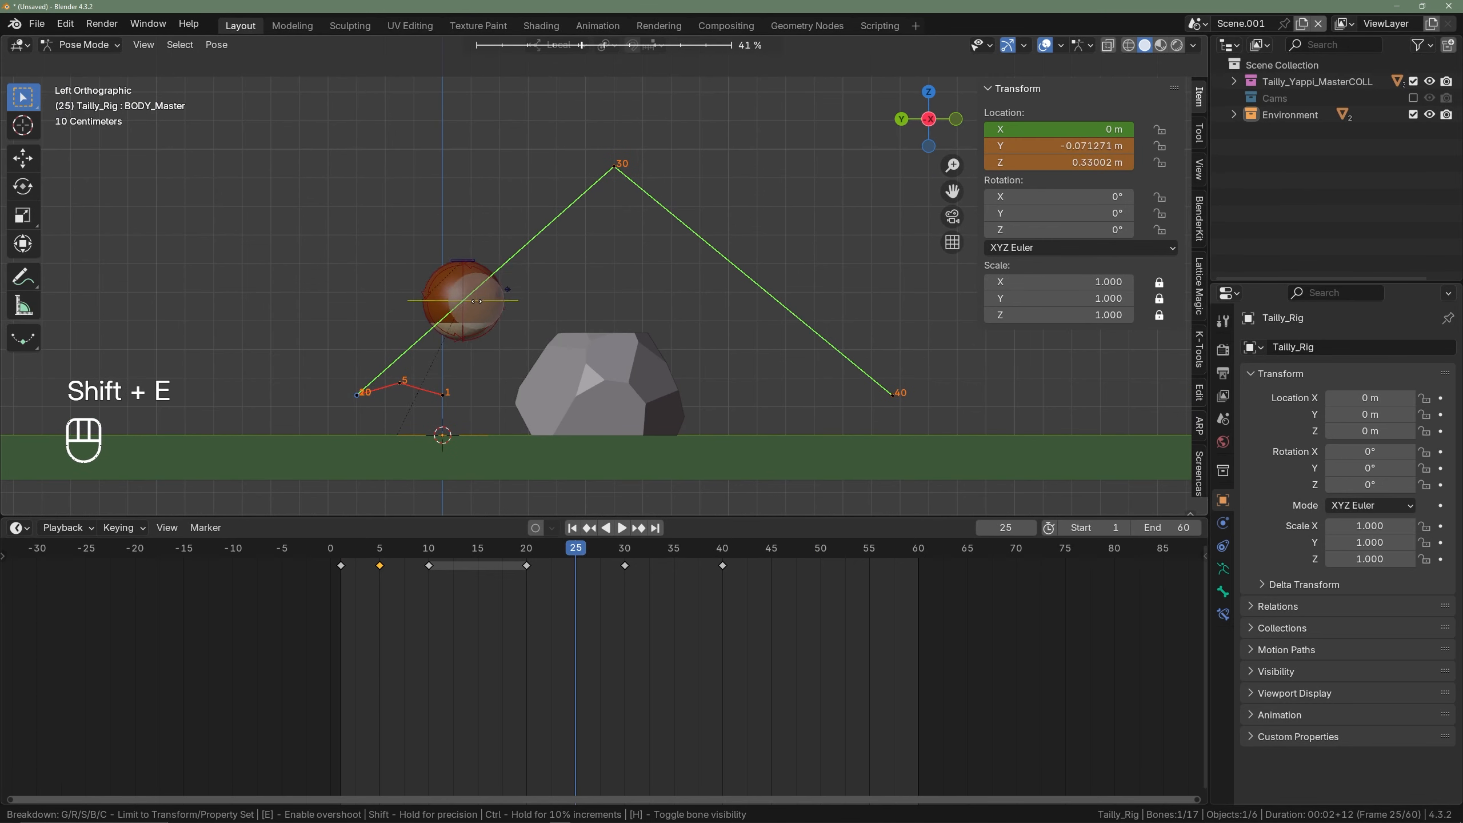
right_click(503, 296)
key(shift+e)
click(580, 301)
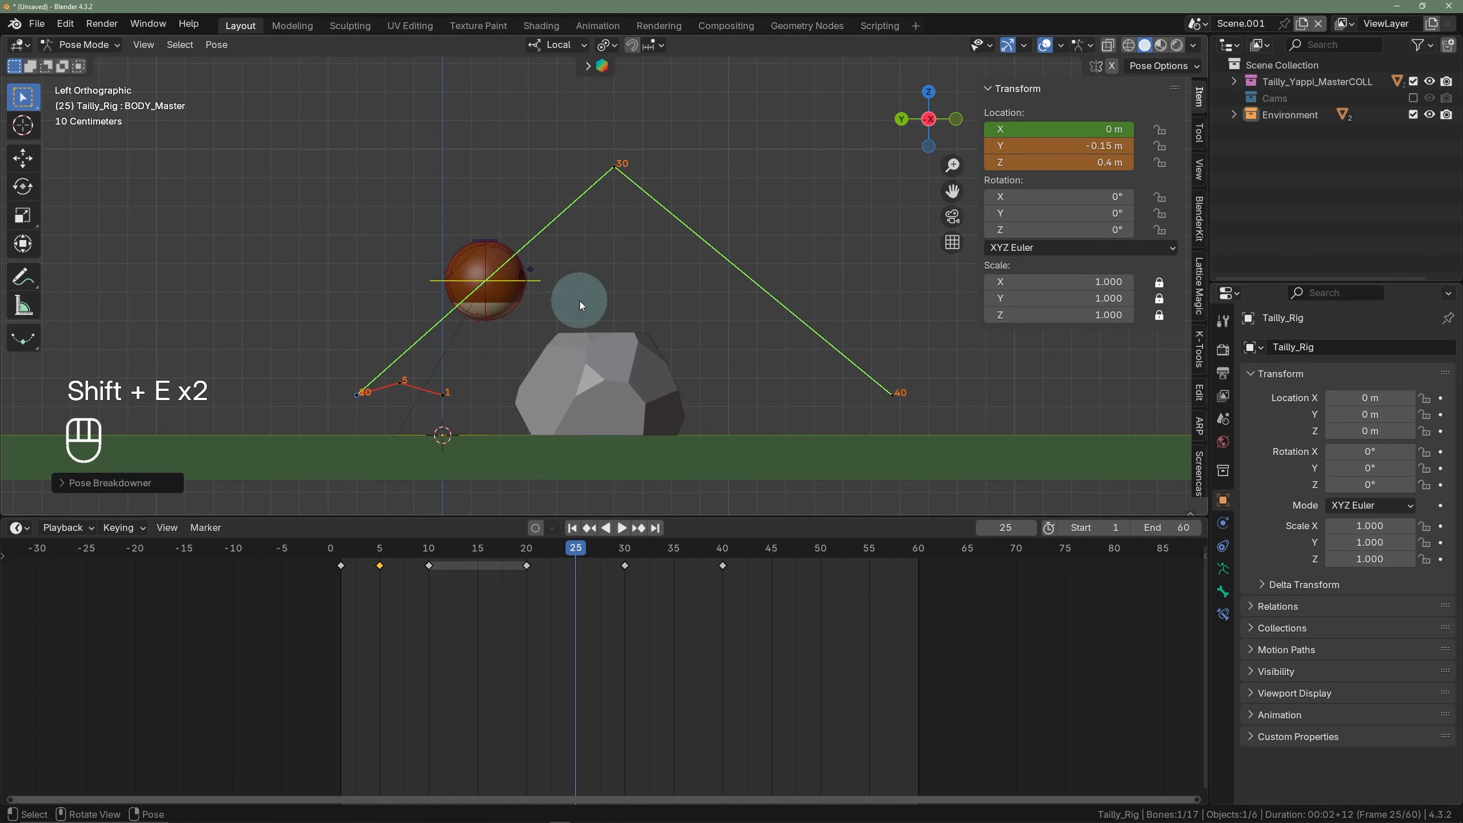
- Move BODY_Master to about Y -0.07 m, Z 0.496 m, keyframe it at frame 25 and update the armature motion paths
key(g)
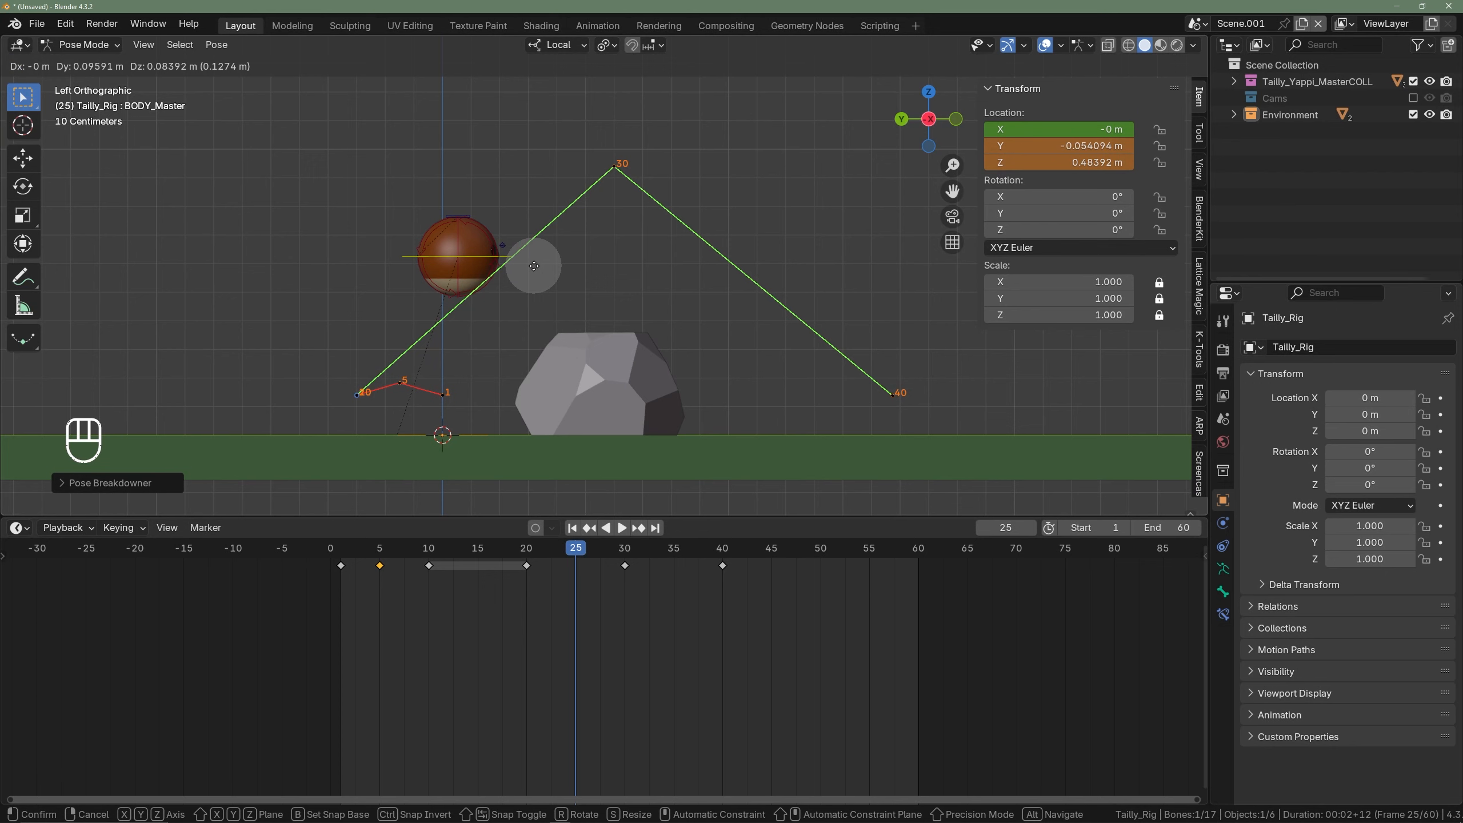
click(538, 263)
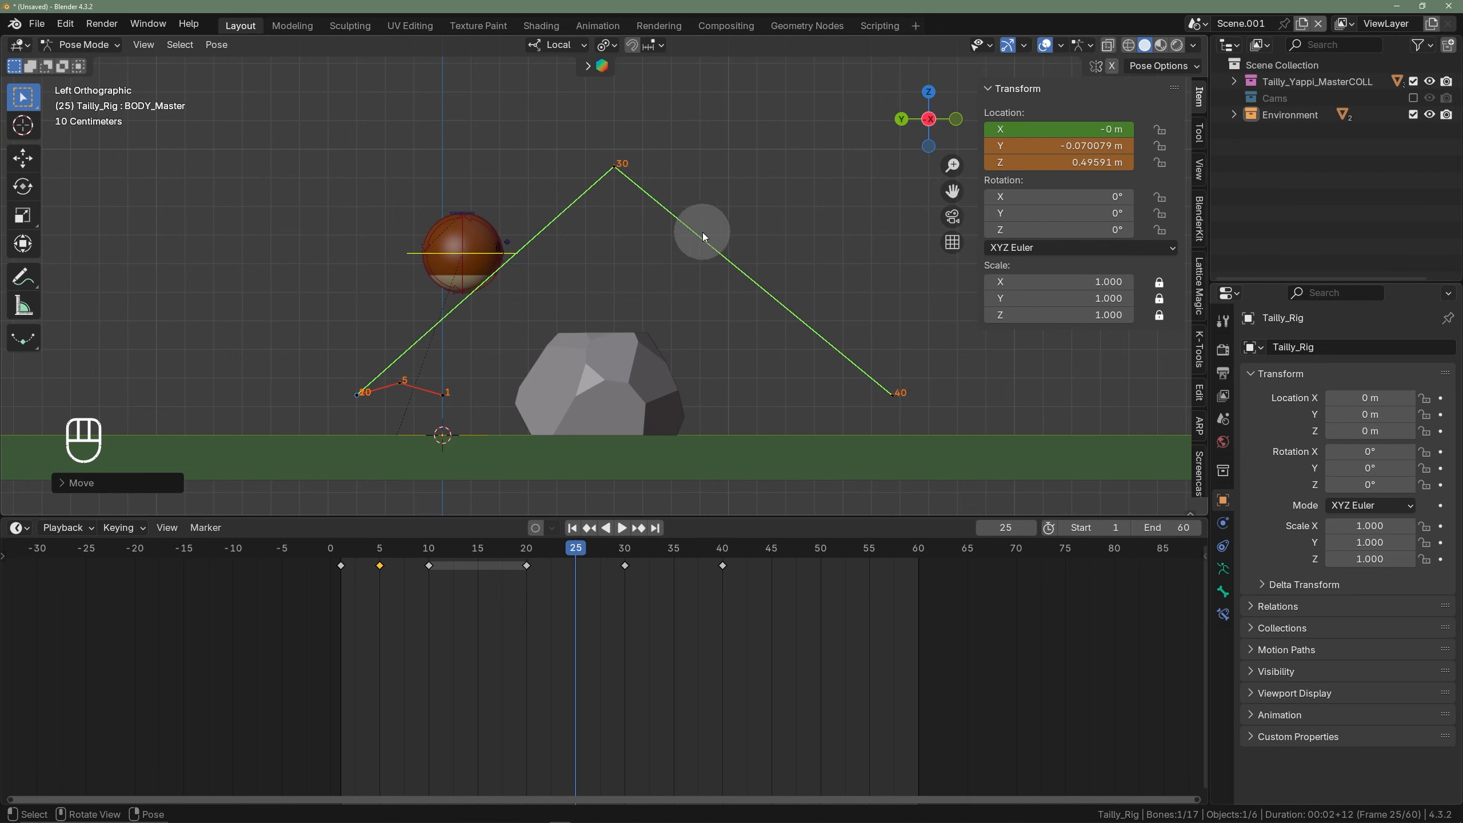
key(i)
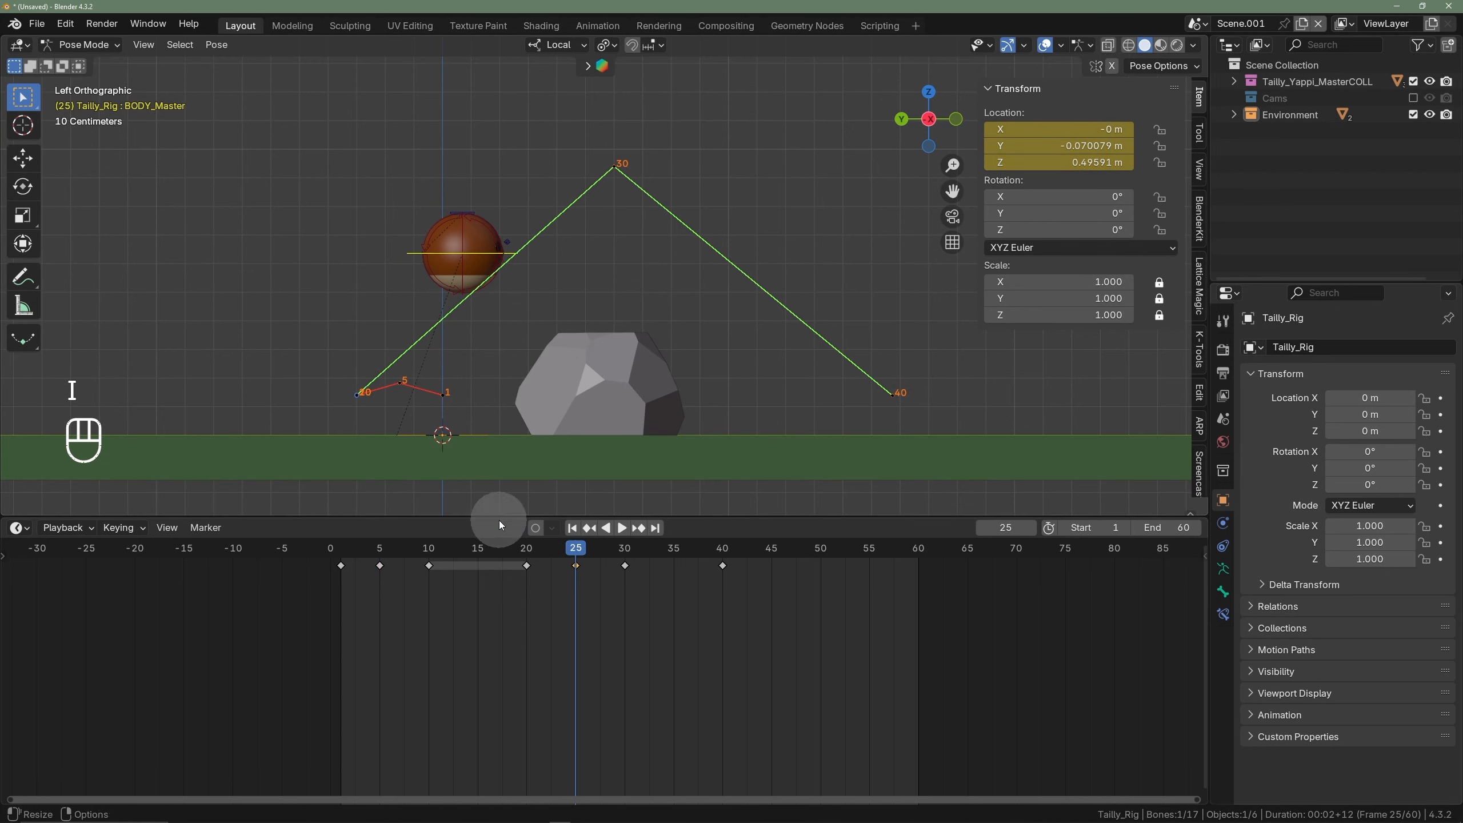
right_click(714, 281)
click(713, 281)
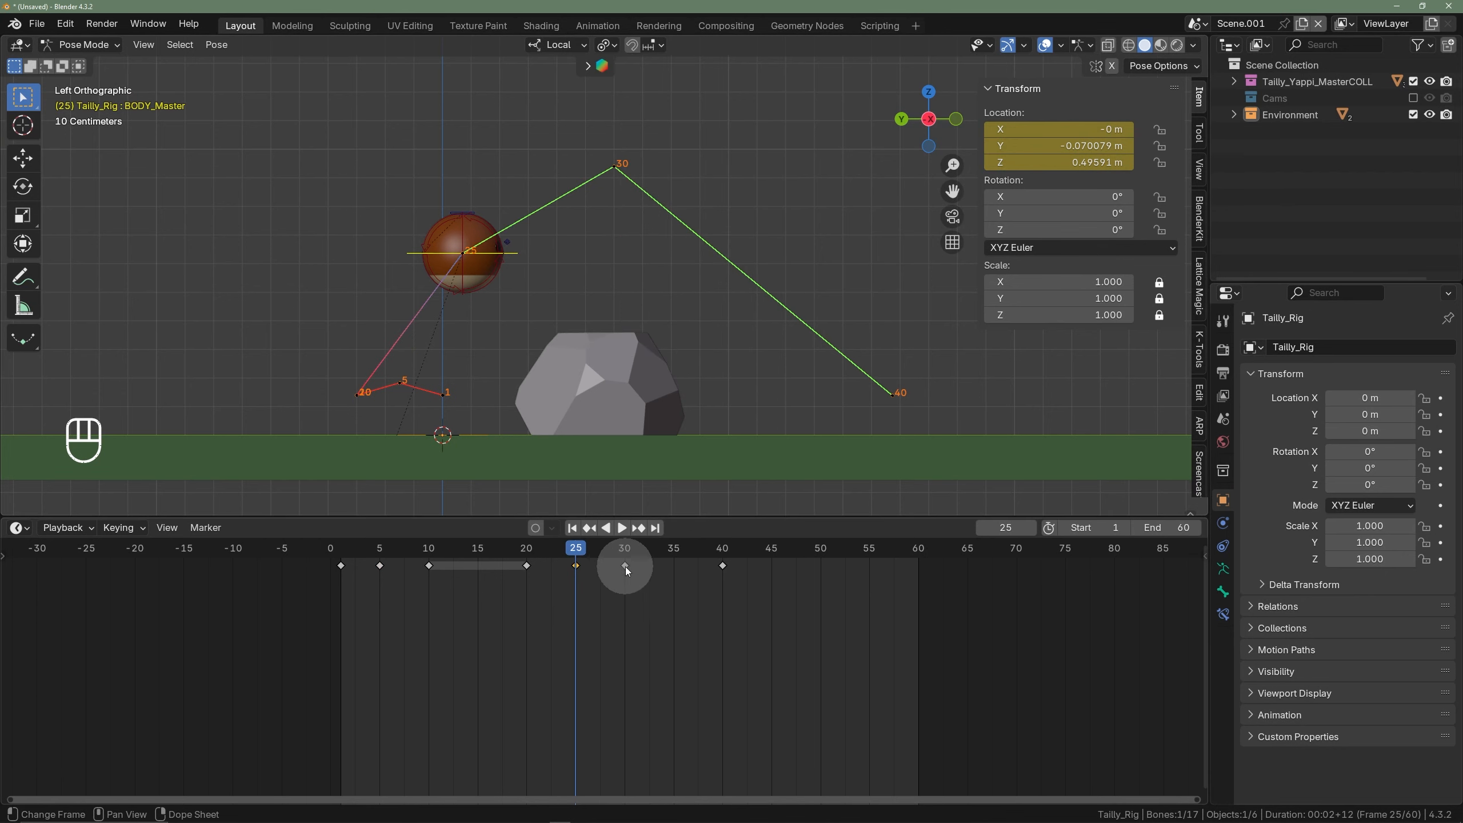
- At frame 35, use Pose Breakdowner to place BODY_Master halfway between the frame 30 and 40 poses, at 50%
click(670, 547)
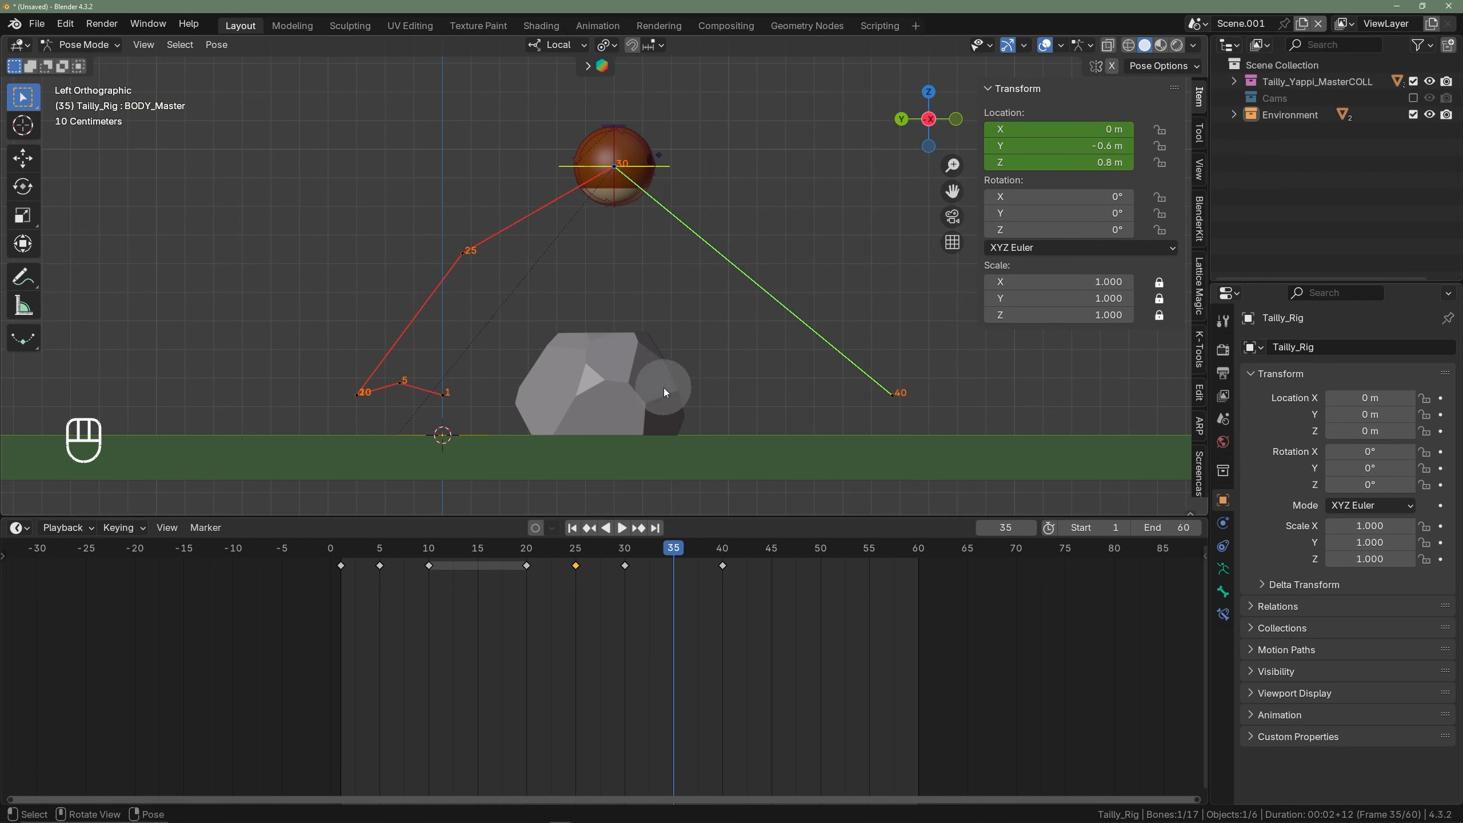
key(shift+e)
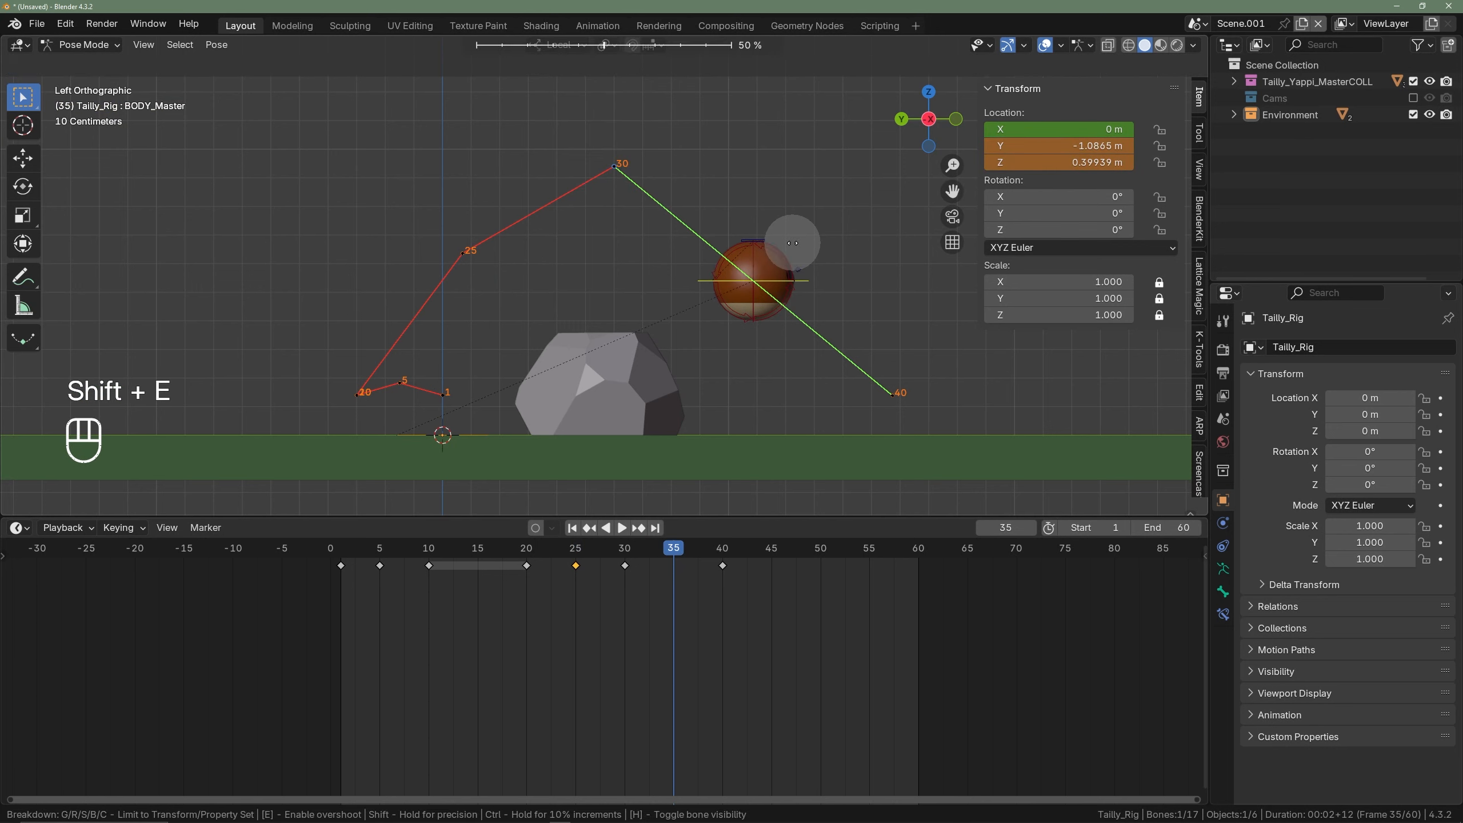
click(794, 242)
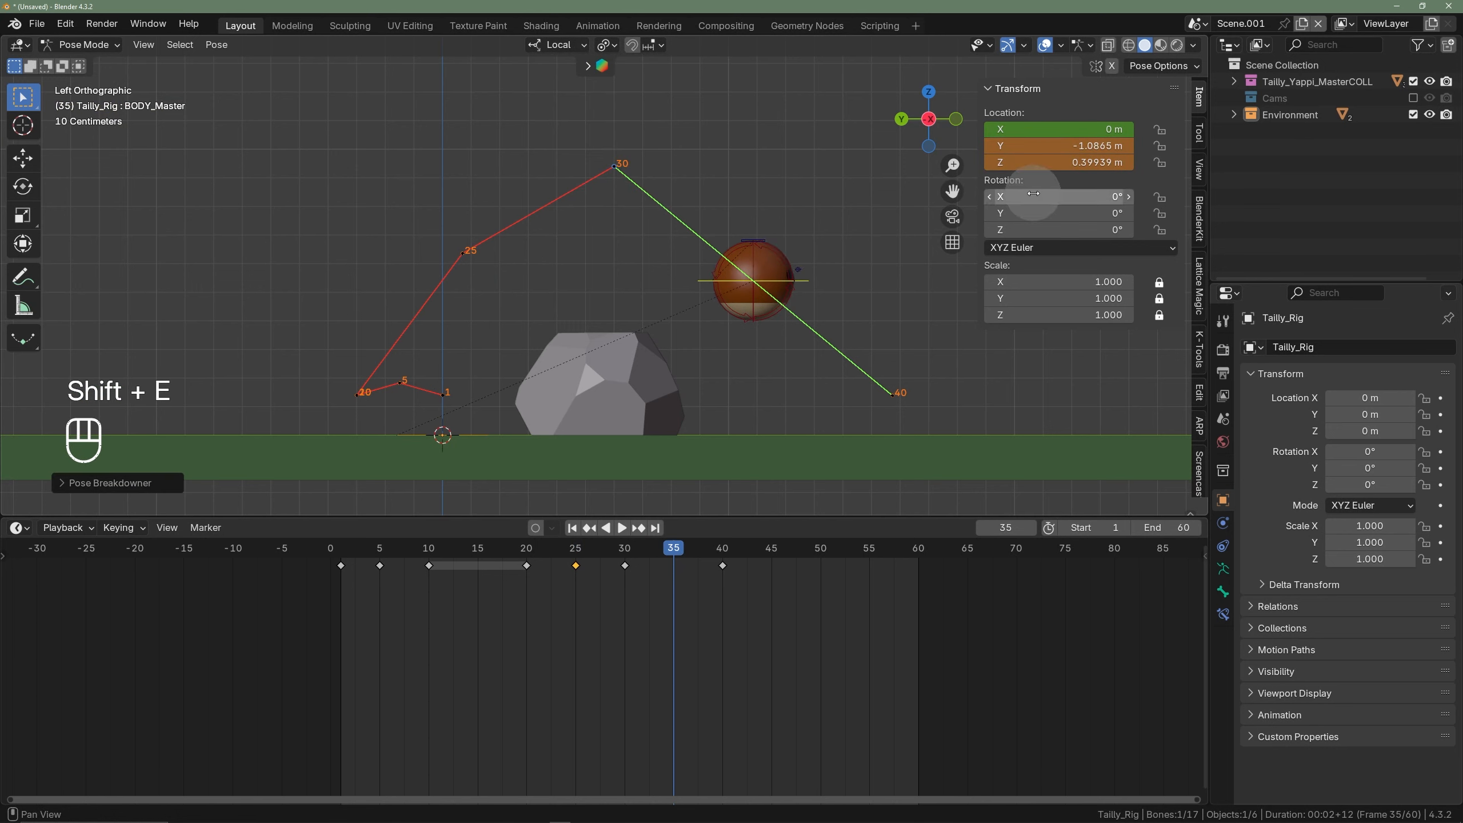
- Move BODY_Master to about Y -1.188 m, Z 0.497 m, keyframe it at frame 35 and update the armature motion paths
key(g)
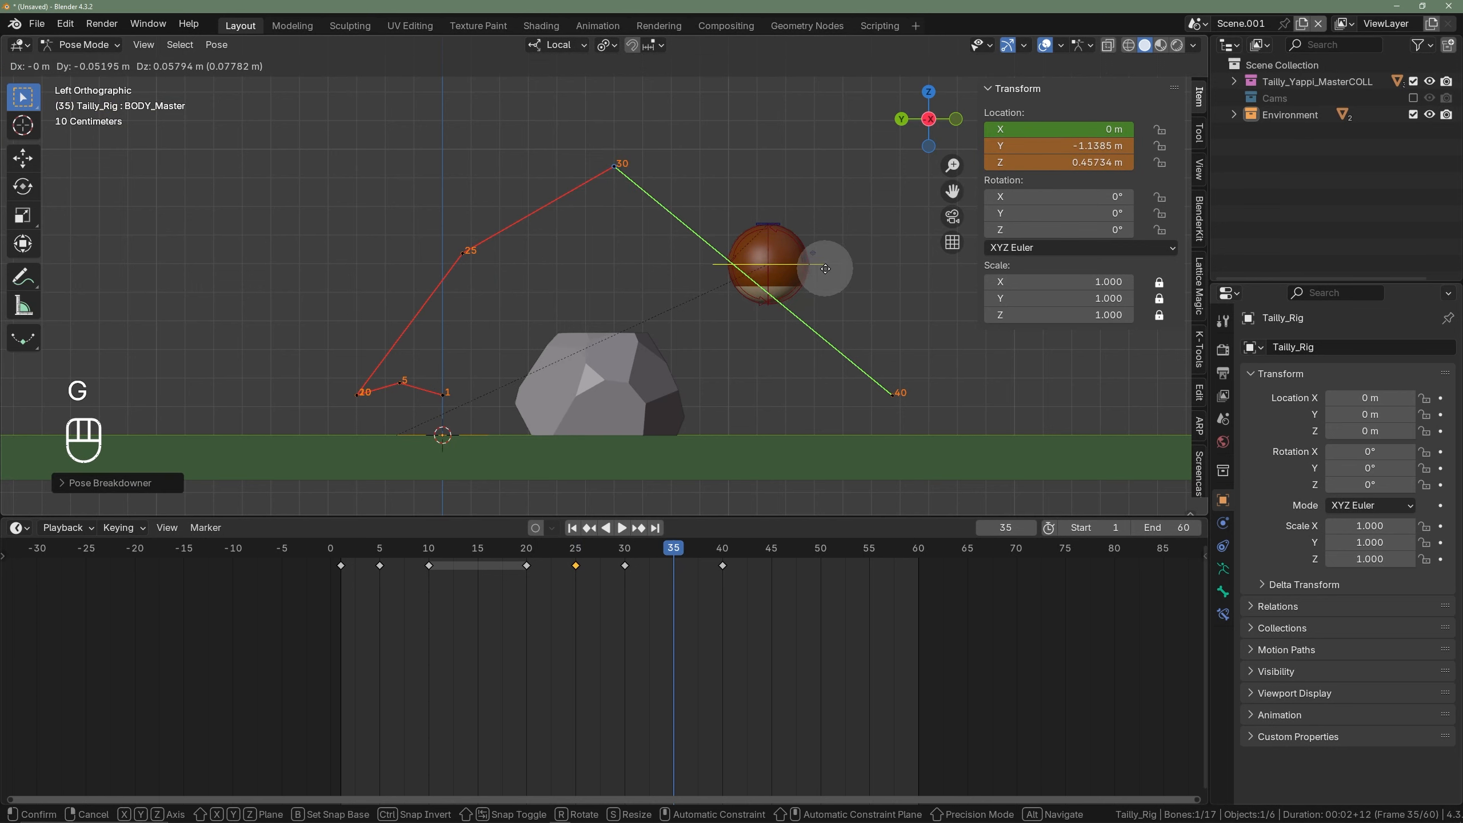
click(836, 260)
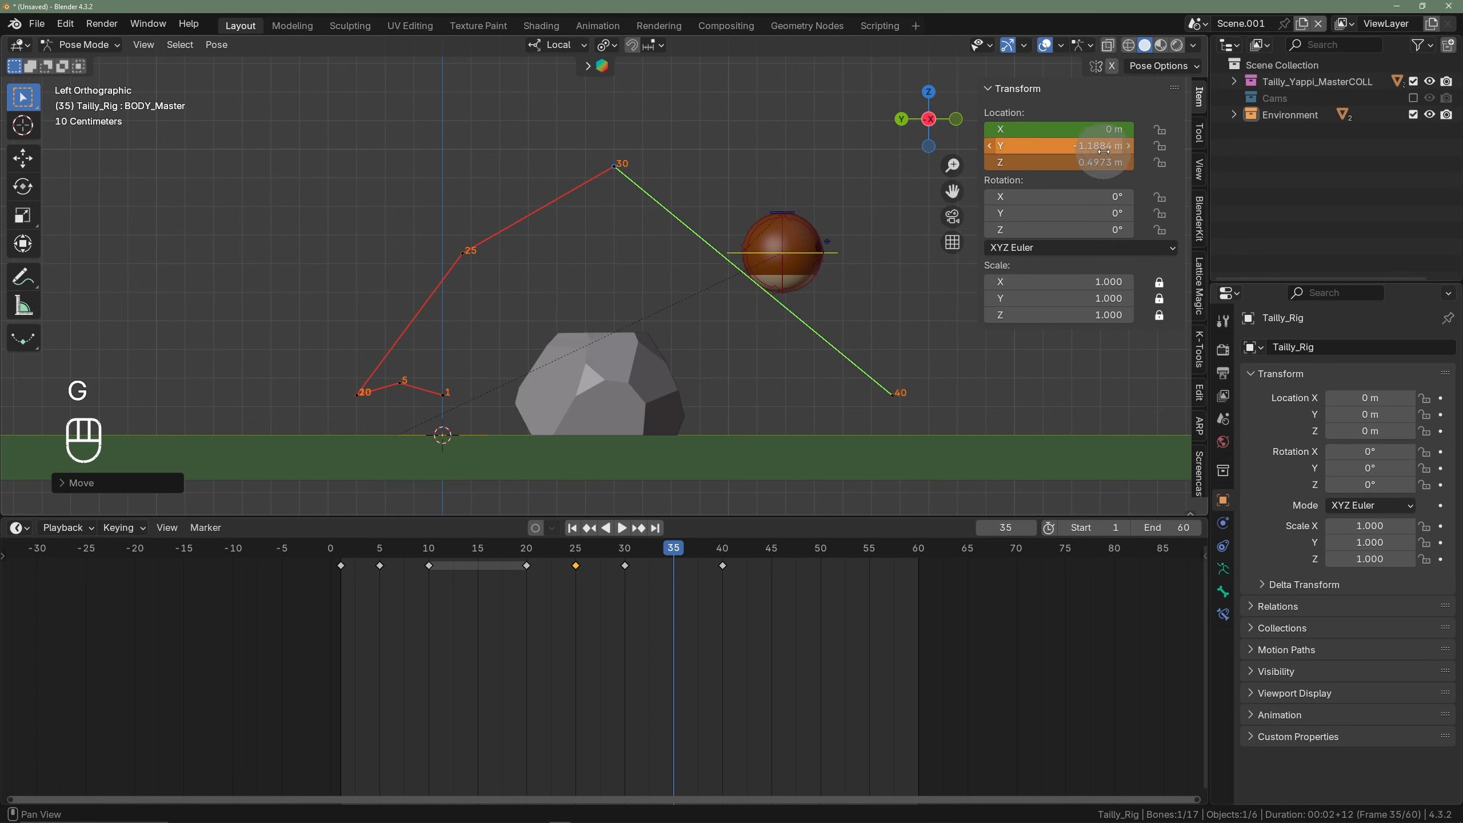
key(i)
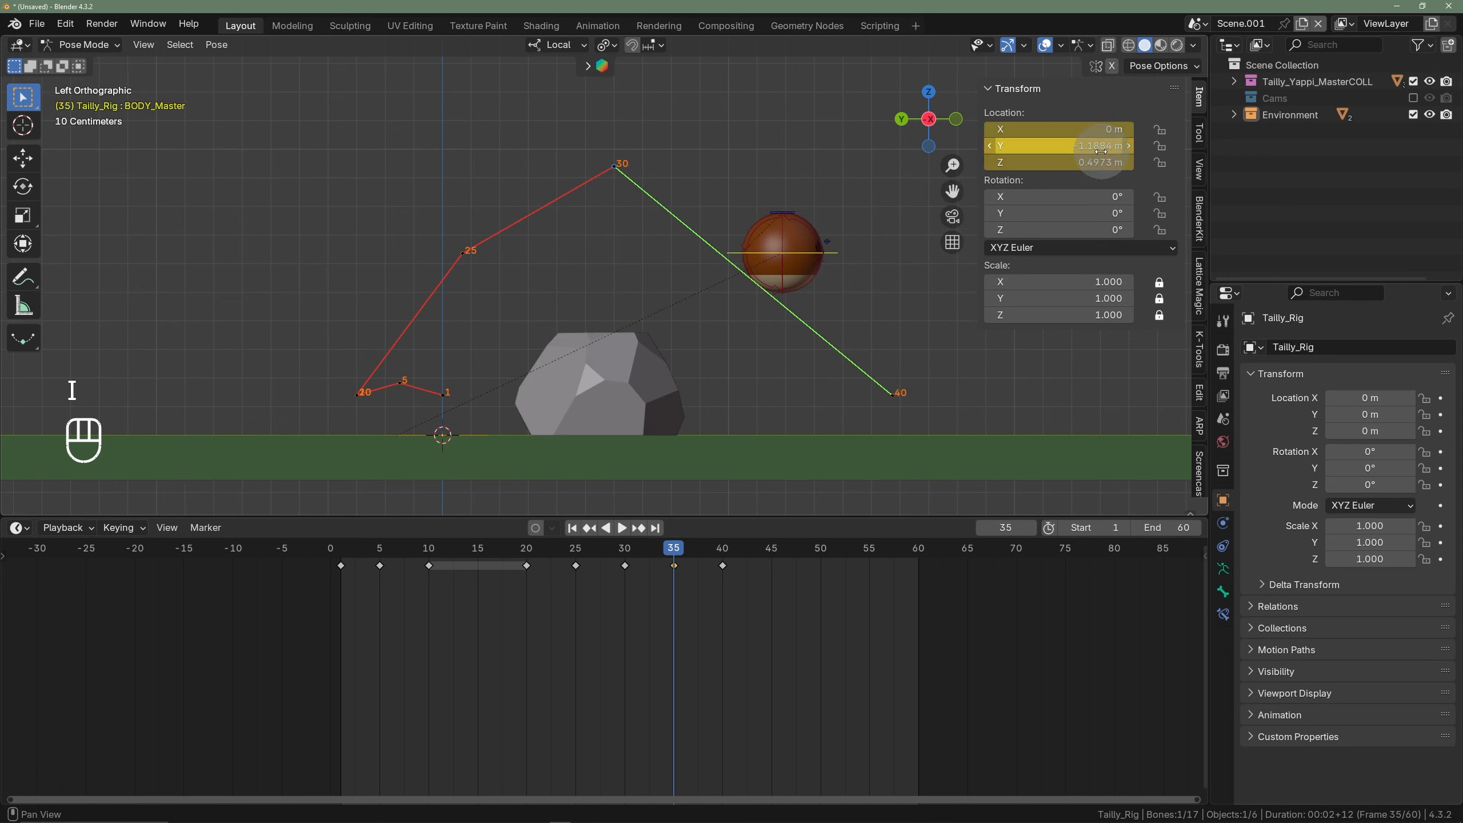
right_click(903, 233)
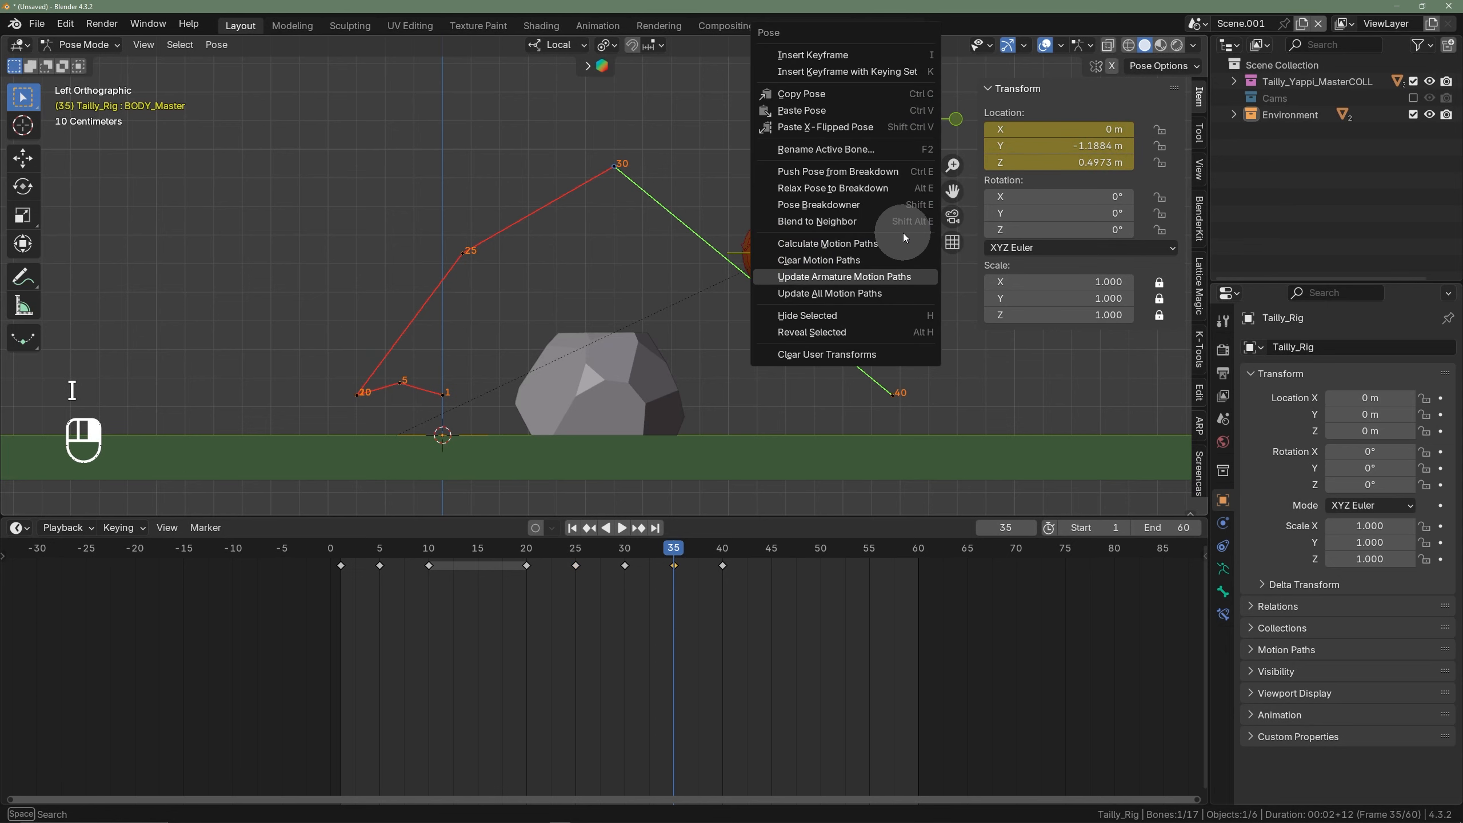
click(871, 279)
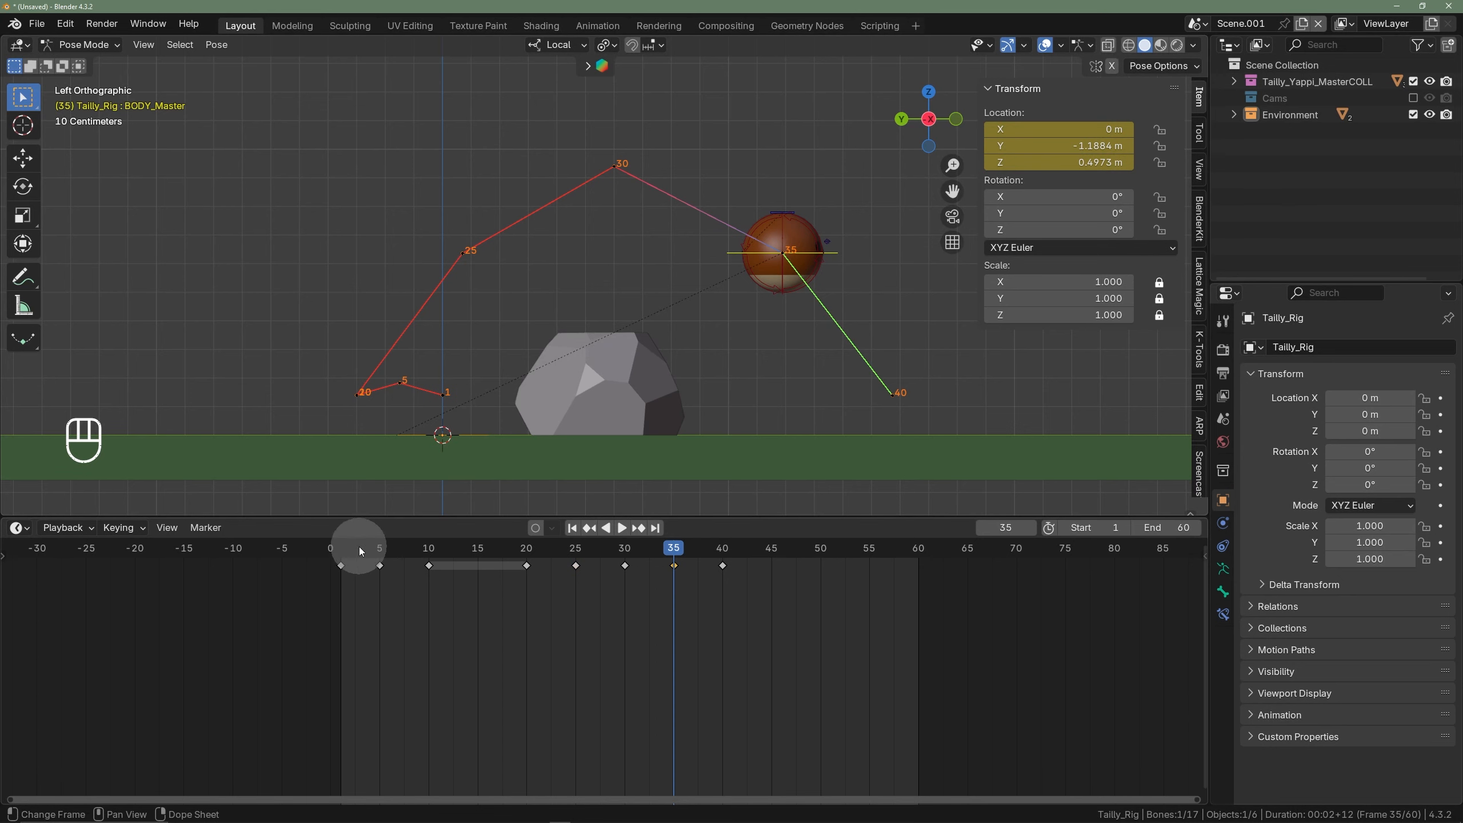
- Play the animation from the start to review the jump arc with the new breakdown poses at frames 25 and 35
click(343, 551)
key(space)
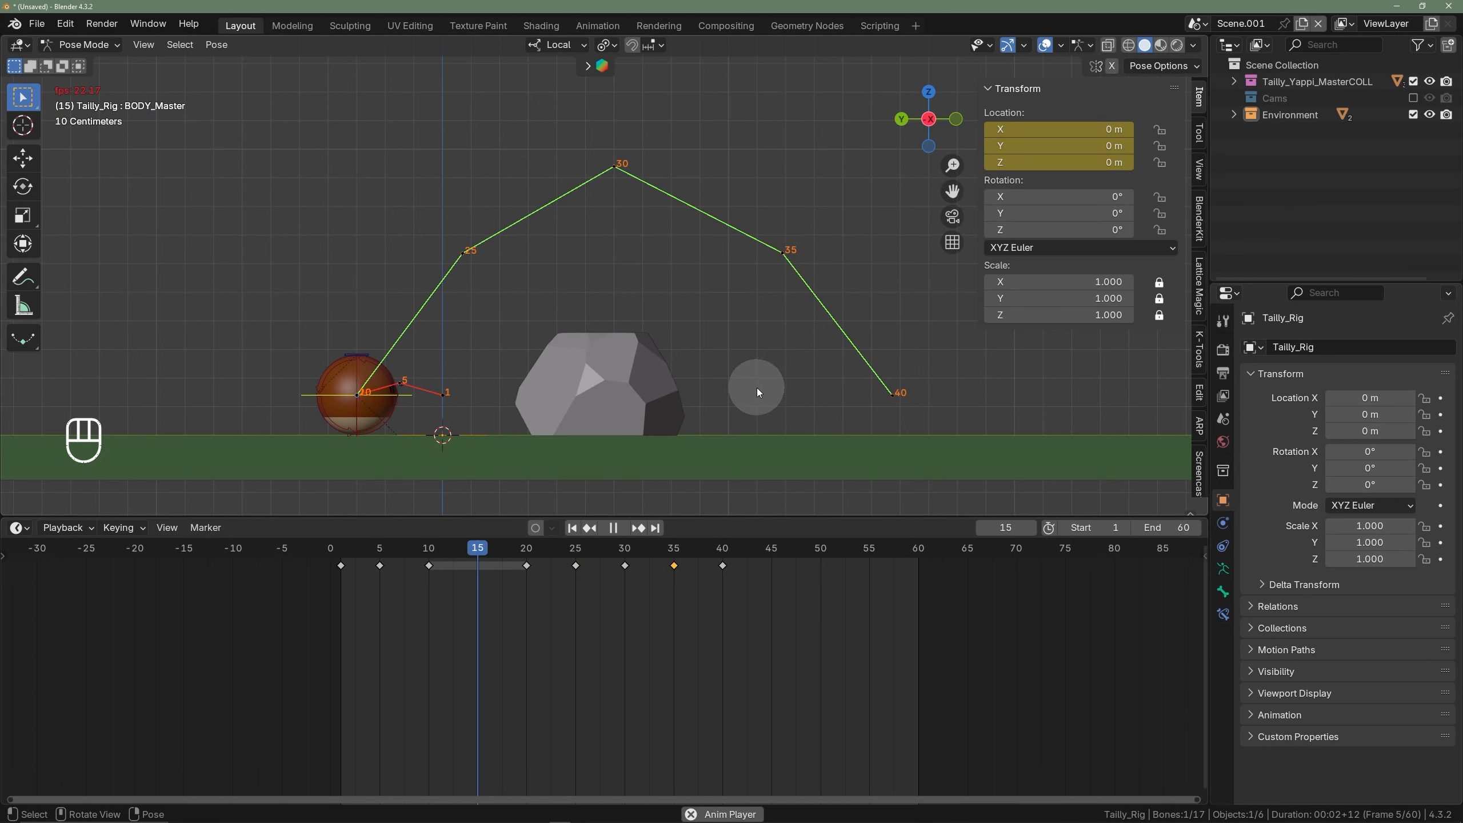
scroll(760, 380, down, 2)
shift+middle_drag(757, 381, 703, 367)
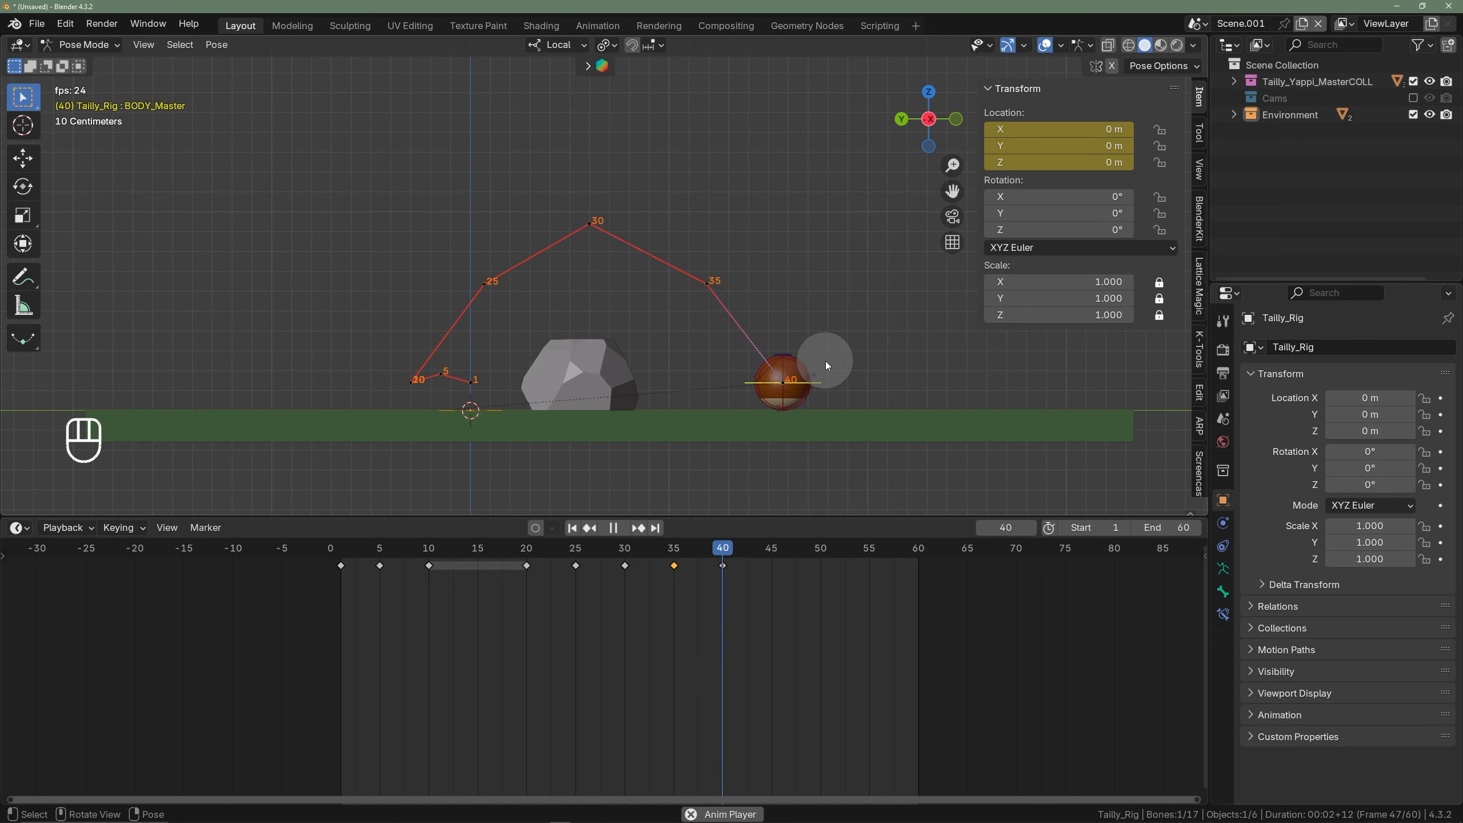
key(space)
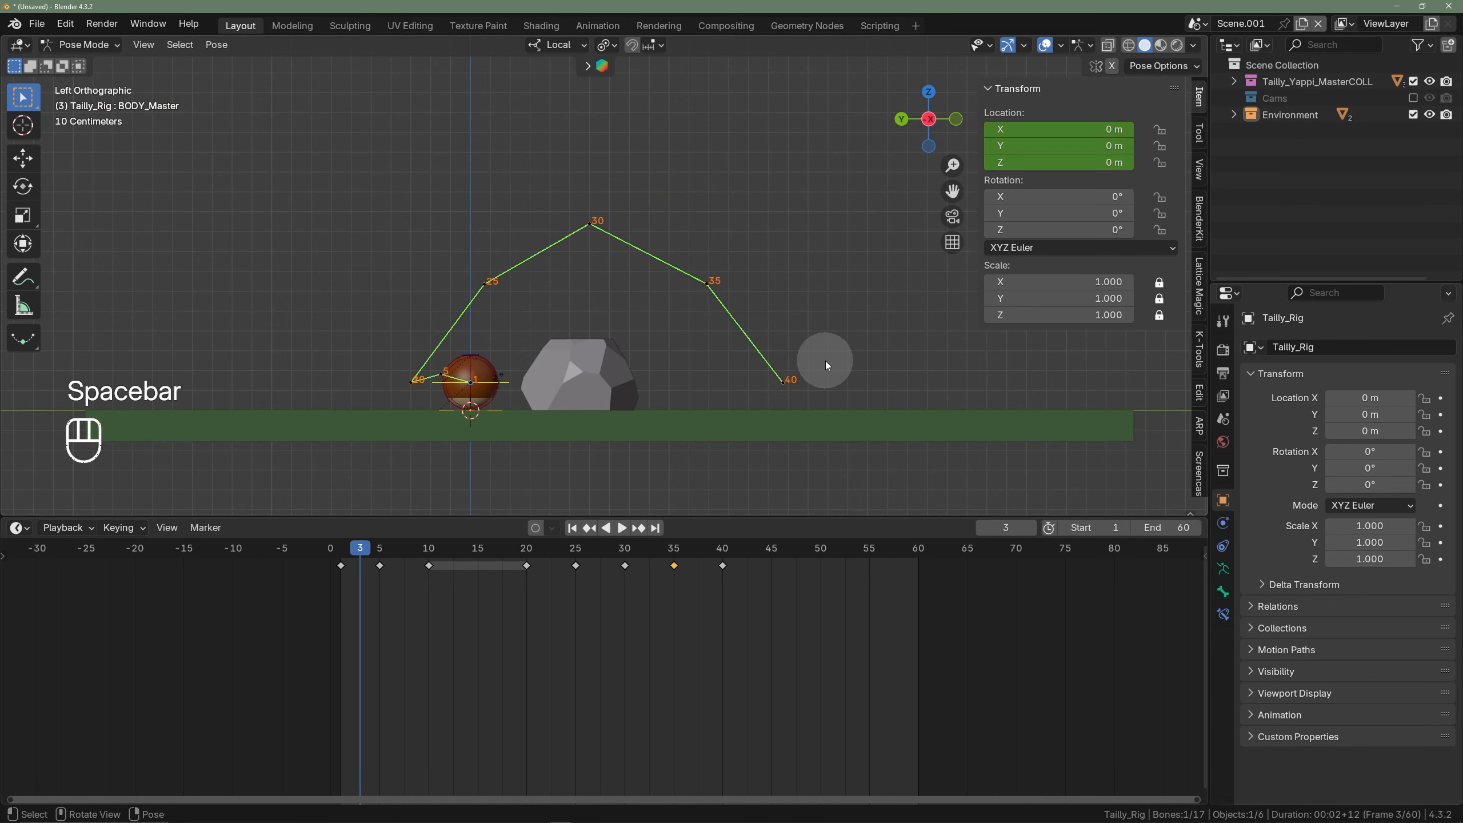
click(333, 552)
key(space)
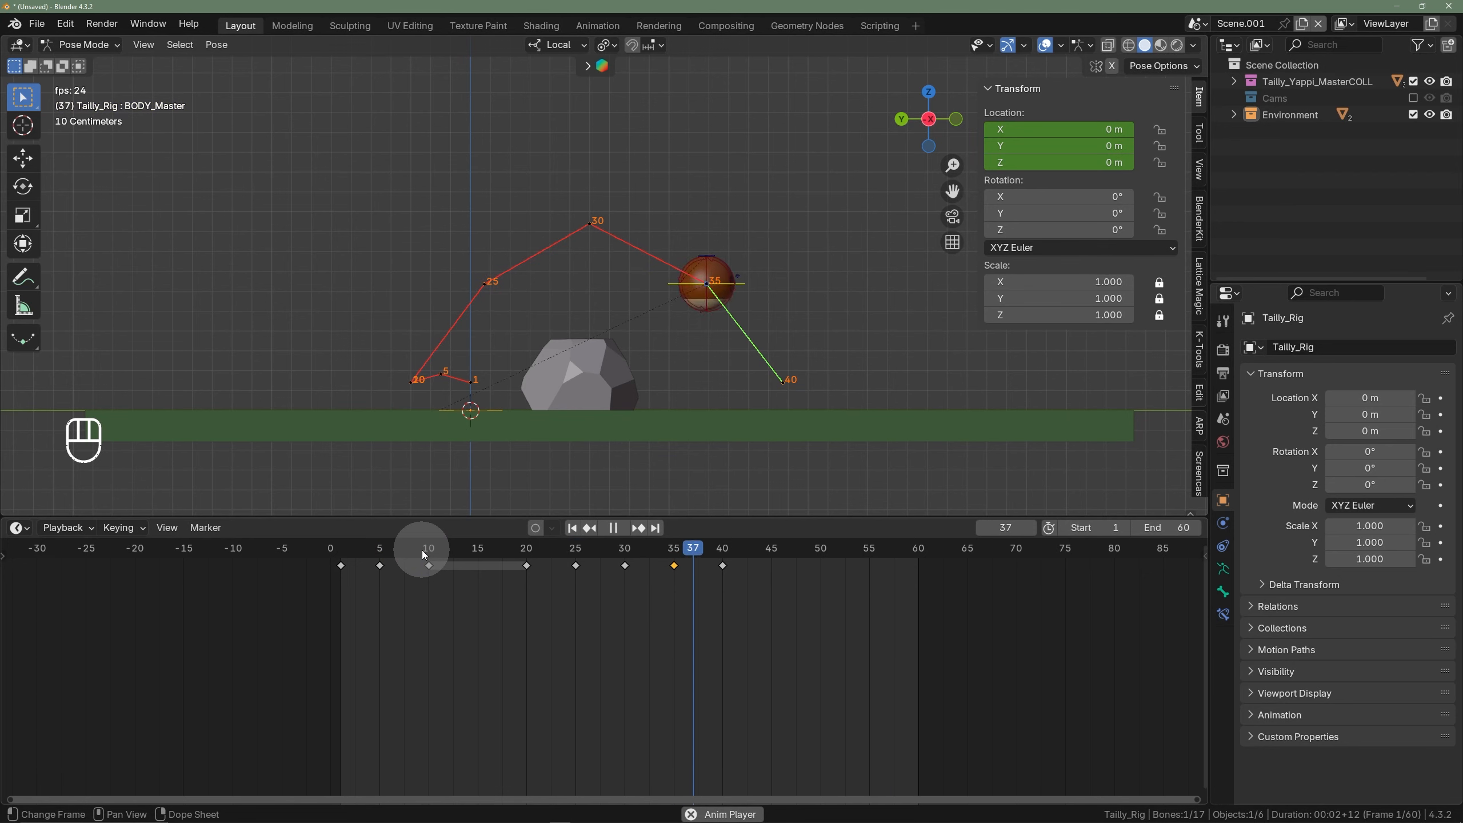
key(space)
- Enlarge the timeline area, split it horizontally, and change the lower part to a Dope Sheet in Action Editor mode
drag(471, 514, 478, 390)
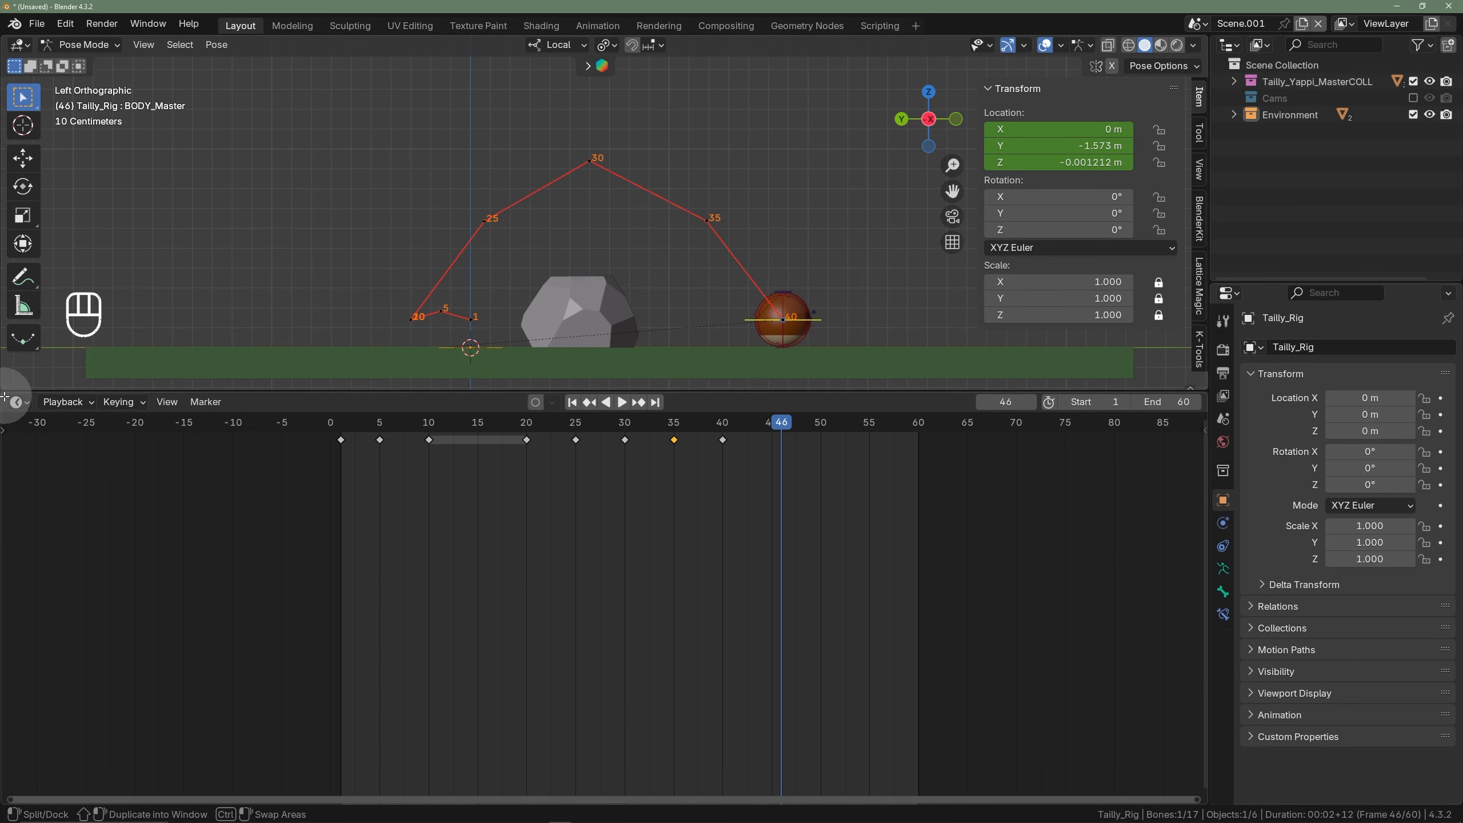
drag(2, 395, 22, 483)
click(17, 496)
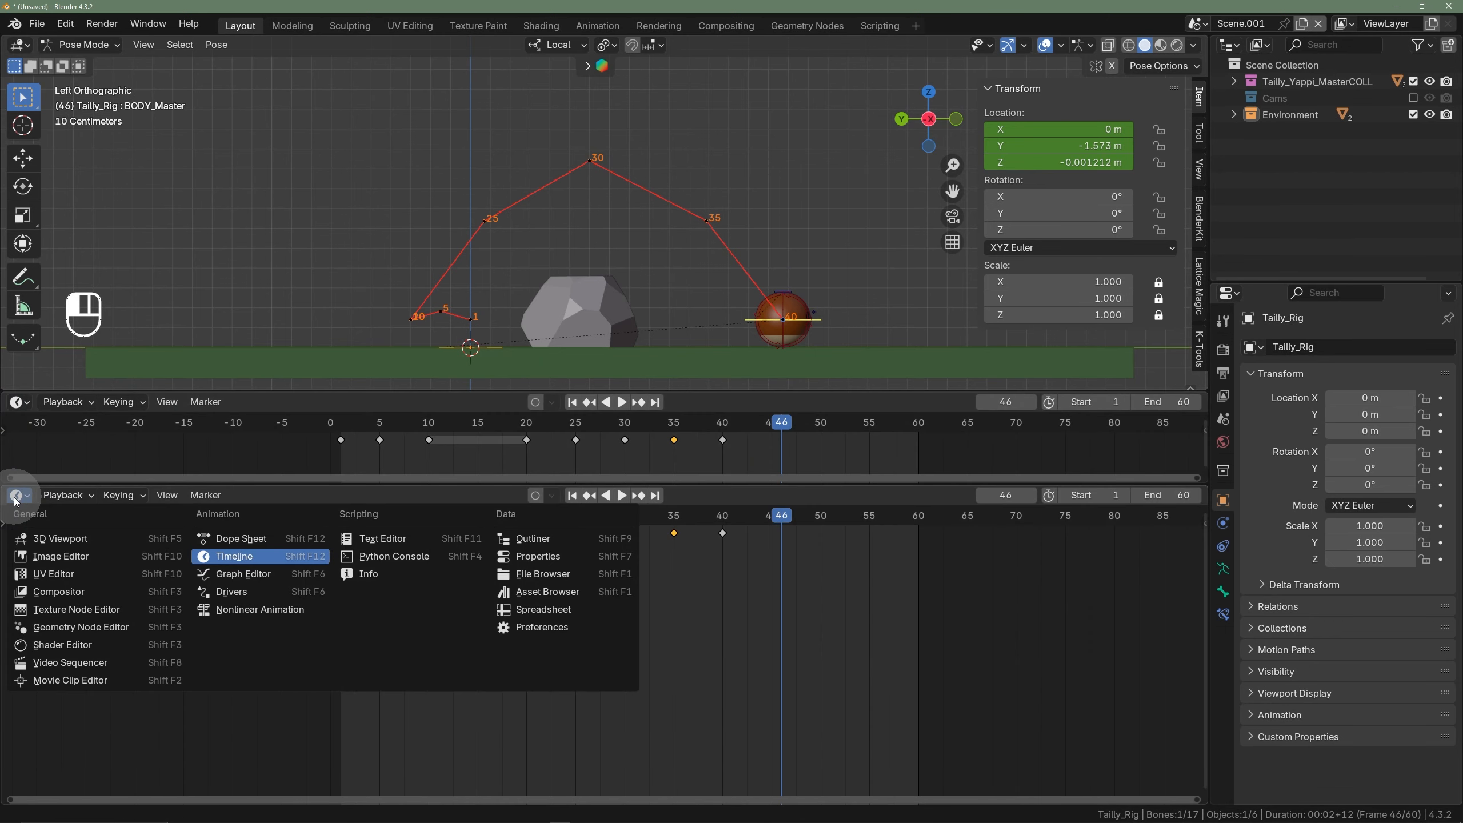
click(253, 542)
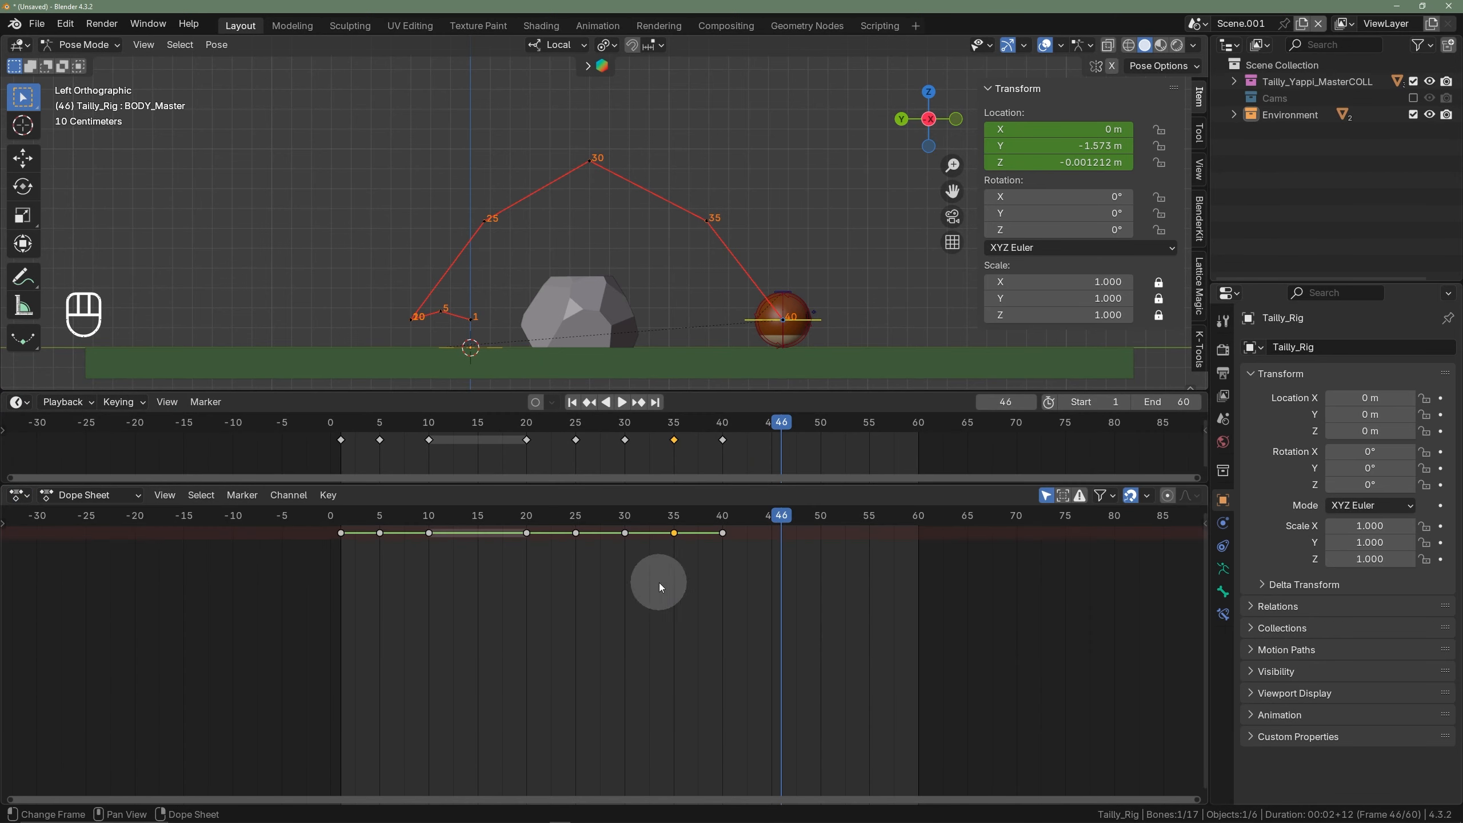
click(86, 494)
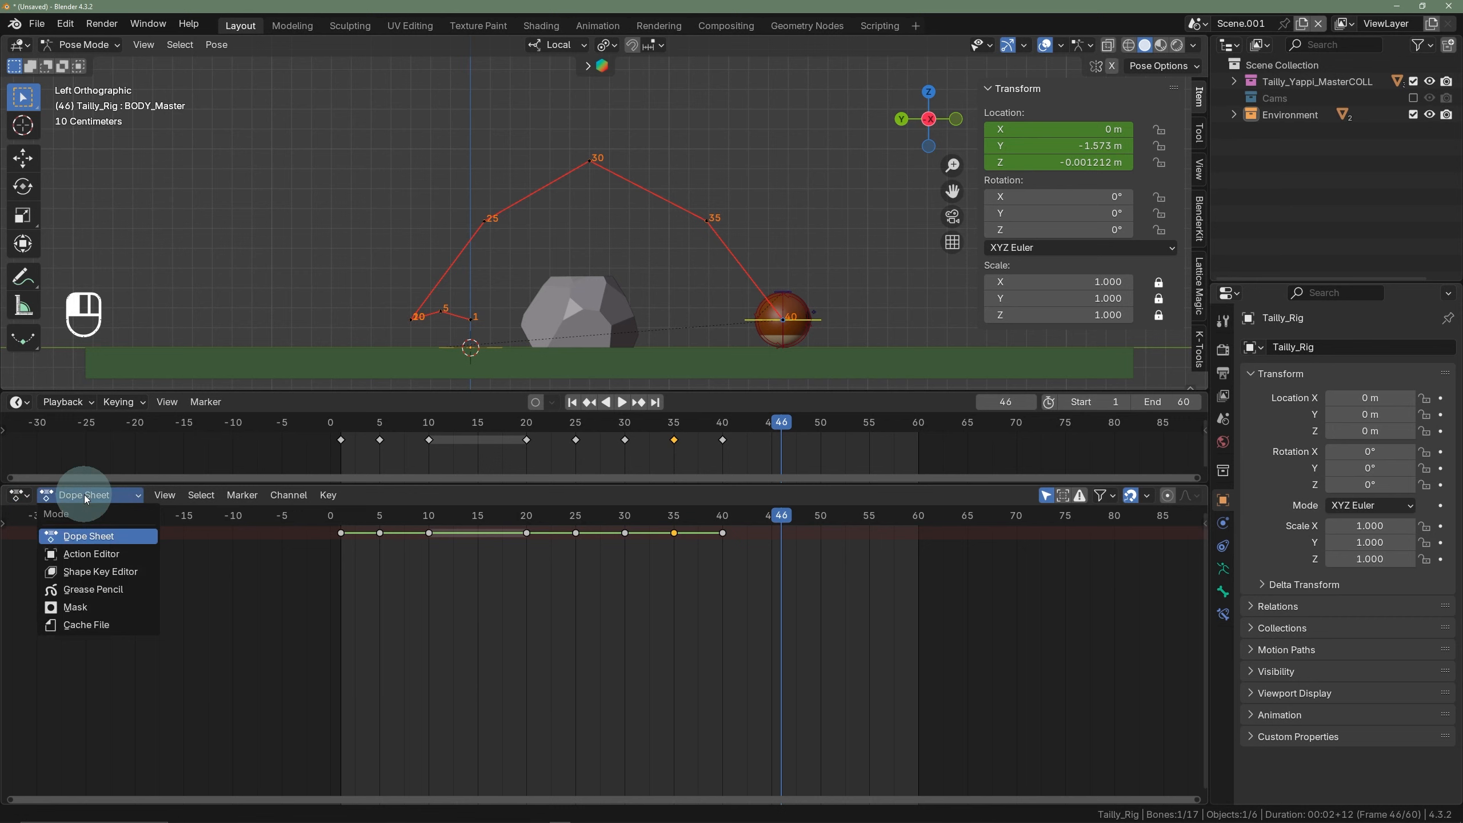
click(113, 558)
- Rename the Tailly_RigAction action to Blockout1
scroll(596, 539, up, 12)
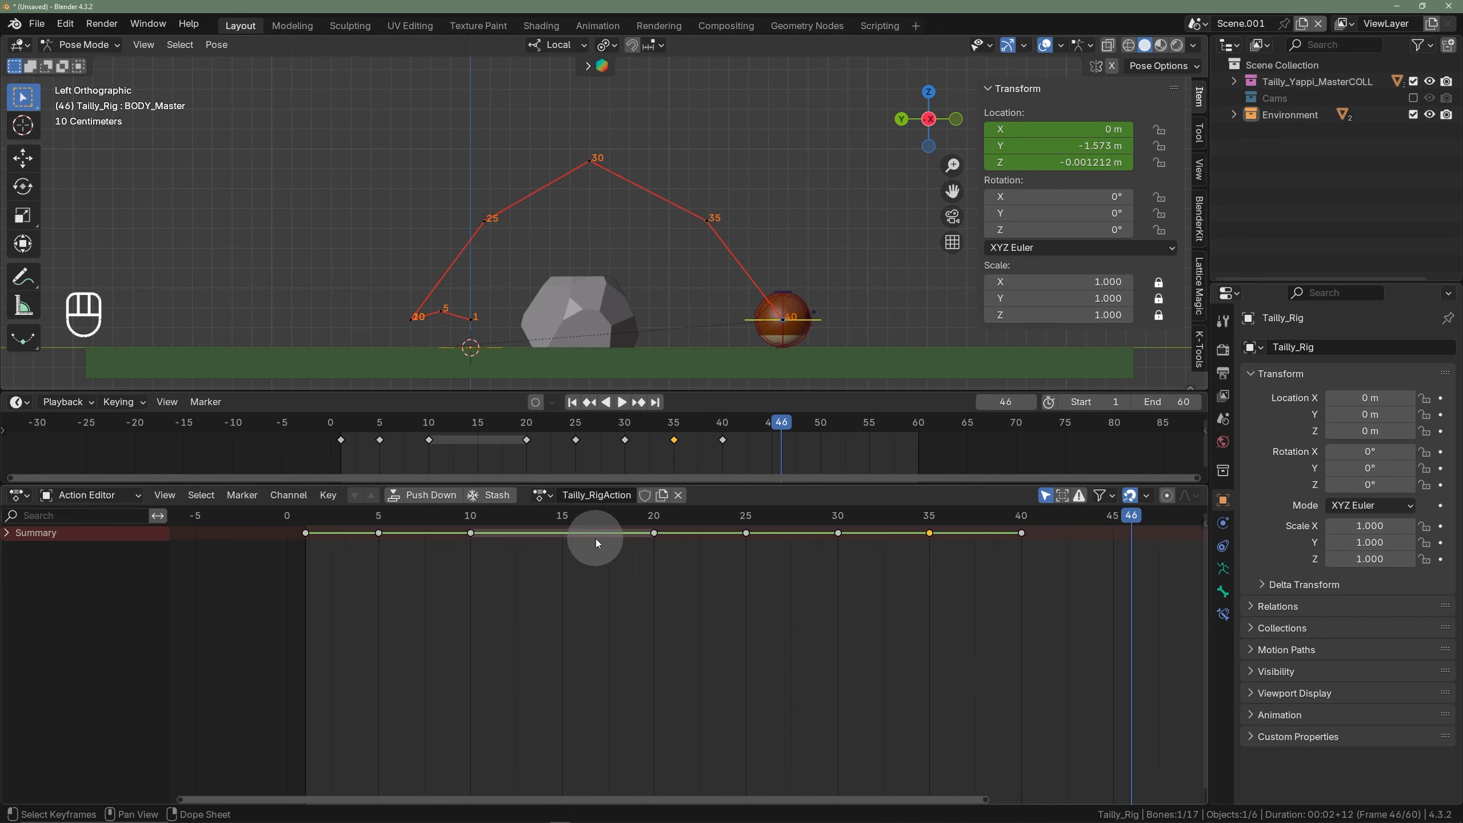
shift+middle_drag(580, 570, 605, 590)
click(596, 495)
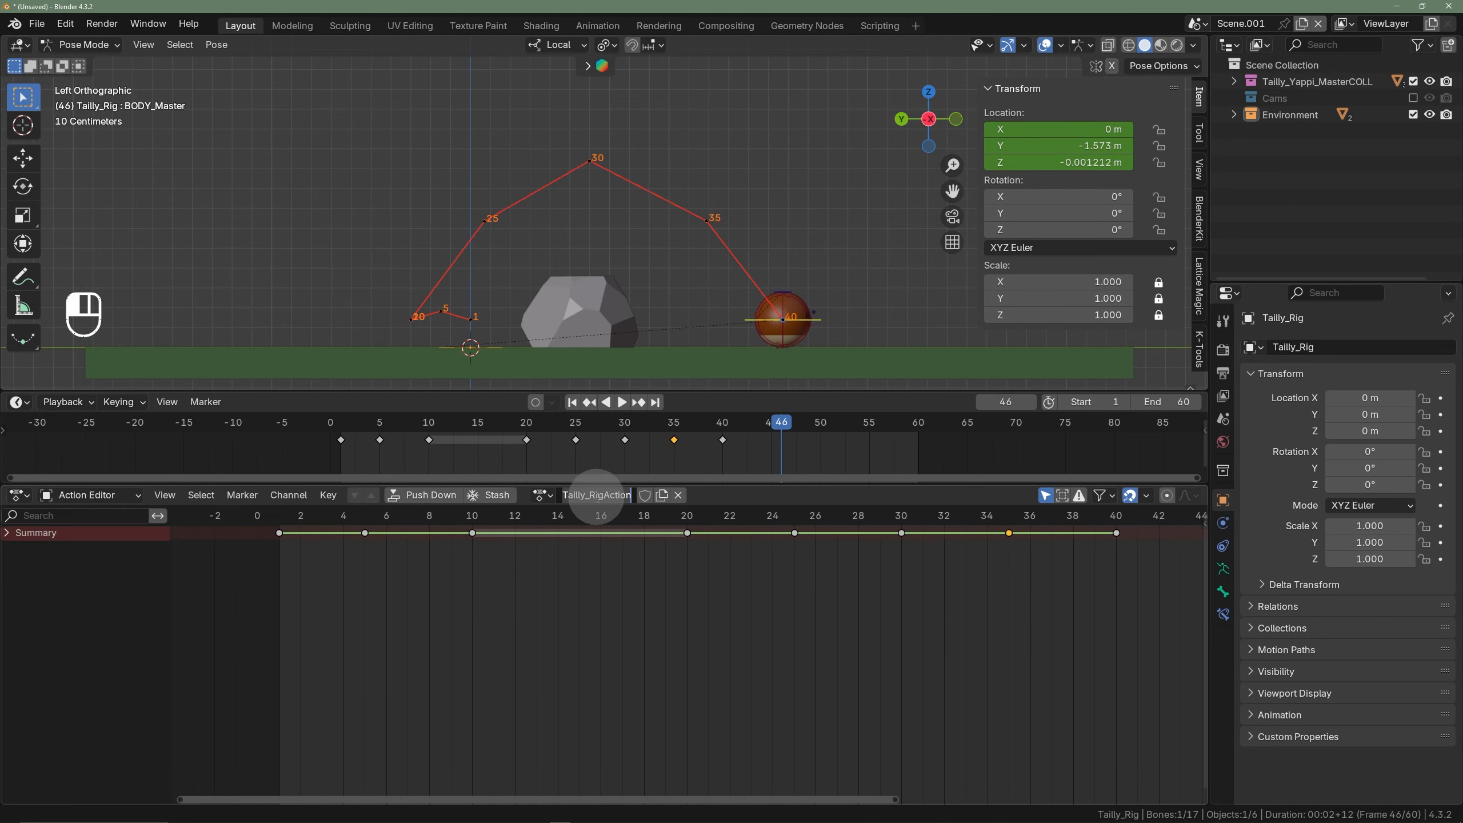
text(Blockout1)
key(Return)
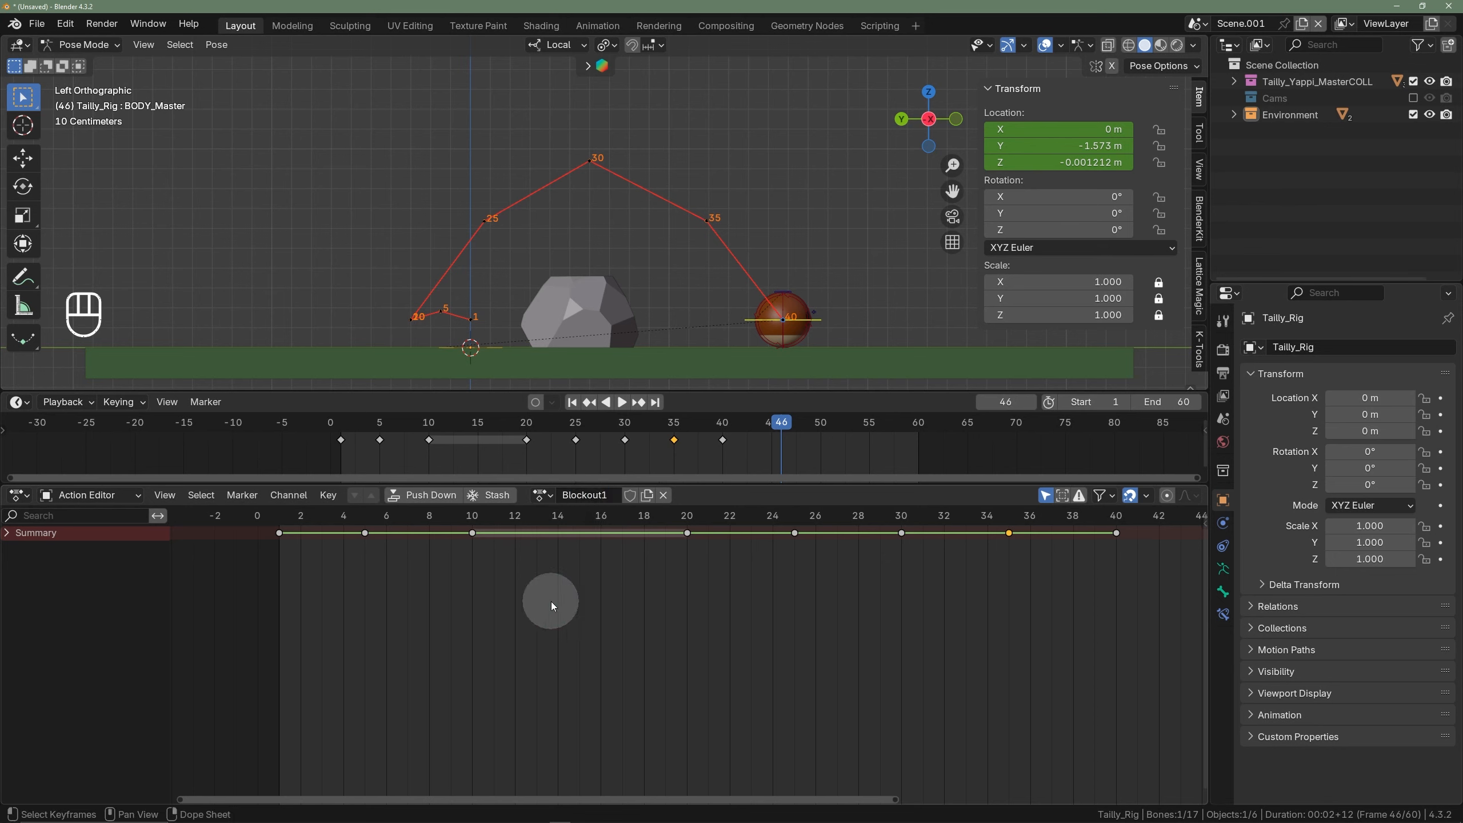
scroll(332, 579, down, 9)
shift+middle_drag(410, 614, 419, 552)
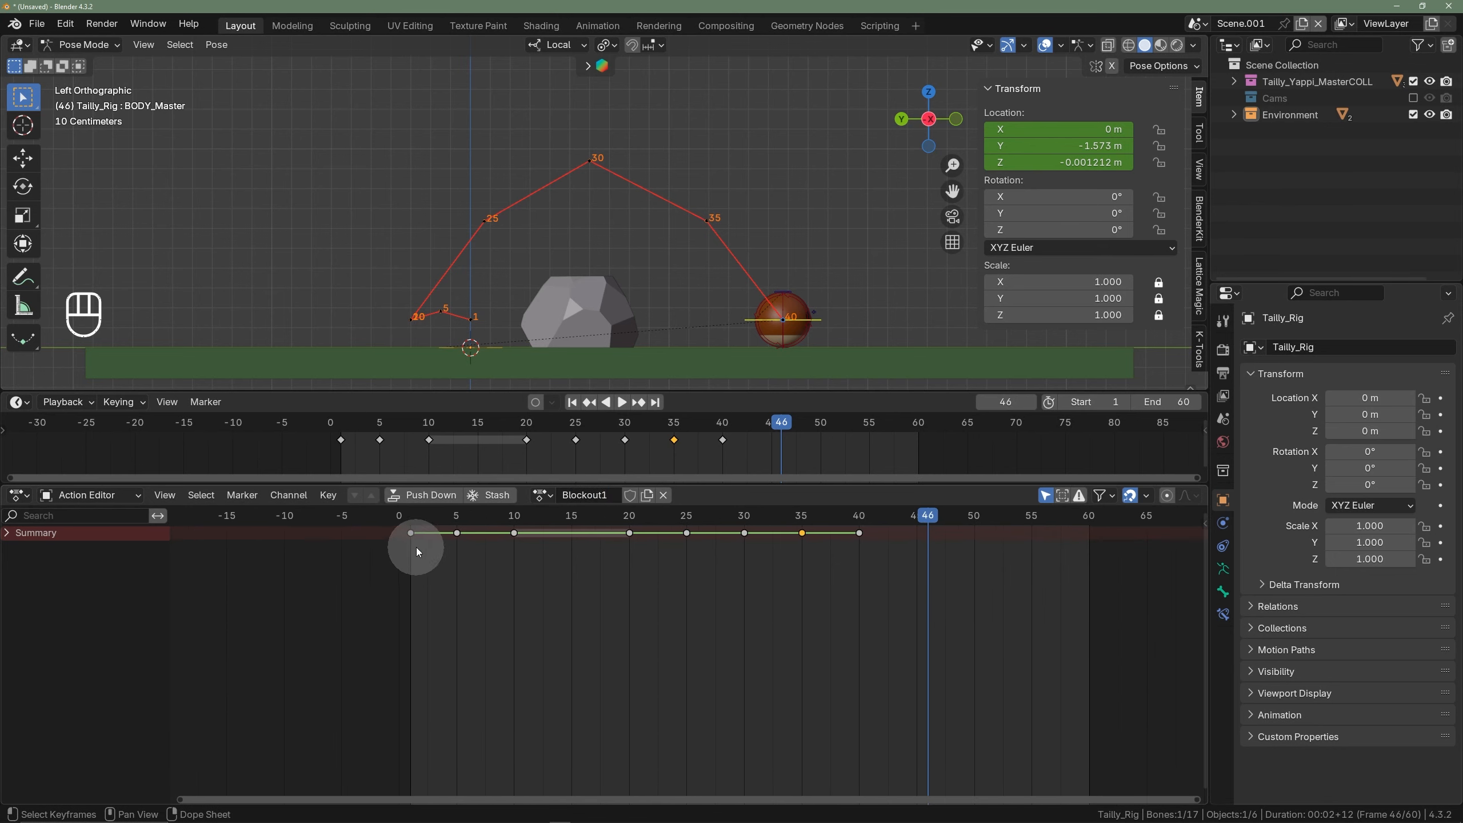
- Return to frame 1, adjust the height of the Action Editor area, and enable a fake user for the Blockout1 action
click(409, 521)
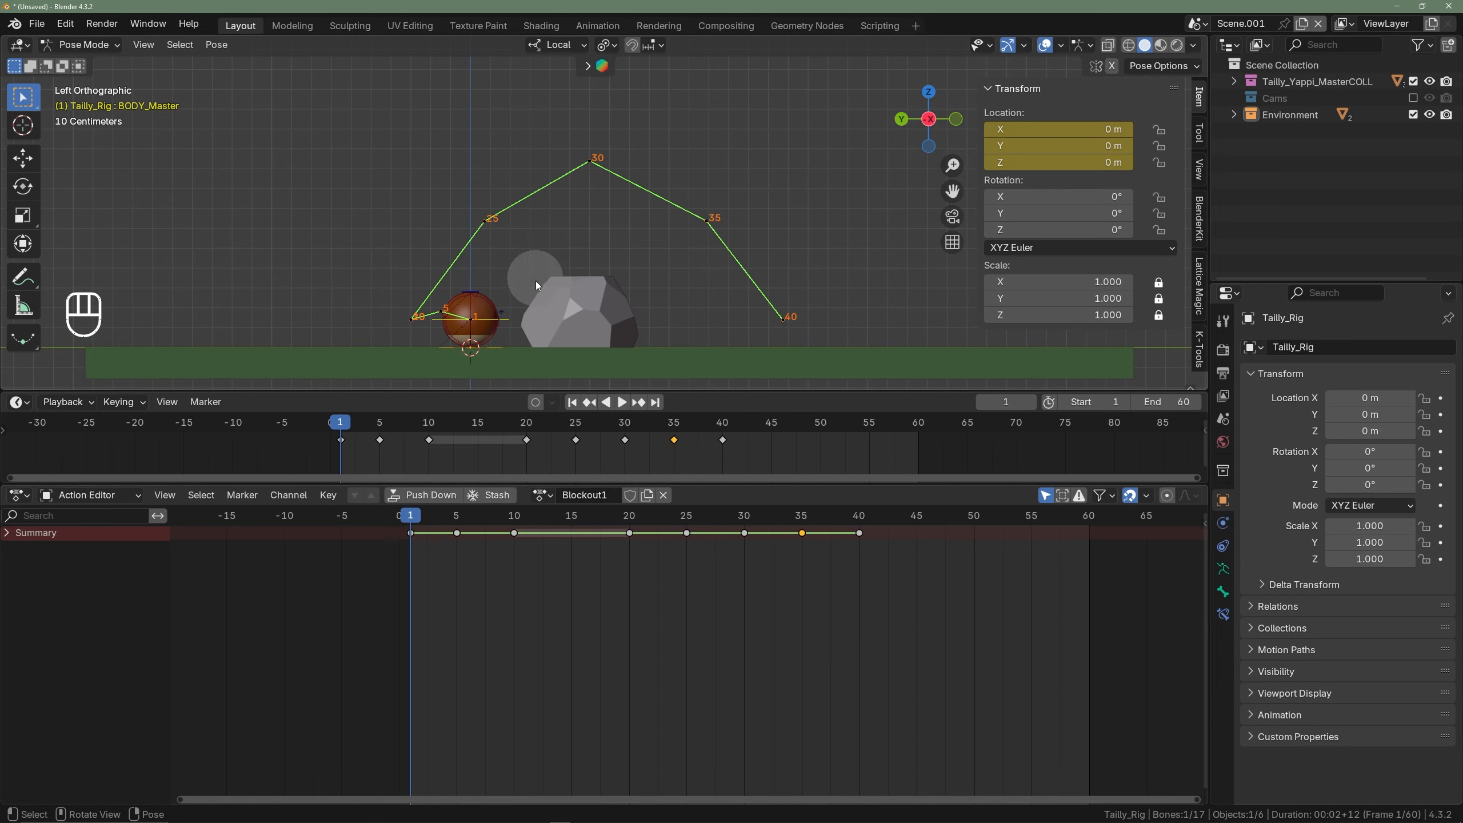
drag(538, 486, 538, 519)
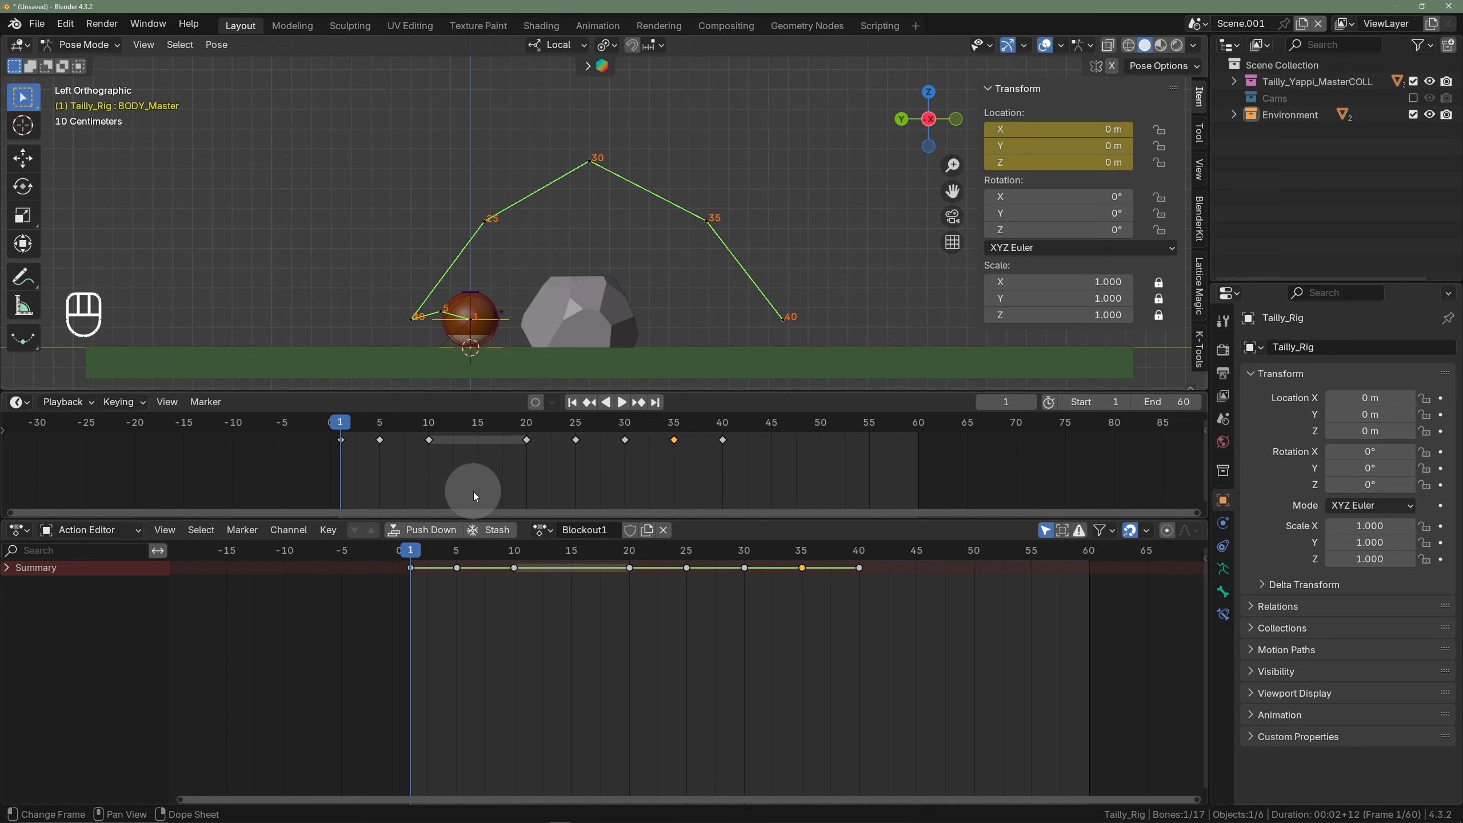
click(630, 533)
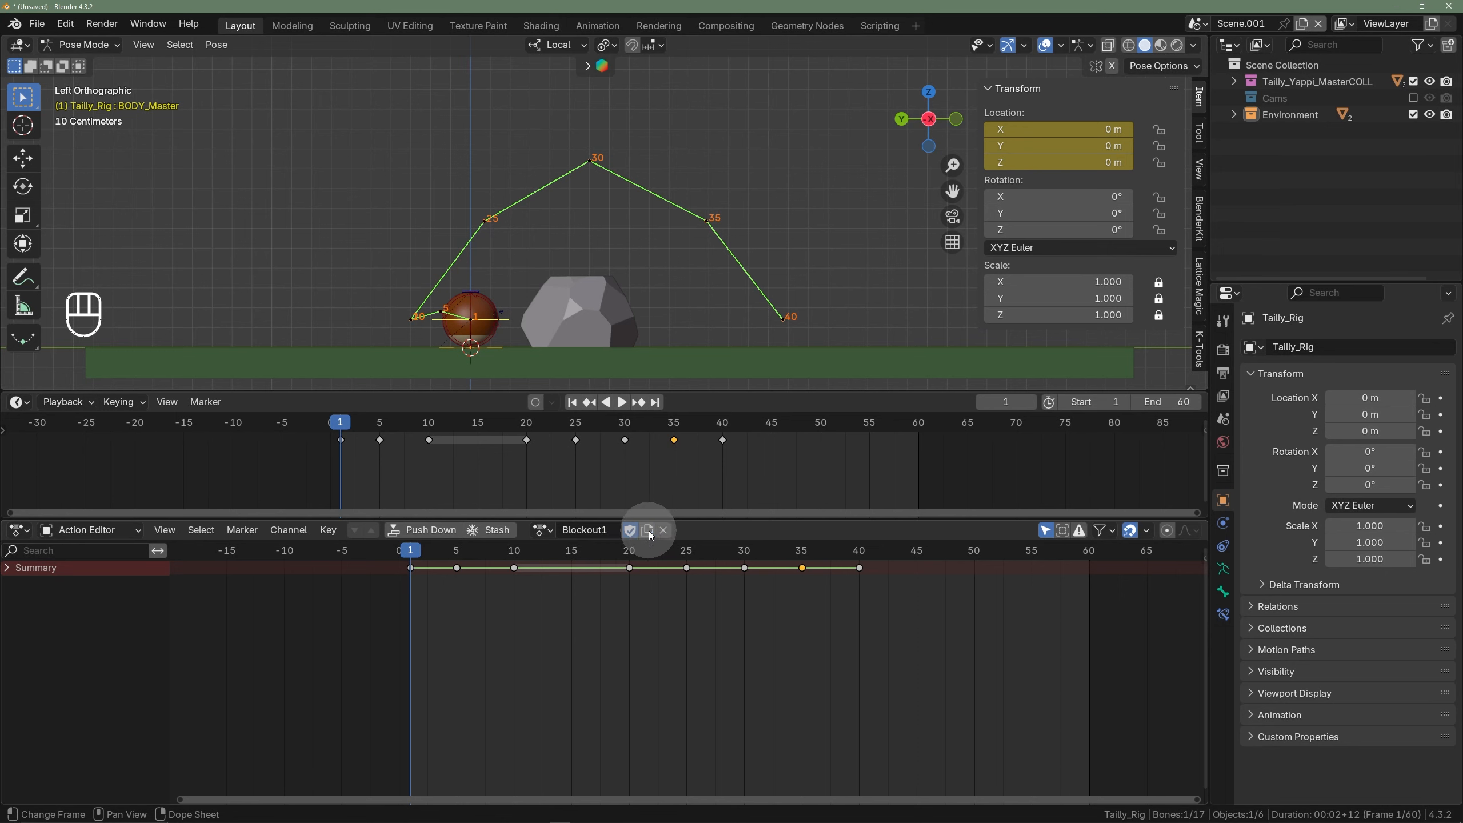
- Duplicate the Blockout1 action and name the copy Blockout2
click(649, 533)
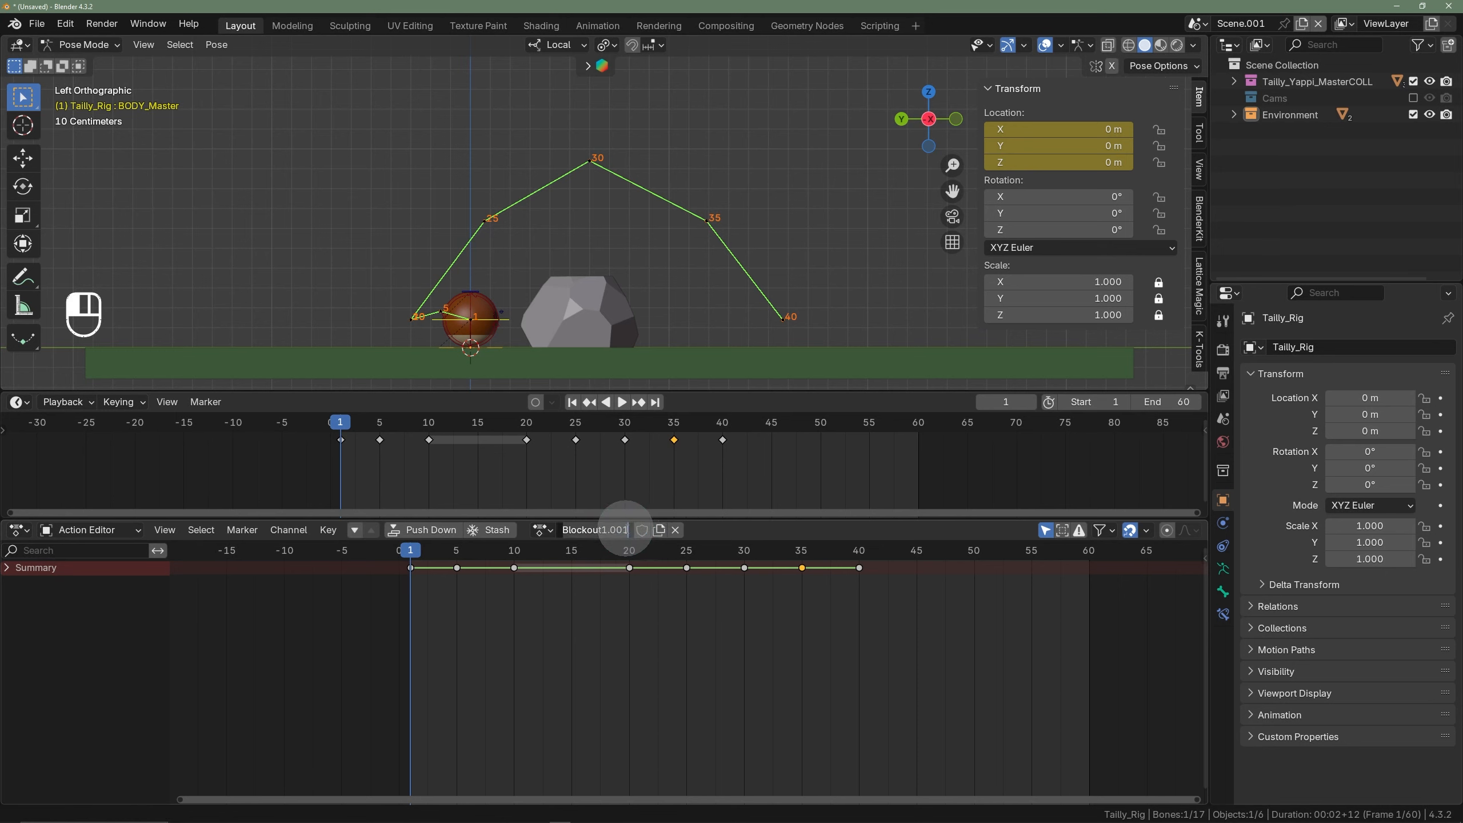
click(603, 531)
text(Blockout2)
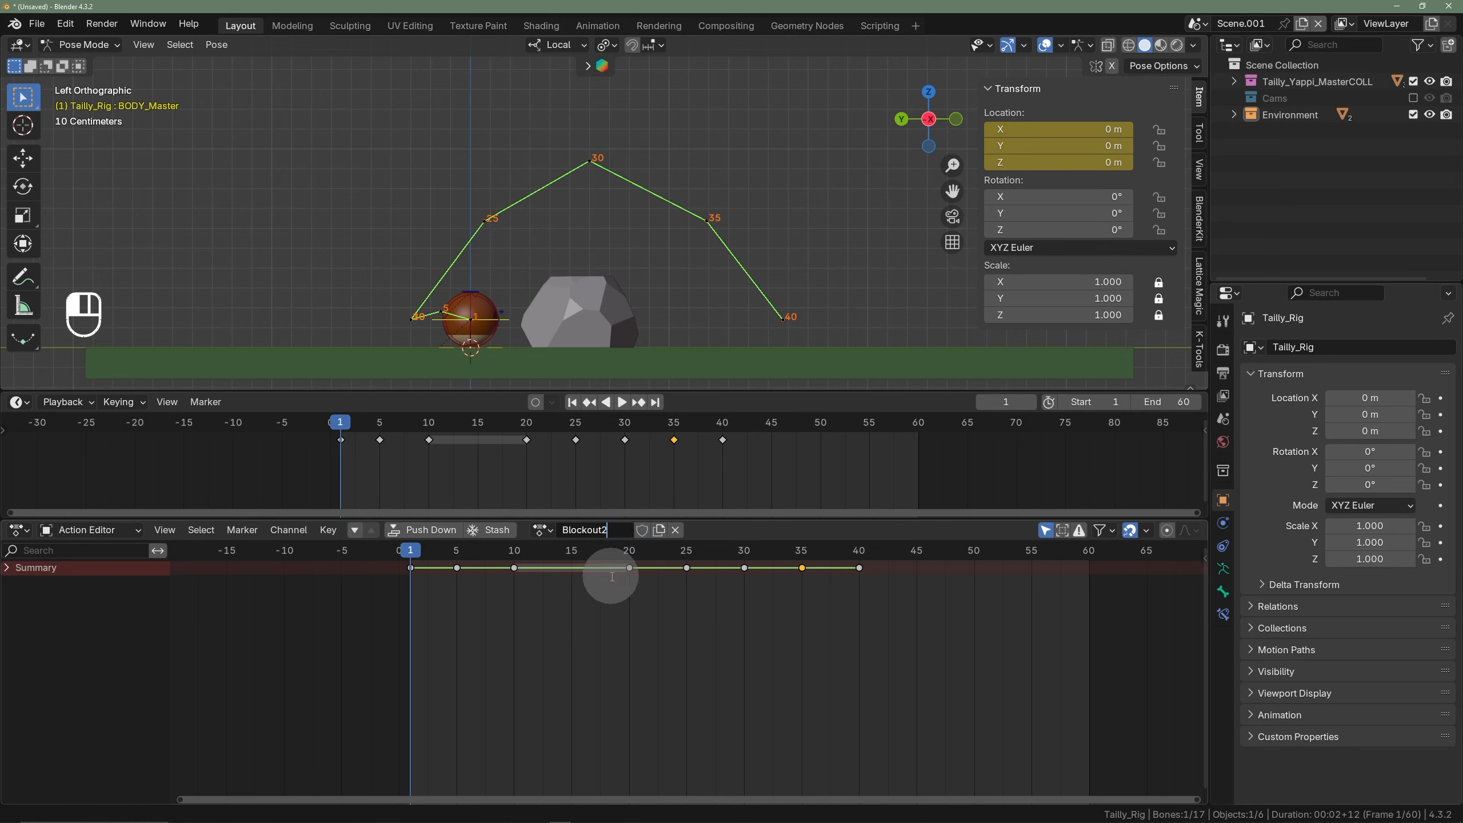
key(Return)
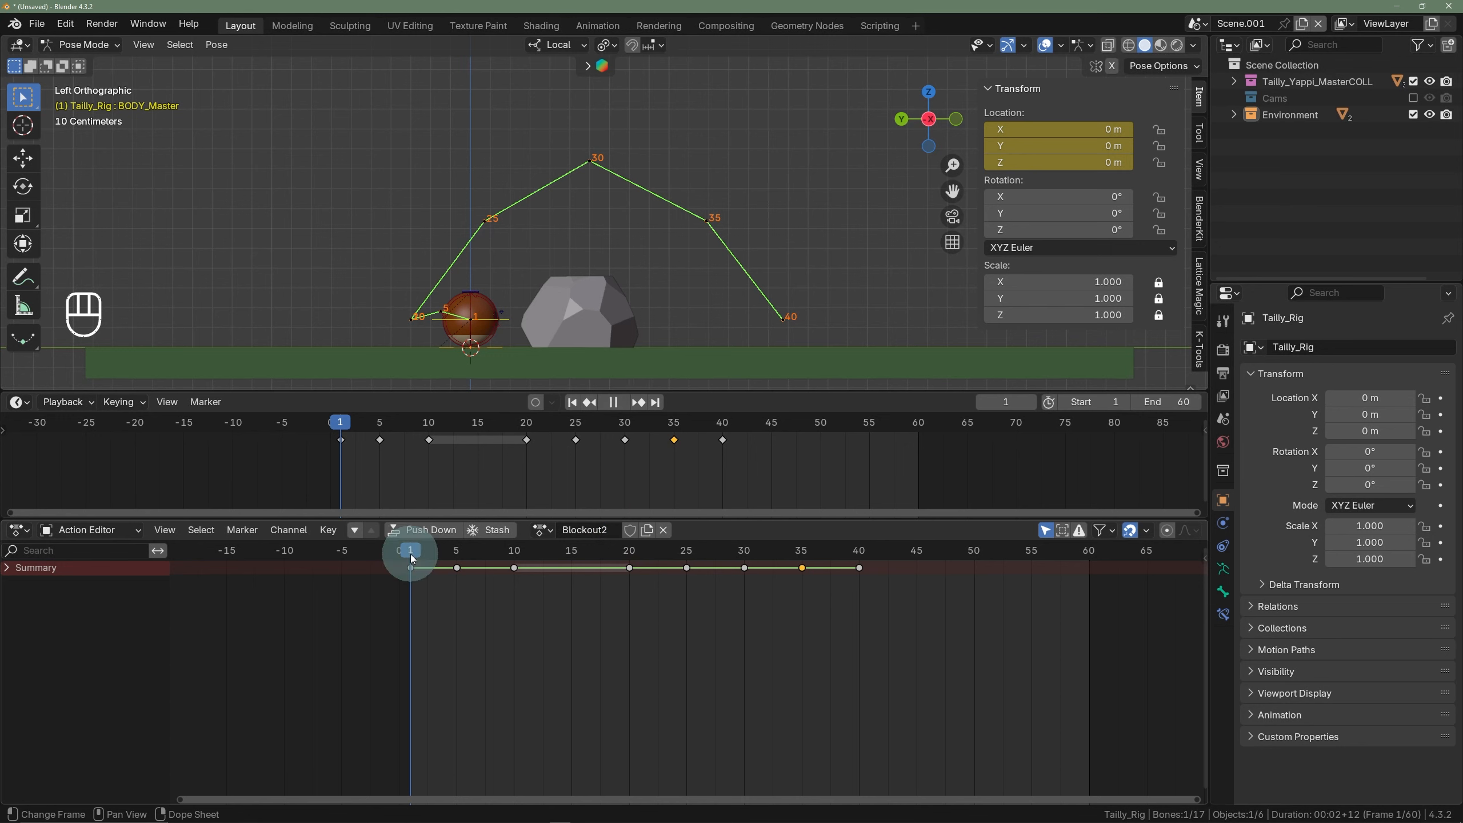
- Play and scrub the copied action from frame 1 to review its stepped blocking
key(space)
key(space)
click(414, 555)
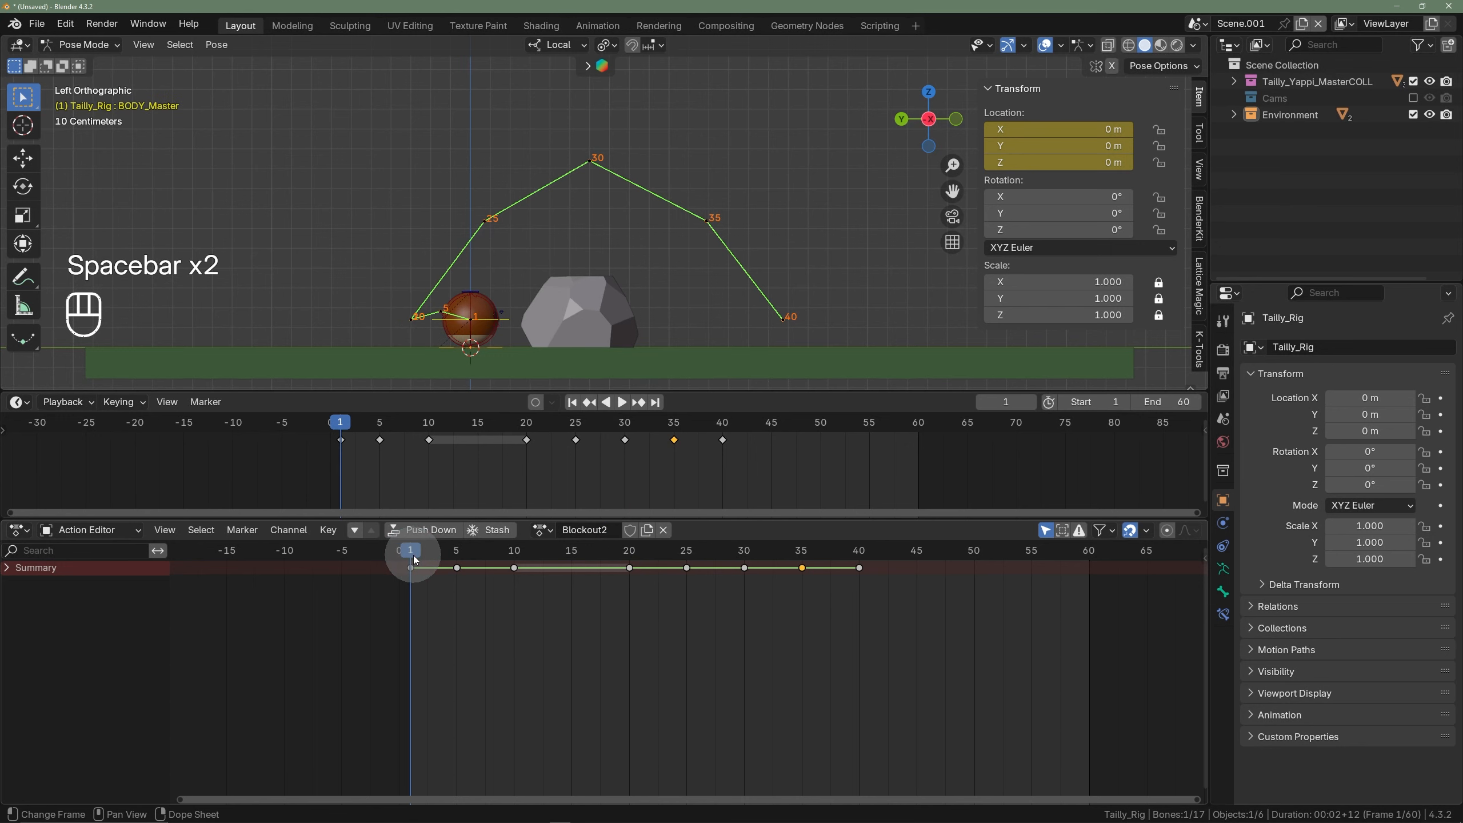
key(space)
key(space)
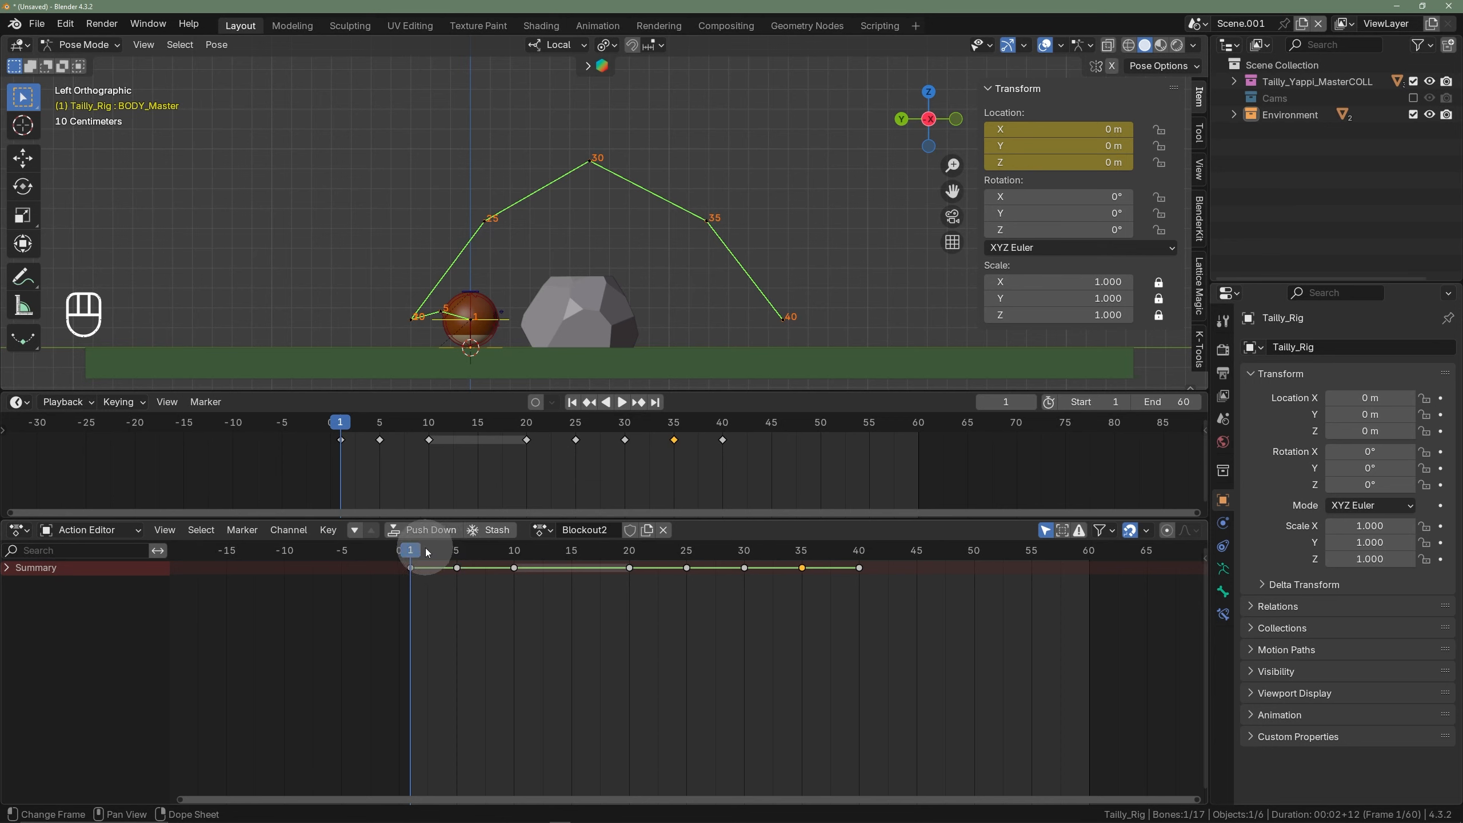
drag(428, 553, 420, 590)
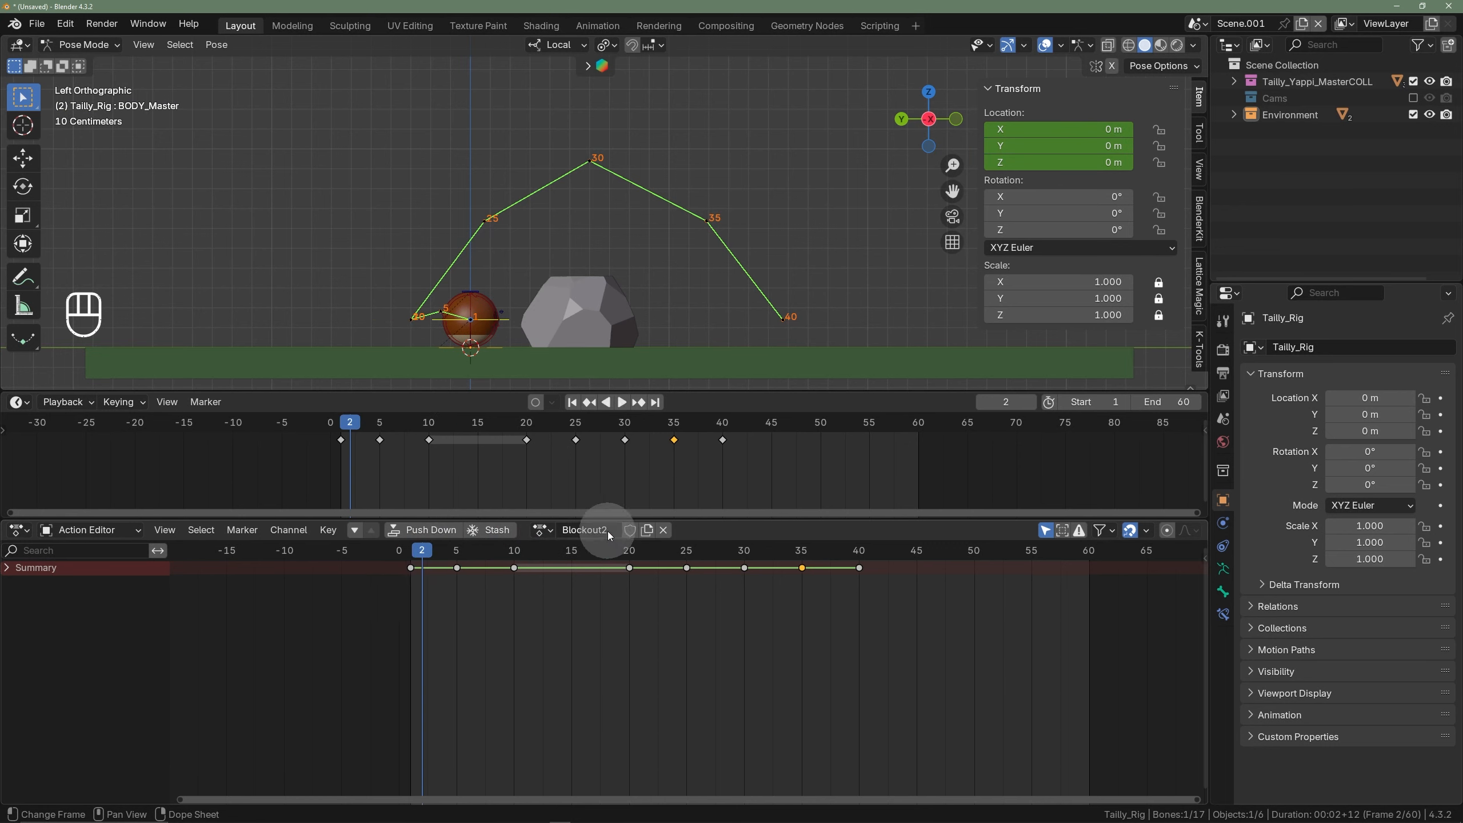
- Rename the Blockout2 action as Spline1 and enable a fake user for it
click(608, 531)
text(S)
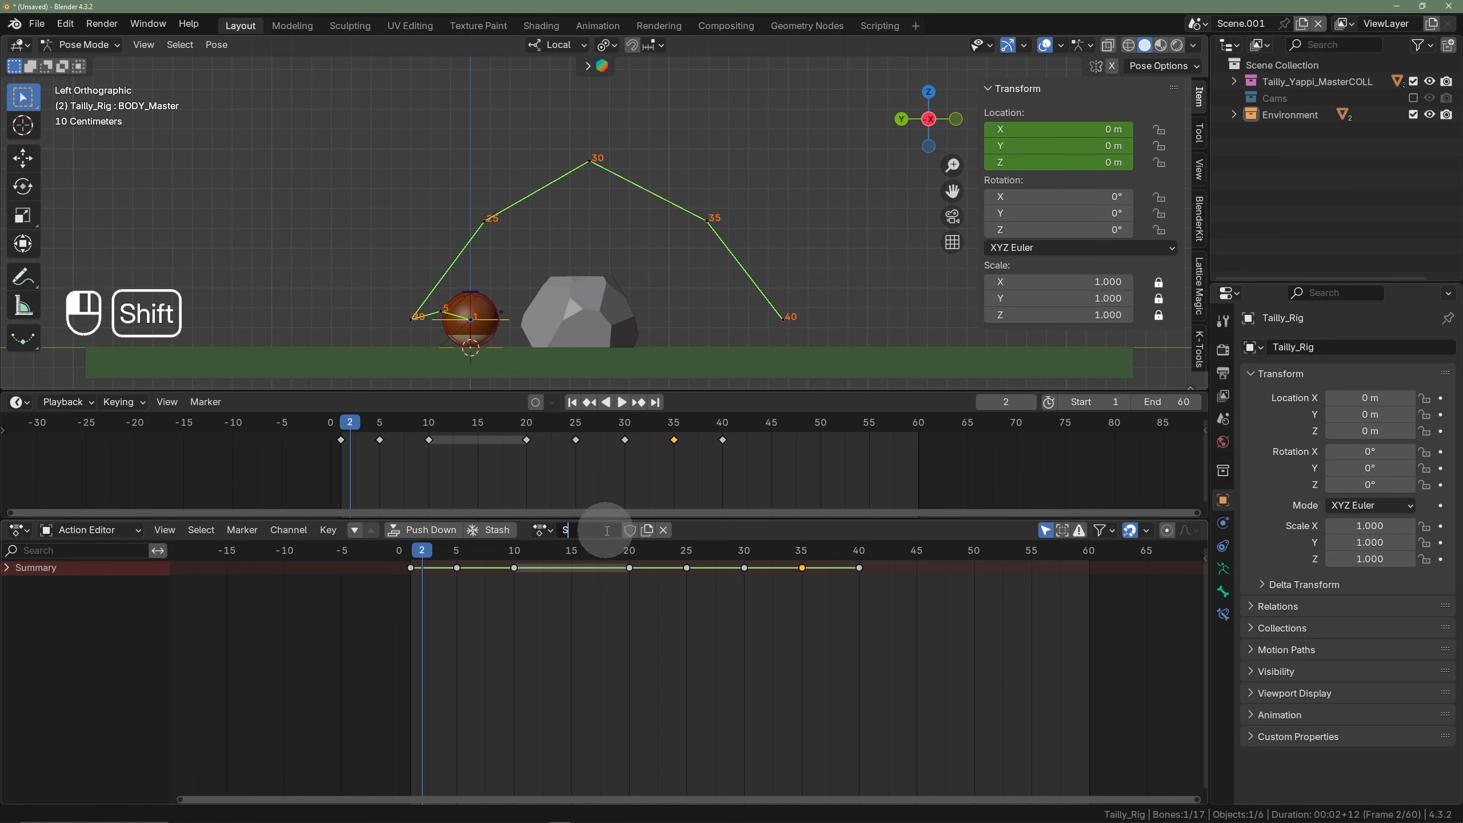
text(pline1)
key(Return)
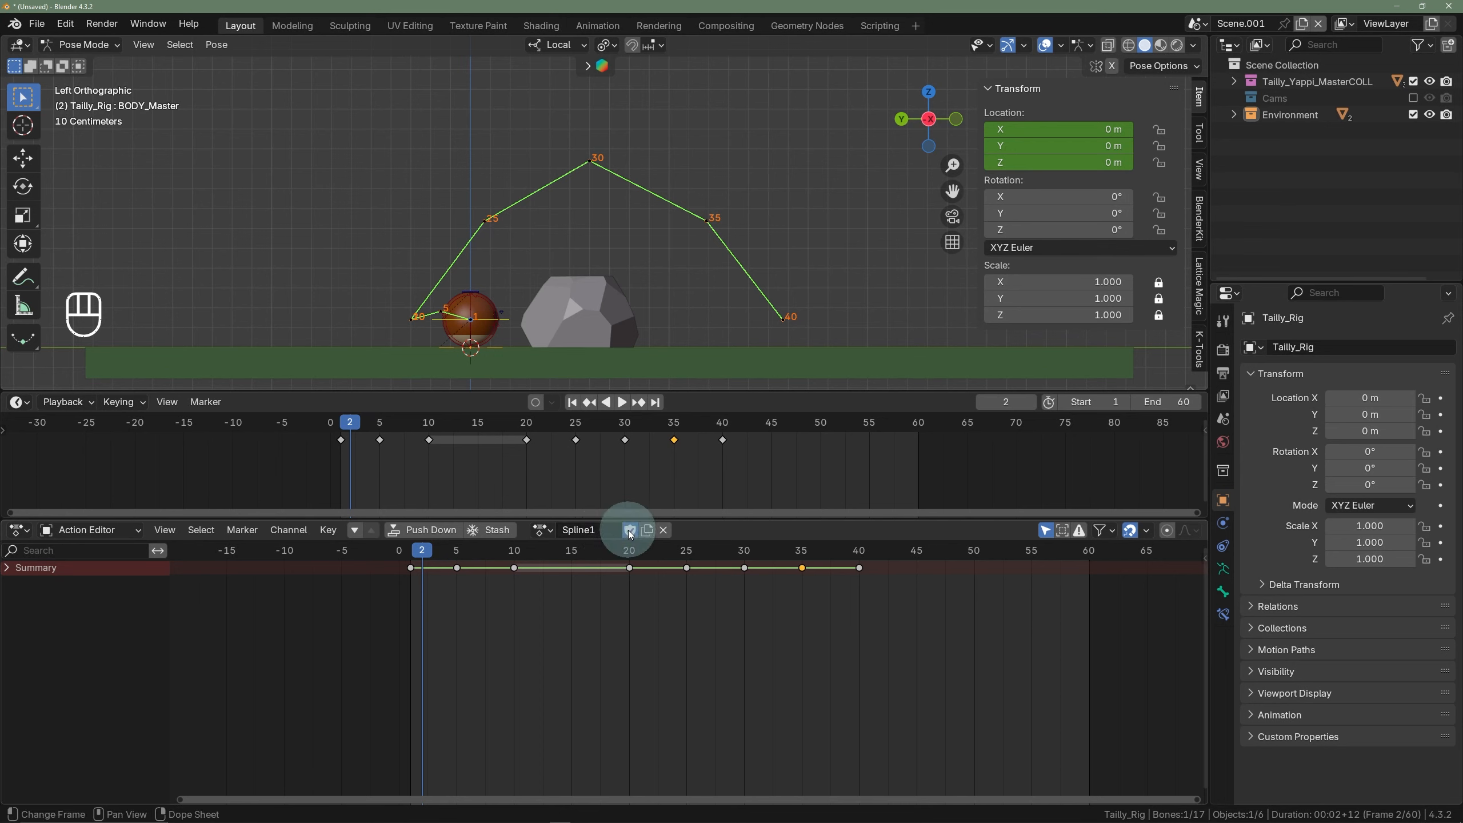
- Switch the rig to the Blockout1 action and back to Spline1 to test swapping between versions
click(540, 532)
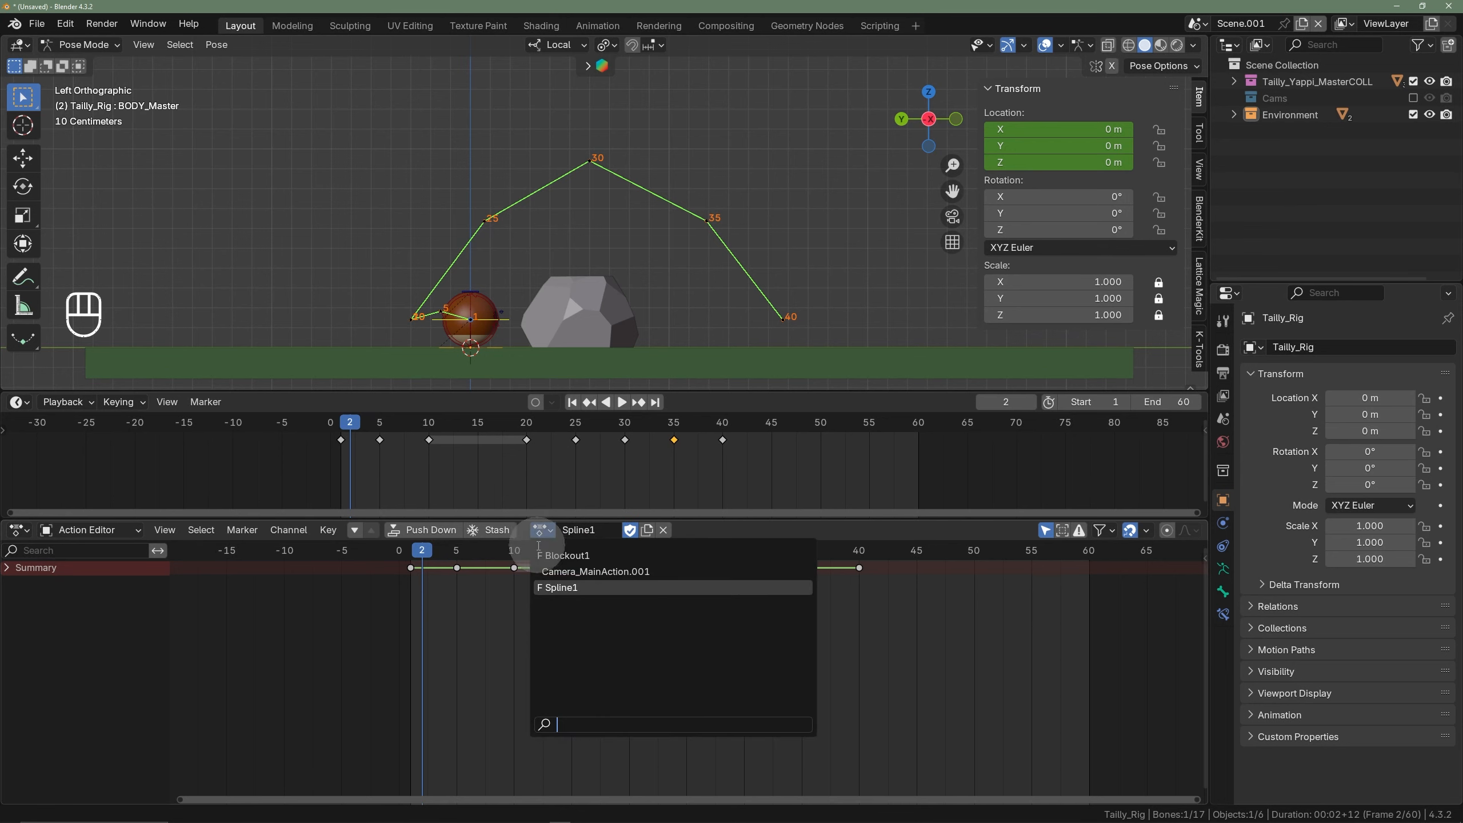
click(560, 539)
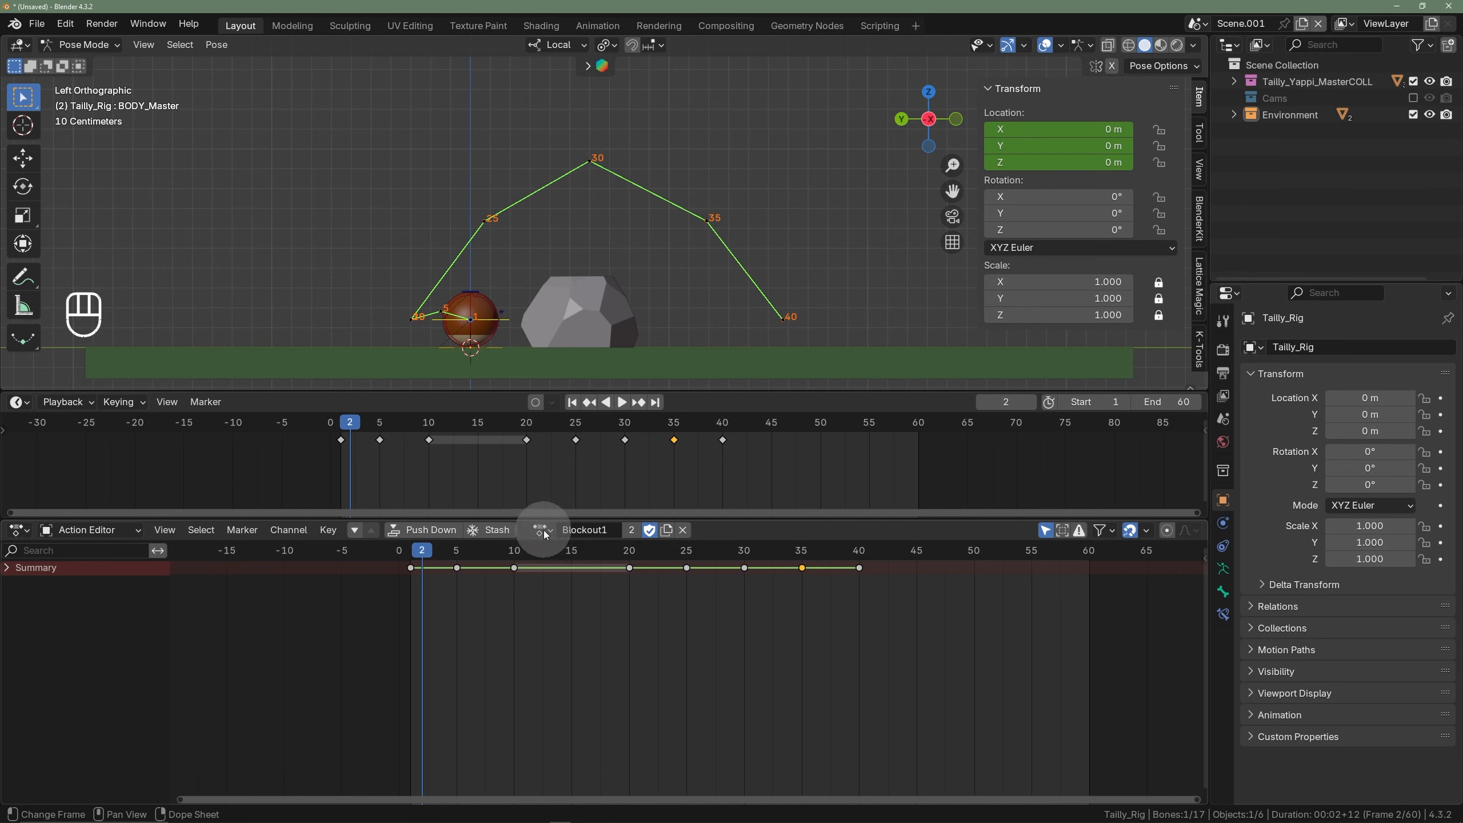
click(540, 530)
click(546, 570)
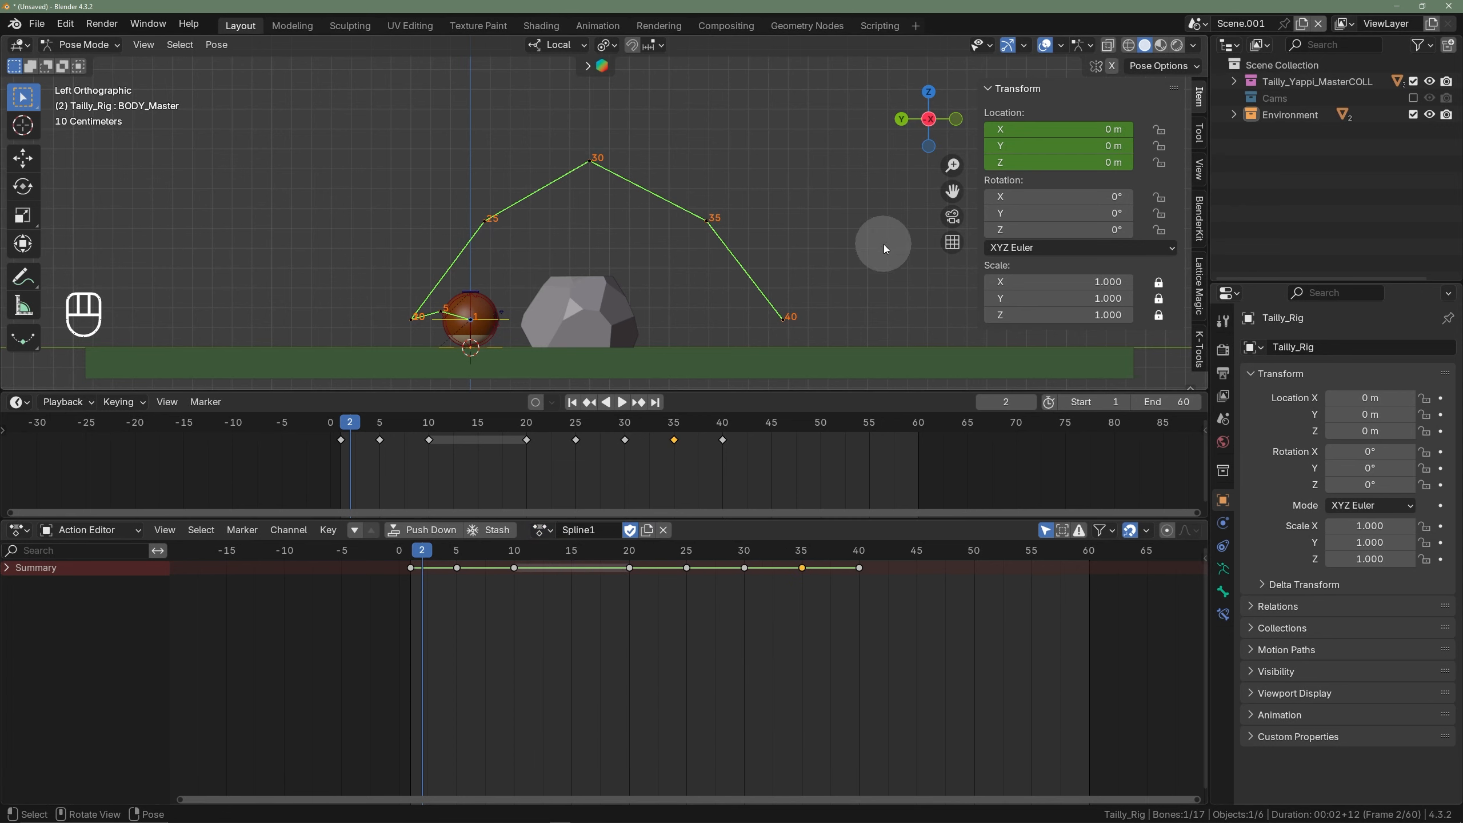
- Play the Spline1 action from frame 1 and return the playhead to the start
click(409, 556)
key(space)
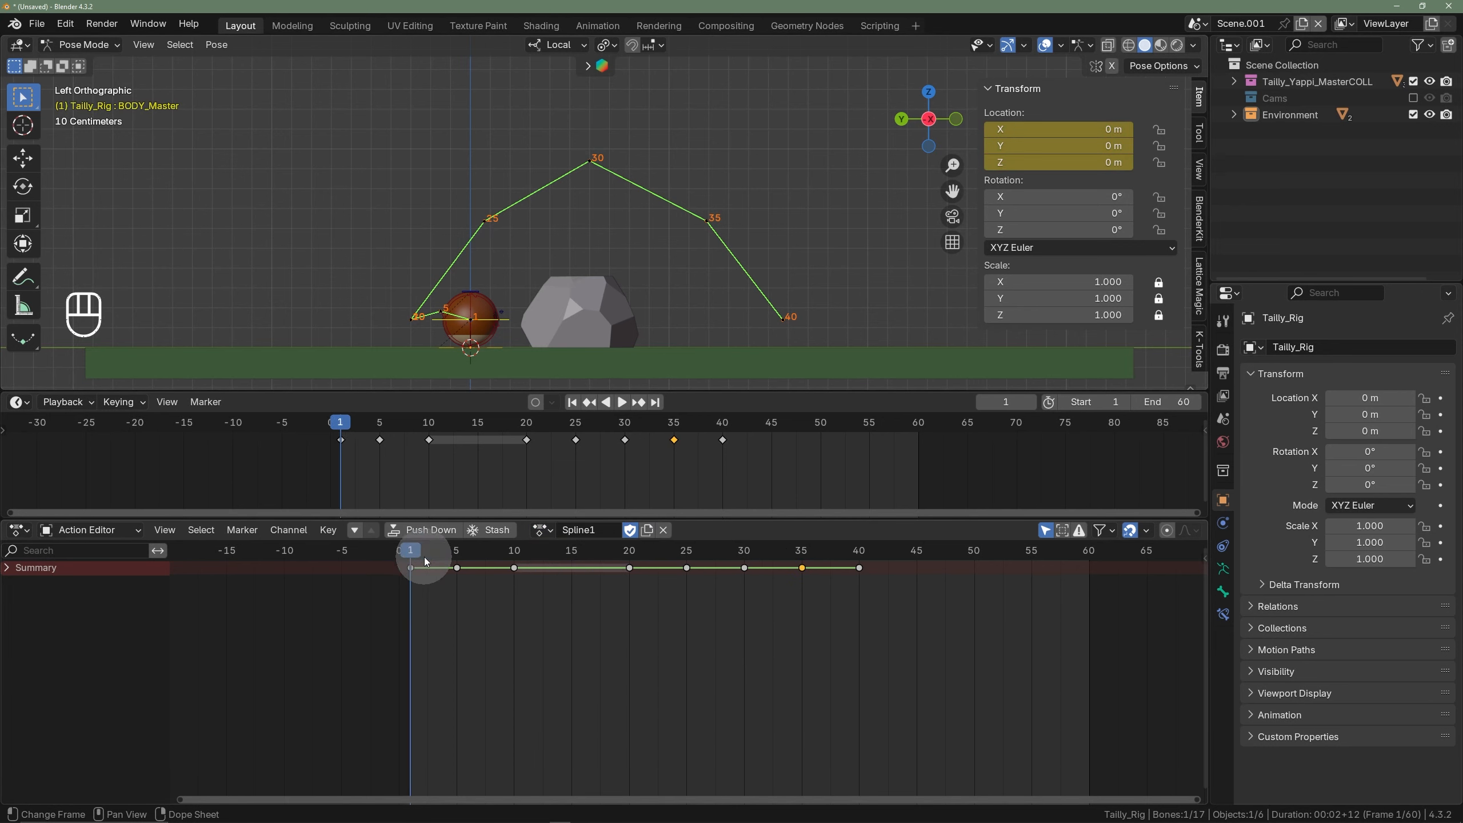
key(space)
key(space)
click(414, 554)
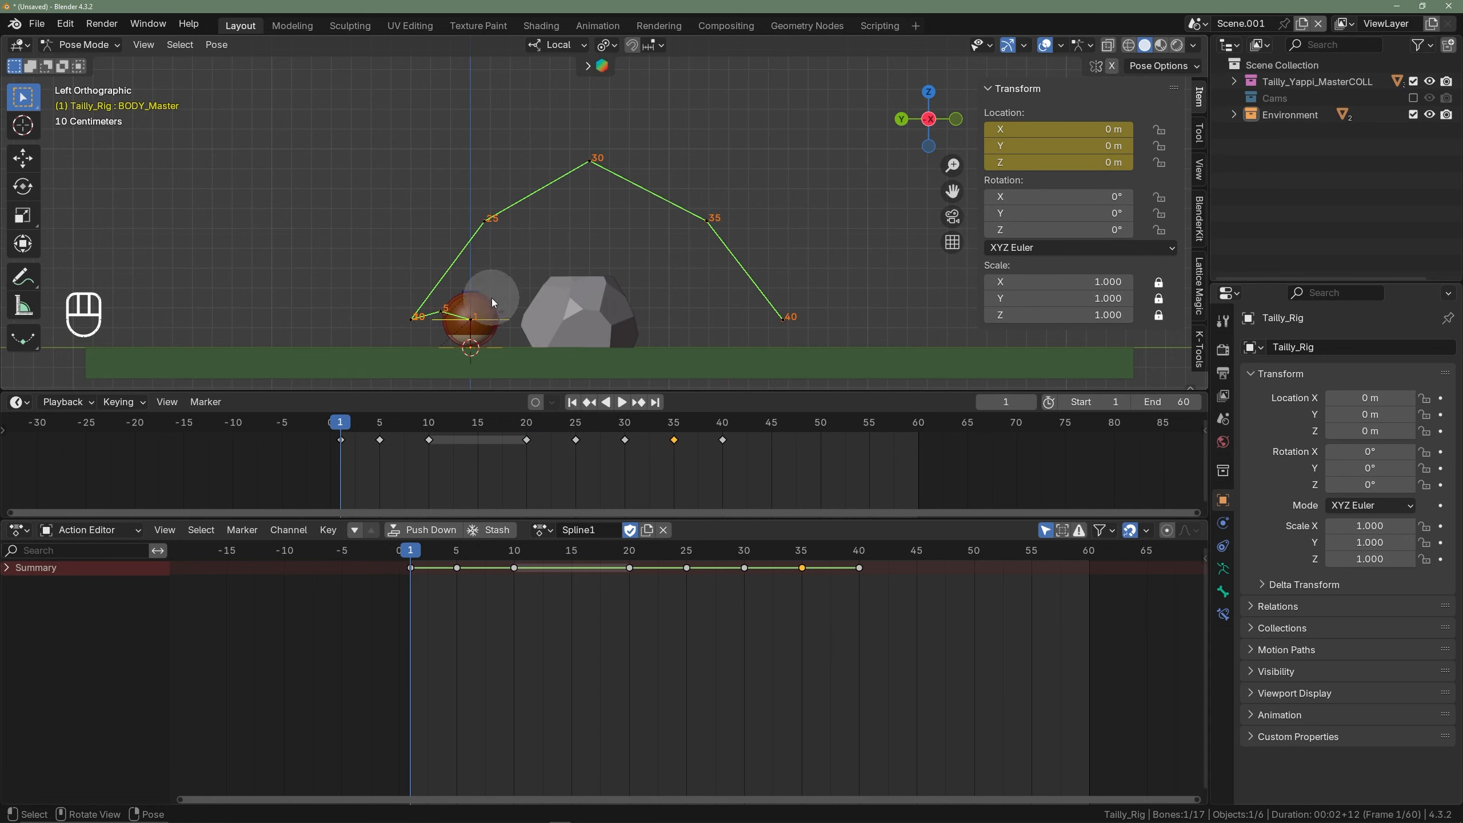
- Set all keyframes of the Spline1 action to Bézier interpolation and update the motion paths
right_click(576, 243)
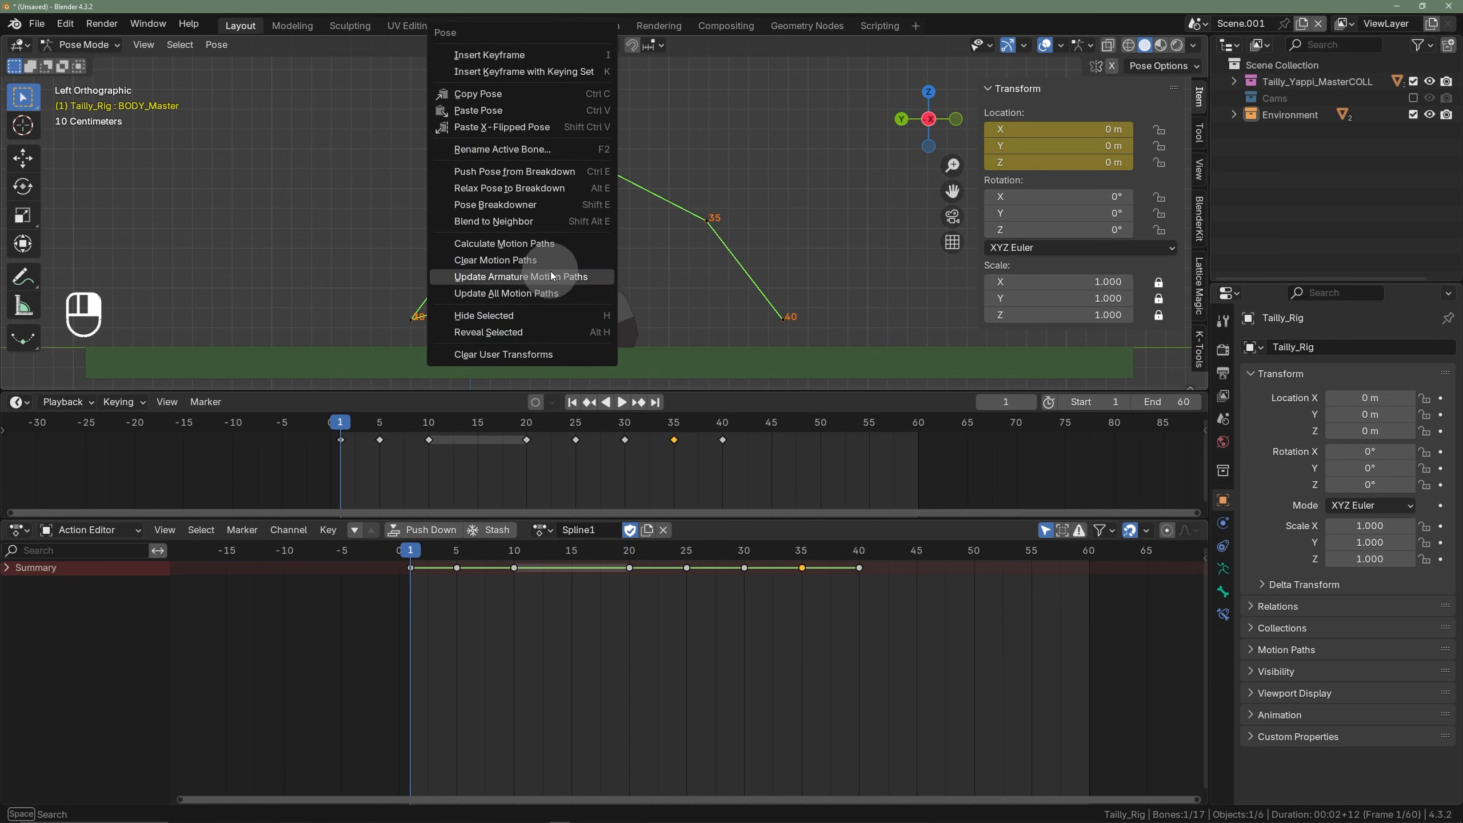
drag(784, 498, 328, 411)
key(t)
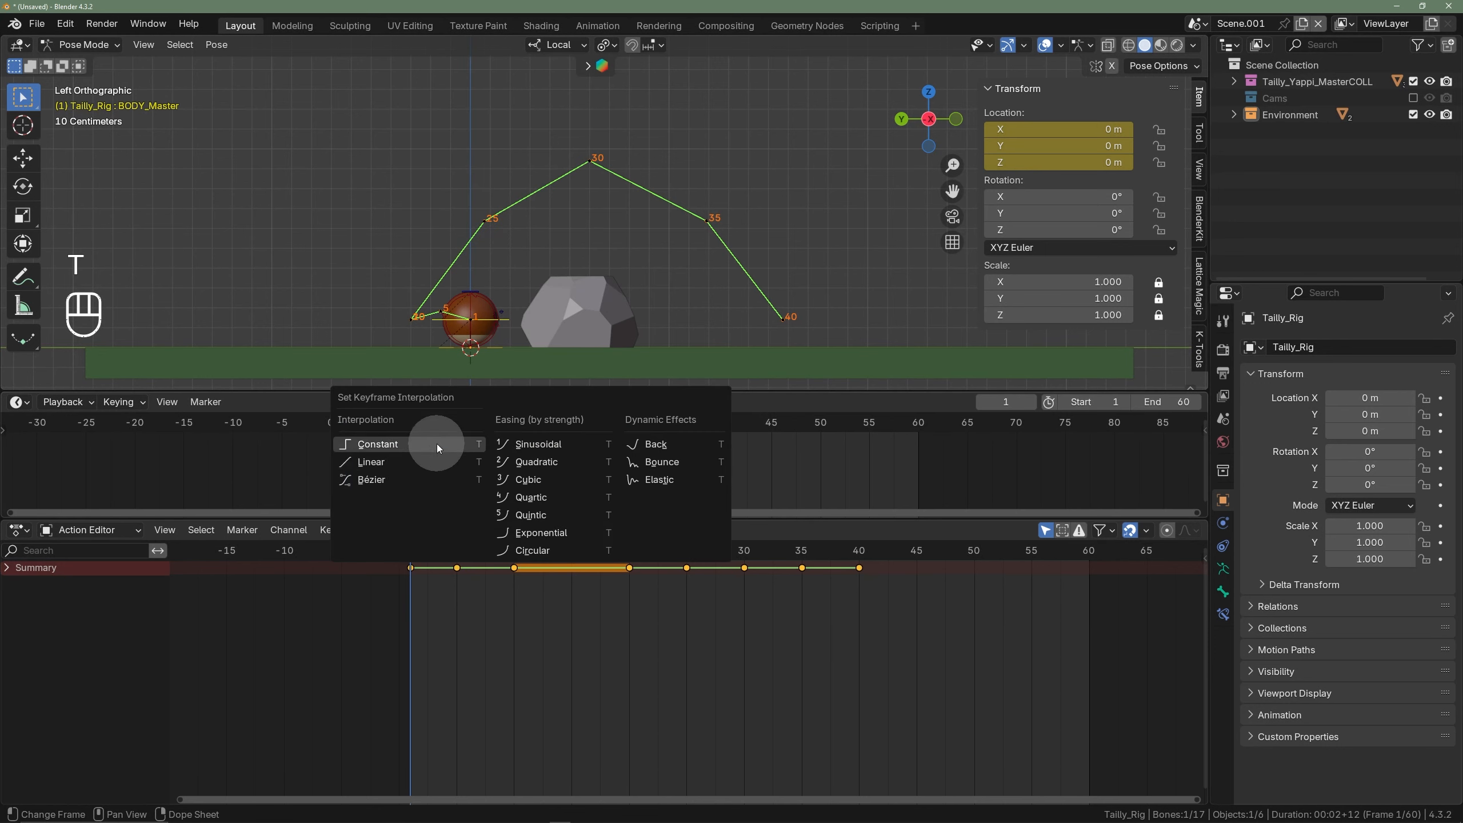
click(408, 483)
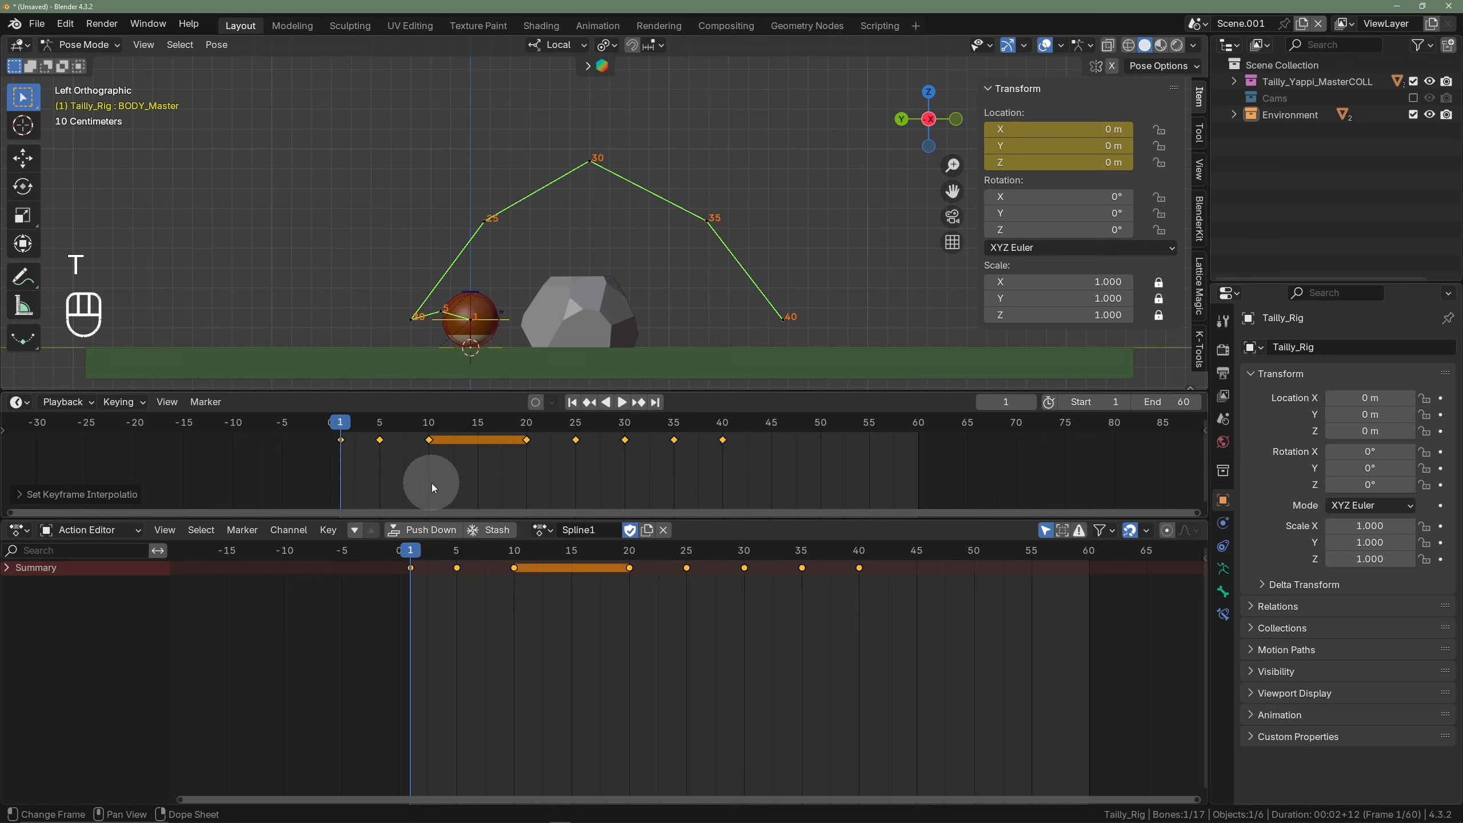
right_click(732, 245)
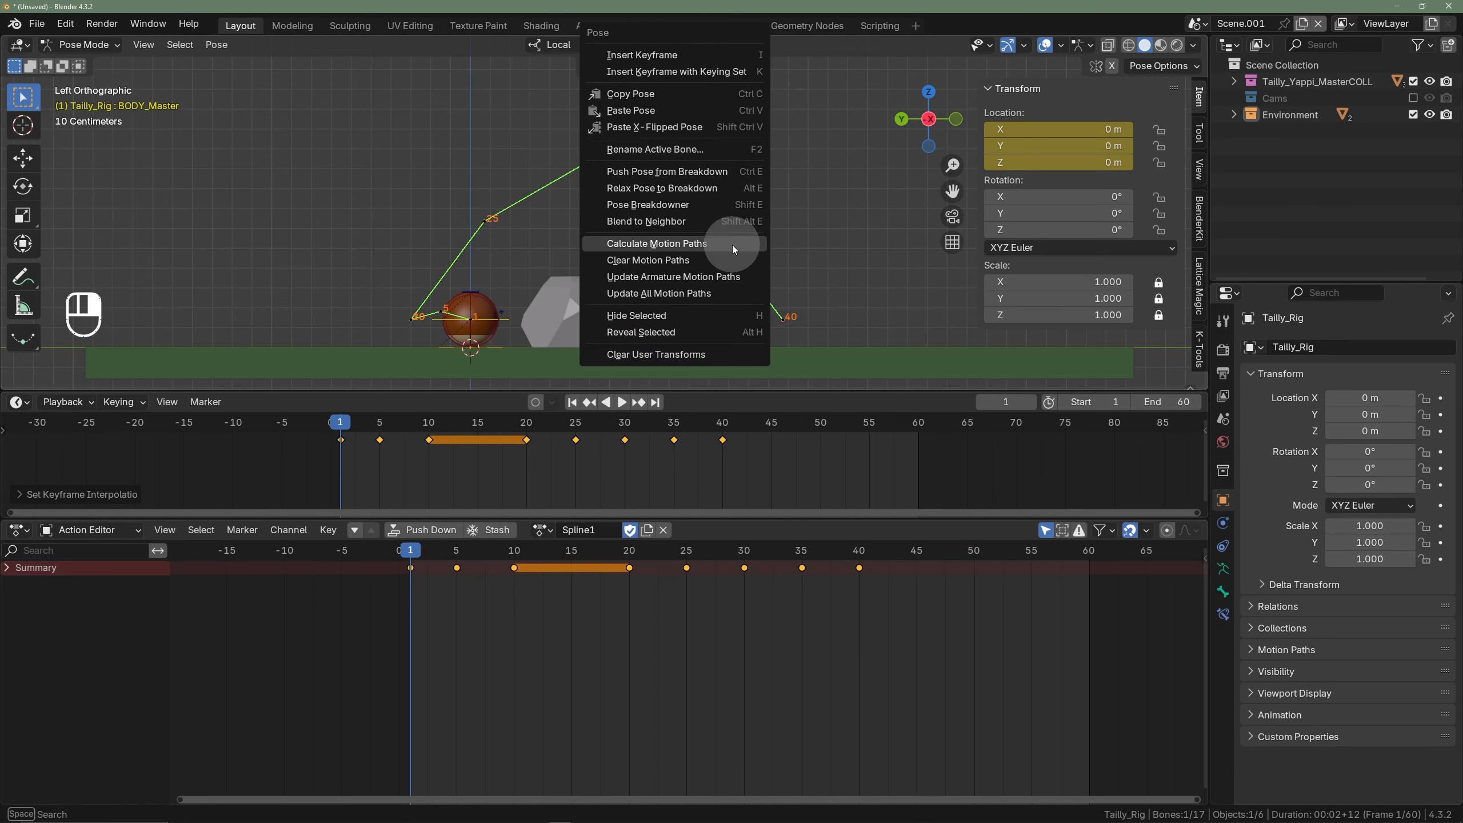
click(703, 289)
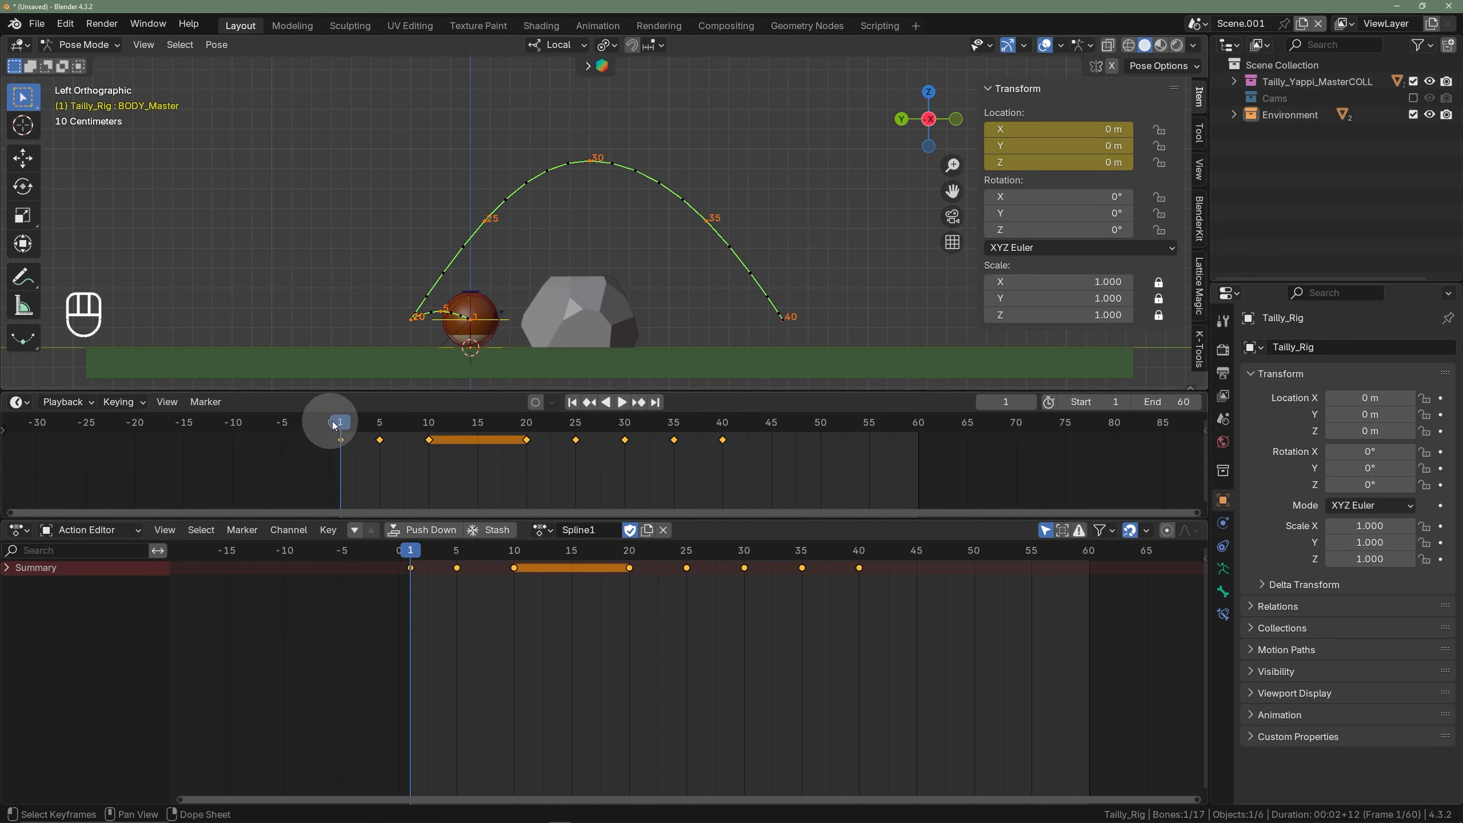
- Scrub and play the animation to review the splined jump over the rock
drag(334, 425, 462, 439)
key(space)
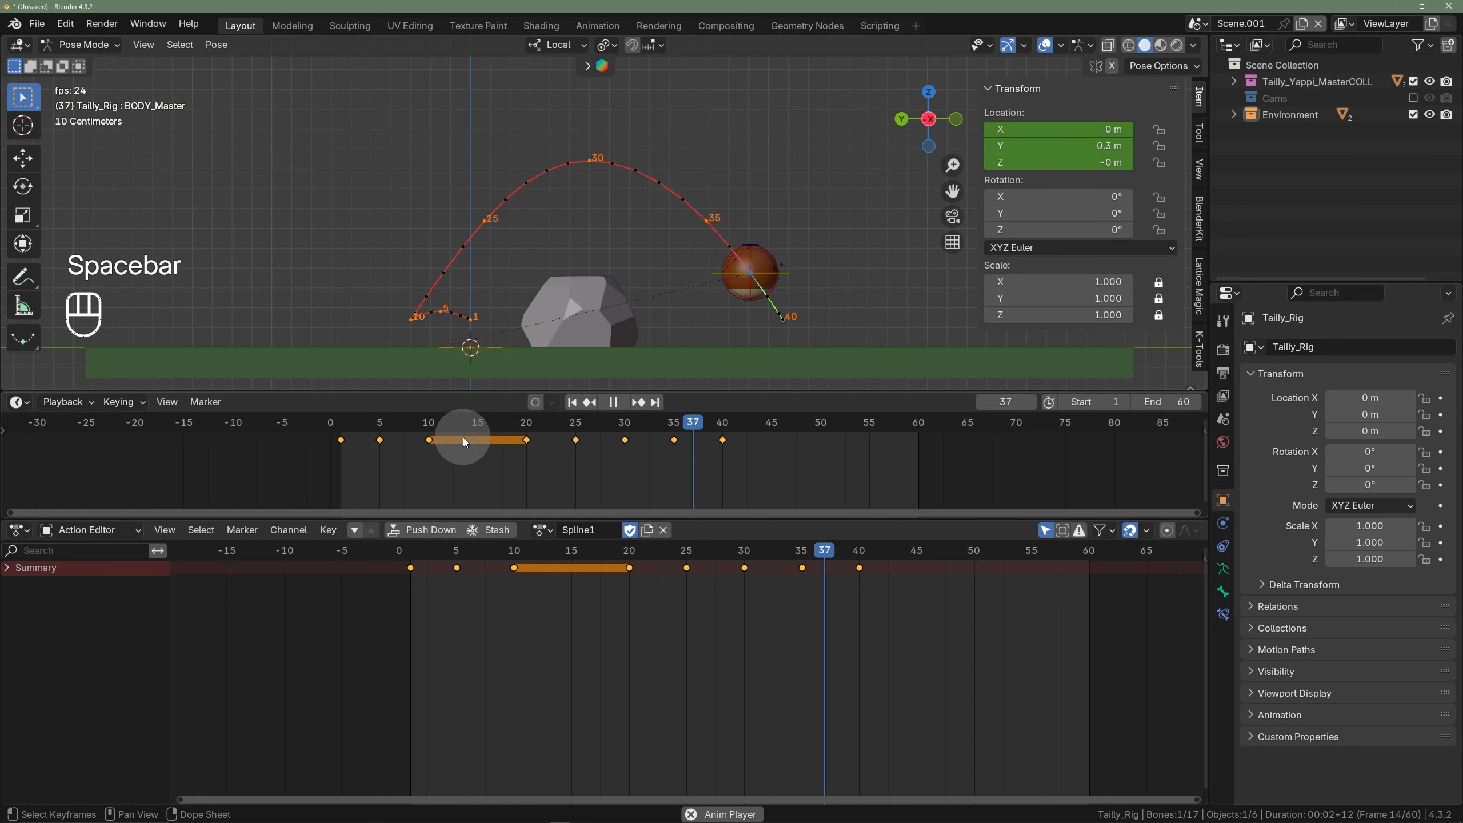
key(space)
- Go to frame 25 and change the Action Editor to the Graph Editor with the BODY_Master channels expanded
click(574, 429)
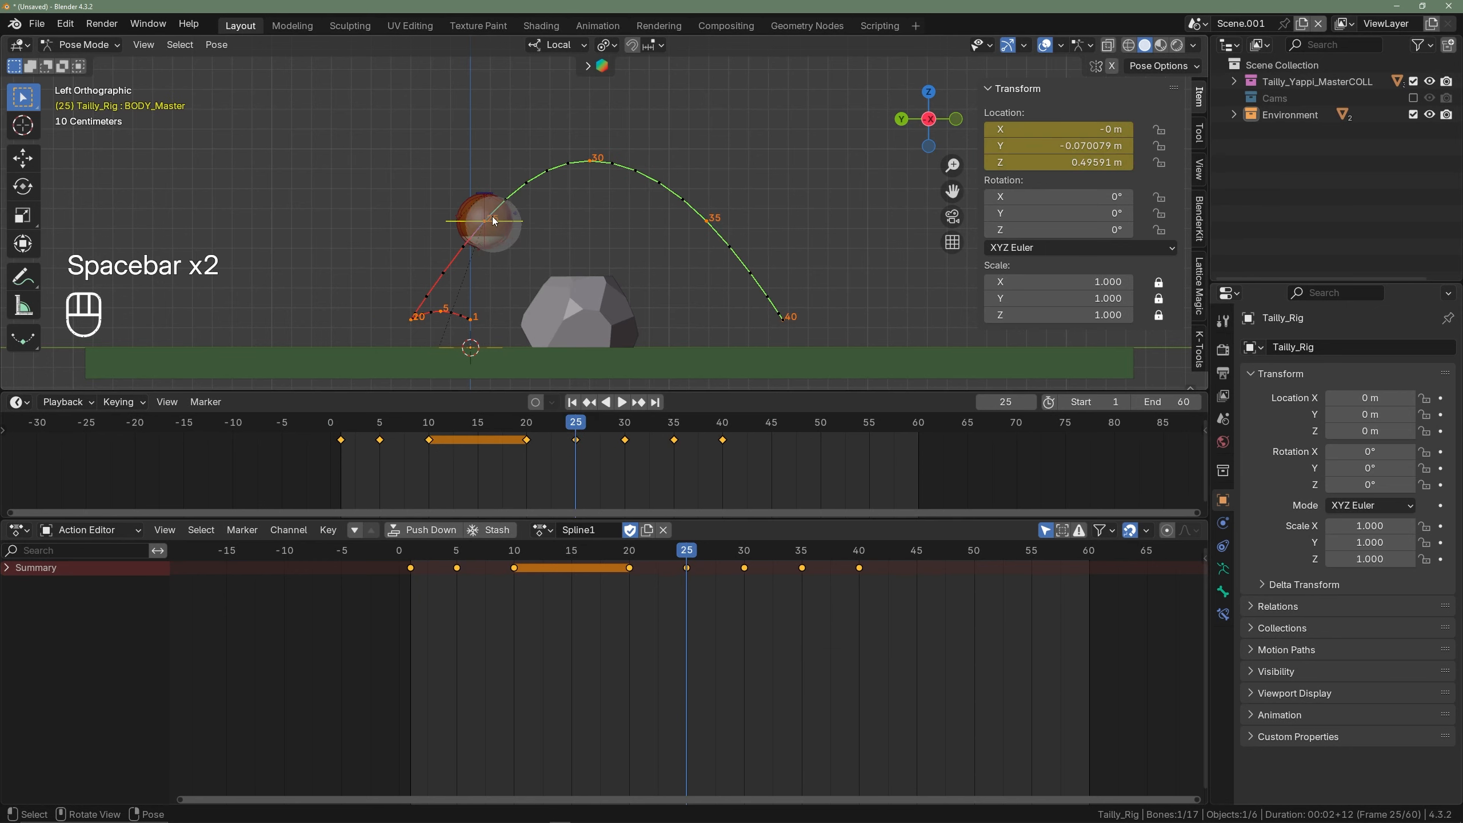
shift+middle_drag(515, 217, 556, 244)
scroll(555, 240, up, 1)
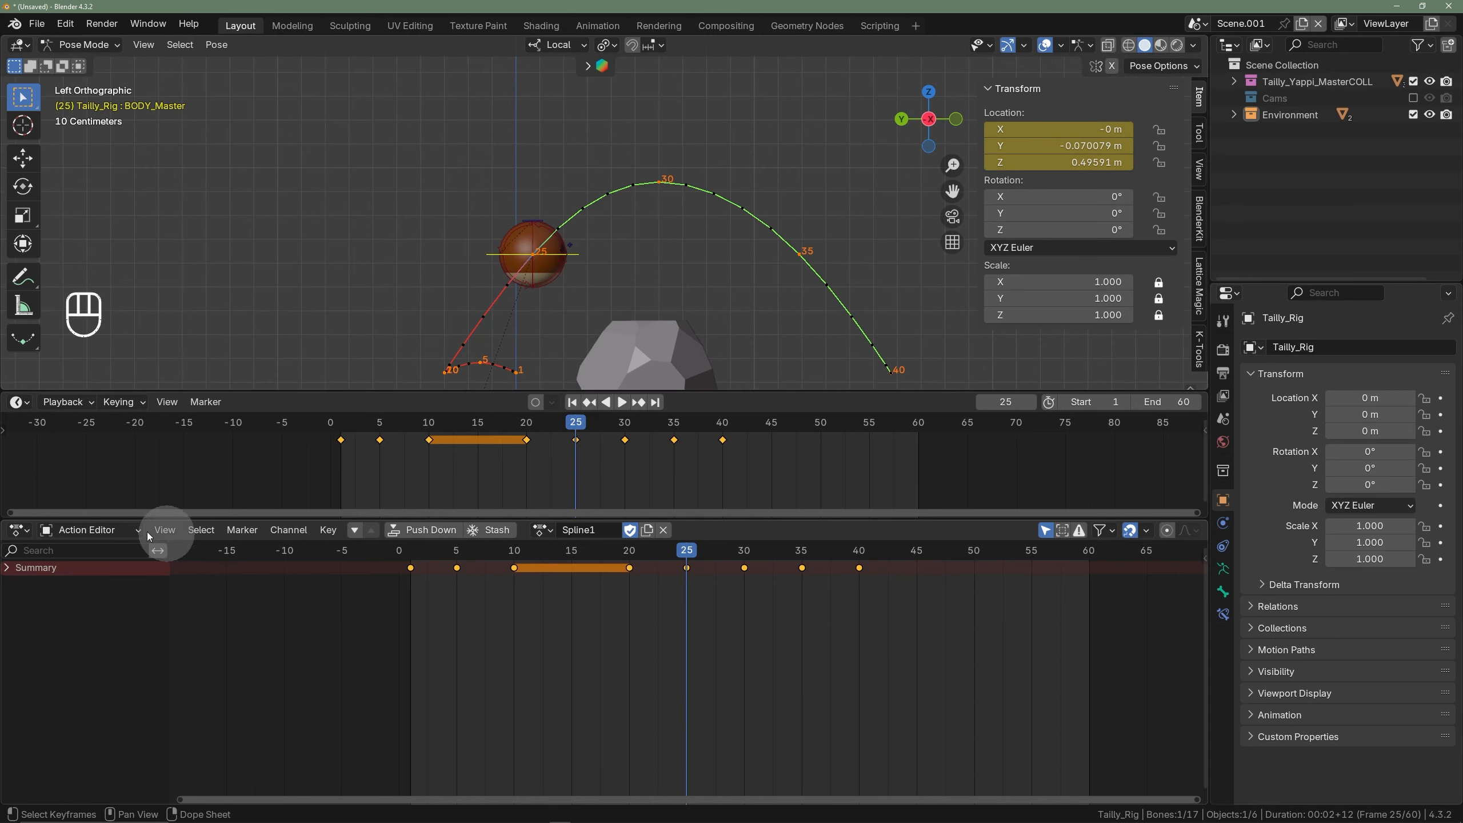
key(ctrl+Tab)
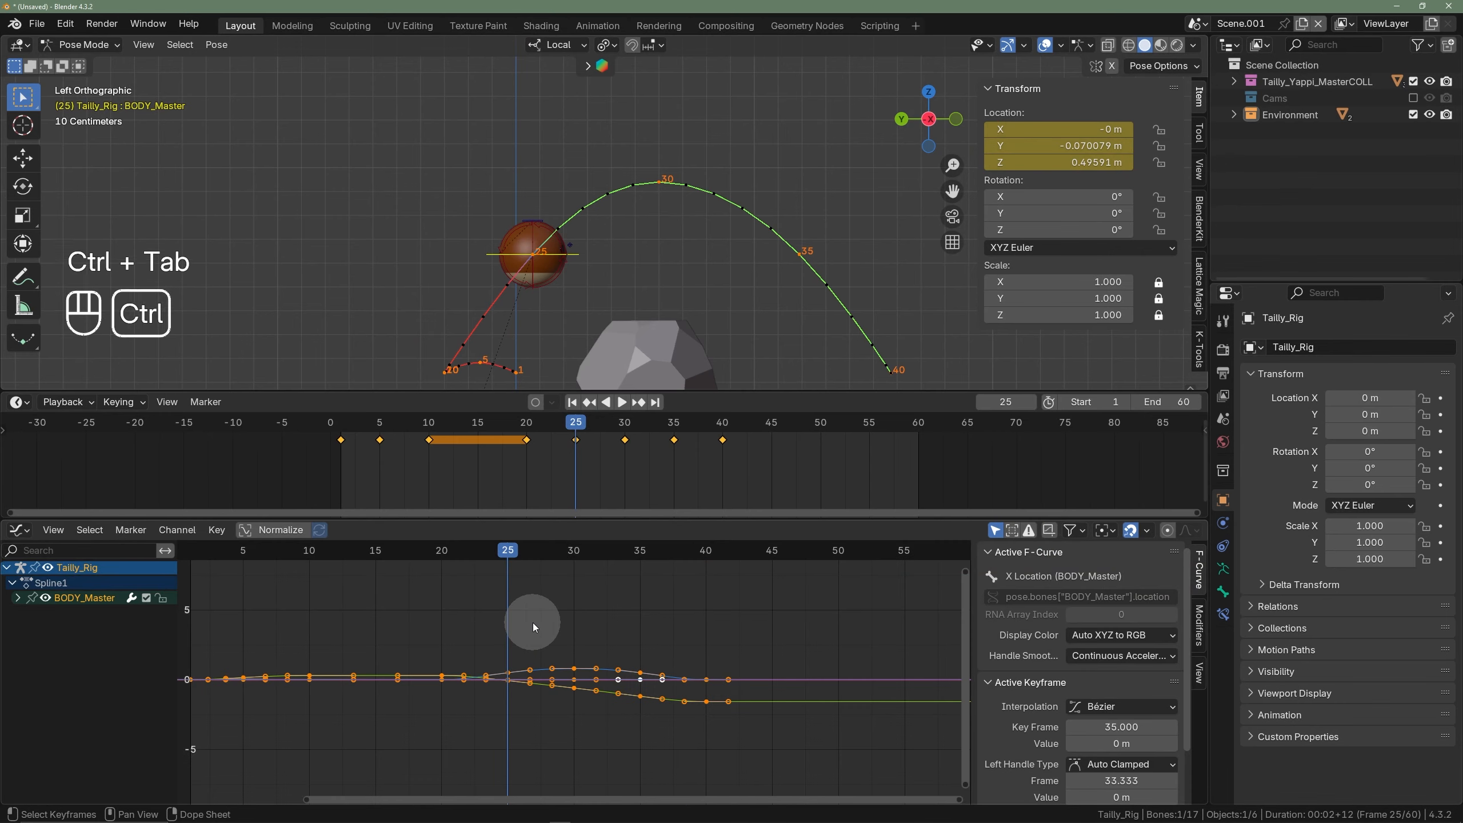
click(18, 597)
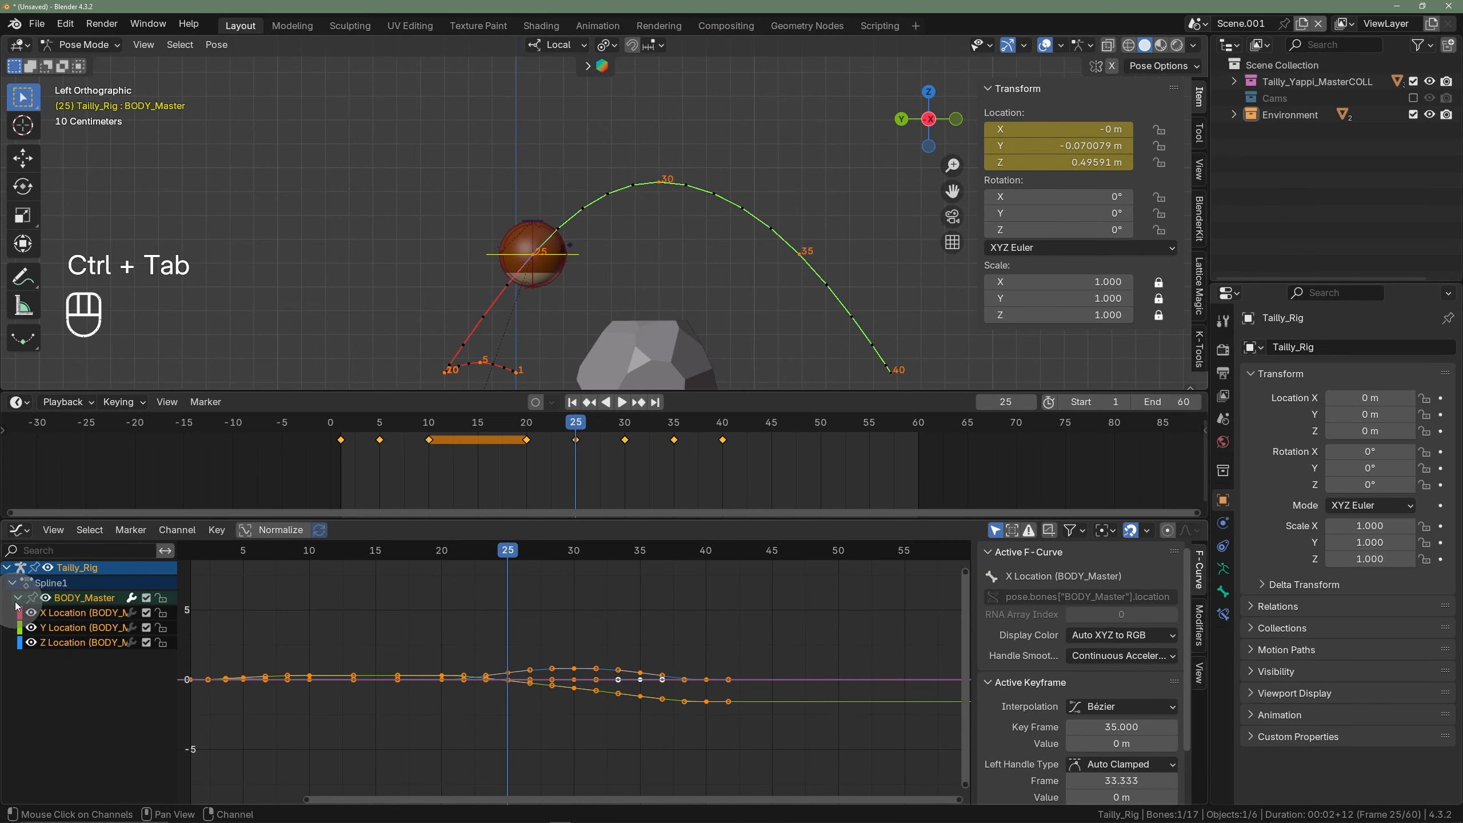
- Hide the X and Y Location curves of BODY_Master so only its Z Location curve is displayed
click(32, 642)
click(31, 628)
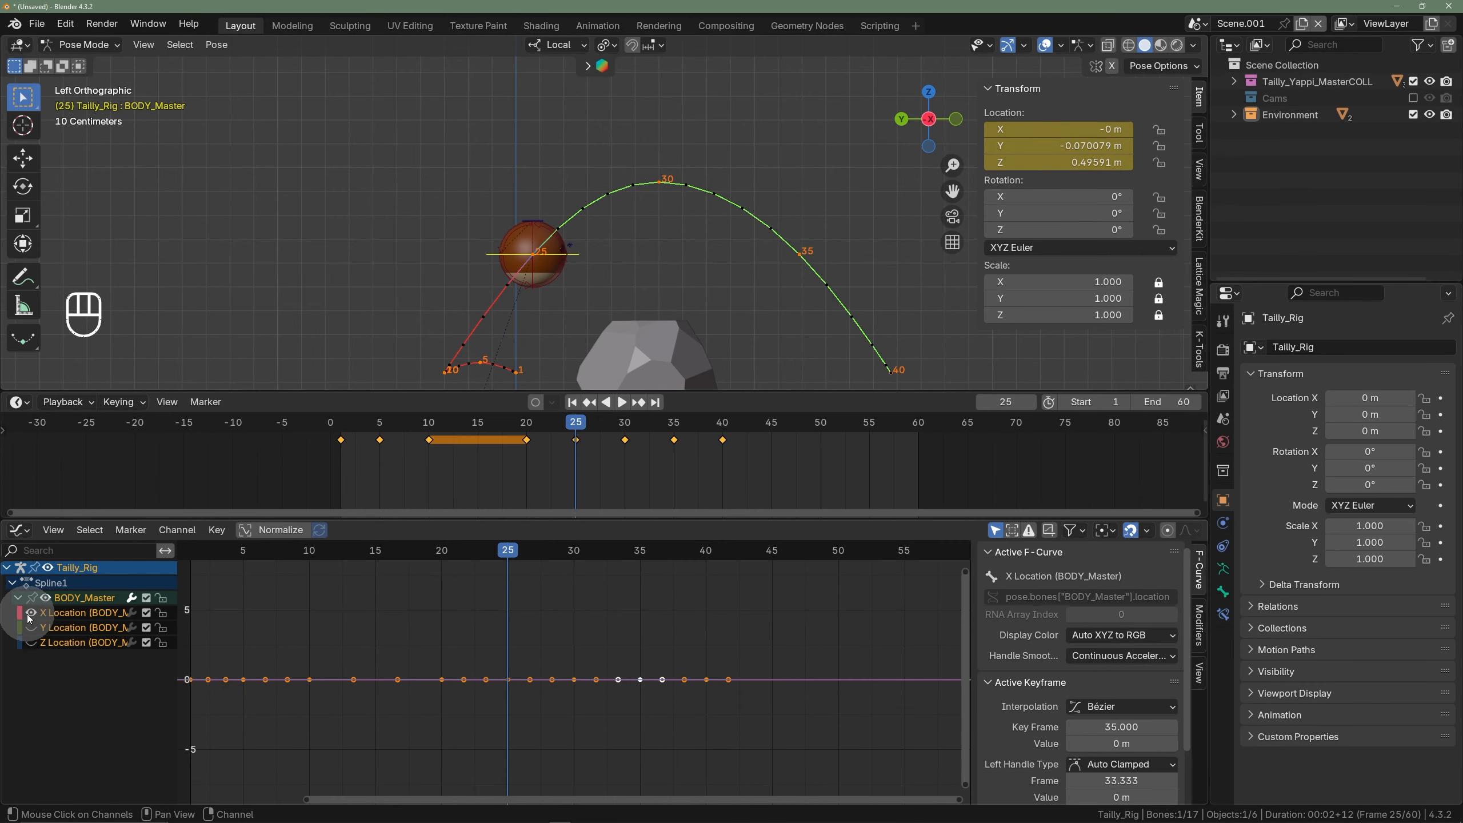
click(31, 613)
key(g)
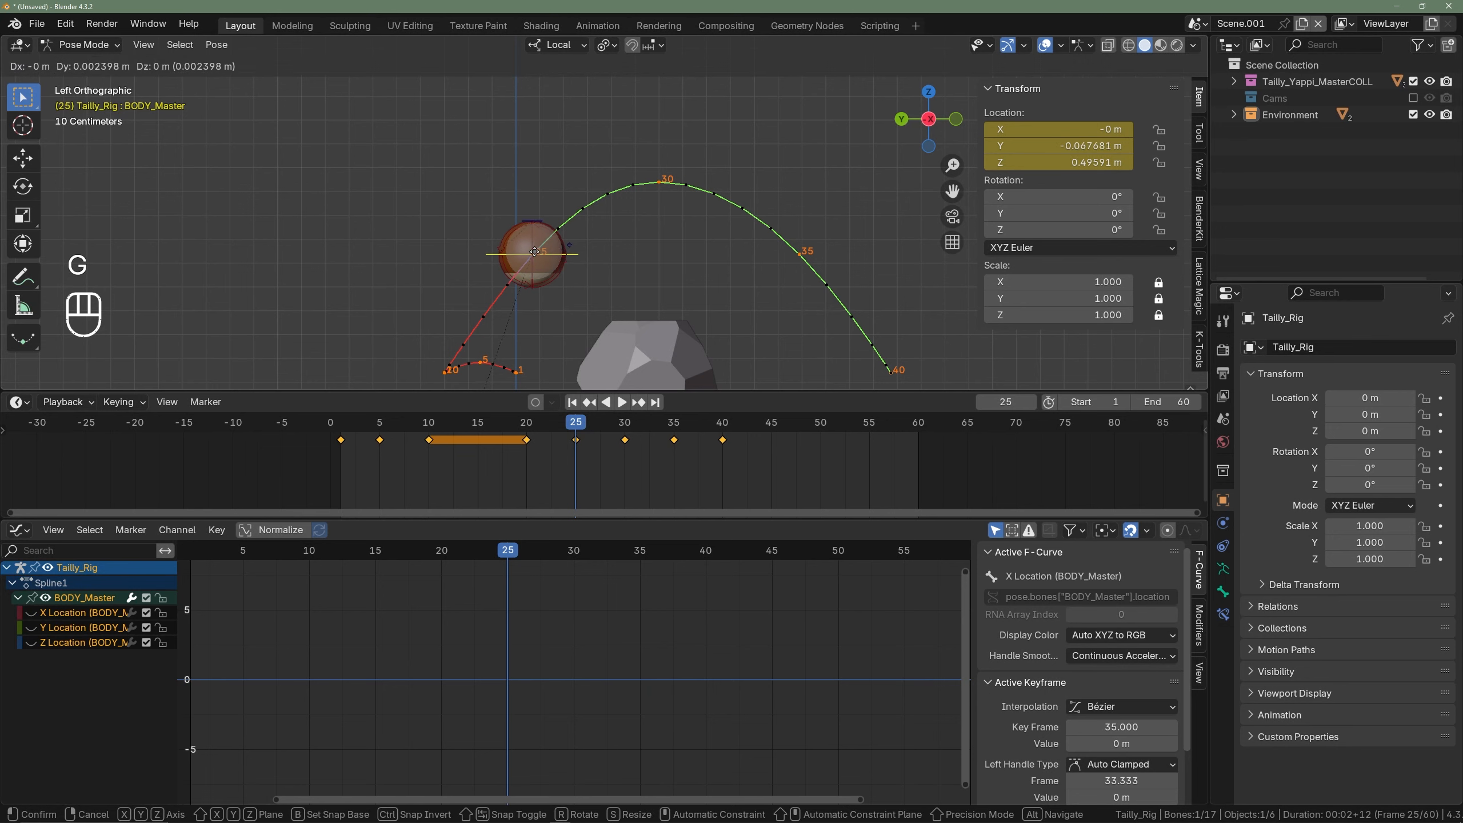
right_click(527, 246)
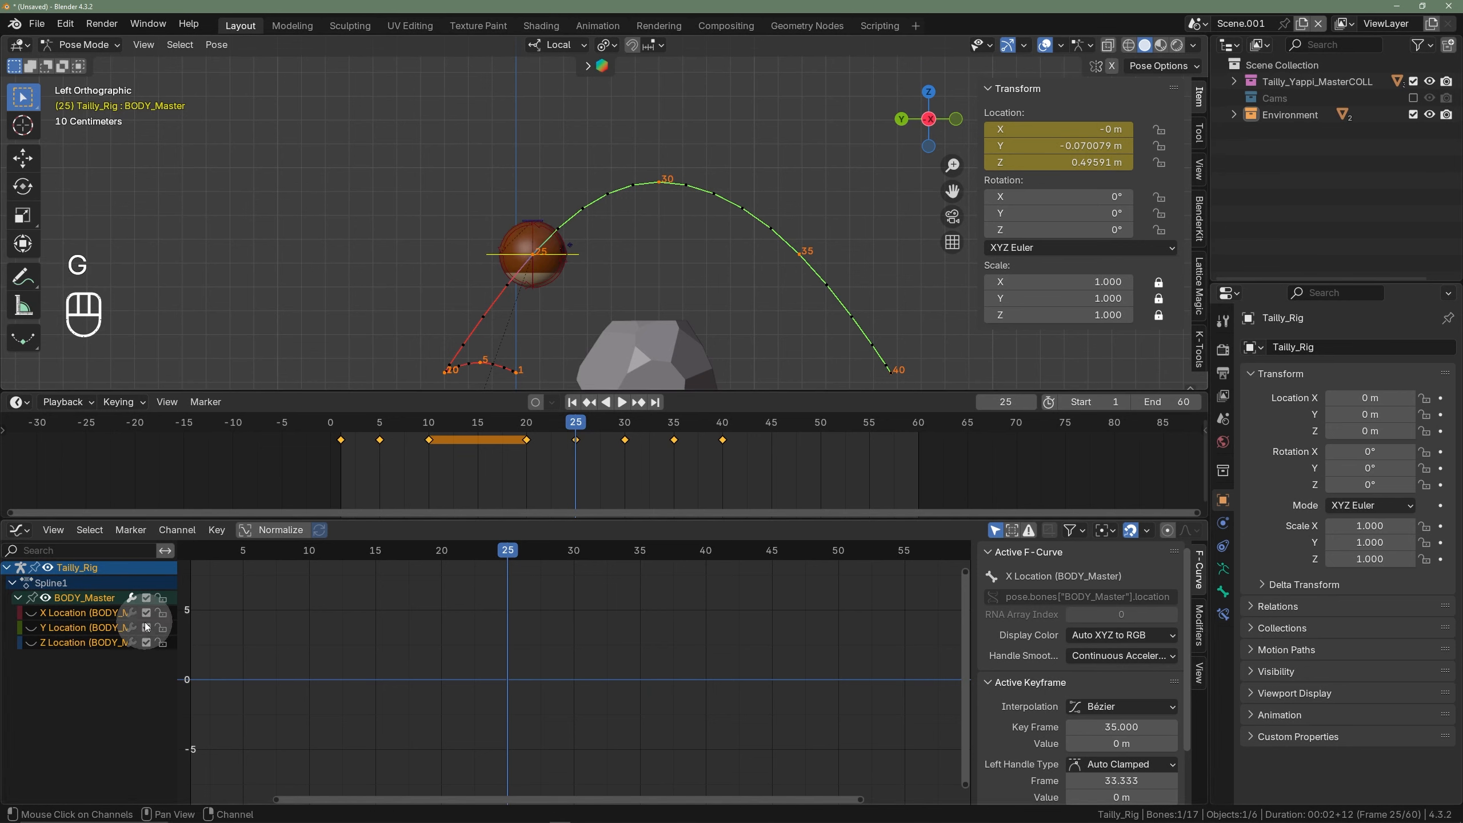
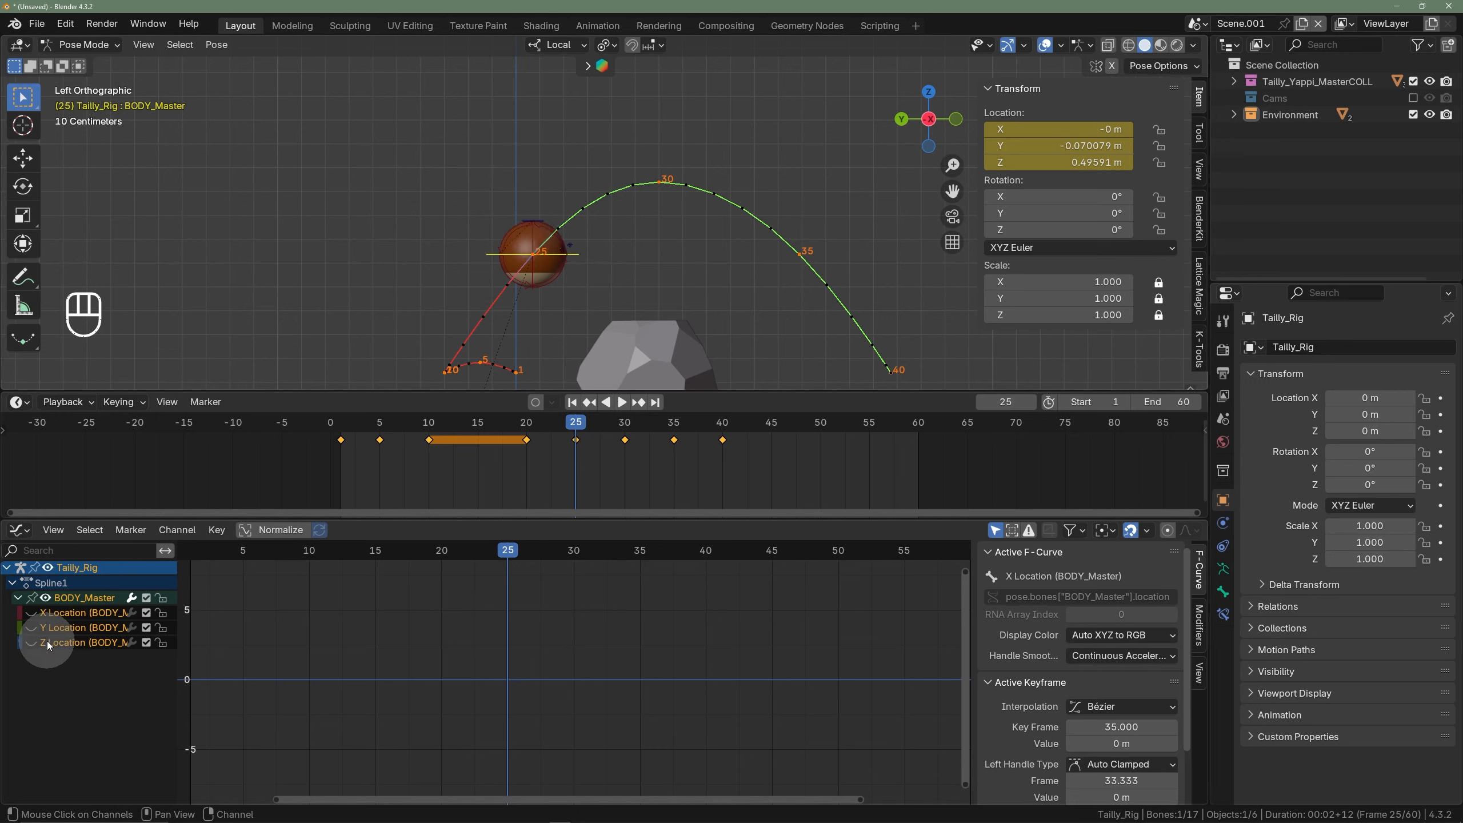
click(25, 645)
click(32, 642)
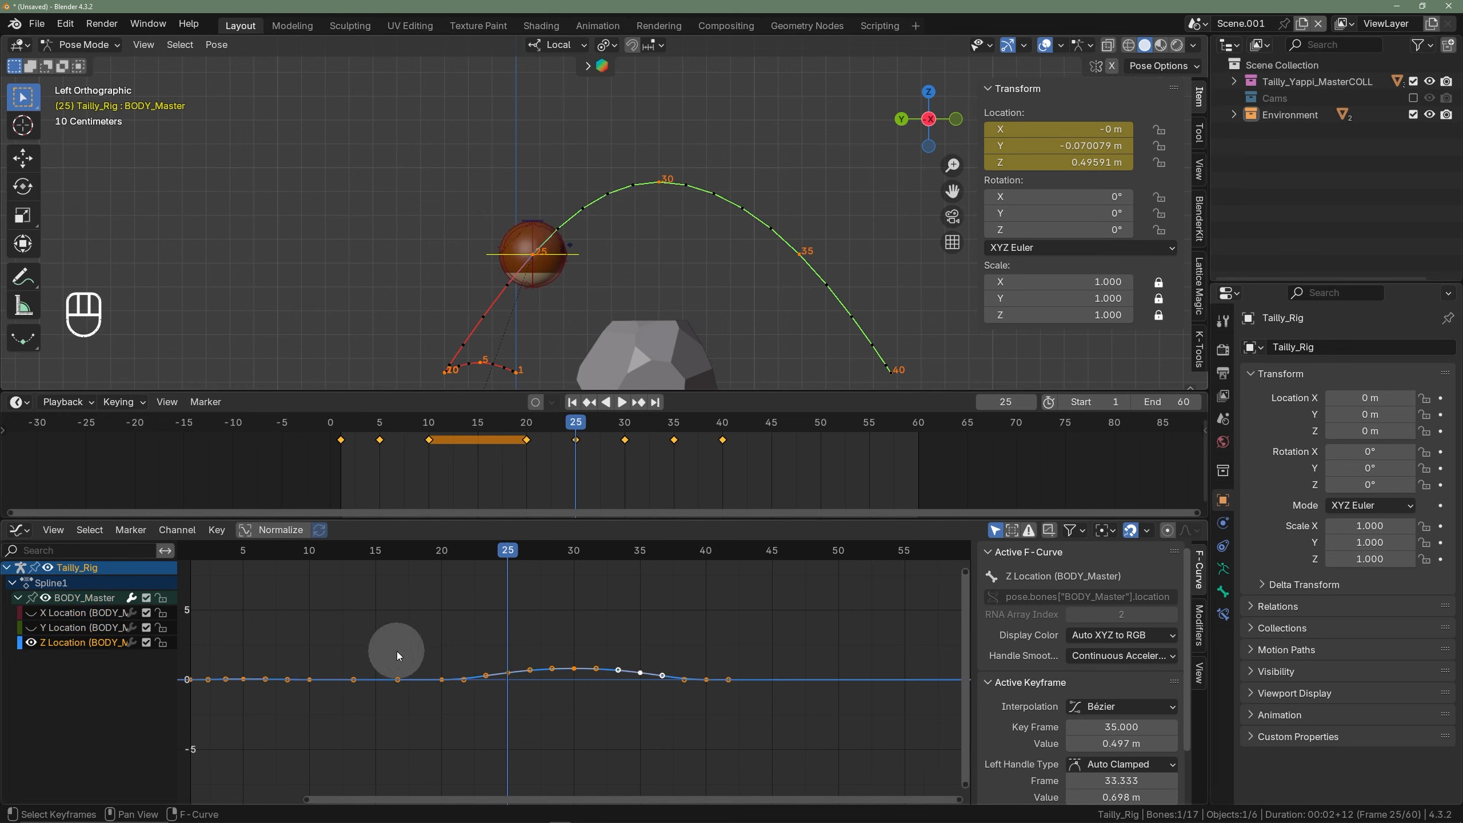
- Frame the Z Location keys between frames 20 and 40 in the graph and select the key at frame 25
scroll(533, 655, up, 6)
click(502, 684)
key(ctrl+z)
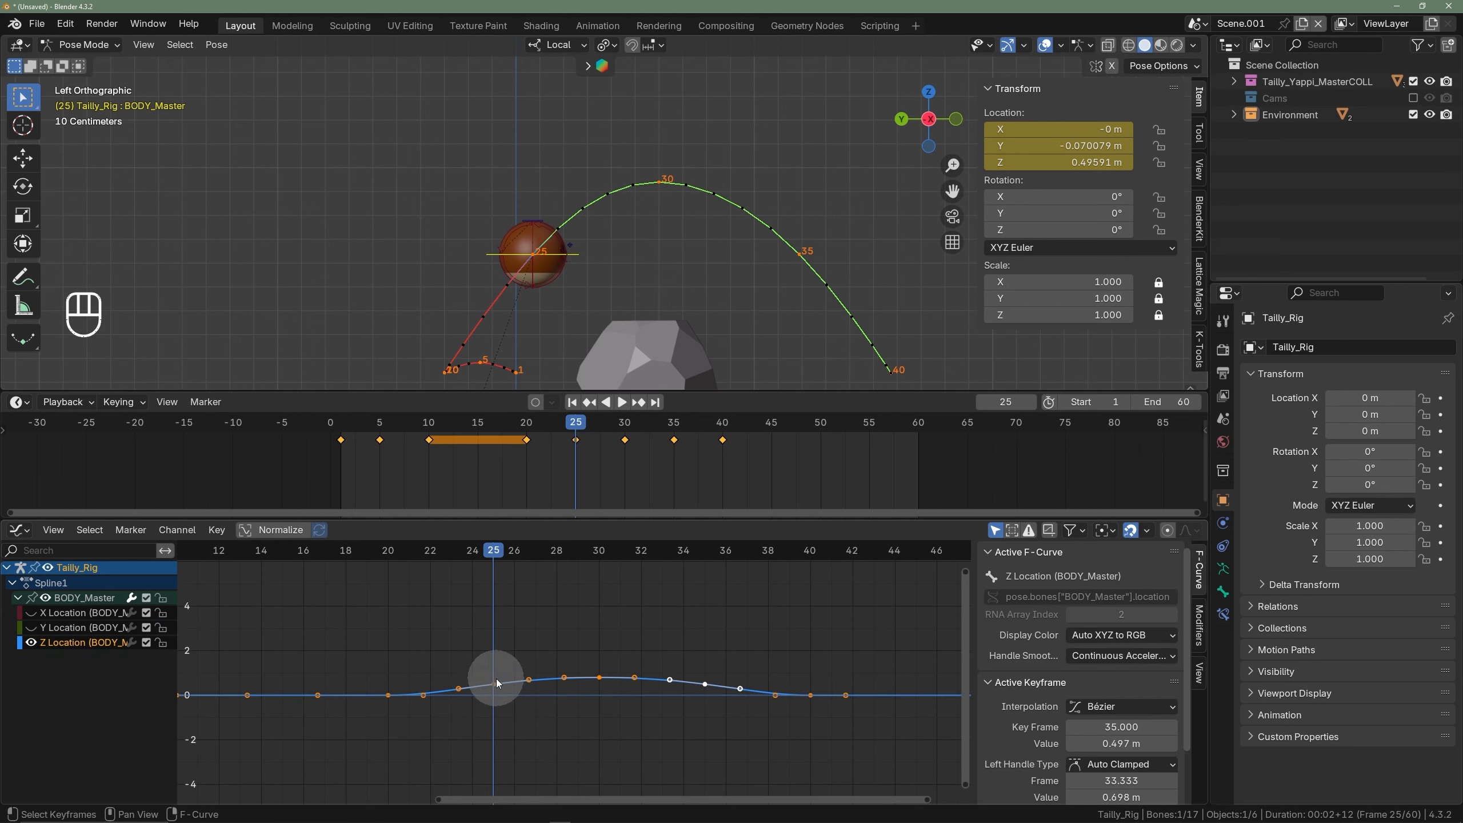
click(498, 684)
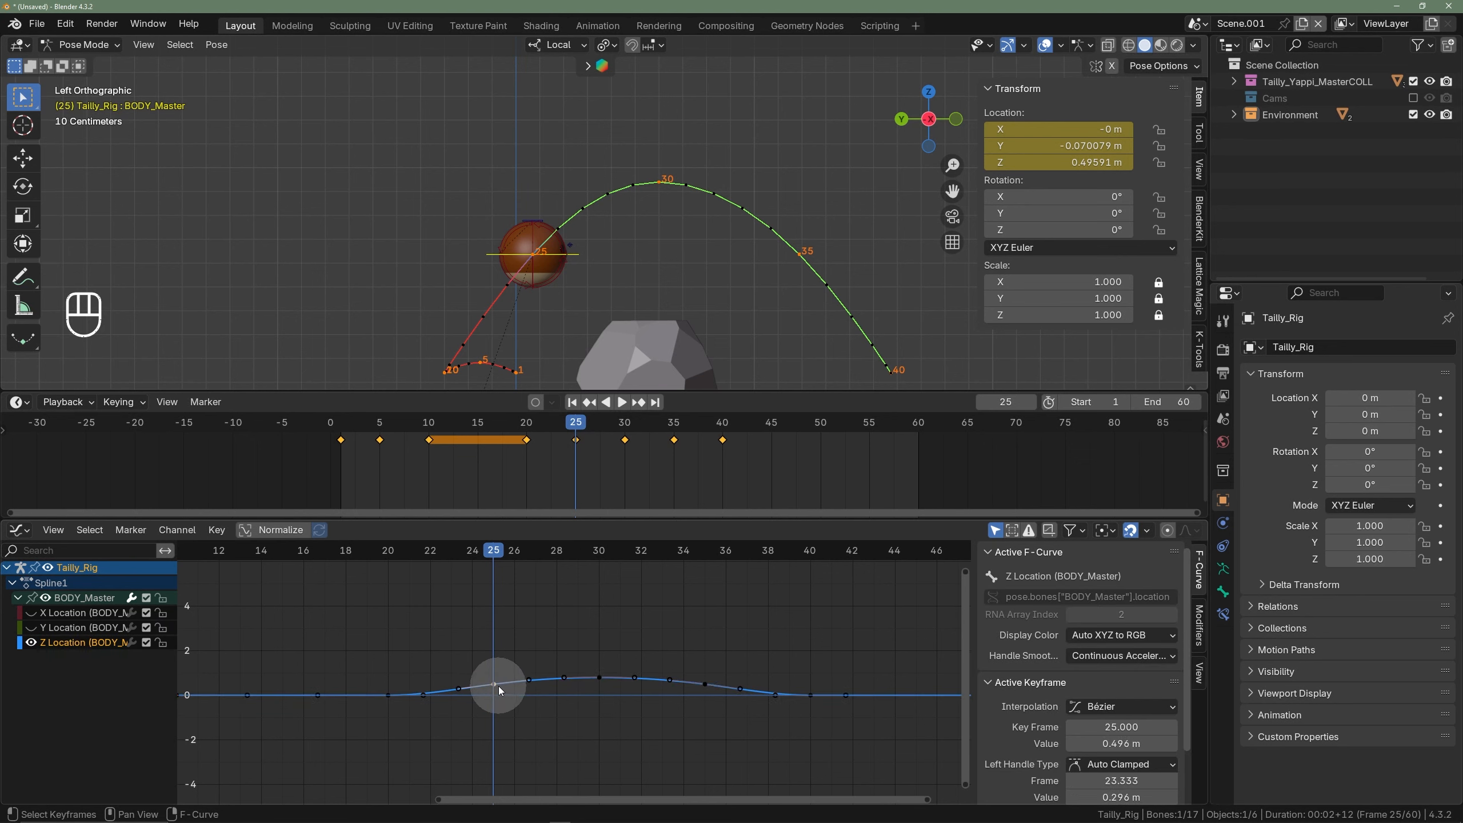
drag(356, 615, 852, 748)
key(KP_Decimal)
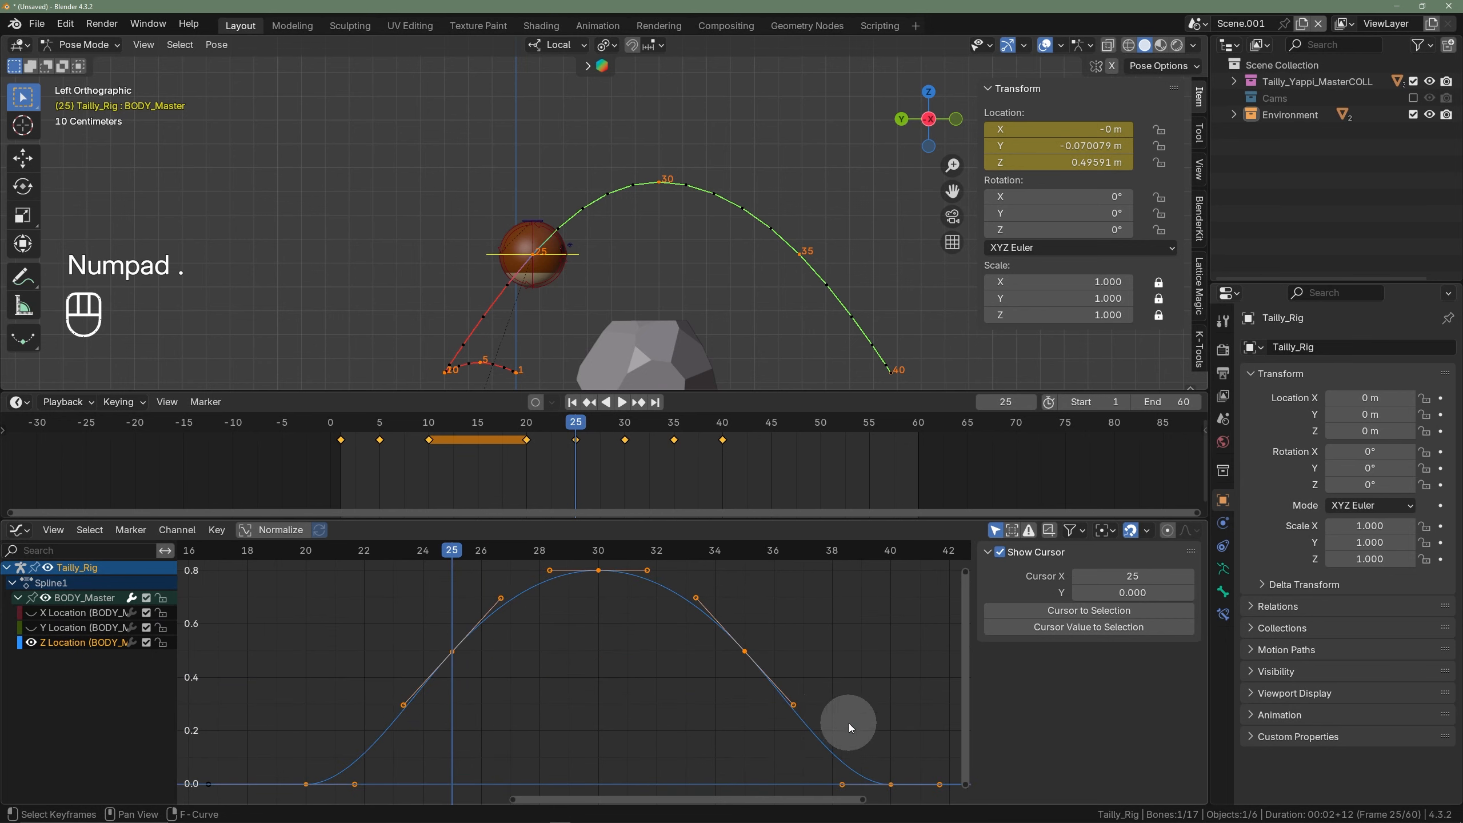
click(532, 673)
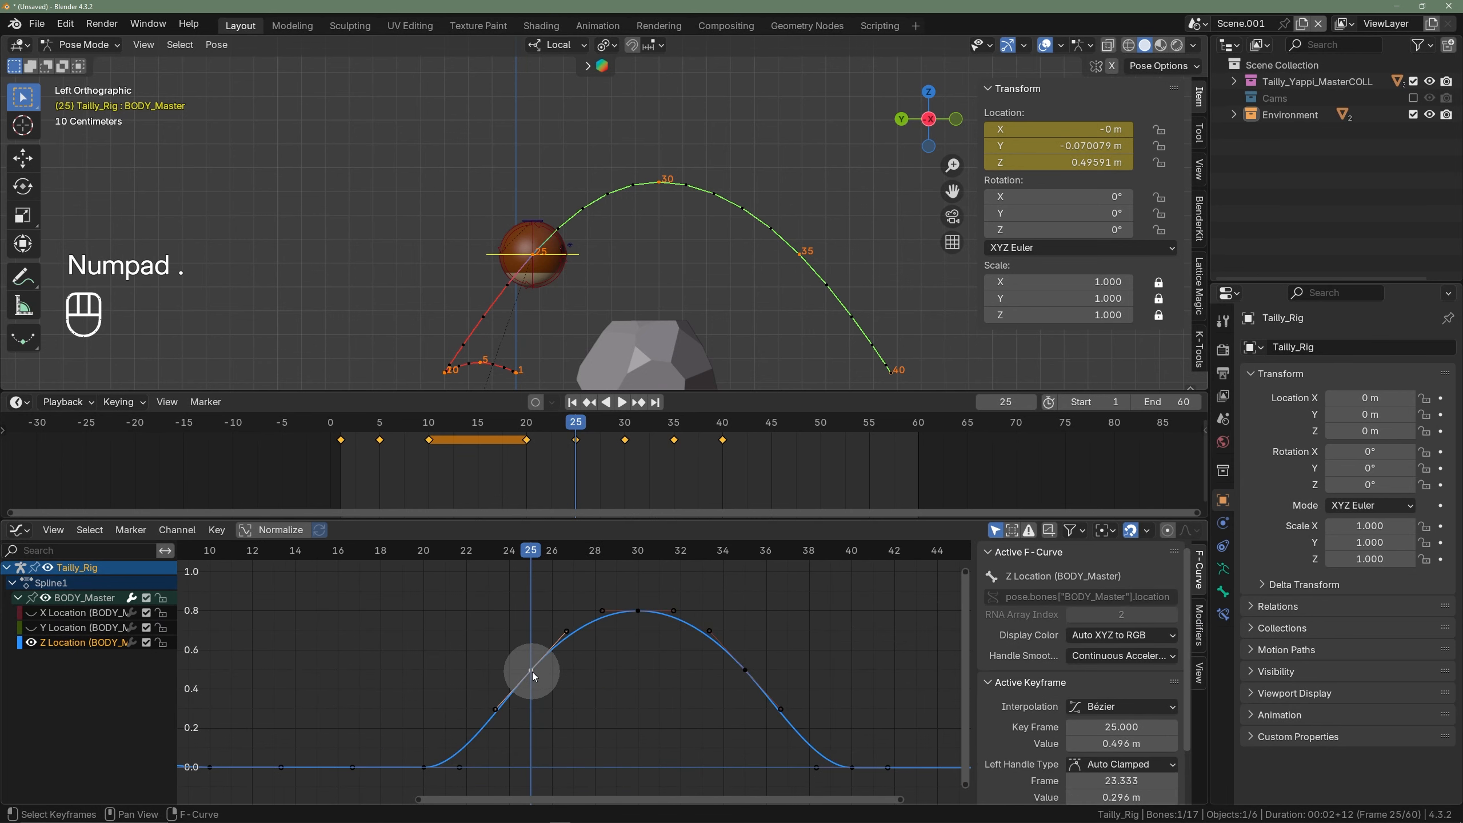
- Try raising the Z Location key at frame 25 to about 0.554 m, and undo the move
key(g)
key(y)
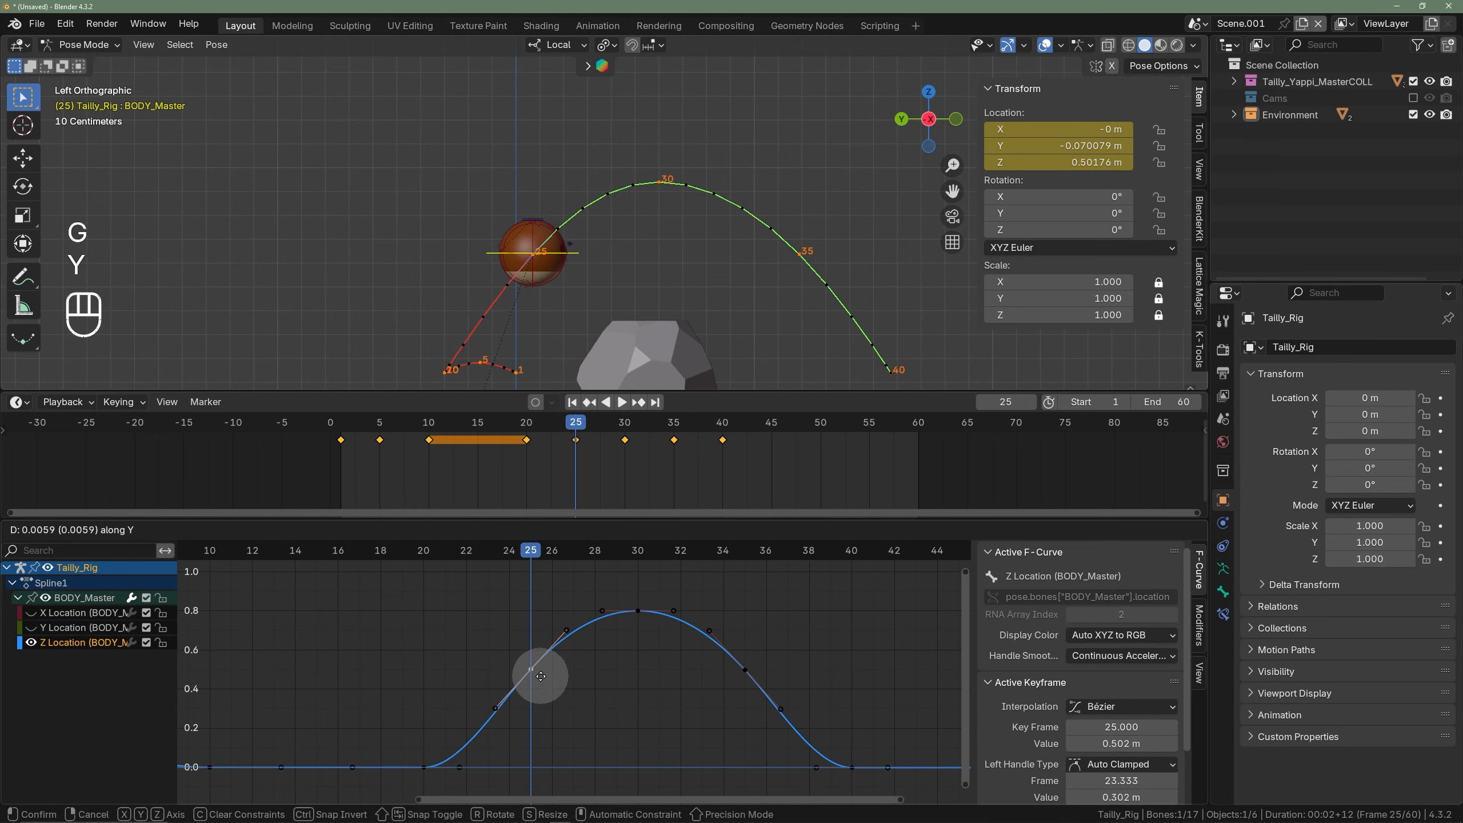
click(542, 667)
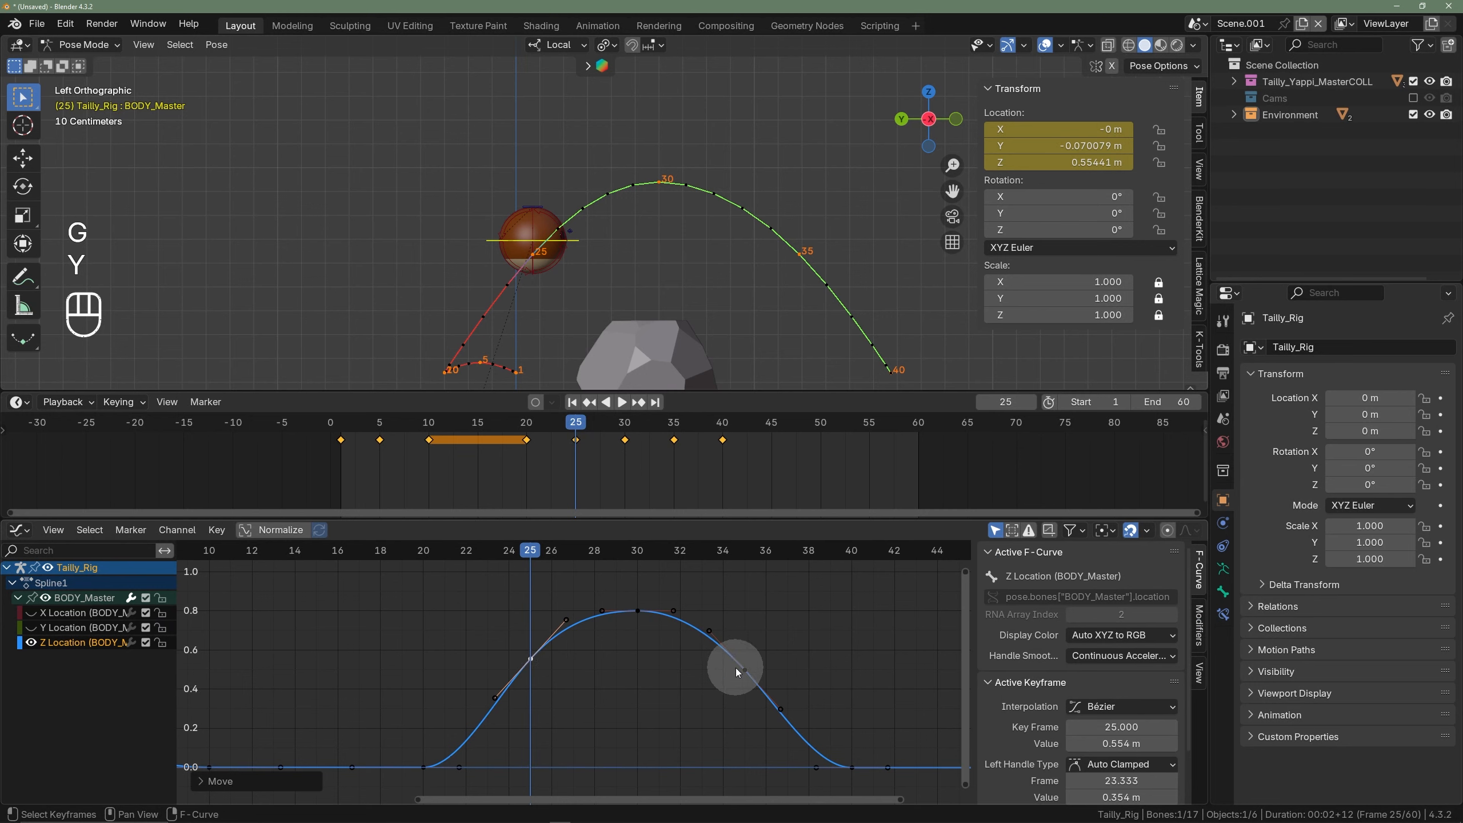
key(ctrl+z)
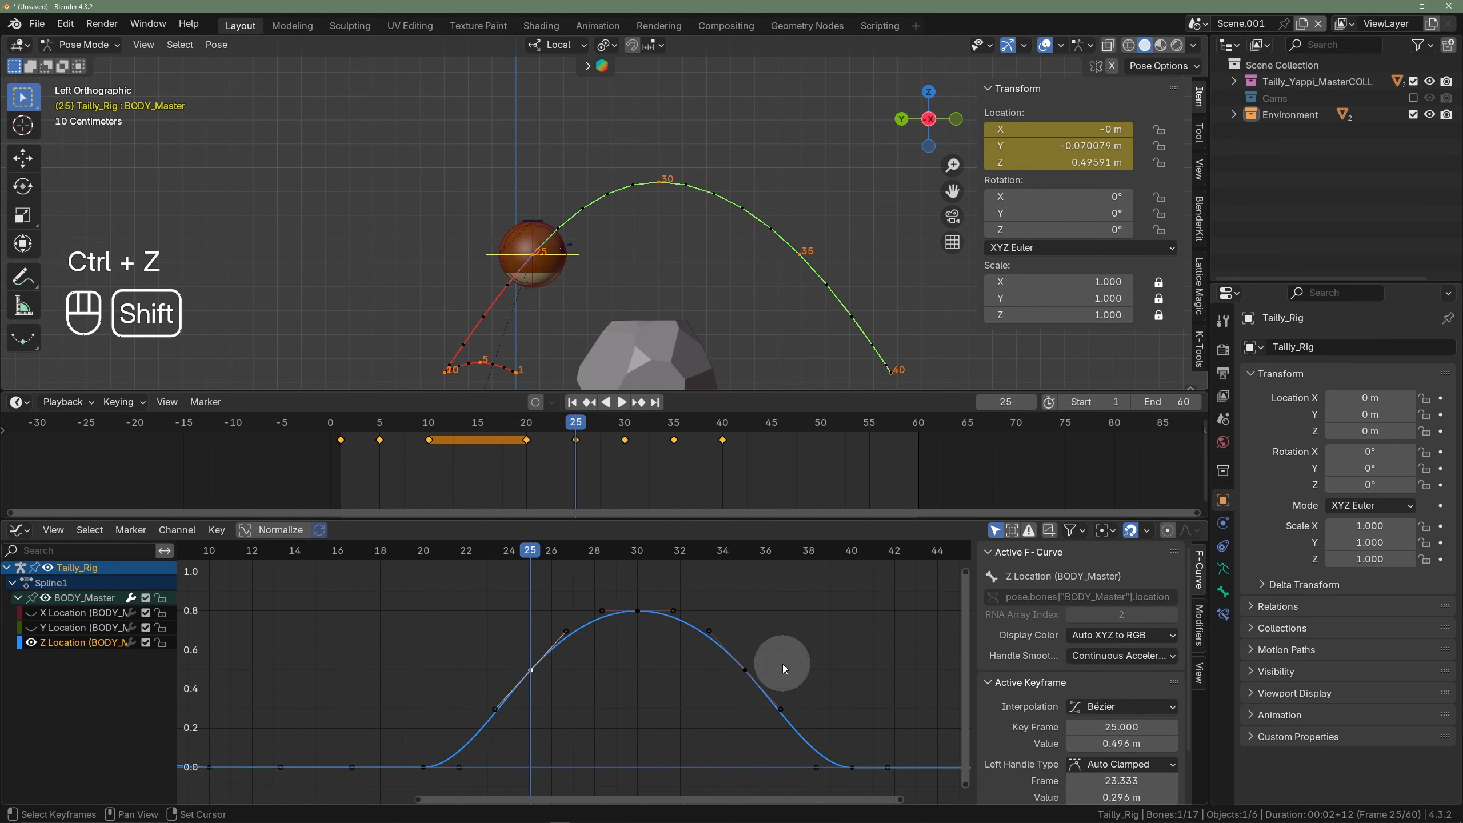
- Raise the Z Location keys at frames 25 and 35 together, bringing frame 25 to about 0.522 m, and update the armature motion paths
shift+drag(784, 668, 464, 684)
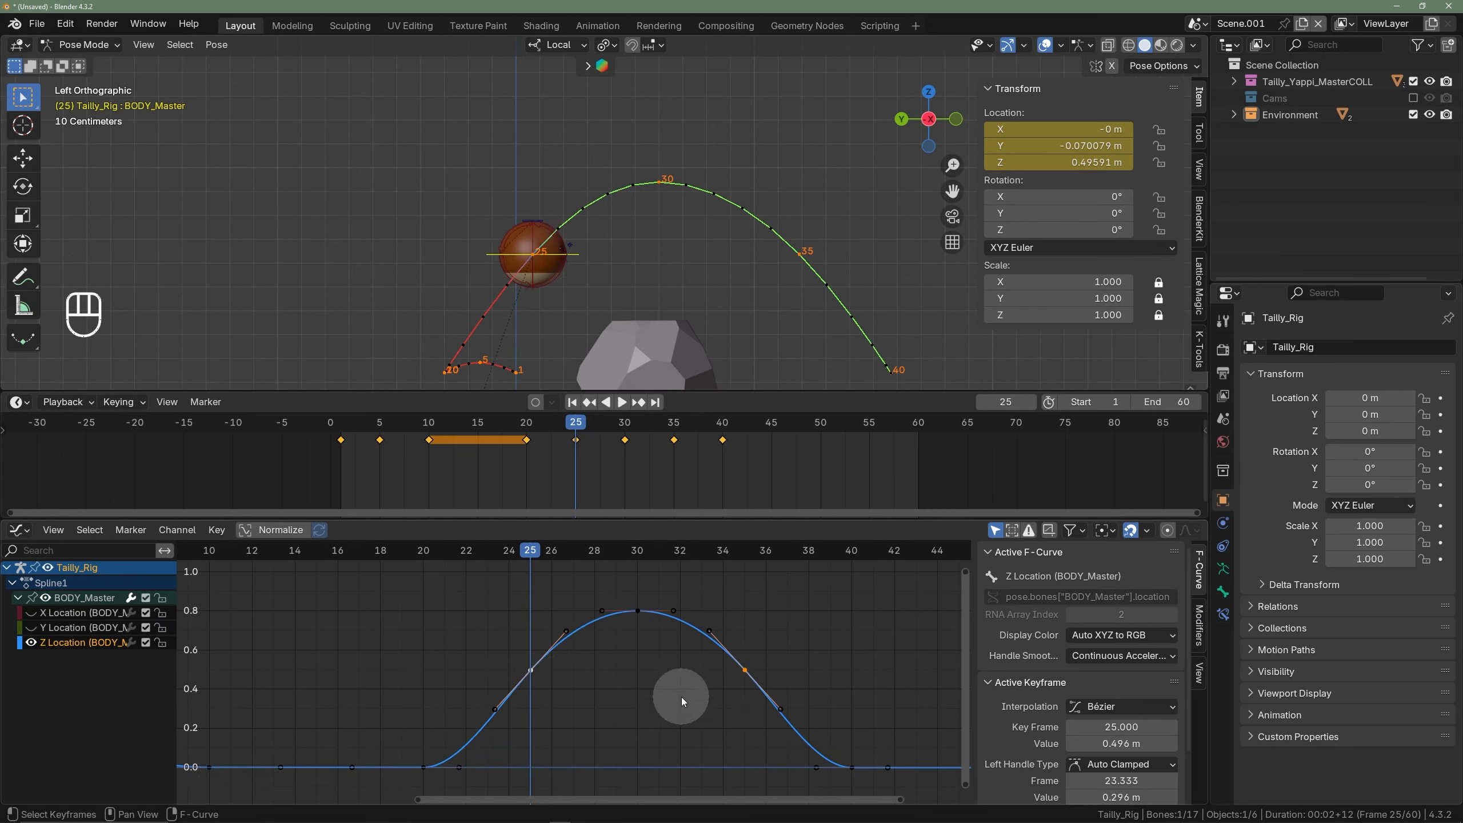
key(g)
key(y)
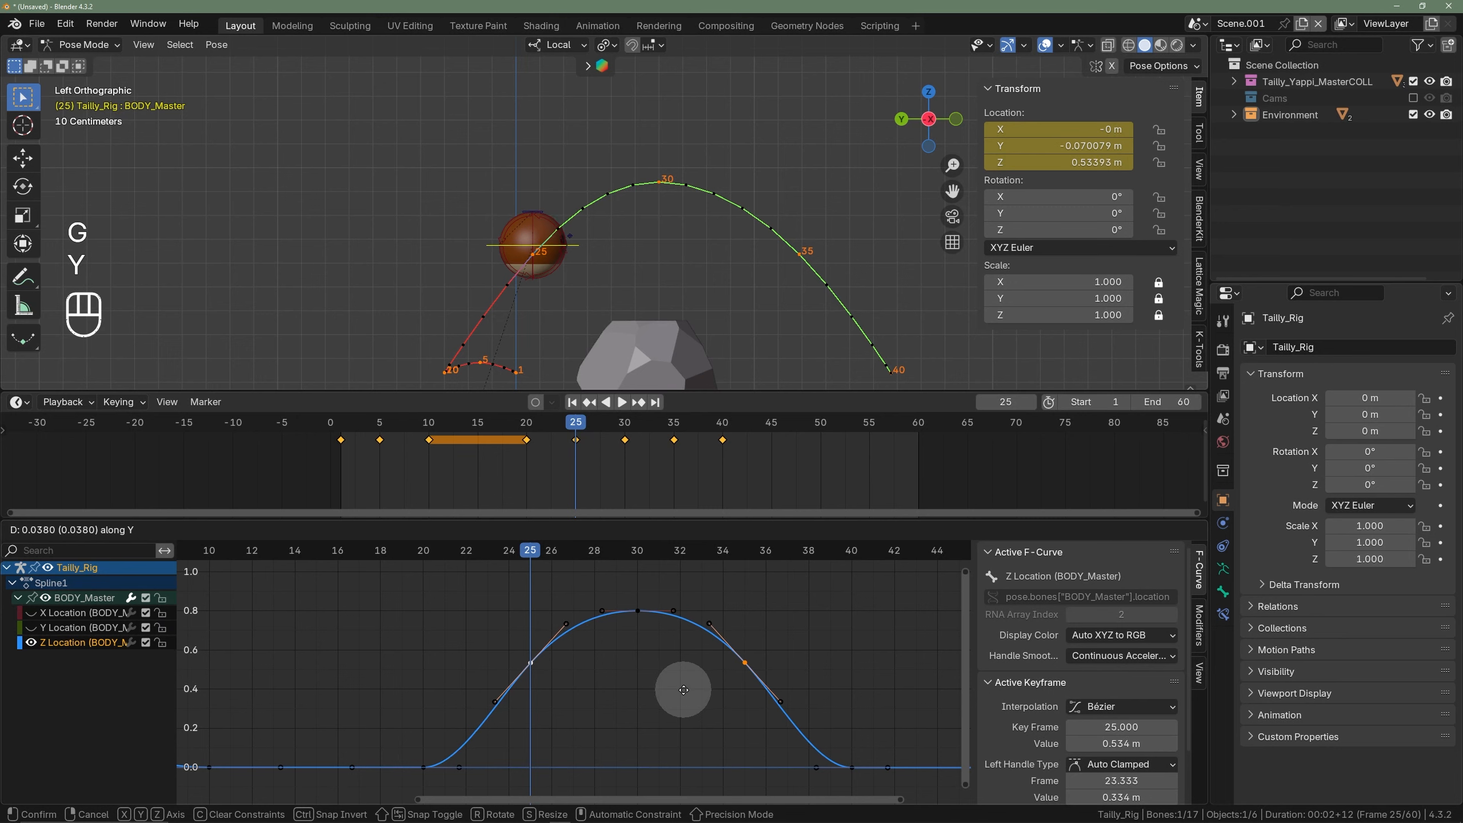
click(676, 684)
right_click(764, 288)
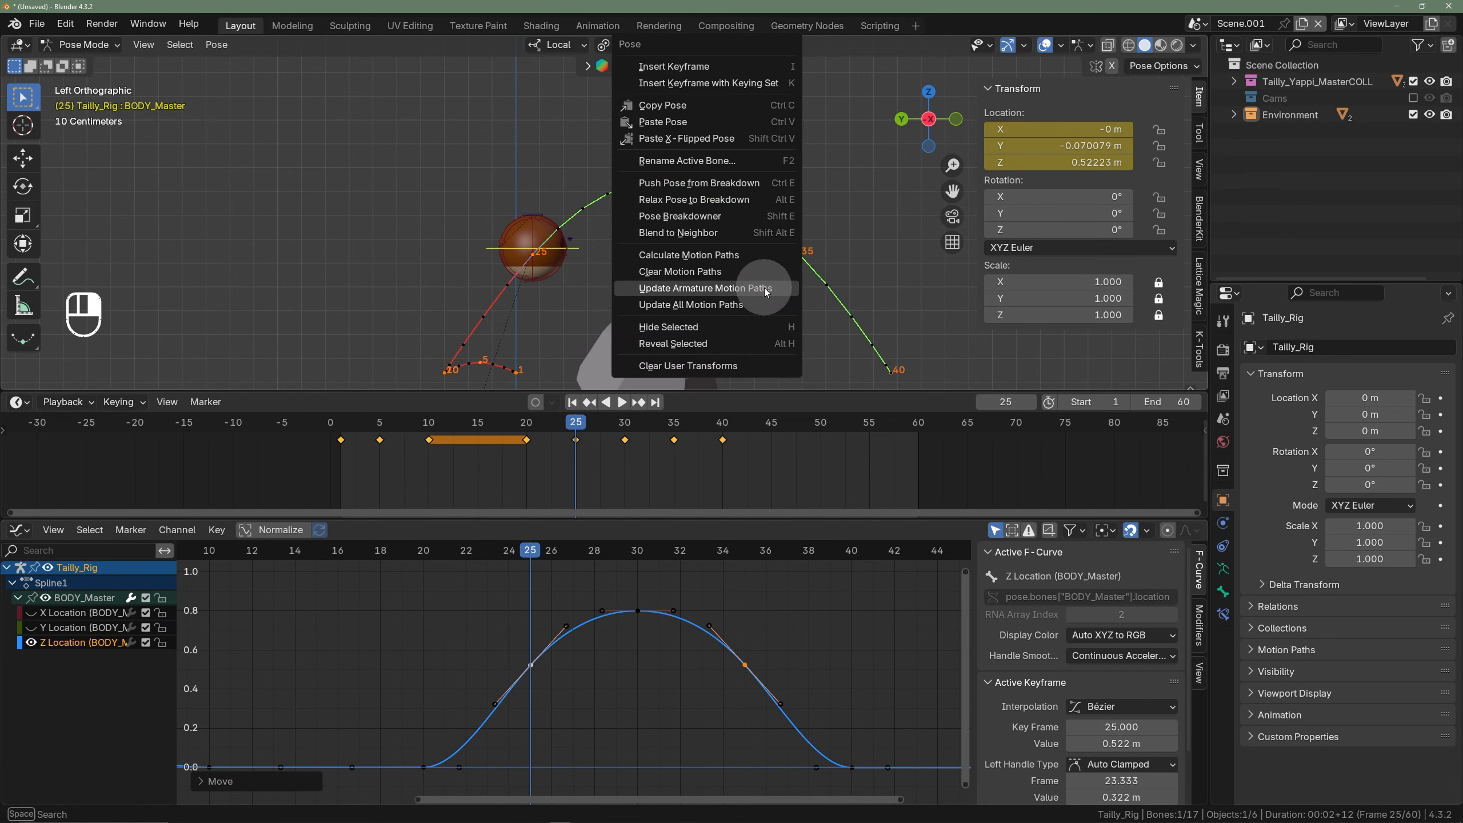
click(764, 288)
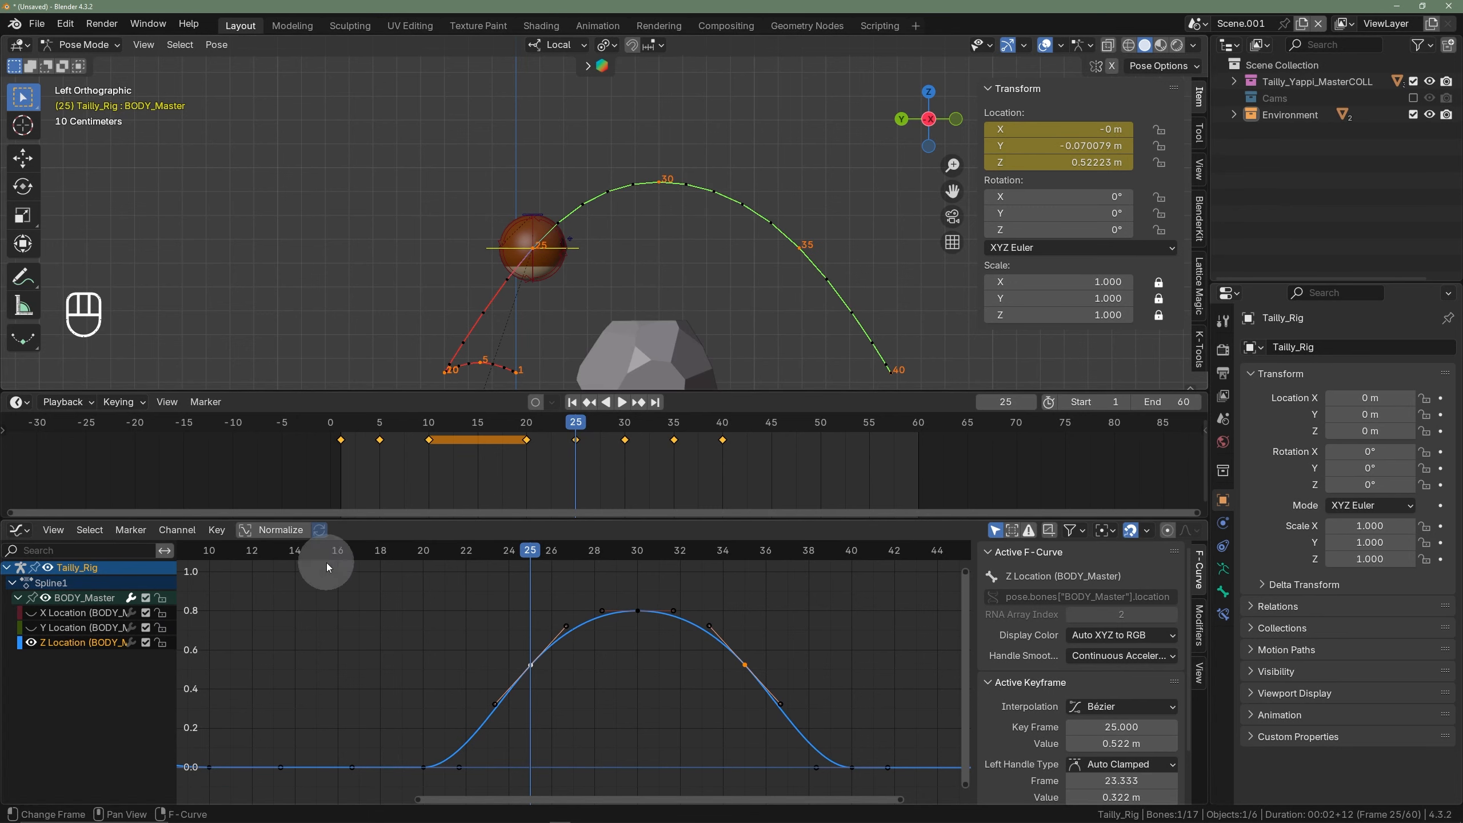
- Display only the Y Location curve of BODY_Master and frame its keys between frames 20 and 40
click(35, 627)
scroll(620, 691, down, 1)
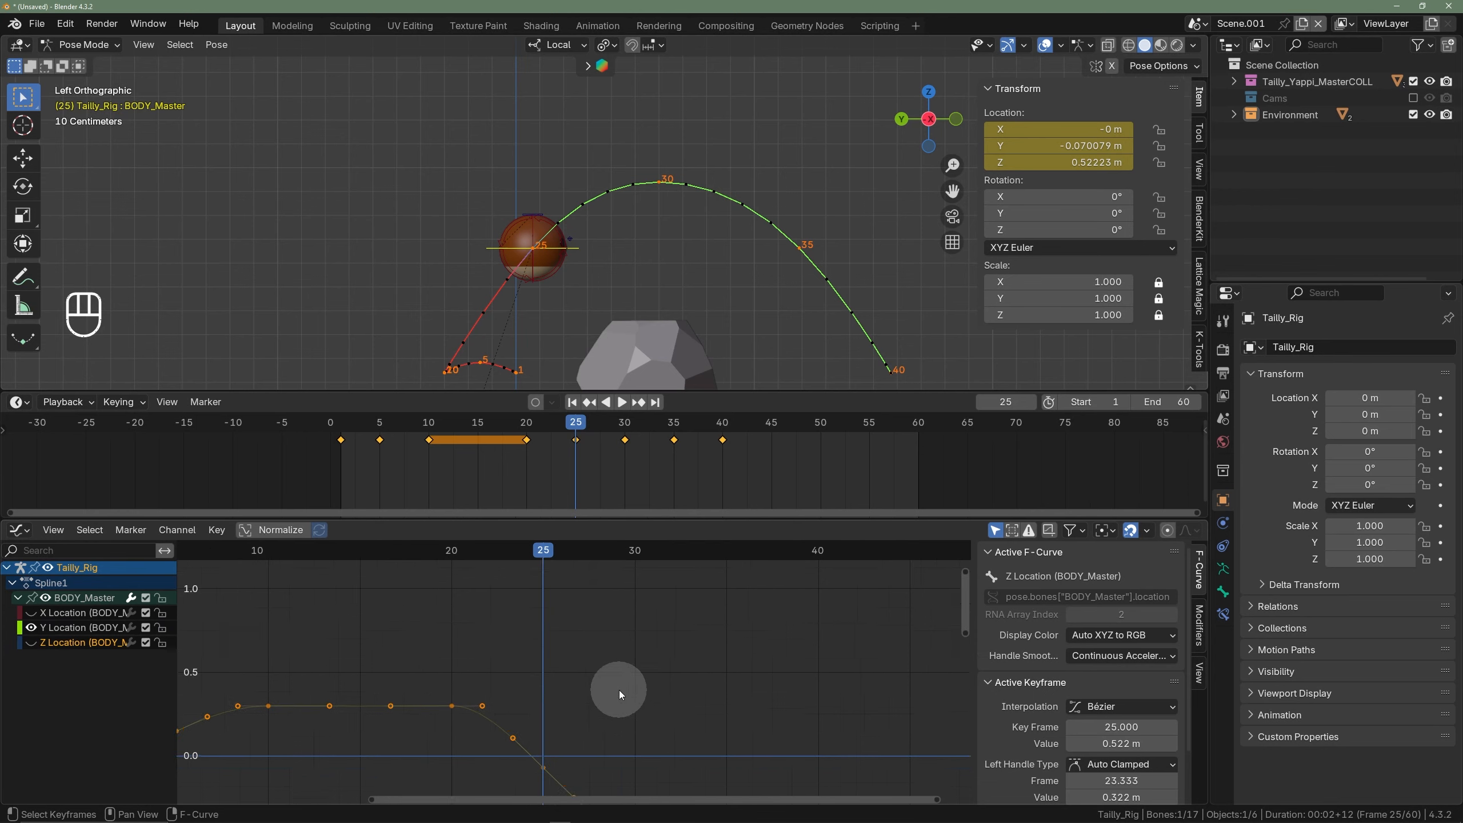
shift+middle_drag(619, 691, 606, 606)
scroll(610, 611, down, 10)
shift+middle_drag(648, 662, 605, 644)
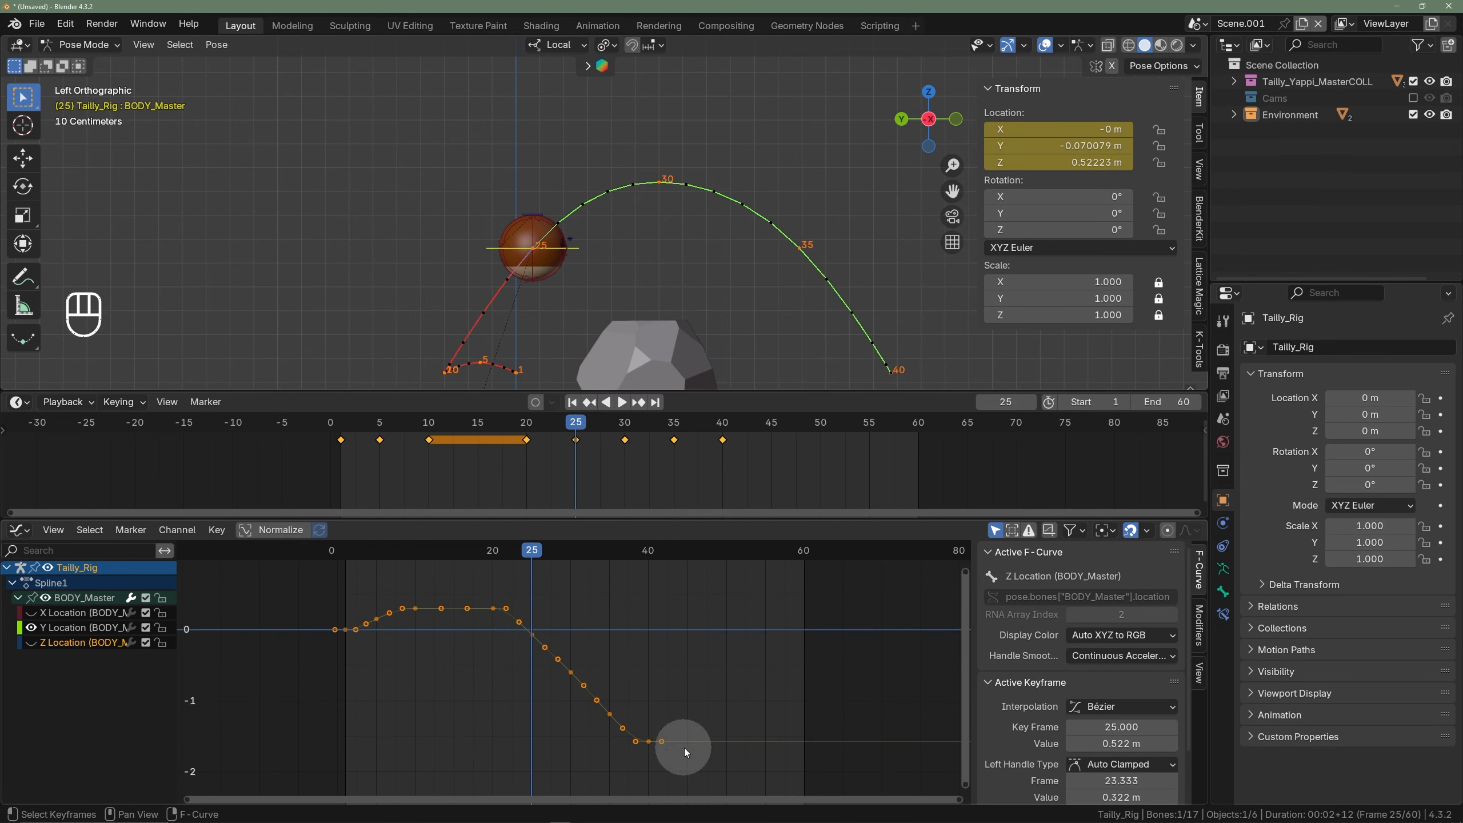
drag(684, 748, 483, 583)
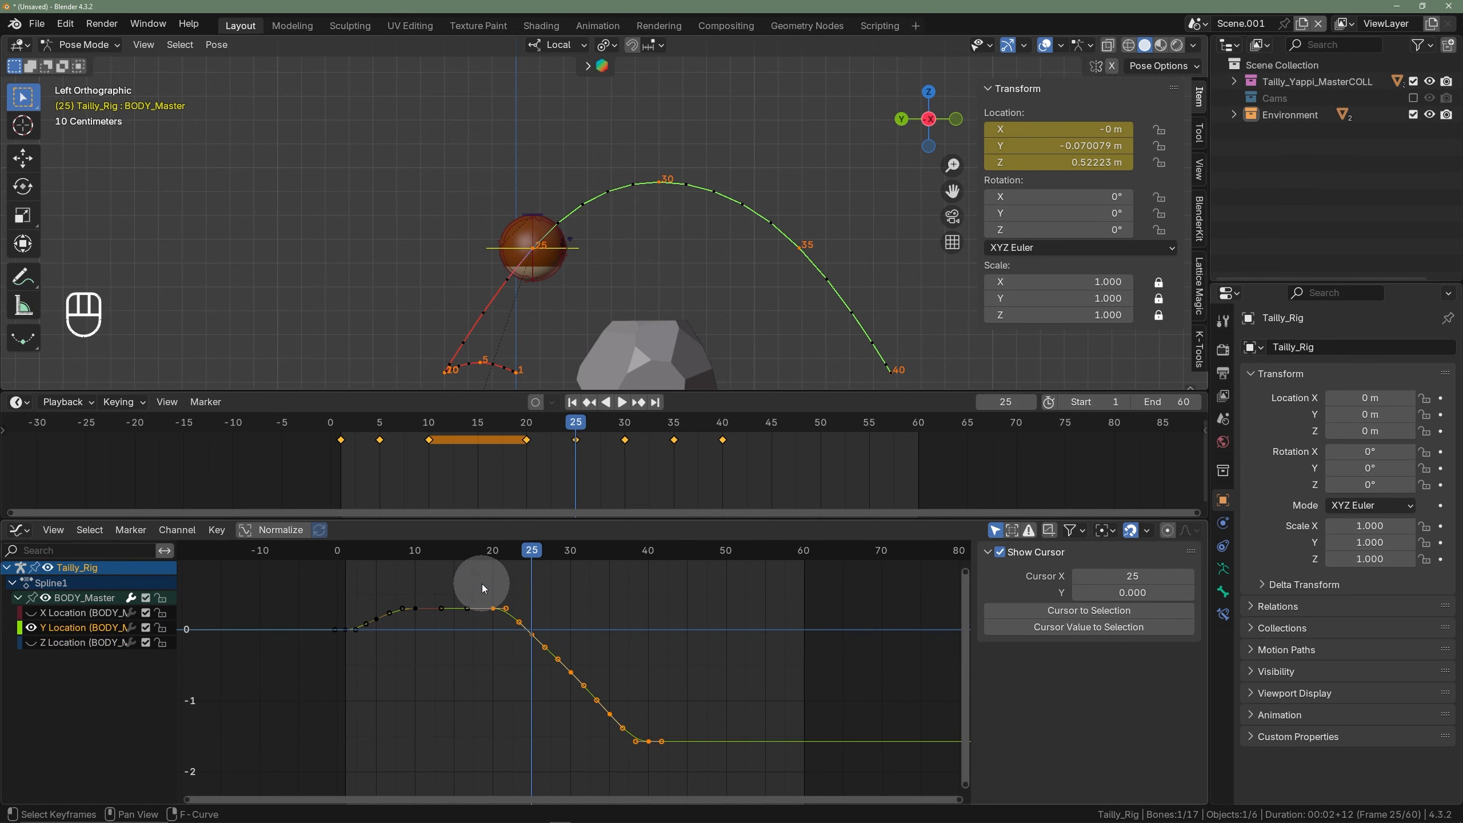
key(KP_Decimal)
scroll(456, 611, down, 2)
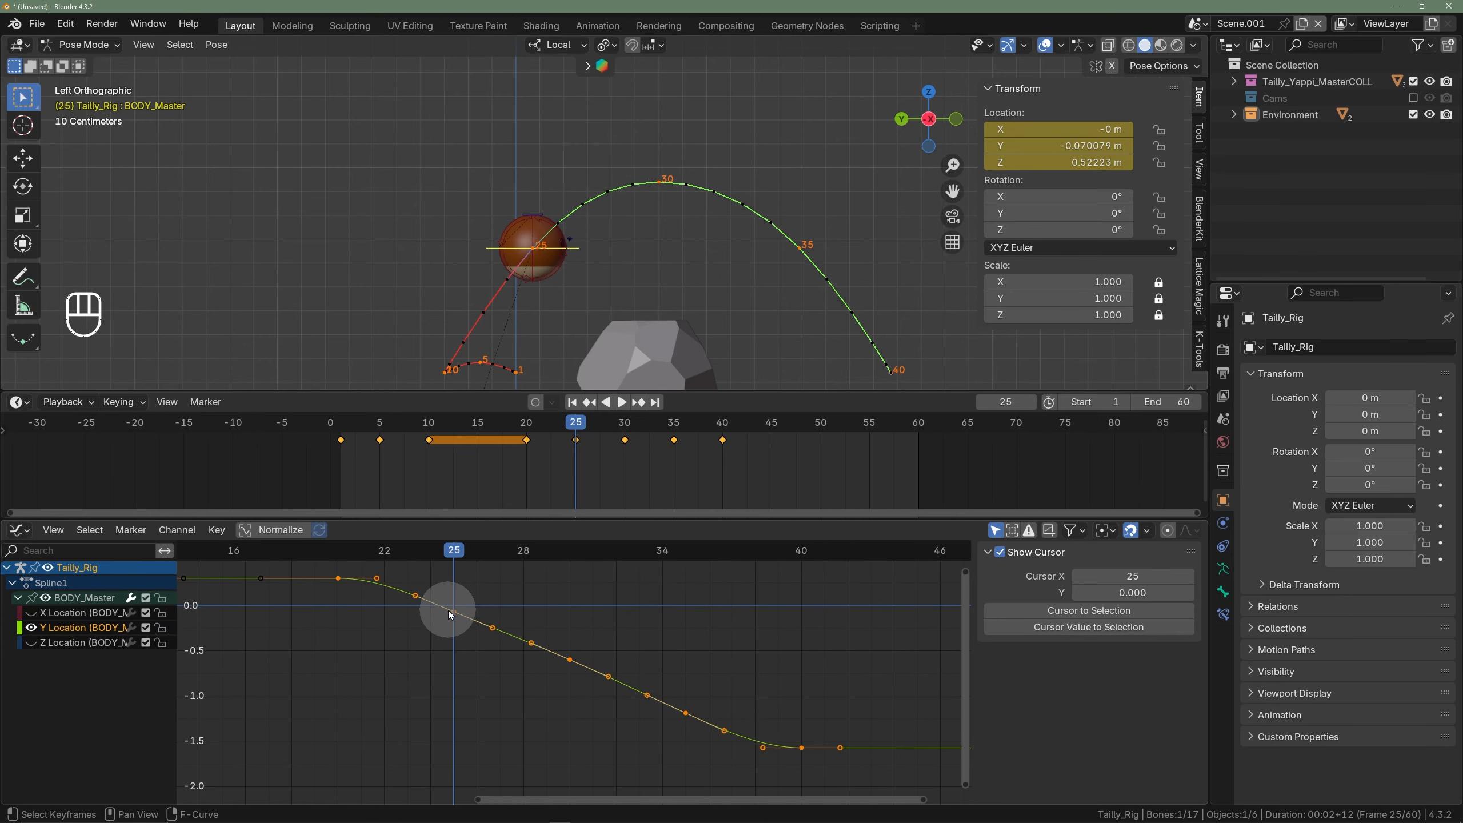
- Raise the Y Location key at frame 25 to about -0.013 m and update the armature motion paths
click(450, 611)
key(g)
key(y)
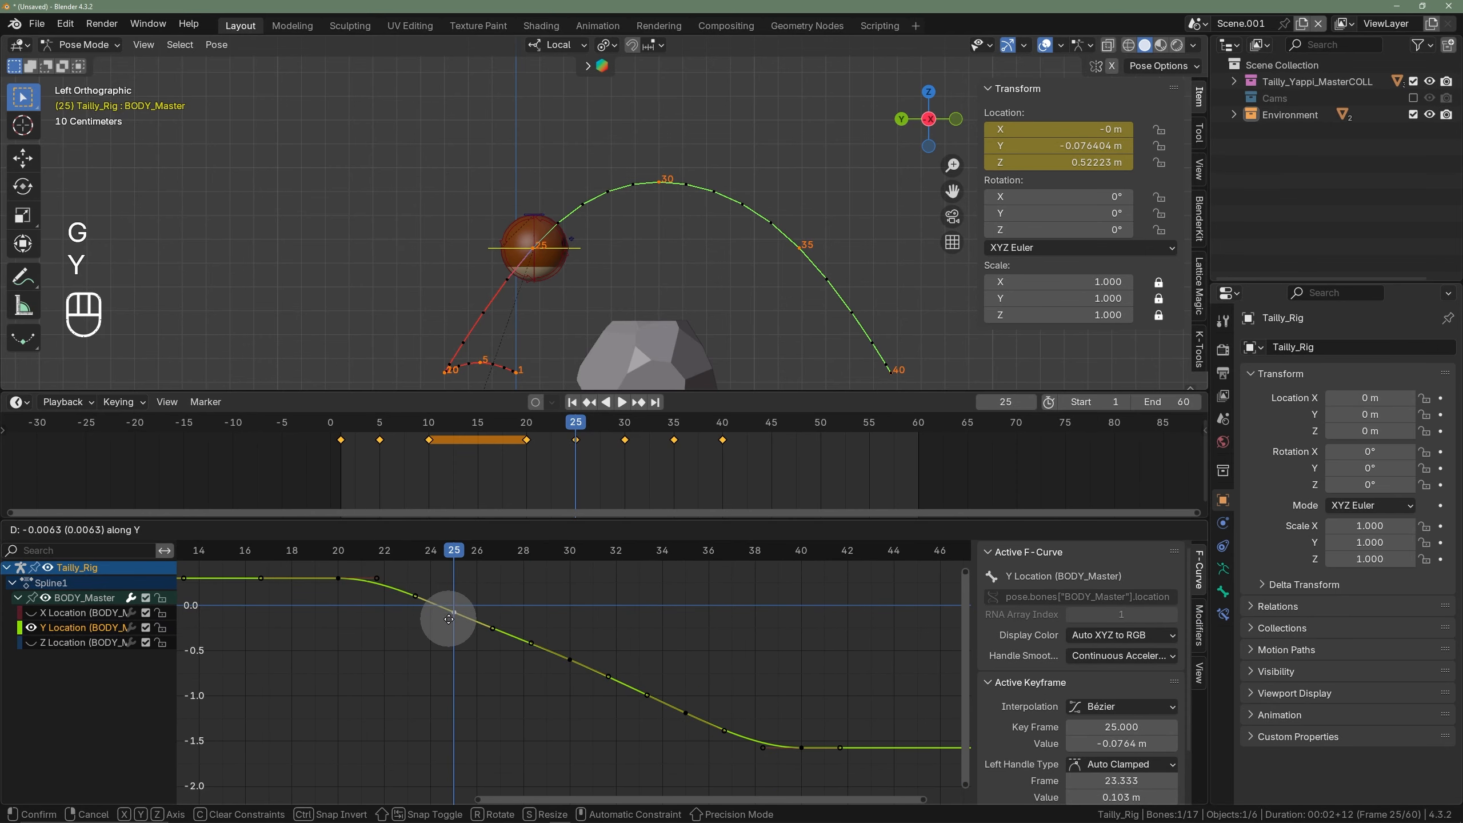
right_click(449, 620)
key(g)
key(y)
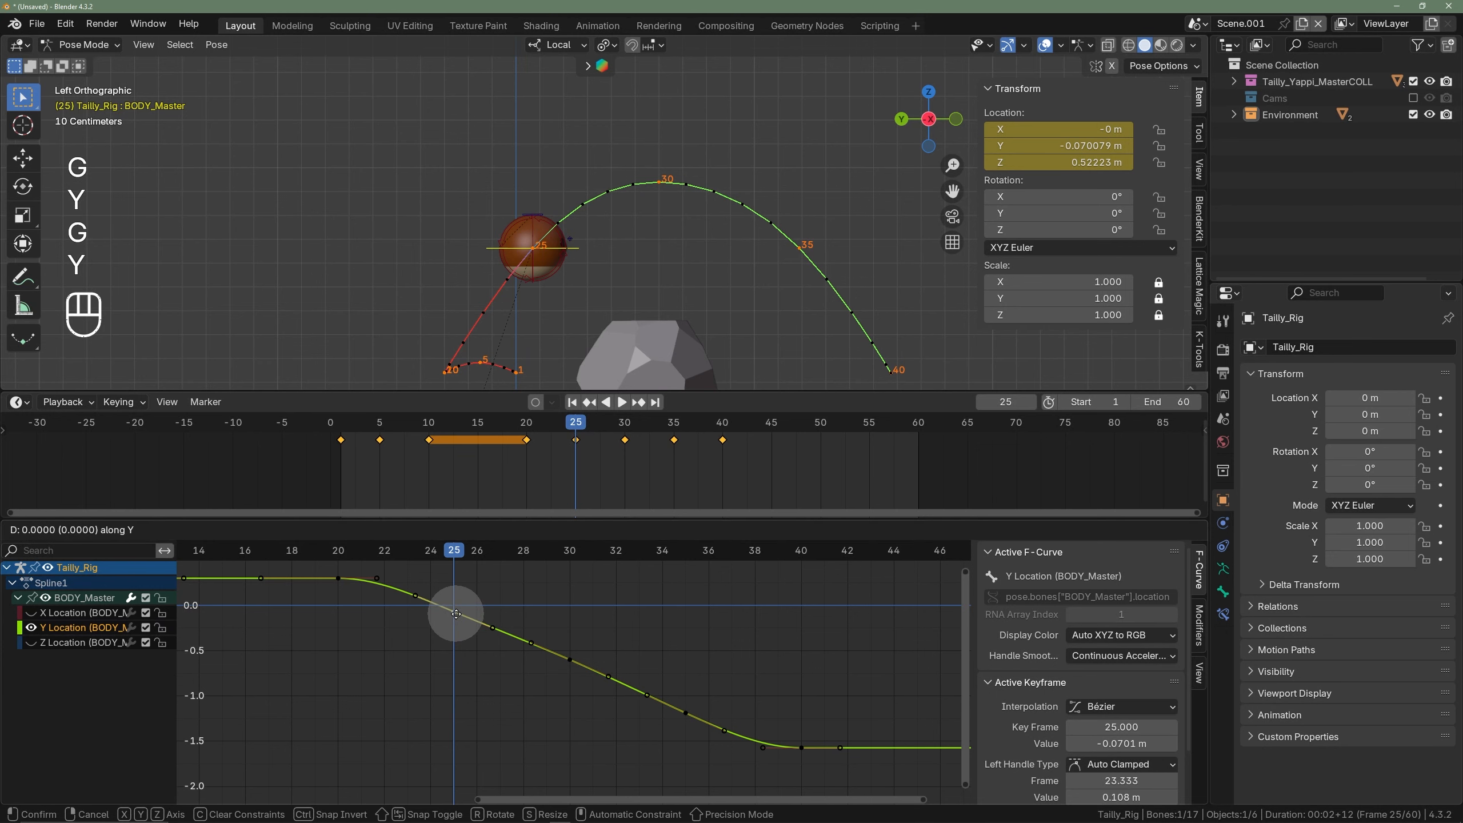
key(shift)
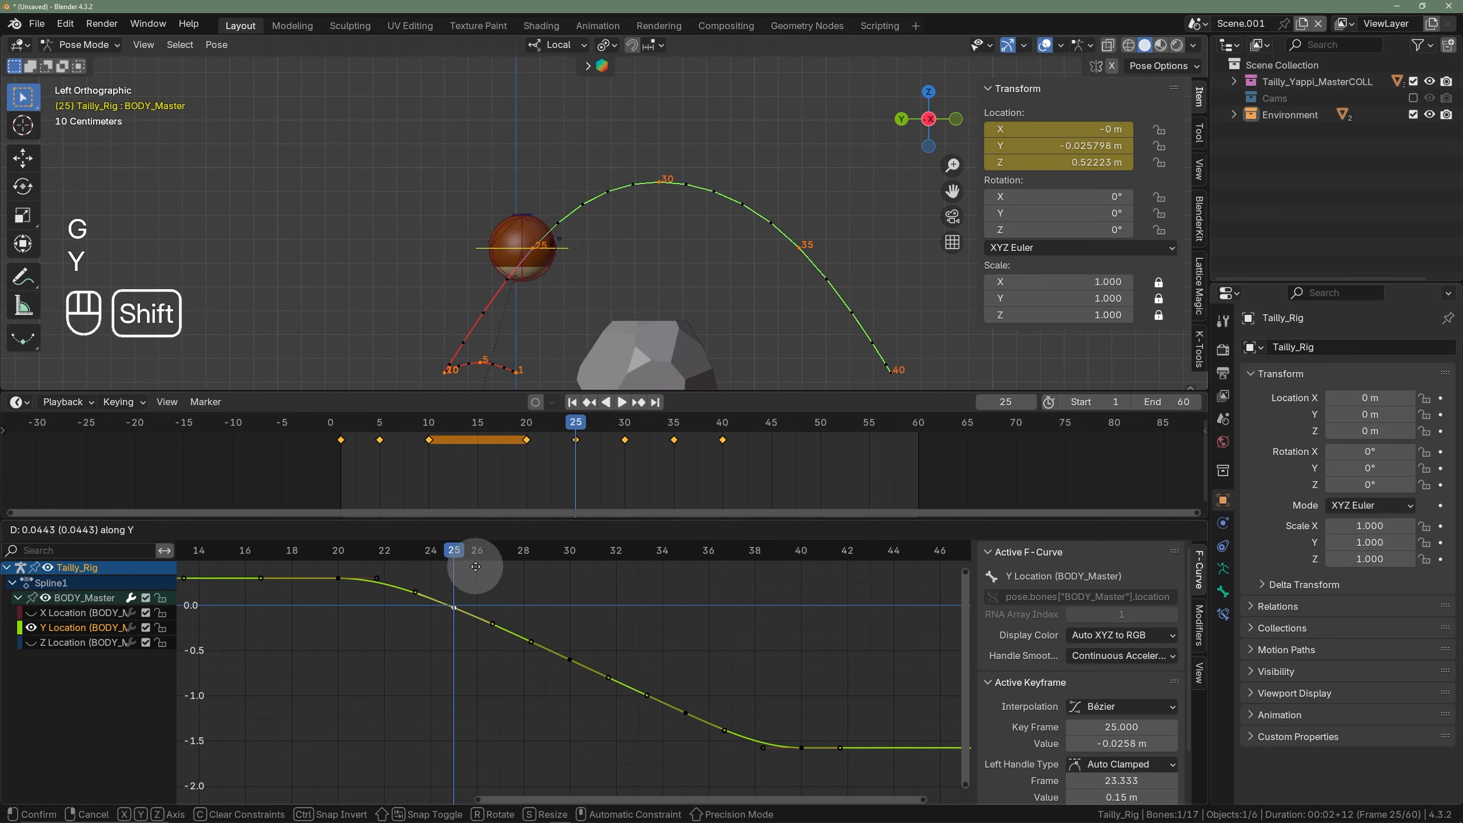
click(474, 556)
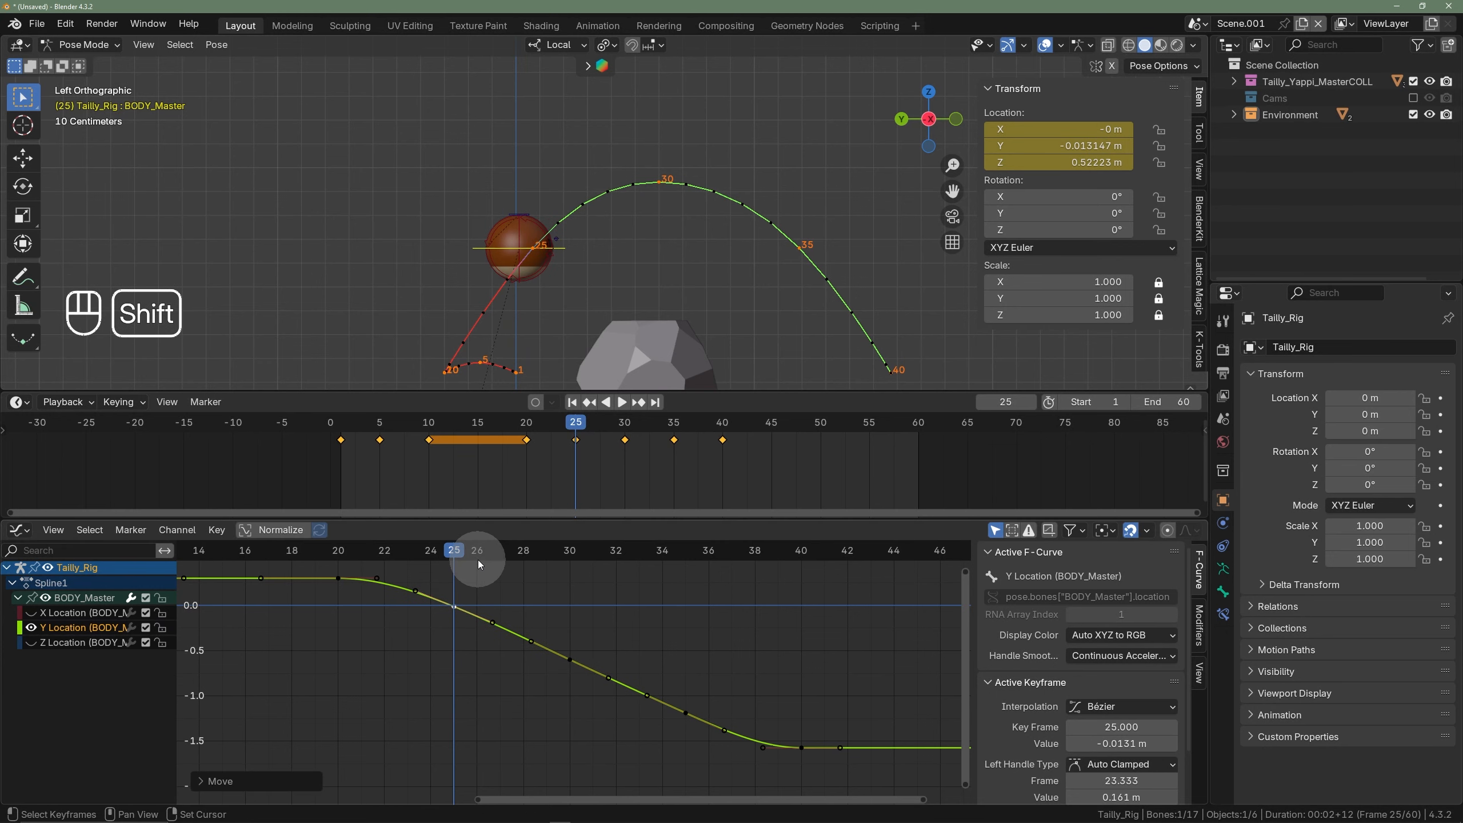
right_click(744, 230)
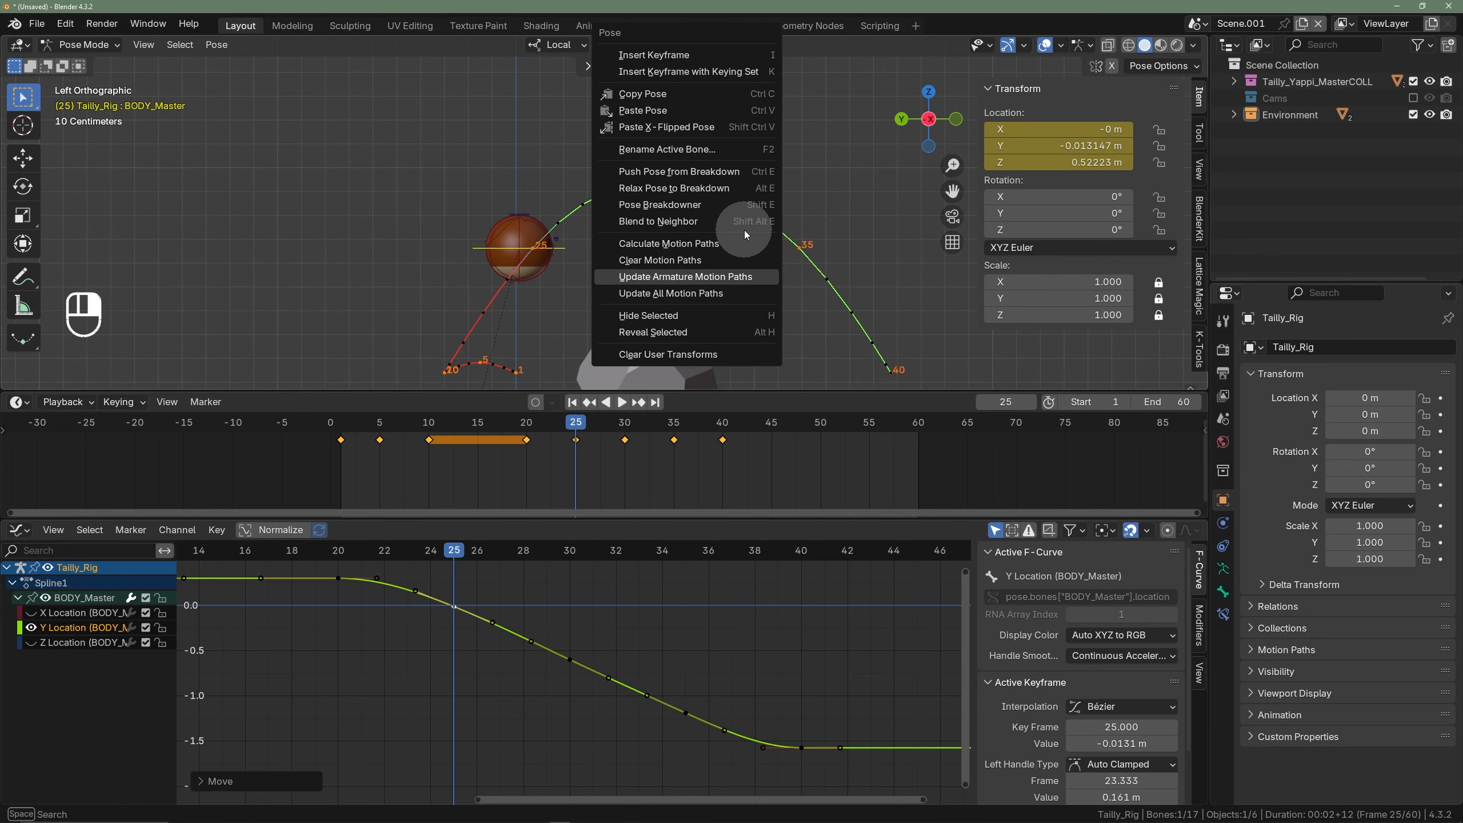
click(674, 277)
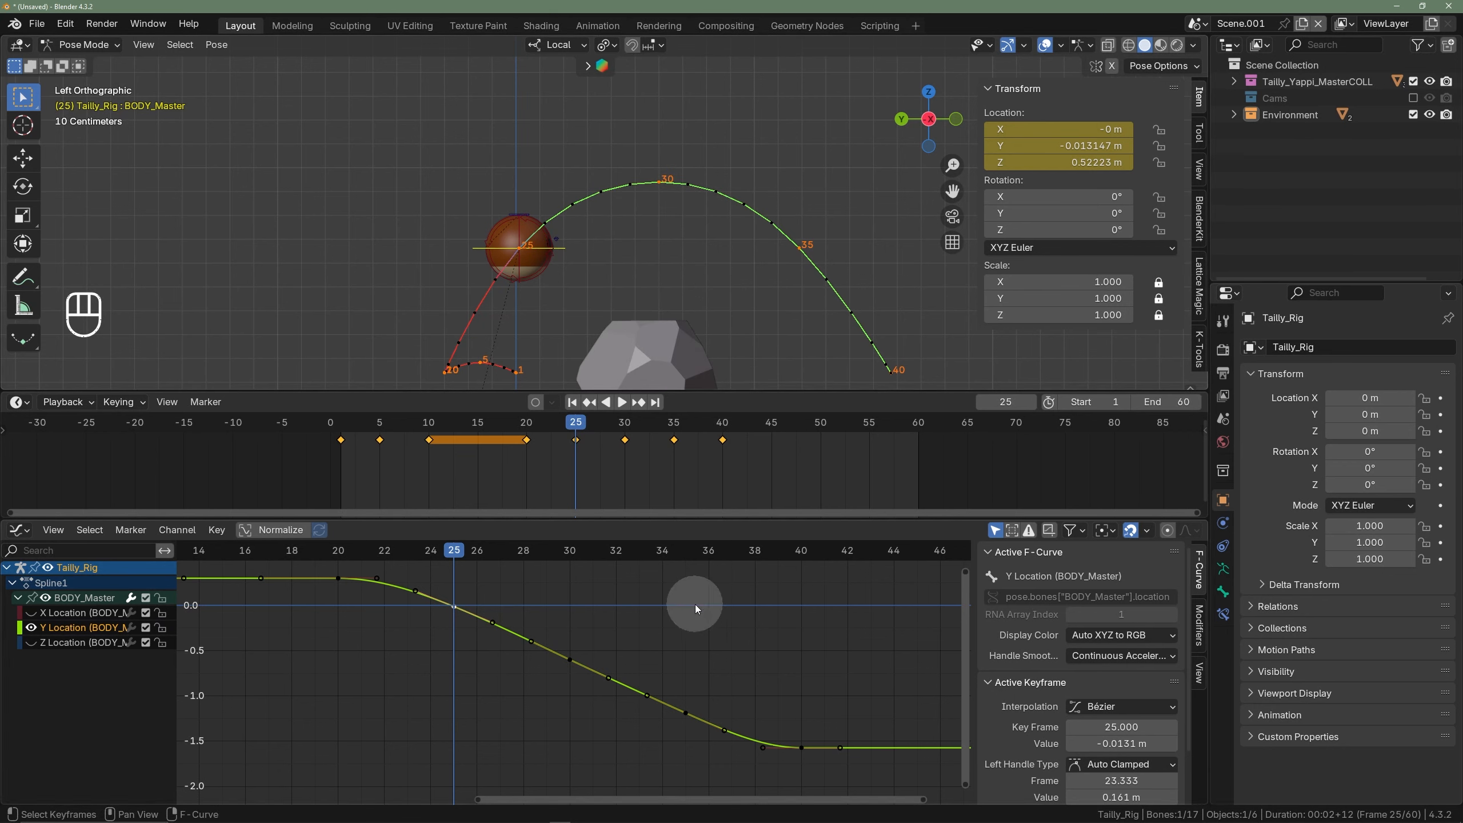
- Go to frame 35, lower its Y Location key to about -1.23 m, and update the armature motion paths
click(684, 551)
click(687, 714)
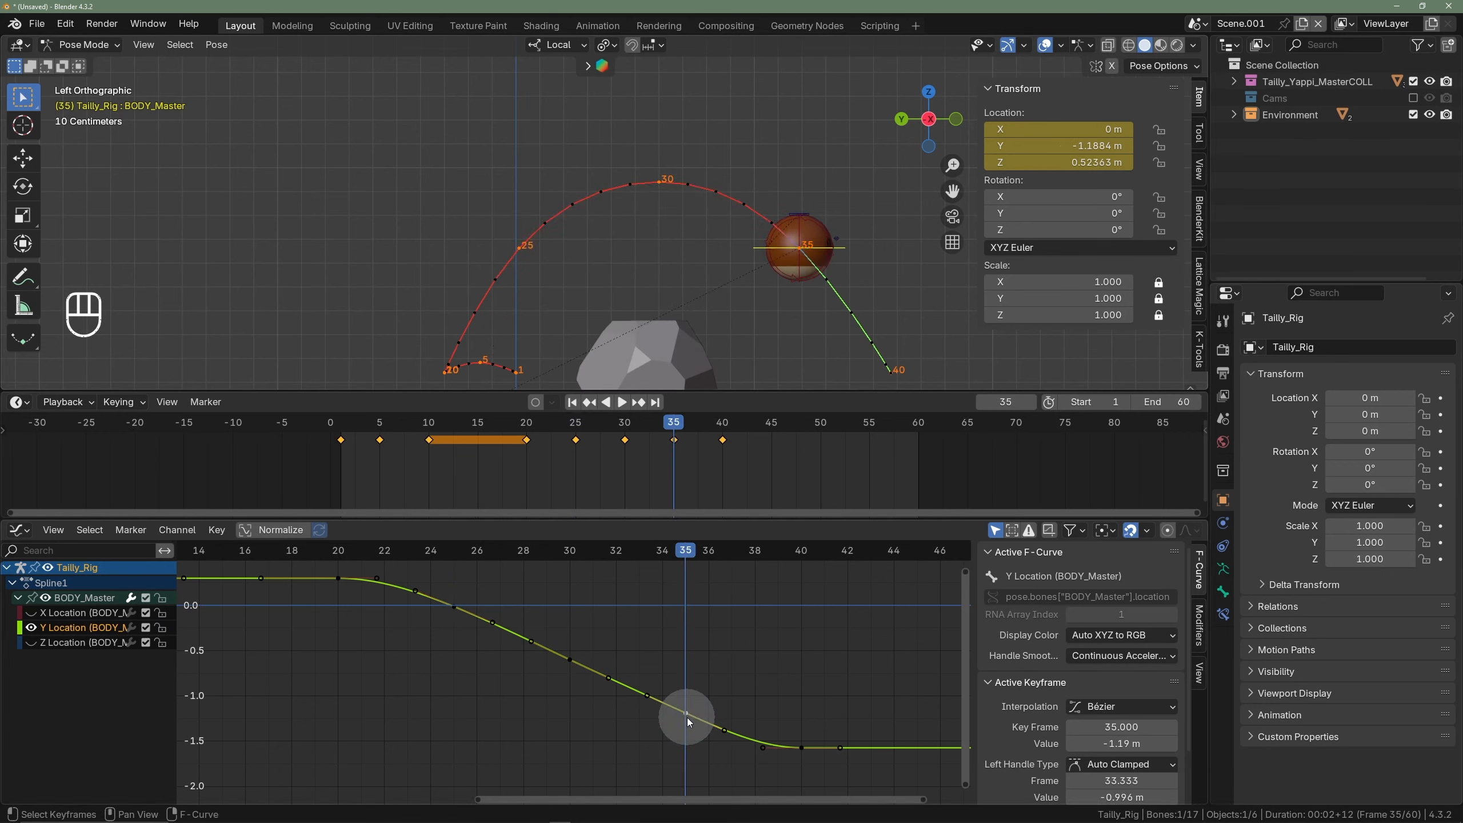
key(g)
key(y)
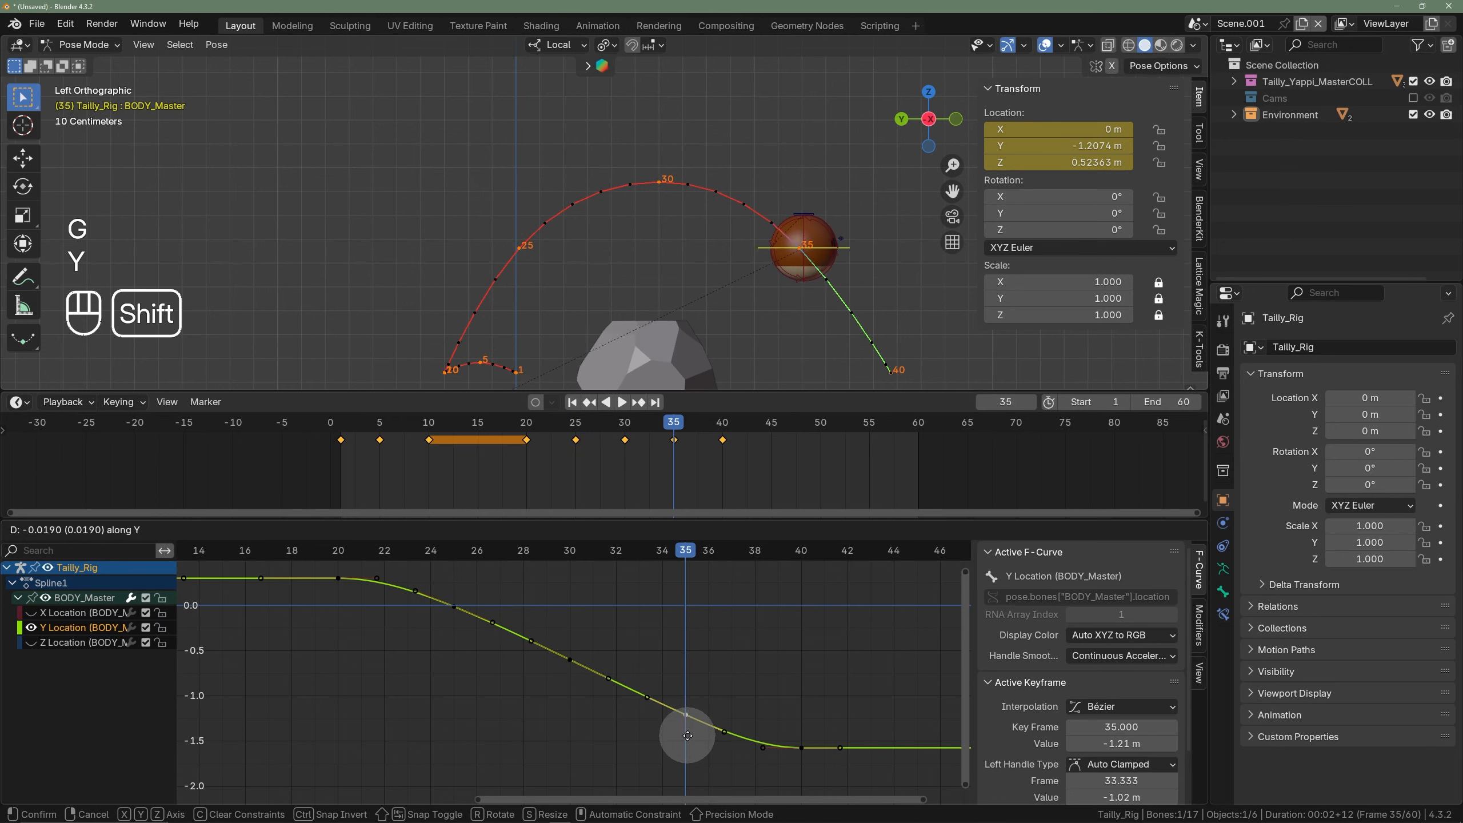
click(684, 753)
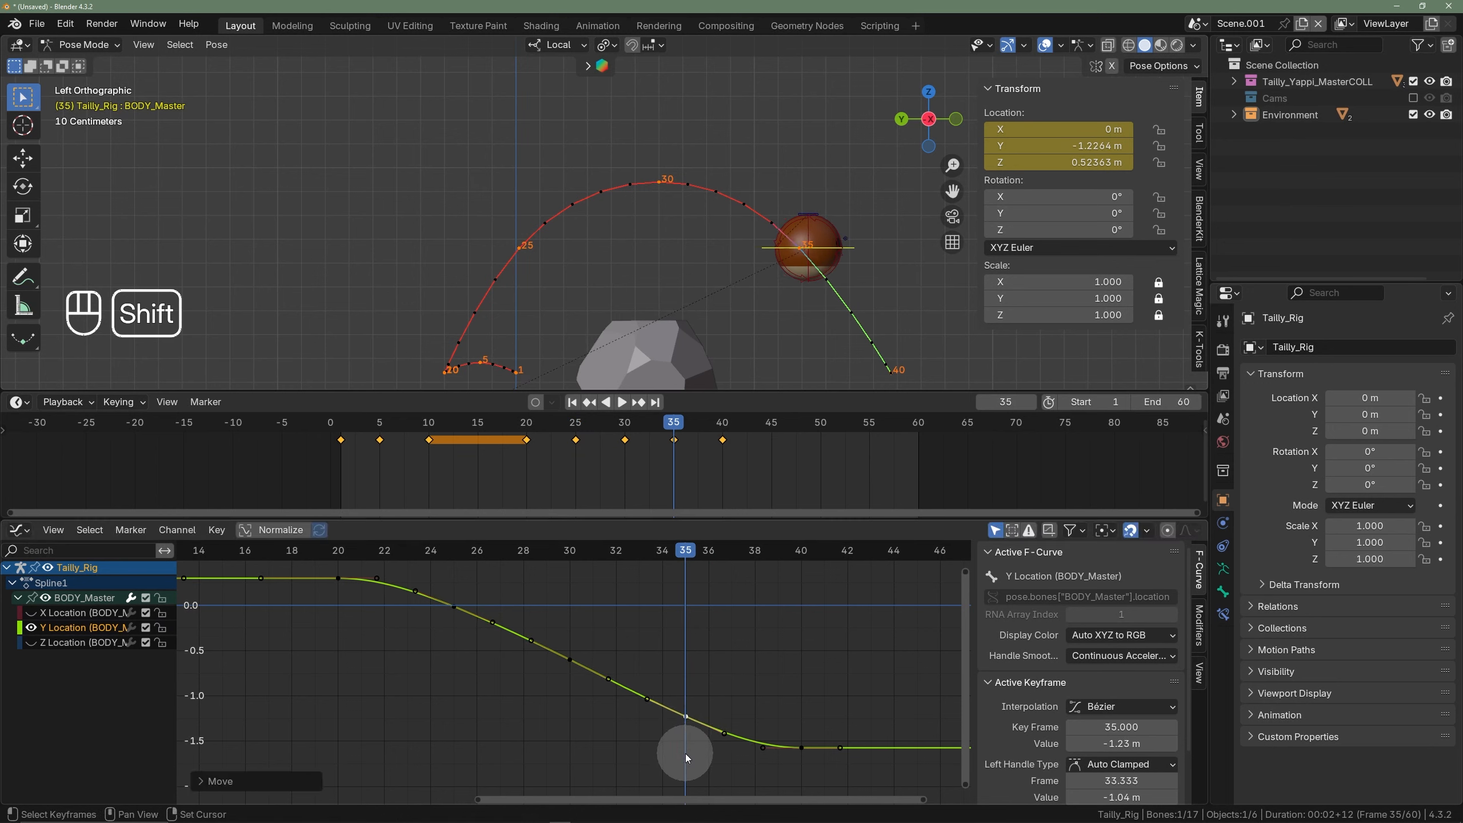
right_click(829, 307)
click(827, 302)
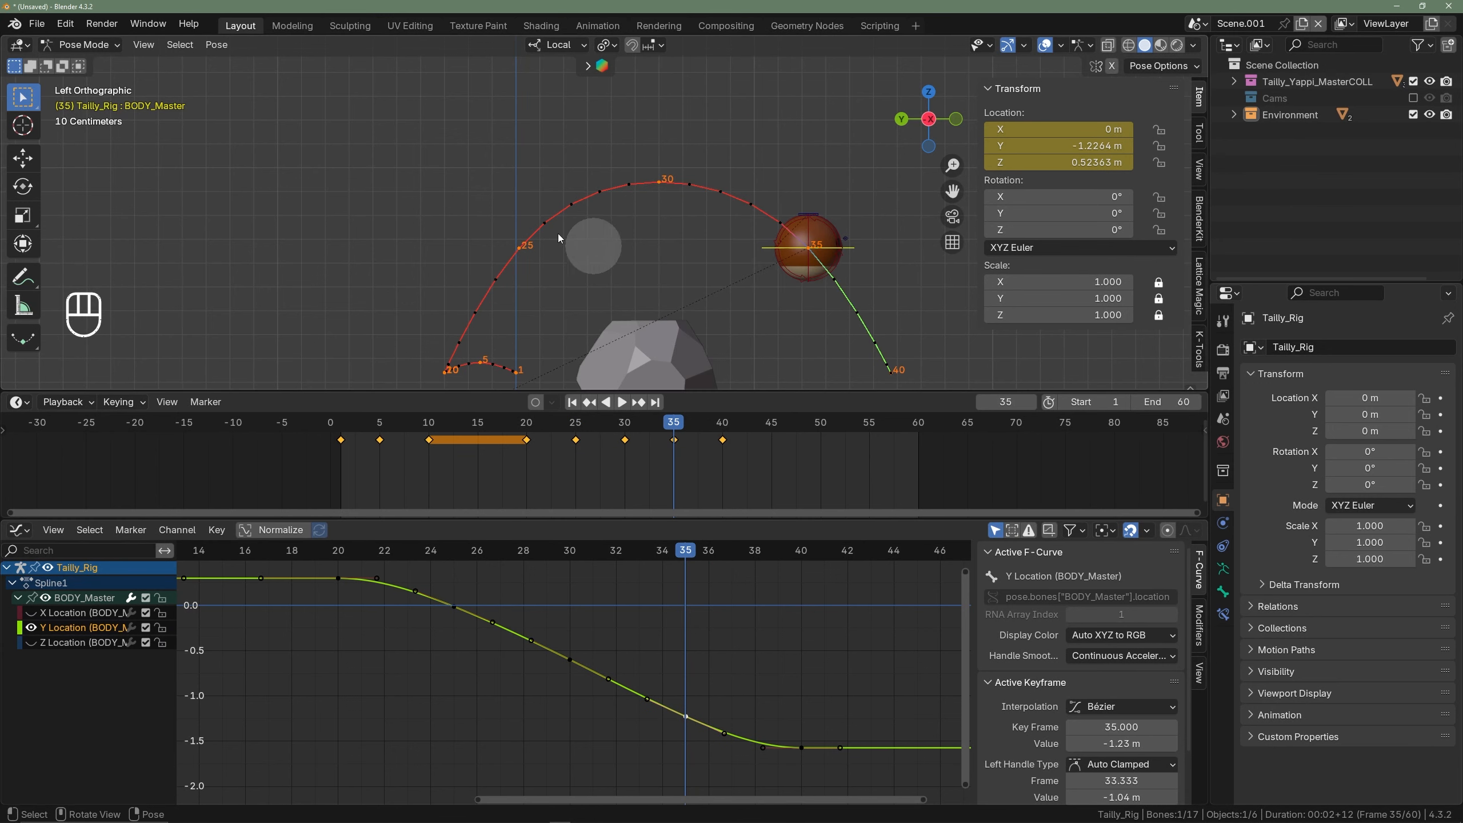
- Play the animation from the start to review the adjusted jump arc with the rock and ground in view
scroll(459, 465, down, 1)
click(373, 426)
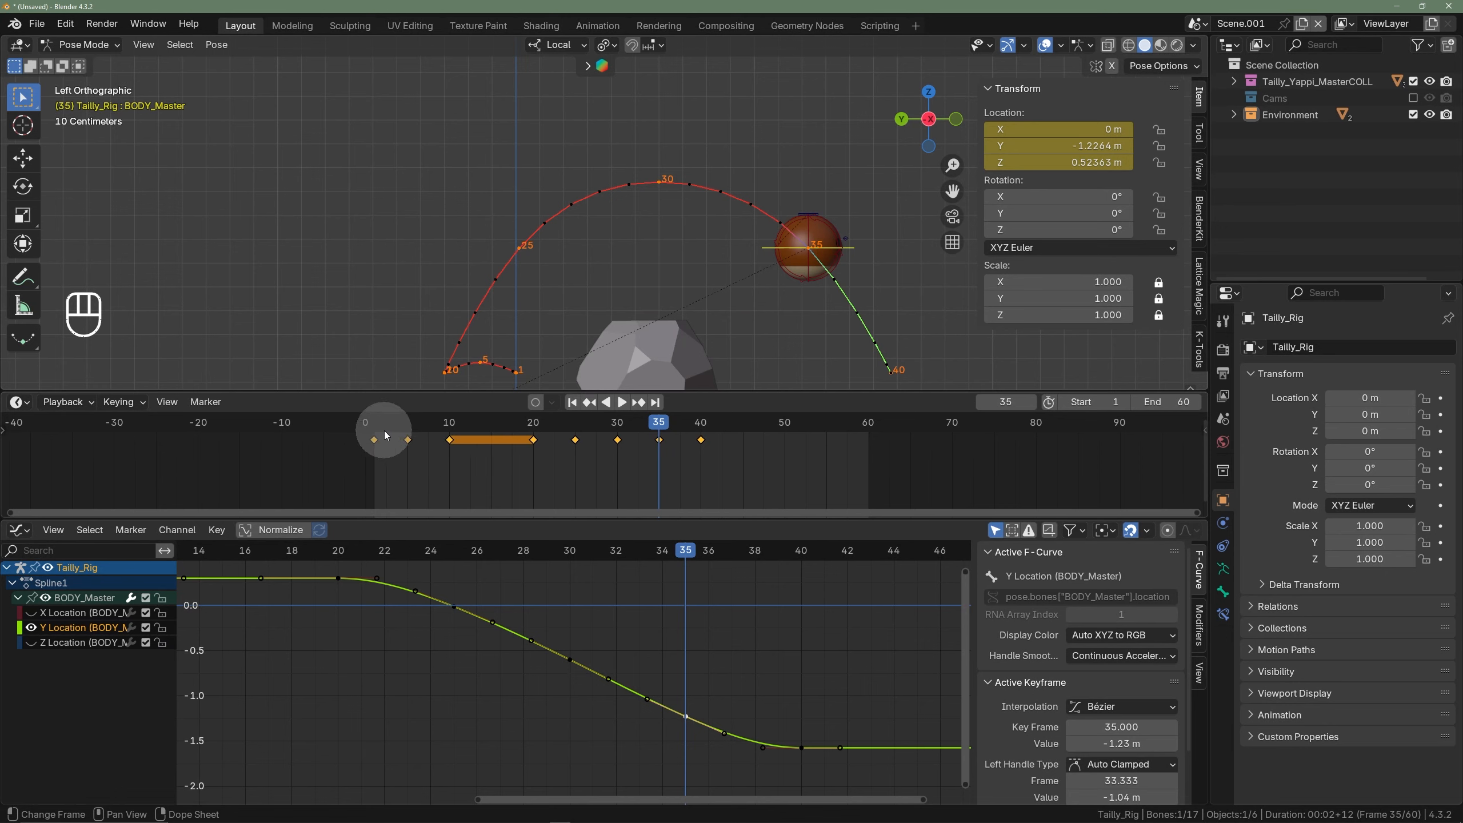
key(space)
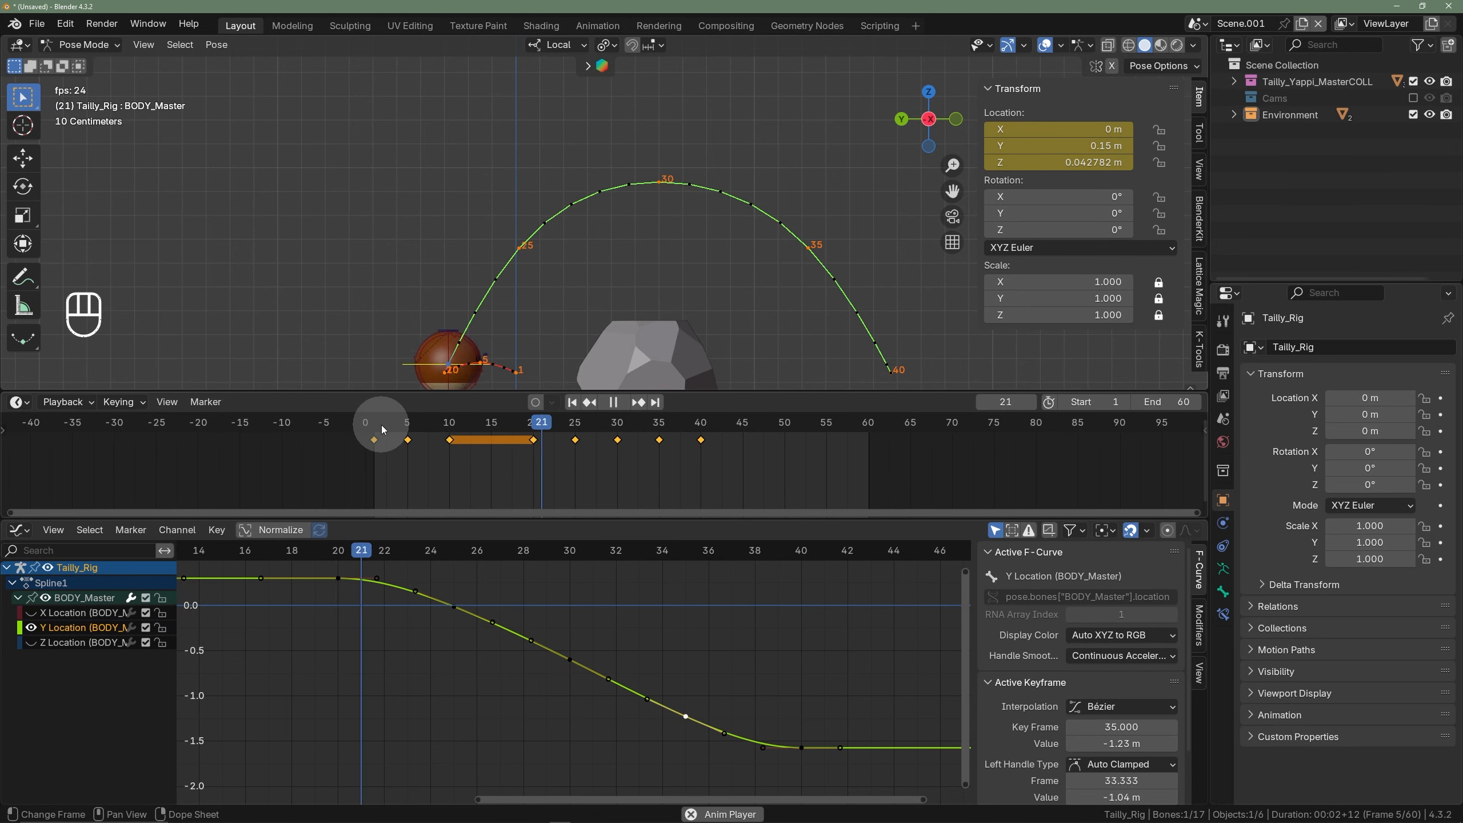
key(space)
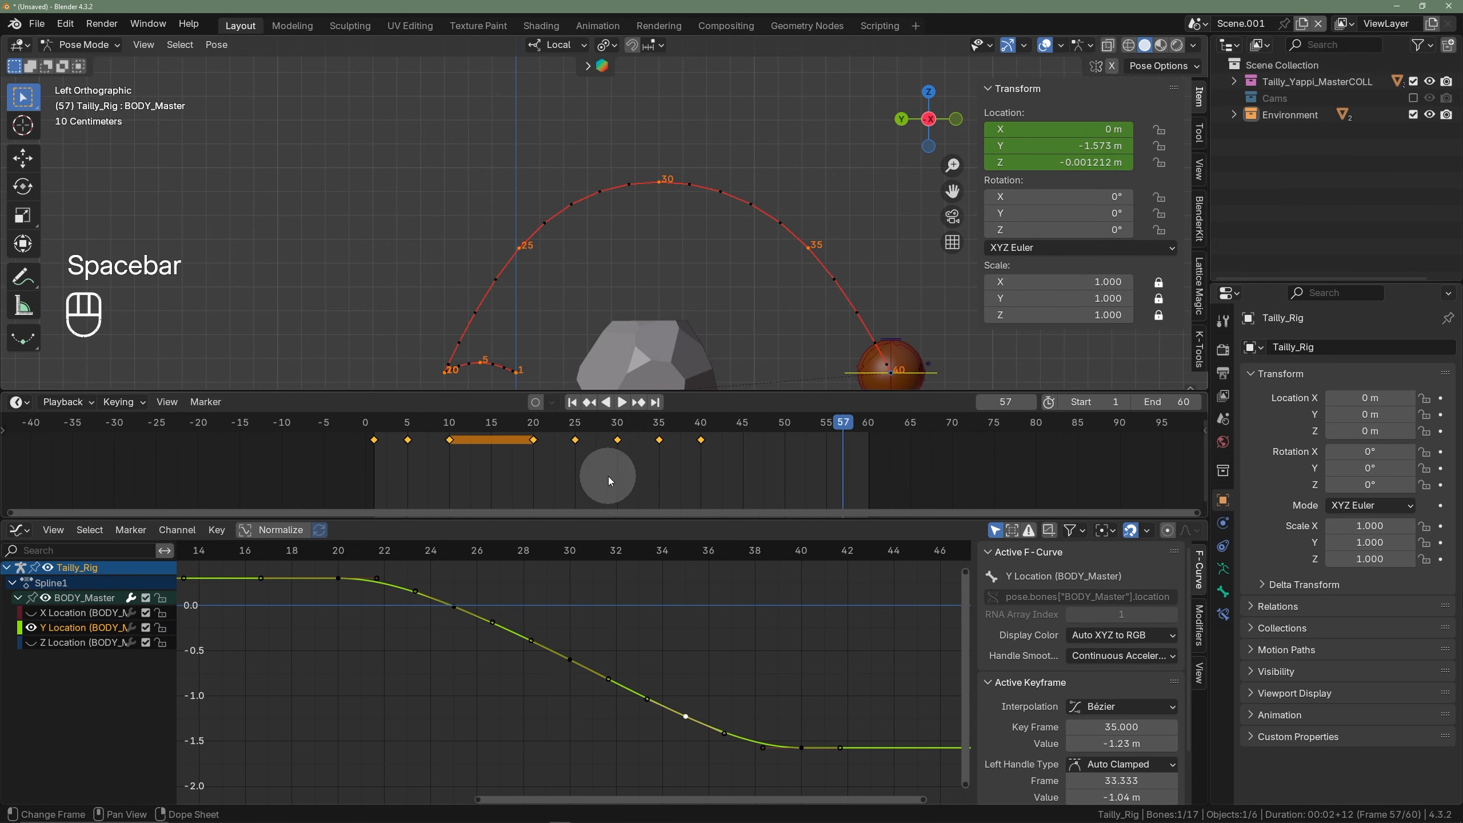
scroll(605, 474, down, 4)
shift+middle_drag(583, 465, 534, 465)
key(space)
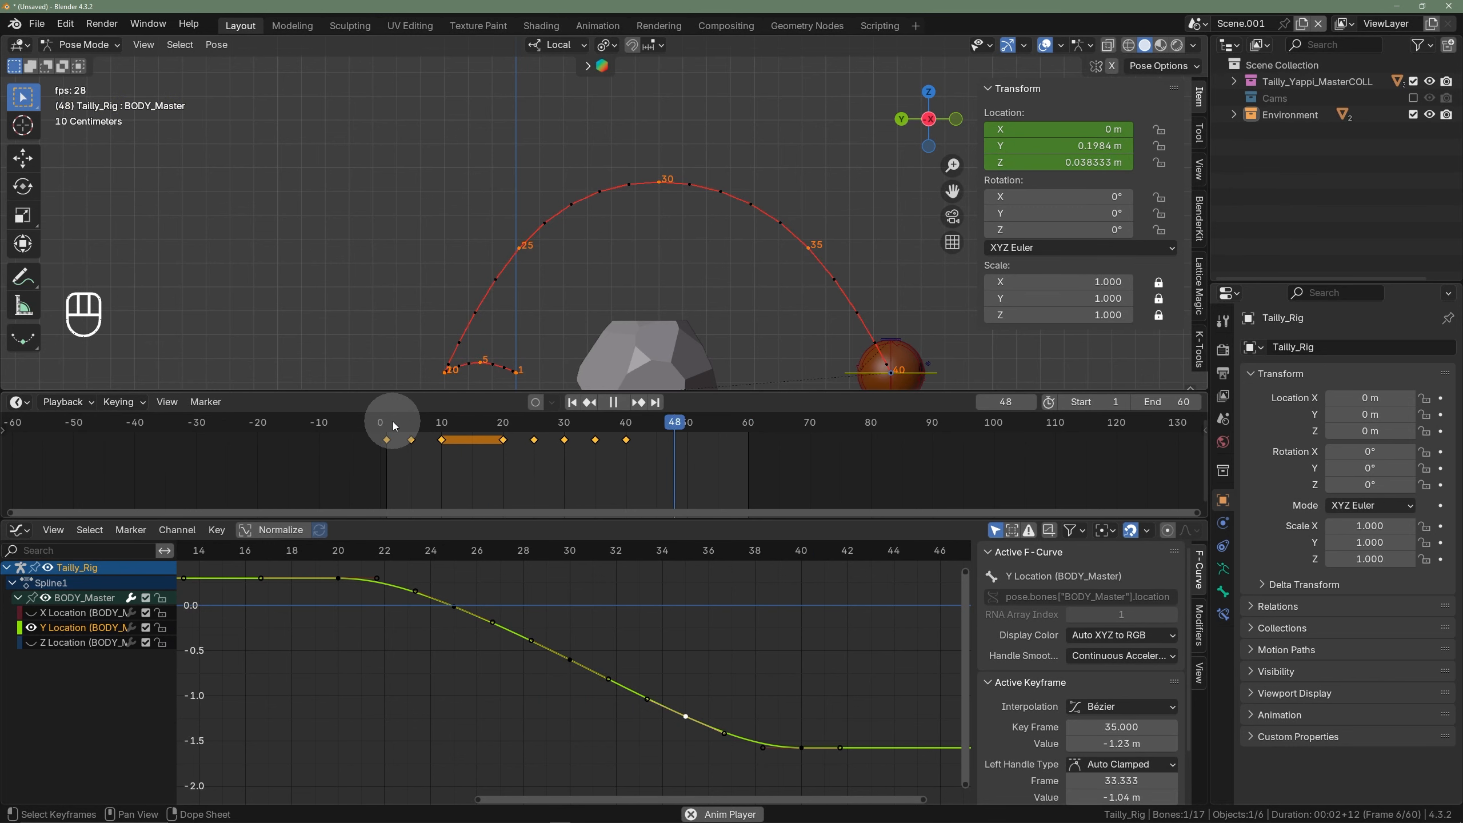
scroll(713, 254, down, 2)
shift+middle_drag(706, 260, 646, 220)
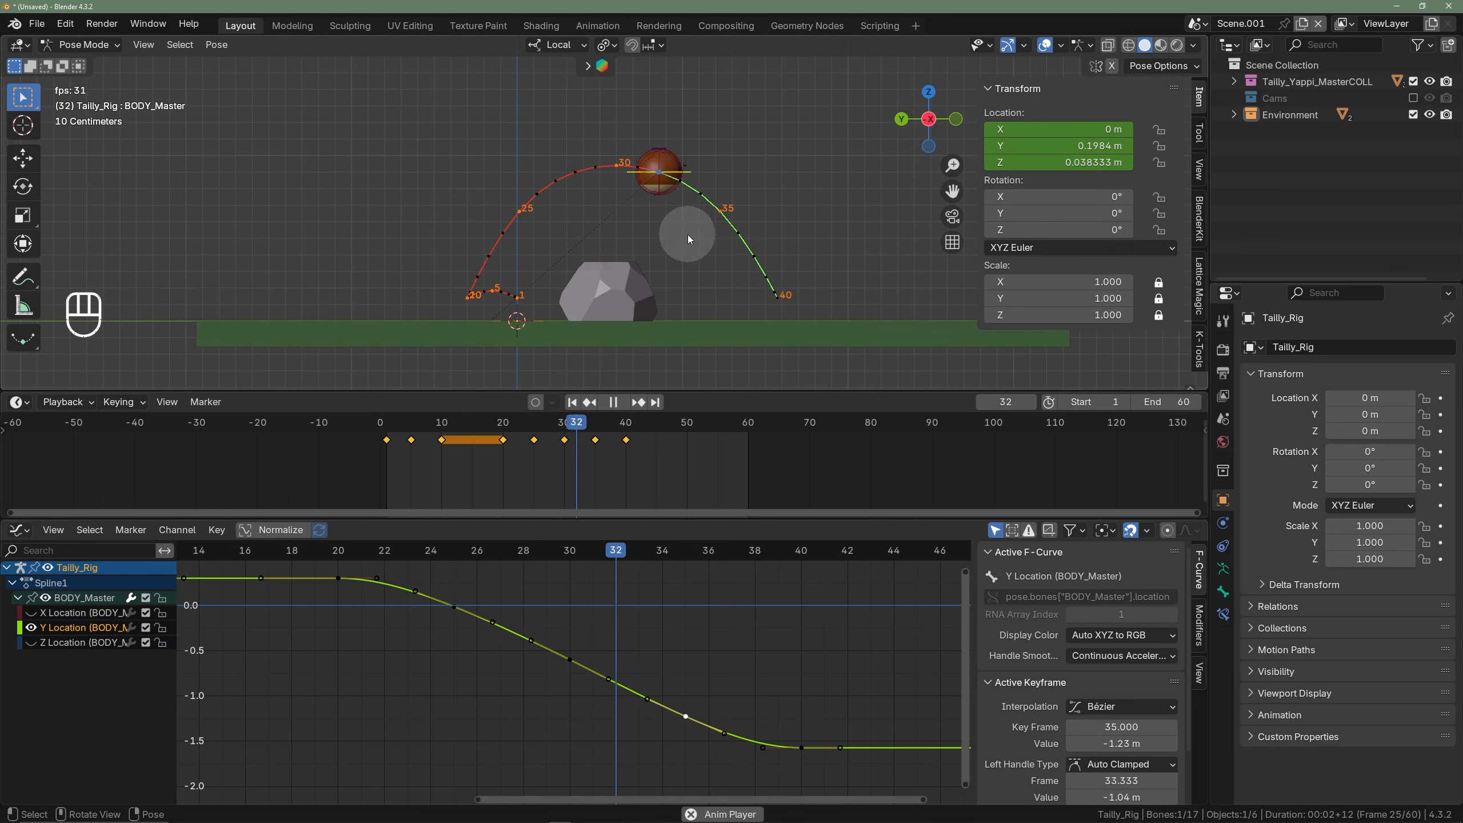
key(space)
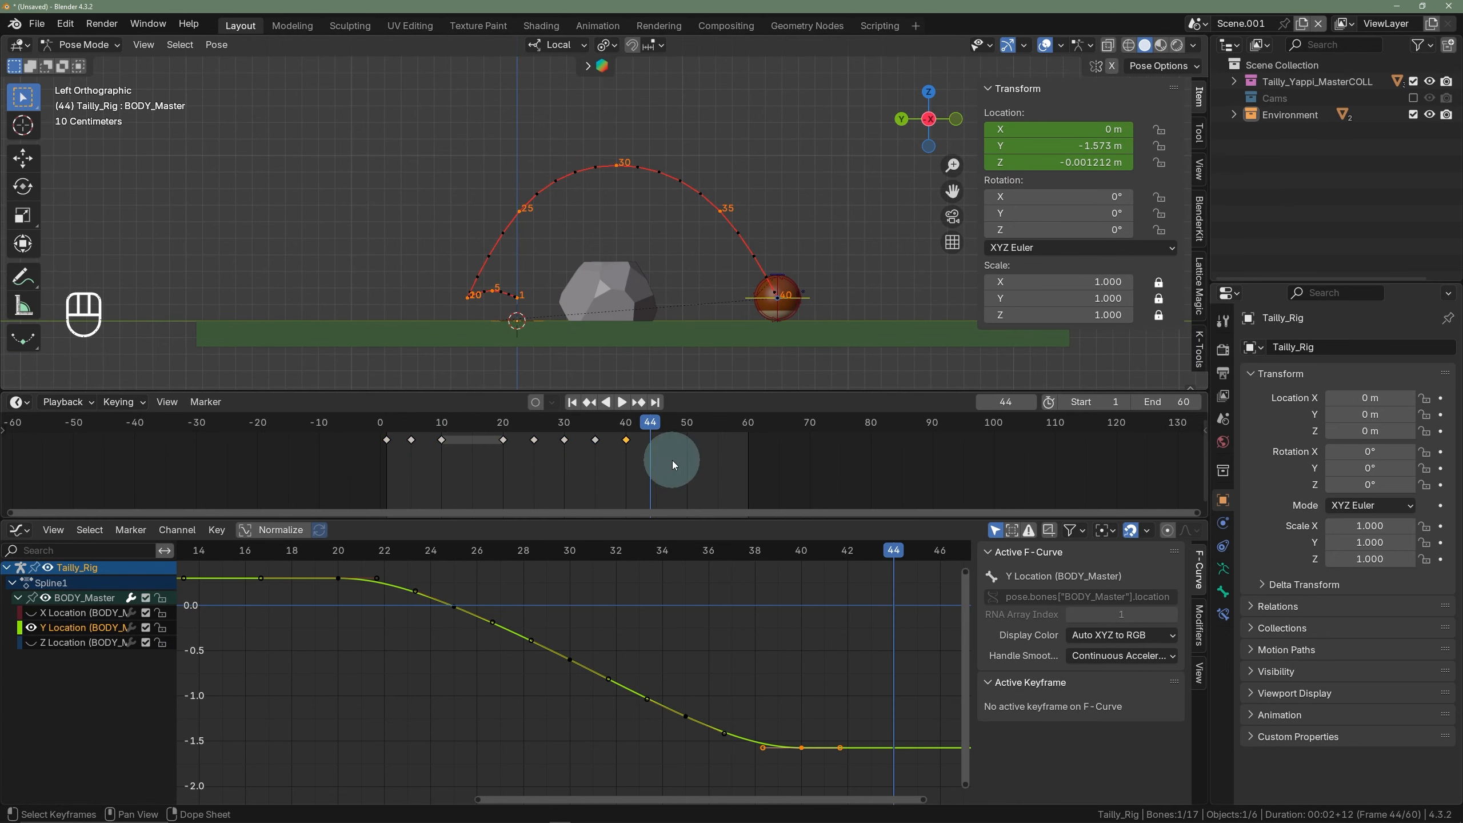
- Set the handle type of the keys at frame 40 to Vector
scroll(624, 430, up, 2)
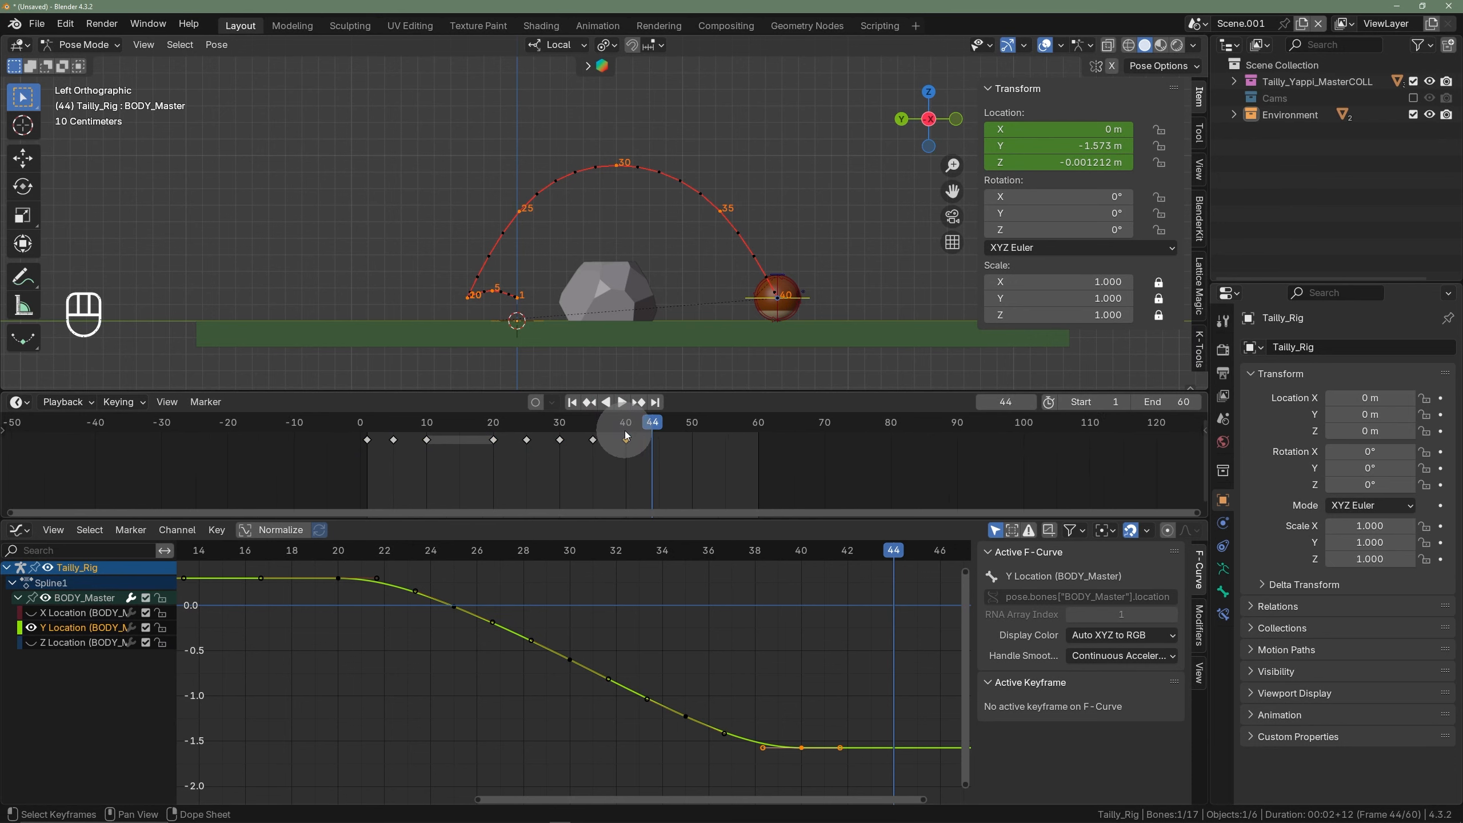
key(v)
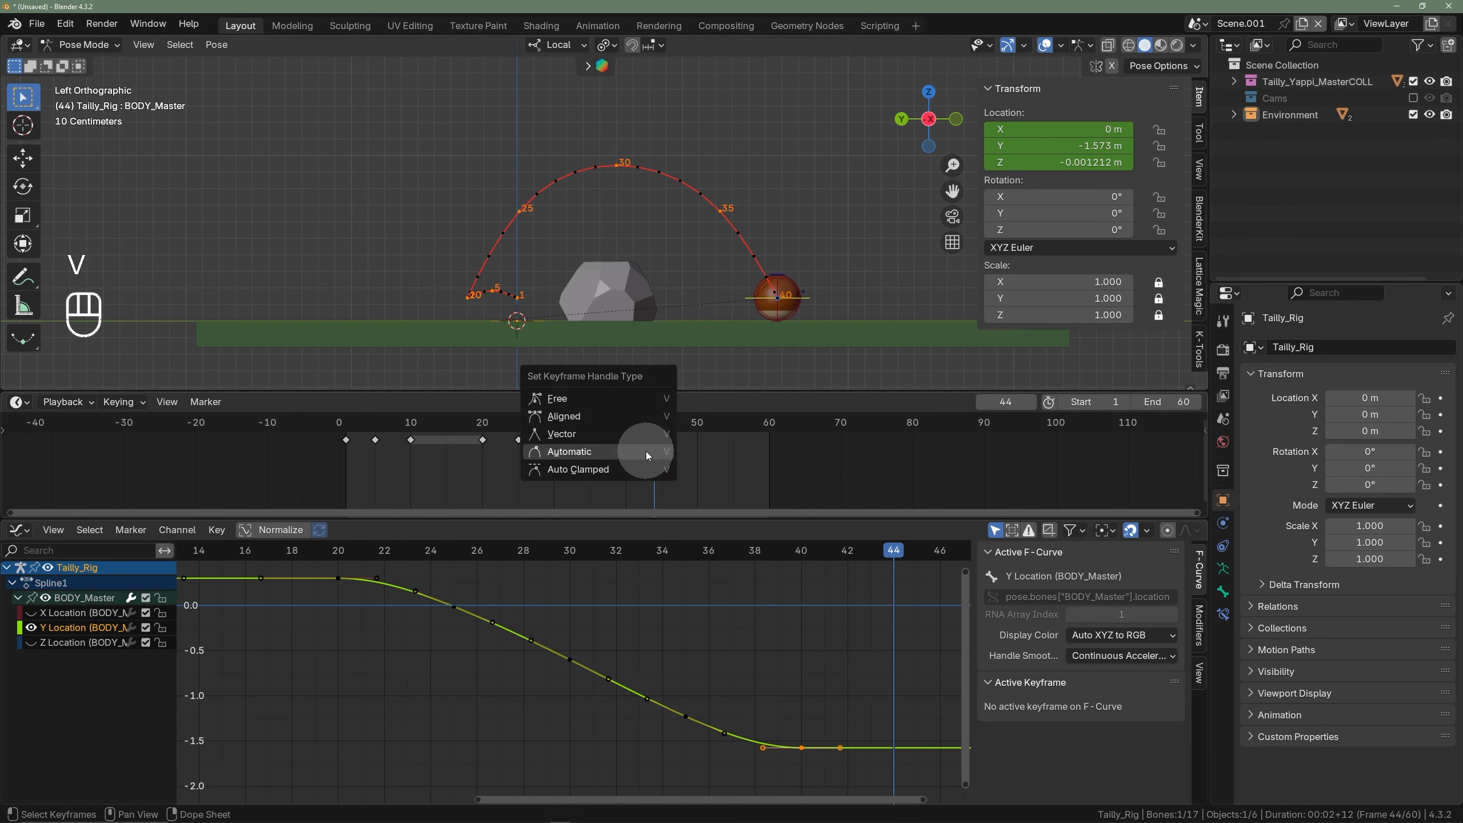
click(585, 437)
- Play the animation from around frame 30 and from the start to check the landing at frame 40
click(561, 426)
key(space)
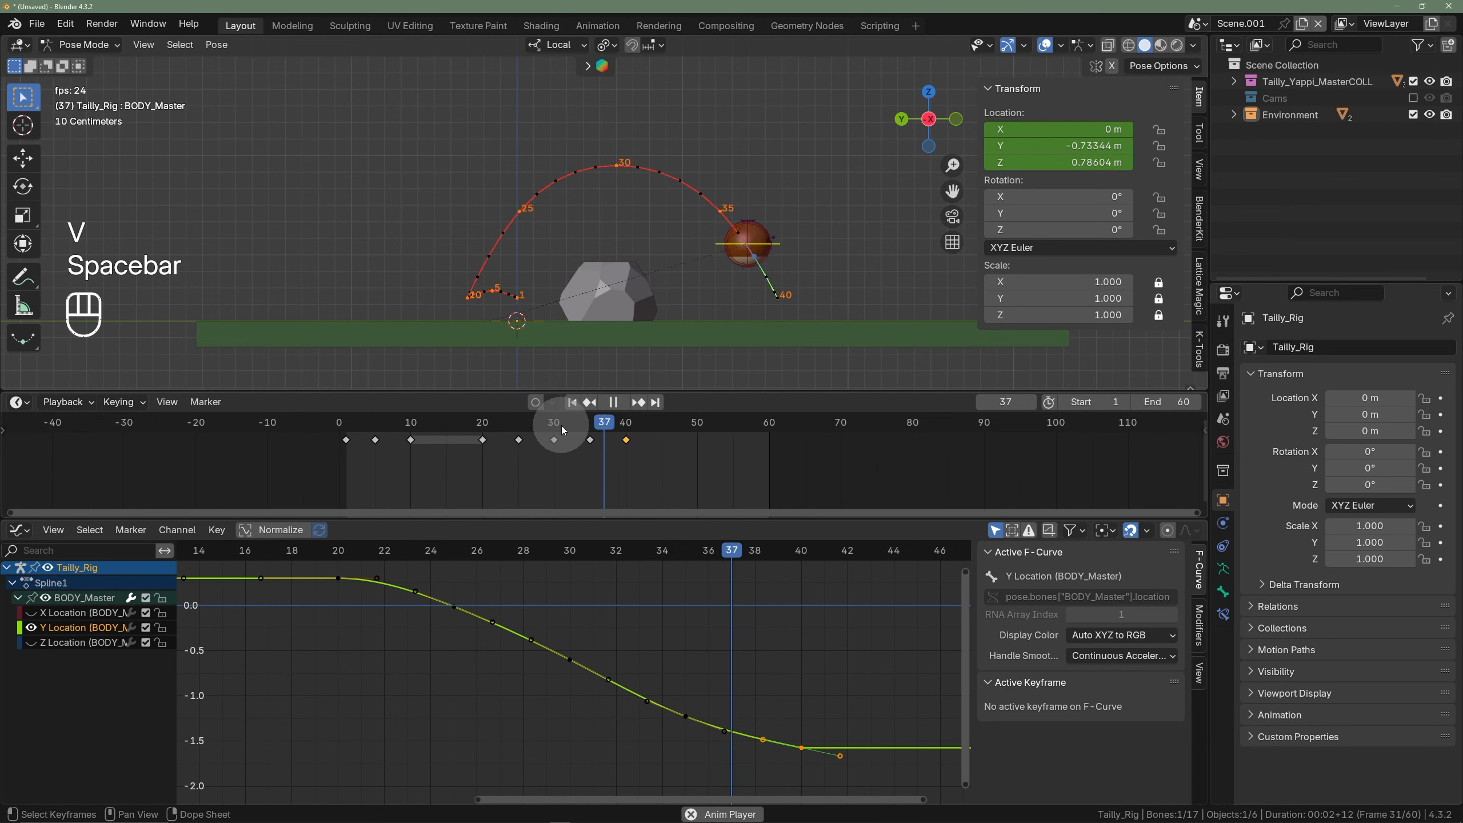
key(space)
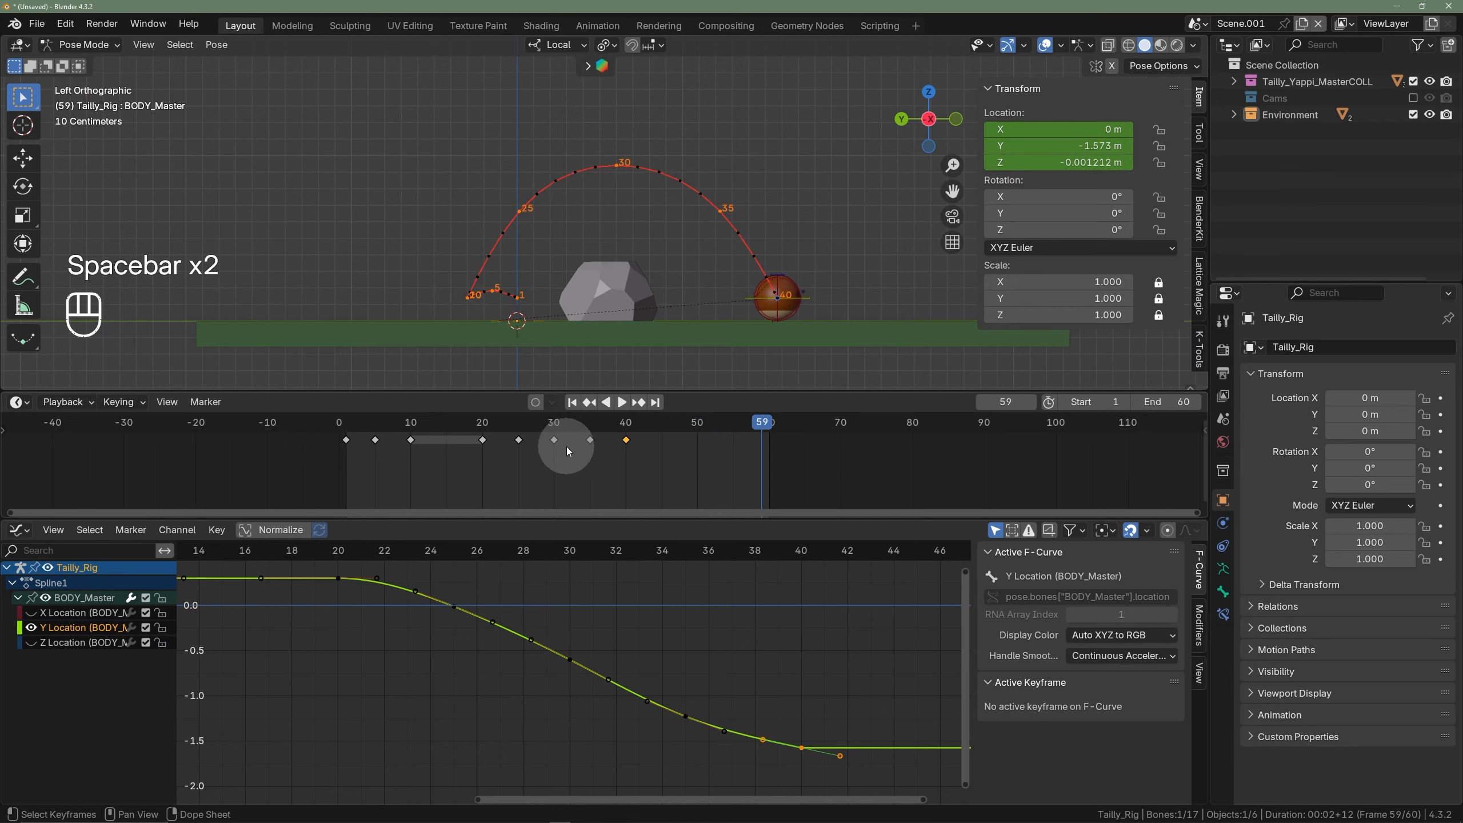
drag(334, 419, 349, 424)
key(space)
key(space)
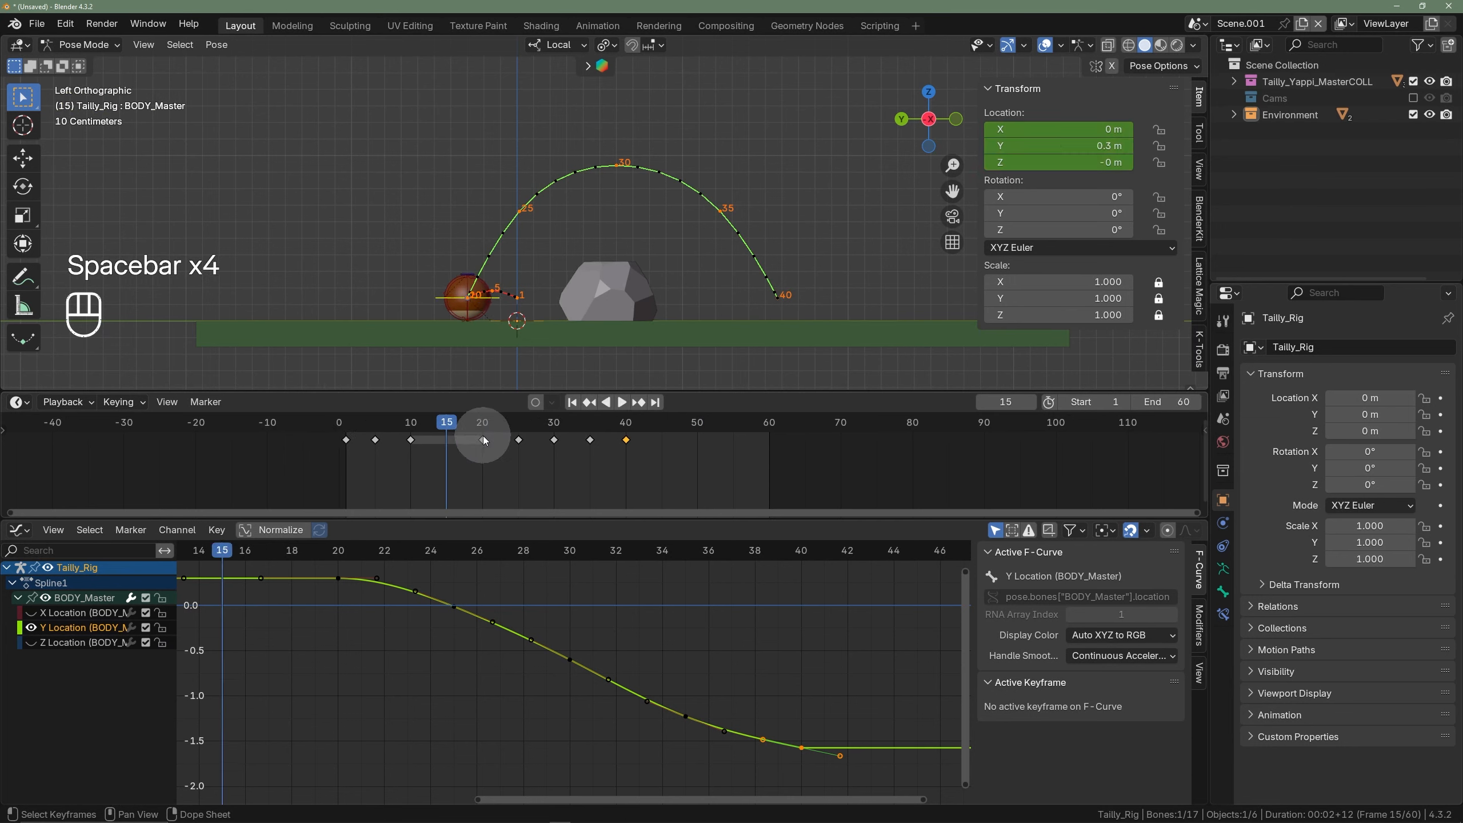
- Set the handle type of the keys at frames 10 and 20 to Vector and play back the take-off
scroll(478, 435, up, 2)
click(393, 427)
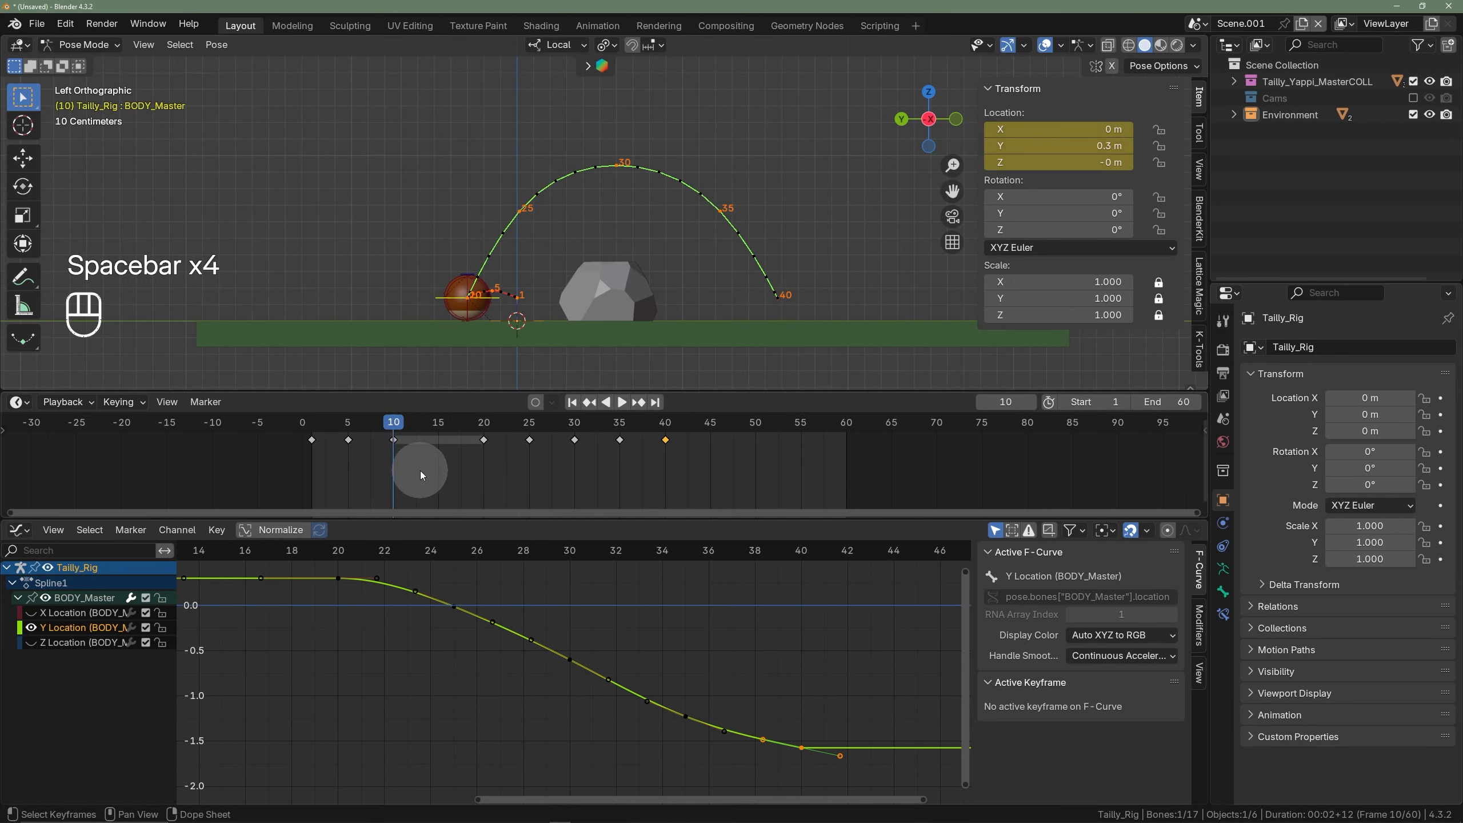
drag(421, 472, 384, 426)
shift+drag(489, 458, 361, 428)
key(v)
click(443, 462)
key(space)
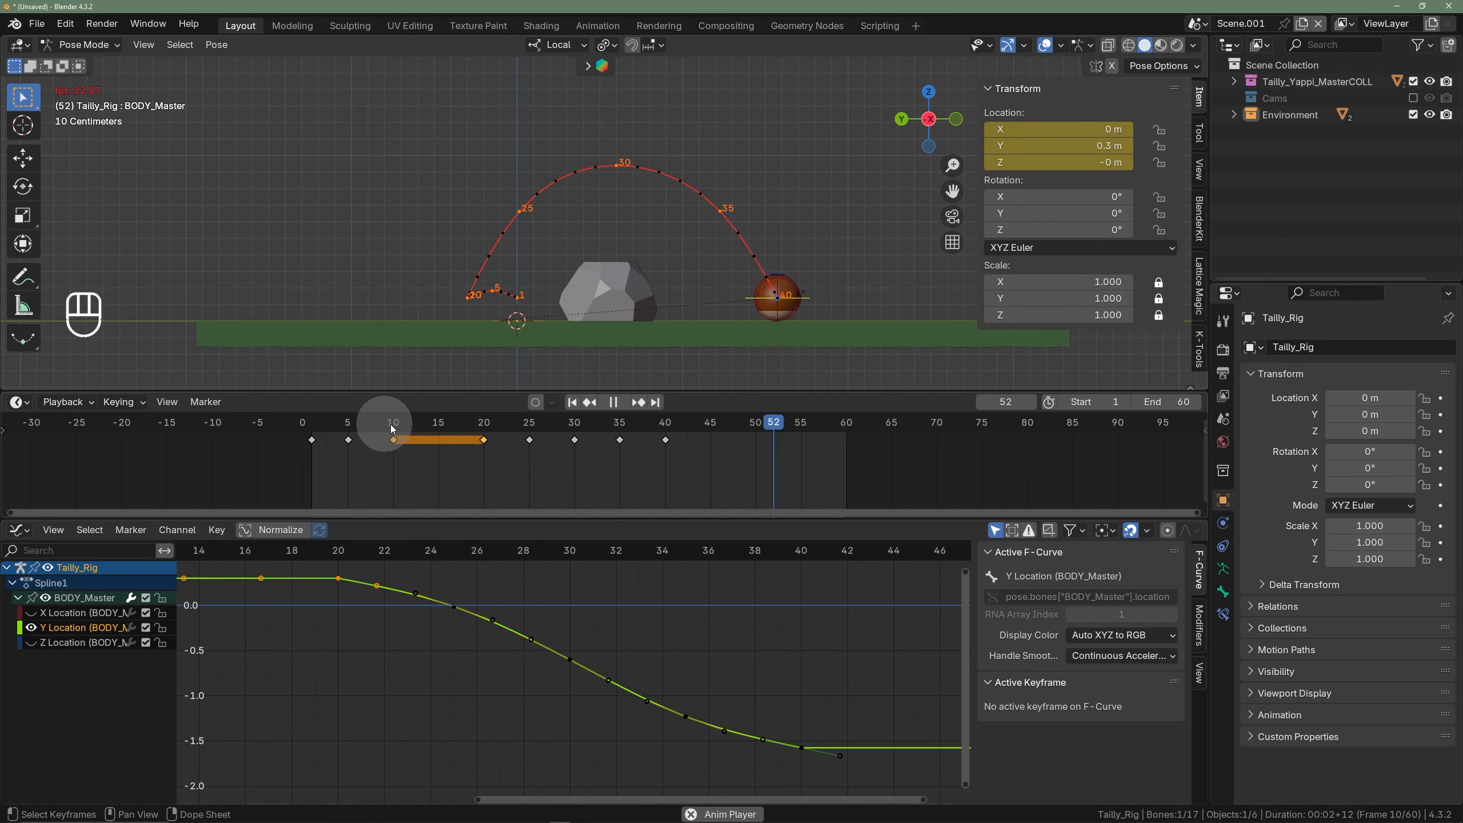
key(space)
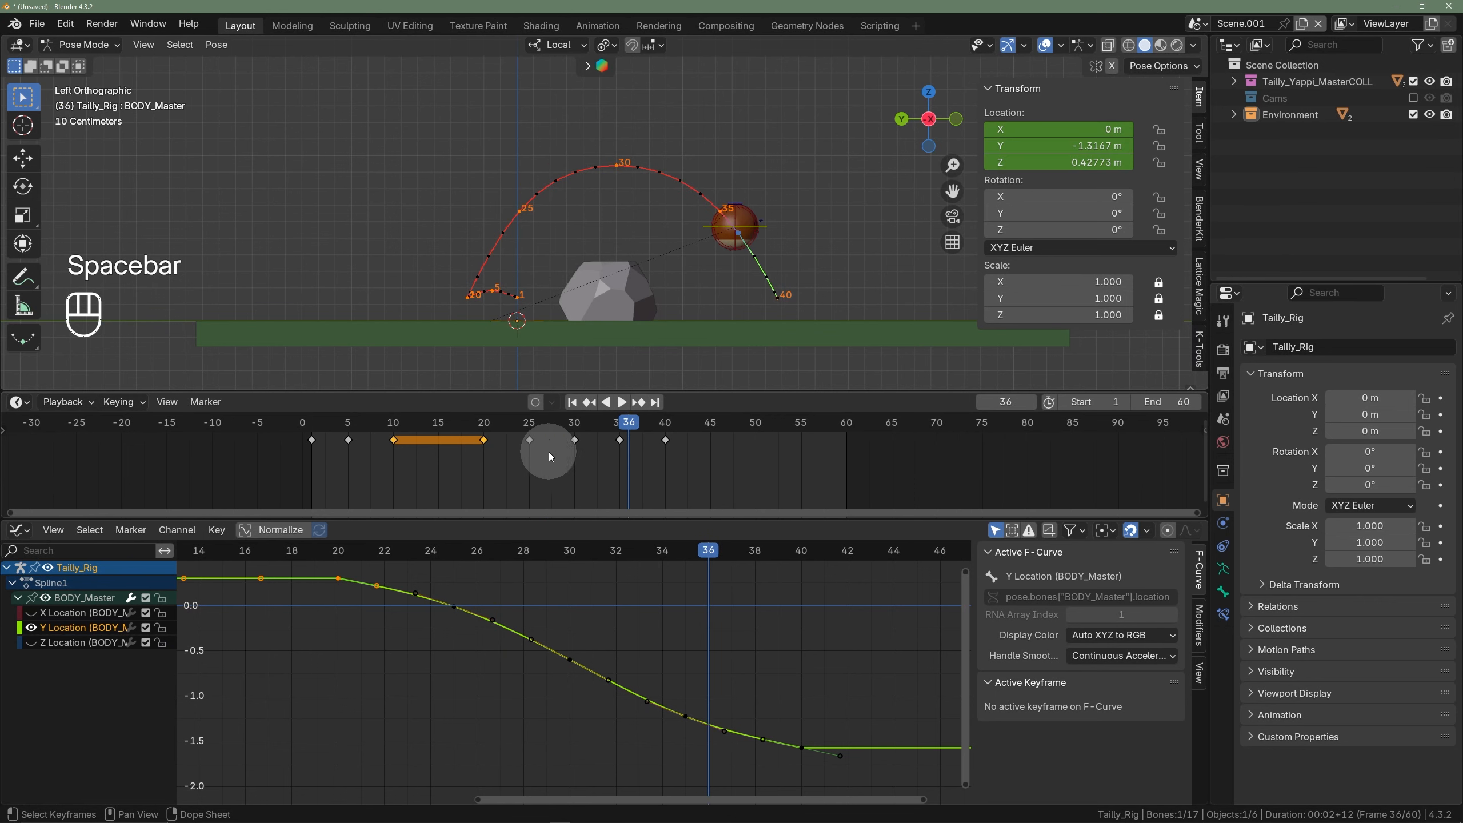
- Go back to the take-off around frame 20 and show the X and Z Location curves alongside Y Location
click(483, 428)
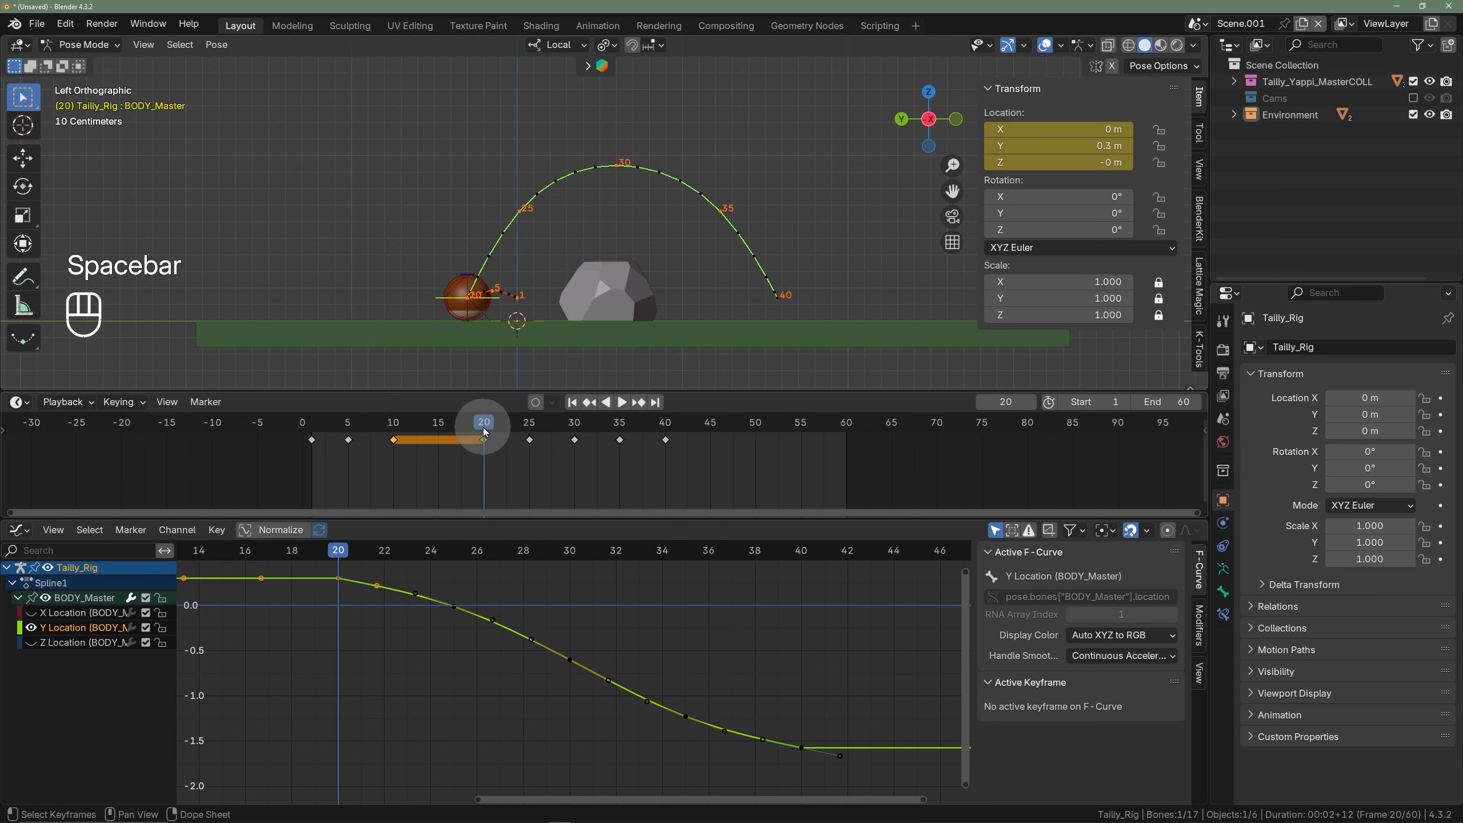
drag(483, 421, 475, 421)
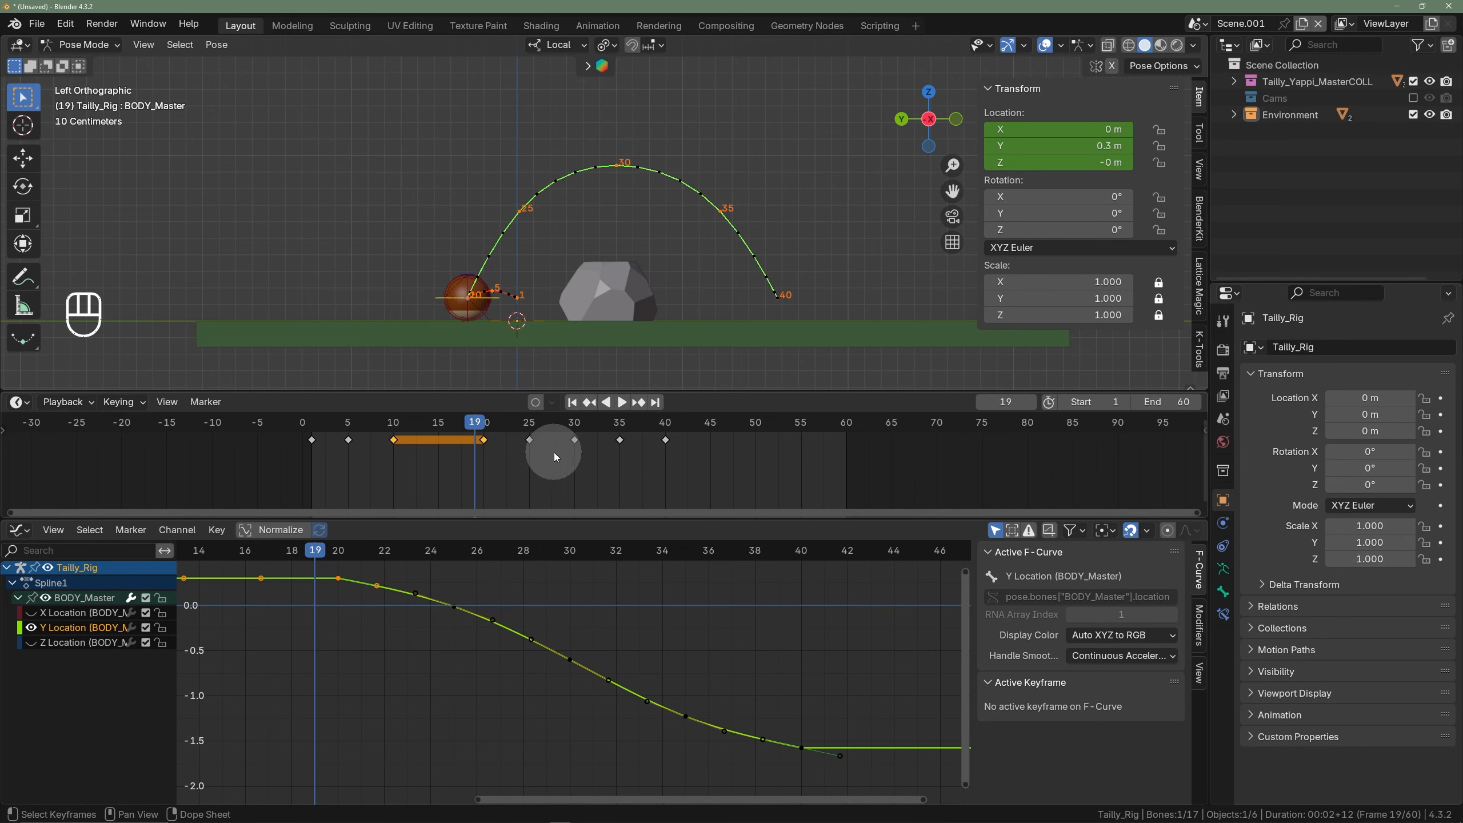
scroll(514, 445, up, 2)
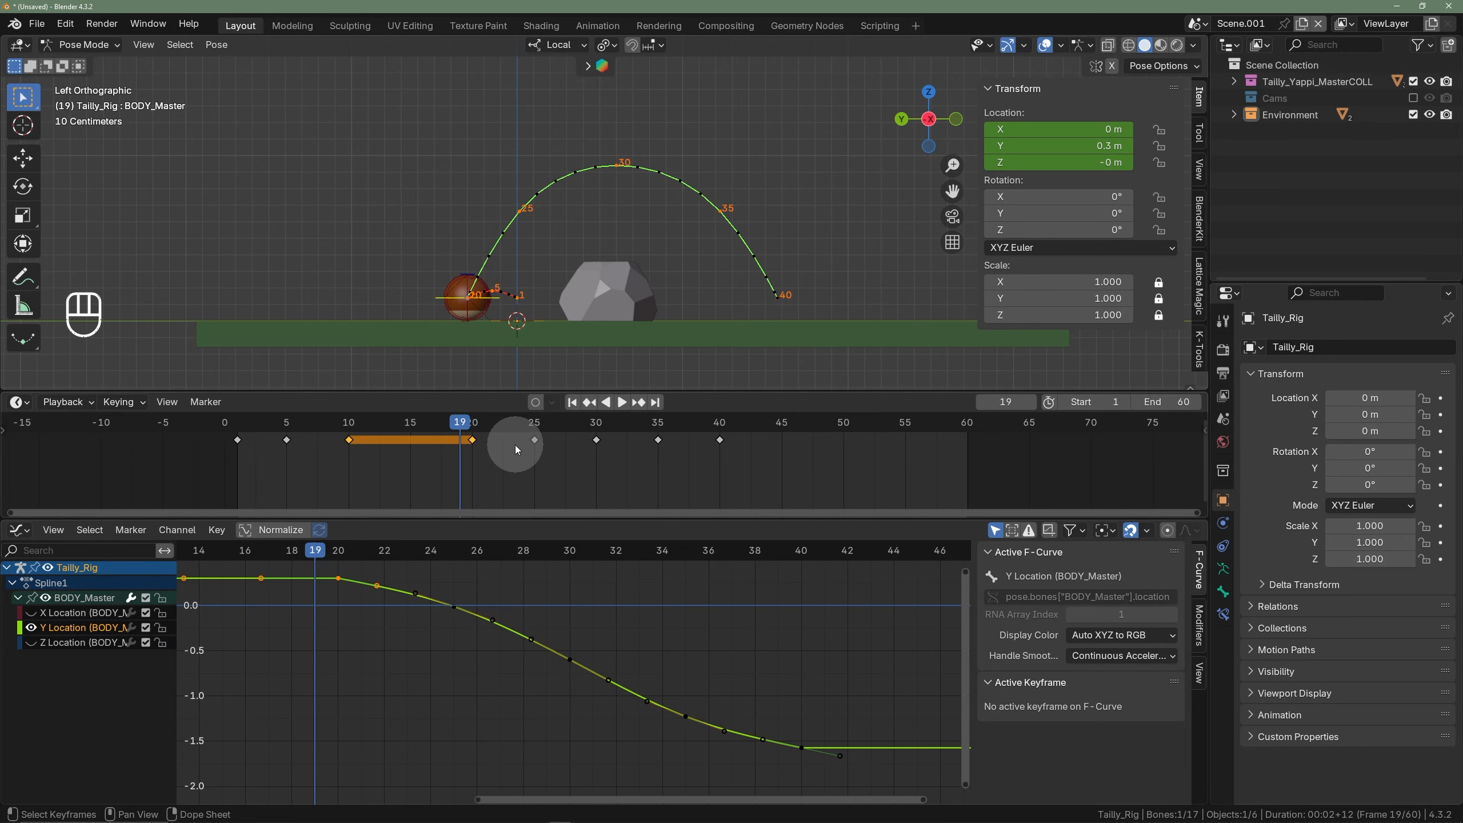
click(31, 643)
click(31, 612)
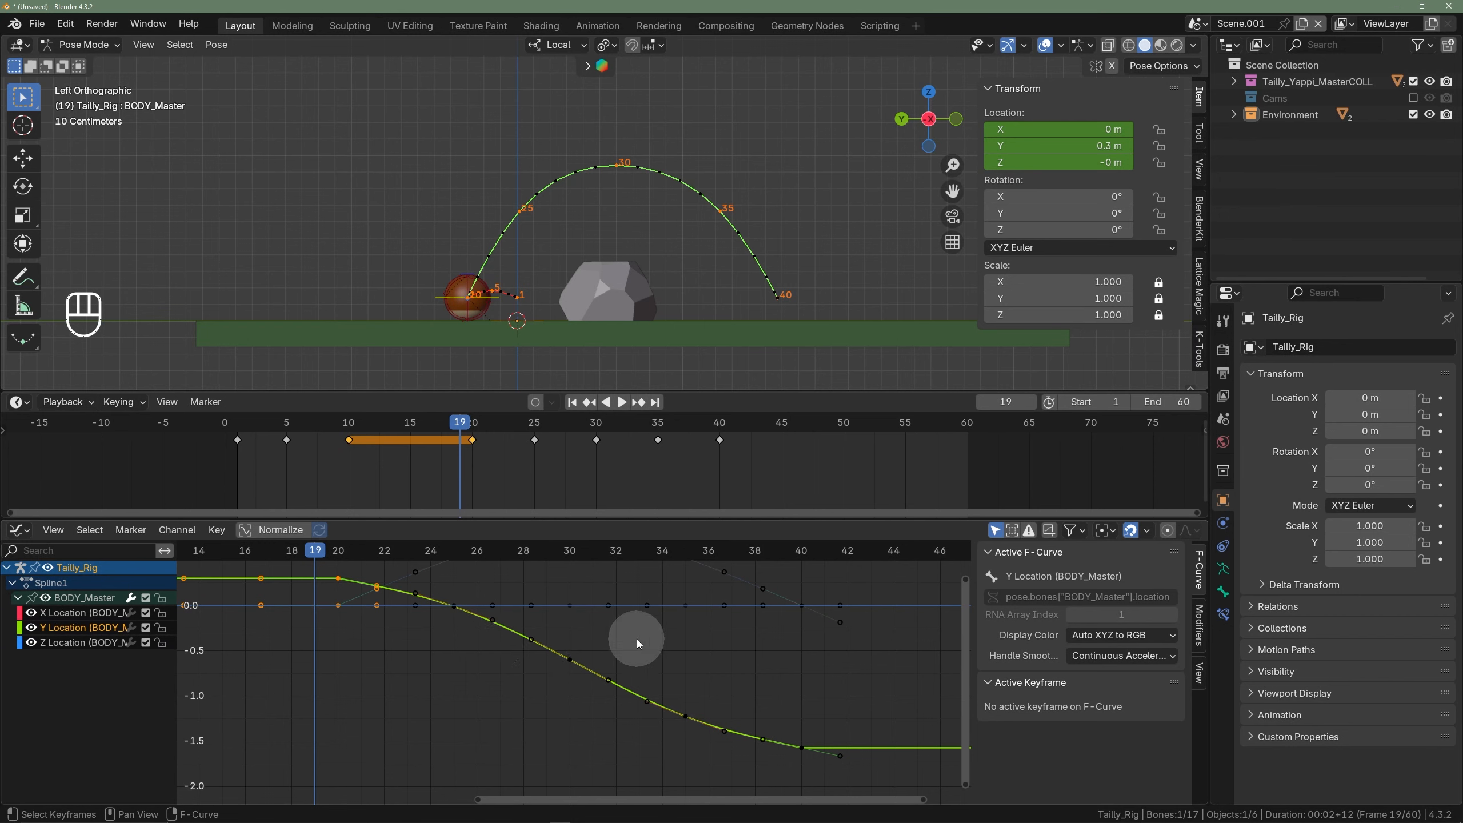
scroll(637, 639, down, 1)
- Select the jump keys from frame 20 to 40 and try scaling their timing from frame 20
drag(465, 423, 469, 423)
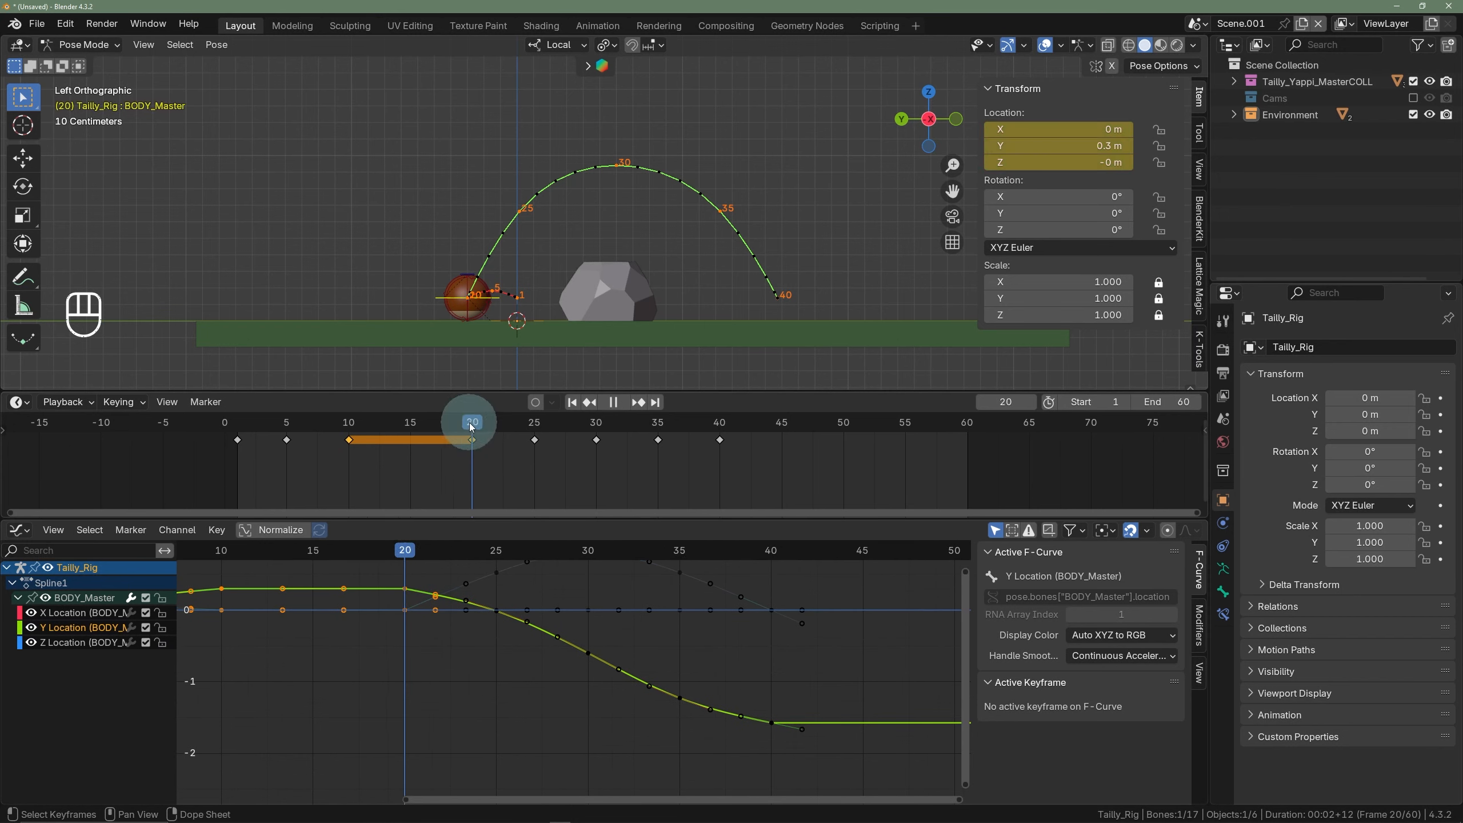
click(800, 482)
drag(801, 482, 467, 417)
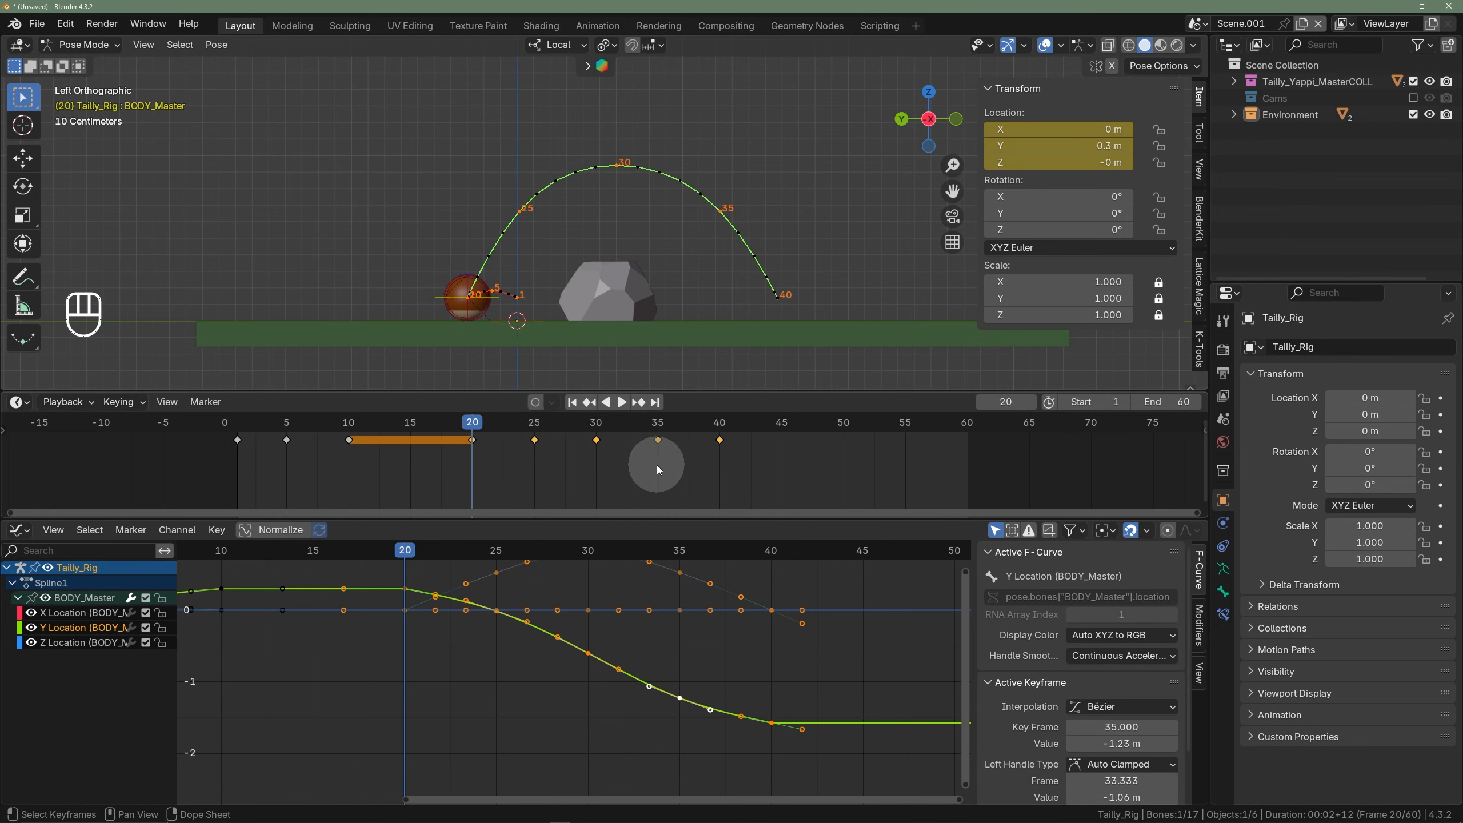
scroll(673, 464, down, 2)
key(s)
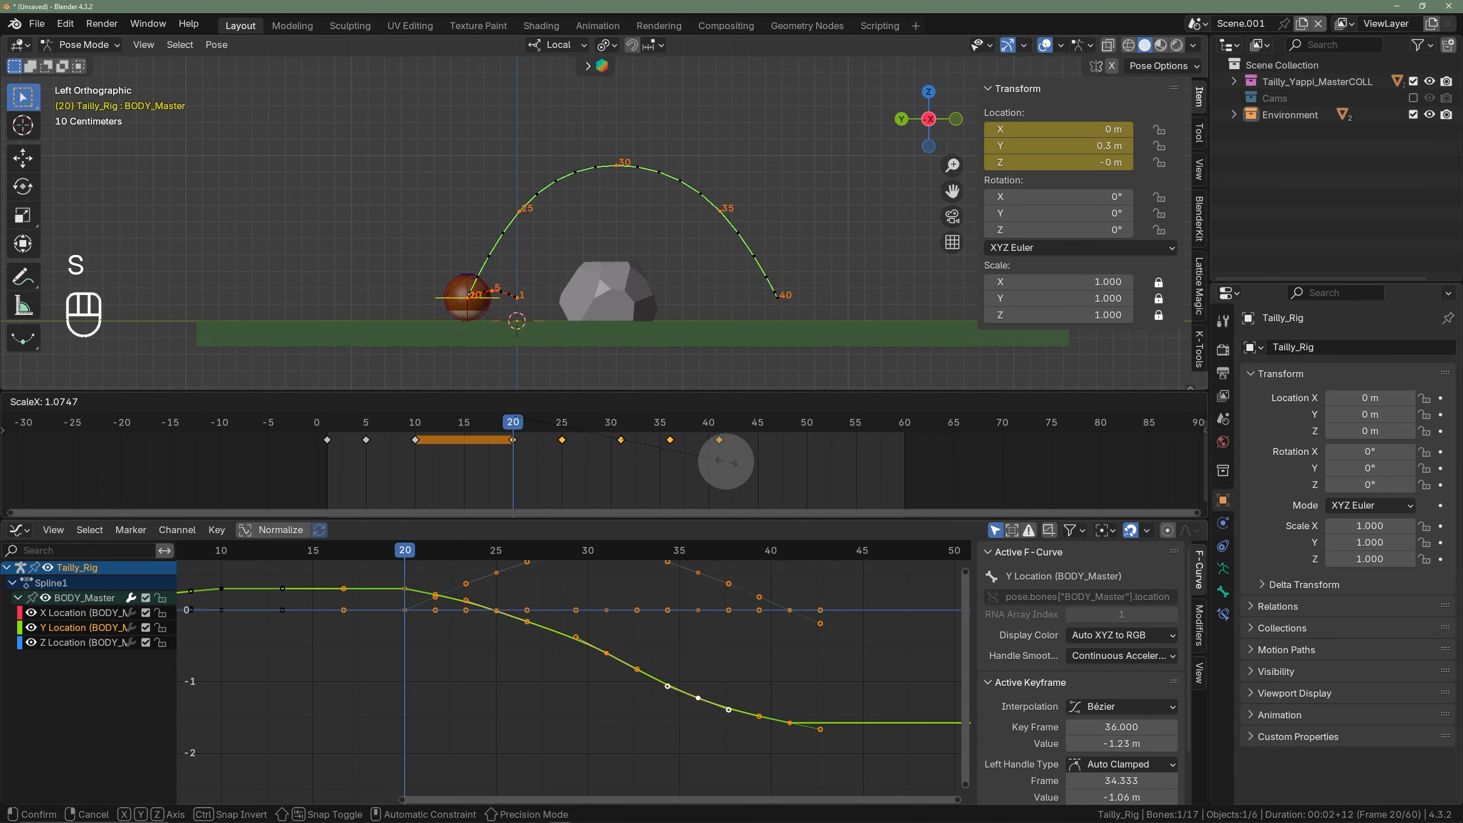
key(ctrl)
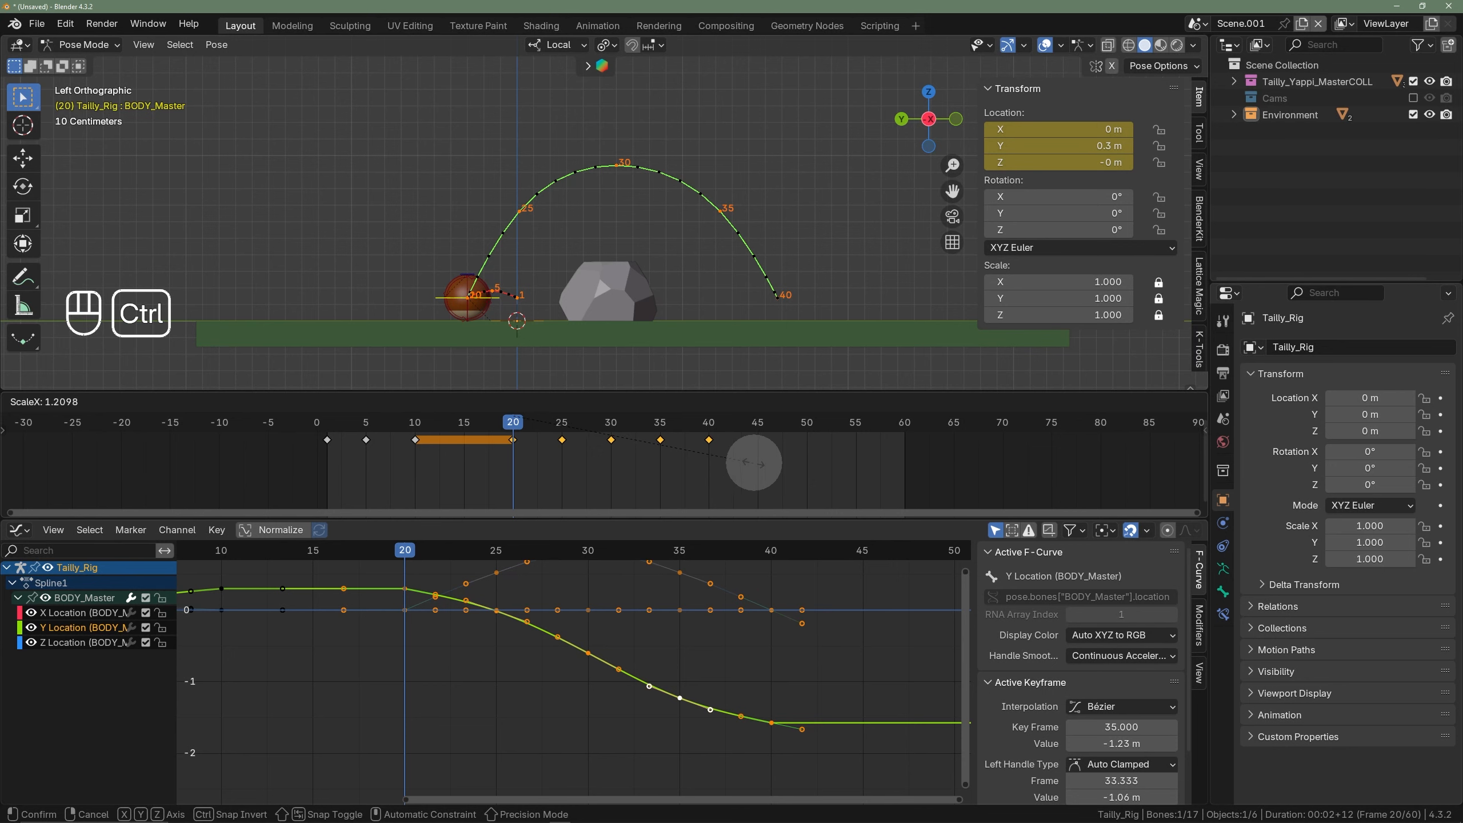
click(827, 467)
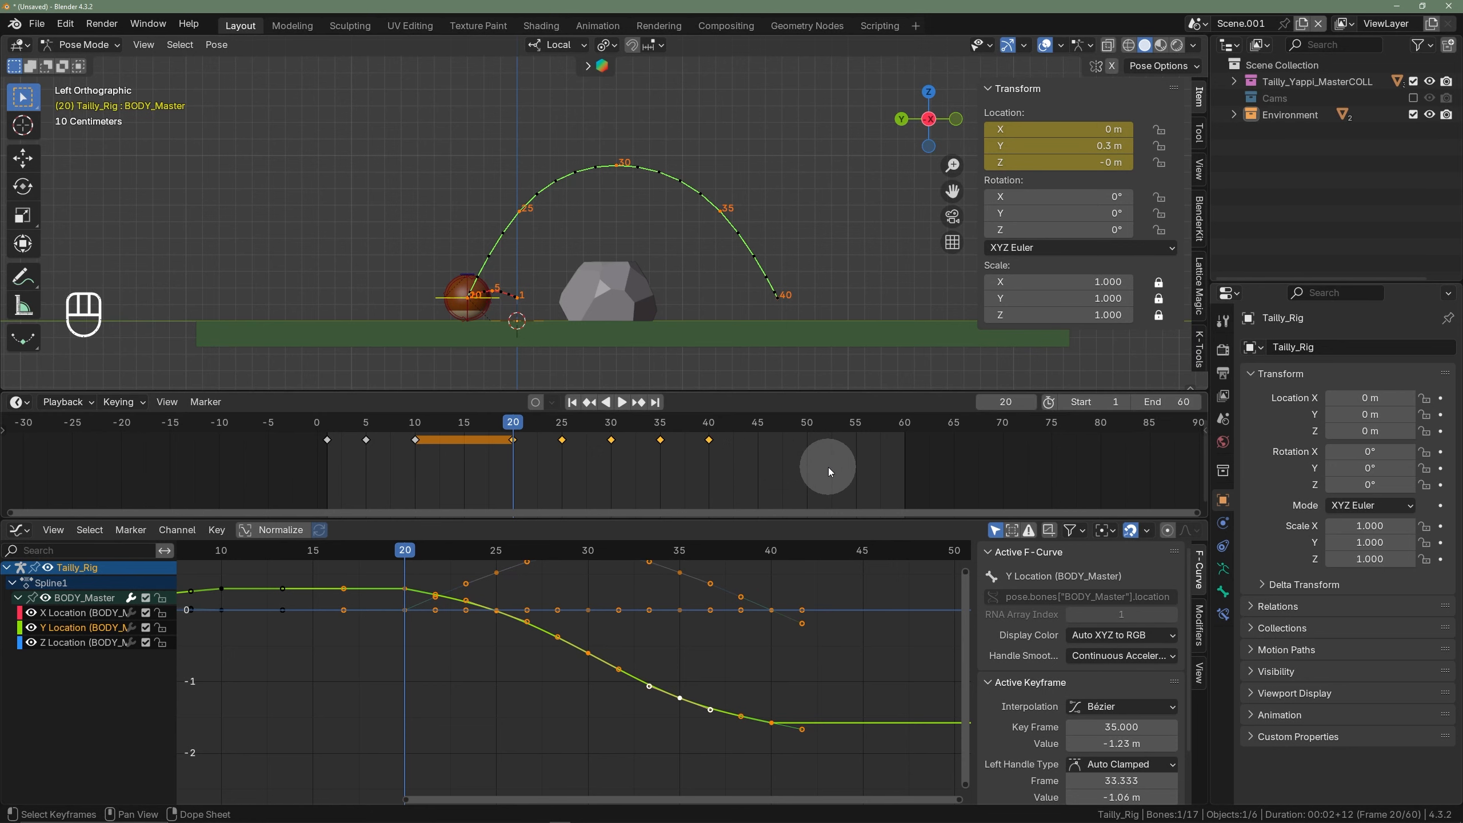
key(s)
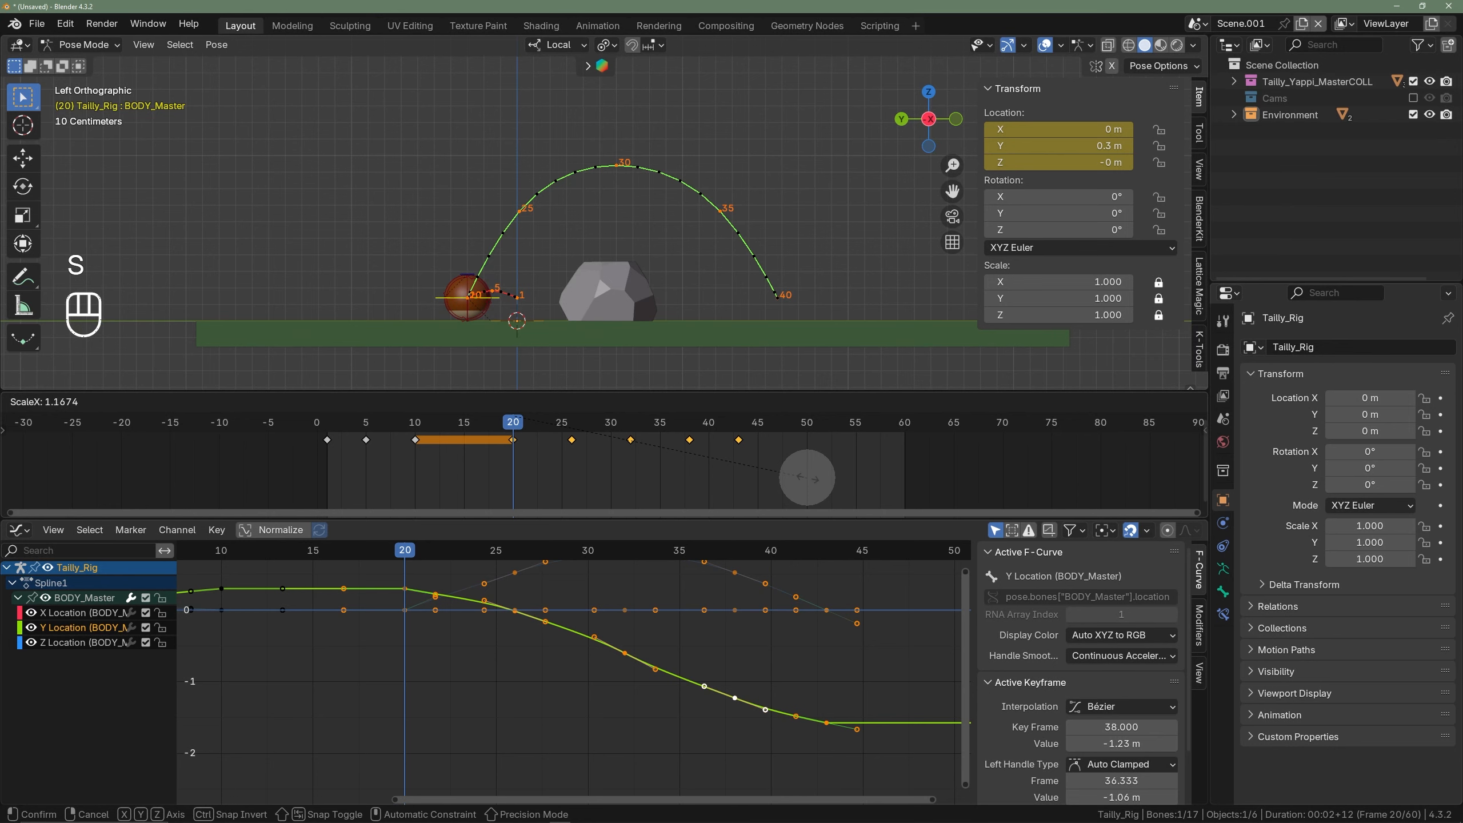
right_click(806, 477)
scroll(590, 449, up, 5)
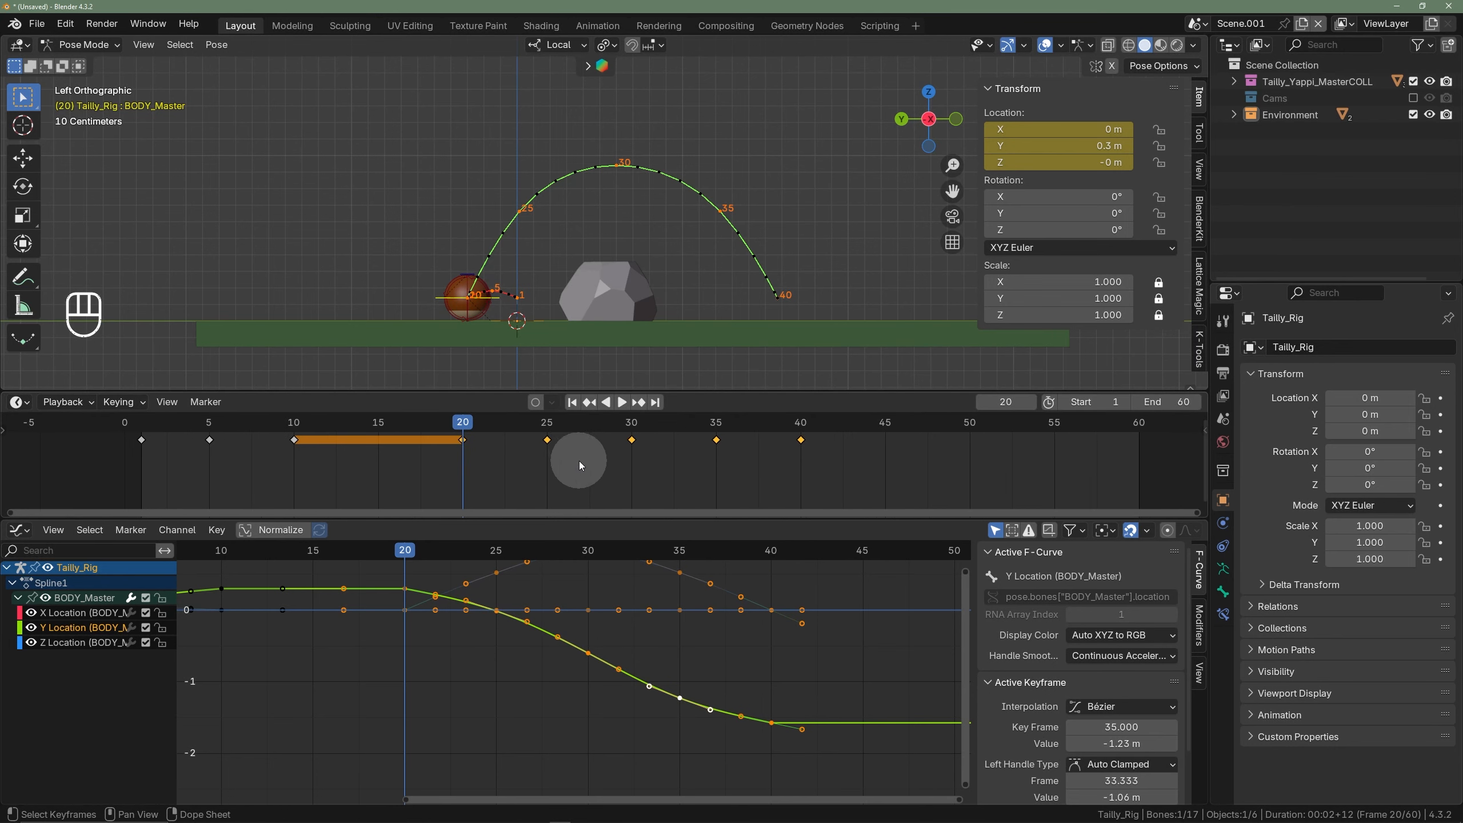
scroll(573, 455, up, 5)
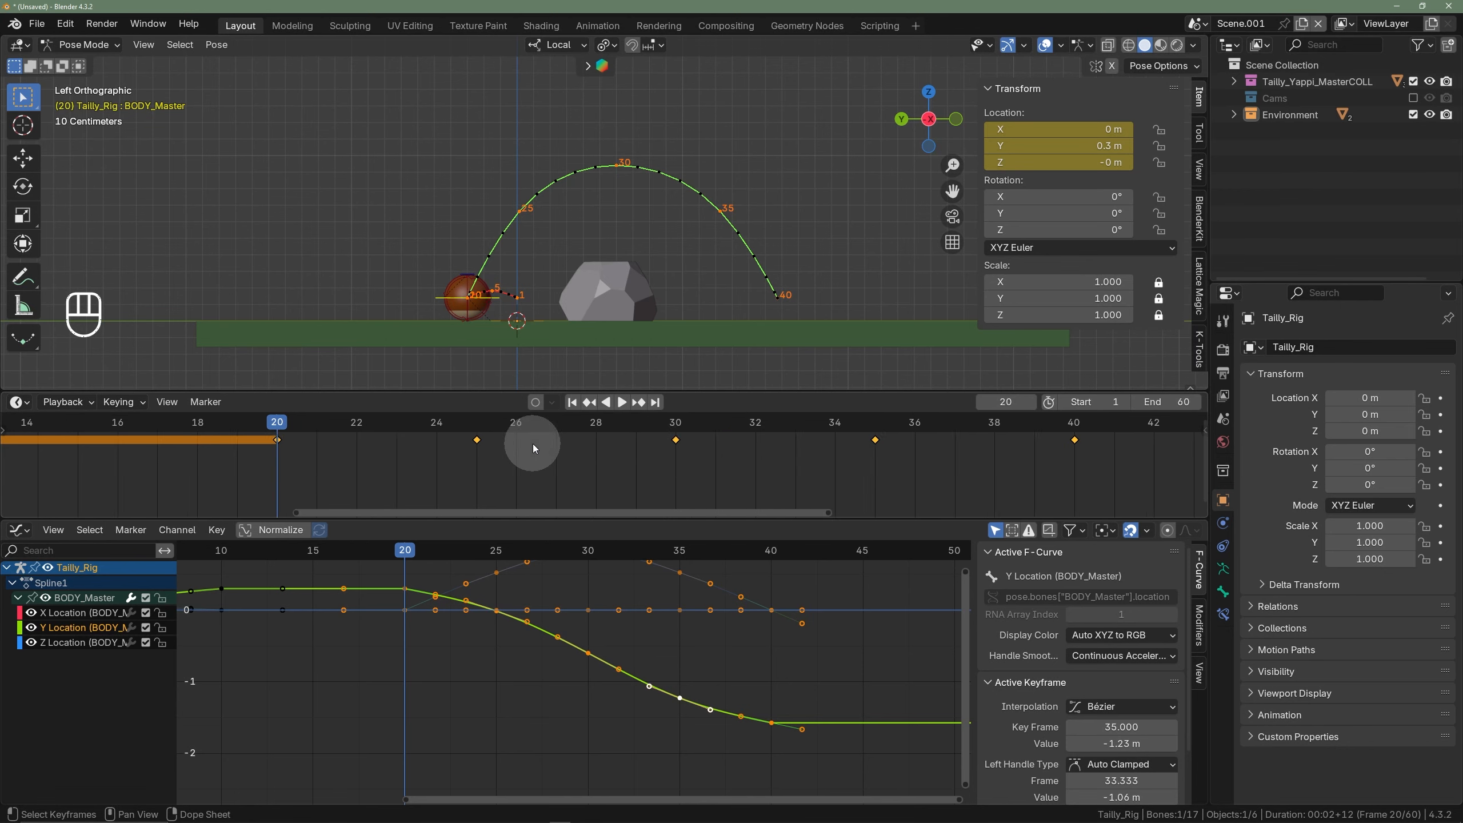
scroll(457, 434, up, 3)
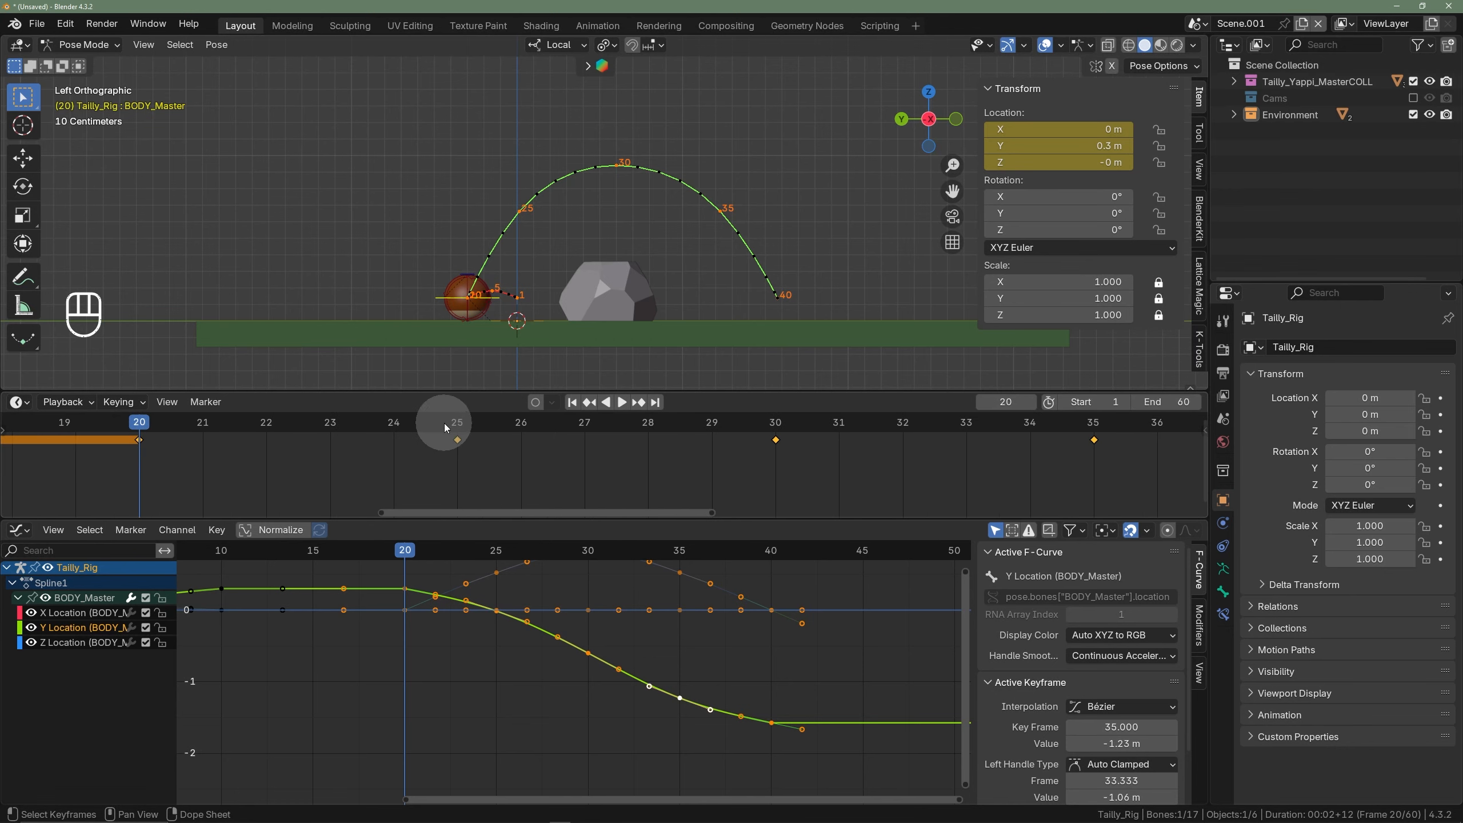
scroll(445, 424, down, 3)
shift+middle_drag(473, 439, 515, 446)
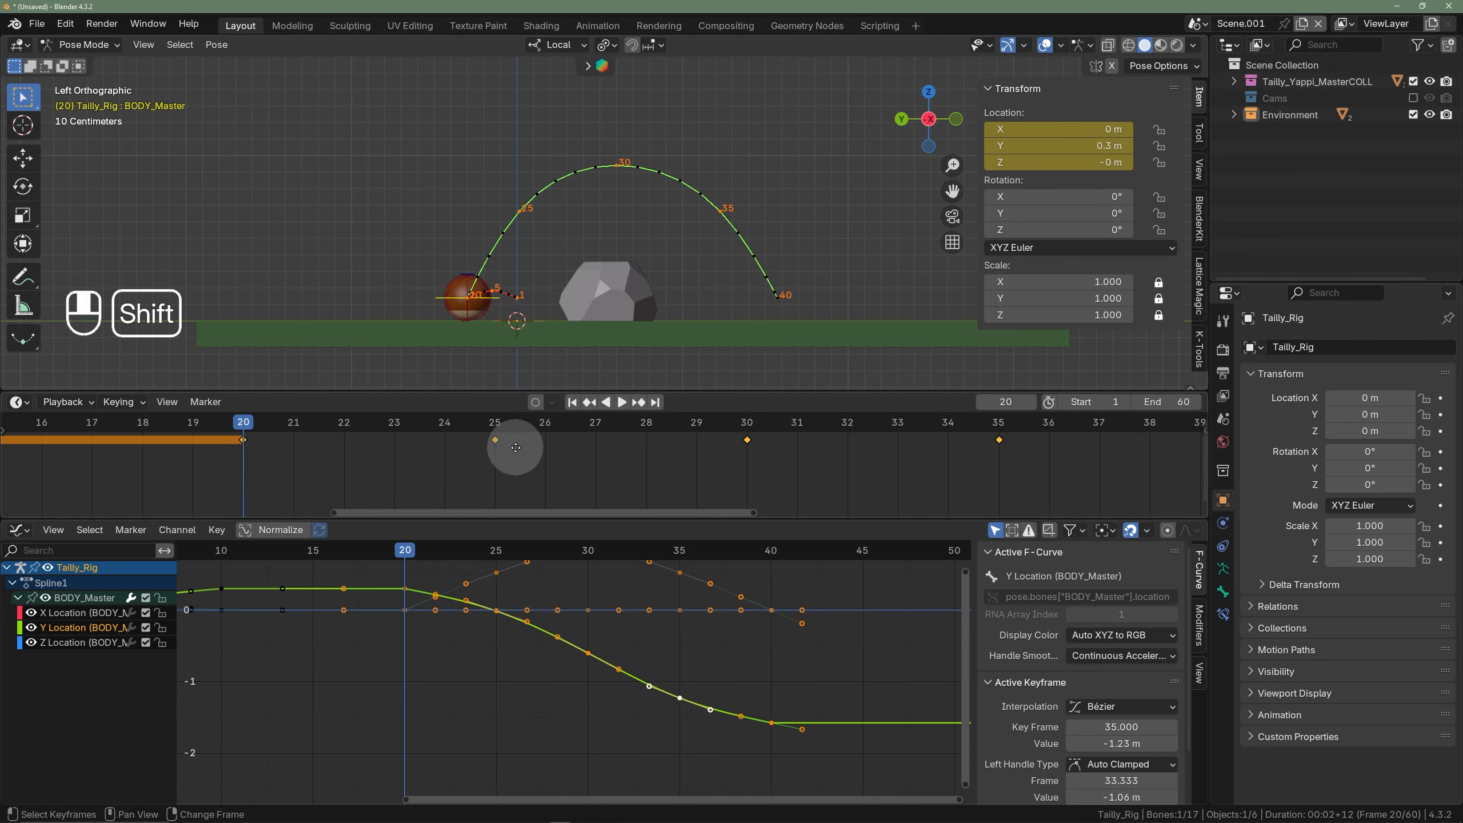
click(1145, 535)
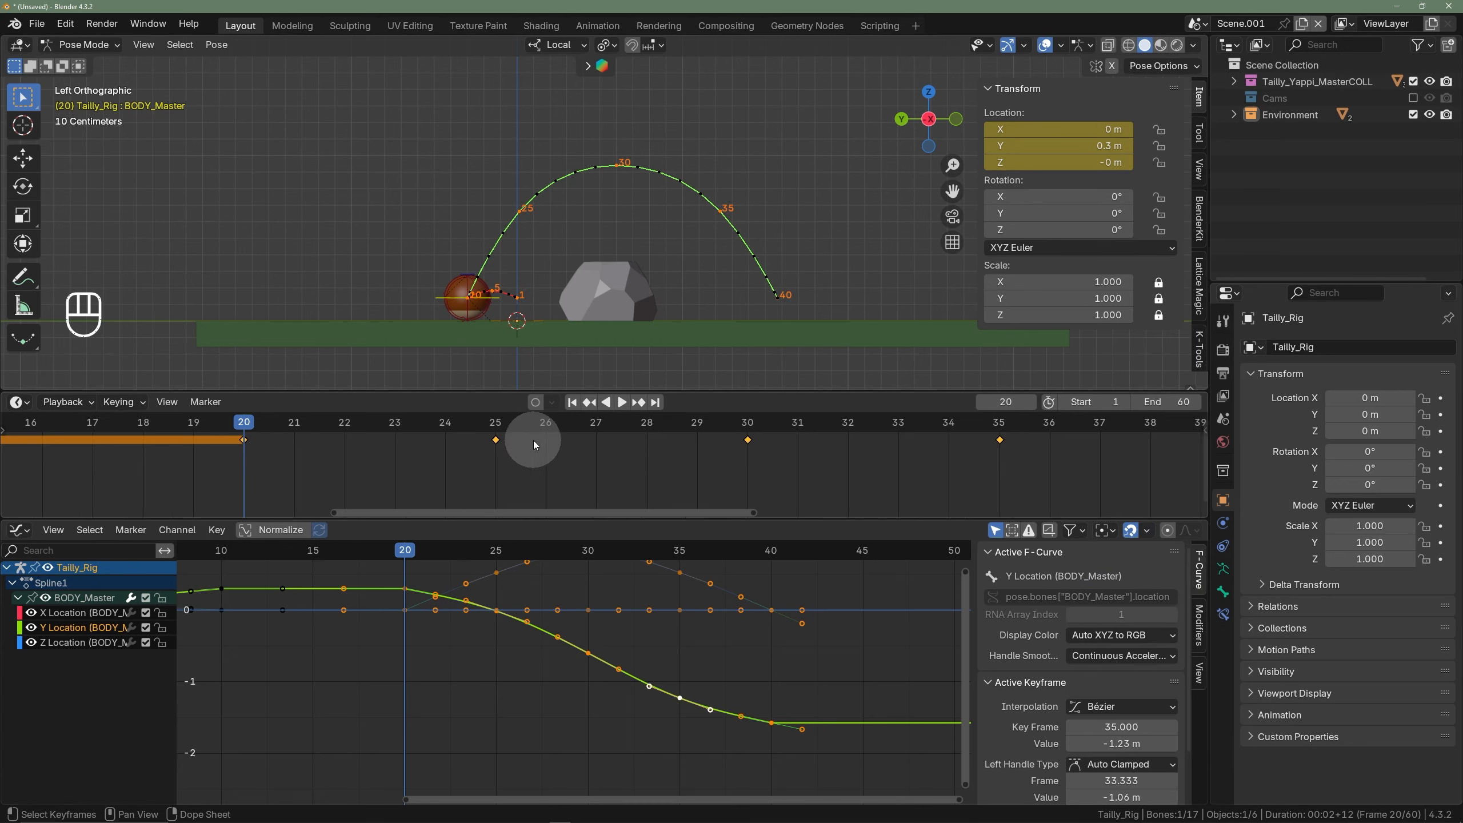
scroll(558, 465, down, 3)
key(s)
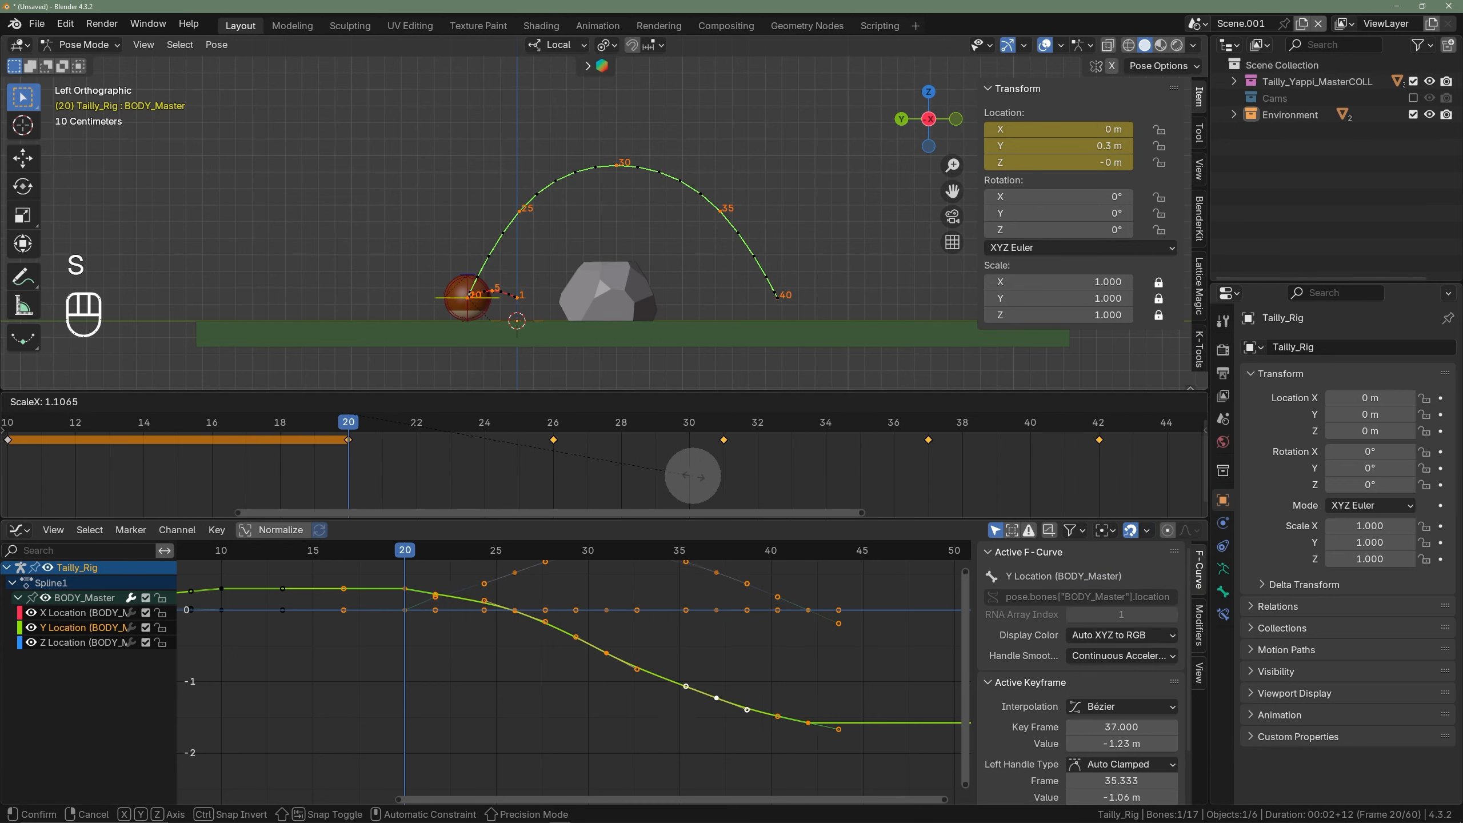
right_click(697, 475)
- Scale the selected jump keys in time from frame 20 so the landing key falls on frame 45
scroll(700, 474, down, 10)
shift+middle_drag(719, 471, 636, 463)
scroll(617, 467, down, 5)
key(s)
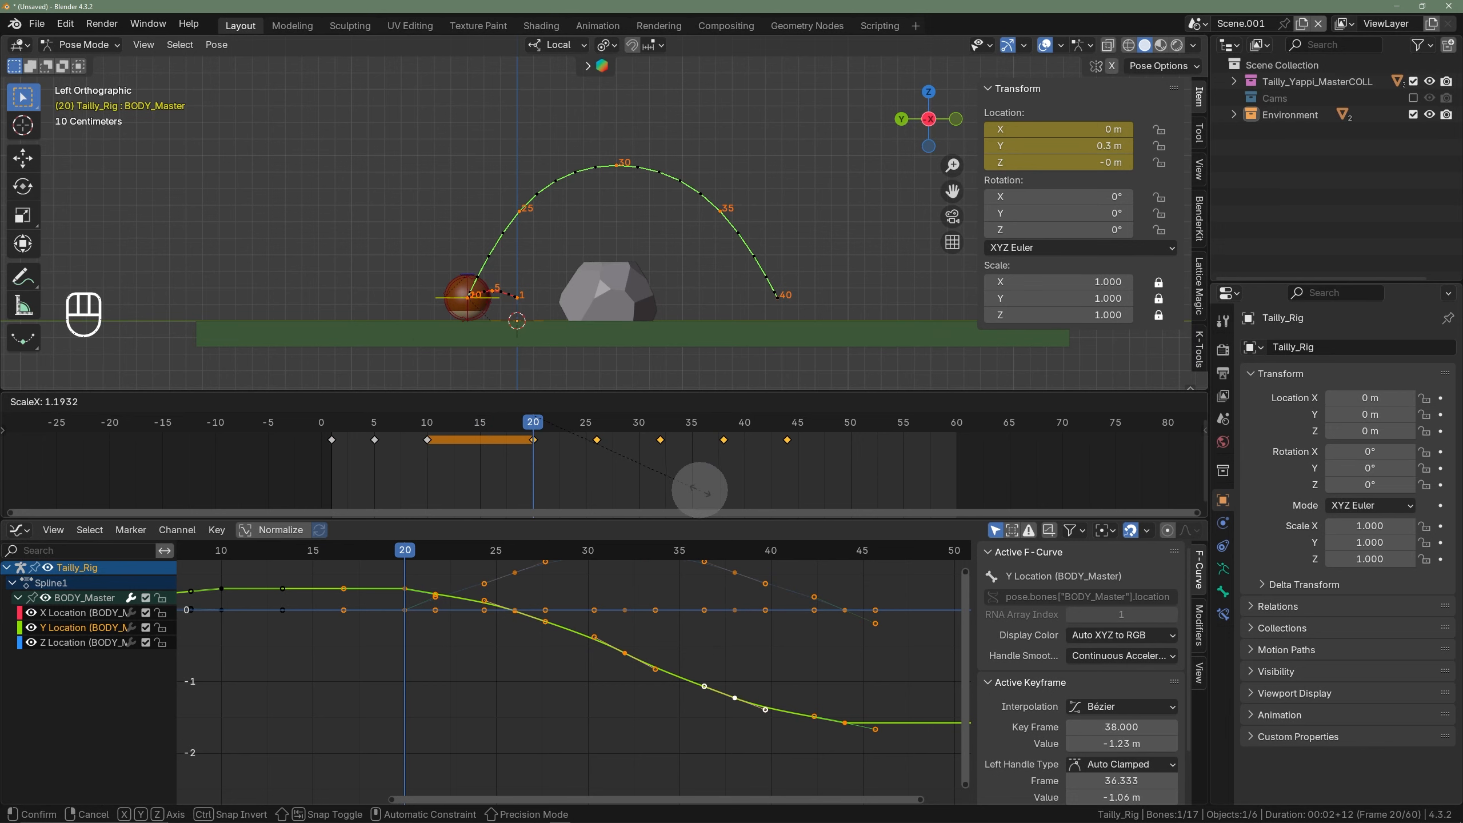
click(695, 492)
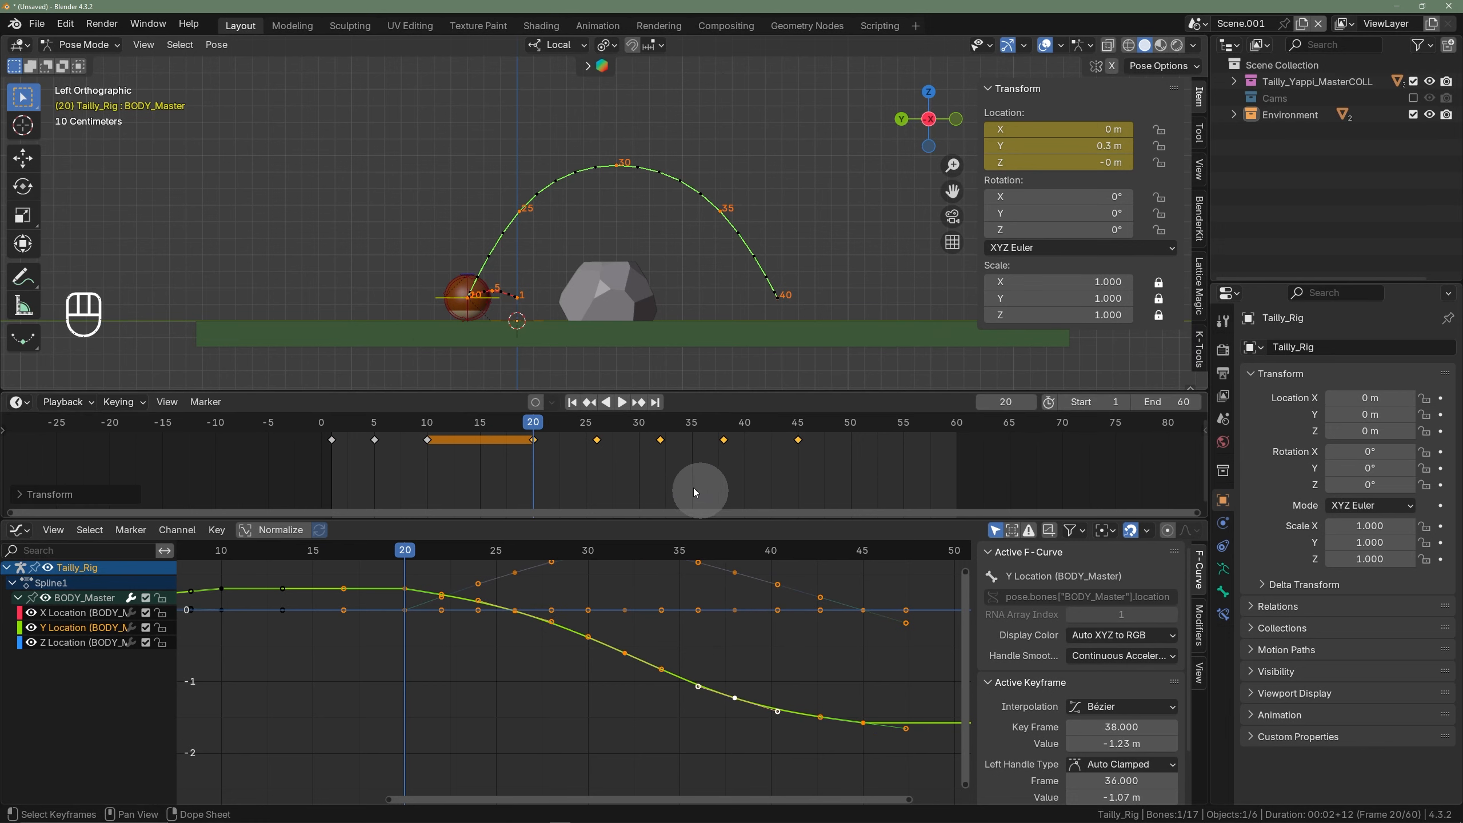
- Play back the lengthened jump and update its motion path to the new key timing
key(space)
key(space)
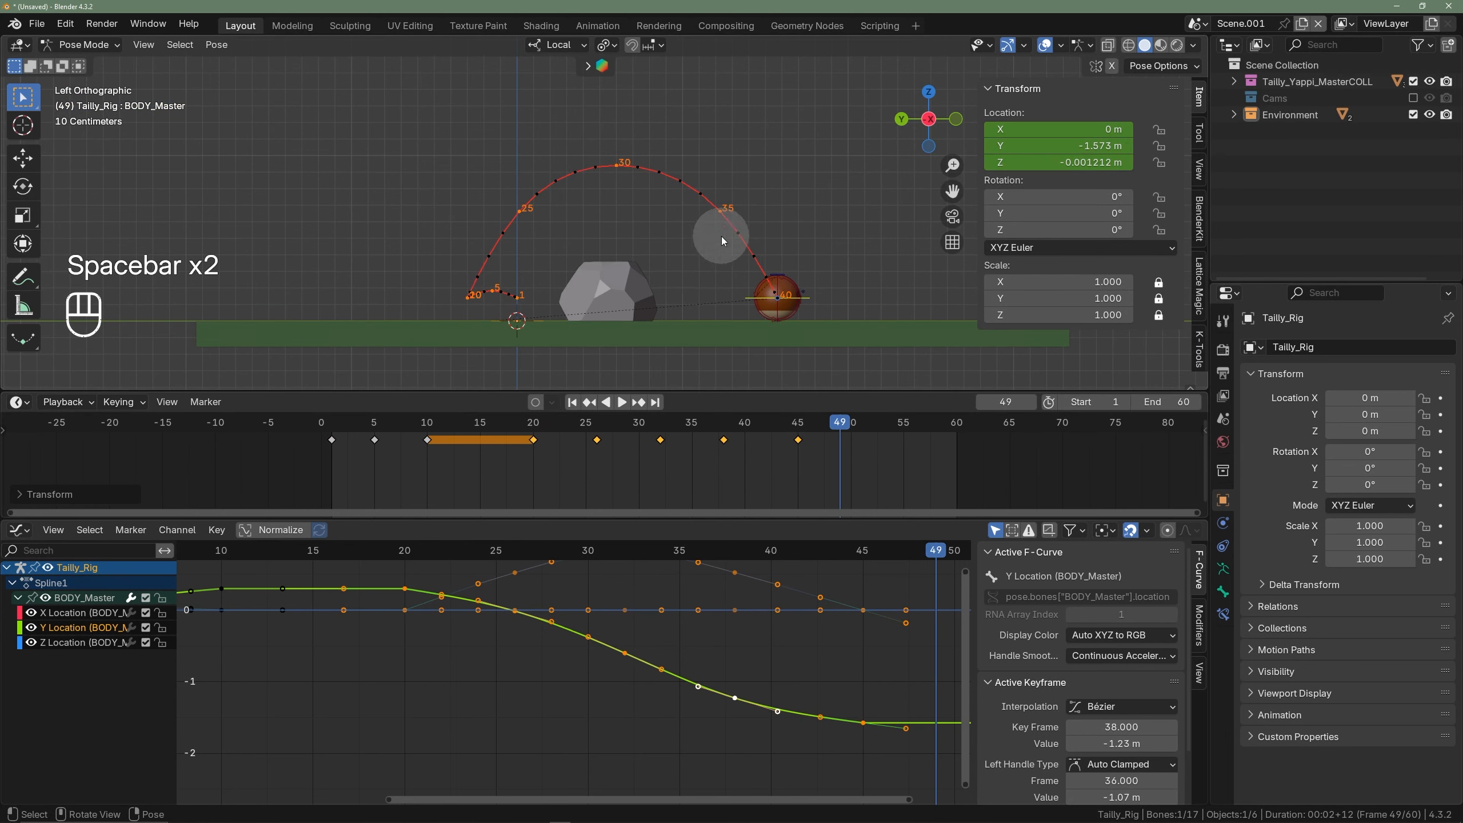
right_click(722, 236)
click(688, 277)
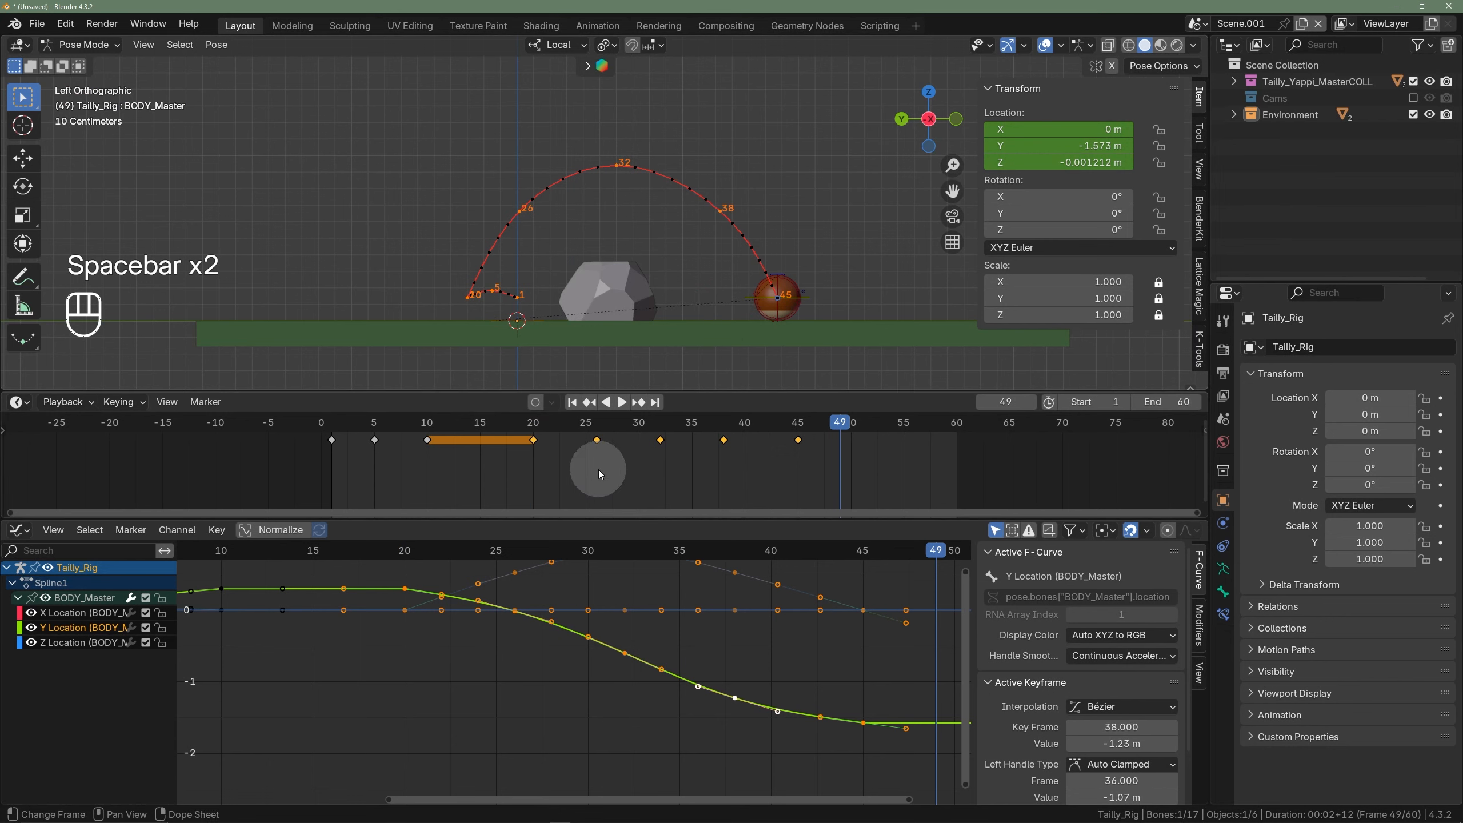
key(space)
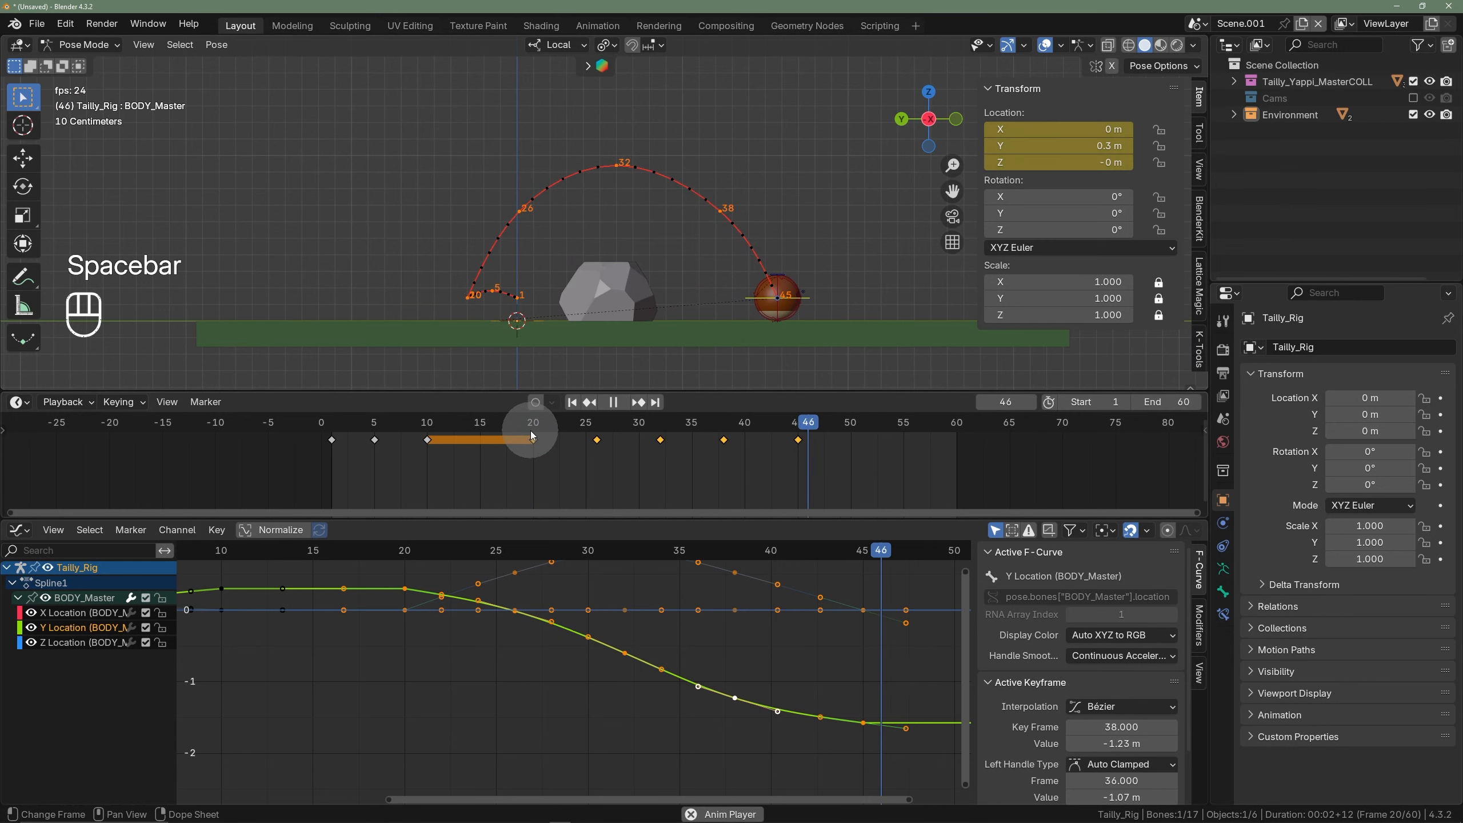
key(space)
key(space)
key(space)
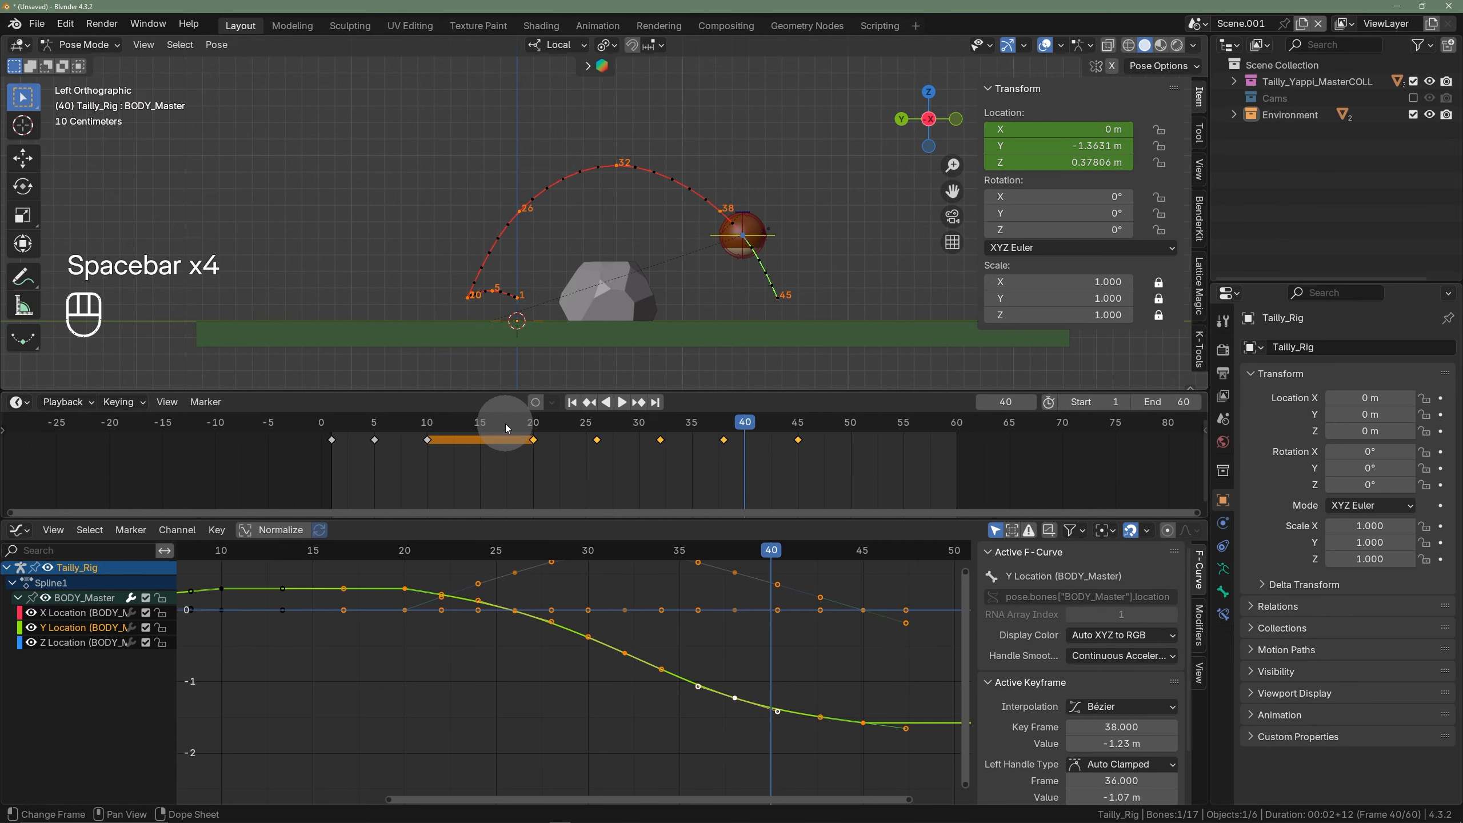
- Undo the motion path update and the last scaling of the jump keys
key(ctrl+z)
key(ctrl+z)
key(ctrl+z)
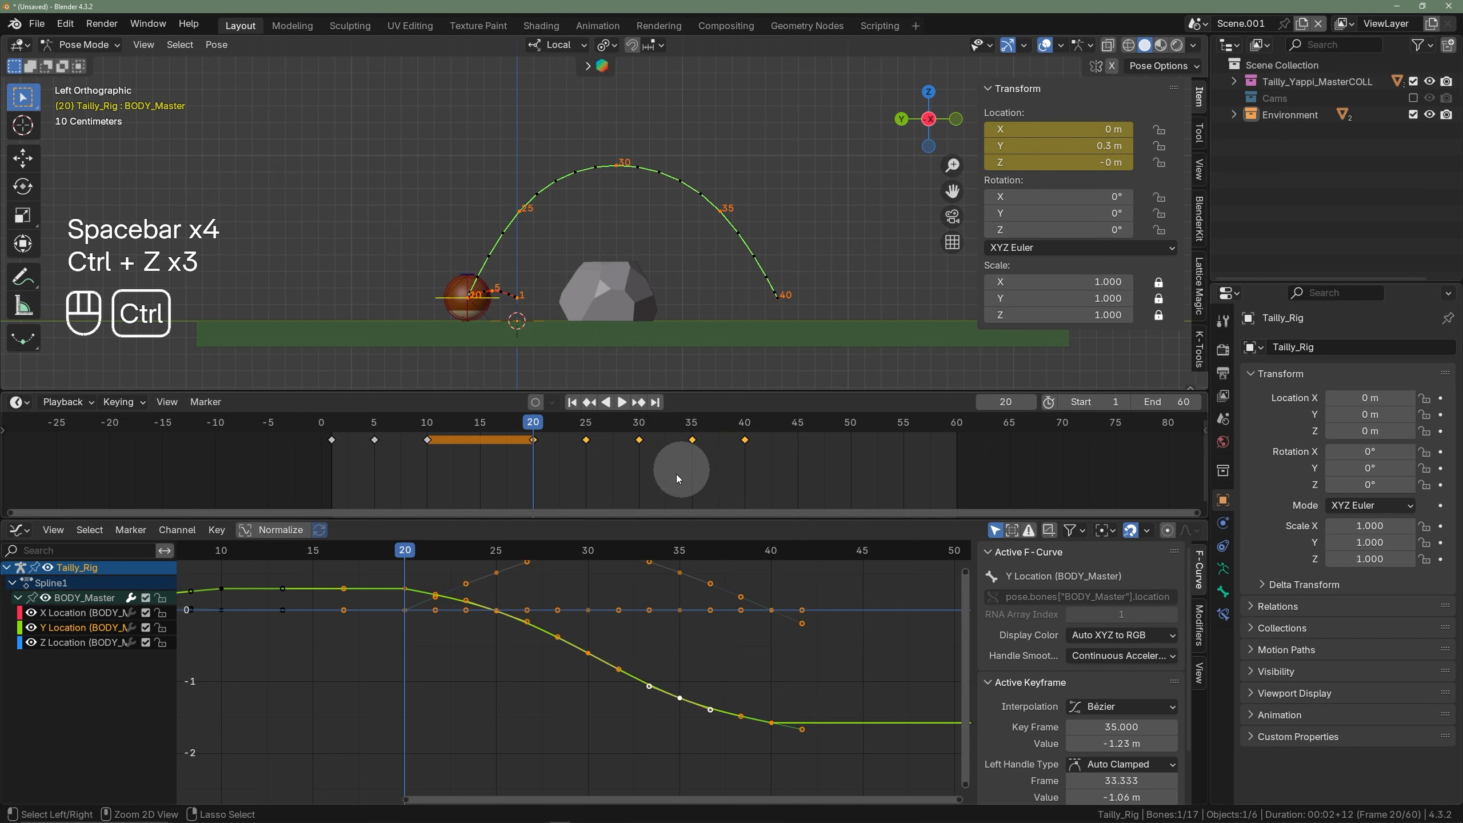
- Reselect the keys from frame 20 to 40 and scale them from frame 20 until the landing key falls on frame 45
click(531, 434)
click(765, 468)
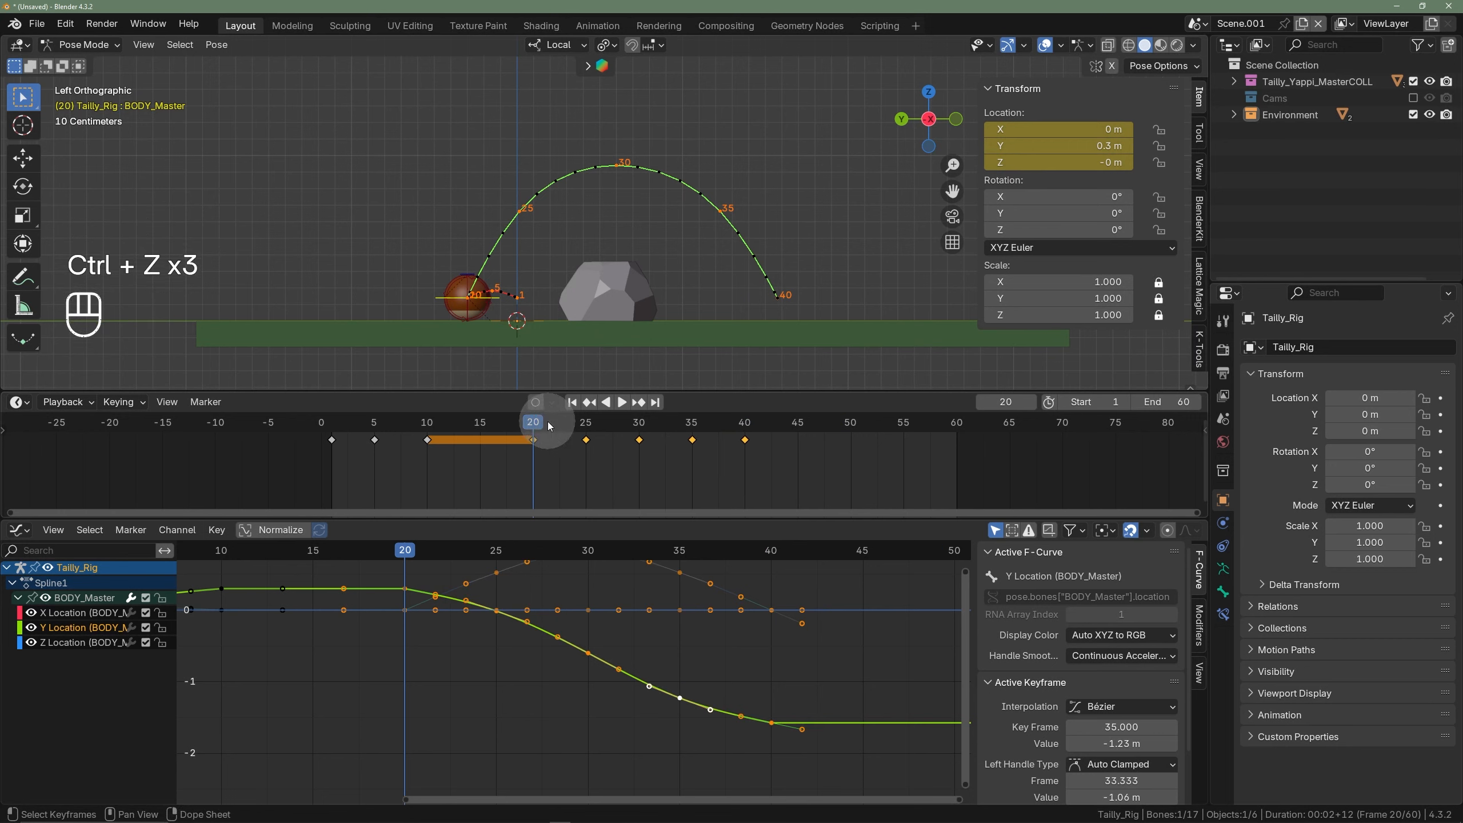
mouse_move(548, 426)
mouse_down()
mouse_move(514, 426)
mouse_move(559, 423)
mouse_move(531, 429)
mouse_up()
click(666, 473)
click(700, 452)
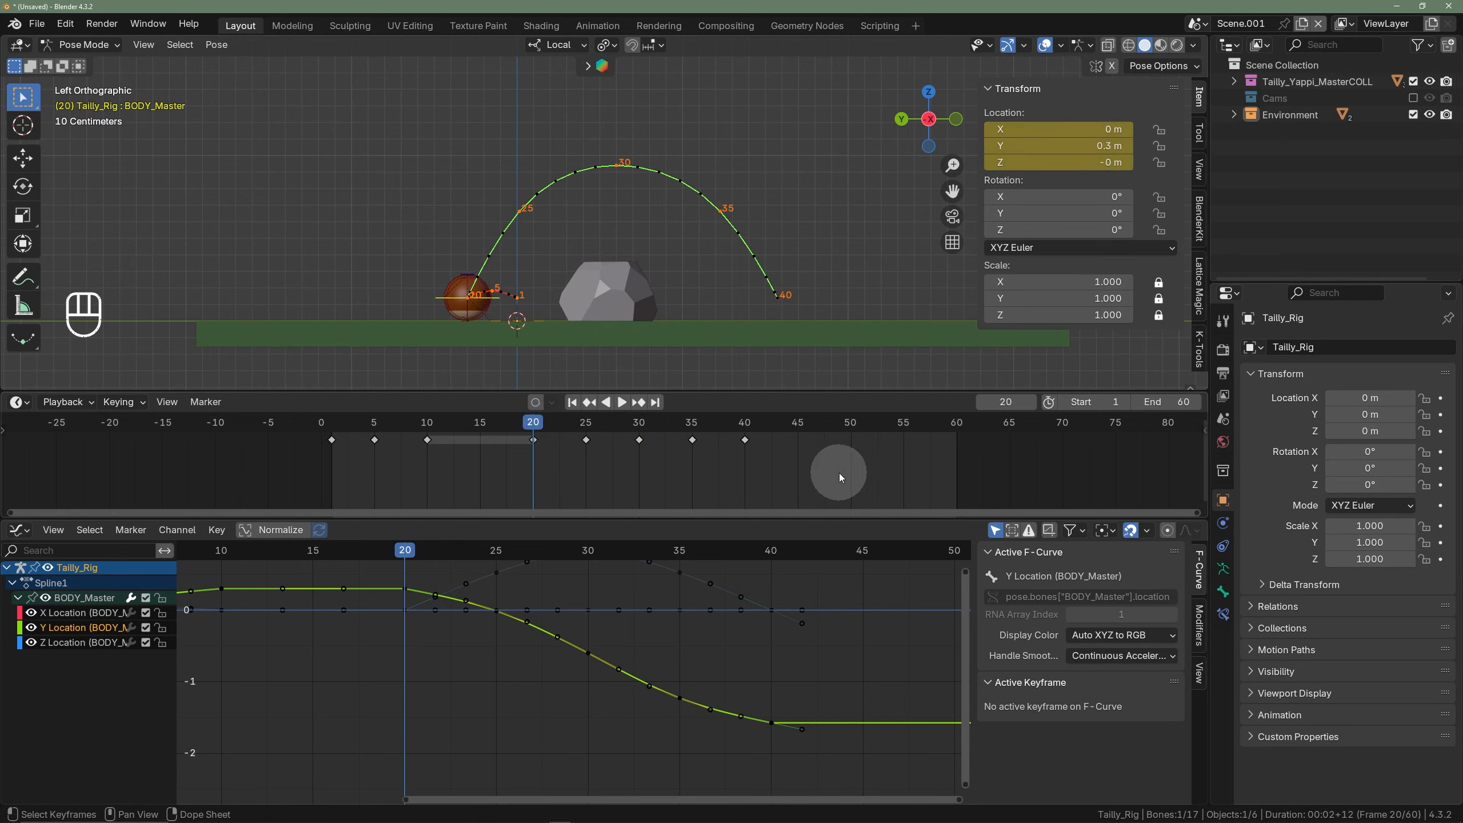
drag(839, 474, 521, 427)
click(537, 430)
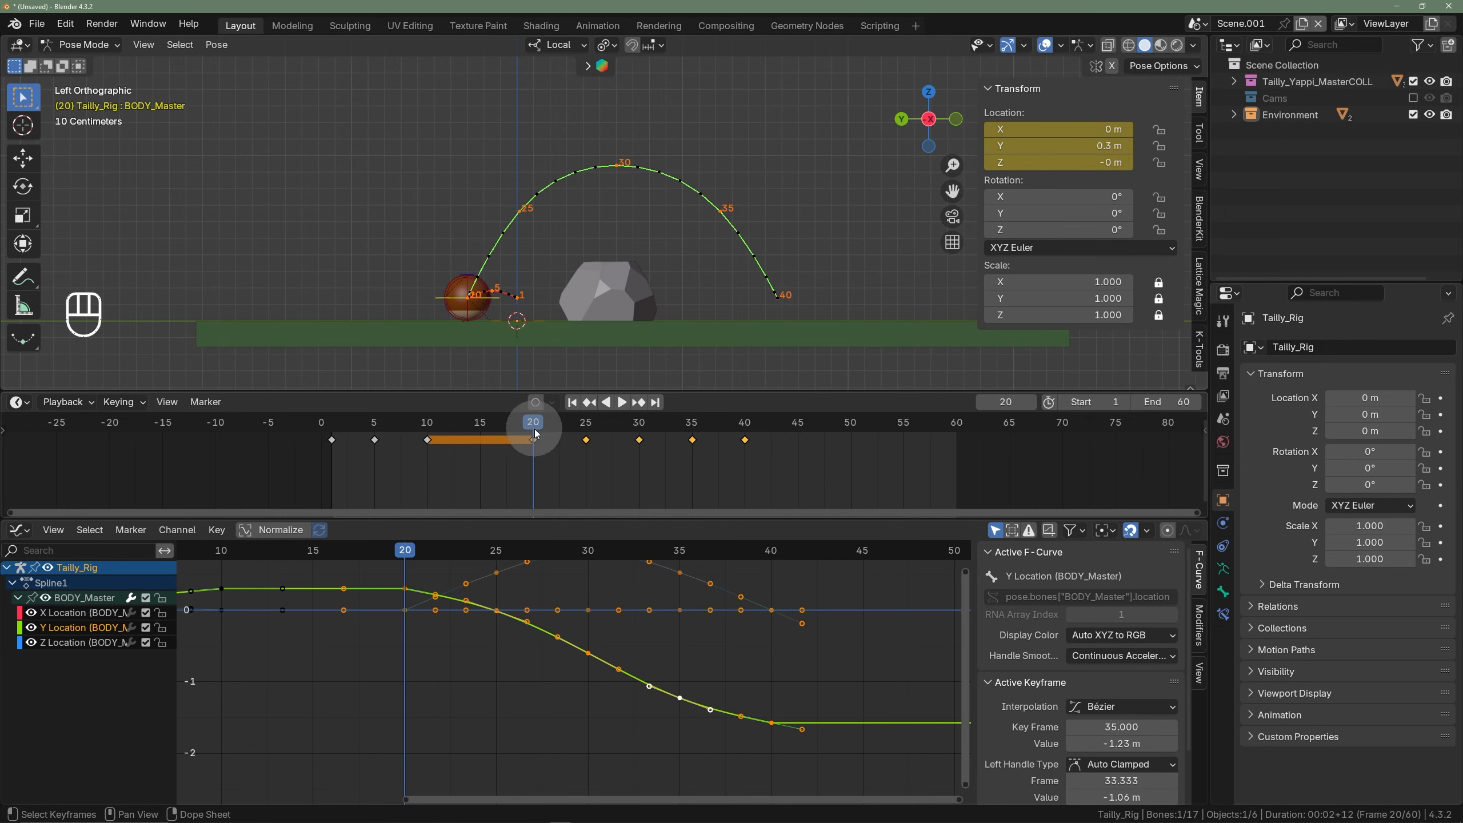
key(s)
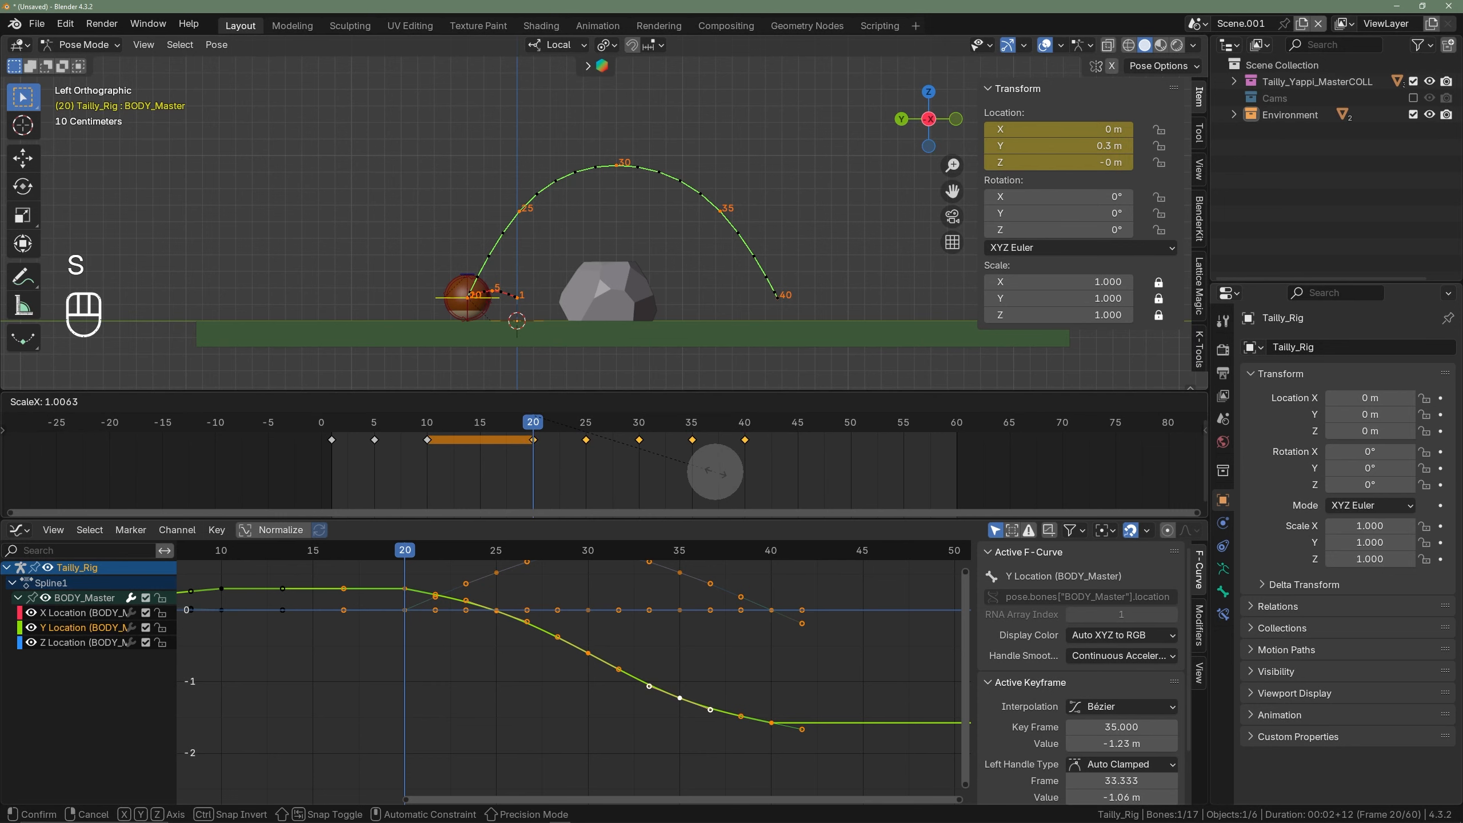
click(727, 465)
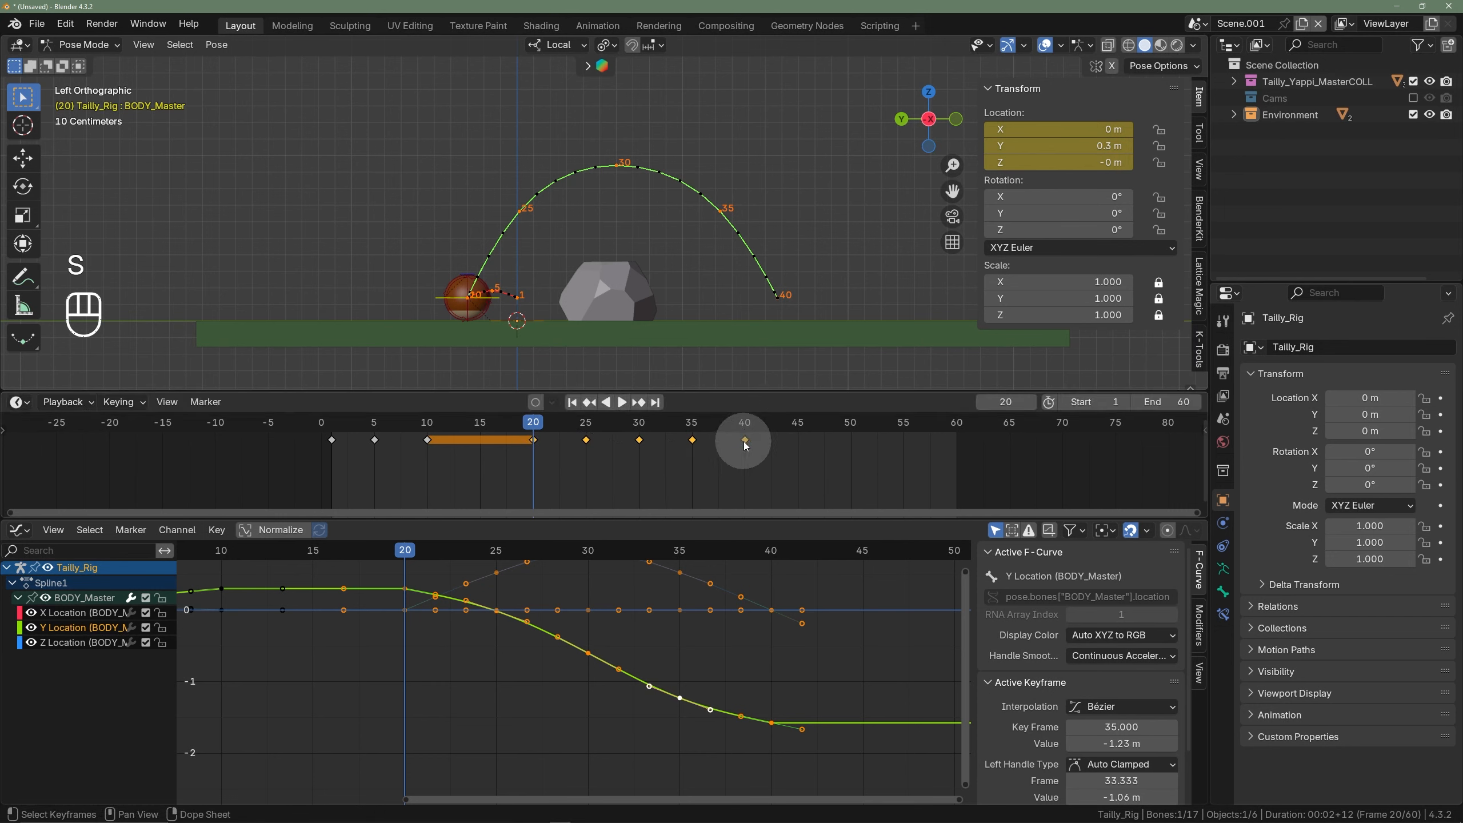
key(s)
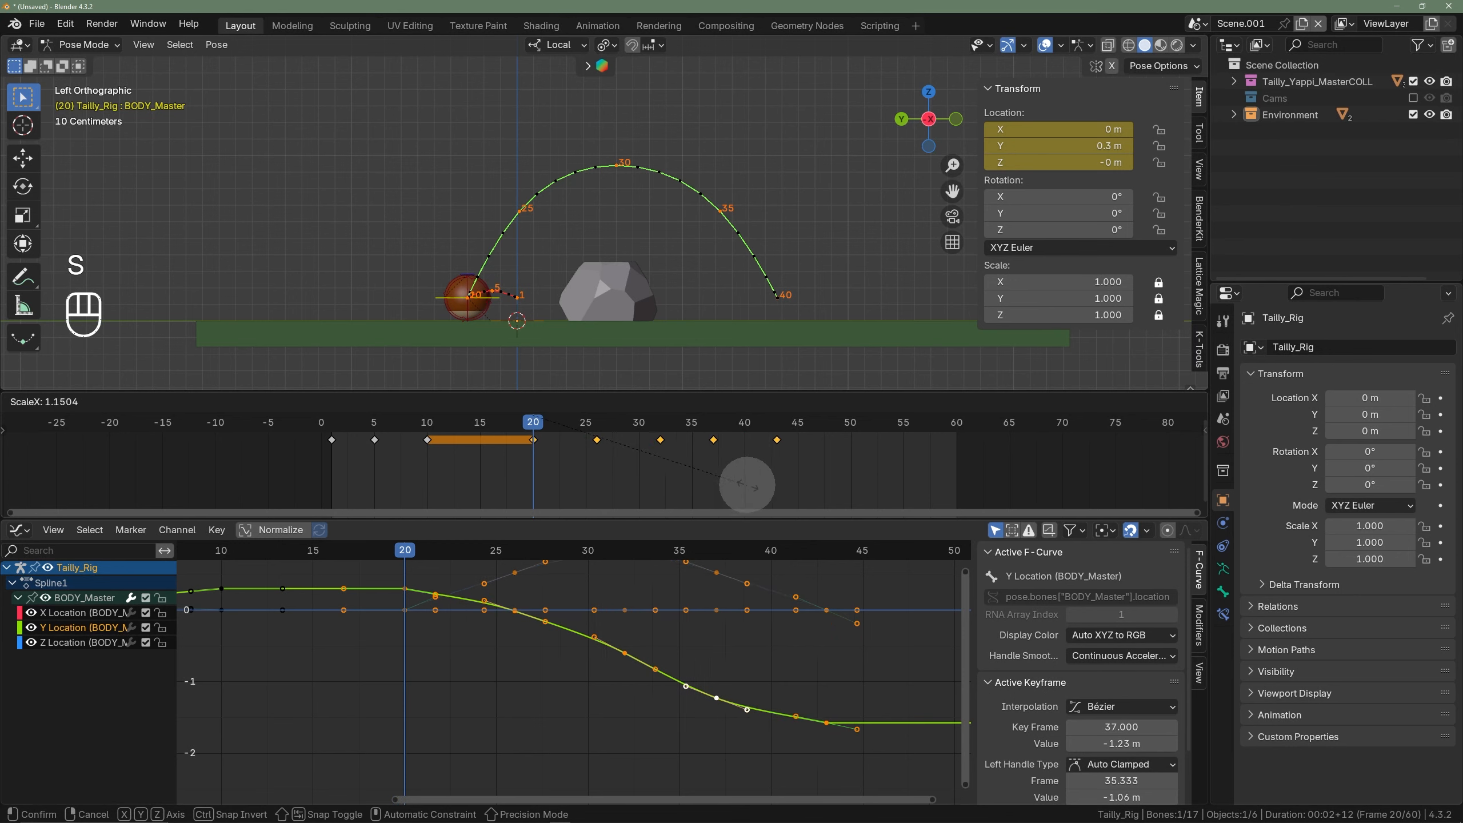
click(812, 468)
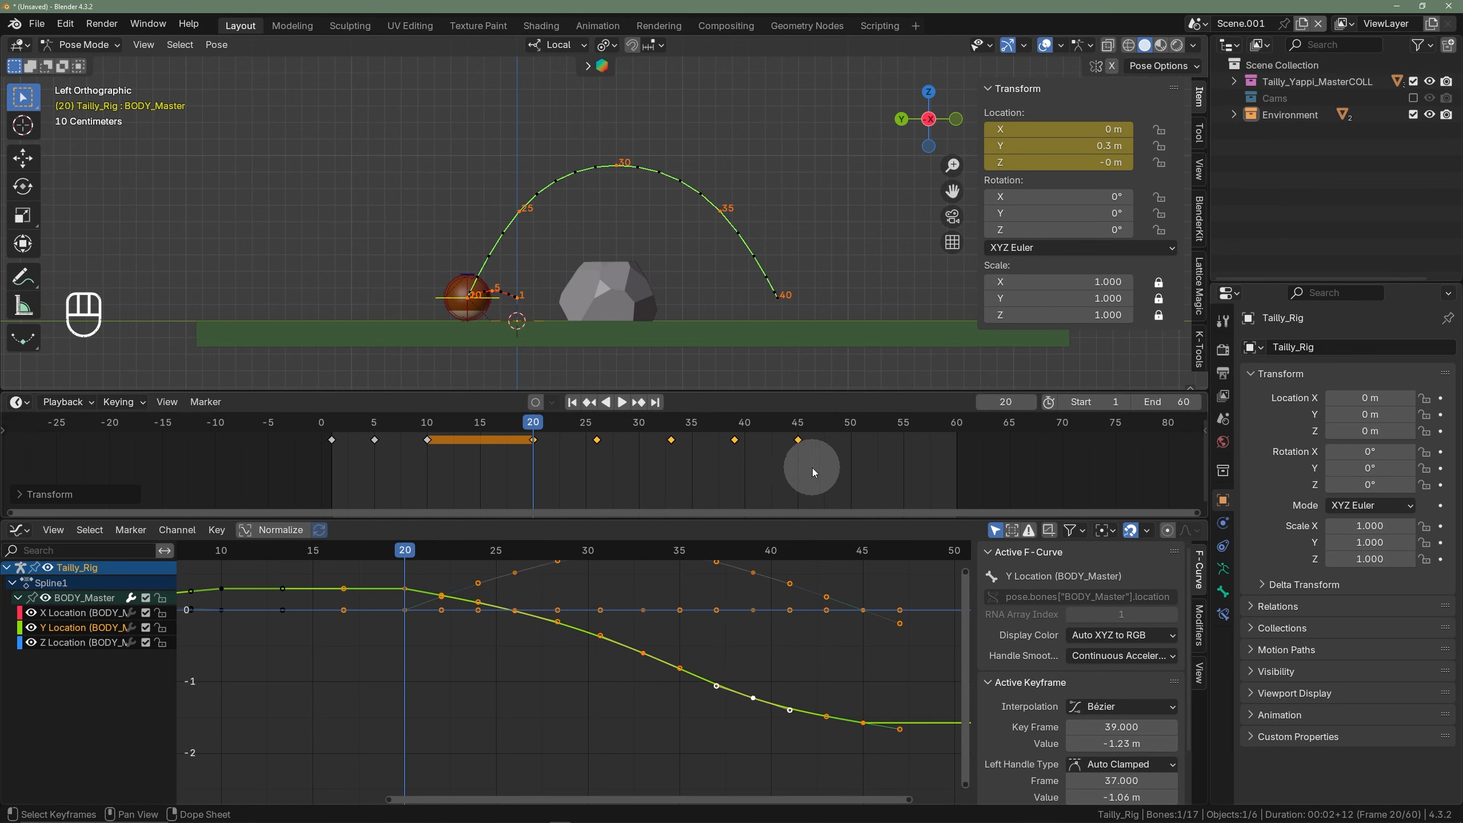
- Play back the animation to check the slower jump over the rock
key(space)
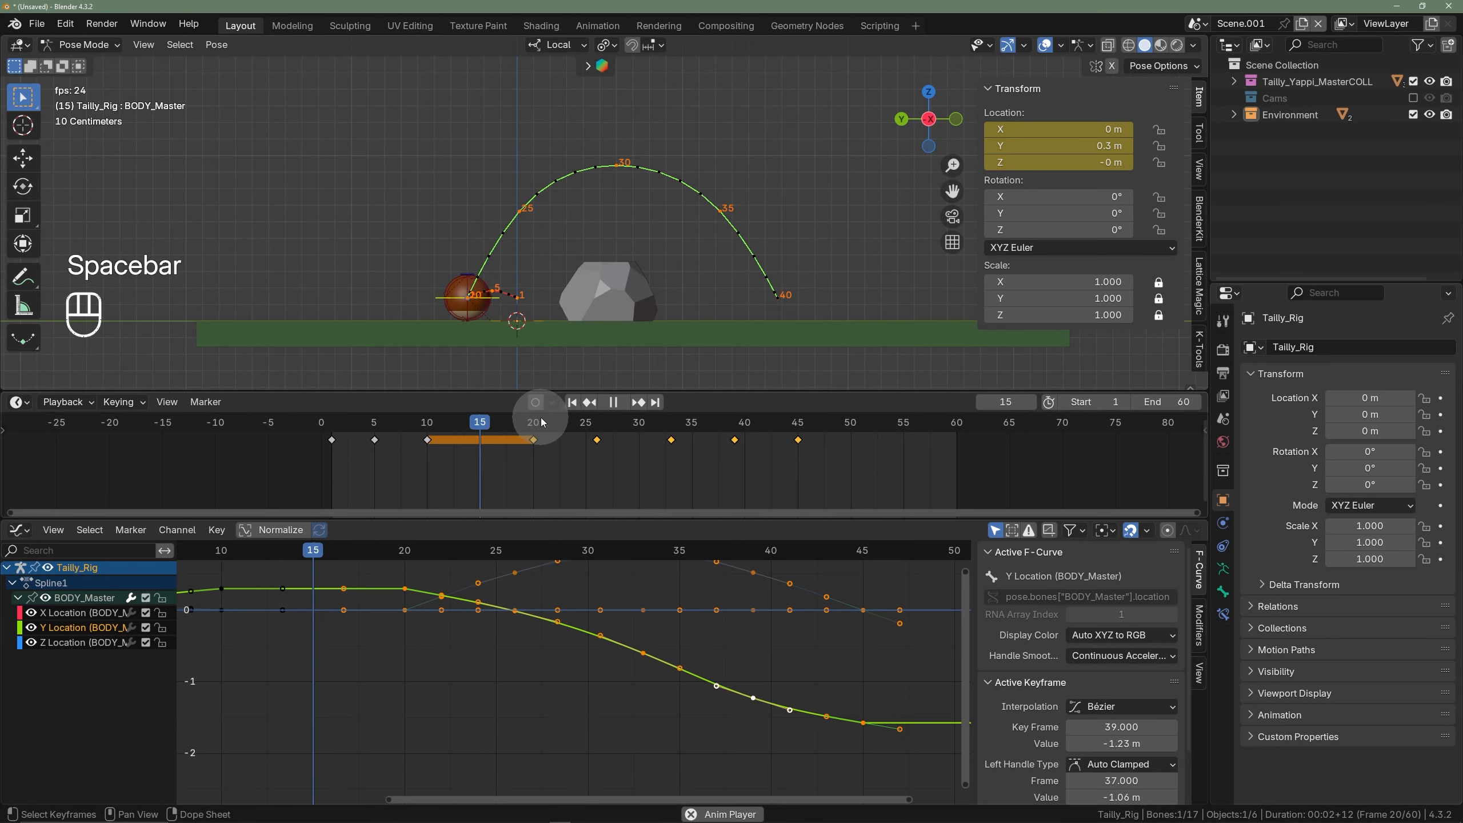
key(space)
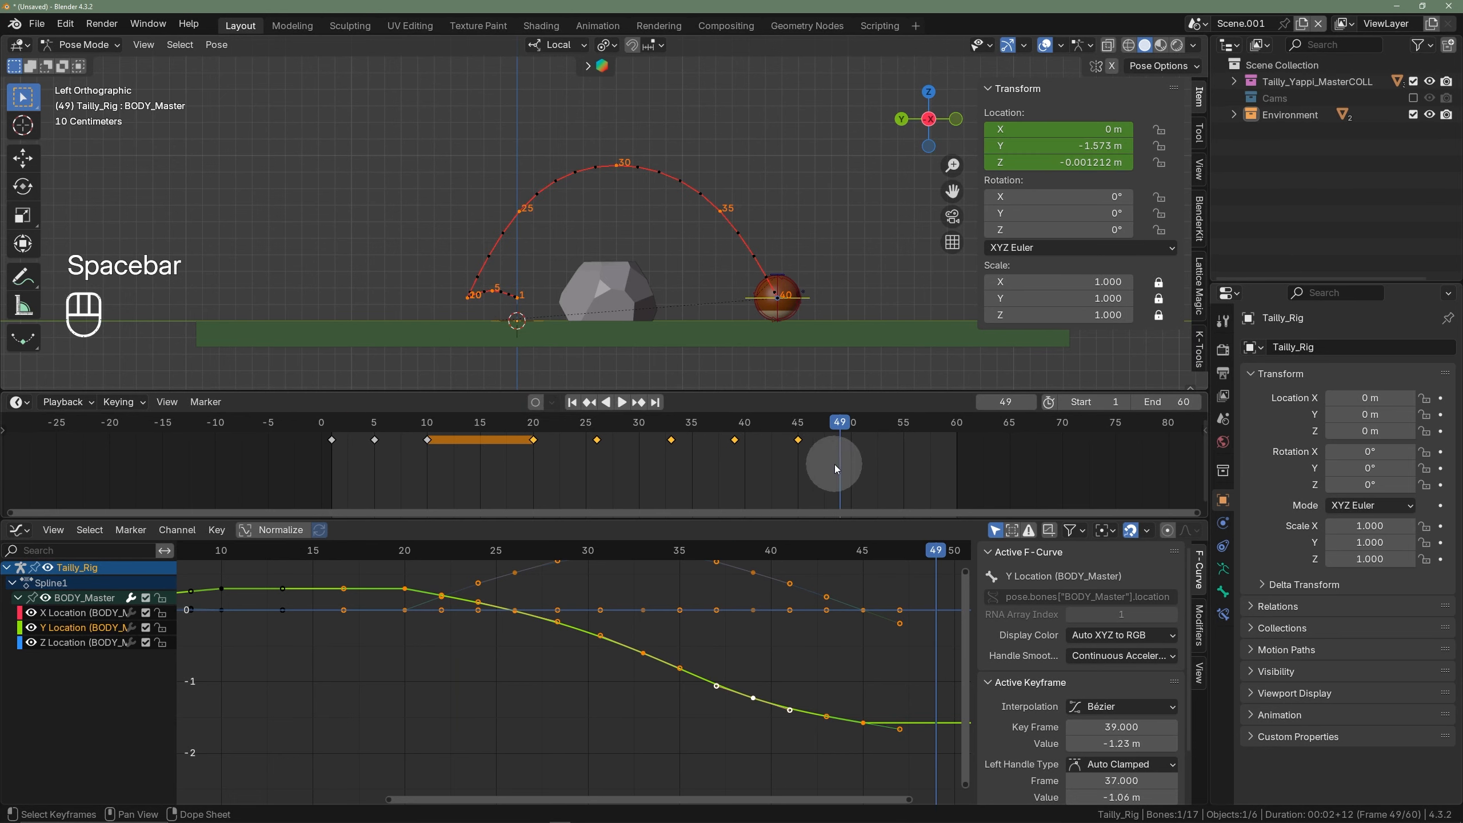
scroll(363, 455, up, 2)
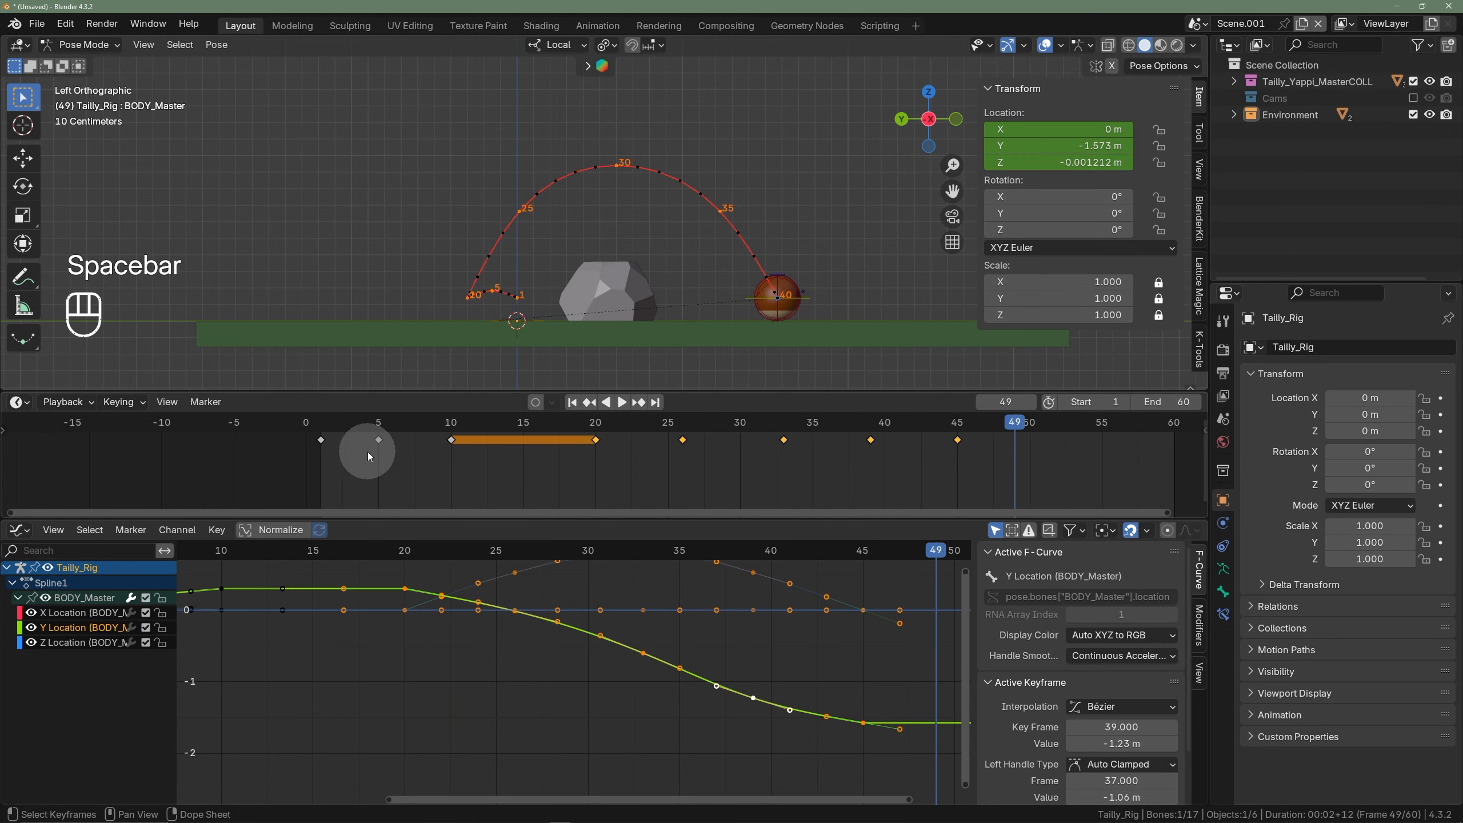
scroll(369, 456, down, 2)
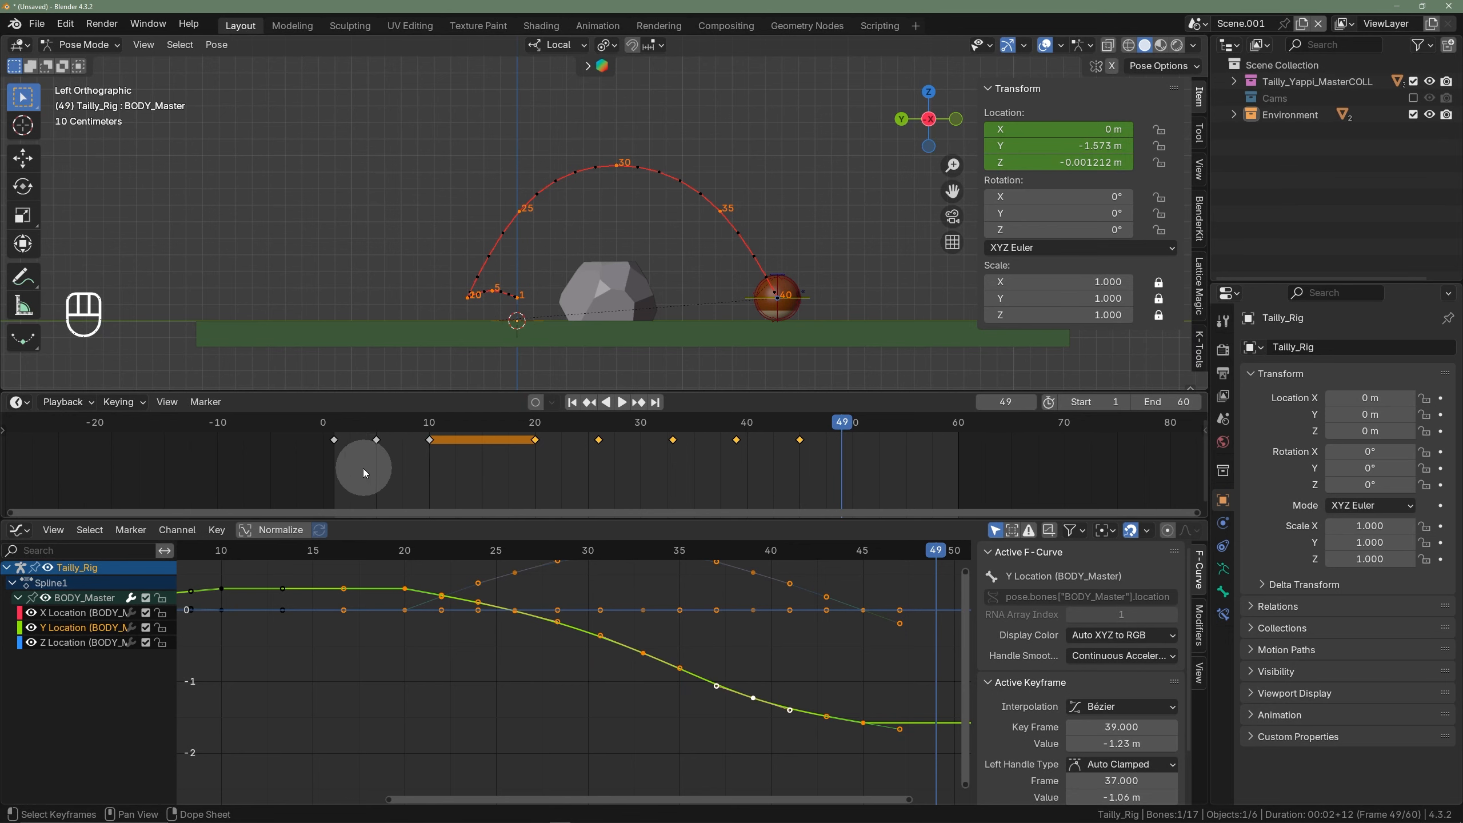
middle_drag(373, 471, 389, 469)
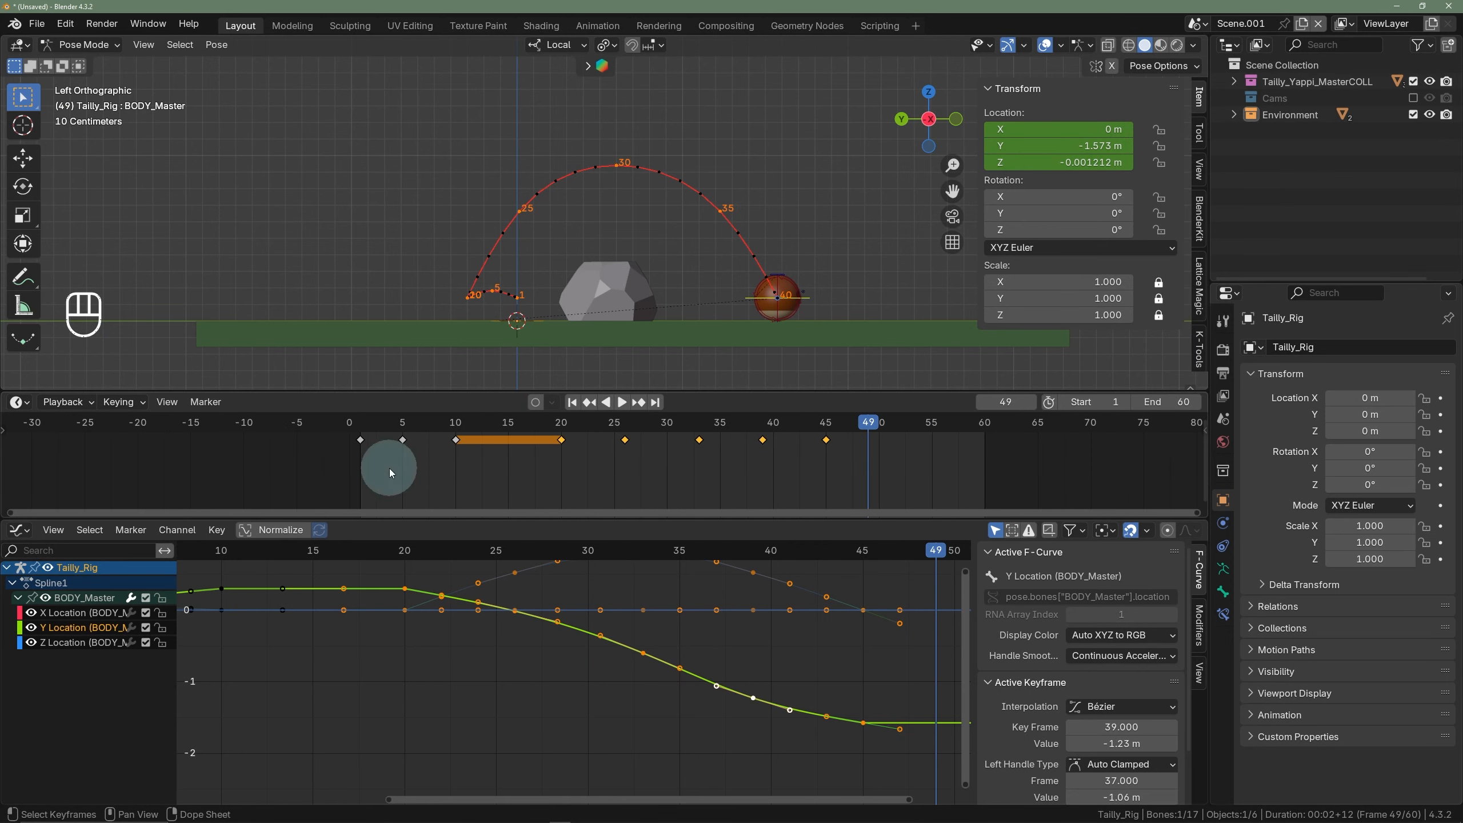
- Set the keyframe type of the starting key at frame 1 to Extreme
click(380, 455)
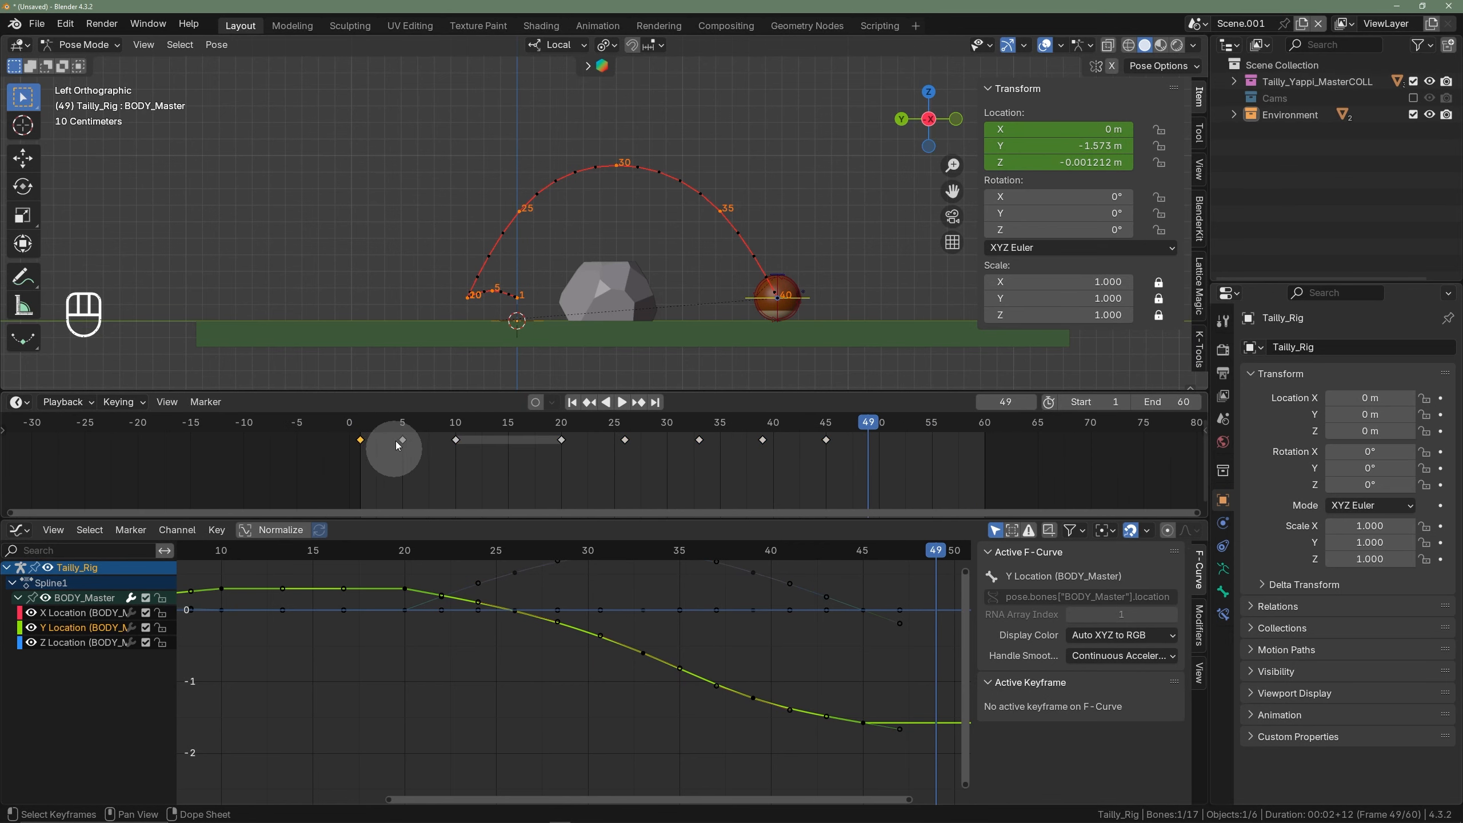
click(361, 422)
key(v)
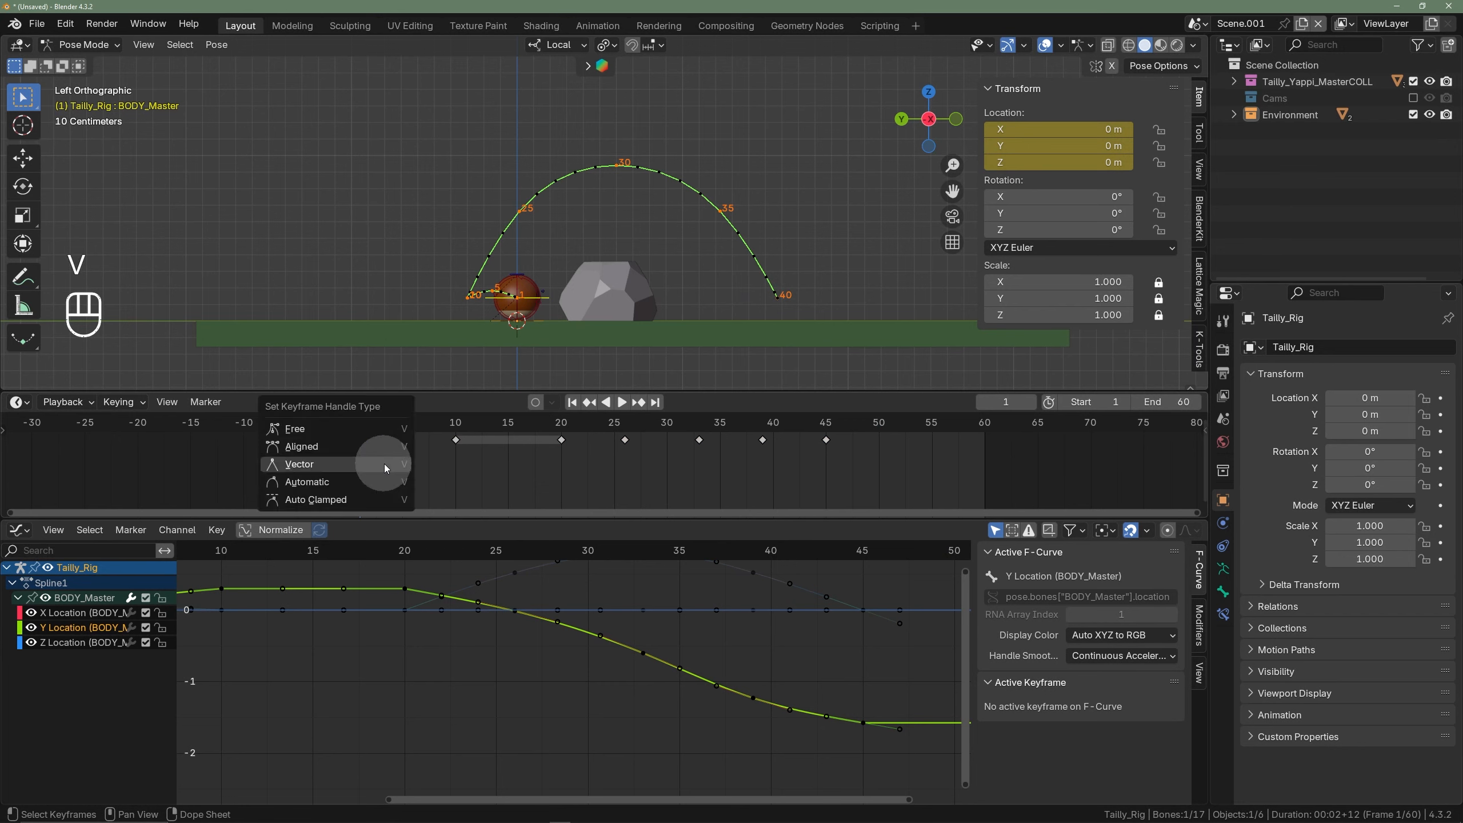
key(r)
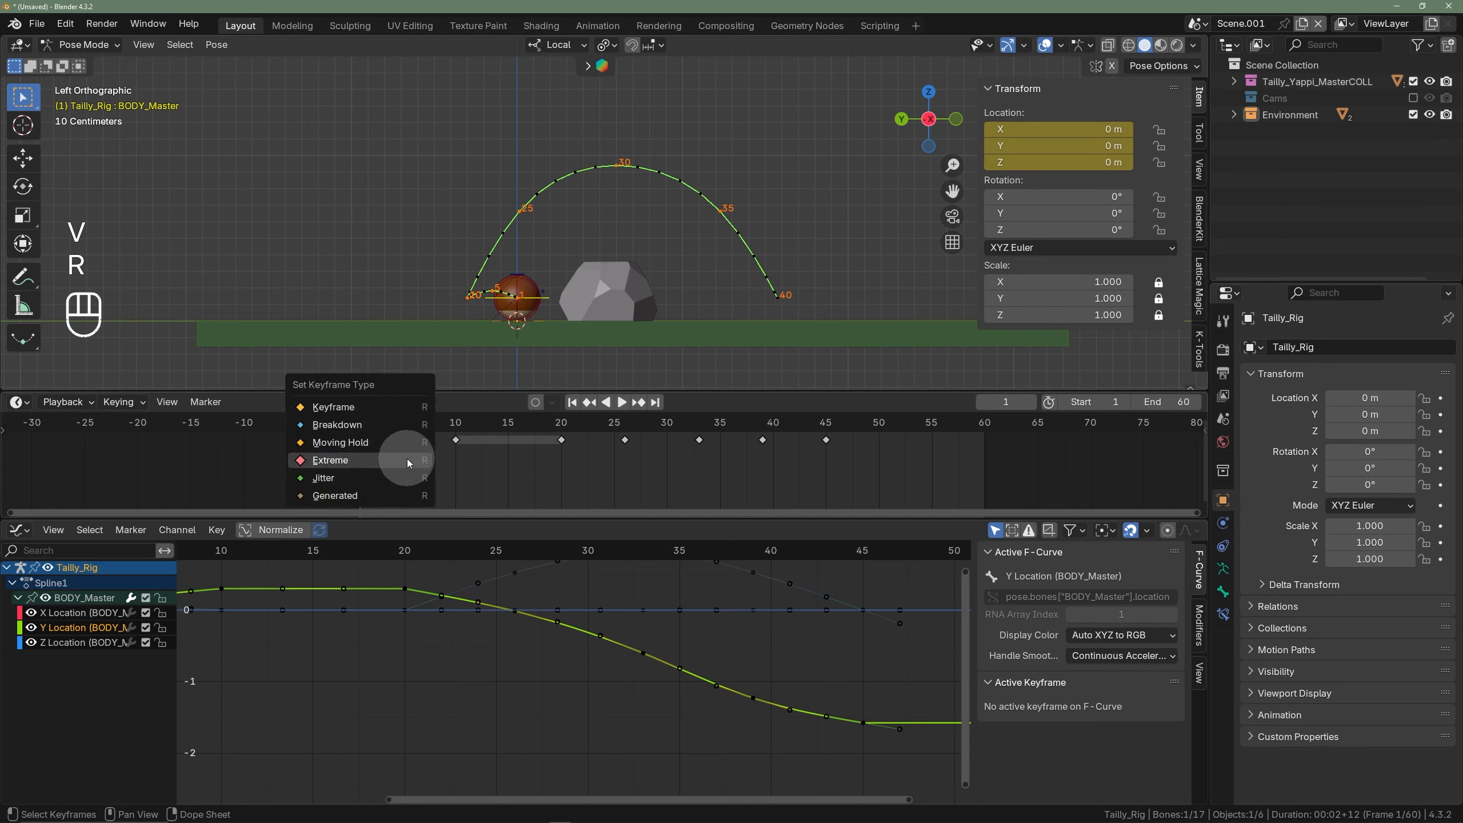
click(354, 455)
- Set the keyframe type of the keys at frames 10, 20 and 45 to Extreme
click(455, 422)
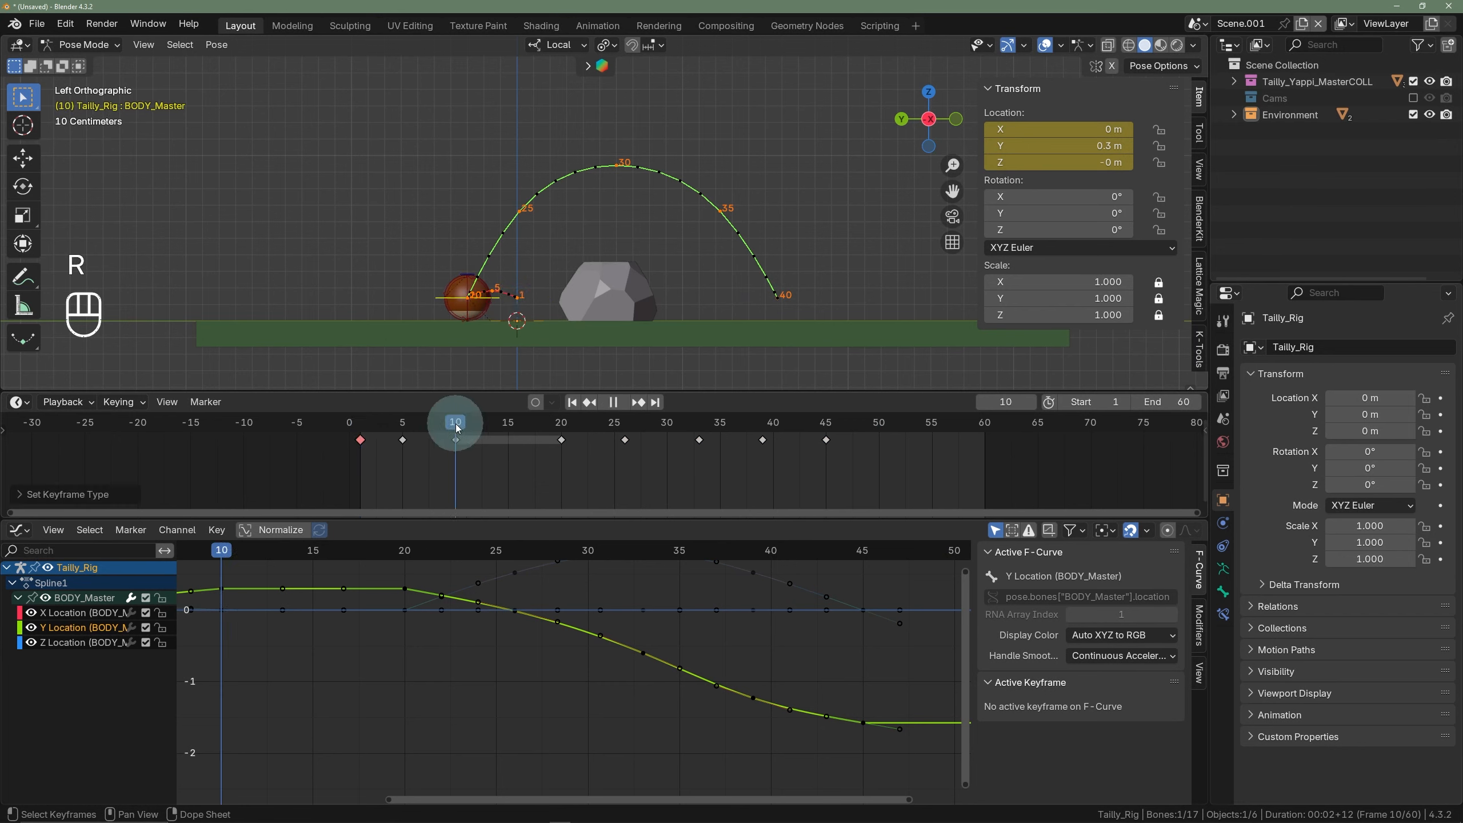
drag(446, 432, 590, 478)
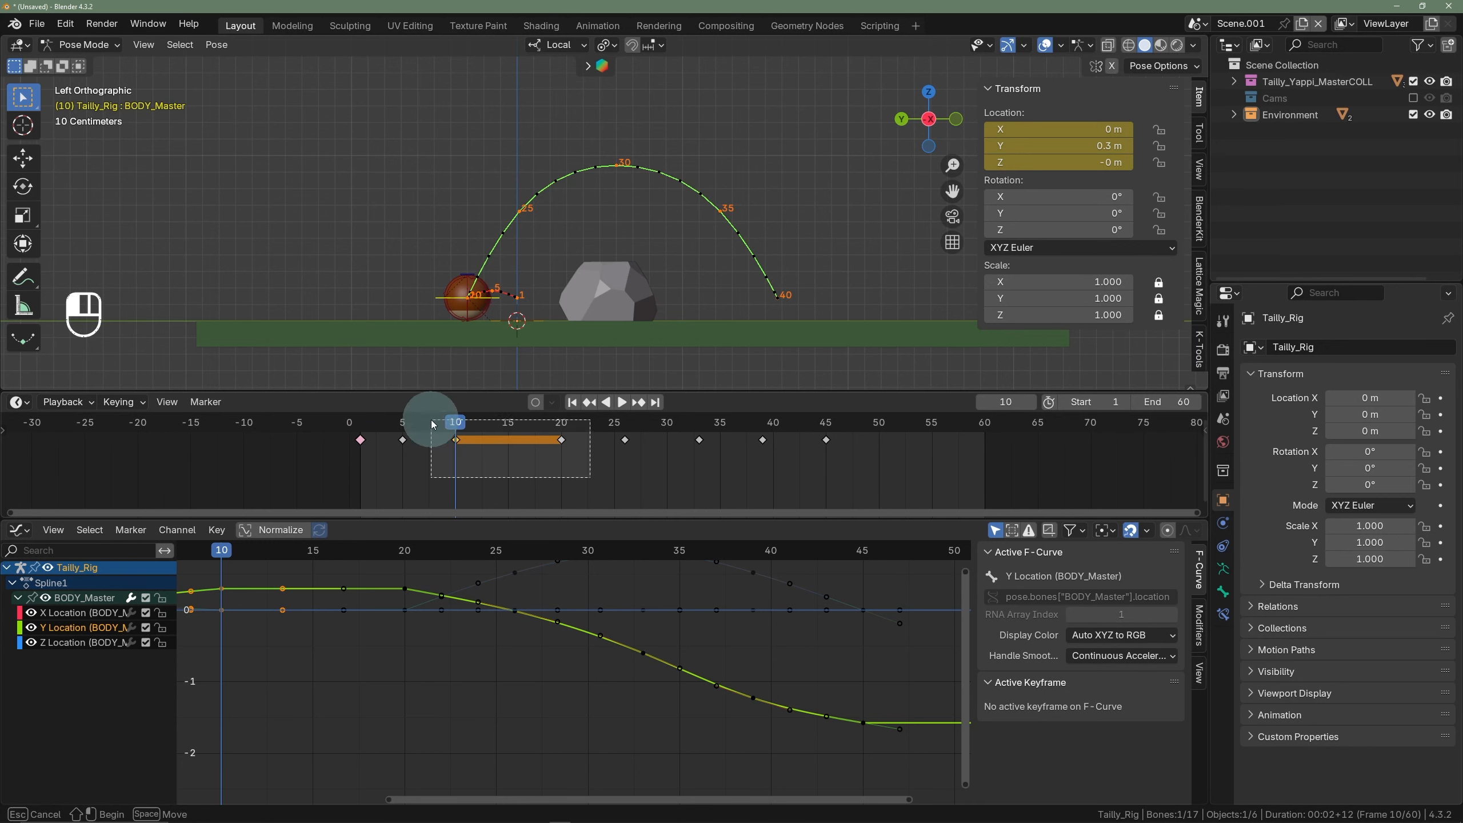
key(r)
click(488, 459)
drag(614, 424, 836, 450)
key(b)
key(r)
click(837, 450)
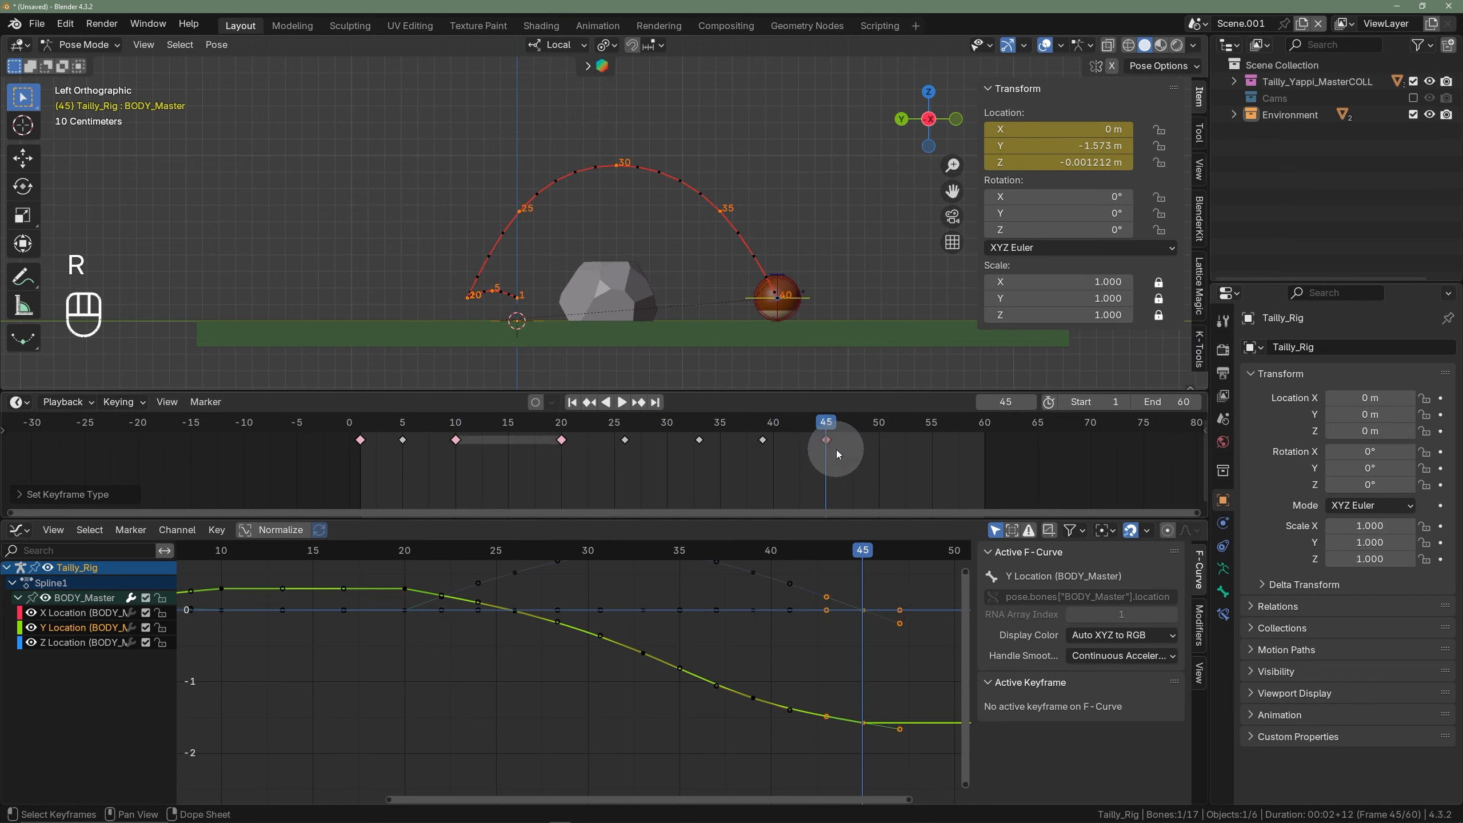
- Update the armature's motion paths to the new key timing and play back the jump
right_click(793, 261)
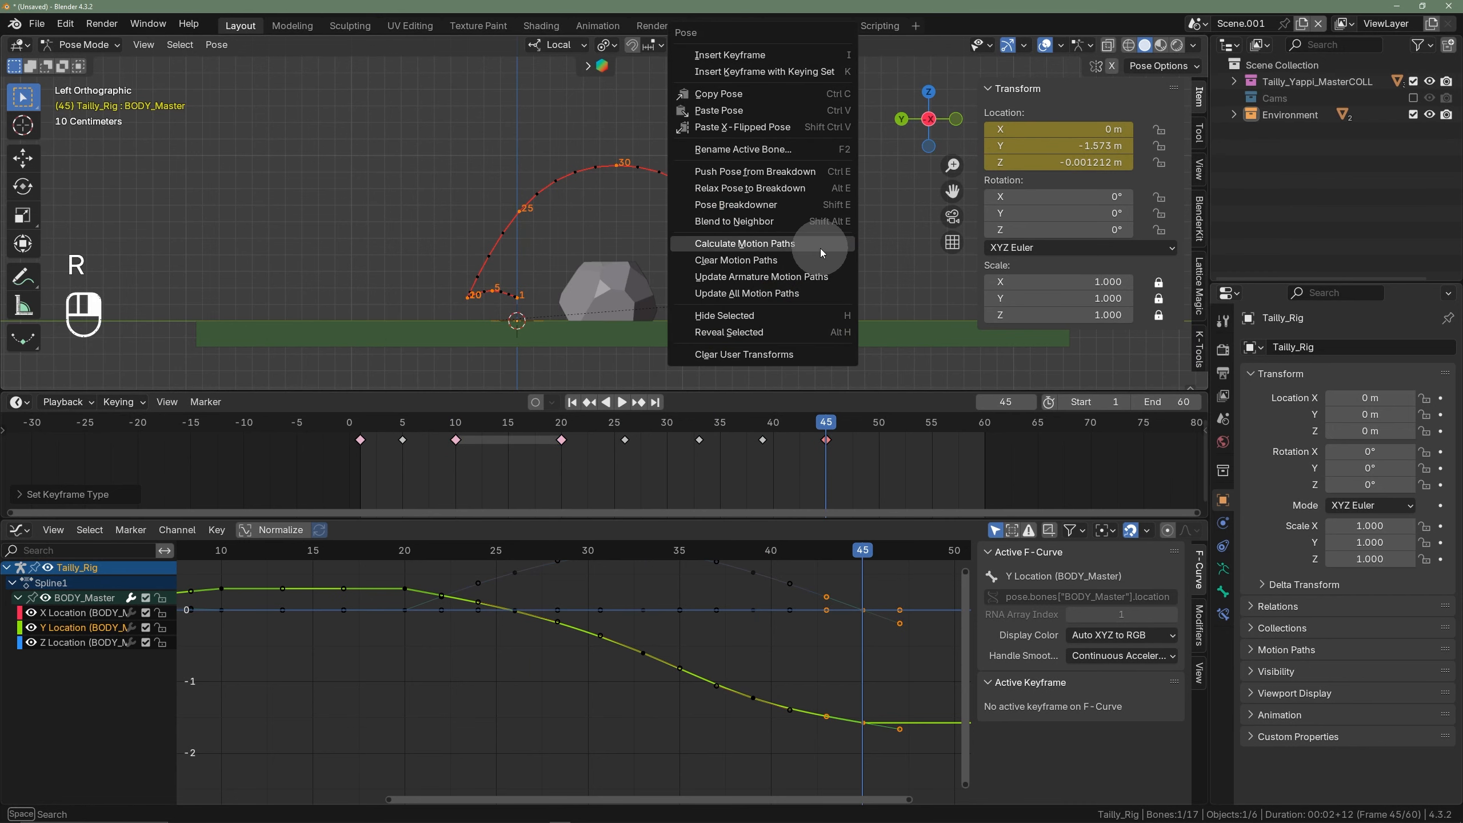
click(798, 277)
key(space)
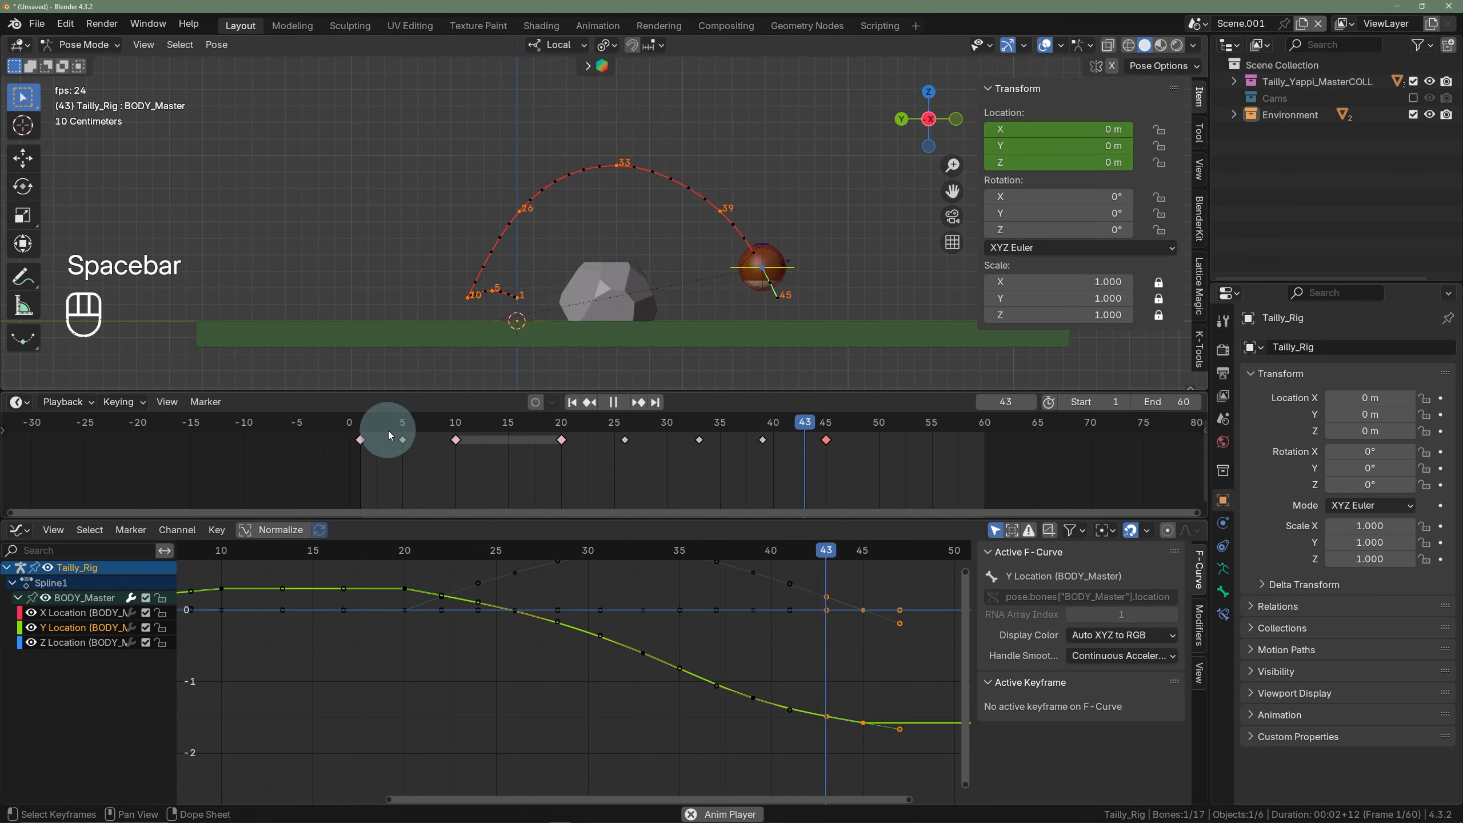
key(space)
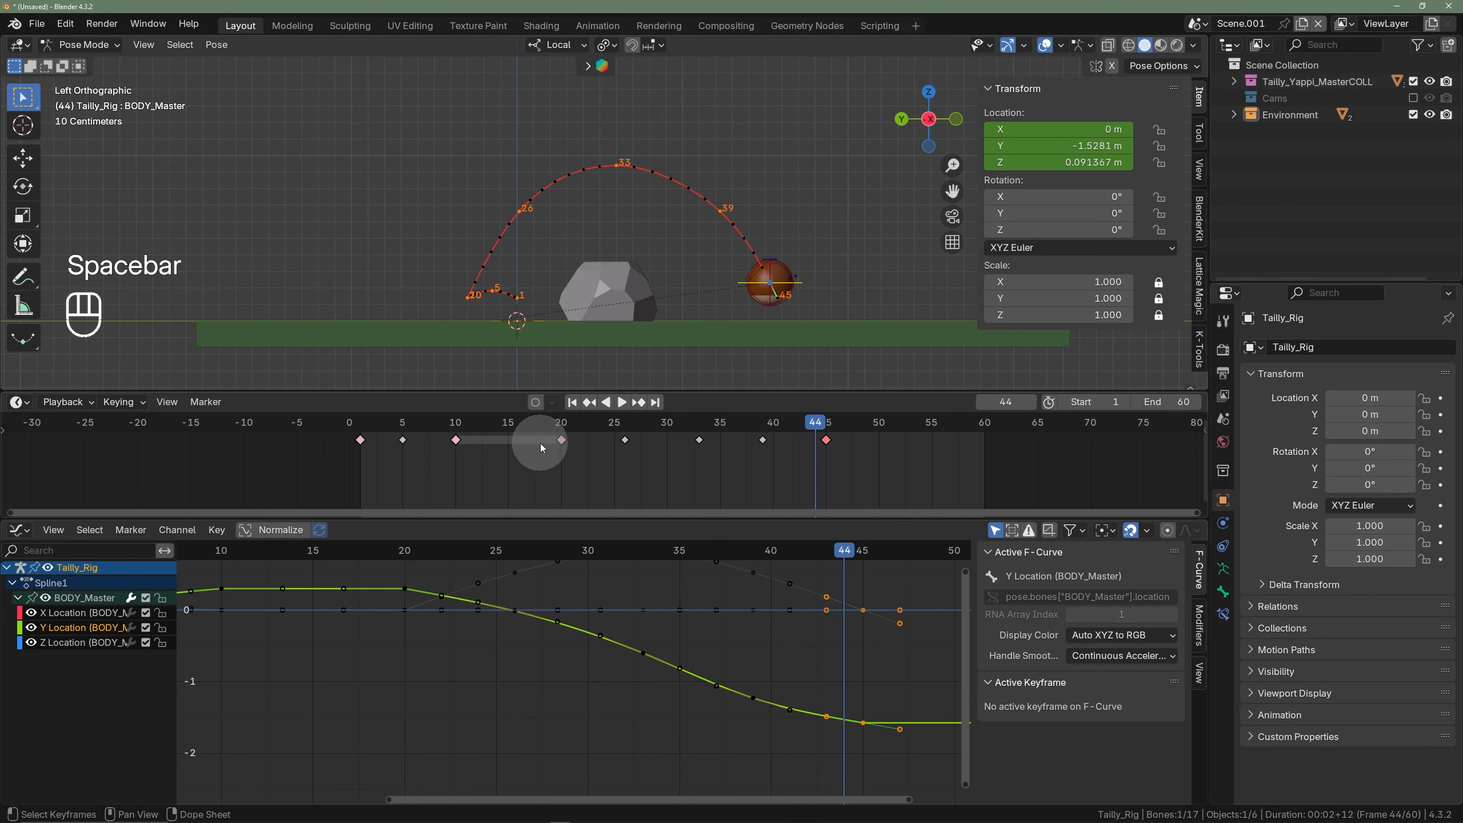
- Move the BODY_Master control along its local Y axis at frame 26 to adjust the rising part of the arc
click(628, 426)
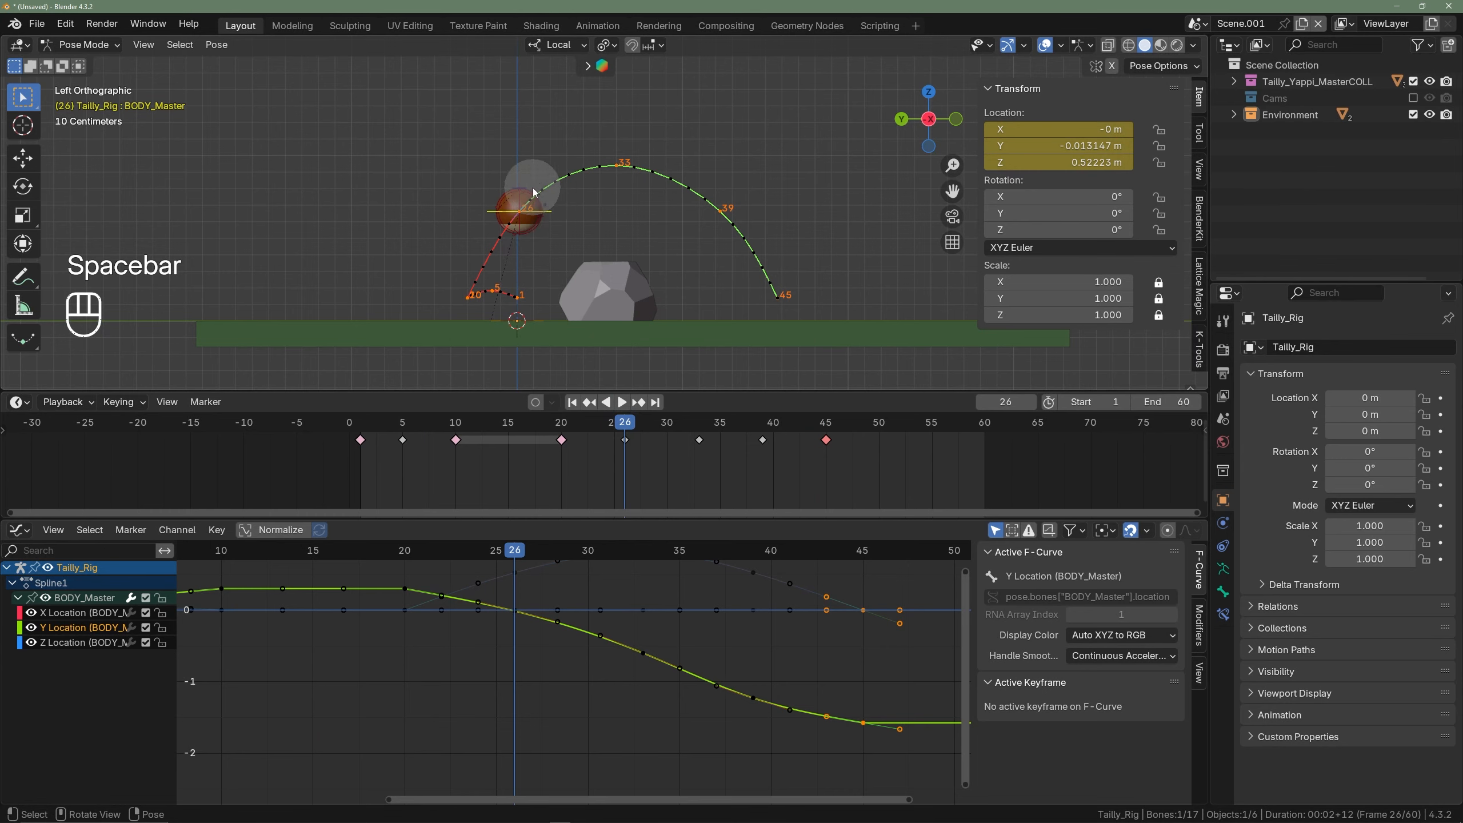
scroll(533, 188, up, 2)
key(g)
key(y)
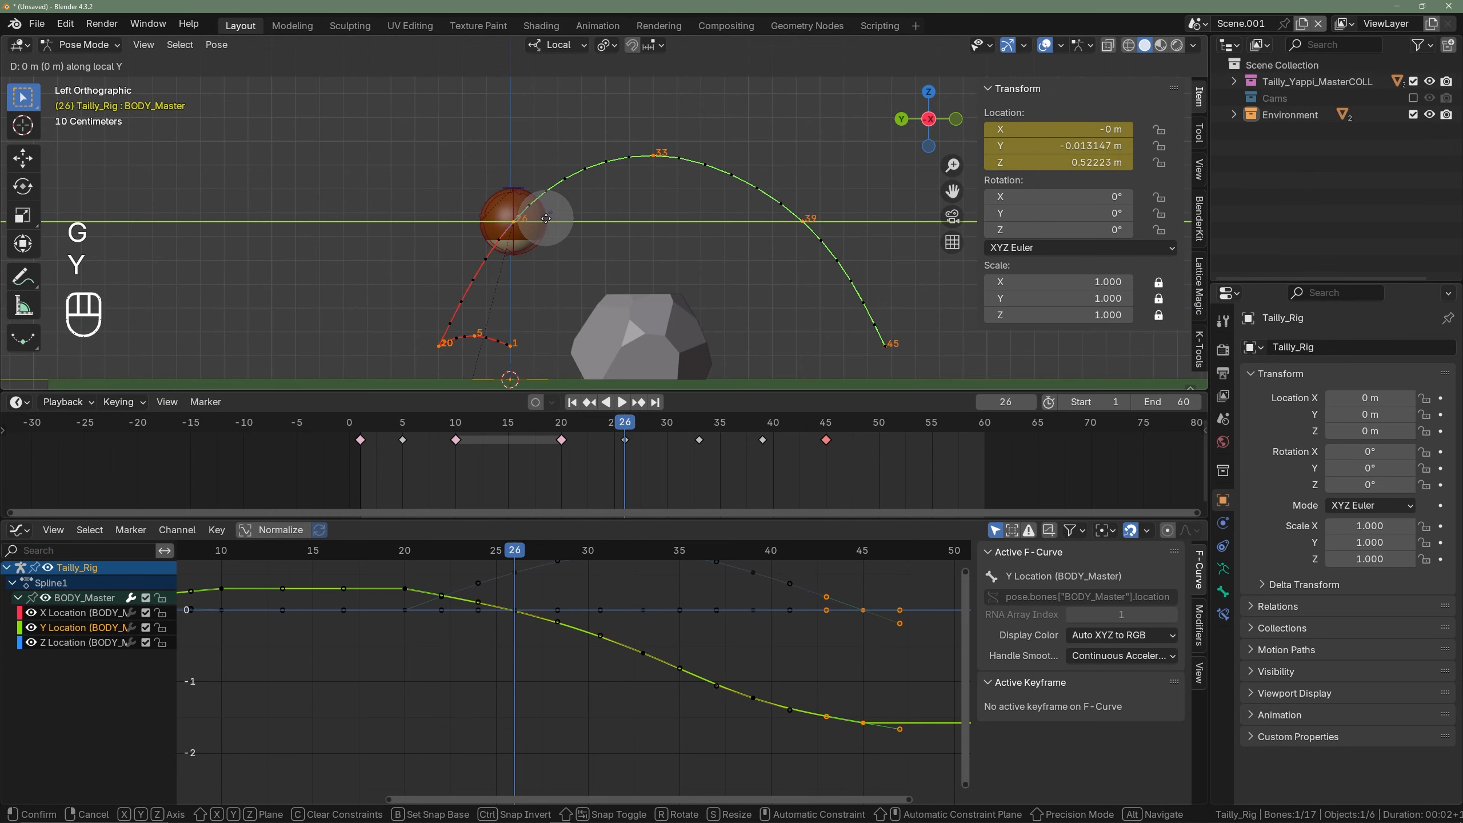
- Keyframe the BODY_Master bone at frame 26 with its local Y location moved to about -0.037 m and update the armature motion paths
click(546, 220)
right_click(681, 222)
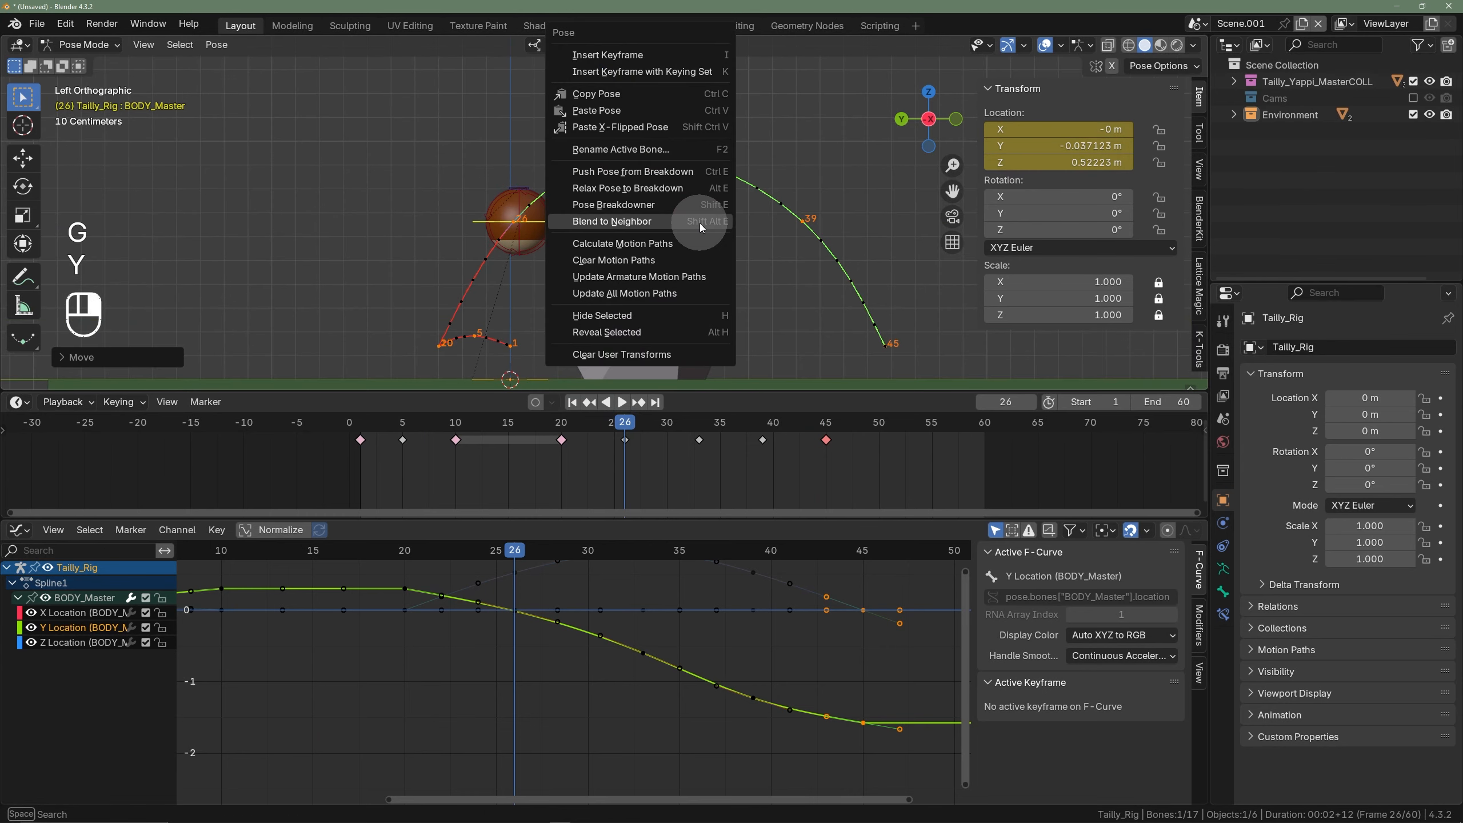
click(660, 276)
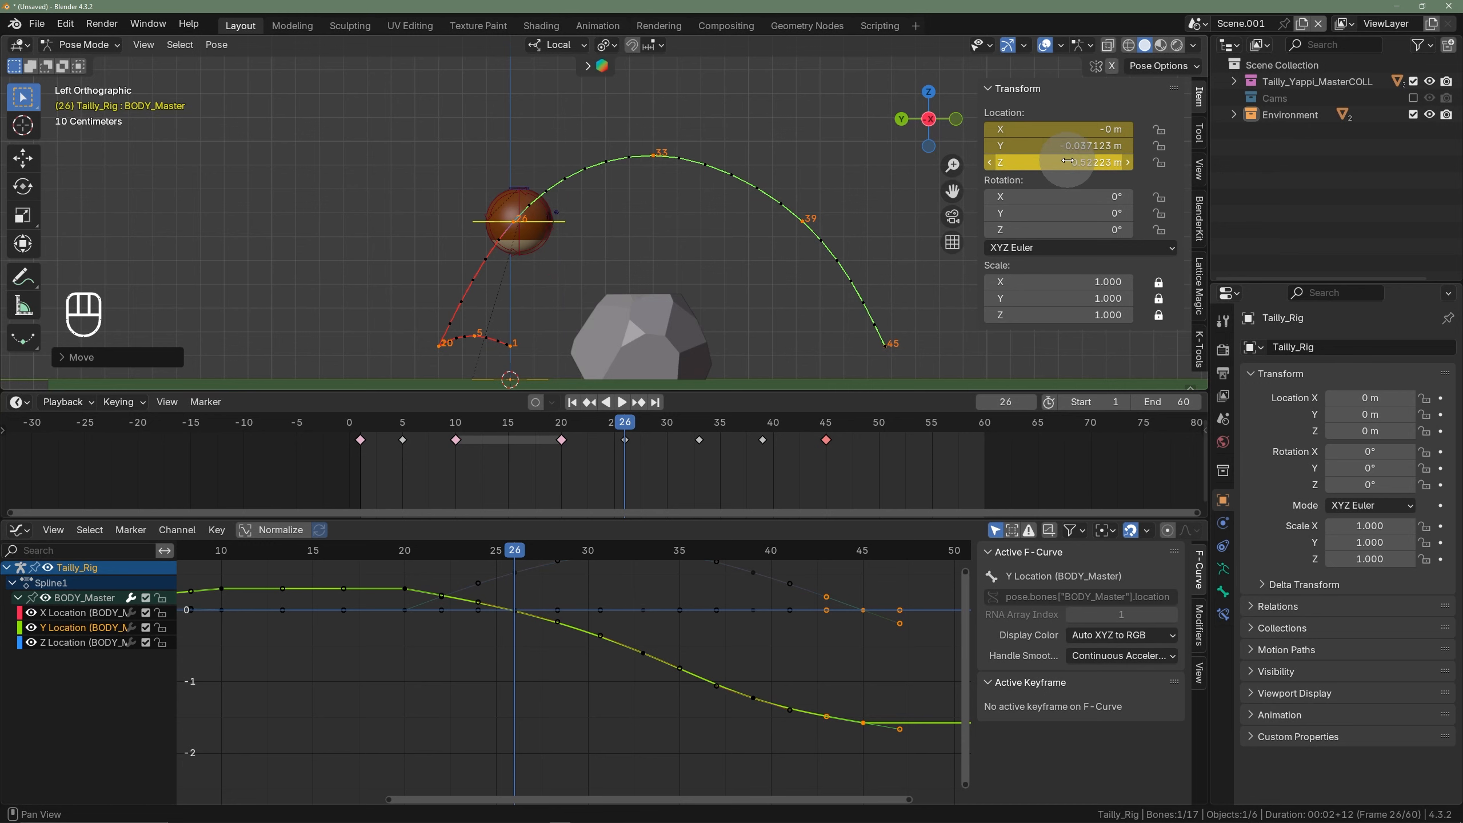
key(i)
right_click(804, 216)
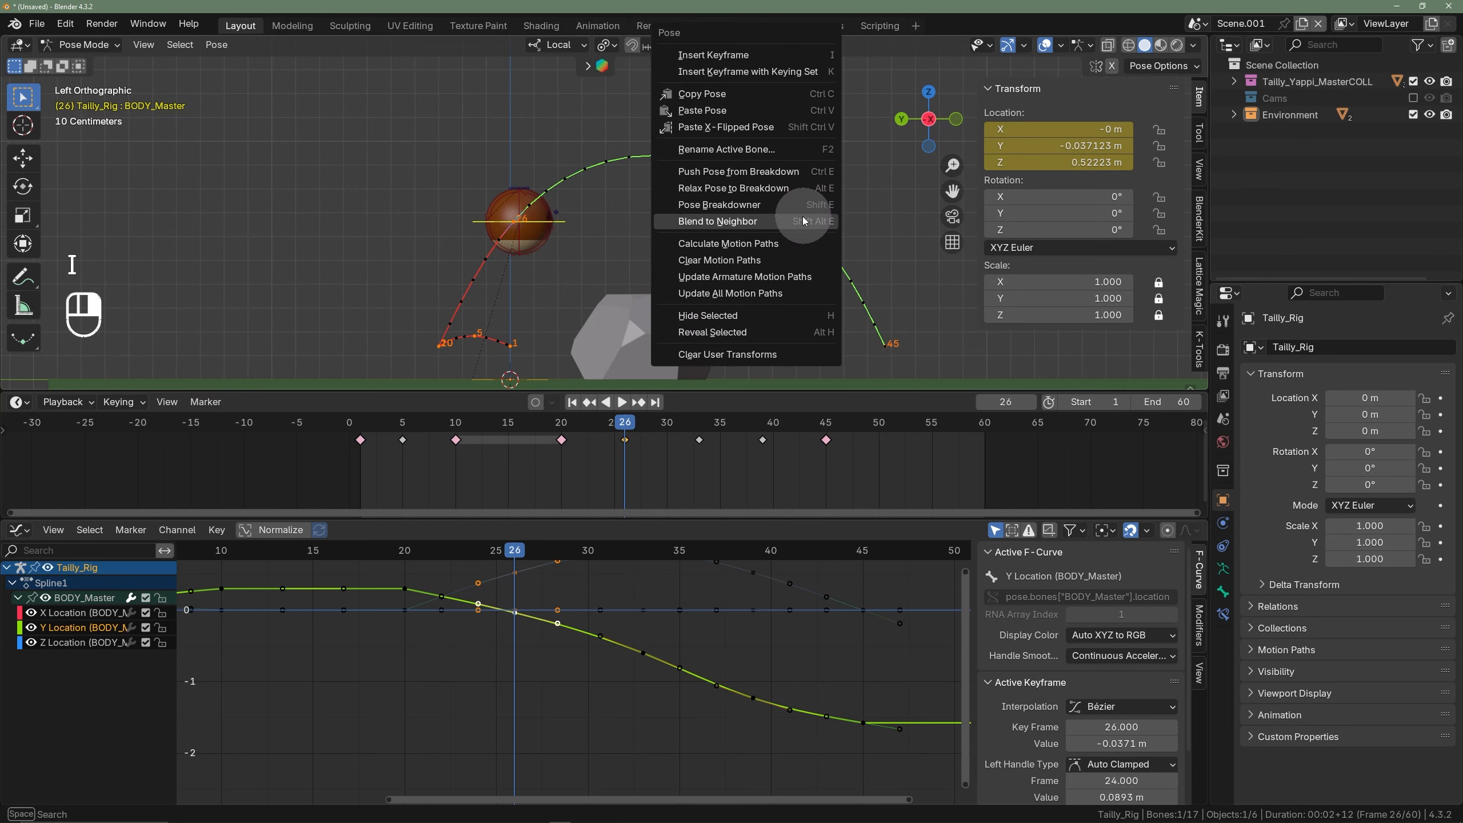
click(765, 279)
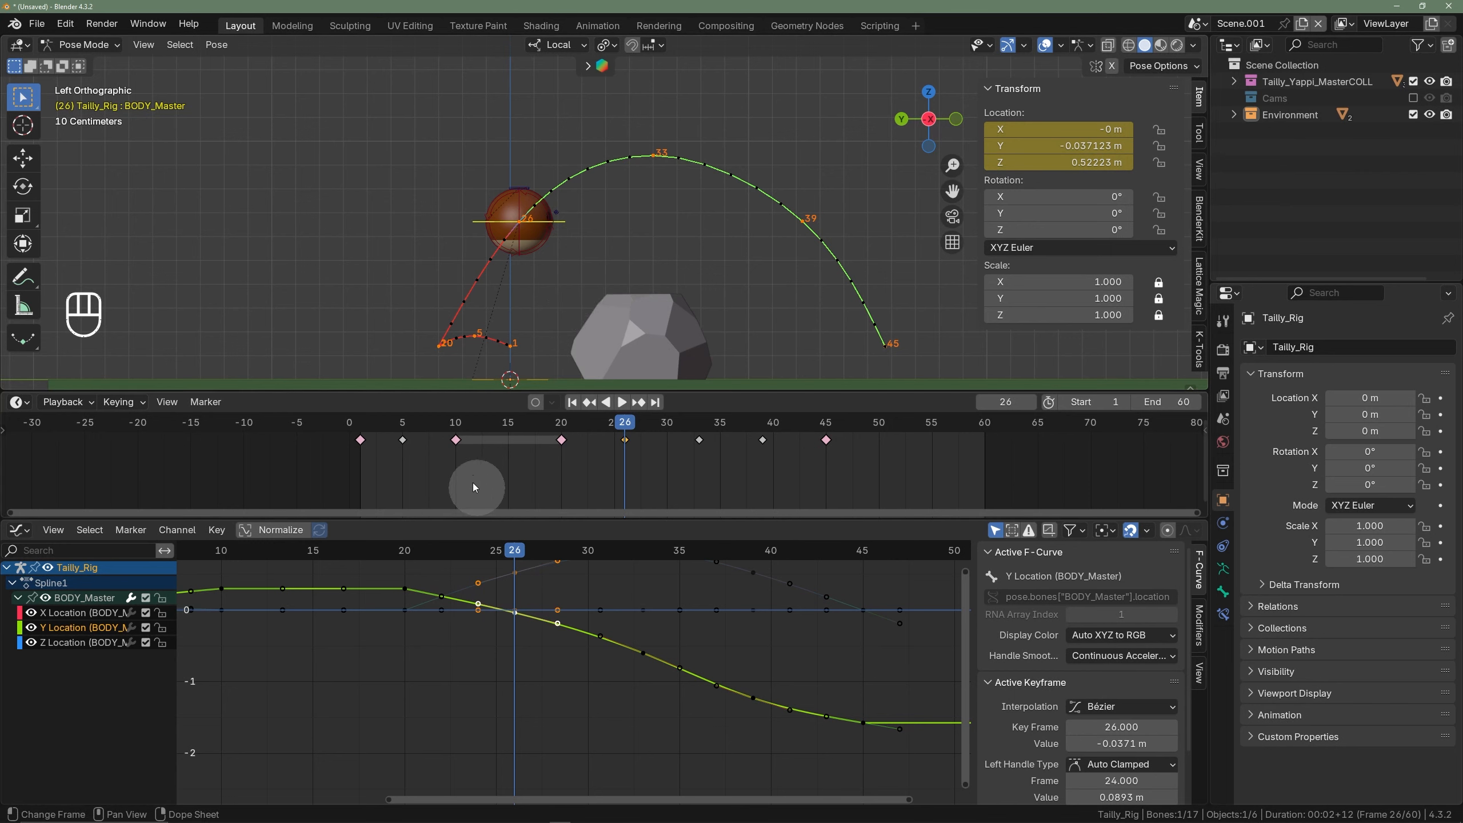
- Play the jump animation and scrub through its opening frames up to frame 10 to review the motion
key(space)
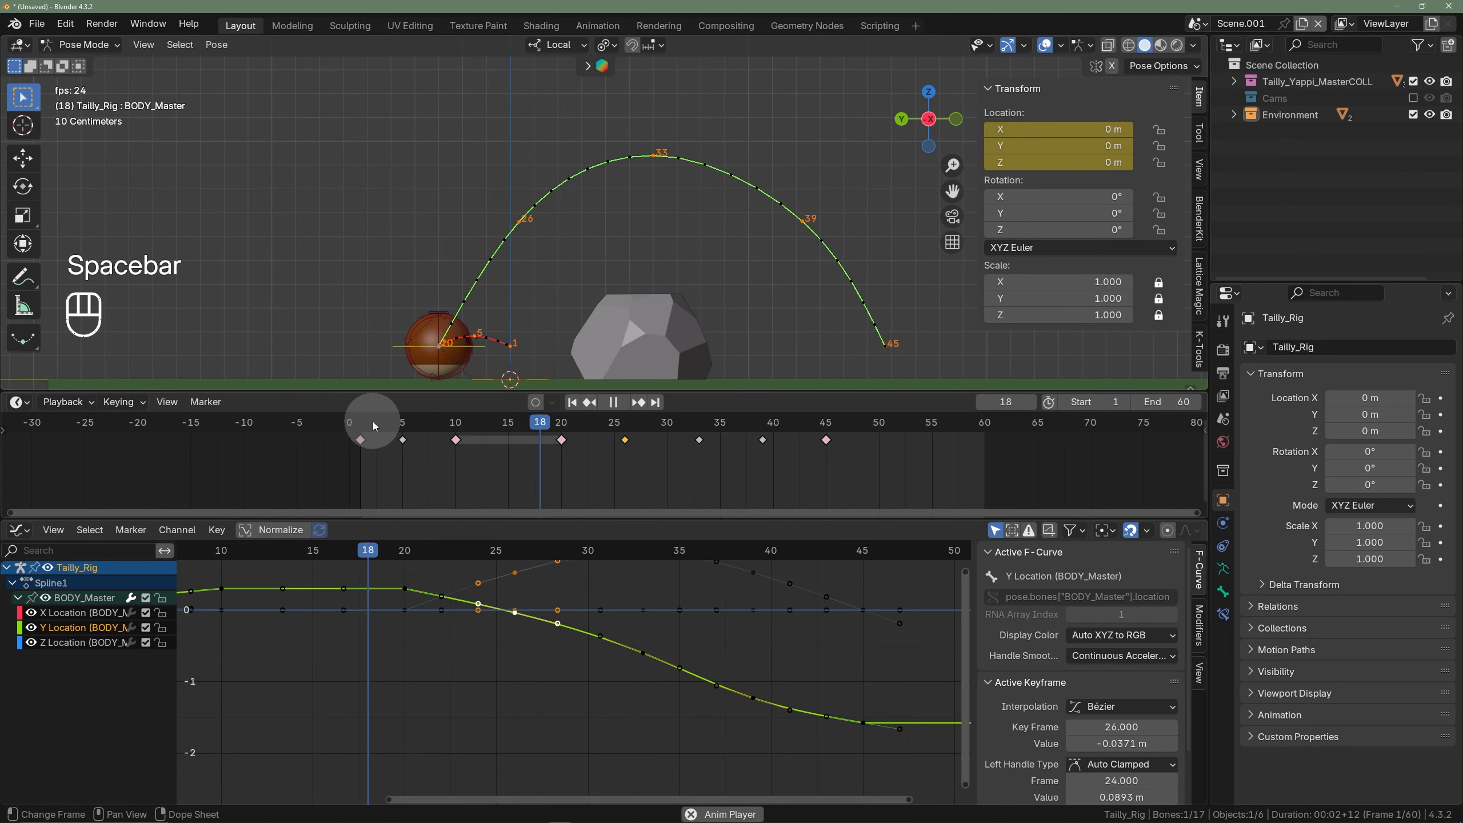
key(space)
drag(375, 419, 452, 442)
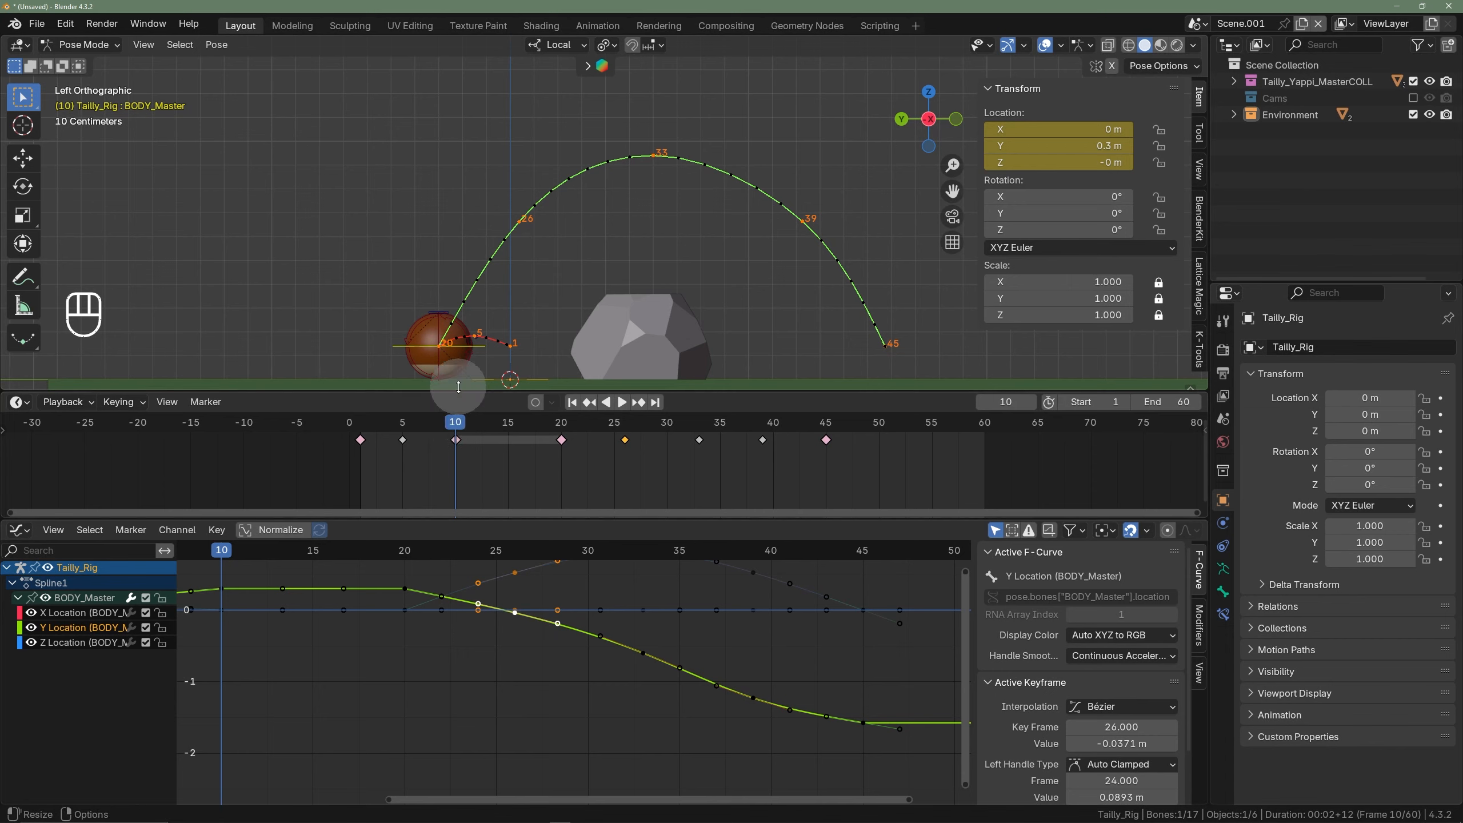
- Isolate the Z Location curve of BODY_Master at frame 5 and frame its small first hop between frames 1 and 10
scroll(464, 334, up, 4)
mouse_move(391, 426)
mouse_down()
mouse_move(373, 425)
mouse_move(400, 427)
mouse_up()
click(484, 333)
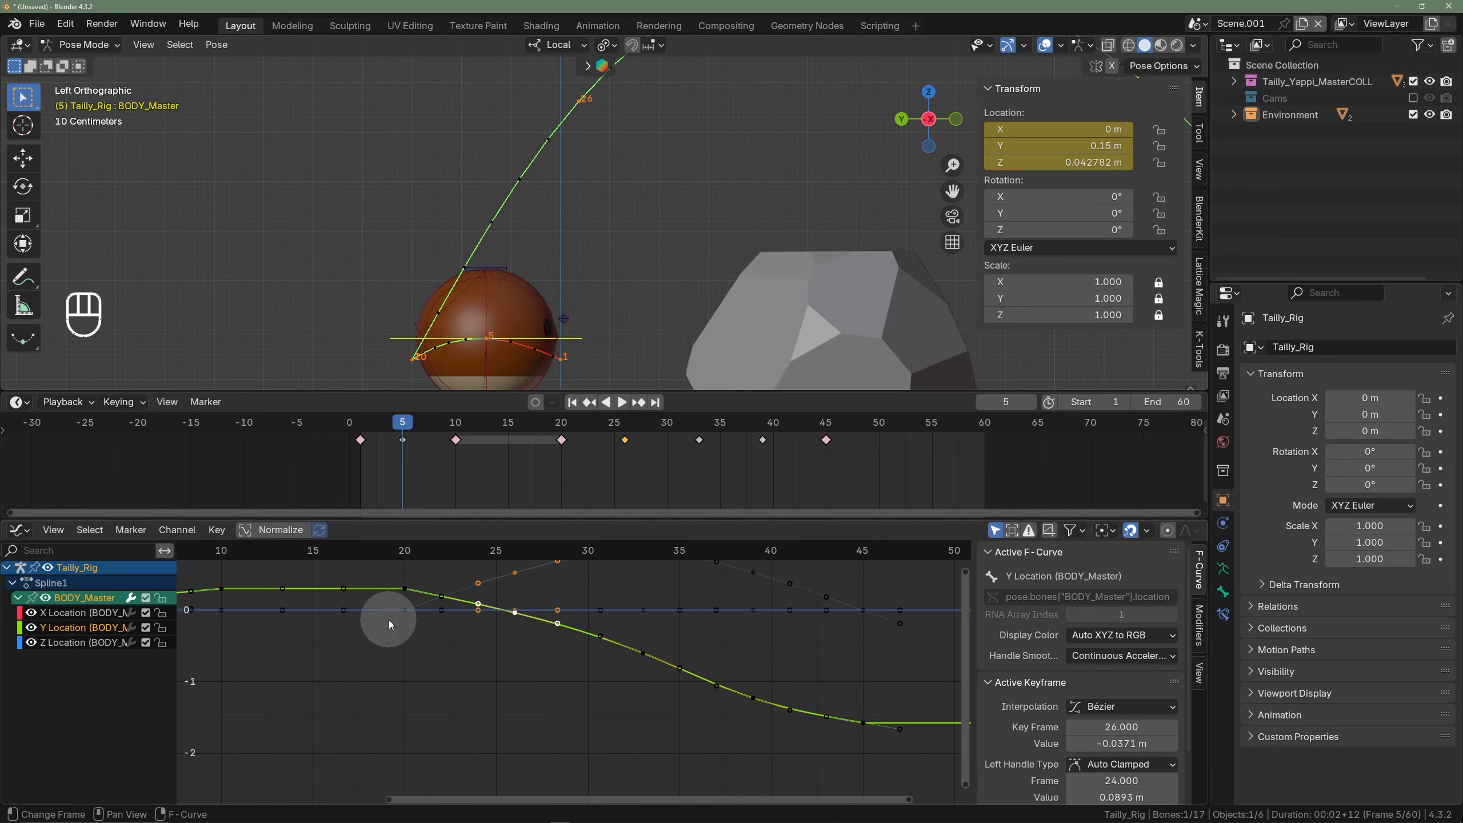
ctrl+click(31, 642)
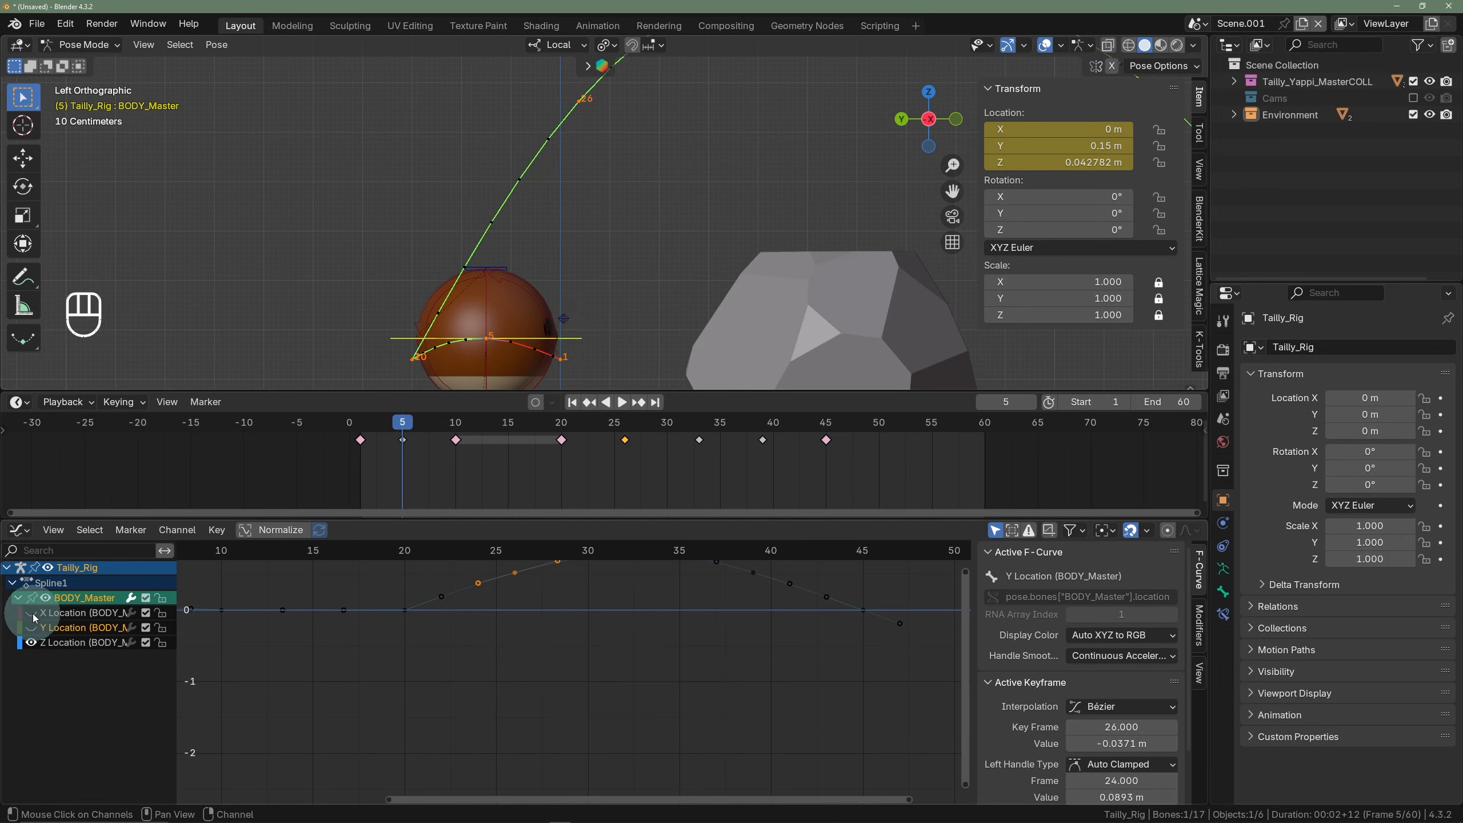
scroll(441, 624, down, 3)
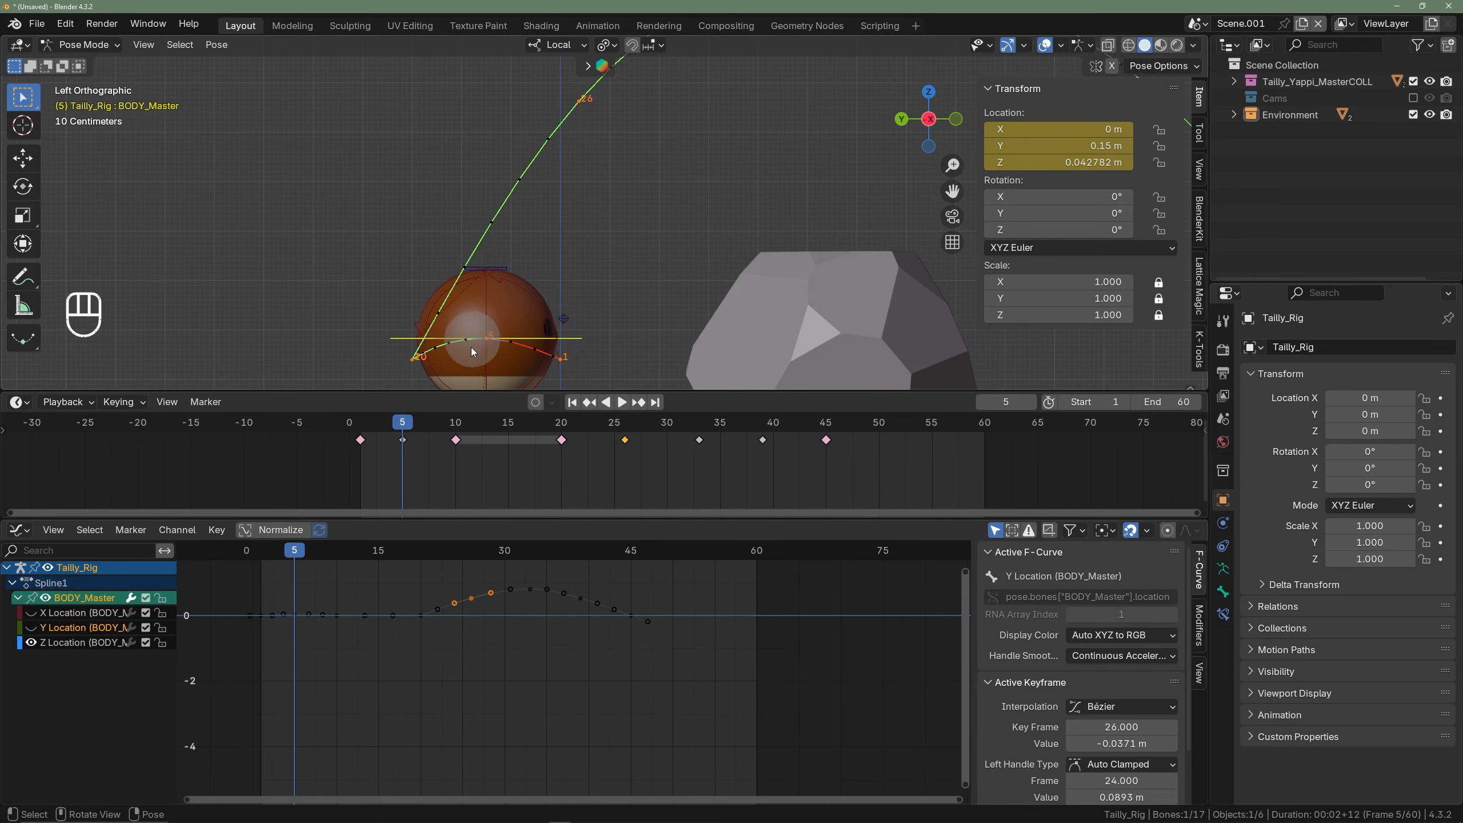
shift+middle_drag(332, 620, 501, 622)
drag(377, 576, 510, 649)
key(KP_Decimal)
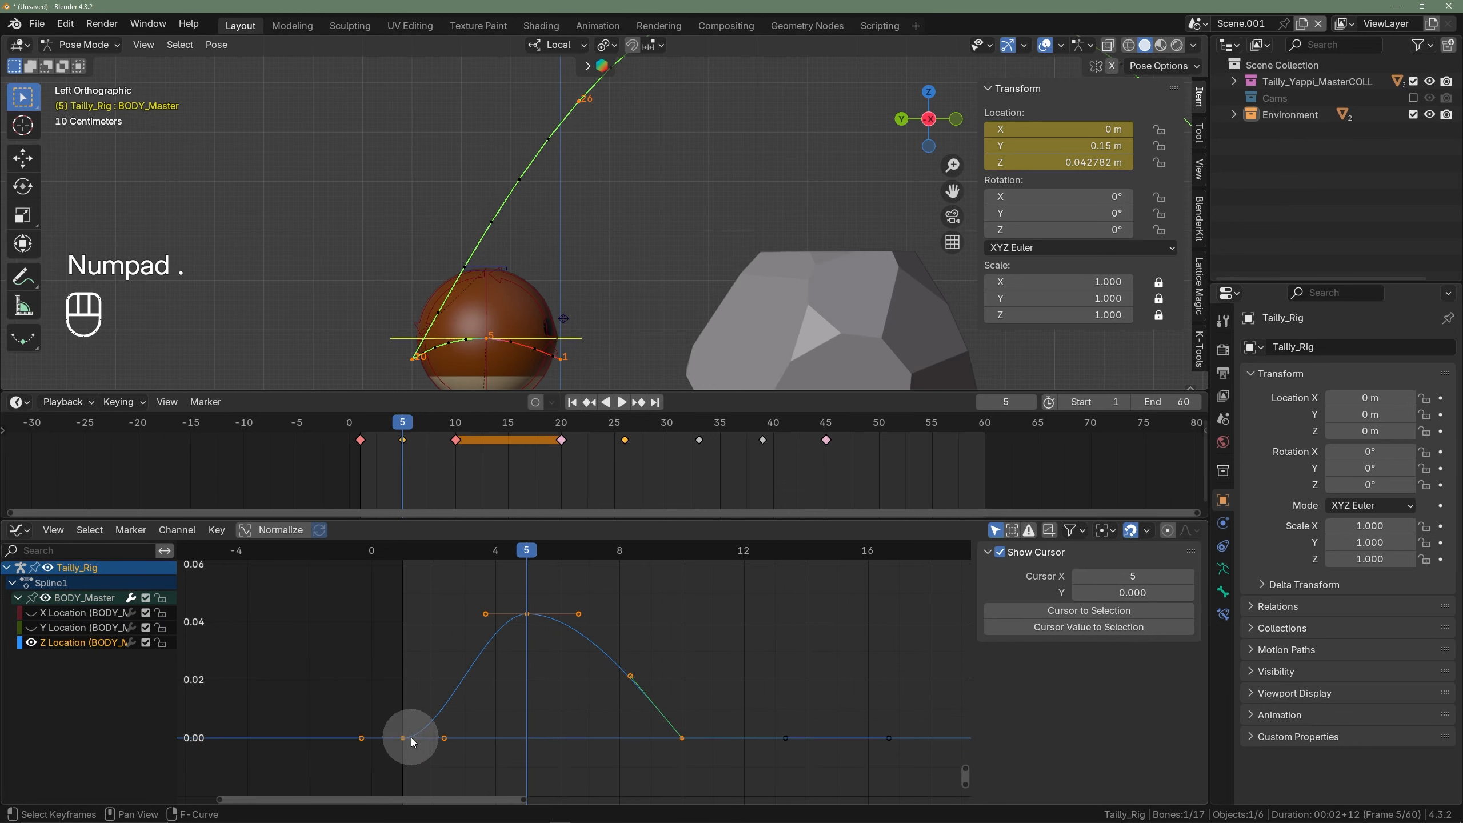
- Scale up the handles of the frame 5 keyframe on the Z Location curve, bringing the left handle to about frame 3.2
click(406, 738)
click(526, 614)
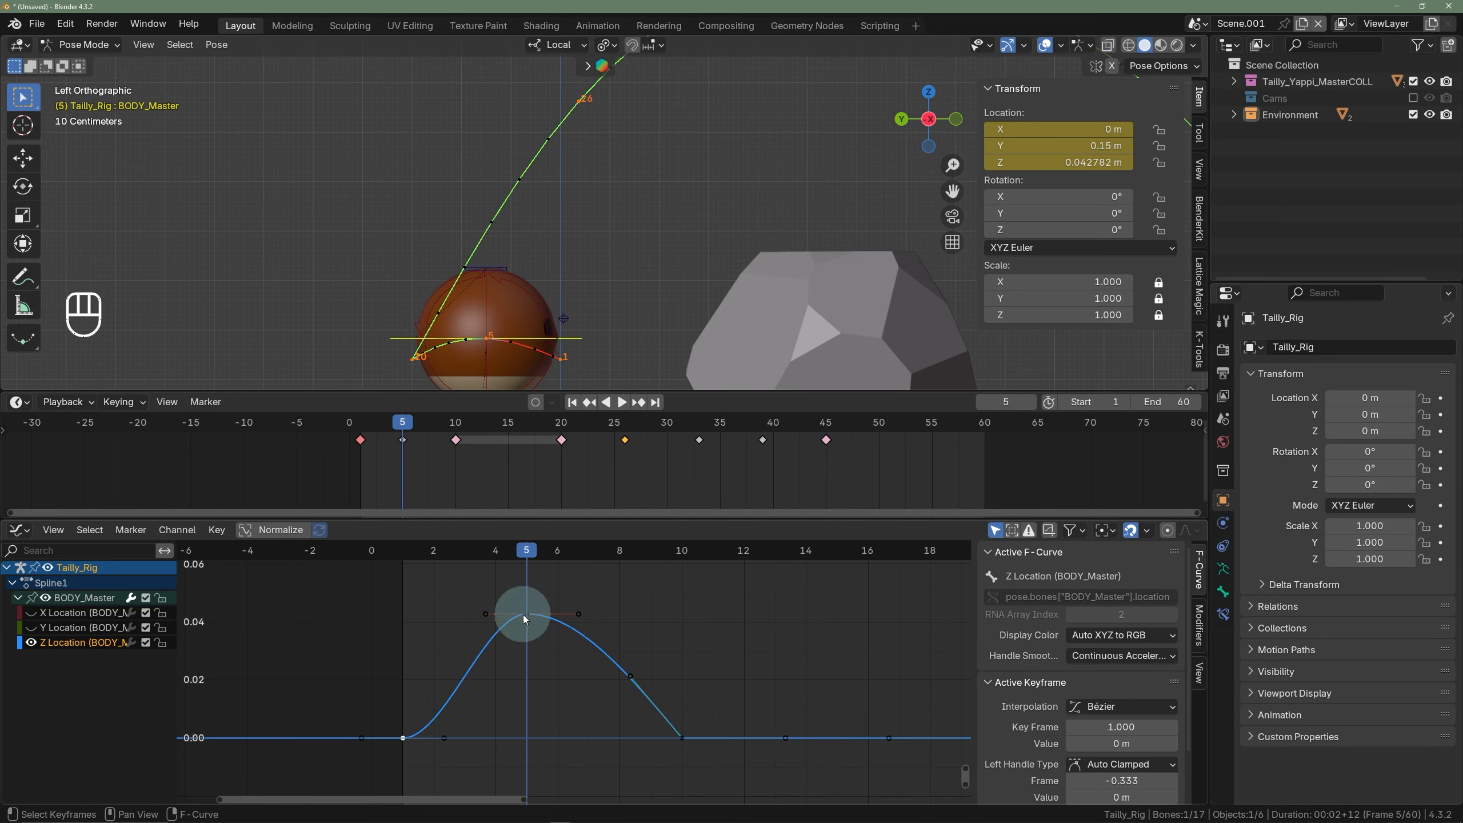
key(s)
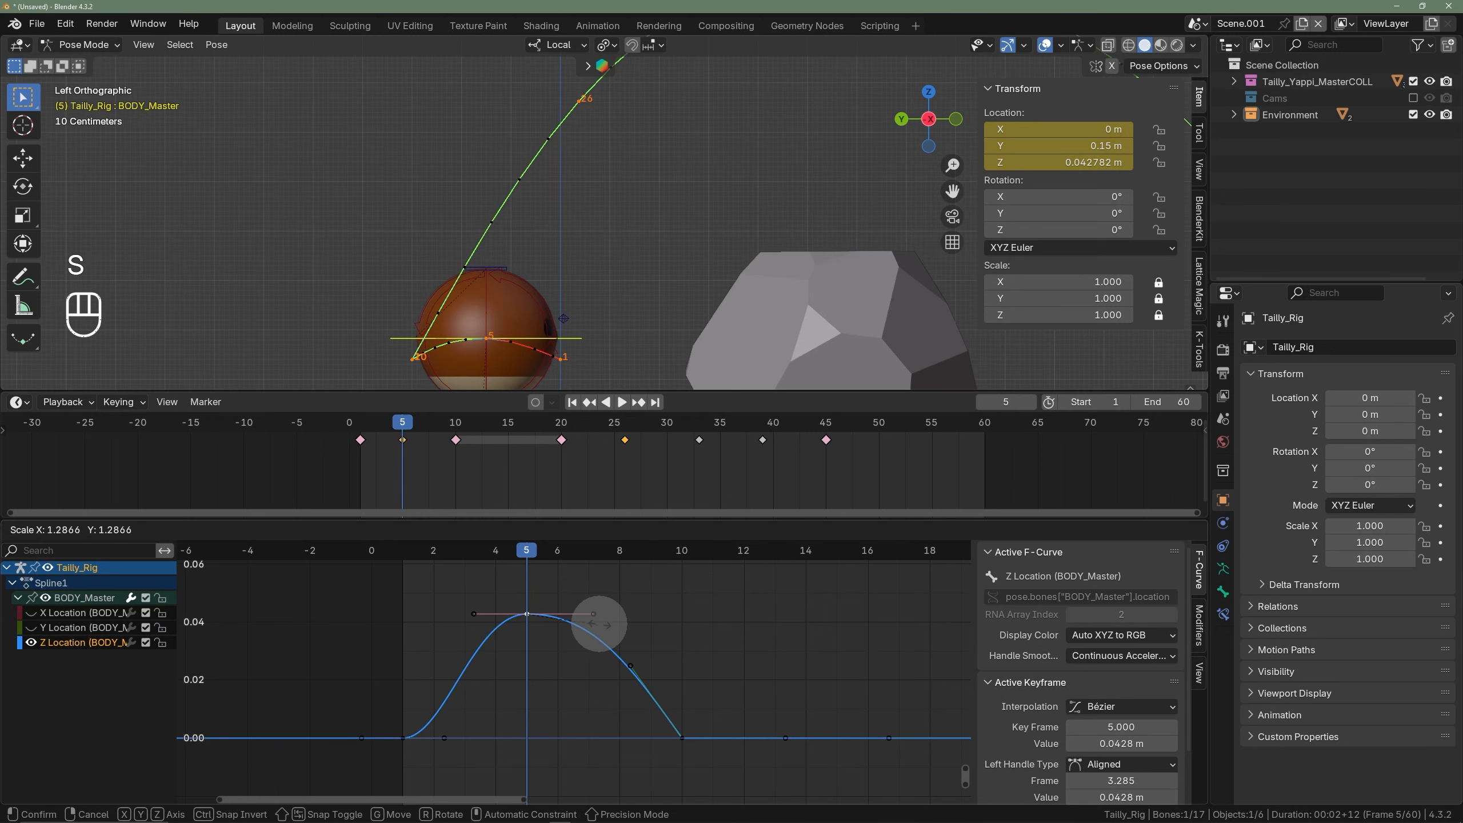
click(601, 624)
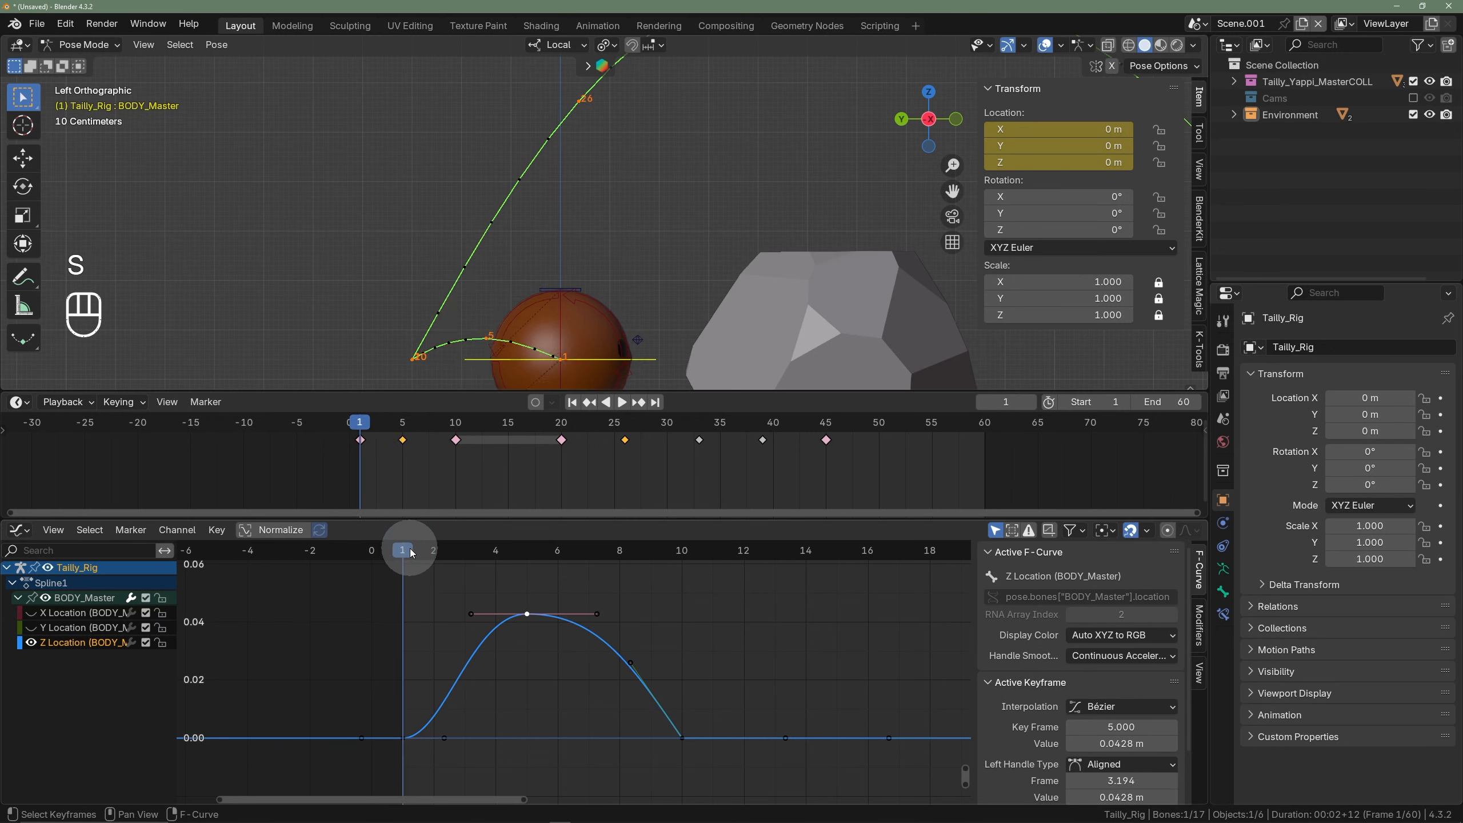
- Play the hop from frame 1 and update the armature motion paths to match the widened Z handles
key(space)
key(space)
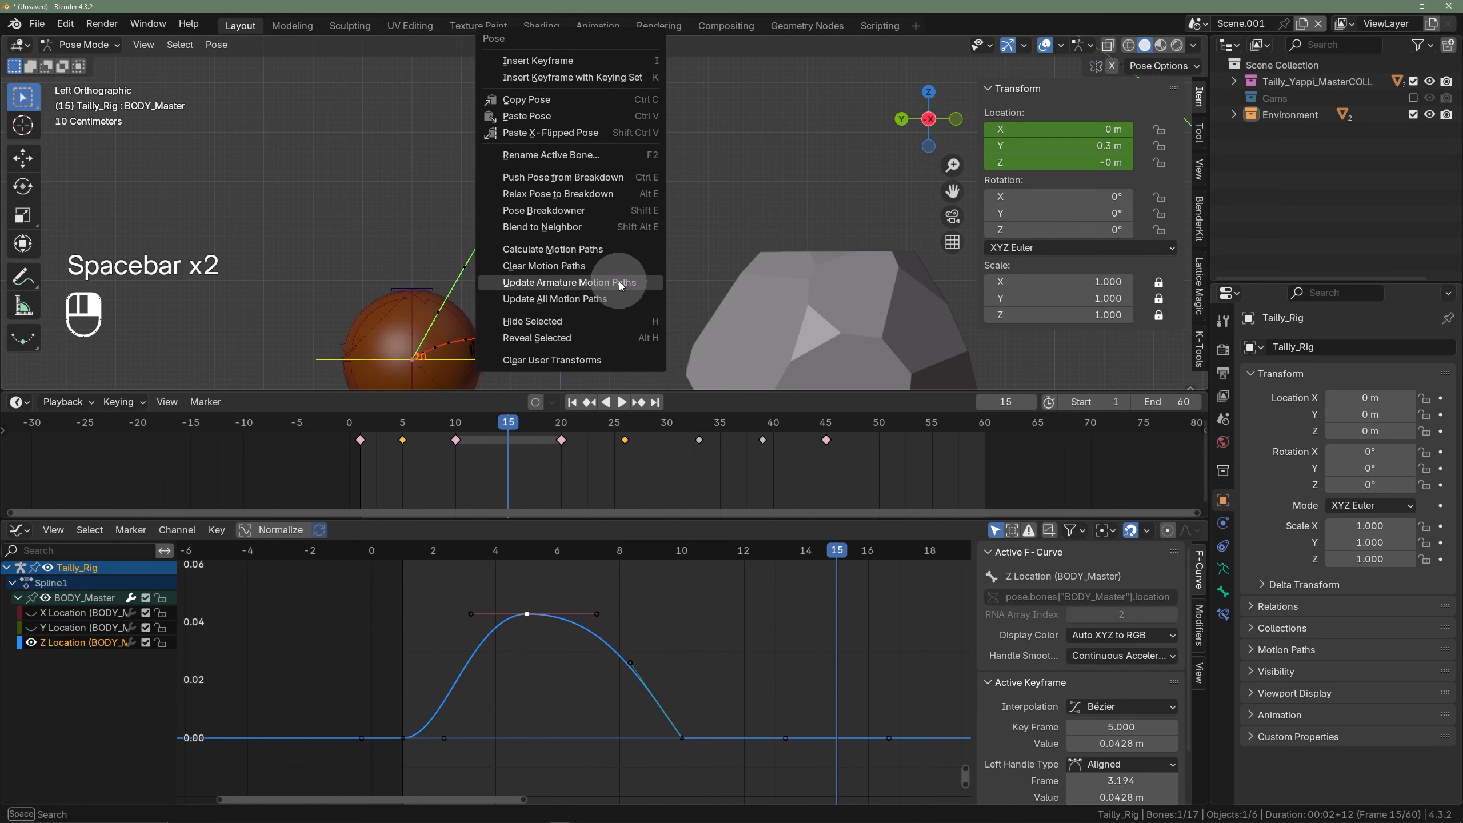
click(619, 283)
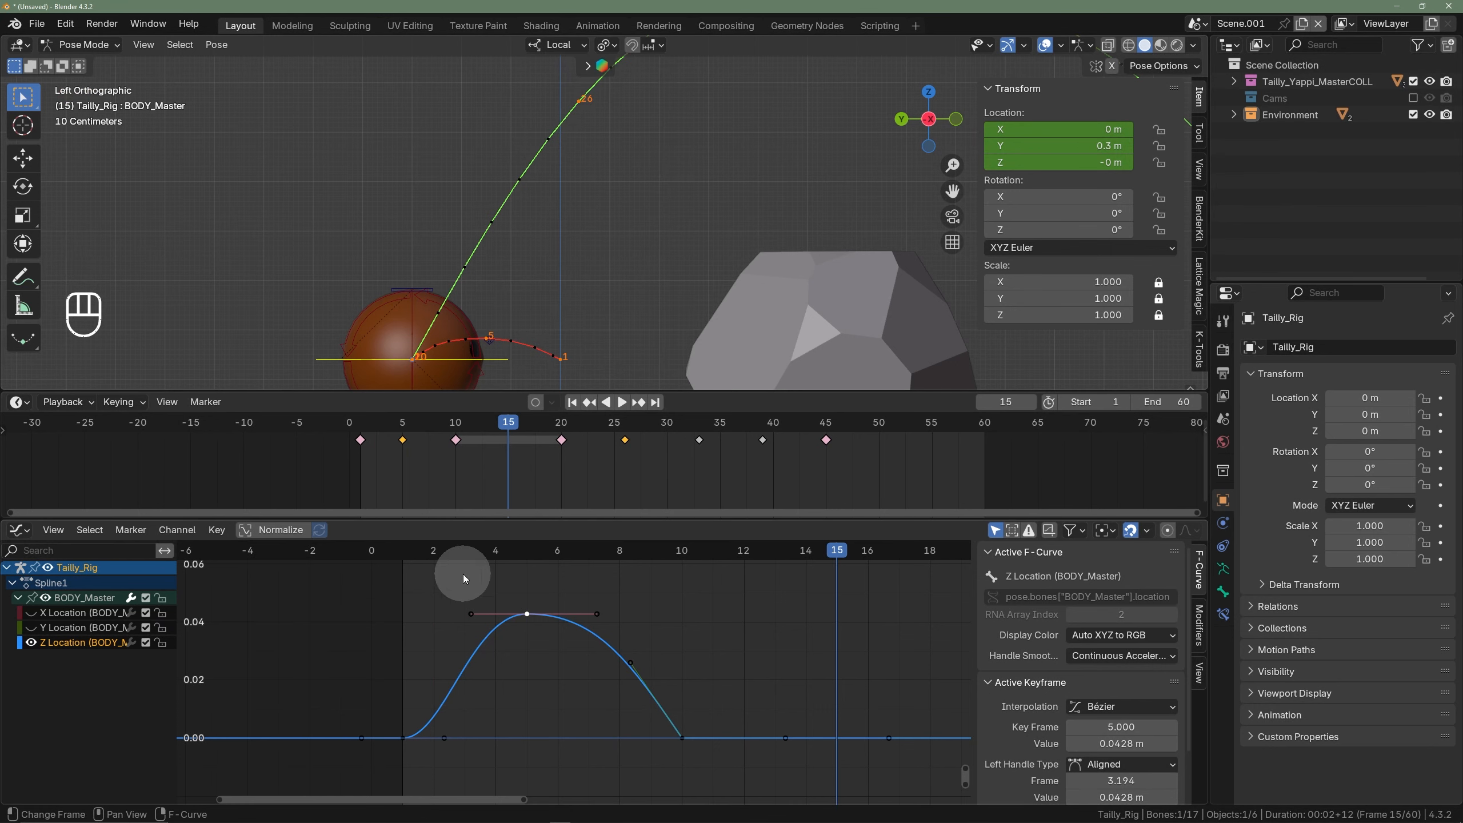
- Show only the Y Location curve and frame its keyframes between frames 1 and 10
click(32, 642)
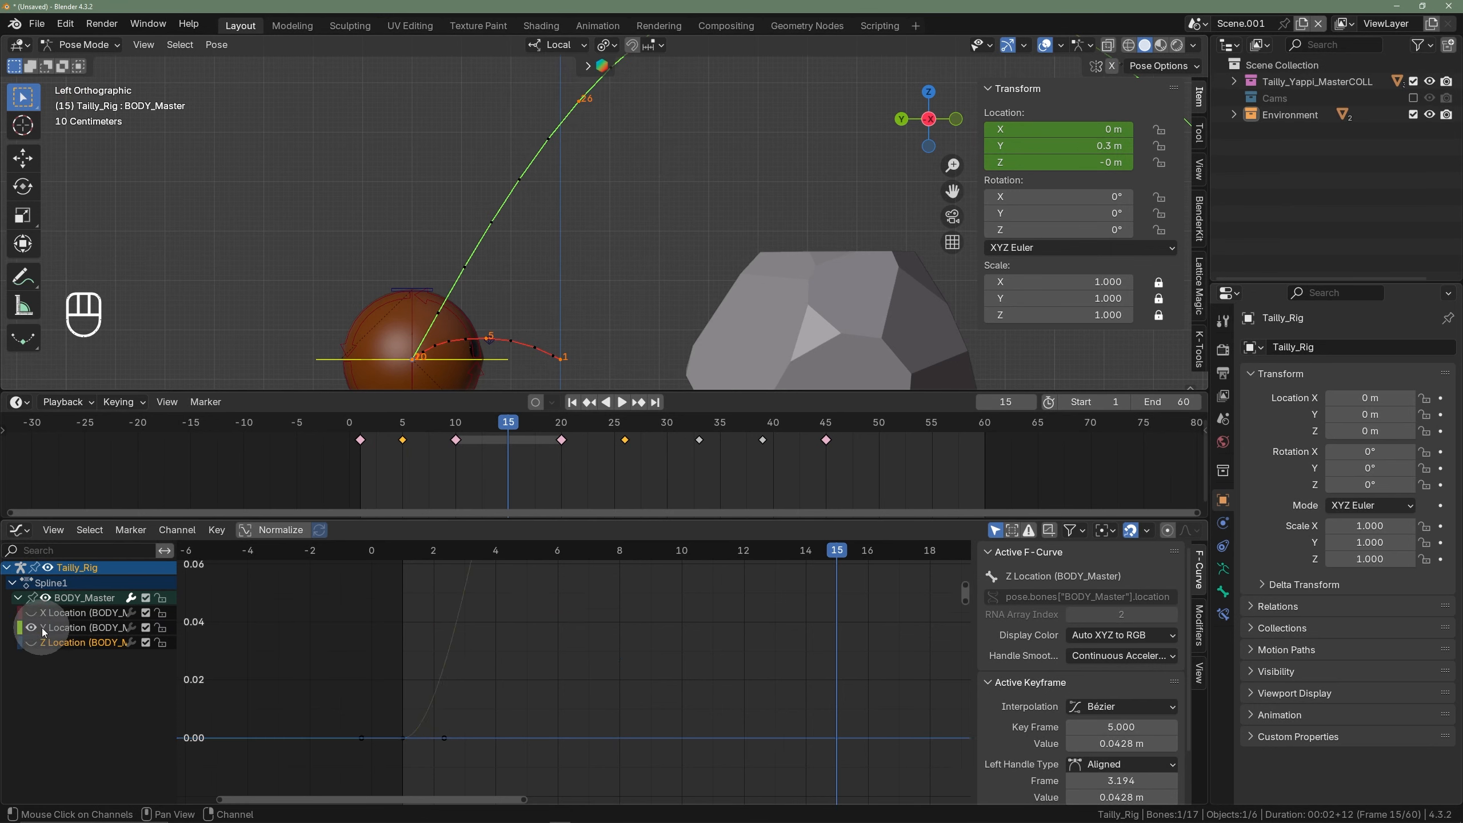
click(35, 628)
scroll(478, 671, down, 5)
key(a)
key(KP_Decimal)
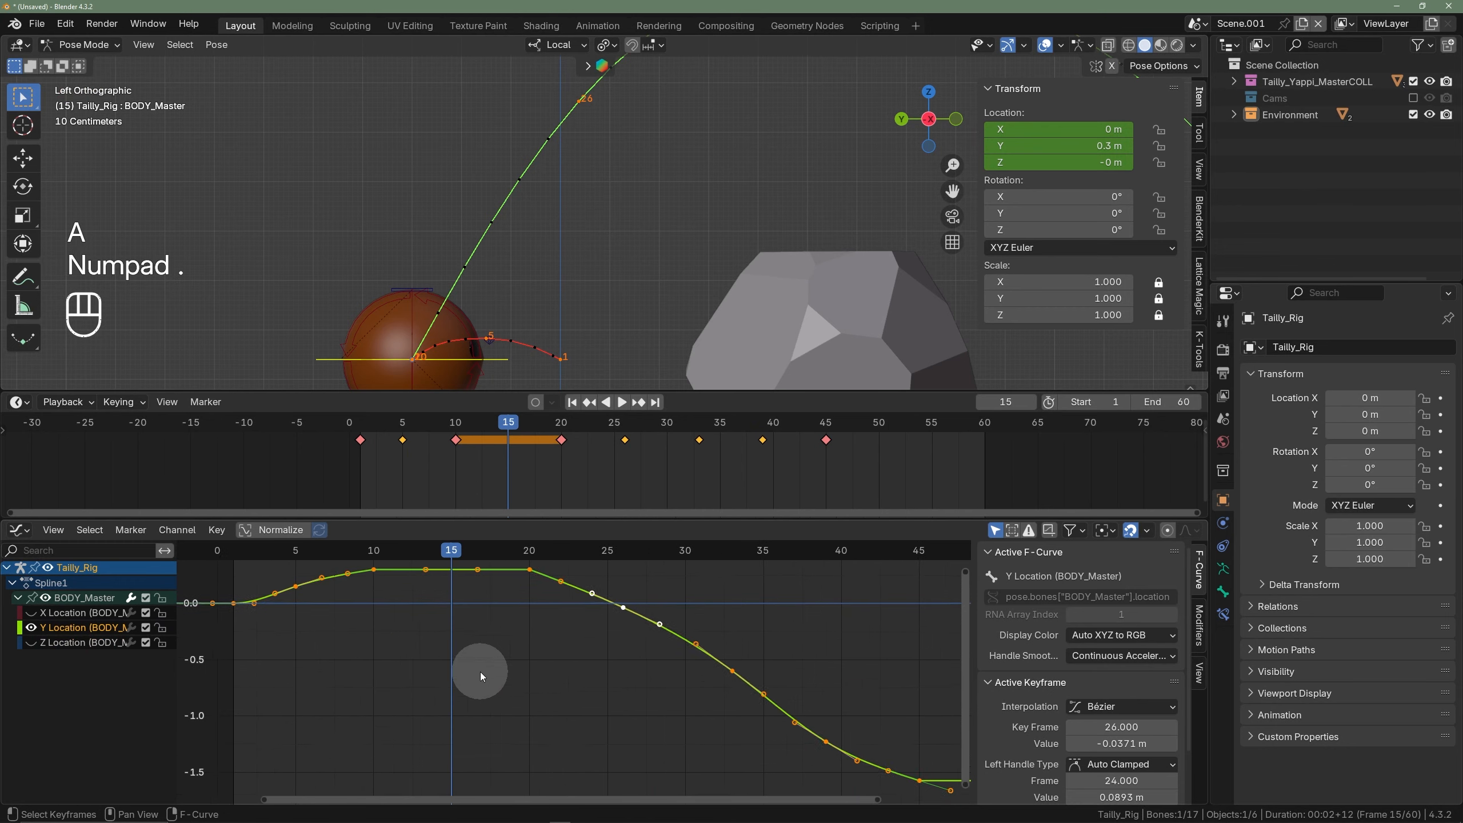
shift+middle_drag(480, 672, 560, 731)
drag(401, 604, 613, 727)
key(KP_Decimal)
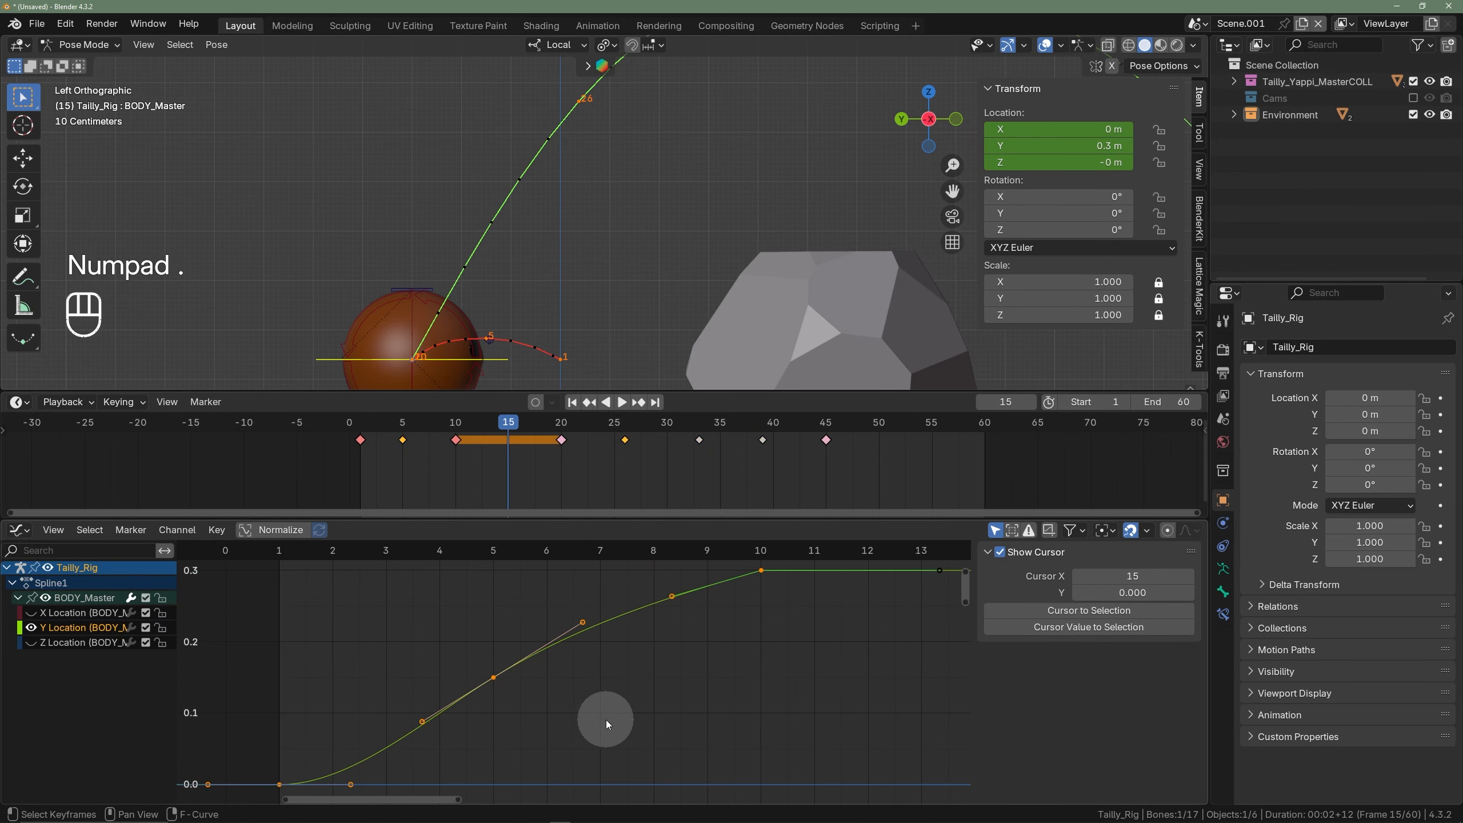
- Lower the frame 5 keyframe on the Y Location curve to about 0.115 m
scroll(521, 623, down, 2)
drag(509, 554, 521, 672)
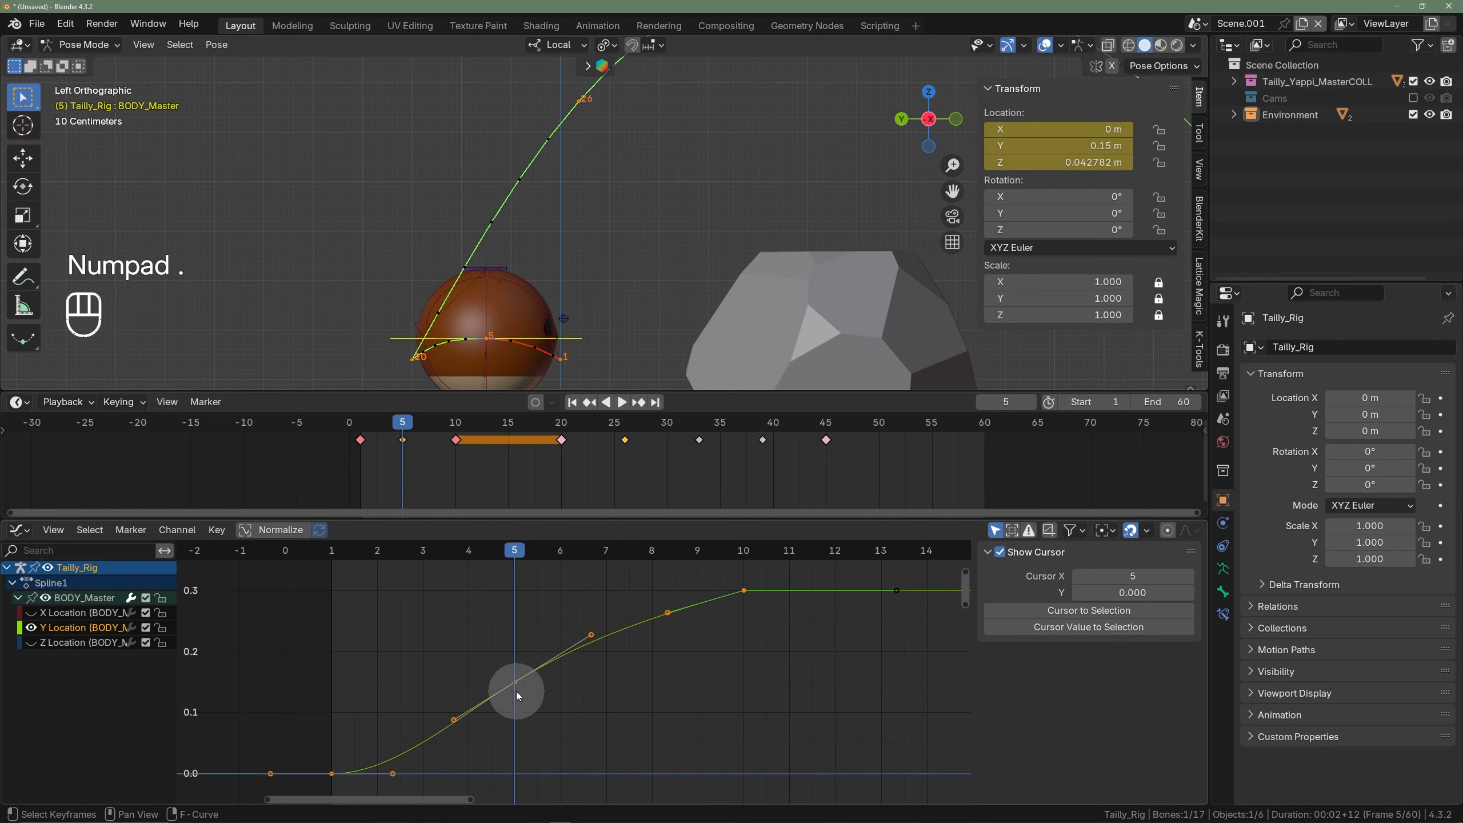
click(515, 688)
key(g)
key(y)
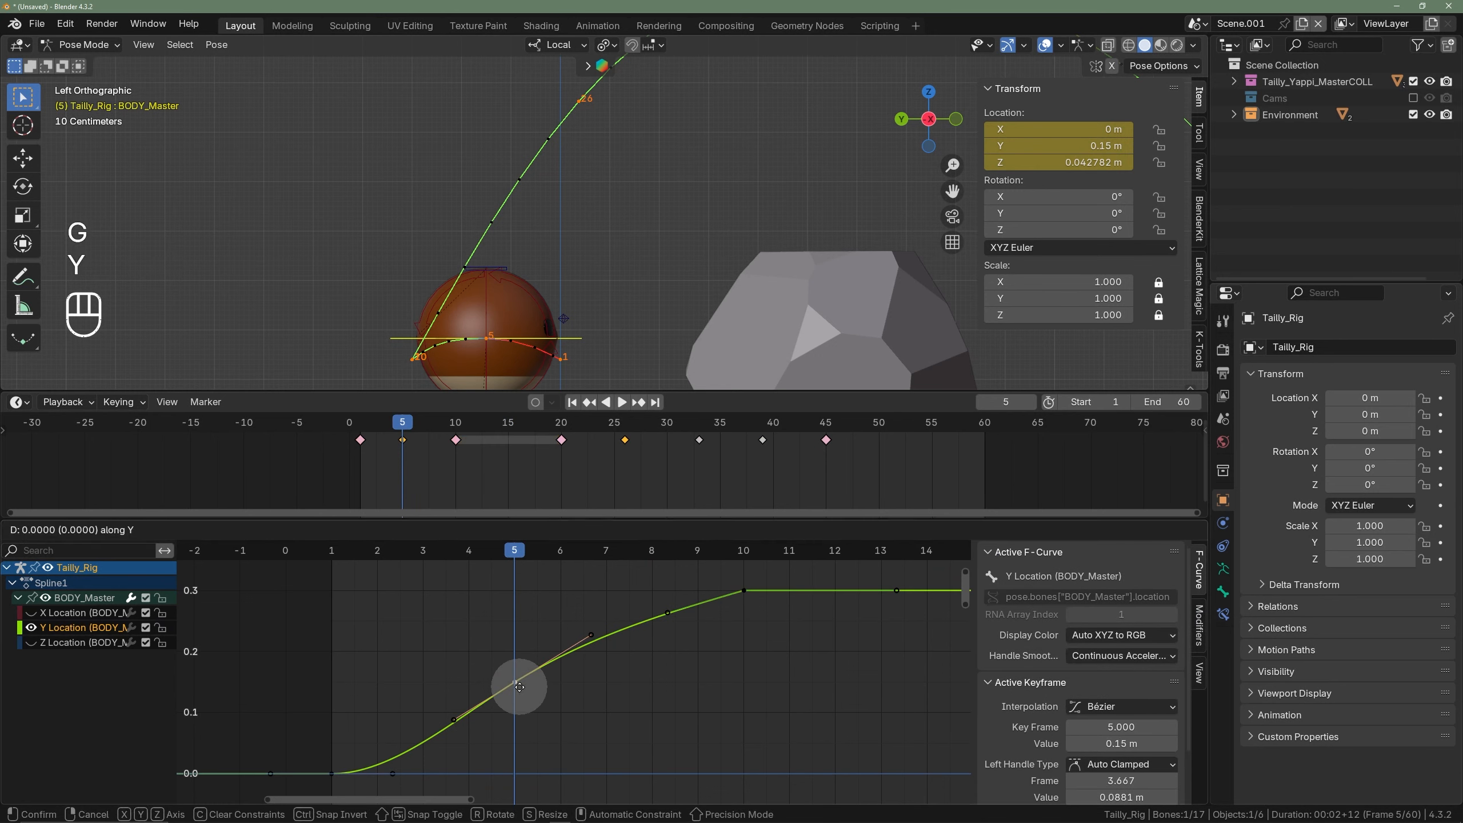
key(shift)
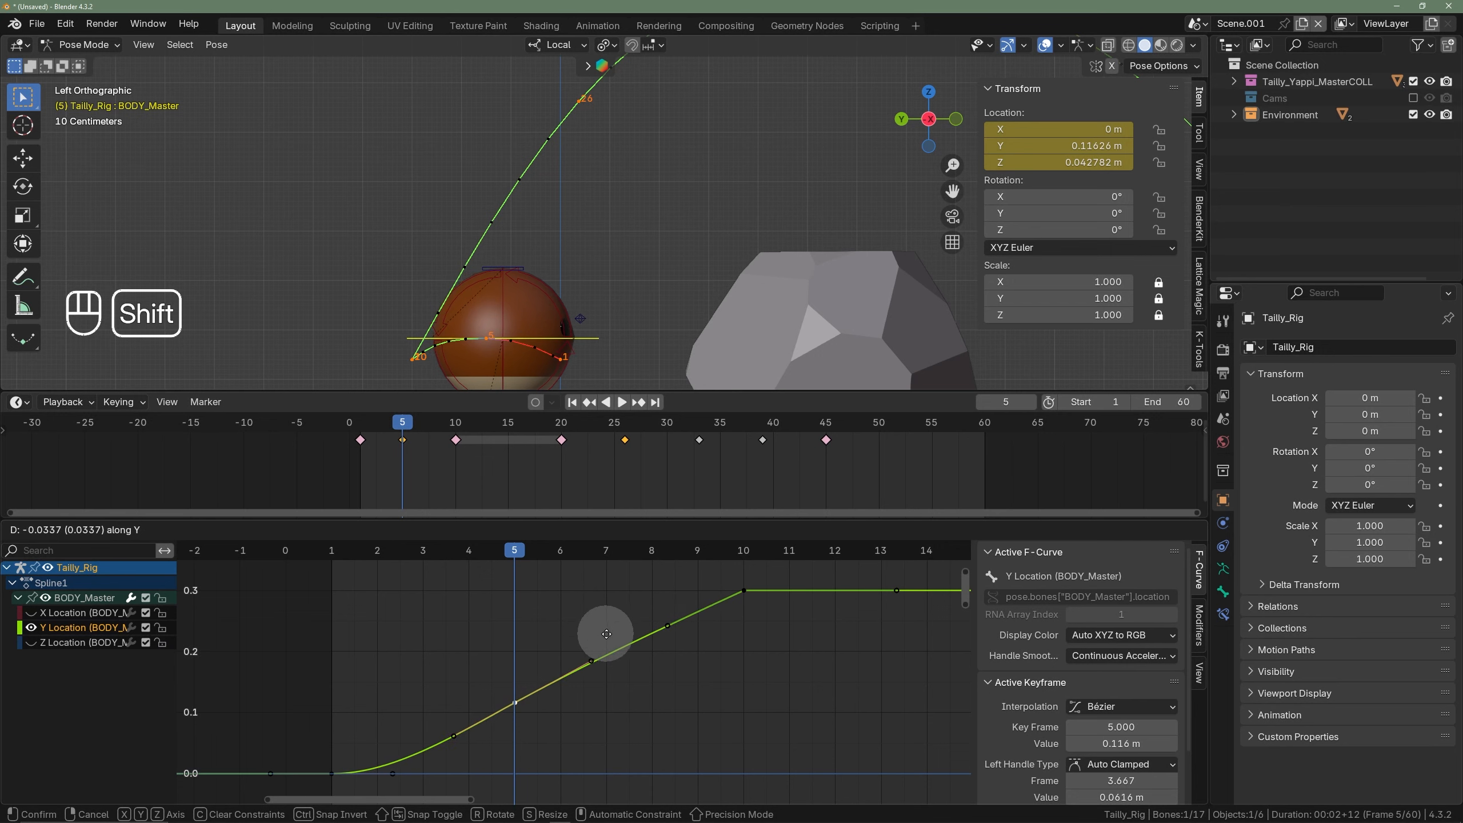
click(606, 634)
- Update the armature motion paths for the lowered Y keyframe and play the animation from frame 1
right_click(656, 255)
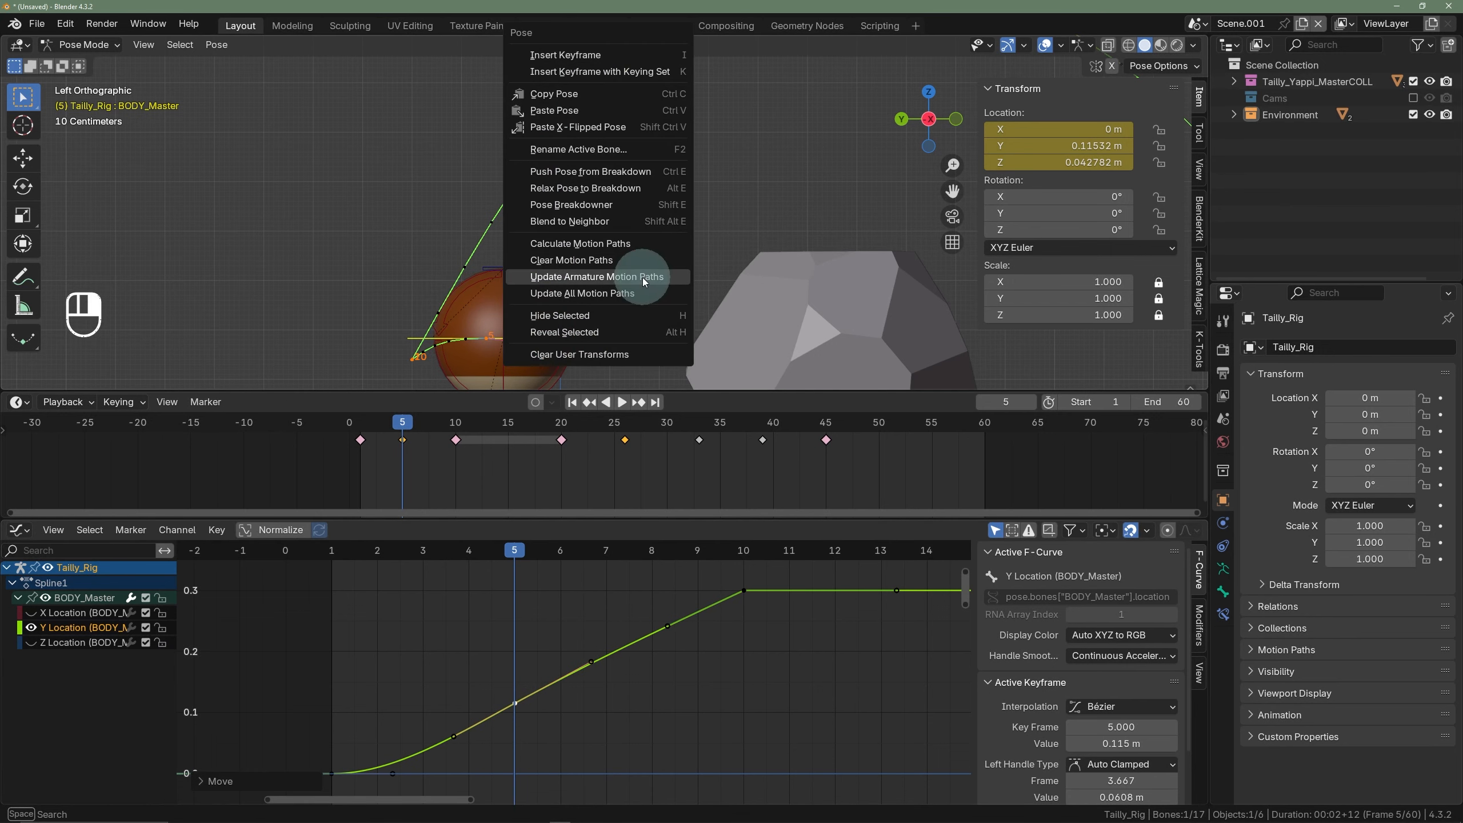
click(642, 277)
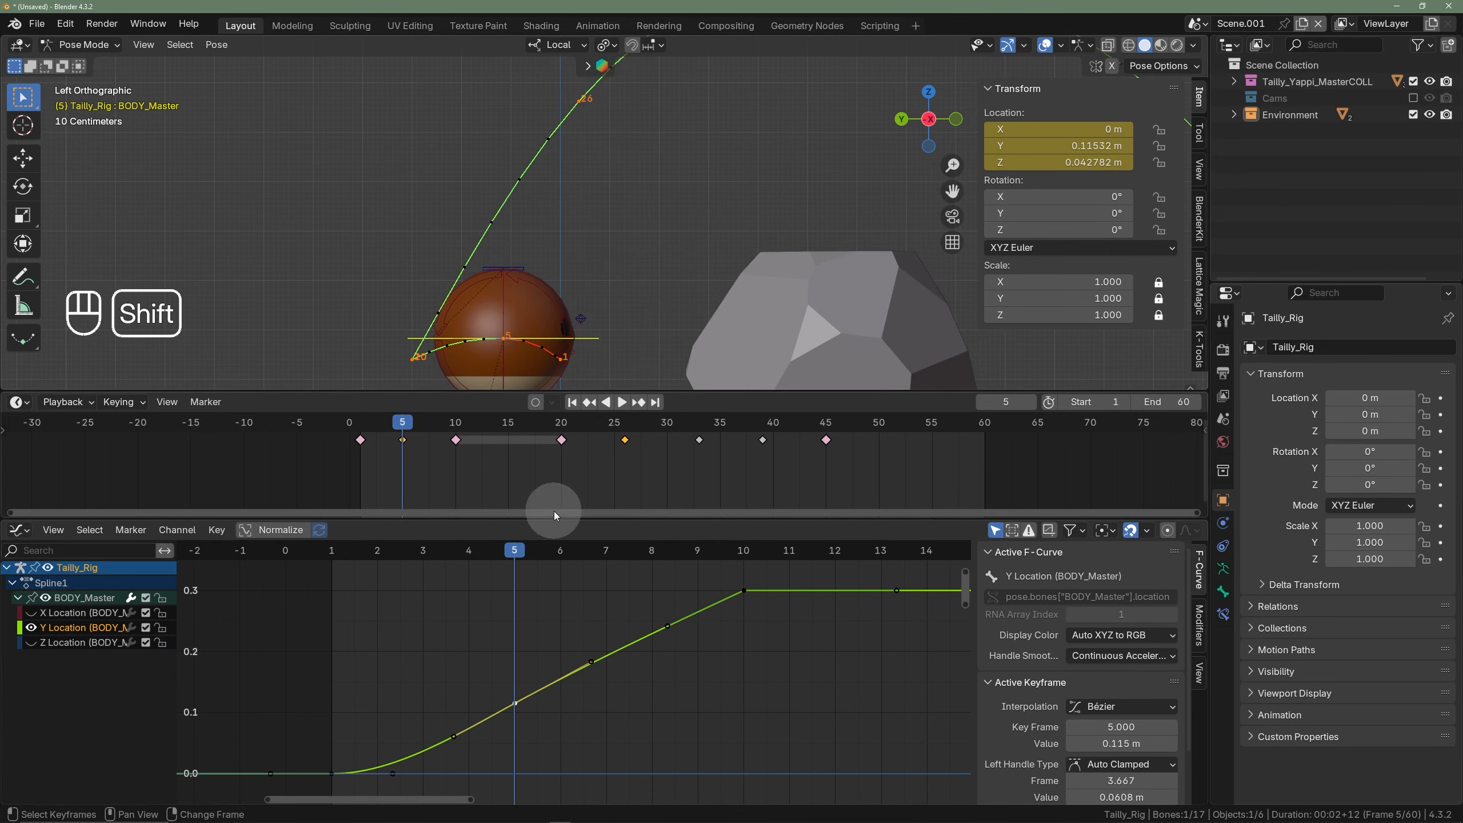
key(space)
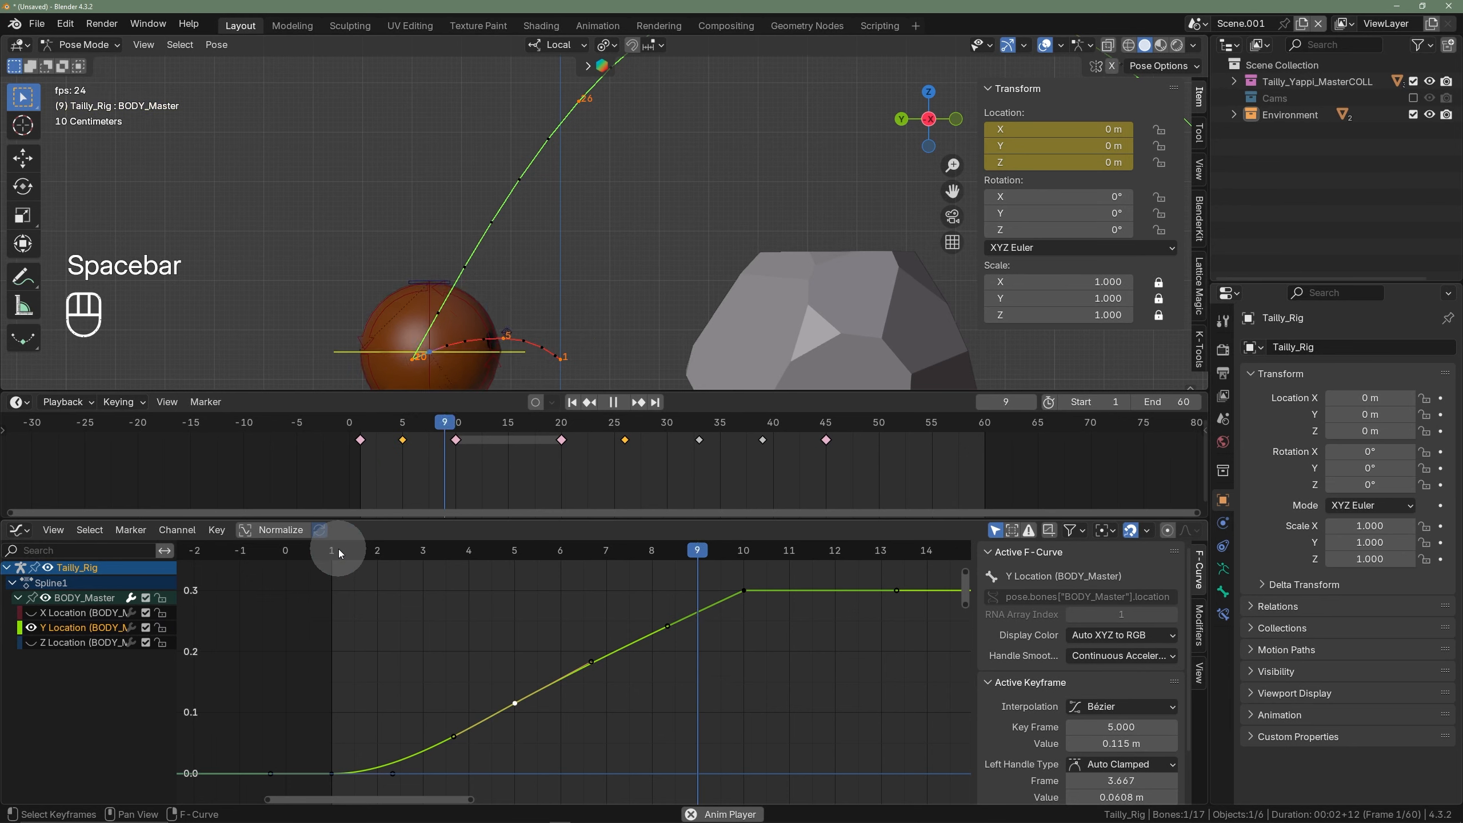
key(space)
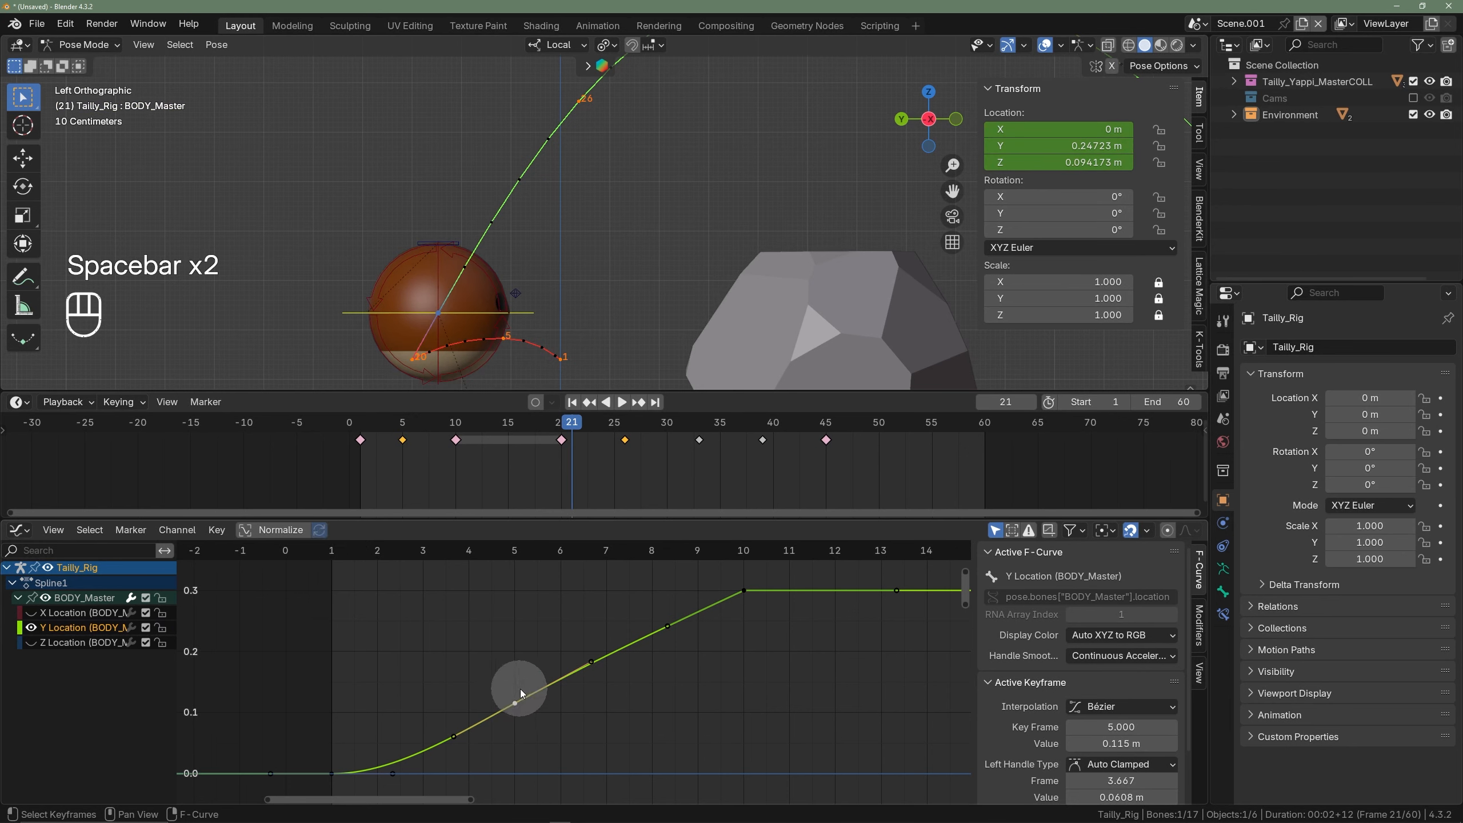
- Raise the frame 5 keyframe on the Y Location curve to about 0.125 m and refresh the armature motion paths
key(g)
key(y)
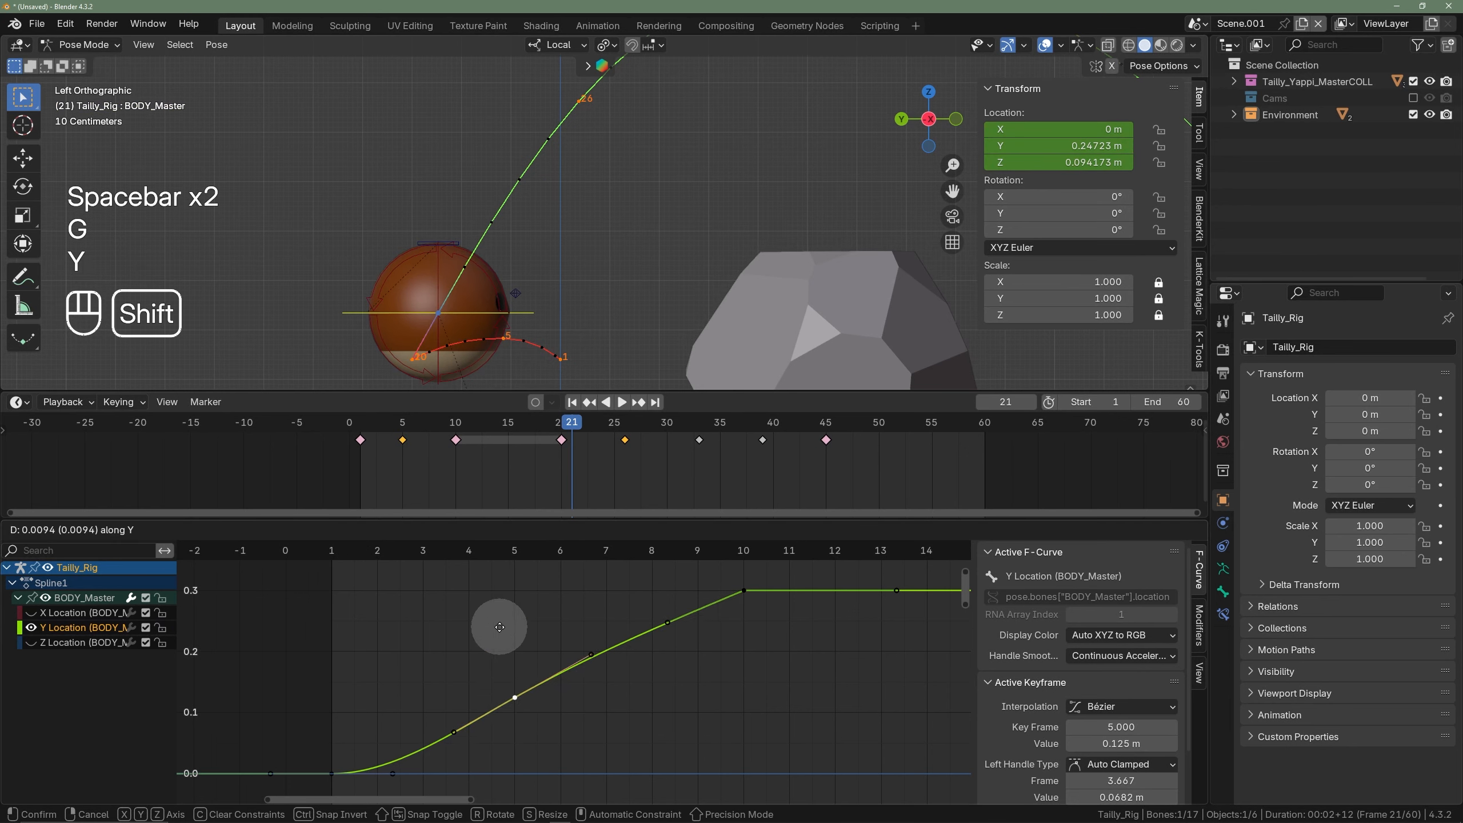
click(509, 651)
right_click(753, 360)
click(750, 357)
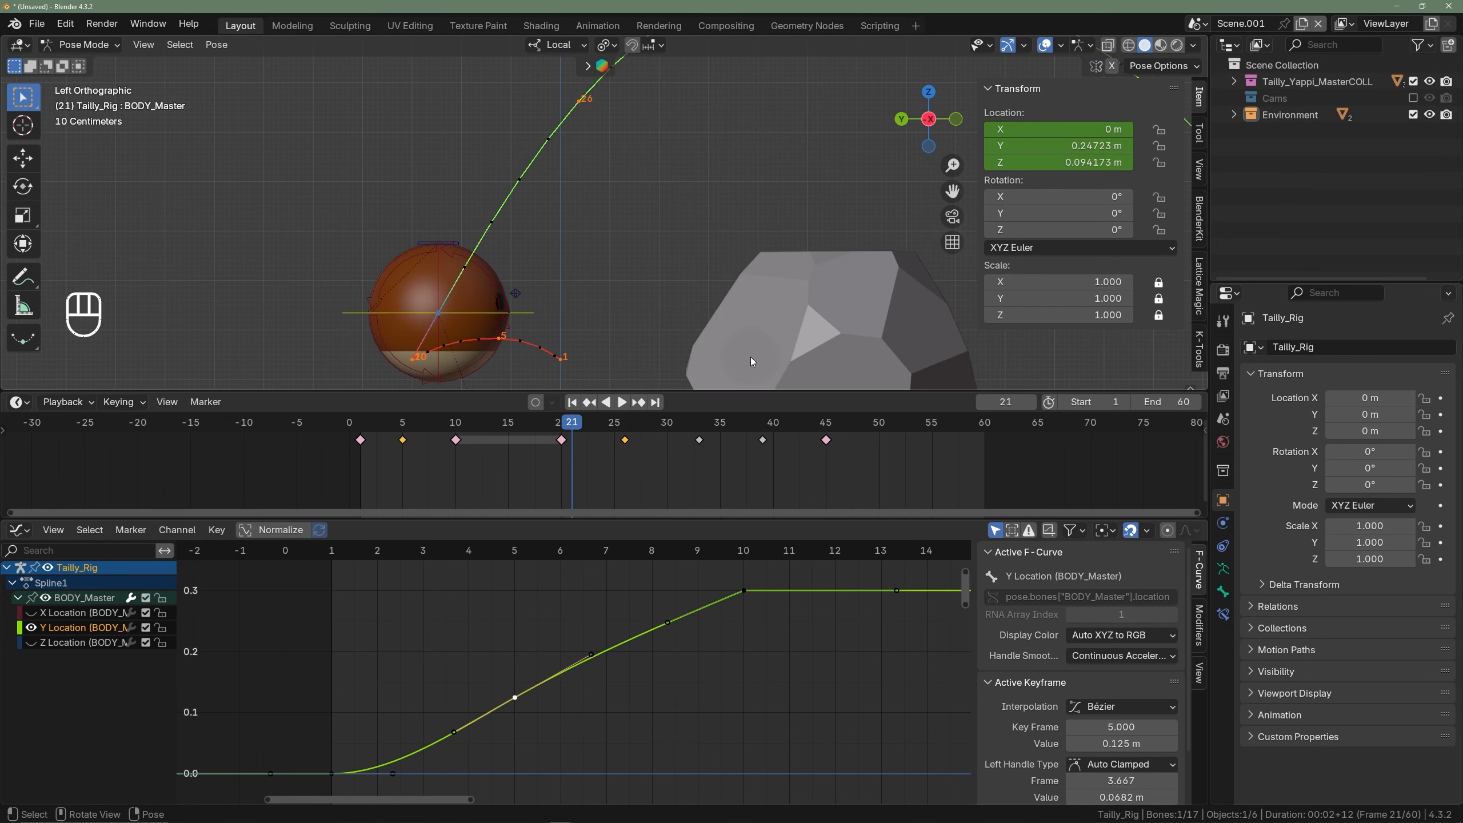
- Hide the Y Location curve and show the Z Location curve around the first hop, with the whole jump arc in view
scroll(720, 291, down, 4)
shift+middle_drag(705, 316, 643, 294)
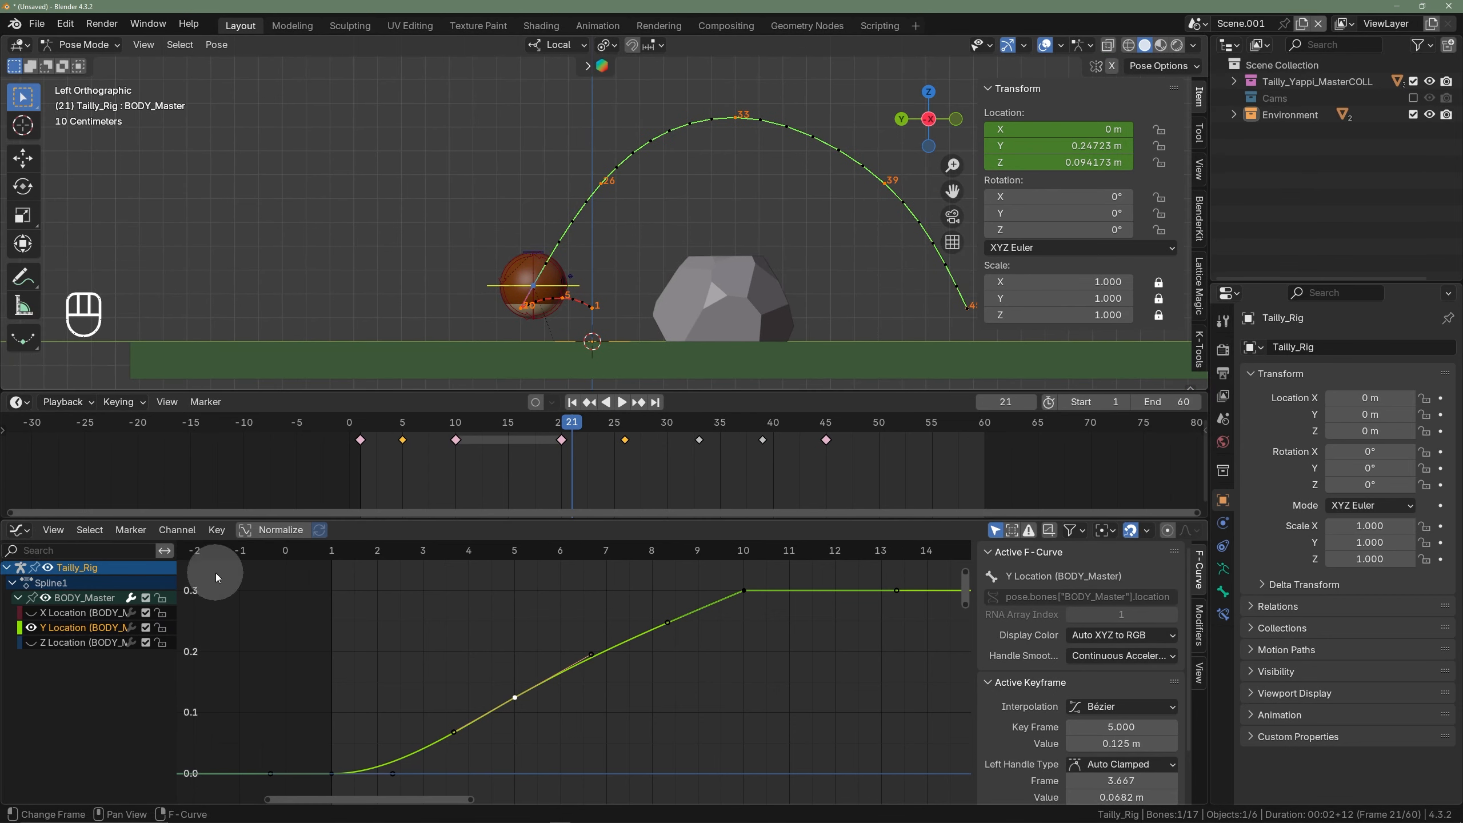
click(31, 628)
click(30, 644)
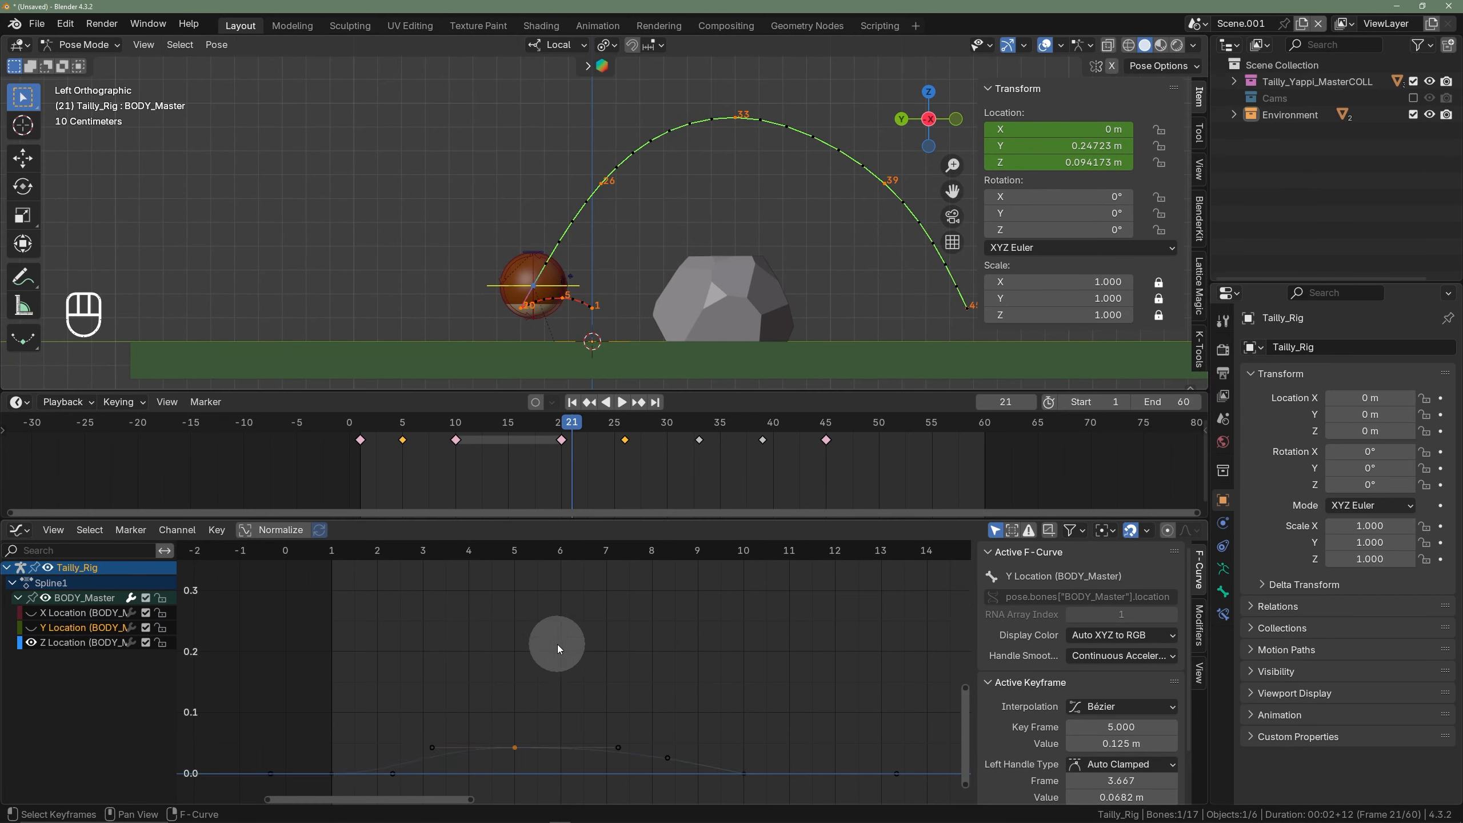
scroll(558, 645, down, 7)
shift+middle_drag(563, 650, 569, 629)
scroll(561, 686, up, 6)
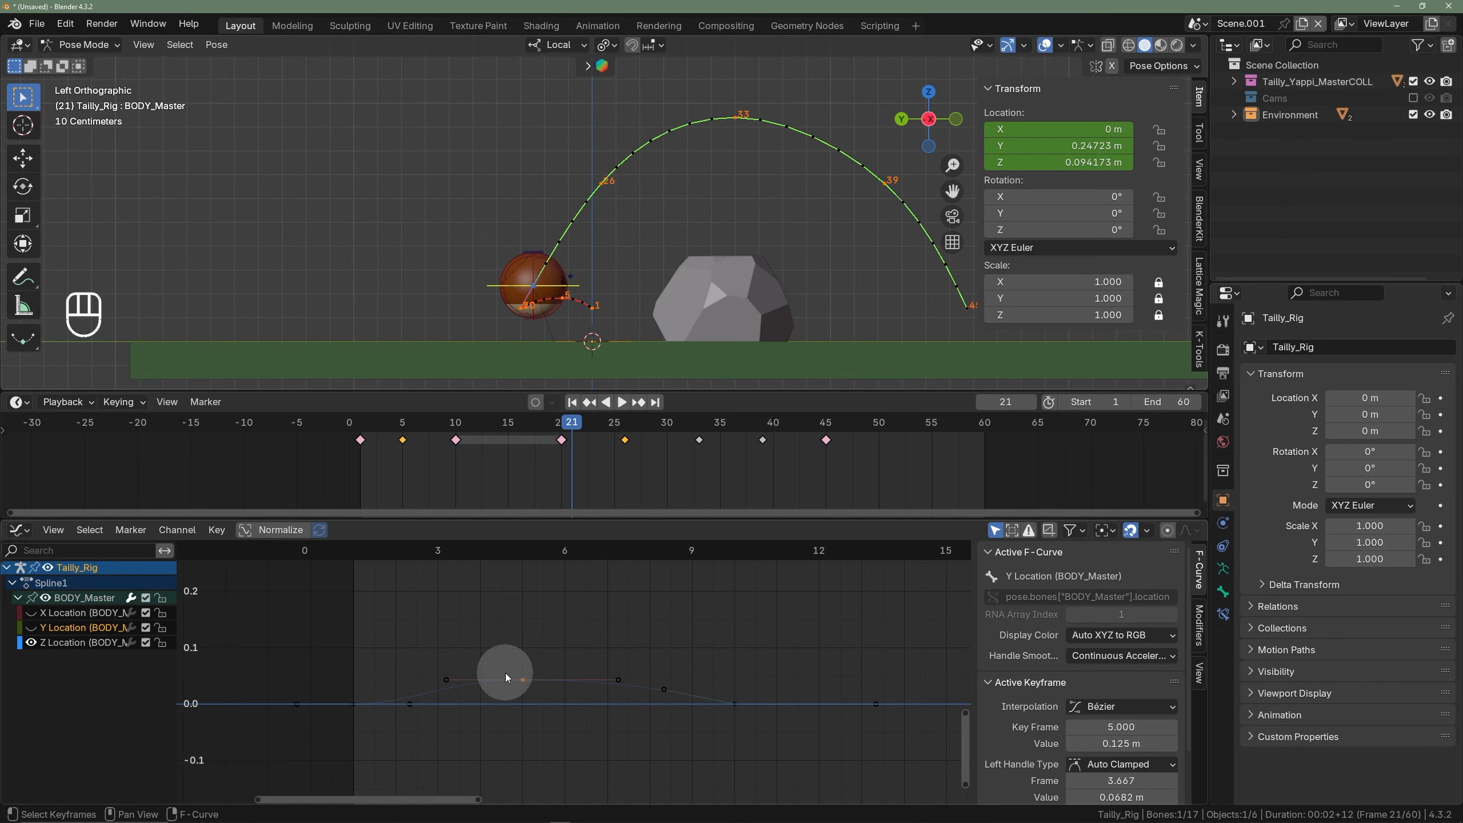
- Raise the frame 5 keyframe on the Z Location curve to about 0.068 m
click(324, 606)
drag(324, 606, 756, 769)
click(523, 680)
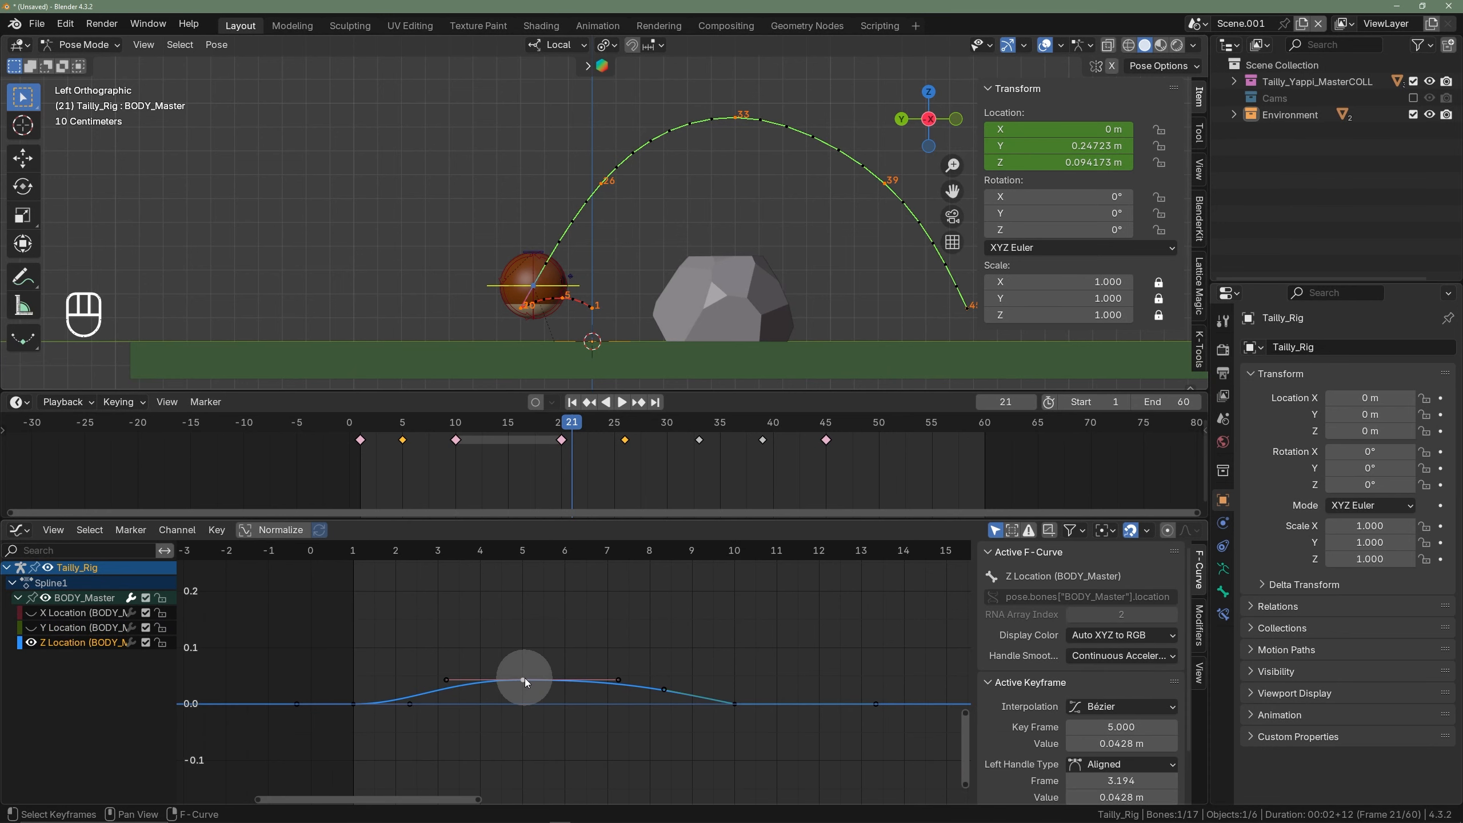
key(g)
key(y)
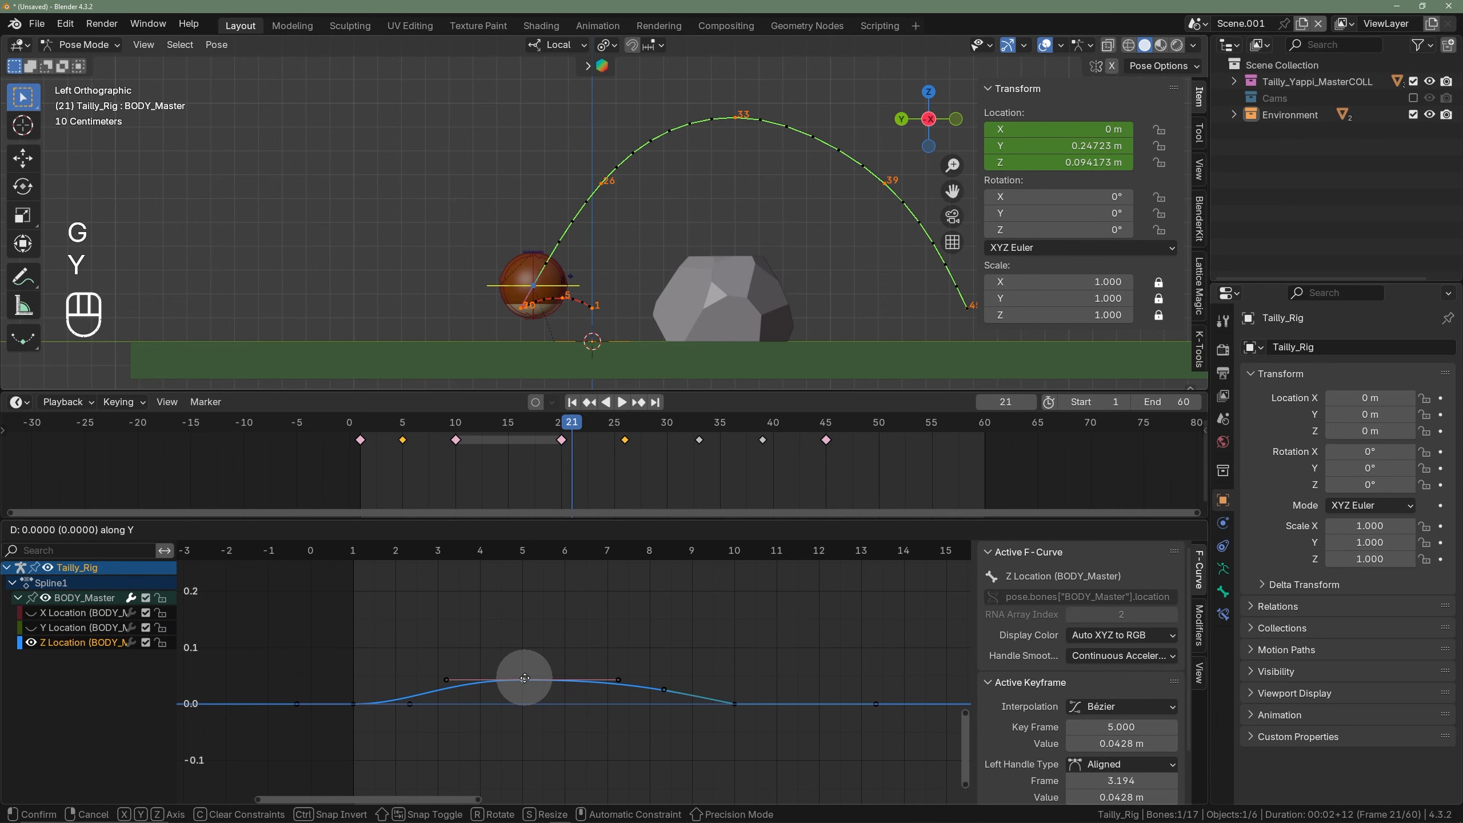
click(524, 664)
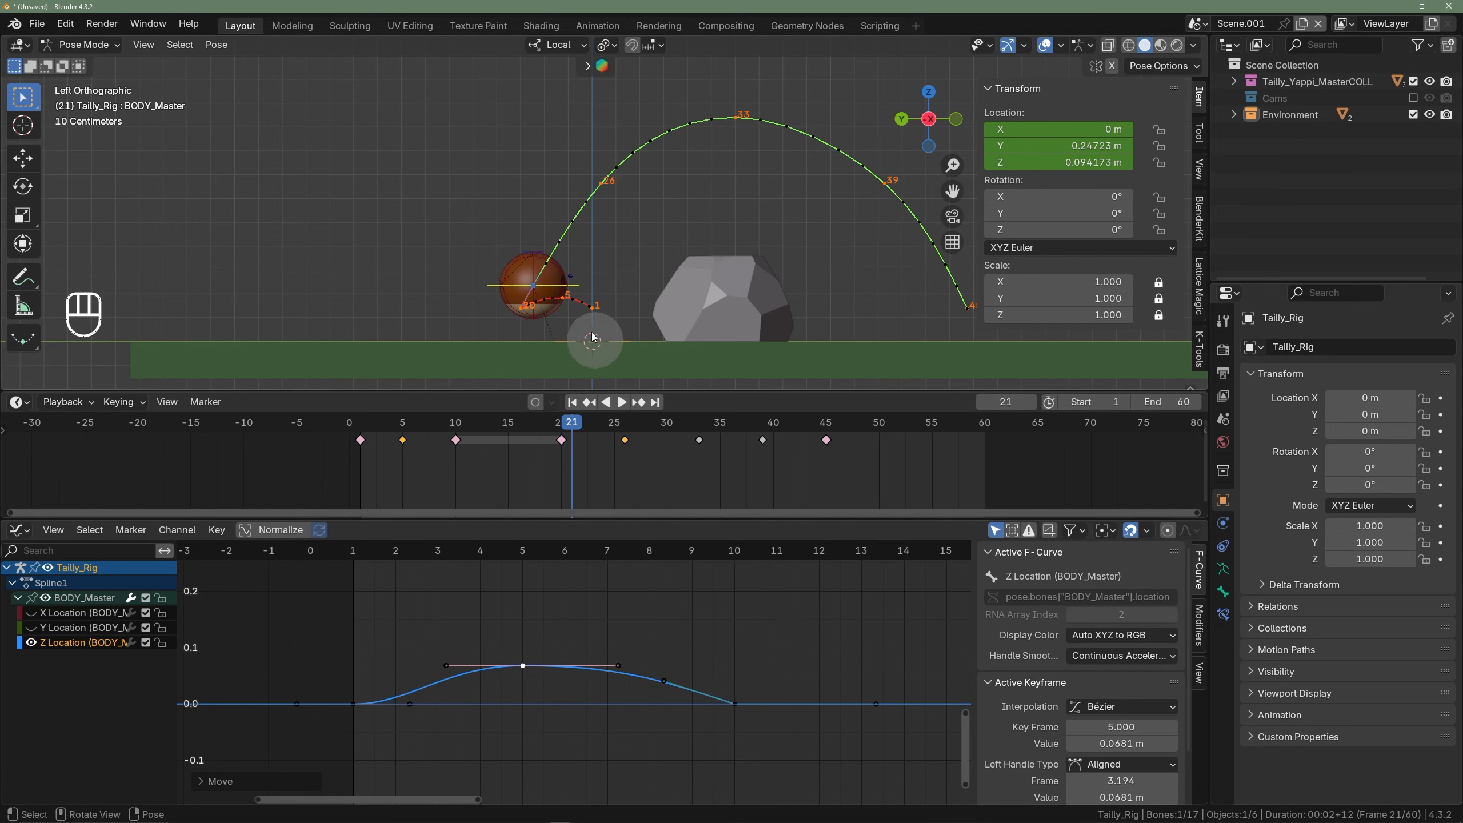
- Update the armature motion paths for the higher hop and play the whole animation from the start
right_click(611, 305)
click(609, 301)
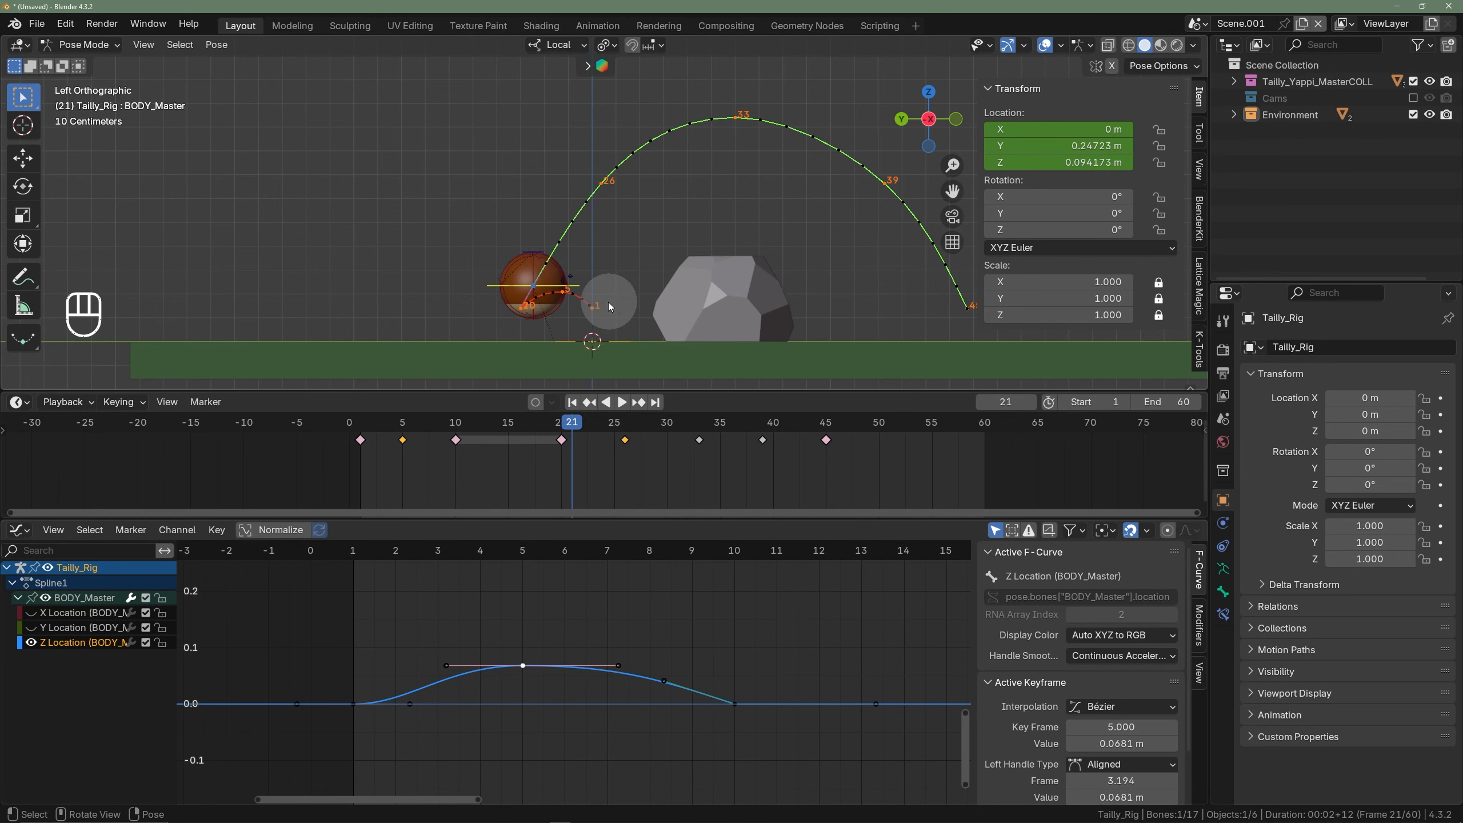
click(361, 558)
key(space)
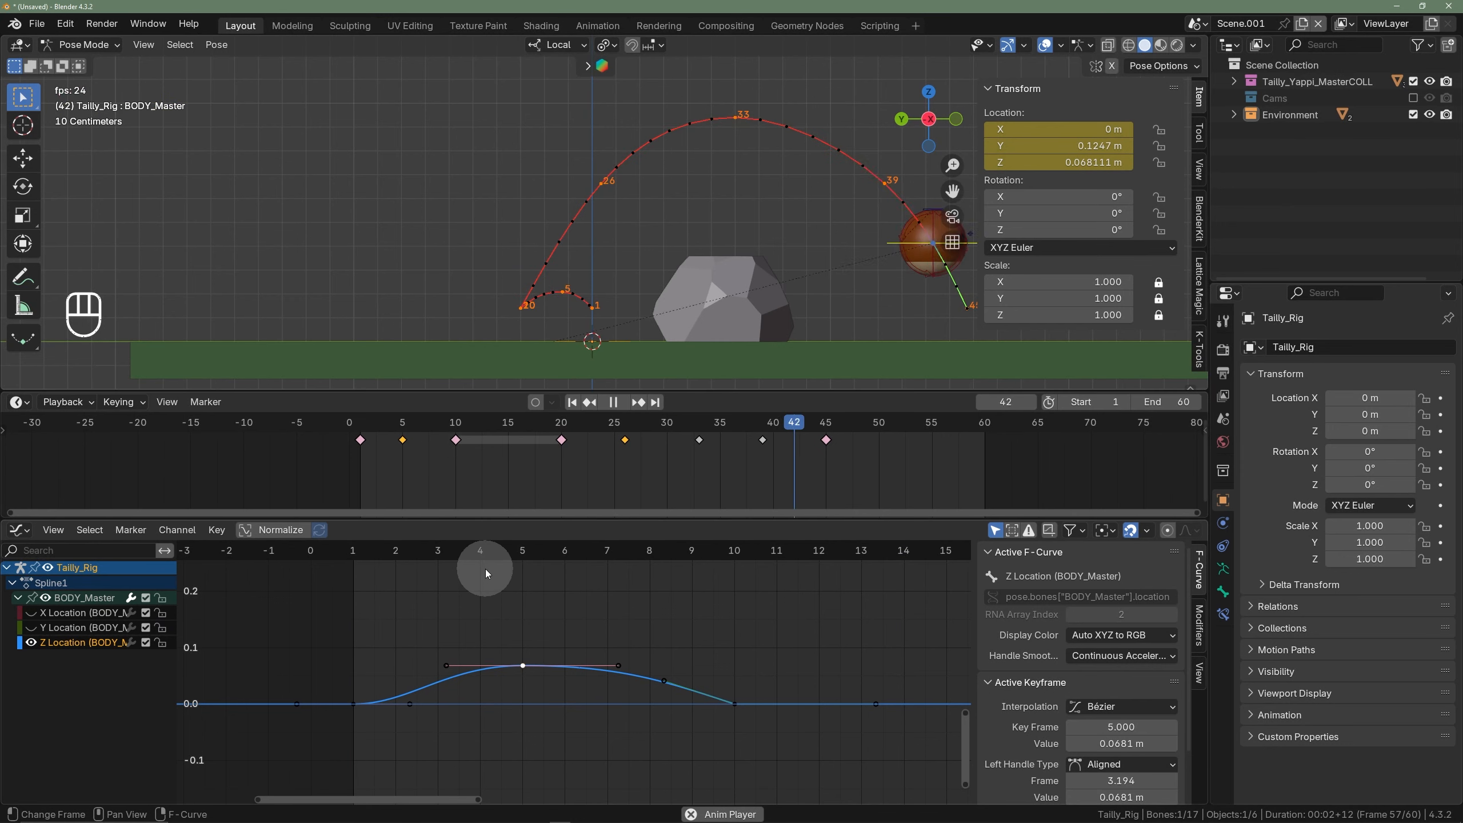
- Stop playback and insert a location keyframe for the SQUASH_STRETCH bone in its rest pose at frame 10
key(space)
click(457, 422)
scroll(659, 190, down, 2)
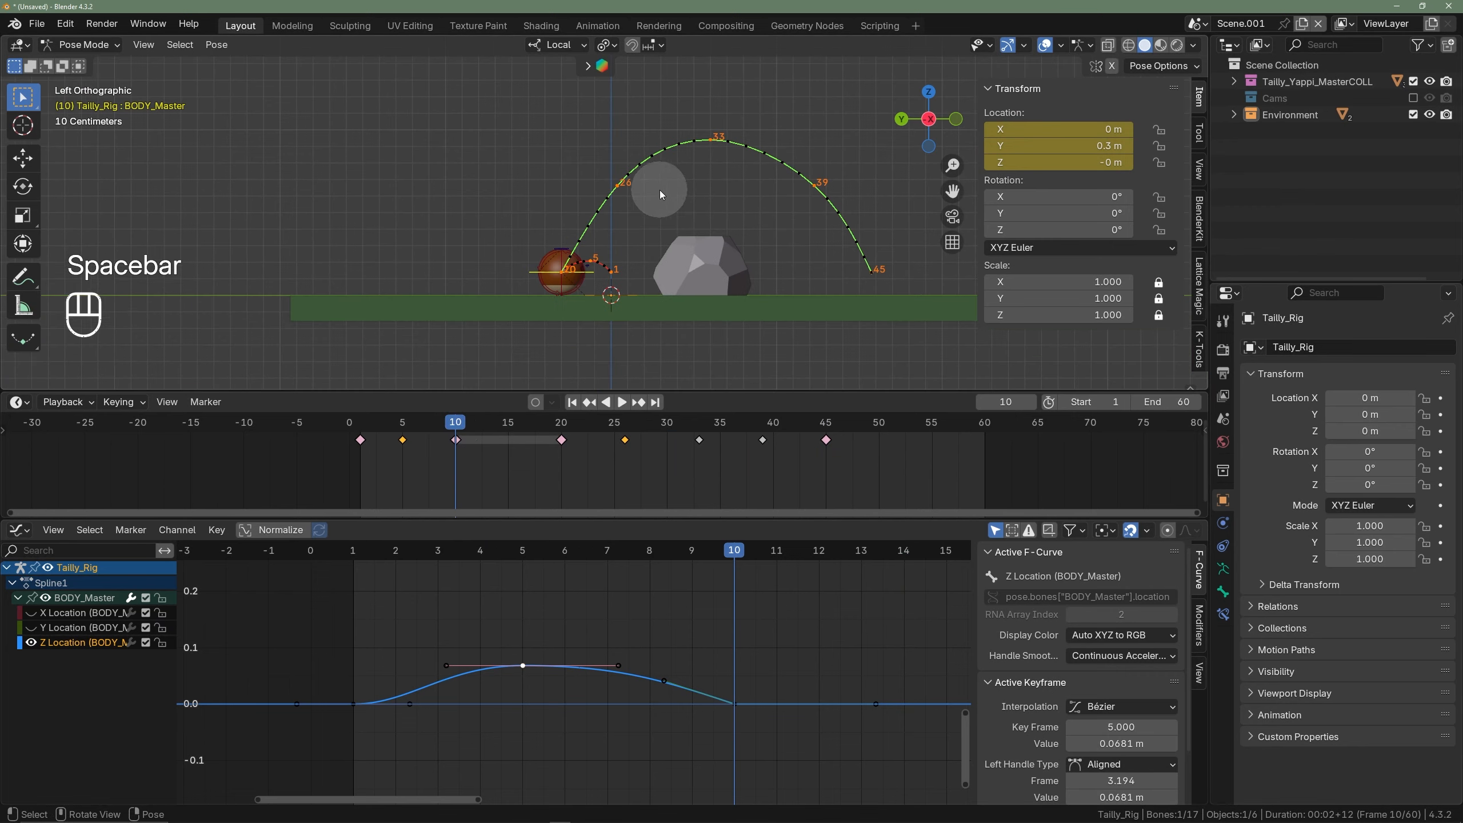
shift+middle_drag(668, 201, 547, 212)
scroll(476, 213, up, 3)
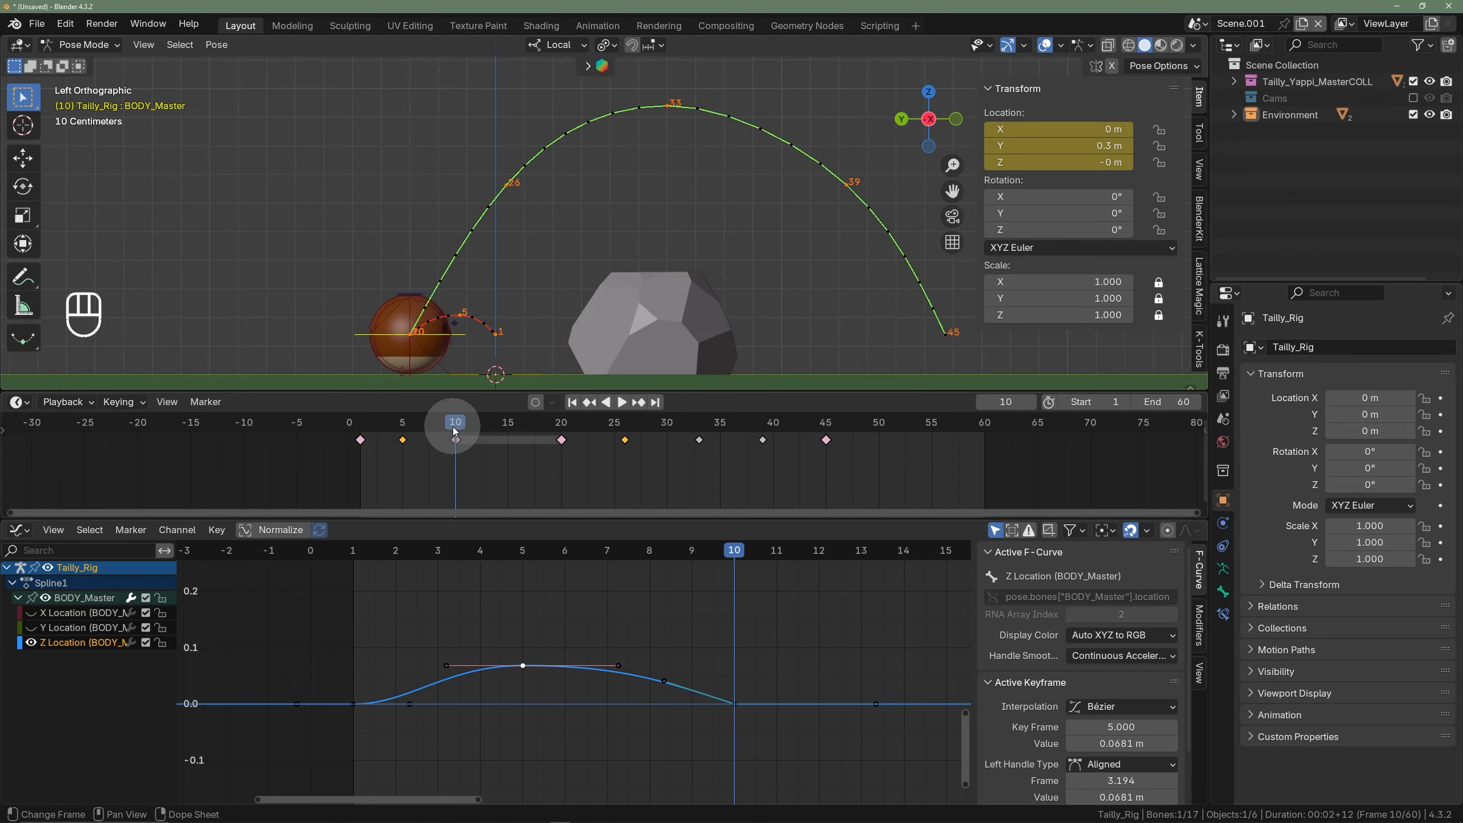
click(416, 334)
key(space)
key(Escape)
click(402, 292)
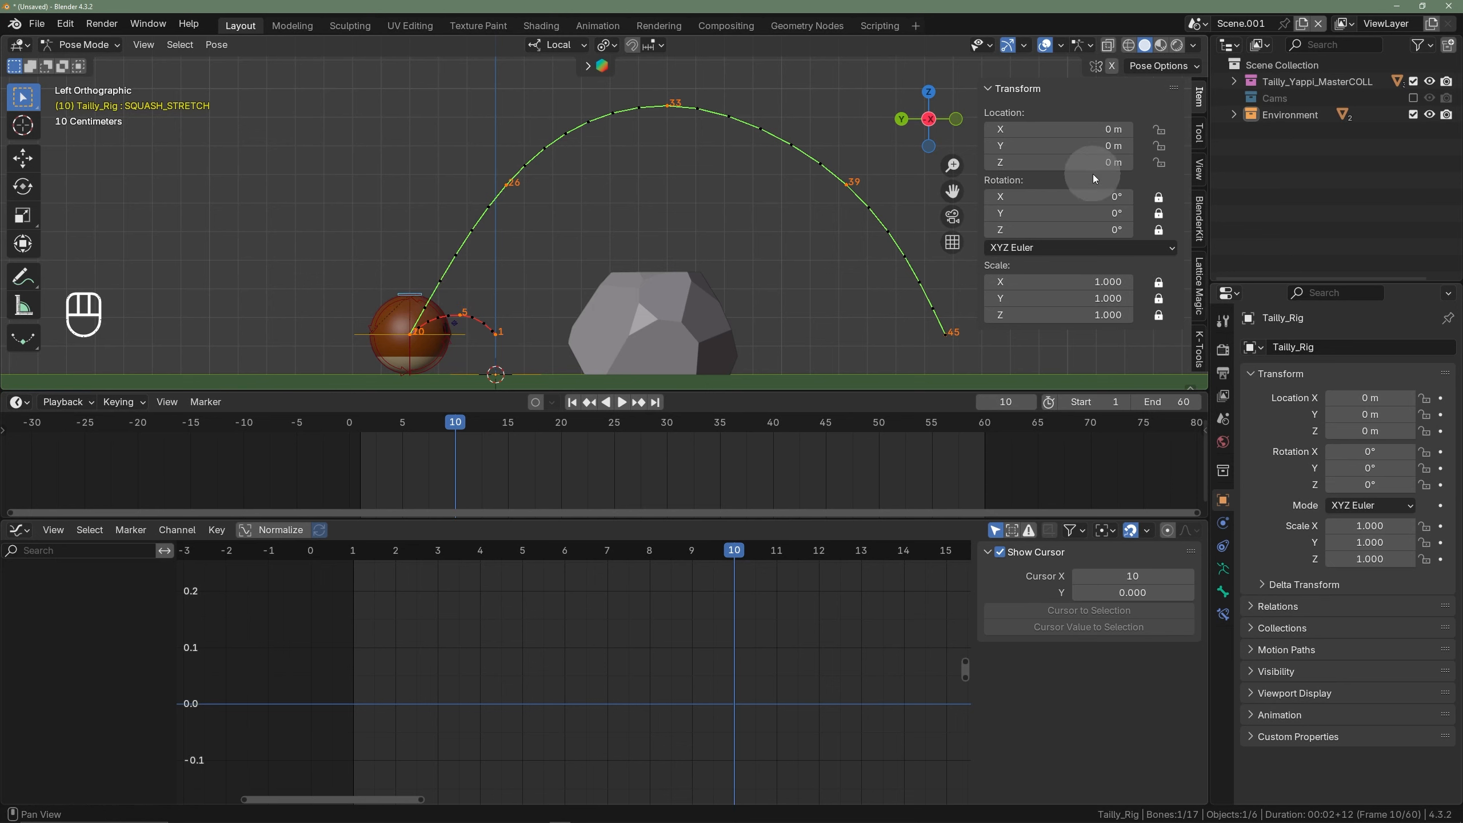
key(i)
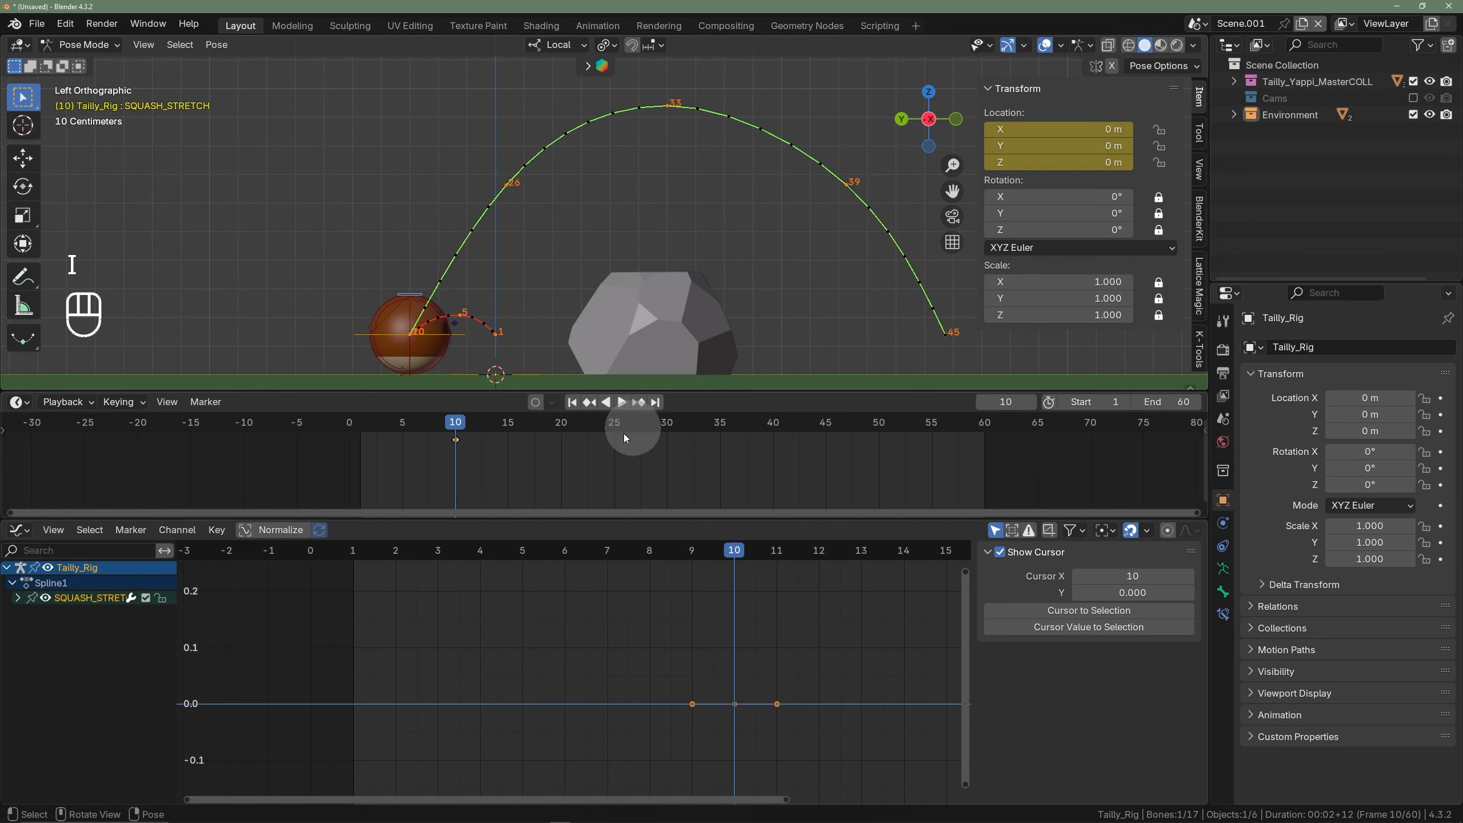
- At frame 20, squash the ball by moving SQUASH_STRETCH to about Y -0.048 m, Z -0.09 m, and keyframe its location
mouse_move(533, 427)
mouse_down()
mouse_move(576, 427)
mouse_move(560, 427)
mouse_up()
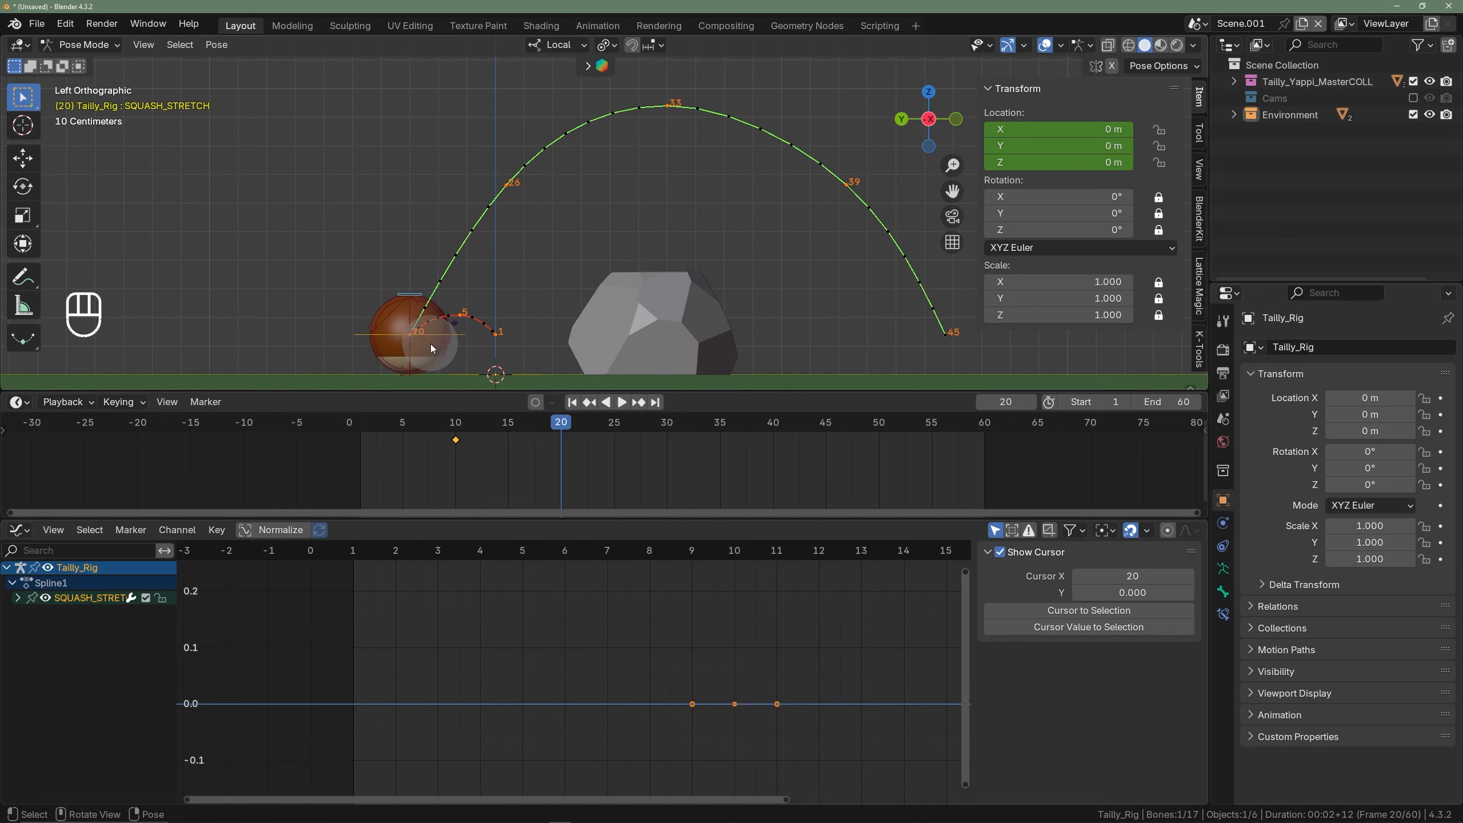
key(g)
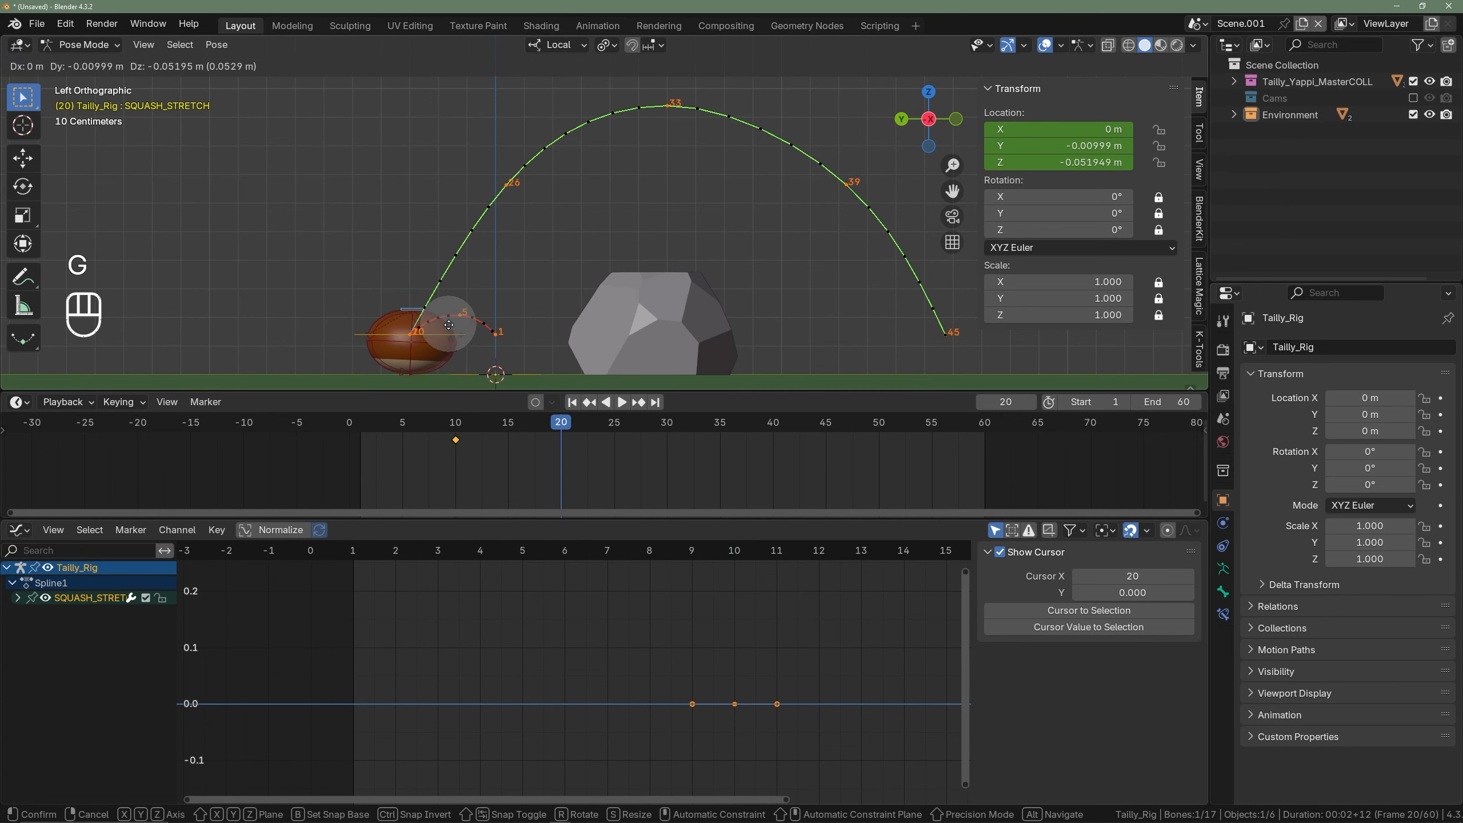
click(448, 332)
key(g)
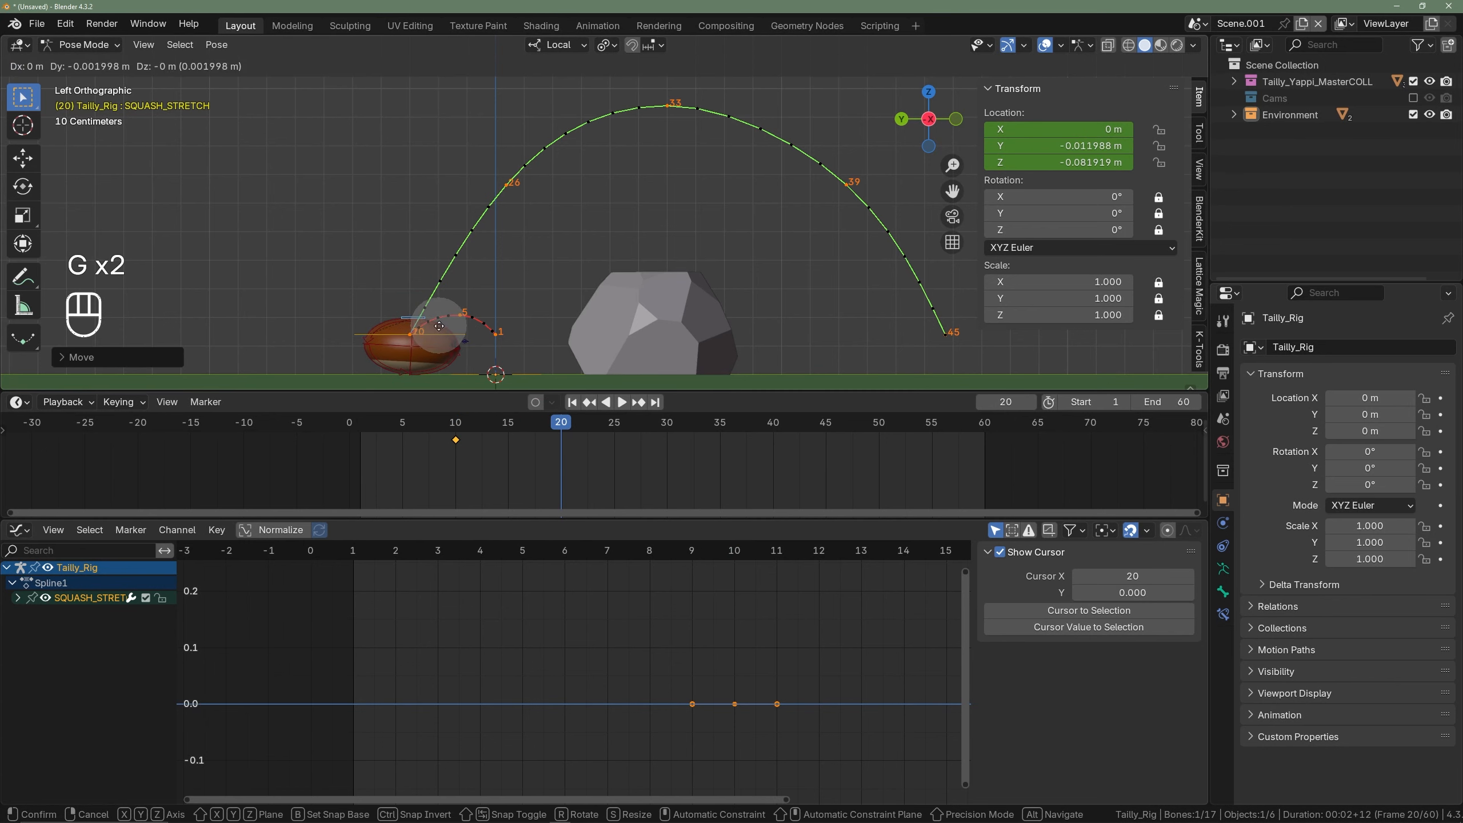
click(448, 329)
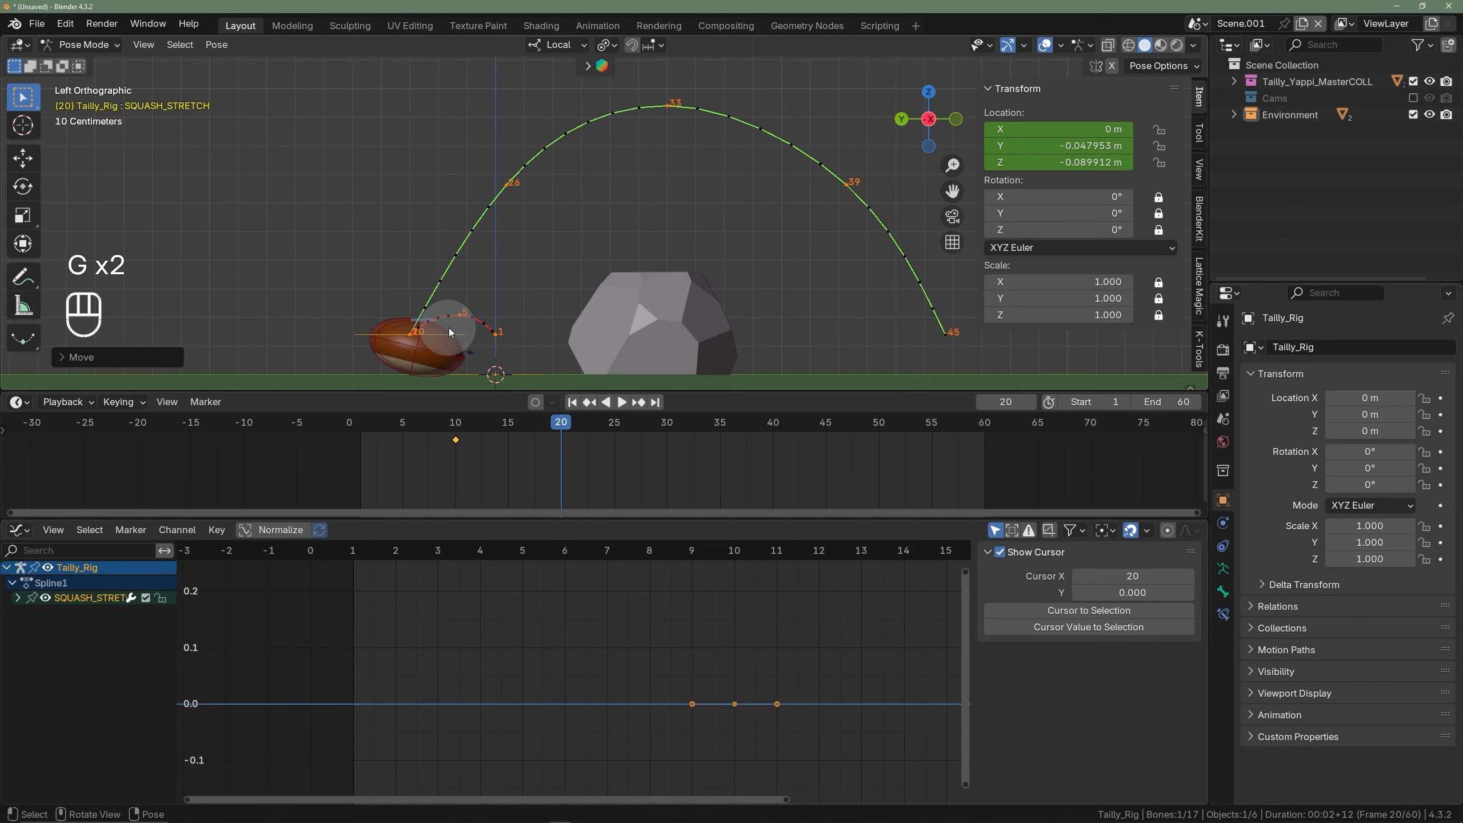
key(i)
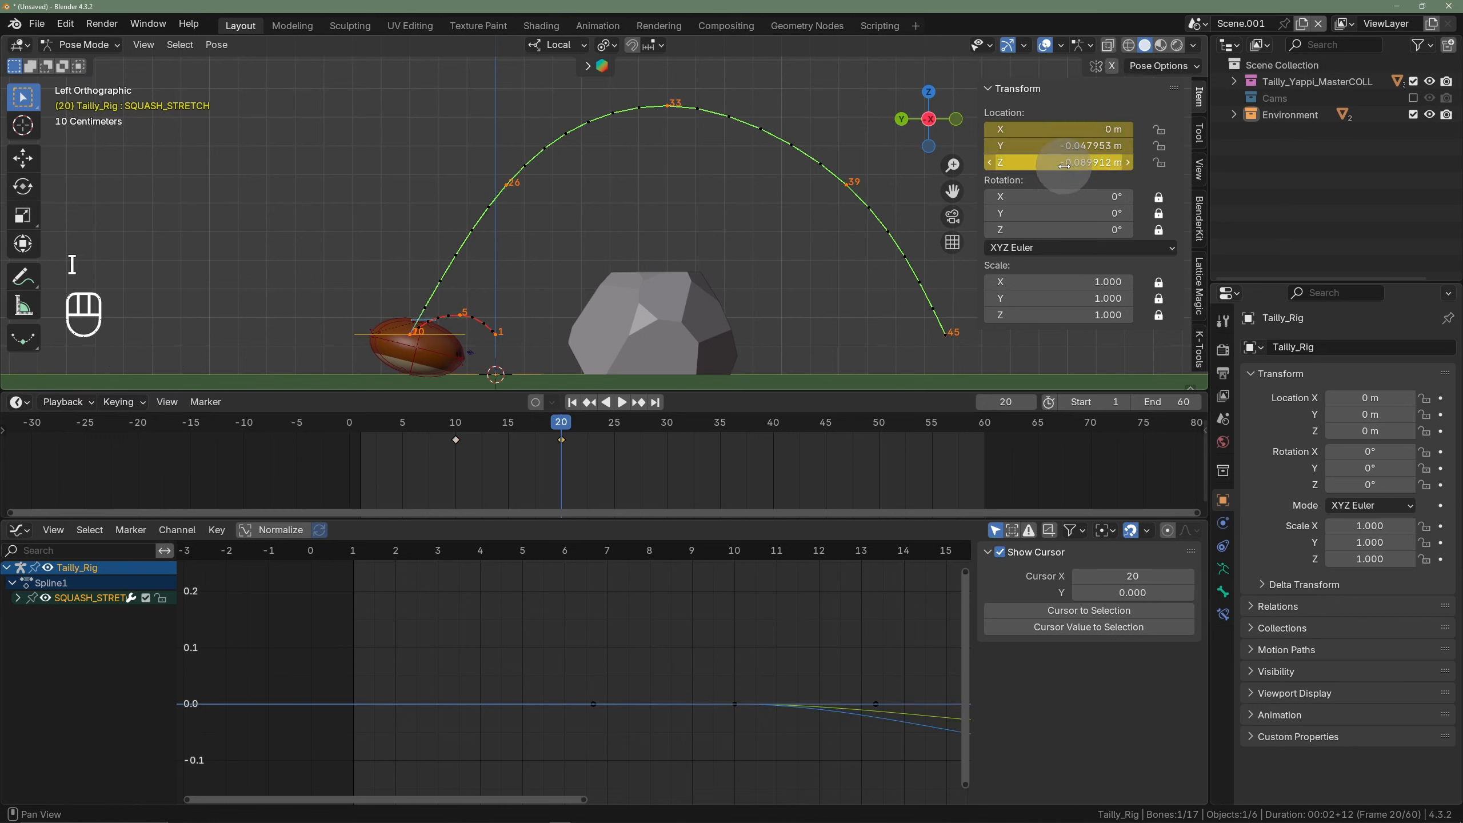
- Play the animation from frame 1 and scrub up to frame 19 to check the anticipation squash
click(362, 430)
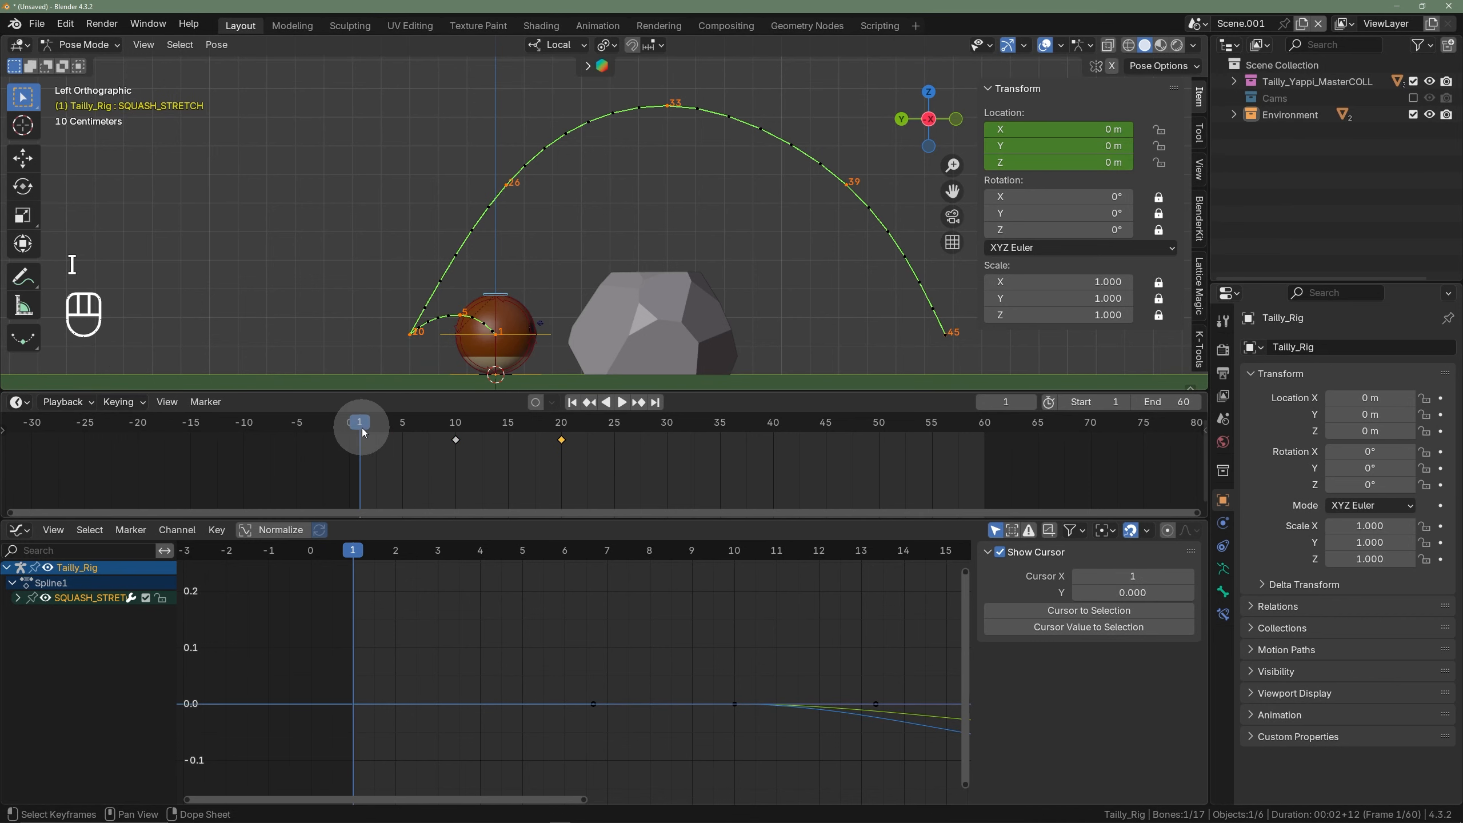
key(space)
key(space)
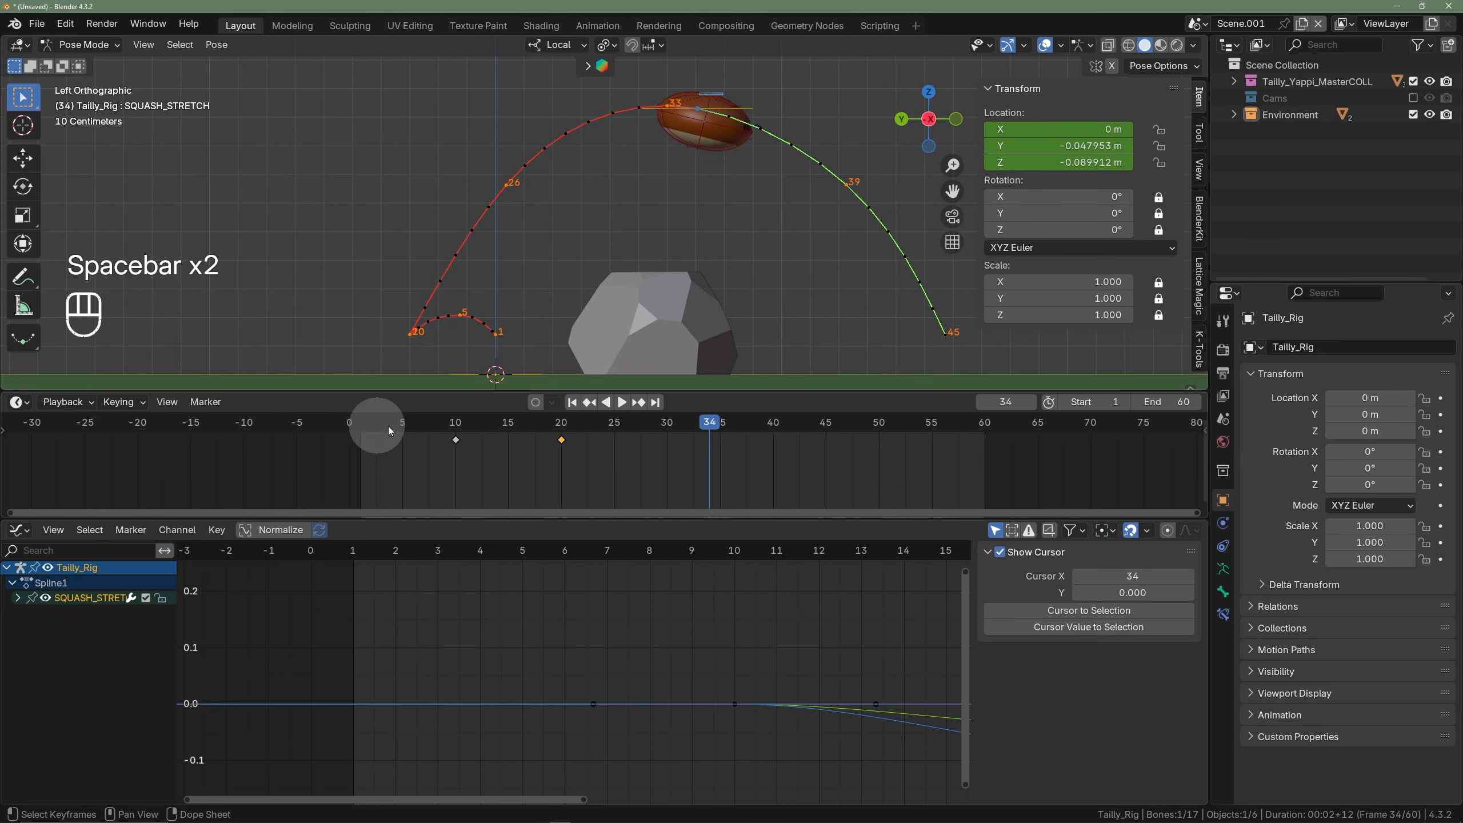
drag(517, 426, 554, 426)
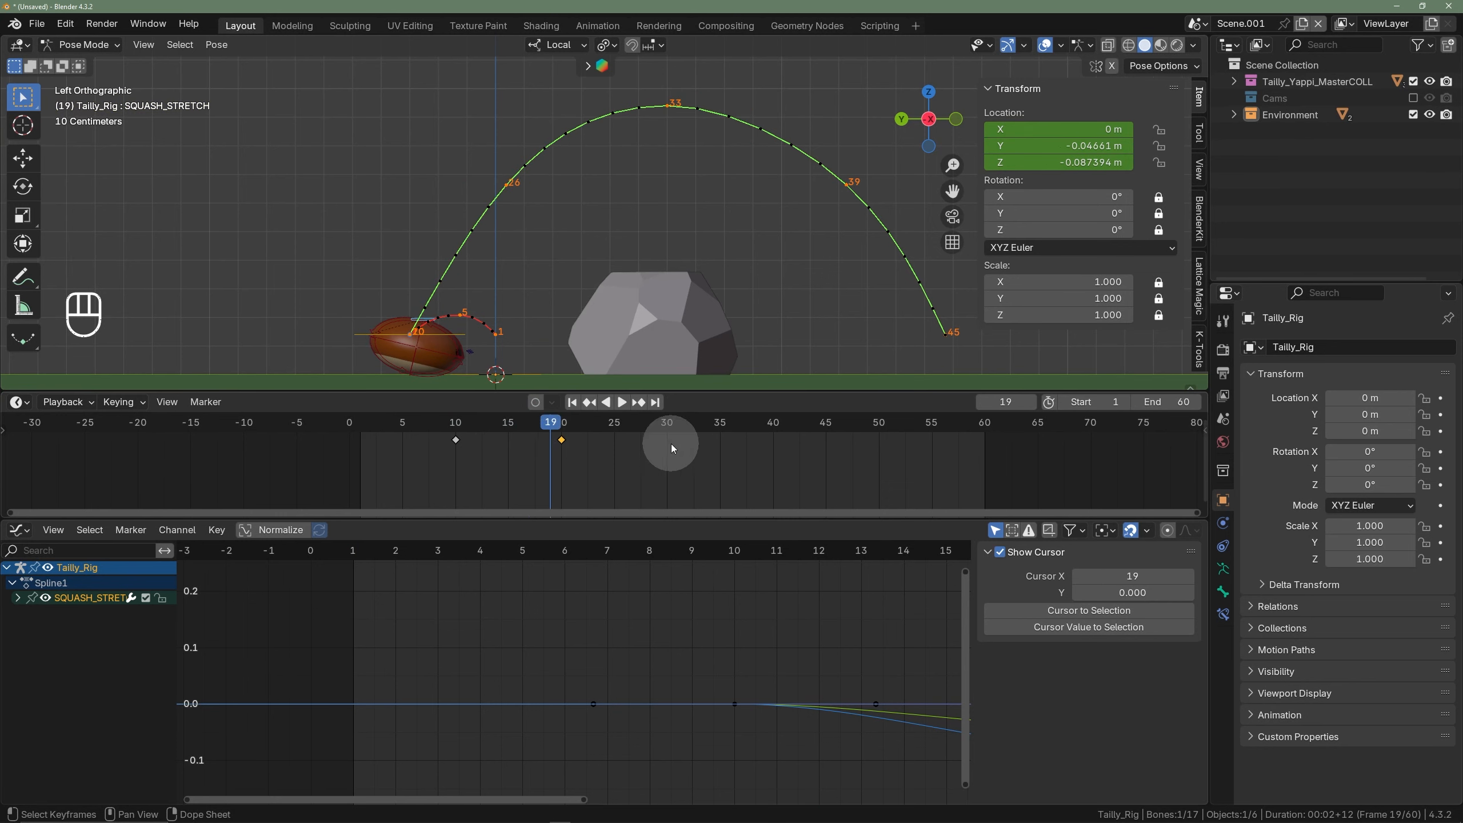
- At frame 33, the top of the jump, clear the SQUASH_STRETCH bone's location and keyframe it
scroll(671, 444, down, 3)
scroll(648, 423, up, 5)
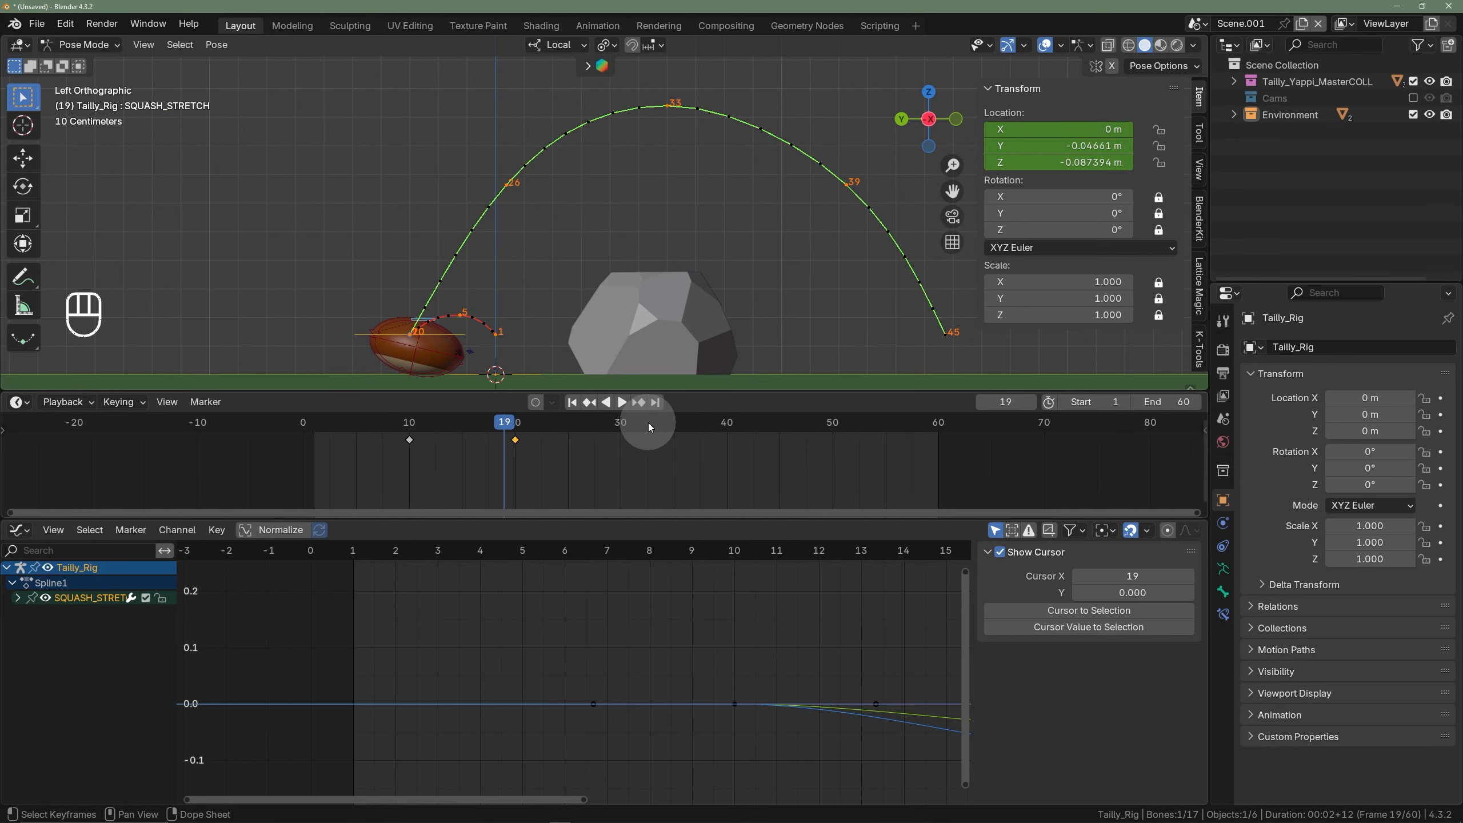
mouse_move(648, 423)
mouse_down()
mouse_move(663, 425)
mouse_move(648, 430)
mouse_up()
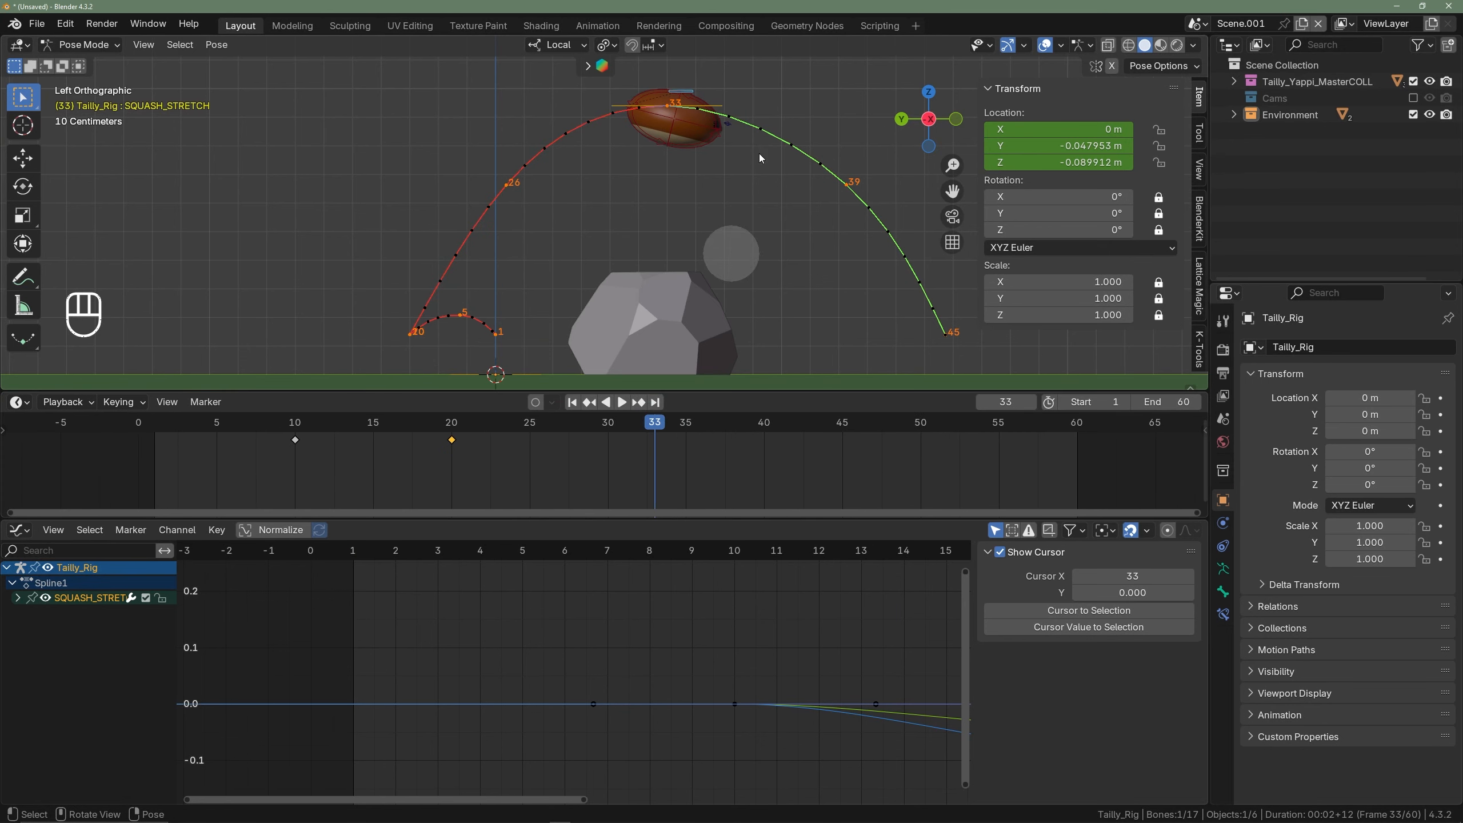
shift+middle_drag(750, 162, 742, 174)
key(alt)
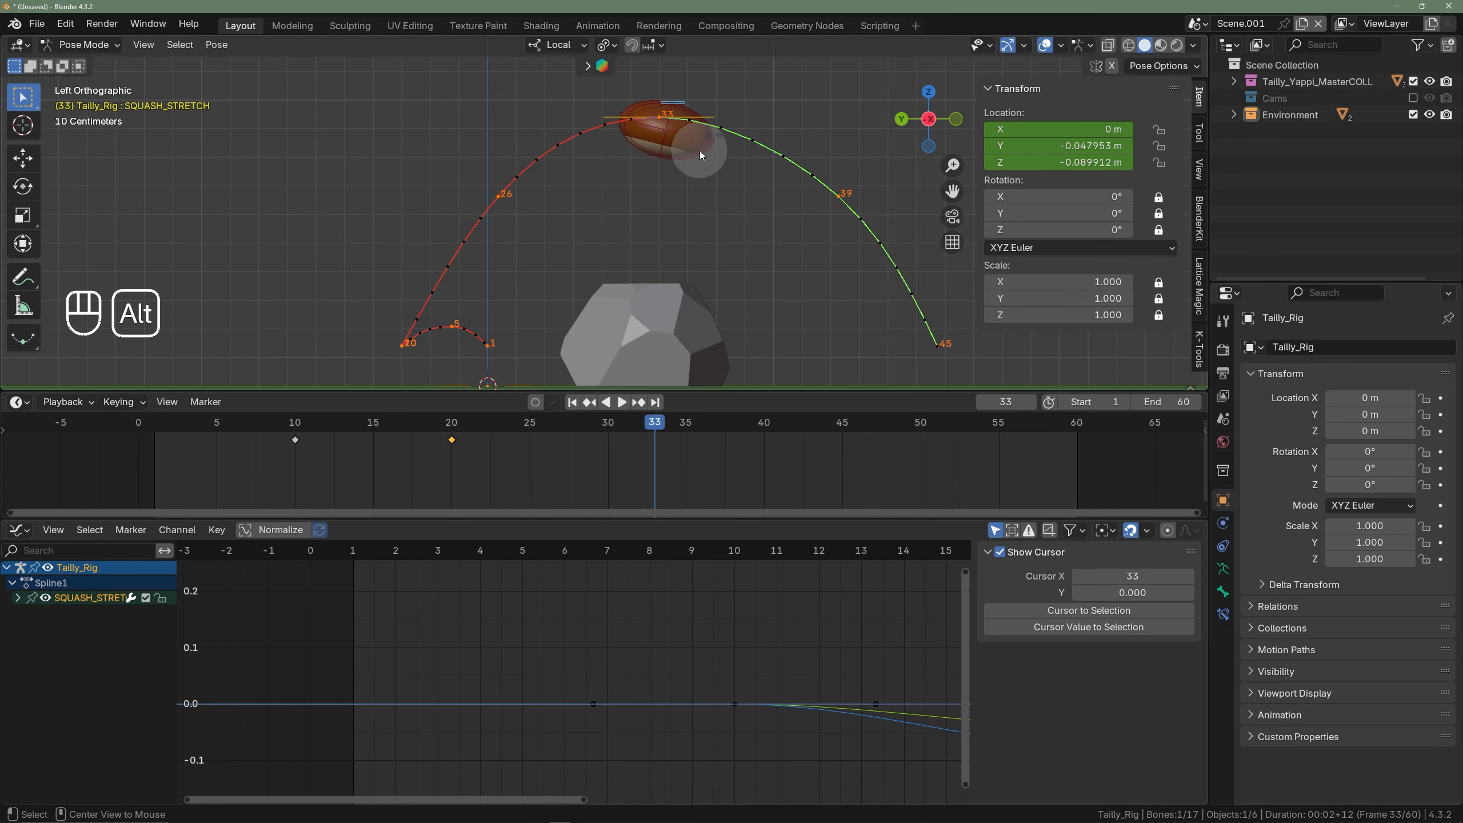
key(alt+g)
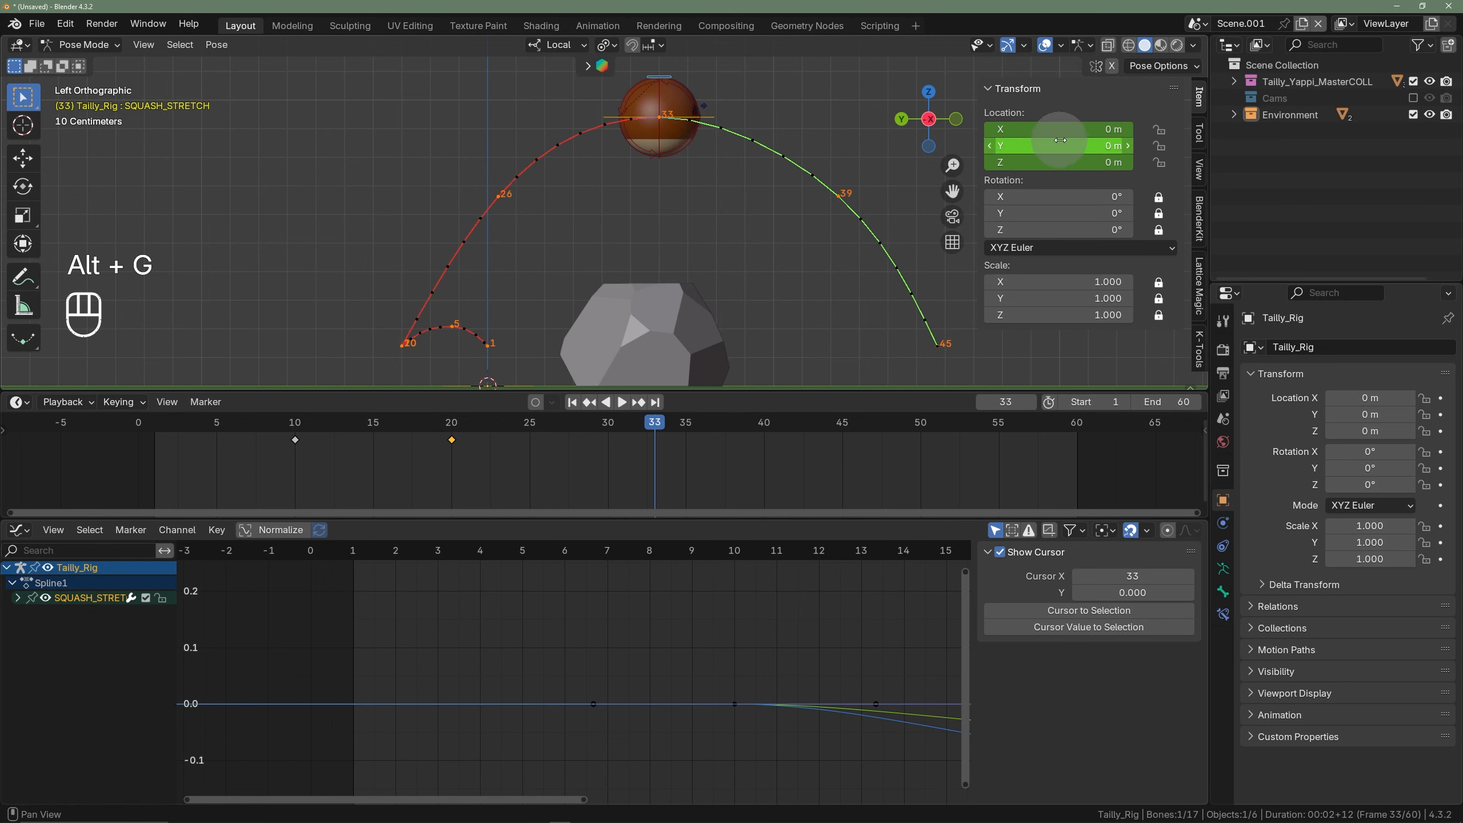
key(i)
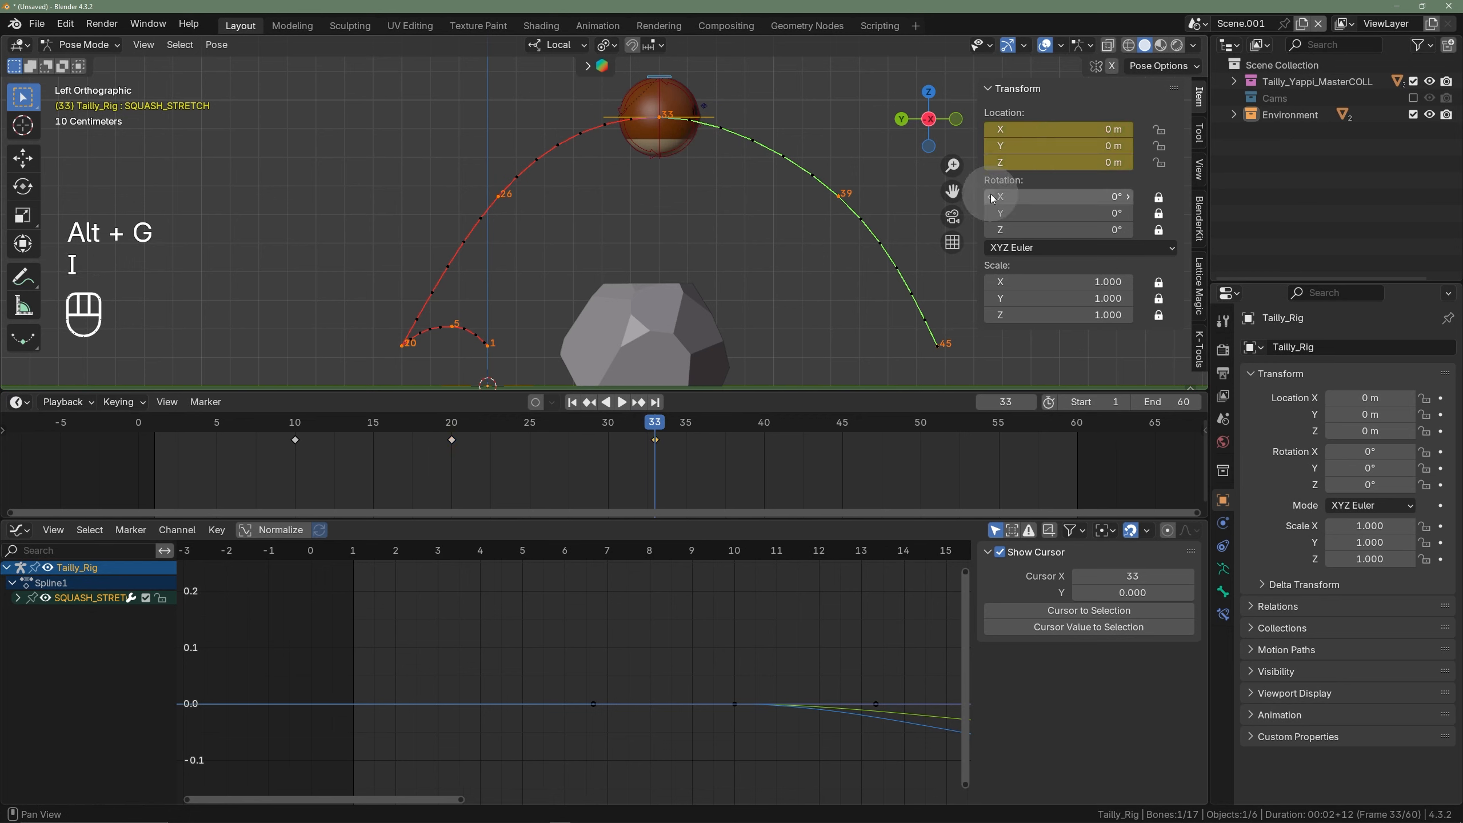
- Replay the hop and jump from around frame 9 to check how the squash releases over the rock
scroll(645, 331, down, 3)
shift+middle_drag(679, 274, 585, 268)
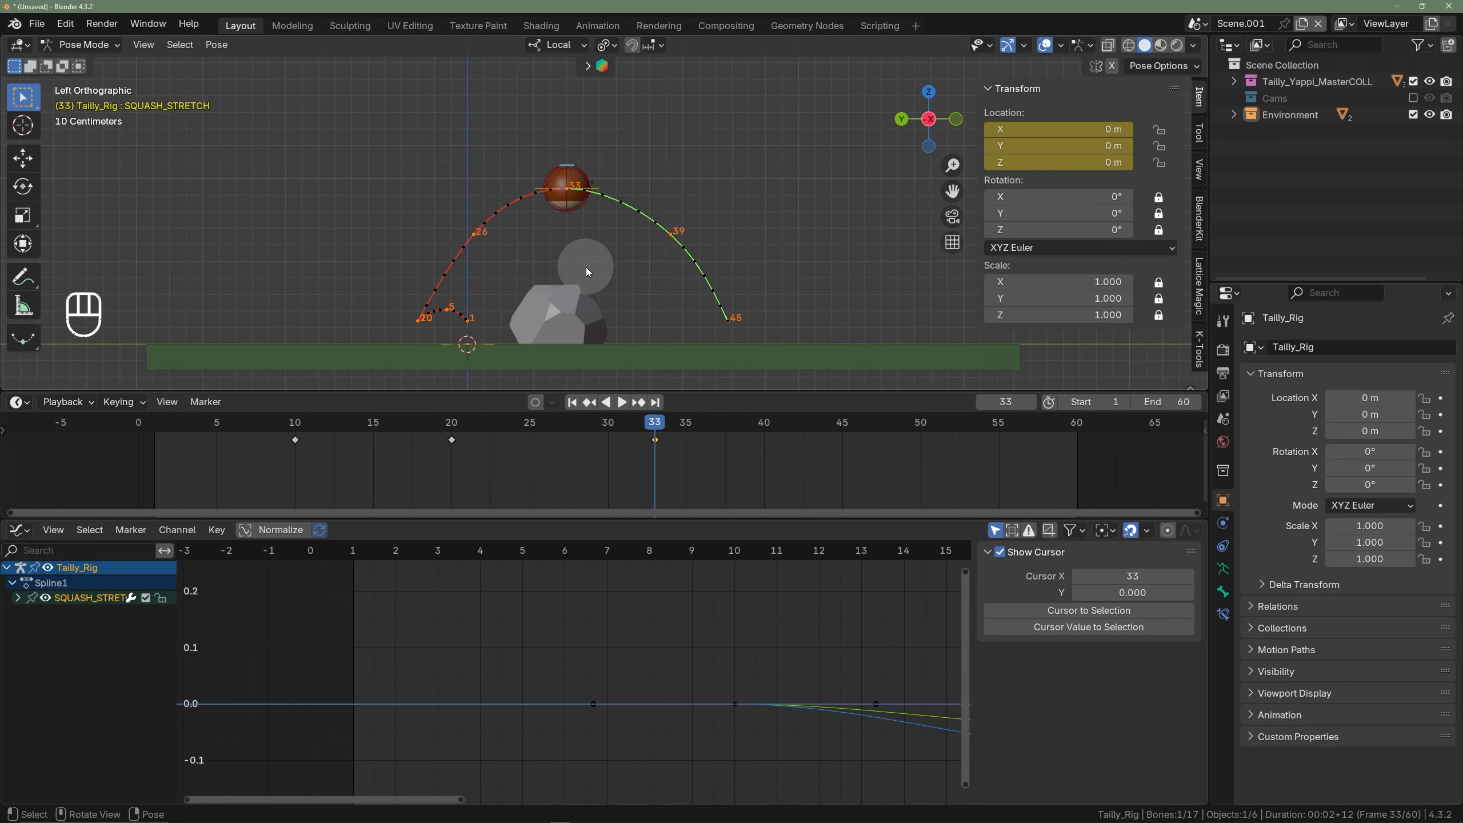
key(space)
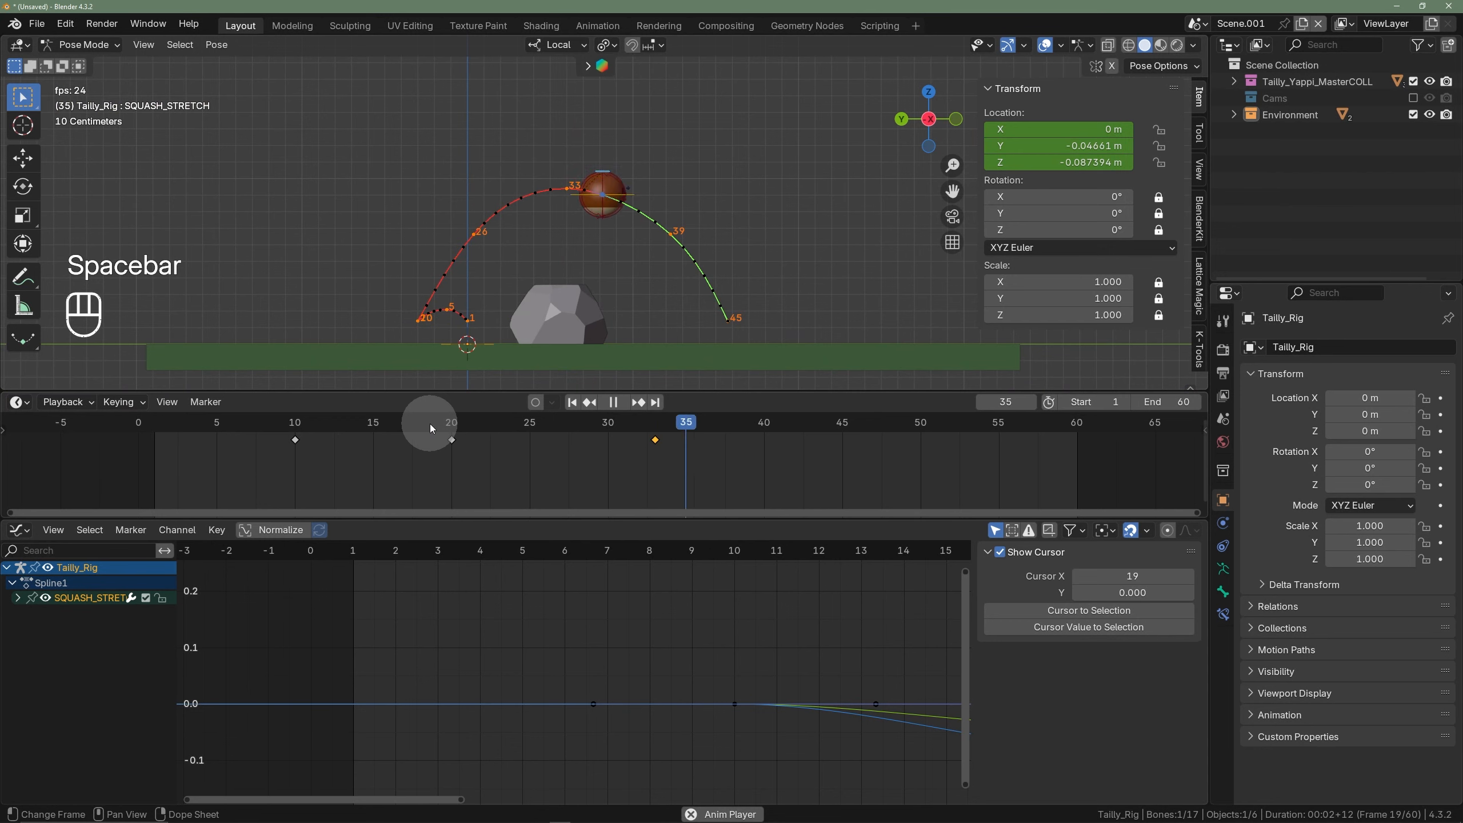
key(space)
click(277, 427)
key(space)
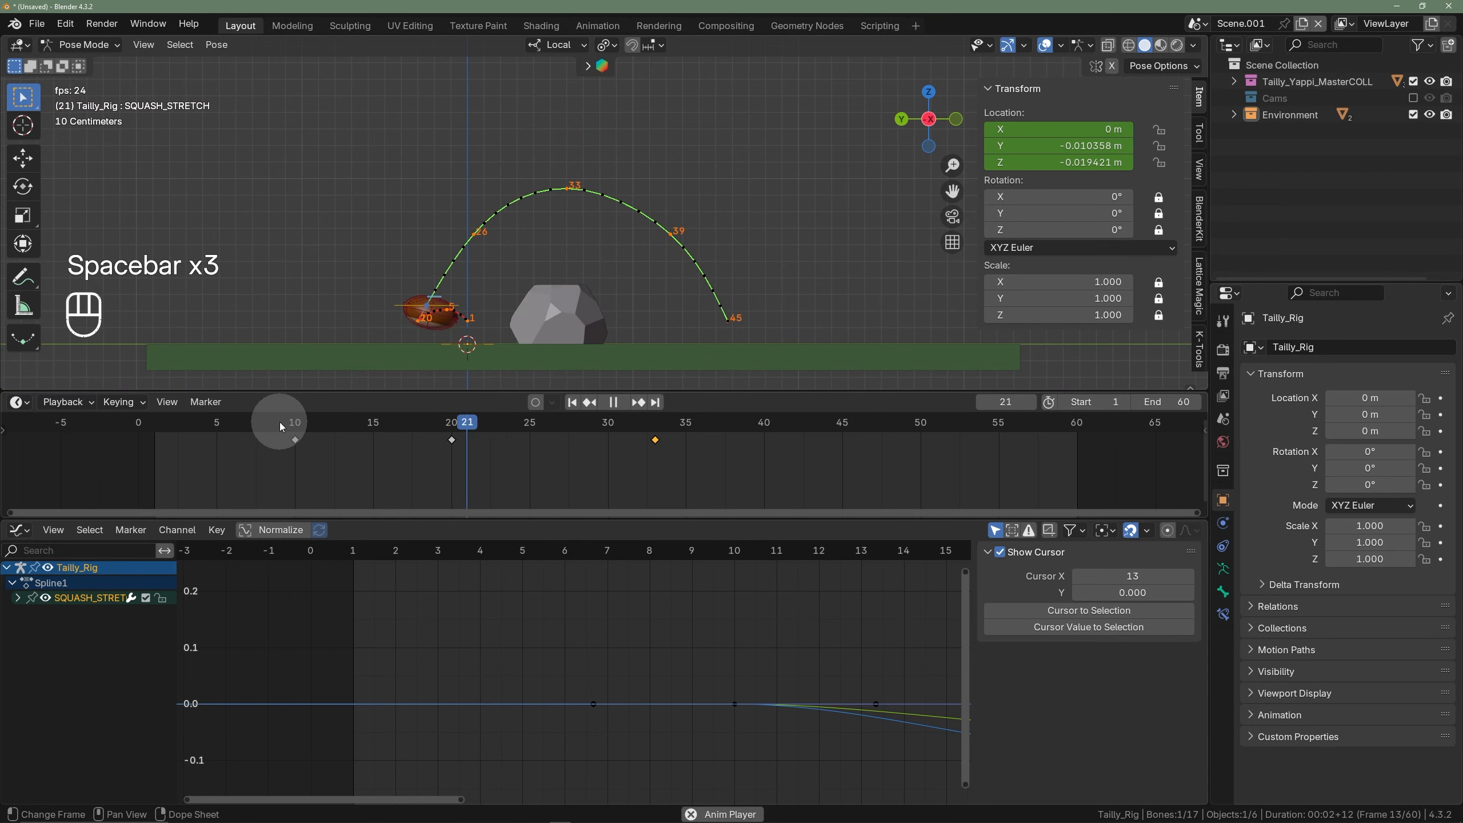
key(space)
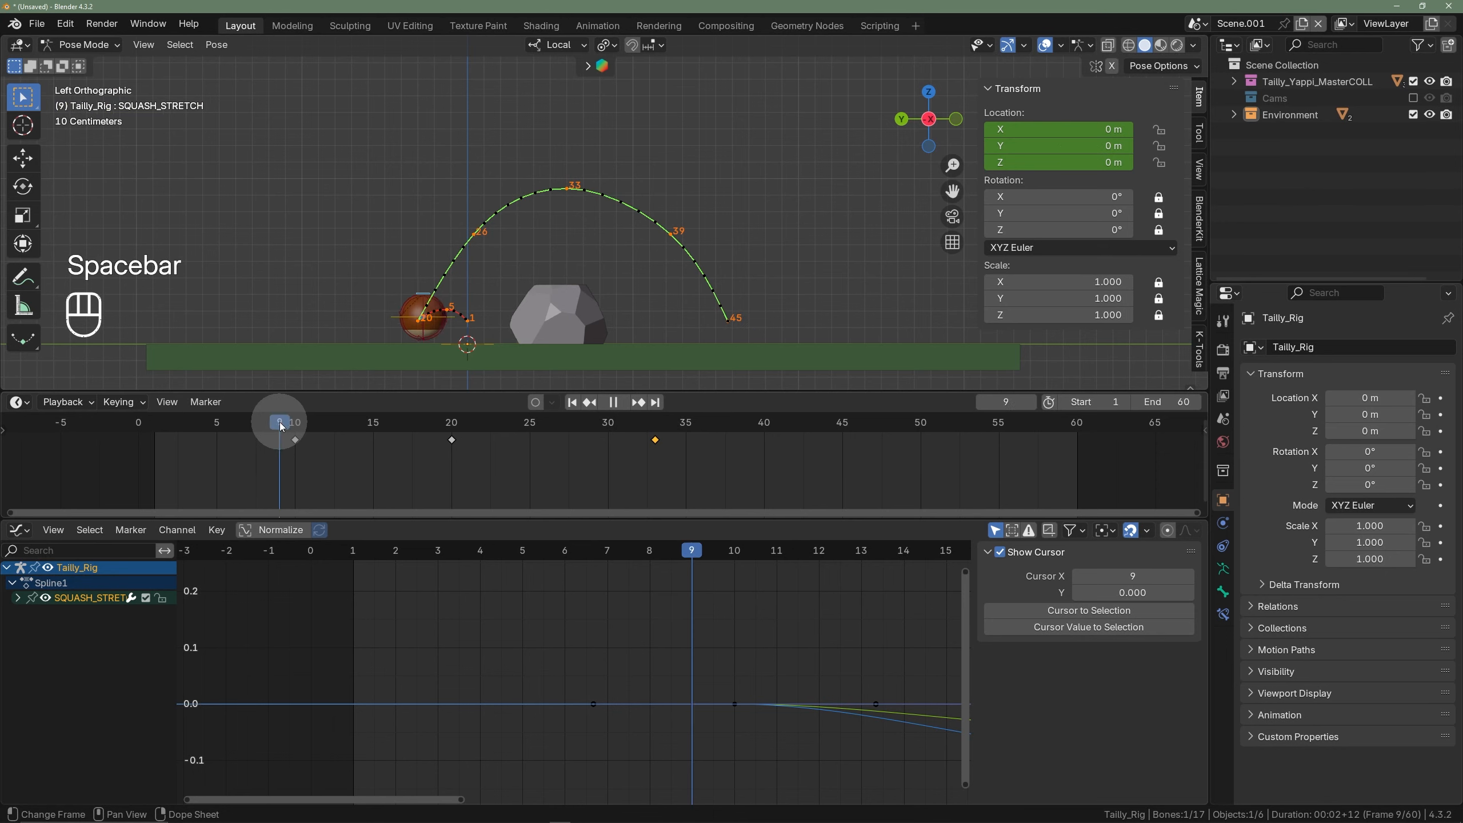
key(space)
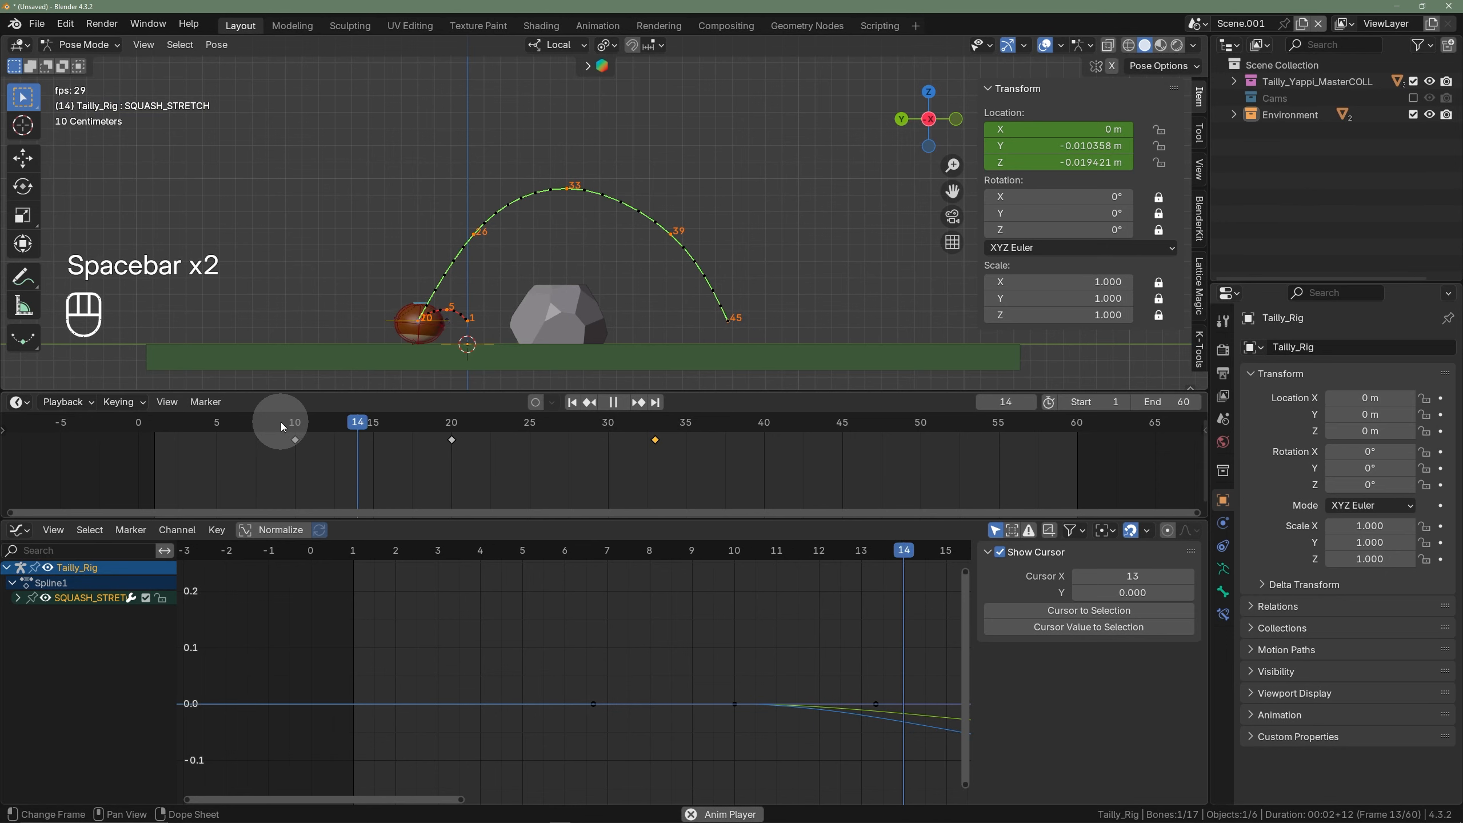
key(space)
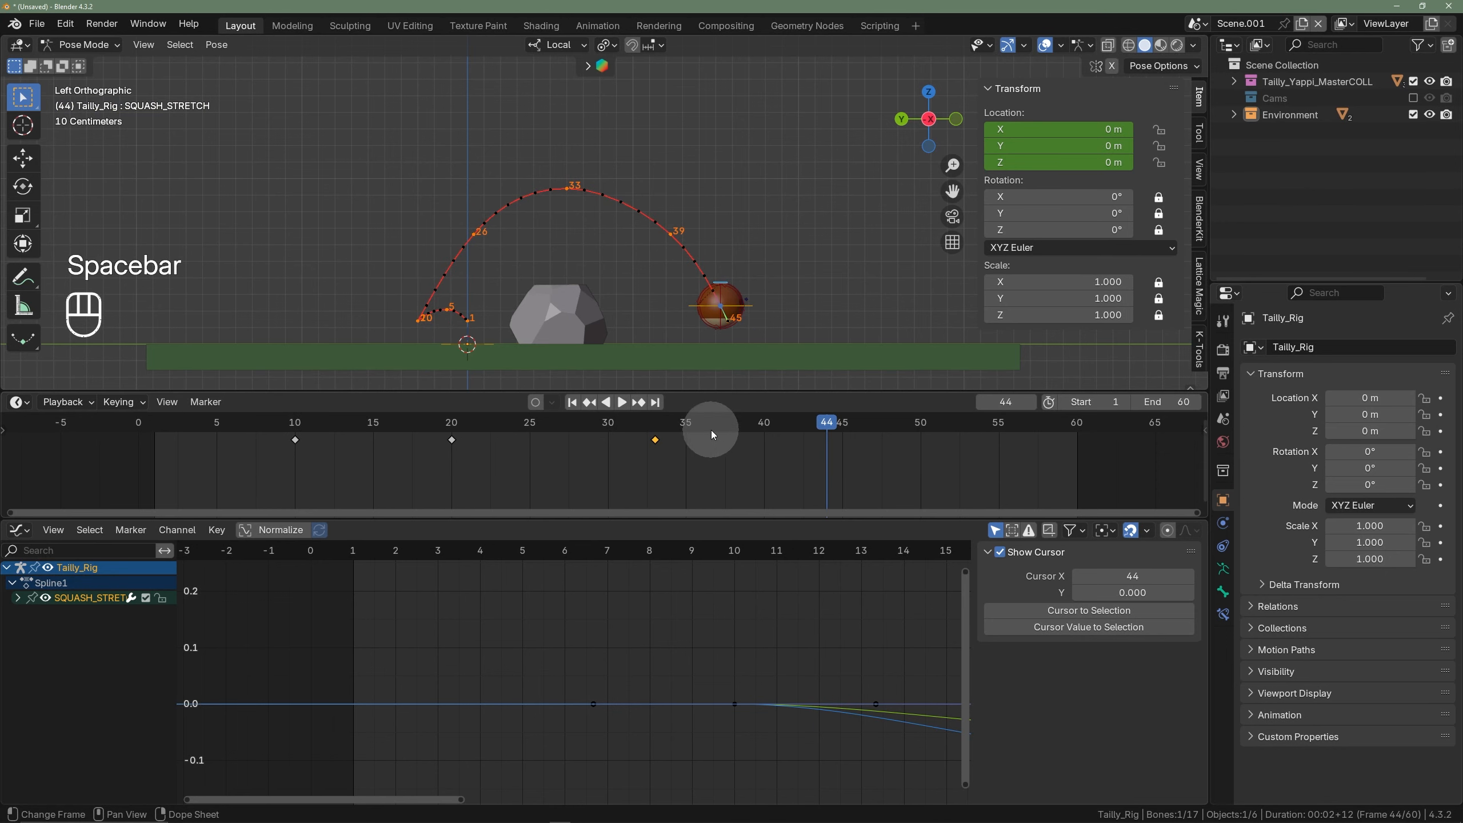
- At the frame 45 landing, squash the ball by moving SQUASH_STRETCH to about Y 0.012 m, Z -0.06 m, and keyframe its location
drag(828, 425, 837, 425)
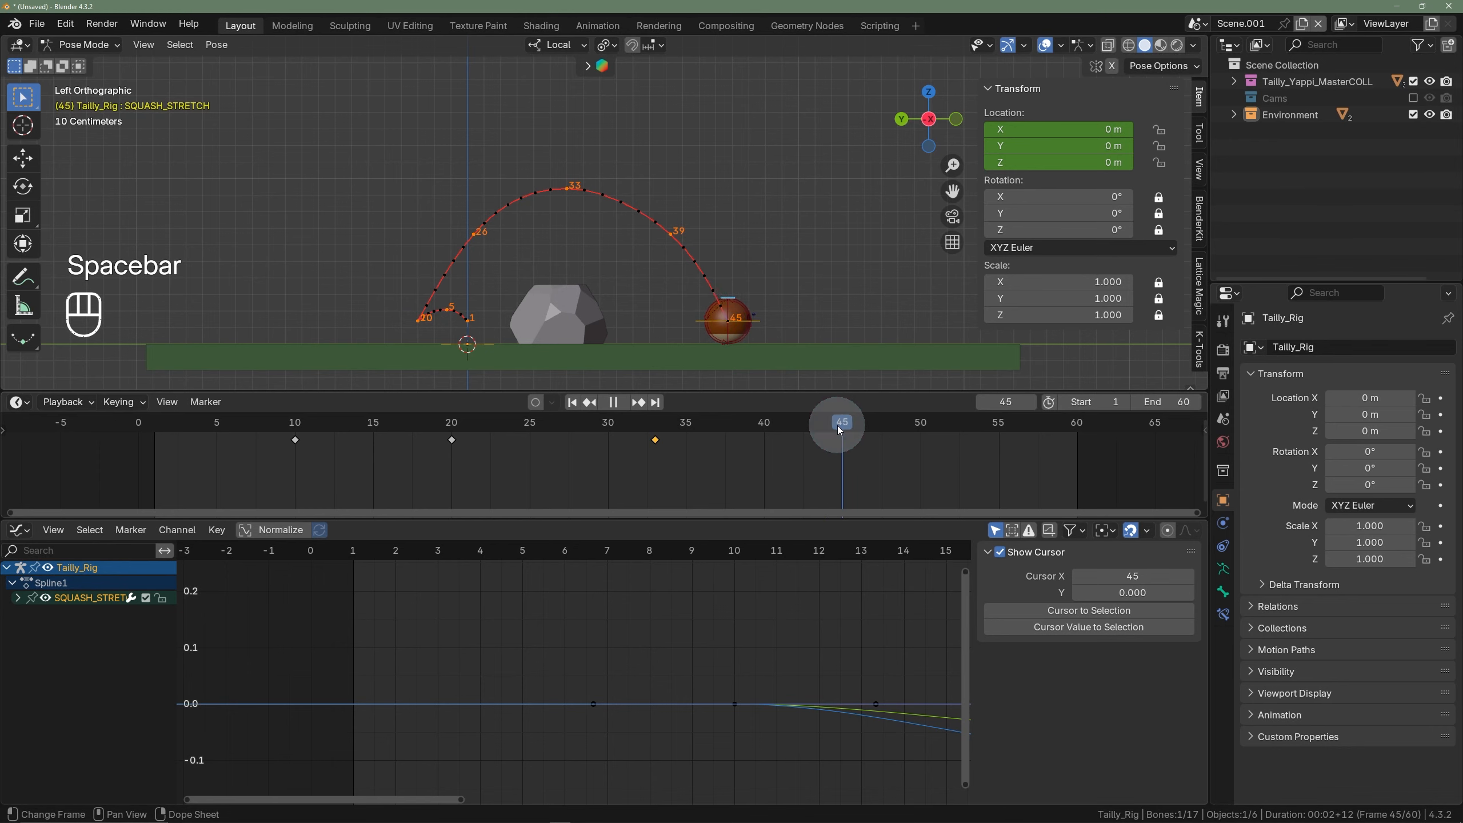
shift+middle_drag(729, 290, 684, 262)
scroll(686, 266, up, 3)
scroll(686, 265, up, 1)
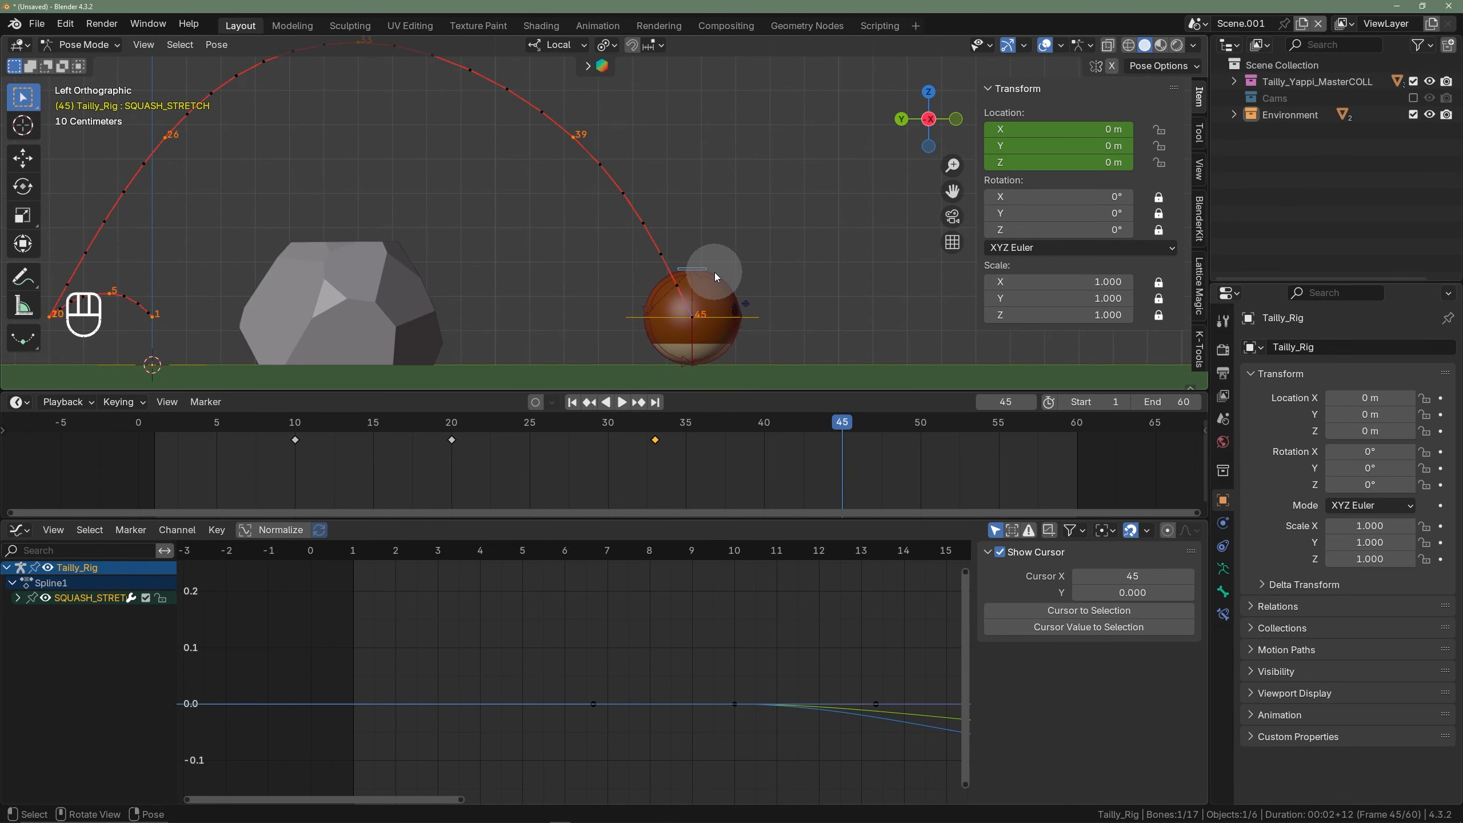
key(g)
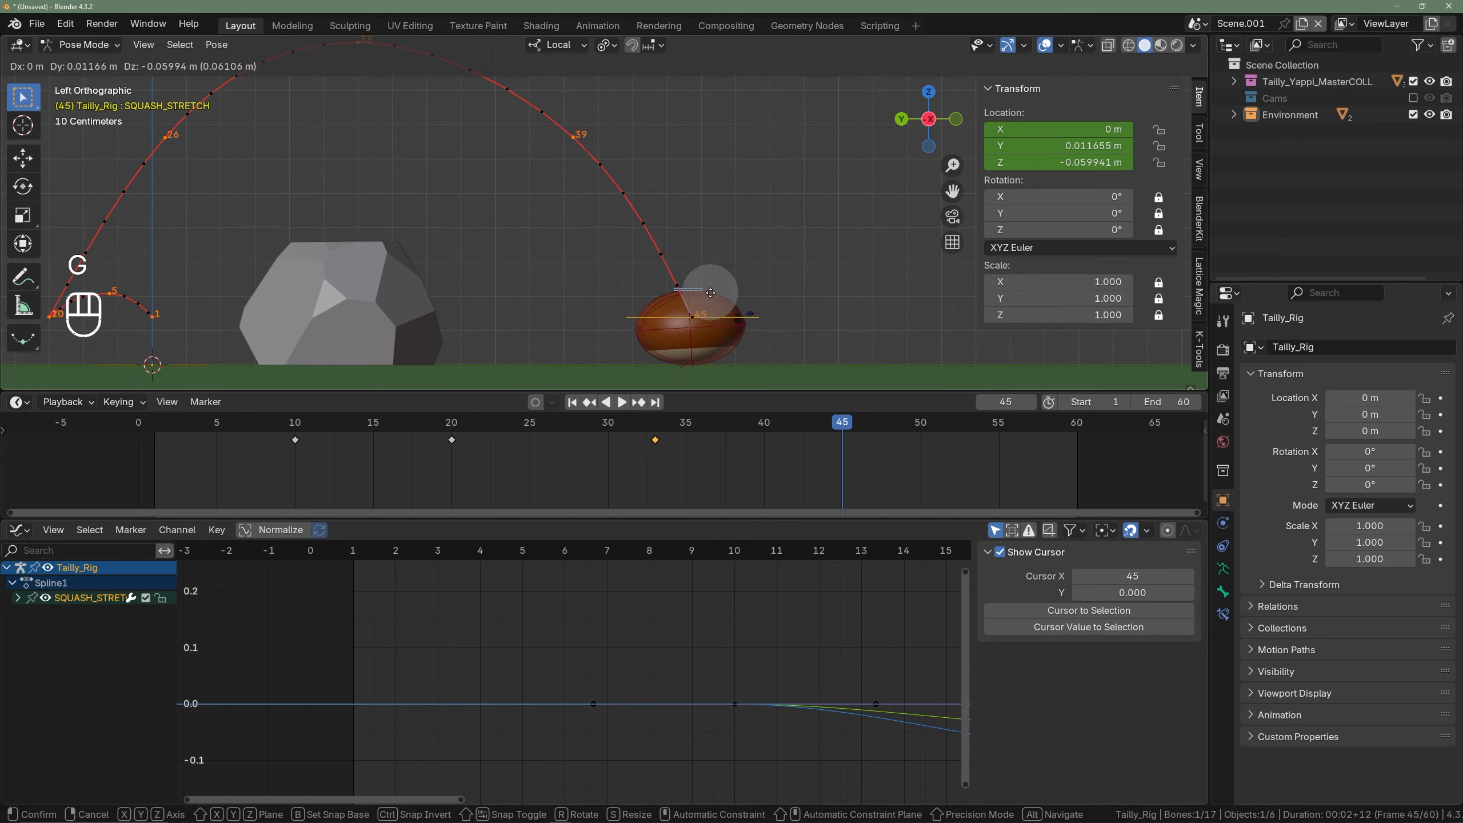
click(710, 293)
key(i)
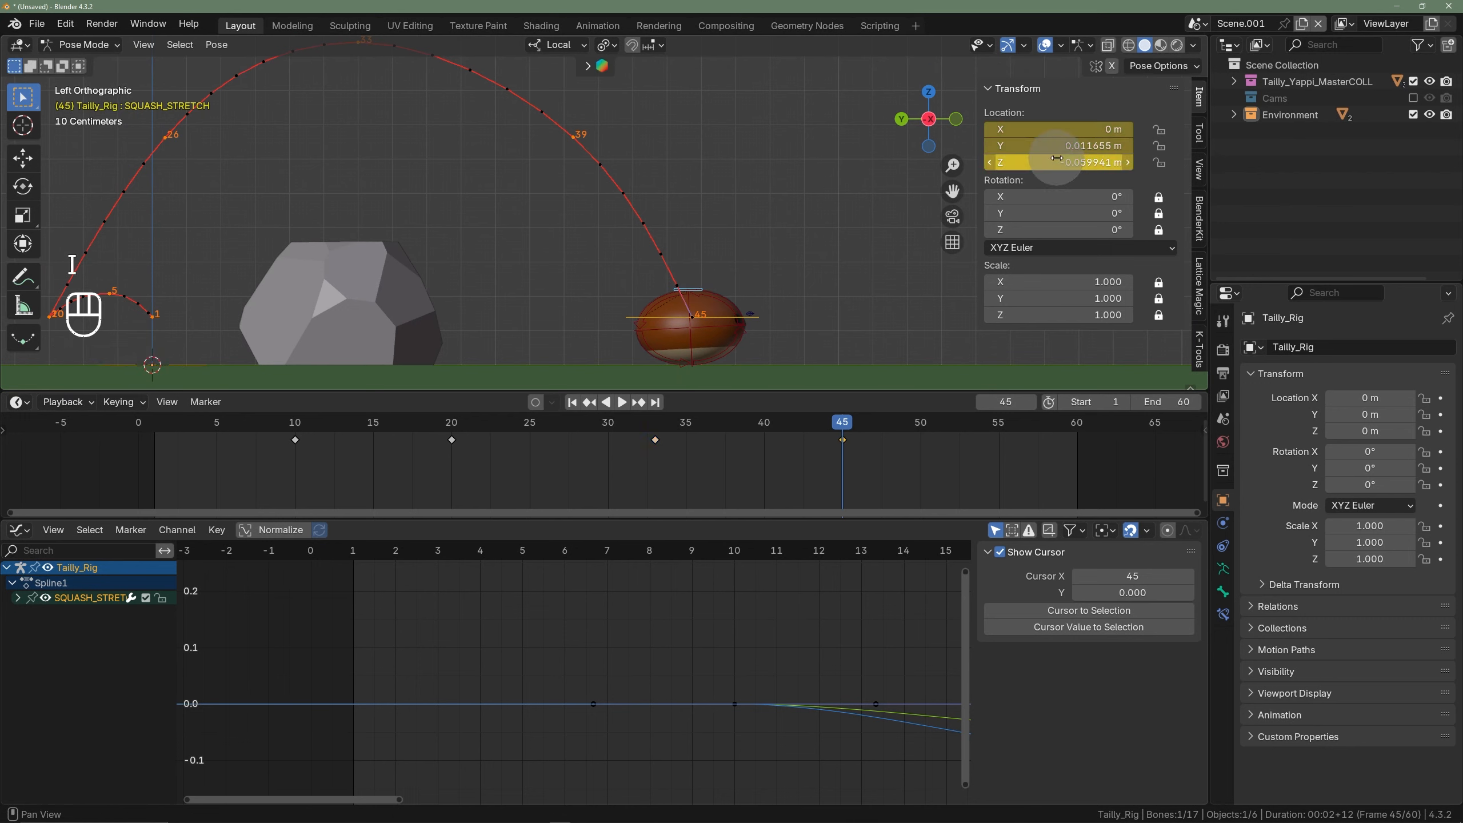
- Scrub back from the landing to frame 21 and examine the squashed ball's shape at takeoff
scroll(708, 473, down, 1)
scroll(708, 472, down, 2)
scroll(700, 359, down, 4)
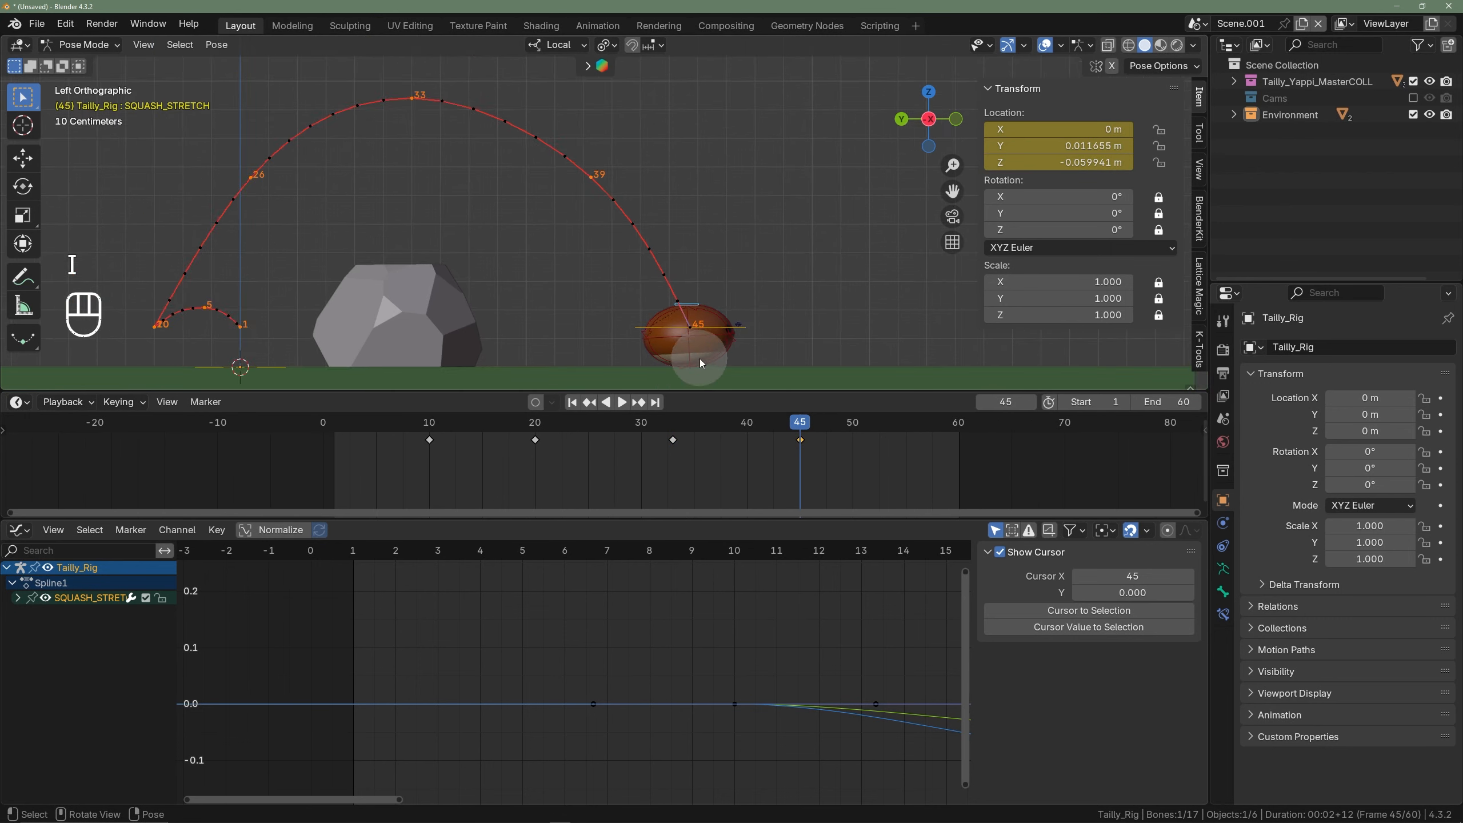
shift+middle_drag(703, 334, 738, 310)
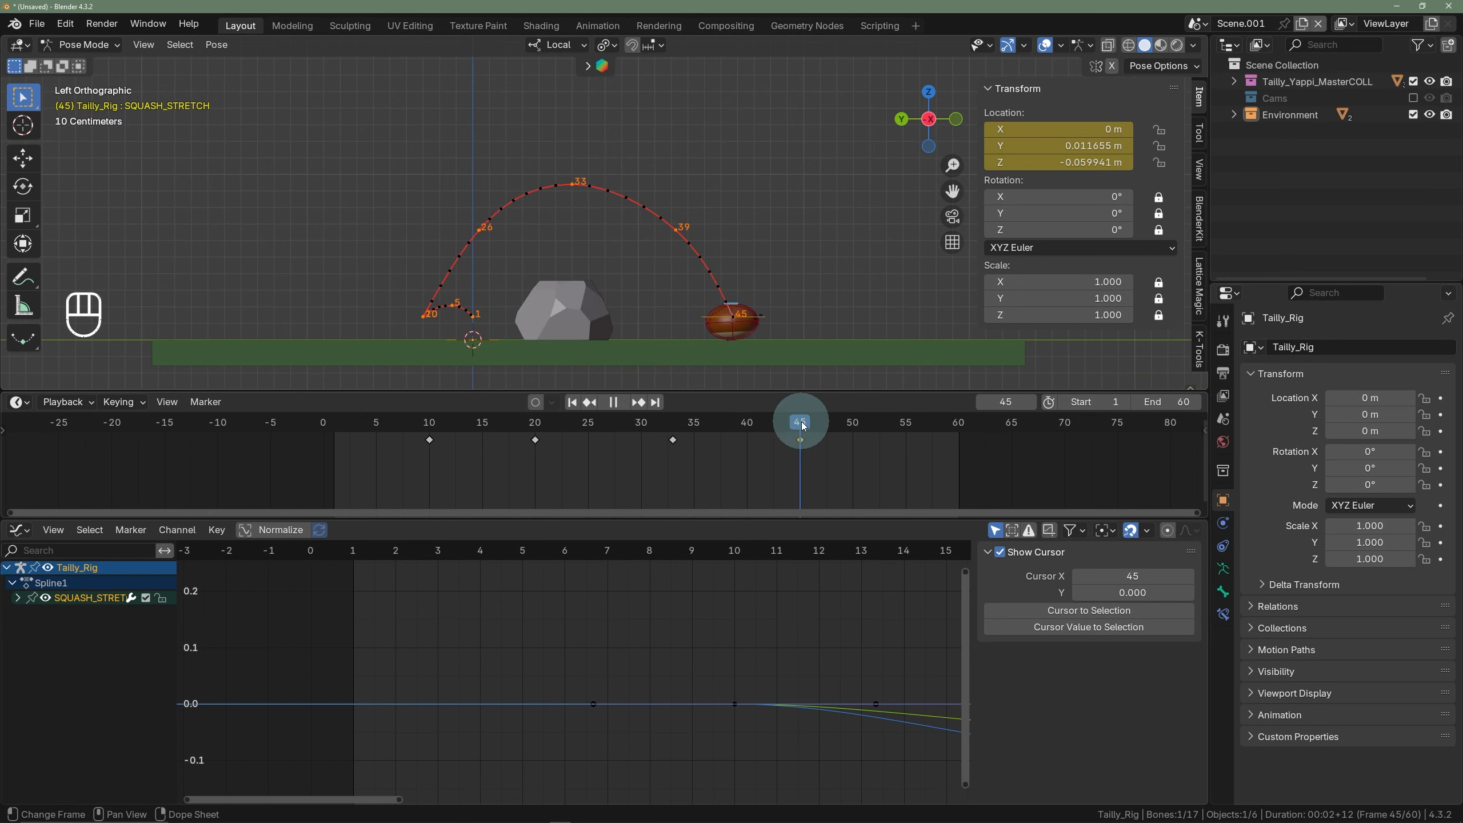
drag(804, 425, 542, 458)
scroll(443, 295, up, 5)
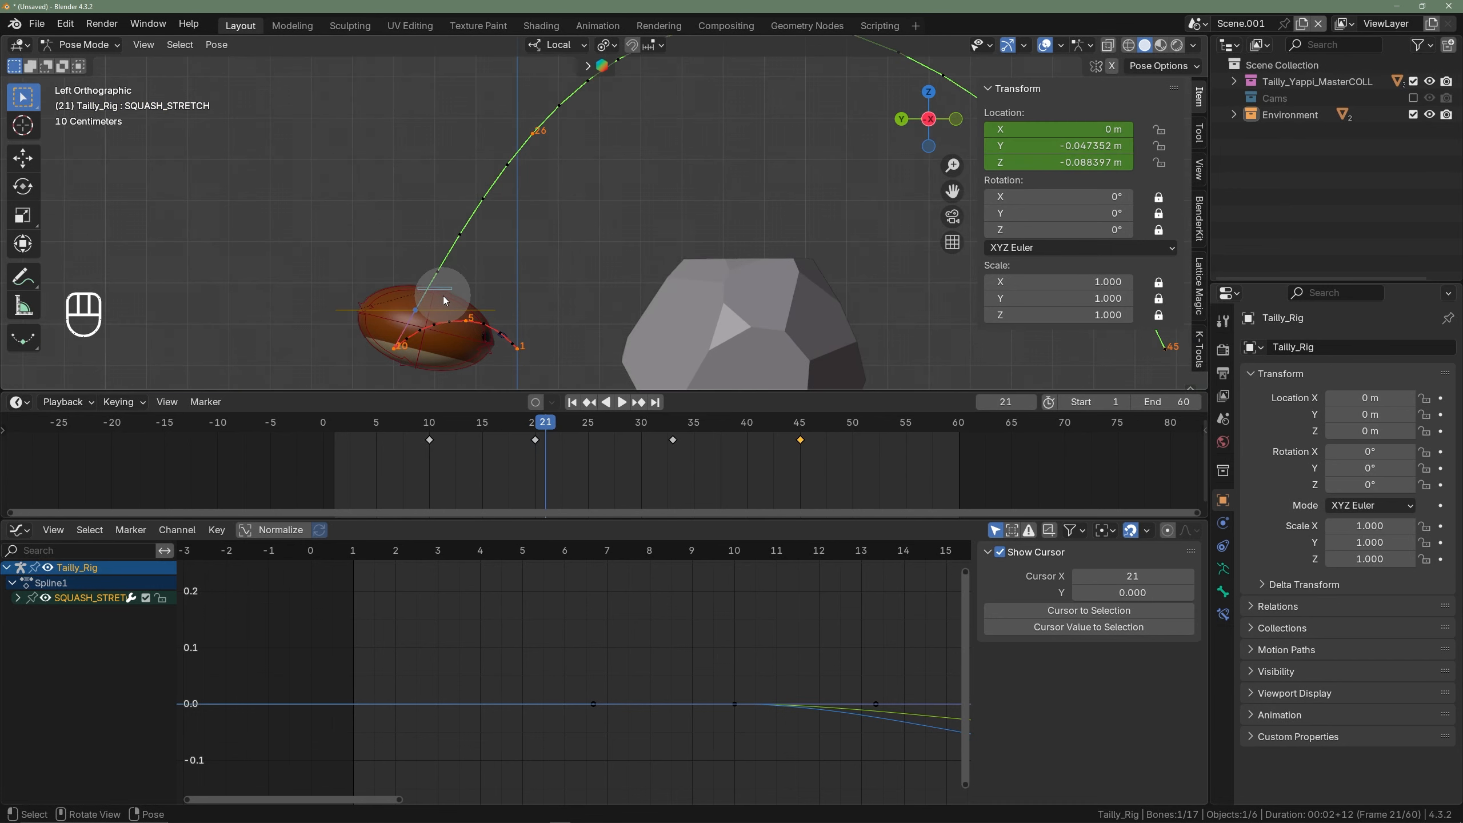
shift+middle_drag(444, 295, 437, 307)
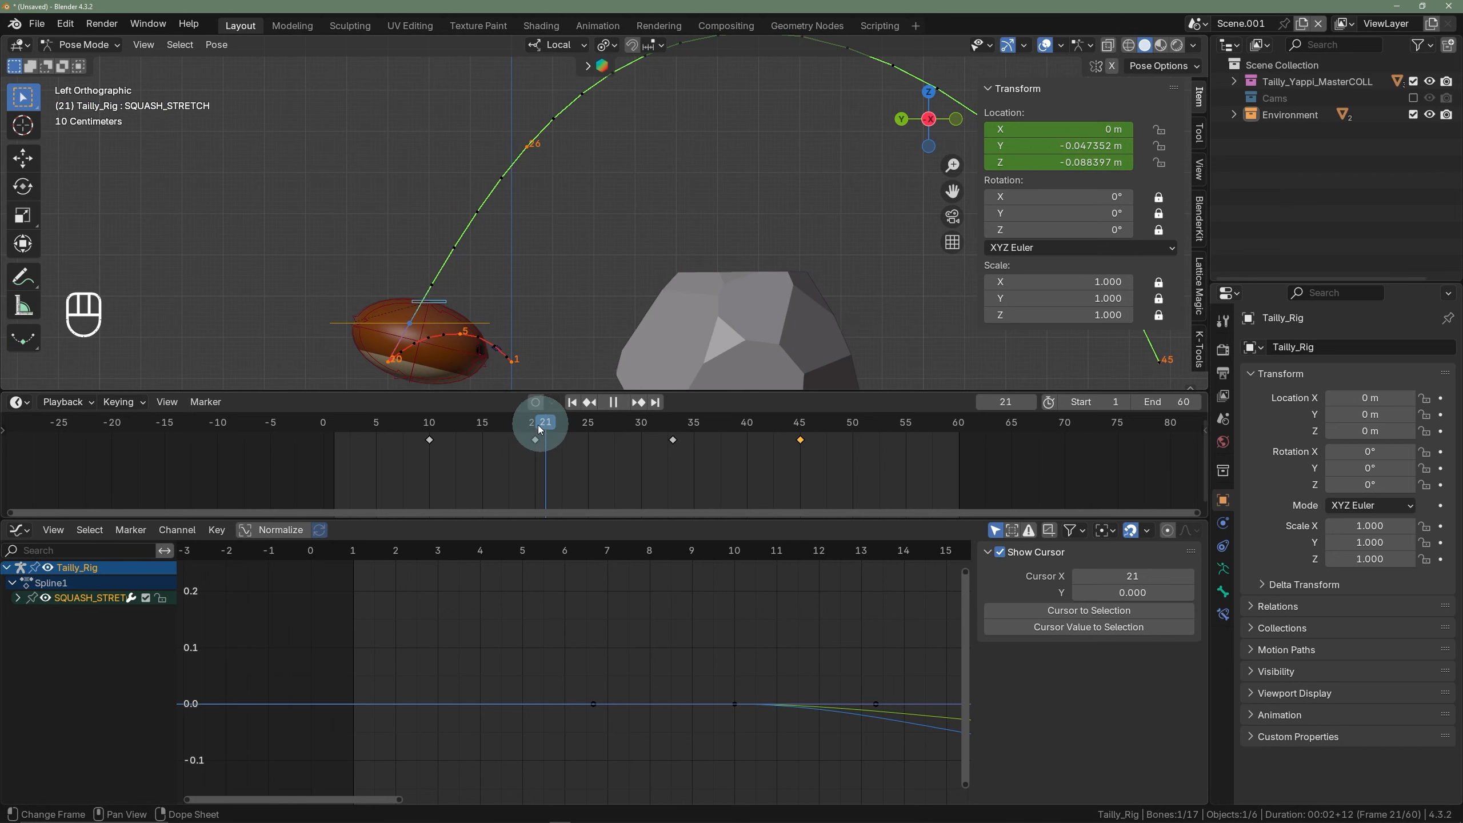
drag(537, 425, 547, 427)
scroll(518, 326, down, 1)
scroll(518, 326, down, 1)
shift+middle_drag(518, 326, 539, 306)
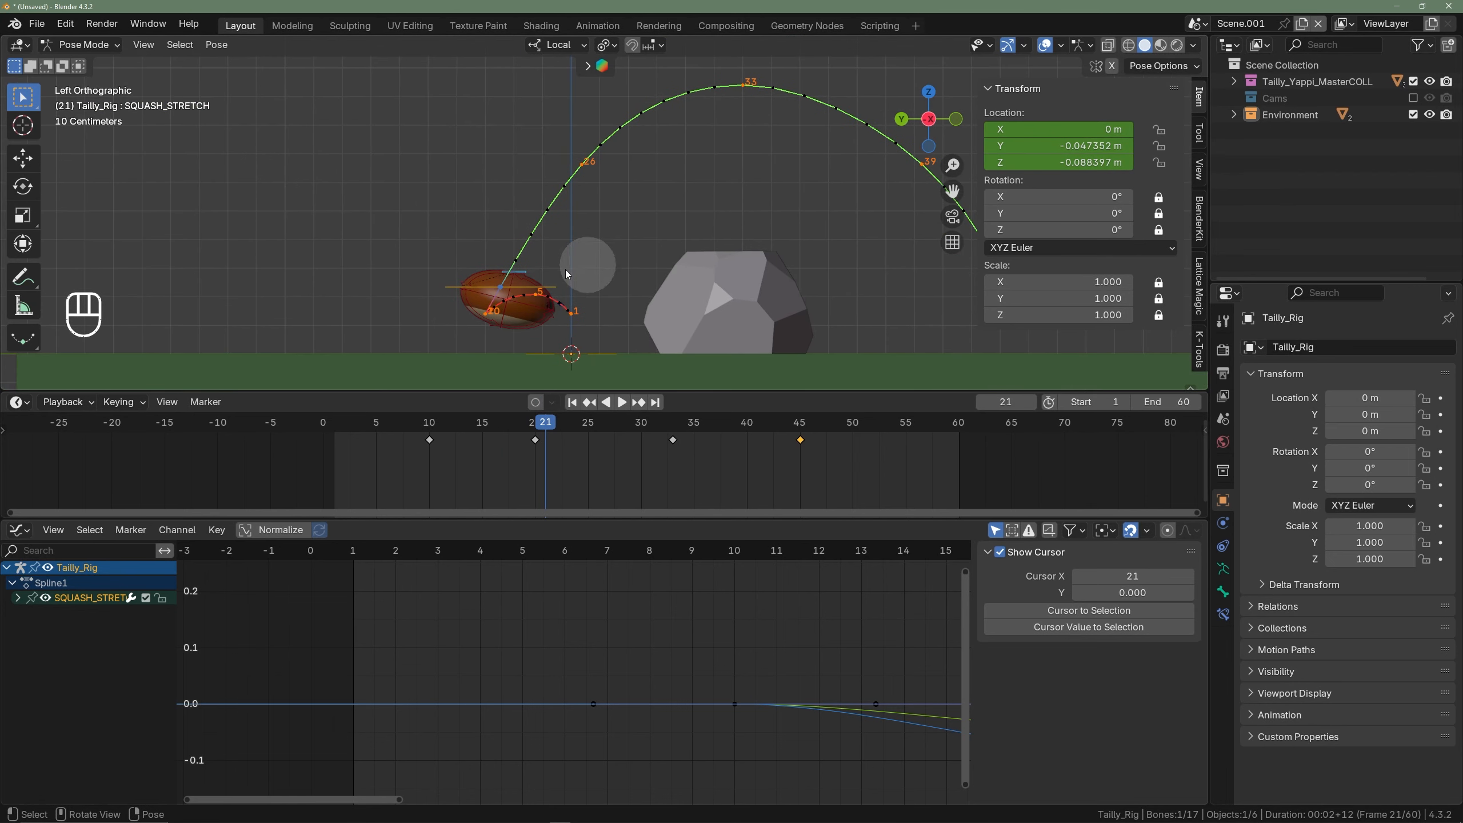
key(g)
key(y)
right_click(525, 268)
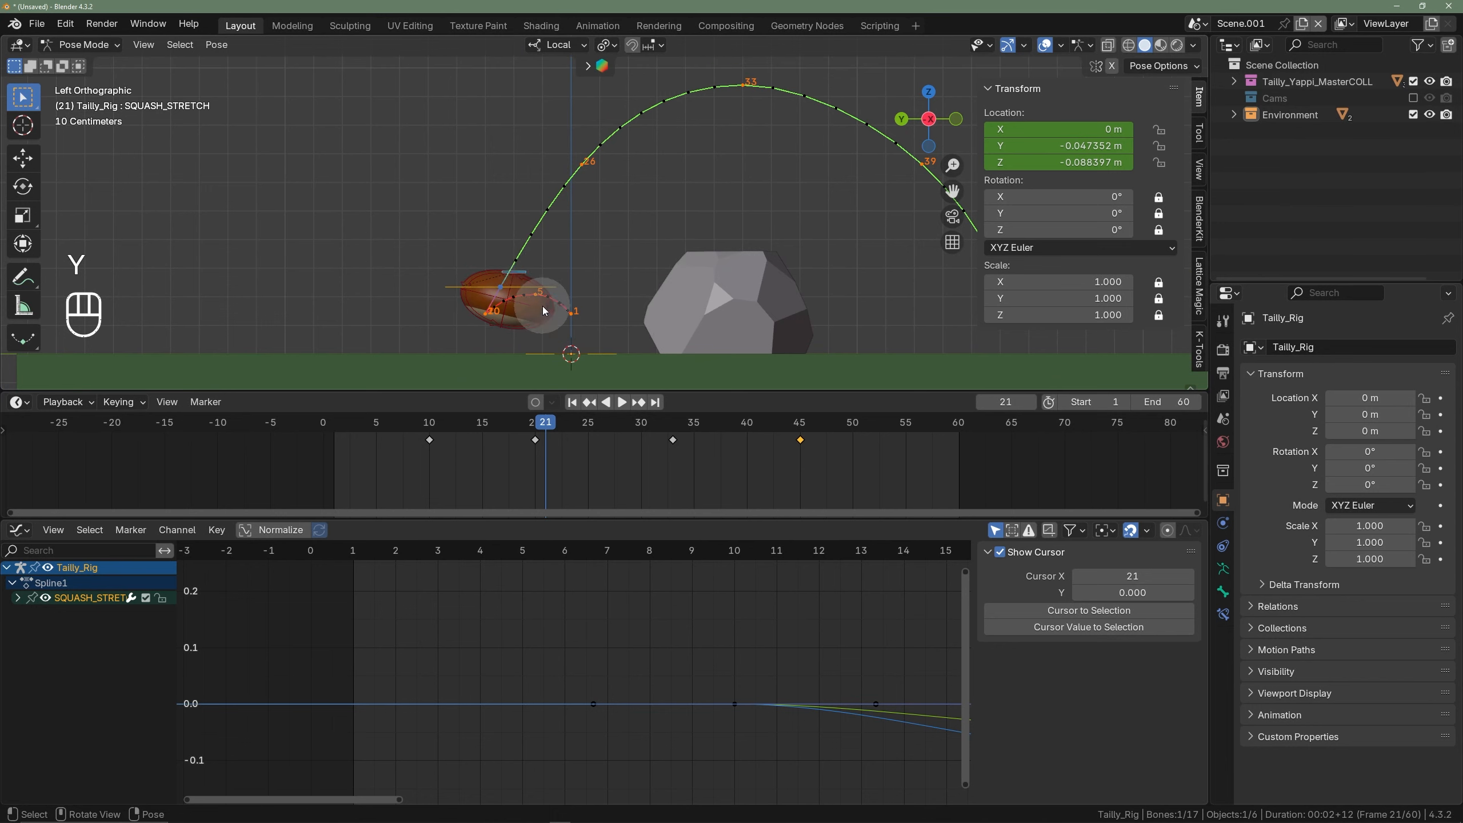
key(g)
key(y)
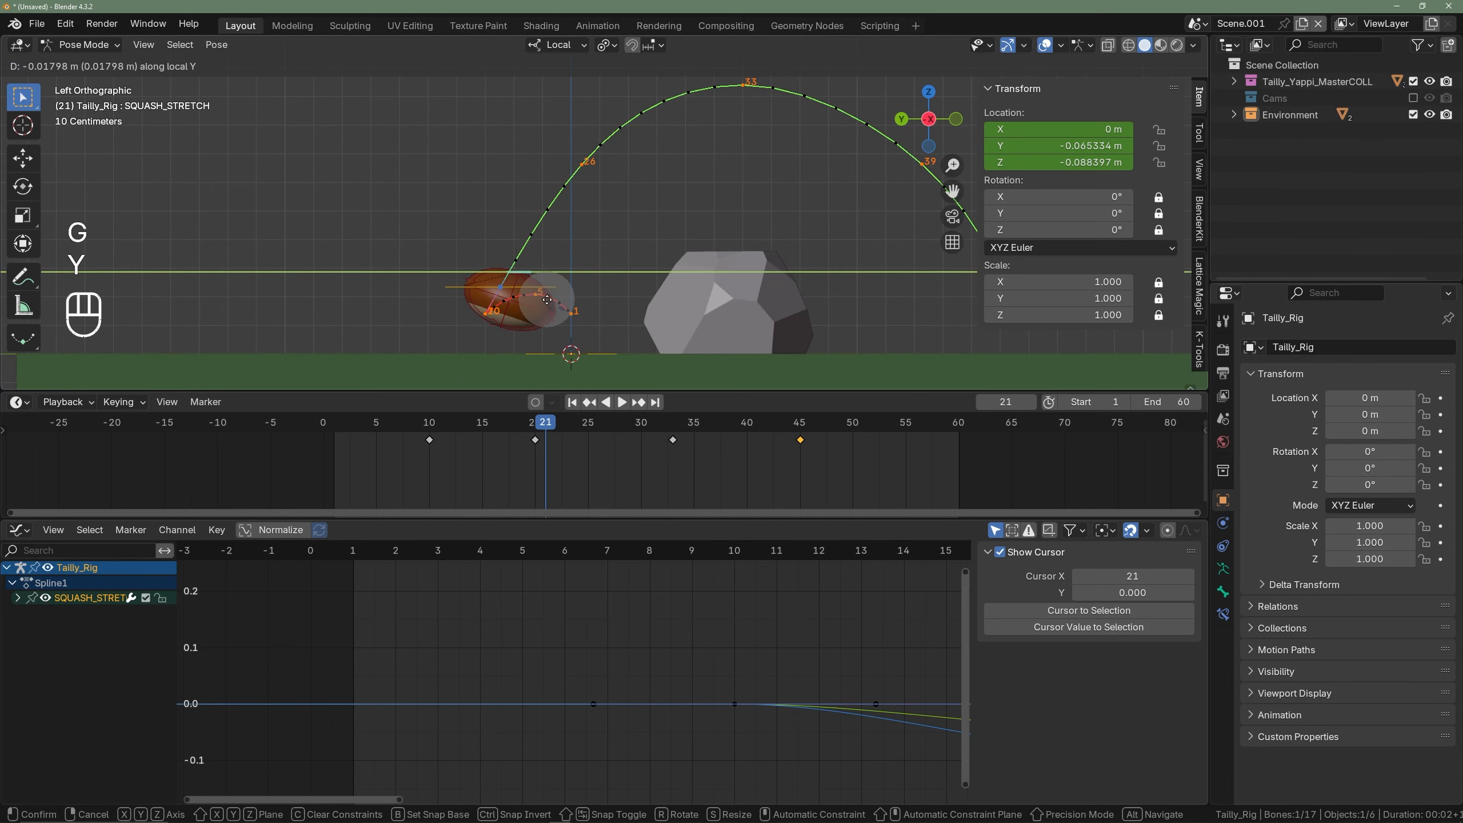
key(x)
key(z)
click(547, 303)
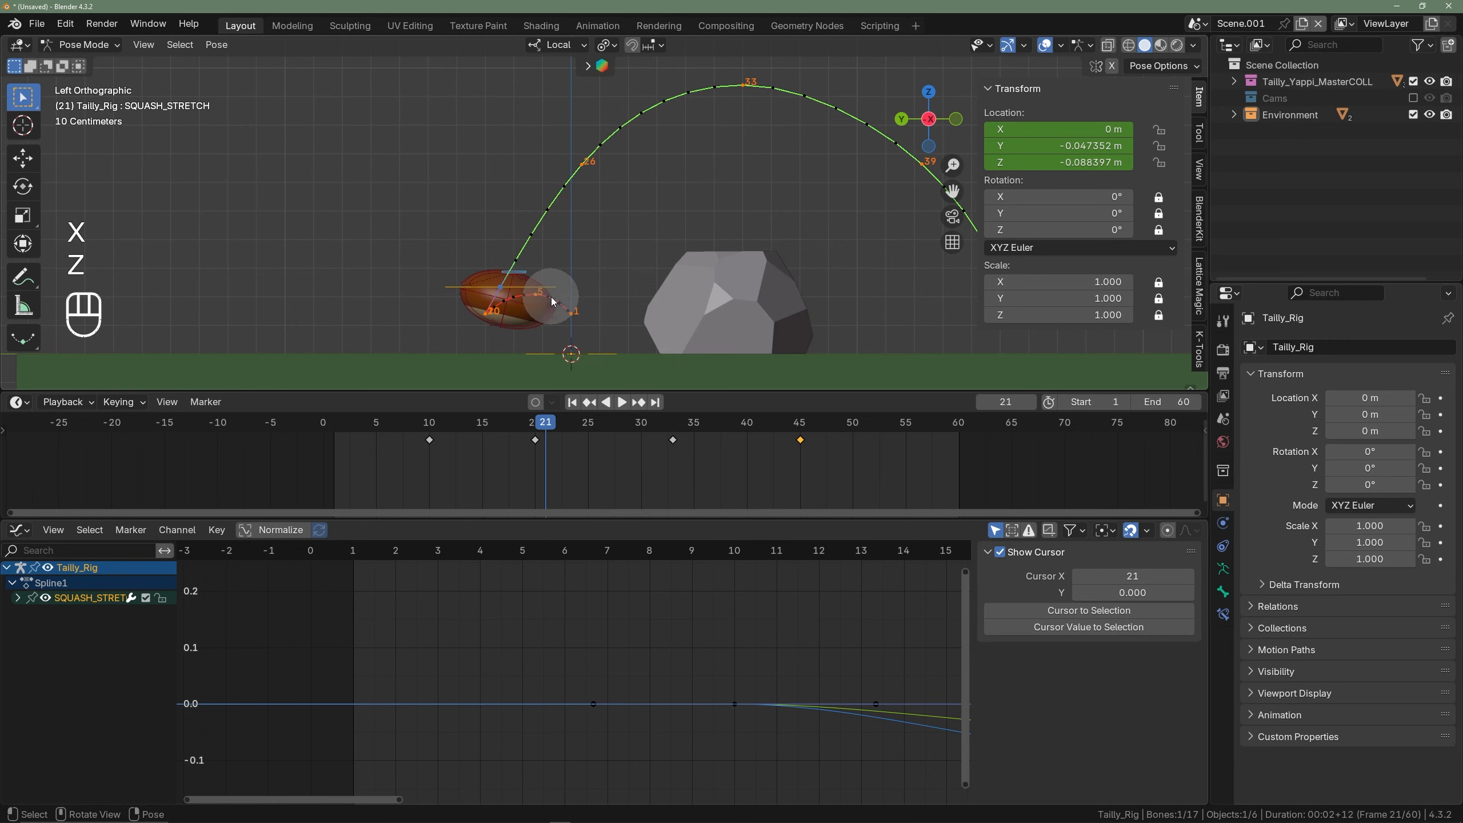
- At frame 21, stretch the ball by moving SQUASH_STRETCH to about Y -0.115 m, Z 0.045 m, and keyframe its location
key(g)
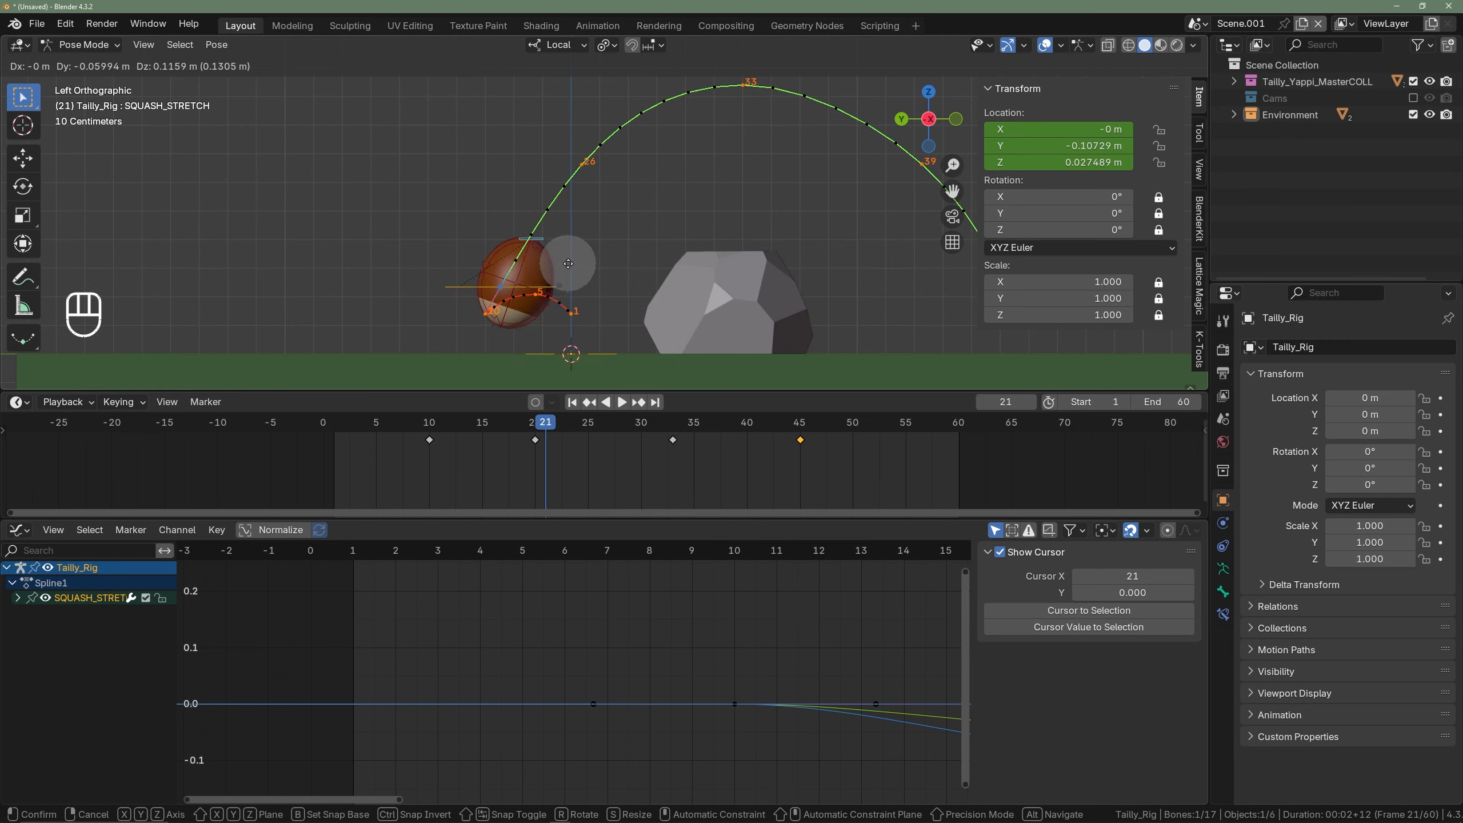
click(571, 259)
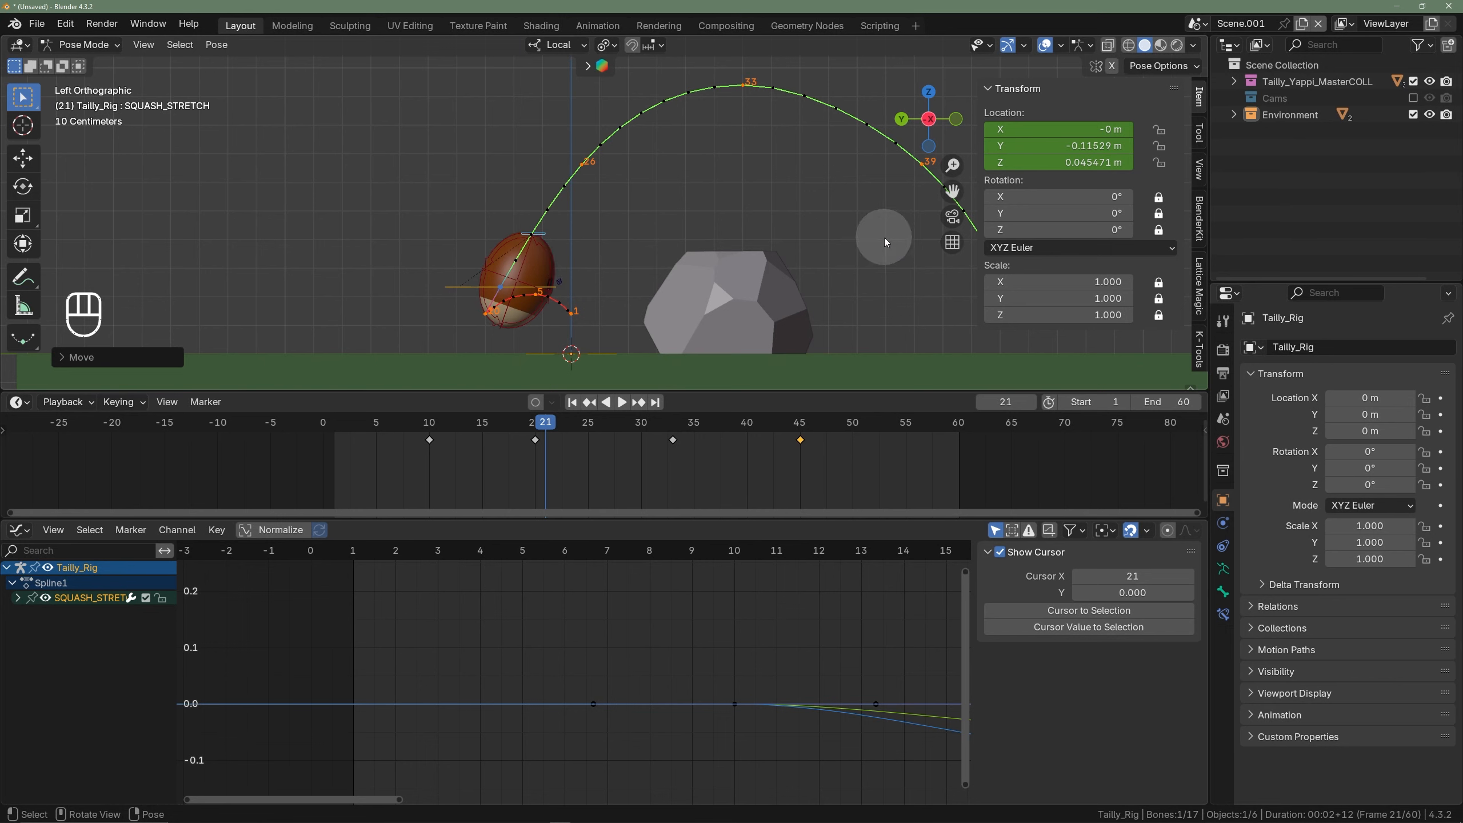
key(i)
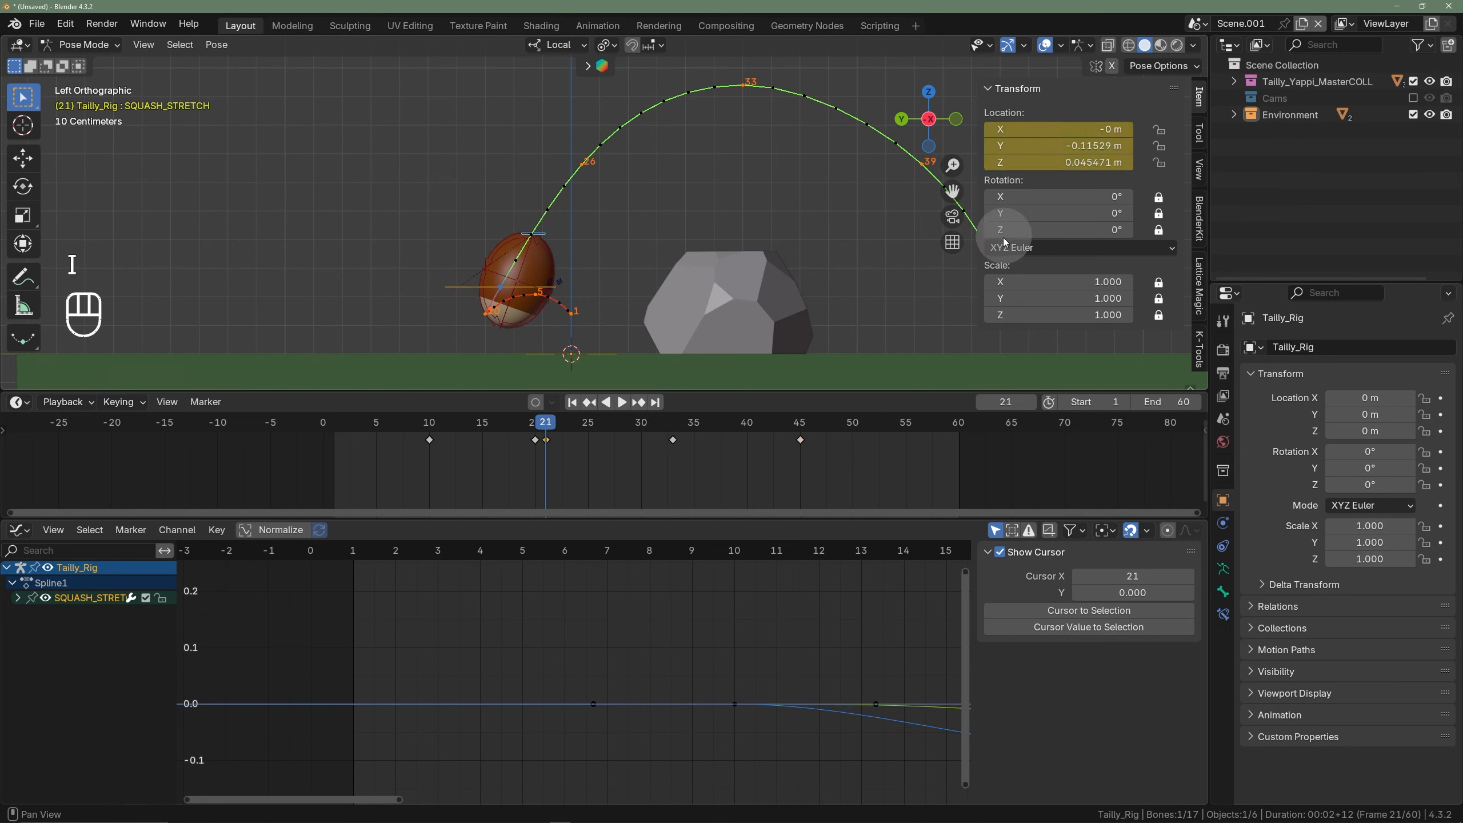
- At frame 29, during the ascent, clear the SQUASH_STRETCH bone's location and keyframe it
drag(527, 419, 625, 416)
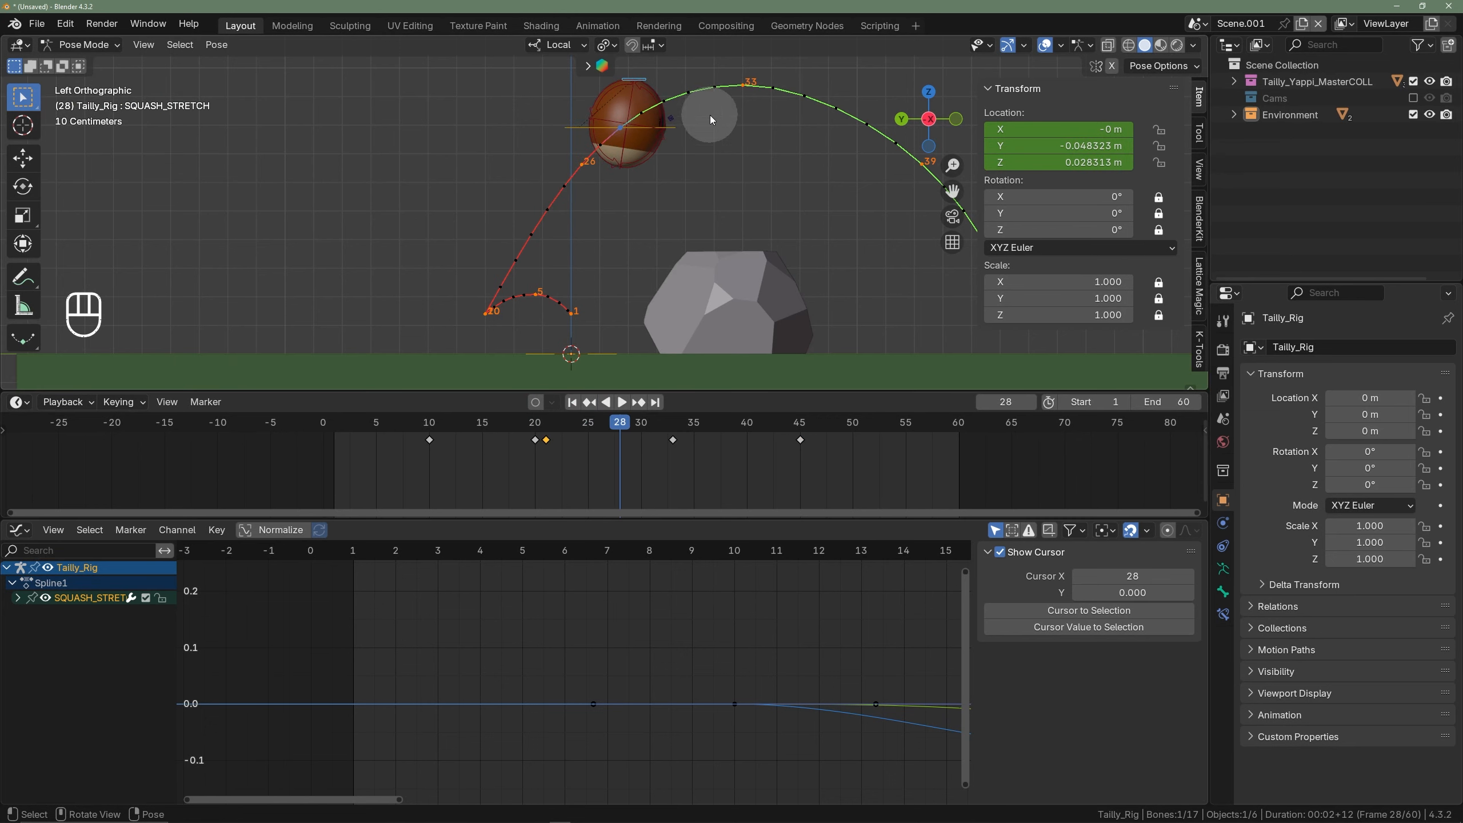
drag(619, 423, 627, 420)
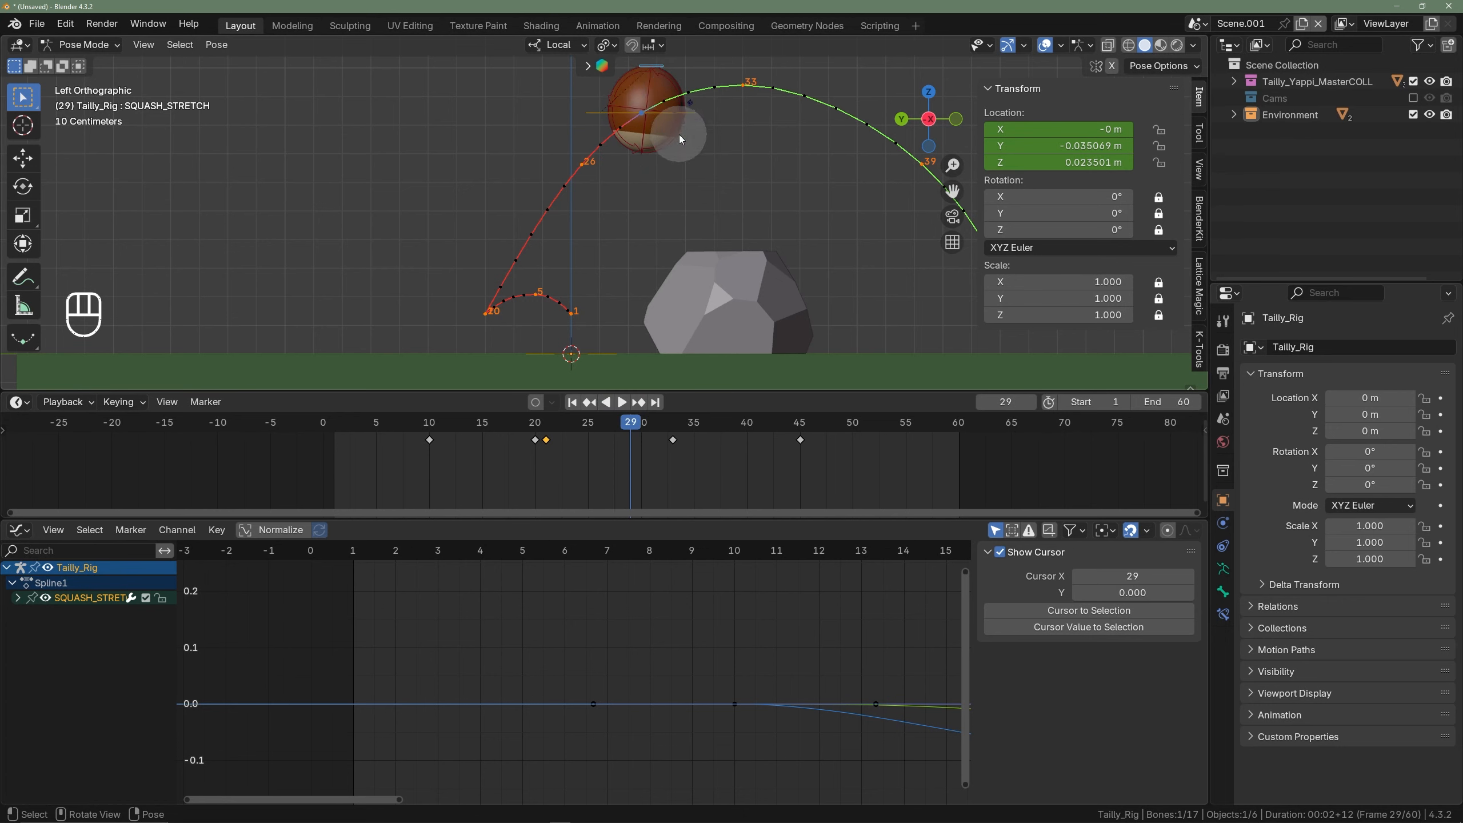
key(alt)
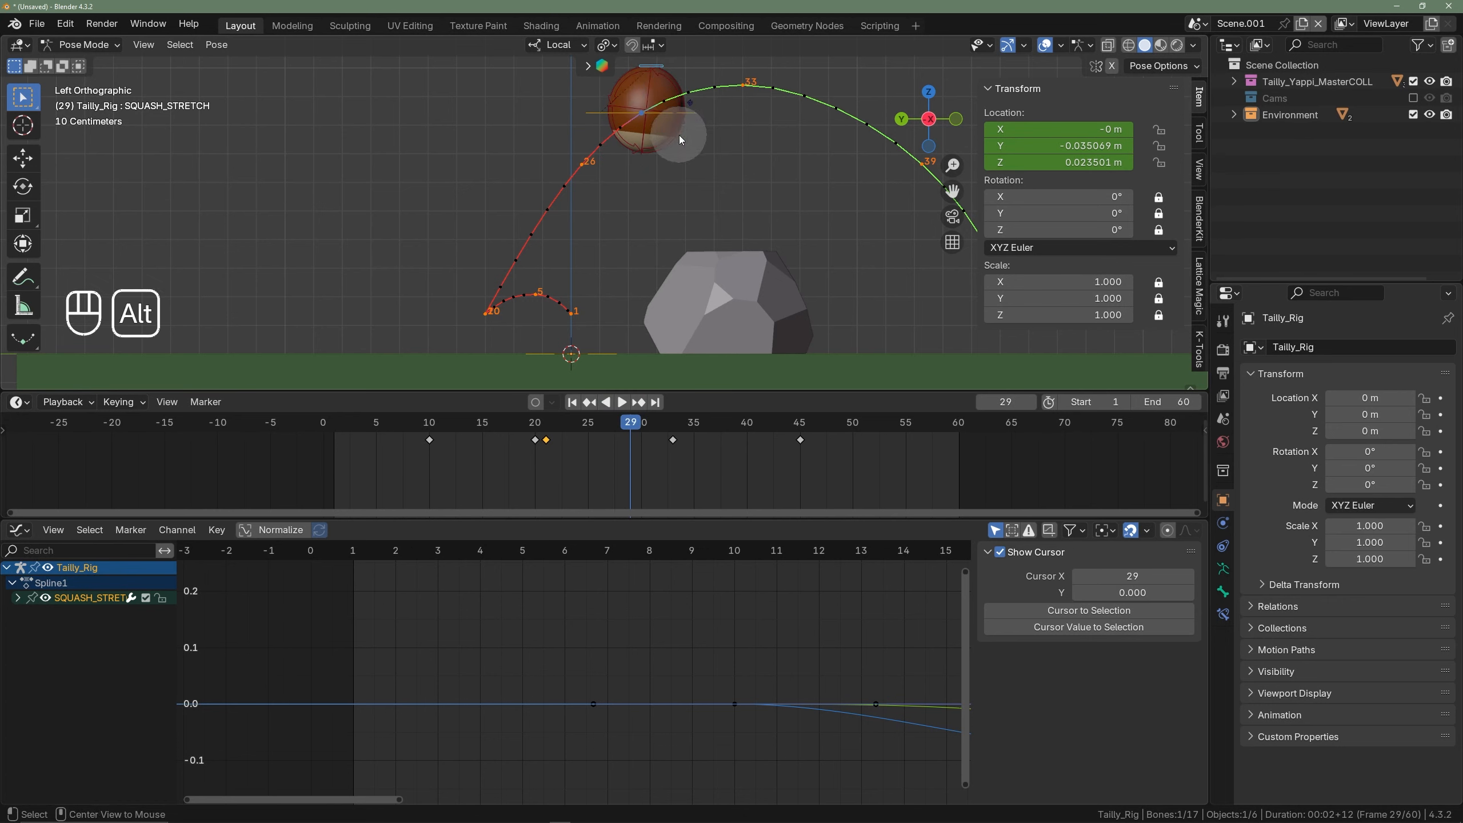
key(alt+g)
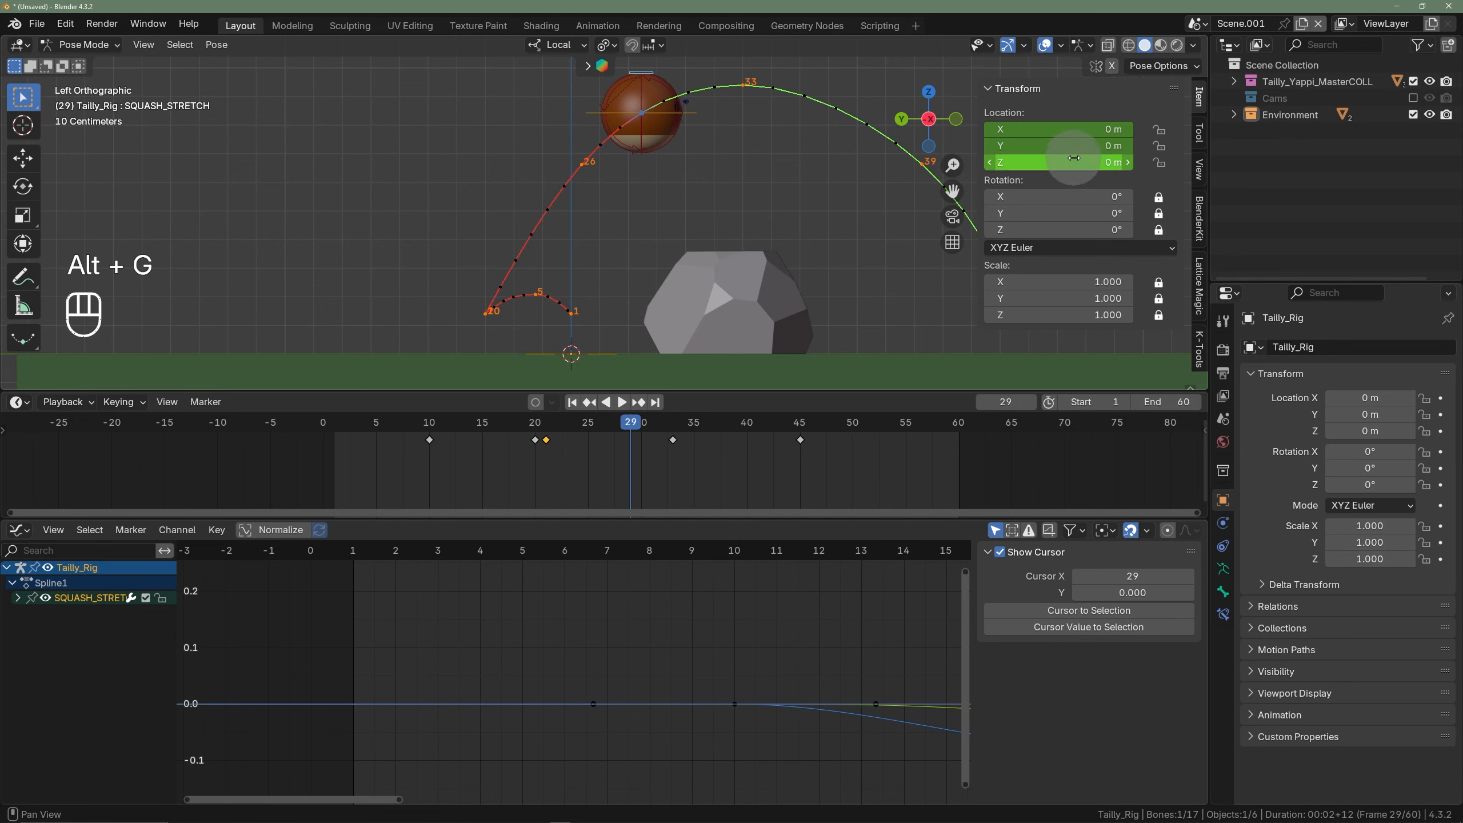
key(i)
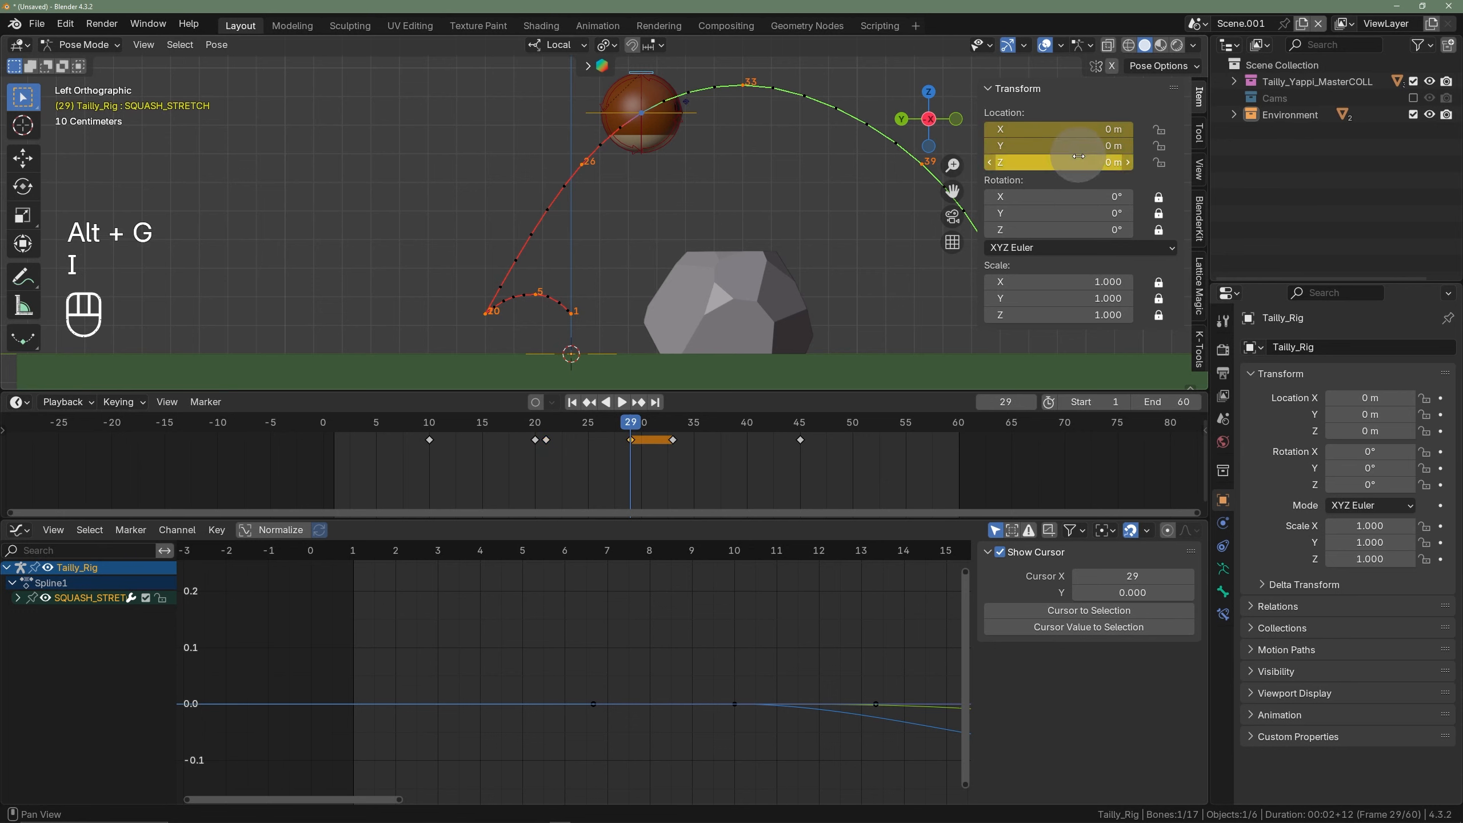
- At frame 36, just past the top of the jump, clear the SQUASH_STRETCH bone's location and keyframe it
click(546, 433)
drag(546, 436, 708, 463)
scroll(806, 249, down, 1)
shift+middle_drag(798, 201, 654, 196)
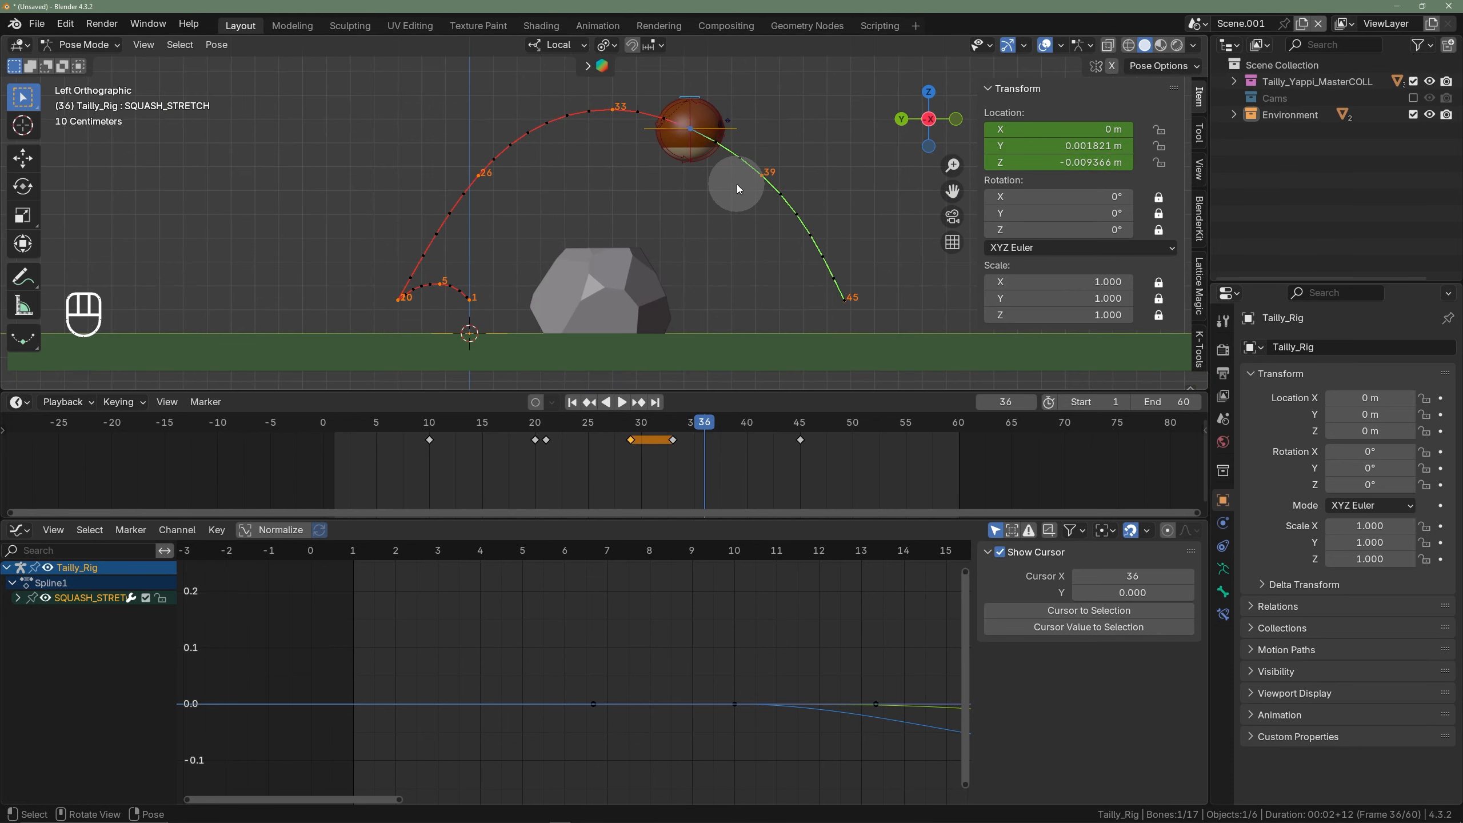
key(alt+g)
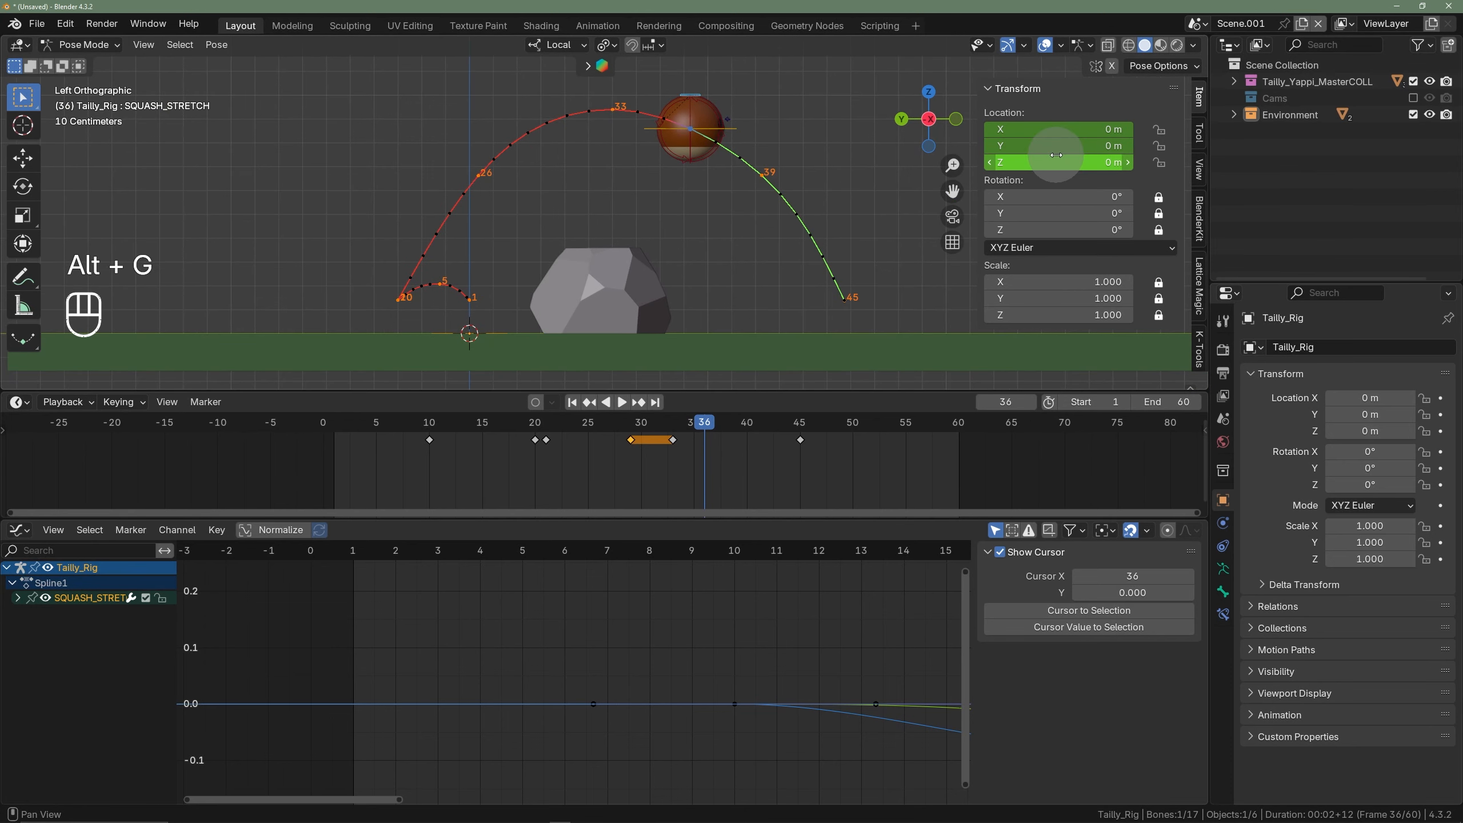
key(i)
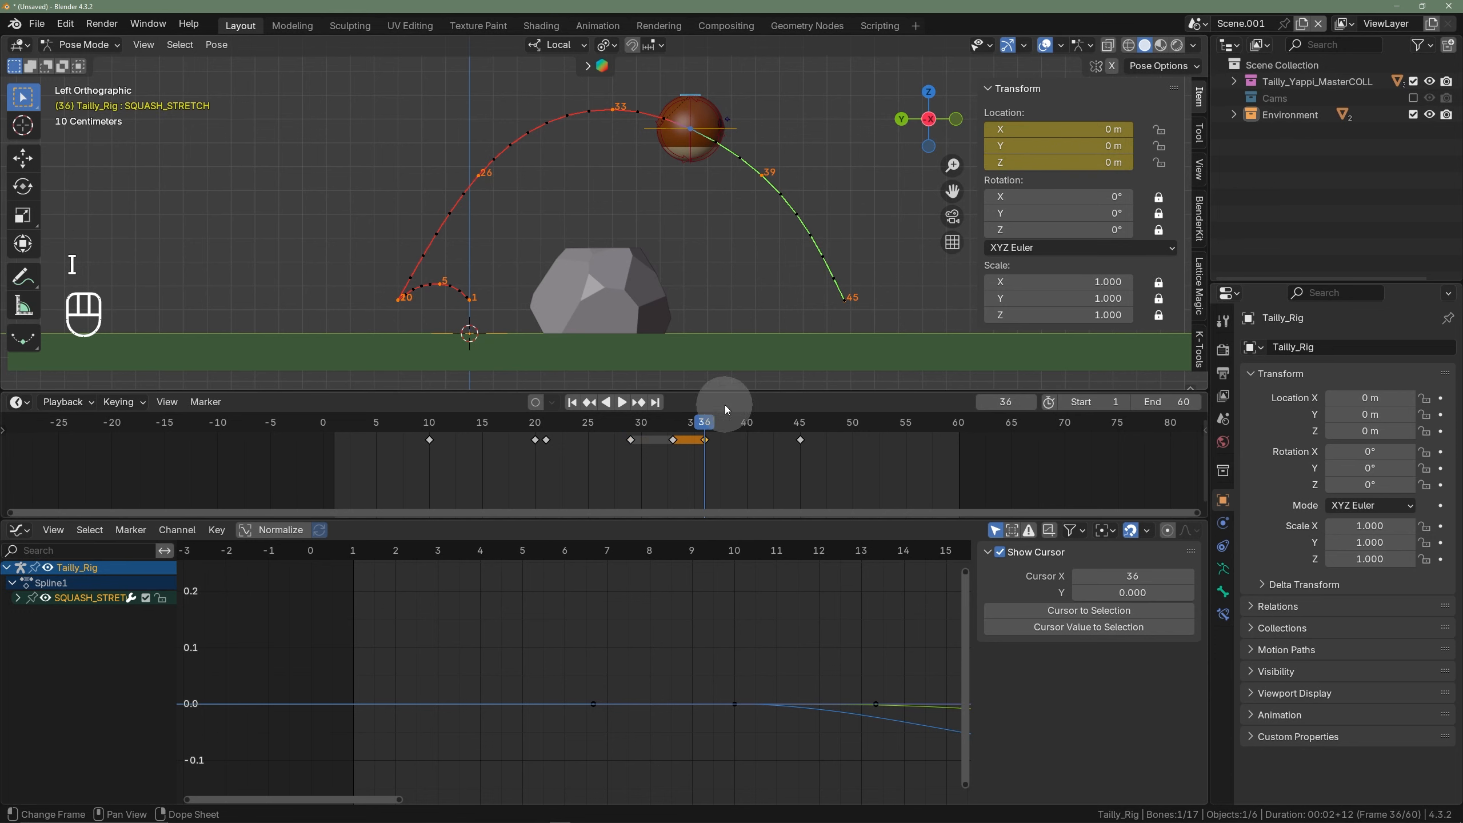
- At frame 44, stretch the ball by moving SQUASH_STRETCH to about Y 0.143 m, Z 0.064 m, and keyframe its location
drag(704, 424, 787, 434)
scroll(841, 234, up, 1)
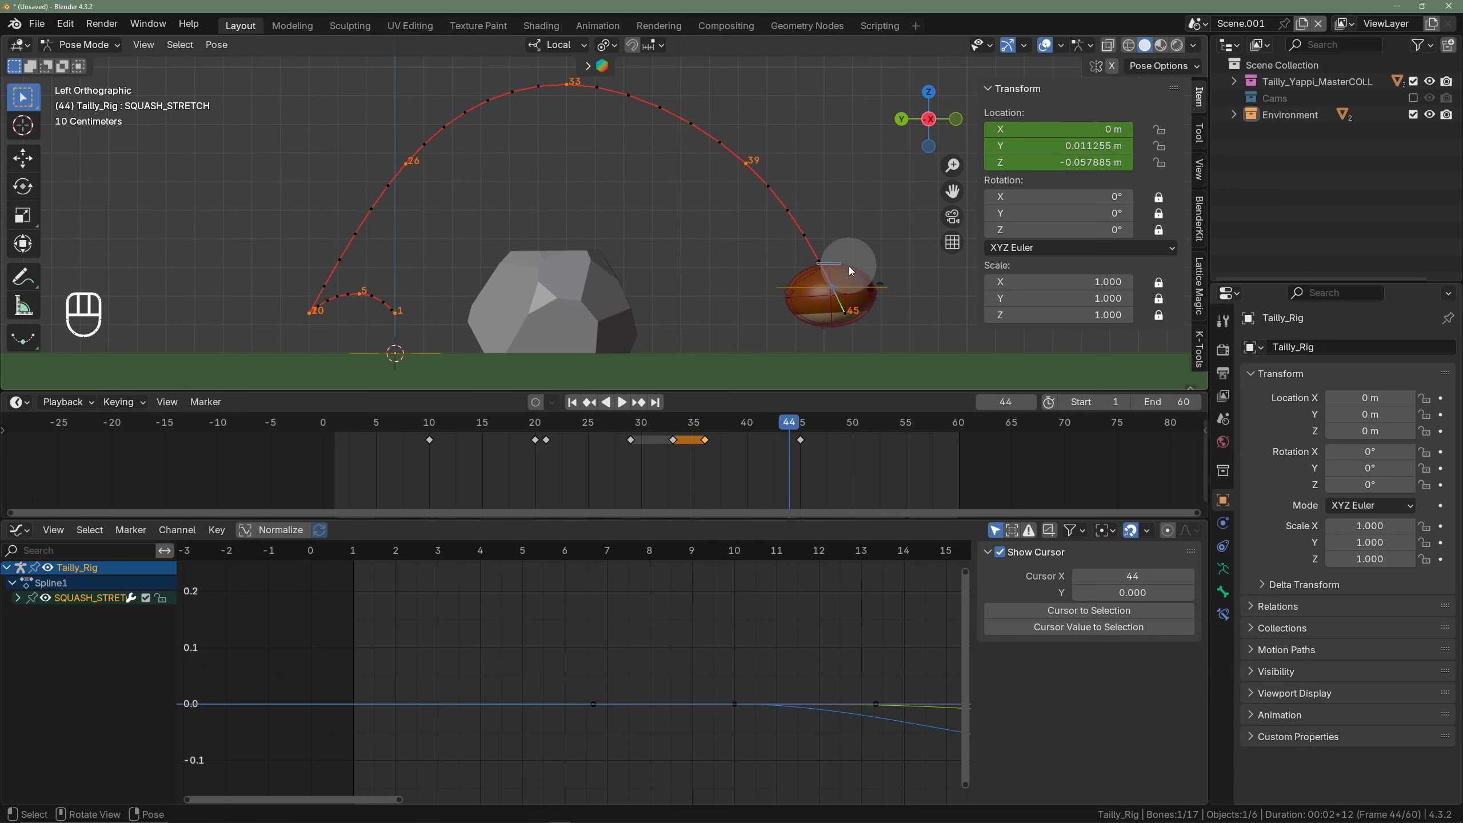
key(g)
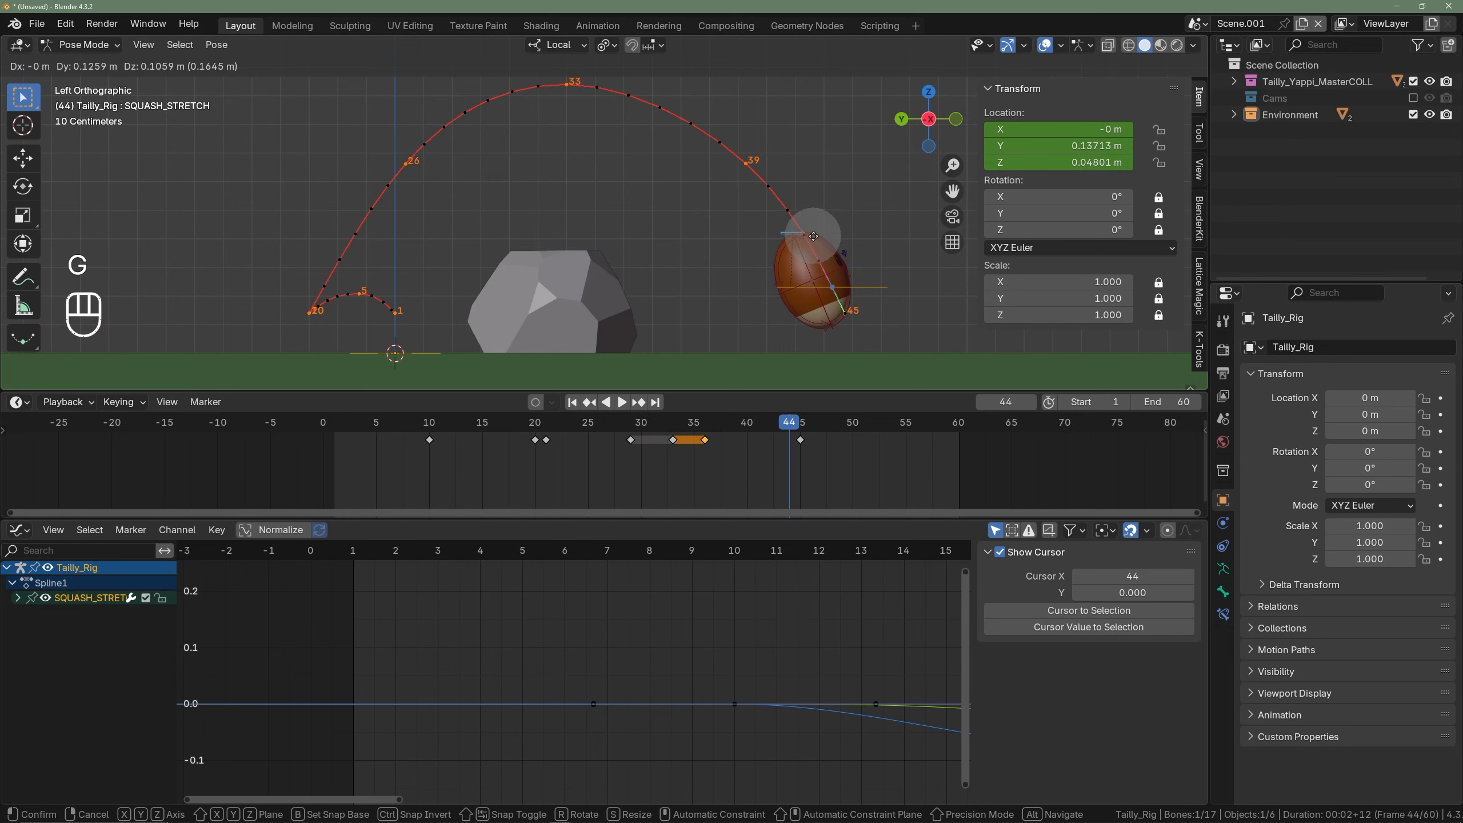
click(814, 236)
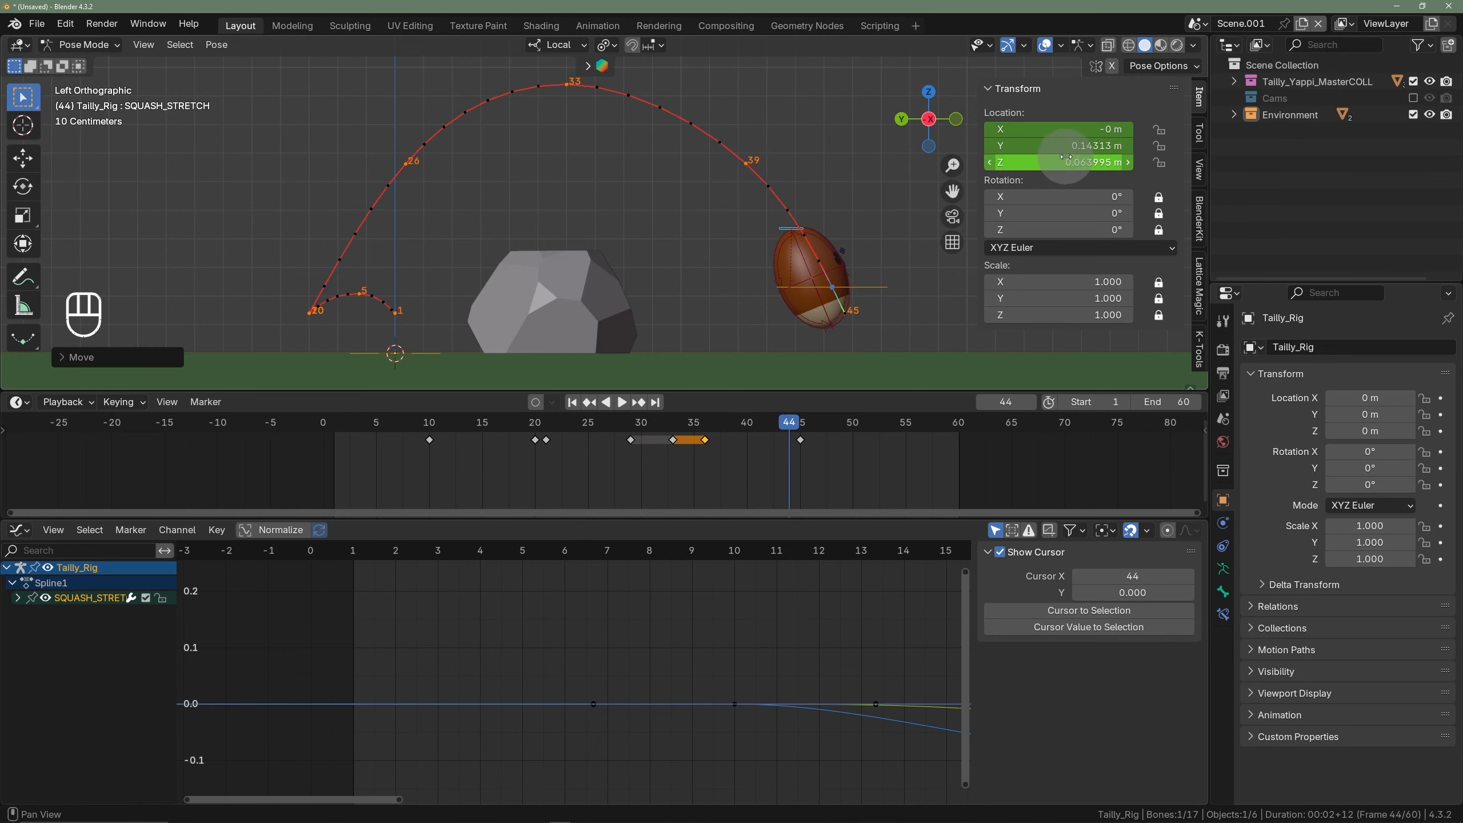
key(i)
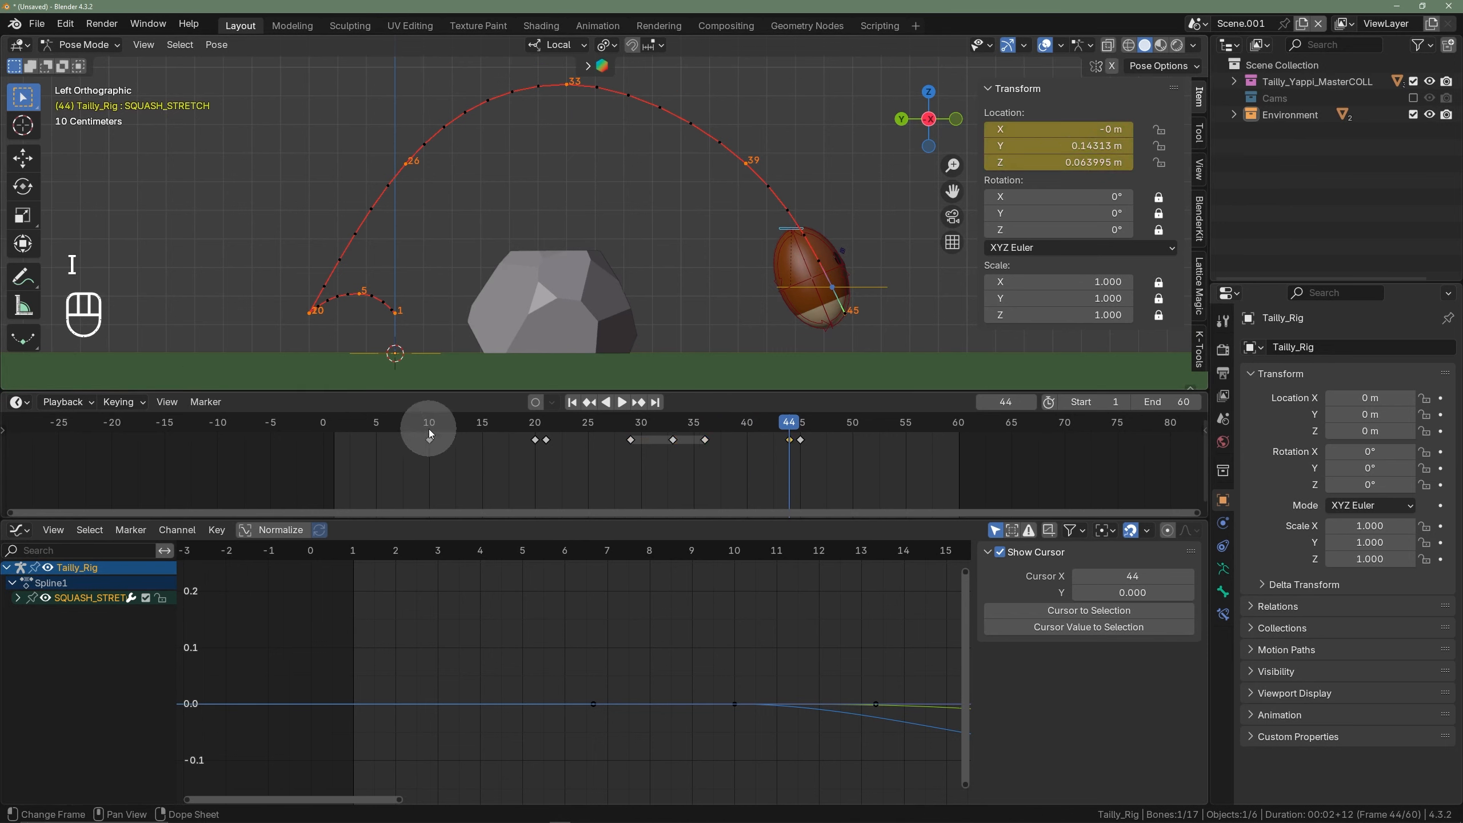
- Replay the animation several times to check the stretch at takeoff and just before landing
key(space)
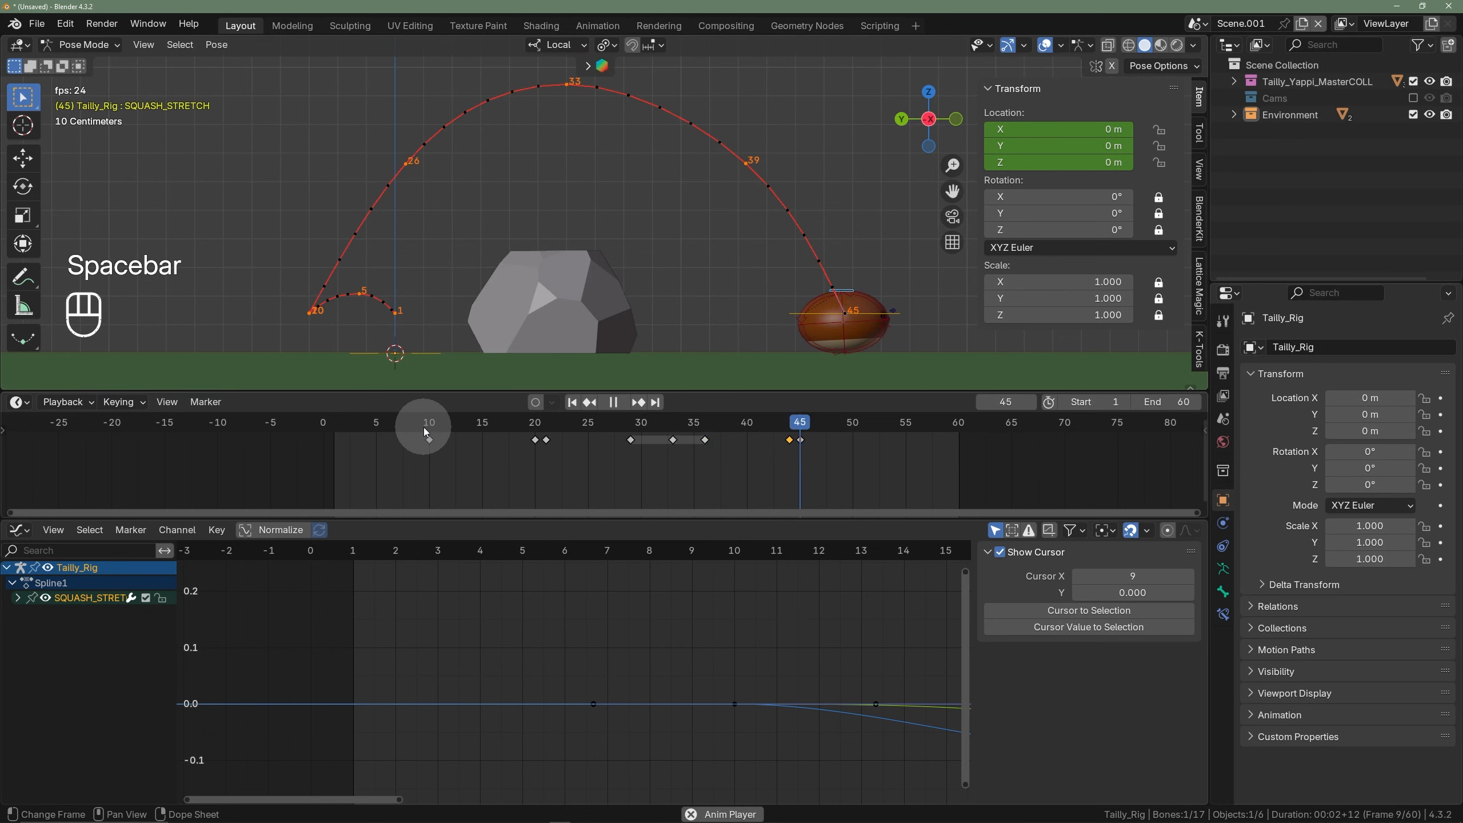
key(space)
key(space)
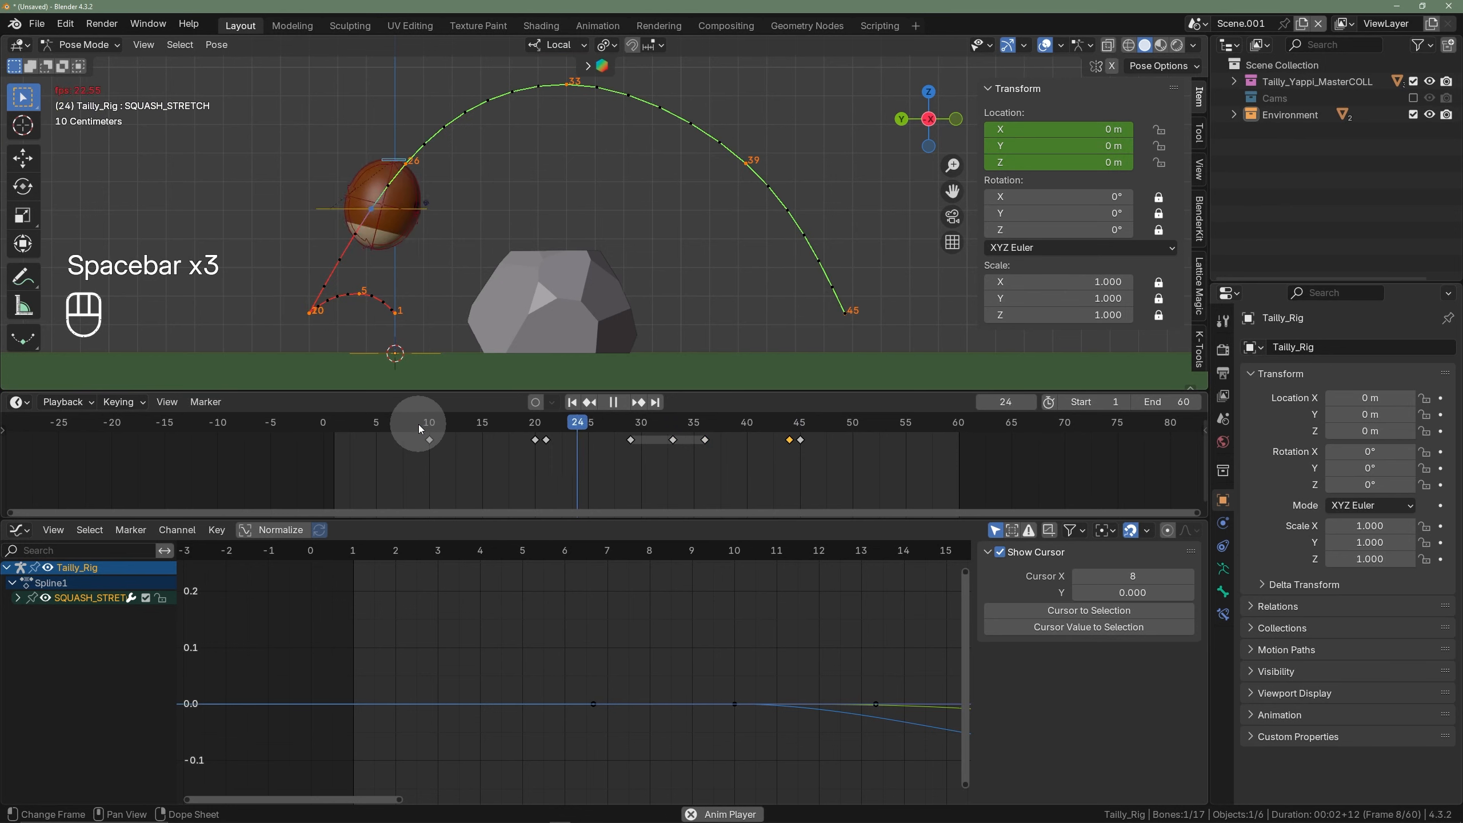
scroll(754, 236, down, 4)
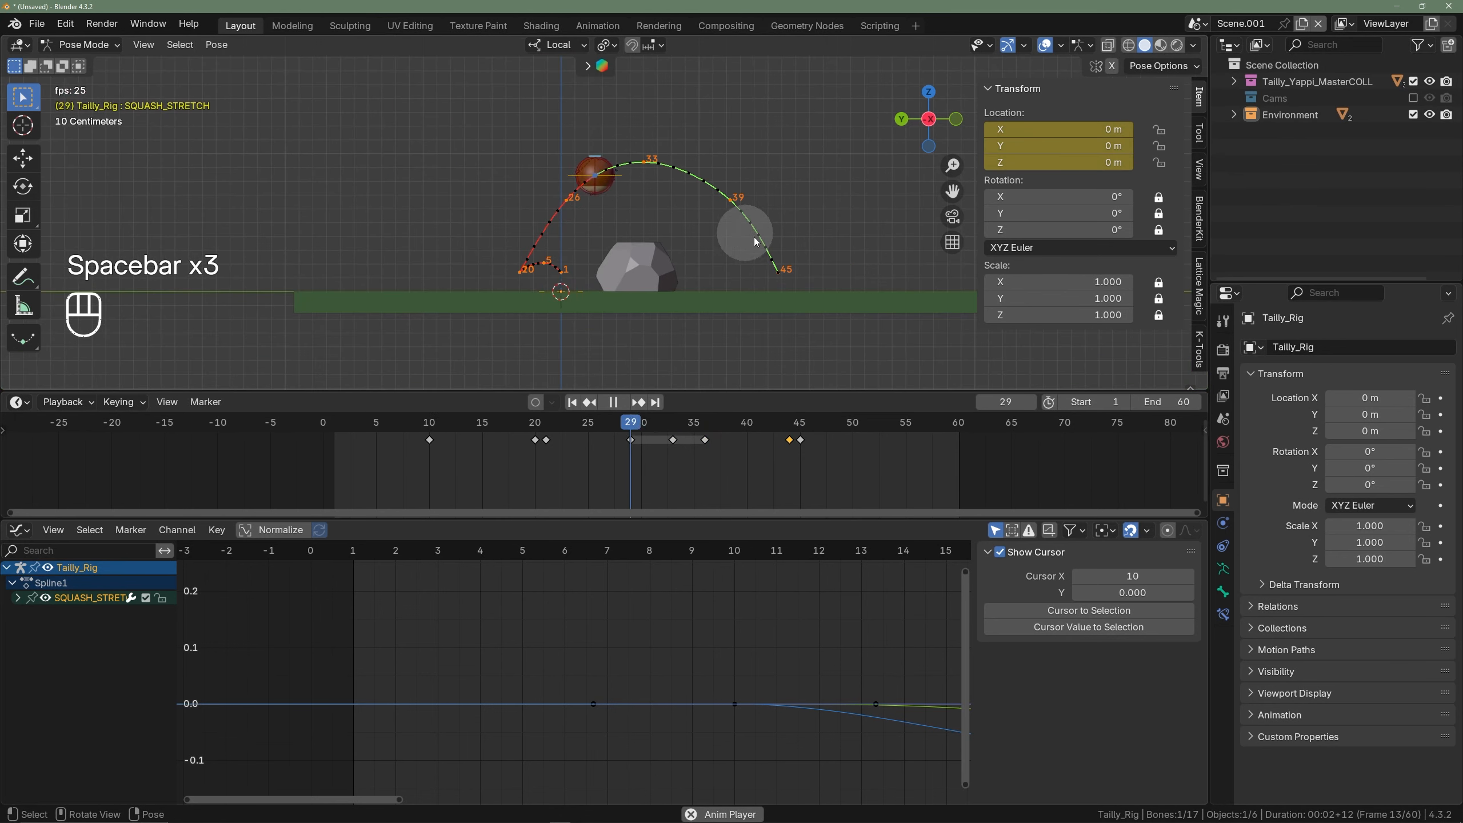
shift+middle_drag(806, 277, 712, 277)
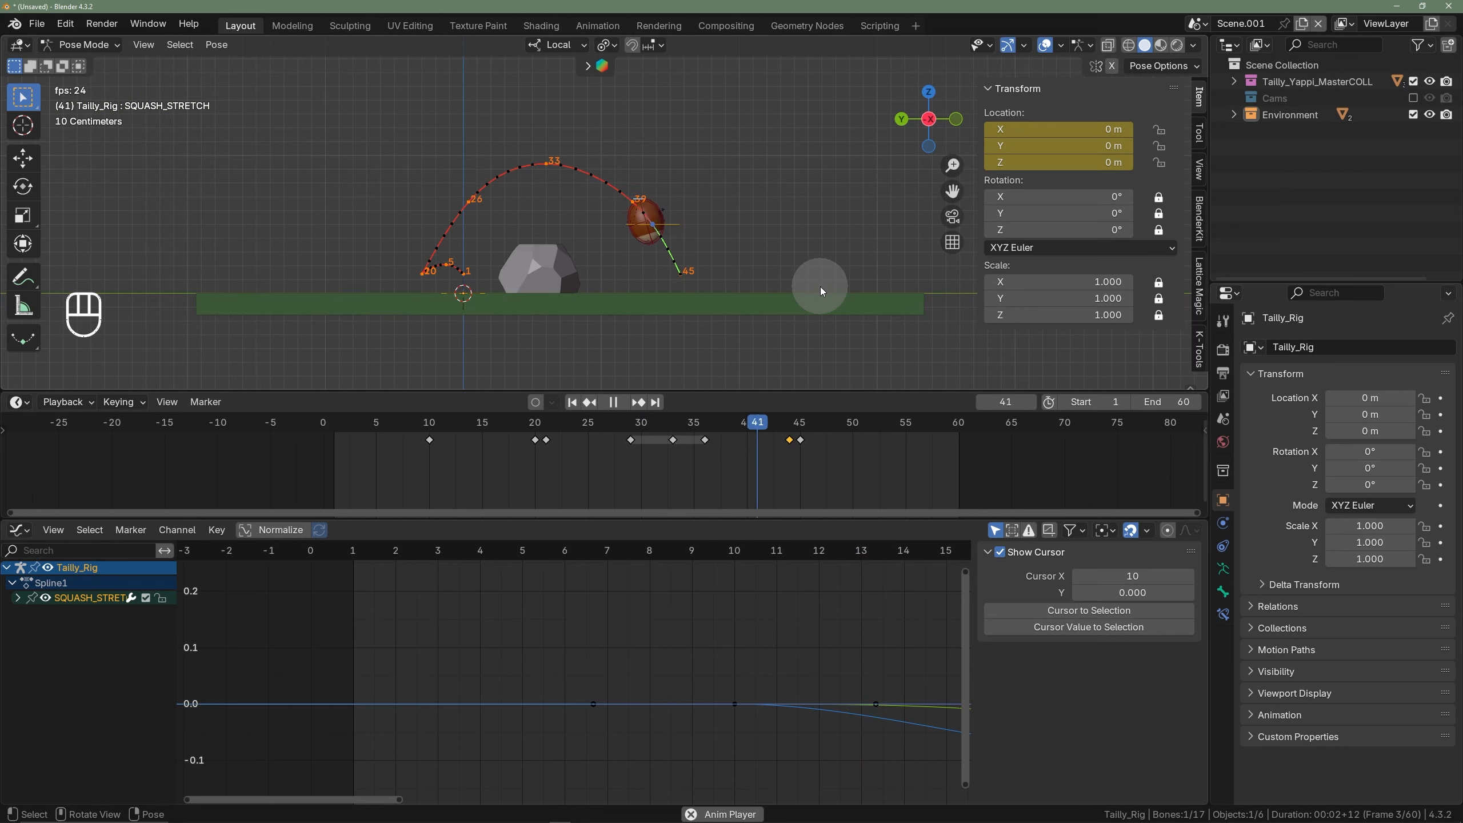
scroll(760, 297, up, 2)
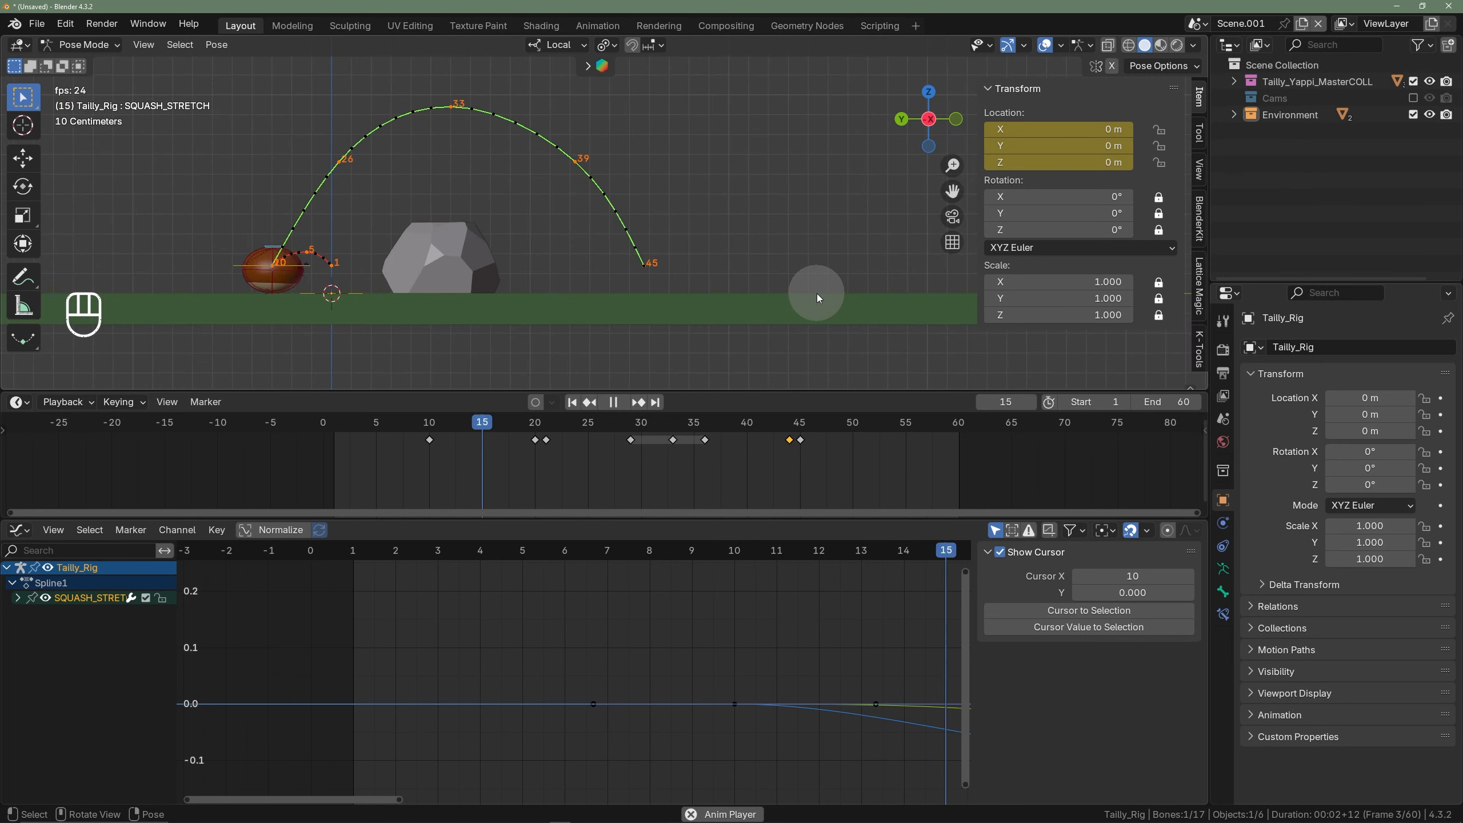
key(space)
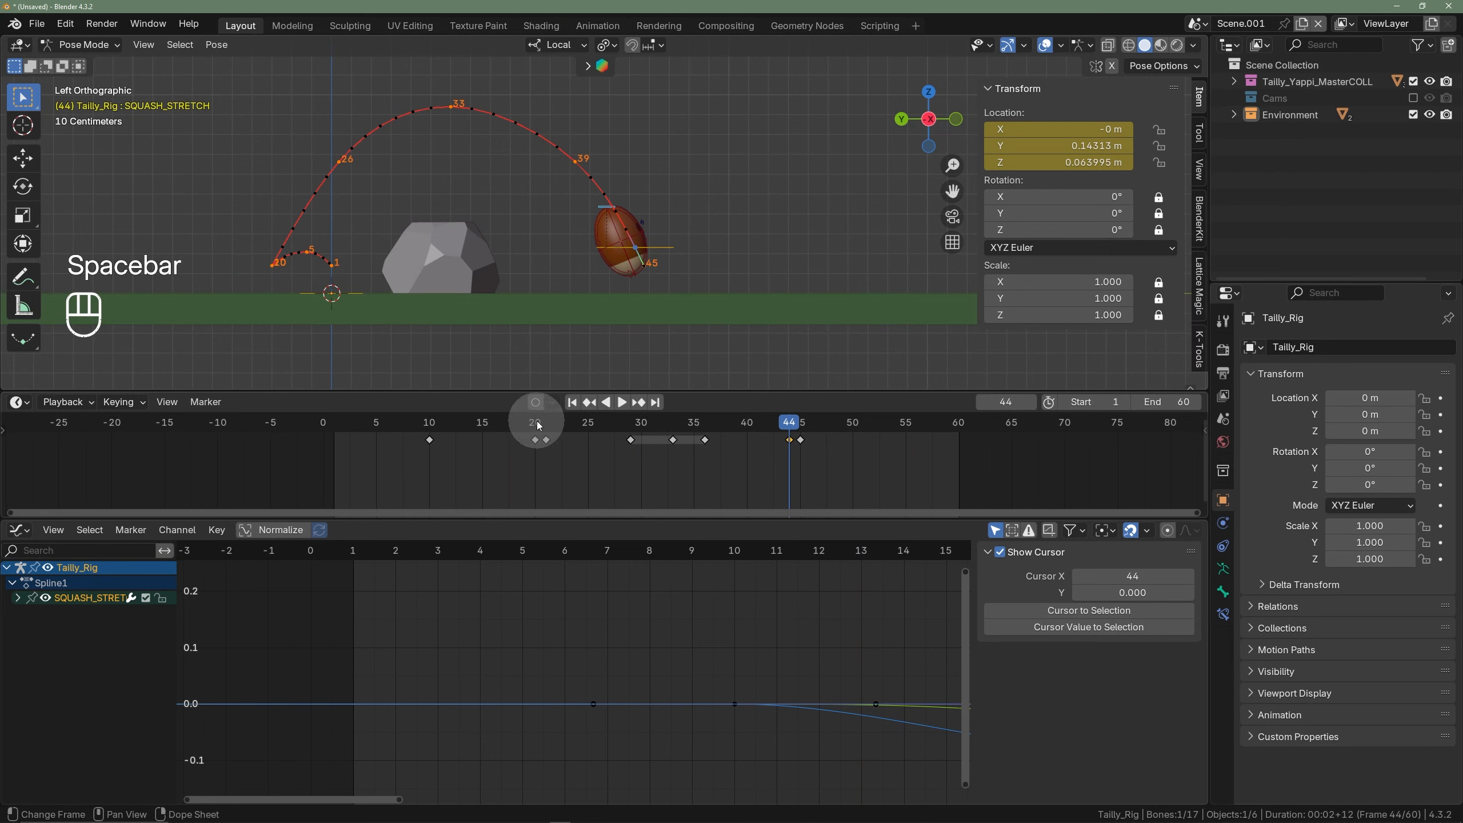
key(space)
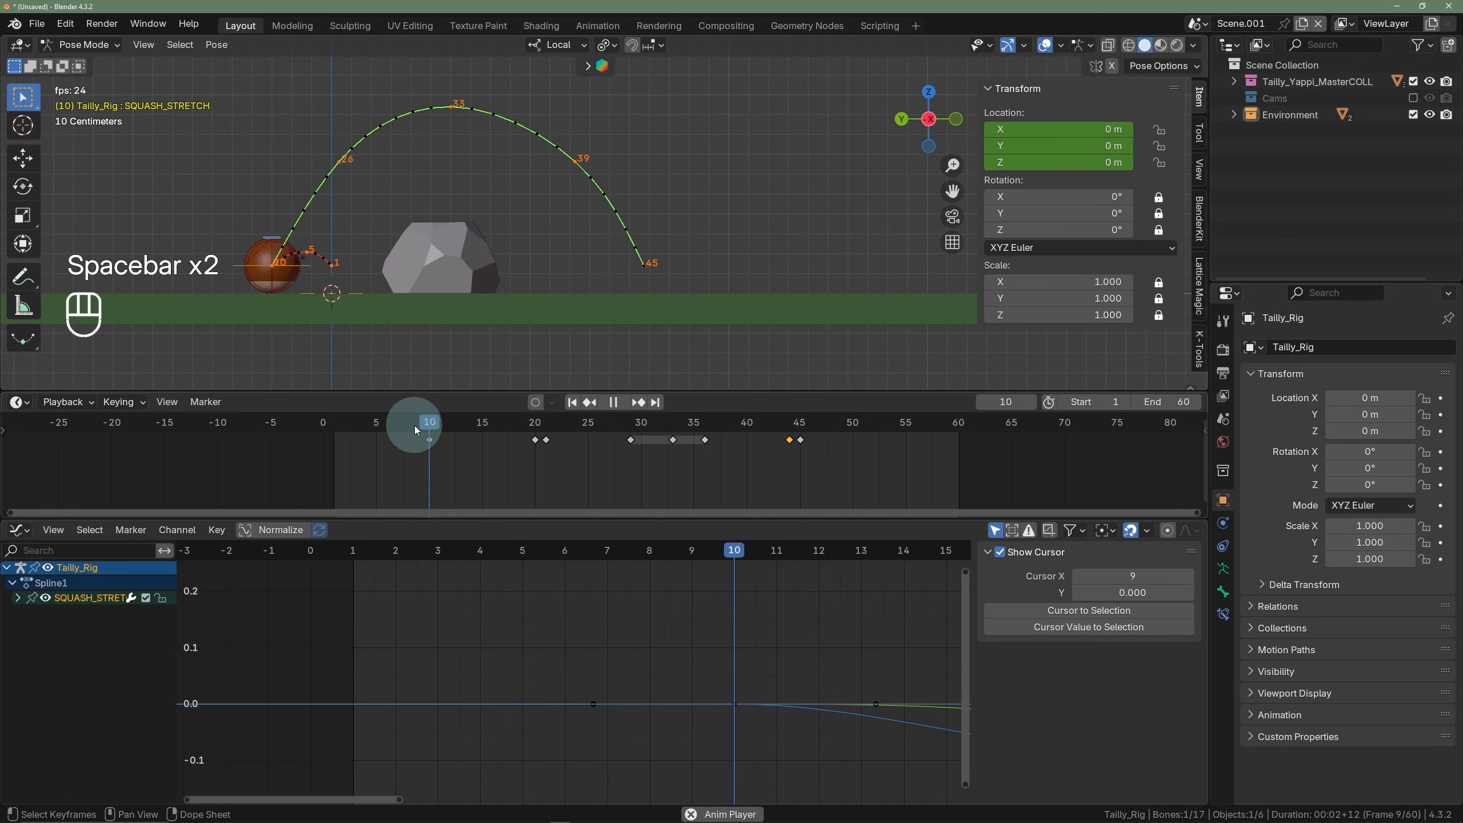
key(space)
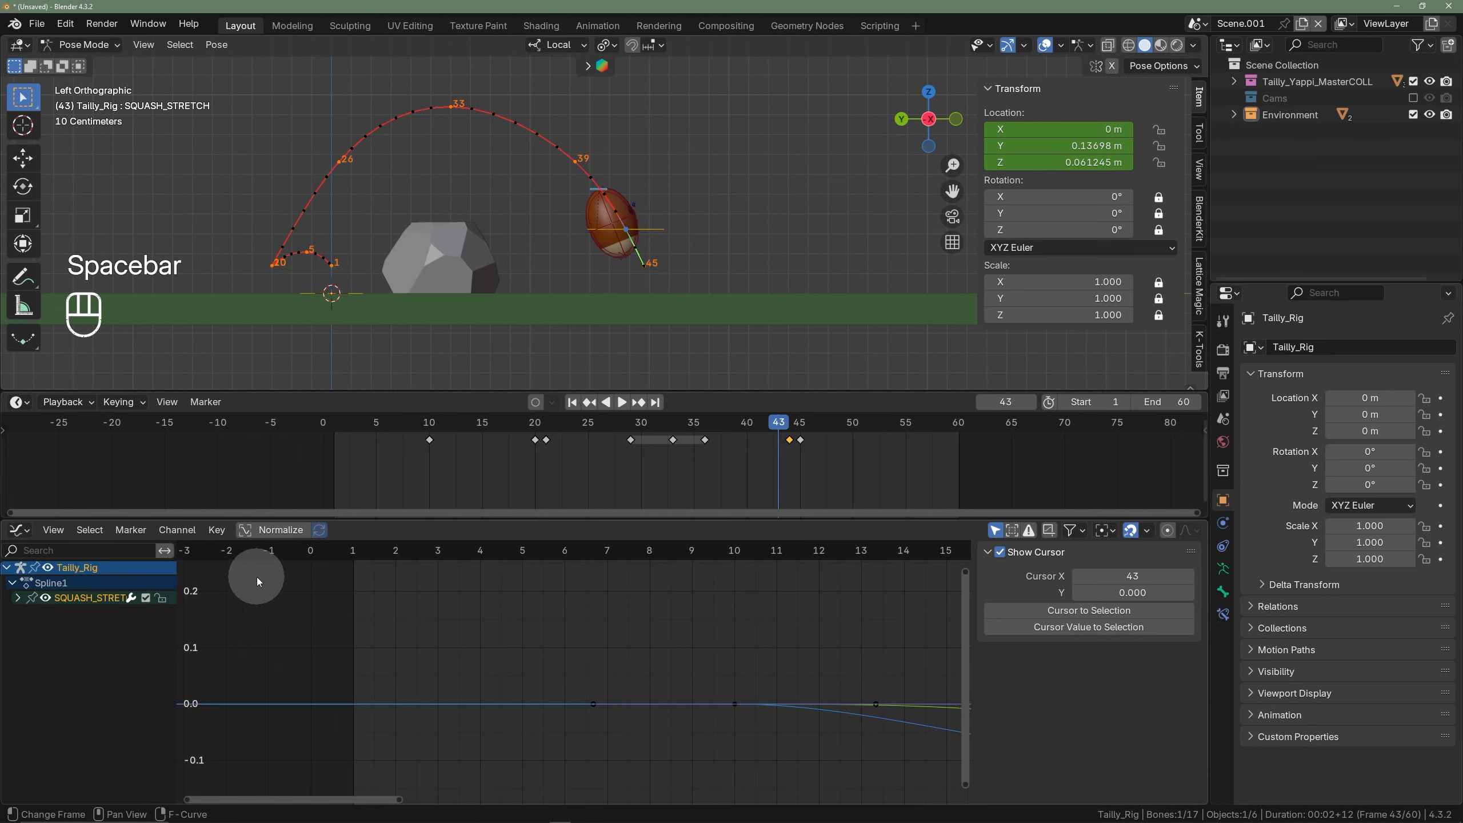
- Select the BODY_Master bone, show only its Y Location curve, and select the curve's jump keyframes from frame 20 to 45
click(660, 238)
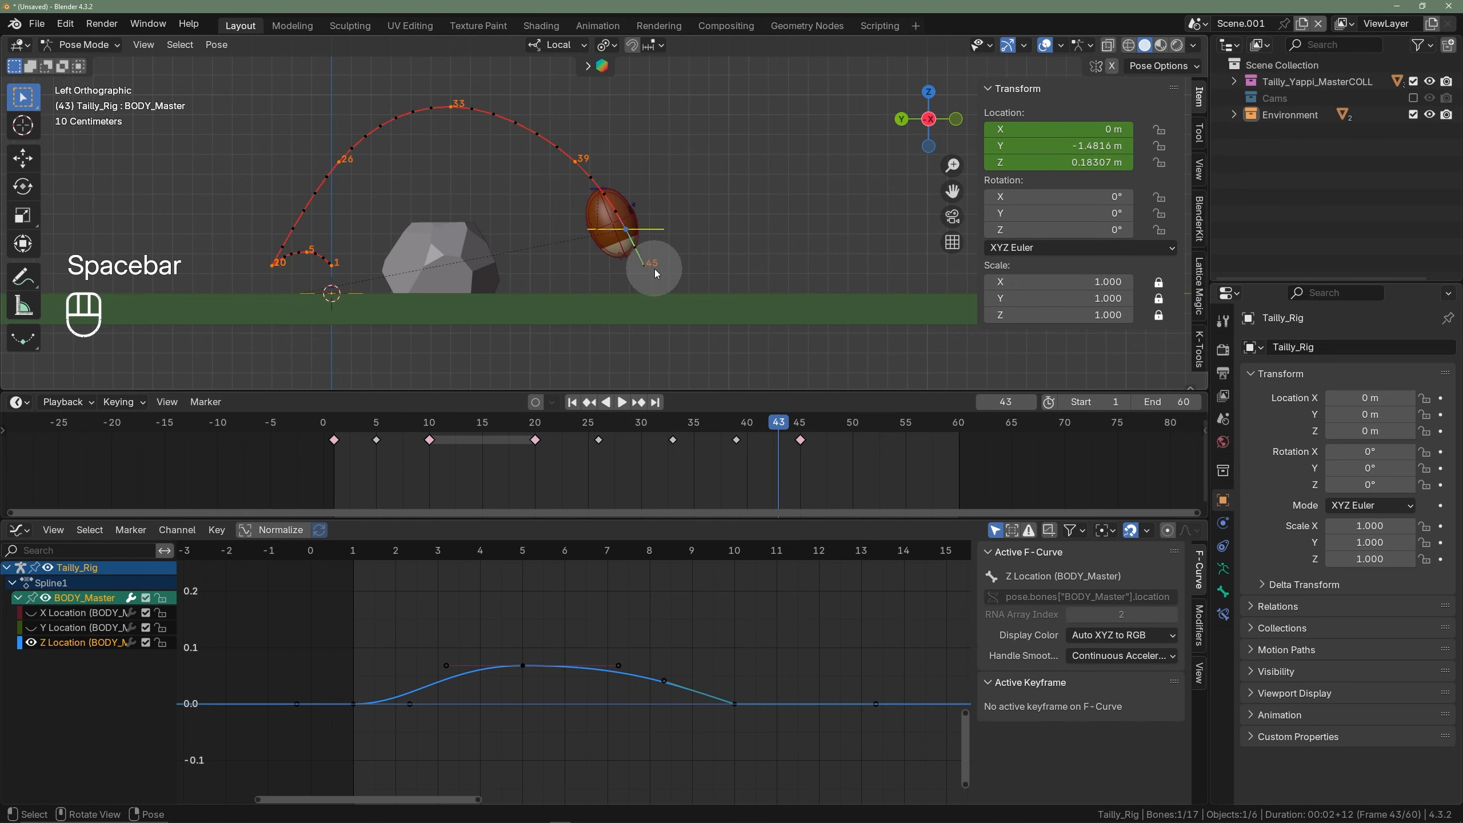
click(32, 643)
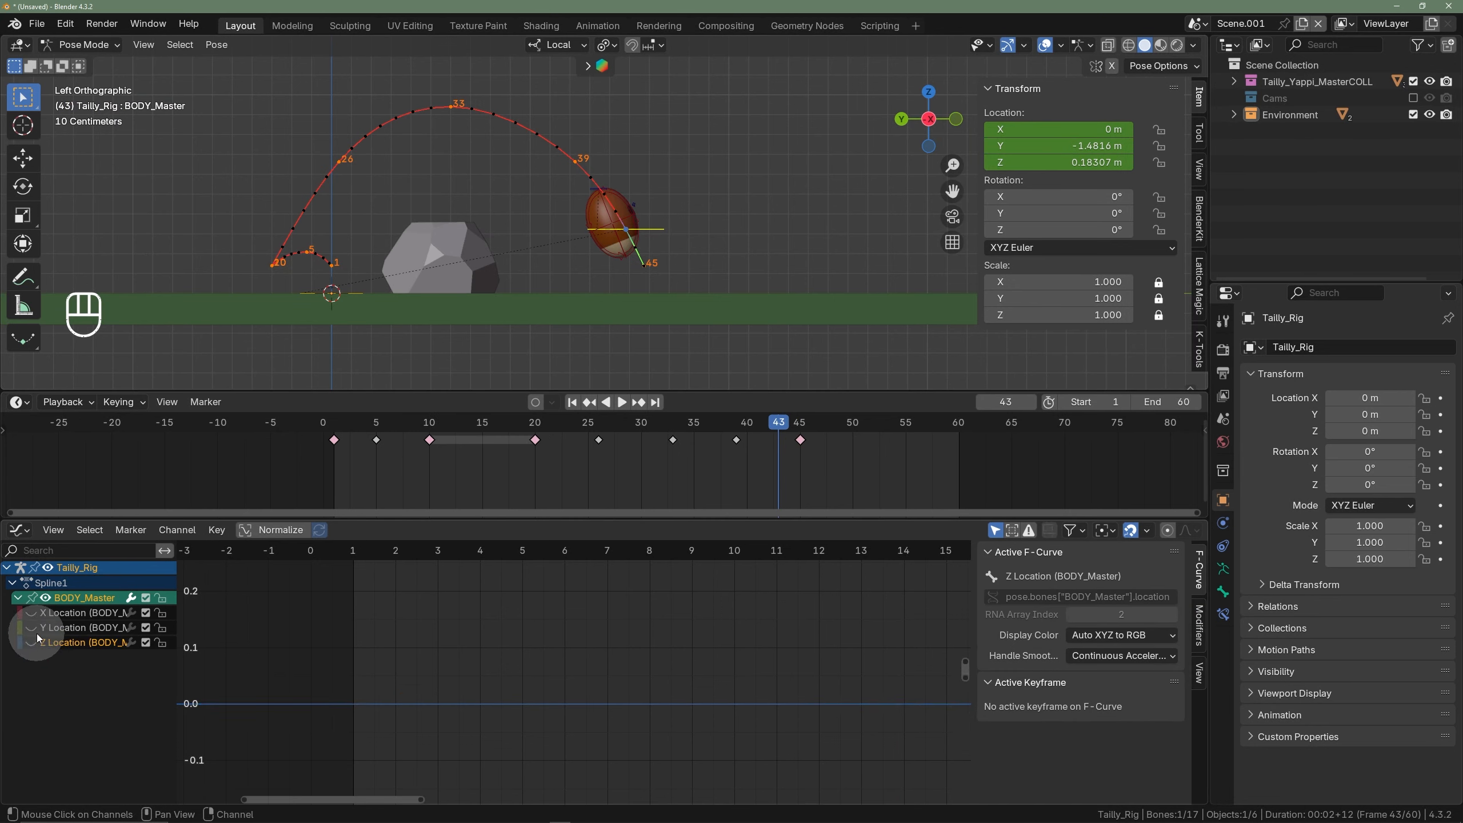
click(30, 629)
scroll(633, 659, down, 6)
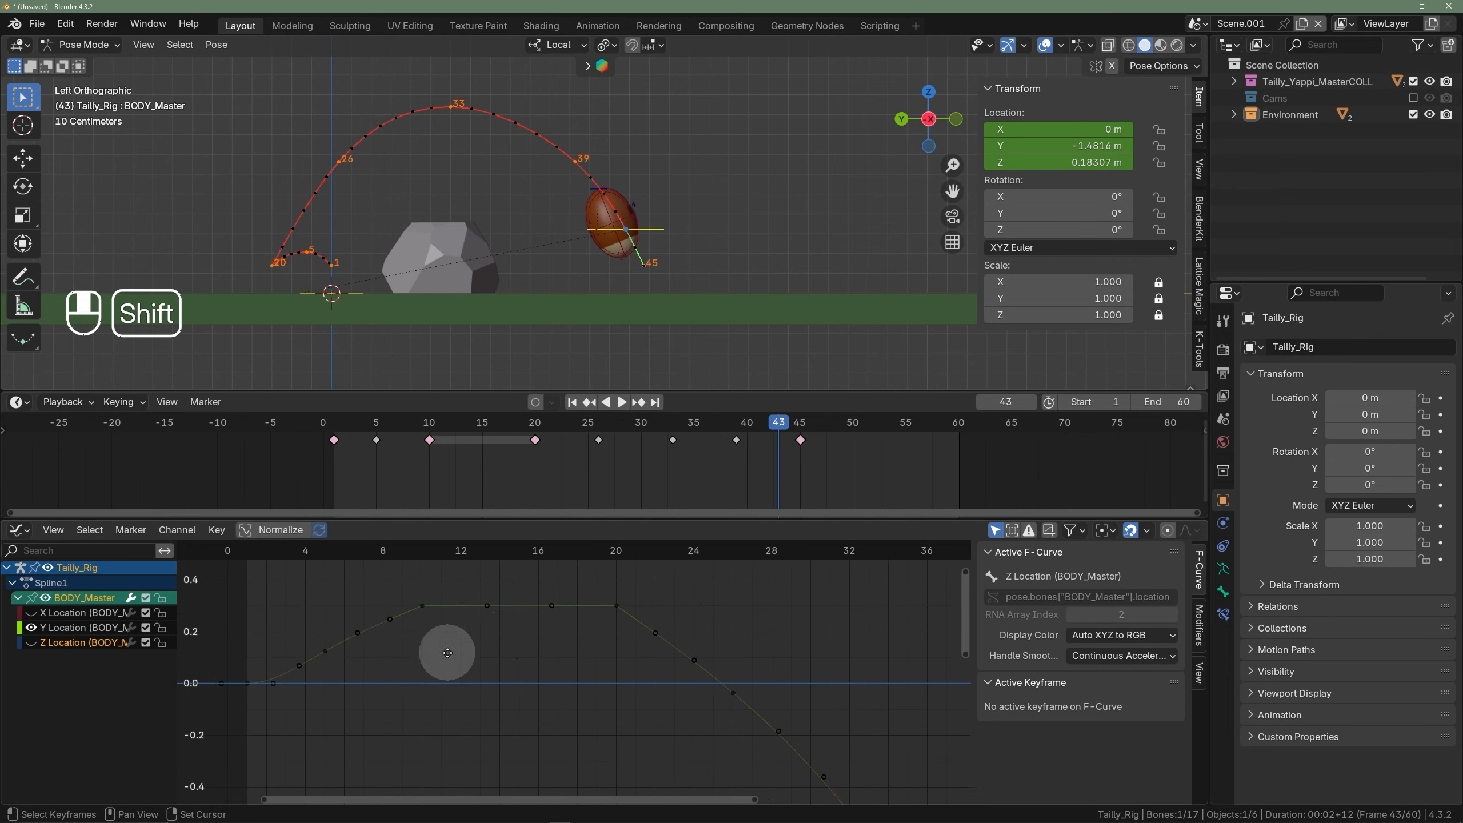
shift+middle_drag(651, 666, 535, 602)
scroll(559, 624, down, 10)
shift+middle_drag(649, 689, 635, 668)
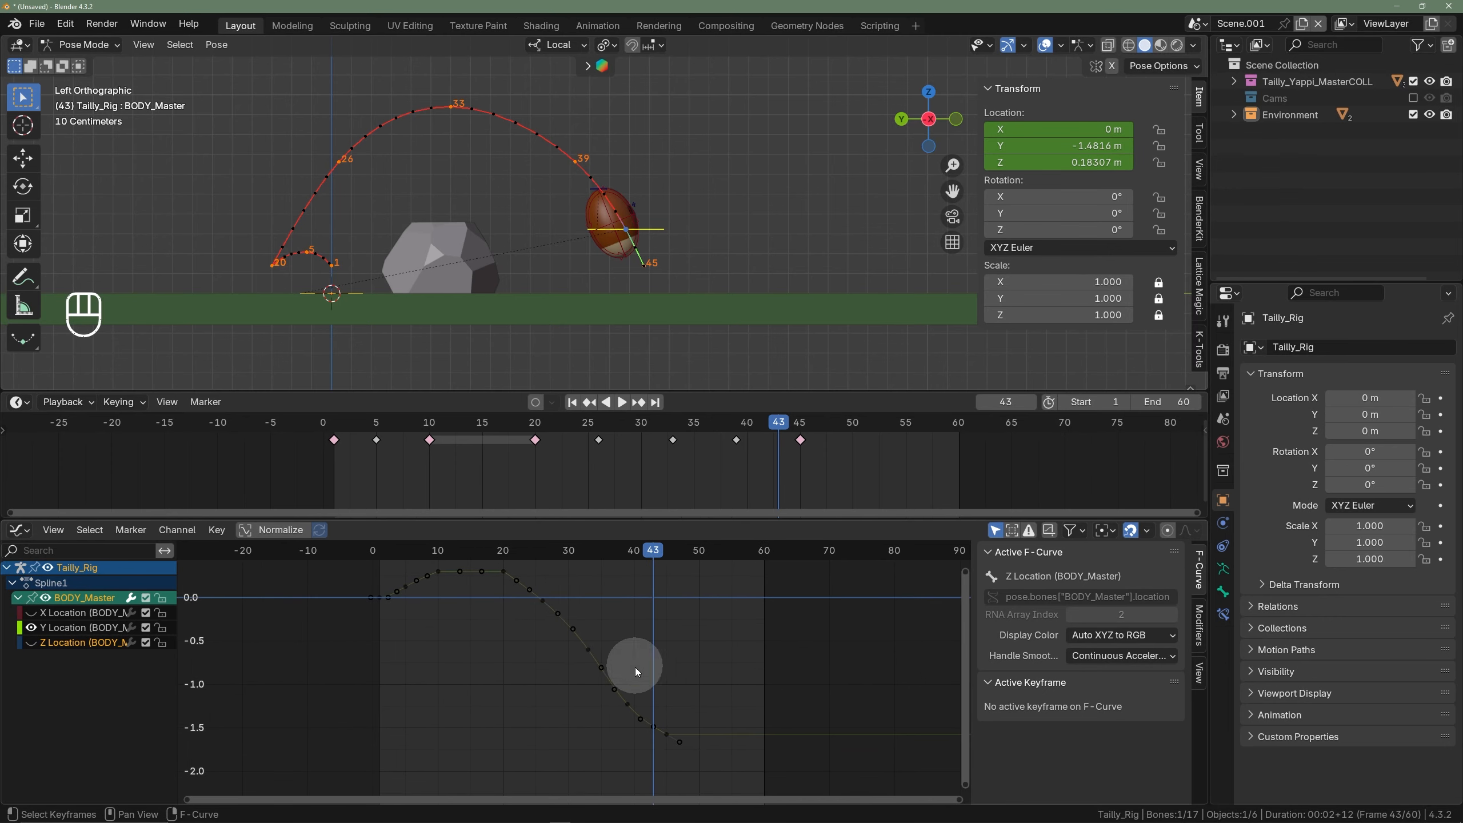
drag(739, 768, 490, 558)
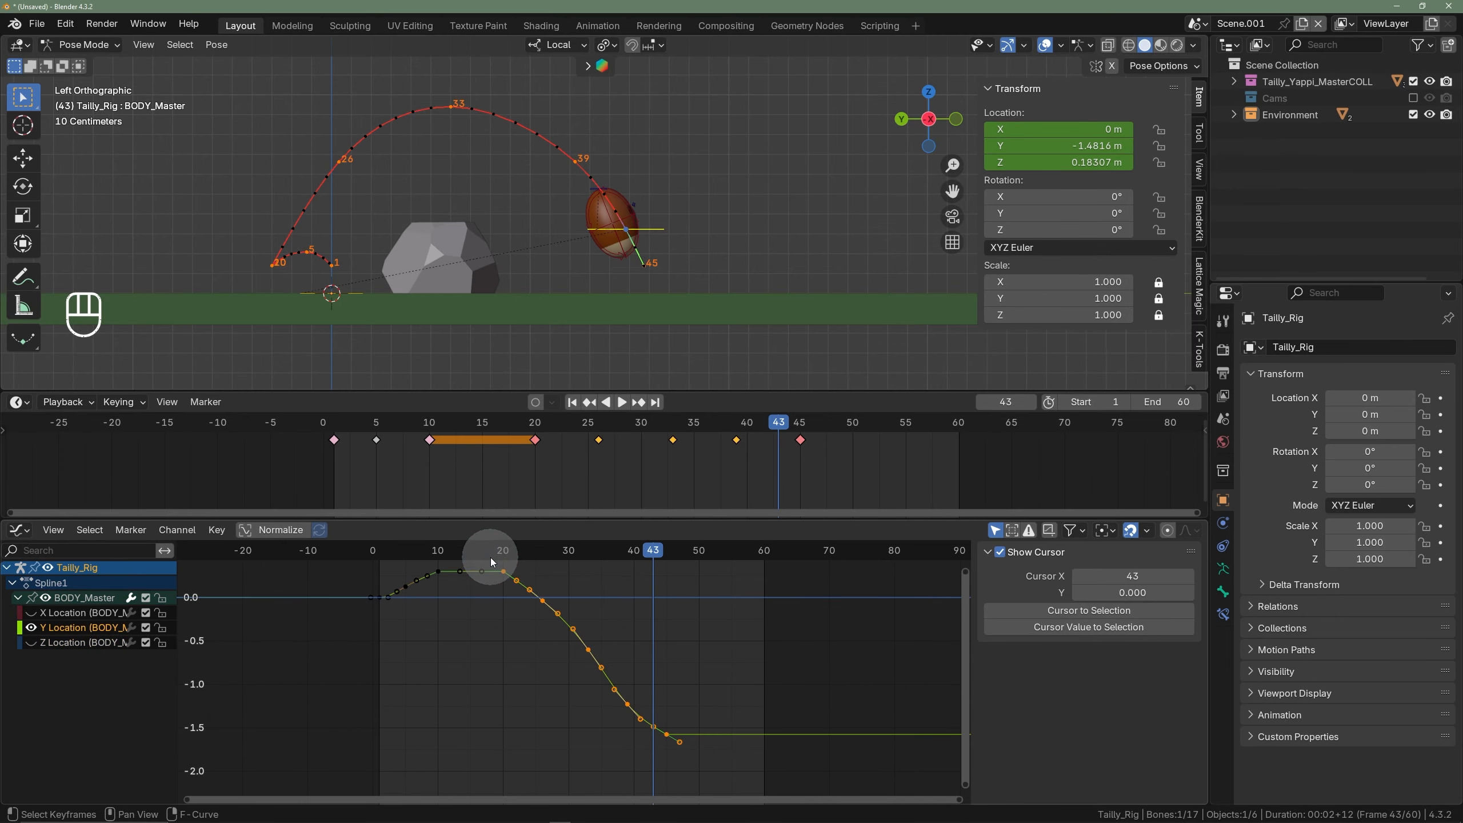
key(KP_Decimal)
scroll(542, 583, down, 4)
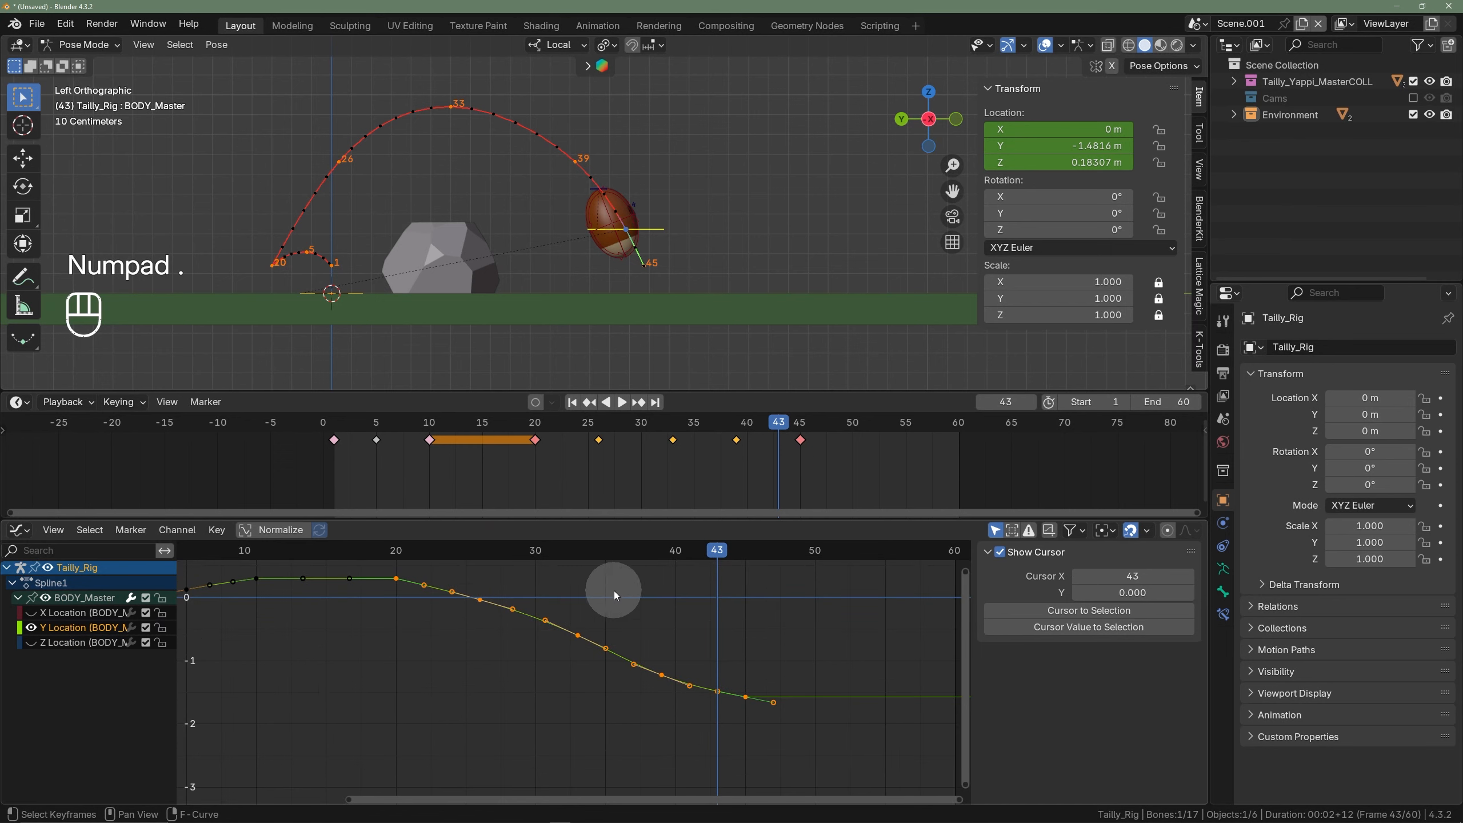
- Delete the frame 33 keyframe from BODY_Master's Y Location curve and update the motion path
drag(582, 555, 579, 555)
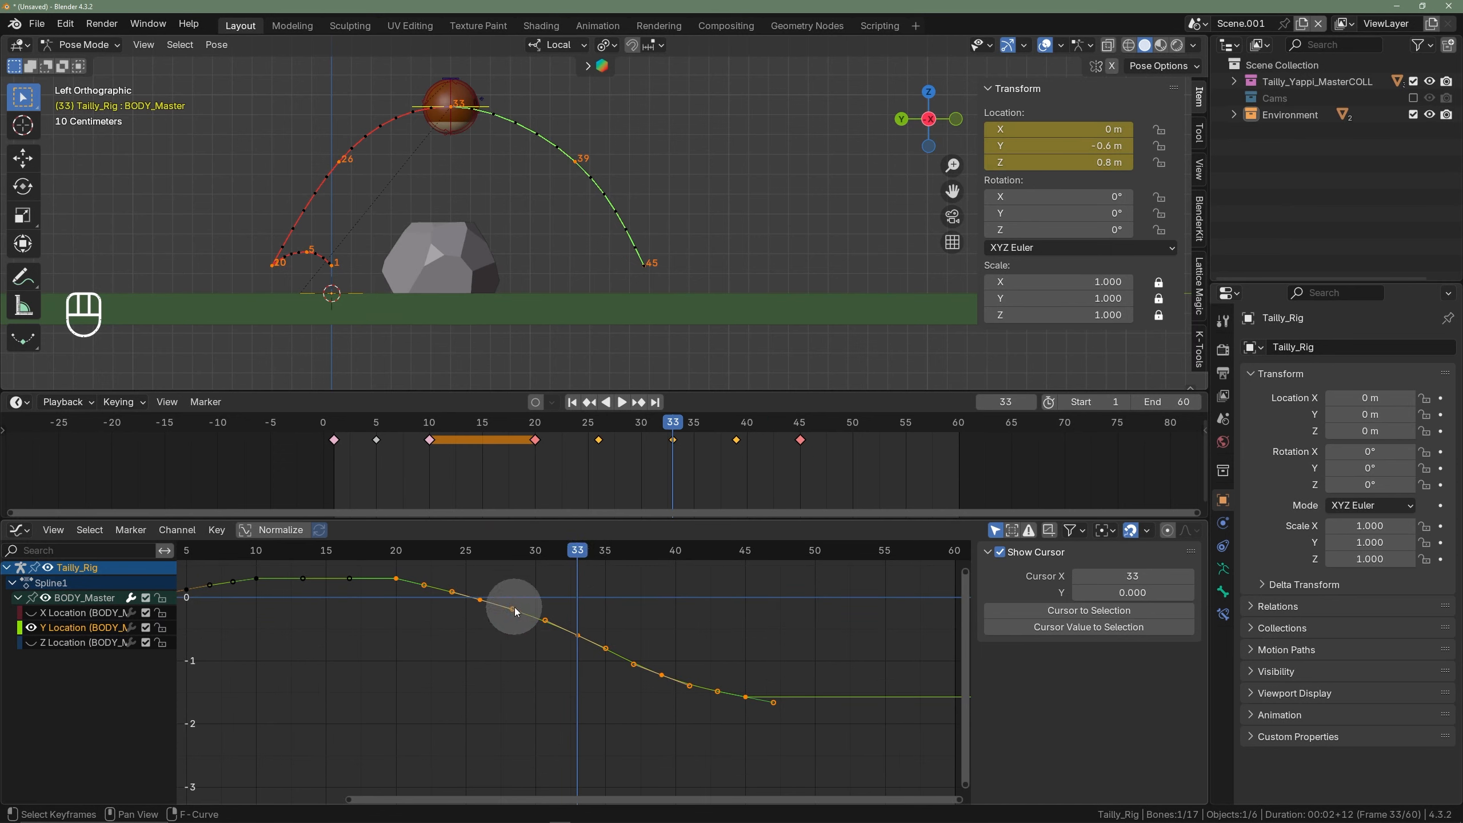
click(578, 635)
key(g)
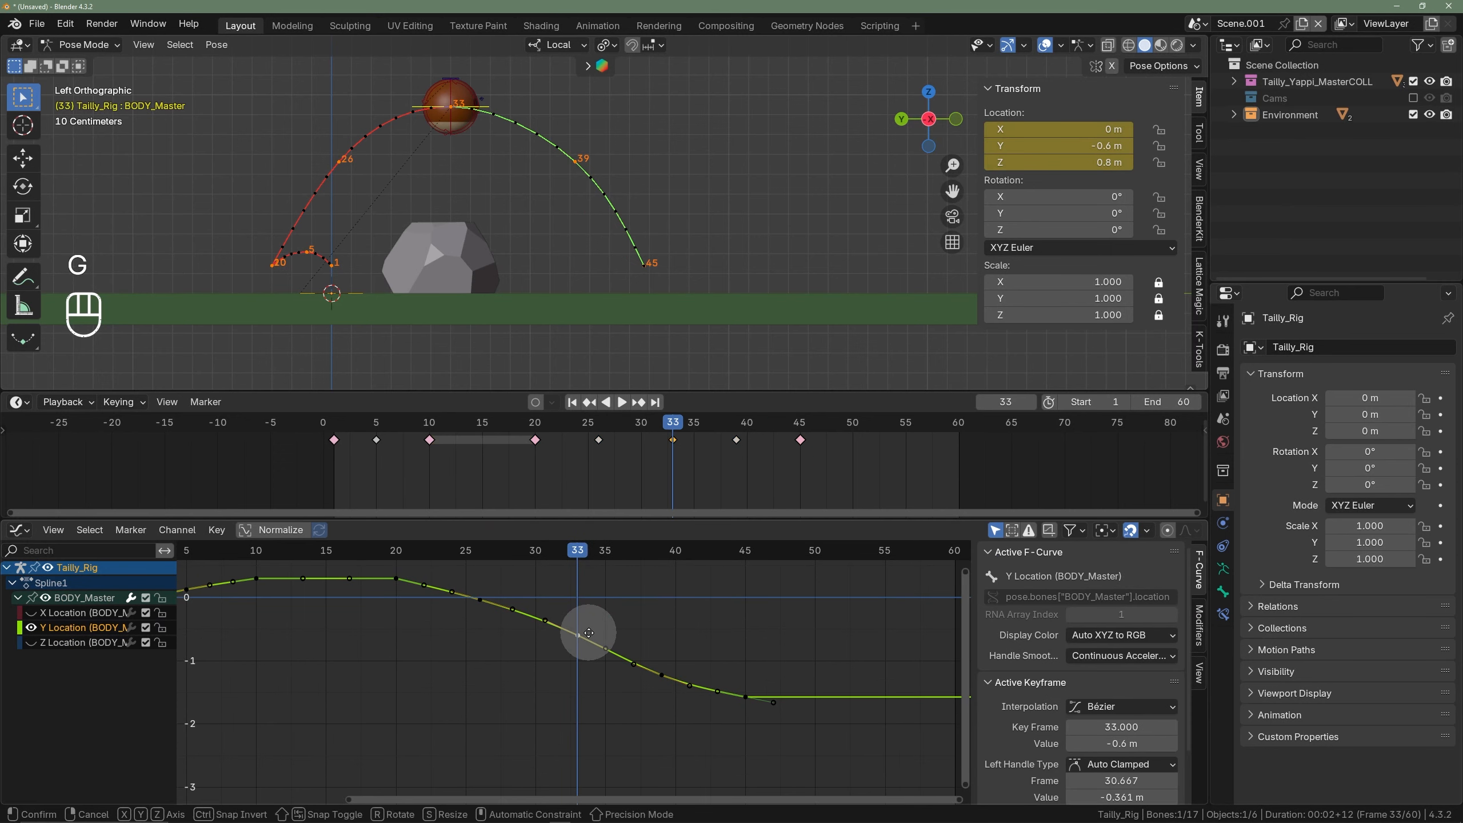
key(y)
shift+right_click(590, 638)
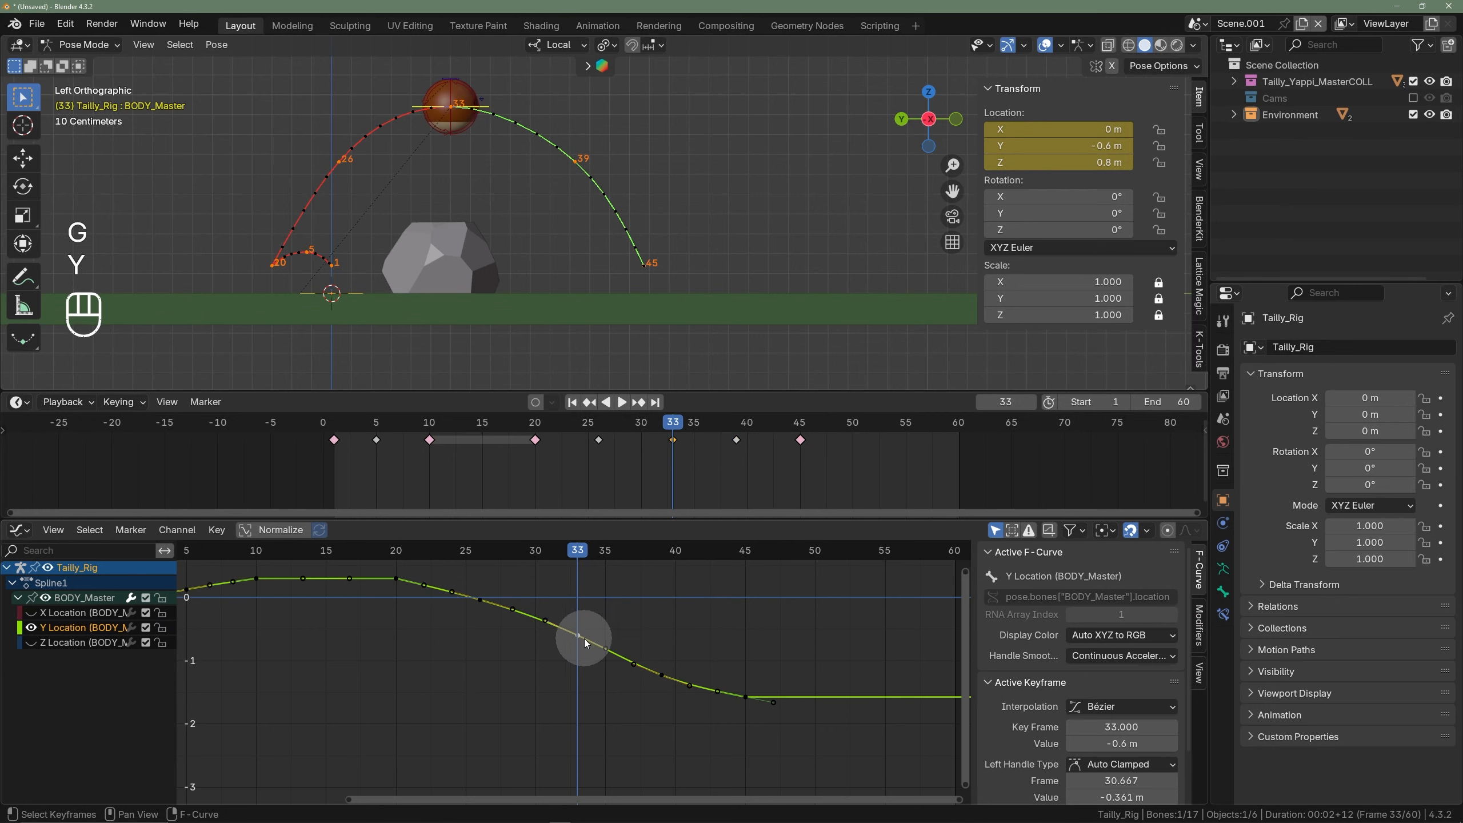
key(x)
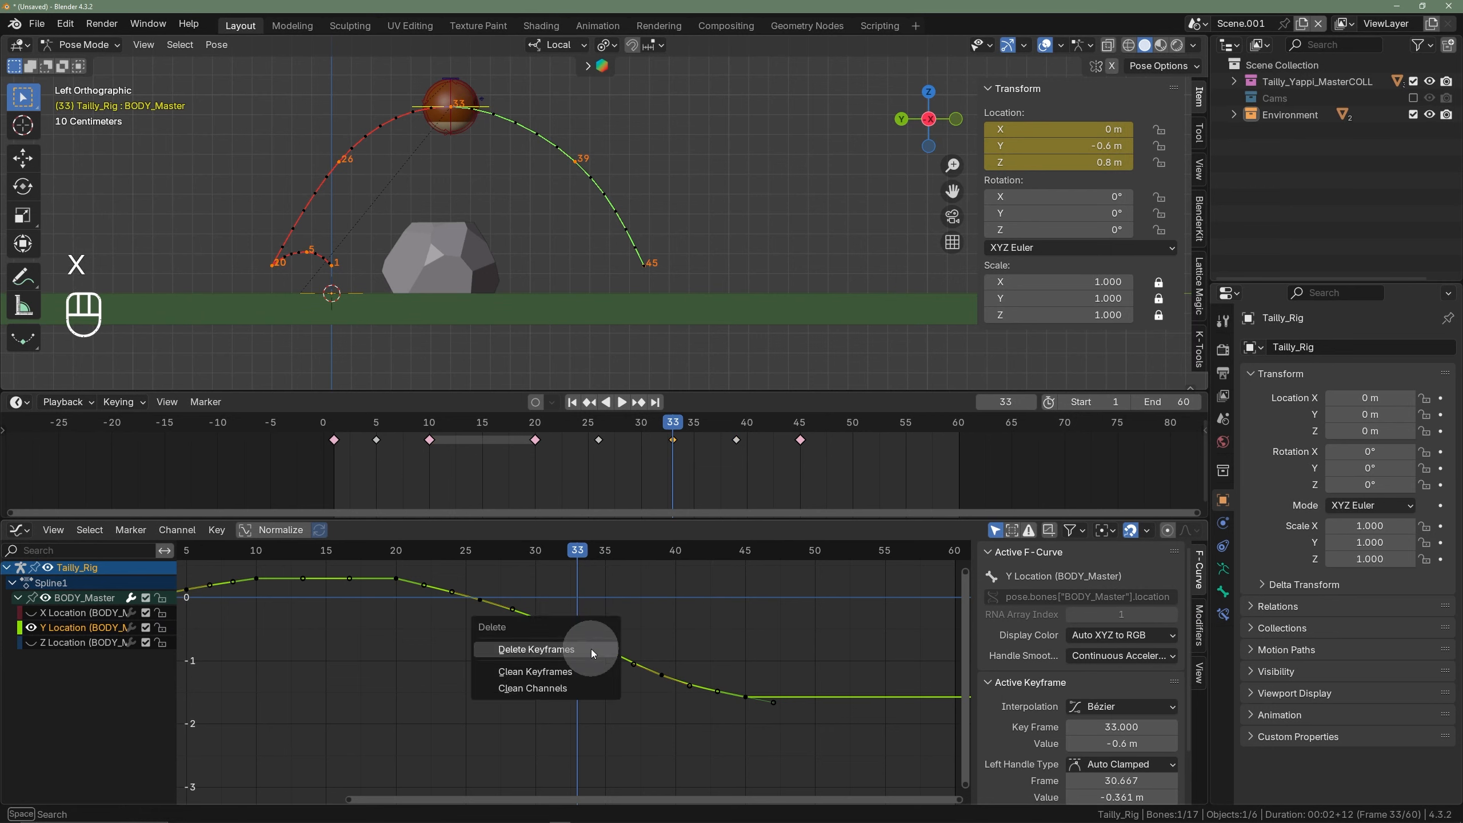
click(551, 649)
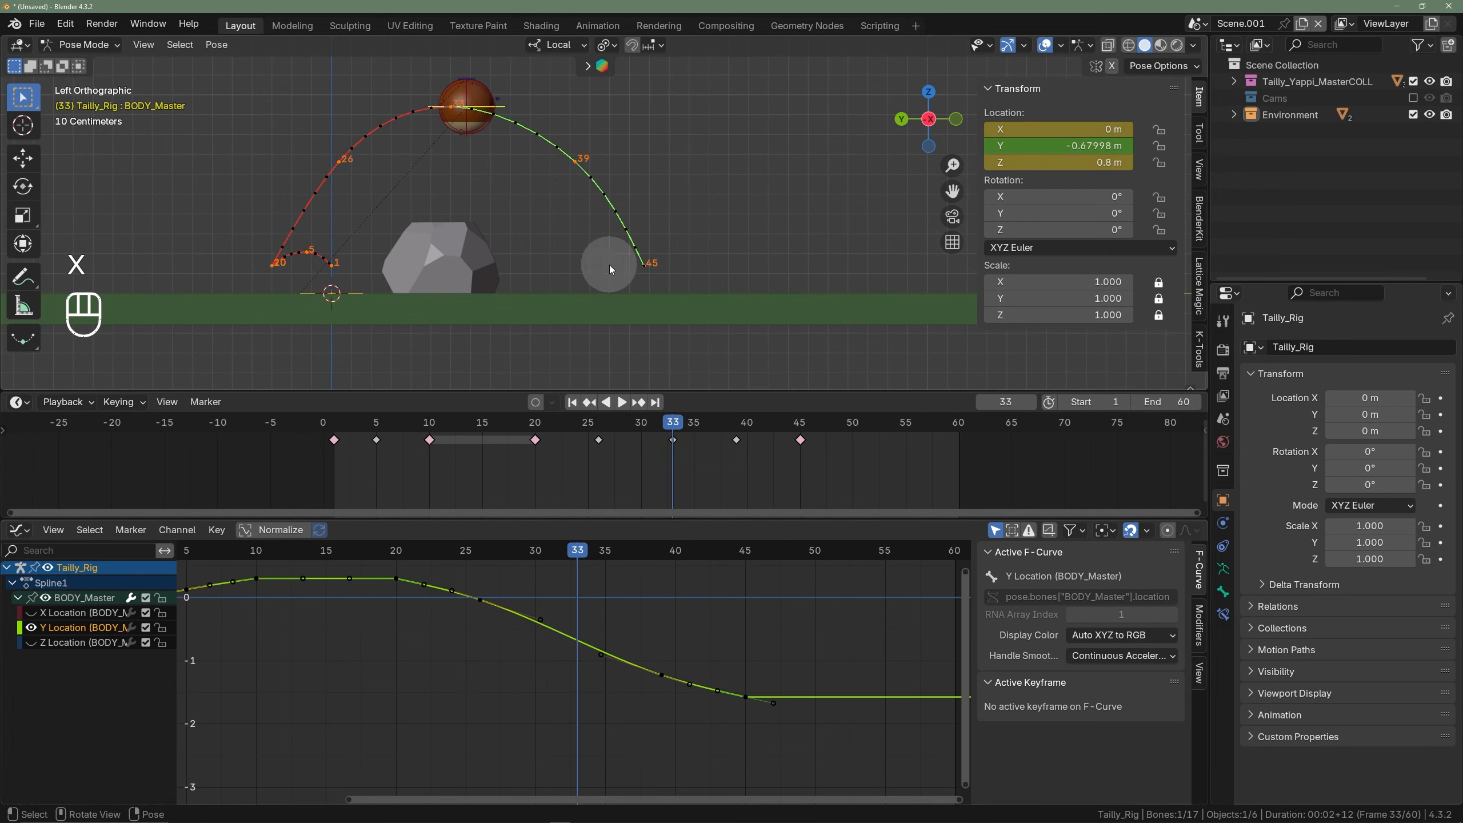
right_click(599, 253)
click(567, 275)
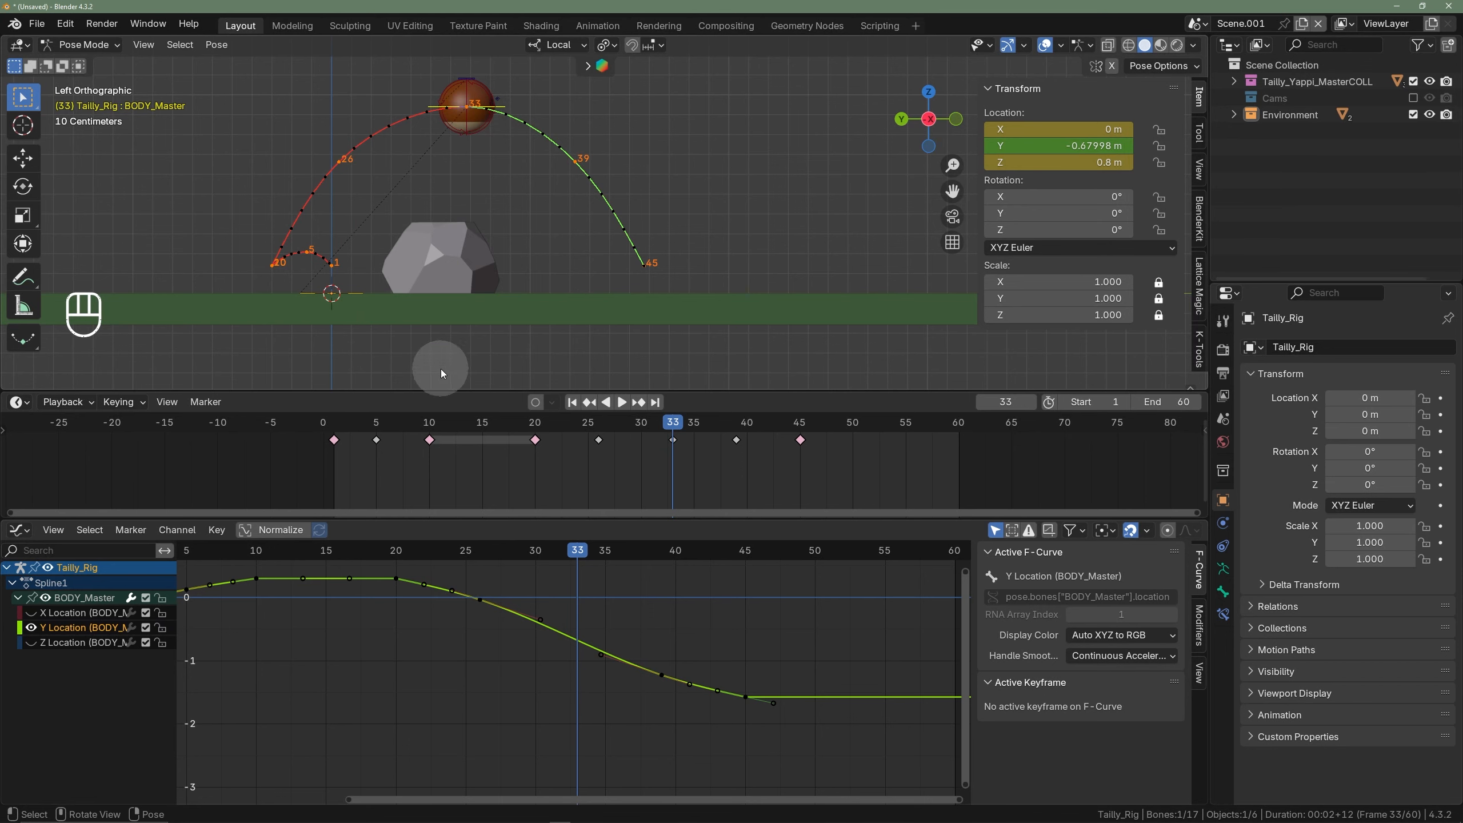
- Replay the jump, and undo the deletion of the frame 33 keyframe on BODY_Master's Y Location curve
key(space)
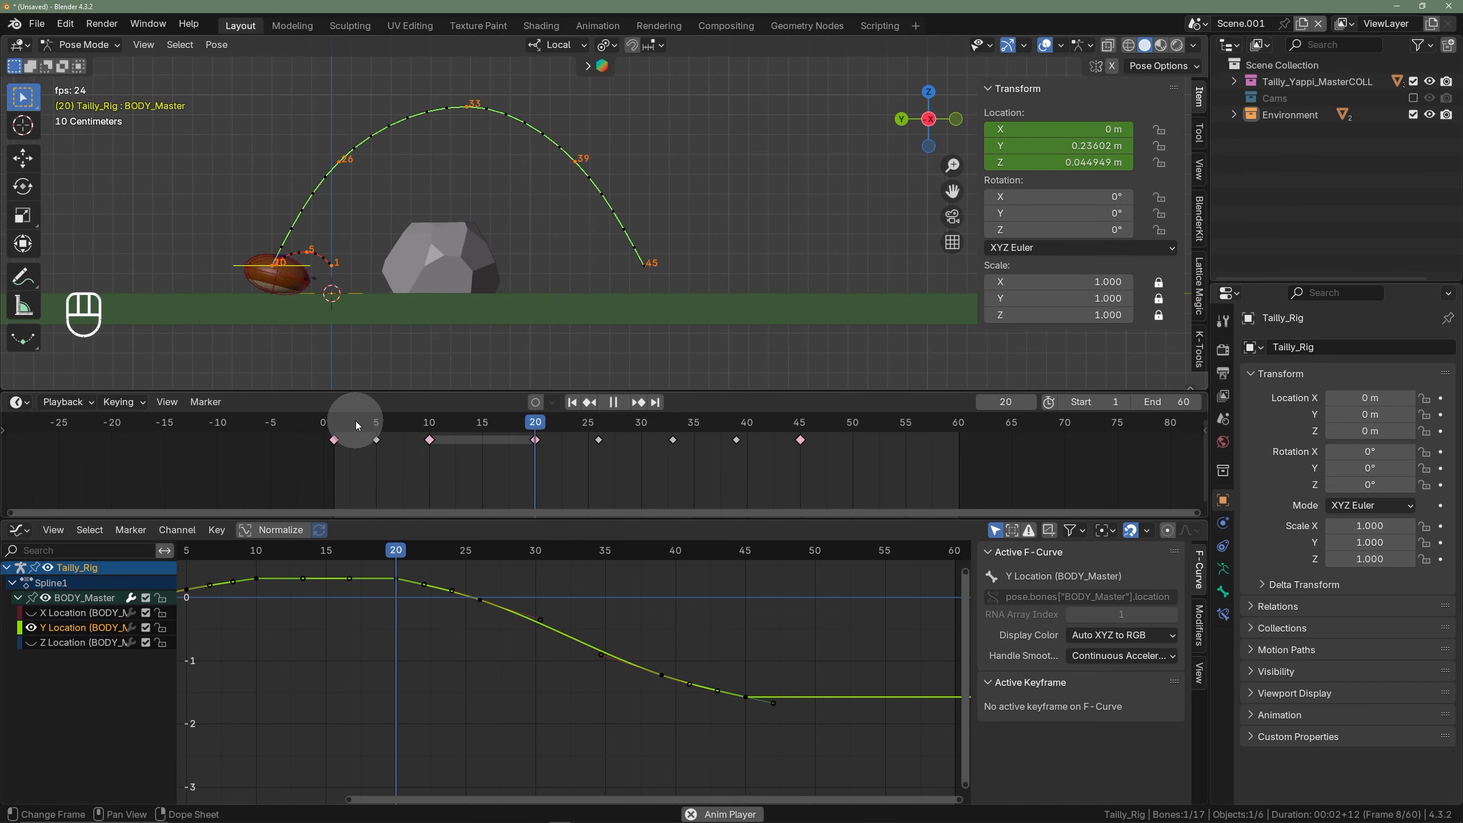
key(space)
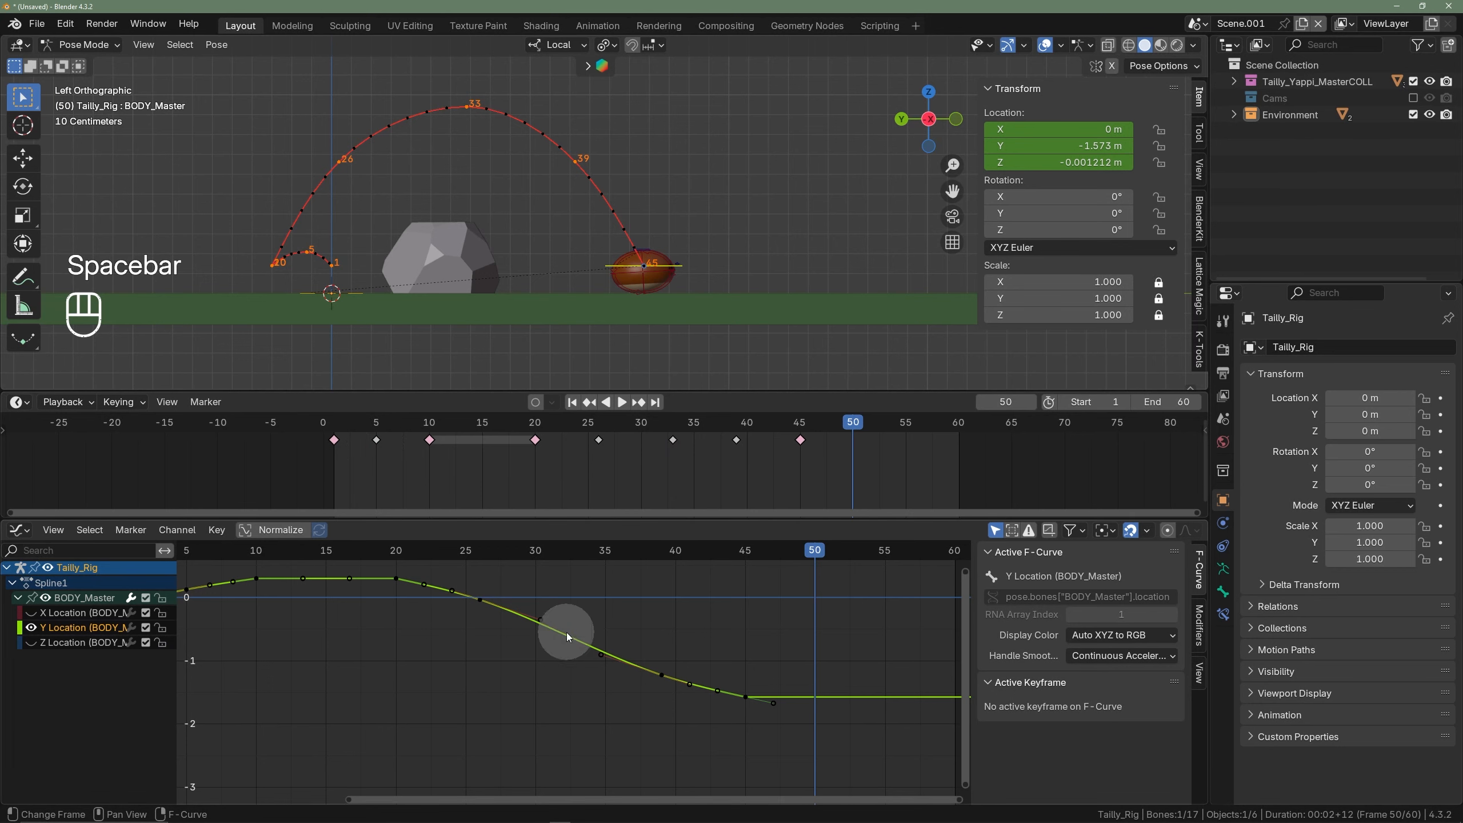
key(ctrl+z)
key(ctrl+z)
key(ctrl+z)
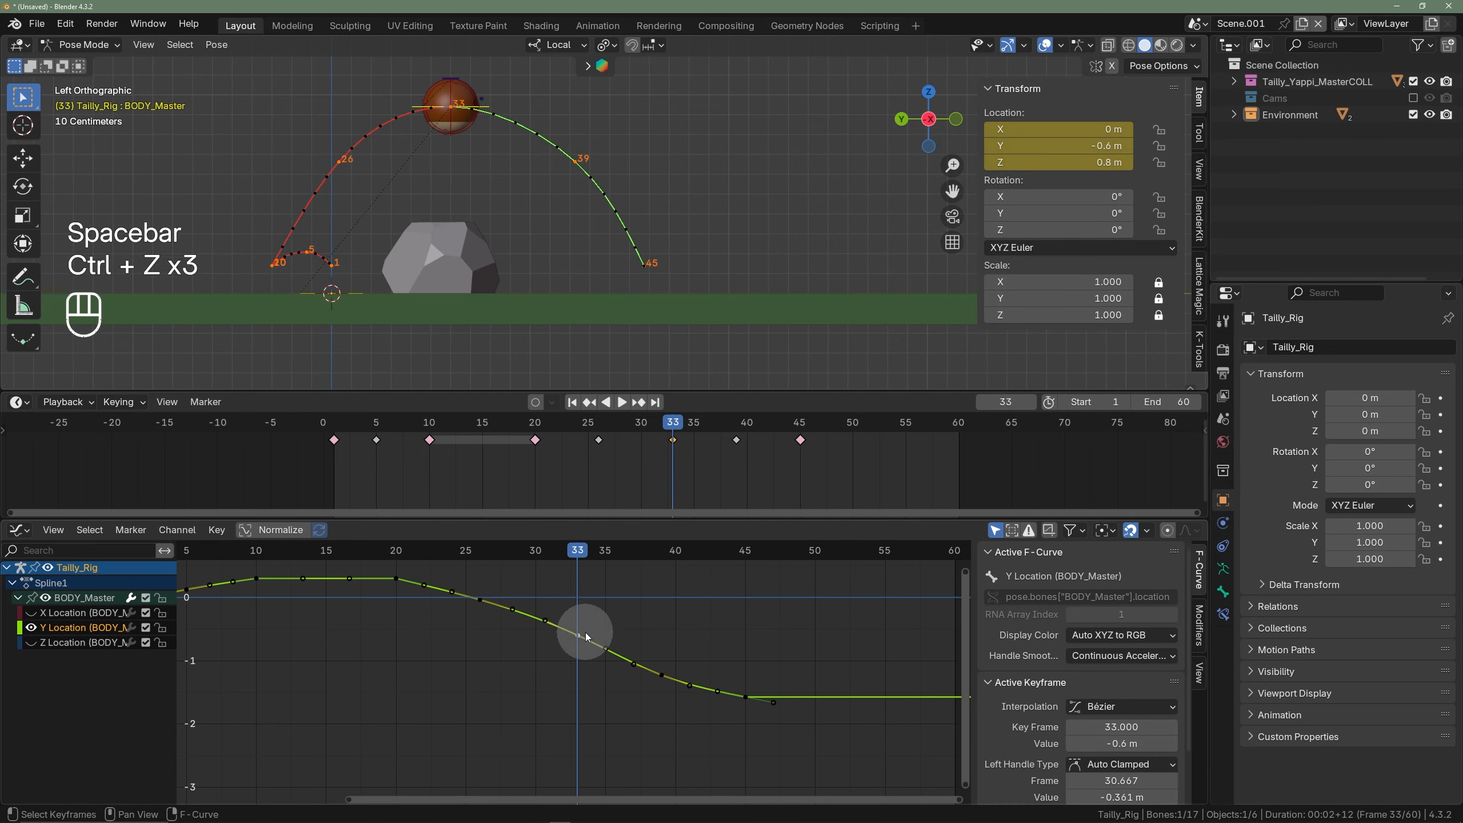
- Lower the frame 33 keyframe on BODY_Master's Y Location curve to about -0.692 m and update the armature's motion paths
scroll(585, 632, up, 2)
scroll(579, 636, down, 2)
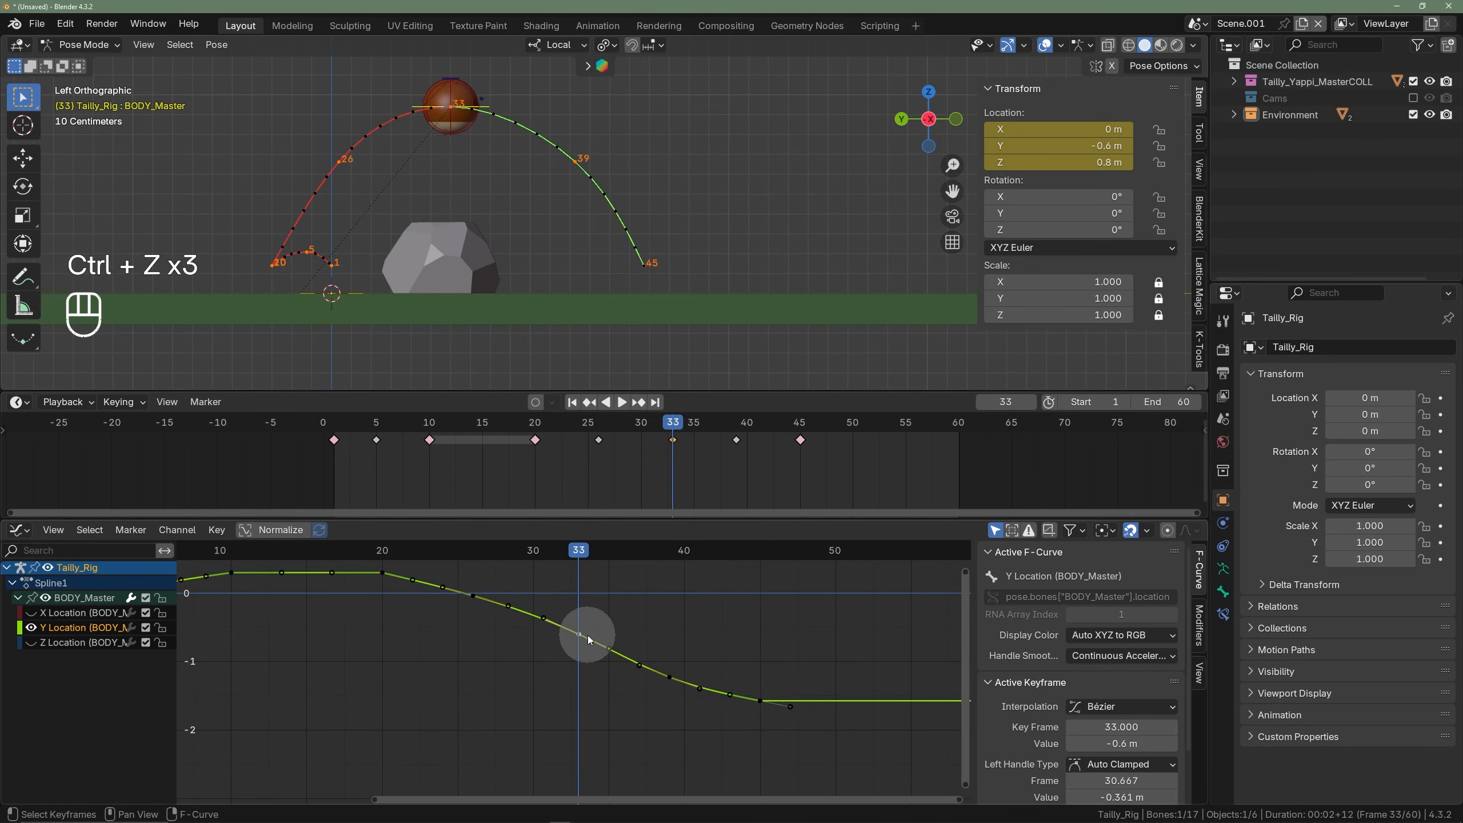
key(g)
key(y)
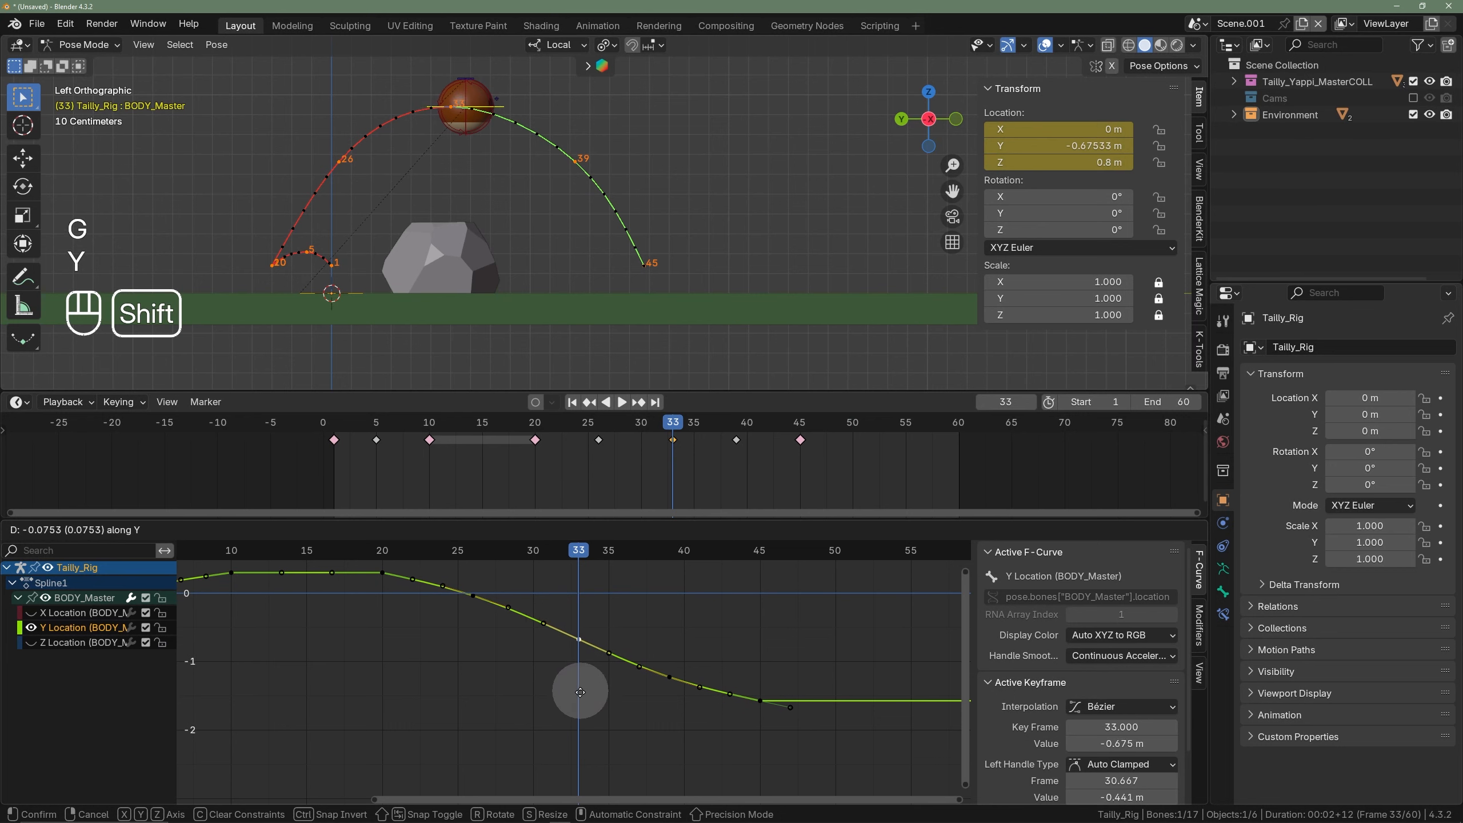
click(580, 693)
right_click(733, 258)
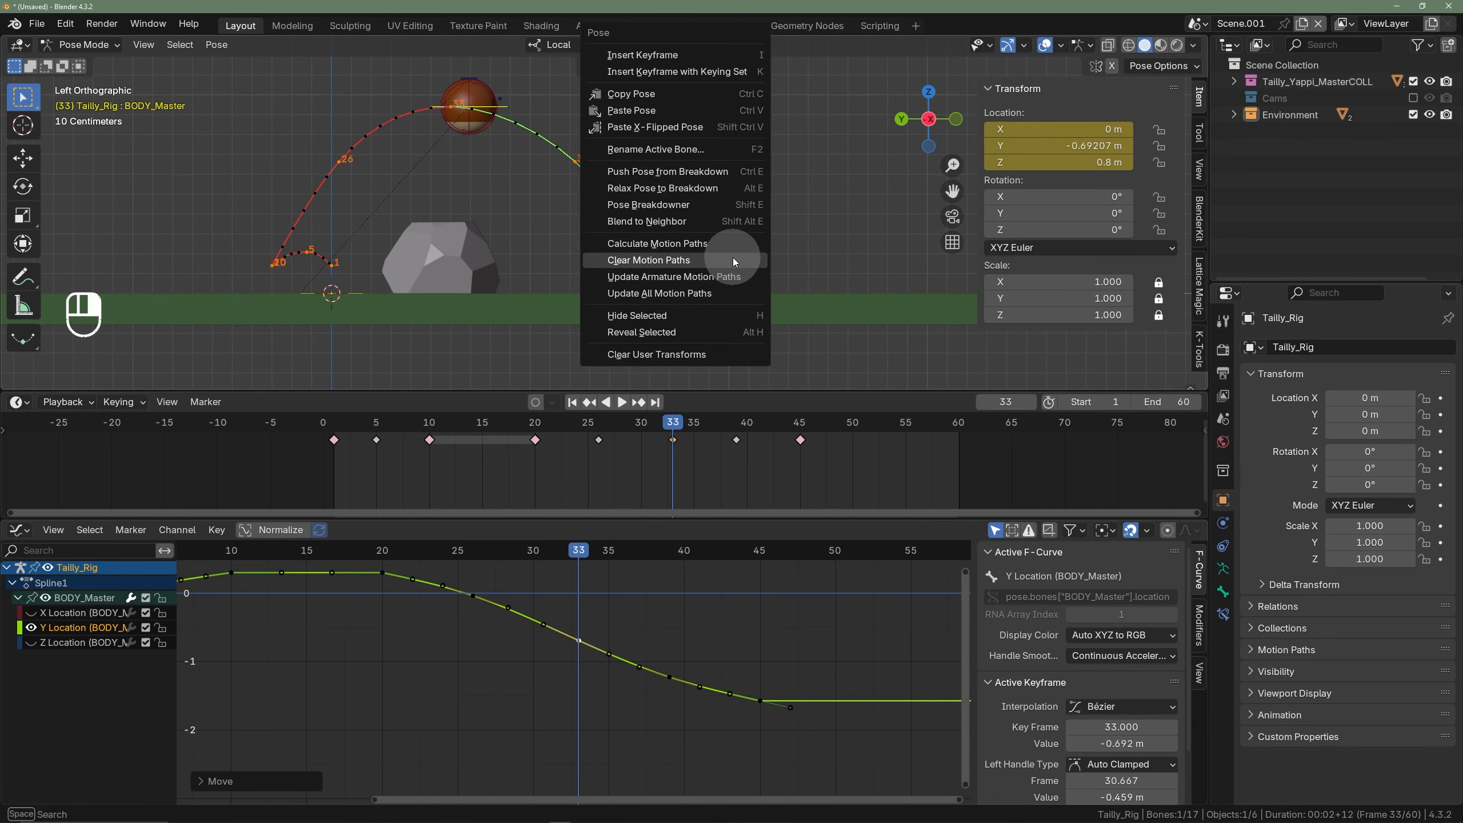
click(713, 277)
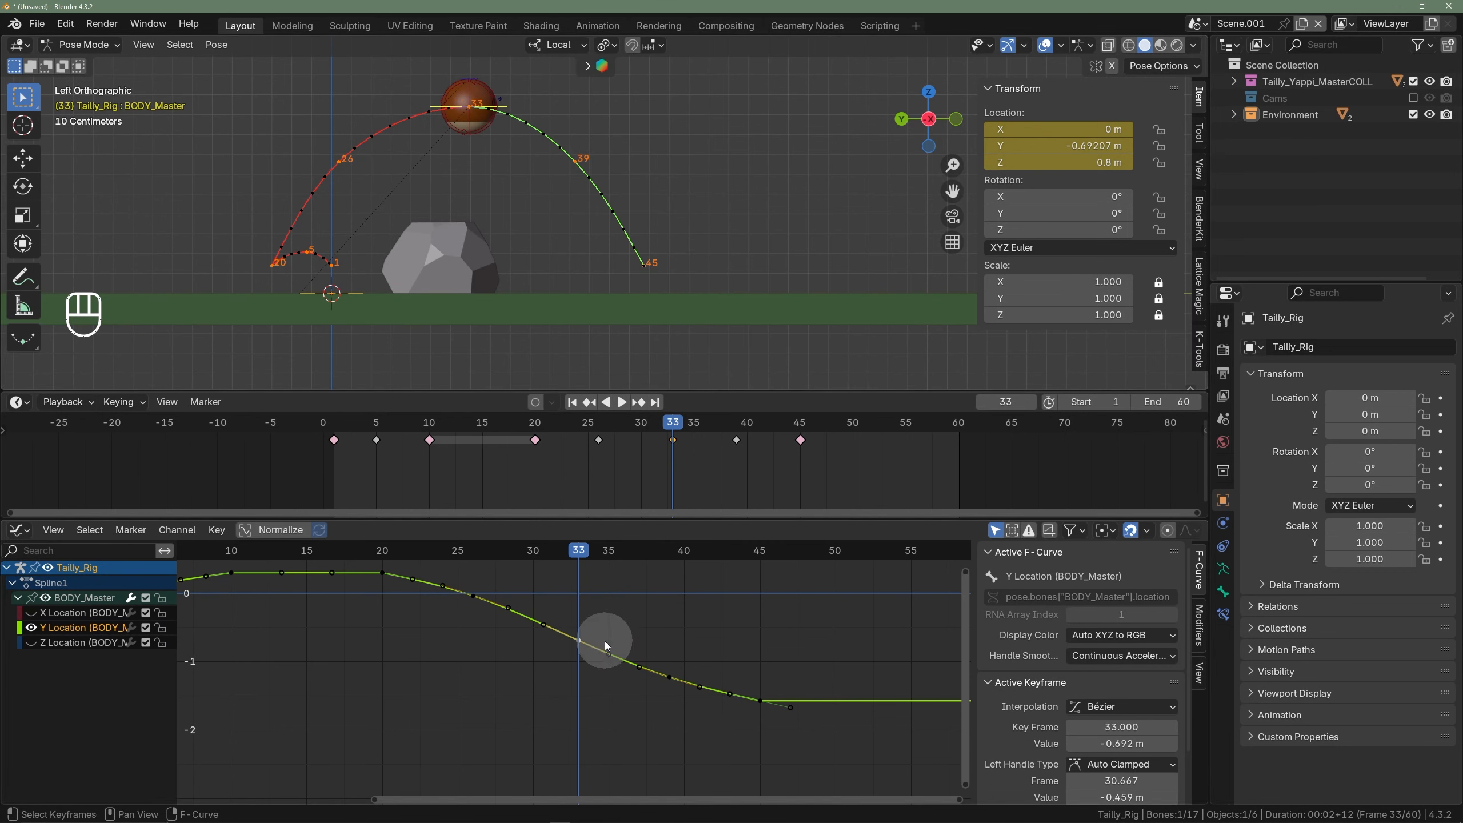
- At frame 26, show only BODY_Master's Z Location curve and frame its jump keyframes in the graph
click(472, 596)
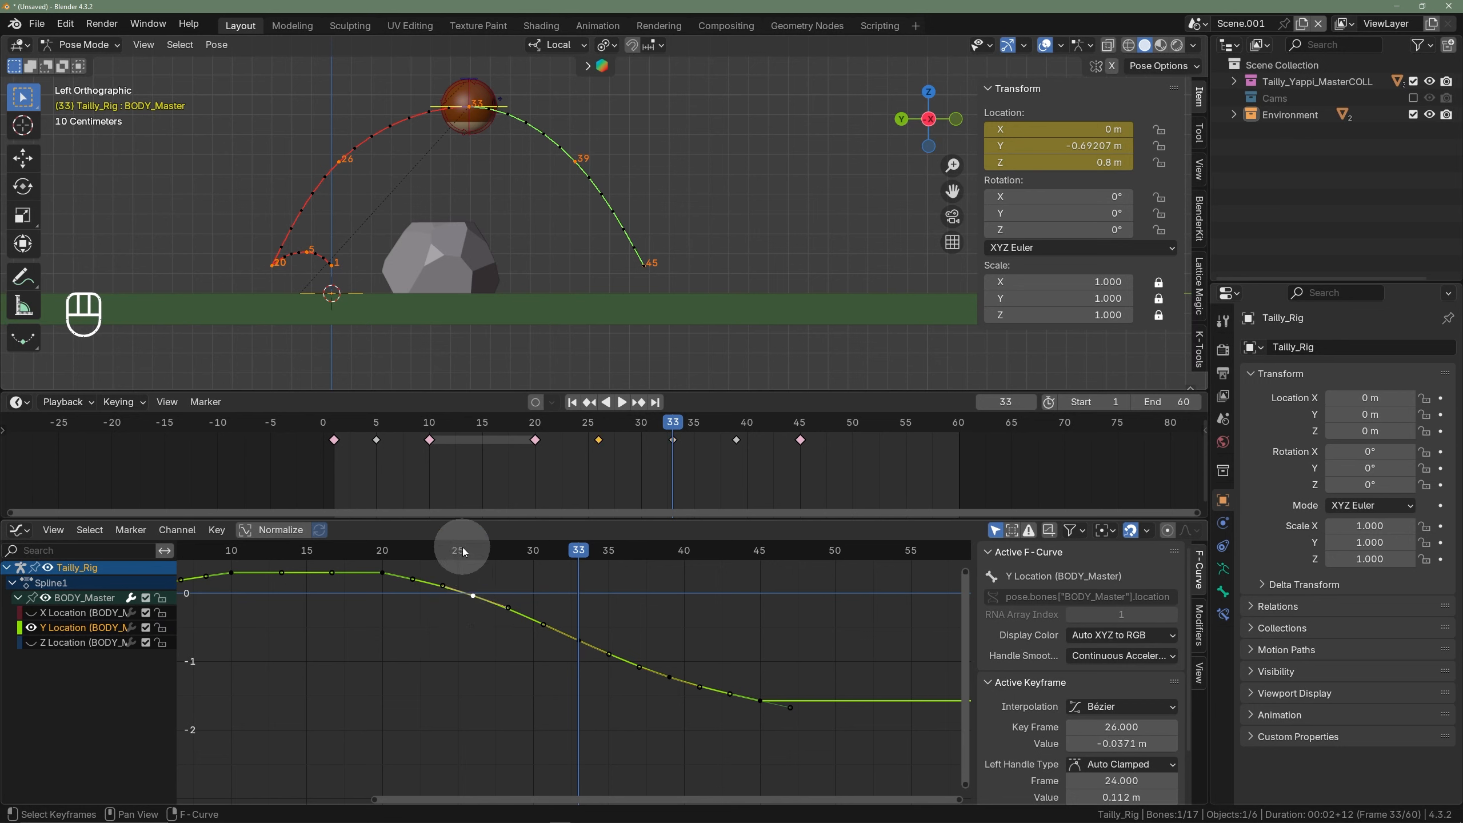
drag(462, 547, 473, 549)
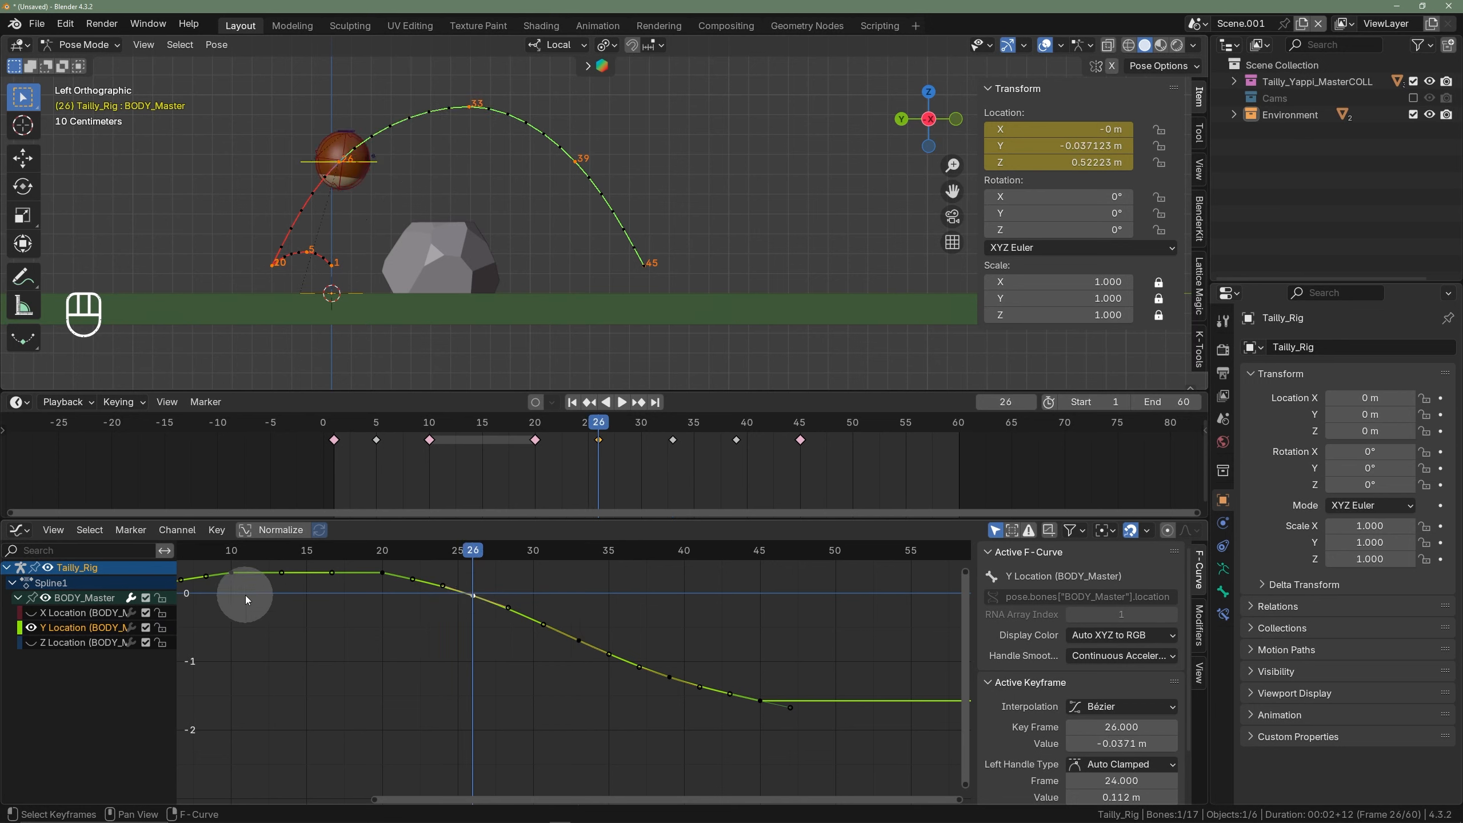
click(32, 628)
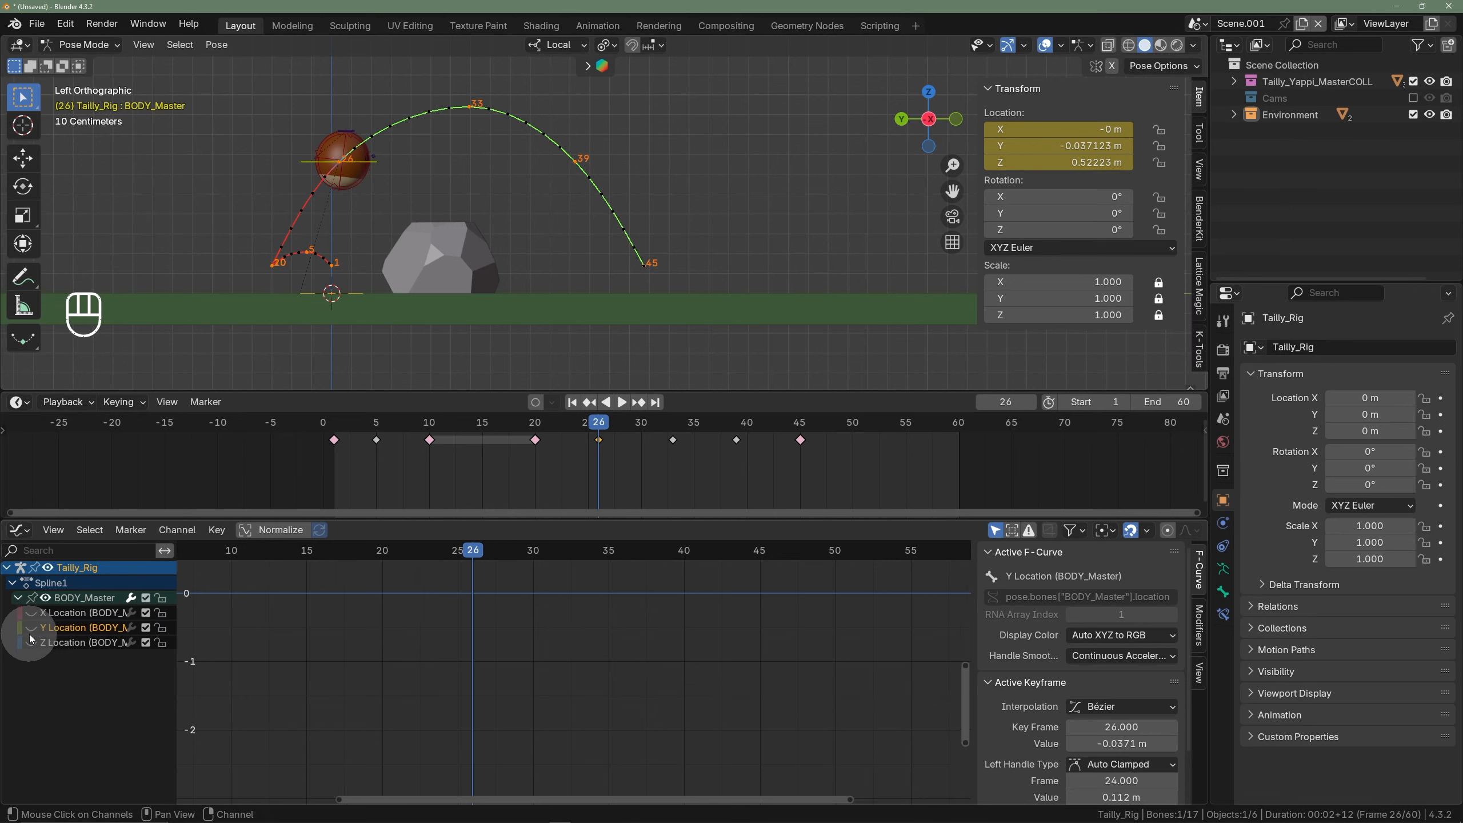
click(31, 642)
key(Home)
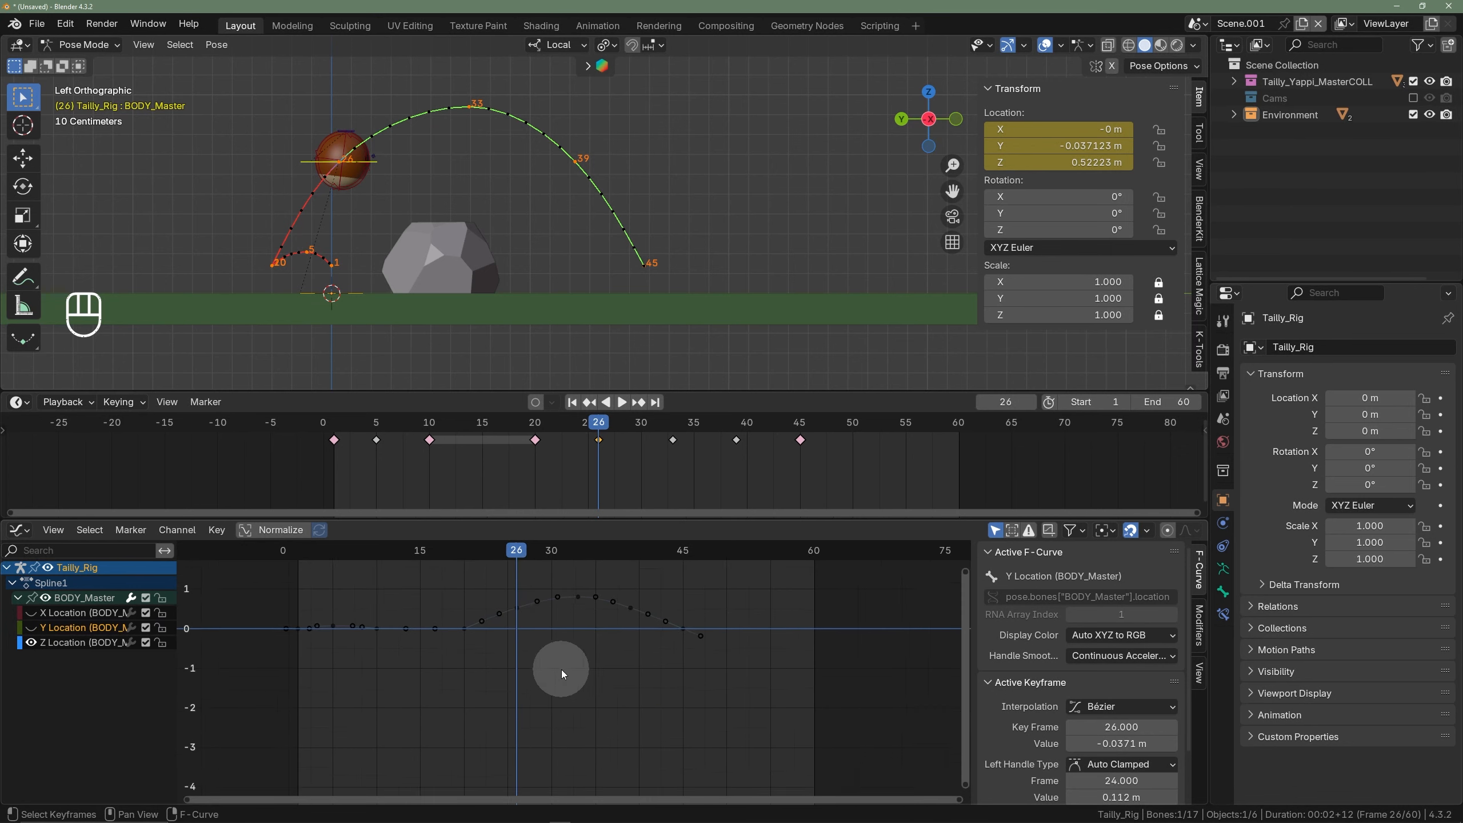
drag(430, 593, 760, 690)
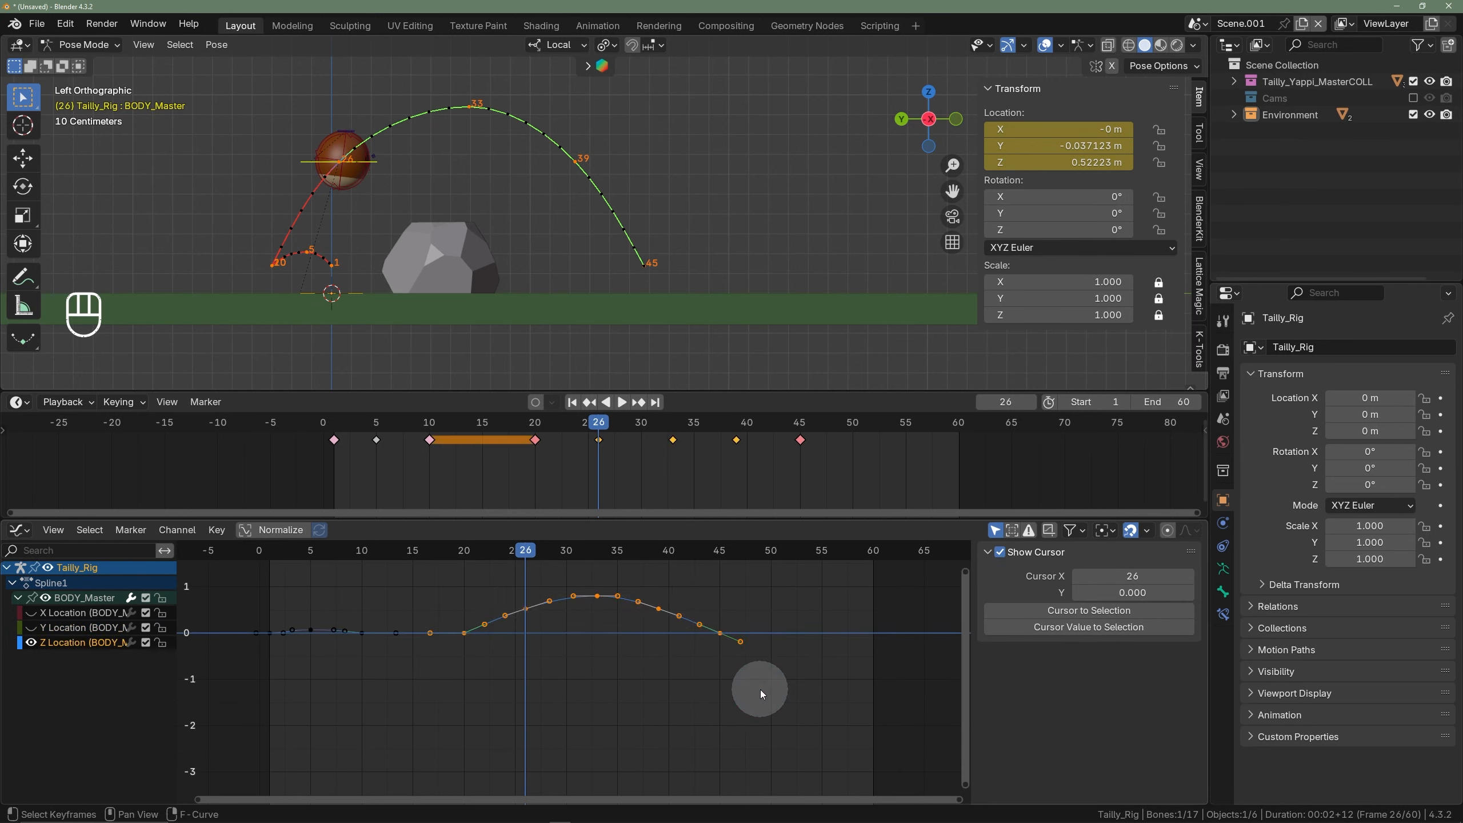
key(KP_Decimal)
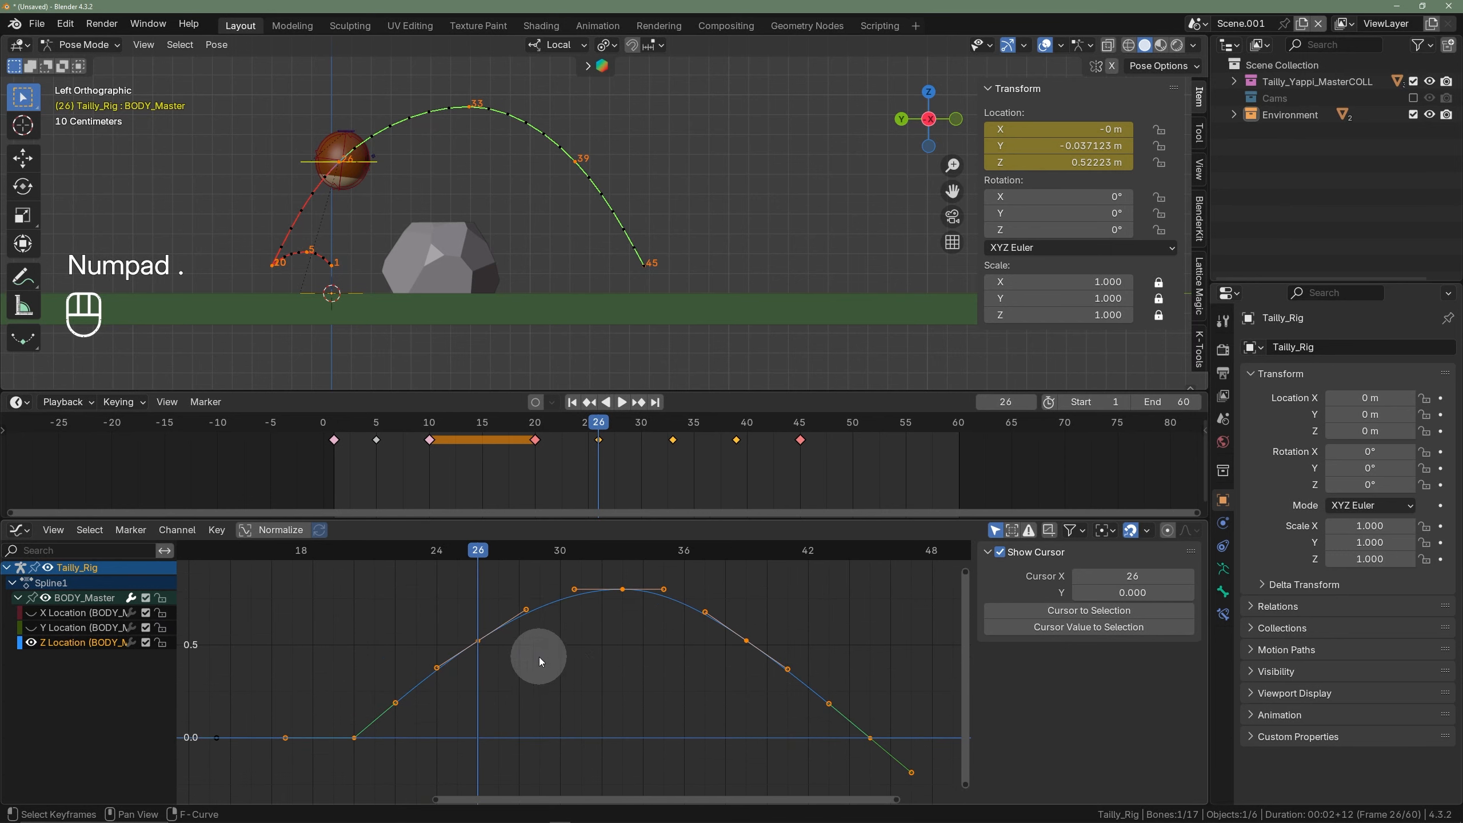
- Delete the frame 26 and frame 39 keyframes from BODY_Master's Z Location curve
click(622, 591)
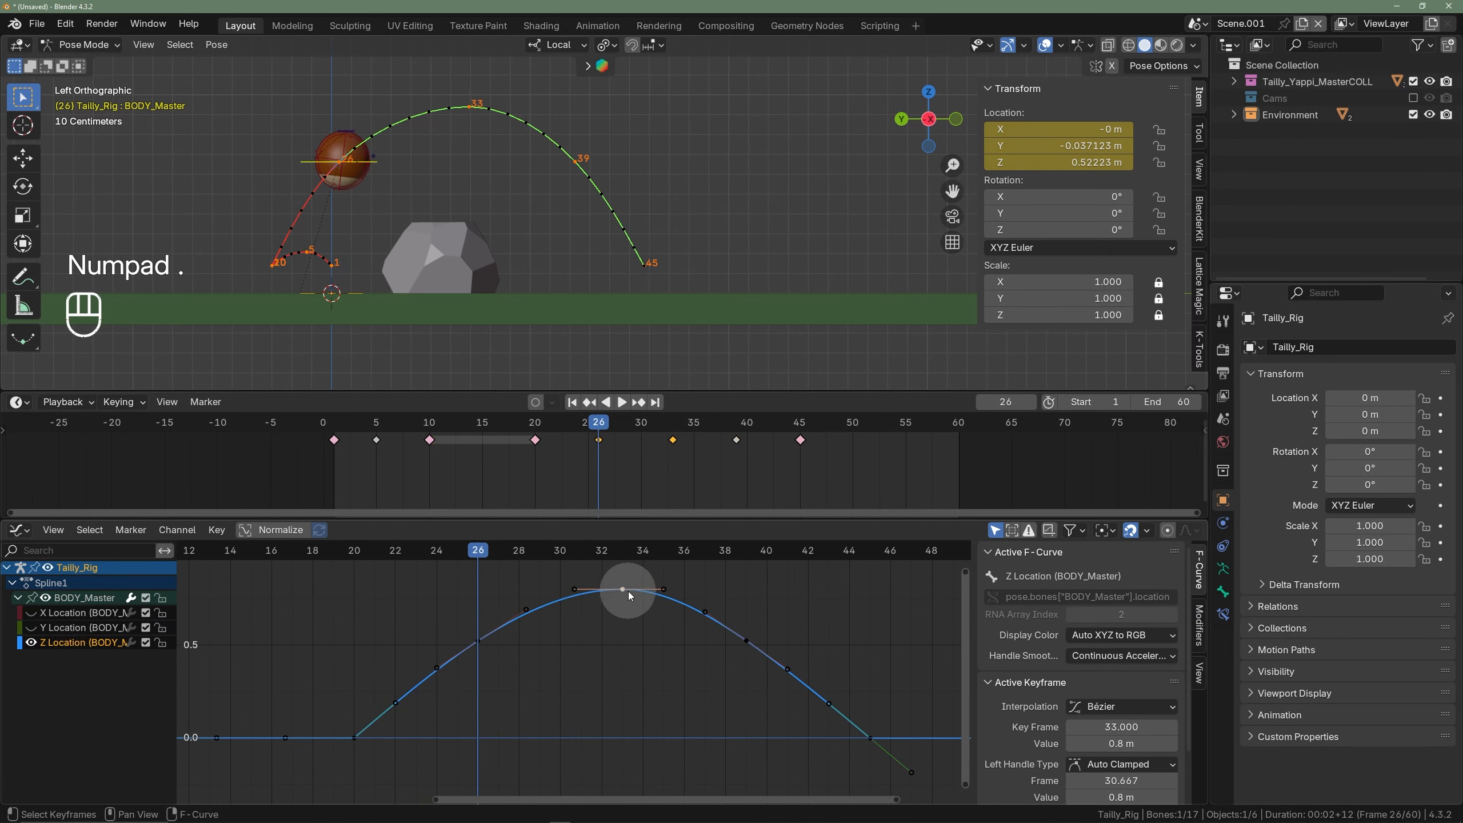
click(477, 643)
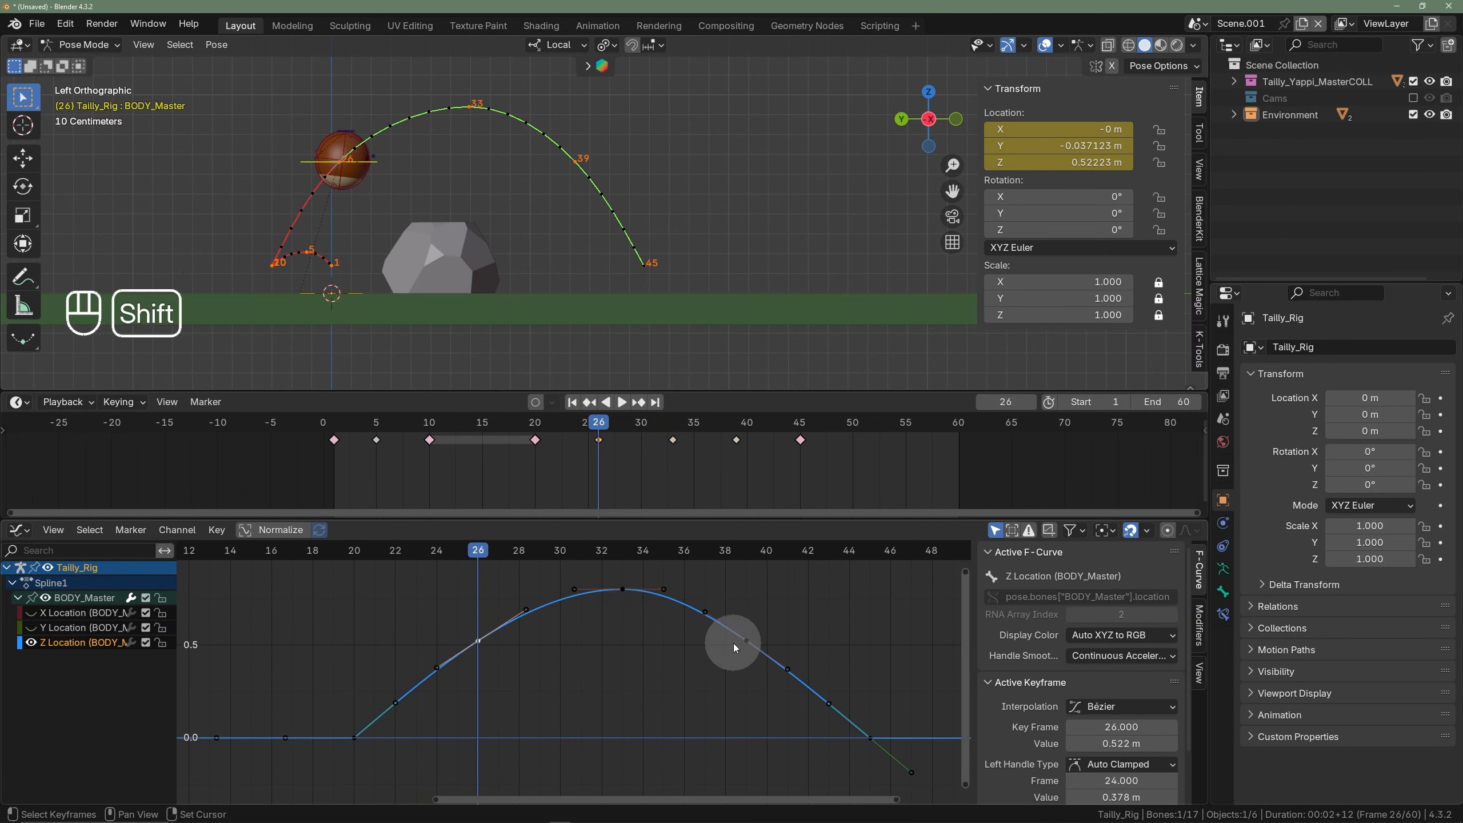
key(x)
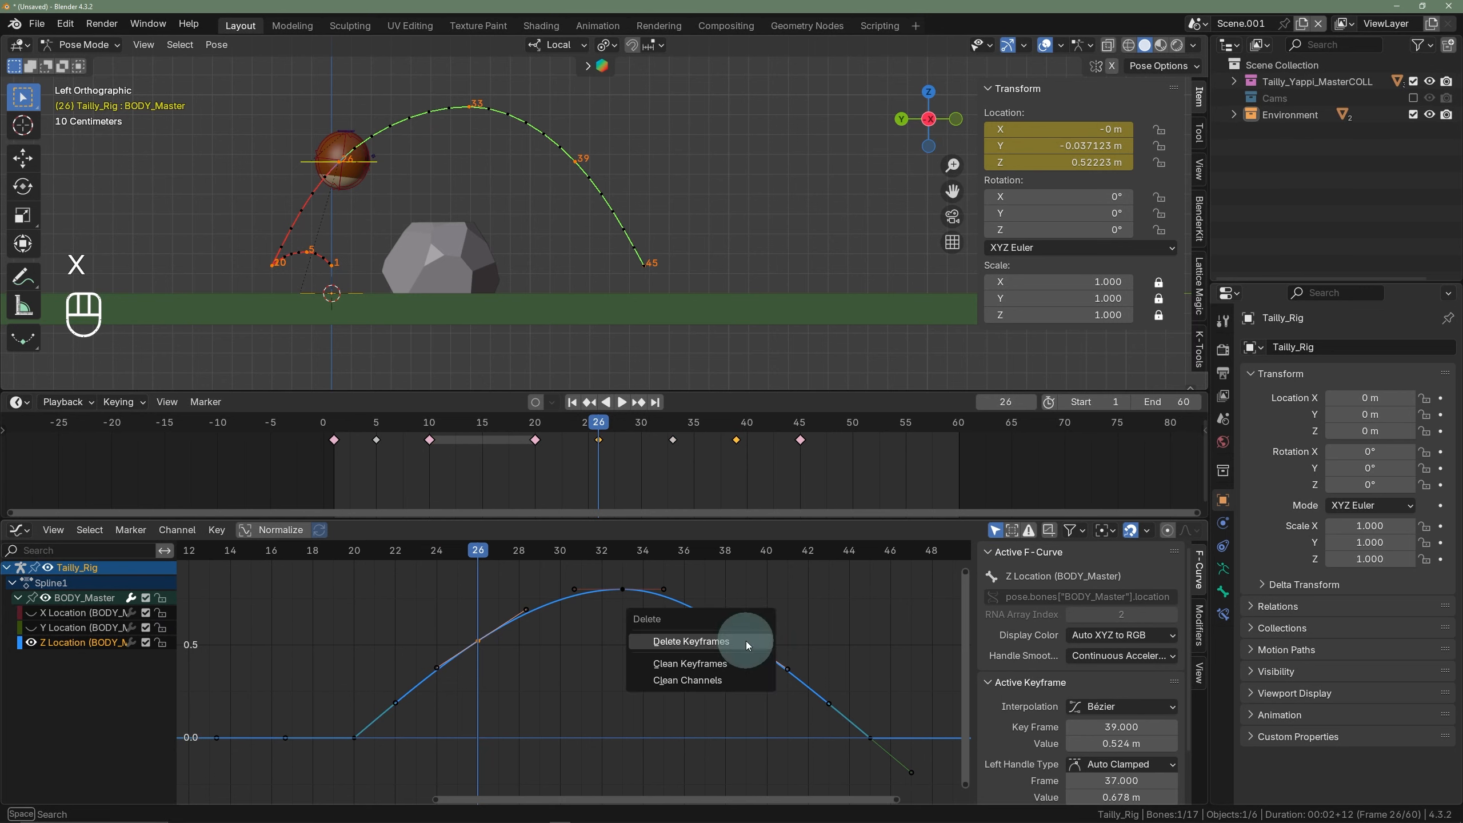
click(745, 641)
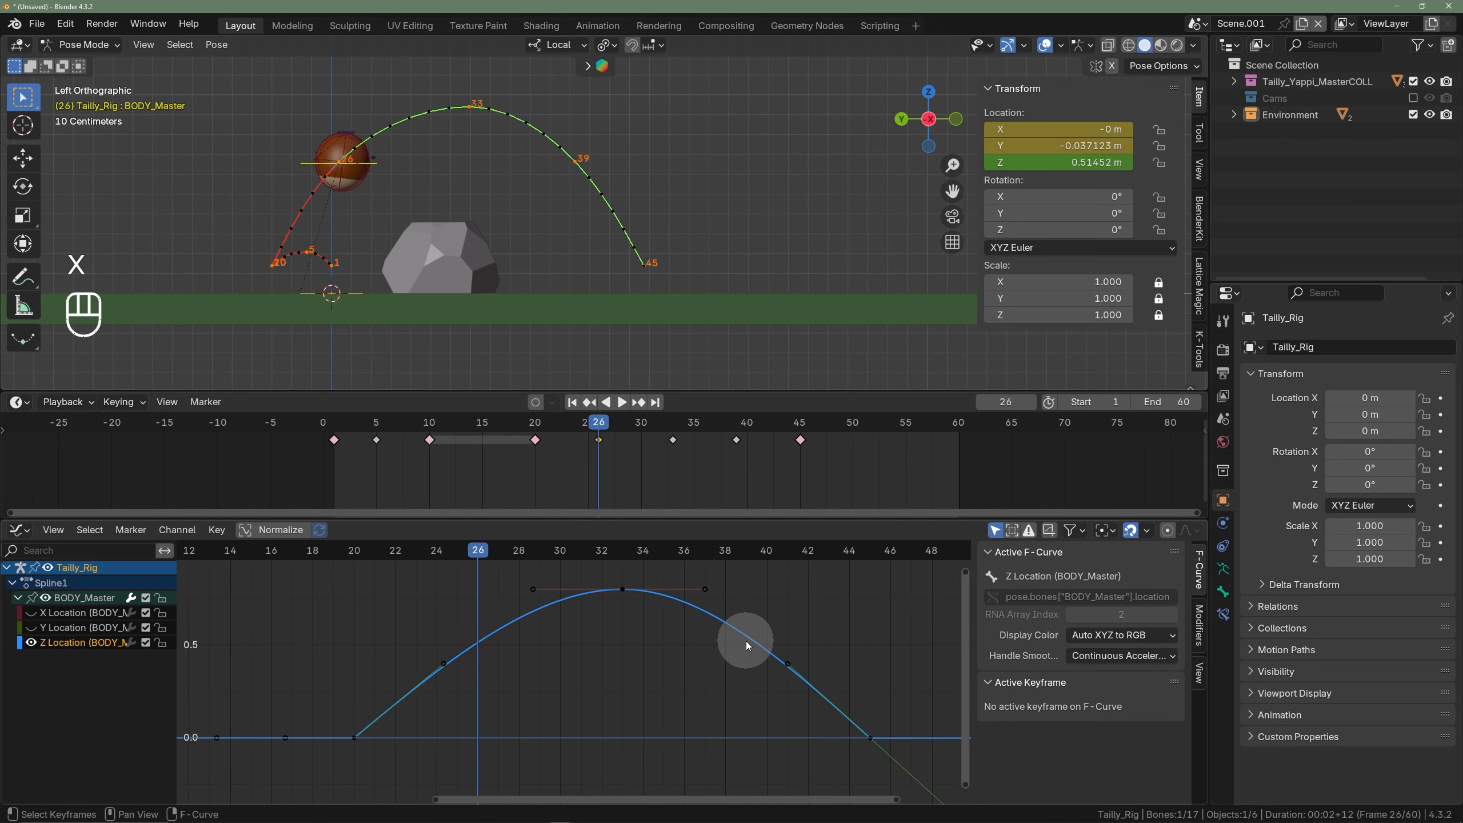
- Widen the handles of the frame 33 peak keyframe on the Z Location curve until the left handle reaches about frame 27.77
click(624, 591)
key(s)
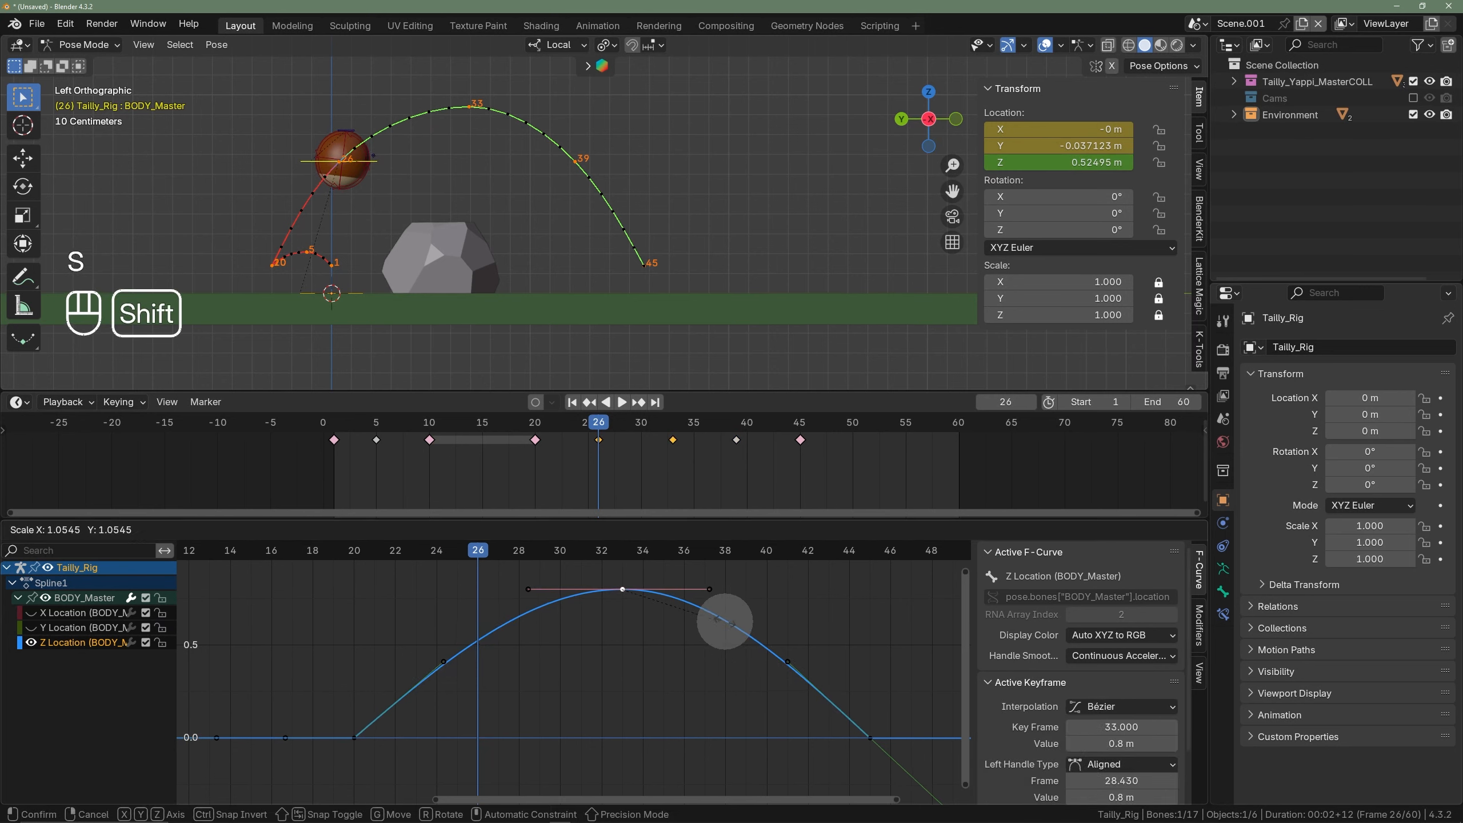
click(775, 637)
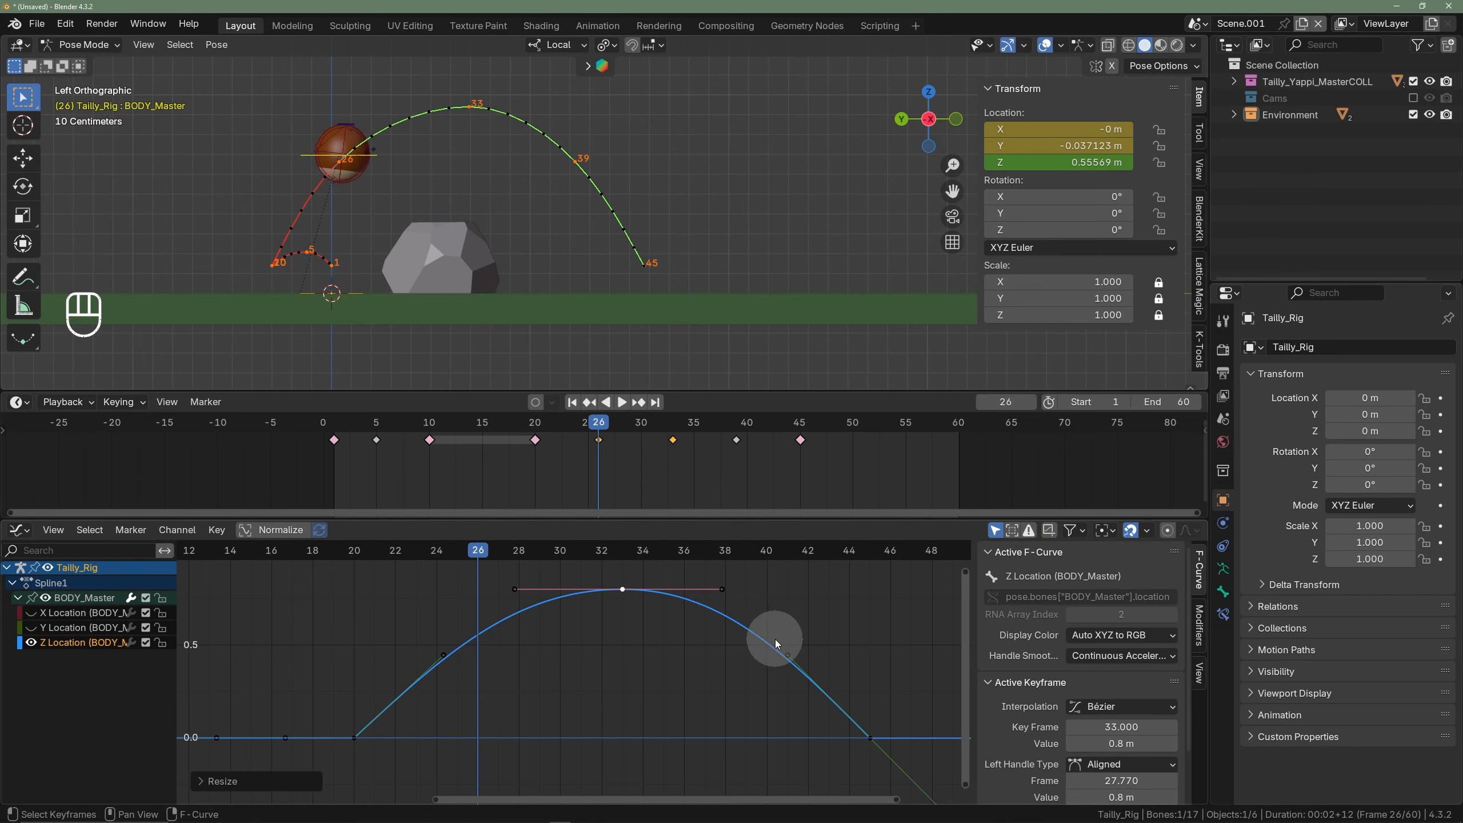
- Save the project as YappiLesson2b.blend in the Projects folder
key(ctrl+s)
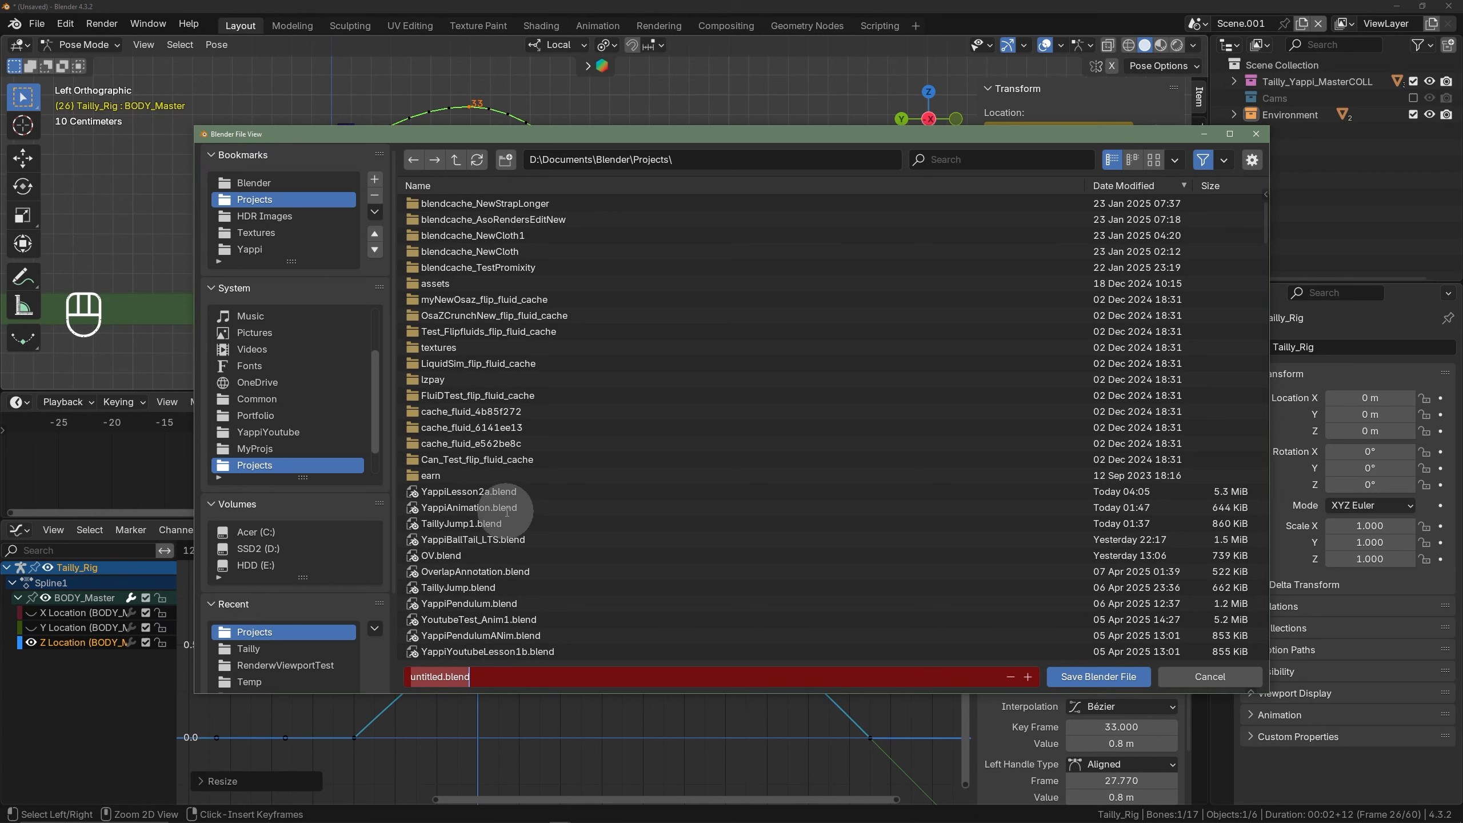
click(470, 493)
click(481, 679)
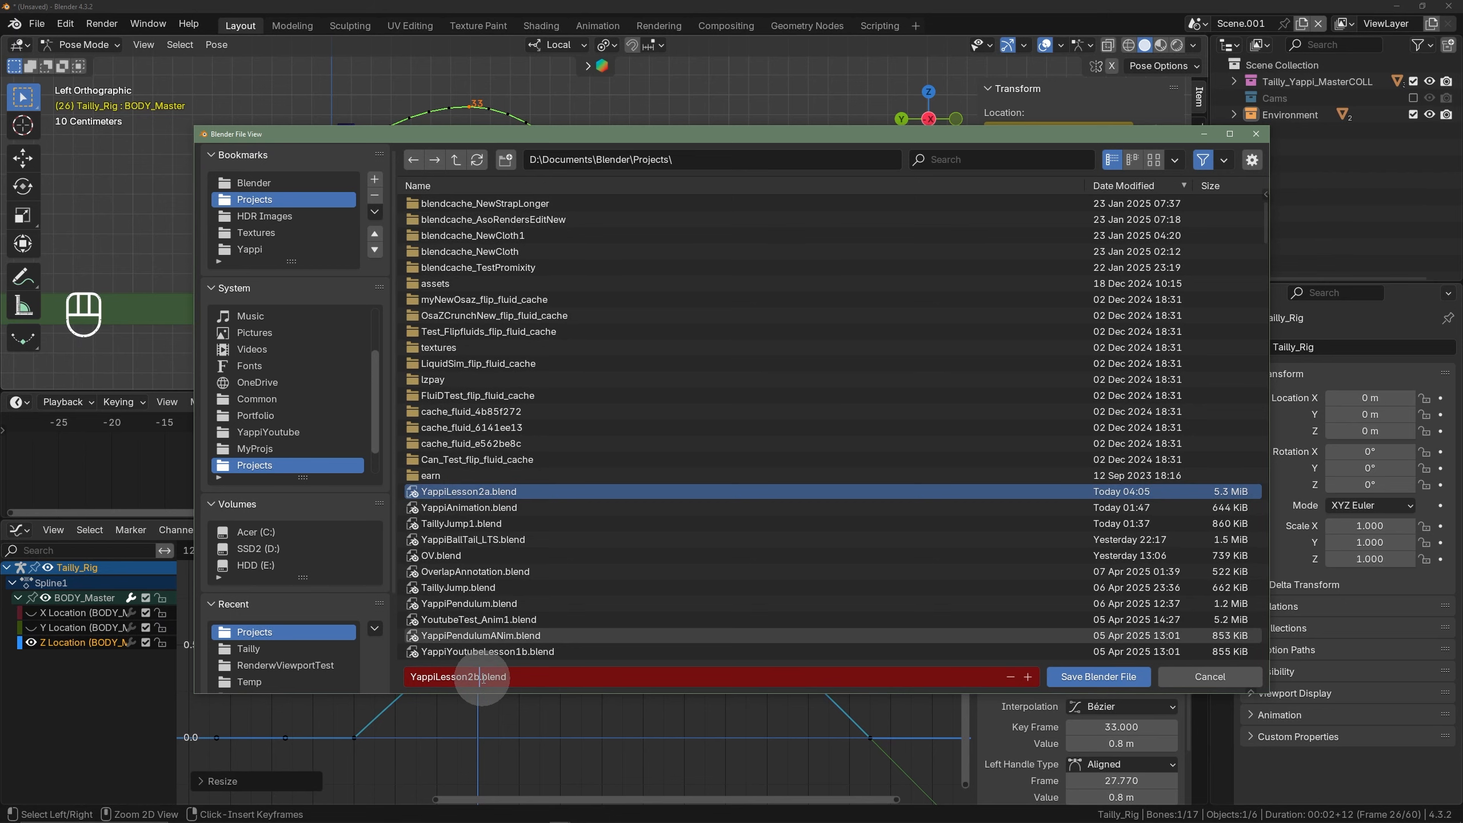
text(b)
click(1065, 678)
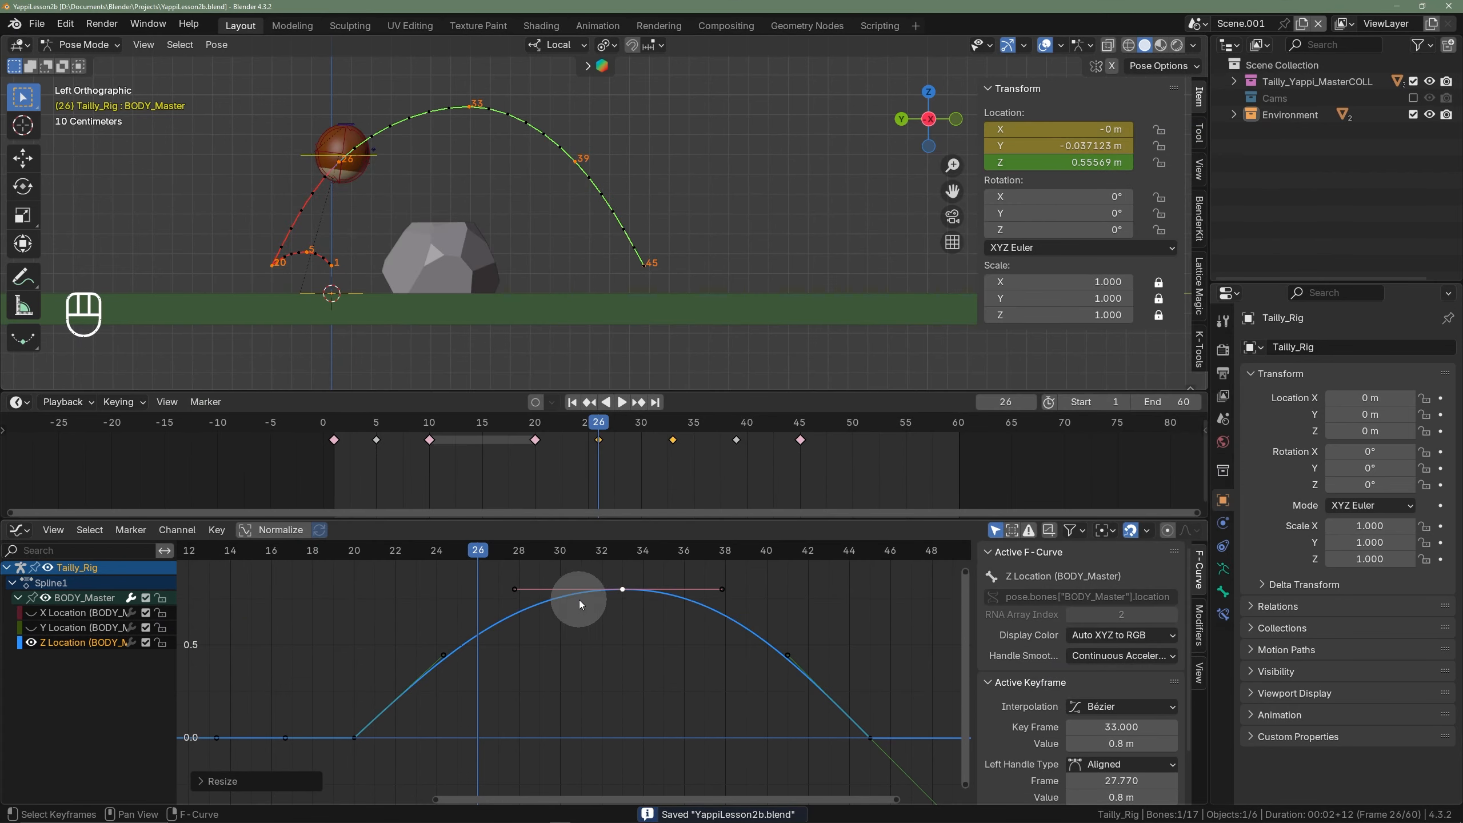
- Replay the animation to check the jump with the adjusted height curve
click(372, 553)
key(space)
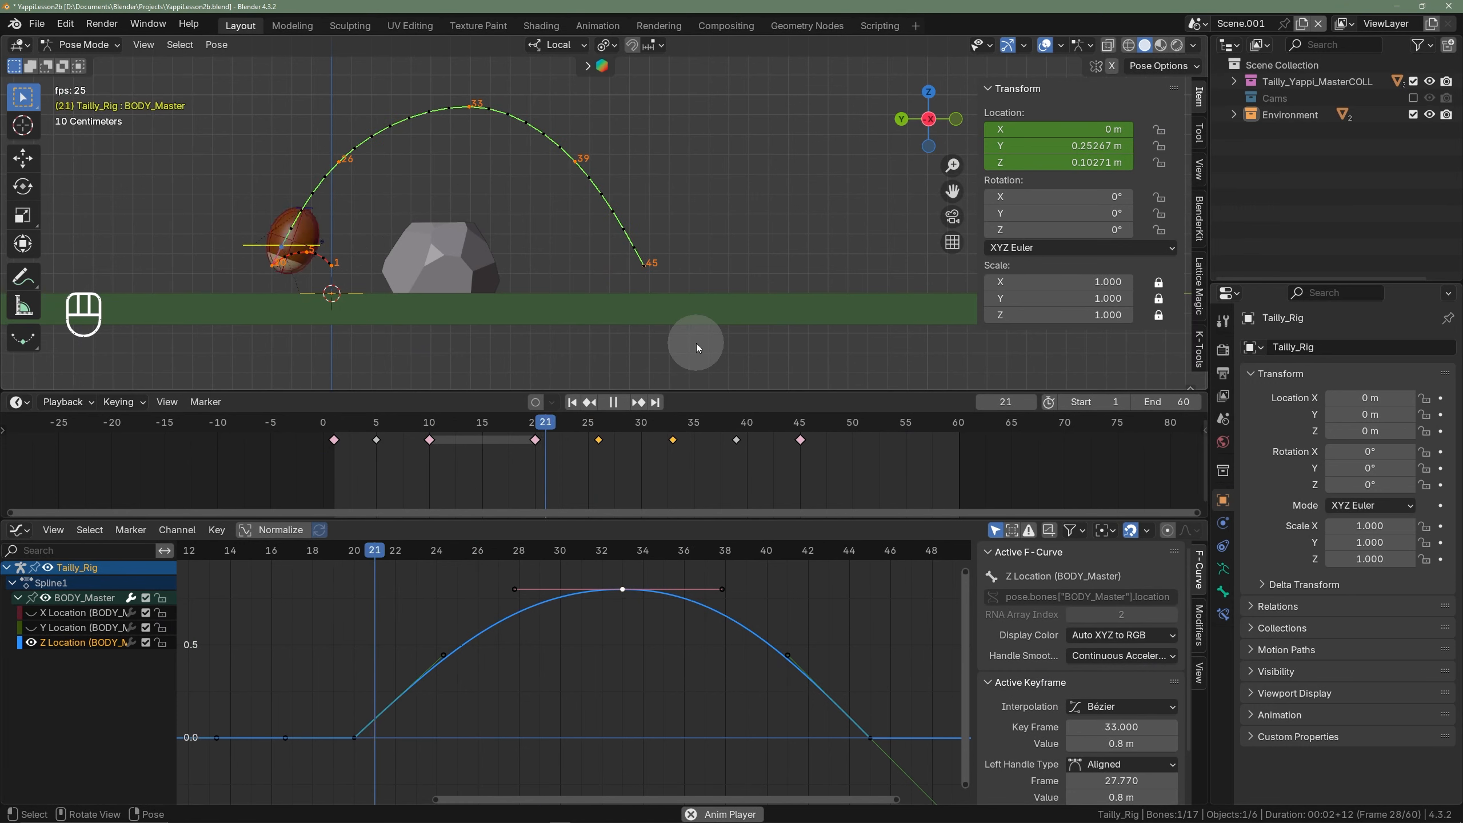
key(space)
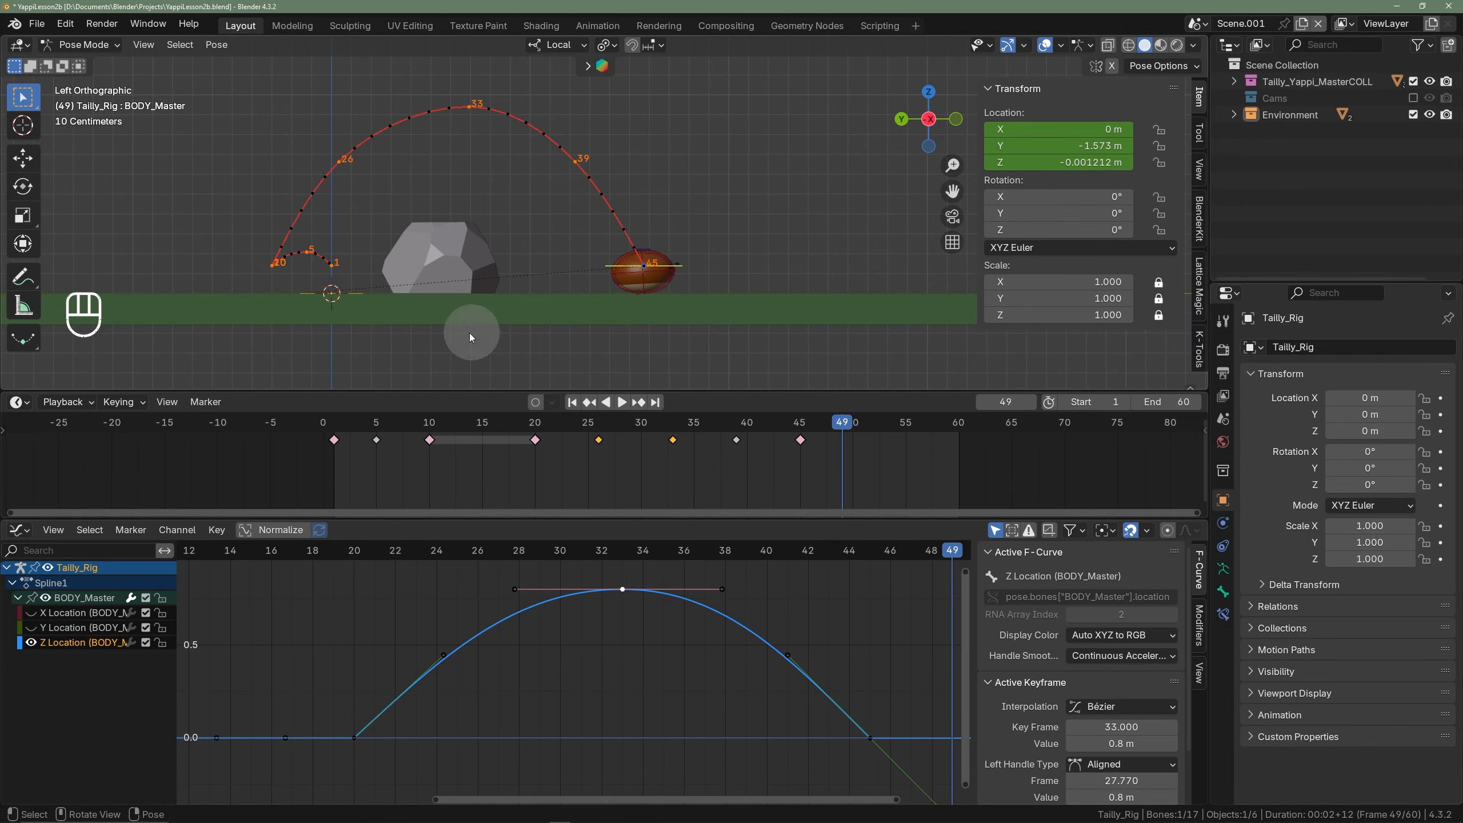
key(ctrl+space)
key(ctrl+space)
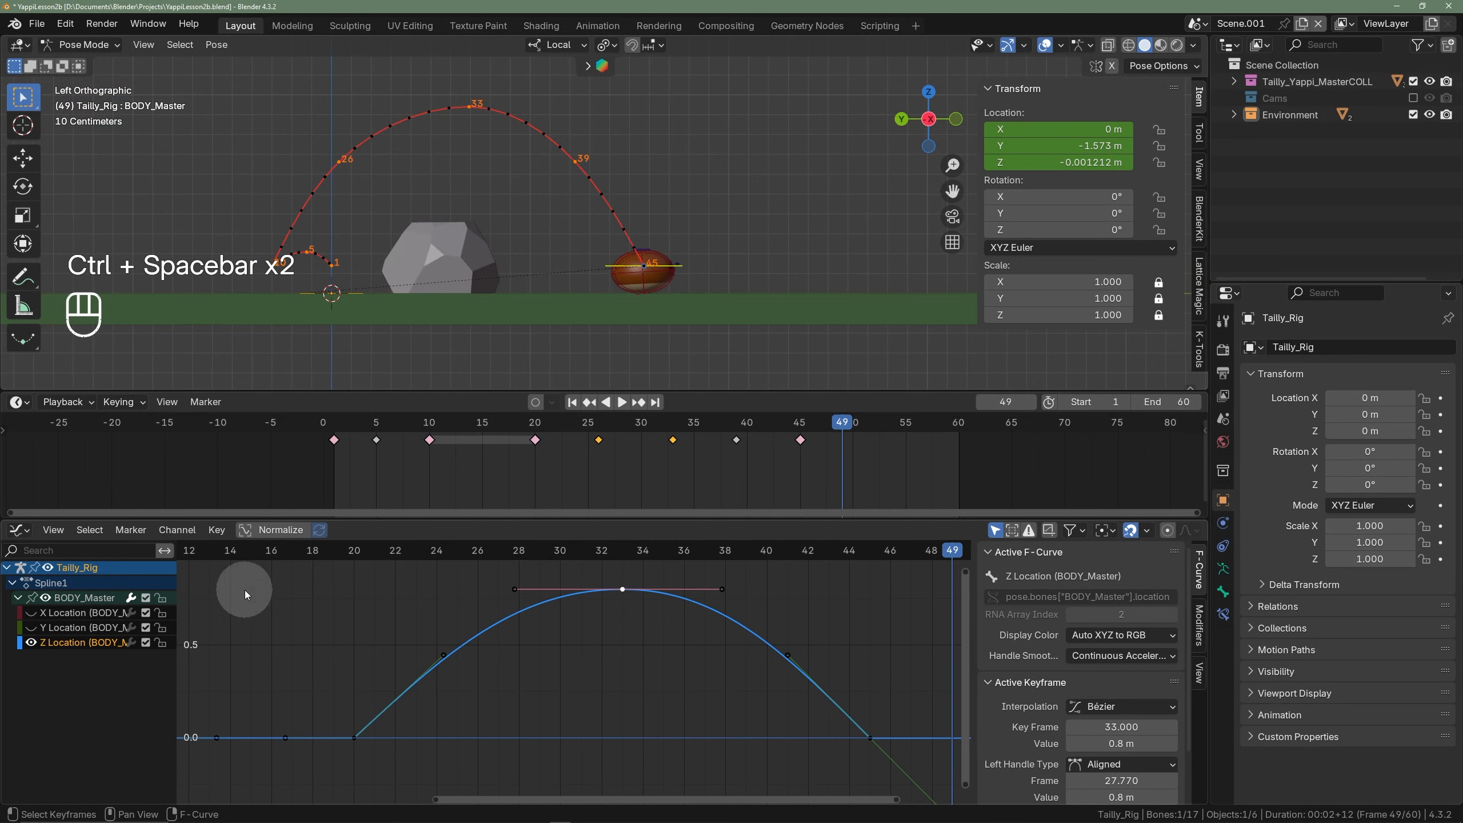
- Select the SQUASH_STRETCH bone at the frame 45 landing and go to frame 47
scroll(715, 460, down, 4)
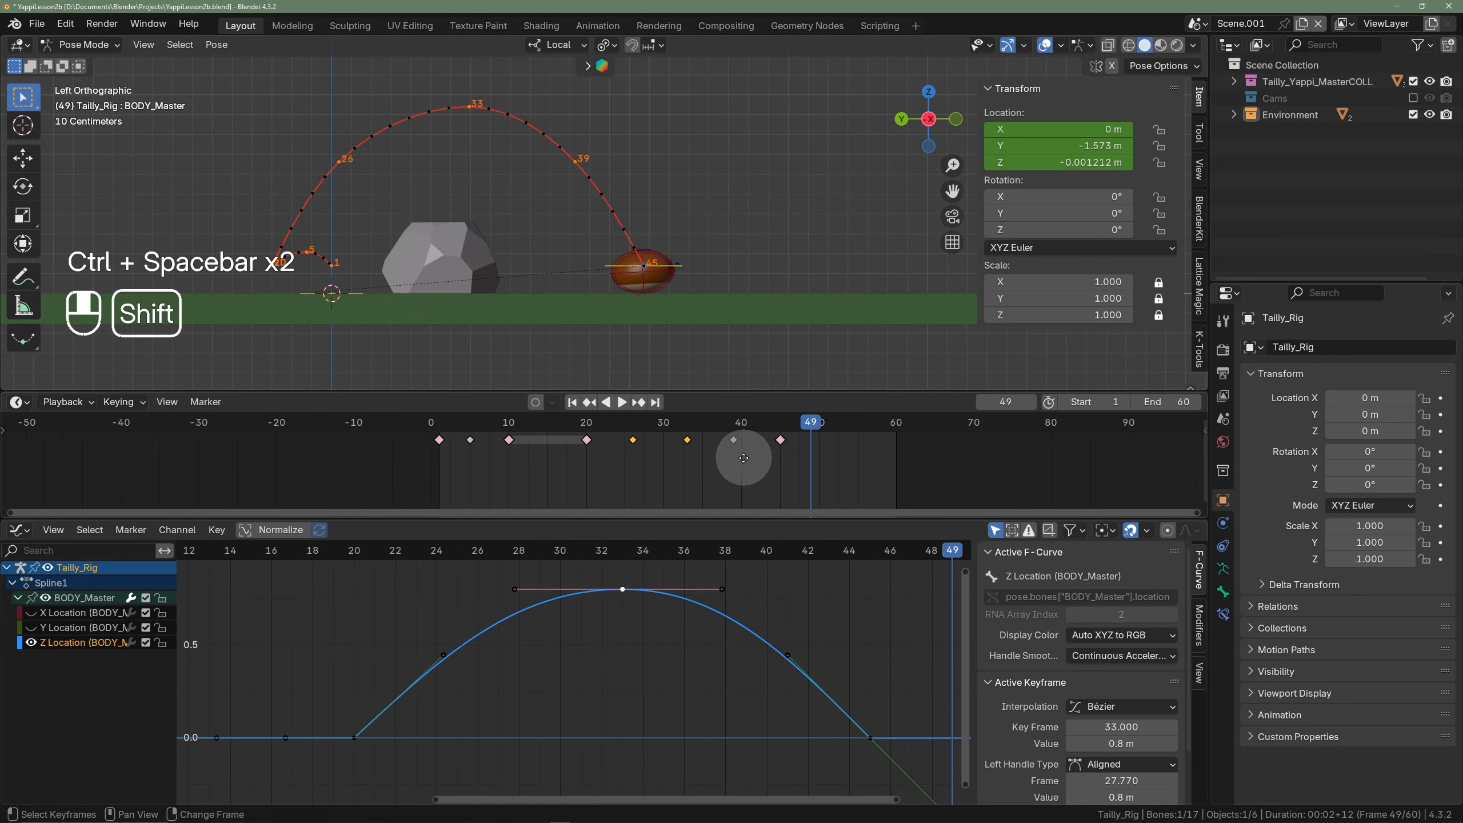
shift+middle_drag(745, 457, 701, 451)
scroll(701, 451, up, 5)
click(684, 432)
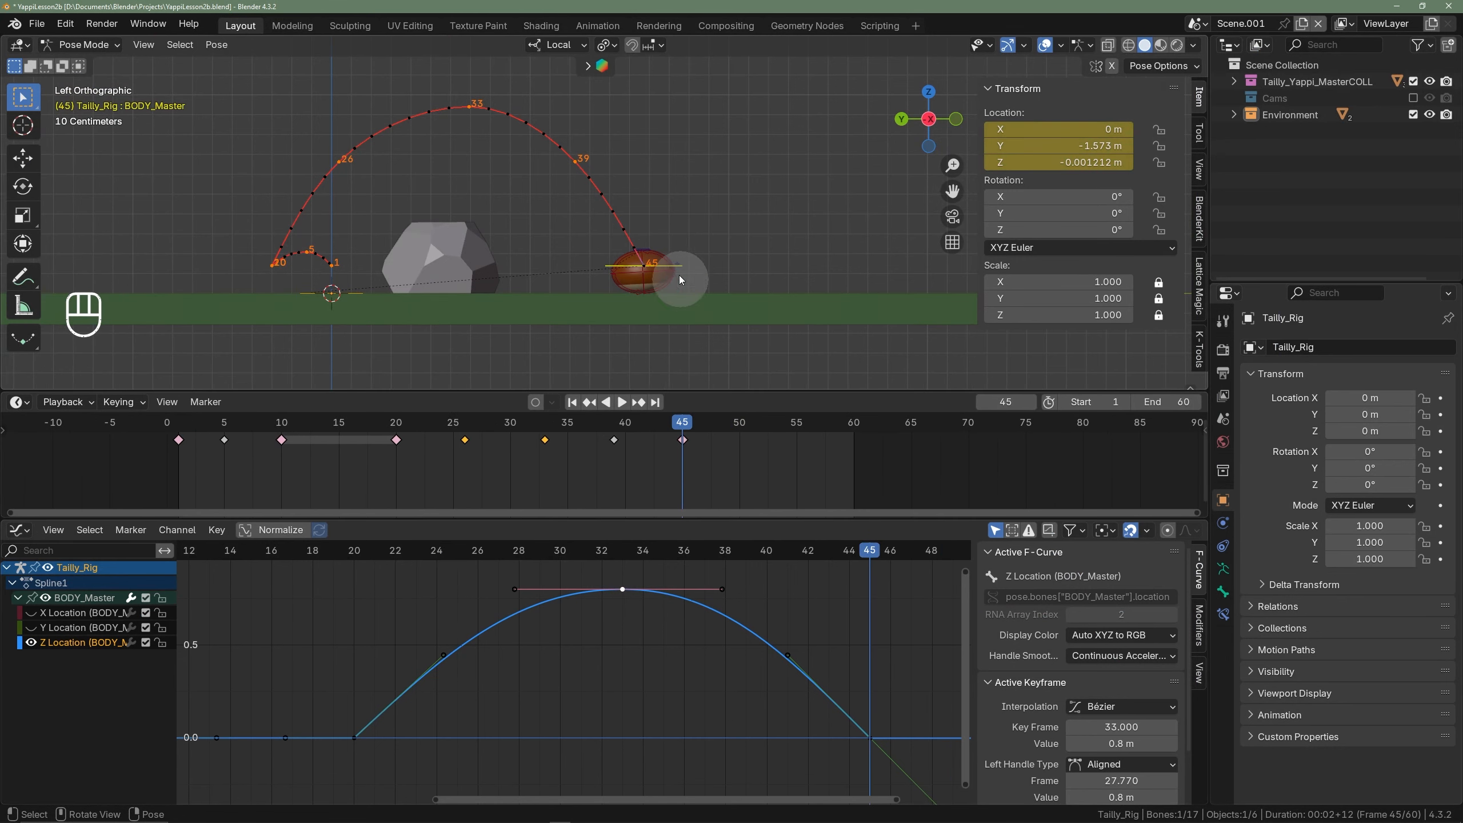
scroll(679, 274, up, 3)
click(631, 231)
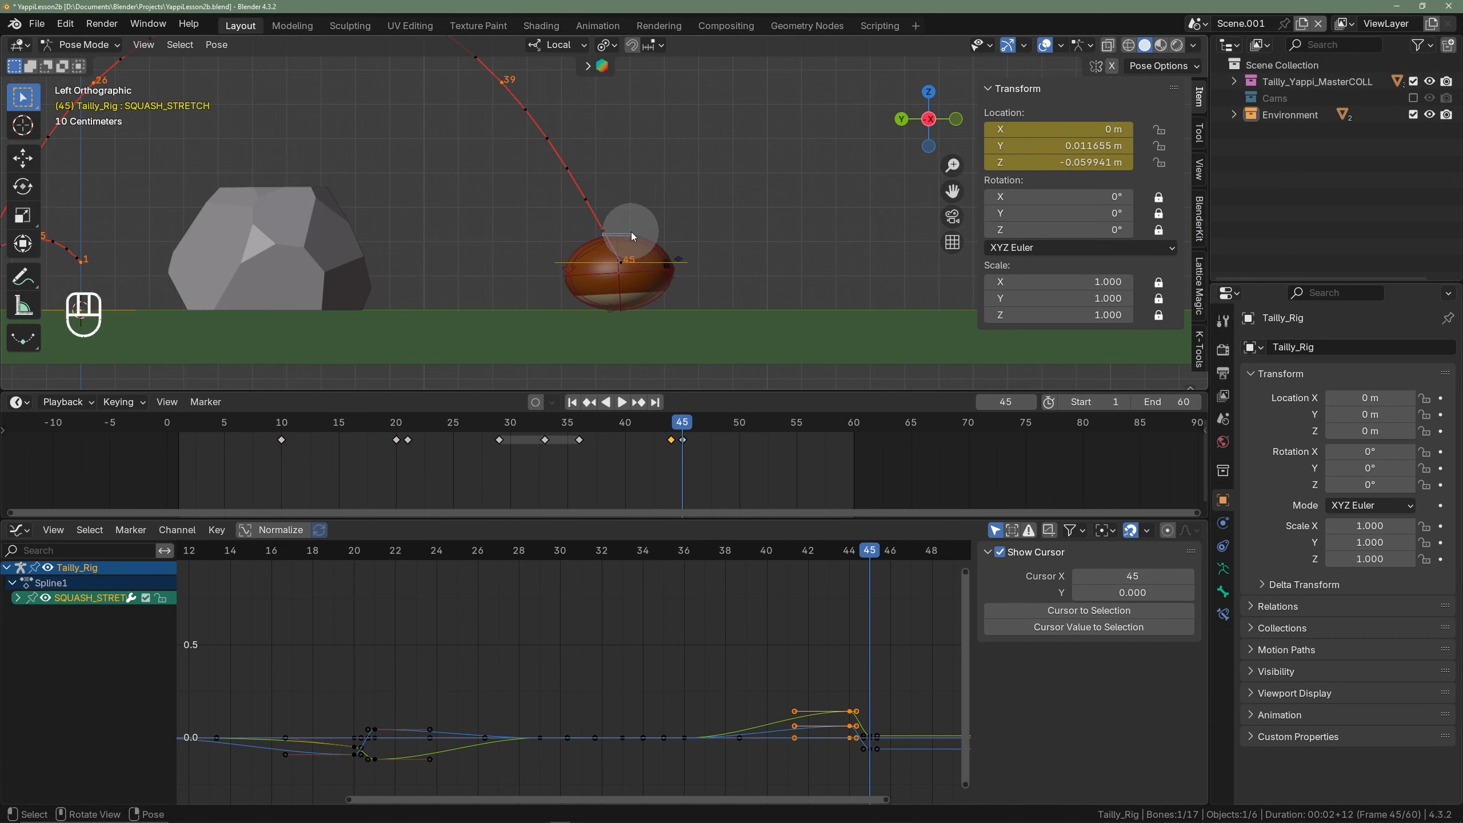
click(683, 425)
scroll(683, 425, up, 4)
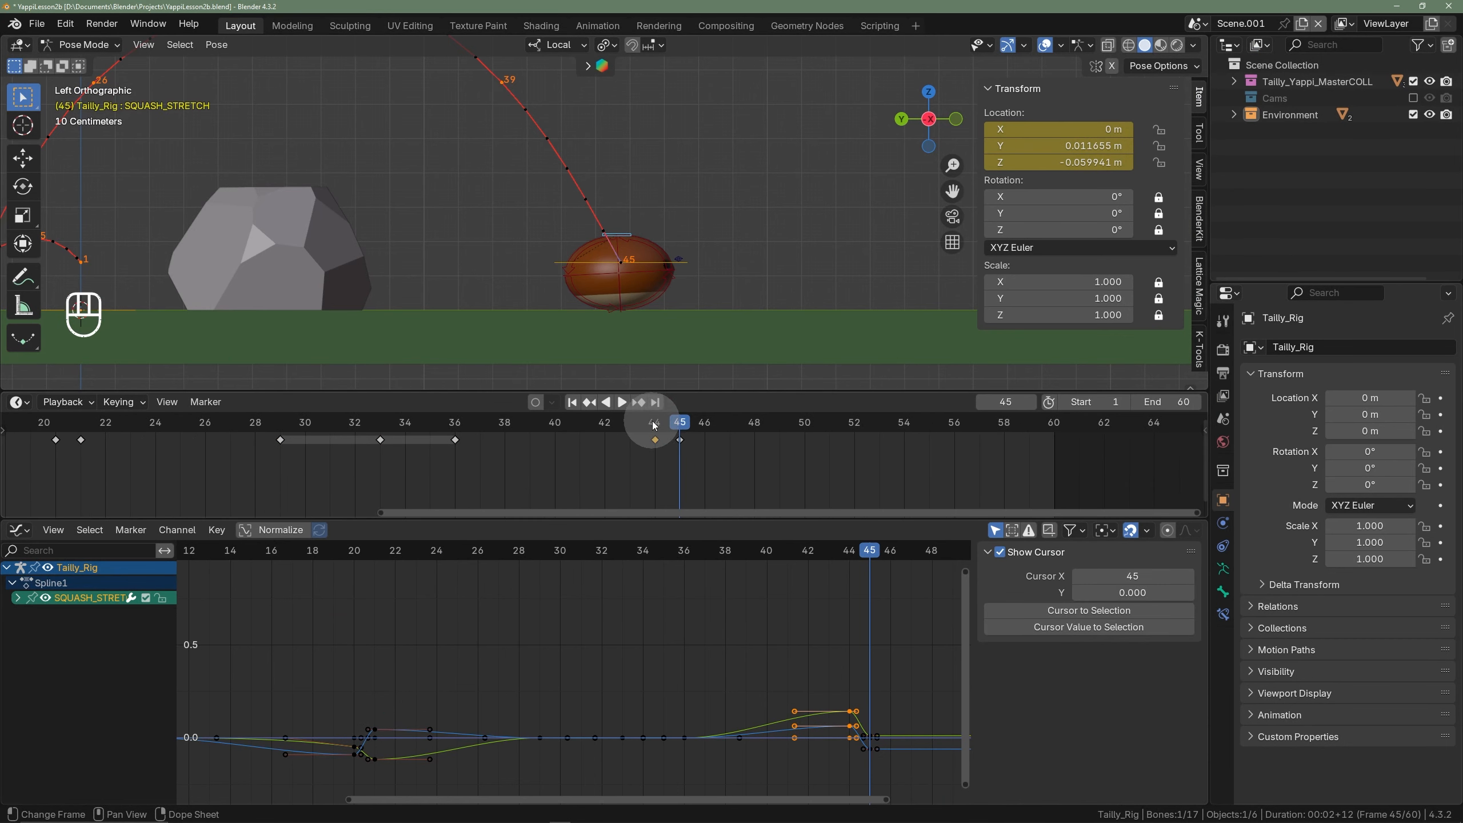
drag(655, 423, 721, 431)
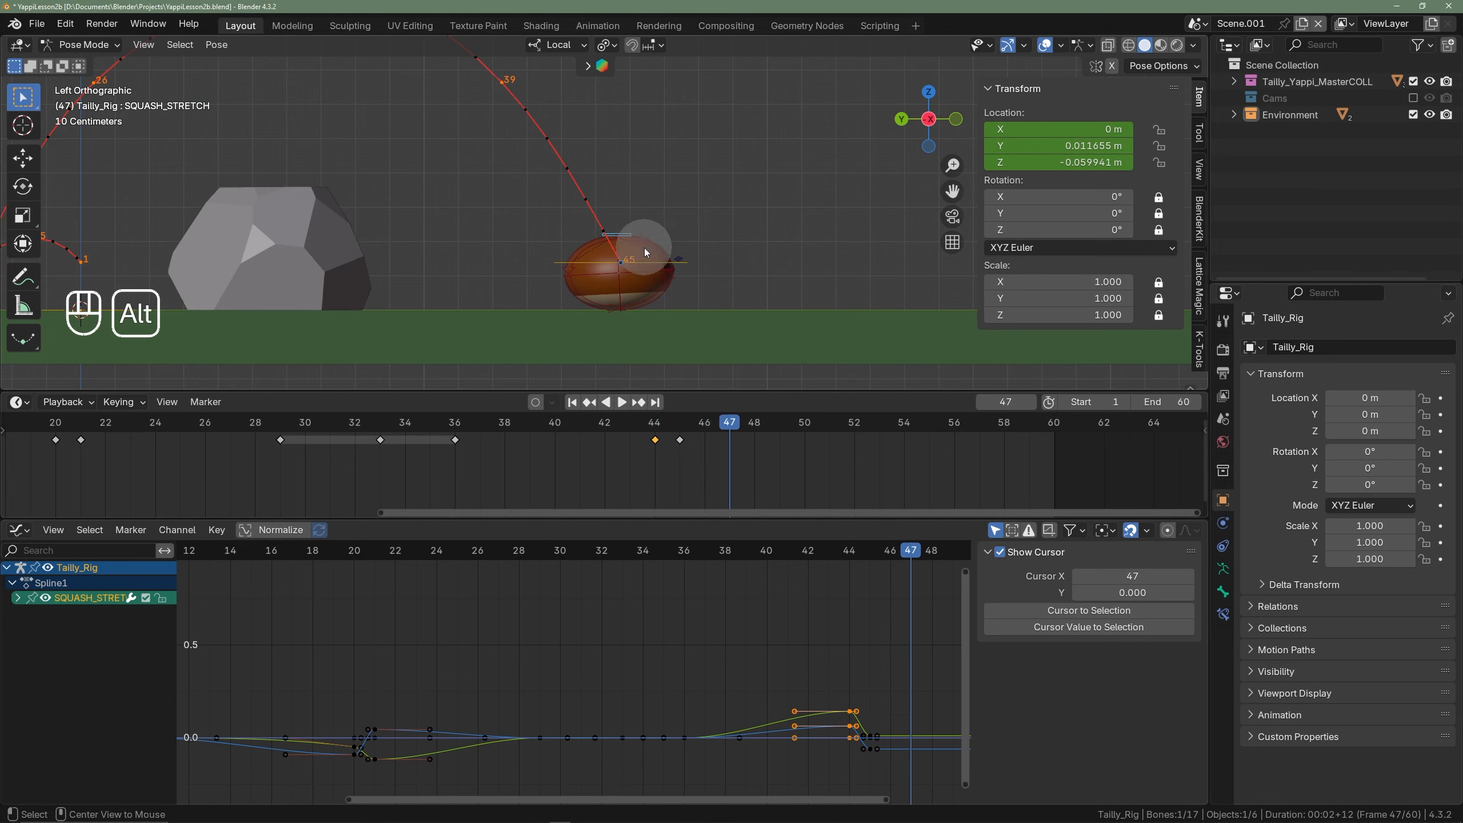
- At frame 47, reset the SQUASH_STRETCH bone's location, stretch it to about Y -0.030 m and Z 0.048 m, and key the pose
key(alt+g)
key(alt+a)
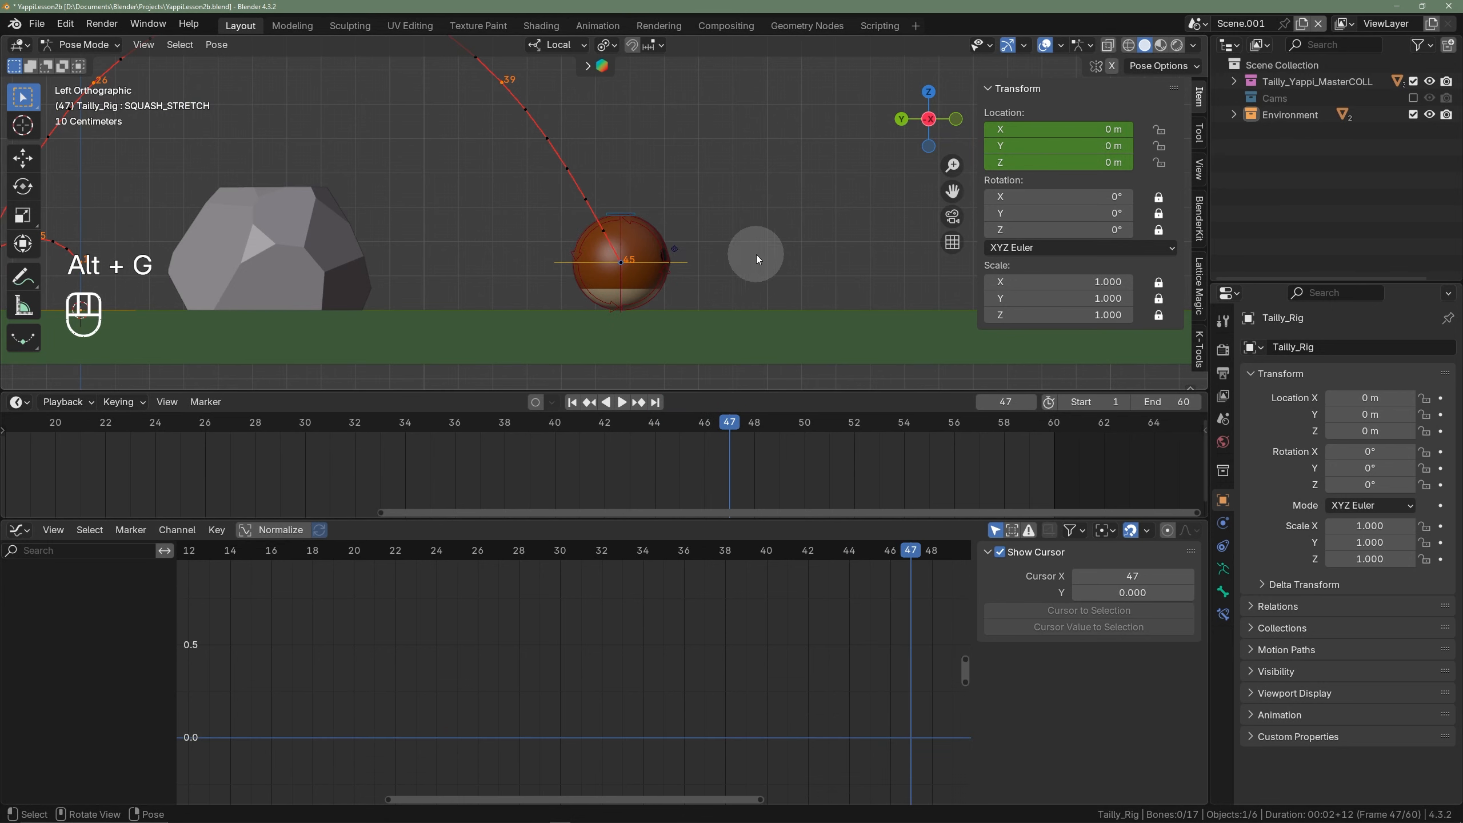
click(636, 210)
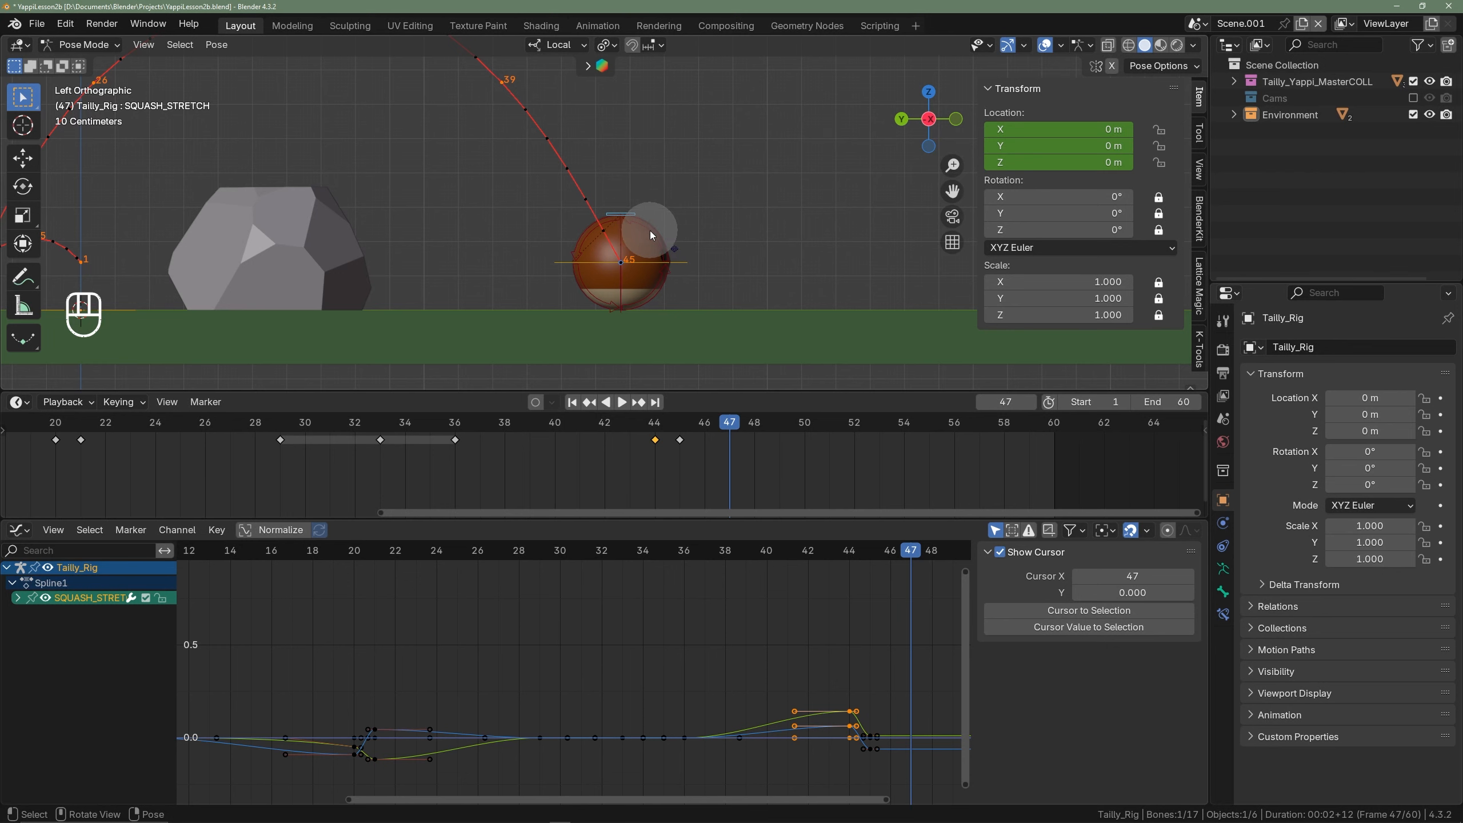
key(g)
key(z)
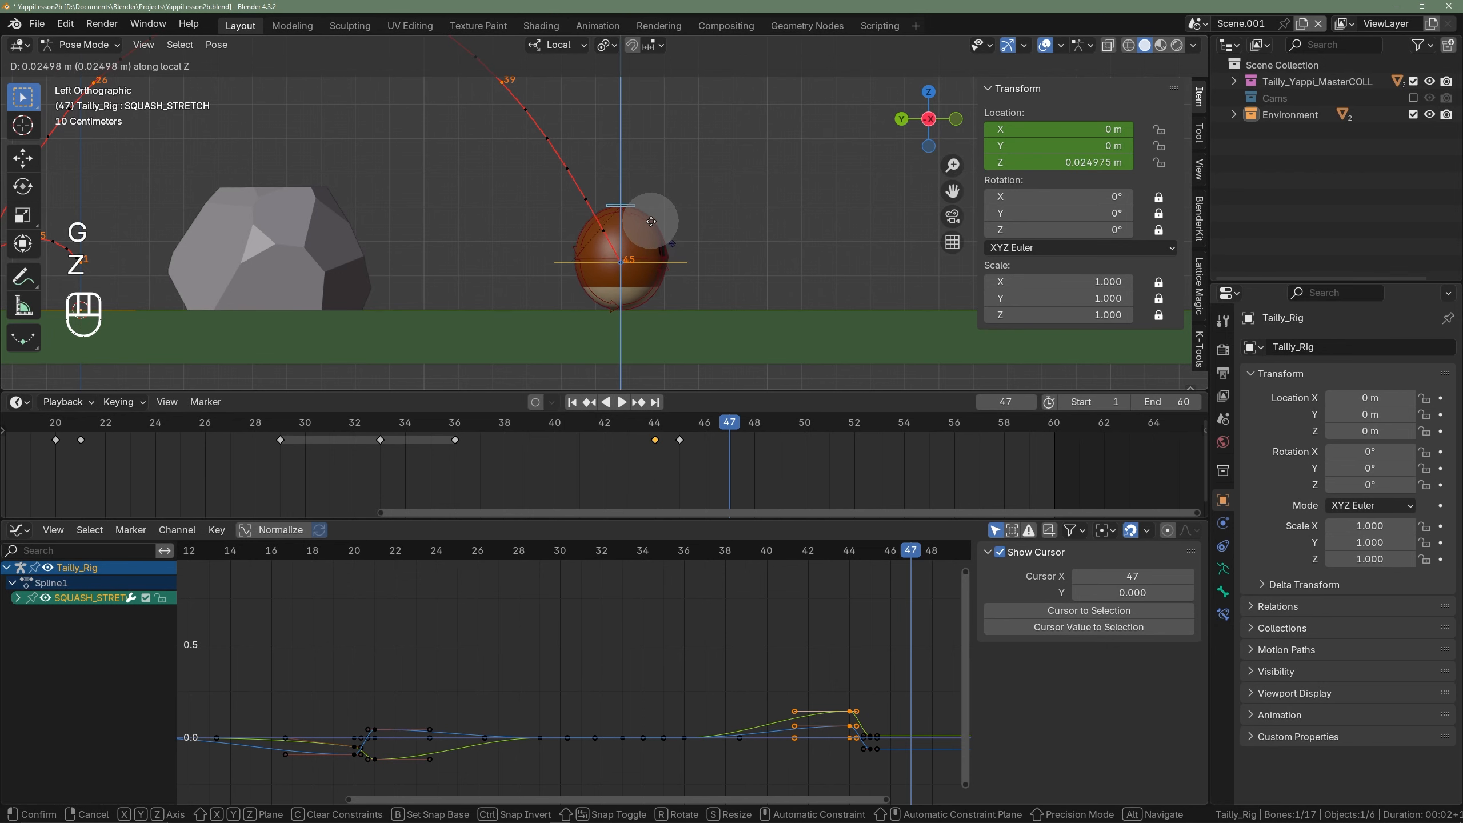
click(653, 220)
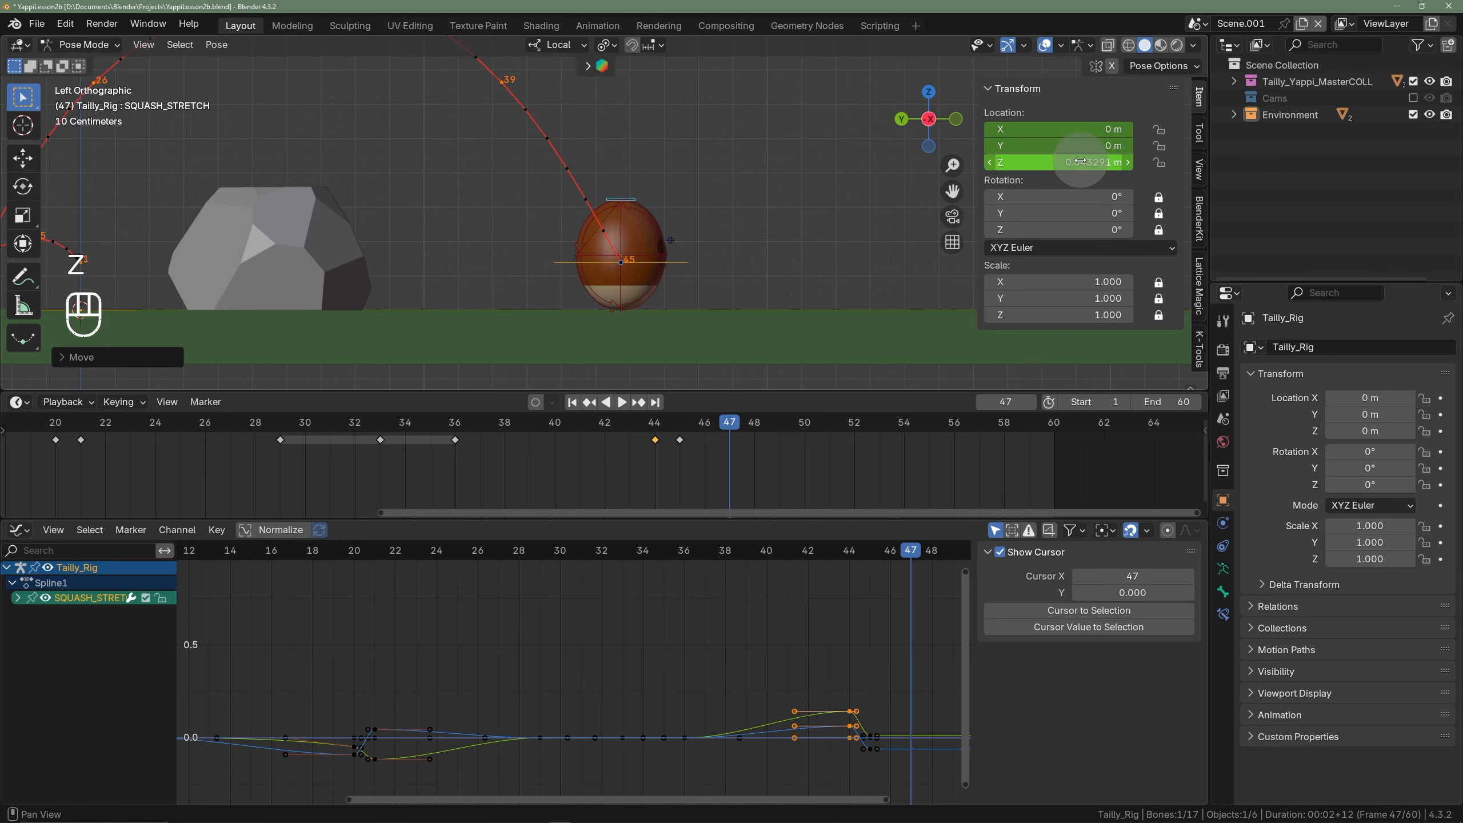
key(g)
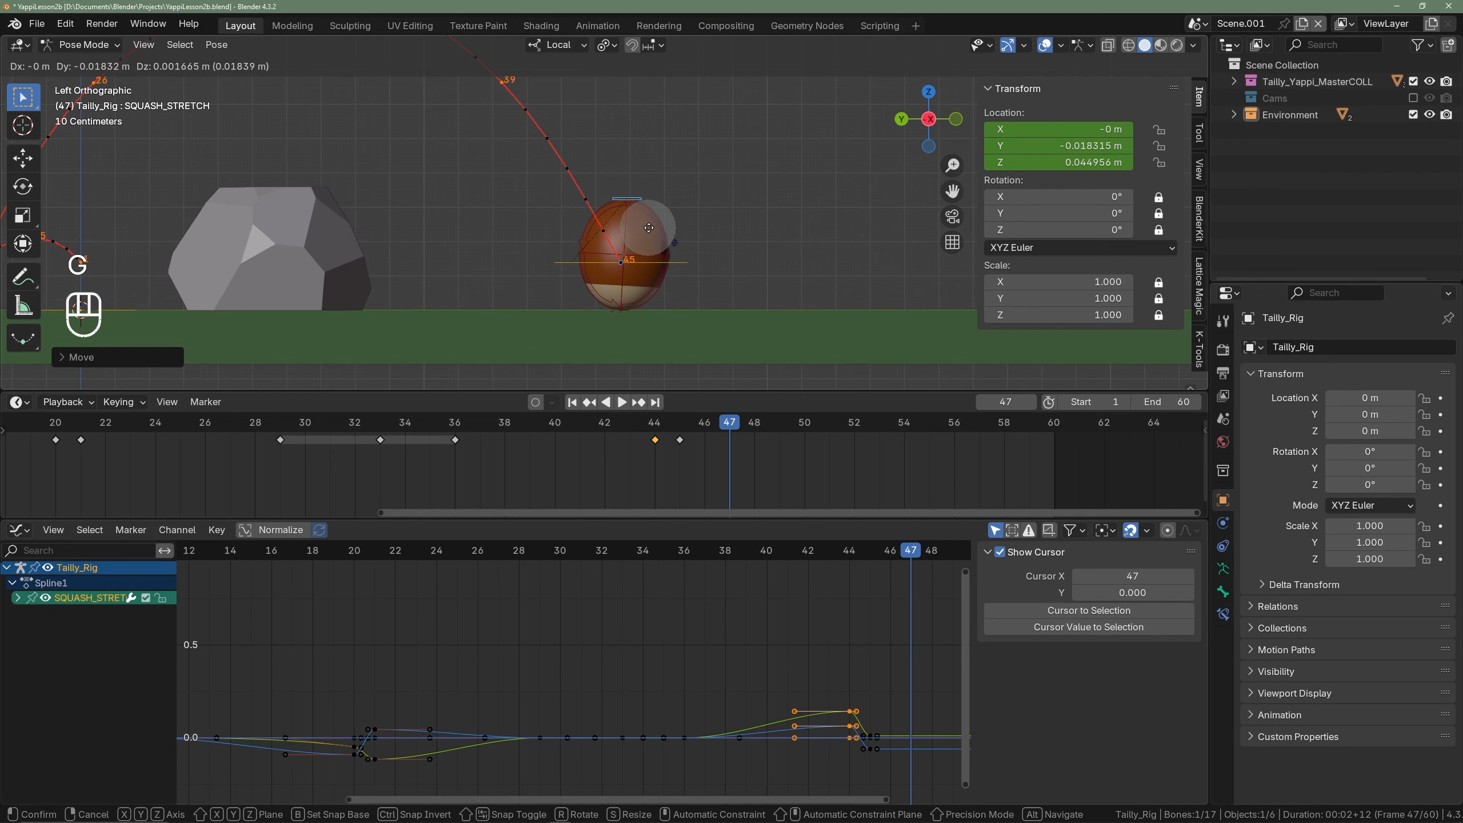
click(652, 227)
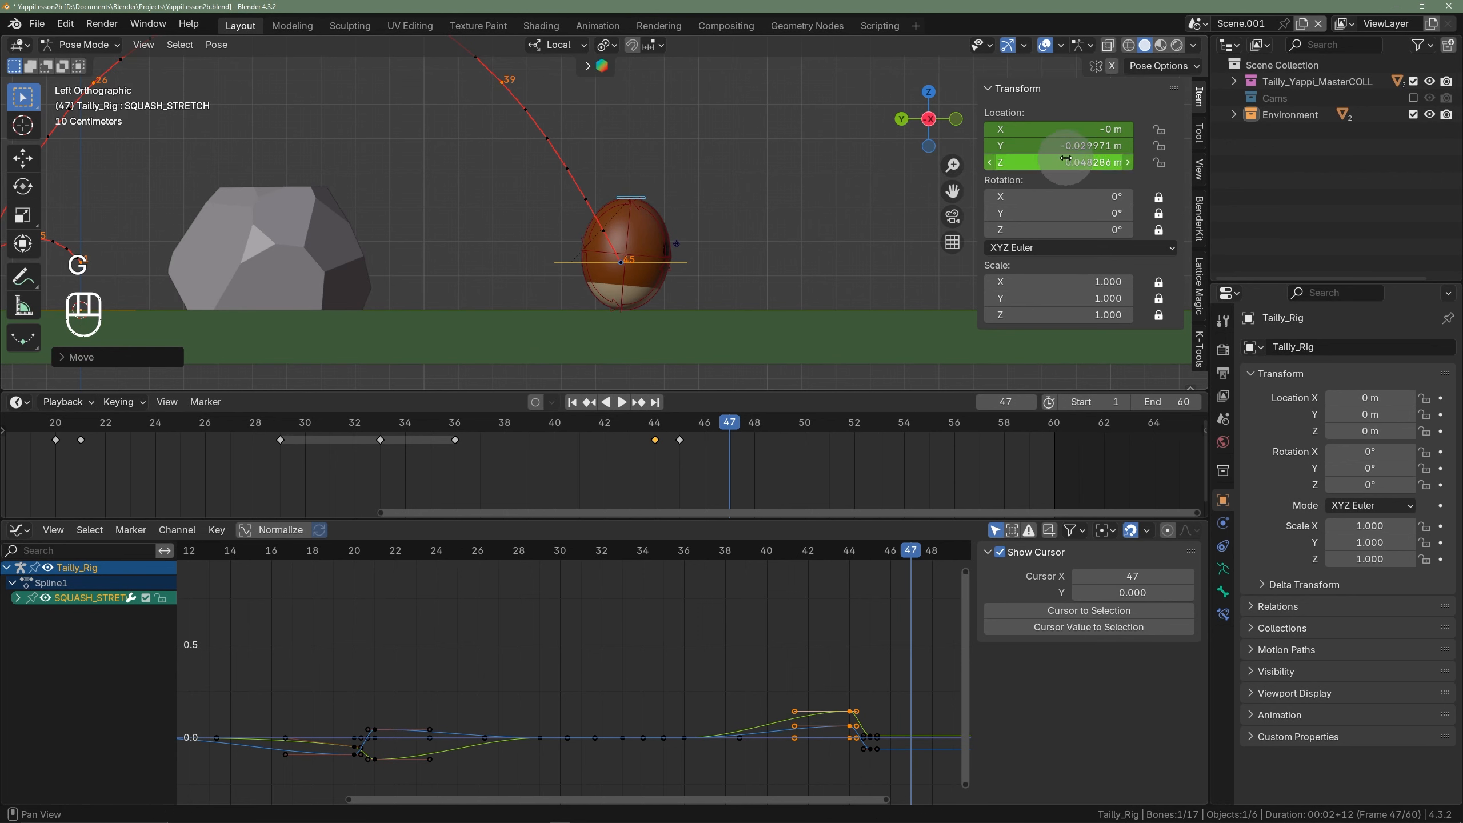
key(i)
- At frame 49, reset the SQUASH_STRETCH bone's location to zero and insert a keyframe
drag(660, 441, 777, 451)
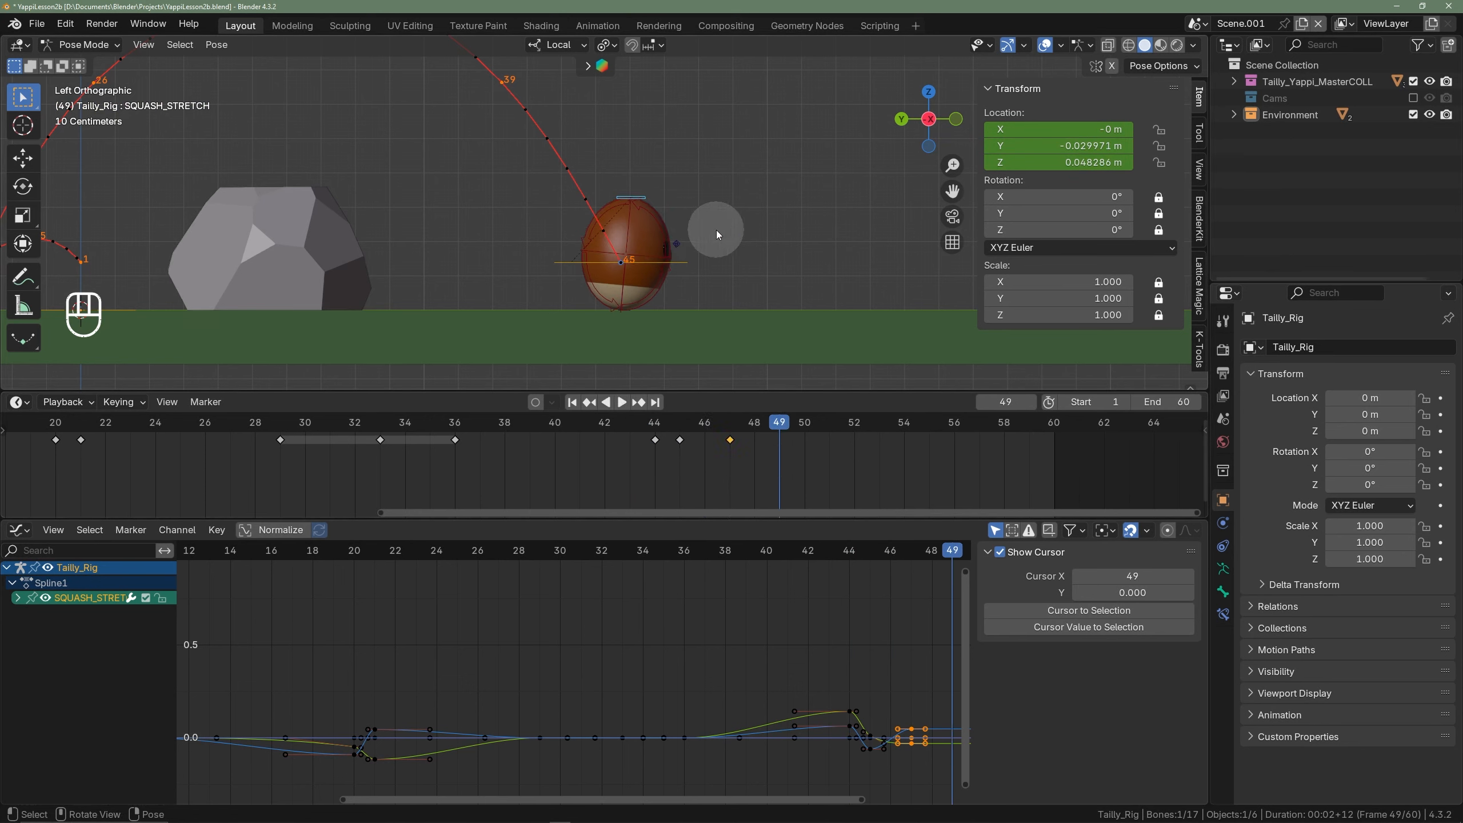
key(alt+g)
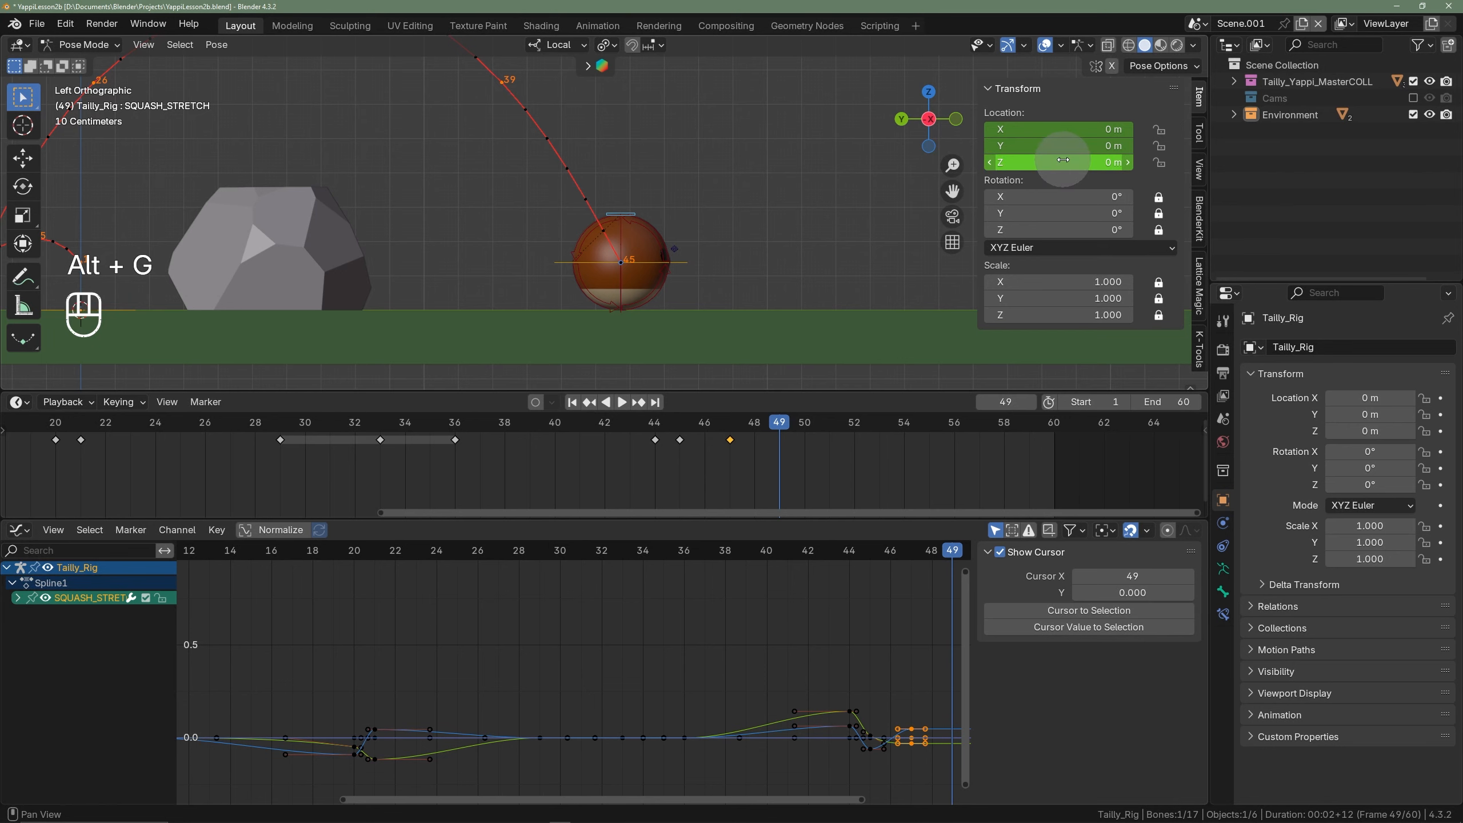
key(i)
- Play the animation with the whole jump in view to check the landing rebound
key(space)
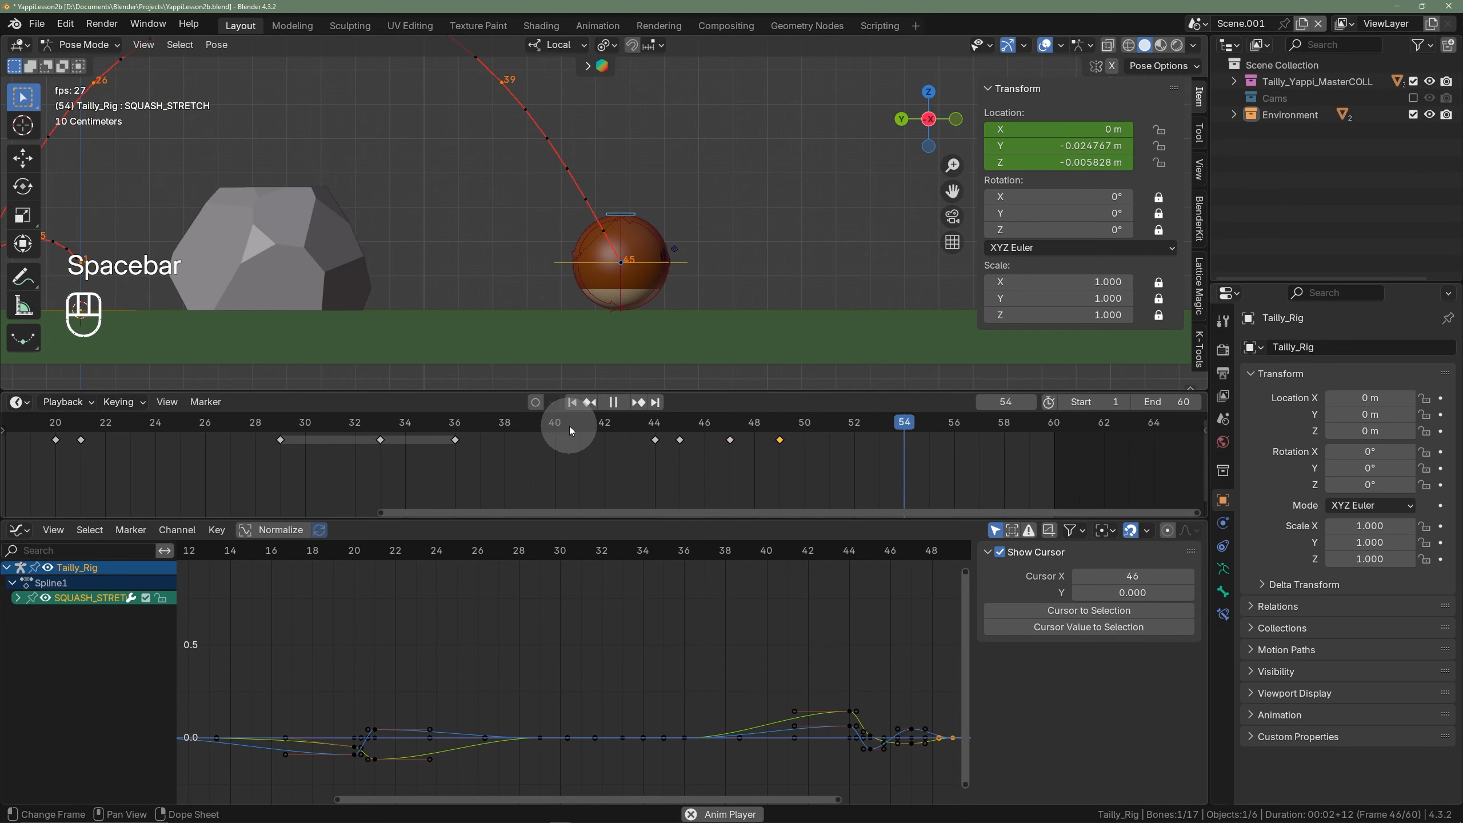
key(space)
scroll(647, 245, down, 3)
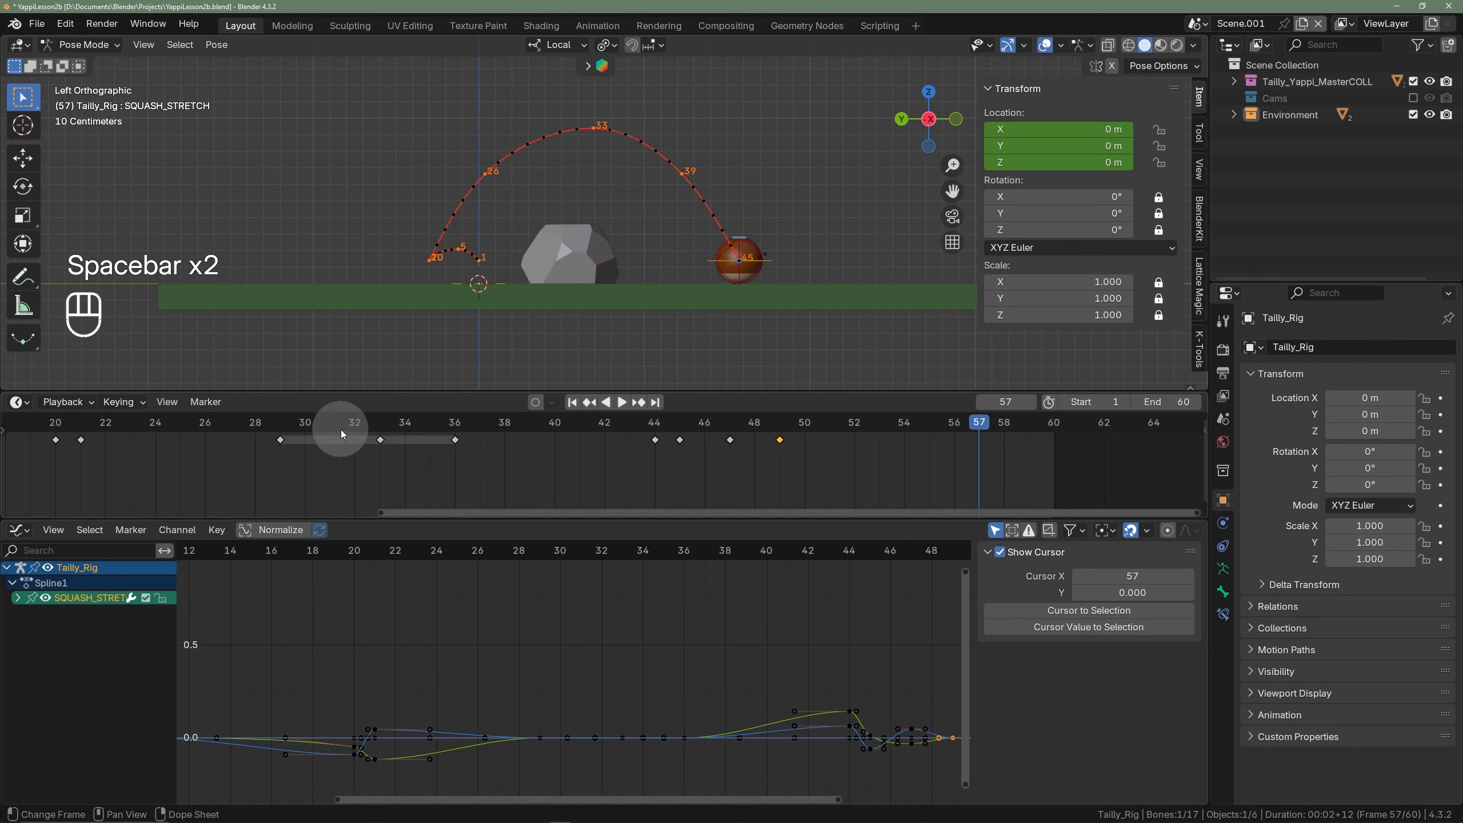
key(space)
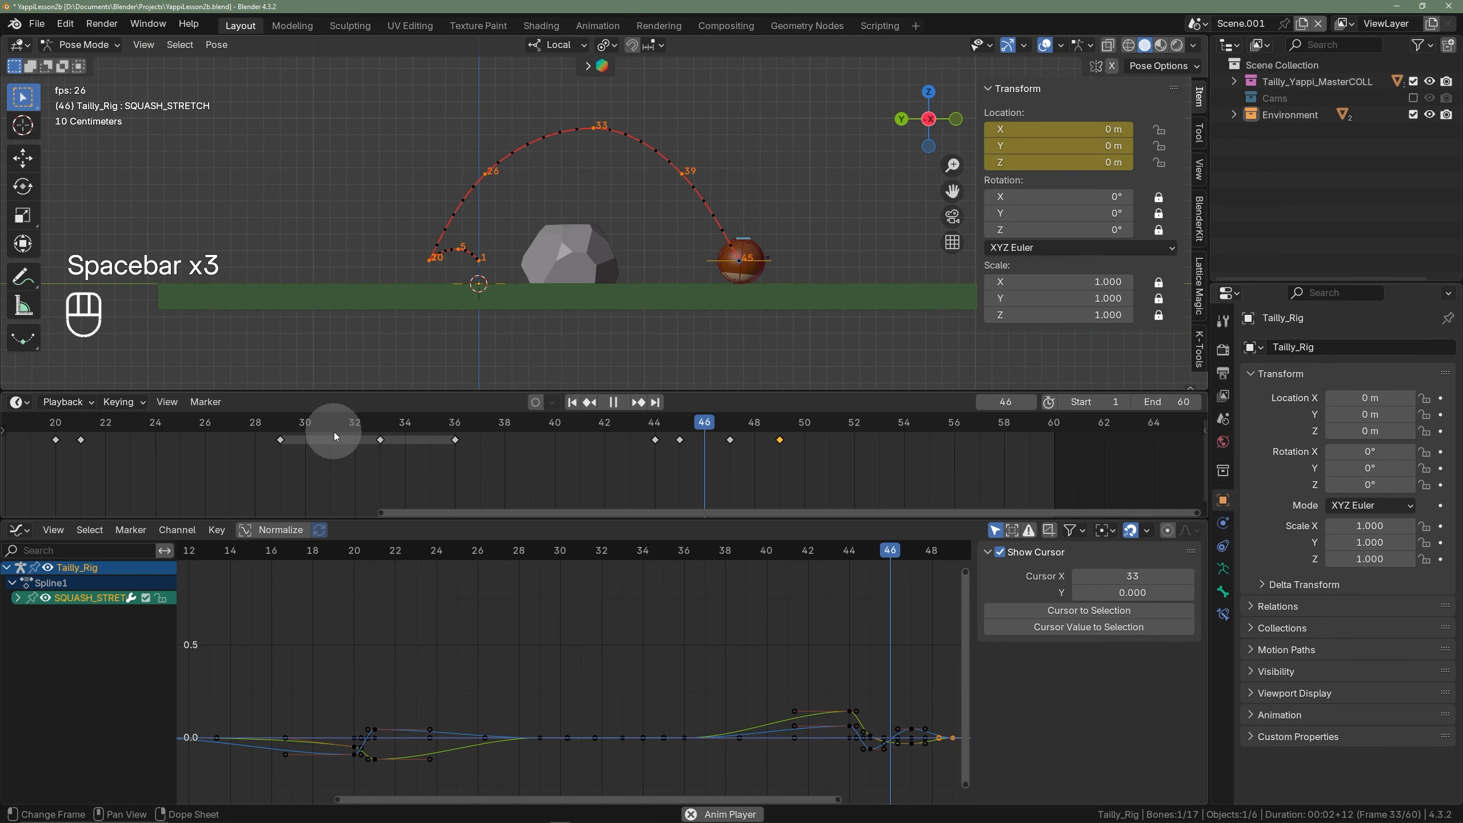
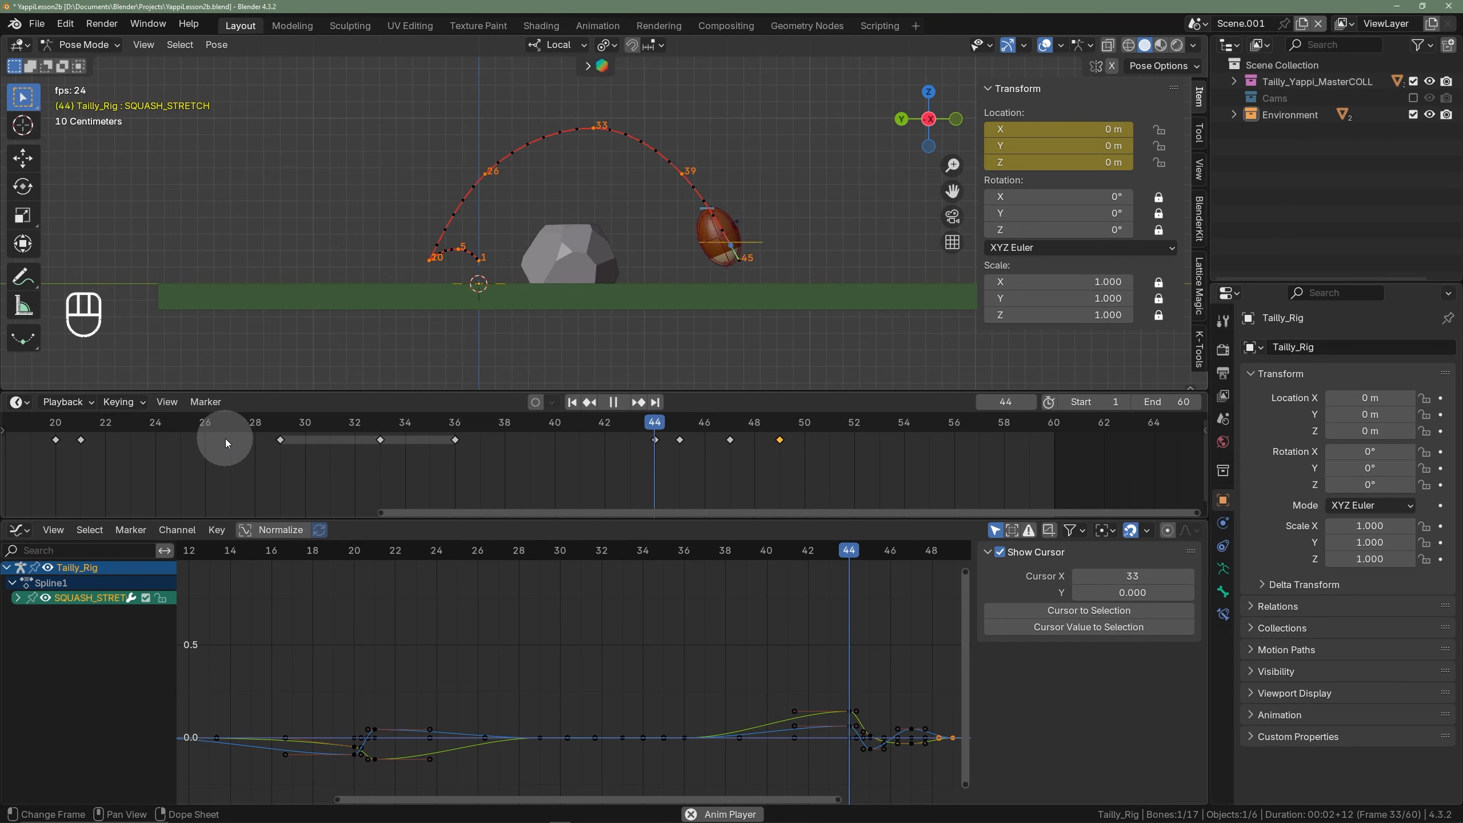
key(space)
- At frame 21, lean the take-off stretch further forward to about Y -0.134 m and Z 0.036 m, and key SQUASH_STRETCH
drag(234, 437, 181, 491)
shift+middle_drag(284, 458, 544, 451)
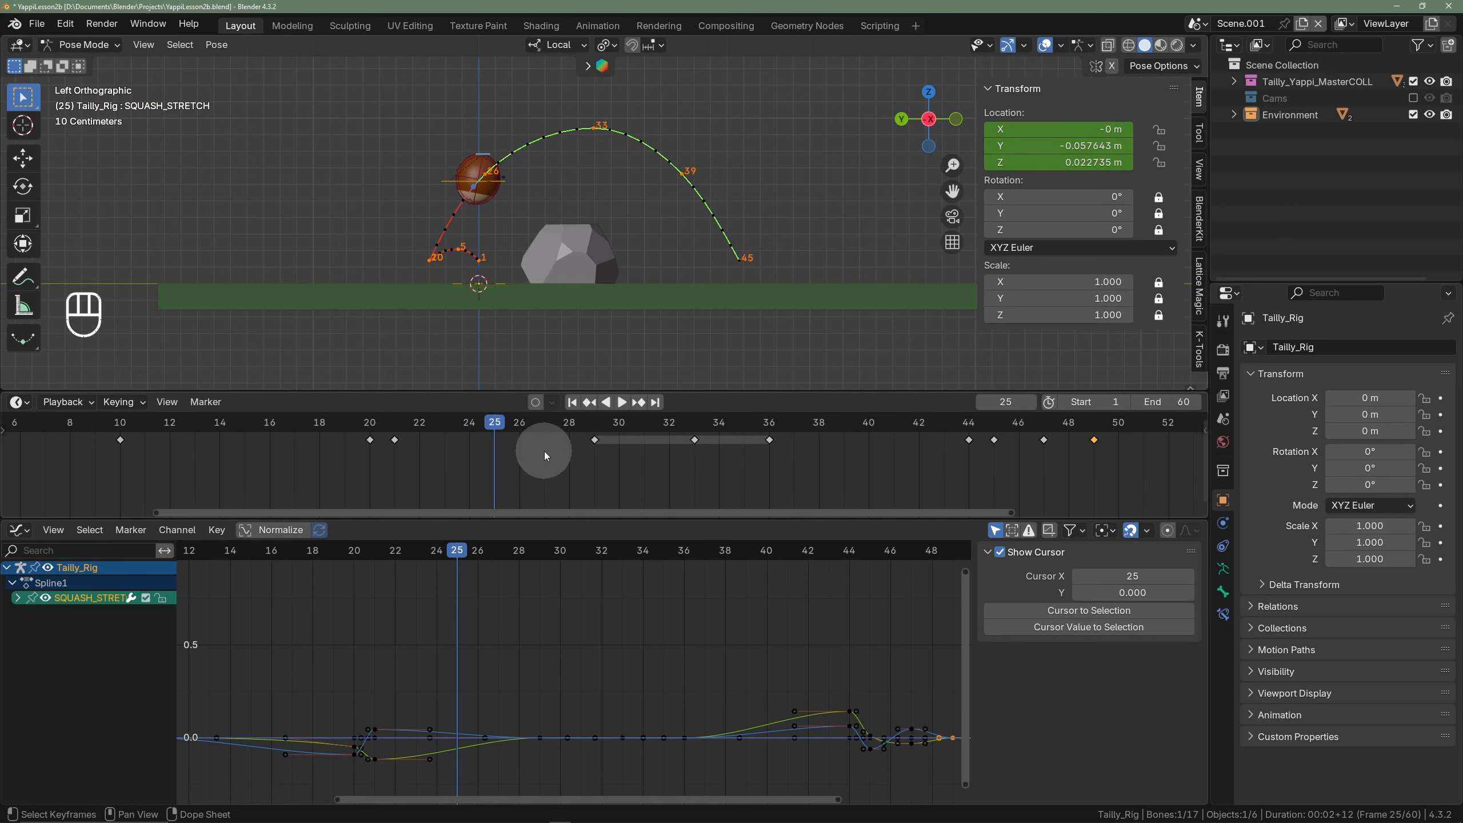
click(400, 433)
scroll(449, 222, up, 2)
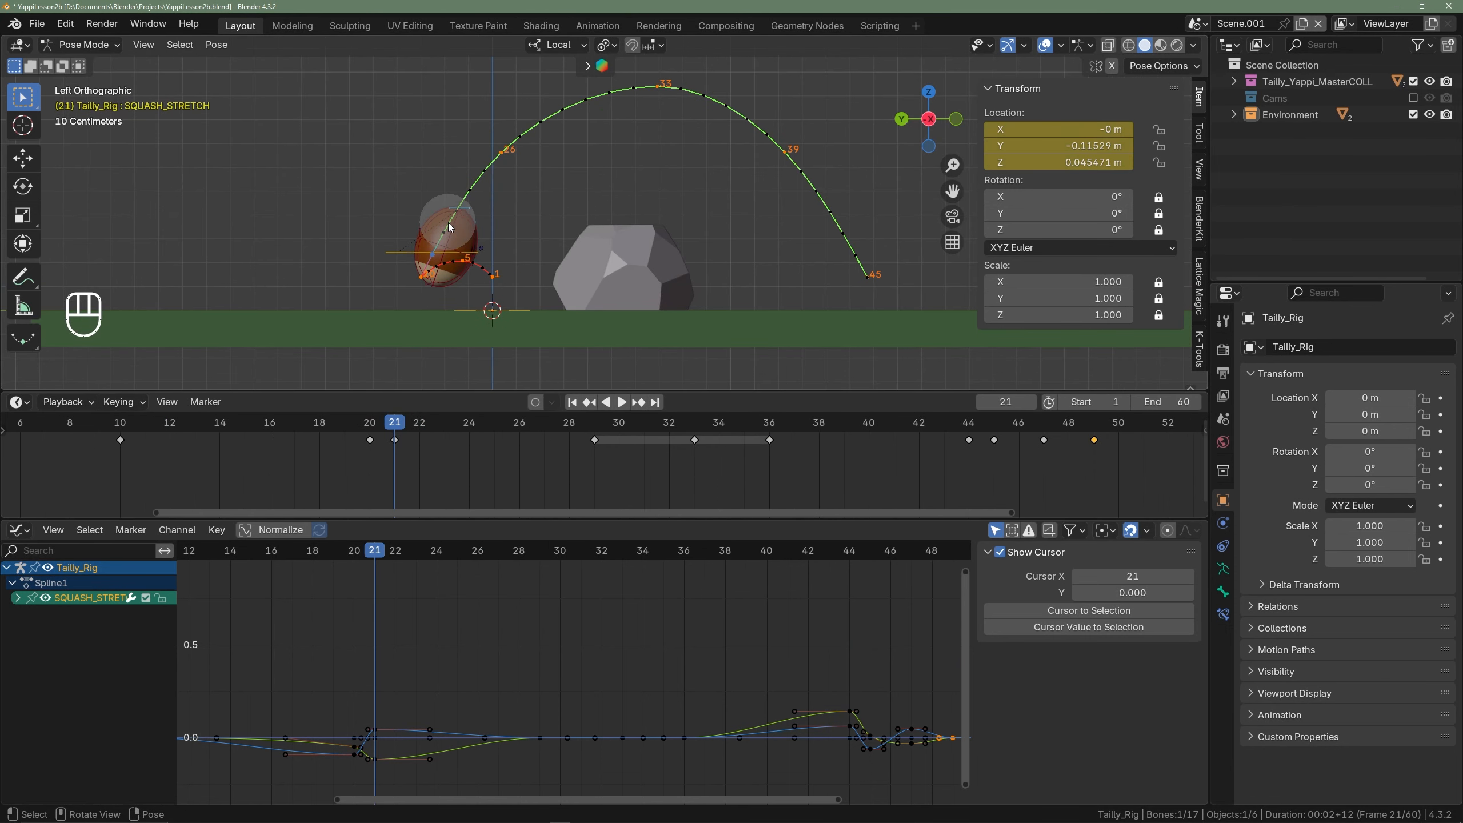
key(g)
click(467, 226)
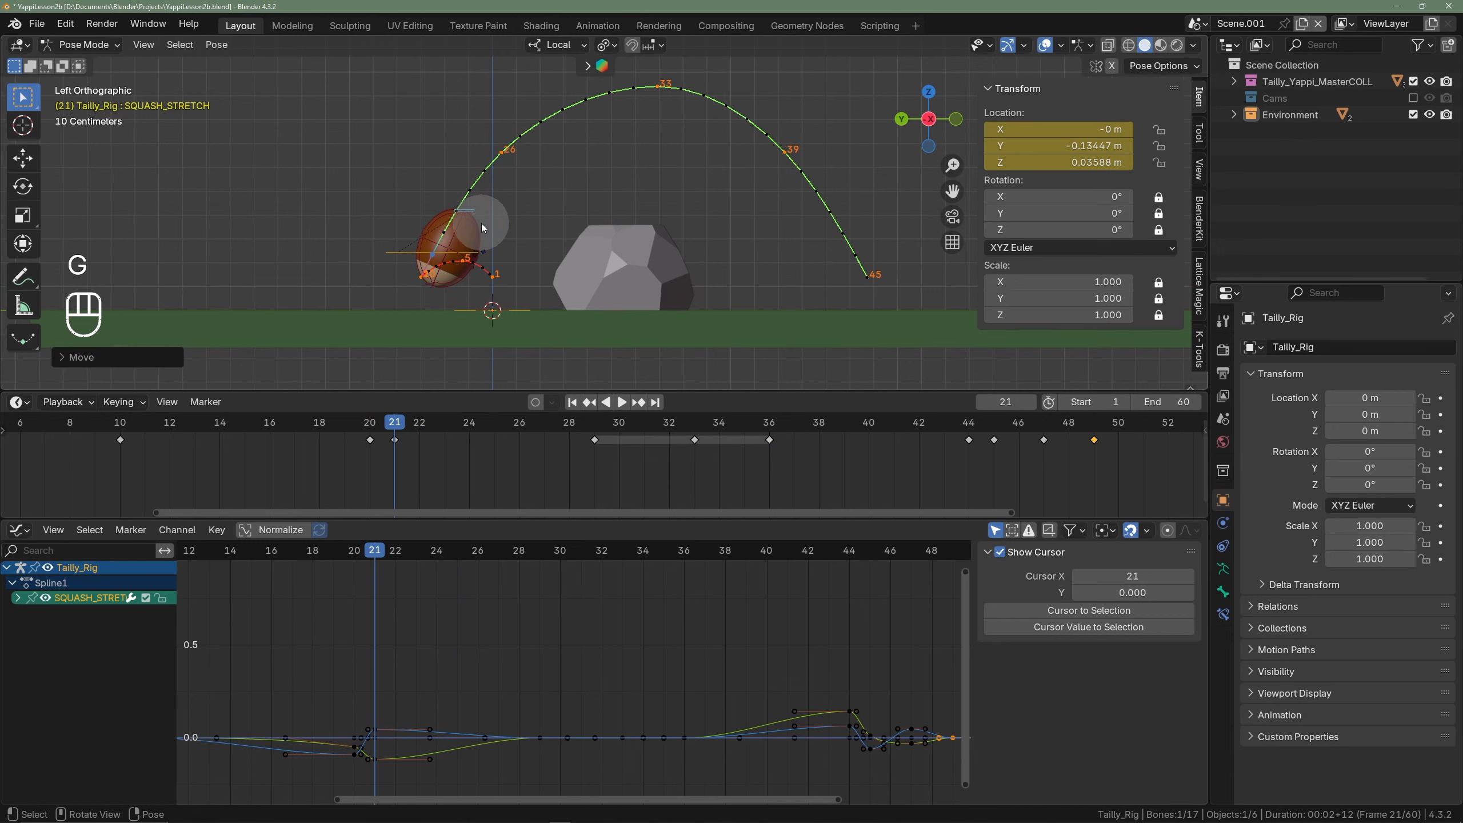
key(i)
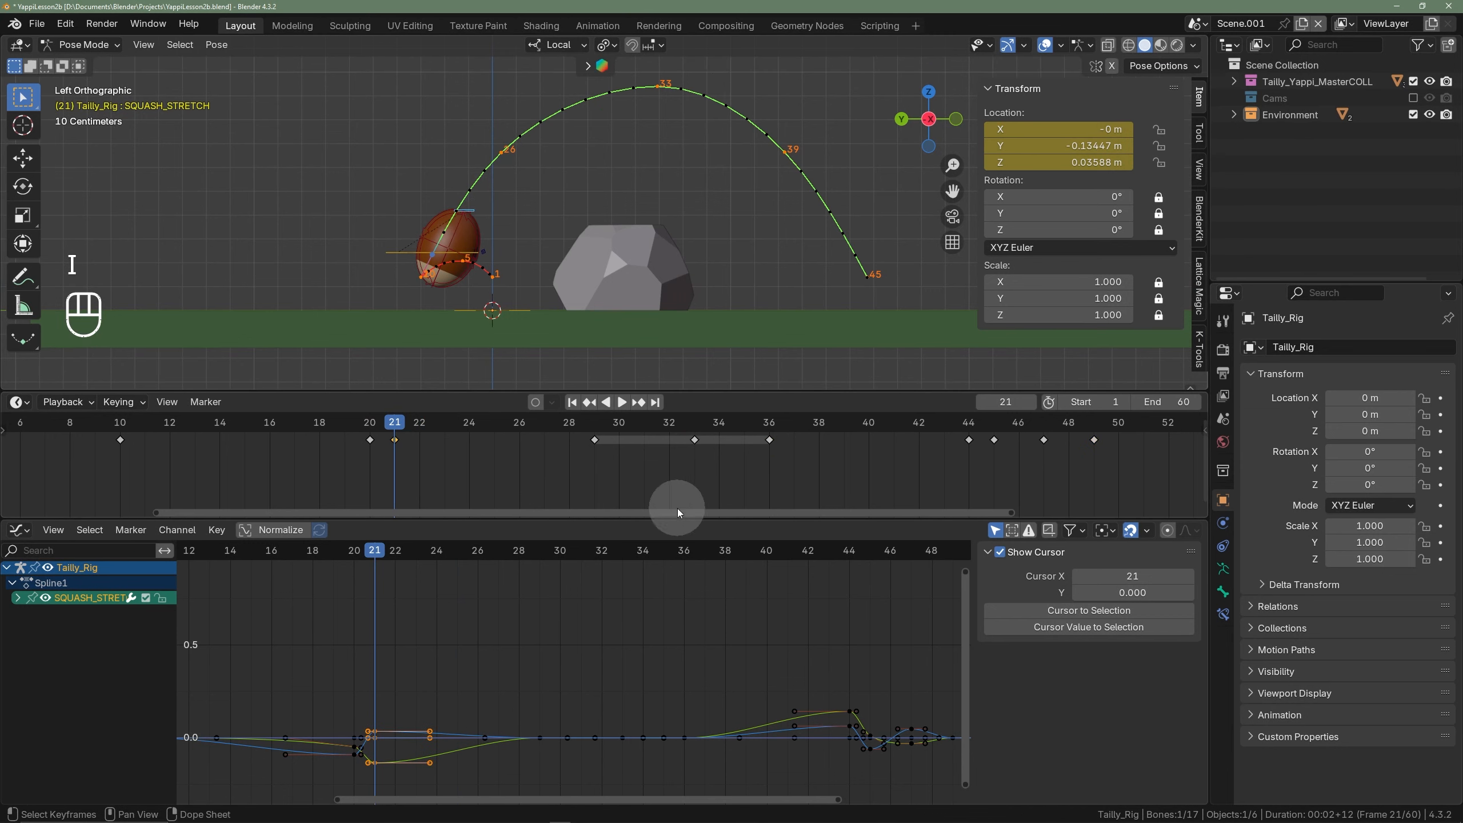
- At frame 29, move SQUASH_STRETCH forward along the jump to about Y -0.141 m and Z -0.031 m, and key it
click(601, 426)
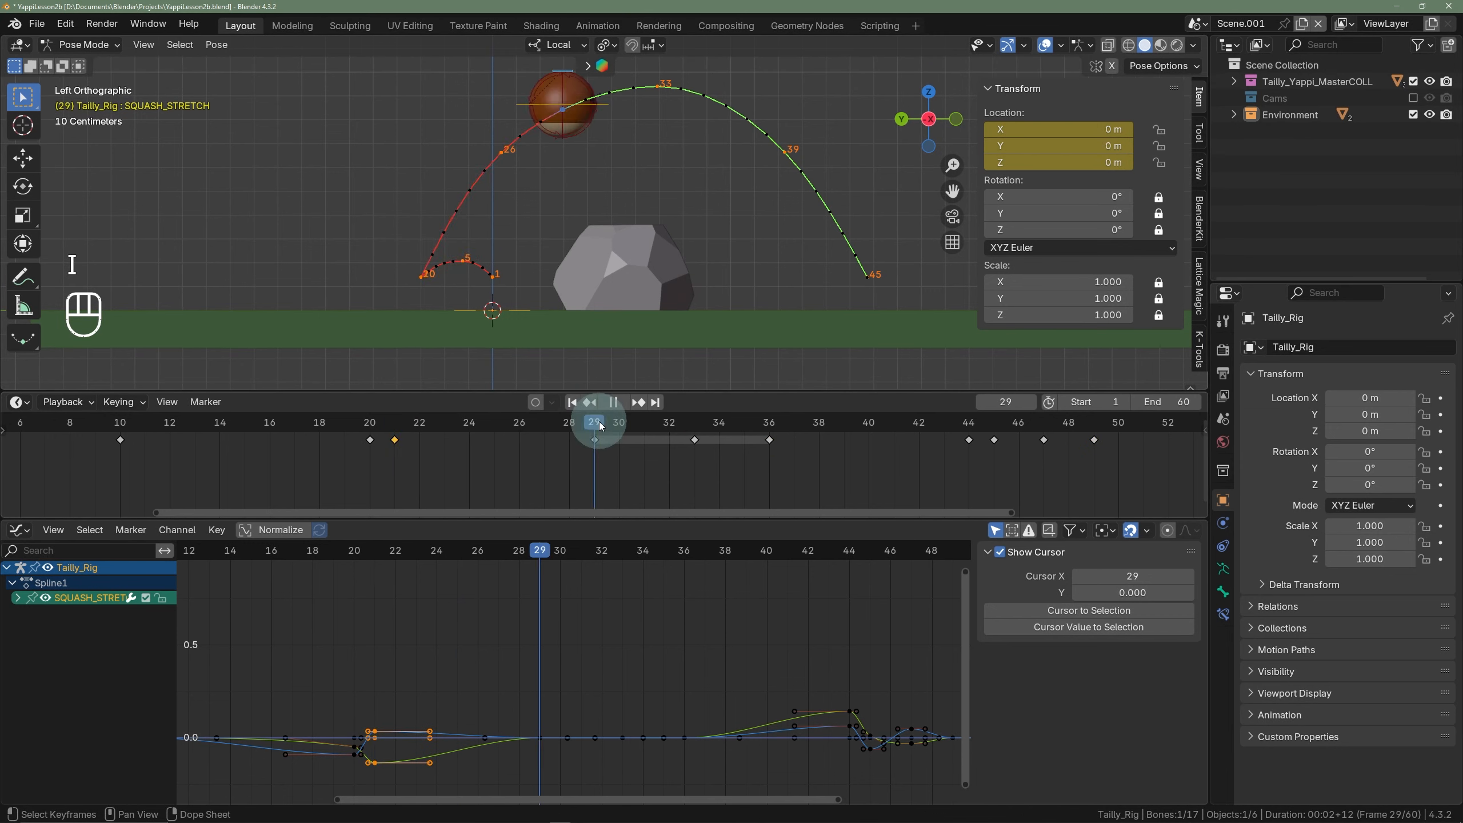
scroll(582, 167, down, 2)
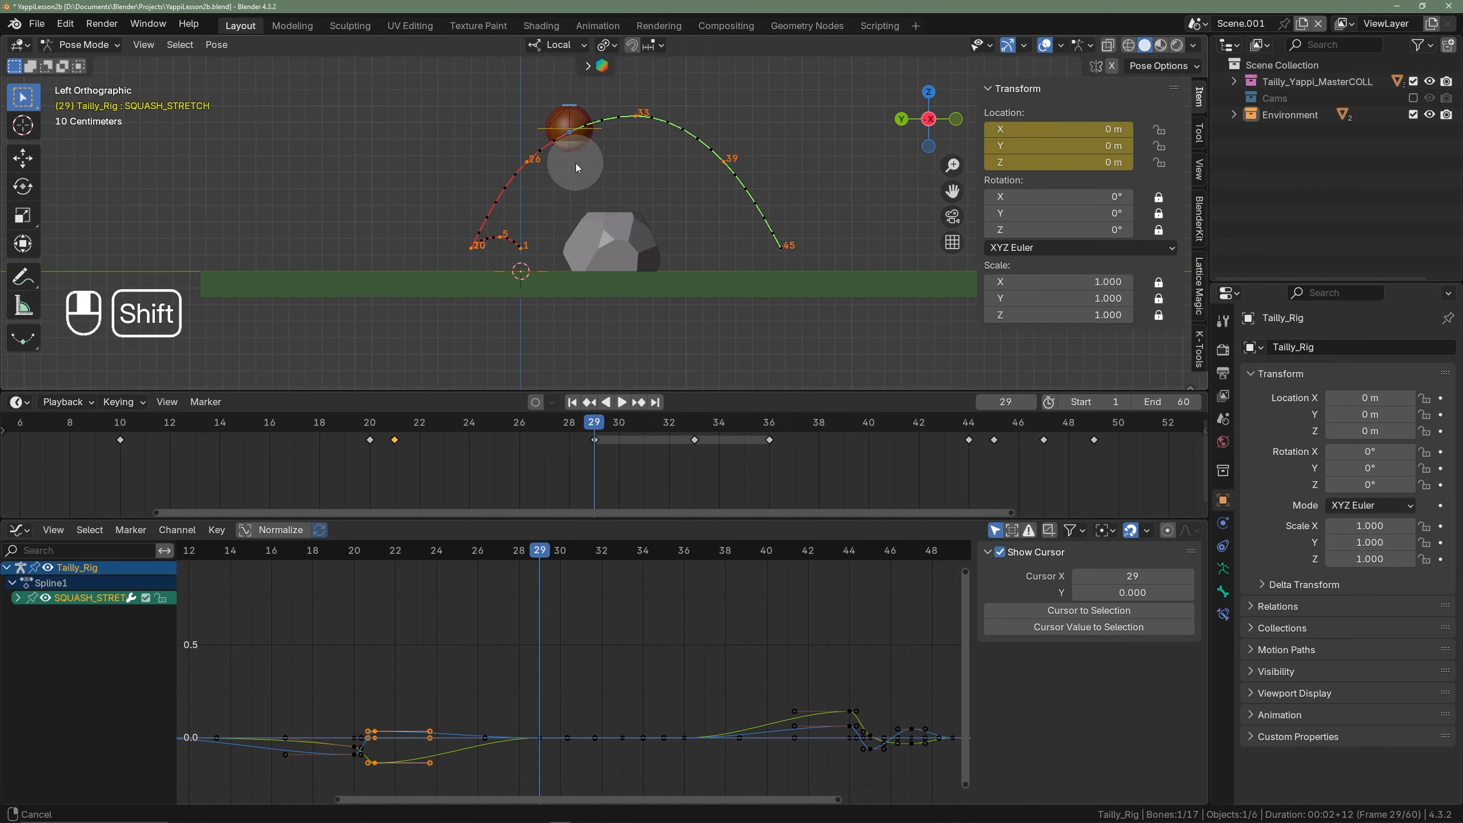
scroll(590, 146, up, 2)
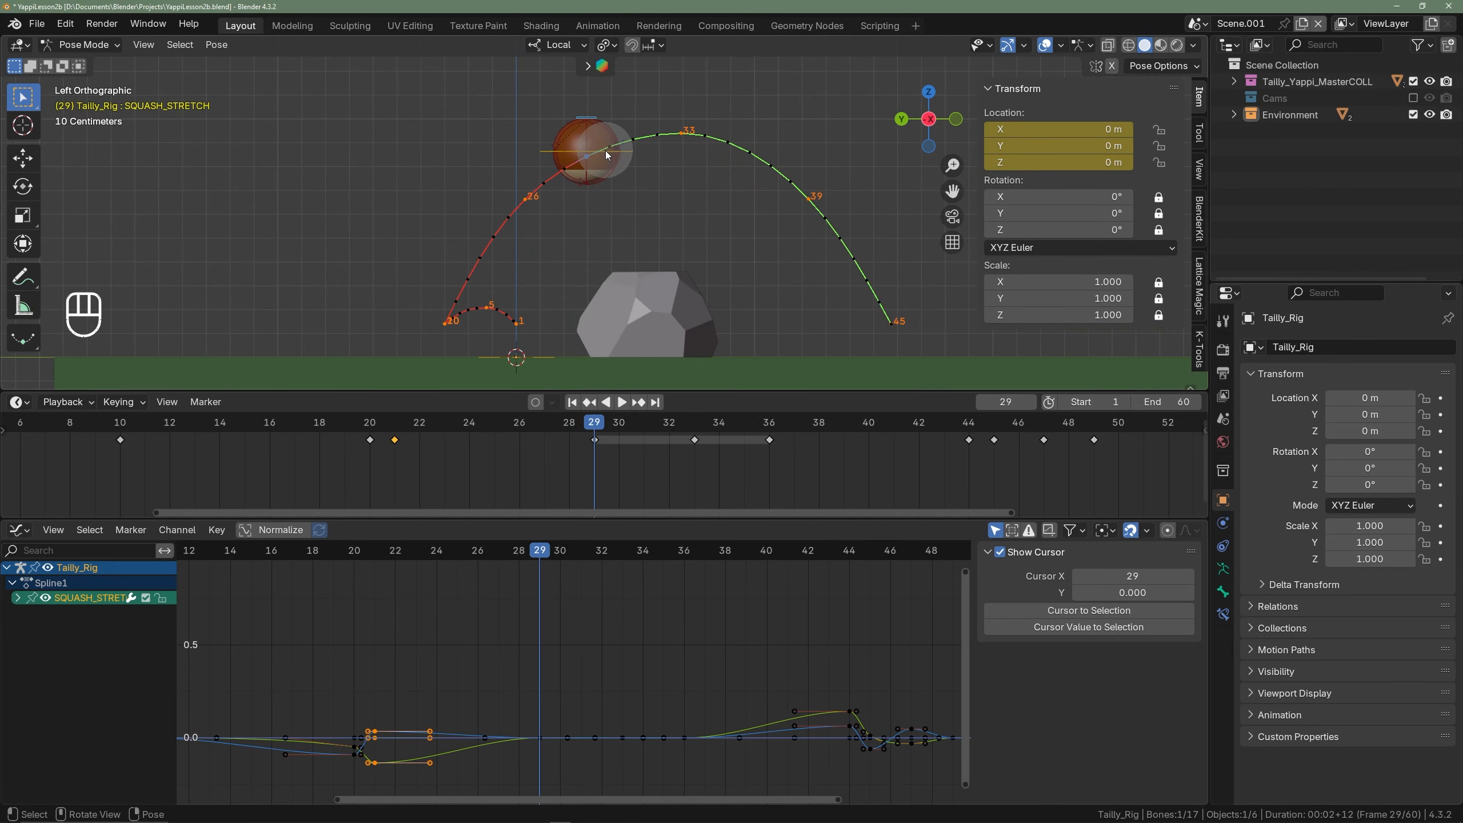
key(g)
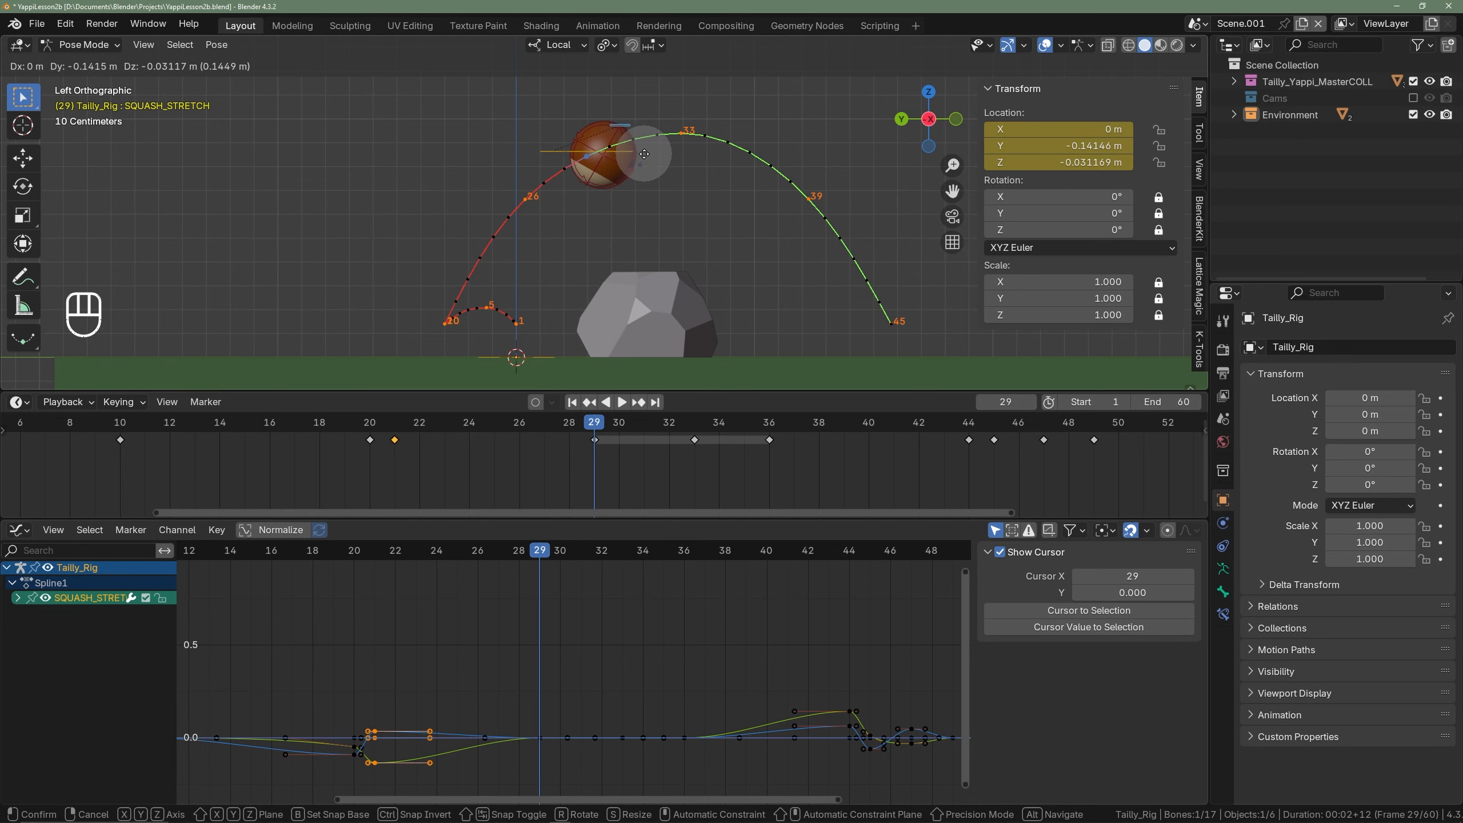
click(640, 161)
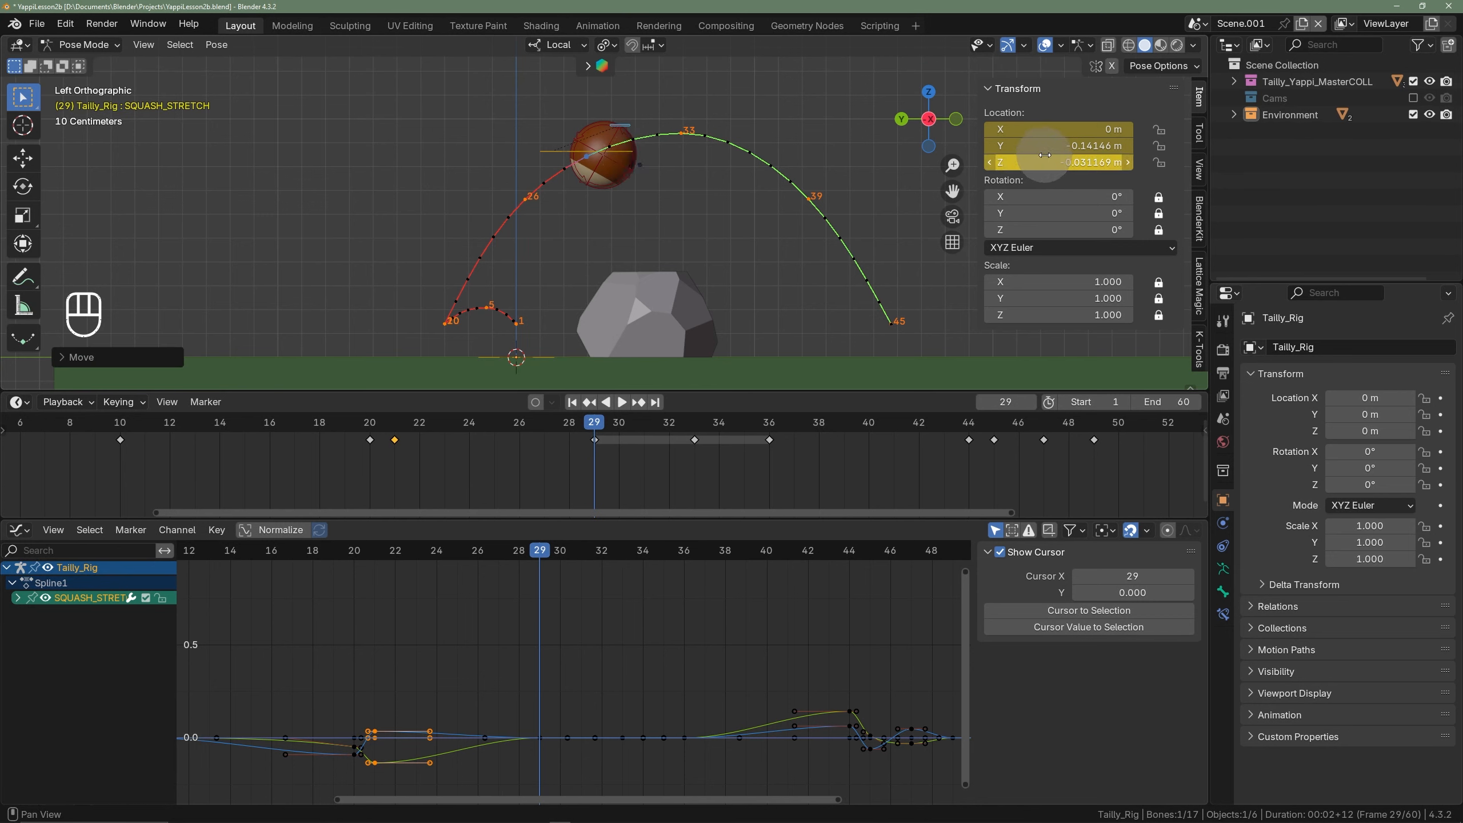
key(i)
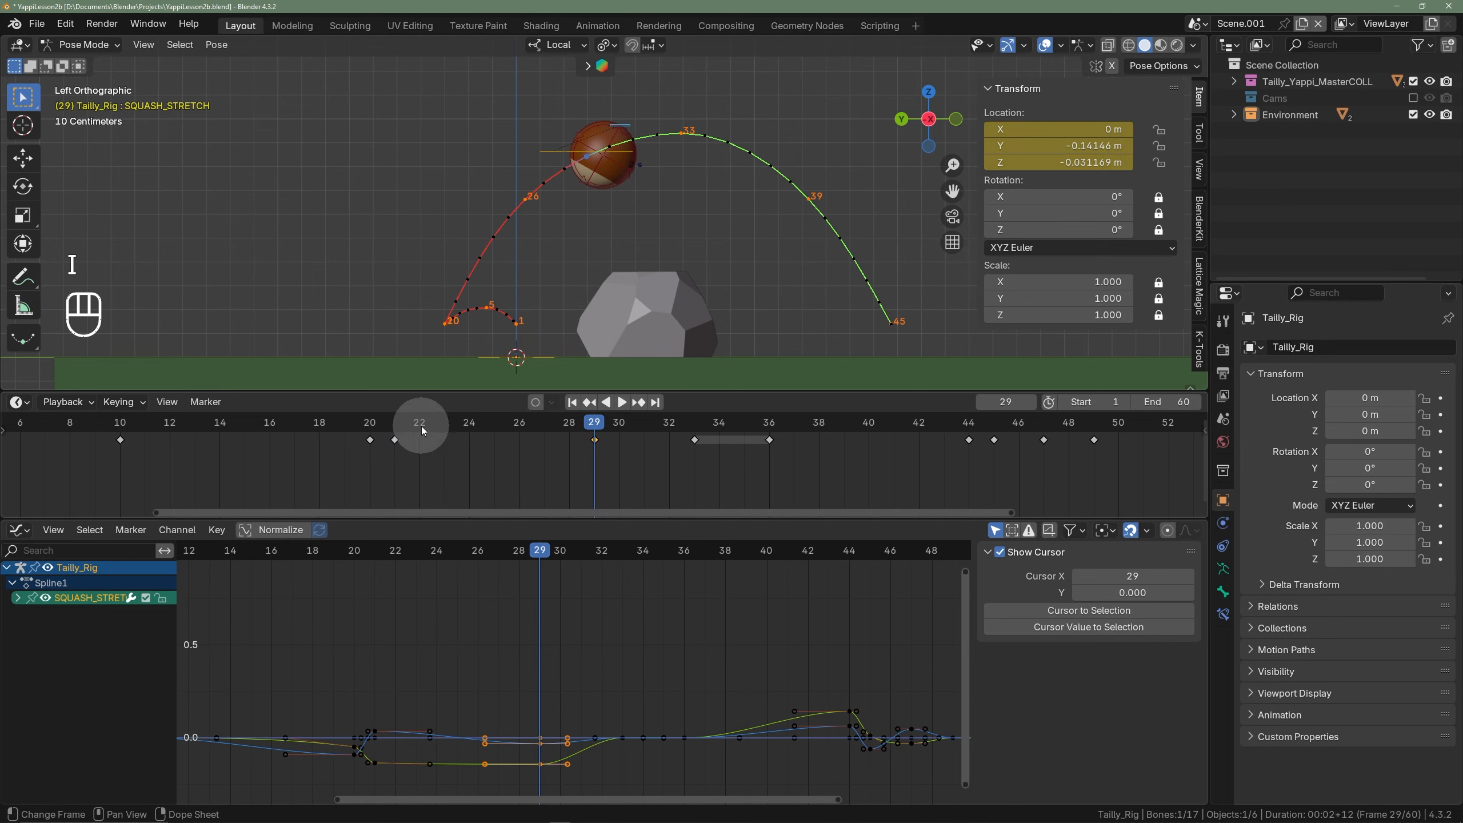
- Replay the jump to check the forward lean at frames 21 and 29
drag(422, 430, 460, 434)
key(space)
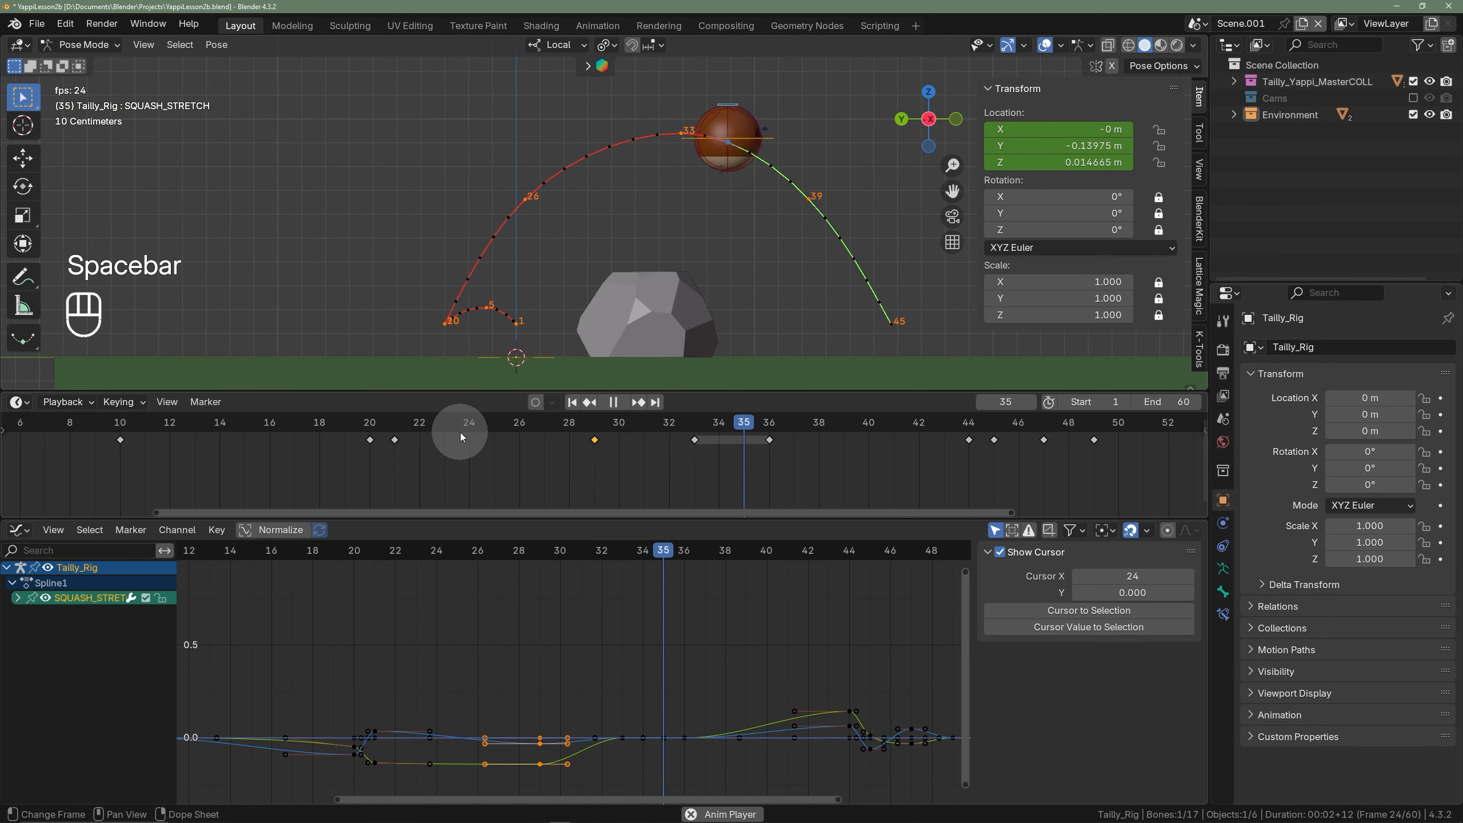
key(space)
key(space)
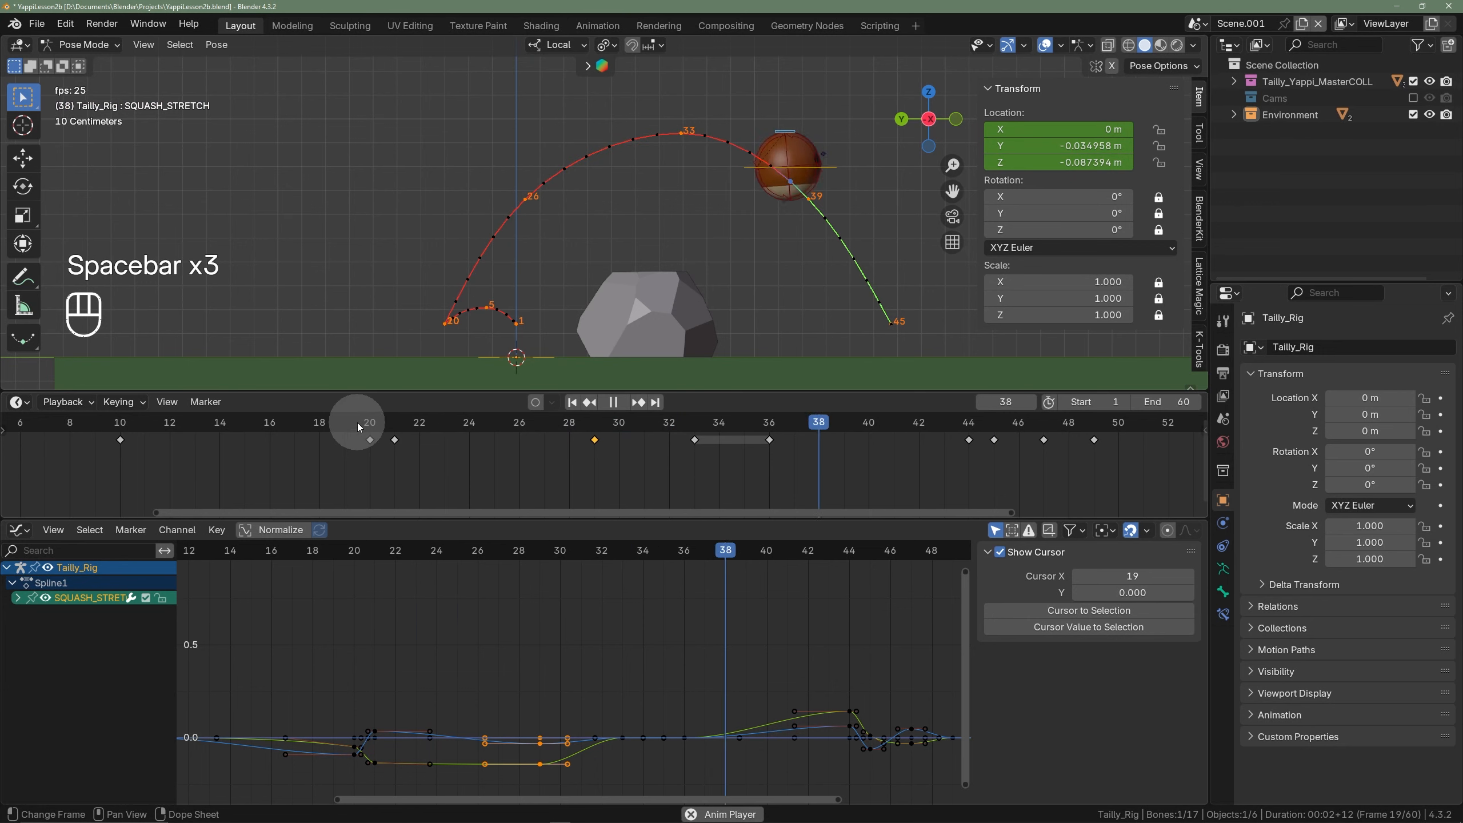
key(space)
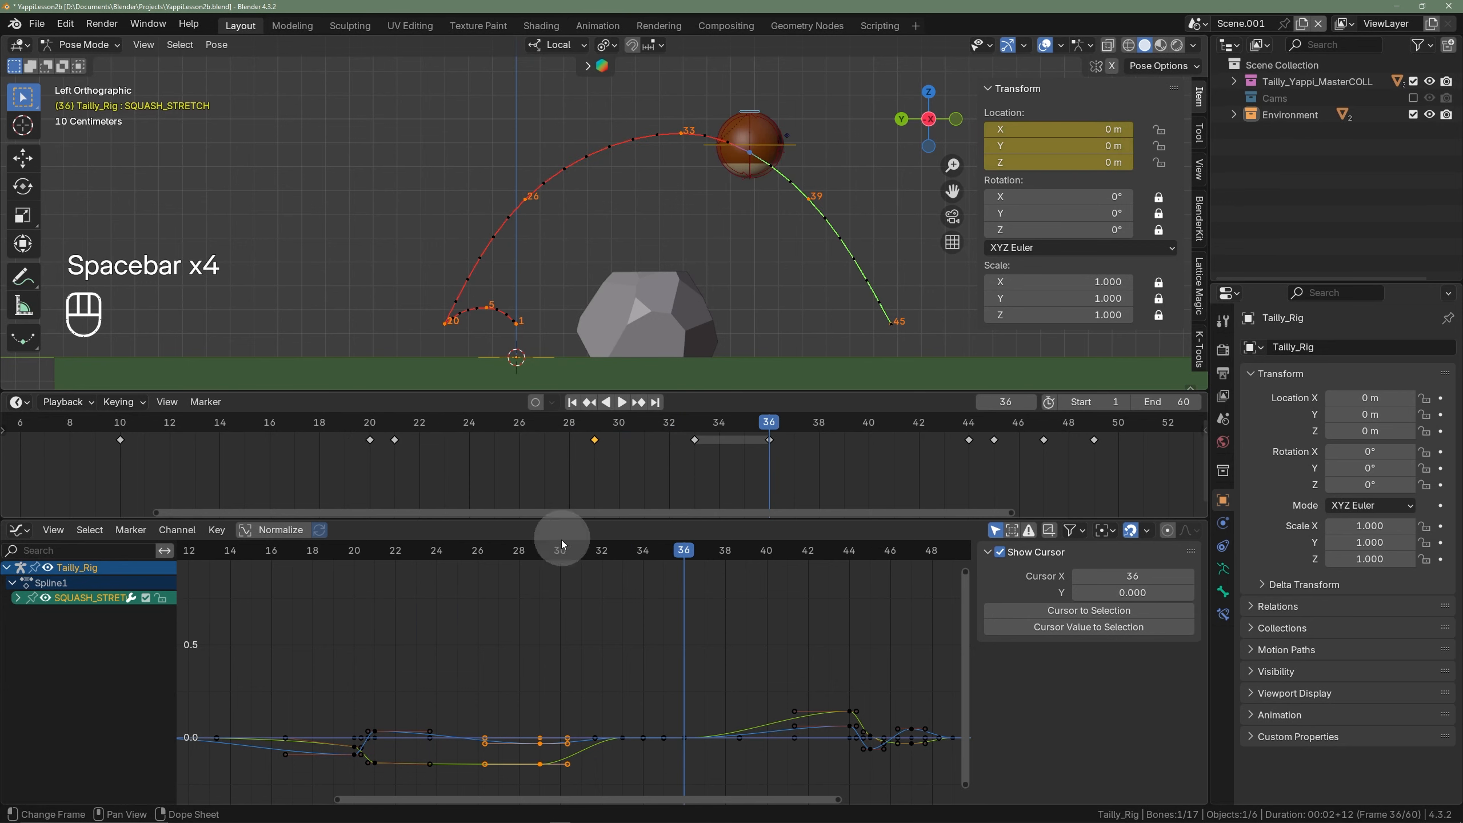
- Isolate the X Location curve of SQUASH_STRETCH and frame all its keyframes
click(18, 598)
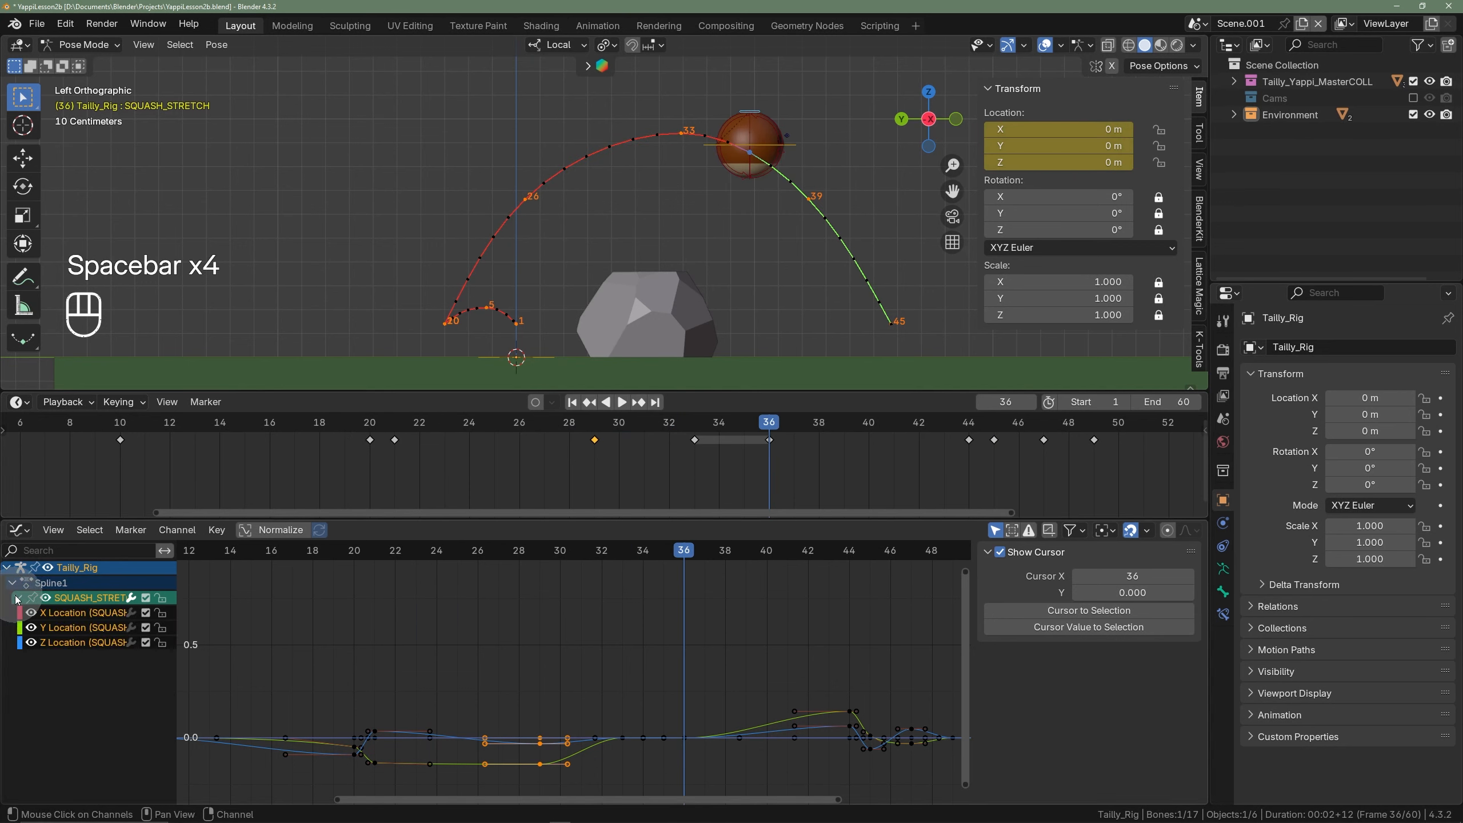
click(30, 628)
click(31, 642)
click(88, 614)
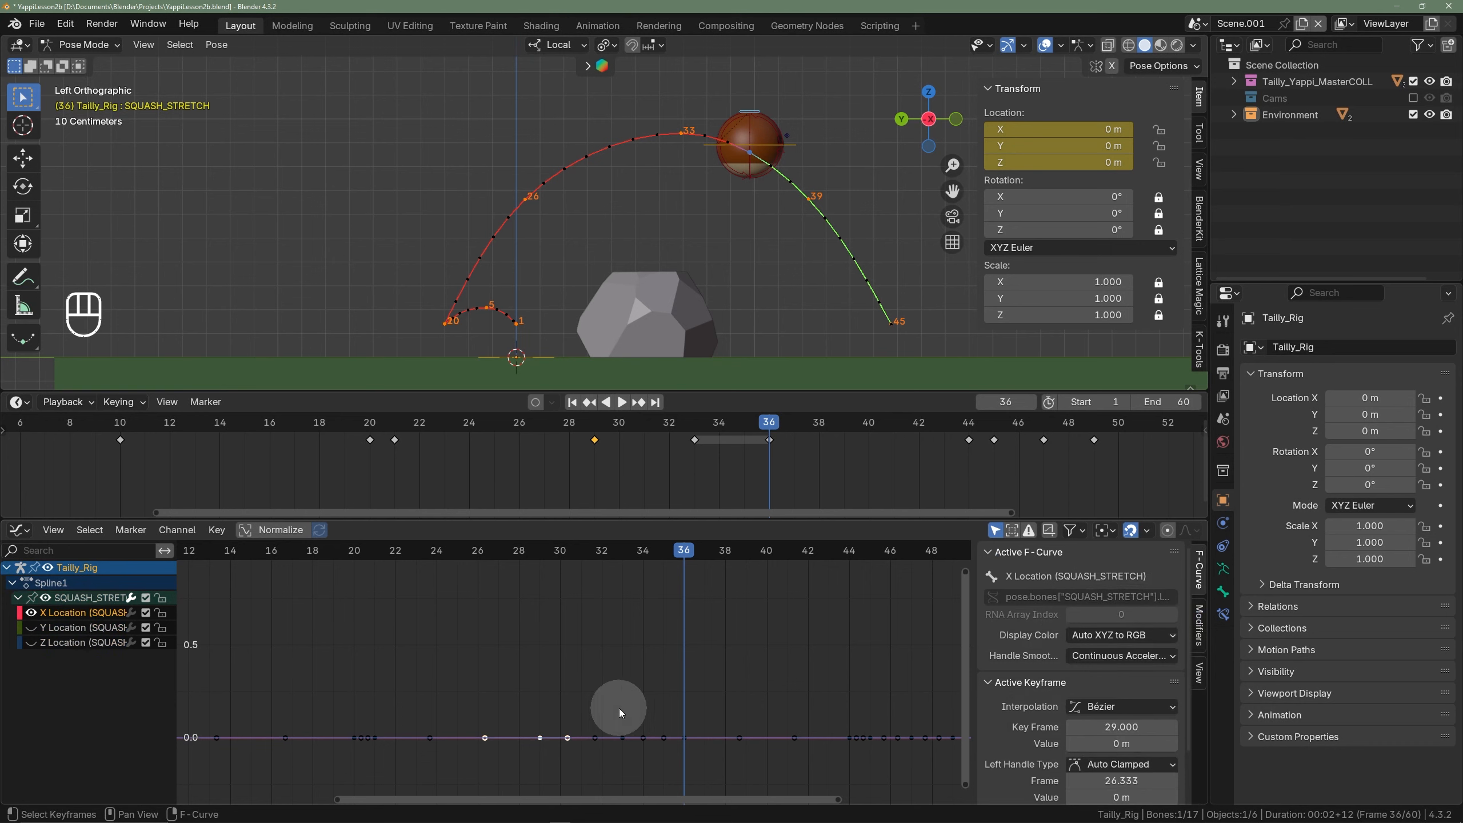
key(a)
key(KP_Decimal)
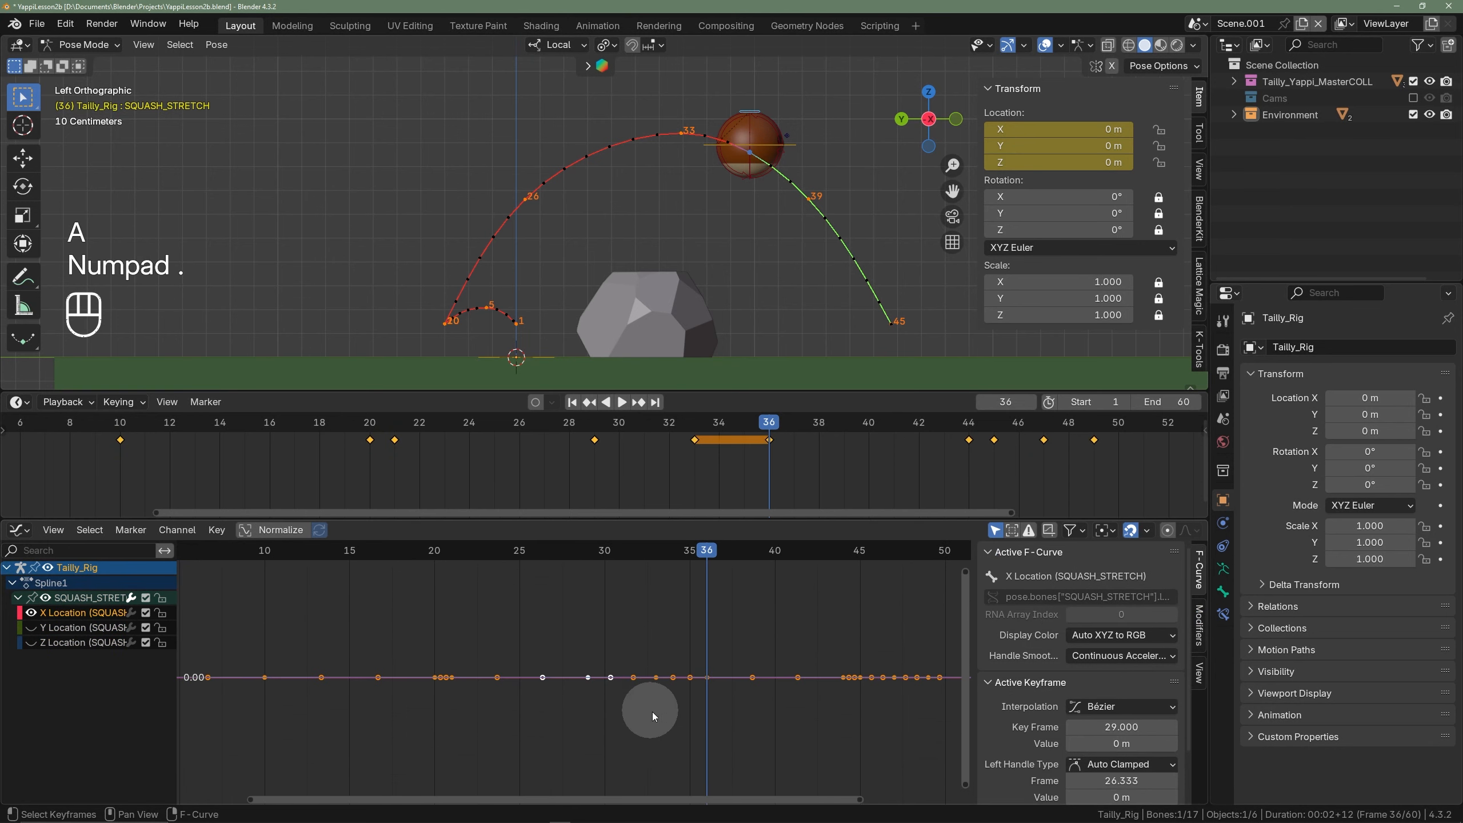
- Show only the Y Location curve of SQUASH_STRETCH and frame all its keyframes
click(31, 613)
click(31, 628)
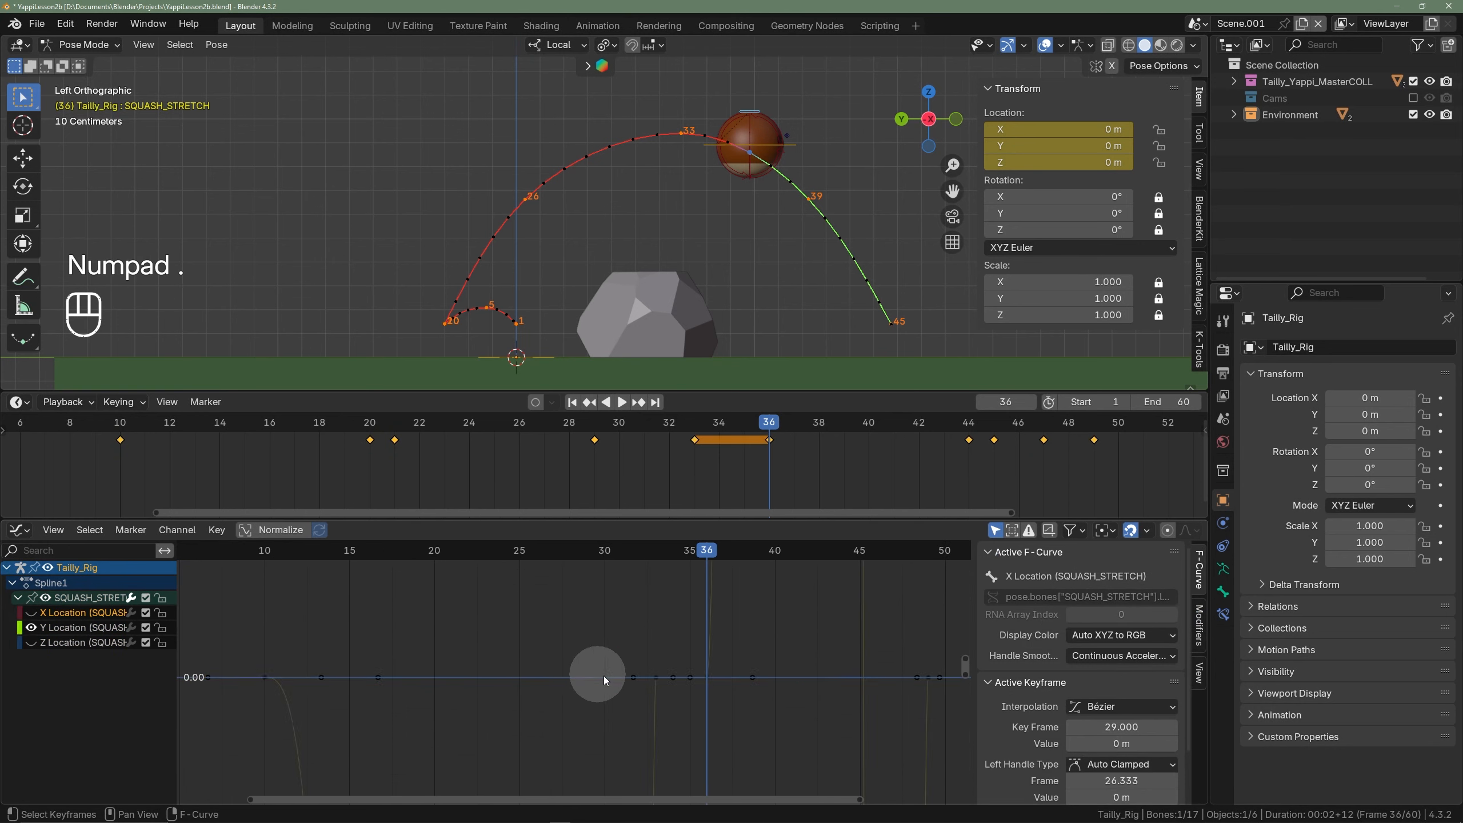
key(a)
key(KP_Decimal)
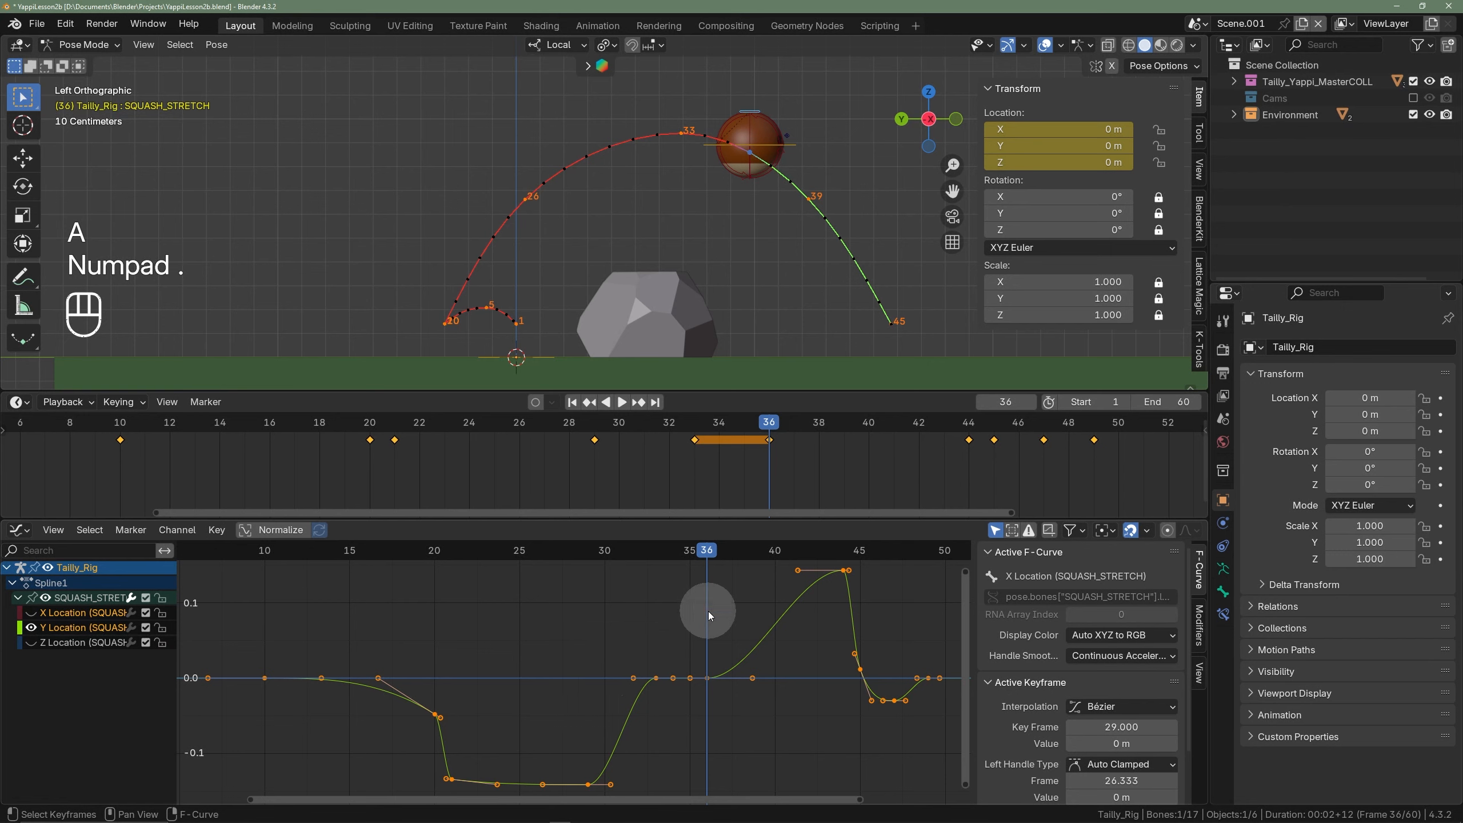
- Replay the jump repeatedly to compare the ball's lean with its Y Location curve
drag(691, 552, 539, 581)
key(space)
key(space)
key(space)
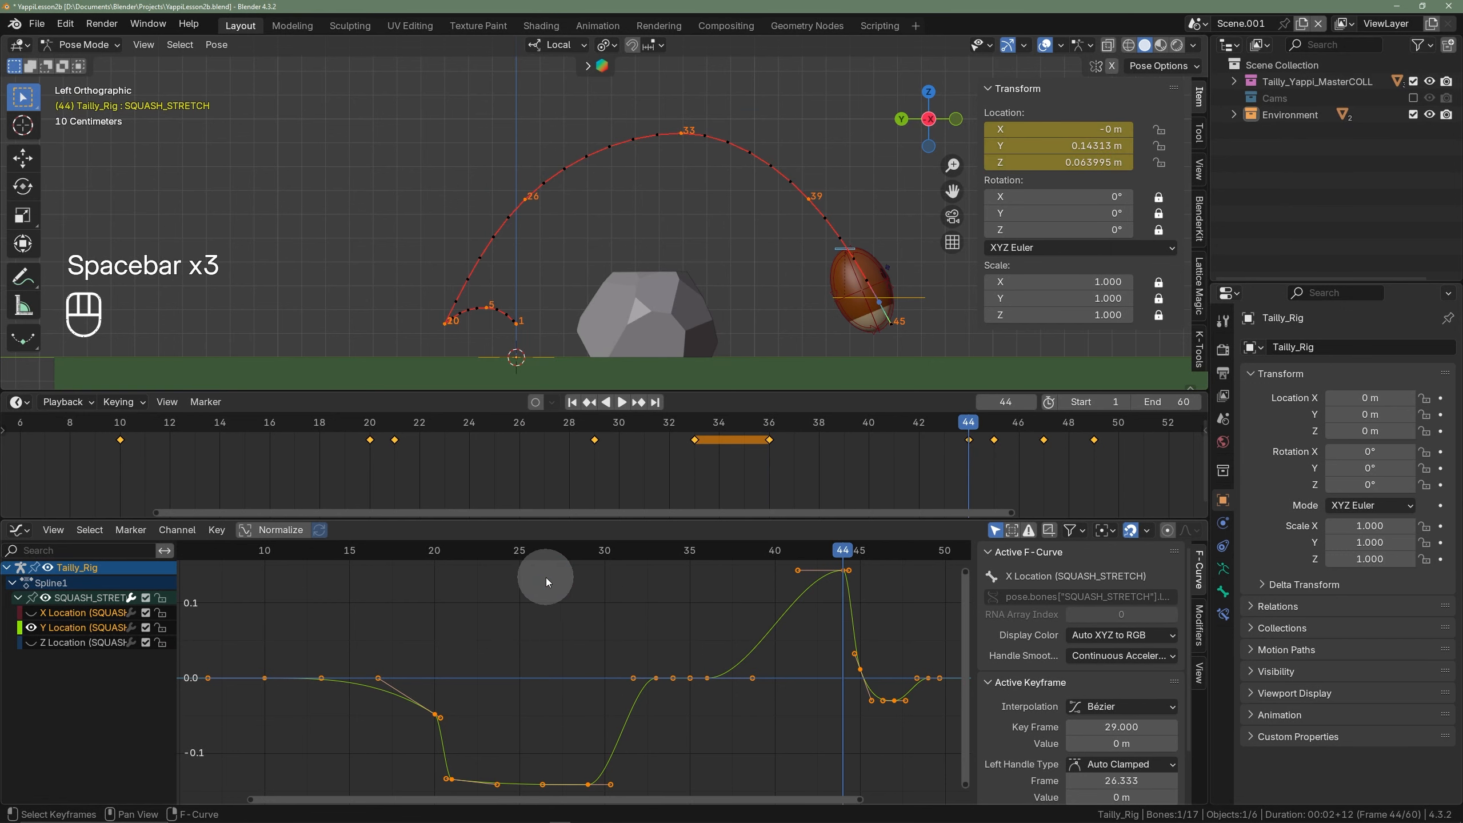
click(541, 577)
key(space)
key(space)
scroll(683, 618, down, 2)
key(space)
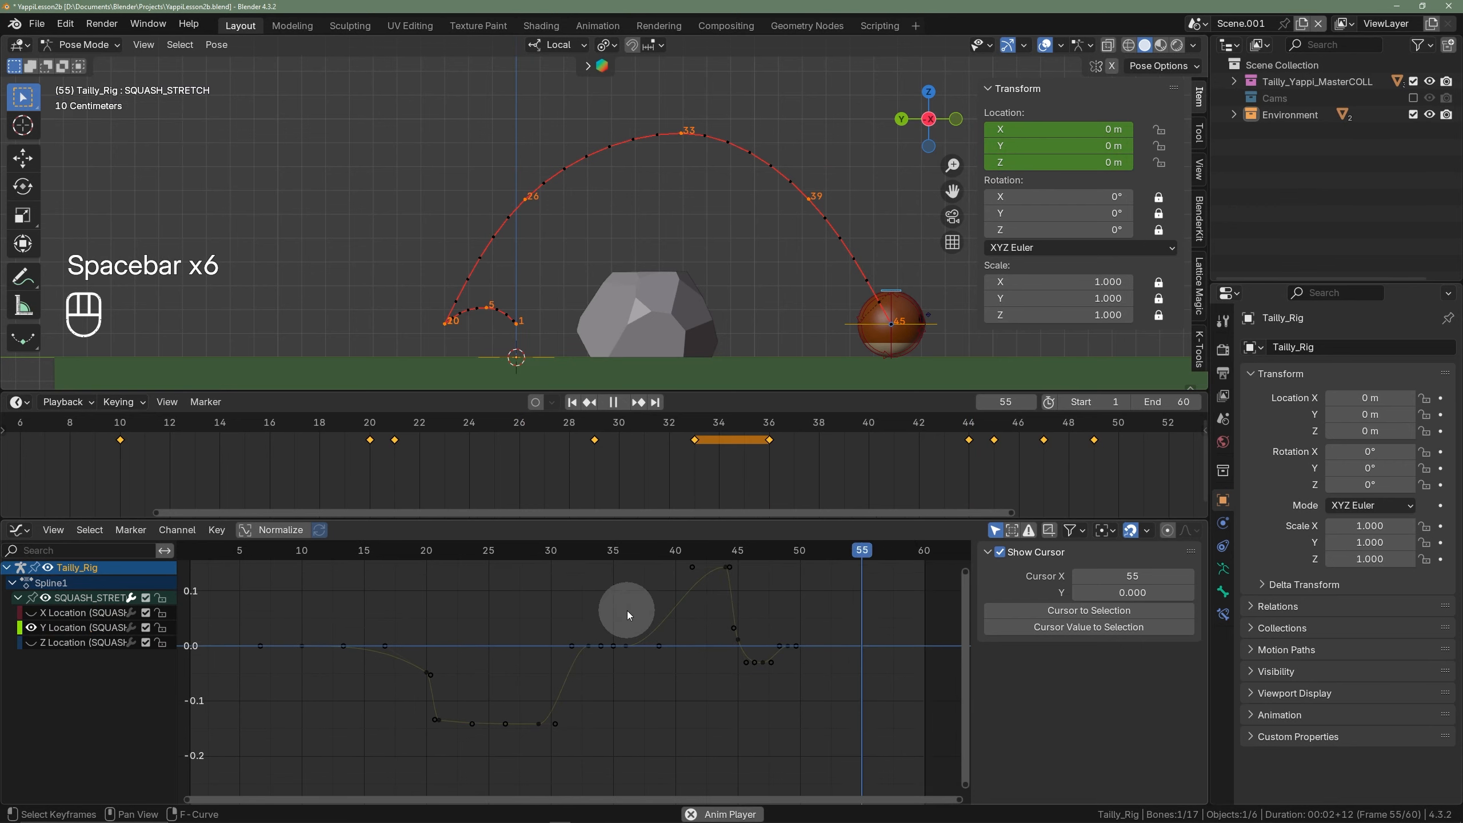
key(space)
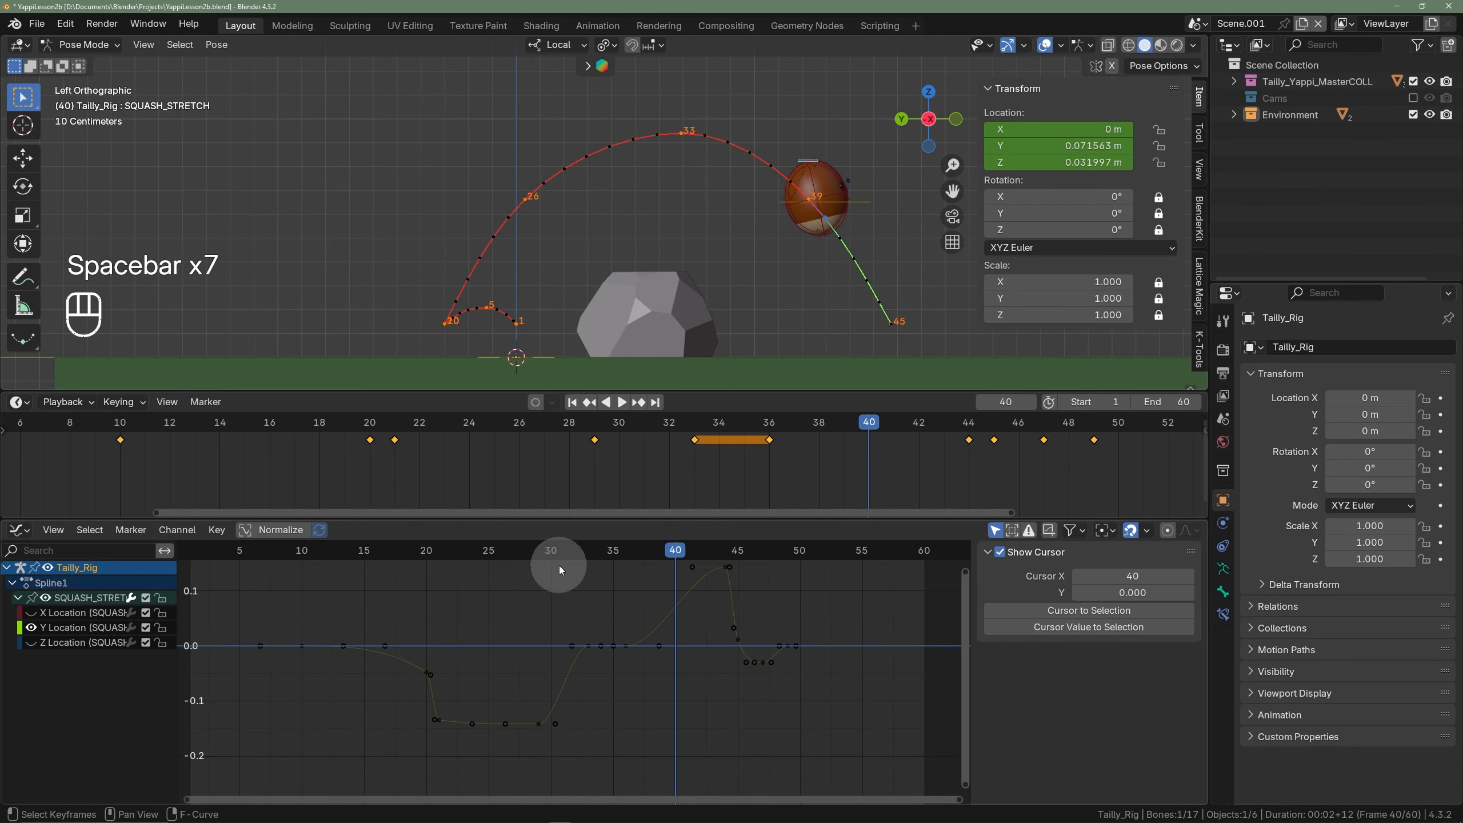
click(555, 554)
key(space)
key(space)
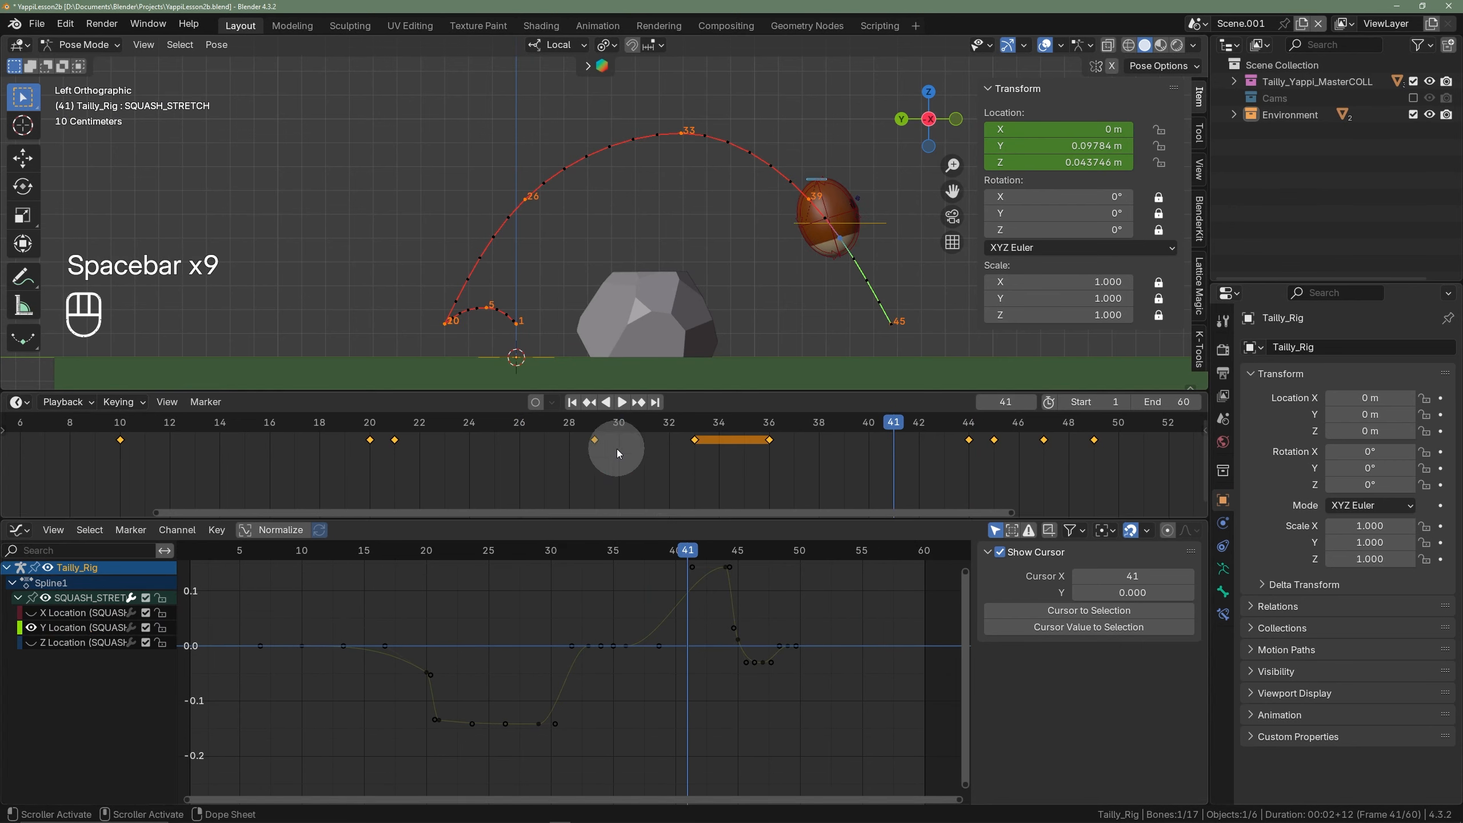
- Delete SQUASH_STRETCH's keyframe at frame 29
drag(619, 460, 586, 438)
key(x)
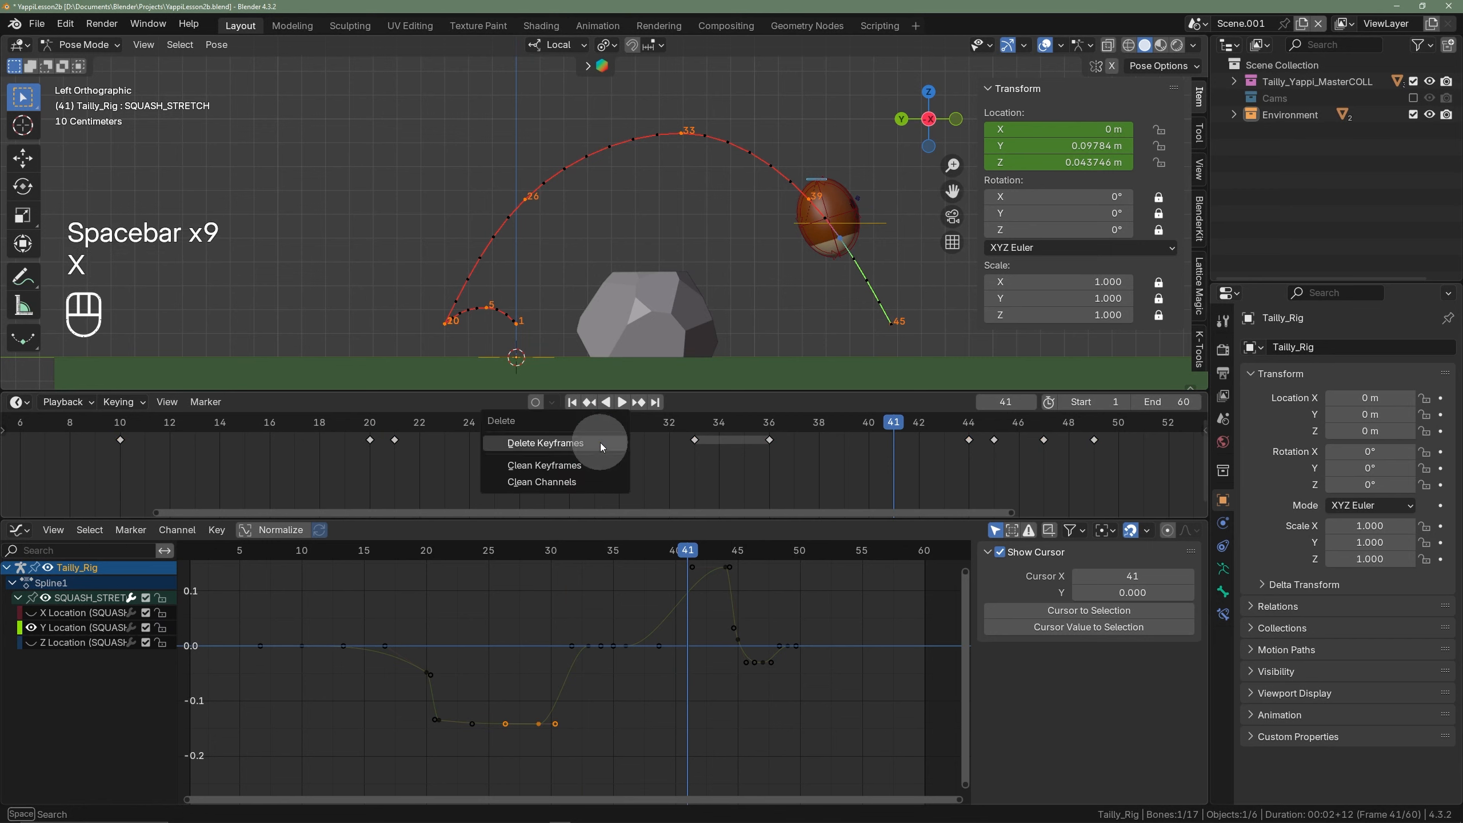
click(571, 439)
- Go to frame 20, update the armature's motion paths and clear them
click(371, 424)
right_click(746, 285)
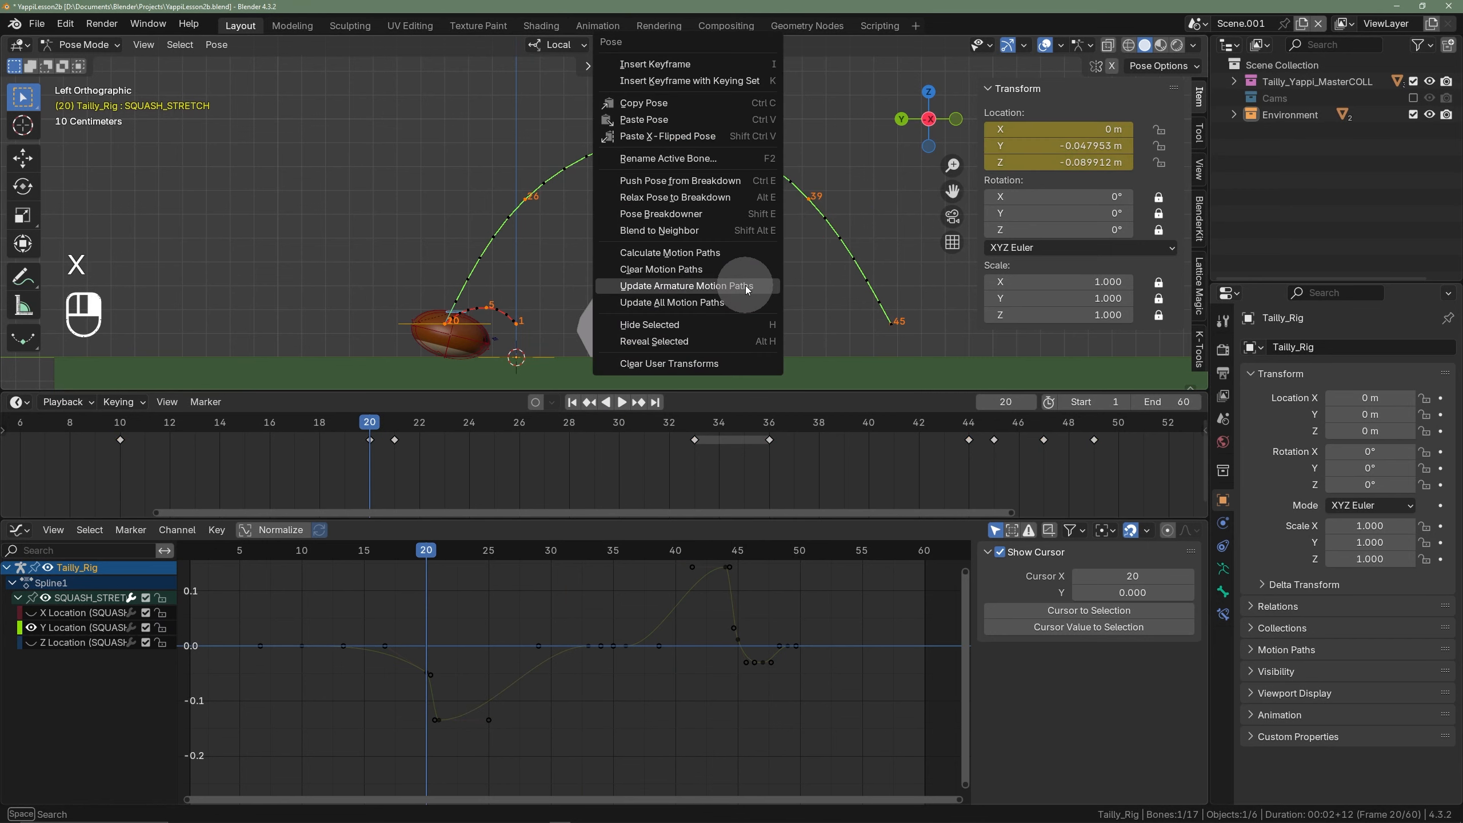
click(729, 285)
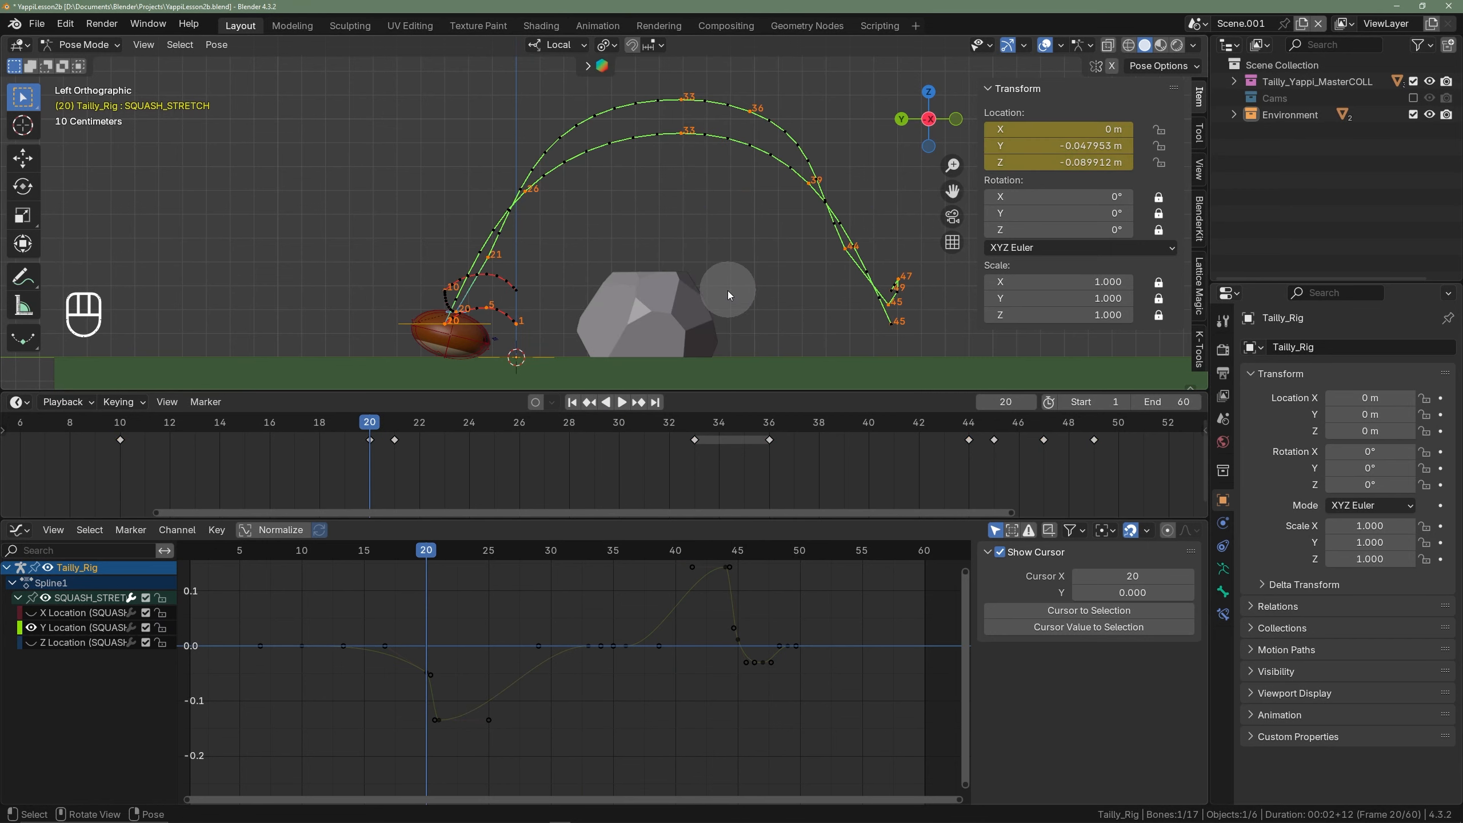
right_click(596, 308)
click(539, 293)
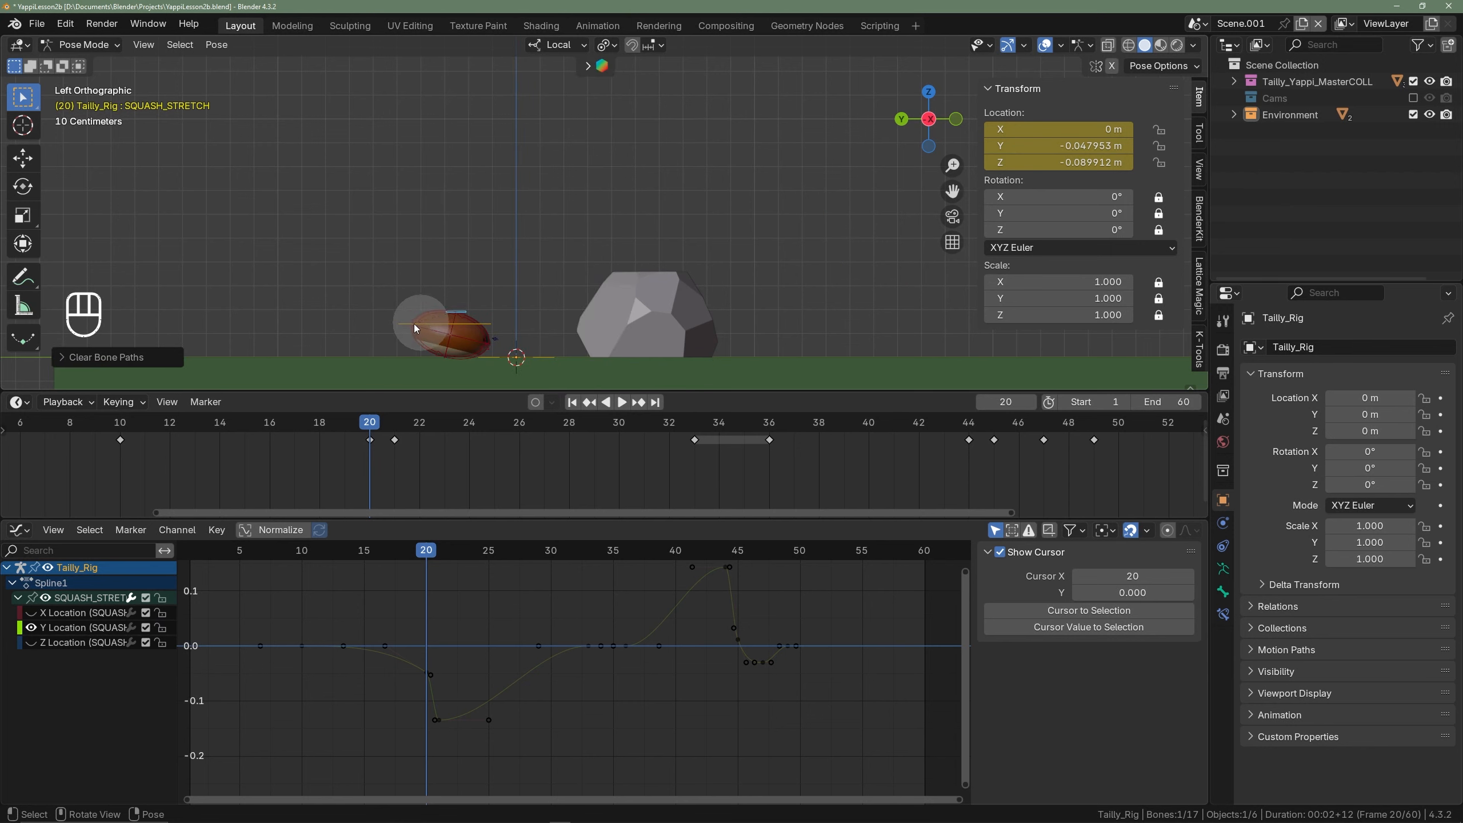
- Select BODY_Master and calculate its motion path
click(402, 323)
right_click(614, 274)
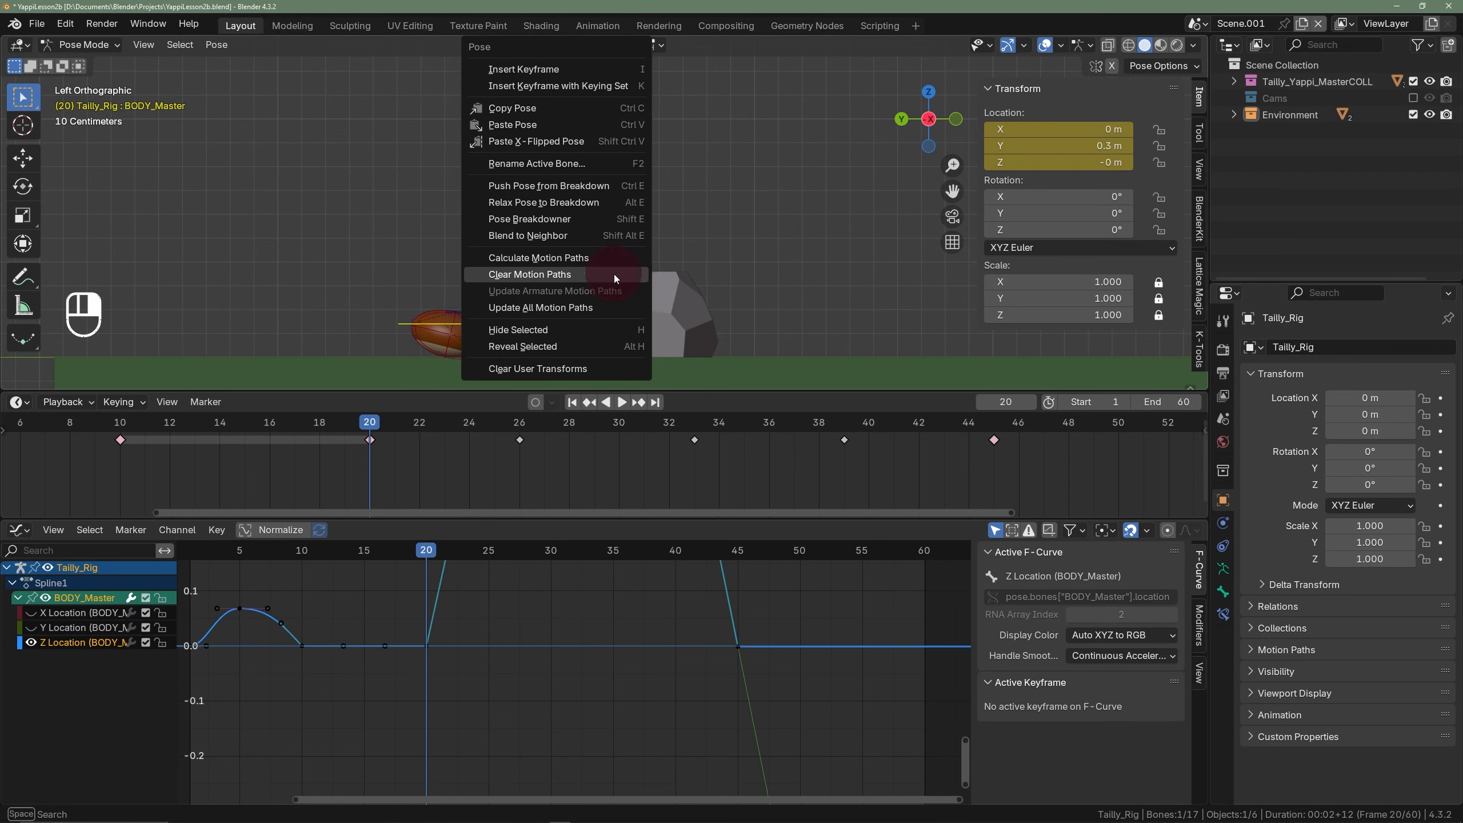
click(574, 259)
click(538, 335)
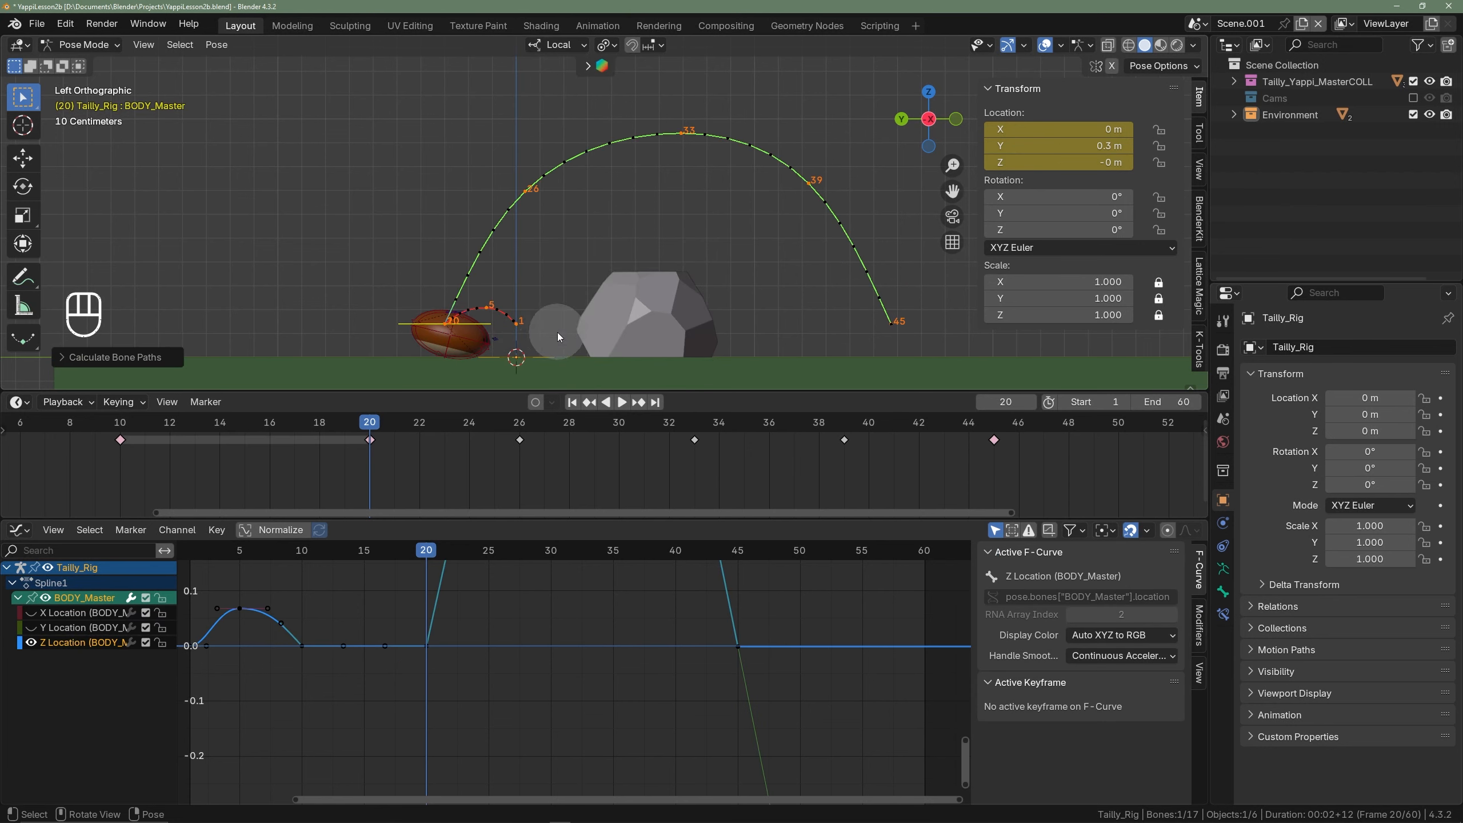
- Select SQUASH_STRETCH and replay the jump from frame 20 to check the take-off without the frame 29 key
click(452, 308)
click(369, 426)
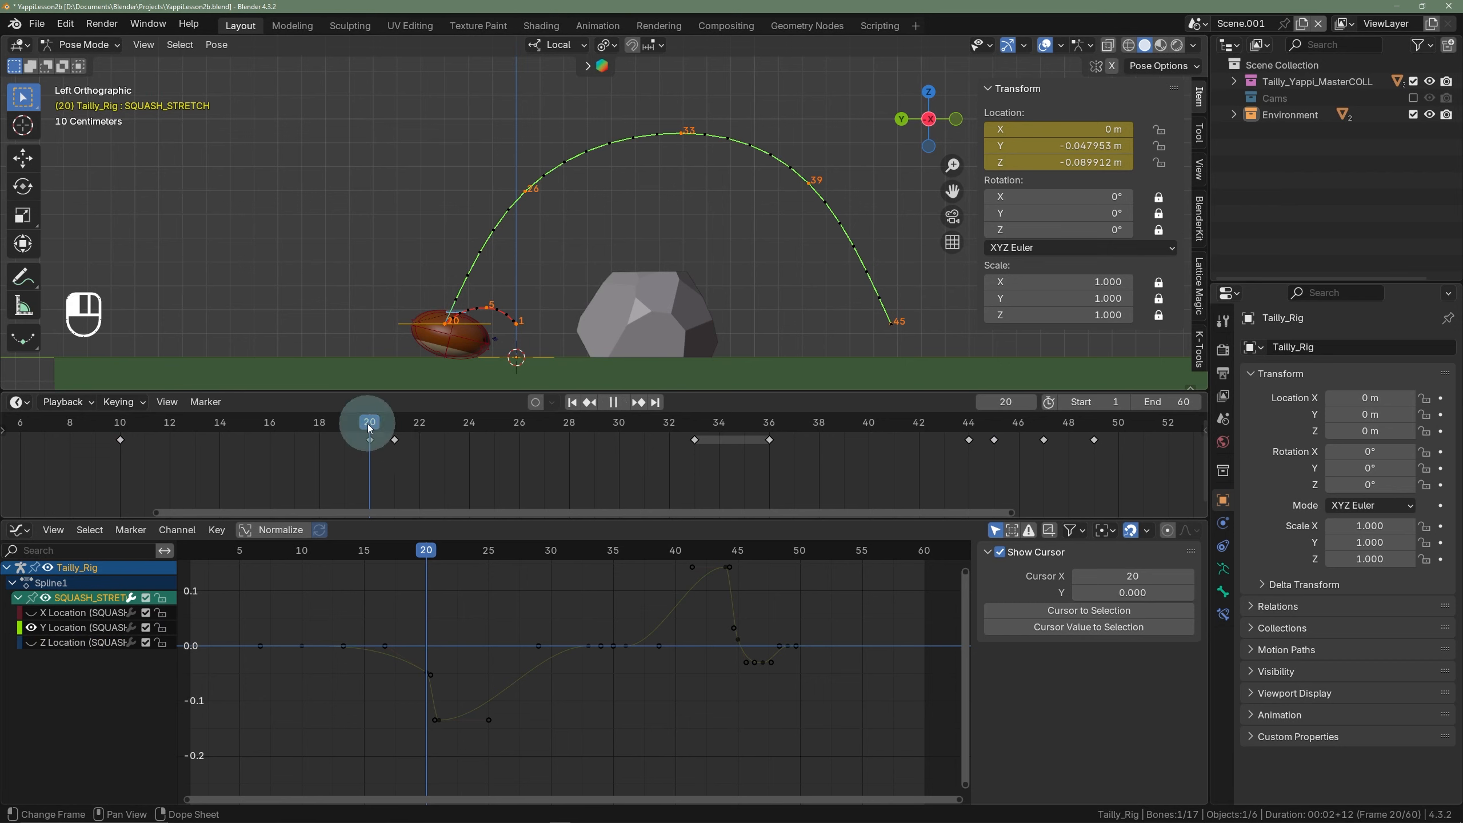
key(space)
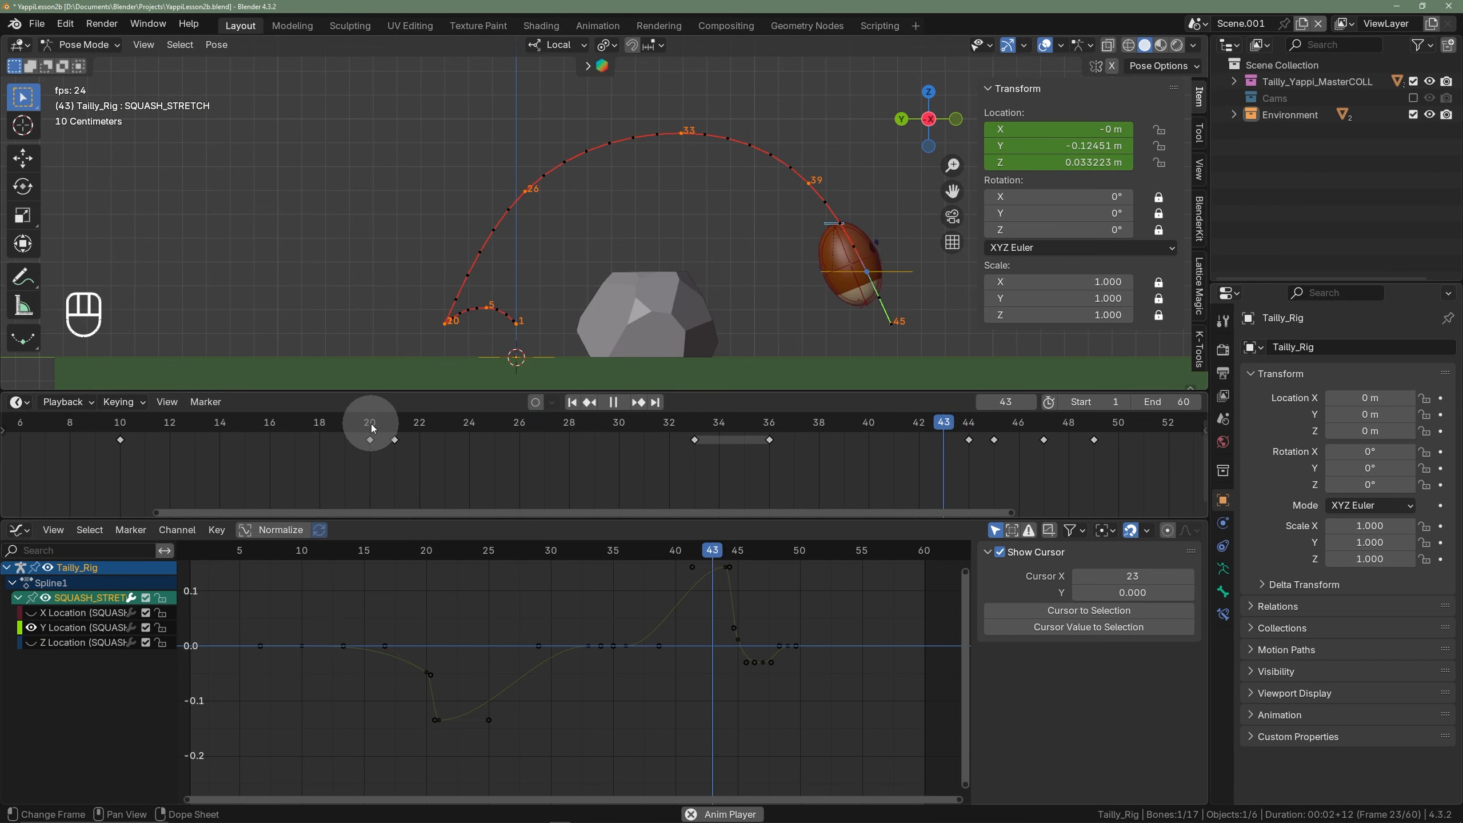
key(space)
- Show the whole frame range in the timeline and replay the hop and jump from frames before the take-off
drag(338, 424, 380, 538)
scroll(455, 476, down, 5)
ctrl+scroll(400, 487, up, 3)
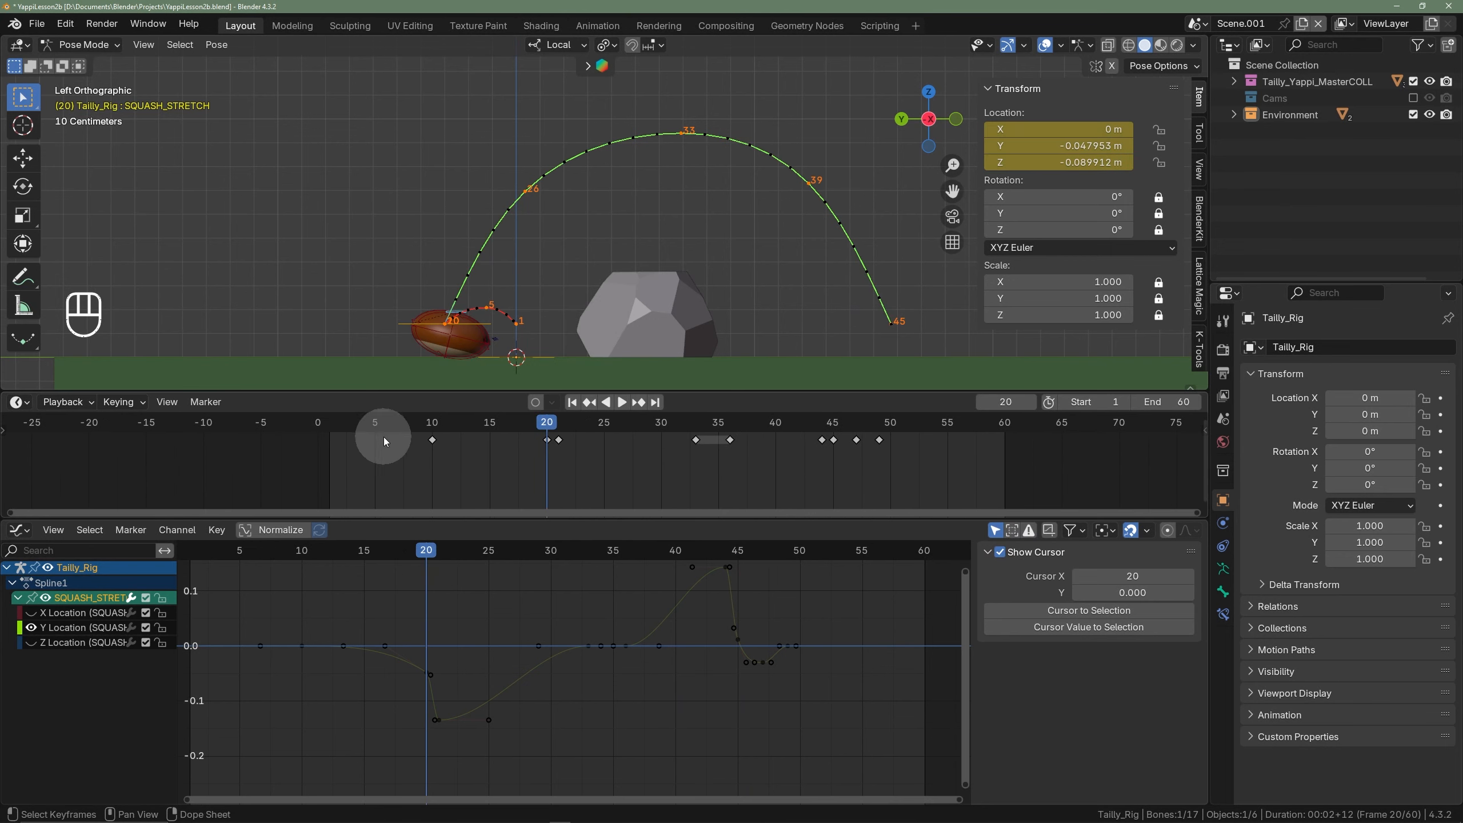
click(371, 427)
key(space)
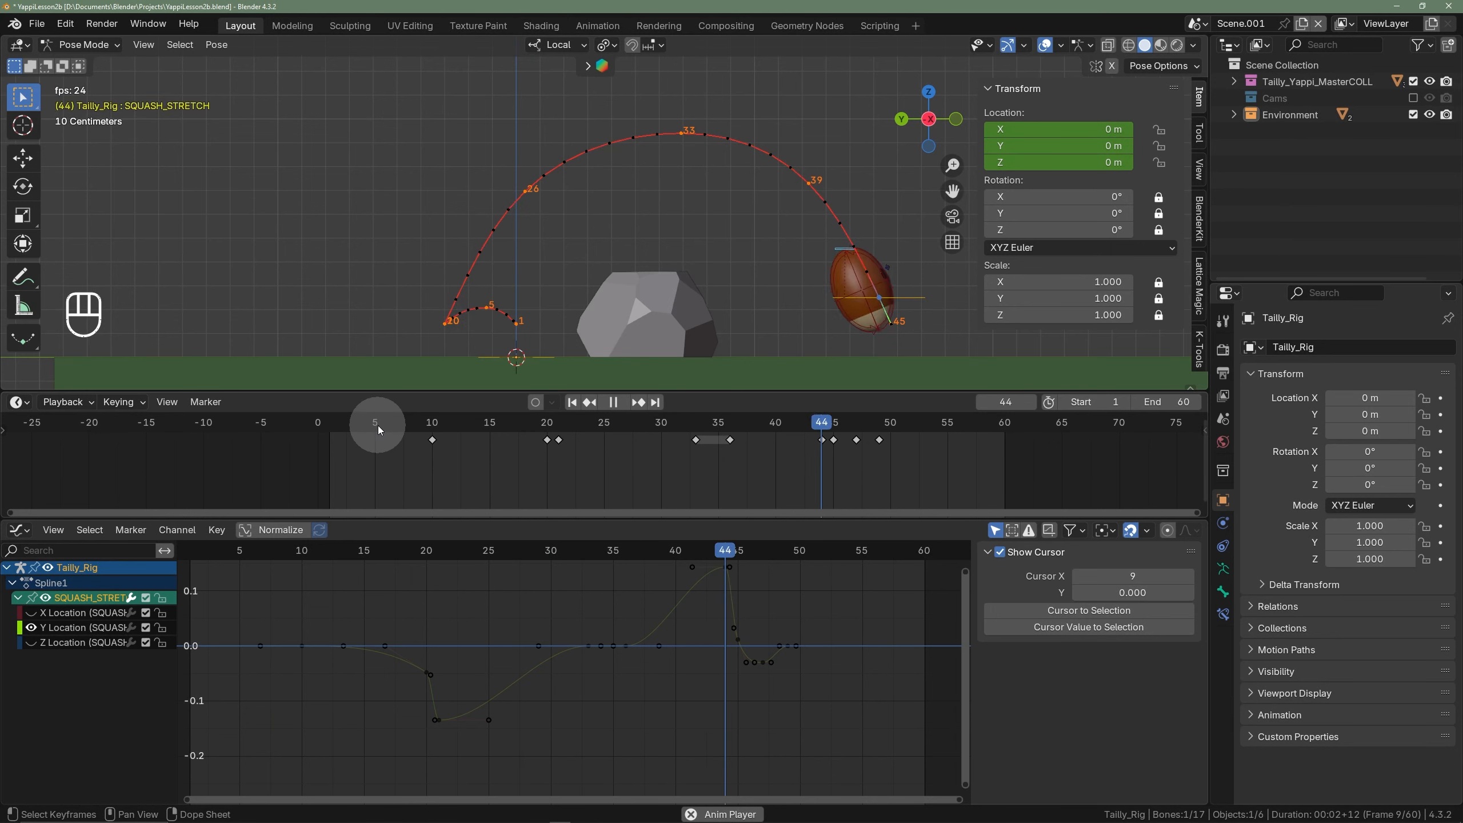
key(space)
click(478, 424)
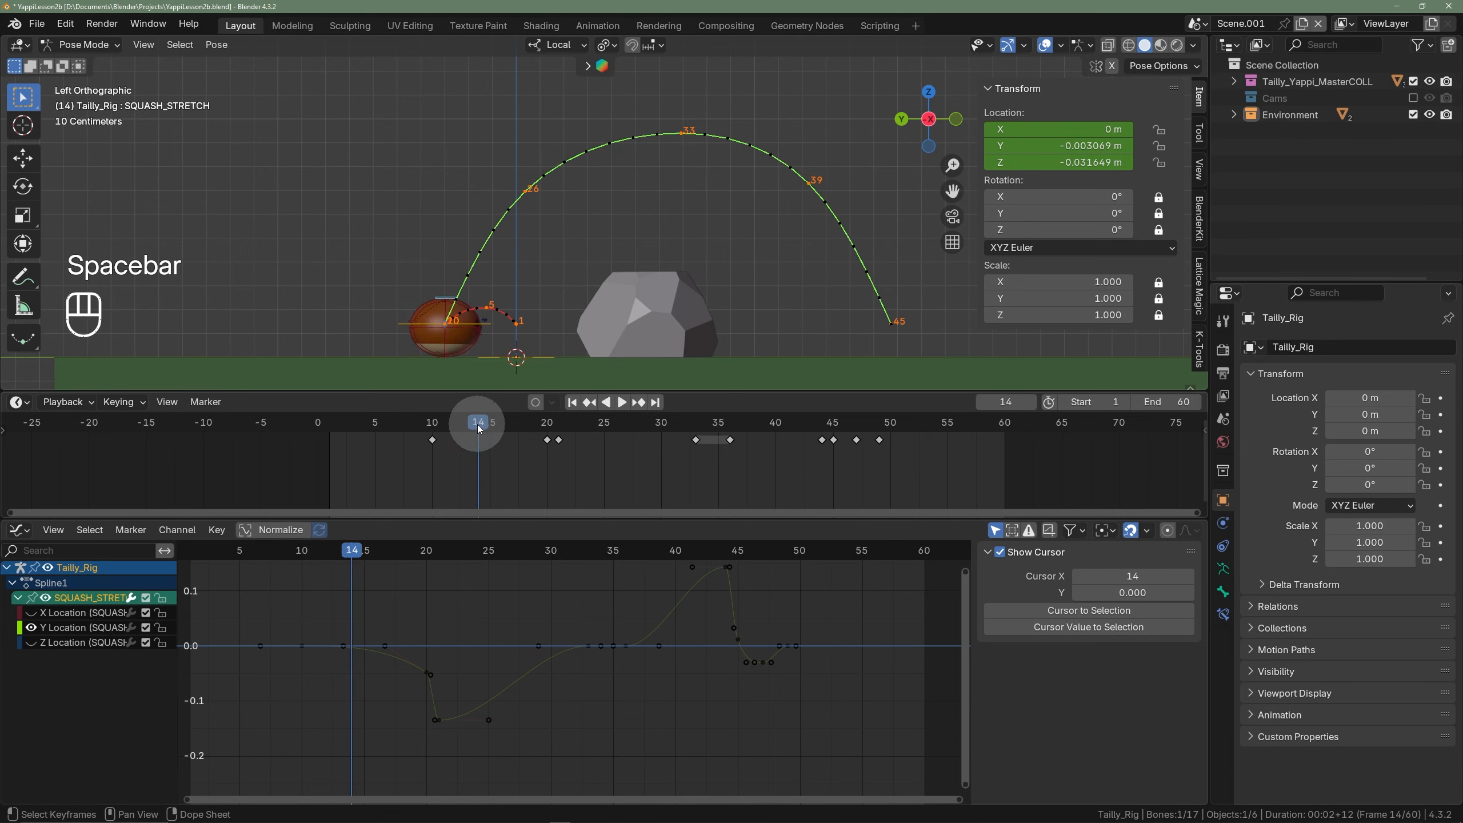
key(space)
key(space)
- Select BODY_Master and frame all keyframes of its Z Location curve
click(401, 323)
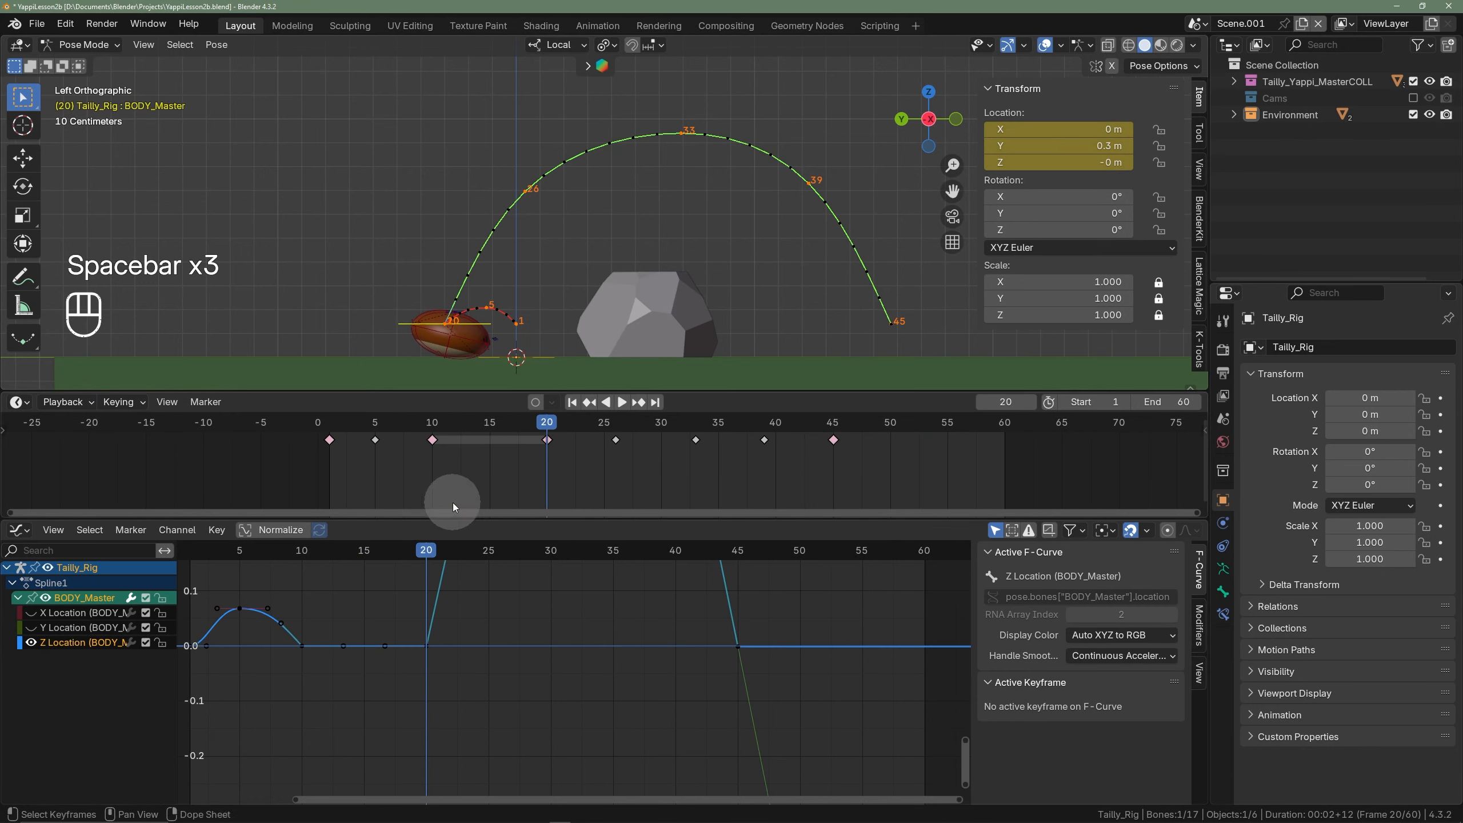
scroll(569, 668, down, 11)
click(504, 655)
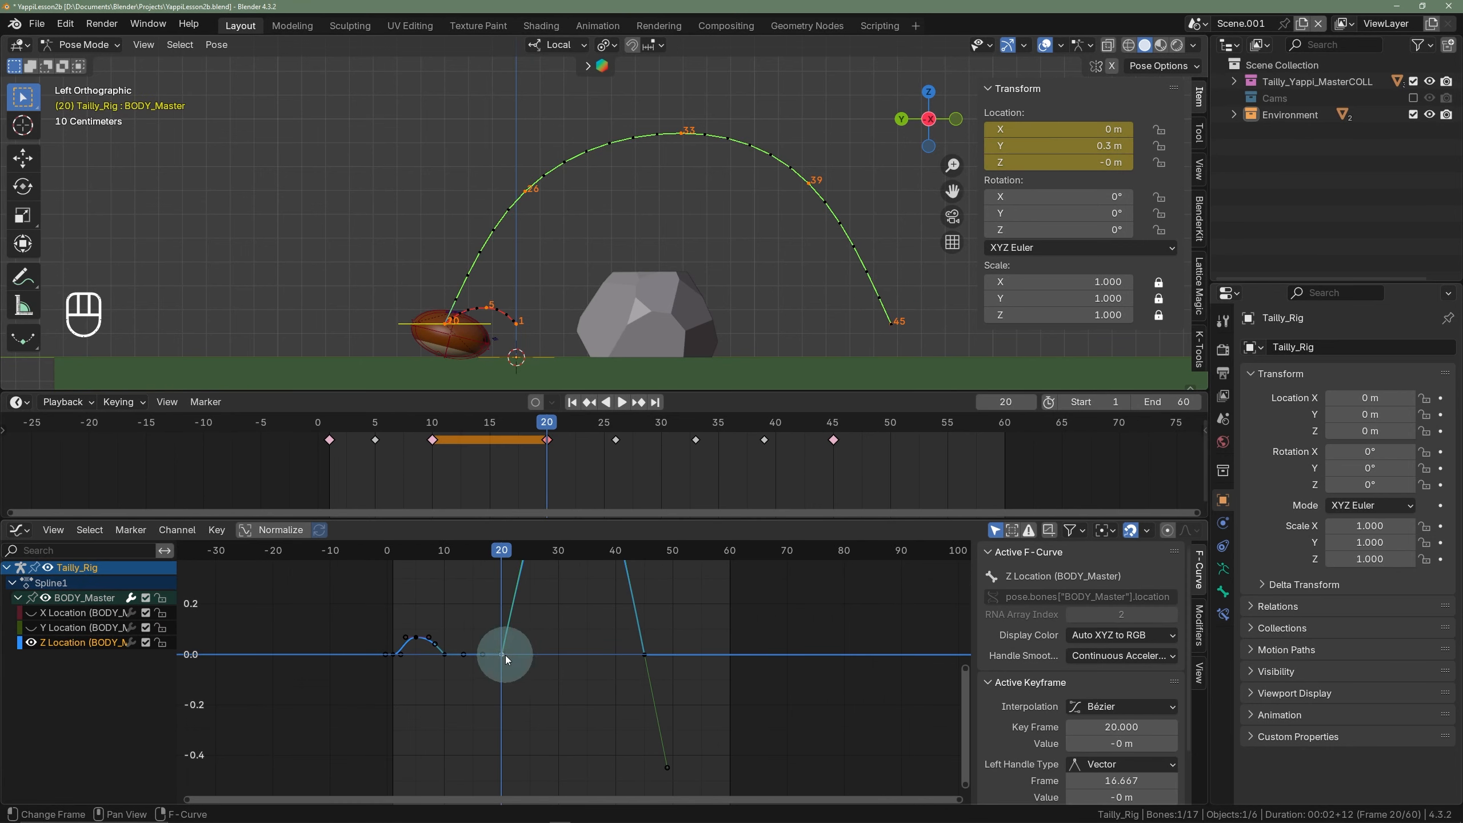
key(a)
key(KP_Decimal)
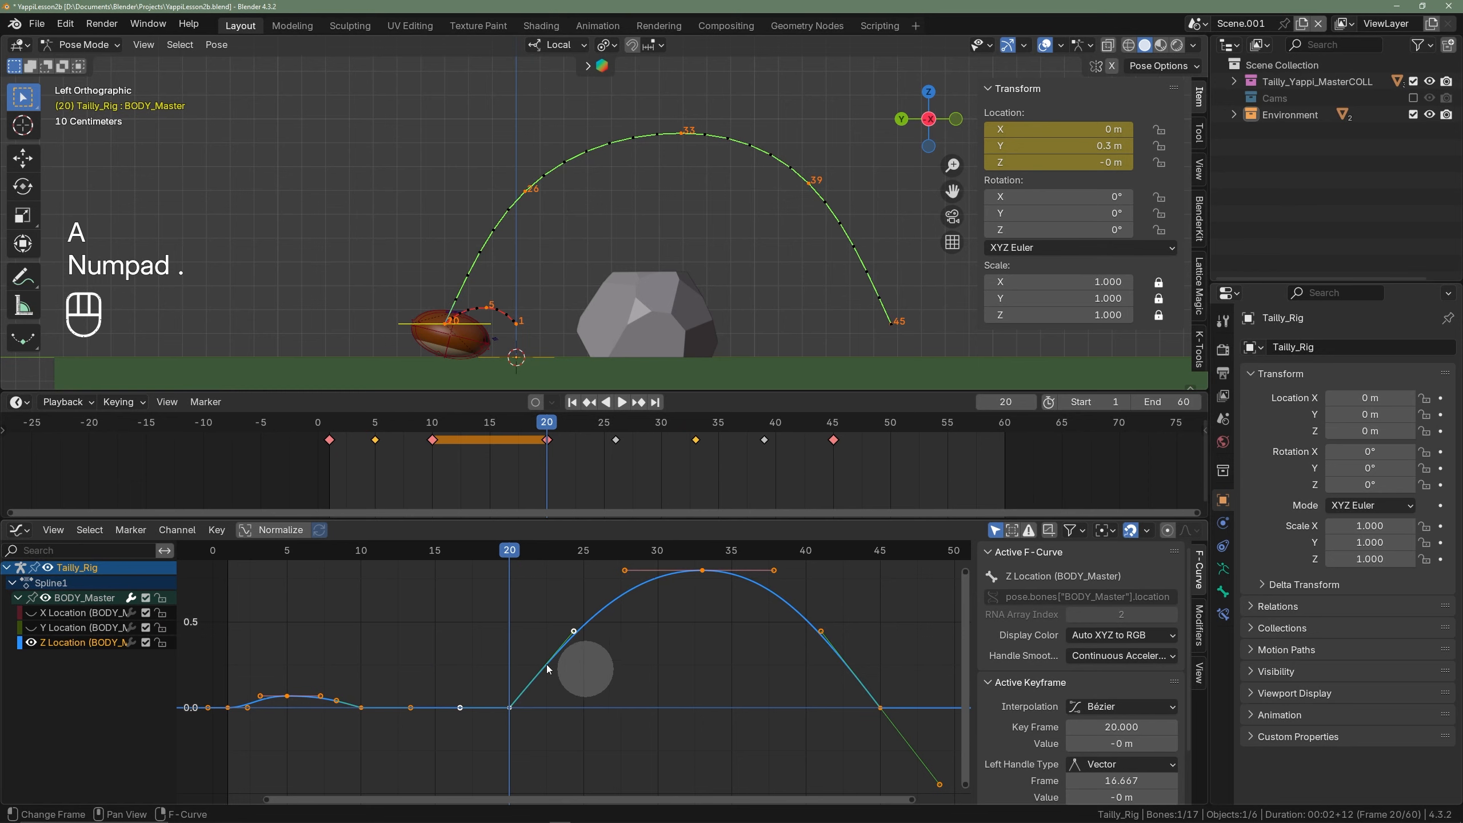
- Lower the right handle of BODY_Master's frame 20 Z Location key to about 0, near frame 24, for a gradual take-off
scroll(562, 648, up, 3)
click(587, 626)
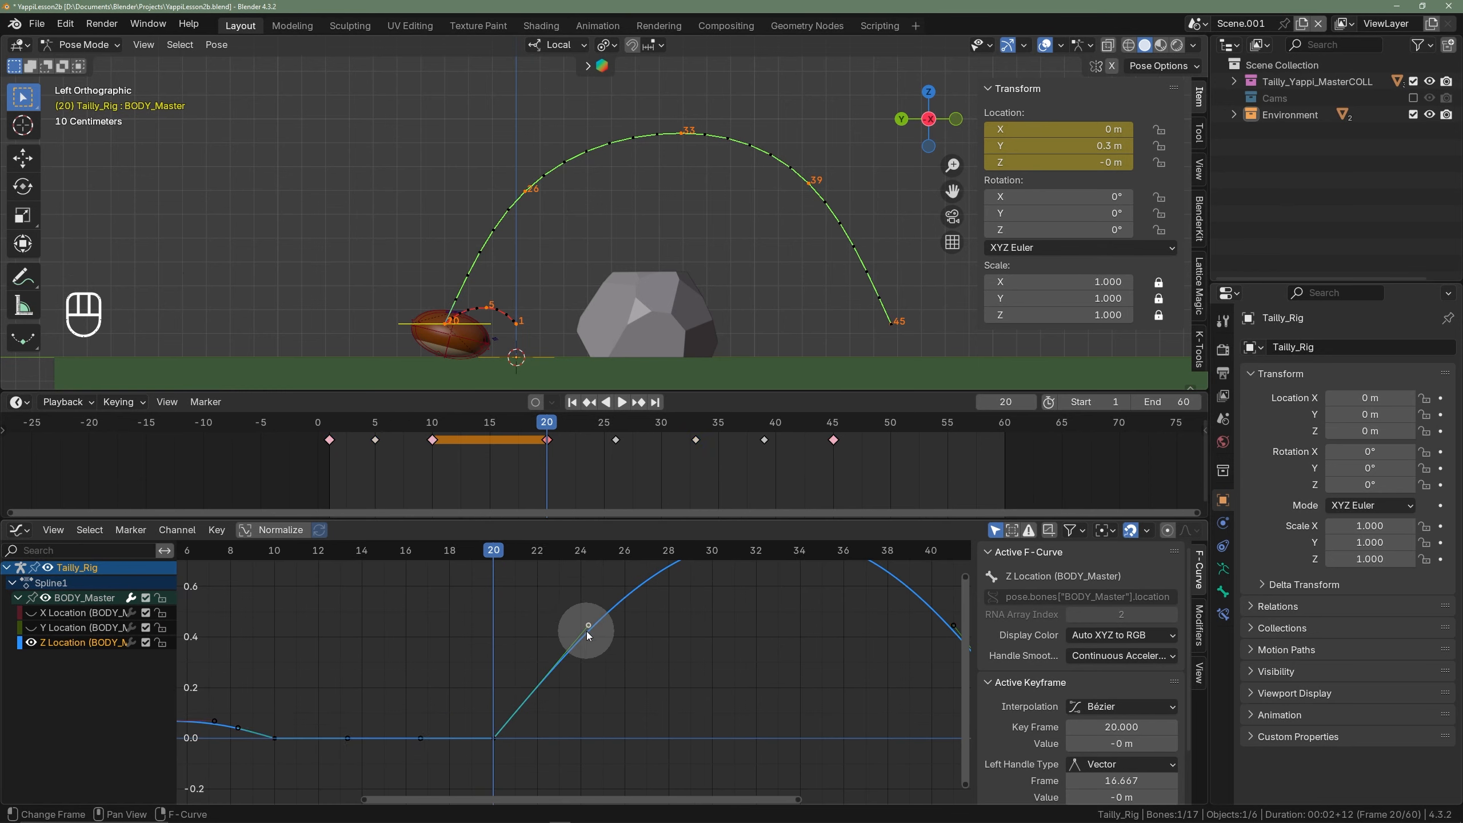
click(586, 626)
key(g)
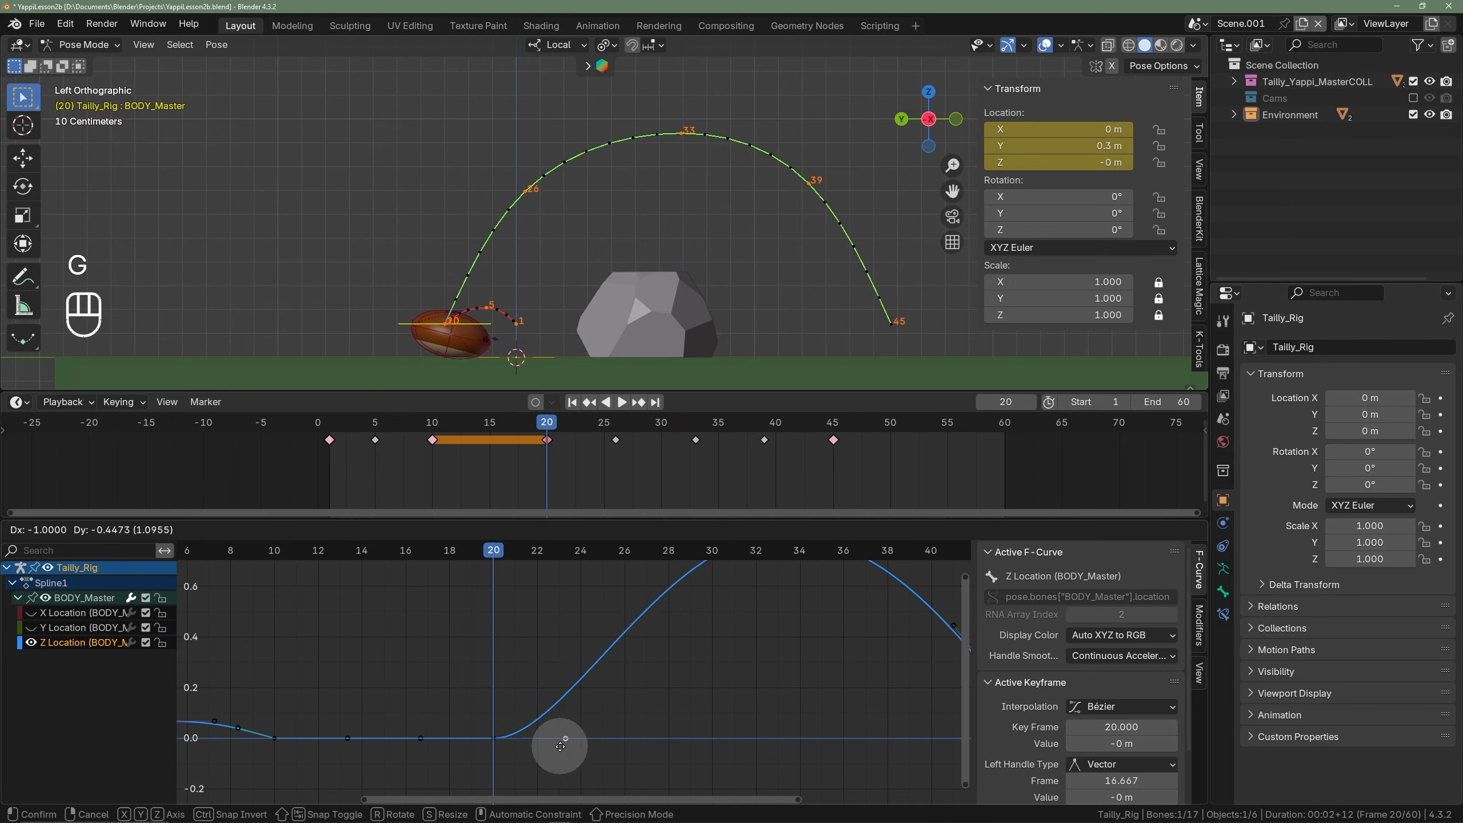
click(567, 747)
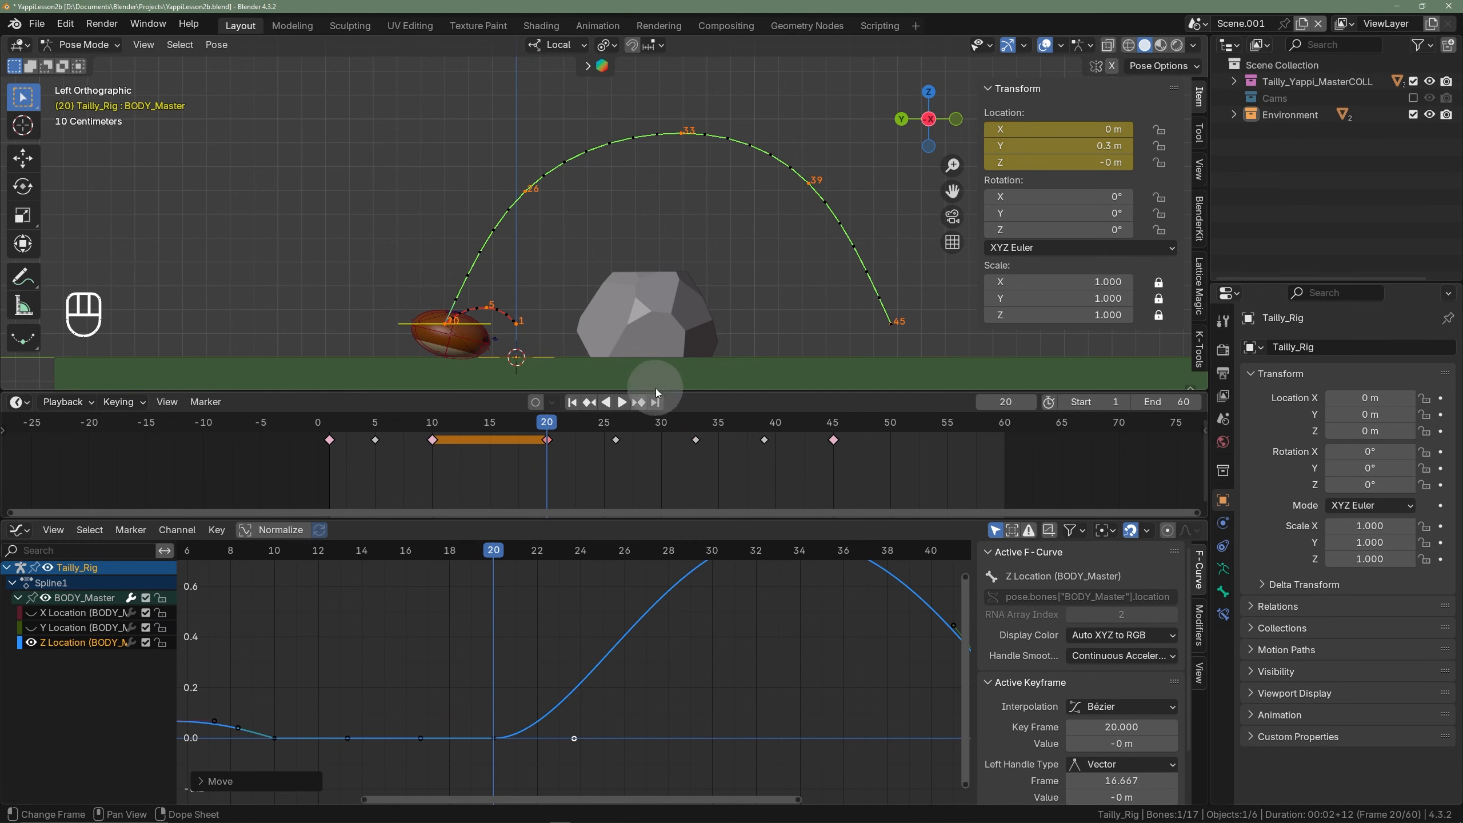
- Update the armature's motion paths and replay the jump to check the eased take-off
right_click(743, 314)
click(703, 341)
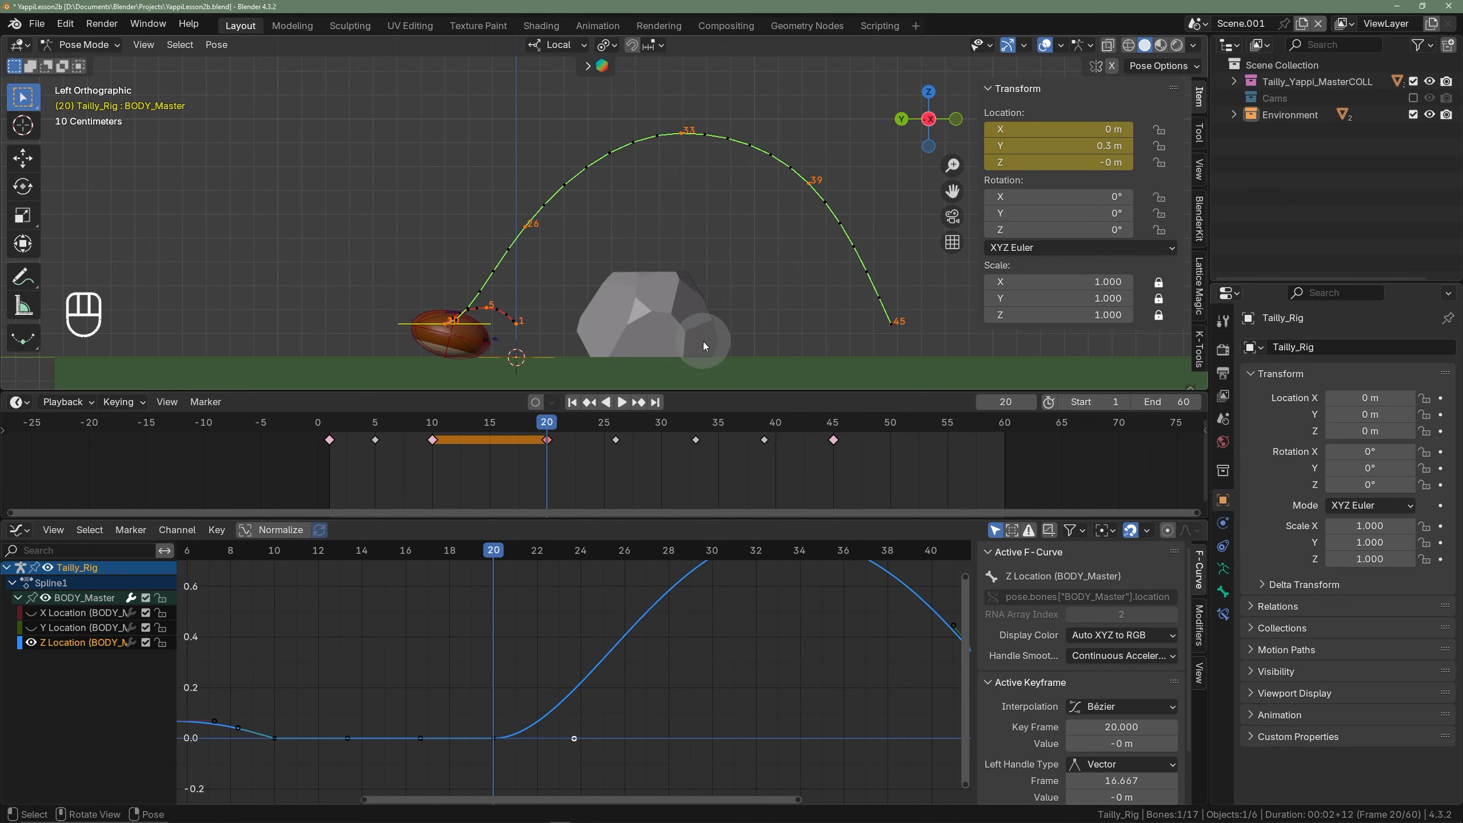
key(space)
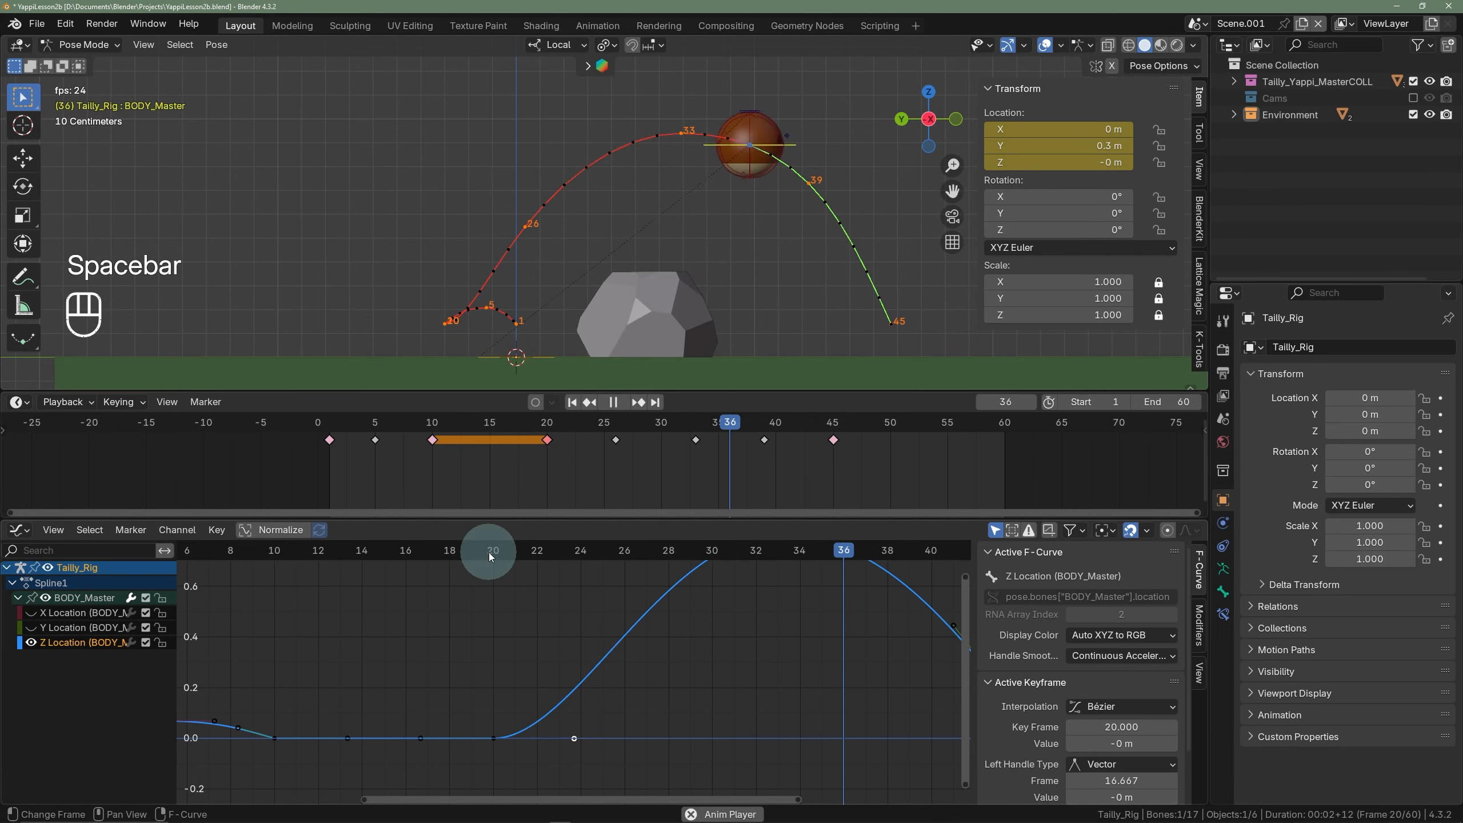
key(space)
key(space)
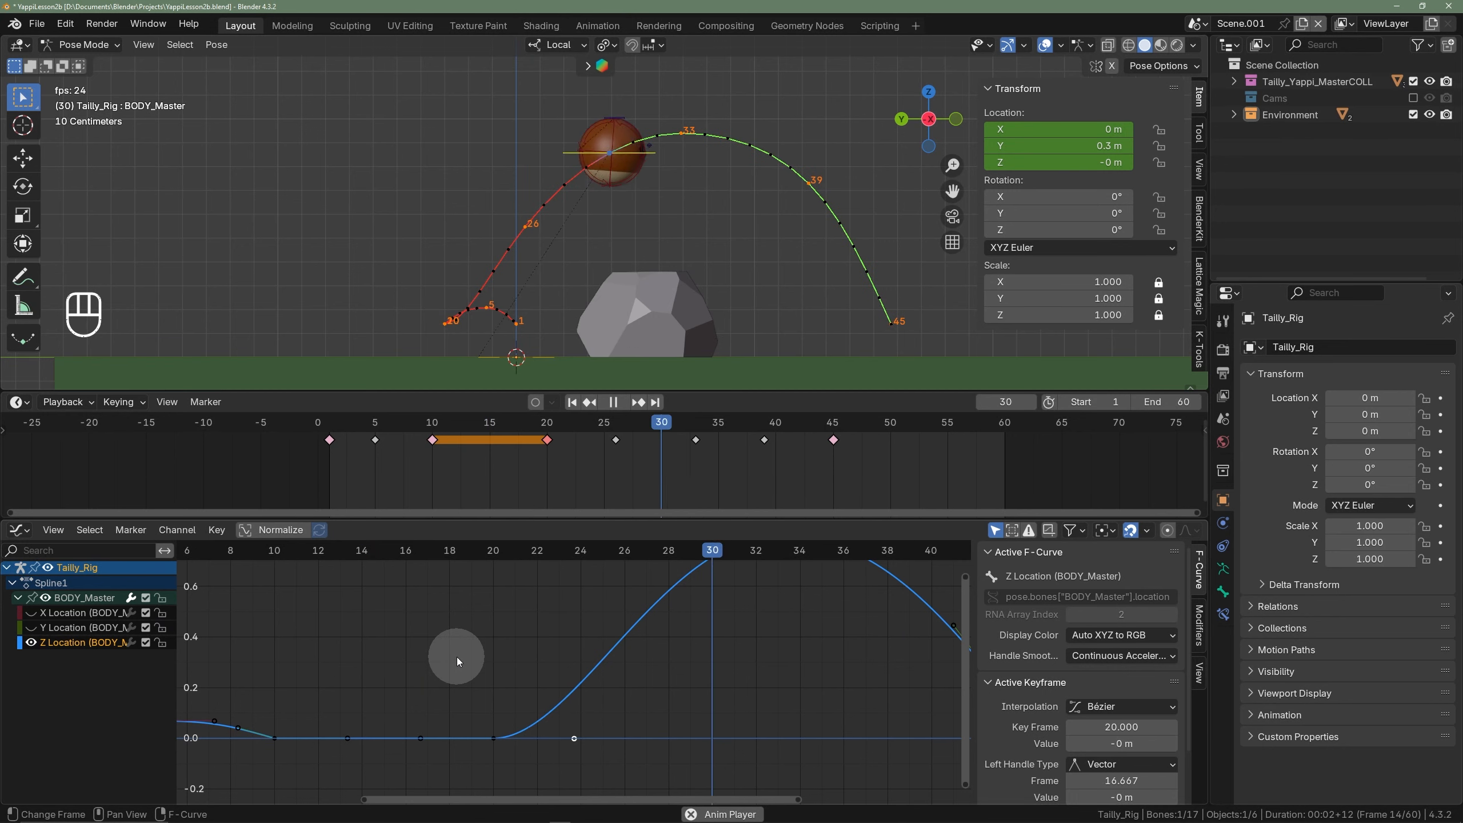
key(space)
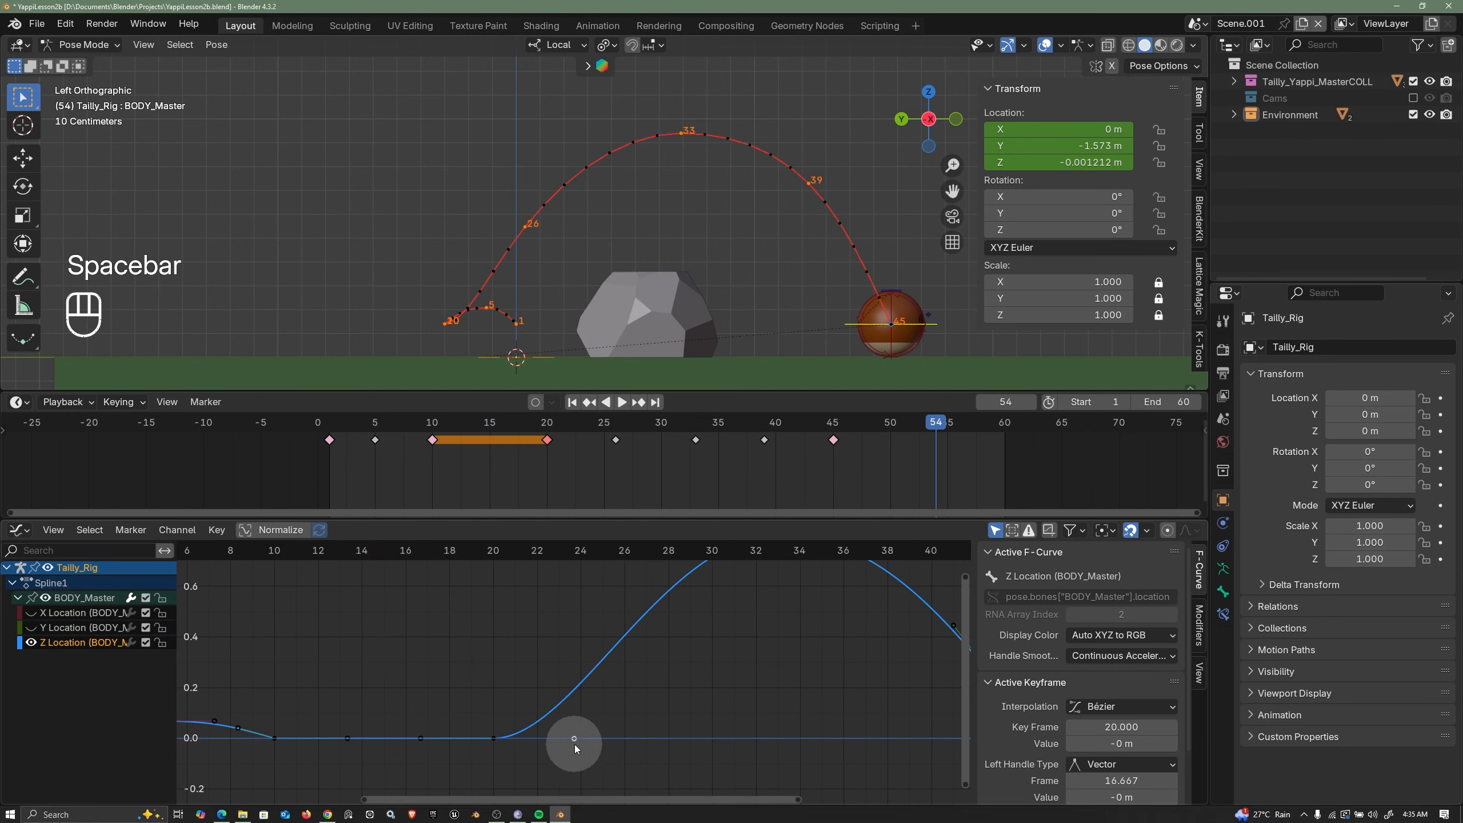
- Raise the frame 20 key's right handle slightly above 0 and update the armature's motion paths during playback
drag(575, 745, 572, 737)
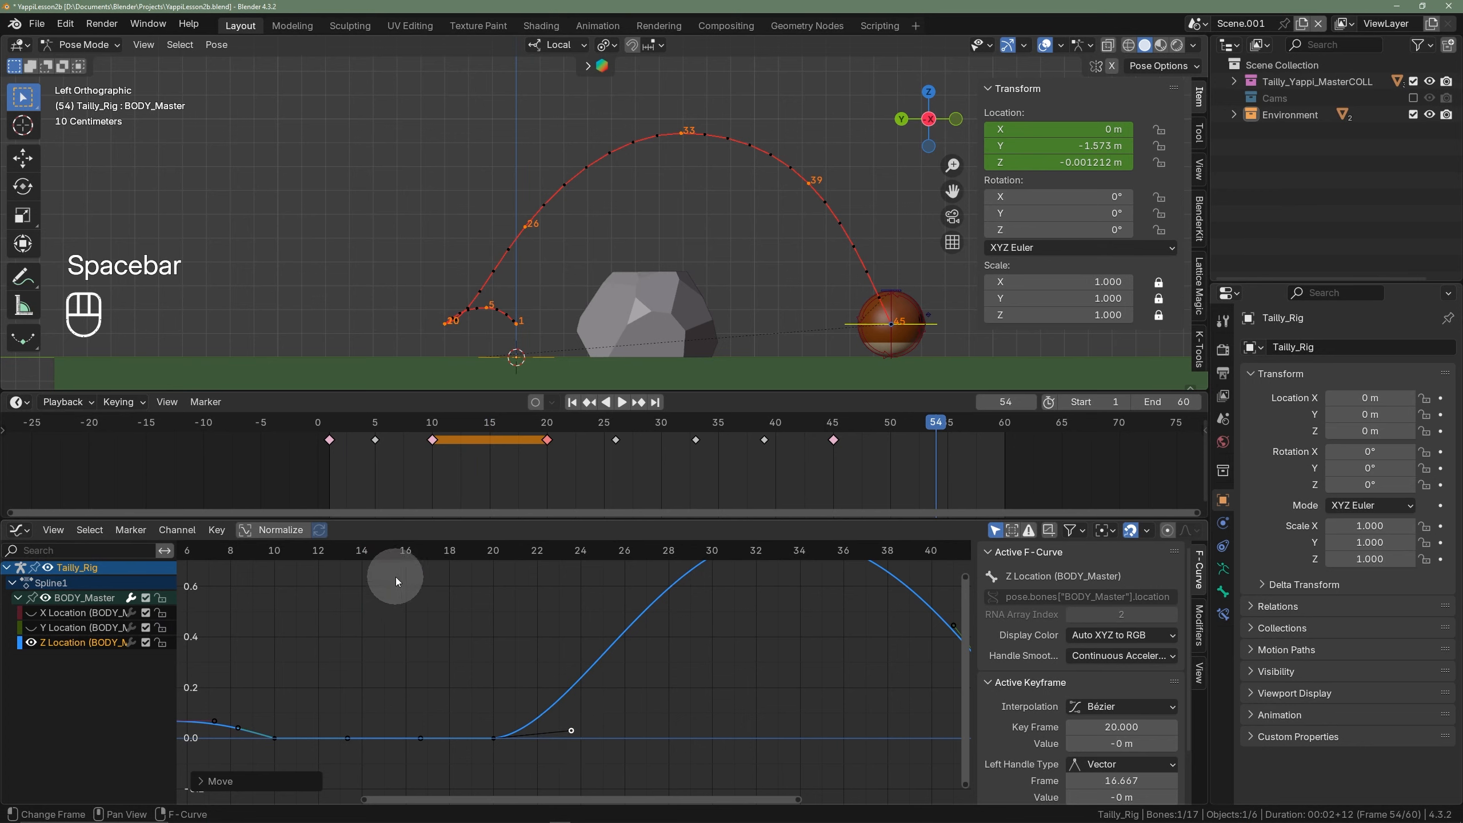
click(343, 557)
key(space)
right_click(780, 247)
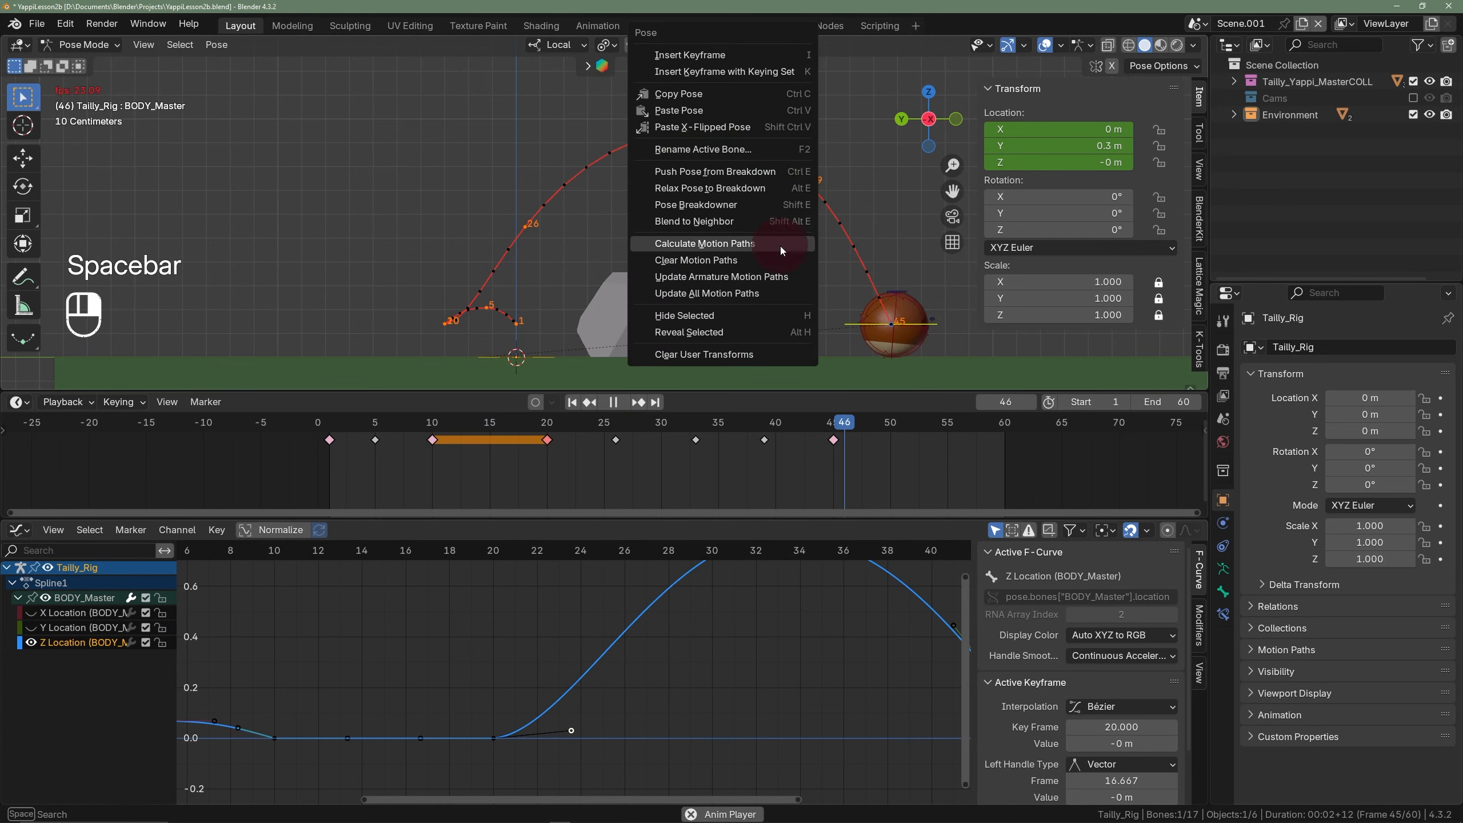
click(734, 272)
click(713, 480)
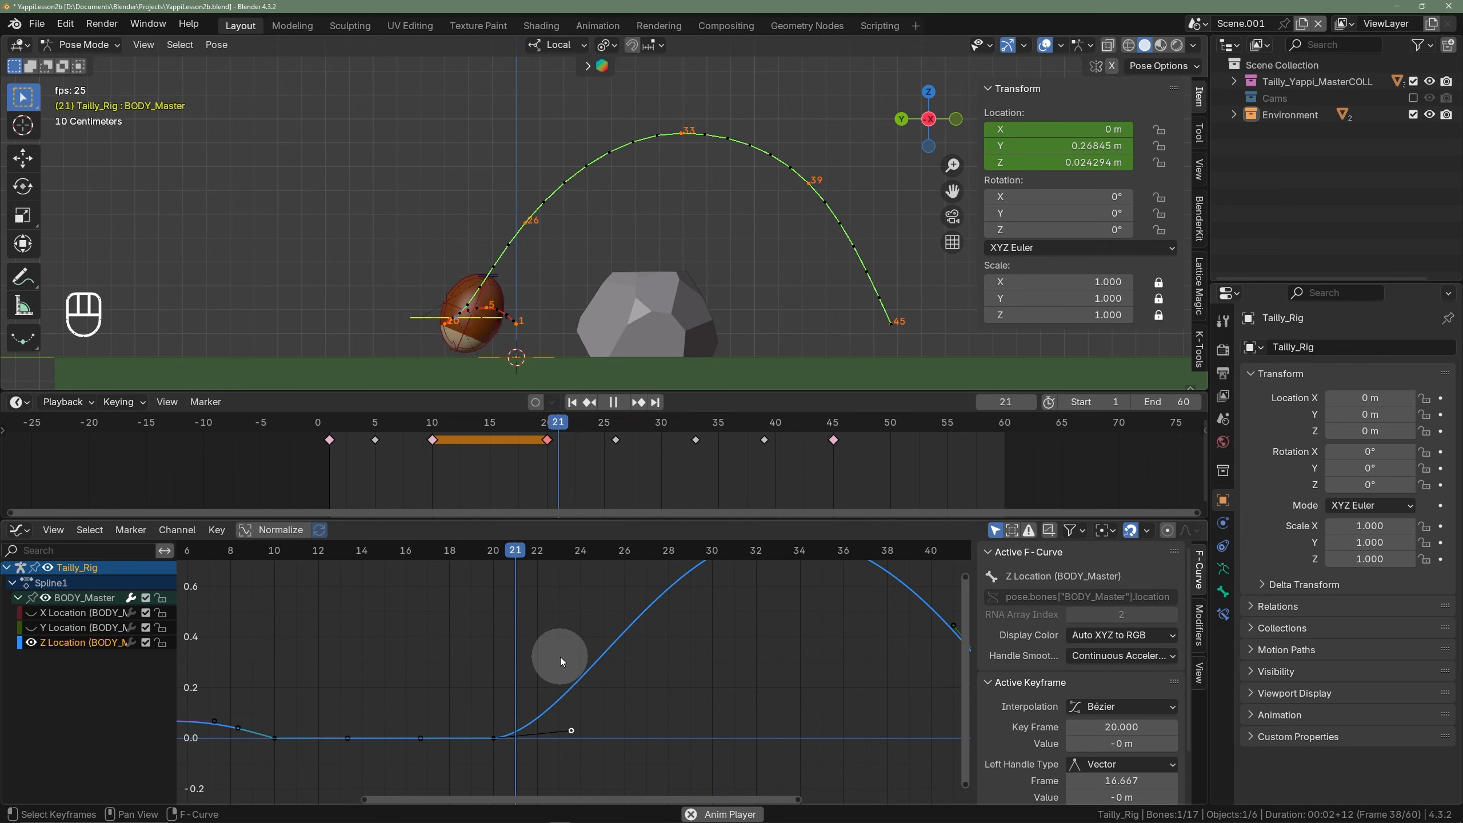
- Watch the looping hop and jump from farther out and up close, stopping playback at frame 39
scroll(790, 278, down, 2)
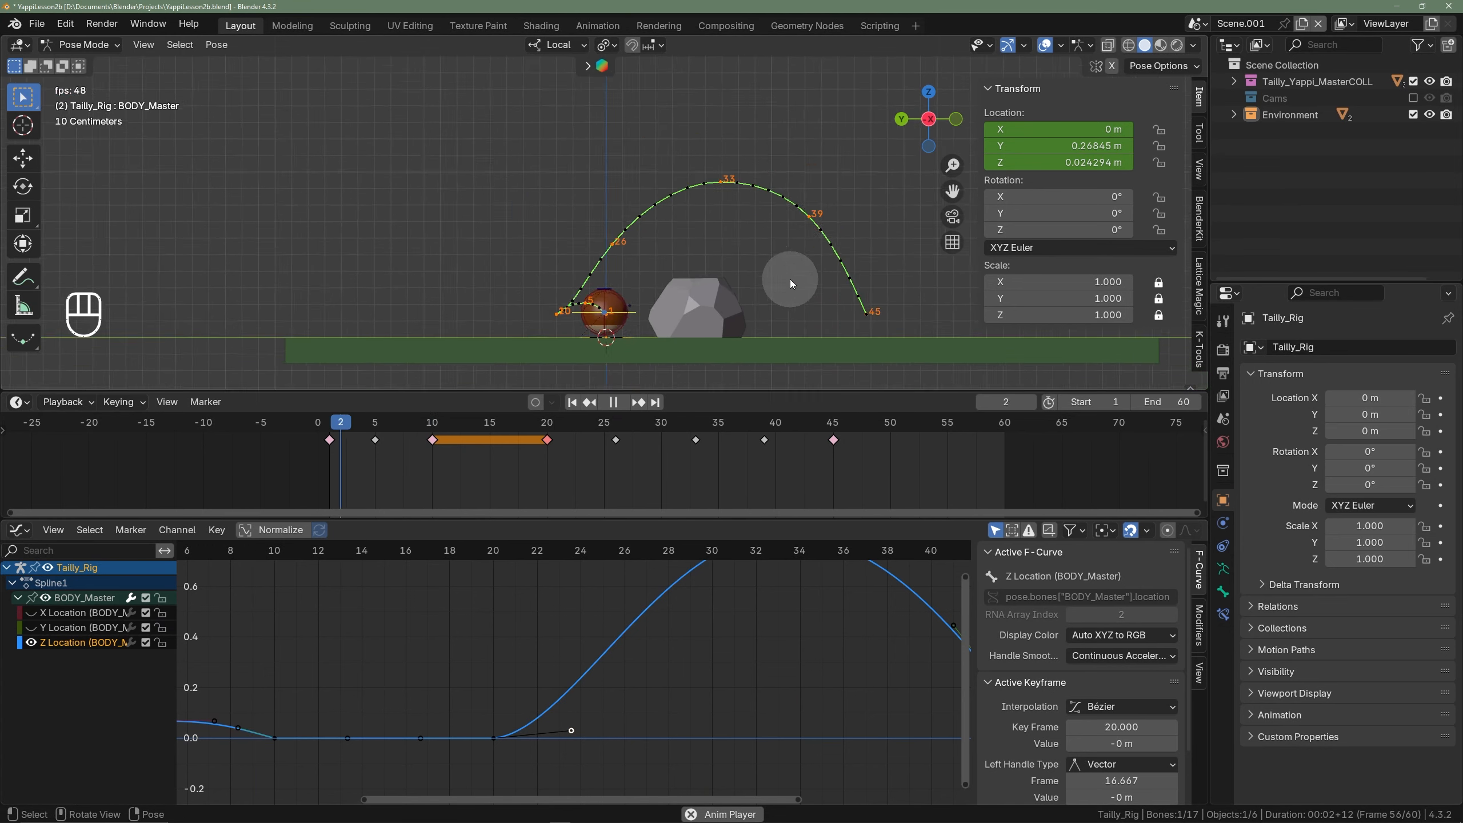
scroll(790, 279, down, 2)
shift+middle_drag(782, 278, 706, 281)
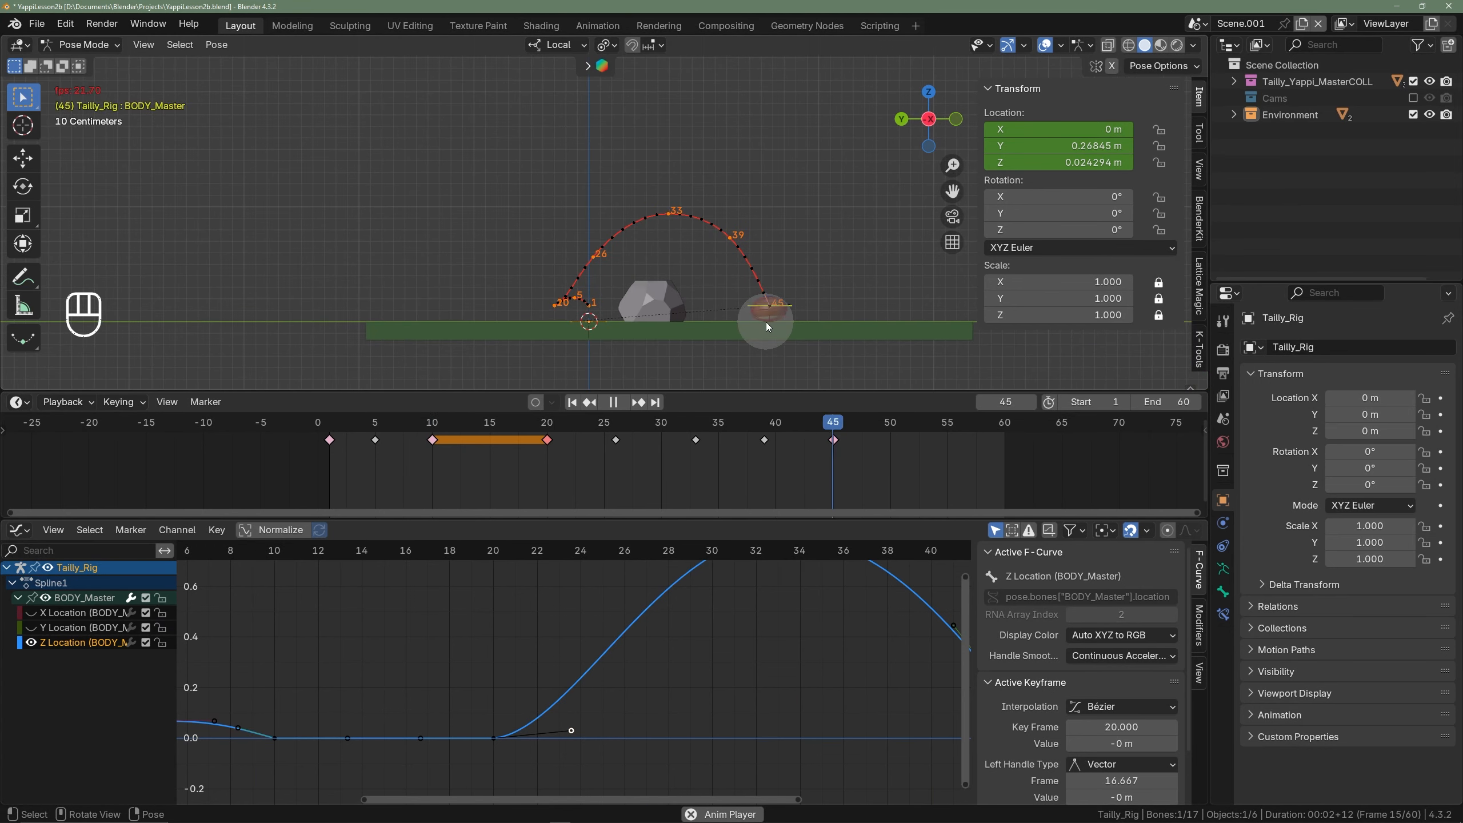
scroll(792, 310, up, 4)
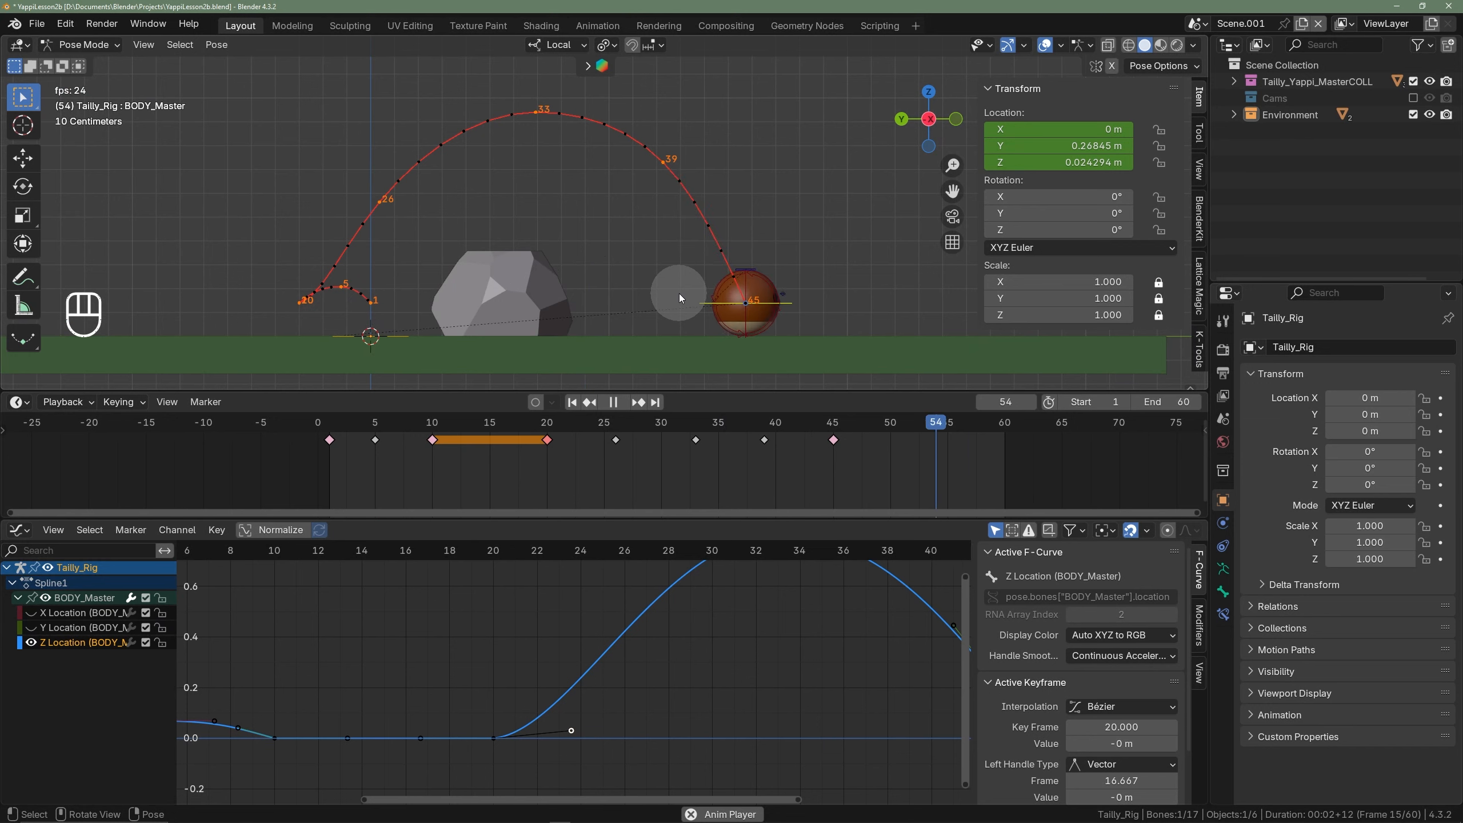
key(space)
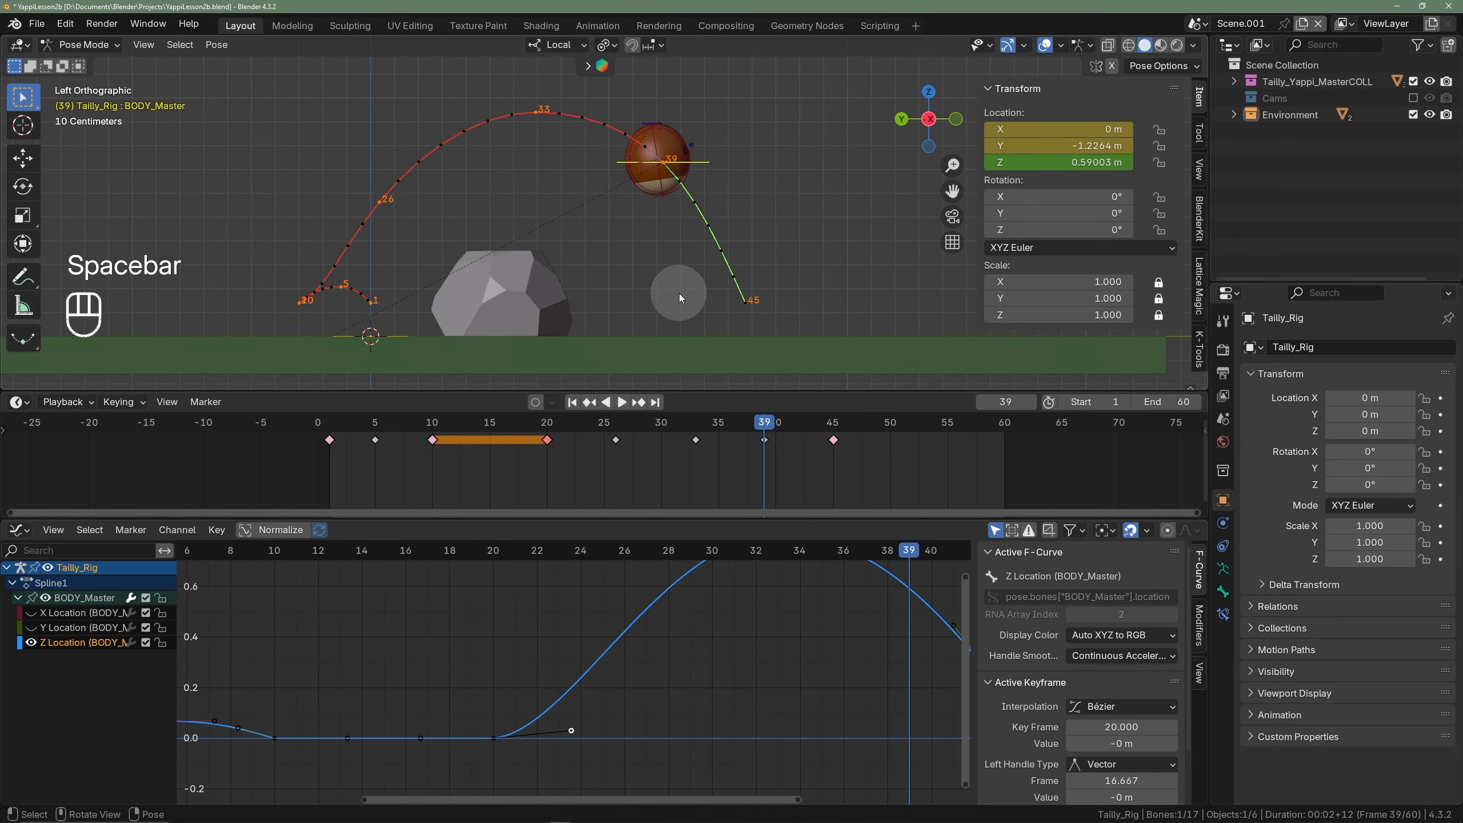
- Select all bones of the rig, go to frame 20 and select all their keyframes
key(a)
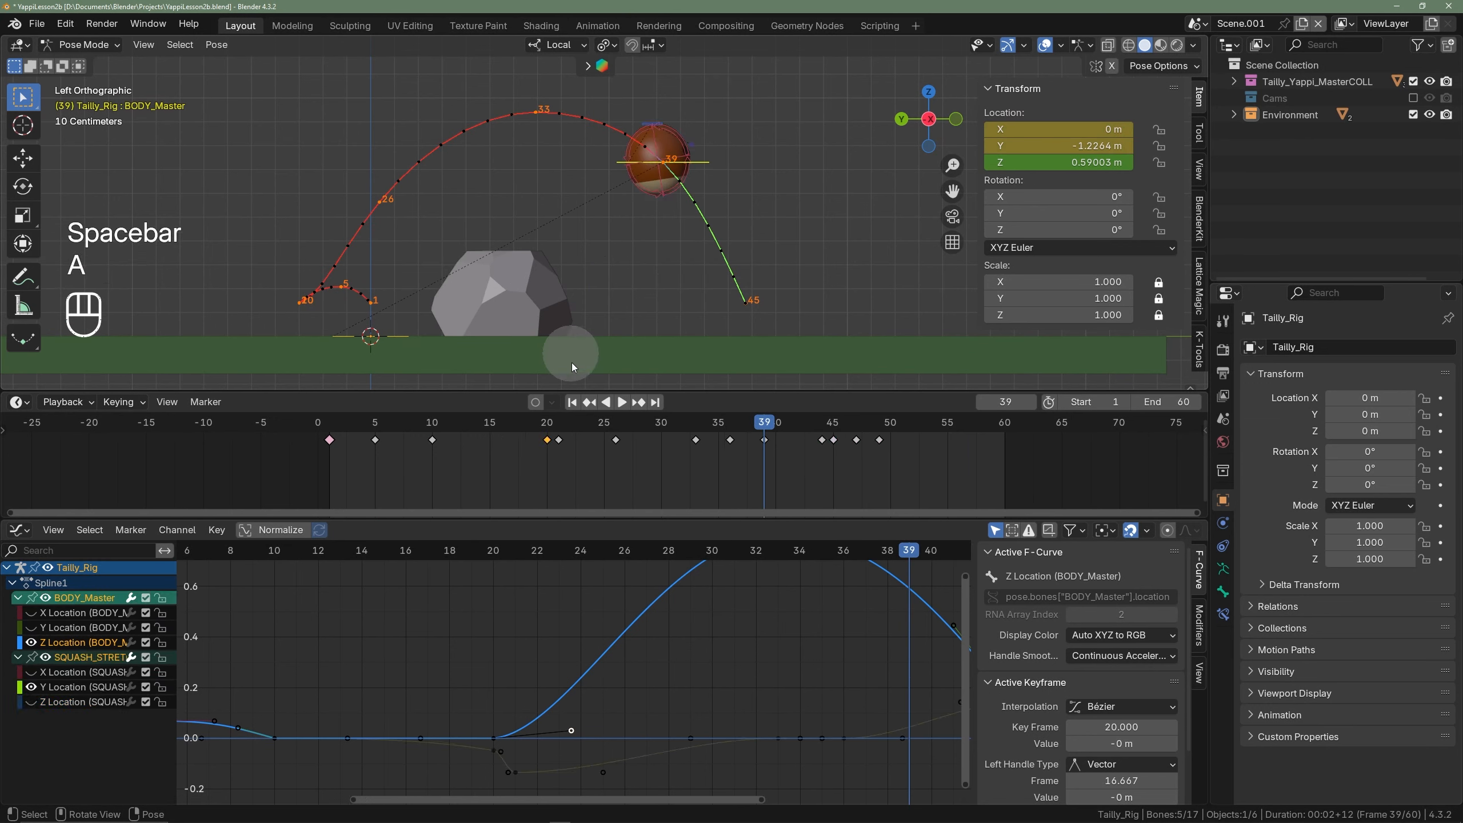
drag(568, 438, 548, 439)
click(598, 460)
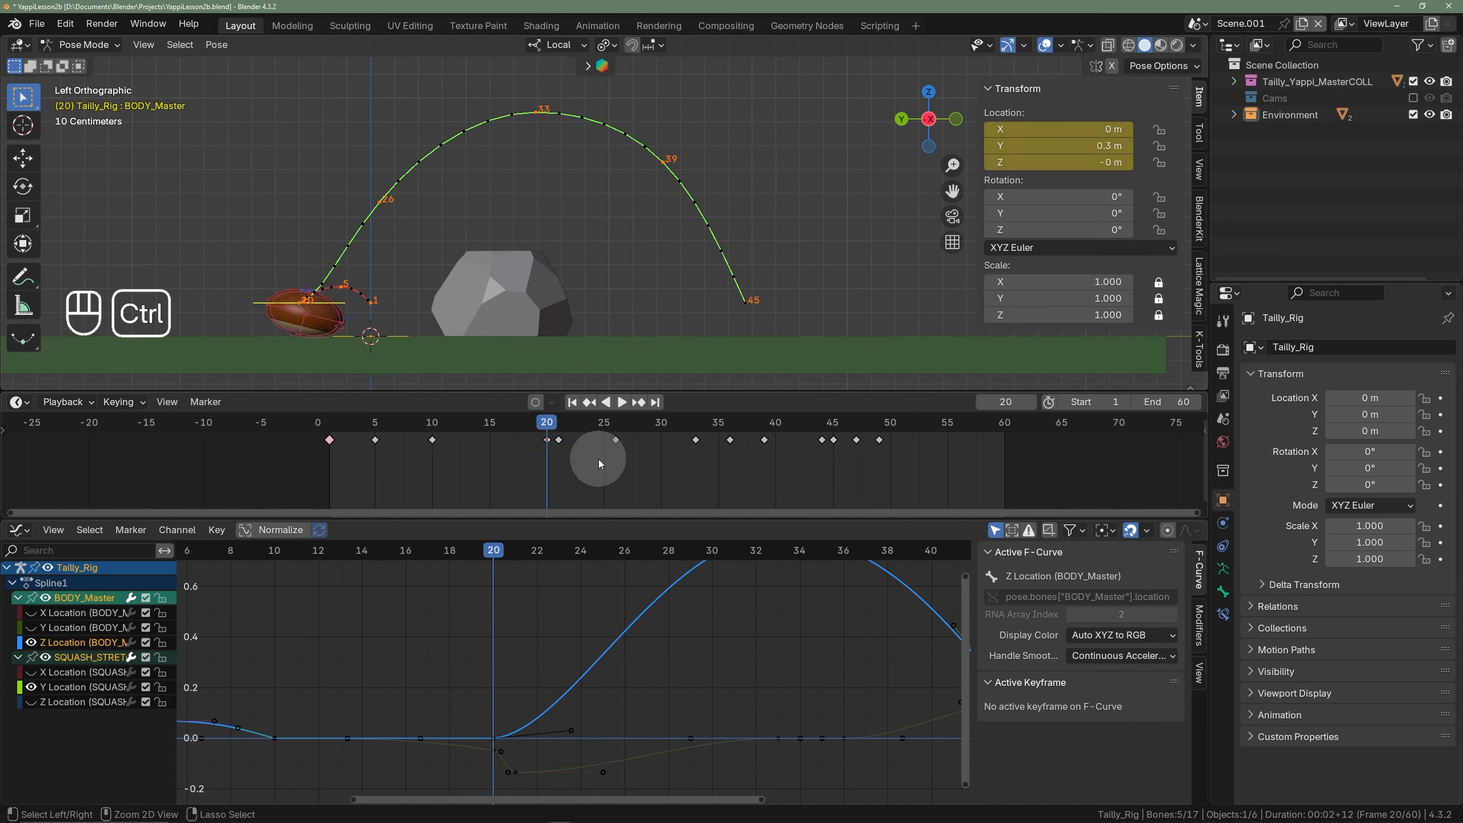
key(ctrl+a)
key(a)
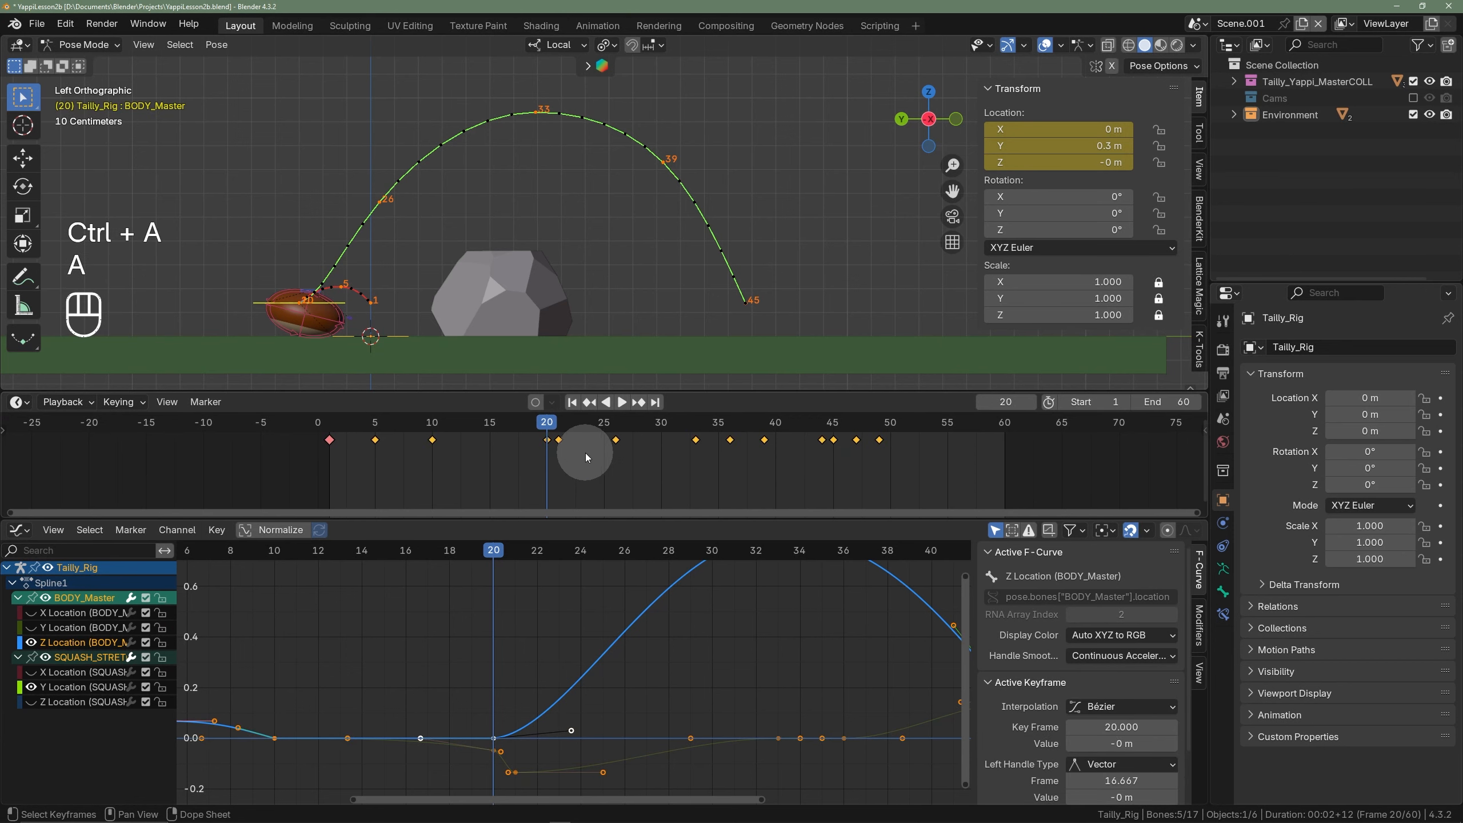
- Select only the keyframes from frame 26 onward and try to stretch their timing around frame 21
drag(569, 433, 546, 426)
click(597, 458)
drag(935, 482, 555, 430)
scroll(620, 447, up, 1)
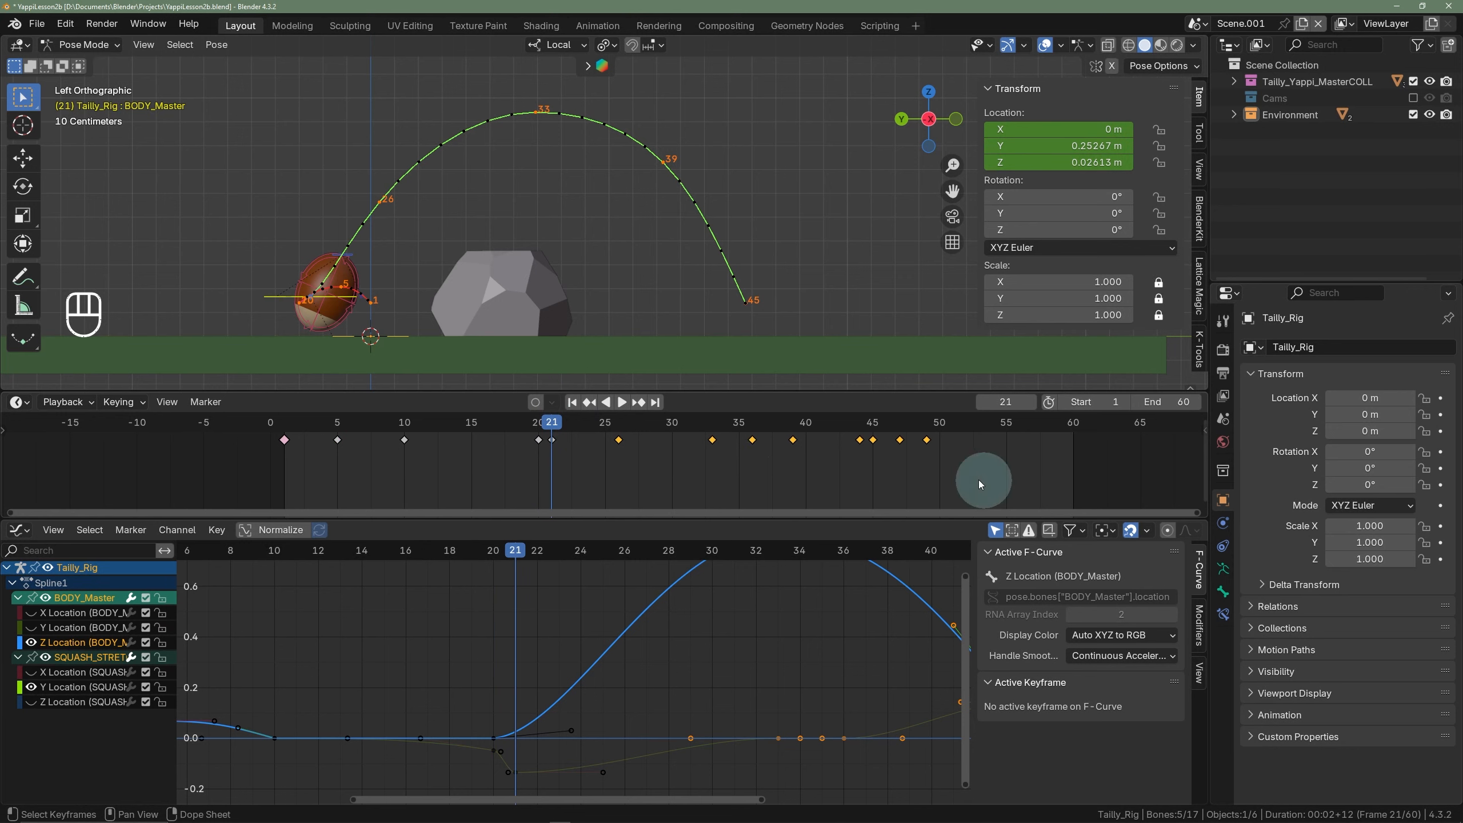
drag(983, 481, 592, 417)
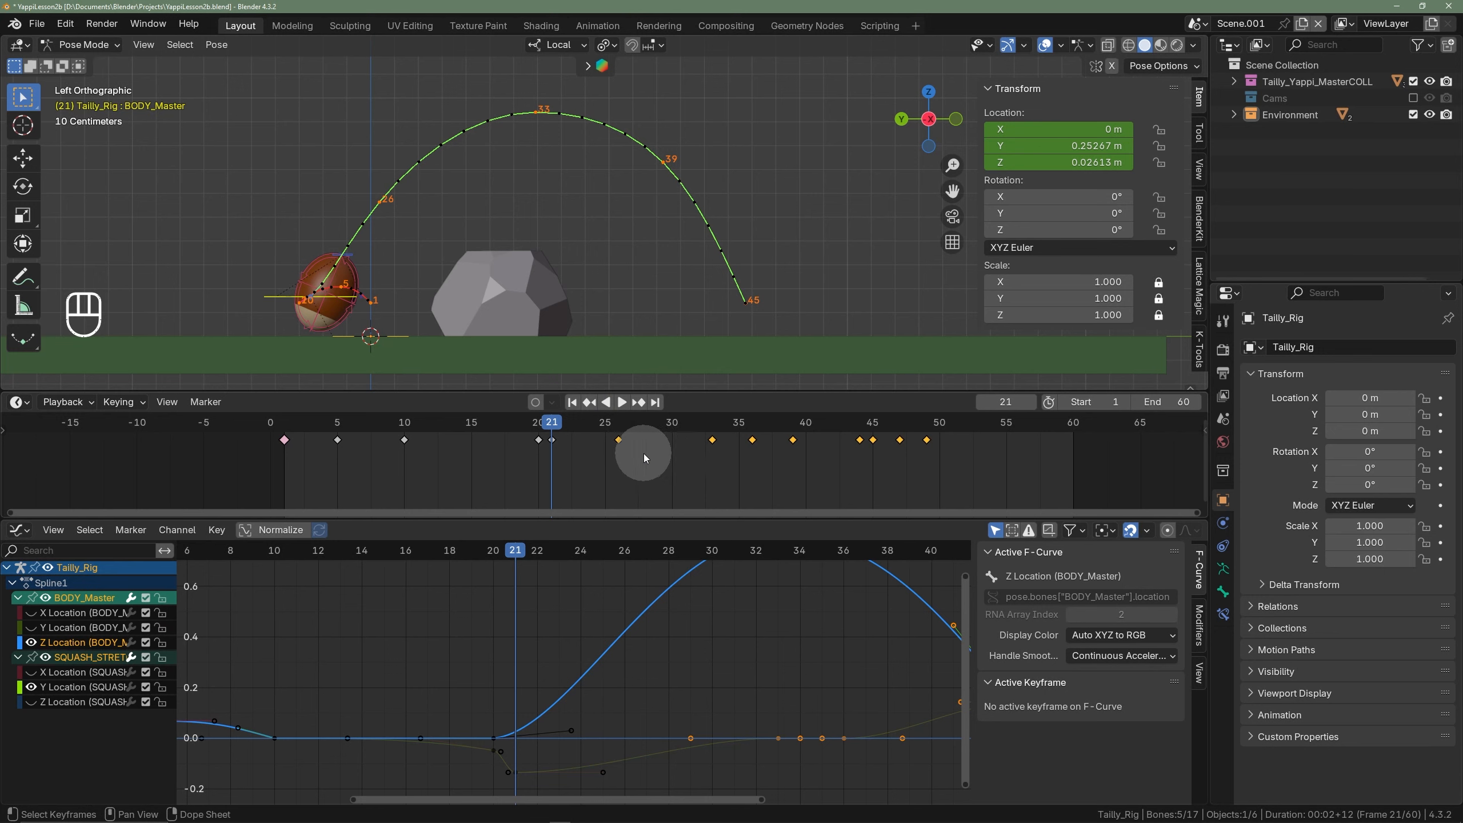
key(s)
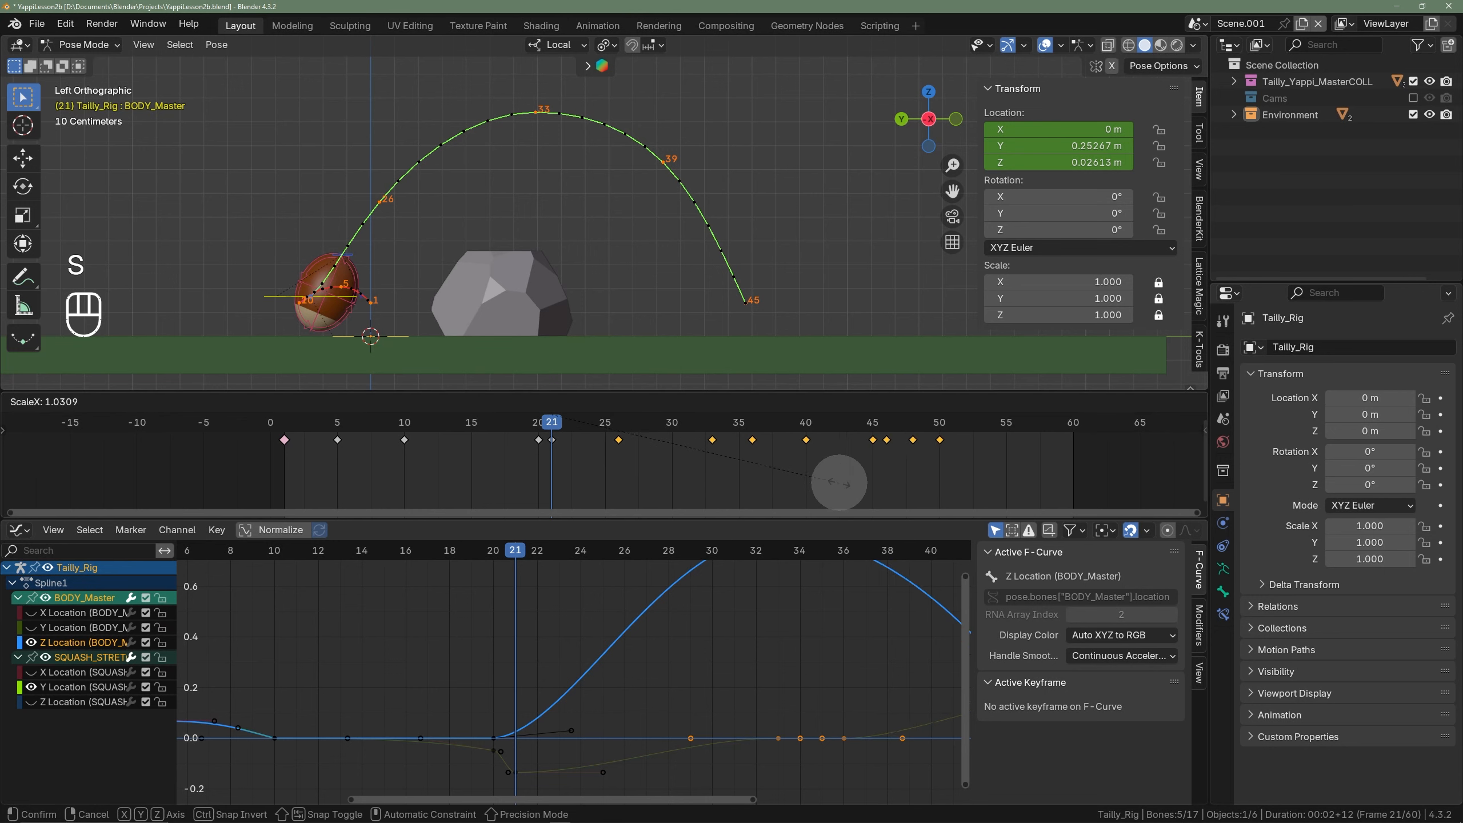
click(855, 482)
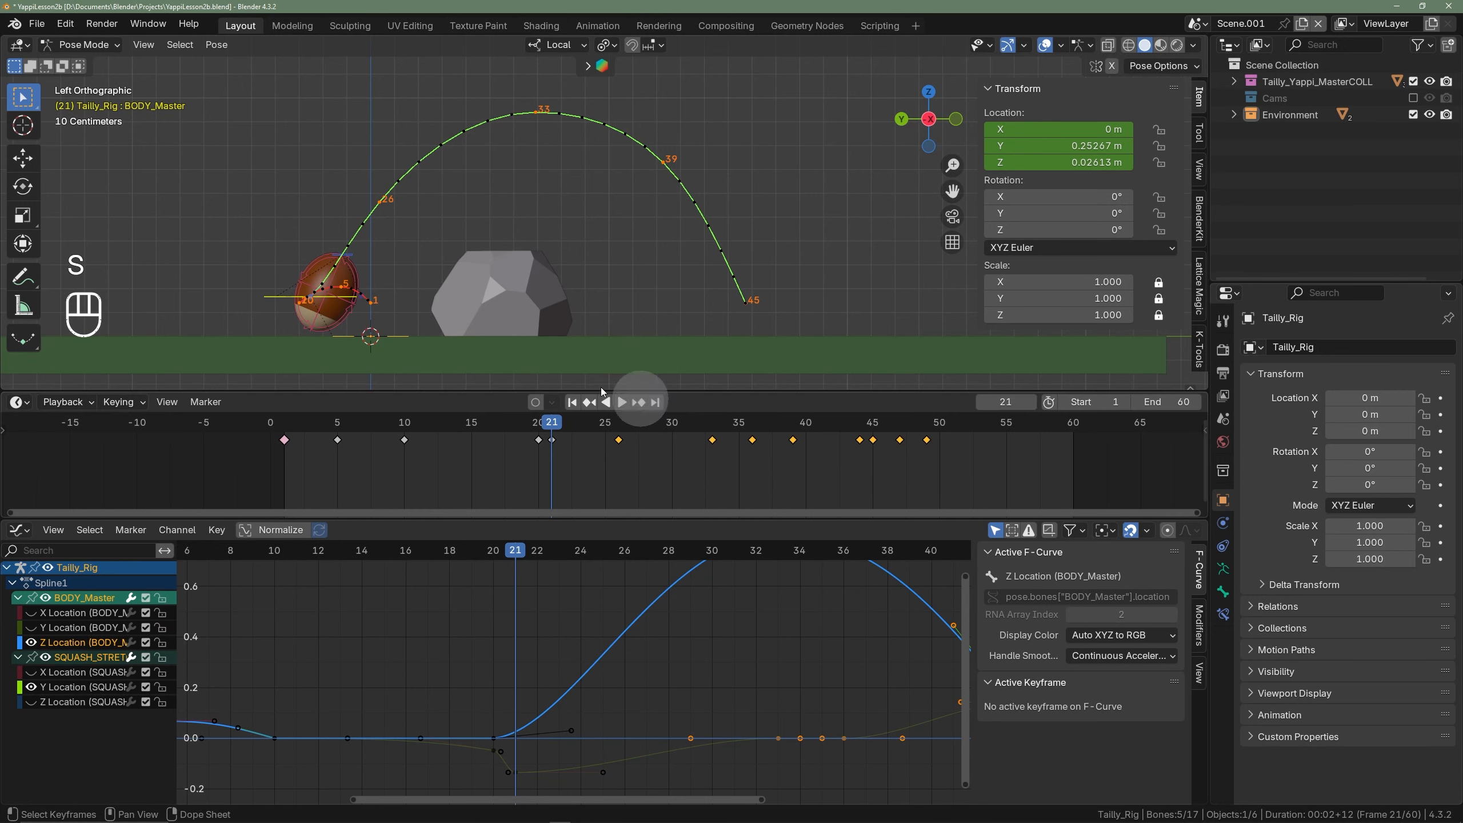
key(a)
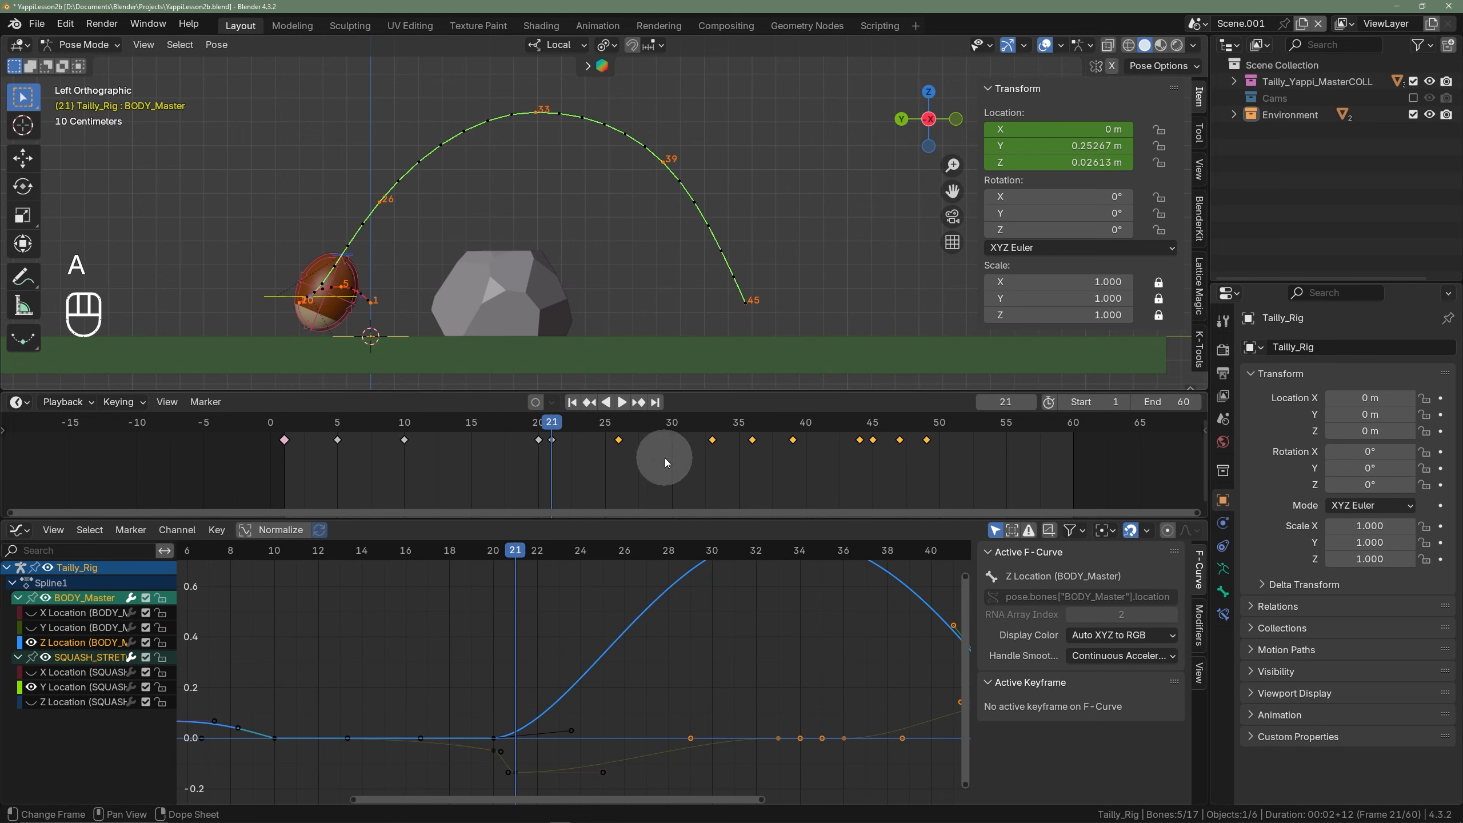
key(s)
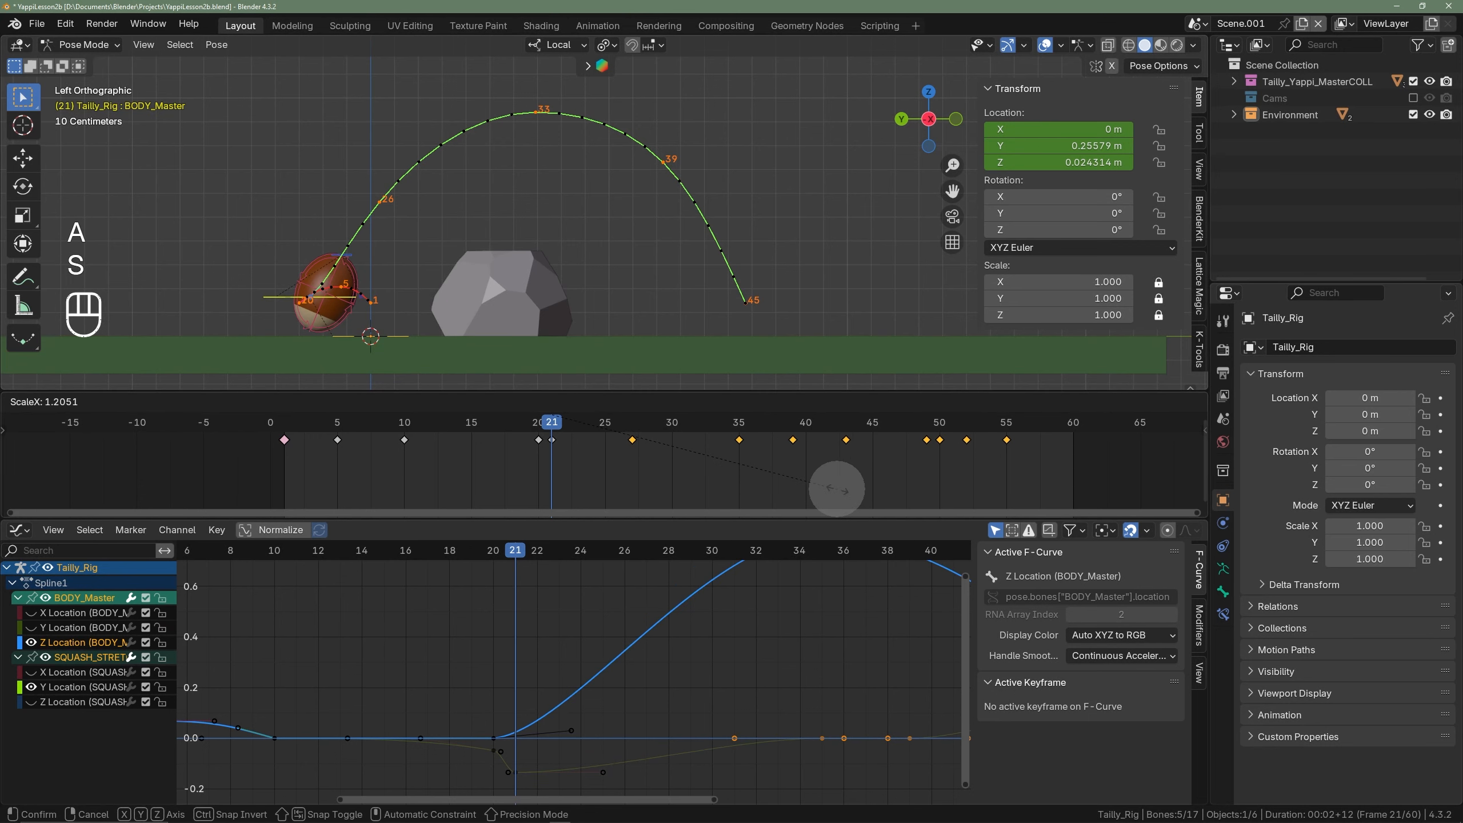
right_click(837, 489)
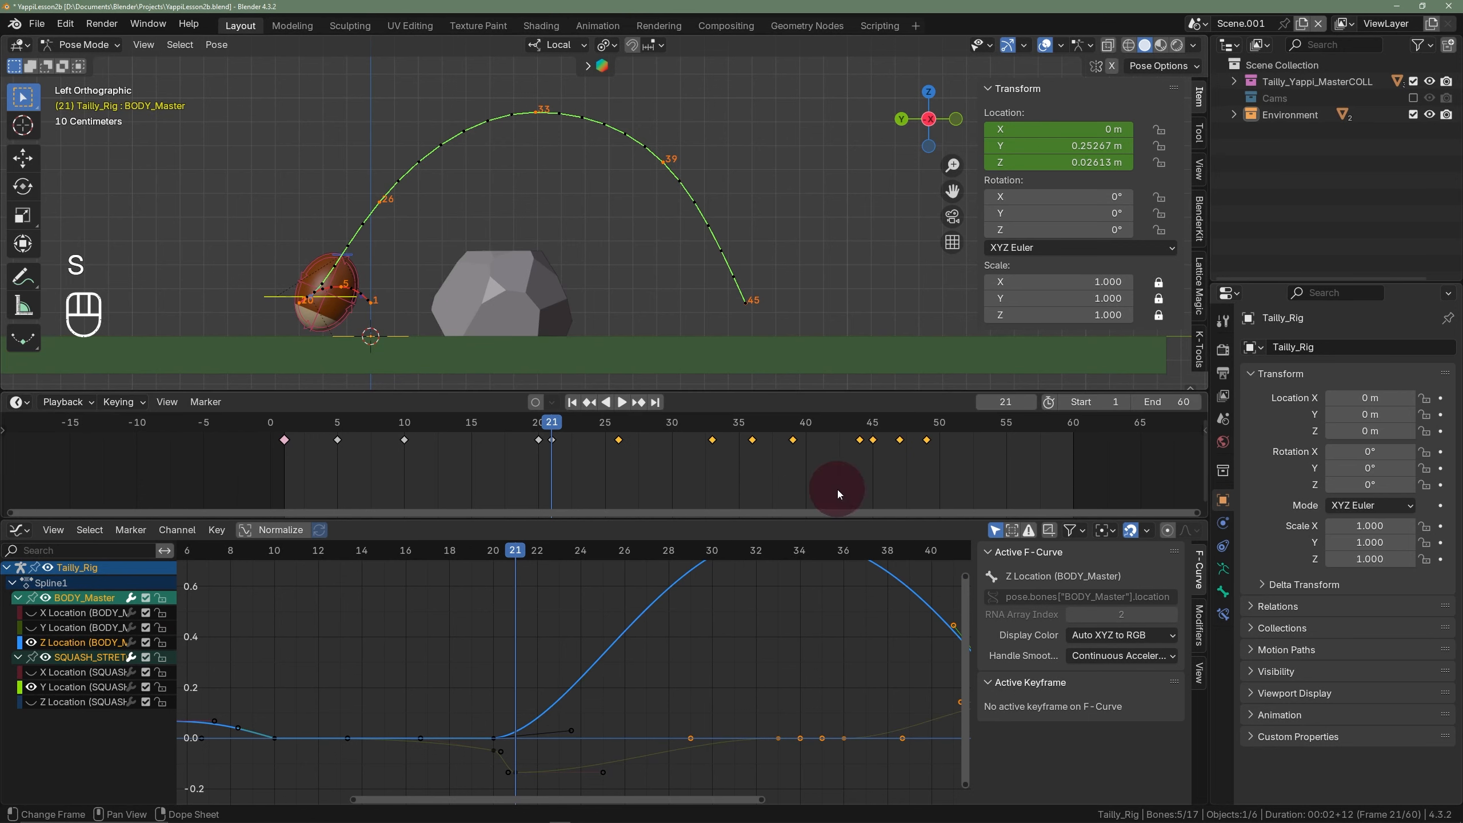
- Stretch the timing of the selected keyframes around frame 21 so the last one lands on frame 55
click(928, 427)
click(556, 424)
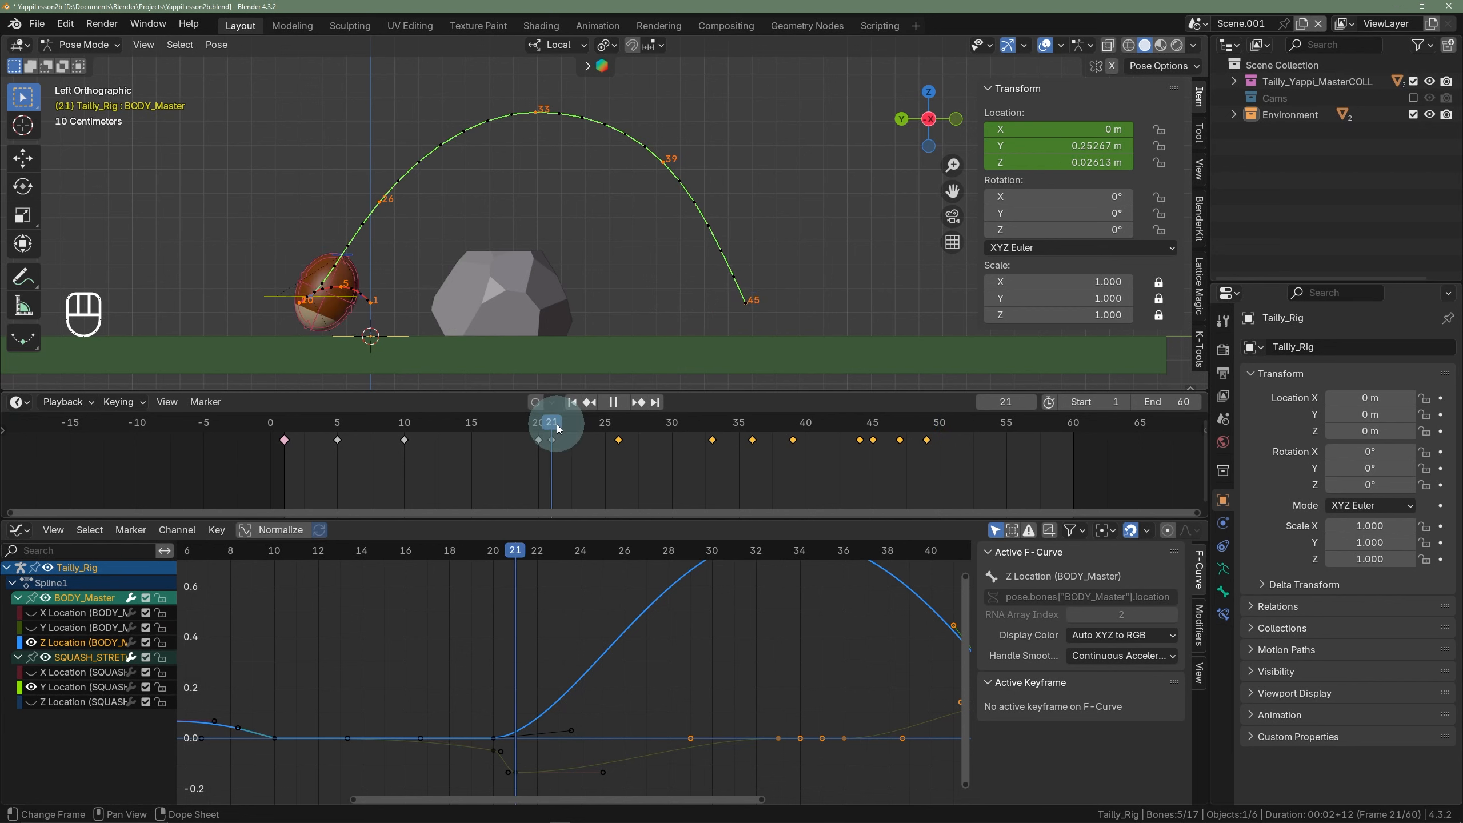
key(s)
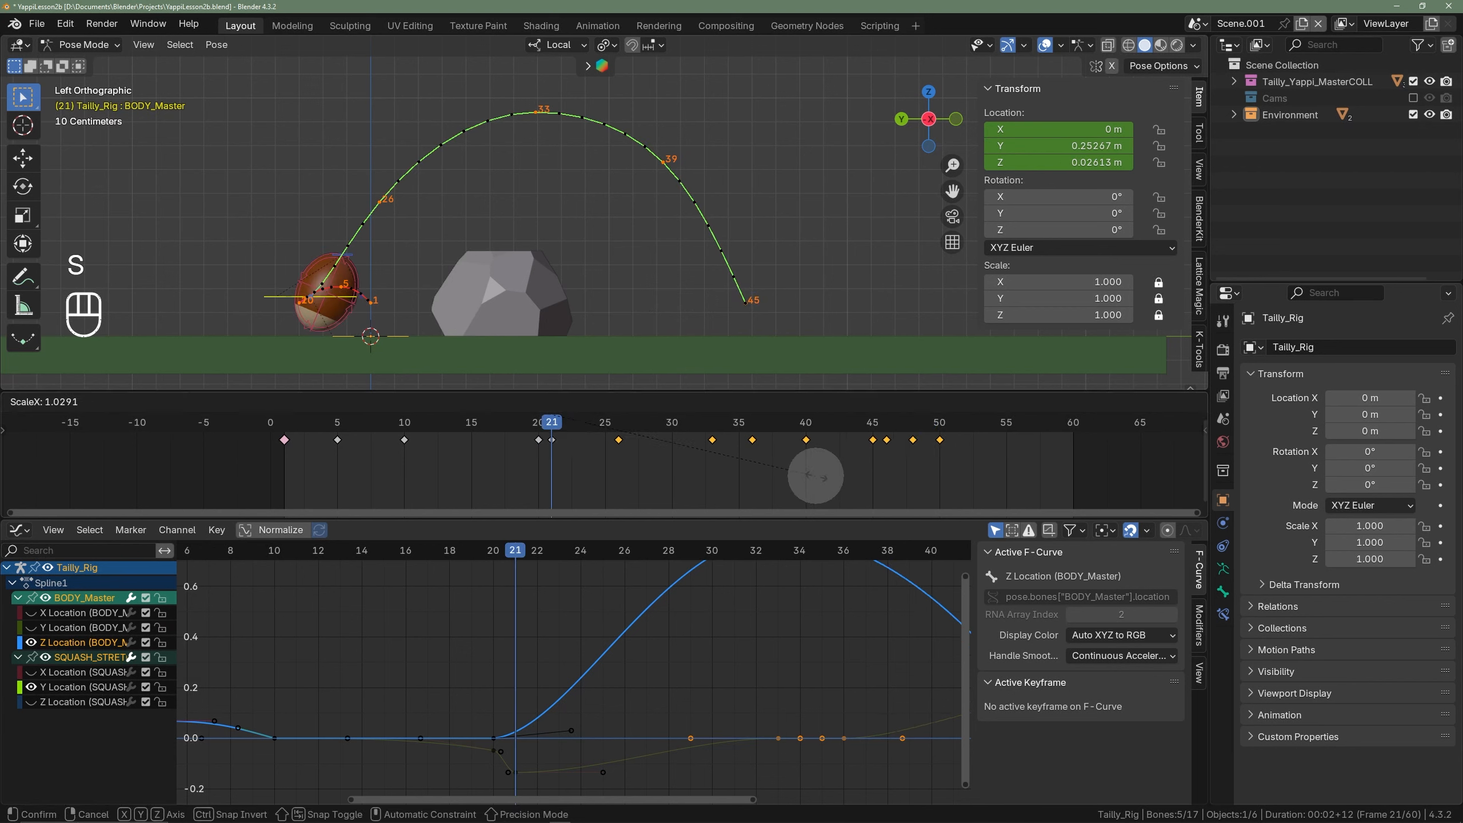
click(858, 478)
- Try updating the armature's motion paths while the retimed animation plays, stopping playback at frame 10
key(space)
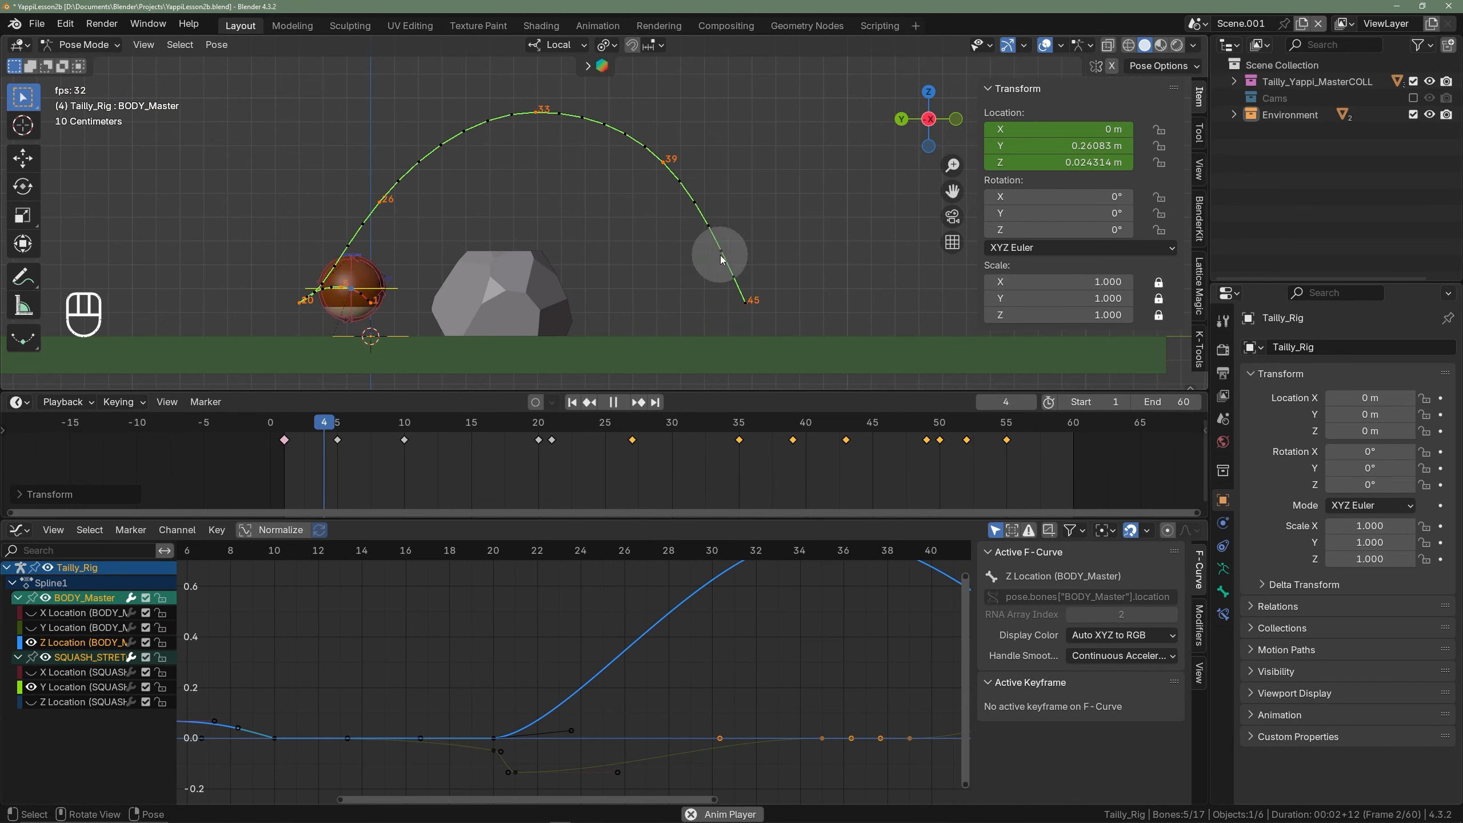
right_click(743, 203)
click(788, 276)
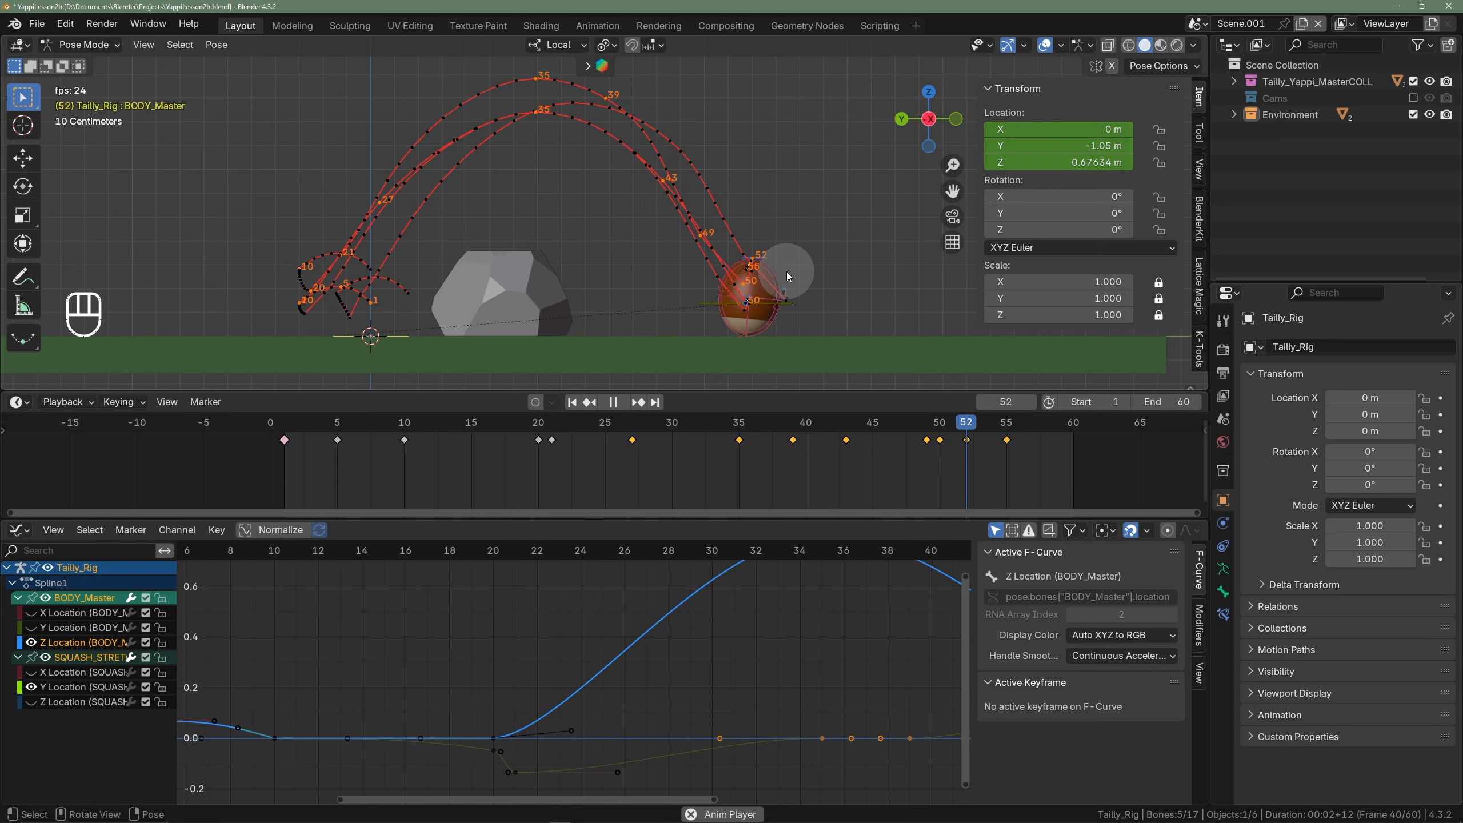
key(space)
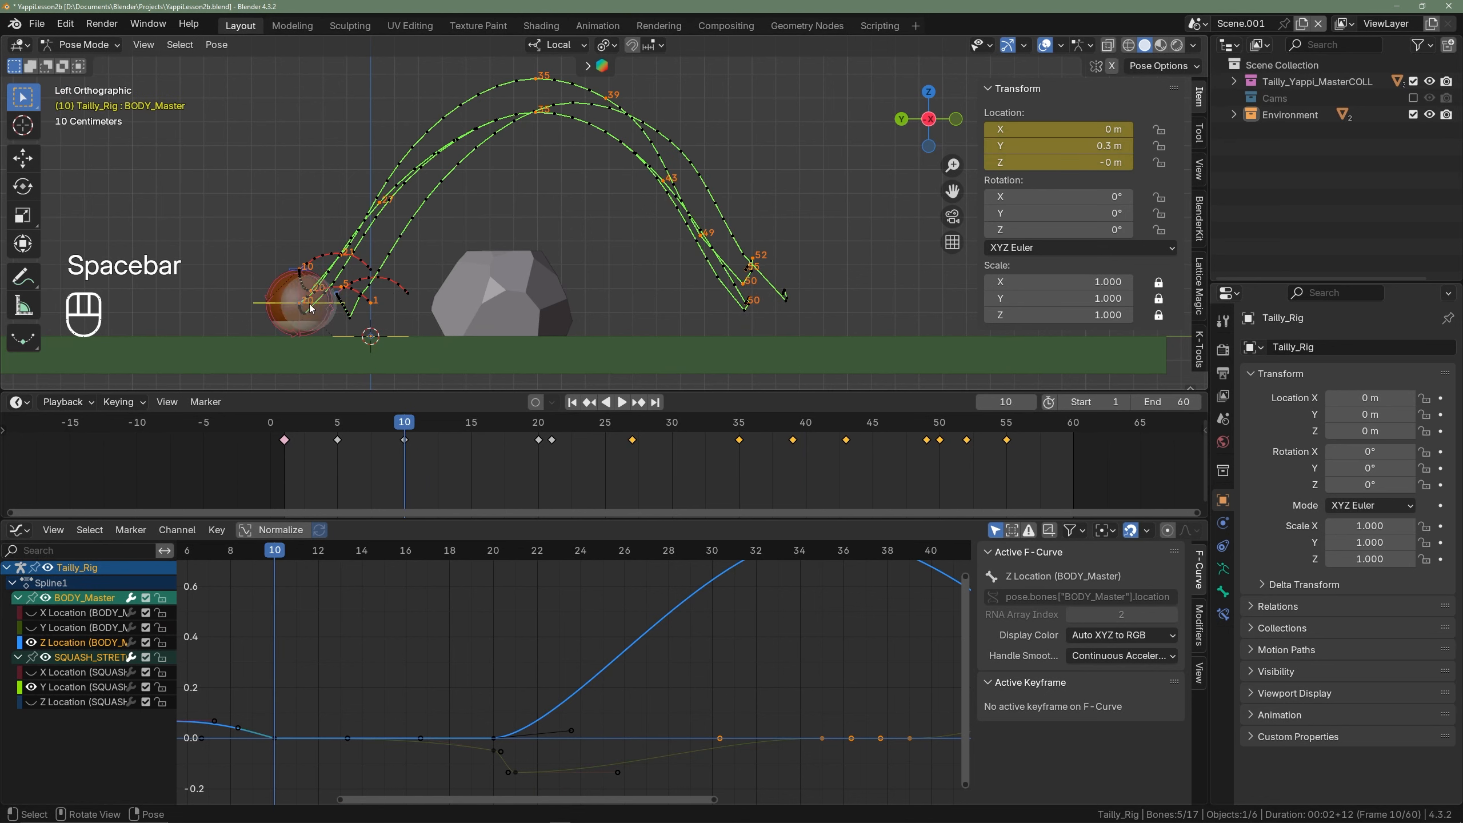
- Select only the BODY_Master control, clear the armature's motion paths and recalculate the control's path
click(256, 301)
right_click(576, 270)
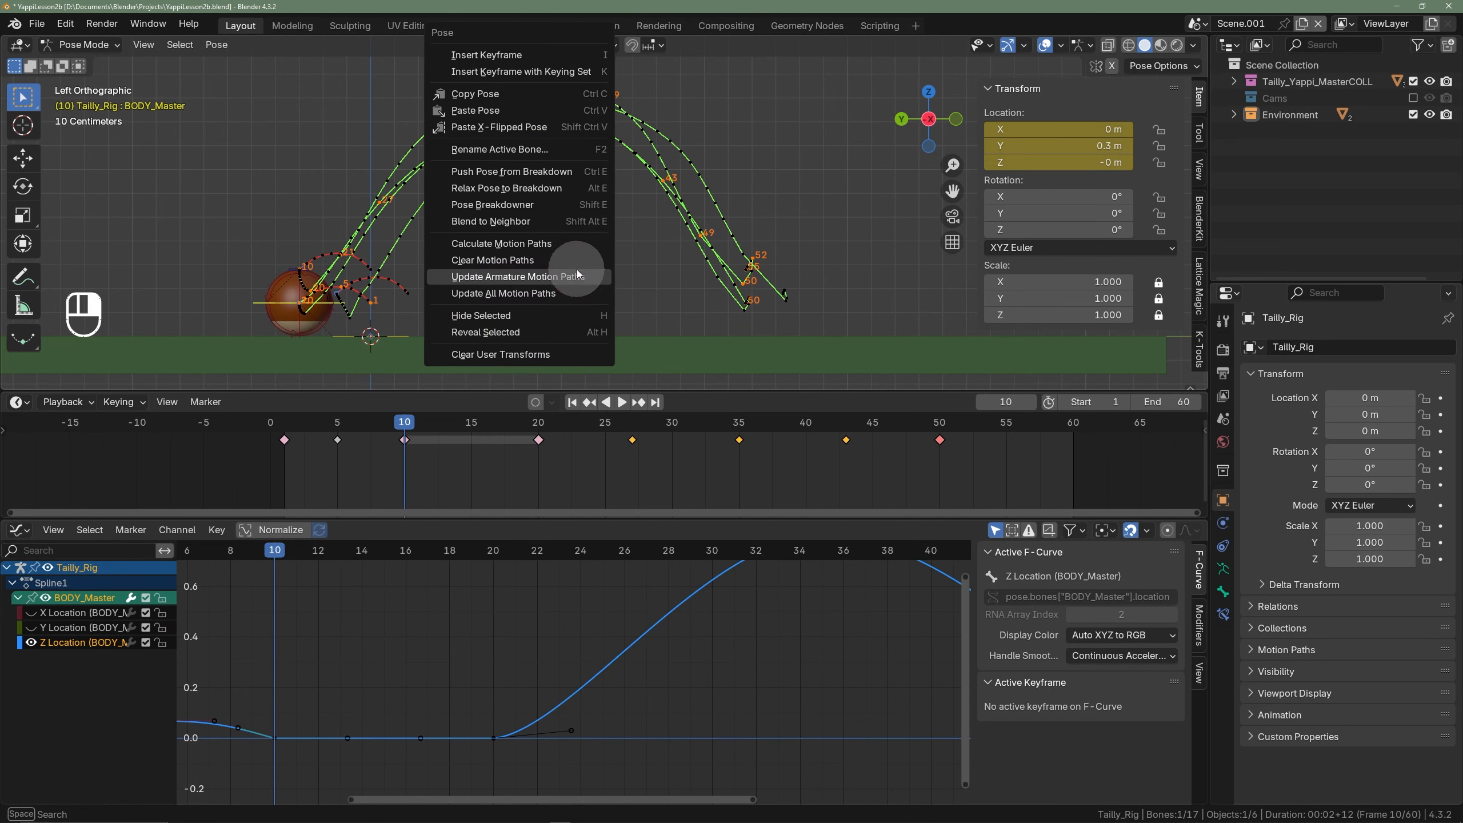
click(523, 261)
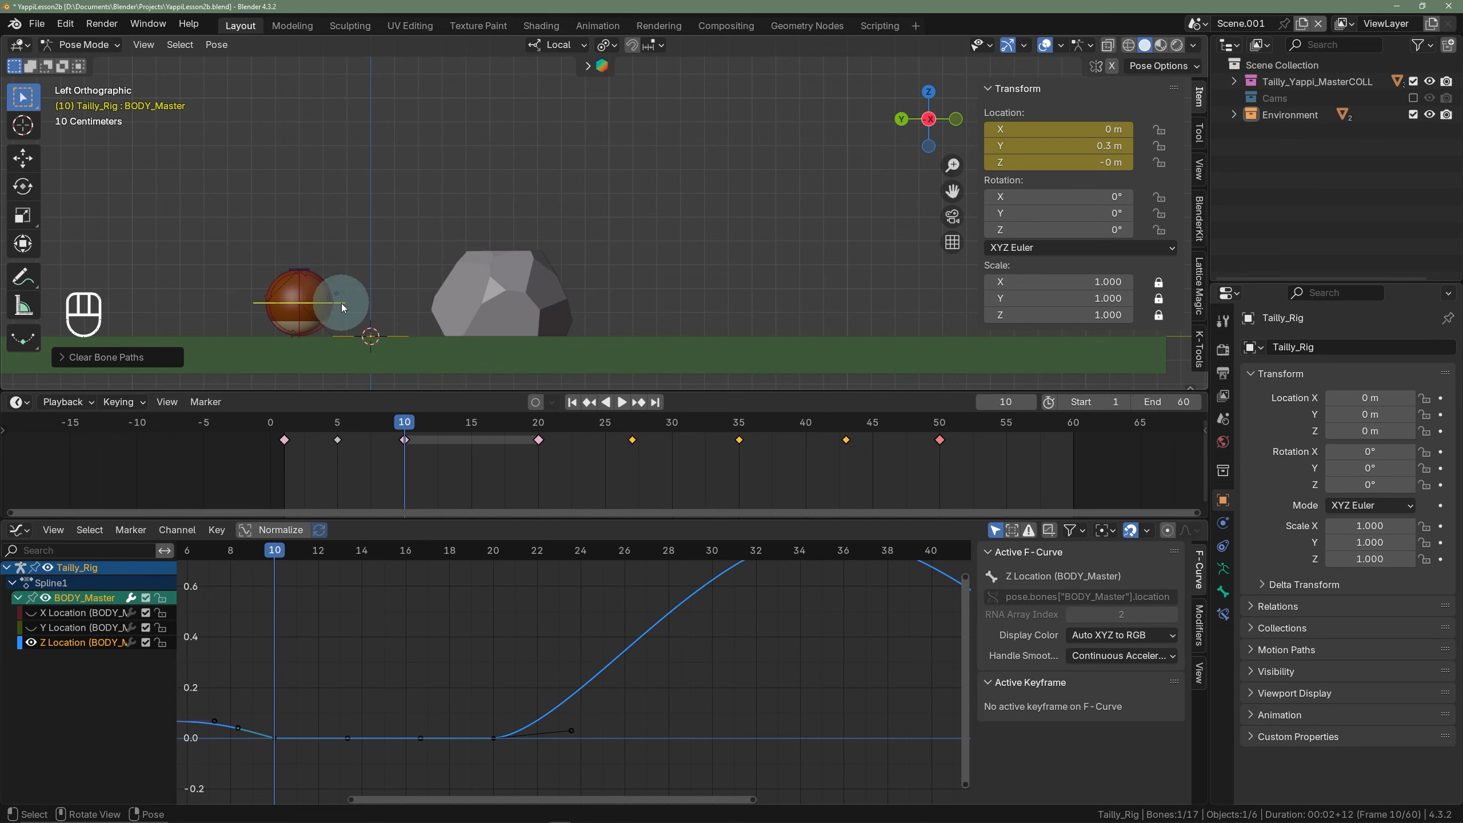
right_click(469, 247)
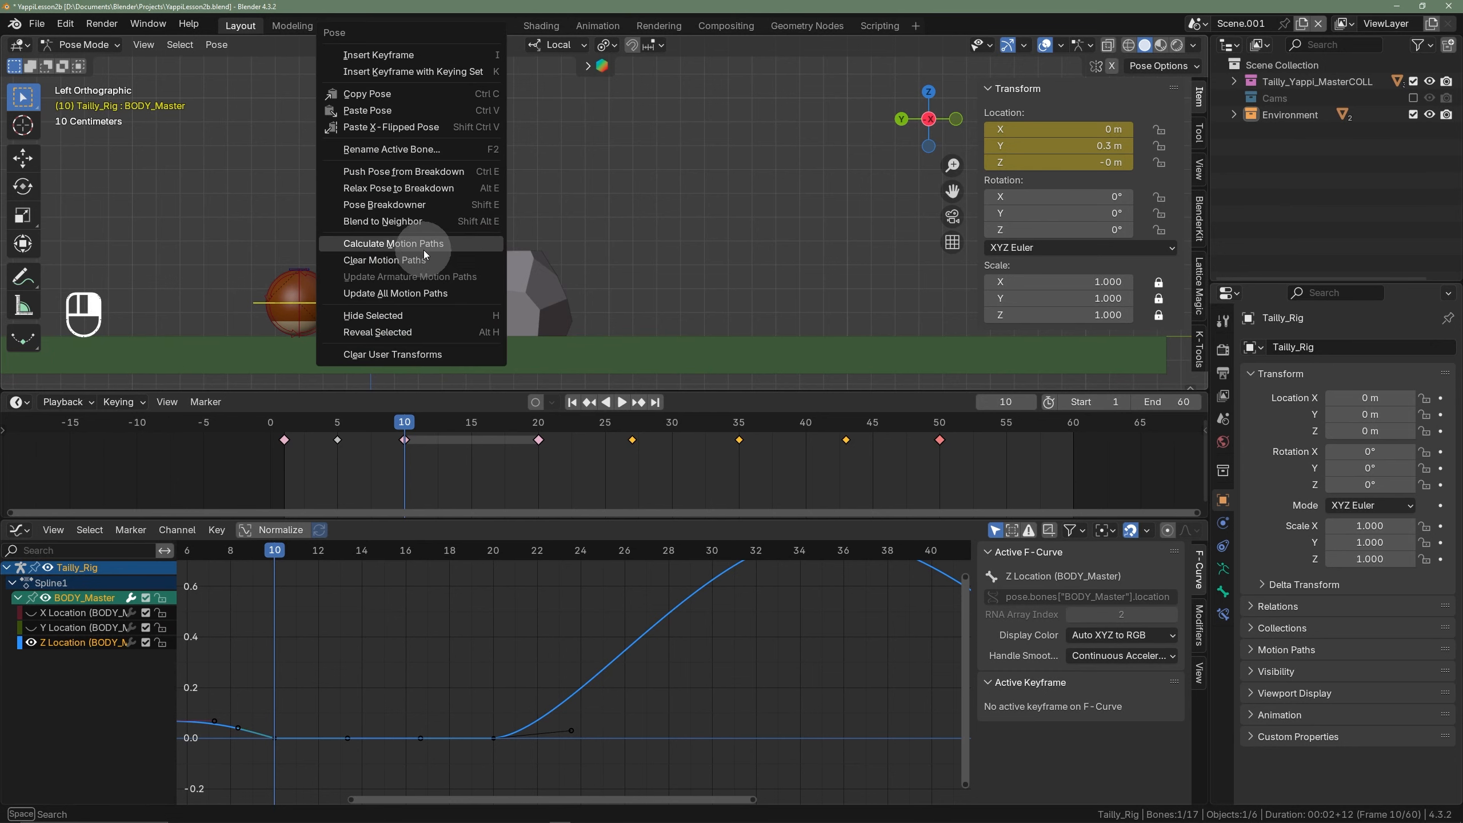
click(404, 243)
click(425, 325)
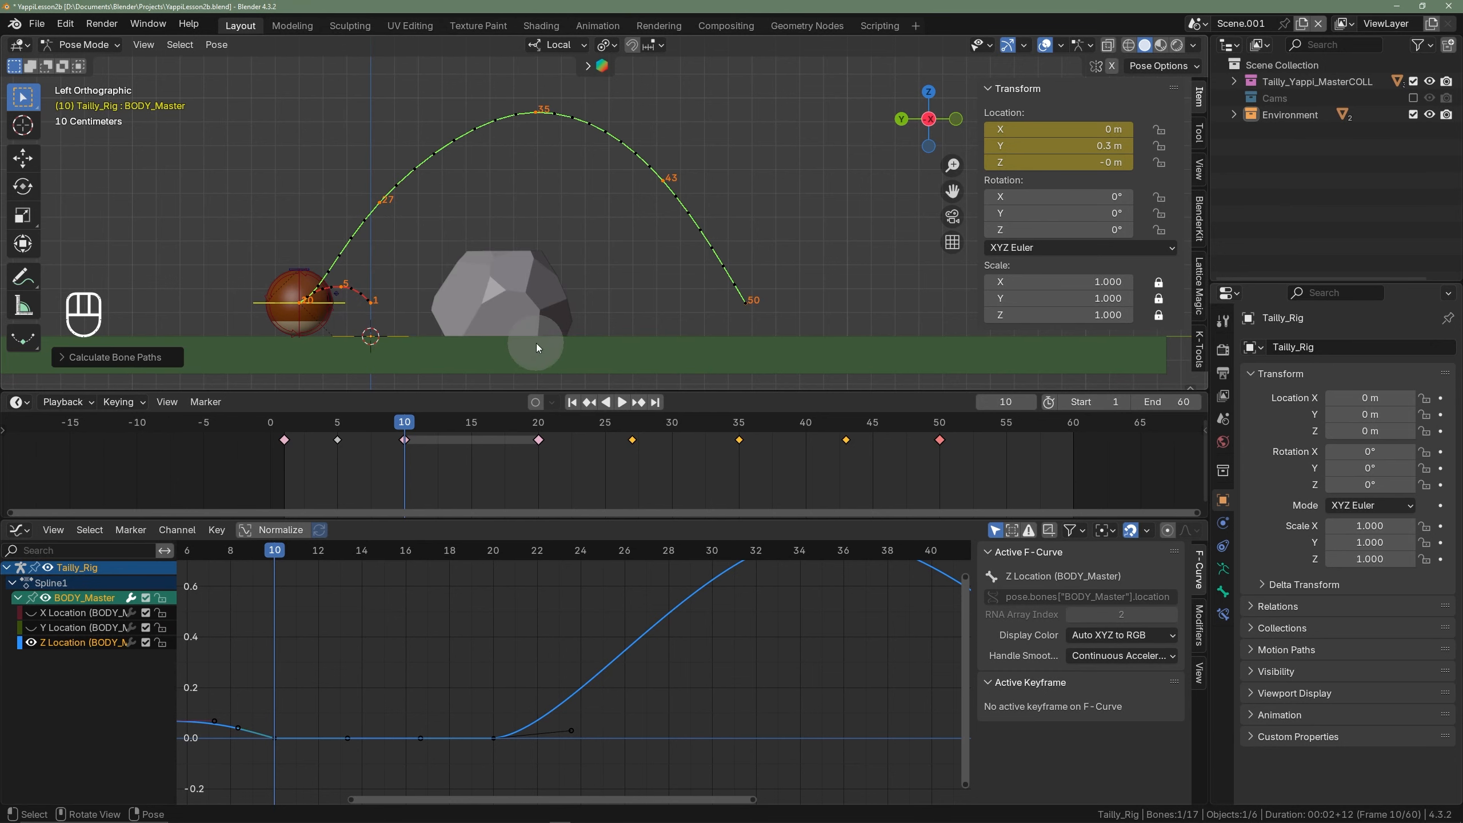
- Play back the retimed jump from farther out and up close, stopping at frame 41
key(space)
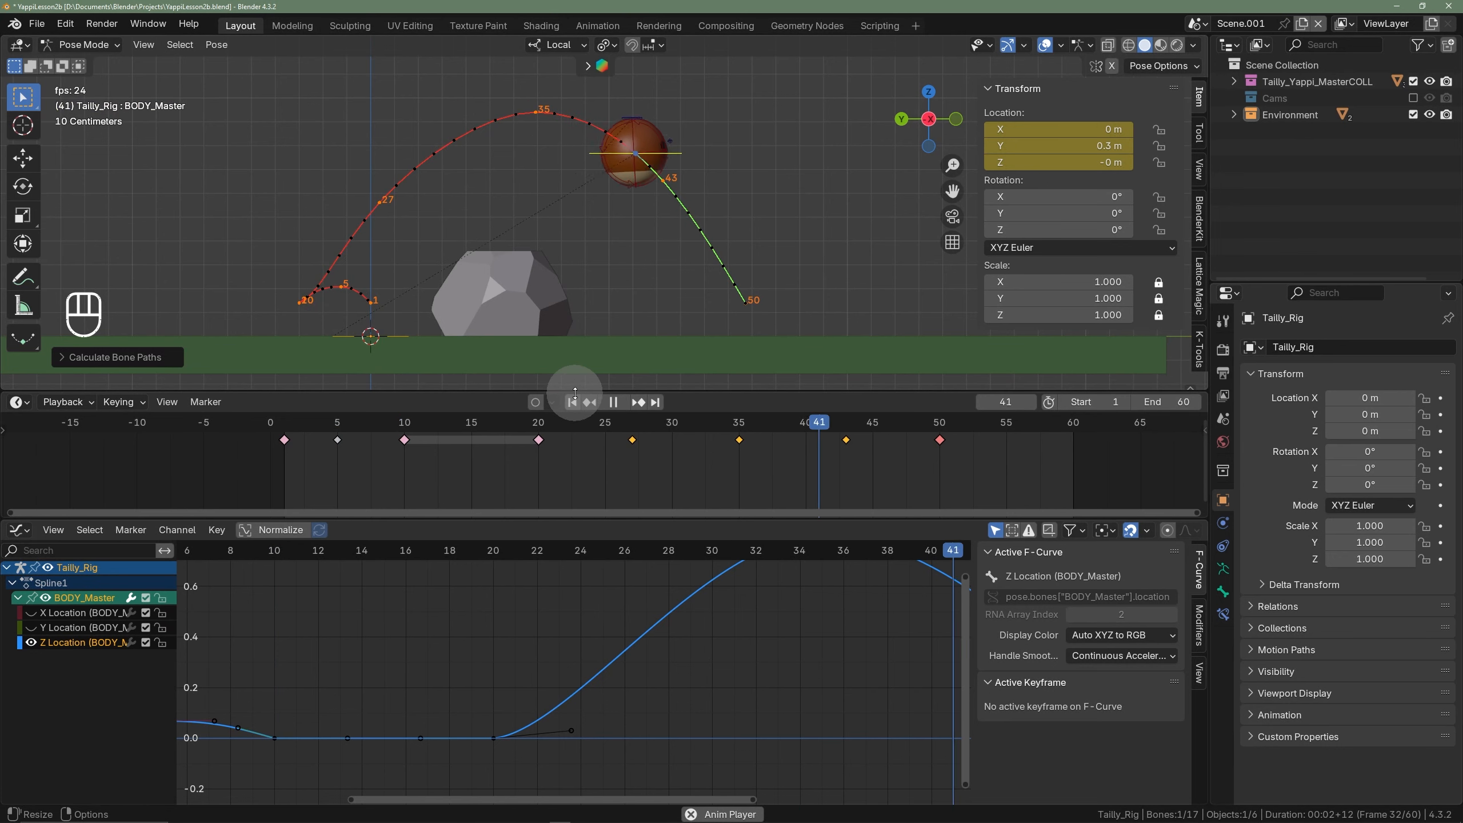
scroll(624, 286, down, 3)
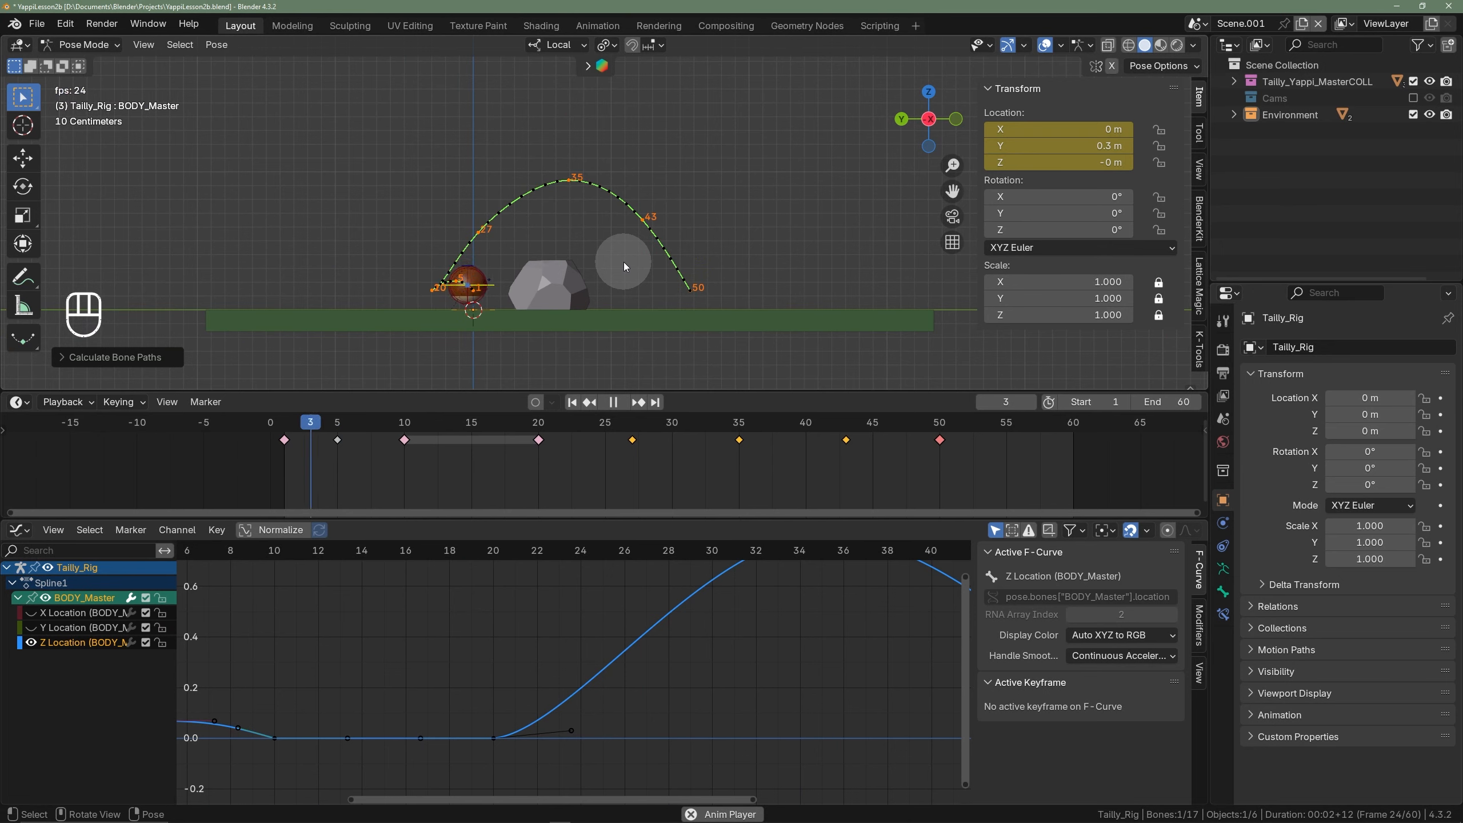
scroll(784, 325, up, 2)
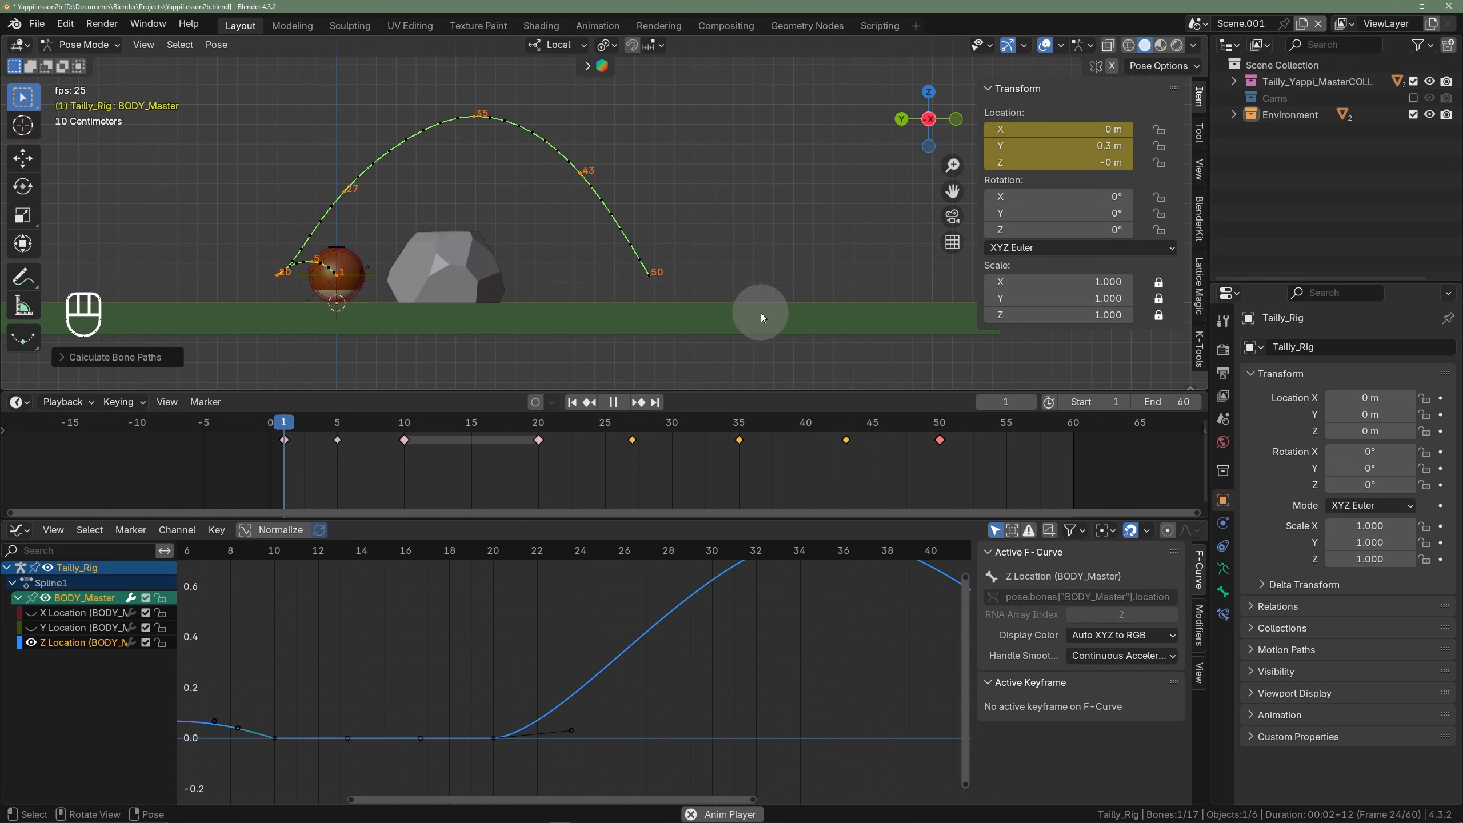
key(space)
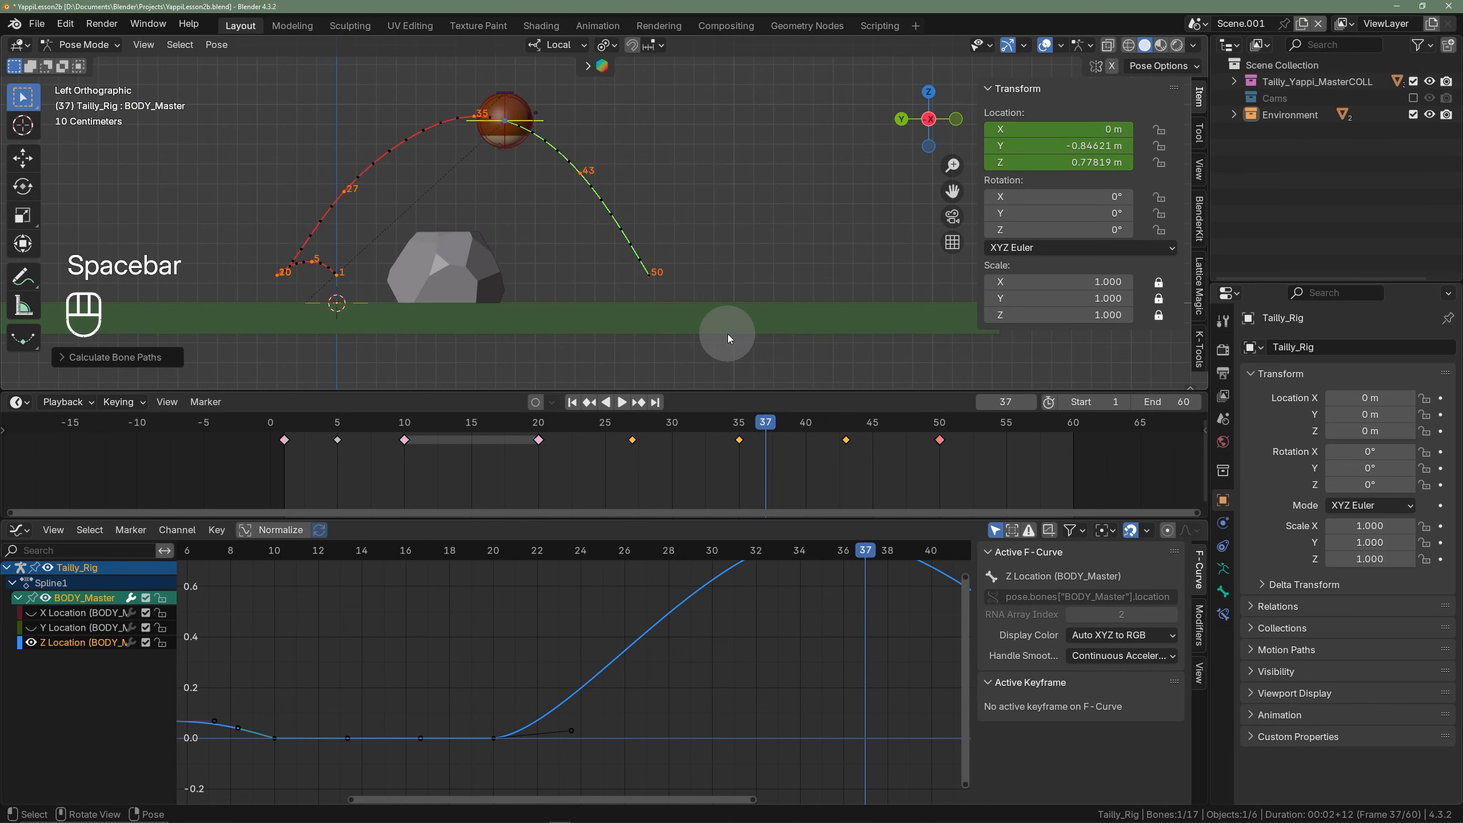
key(space)
key(space)
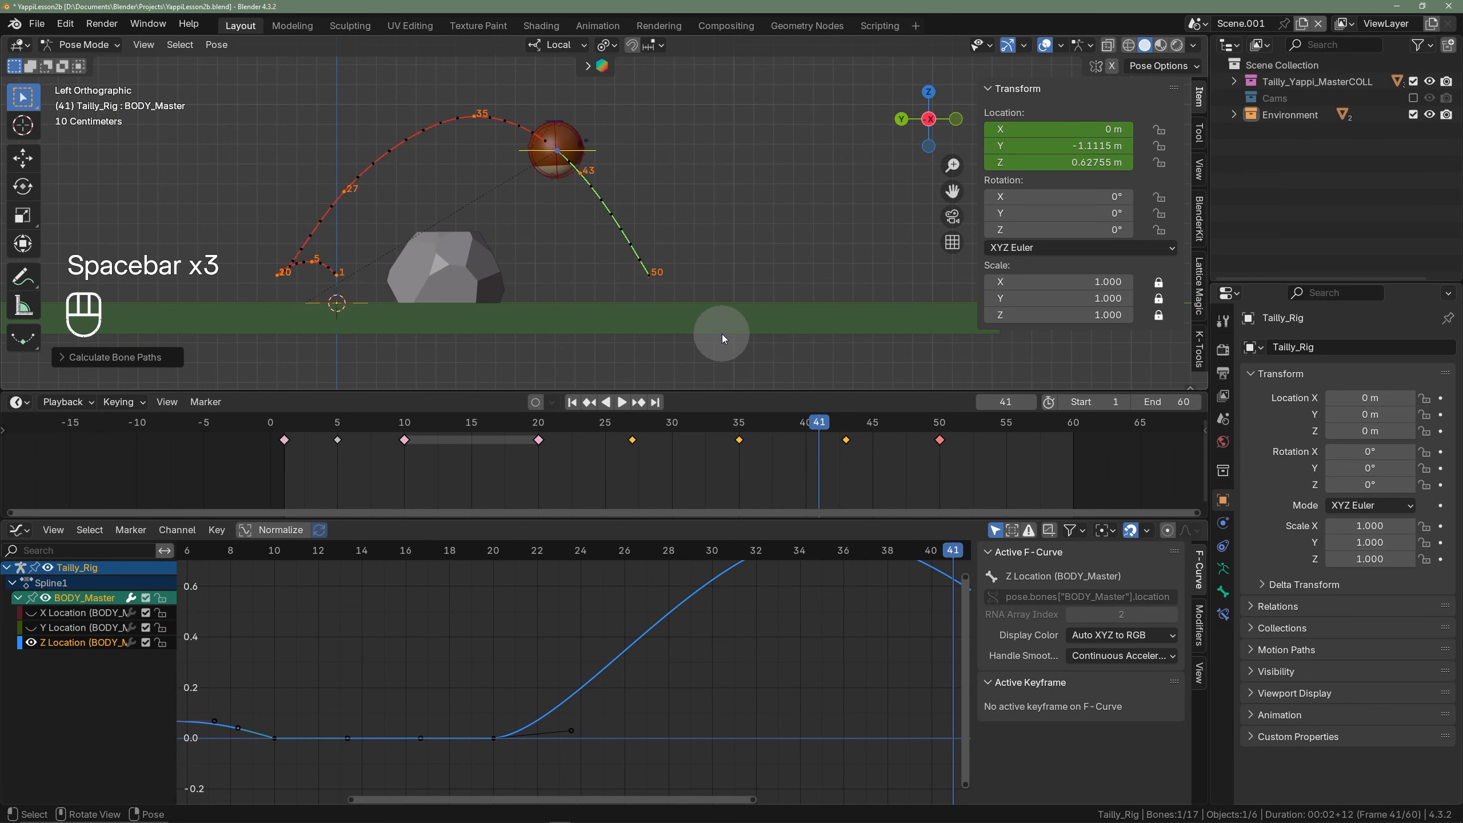
- Select the ball's SQUASH_STRETCH control and frame its Y Location keyframes in the Graph Editor
click(551, 118)
key(Home)
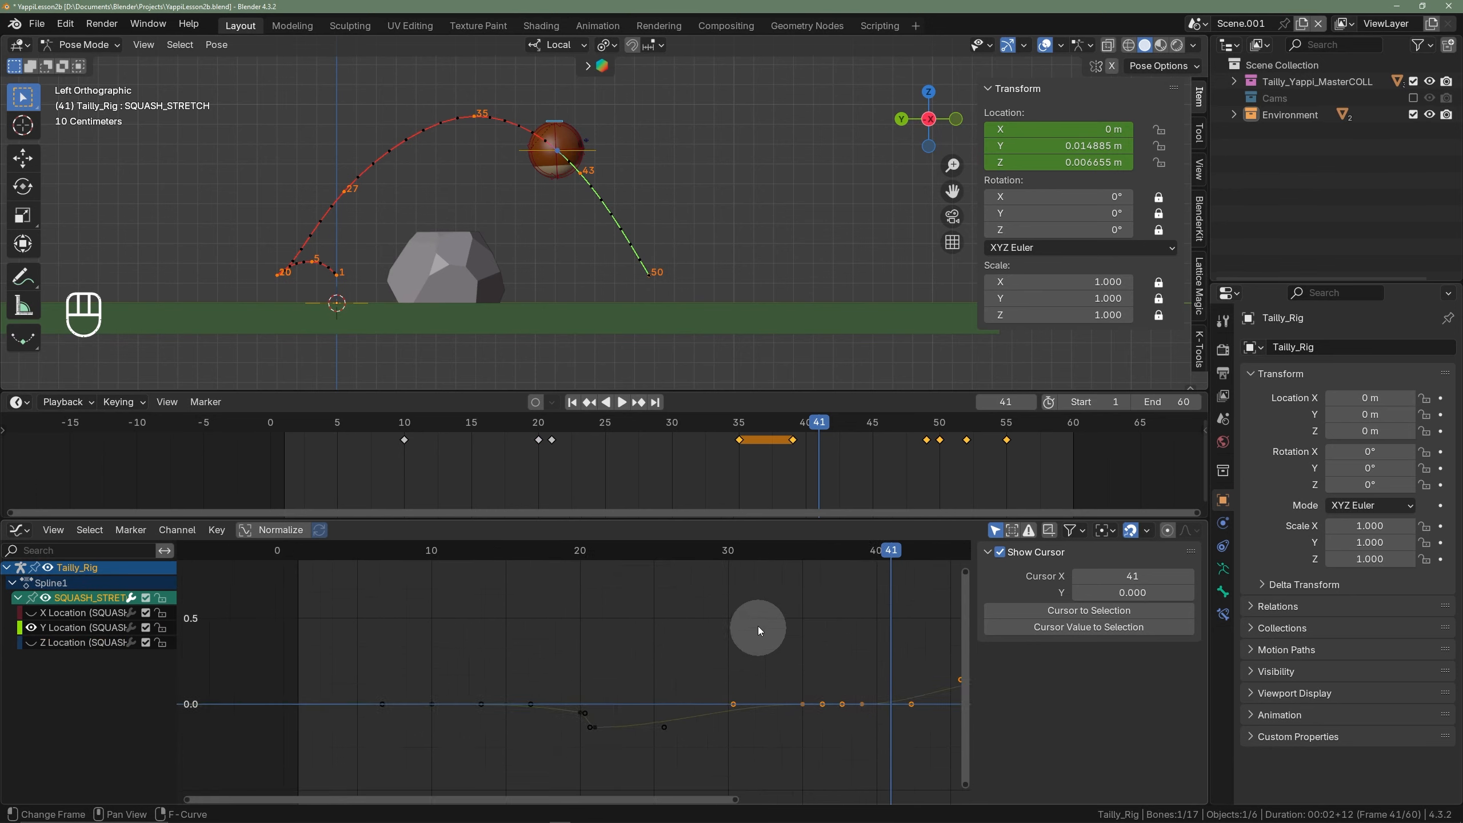
scroll(608, 654, up, 4)
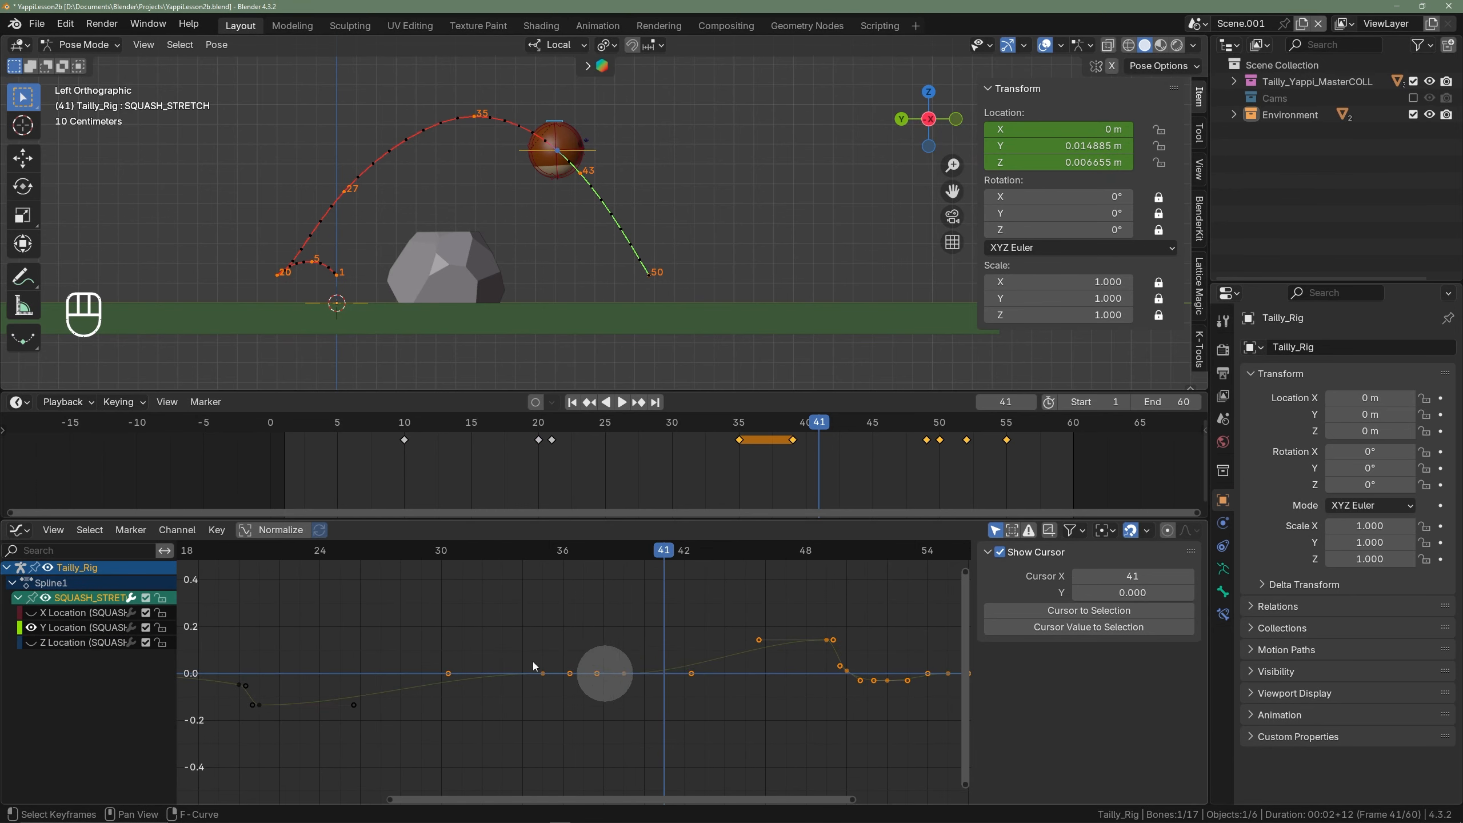
scroll(519, 646, down, 2)
drag(454, 584, 854, 723)
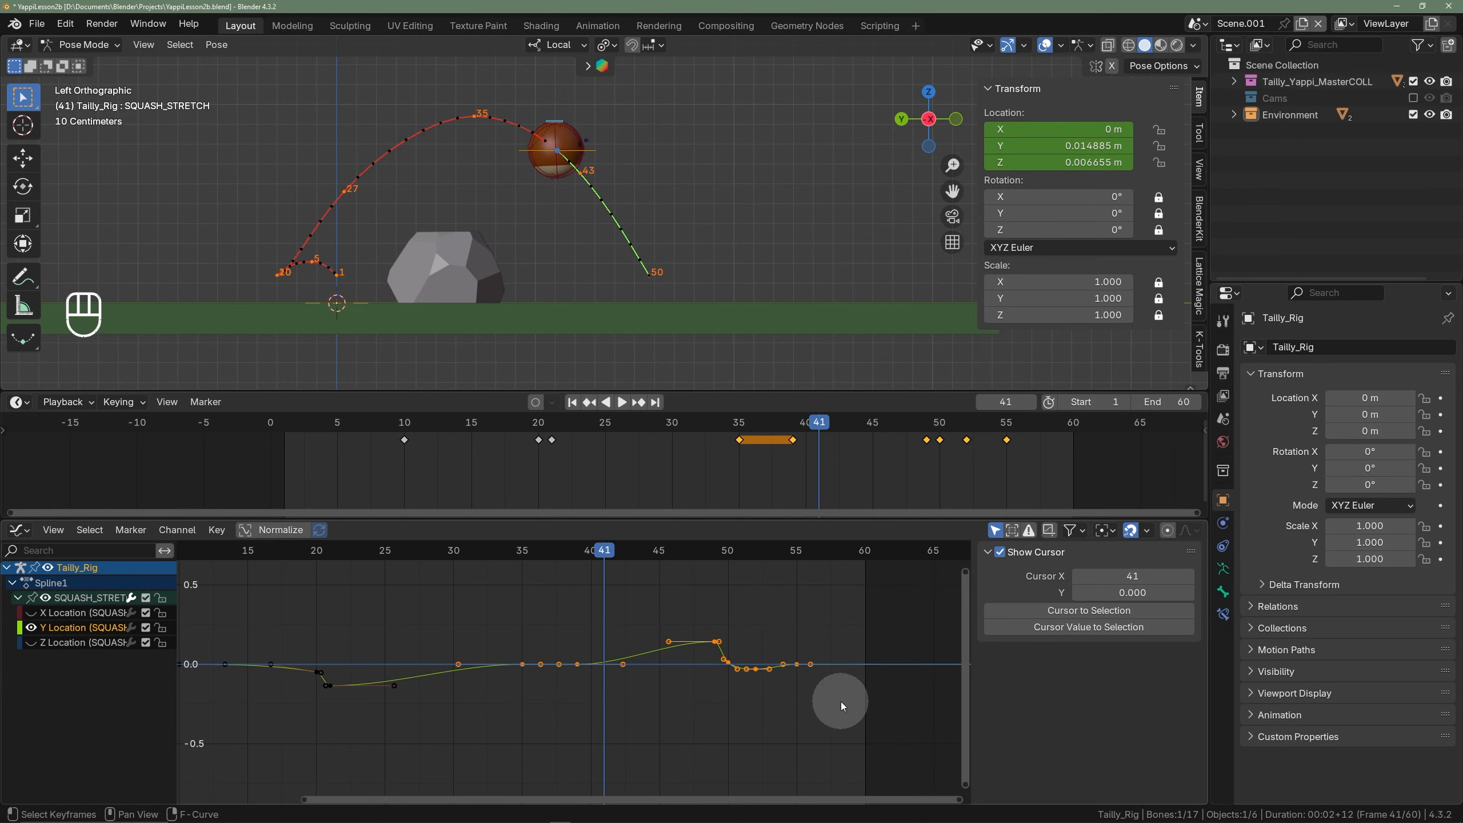
key(KP_Decimal)
scroll(662, 723, down, 1)
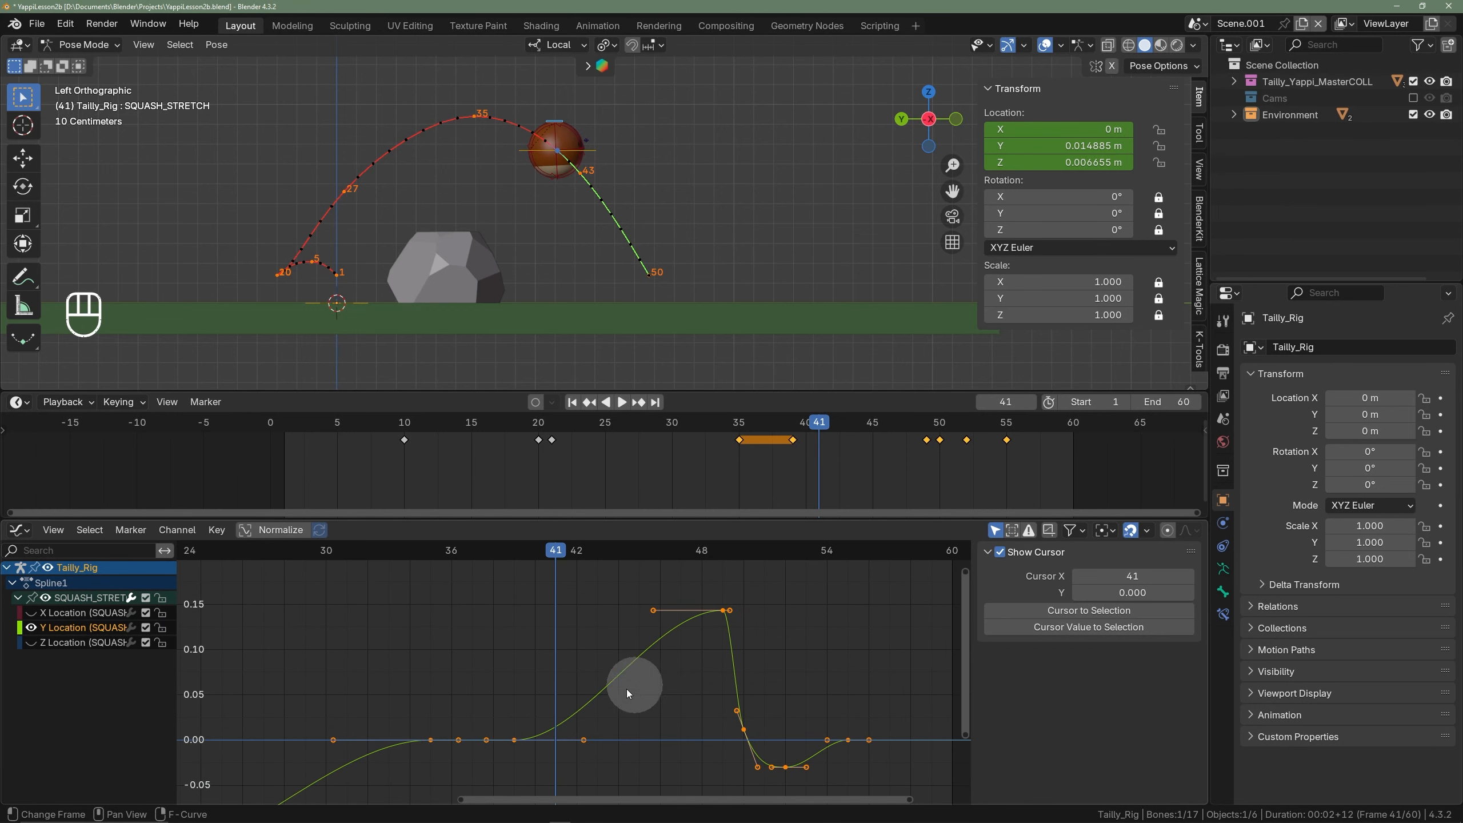
- Try deleting the flat Y Location keys at frames 35 and 39, and undo the deletion
click(513, 739)
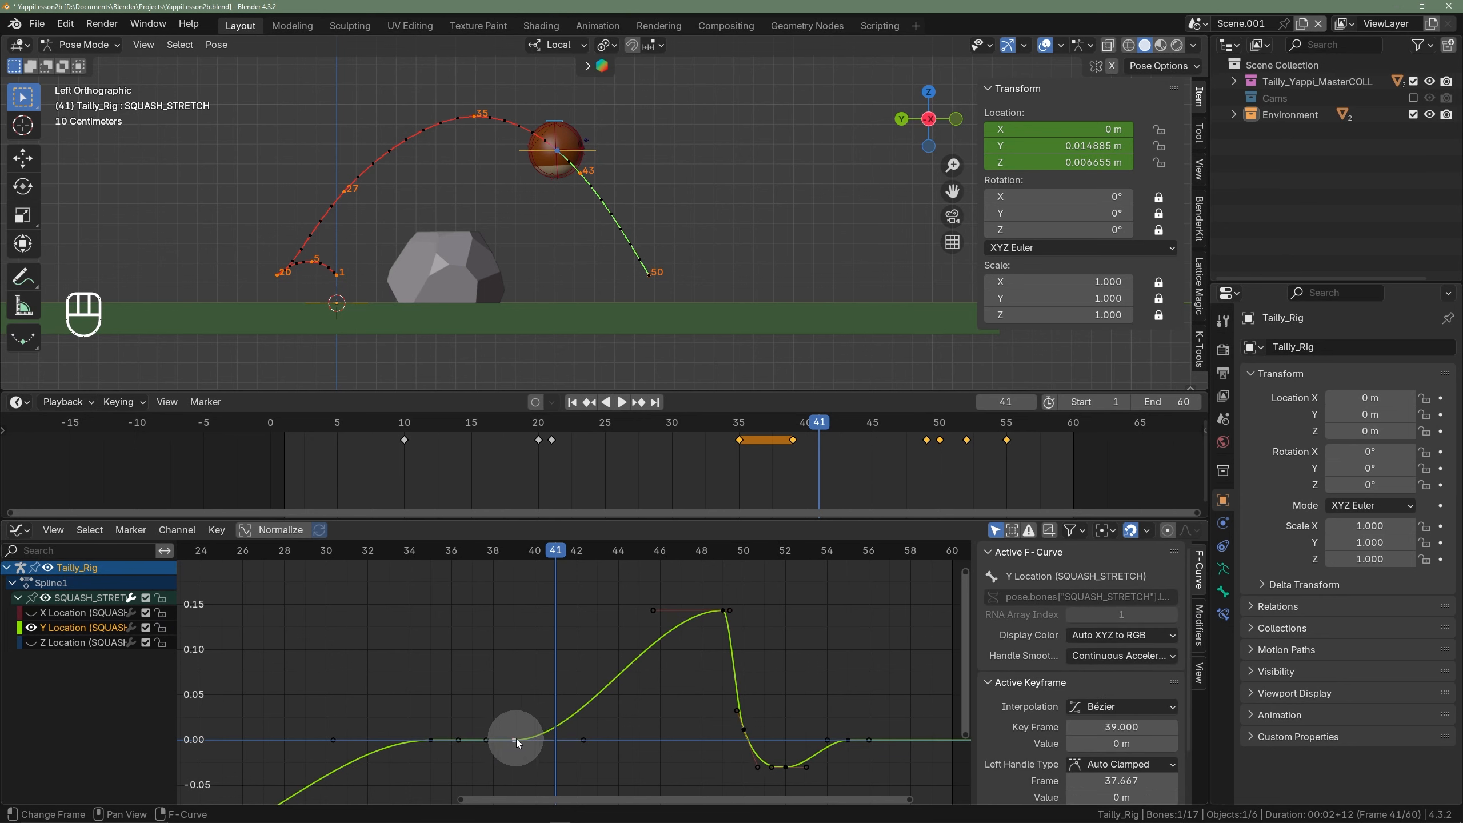
key(Home)
drag(648, 765, 457, 680)
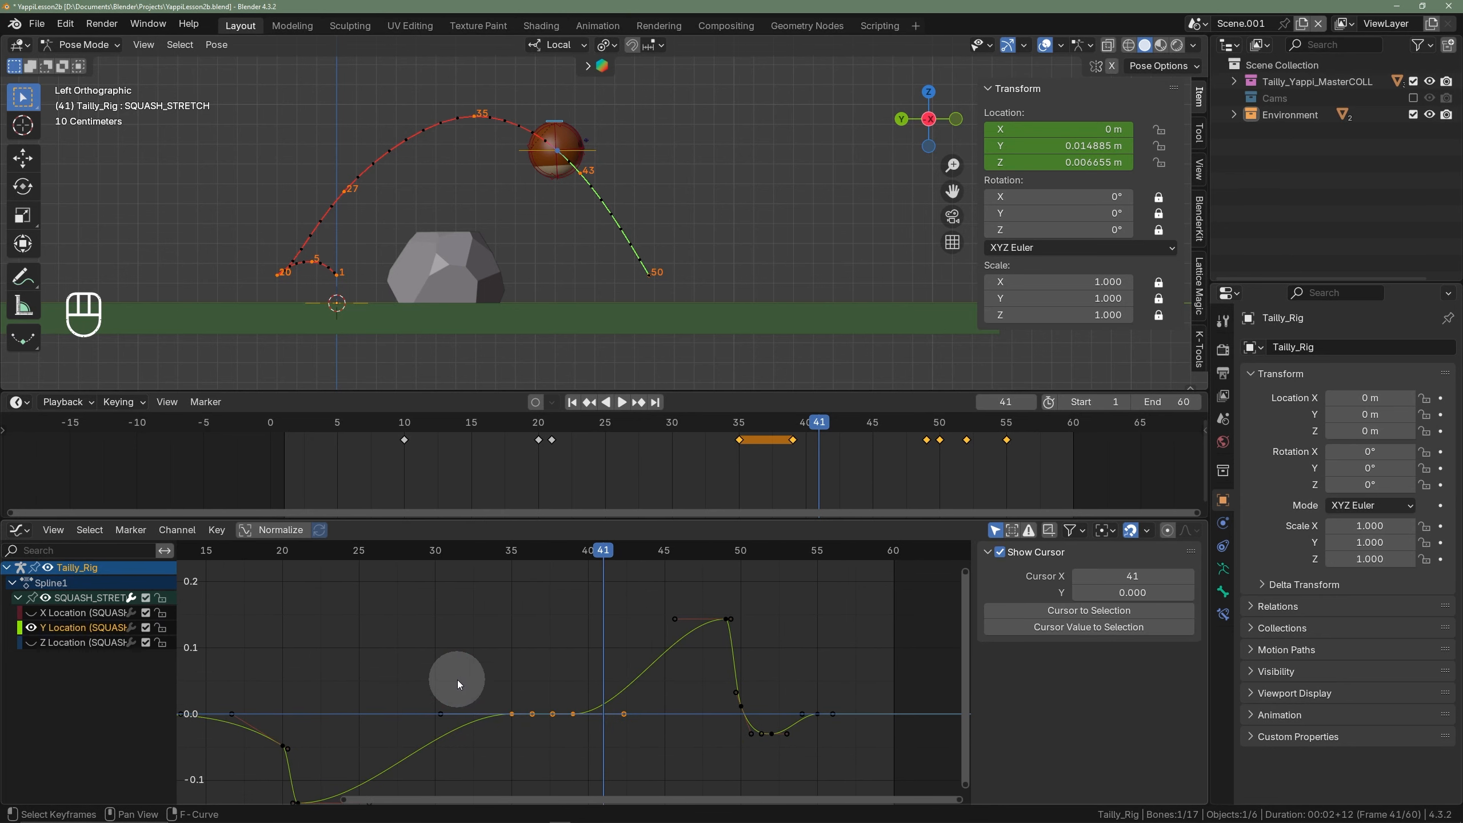
drag(691, 775, 416, 674)
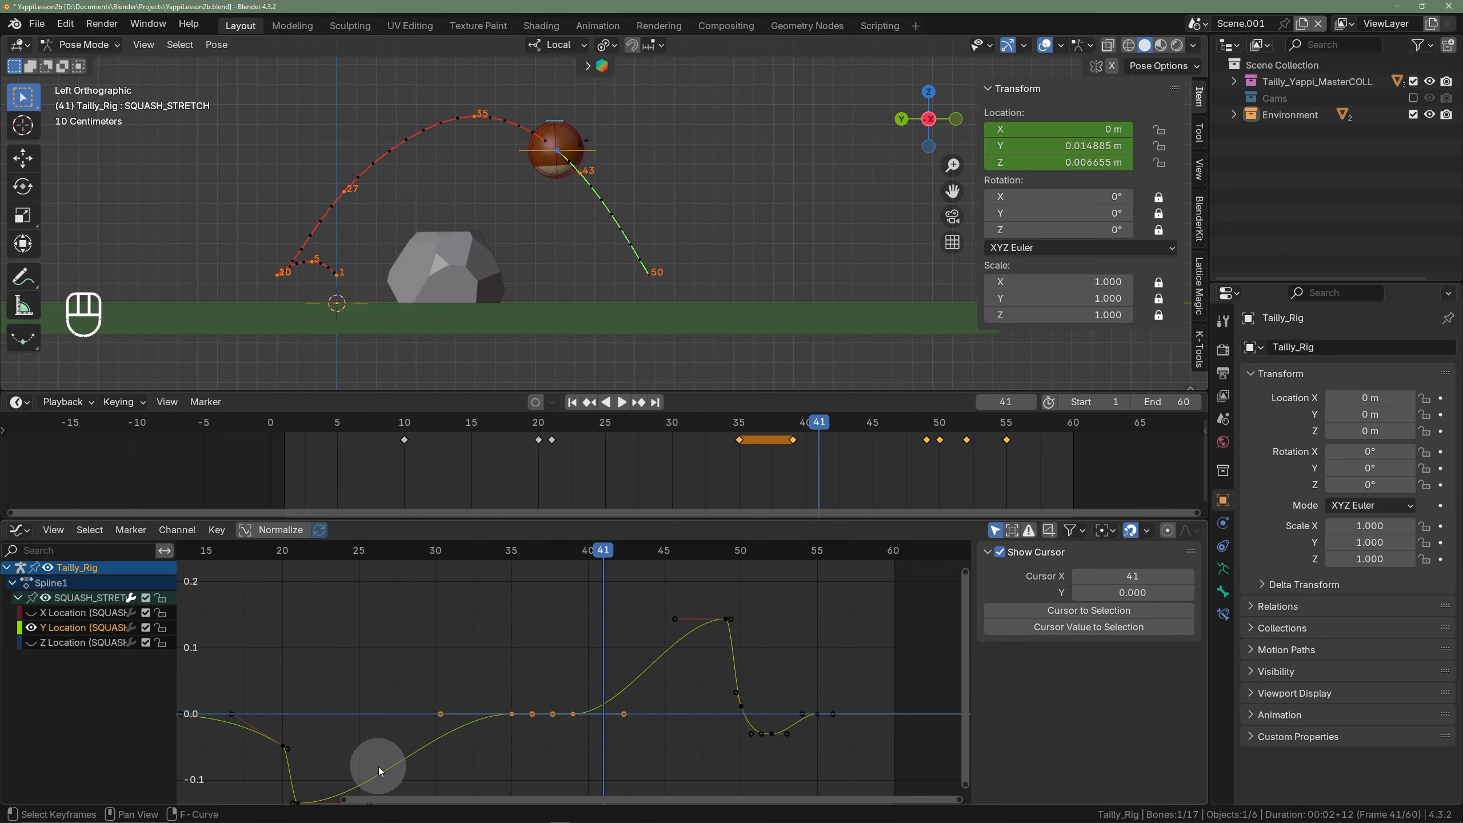
middle_drag(367, 768, 384, 714)
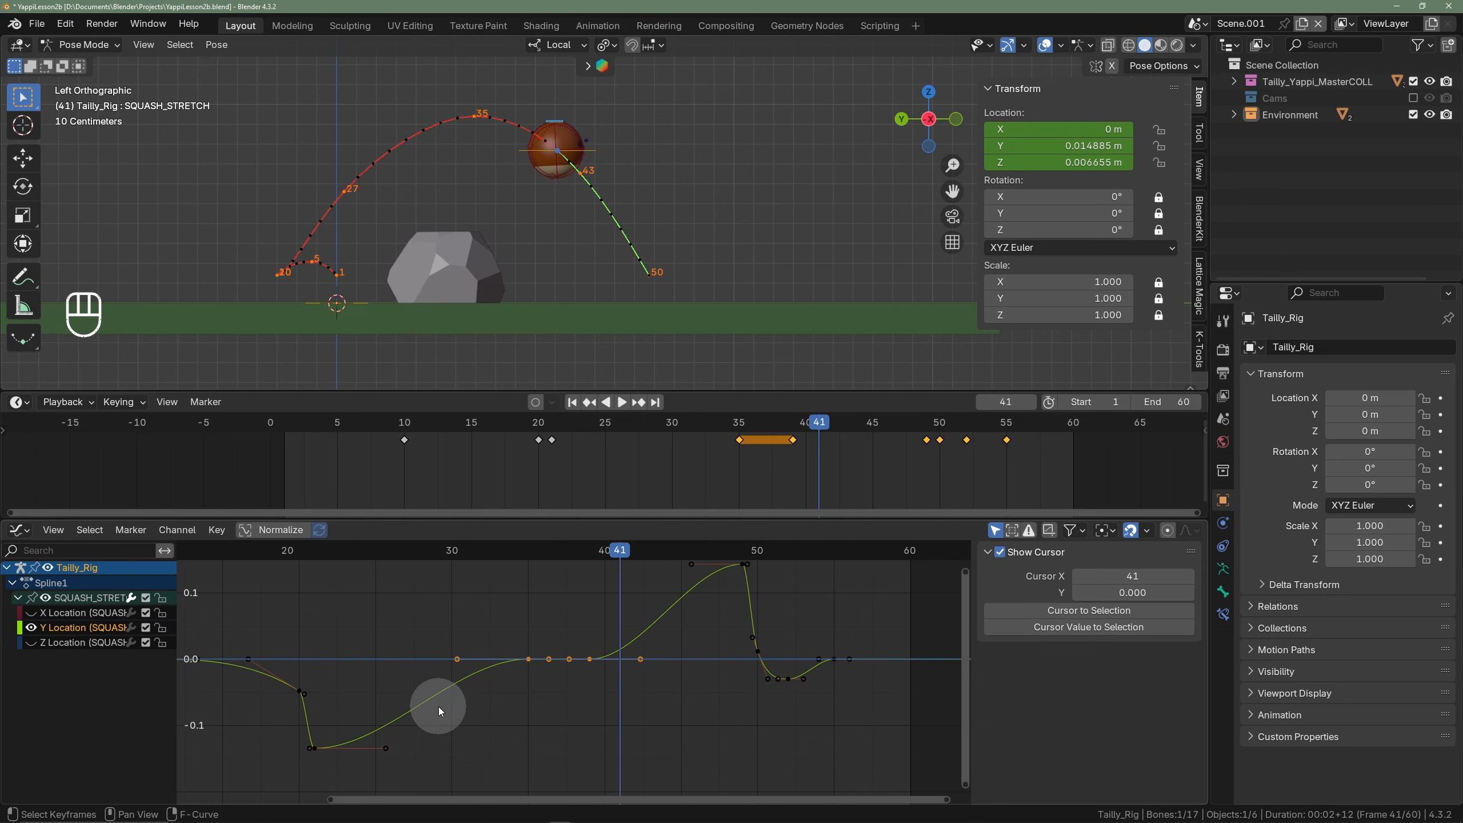
key(x)
click(631, 663)
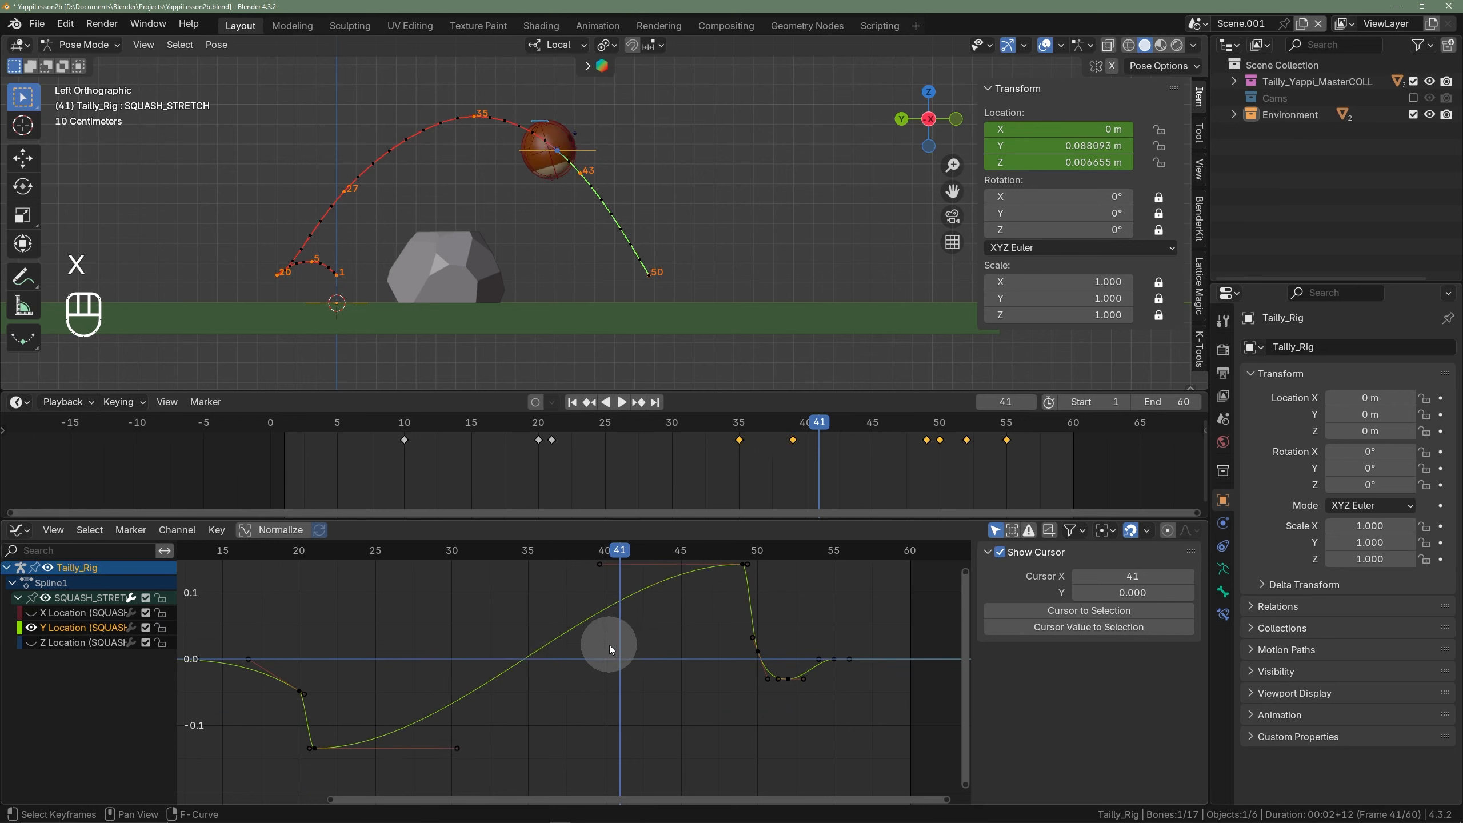
key(ctrl+z)
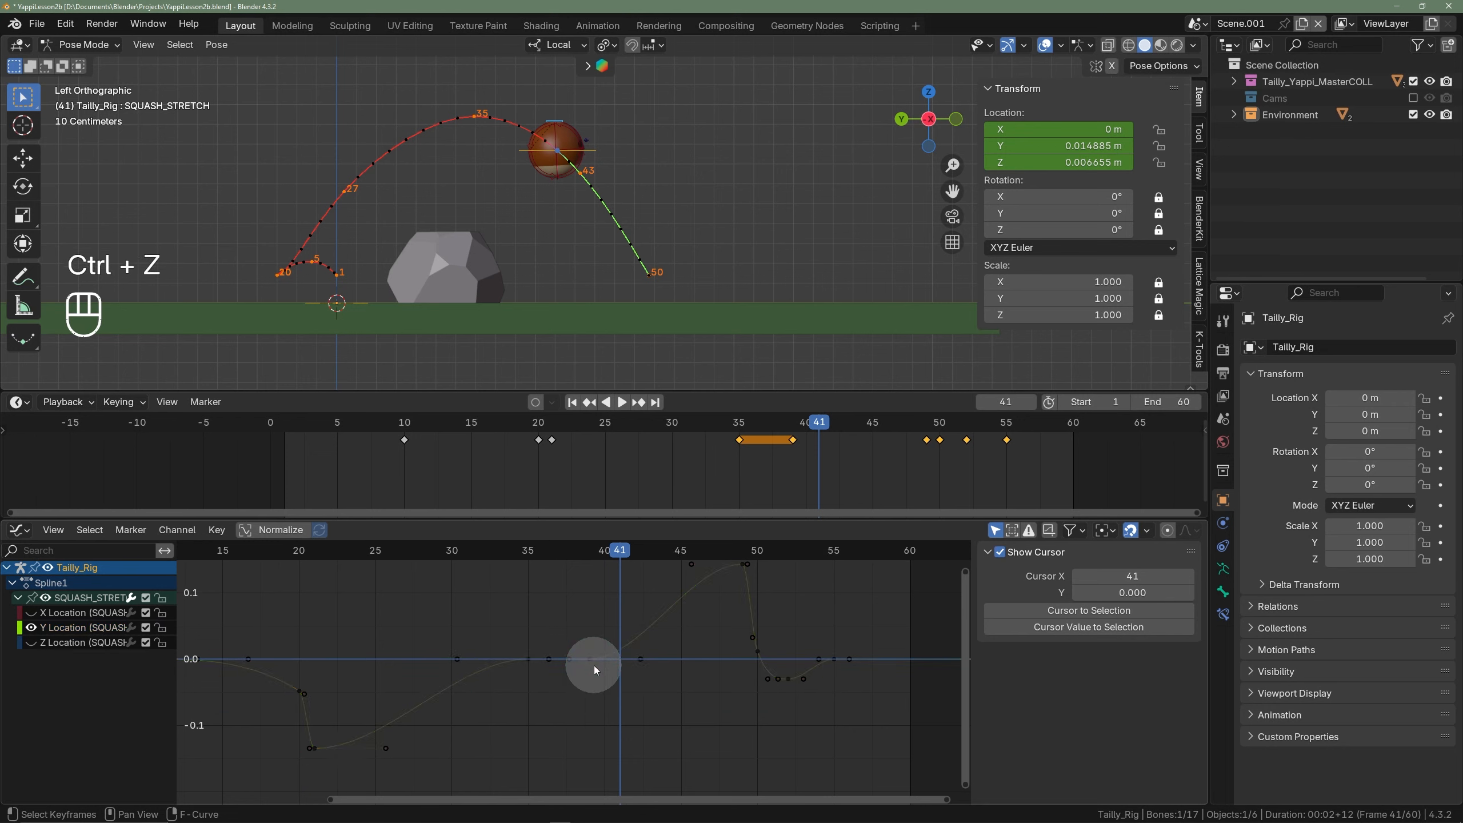
click(591, 660)
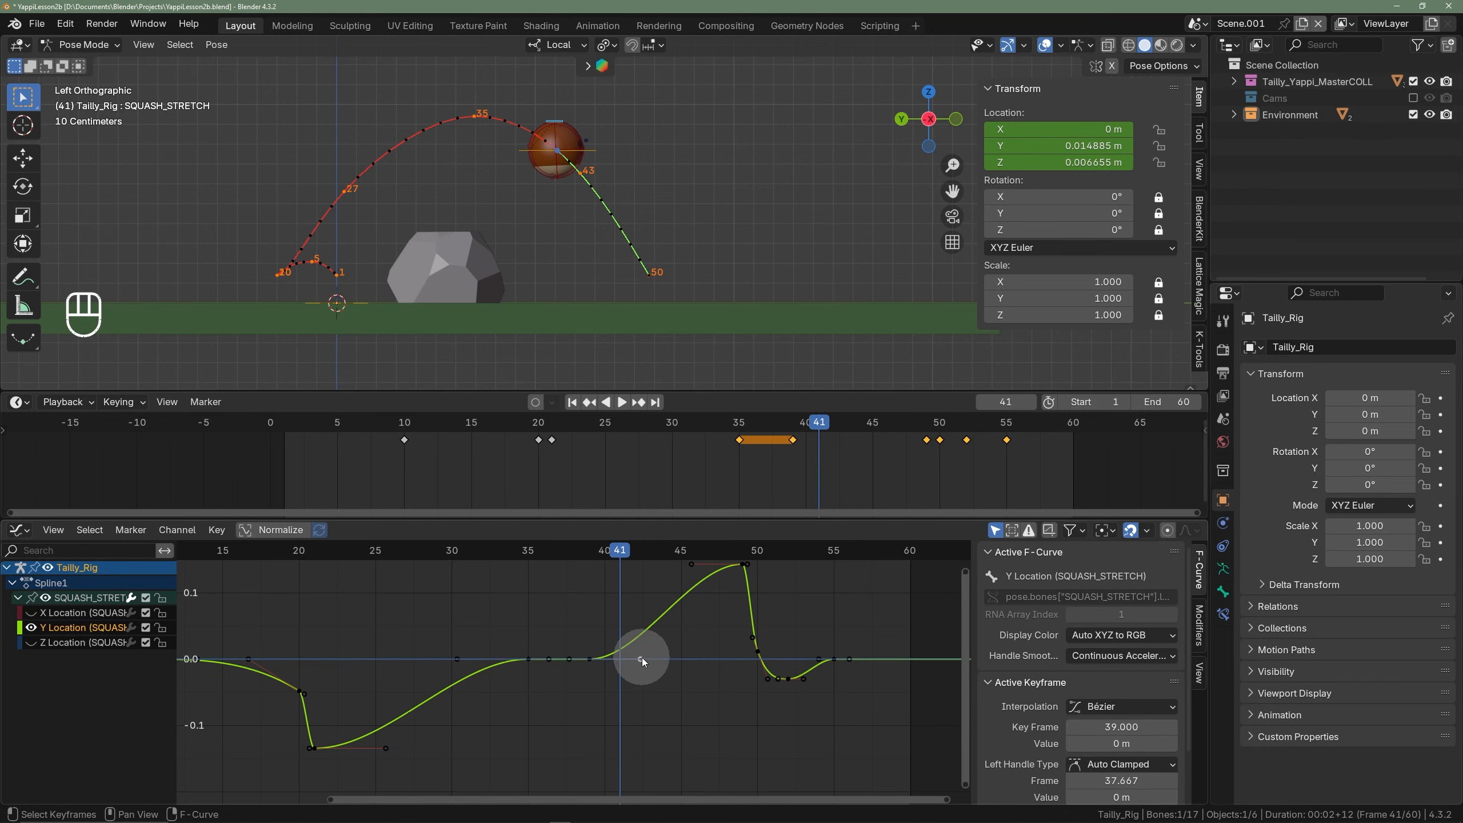
key(g)
right_click(647, 633)
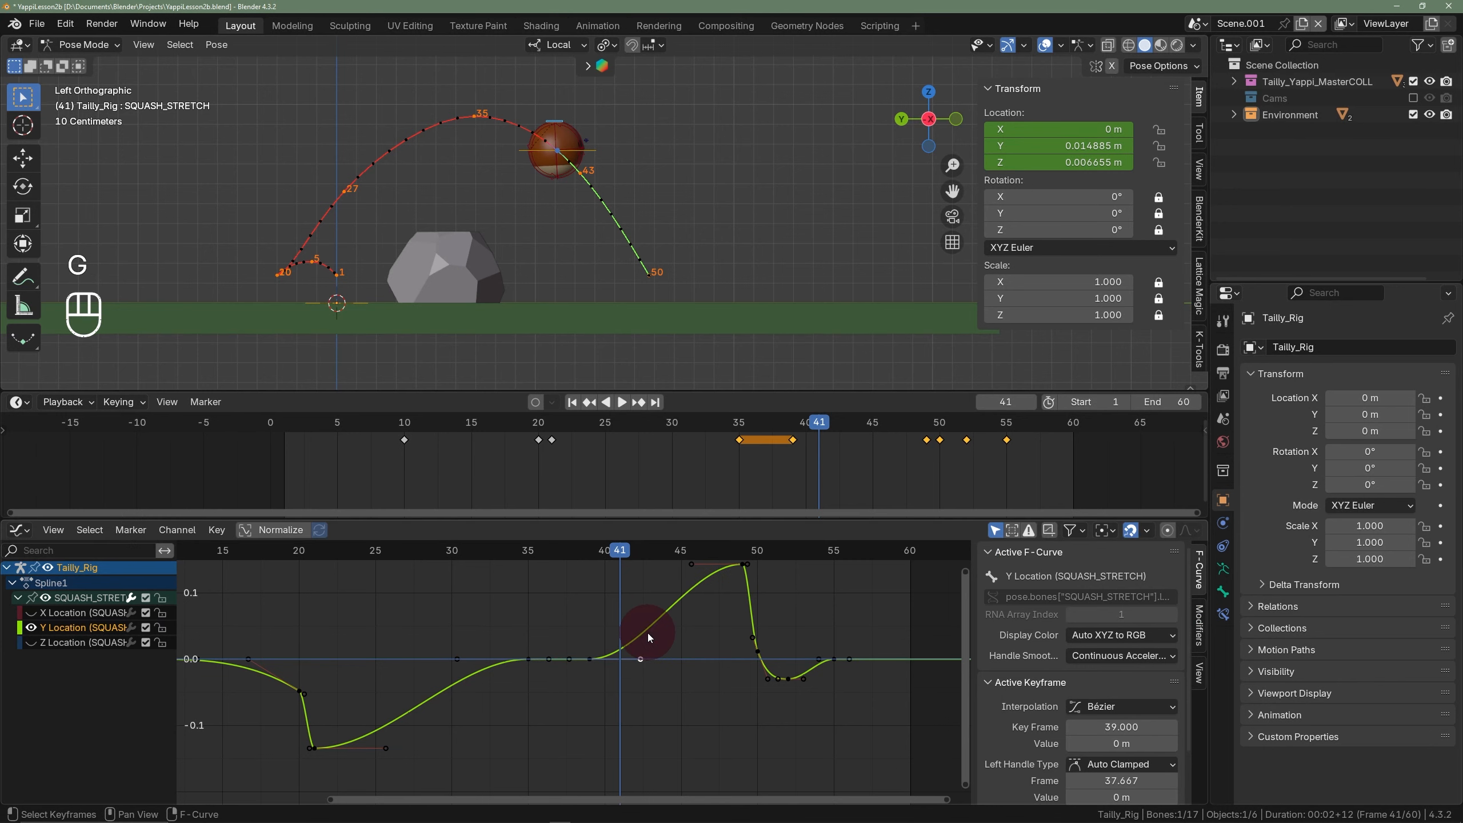
ctrl+middle_drag(745, 568, 710, 580)
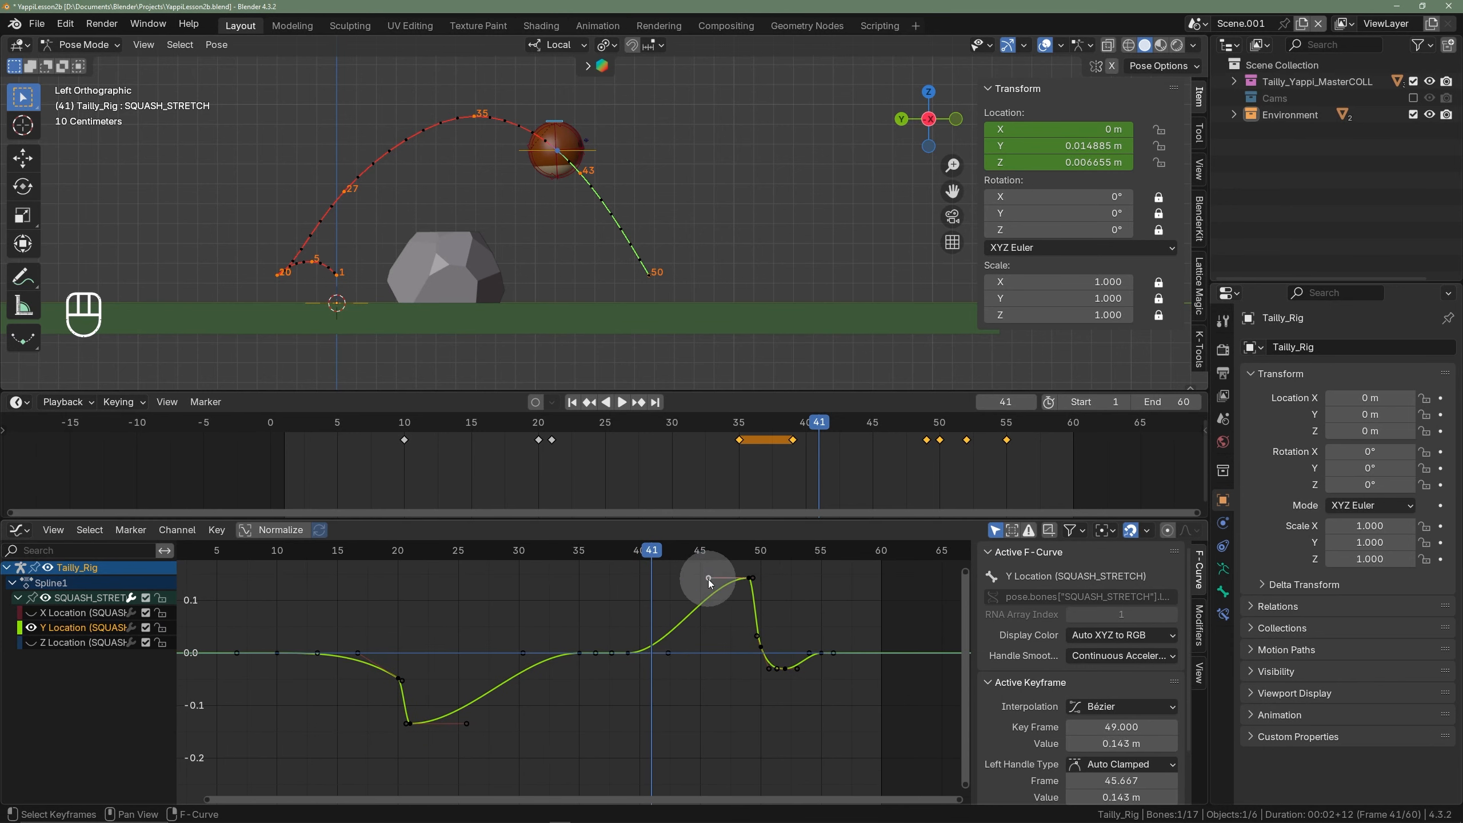
key(g)
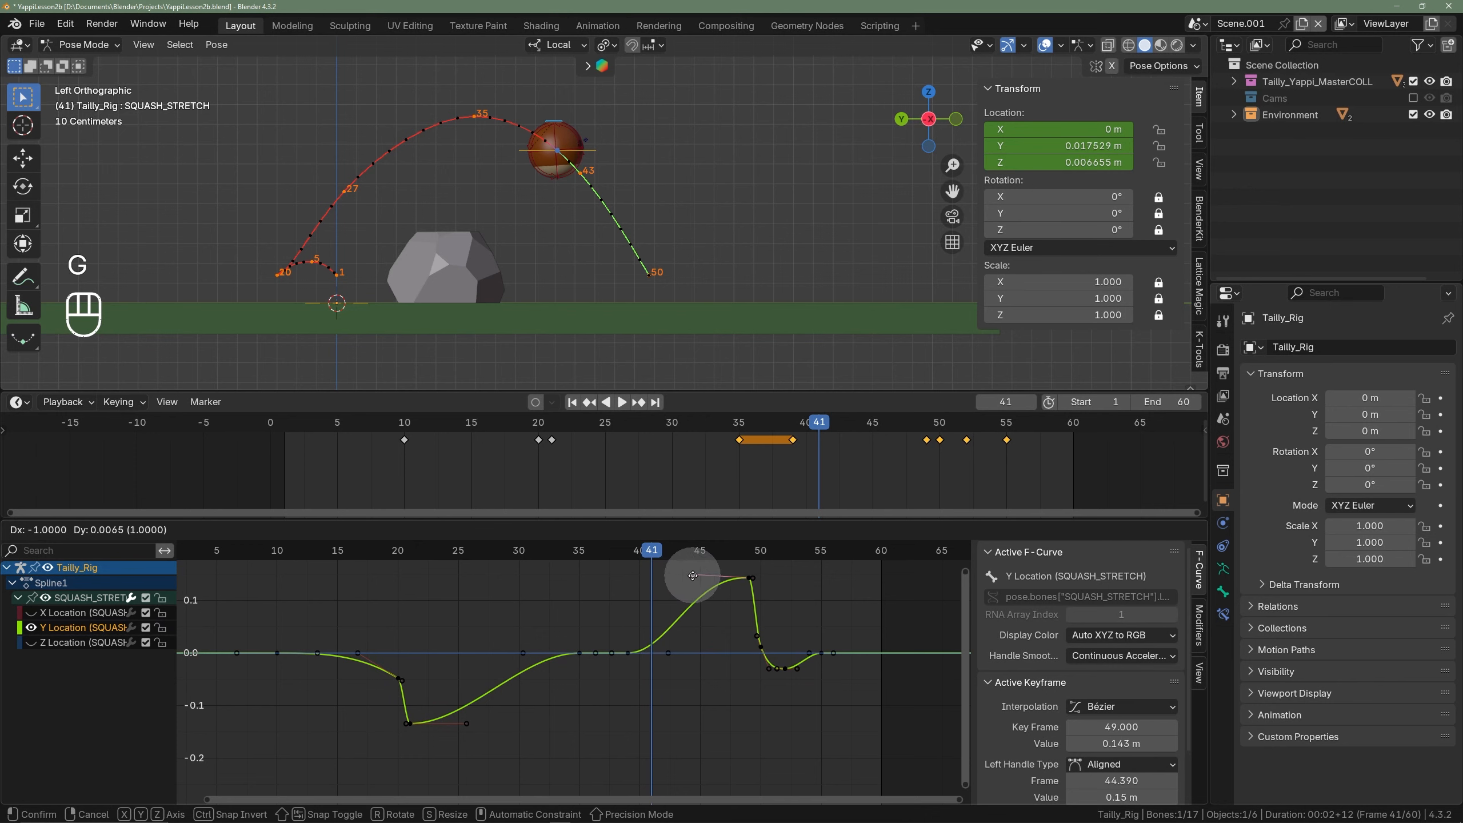
right_click(723, 579)
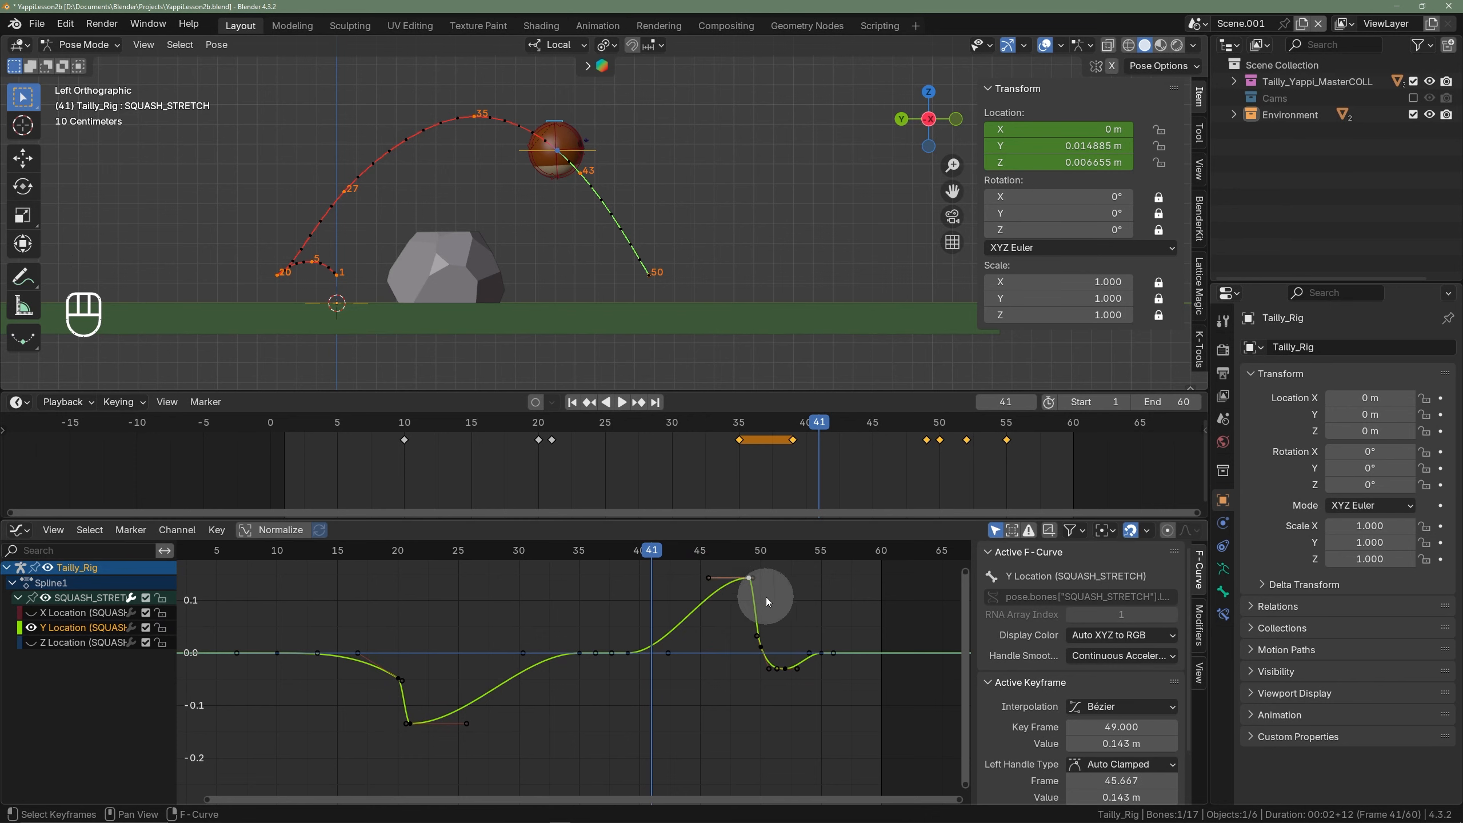
- Rotate and lengthen the frame 49 key's left handle to about frame 43.9 and 0.172 m, and scrub to frame 44
key(r)
click(782, 621)
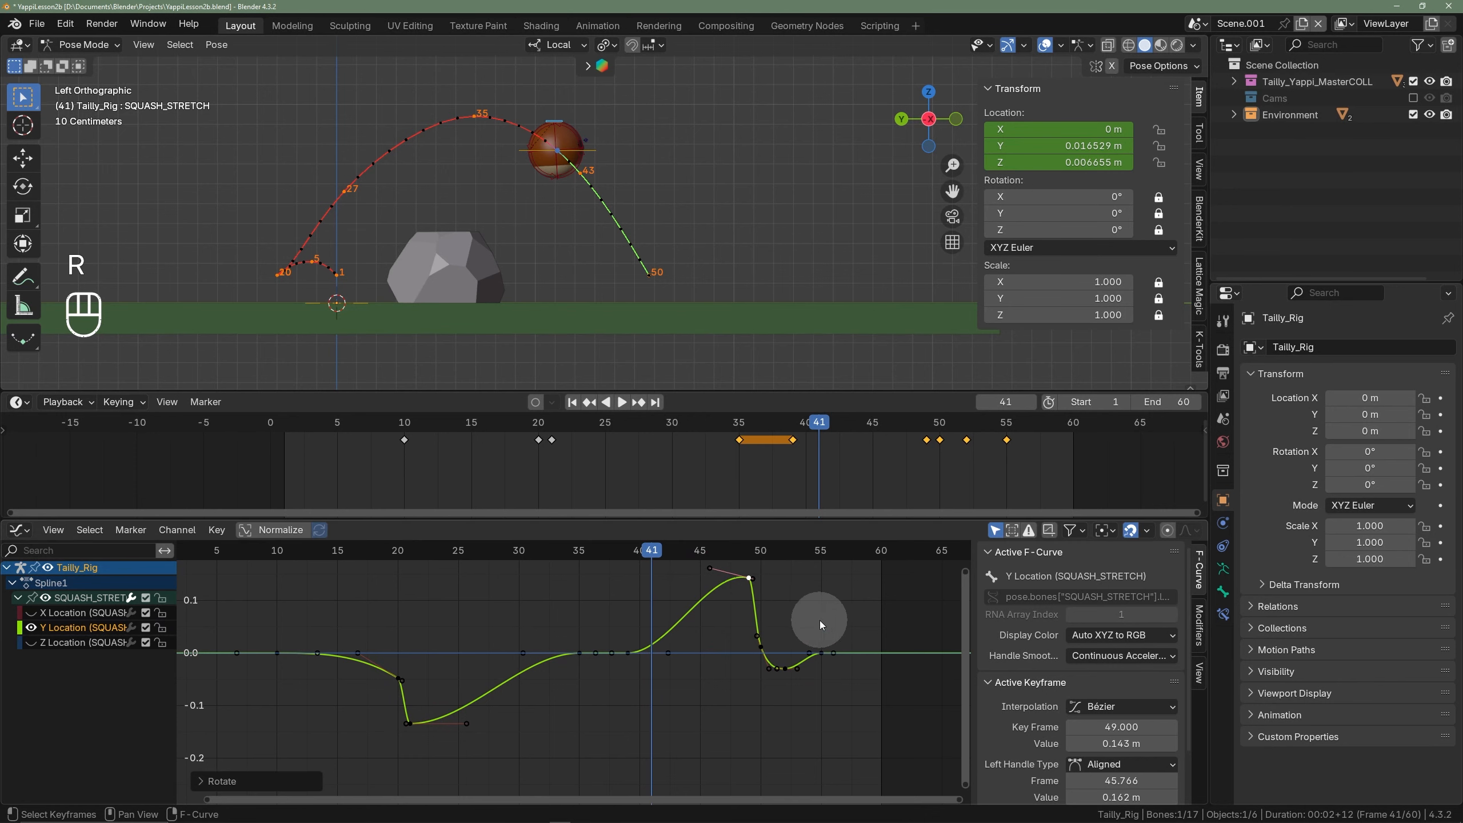
key(s)
click(834, 614)
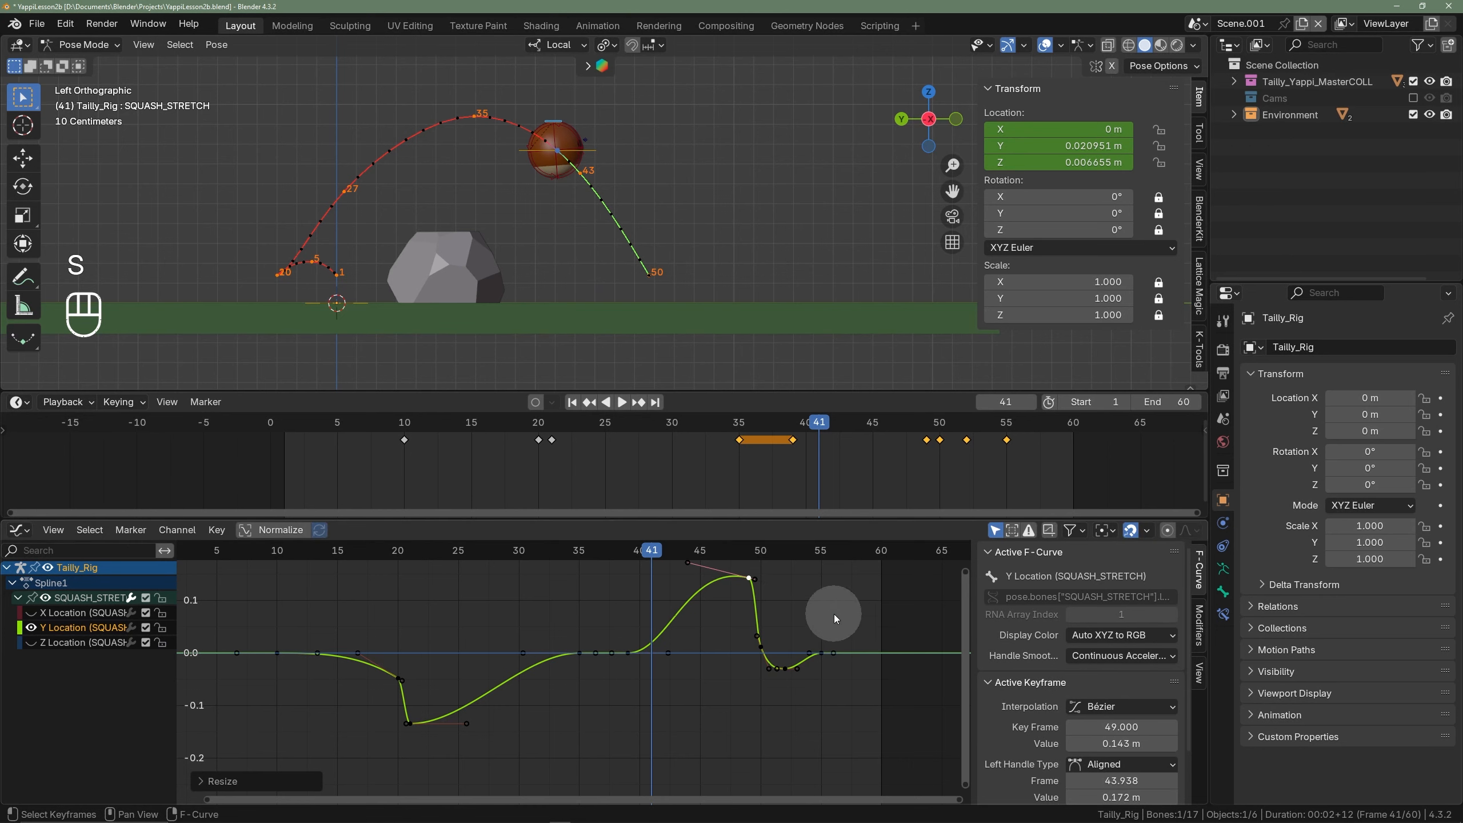
drag(634, 560, 687, 554)
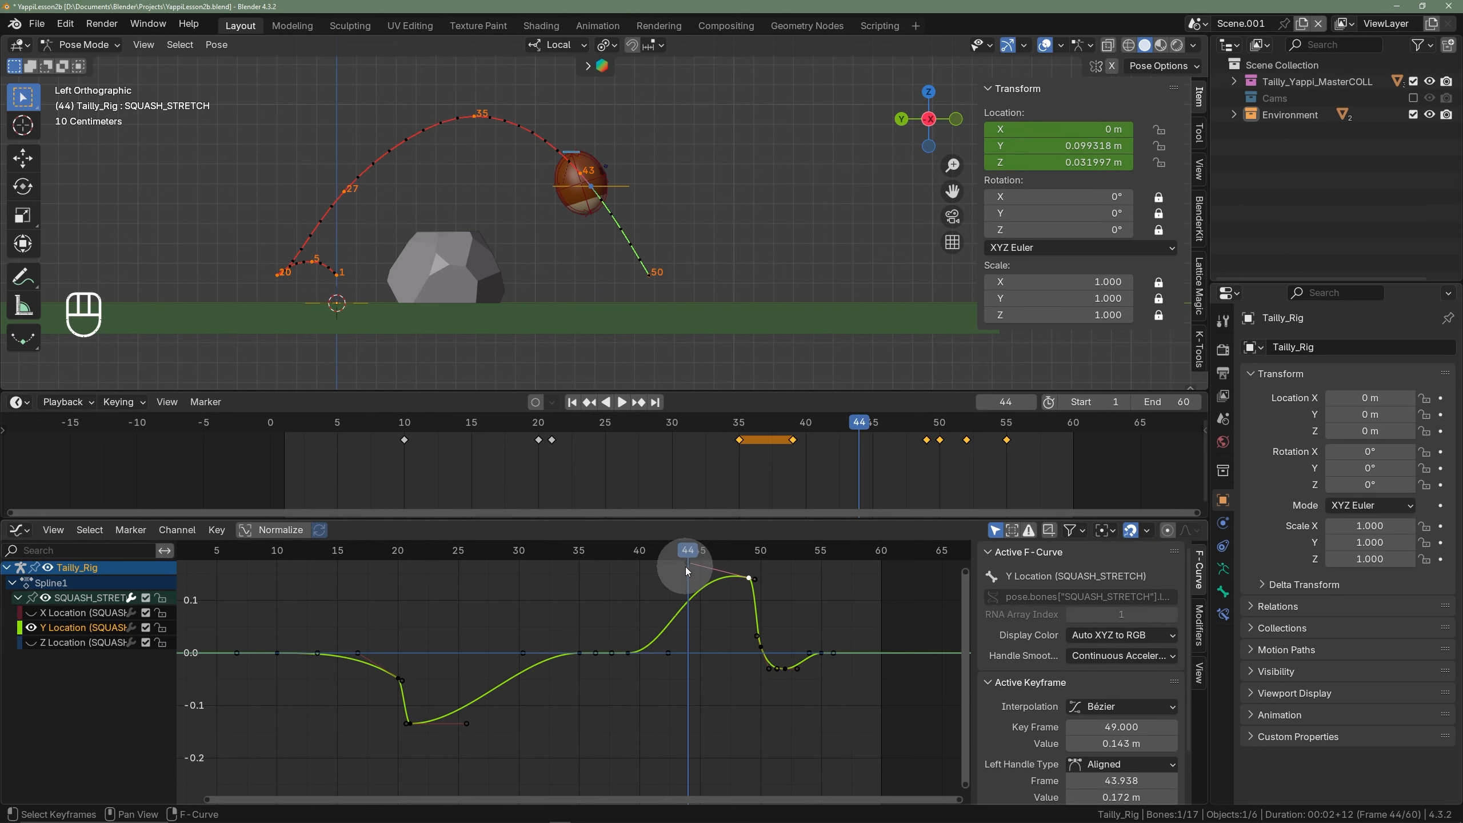
- Try moving the frame 49 key's left handle farther out toward frame 42
key(g)
right_click(672, 561)
click(682, 562)
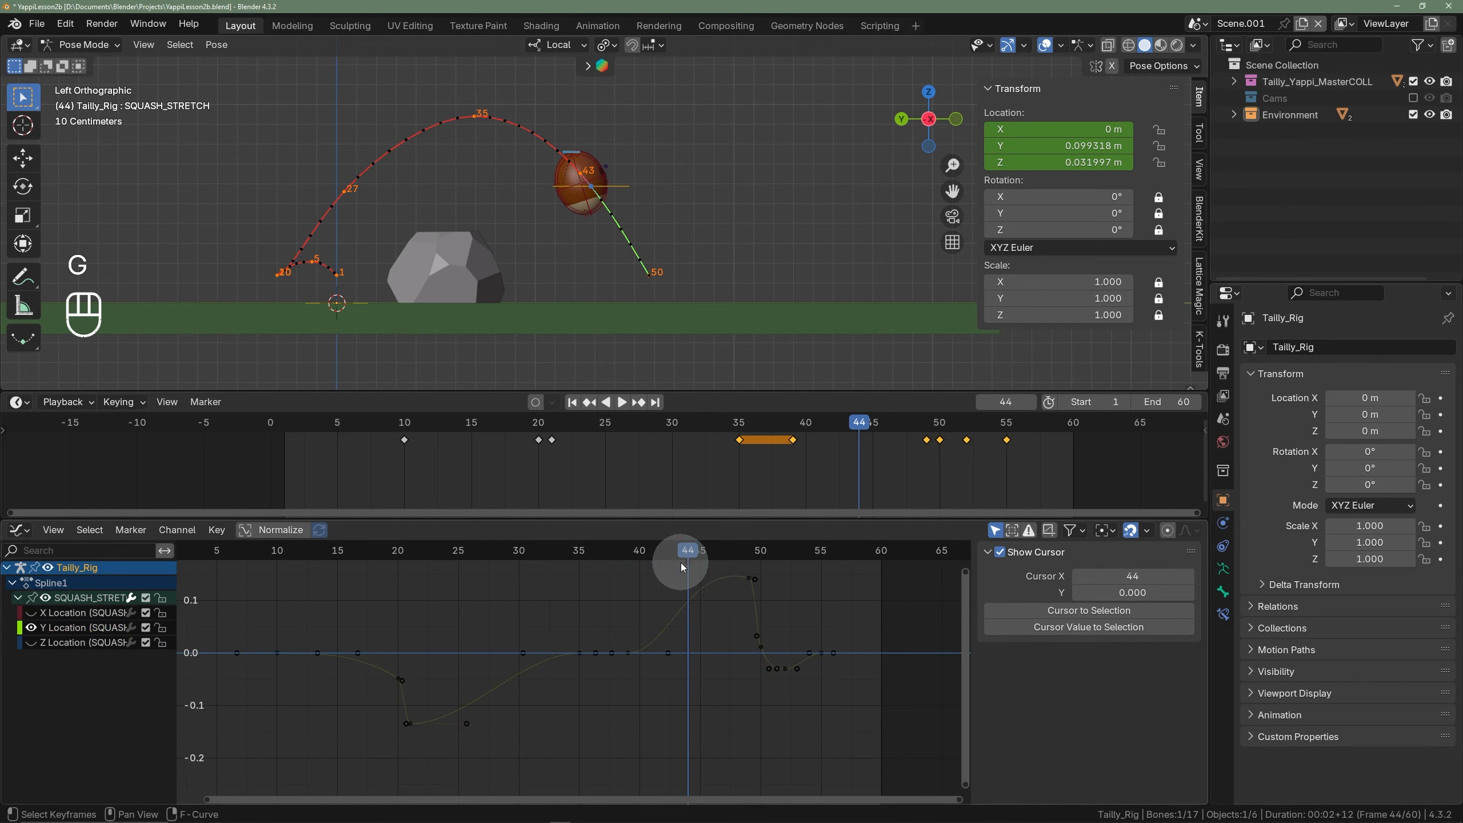
mouse_move(685, 578)
shift+middle_down()
mouse_move(699, 611)
mouse_move(695, 599)
shift+middle_up()
click(694, 582)
key(g)
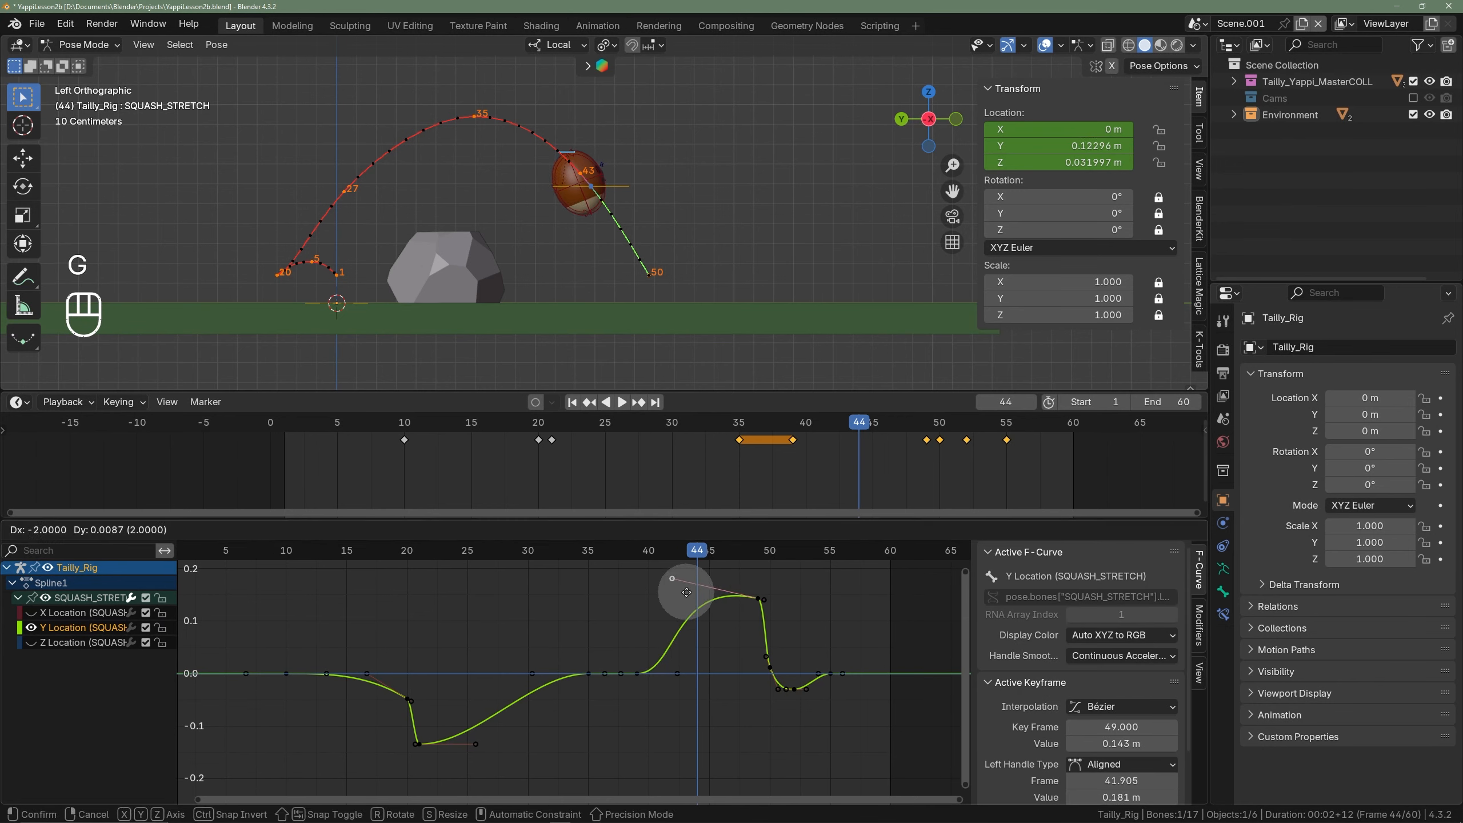
click(685, 590)
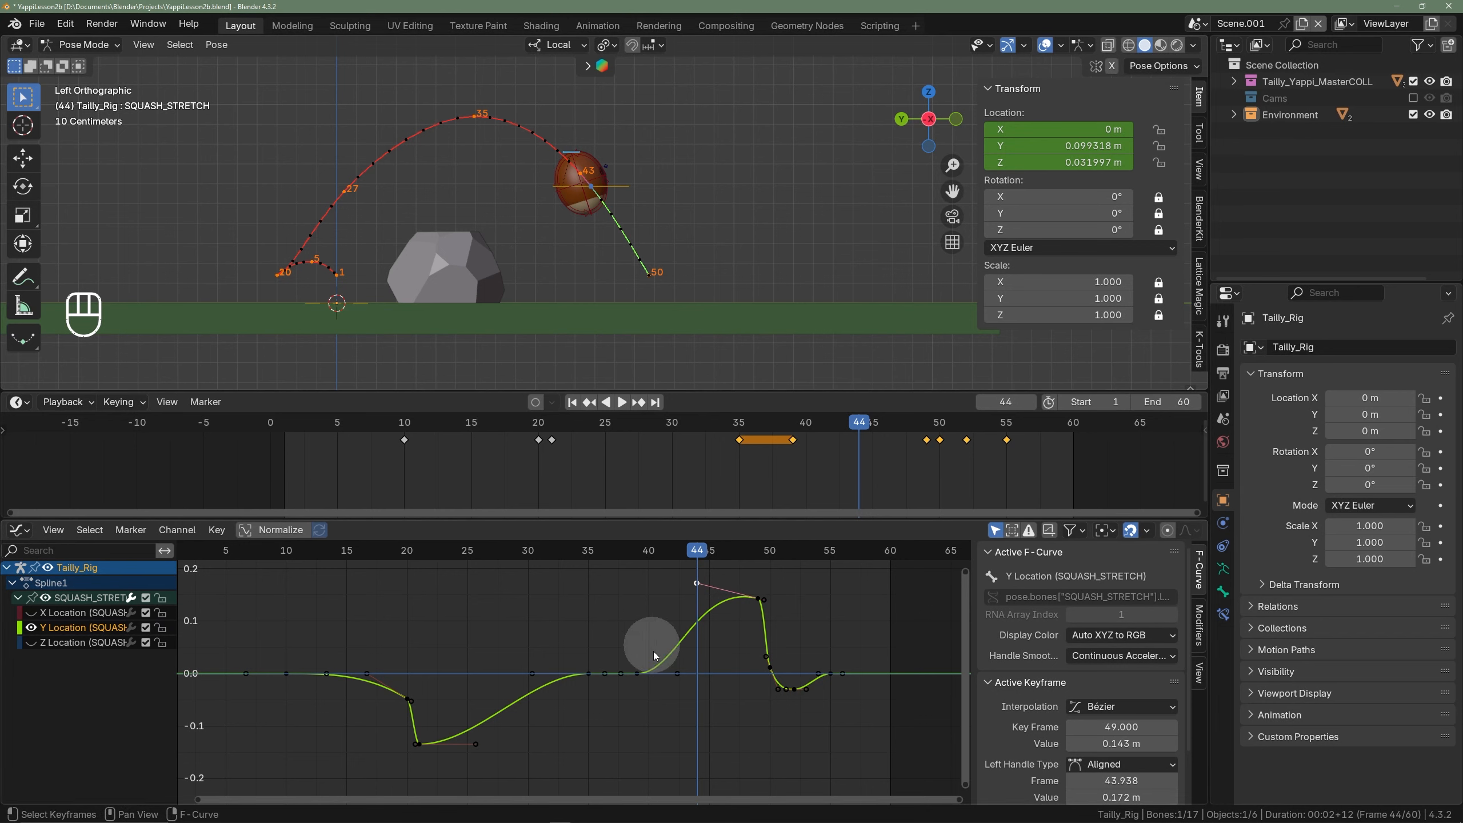
- Rotate the SQUASH_STRETCH Y Location key's handles at frame 21 so the left handle sits at about frame 20.683, -0.132 m
scroll(648, 645, up, 1)
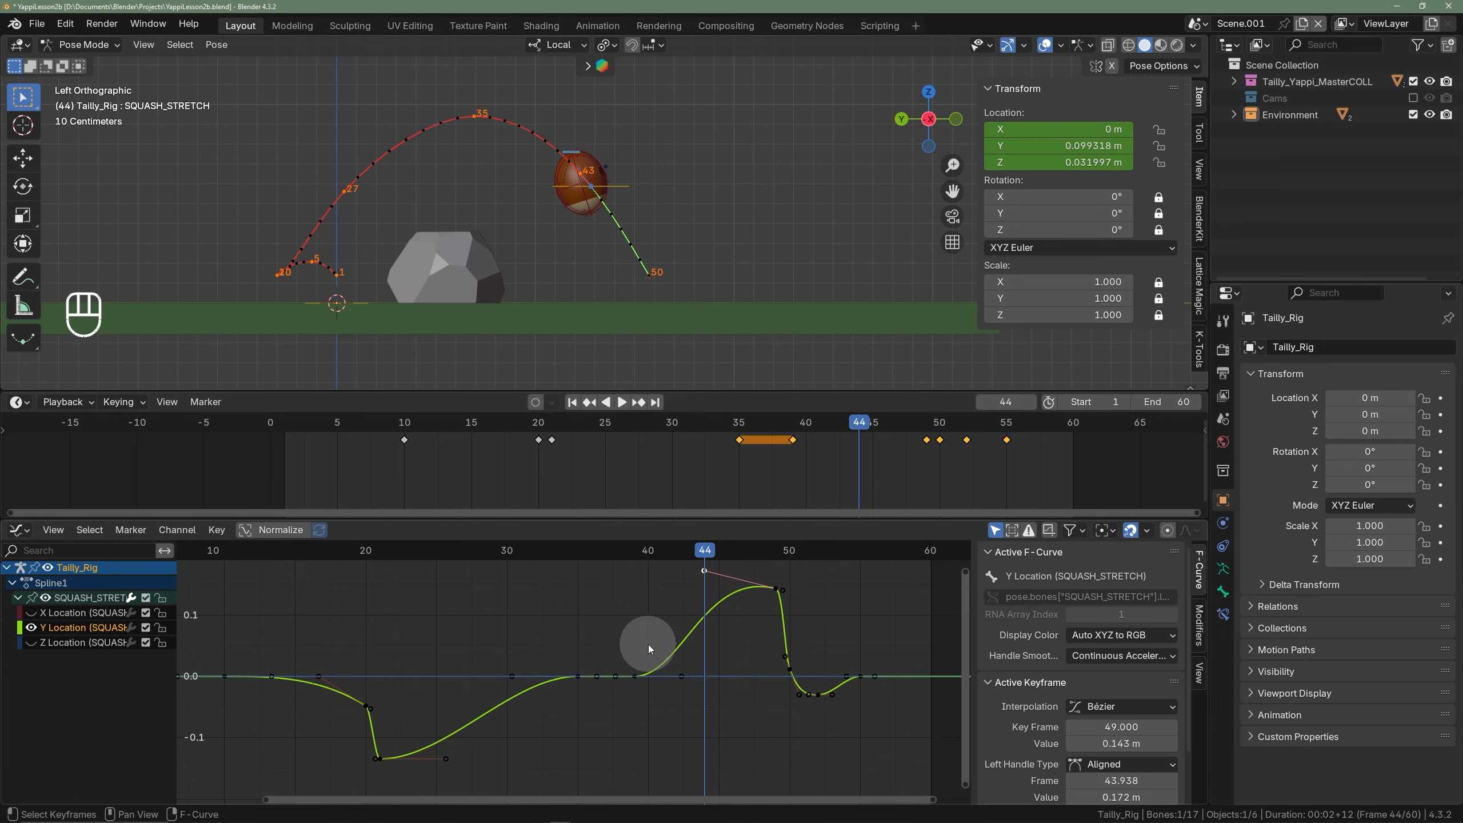
click(384, 759)
key(r)
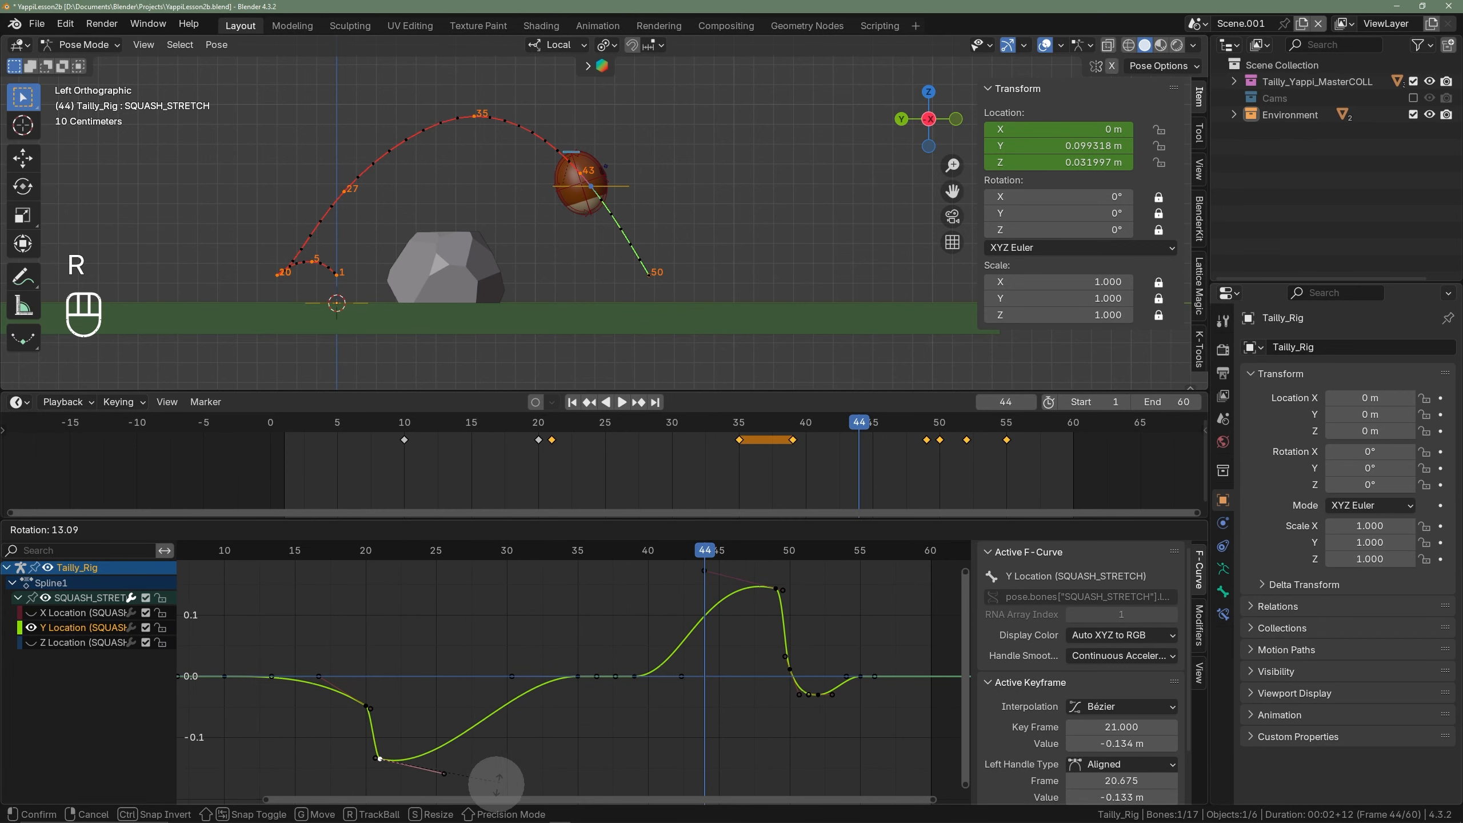
click(491, 791)
scroll(496, 748, down, 1)
shift+middle_drag(591, 715, 692, 678)
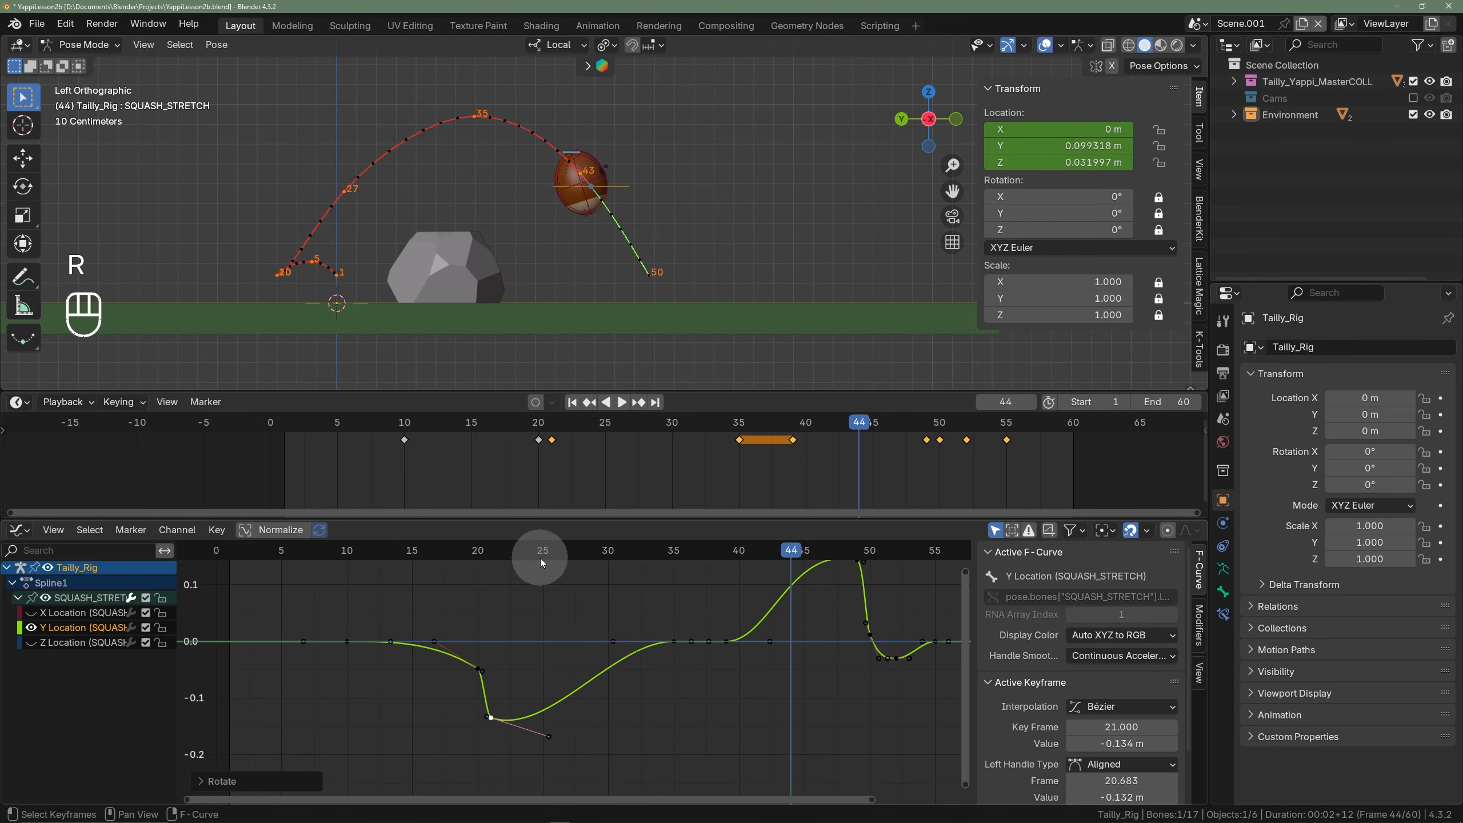
- Play the animation from around frame 21 to review the reshaped squash and stretch curve
click(497, 555)
drag(503, 556, 535, 597)
key(space)
key(space)
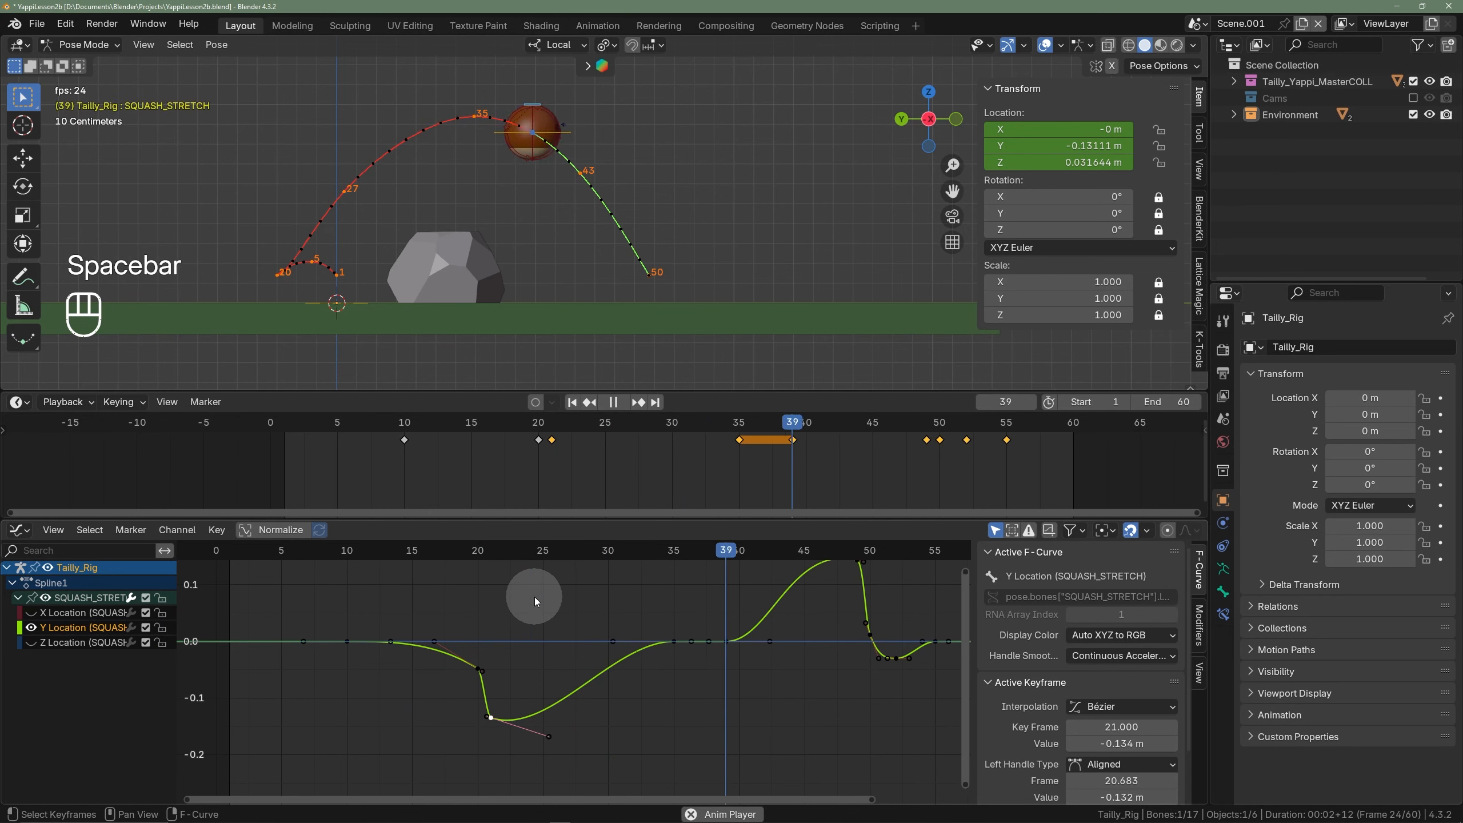
- Clear the existing motion paths and calculate a new one for the BODY_Master control, using In Range, Scene Frame Range and Heads
right_click(715, 324)
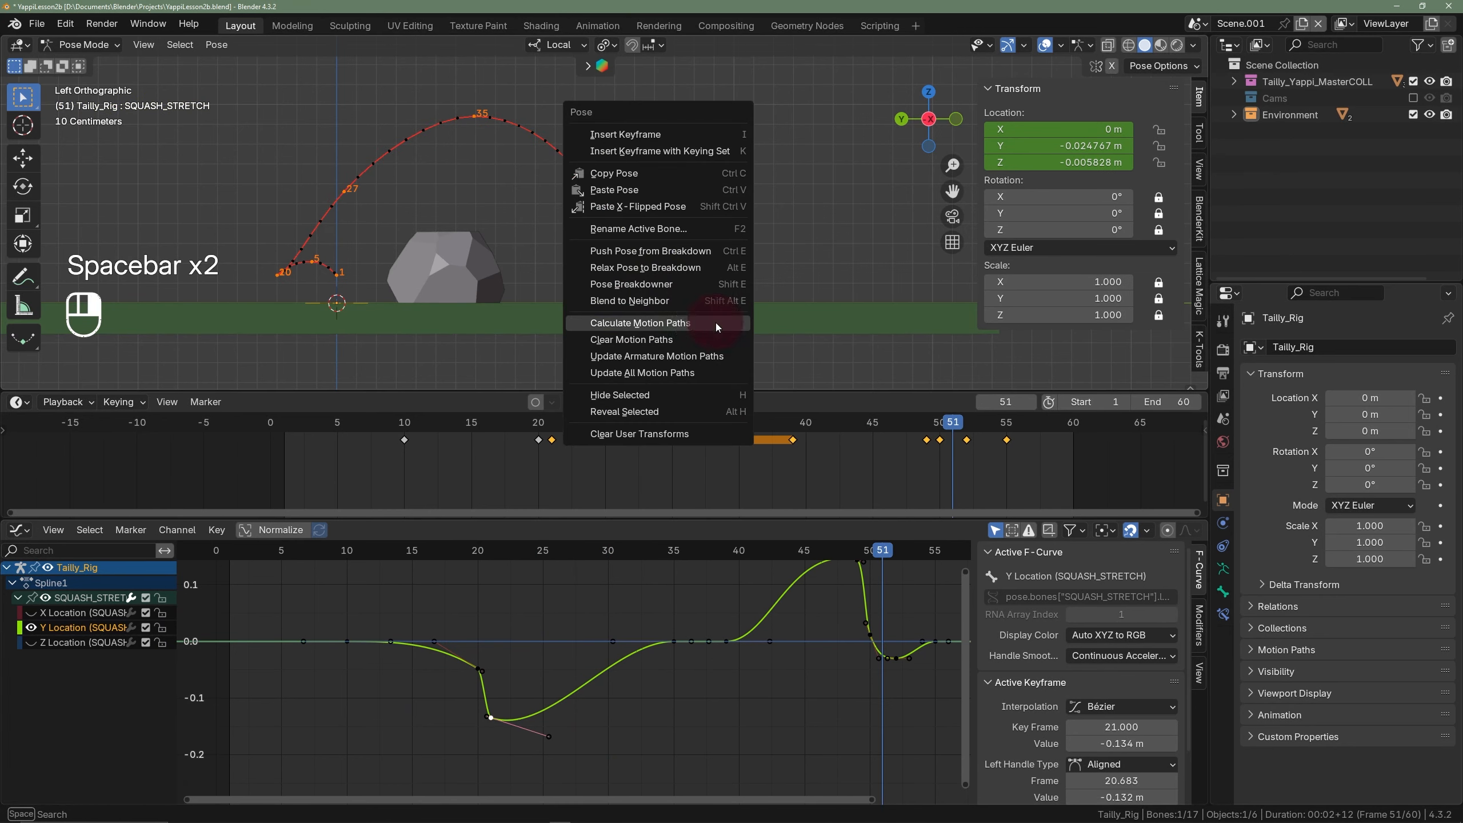
click(677, 360)
right_click(752, 288)
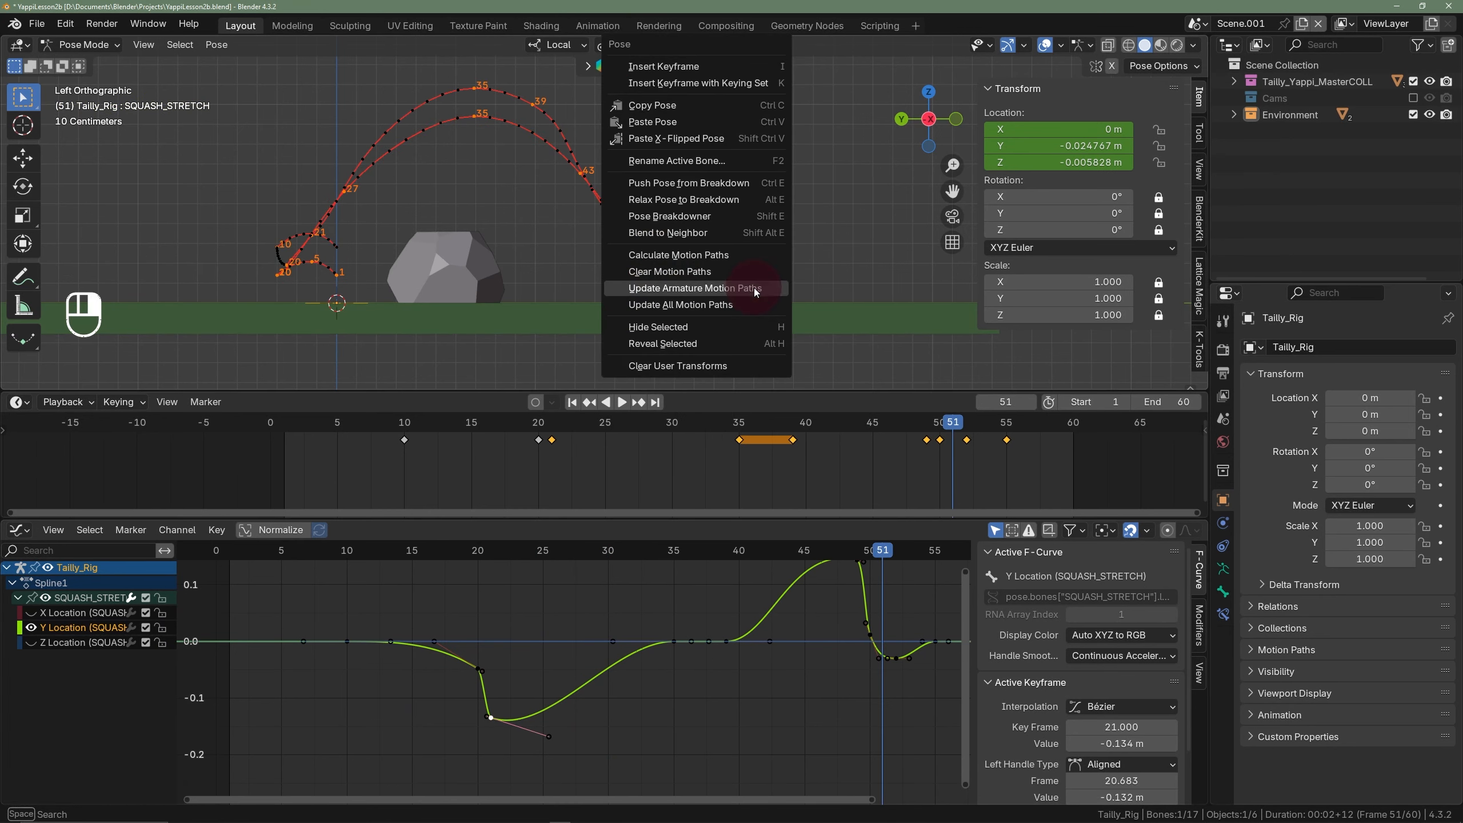
click(737, 271)
click(684, 277)
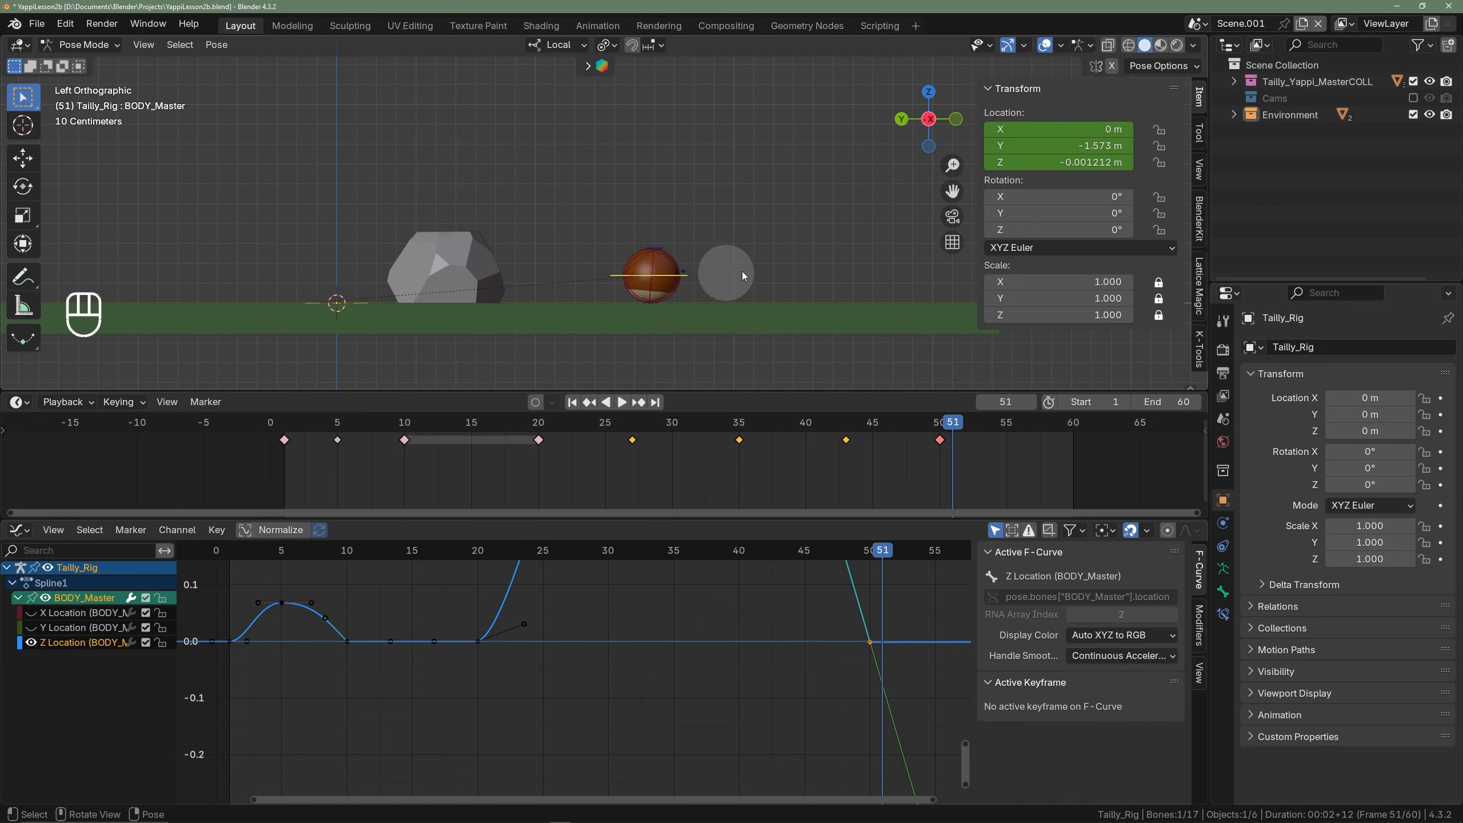
right_click(743, 269)
click(726, 254)
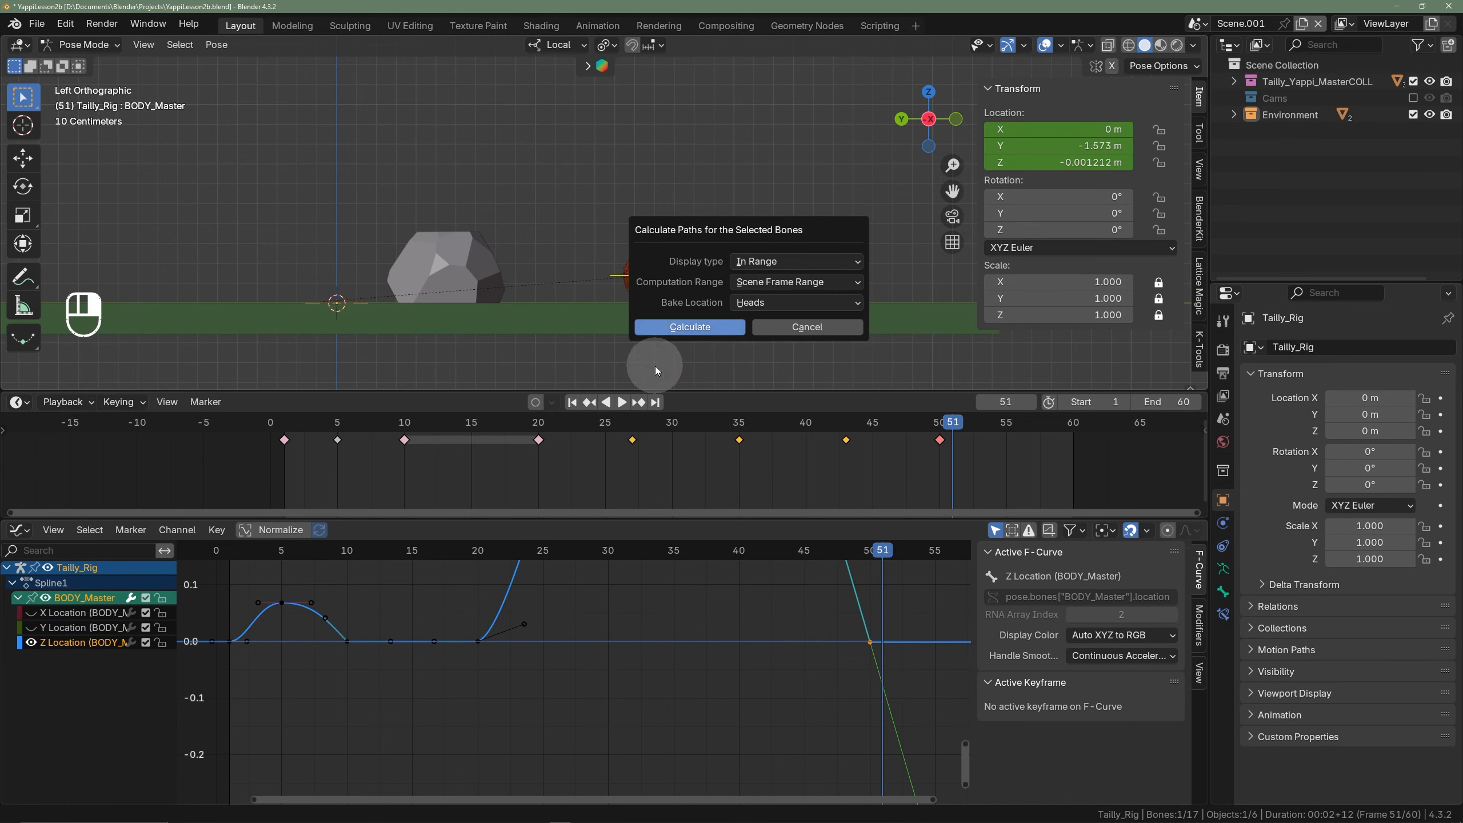
click(674, 327)
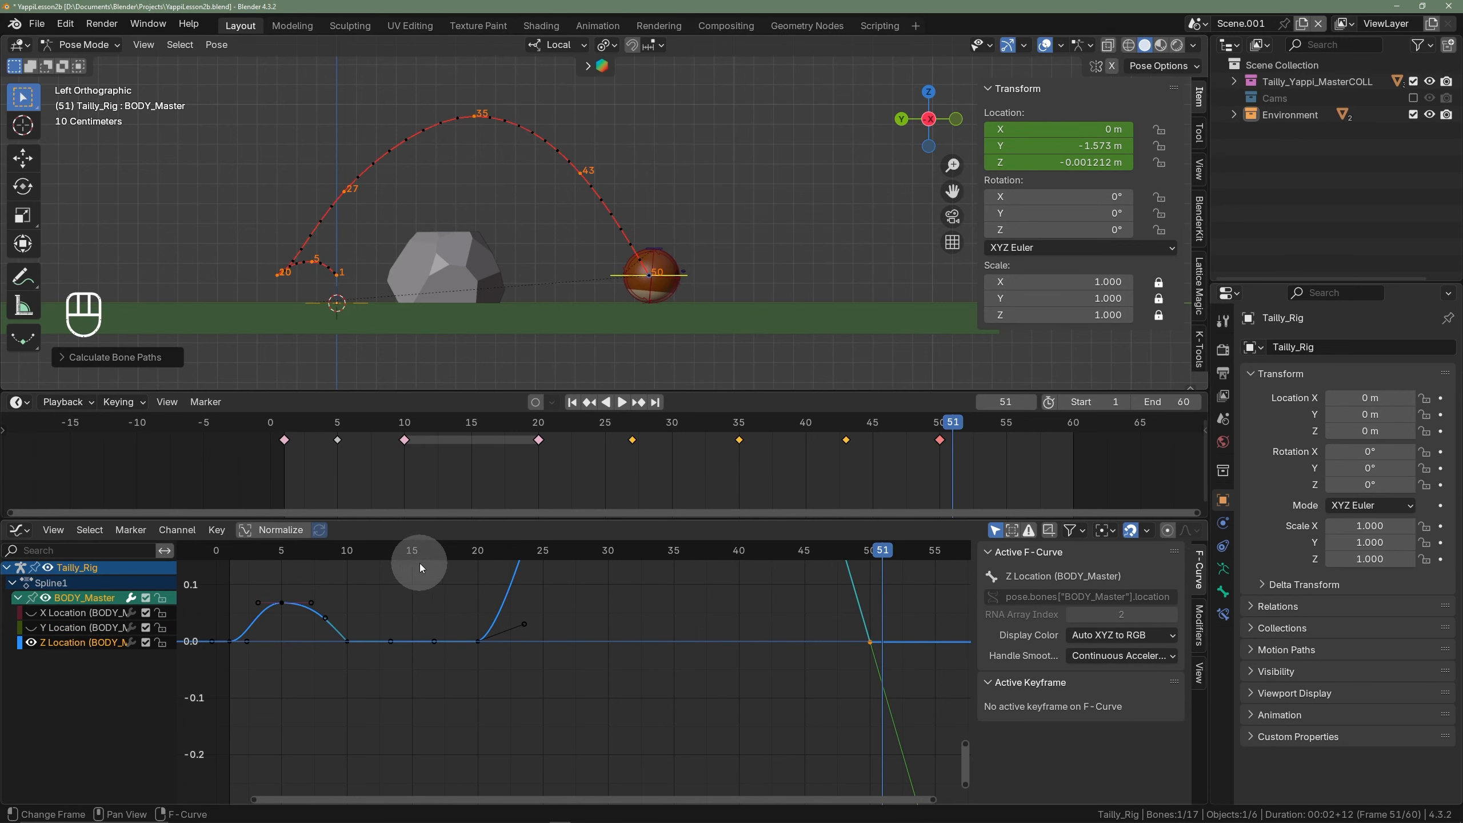
- Play the hop and jump from frames 14 and 2 to review the ball's motion along the path
click(401, 555)
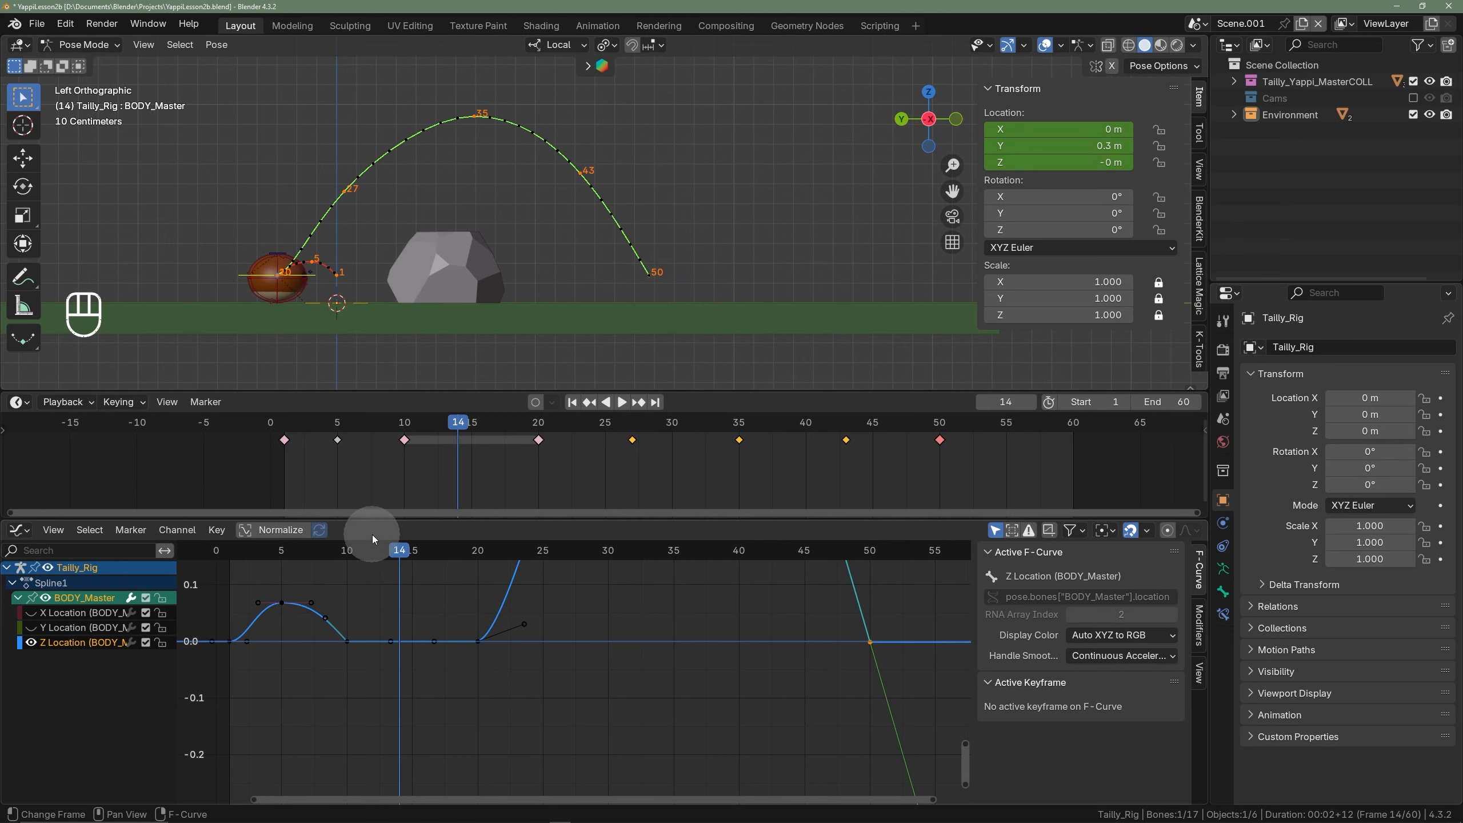
key(space)
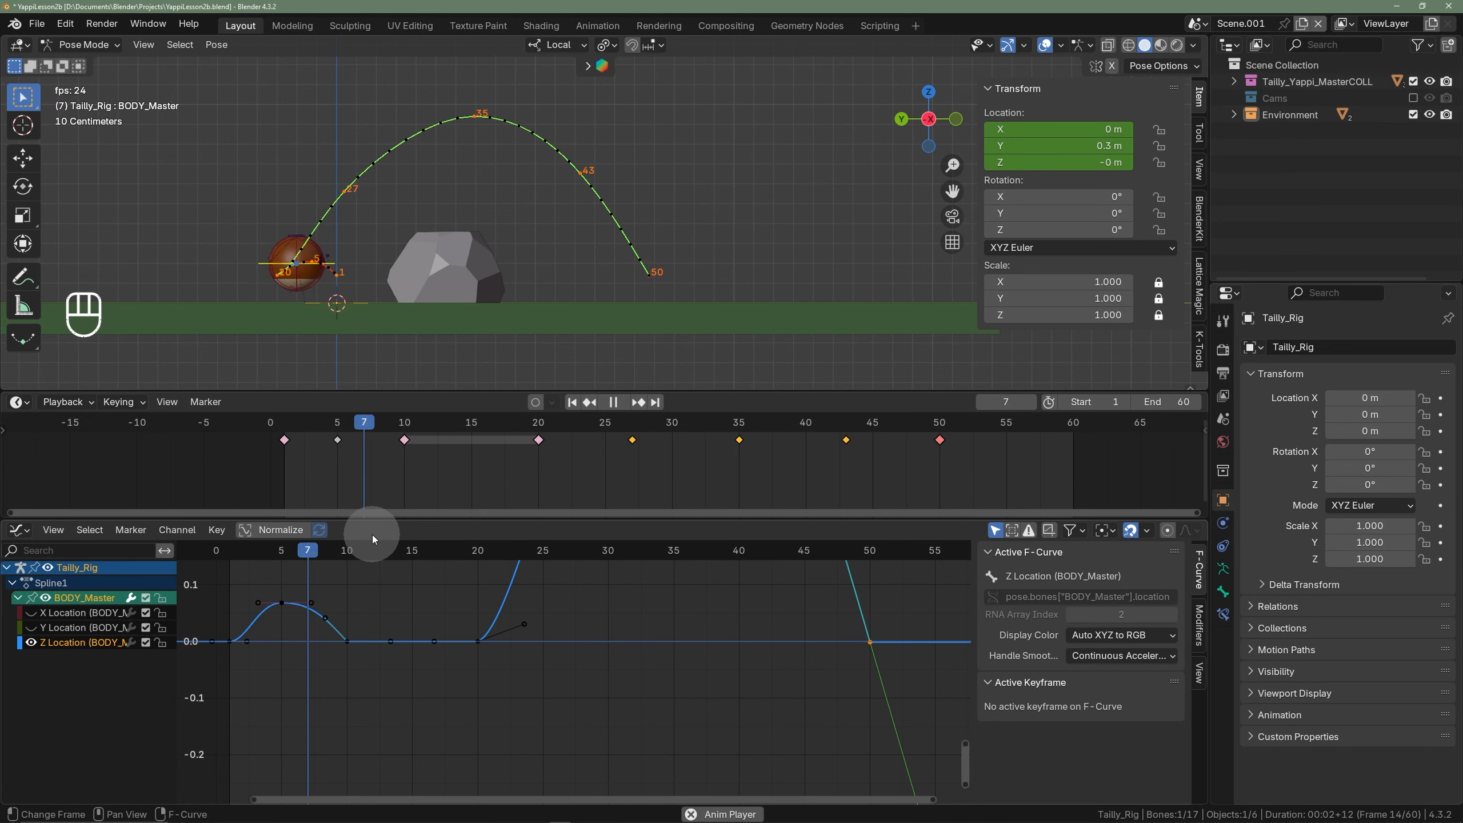
key(space)
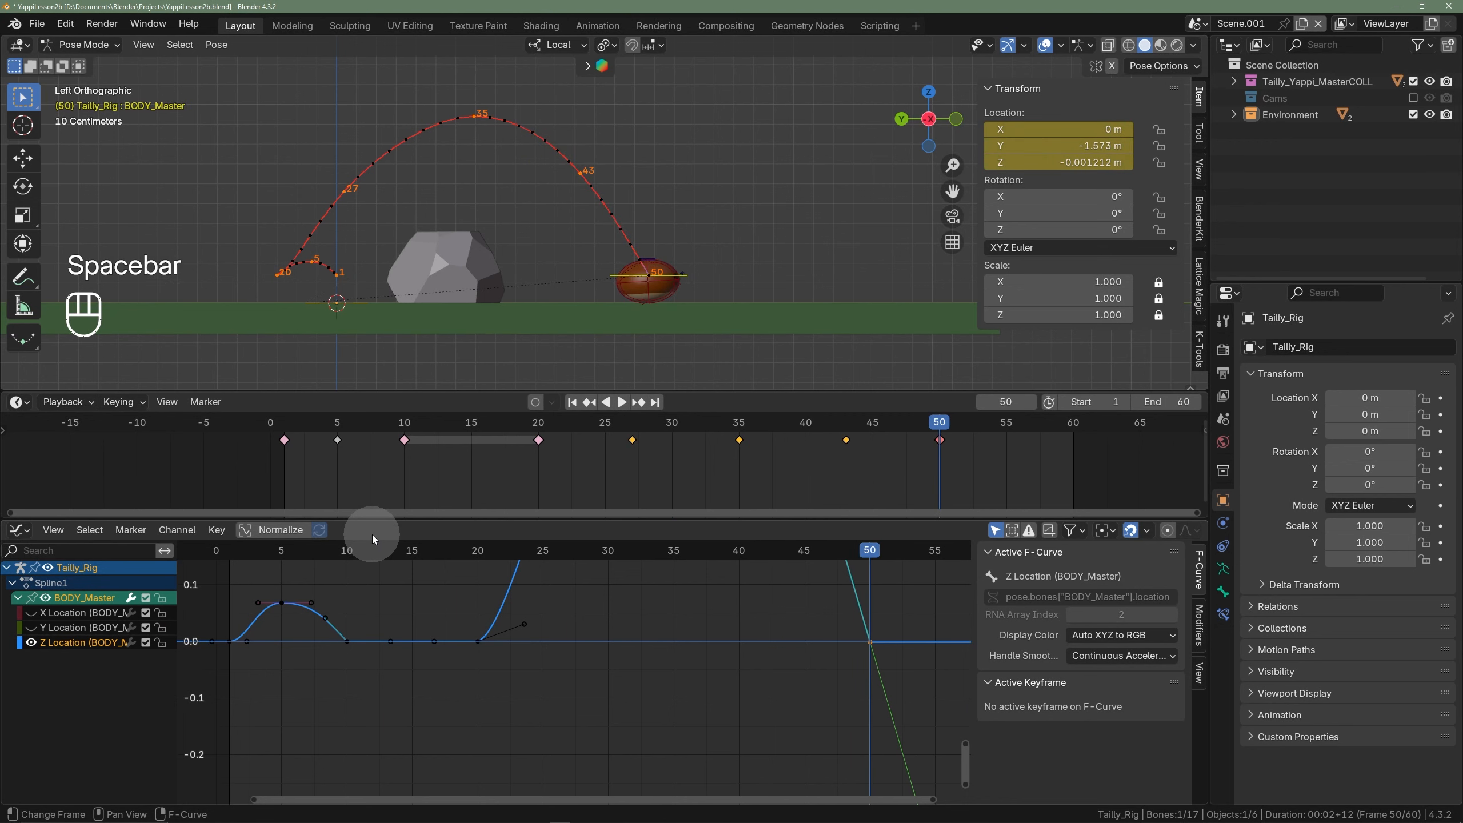
scroll(618, 647, down, 4)
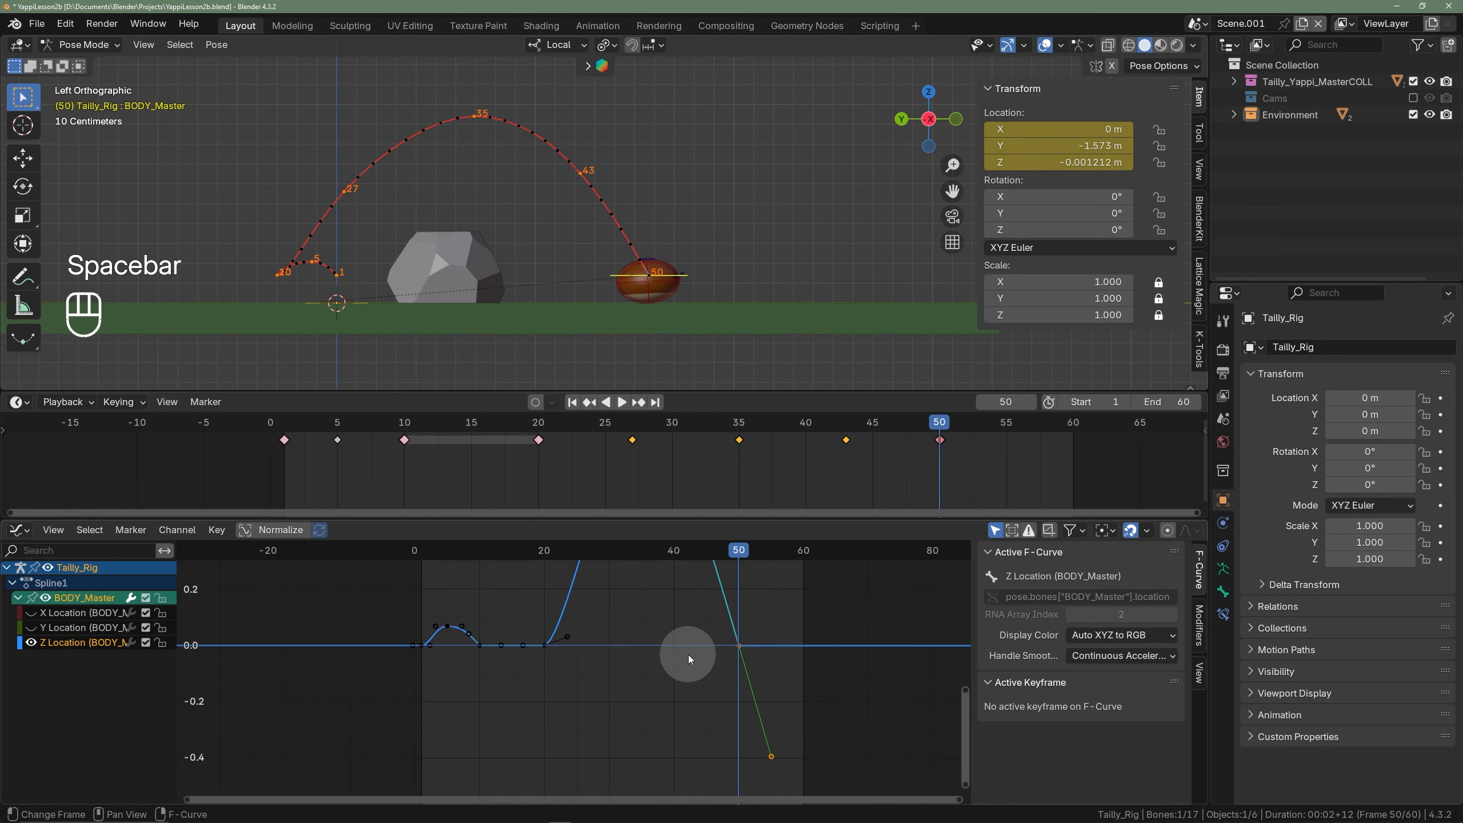
scroll(688, 654, down, 8)
shift+middle_drag(654, 645, 630, 684)
click(520, 558)
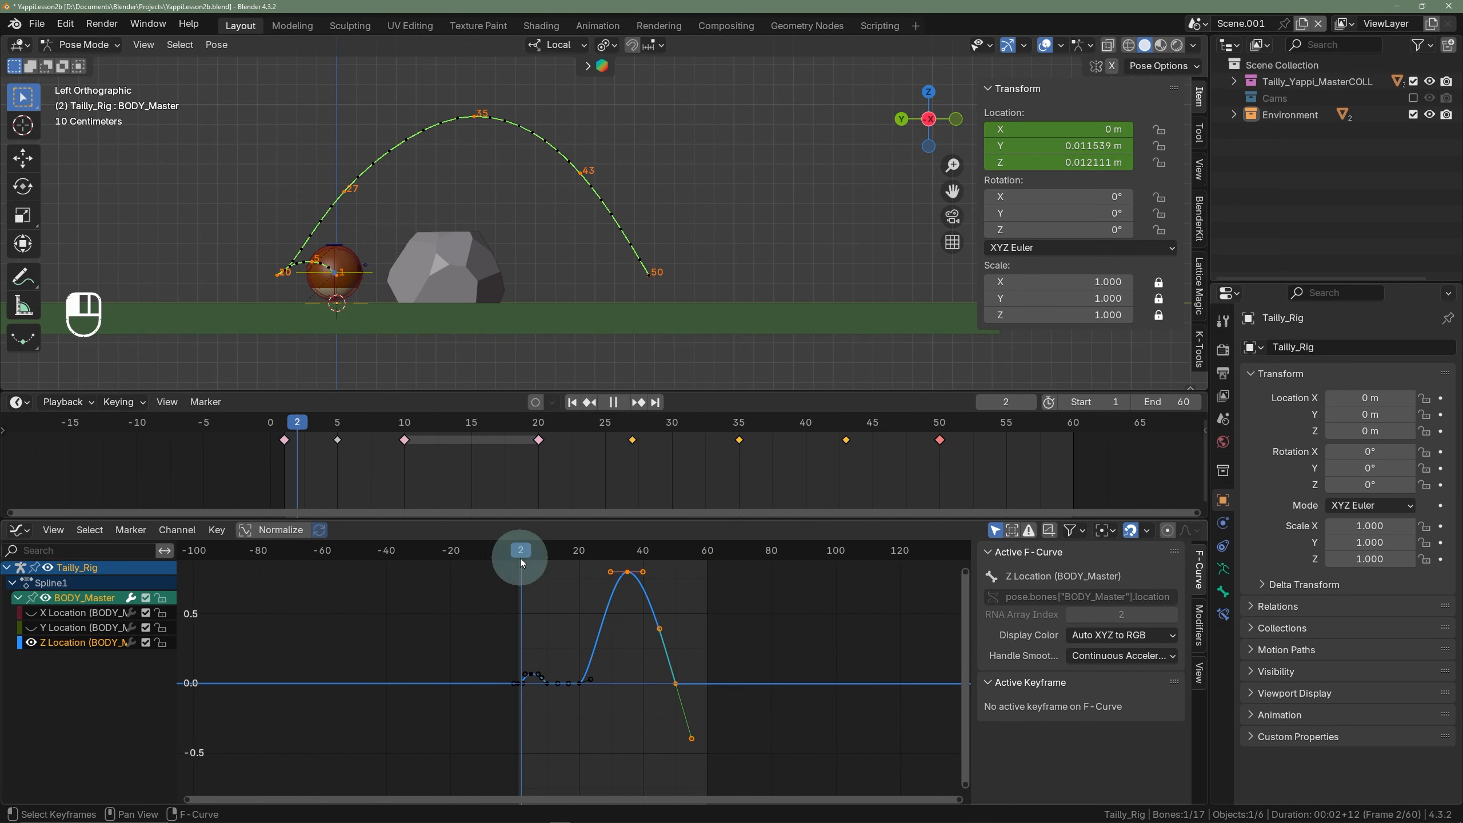
key(space)
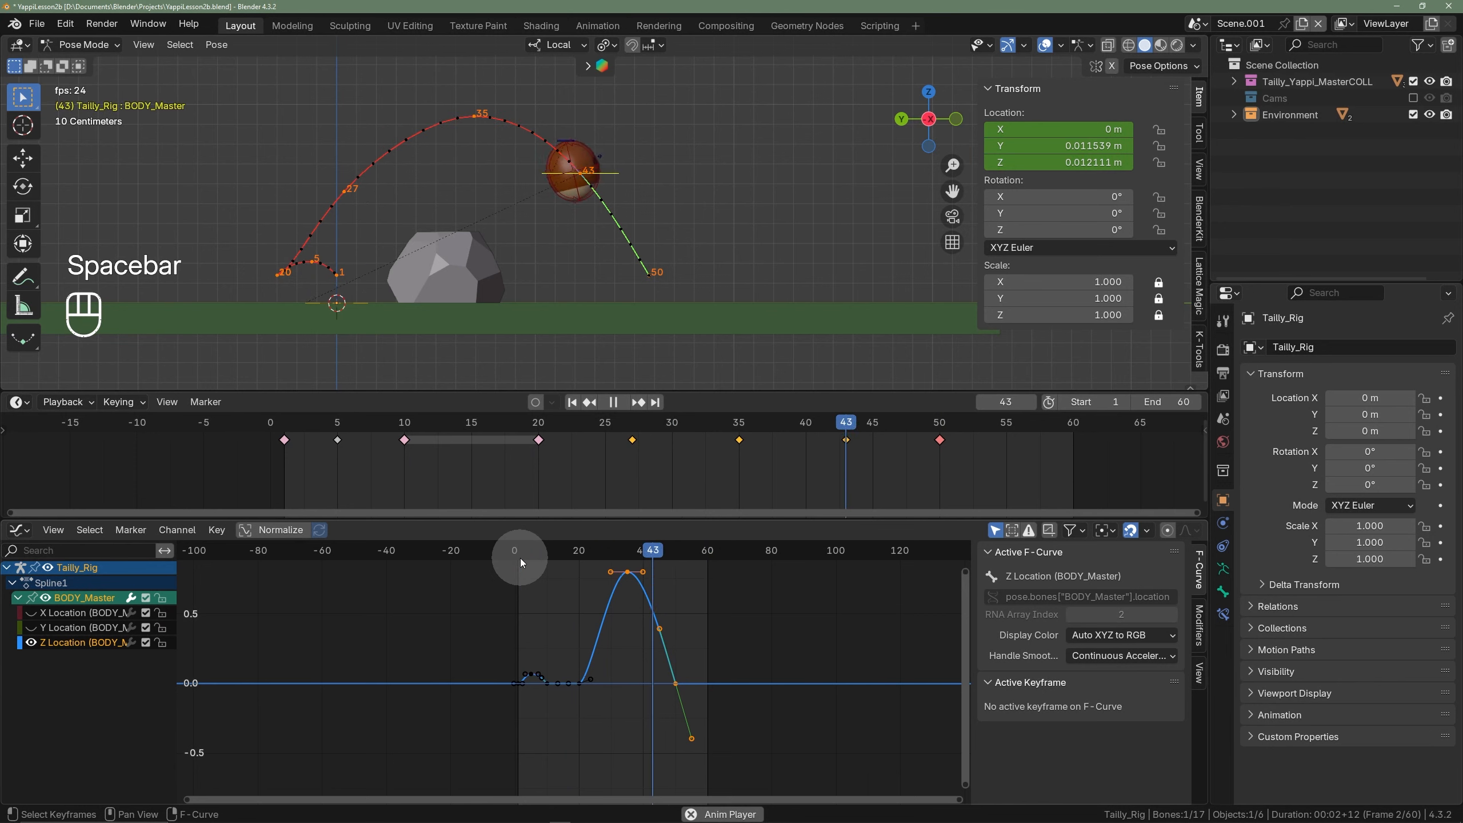
key(space)
- Scale the BODY_Master Z Location key's handles at frame 35 by about 1.25 and update the armature motion paths
scroll(627, 622, up, 2)
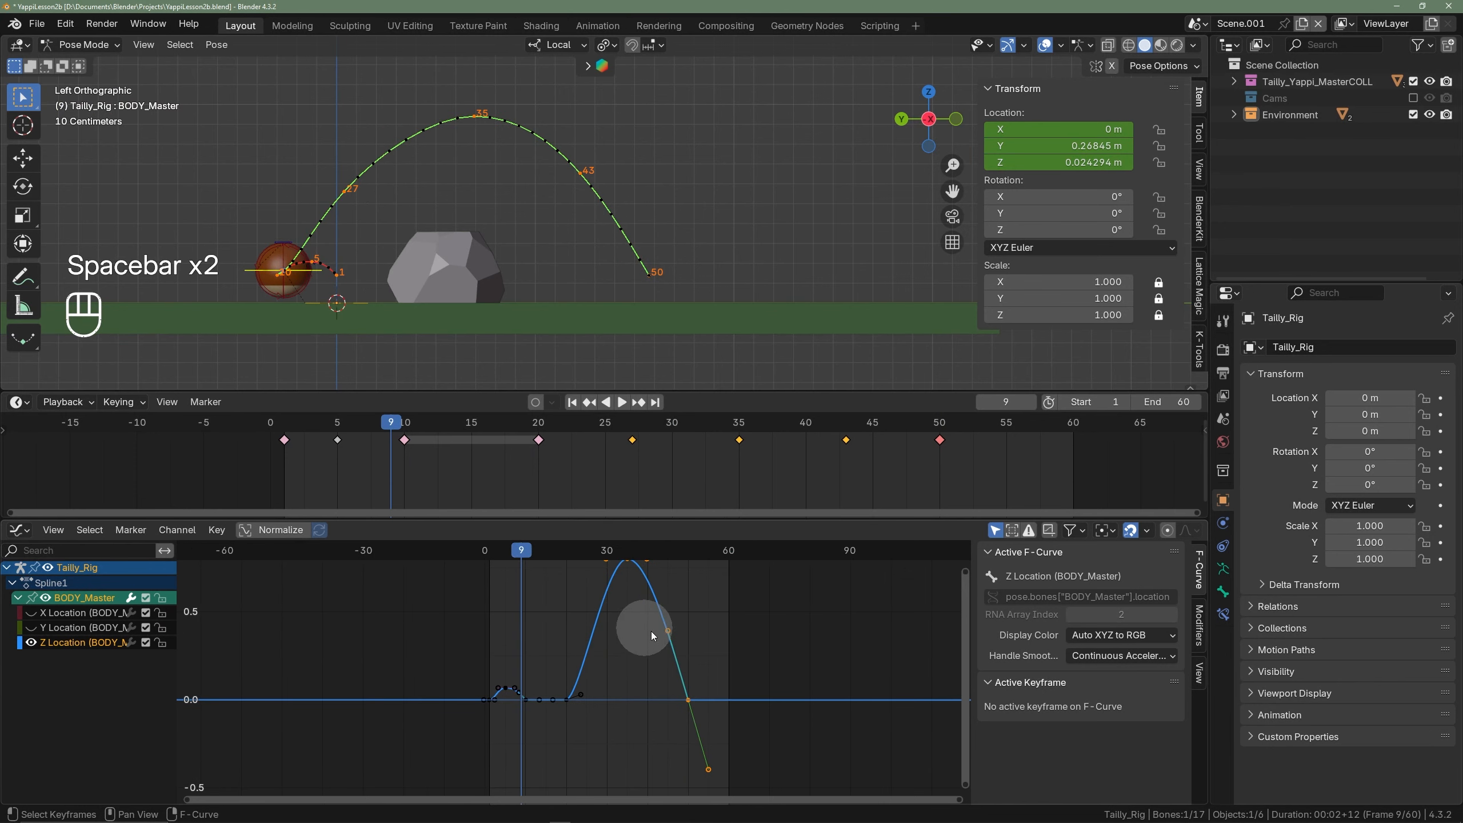
key(a)
key(KP_Decimal)
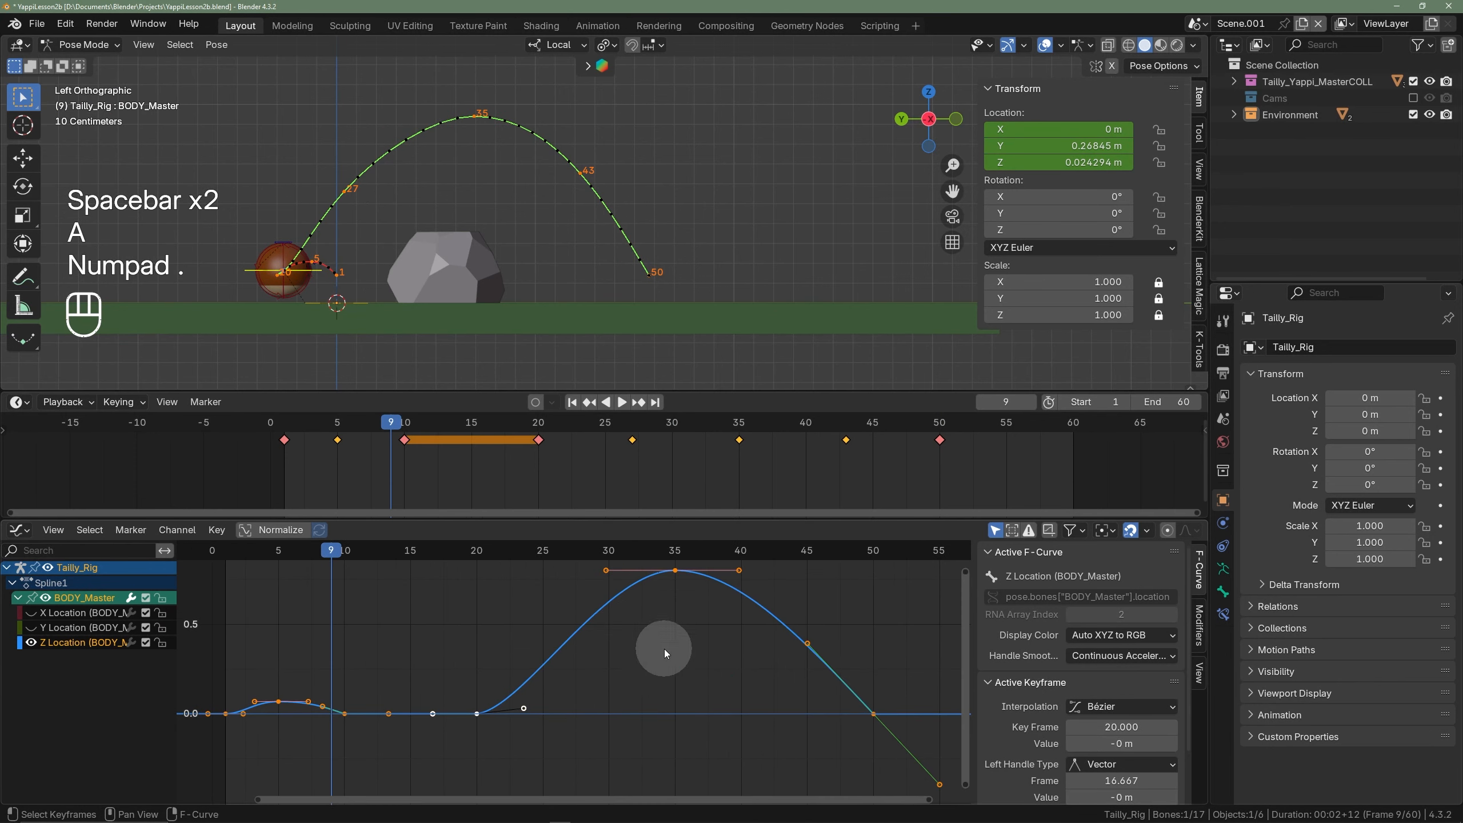
middle_drag(664, 649, 590, 638)
click(590, 552)
click(591, 579)
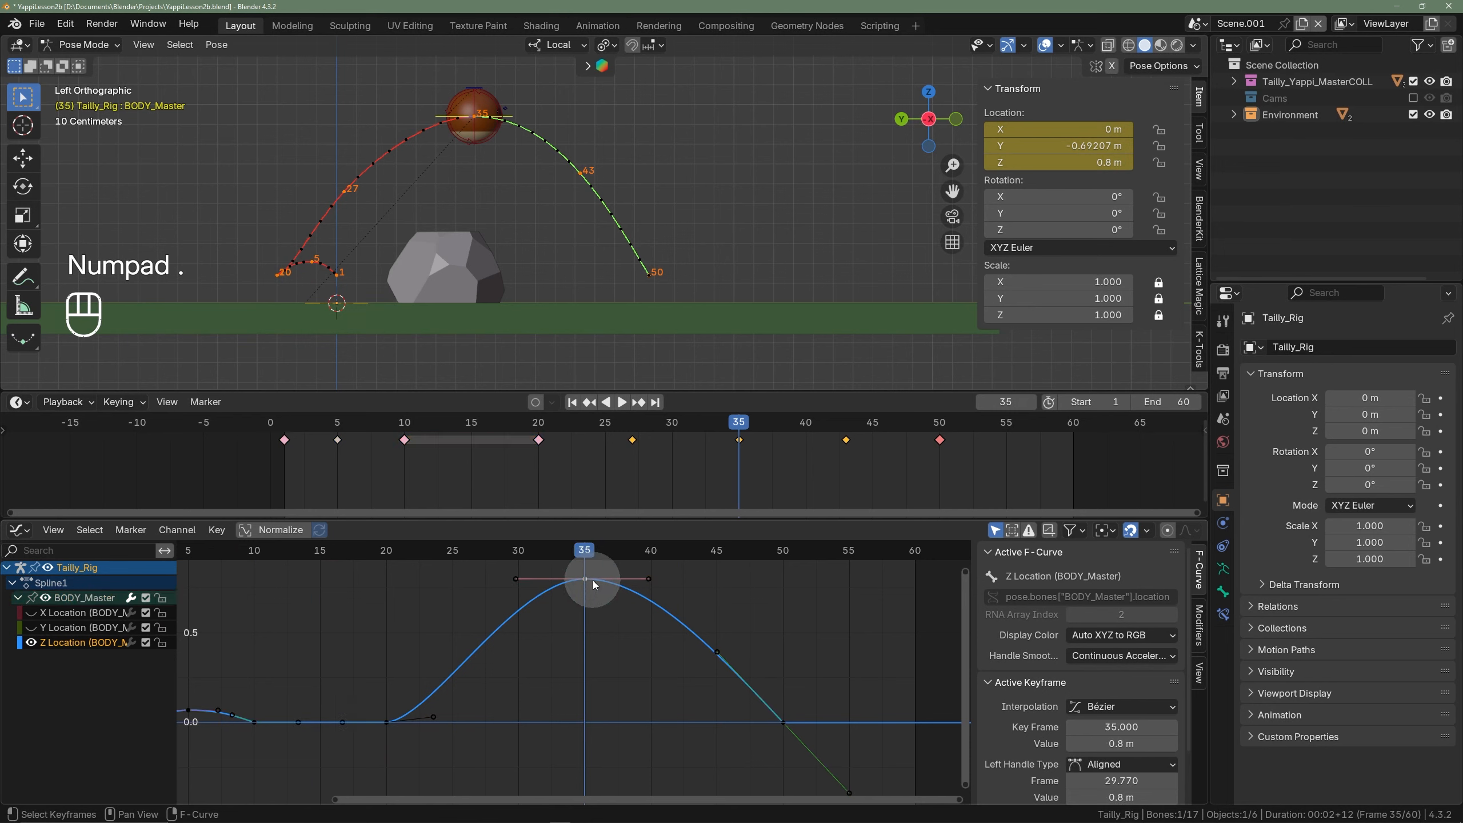
key(s)
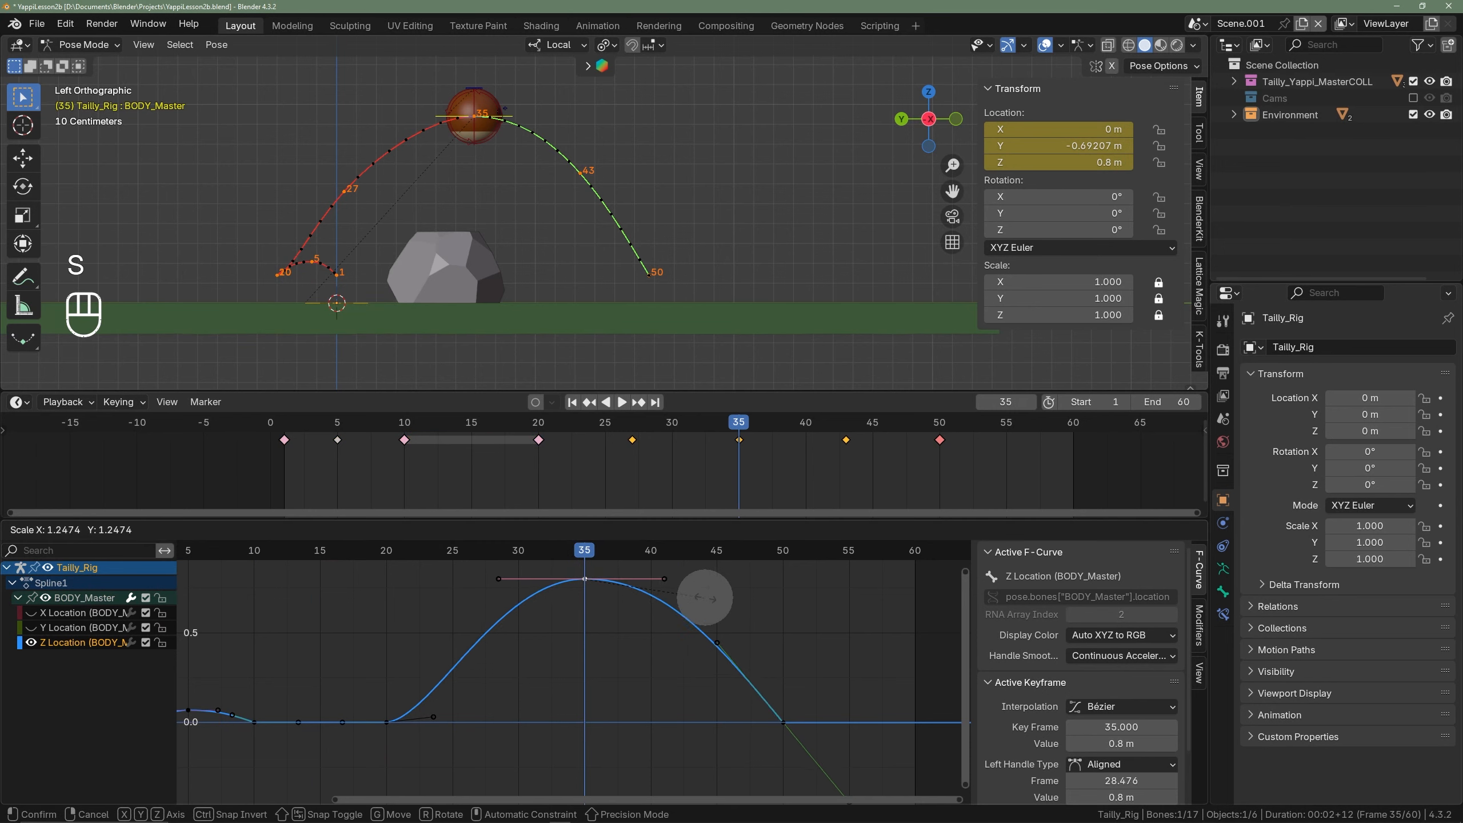
click(704, 598)
right_click(747, 242)
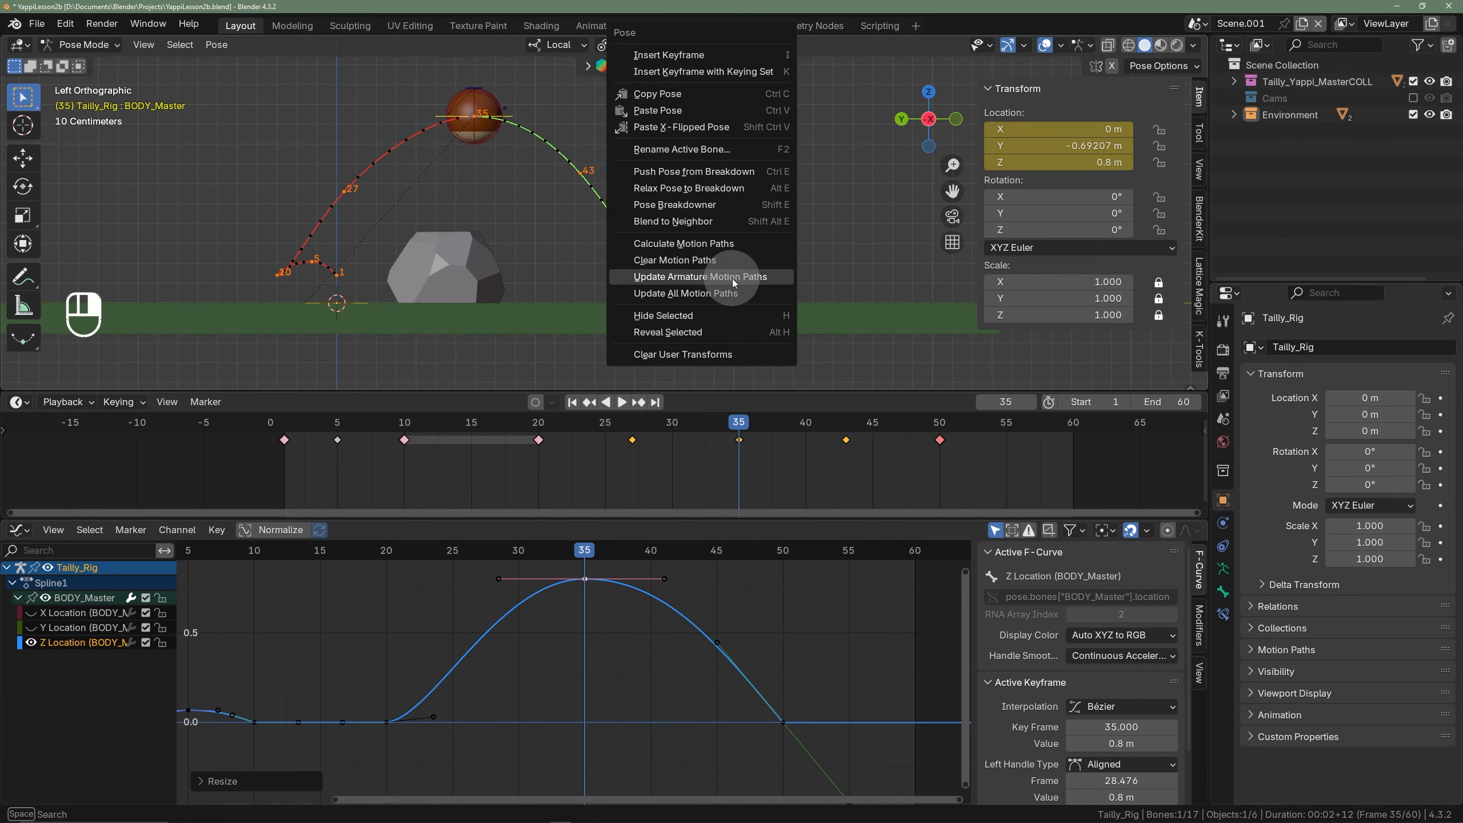
click(731, 279)
- Play the jump with the widened arc from frames 4 and 1, and return to frame 1
click(322, 425)
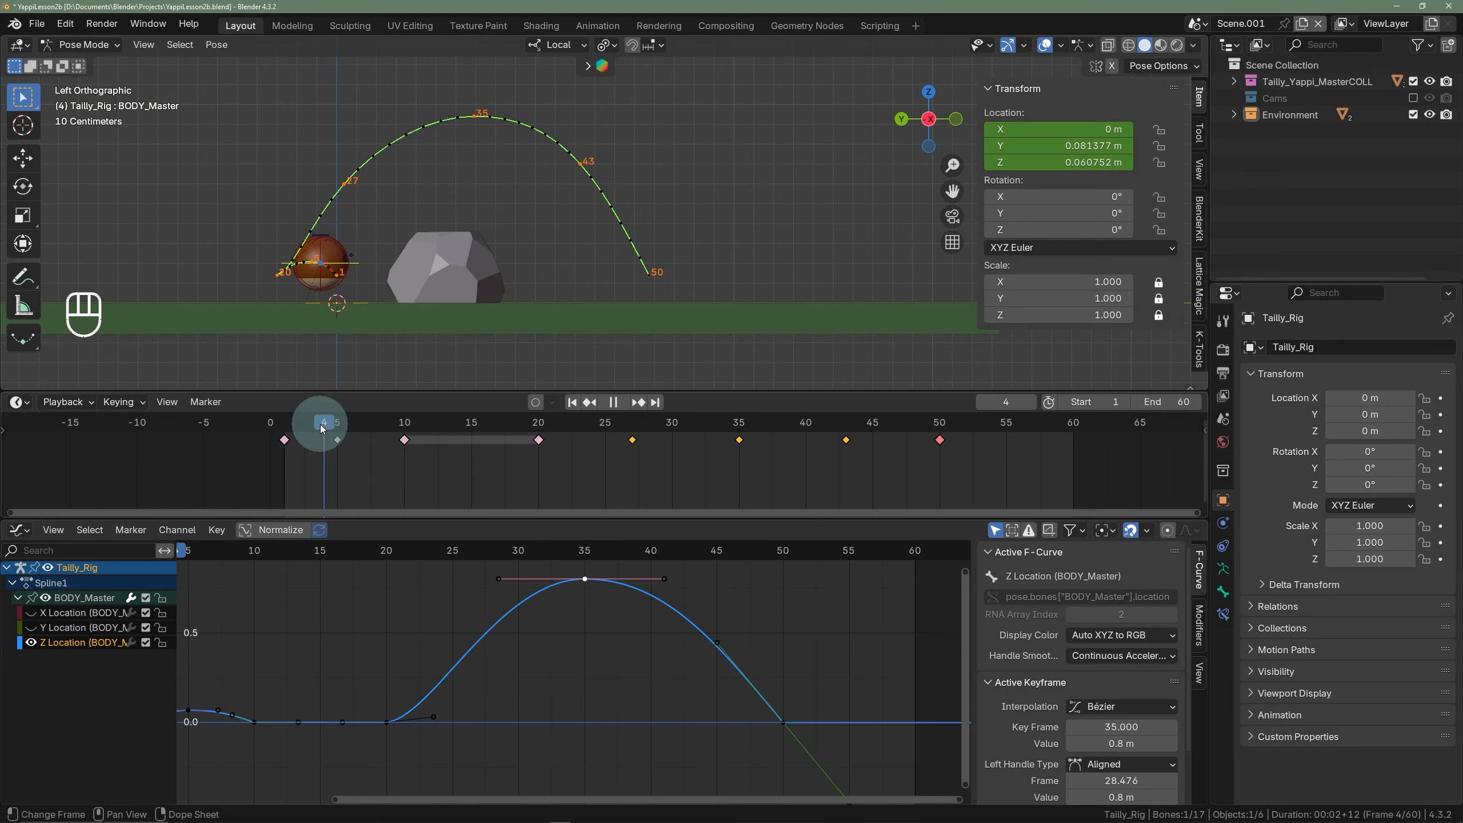
key(space)
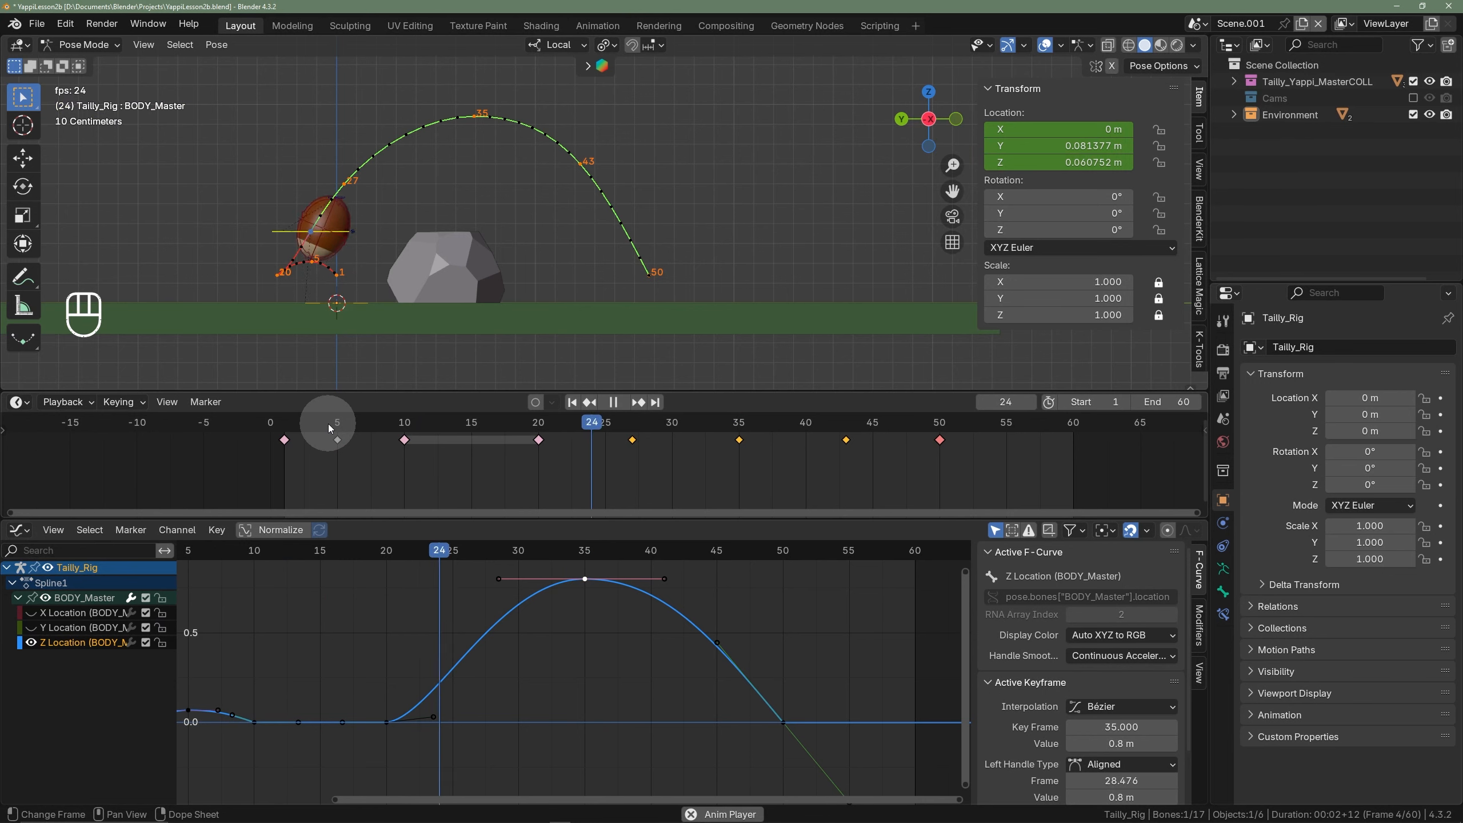
key(space)
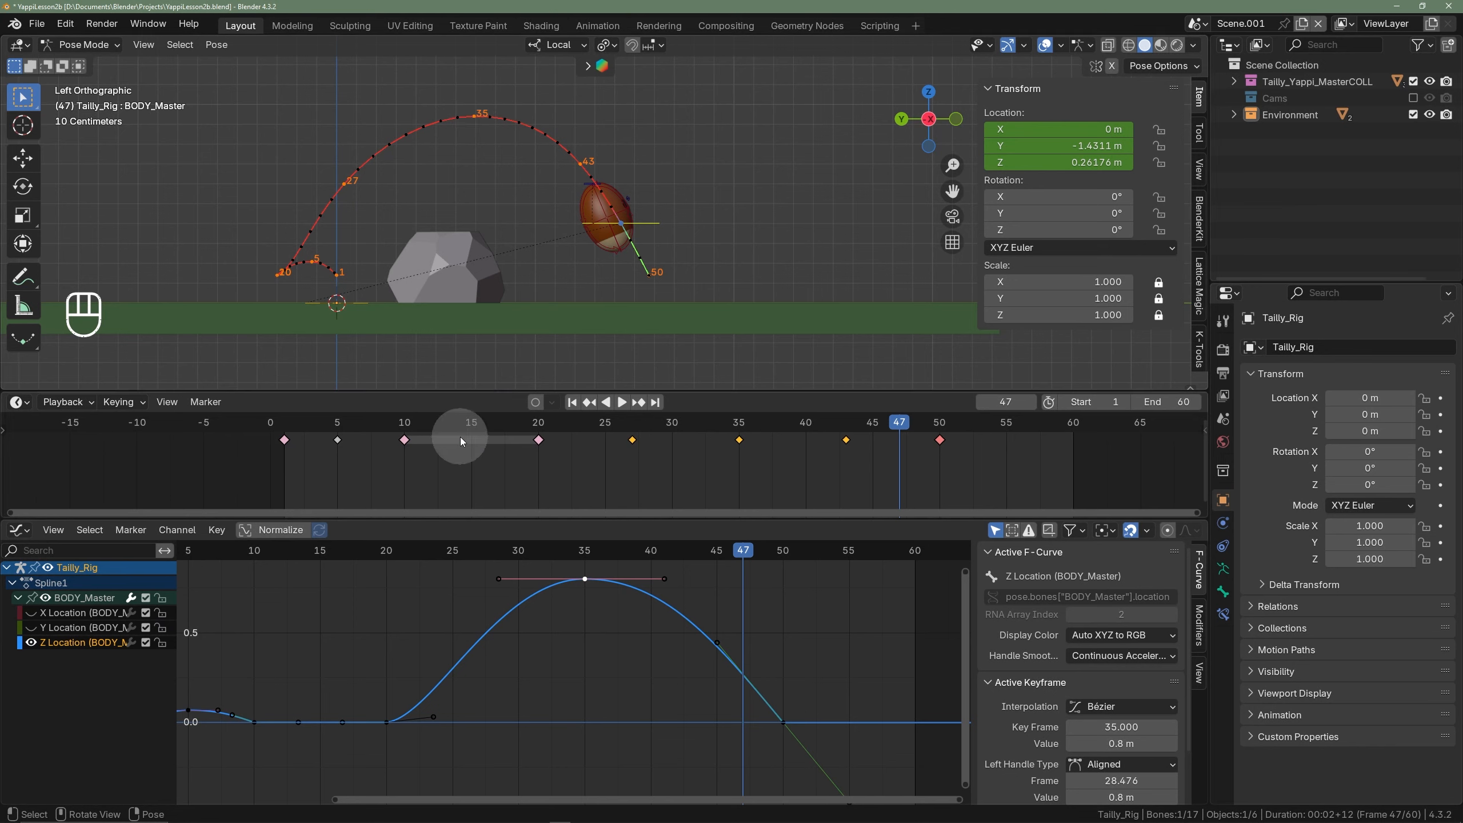
click(290, 421)
key(space)
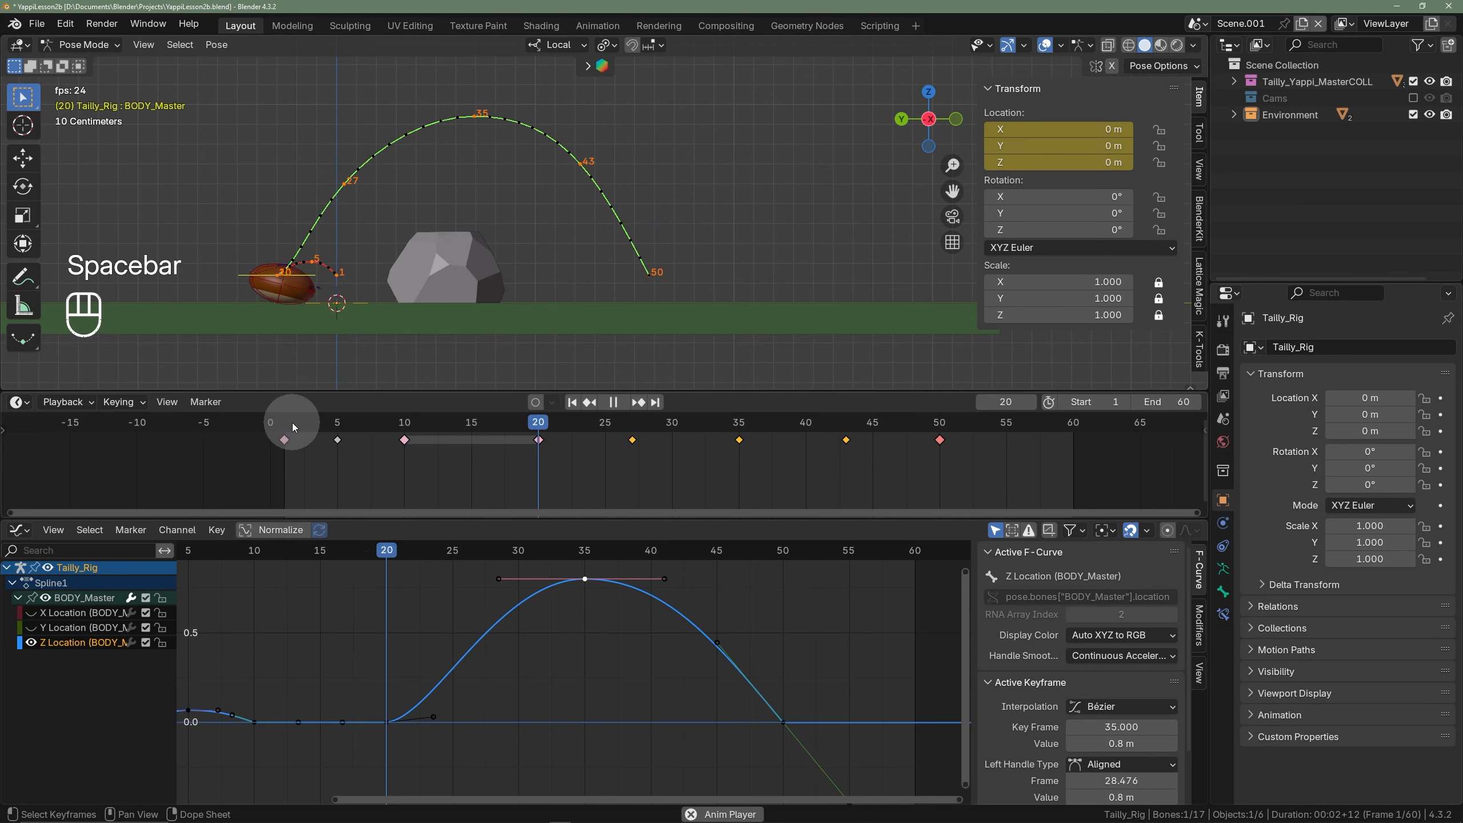
key(space)
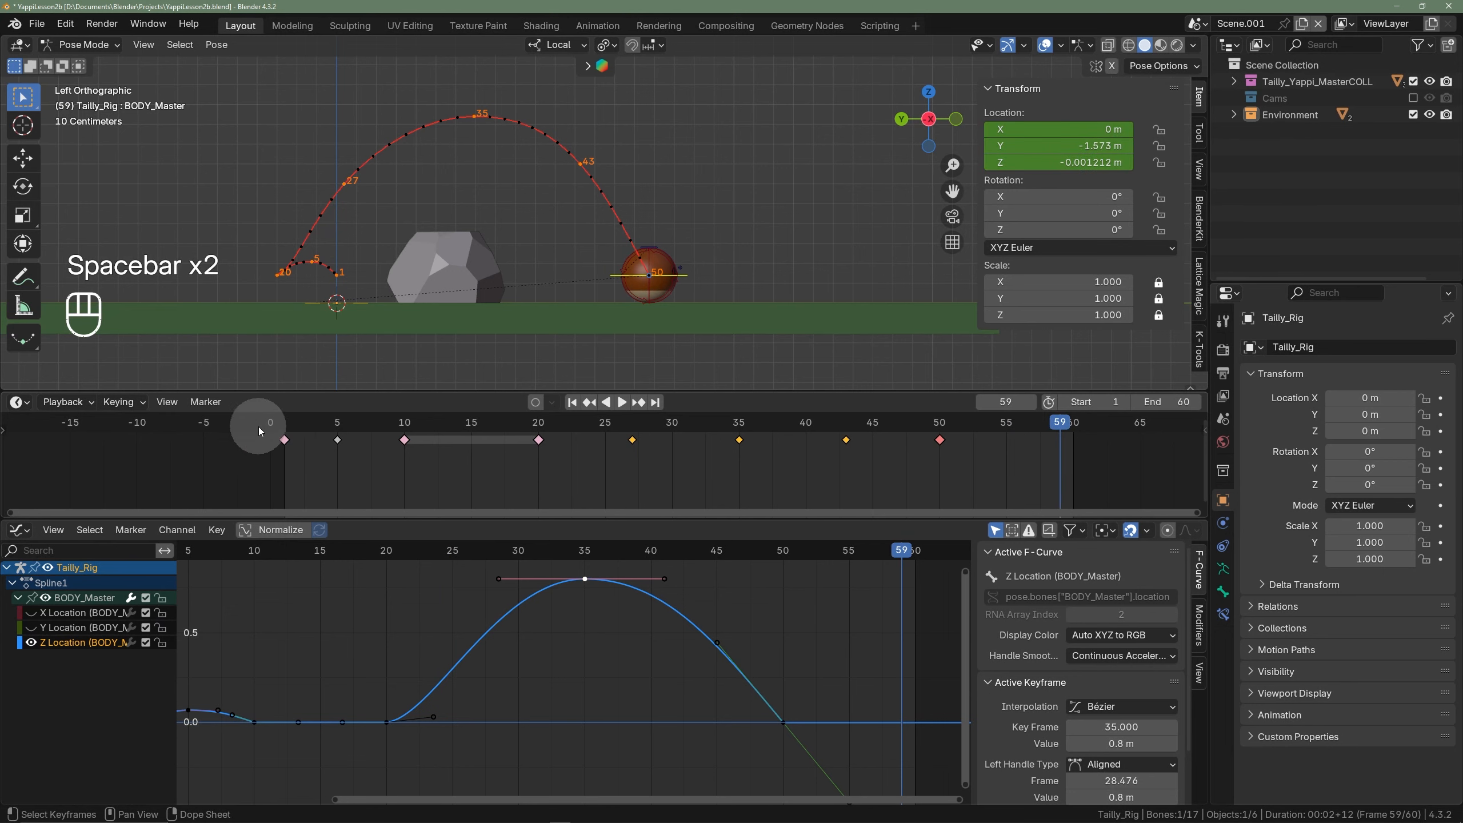
click(281, 423)
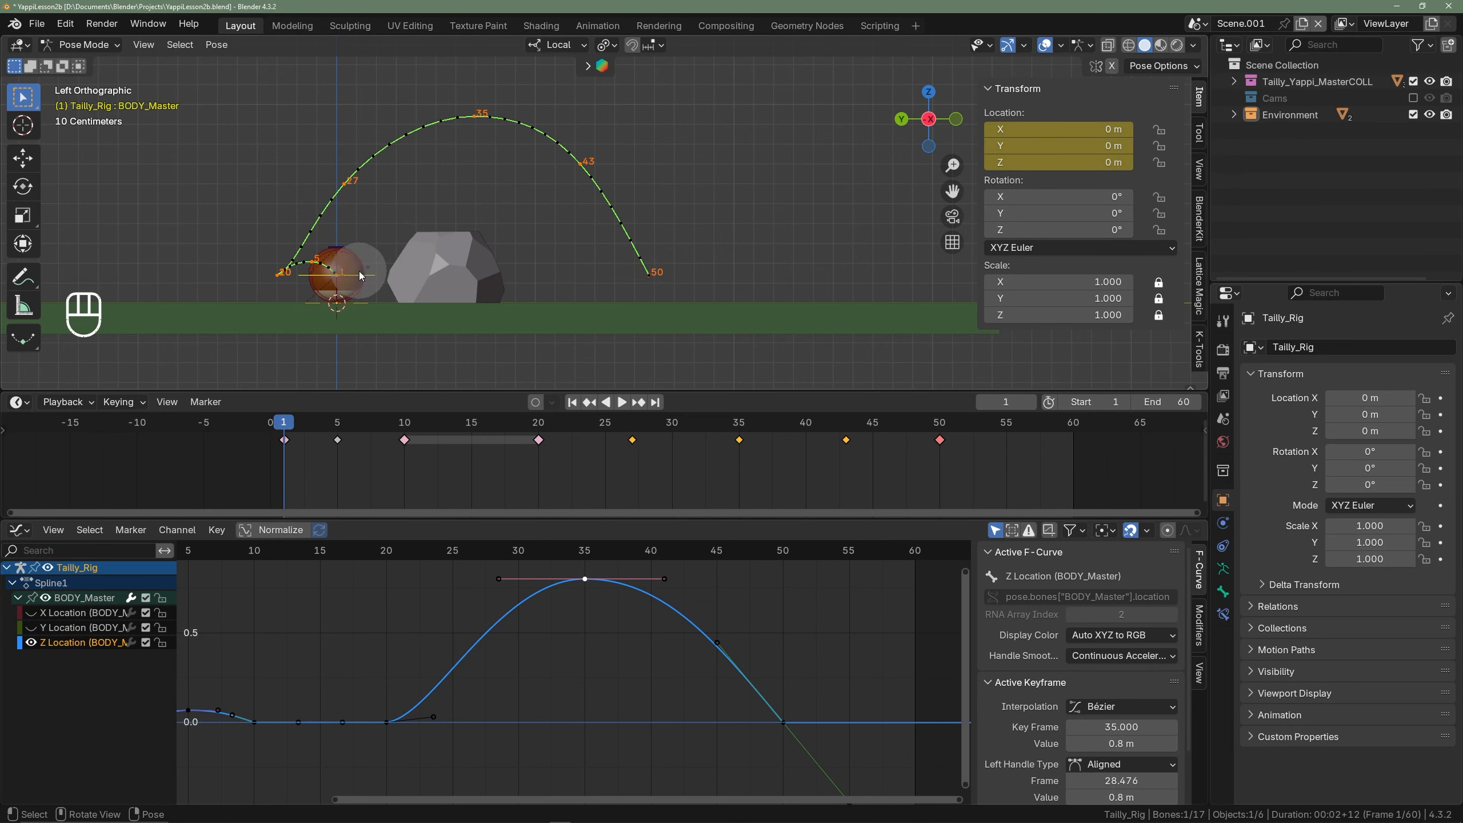
- Select the rig's ROOT control and set its TAIL property to 1
shift+middle_drag(368, 269, 432, 272)
scroll(464, 253, up, 4)
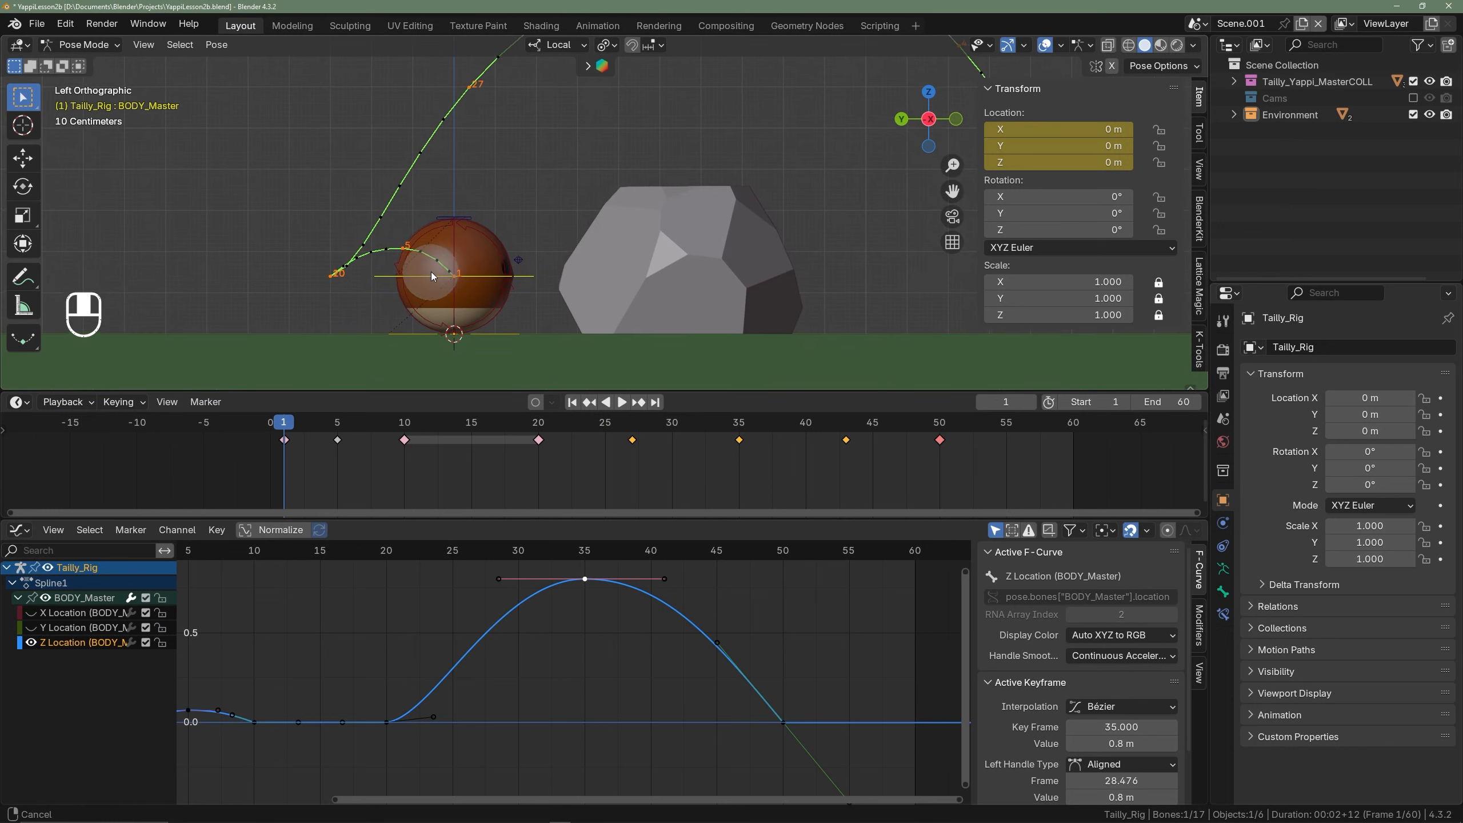
scroll(564, 282, down, 4)
shift+middle_drag(540, 271, 440, 247)
click(437, 281)
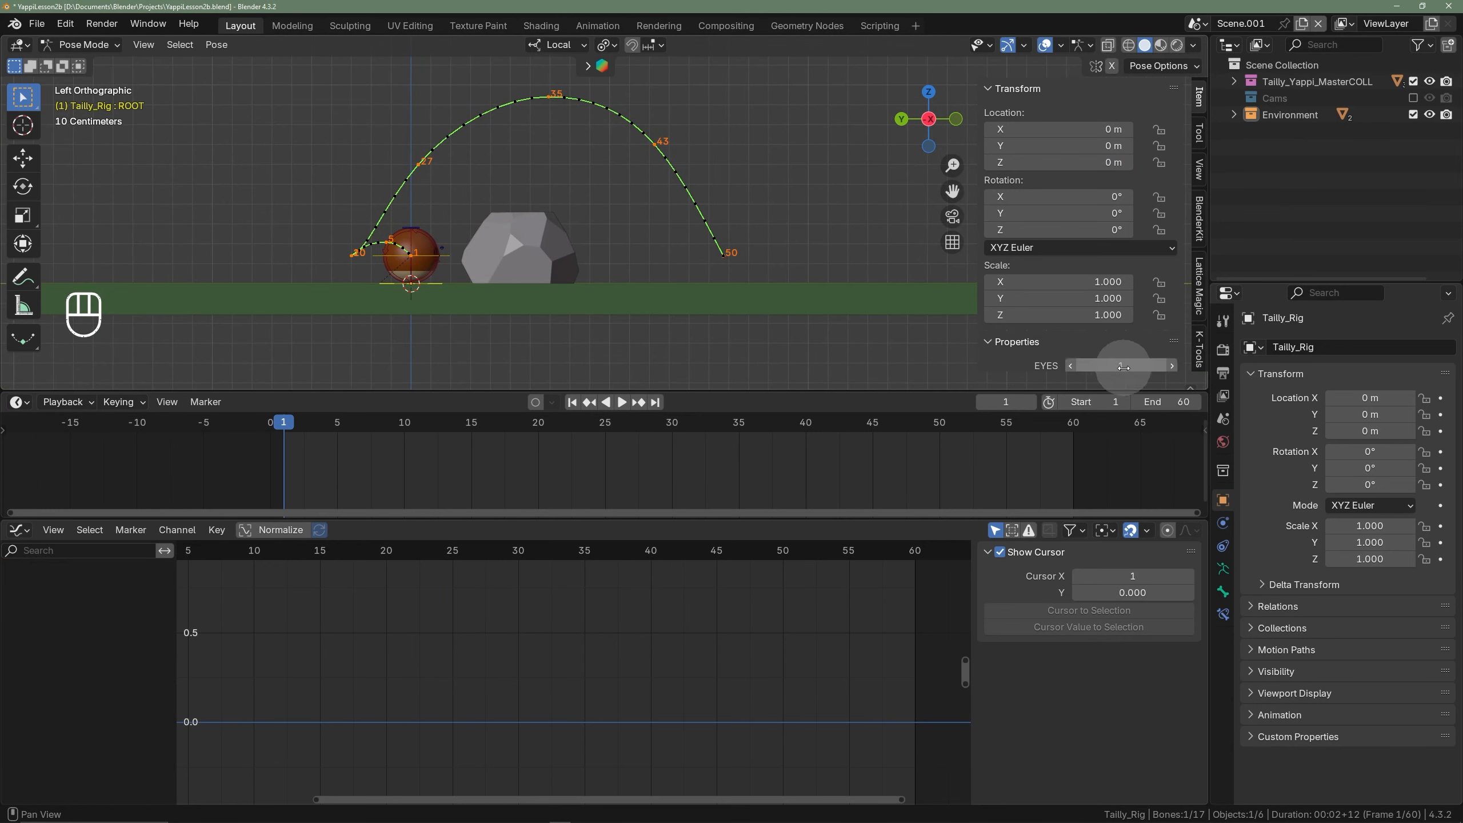
scroll(1088, 351, down, 2)
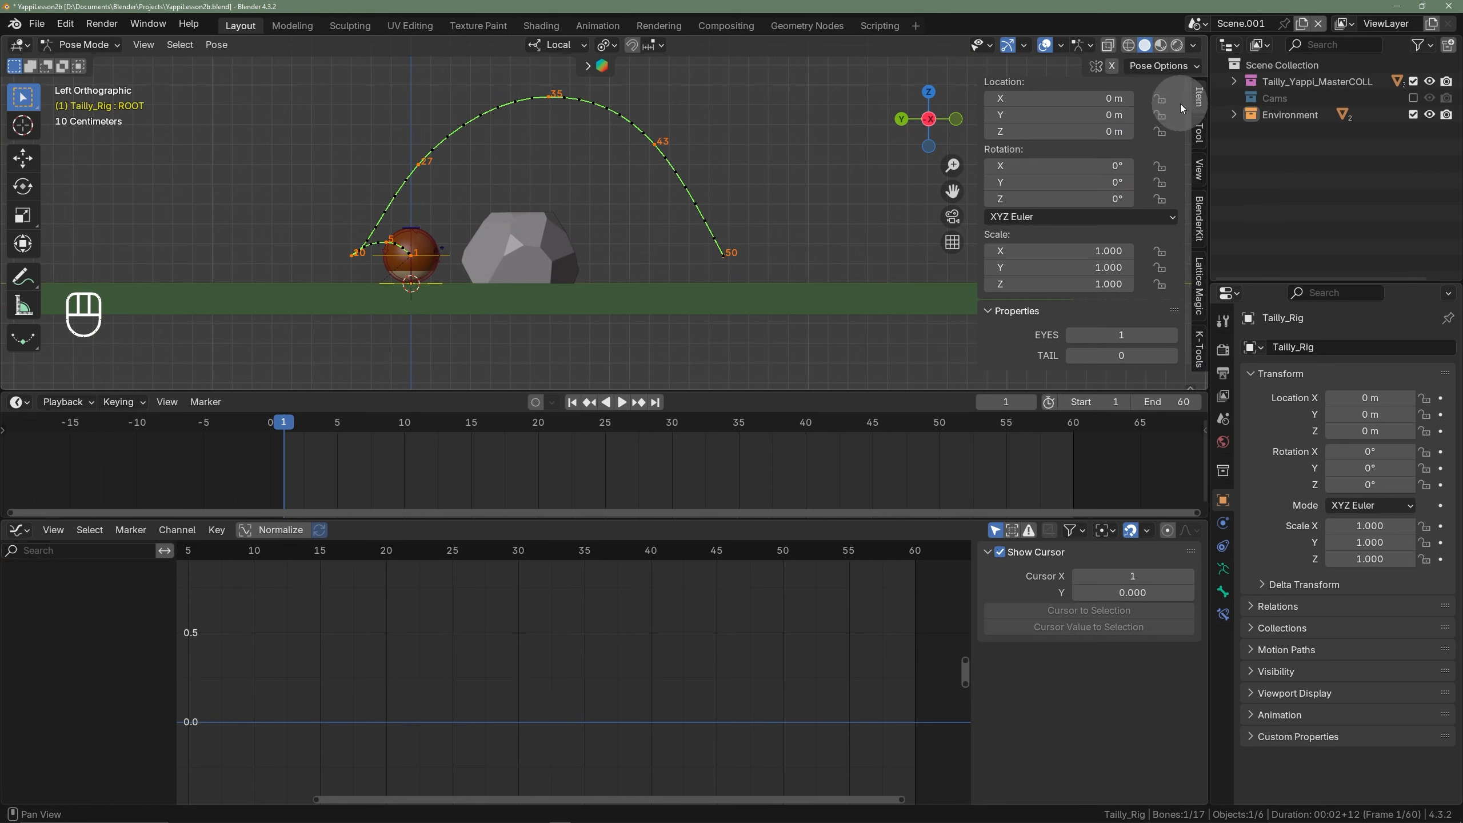
scroll(1181, 109, up, 2)
scroll(1123, 242, down, 2)
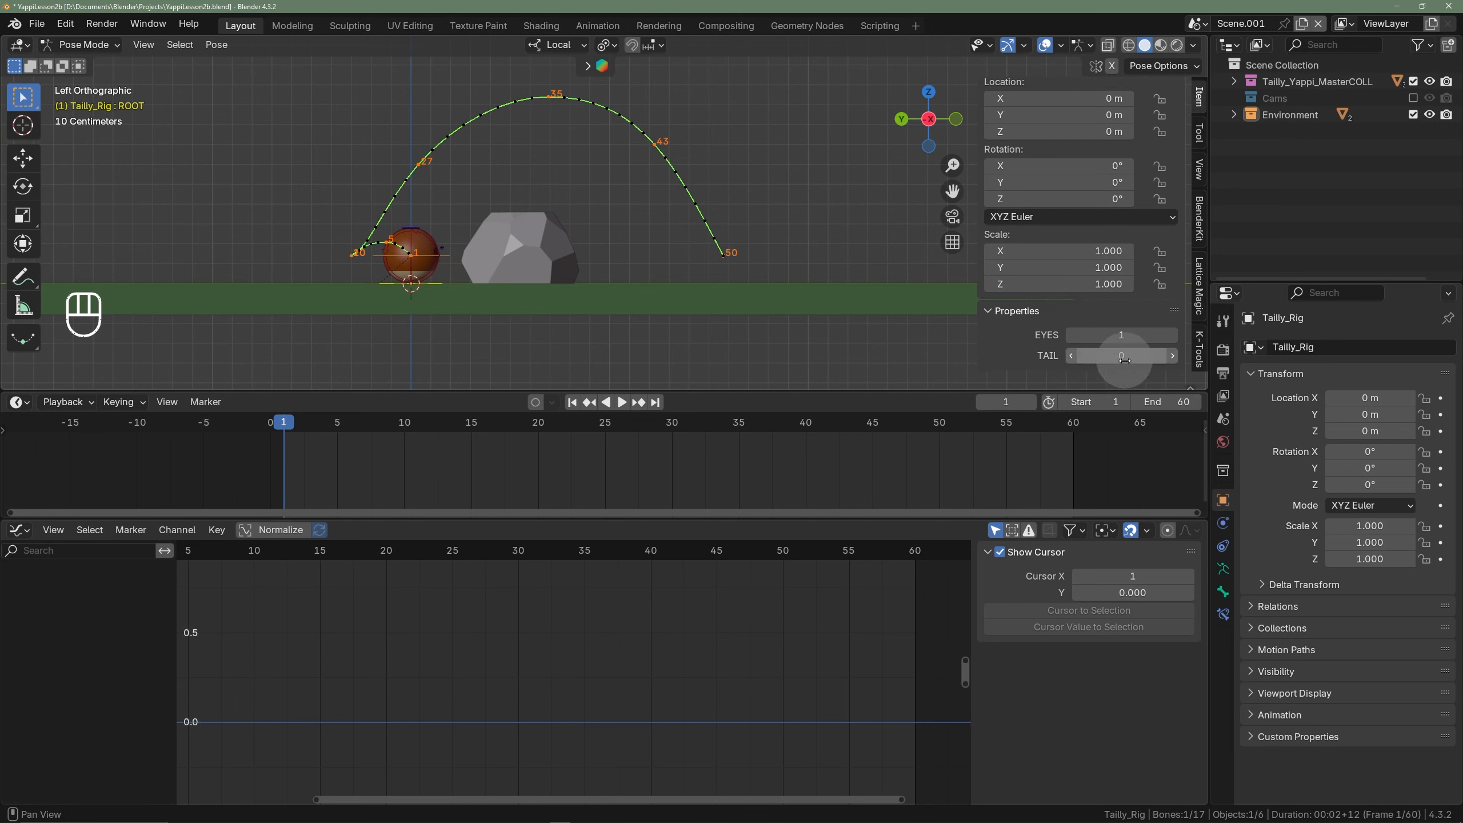
drag(1117, 358, 1179, 365)
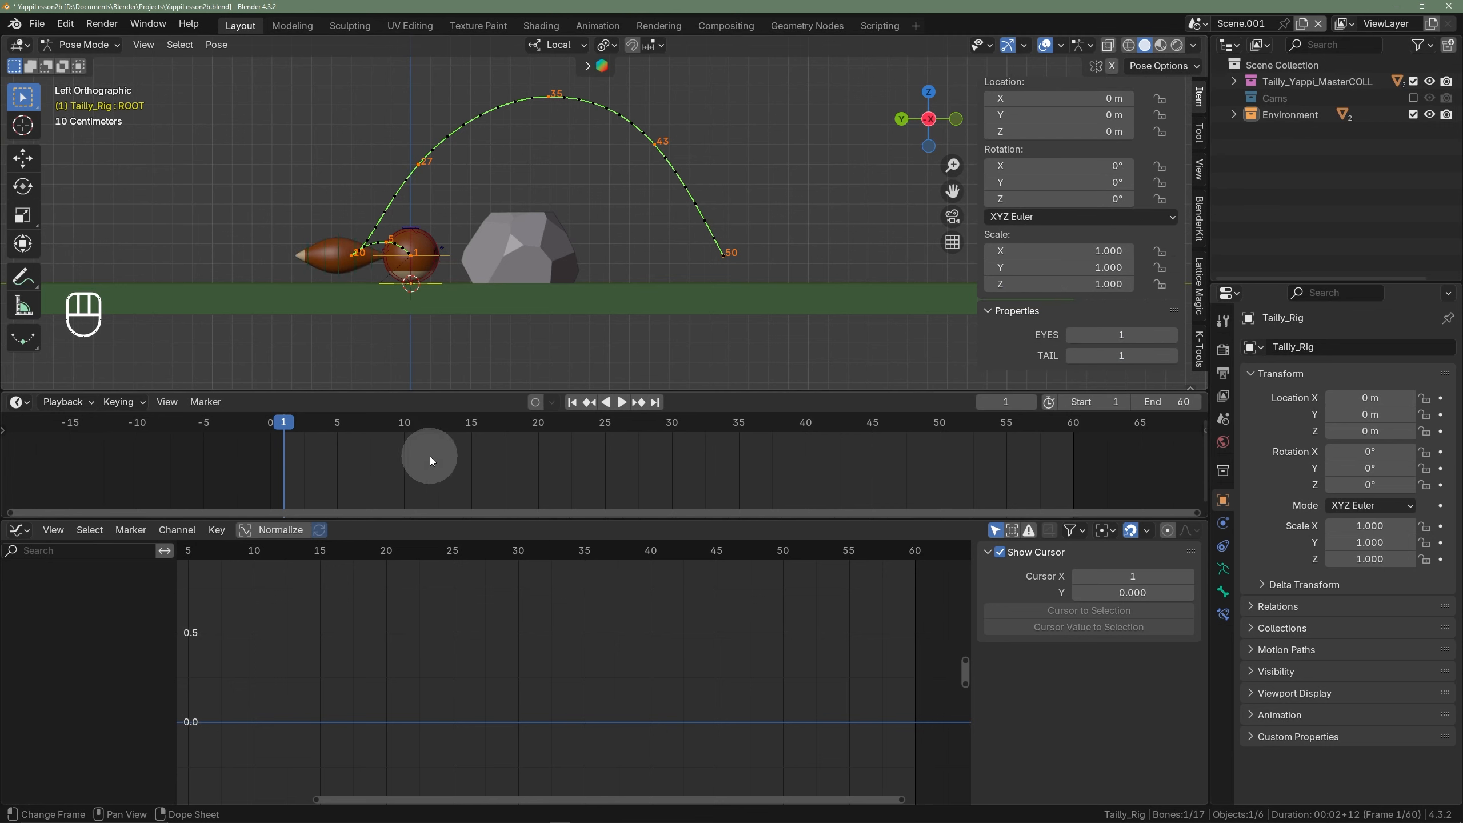
scroll(432, 462, down, 2)
scroll(415, 629, down, 1)
scroll(414, 631, down, 4)
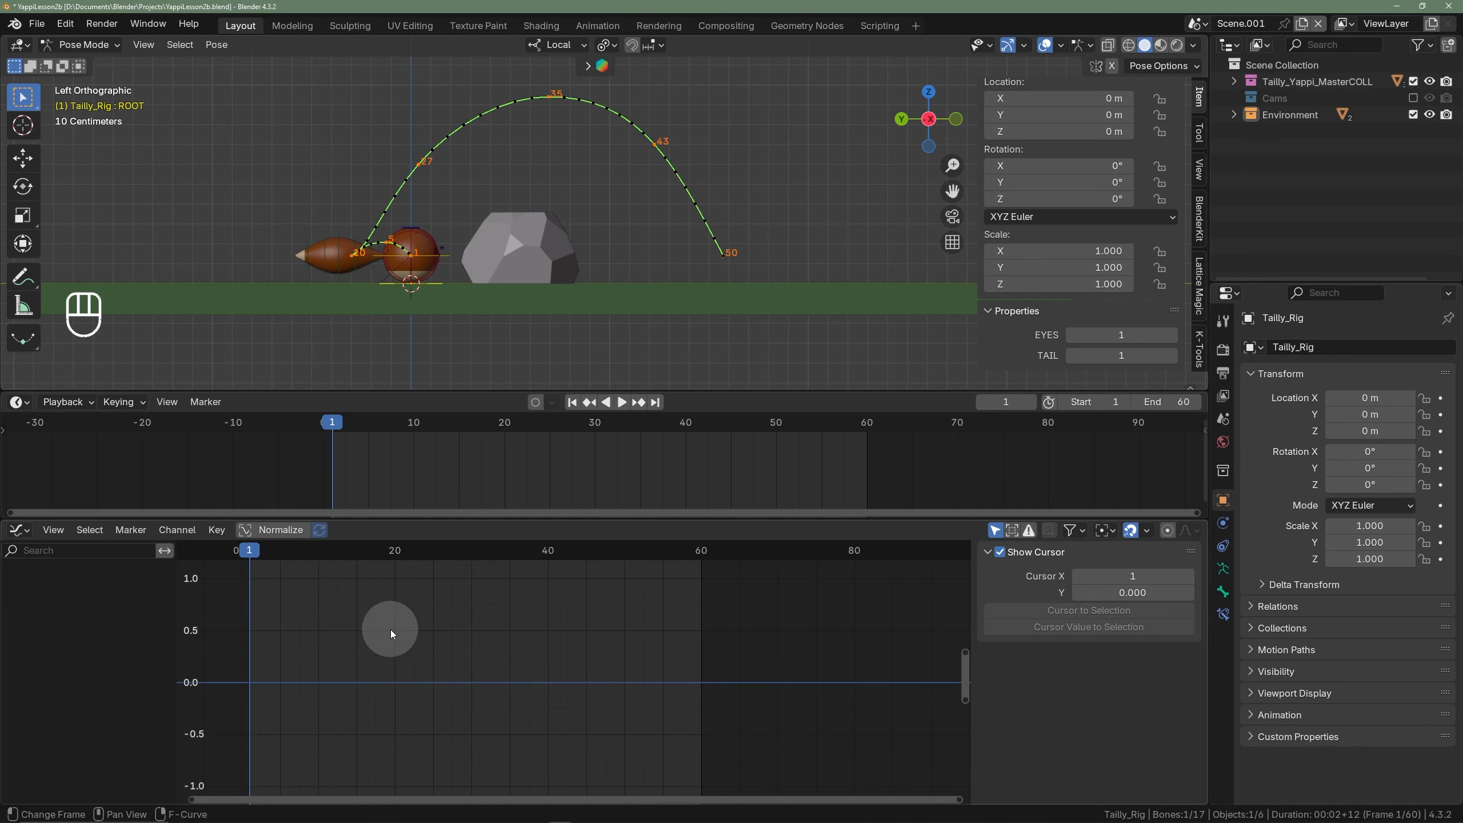
- Select the BODY_Master control and switch the graph editor to the Action Editor to show its keyframes
shift+middle_drag(394, 635, 450, 636)
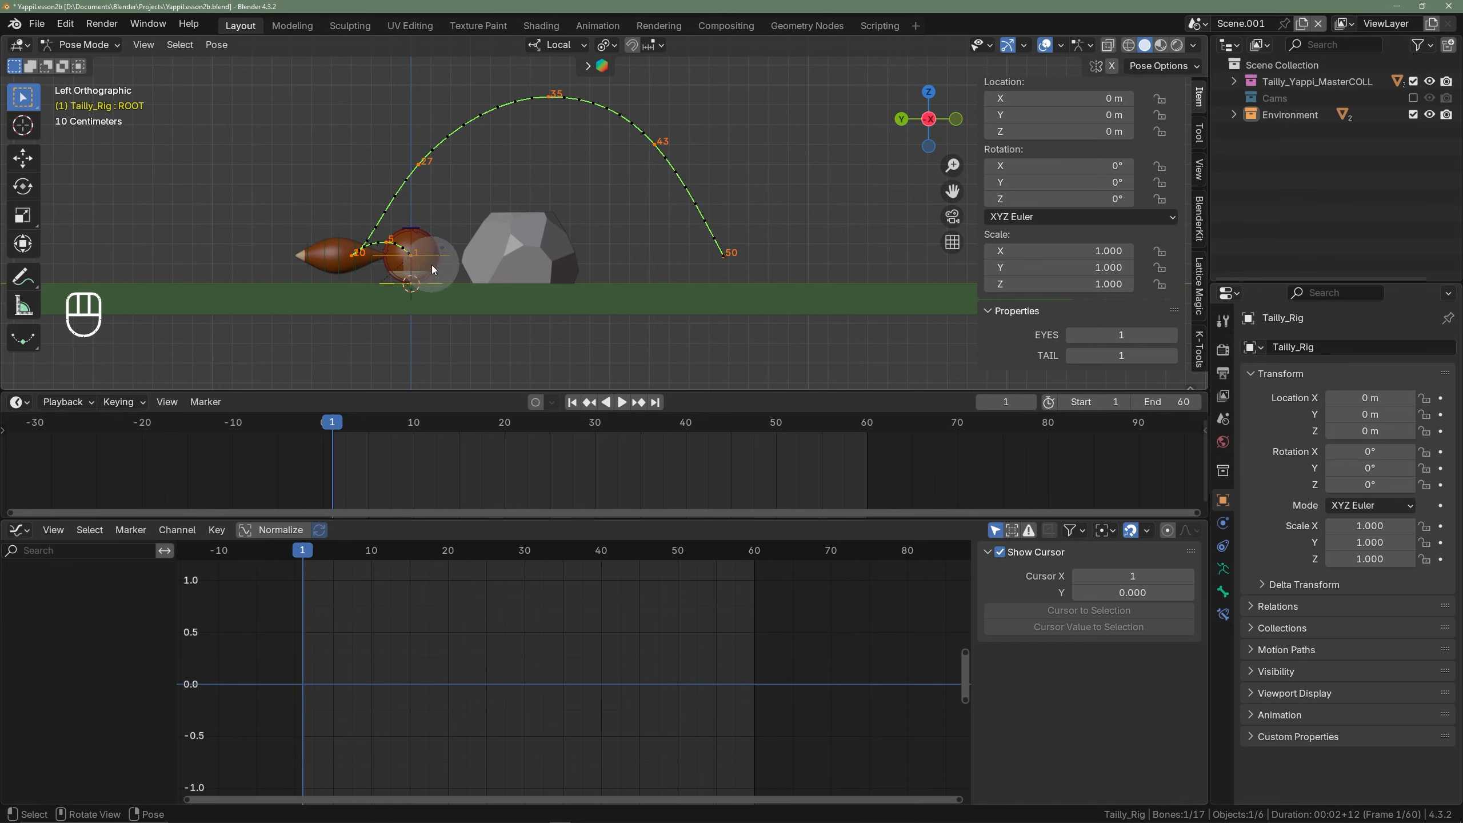
click(451, 256)
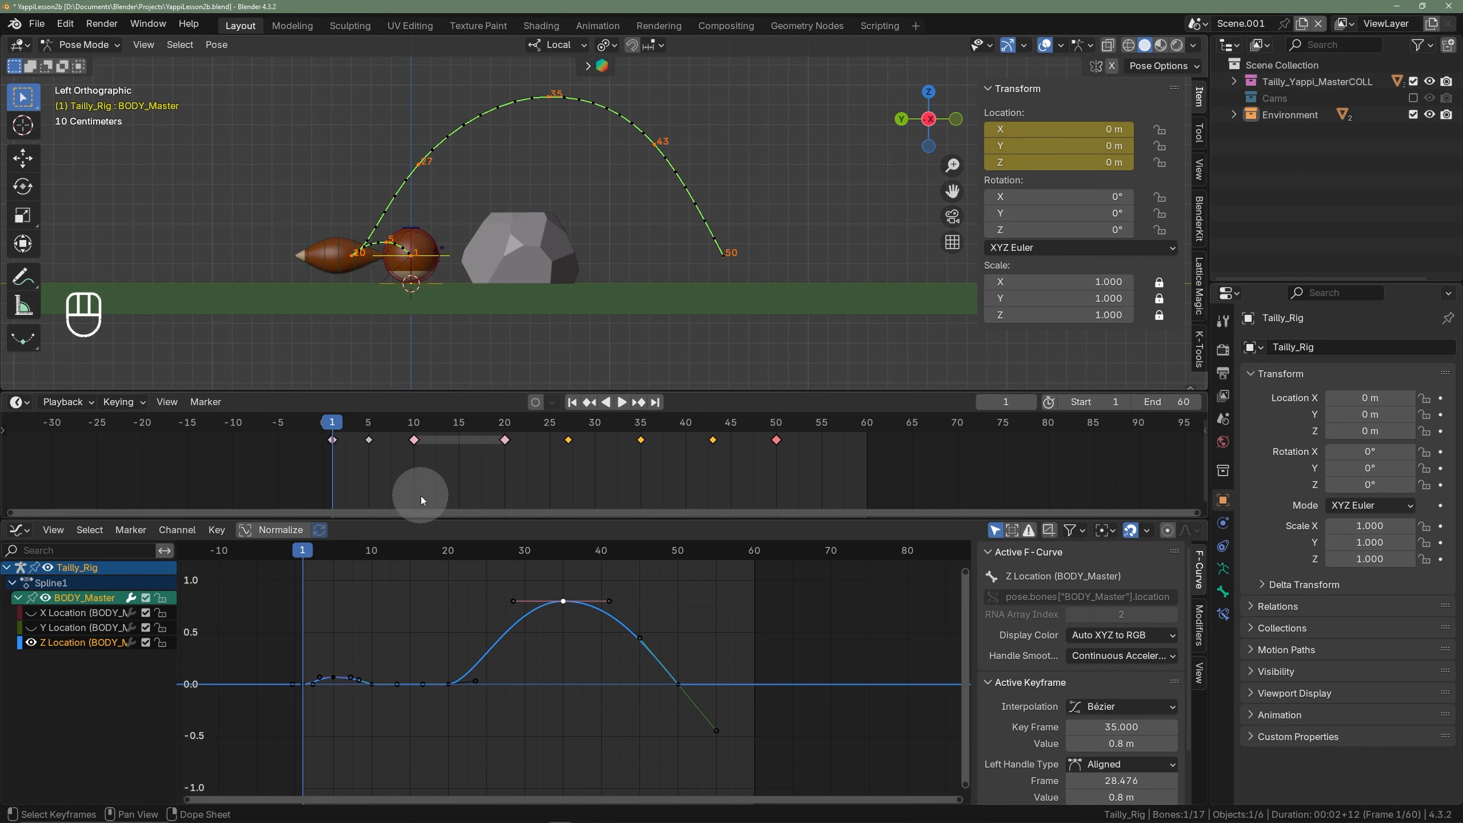
key(ctrl+Tab)
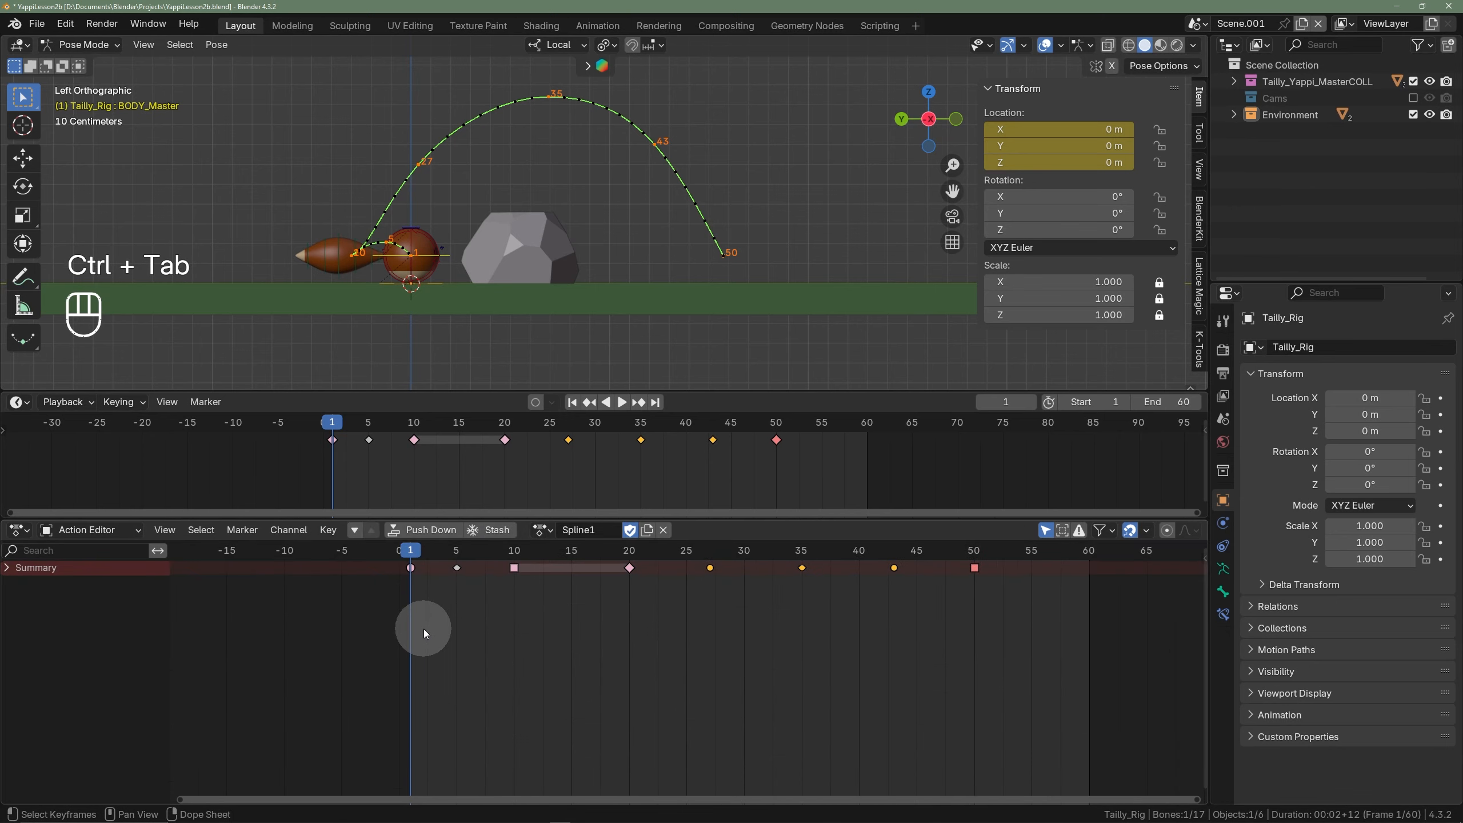
key(ctrl+Tab)
key(ctrl+Tab)
key(ctrl+Tab)
key(ctrl+Tab)
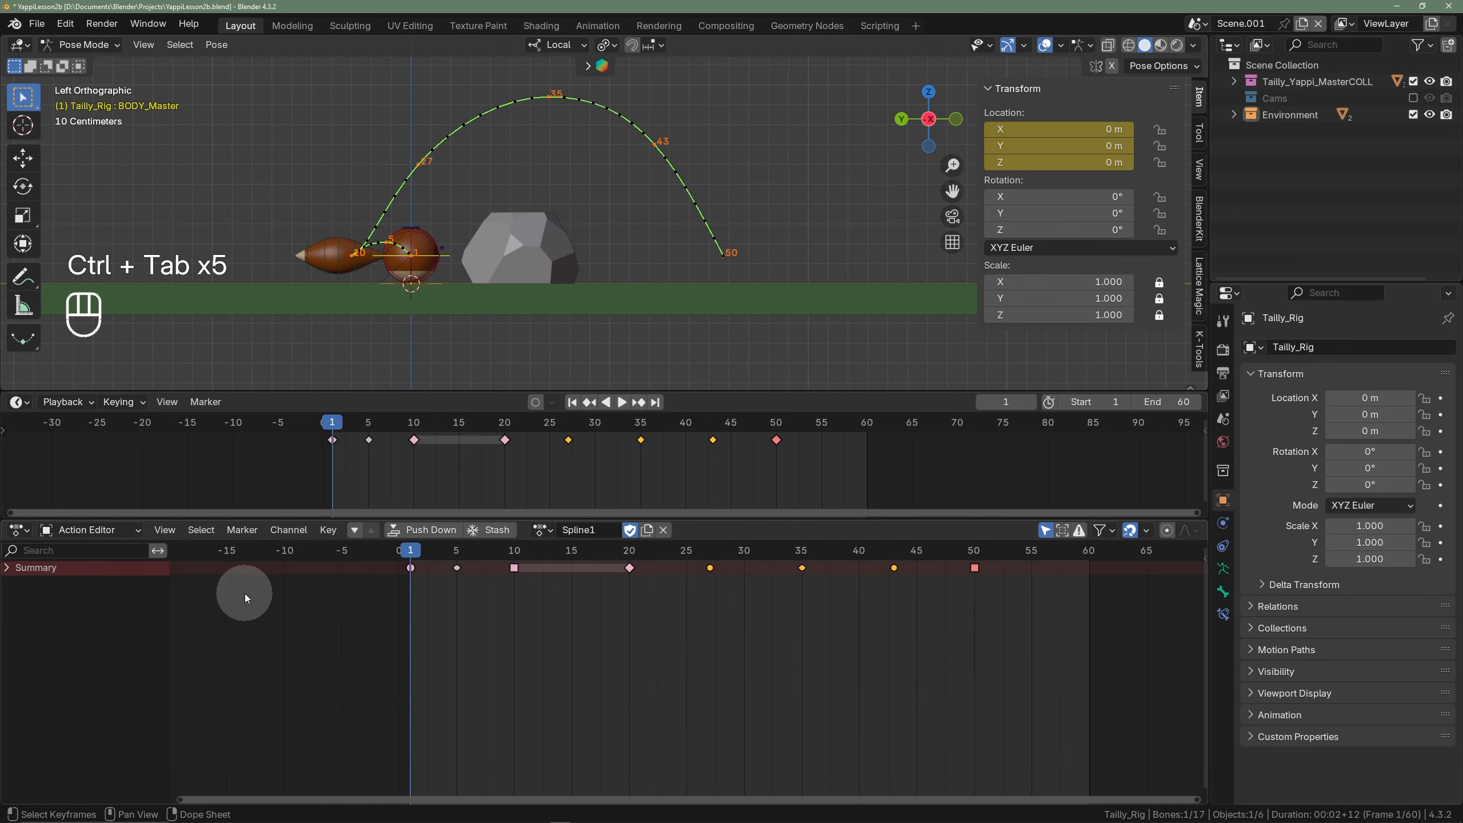
- Switch the keyframe editor to Dope Sheet mode and back to Action Editor mode
click(112, 533)
click(91, 576)
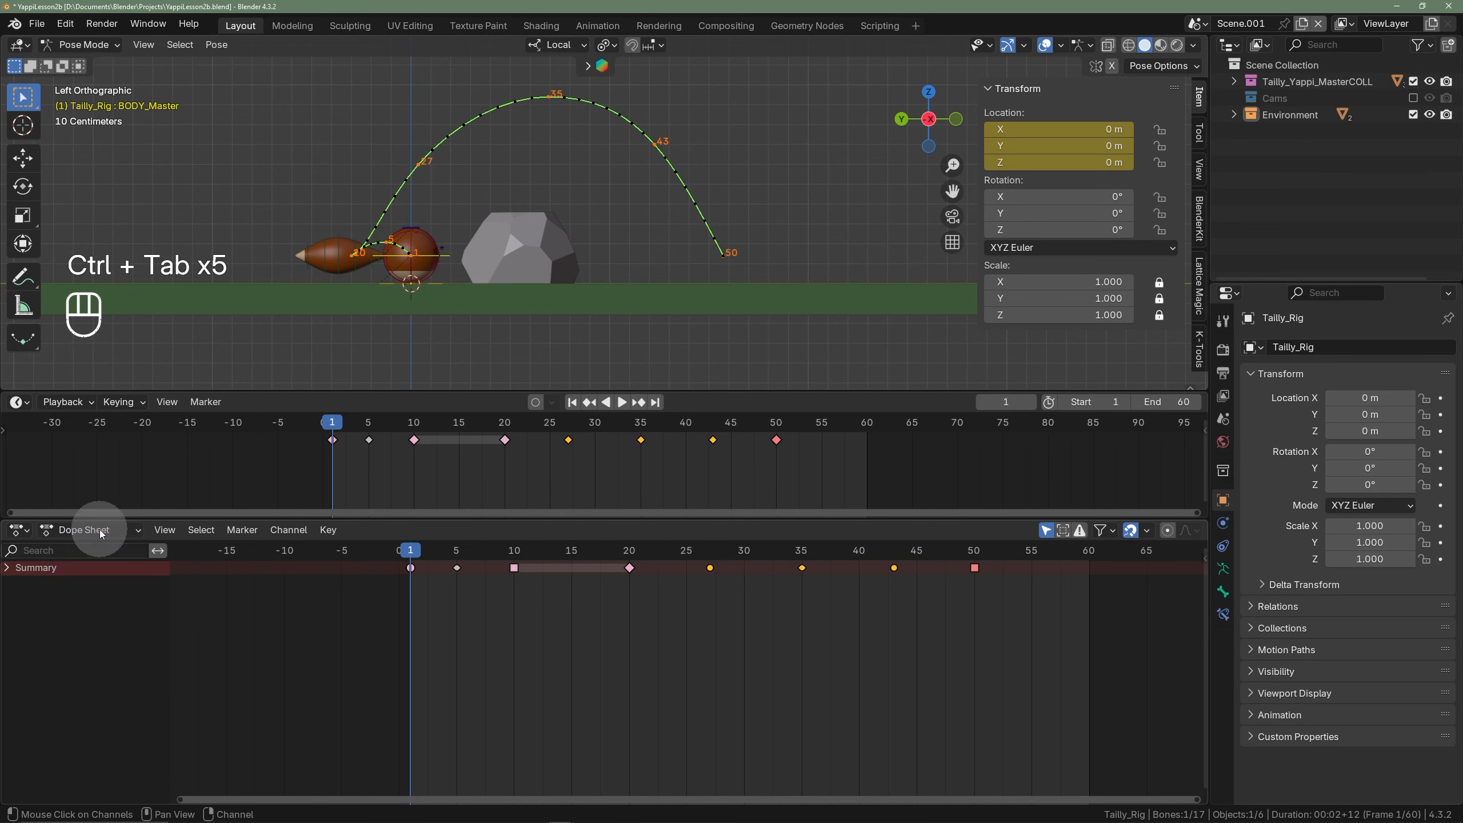
click(96, 532)
click(92, 591)
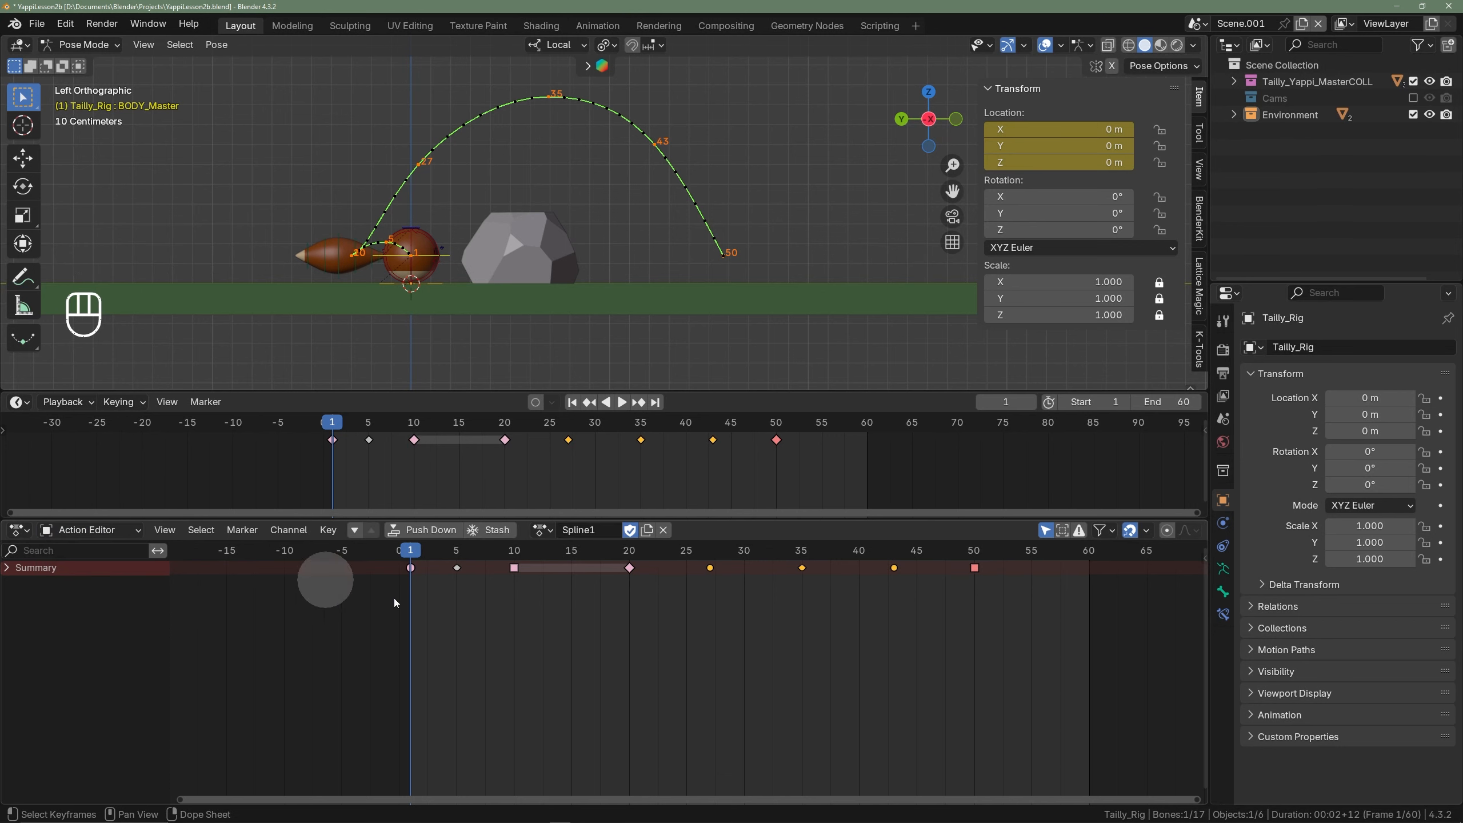
- Duplicate the rig's Spline1 action and rename the copy Spline2
scroll(572, 572, up, 2)
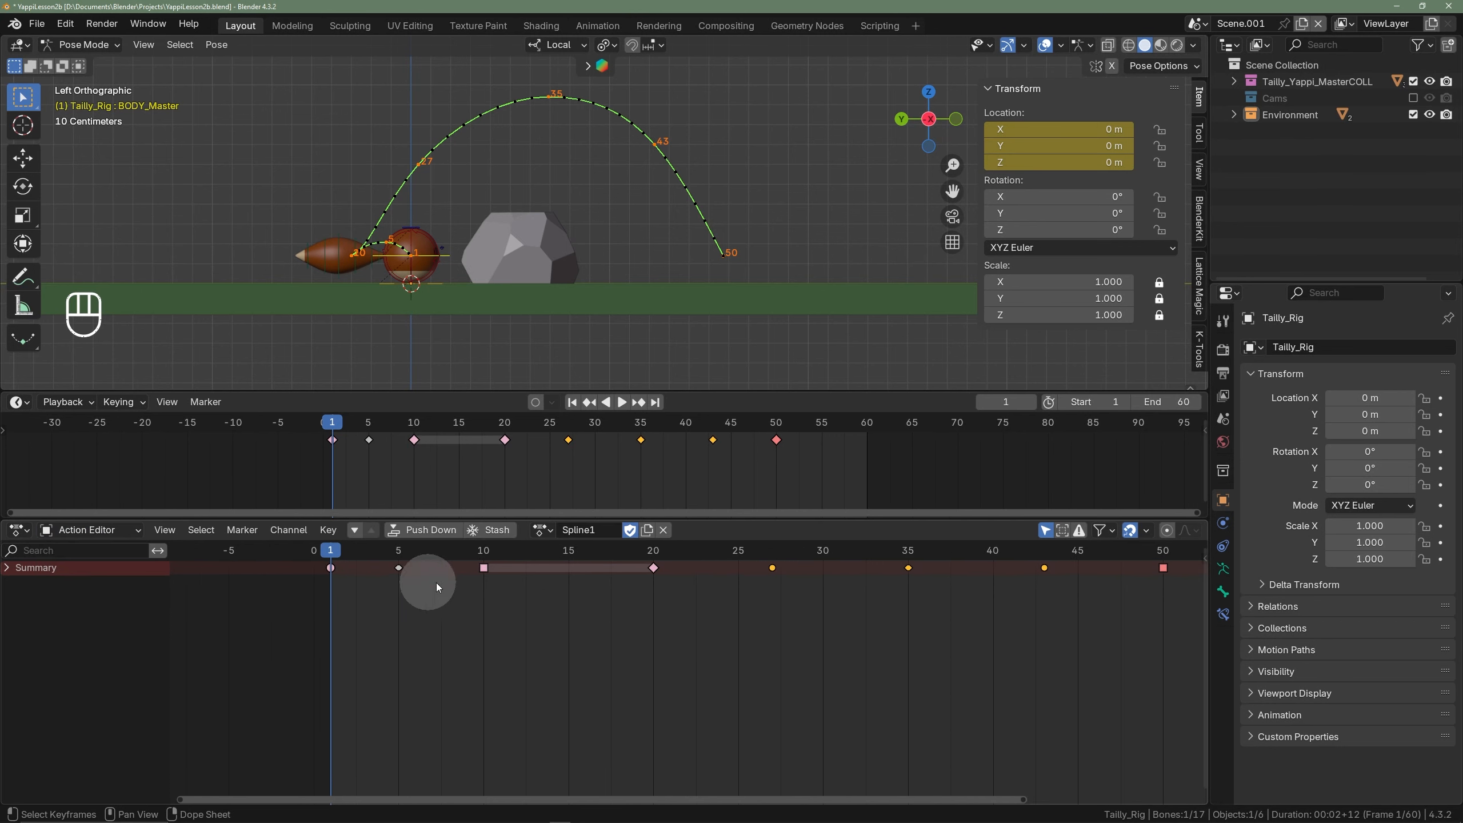
key(space)
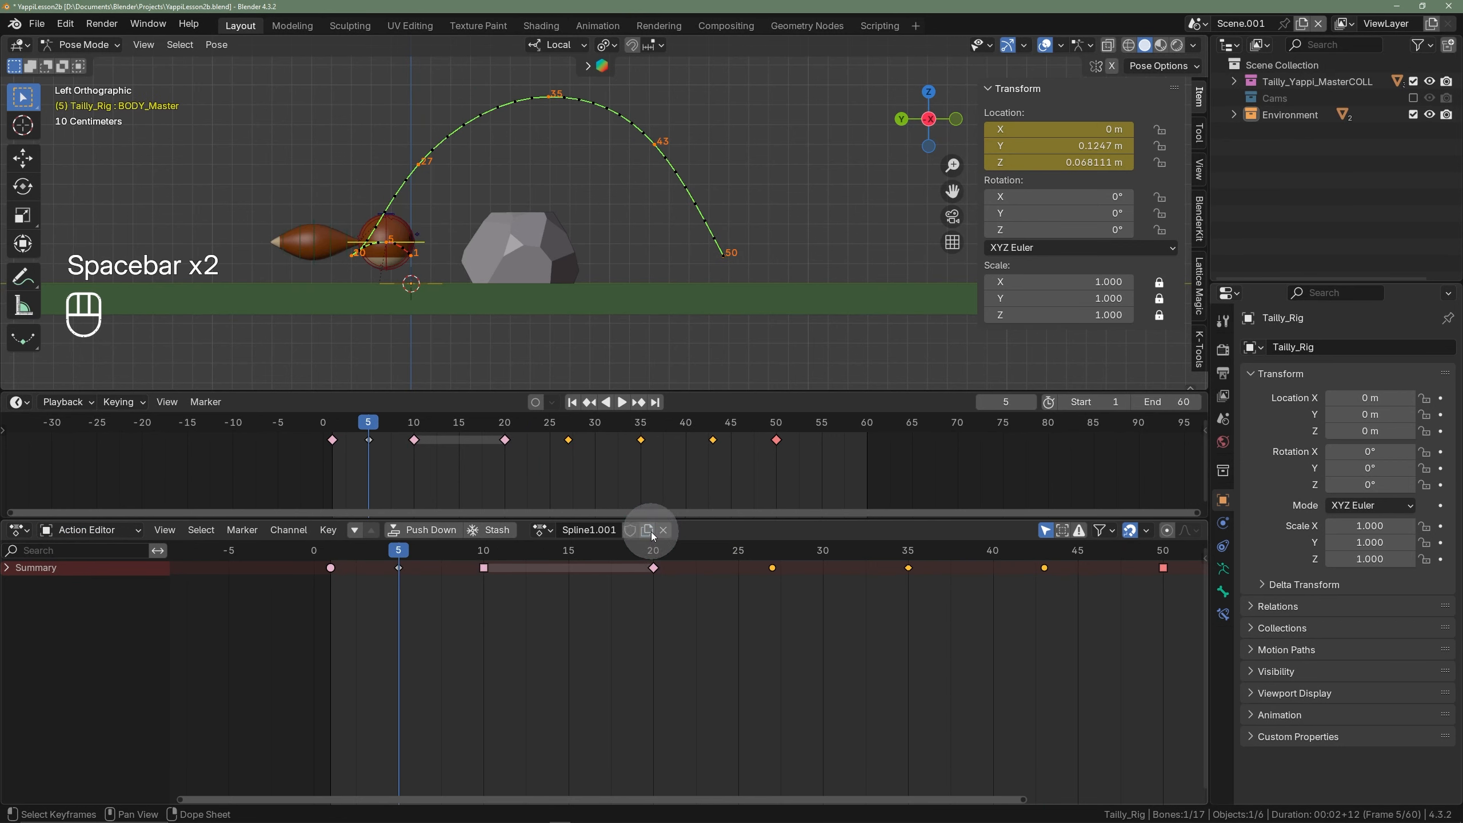
double_click(618, 530)
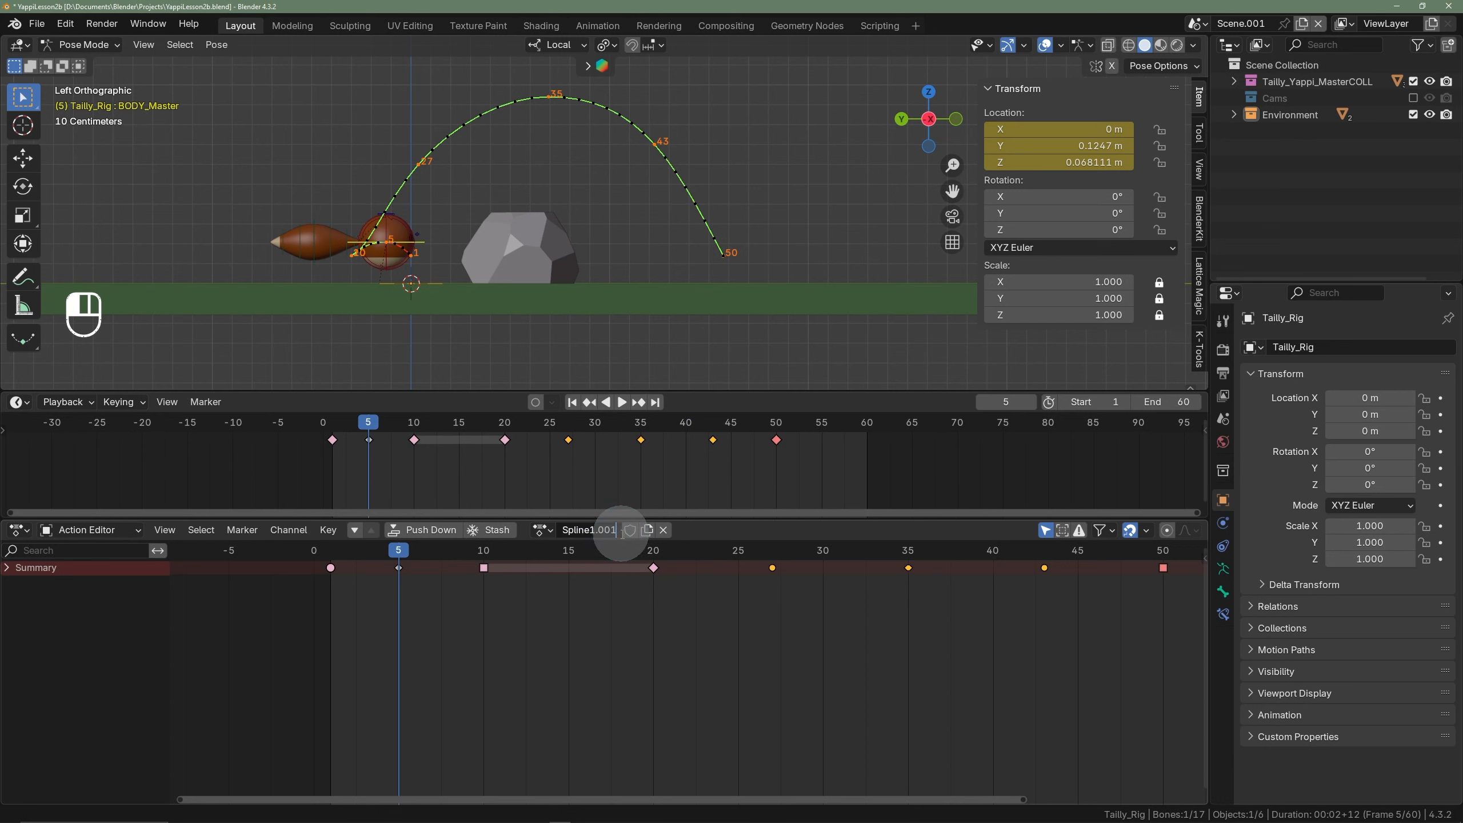
click(590, 536)
key(Delete)
key(Delete)
key(Delete)
key(Delete)
key(Delete)
text(2)
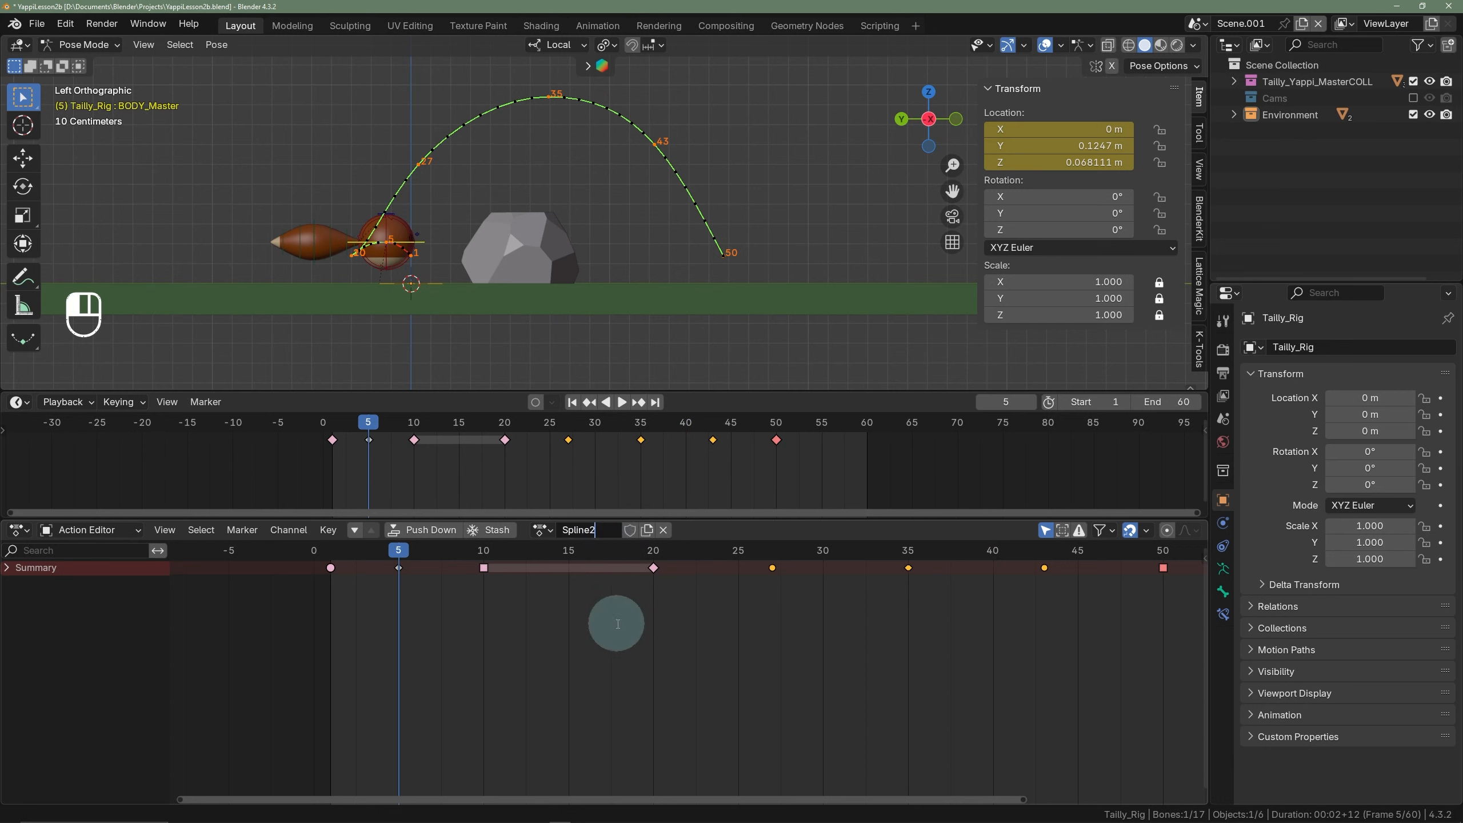
key(Return)
scroll(558, 619, down, 10)
middle_drag(585, 623, 504, 636)
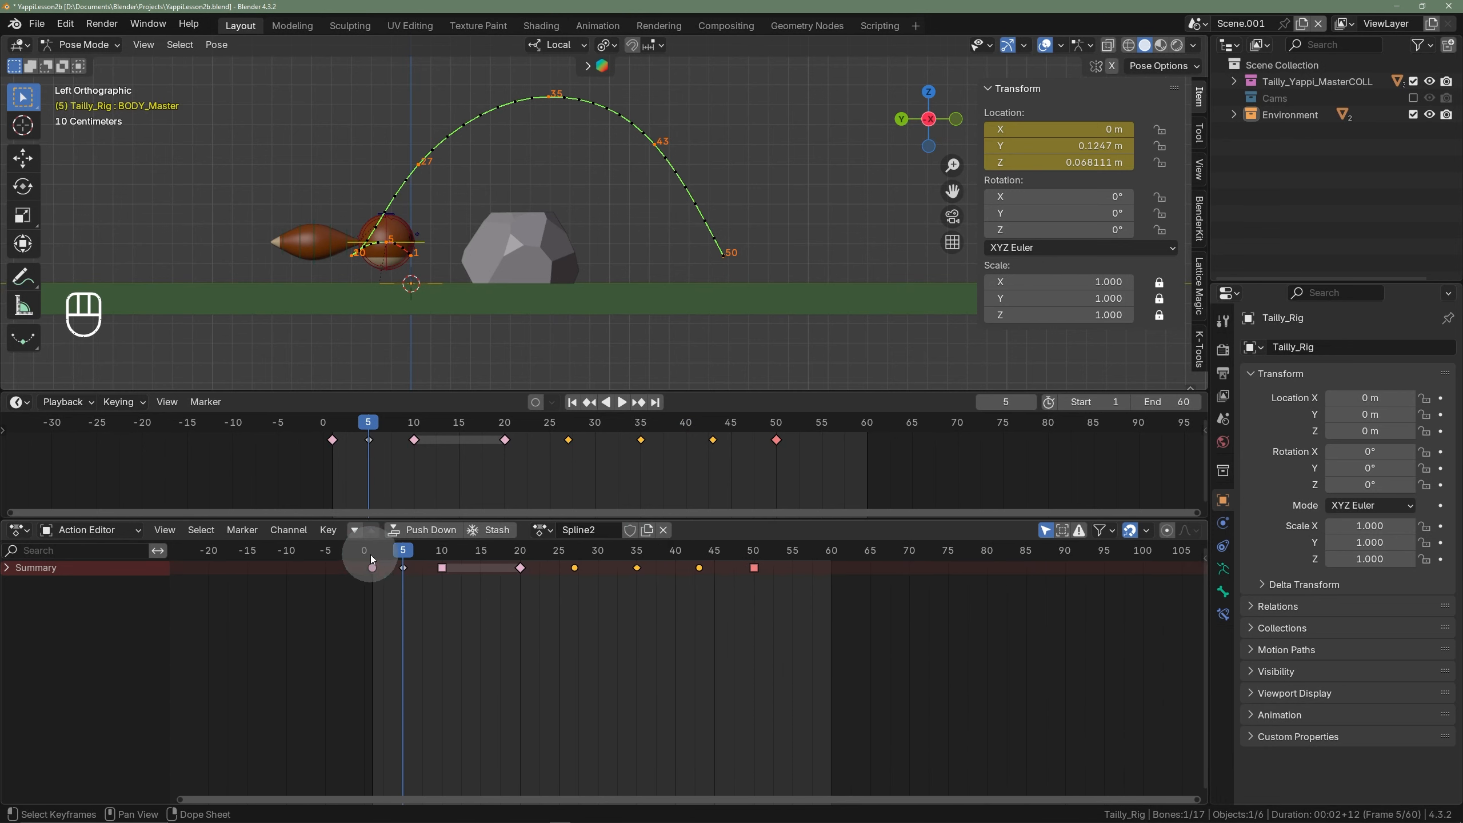
- Play the hop and jump several times to review the body and tail motion, and return to frame 1
key(space)
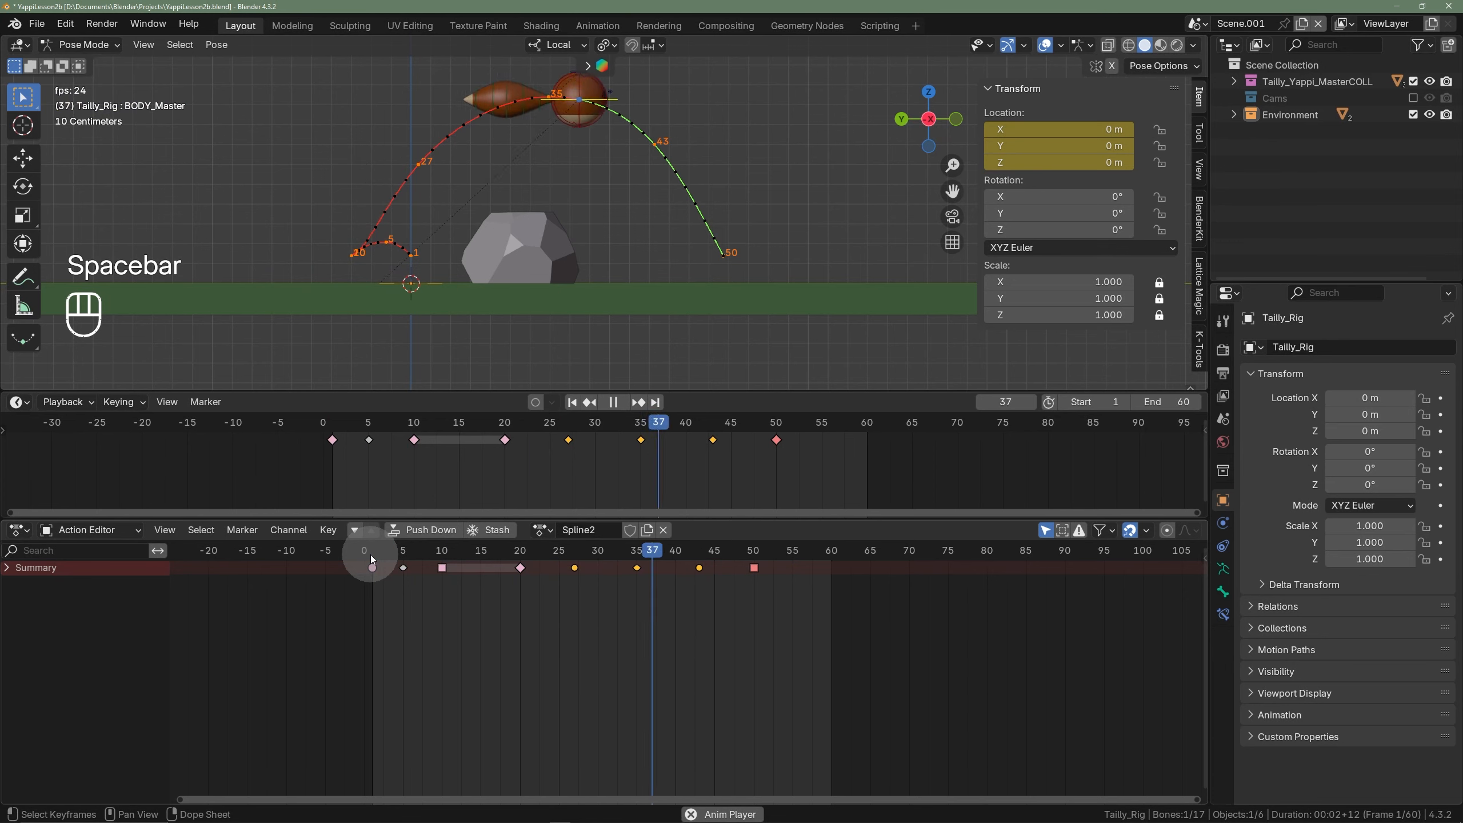
key(space)
key(space)
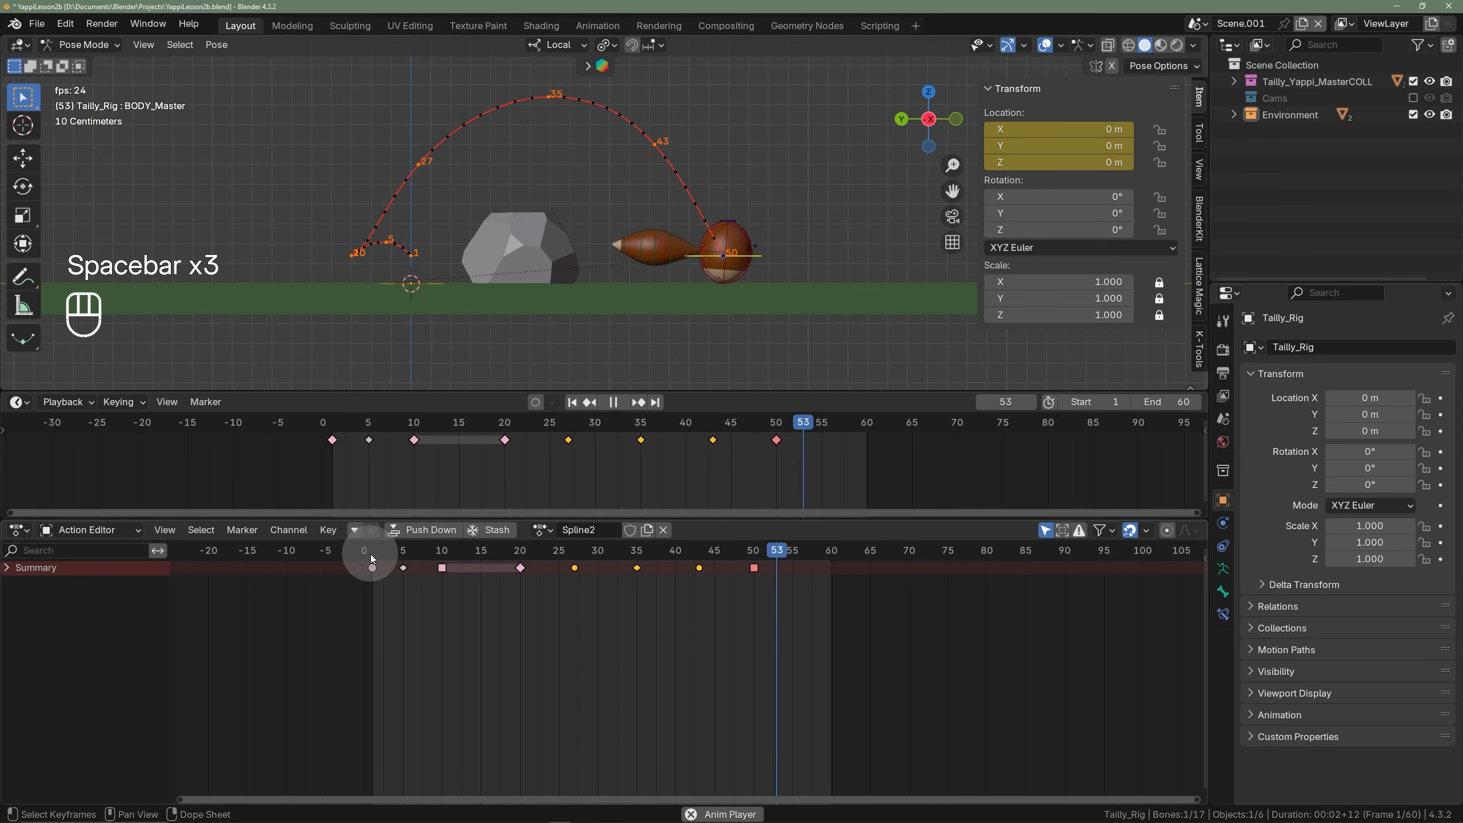
key(space)
key(space)
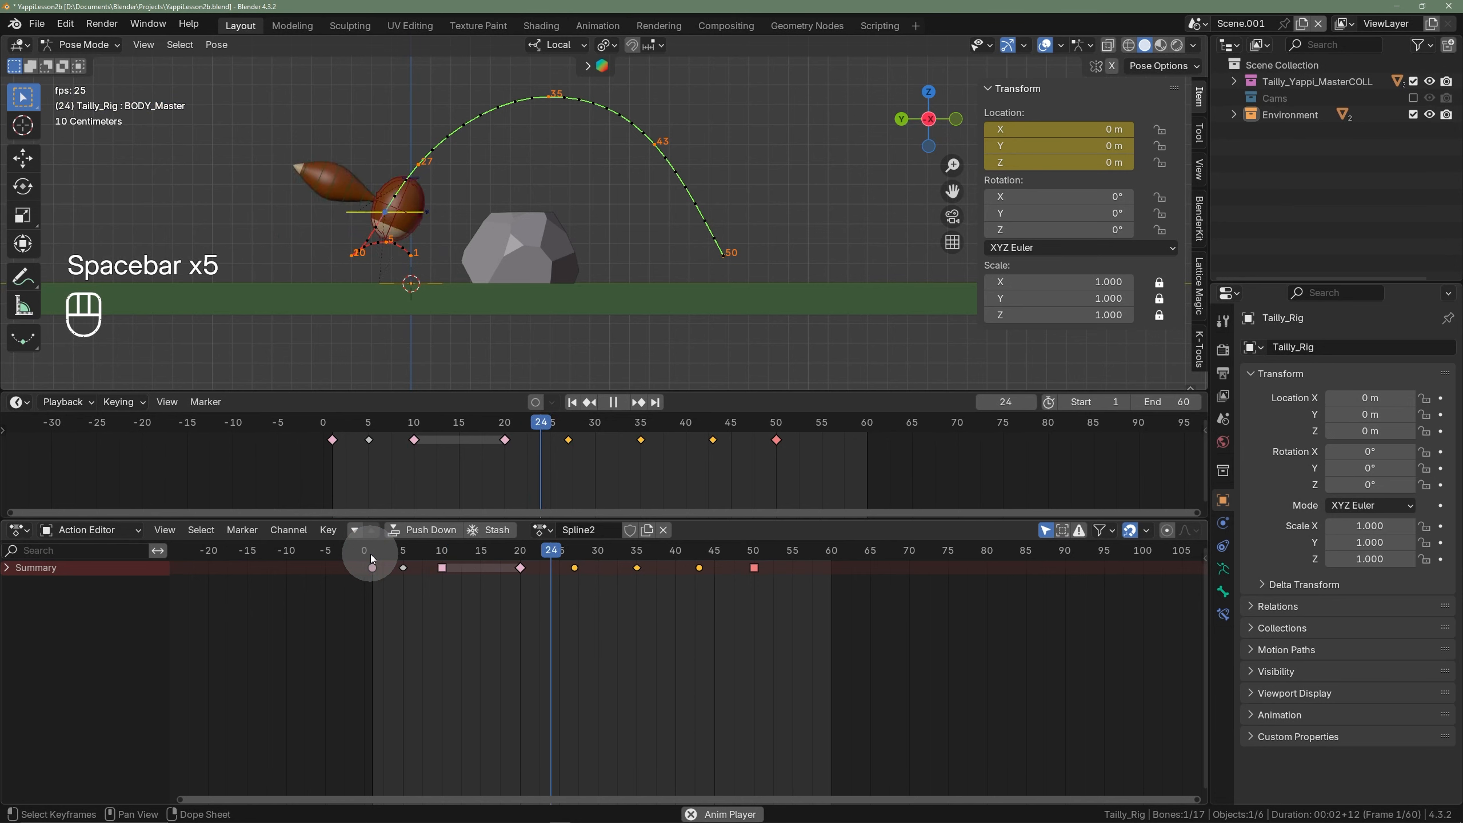
key(space)
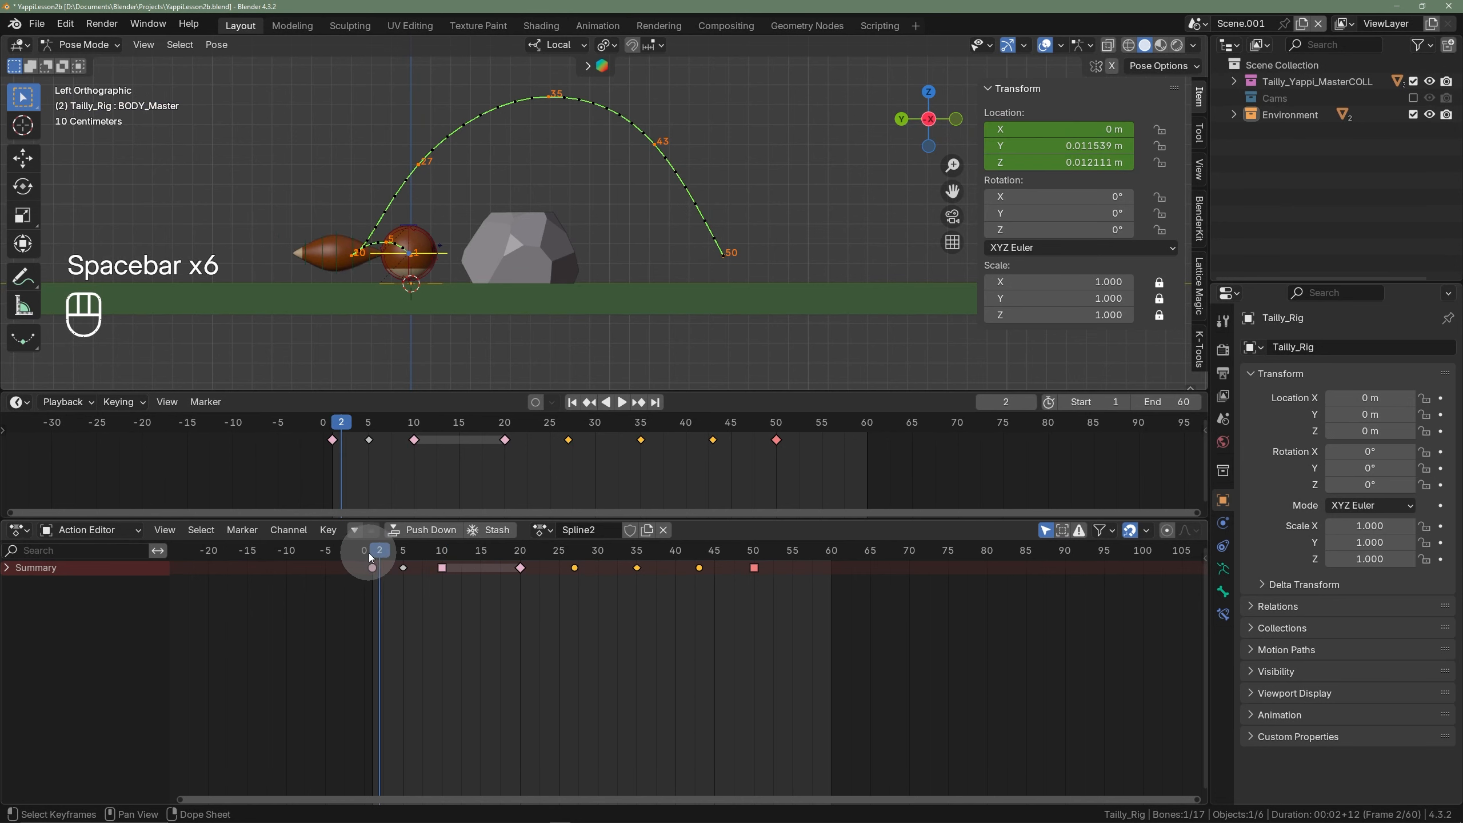
key(space)
key(space)
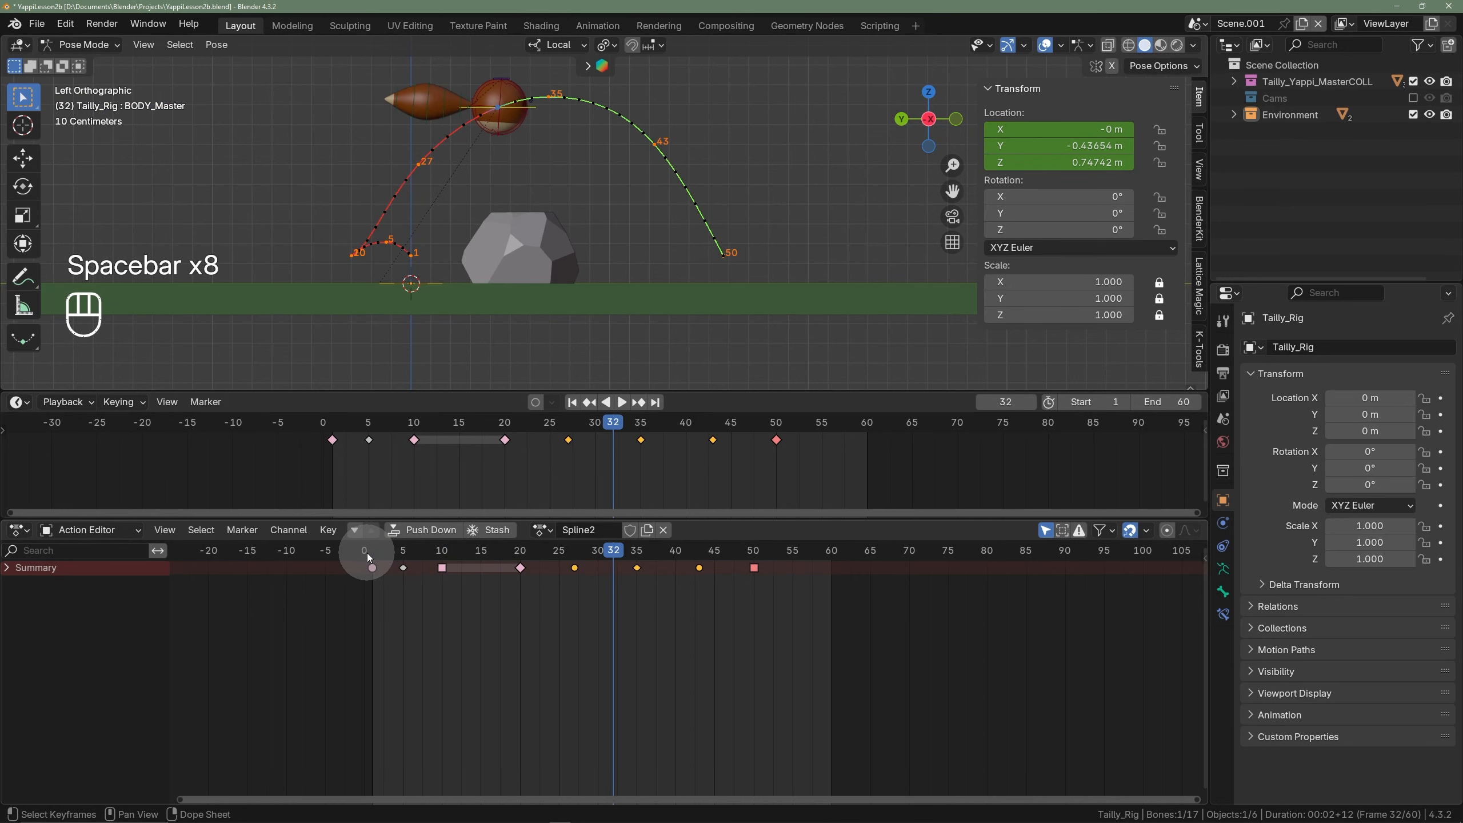
click(367, 552)
click(372, 551)
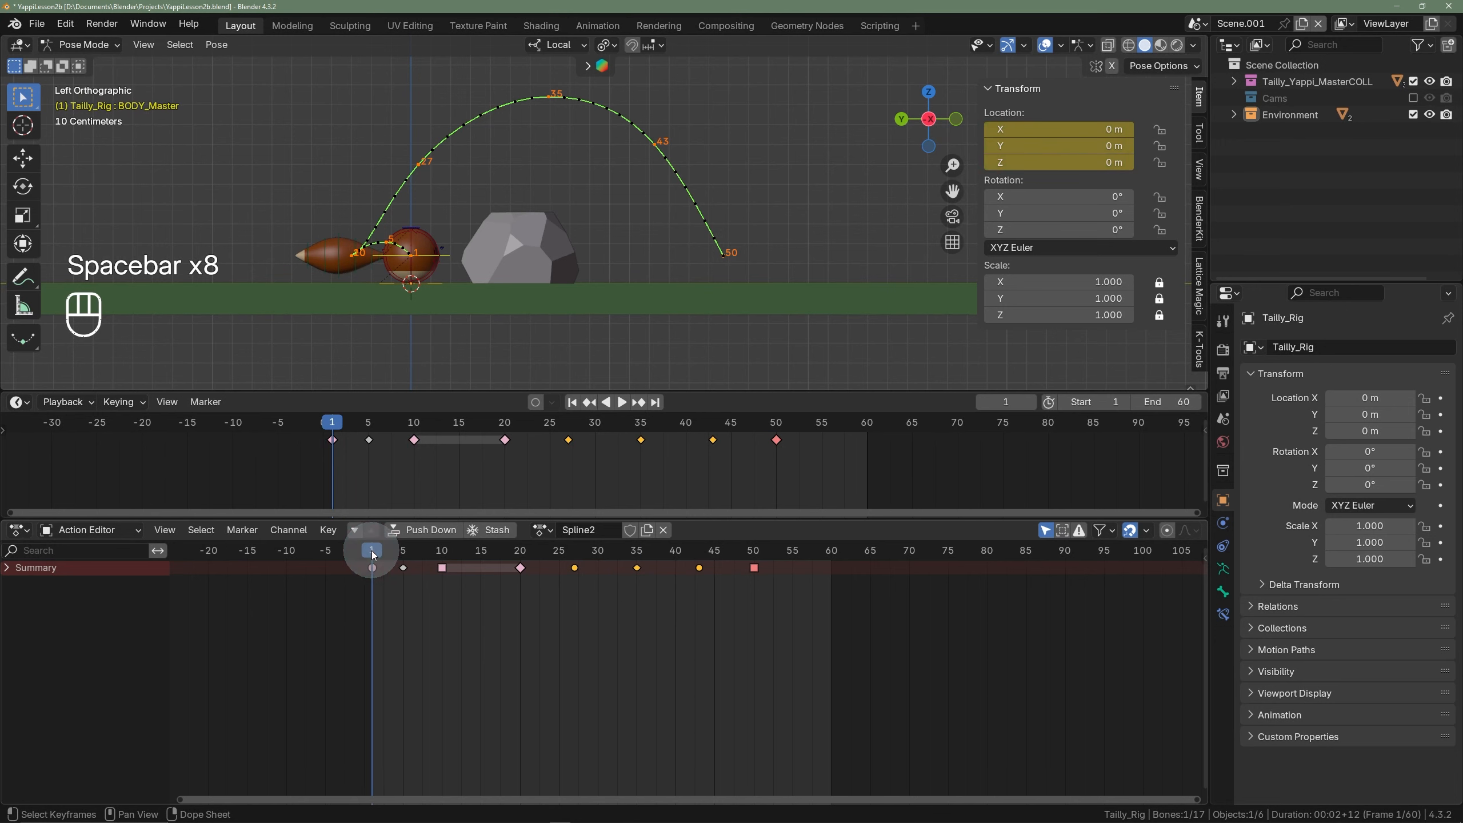
- Unlink the Spline2 action from the rig and assign the Spline1 action in its place
scroll(384, 213, up, 1)
scroll(384, 212, up, 7)
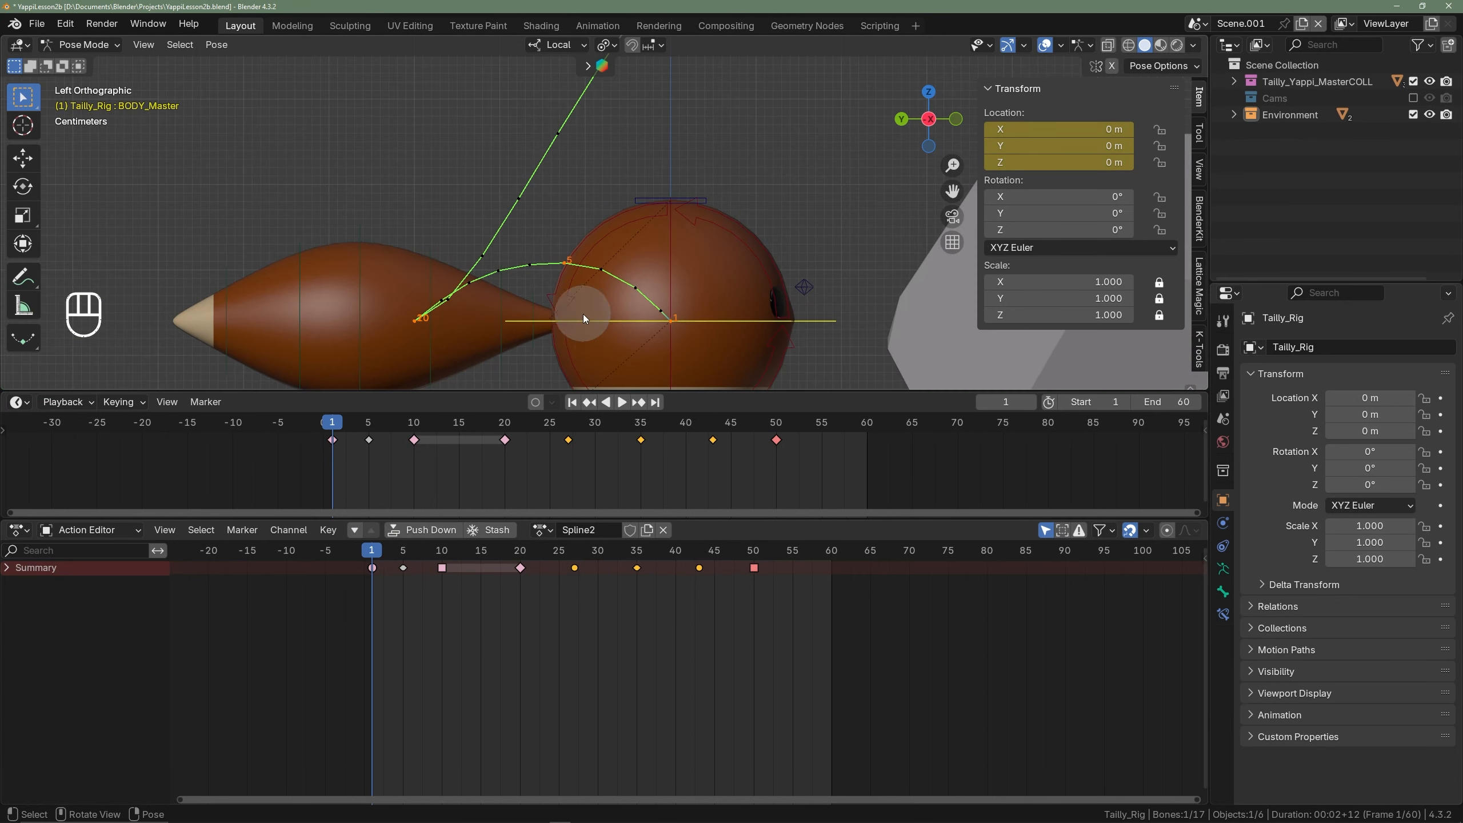
mouse_move(337, 423)
mouse_down()
mouse_move(441, 425)
mouse_move(335, 441)
mouse_up()
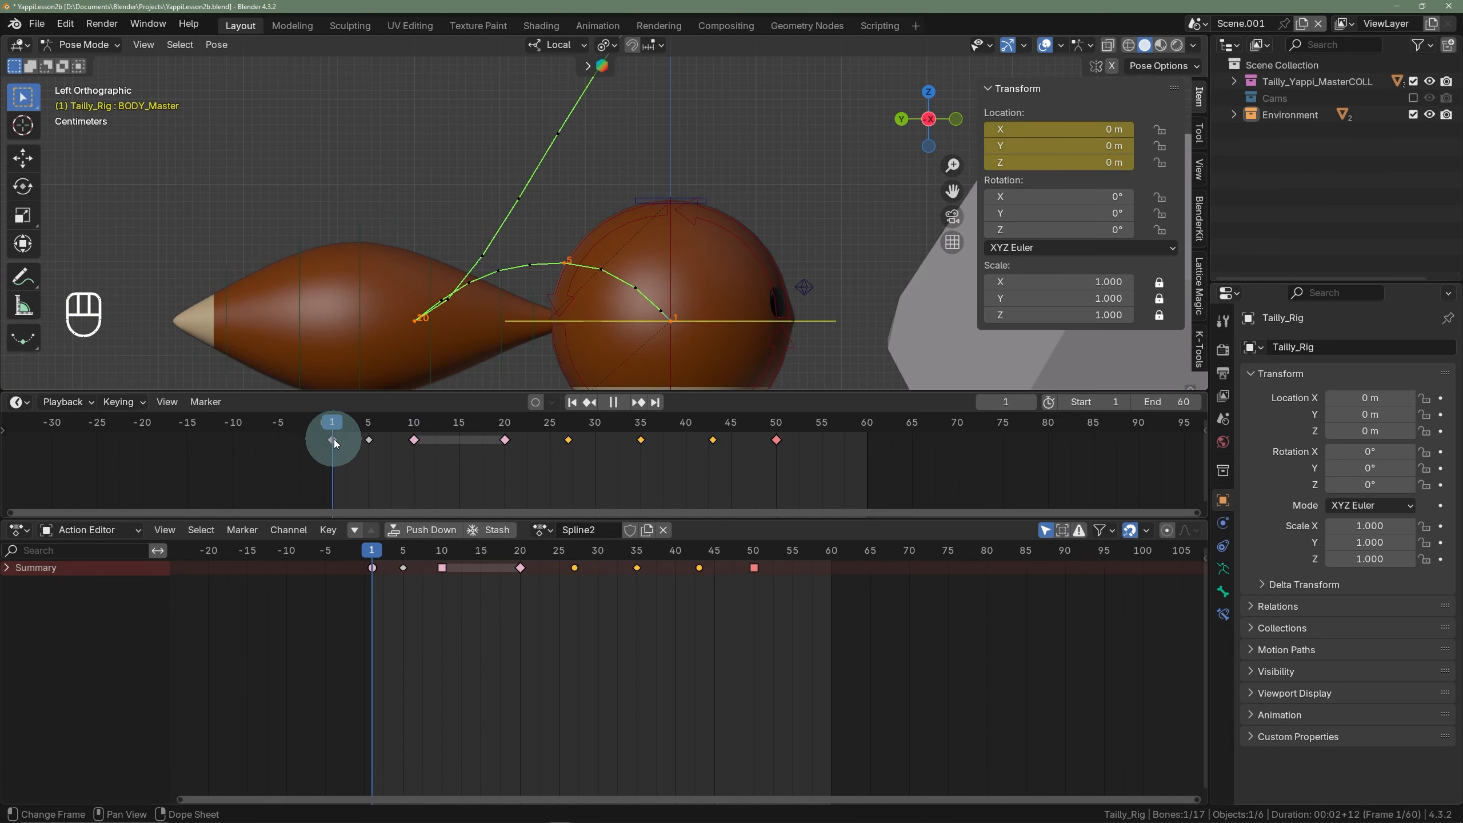
click(663, 531)
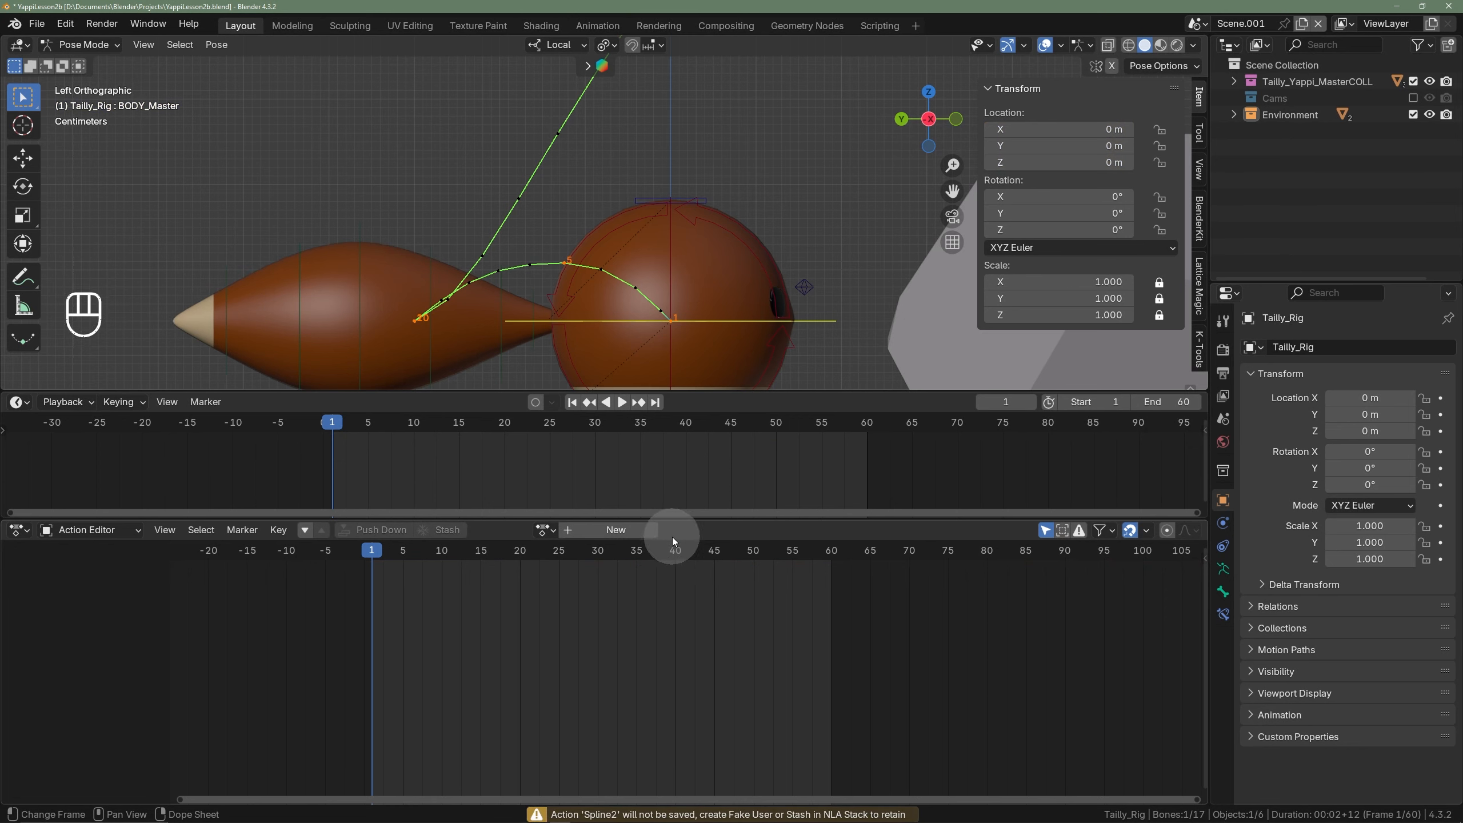
click(544, 530)
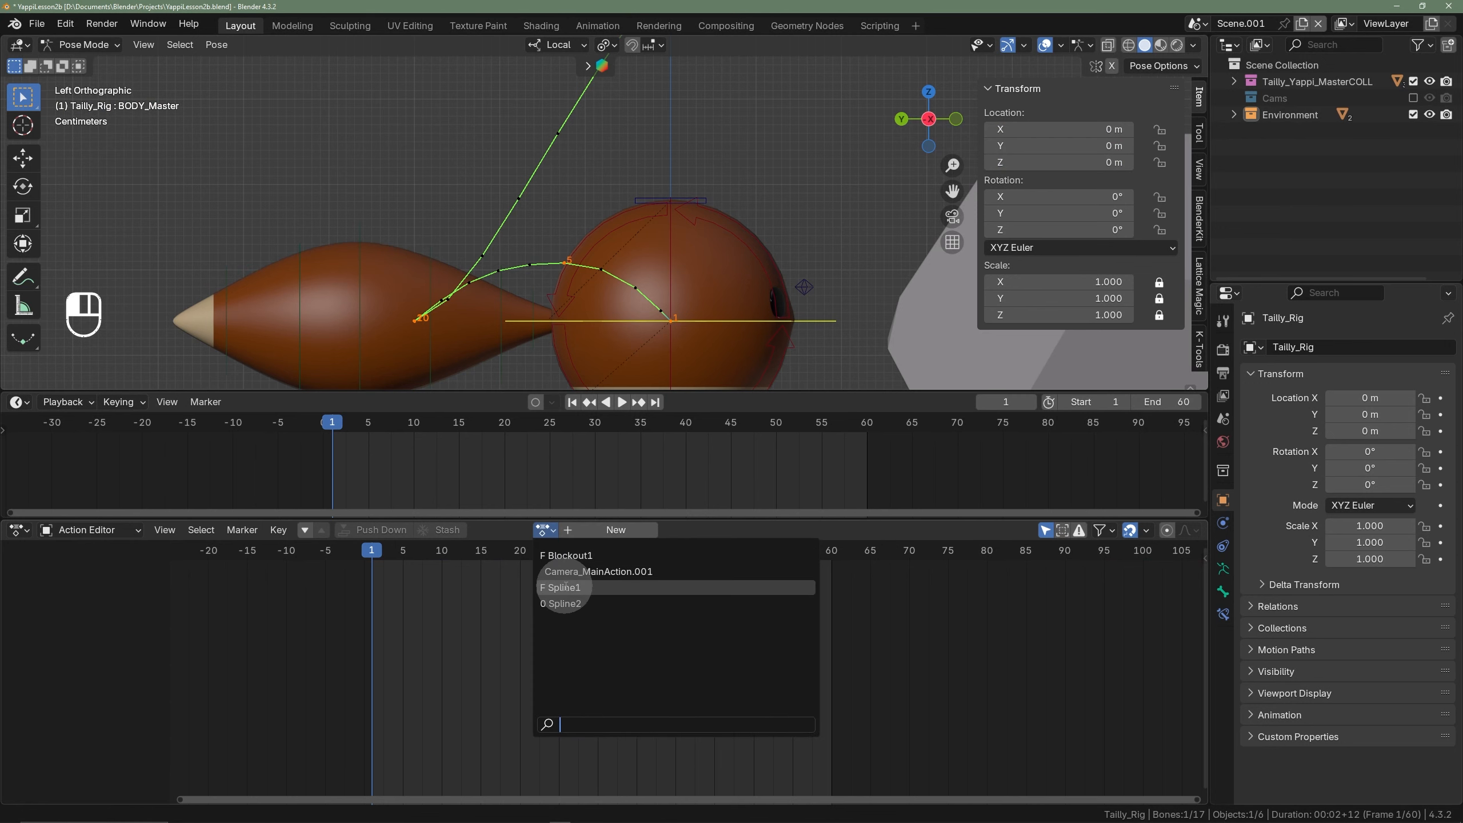
click(565, 587)
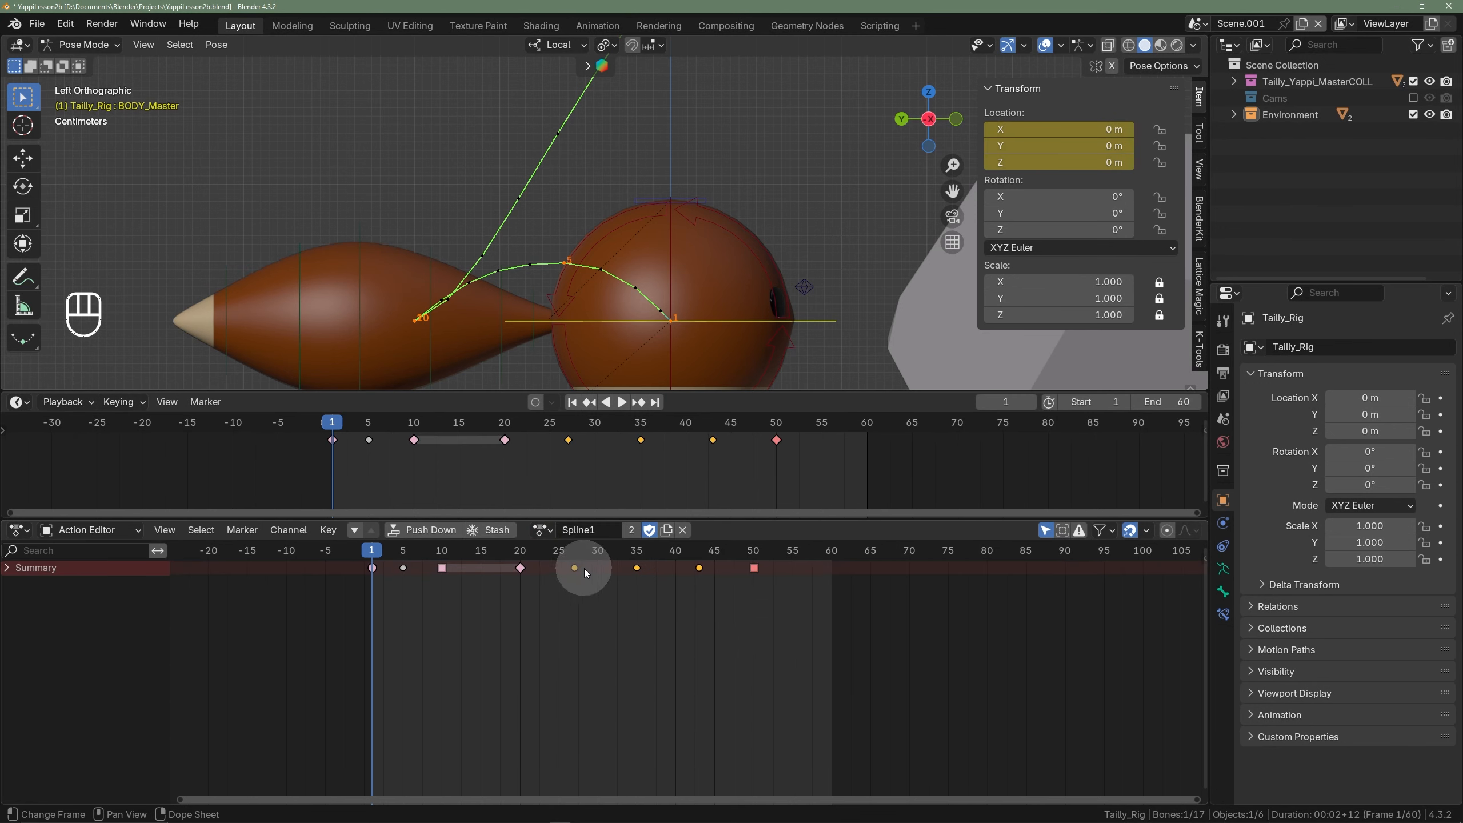
- Select the SQUASH_STRETCH control above the body and insert a keyframe for it at frame 1
shift+middle_drag(394, 478, 446, 479)
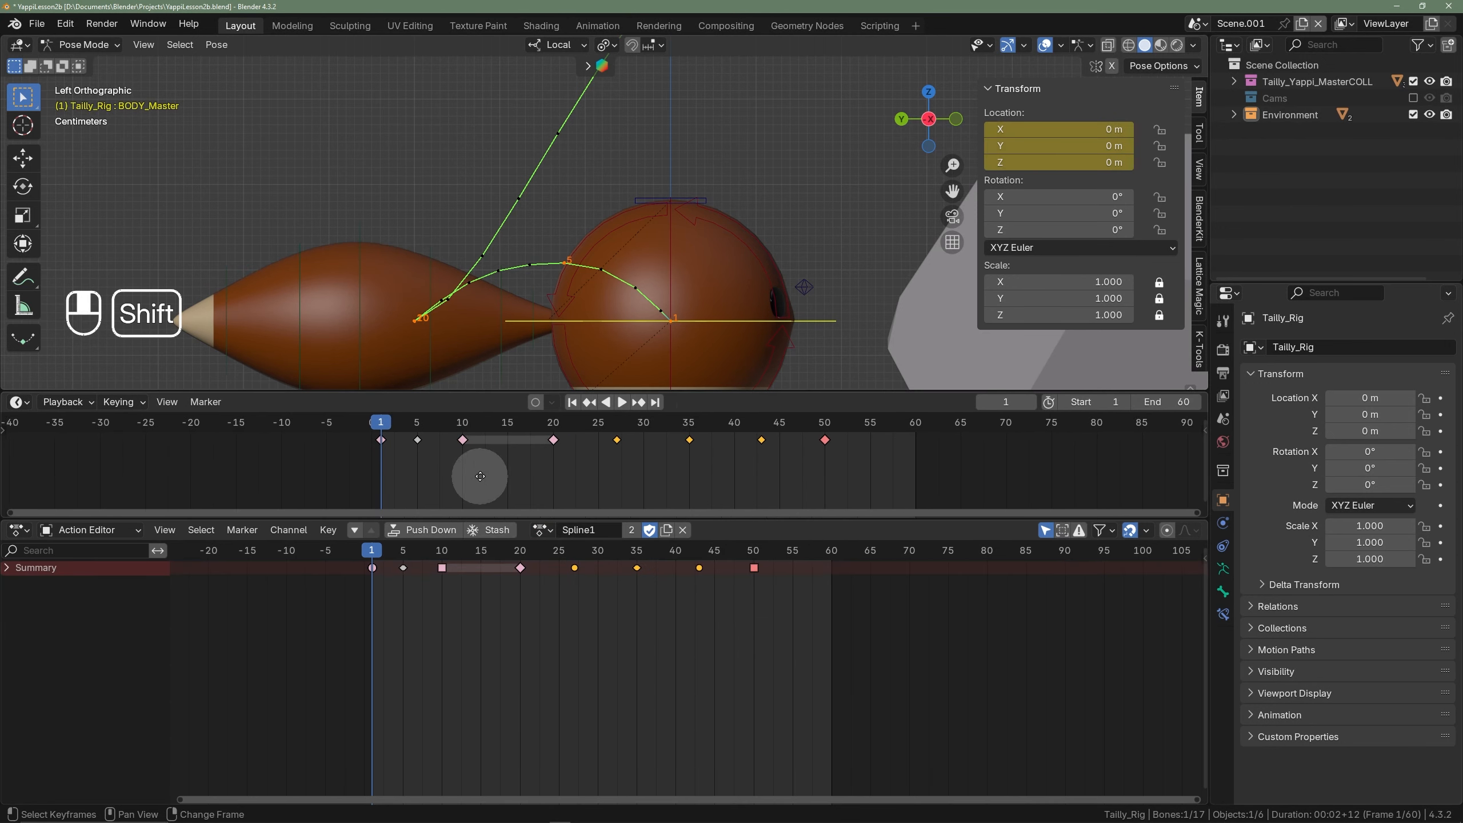
click(709, 199)
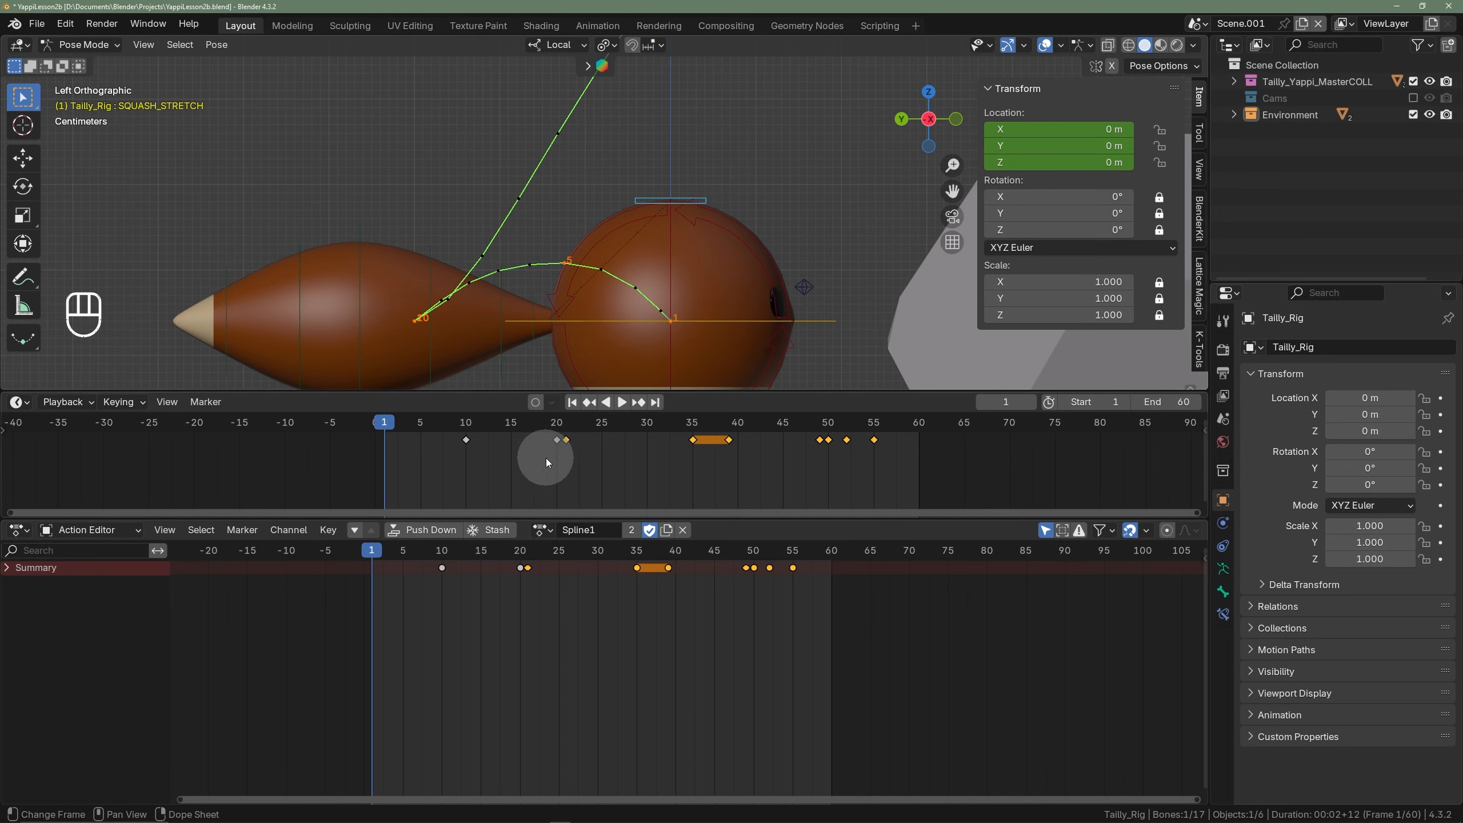
scroll(560, 432, up, 3)
click(437, 425)
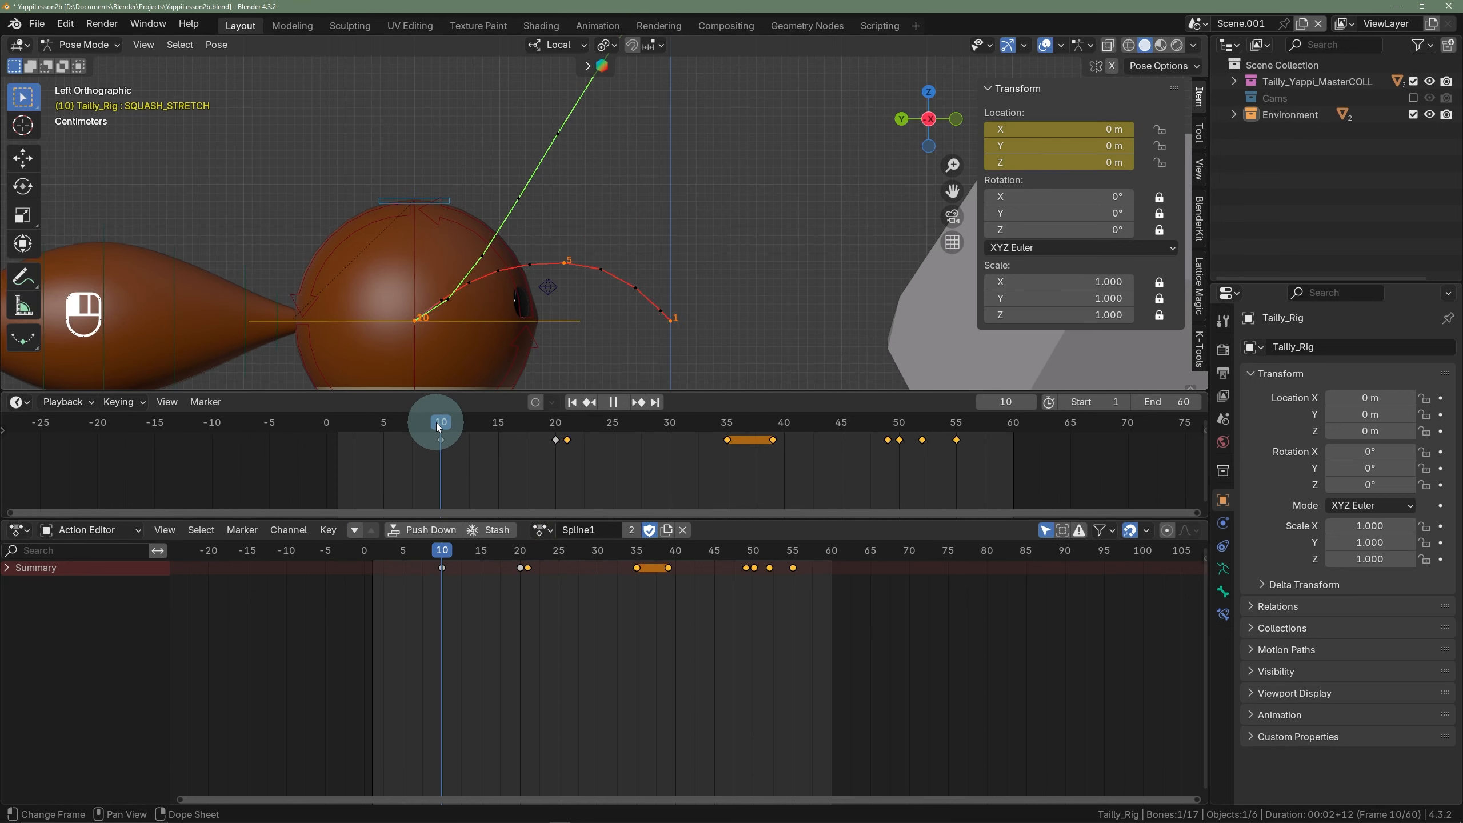
drag(437, 423, 335, 444)
key(i)
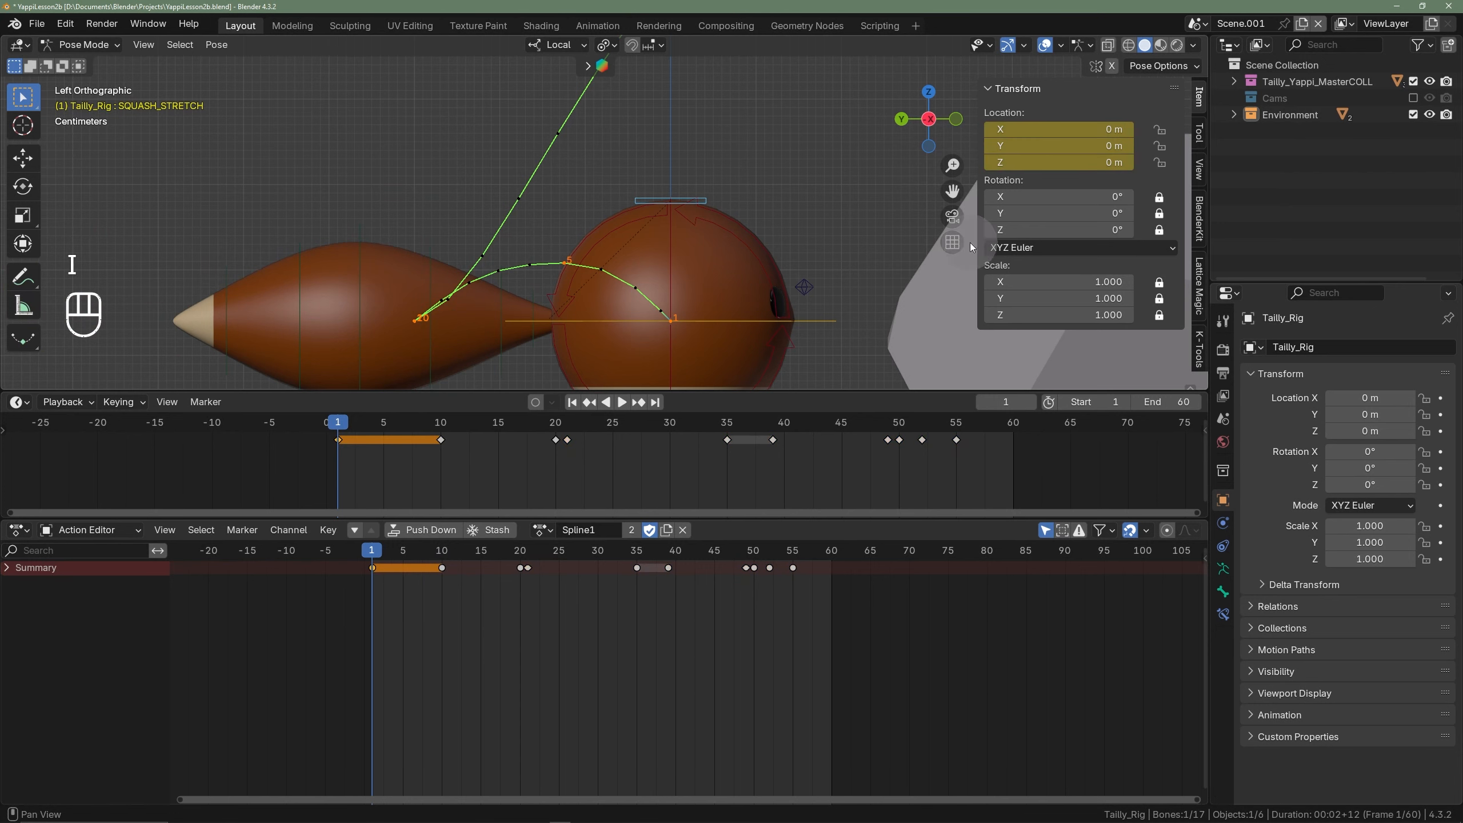
- Insert a keyframe for the neutral SQUASH_STRETCH control at frame 5, the top of the small hop
click(436, 428)
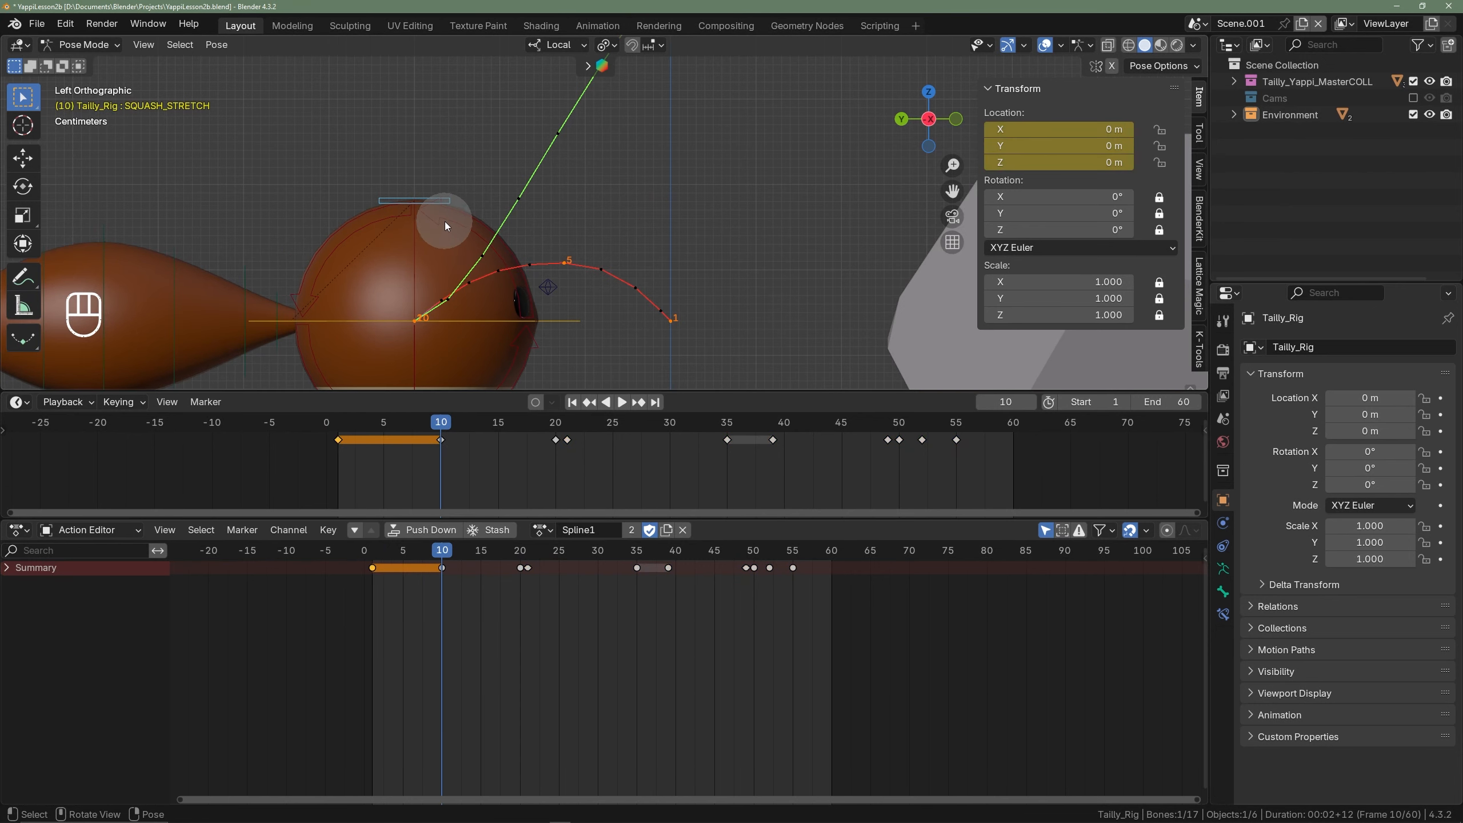
scroll(438, 438, up, 3)
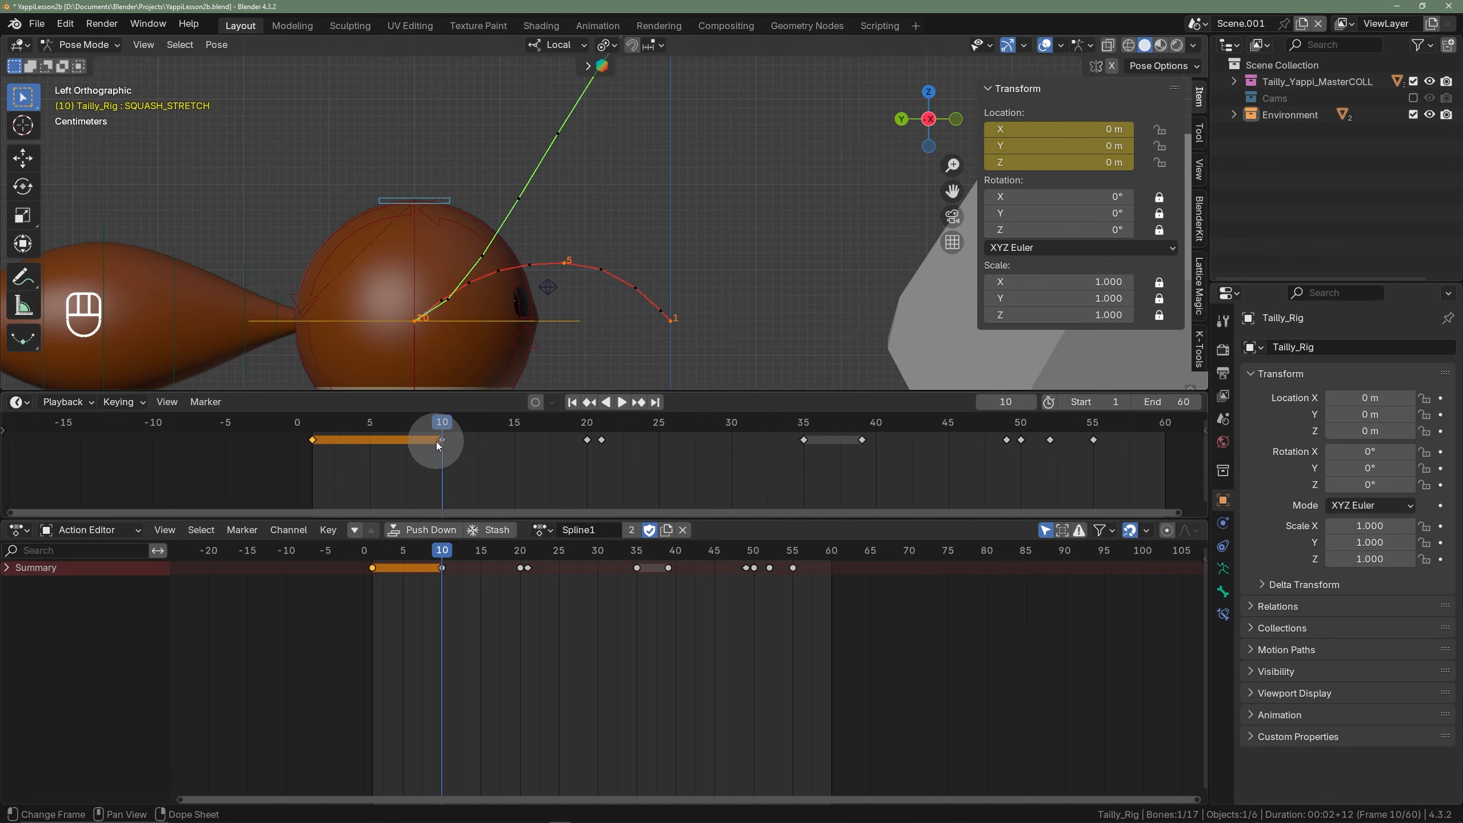
drag(462, 431, 364, 474)
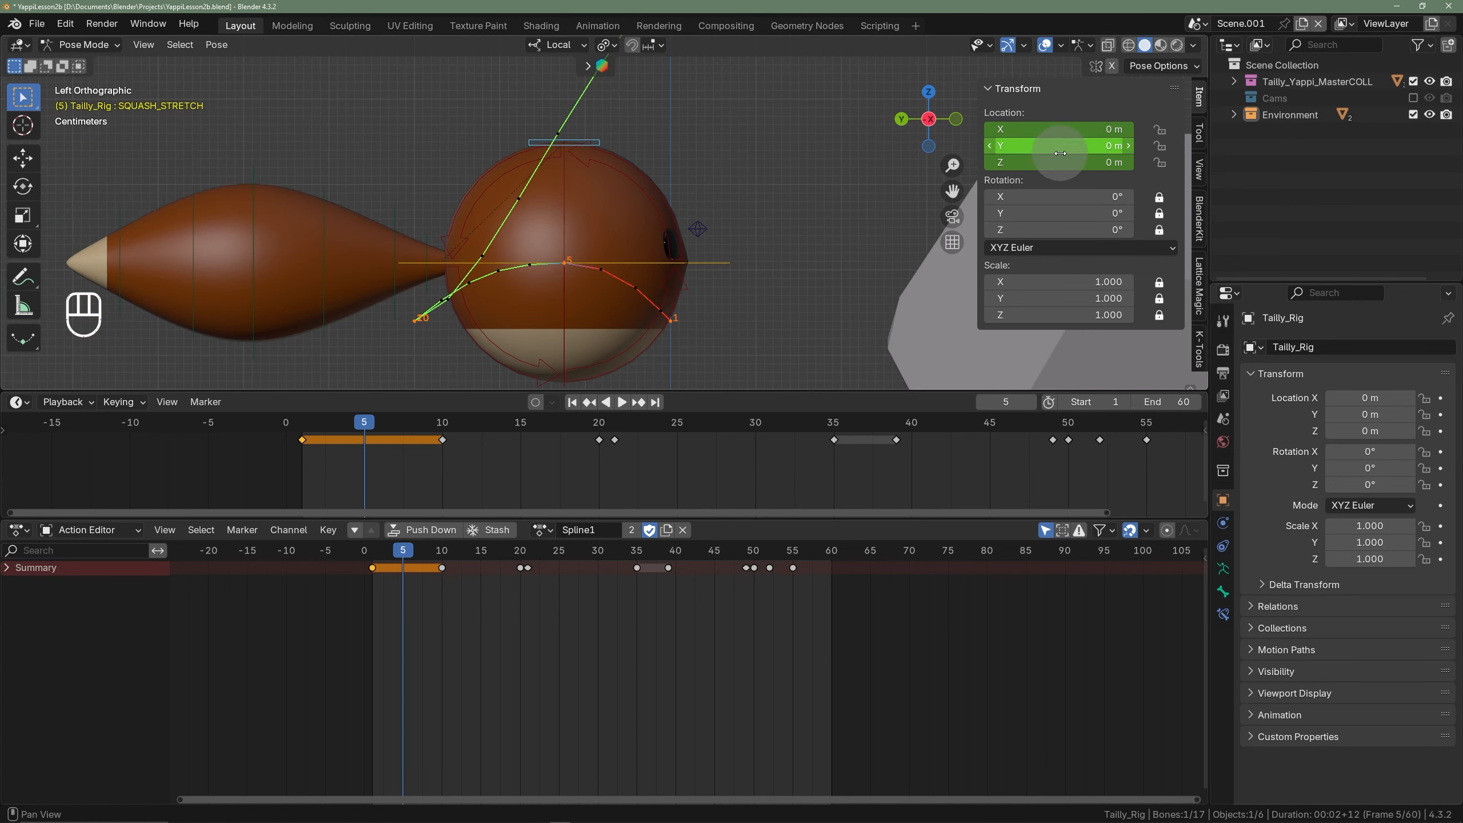
key(i)
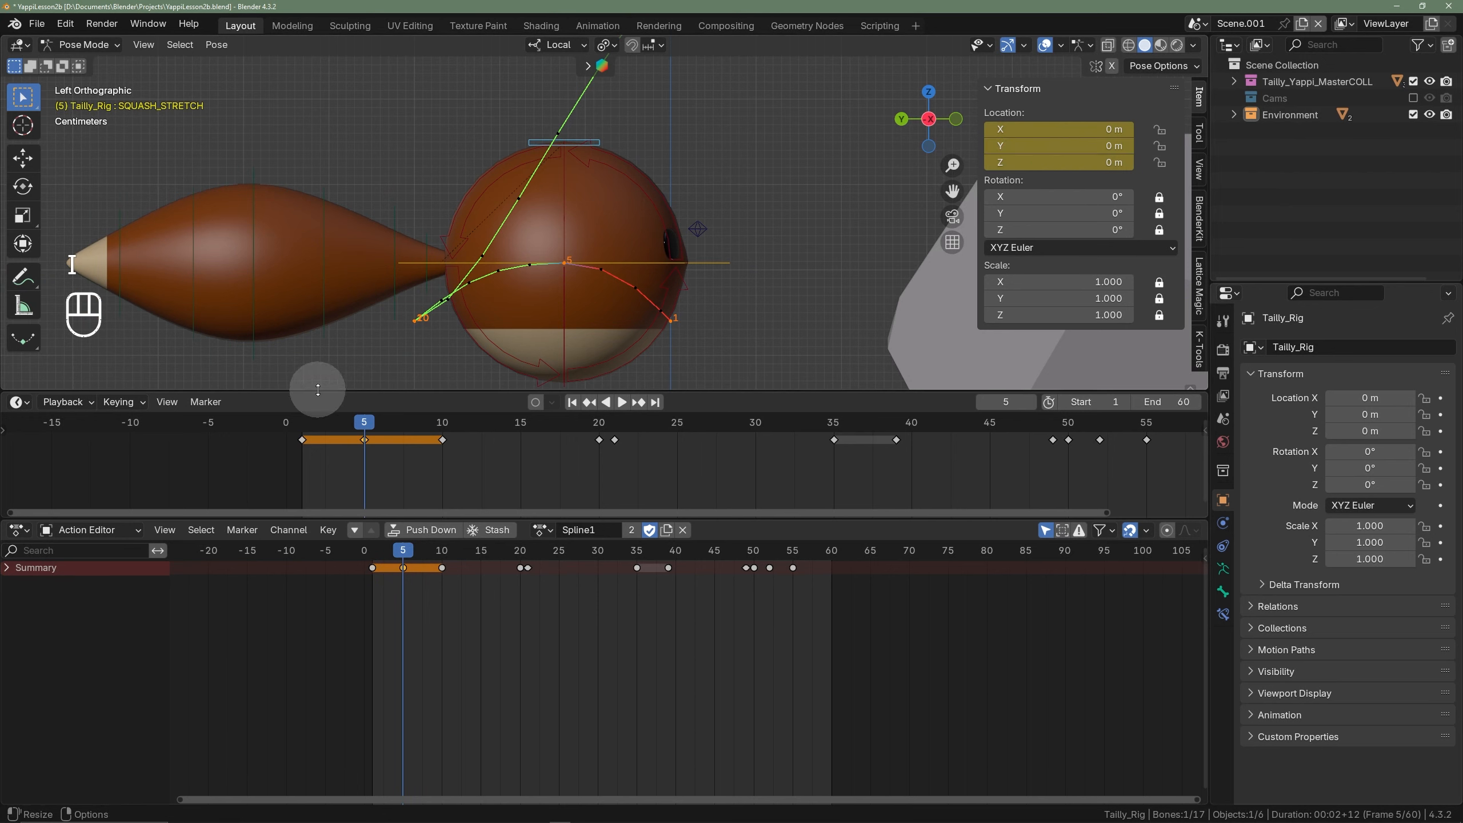
- At frame 9, move the SQUASH_STRETCH control to about -0.053 m in Y and 0.008 m in Z, and keyframe it
drag(364, 430, 429, 427)
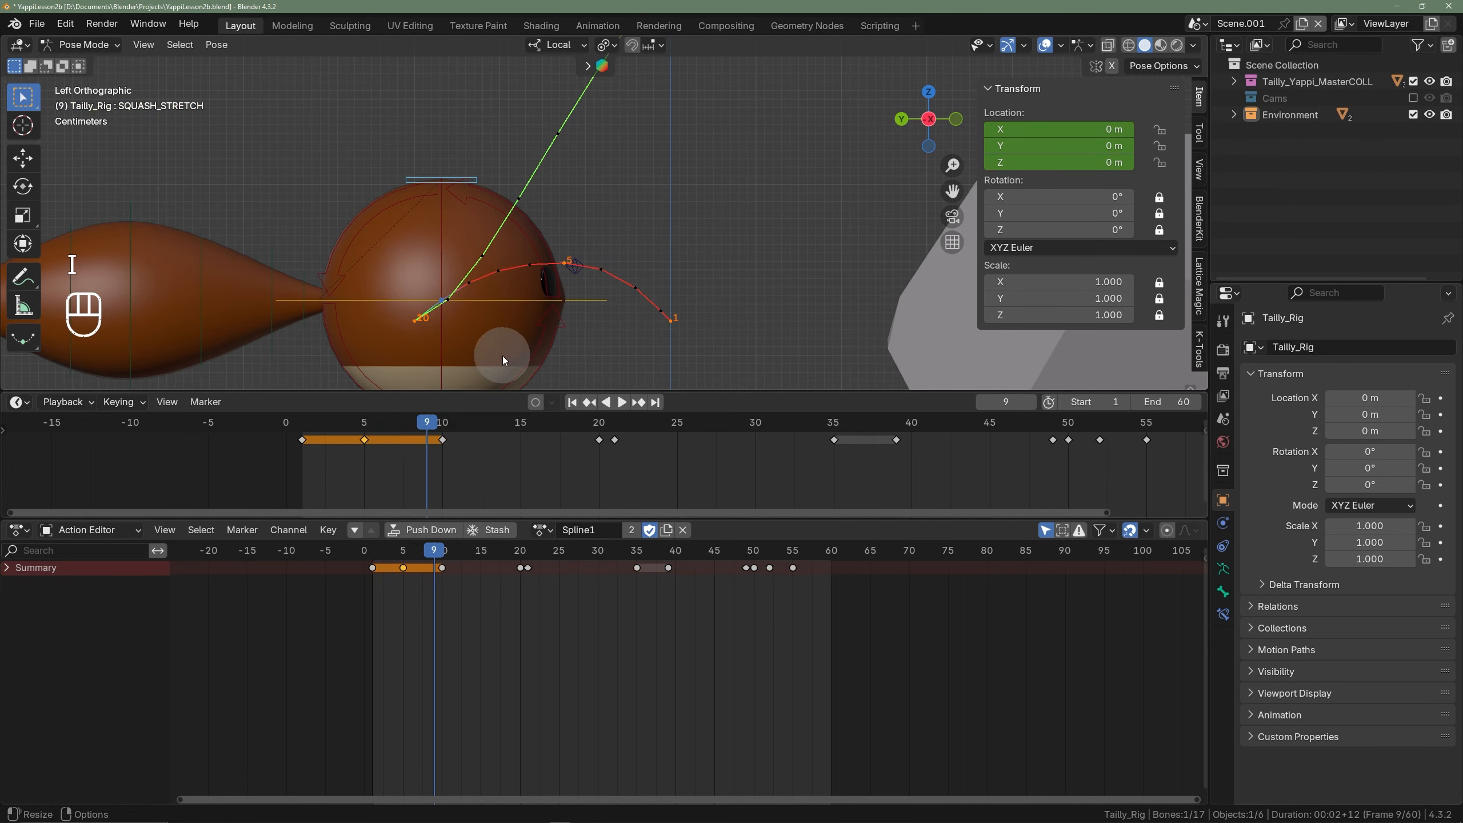
key(g)
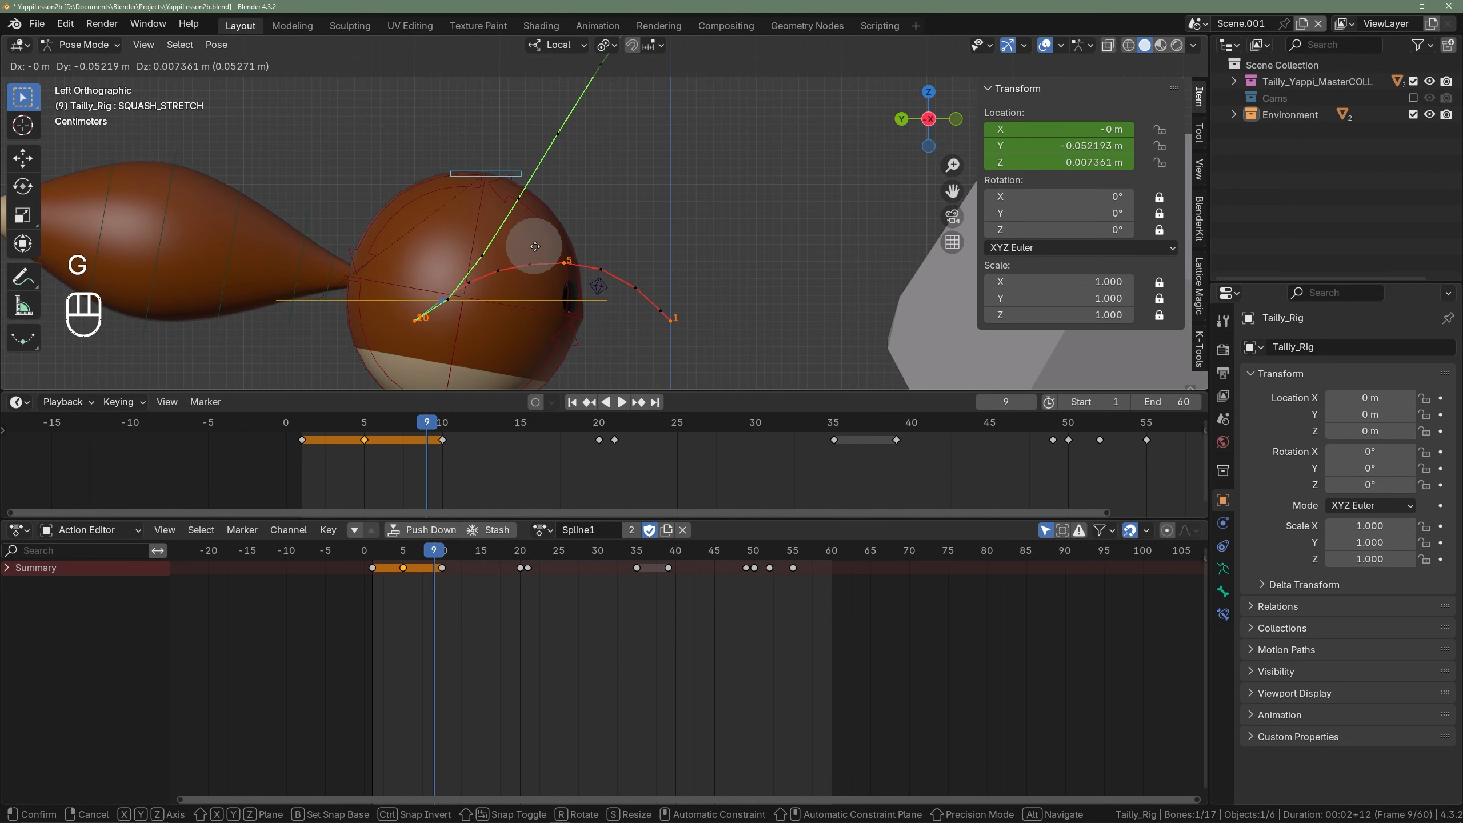
click(531, 249)
key(i)
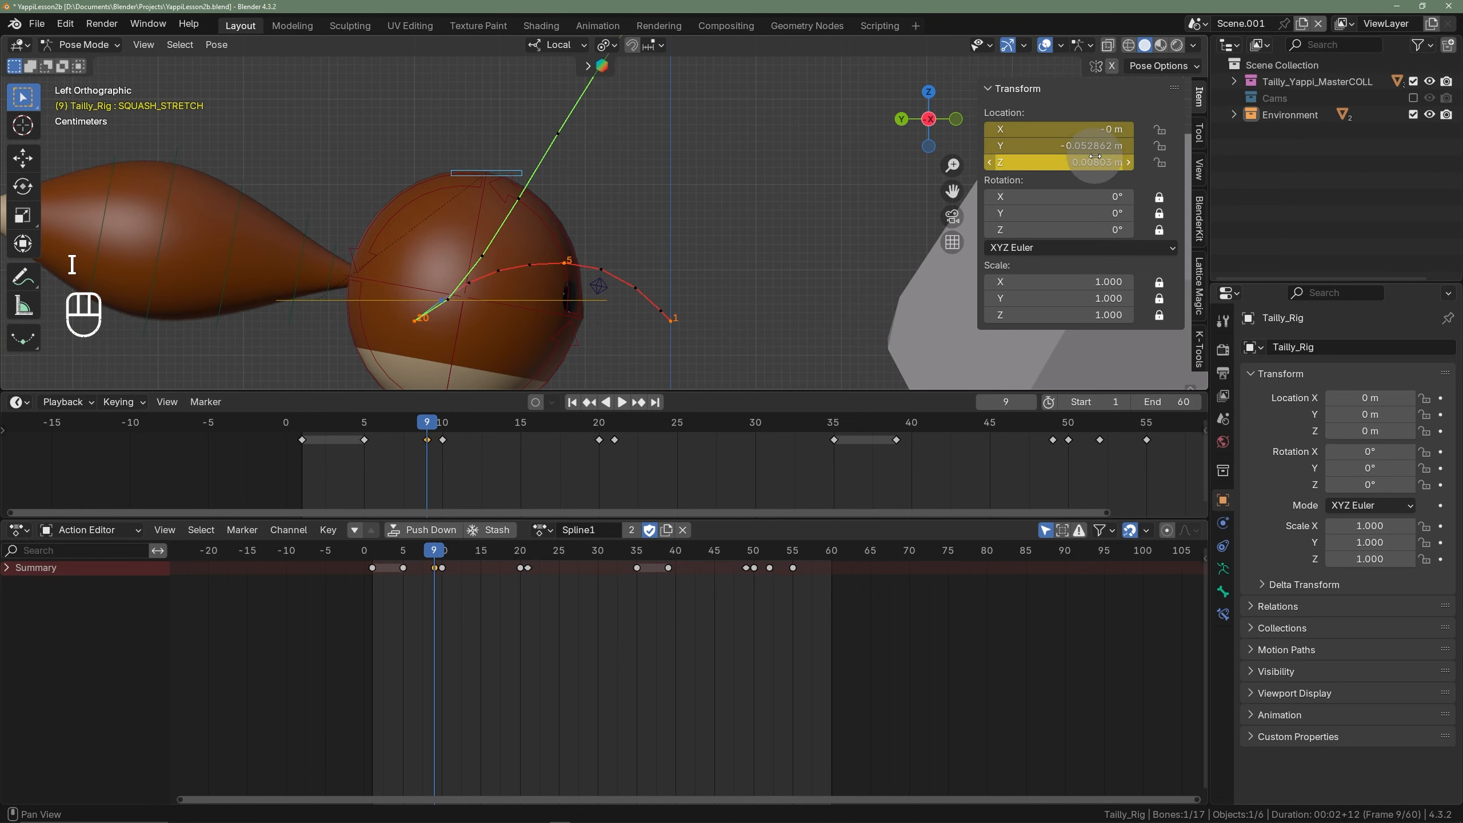
- Play the small hop from frame 3 to review the new body stretch, and go to frame 4
mouse_move(339, 431)
mouse_down()
mouse_move(326, 428)
mouse_move(448, 424)
mouse_move(332, 432)
mouse_up()
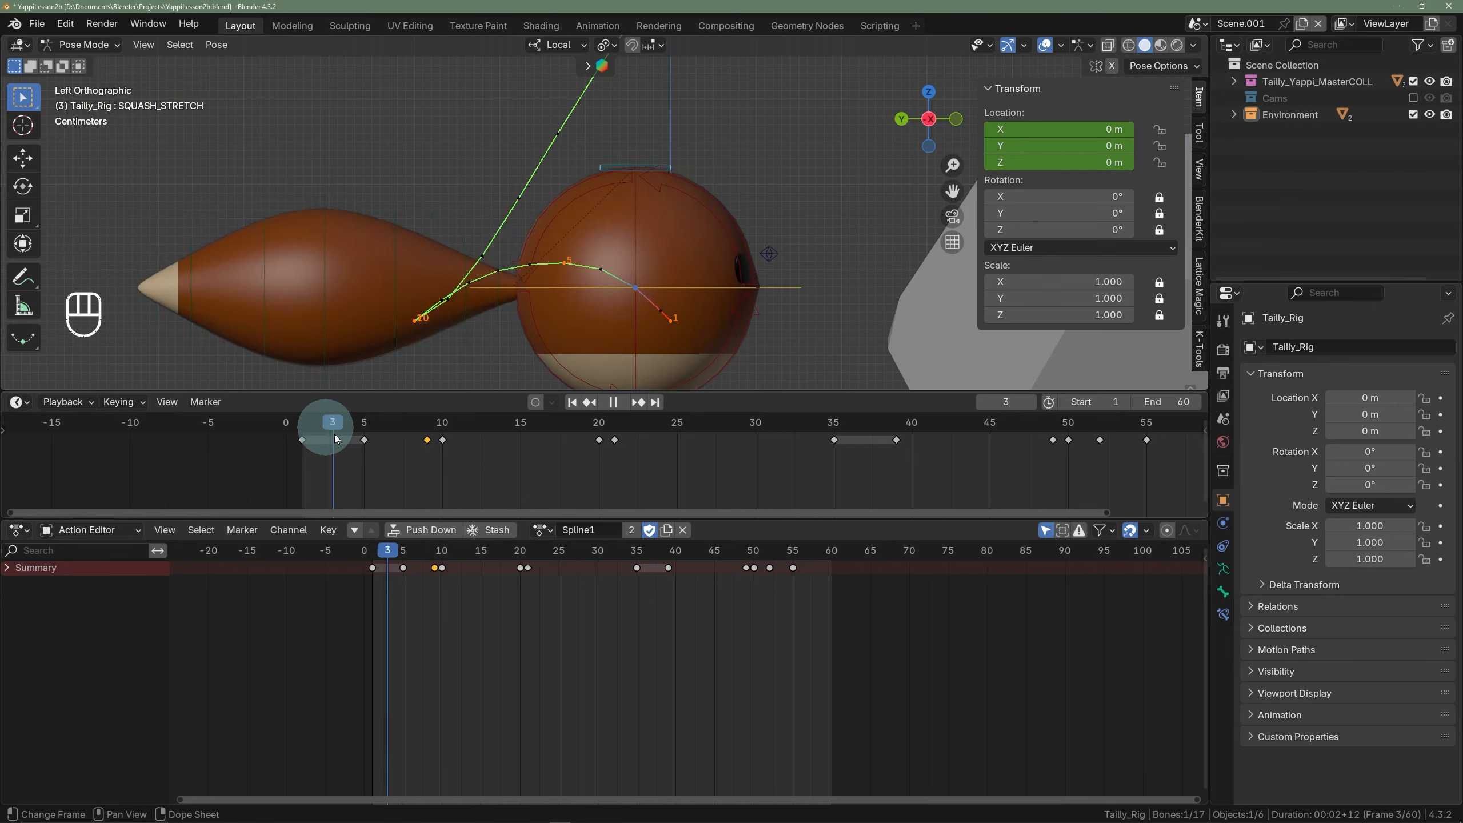
key(space)
key(space)
click(346, 423)
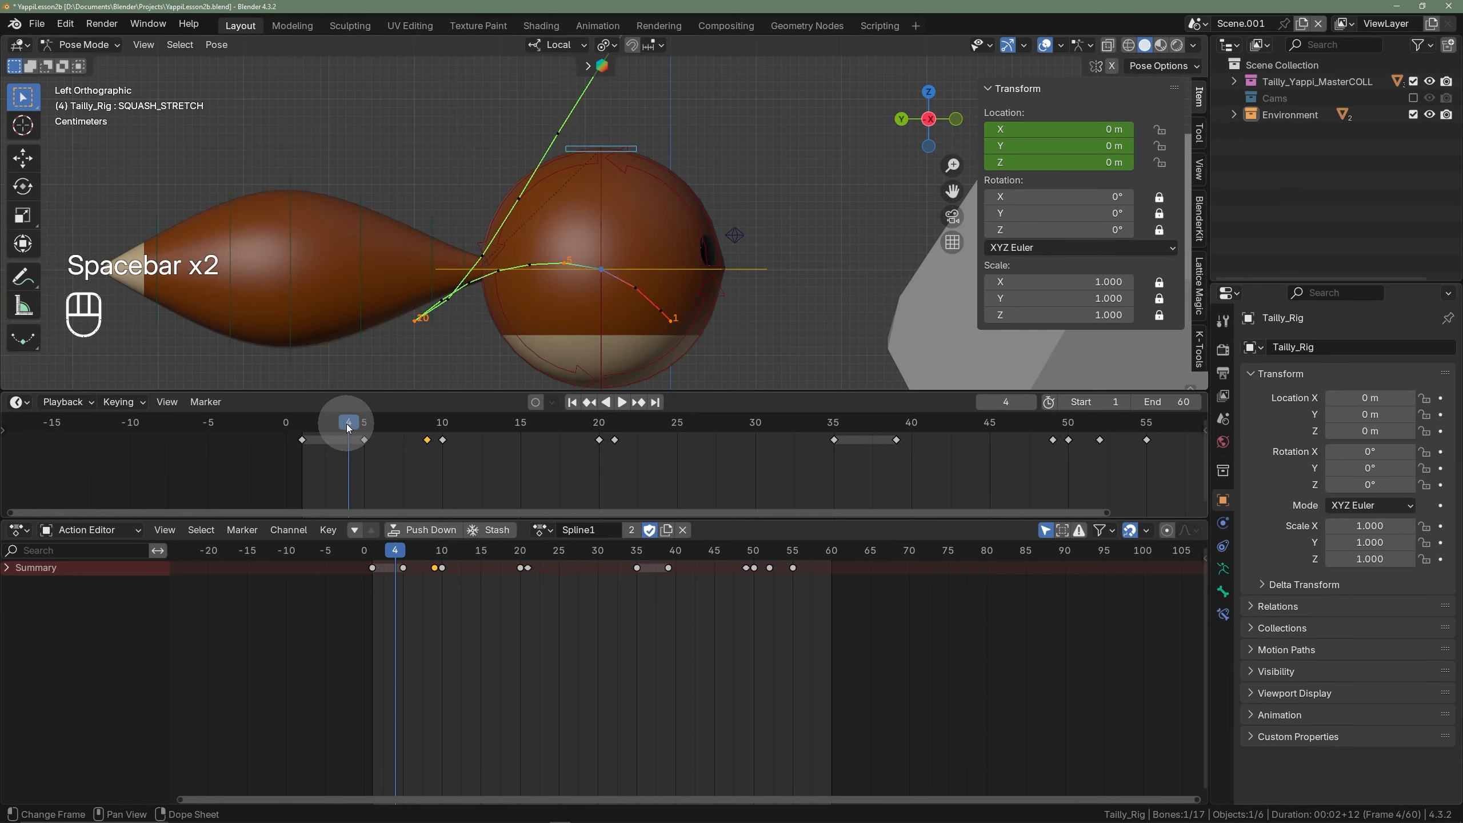
- Play the small hop and the take-off repeatedly from frame 4 to review how the body squashes and stretches
key(space)
key(space)
click(349, 423)
key(space)
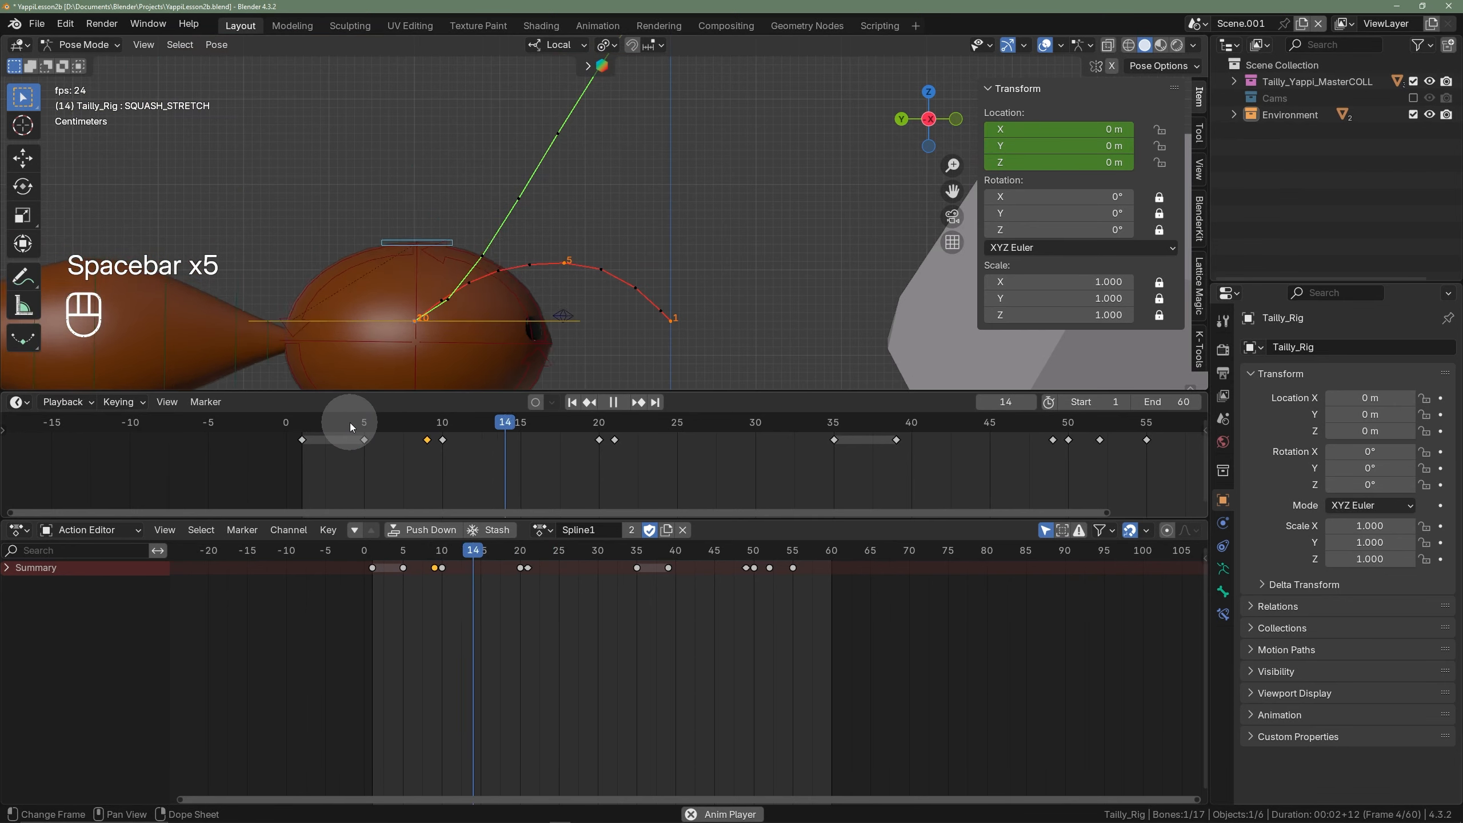
key(space)
scroll(693, 213, down, 3)
scroll(561, 298, down, 1)
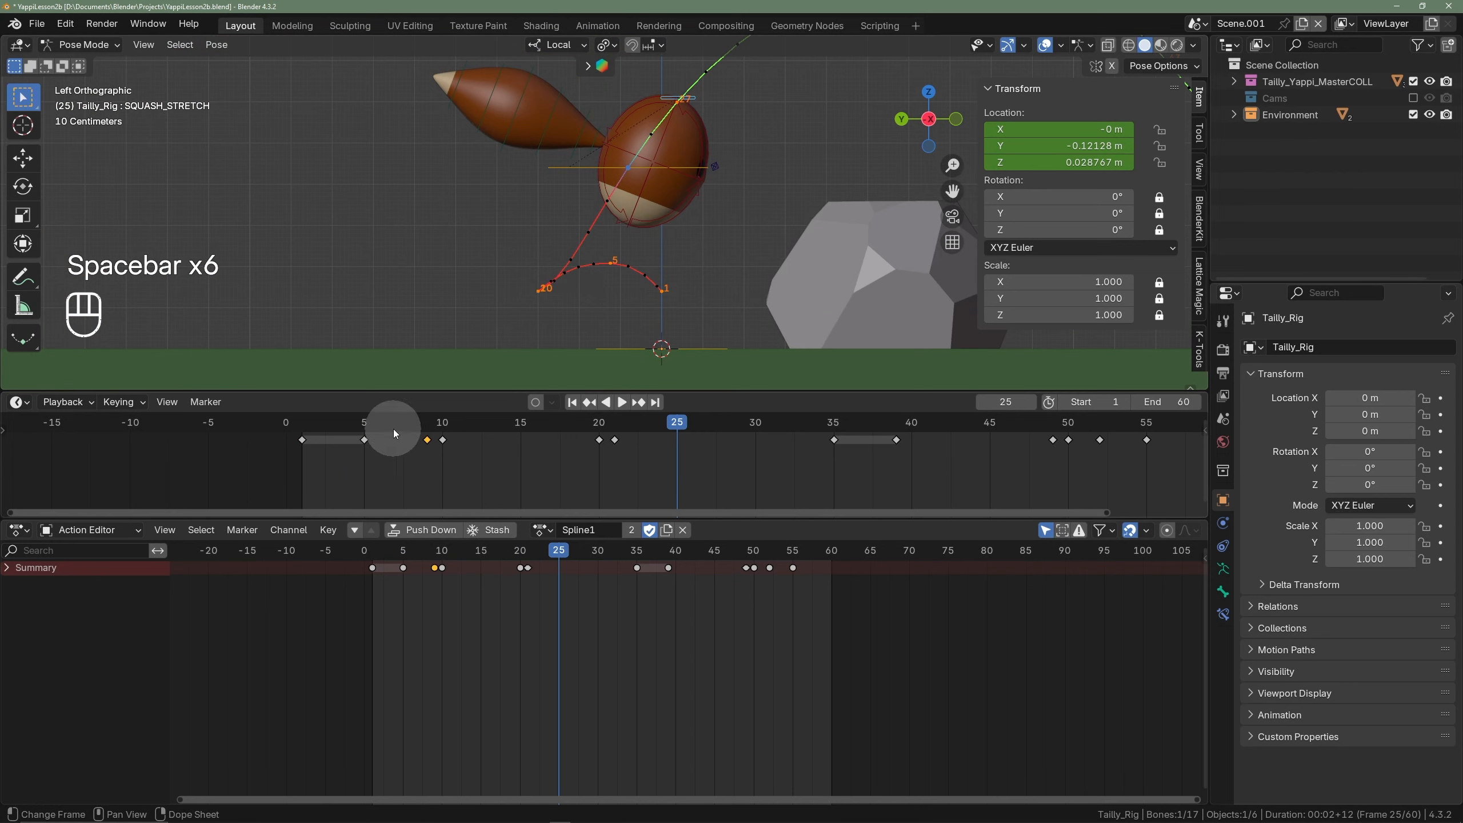
click(349, 423)
key(space)
key(space)
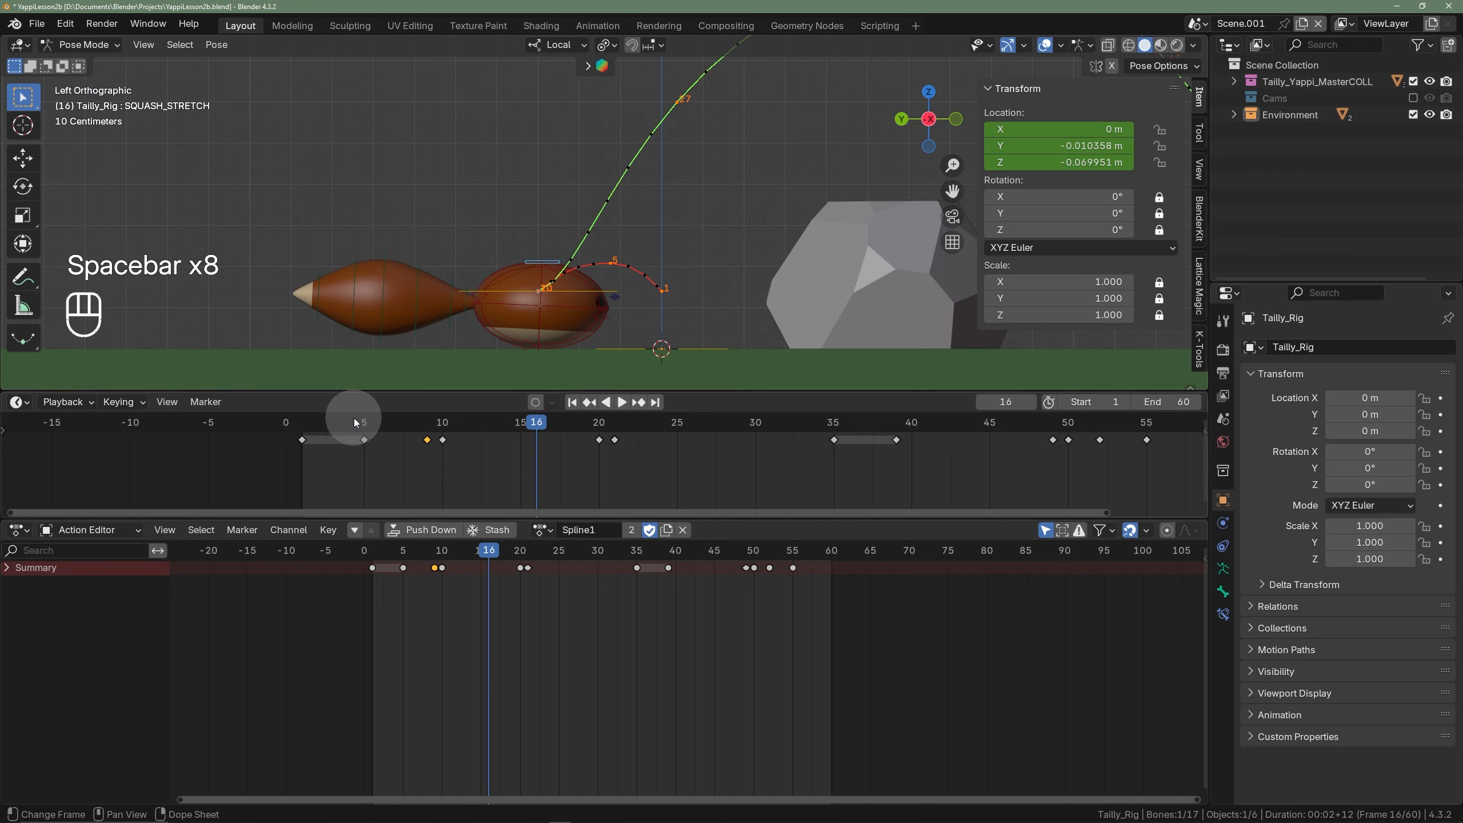
- At frame 10, move the SQUASH_STRETCH control to about 0.007 m in Y and -0.029 m in Z, and keyframe it
click(443, 423)
scroll(557, 259, up, 2)
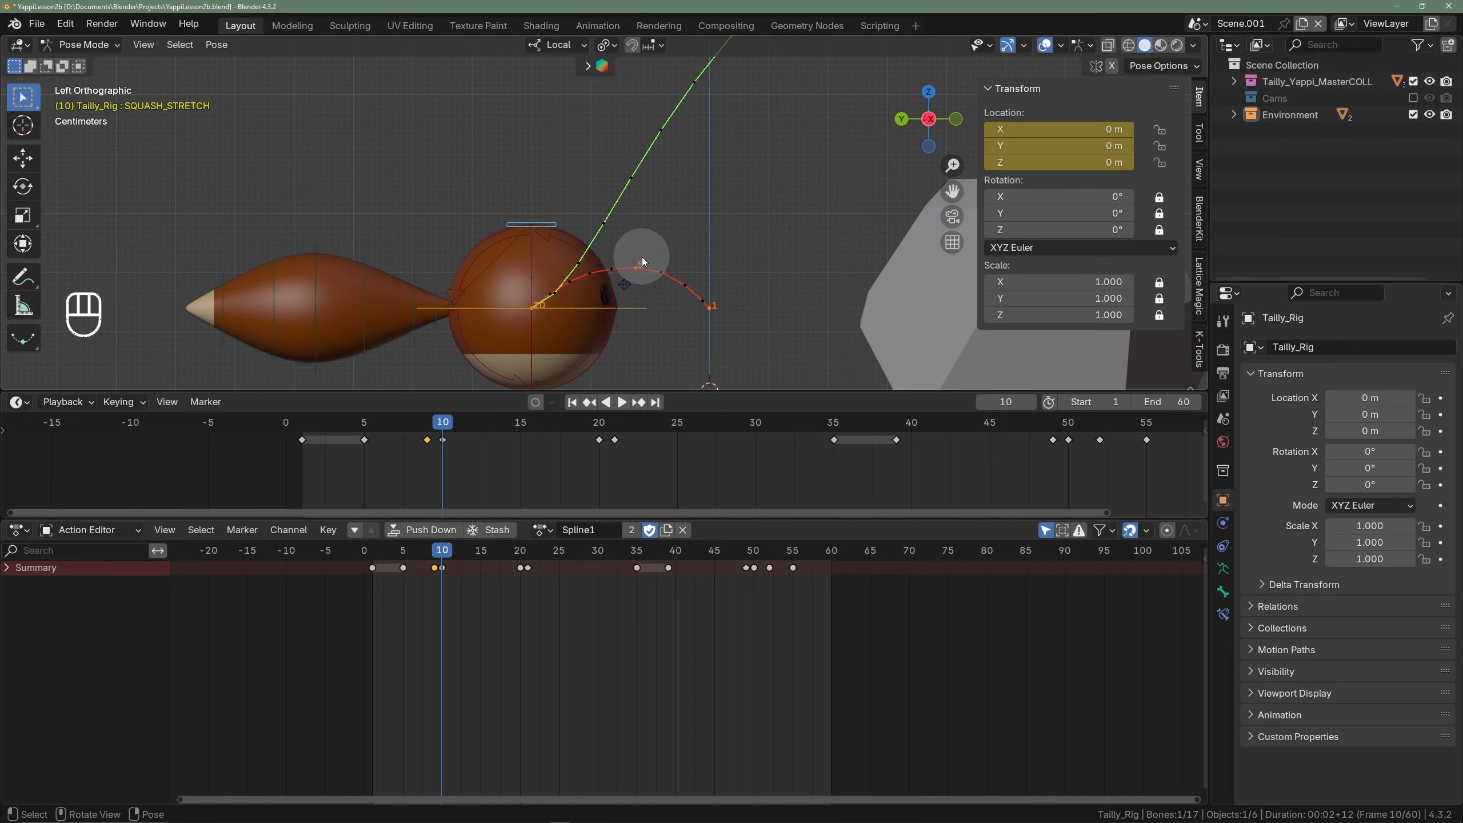
key(g)
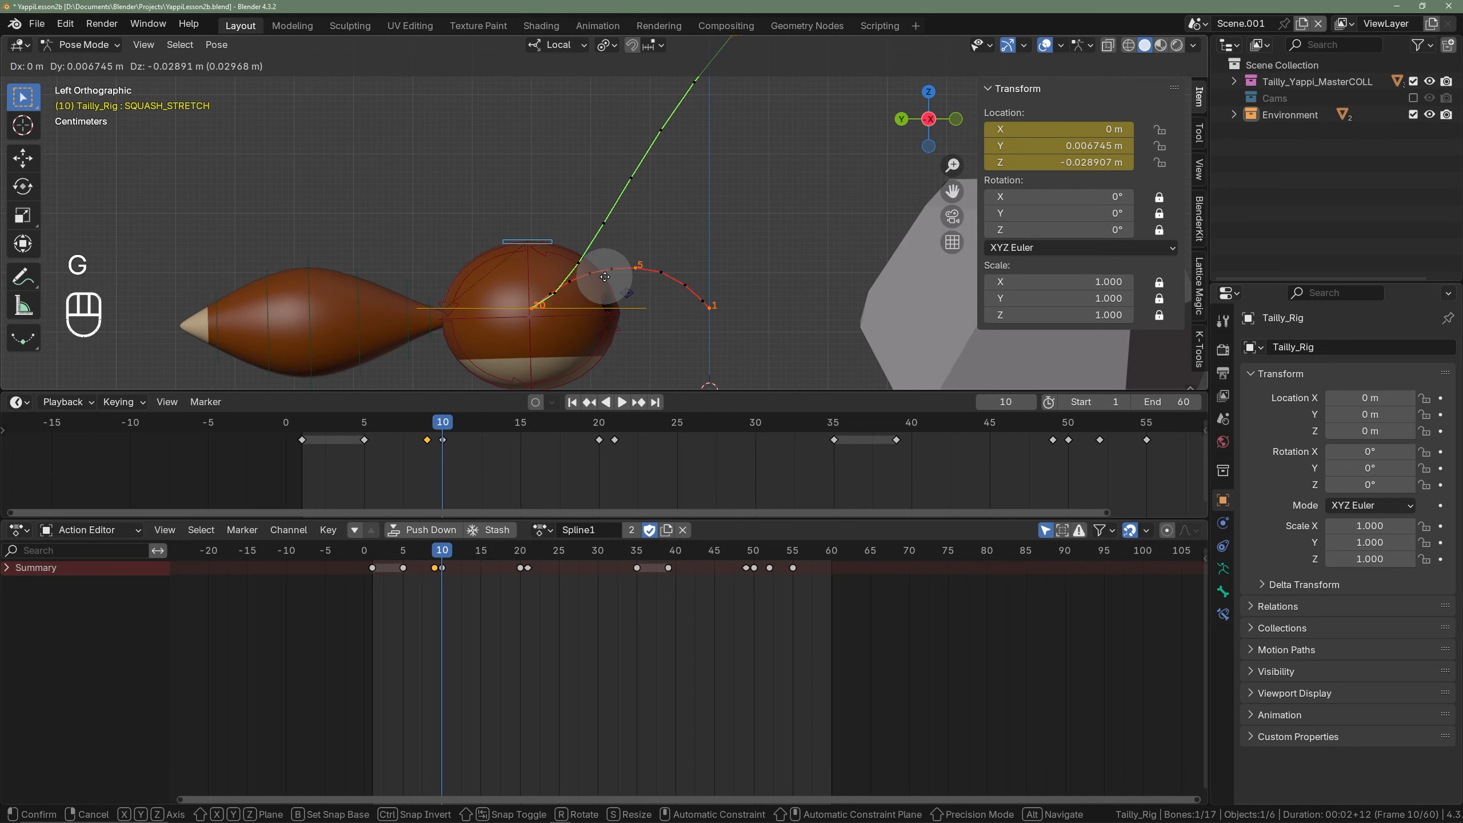
click(604, 277)
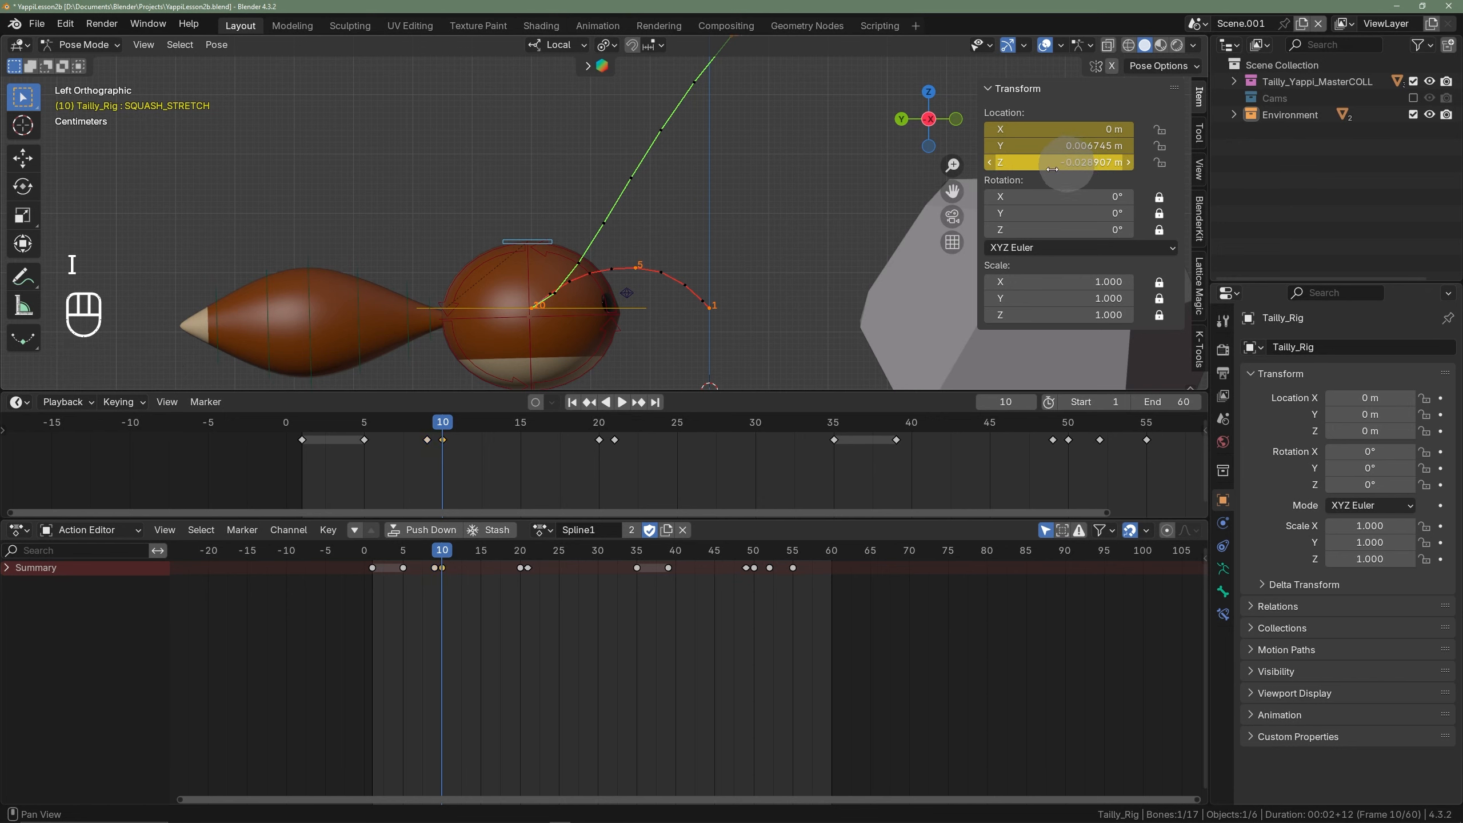
- At frame 14, try moving the SQUASH_STRETCH control to about -0.032 m in Y and -0.035 m in Z, and keyframe it
drag(450, 422, 498, 442)
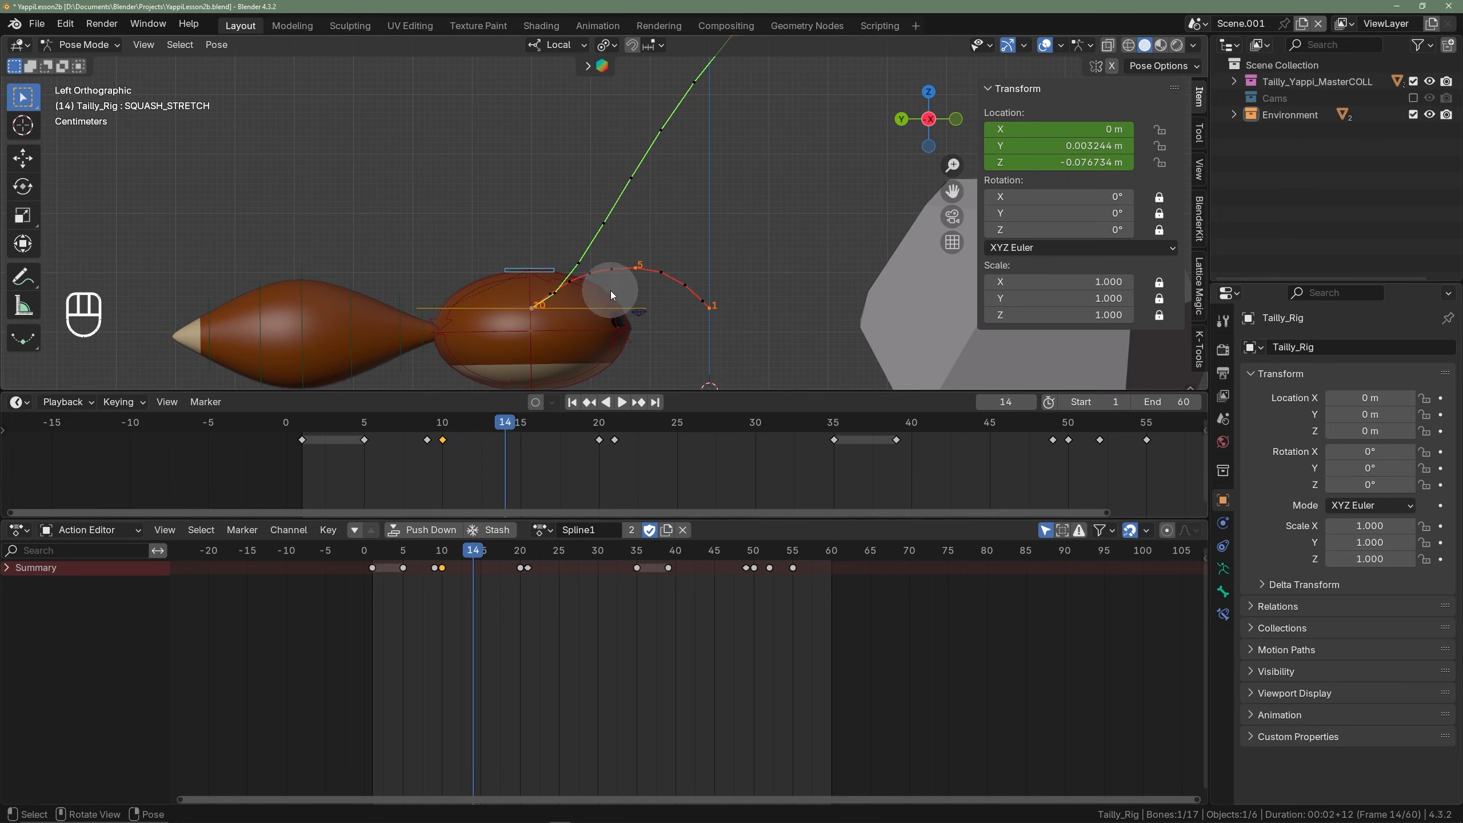
key(g)
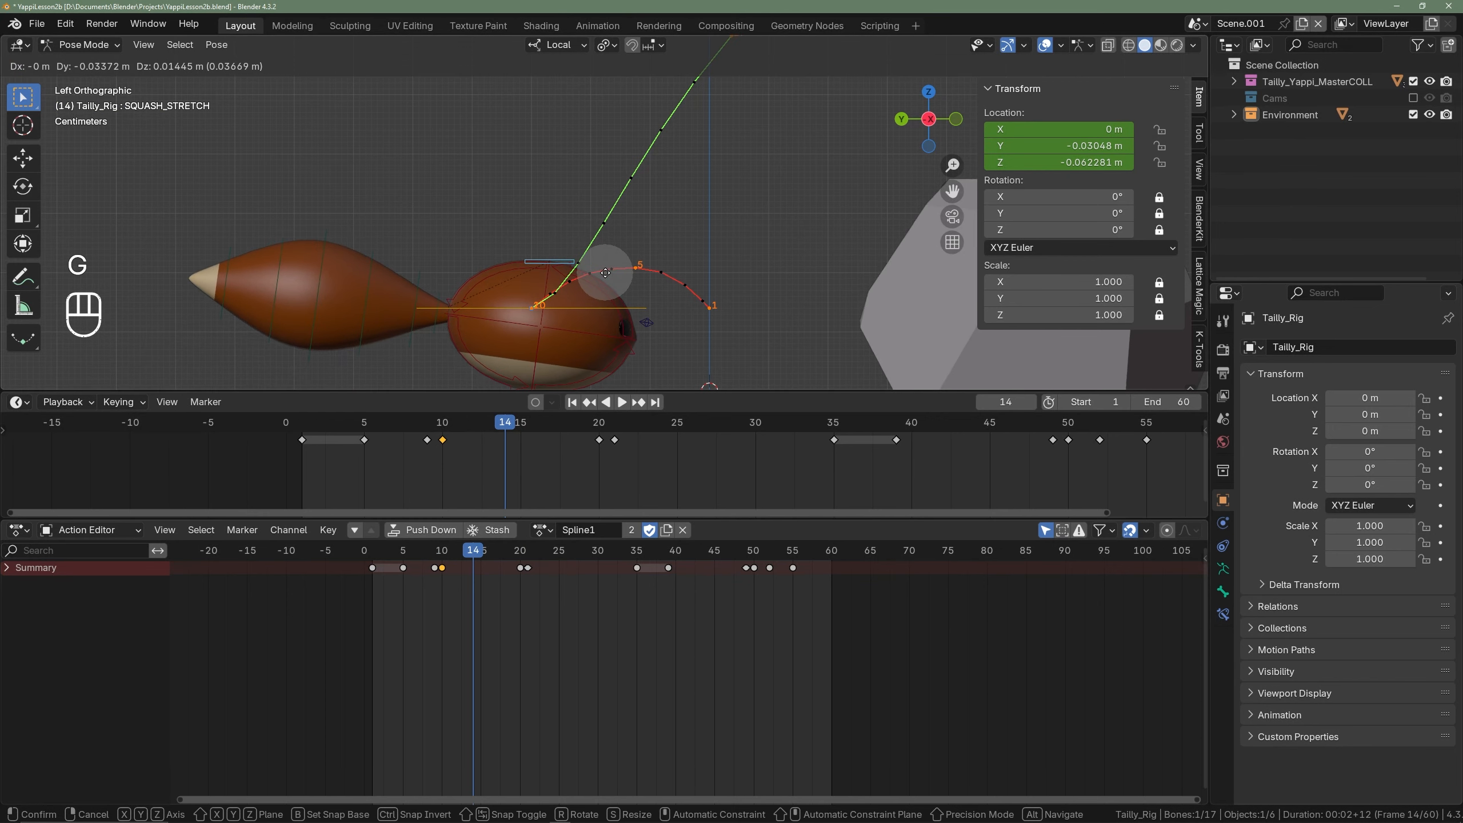
click(597, 259)
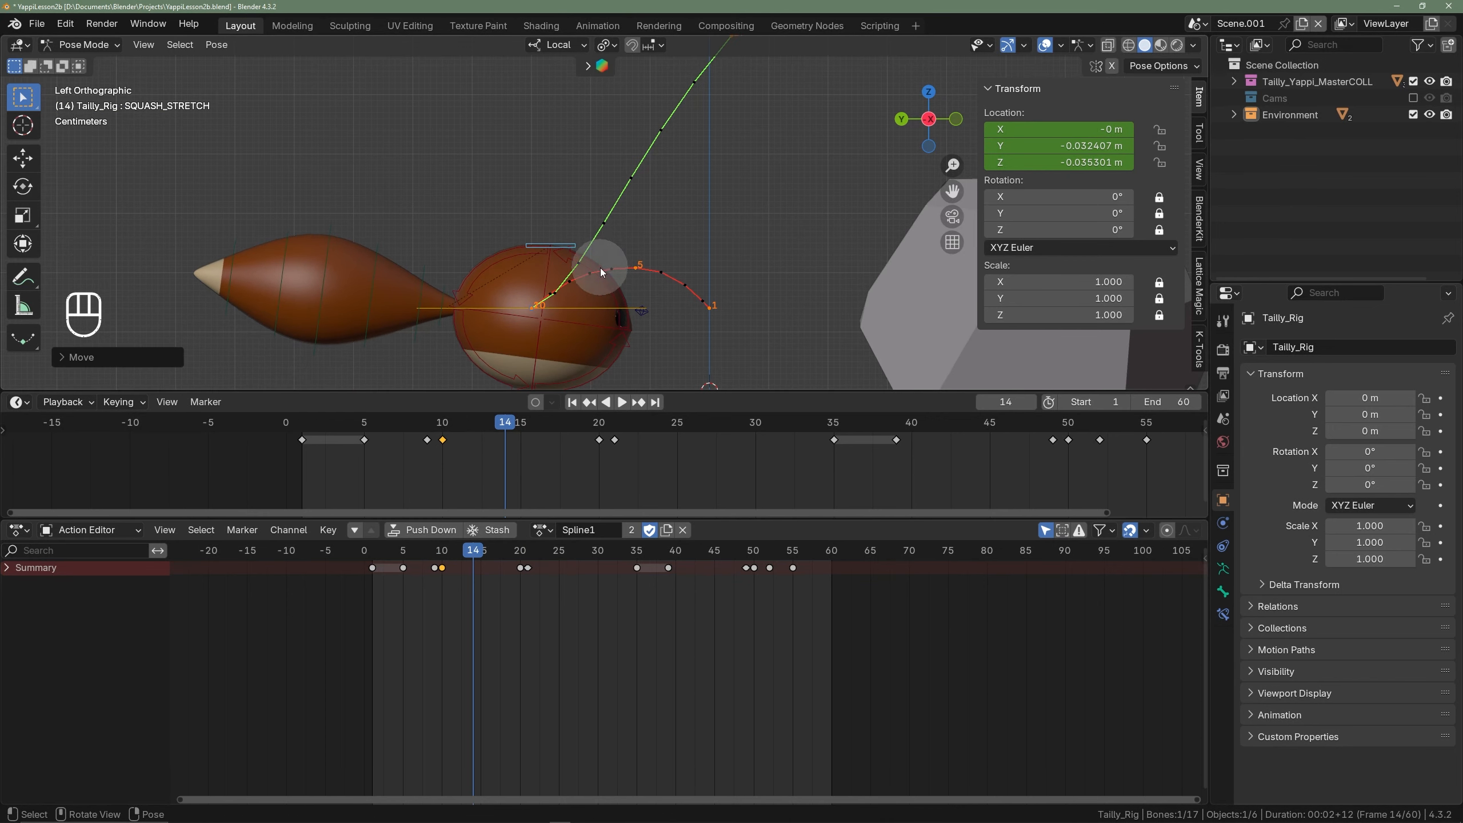
key(i)
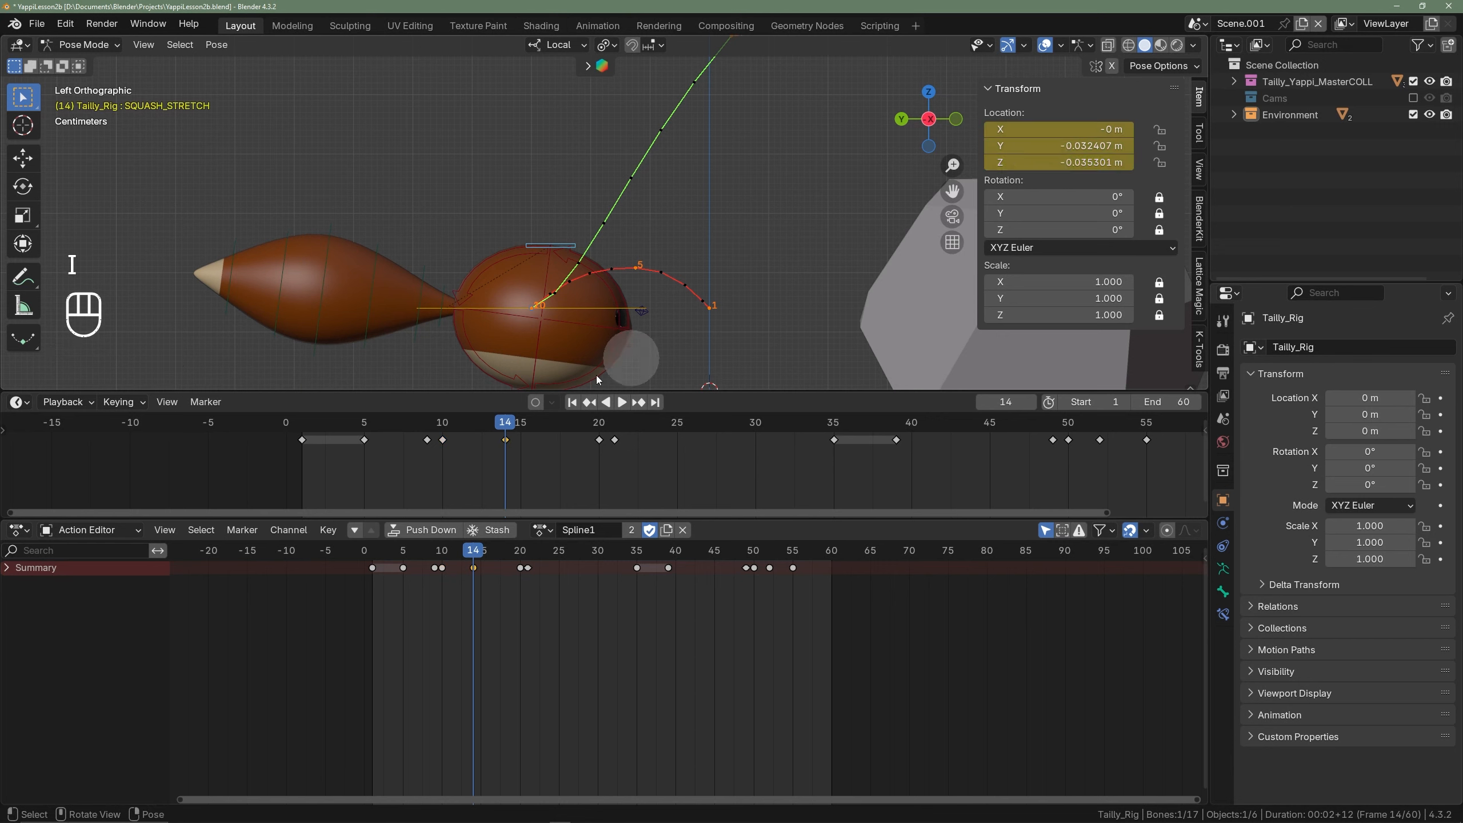
- Play the motion to review the extra squash pose, and delete the SQUASH_STRETCH keyframe at frame 14
key(space)
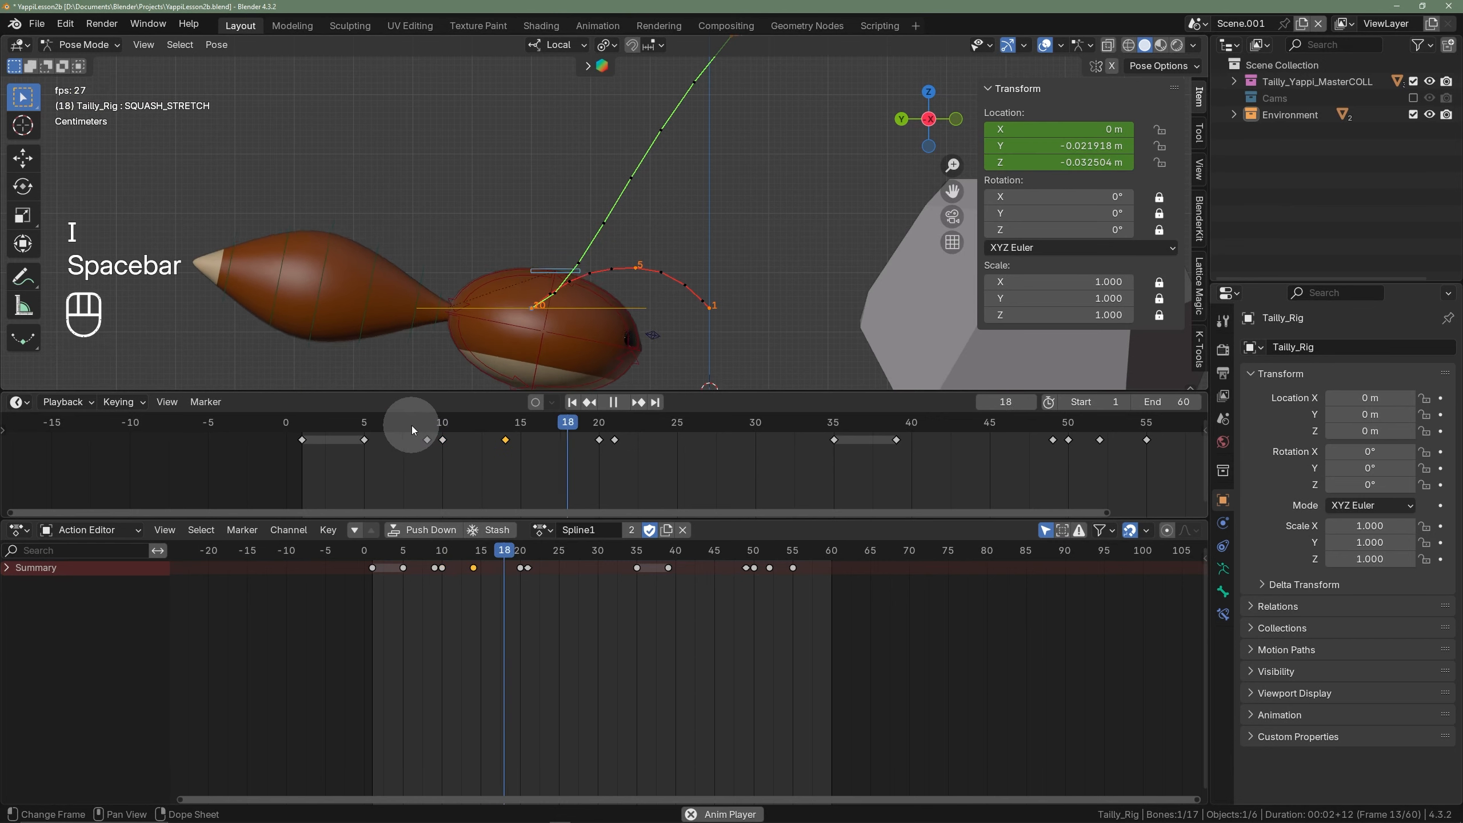
key(space)
drag(545, 457, 487, 425)
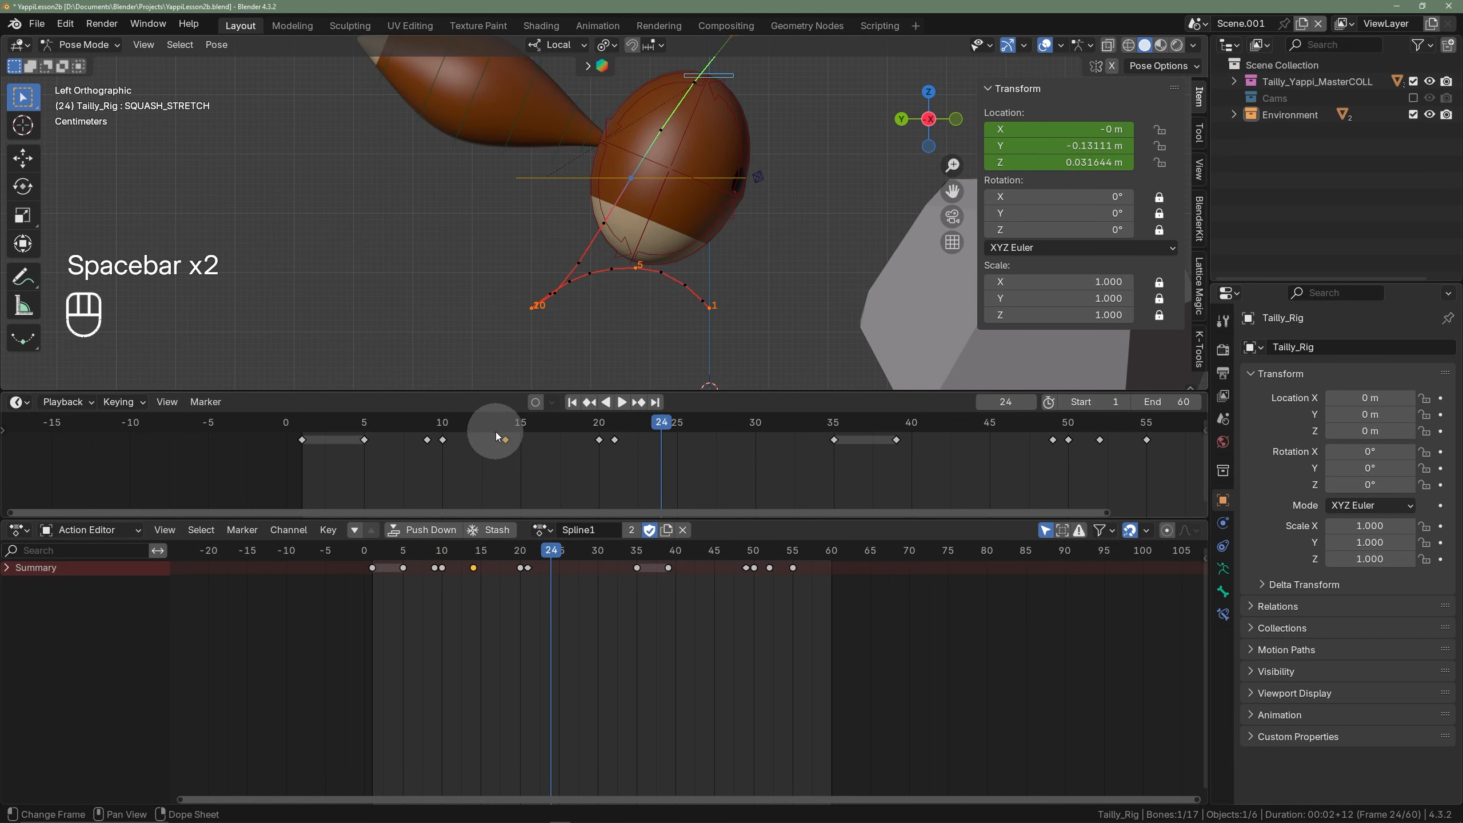
key(x)
click(446, 425)
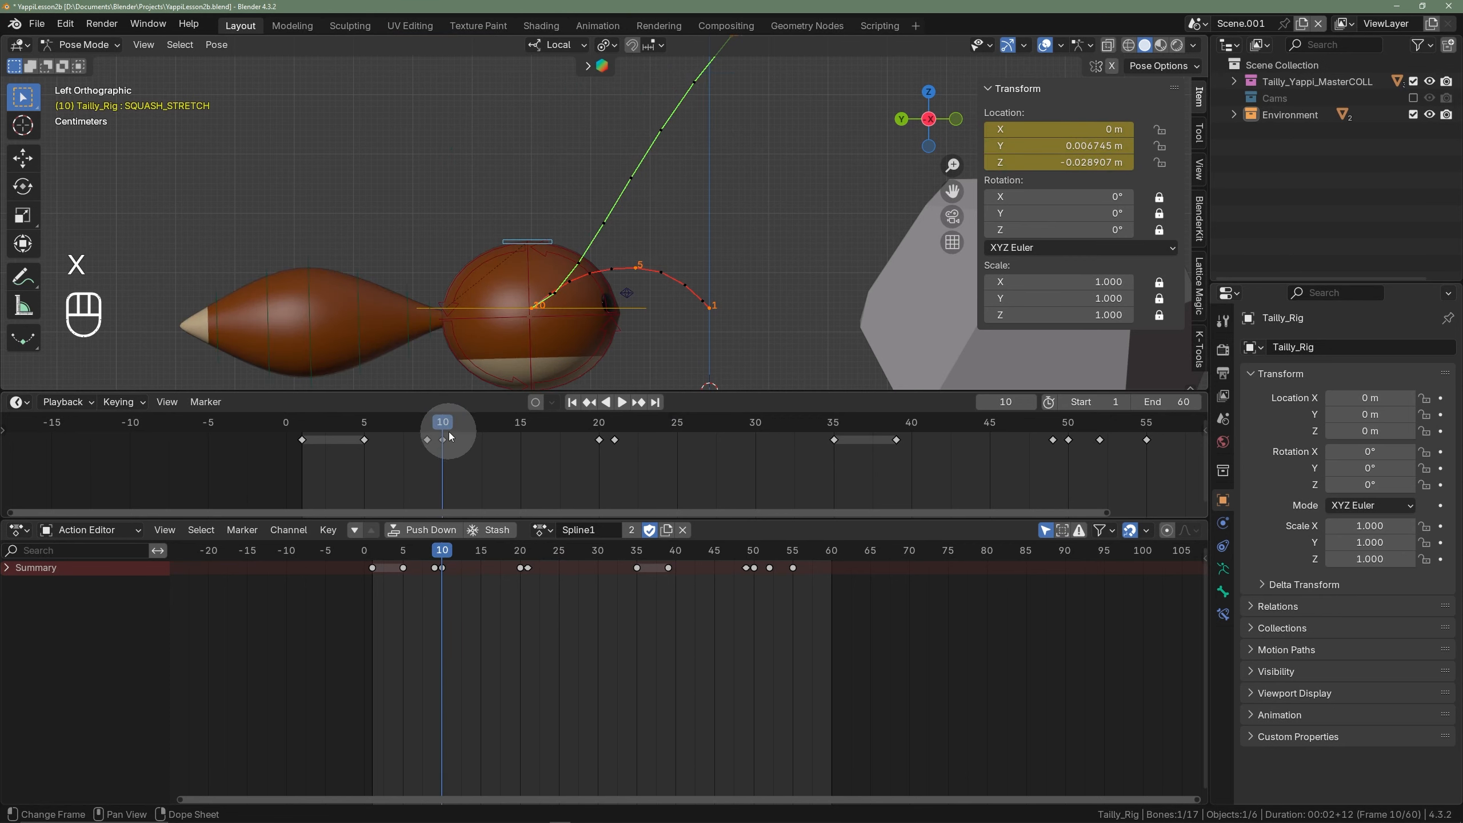
- Undo the deletion and the SQUASH_STRETCH changes made at frame 14, and return to frame 10
key(ctrl+z)
key(ctrl+z)
key(ctrl+z)
key(ctrl+z)
key(ctrl+z)
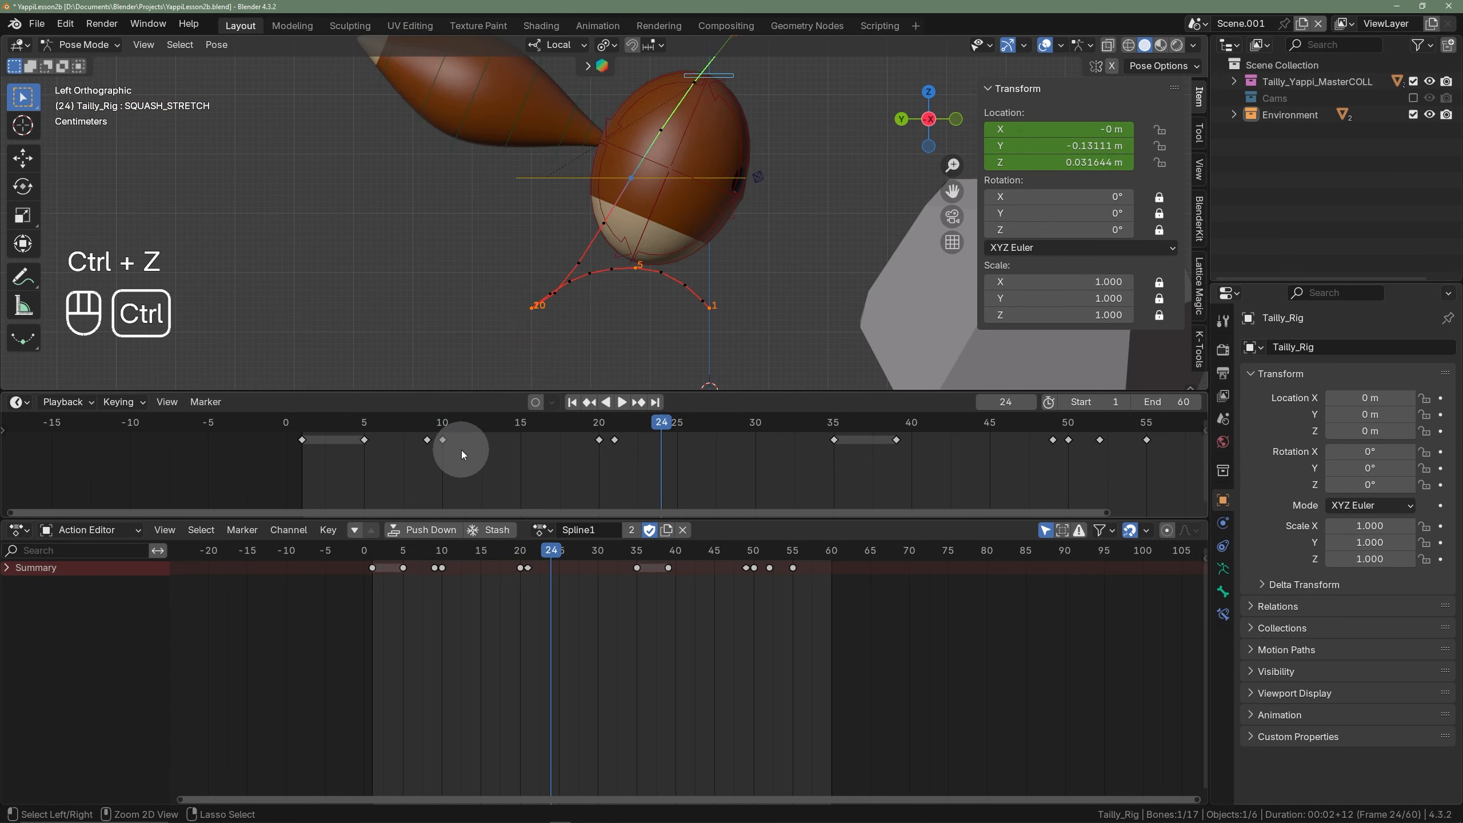
key(ctrl+z)
key(ctrl+z)
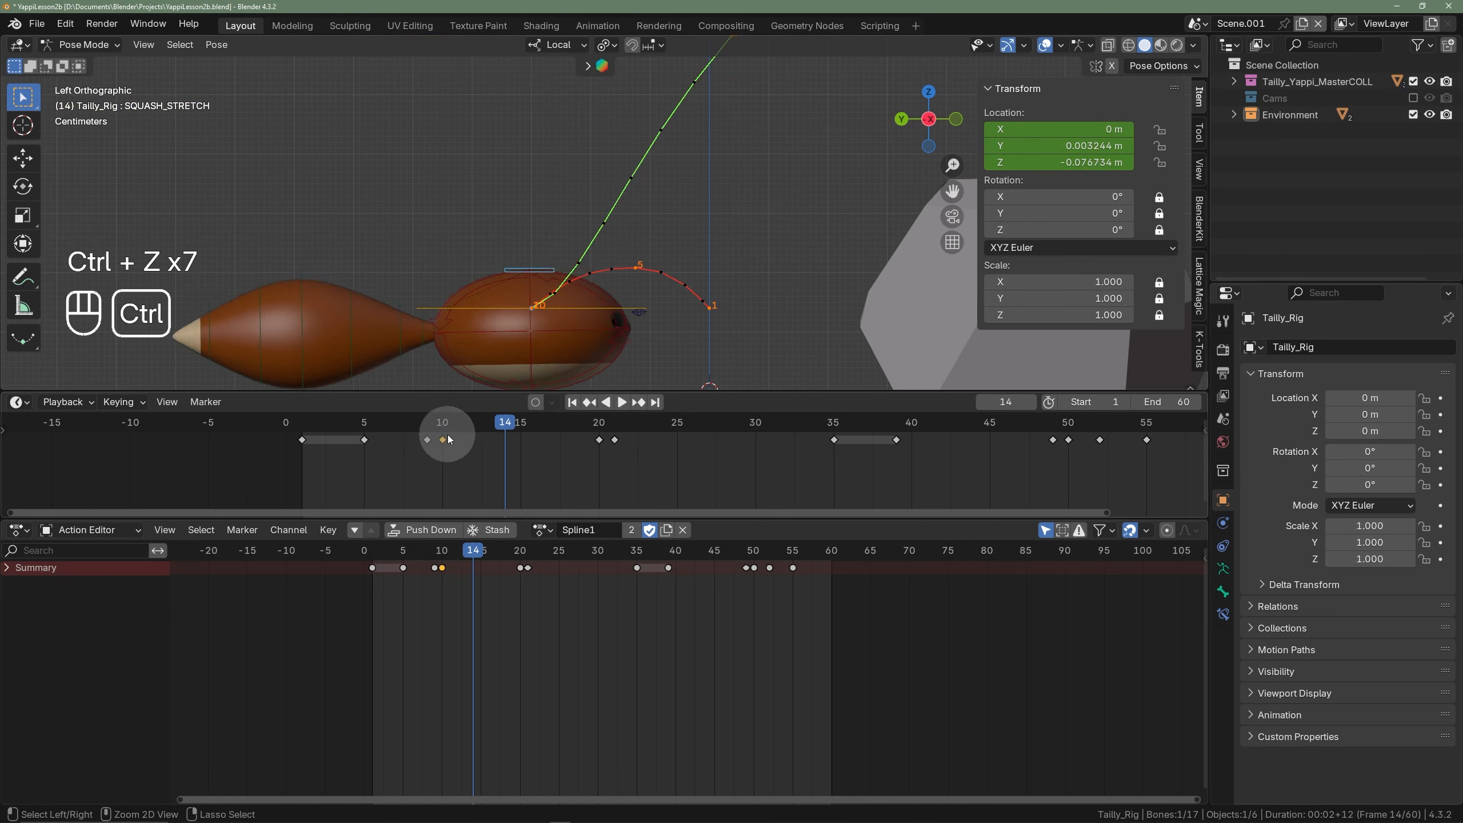
click(444, 425)
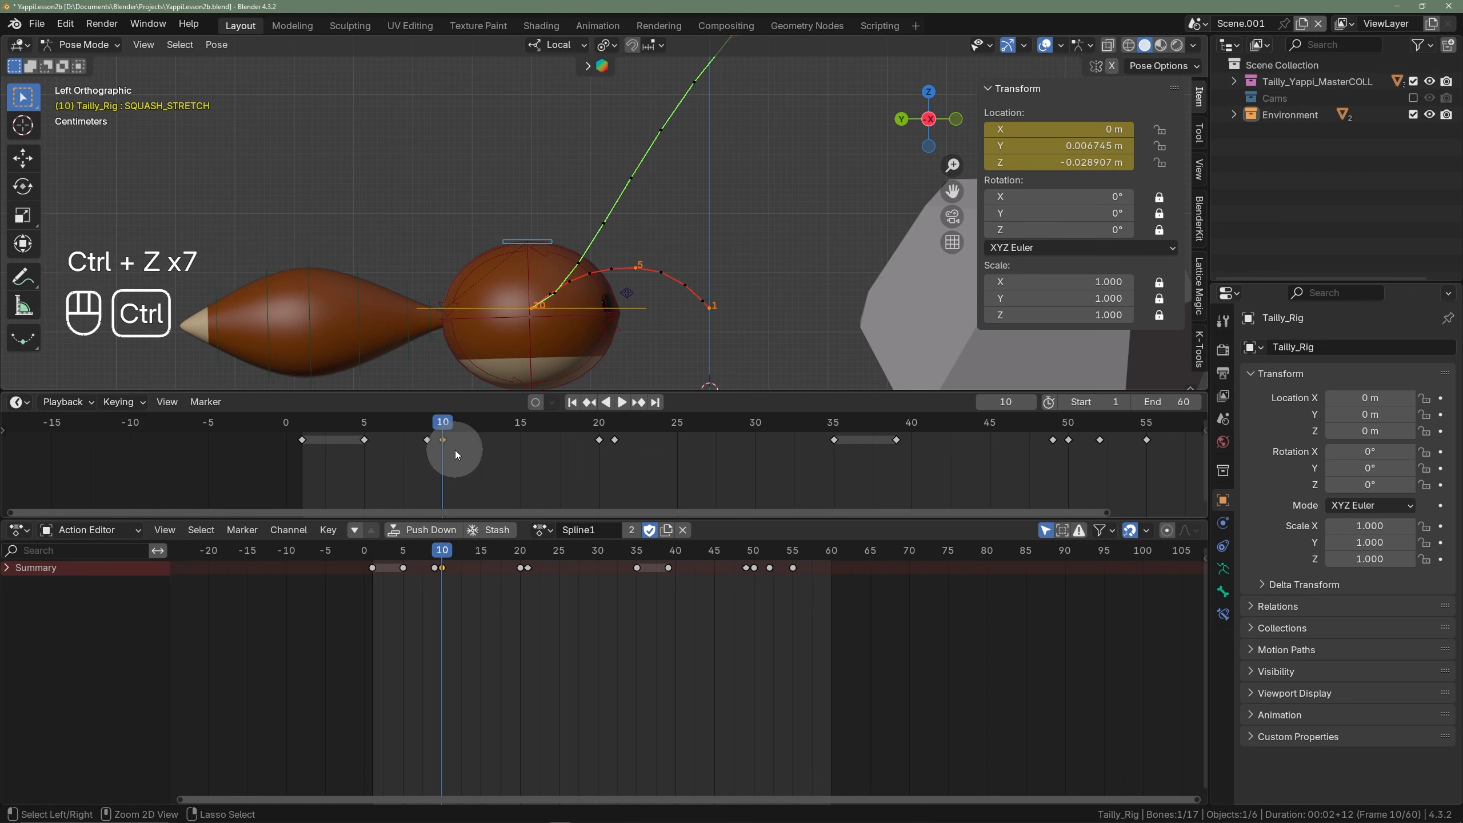
- Undo the recent edits, and display only SQUASH_STRETCH's Z Location curve in the Graph Editor, framed on the keys up to frame 10
key(ctrl+z)
drag(429, 425, 393, 446)
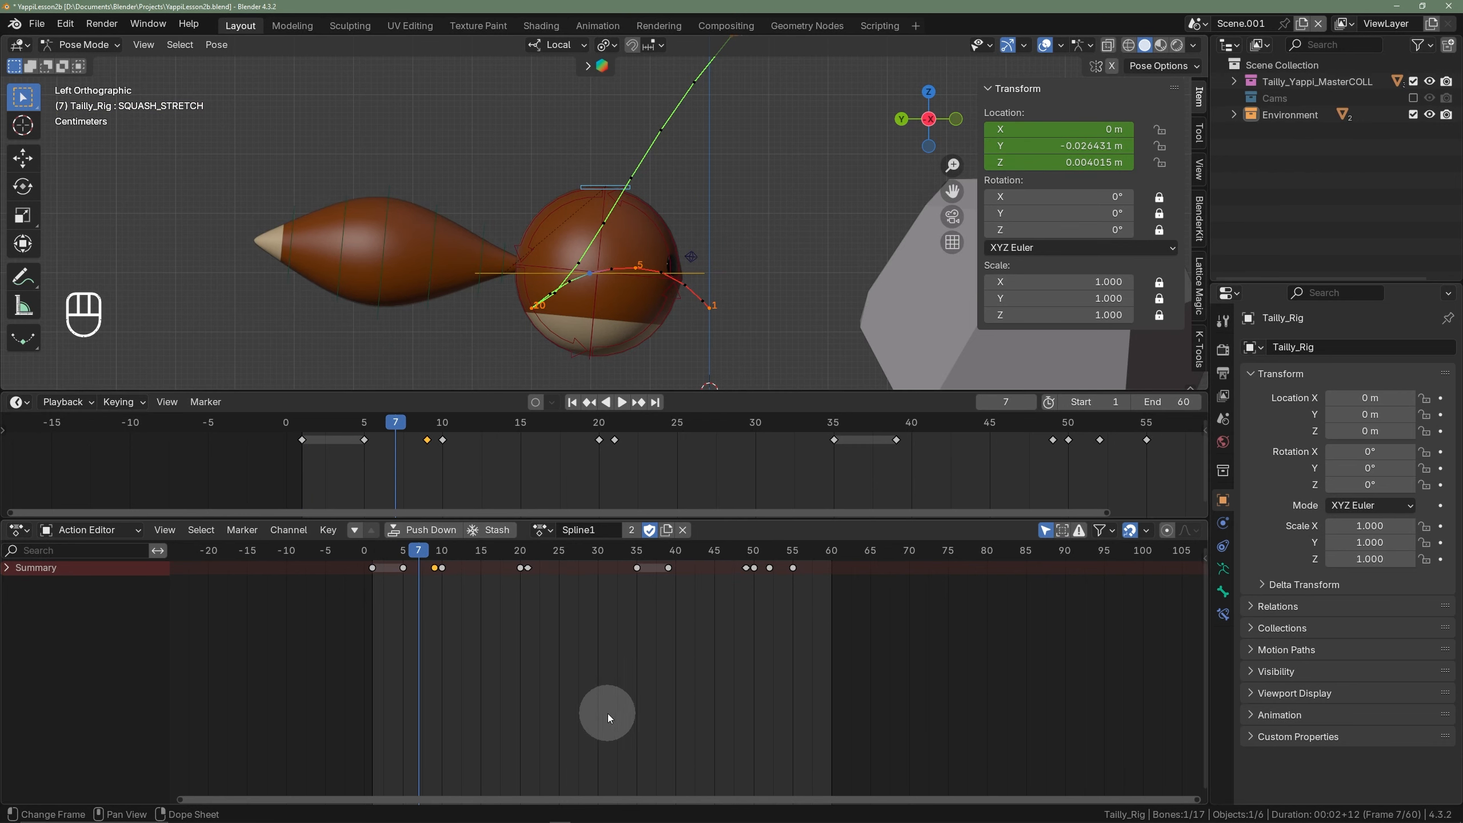
key(ctrl+Tab)
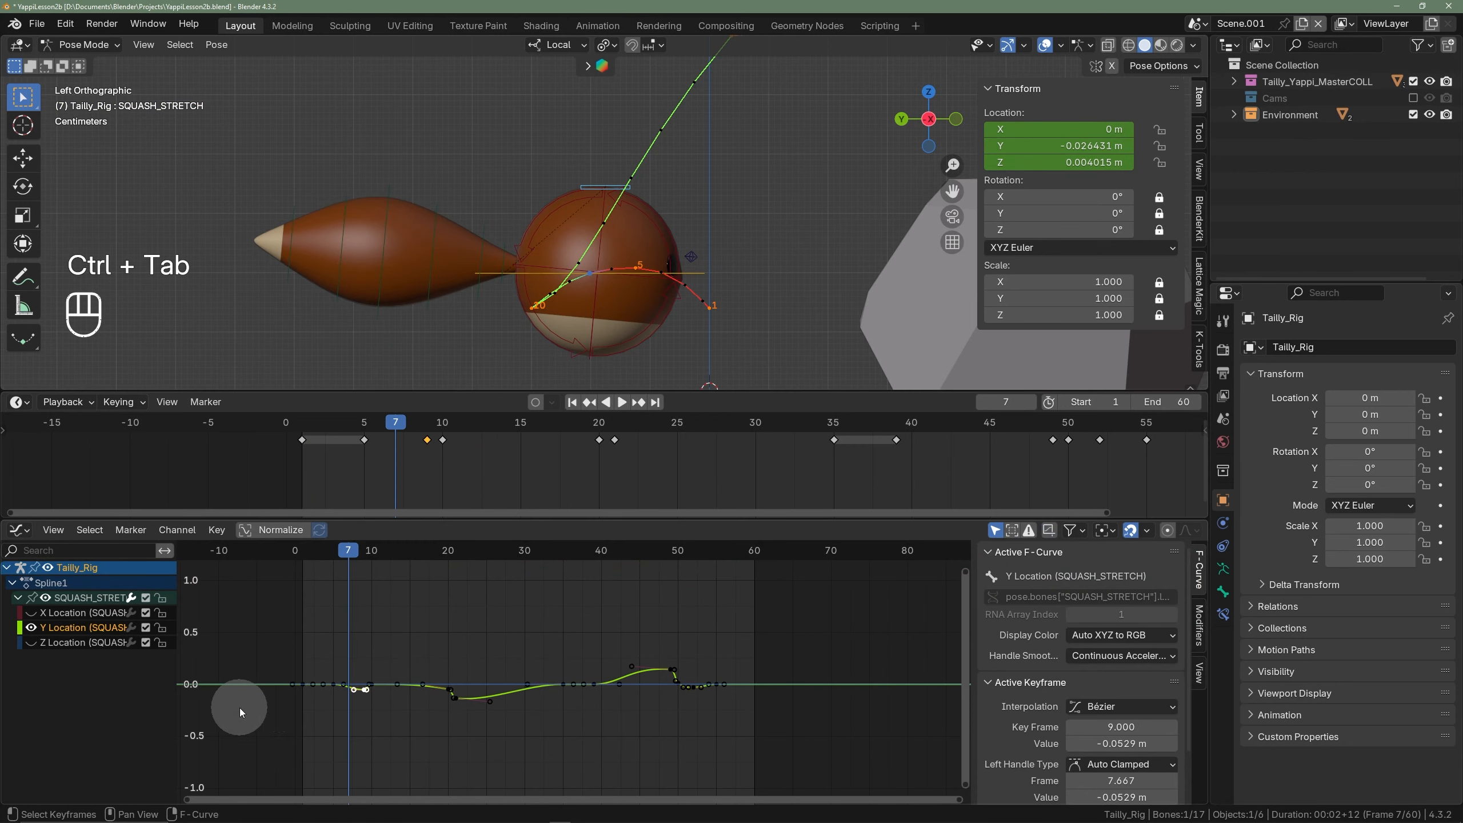
click(34, 642)
drag(406, 735, 256, 637)
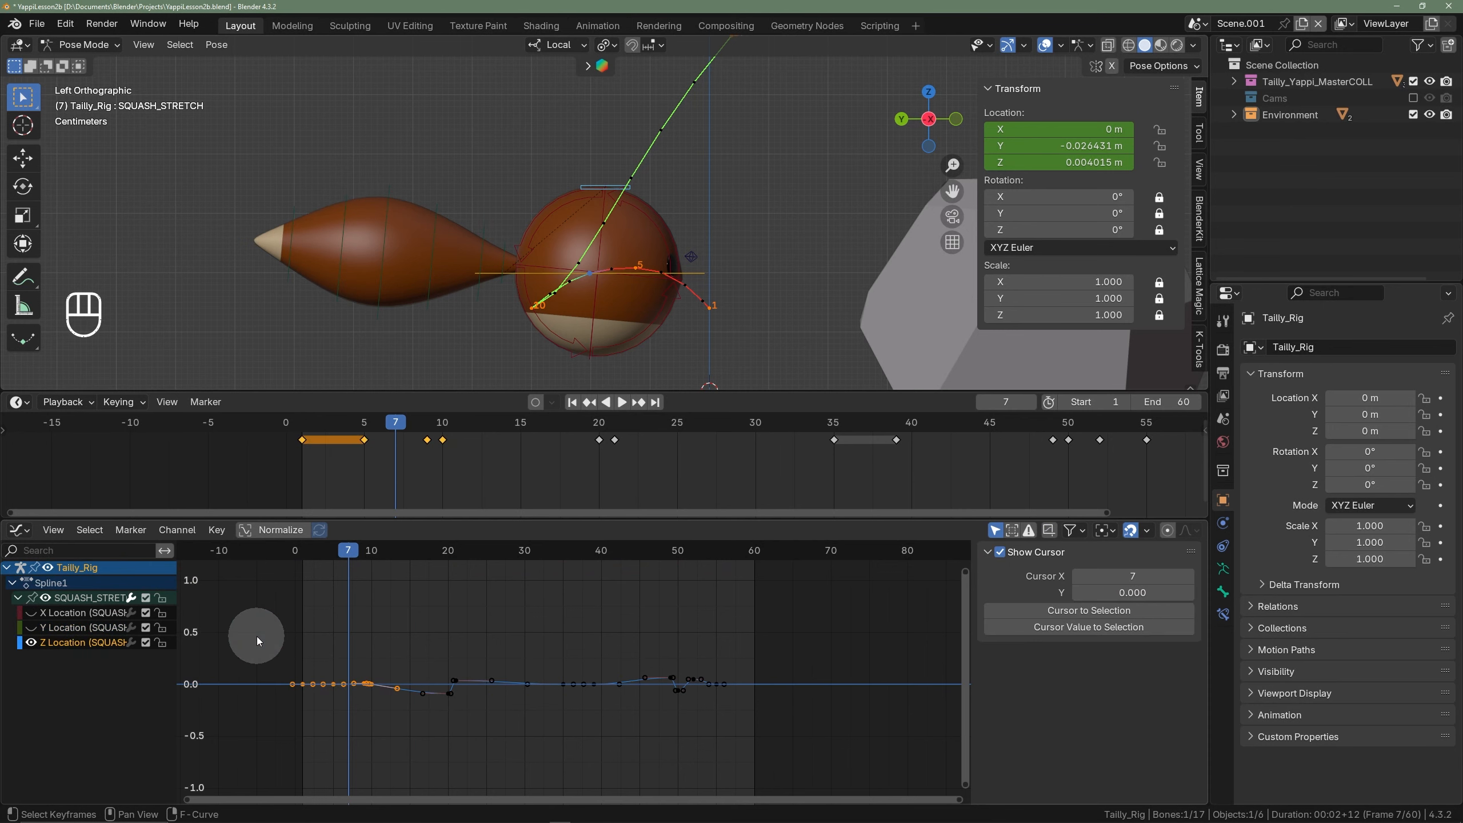
key(KP_Decimal)
scroll(459, 629, down, 3)
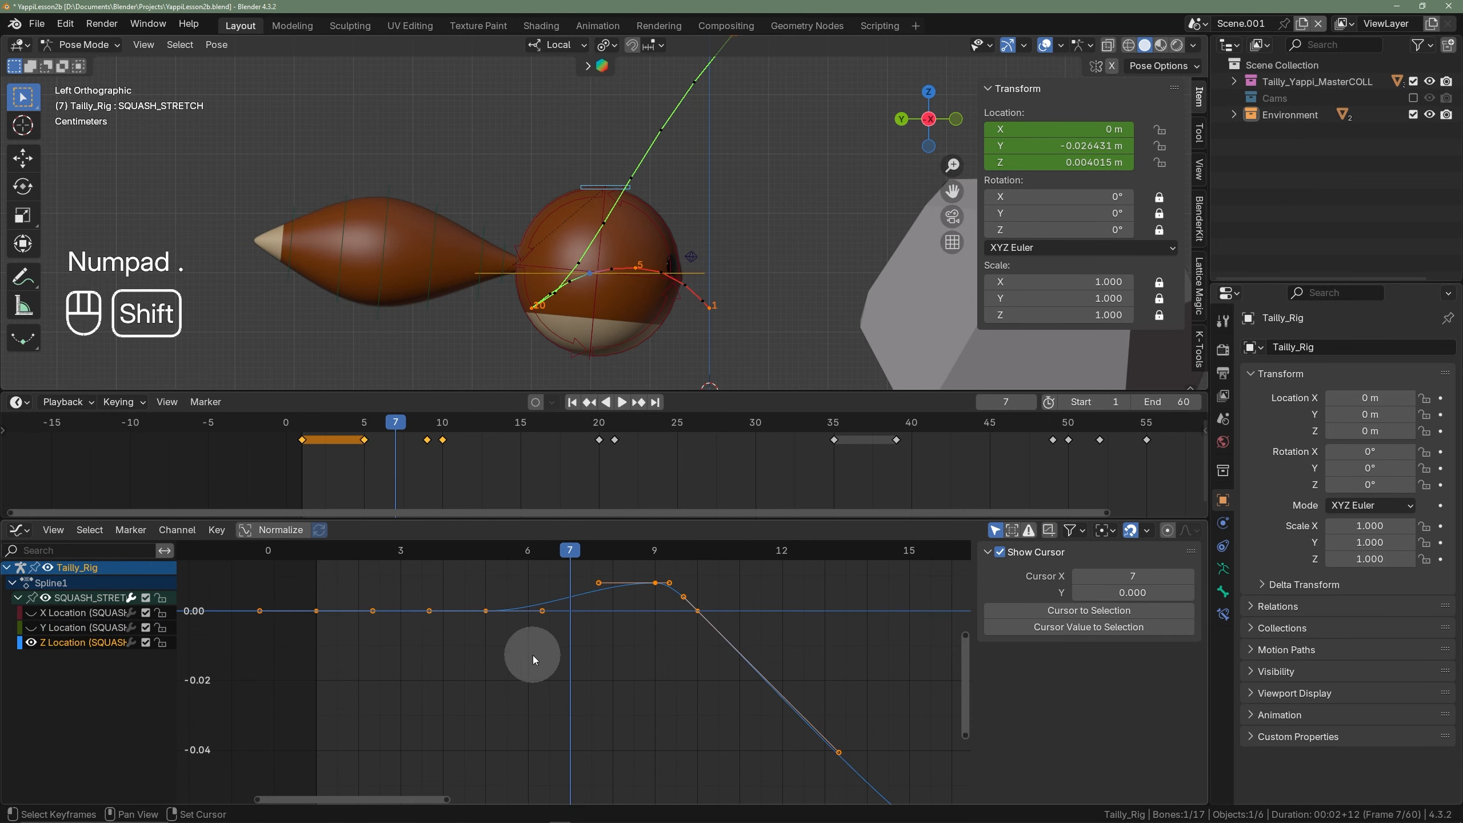
- Play the animation from around frames 5 and 1 to review the squash-and-stretch timing near frame 9
shift+middle_drag(533, 656, 464, 662)
drag(463, 555, 421, 576)
key(space)
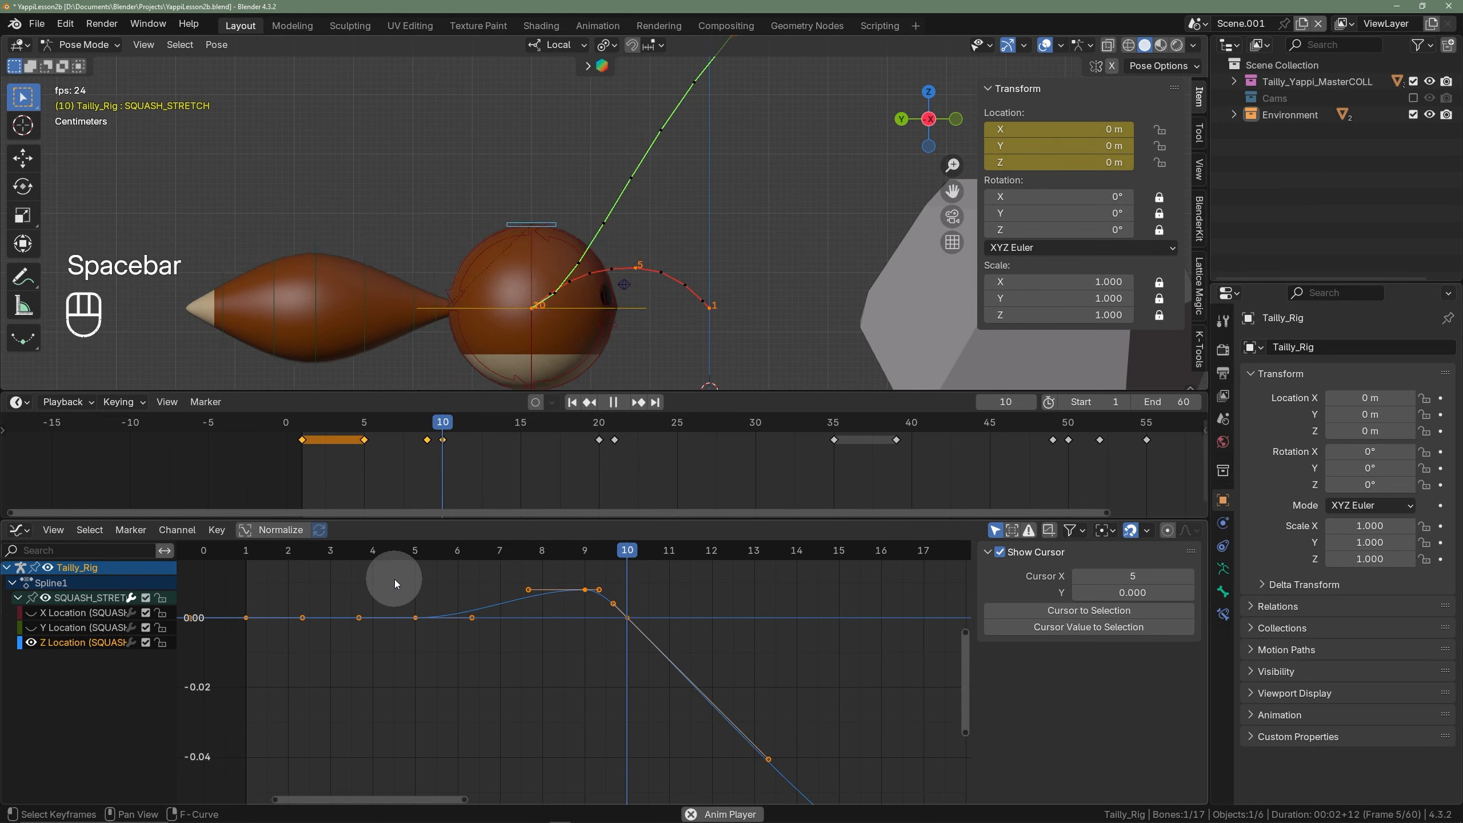
key(space)
click(253, 555)
key(space)
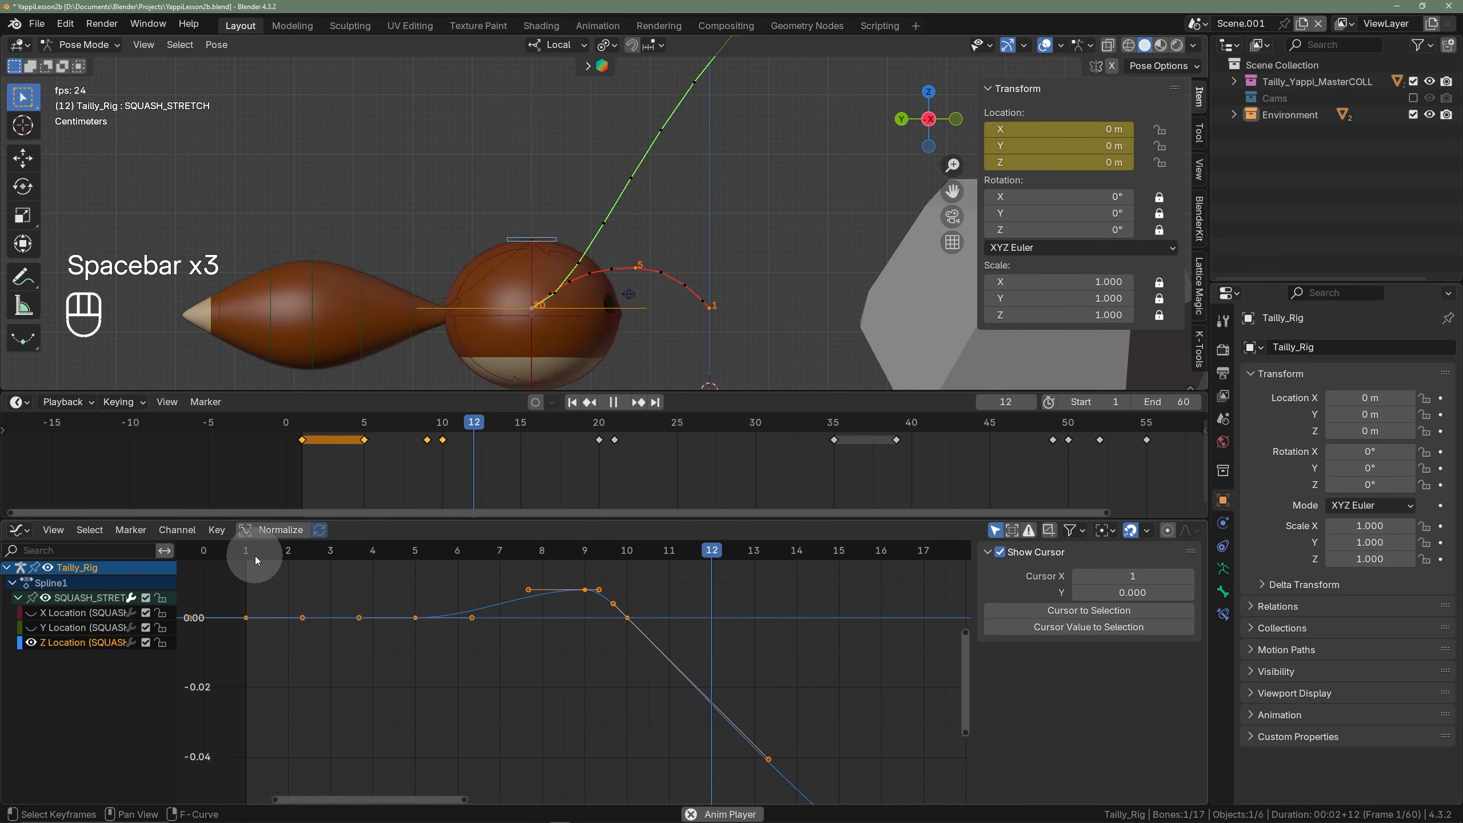
key(space)
key(space)
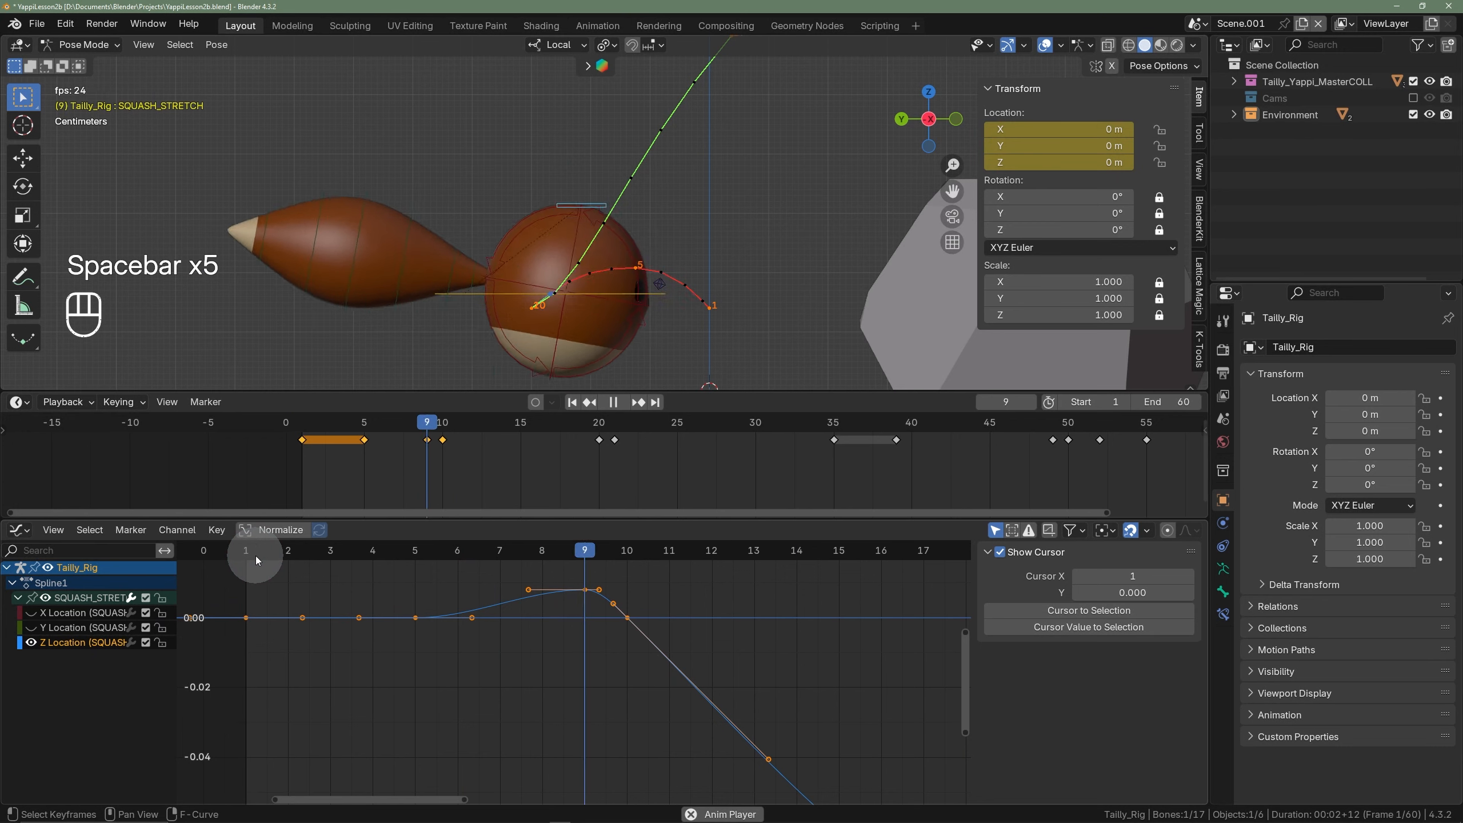
key(space)
- Move the Z Location keyframe of SQUASH_STRETCH from frame 9 to frame 8 and play back the animation
click(584, 556)
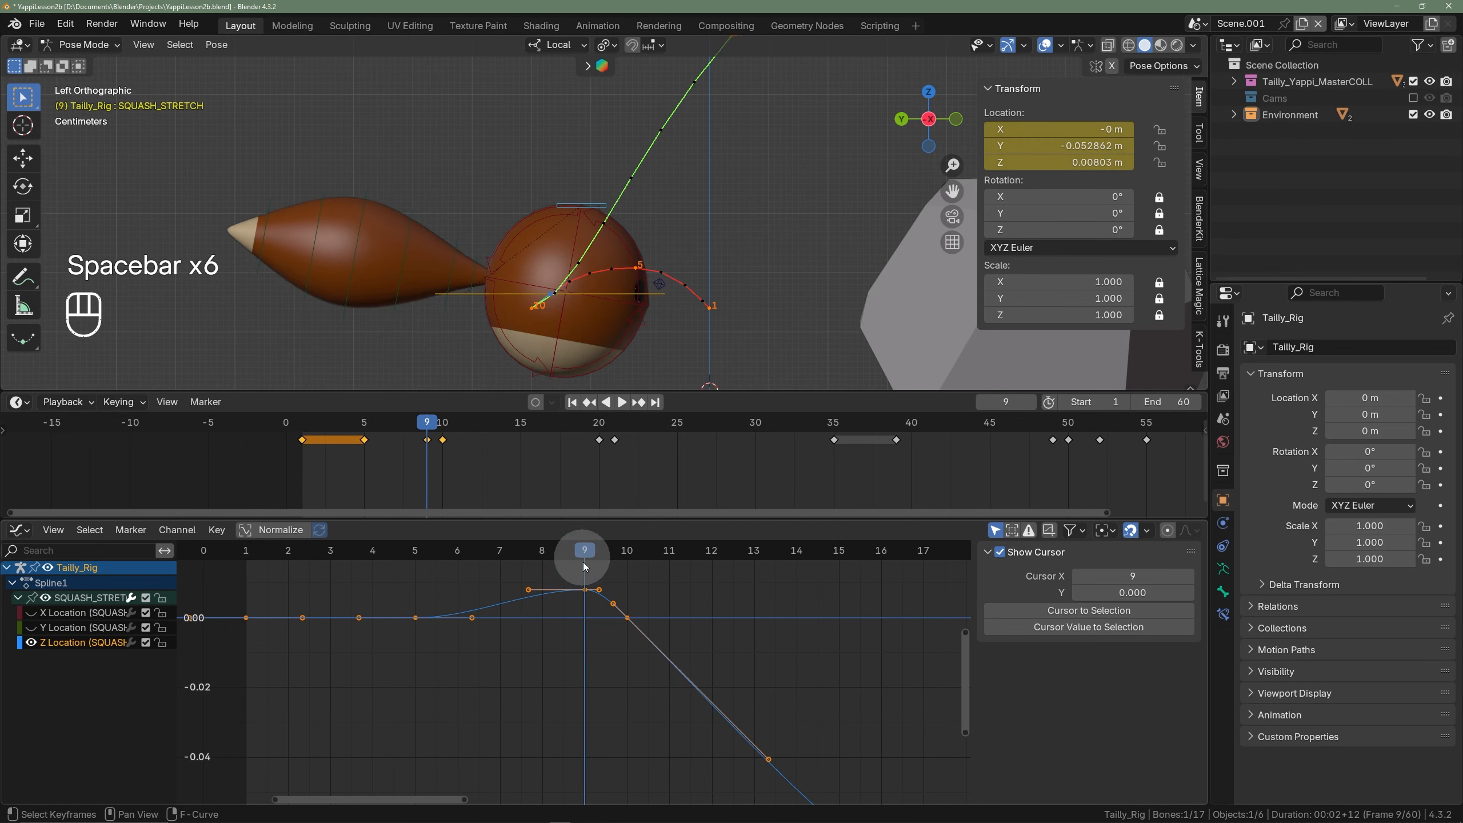
click(583, 589)
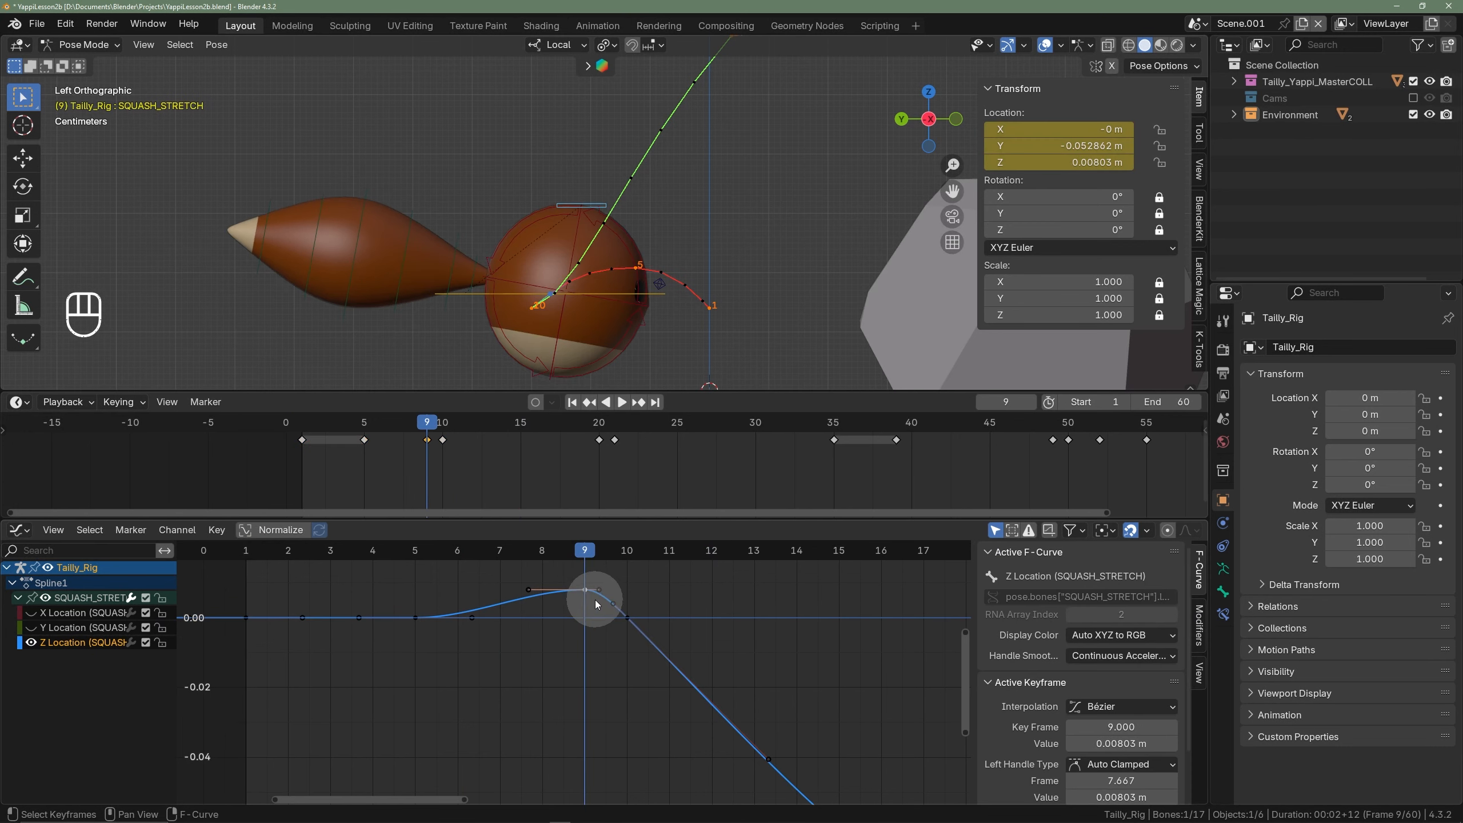
key(g)
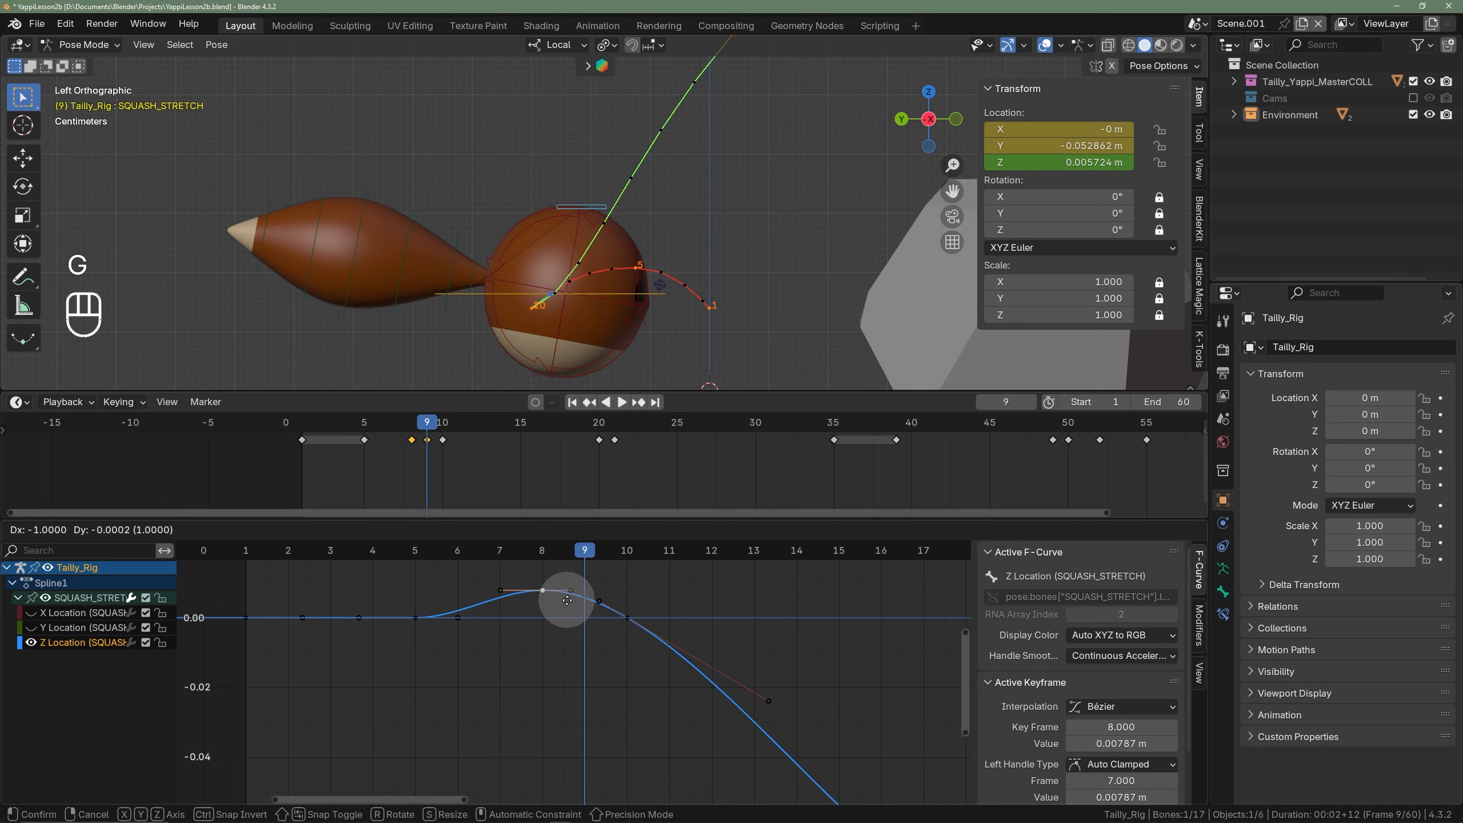
click(567, 600)
click(370, 550)
key(space)
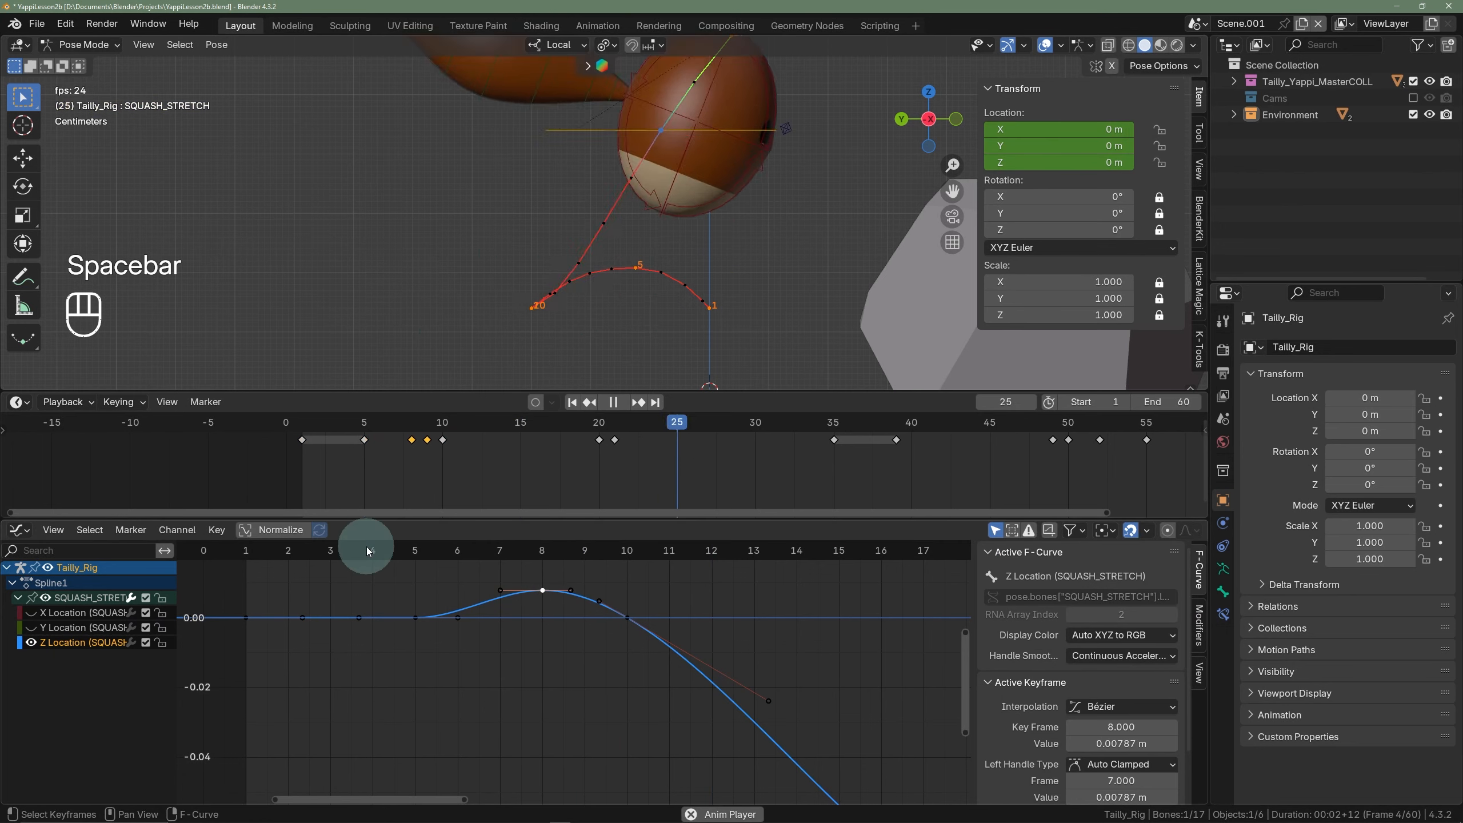
key(space)
- Update the armature's motion paths, repeating the update with the BODY_Master bone selected
right_click(674, 280)
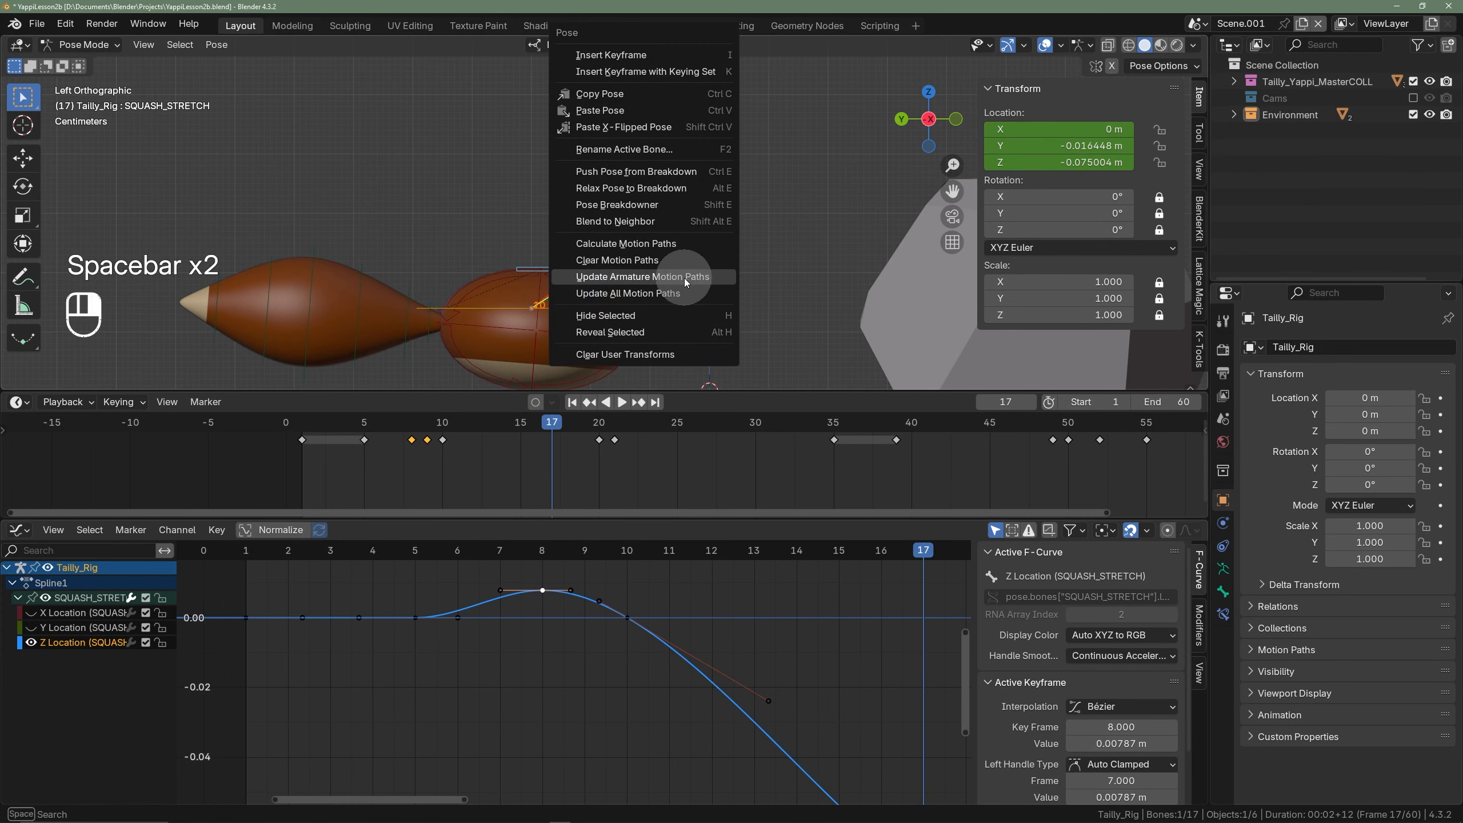
click(685, 281)
click(644, 305)
right_click(809, 281)
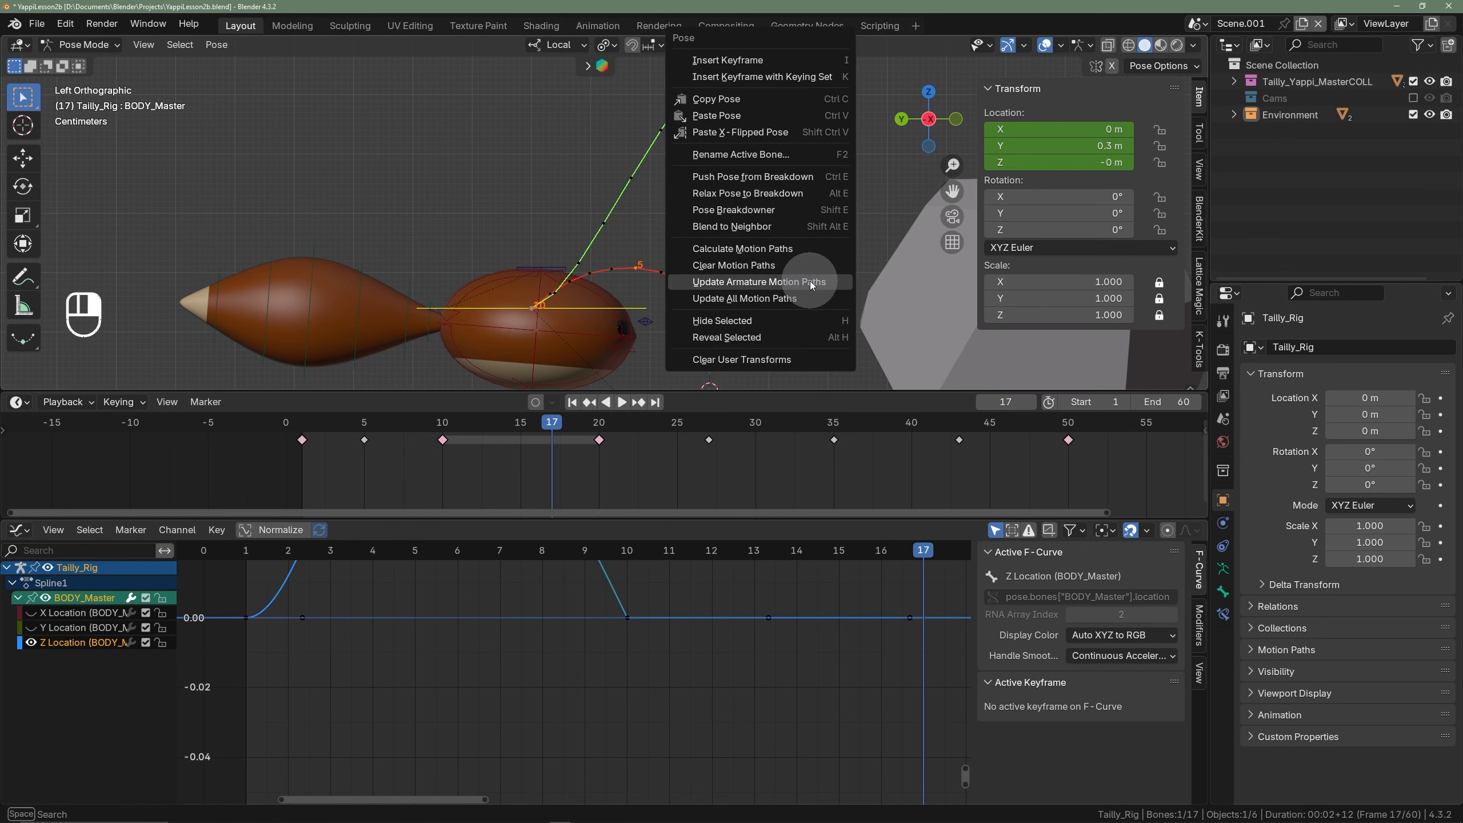
click(809, 281)
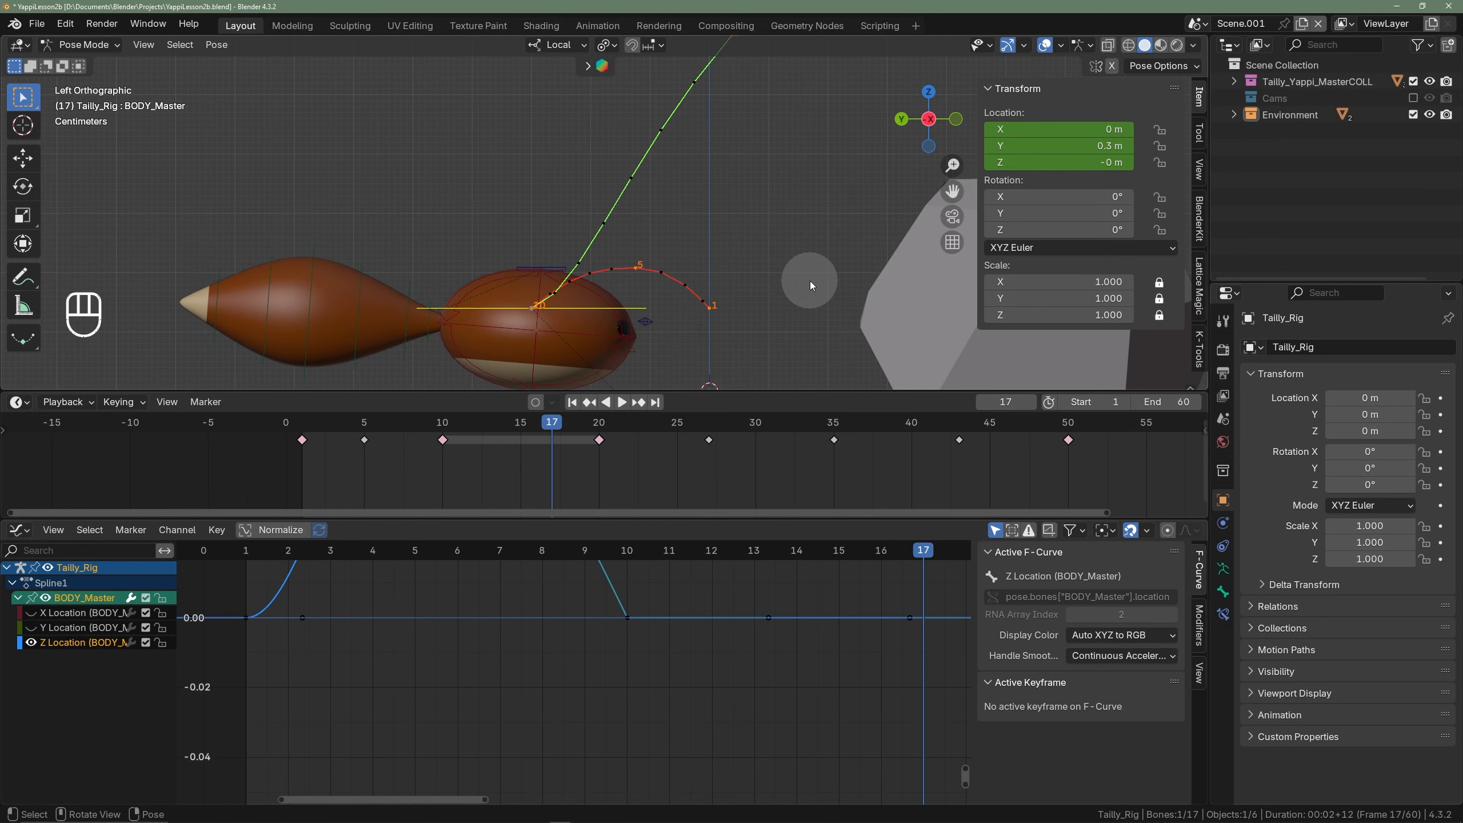
- Calculate a motion path for the SQUASH_STRETCH bone over the scene frame range, baked at the heads
click(561, 260)
right_click(714, 297)
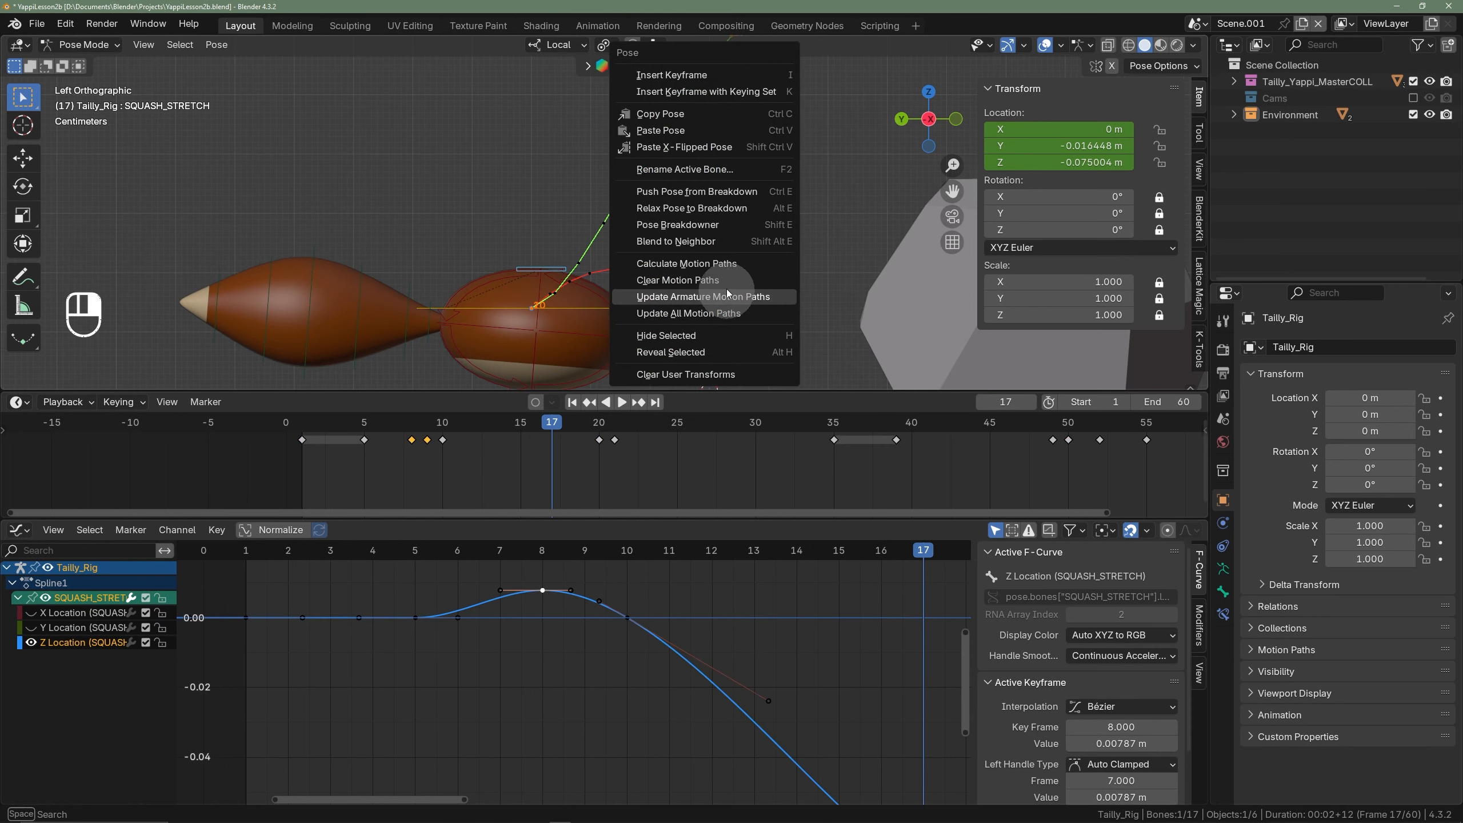
click(686, 263)
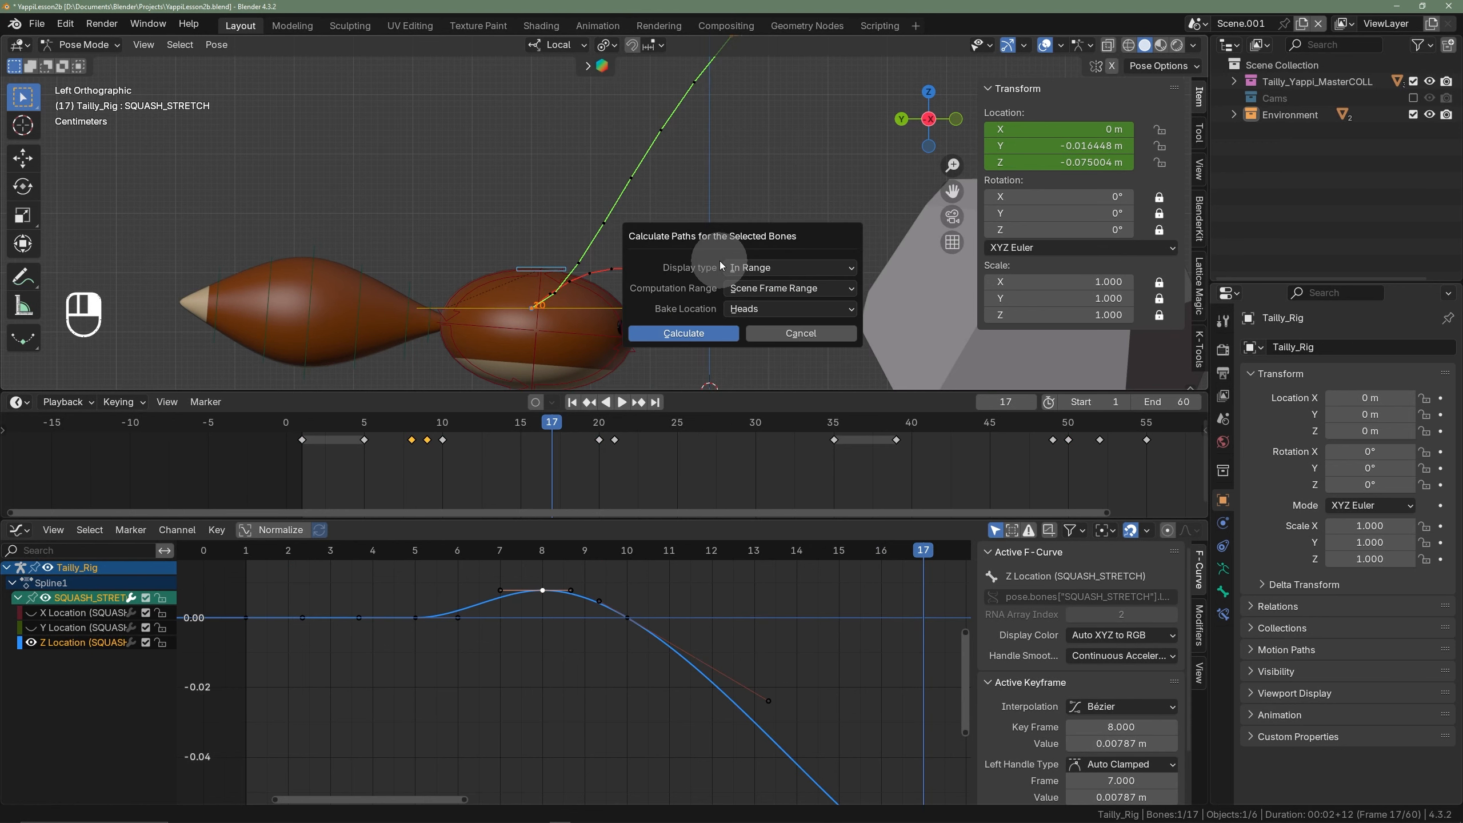
click(699, 333)
- Scrub around frames 9 and 10 to examine how the SQUASH_STRETCH motion path compares with the body's path
scroll(556, 293, up, 6)
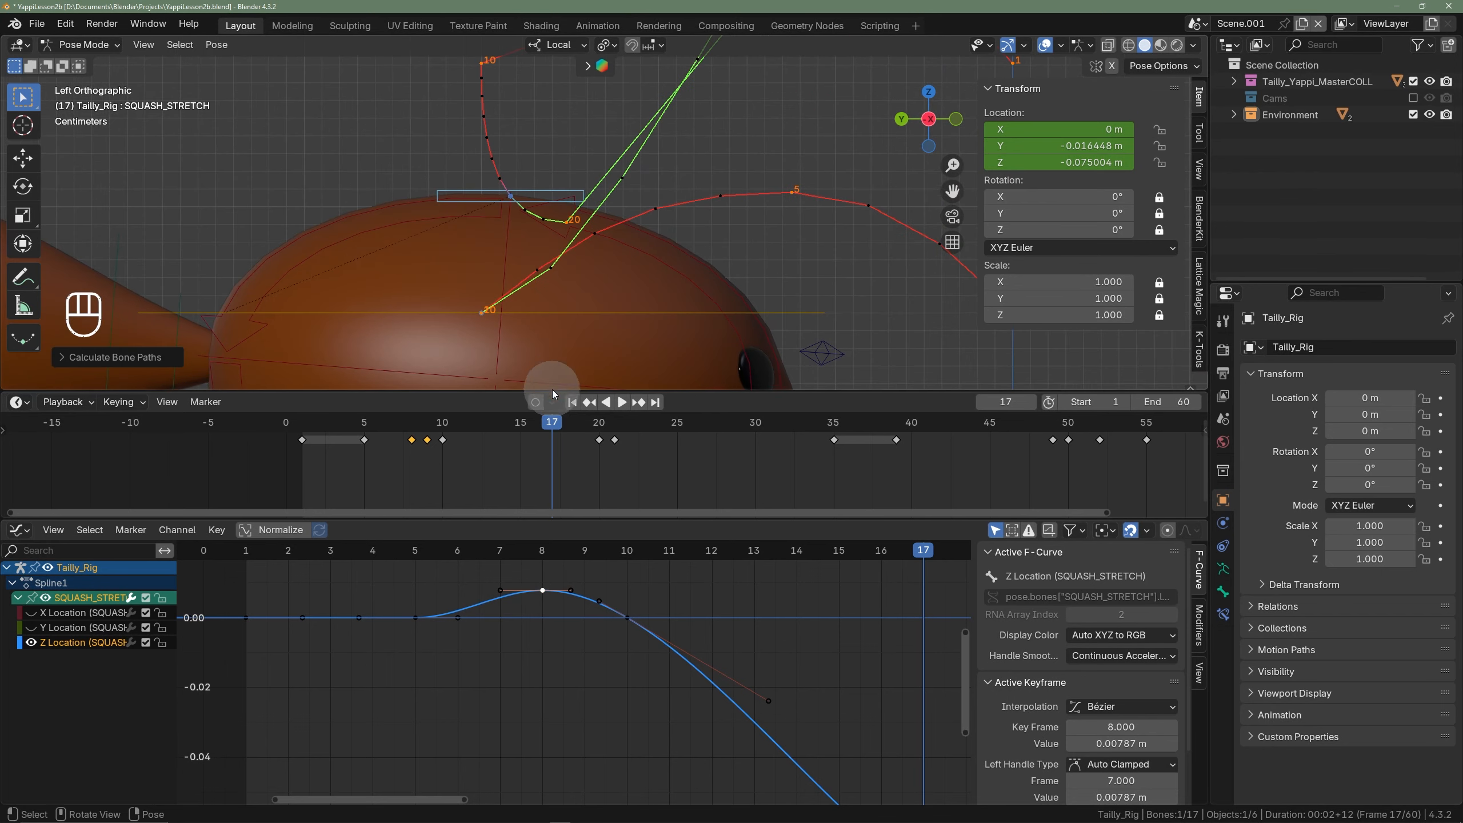
drag(538, 419, 426, 425)
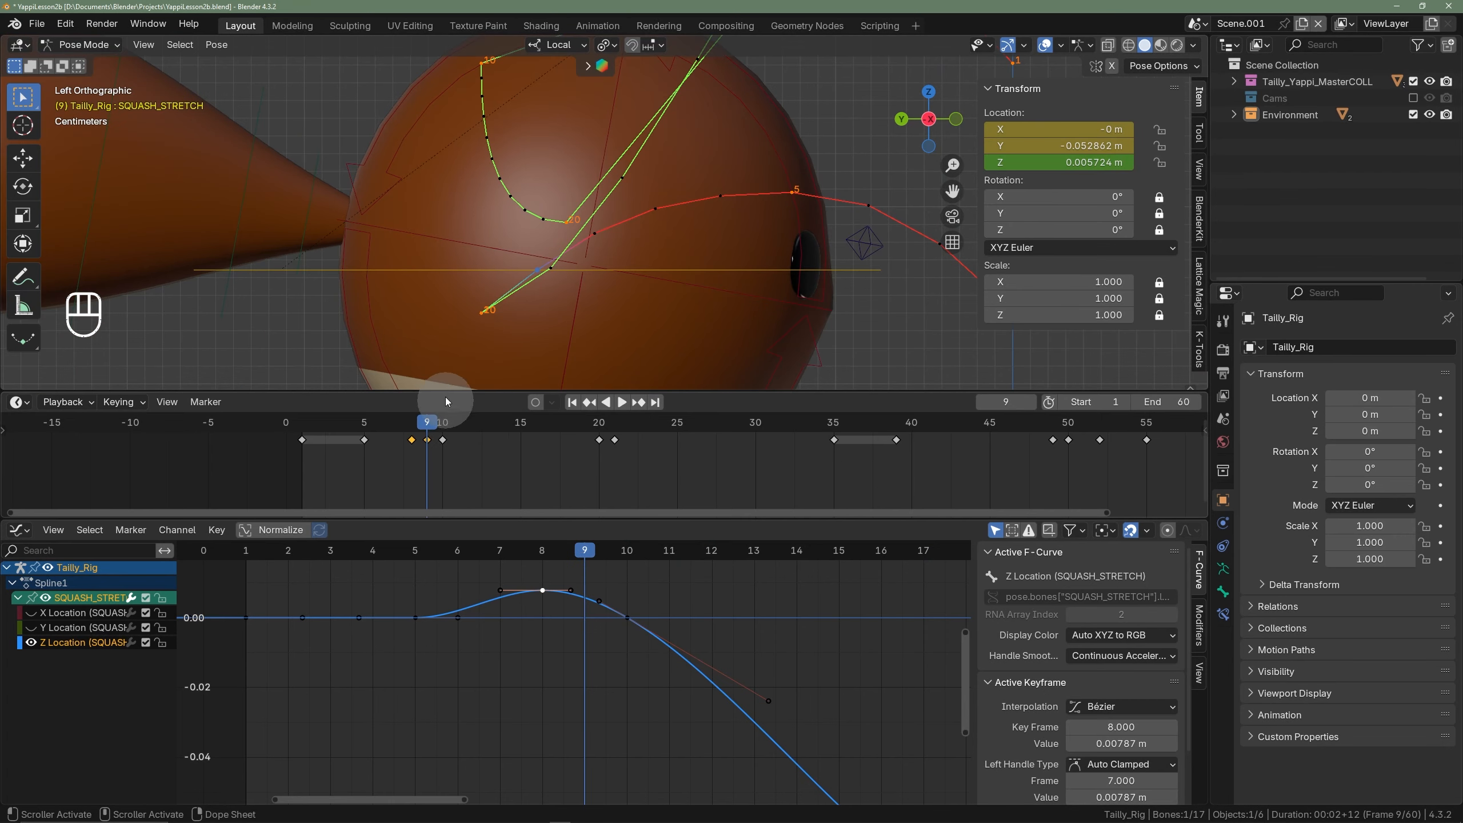
scroll(544, 192, down, 3)
shift+middle_drag(544, 192, 548, 279)
drag(521, 550, 642, 571)
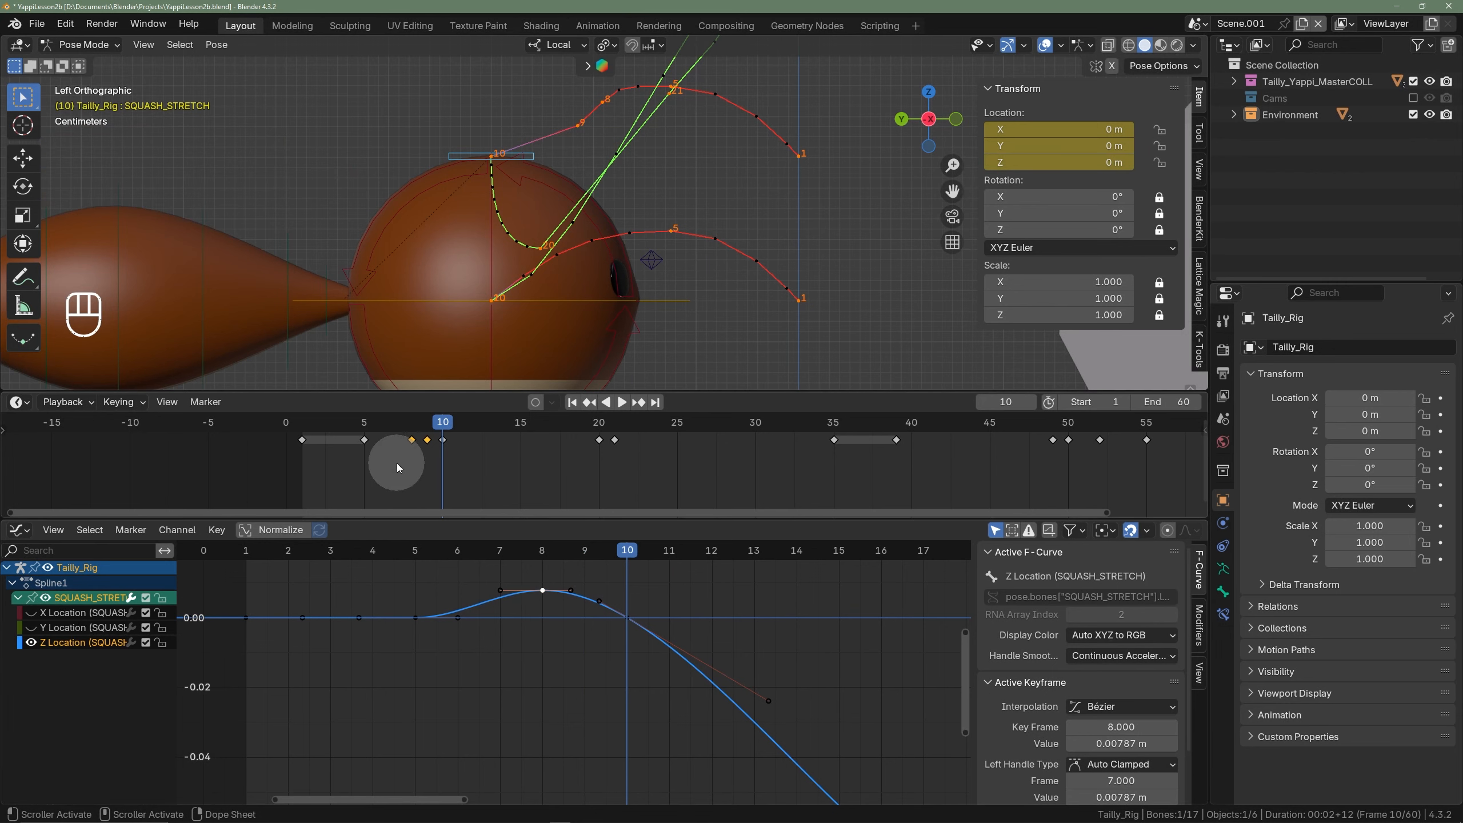
drag(441, 429, 439, 436)
key(ctrl+Tab)
key(ctrl+Tab)
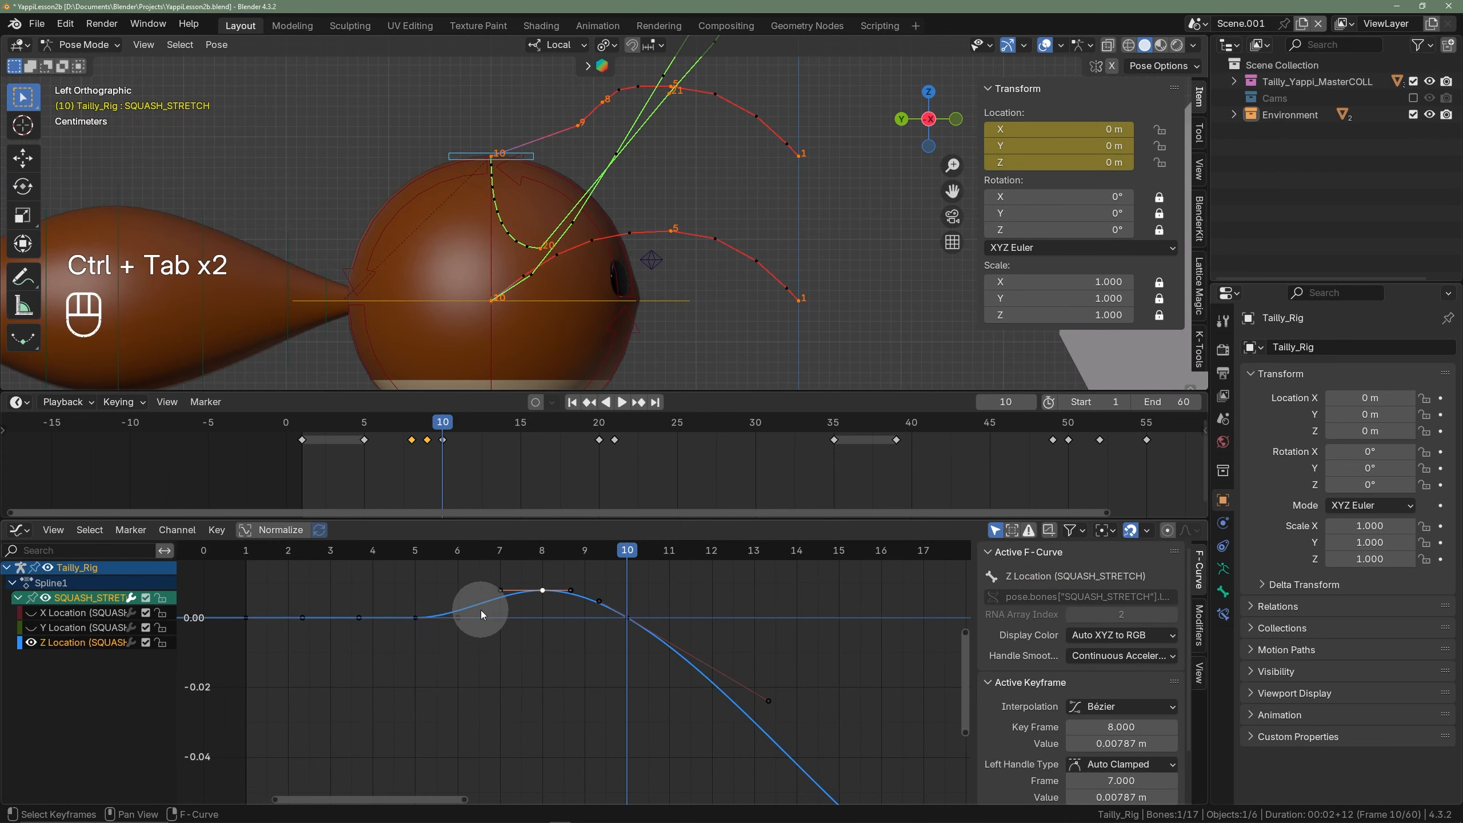
- Display only the Y Location curve of SQUASH_STRETCH and fit it in the Graph Editor
click(32, 643)
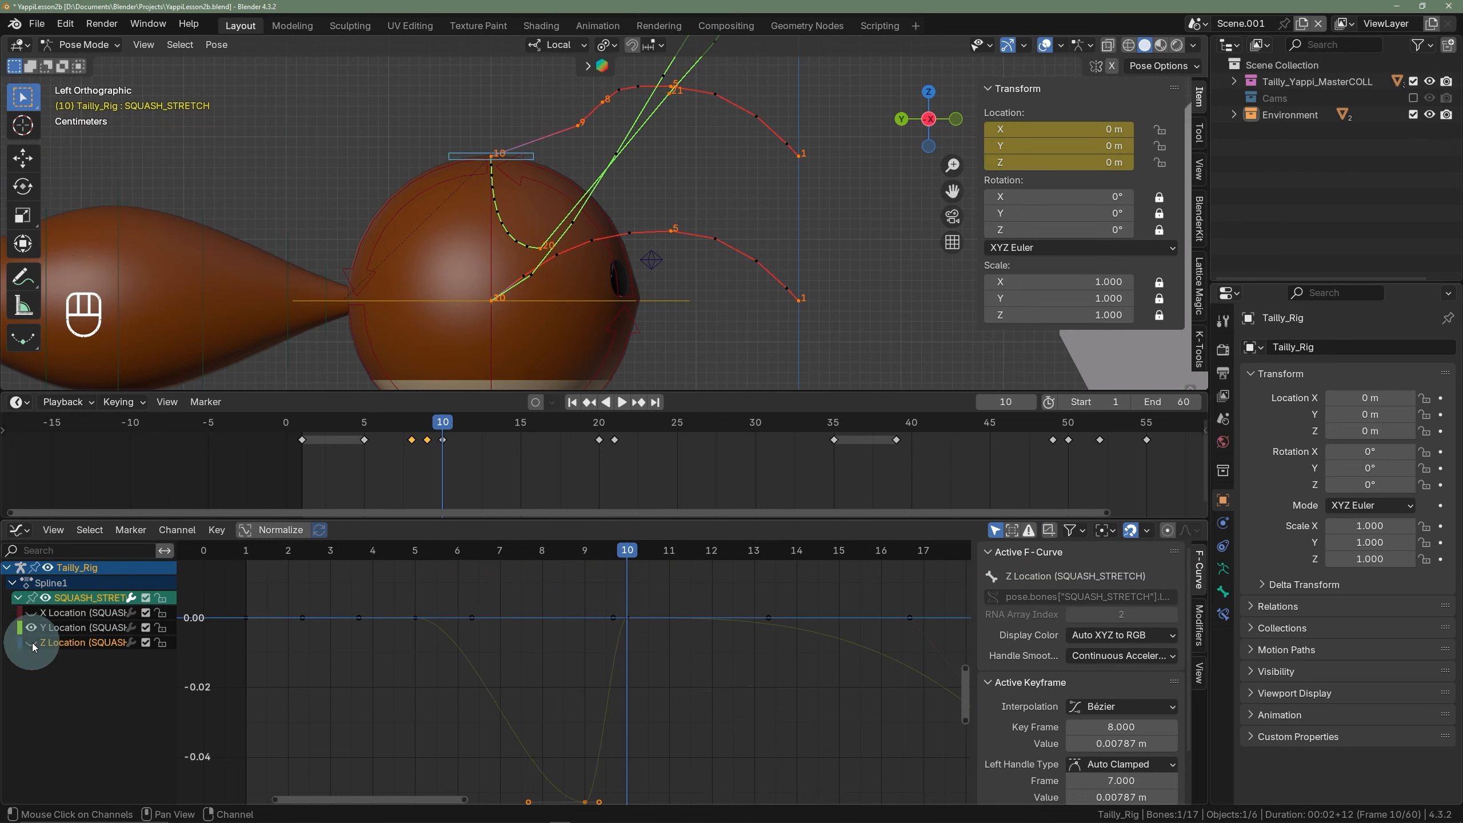
key(Home)
- Try to move the Y Location keyframe from frame 9 to frame 8 in the Graph Editor
drag(644, 791, 545, 600)
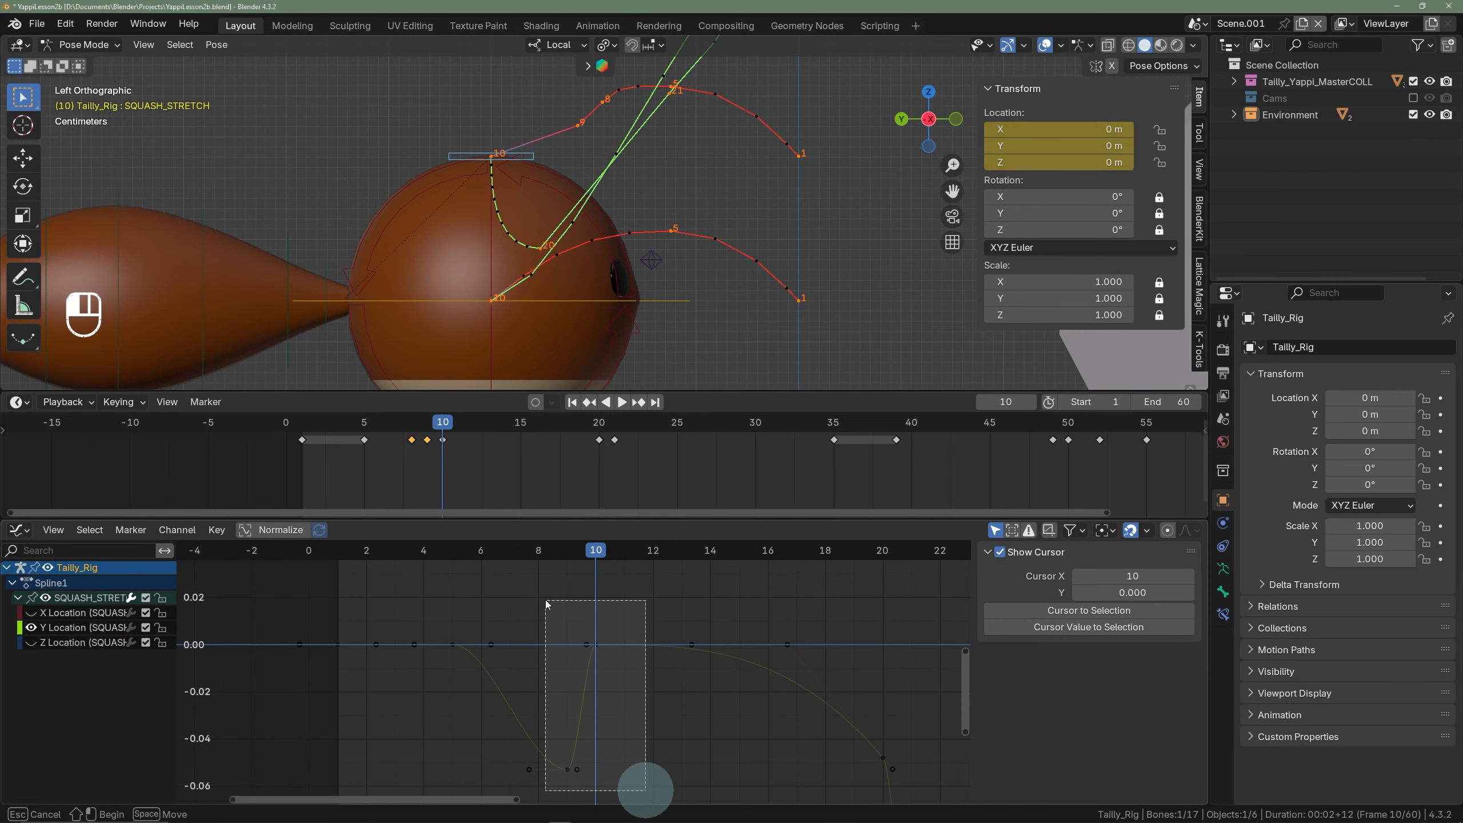
click(566, 770)
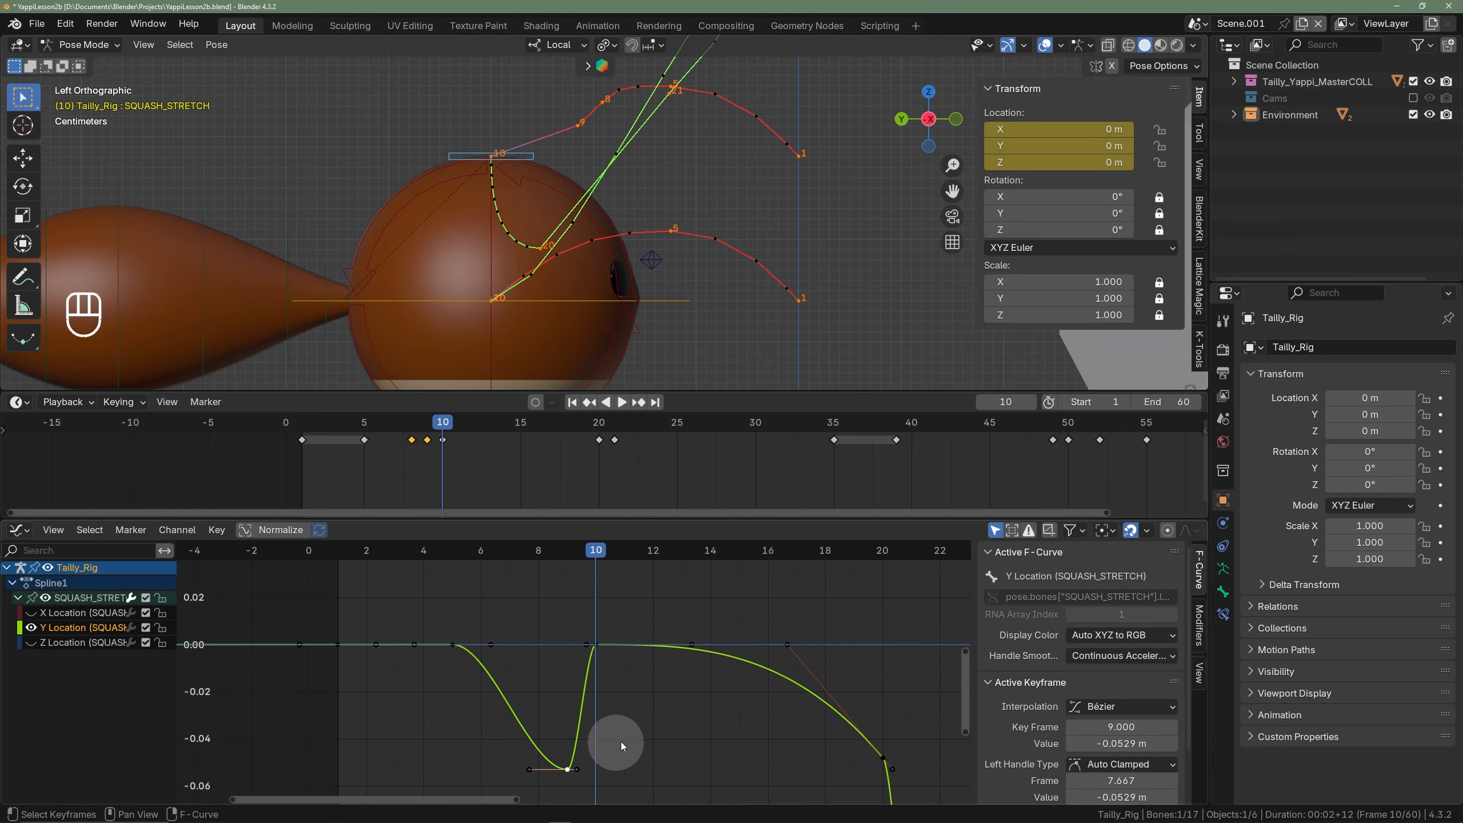
key(g)
key(y)
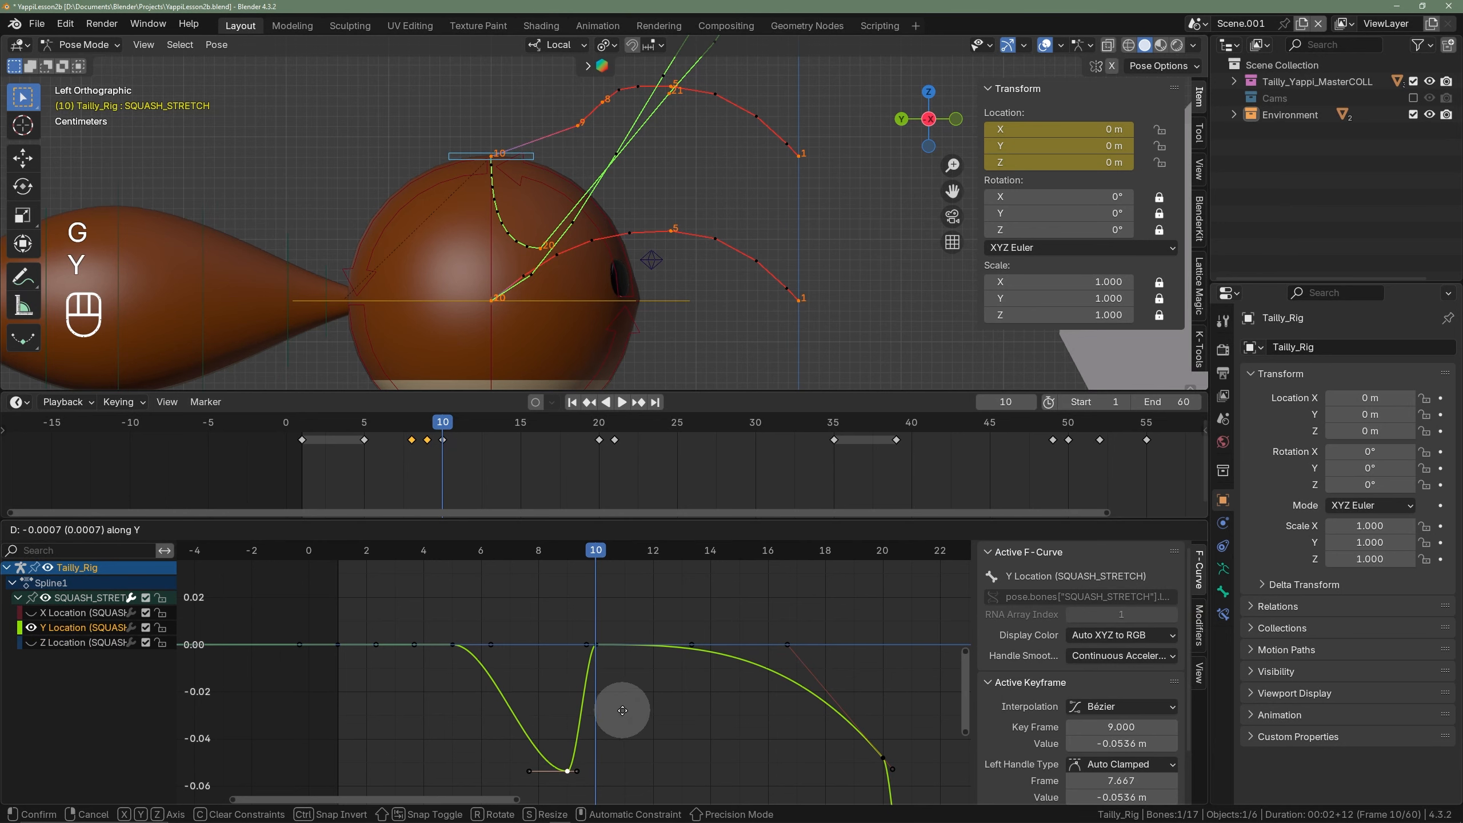
click(609, 712)
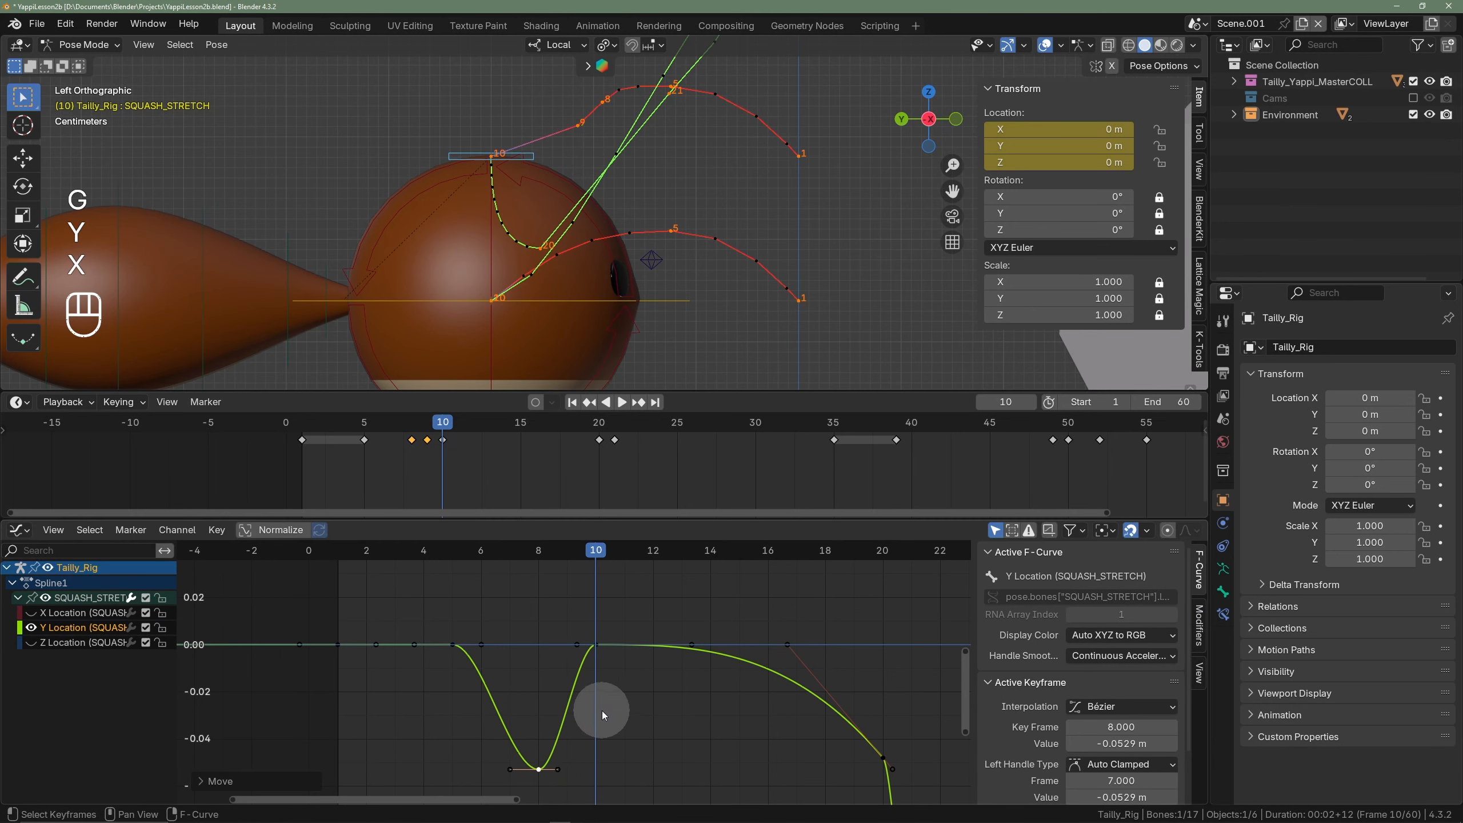
key(ctrl+Tab)
scroll(443, 597, up, 5)
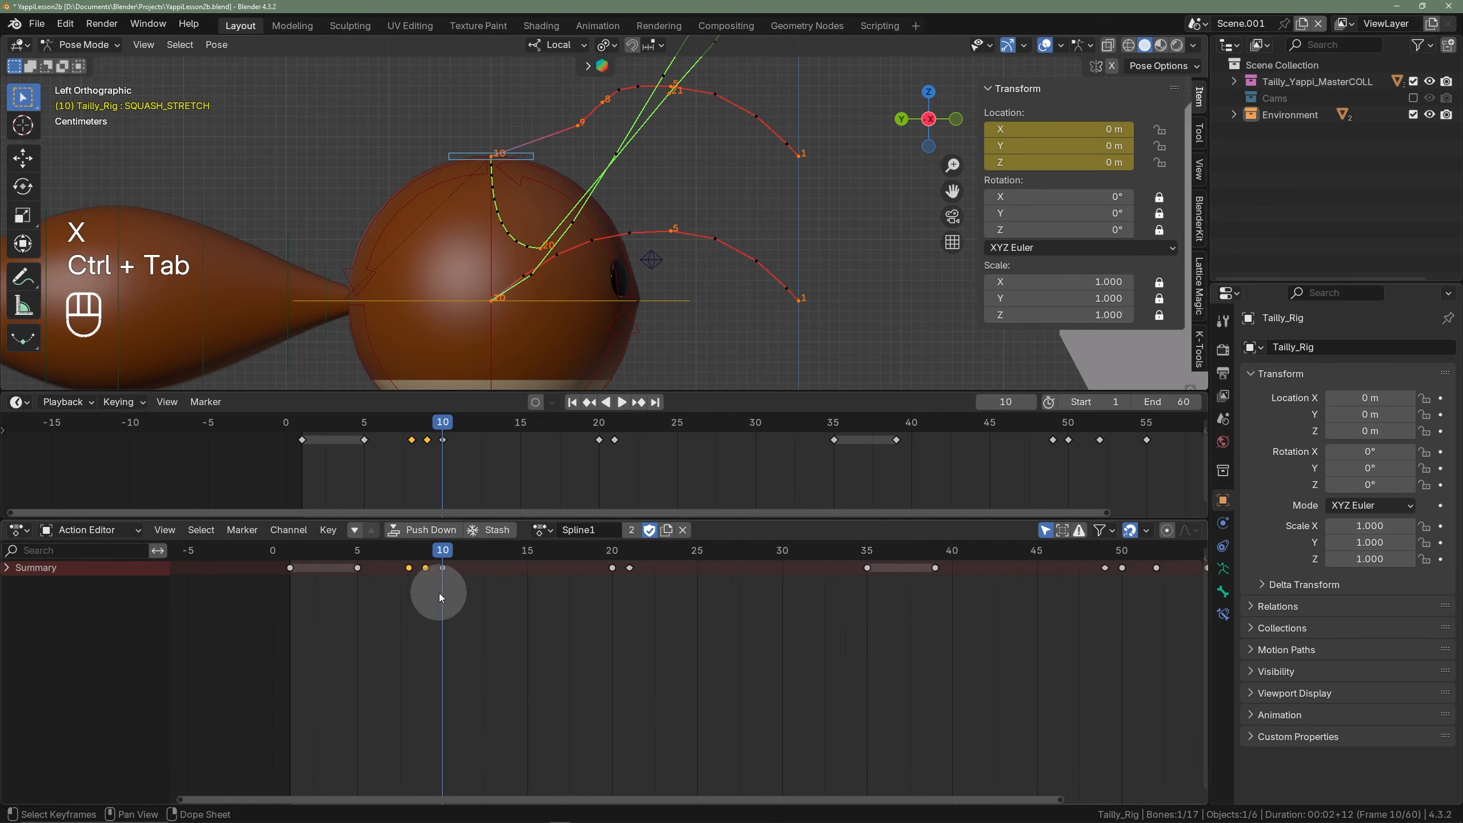
- Undo the Y Location keyframe move and return to the Graph Editor
key(ctrl+z)
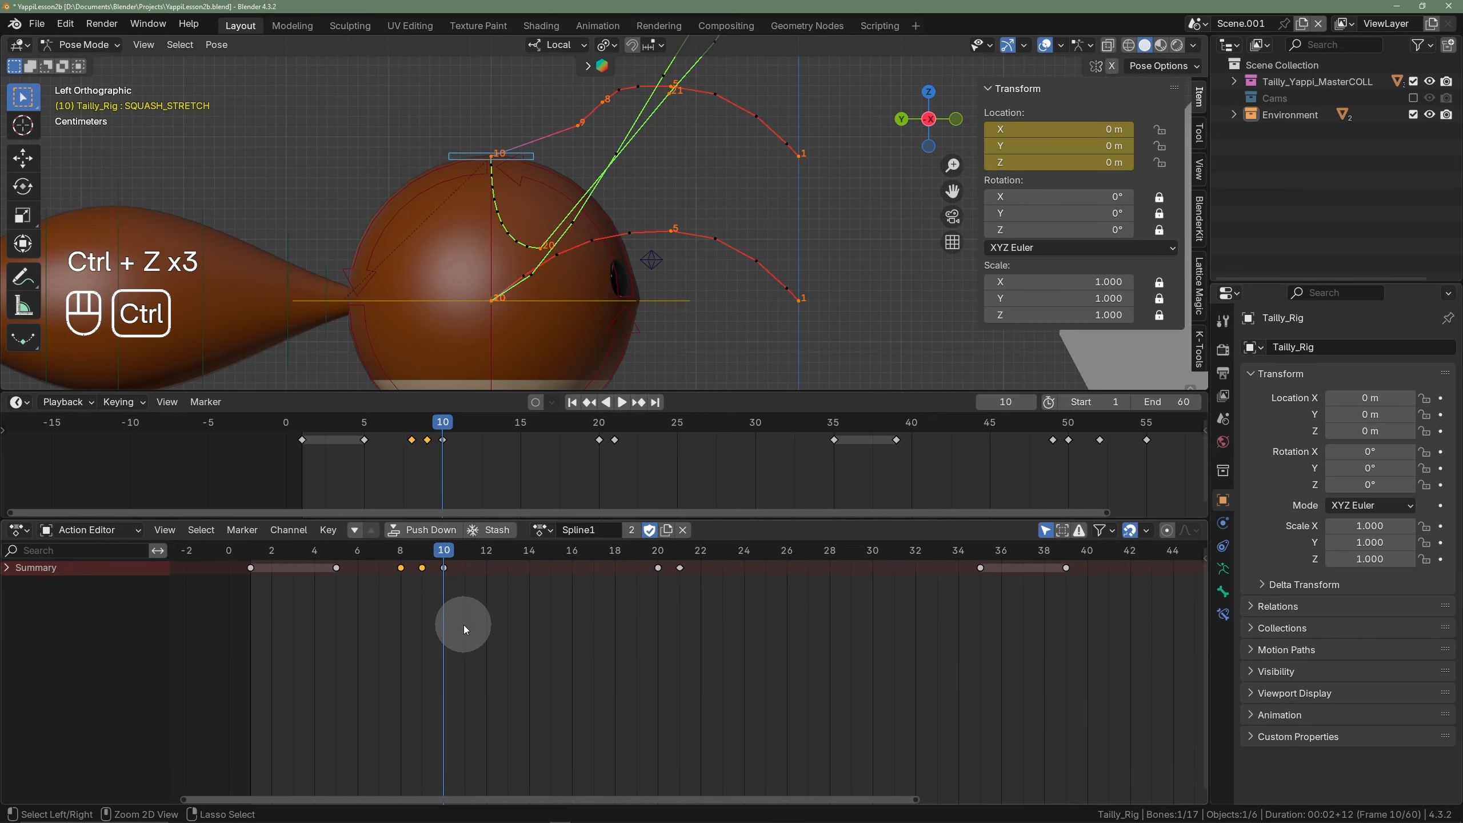
key(ctrl+z)
key(ctrl+Tab)
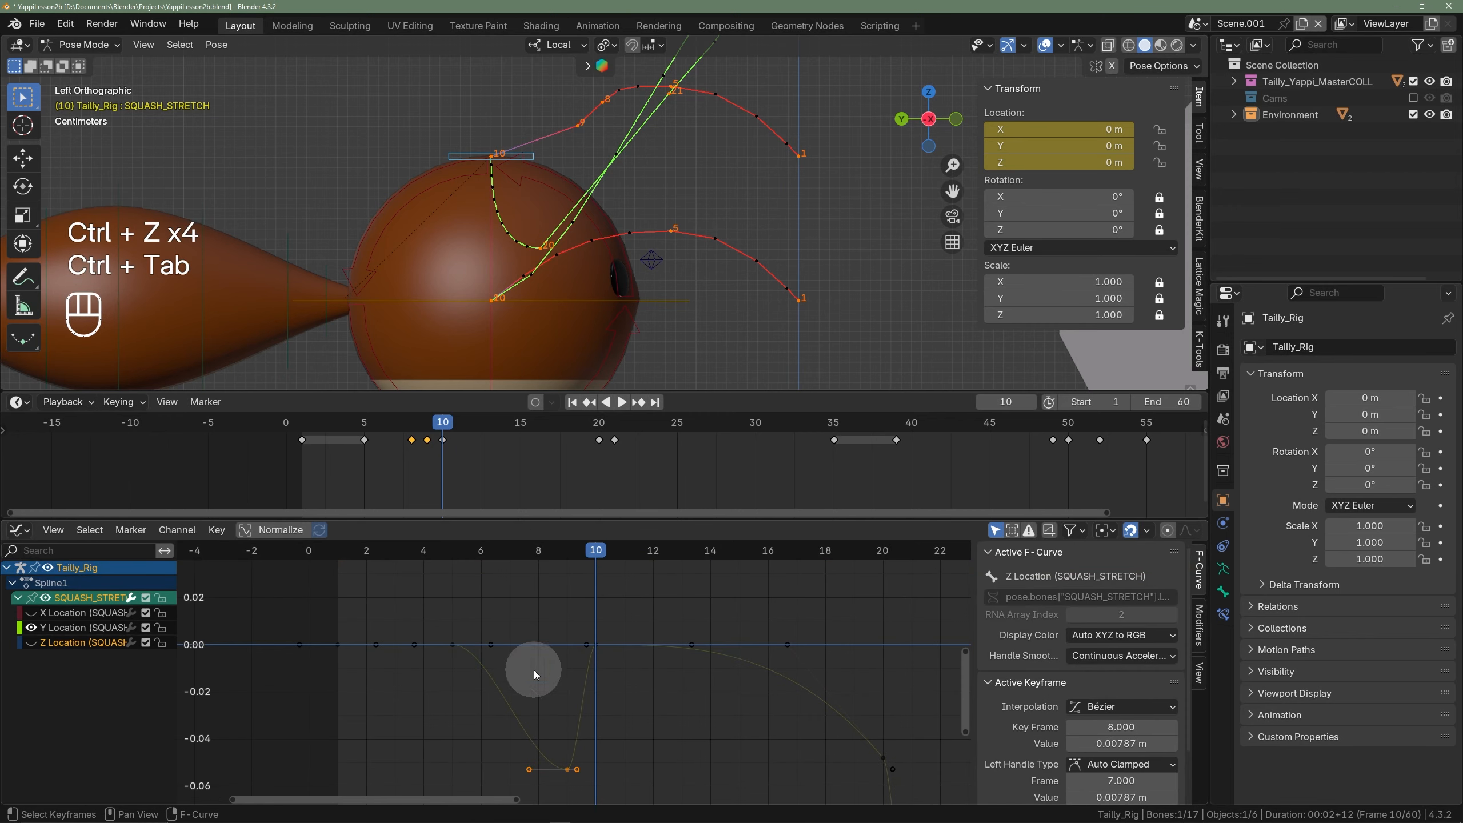
- Go to frame 9 and expand the timeline's channel list to reveal SQUASH_STRETCH's X, Y and Z Location channels
click(558, 558)
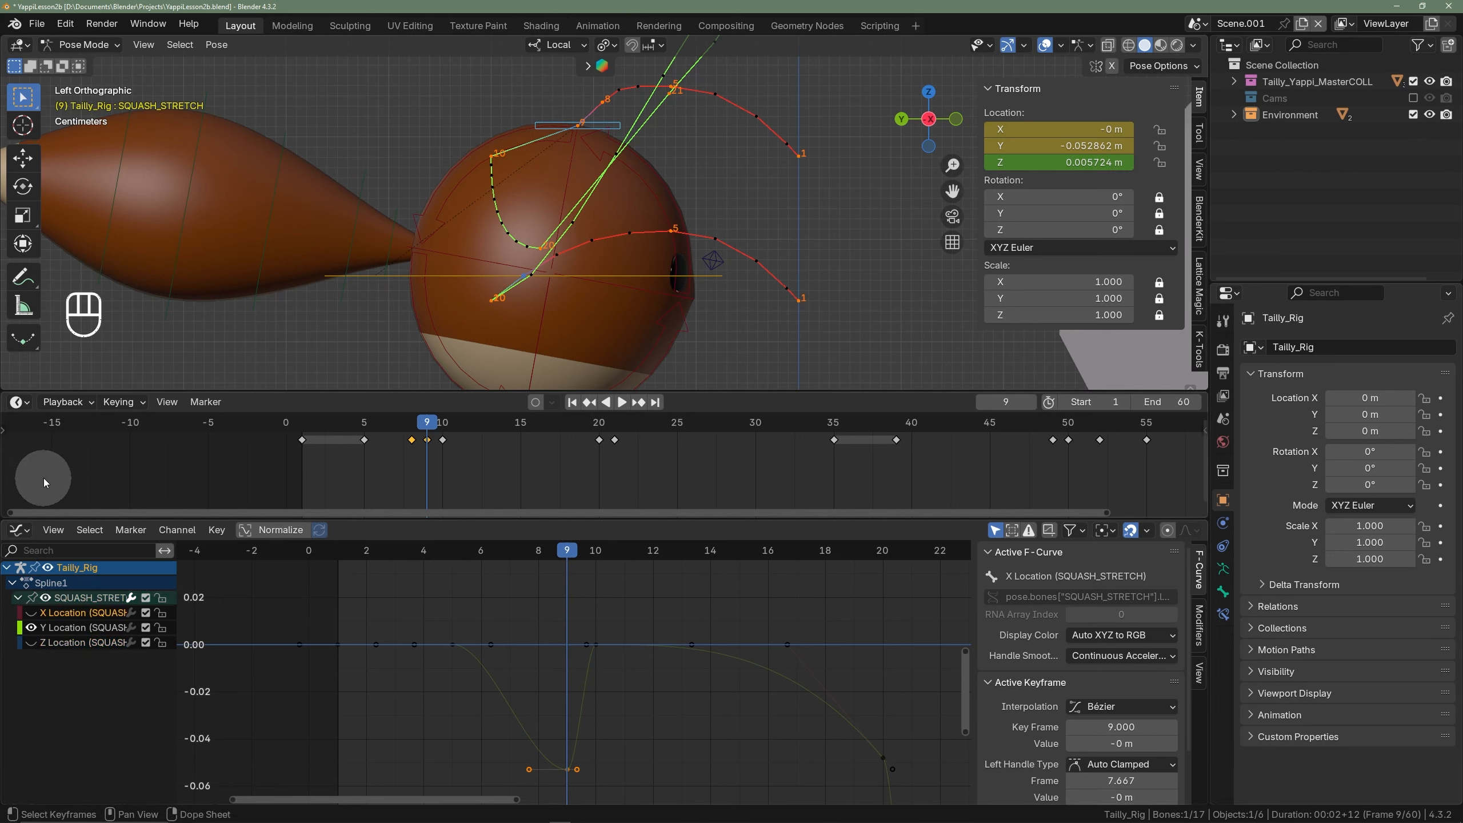
click(4, 433)
click(5, 440)
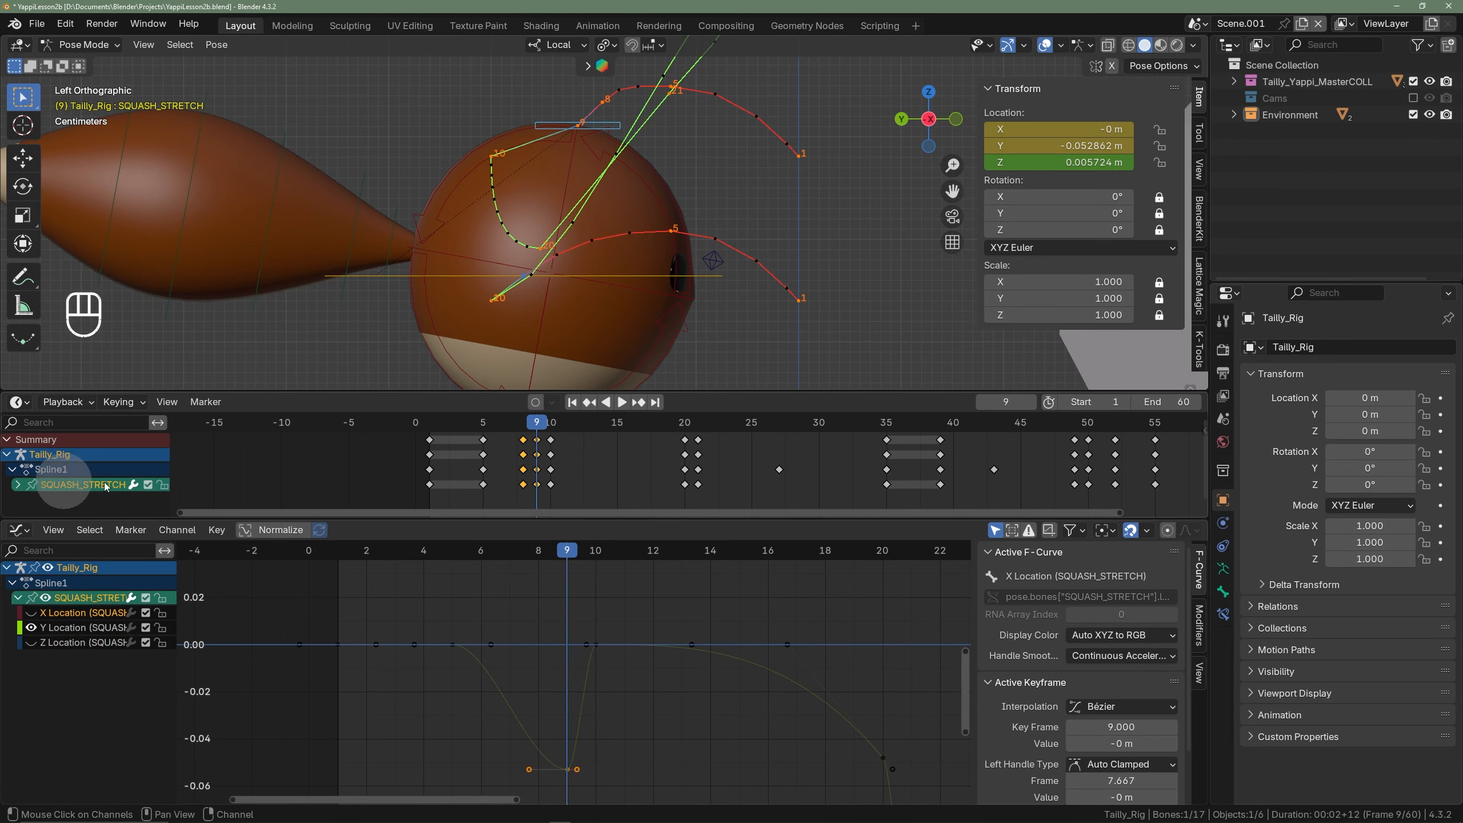
click(18, 484)
scroll(94, 485, down, 2)
scroll(522, 470, up, 2)
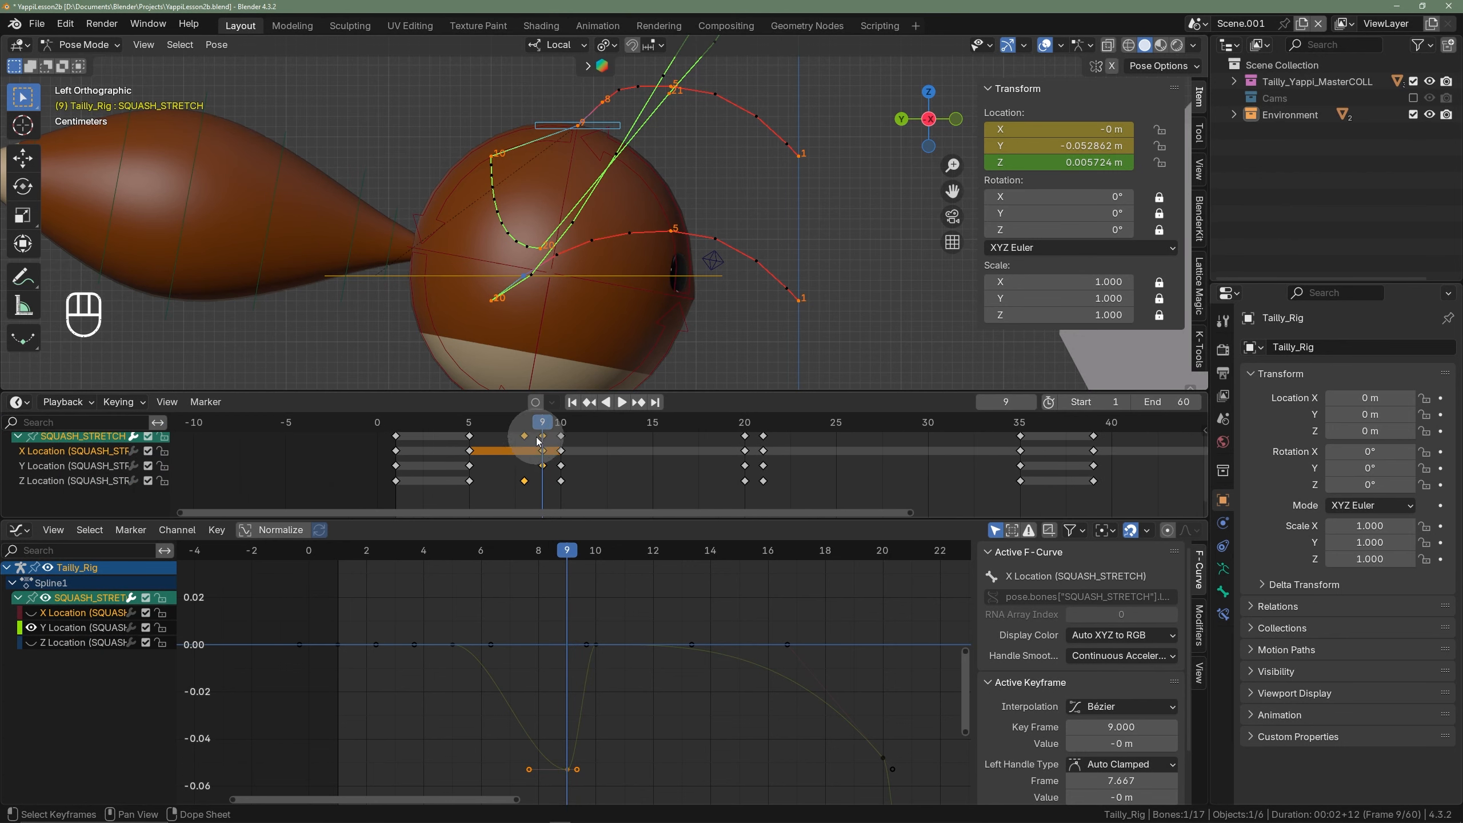
- Move the X and Y Location keyframes at frame 9 together to frame 8 in the timeline and play the animation
click(543, 465)
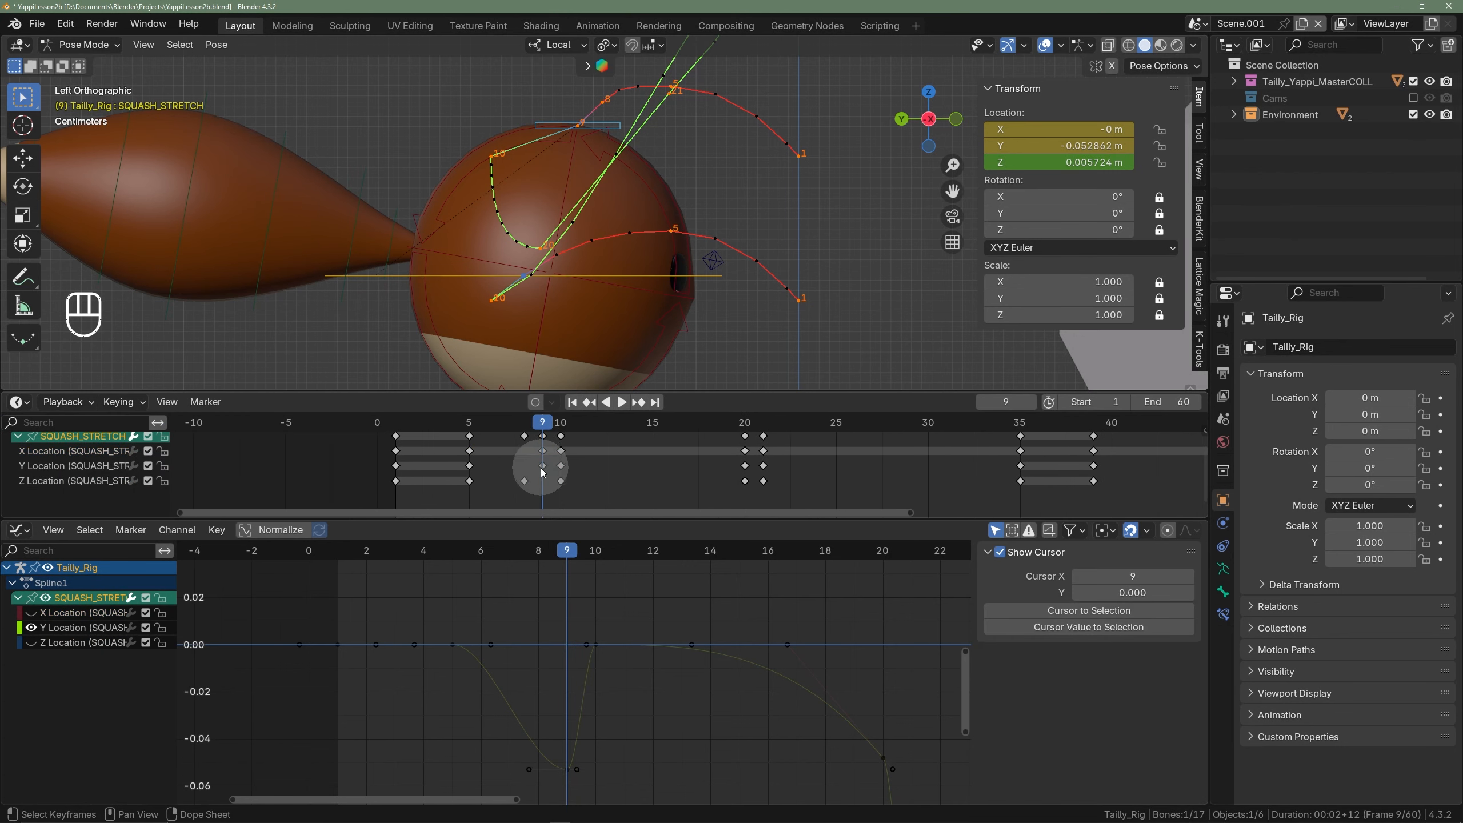
key(g)
click(535, 451)
shift+click(541, 453)
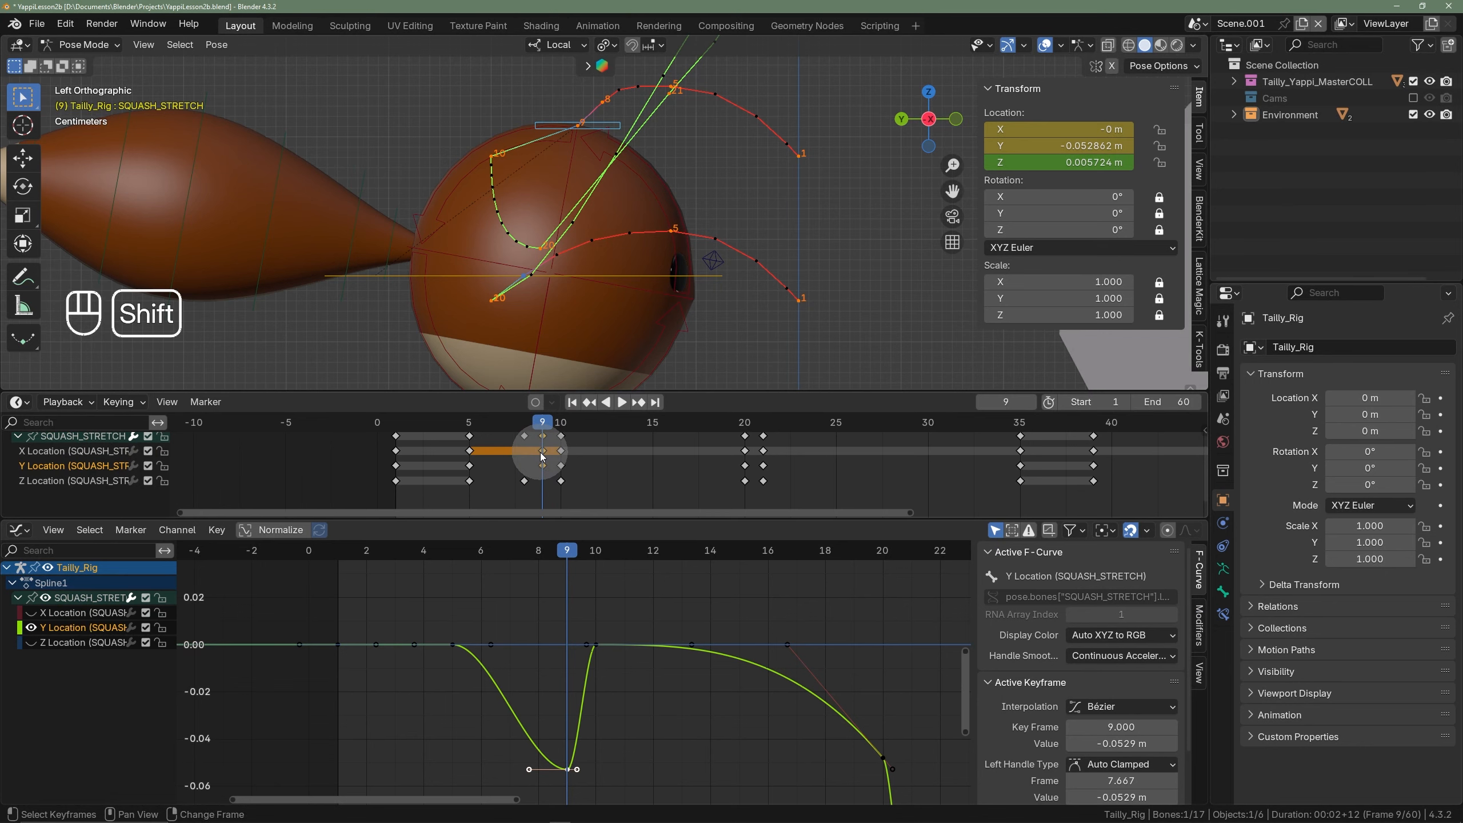
key(g)
click(522, 454)
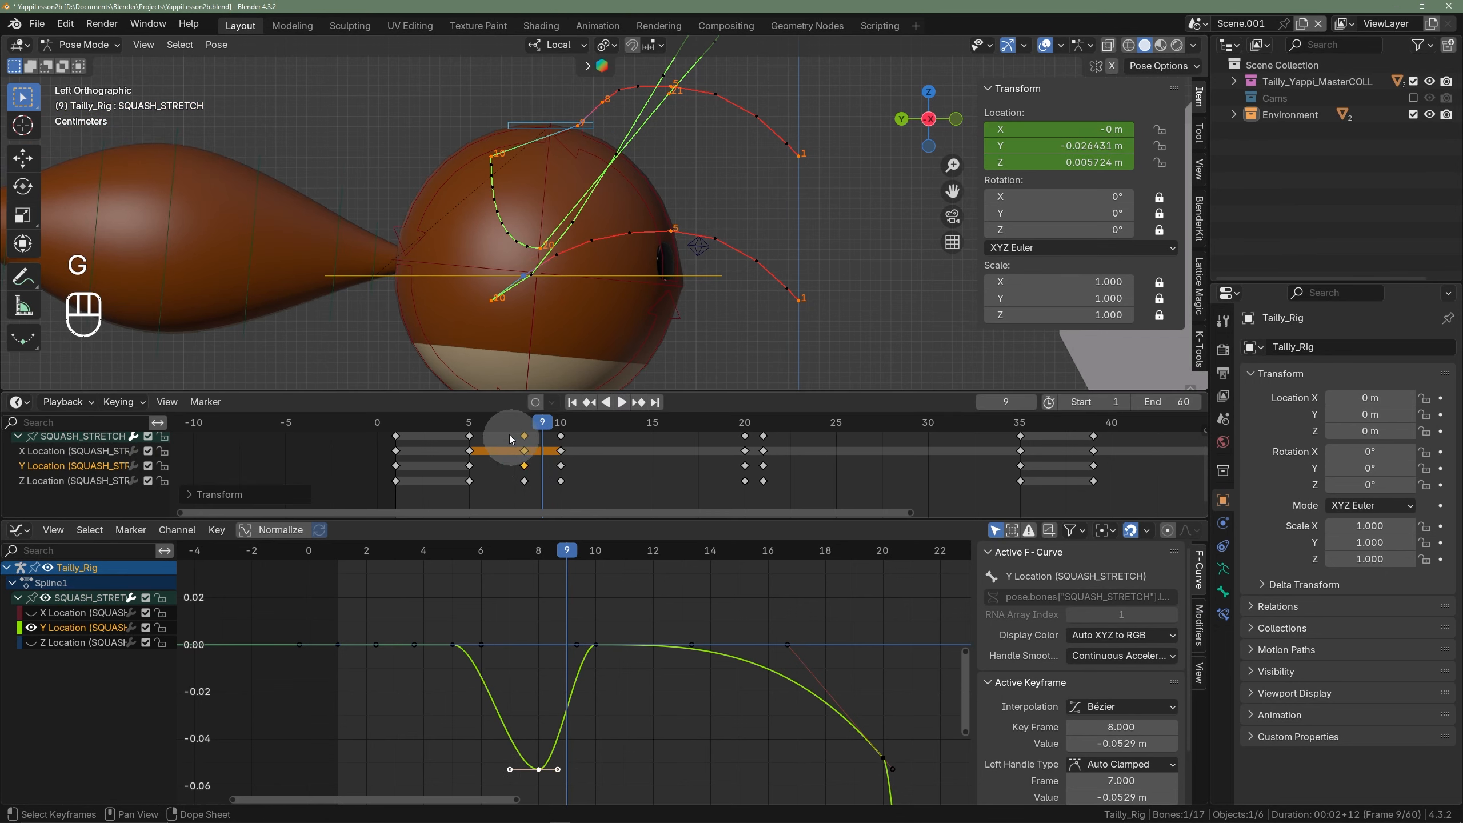
click(508, 428)
key(space)
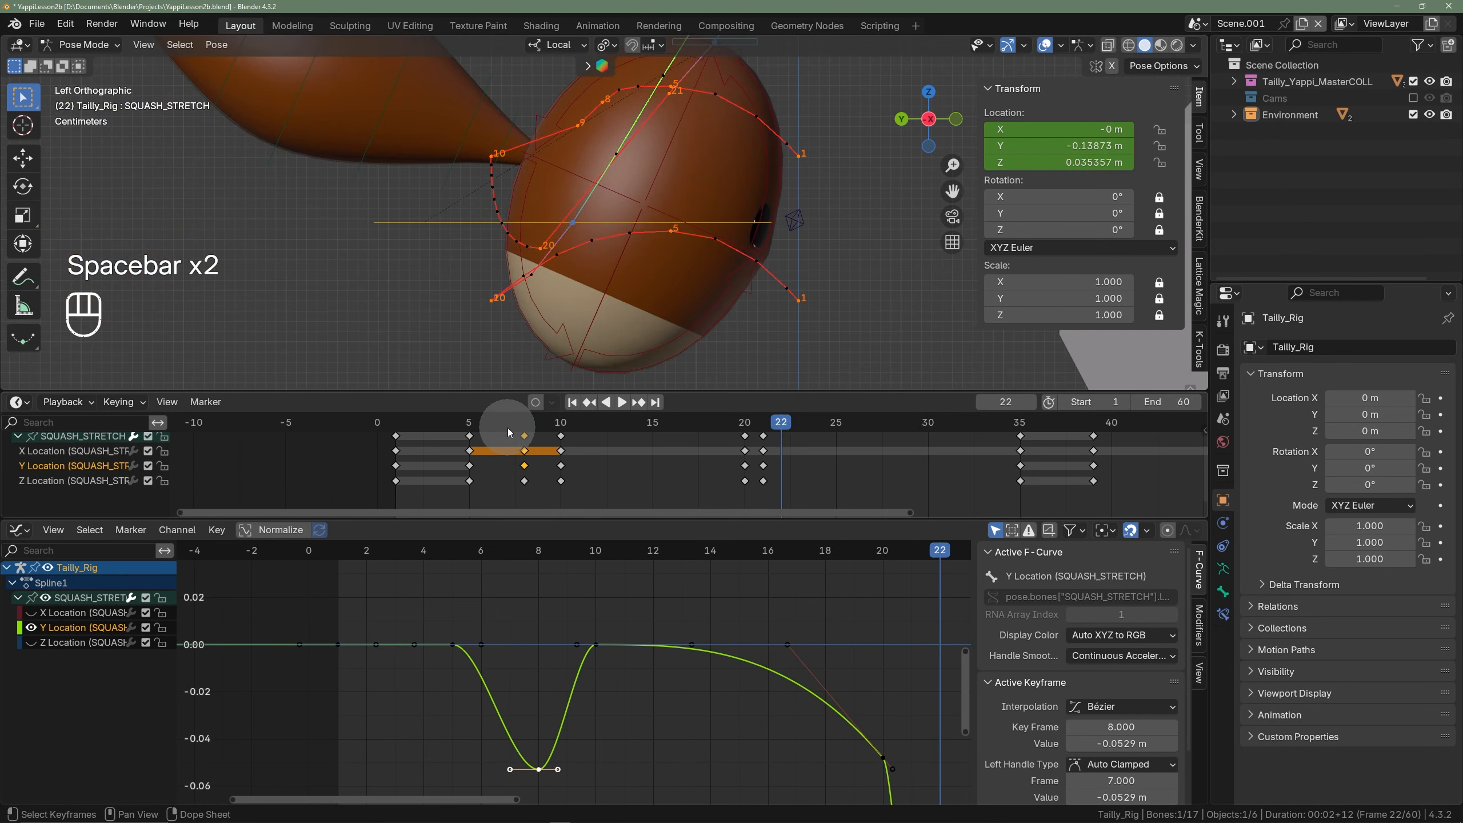
- Update the armature motion paths so they reflect the shifted SQUASH_STRETCH keyframes
right_click(683, 248)
right_click(781, 272)
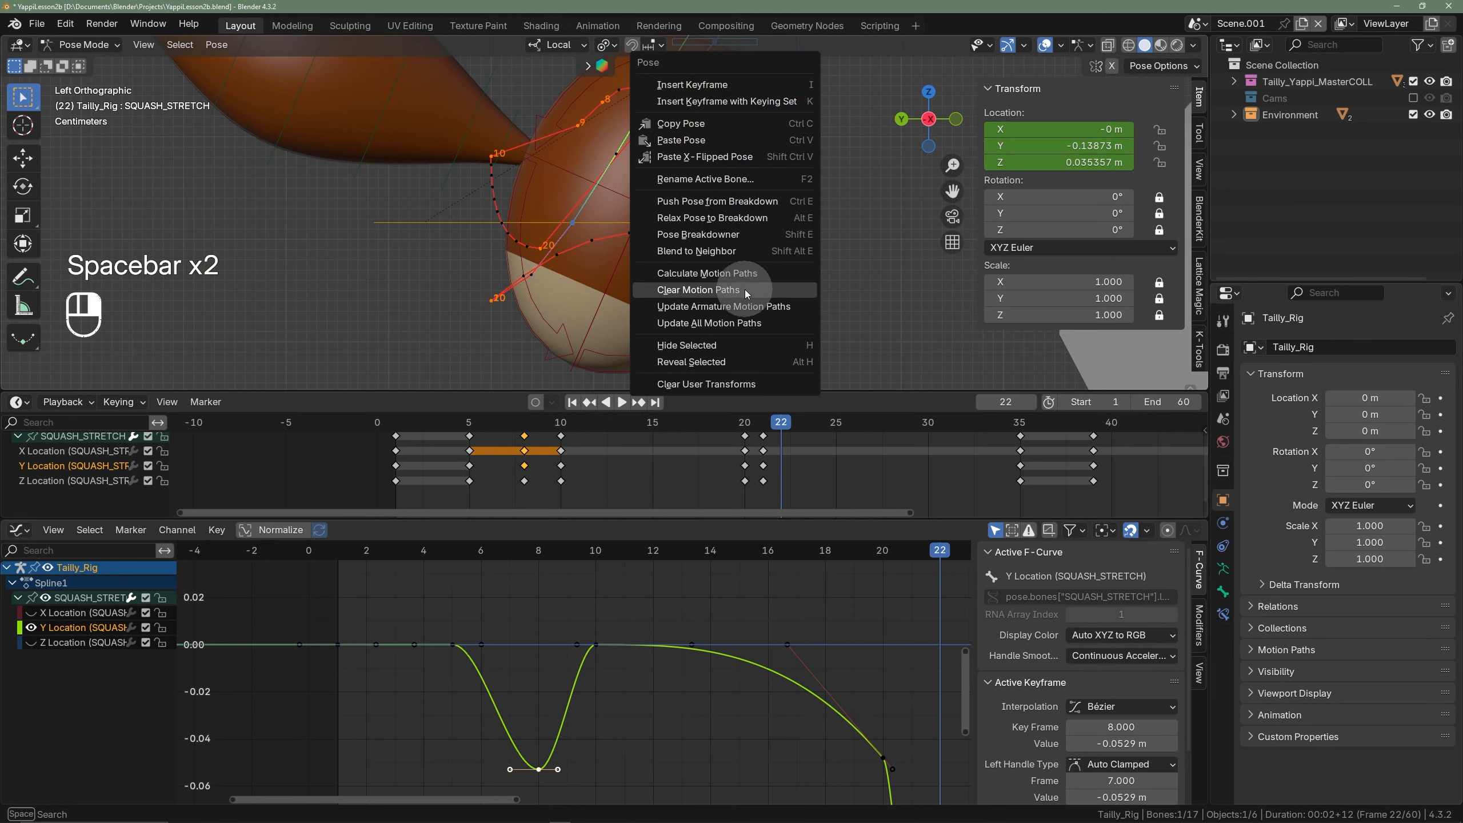
click(732, 306)
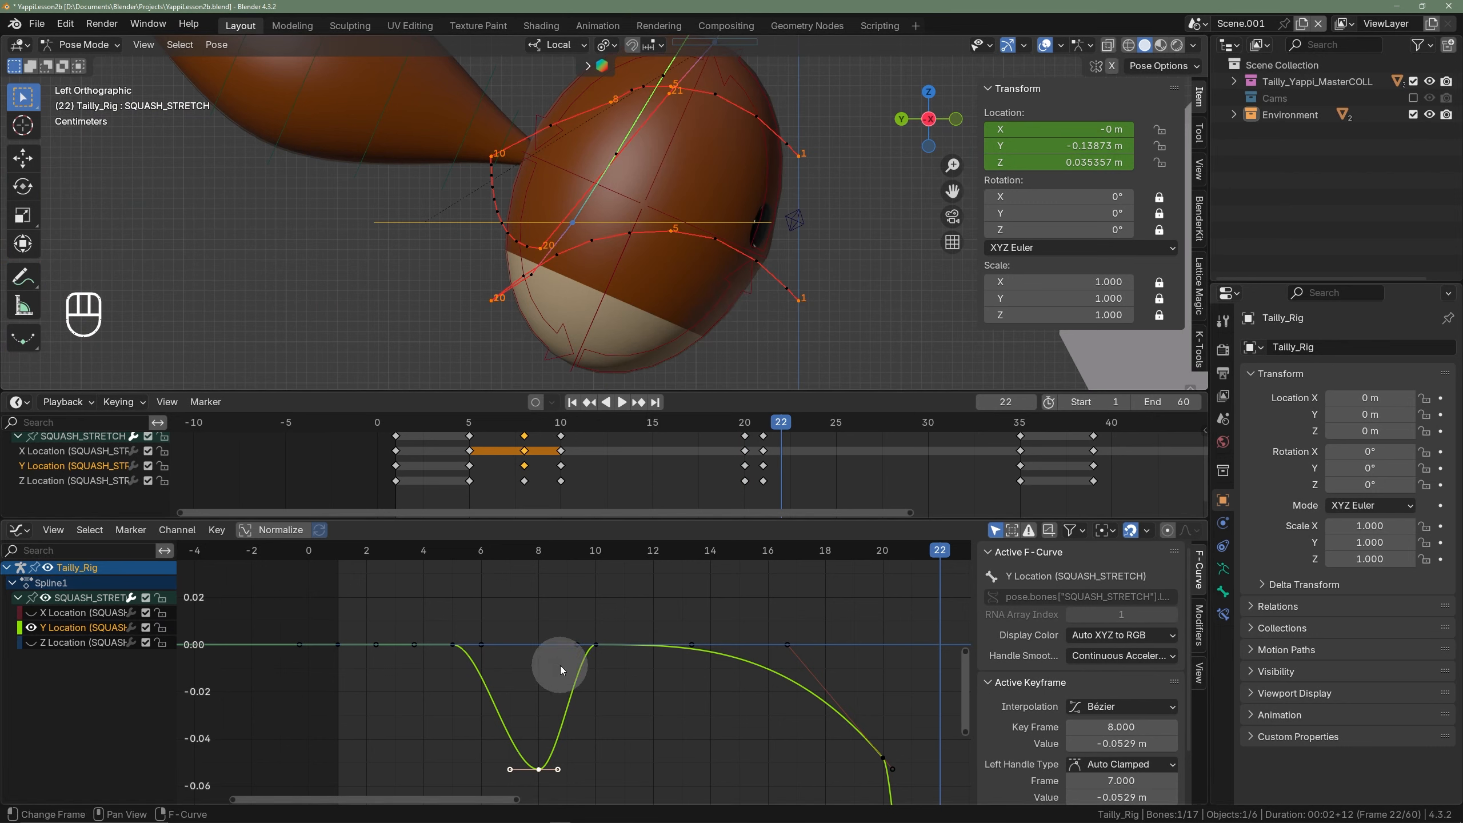
- Go to frame 10 and rotate the Y Location keyframe's handles upward so the curve overshoots above zero after that frame
click(591, 555)
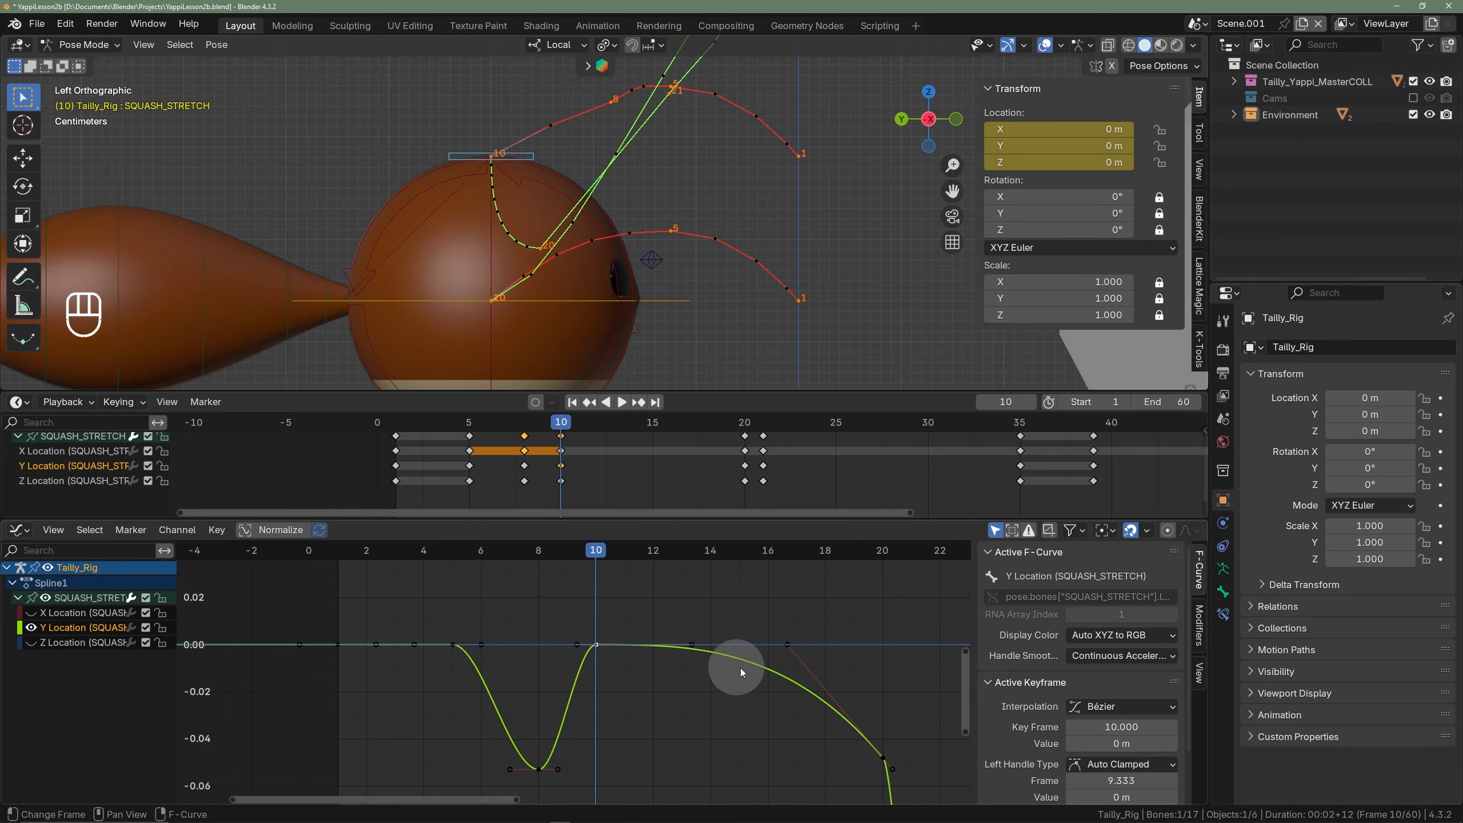
key(r)
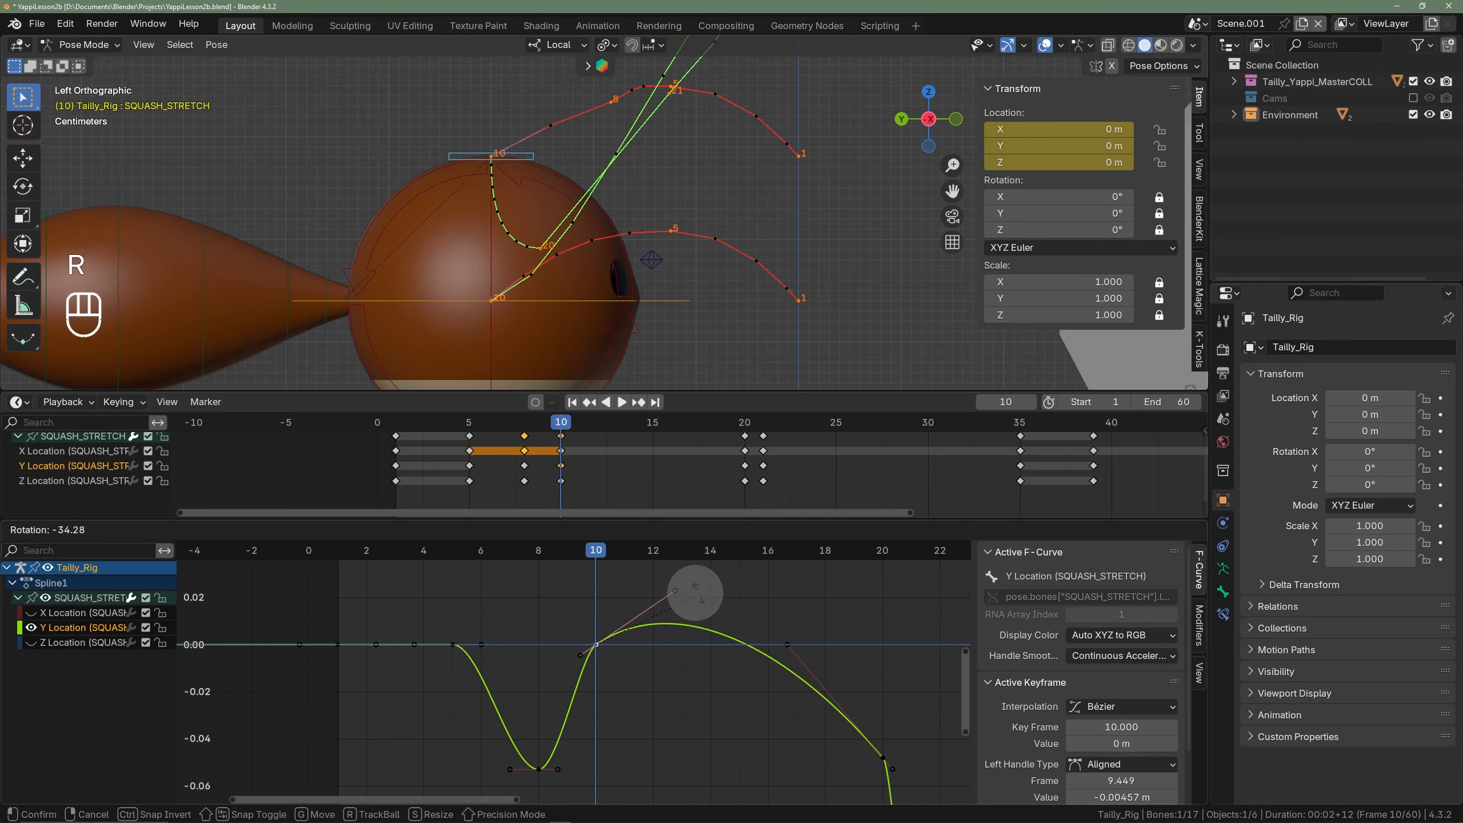
click(693, 594)
key(r)
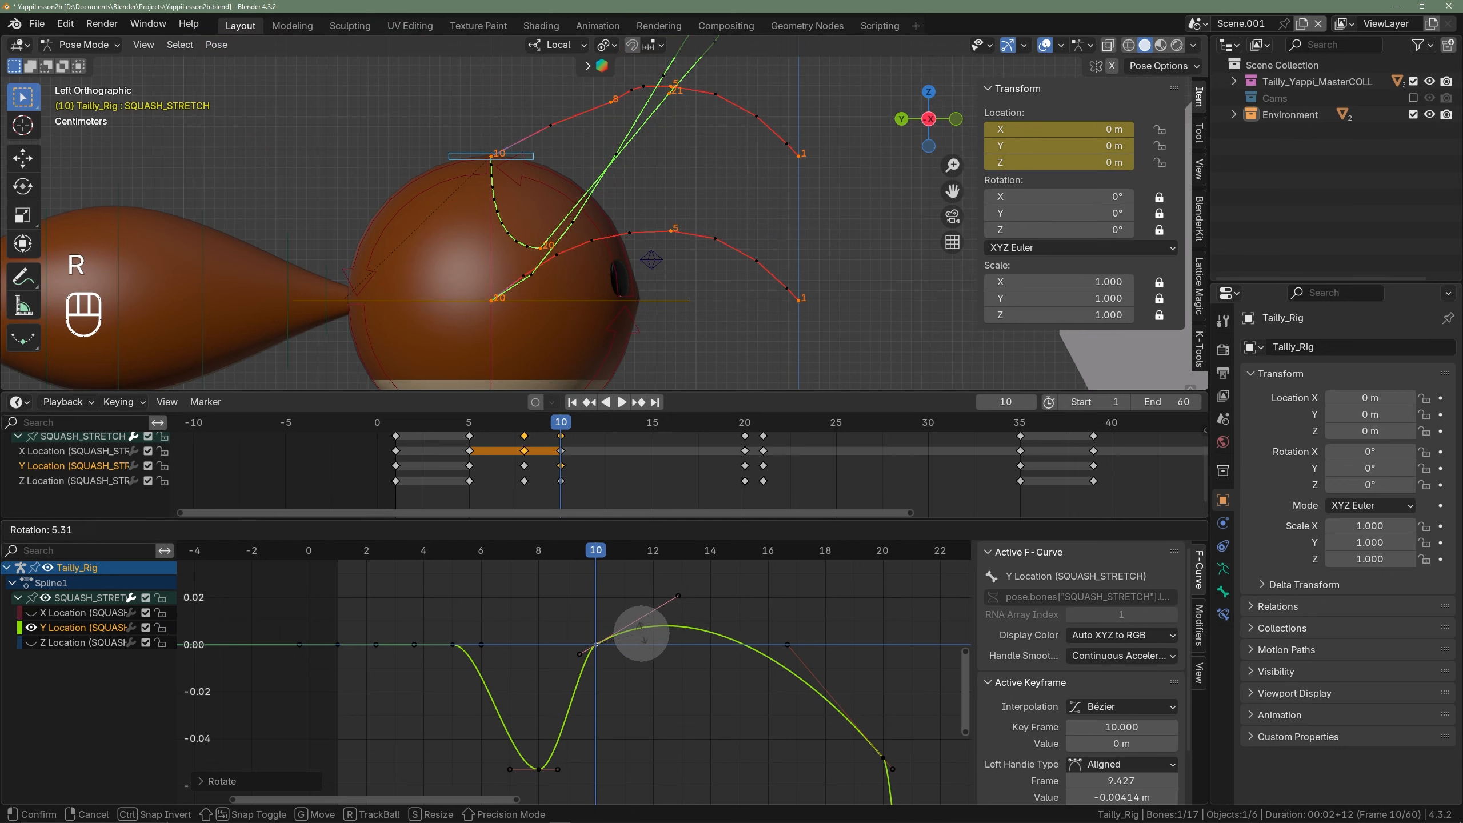
click(646, 625)
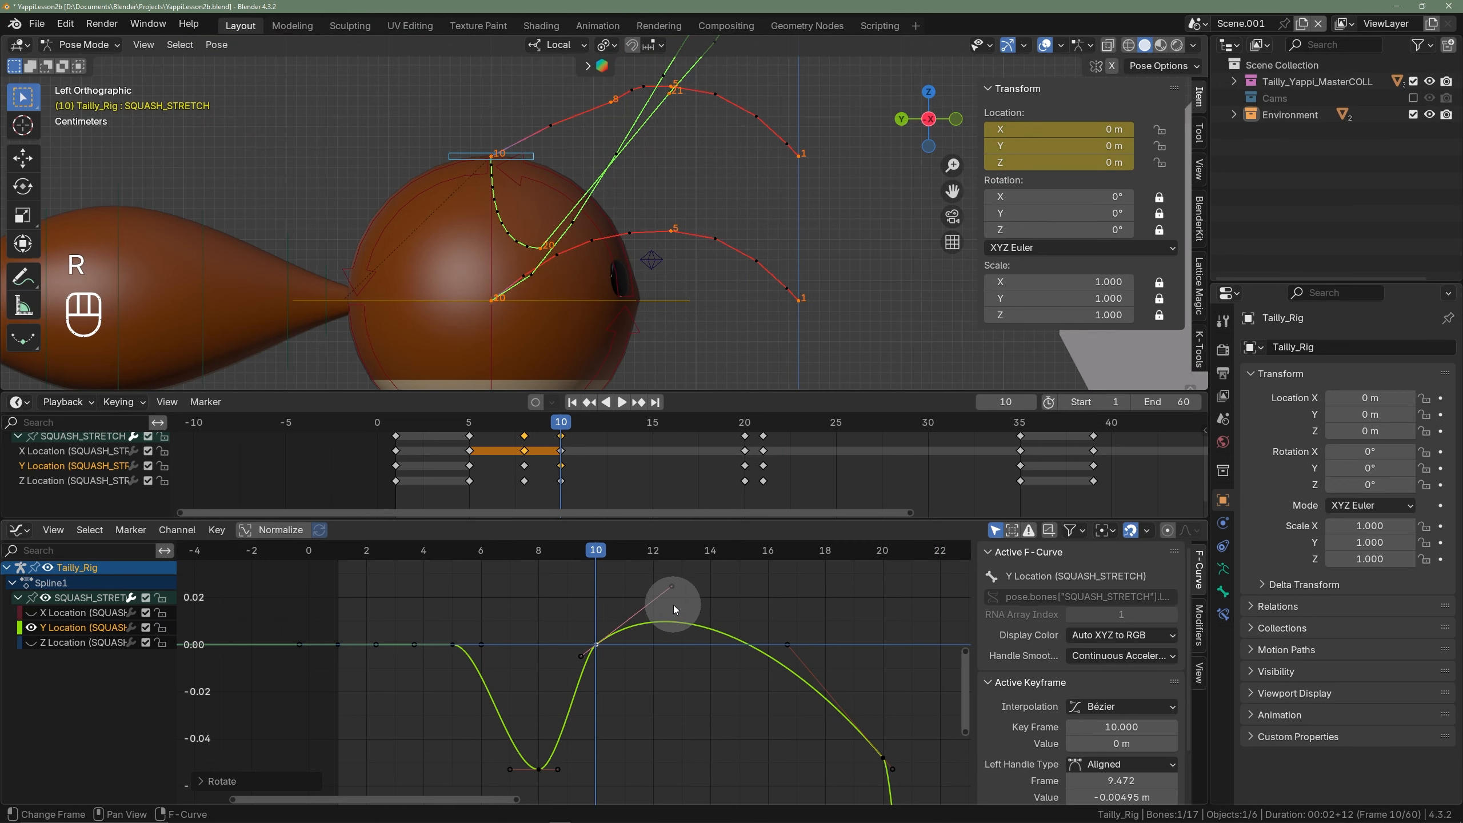
key(r)
click(650, 604)
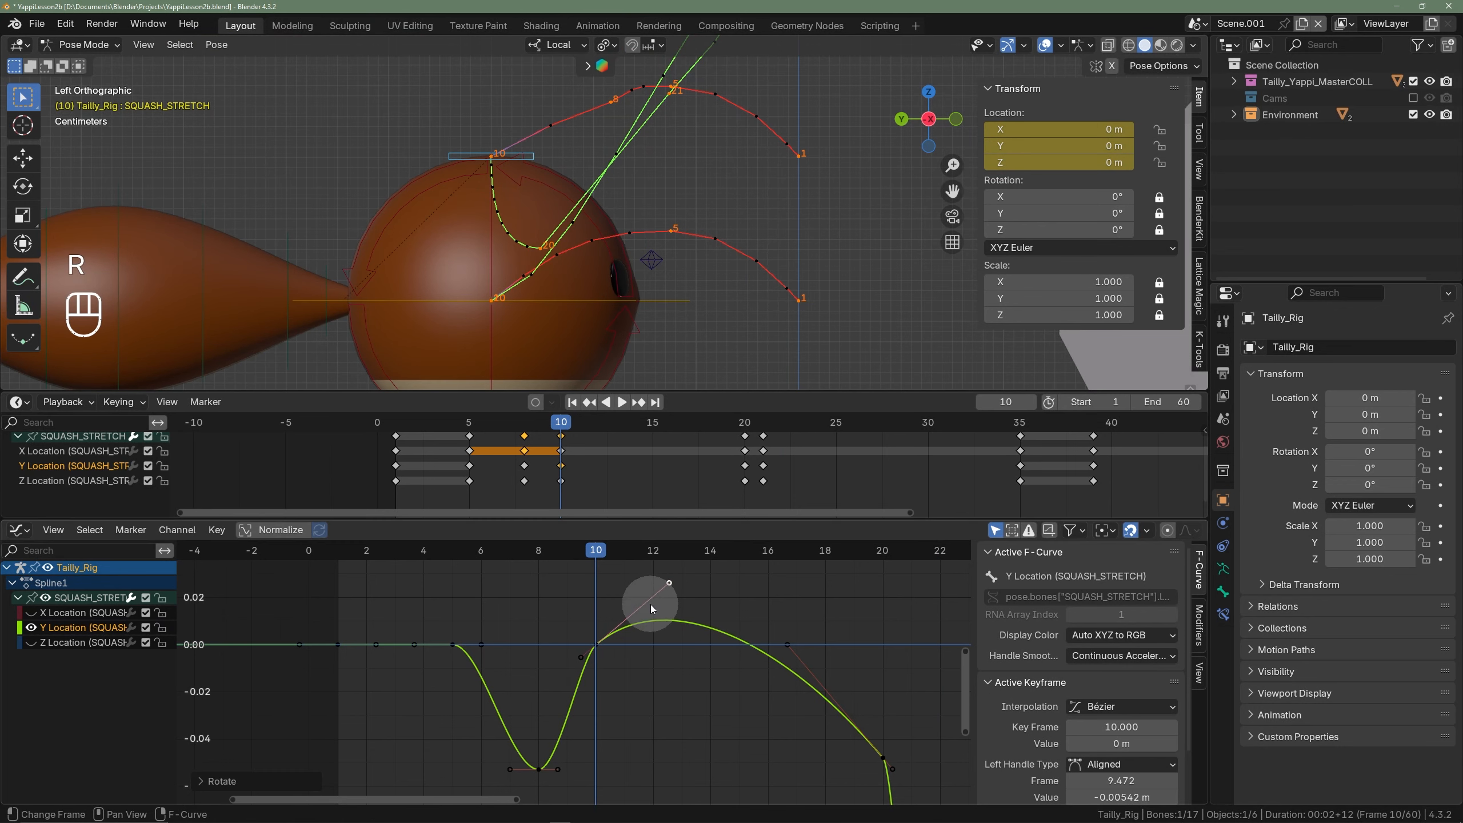
- Play the jump animation several times, from close up and with the whole character in view, to check the stretch overshoot
key(space)
key(space)
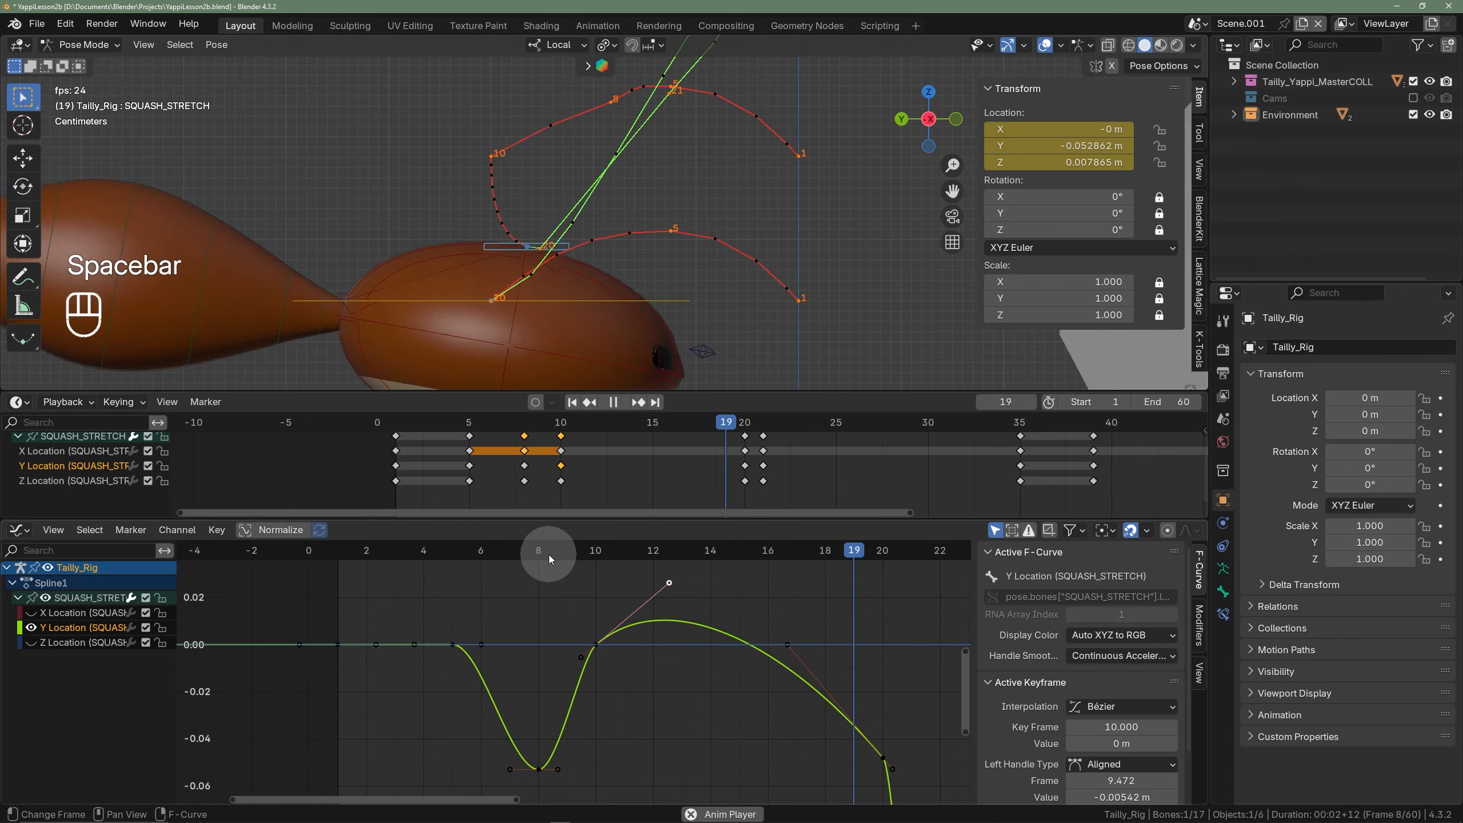
key(space)
key(space)
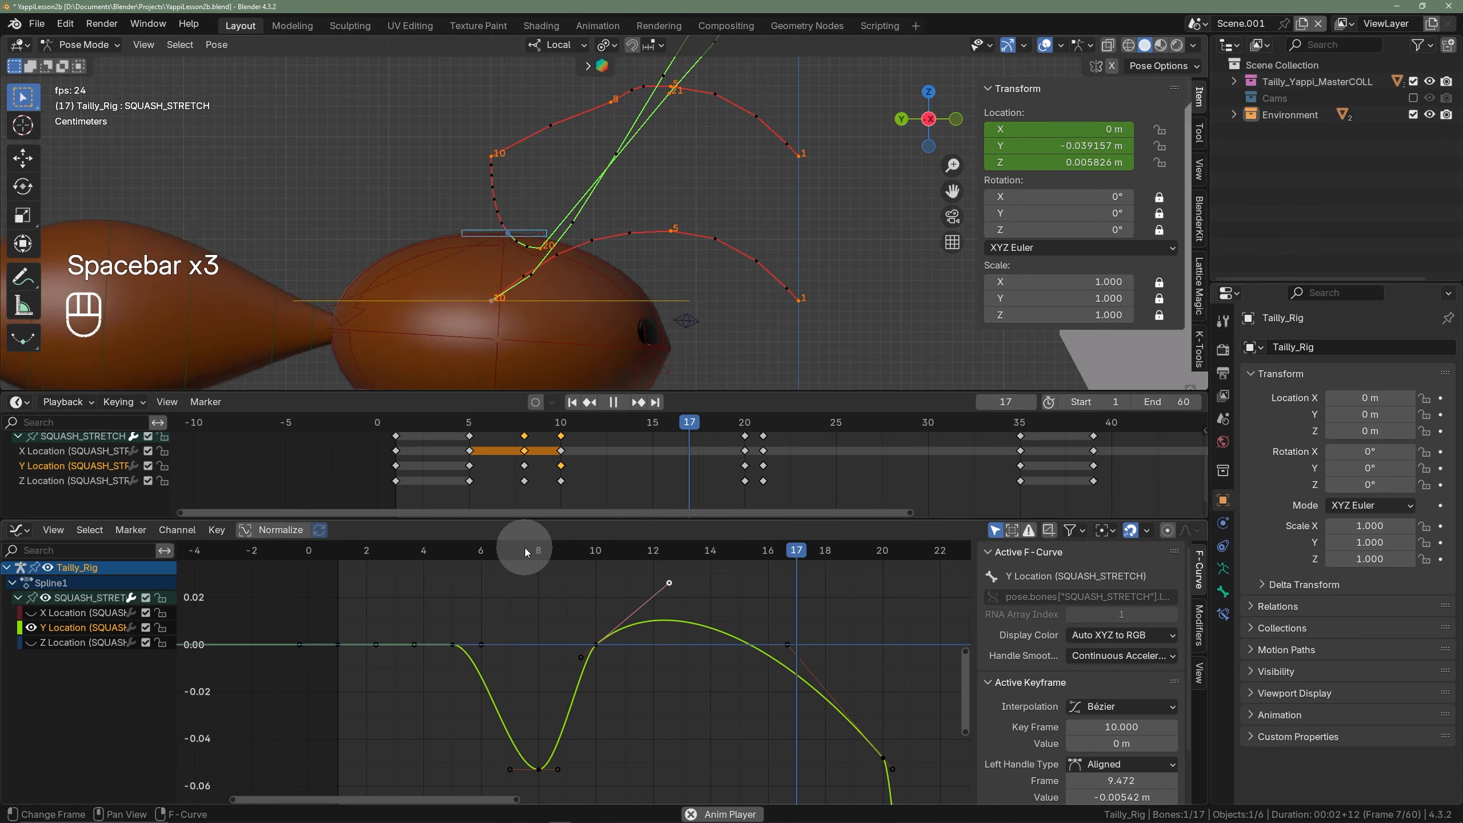
scroll(624, 245, down, 4)
shift+middle_drag(624, 240, 626, 269)
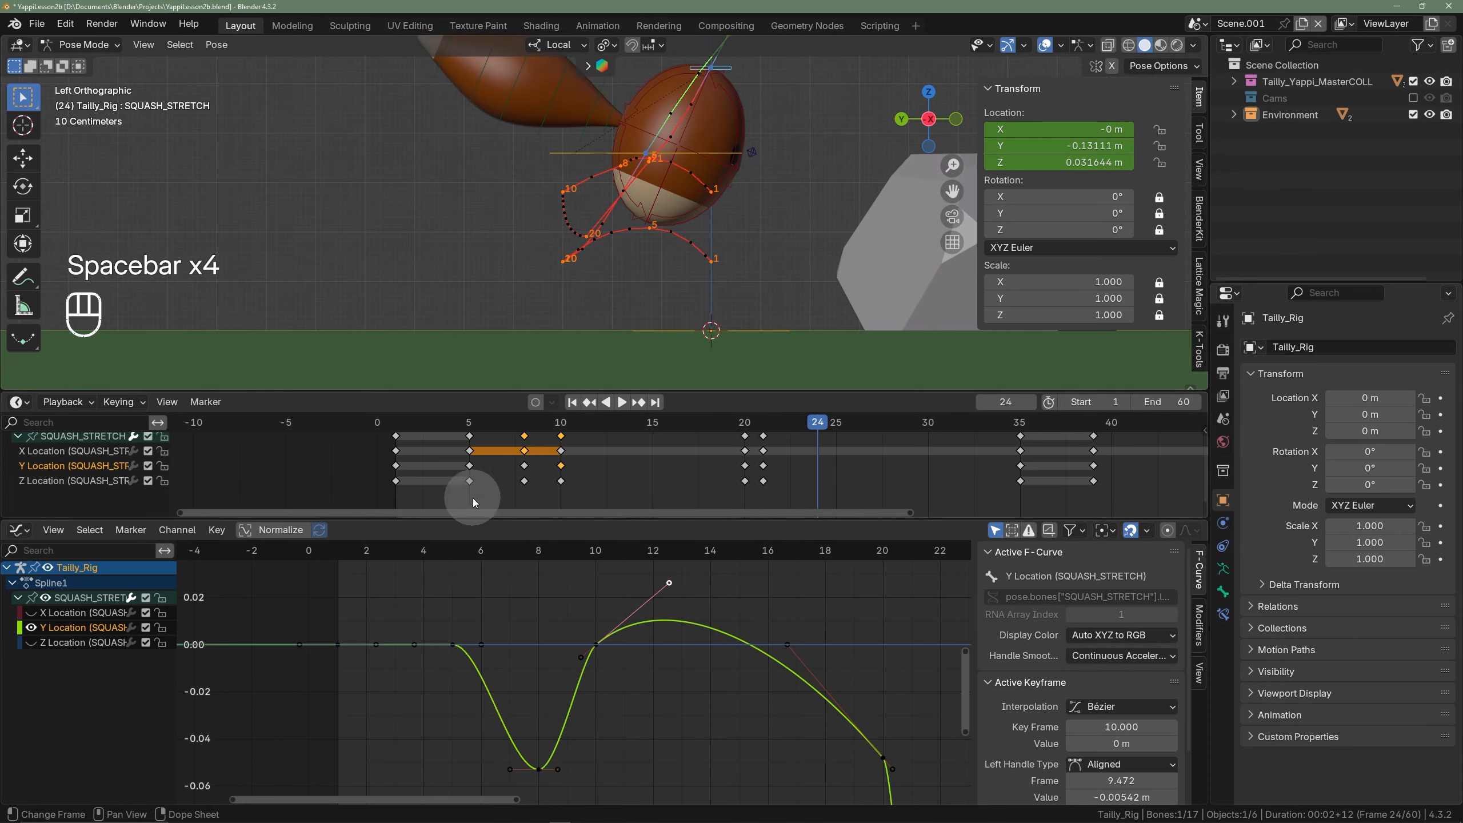
click(411, 559)
key(space)
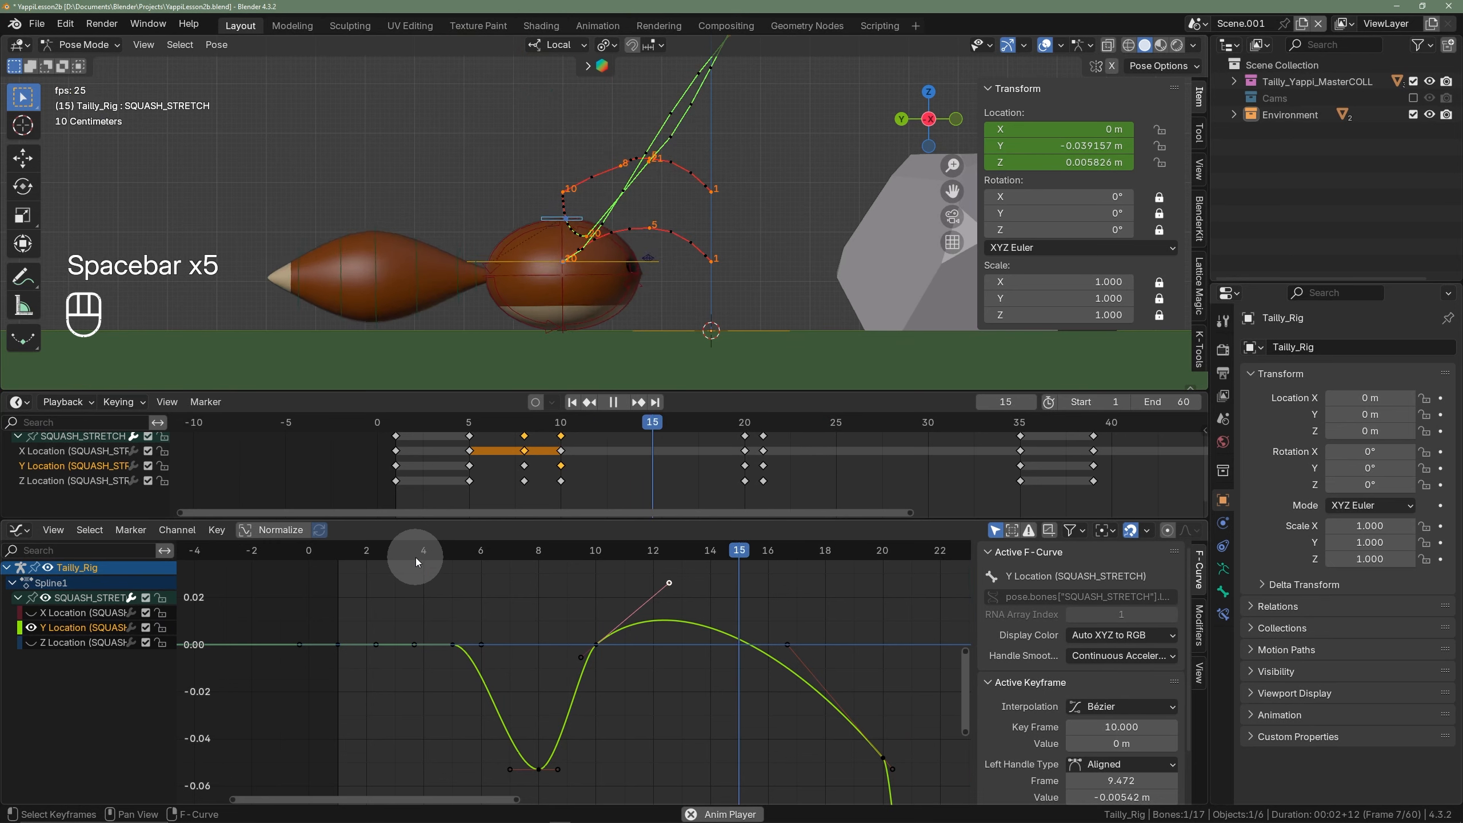
key(space)
key(space)
key(space)
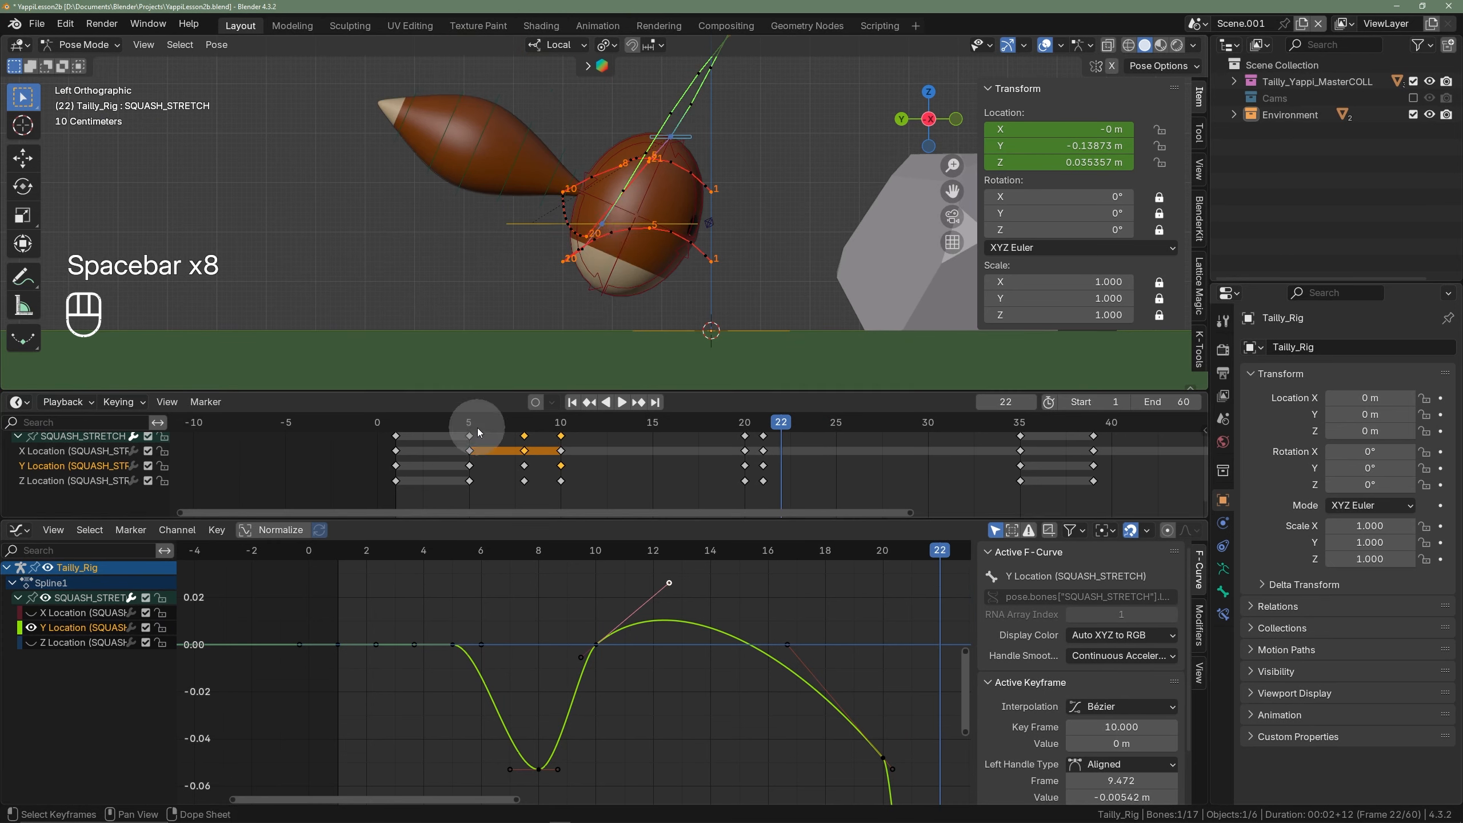
- Update the armature motion paths and replay the animation from about frame 3
right_click(605, 220)
click(552, 277)
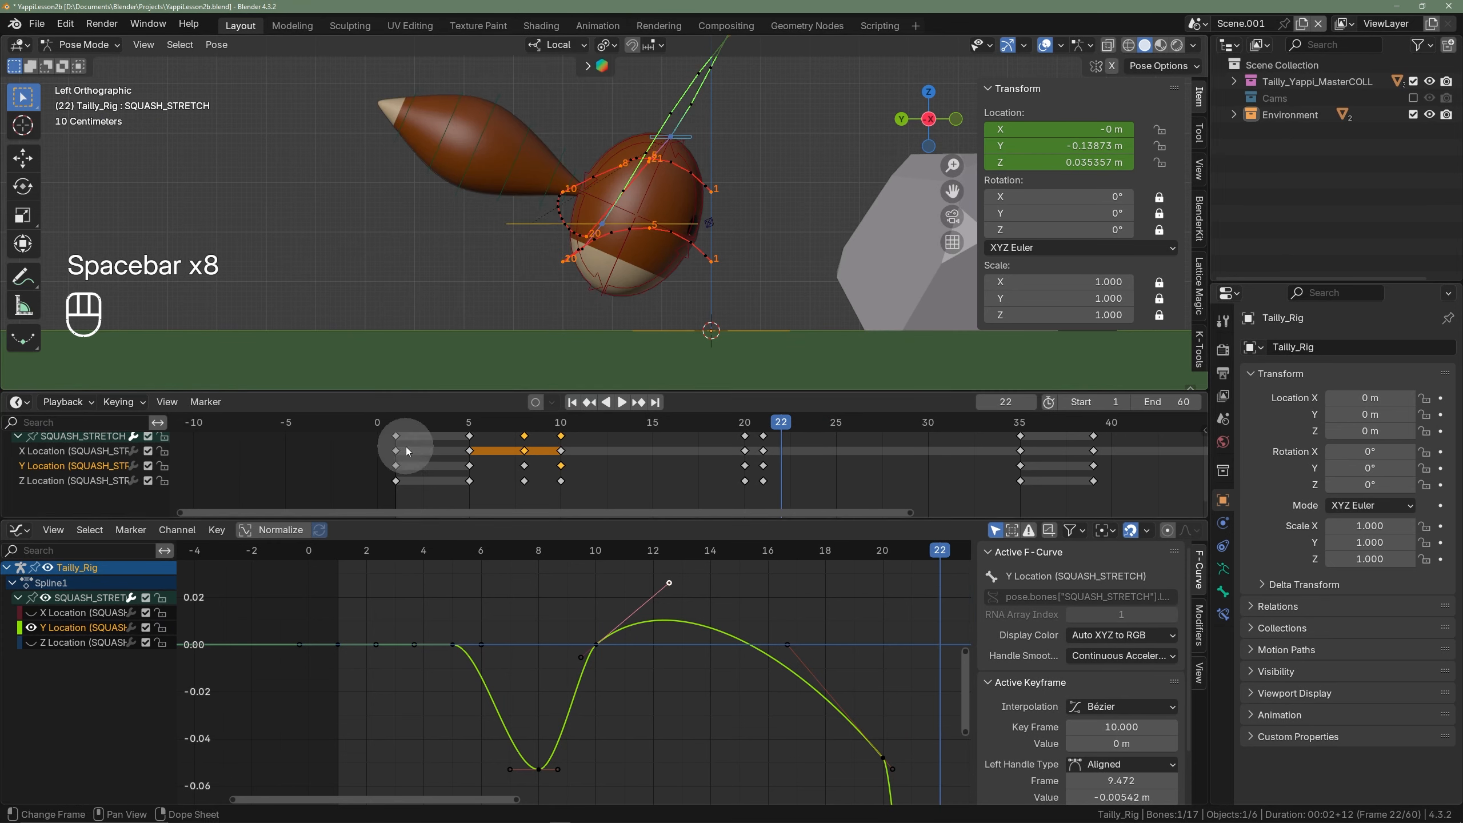
click(395, 552)
key(space)
key(space)
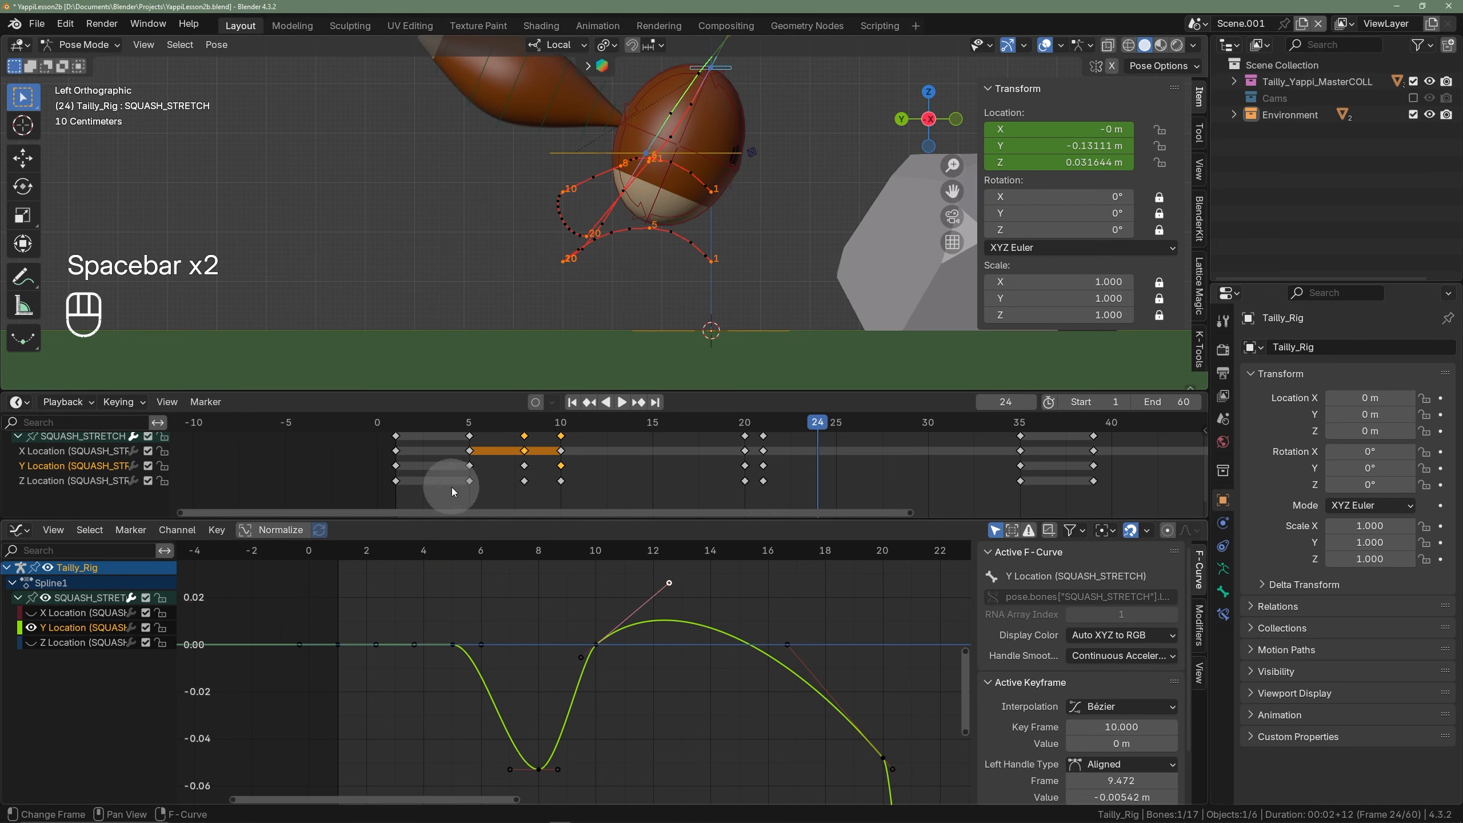
- Scrub to frame 10 and compare the X and Y Location curves of SQUASH_STRETCH in the Graph Editor
click(455, 553)
mouse_move(455, 553)
mouse_down()
mouse_move(643, 562)
mouse_move(531, 573)
mouse_move(595, 571)
mouse_up()
click(82, 580)
click(32, 627)
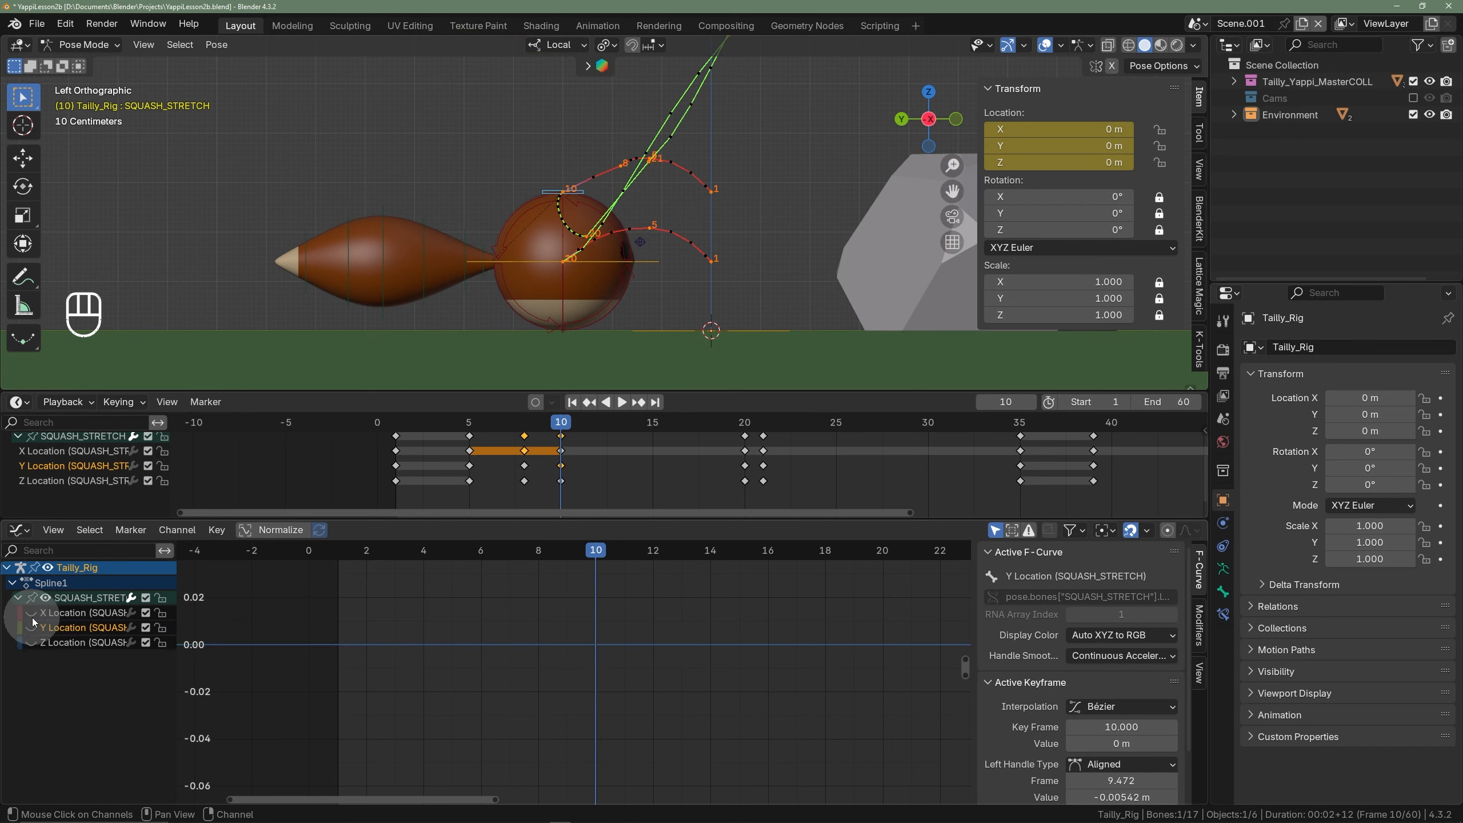
click(51, 613)
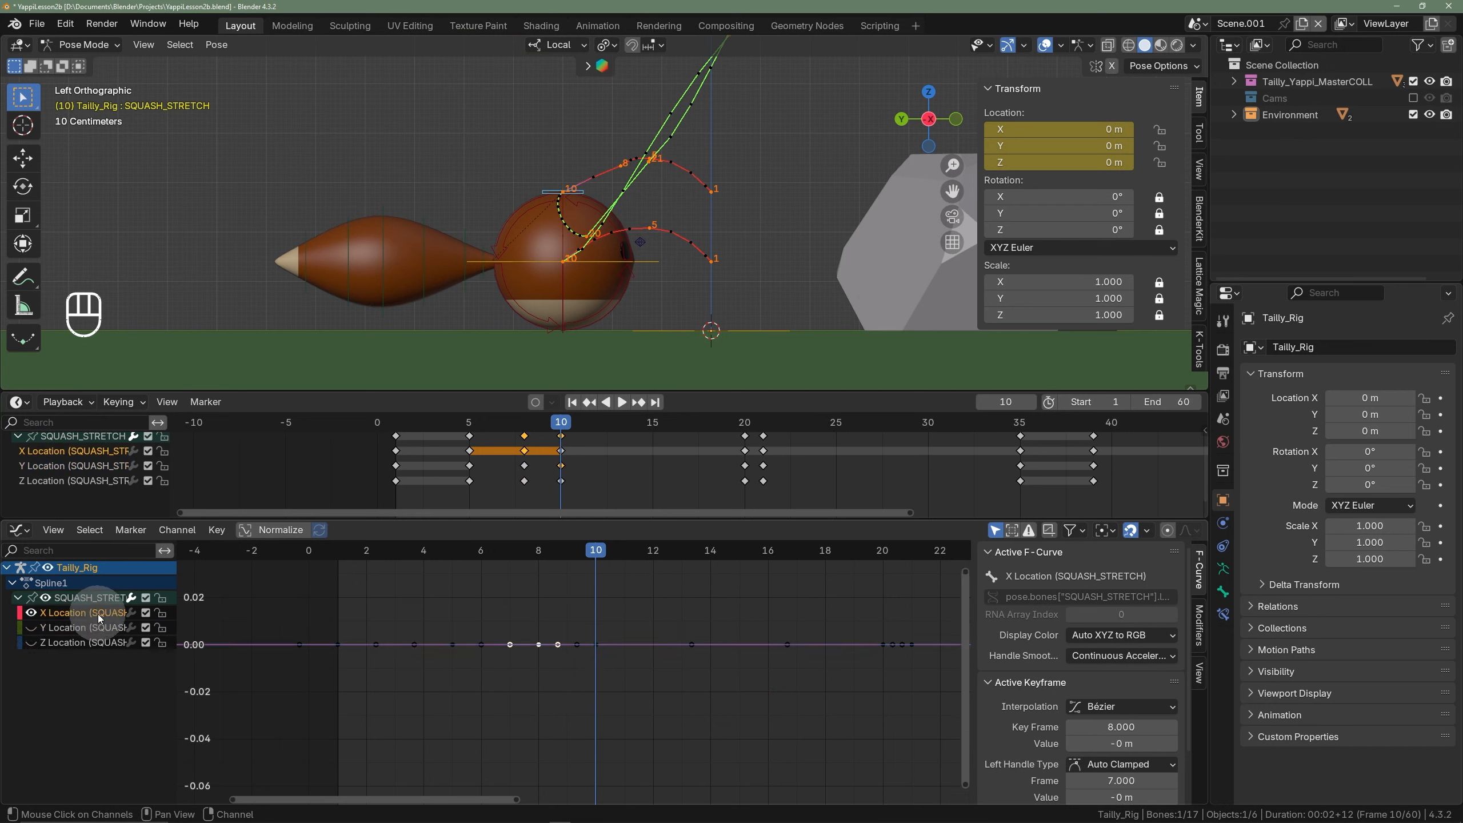
click(32, 613)
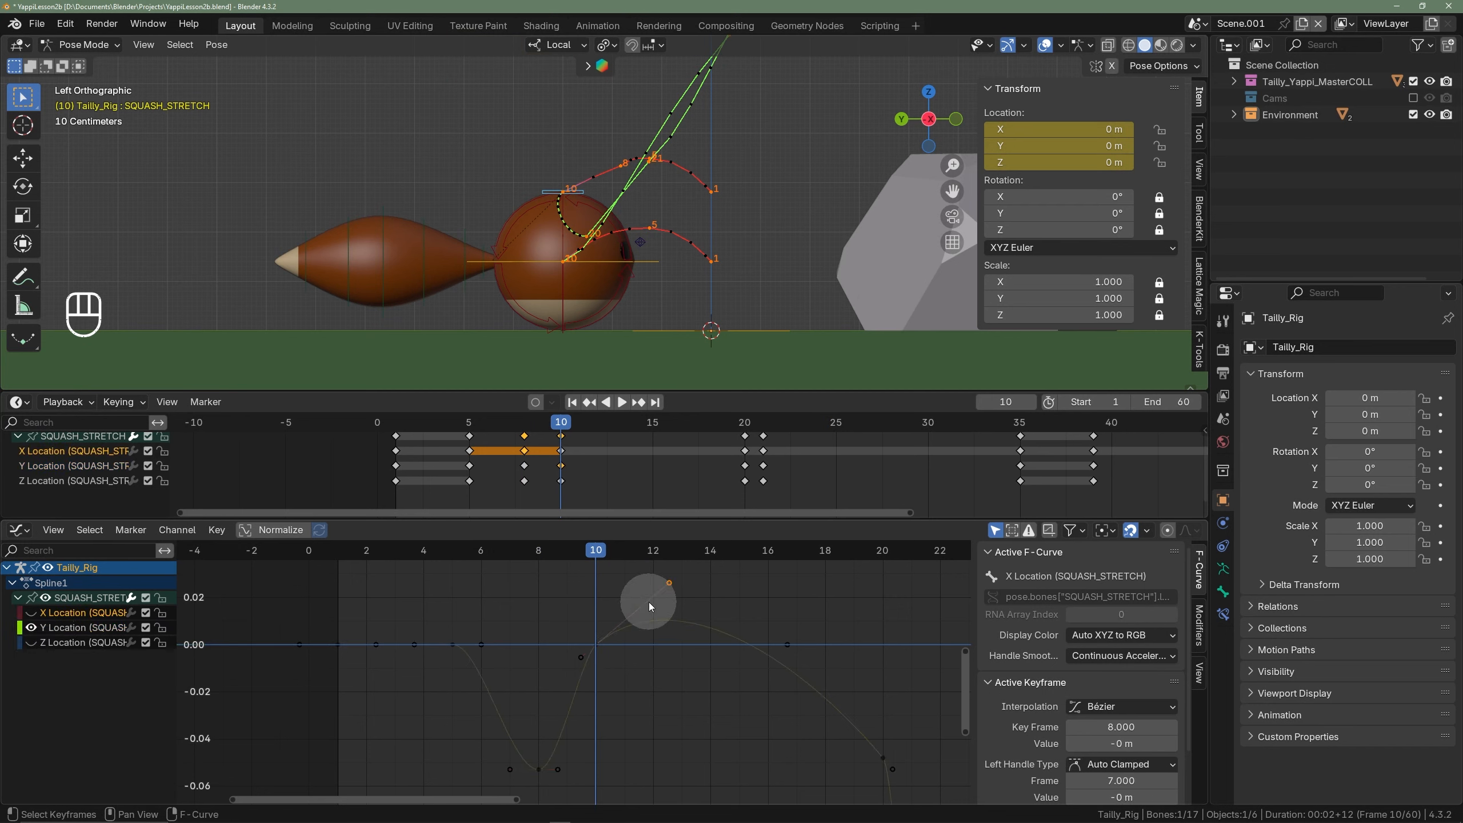
- Lower the left handle of the frame 10 Y Location keyframe so the curve overshoots to about 0.02
click(668, 584)
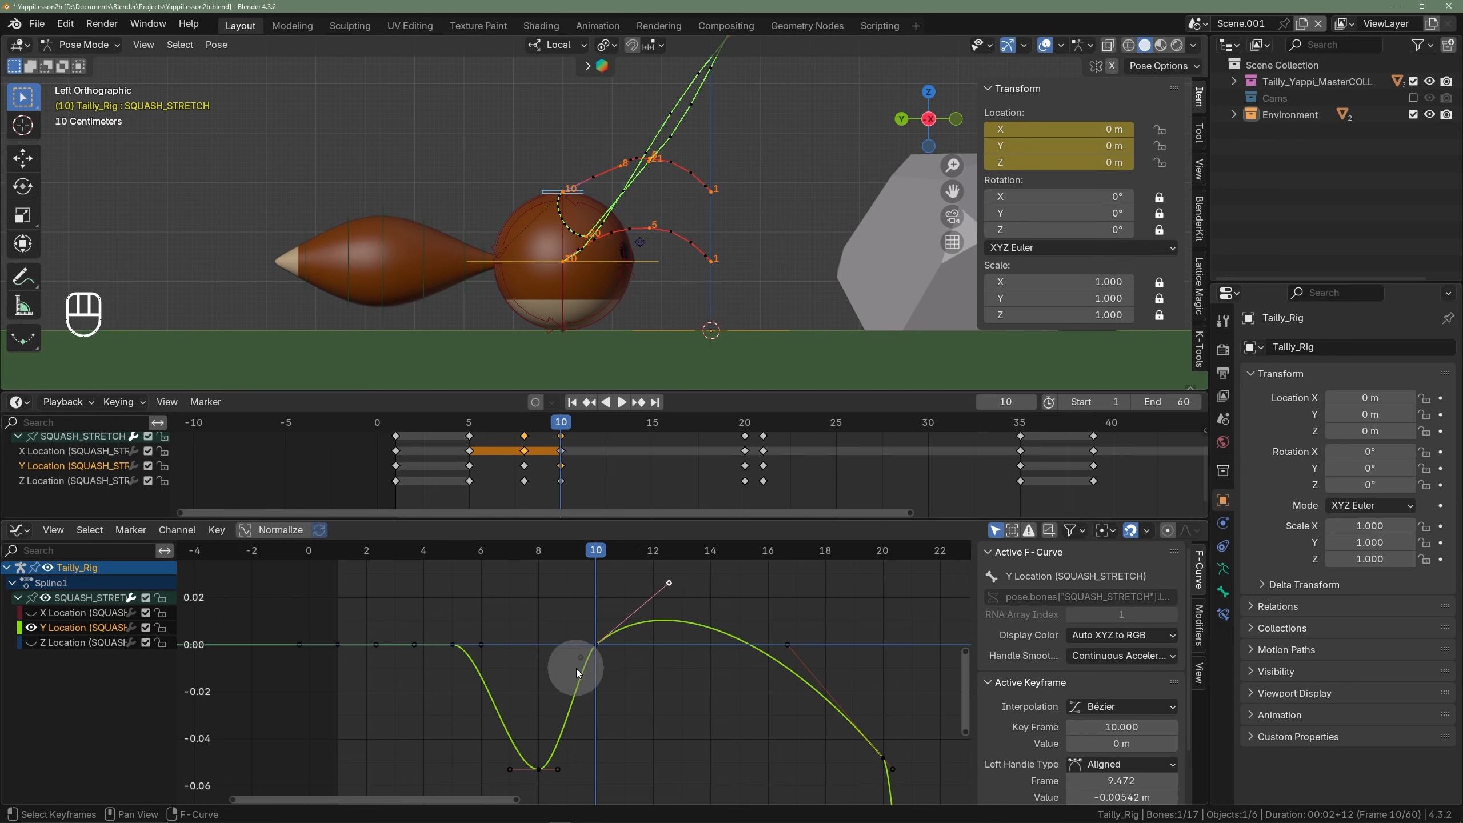
key(g)
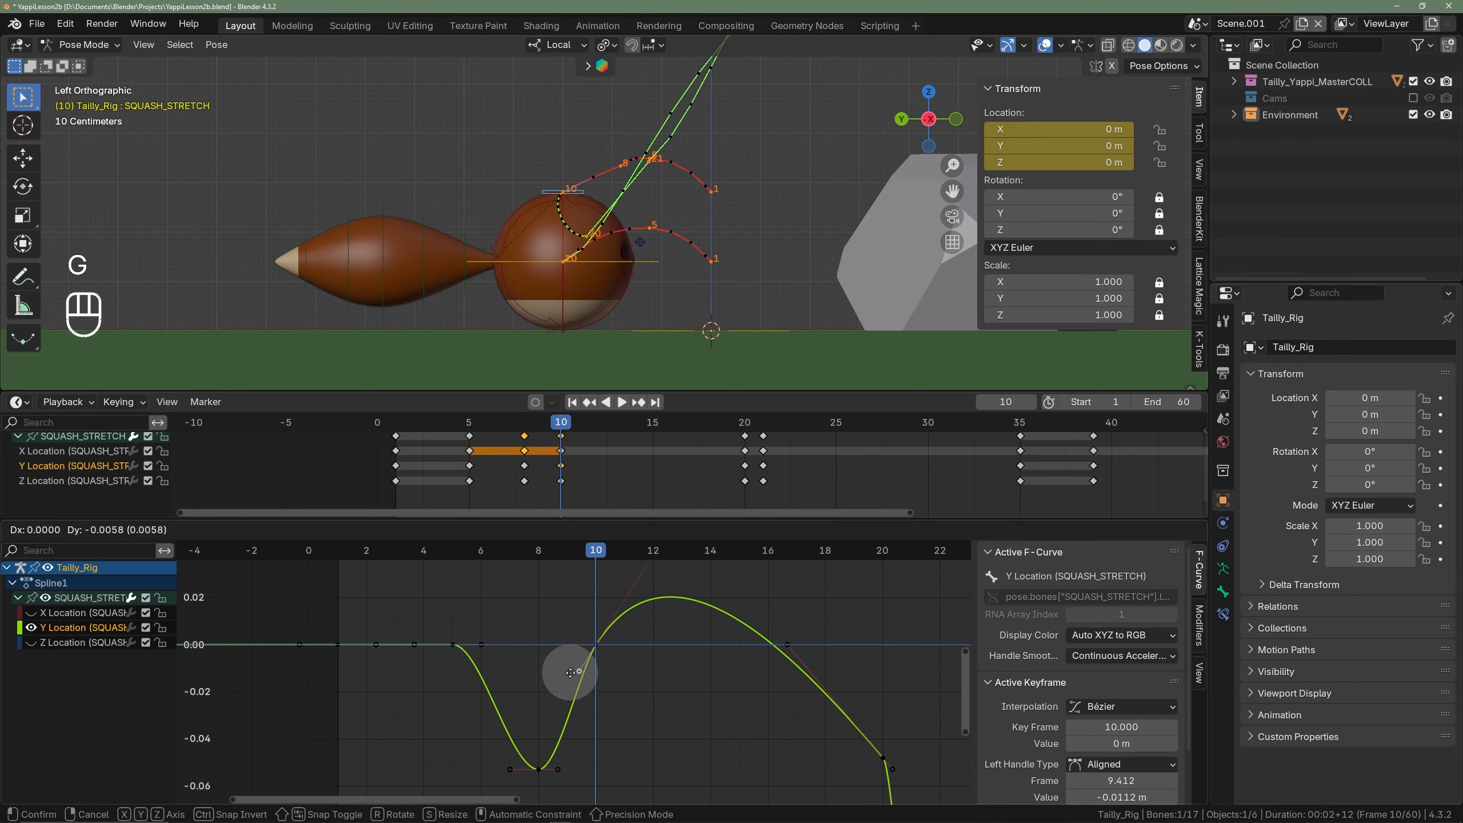
click(570, 672)
- Go to frame 8 and raise that Y Location keyframe vertically to about -0.045
drag(596, 550, 548, 571)
click(612, 791)
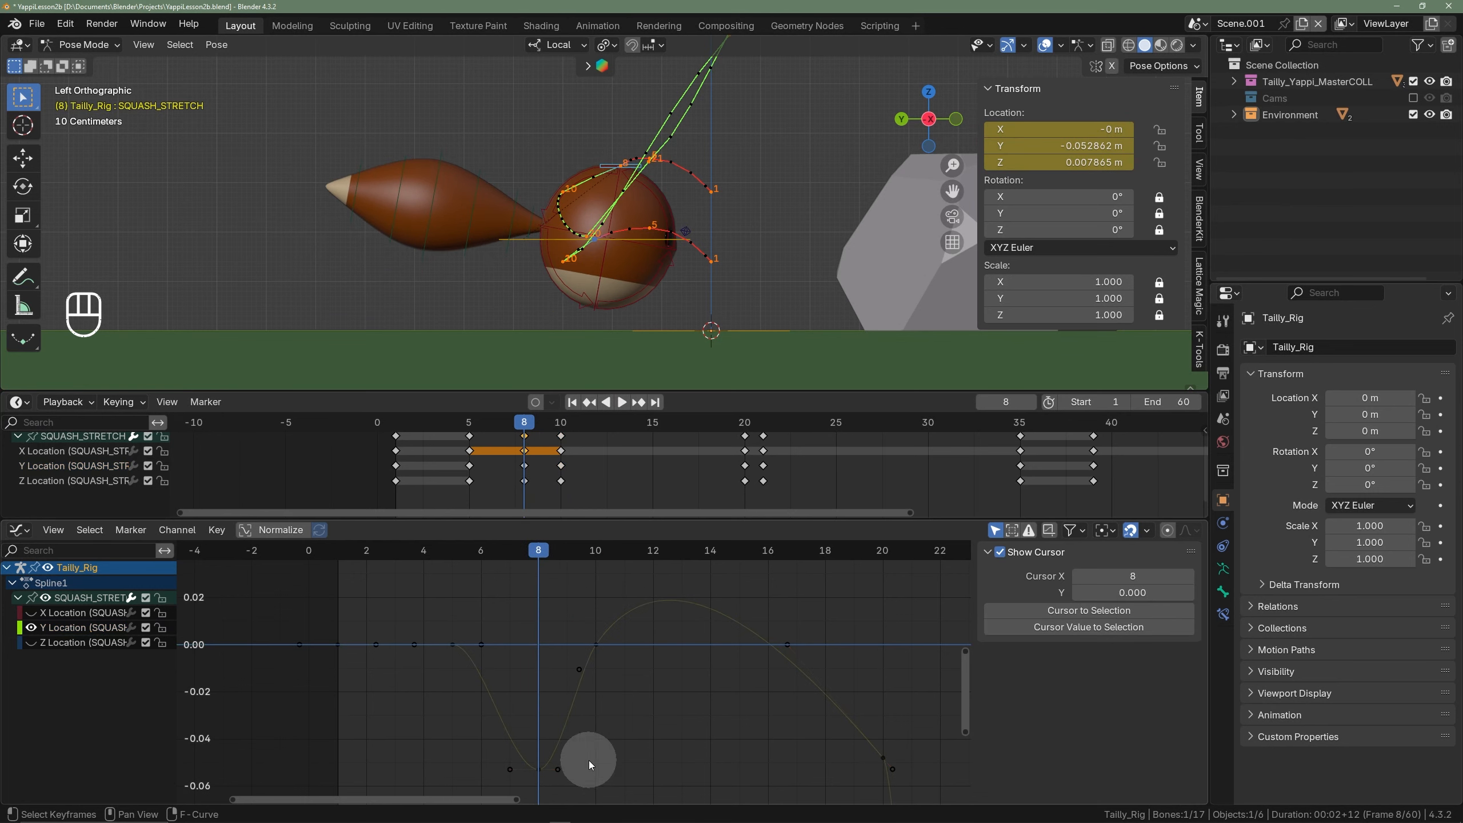
click(547, 760)
key(g)
key(y)
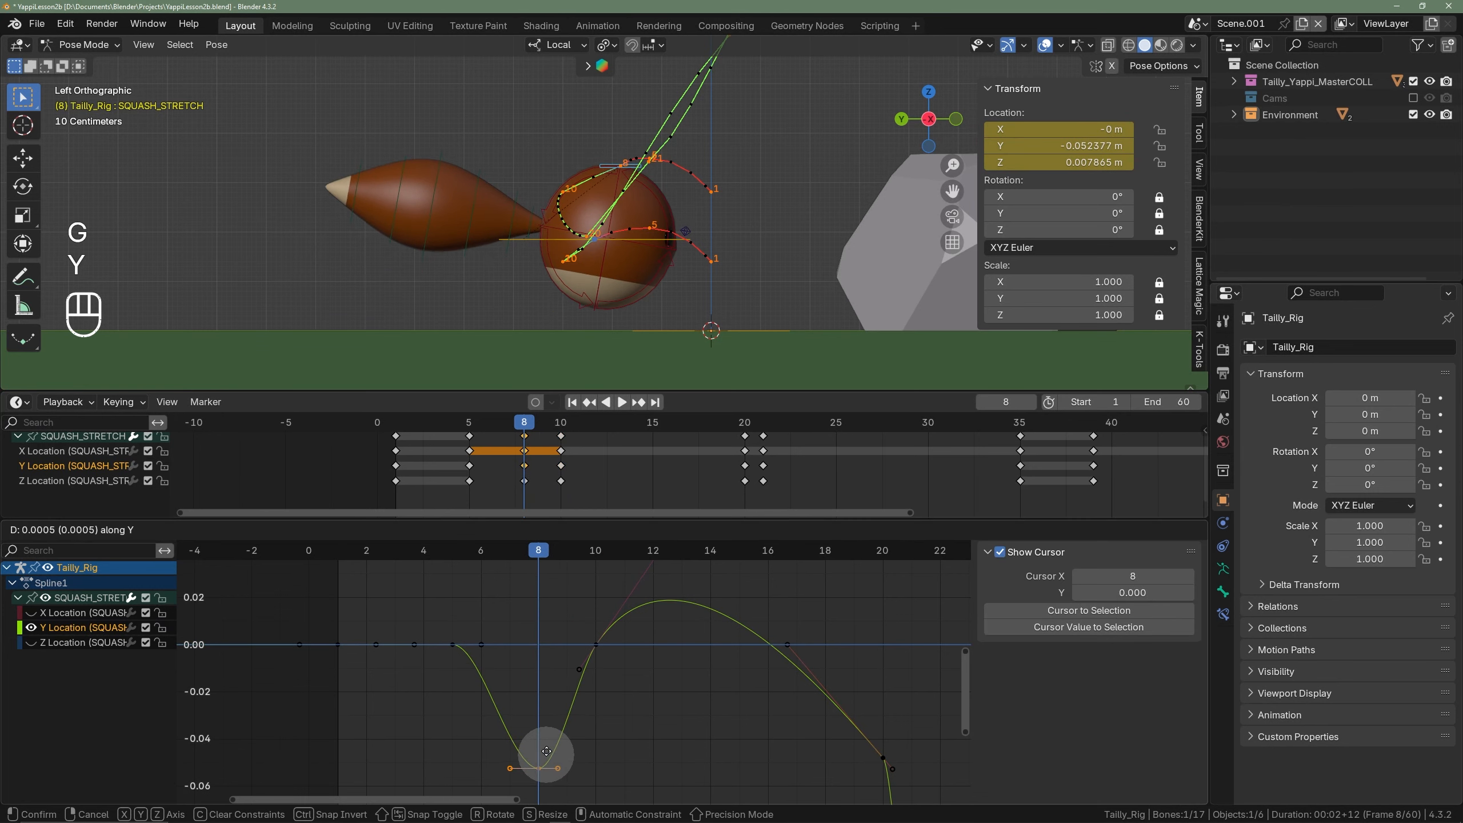
click(540, 752)
- Play the animation from about frame 4 and update the armature motion paths
key(space)
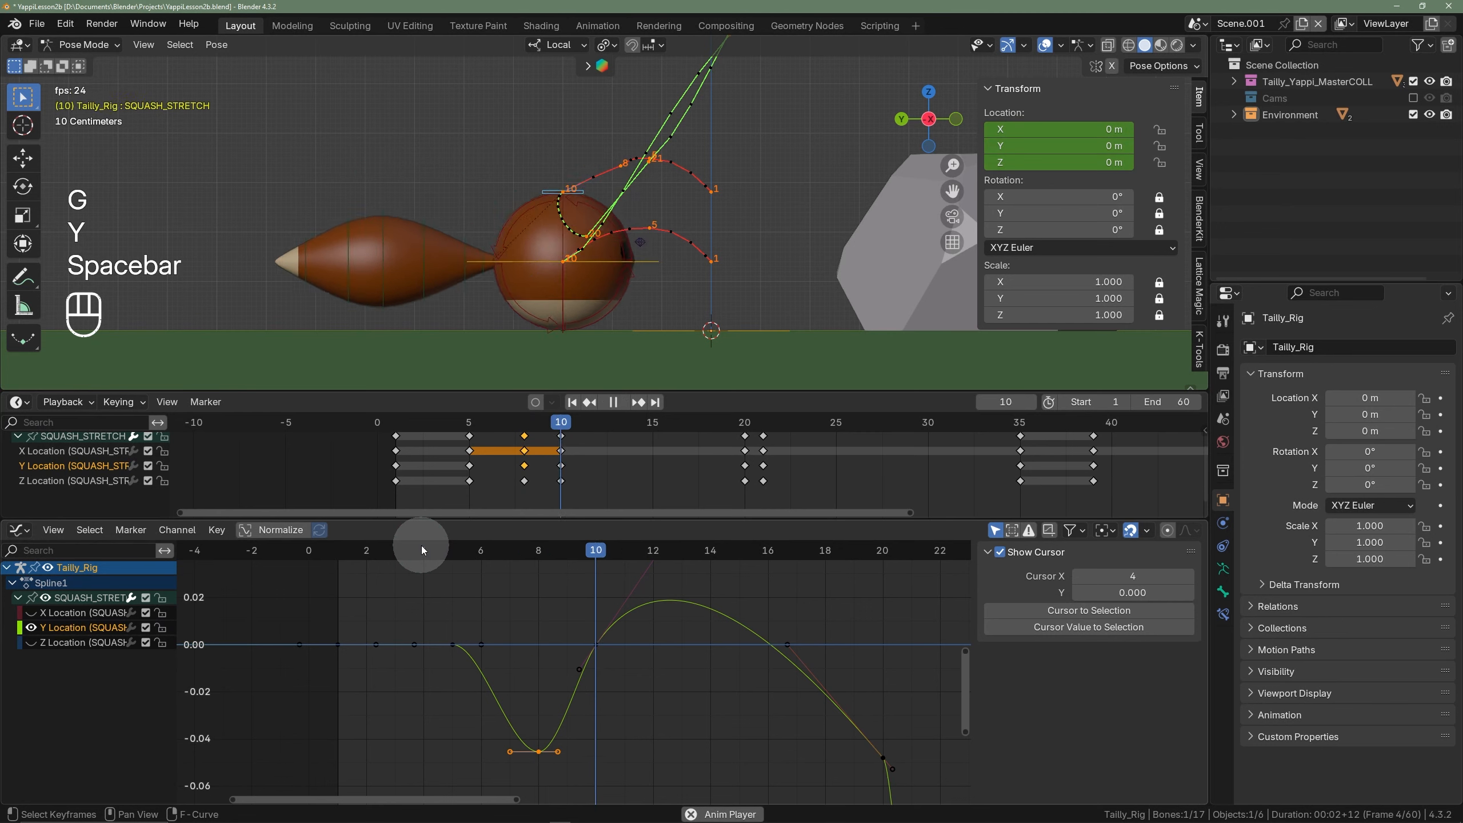
key(space)
right_click(685, 260)
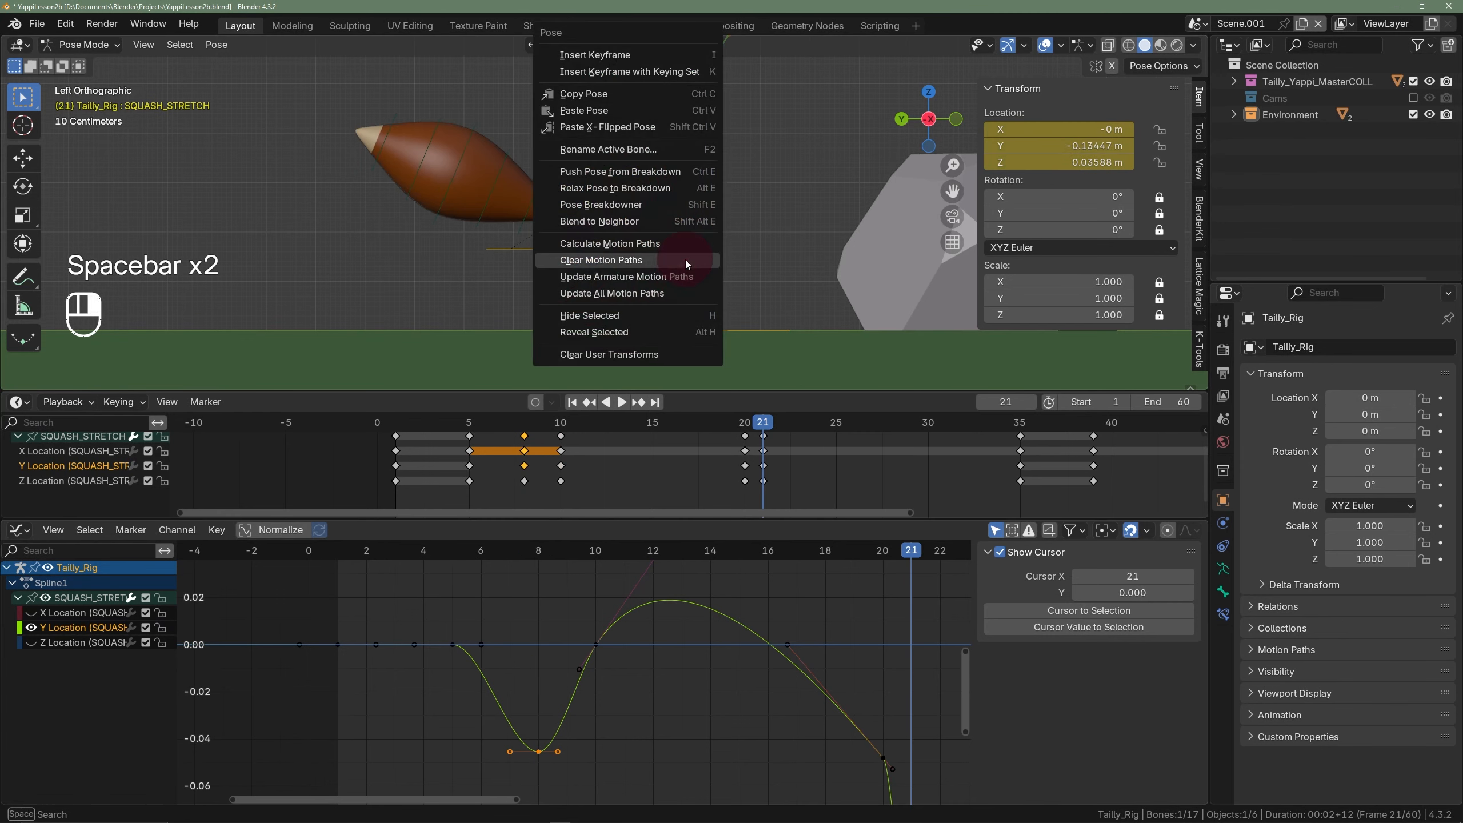
click(646, 276)
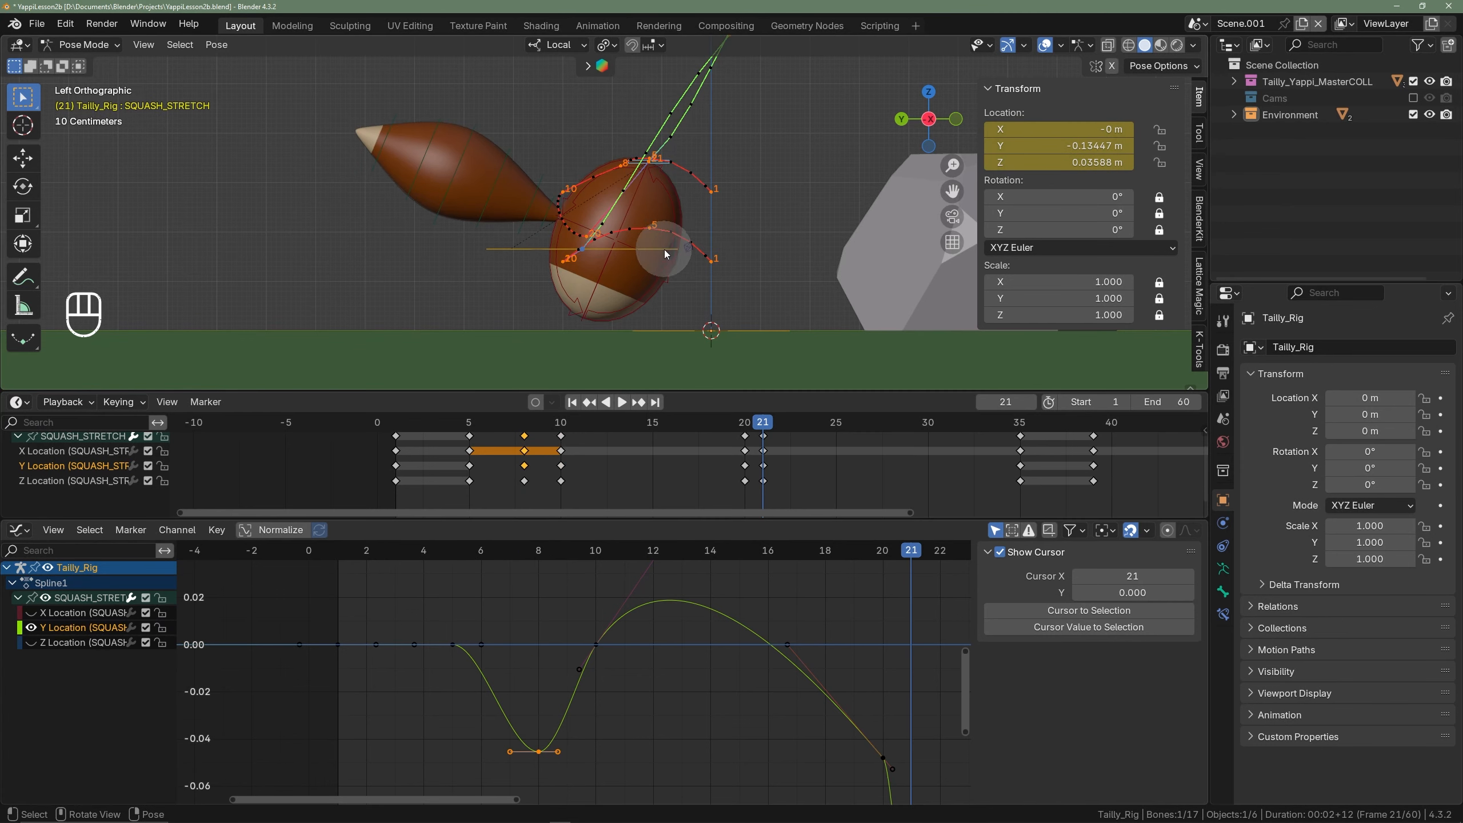
- Select the BODY_Master bone, clear the existing motion paths and calculate a motion path for it
click(533, 252)
right_click(531, 247)
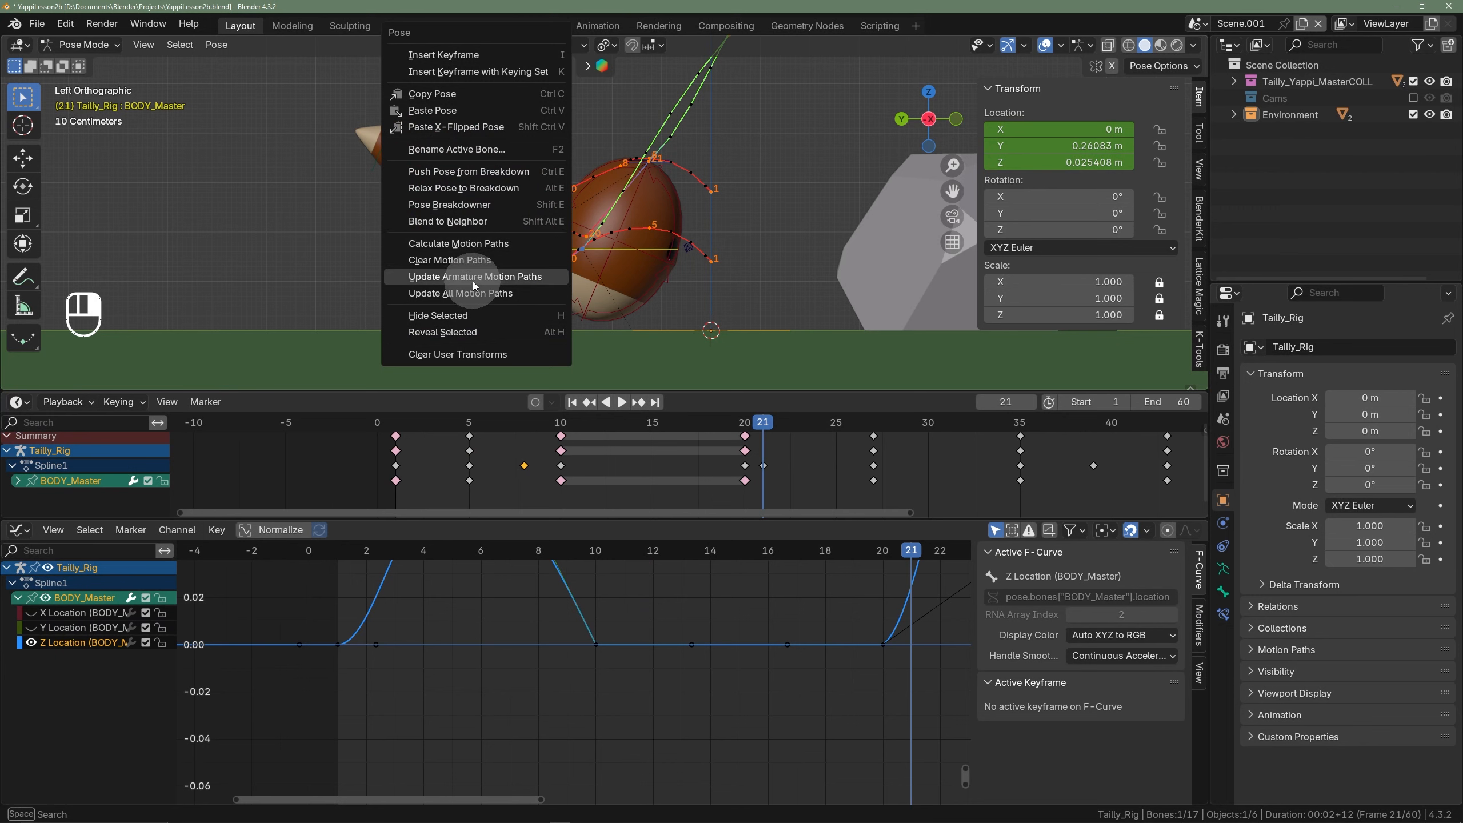
click(478, 262)
right_click(530, 250)
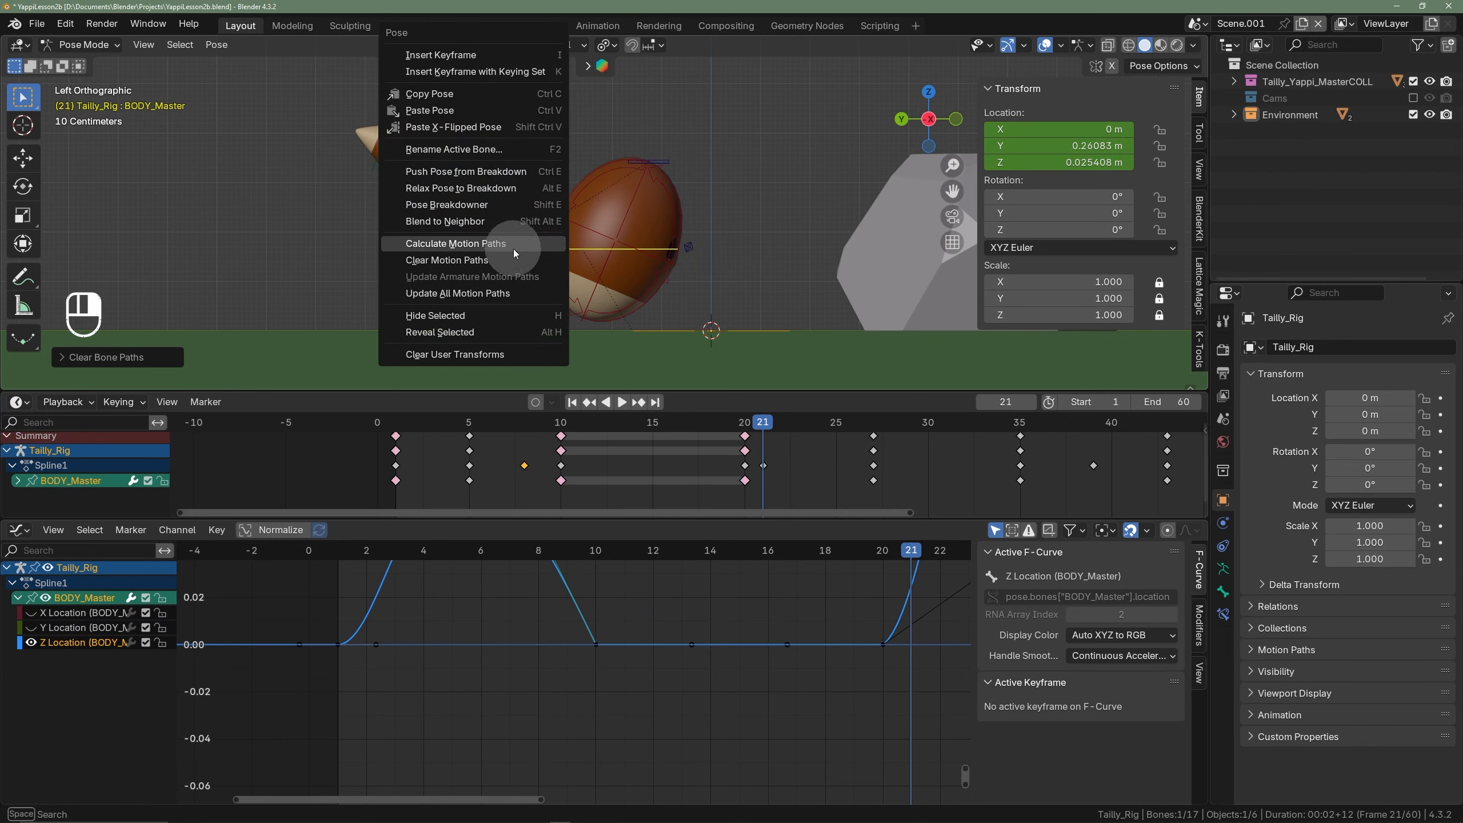
click(514, 250)
click(504, 319)
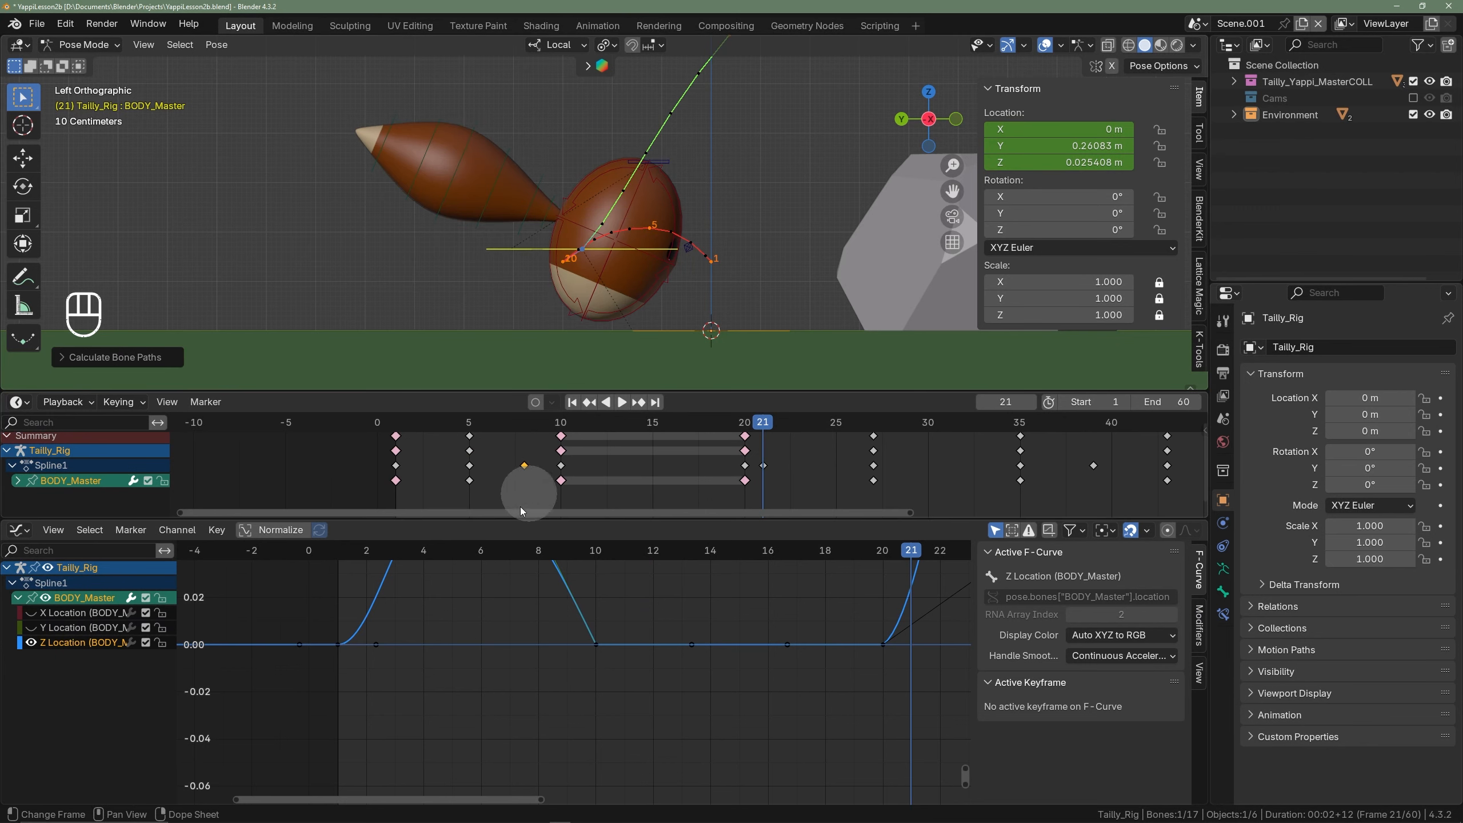
- Play the start of the jump twice to check the body motion against the BODY_Master motion path
key(space)
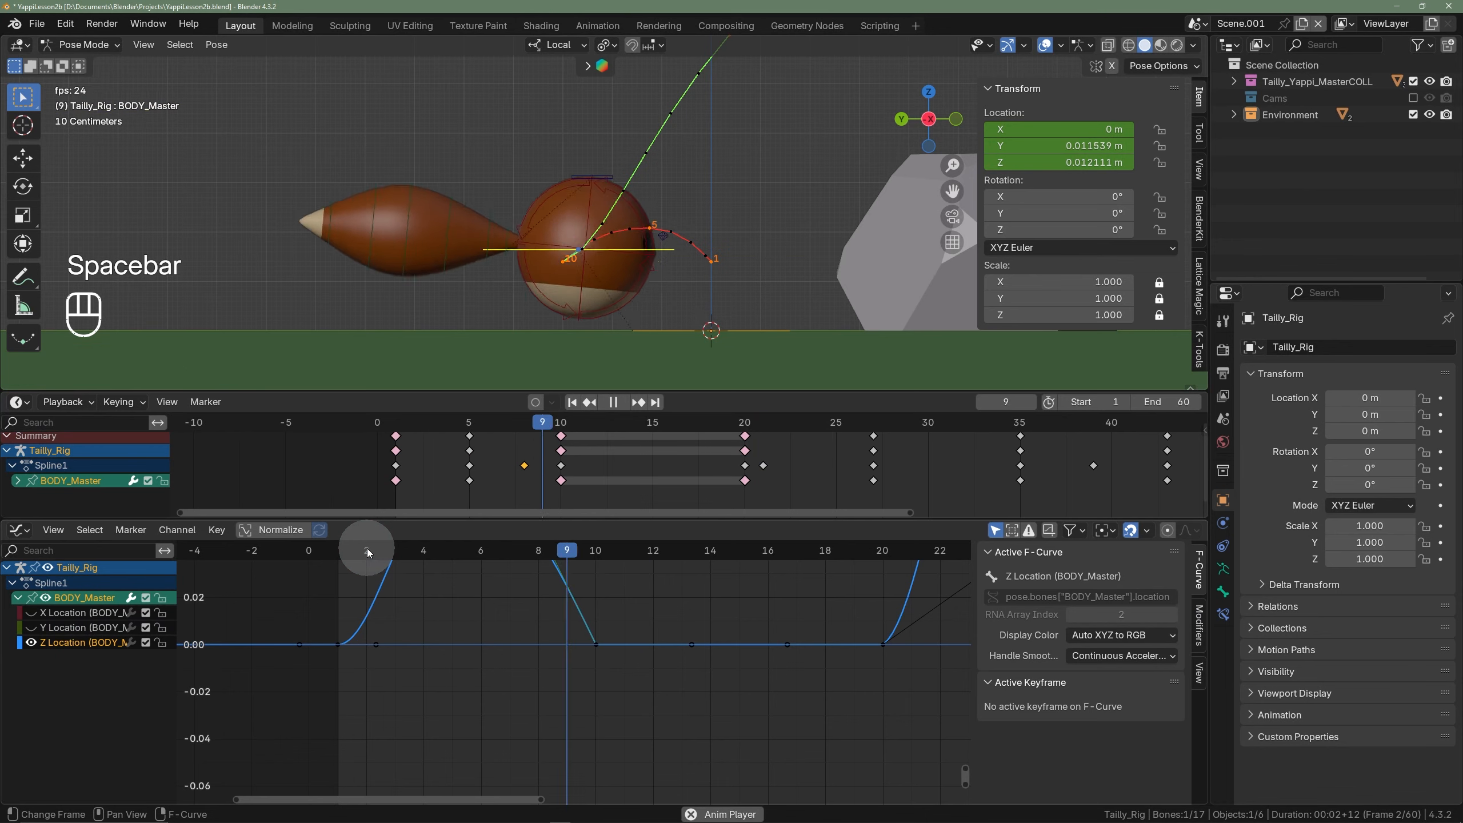
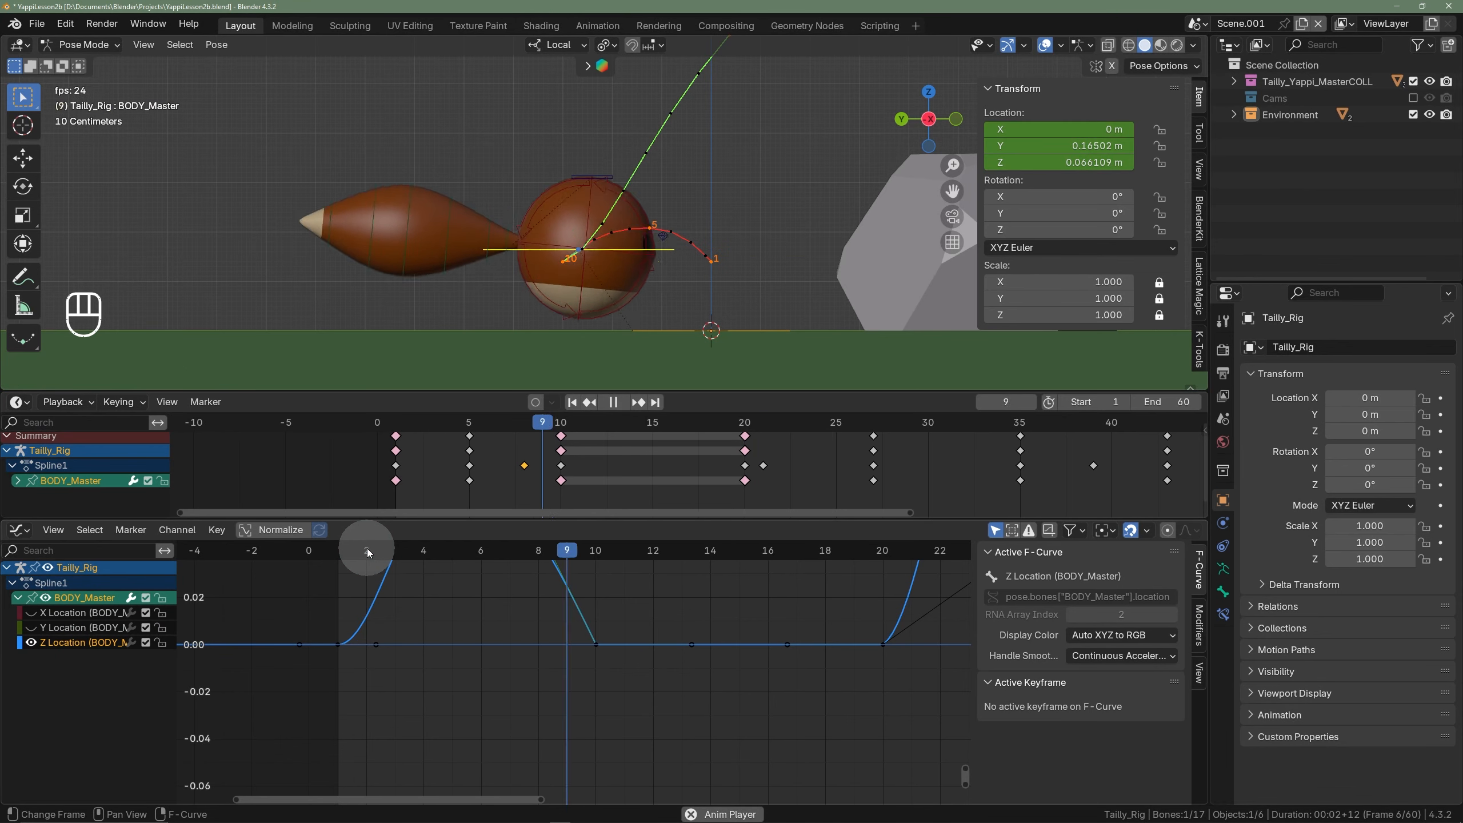
key(space)
key(space)
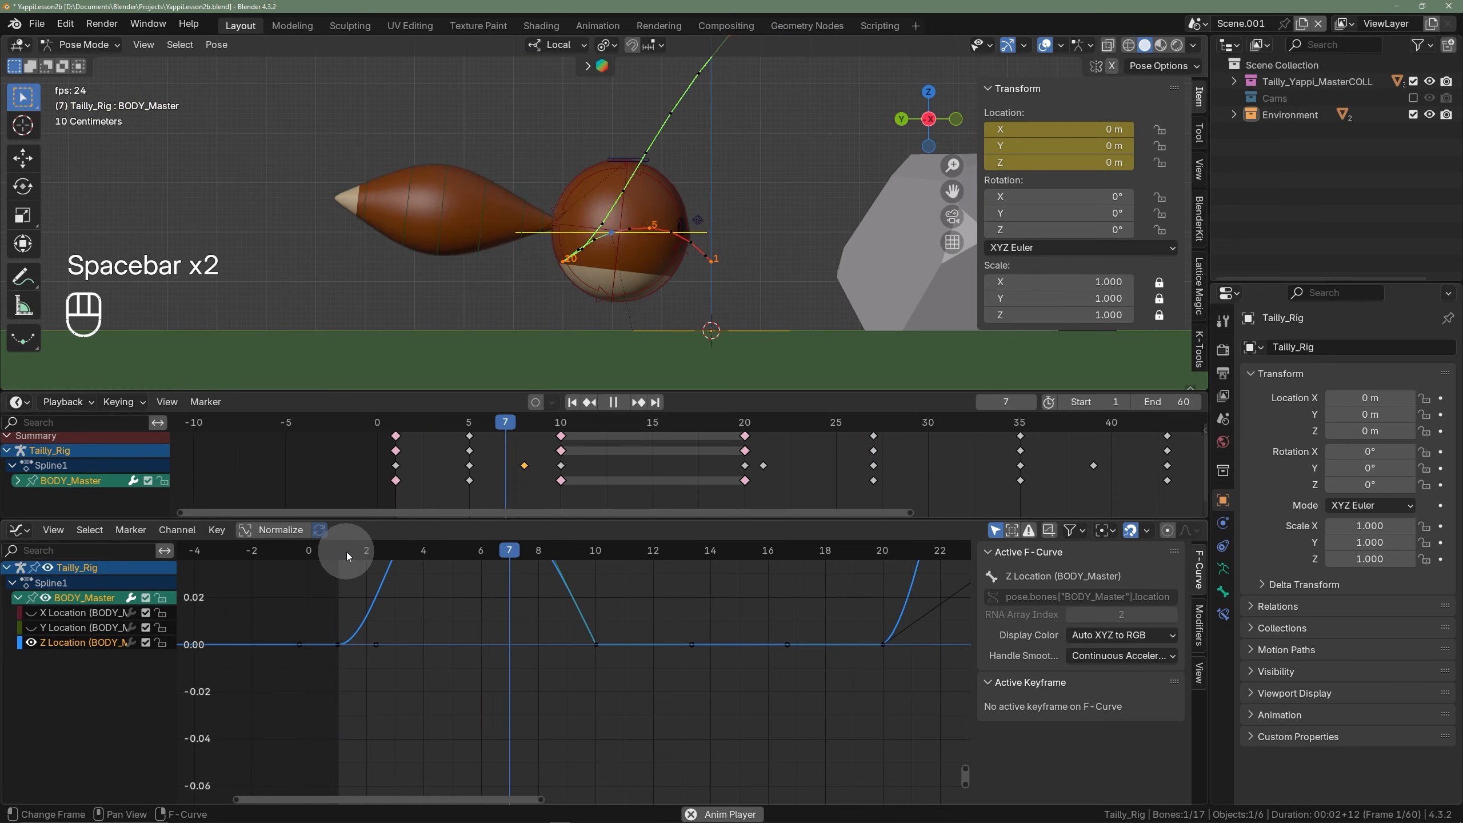
key(space)
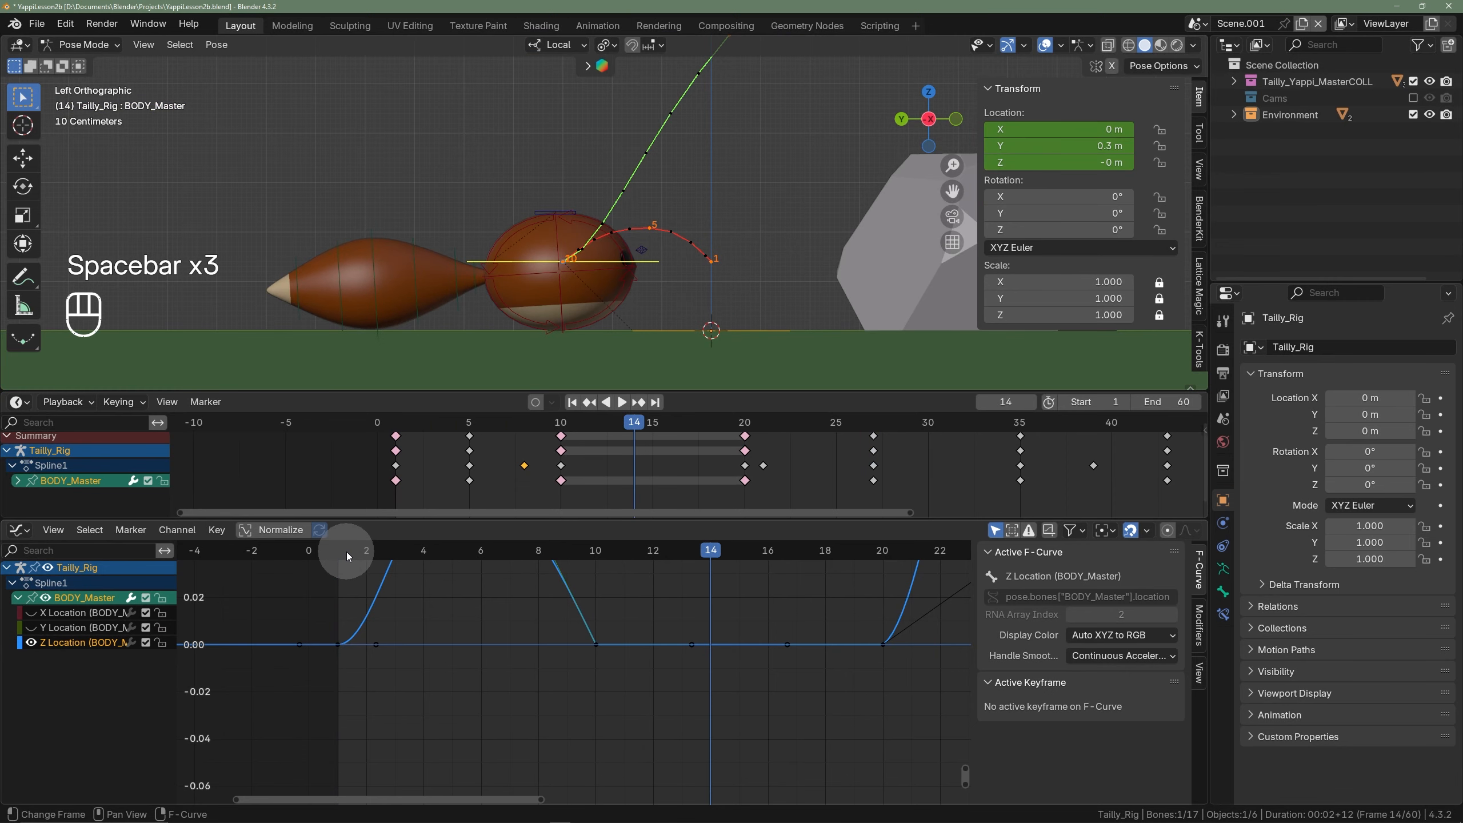
- Select the SQUASH_STRETCH bone, scrub to frame 12 and show only its Z Location curve in the Graph Editor
click(540, 211)
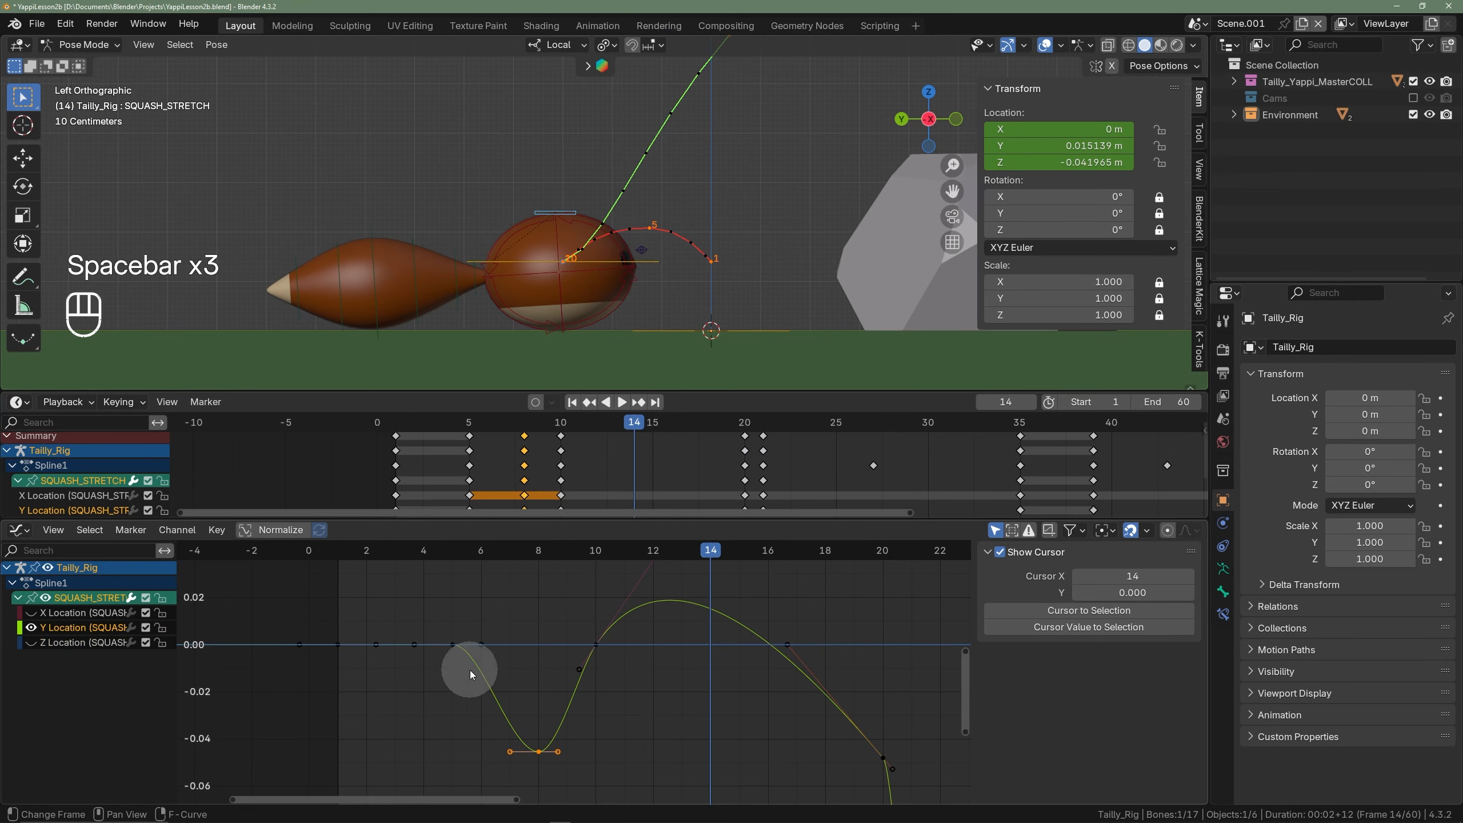
drag(336, 552, 653, 553)
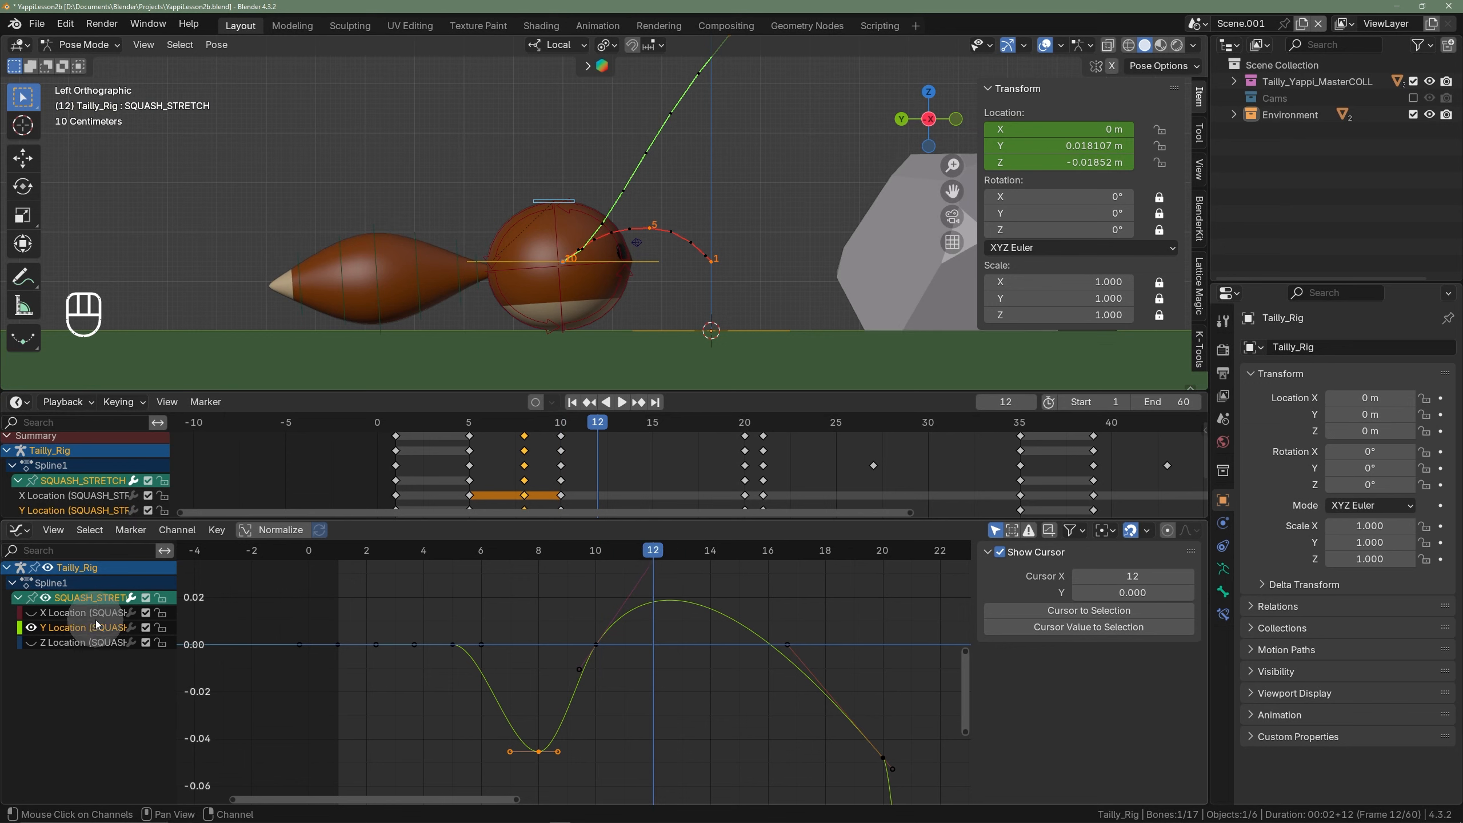
click(31, 628)
click(31, 613)
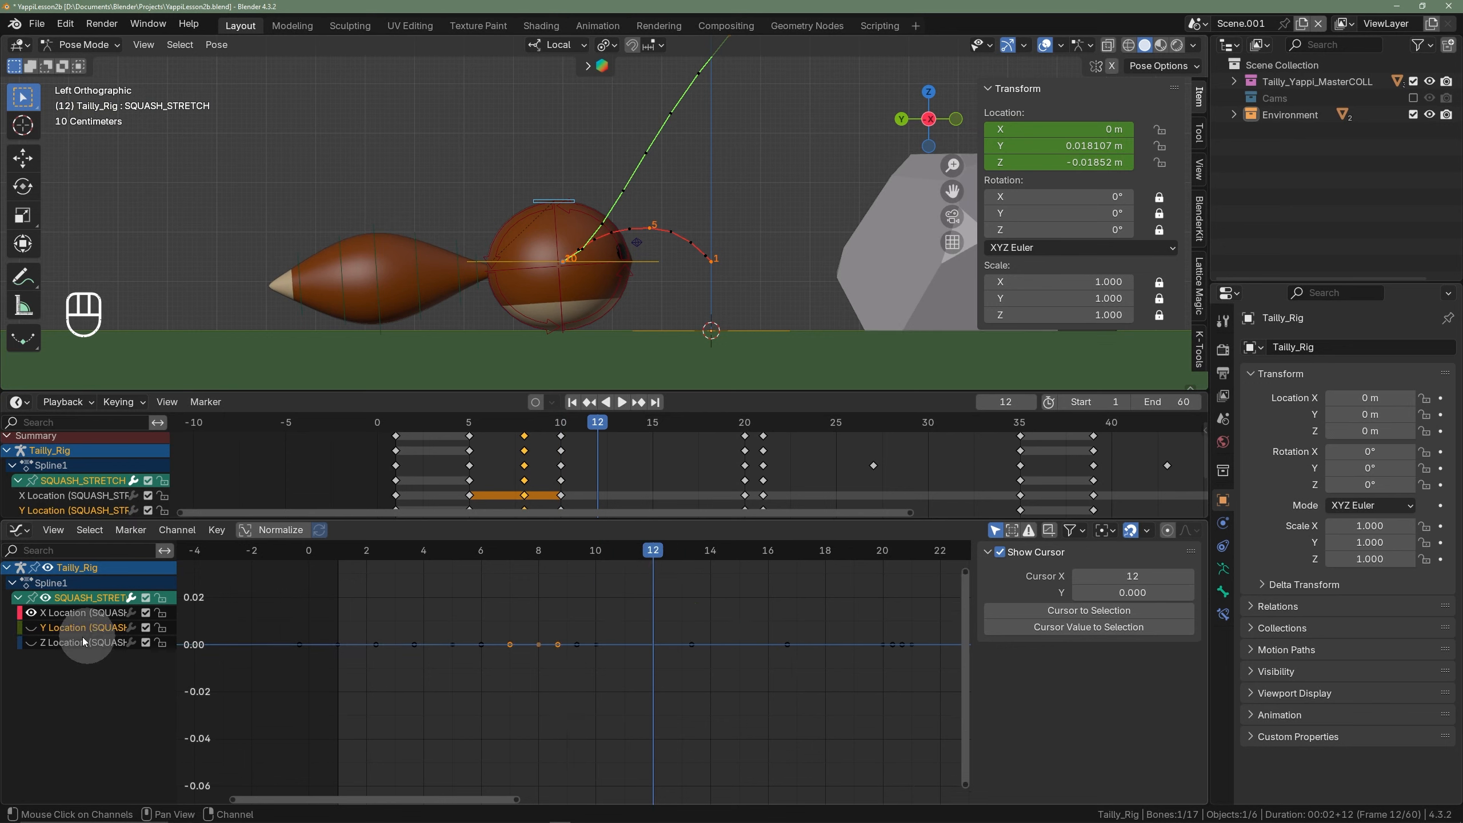
click(31, 613)
click(31, 642)
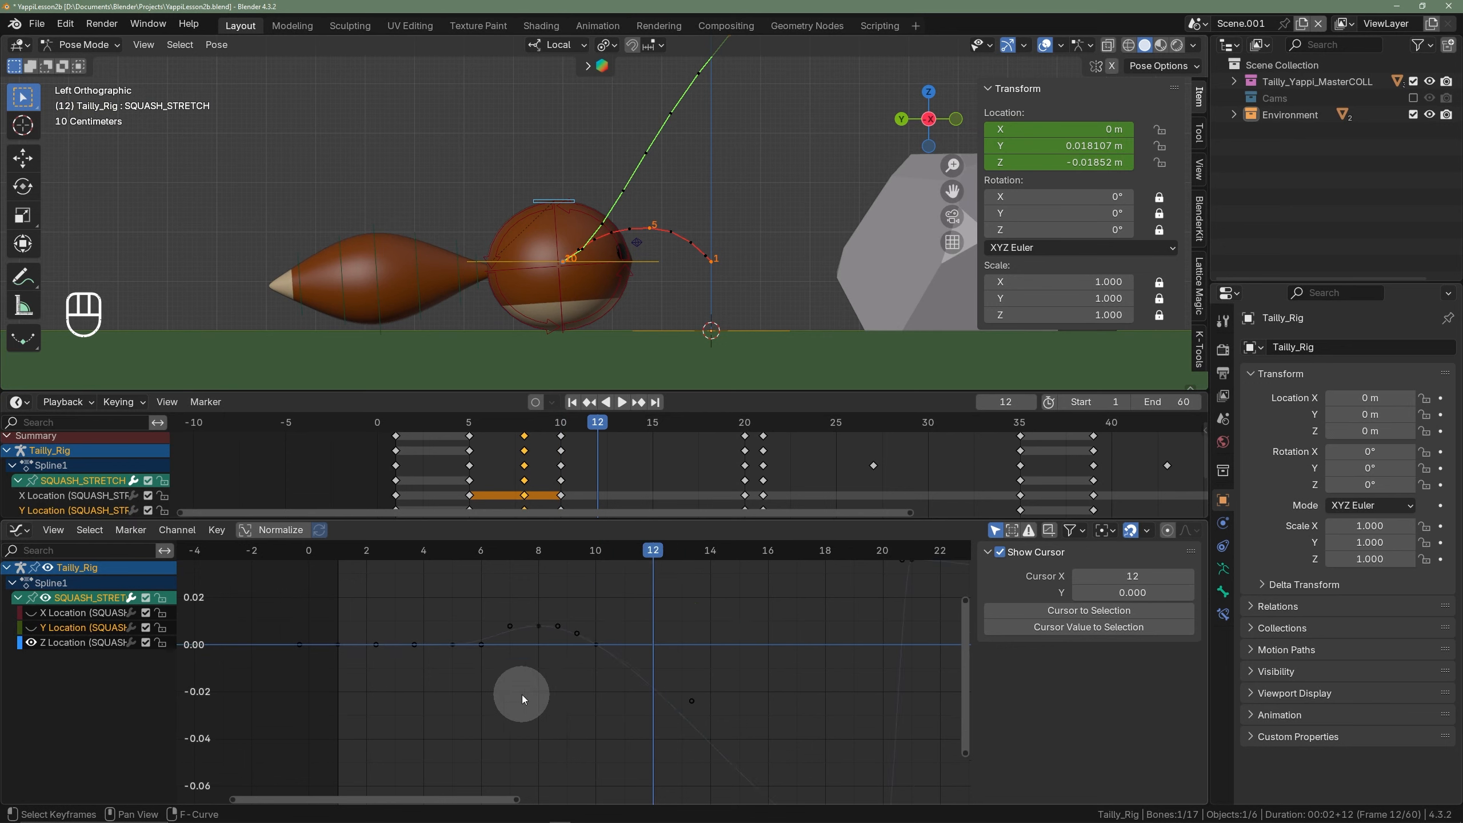
- Select the Z Location keyframes between frames 1 and 10 and frame the Graph Editor on them
scroll(522, 693, down, 2)
shift+middle_drag(522, 693, 597, 683)
drag(407, 597, 743, 718)
key(KP_Decimal)
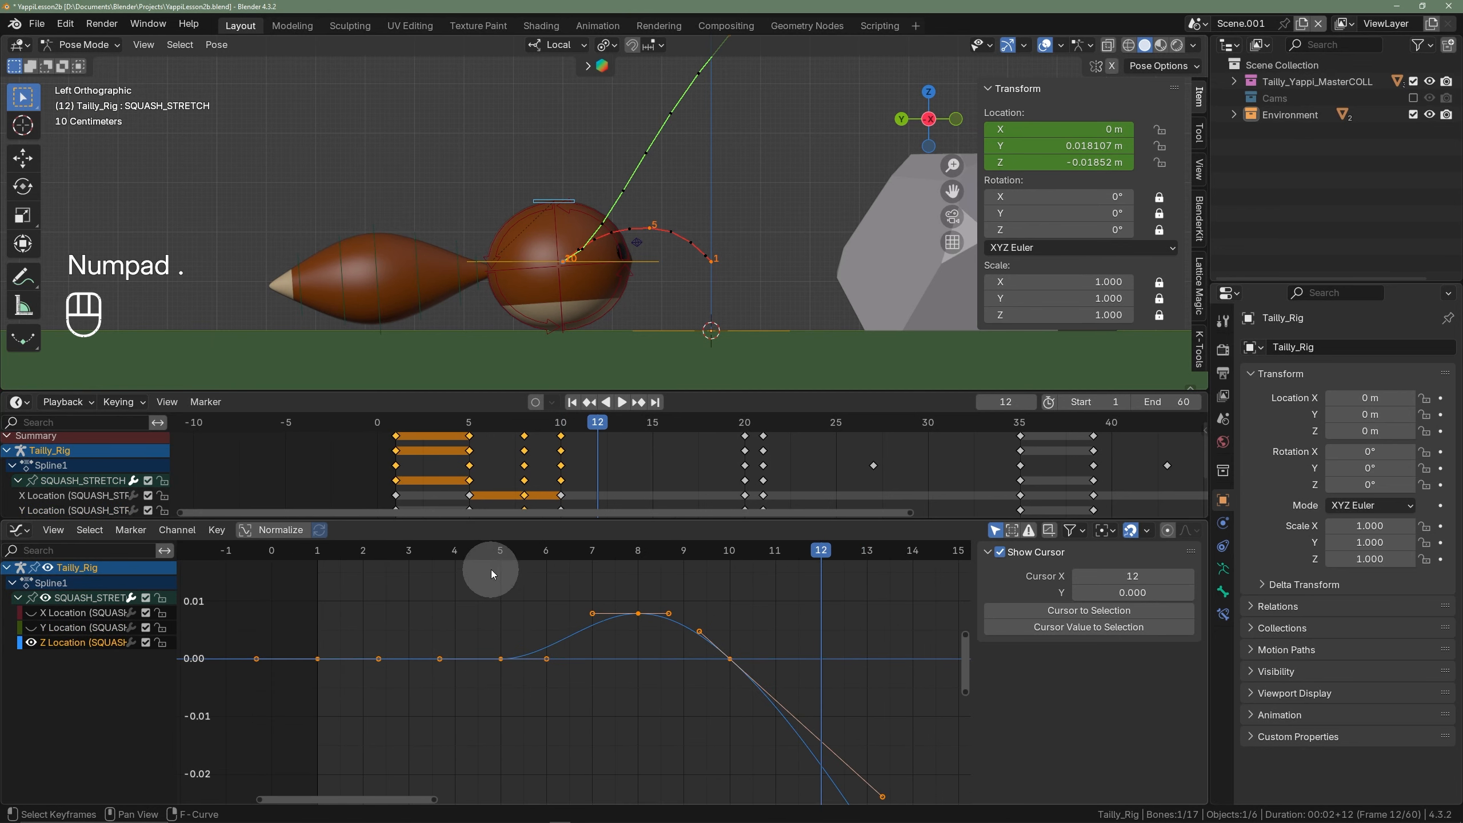
- Play the opening frames several times from frame 1 to check the slight stretch before the squash
drag(487, 558, 427, 588)
key(space)
key(space)
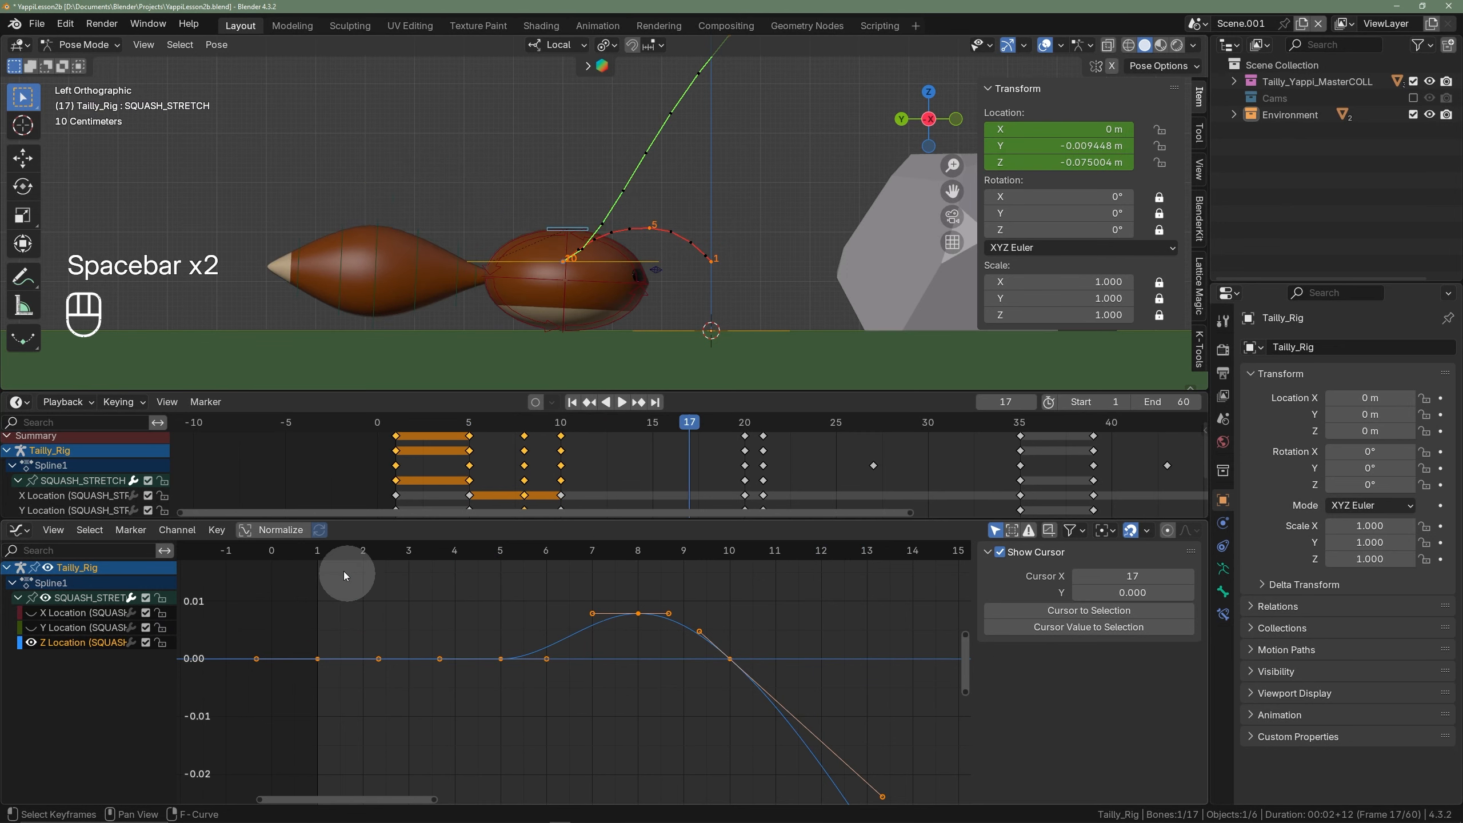
click(315, 556)
key(space)
key(space)
click(315, 555)
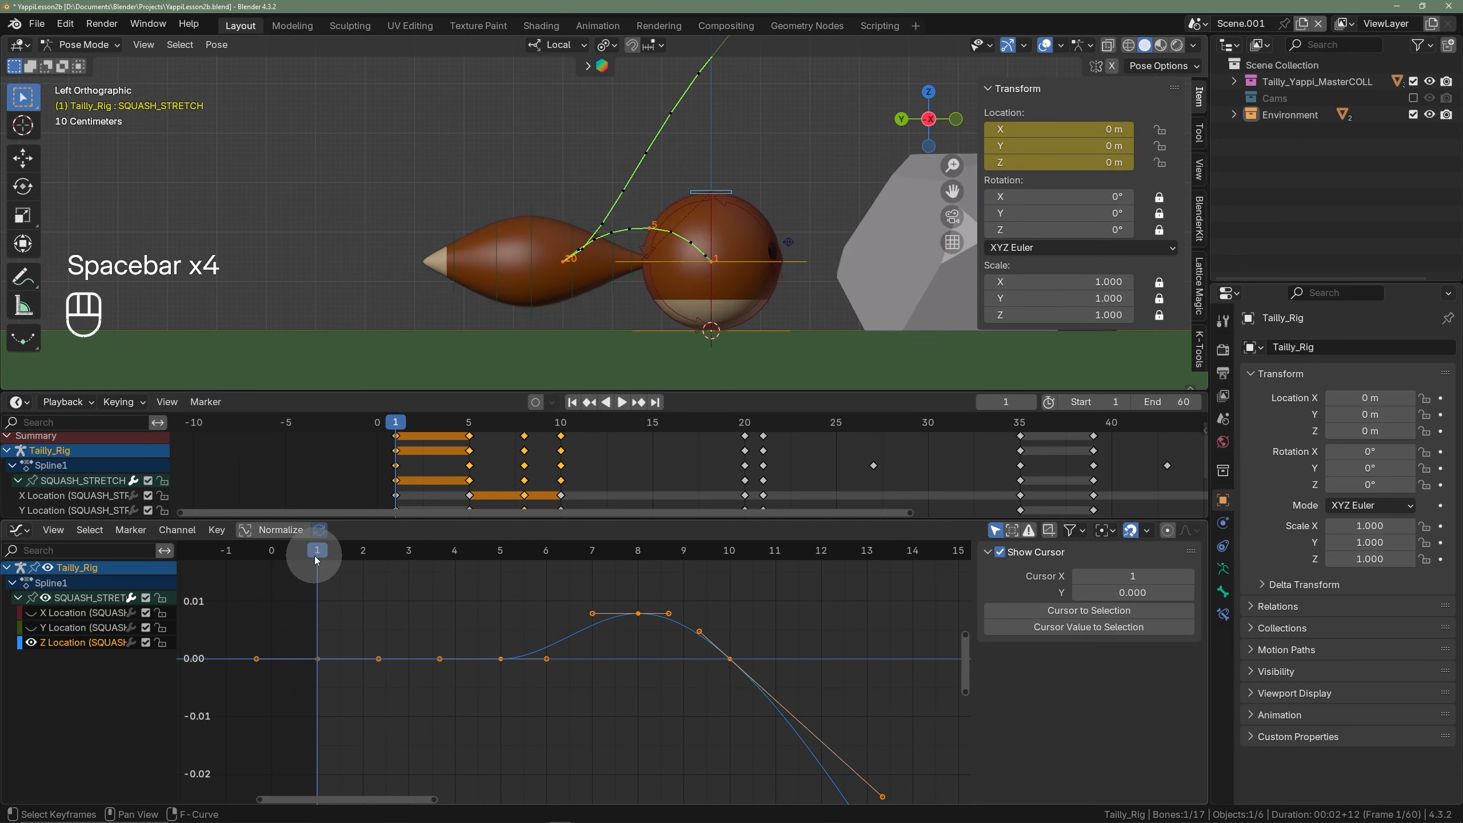
key(space)
key(space)
key(space)
key(space)
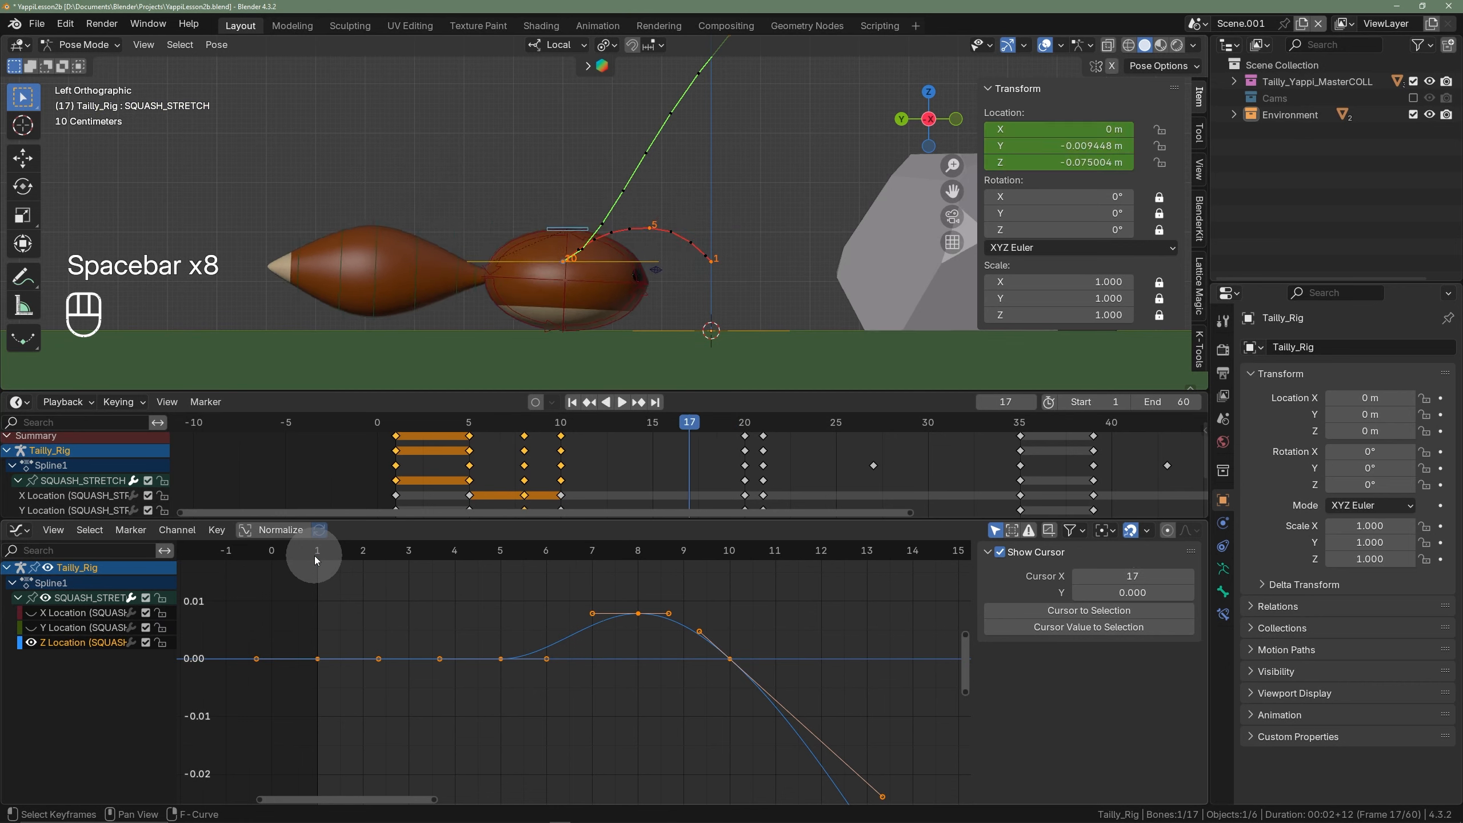
key(space)
key(space)
click(315, 555)
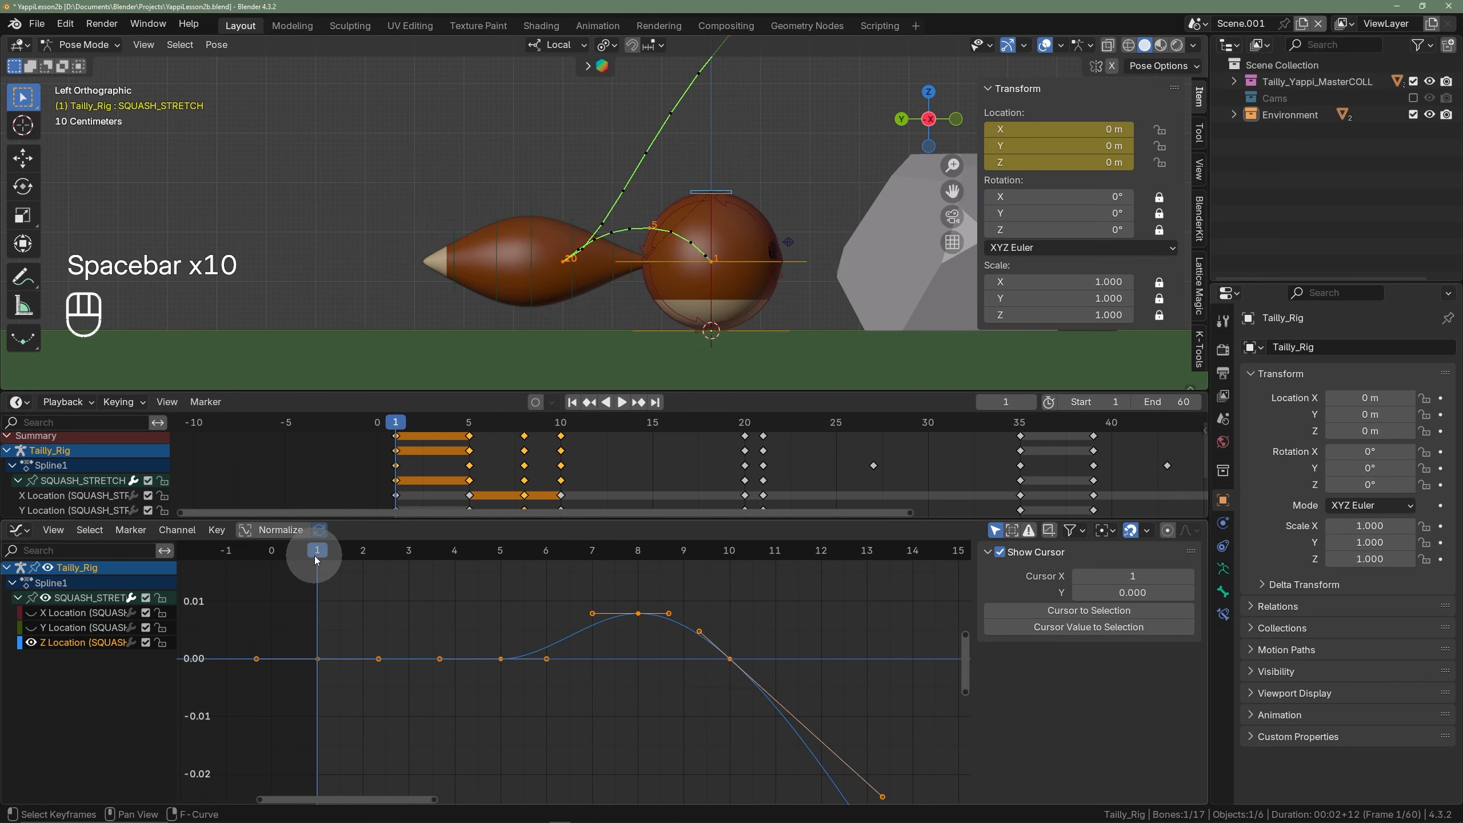
- Replay the first hop repeatedly and compare the body's deformation with the small Z Location peak at frame 8
scroll(403, 589, down, 2)
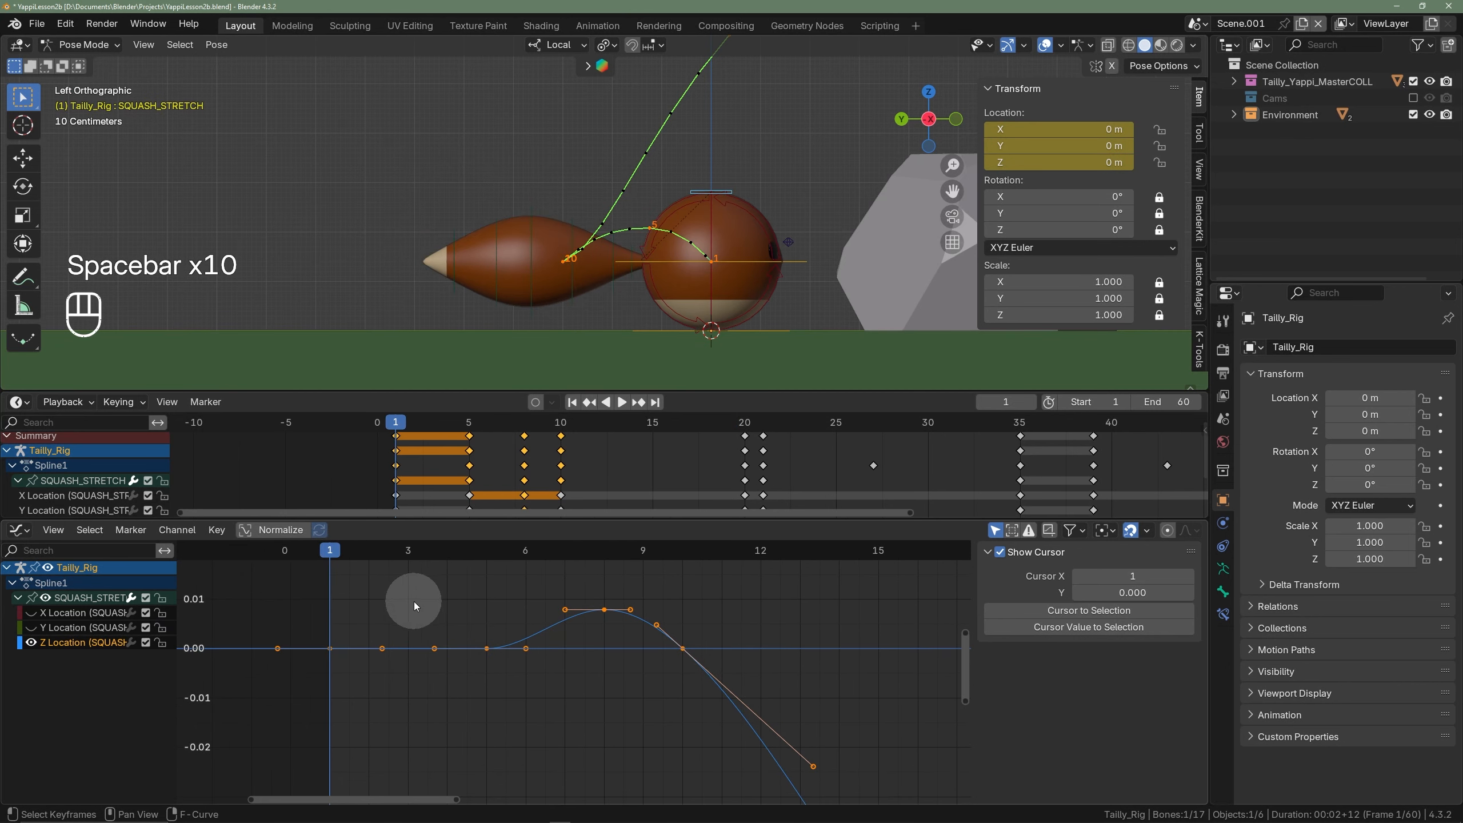
middle_drag(316, 626, 319, 587)
scroll(382, 611, down, 1)
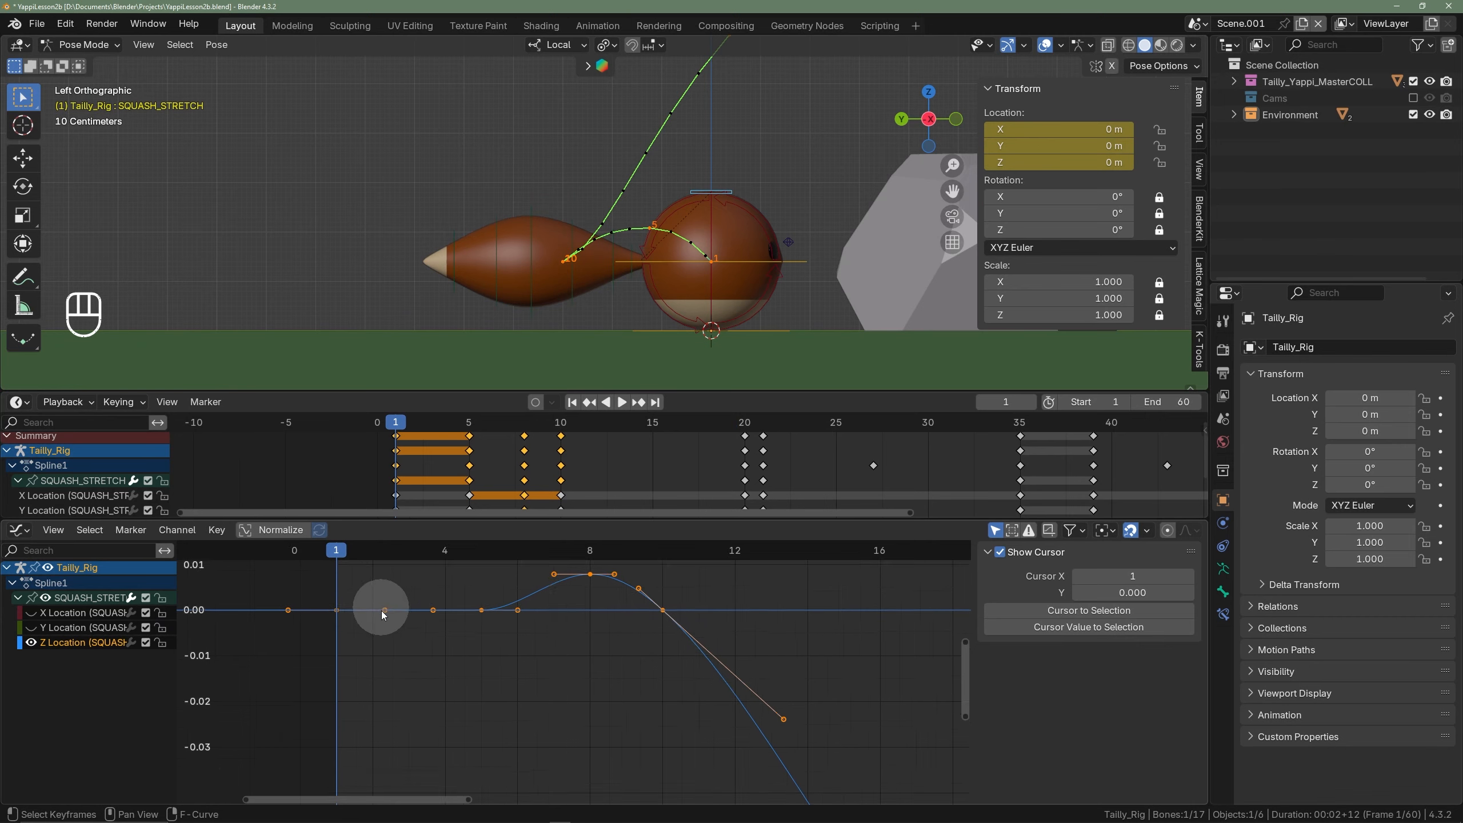
scroll(385, 610, down, 2)
shift+middle_drag(402, 620, 453, 654)
scroll(495, 638, up, 5)
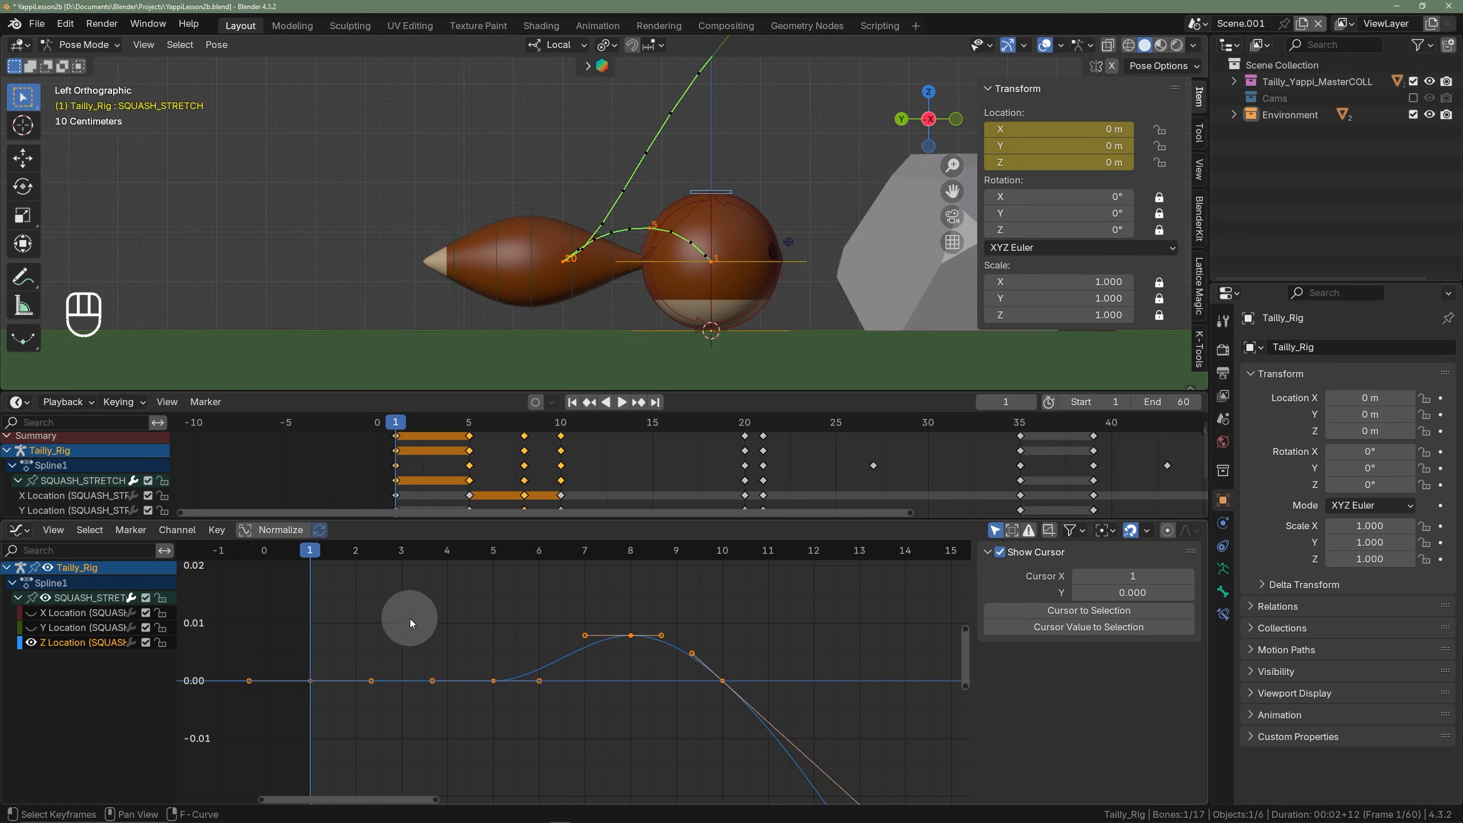
key(space)
key(space)
key(space)
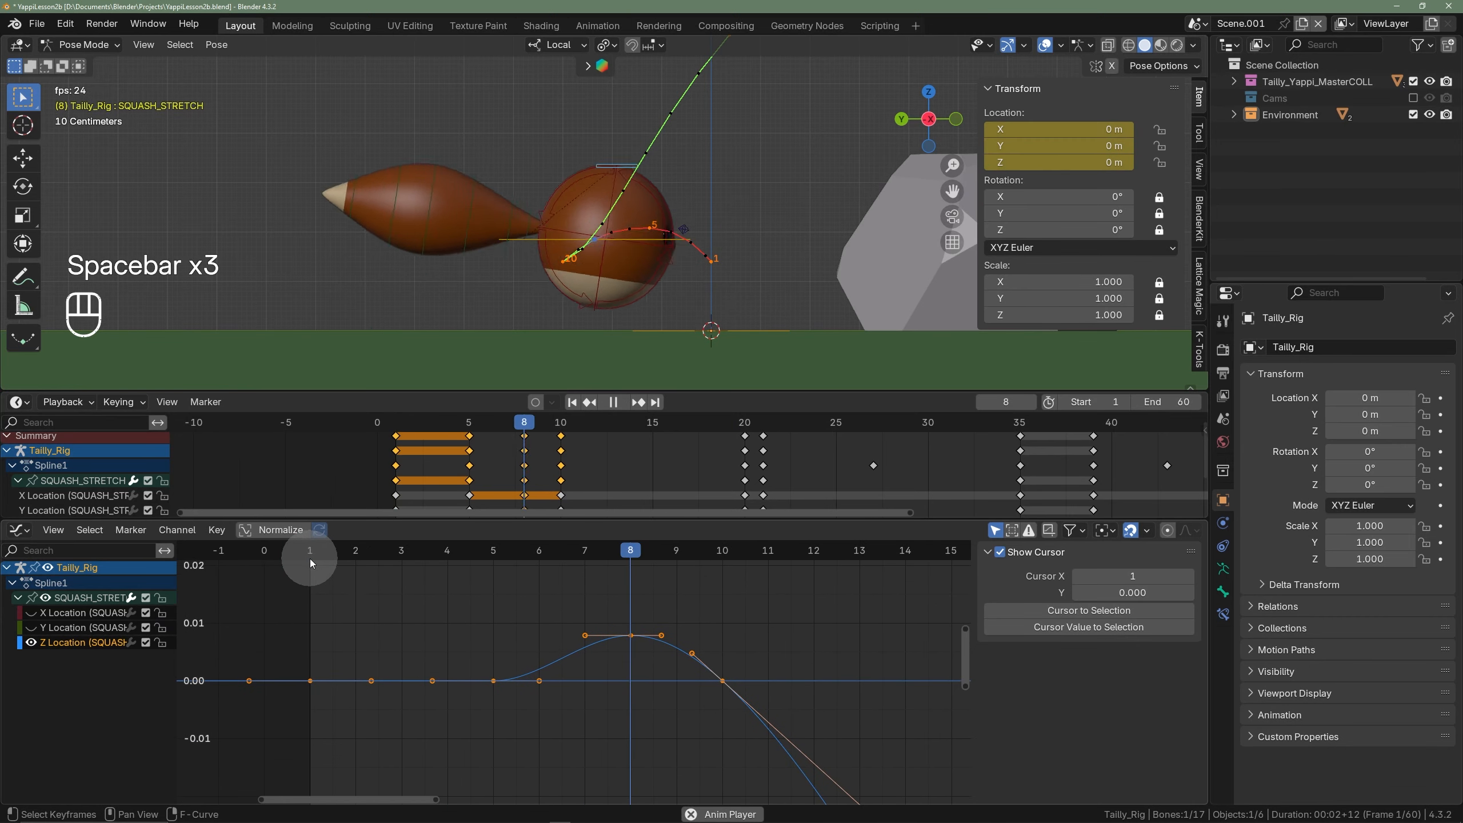
key(space)
key(space)
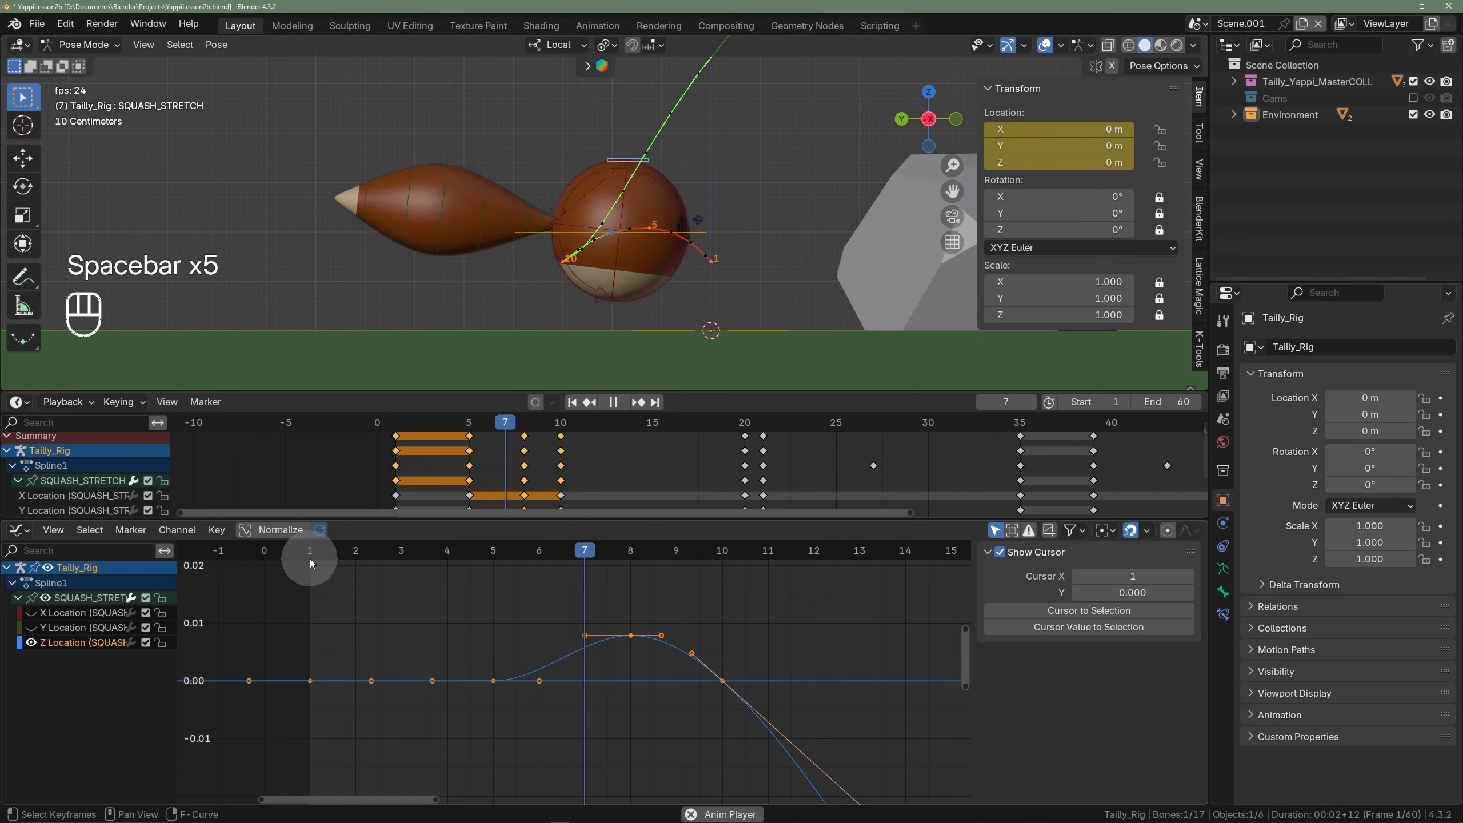
key(space)
key(space)
key(space)
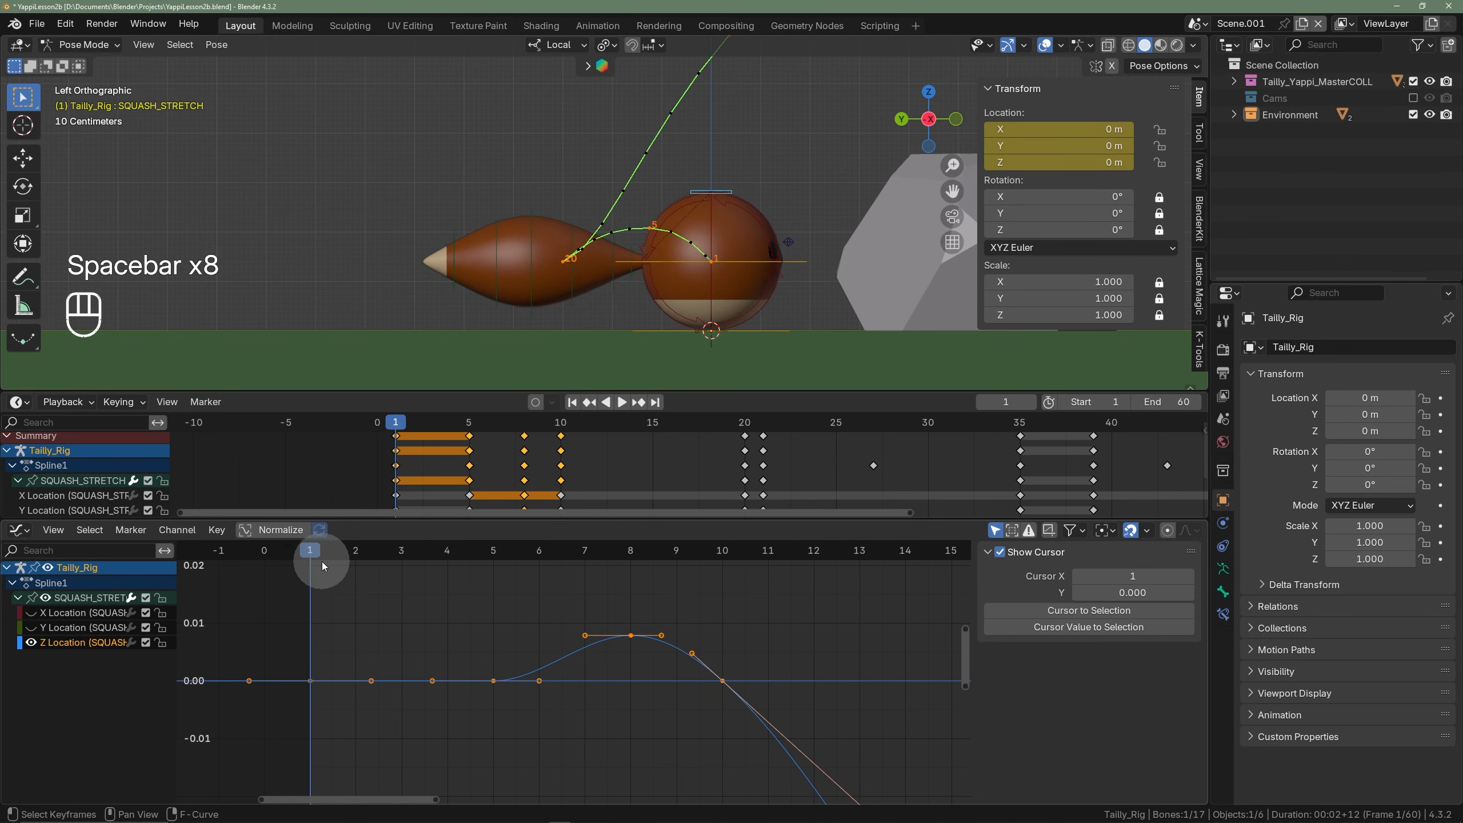
scroll(403, 597, up, 2)
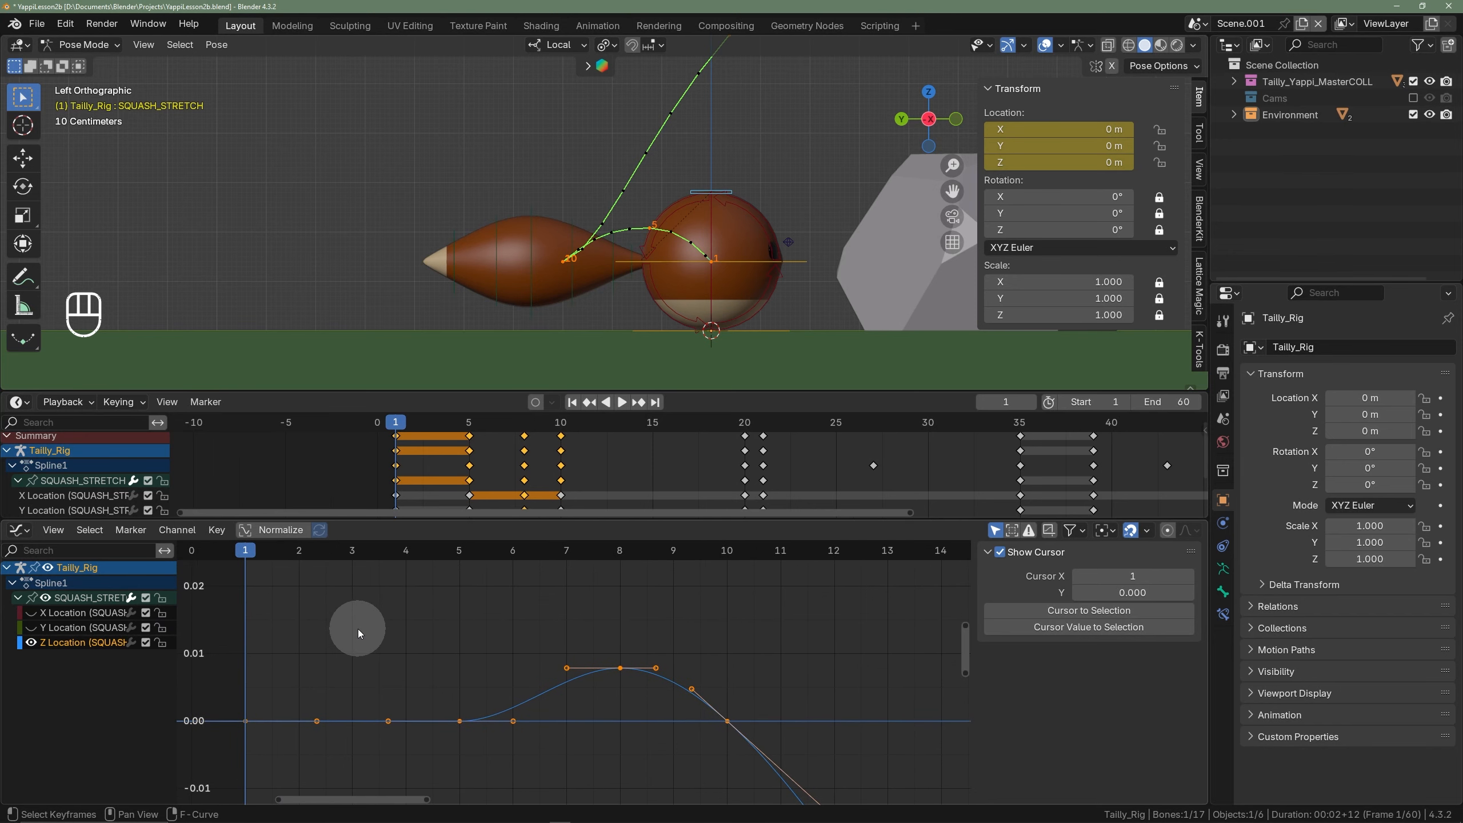
scroll(375, 642, down, 2)
key(space)
key(space)
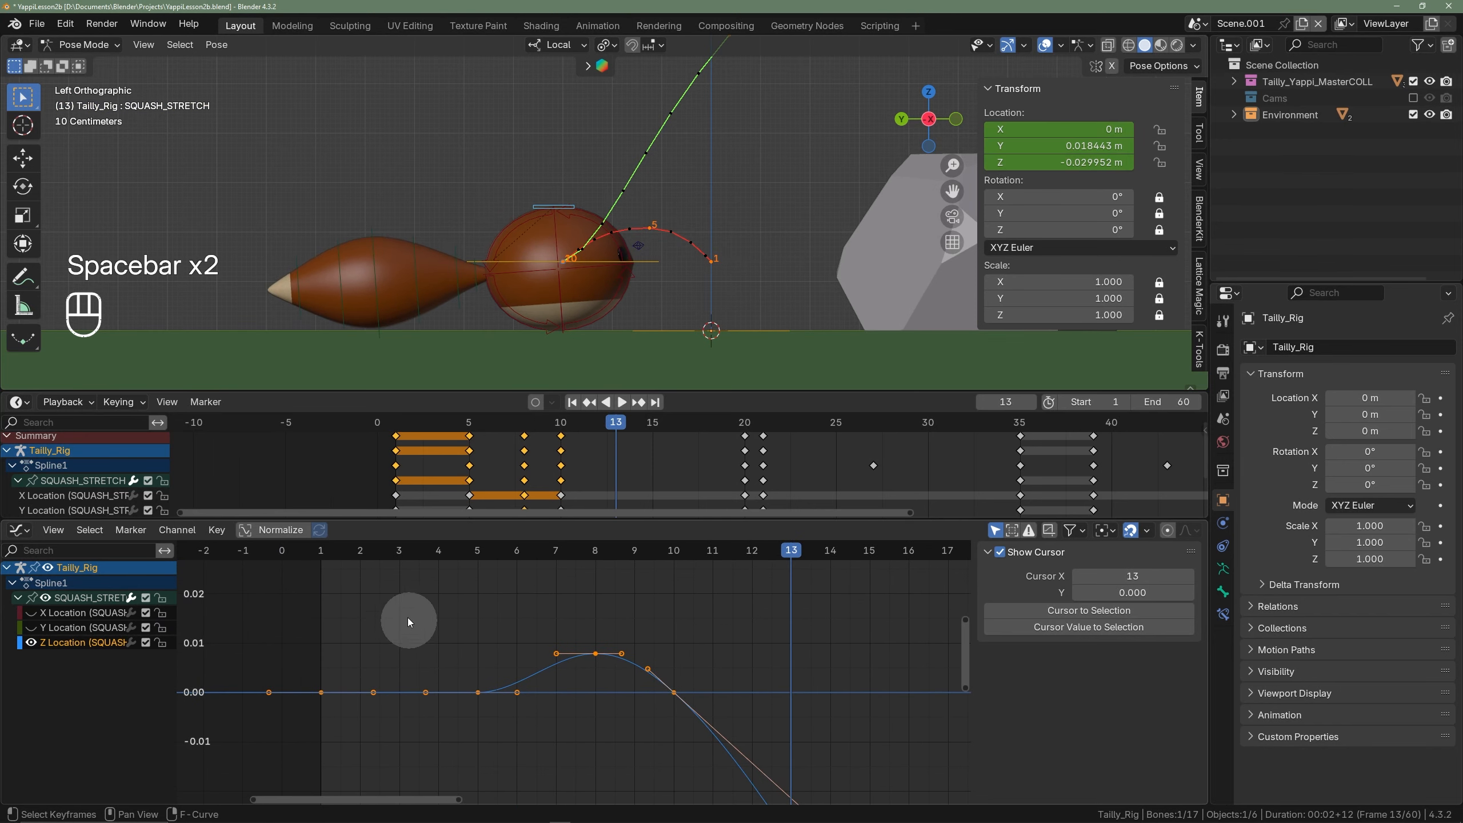
key(space)
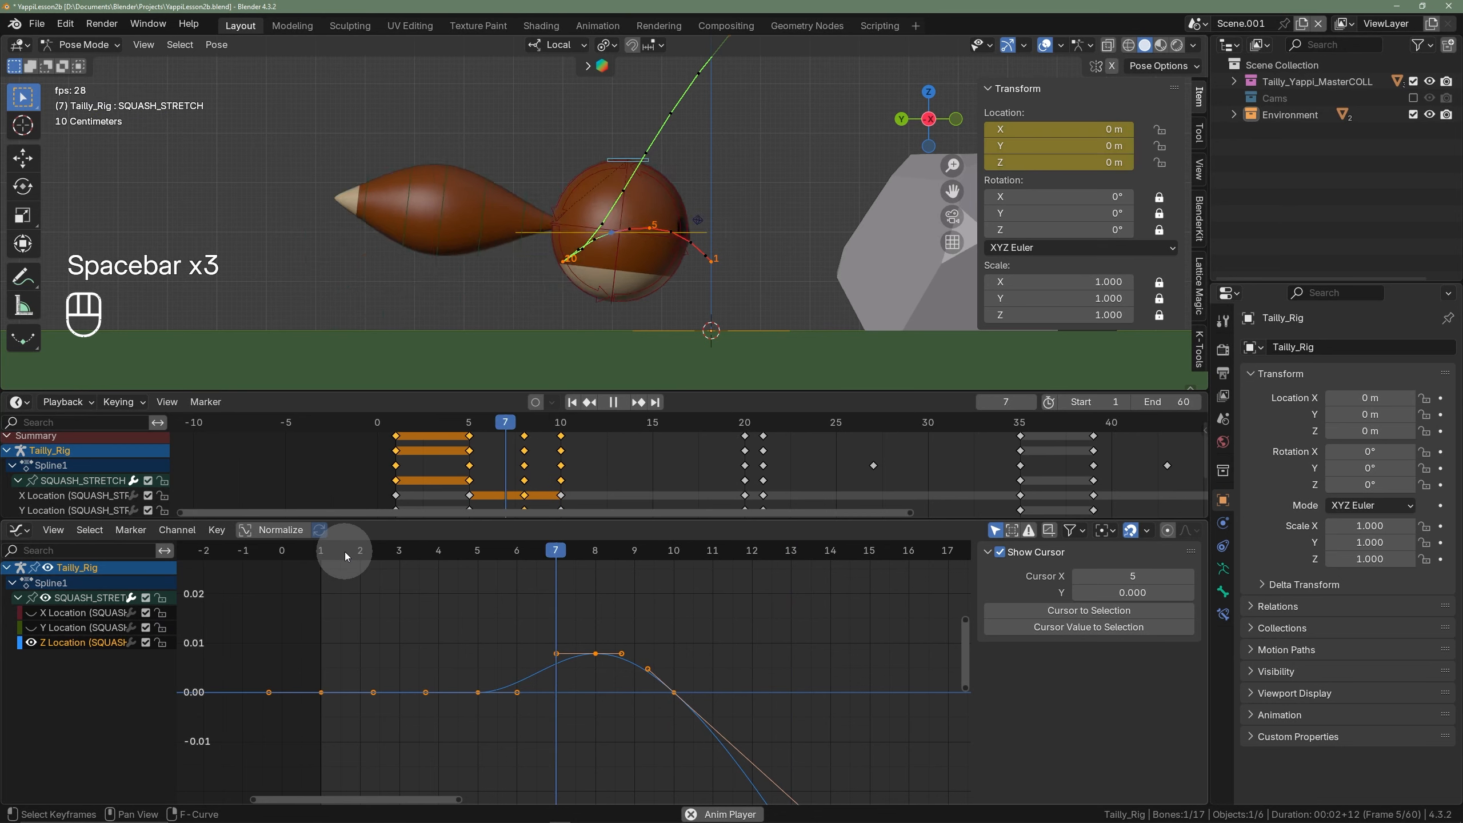
key(space)
key(space)
key(space)
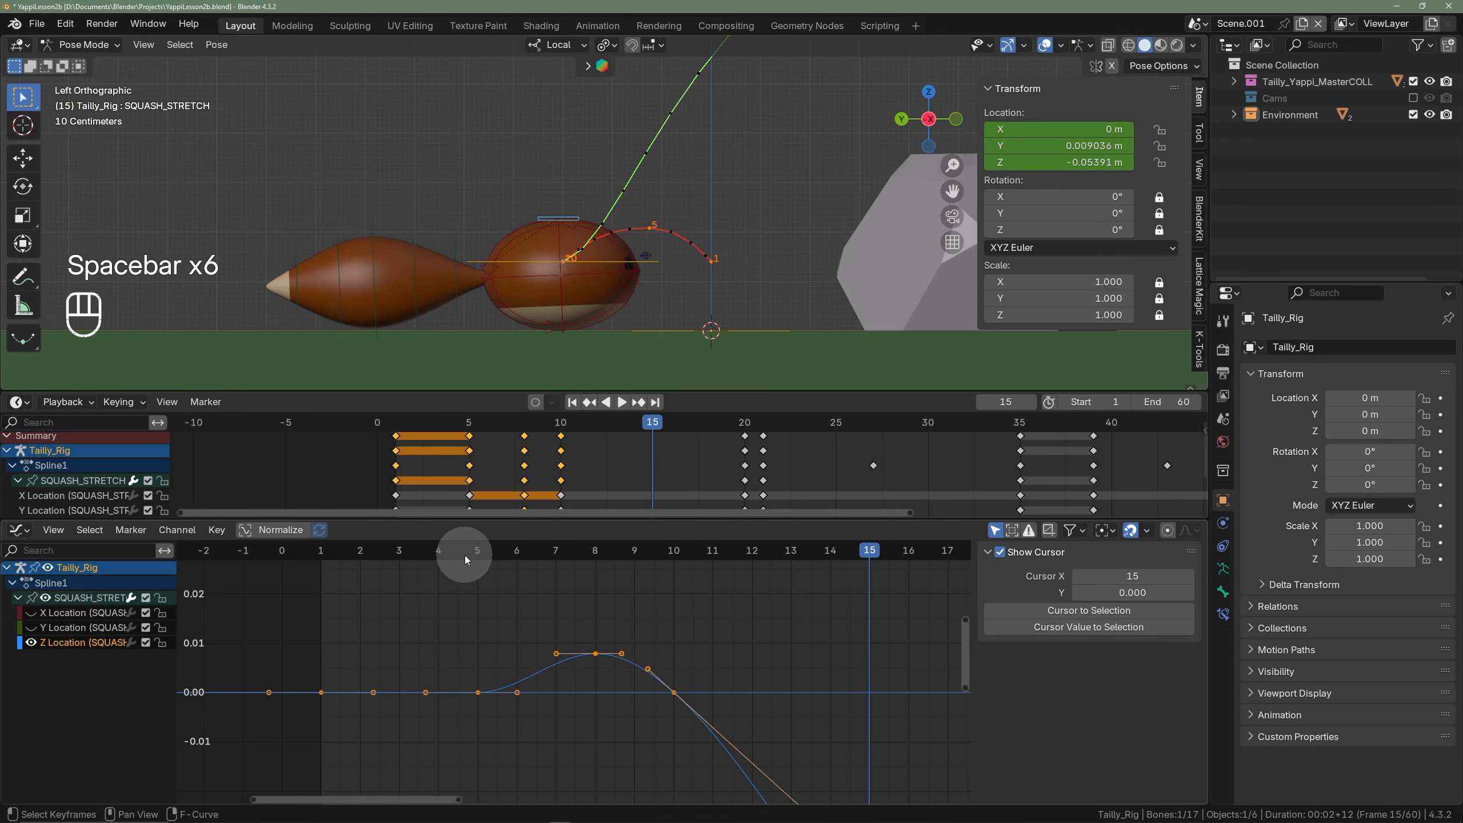
- Scrub to about frame 14, show the whole Z Location curve and play on from about frame 3
click(526, 555)
drag(525, 555, 851, 626)
key(Home)
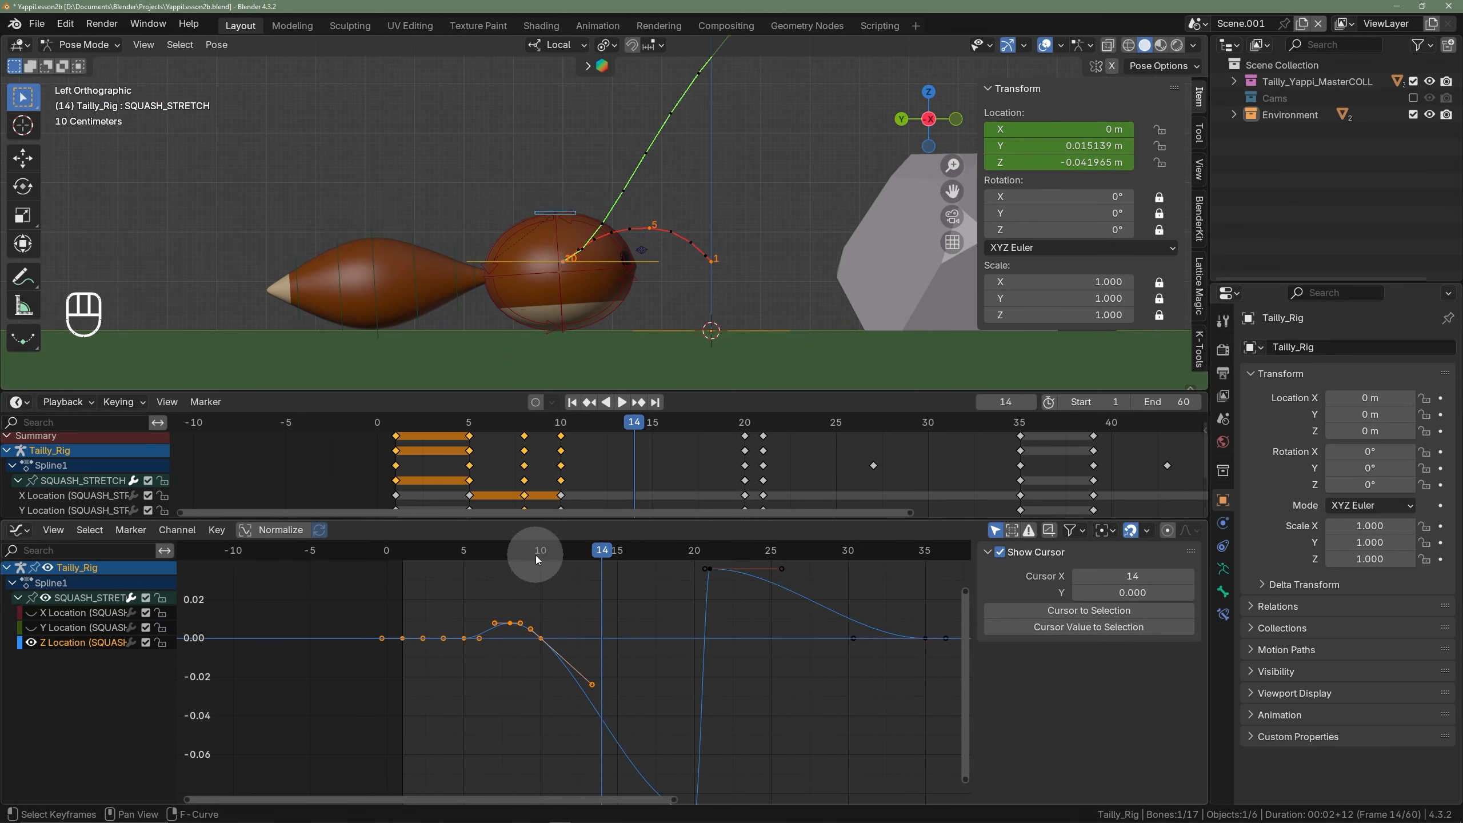
click(472, 563)
key(space)
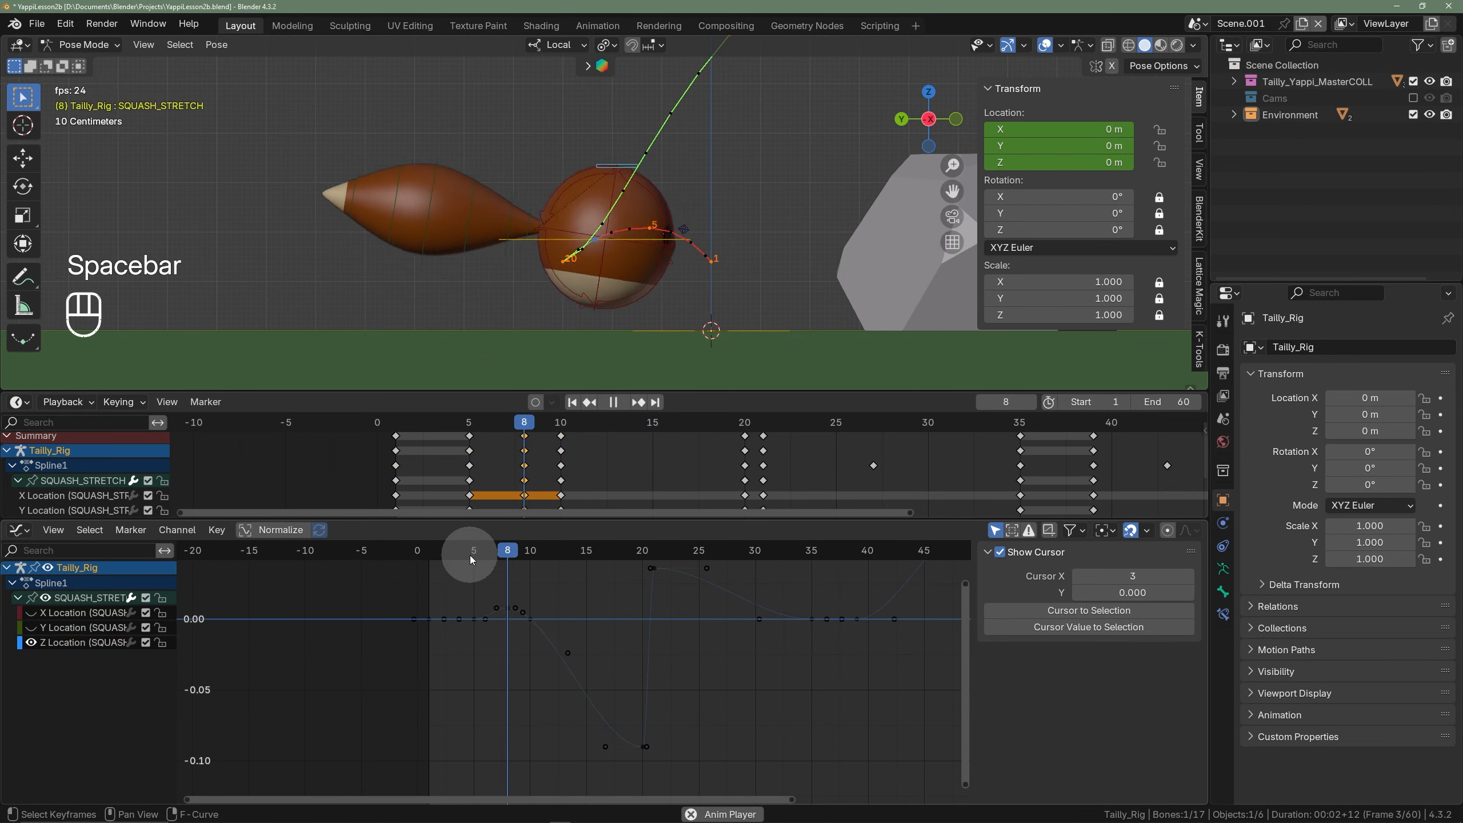
key(space)
- Go to frame 21 and select its Z Location key to inspect the curve around the take-off
shift+middle_drag(624, 593, 531, 634)
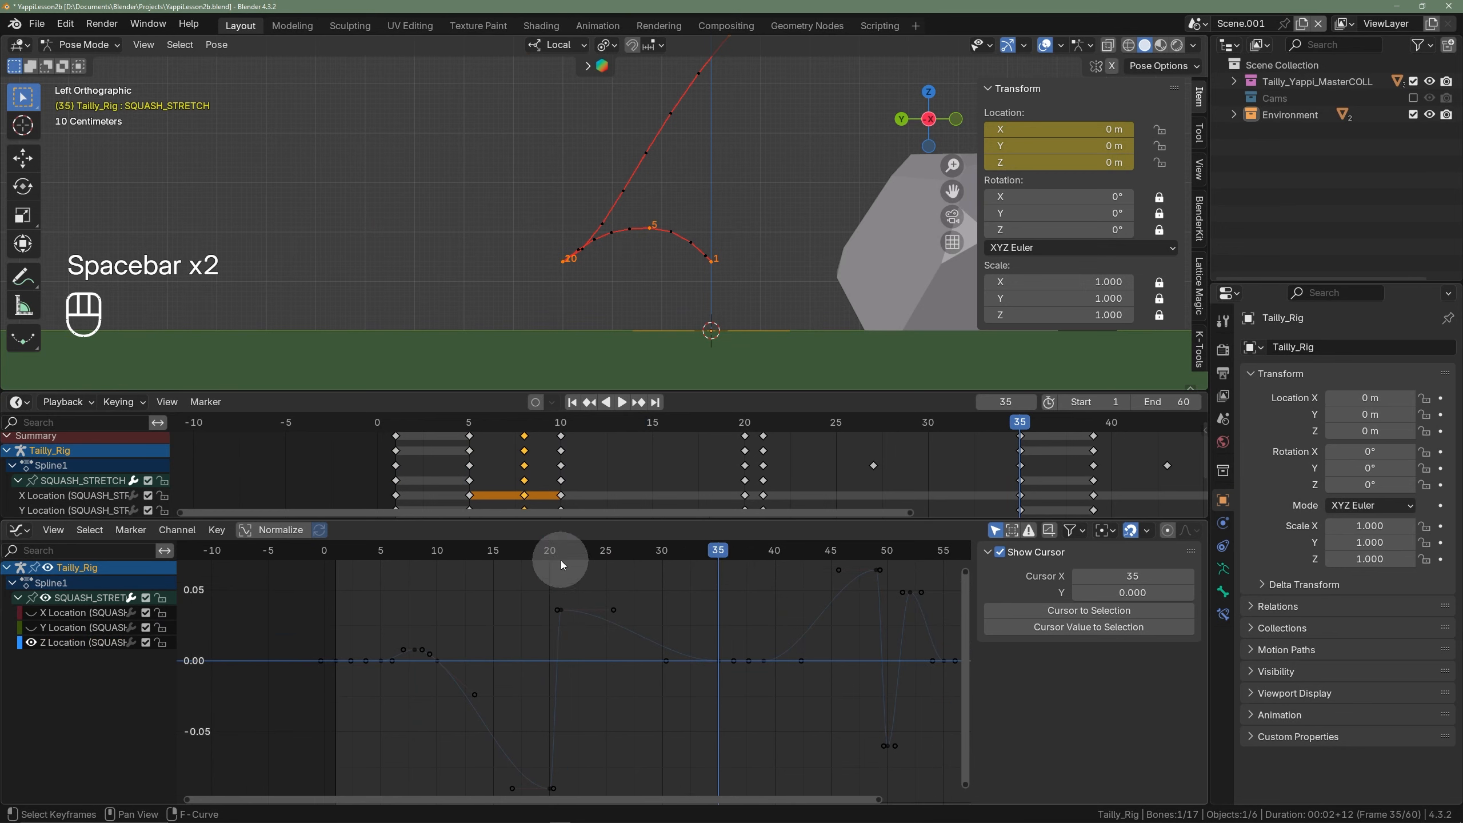
drag(560, 559, 566, 557)
scroll(566, 658, up, 1)
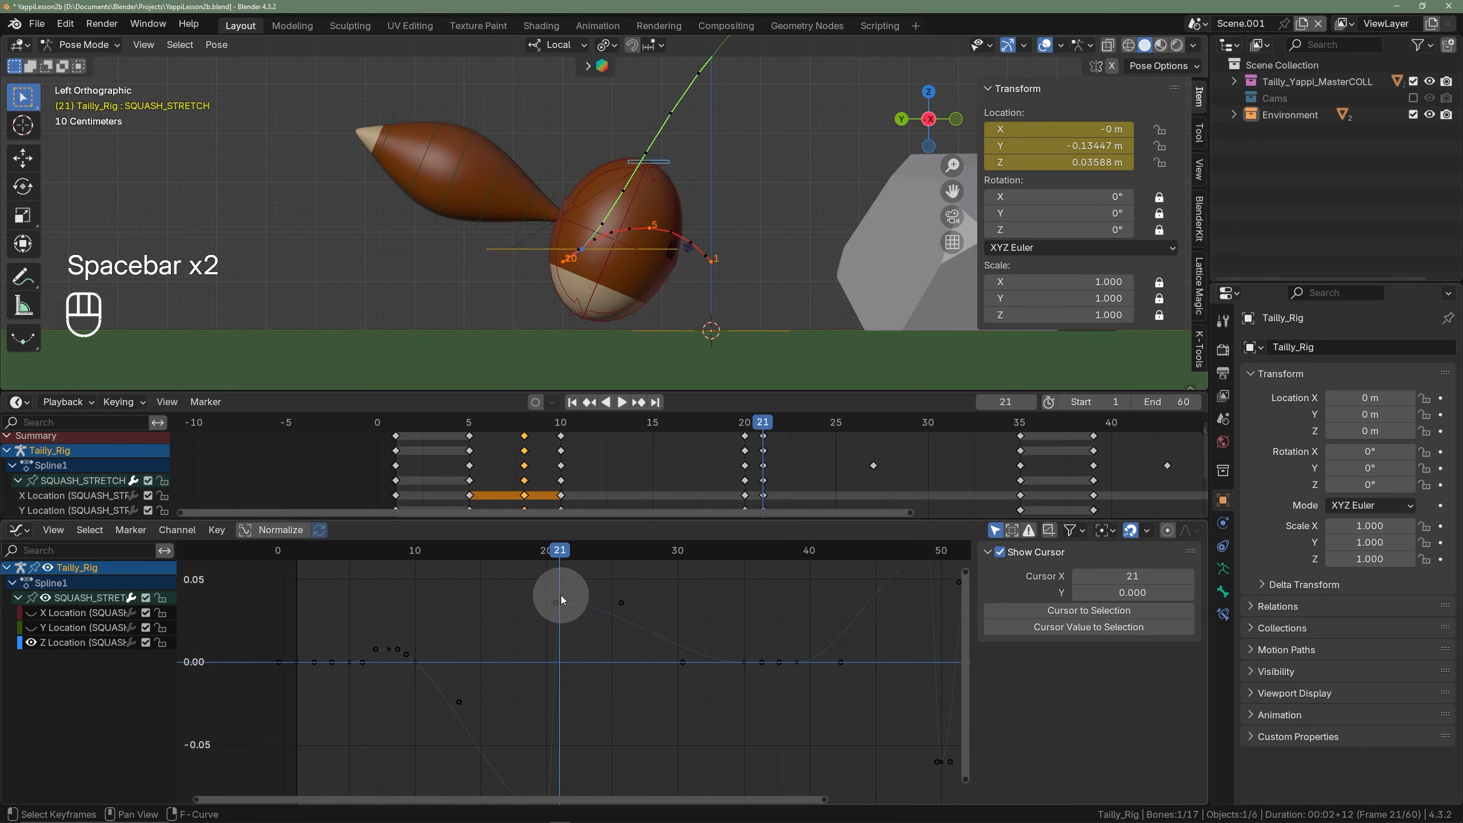
click(559, 603)
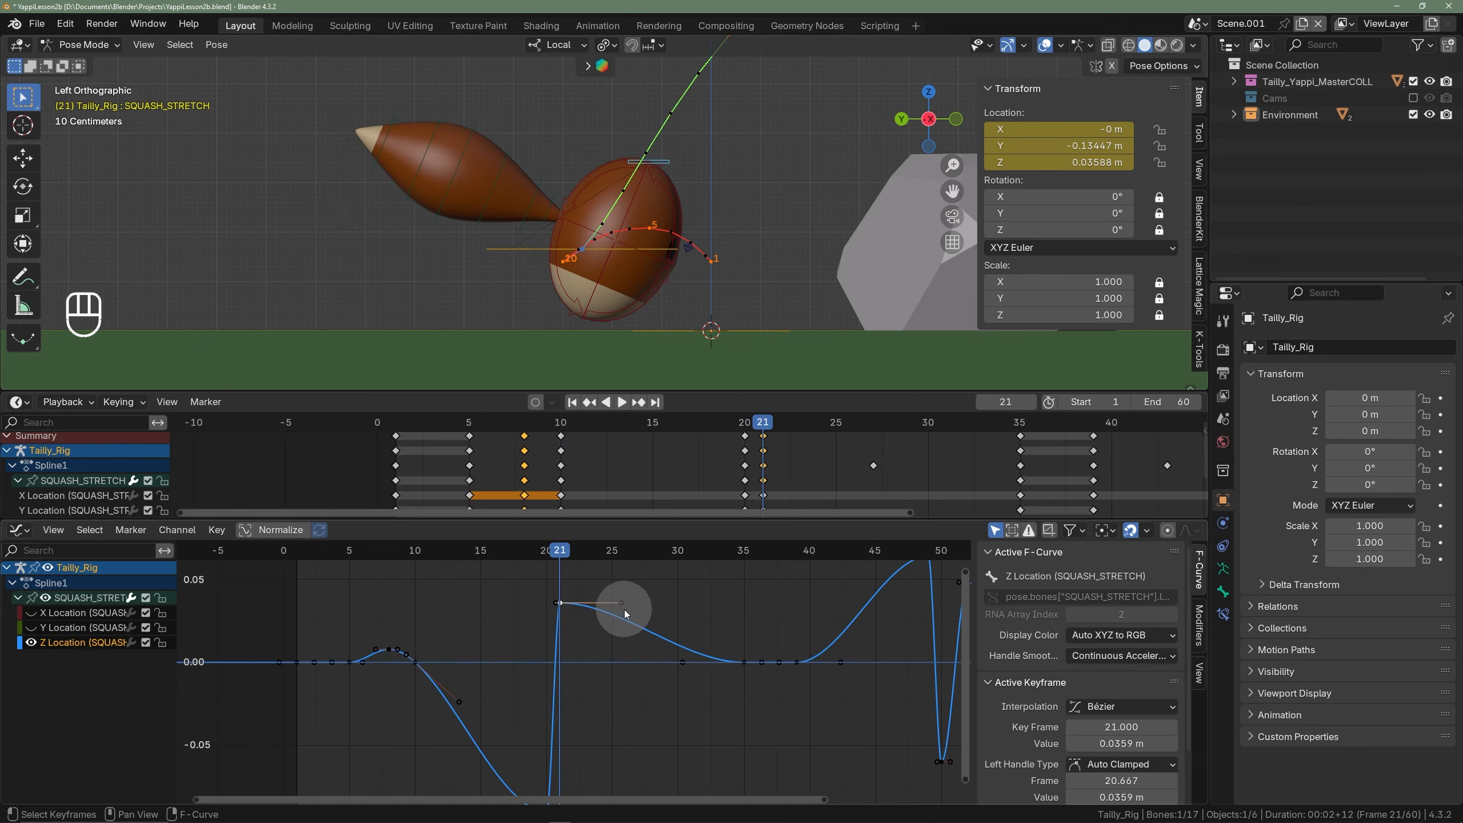
scroll(576, 669, down, 4)
shift+middle_drag(573, 675, 578, 634)
scroll(567, 708, up, 1)
scroll(567, 706, up, 1)
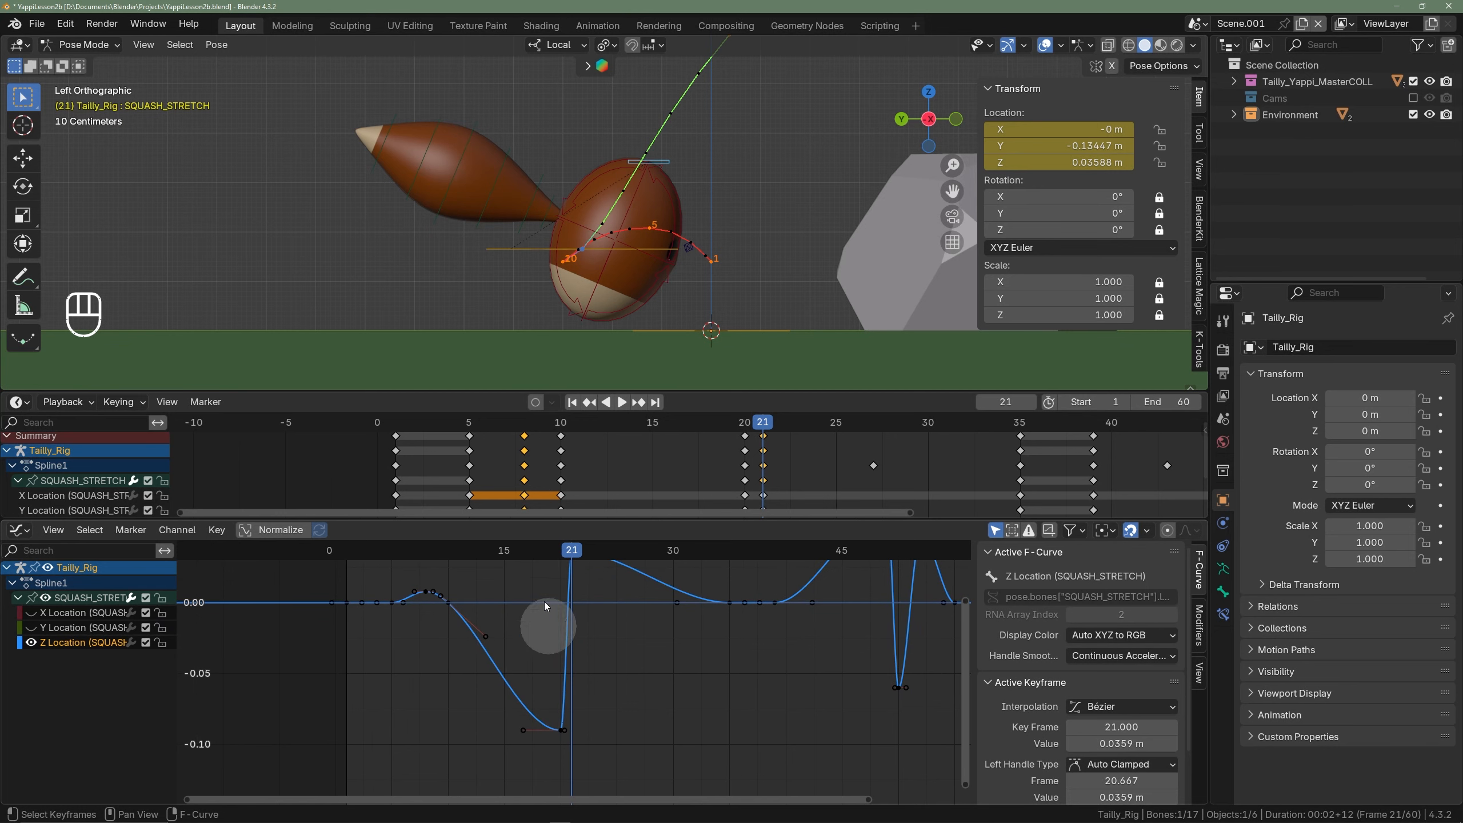
- Lengthen and tilt the handles of the Z Location key at frame 20, bringing the left handle to about frame 15.7, value -0.080
drag(532, 555, 566, 557)
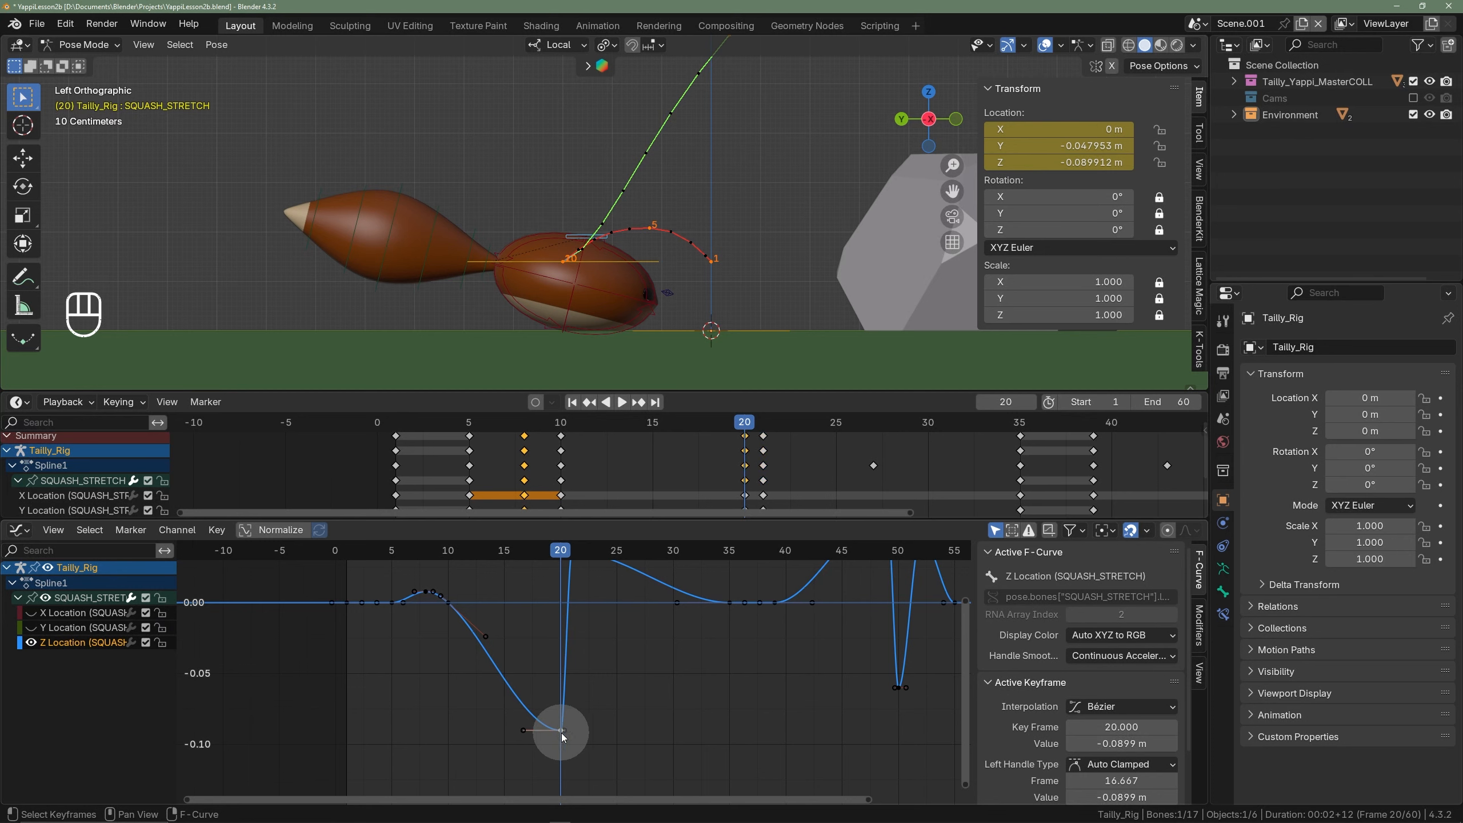
key(r)
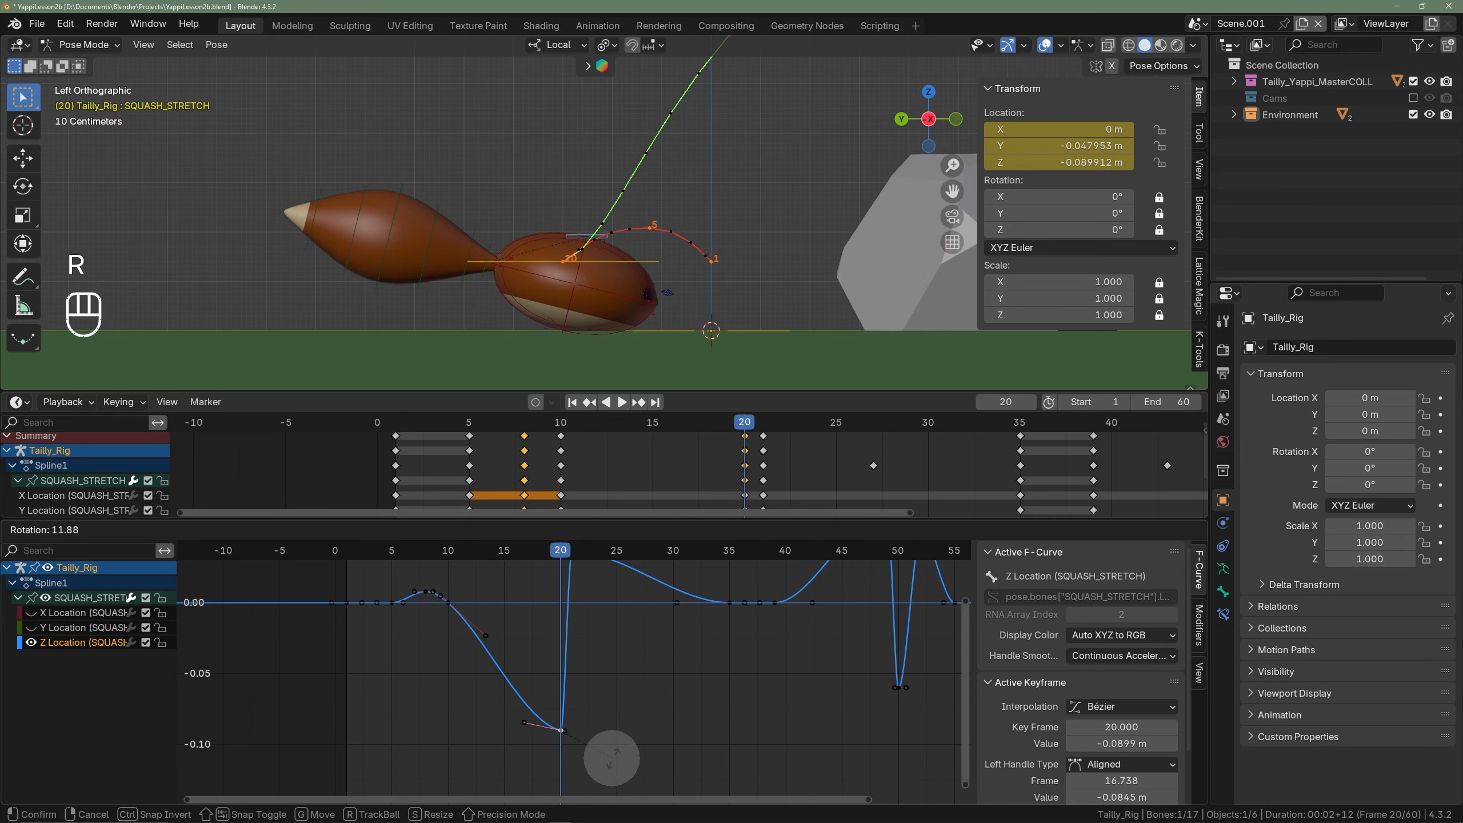
right_click(611, 756)
key(s)
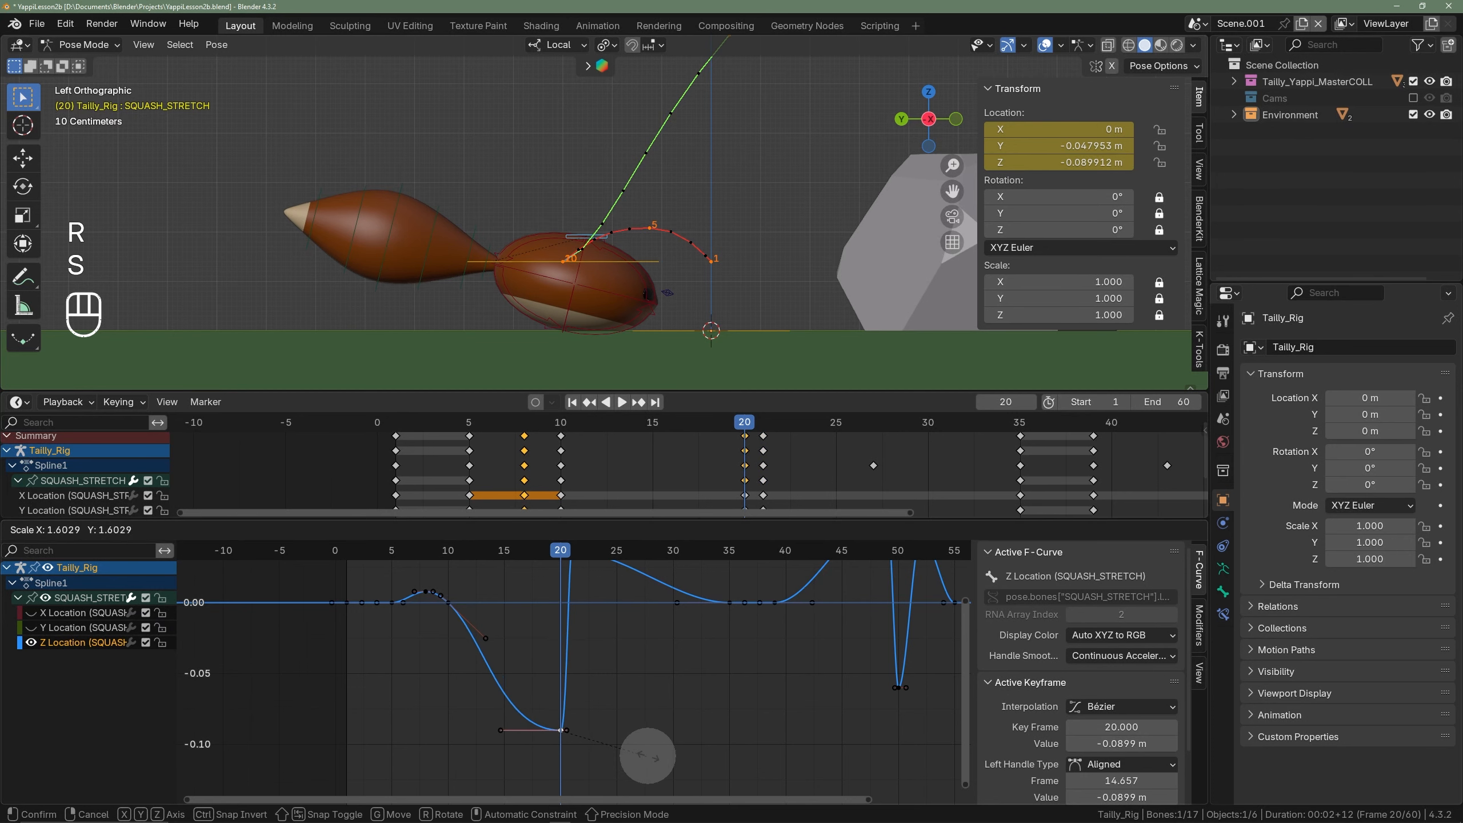
click(634, 755)
scroll(587, 758, down, 1)
key(r)
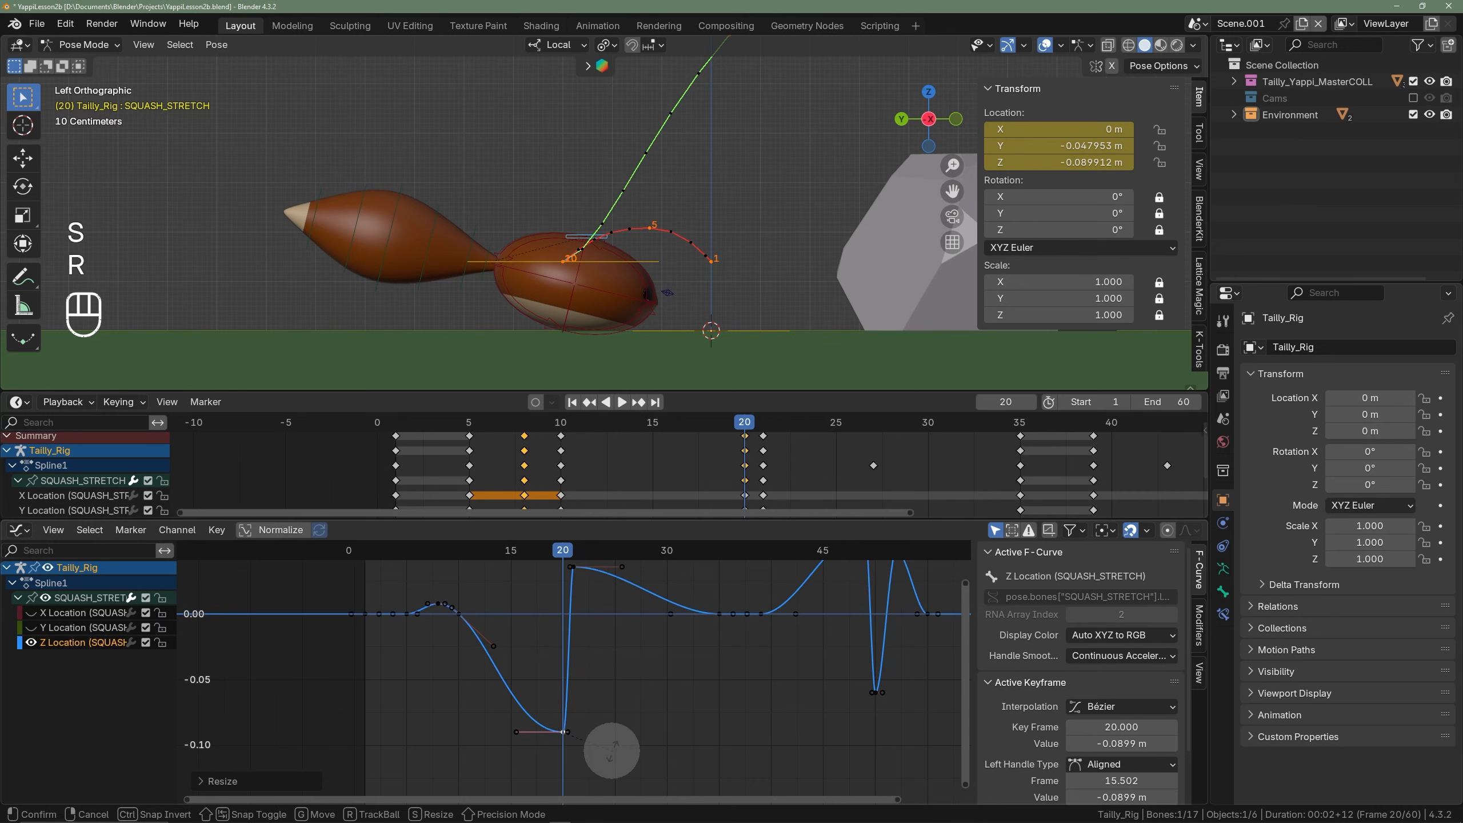
click(610, 749)
scroll(605, 663, down, 1)
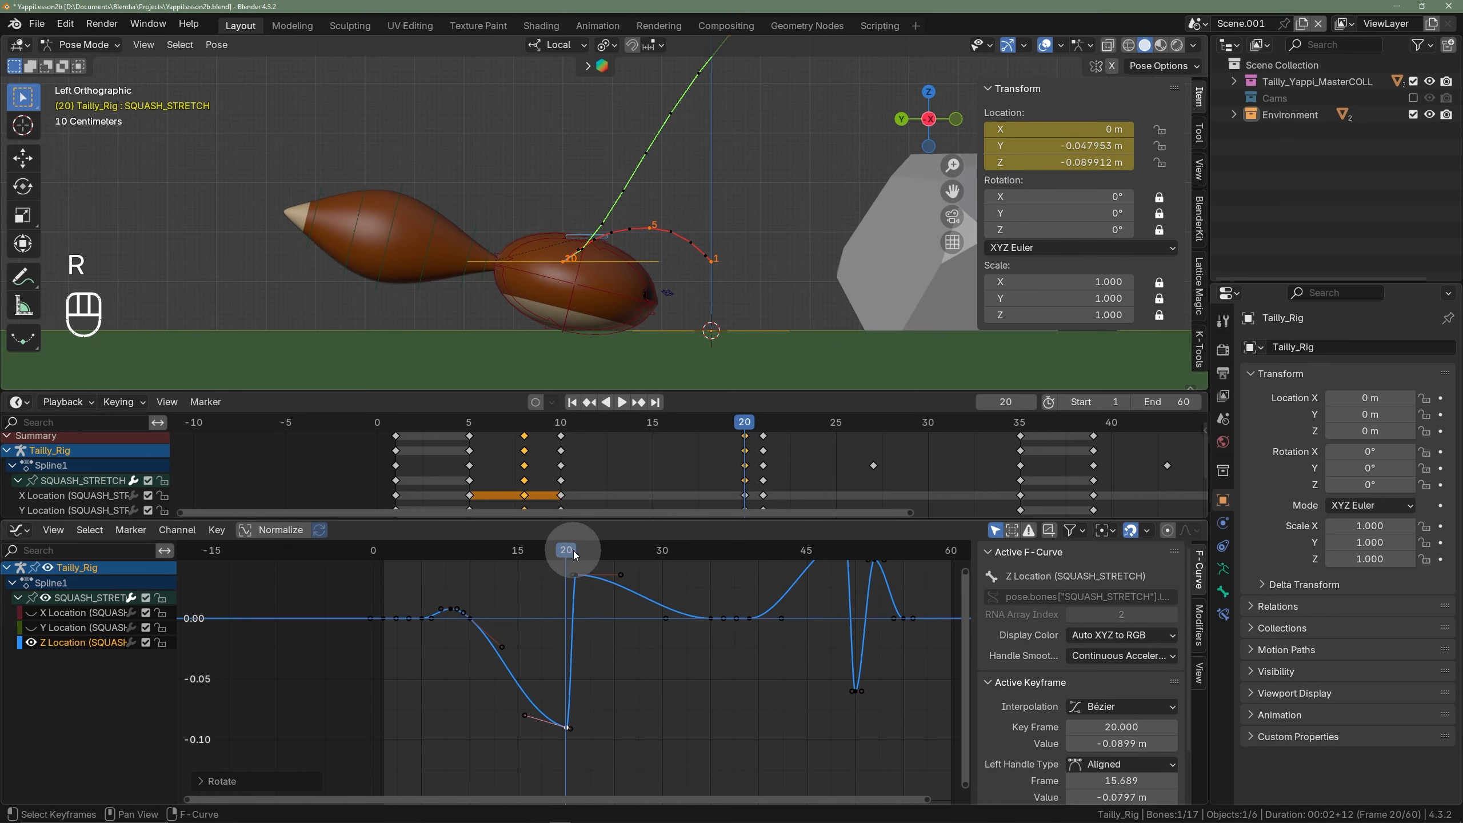
- Tilt the handles of the Z Location key at frame 21 for overshoot, placing the left handle at about frame 20.16, value 0.025
drag(575, 554, 580, 587)
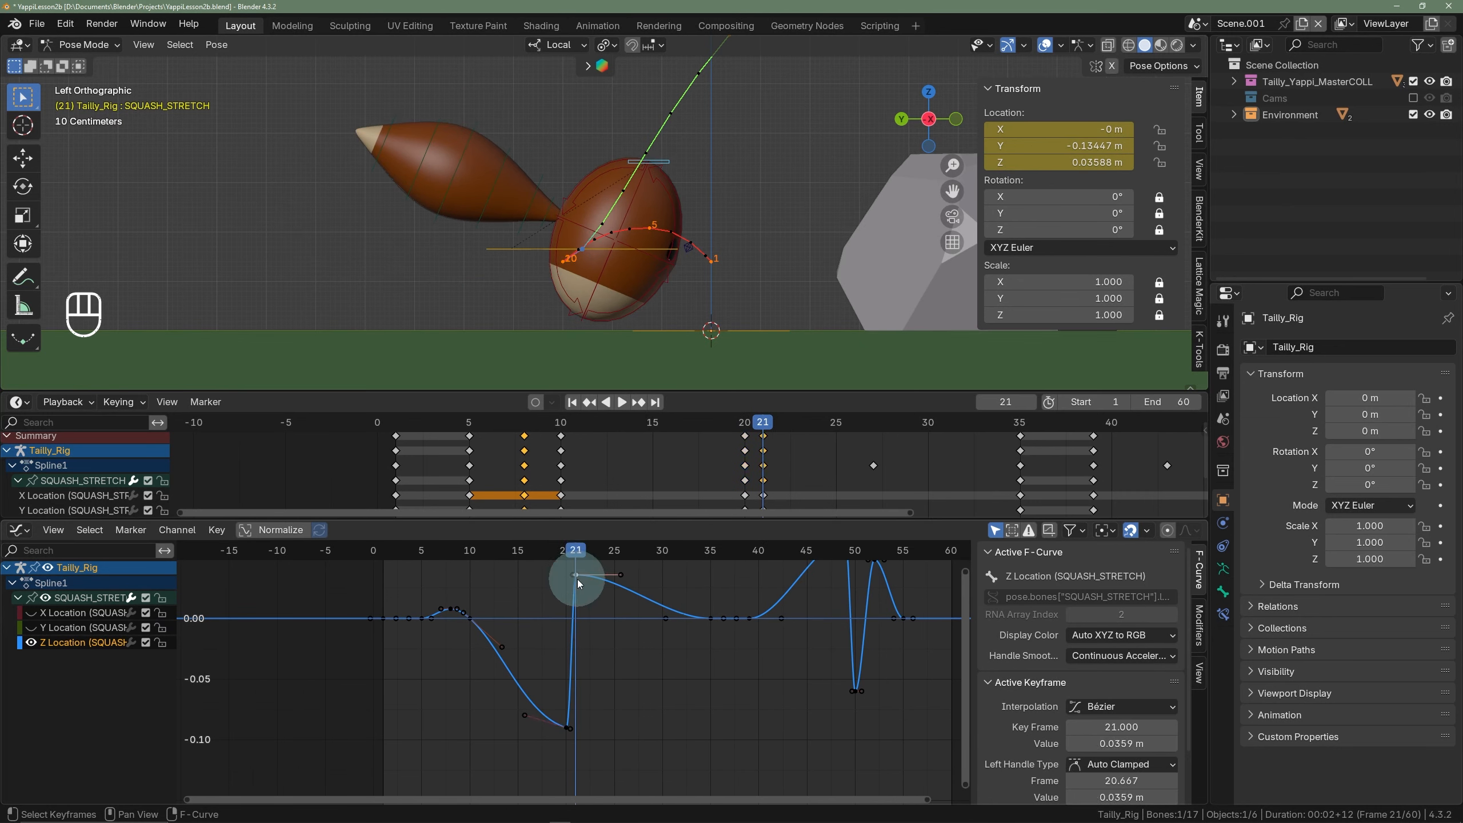
key(r)
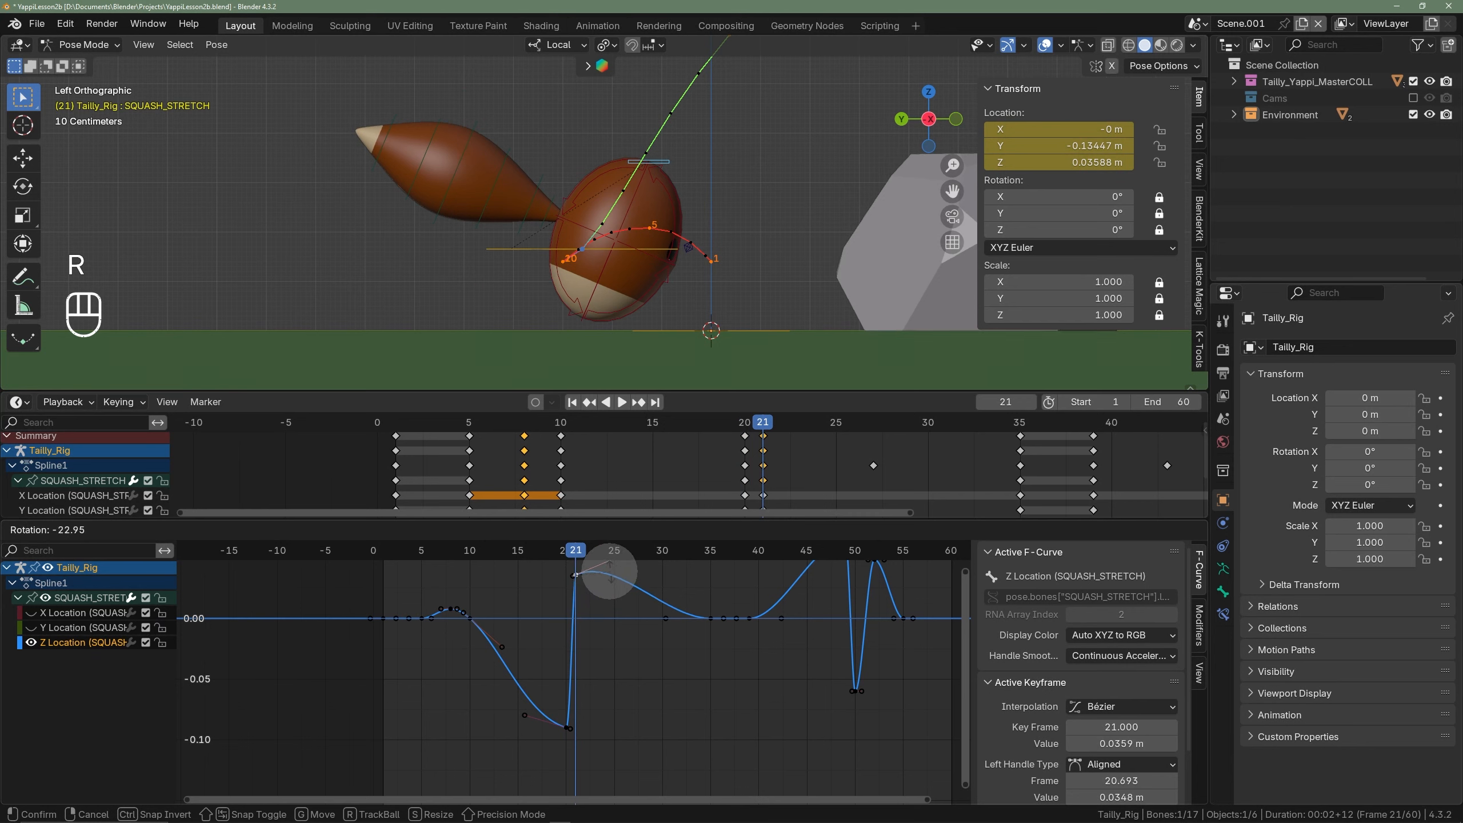
click(611, 571)
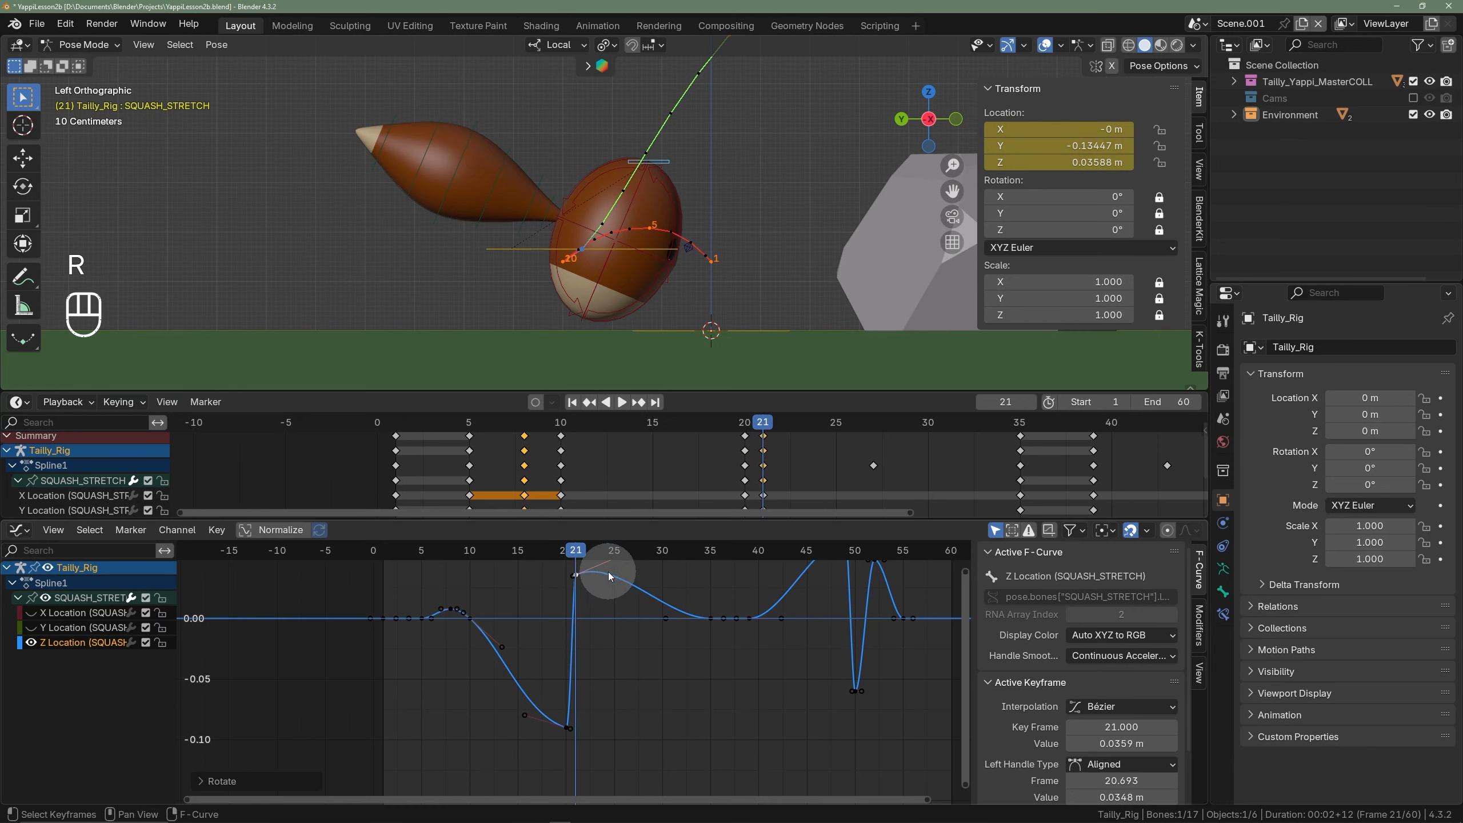
key(g)
click(566, 591)
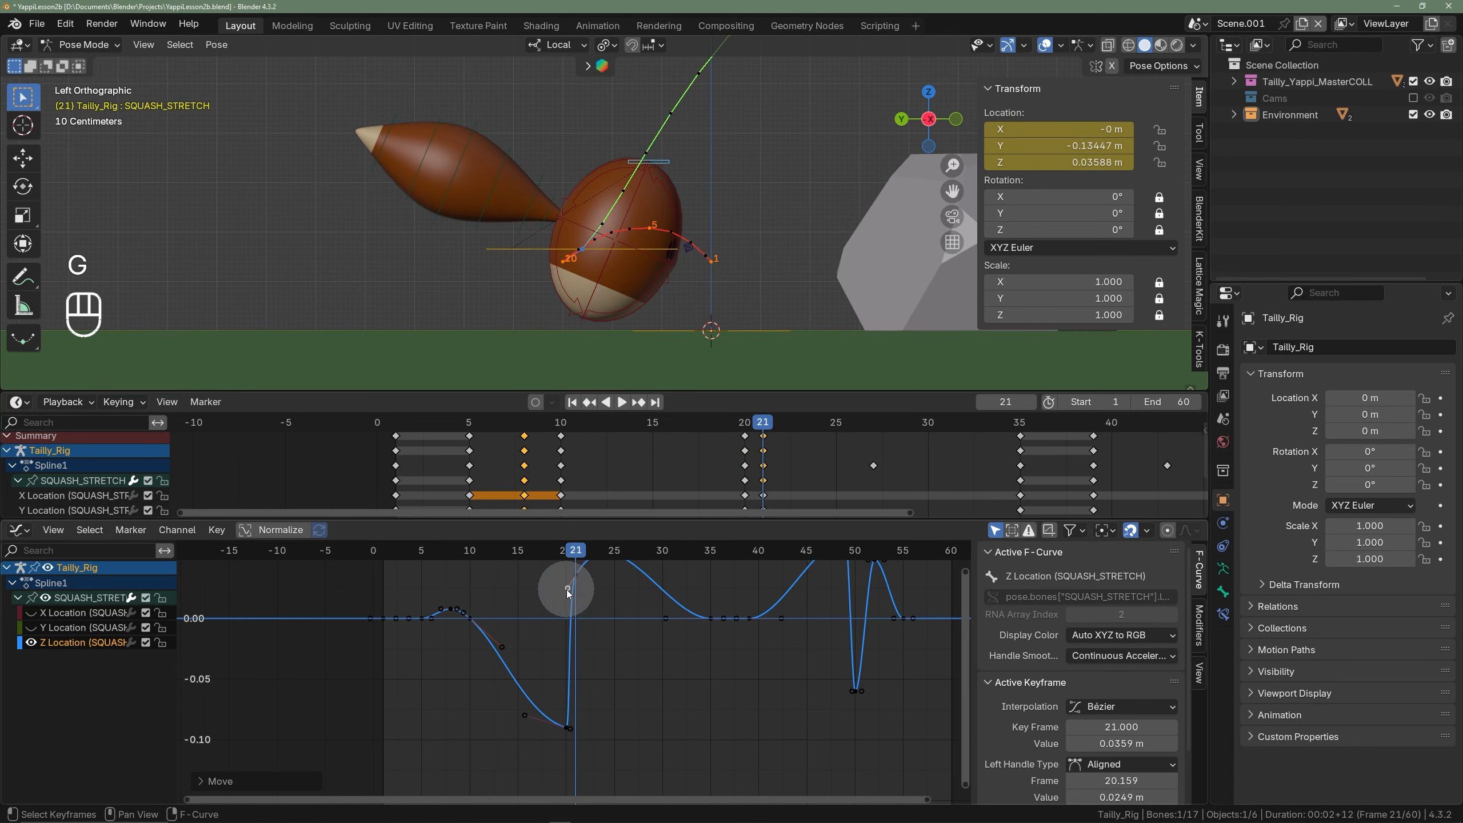
- Move the Z Location key from frame 21 to frame 22 along the time axis only, keeping its value
scroll(569, 590, down, 2)
middle_drag(584, 595, 554, 623)
drag(541, 557, 552, 575)
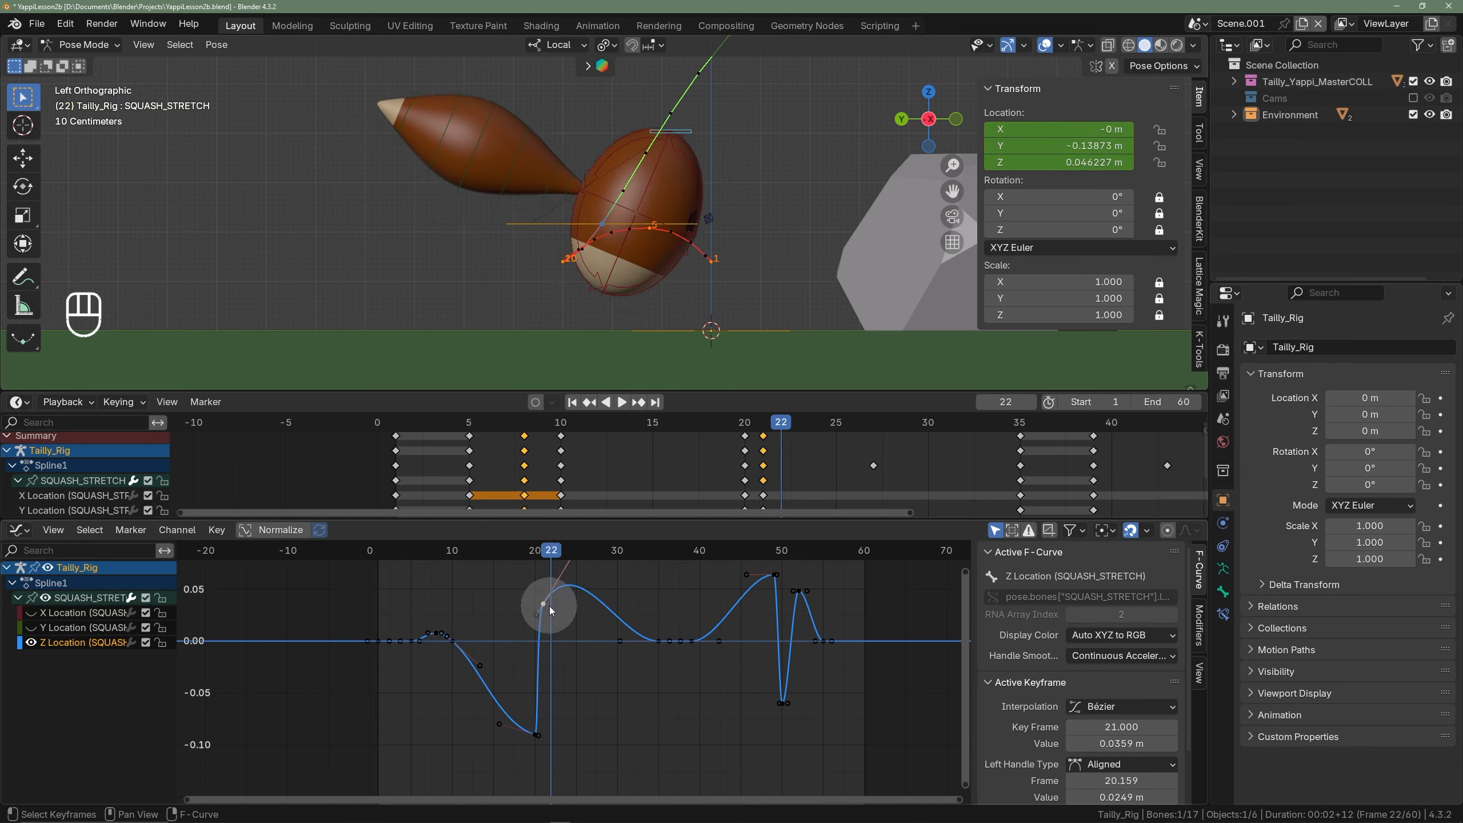
key(g)
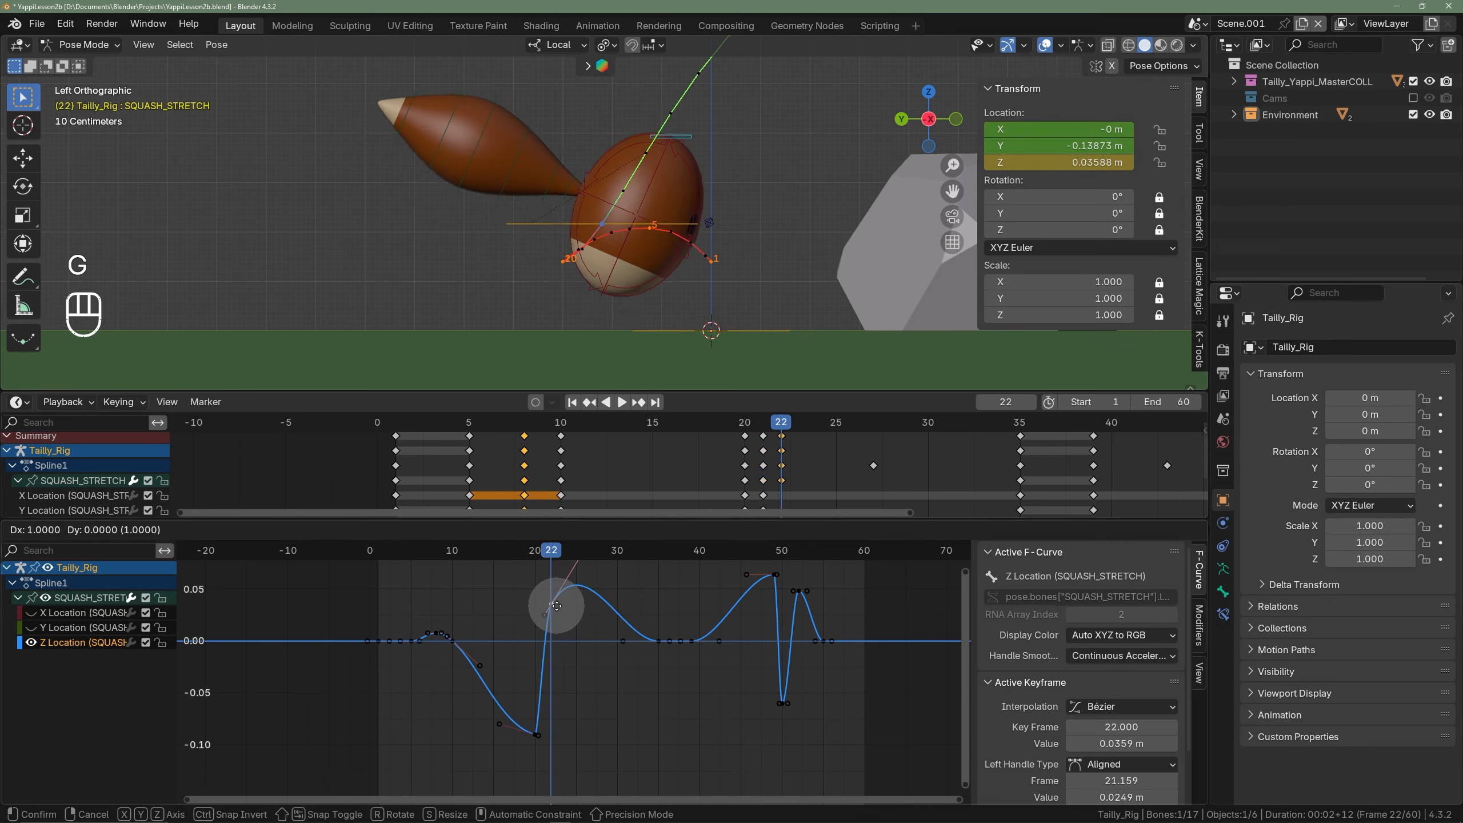
key(x)
click(557, 605)
- Play the jump through to frame 60 with the whole motion path in view to check the stretch timing
key(space)
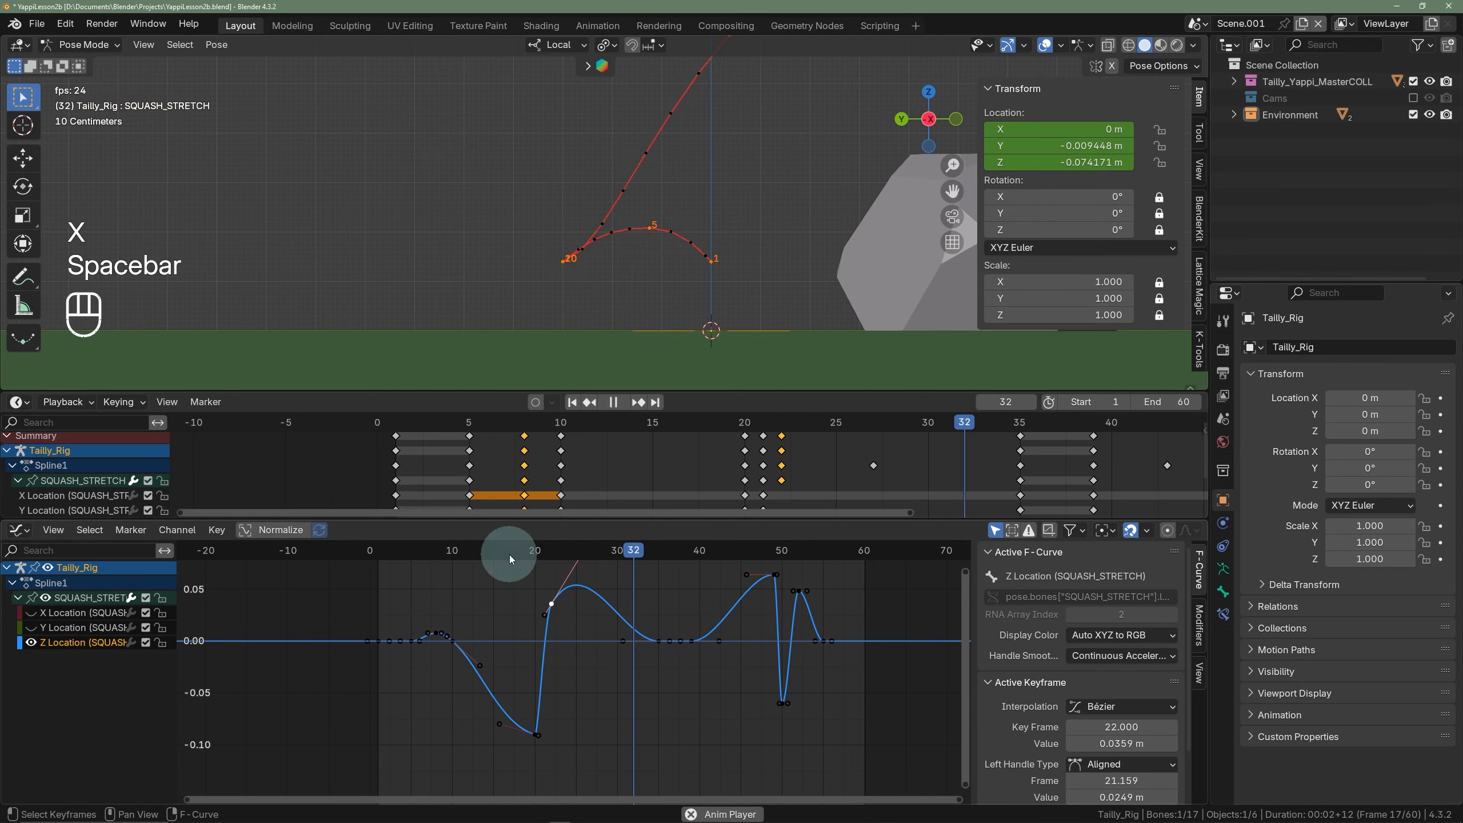
scroll(691, 219, down, 4)
shift+middle_drag(684, 199, 605, 241)
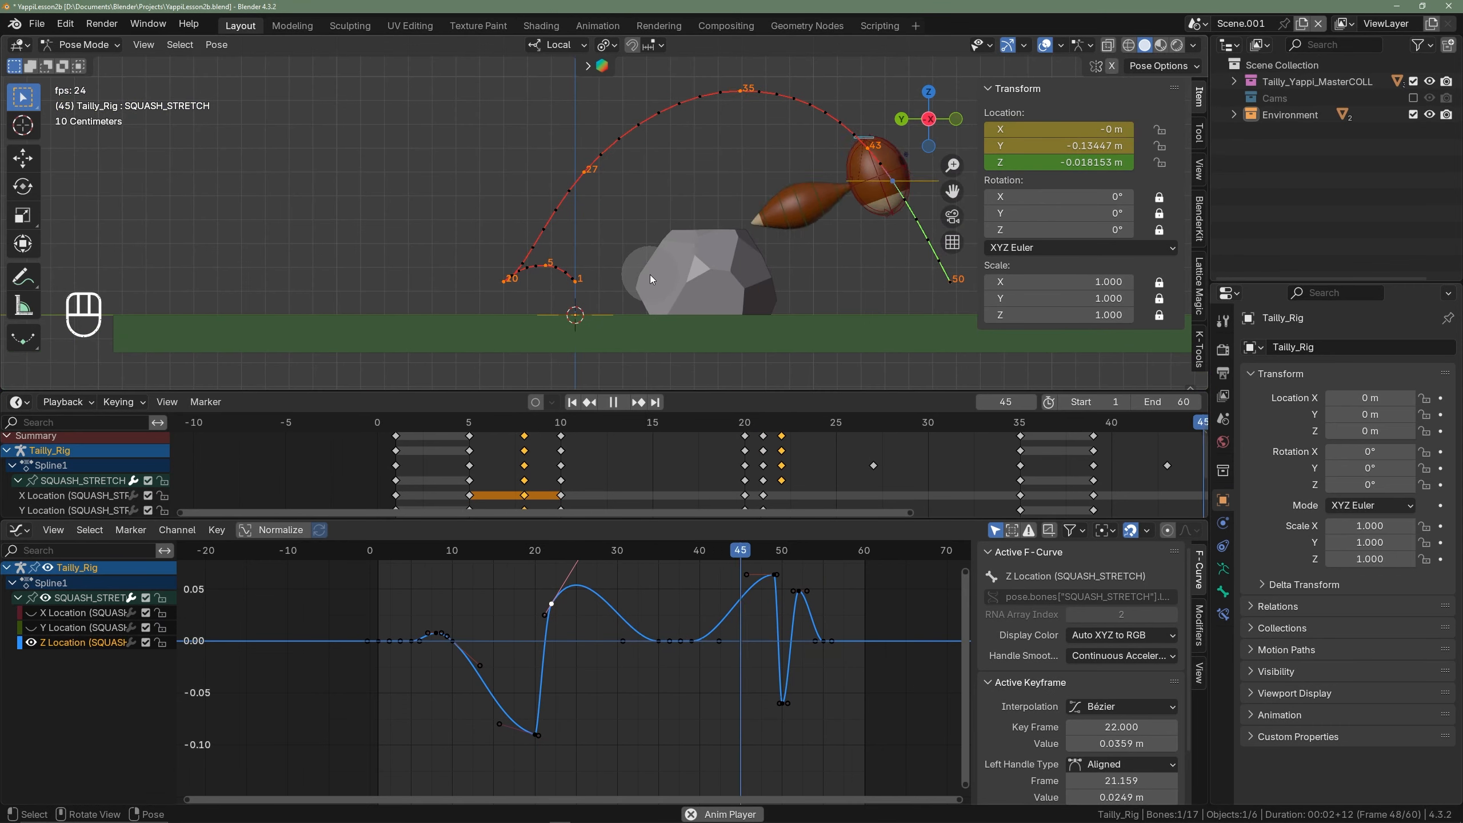
key(space)
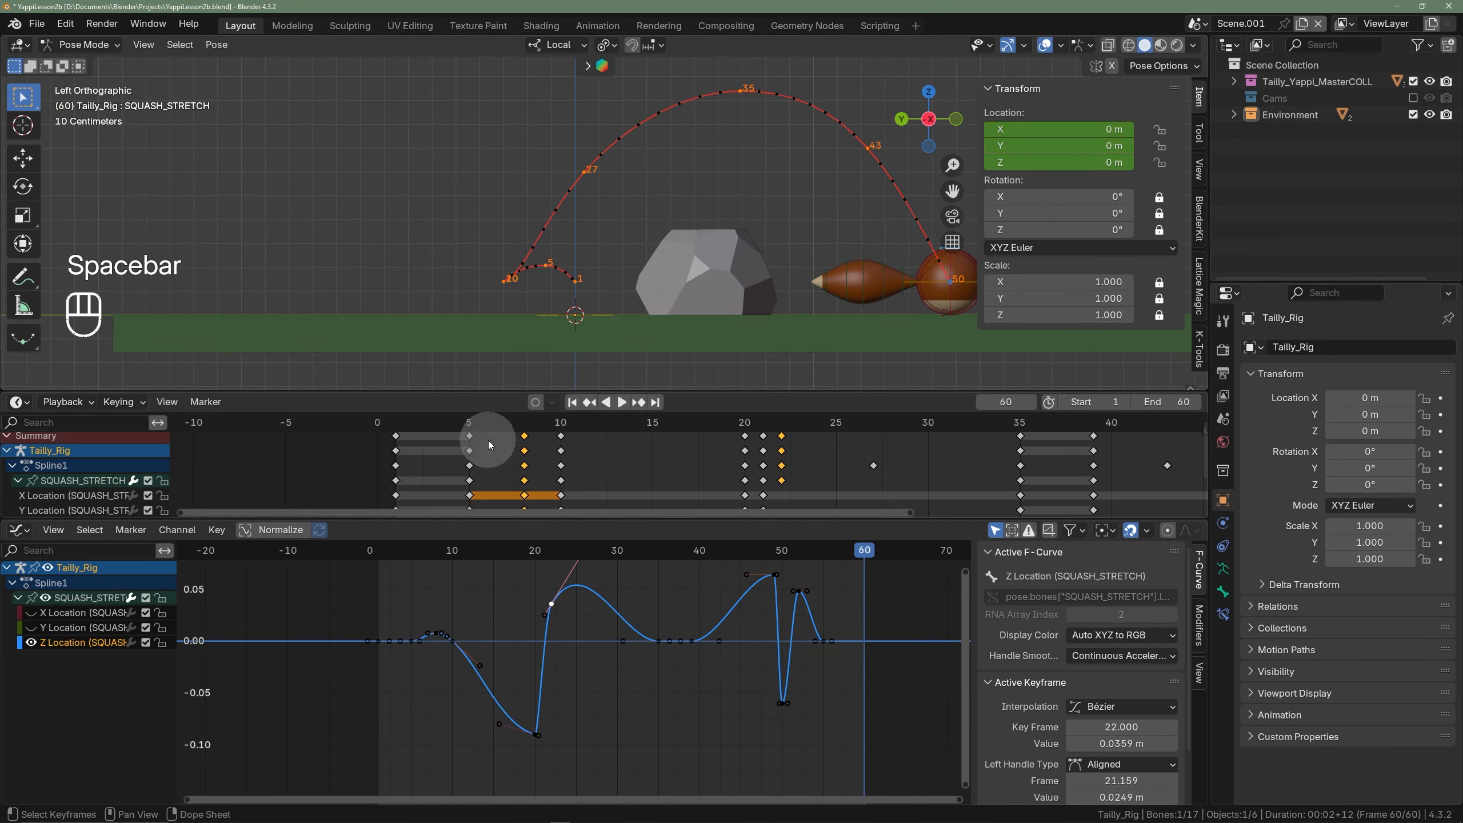
- Play the jump from frame 1 several times with the full motion path in view to check how the tail follows the body
click(31, 642)
key(space)
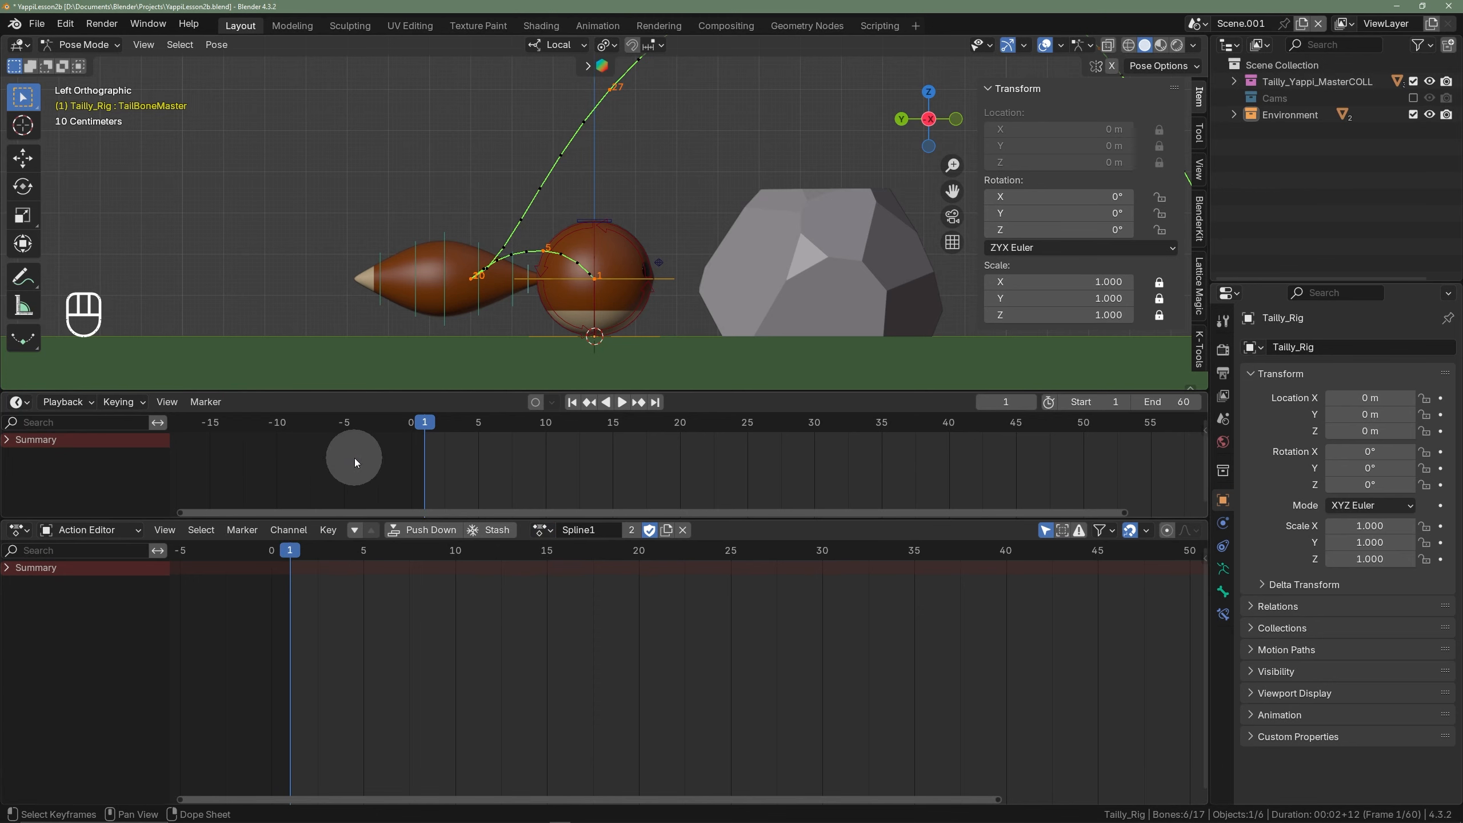
key(space)
shift+middle_drag(612, 211, 513, 262)
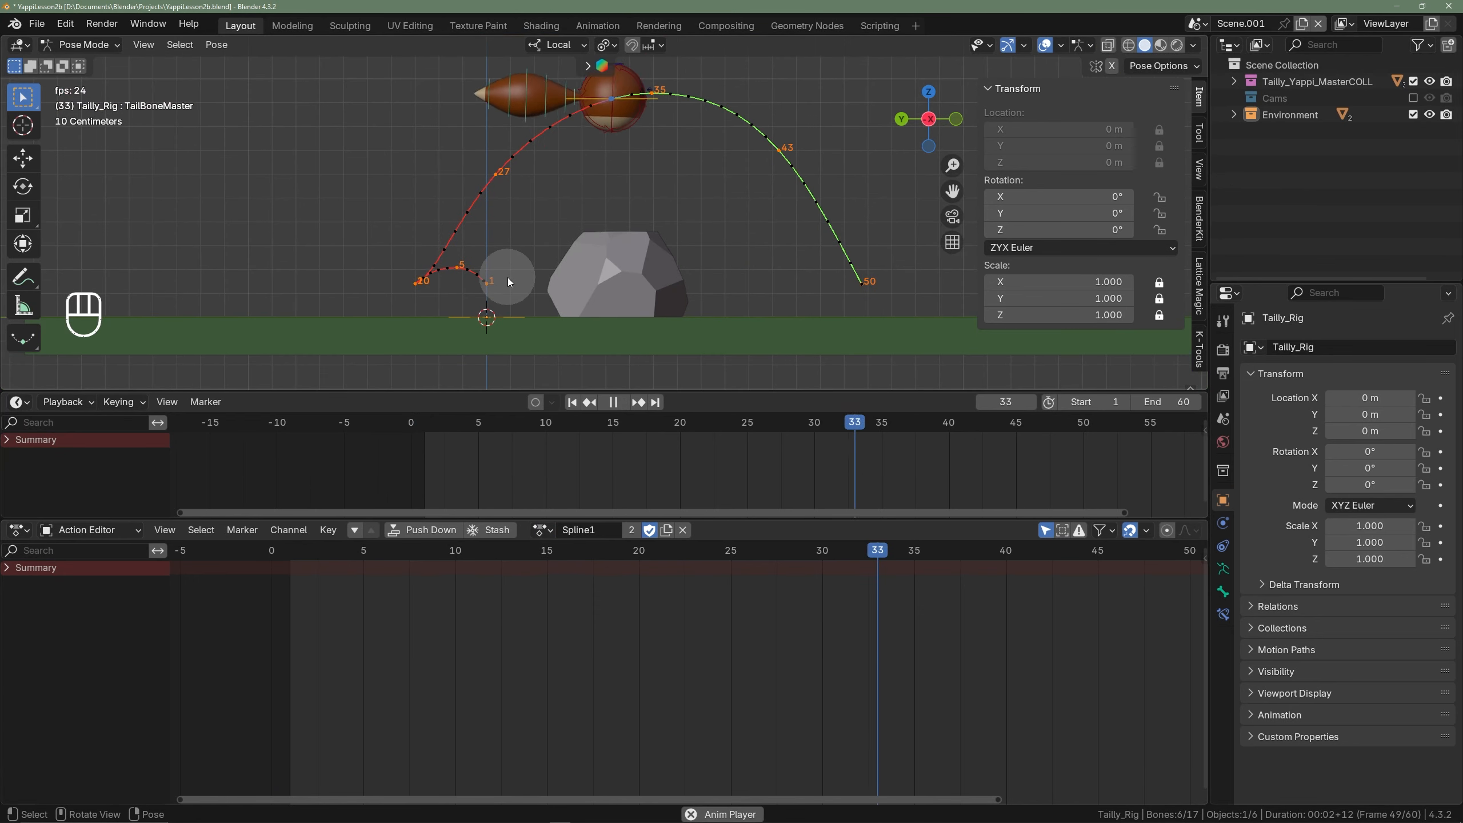
key(space)
click(422, 429)
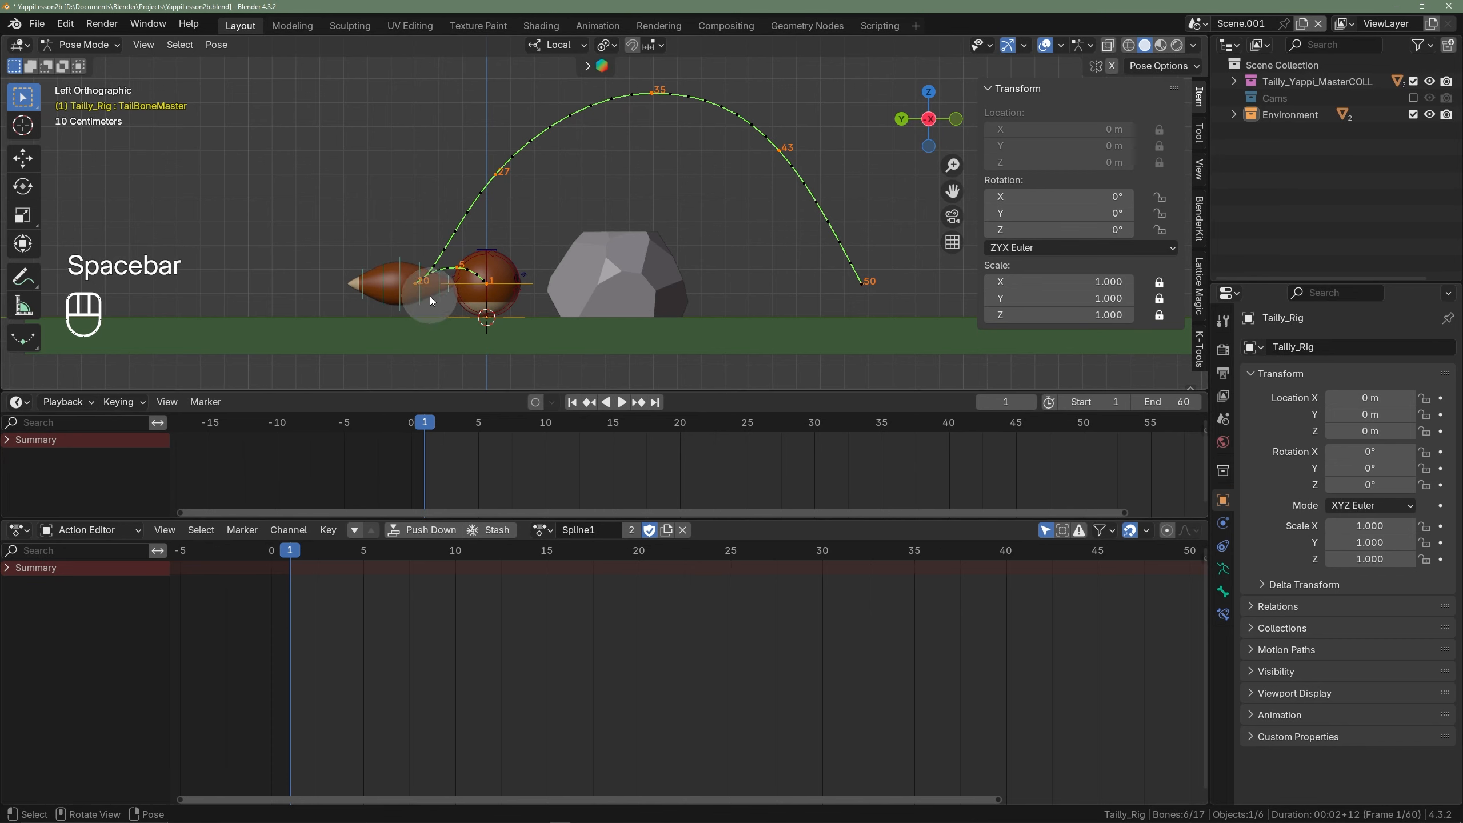
scroll(430, 297, up, 2)
shift+middle_drag(437, 295, 484, 343)
scroll(472, 312, down, 3)
key(space)
key(space)
click(425, 429)
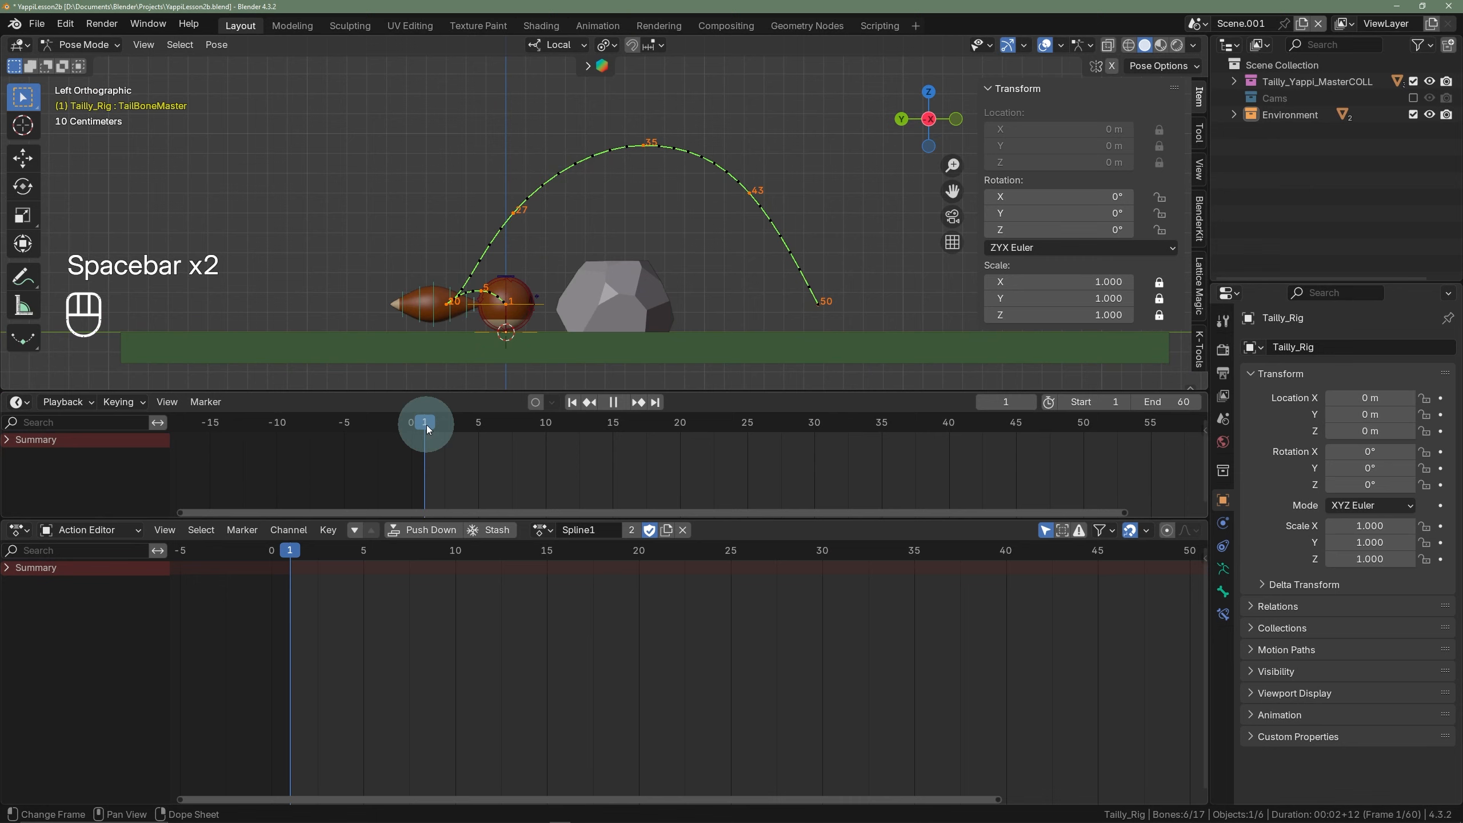
- Key the rotation of the TailBoneMaster bone at 0° on frame 1 and again on frame 10
scroll(476, 322, up, 4)
click(477, 312)
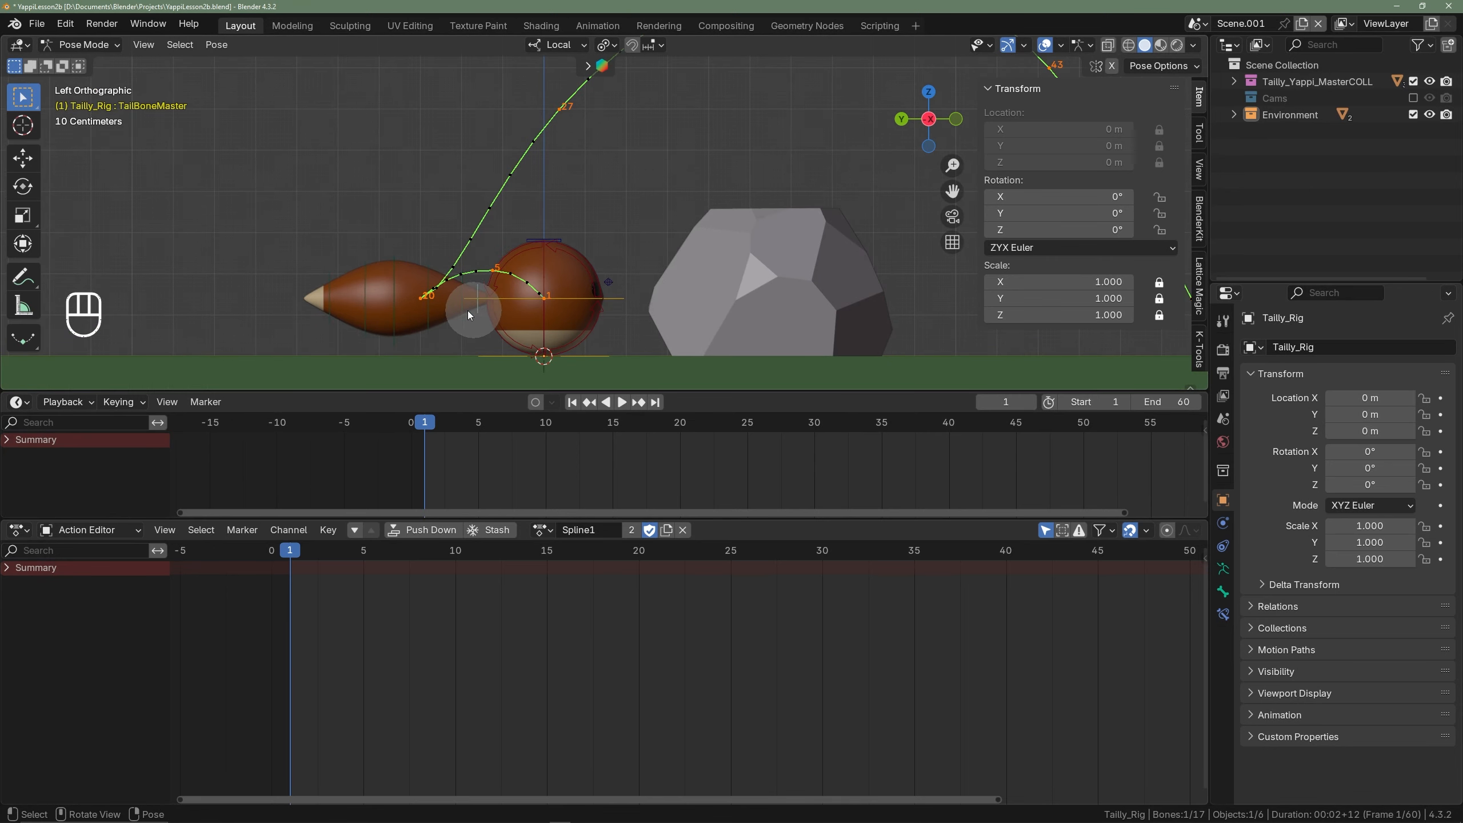
scroll(487, 306, down, 2)
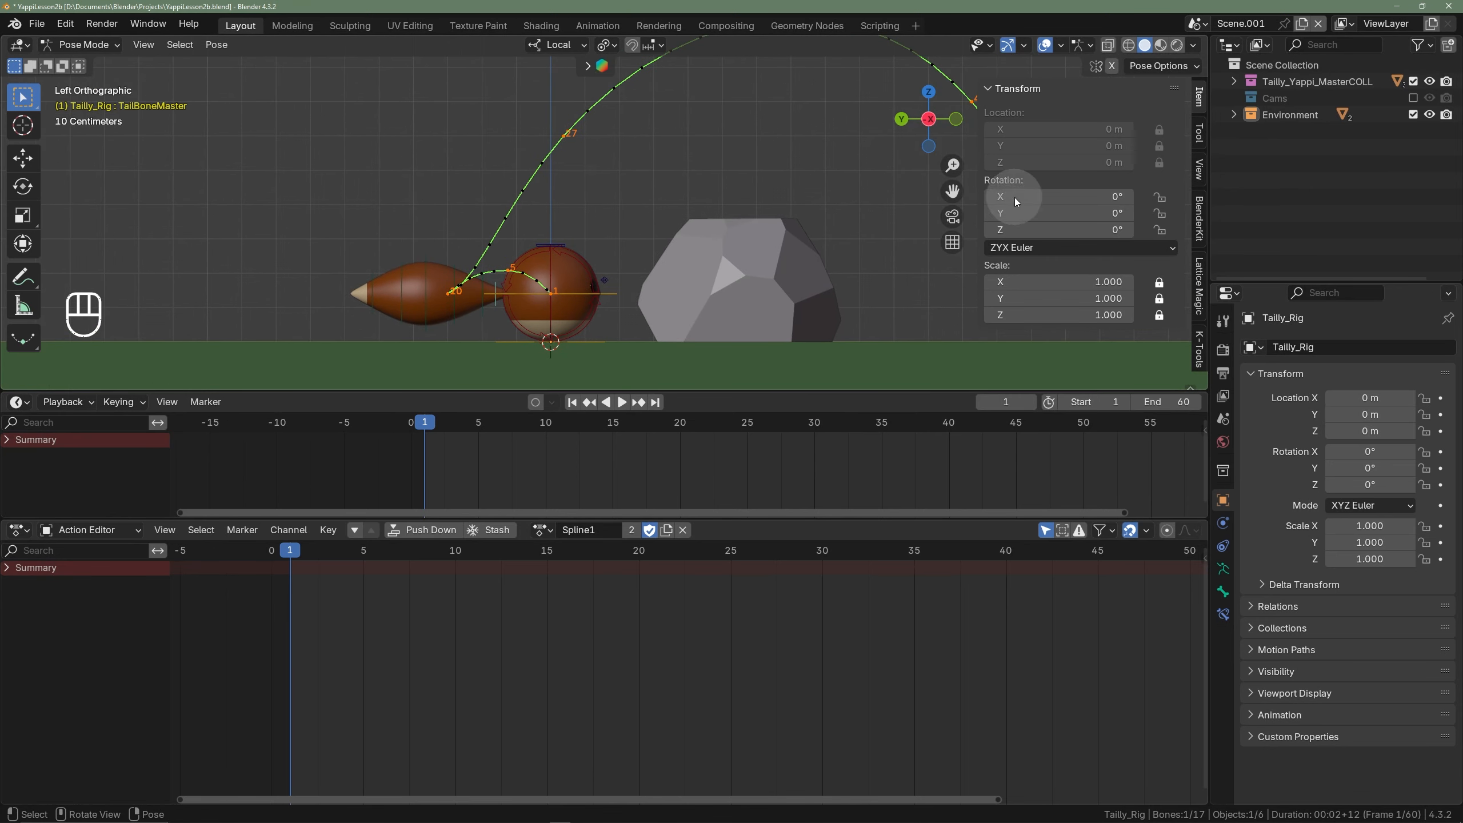
key(i)
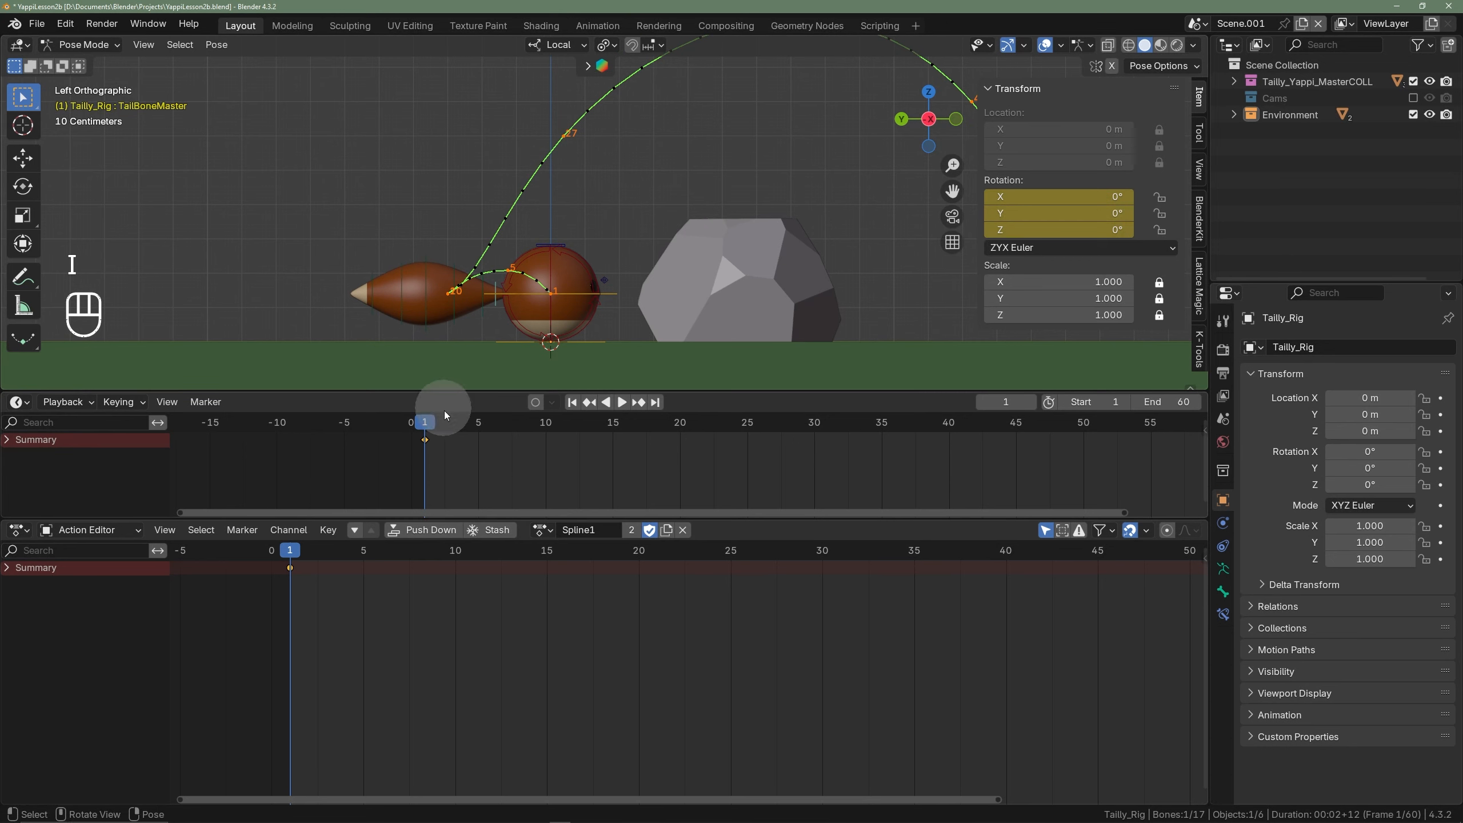
click(542, 425)
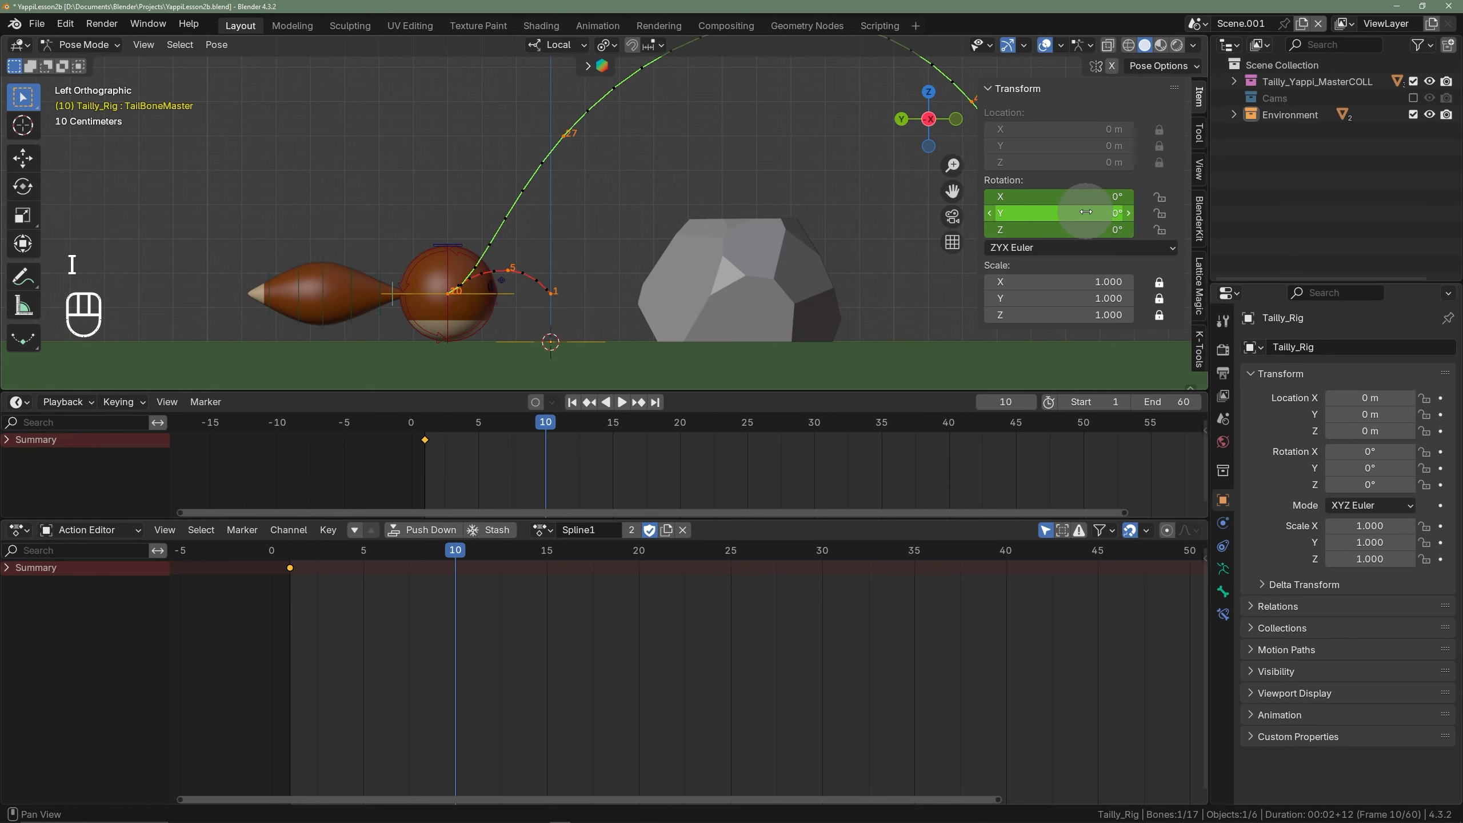
key(i)
- Raise the tail at frame 20 by rotating TailBoneMaster to about 43.9° on X and key its rotation
drag(547, 428, 675, 434)
click(458, 276)
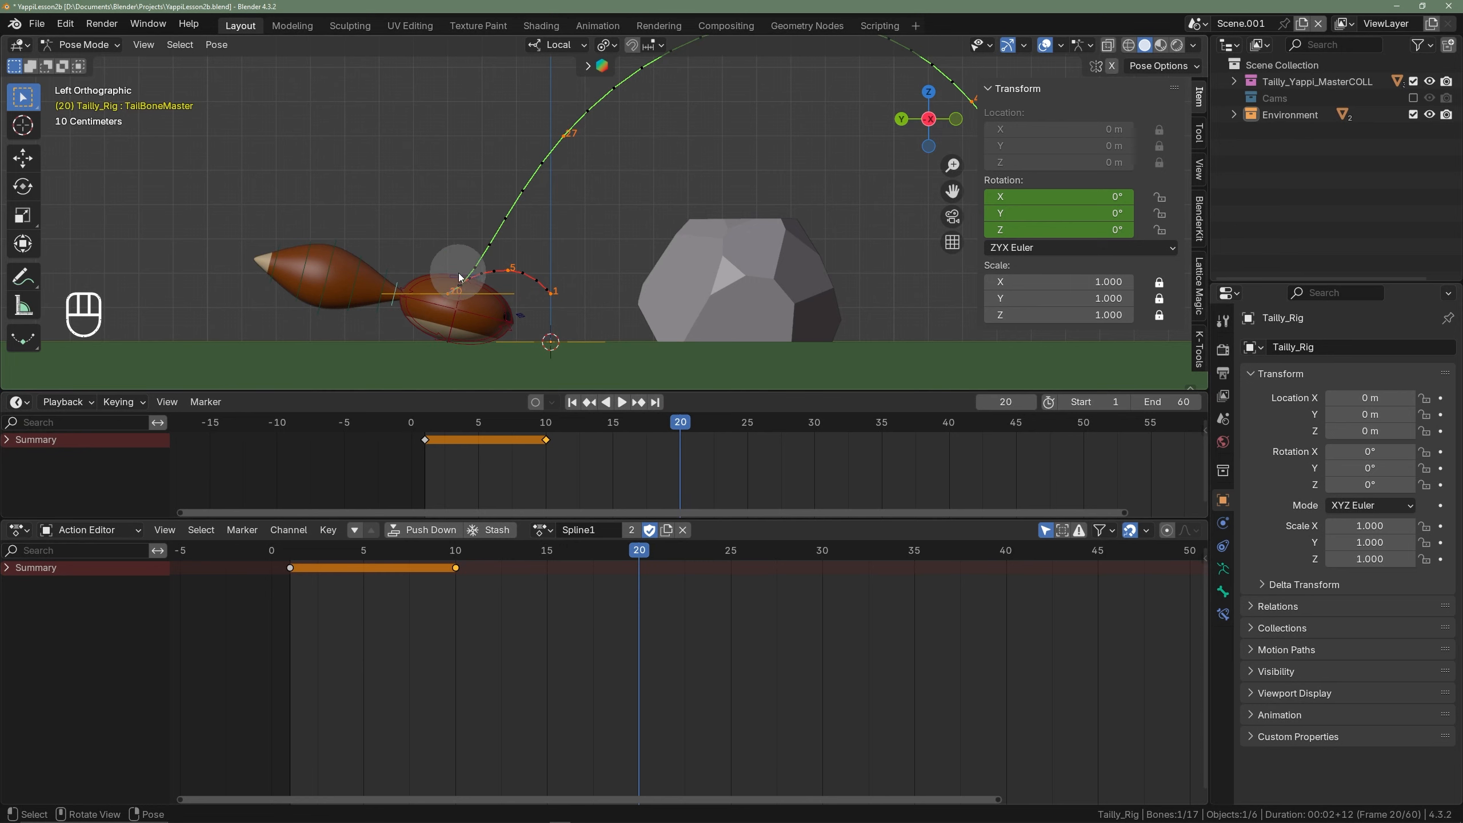
key(r)
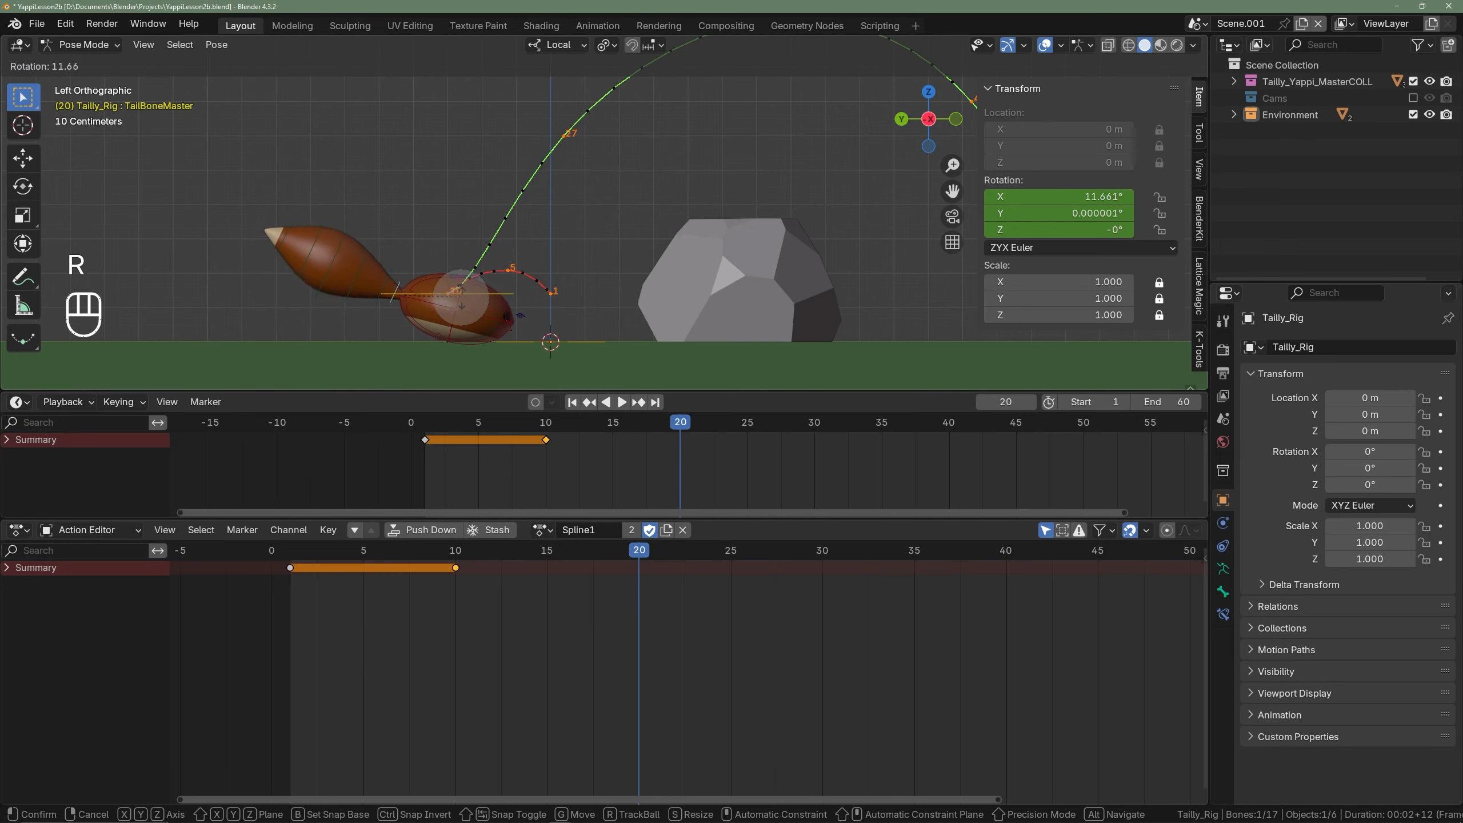
click(425, 310)
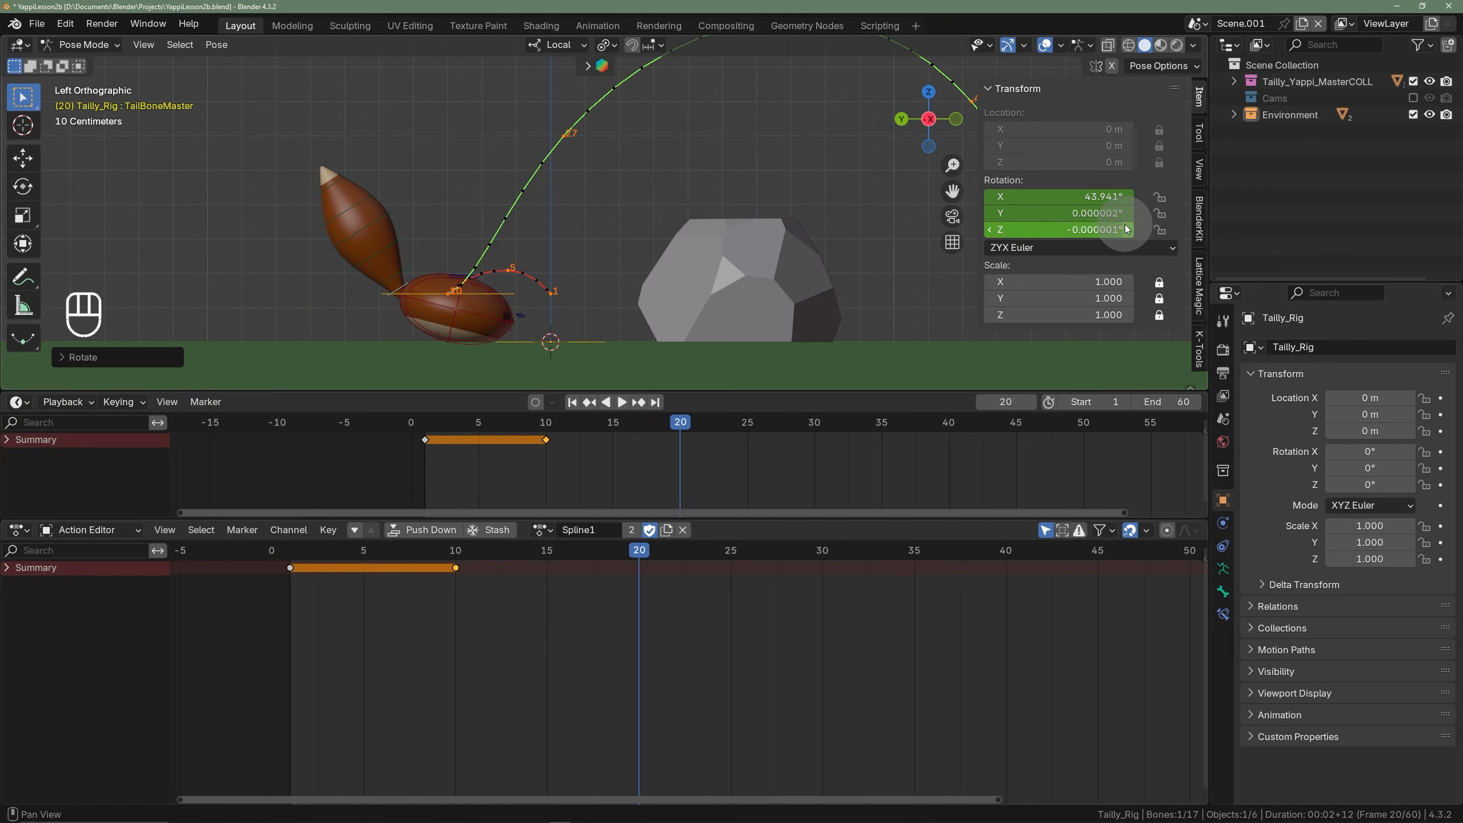
key(i)
- Lower the tail at frame 22 by rotating TailBoneMaster to about -3.3° on X and key its rotation
scroll(614, 298, down, 2)
shift+middle_drag(599, 256, 568, 283)
click(679, 424)
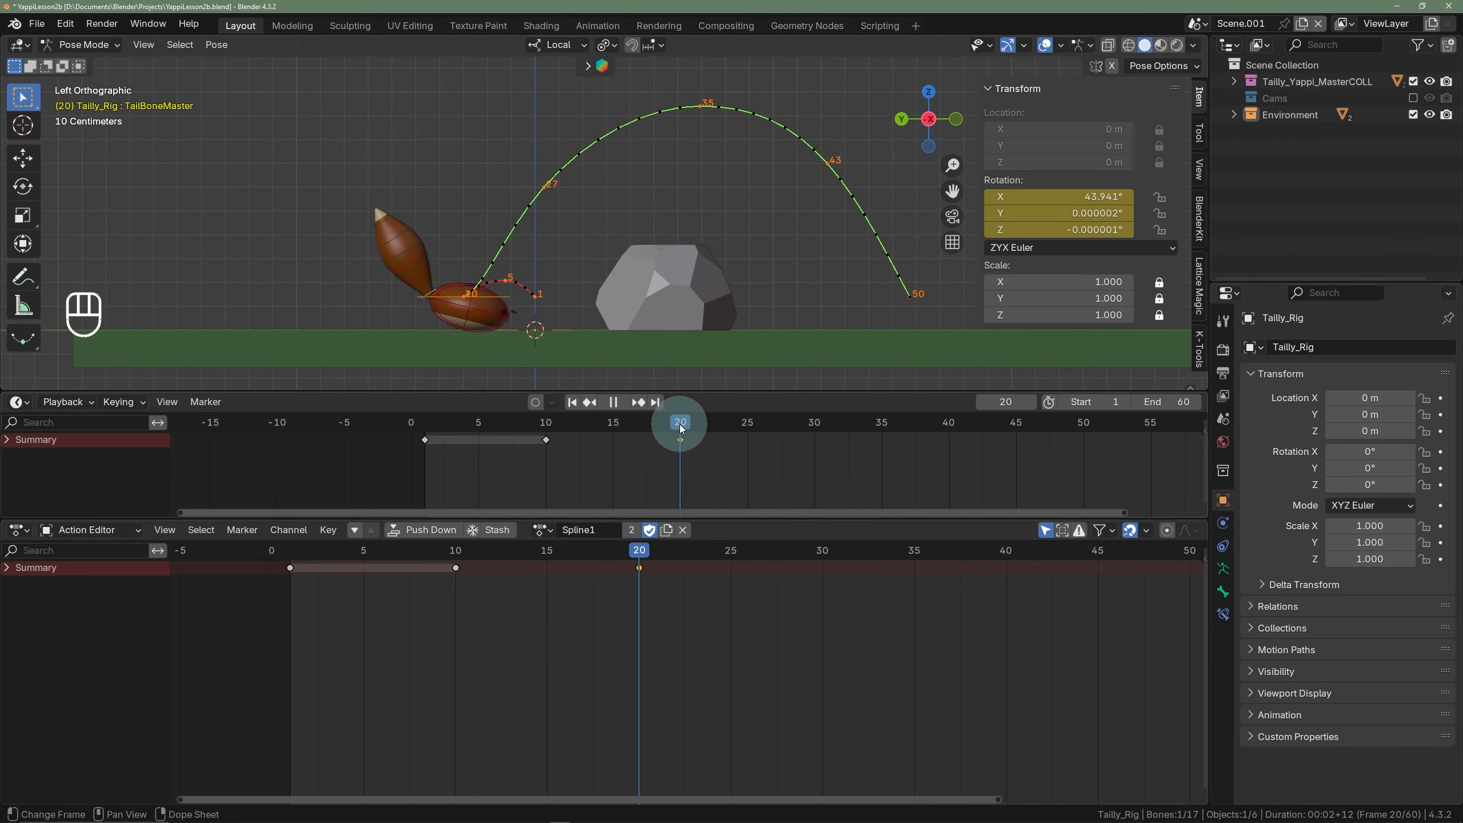
drag(679, 424, 705, 425)
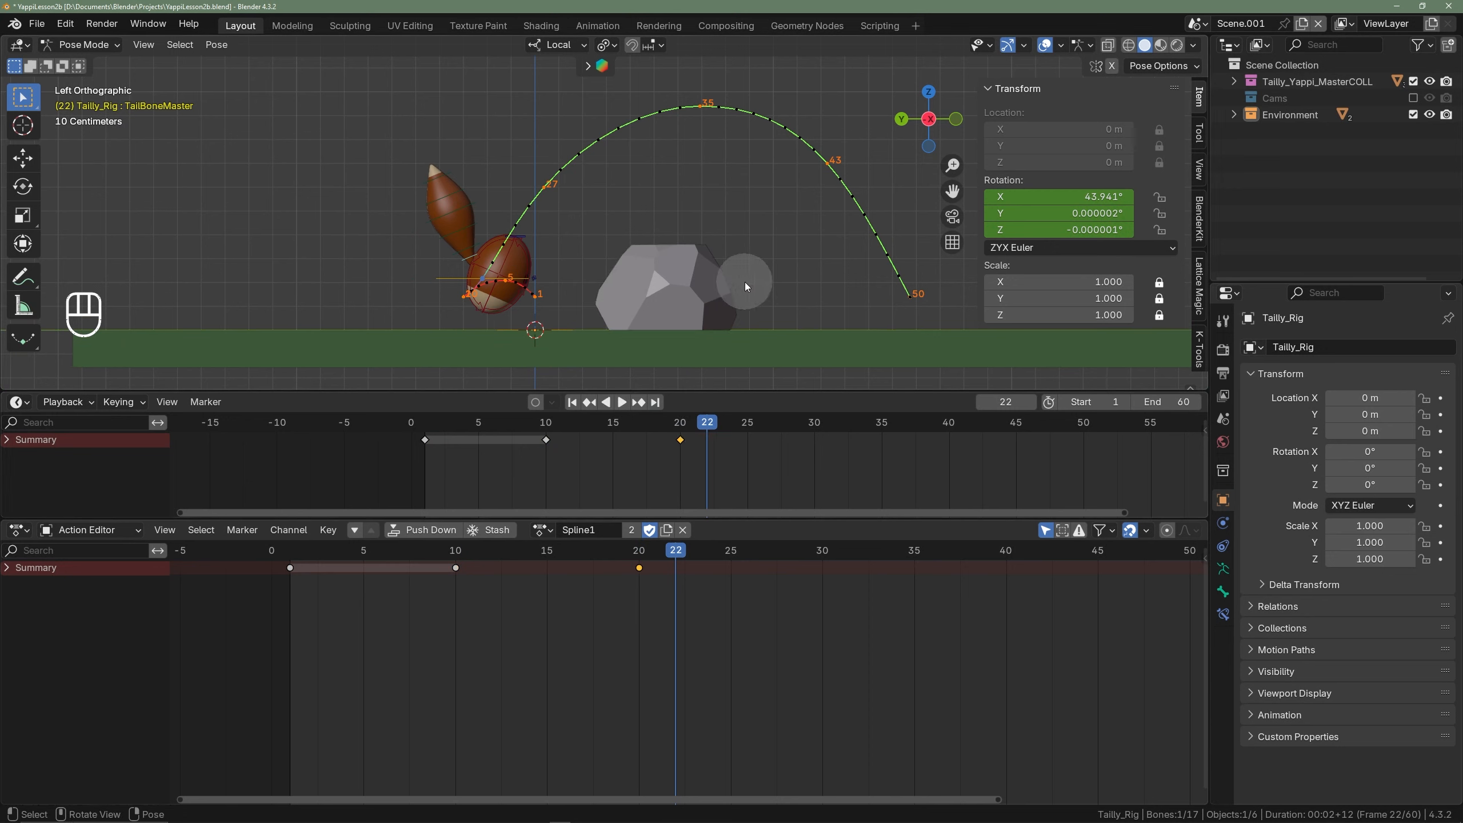
key(r)
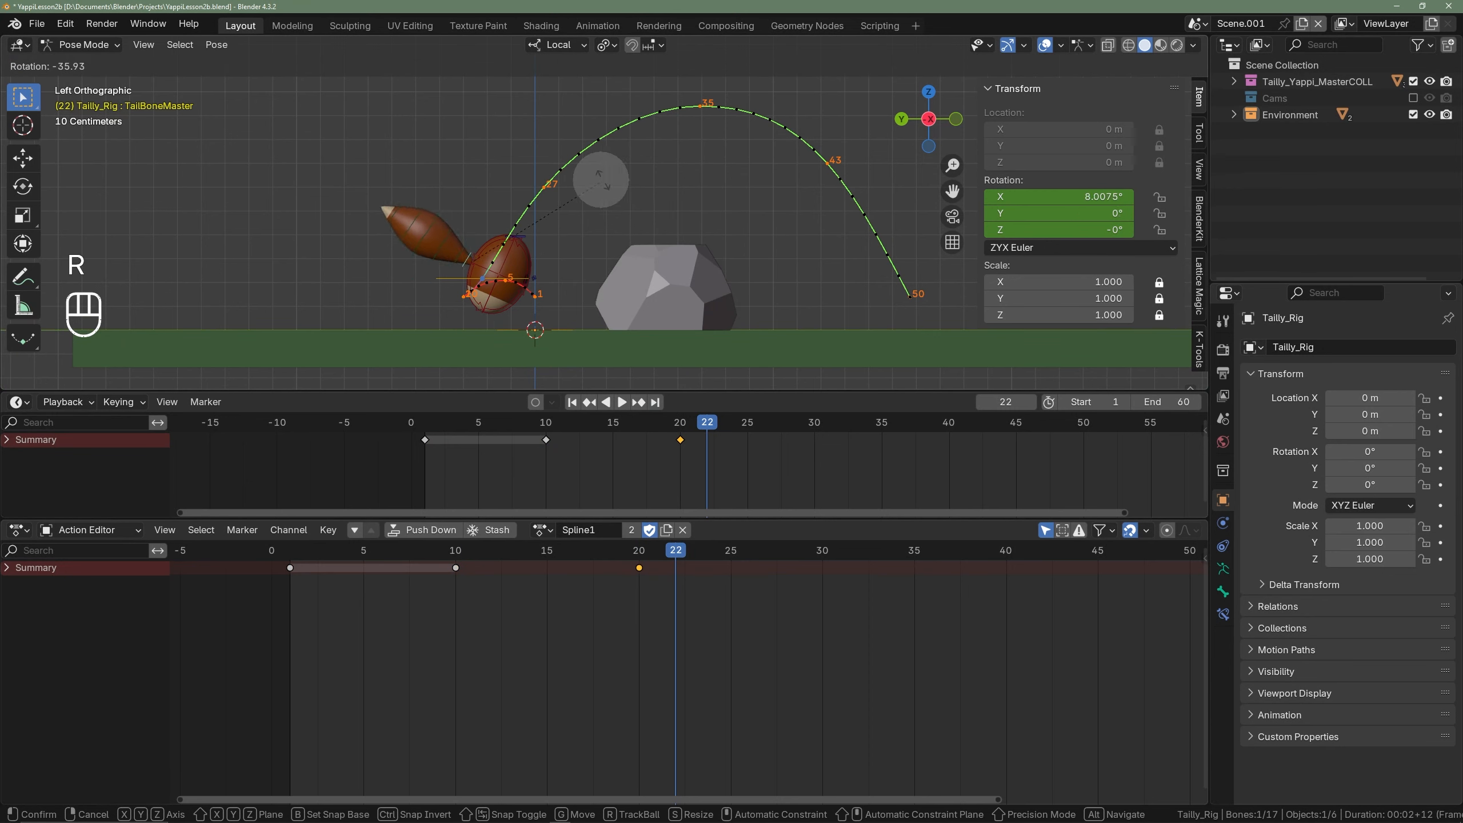
click(555, 170)
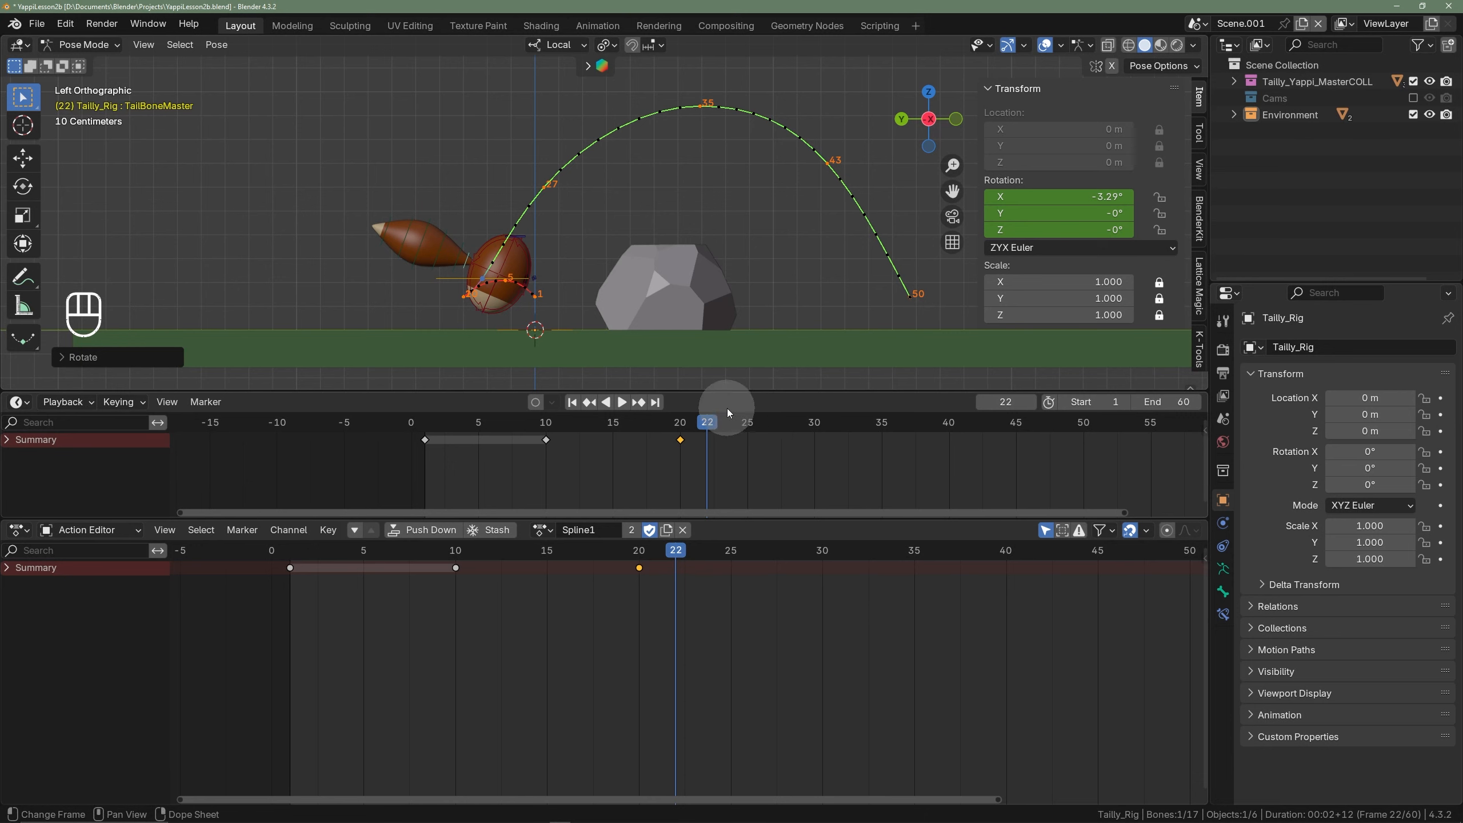
key(i)
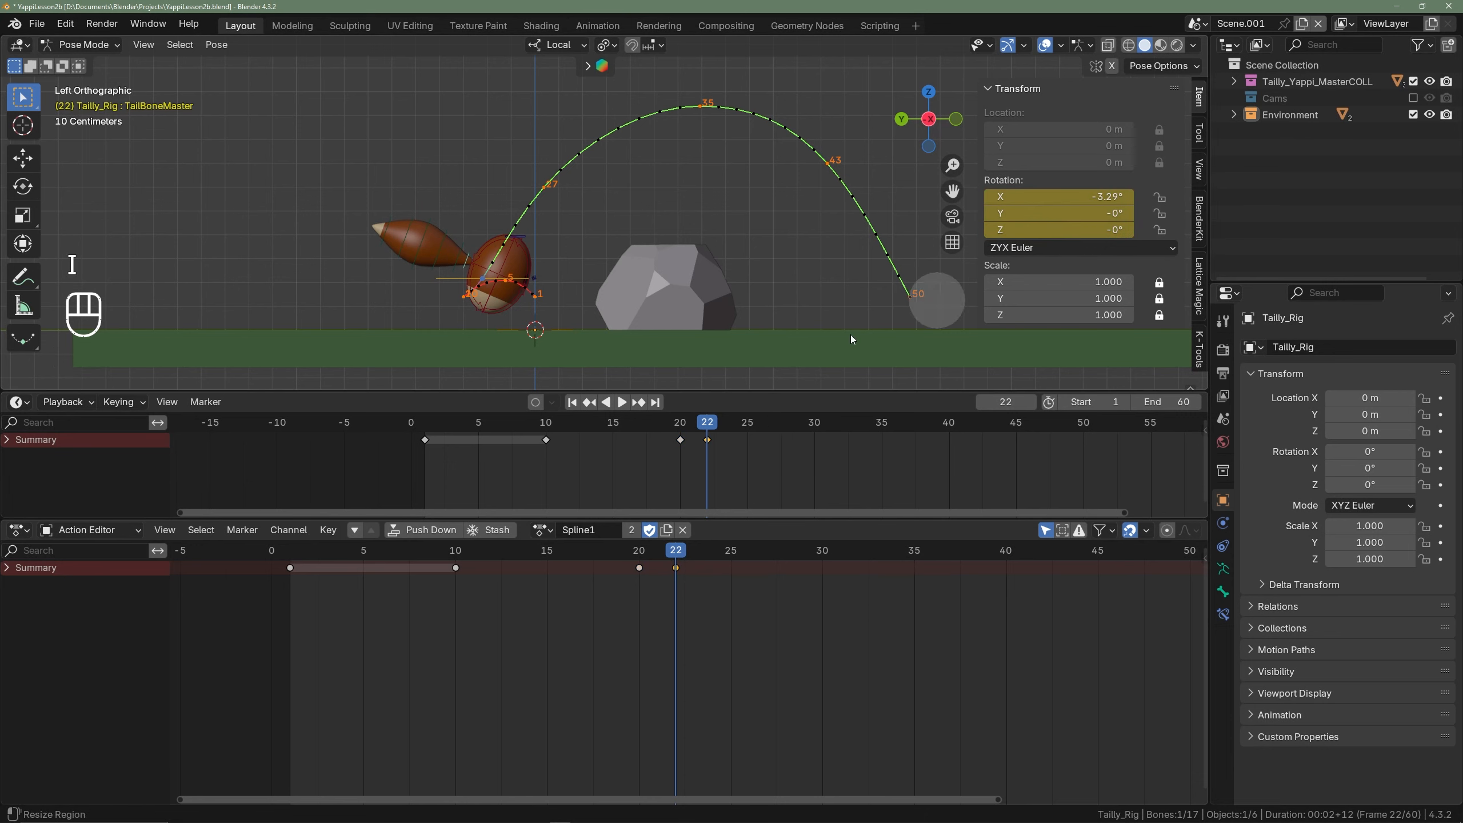
- Bend the tail down at frame 30 by rotating TailBoneMaster to about -39.2° on X and key its rotation
drag(720, 429, 820, 436)
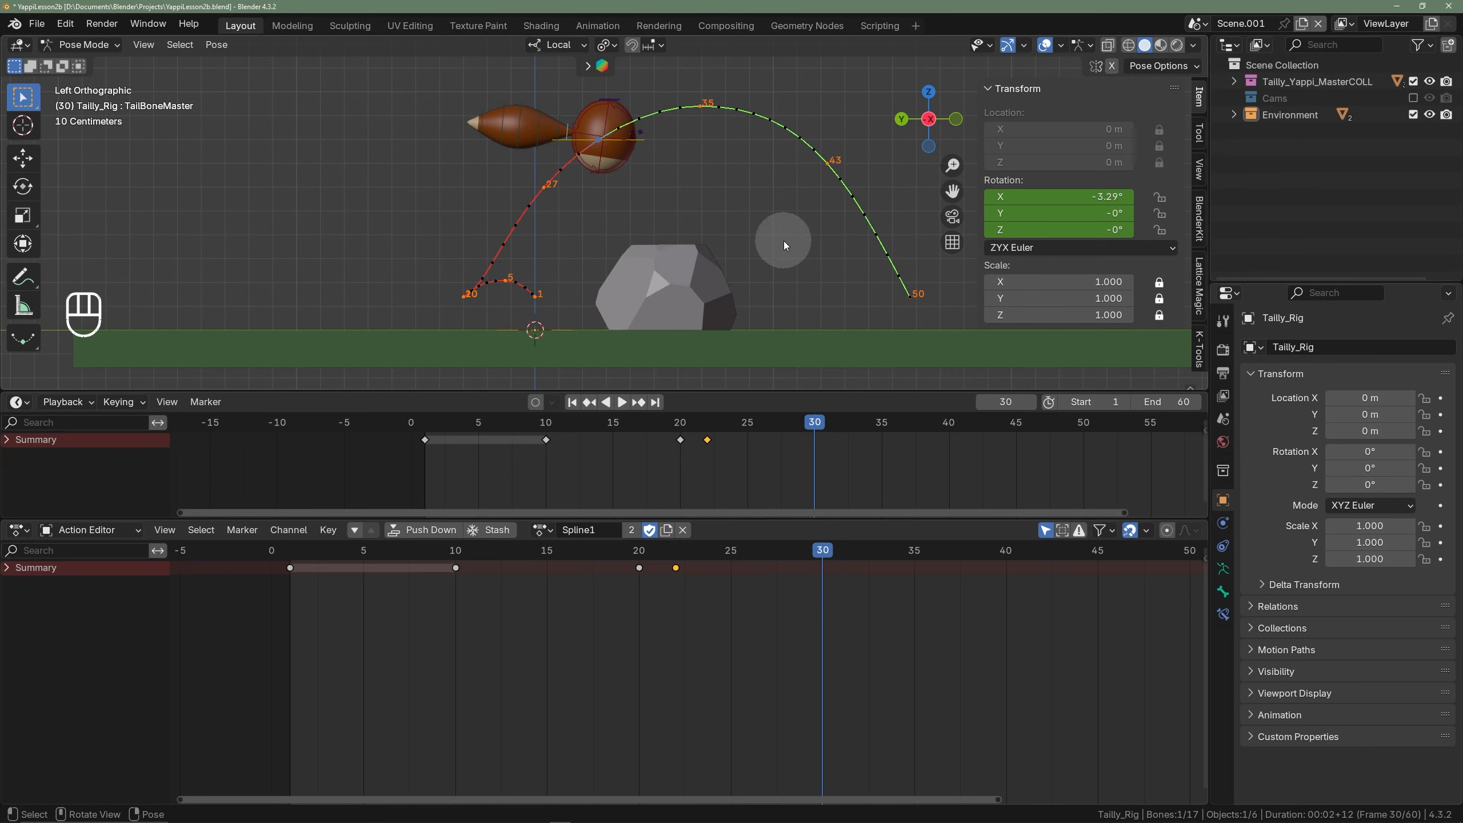
key(r)
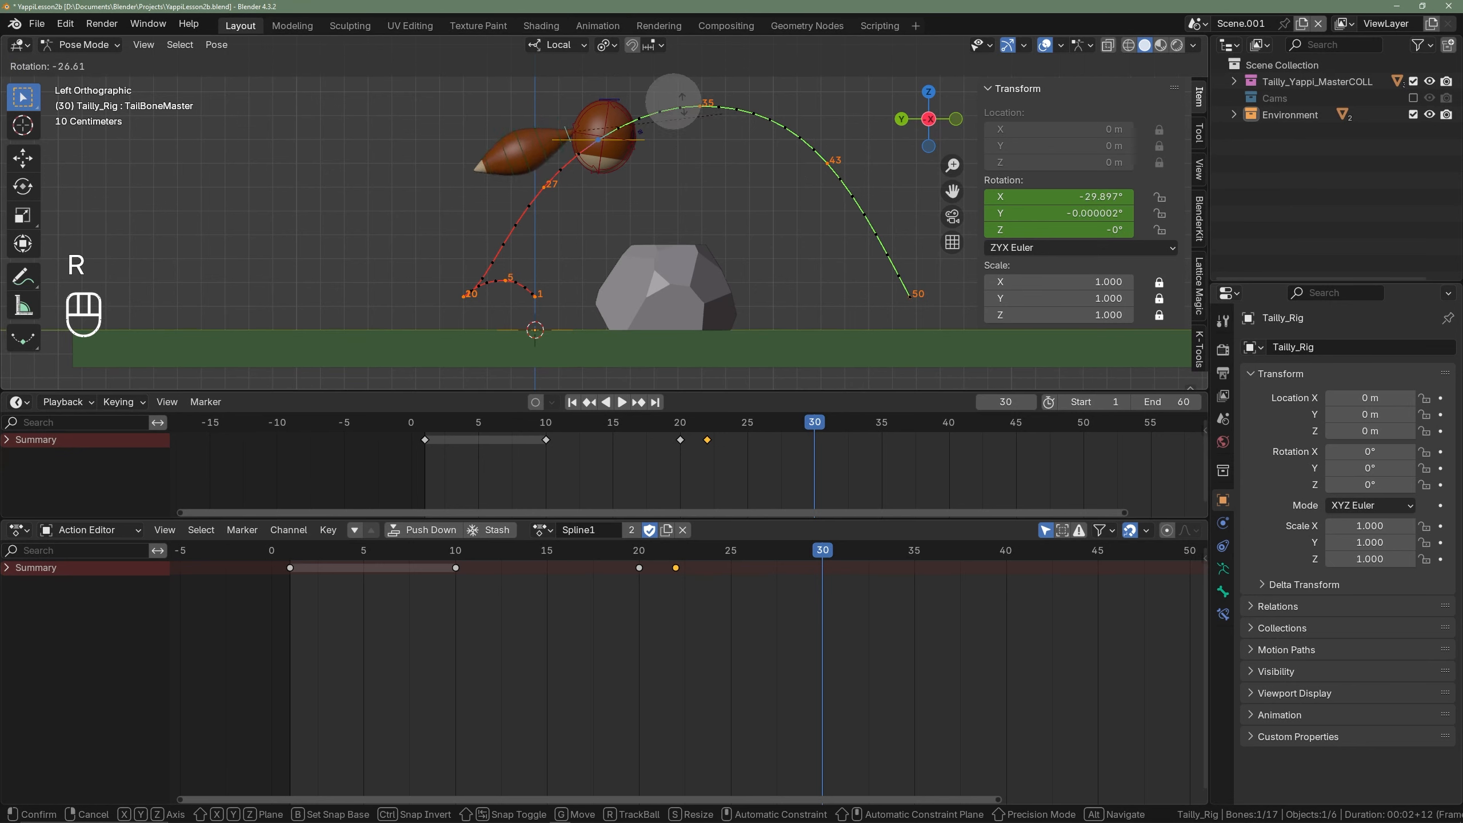
click(676, 124)
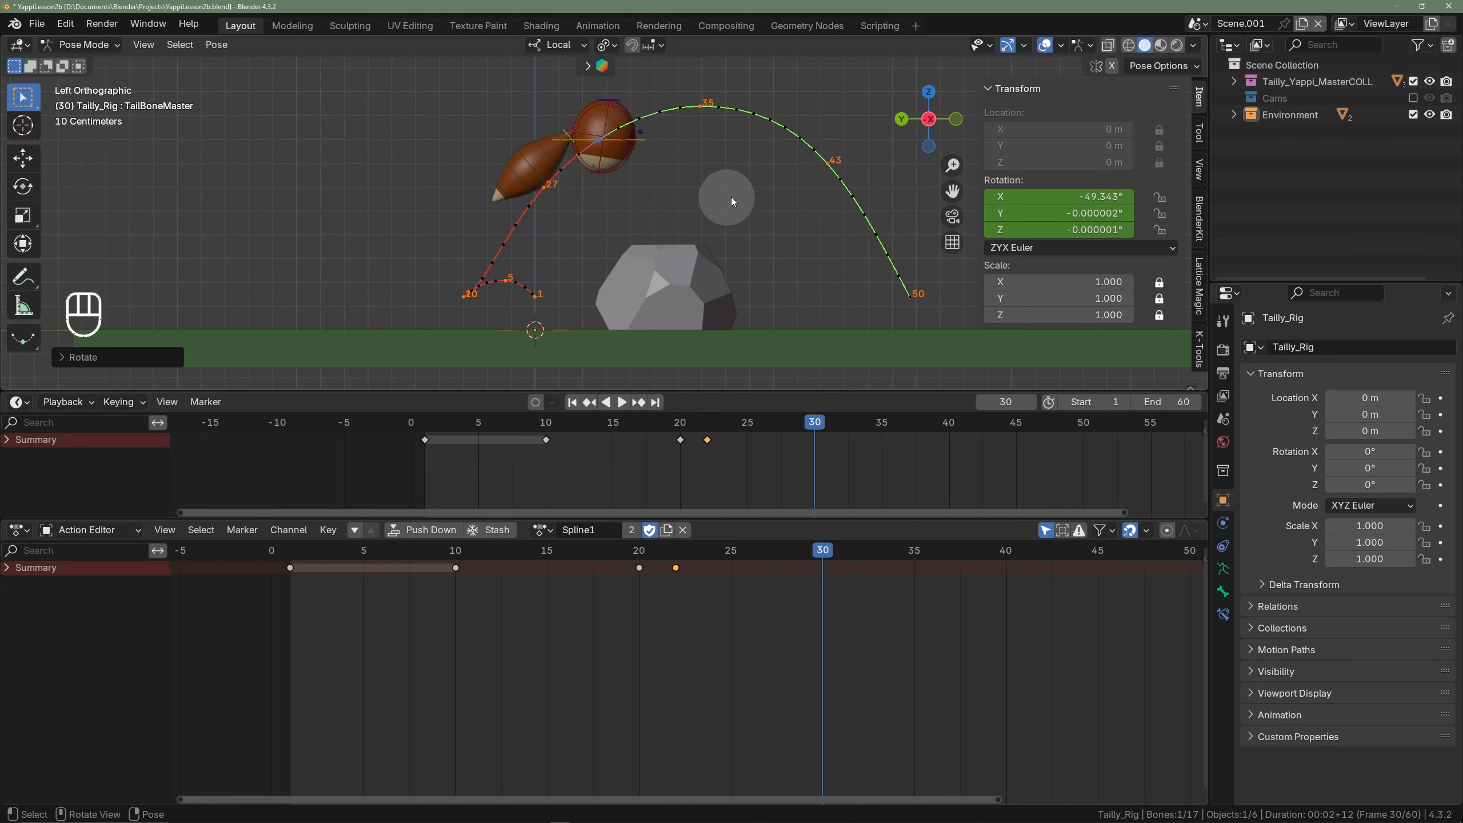
shift+middle_drag(729, 189, 749, 190)
key(r)
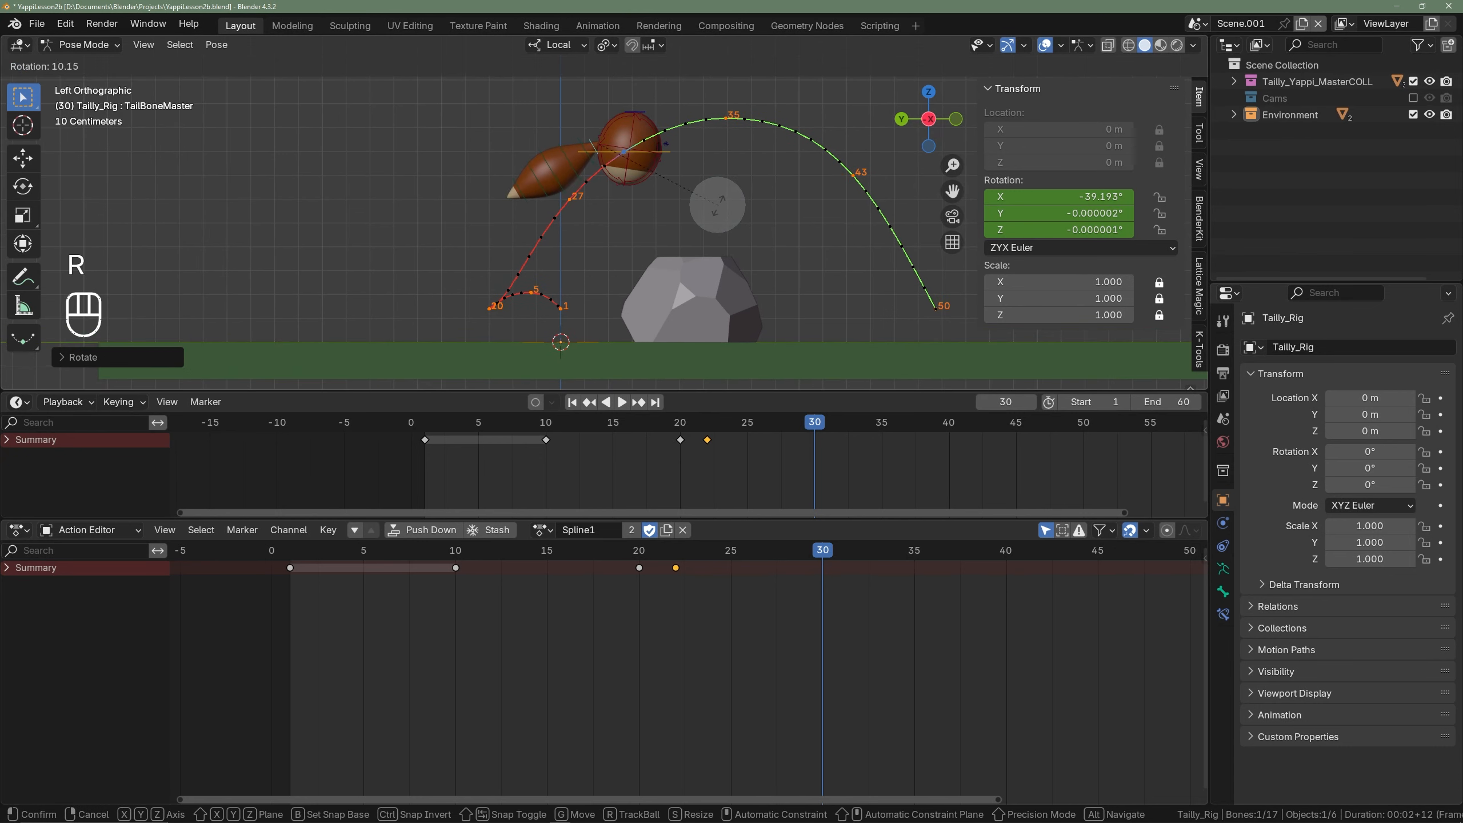
click(717, 205)
key(i)
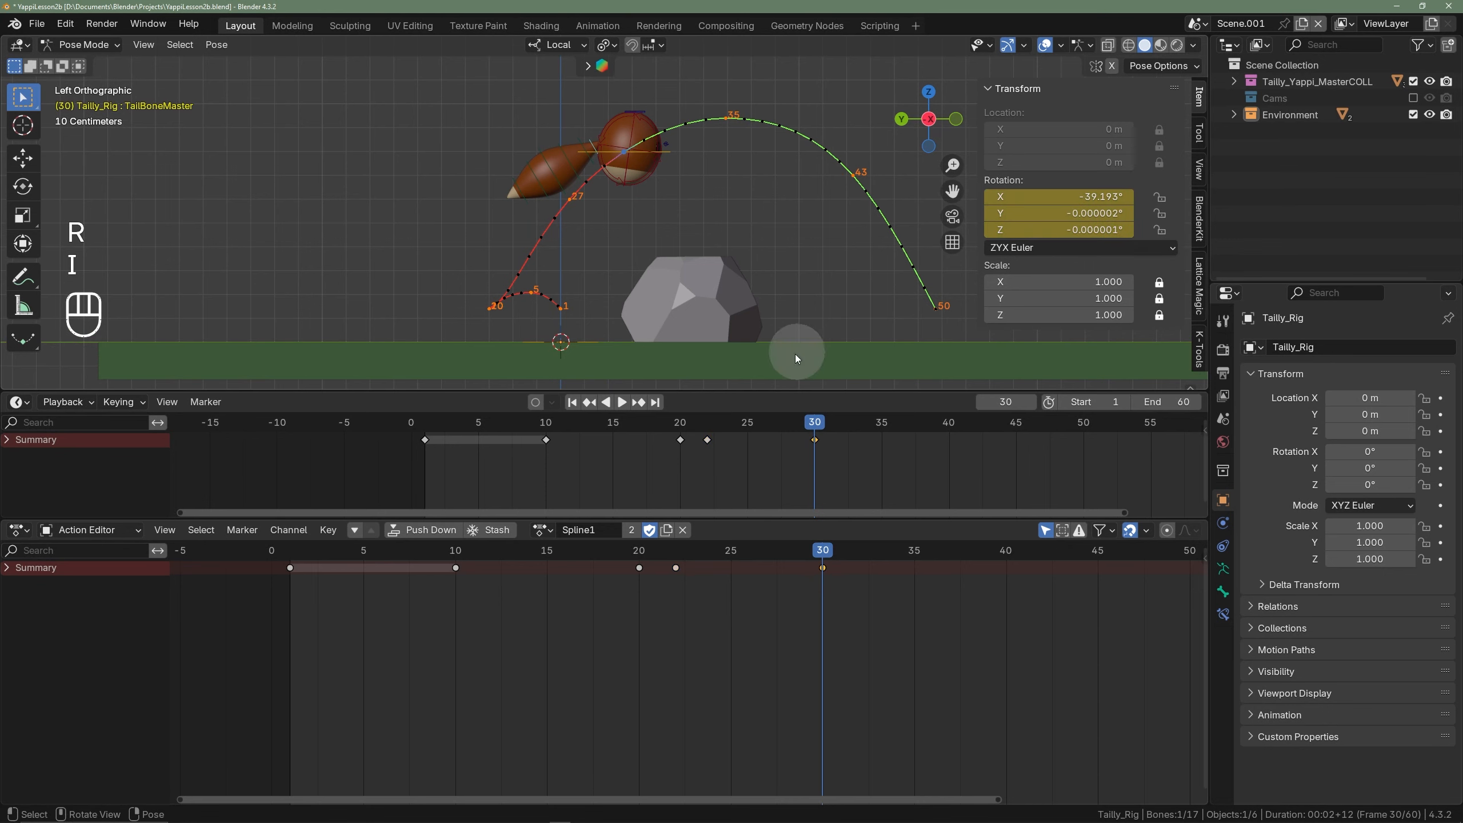
- Raise the tail further at frame 20 to about 59.8° on X and re-key the TailBoneMaster rotation
drag(613, 426, 677, 423)
key(r)
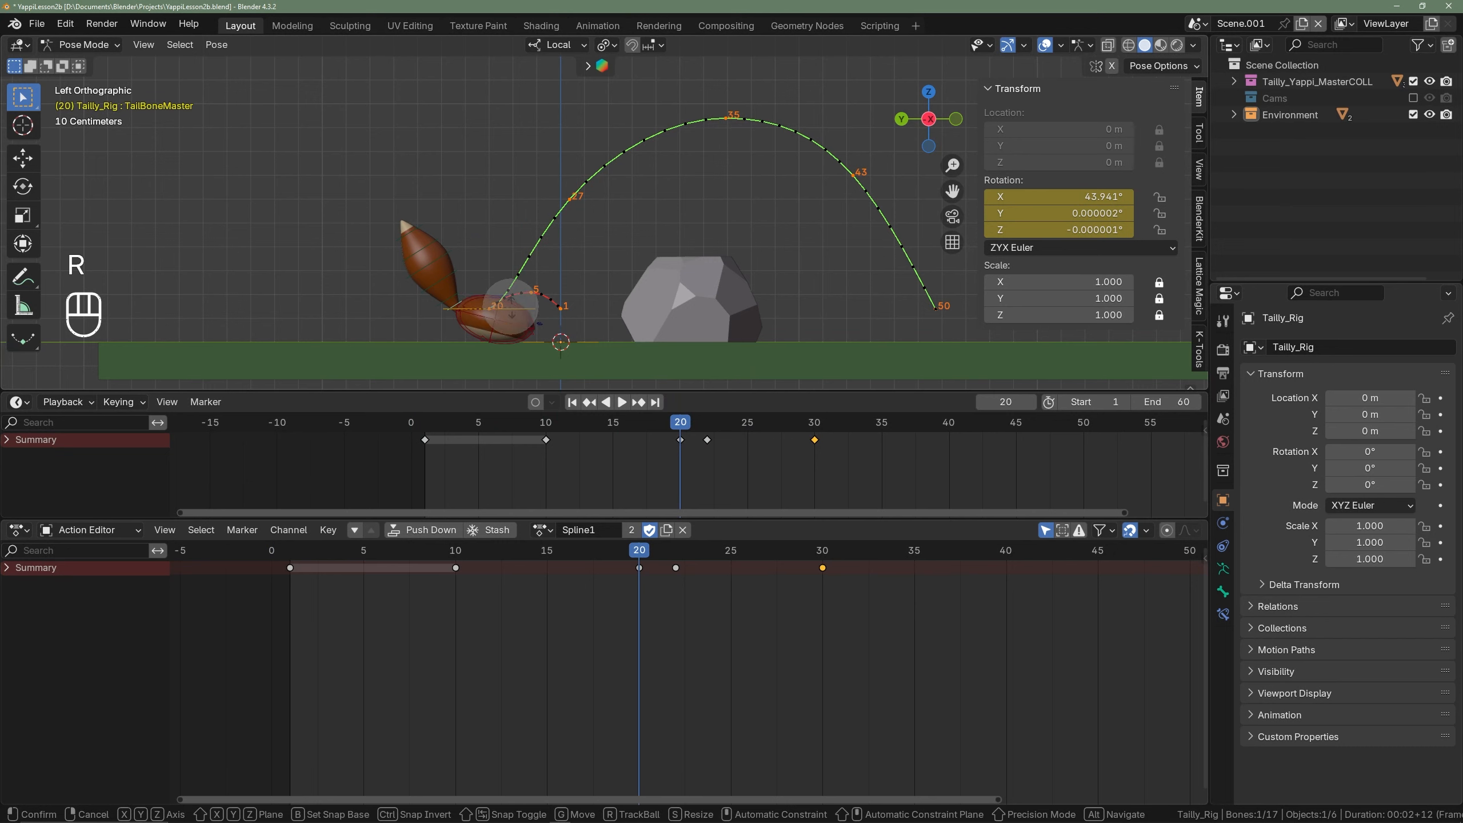
click(846, 310)
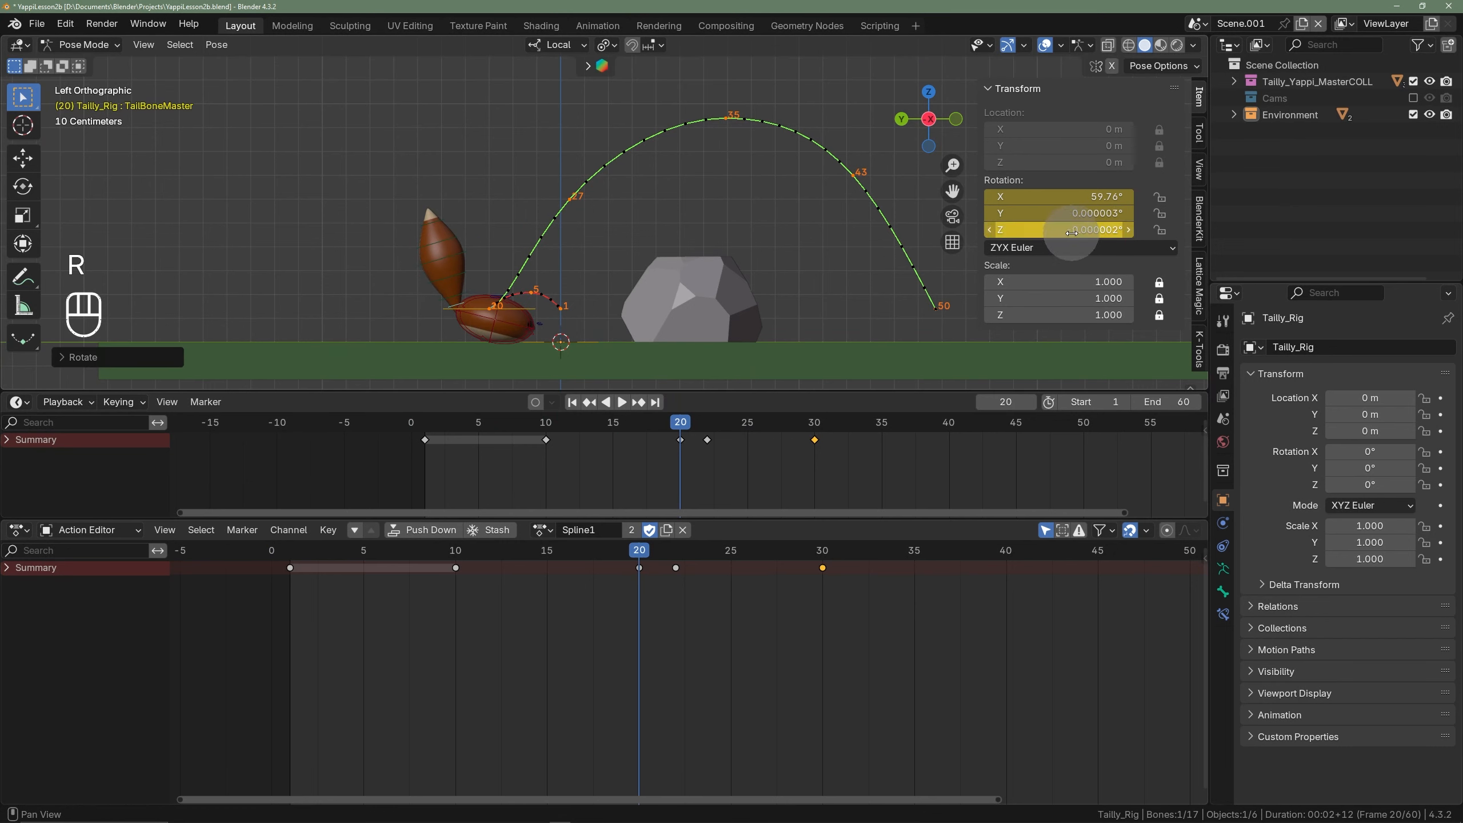
key(i)
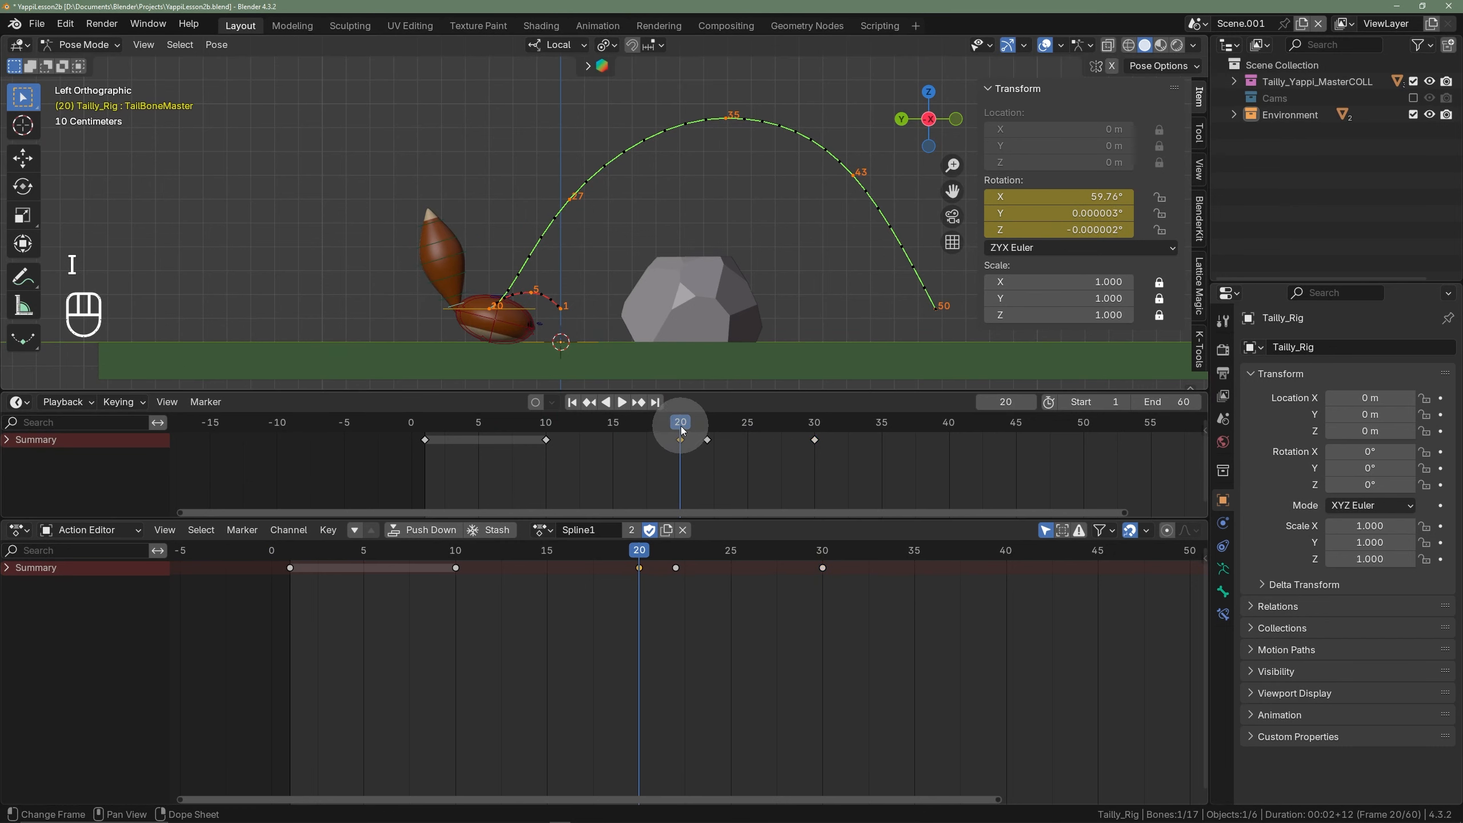
- Scrub from frame 20 to 22 and play the jump to check the tail's swing after take-off
drag(676, 425, 707, 426)
key(space)
key(space)
key(space)
key(space)
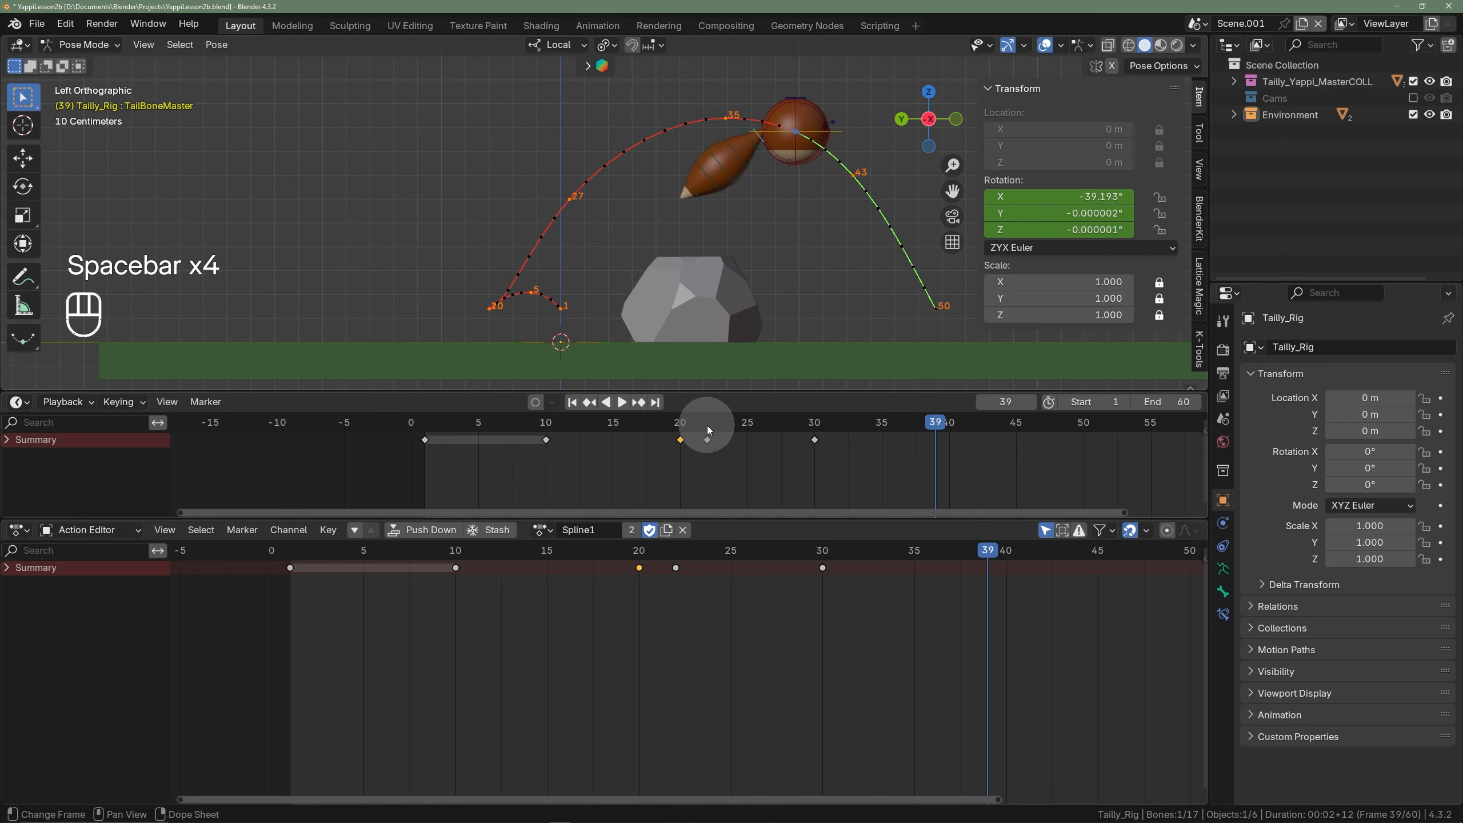
- Lift the tail at frame 43 by rotating TailBoneMaster to about 14.6° on X and key its rotation
shift+middle_drag(875, 455, 717, 425)
drag(645, 423, 701, 432)
key(r)
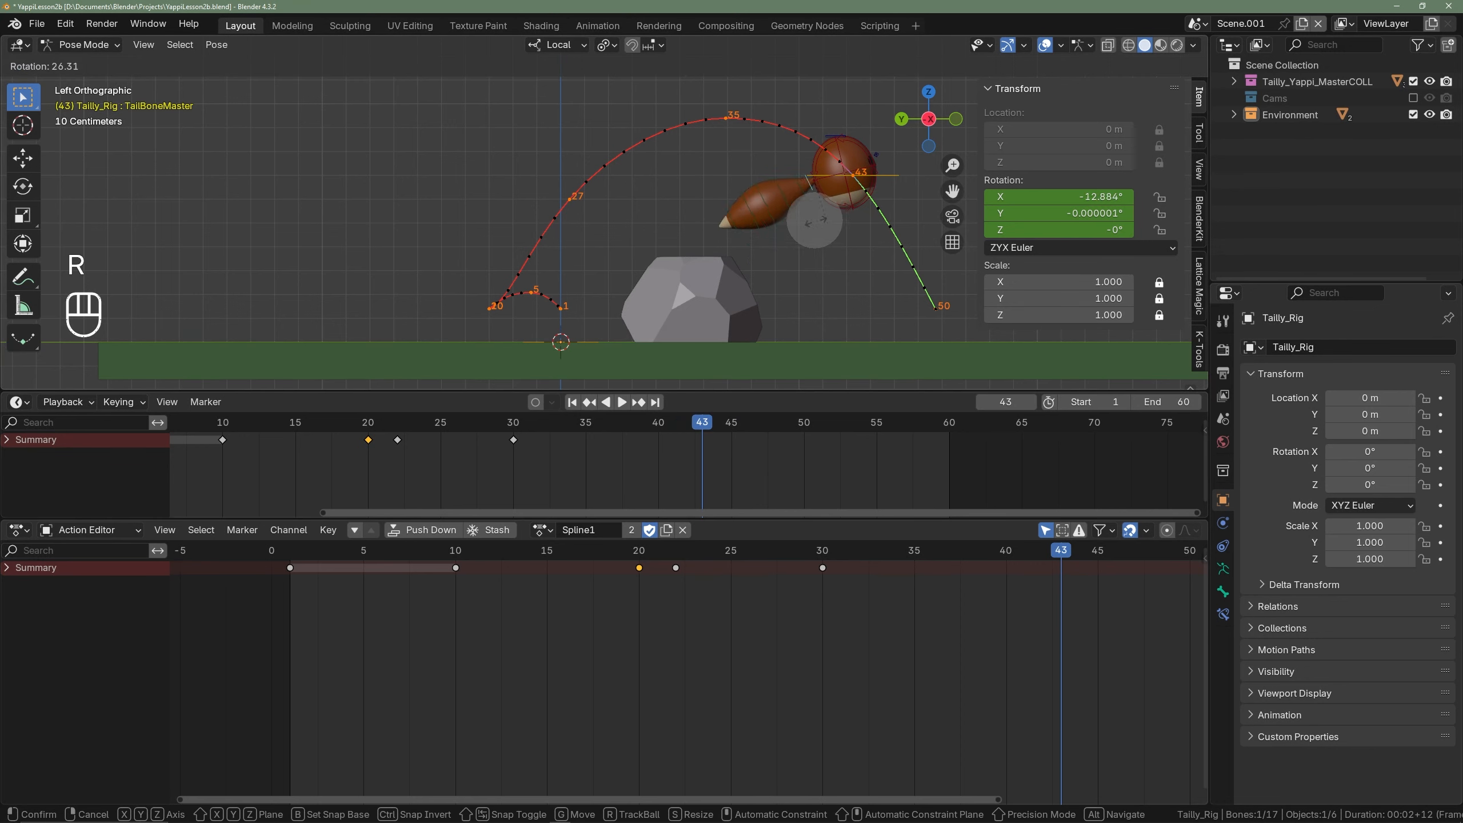
click(805, 210)
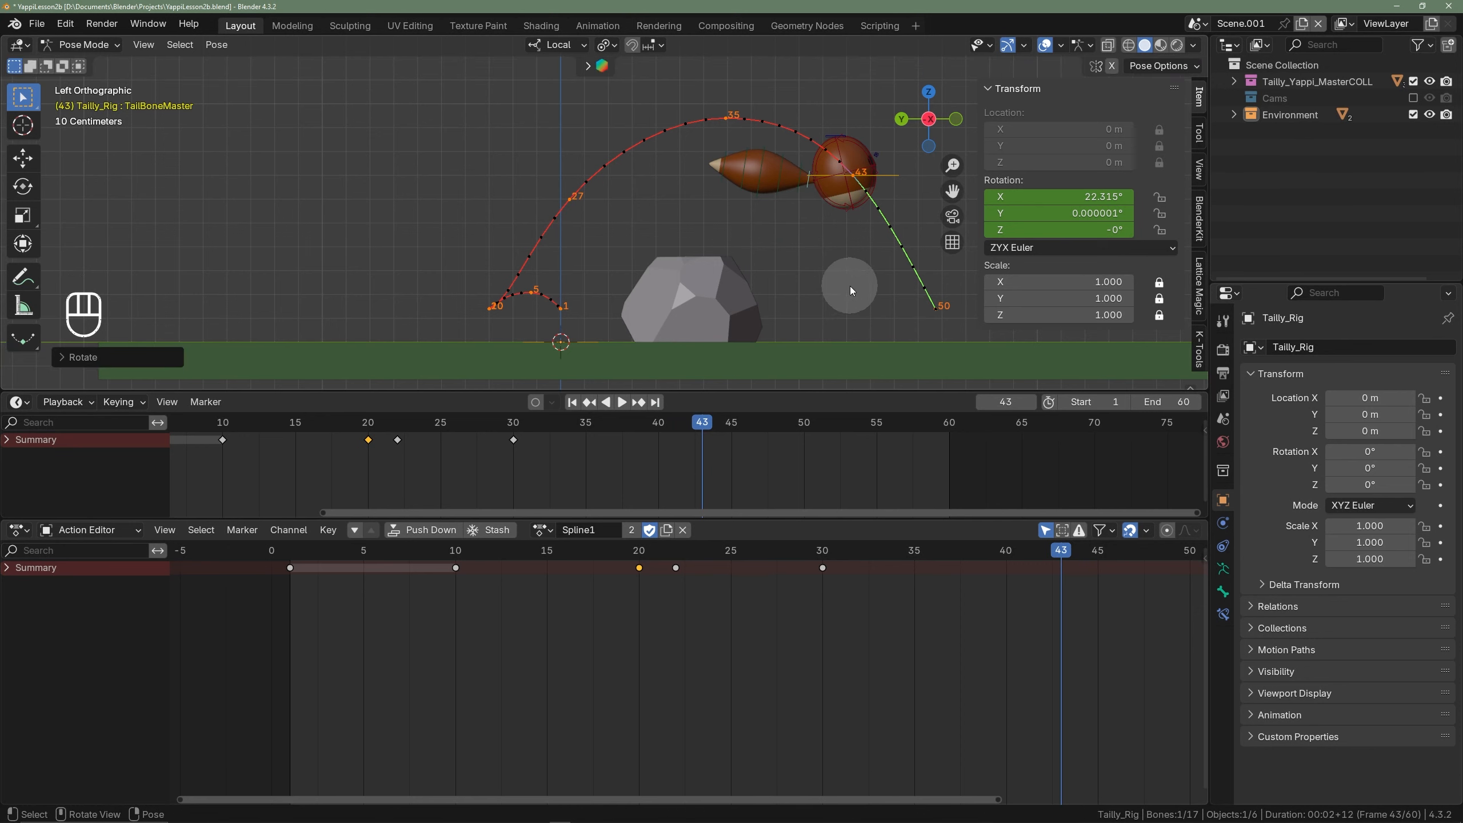
key(r)
click(864, 279)
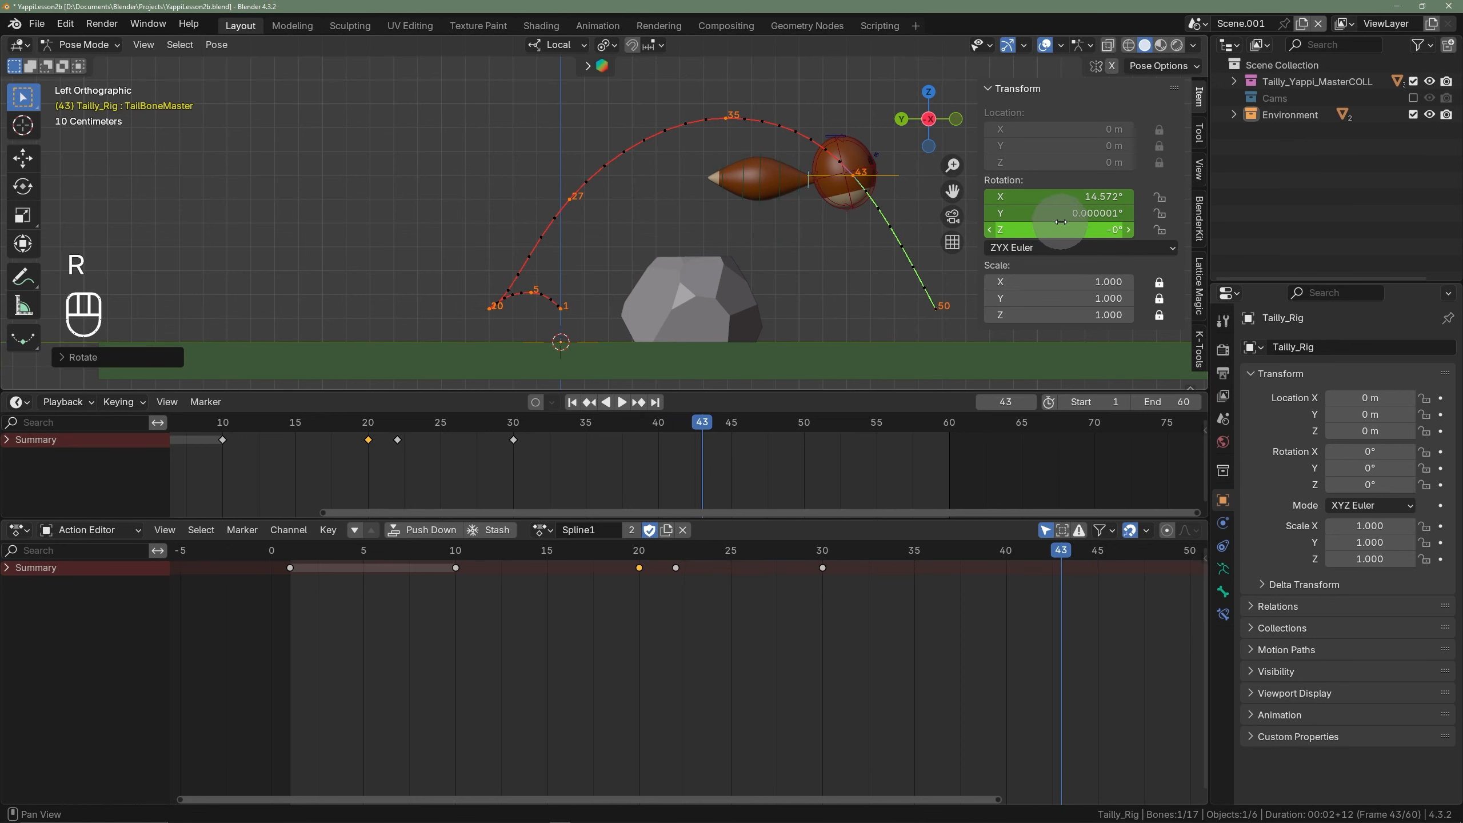
key(i)
- Raise the tail at frame 49, just before landing, by rotating TailBoneMaster to about 49.6° on X and key its rotation
click(789, 429)
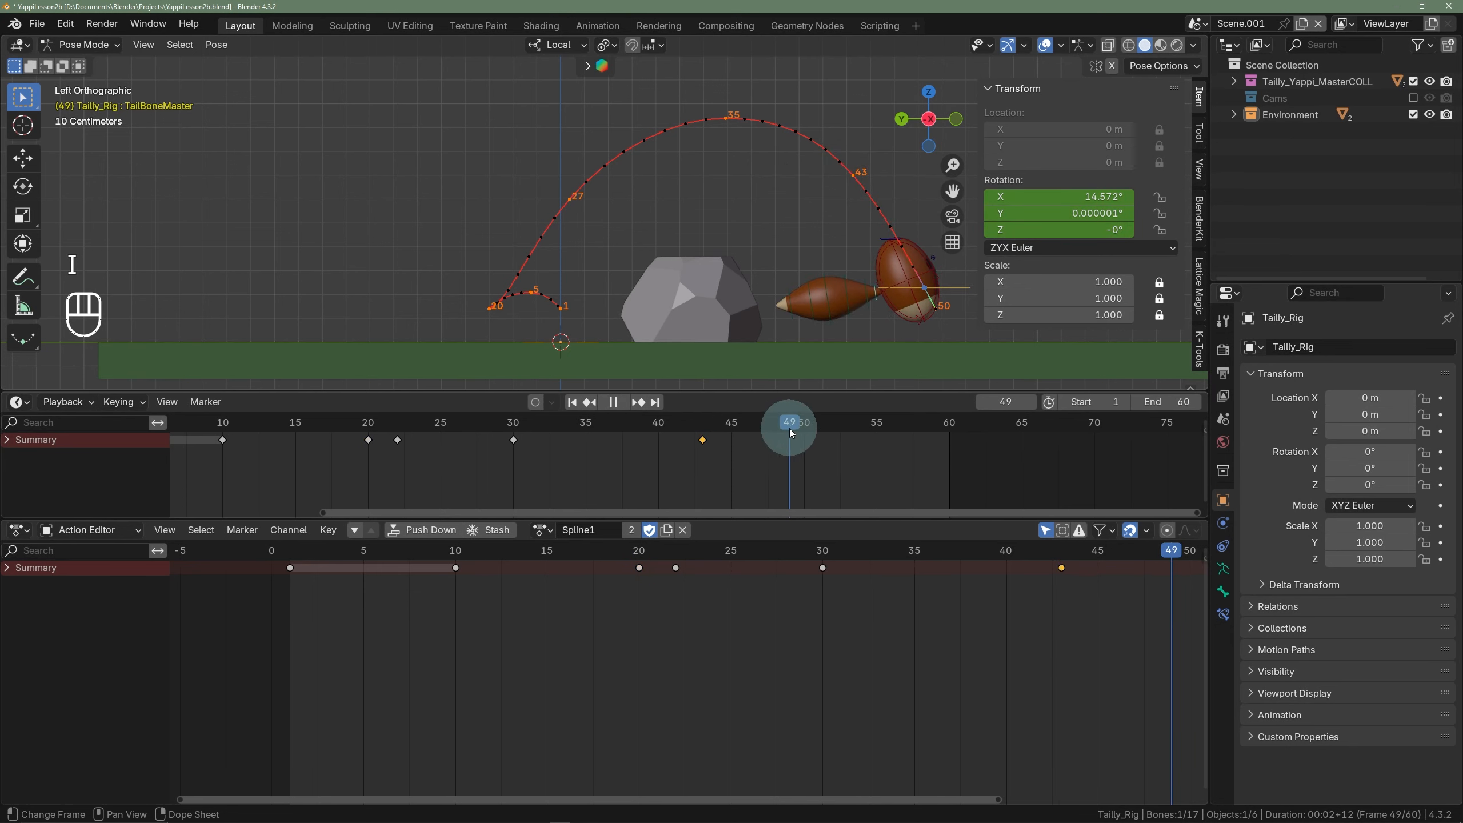
drag(793, 427, 794, 426)
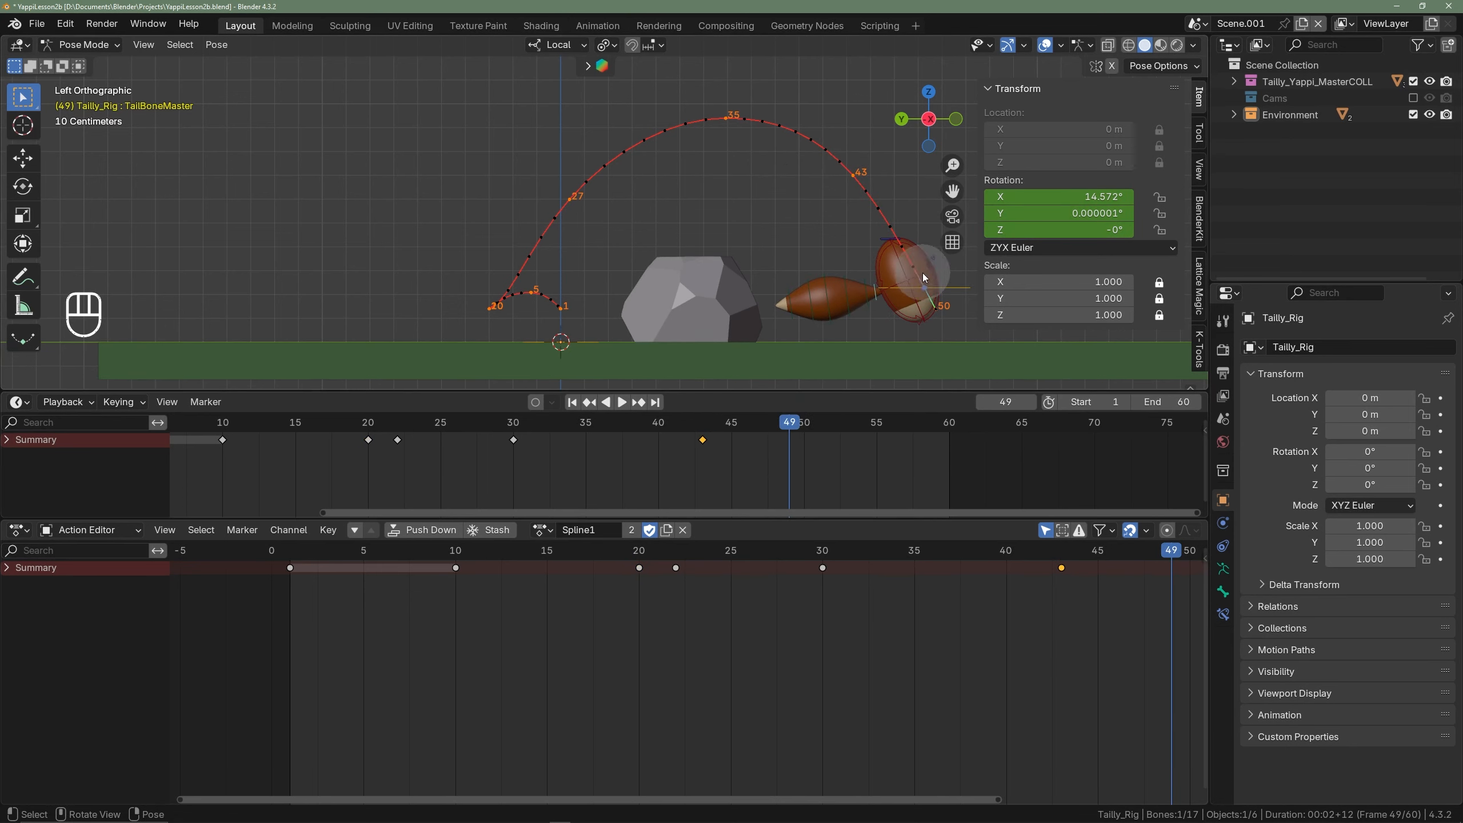
key(r)
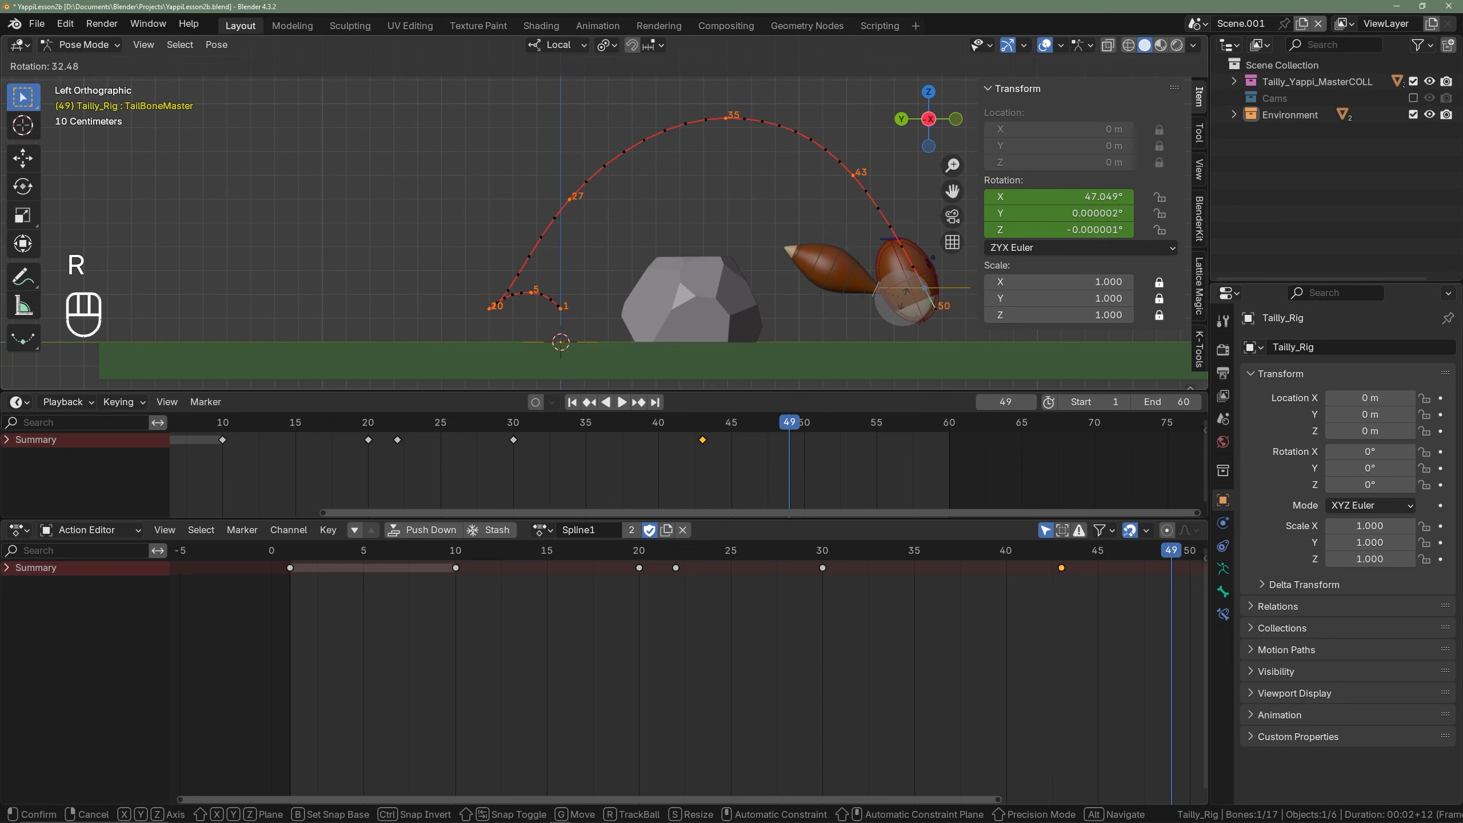
click(951, 288)
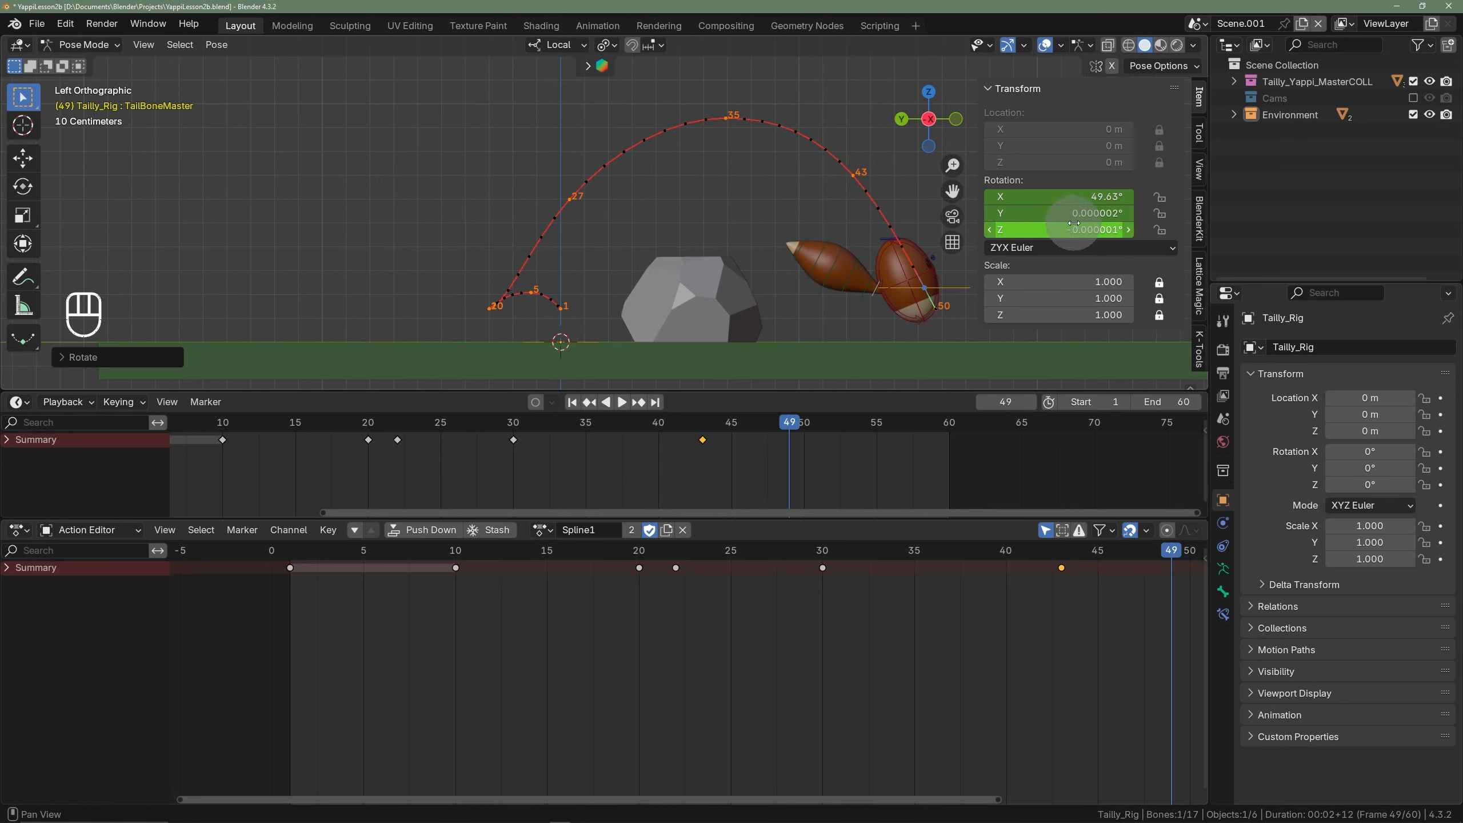
key(i)
- At frame 51, clear the TailBoneMaster rotation back to 0° on all axes and key it for the landing
drag(784, 422, 817, 424)
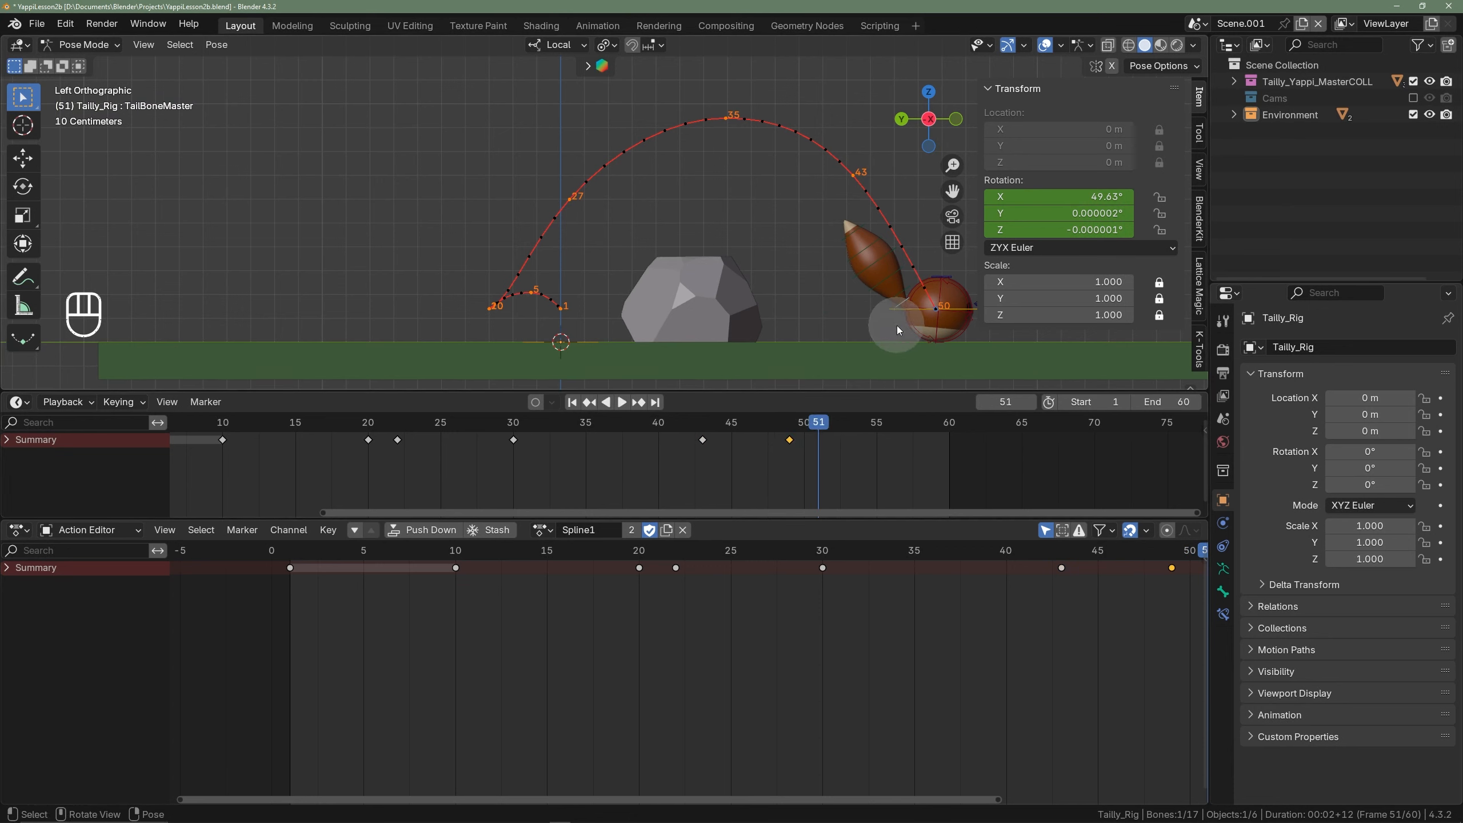
key(alt+r)
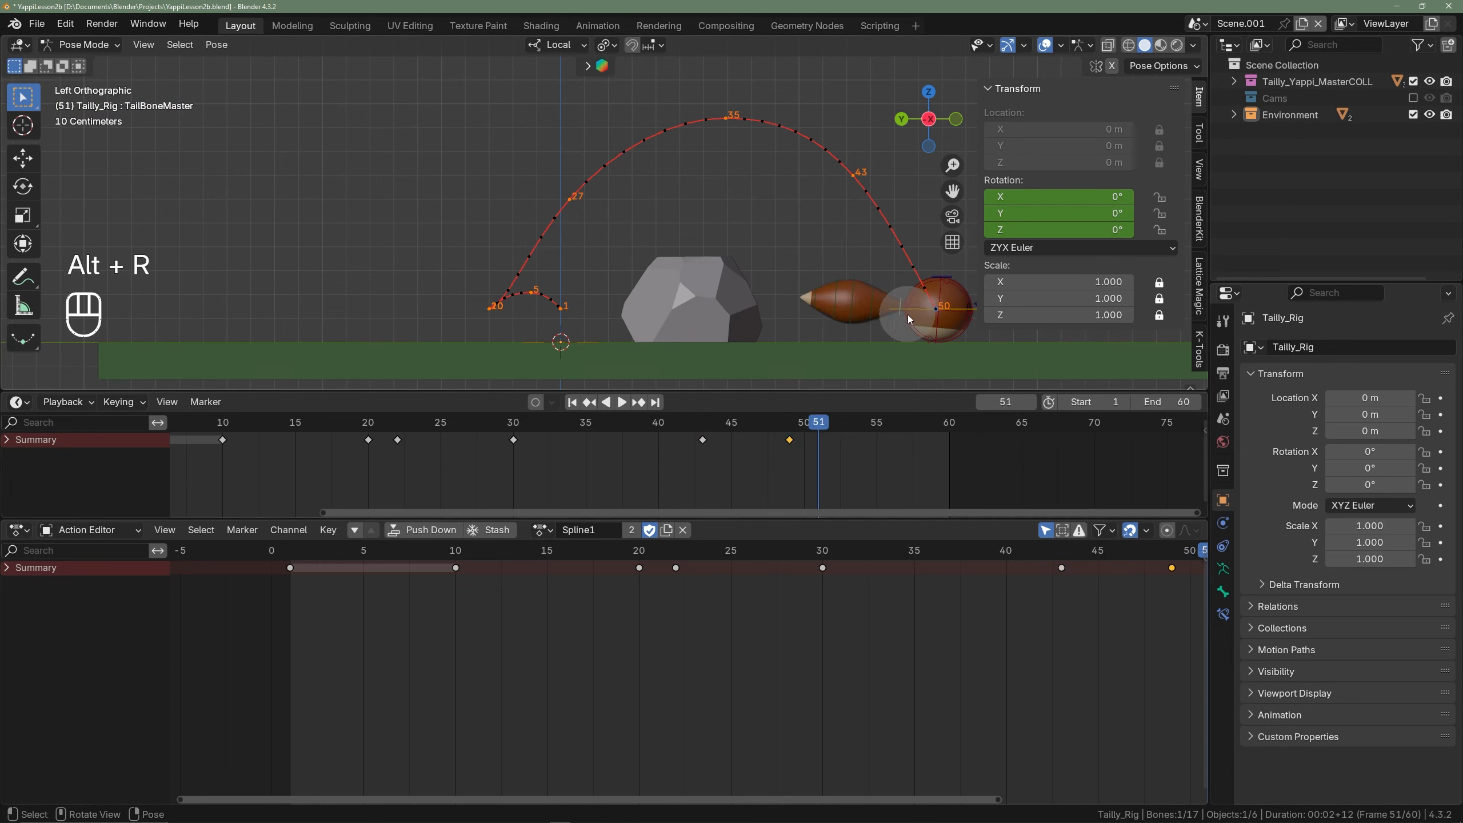
click(807, 291)
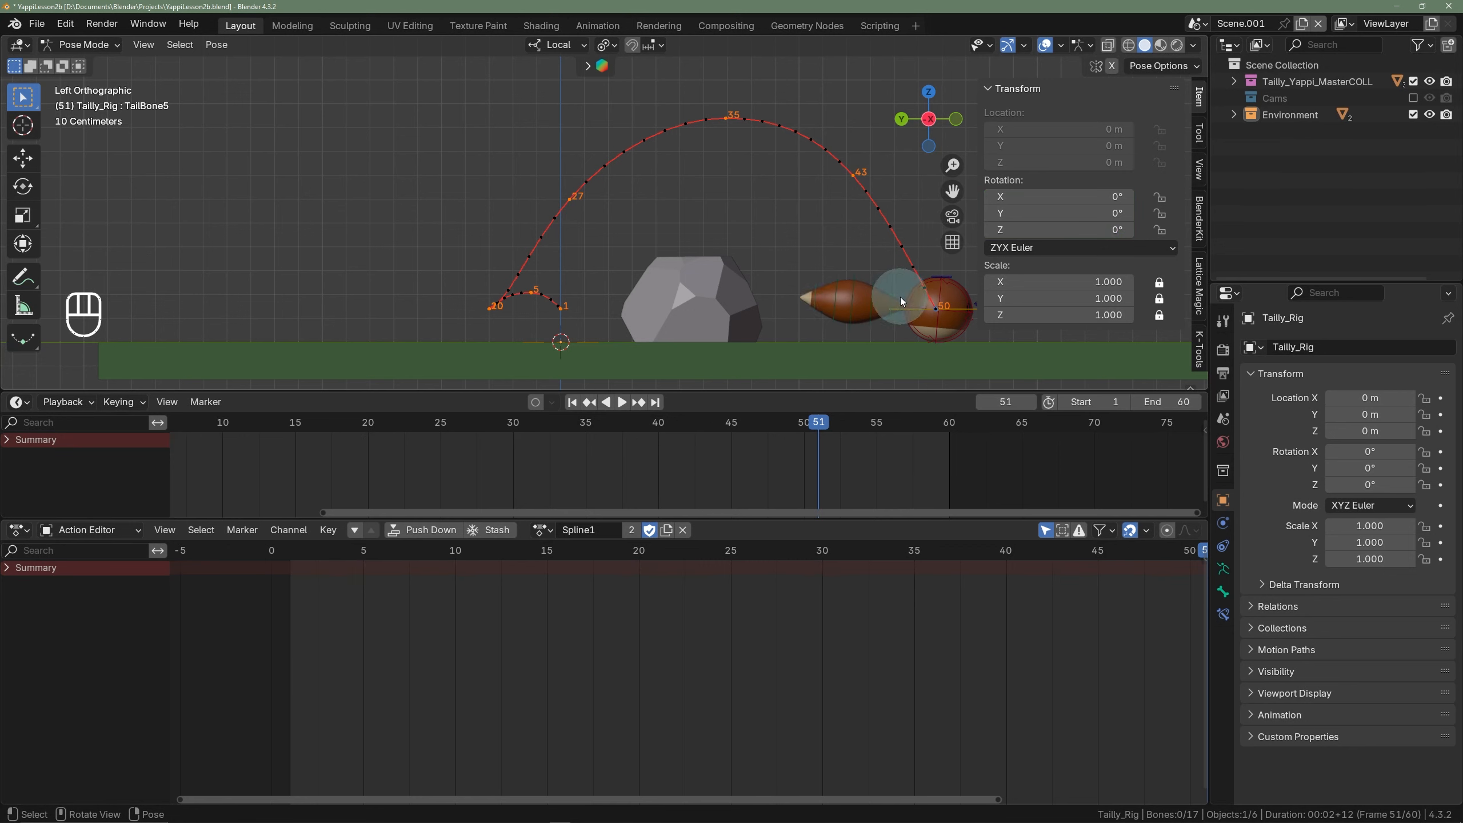
click(901, 297)
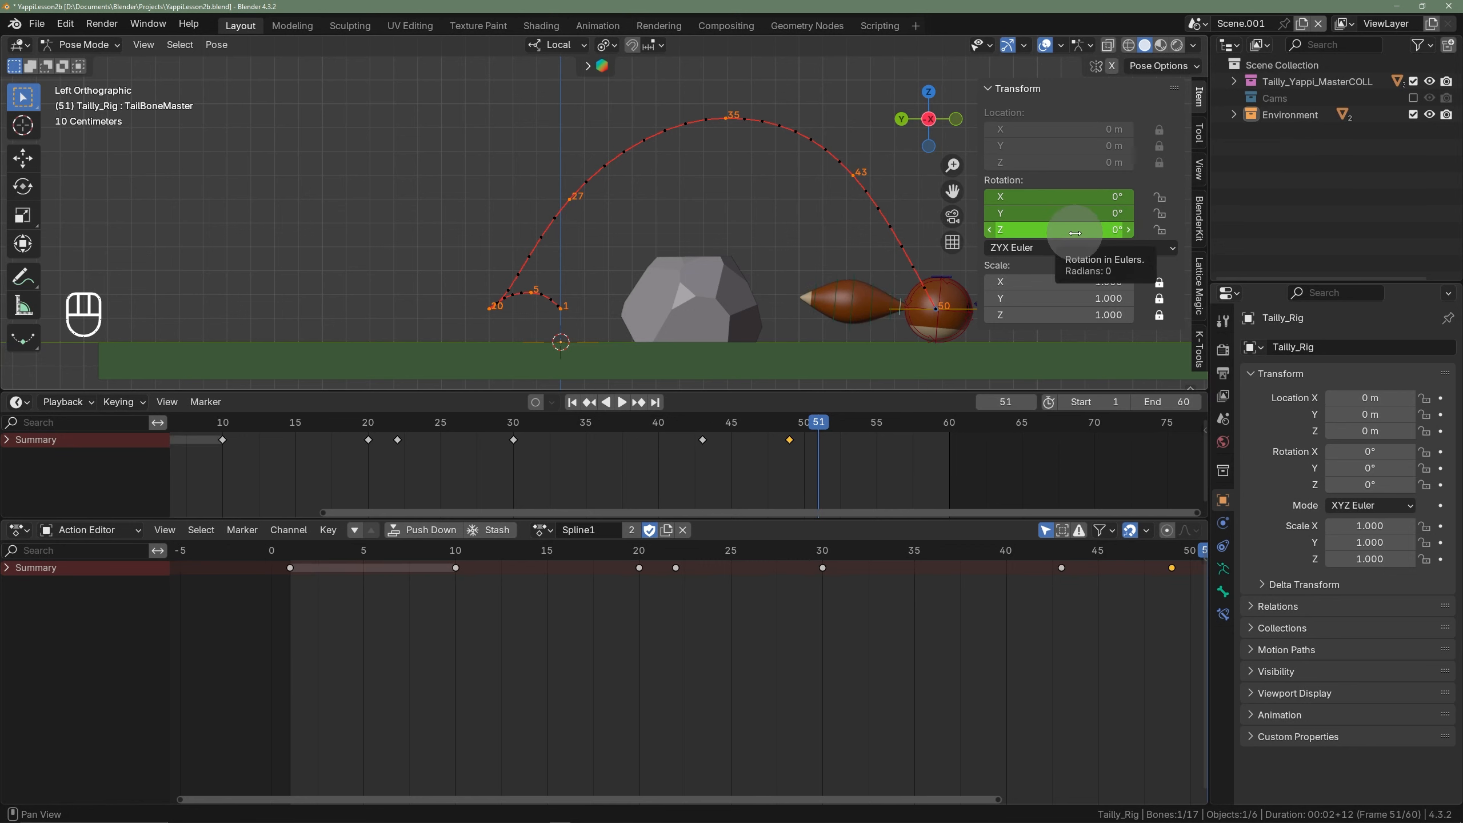
key(i)
- Play the jump from frame 1 and inspect the tail at frames 49 and 43 to judge its landing motion
scroll(540, 474, down, 3)
shift+middle_drag(490, 465, 594, 452)
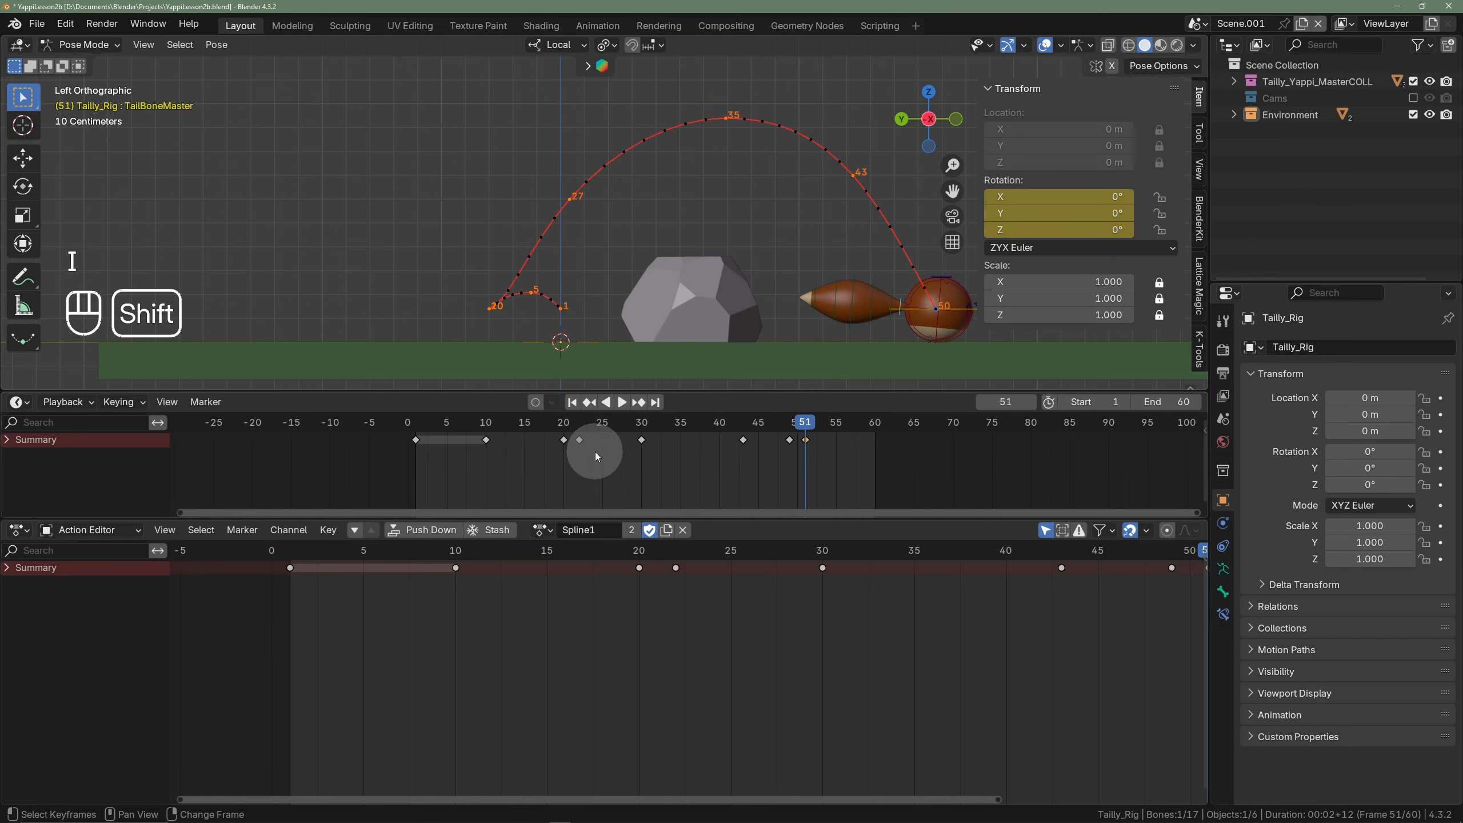
scroll(495, 445, up, 3)
click(392, 431)
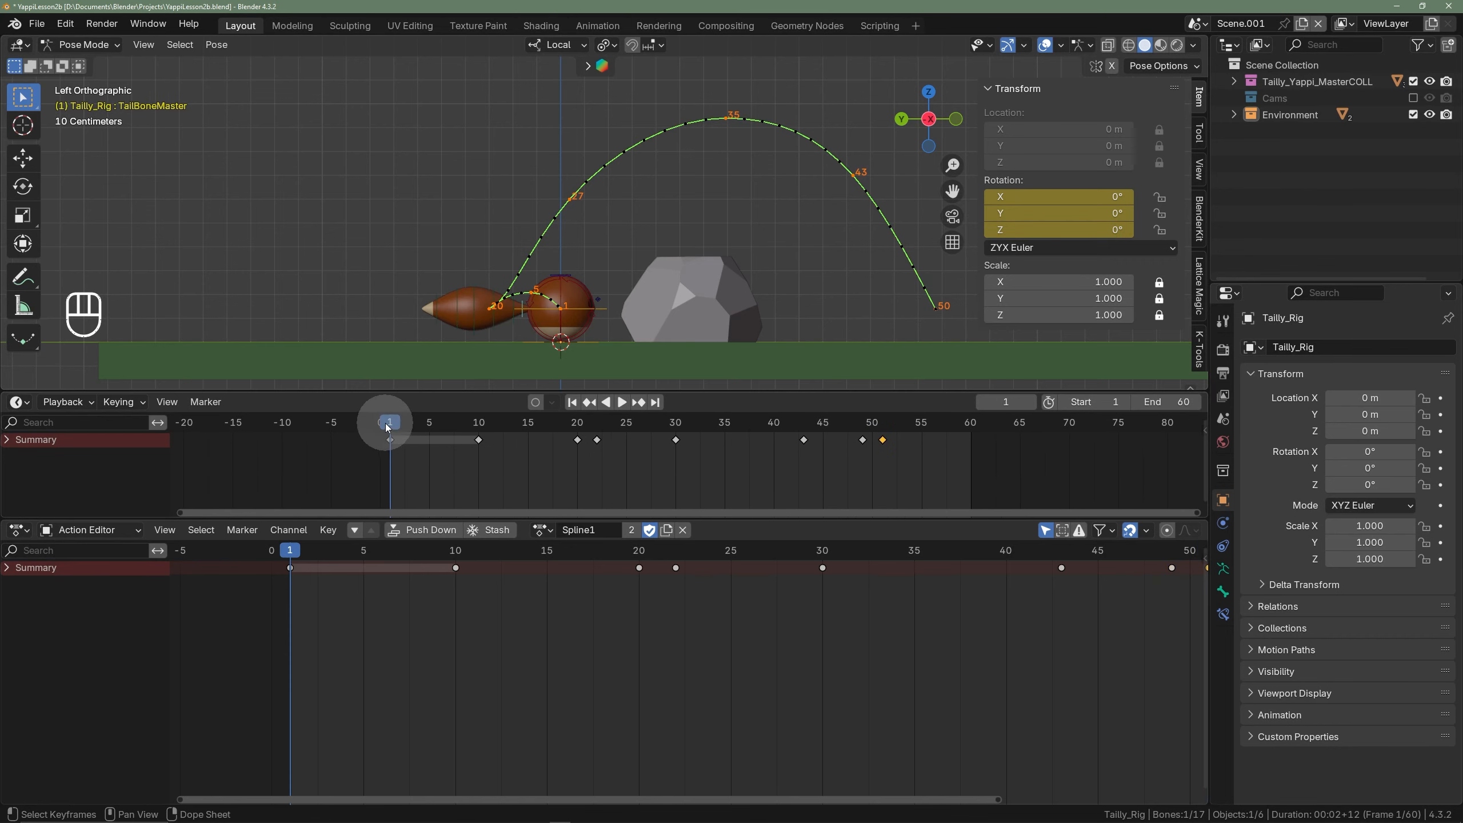
key(space)
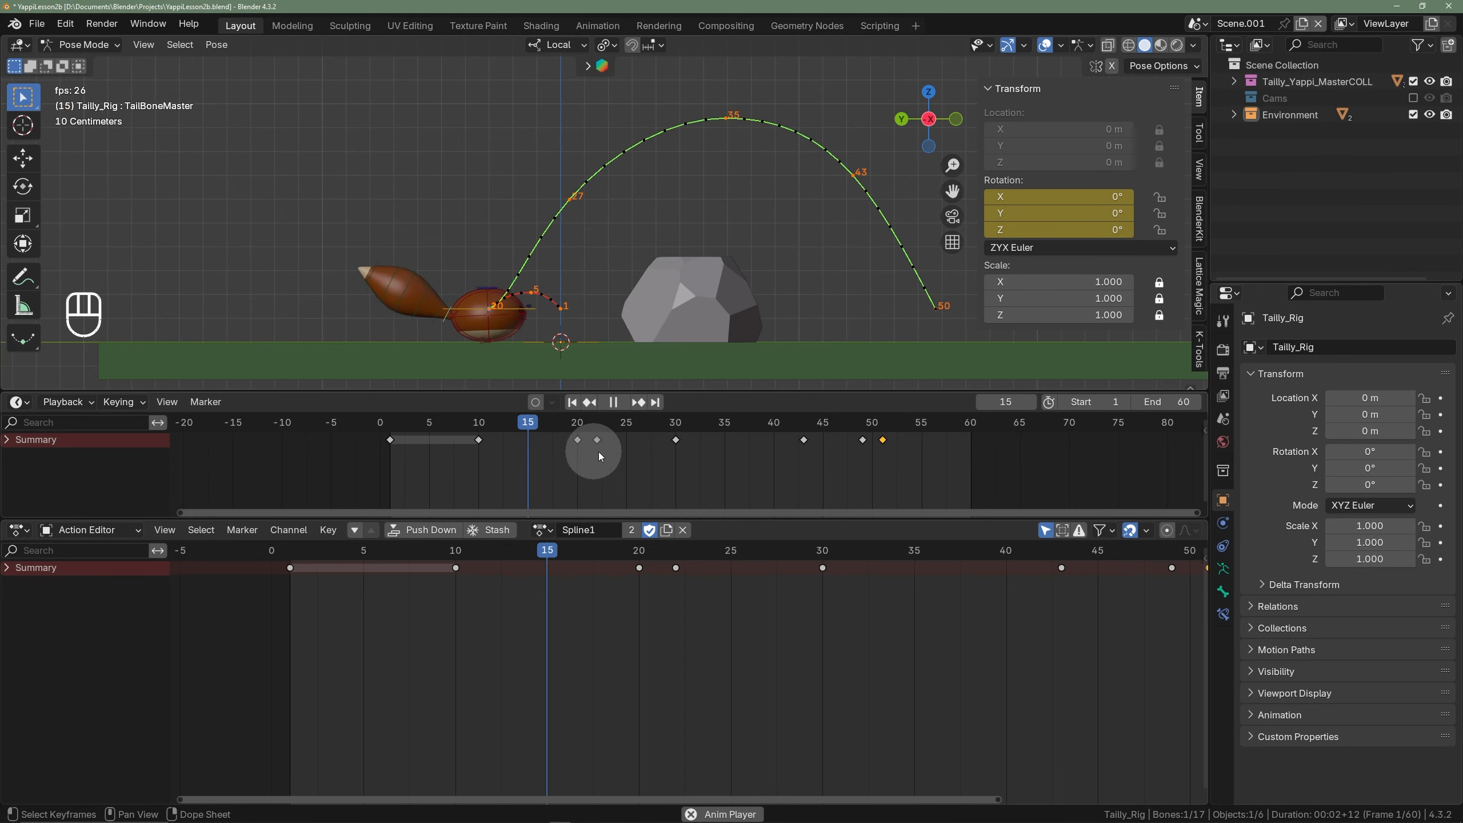
key(space)
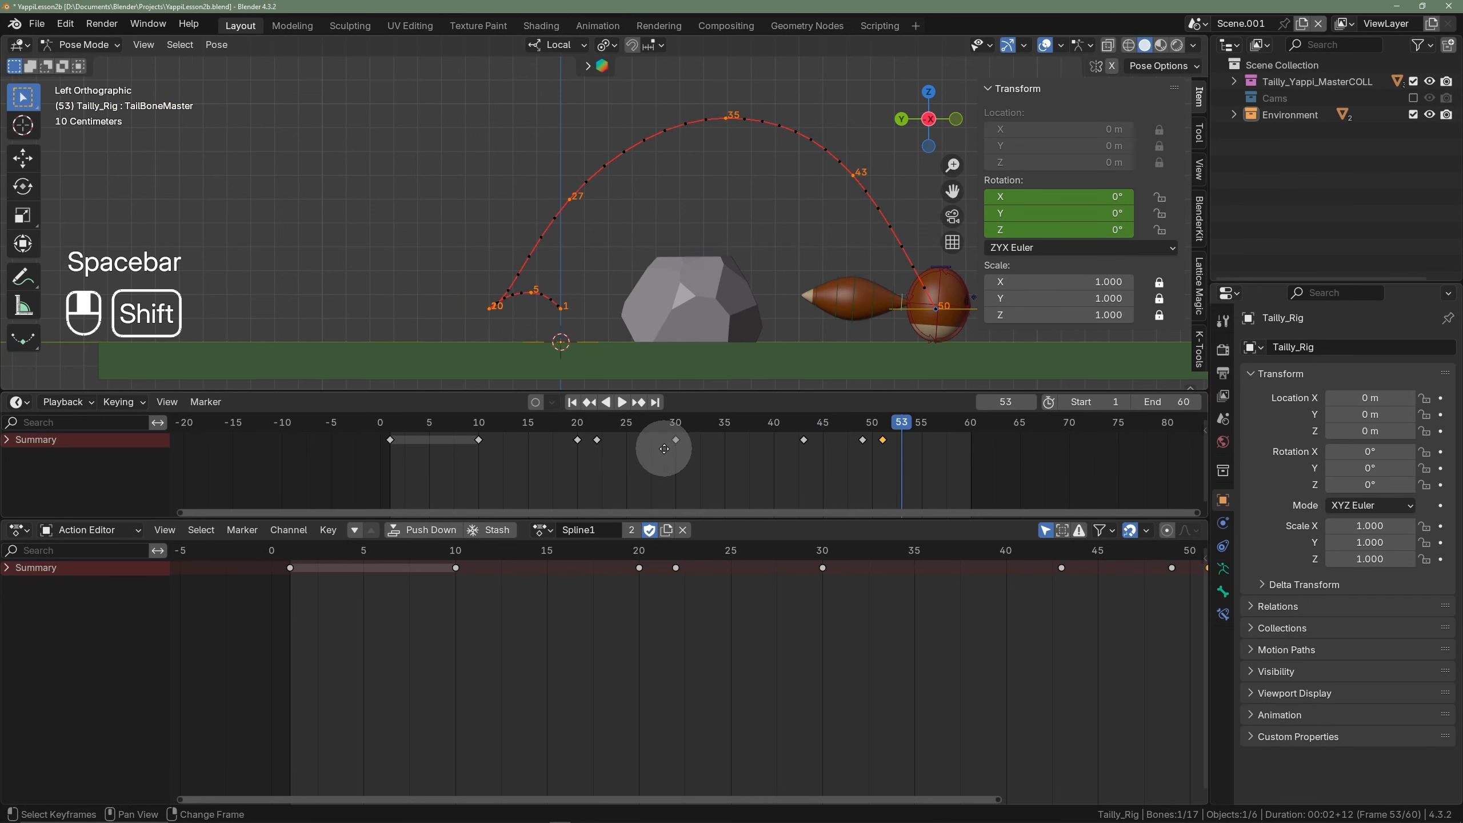
shift+scroll(664, 449, right, 3)
click(737, 428)
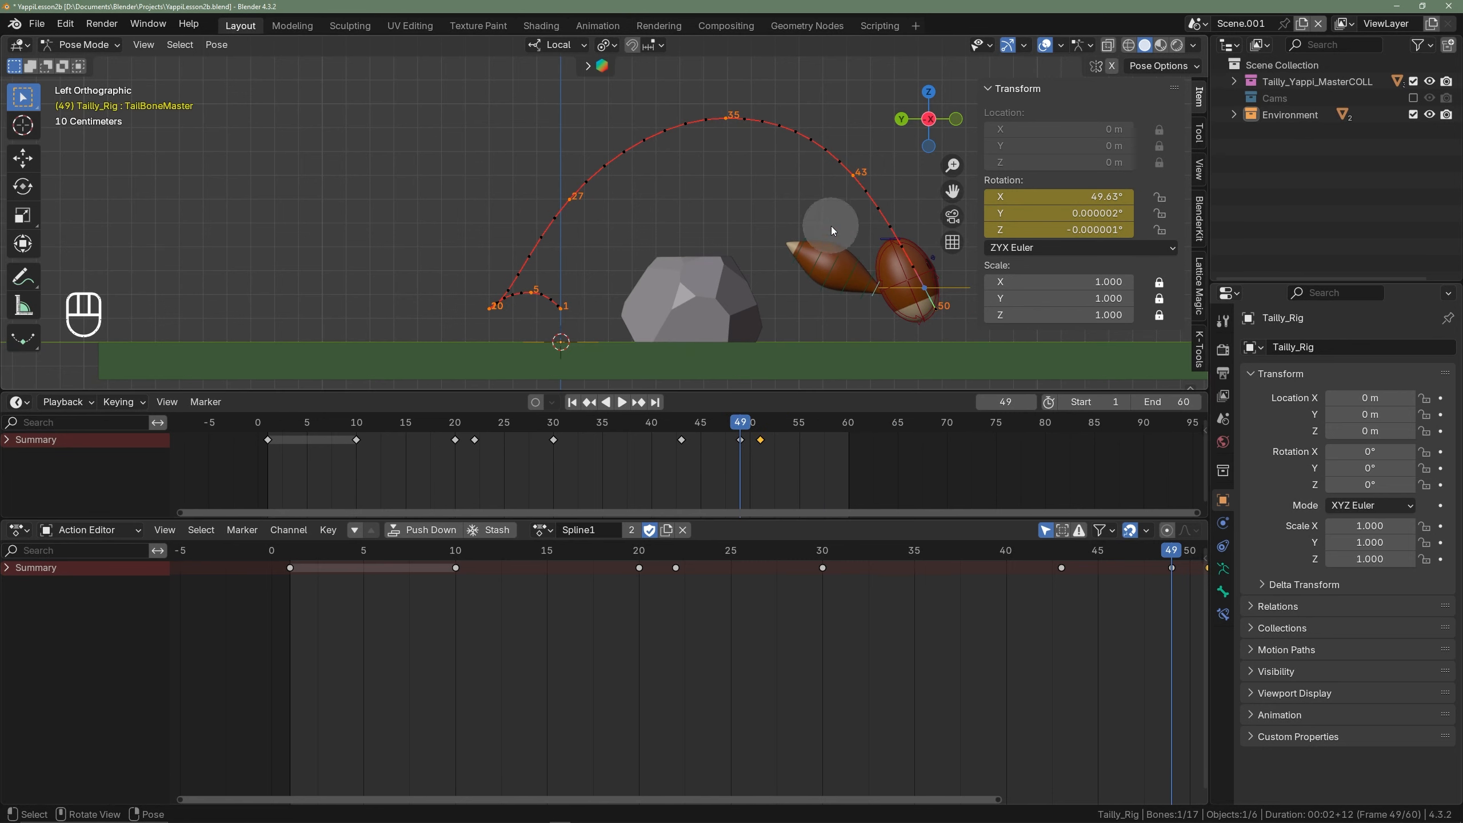
click(677, 427)
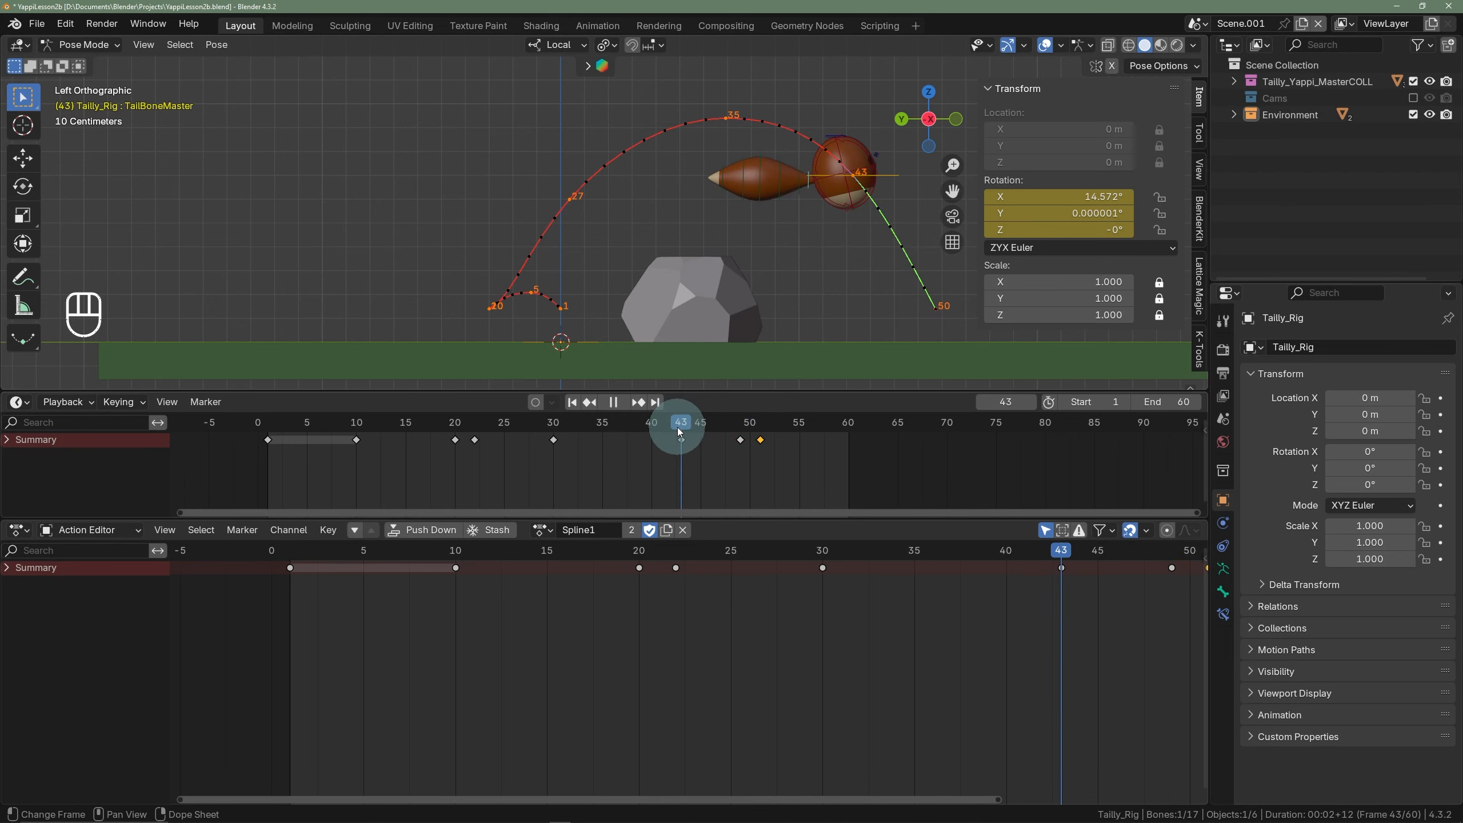
click(267, 425)
key(space)
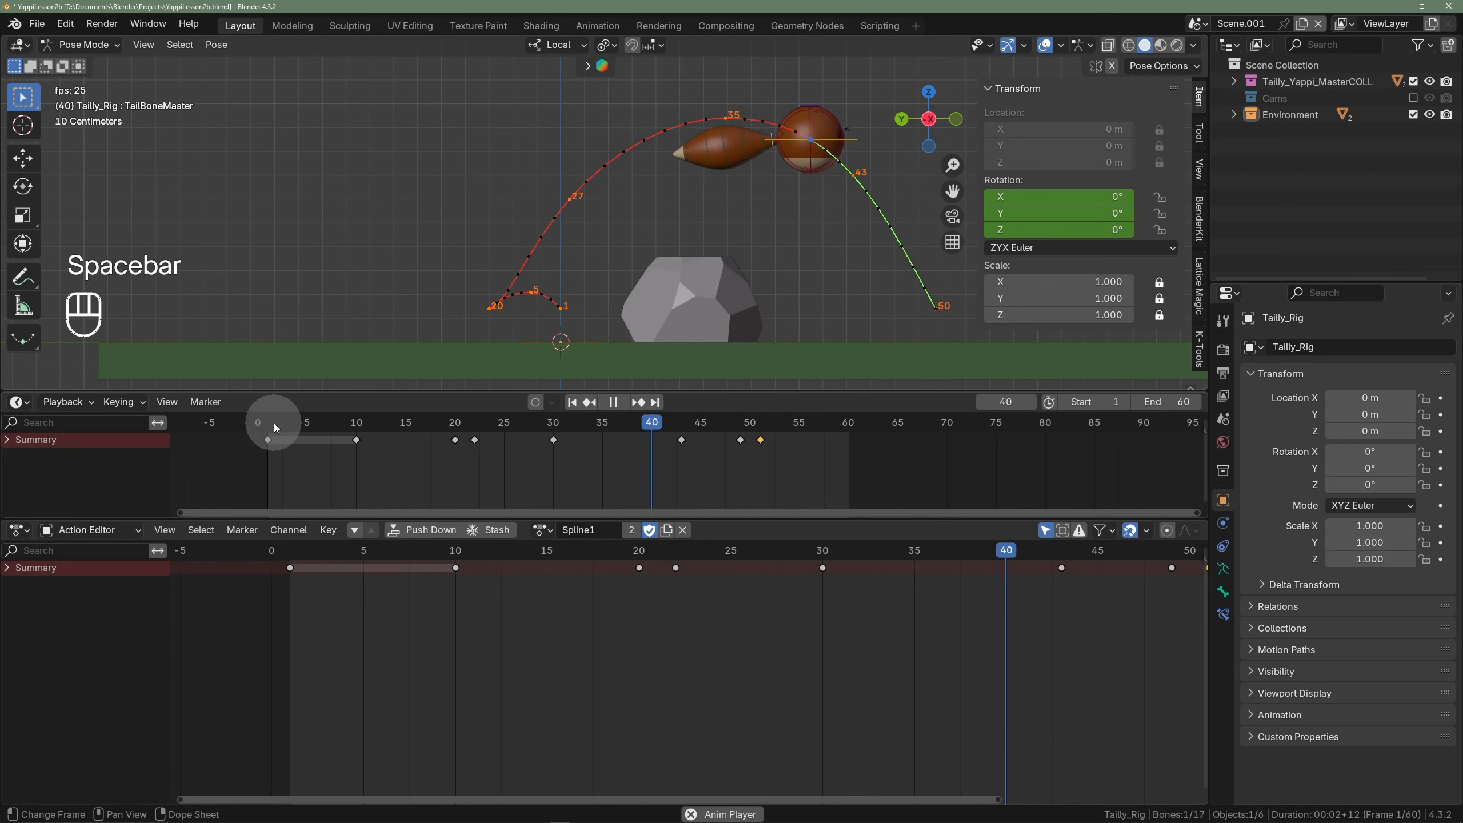
key(space)
- Lower the tail at frame 3 by rotating TailBoneMaster to about -8.9° on X and key its rotation
shift+middle_drag(286, 433, 512, 449)
scroll(324, 435, up, 5)
scroll(512, 450, up, 5)
click(485, 423)
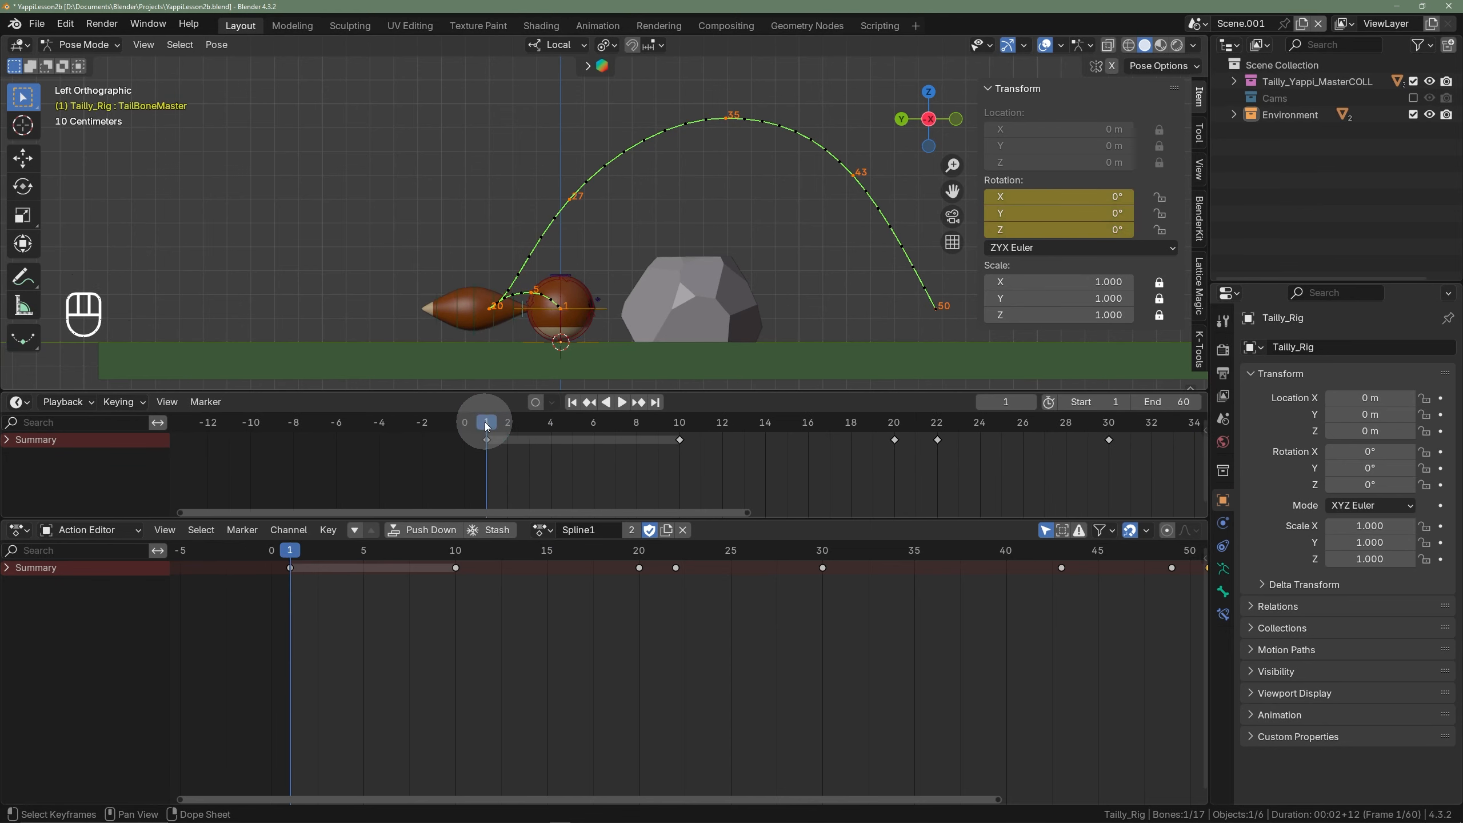
key(space)
key(space)
drag(484, 421, 581, 436)
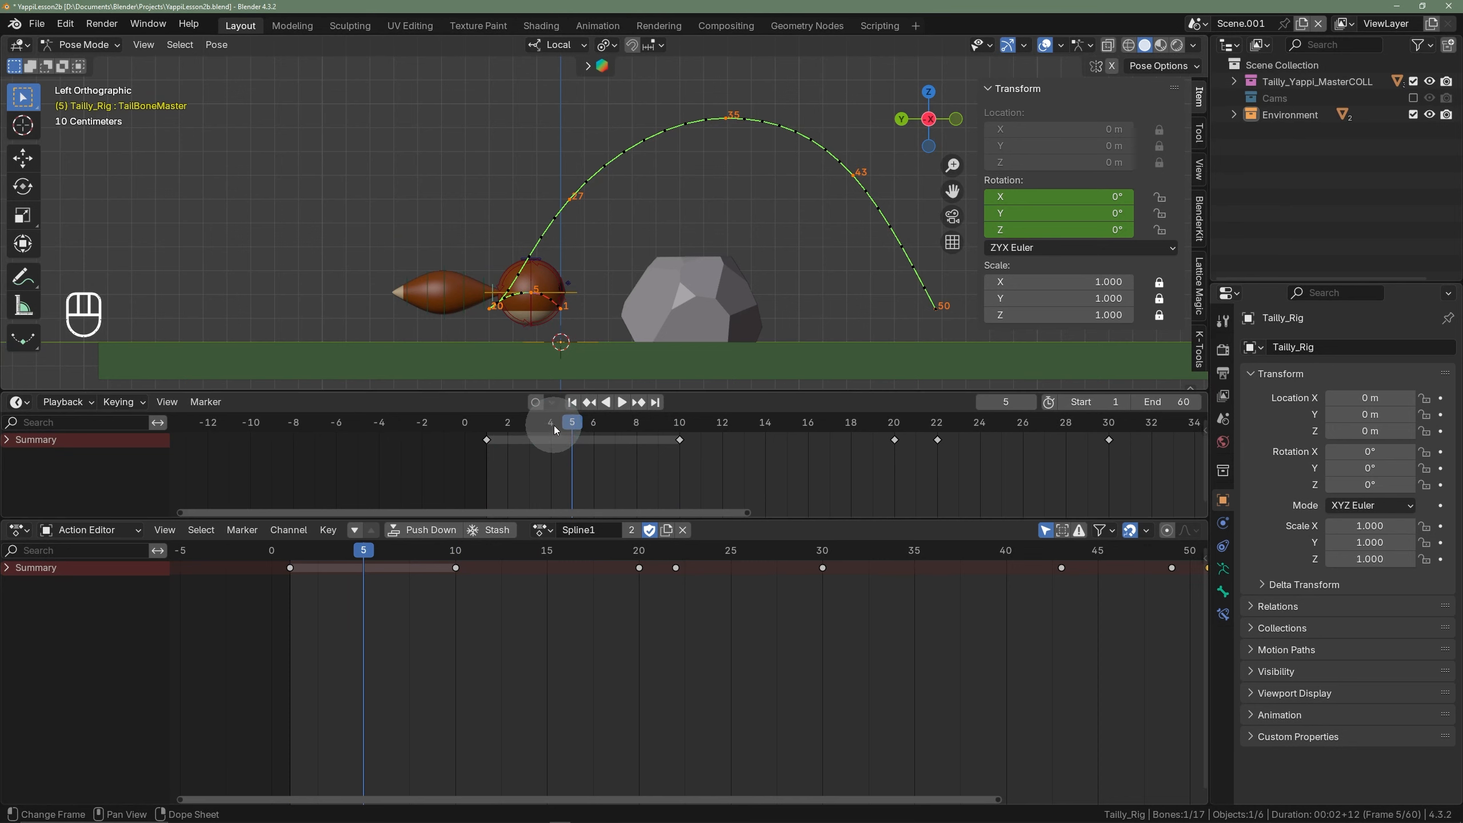
drag(553, 425, 524, 428)
key(r)
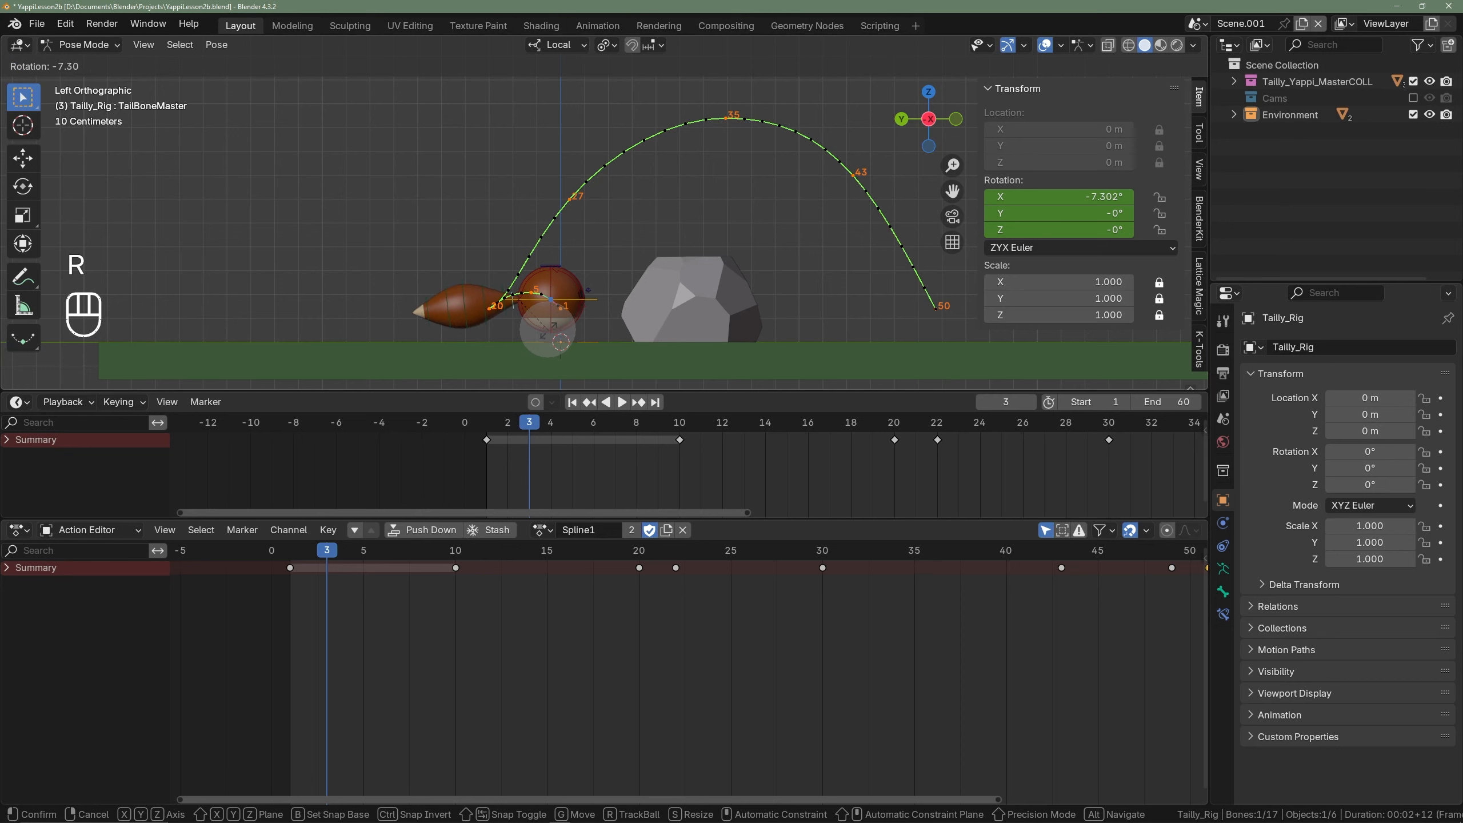
click(553, 357)
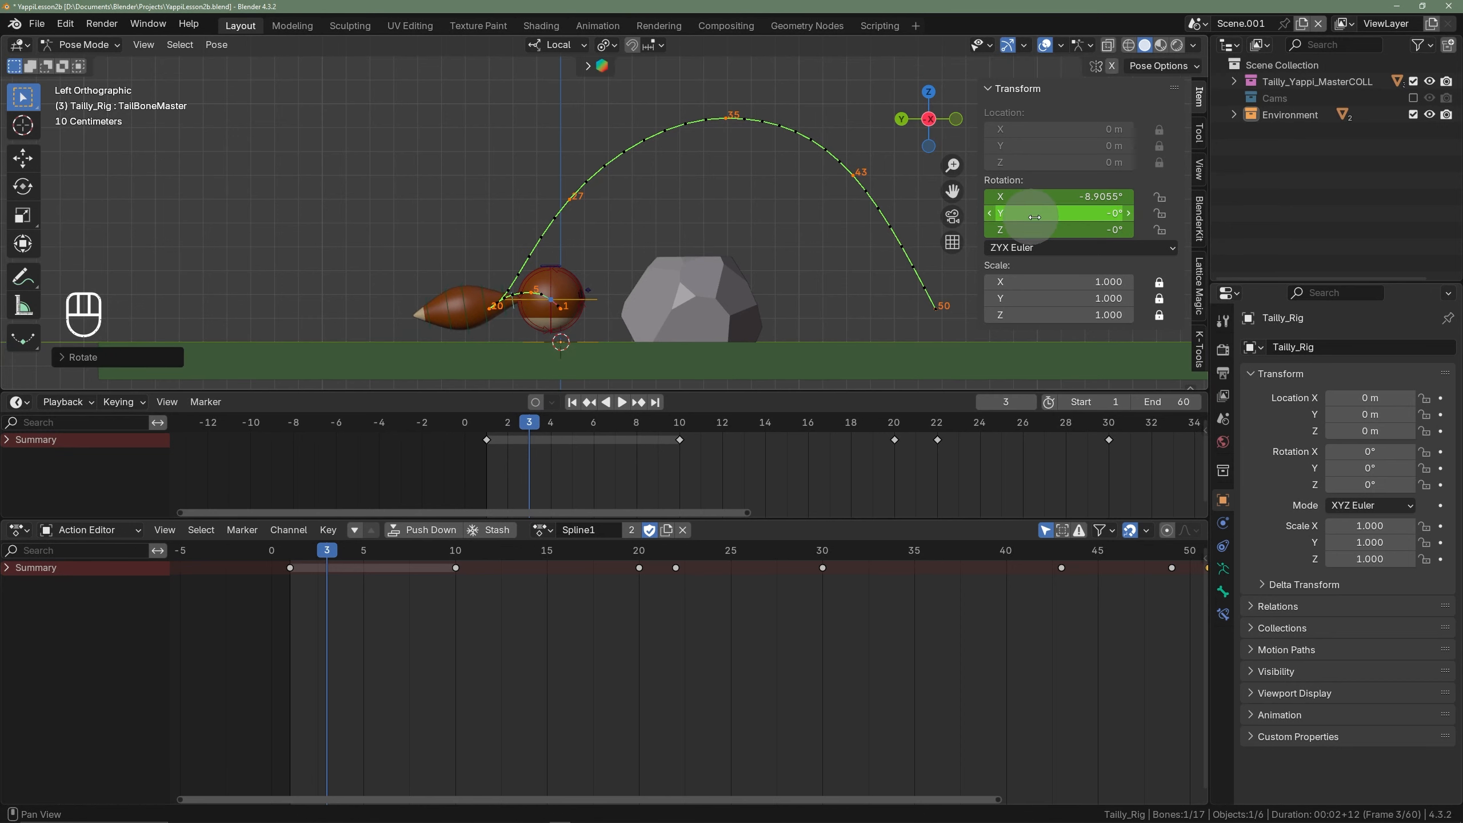
key(i)
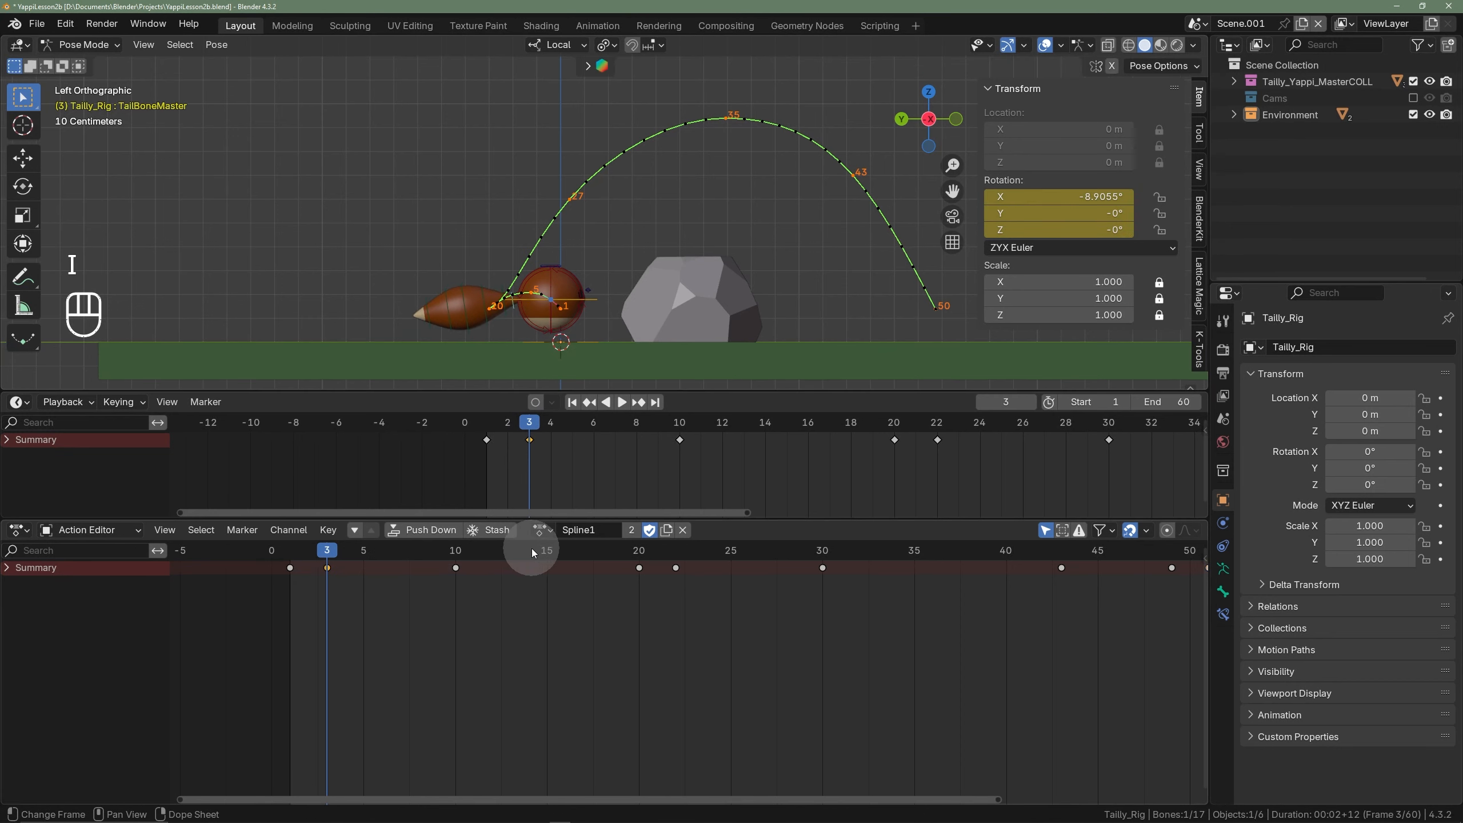
- Raise the tail at frame 7 by rotating TailBoneMaster to about 4.9° on X and key its rotation
drag(535, 426, 614, 430)
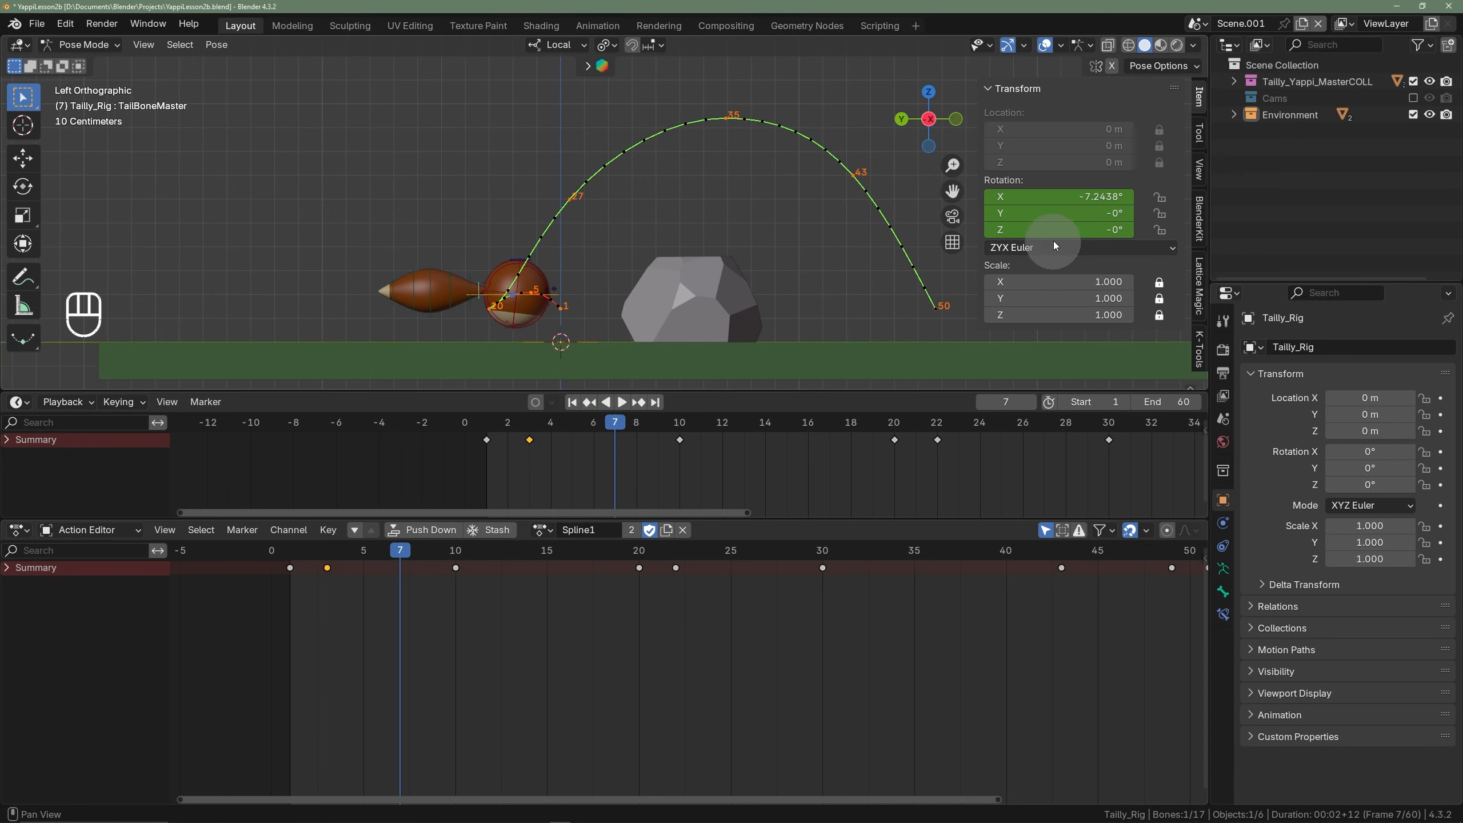
key(r)
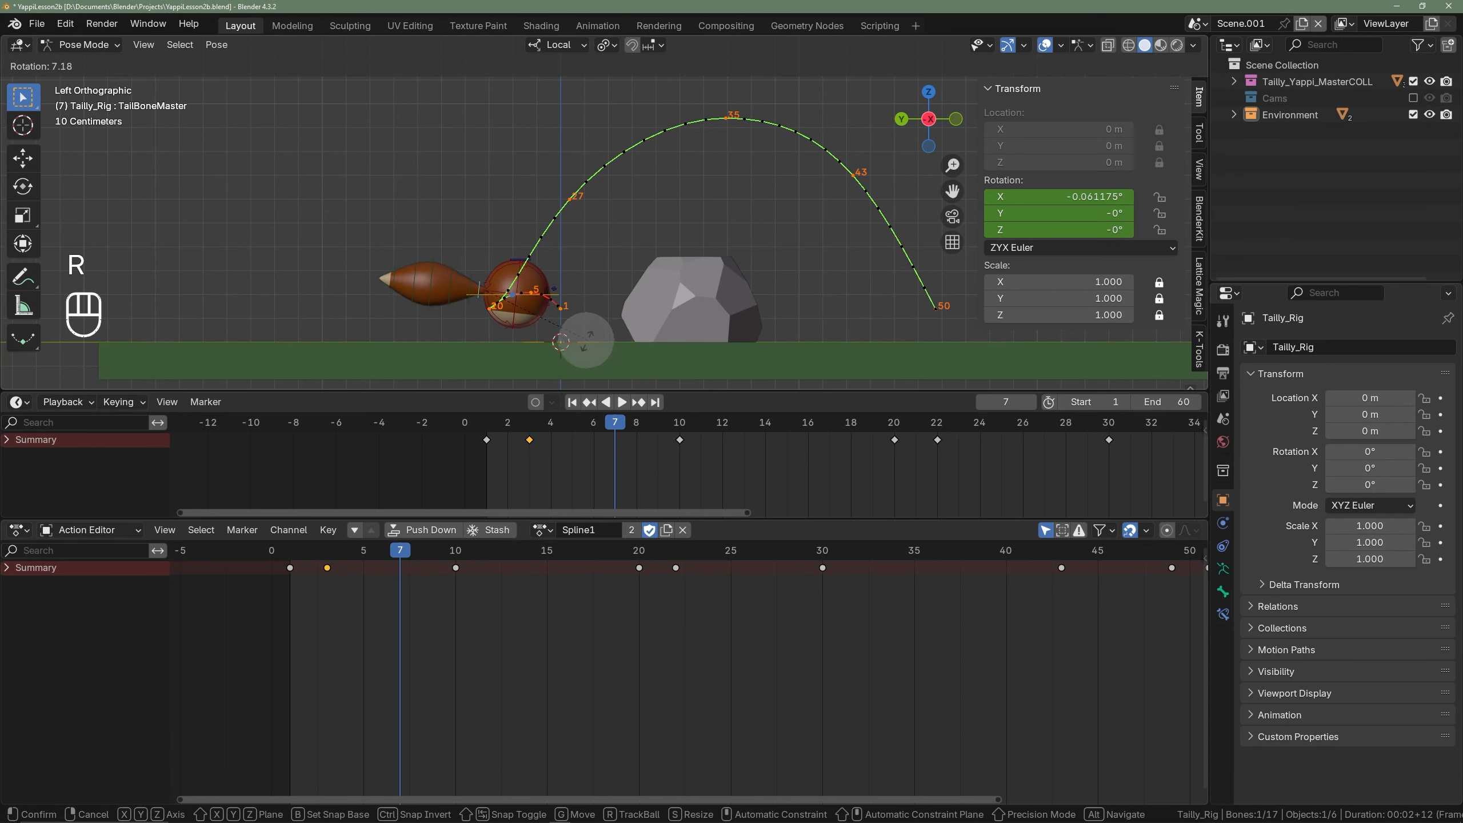
click(589, 342)
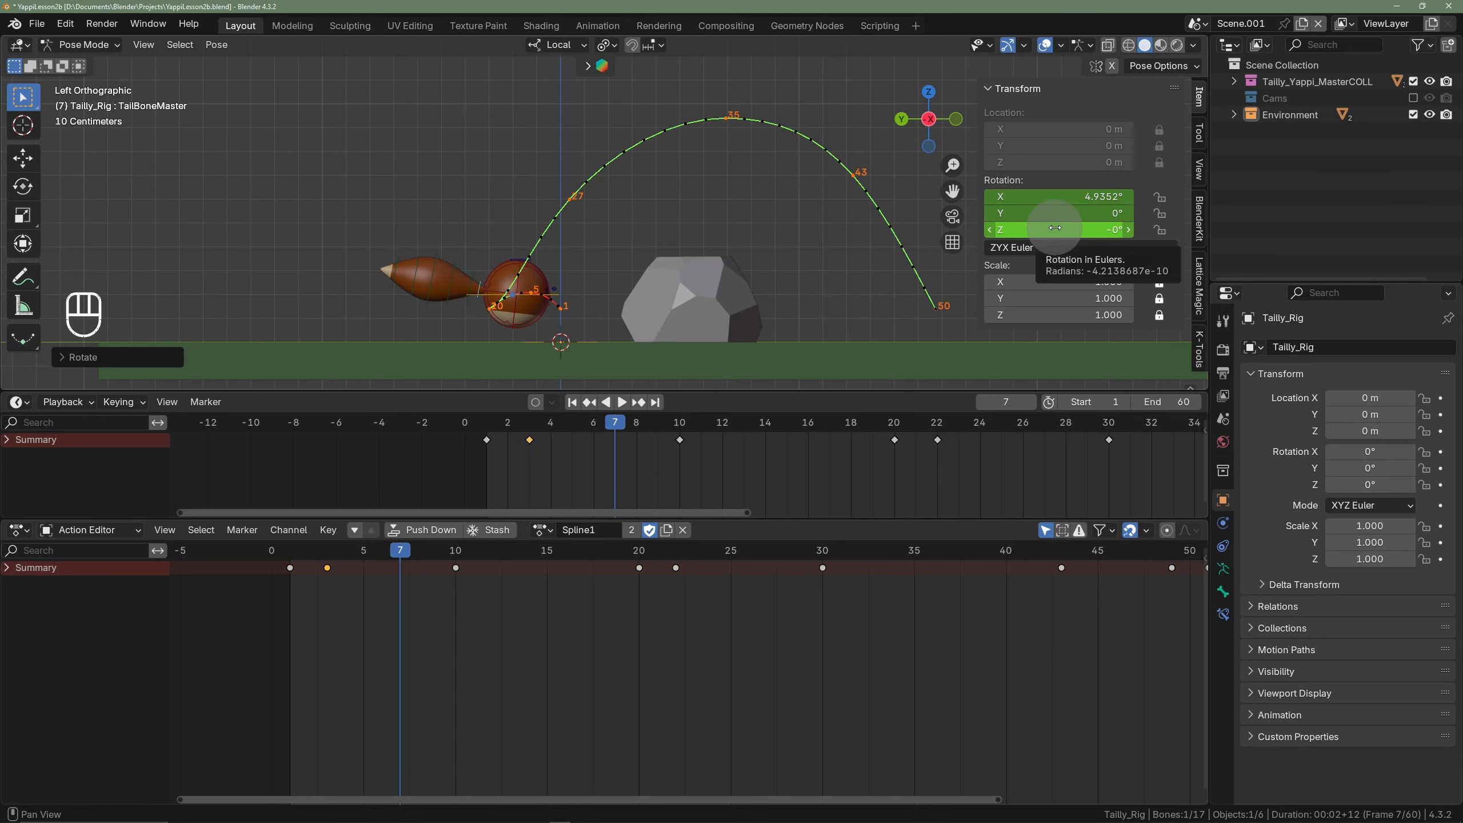
key(i)
- Play the whole animation from frame 1 to check the tail's drag during the small backward hop
drag(611, 425, 484, 410)
key(space)
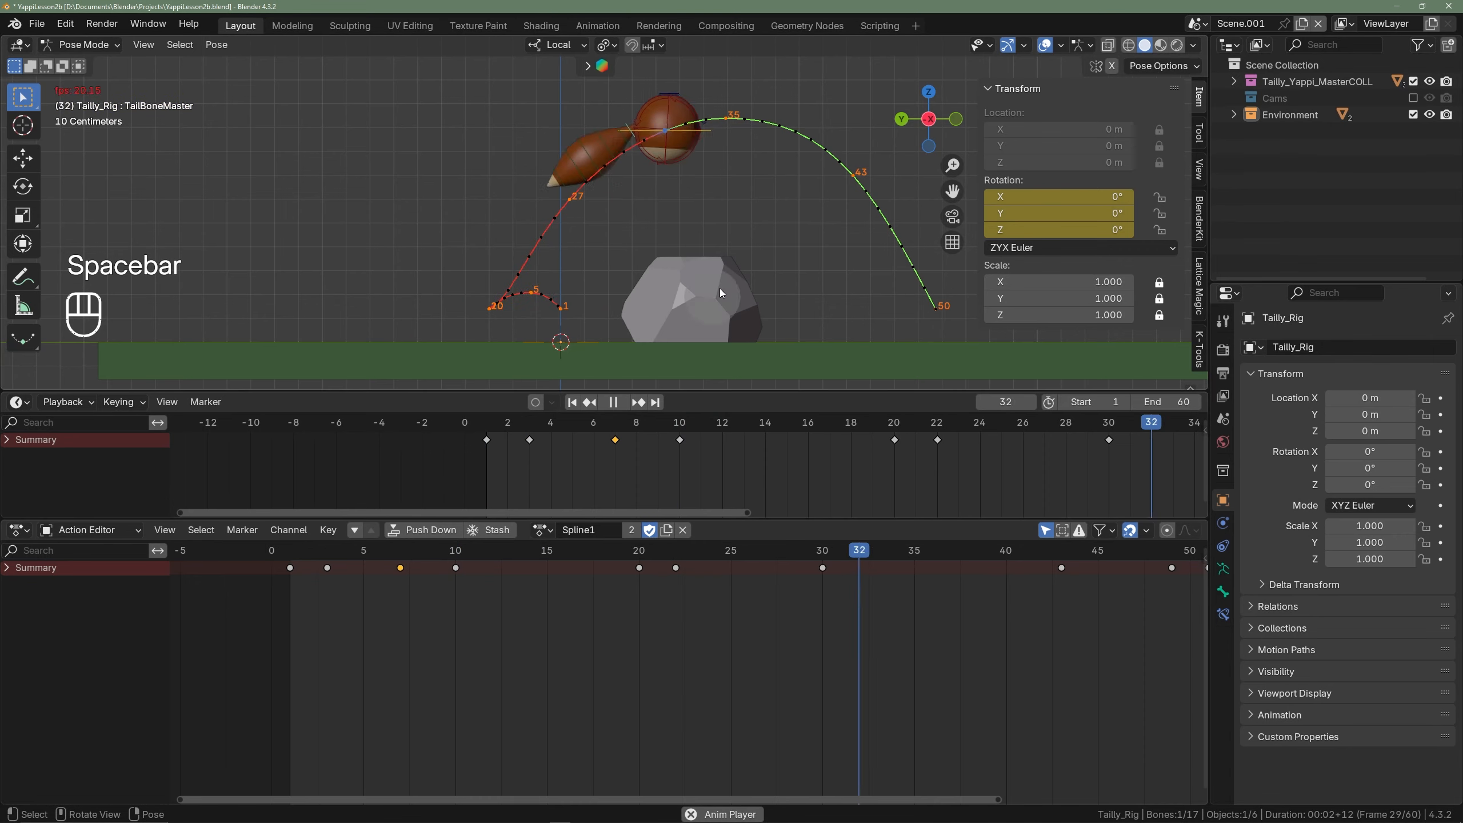
scroll(735, 270, down, 2)
shift+middle_drag(735, 261, 574, 256)
scroll(562, 269, up, 3)
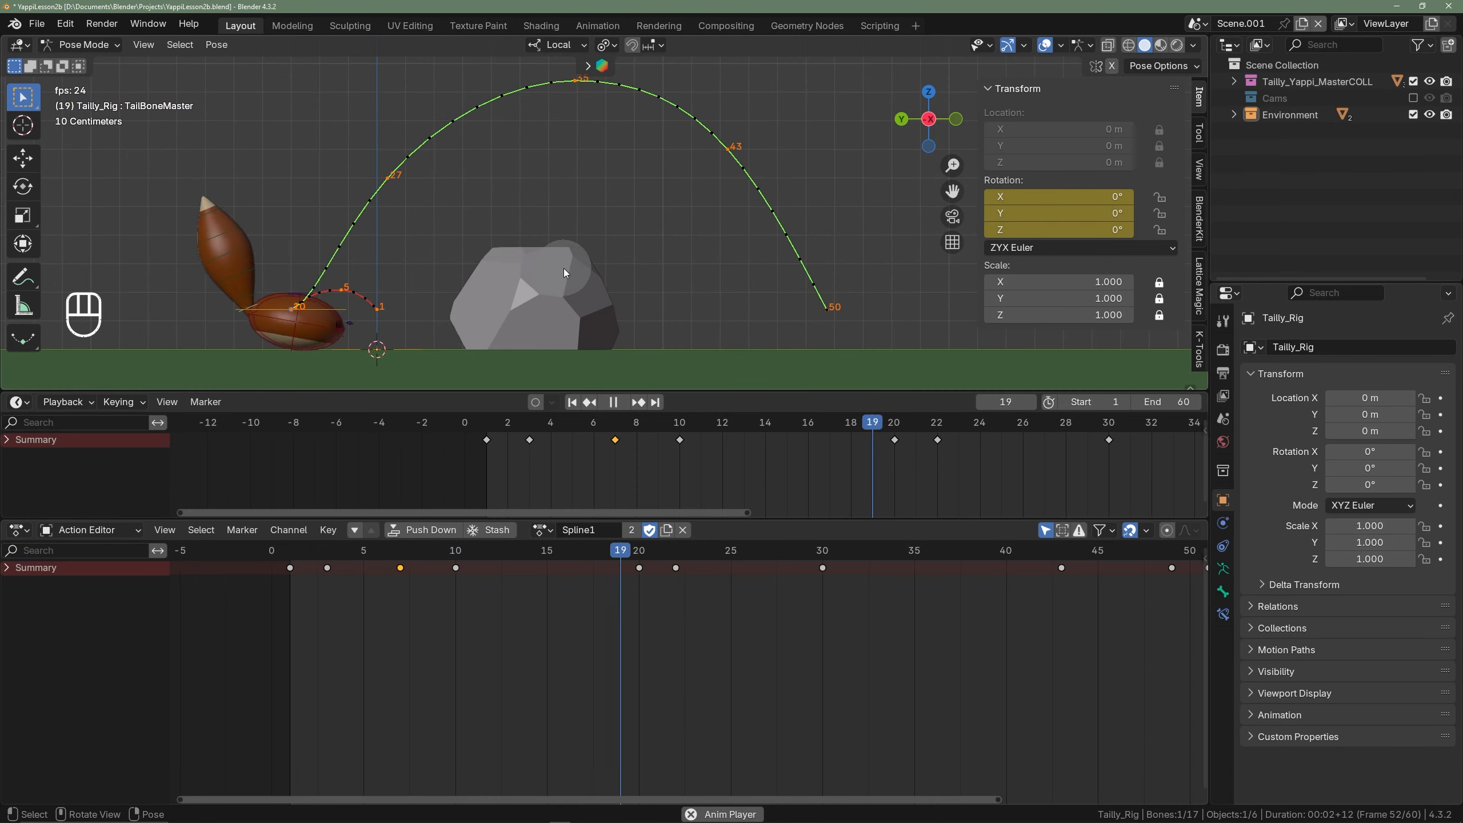
scroll(564, 267, down, 1)
shift+middle_drag(564, 270, 569, 279)
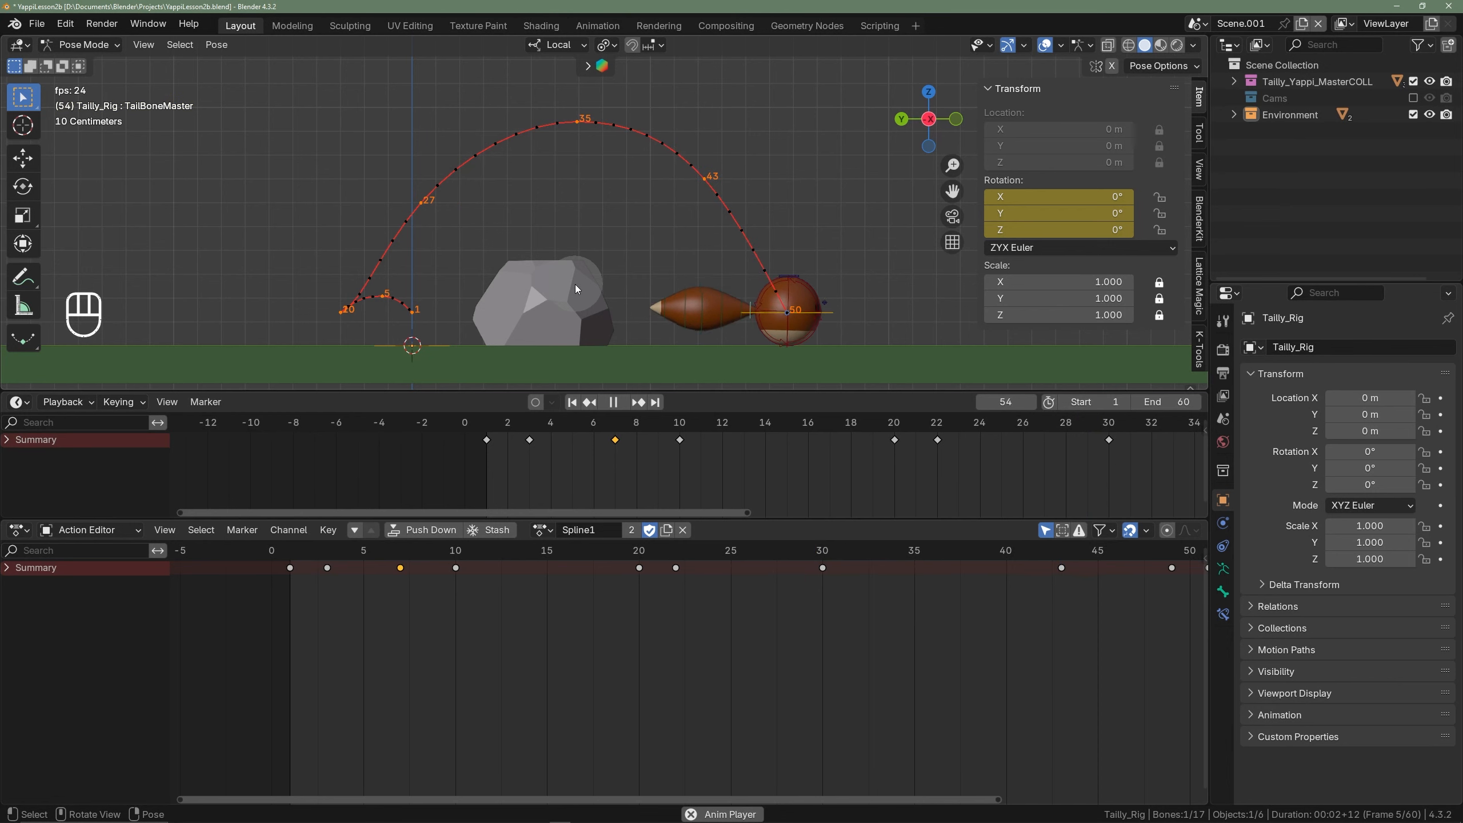
key(space)
- Scrub through the tail poses from the first hop to frame 53, then replay the jump to review the follow-through
click(529, 424)
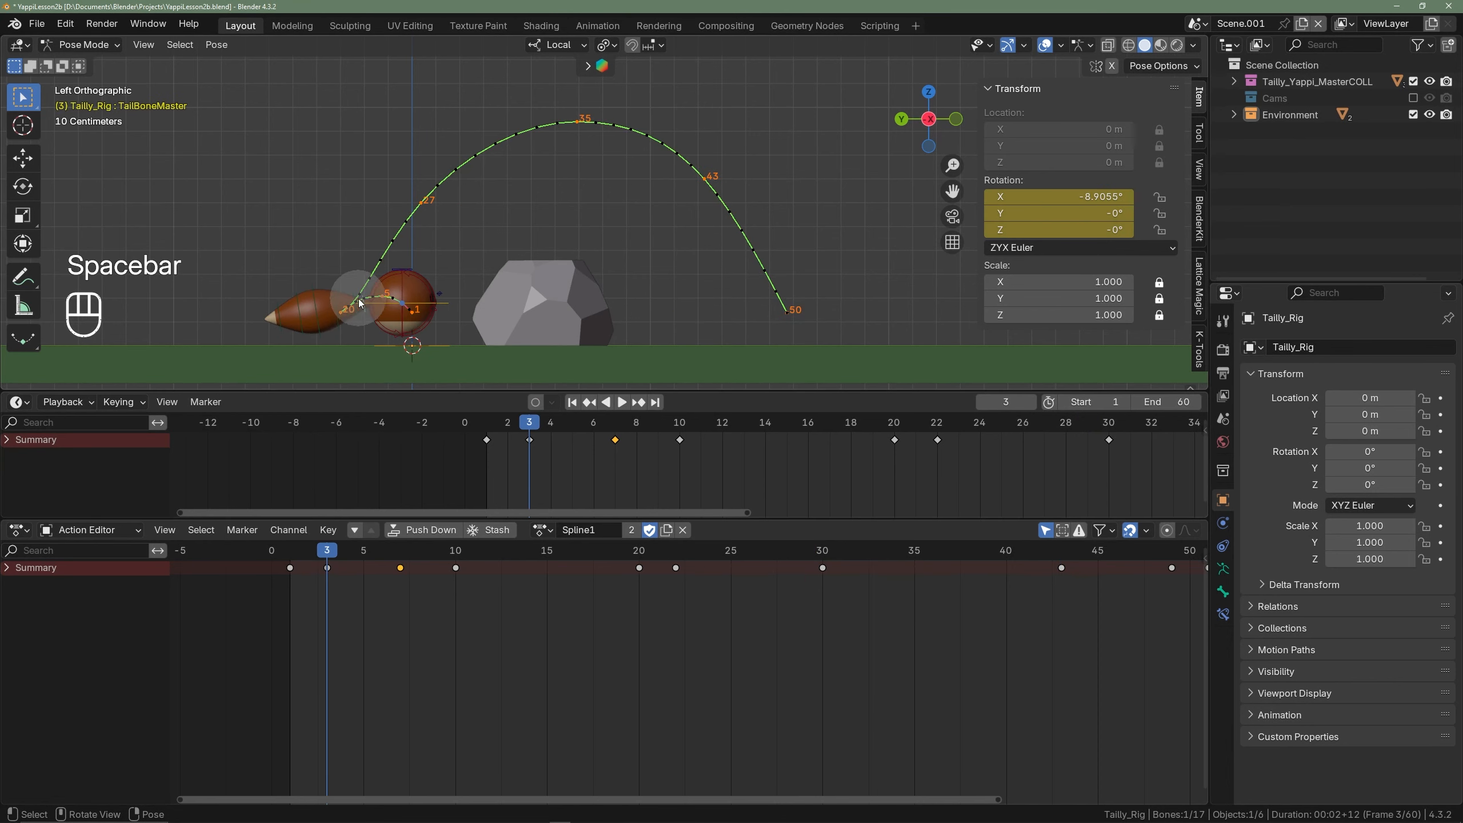
drag(495, 429, 612, 427)
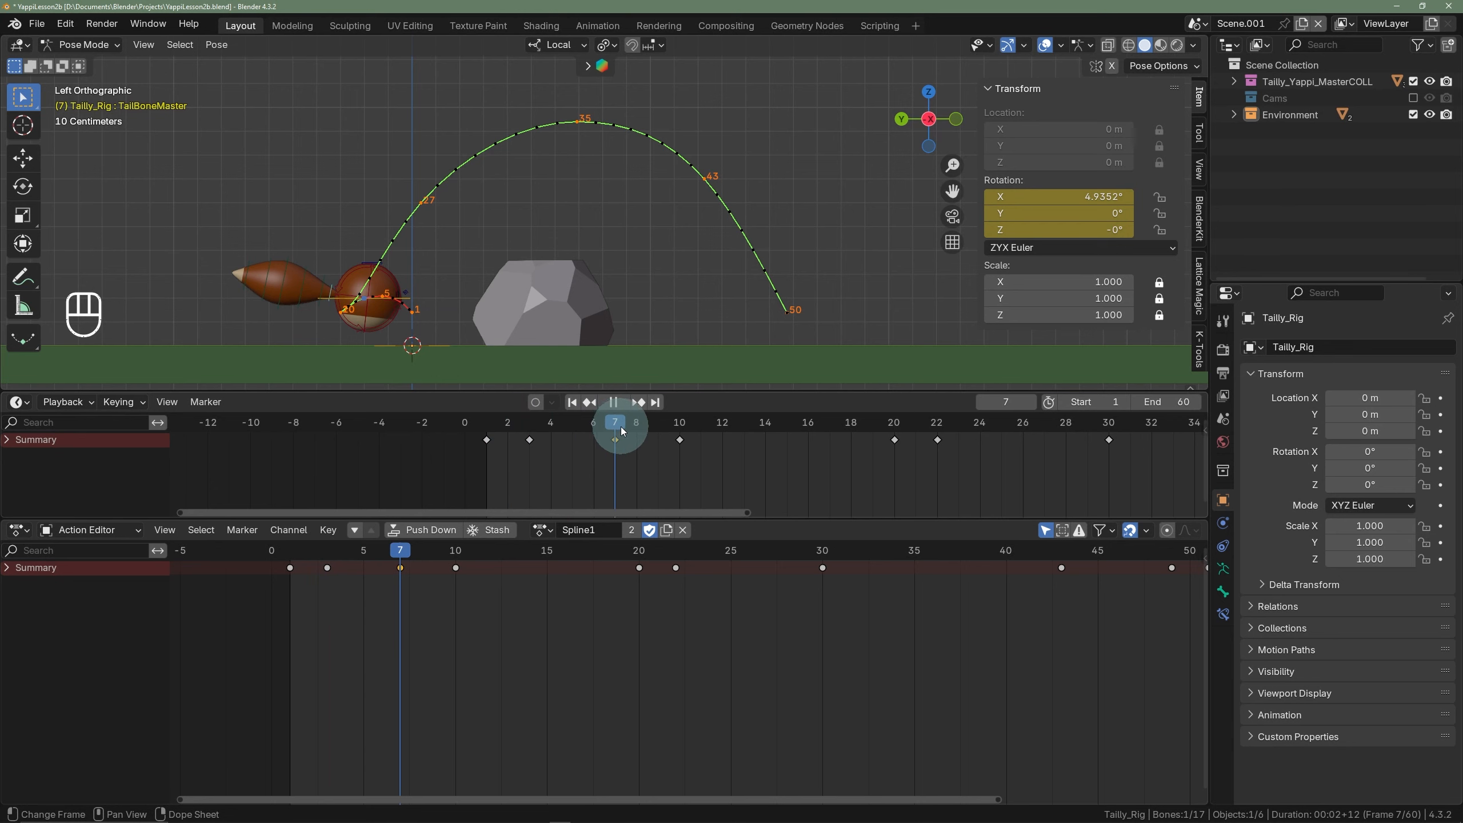
drag(624, 429, 677, 443)
scroll(558, 434, down, 4)
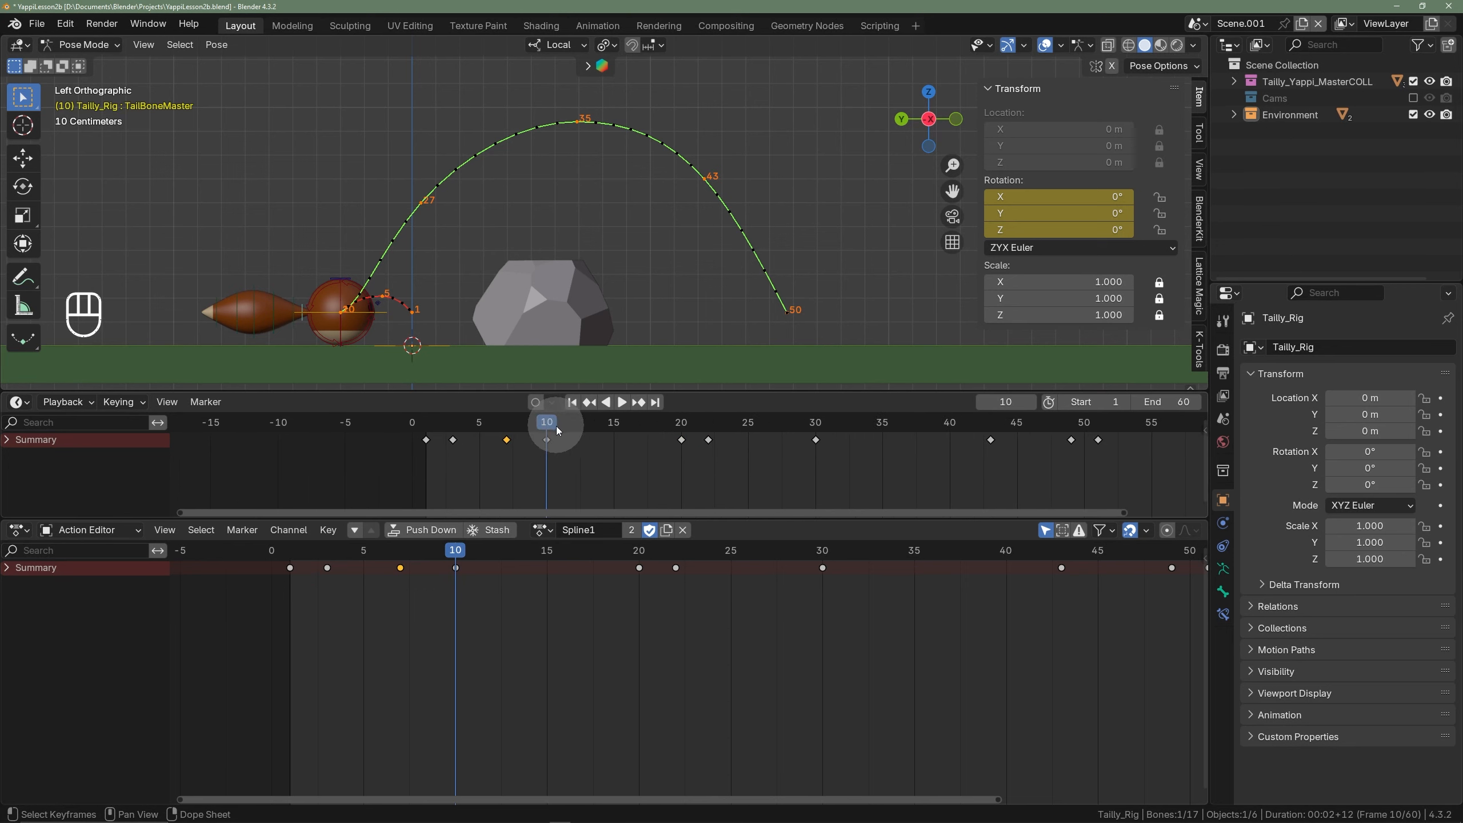
key(space)
drag(559, 428, 677, 426)
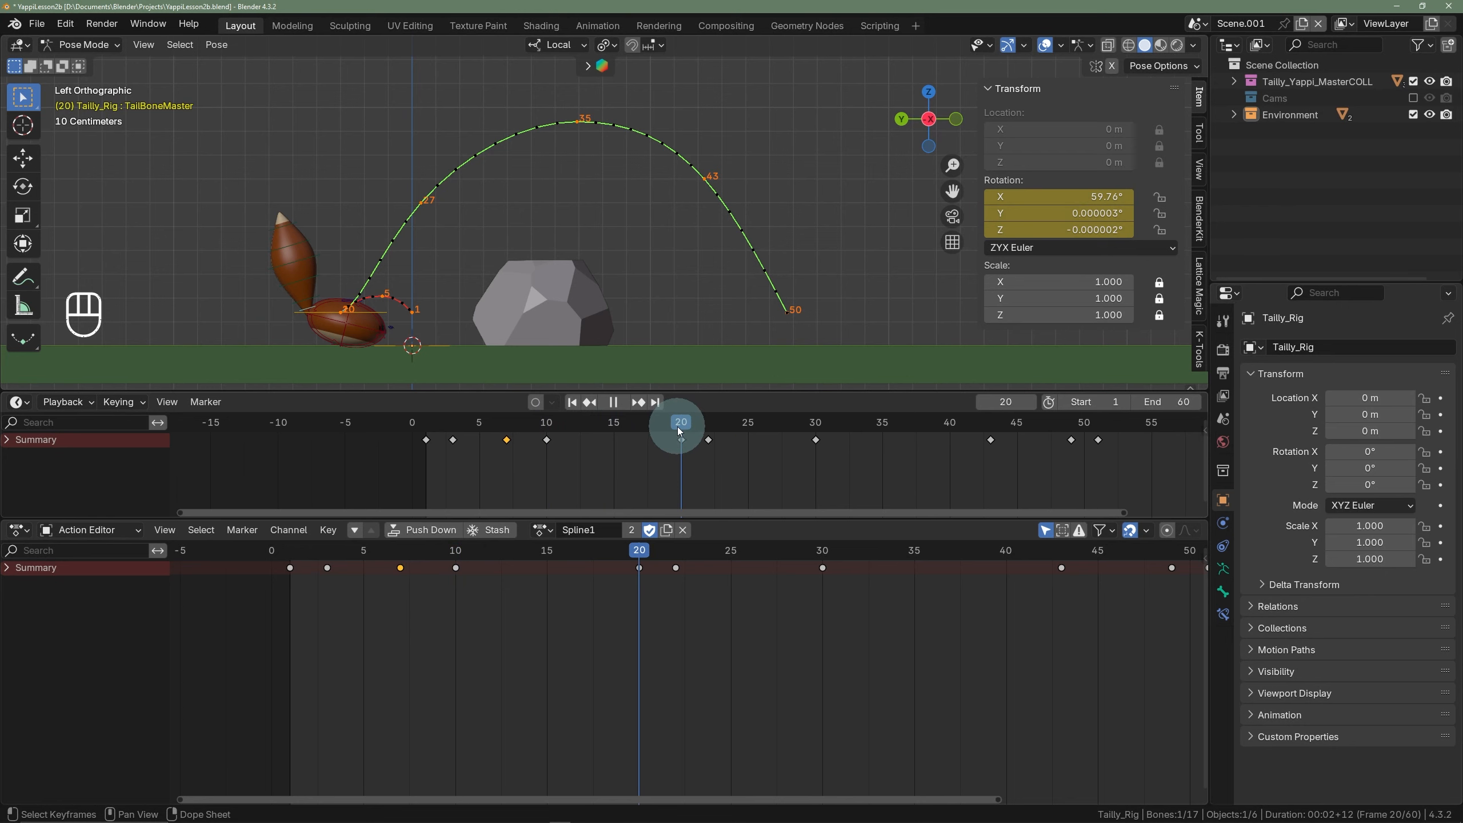
drag(679, 427, 1123, 435)
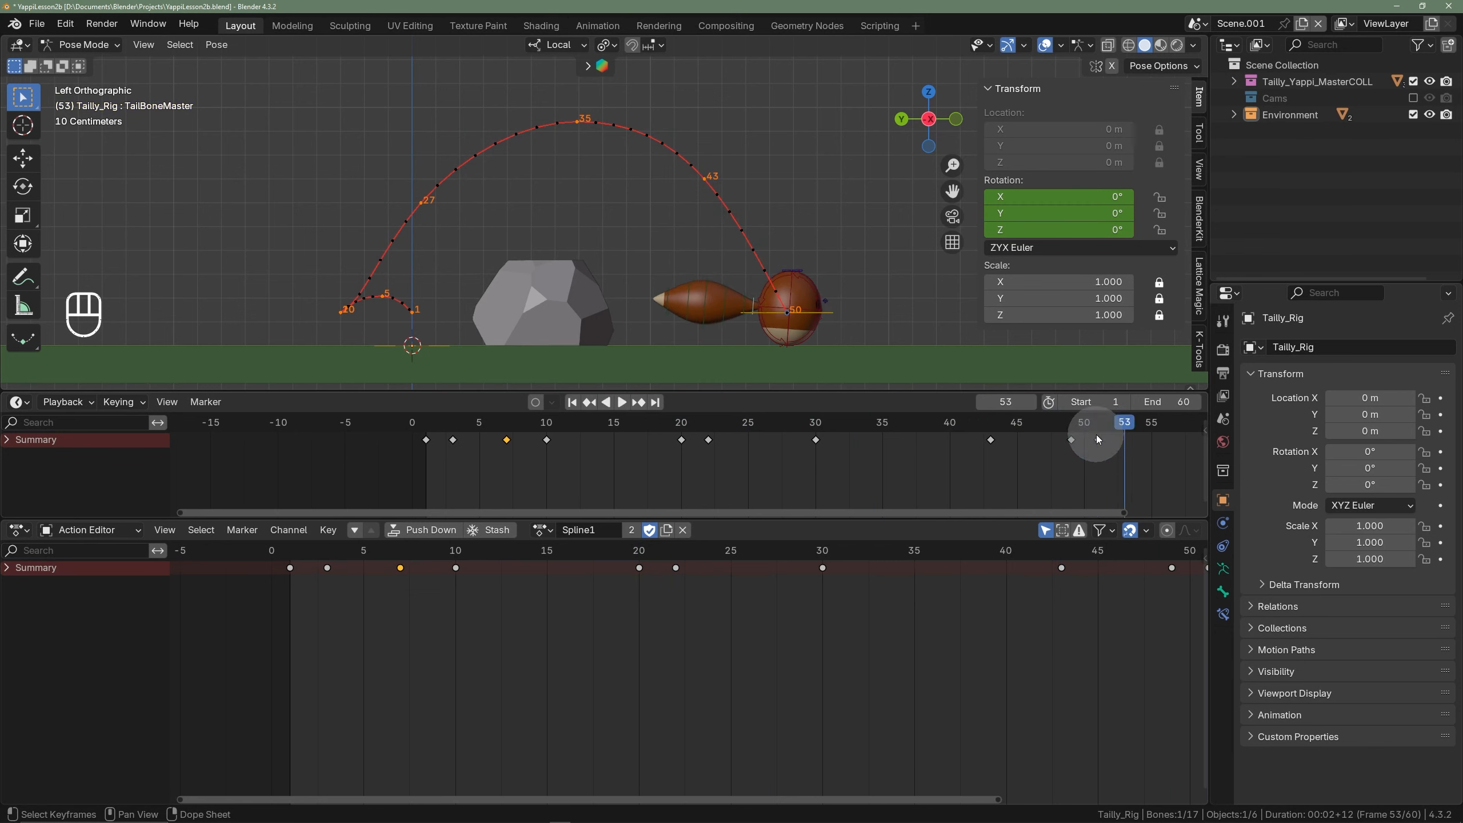
scroll(939, 466, down, 2)
click(595, 426)
key(space)
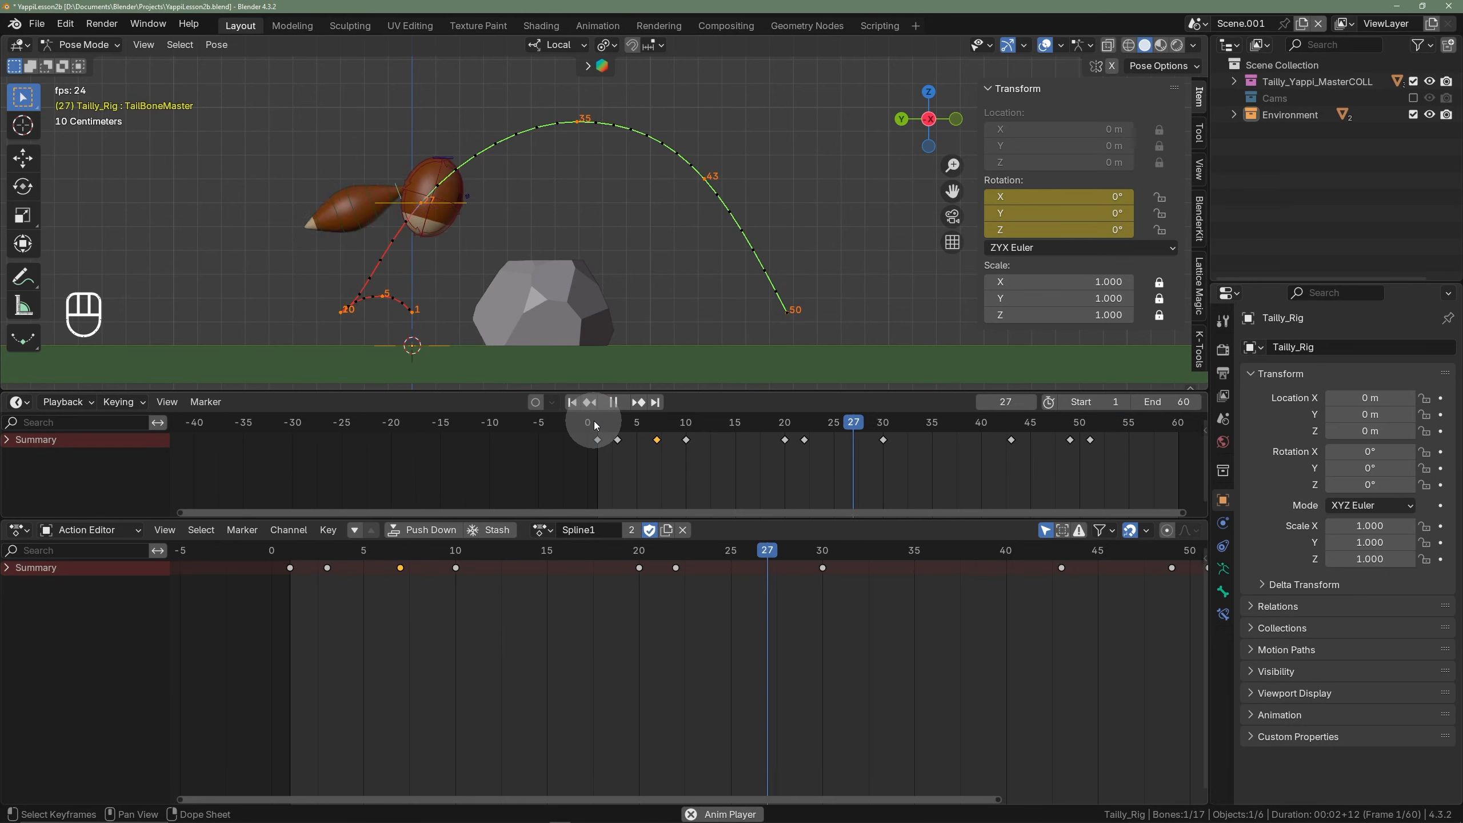
key(space)
- Return to frame 1, select all TailBoneMaster keyframes, and display their rotation curves framed in the Graph Editor
shift+middle_drag(651, 459, 513, 458)
scroll(512, 458, up, 3)
click(441, 426)
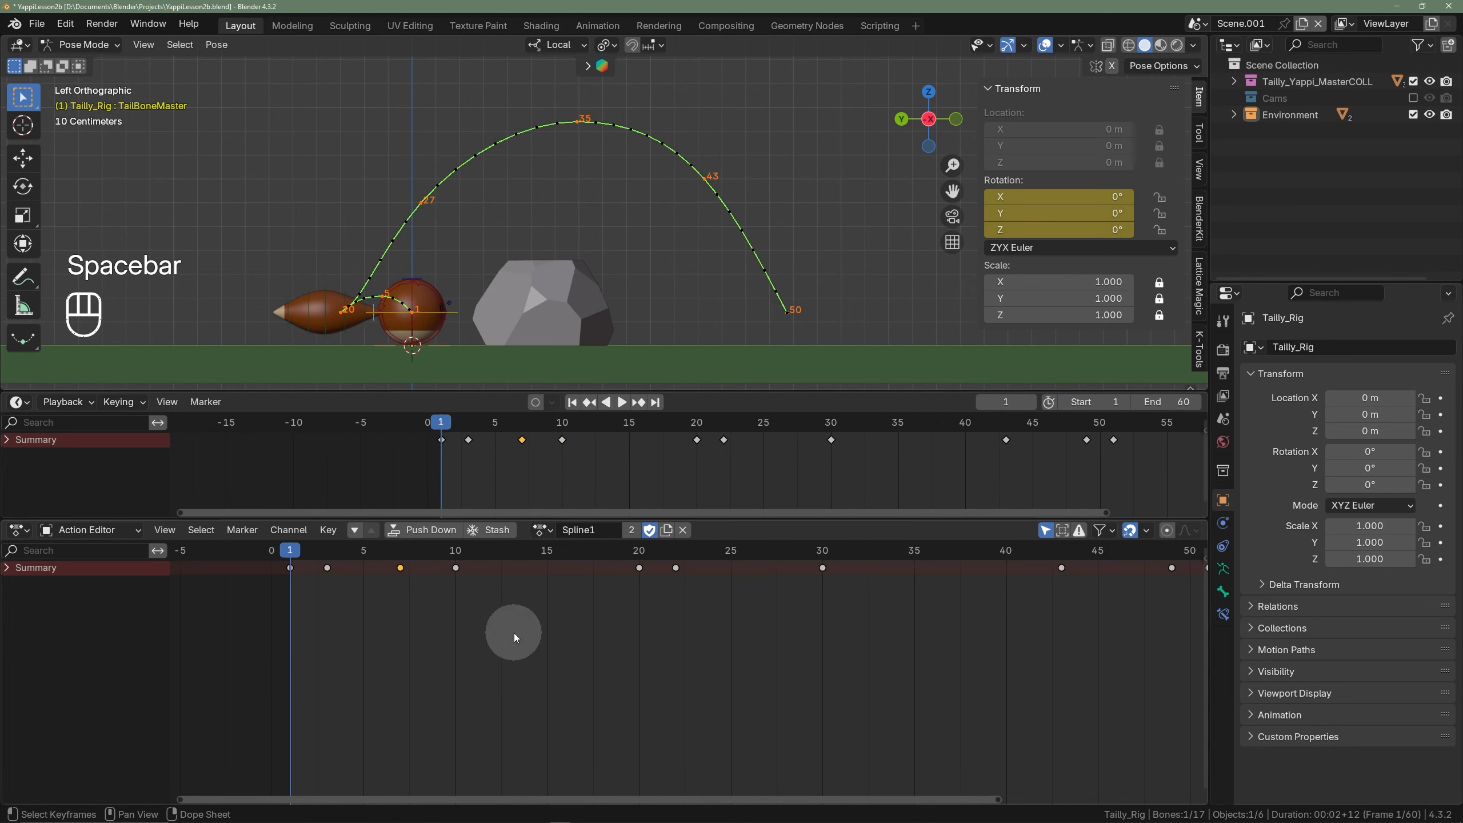
scroll(514, 633, down, 2)
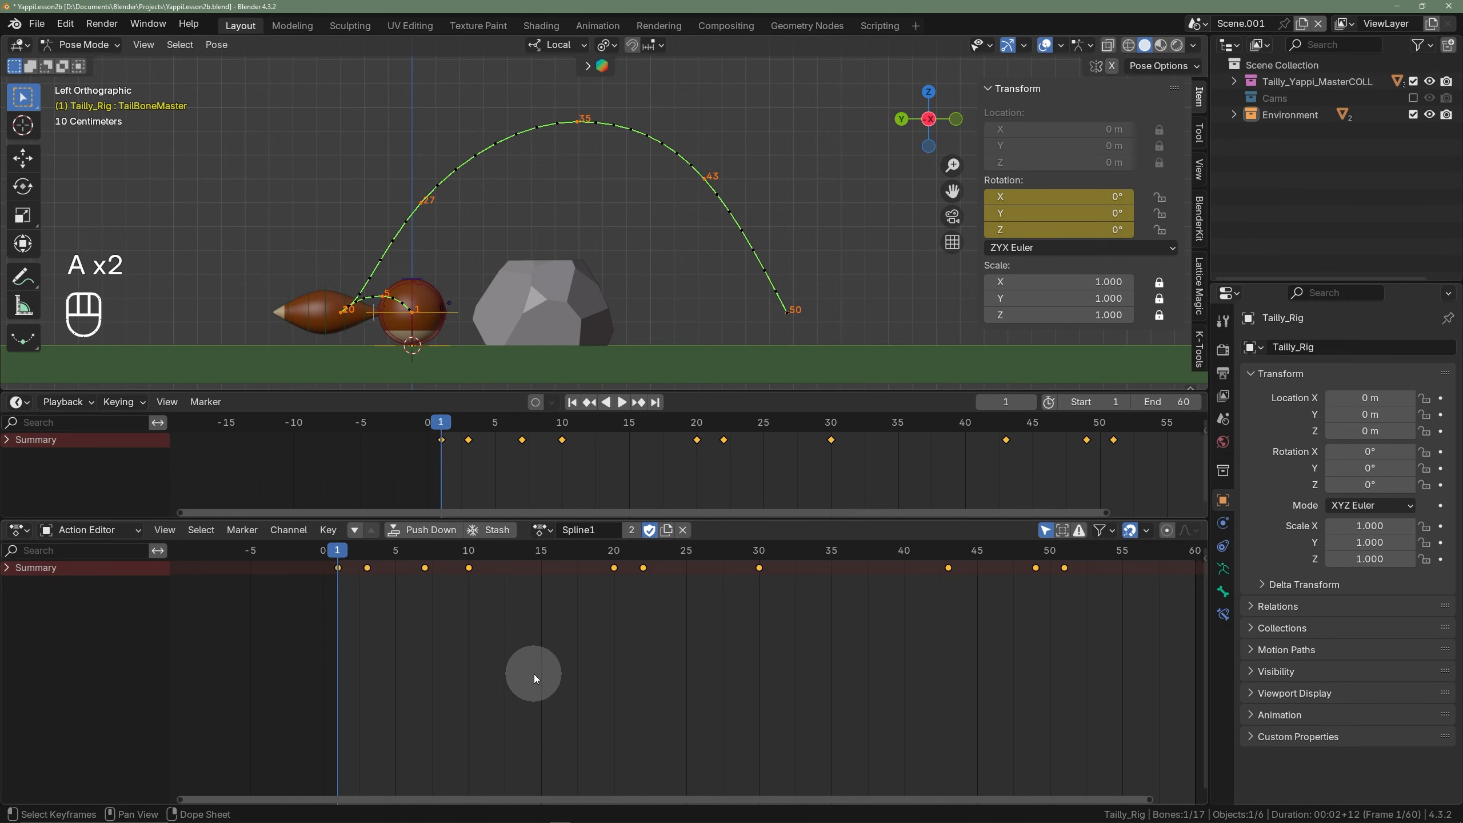
key(ctrl+Tab)
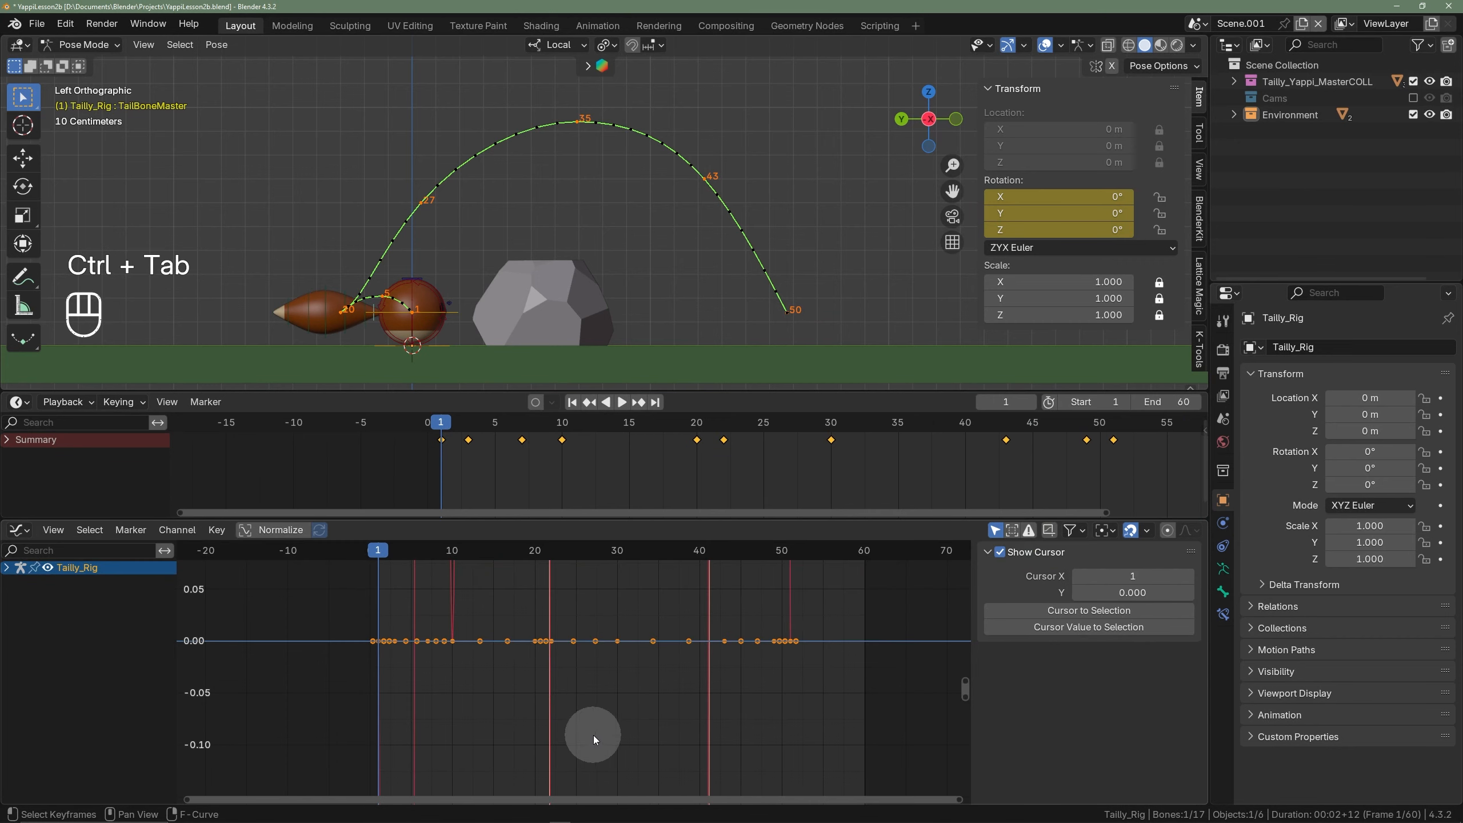
key(a)
key(KP_Decimal)
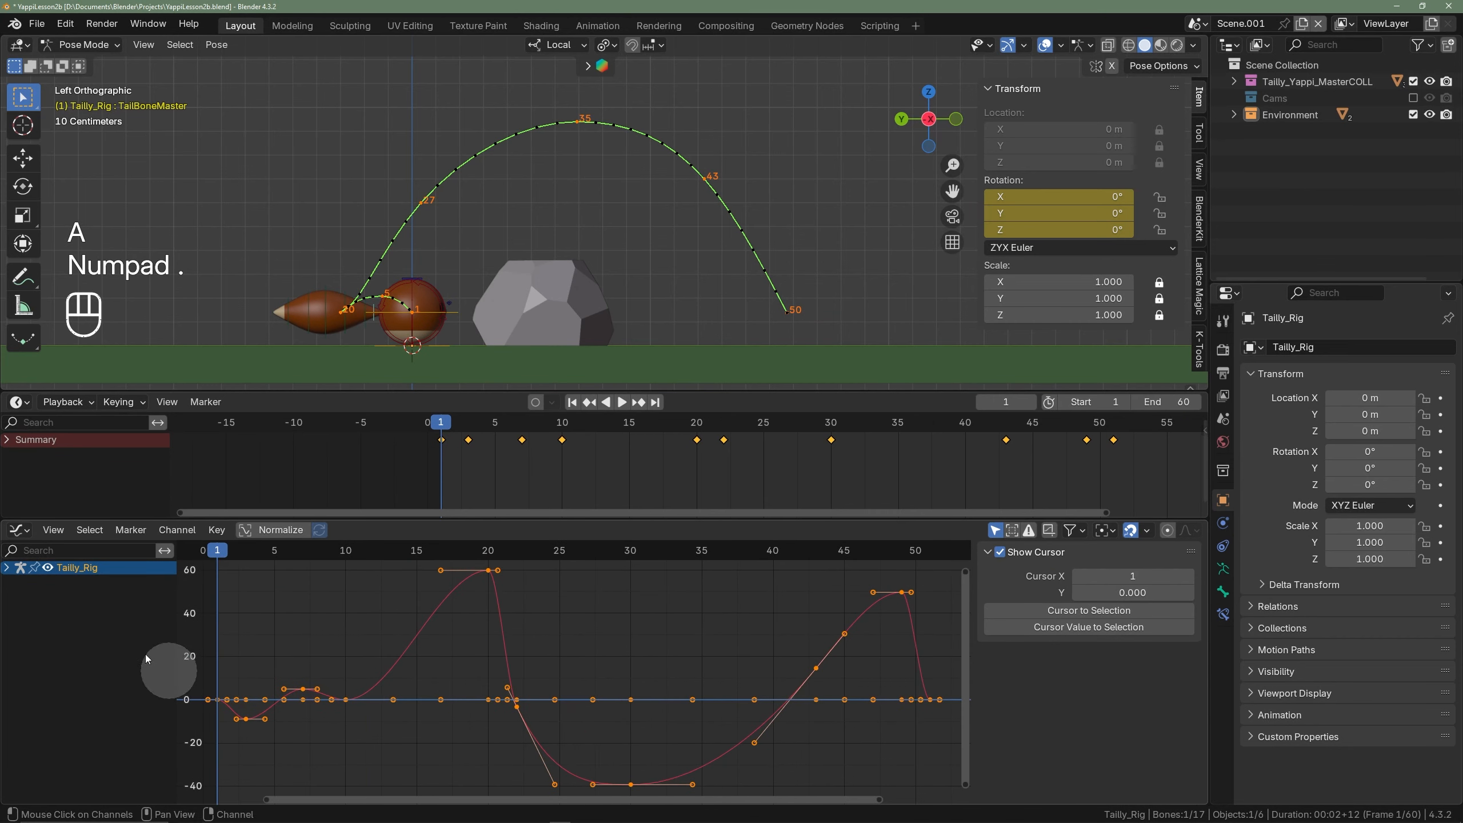
- Expand the TailBoneMaster channels, hide the Y and Z Euler Rotation curves, and frame the remaining X Euler Rotation curve
click(8, 569)
click(18, 598)
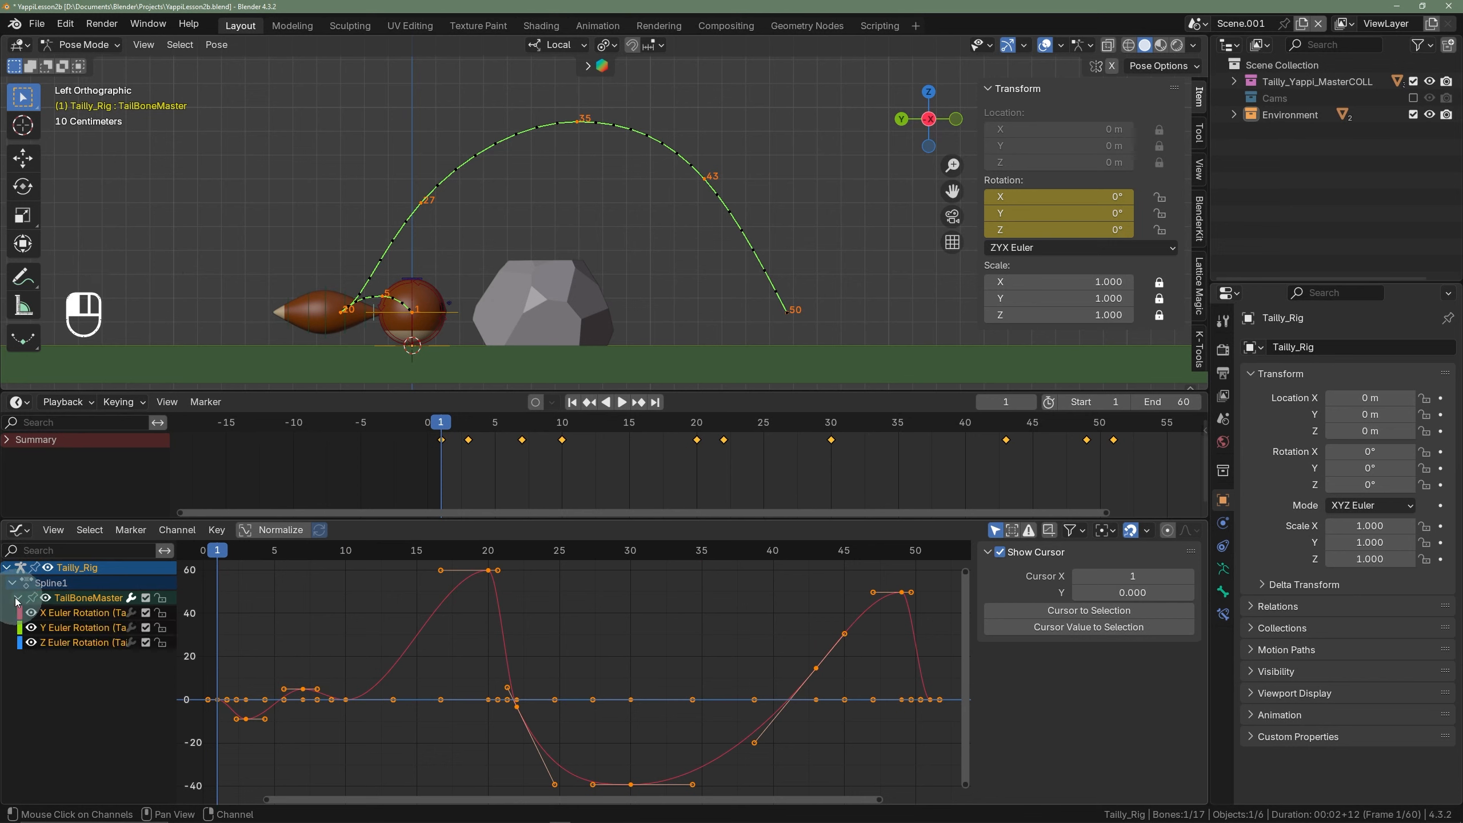
scroll(394, 697, down, 2)
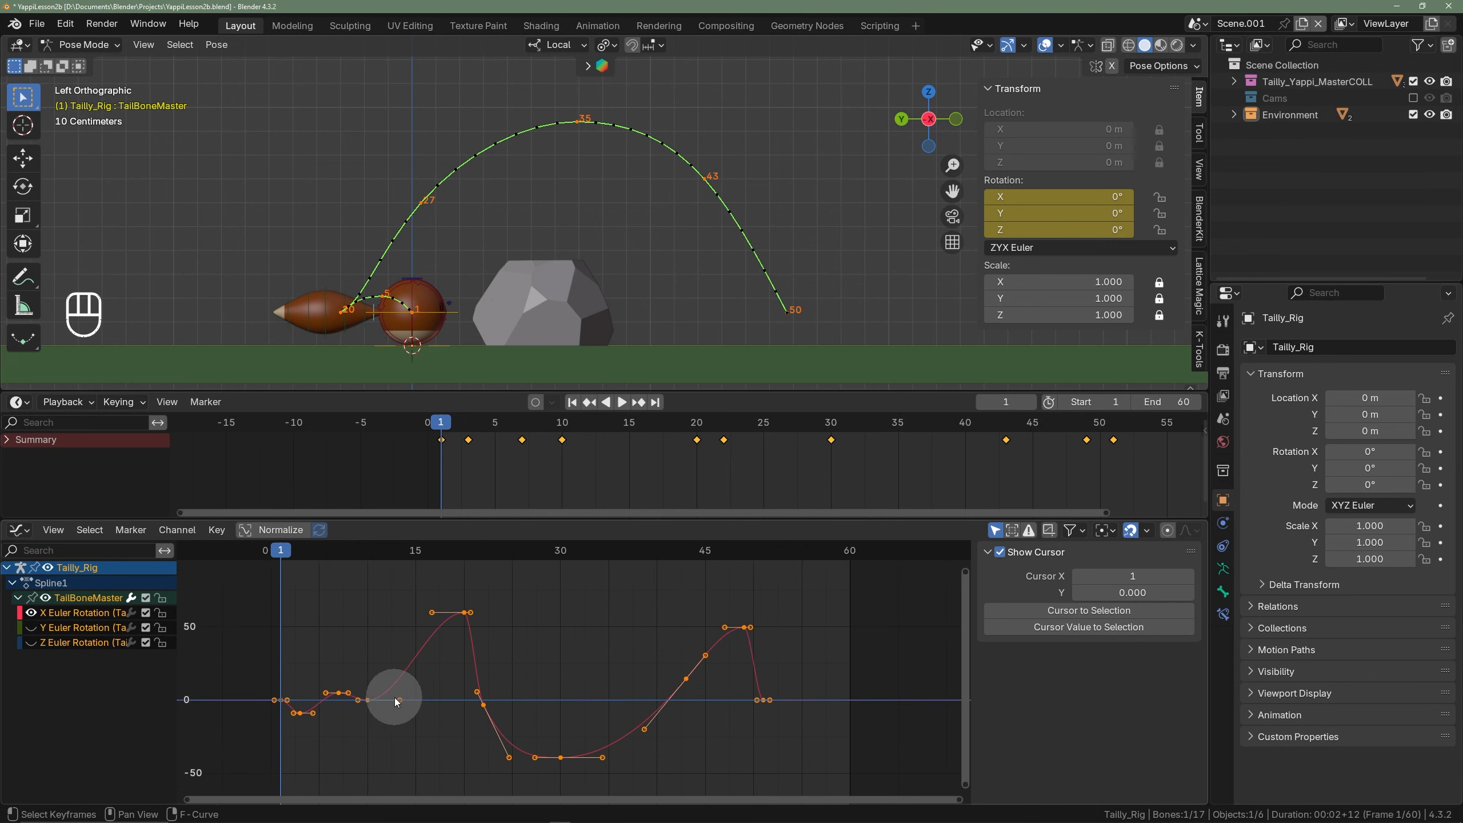
key(KP_Decimal)
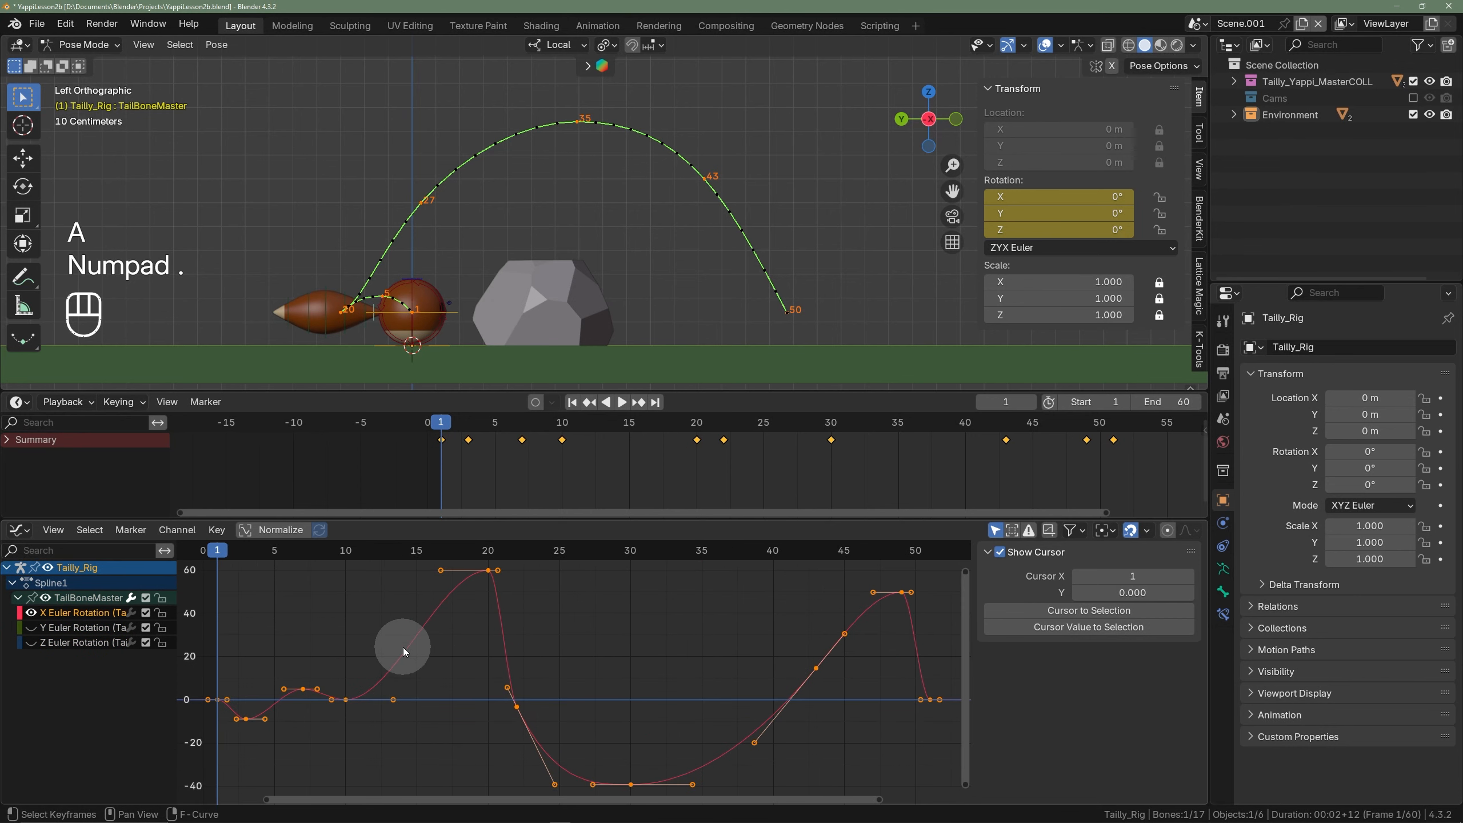
- Try raising the frame 22 keyframe of the X rotation curve to about 9.93°, and undo the move
shift+middle_drag(404, 652, 427, 648)
click(535, 549)
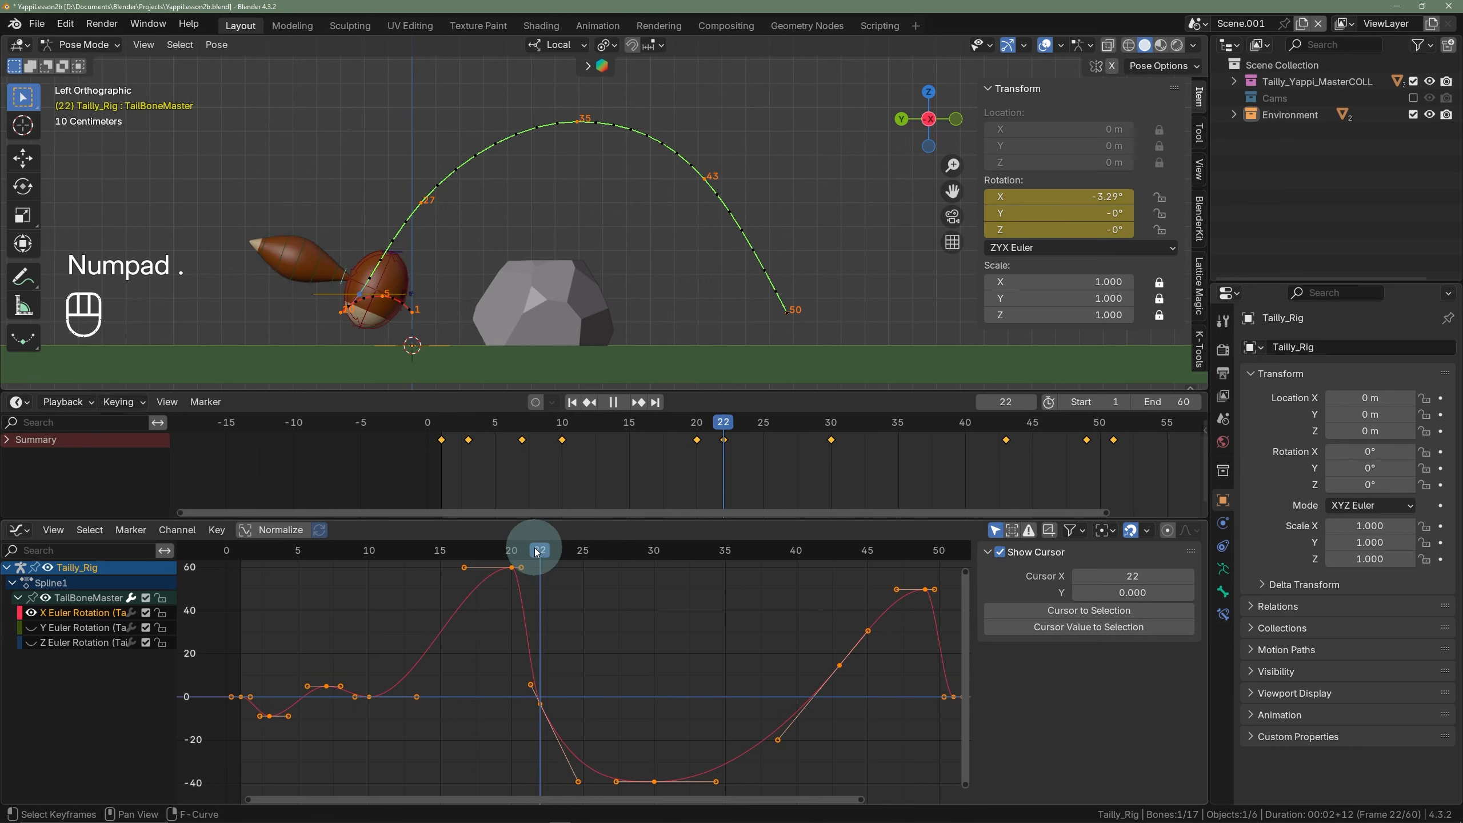
click(541, 704)
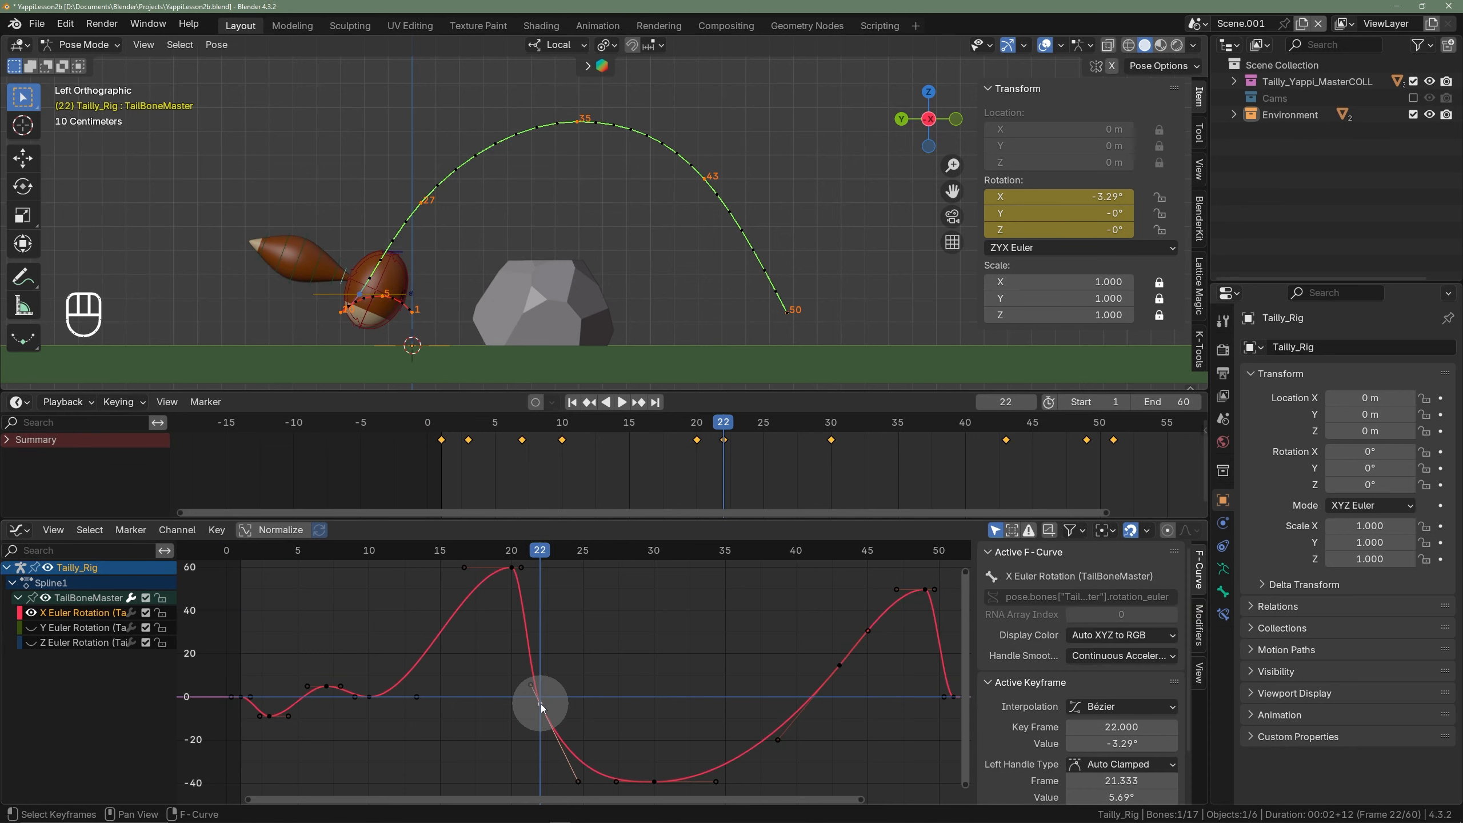
key(g)
key(y)
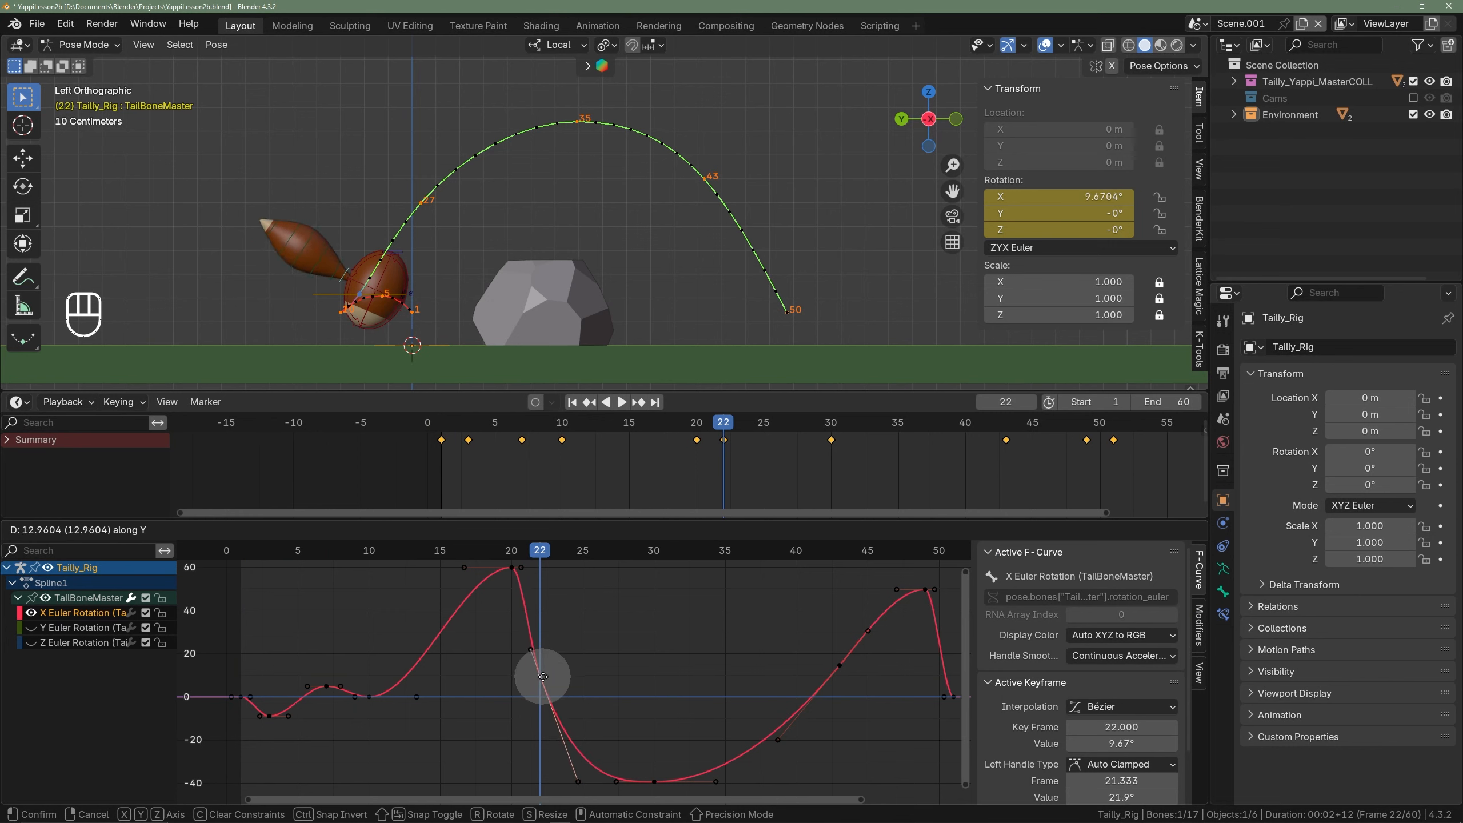
click(544, 675)
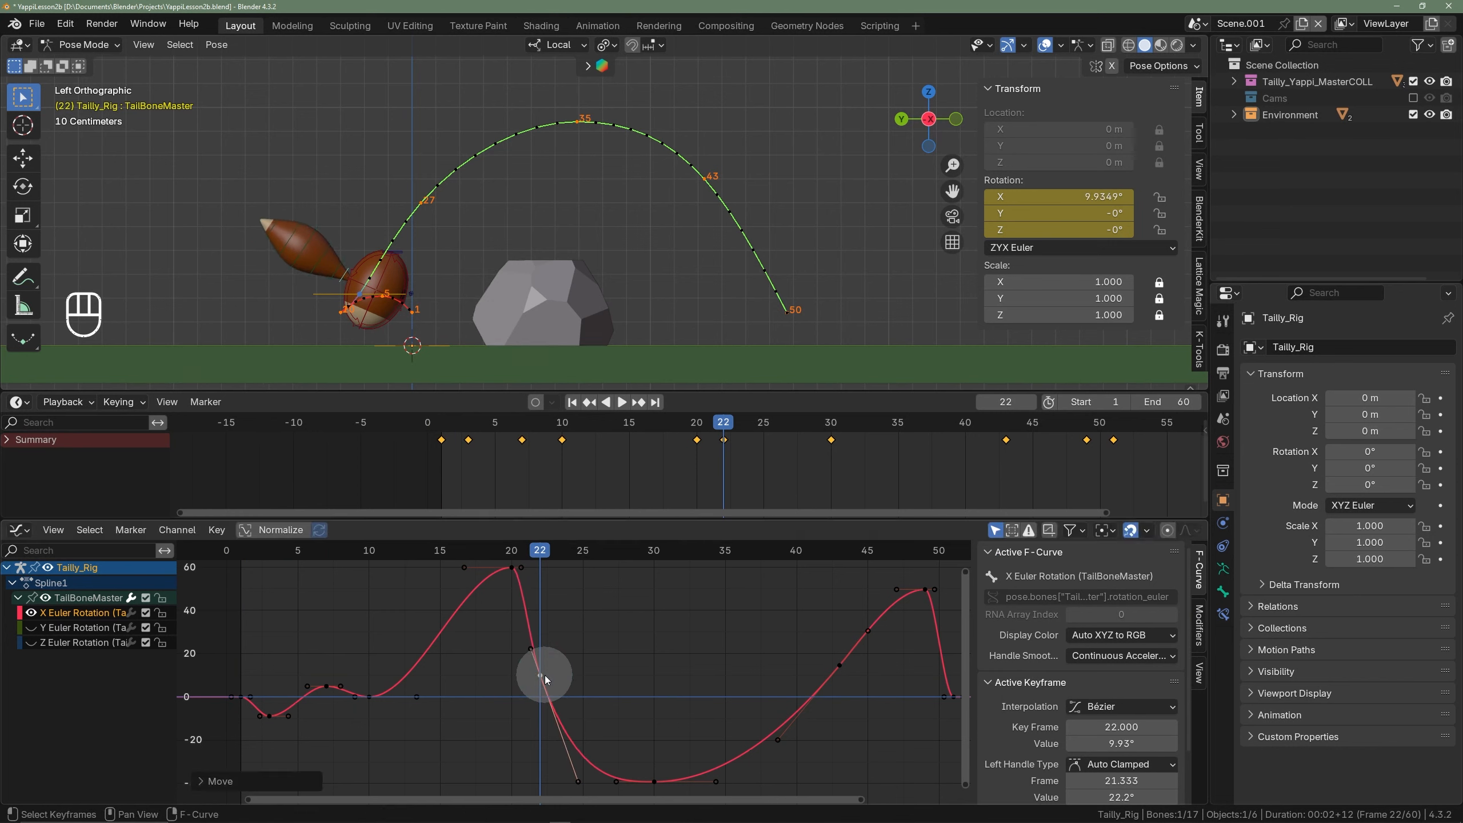
mouse_move(532, 555)
mouse_down()
mouse_move(568, 562)
mouse_move(530, 557)
mouse_move(542, 570)
mouse_up()
key(ctrl+z)
key(ctrl+z)
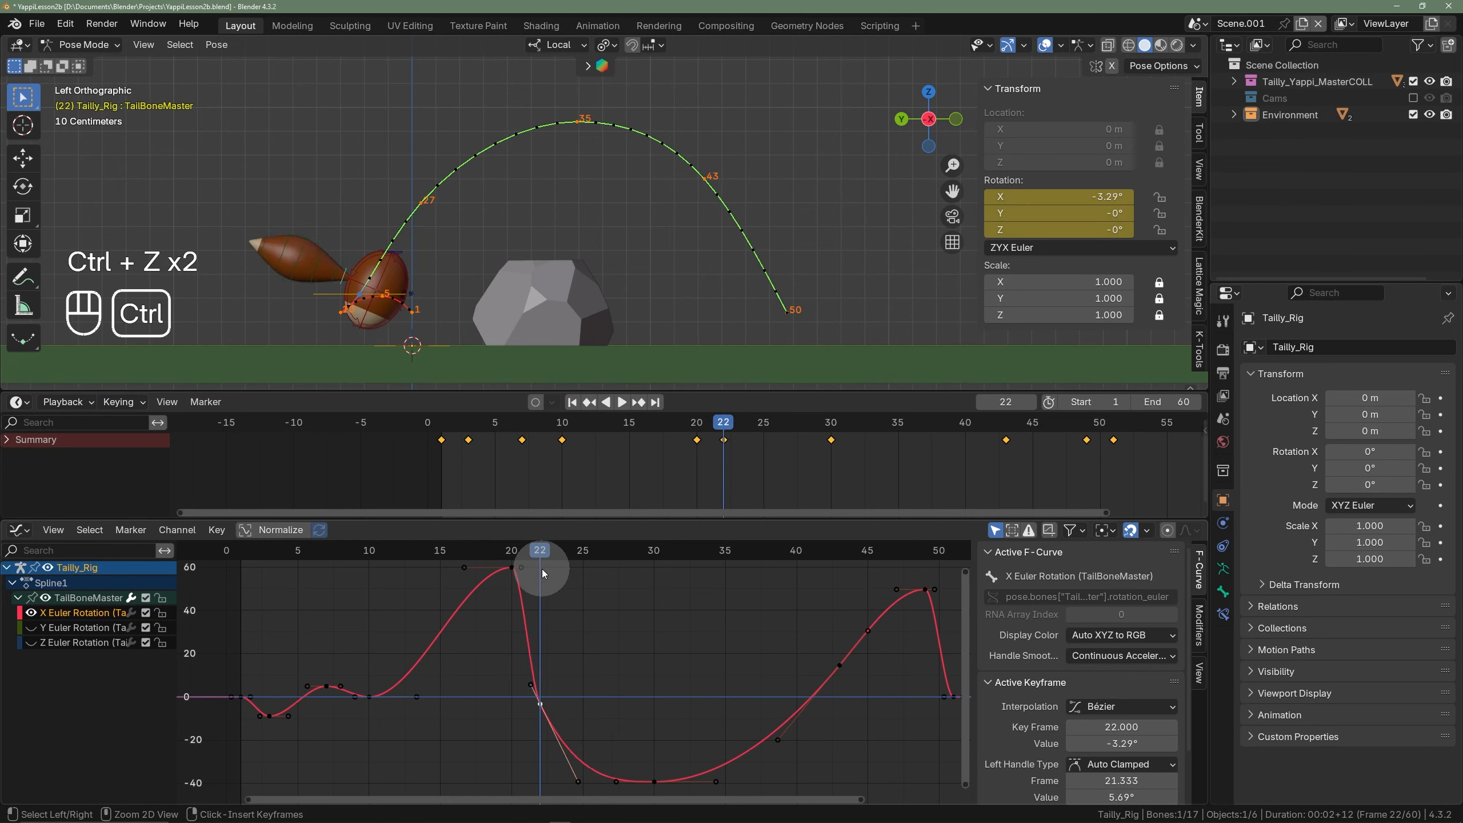
- Rotate the handles of the frame 22 keyframe to steepen the X rotation curve there, and play the animation to check it
drag(493, 553, 544, 565)
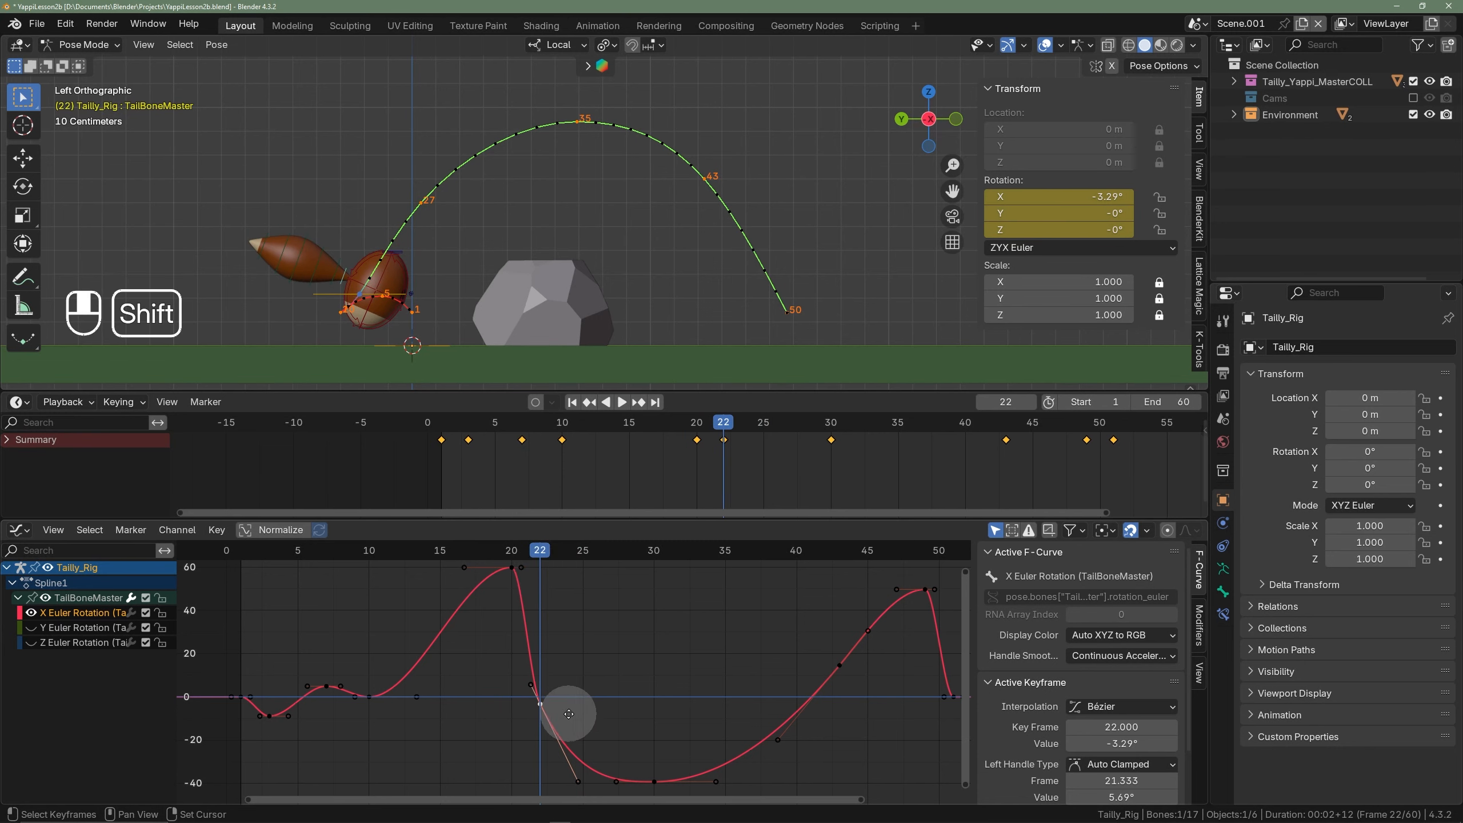
shift+middle_drag(567, 709, 636, 683)
key(r)
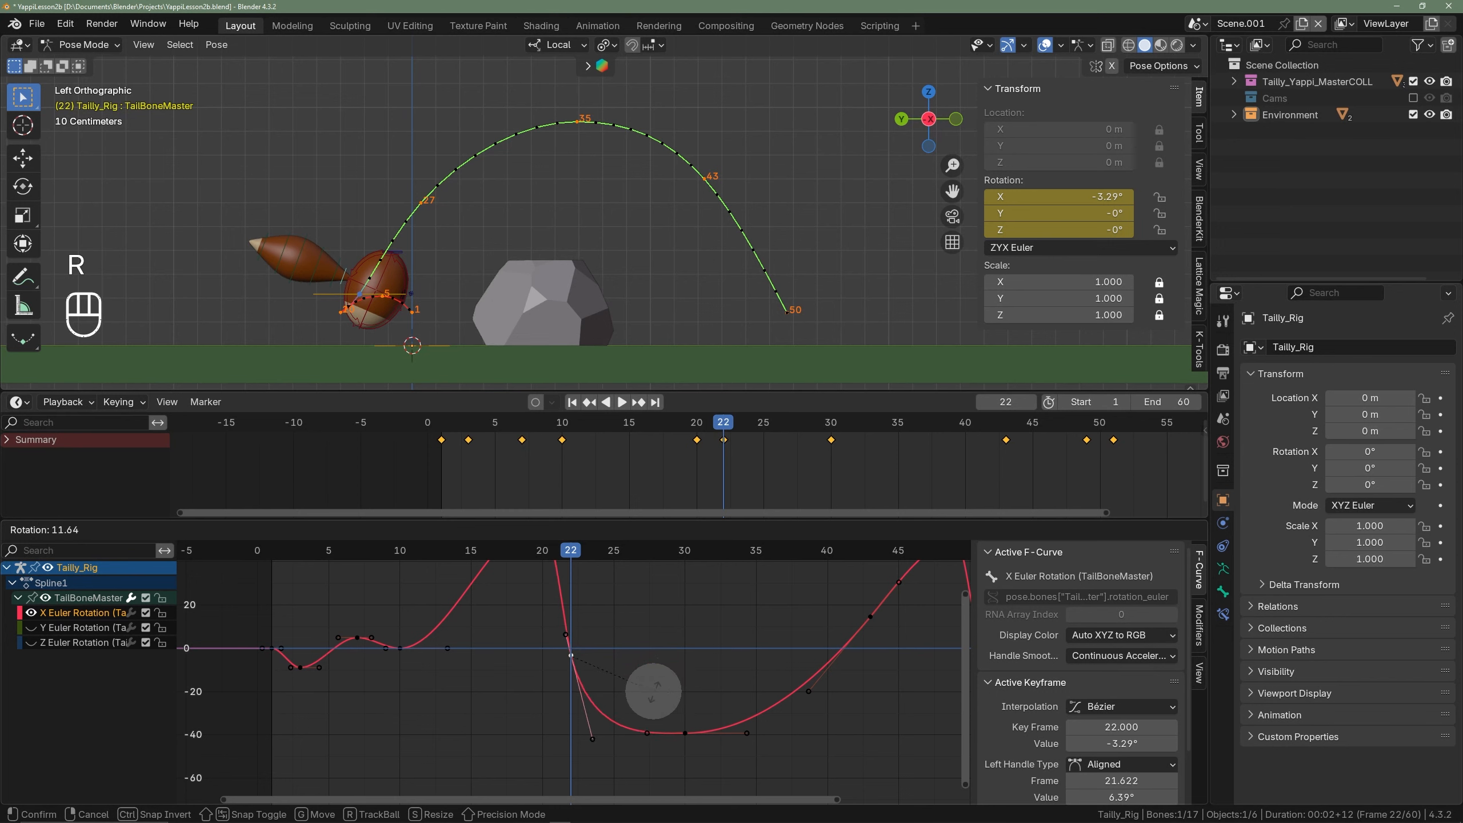
click(657, 688)
key(Home)
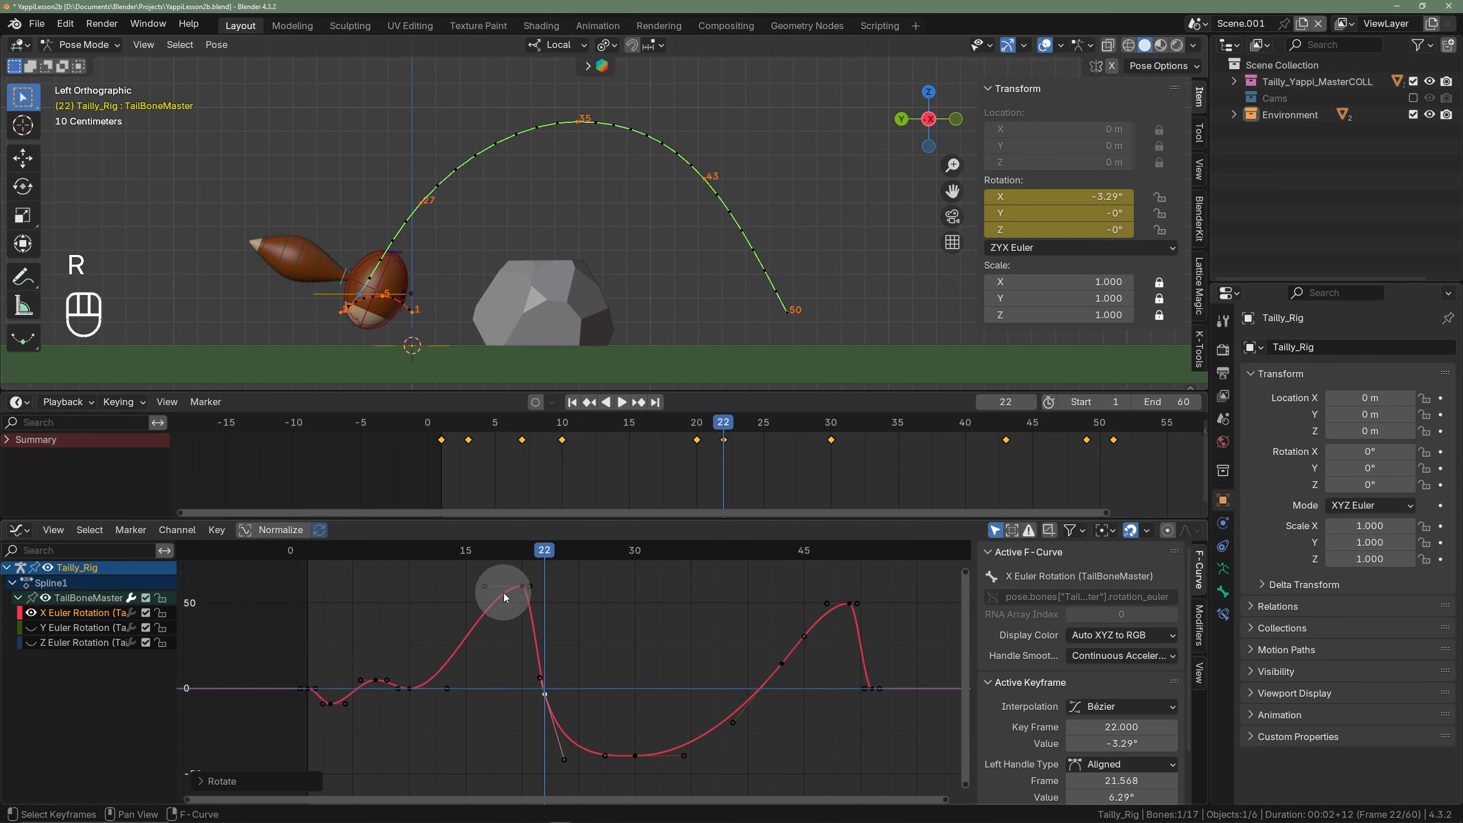
key(space)
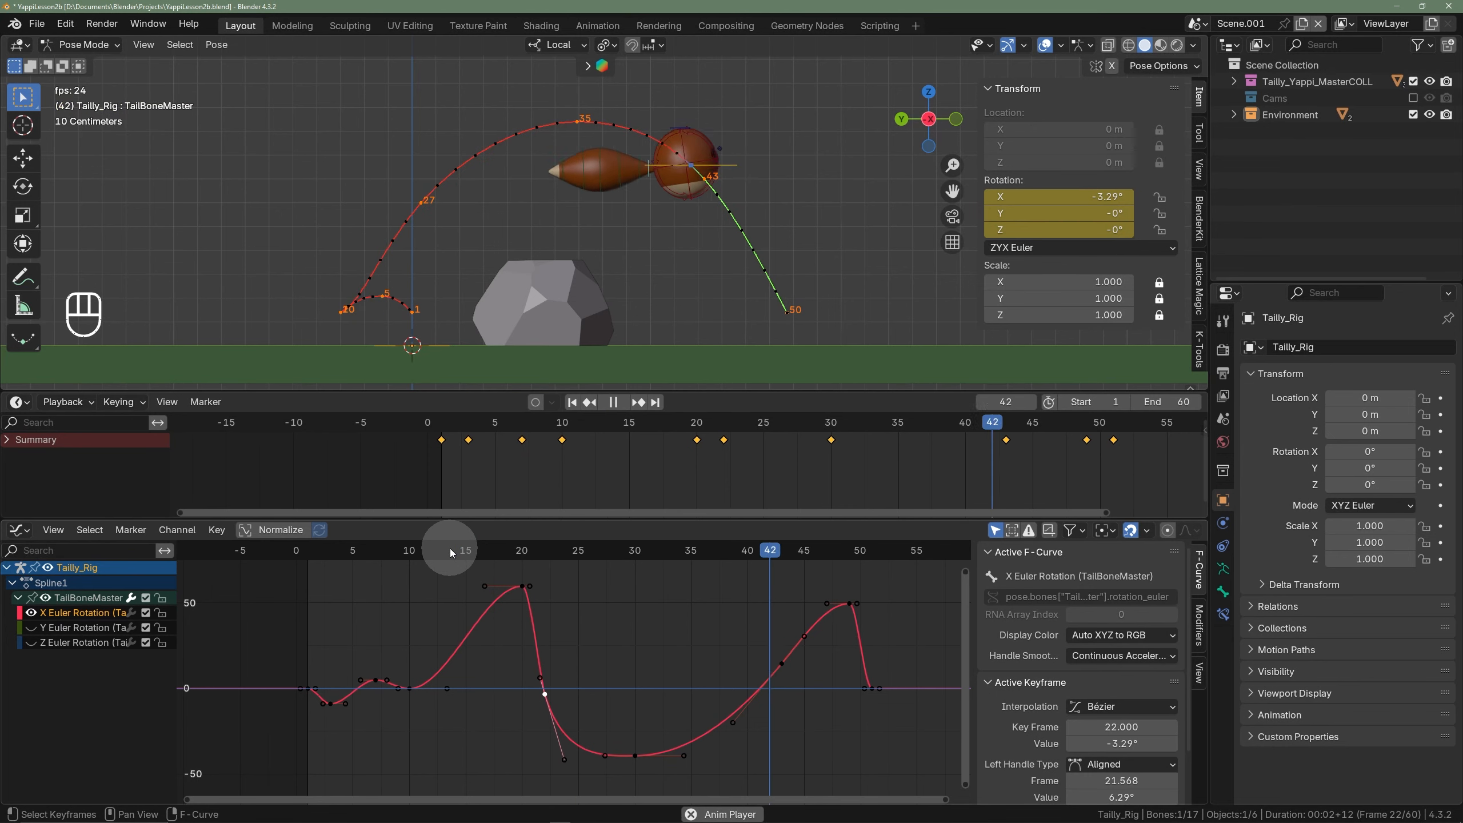
key(space)
- Raise the frame 43 keyframe of the X rotation curve vertically to about 23.3°
middle_drag(683, 627, 531, 633)
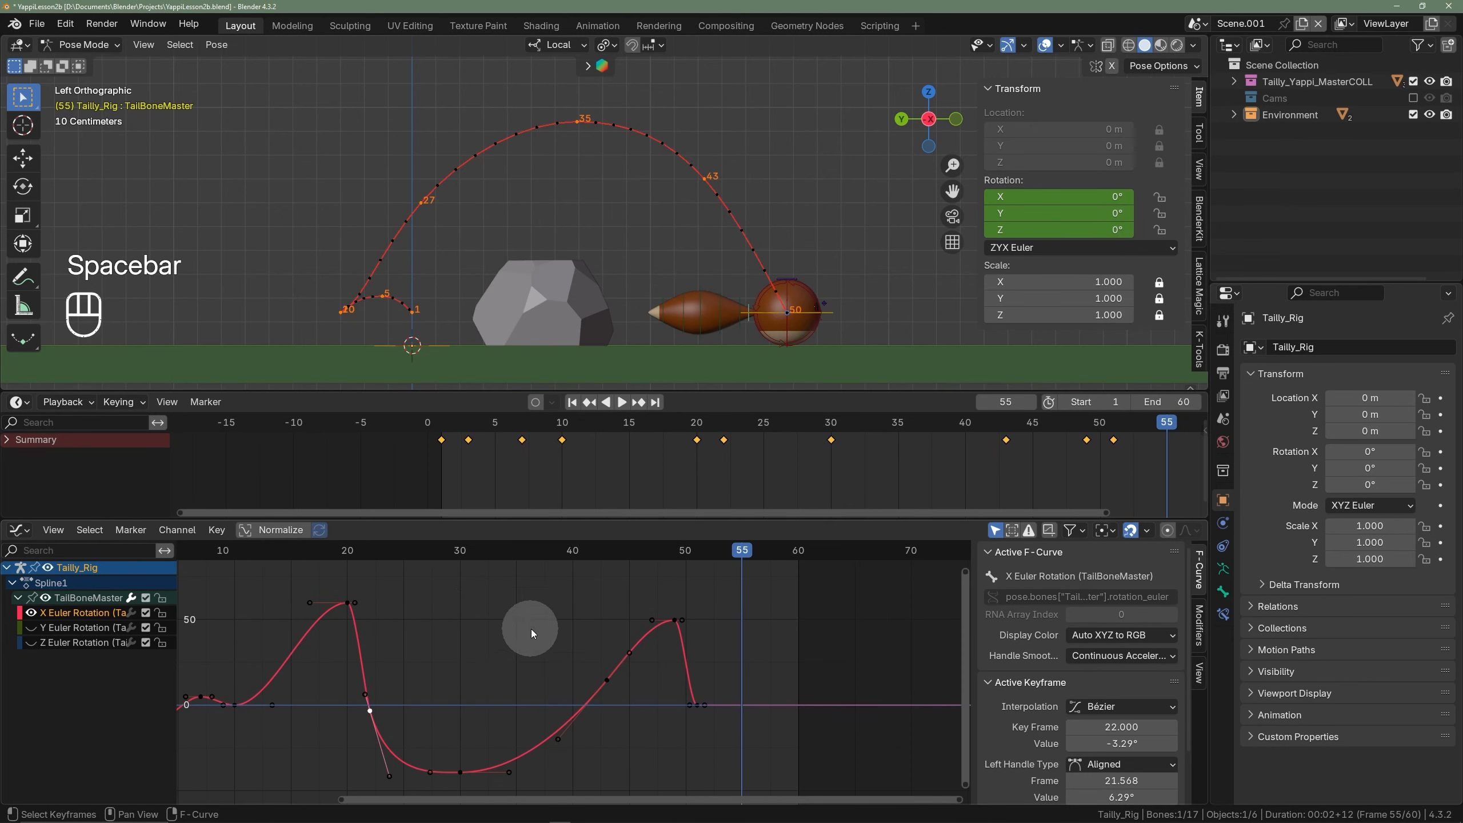
click(602, 557)
click(608, 681)
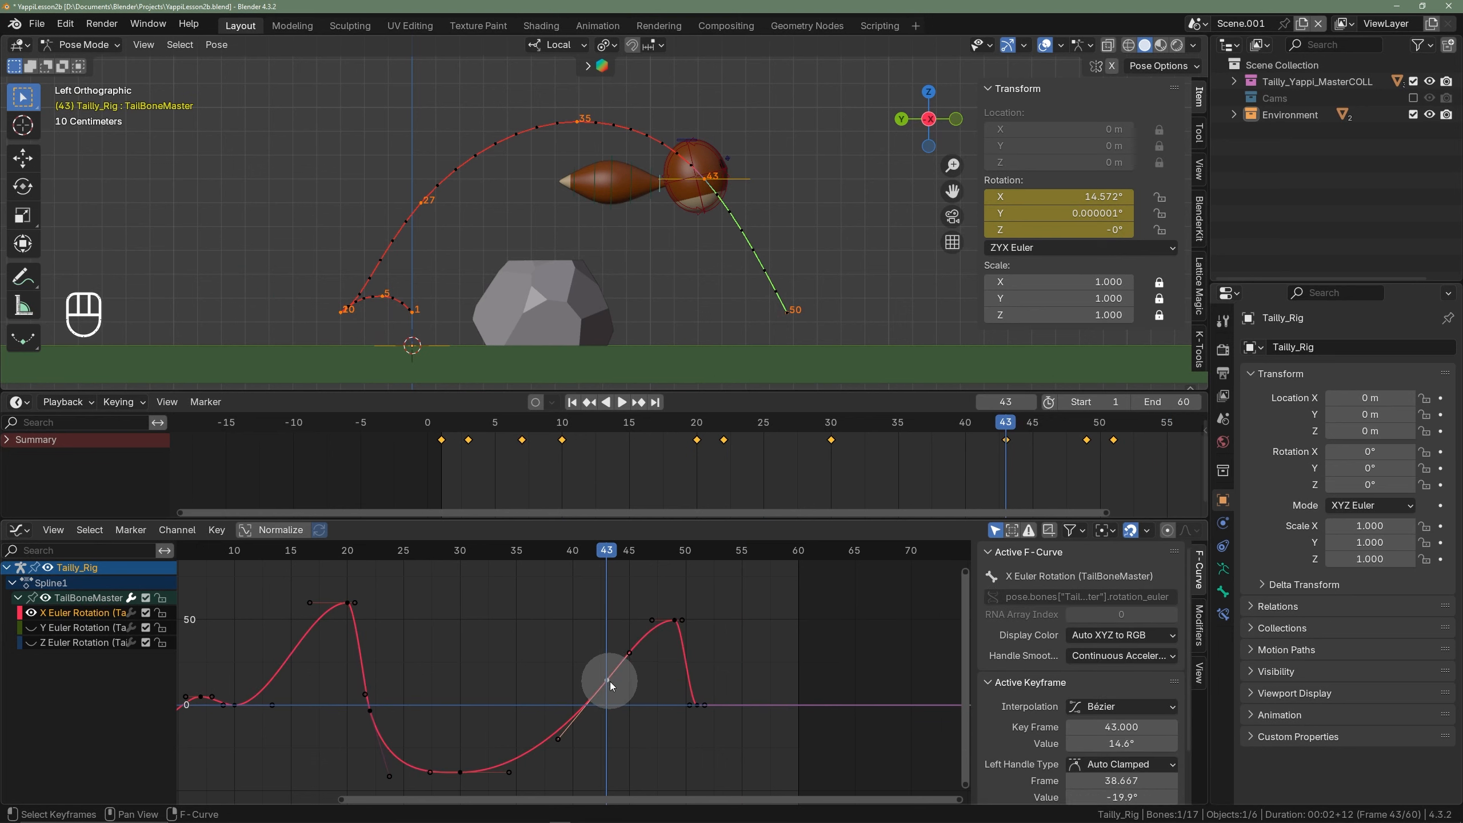
key(g)
key(y)
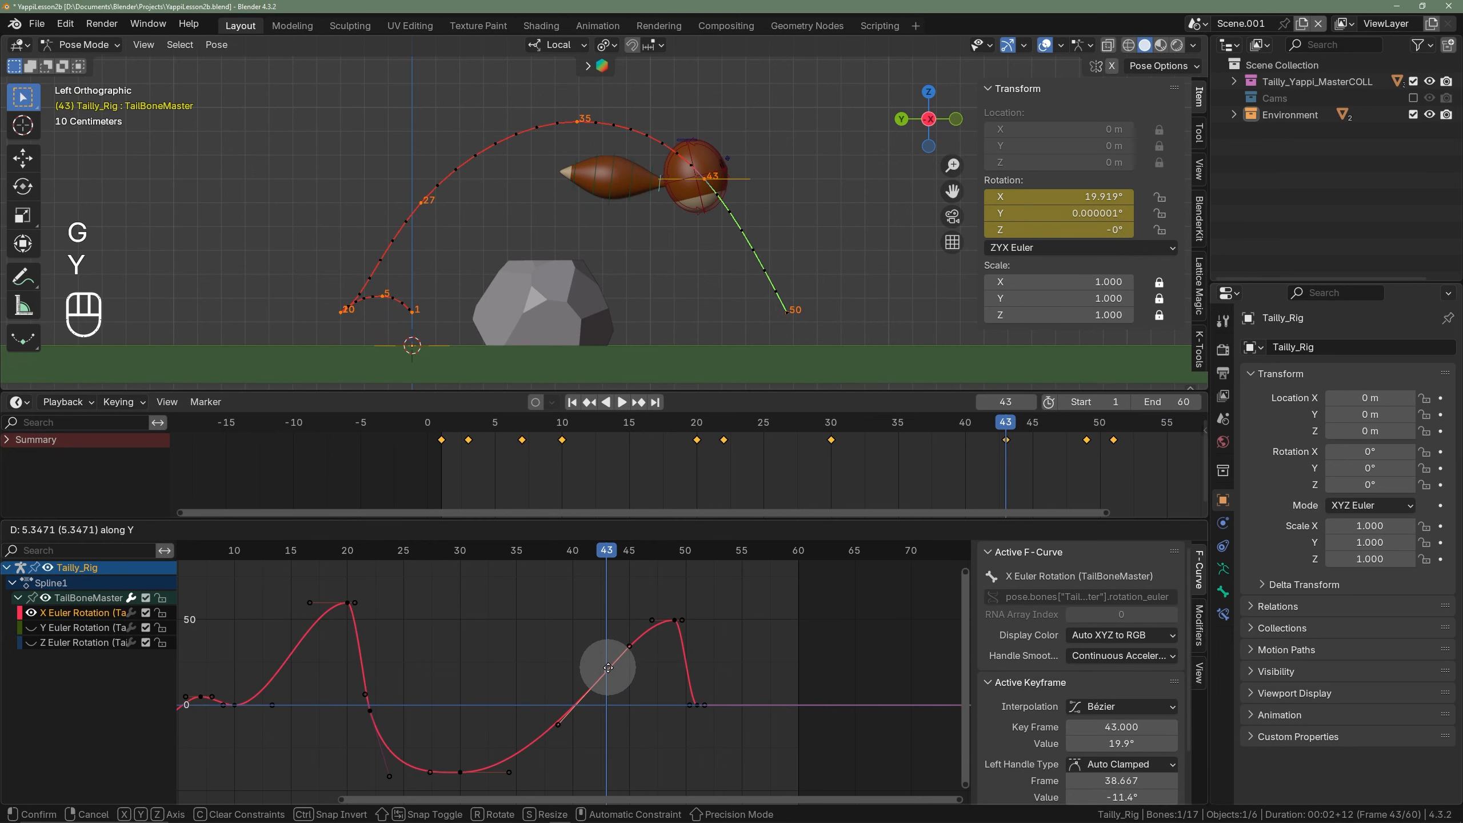
key(y)
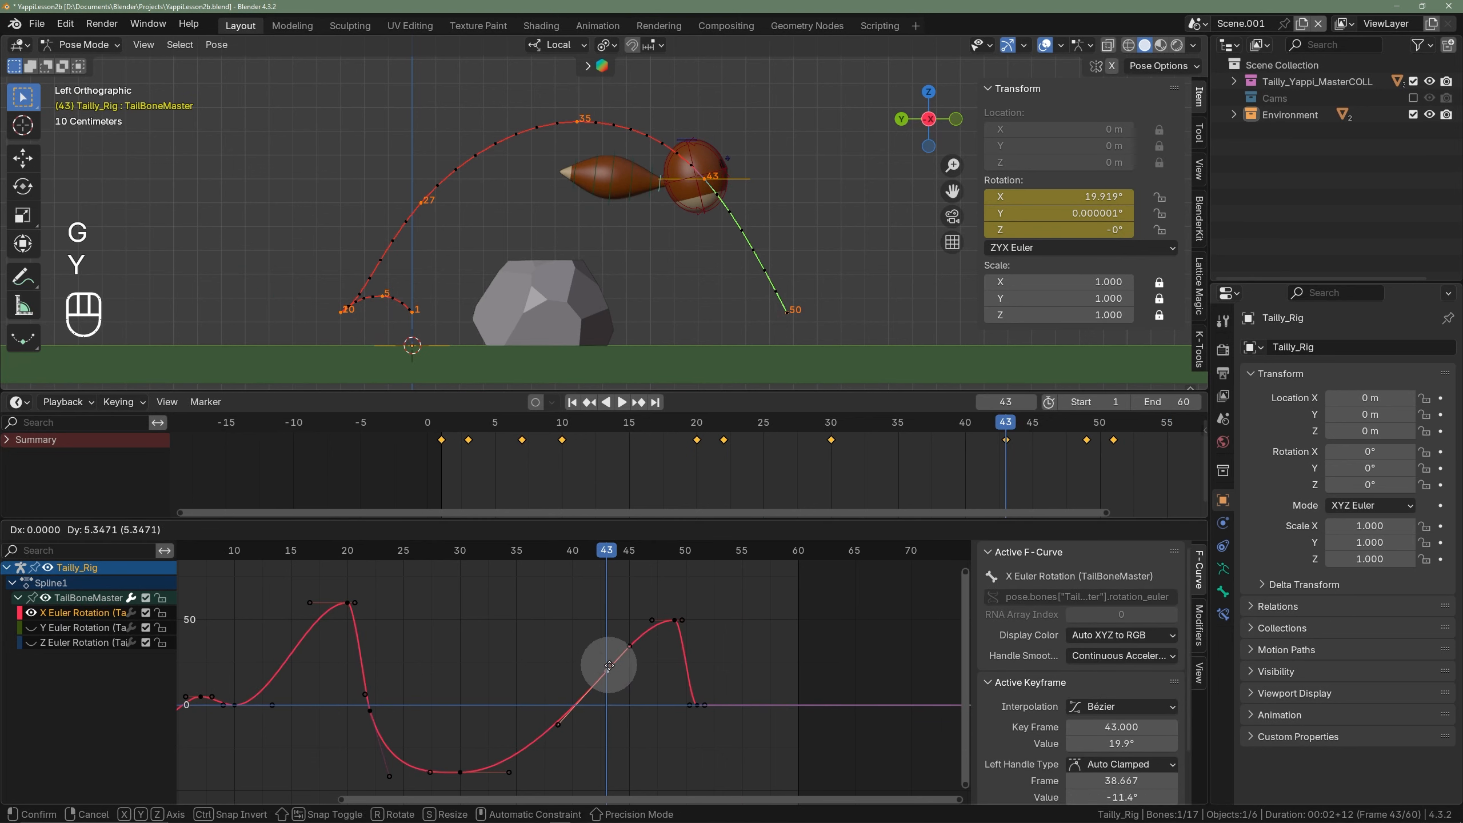
click(611, 663)
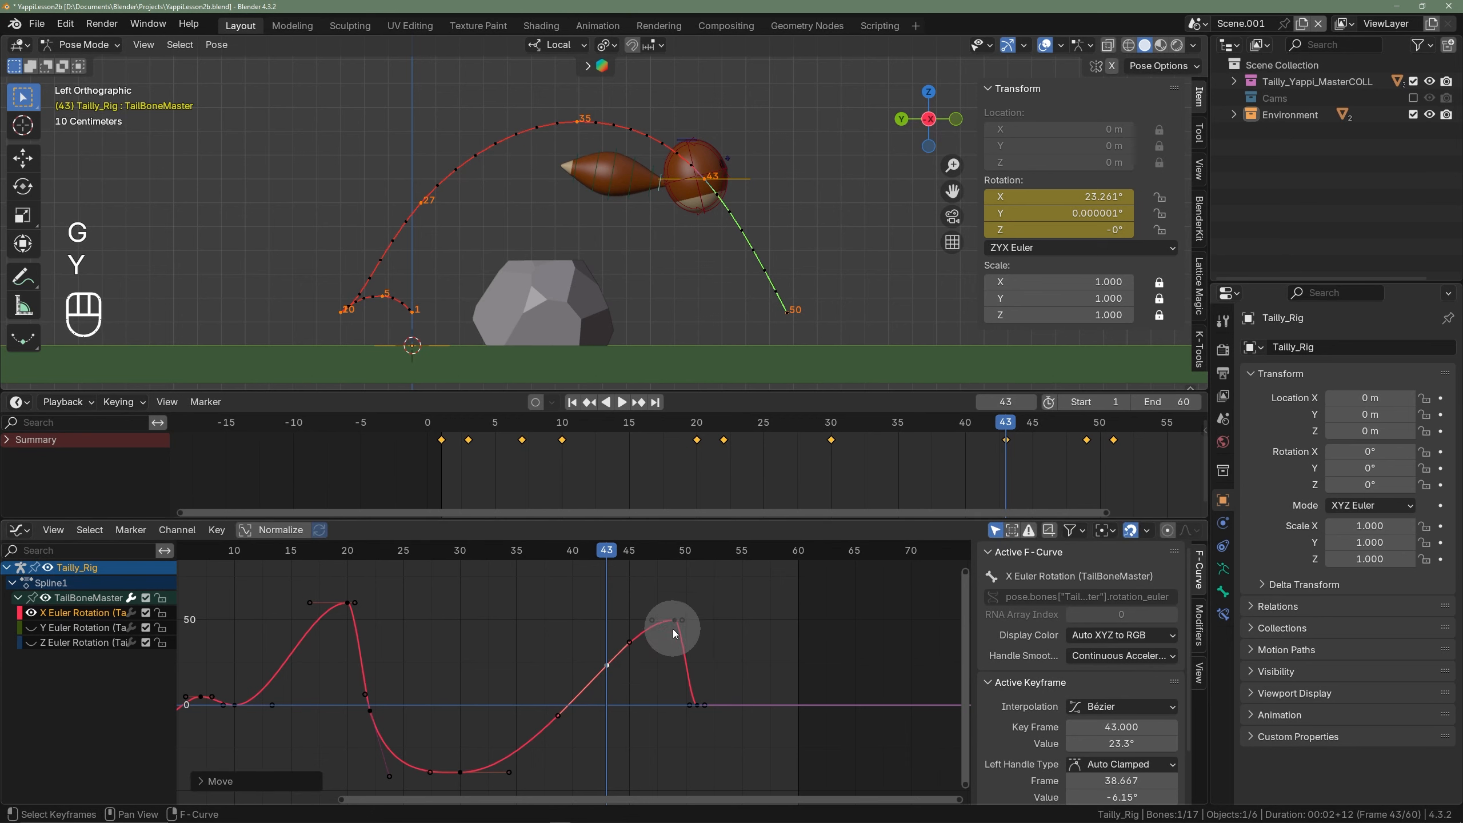
- Rotate and lengthen the handles of the frame 49 keyframe so the X rotation curve peaks just before it and rounds into the drop
click(673, 619)
click(669, 555)
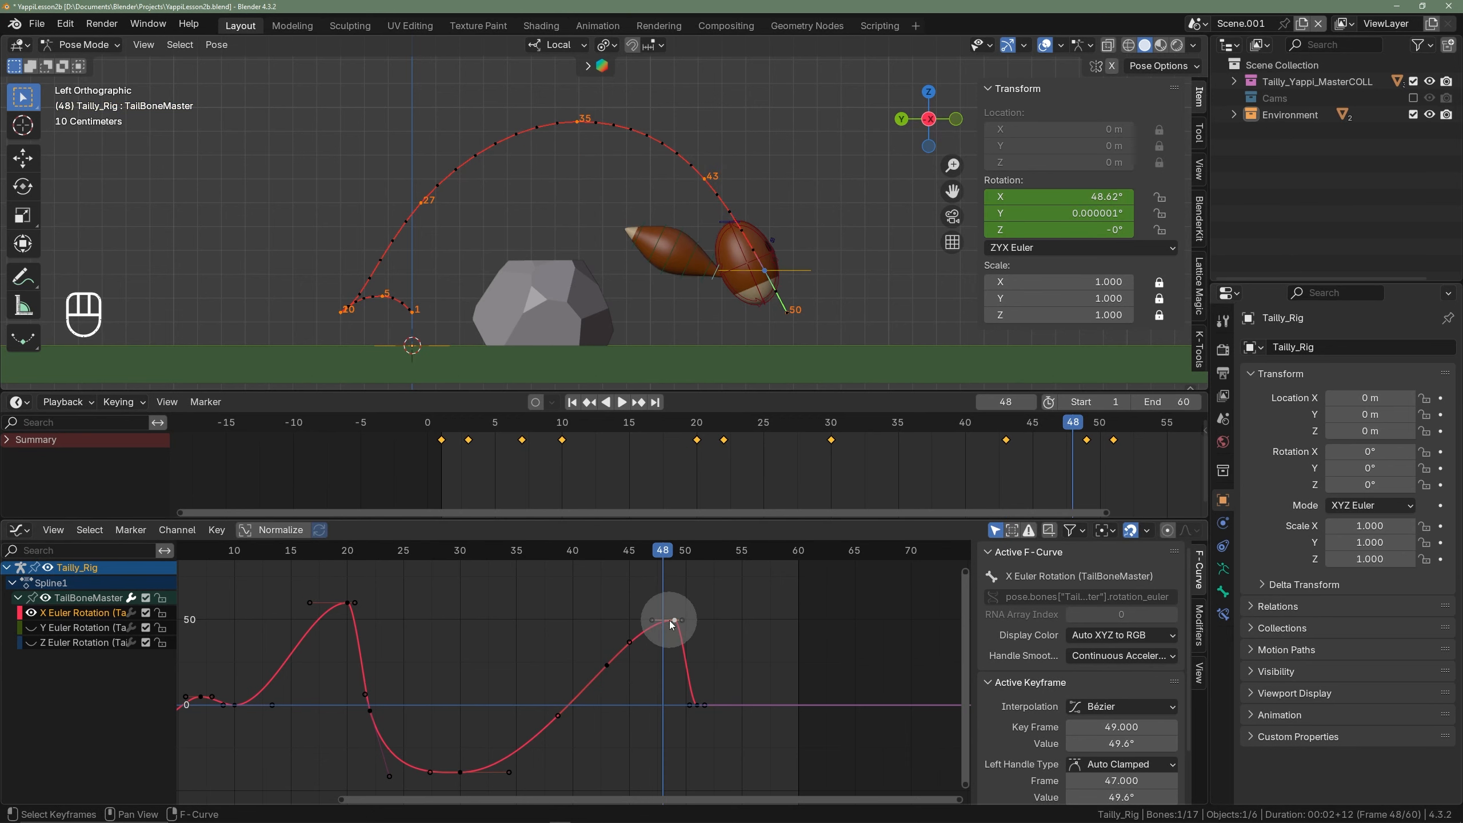
drag(667, 556, 685, 582)
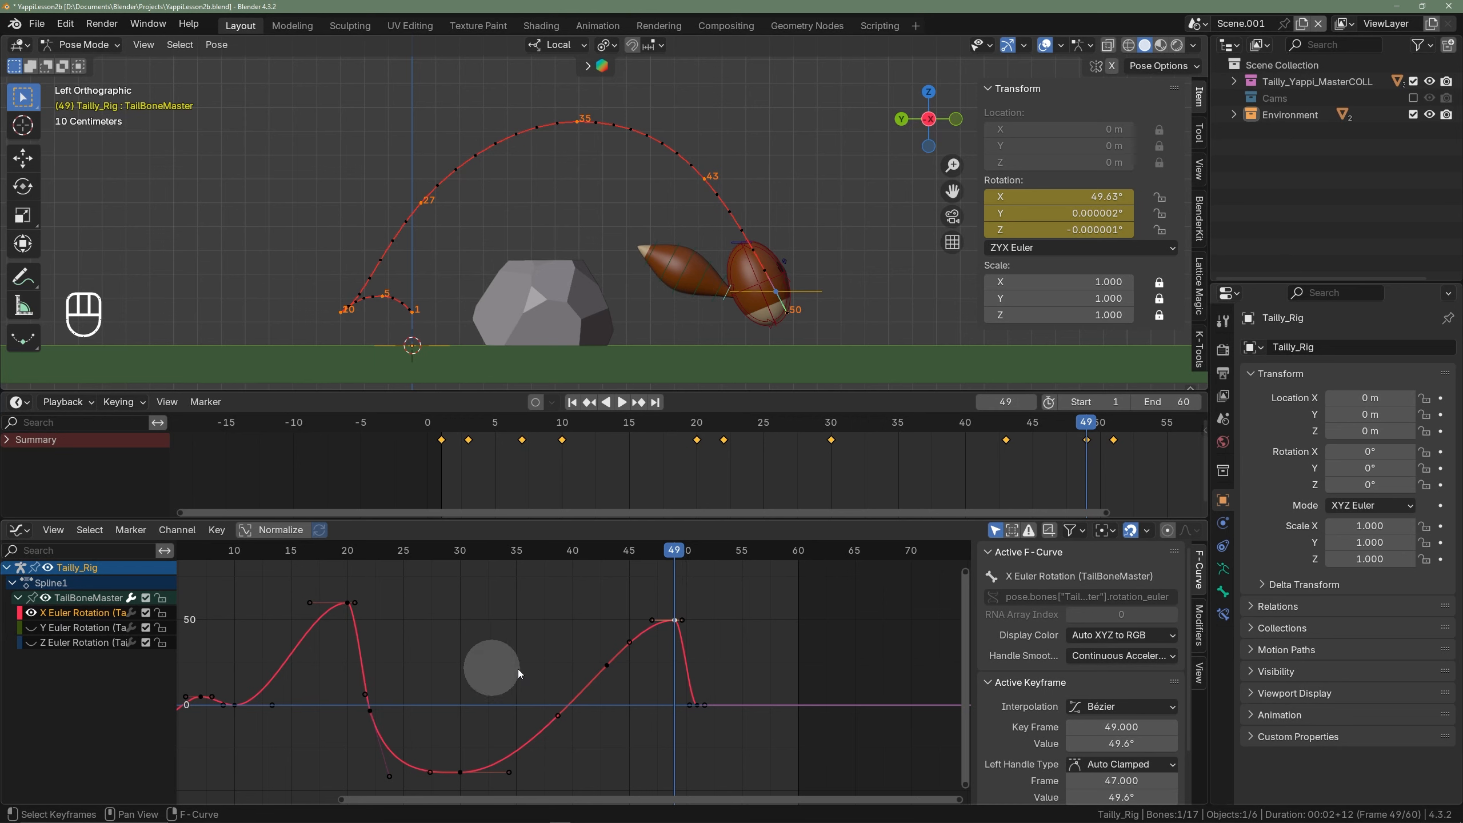
key(r)
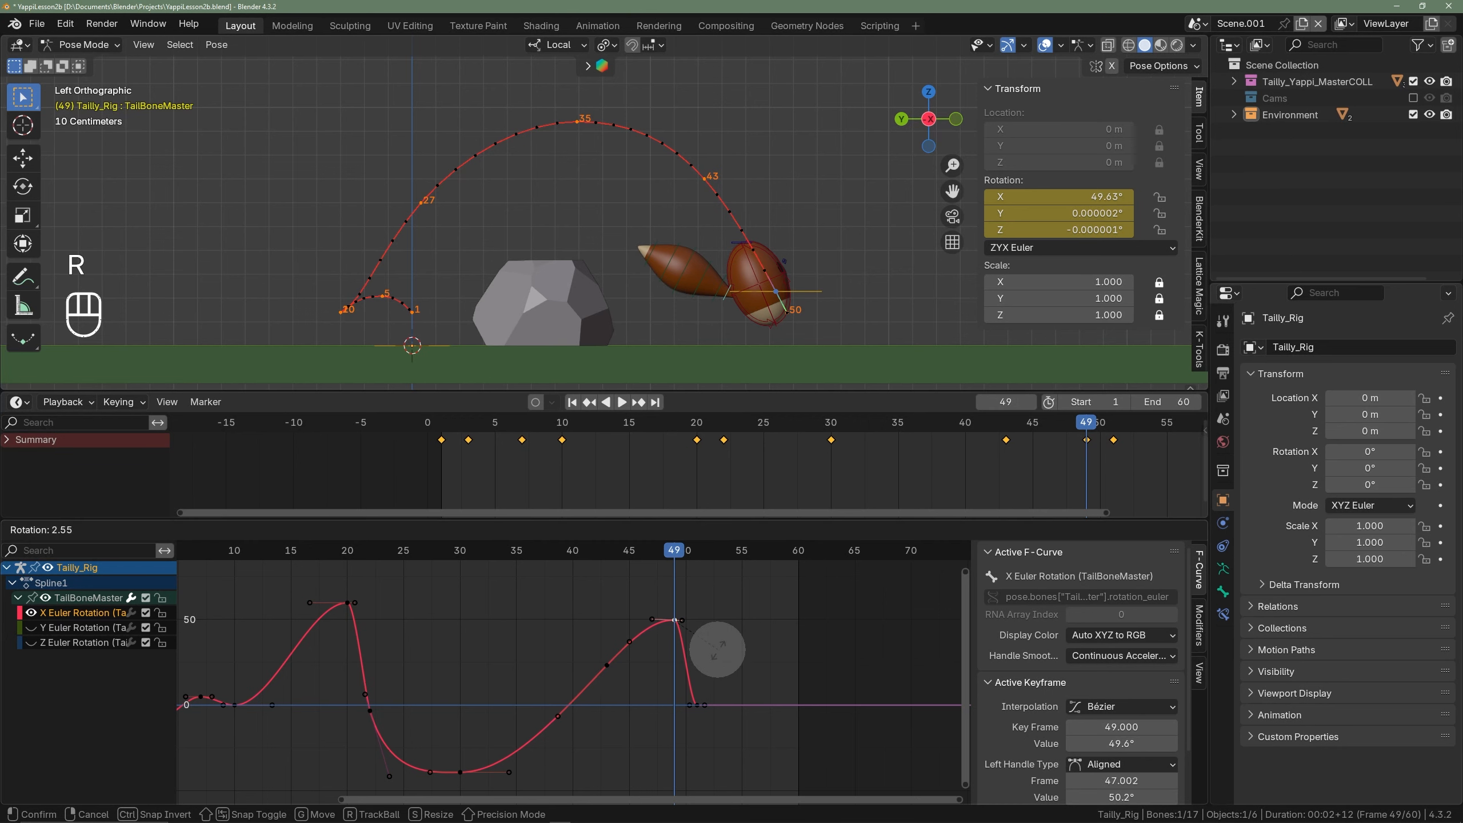
click(715, 656)
key(s)
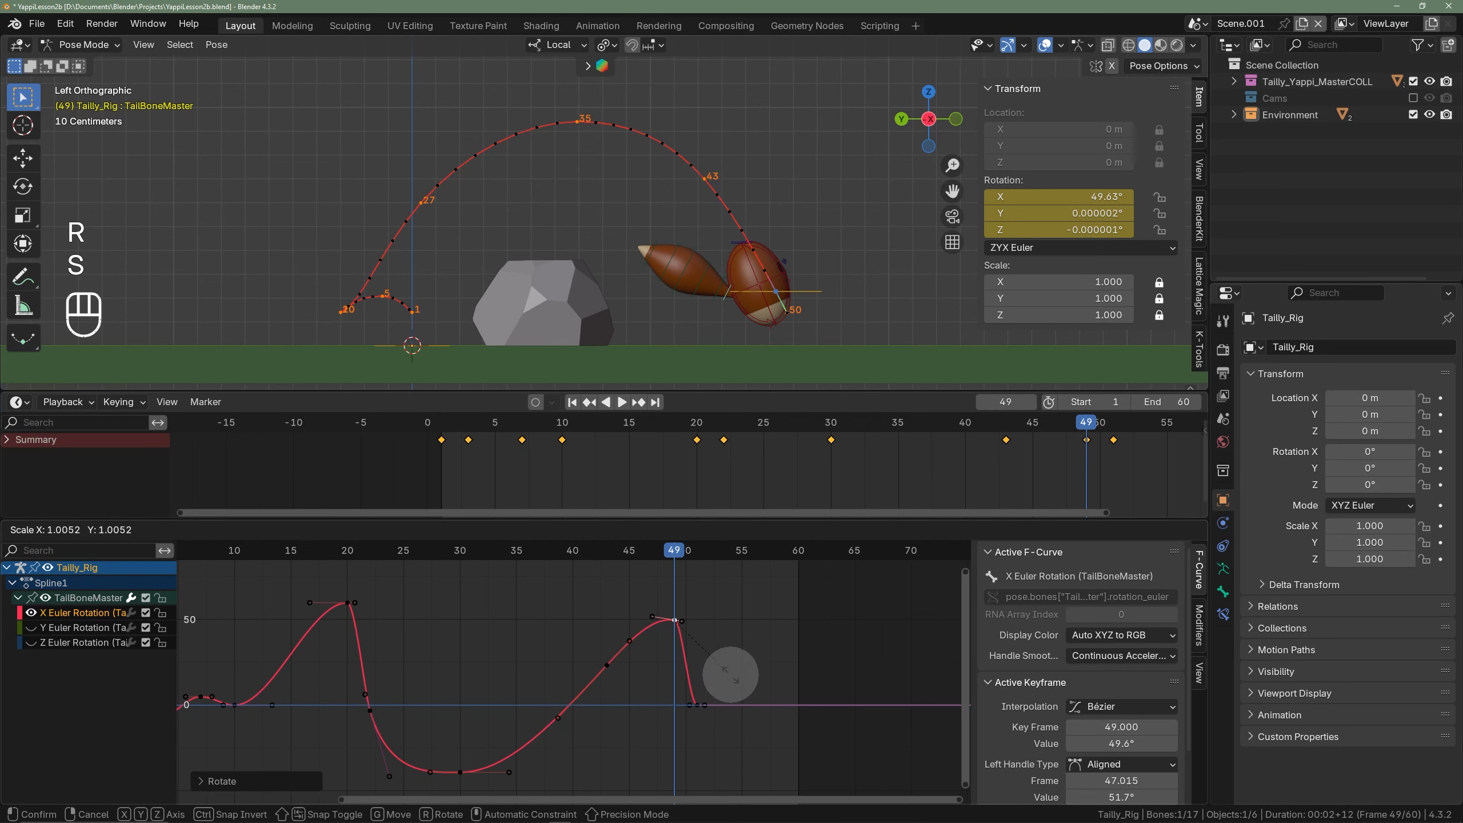
click(738, 691)
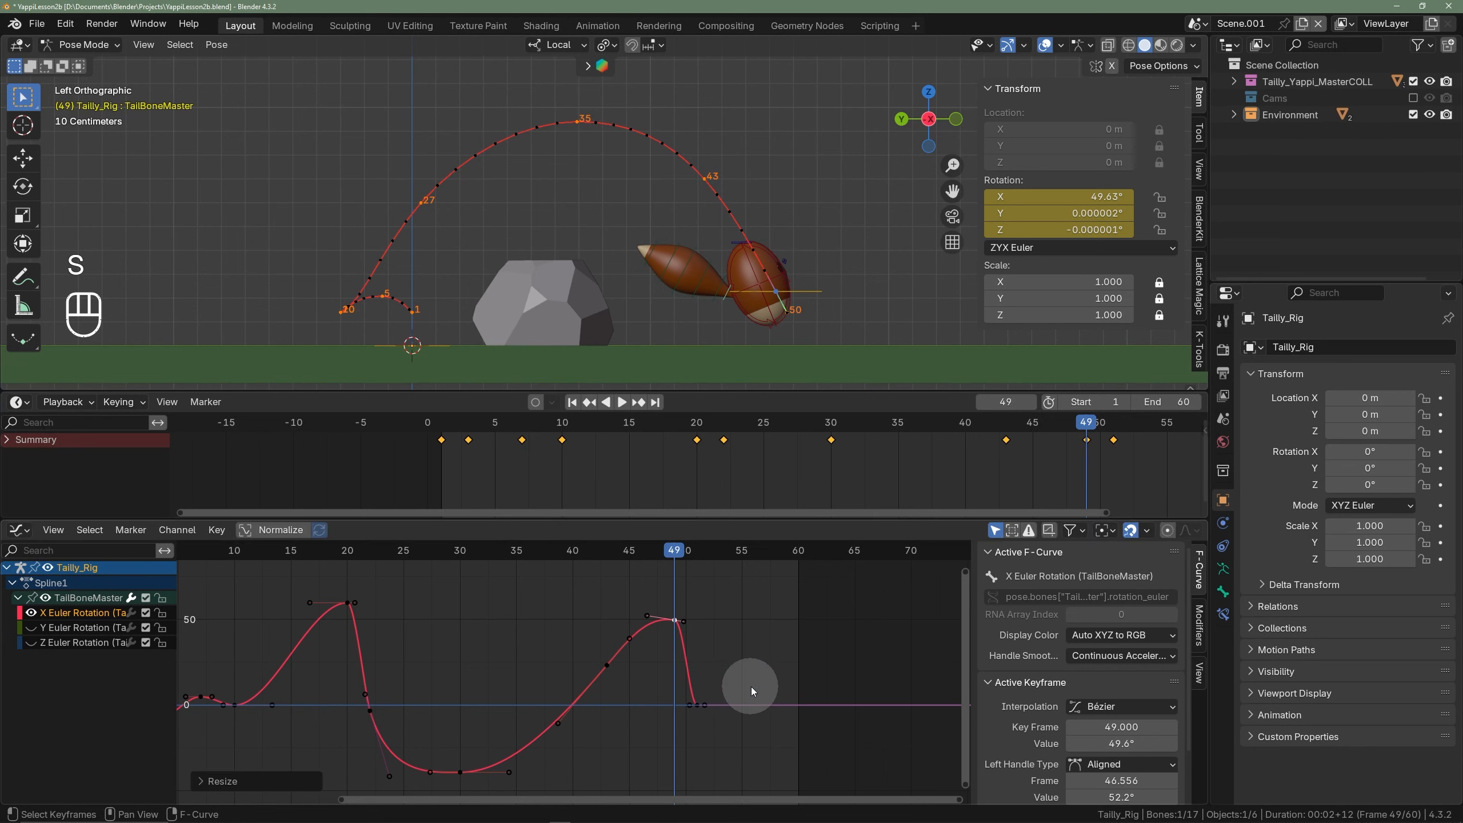
key(r)
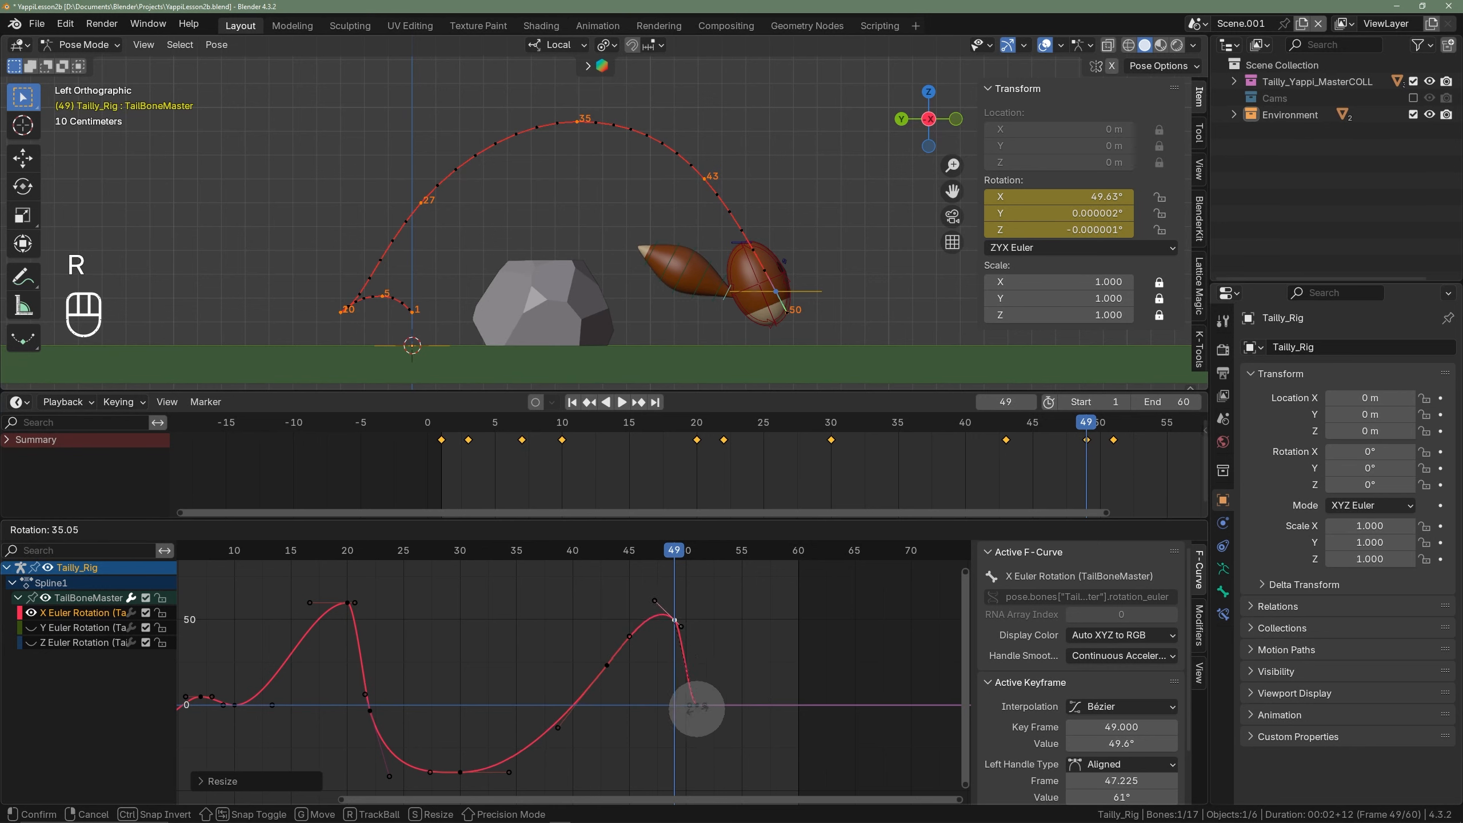
click(697, 709)
- Play the animation from frame 3 to review the tail's motion with the adjusted X rotation curve
scroll(421, 614, down, 4)
shift+middle_drag(498, 659, 619, 660)
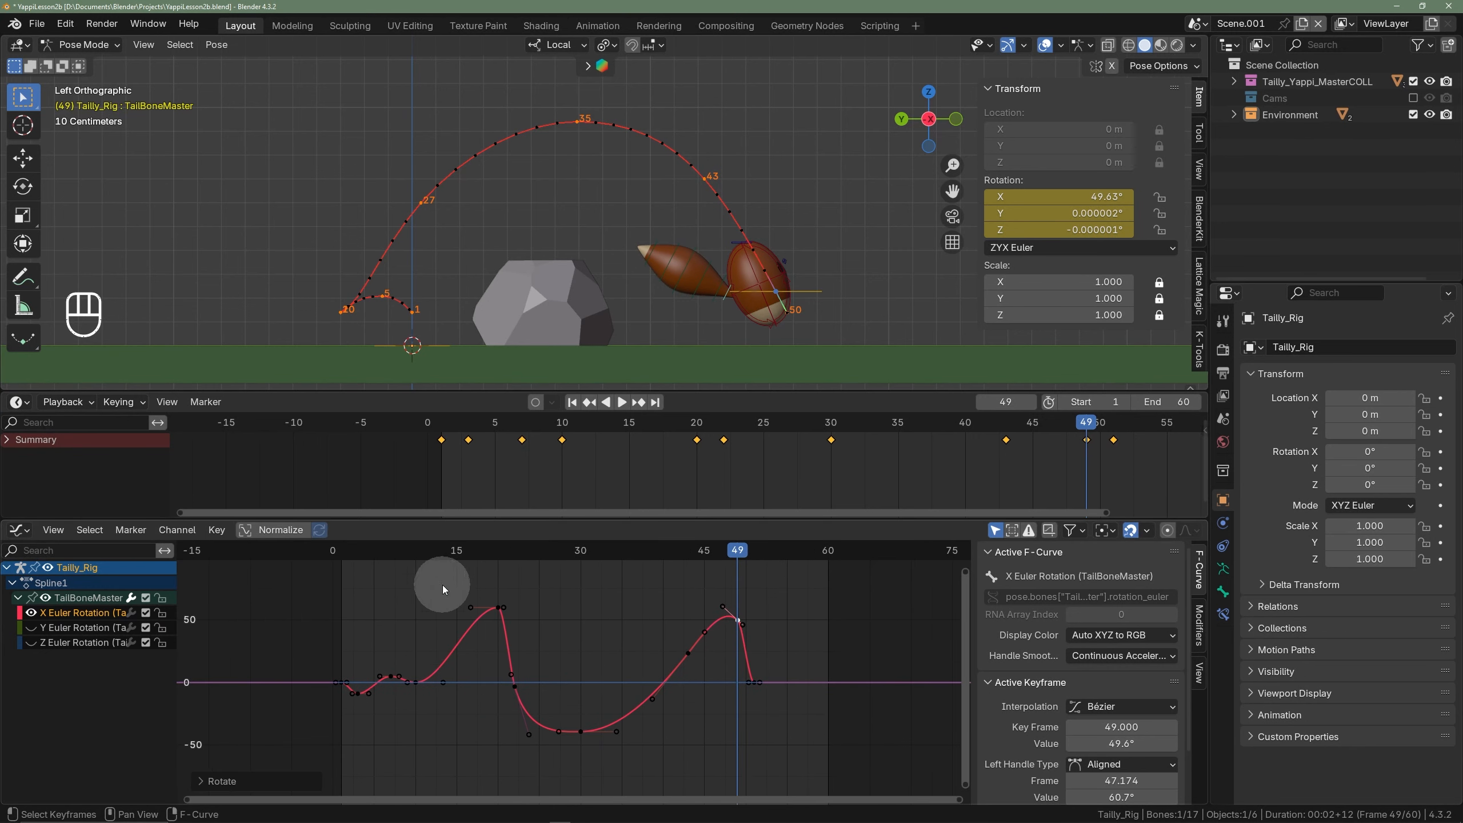
click(358, 558)
key(space)
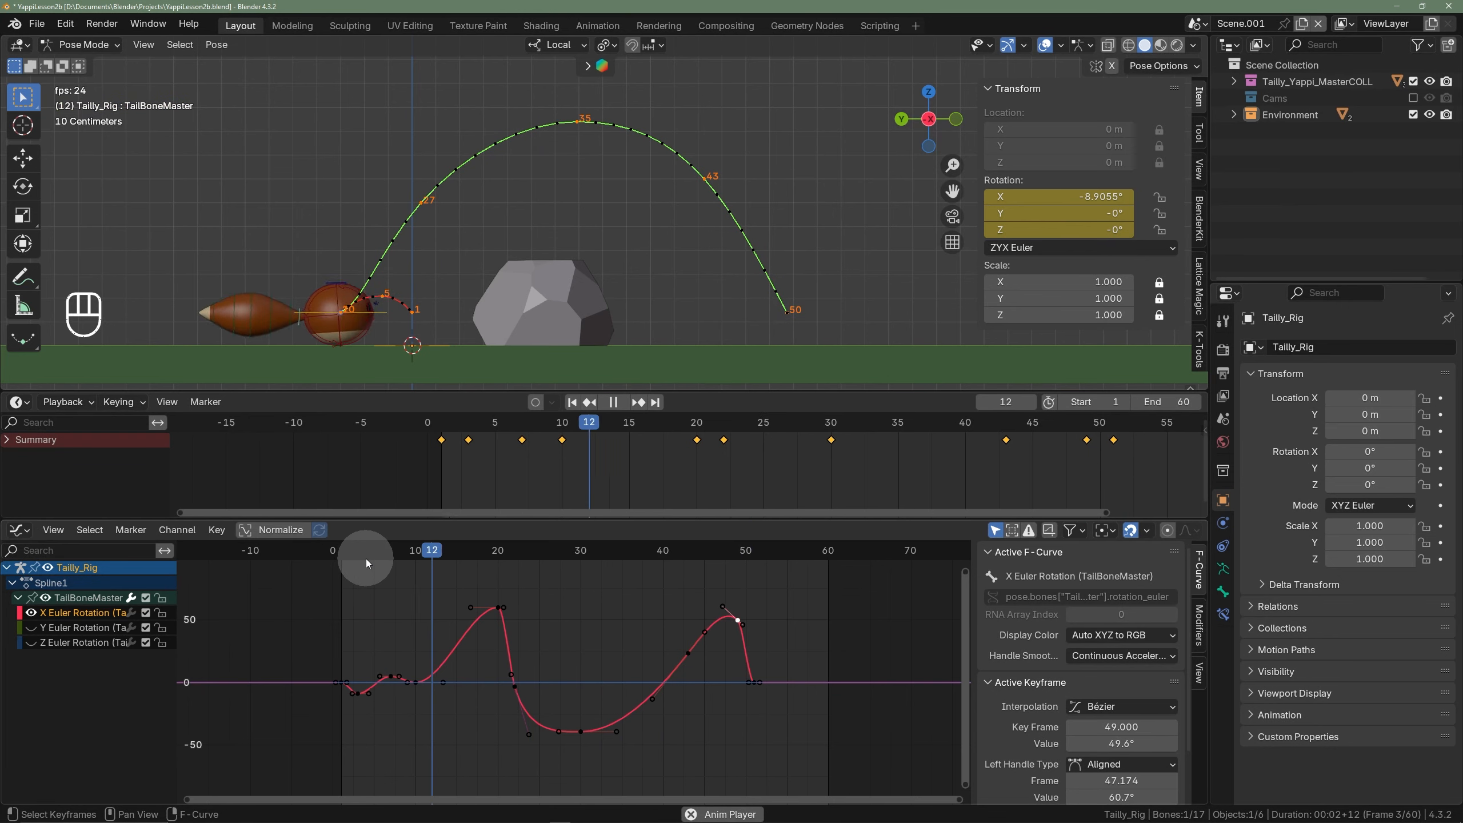
key(space)
- Unhide the Y and Z Euler Rotation curves, and copy all TailBoneMaster keyframes with the playhead at frame 1
scroll(395, 702, up, 4)
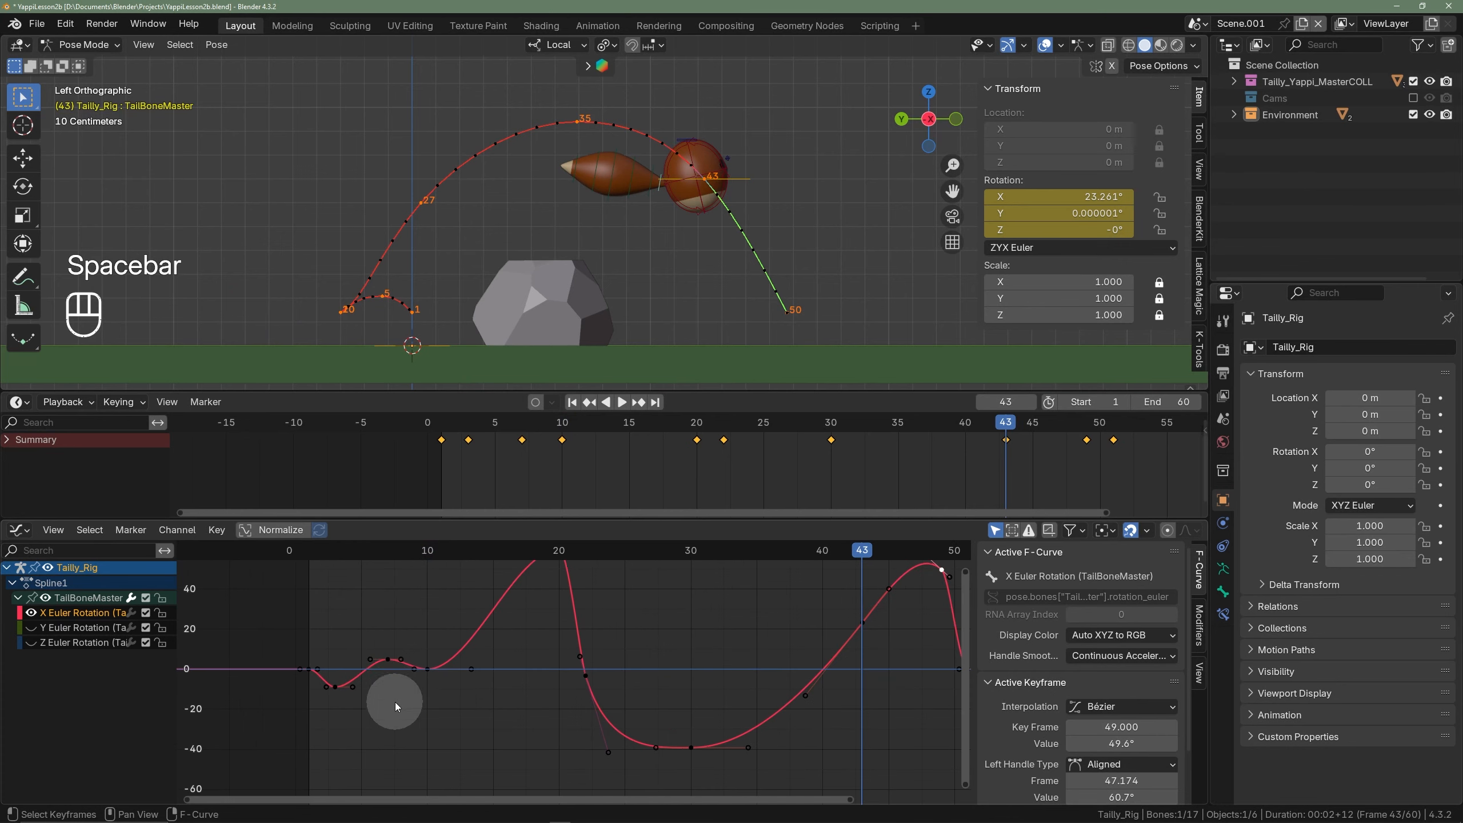
scroll(379, 685, down, 6)
shift+middle_drag(393, 684, 476, 684)
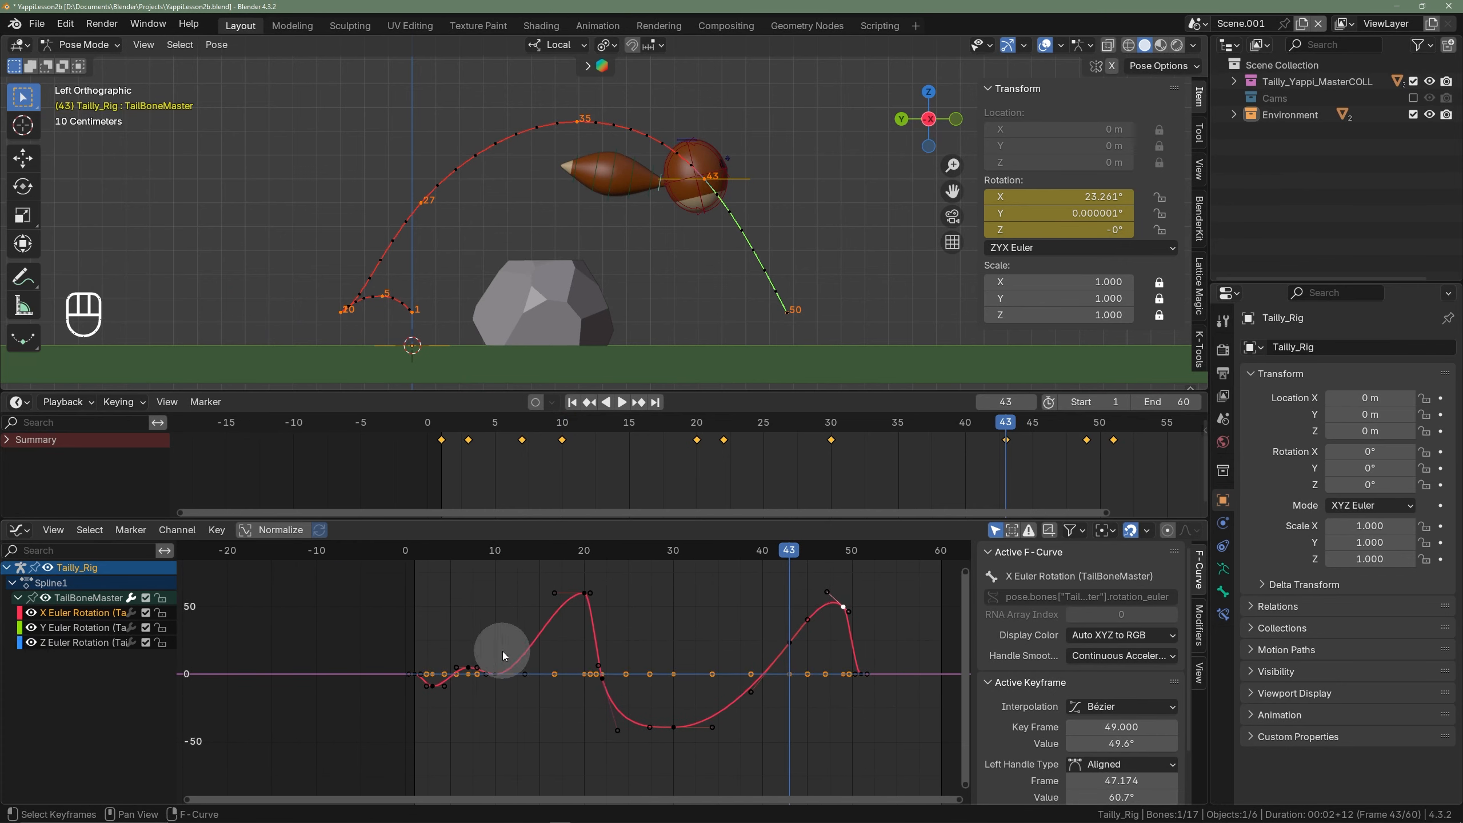
scroll(548, 464, down, 5)
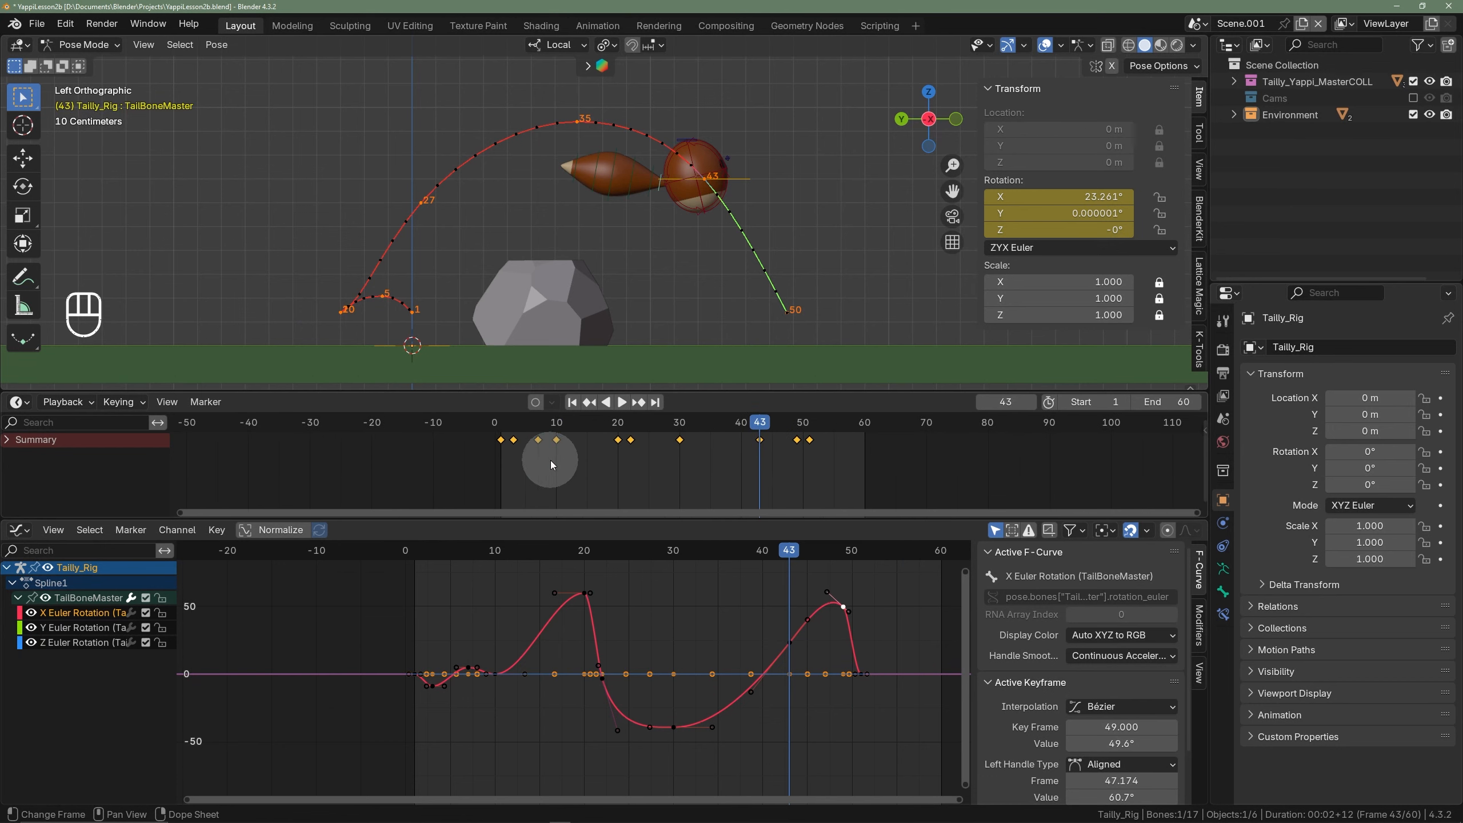
key(a)
click(498, 421)
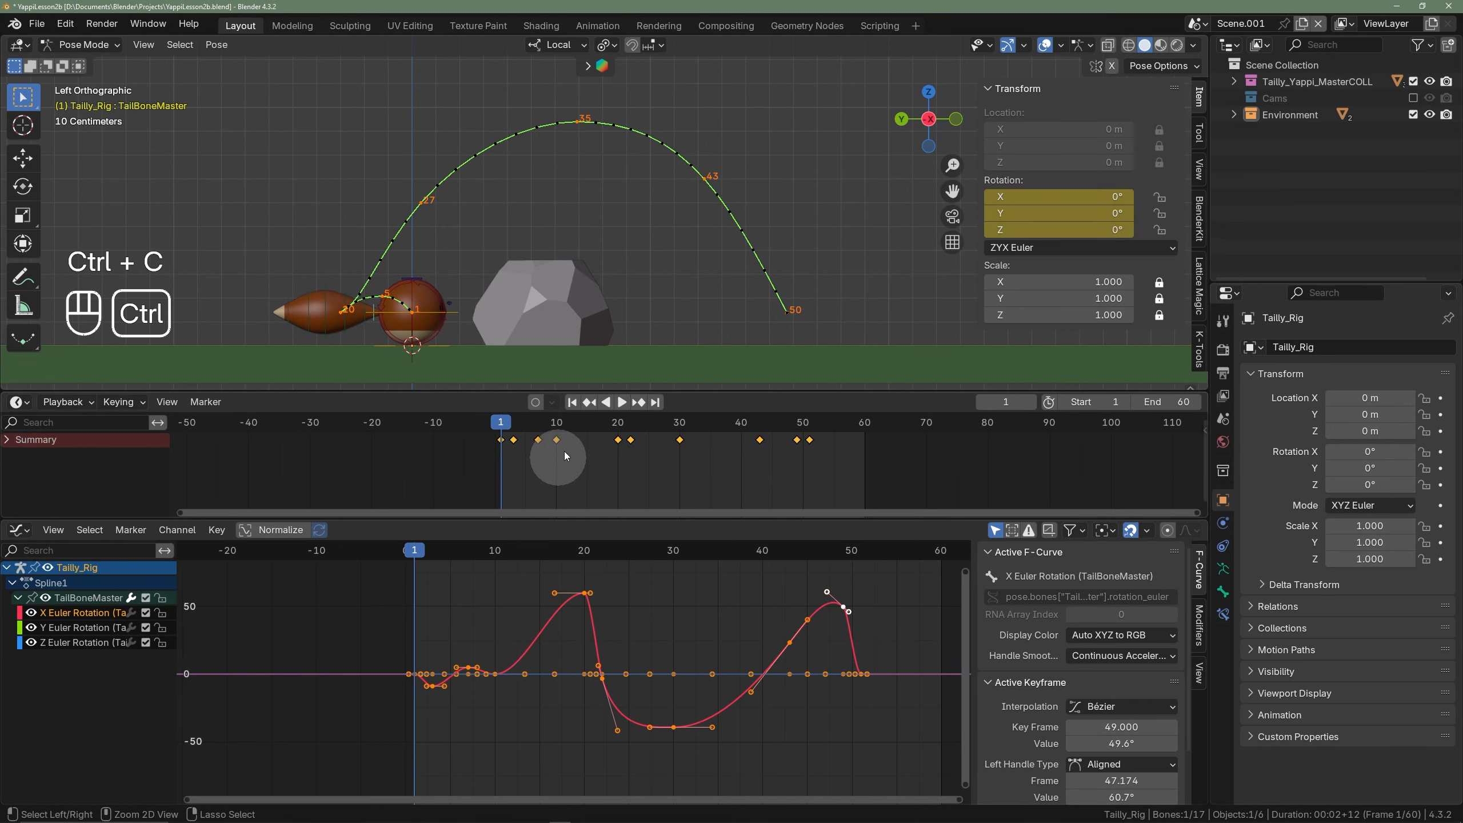
- Select TailBone1, key its rotation at frame 1, and paste the copied TailBoneMaster keyframes onto it
scroll(371, 327, up, 3)
click(350, 336)
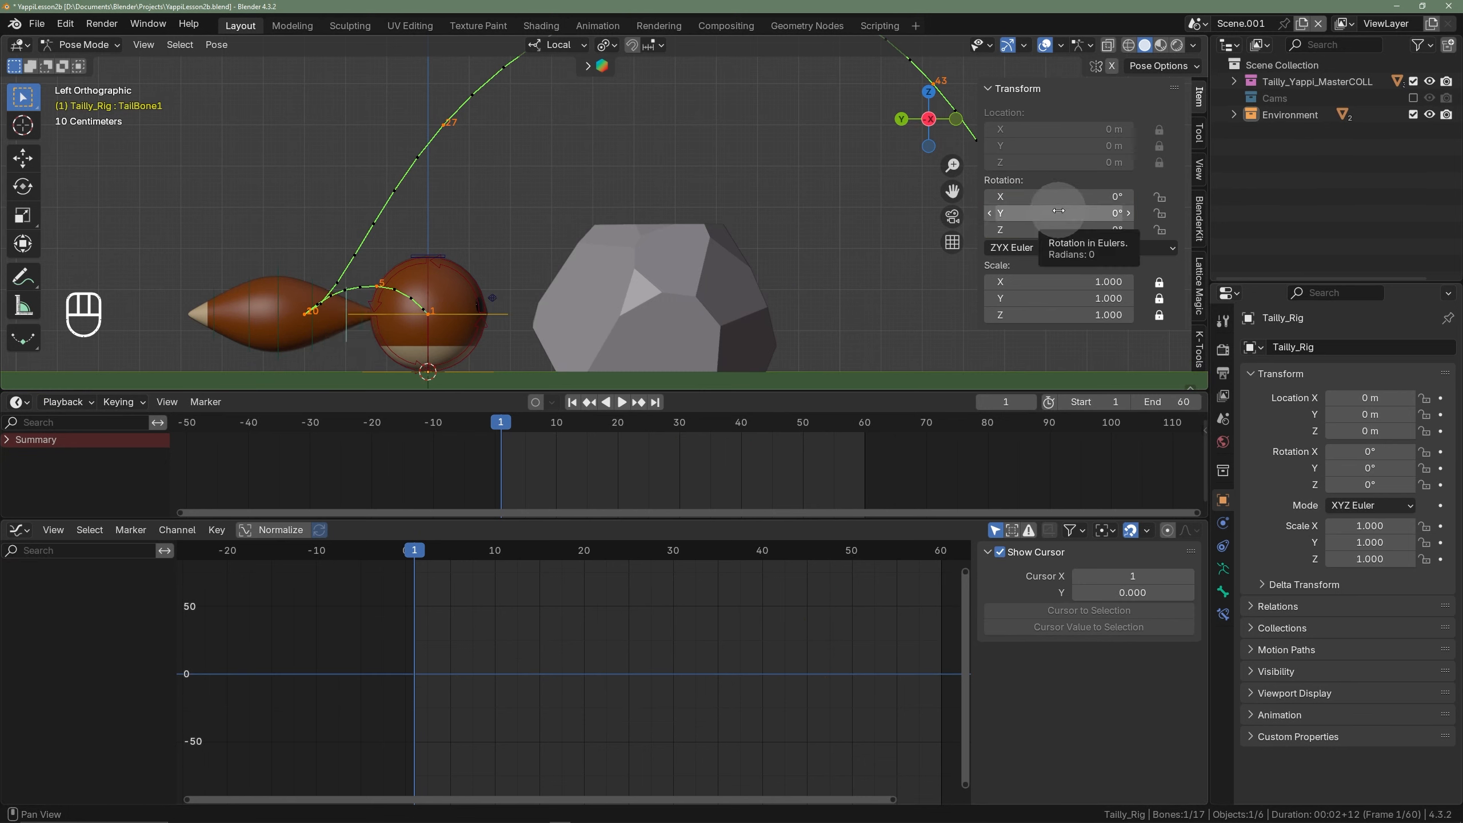
key(i)
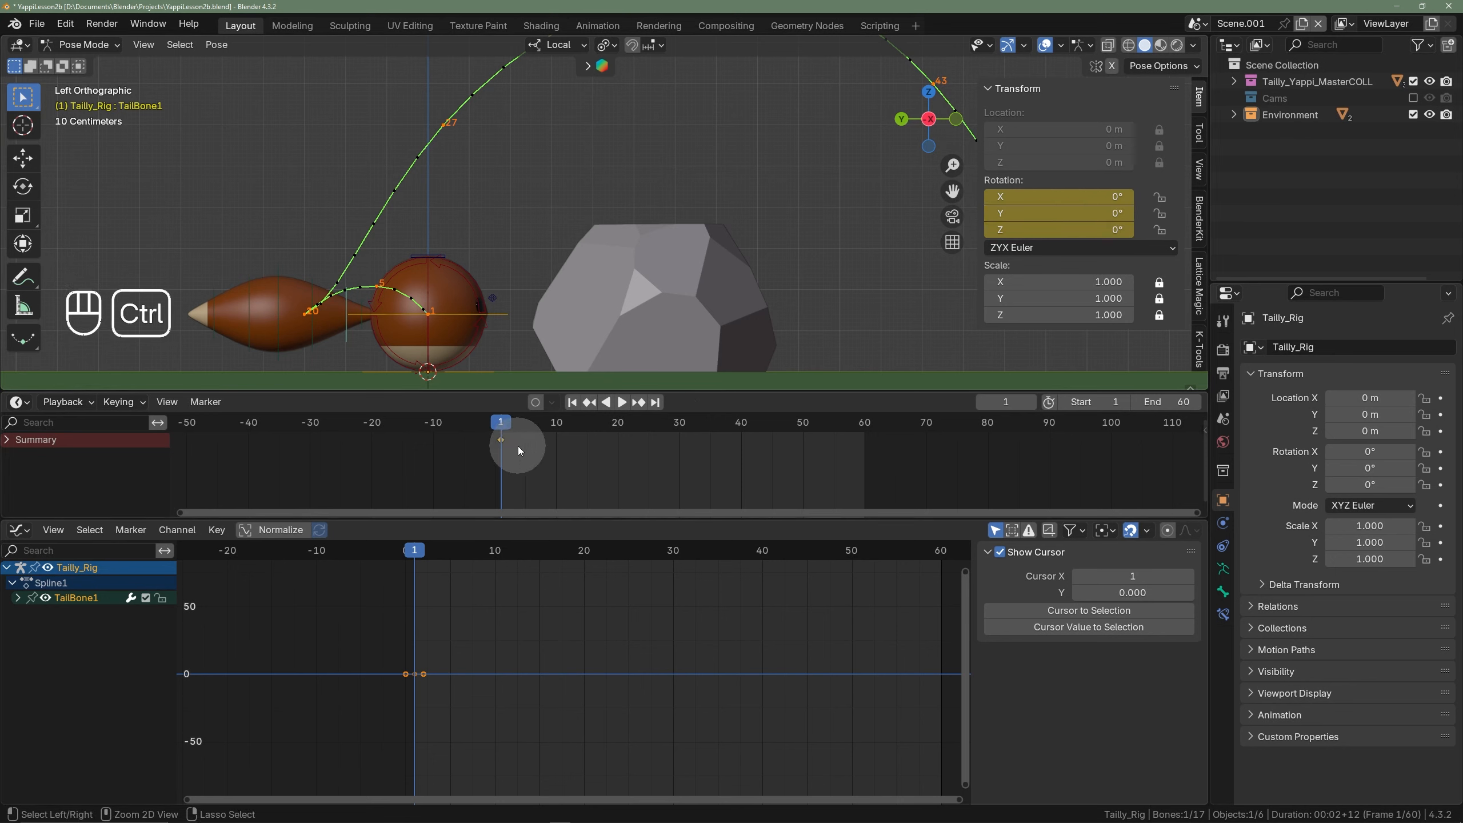
key(ctrl+v)
- Shift all of TailBone1's pasted keyframes 1 frame later in the timeline
scroll(520, 451, up, 8)
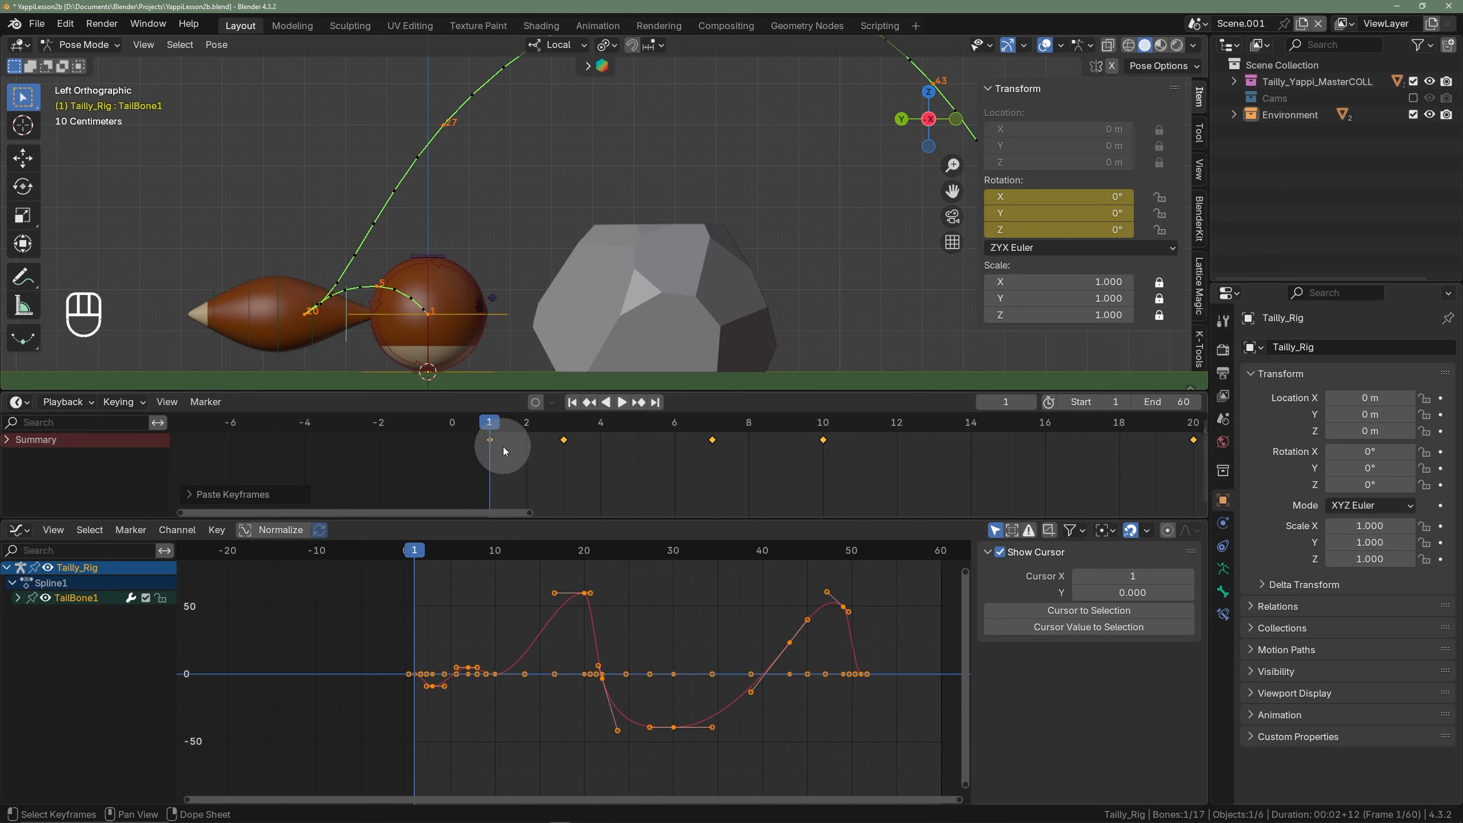
key(g)
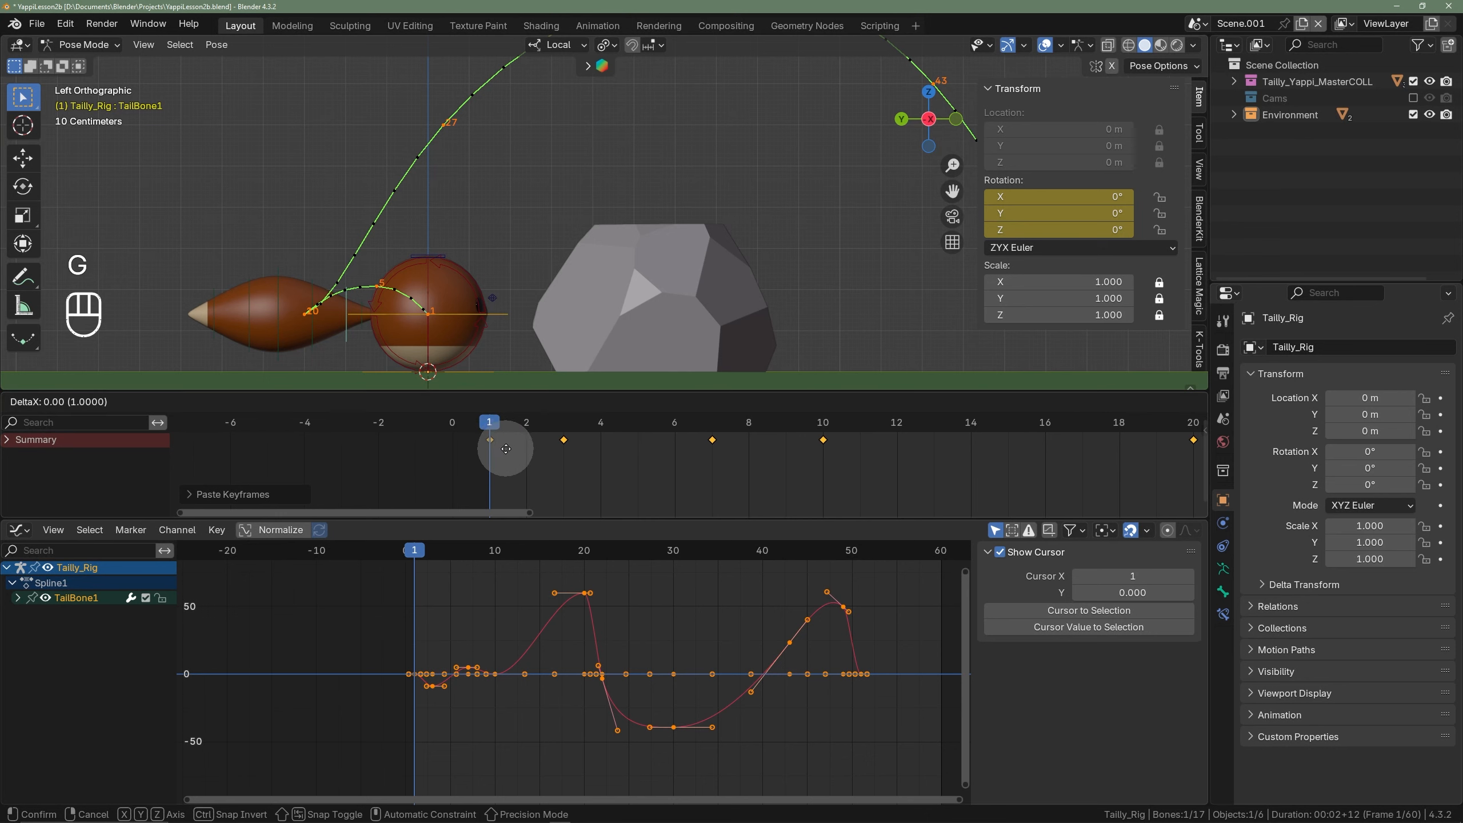
key(1)
click(519, 447)
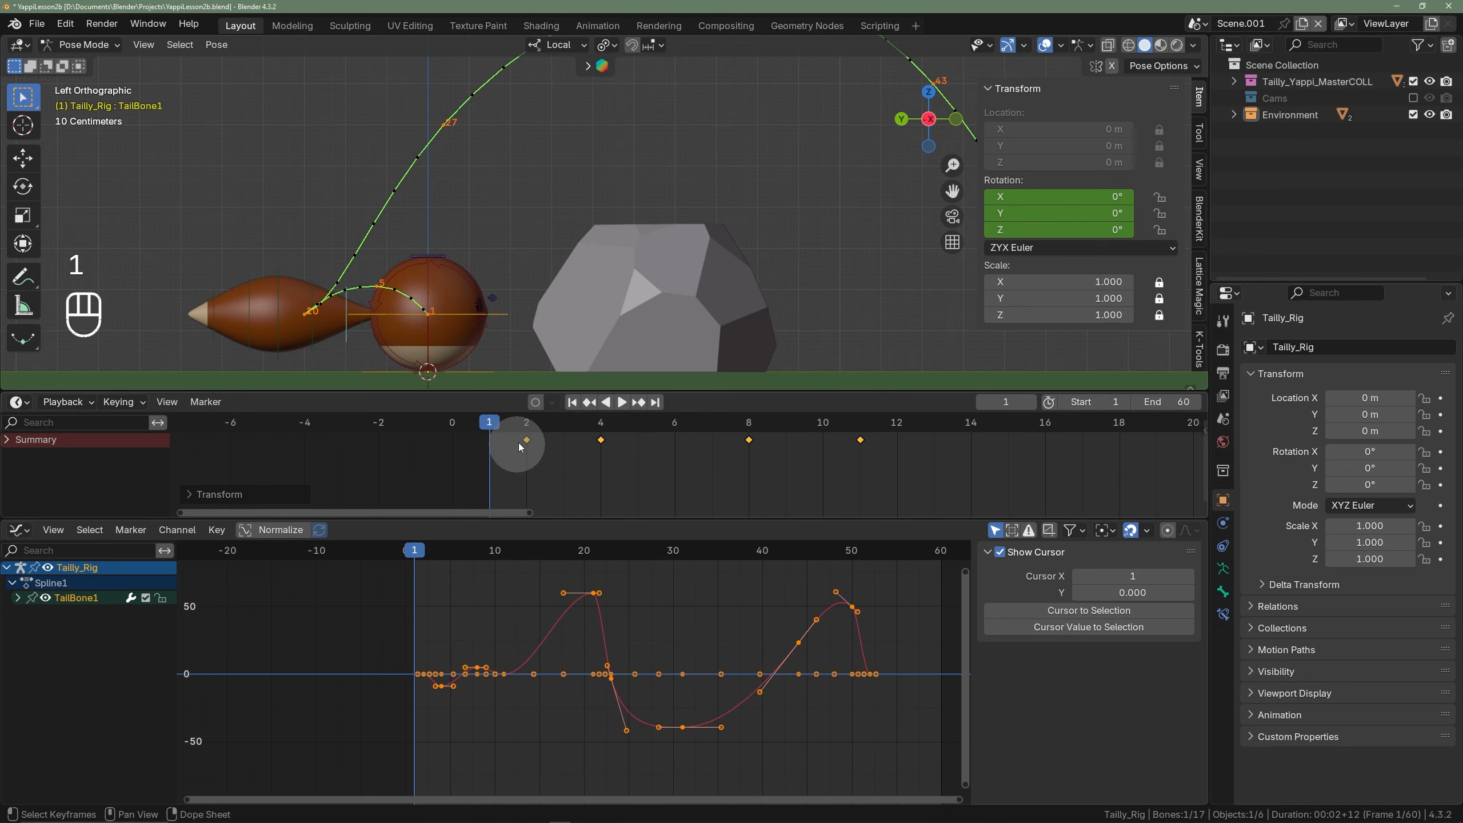
- Select TailBone2, key its rotation at frame 1, and paste the copied TailBoneMaster keyframes onto it
scroll(430, 302, down, 3)
shift+middle_drag(429, 301, 513, 296)
scroll(471, 294, up, 4)
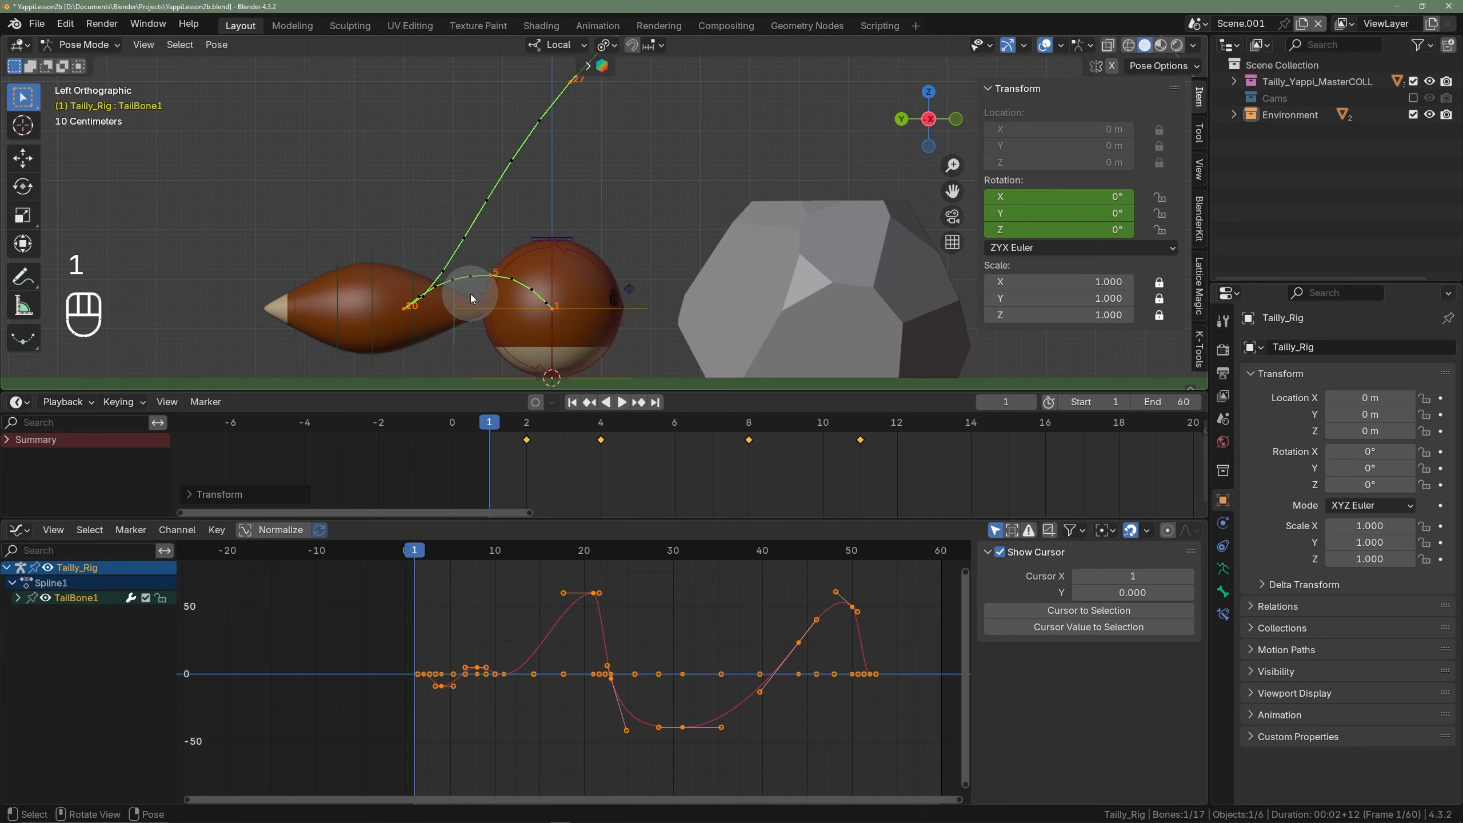
click(412, 347)
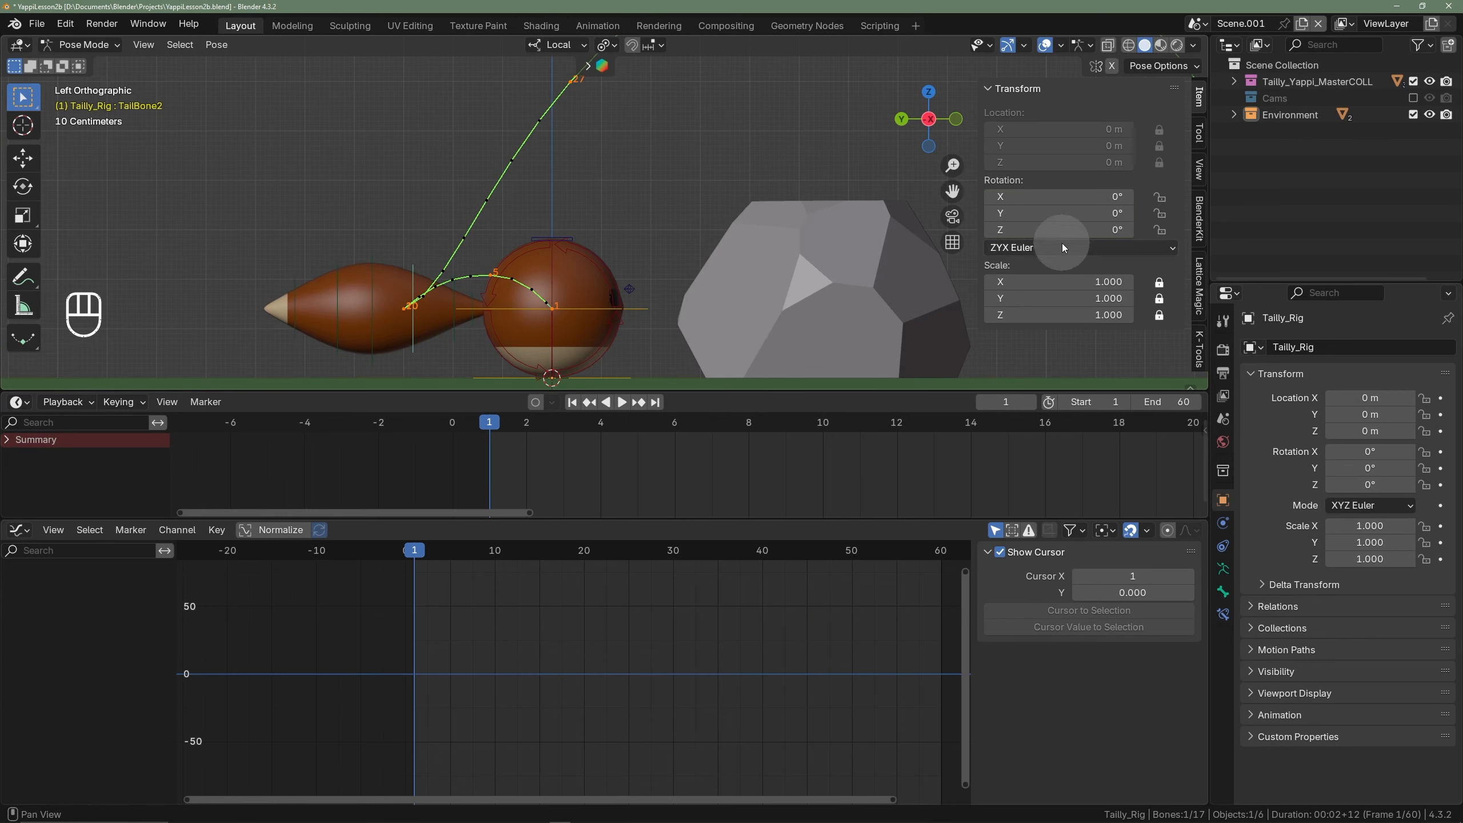
key(i)
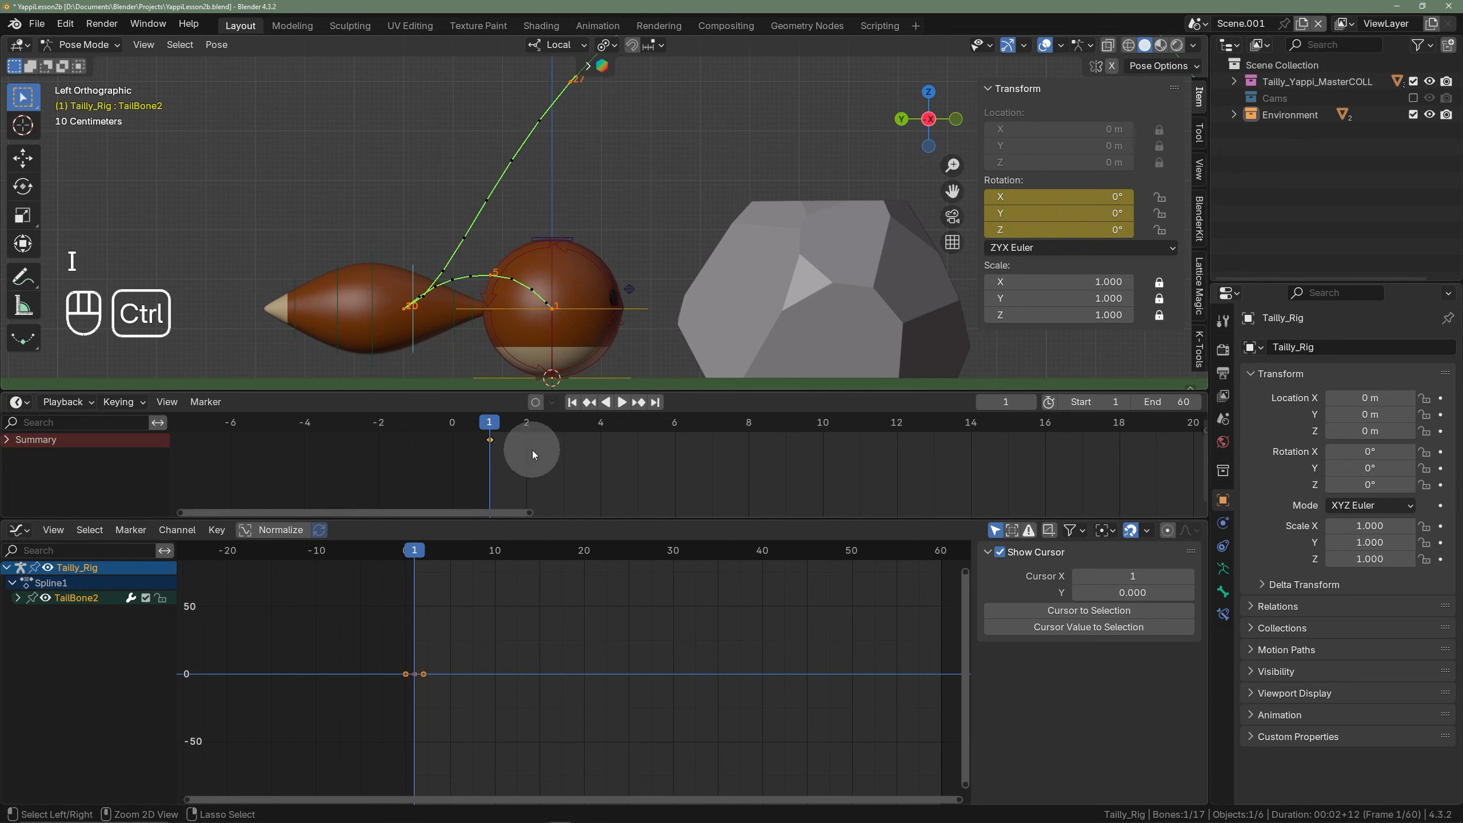
key(ctrl+v)
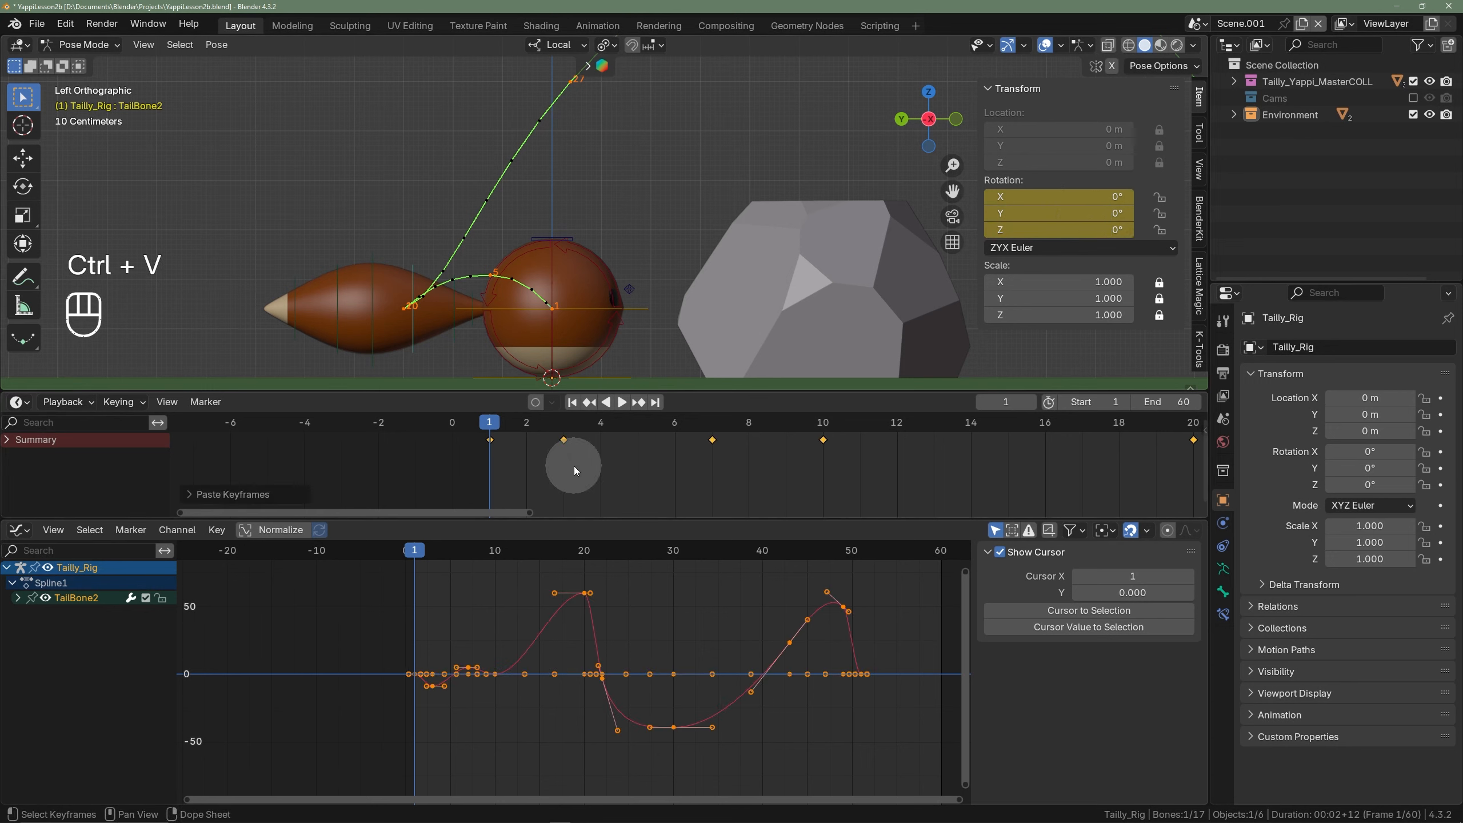
- Shift all of TailBone2's pasted keyframes 2 frames later in the timeline
key(g)
key(2)
click(520, 460)
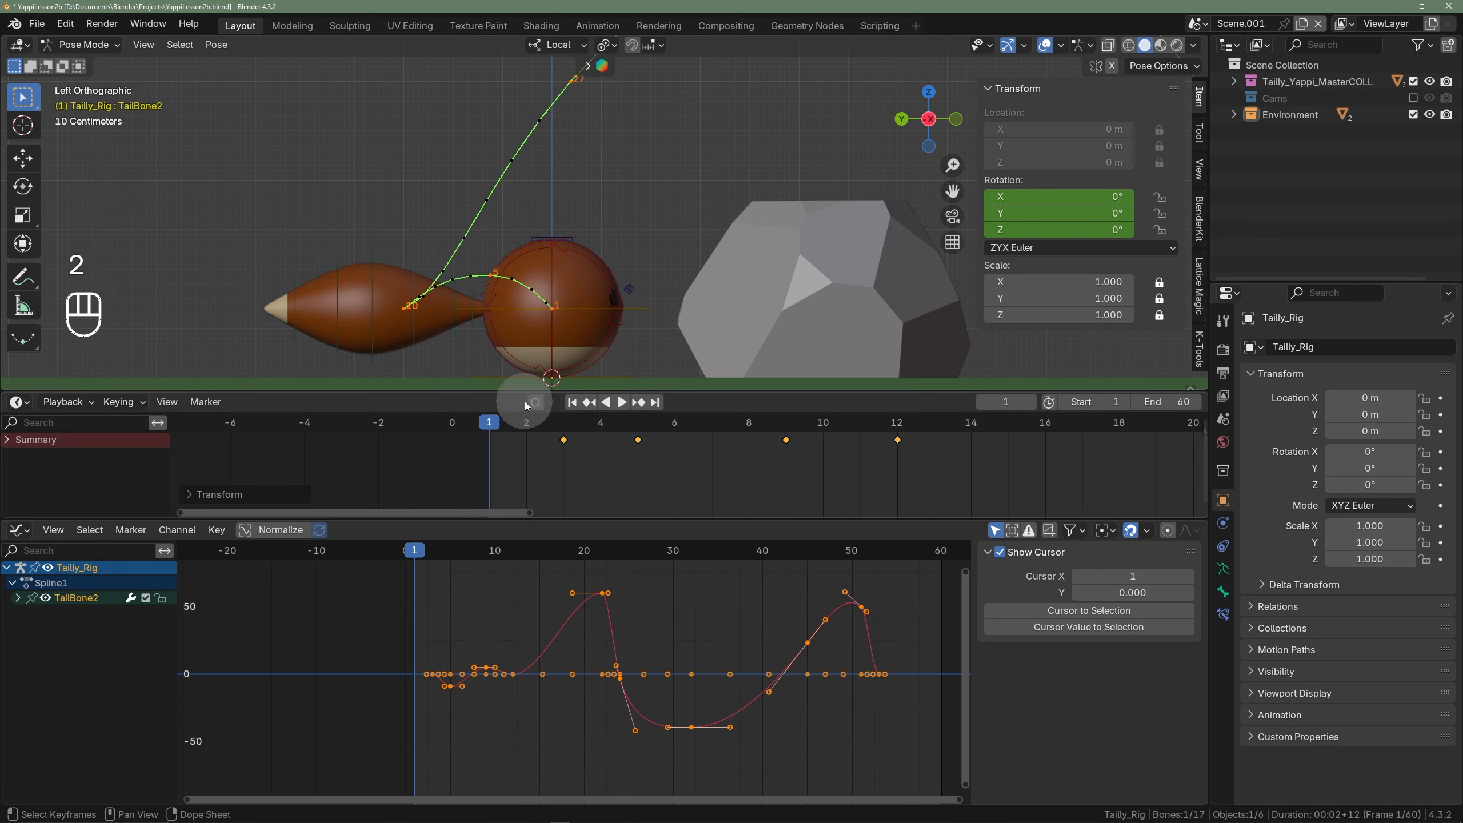
- Play and scrub the jump animation to check the tail's drag and follow-through, and return to frame 1
drag(476, 451, 491, 398)
key(shift+c)
key(space)
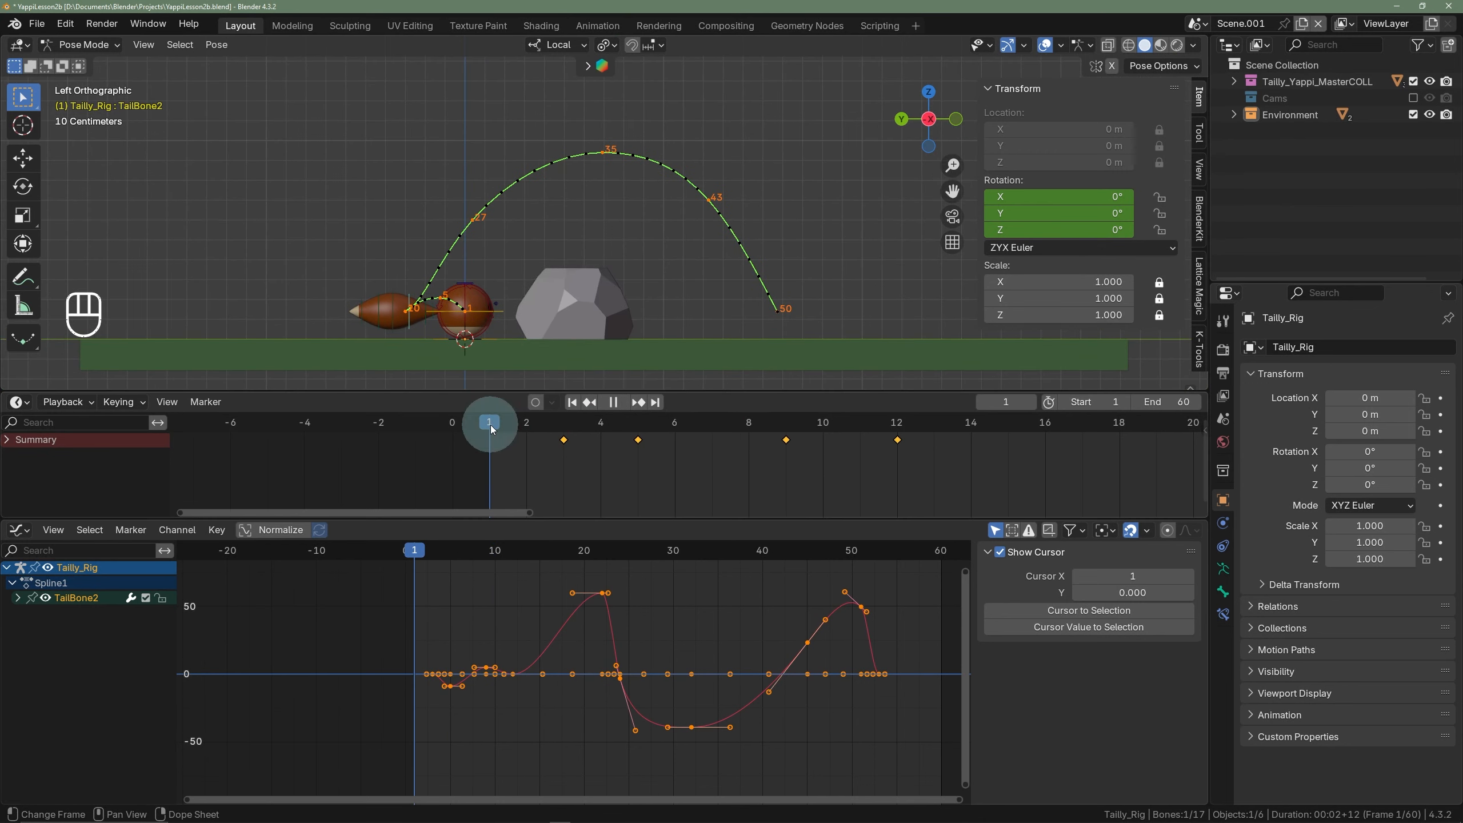
key(space)
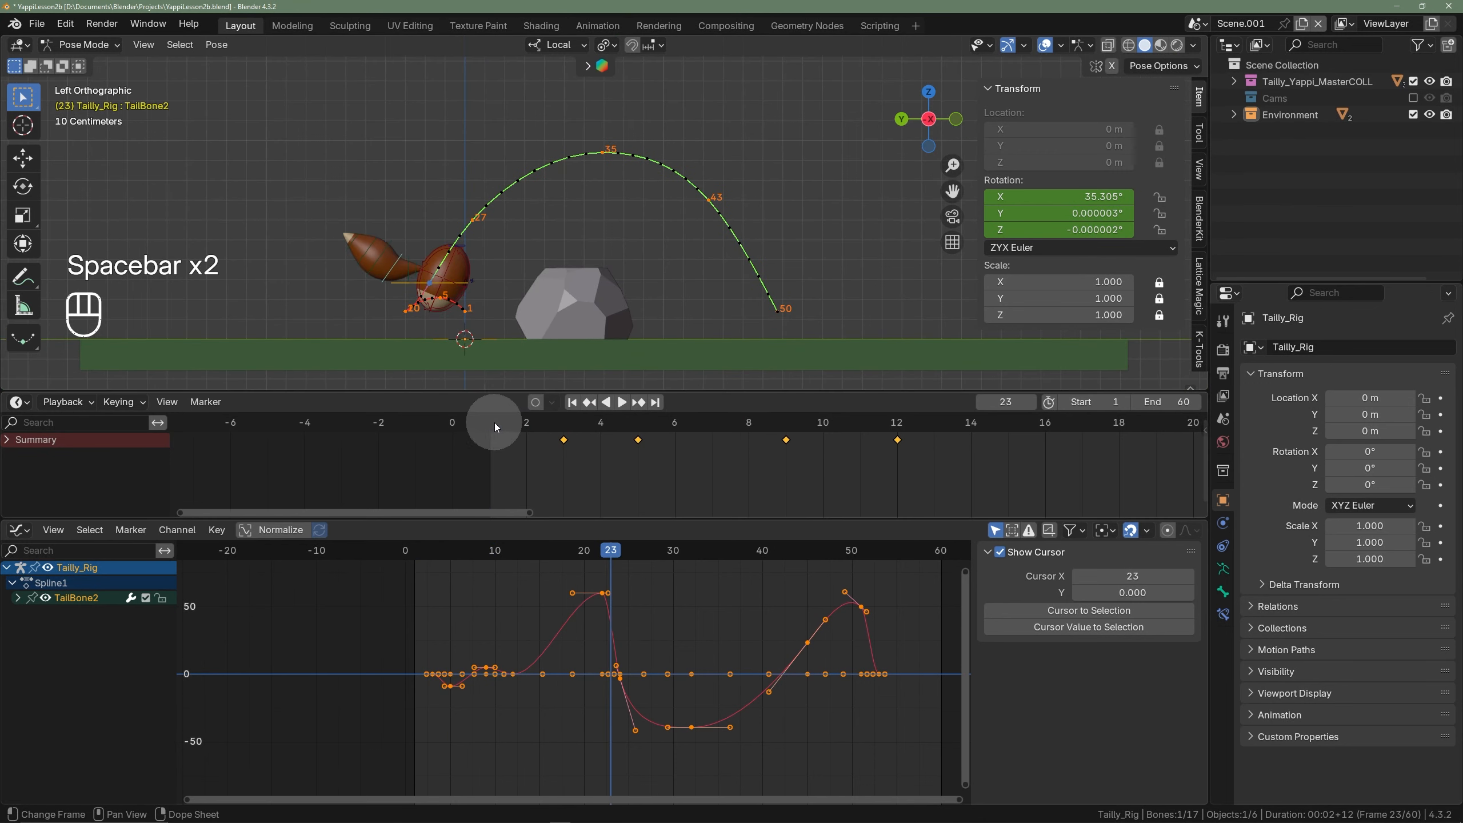
drag(494, 423, 1076, 466)
drag(1129, 470, 1162, 471)
scroll(1037, 473, down, 10)
shift+middle_drag(1013, 473, 662, 468)
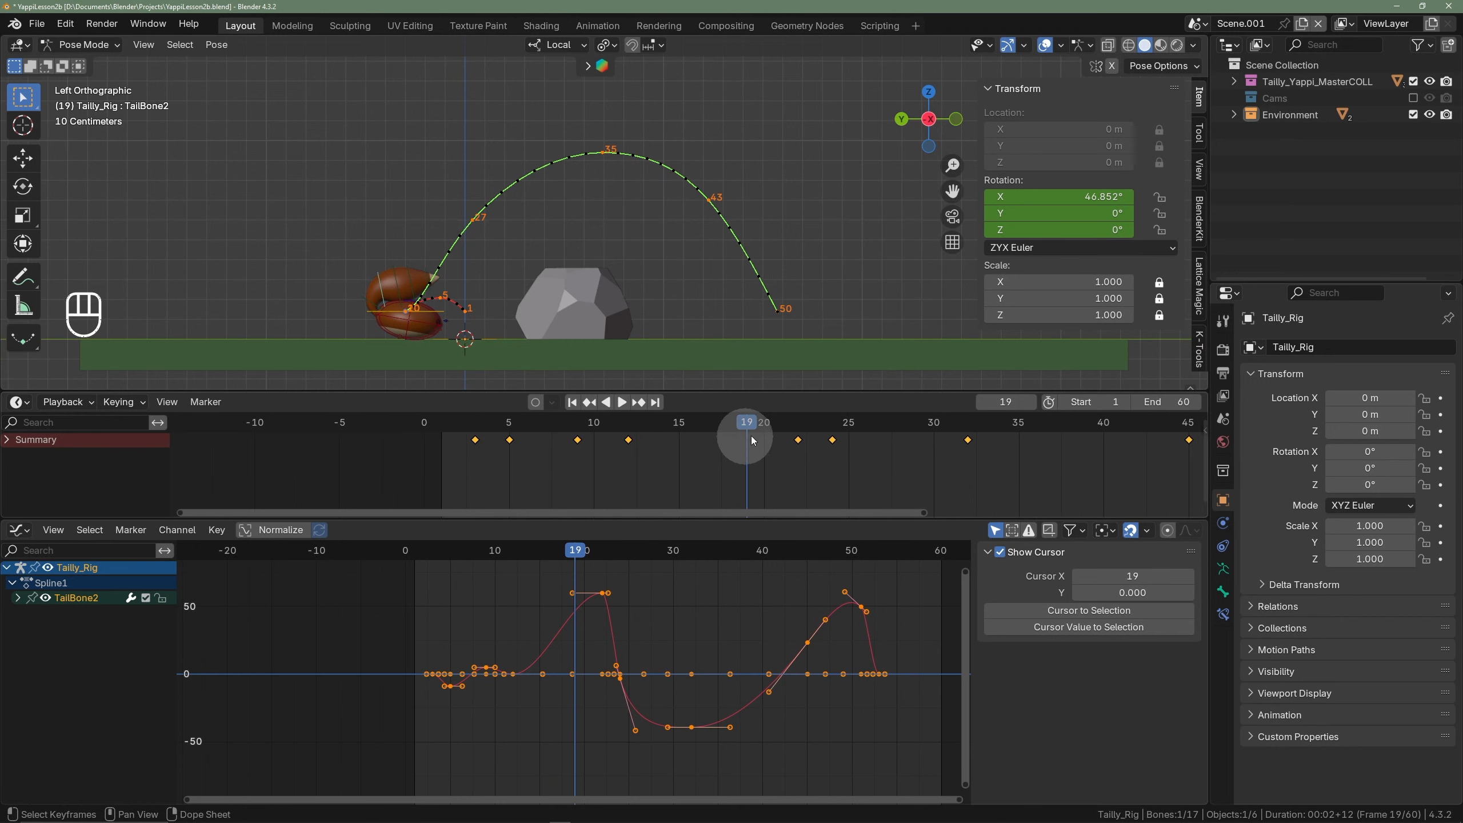
drag(745, 420, 815, 422)
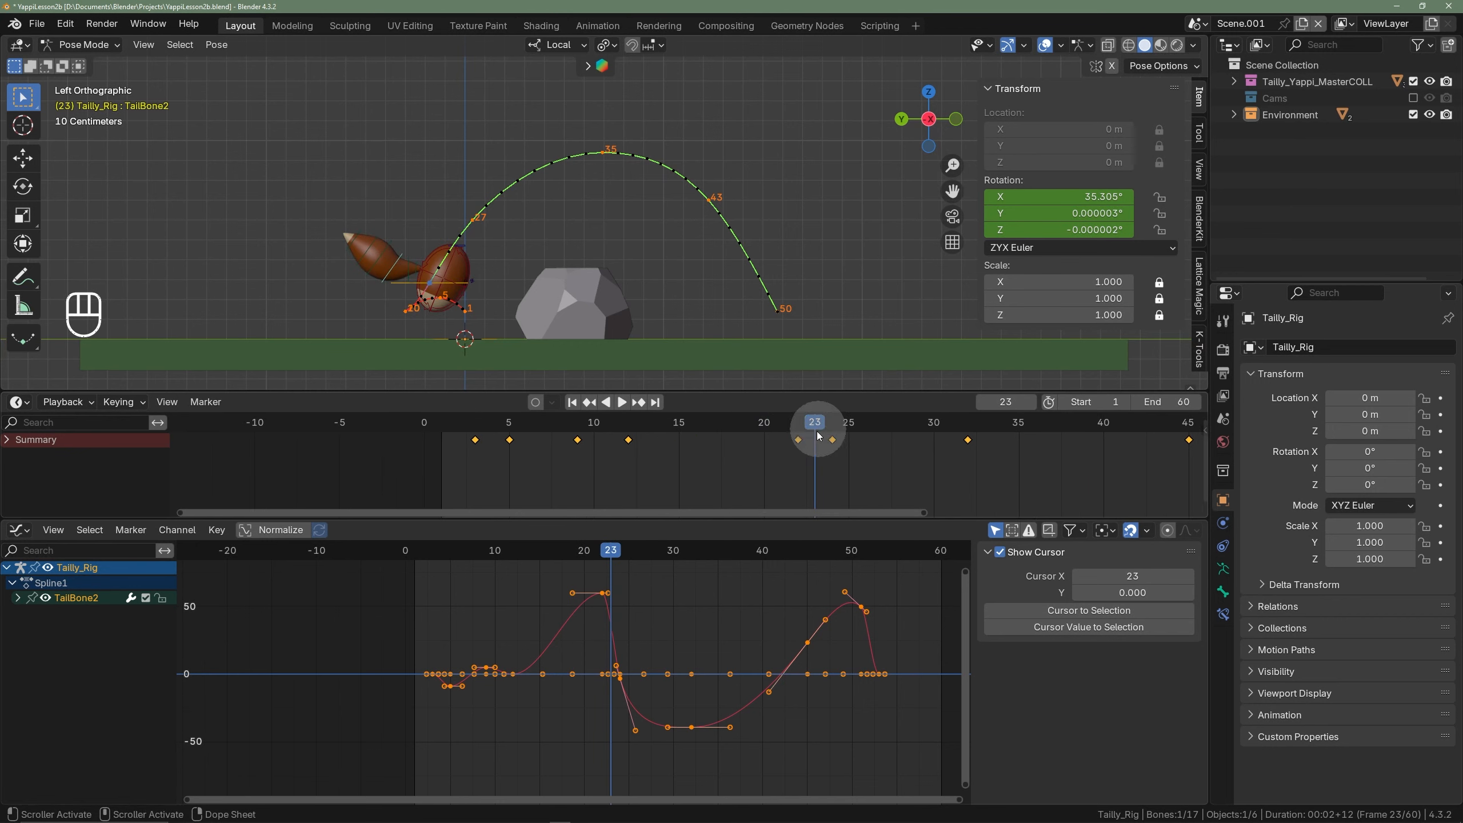
key(space)
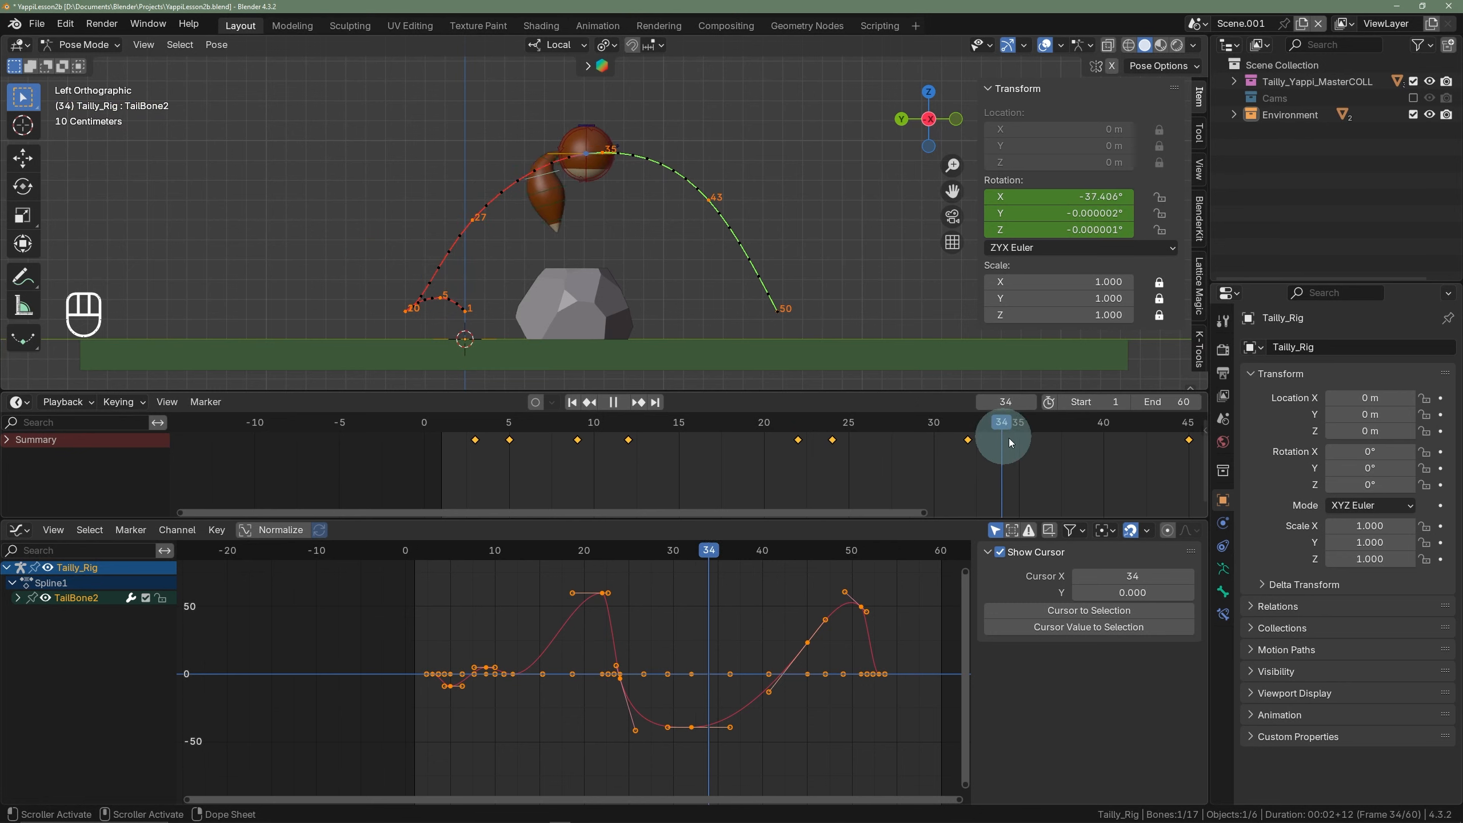
drag(838, 441, 443, 468)
key(space)
- Key TailBone3's rotation at frame 1, paste the copied TailBoneMaster keyframes shifted 3 frames later, and play back the result
scroll(374, 325, up, 4)
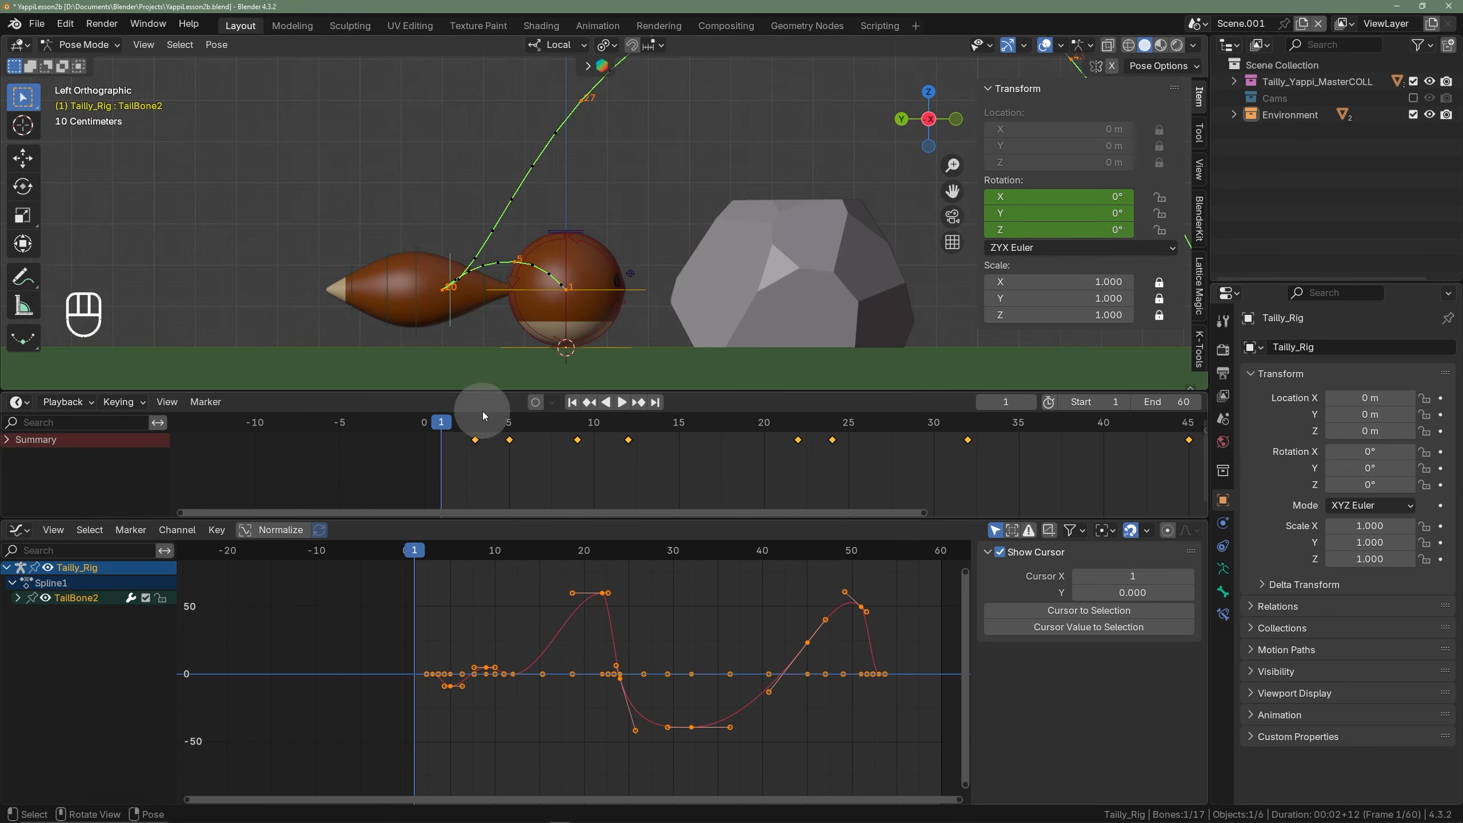
scroll(486, 434, up, 5)
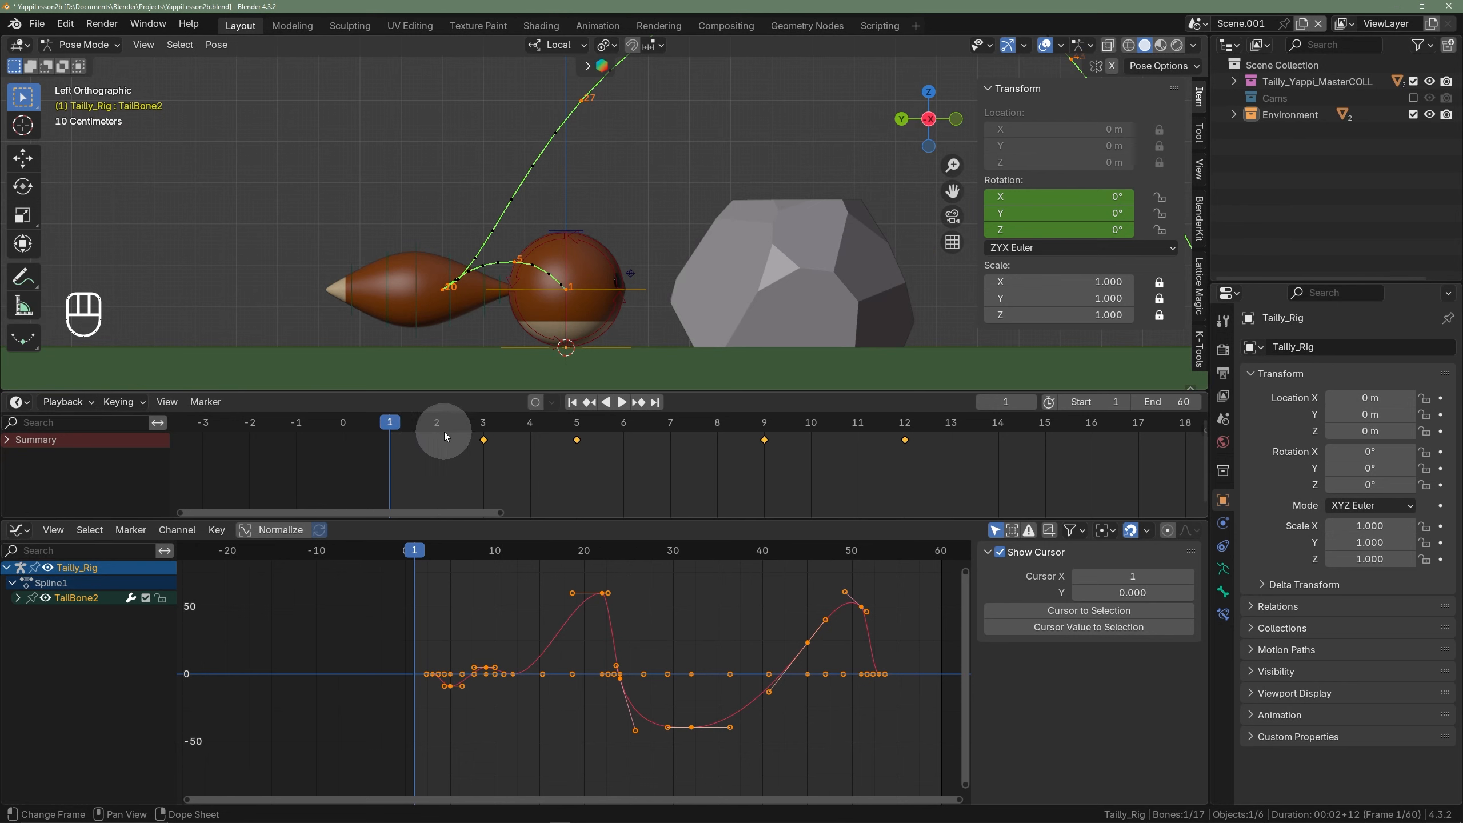
click(418, 333)
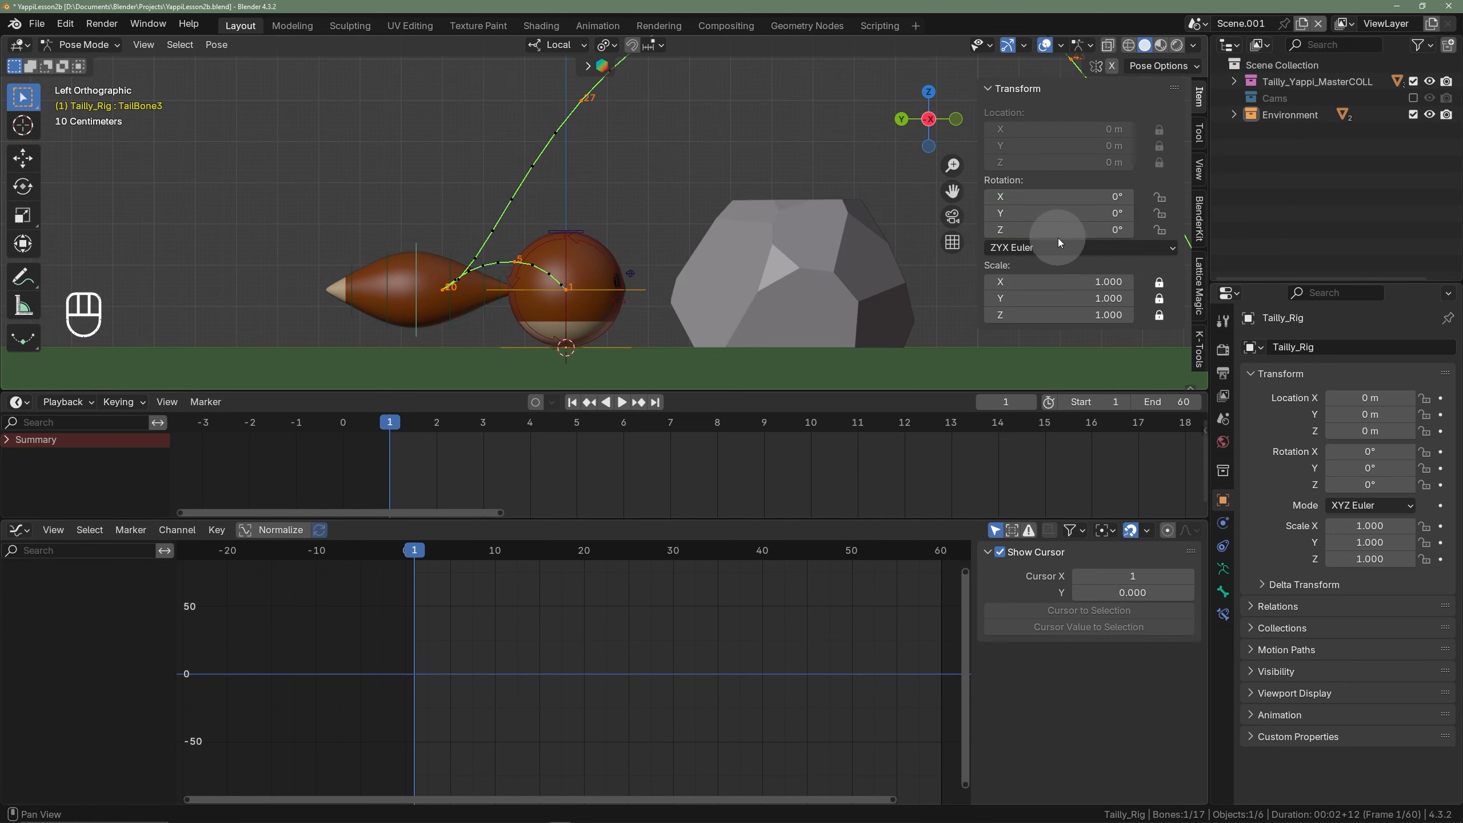
key(i)
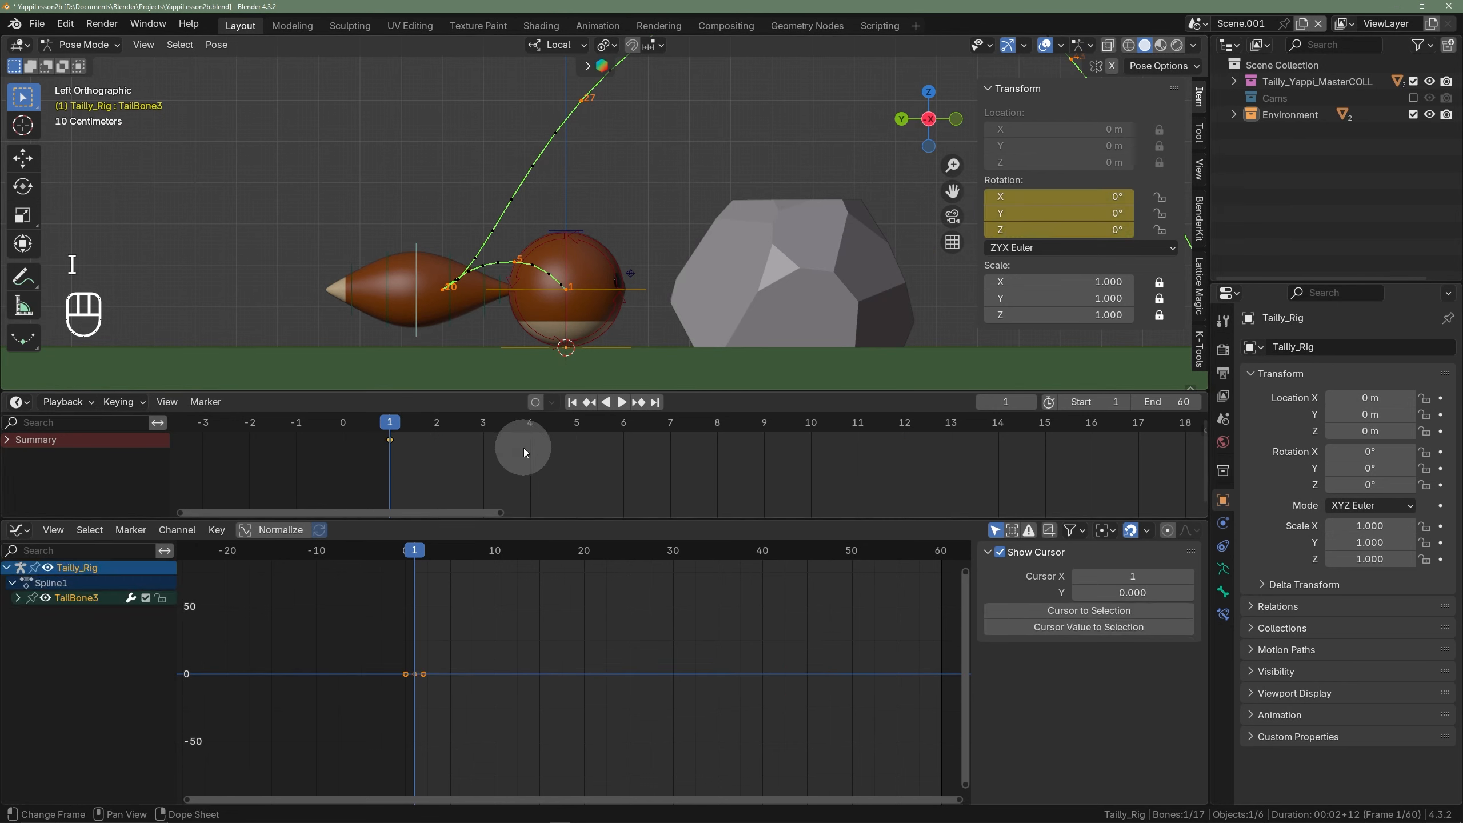
key(ctrl+v)
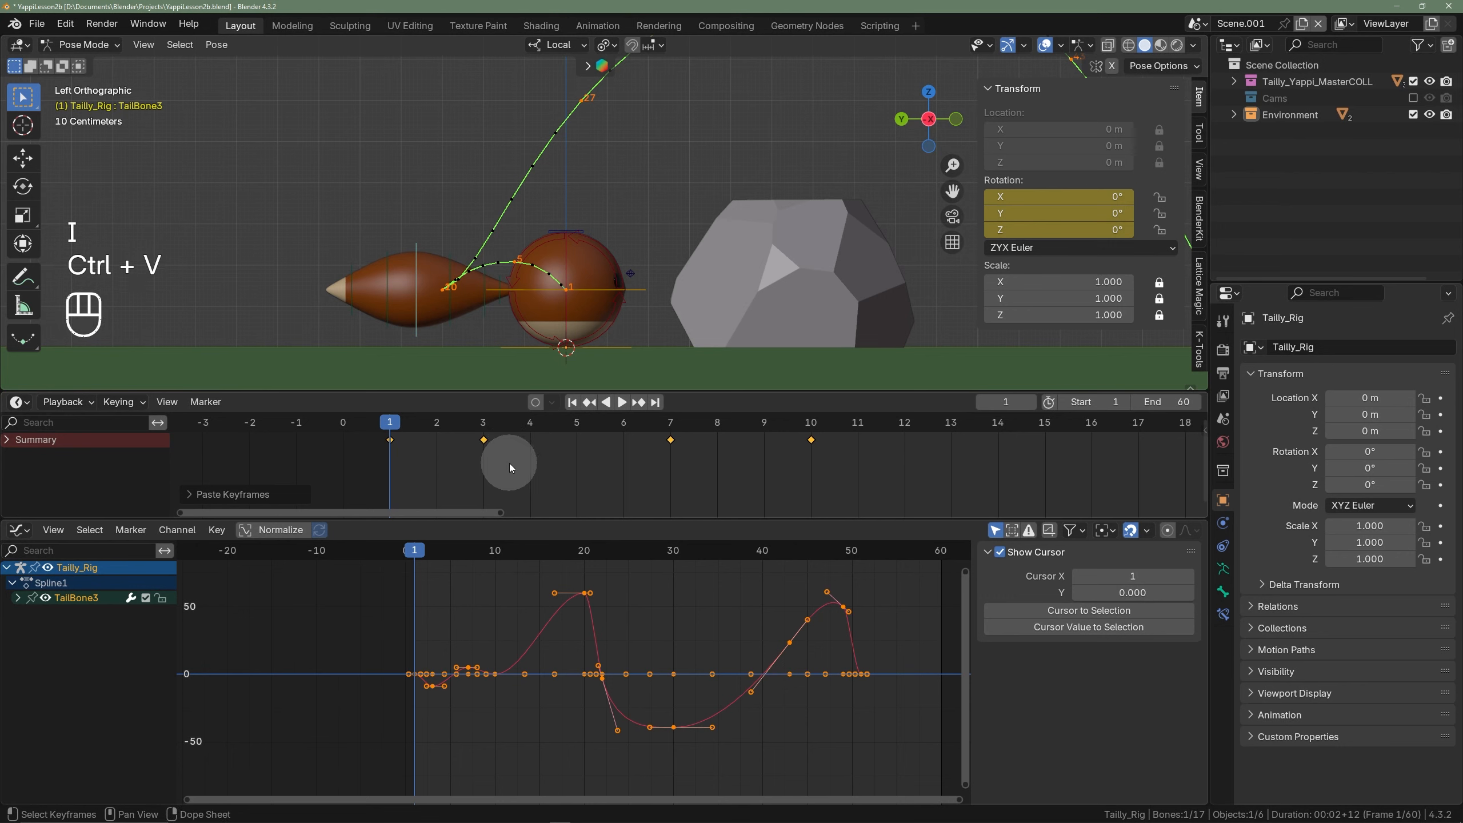
key(g)
key(3)
click(441, 458)
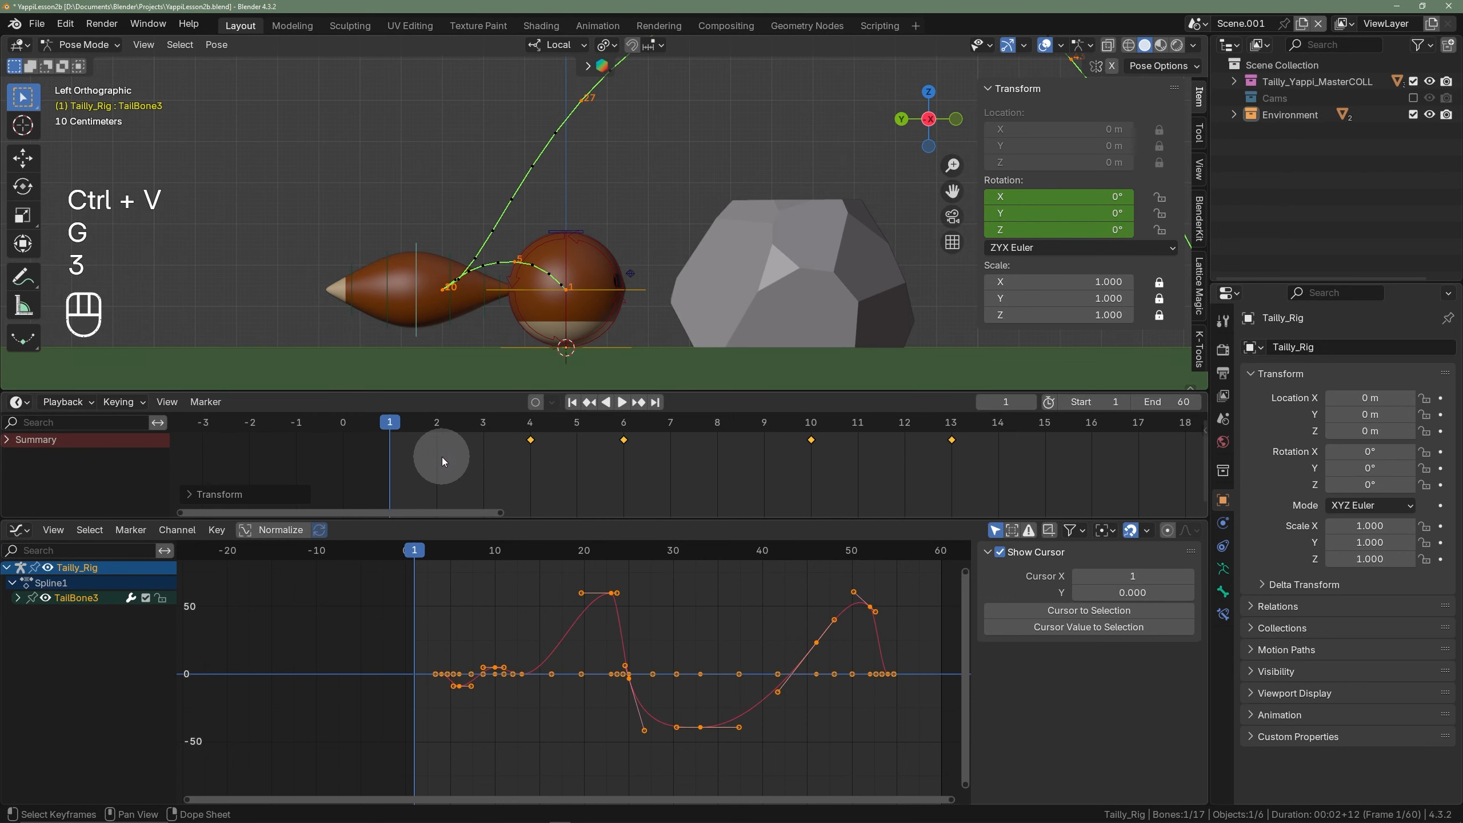
key(space)
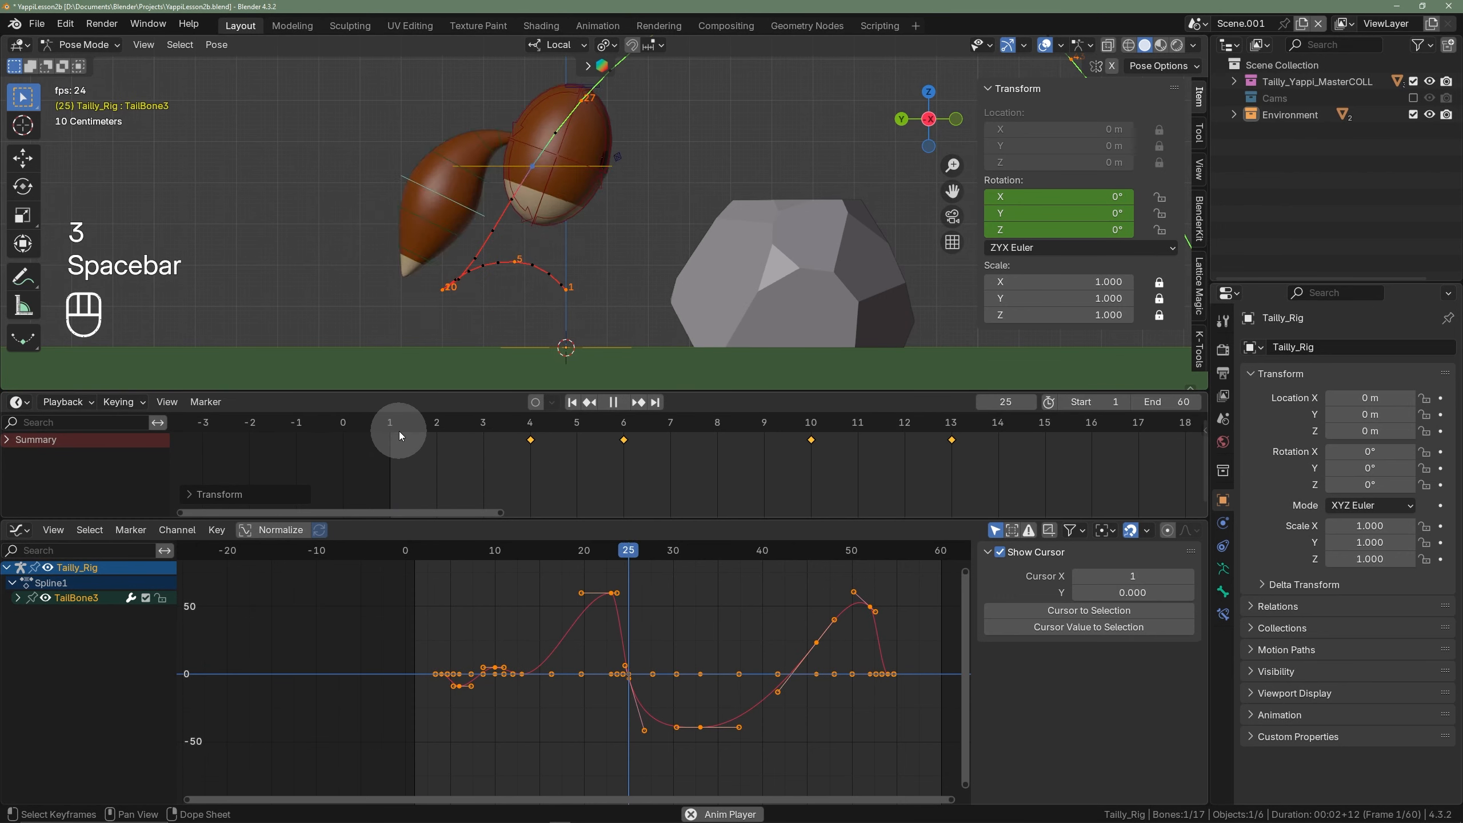
key(space)
click(403, 429)
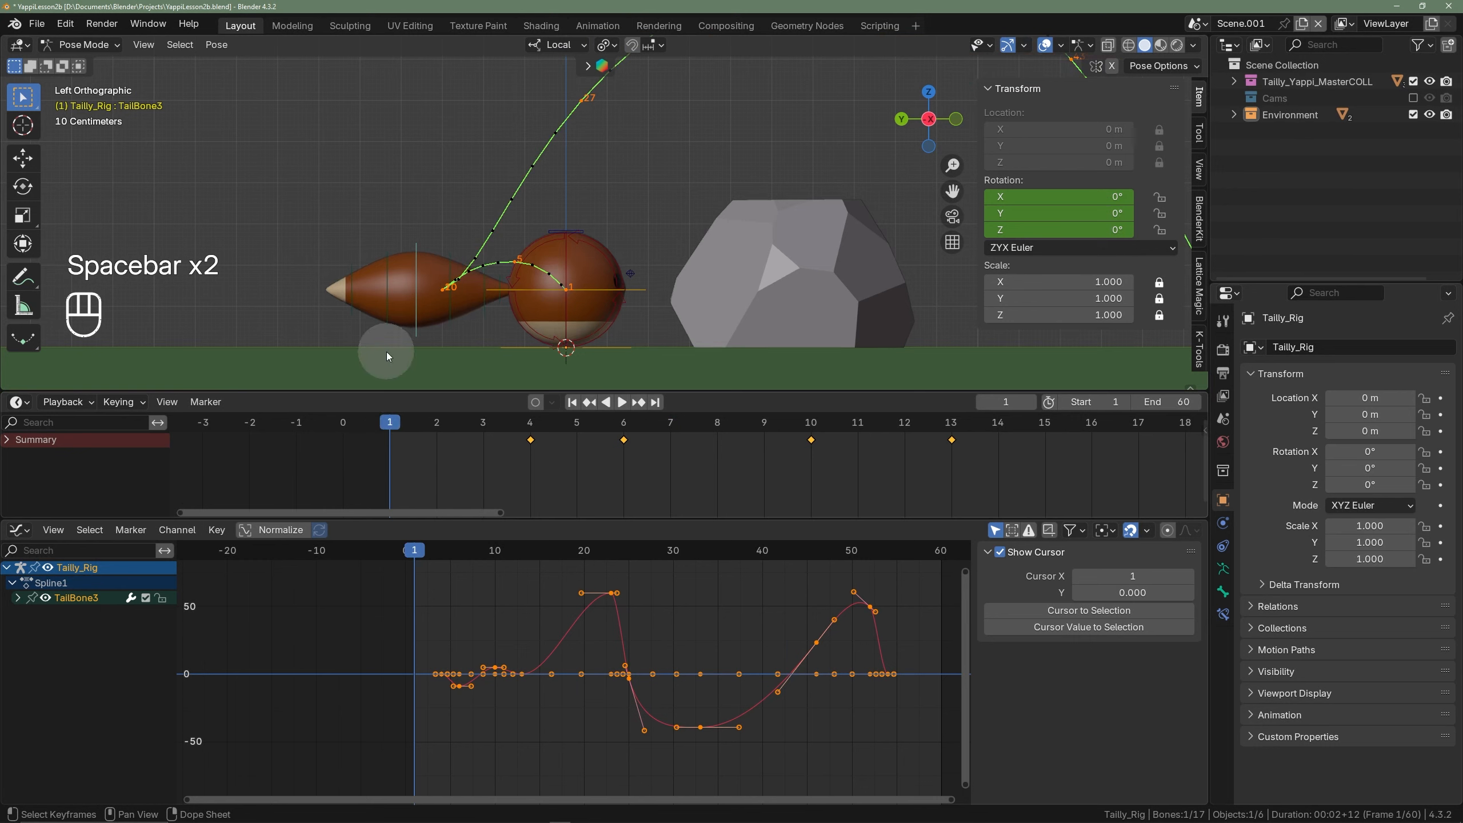
- Paste the copied TailBoneMaster keyframes onto TailBone4, with its rotation keyed at frame 1, and shift them 4 frames later
click(388, 328)
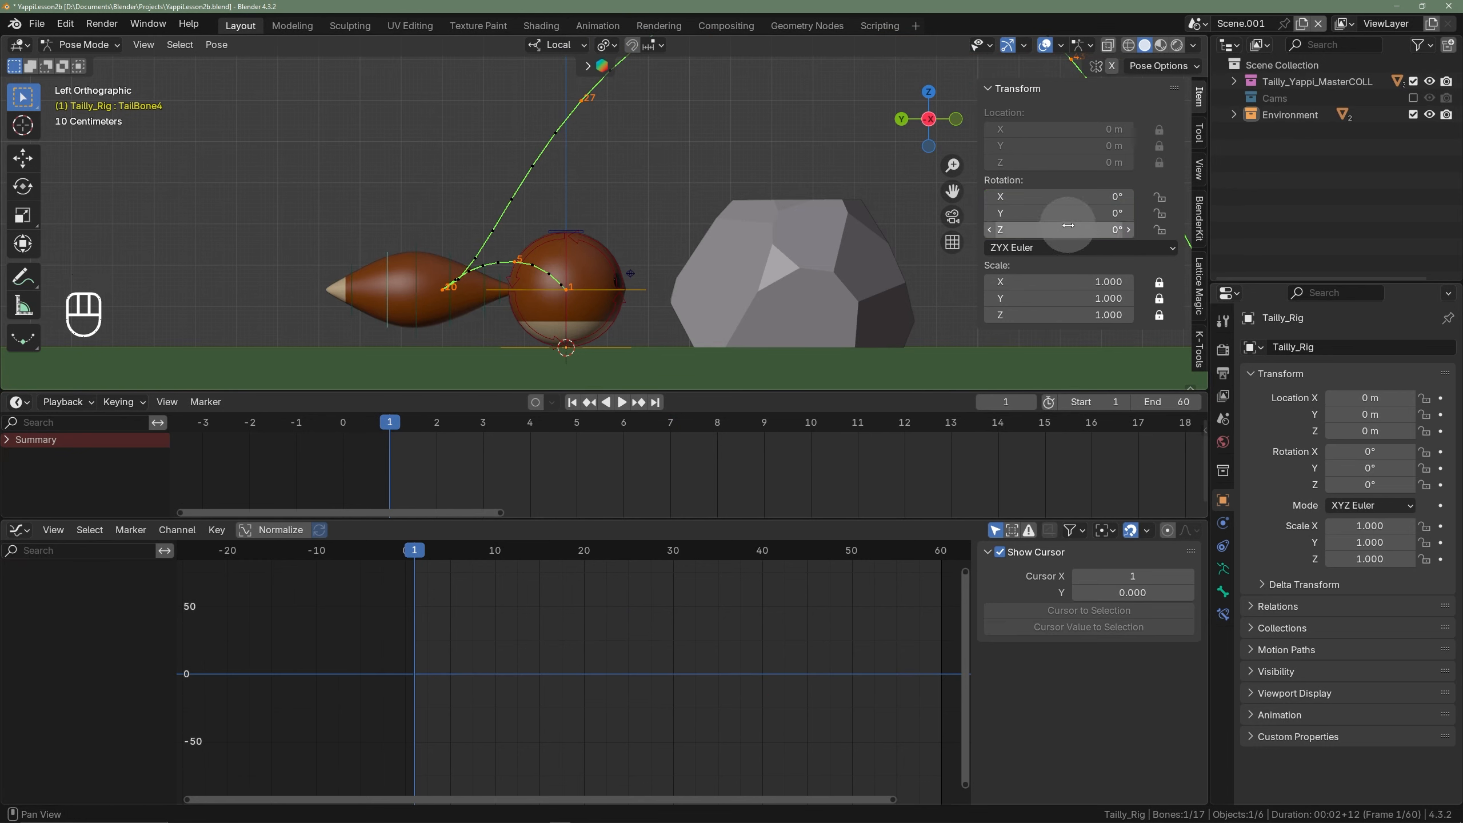
key(i)
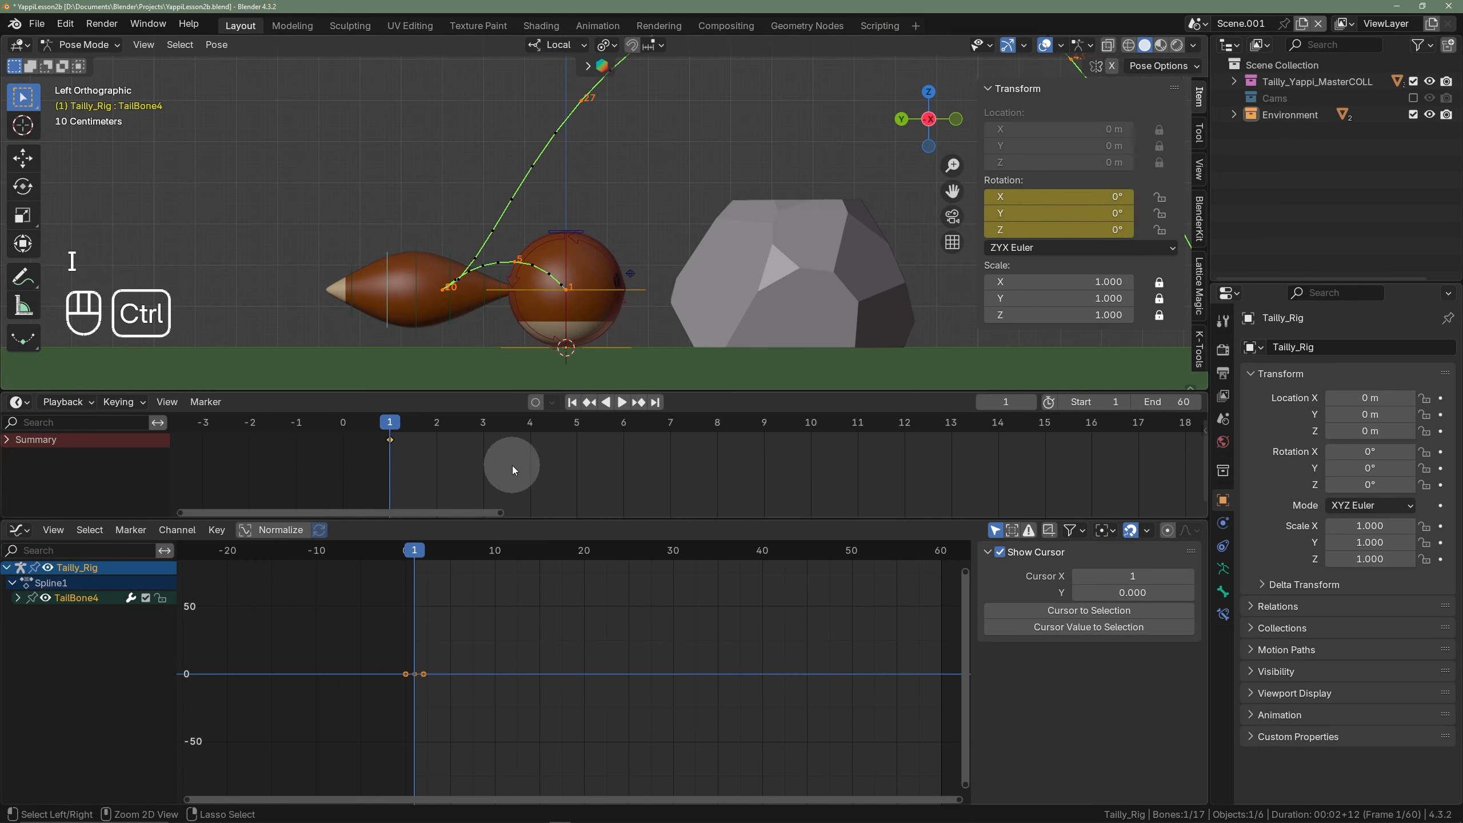
key(ctrl+v)
key(g)
key(4)
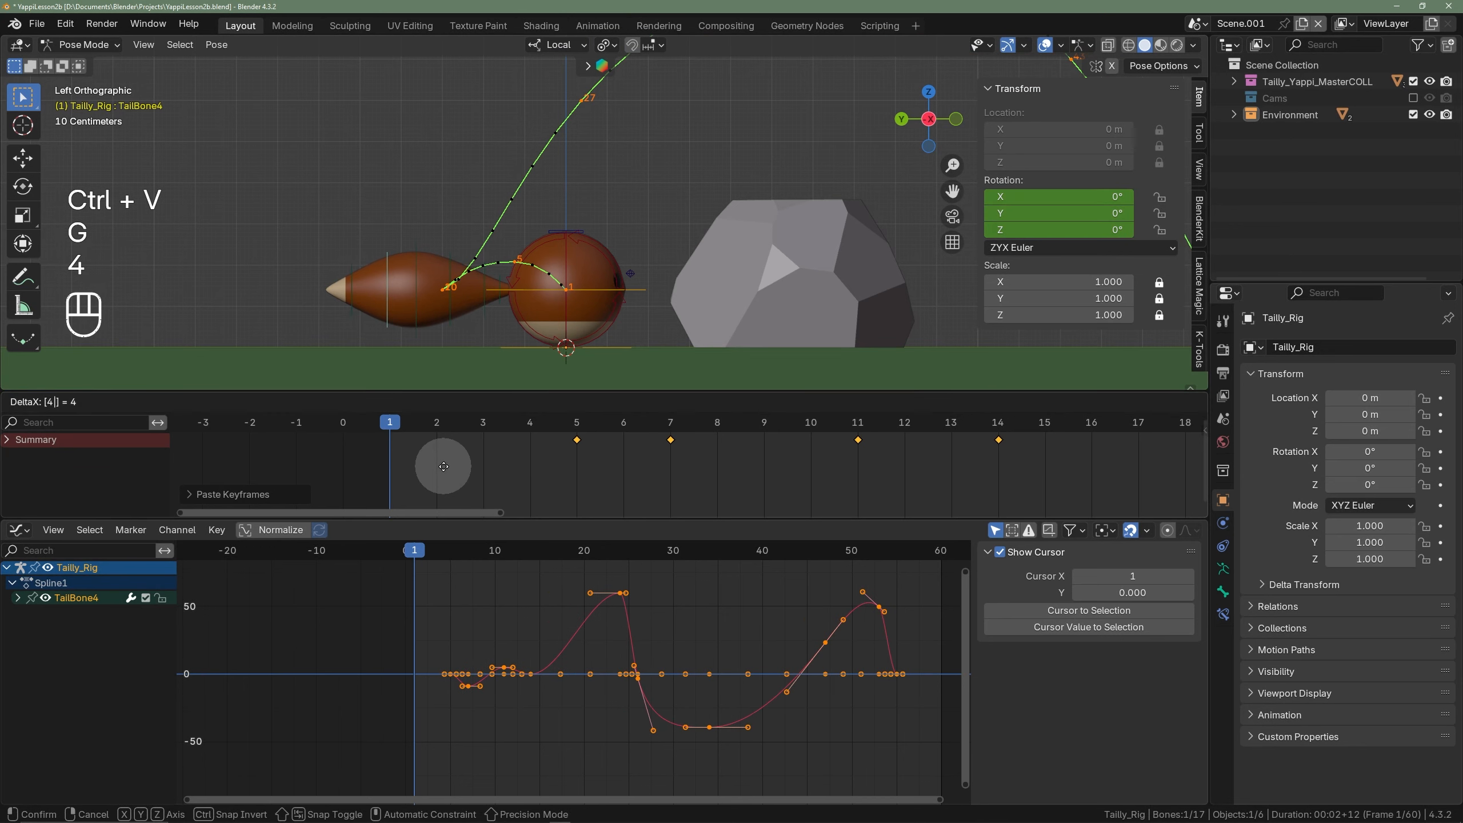
click(445, 469)
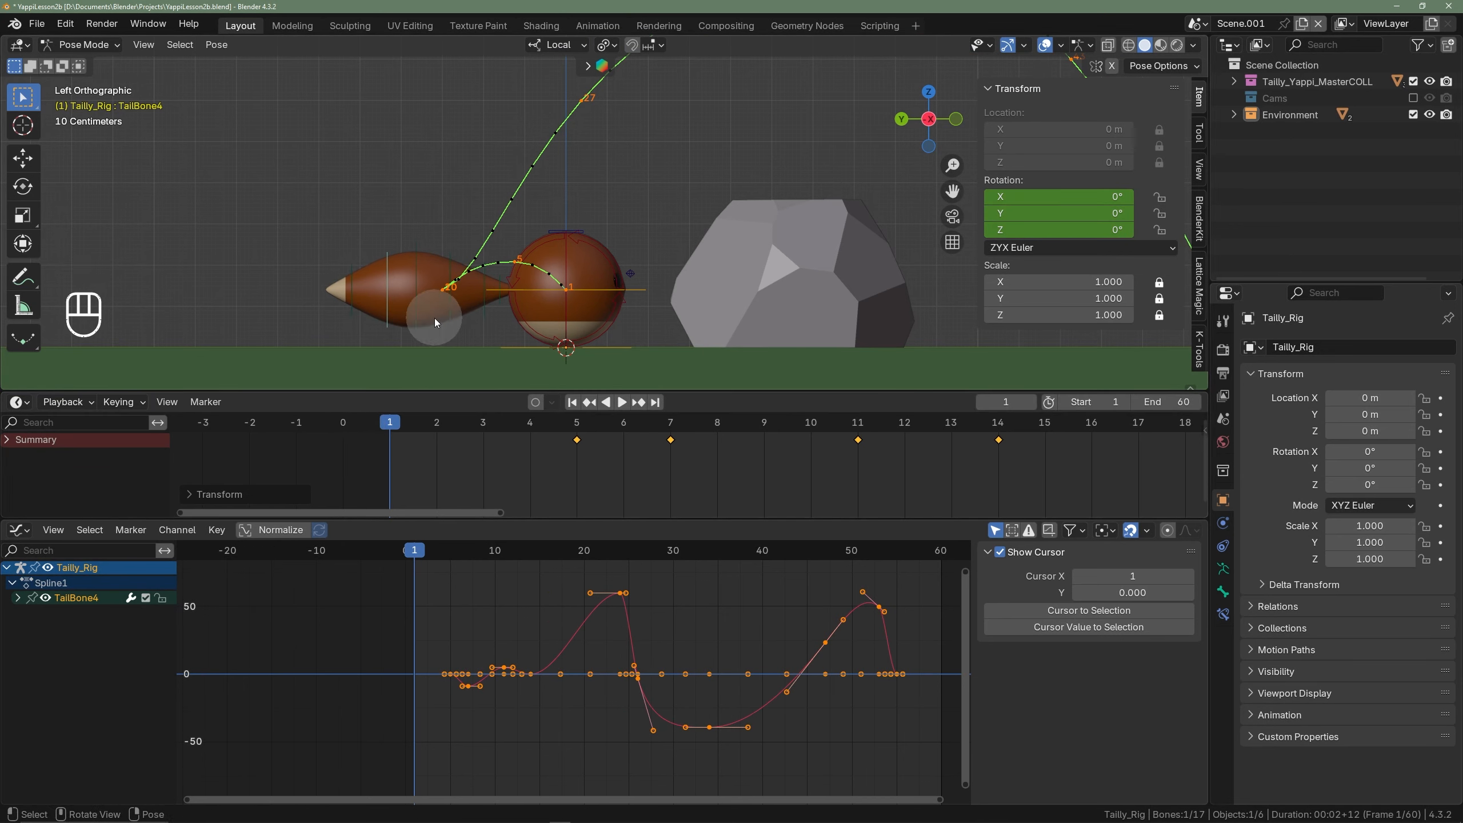
- Paste the copied TailBoneMaster keyframes onto TailBone5, with its rotation keyed at frame 1, and shift them 5 frames later
click(349, 312)
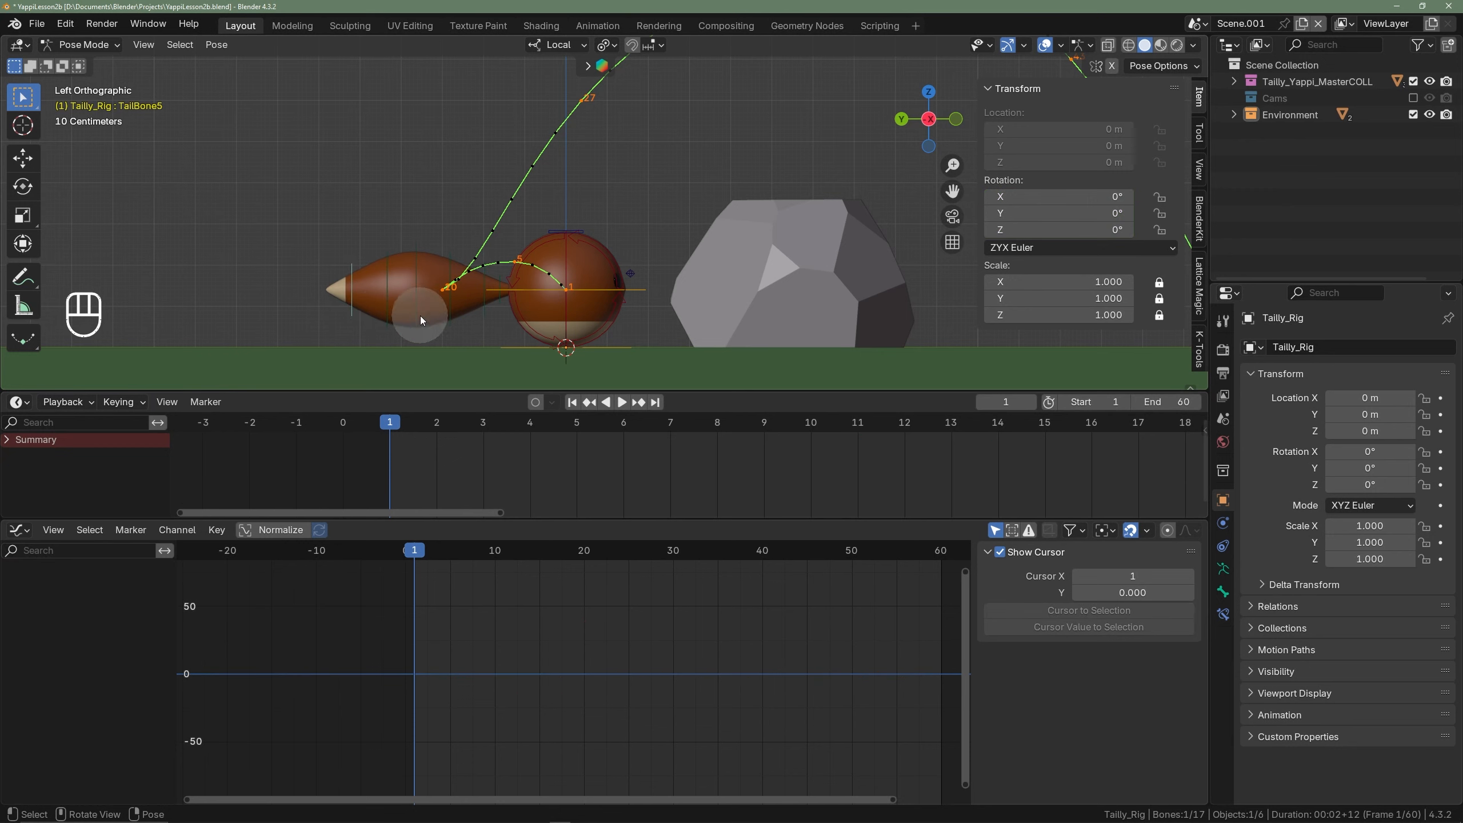
key(i)
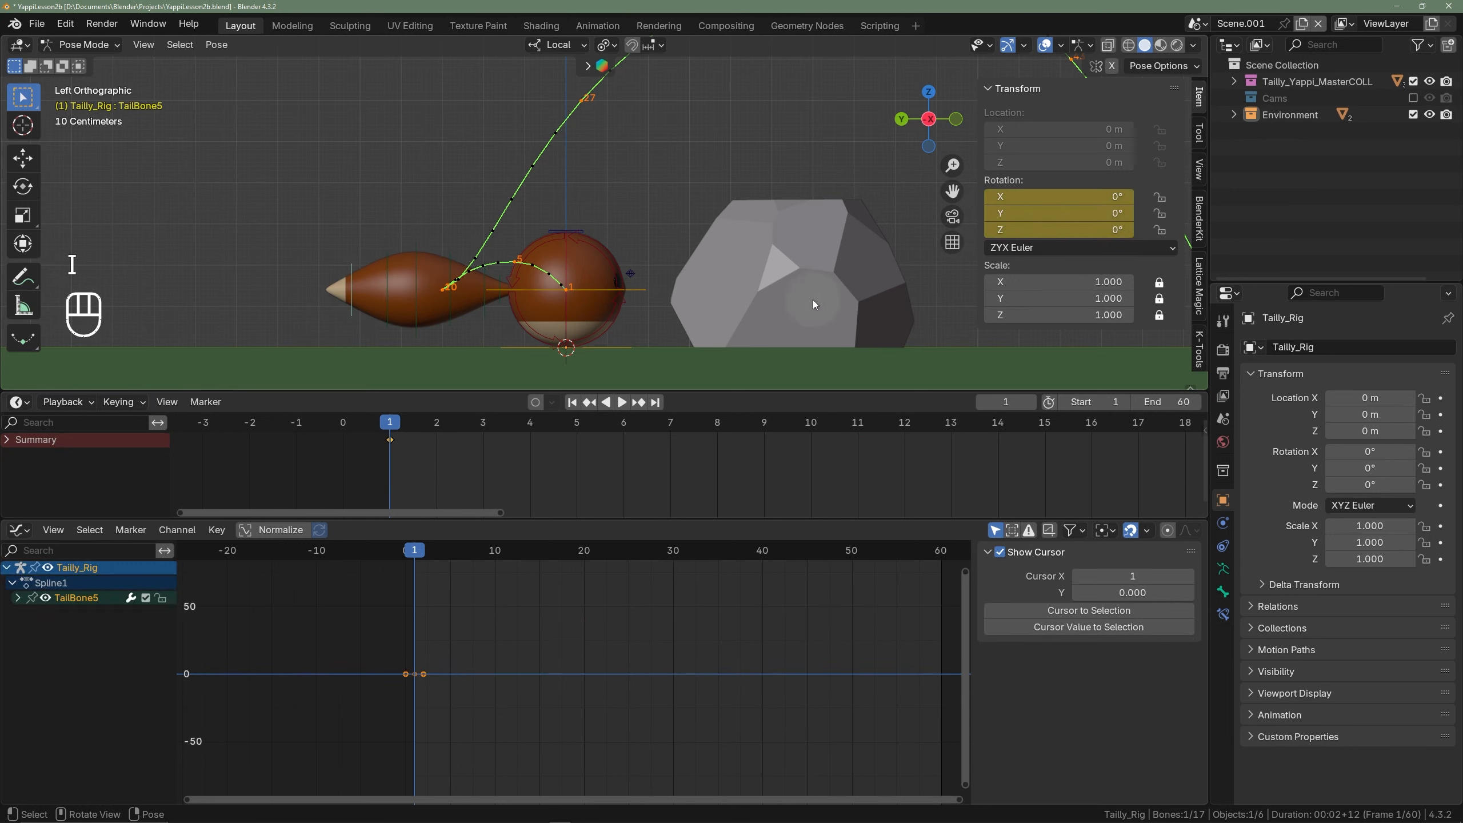
key(ctrl+v)
key(g)
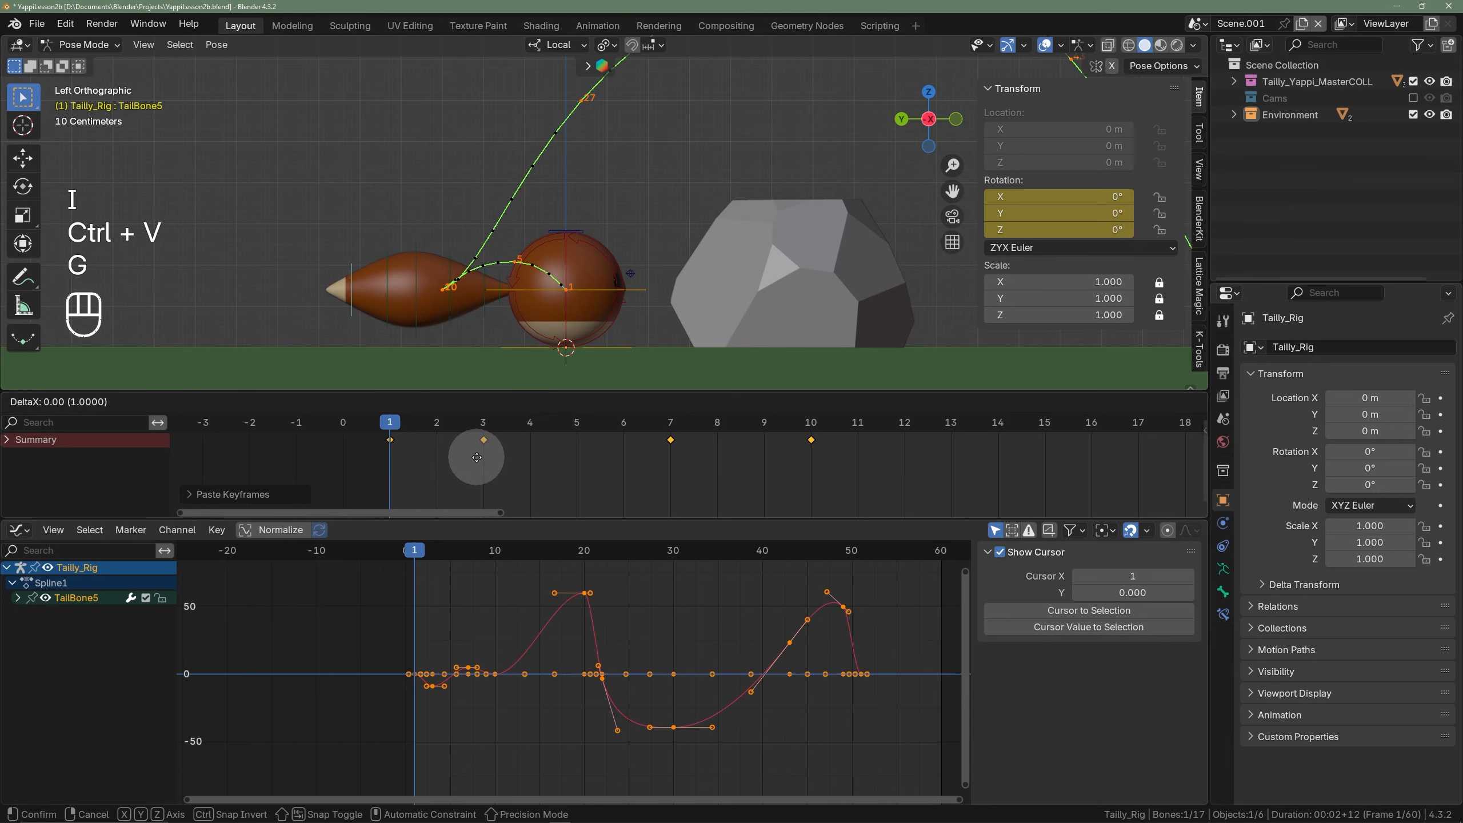
key(5)
click(477, 457)
scroll(523, 426, down, 1)
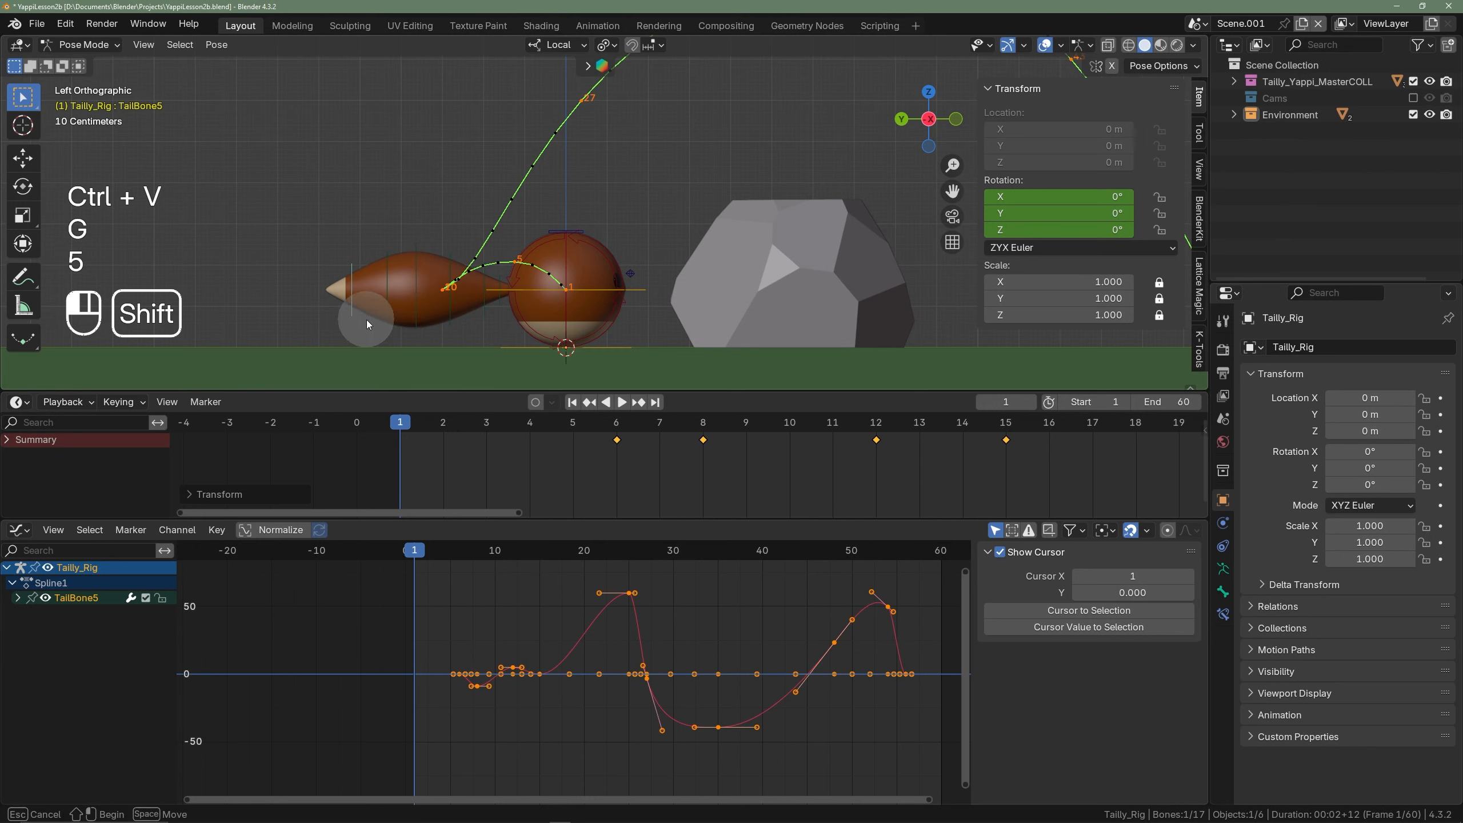
- Select TailBoneMaster and TailBone1 to TailBone5 together so all their keyframes are shown across the timeline
shift+drag(503, 326, 503, 297)
scroll(531, 469, down, 15)
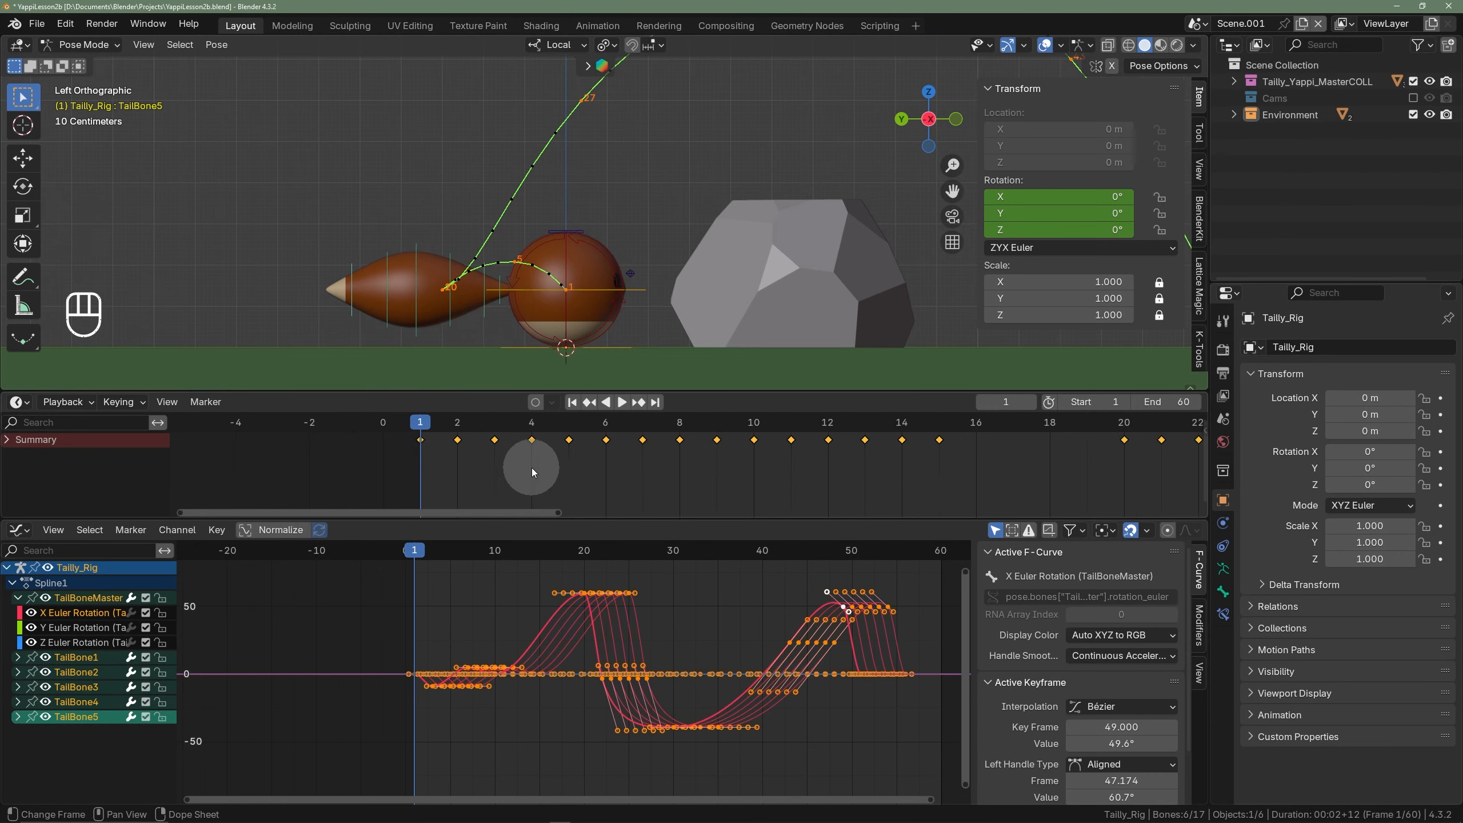
shift+middle_drag(606, 458, 458, 467)
scroll(453, 468, down, 5)
scroll(458, 467, down, 2)
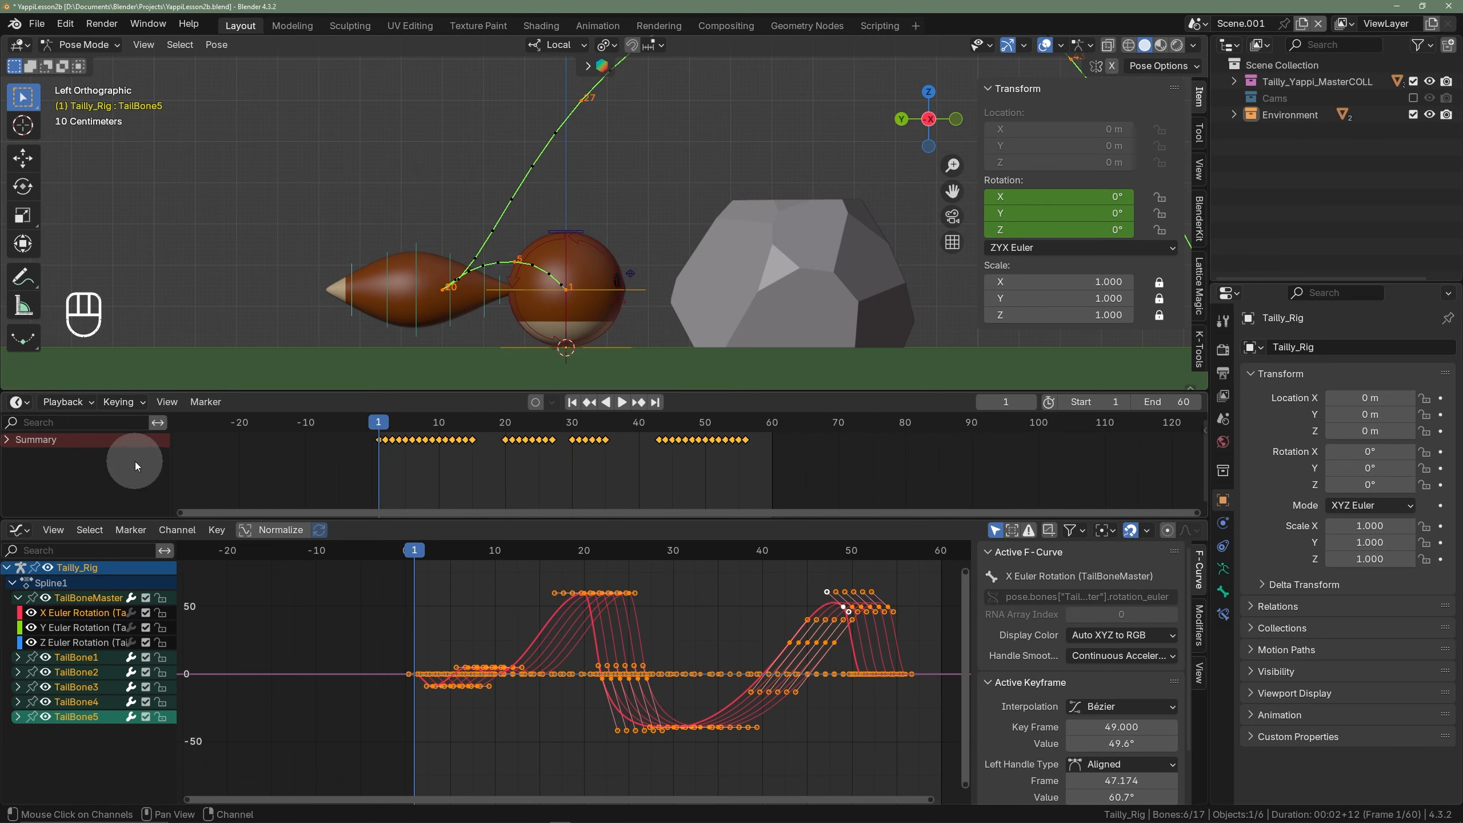
- Expand the timeline's Summary into per-bone channels and enlarge the timeline area to fit all the tail bones
click(9, 441)
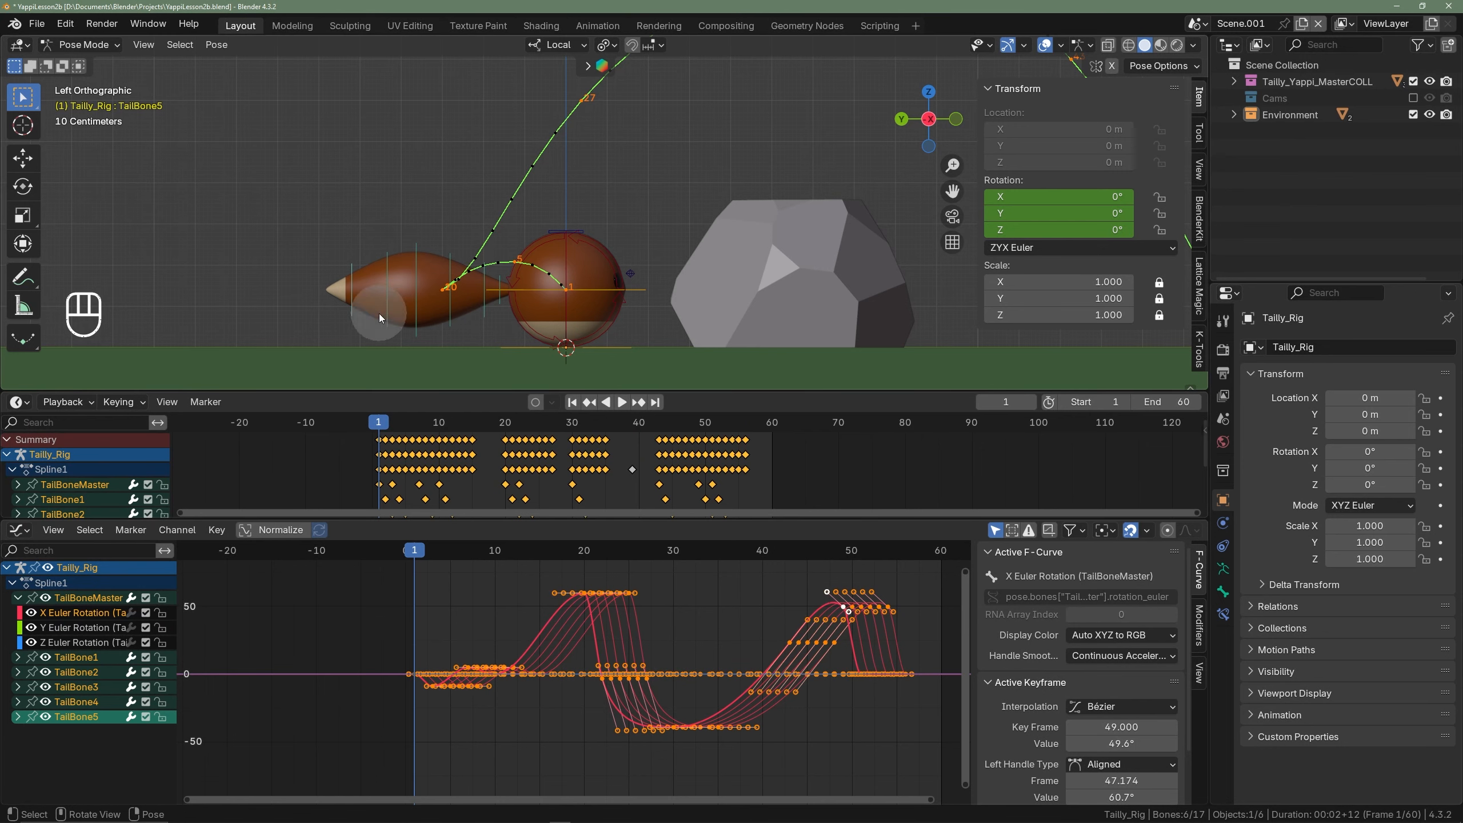
drag(489, 522, 509, 611)
scroll(502, 550, down, 3)
scroll(579, 524, up, 1)
shift+middle_drag(494, 537, 581, 508)
scroll(580, 524, up, 10)
scroll(465, 488, up, 6)
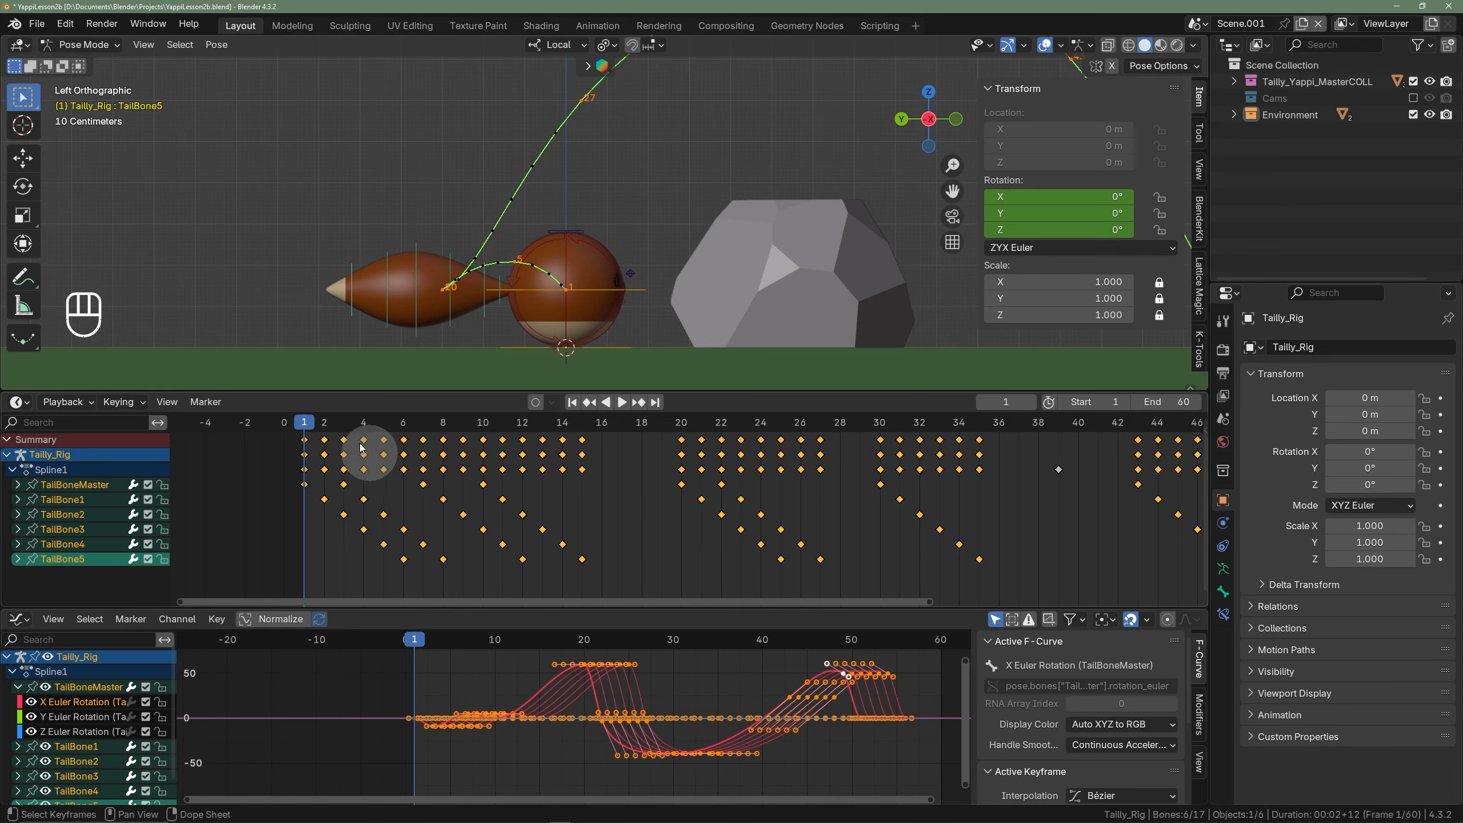
- Play the full jump from frame 1 to review the overlapping tail motion, and scrub to frame 22 to inspect the curl
click(309, 421)
scroll(554, 194, down, 3)
shift+middle_drag(577, 199, 463, 237)
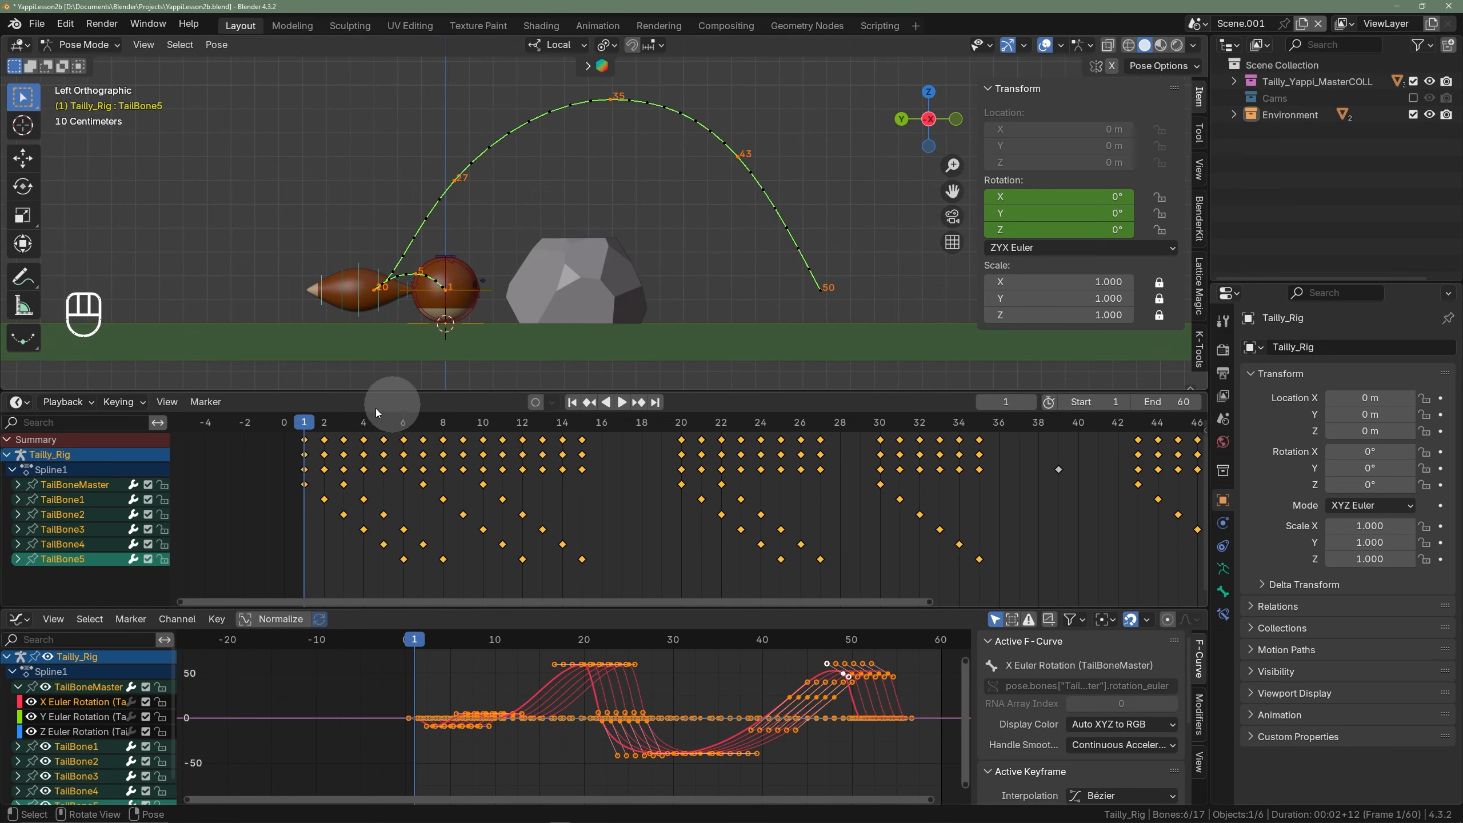
key(space)
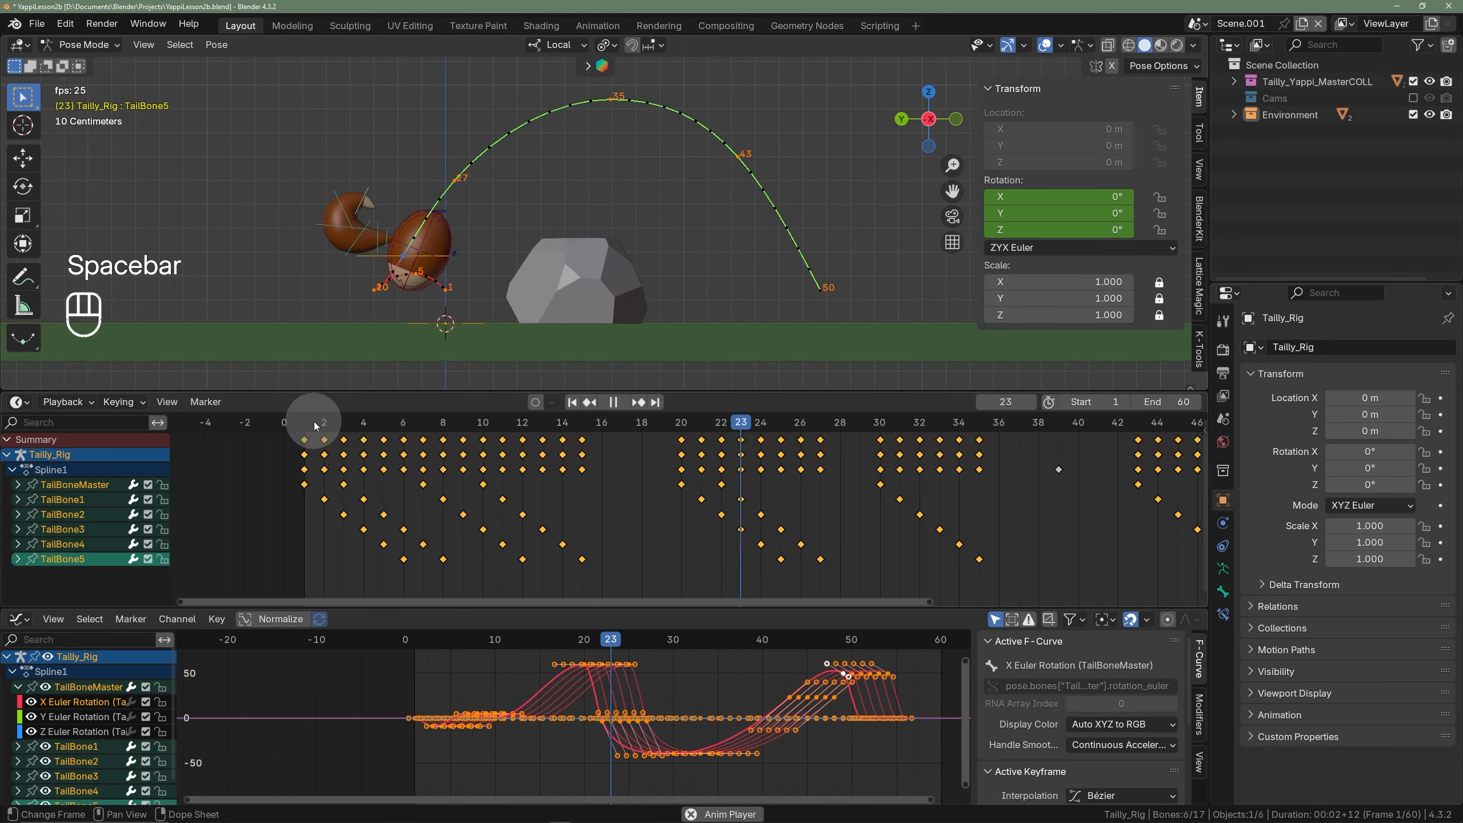
scroll(635, 146, down, 2)
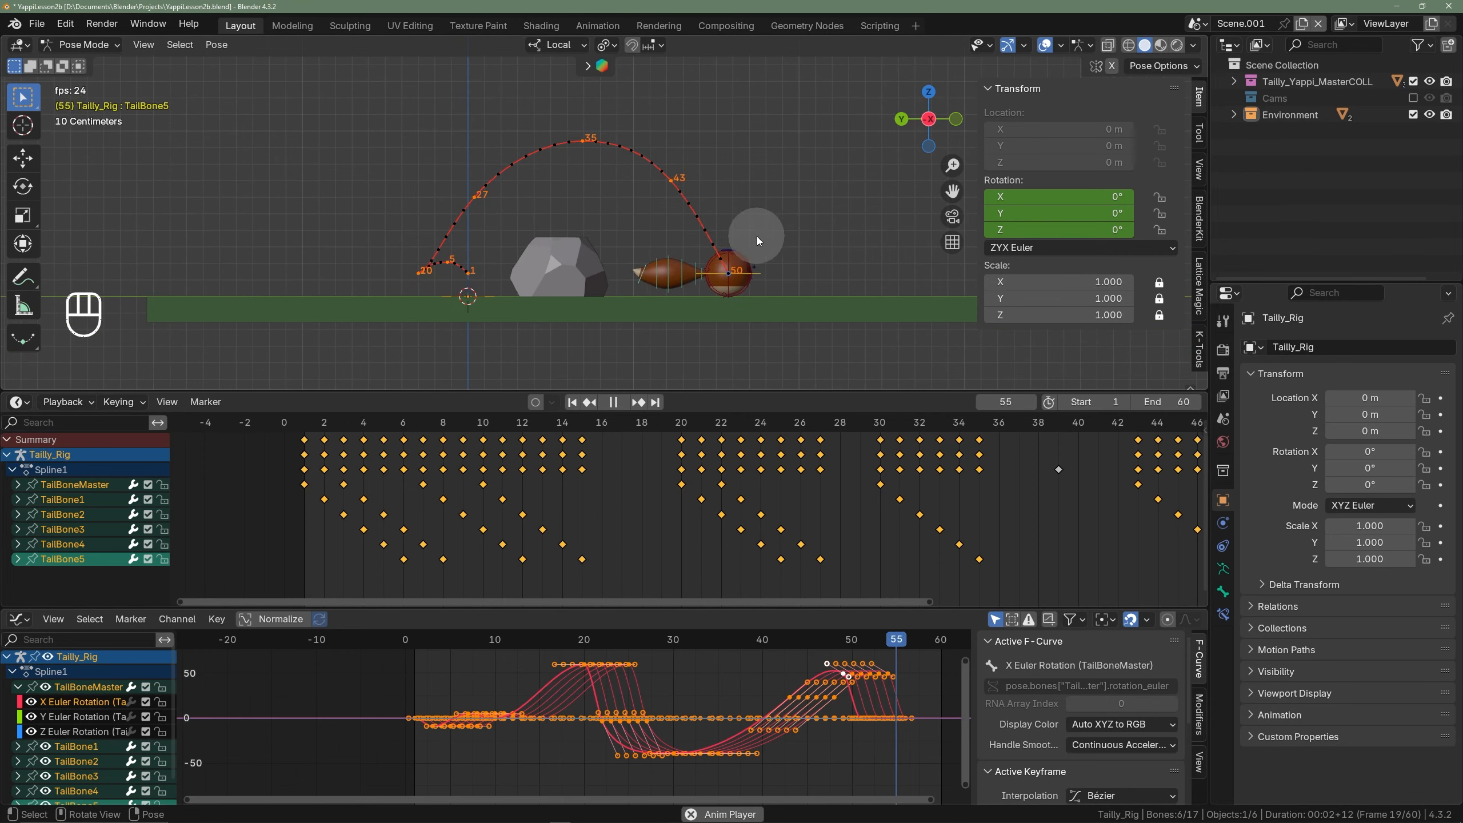
scroll(749, 236, up, 3)
shift+middle_drag(694, 238, 789, 282)
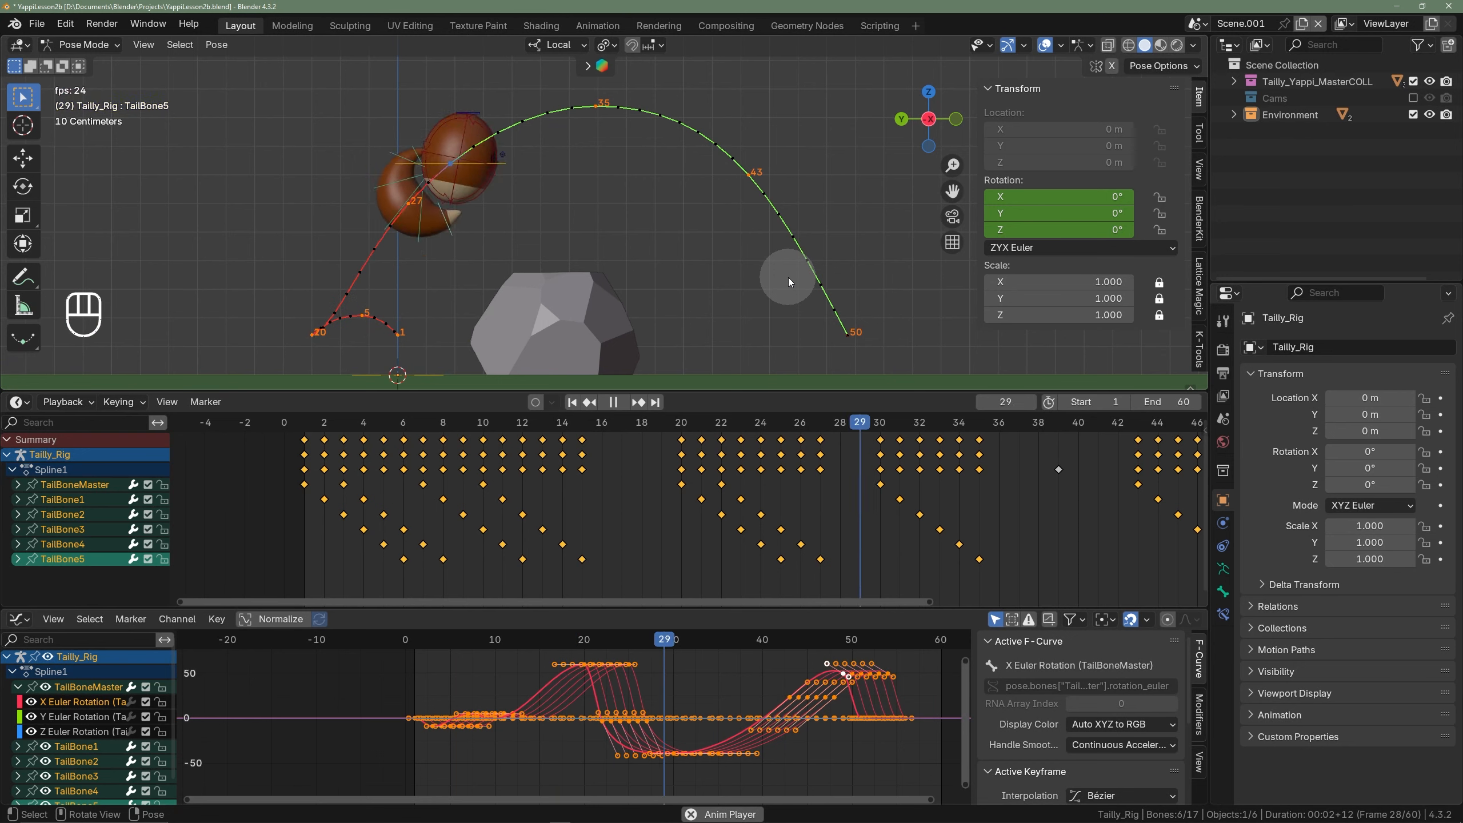
key(space)
drag(536, 438, 710, 461)
- Select the tail bones' X rotation peak keyframes at frames 20 to 25 and lower them by about 9 along the value axis only
scroll(569, 656, up, 2)
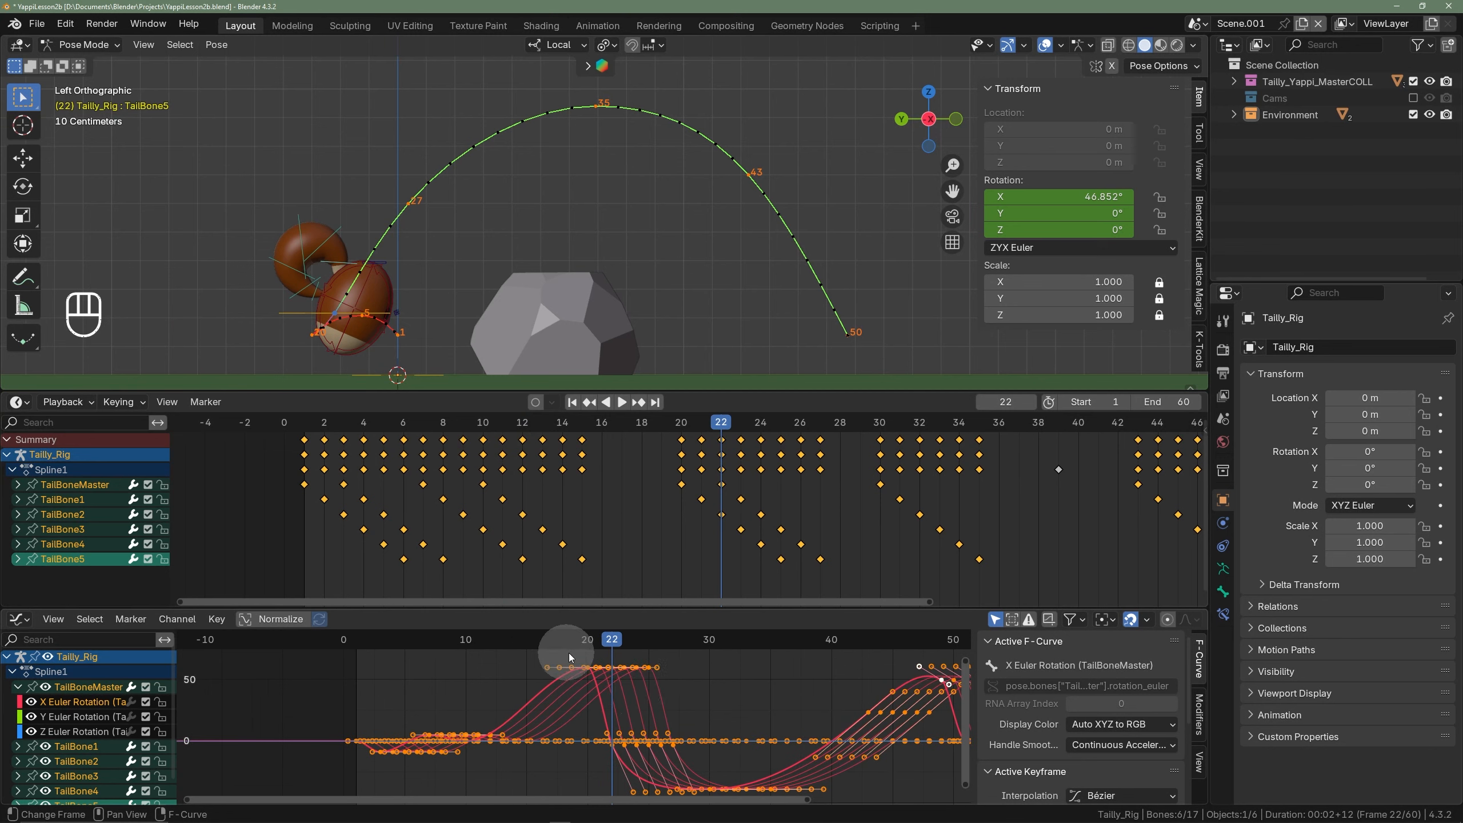
scroll(625, 687, up, 4)
shift+middle_drag(649, 688, 601, 714)
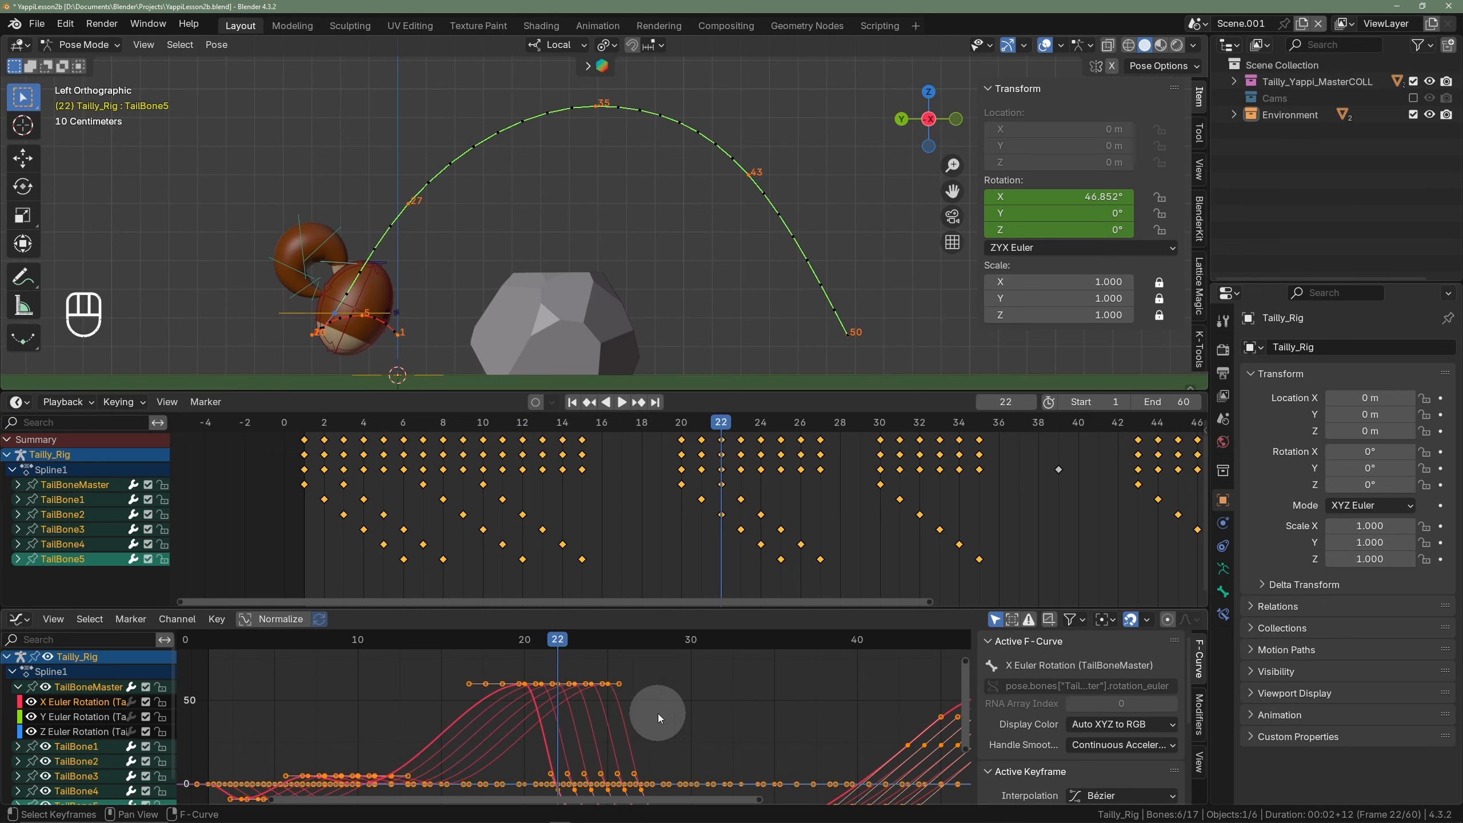
drag(767, 721, 418, 659)
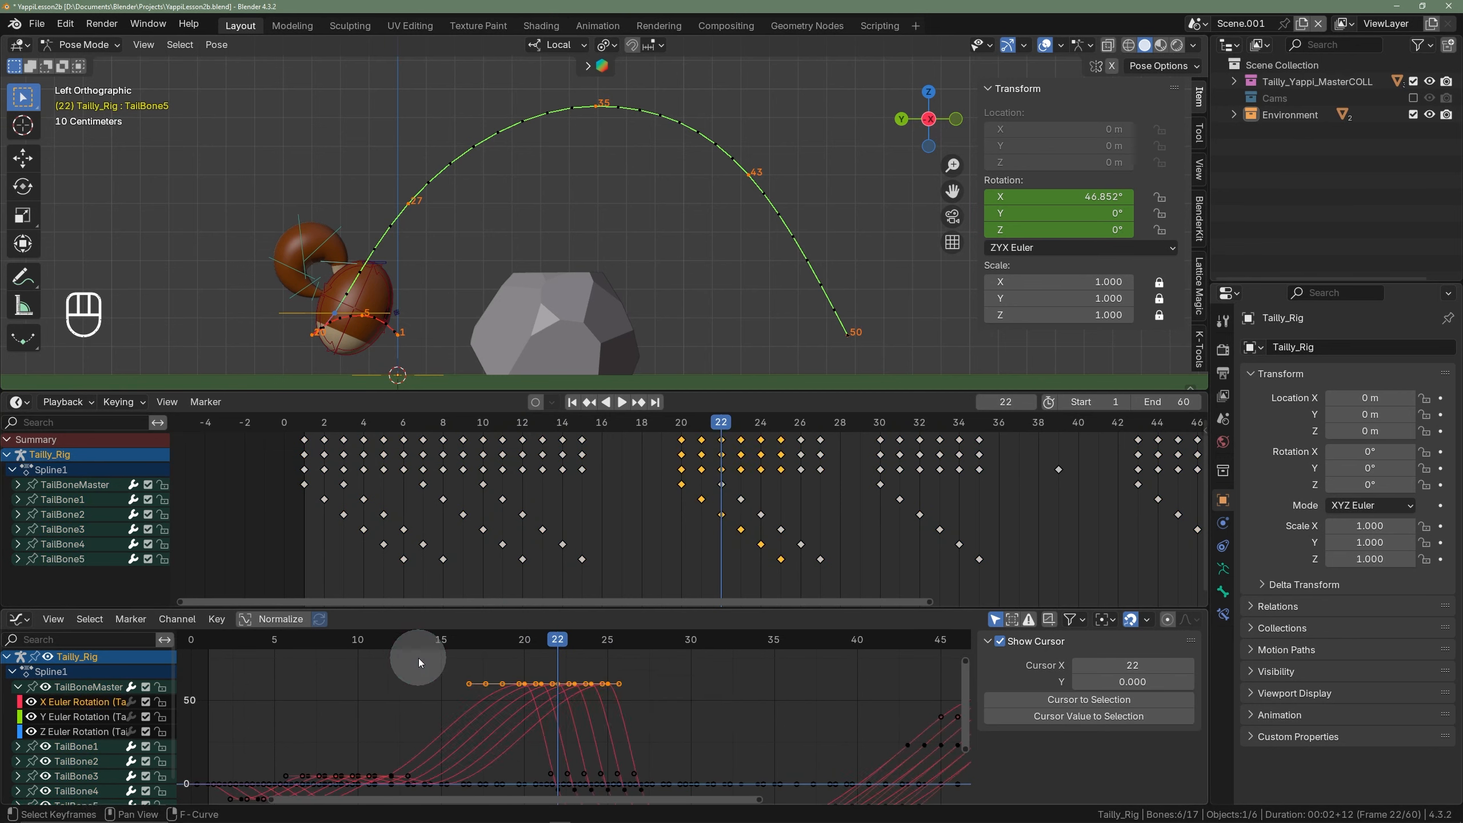
shift+middle_drag(542, 693, 567, 688)
key(g)
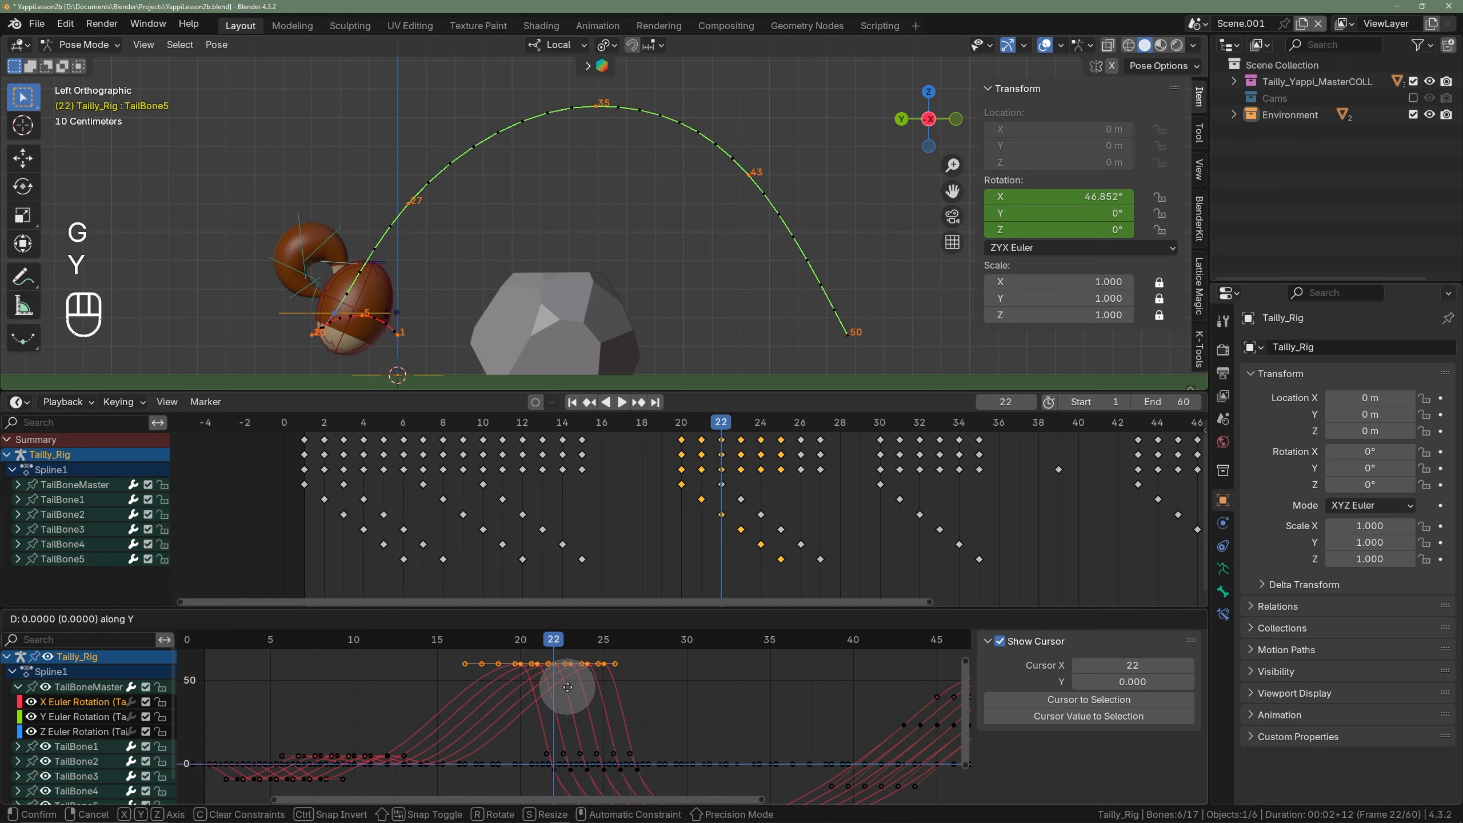
key(y)
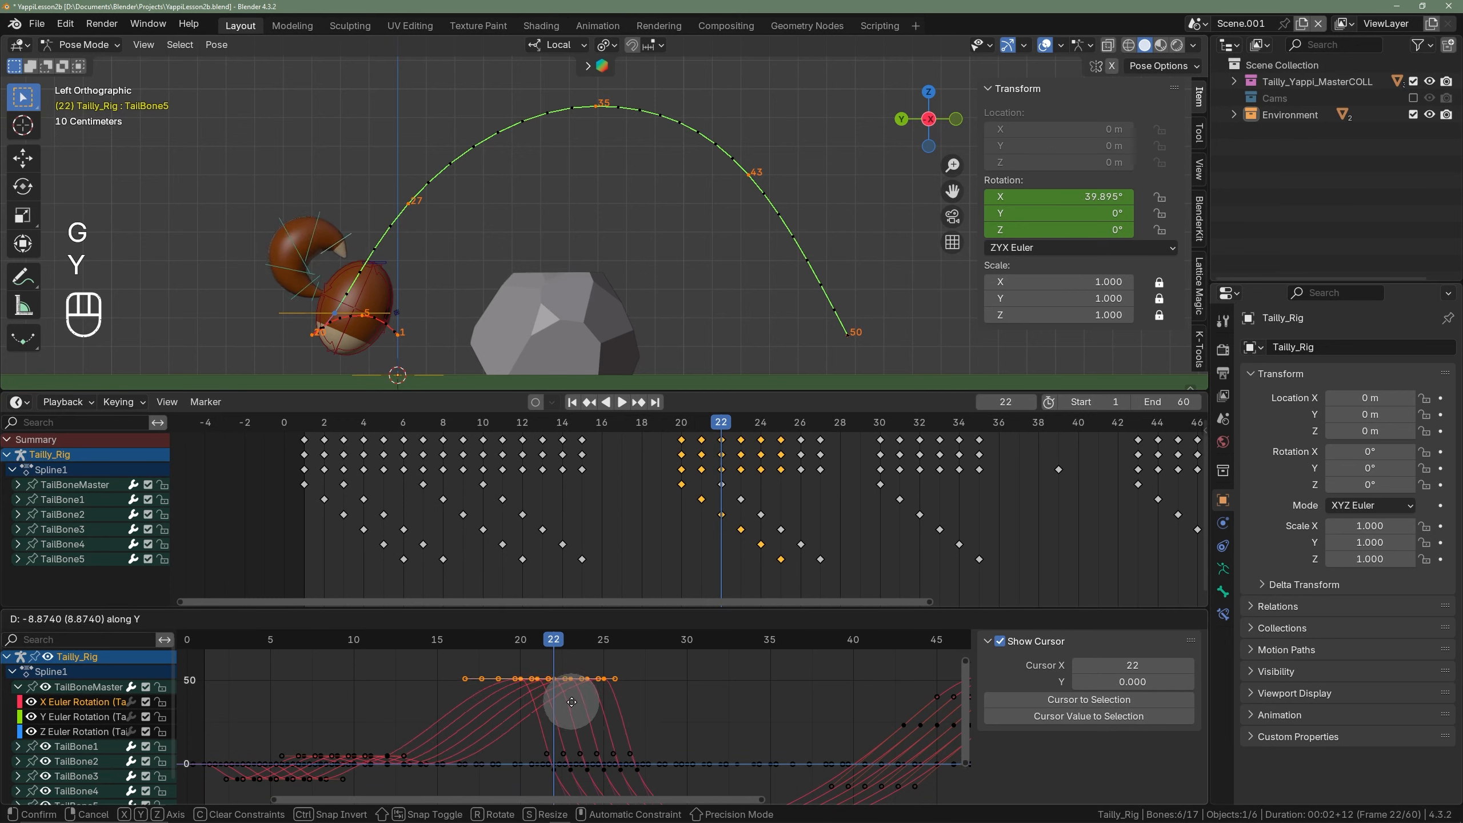
click(572, 704)
- Play back the takeoff, check the tail curl at frame 21, and lower the same peak keyframes by about 6 more
click(399, 646)
key(space)
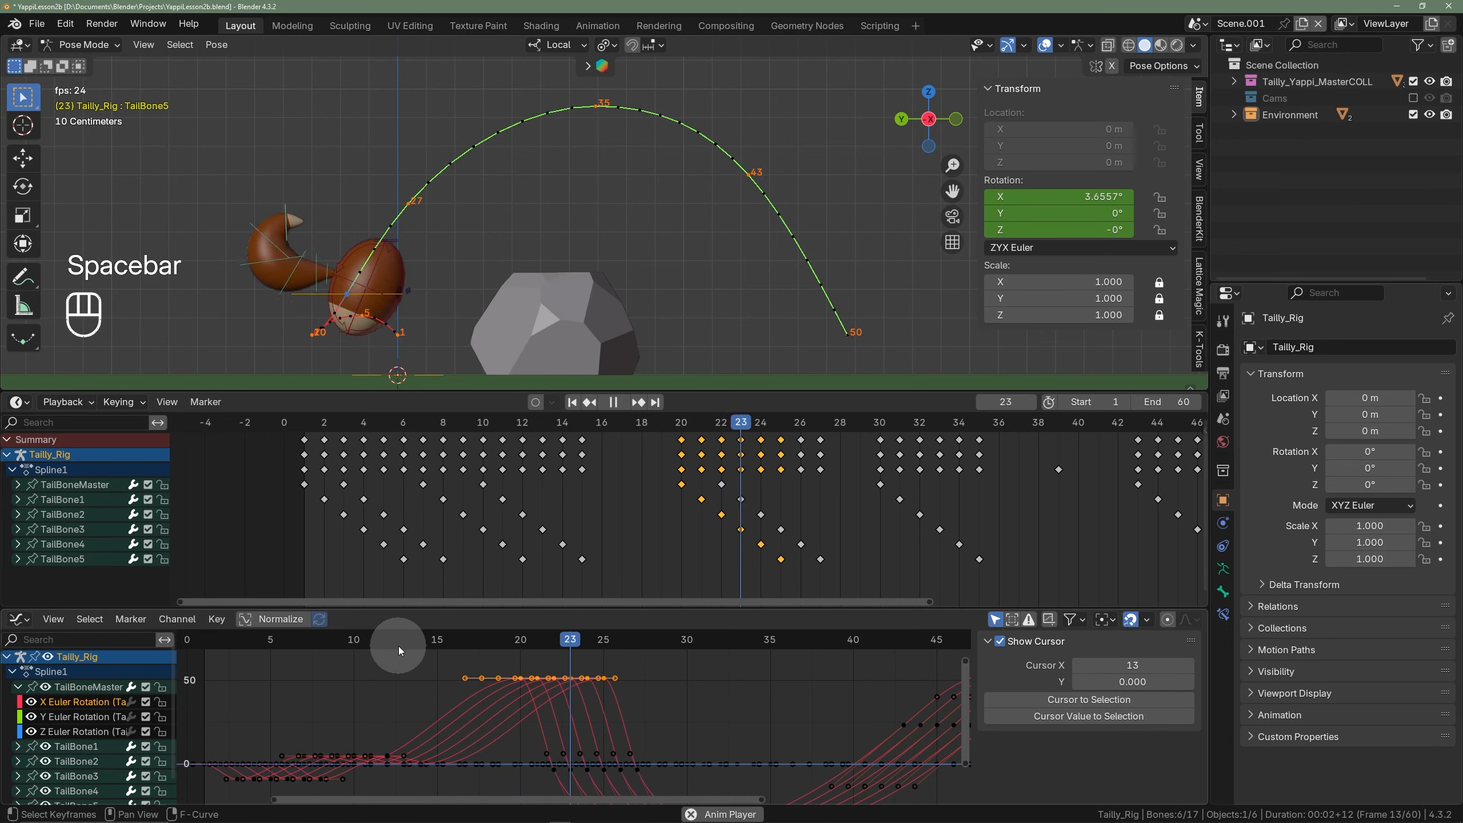
key(space)
click(400, 646)
drag(400, 646, 537, 647)
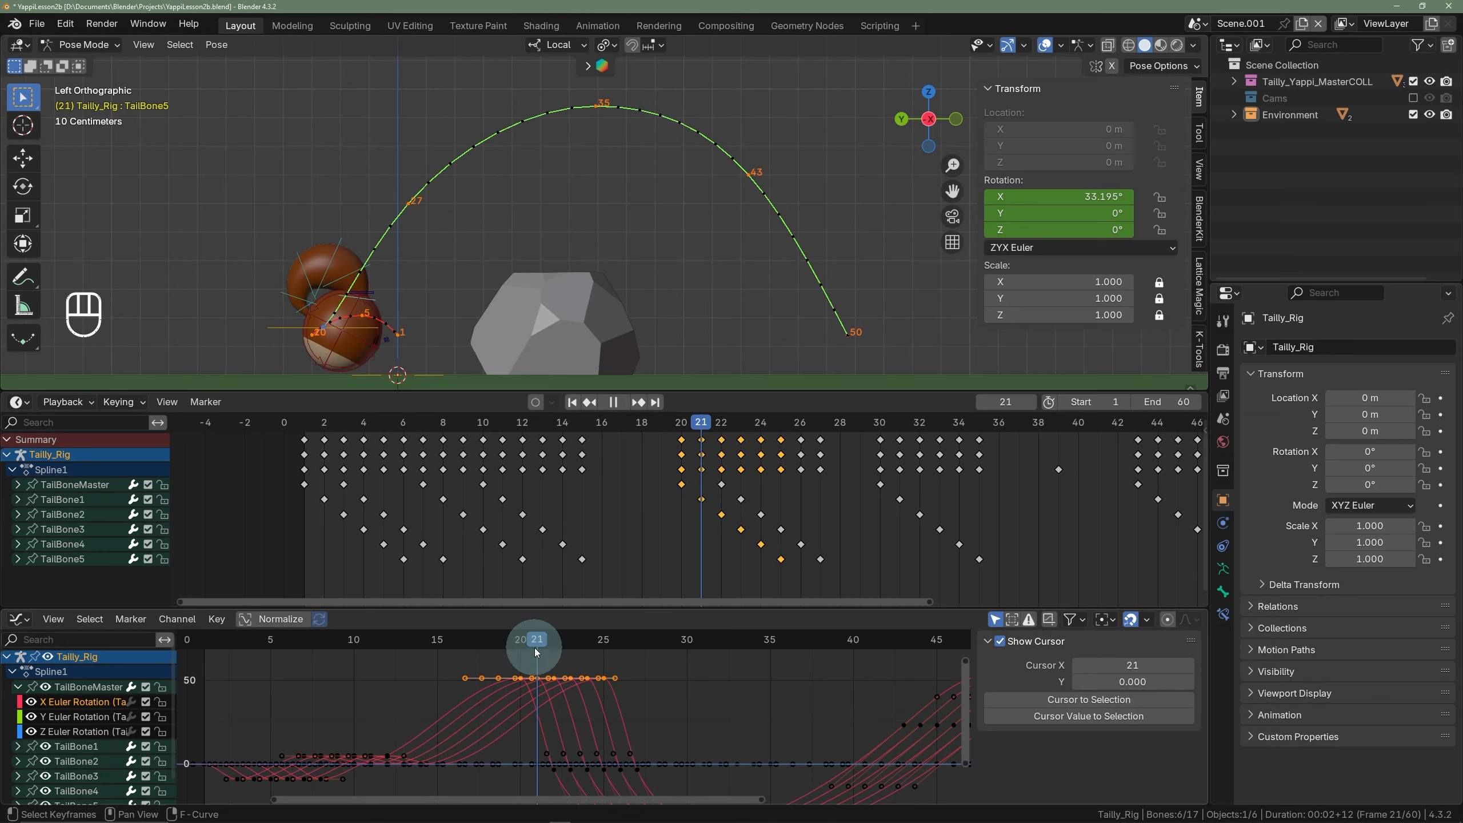
drag(540, 647, 534, 647)
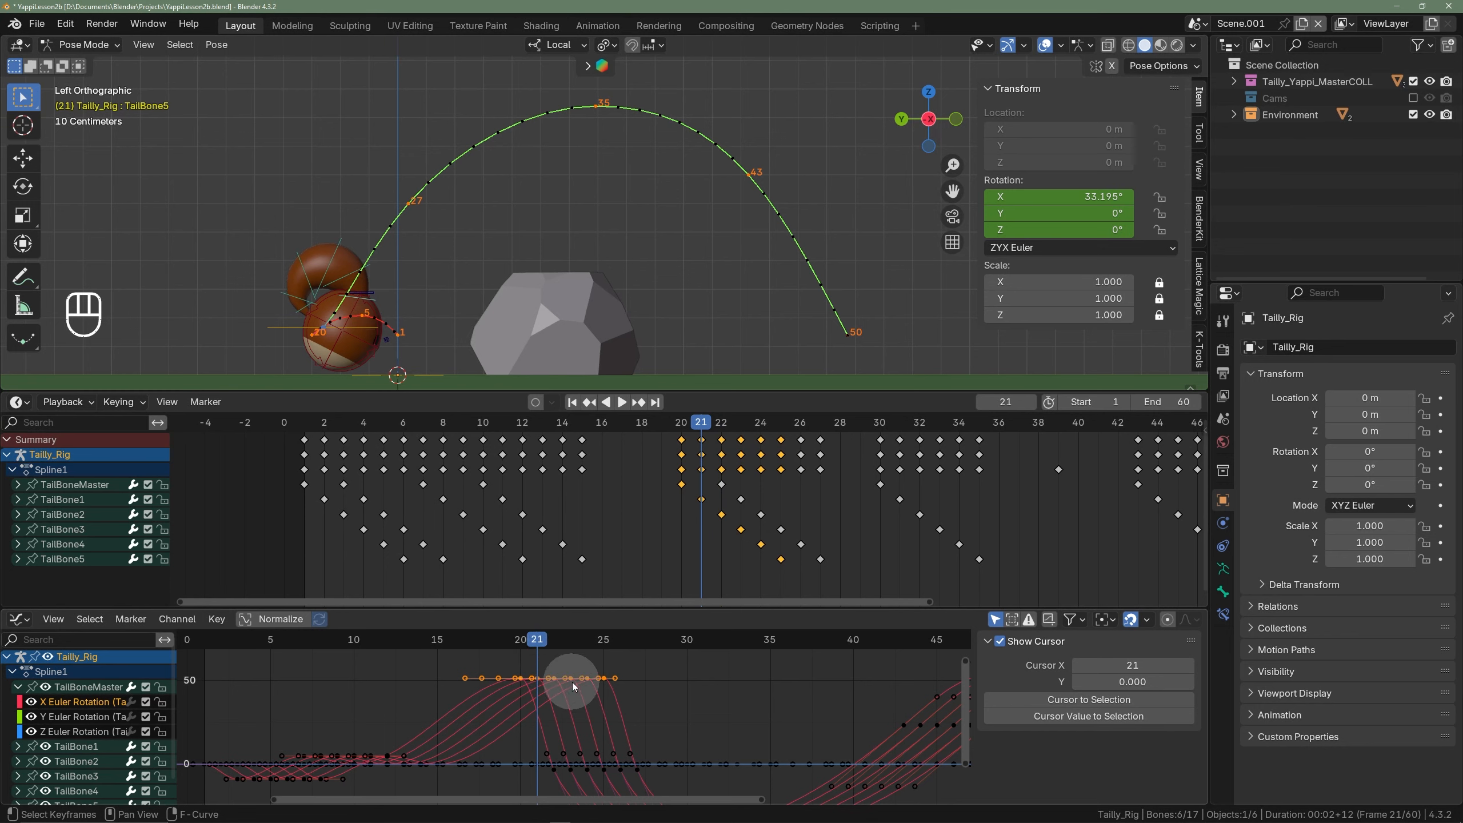
scroll(572, 682, down, 3)
shift+middle_drag(583, 701, 595, 688)
key(g)
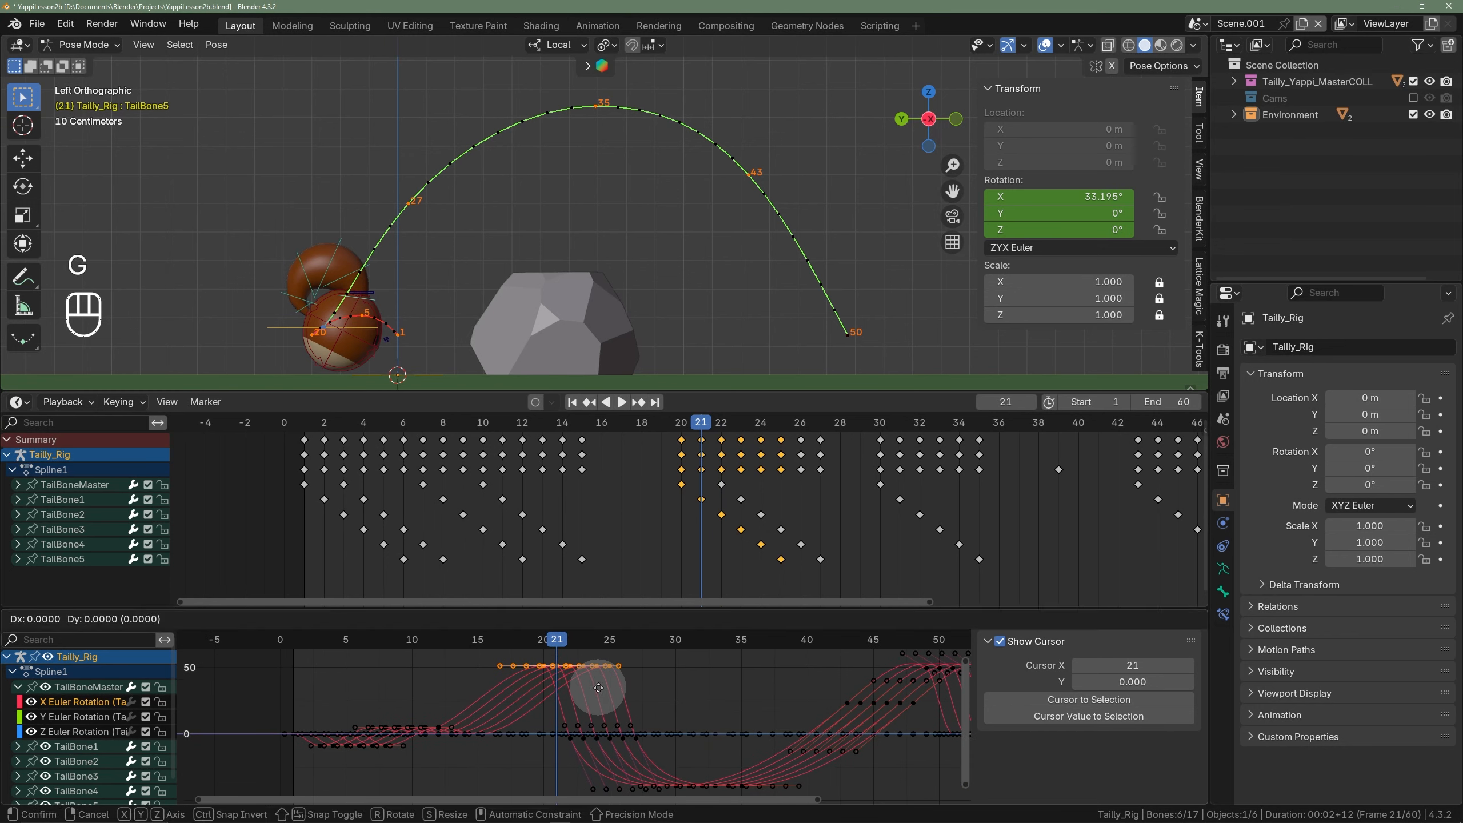
key(y)
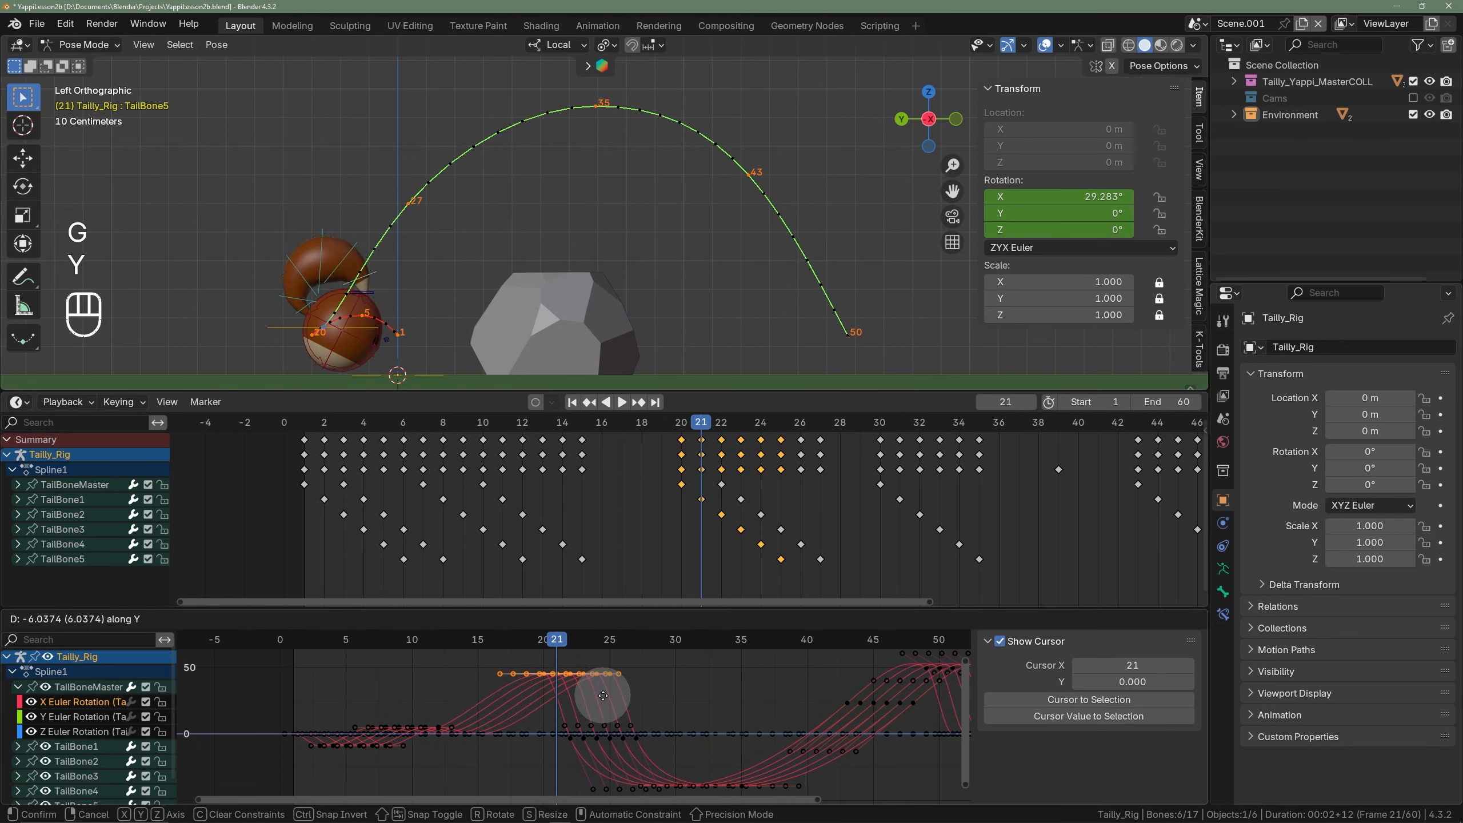
click(603, 695)
- Review the jump from frame 18 and lower the frame 20 to 25 peak keyframes a further 2.6, keeping their timing
mouse_move(510, 641)
mouse_down()
mouse_move(569, 653)
mouse_move(518, 654)
mouse_up()
key(space)
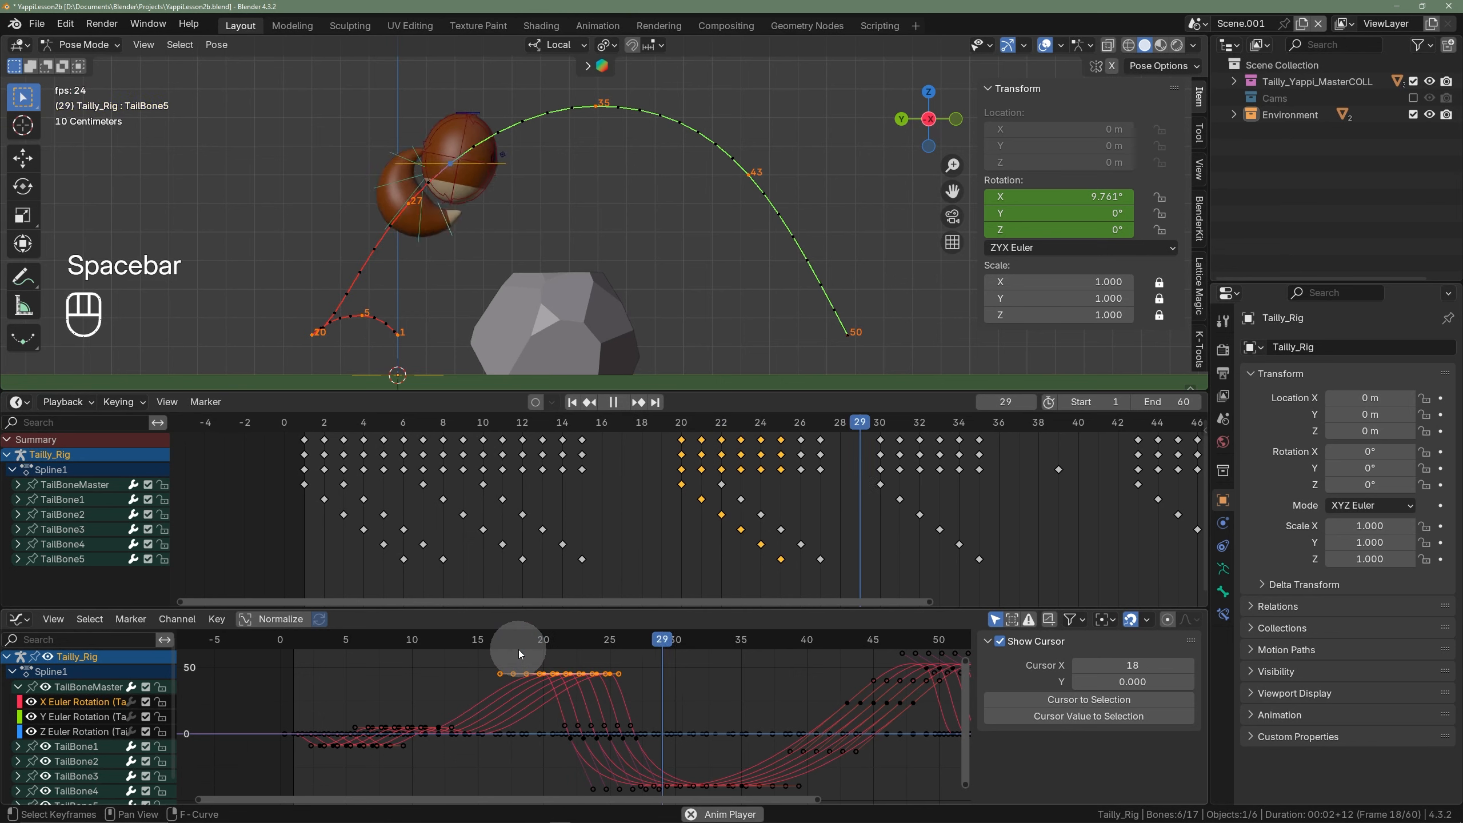
key(space)
click(515, 649)
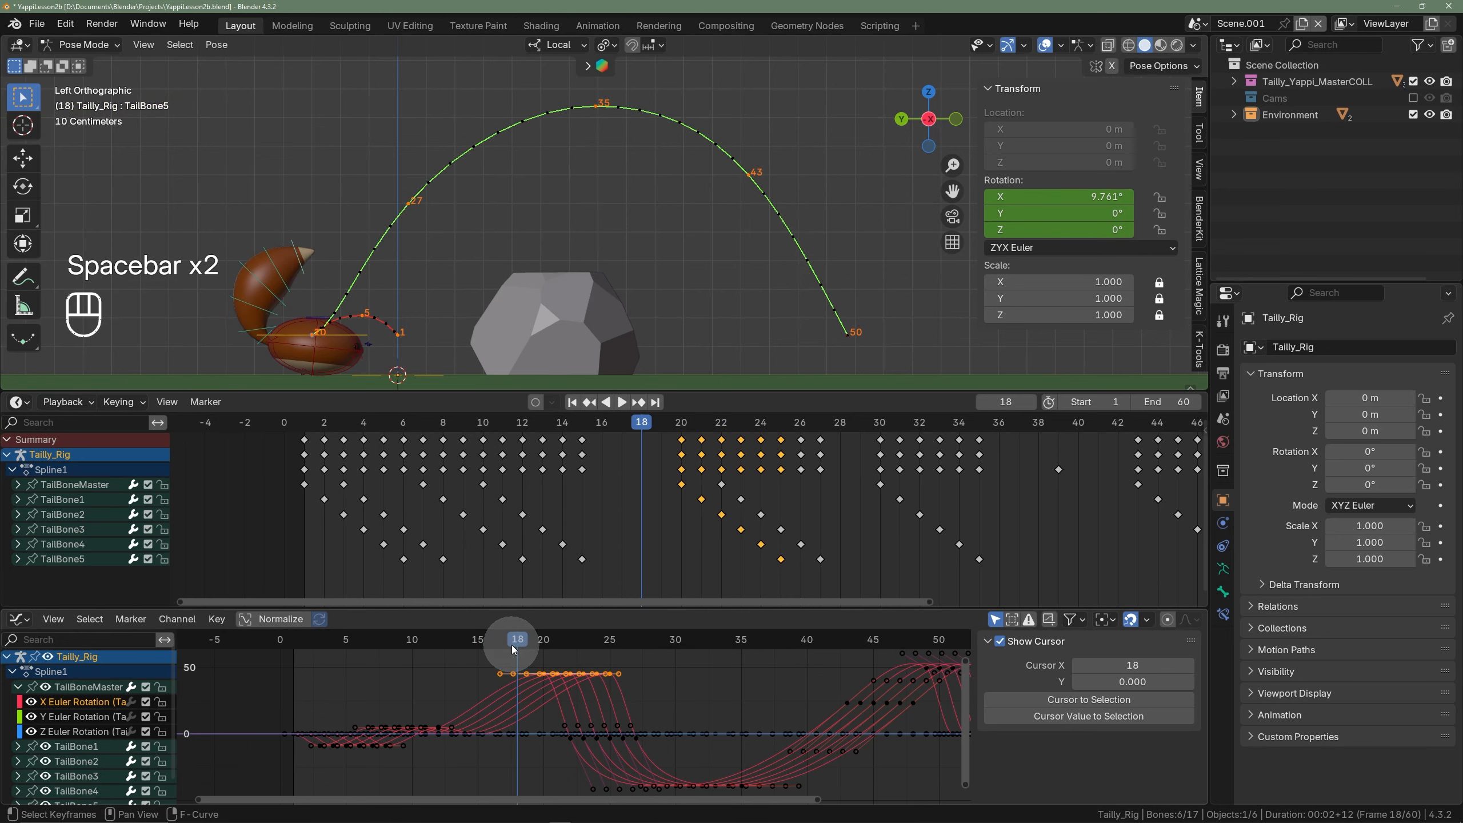
key(g)
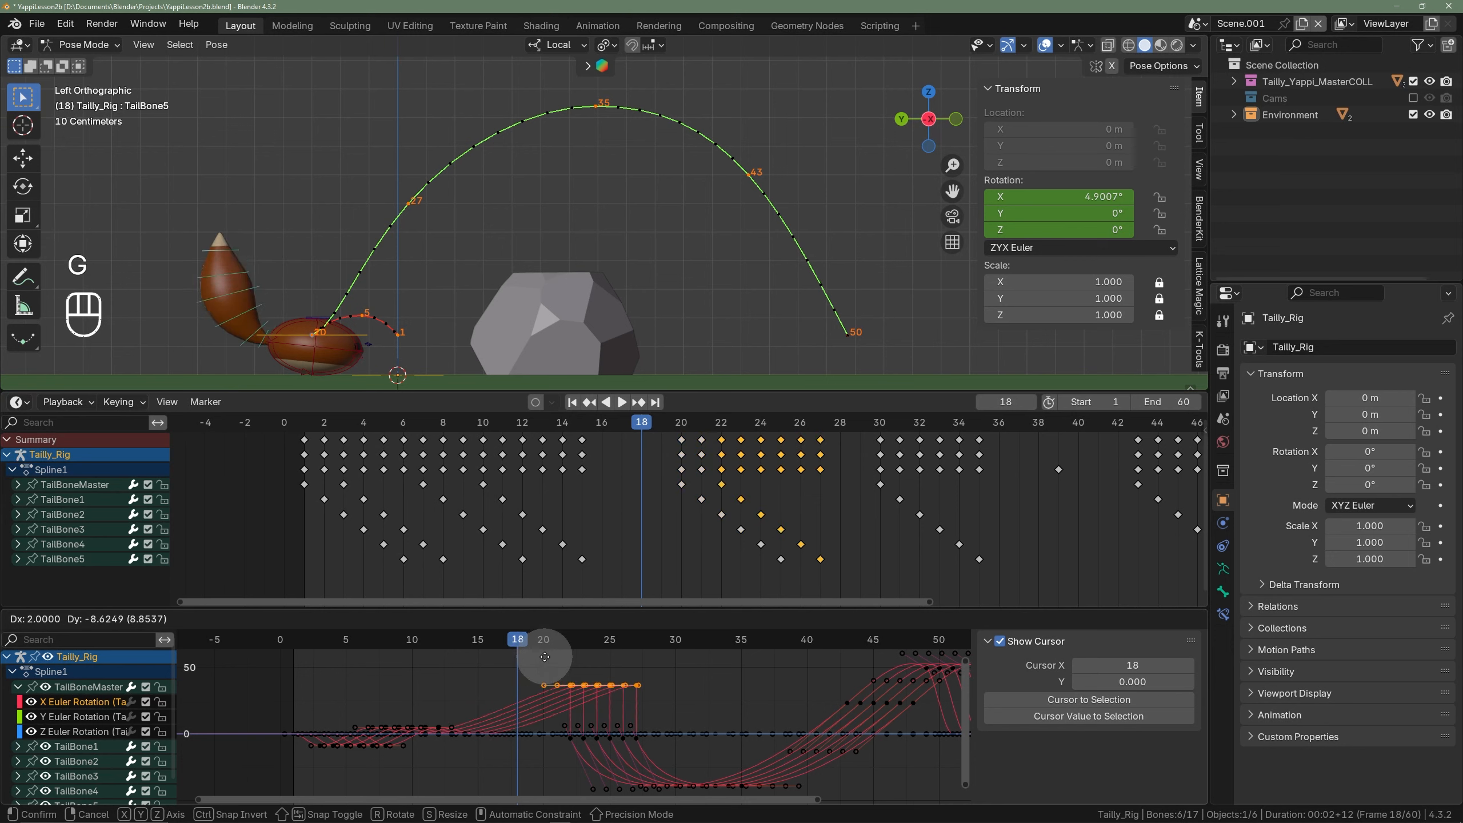
right_click(544, 662)
key(g)
key(y)
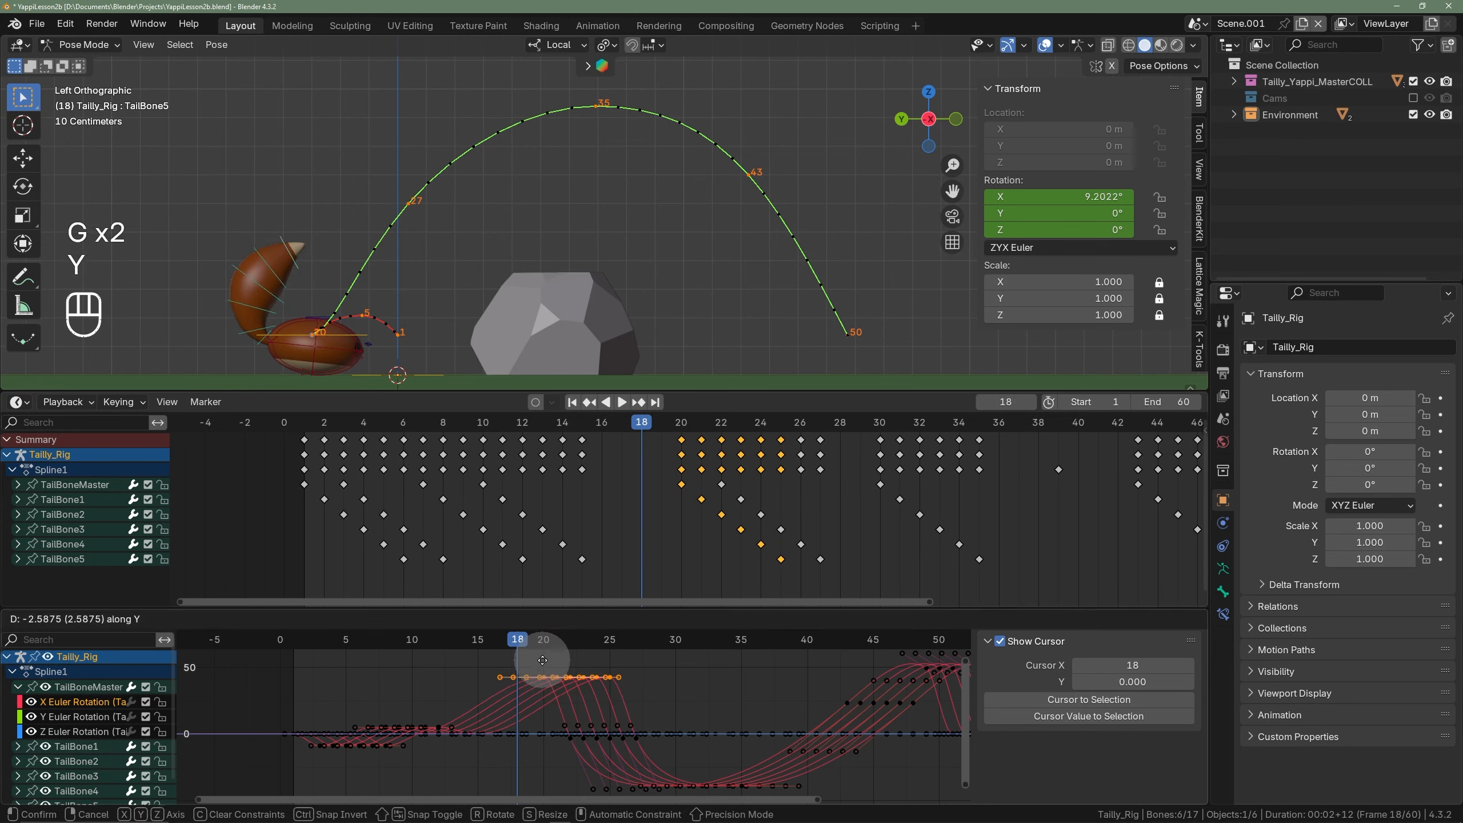
click(523, 650)
- Select the low-point X rotation keyframes at frames 30 to 35 and, viewing frame 32, raise them vertically to about -34
drag(523, 647, 621, 643)
scroll(667, 679, down, 4)
middle_drag(684, 691, 619, 658)
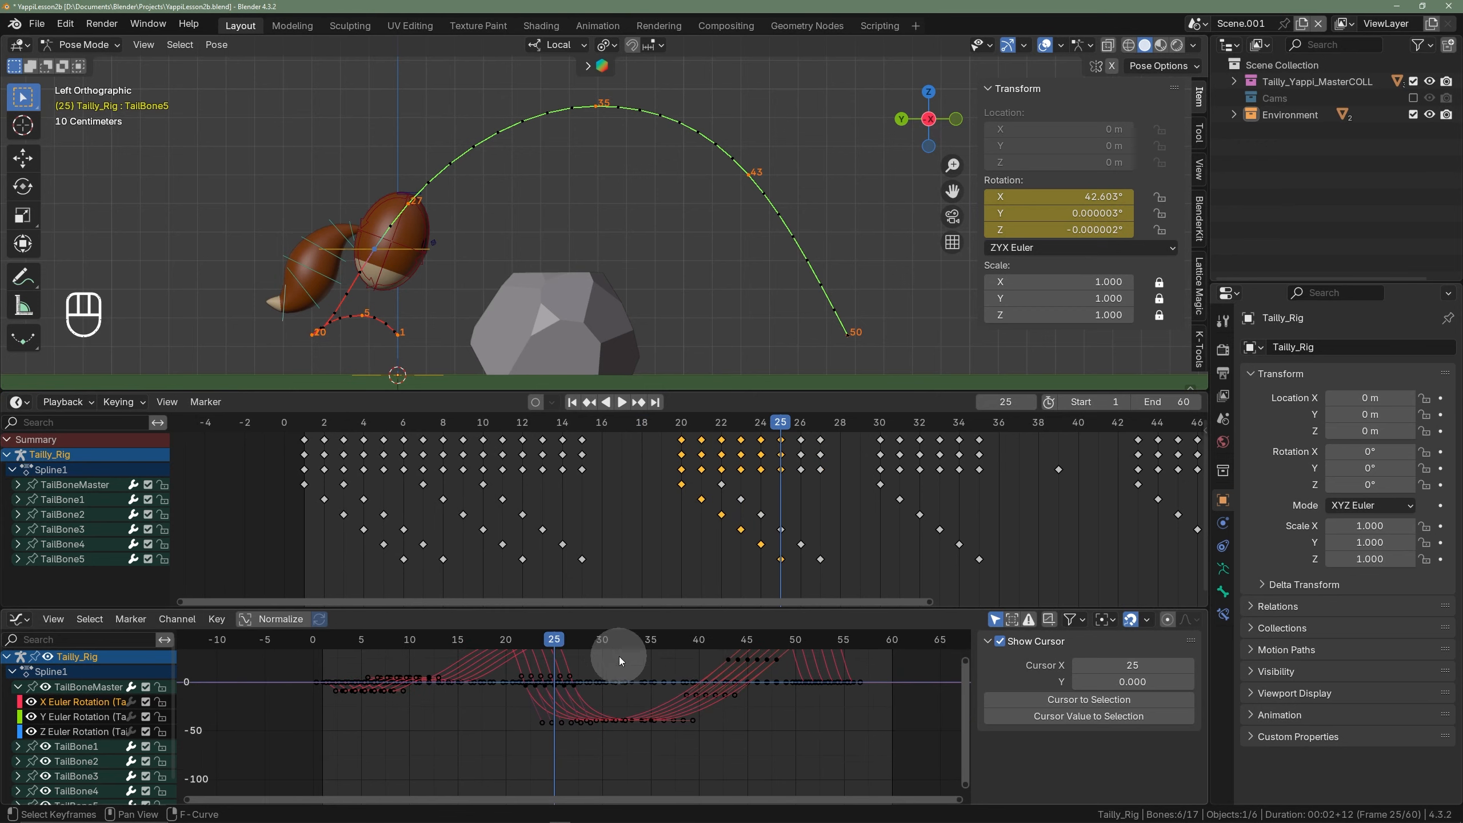
scroll(677, 722, up, 2)
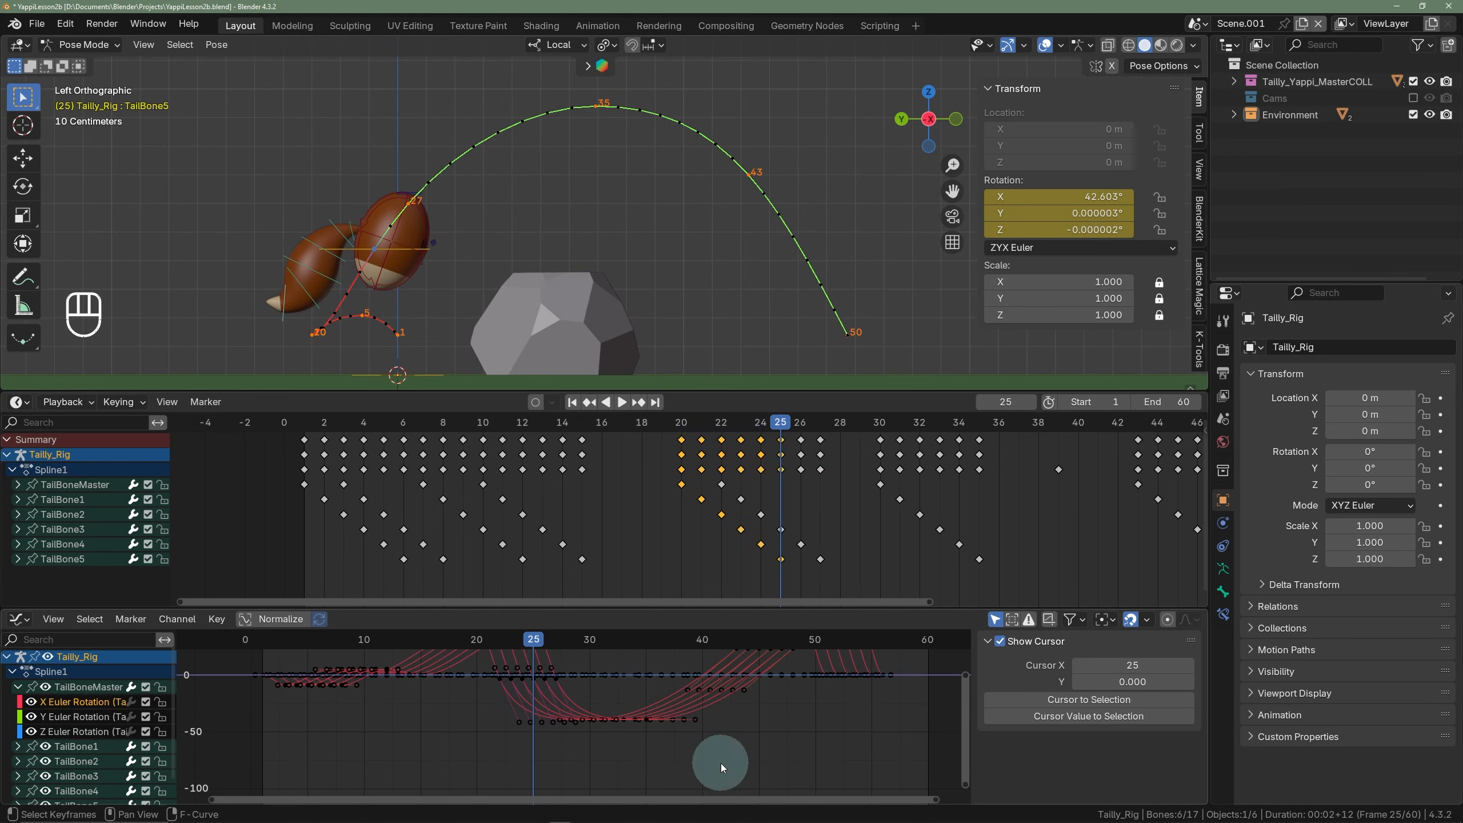
drag(723, 767, 583, 699)
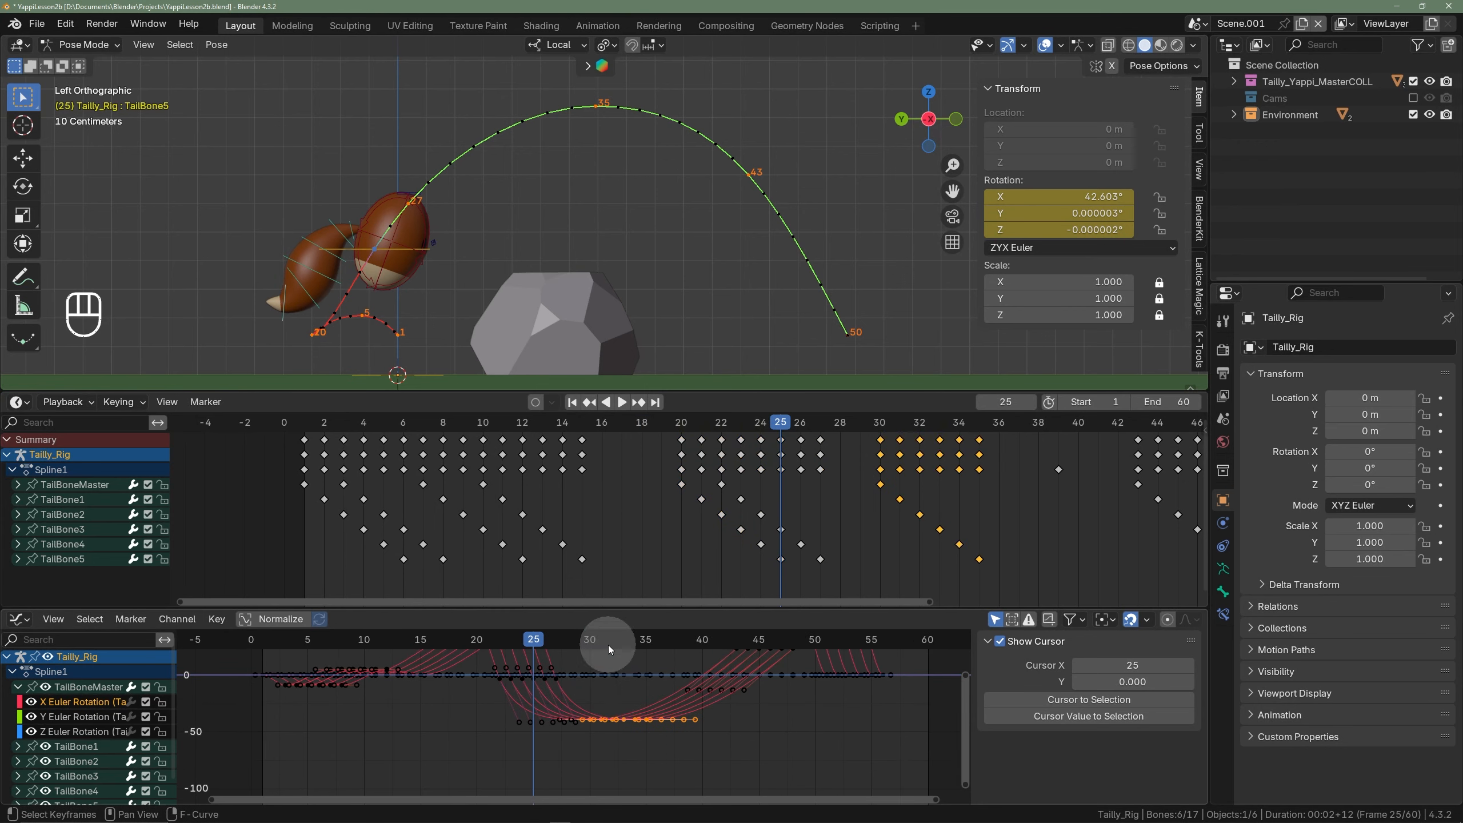
drag(608, 645, 613, 645)
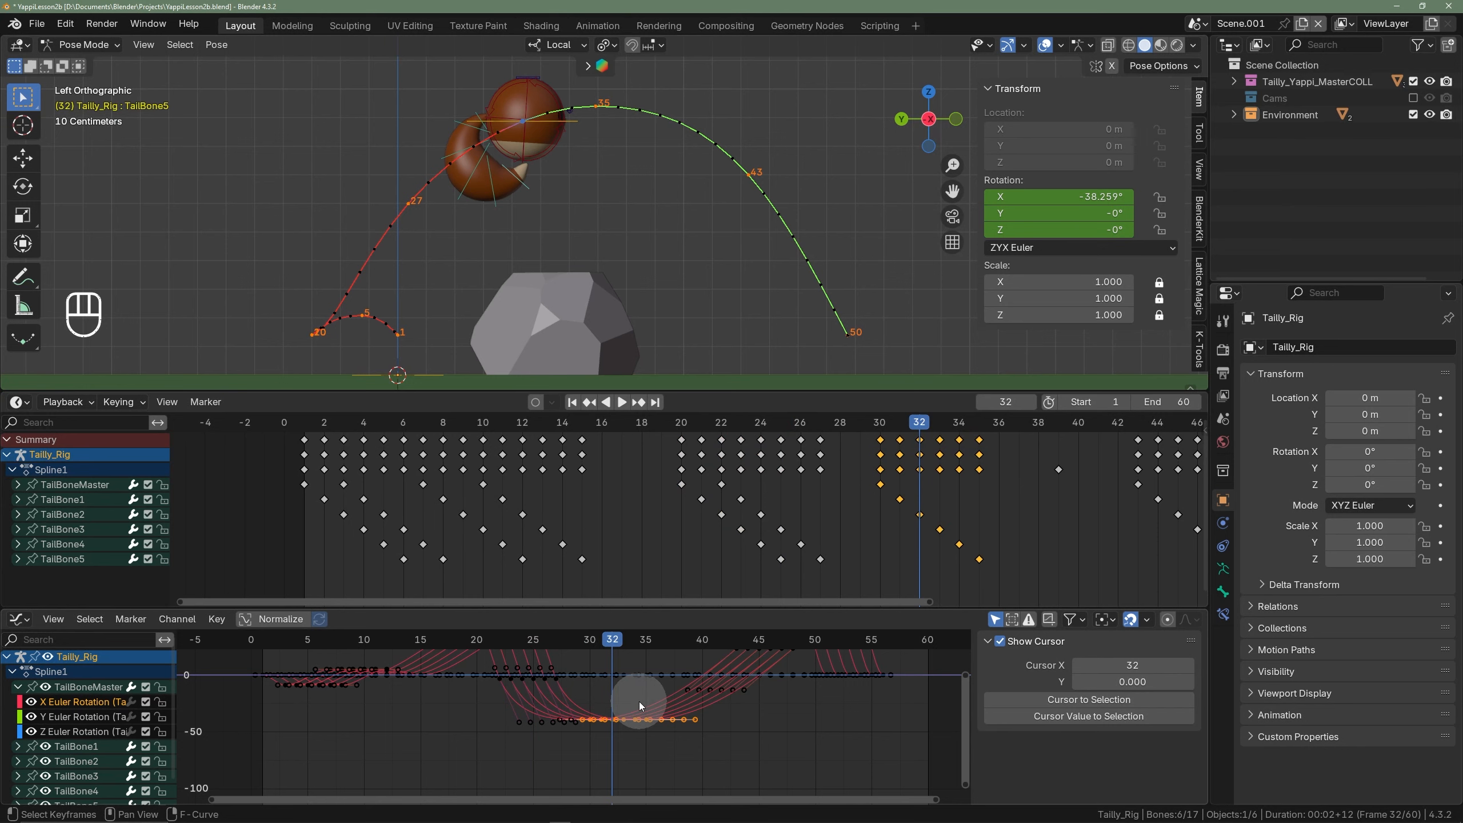
key(g)
key(y)
click(640, 695)
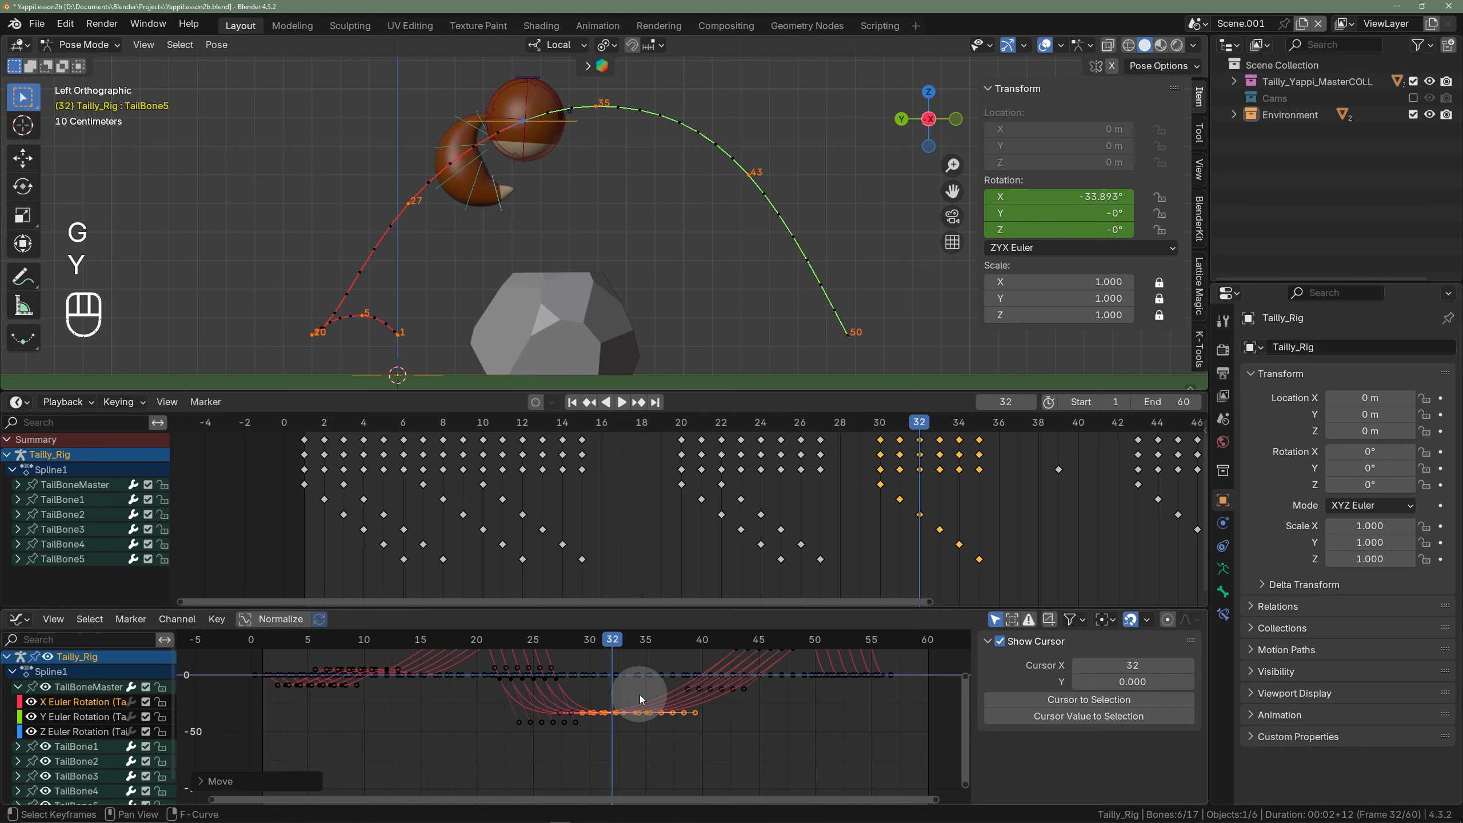
- Check the descent at frame 47 and lower the tail bones' X rotation keyframes starting at frame 43 by about 16
scroll(578, 707, down, 2)
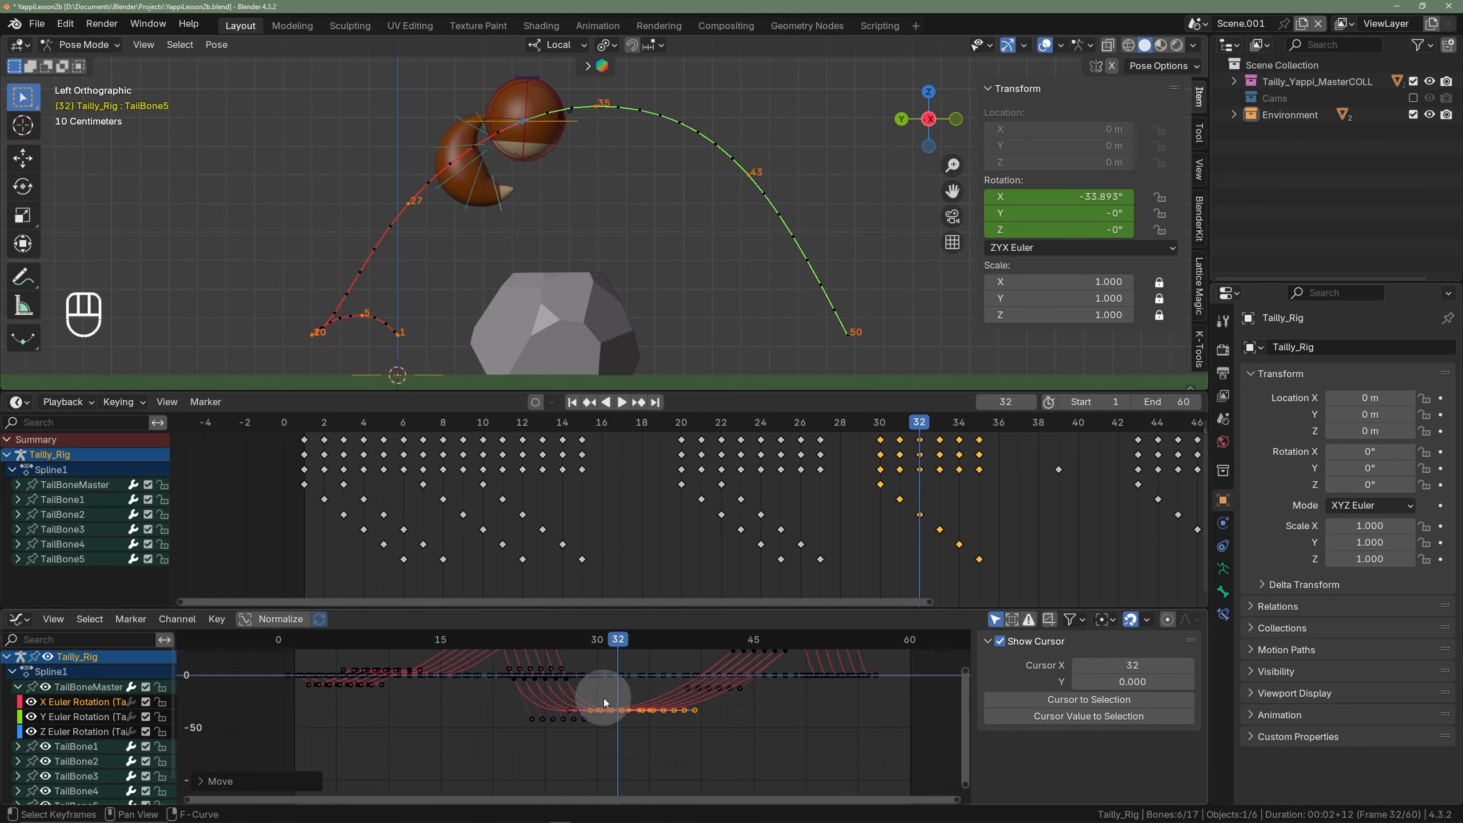
scroll(601, 699, up, 5)
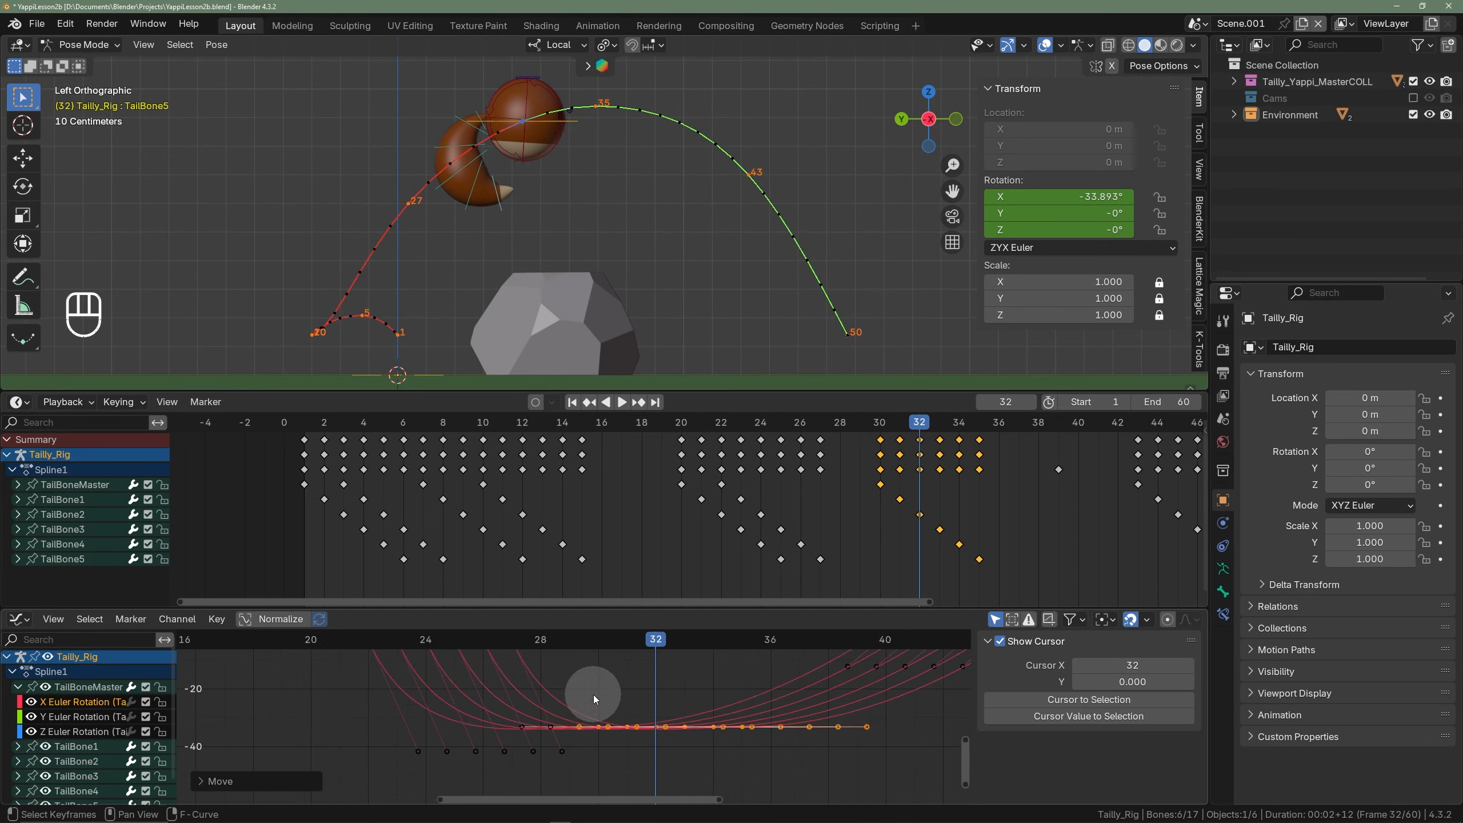
scroll(593, 695, down, 5)
drag(553, 641, 789, 659)
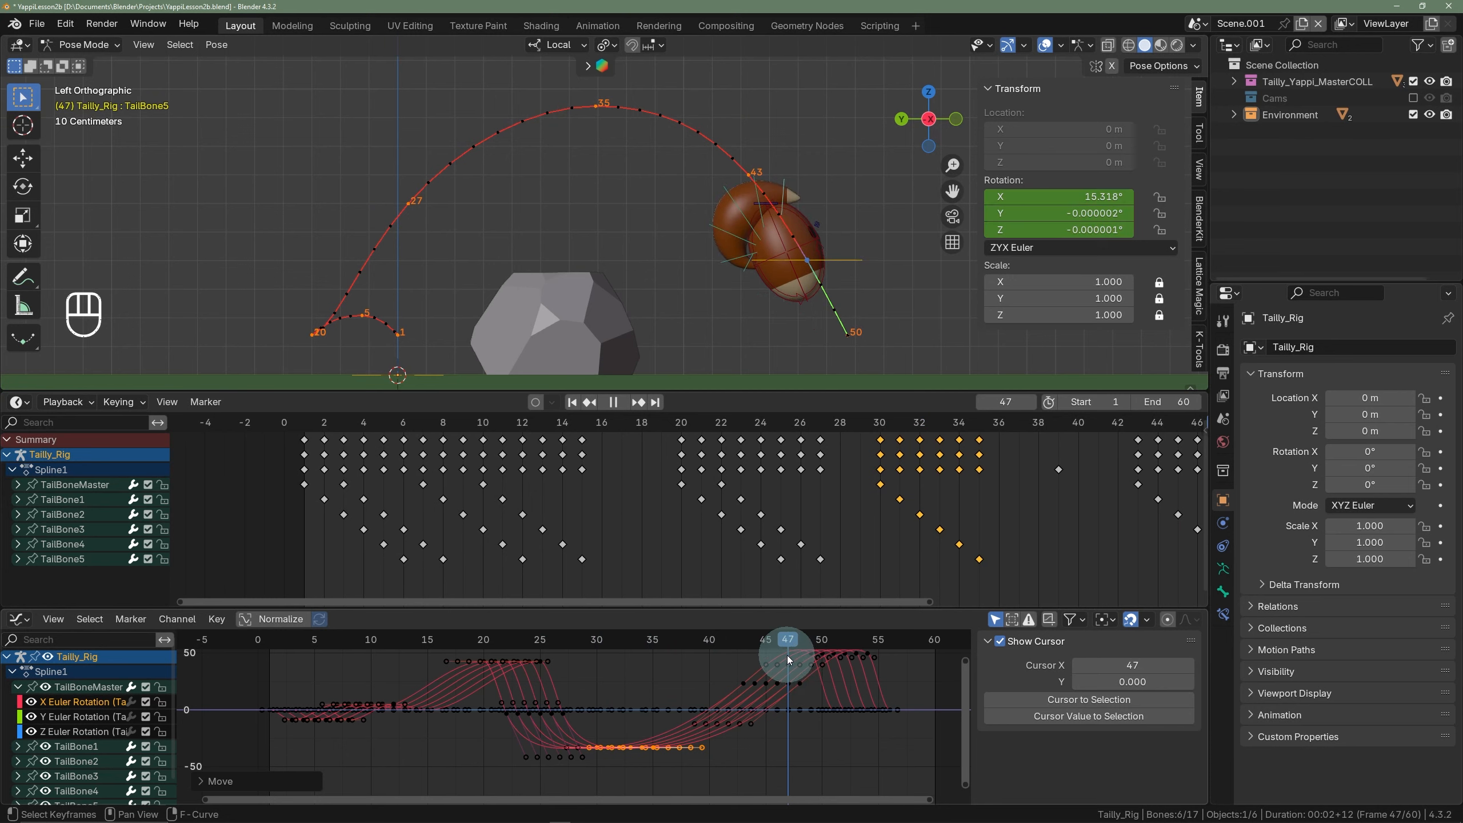
shift+middle_drag(791, 672, 723, 701)
scroll(708, 684, up, 4)
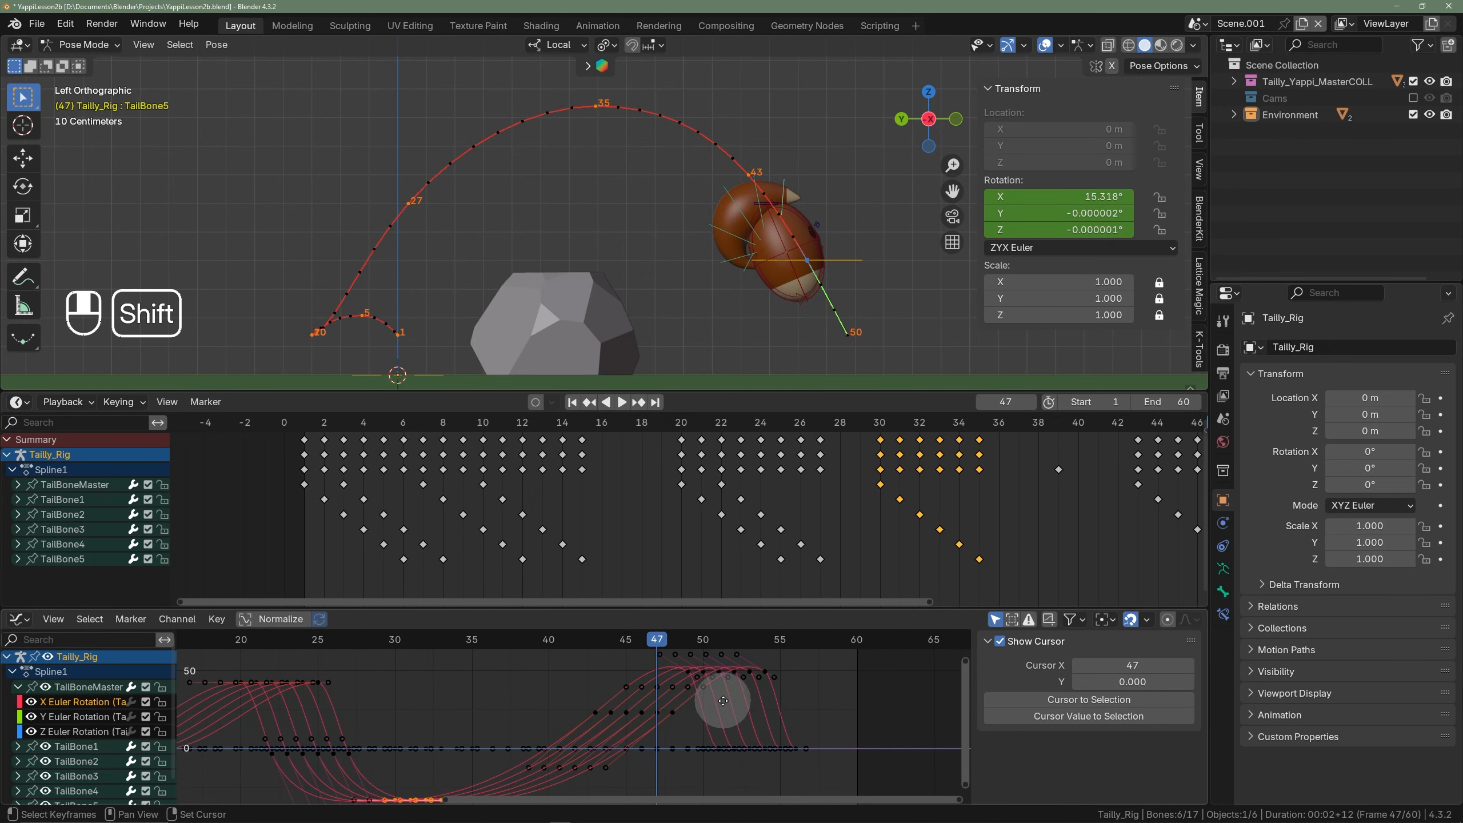
scroll(712, 709, up, 1)
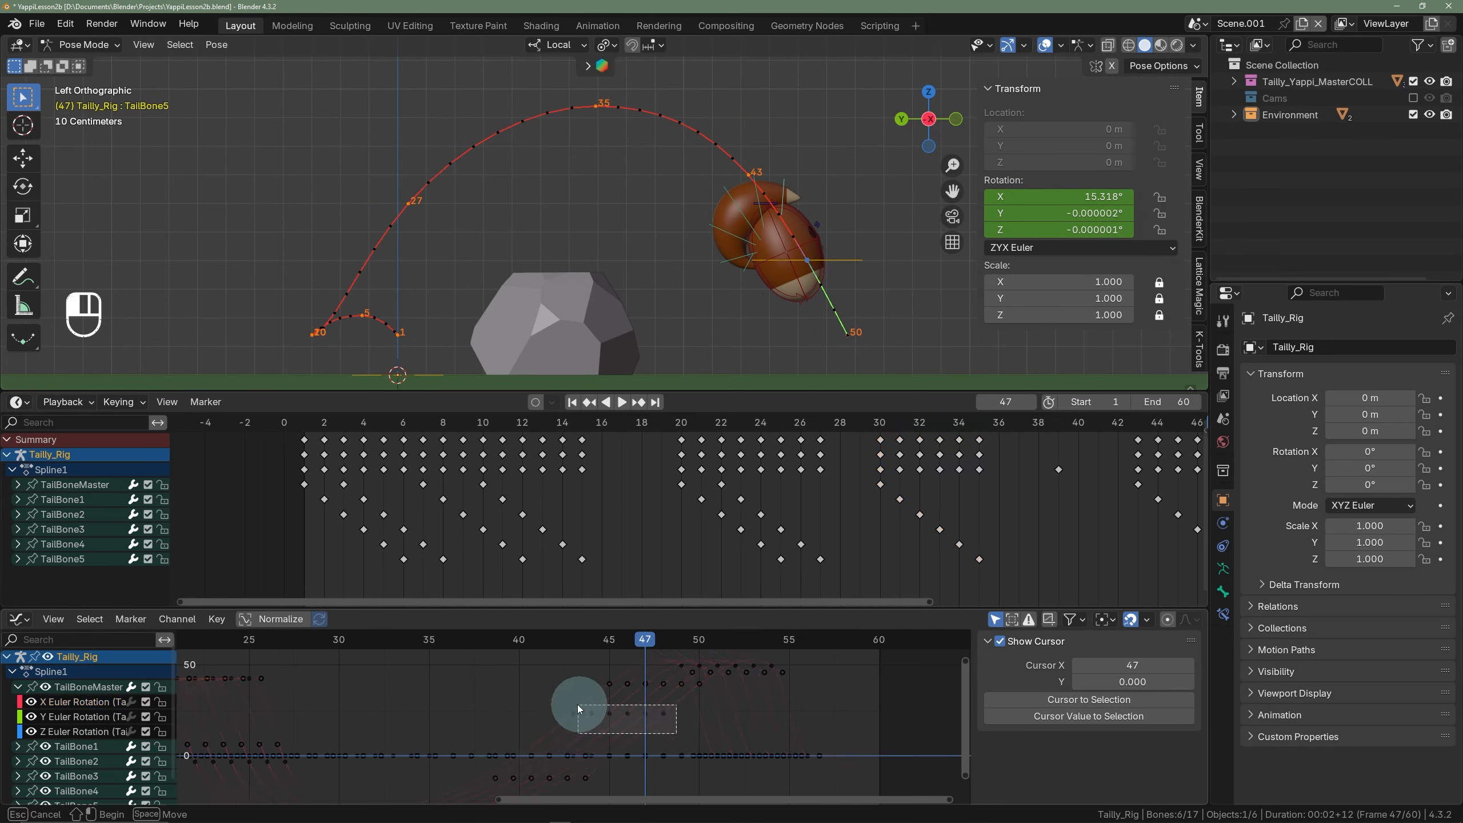
drag(545, 699, 545, 701)
key(g)
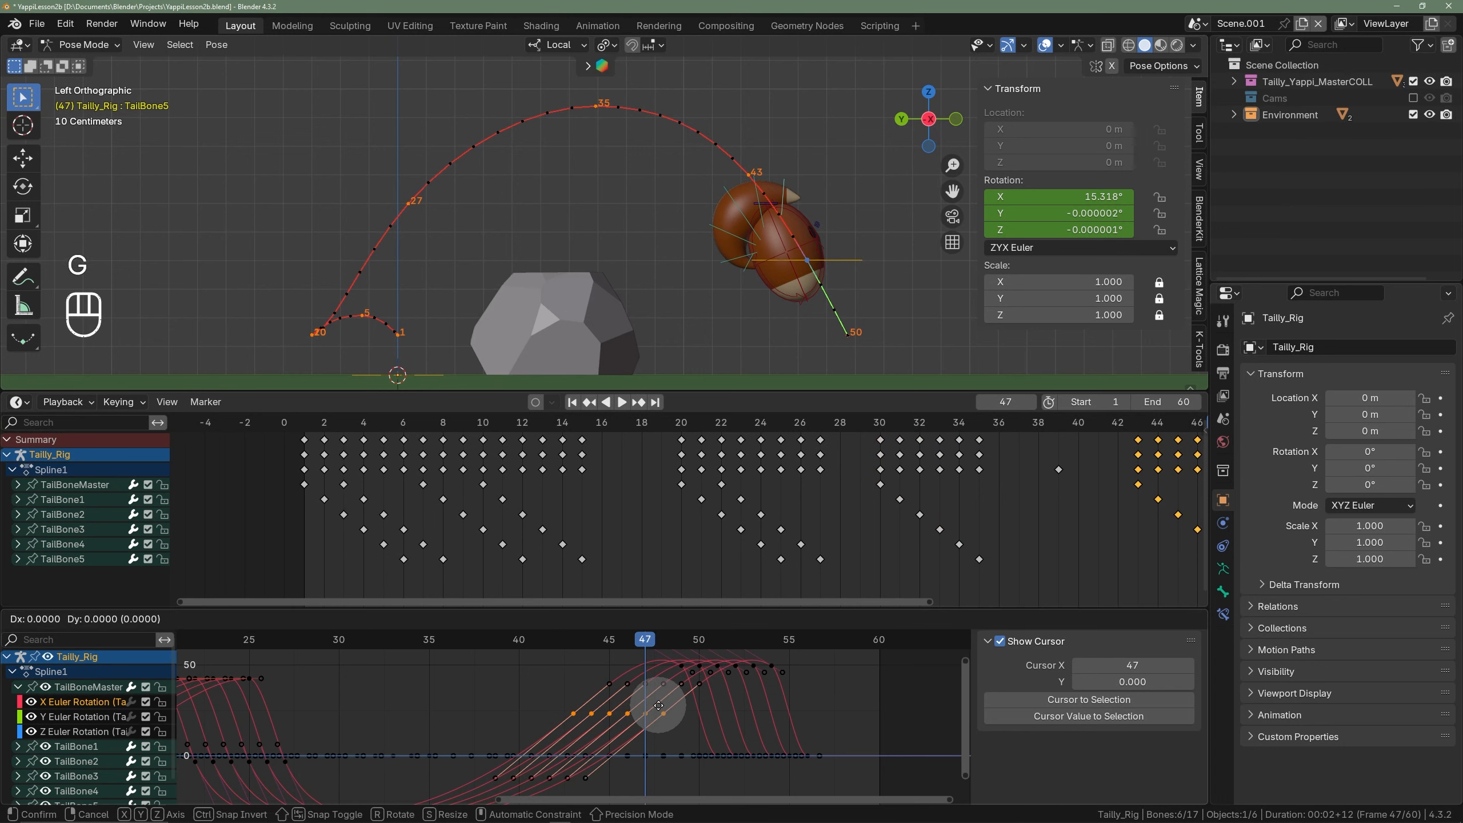
key(y)
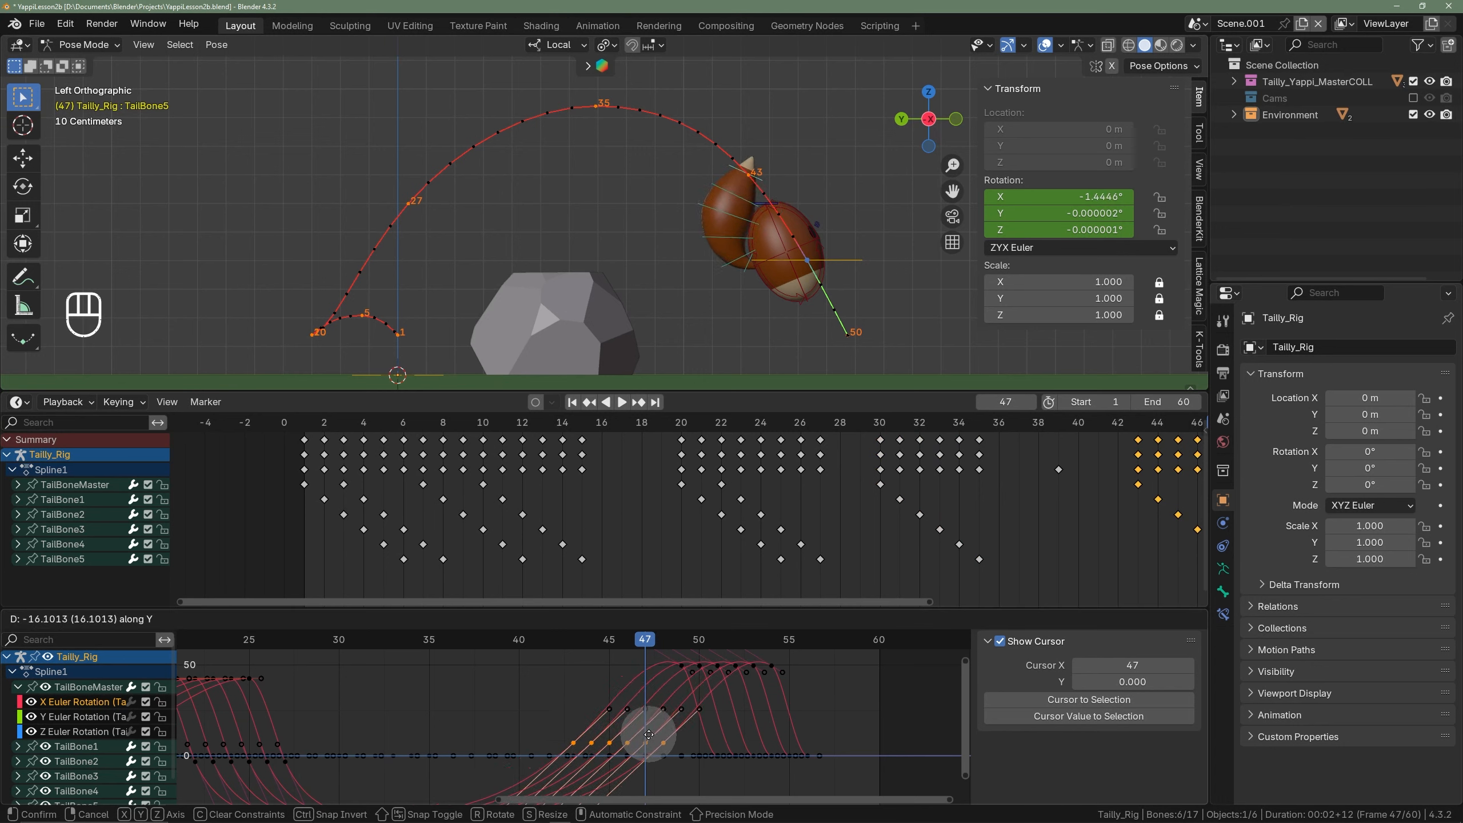
click(651, 728)
- View frame 49, then select the landing peak keyframes at frames 49 to 54 and lower them by about 12 in value
scroll(665, 696, down, 2)
drag(652, 645, 677, 647)
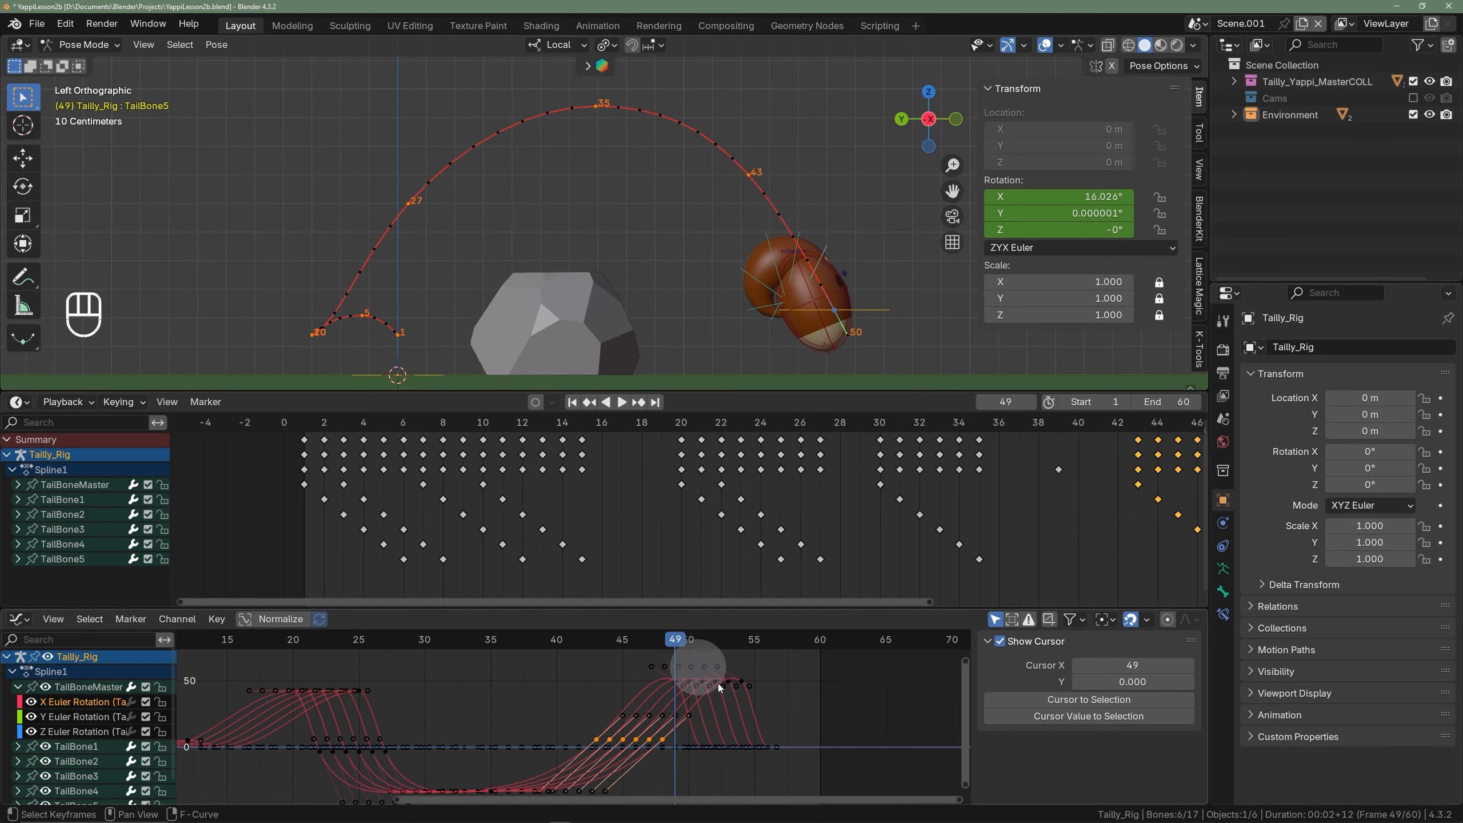
drag(788, 708, 761, 697)
drag(613, 652, 616, 653)
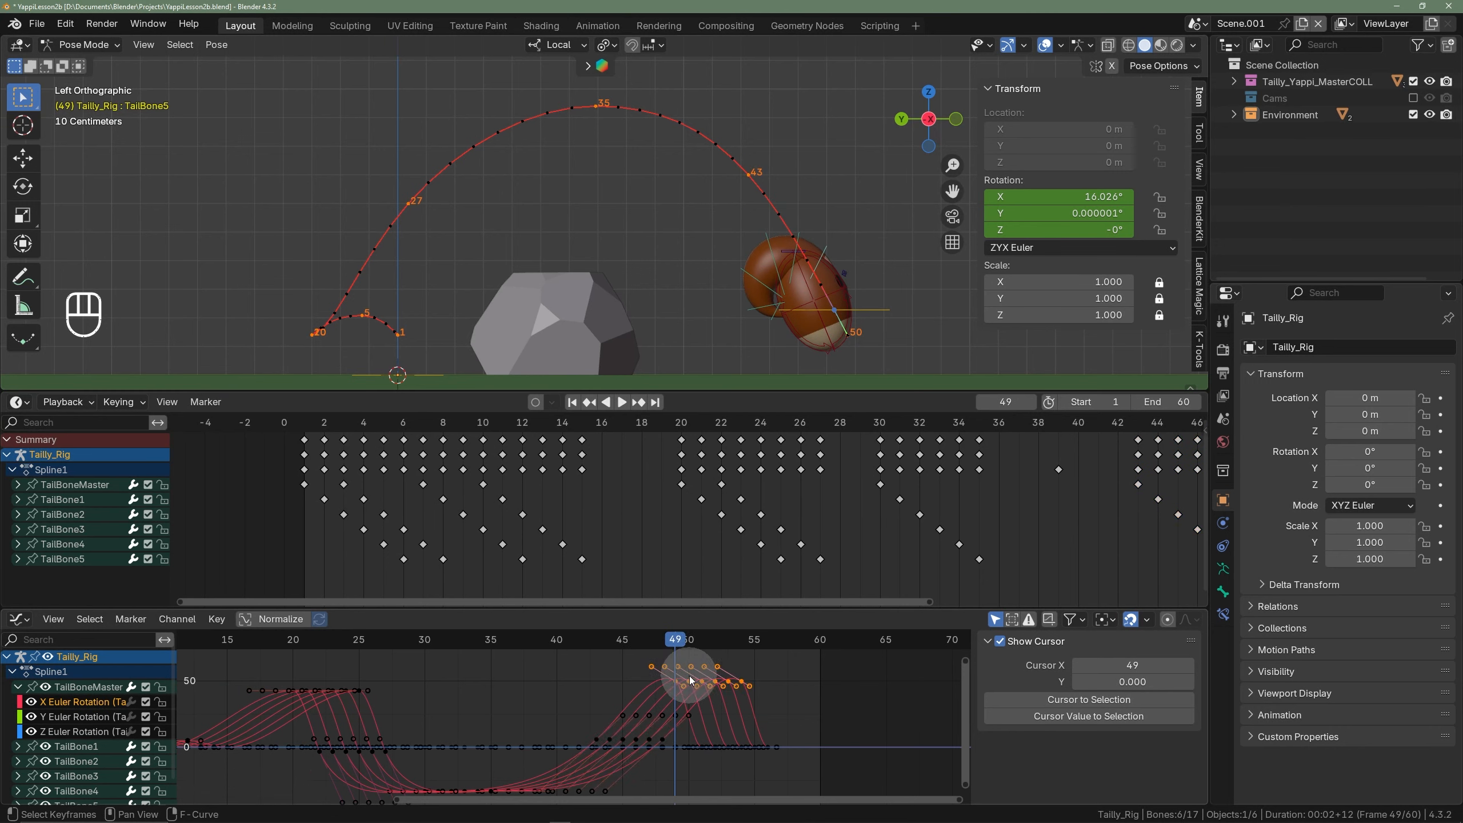
scroll(694, 675, up, 2)
key(g)
key(y)
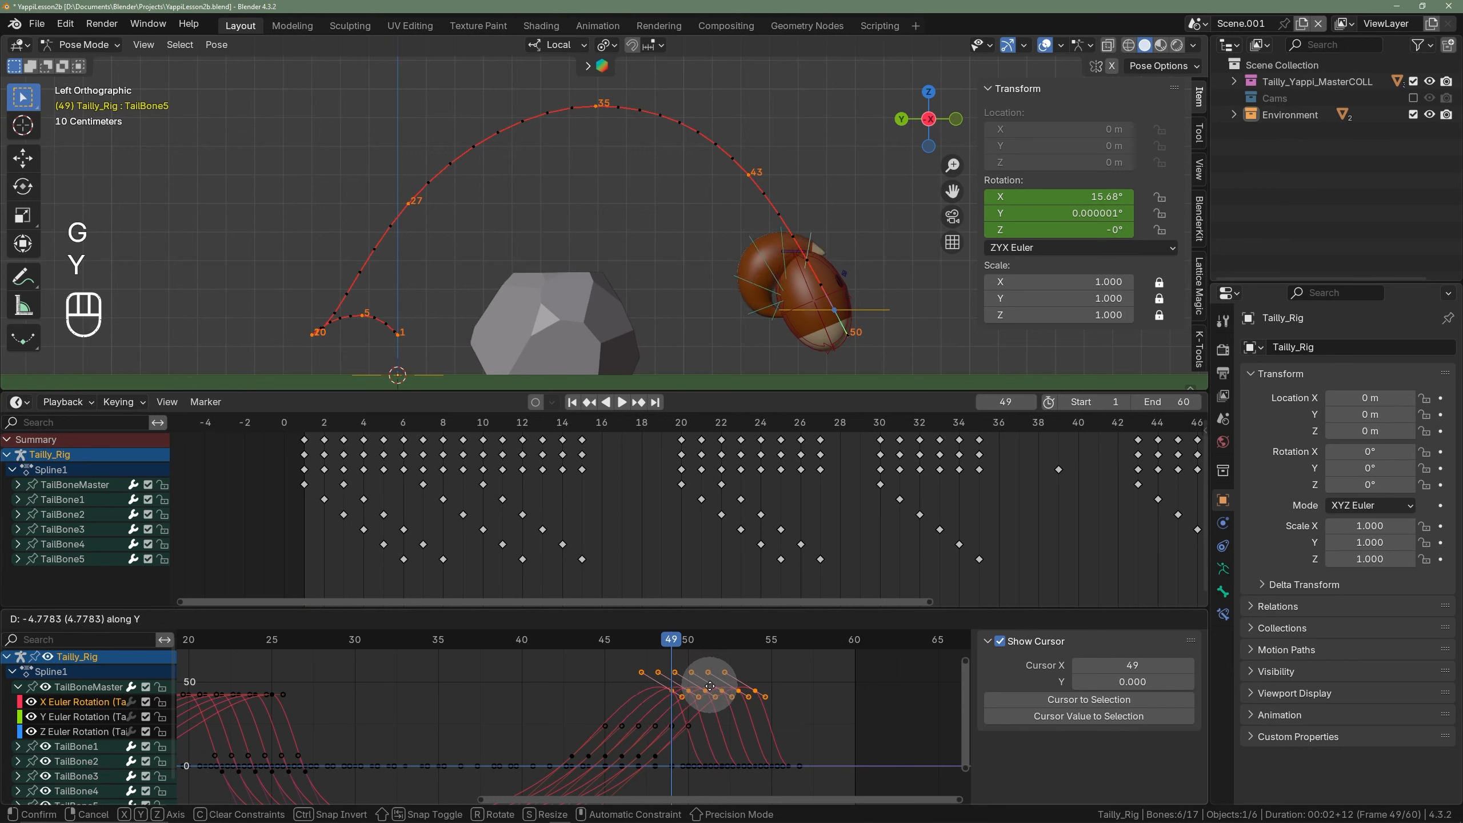
click(707, 693)
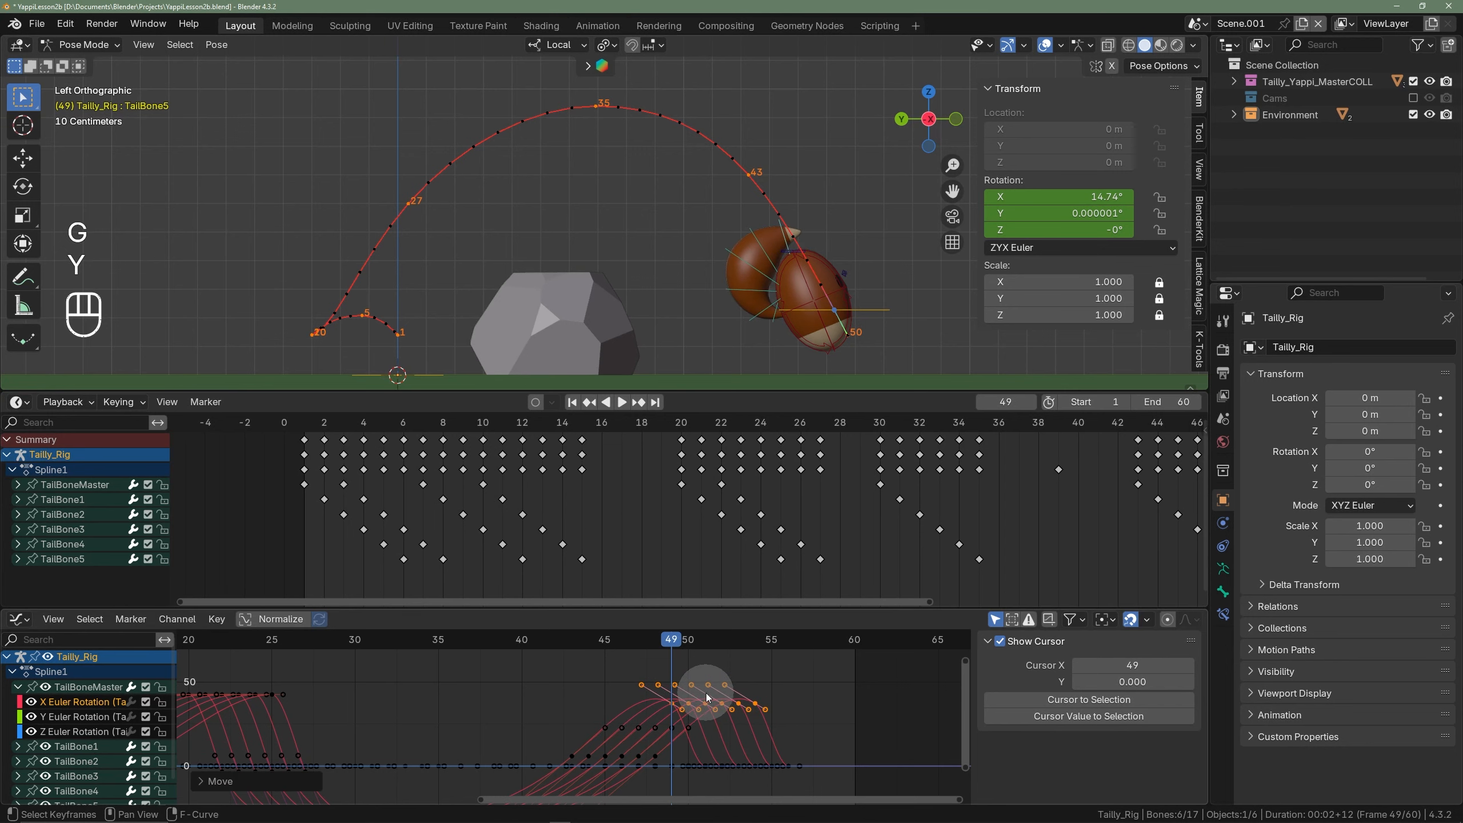
- Play the full jump repeatedly with the whole frame range in view to review the softened tail curl, stopping at frame 53
scroll(699, 691, down, 2)
scroll(600, 706, down, 5)
shift+middle_drag(600, 706, 734, 694)
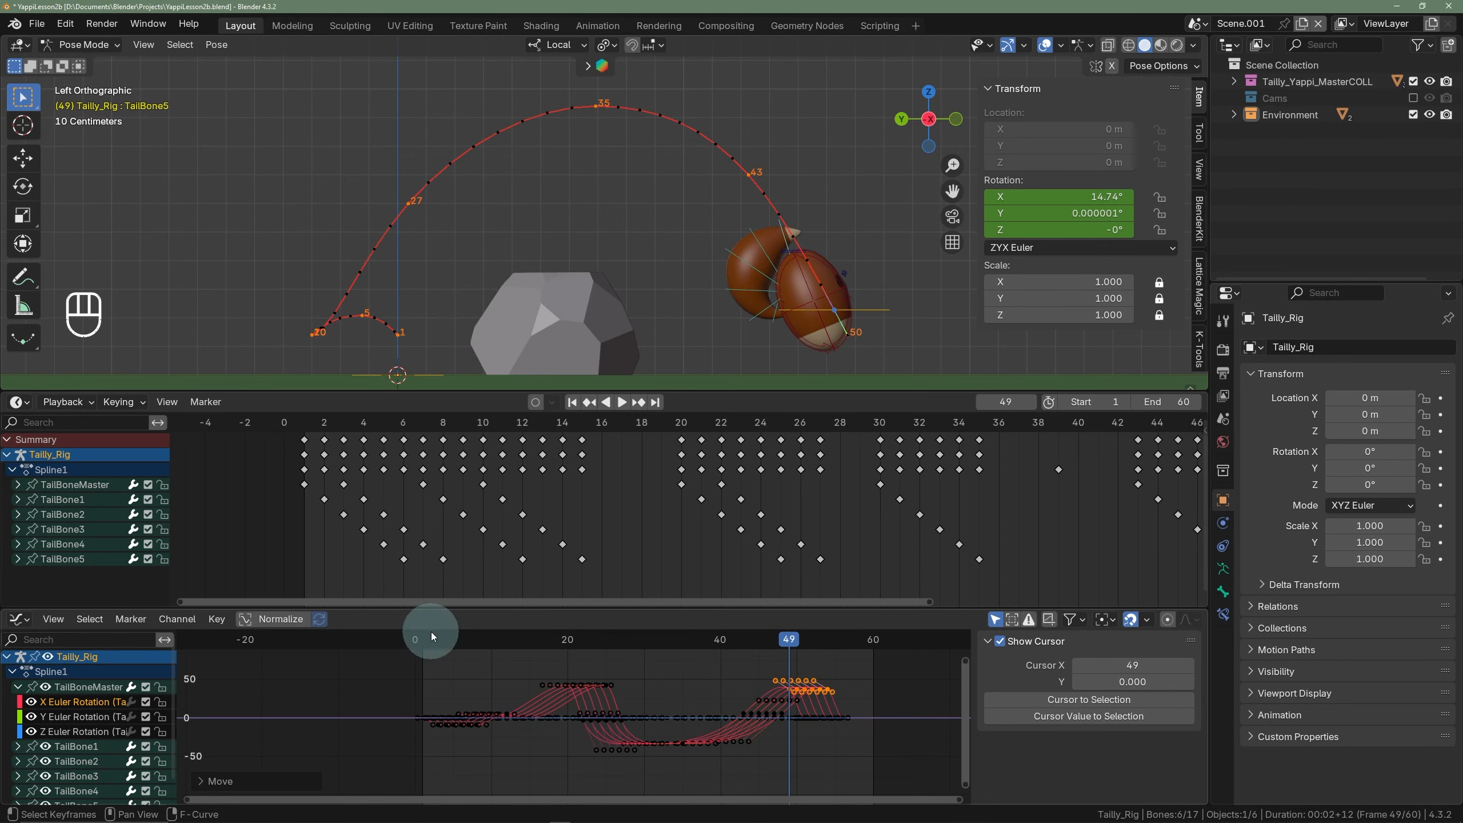
key(space)
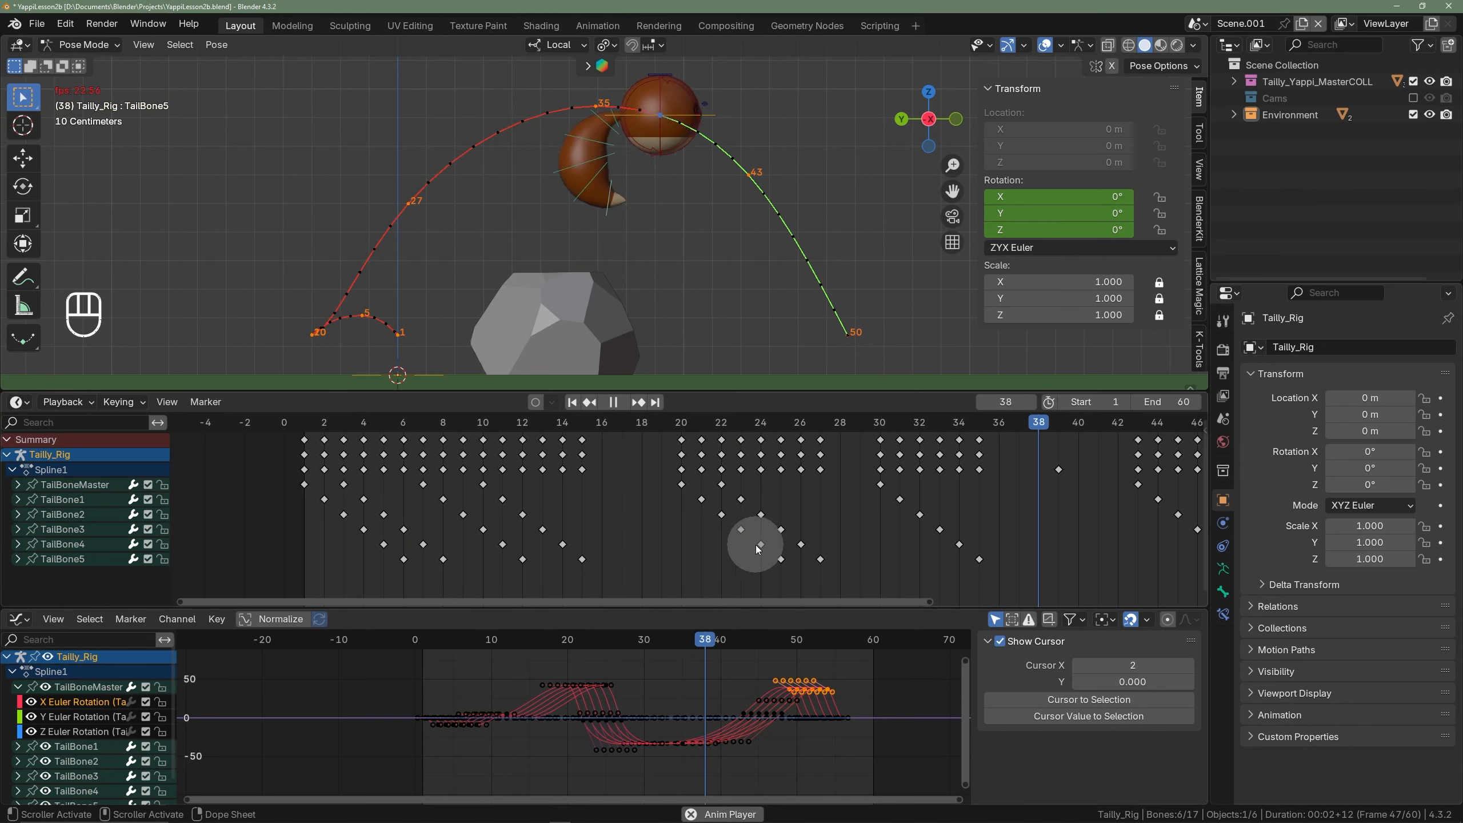
scroll(759, 550, down, 4)
shift+middle_drag(697, 515, 469, 518)
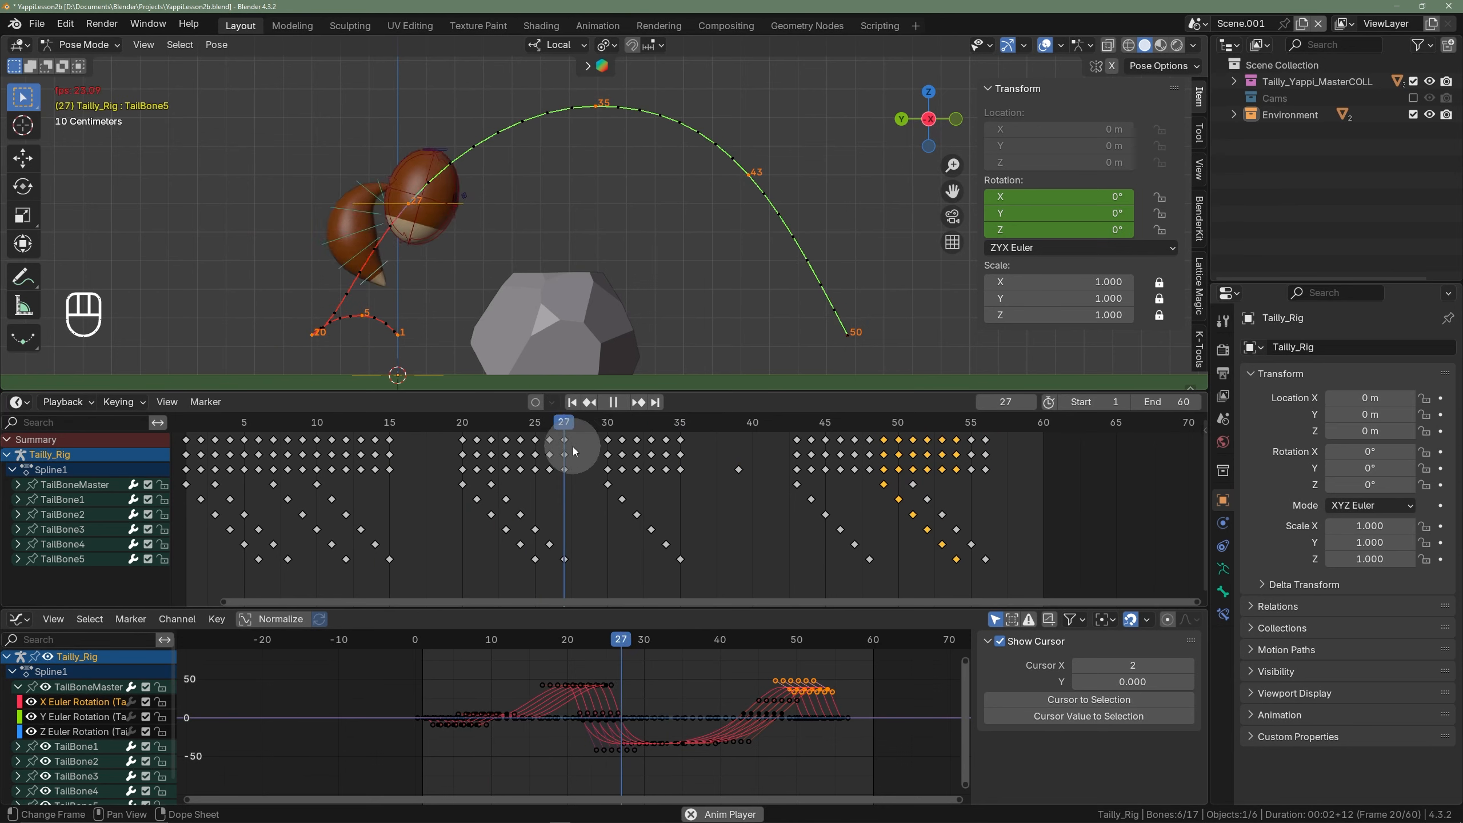
key(space)
click(208, 419)
key(space)
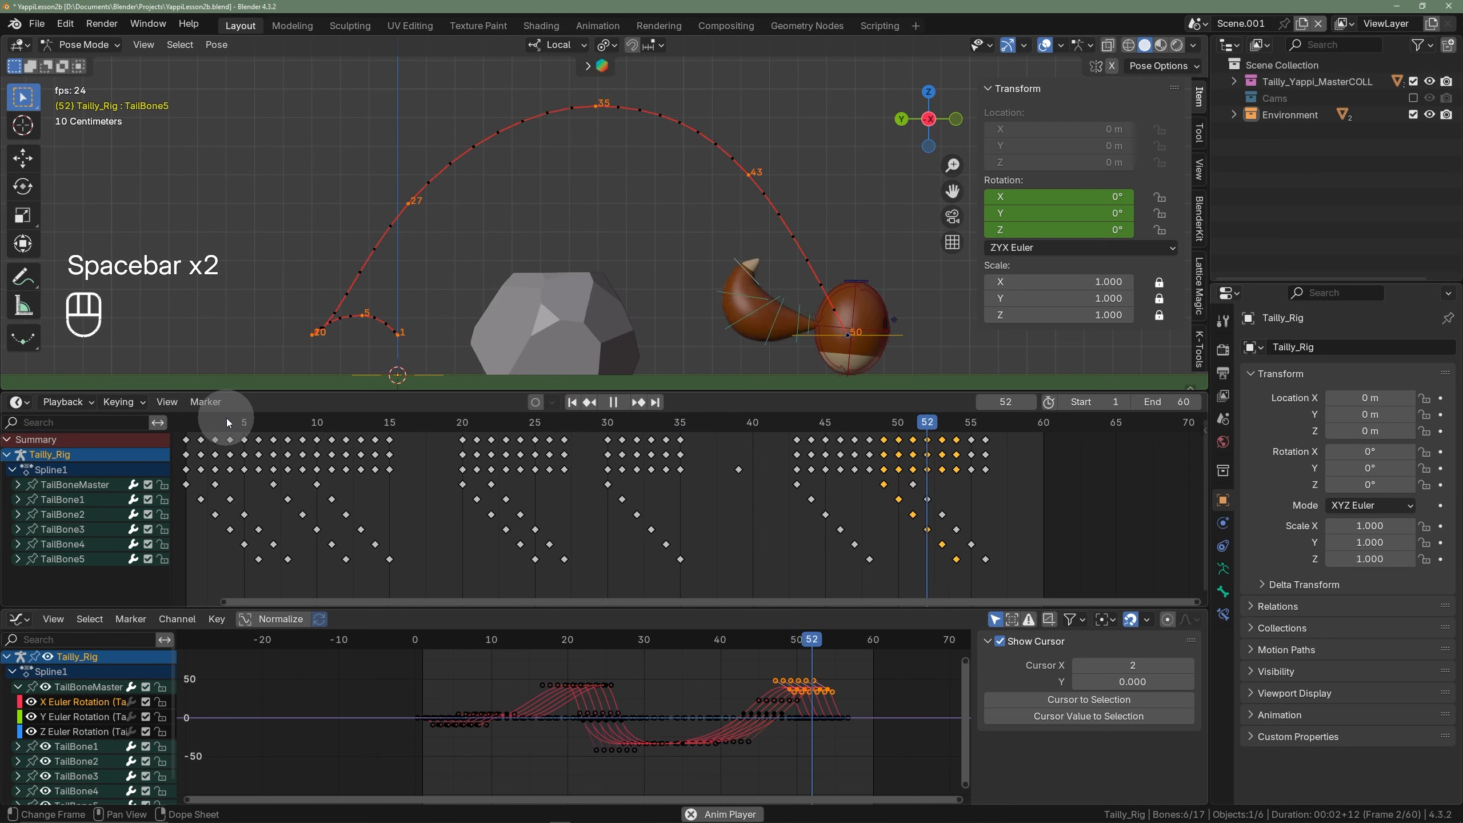
key(space)
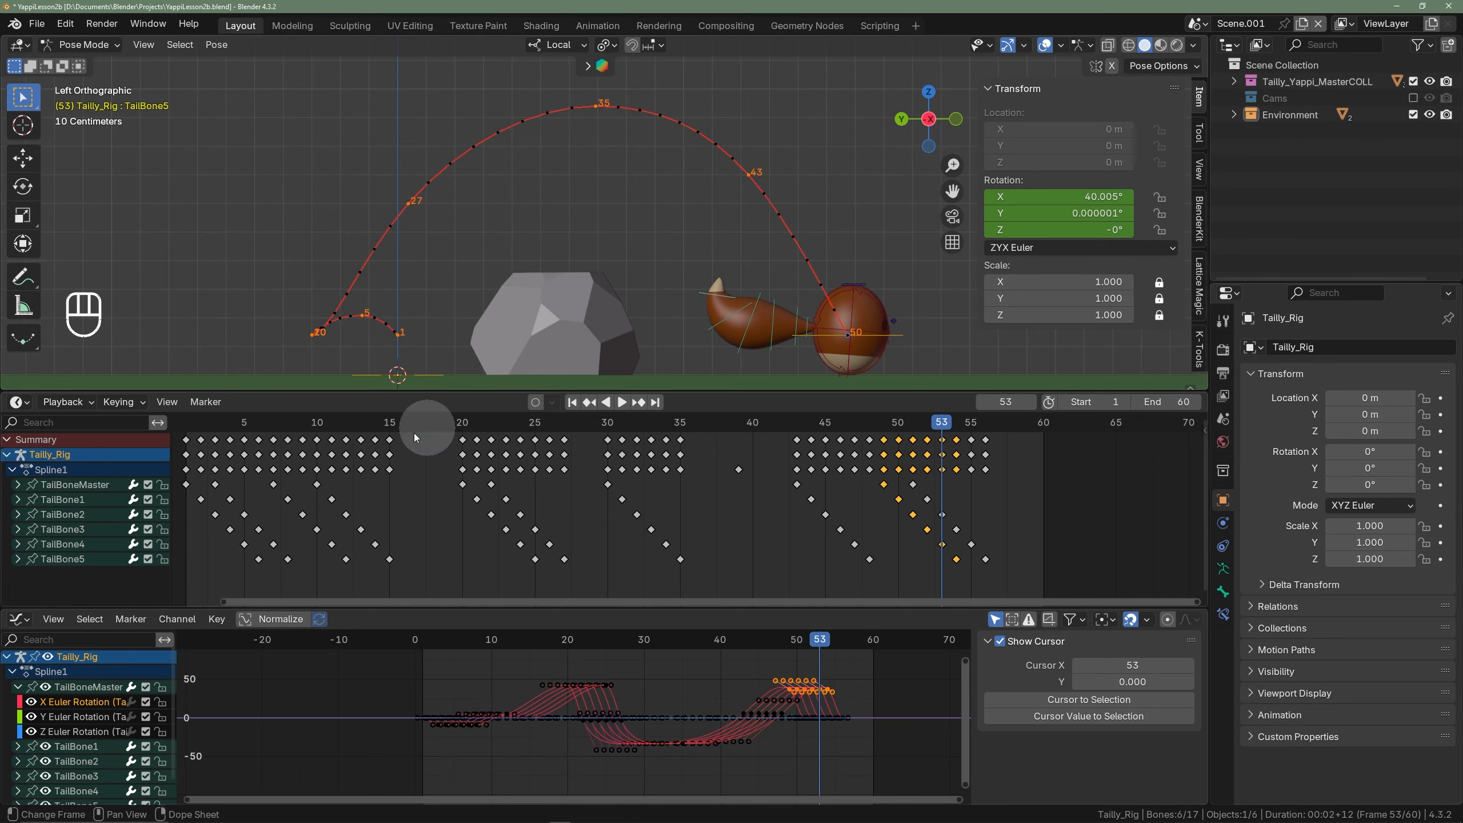
- Return to frame 1 and examine Tailly's body and face up close through the takeoff squash at frame 20
scroll(338, 452, down, 3)
shift+middle_drag(374, 494, 461, 486)
scroll(376, 467, up, 2)
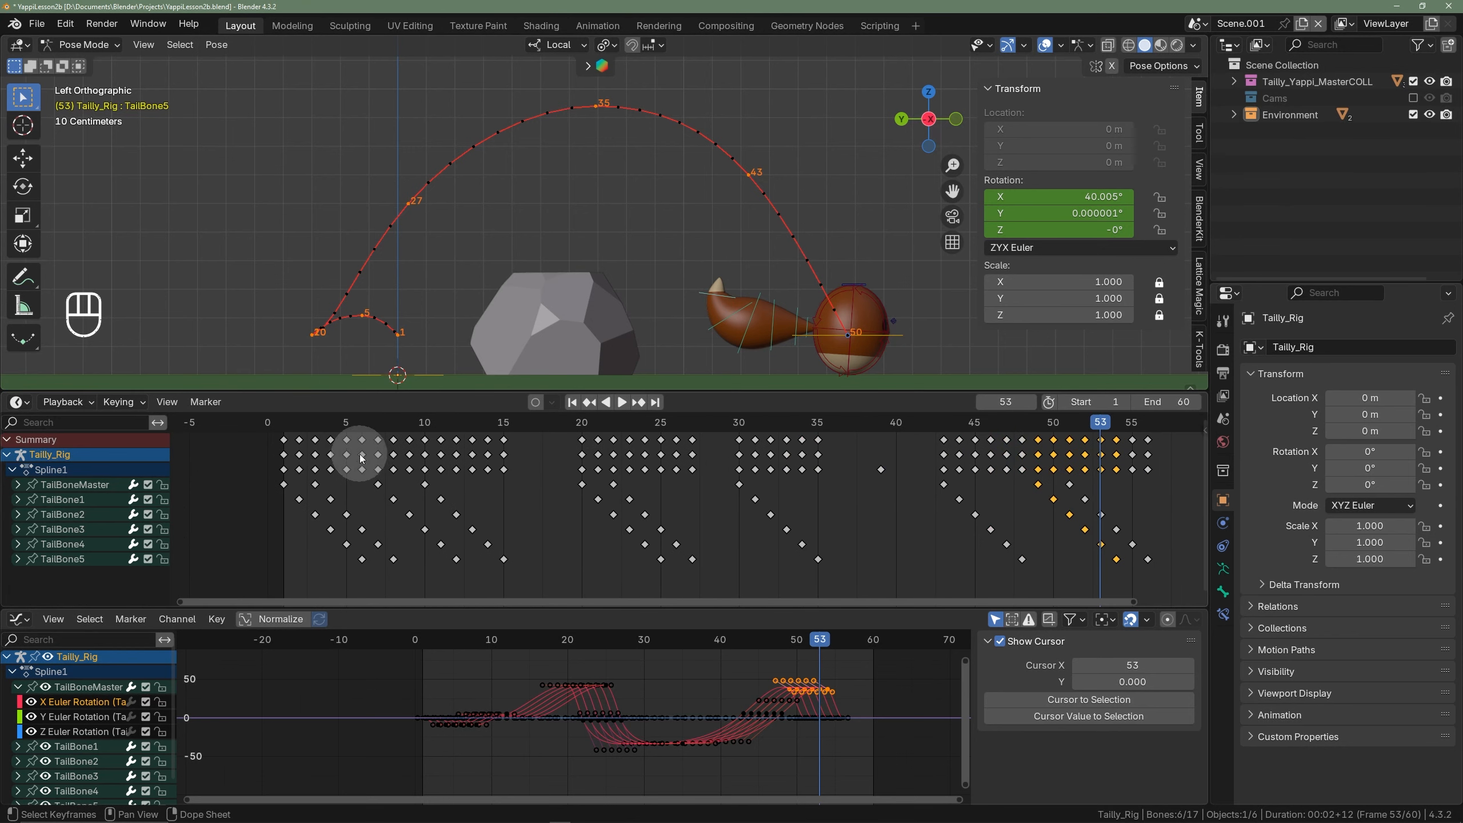
click(280, 423)
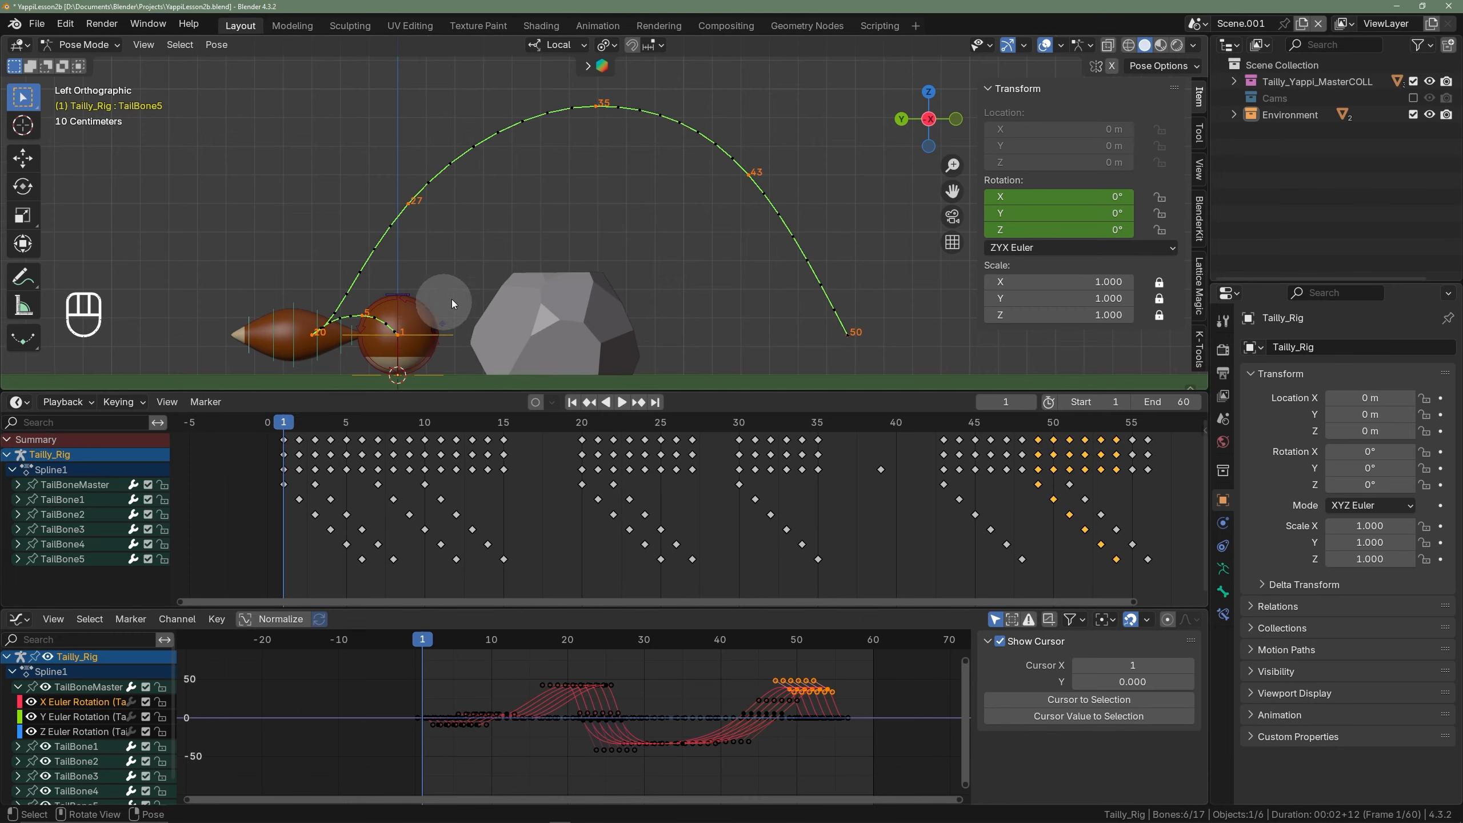
scroll(452, 299, up, 4)
shift+middle_drag(435, 320, 512, 241)
scroll(505, 210, up, 4)
scroll(504, 213, down, 5)
scroll(482, 227, down, 2)
scroll(476, 236, up, 1)
scroll(477, 236, up, 3)
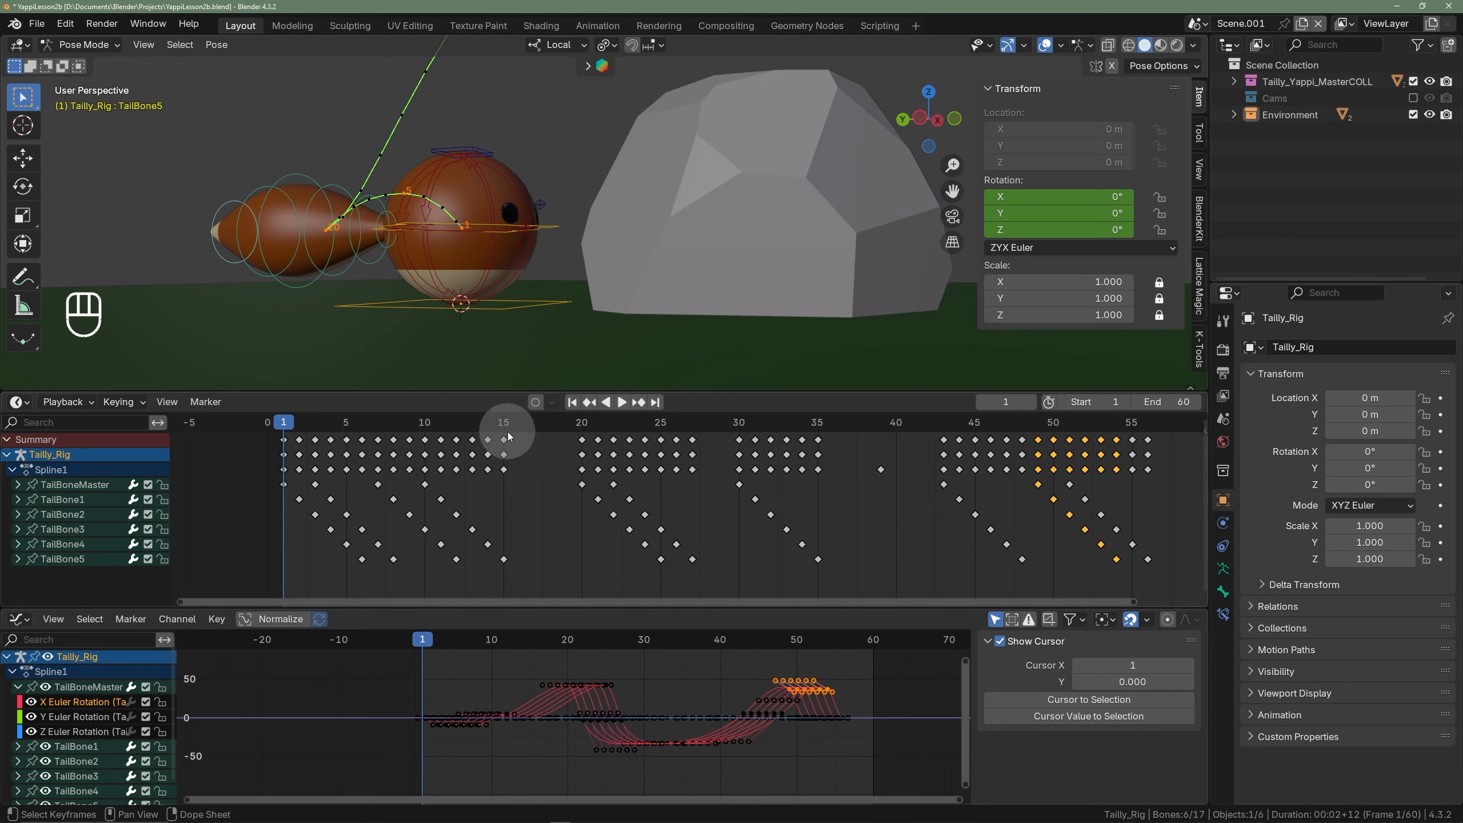
drag(505, 429, 576, 432)
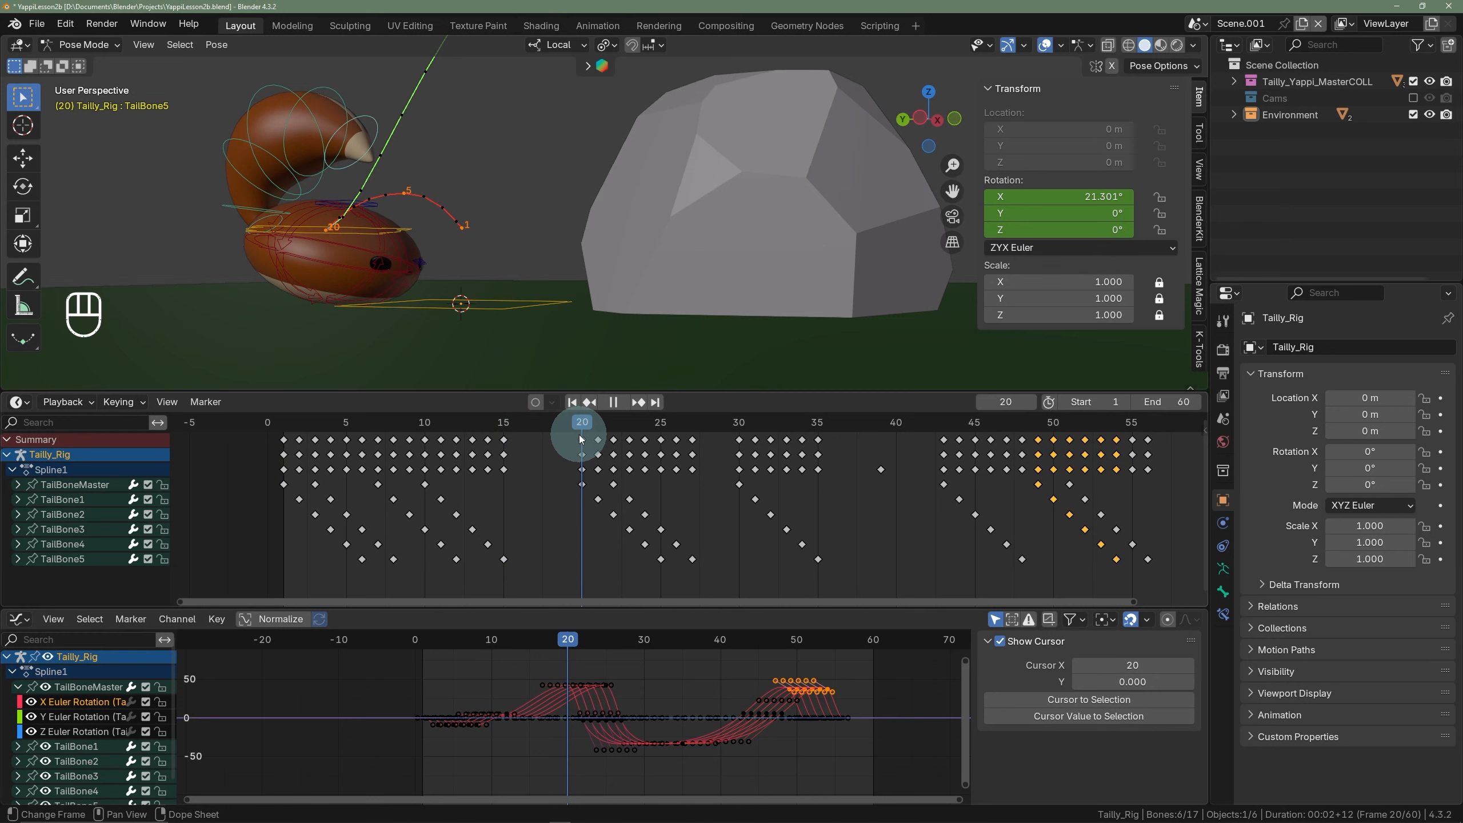
- Go to frame 18, select the Eyes bone in front of the face and keyframe its location there
drag(579, 435, 548, 446)
scroll(407, 247, up, 3)
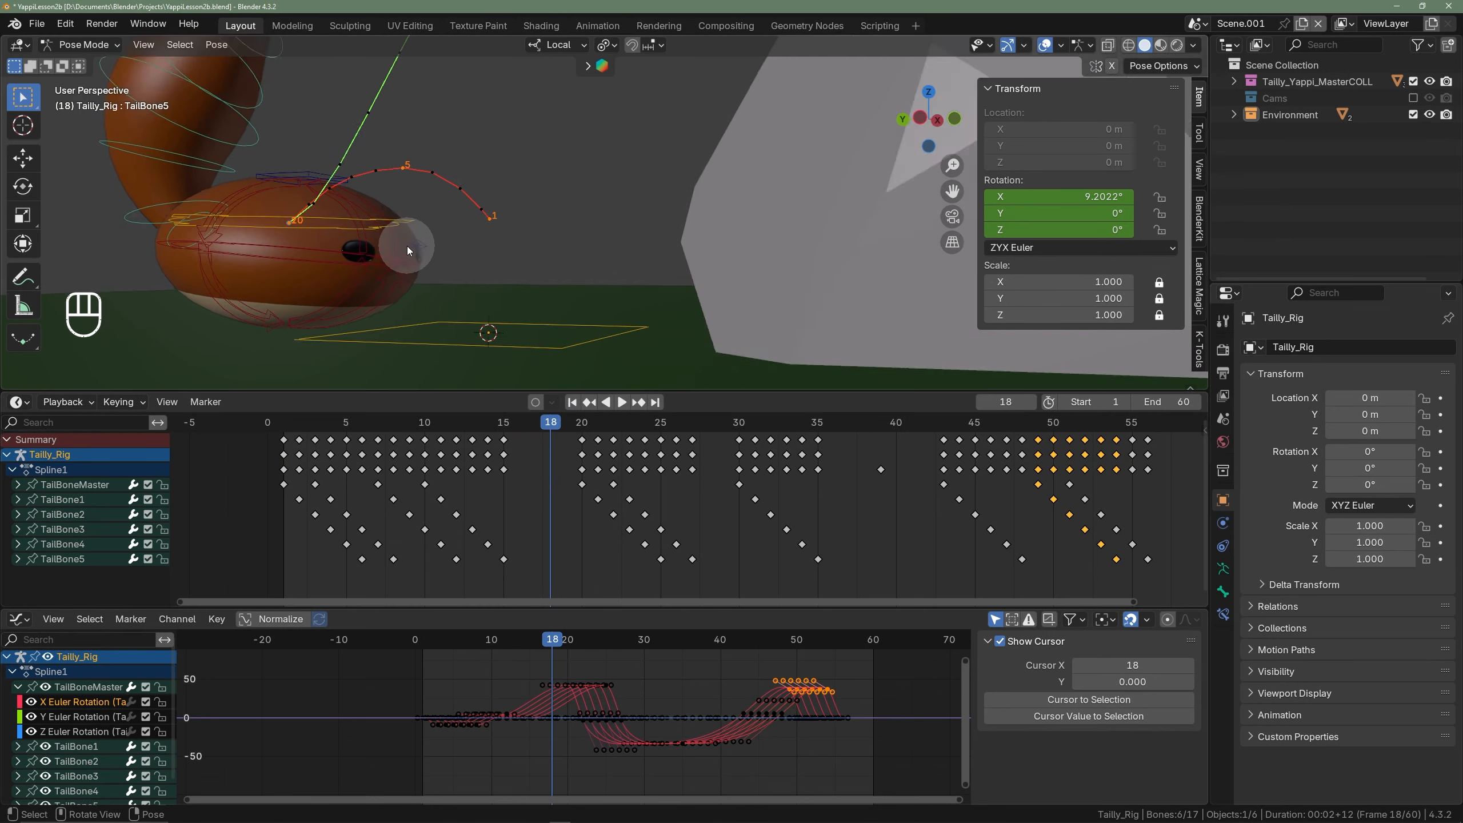
scroll(409, 246, up, 1)
click(418, 244)
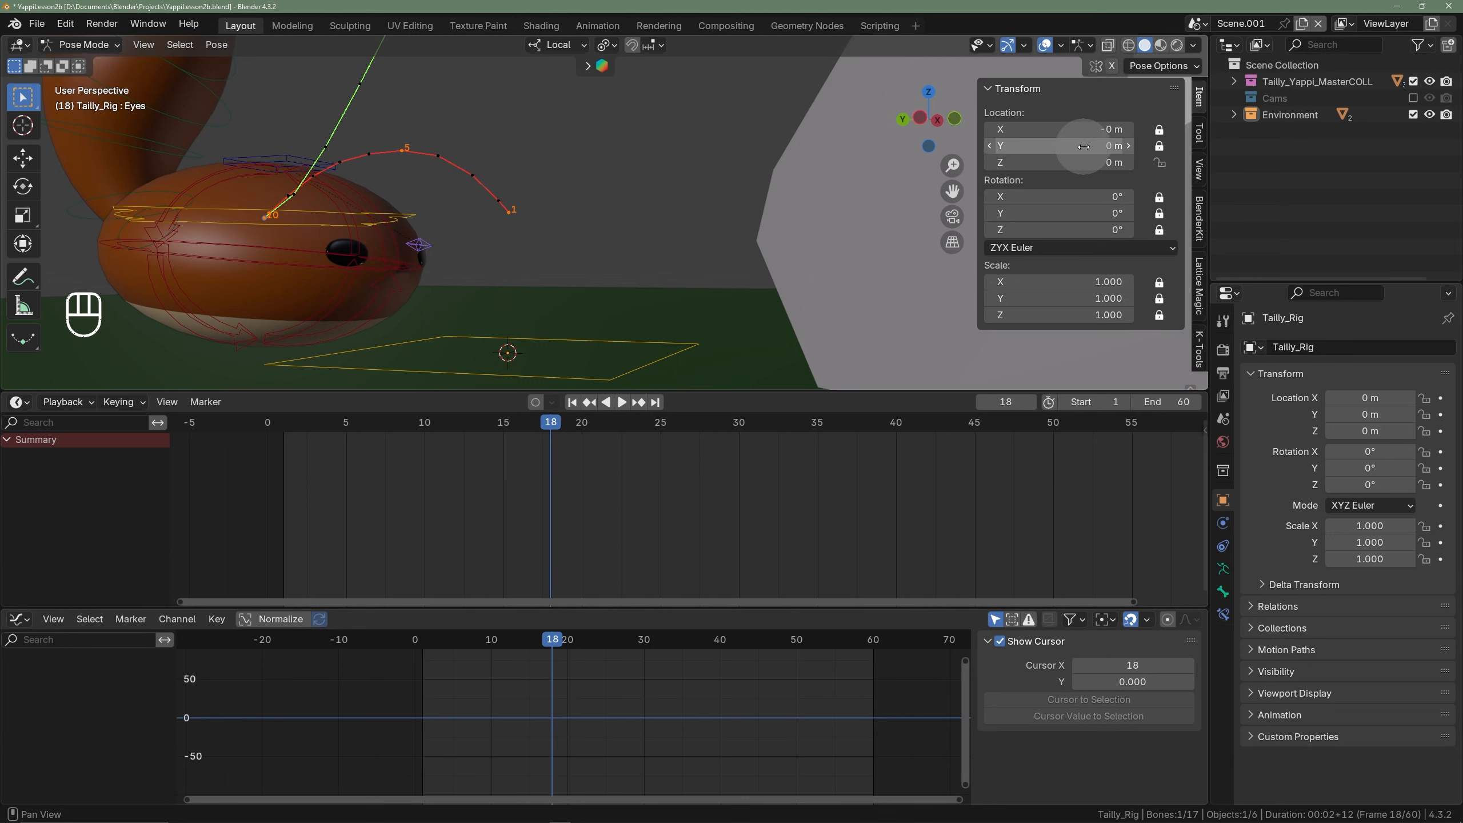
key(i)
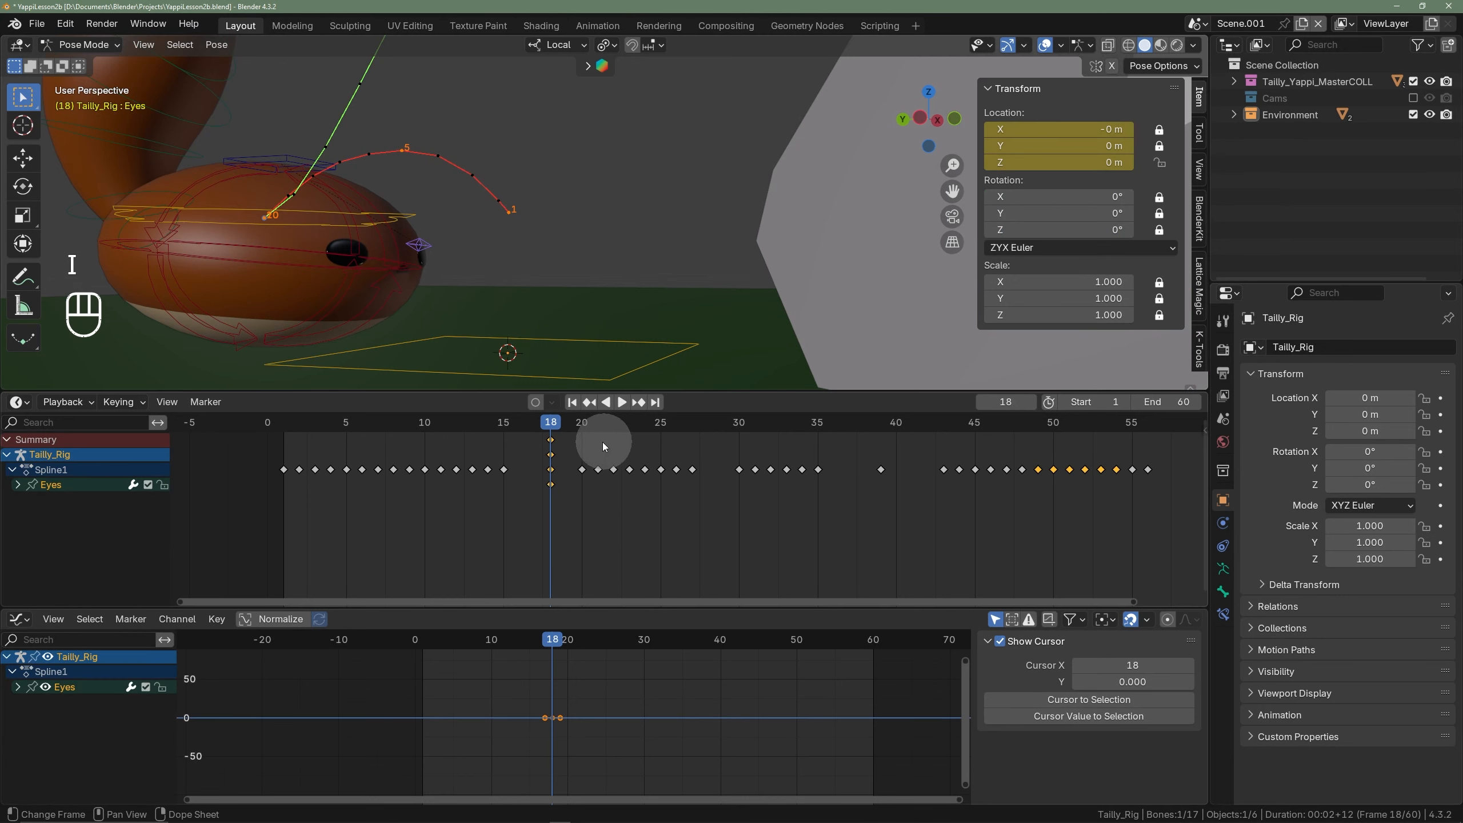
- At frame 20, lower the Eyes bone to a Z location of about -0.053 m, keyframe it and copy that key to frame 22
click(578, 429)
key(space)
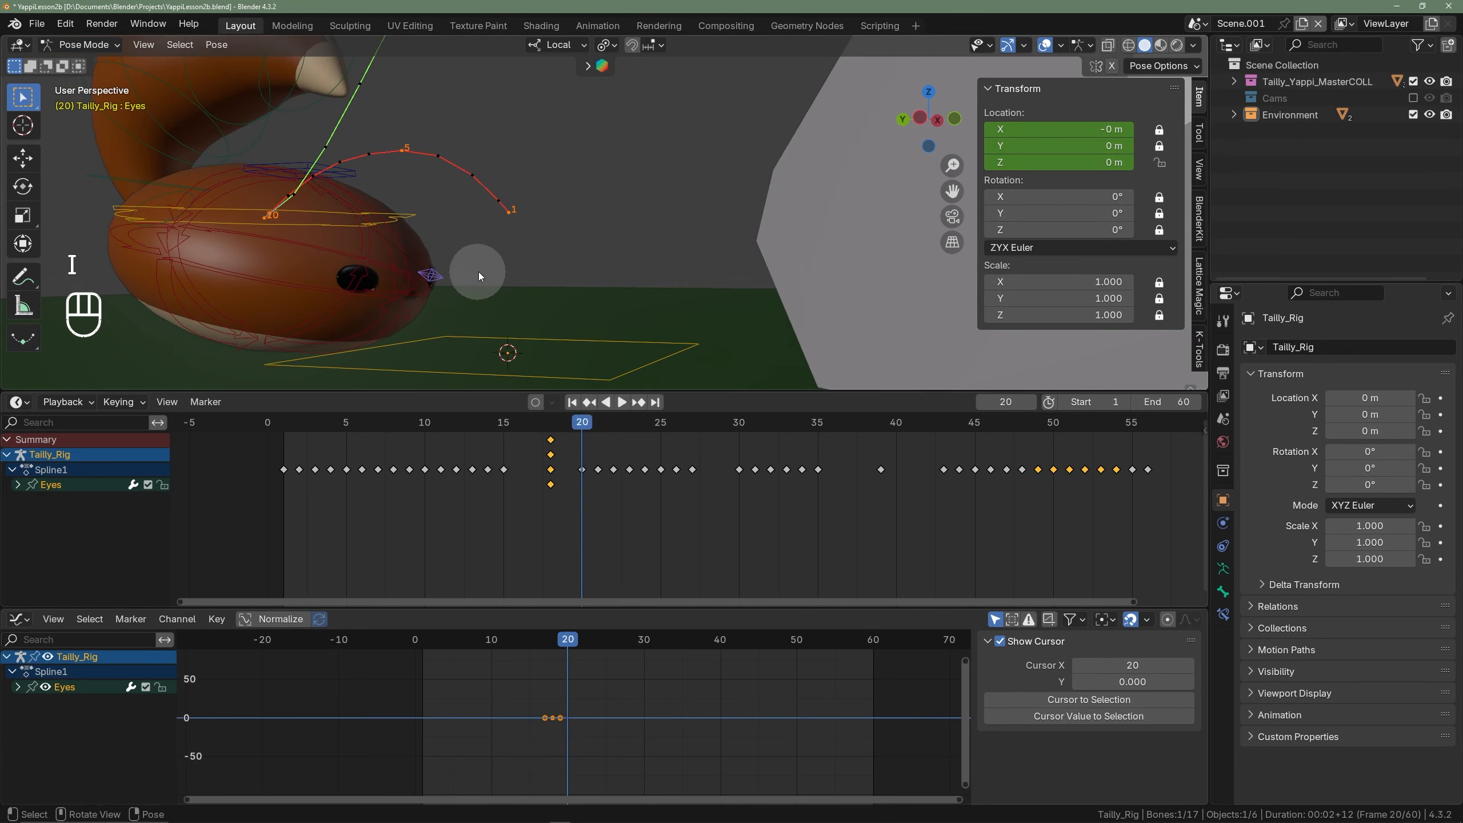
key(g)
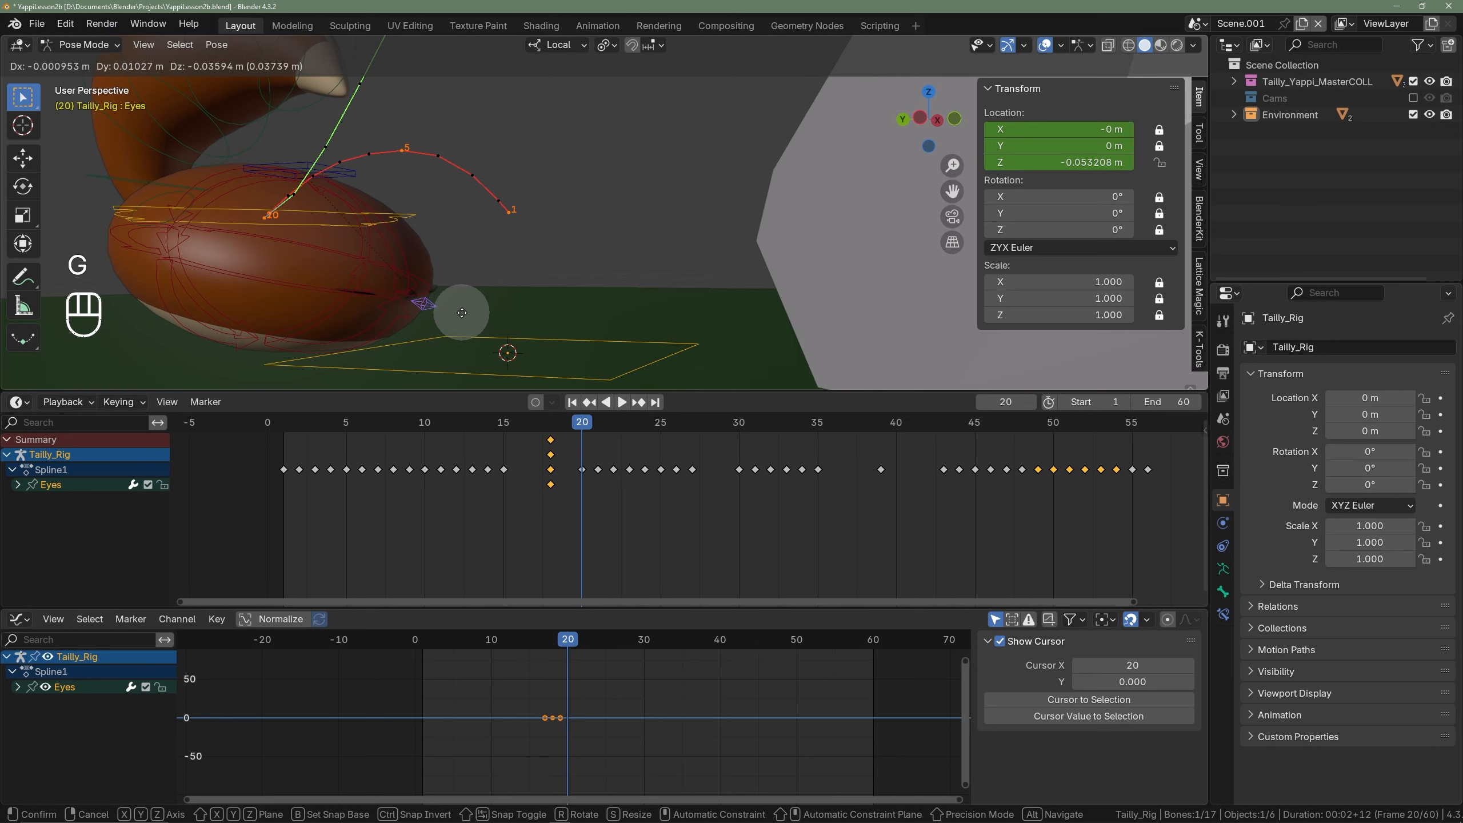
click(461, 313)
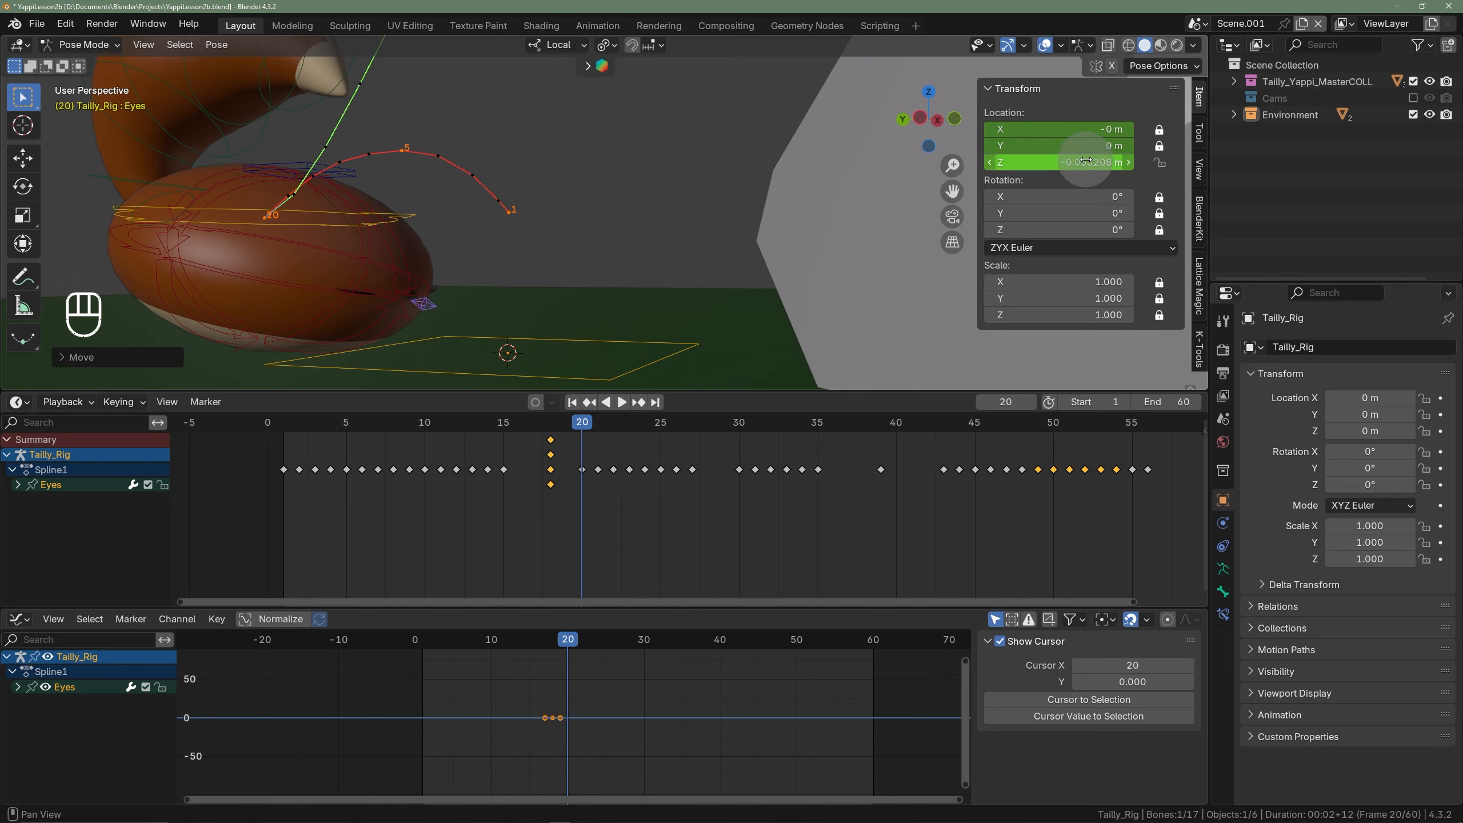
drag(541, 430, 620, 432)
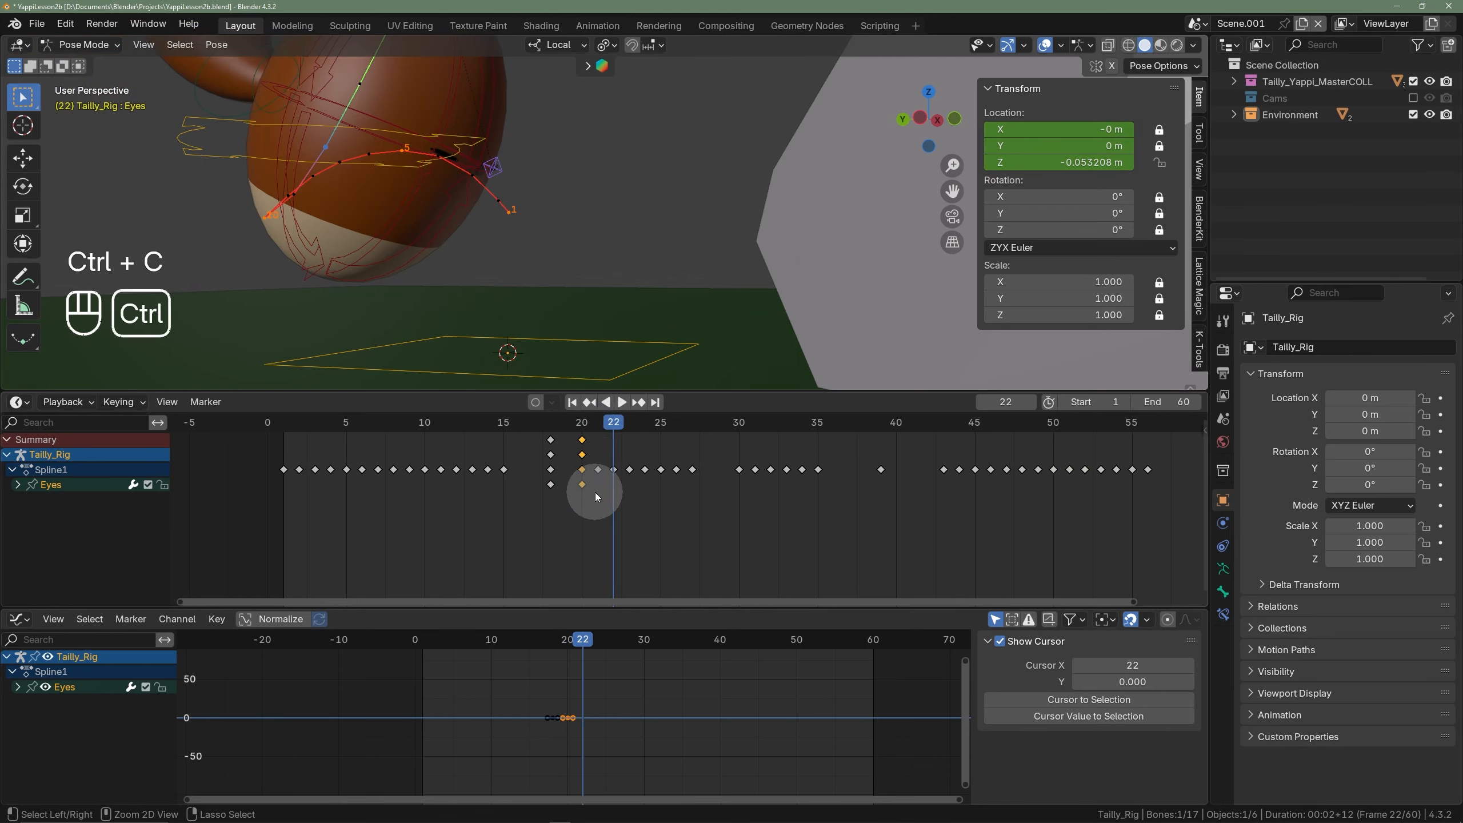
key(ctrl+v)
- At frame 24, raise the Eyes bone to a Z location of about -0.012 m and keyframe it
drag(562, 432, 641, 425)
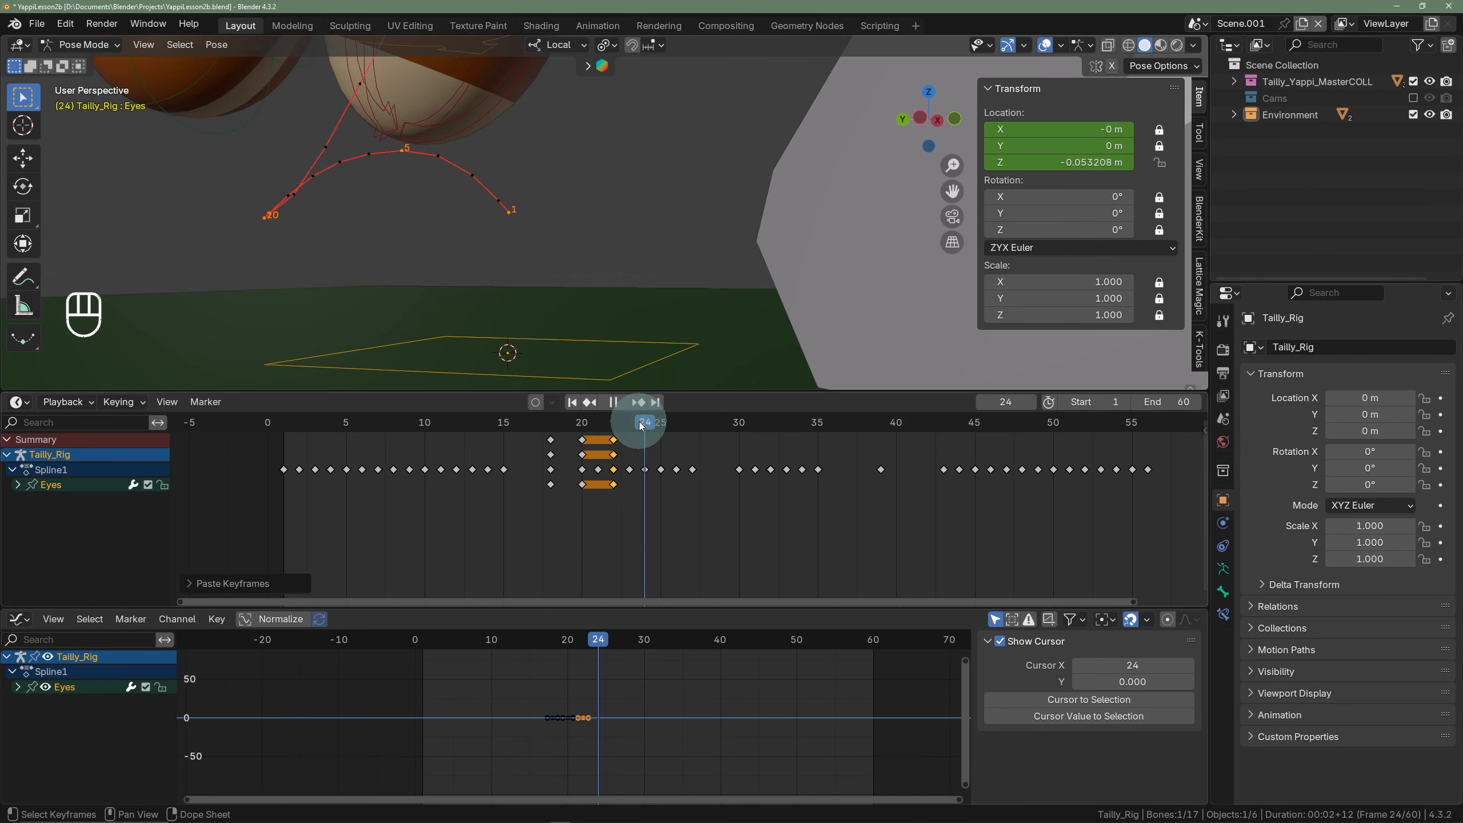
shift+middle_drag(632, 183, 590, 288)
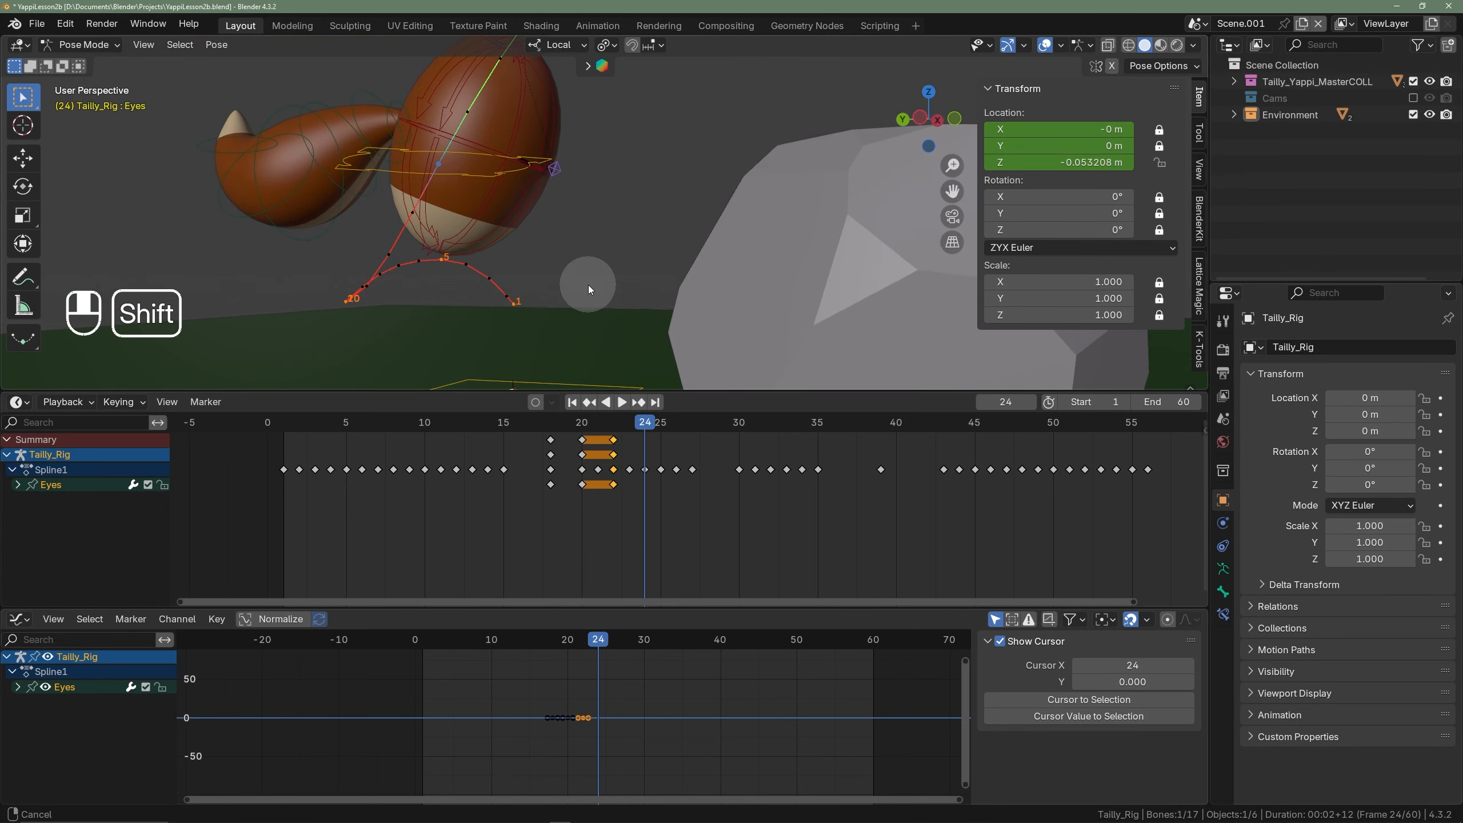
key(g)
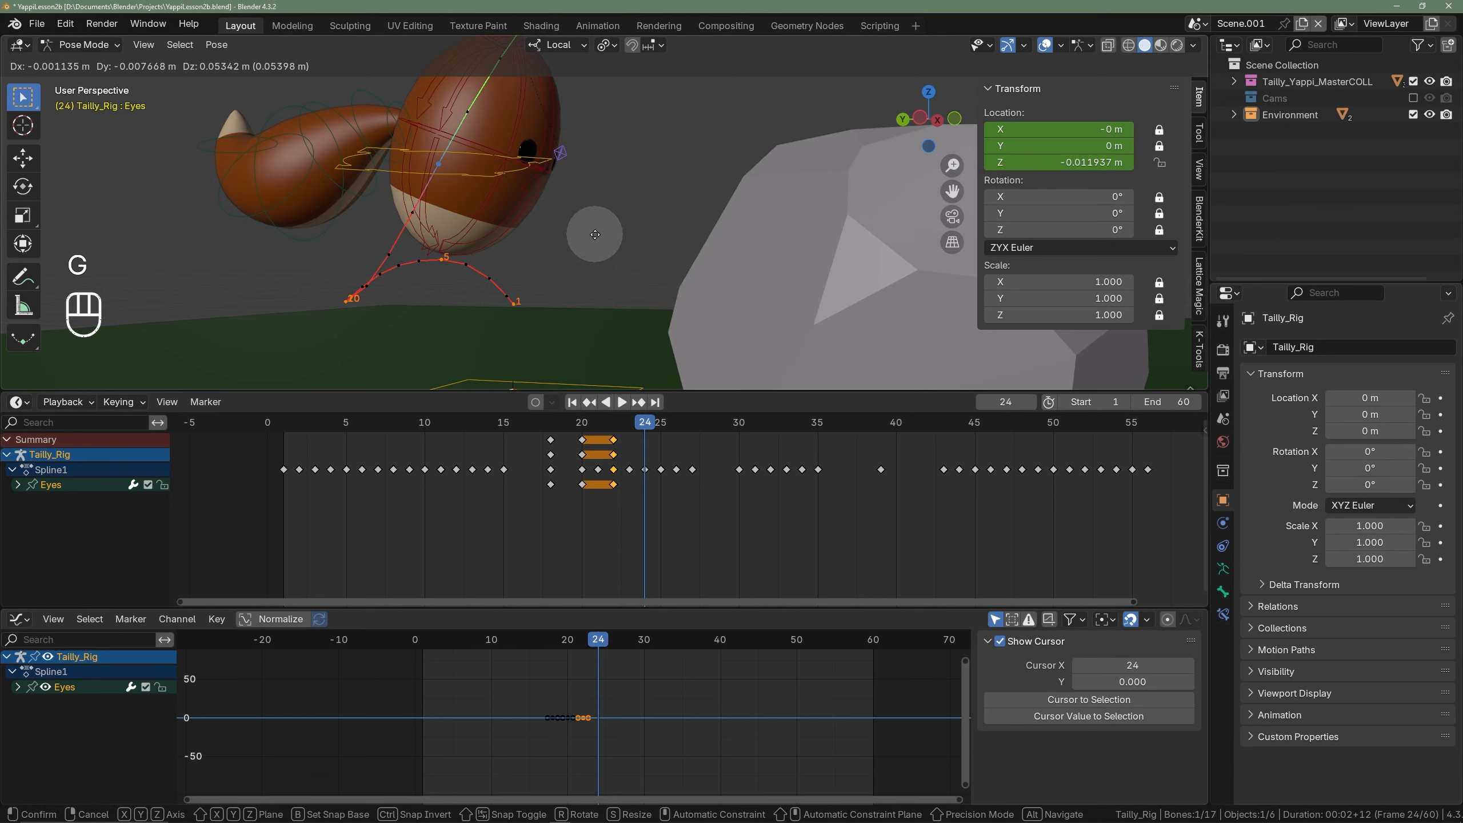
click(595, 234)
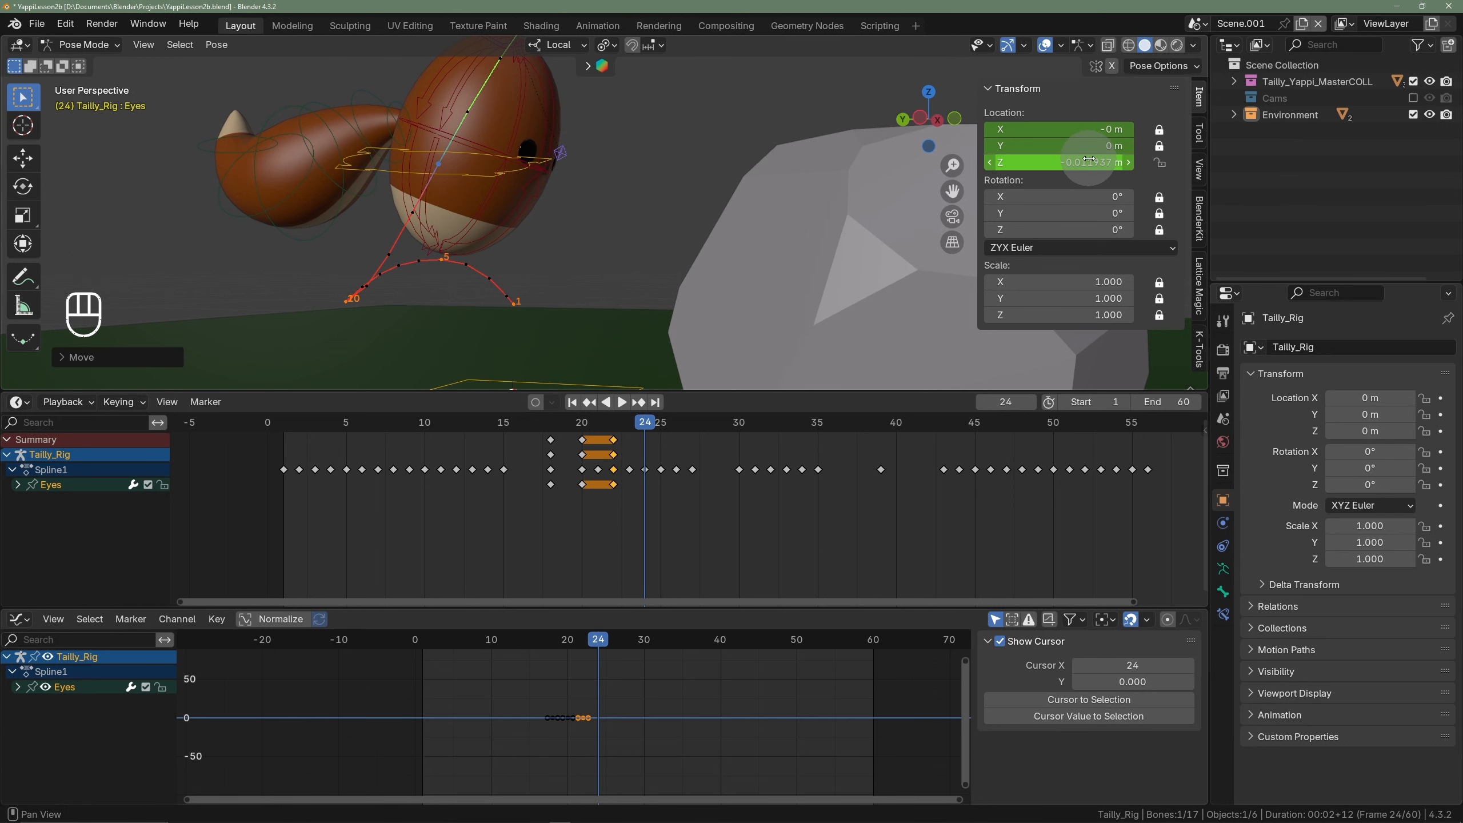
- Play the jump from frame 16 to review the eye blink at takeoff, stopping around frame 40
drag(561, 454, 681, 412)
scroll(651, 263, down, 2)
shift+middle_drag(652, 263, 618, 333)
click(513, 423)
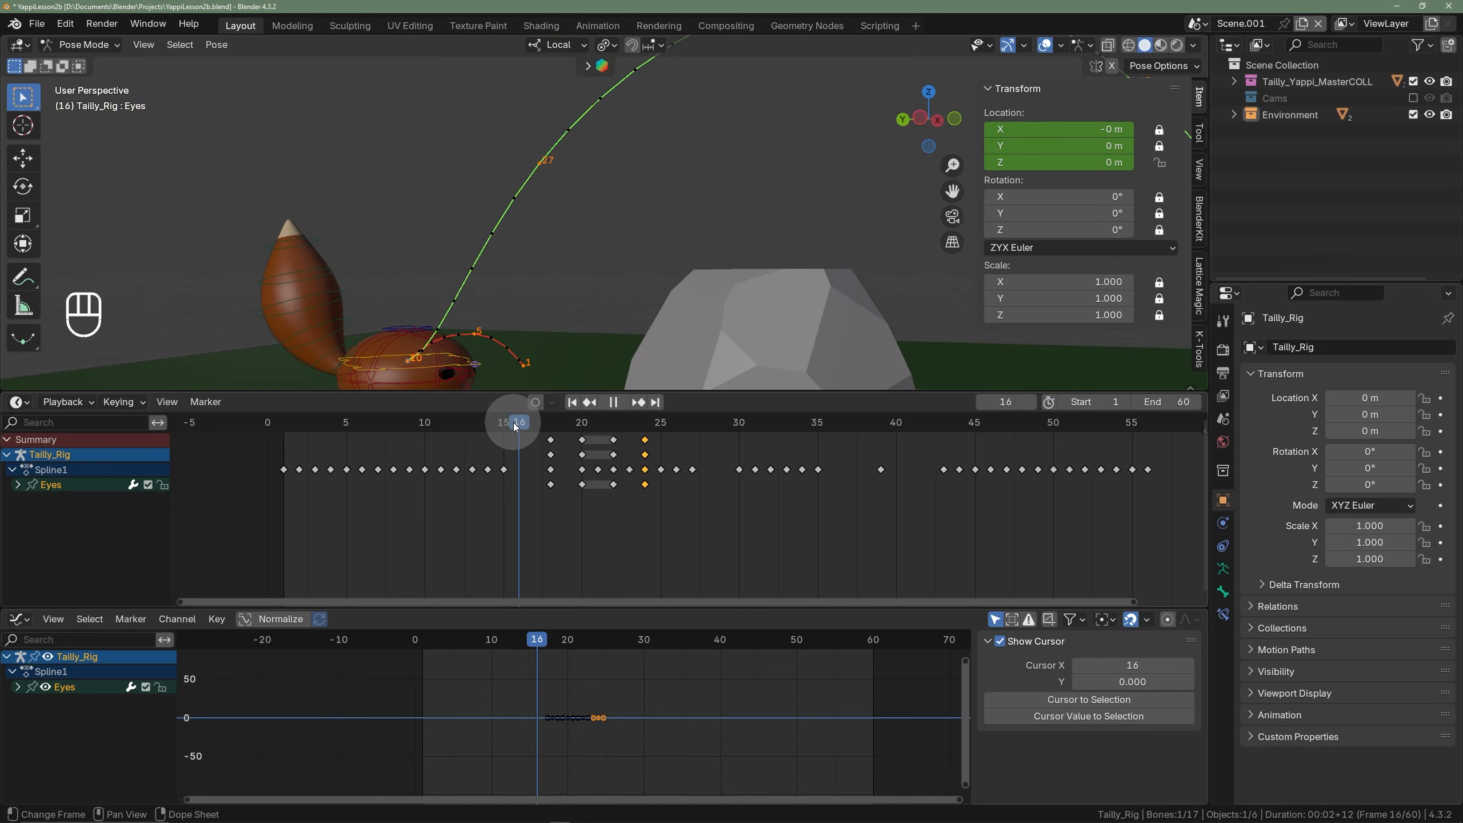
key(space)
key(space)
scroll(656, 252, down, 4)
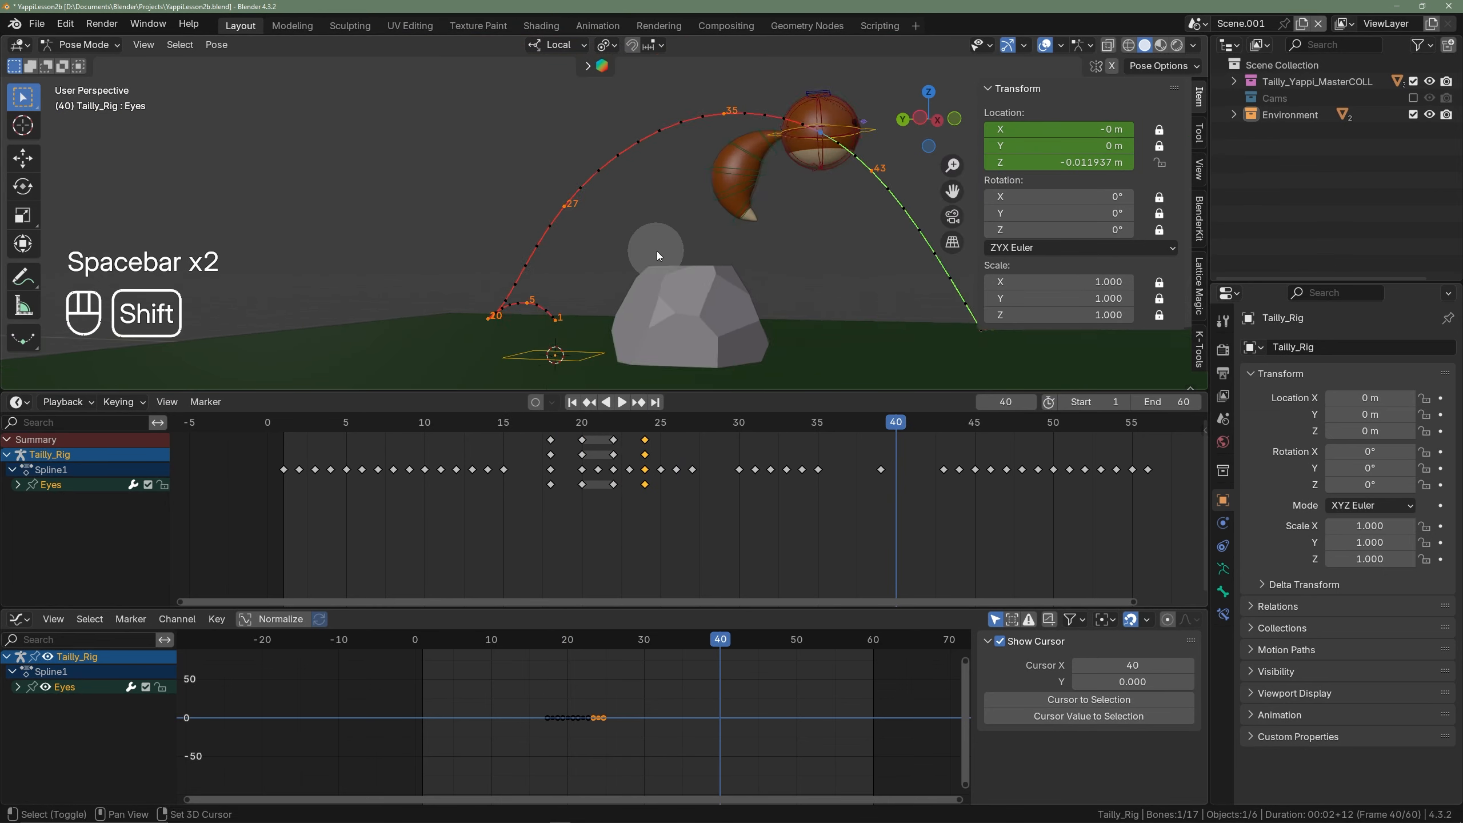
- Examine the descent and the landing squash at frames 49 and 50 up close and in side view to time the next blink
shift+middle_drag(657, 252, 484, 286)
scroll(487, 287, up, 1)
scroll(732, 467, down, 3)
scroll(823, 500, down, 2)
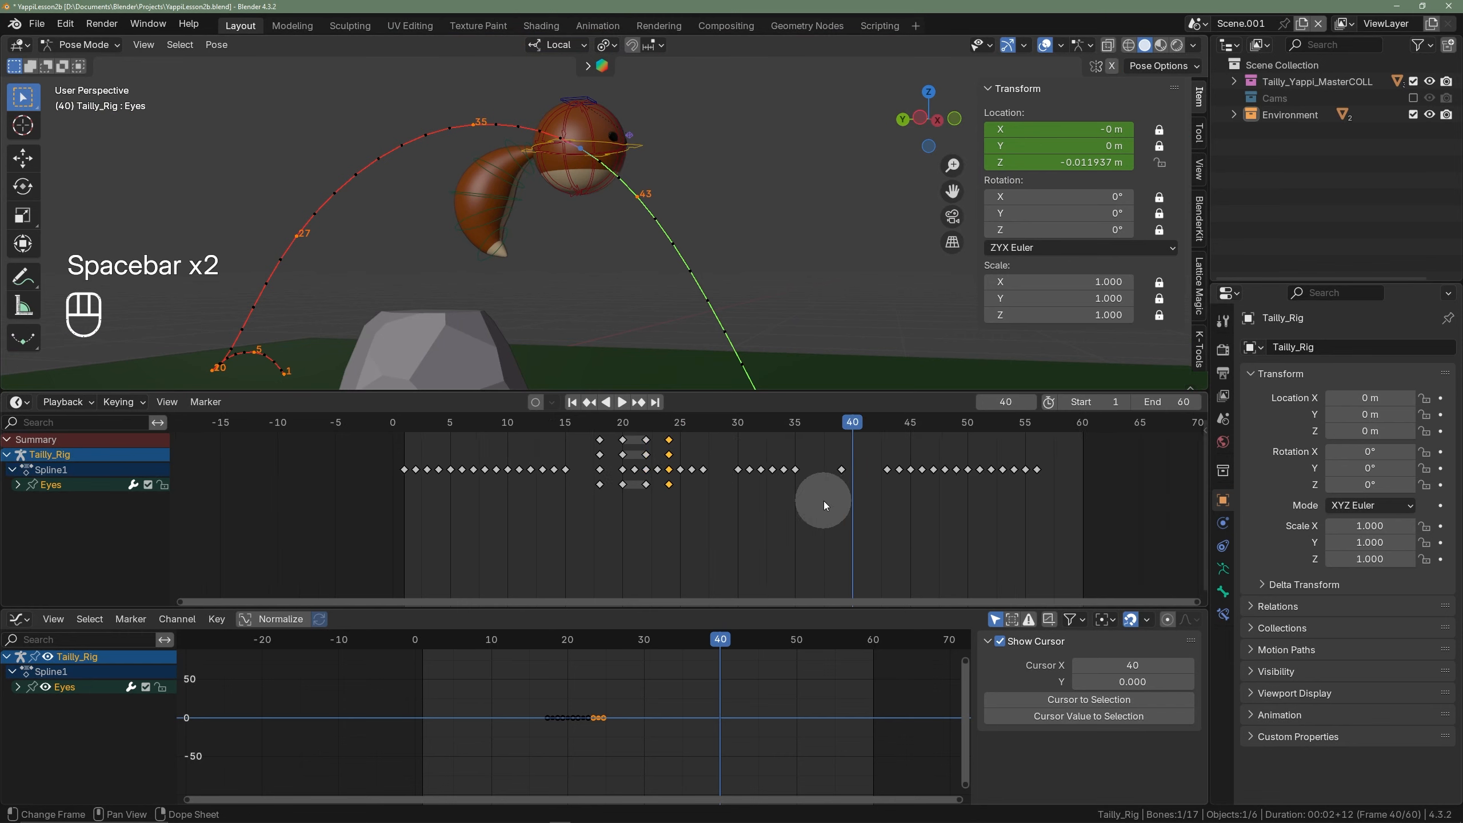
shift+middle_drag(733, 296, 635, 267)
drag(862, 432, 944, 436)
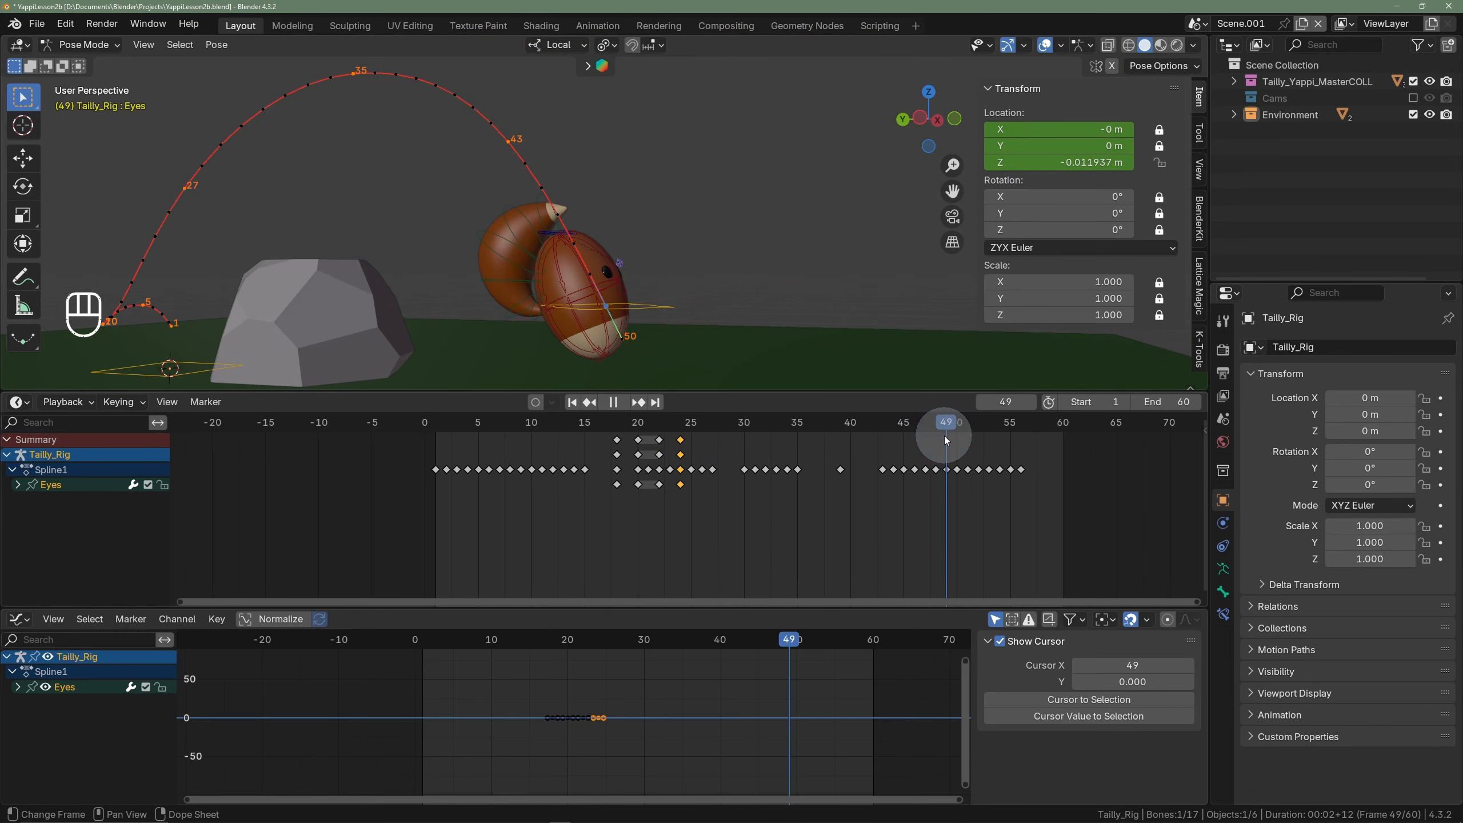
shift+middle_drag(720, 323, 644, 276)
scroll(605, 257, up, 4)
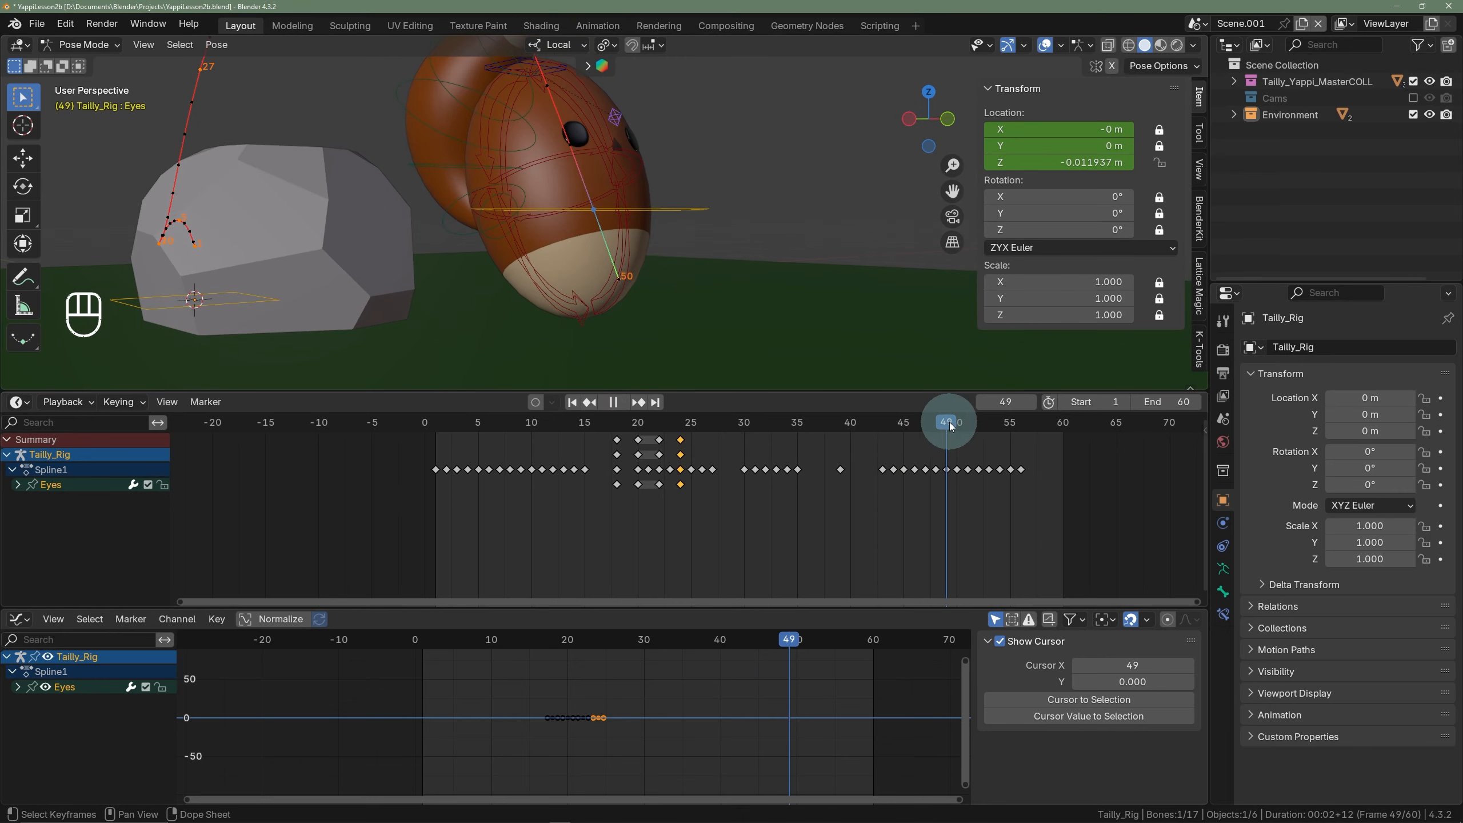
mouse_move(950, 426)
mouse_down()
mouse_move(968, 429)
mouse_move(945, 443)
mouse_up()
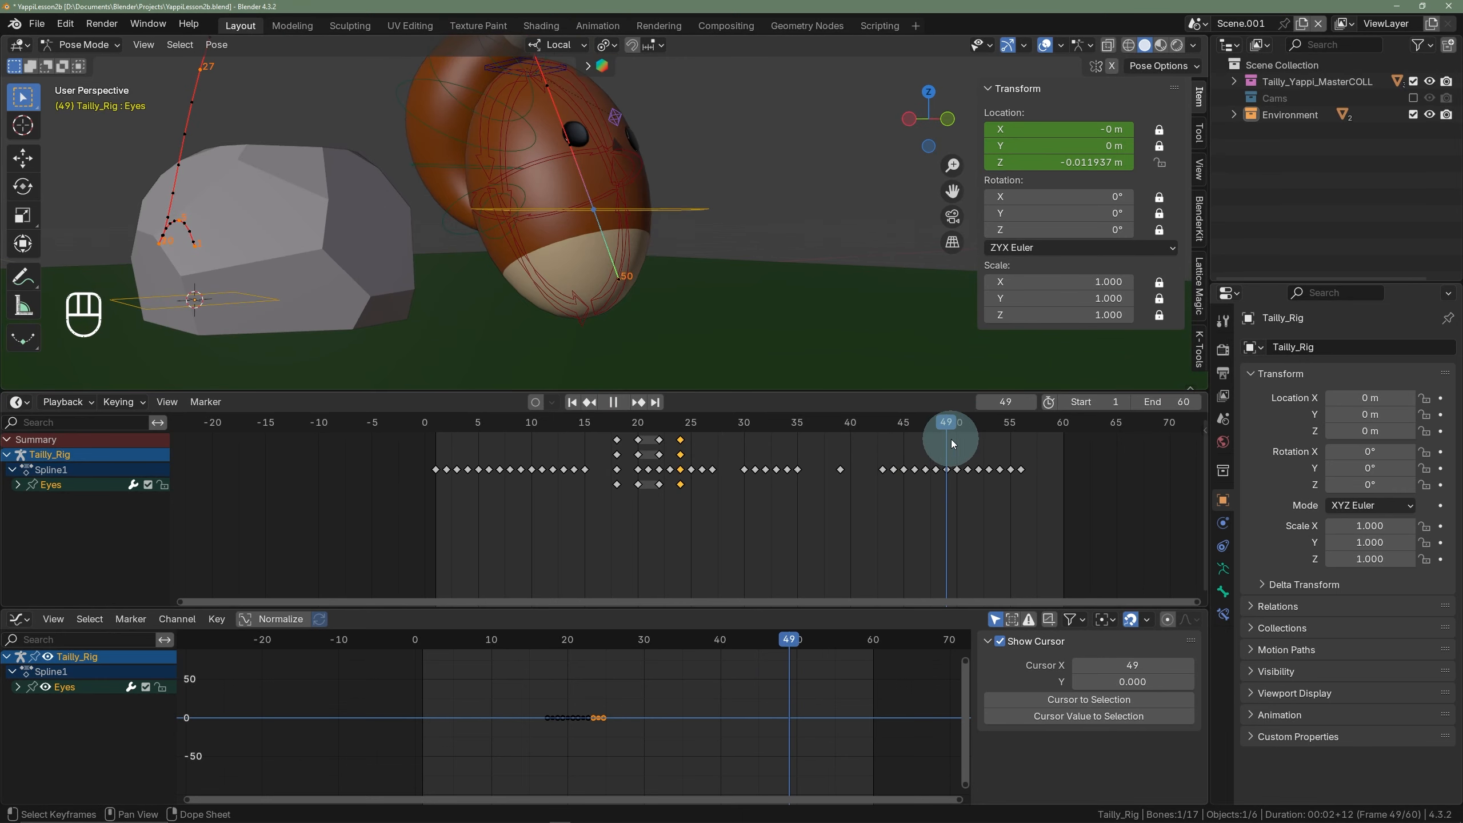
alt+middle_drag(815, 361, 821, 316)
click(961, 422)
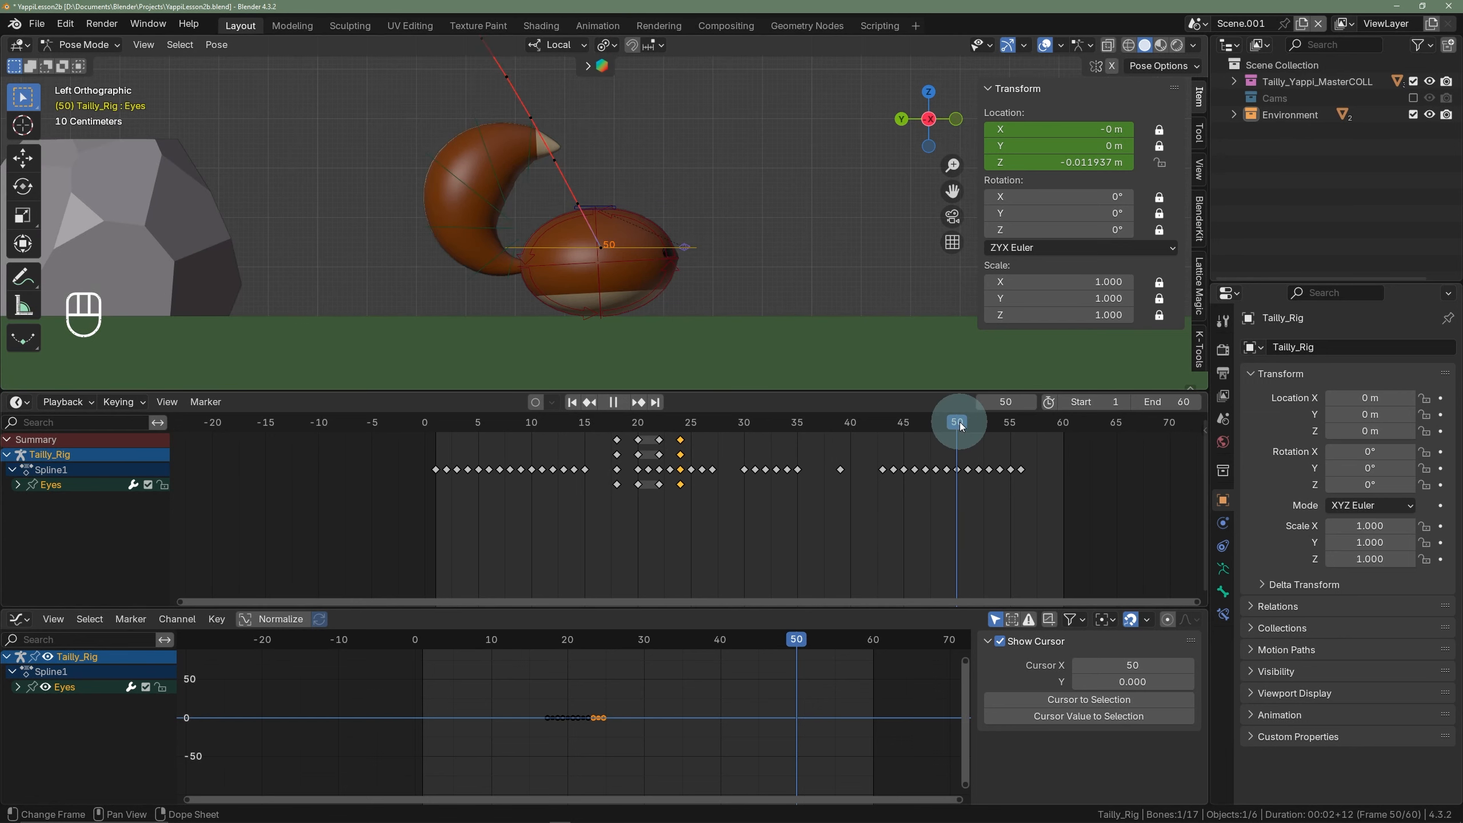
drag(961, 426, 947, 427)
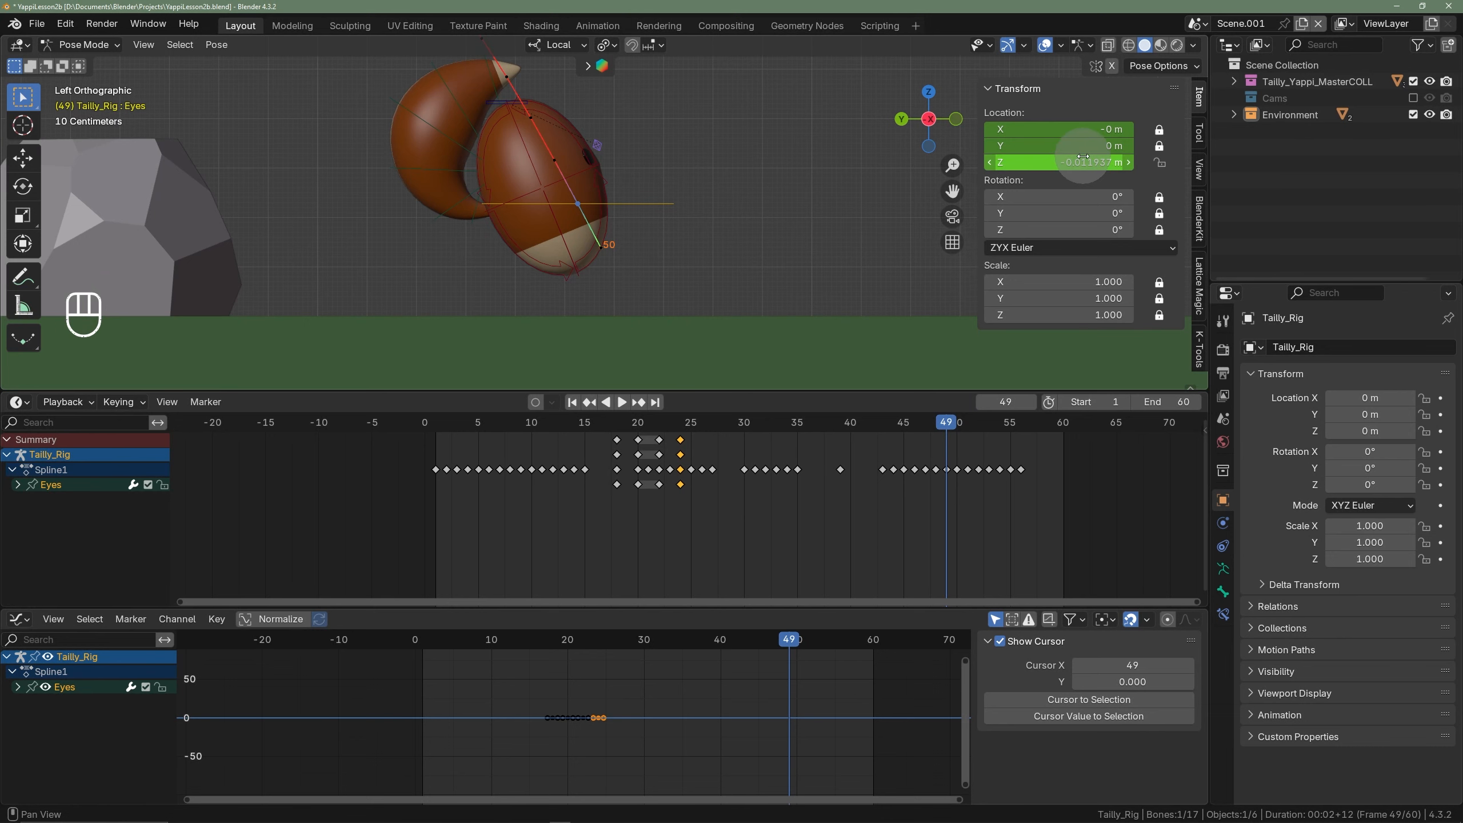
- Keyframe the Eyes bone's current location at frame 49, then shift that key back to frame 48
key(i)
click(947, 470)
scroll(944, 436, up, 5)
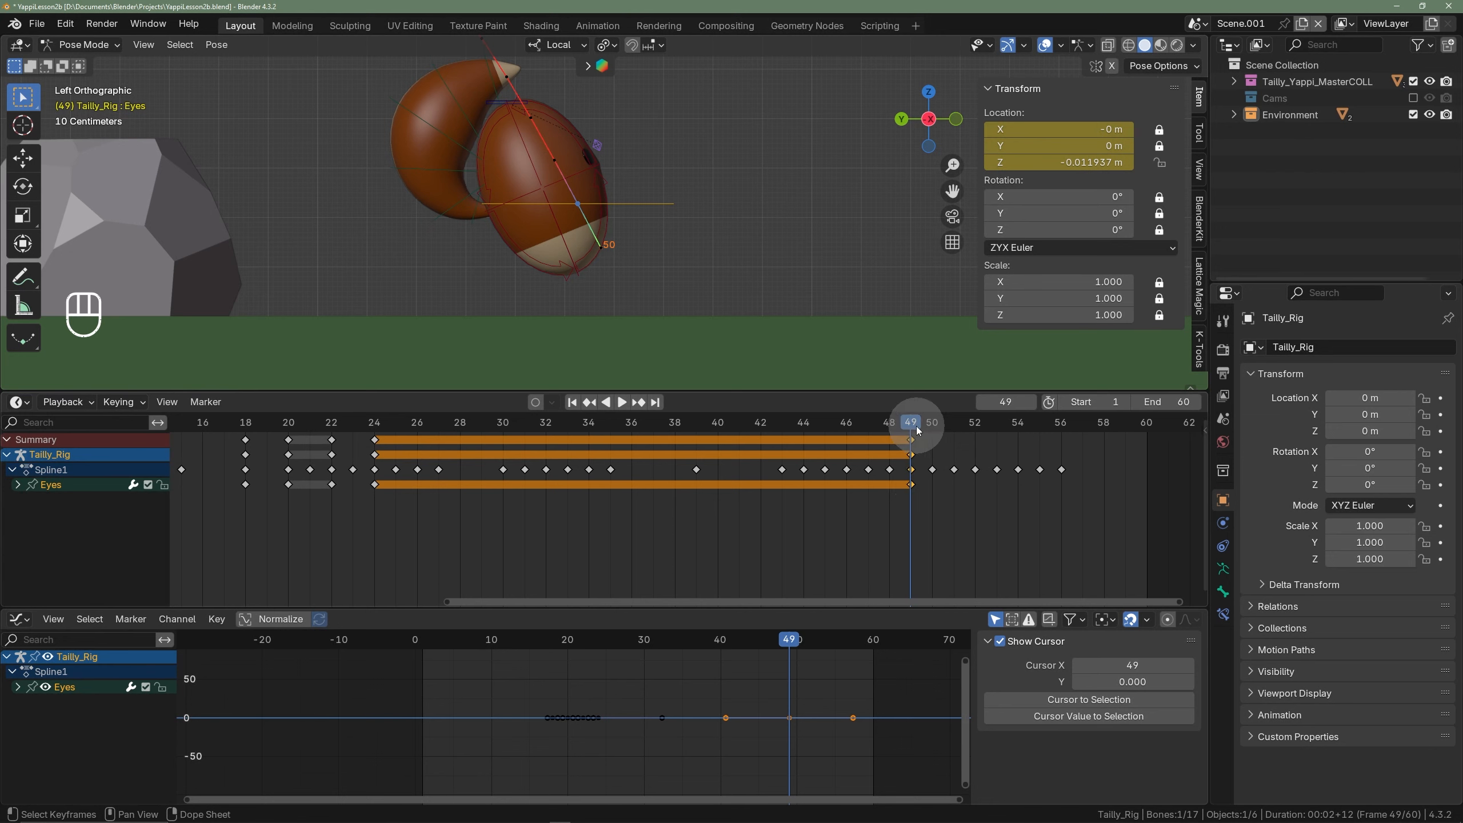
drag(916, 425, 928, 423)
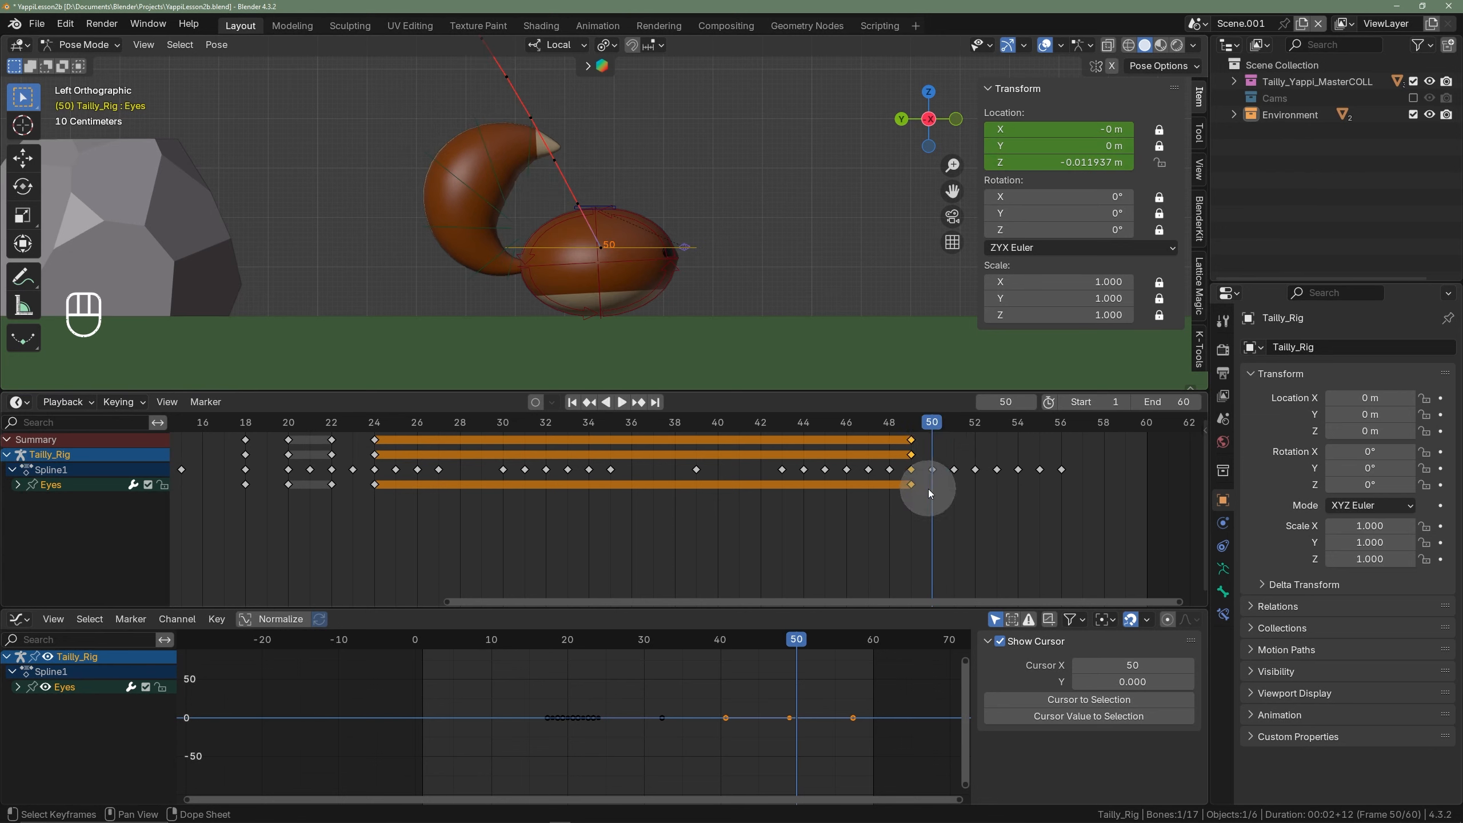
key(g)
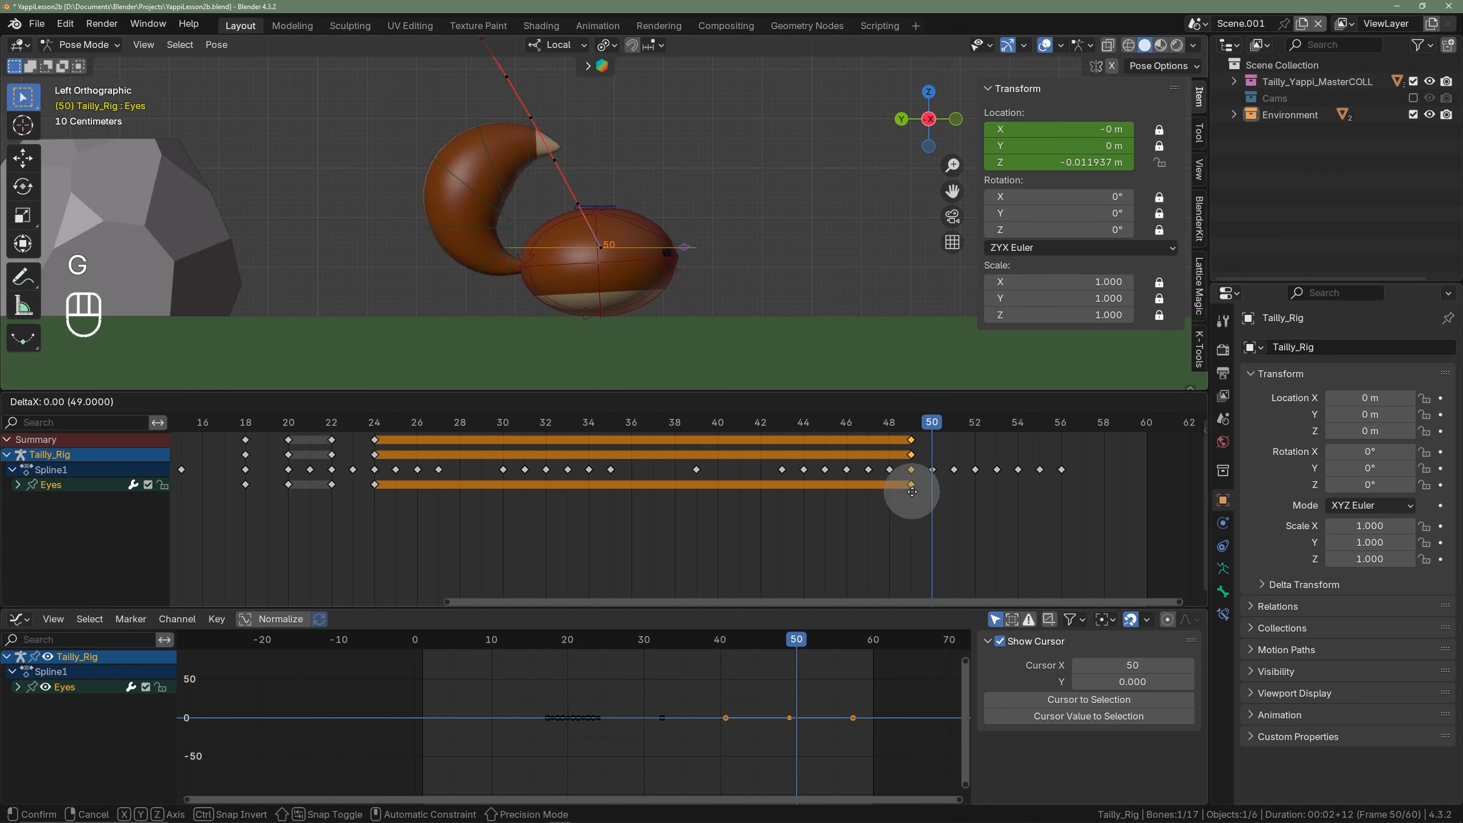
click(906, 497)
- At frame 50, lower the Eyes bone to a Z location of about -0.053 m and keyframe it
drag(892, 425, 932, 426)
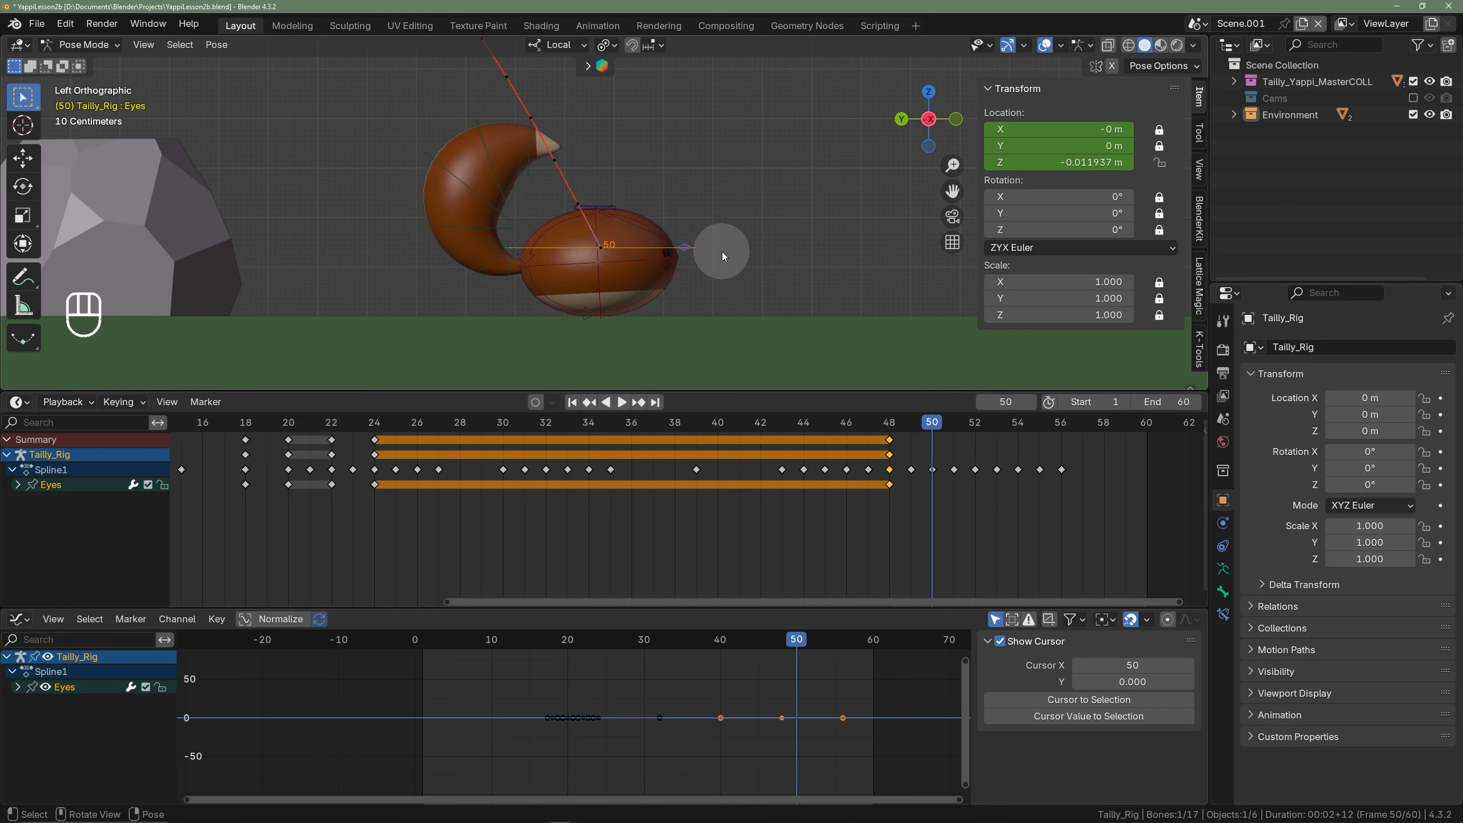
mouse_move(723, 252)
middle_down()
mouse_move(642, 251)
mouse_move(748, 265)
middle_up()
key(g)
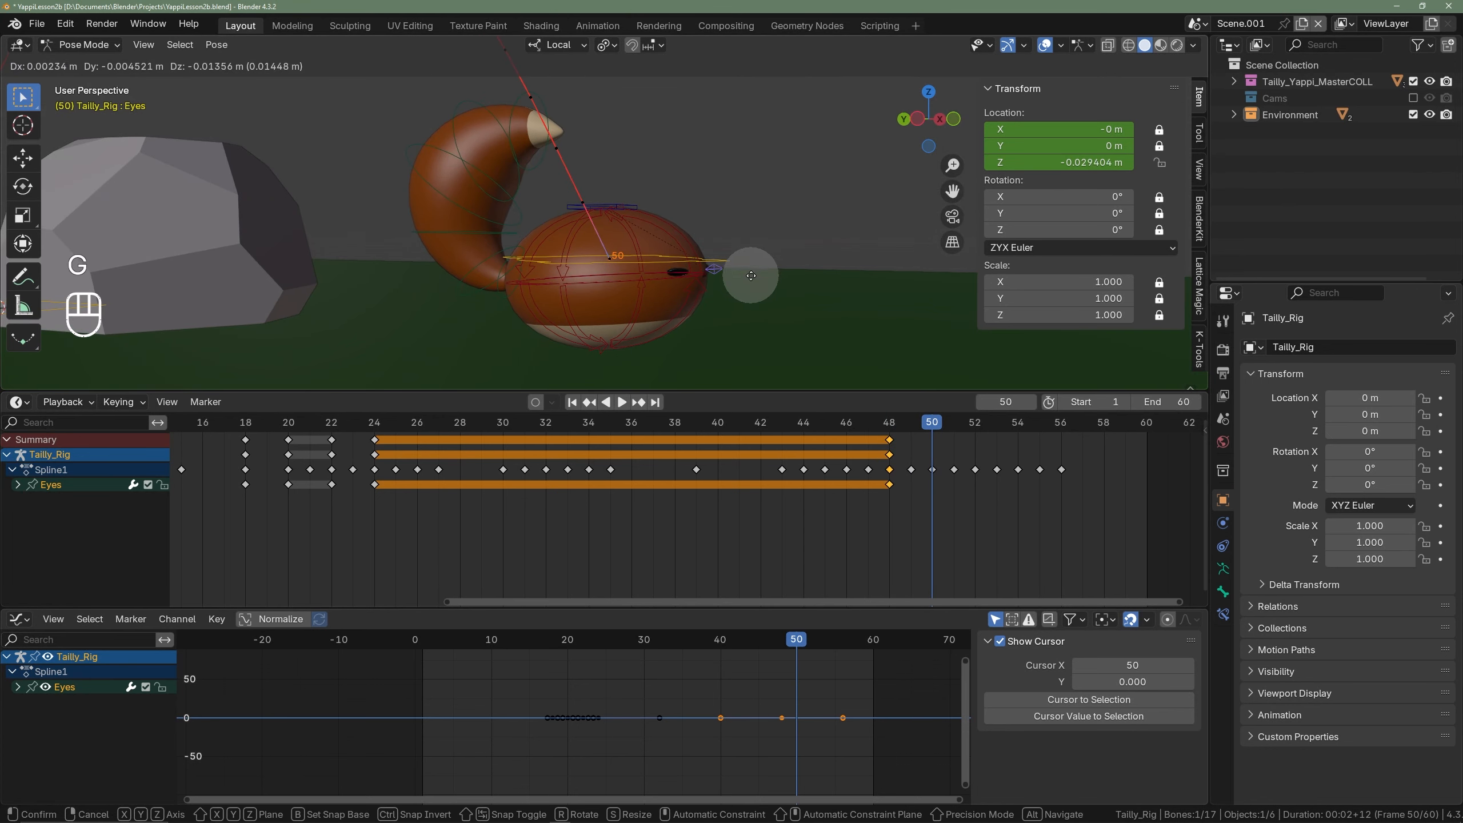
click(748, 284)
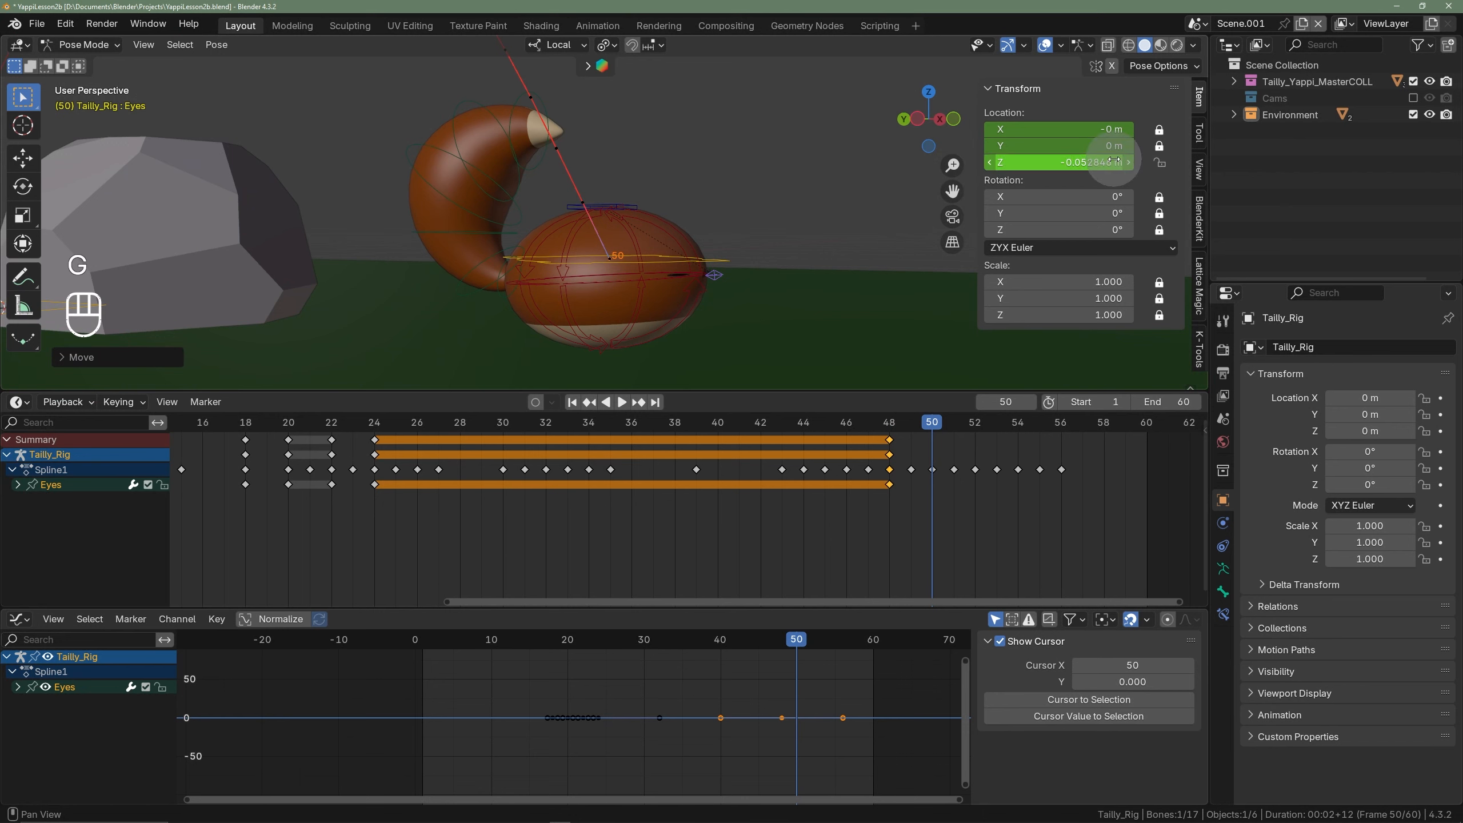
key(i)
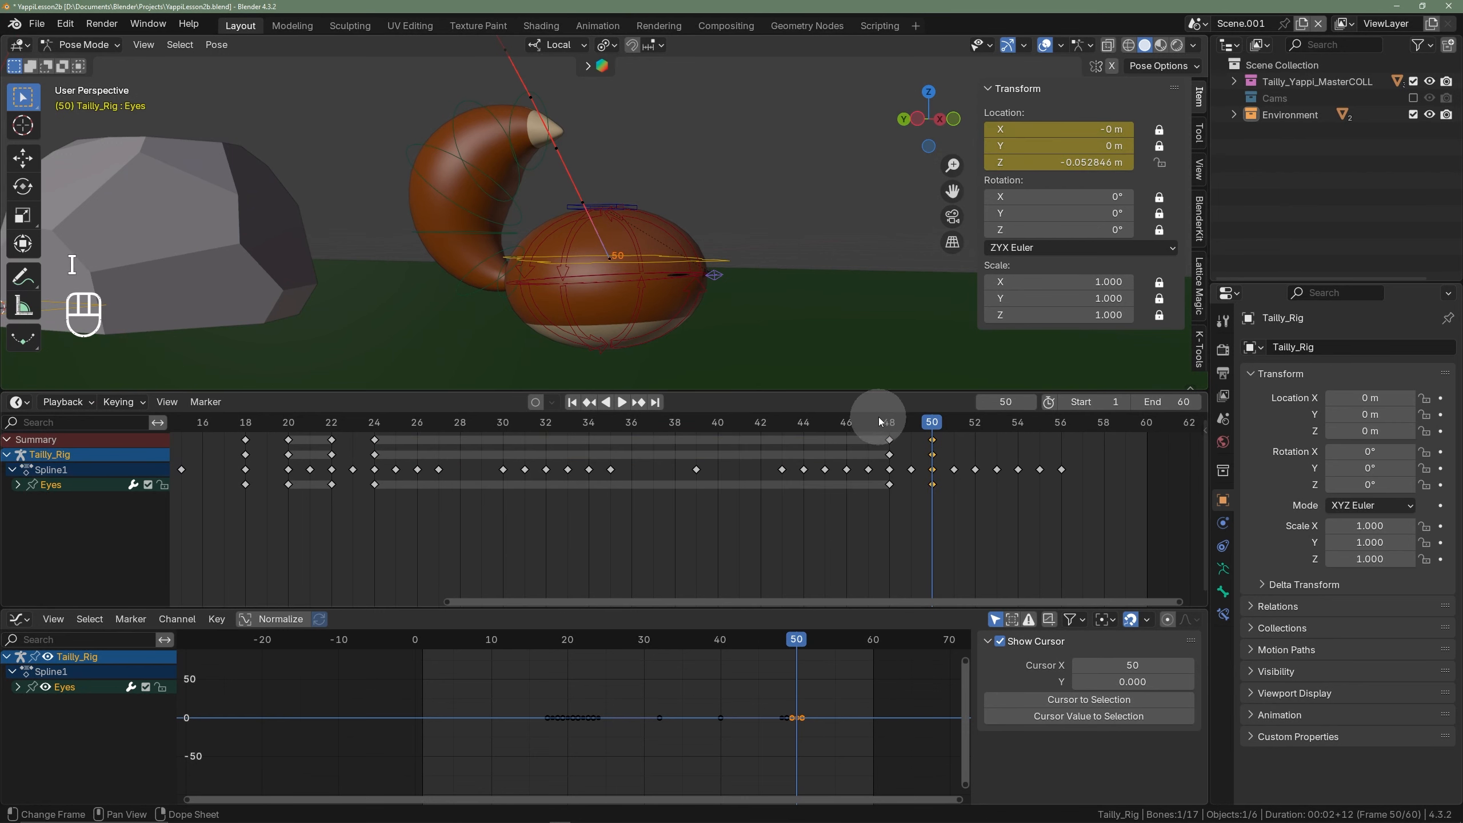
- Play back the landing, then copy the Eyes keyframe from frame 50 to frame 52
key(space)
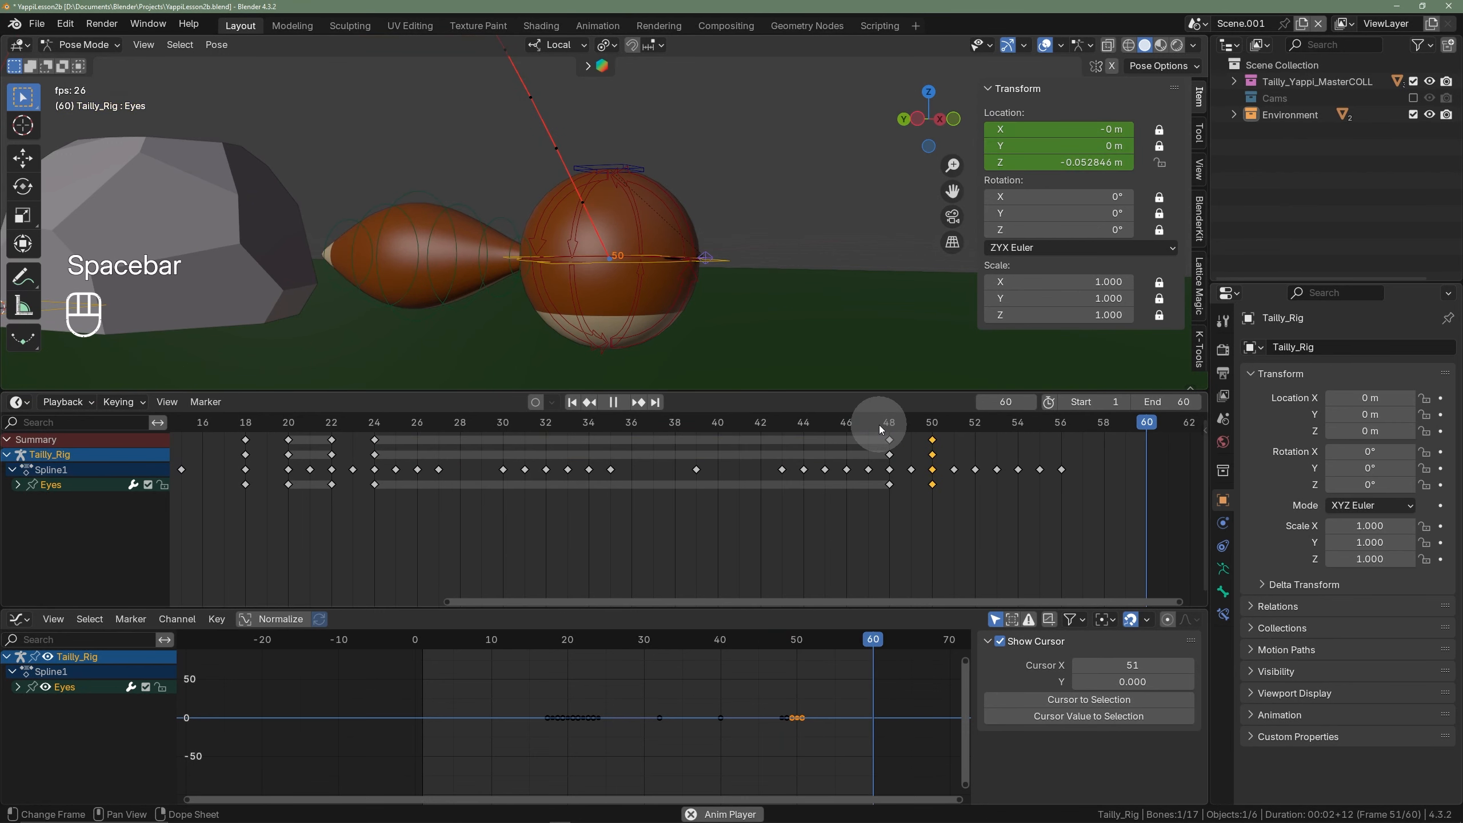
key(space)
drag(944, 424, 970, 424)
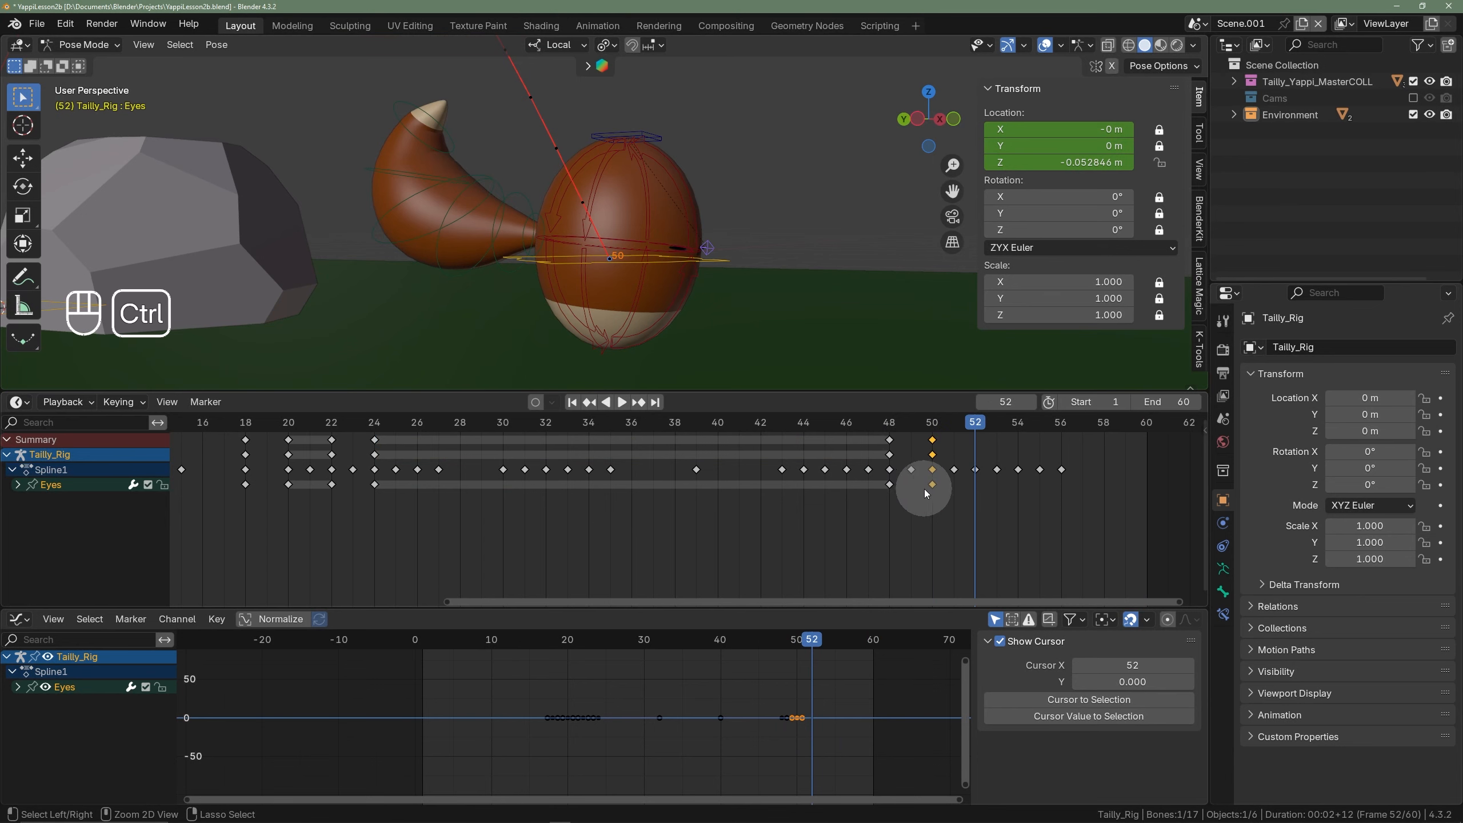
key(ctrl+c)
key(ctrl+v)
drag(874, 428, 1029, 428)
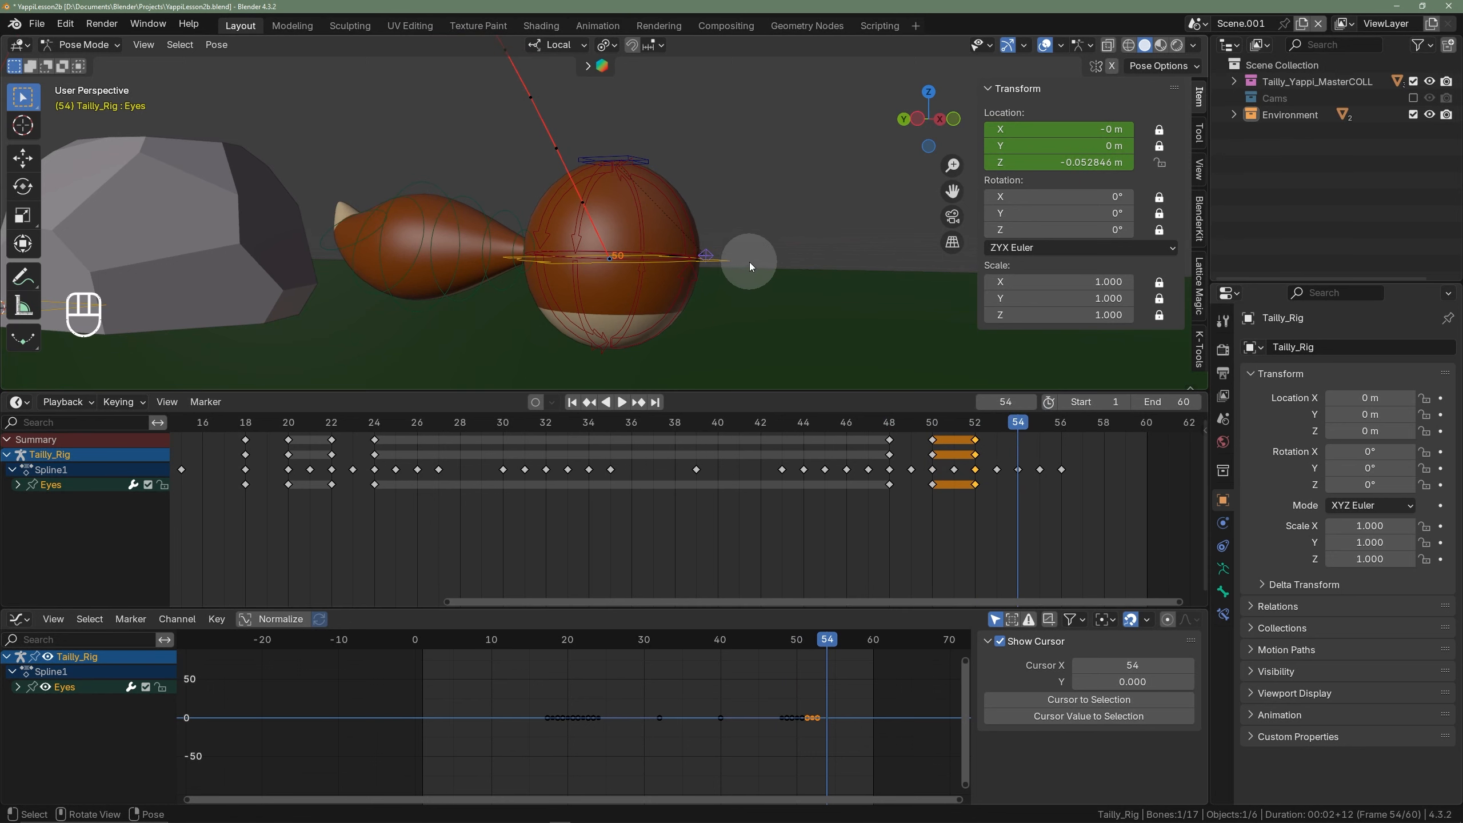
key(g)
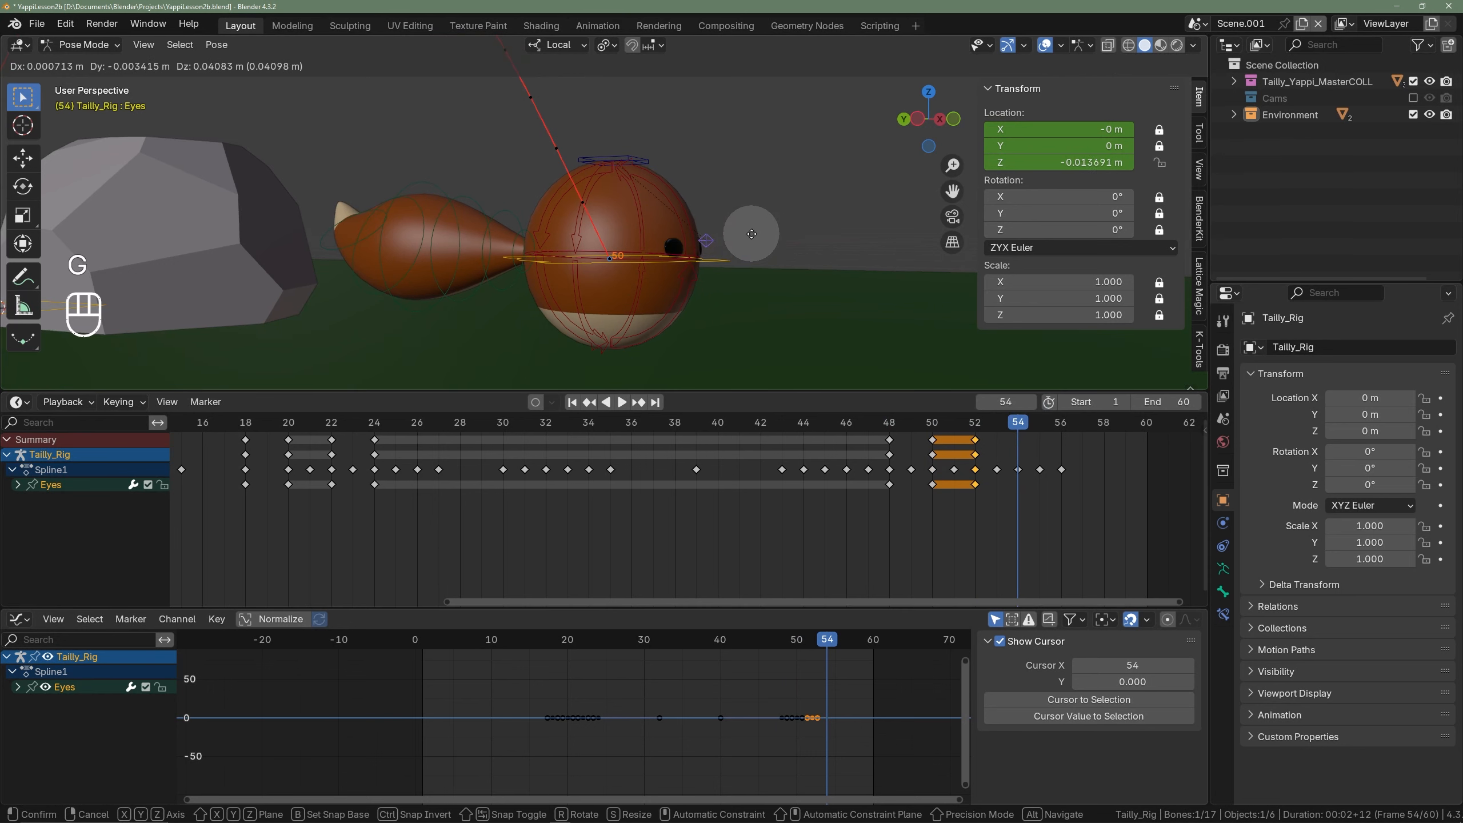
right_click(752, 233)
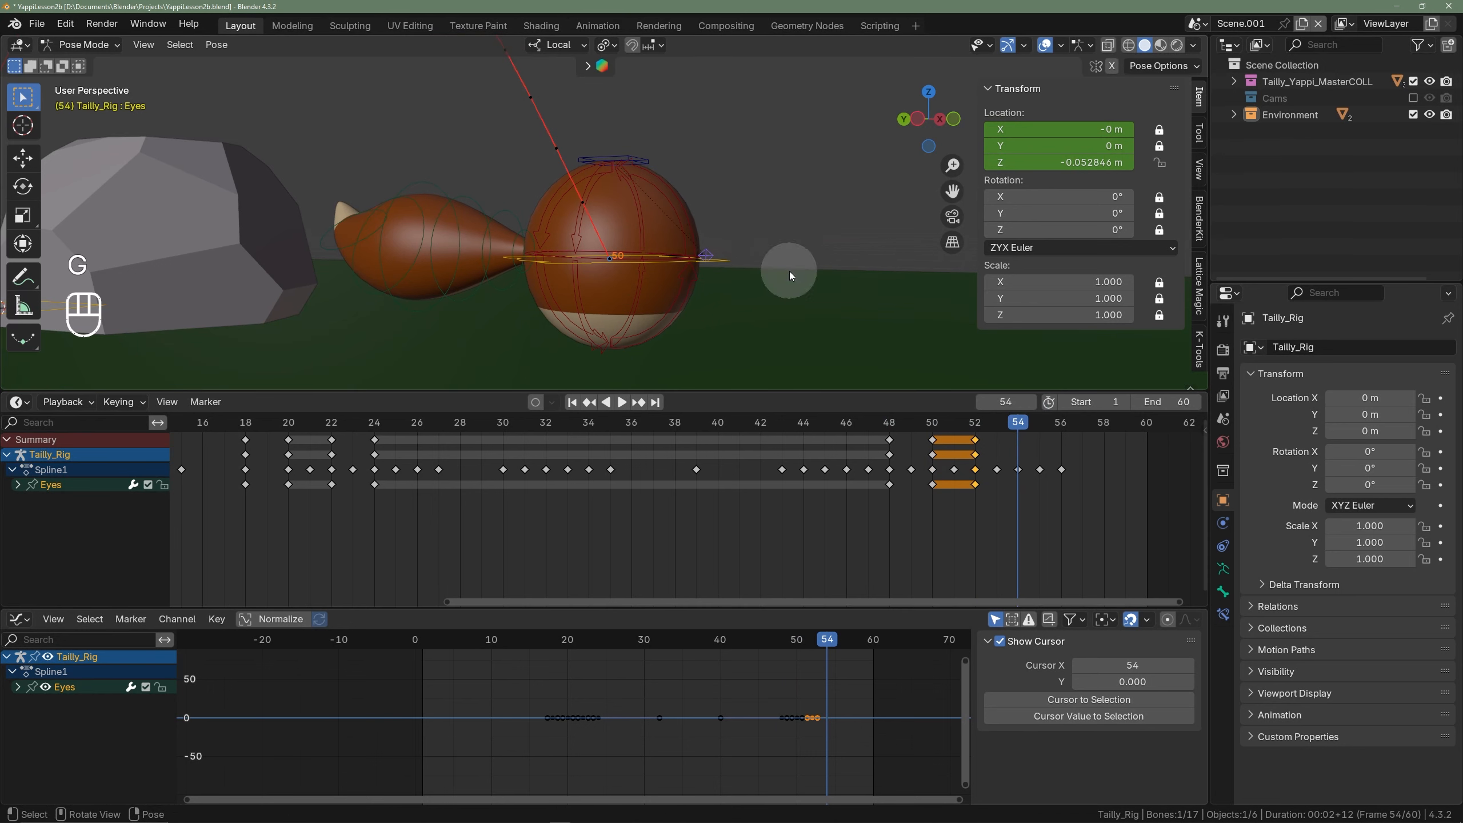
- Copy the Eyes bone's keyframe from frame 48 to frame 54 to reopen the eyes after the landing blink
ctrl+click(880, 481)
key(ctrl+c)
key(ctrl+v)
- Play back the landing from frame 47 a few times to check the timing of the second blink
click(865, 417)
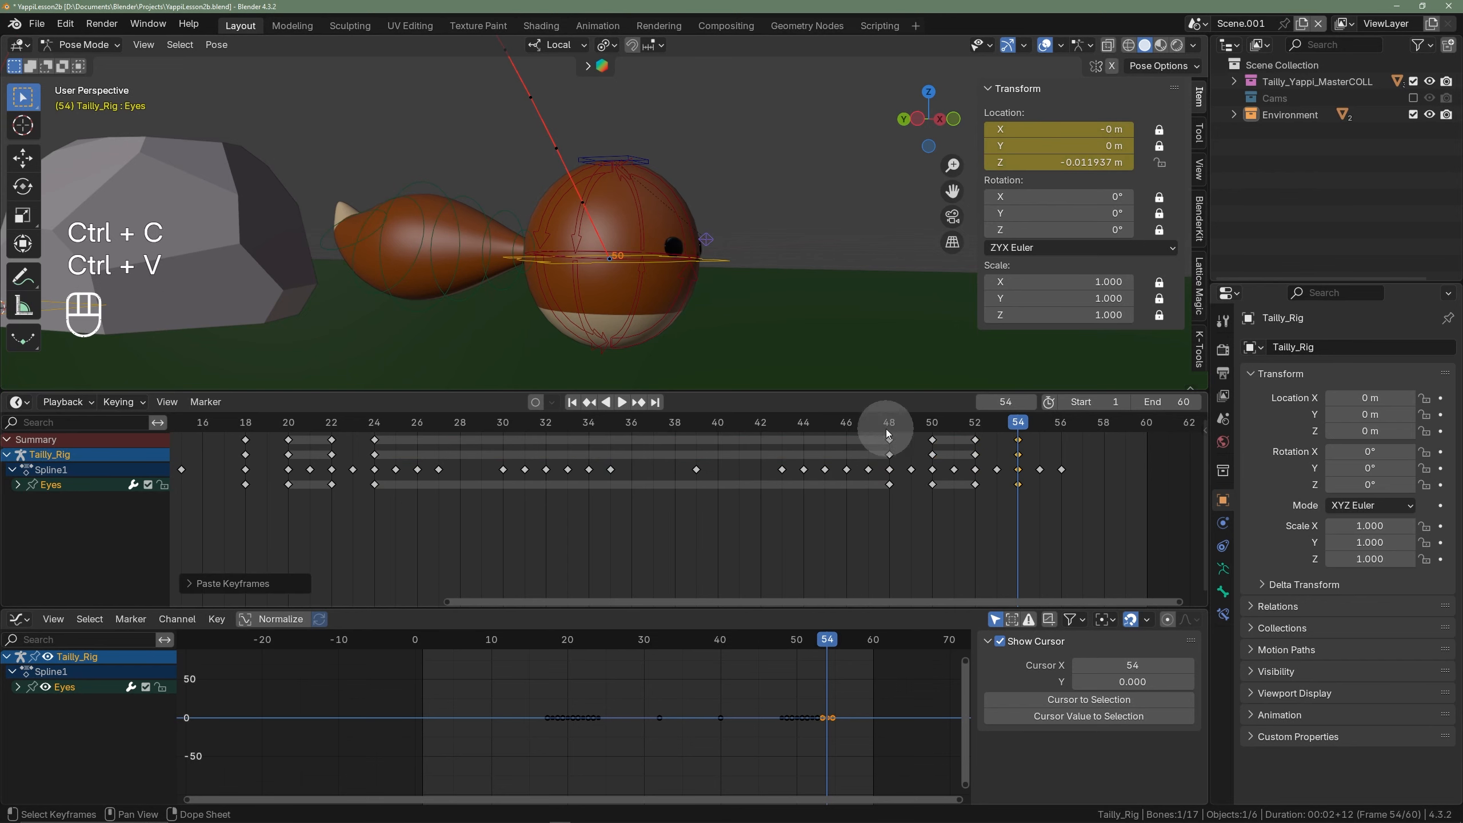
key(space)
key(space)
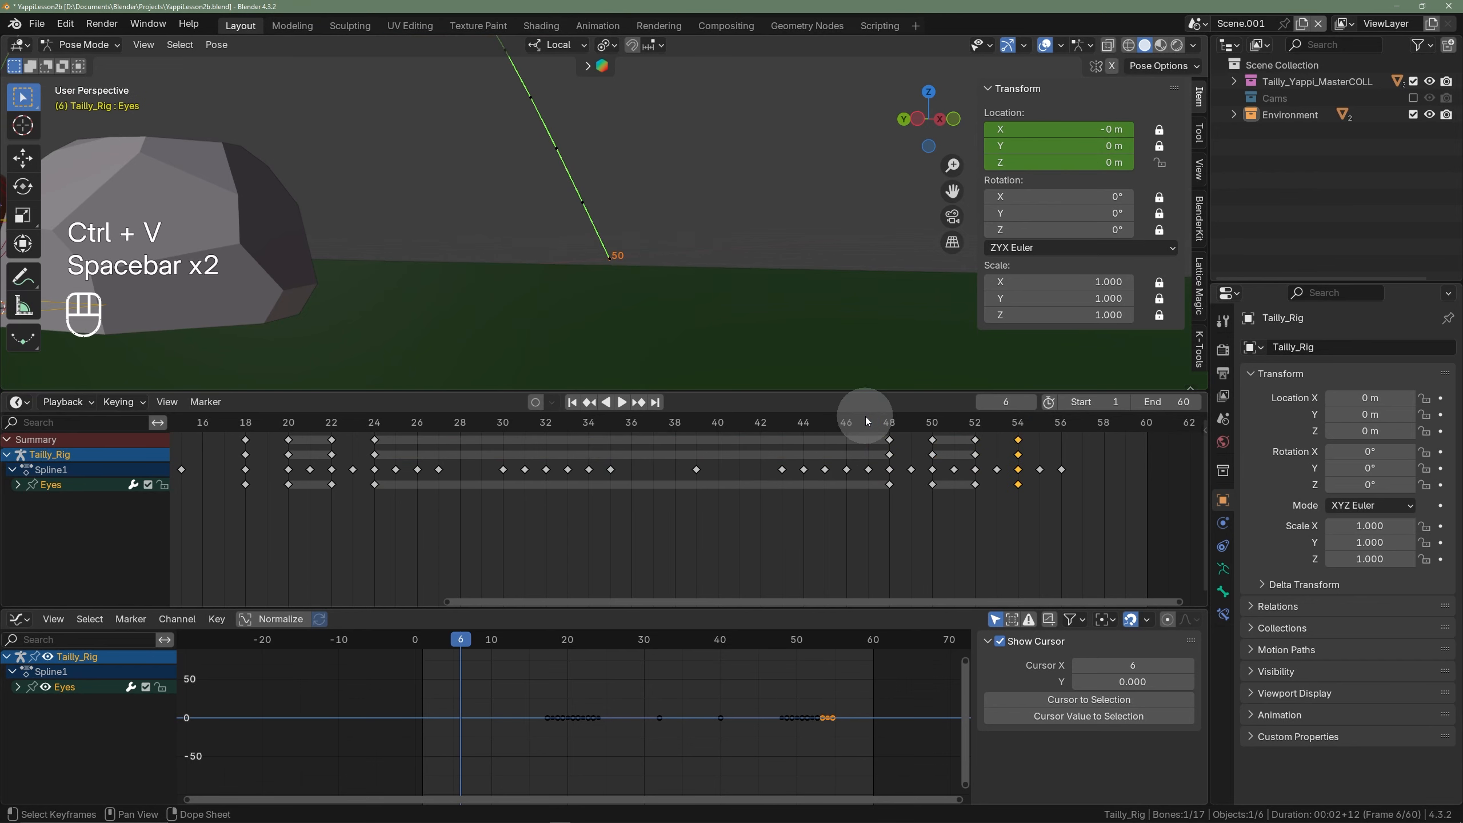
key(space)
key(space)
key(space)
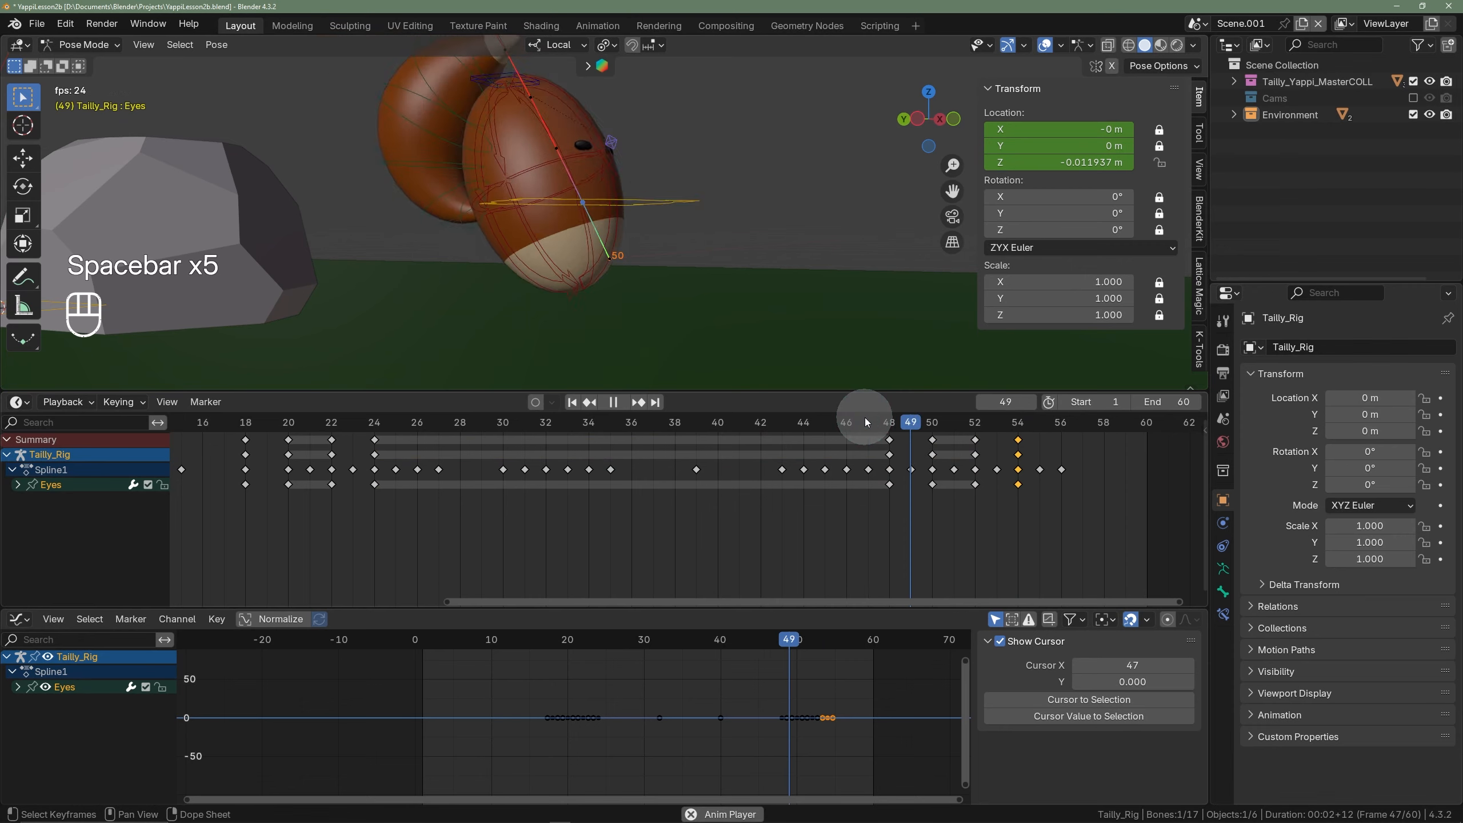
key(space)
- Play the whole jump from frame 1 with the full motion arc and all keyframes in view
scroll(778, 242, down, 4)
shift+middle_drag(662, 251, 656, 285)
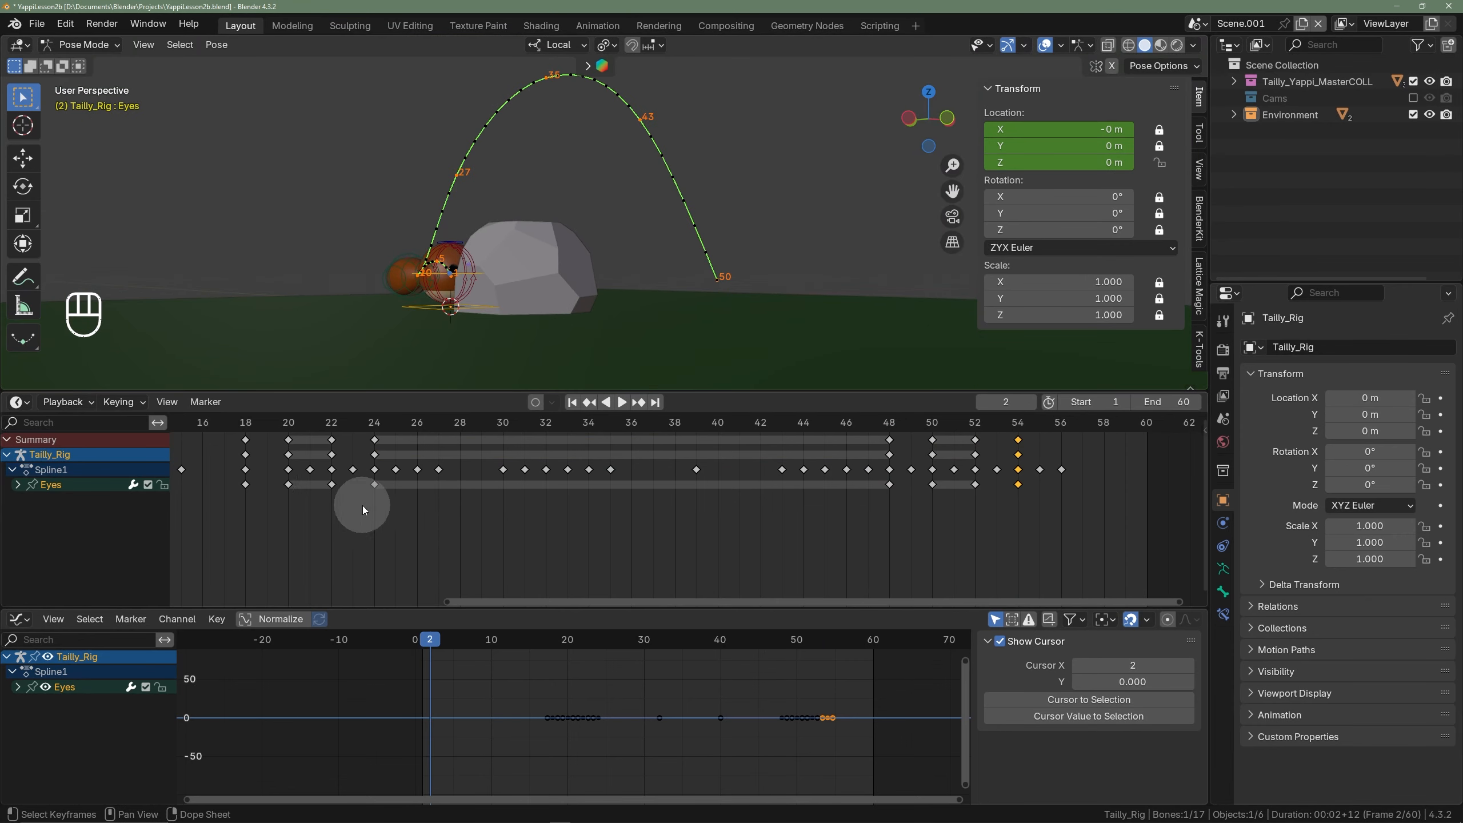
scroll(366, 511, down, 5)
middle_drag(322, 512, 548, 493)
scroll(544, 491, down, 4)
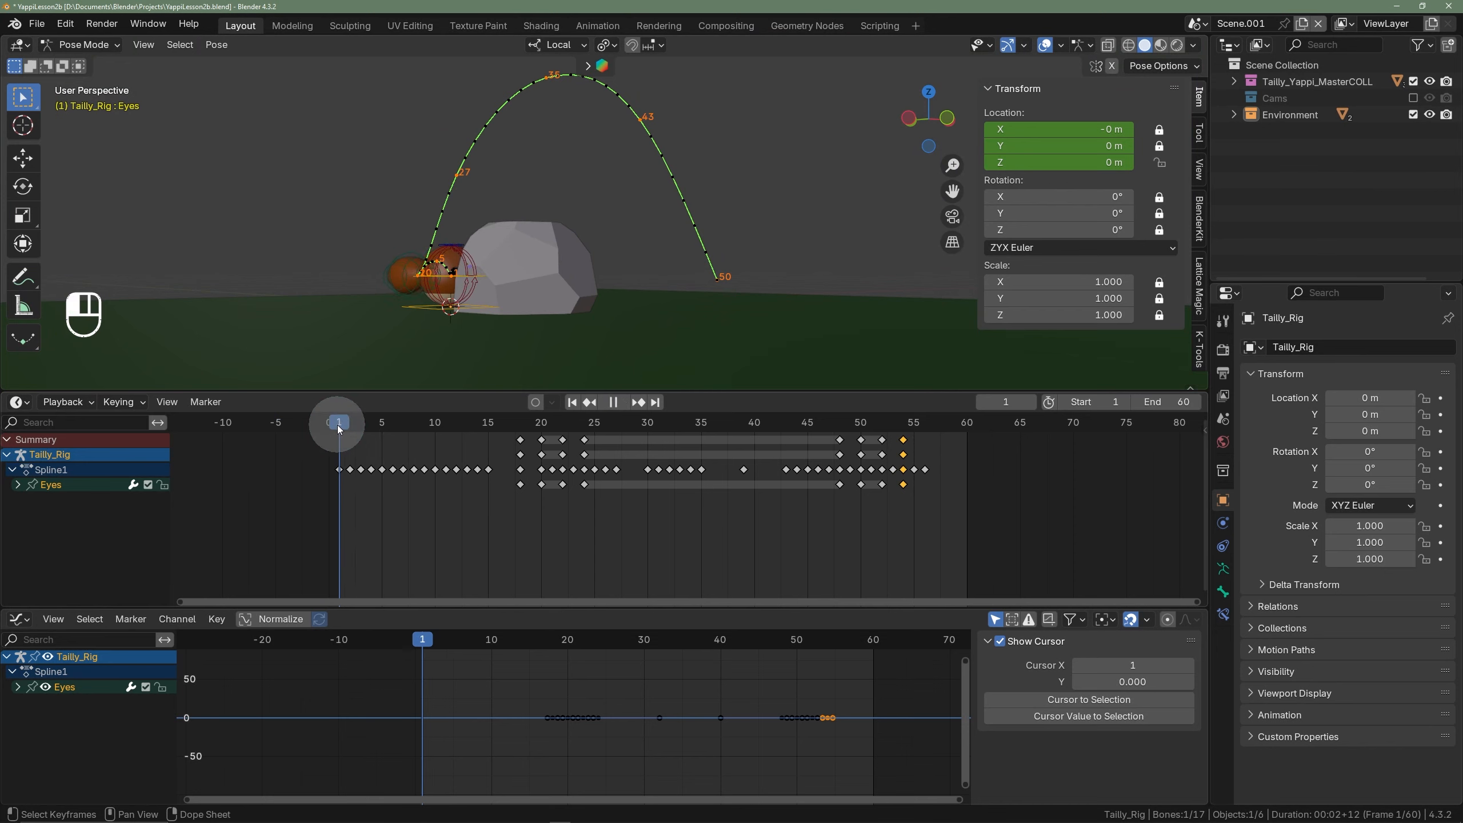
key(space)
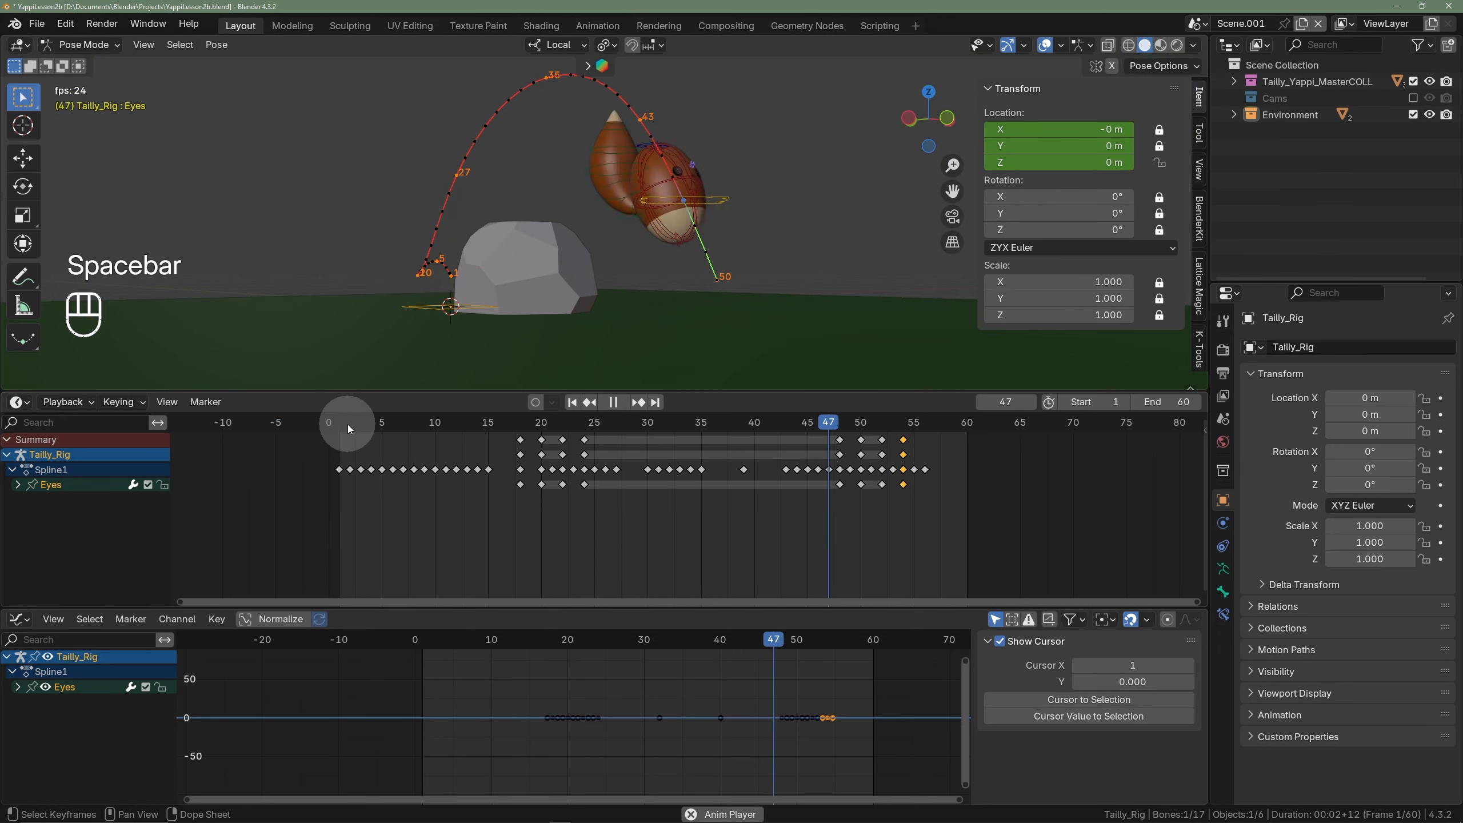
- Hide the viewport overlays and view the playing jump from a more frontal angle
mouse_move(629, 269)
middle_down()
mouse_move(548, 267)
mouse_move(645, 281)
middle_up()
click(1046, 45)
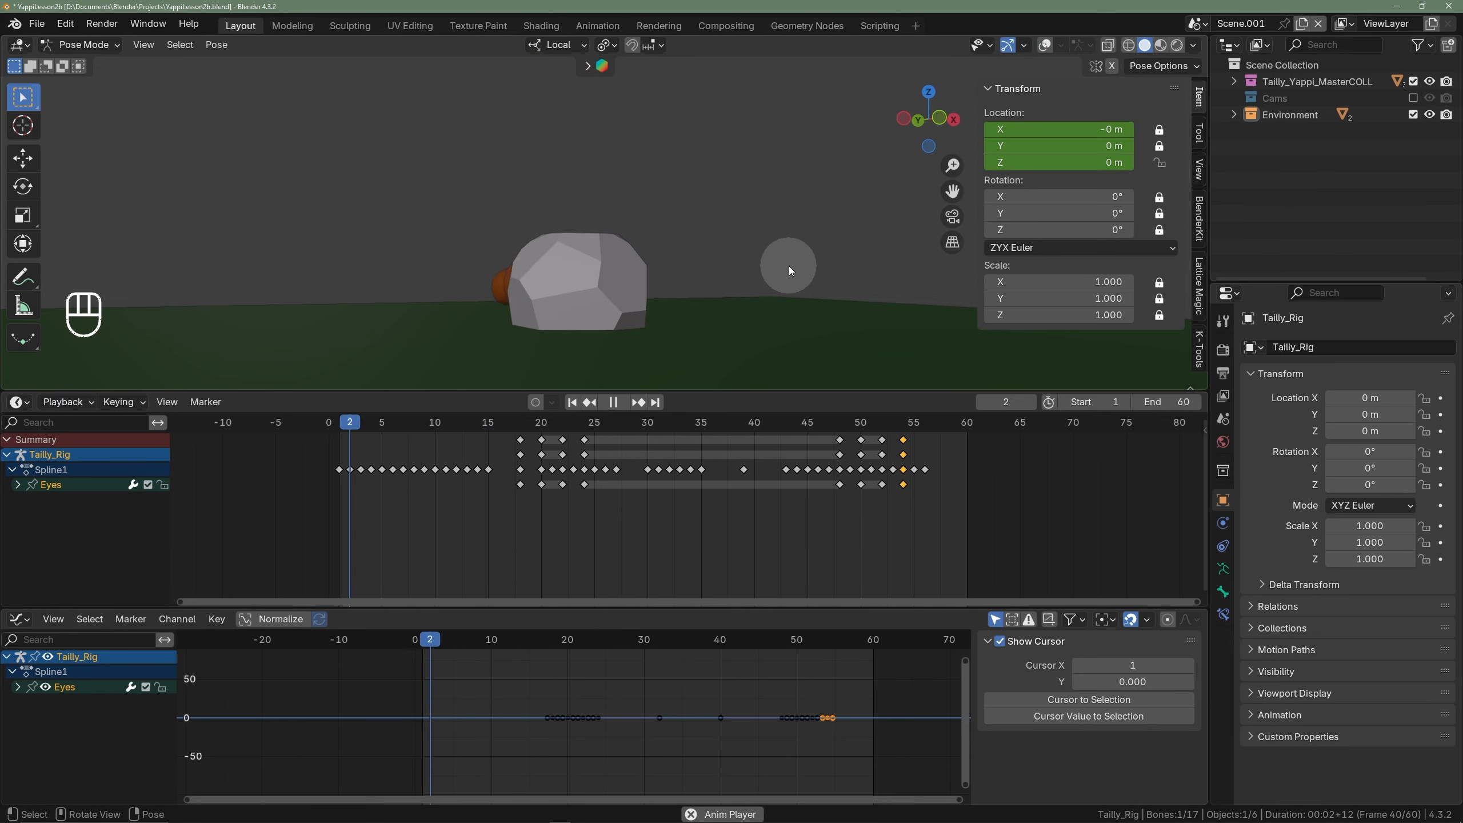
shift+middle_drag(788, 265, 761, 277)
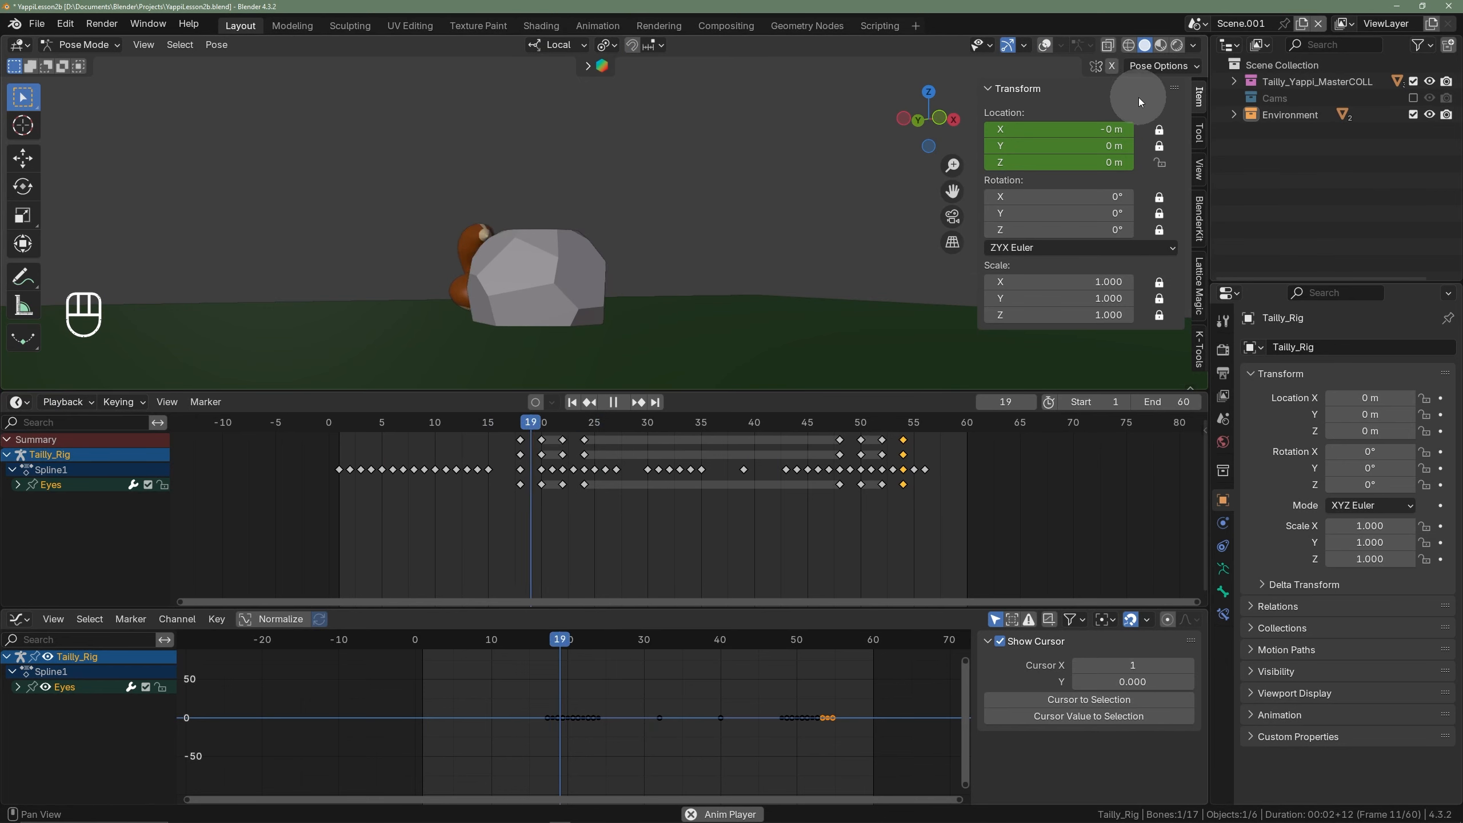
- Switch the viewport background to a custom colour and set it to bright cyan, #28D6E5
click(1192, 45)
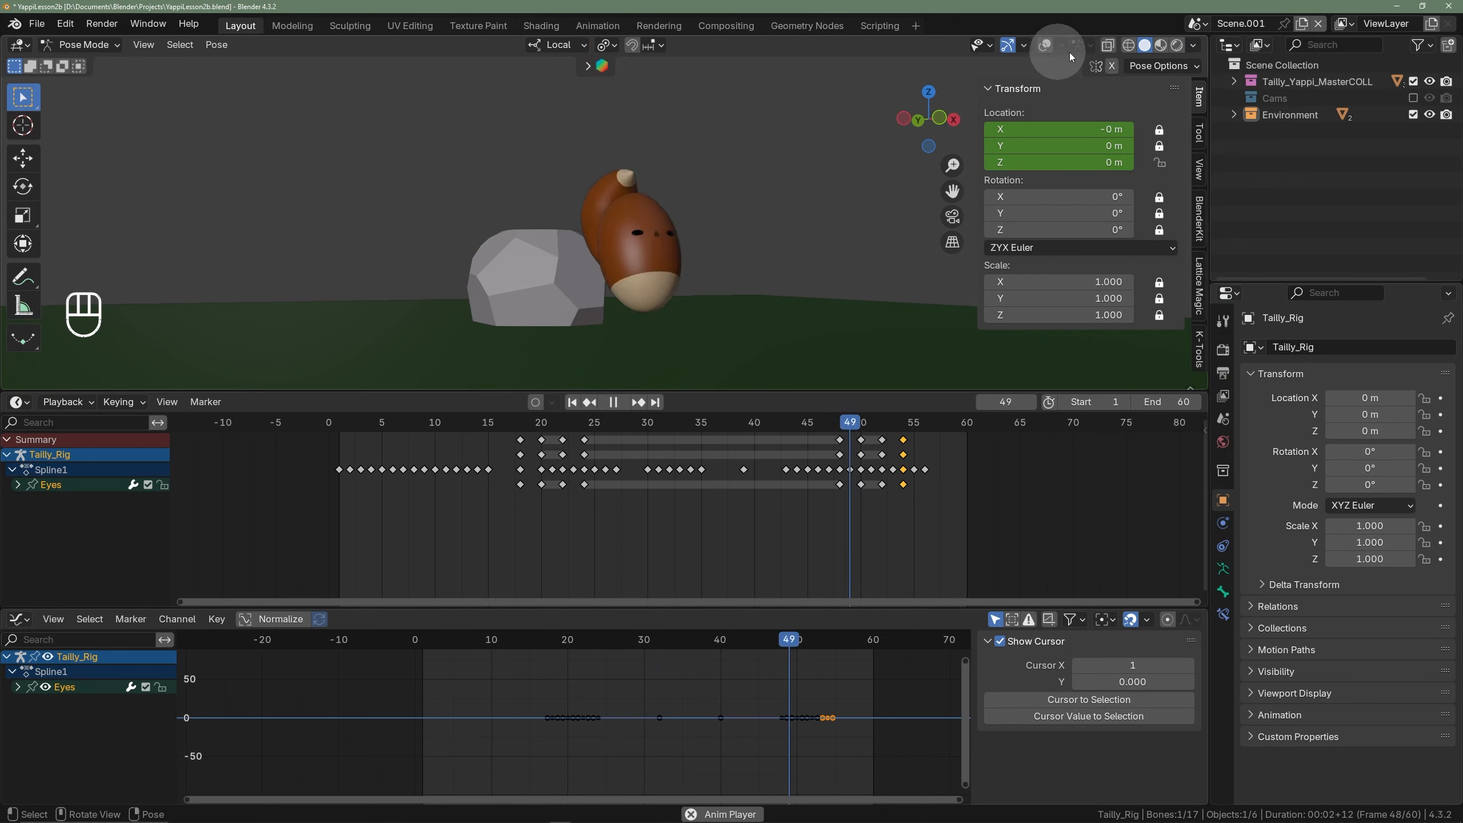
click(1192, 45)
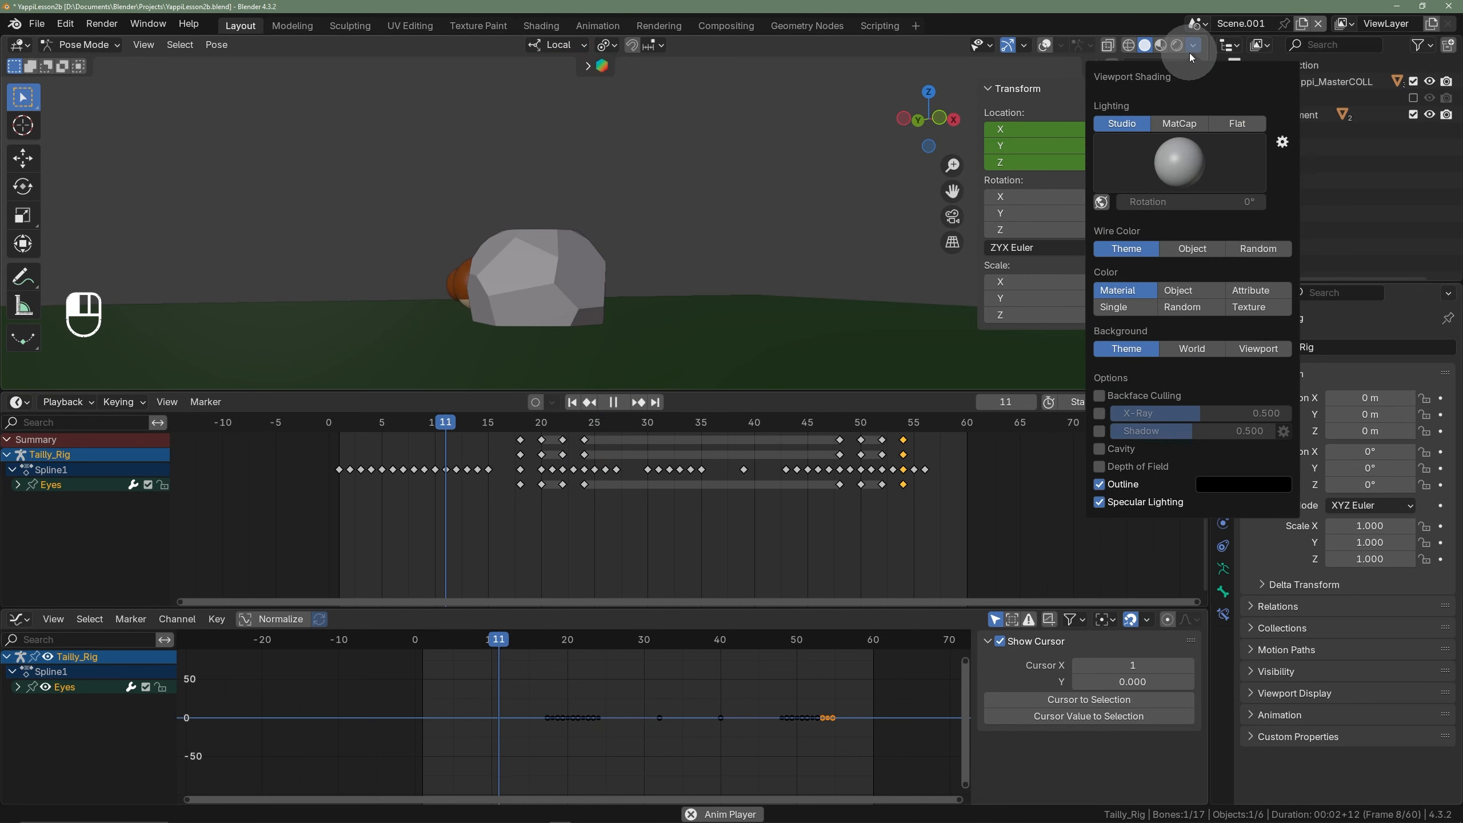
click(1250, 350)
click(1177, 366)
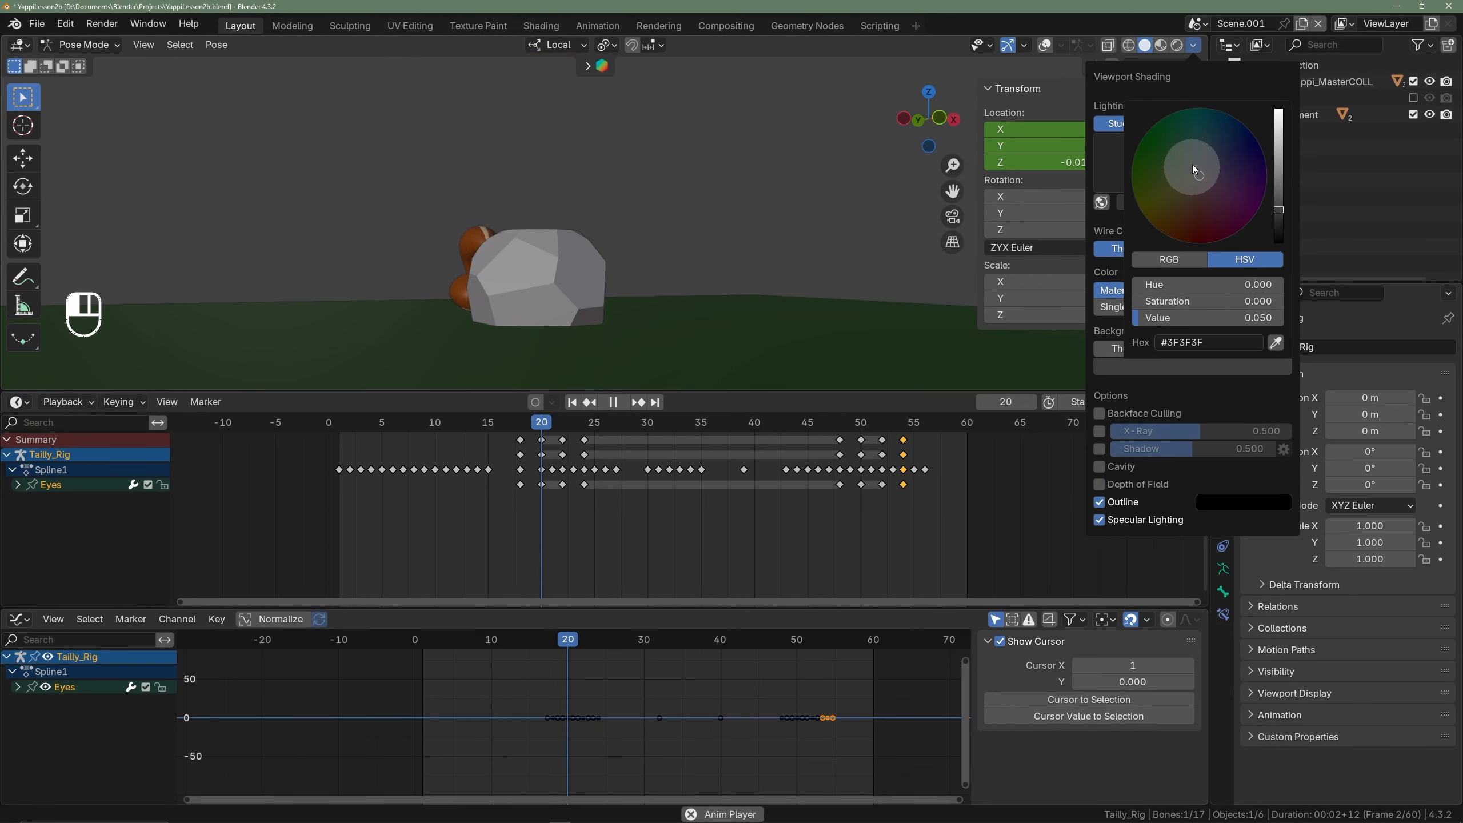
click(1205, 122)
click(1277, 120)
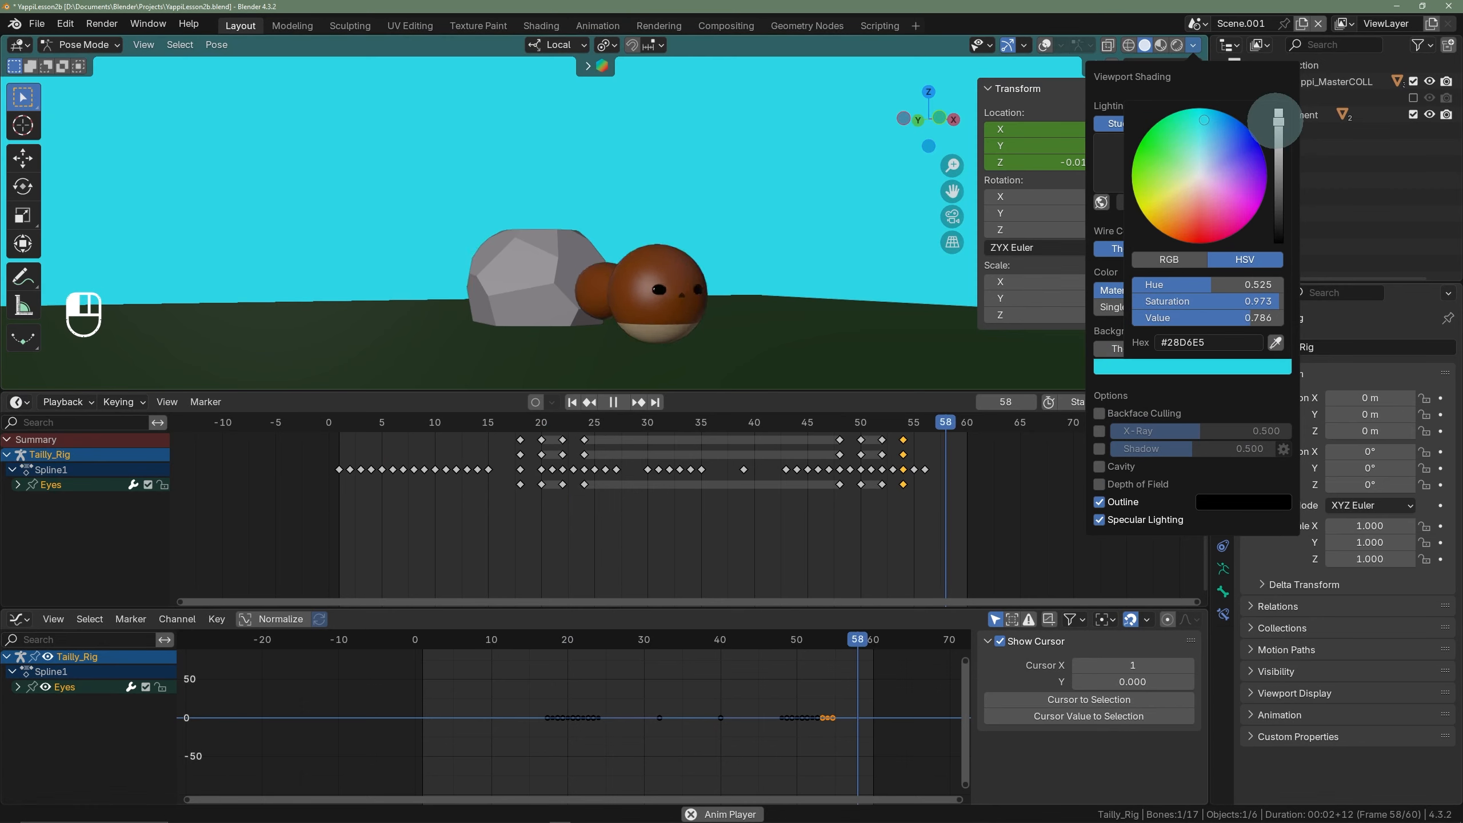
- Maximize the 3D viewport and watch the looping jump with the rock and landing spot framed
scroll(726, 210, down, 2)
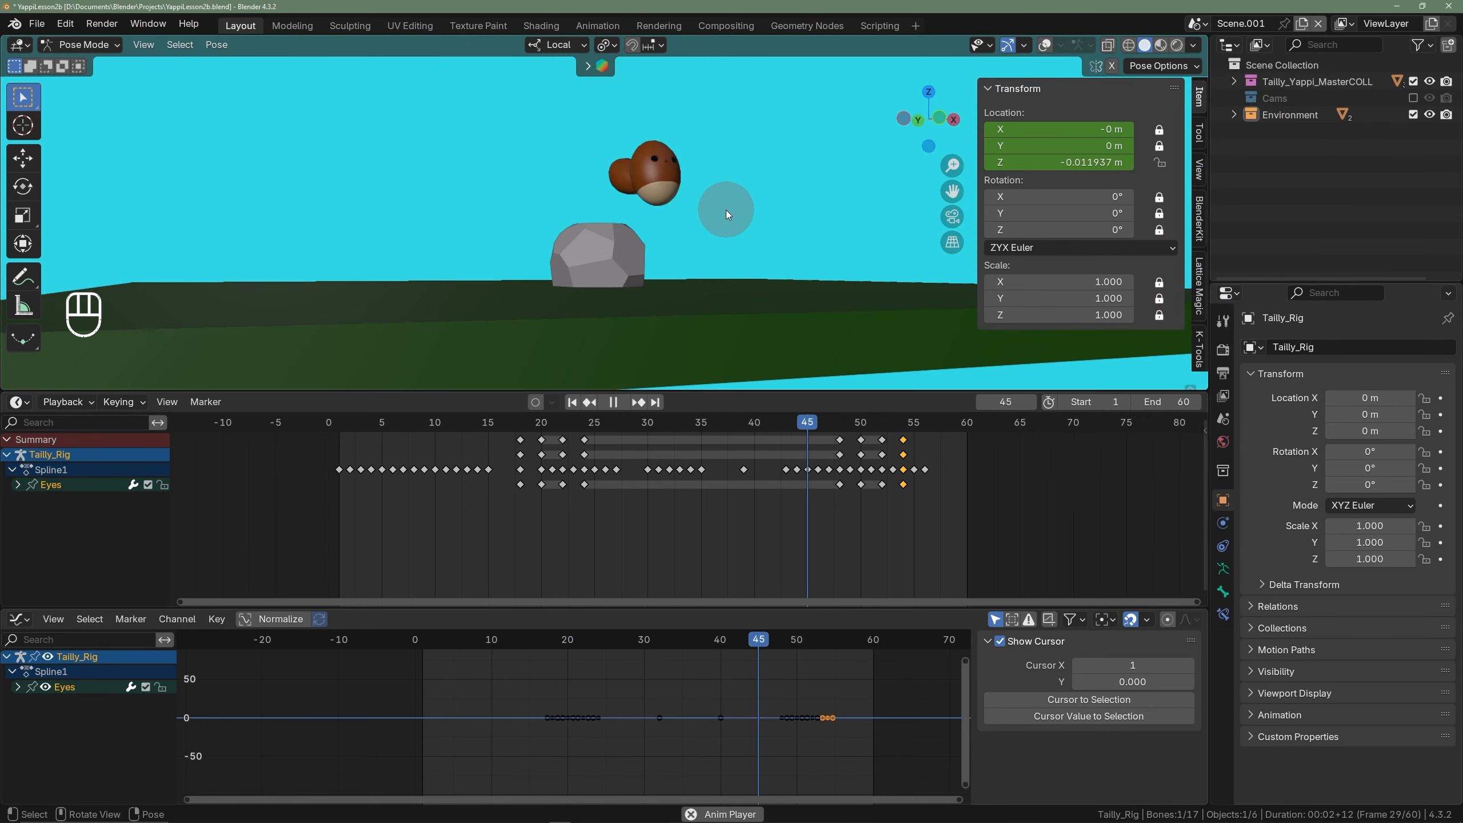
shift+middle_drag(726, 211, 695, 279)
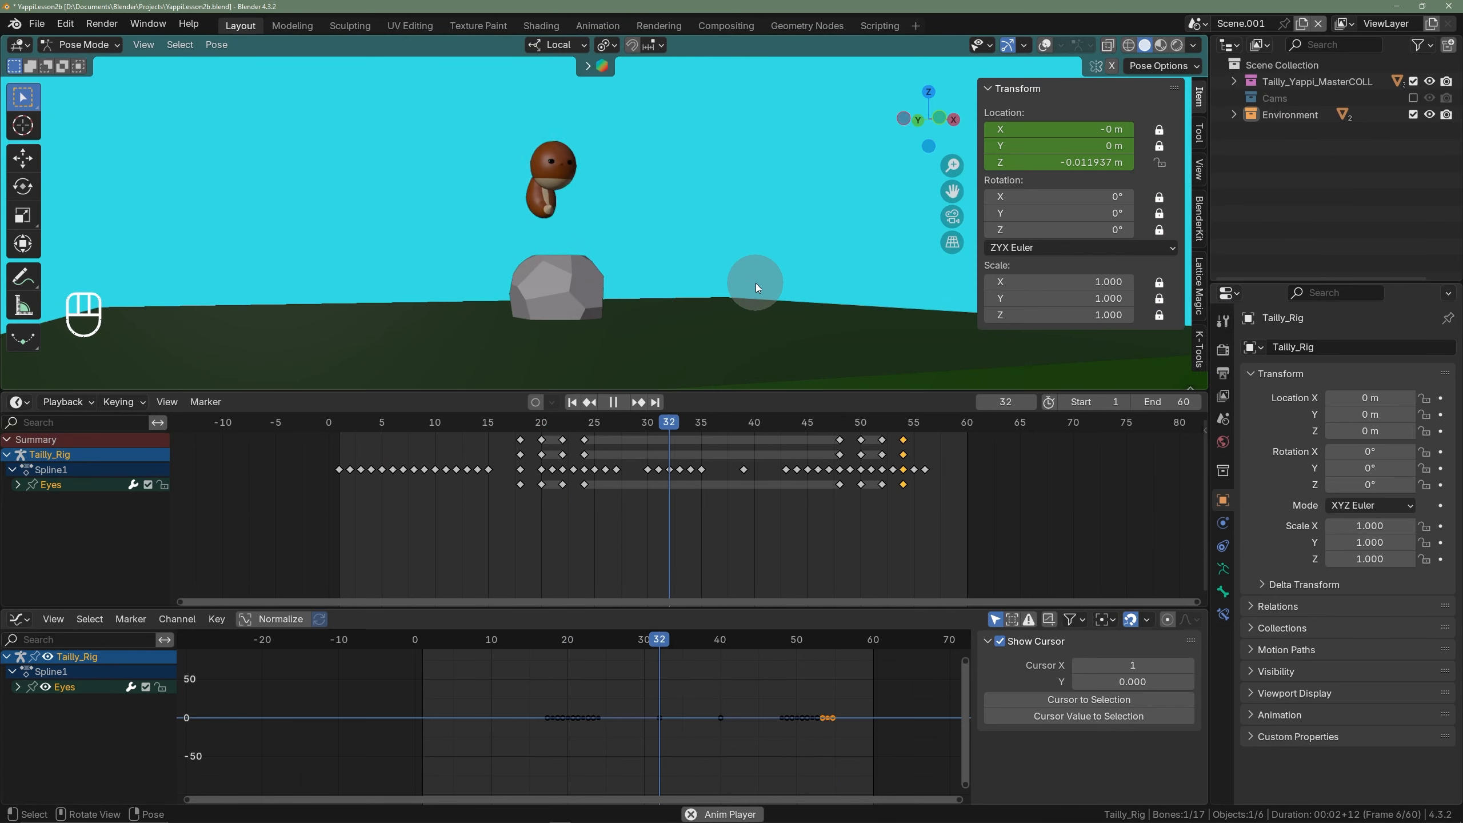
shift+middle_drag(741, 295, 743, 304)
key(ctrl+space)
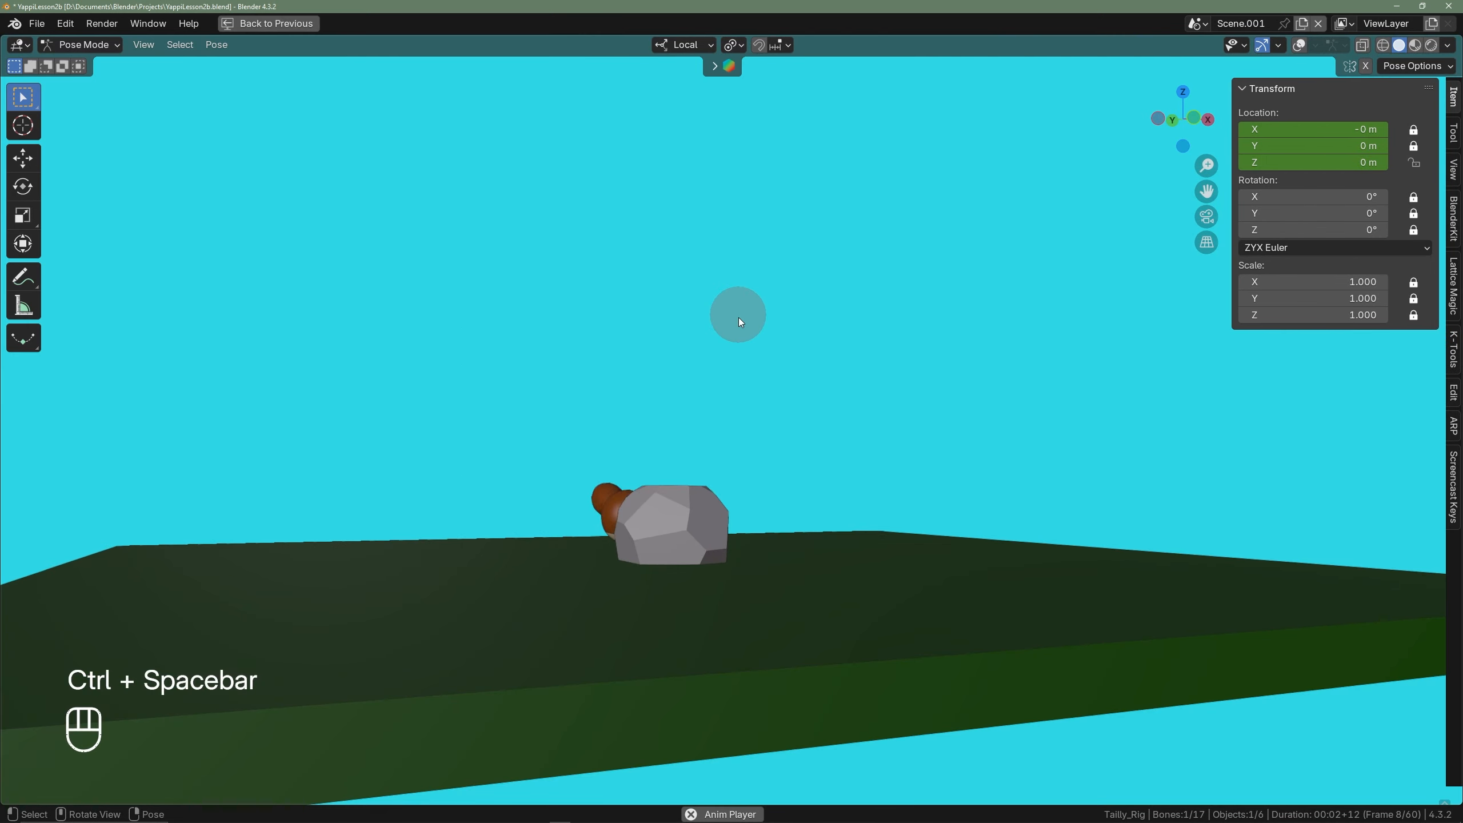
shift+middle_drag(788, 394, 915, 355)
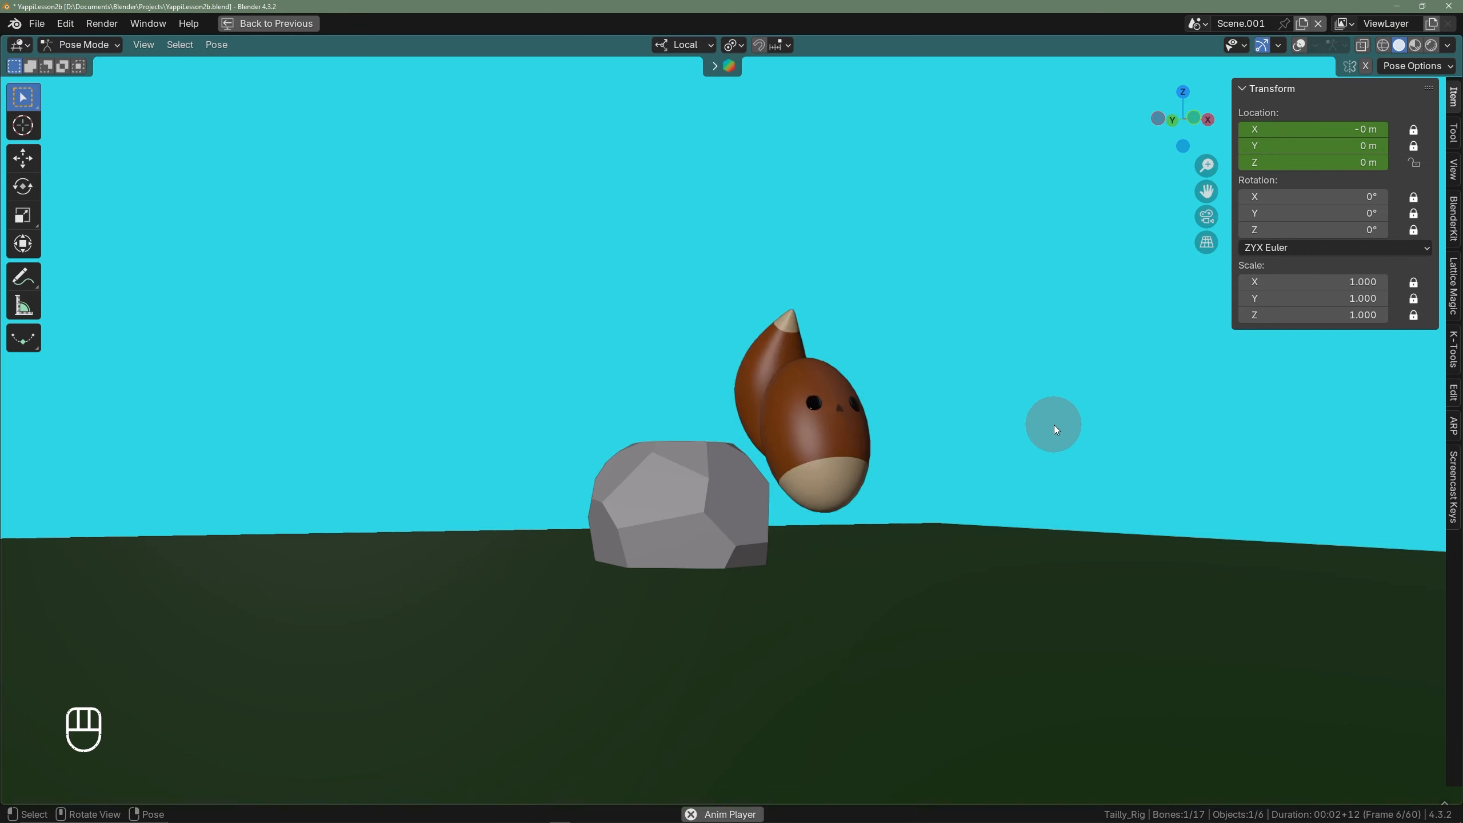
- Restore the full workspace layout, stop the playback and save the file
key(ctrl+space)
key(space)
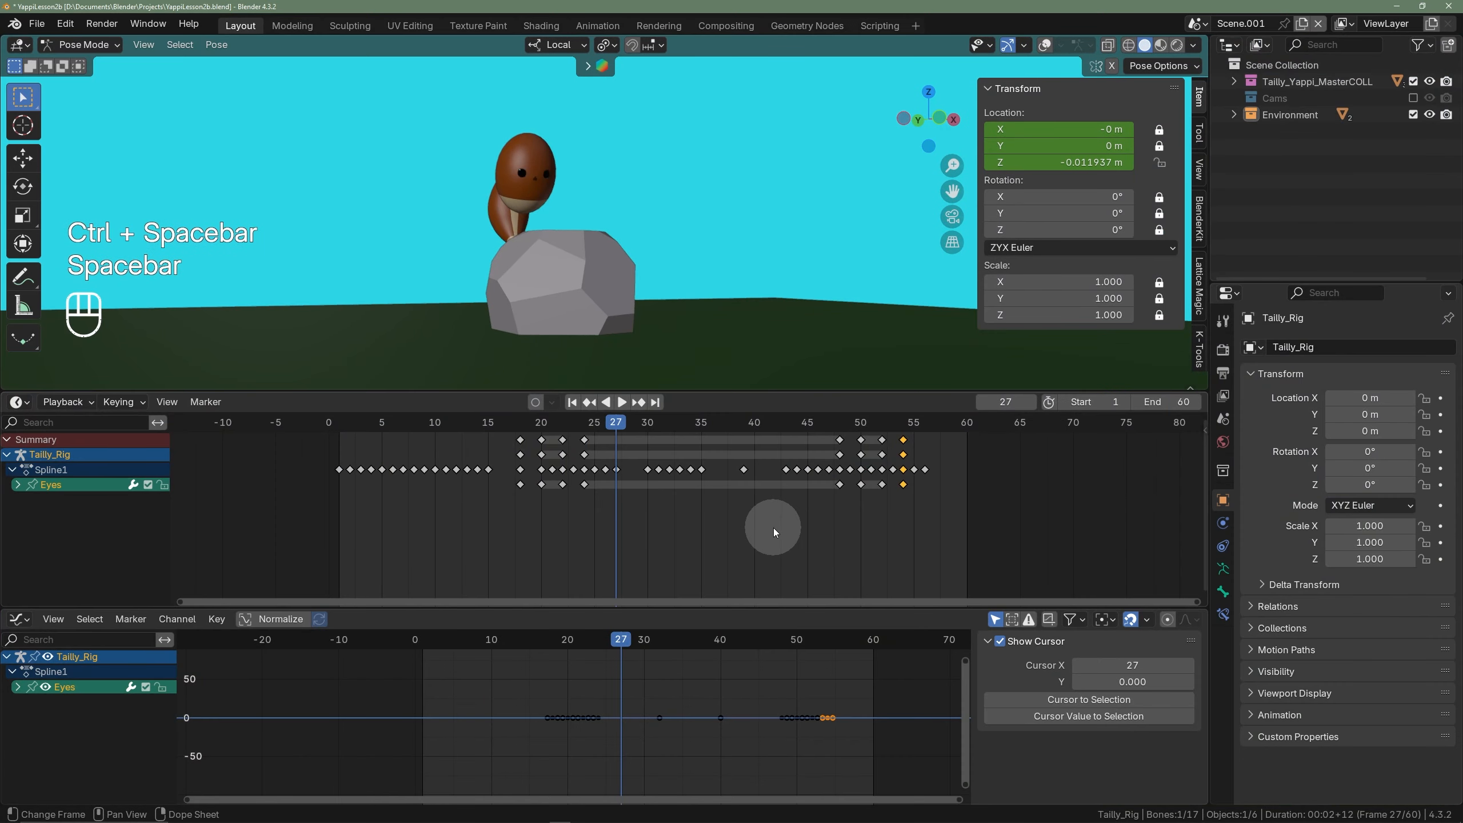
key(ctrl+s)
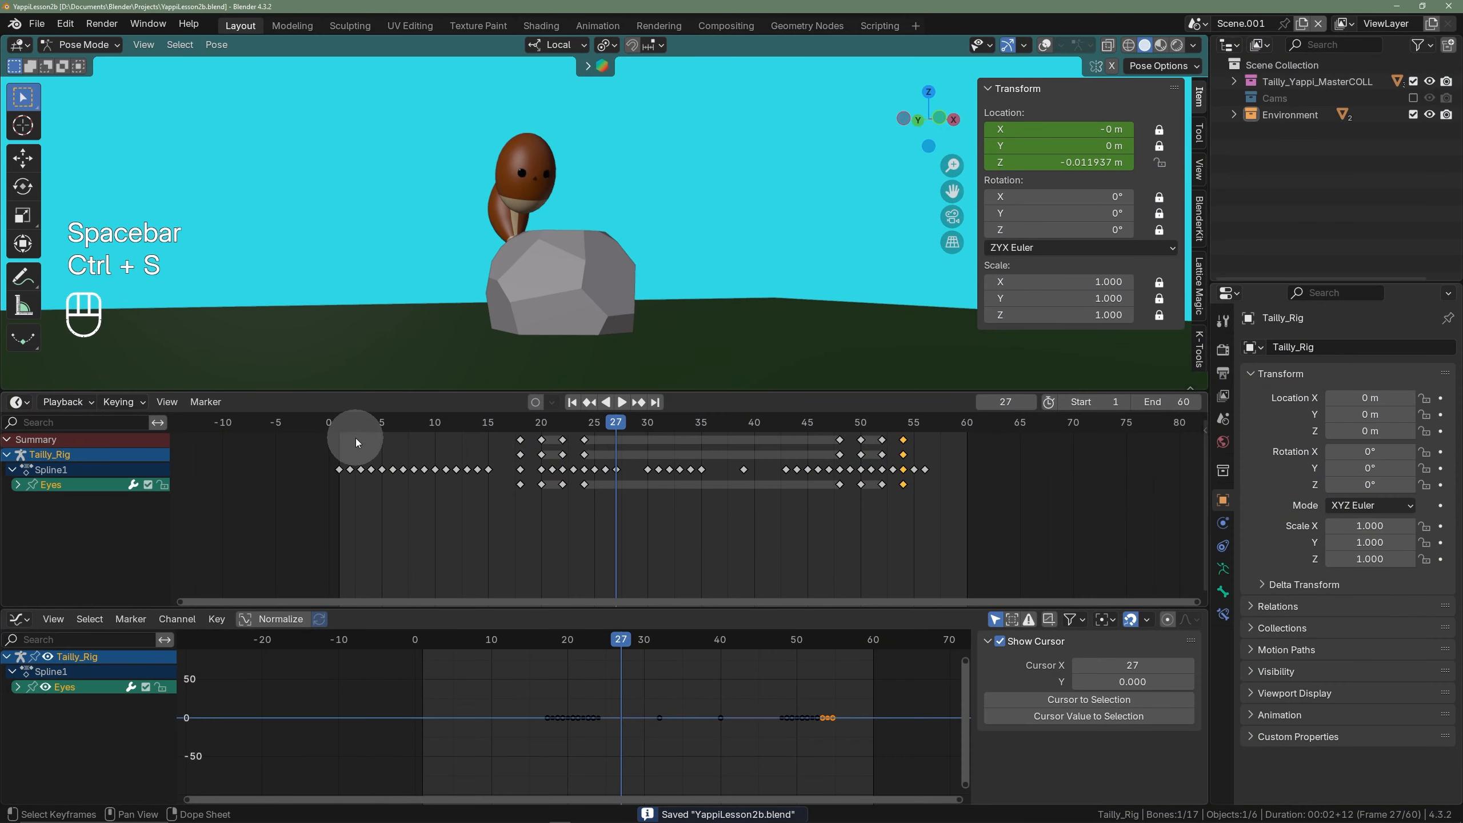